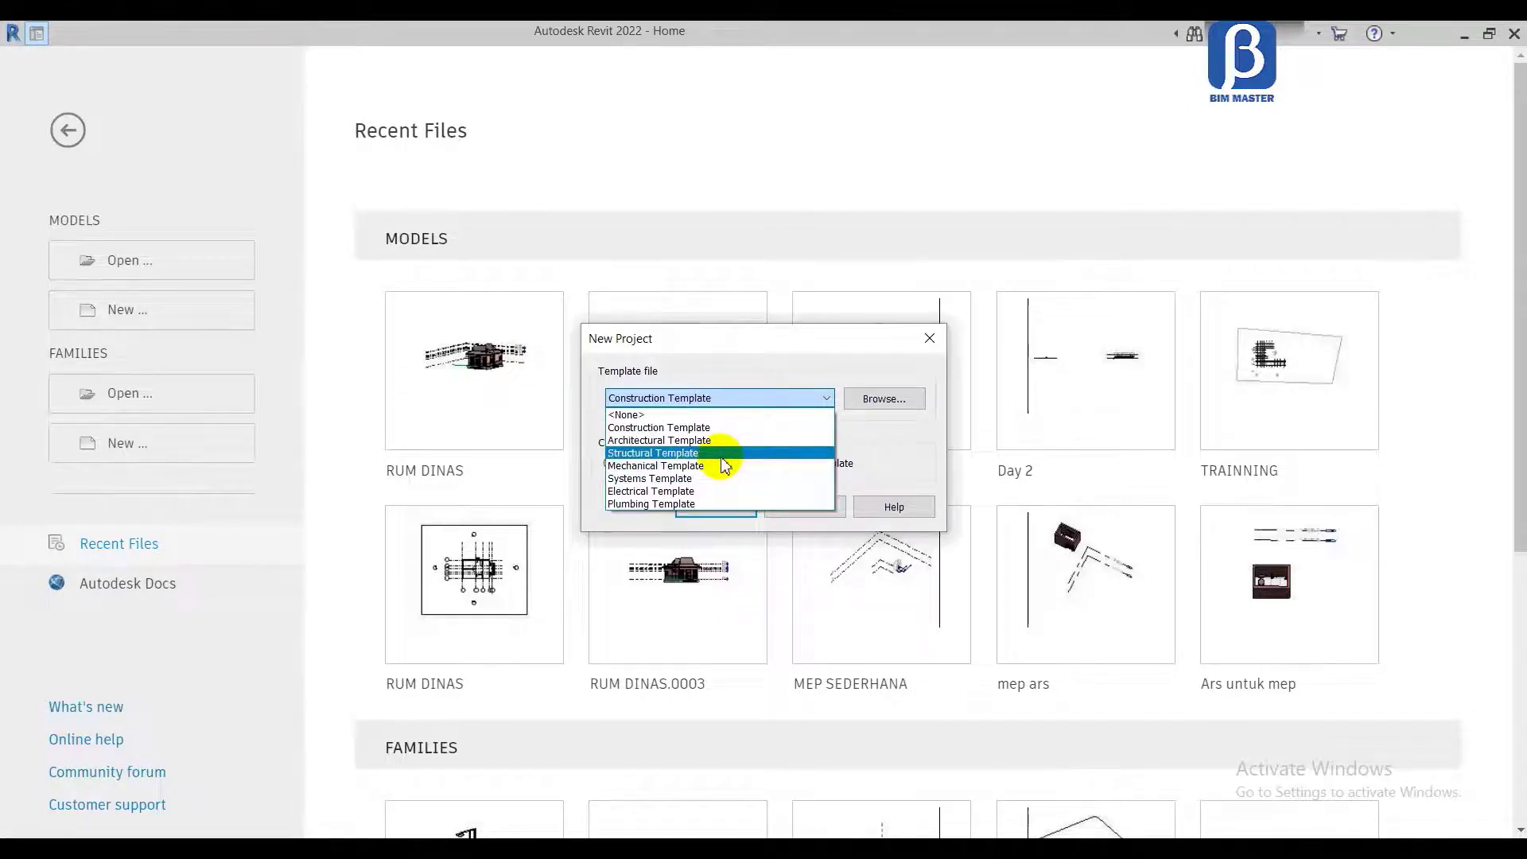
# Step: Look through the available template files, and create a new project from the Construction Template
pyautogui.click(880, 400)
pyautogui.click(885, 400)
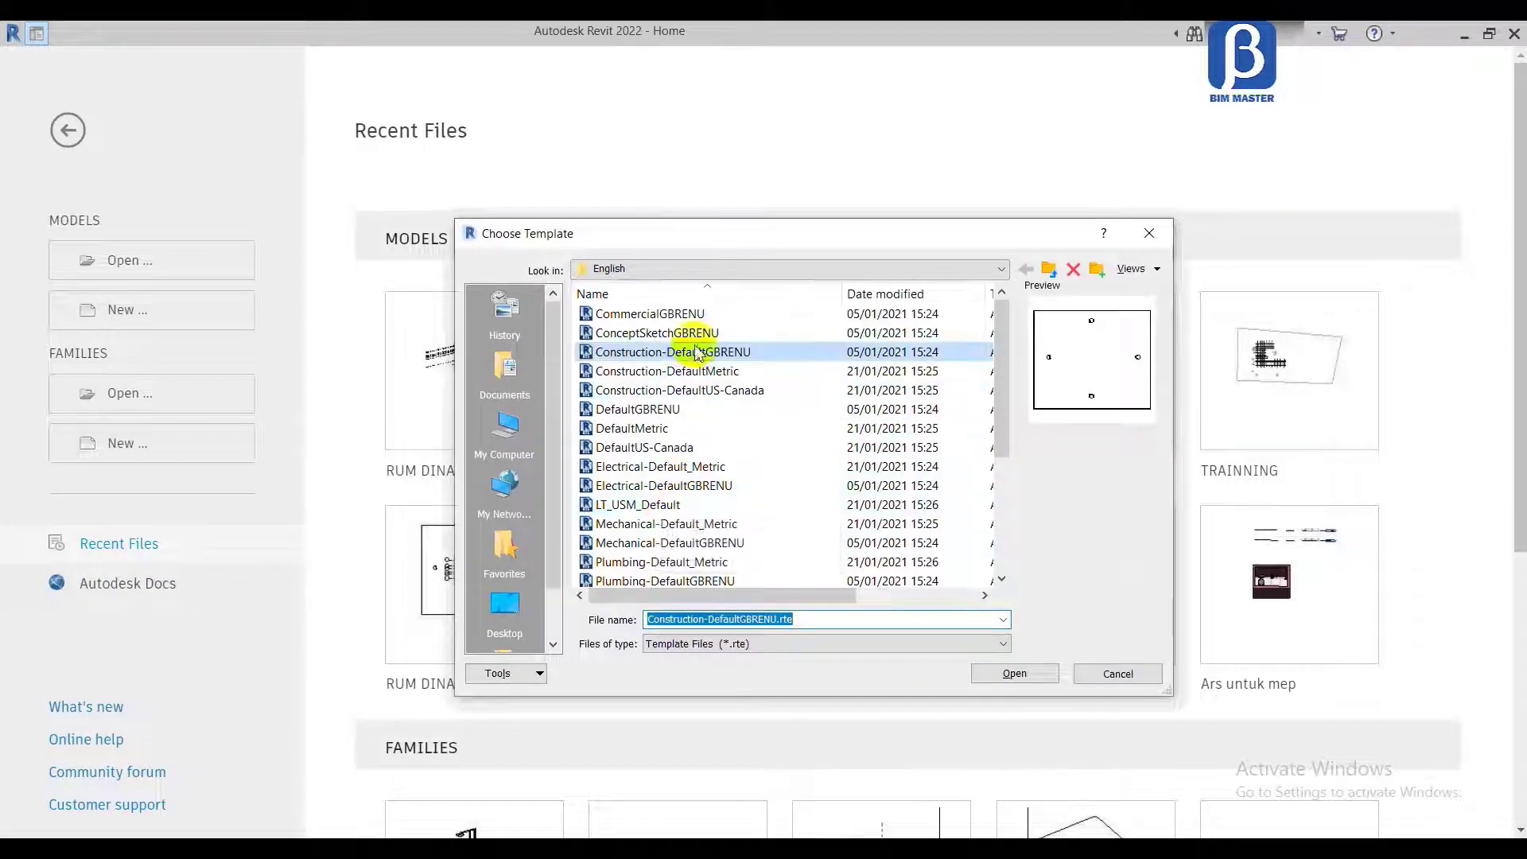
pyautogui.click(719, 358)
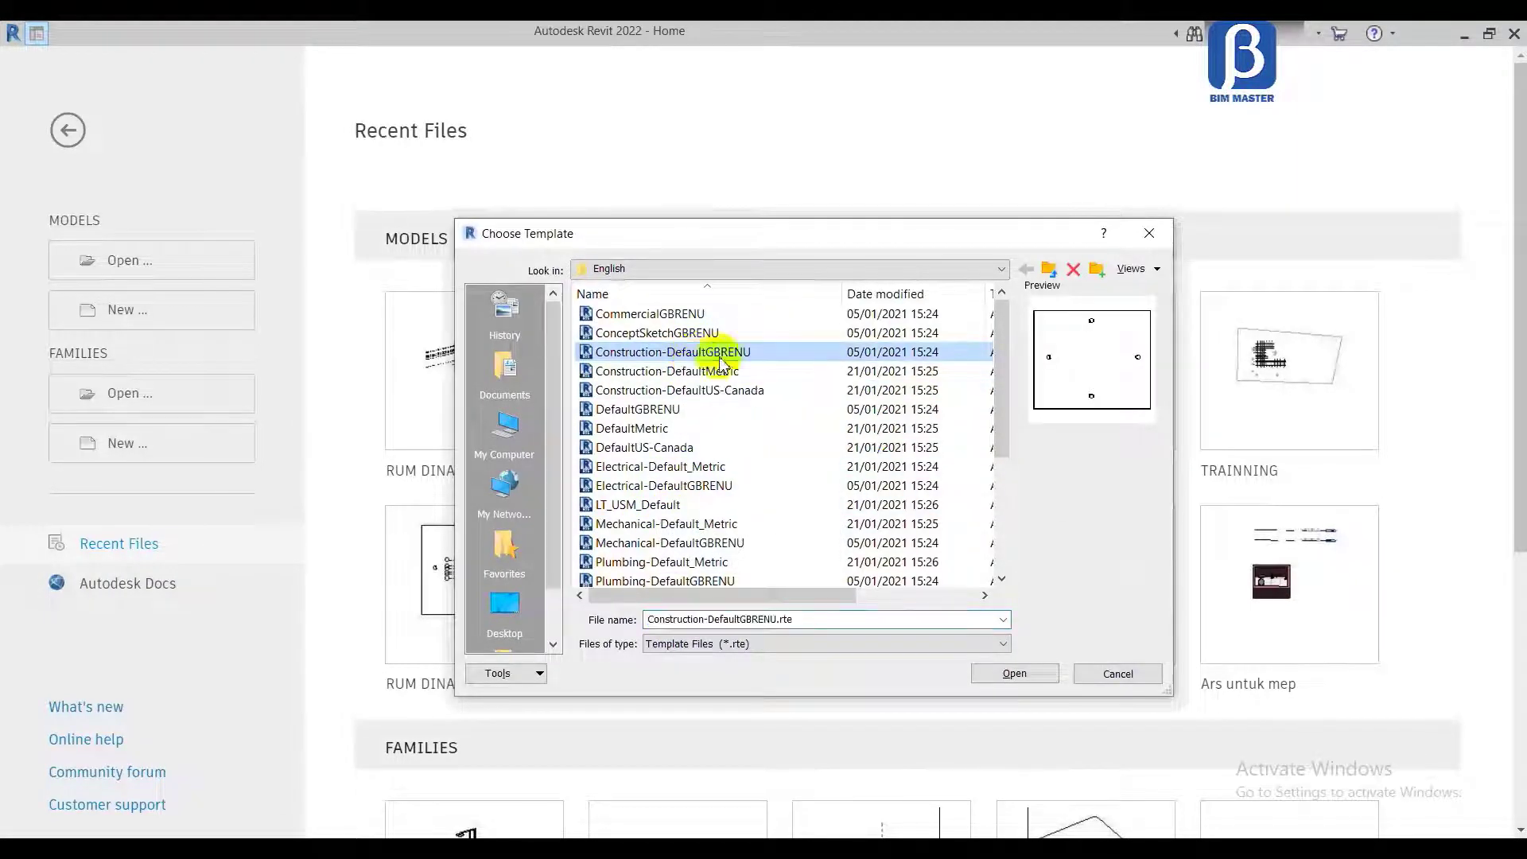
pyautogui.click(1118, 674)
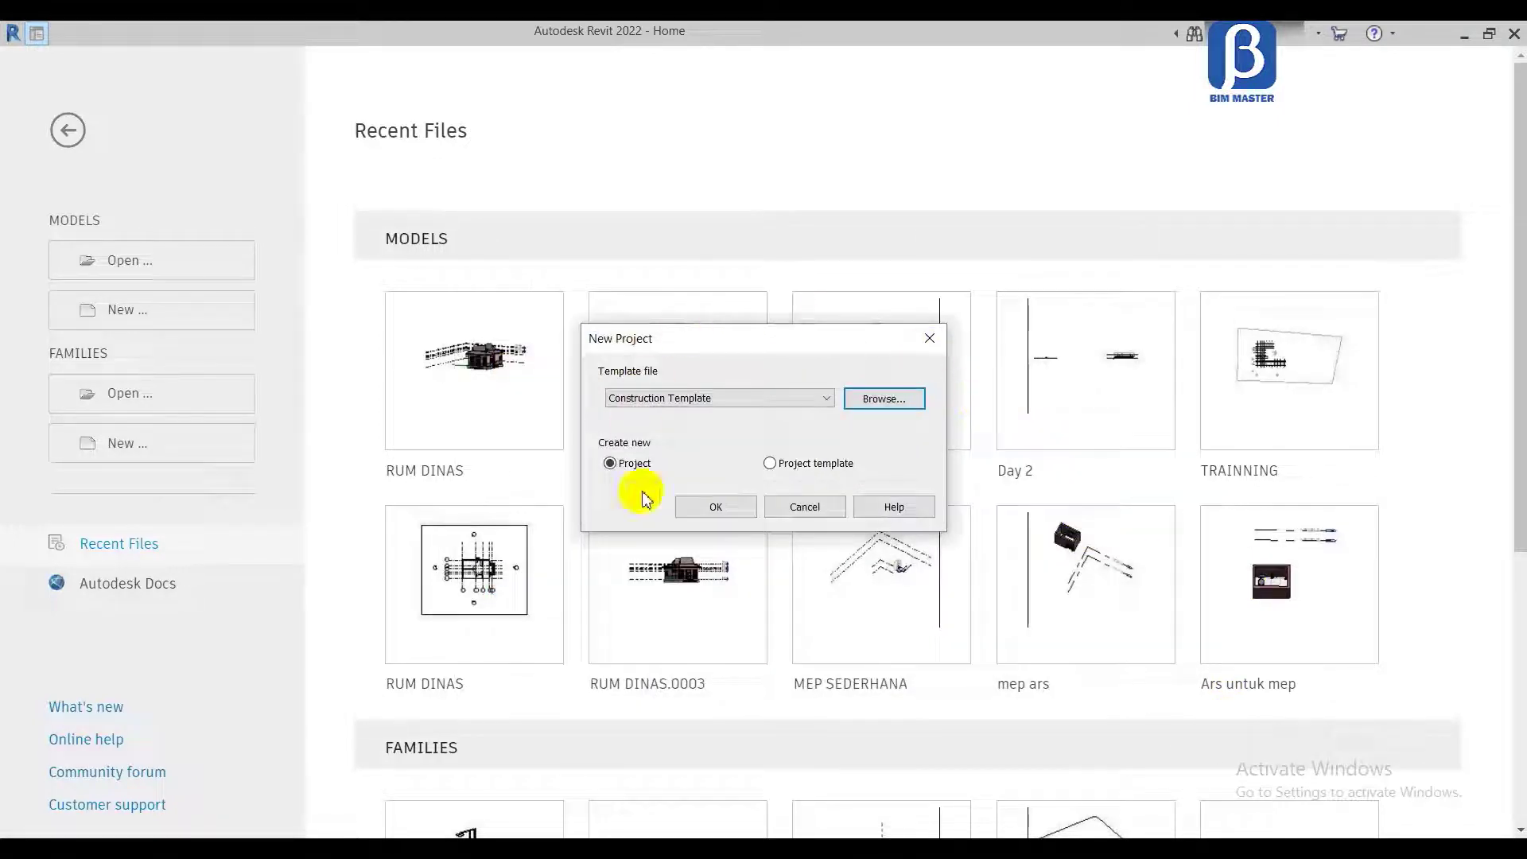
pyautogui.click(712, 505)
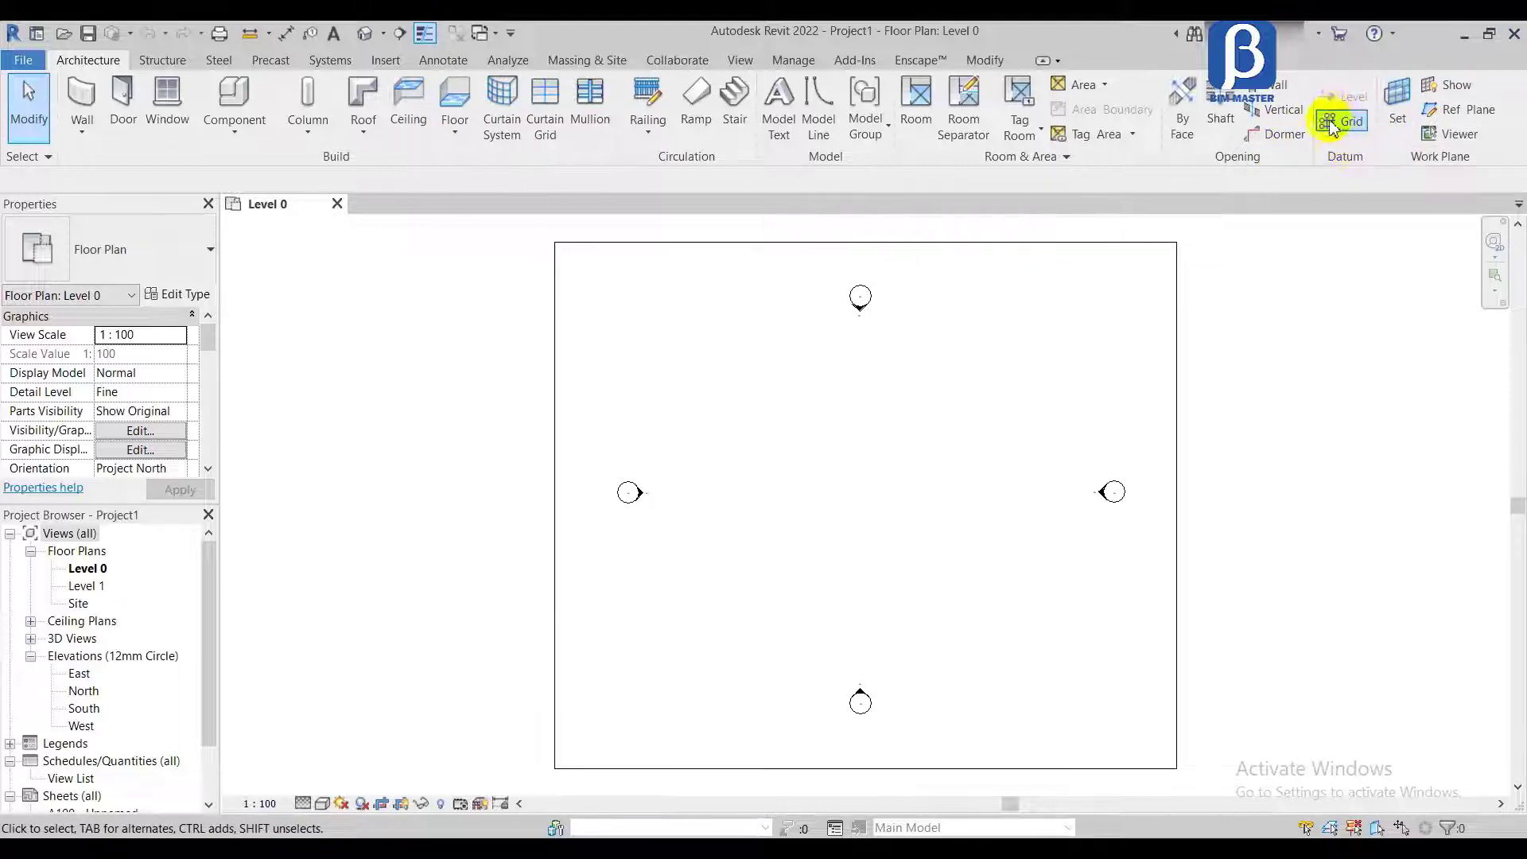
pyautogui.click(374, 64)
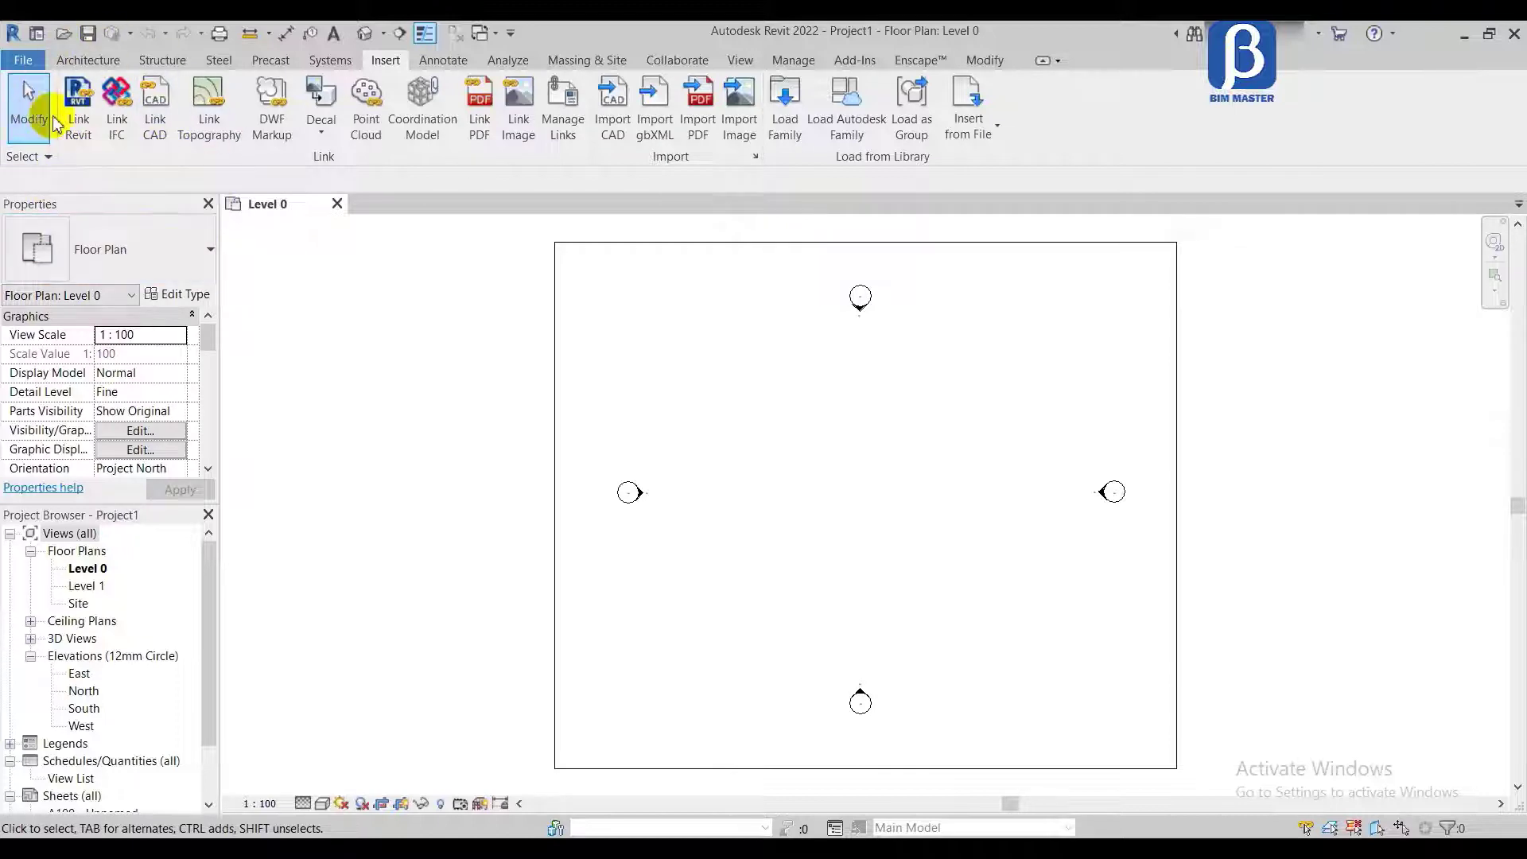
pyautogui.click(741, 61)
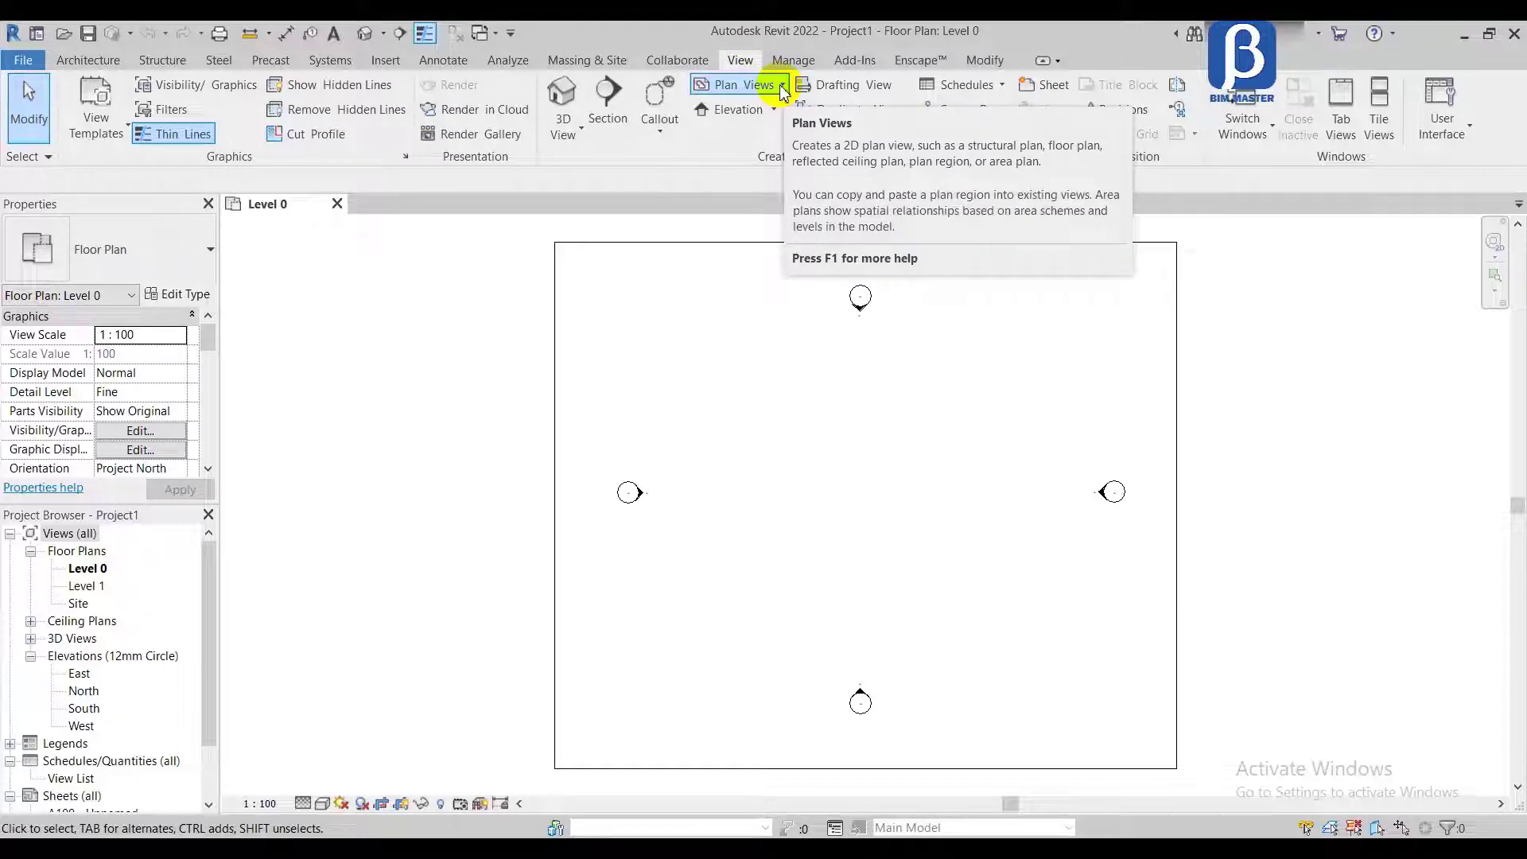
pyautogui.click(782, 86)
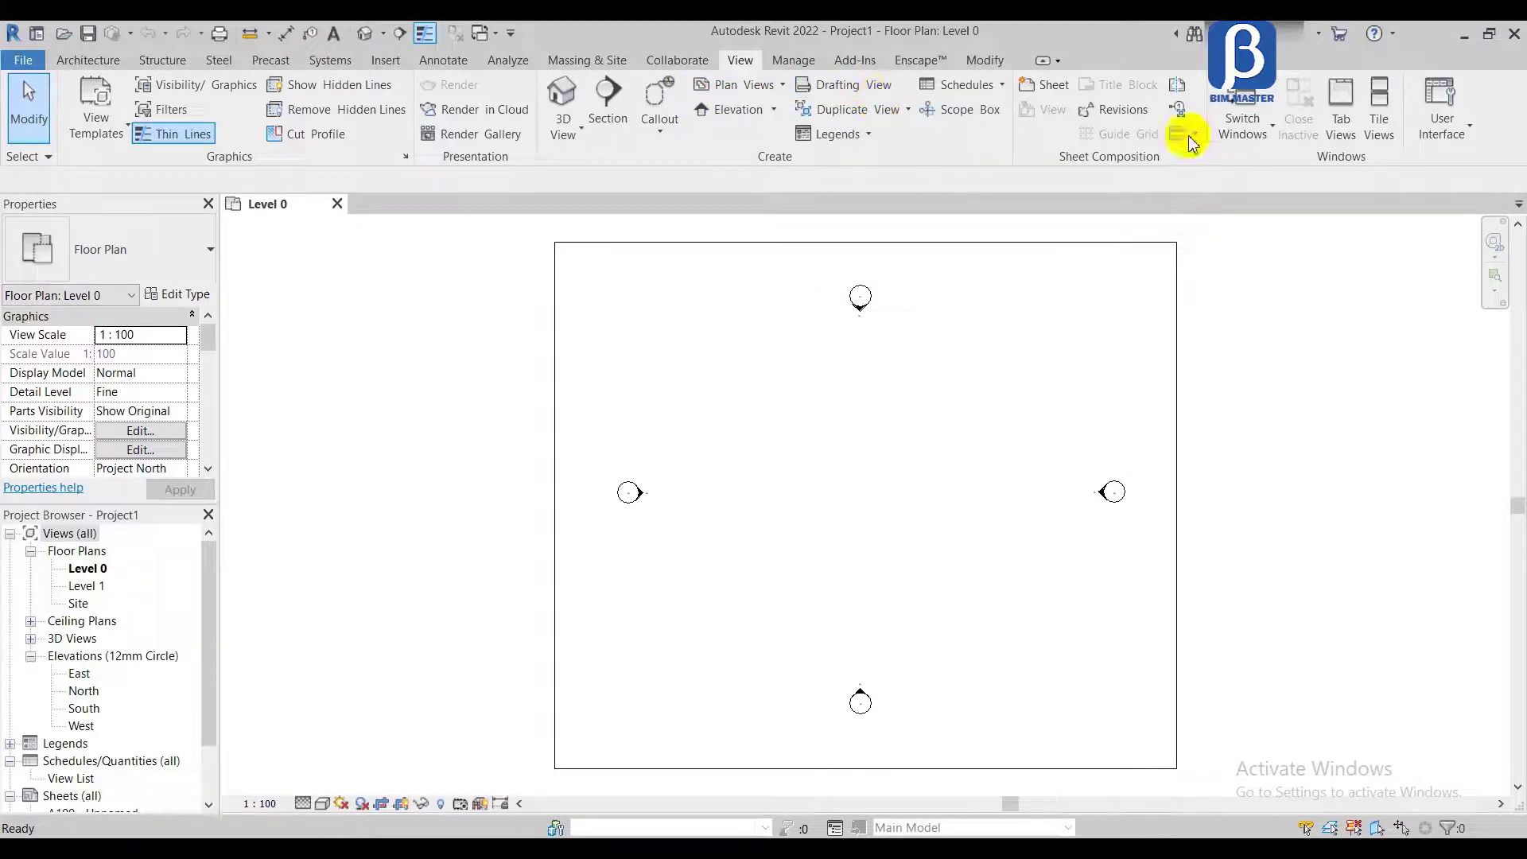
pyautogui.click(987, 60)
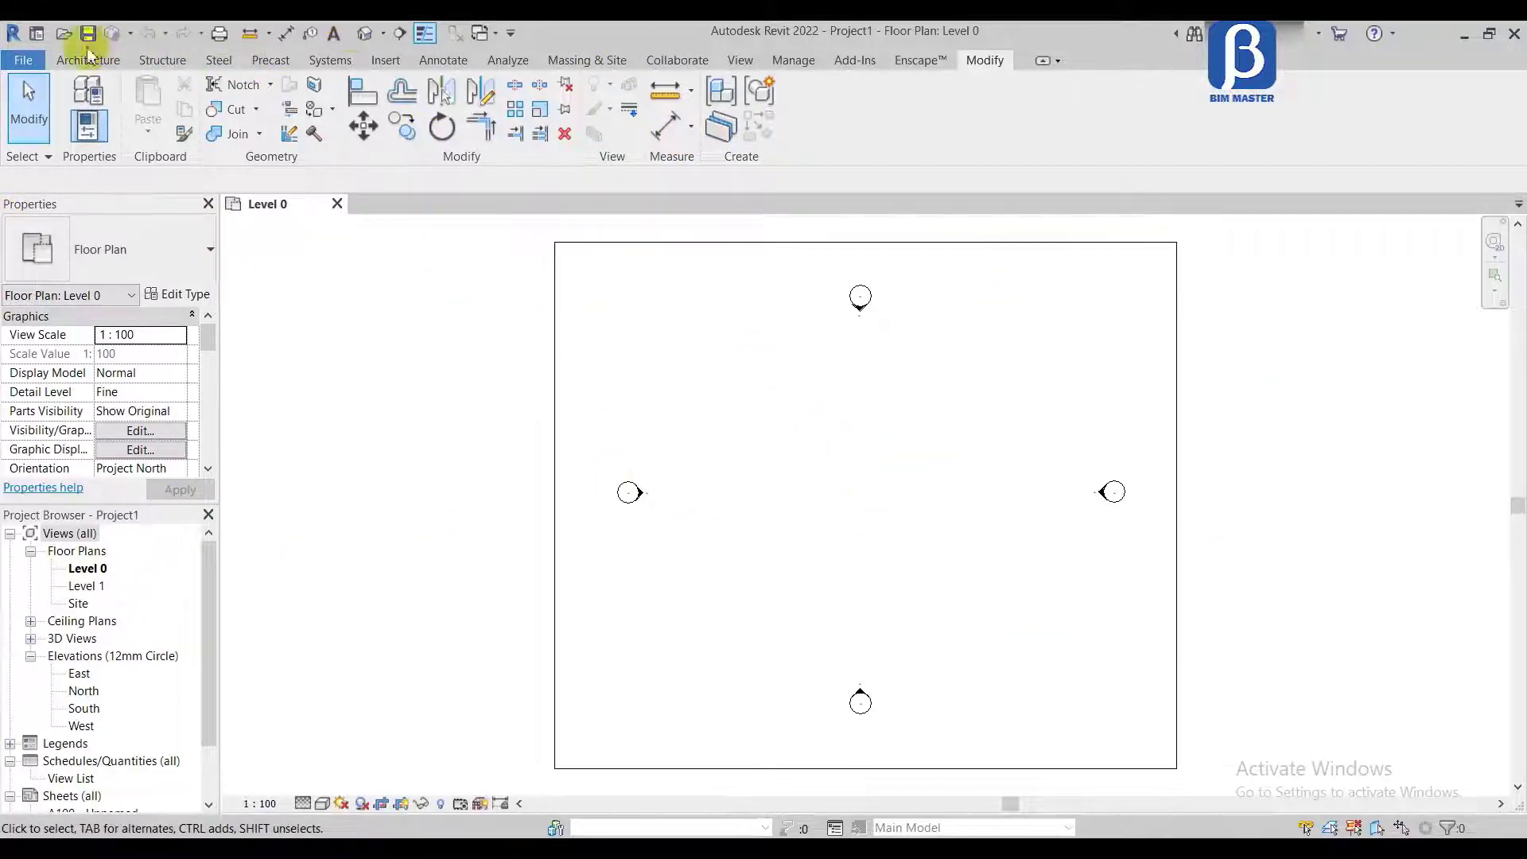
pyautogui.click(56, 62)
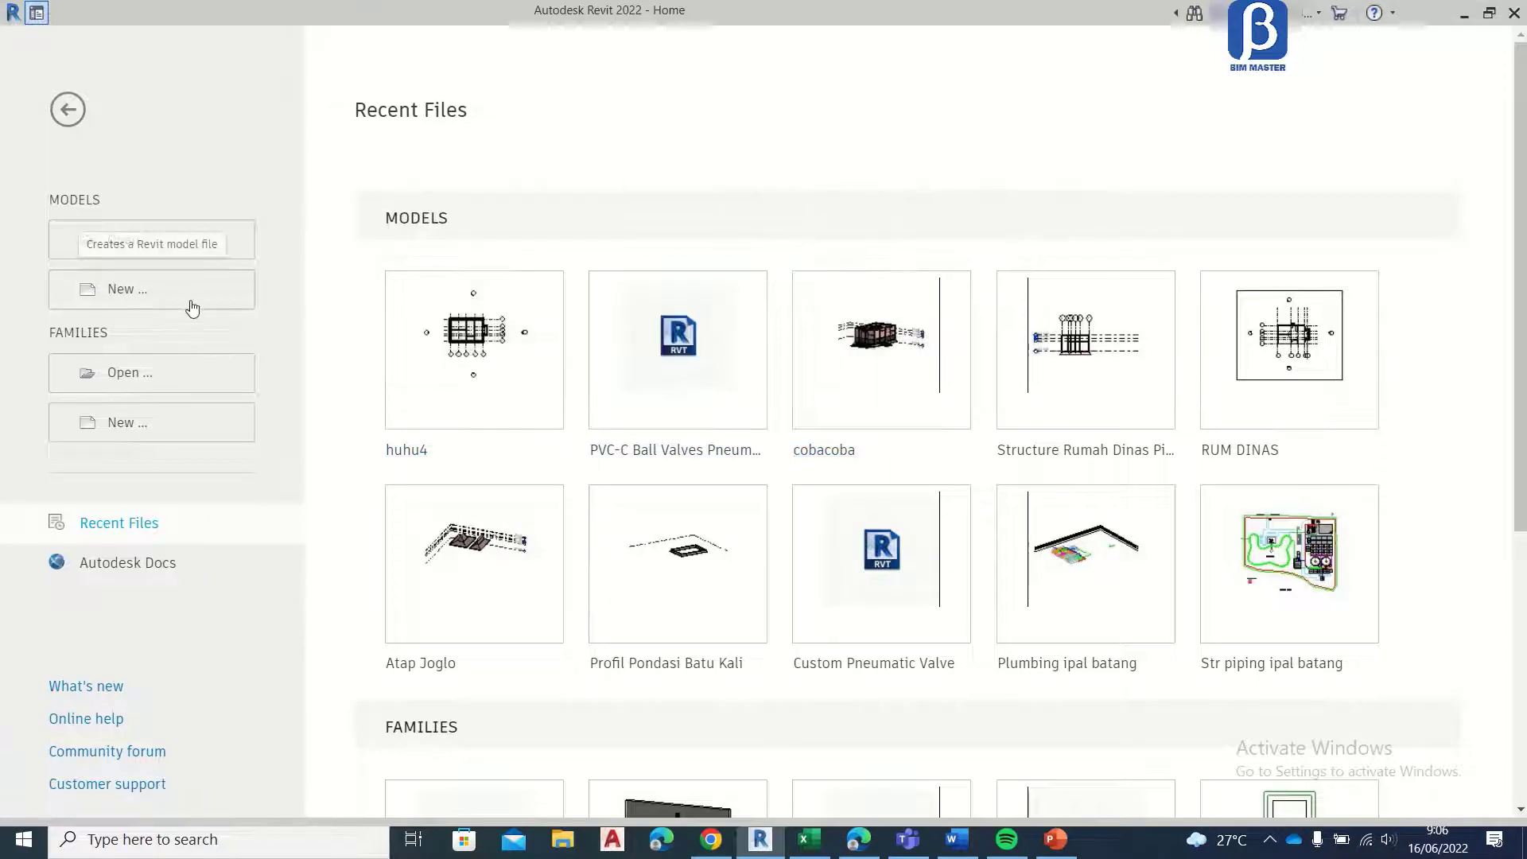
# Step: Create another new project from the Architectural Template, after checking the template files on disk
pyautogui.click(117, 301)
pyautogui.click(648, 380)
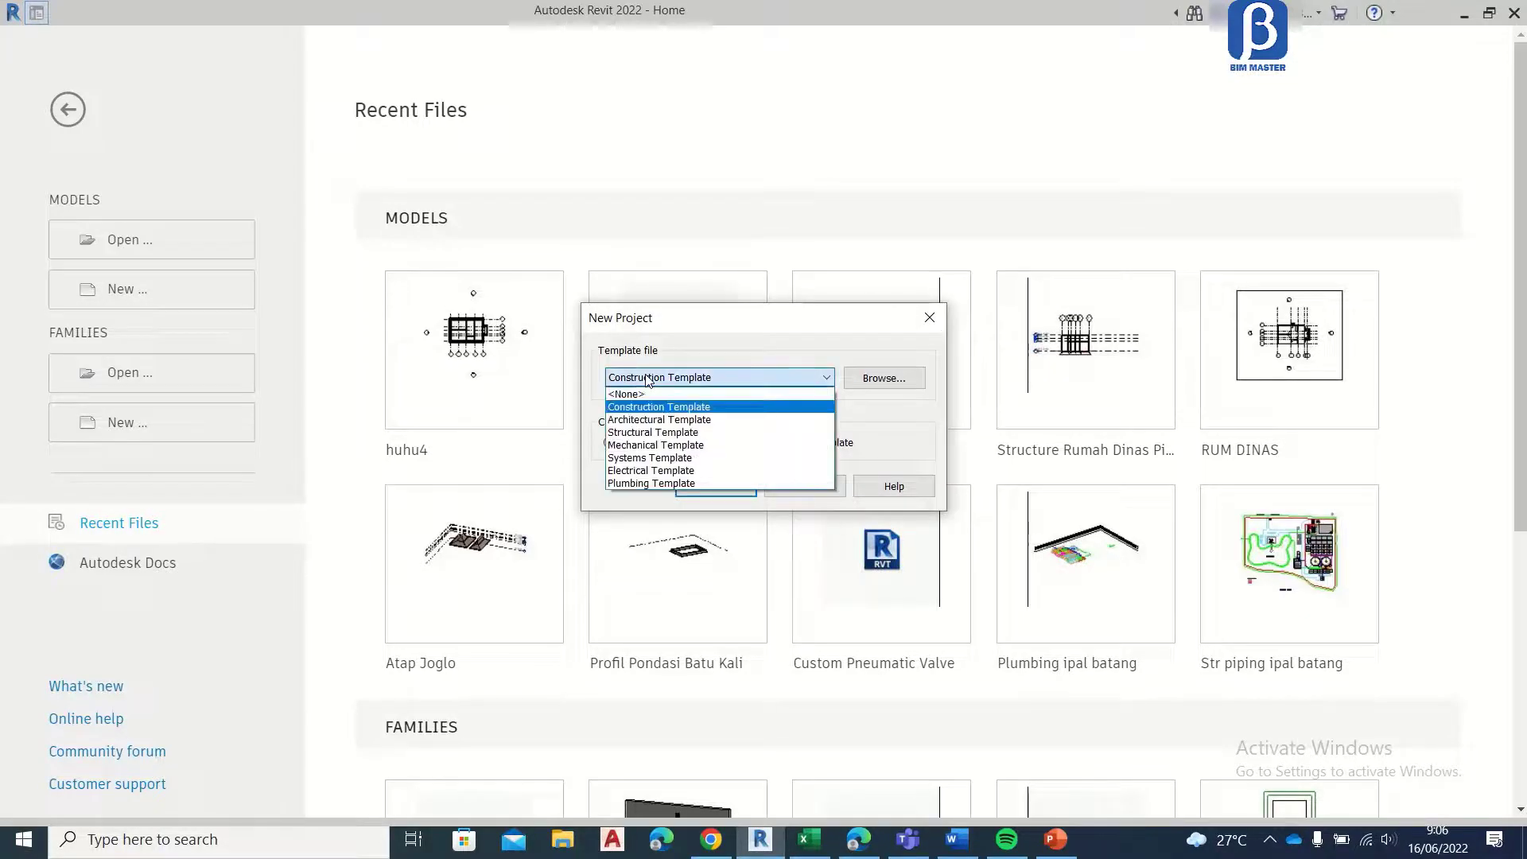
pyautogui.click(645, 420)
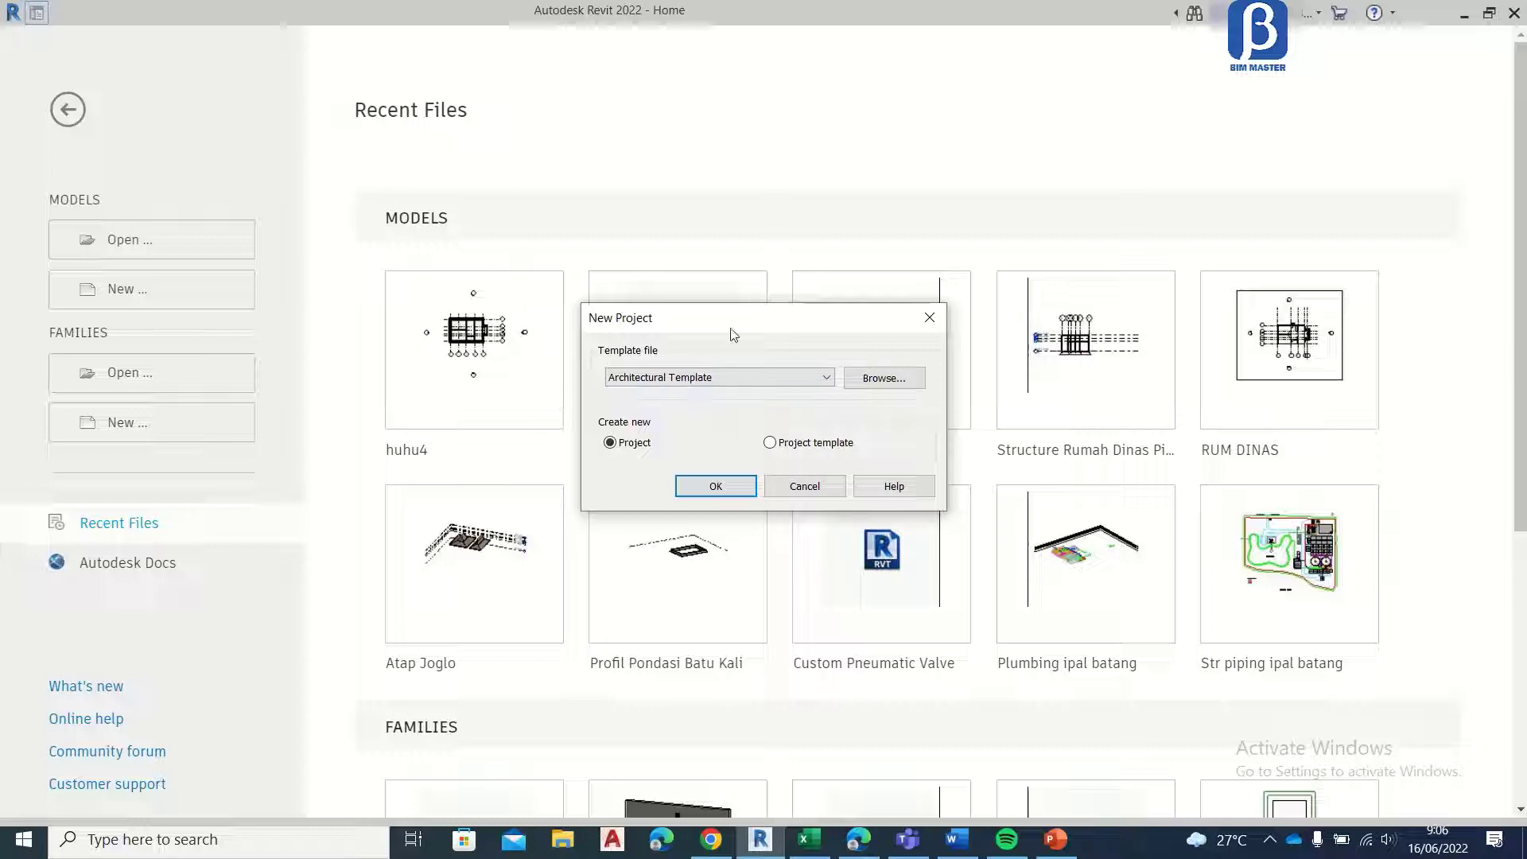
pyautogui.click(899, 379)
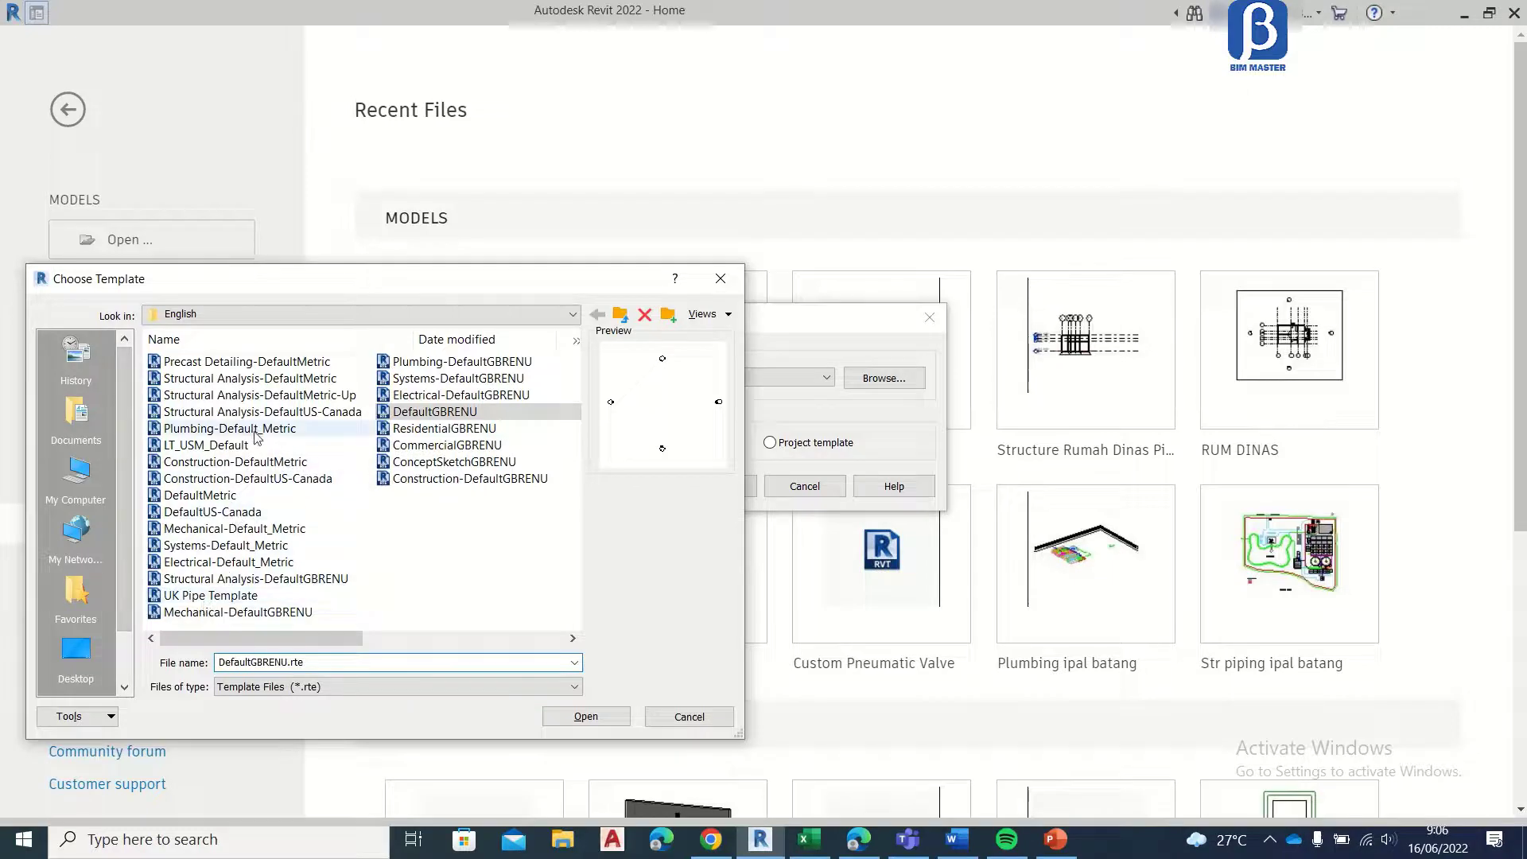
pyautogui.click(684, 717)
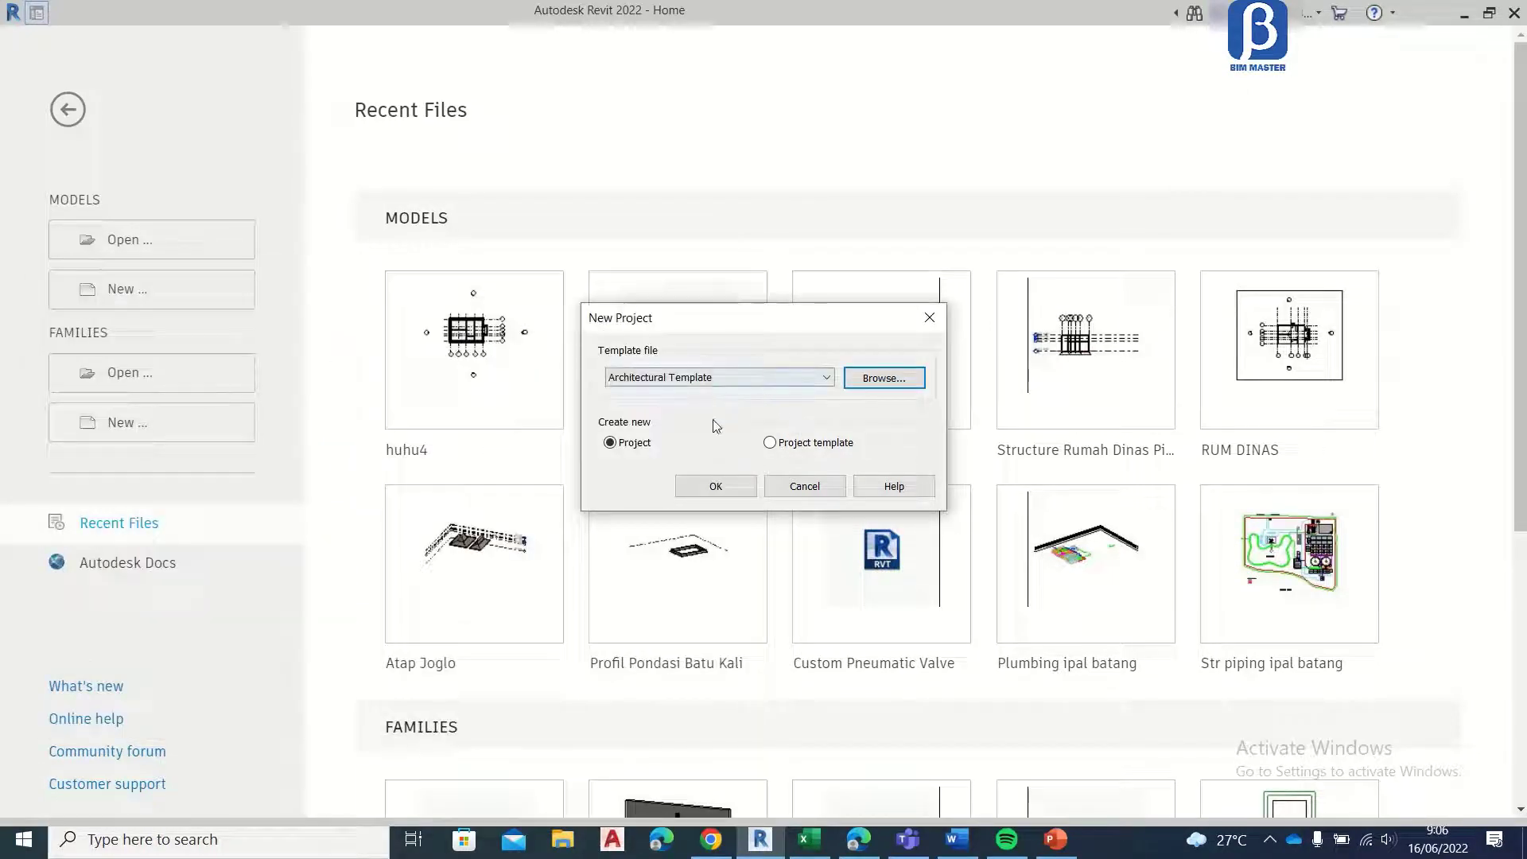
pyautogui.click(715, 487)
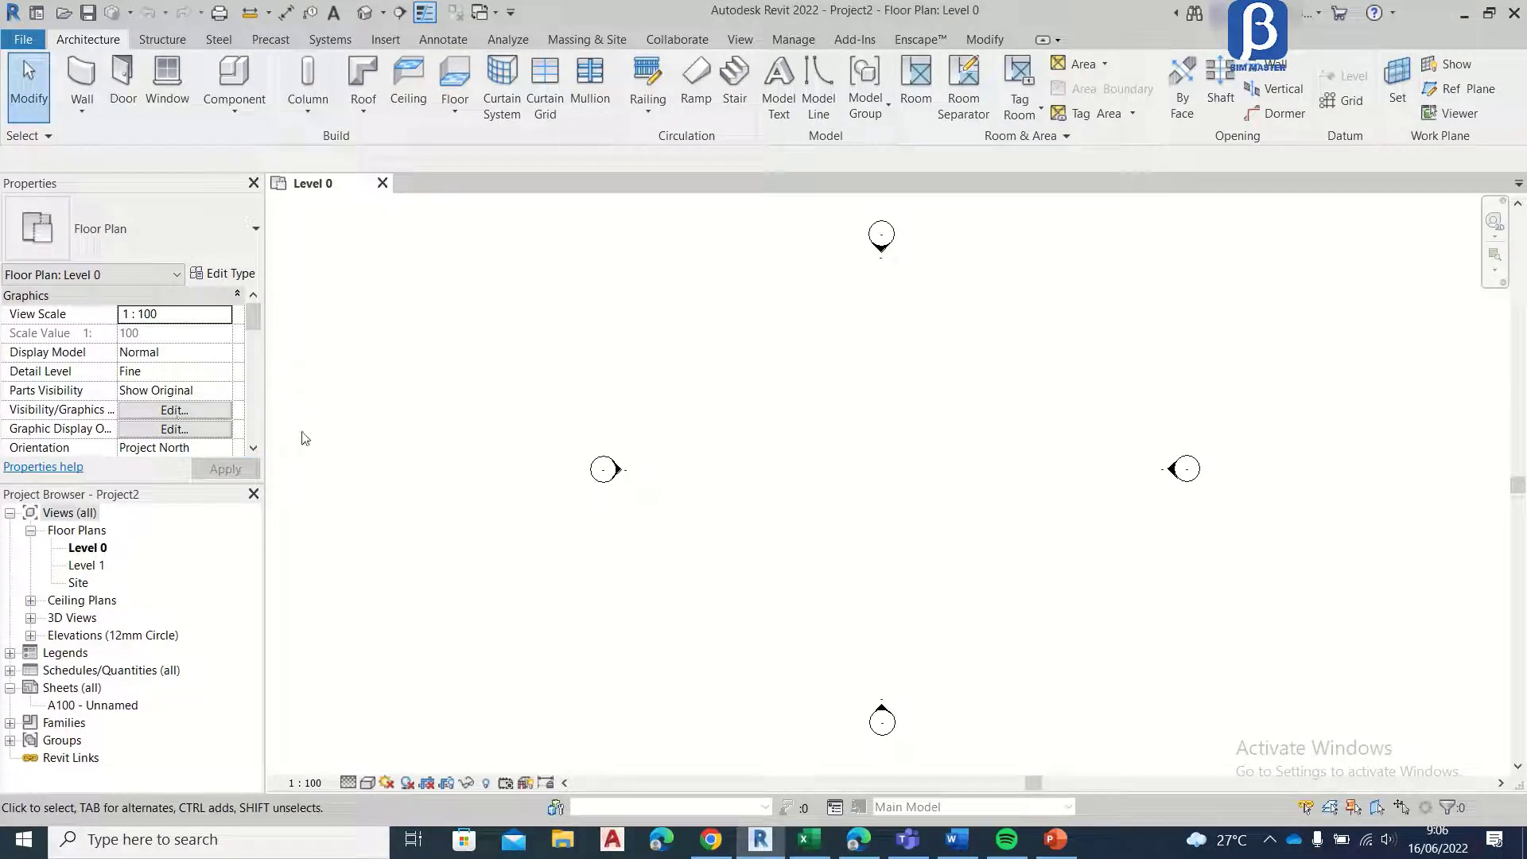
# Step: Link the Revit model Structure Rumah.rvt from 00. REVIT > 00. Tutorial ARS Revit Rumah, with Auto - Center to Center positioning
pyautogui.click(390, 39)
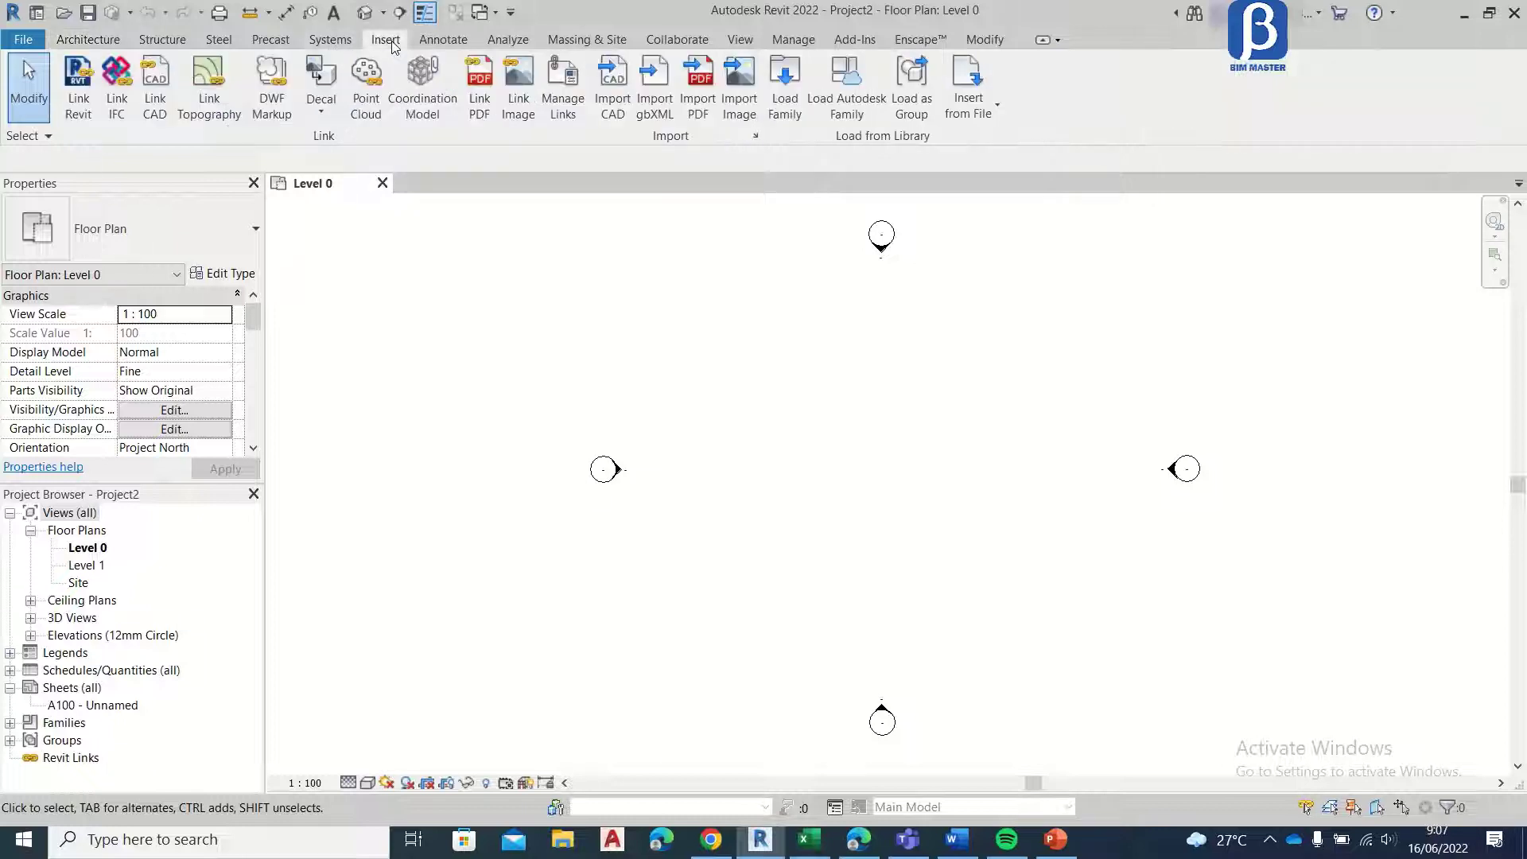
pyautogui.click(79, 102)
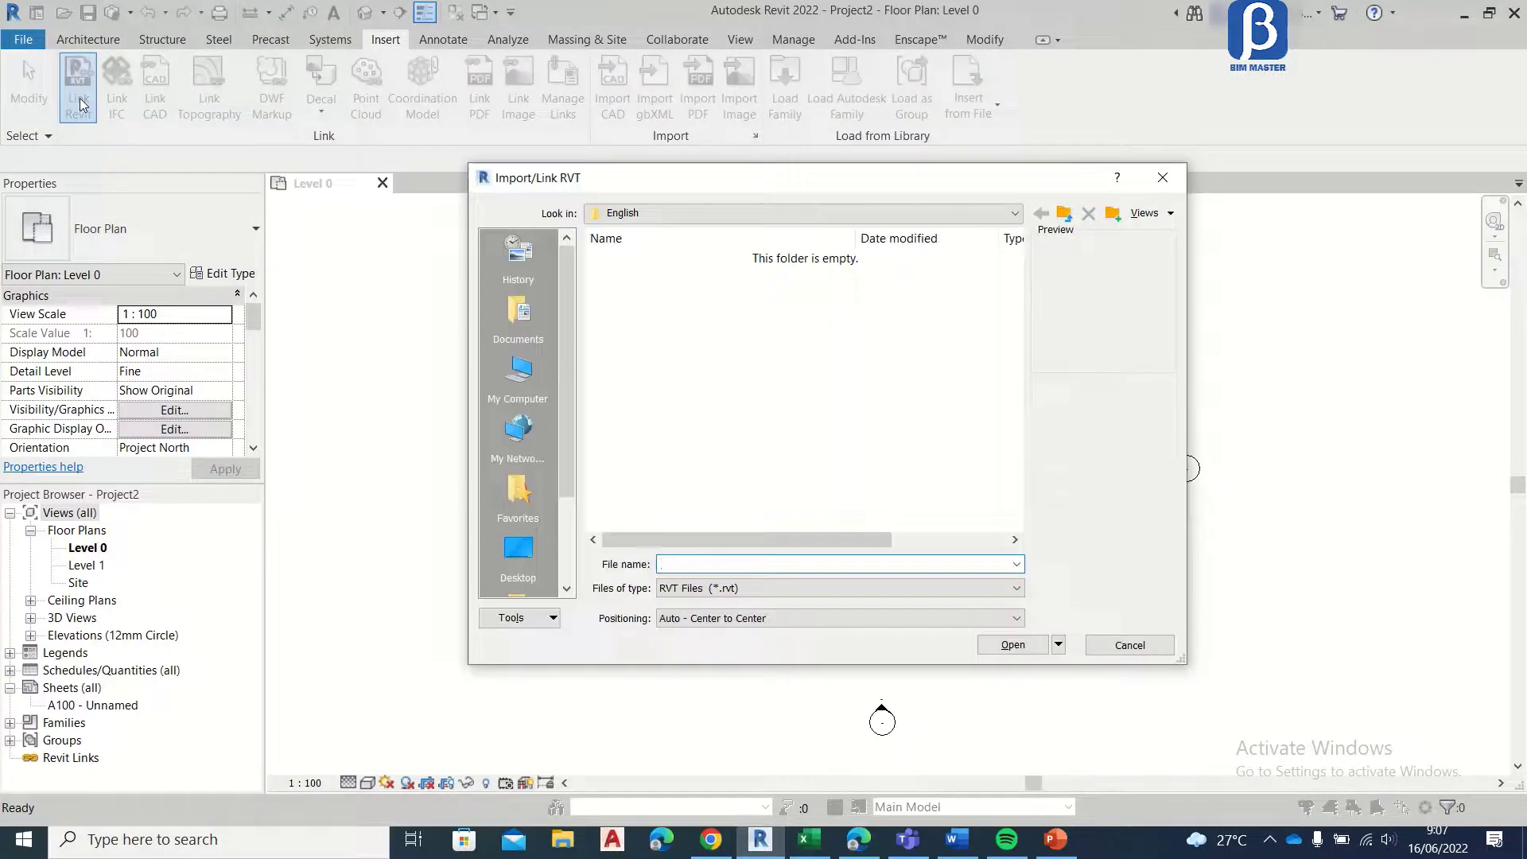
pyautogui.click(716, 213)
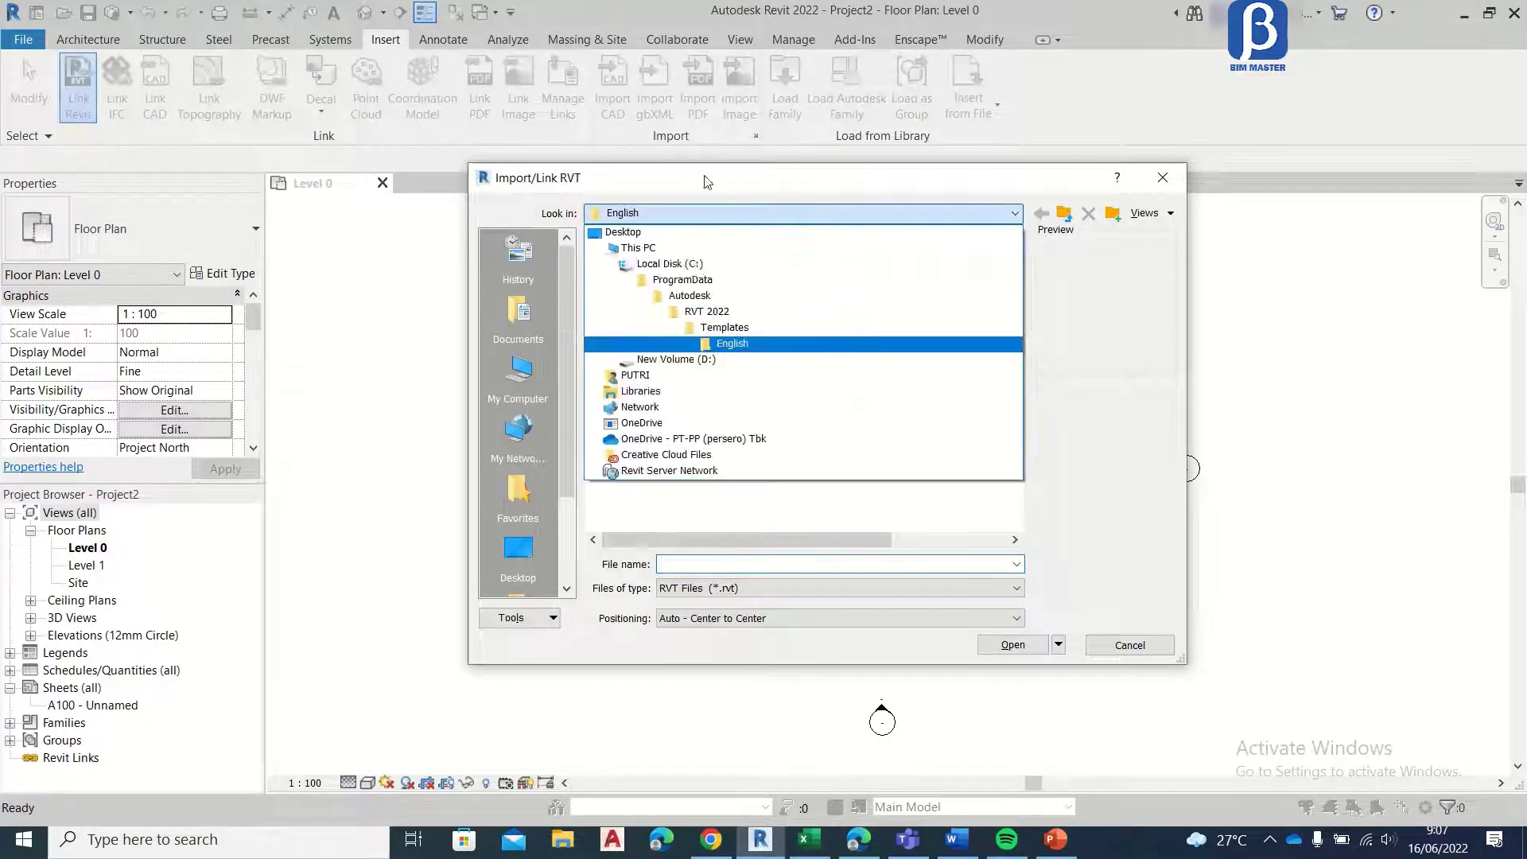
pyautogui.click(716, 354)
pyautogui.doubleClick(680, 334)
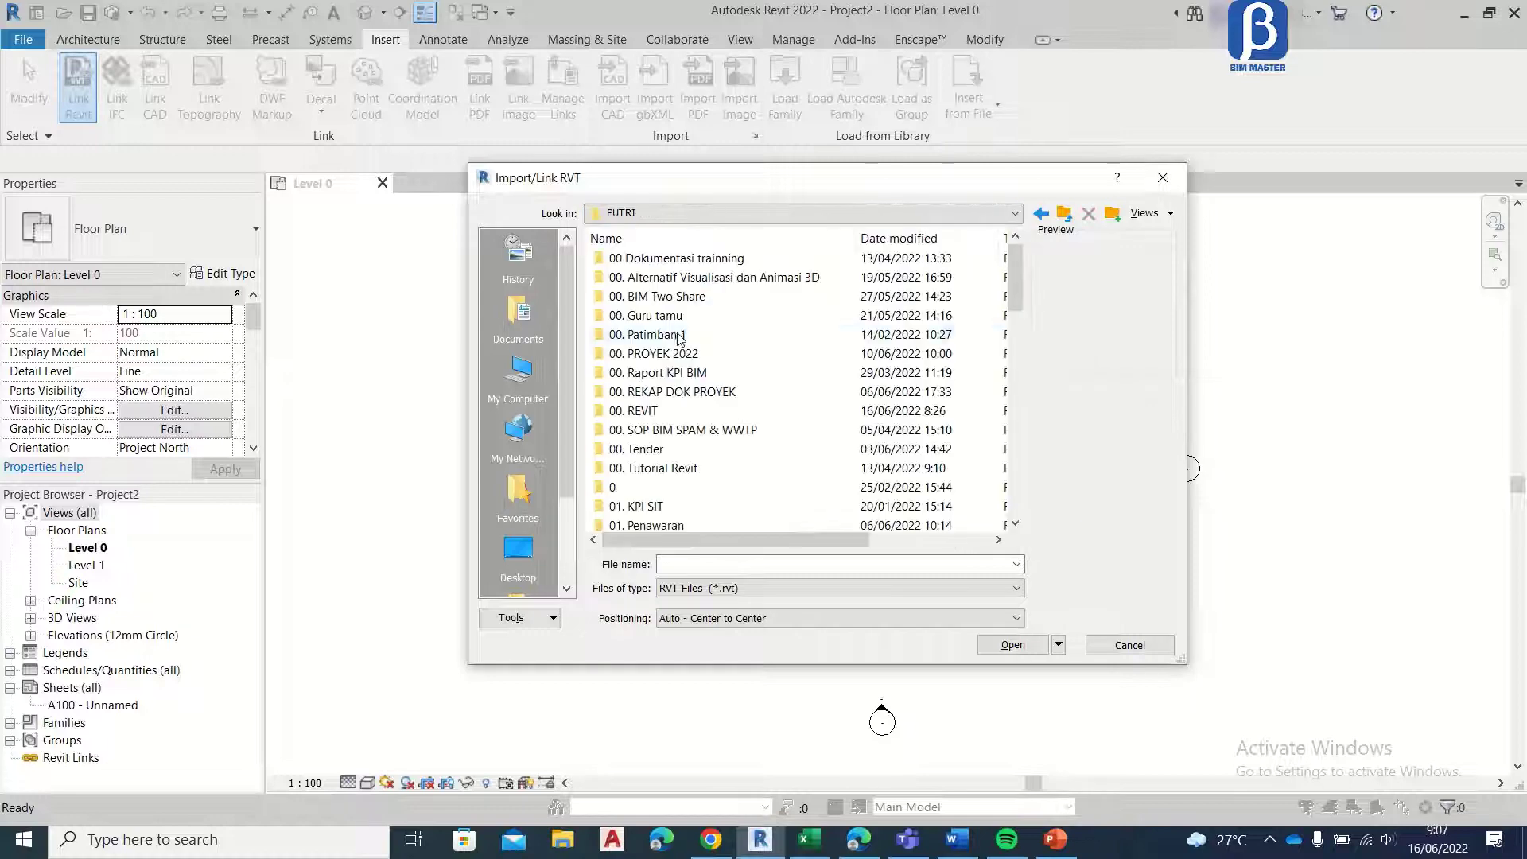
pyautogui.doubleClick(660, 410)
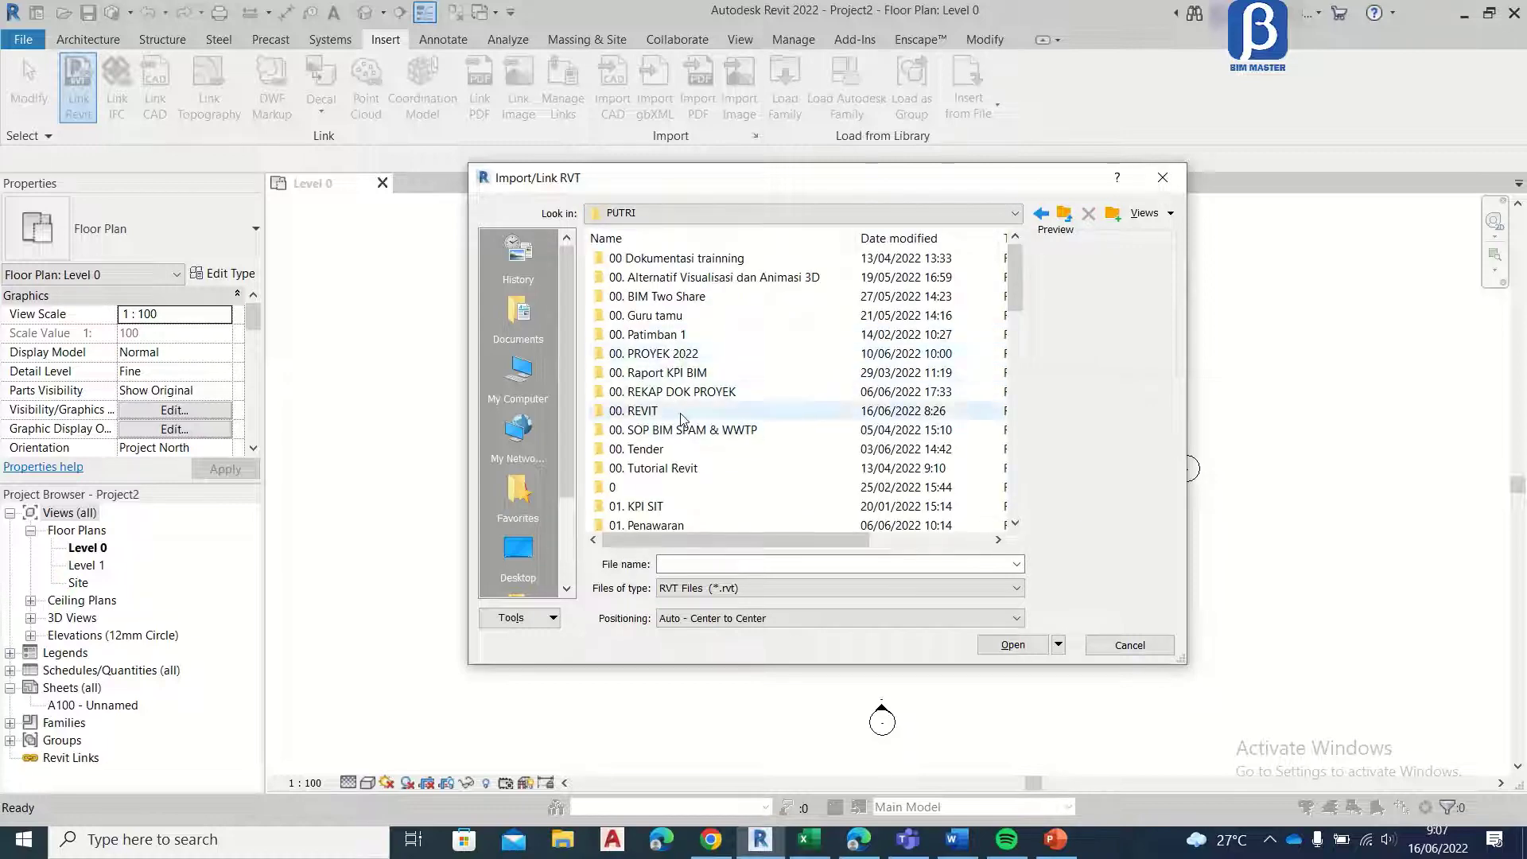
pyautogui.doubleClick(677, 353)
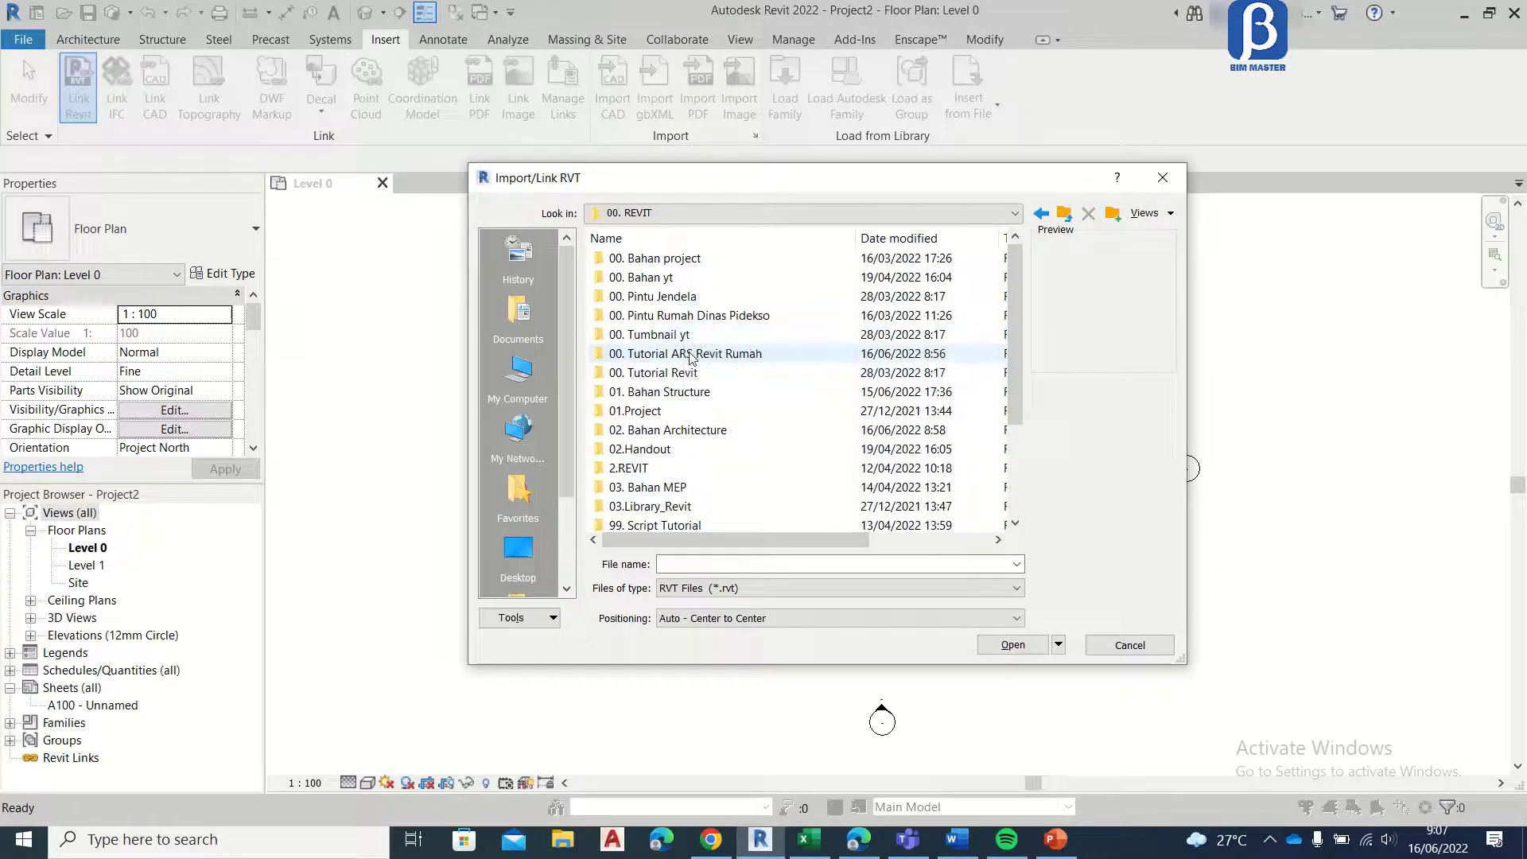
pyautogui.click(693, 260)
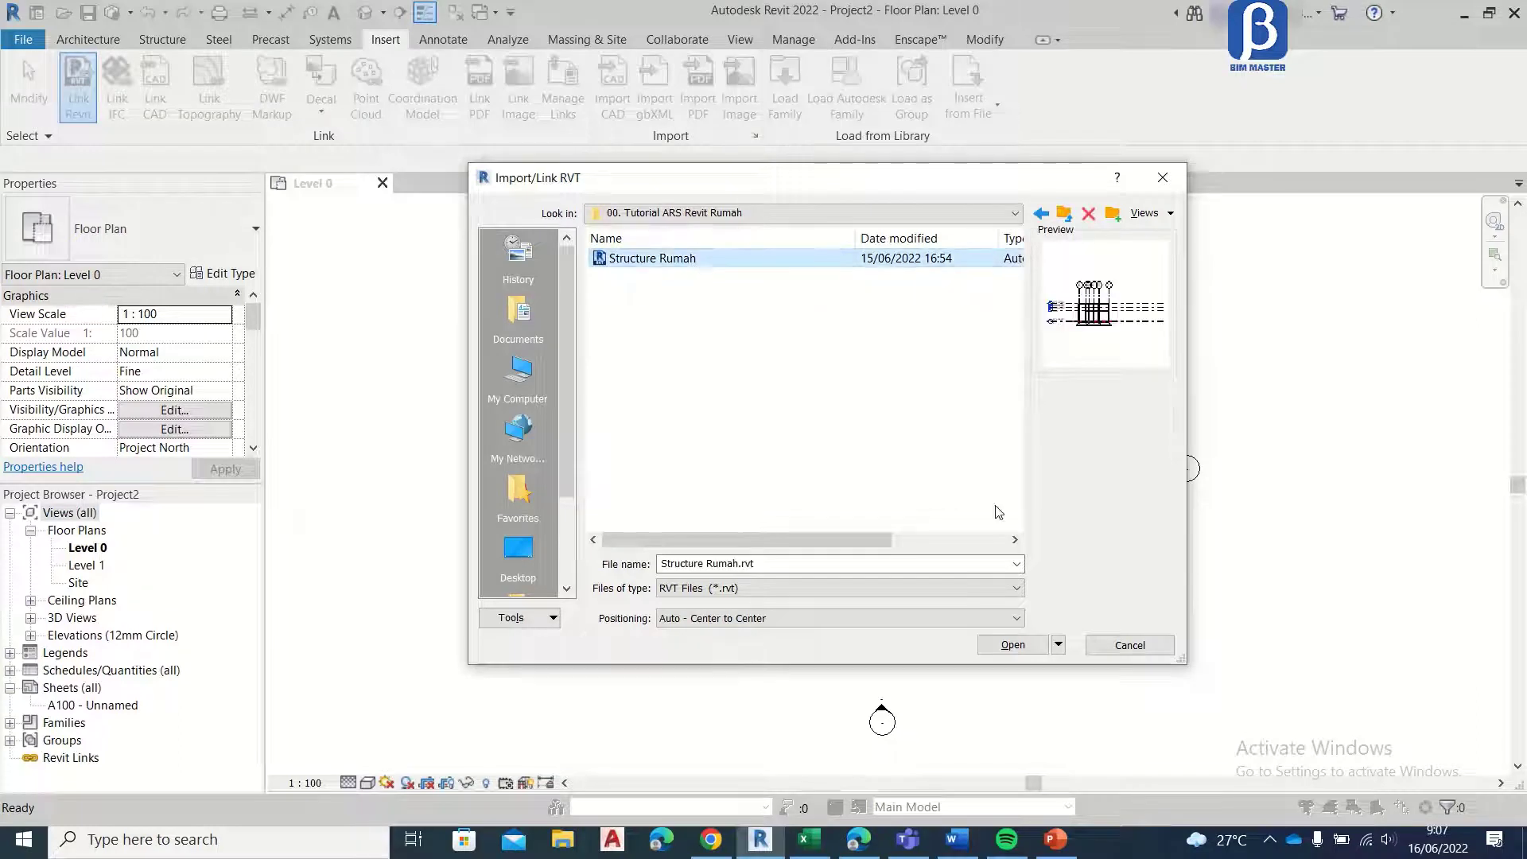
pyautogui.click(694, 624)
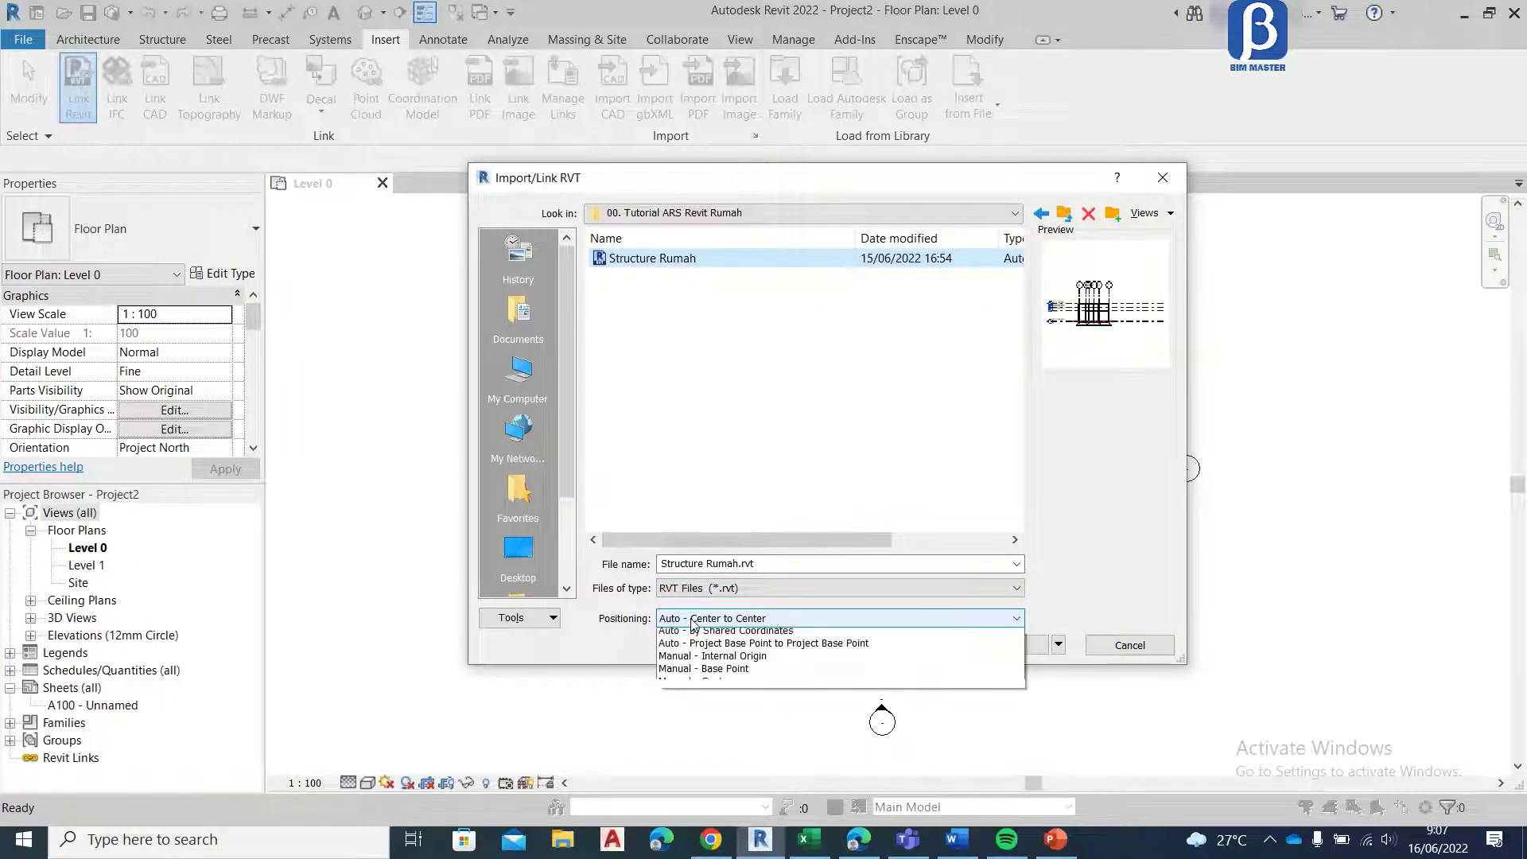
pyautogui.click(708, 636)
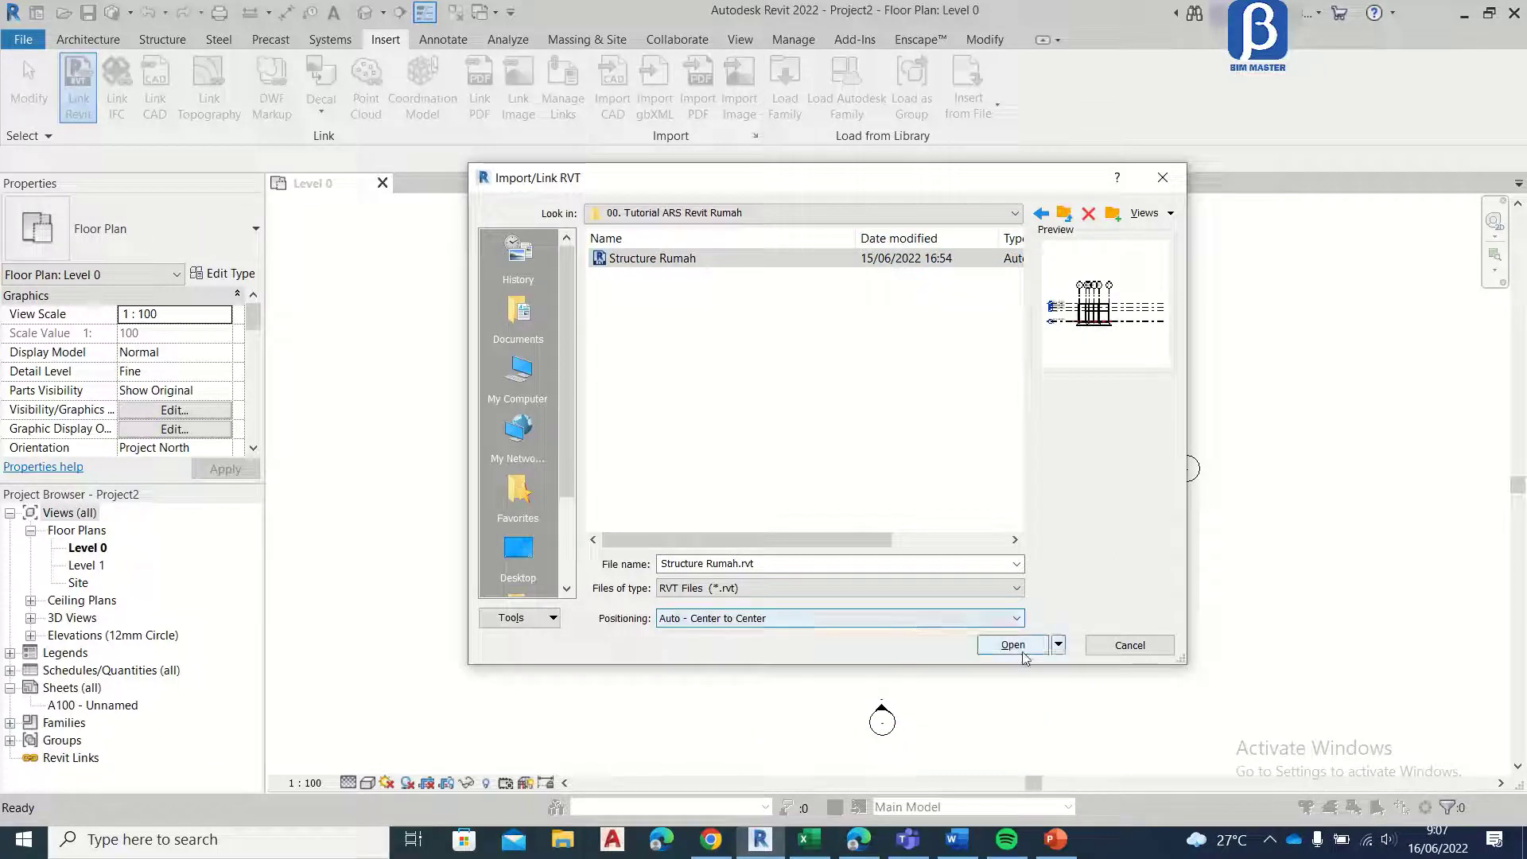
pyautogui.click(1023, 652)
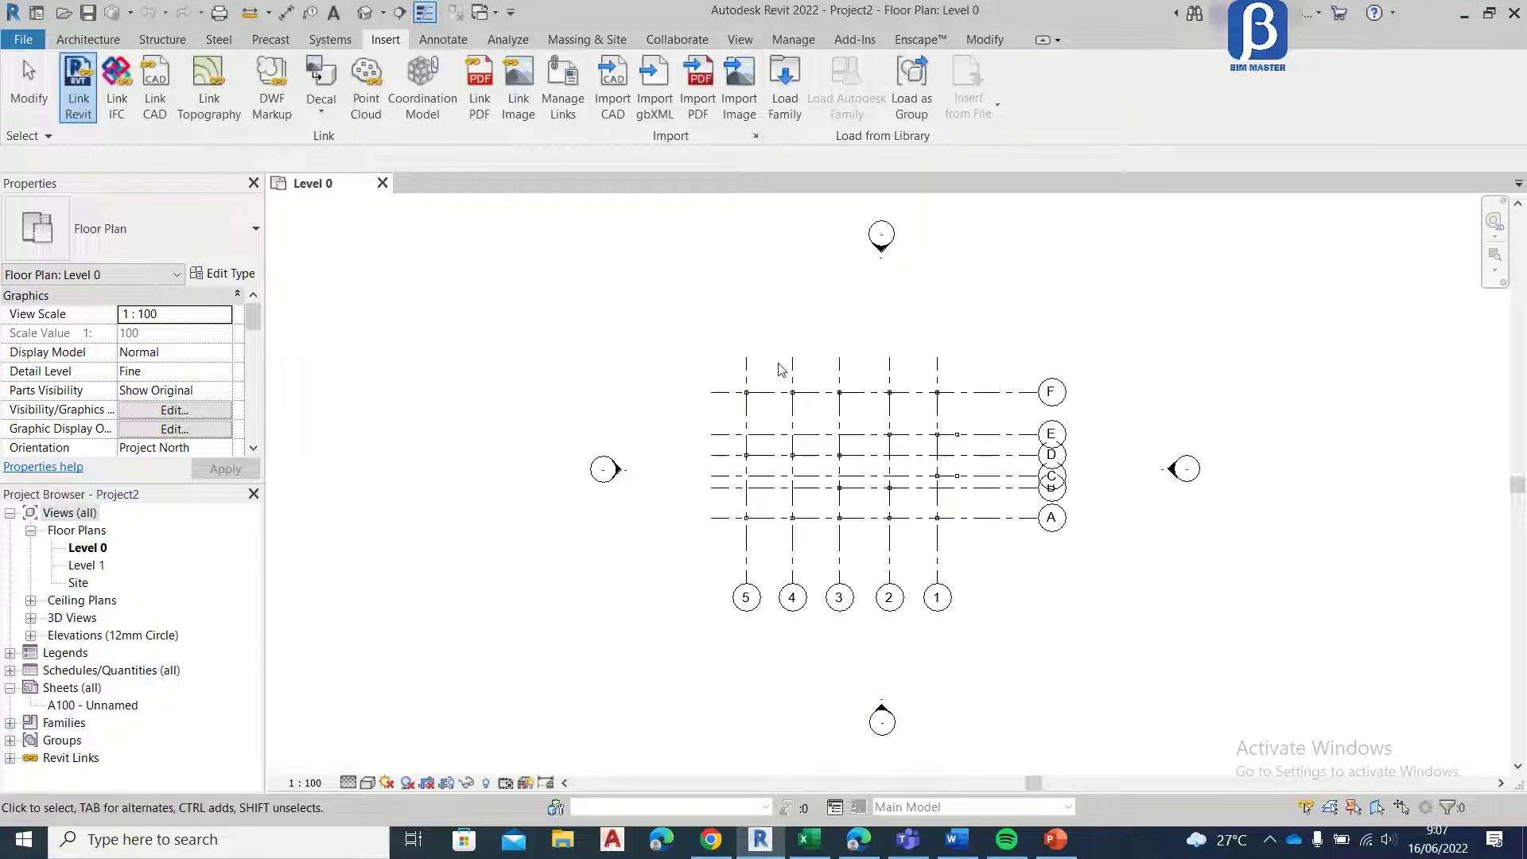
# Step: Examine the linked structural model's grids and columns in the Level 0 floor plan
pyautogui.scroll(3, 942, 479)
pyautogui.scroll(1, 942, 480)
pyautogui.scroll(-6, 561, 410)
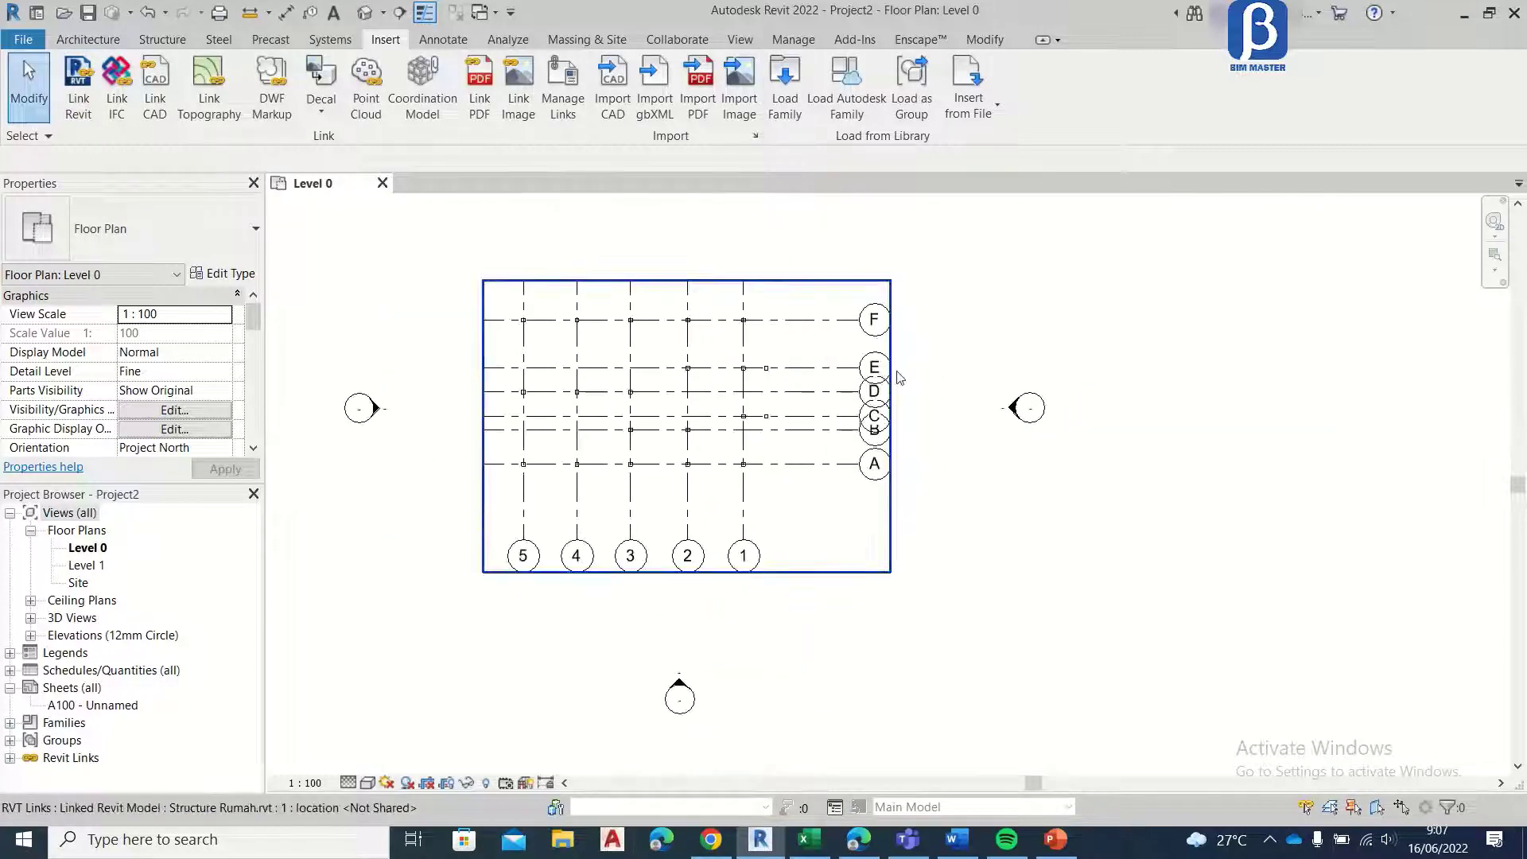
pyautogui.click(885, 312)
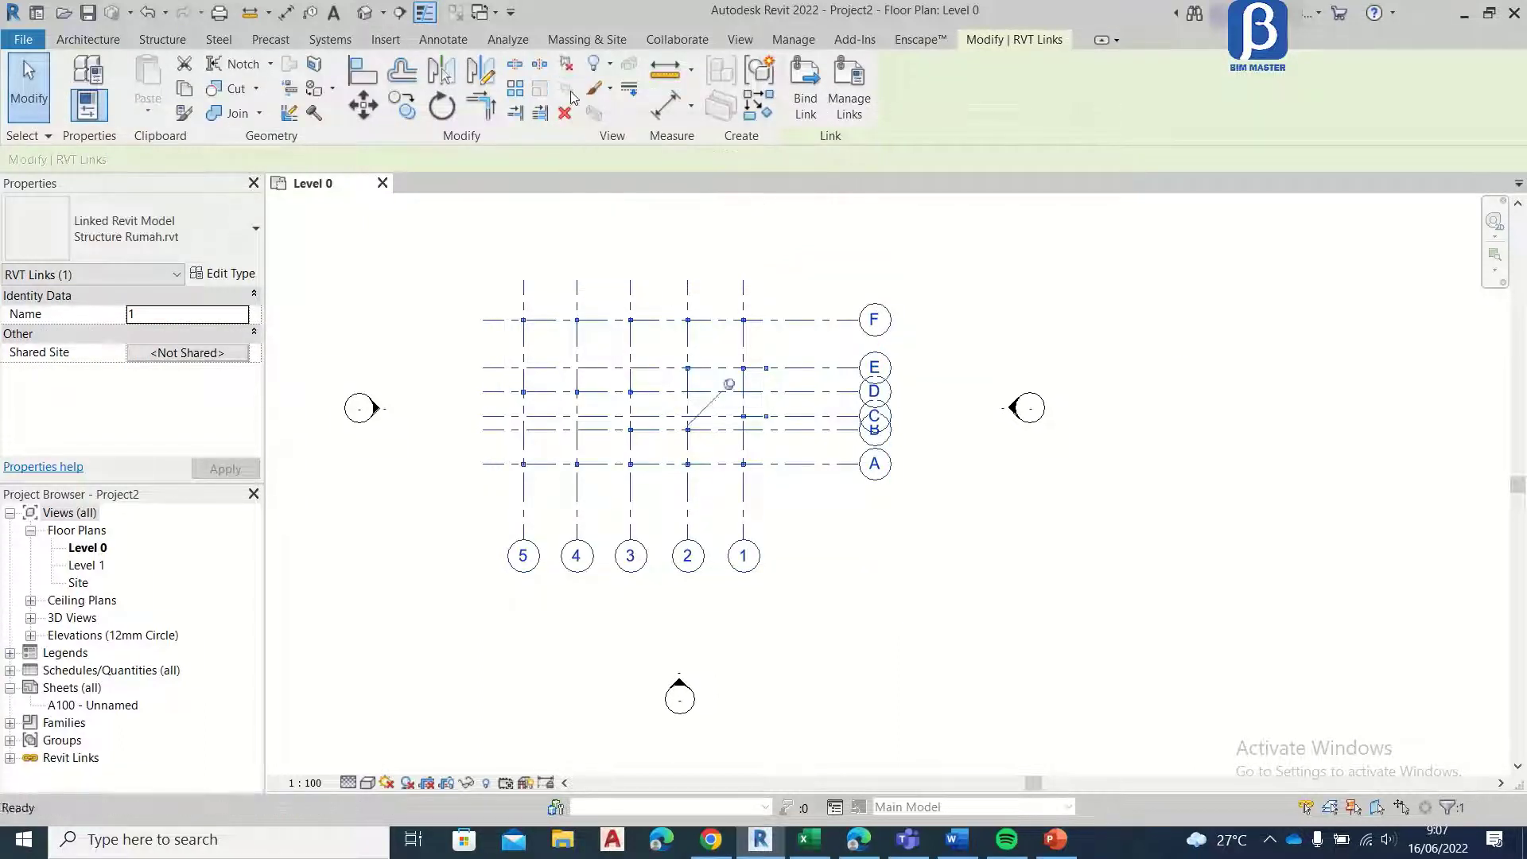
pyautogui.click(1034, 285)
pyautogui.scroll(5, 635, 395)
pyautogui.moveTo(644, 345); pyautogui.dragTo(734, 353, button='middle')
pyautogui.scroll(-5, 648, 372)
pyautogui.scroll(2, 598, 361)
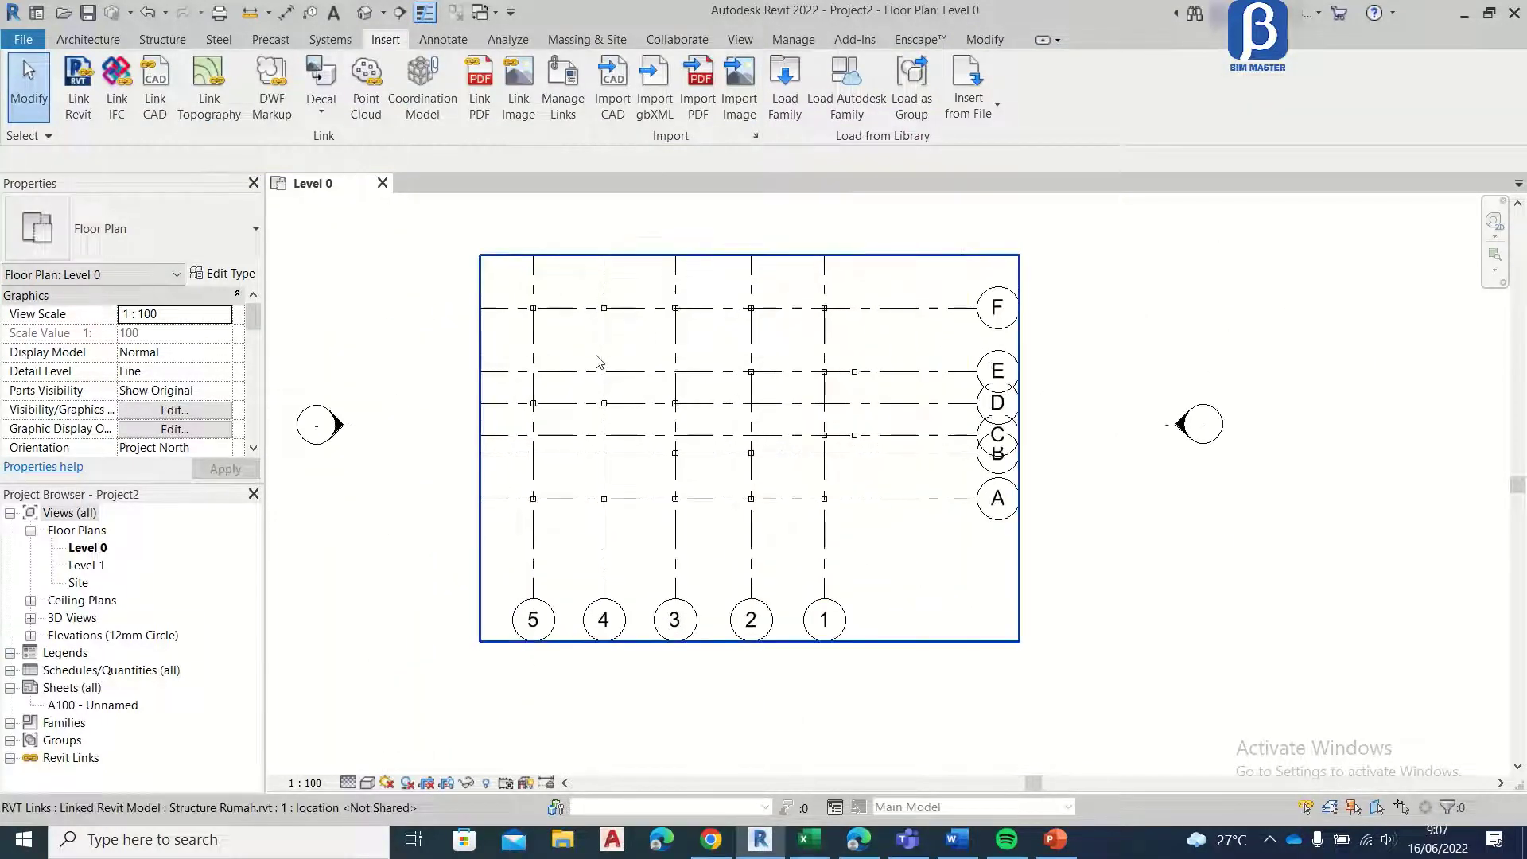
pyautogui.scroll(3, 556, 332)
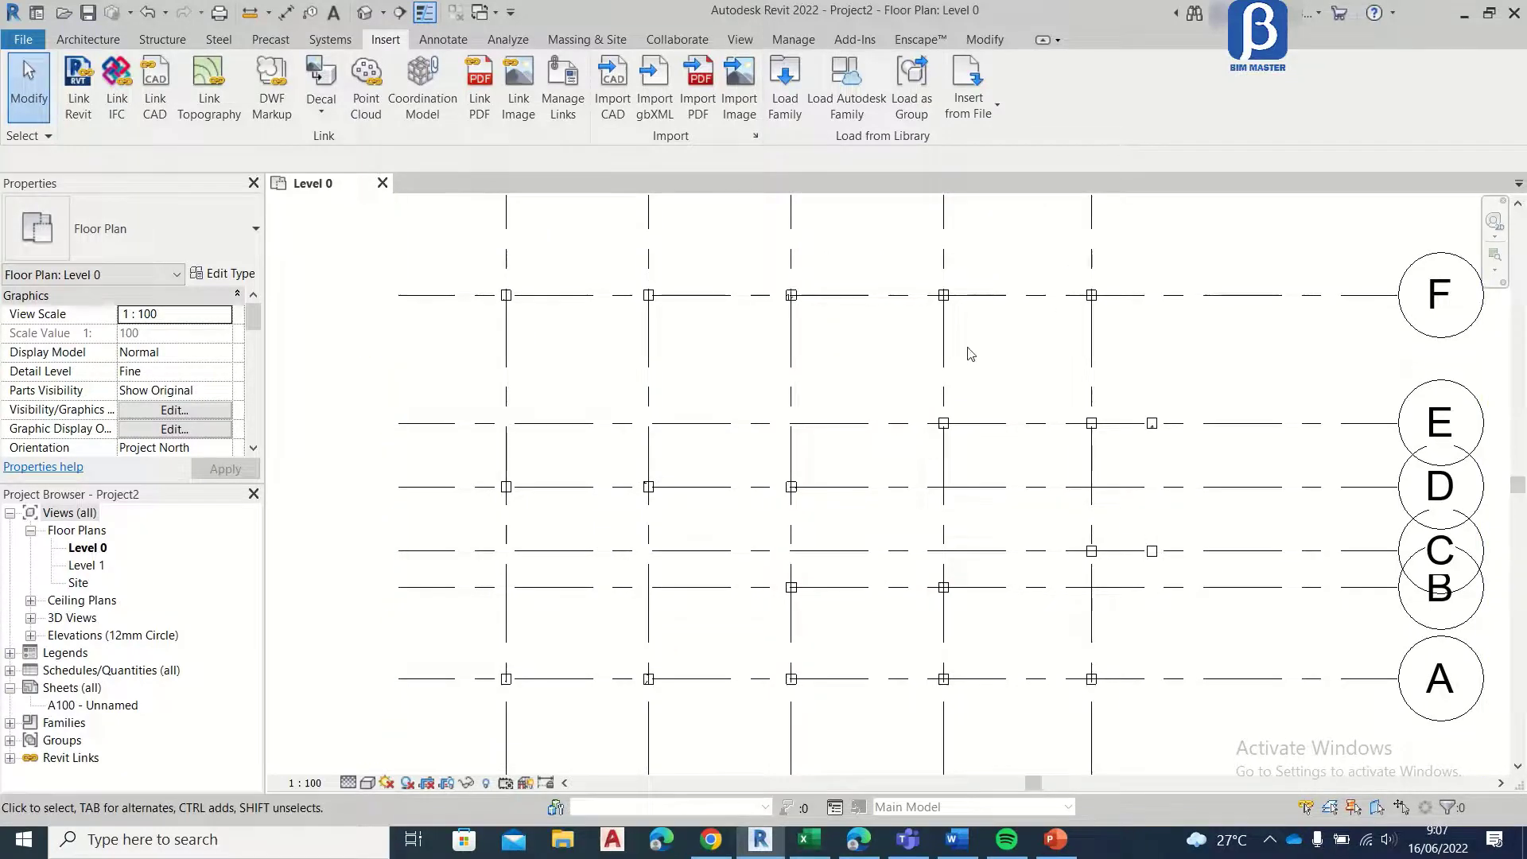
pyautogui.scroll(-3, 627, 307)
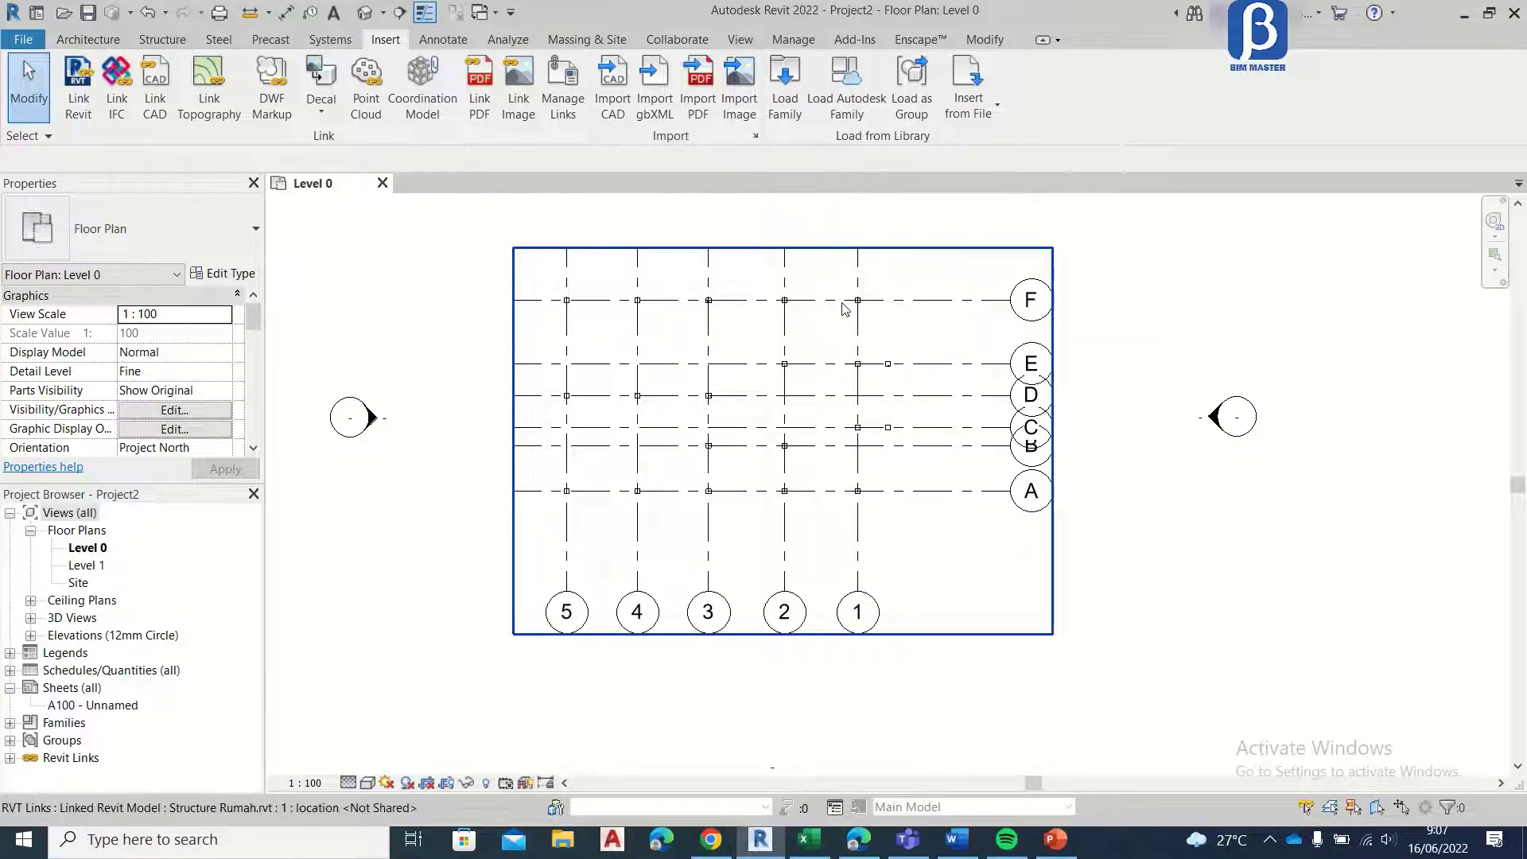
# Step: Set the Level 0 plan's View Range to Unlimited for both the Top and the View Depth level
pyautogui.press('v')
pyautogui.press('r')
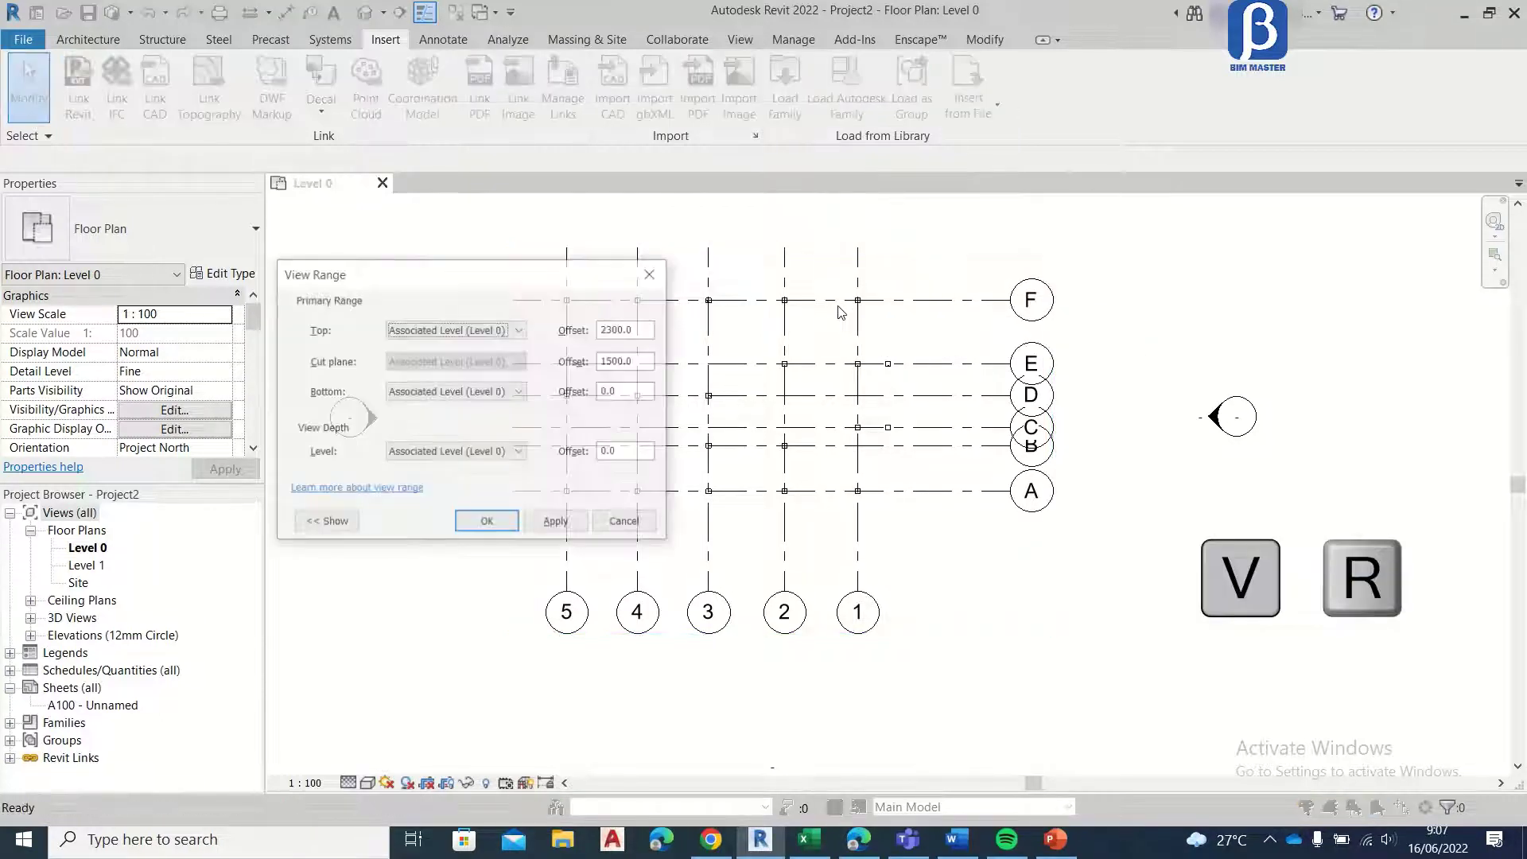
pyautogui.click(485, 330)
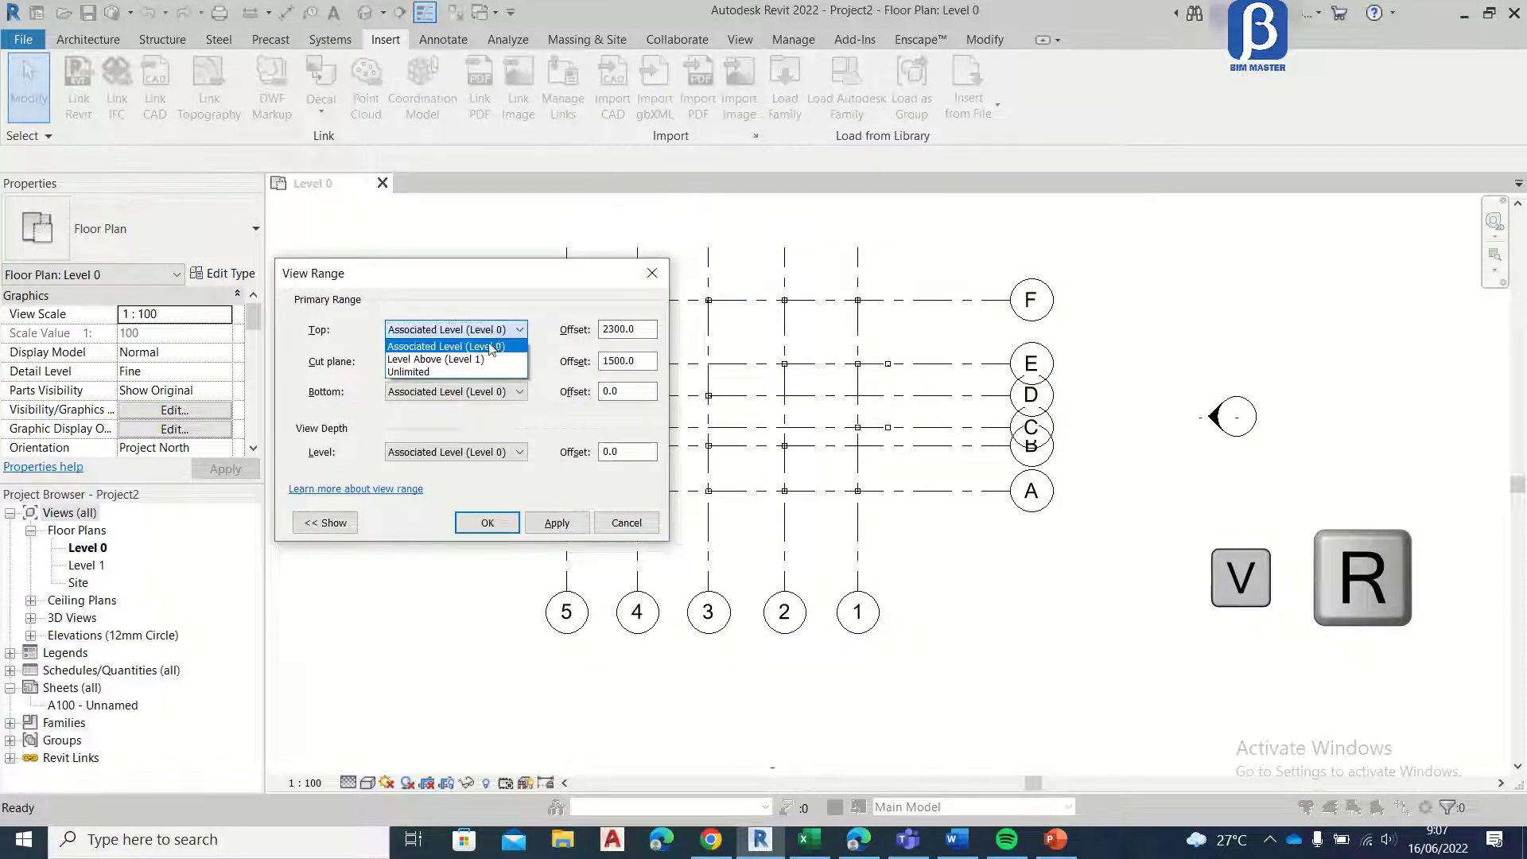
pyautogui.click(487, 373)
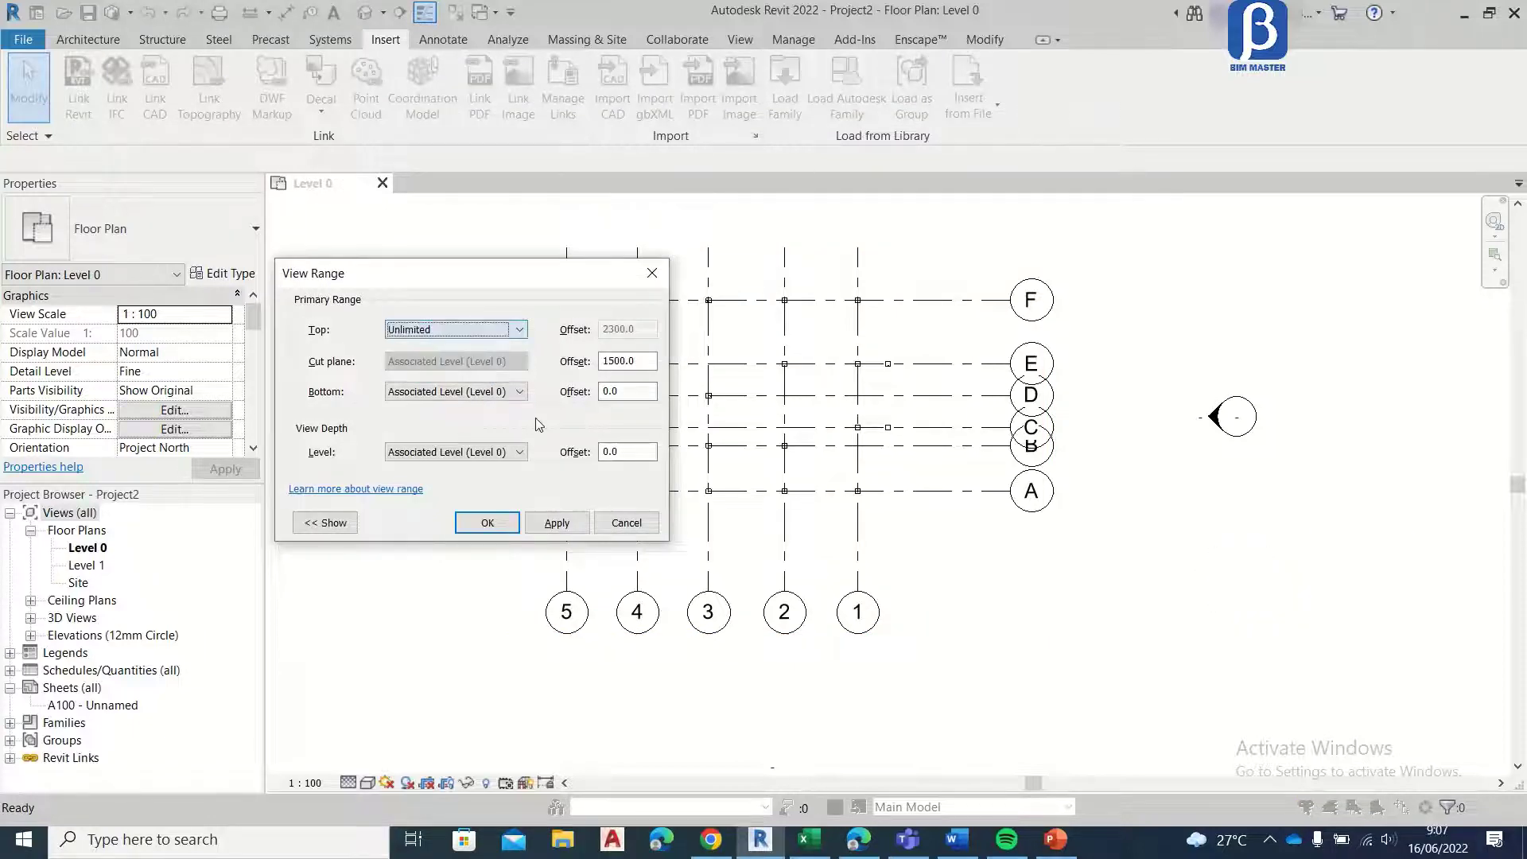
pyautogui.click(515, 452)
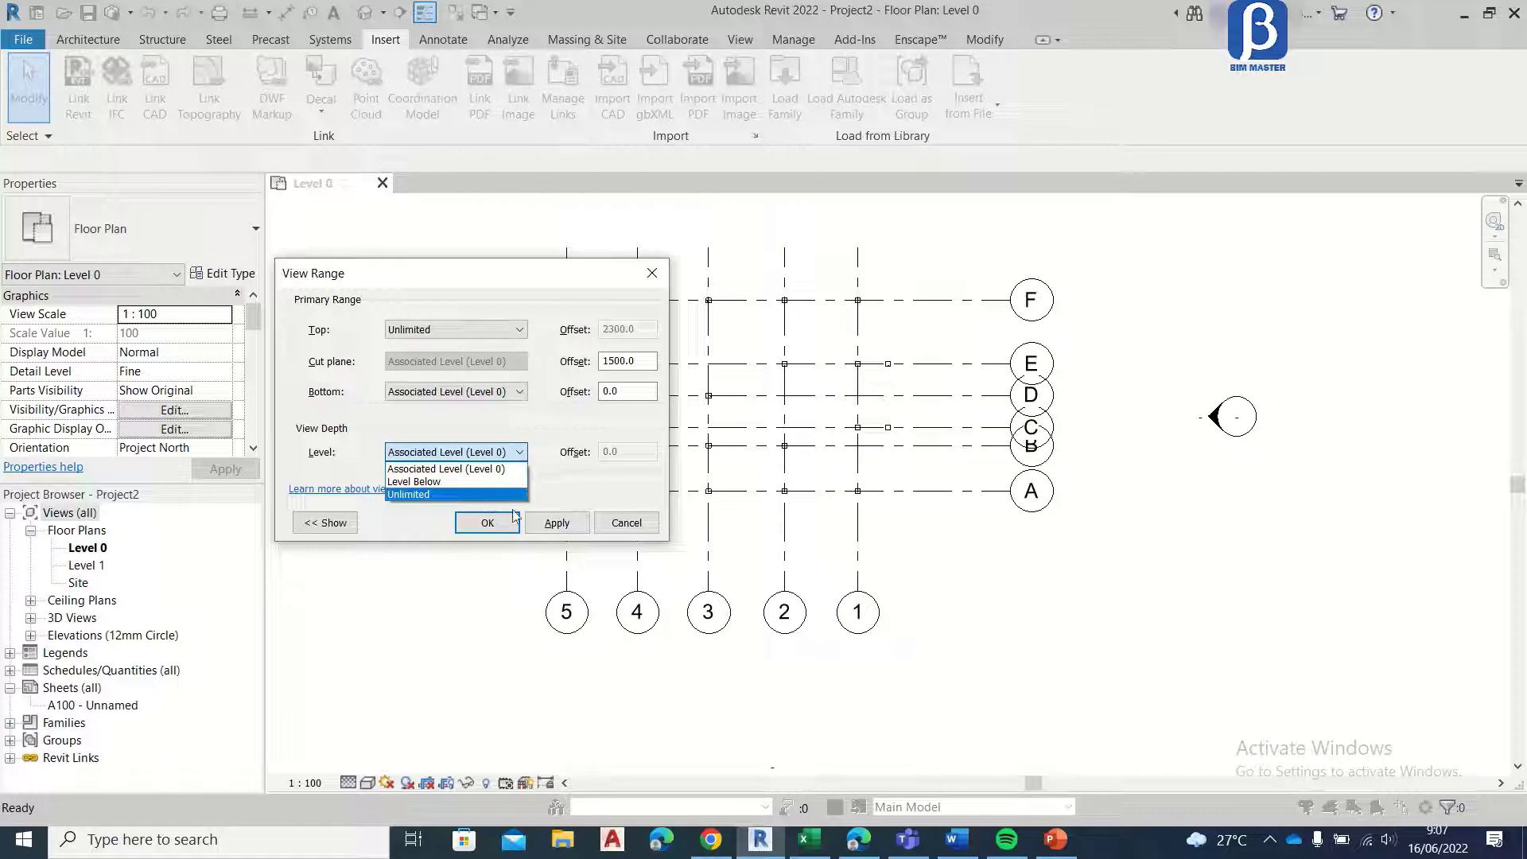
pyautogui.click(495, 494)
pyautogui.click(555, 522)
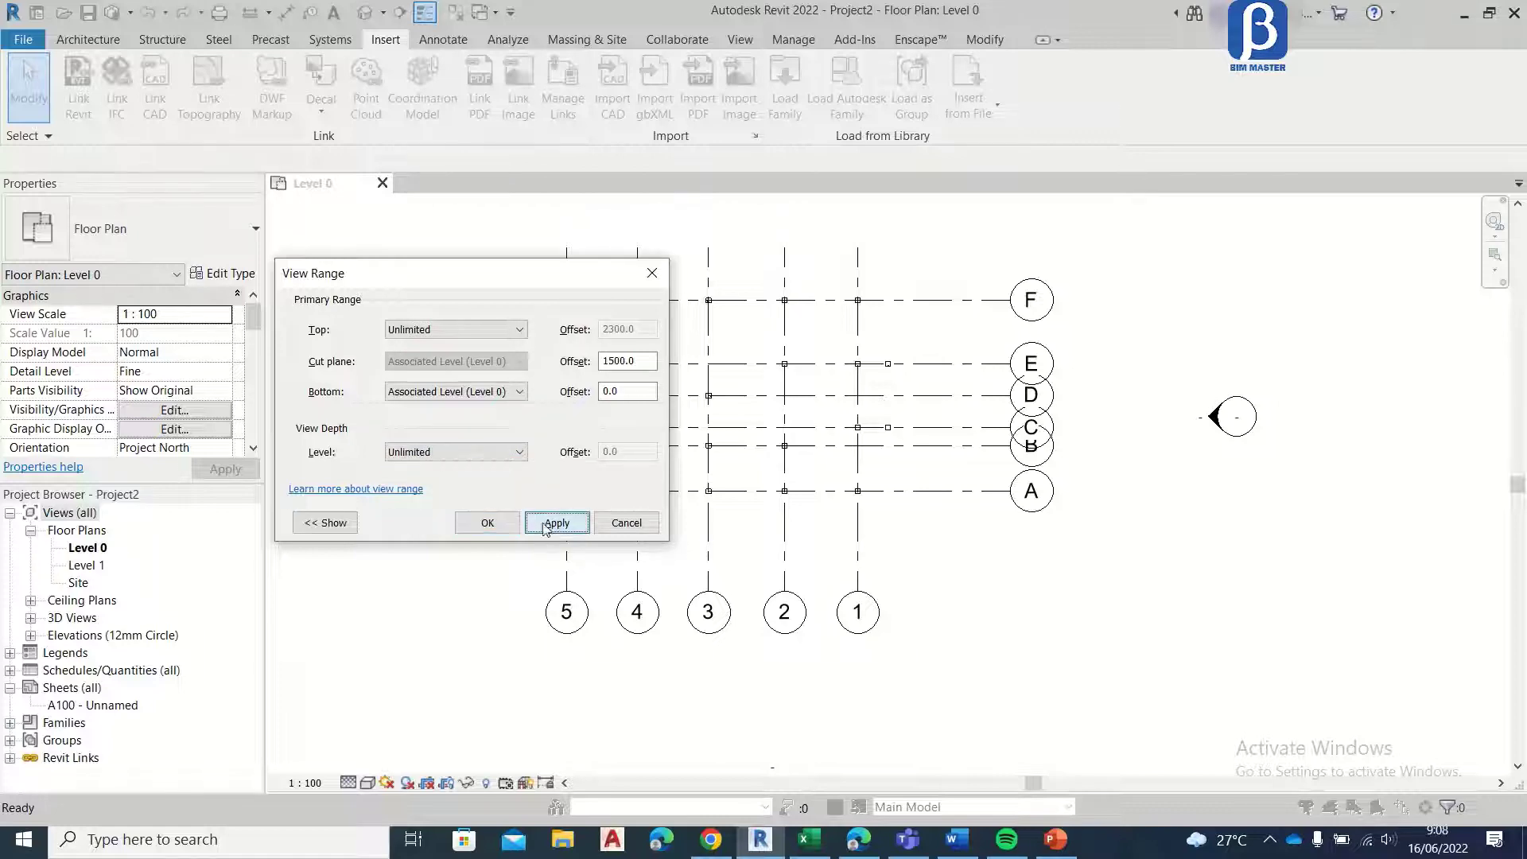
pyautogui.click(489, 523)
pyautogui.scroll(6, 597, 350)
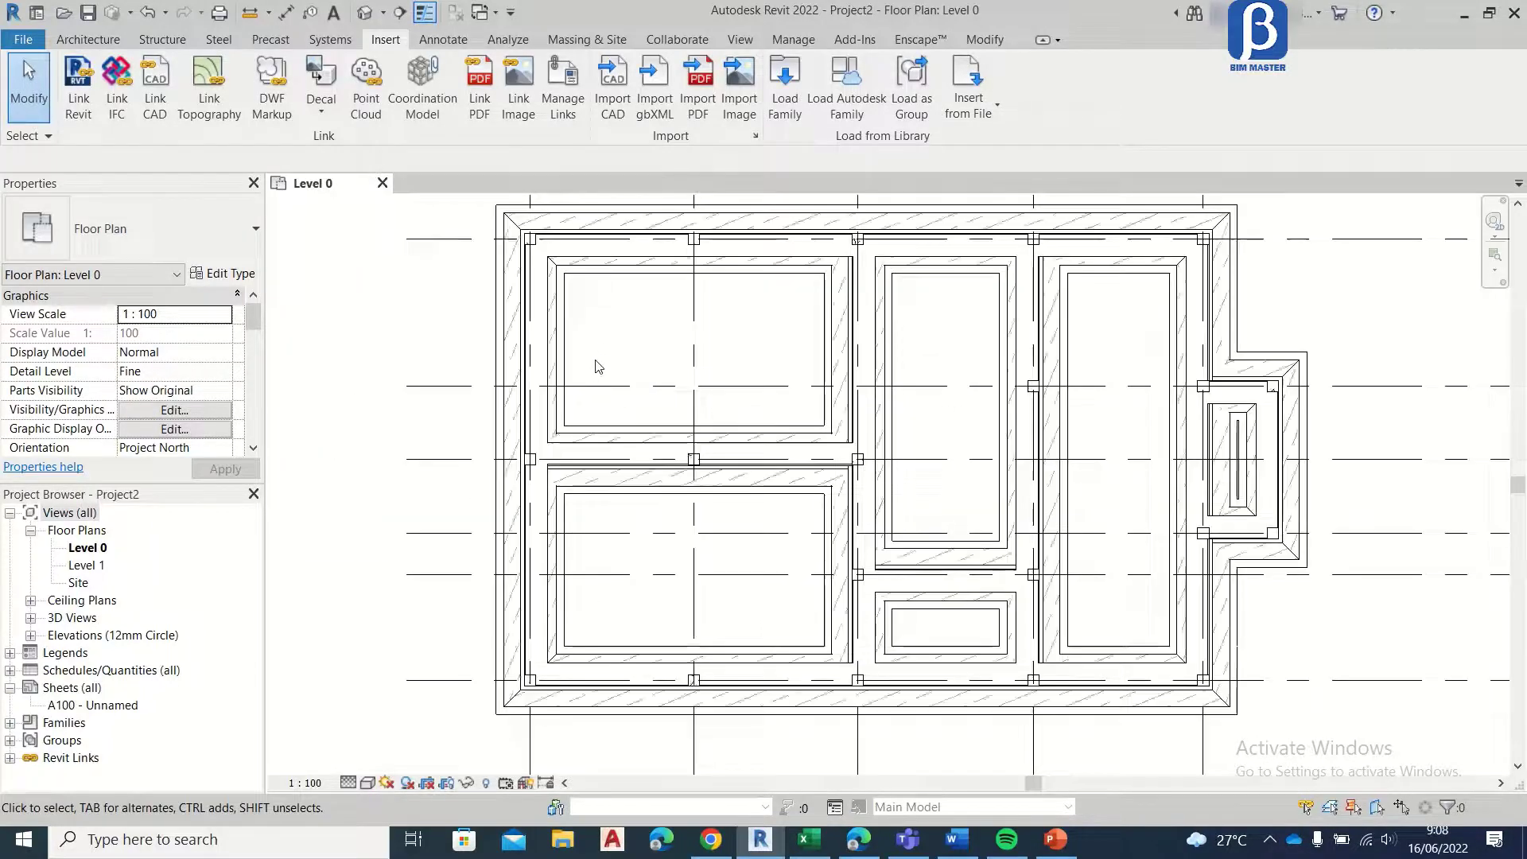
# Step: Examine the linked structural model's foundations, columns and grid lines in the Level 0 floor plan
pyautogui.scroll(-7, 598, 363)
pyautogui.scroll(-3, 879, 331)
pyautogui.scroll(2, 899, 385)
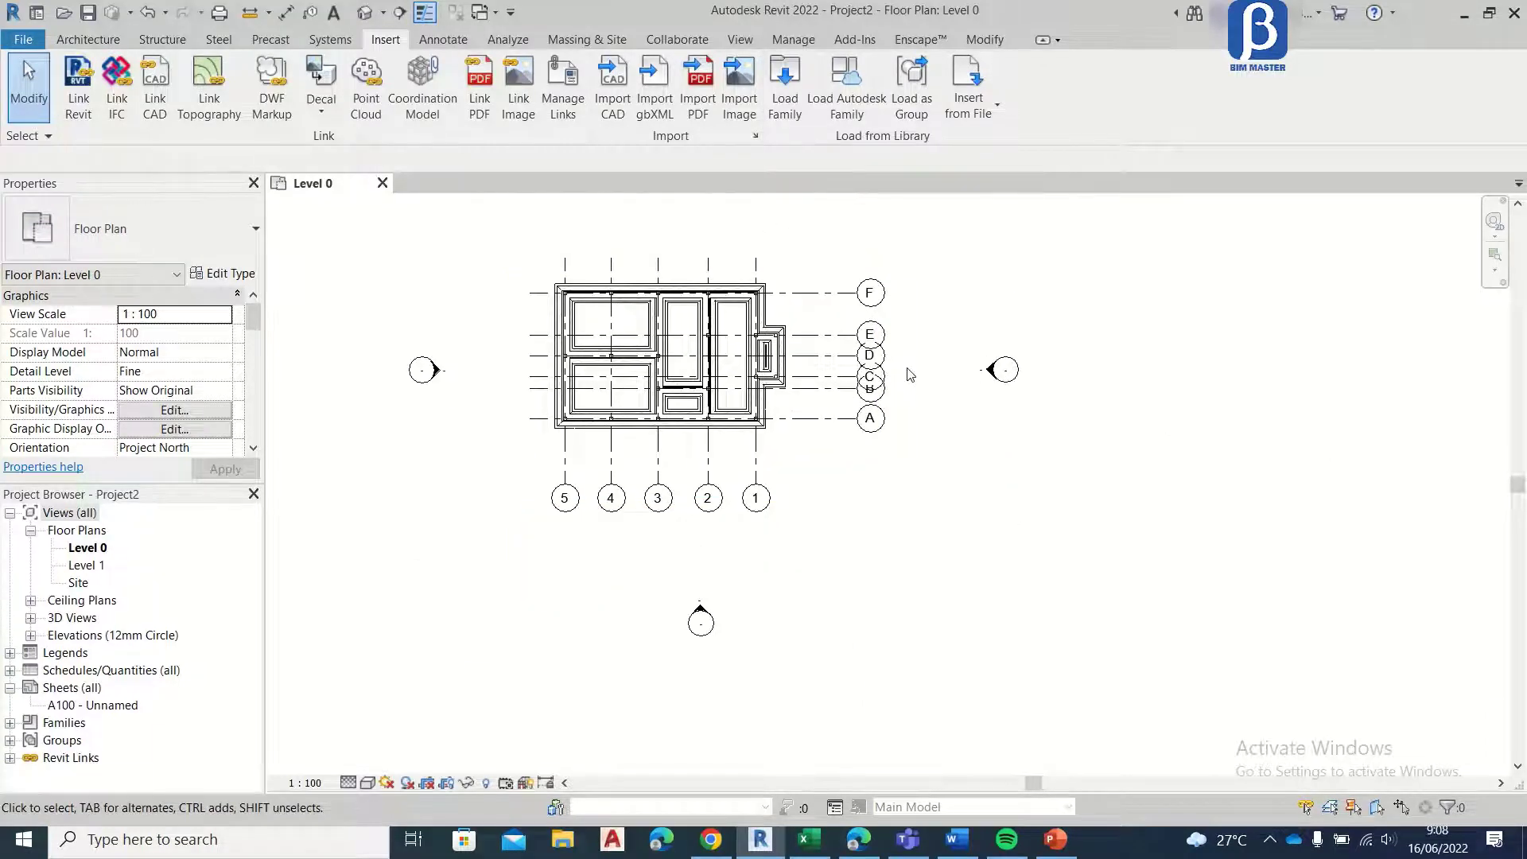
pyautogui.scroll(3, 756, 351)
pyautogui.scroll(-1, 939, 382)
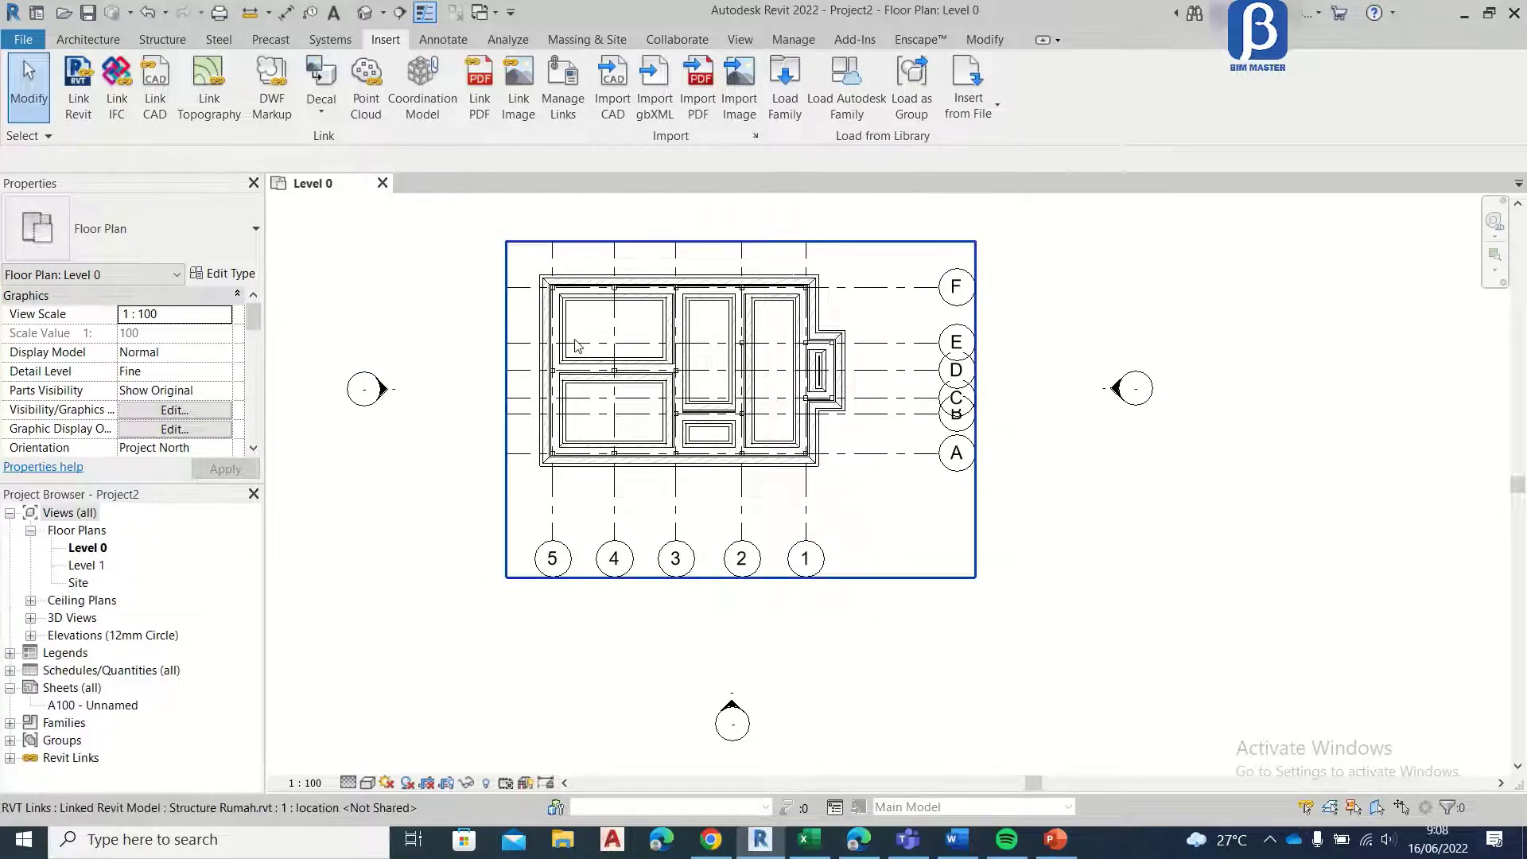
pyautogui.scroll(3, 600, 263)
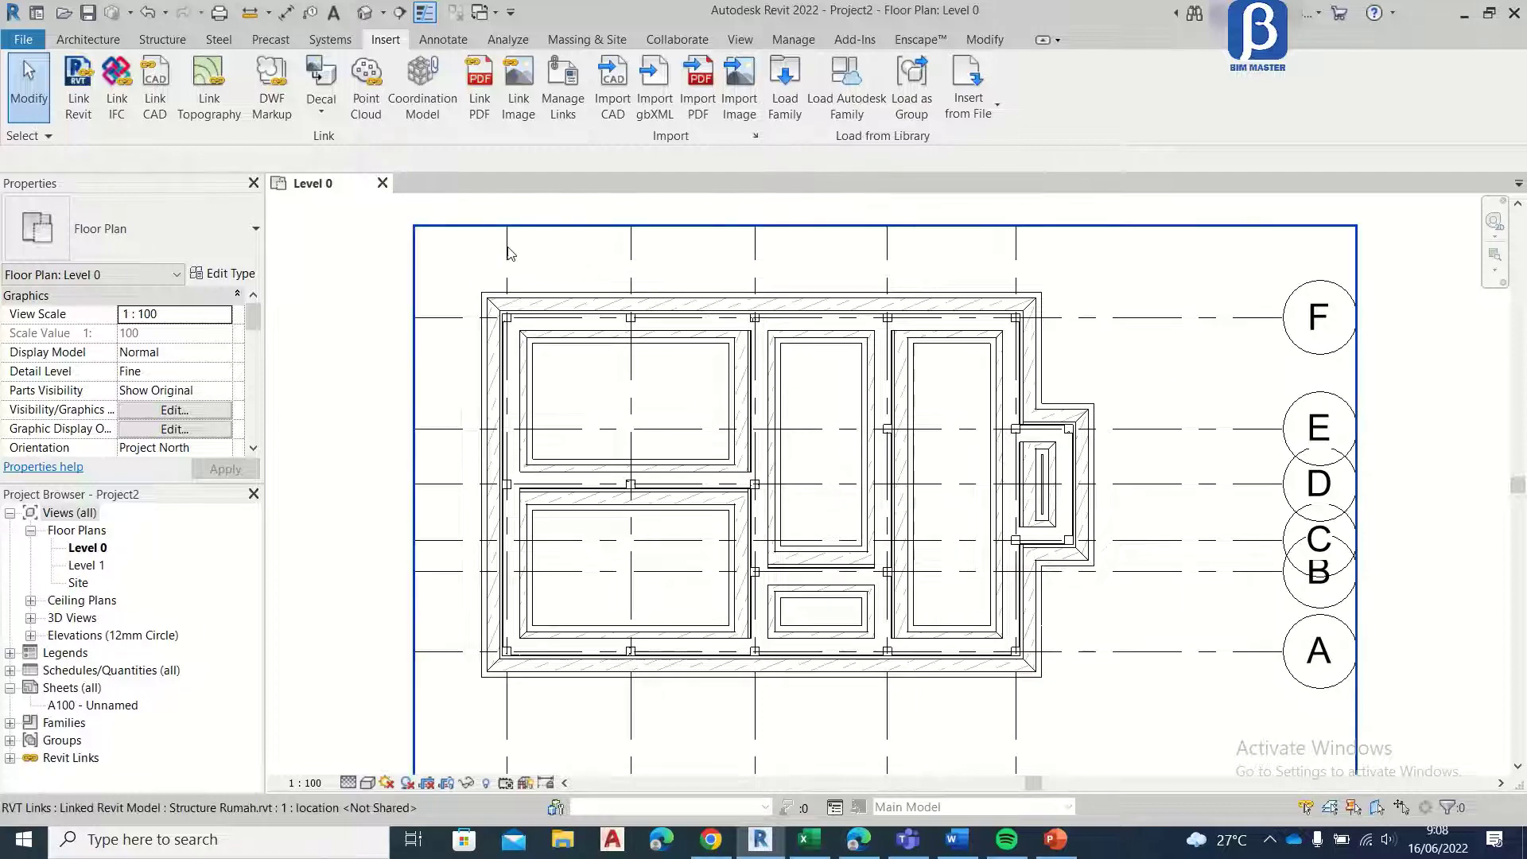
pyautogui.scroll(-3, 510, 249)
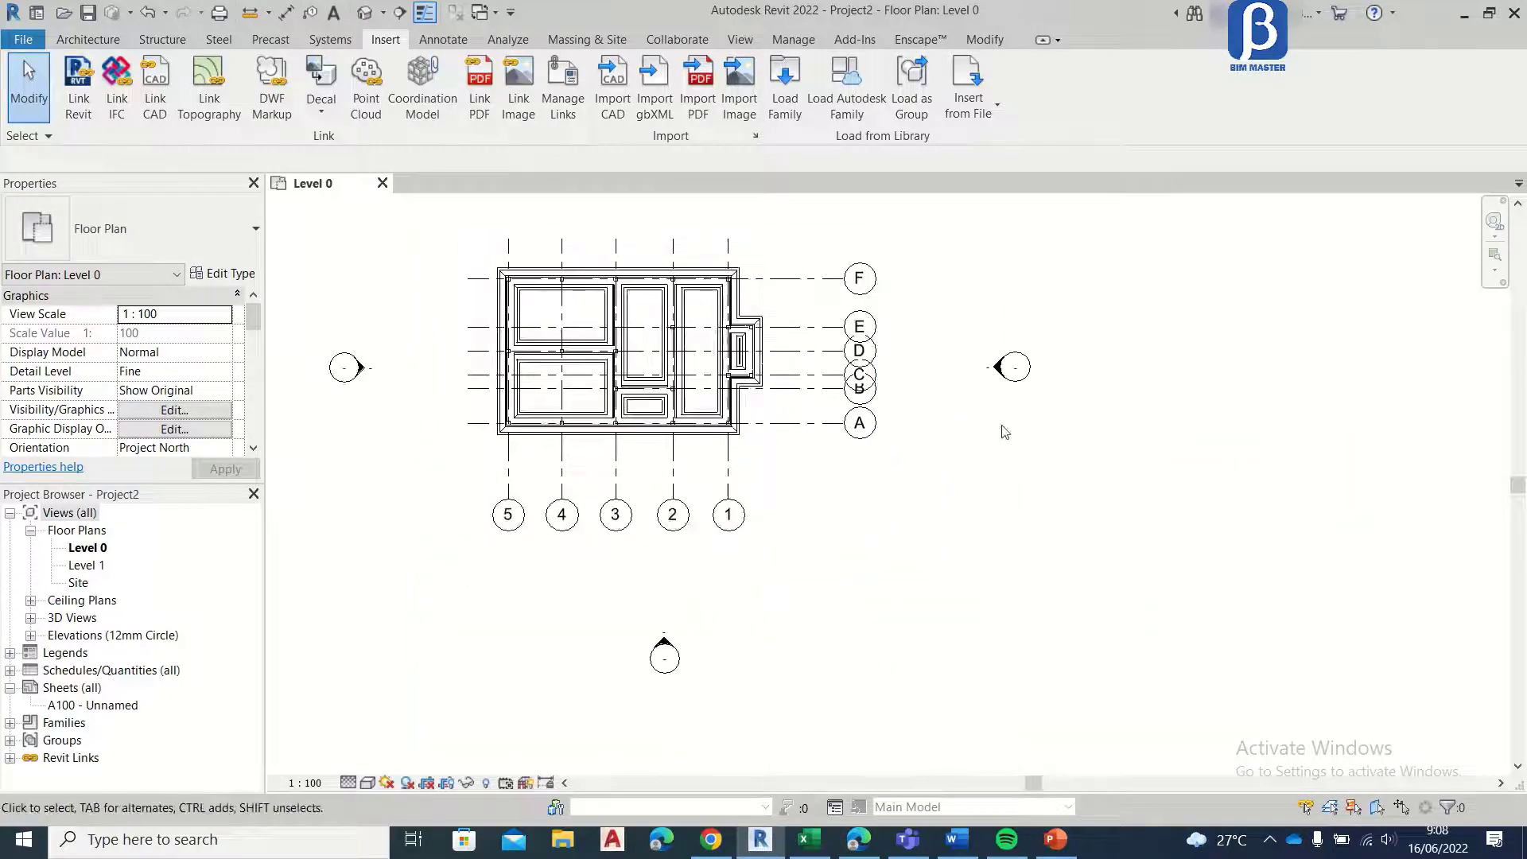
# Step: Turn off the selection of pinned elements so that pinned objects cannot be picked in the model
pyautogui.scroll(2, 811, 414)
pyautogui.moveTo(756, 351); pyautogui.dragTo(964, 446, button='middle')
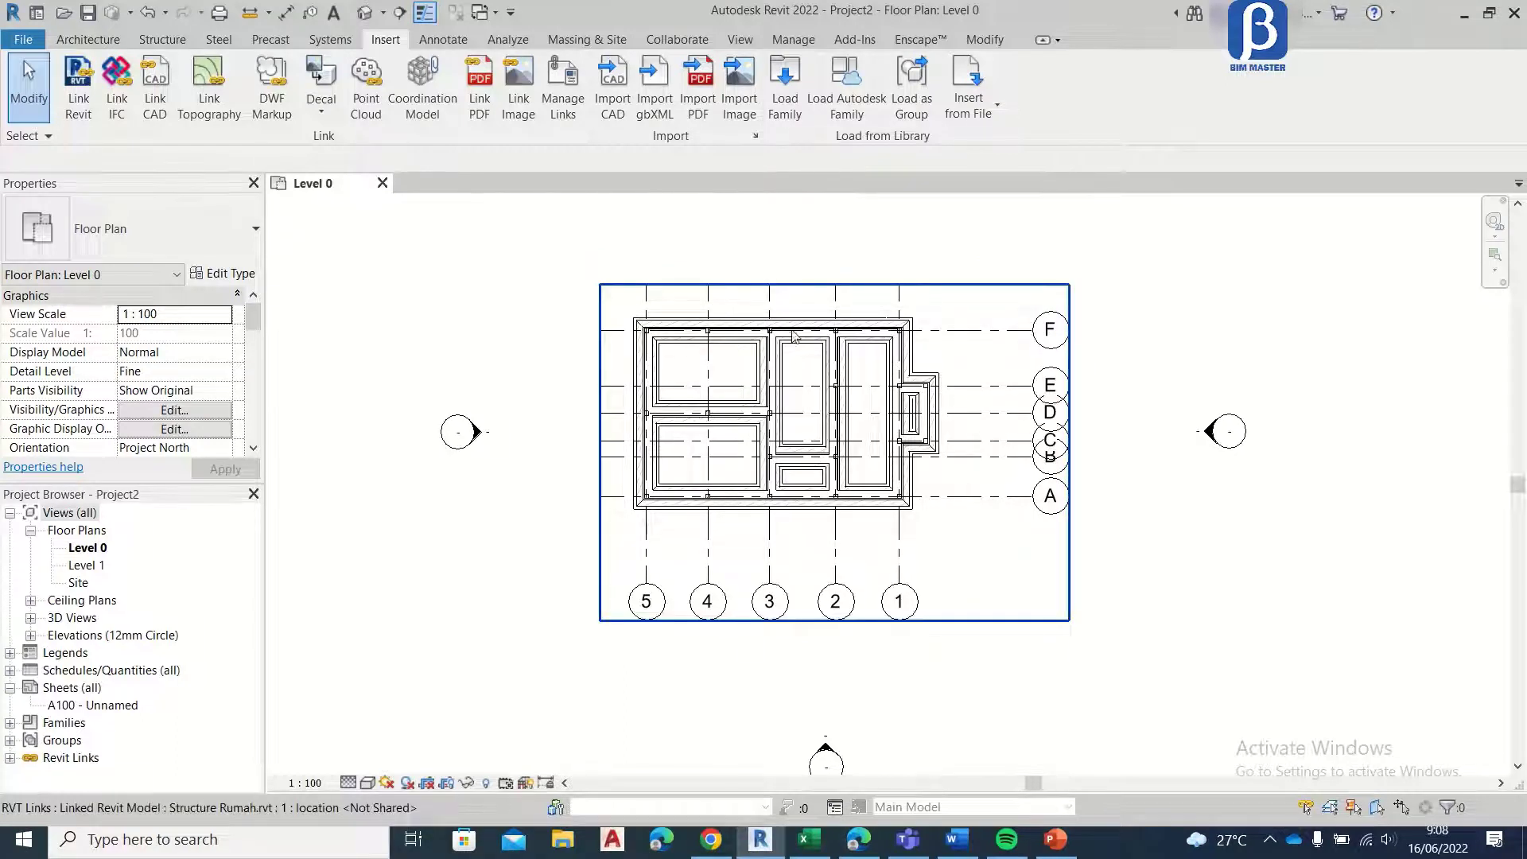
pyautogui.click(17, 135)
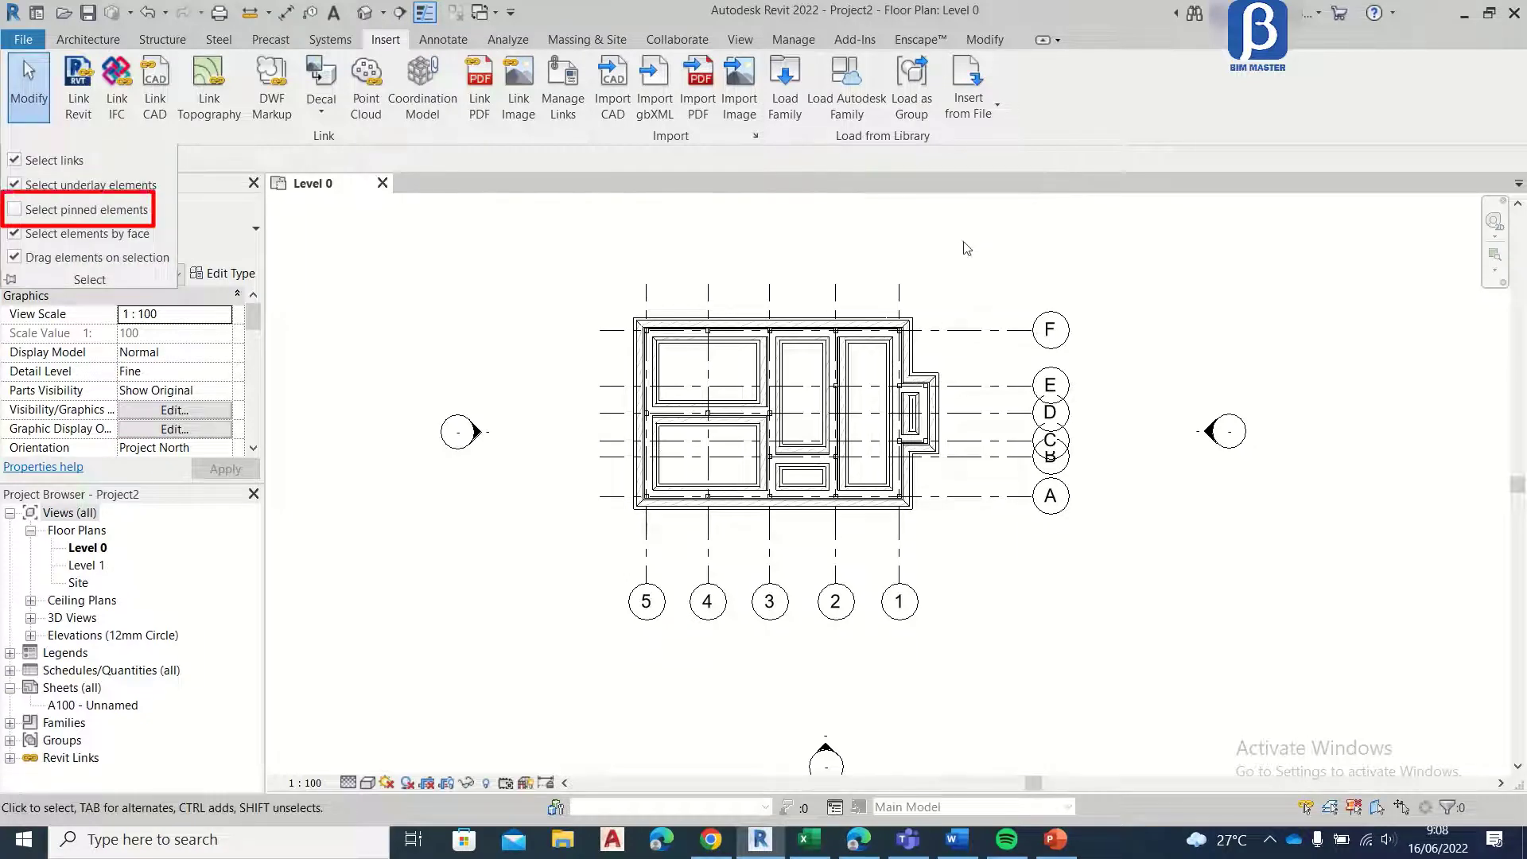
pyautogui.scroll(2, 1001, 389)
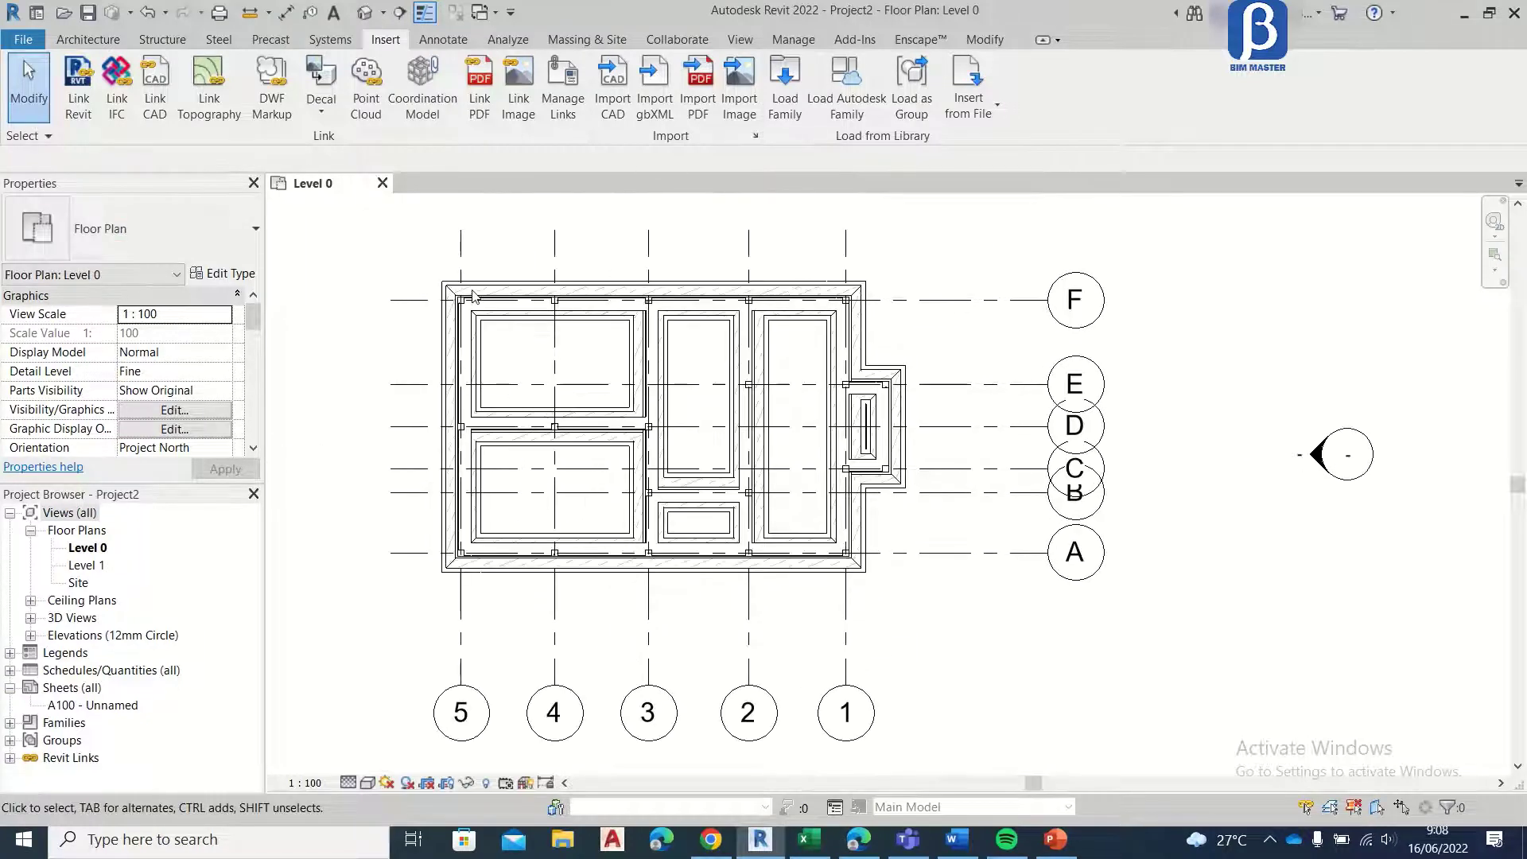
# Step: Start Copy/Monitor on the linked Structure Rumah.rvt model in the Level 0 plan and set Copy to Multiple
pyautogui.click(671, 40)
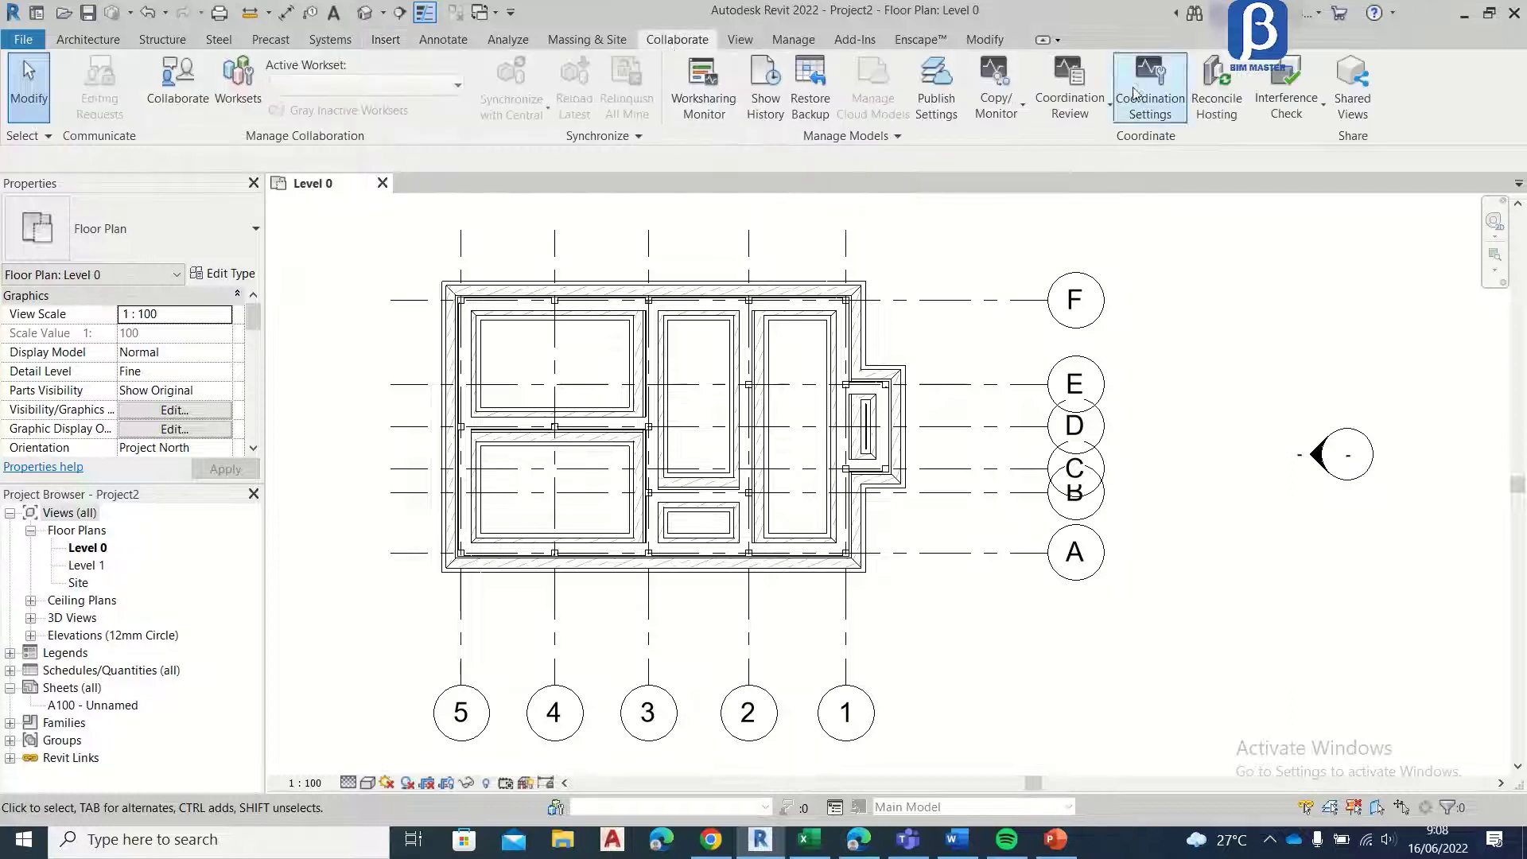
pyautogui.click(1002, 118)
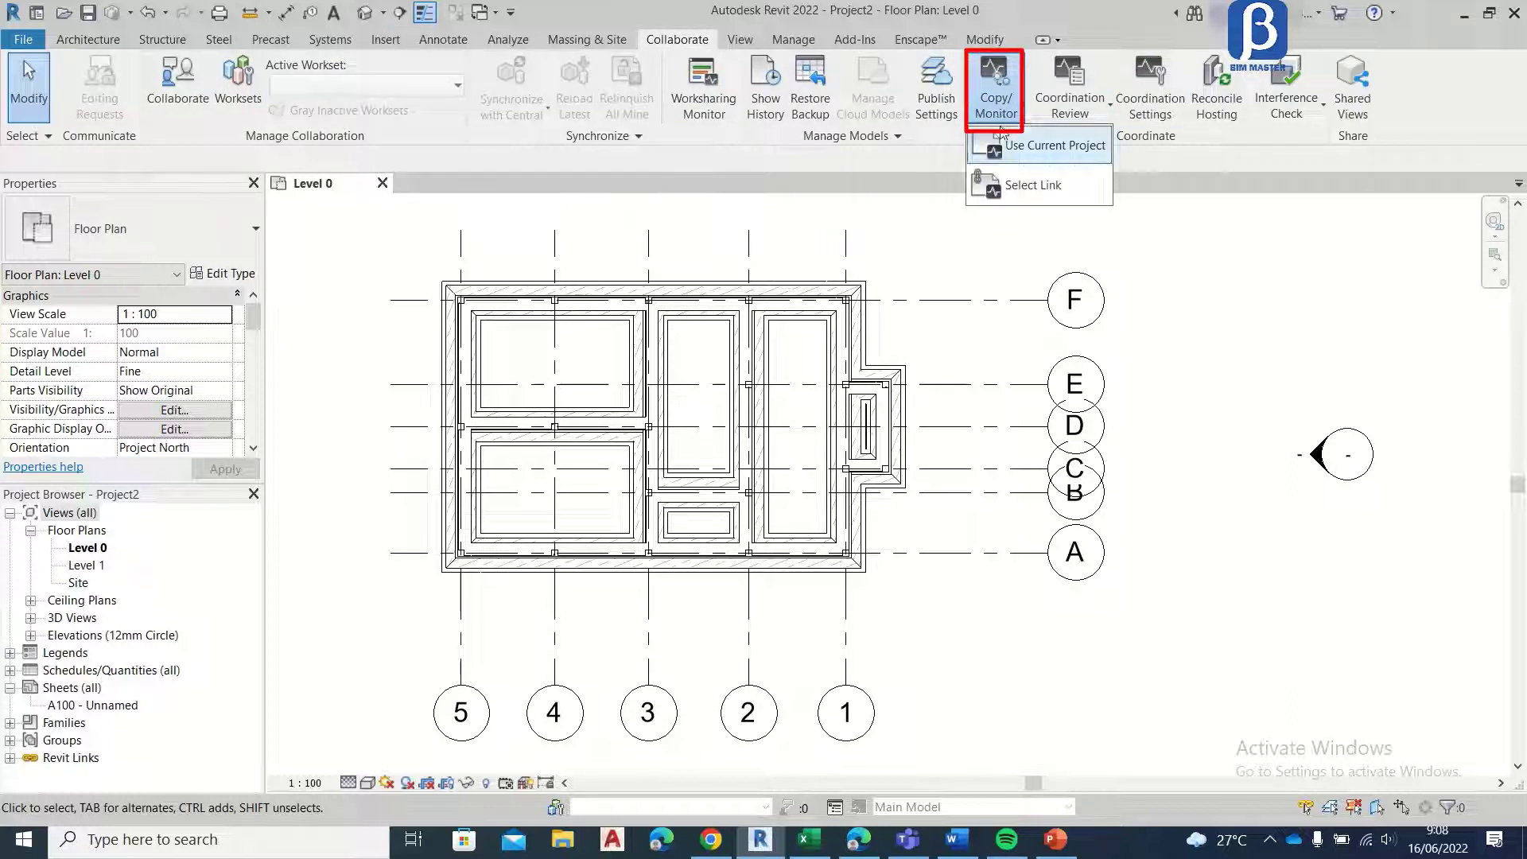
pyautogui.click(1003, 189)
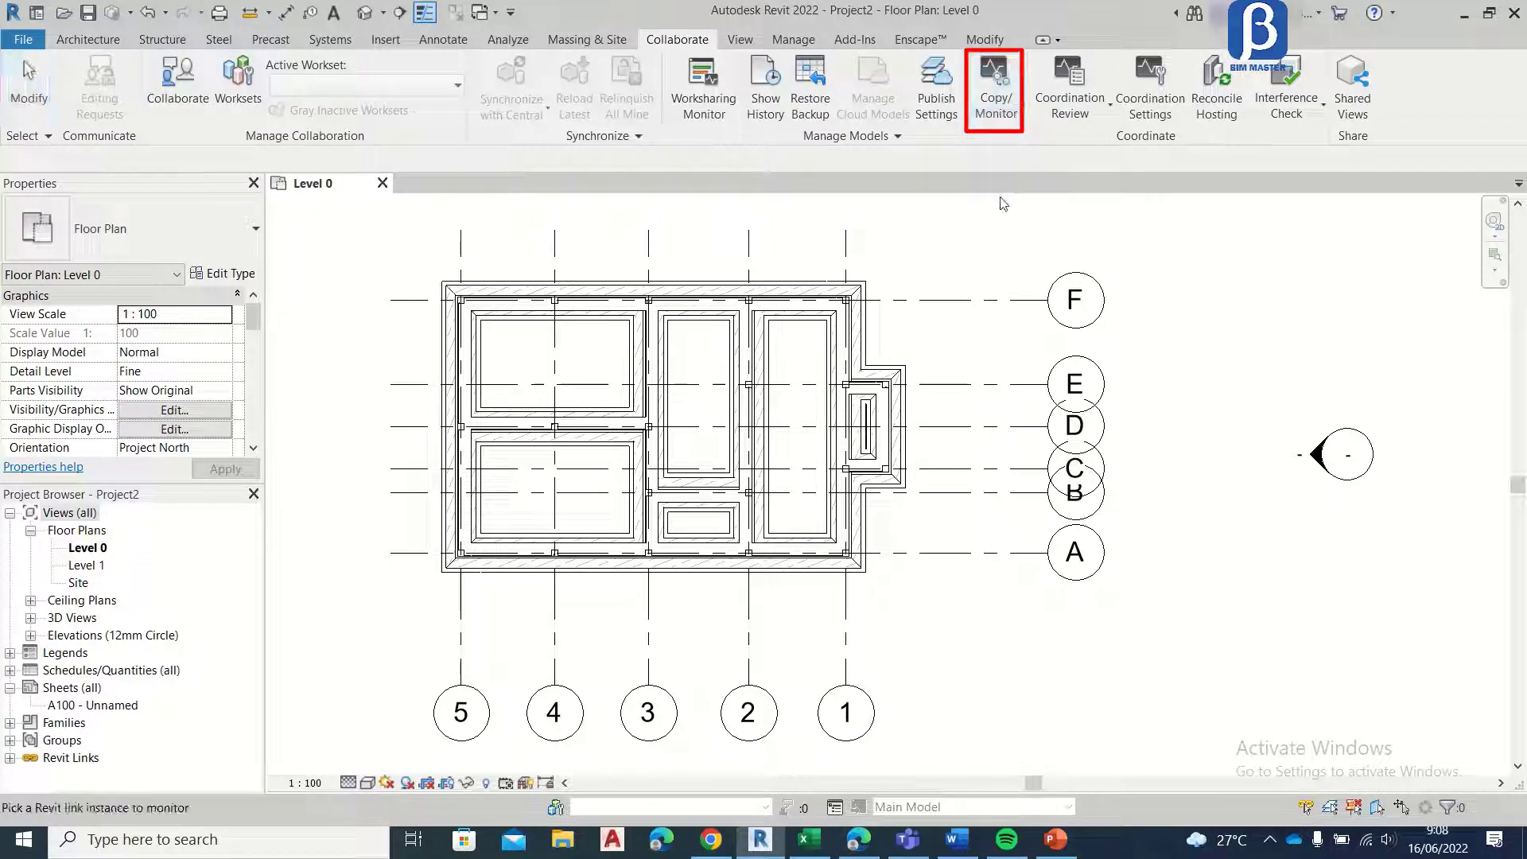
pyautogui.click(938, 304)
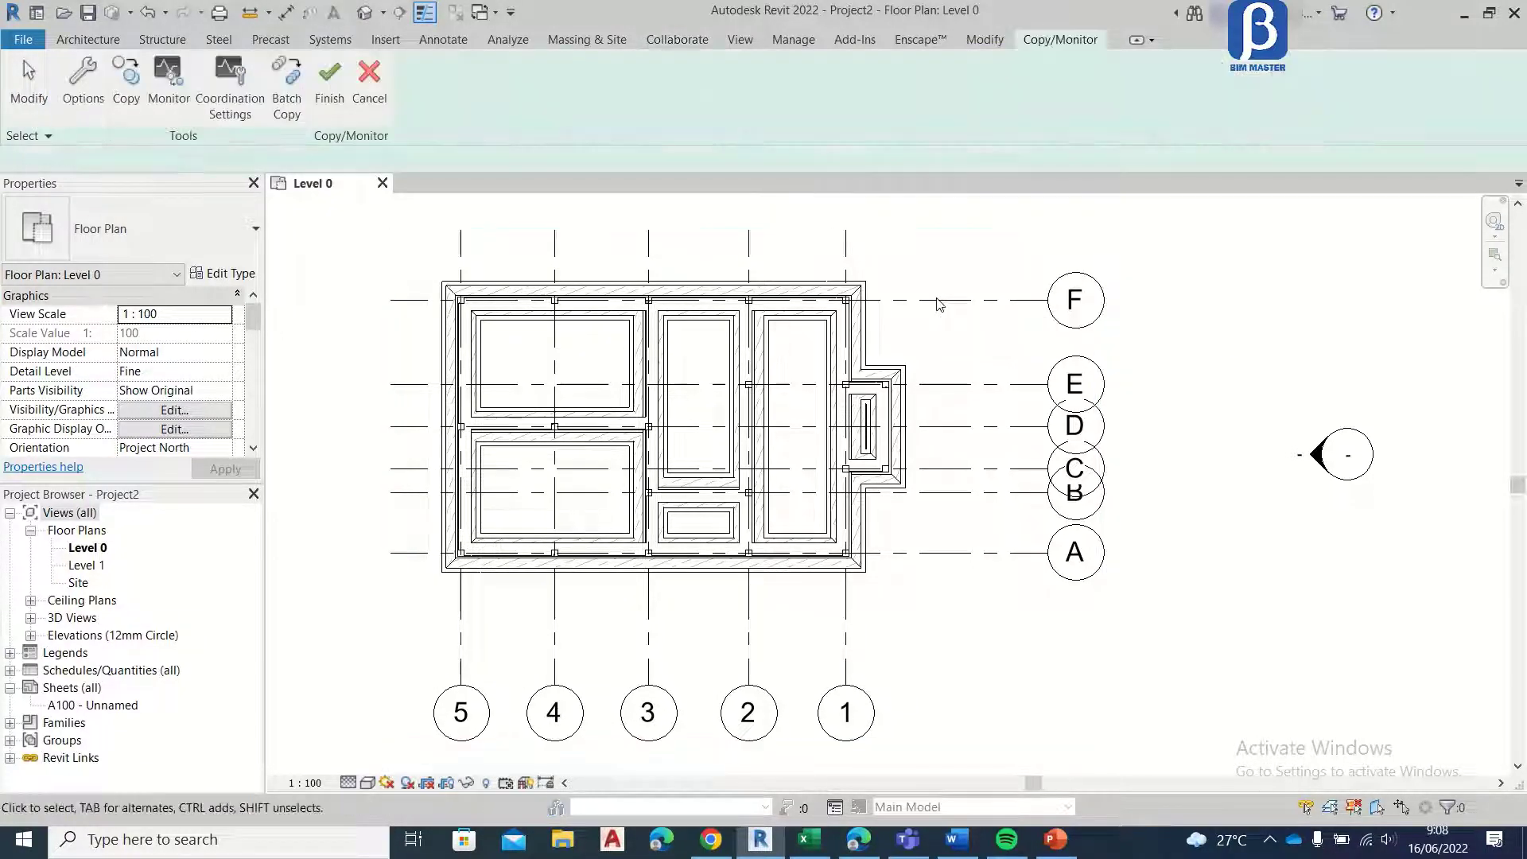
pyautogui.click(125, 80)
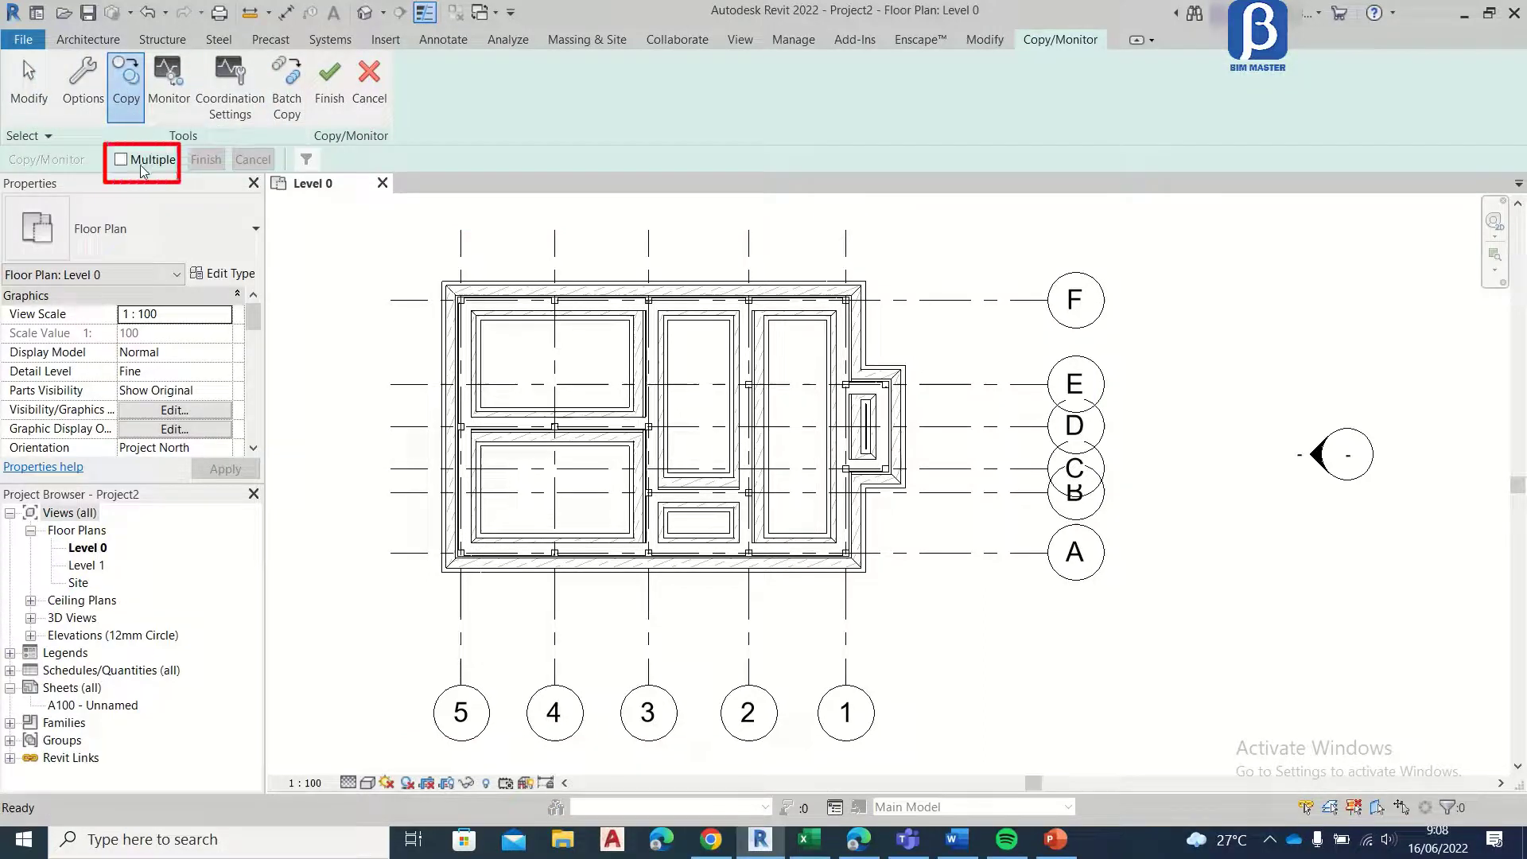
pyautogui.click(141, 161)
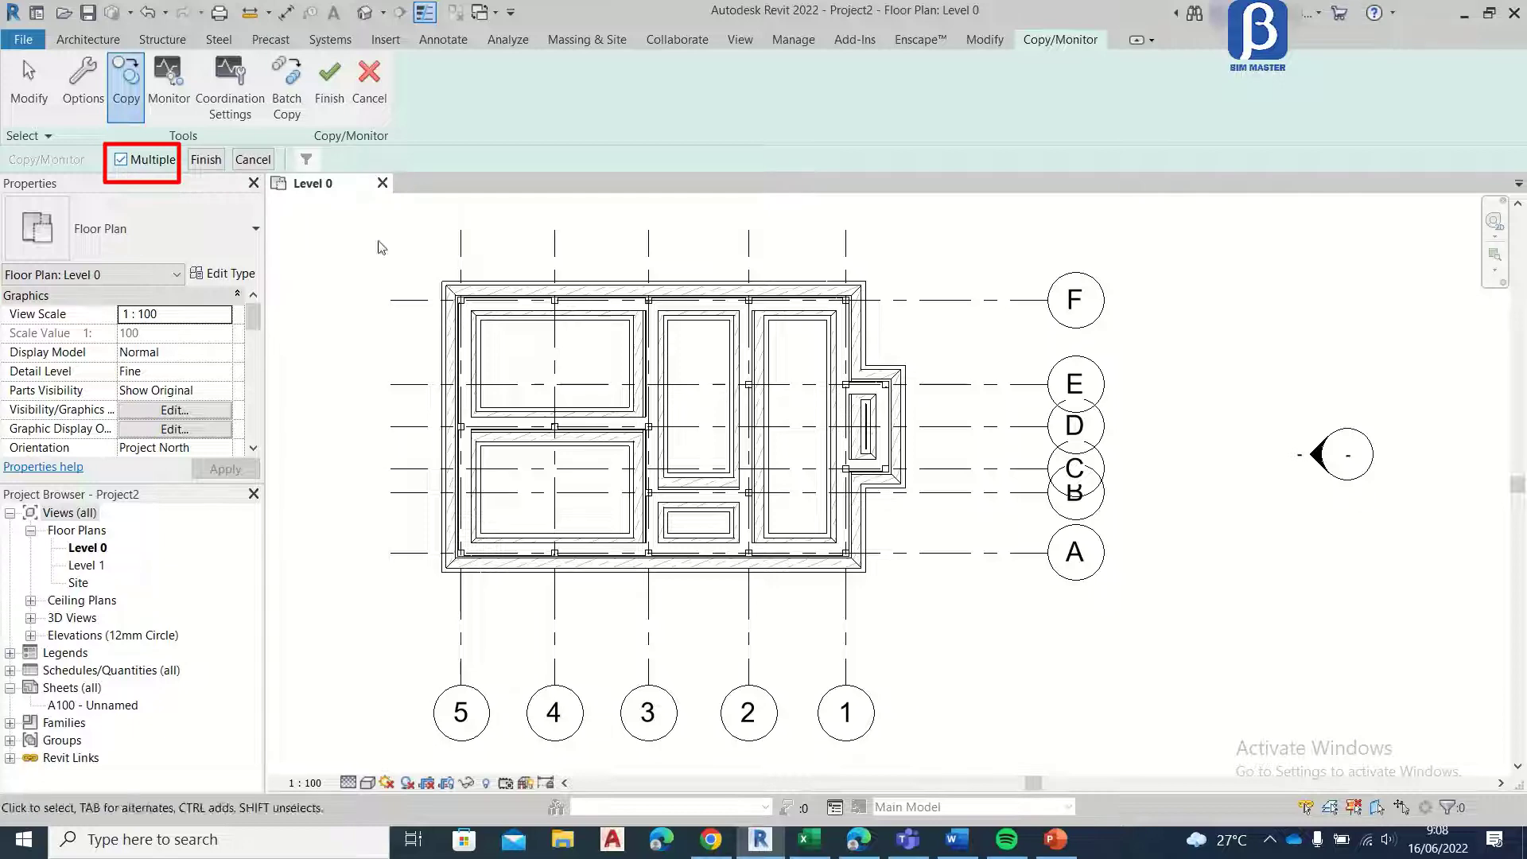
# Step: Copy grids A to F and 1 to 5 from the linked model into the project and finish the Copy/Monitor session
pyautogui.scroll(-3, 811, 319)
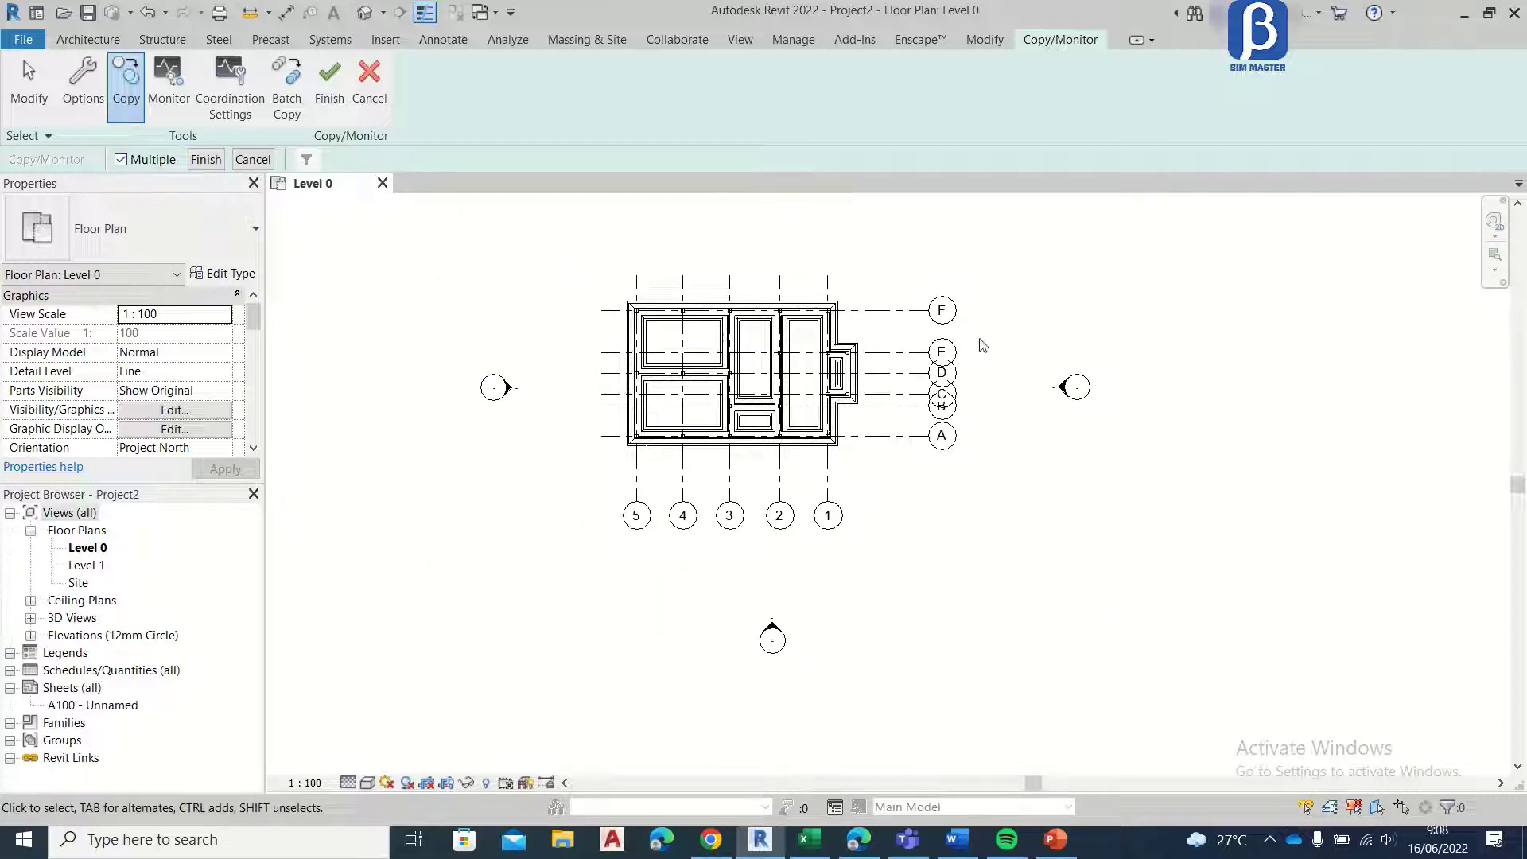
pyautogui.scroll(2, 968, 272)
pyautogui.moveTo(997, 248); pyautogui.dragTo(432, 675)
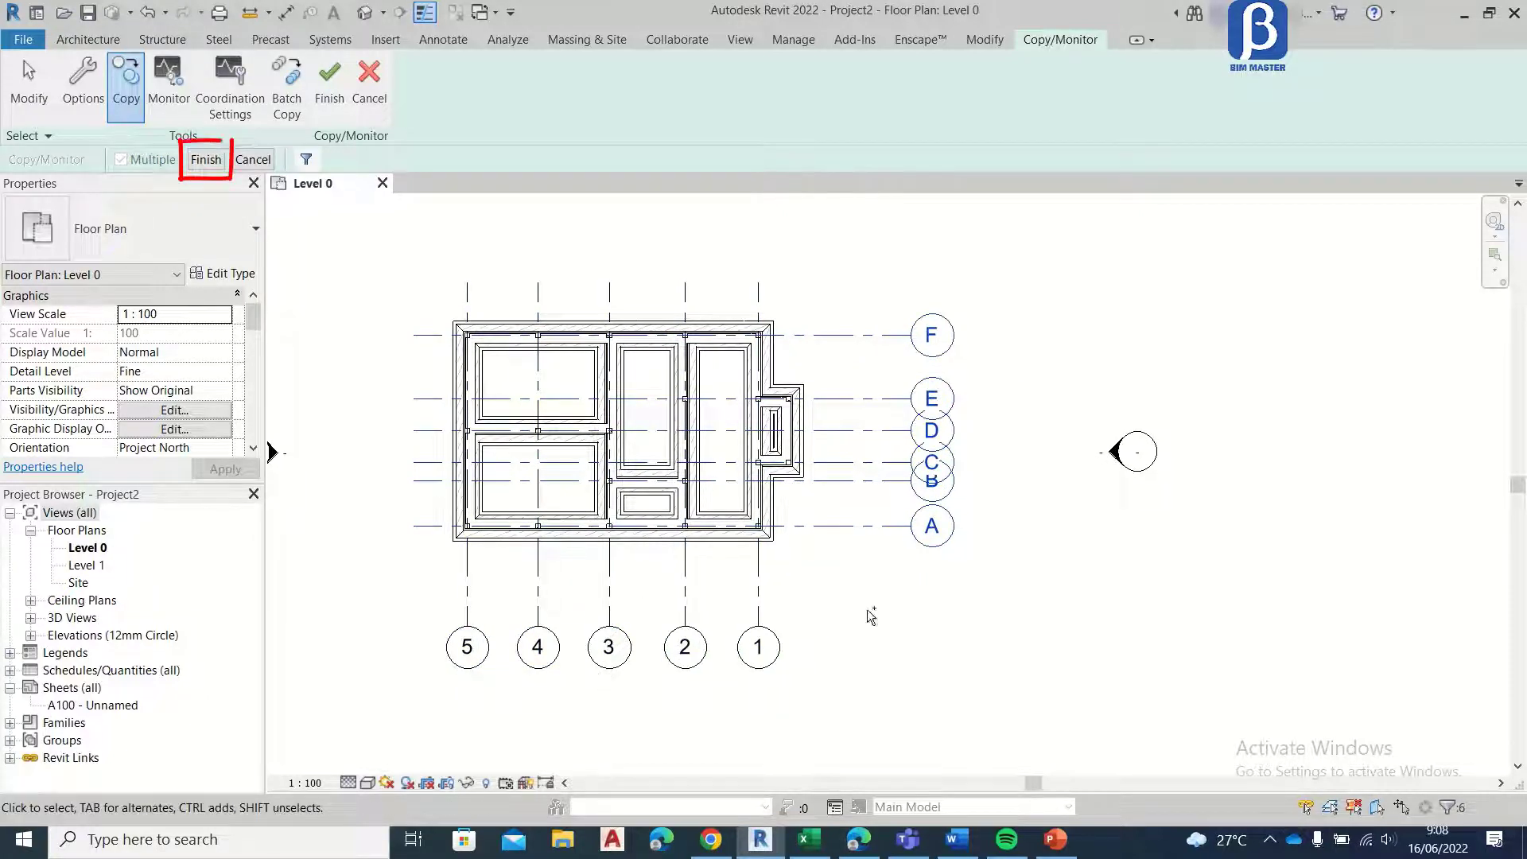
pyautogui.moveTo(871, 616); pyautogui.dragTo(433, 668)
pyautogui.moveTo(716, 545); pyautogui.dragTo(833, 525, button='middle')
pyautogui.scroll(1, 802, 494)
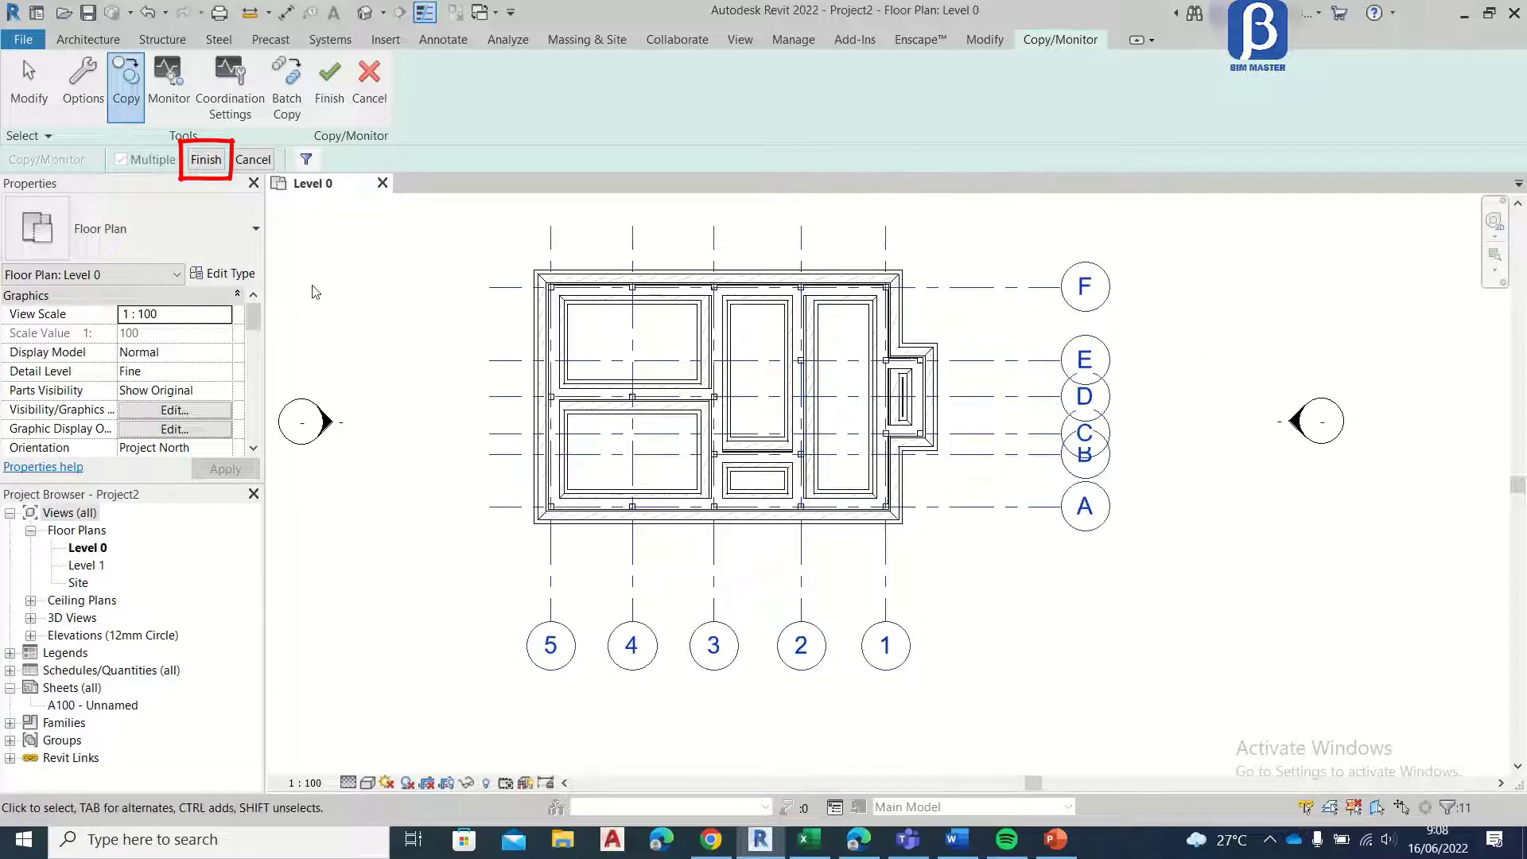
pyautogui.click(205, 164)
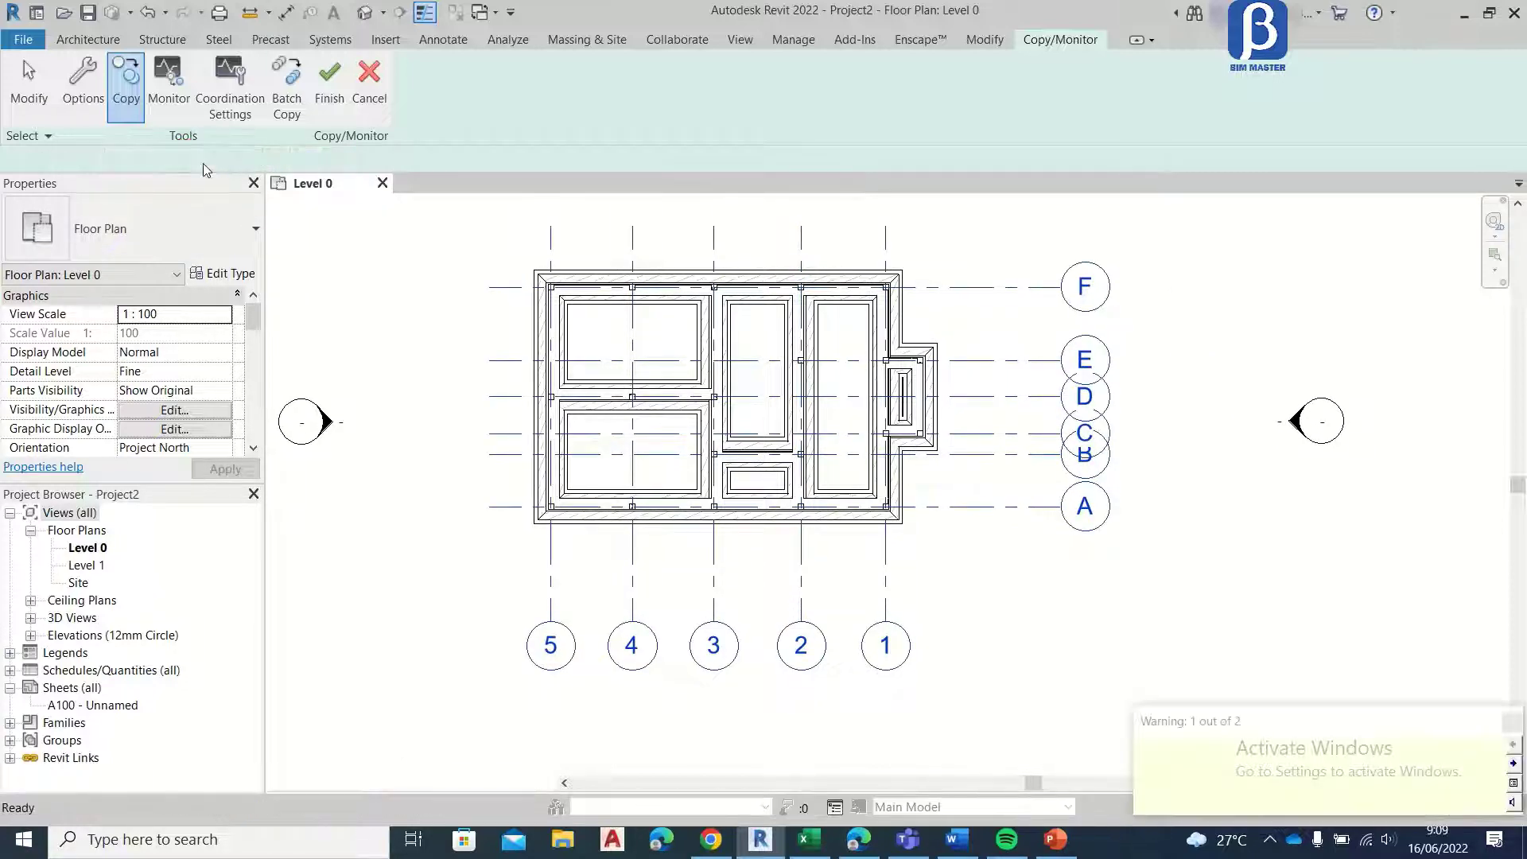
pyautogui.click(1508, 718)
pyautogui.click(1079, 41)
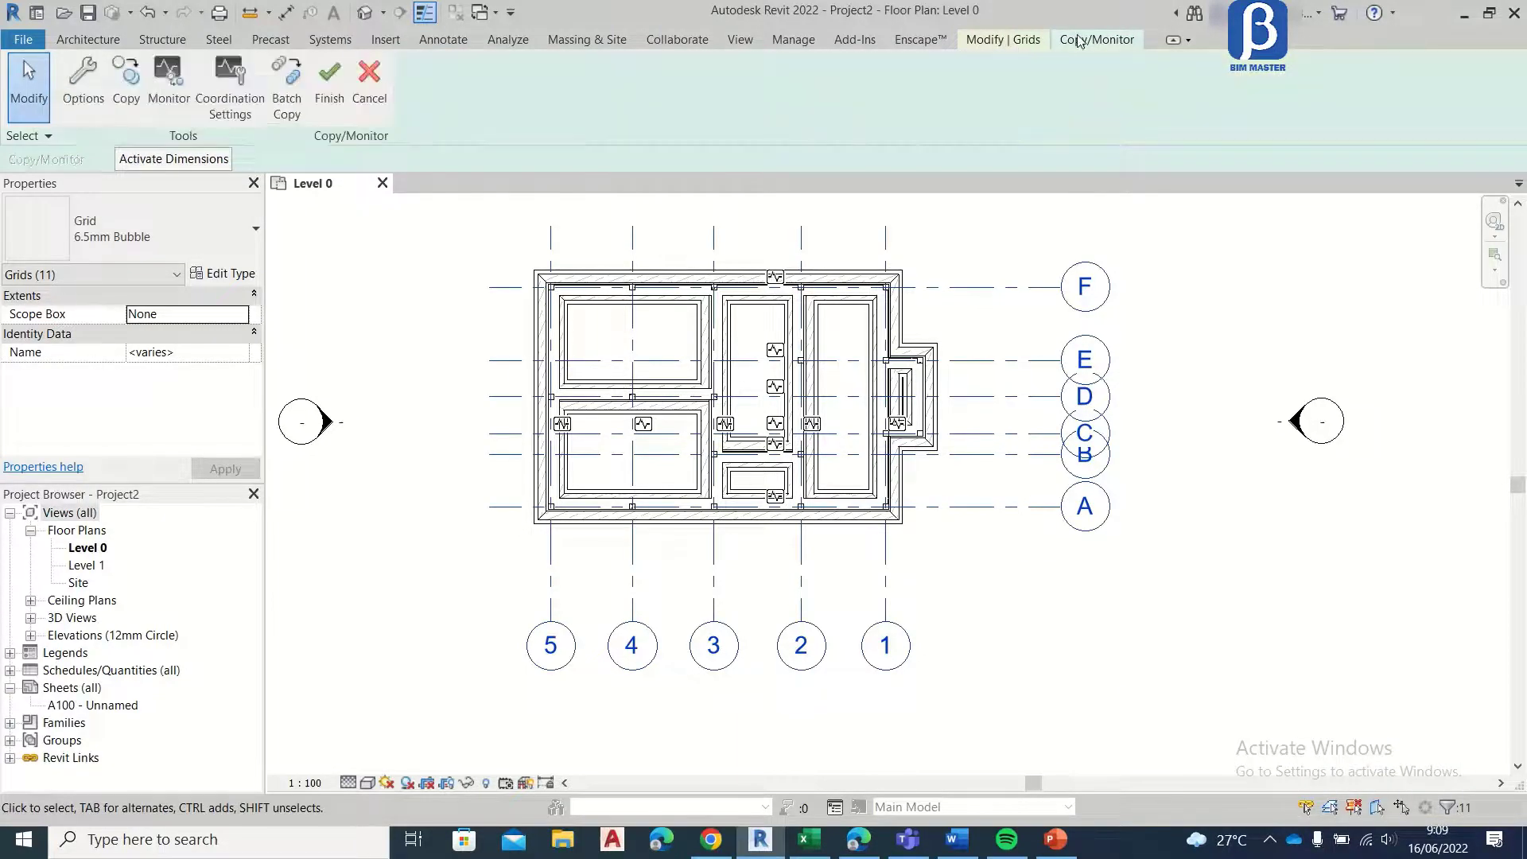
pyautogui.click(330, 75)
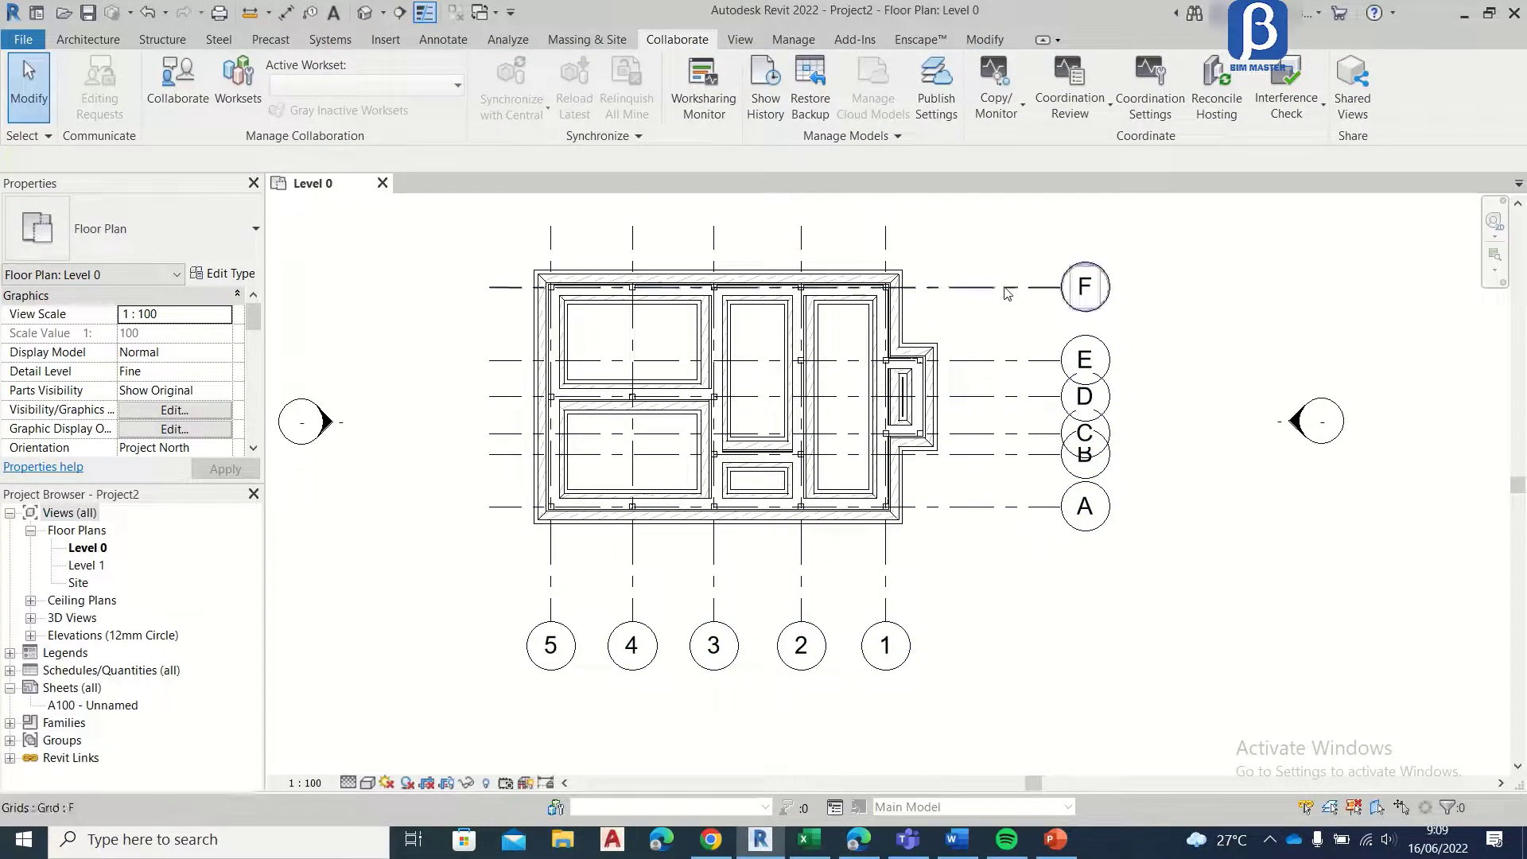
# Step: Pin the copied grids 1 to 5 and A to F in the Level 0 plan
pyautogui.moveTo(1153, 224); pyautogui.dragTo(1037, 585)
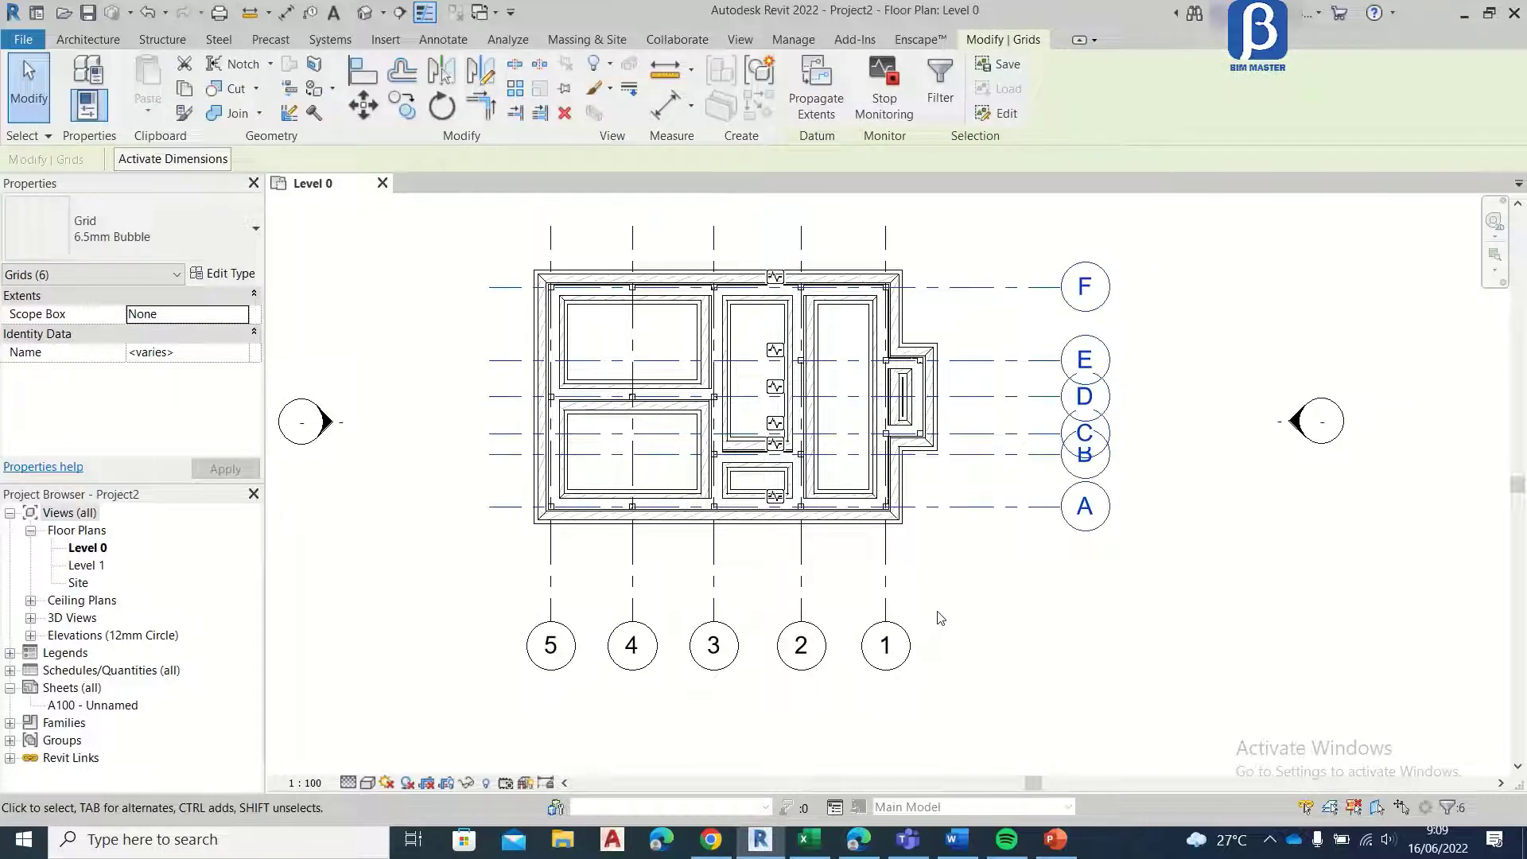
pyautogui.click(914, 619)
pyautogui.moveTo(919, 616); pyautogui.dragTo(503, 683)
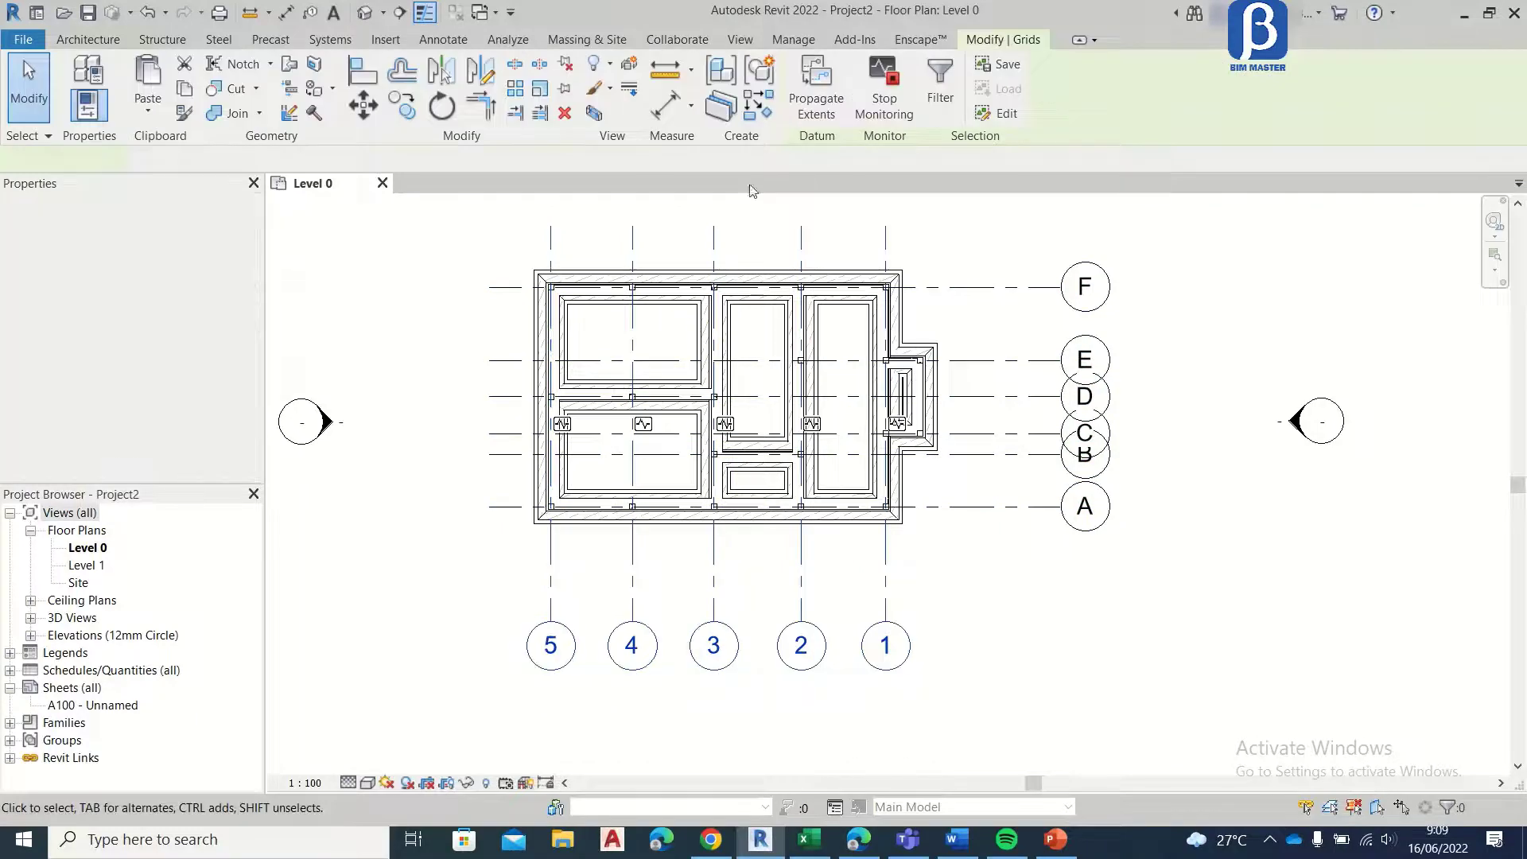
pyautogui.click(565, 88)
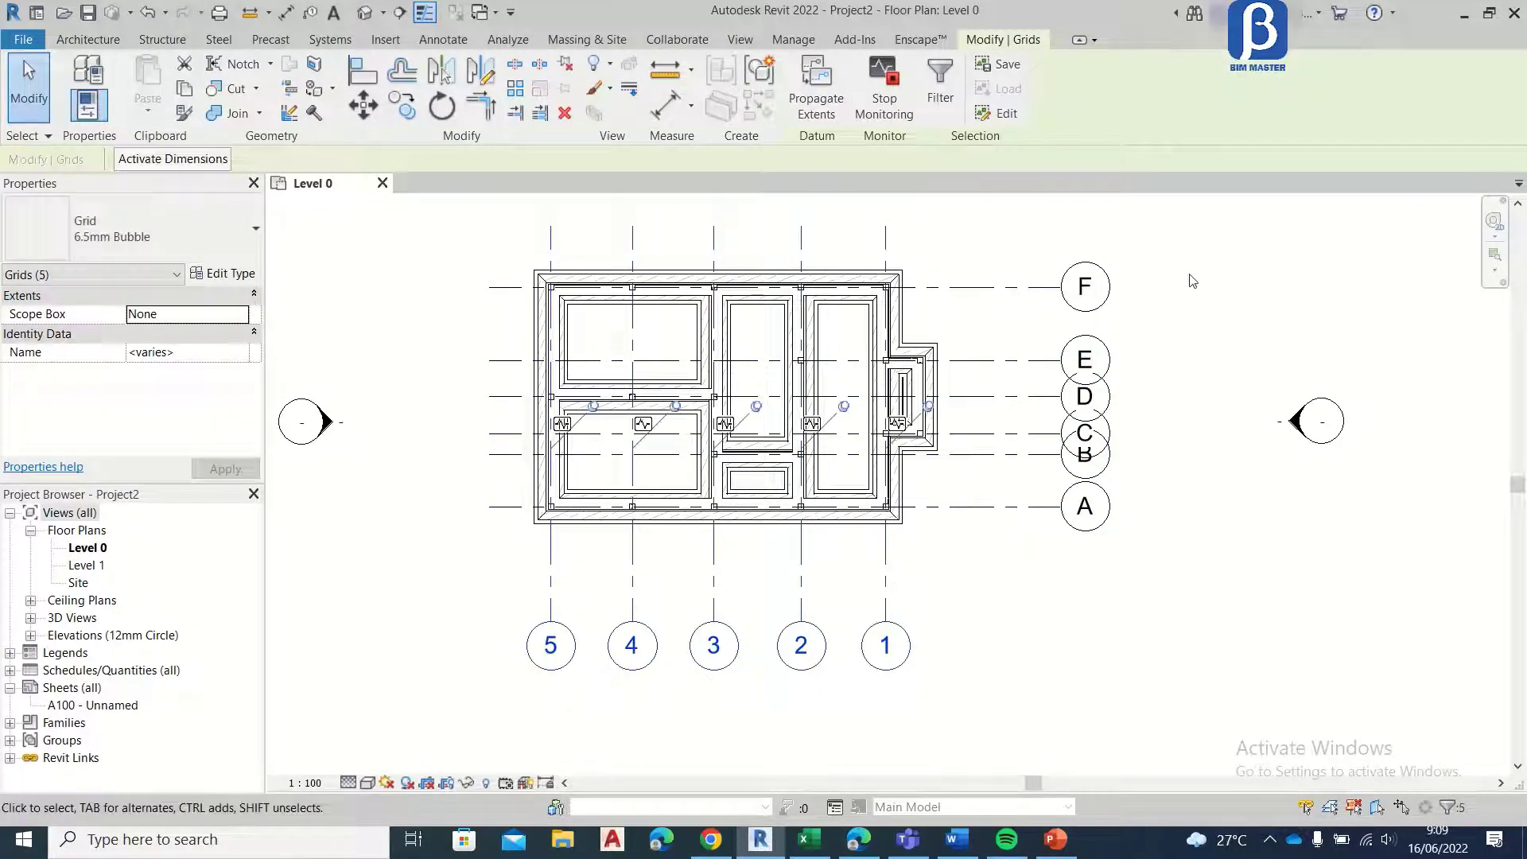
pyautogui.click(1113, 253)
pyautogui.moveTo(1113, 259); pyautogui.dragTo(1025, 543)
pyautogui.click(564, 88)
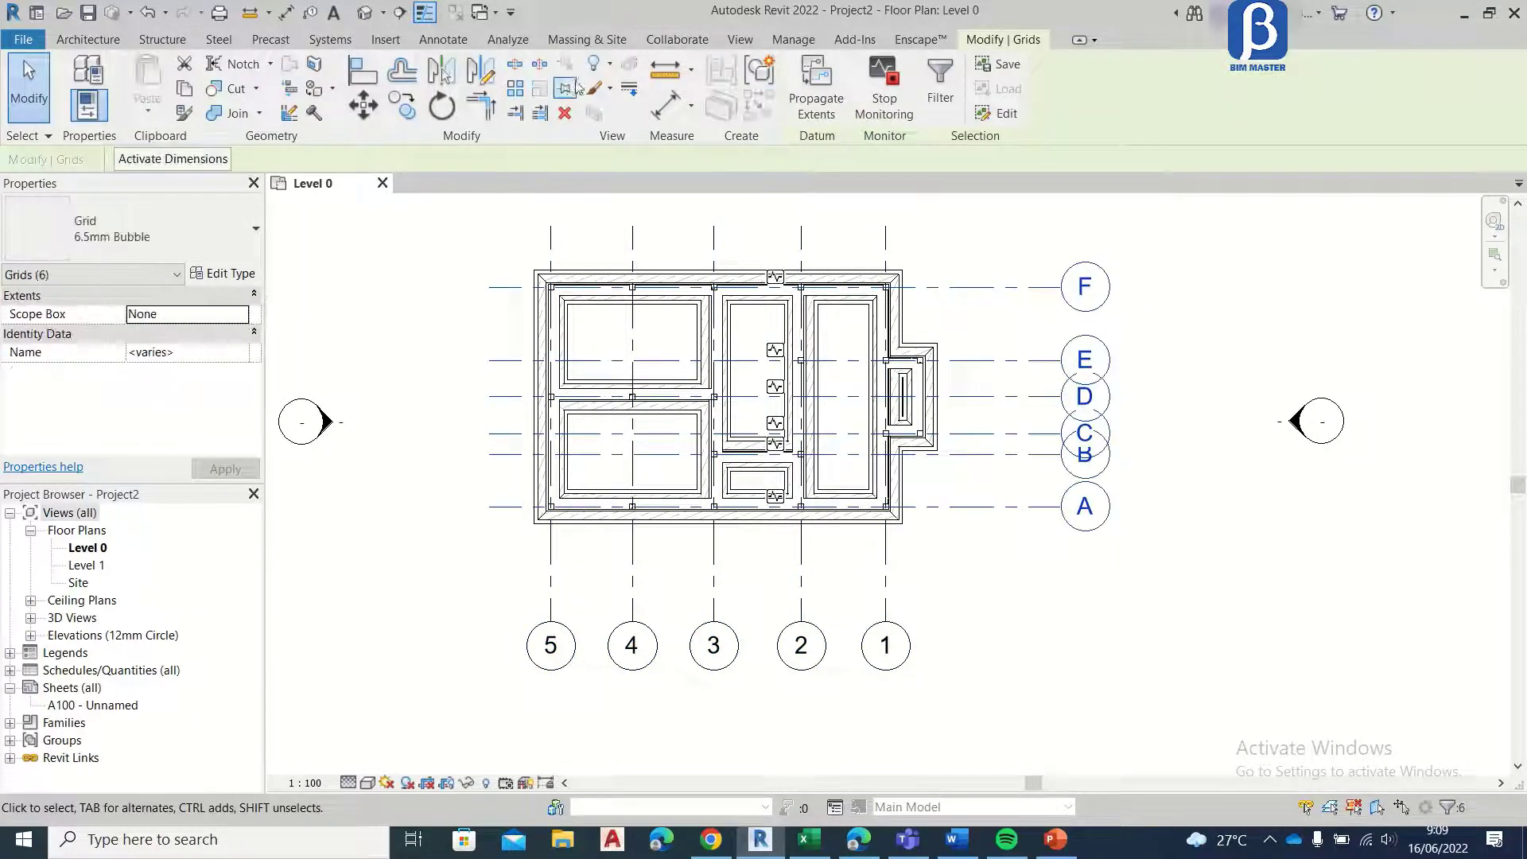
pyautogui.click(1199, 269)
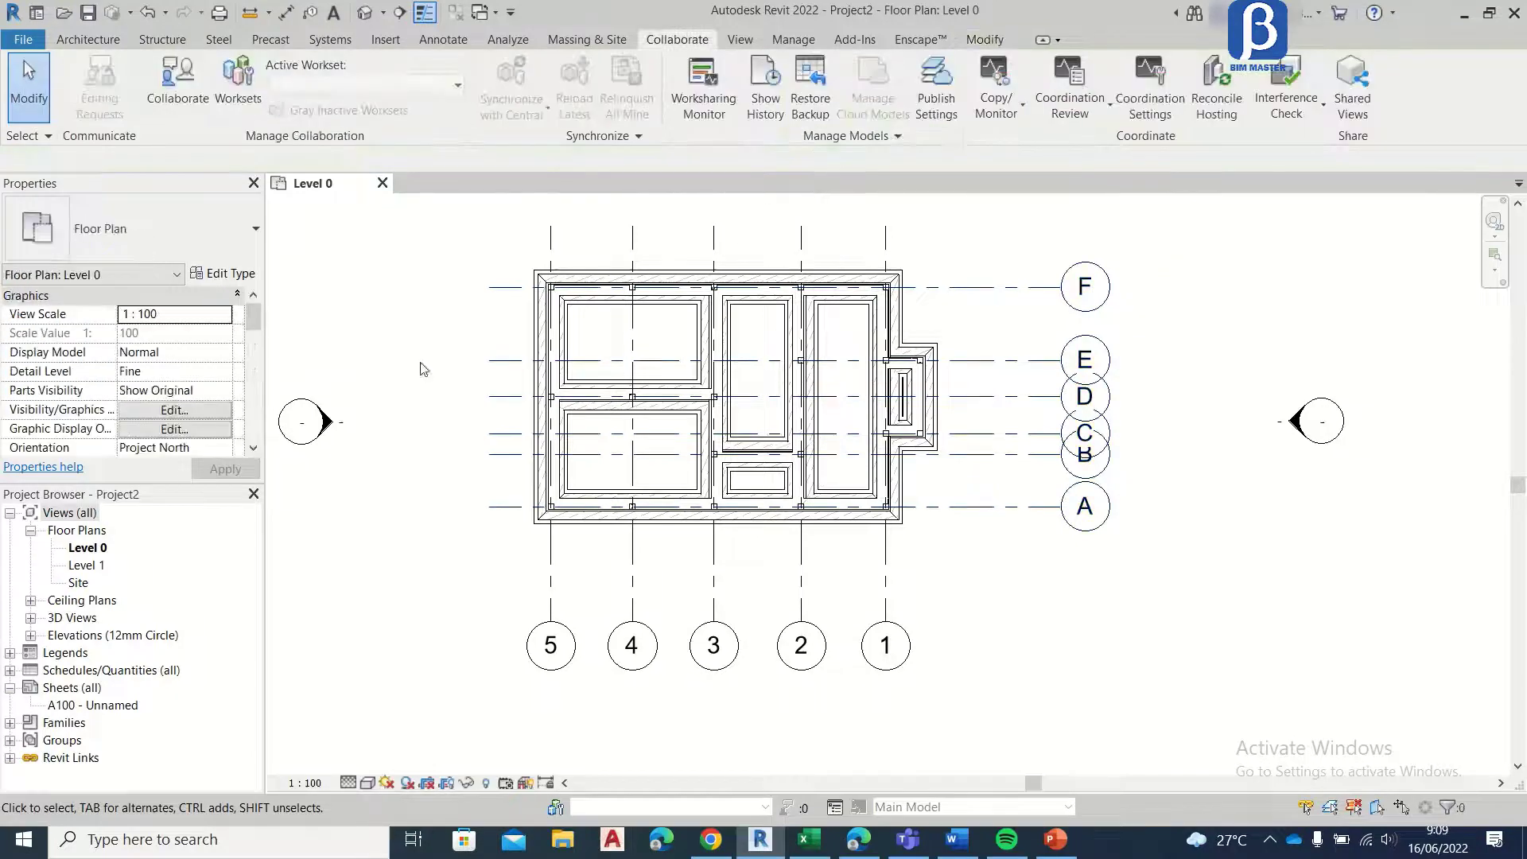
# Step: Open the East elevation and compare the project's own levels with the levels of the linked structural model
pyautogui.click(30, 637)
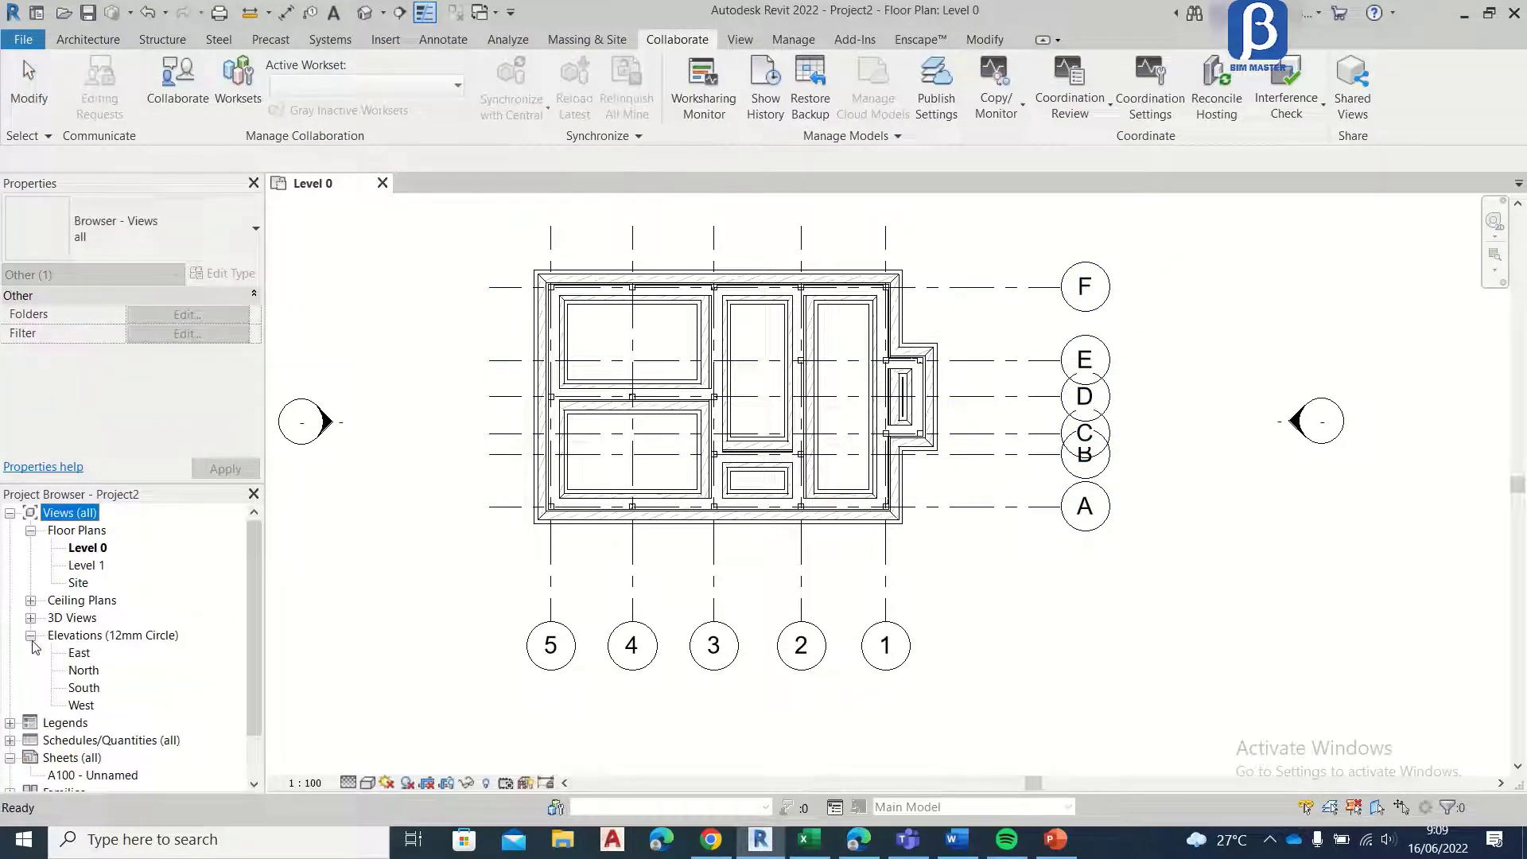
pyautogui.doubleClick(80, 654)
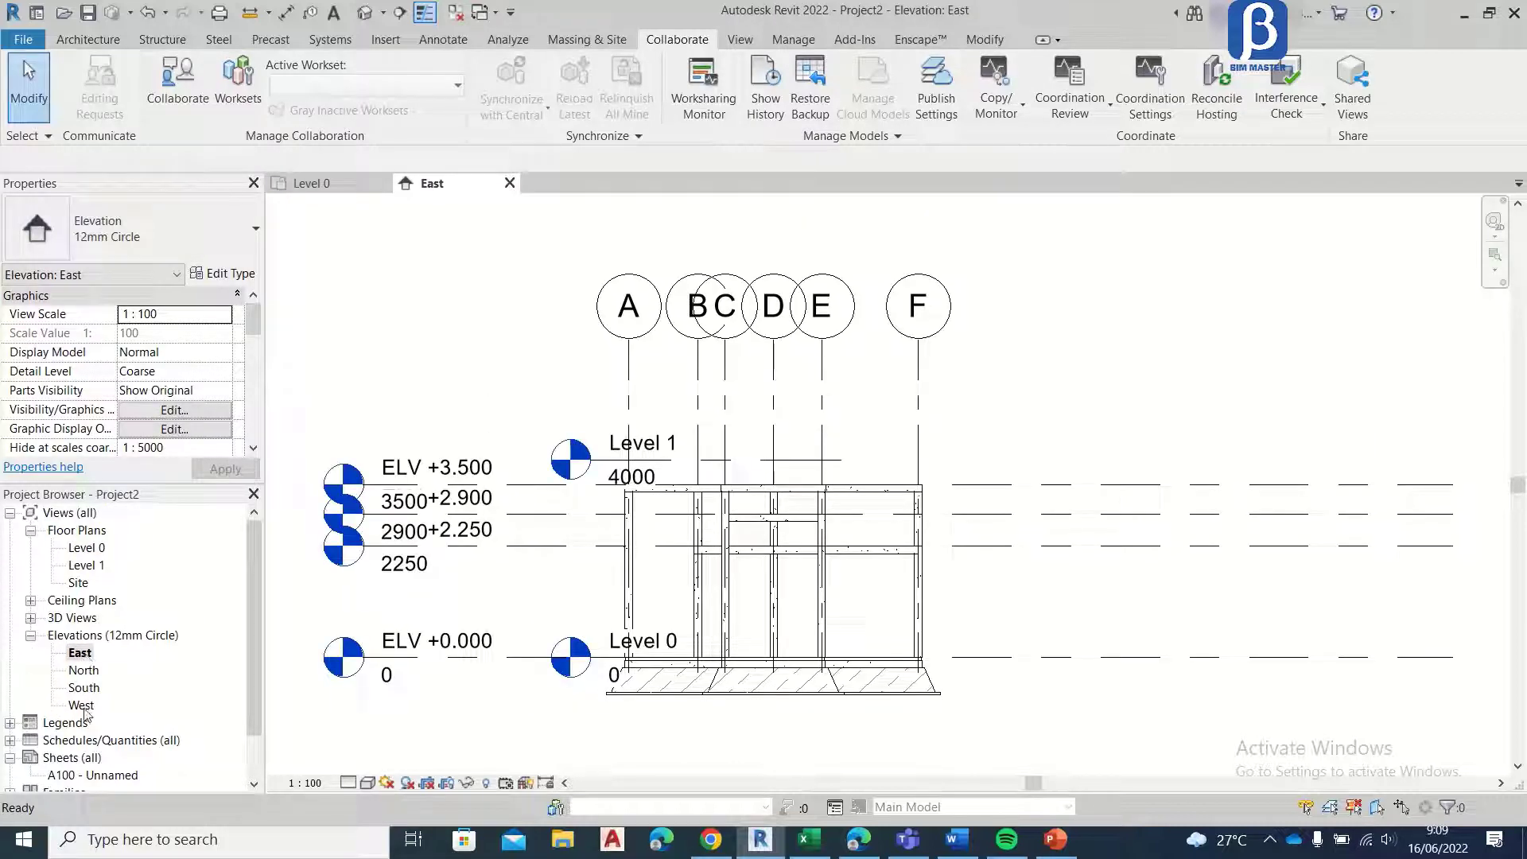
pyautogui.scroll(-3, 684, 398)
pyautogui.scroll(5, 658, 399)
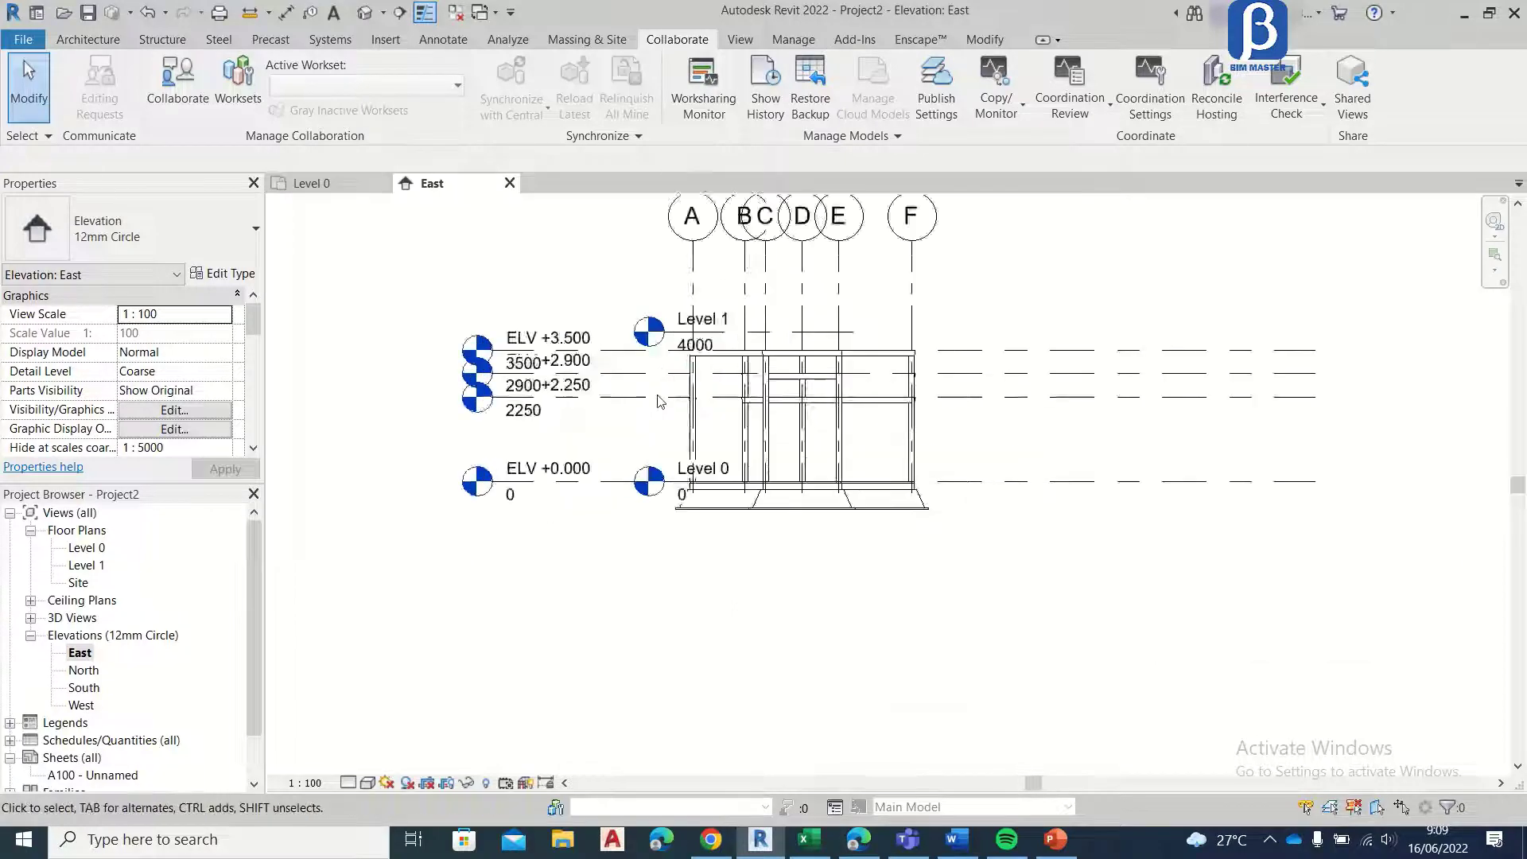
pyautogui.moveTo(557, 278); pyautogui.dragTo(569, 348, button='middle')
pyautogui.scroll(5, 704, 351)
pyautogui.scroll(-6, 701, 349)
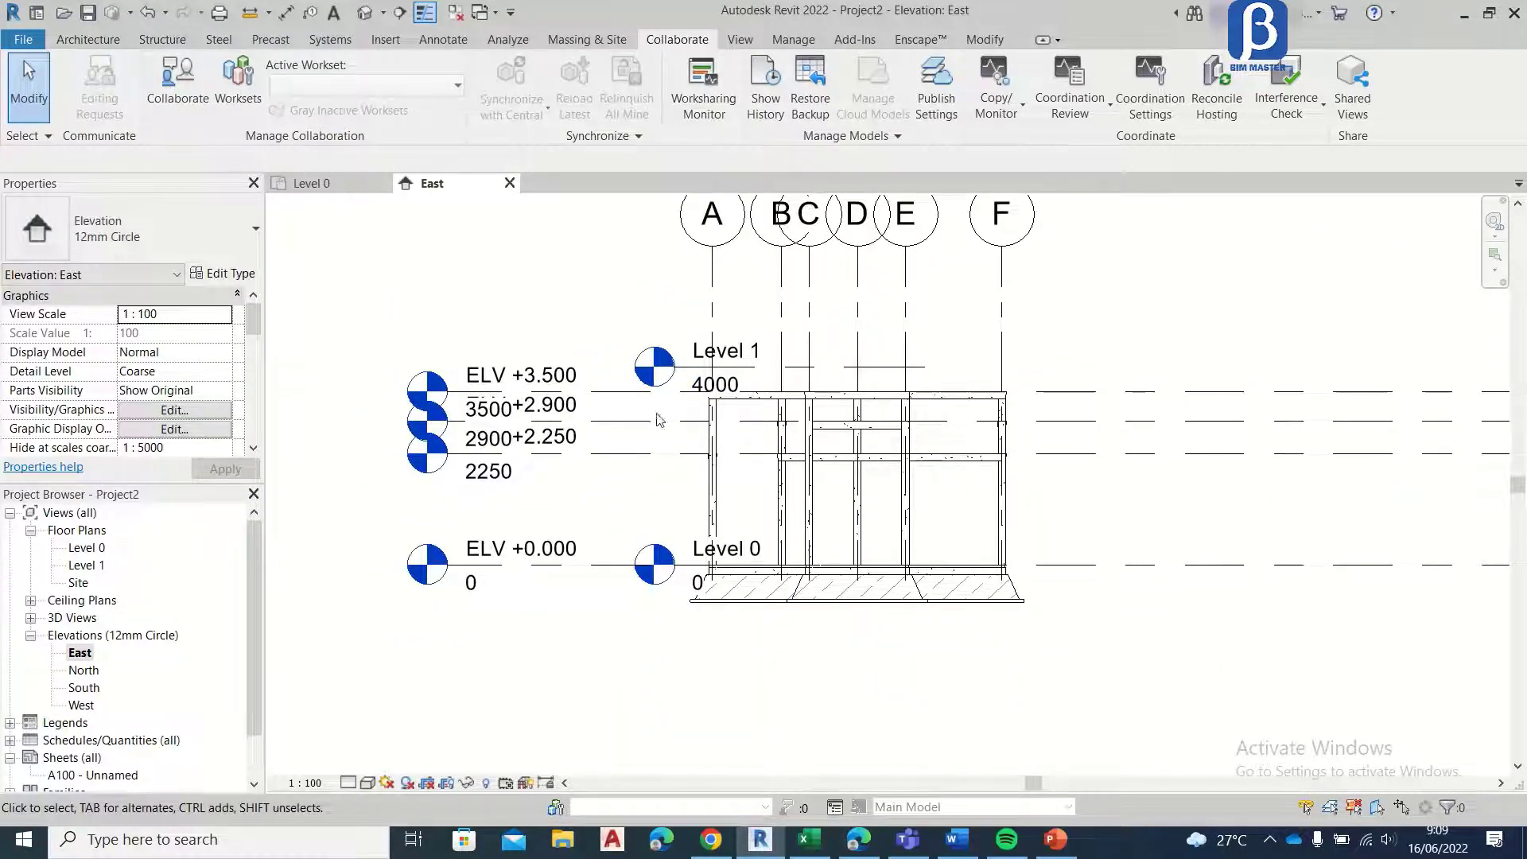
pyautogui.scroll(2, 657, 419)
pyautogui.scroll(-3, 657, 419)
pyautogui.scroll(3, 615, 474)
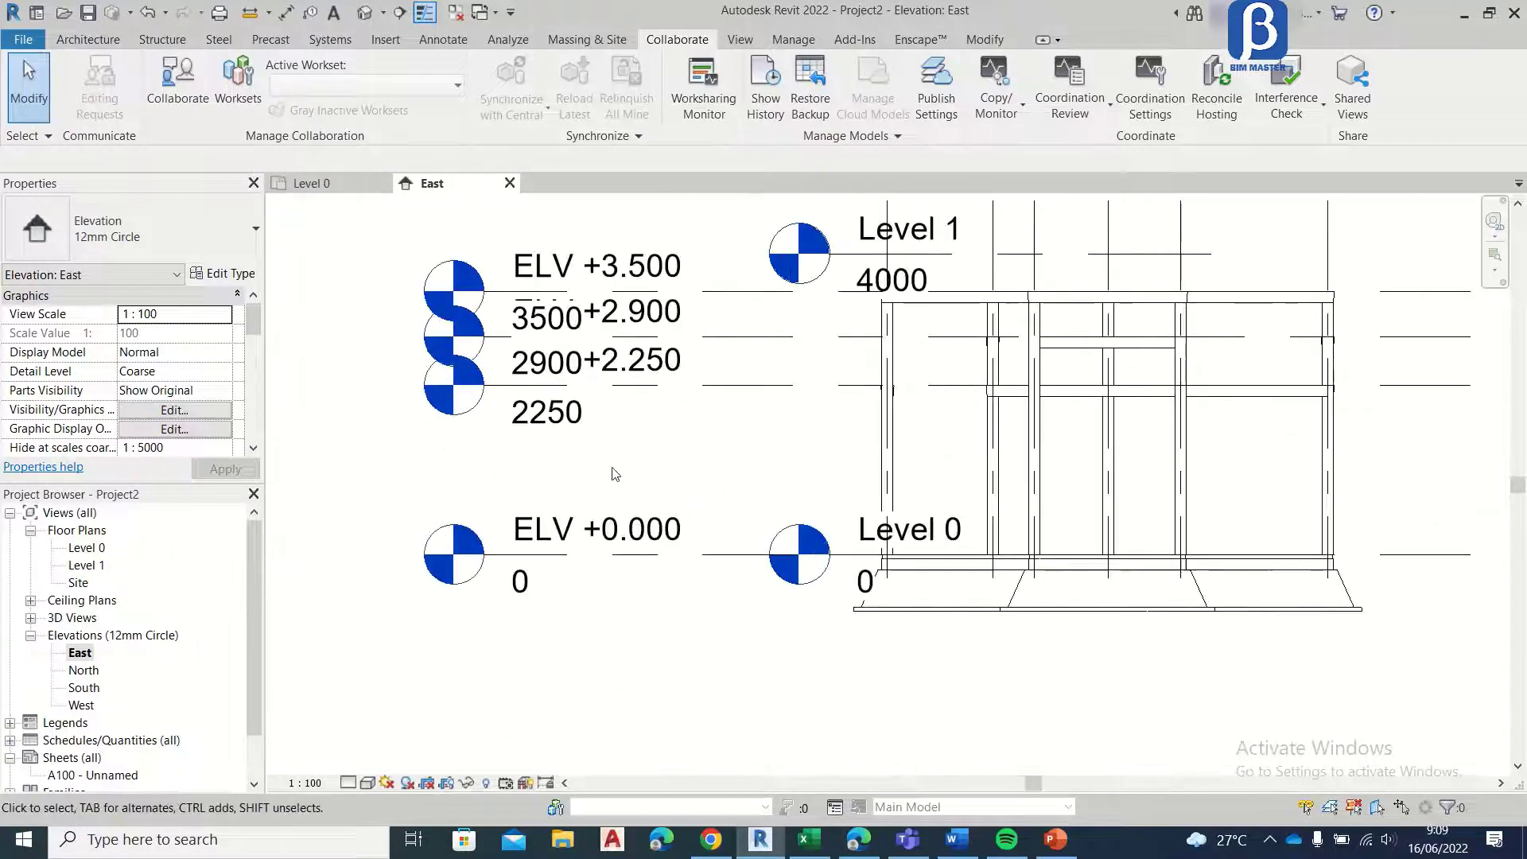
pyautogui.scroll(-2, 668, 477)
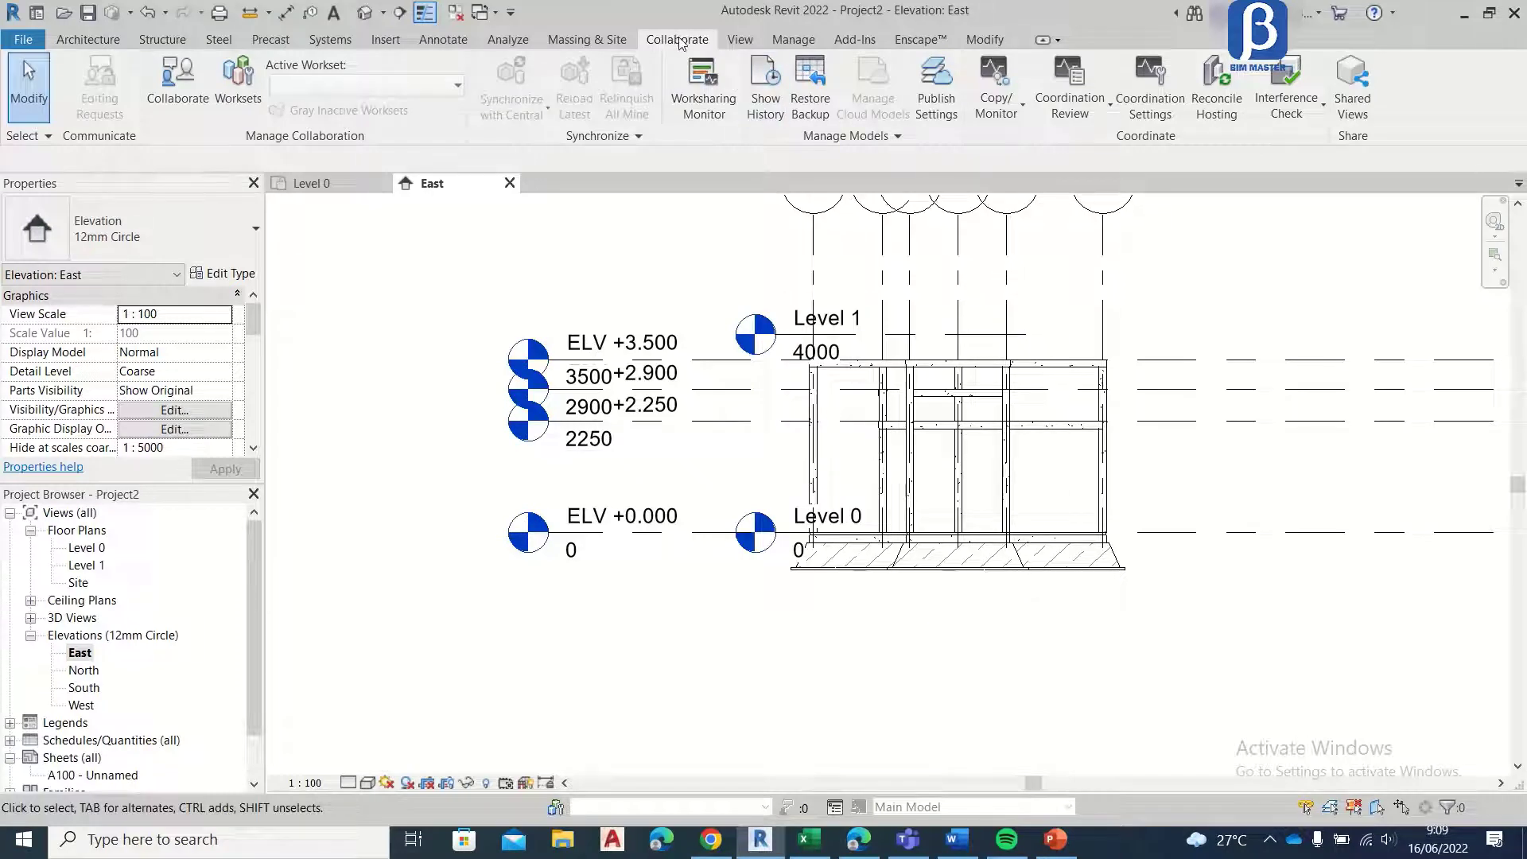
# Step: Start Copy/Monitor on the linked Structure Rumah.rvt model in the East elevation and set Copy to Multiple
pyautogui.click(997, 94)
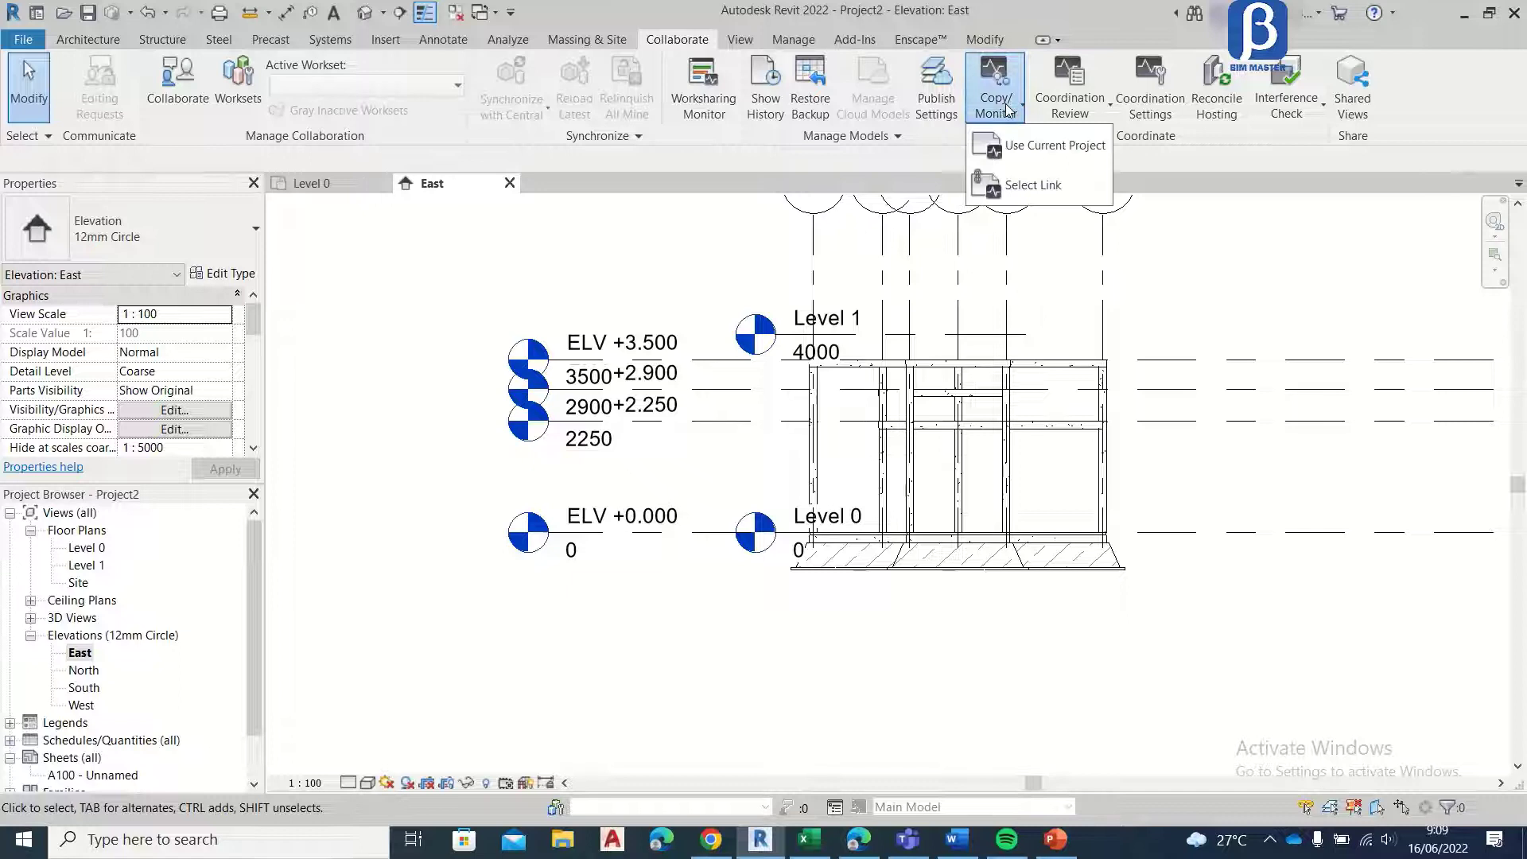
pyautogui.click(1018, 186)
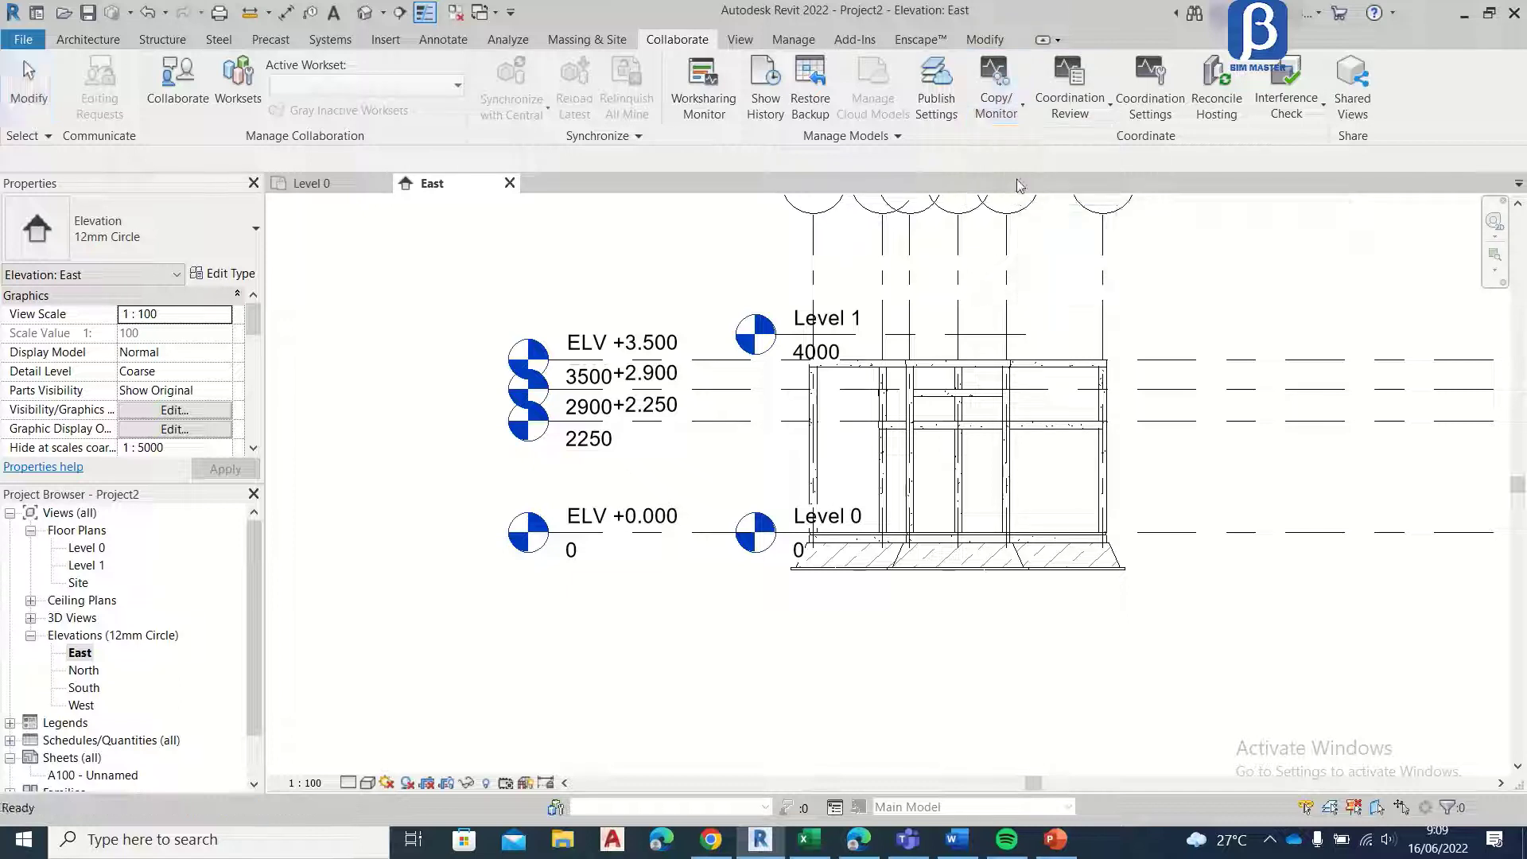
pyautogui.click(817, 332)
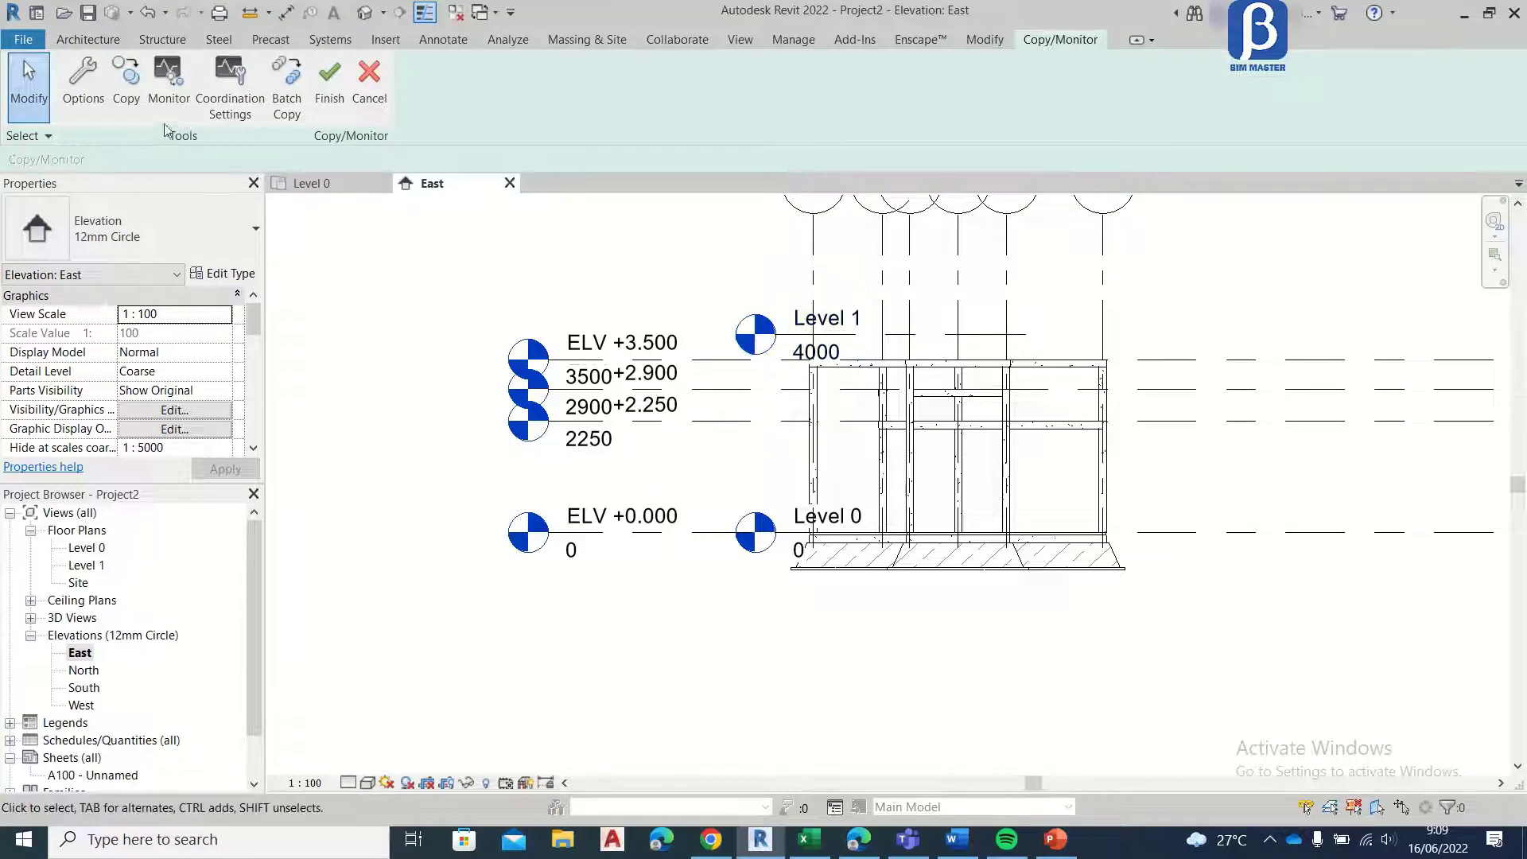
pyautogui.click(131, 90)
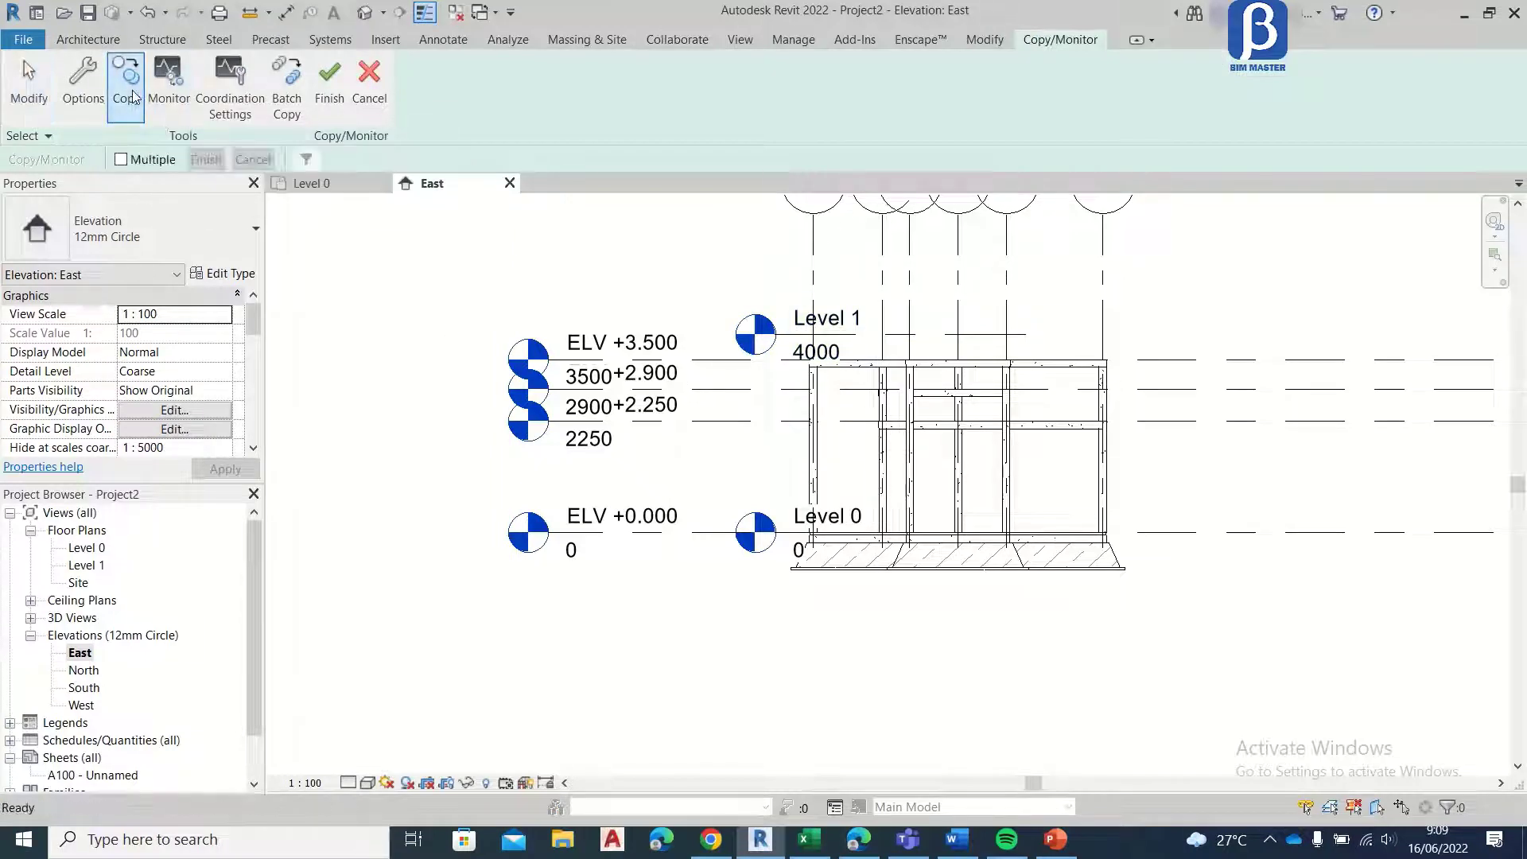
pyautogui.click(144, 161)
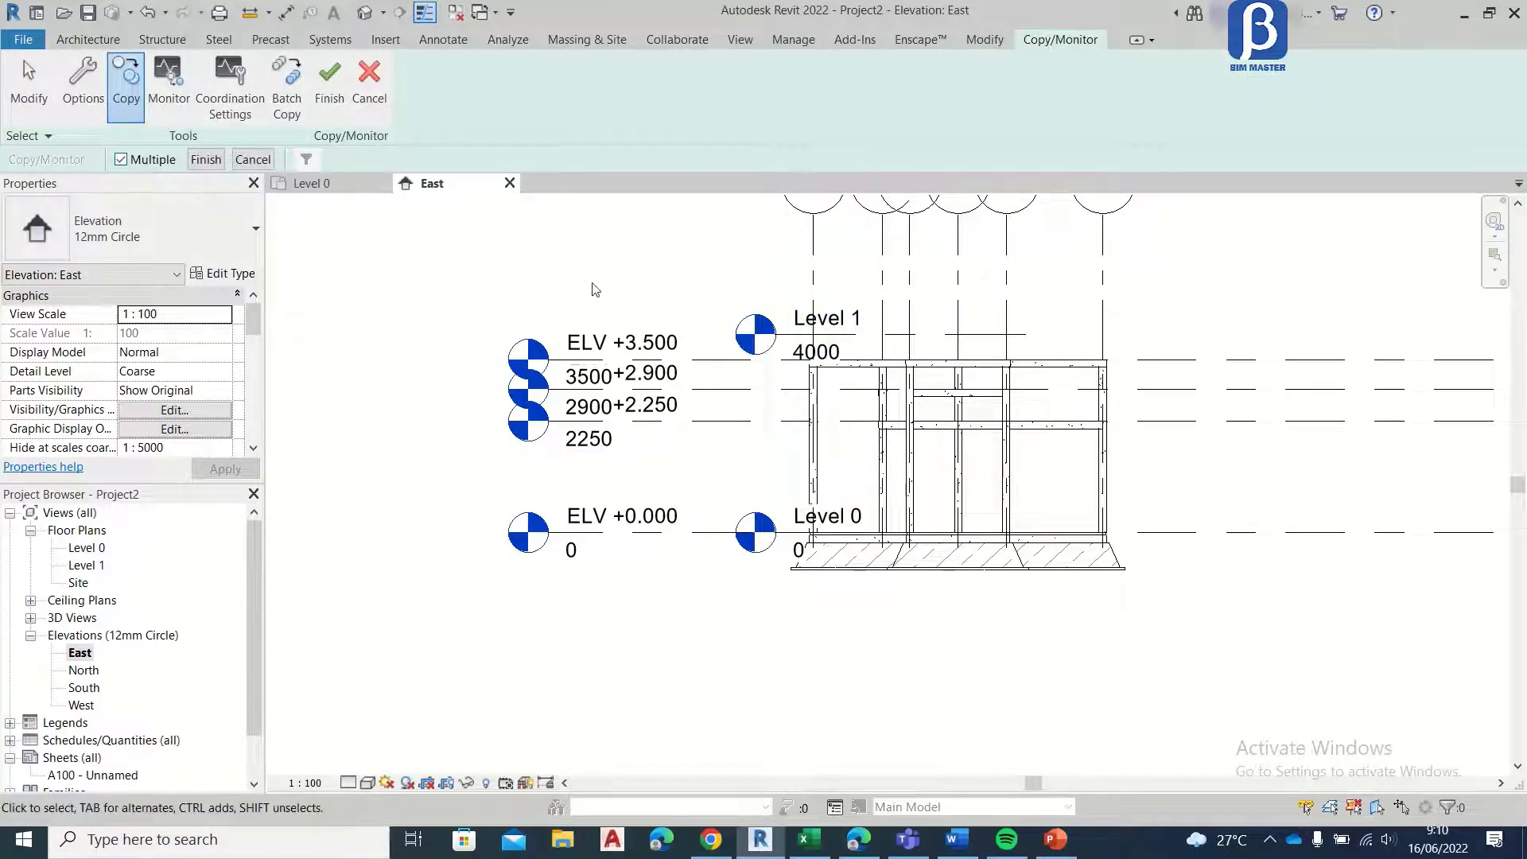
# Step: Copy levels ELV +0.000, +2.250, +2.900 and +3.500 from the linked model and finish the Copy/Monitor session
pyautogui.moveTo(621, 250); pyautogui.dragTo(403, 617)
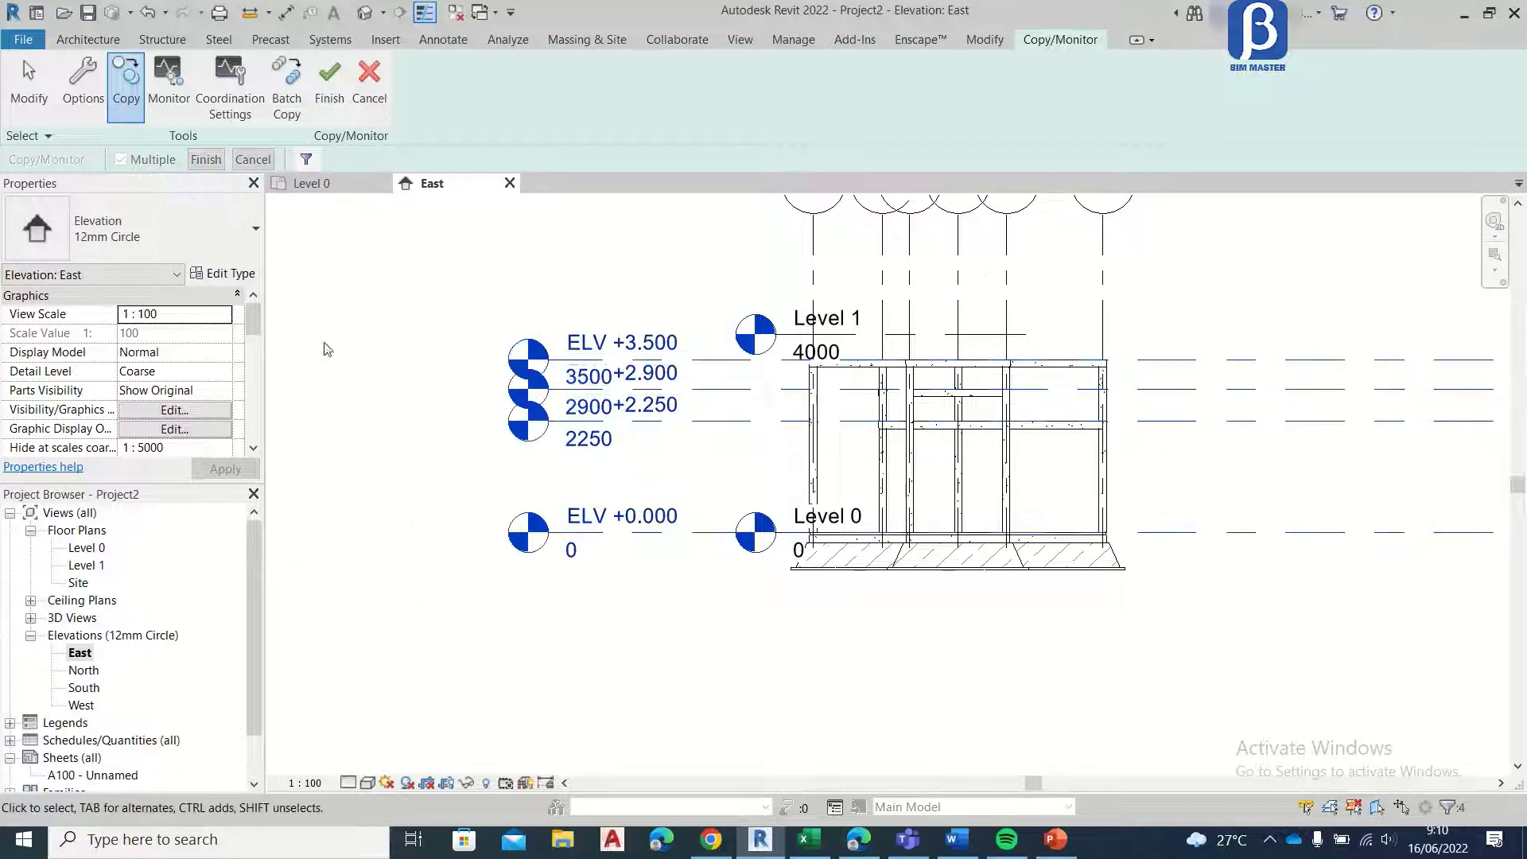
pyautogui.click(206, 160)
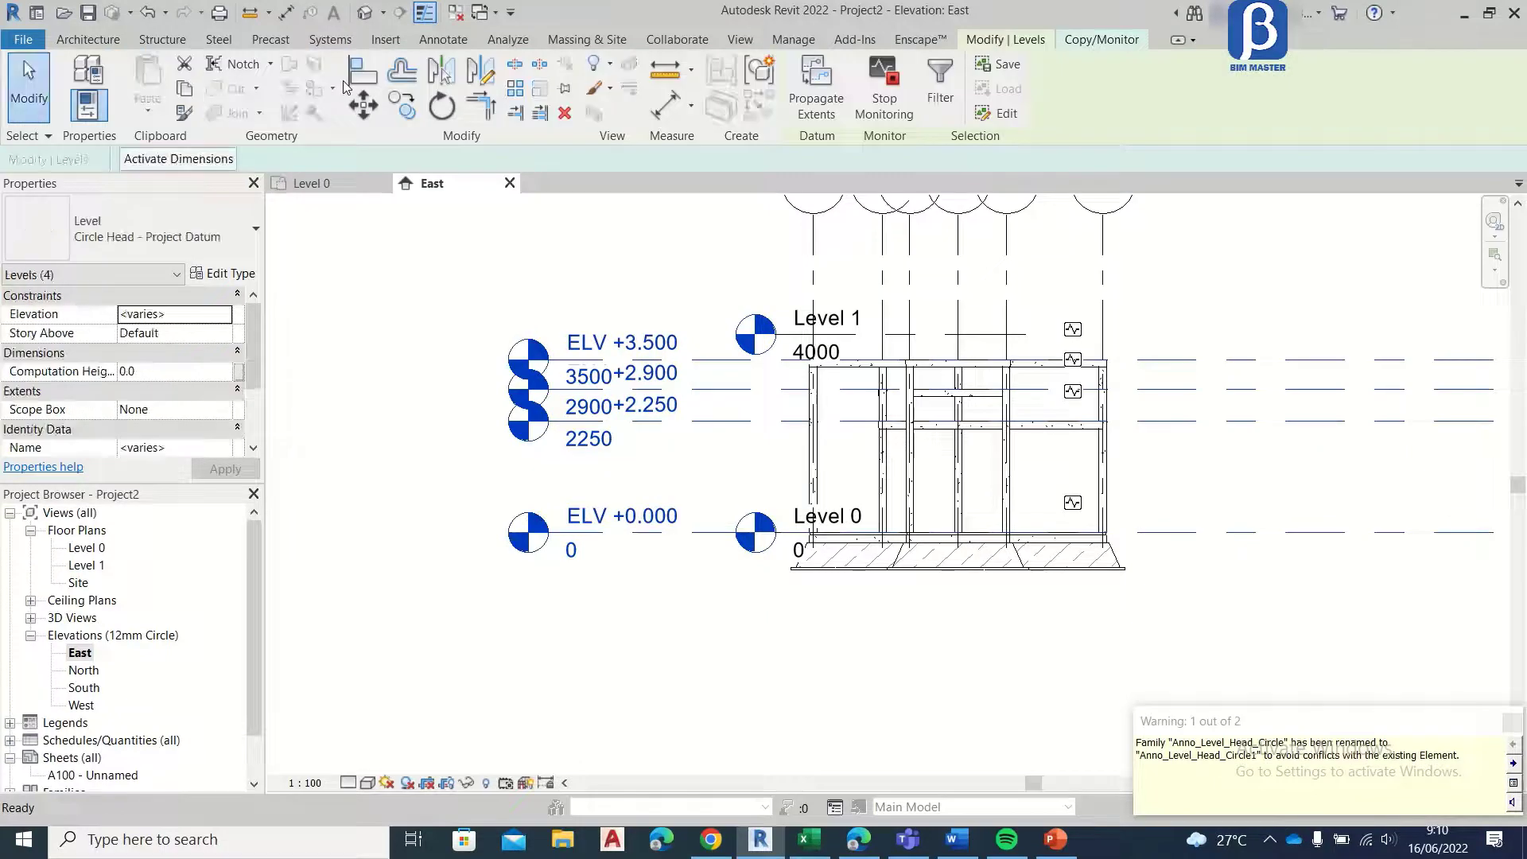
pyautogui.click(1124, 44)
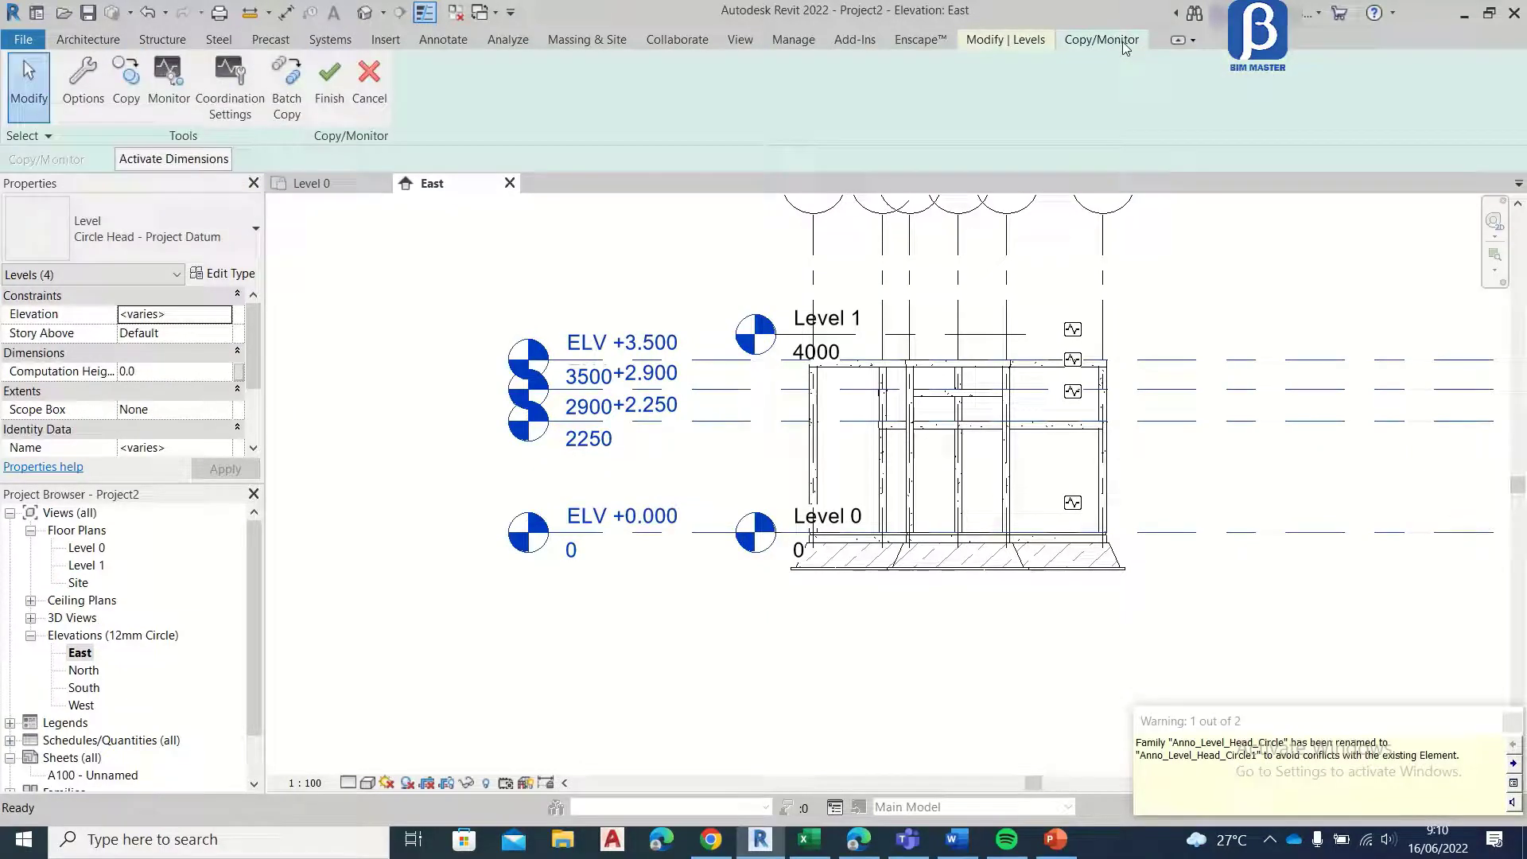
pyautogui.click(330, 83)
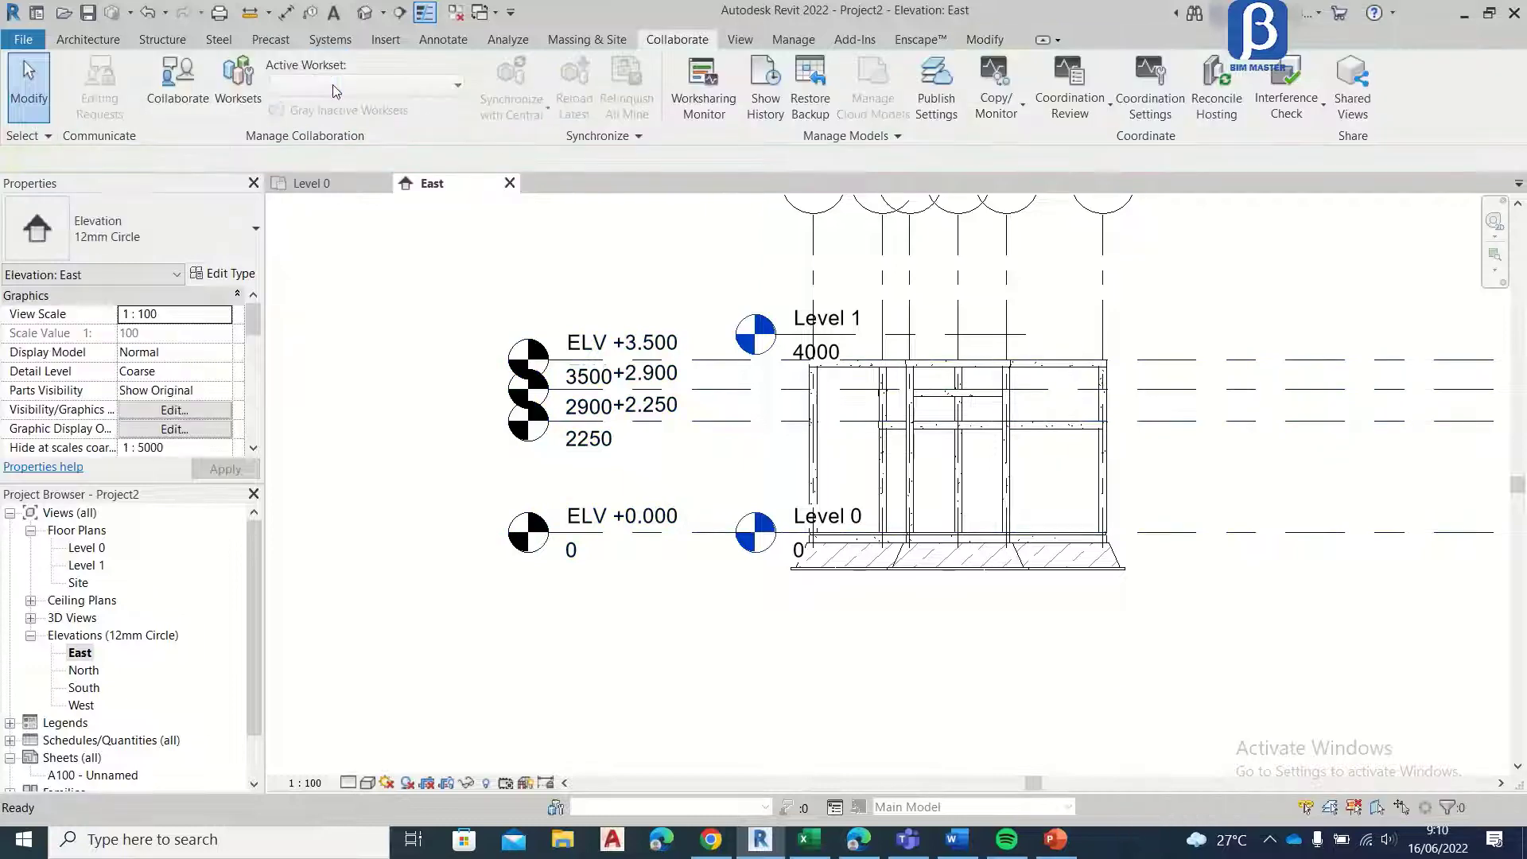
# Step: Examine the copied ELV levels against the project's own Level 0 and Level 1 in the East elevation
pyautogui.scroll(-3, 1030, 476)
pyautogui.scroll(5, 862, 475)
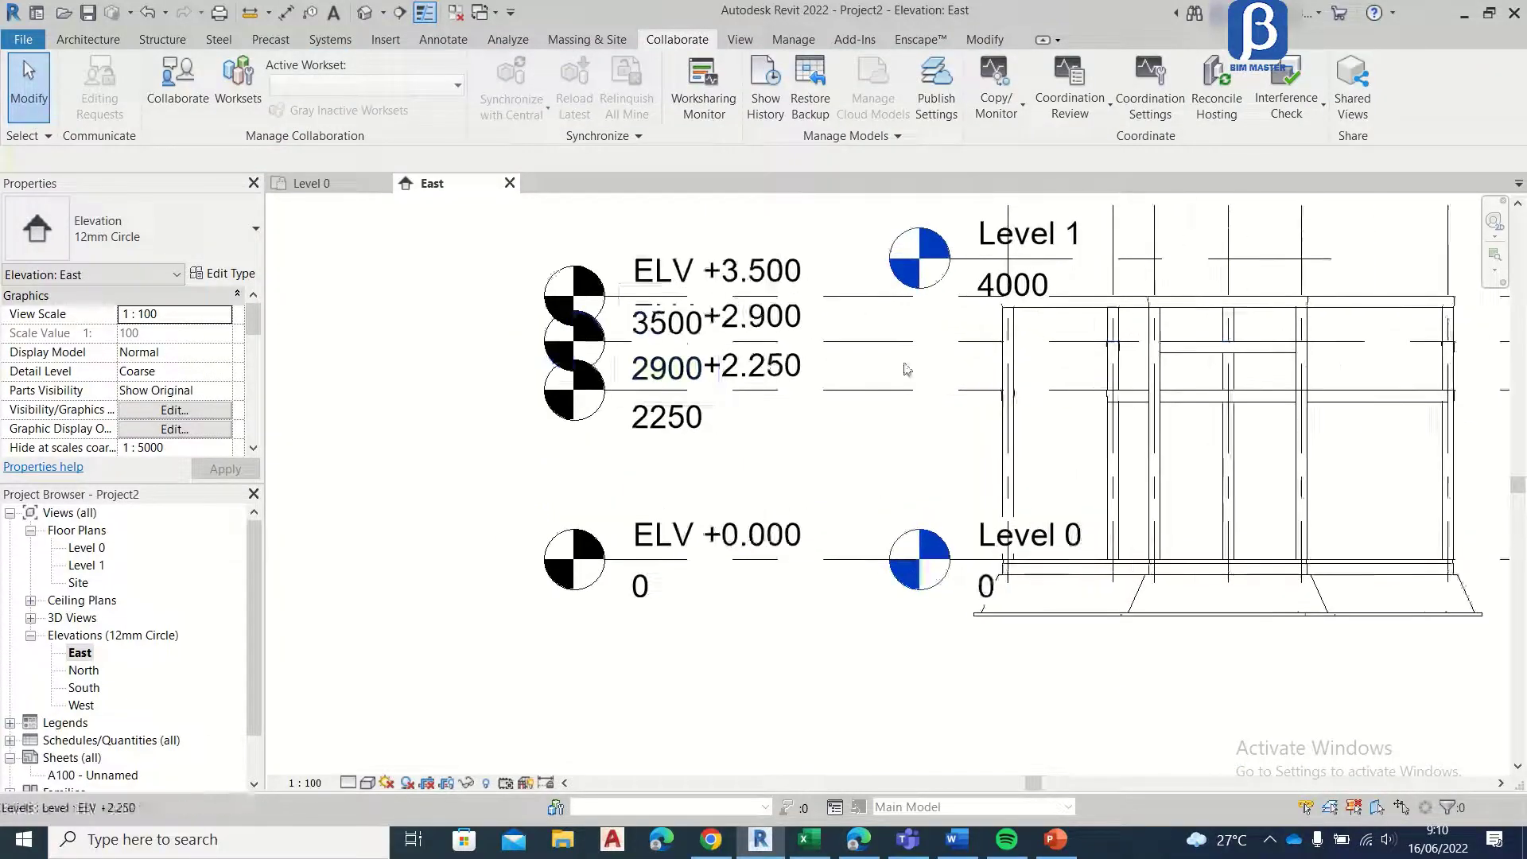
pyautogui.moveTo(903, 375); pyautogui.dragTo(577, 479, button='middle')
pyautogui.moveTo(647, 391); pyautogui.dragTo(687, 304, button='middle')
pyautogui.scroll(2, 646, 261)
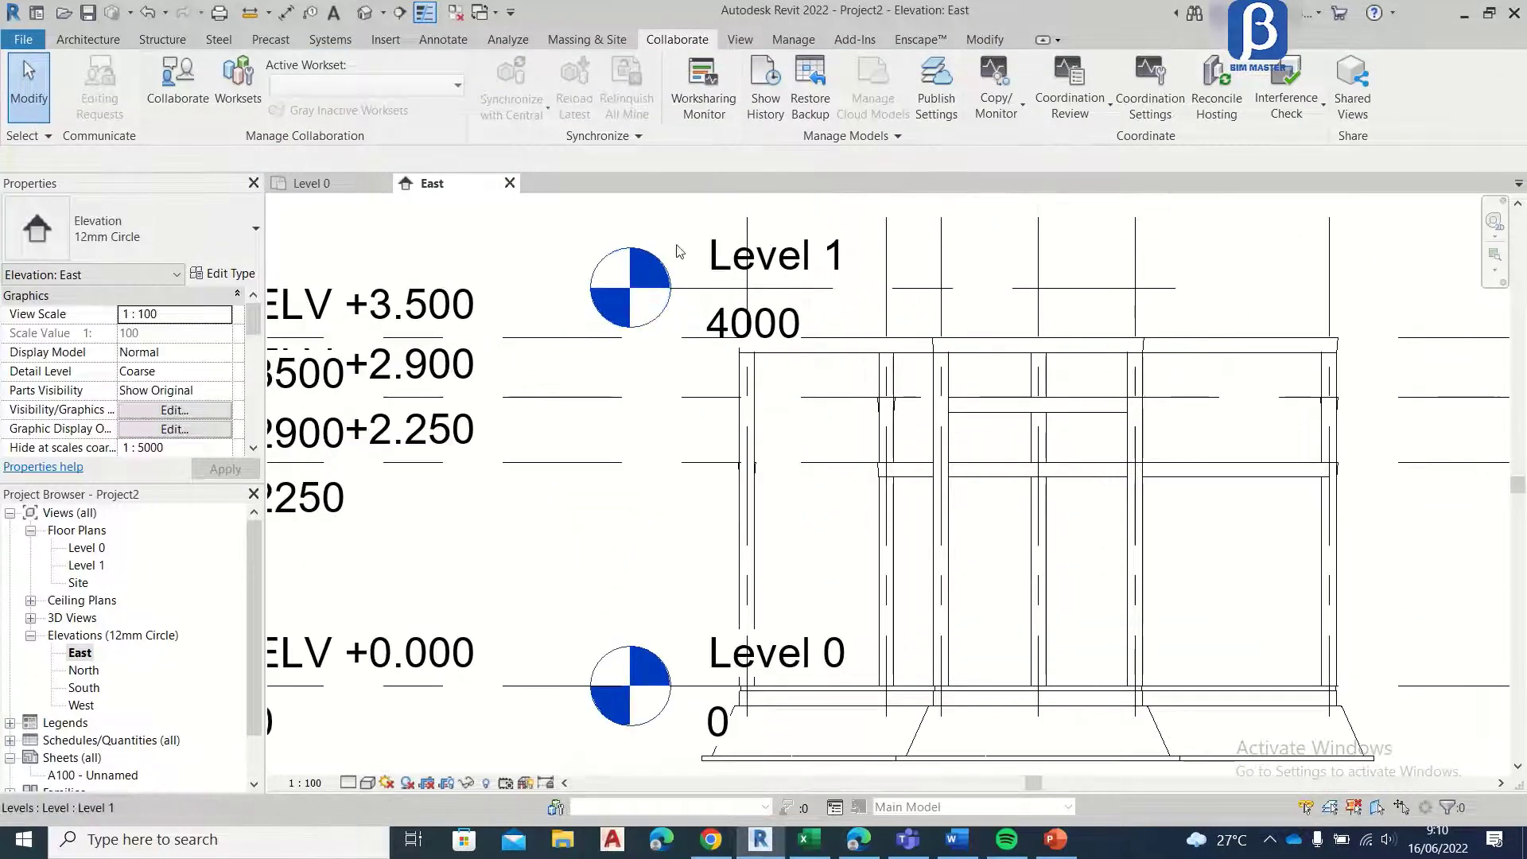
pyautogui.scroll(-2, 604, 334)
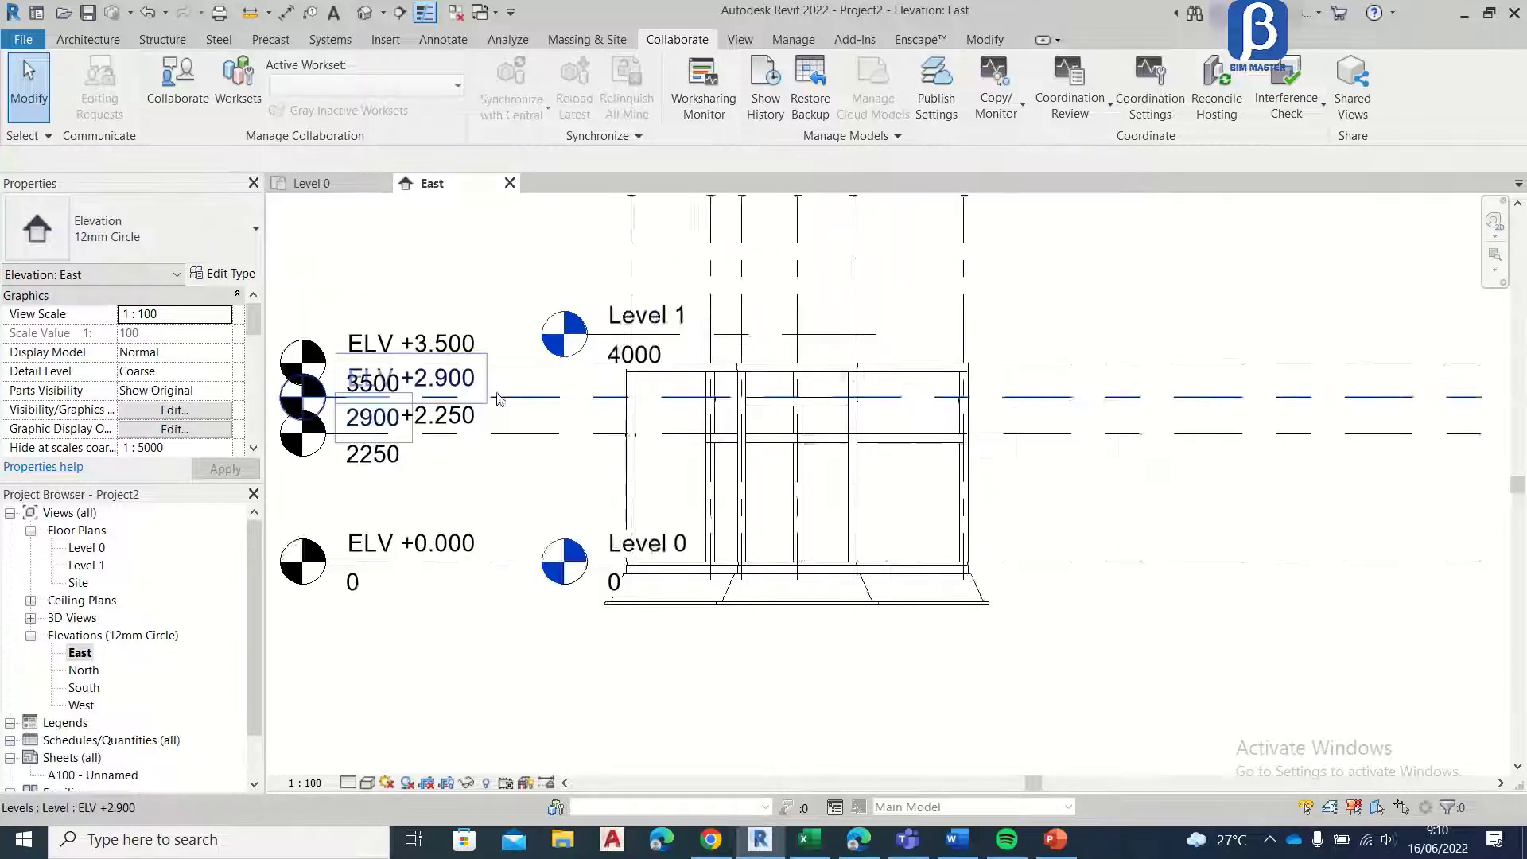
pyautogui.scroll(4, 613, 358)
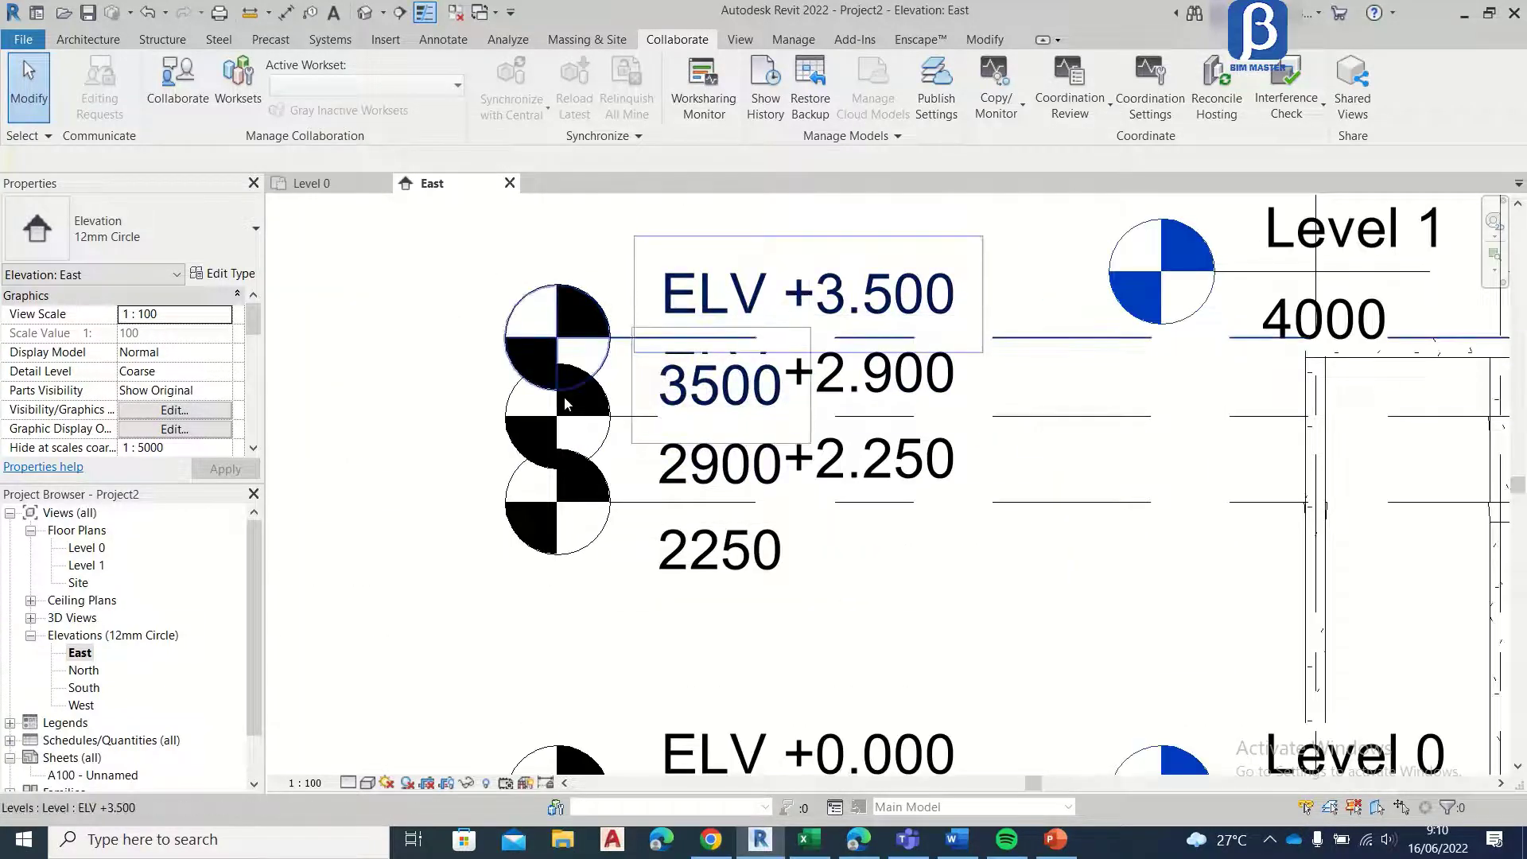
pyautogui.scroll(-3, 560, 297)
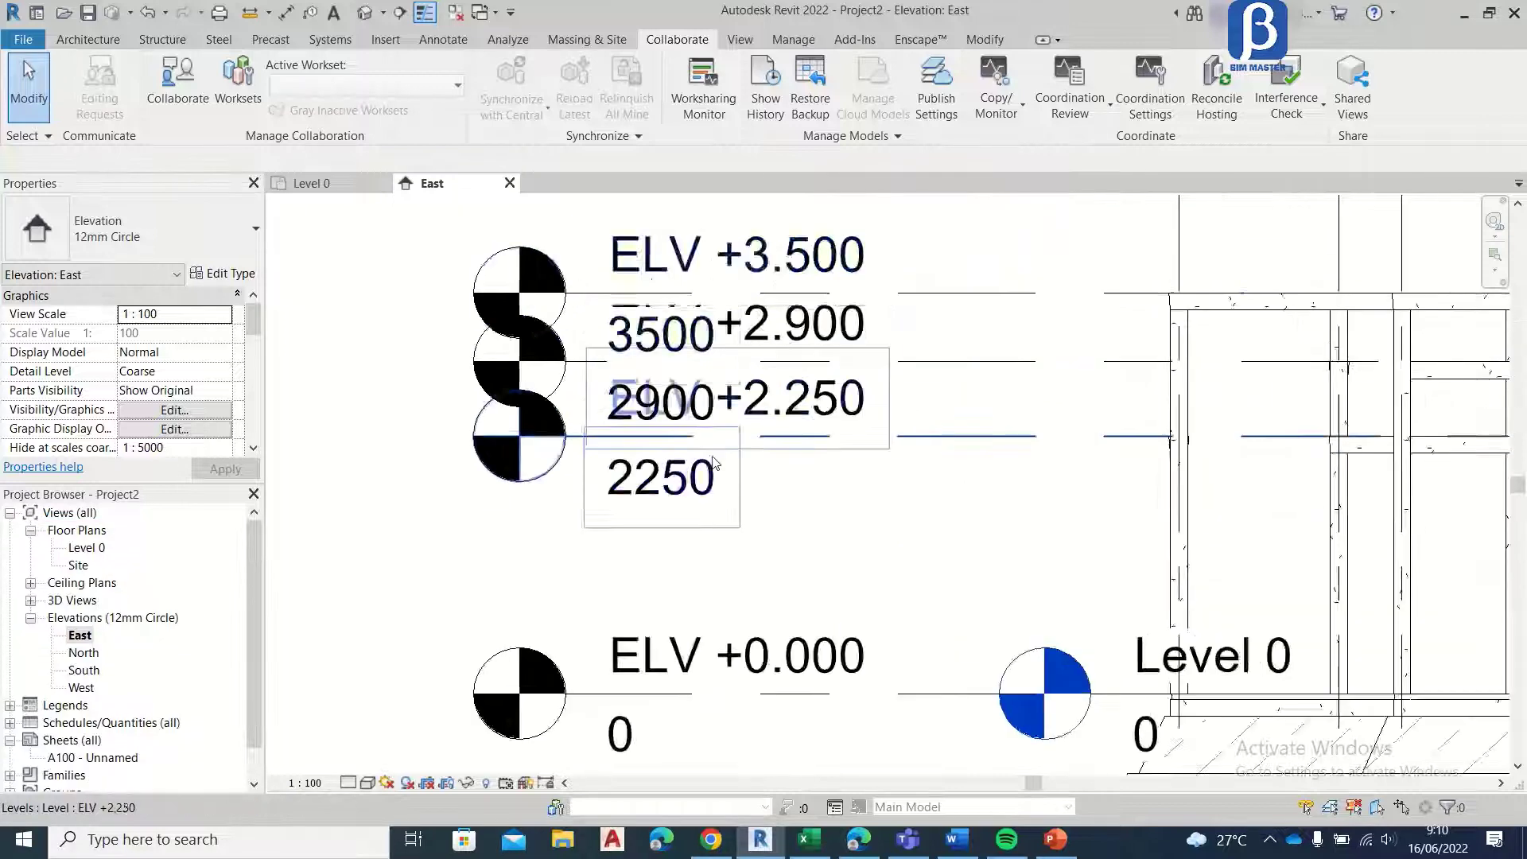
# Step: Delete the project's own Level 1 together with its plan views, keeping the copied ELV levels in the East elevation
pyautogui.scroll(-3, 719, 466)
pyautogui.moveTo(764, 385); pyautogui.dragTo(747, 414, button='middle')
pyautogui.moveTo(762, 301); pyautogui.dragTo(508, 713)
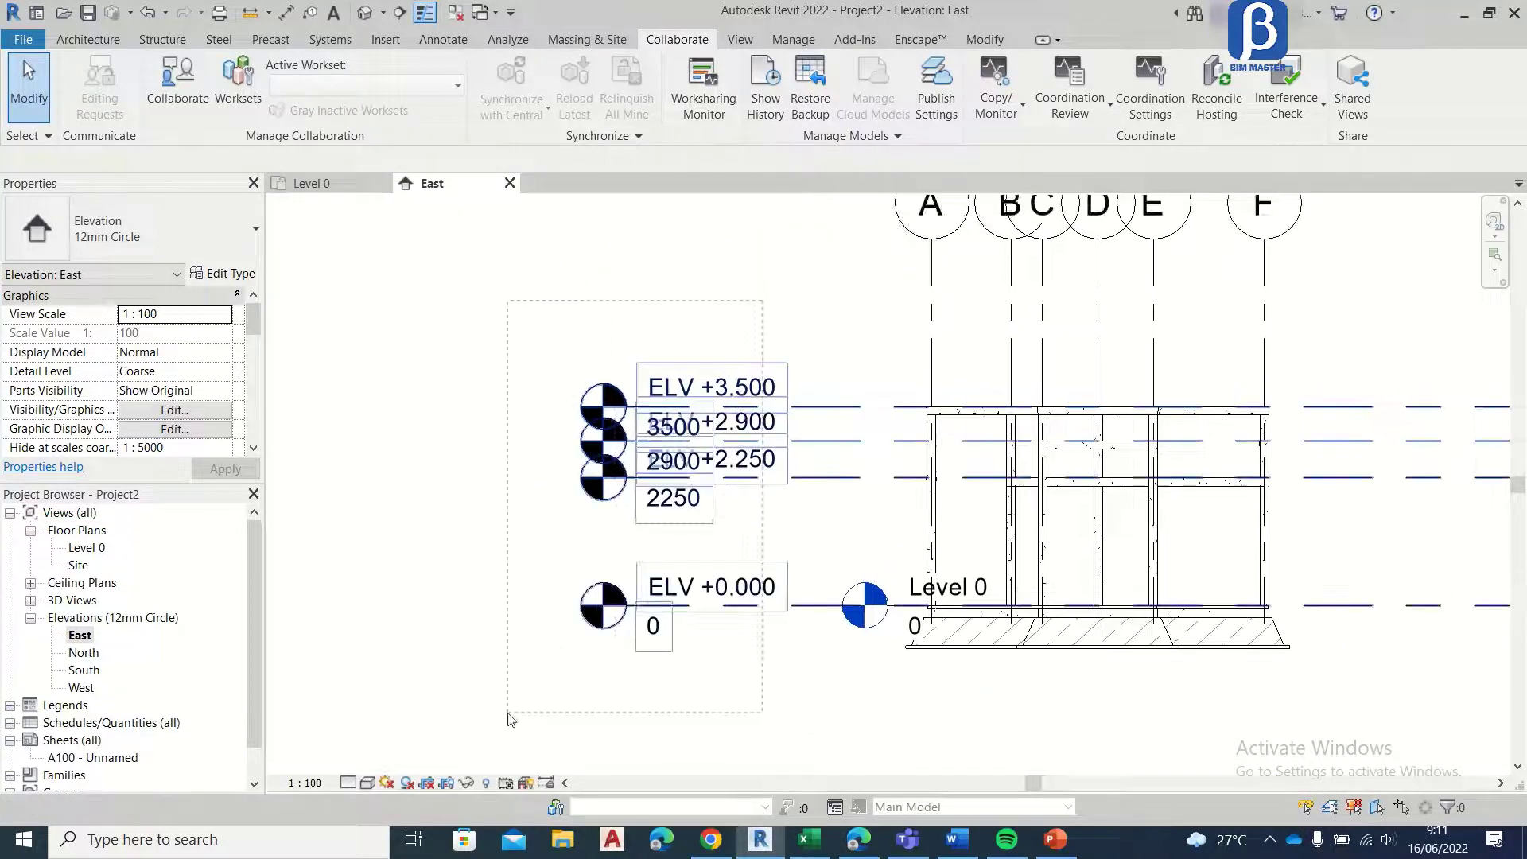
pyautogui.click(564, 260)
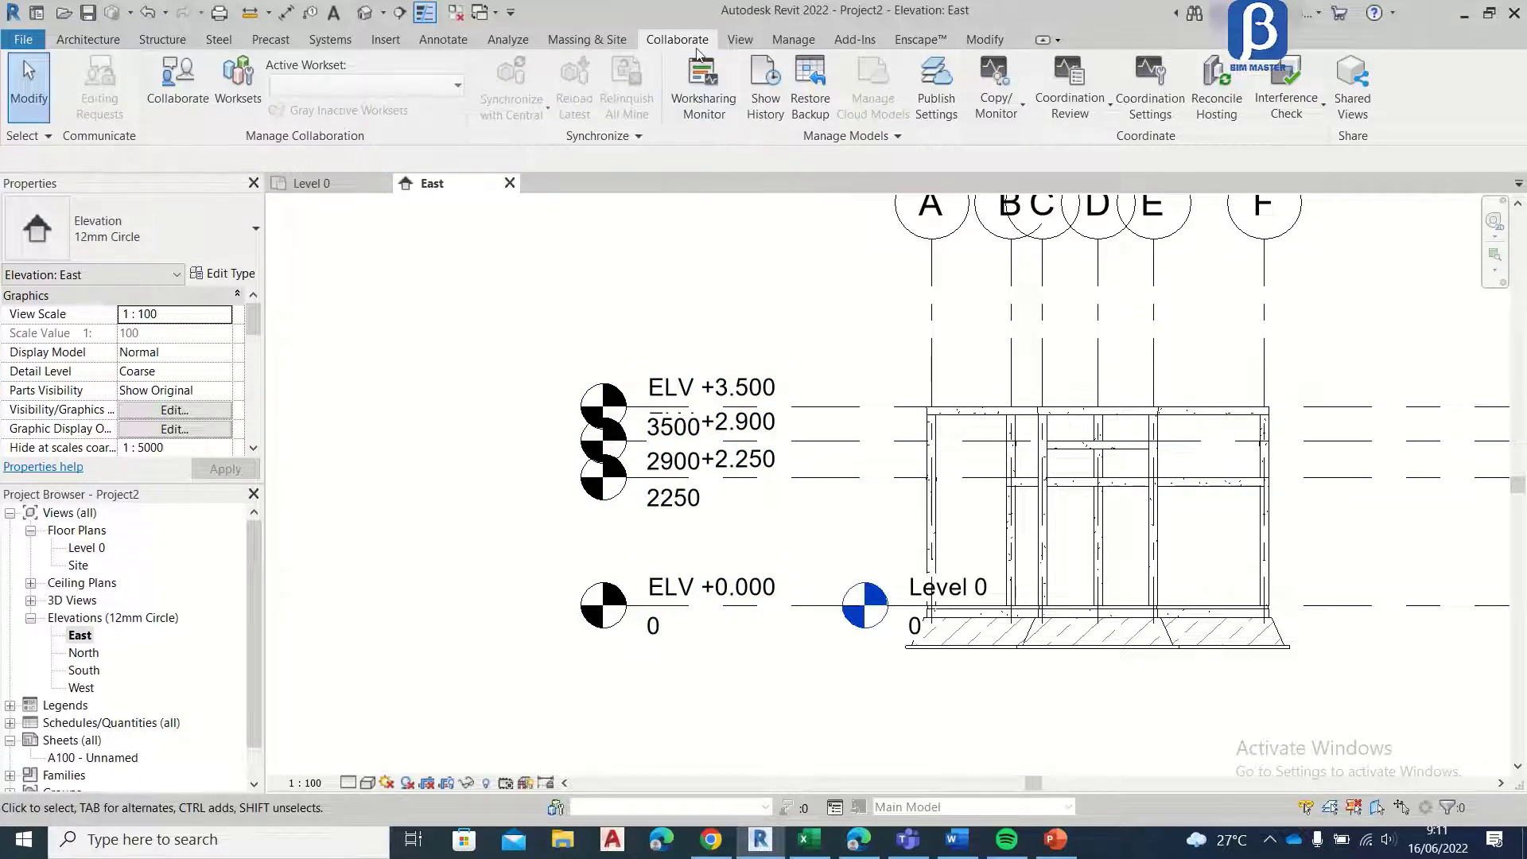
# Step: Create floor plan views for the levels ELV +0.000, ELV +2.250, ELV +2.900 and ELV +3.500
pyautogui.click(733, 44)
pyautogui.click(759, 70)
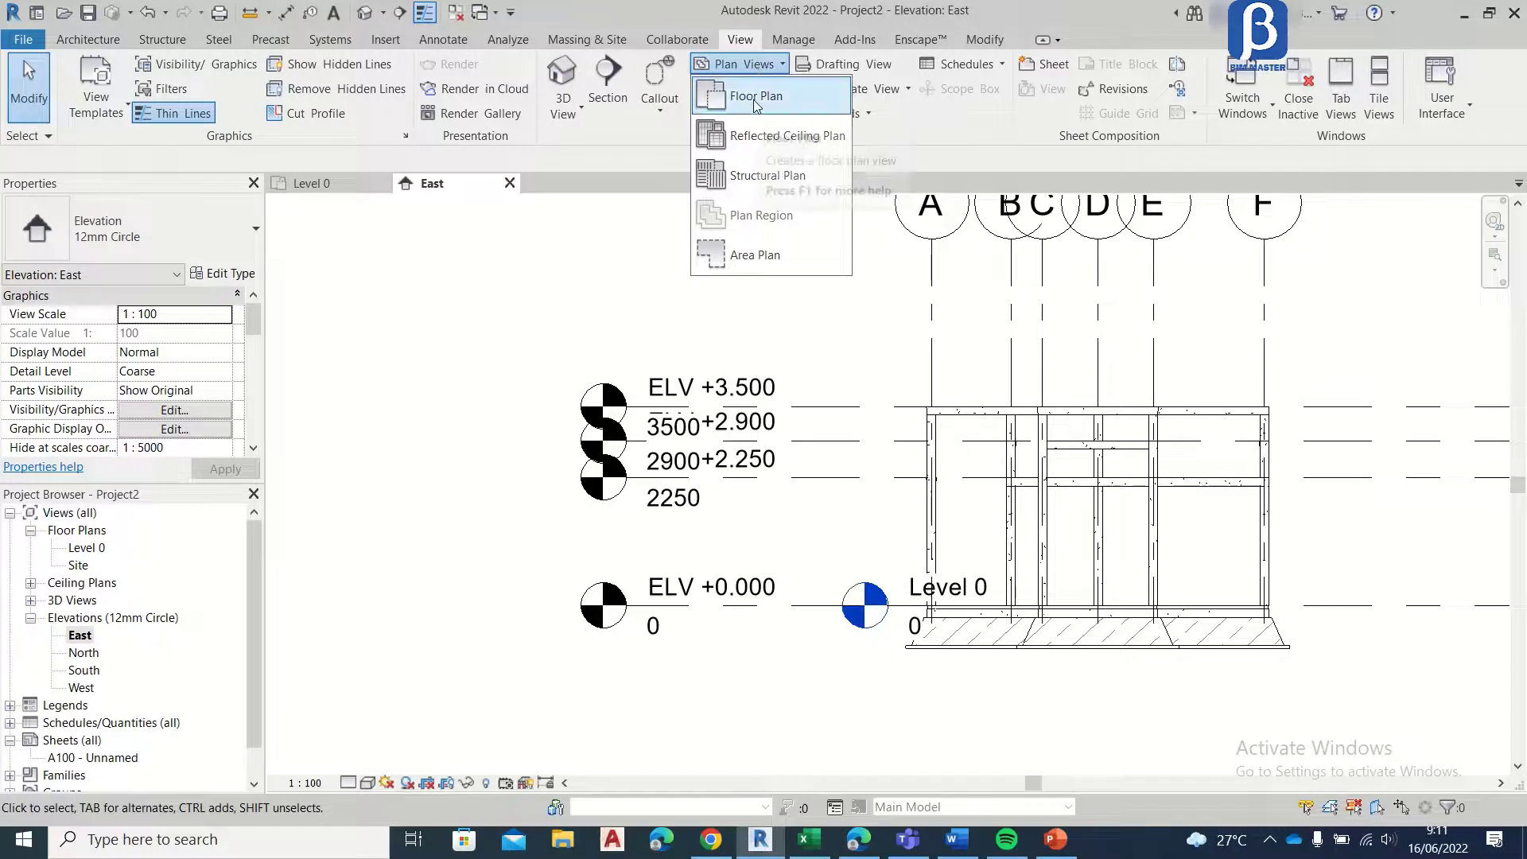
pyautogui.click(752, 97)
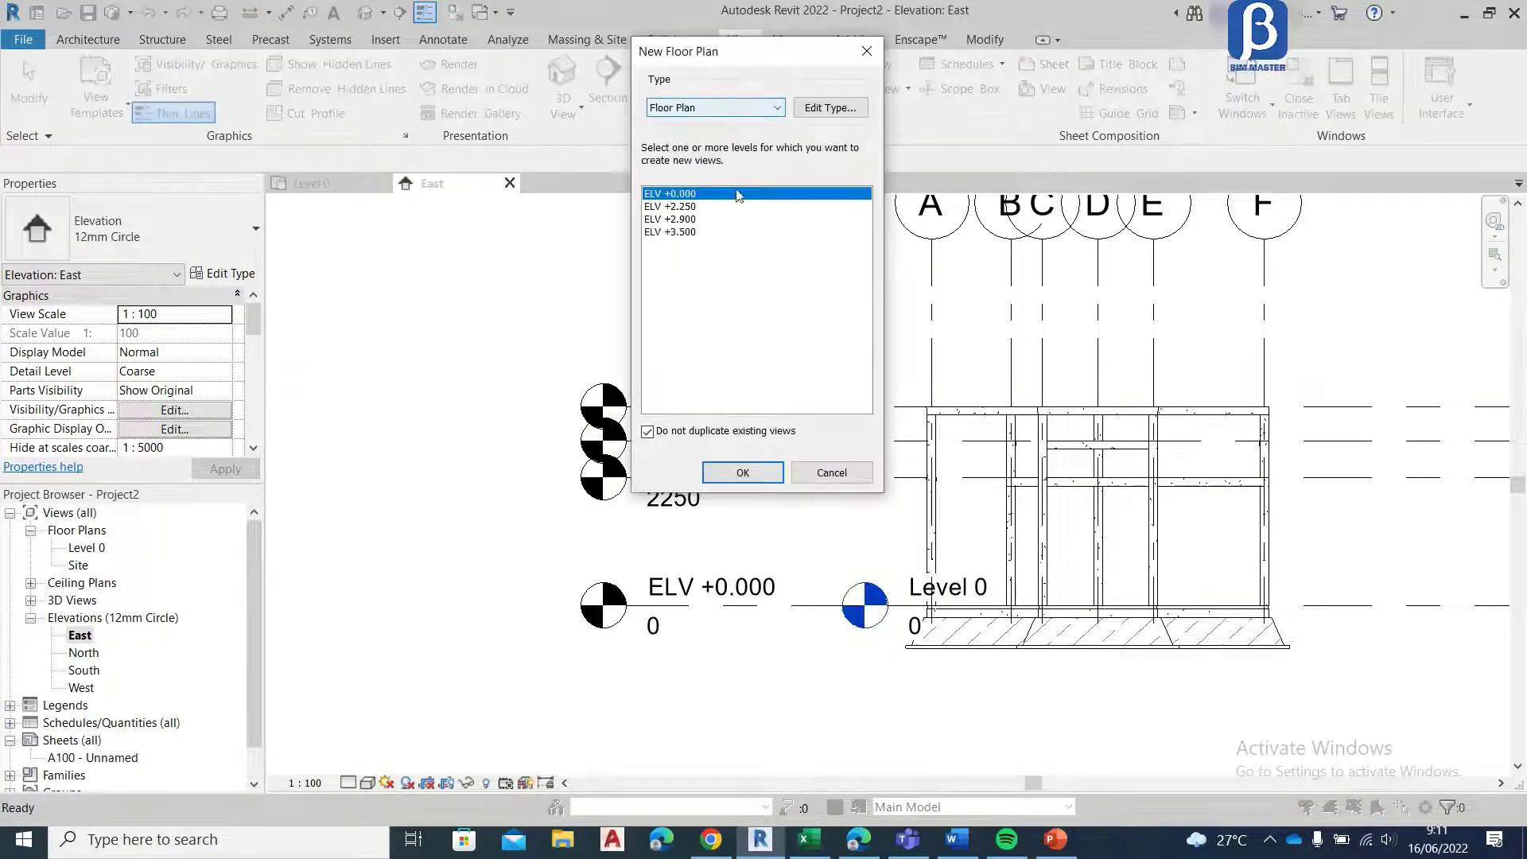
pyautogui.keyDown('shift'); pyautogui.click(694, 233); pyautogui.keyUp('shift')
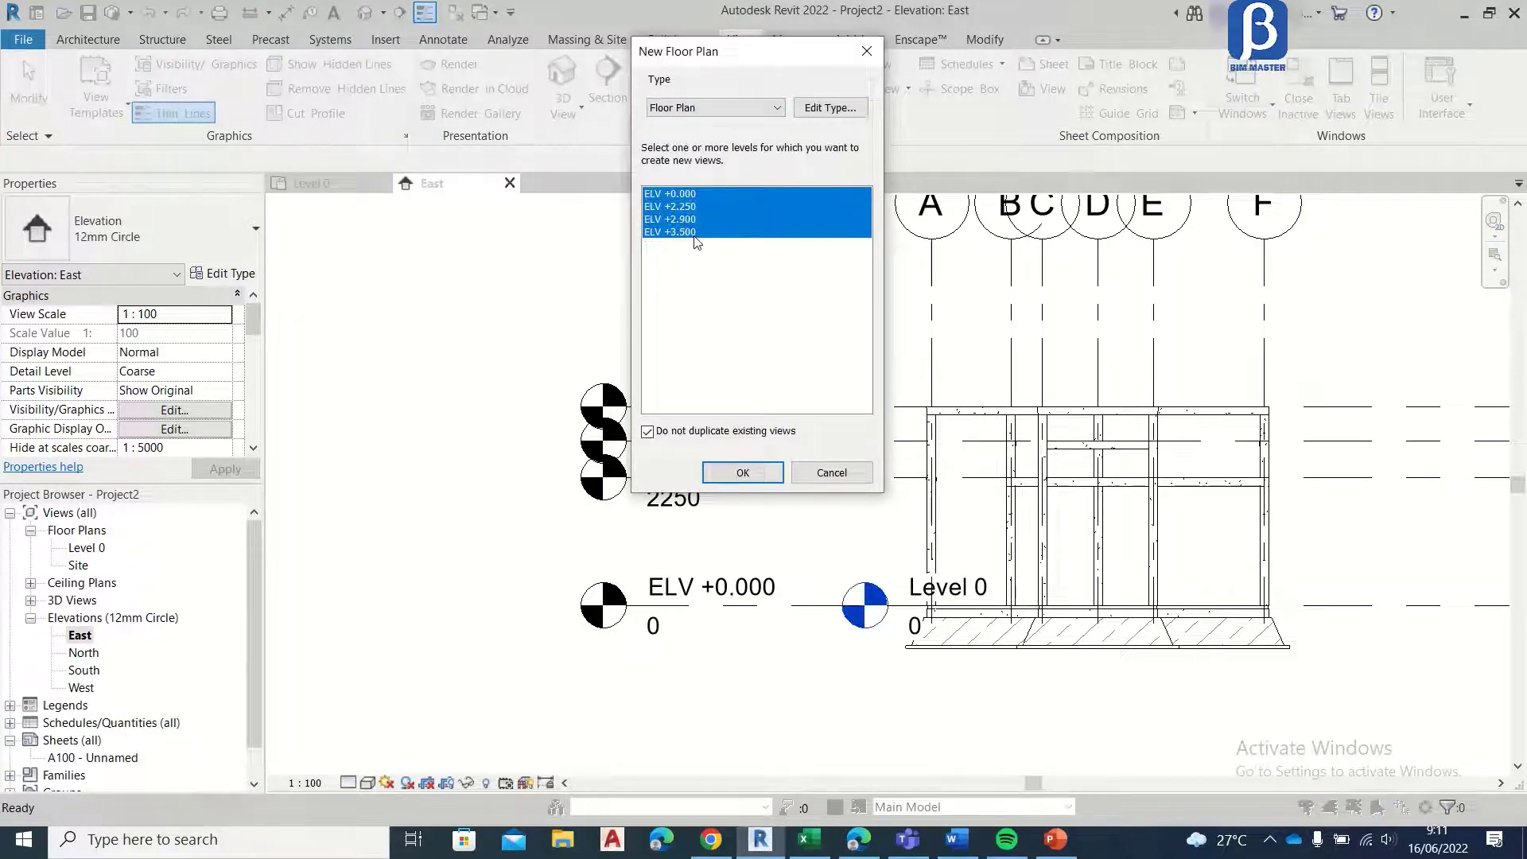
pyautogui.click(764, 481)
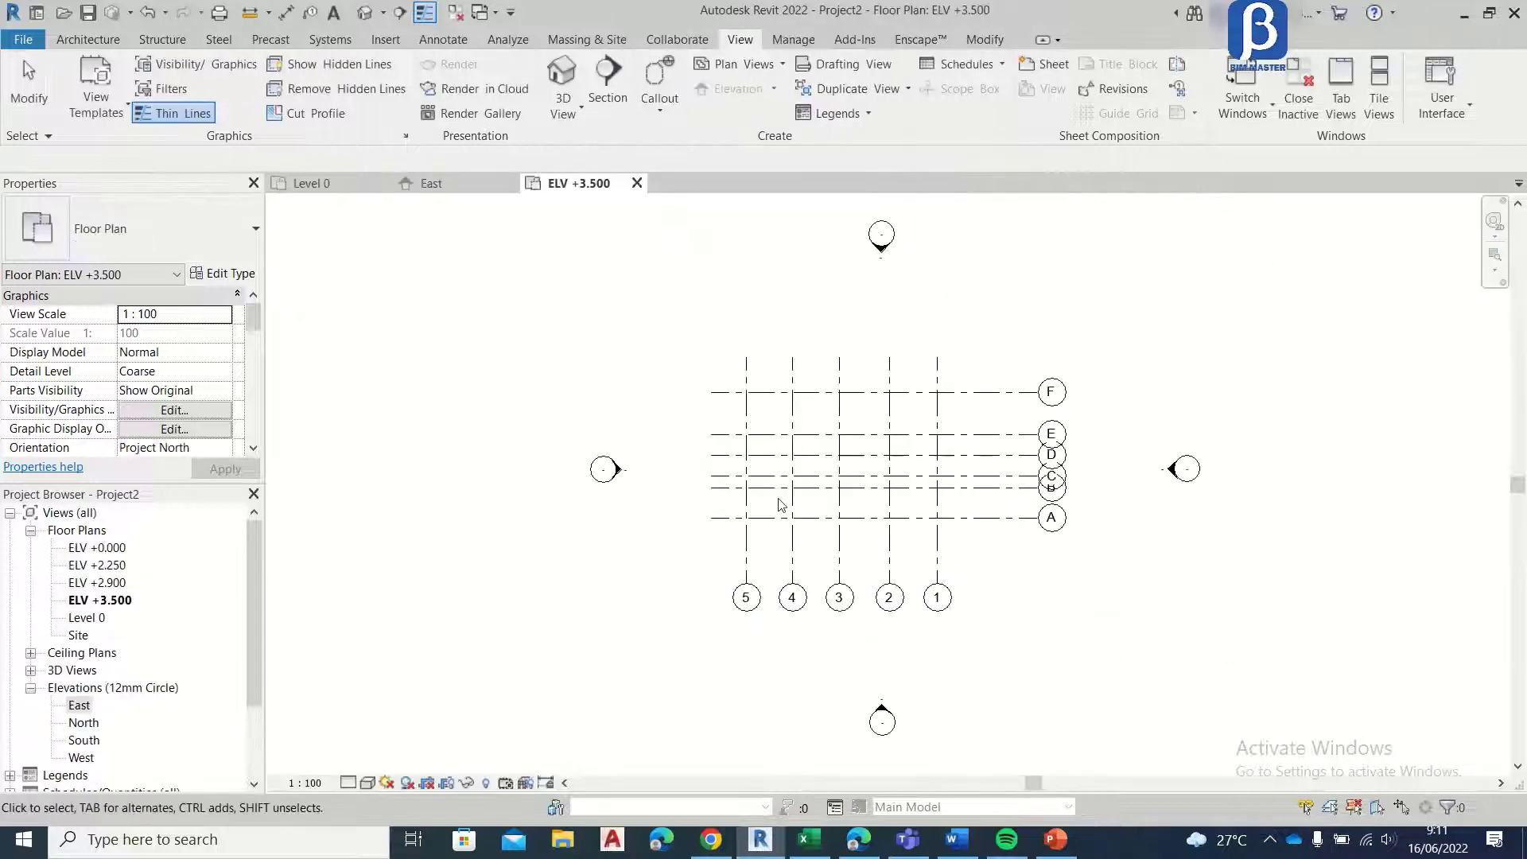
# Step: Return to the East elevation and extend Level 0 so its head lines up with the ELV +0.000 level head
pyautogui.click(454, 186)
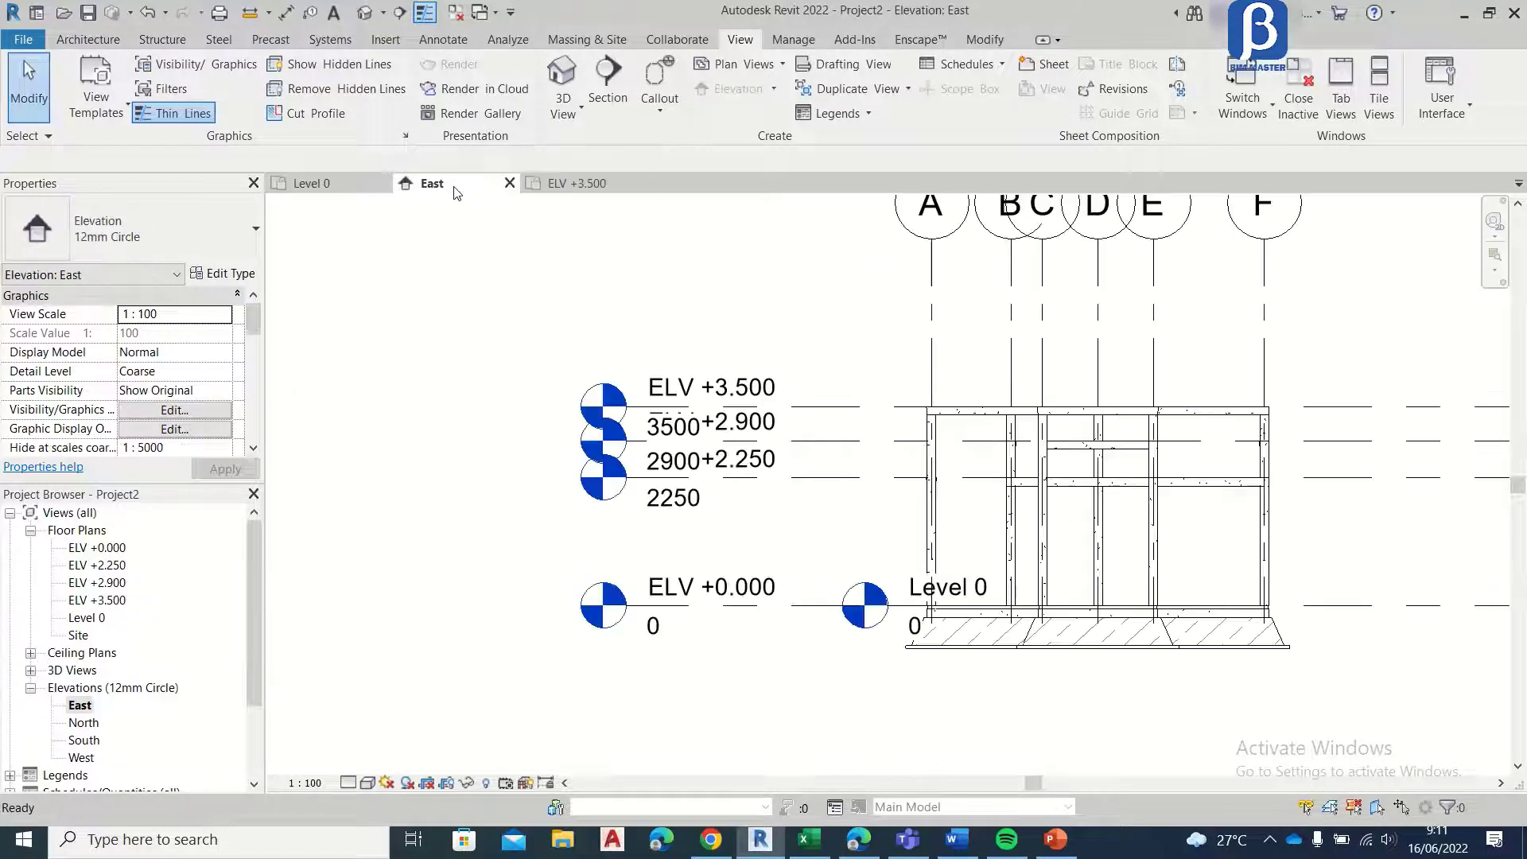
pyautogui.scroll(3, 834, 369)
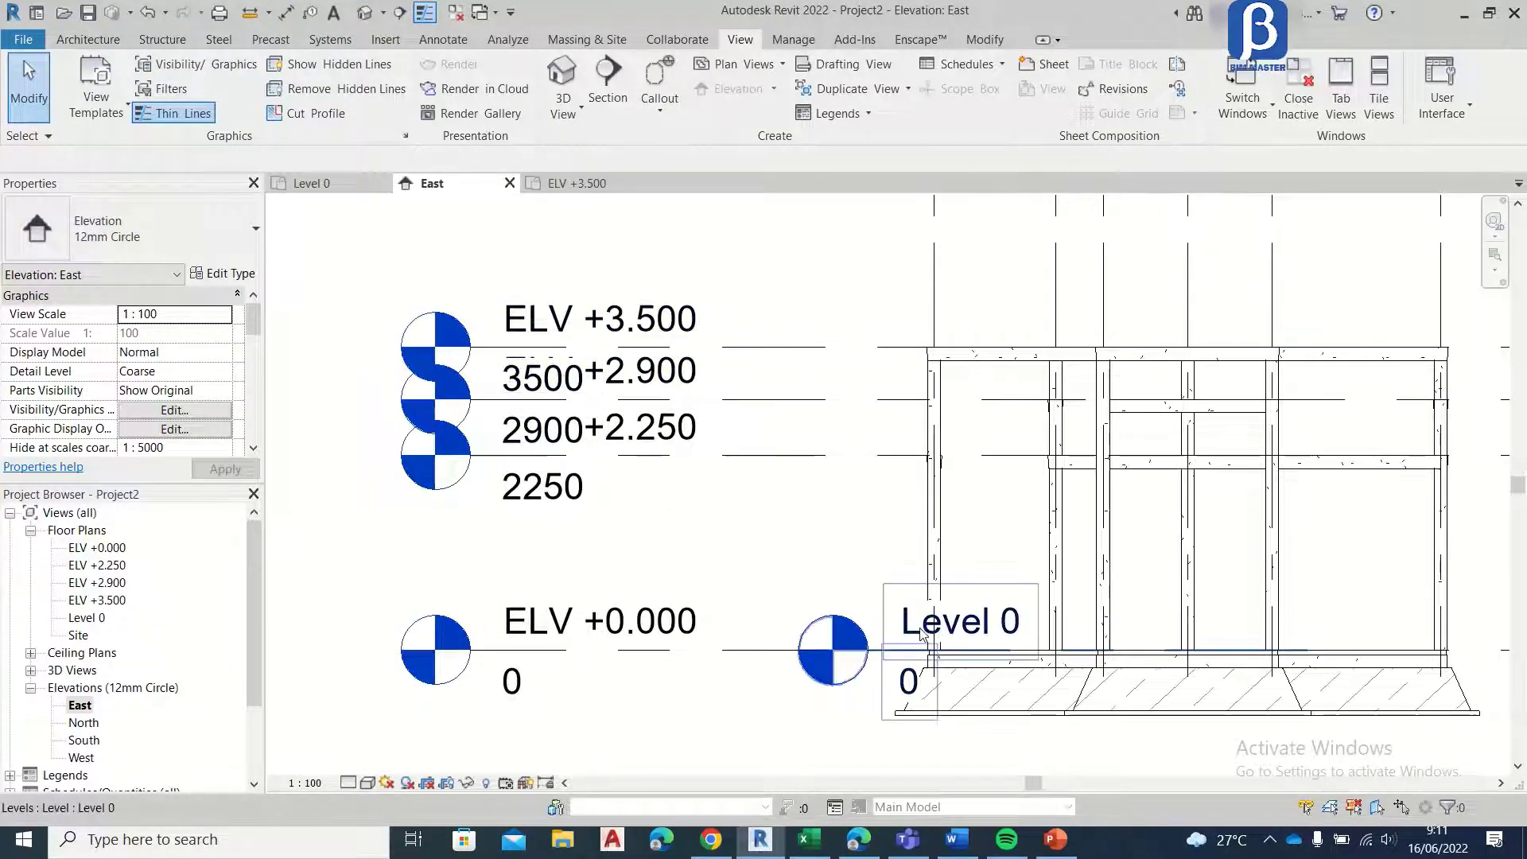
pyautogui.click(958, 622)
pyautogui.moveTo(982, 525); pyautogui.dragTo(1054, 451, button='middle')
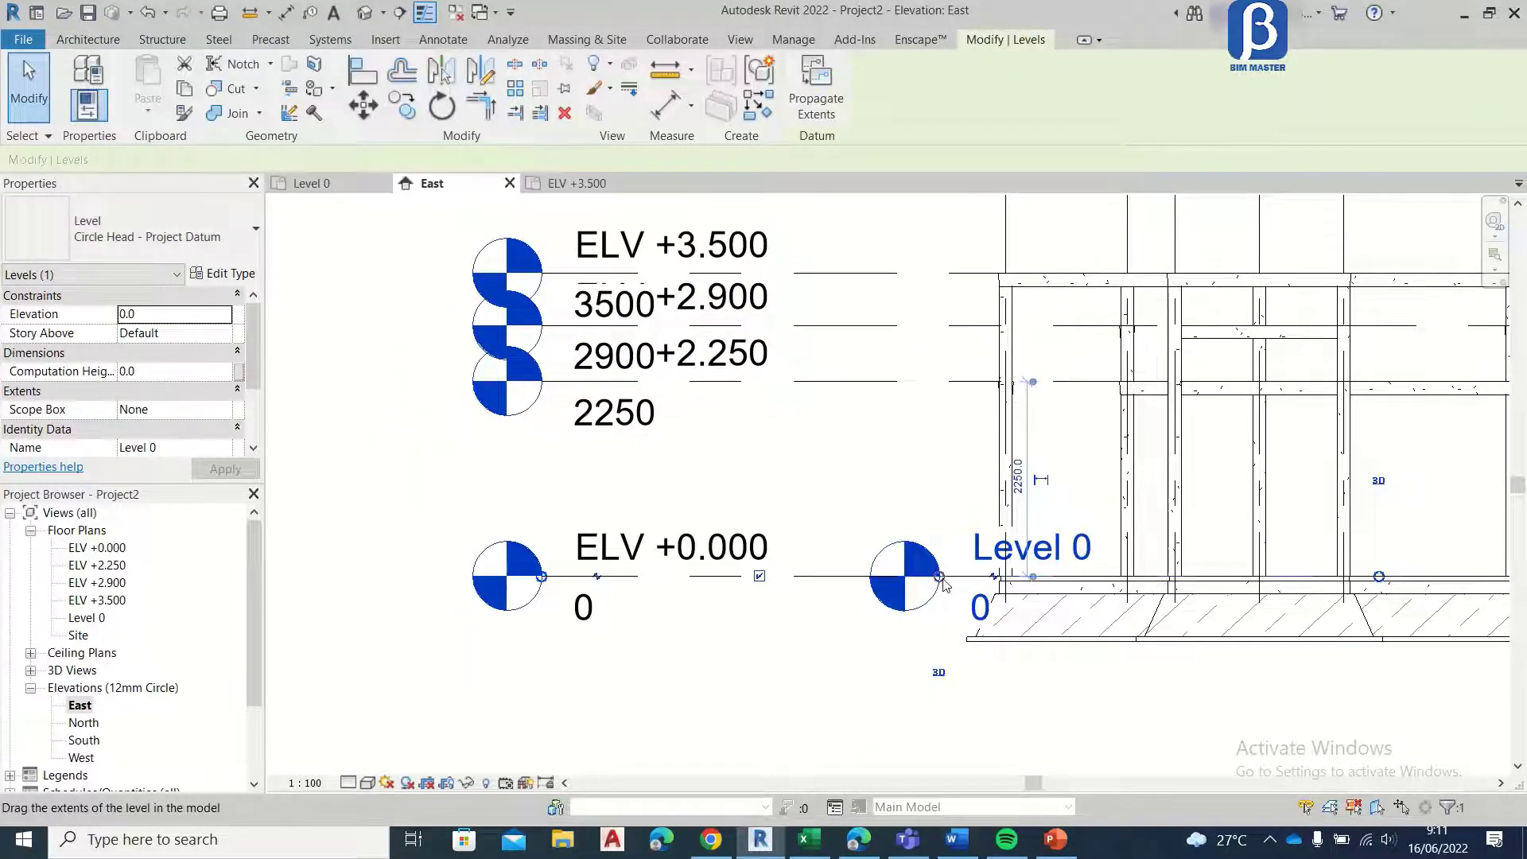
pyautogui.moveTo(940, 578); pyautogui.dragTo(543, 576)
pyautogui.click(696, 480)
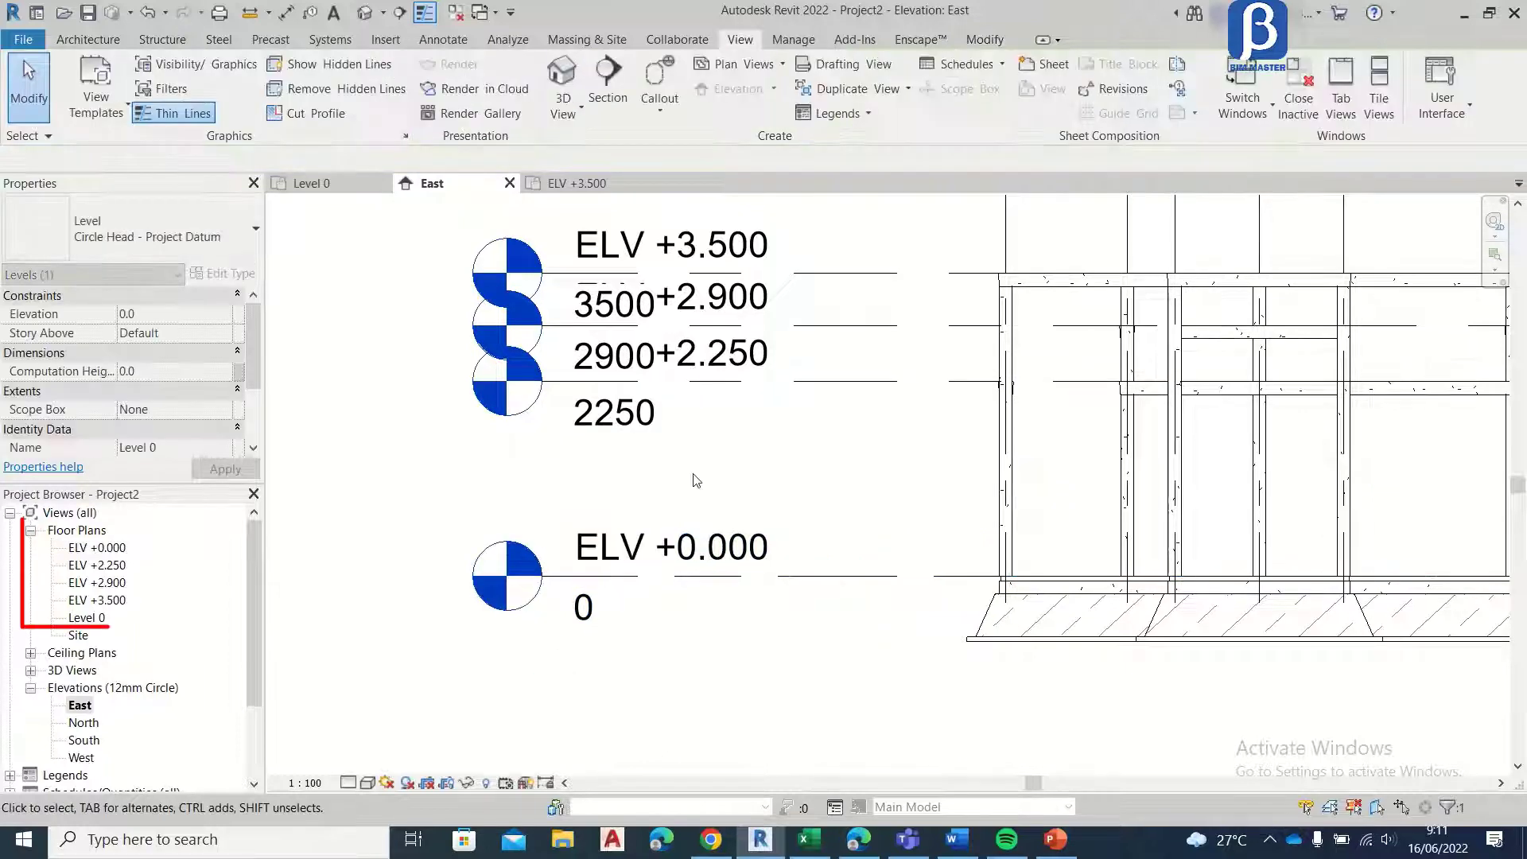
pyautogui.scroll(-5, 696, 480)
pyautogui.scroll(3, 767, 453)
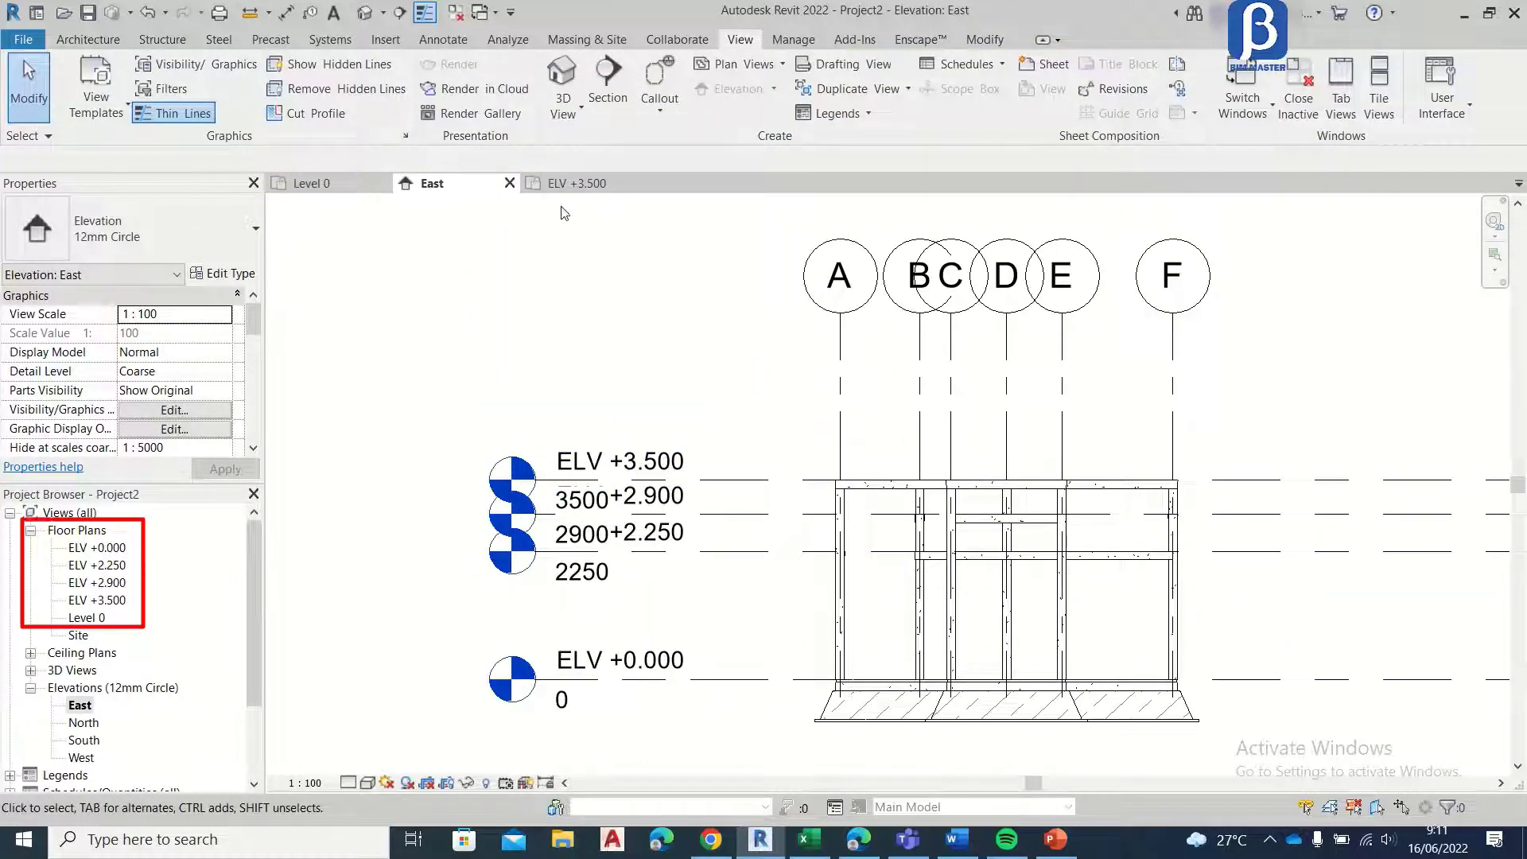
# Step: Close the open ELV +3.500 and Level 0 floor plan views, leaving only the East elevation open
pyautogui.click(589, 184)
pyautogui.click(638, 184)
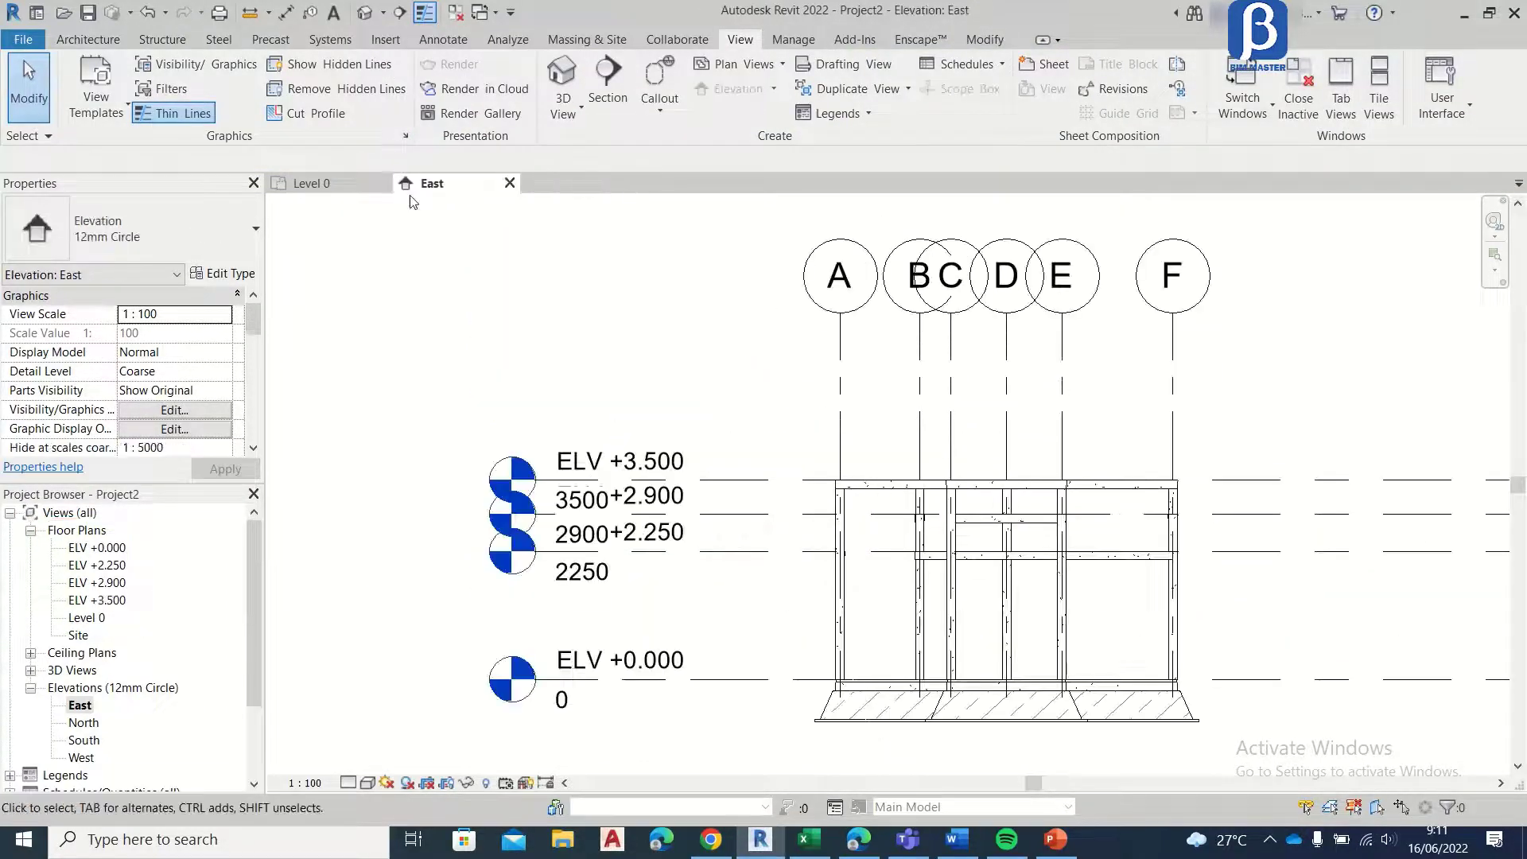
pyautogui.click(326, 184)
pyautogui.click(383, 184)
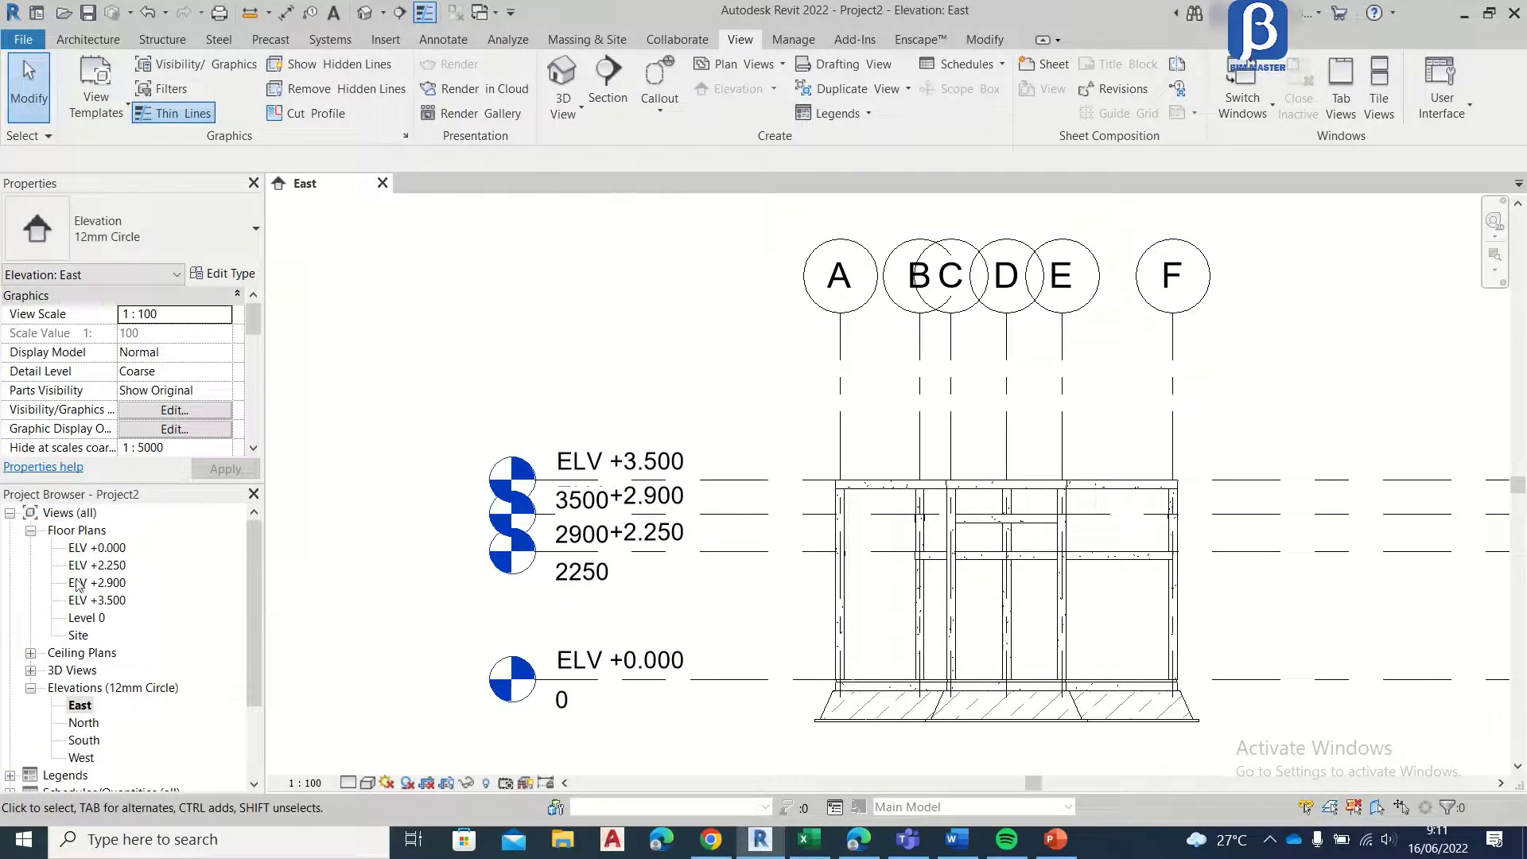
# Step: Open the ELV +0.000 floor plan and set its view range top and view depth level to Unlimited
pyautogui.doubleClick(97, 548)
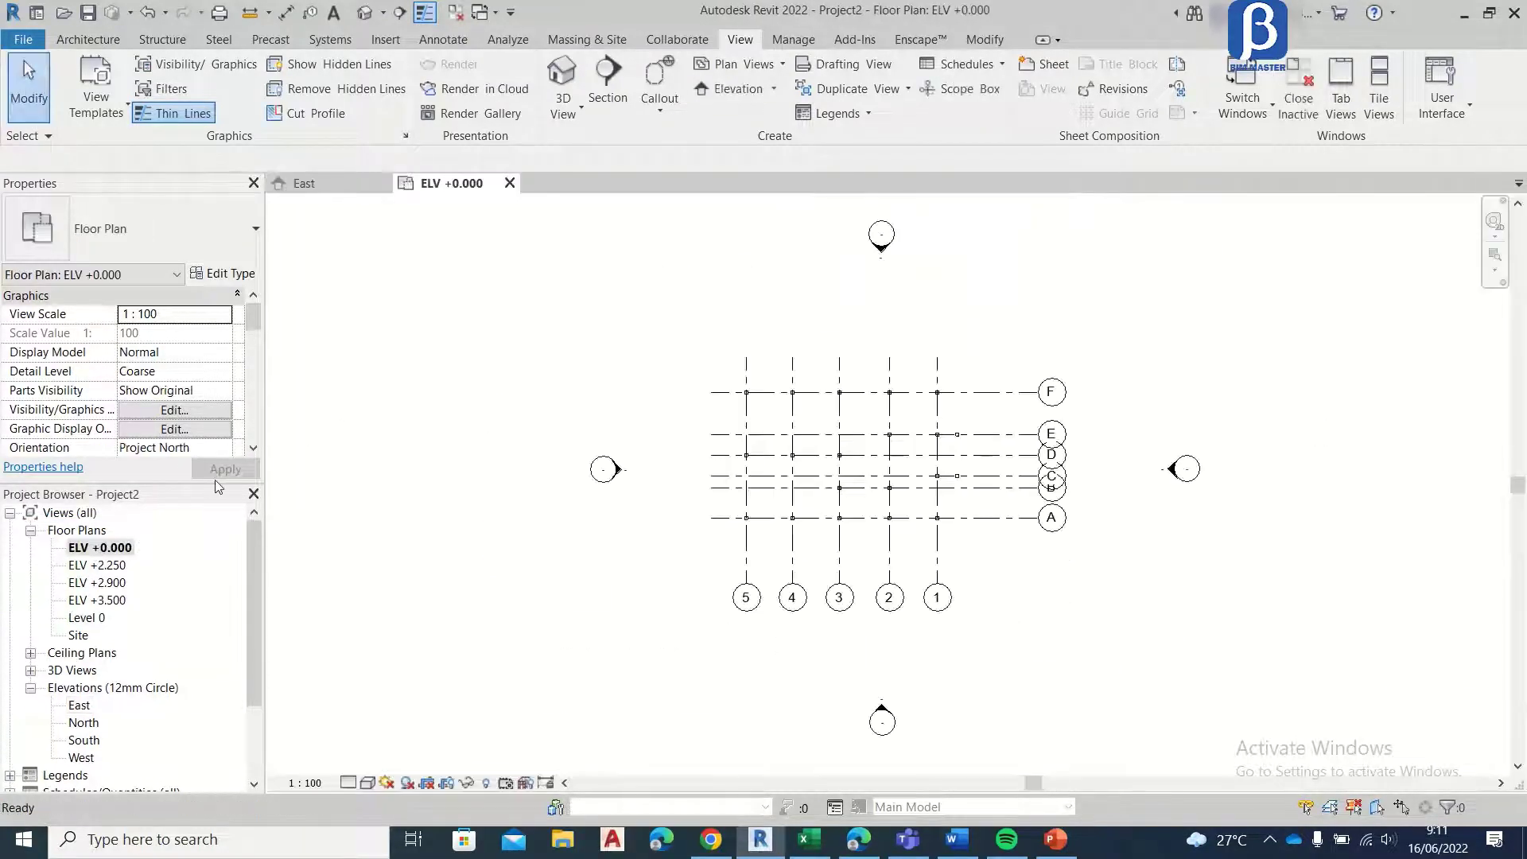
pyautogui.scroll(3, 891, 440)
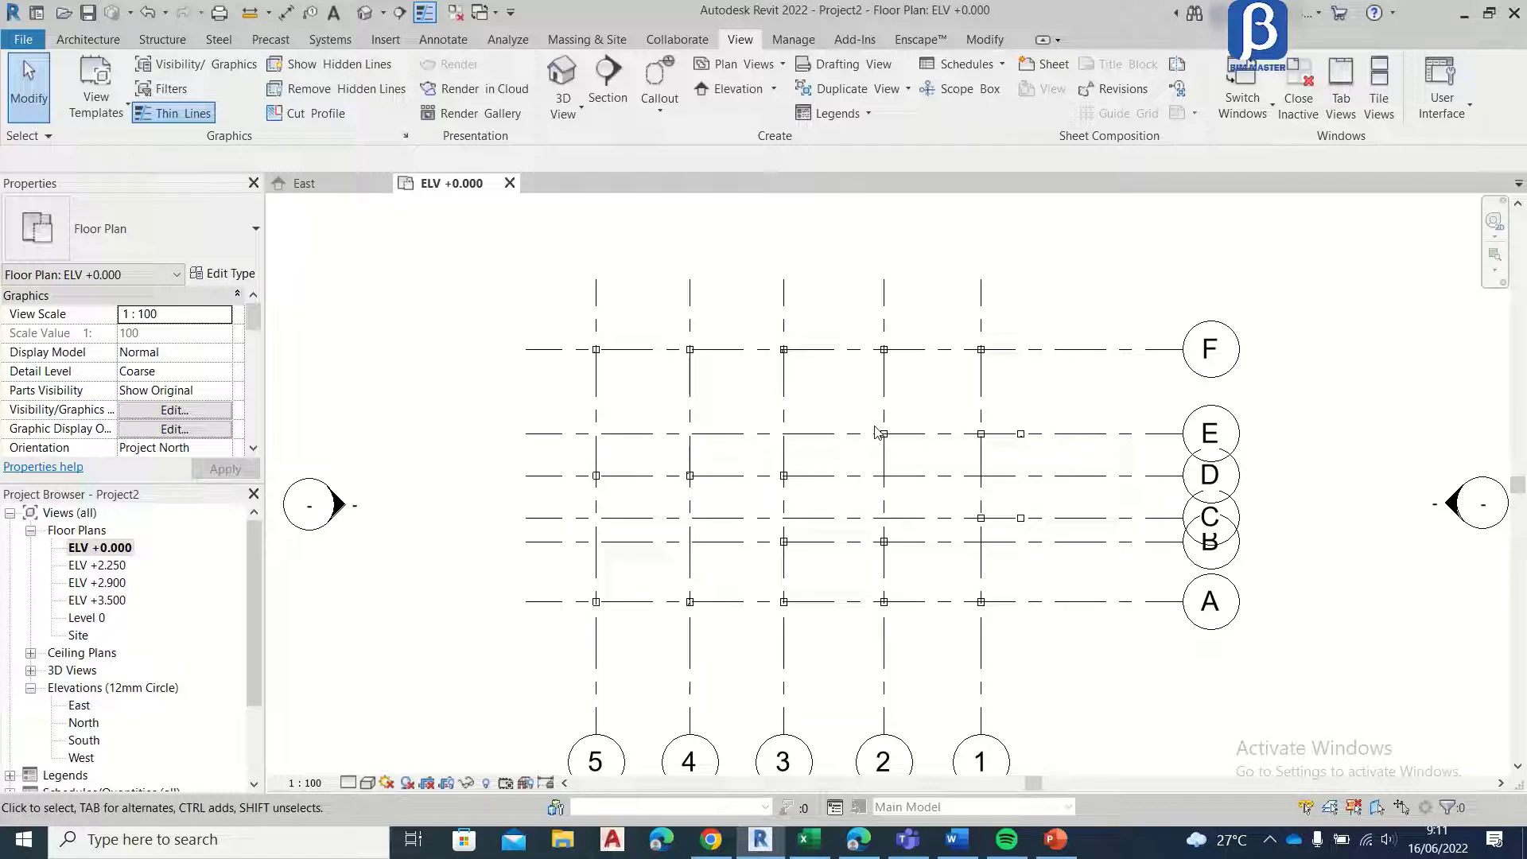
pyautogui.press('v')
pyautogui.press('r')
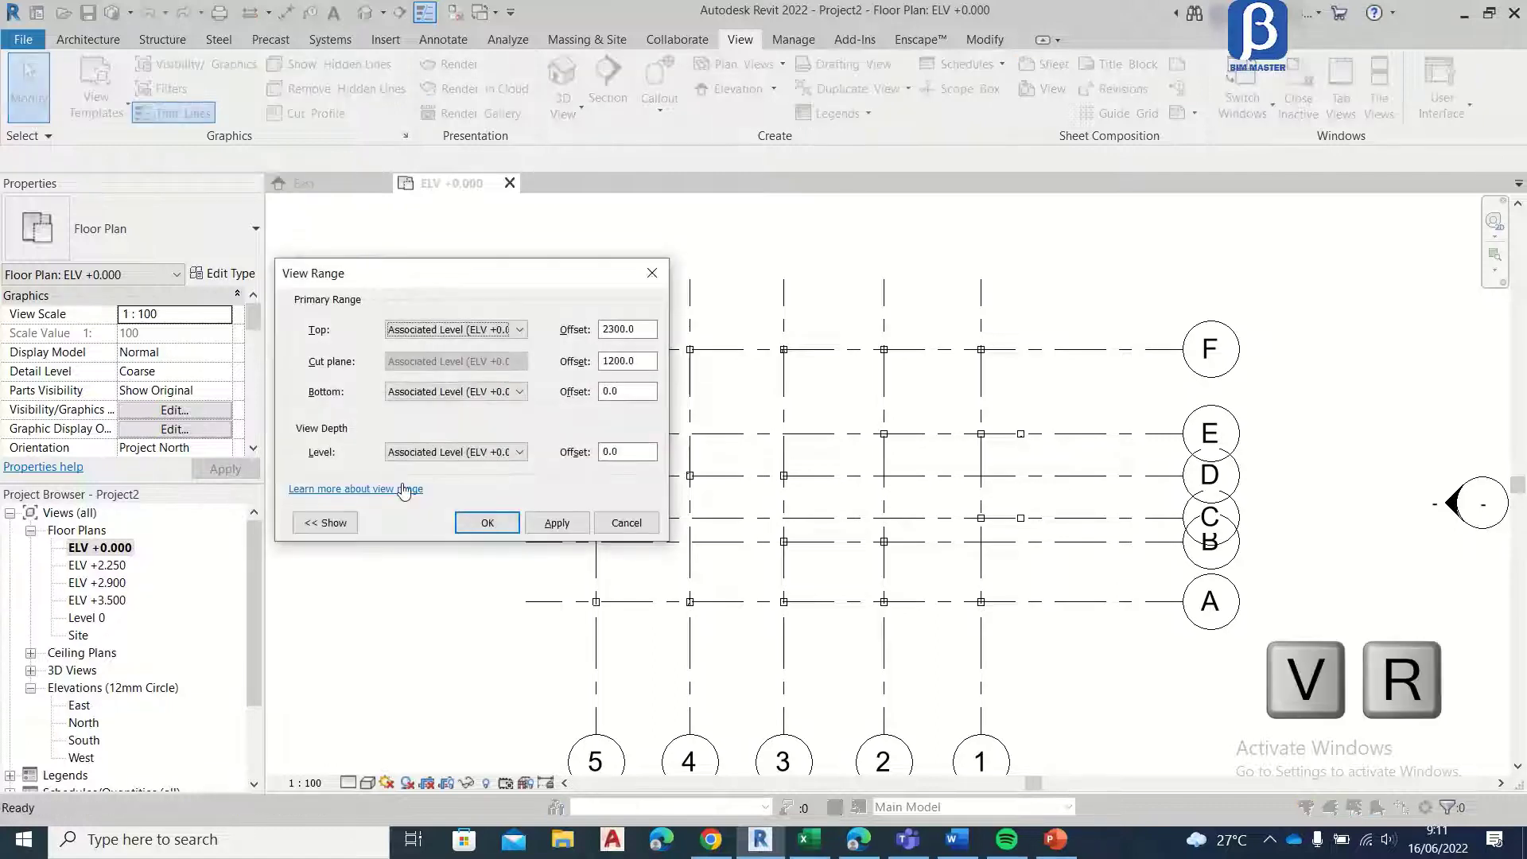
pyautogui.click(436, 452)
pyautogui.click(429, 486)
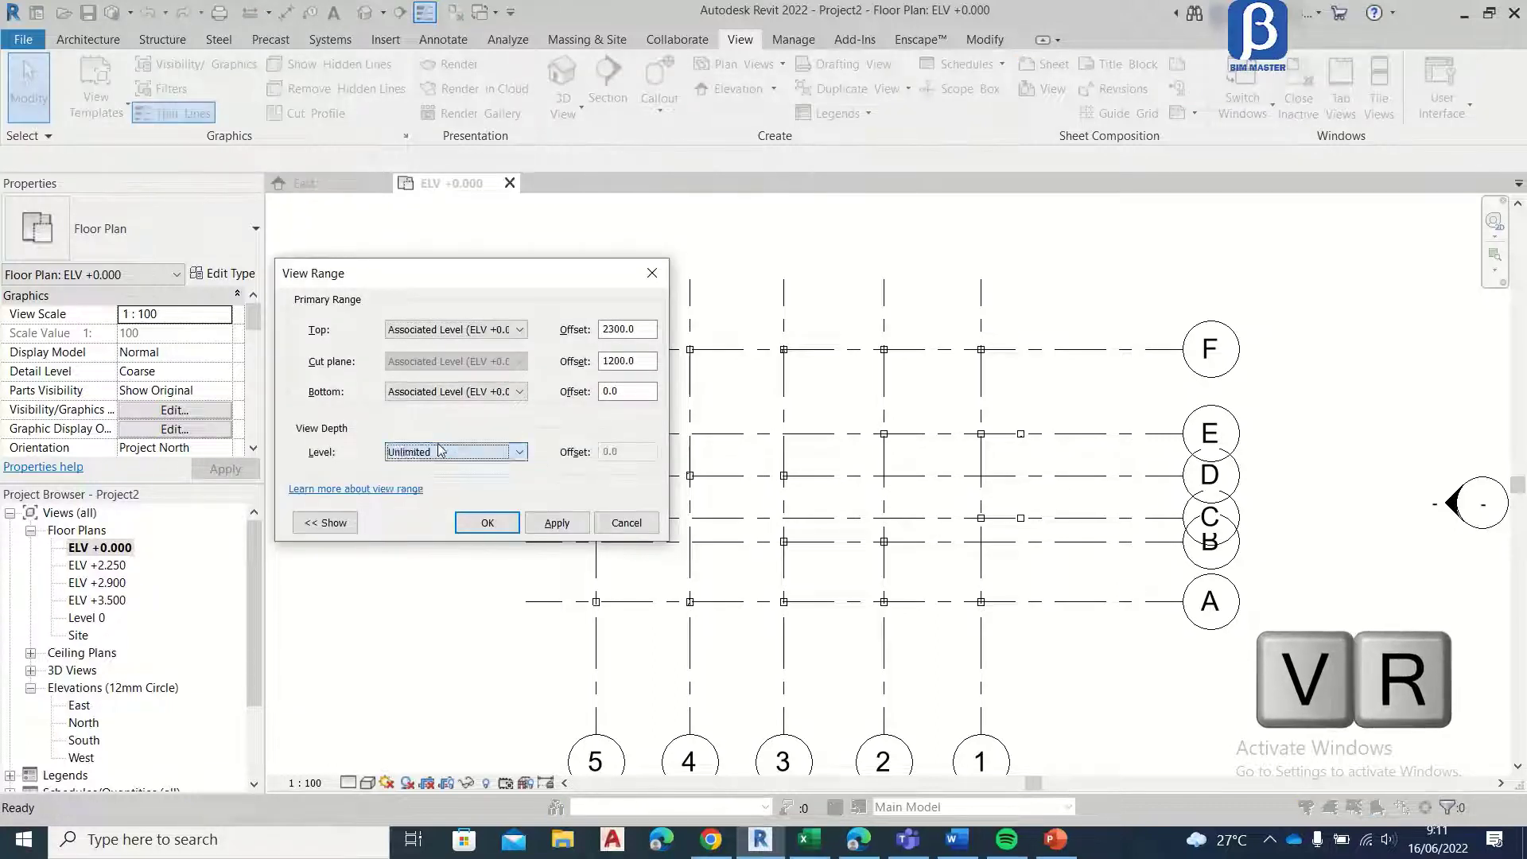
pyautogui.click(466, 331)
pyautogui.click(465, 400)
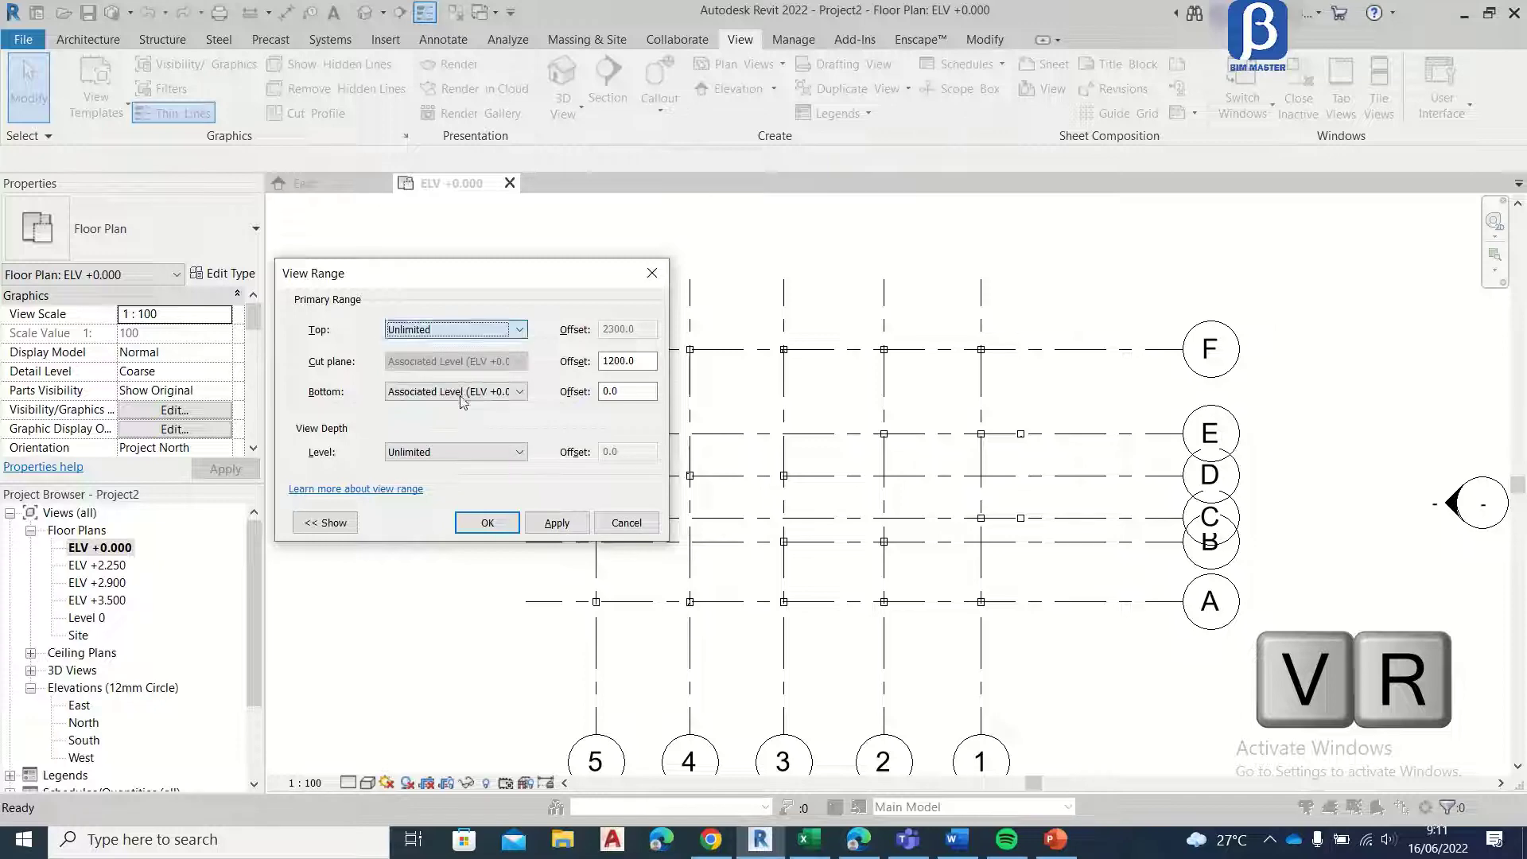
pyautogui.click(547, 528)
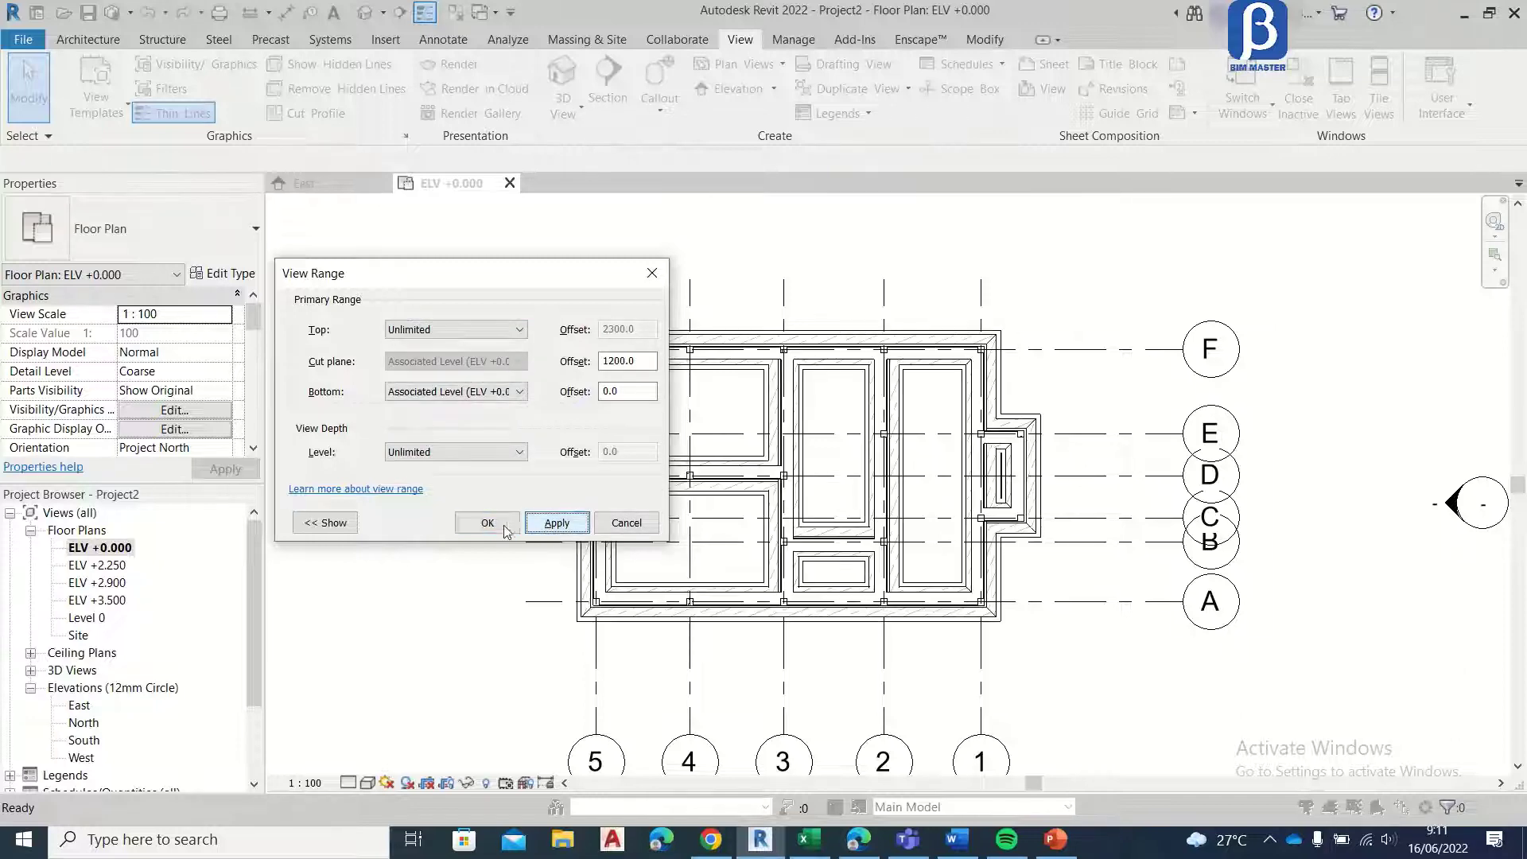
pyautogui.click(502, 524)
pyautogui.scroll(3, 833, 422)
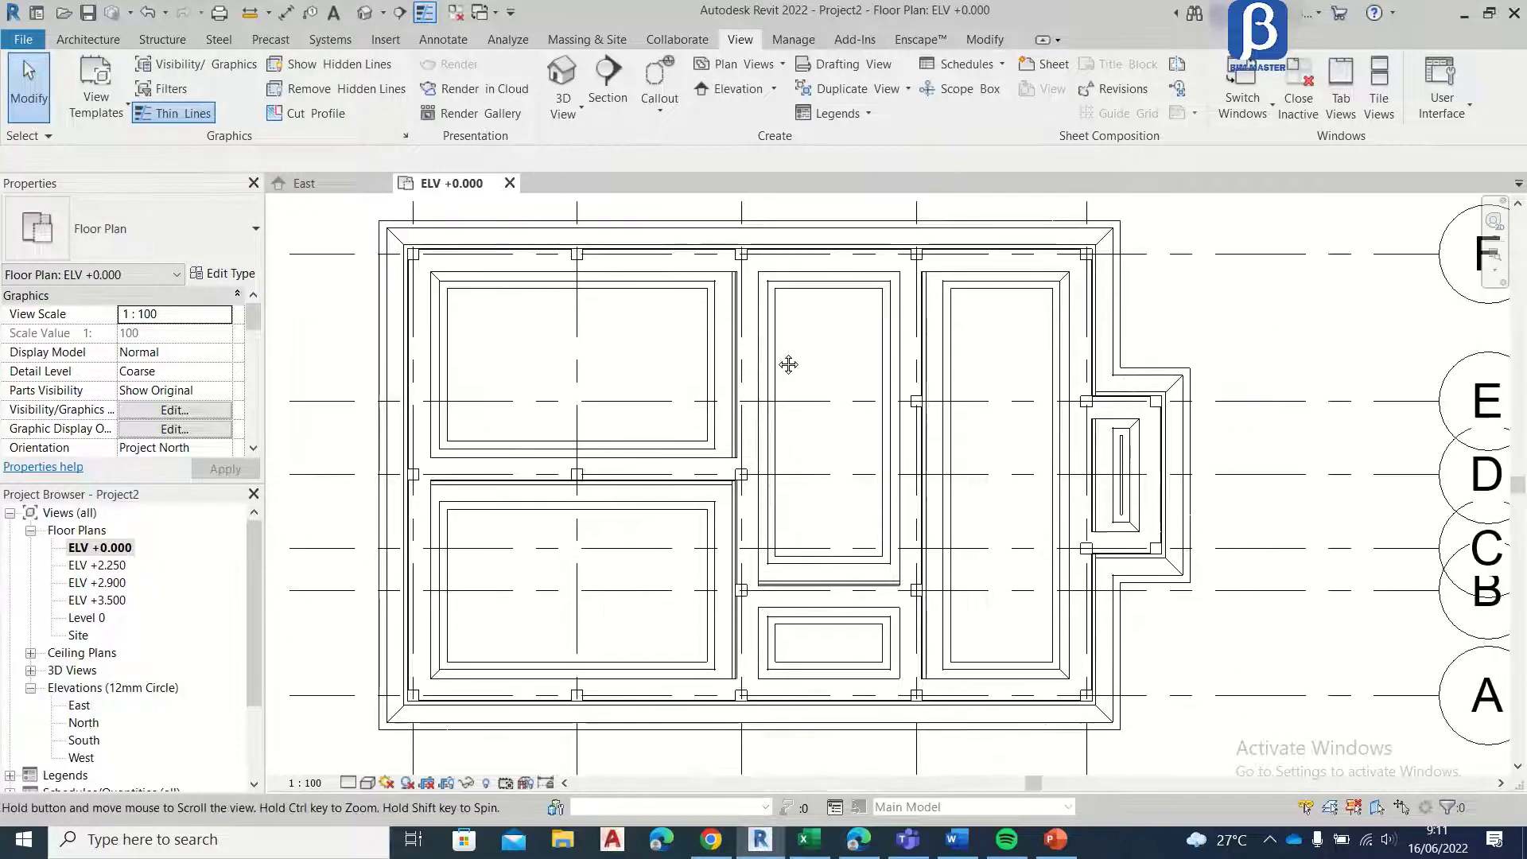
pyautogui.scroll(-3, 748, 366)
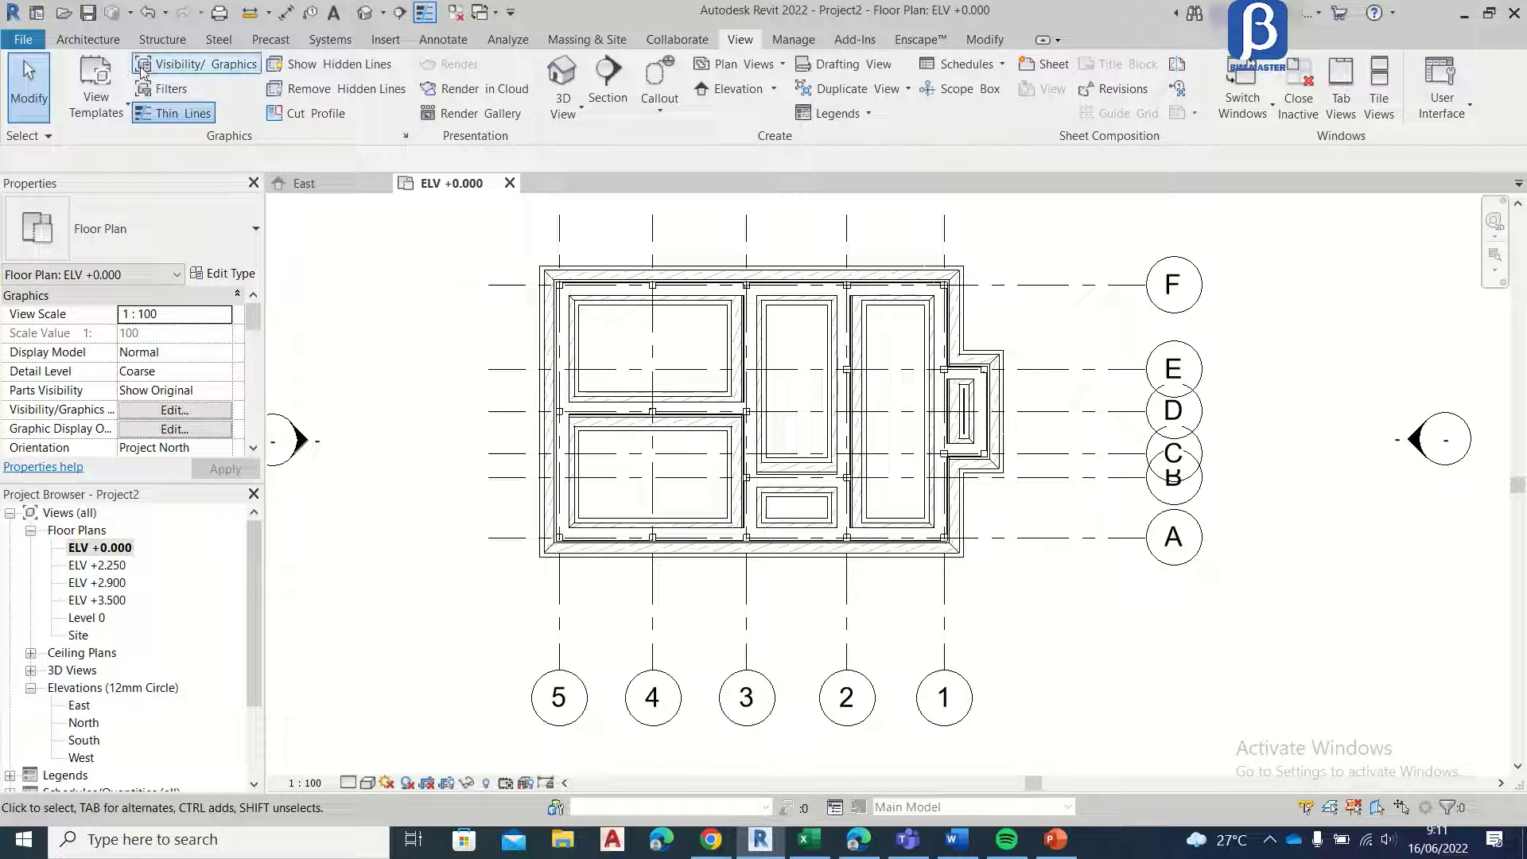
# Step: Start an architectural floor on ELV +0.000 and duplicate its type as Lantai Granit 600x600mm
pyautogui.click(88, 39)
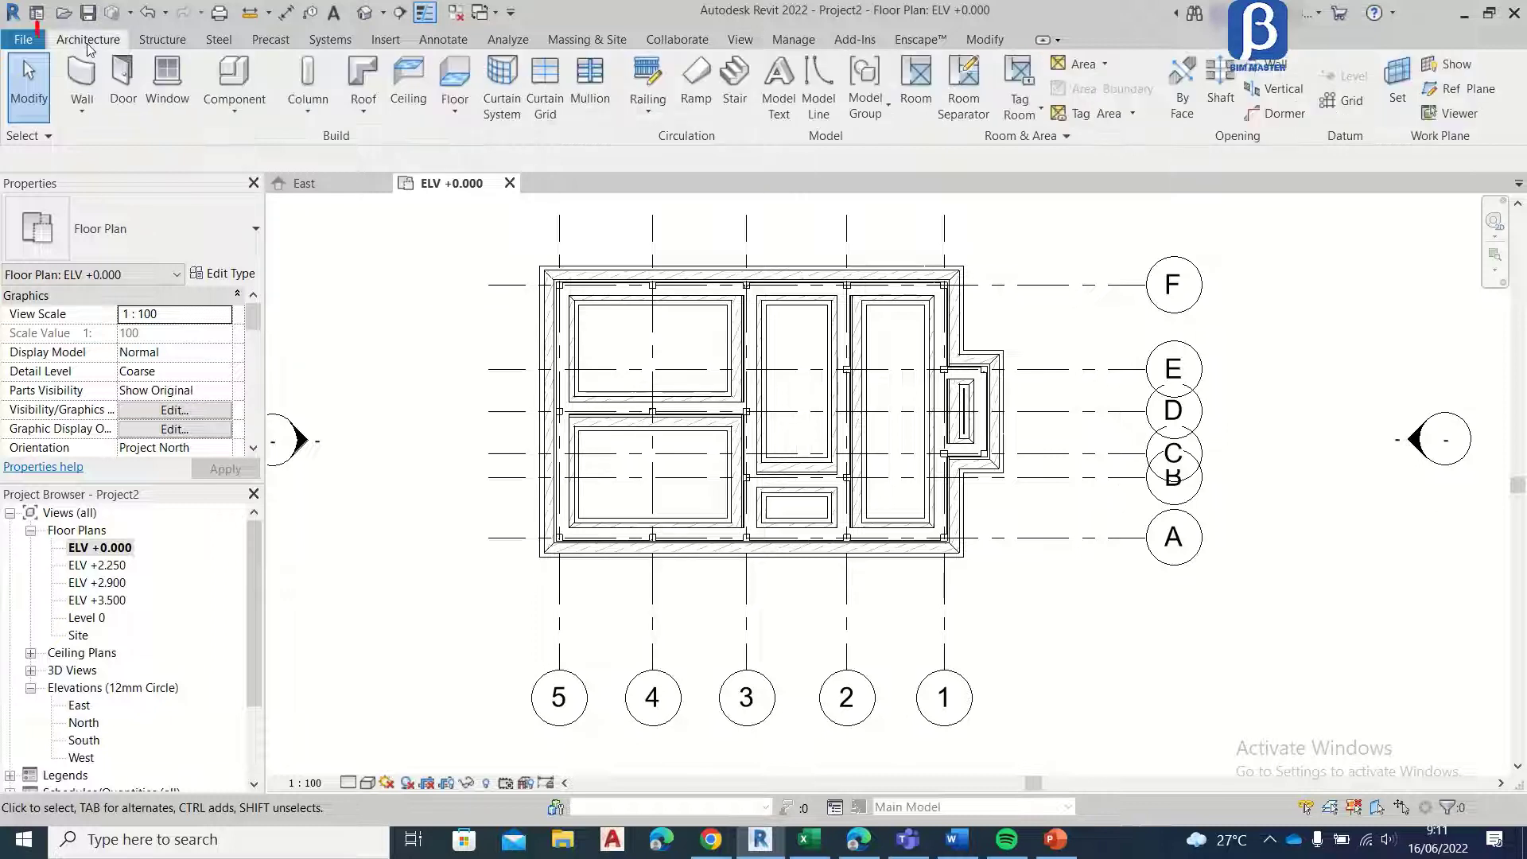
pyautogui.click(470, 91)
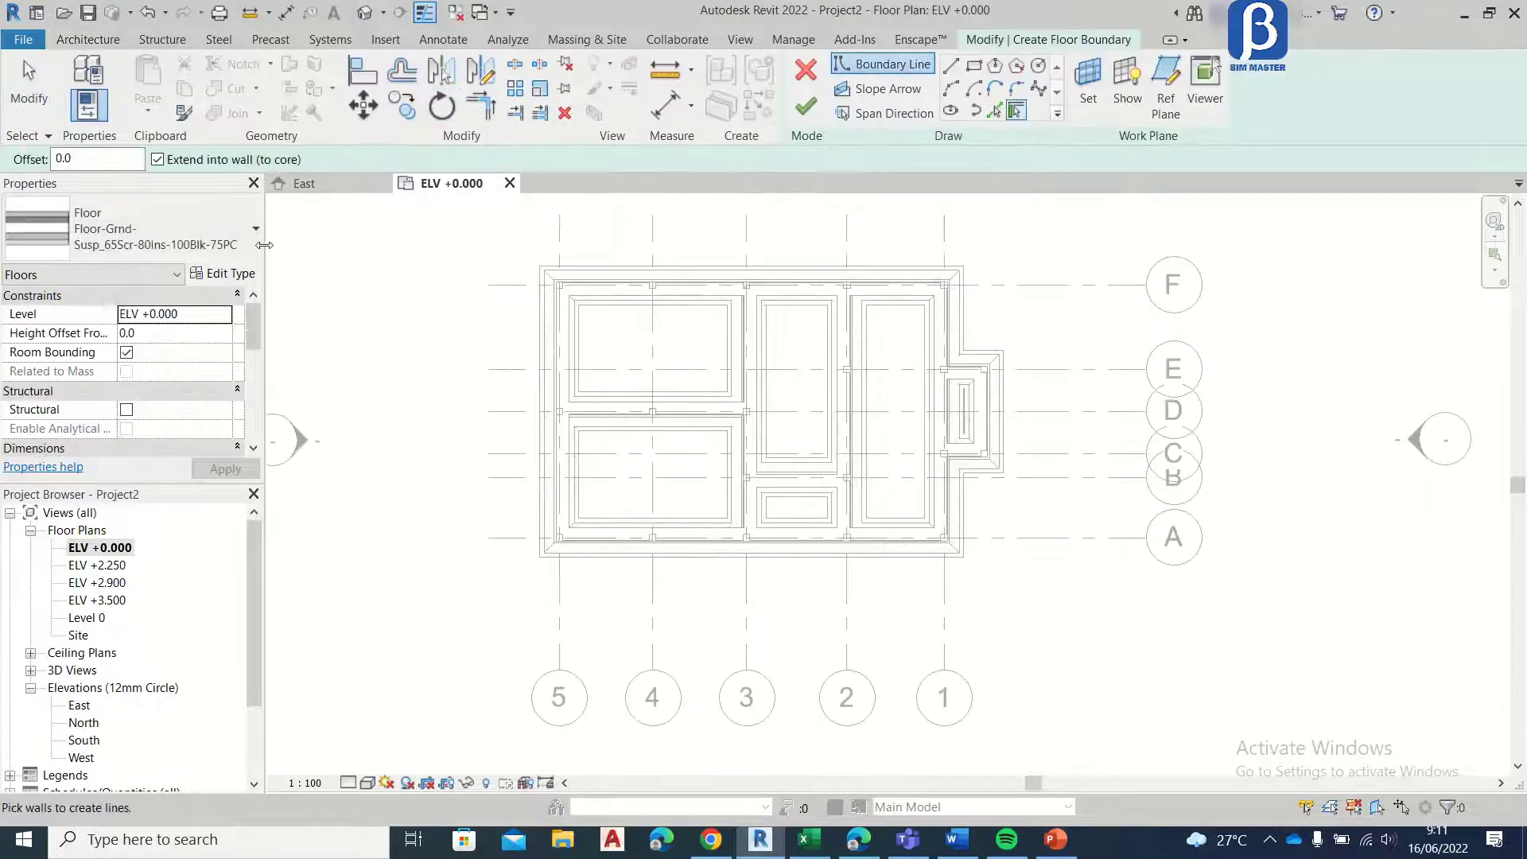
pyautogui.click(227, 274)
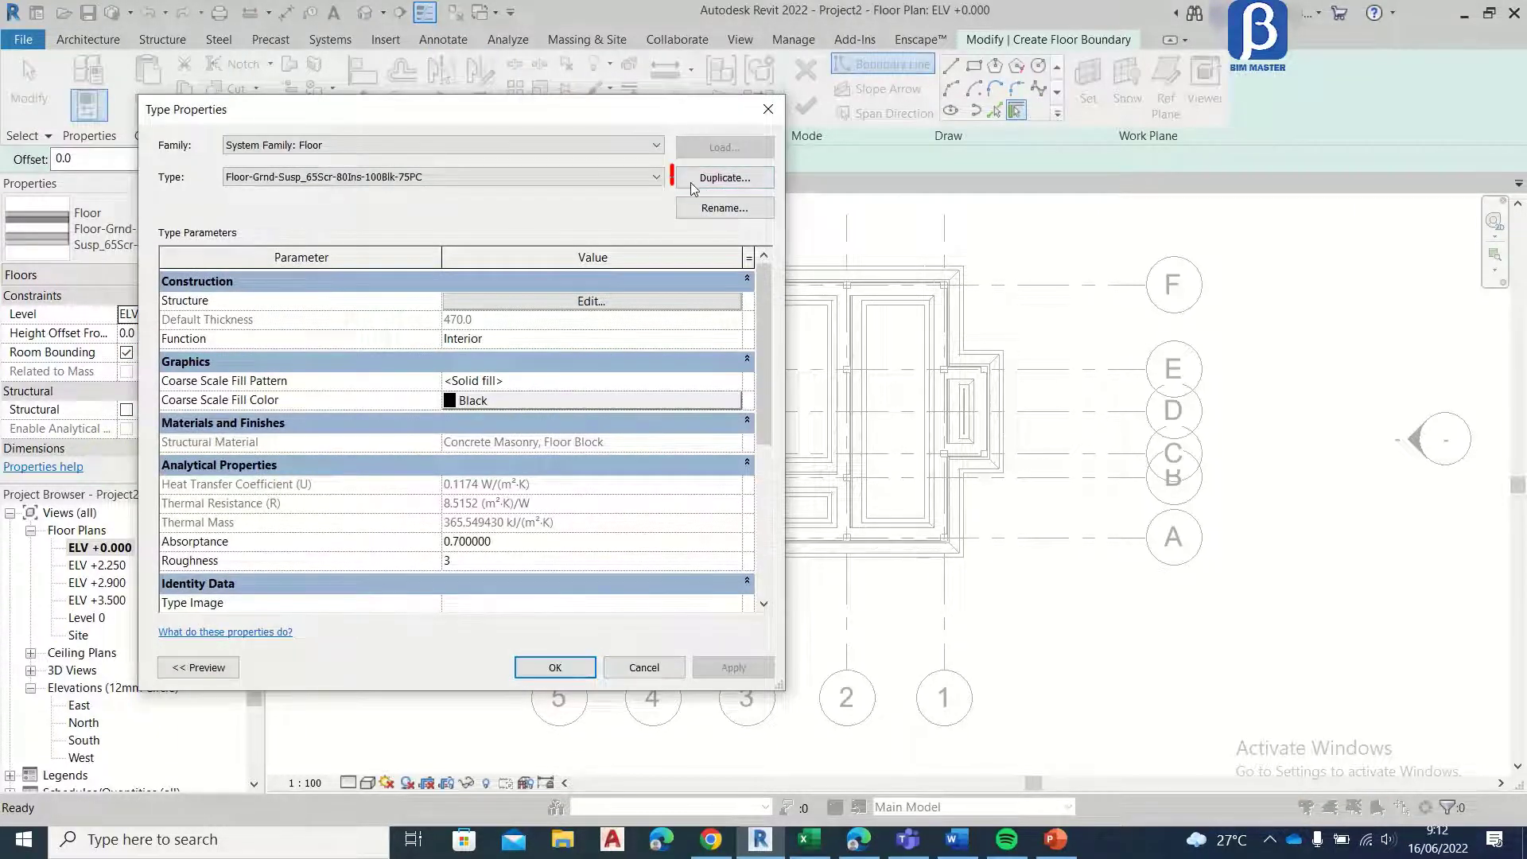
pyautogui.click(710, 185)
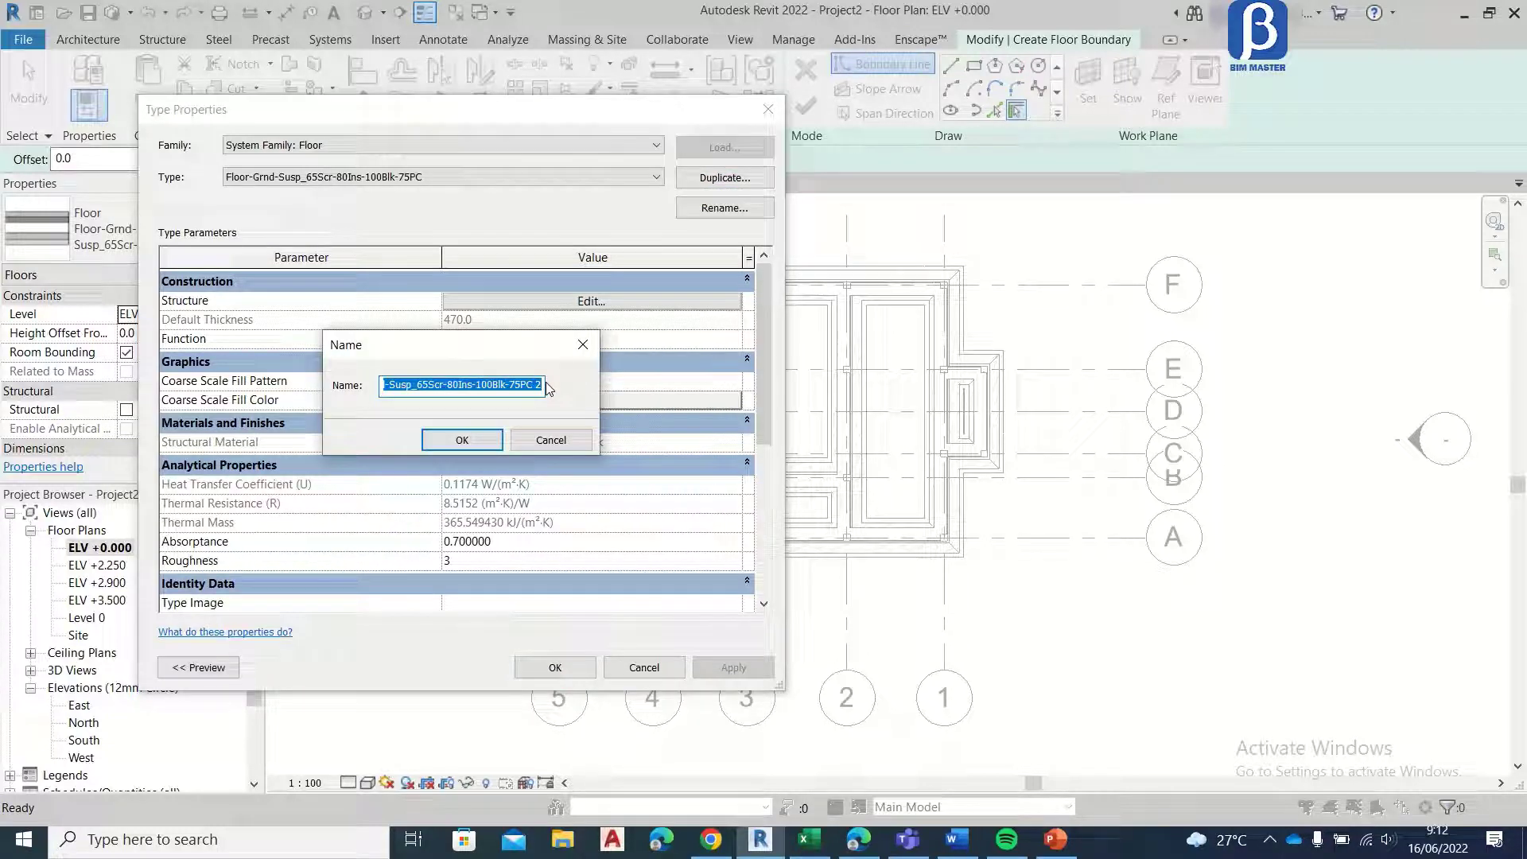
pyautogui.write('Lantai')
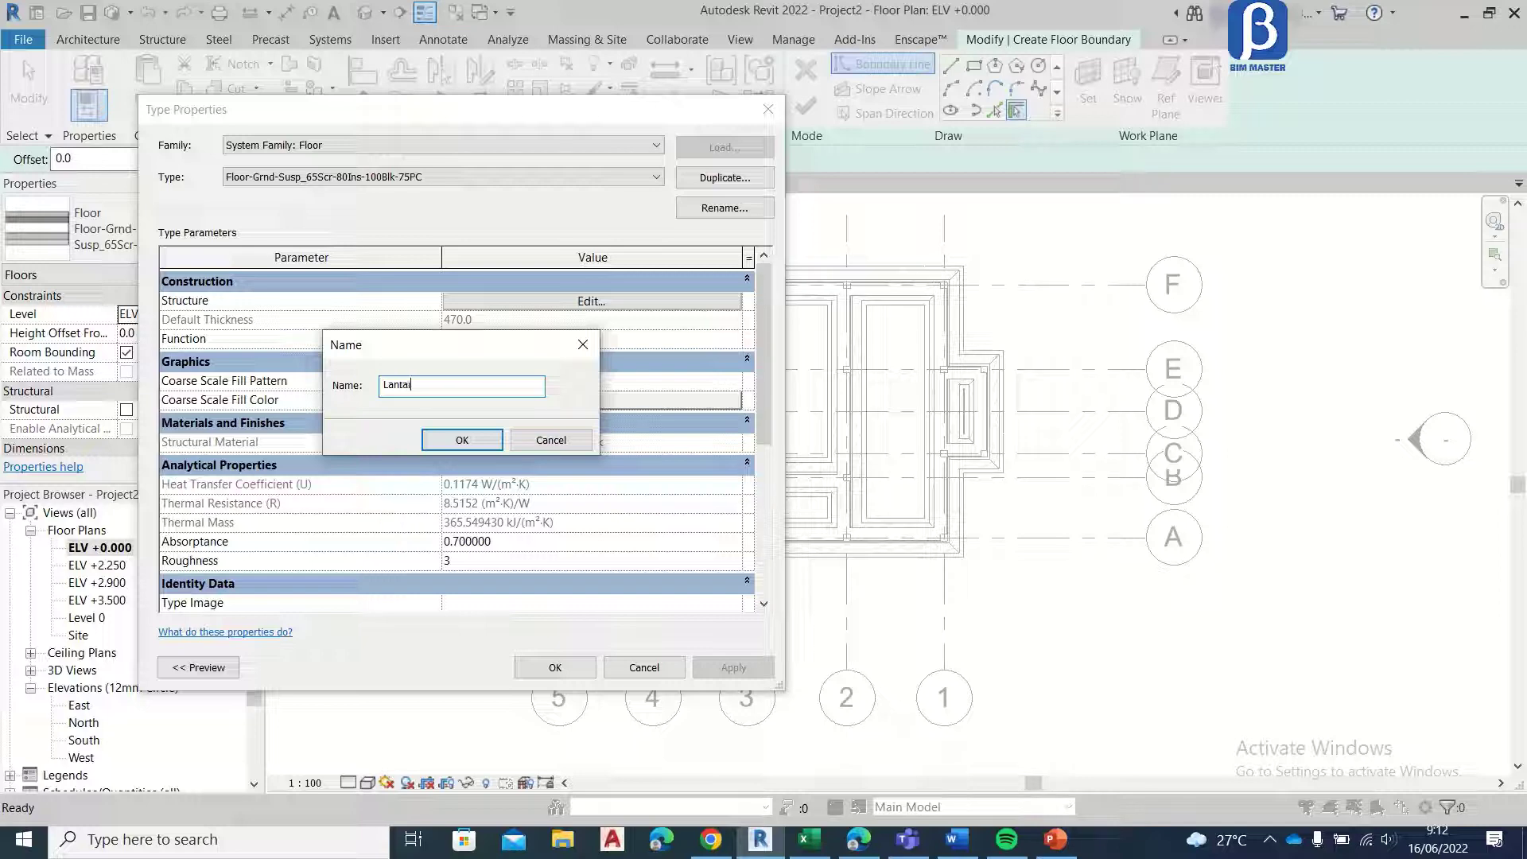
pyautogui.write(' Granit 600x600mm')
pyautogui.click(462, 439)
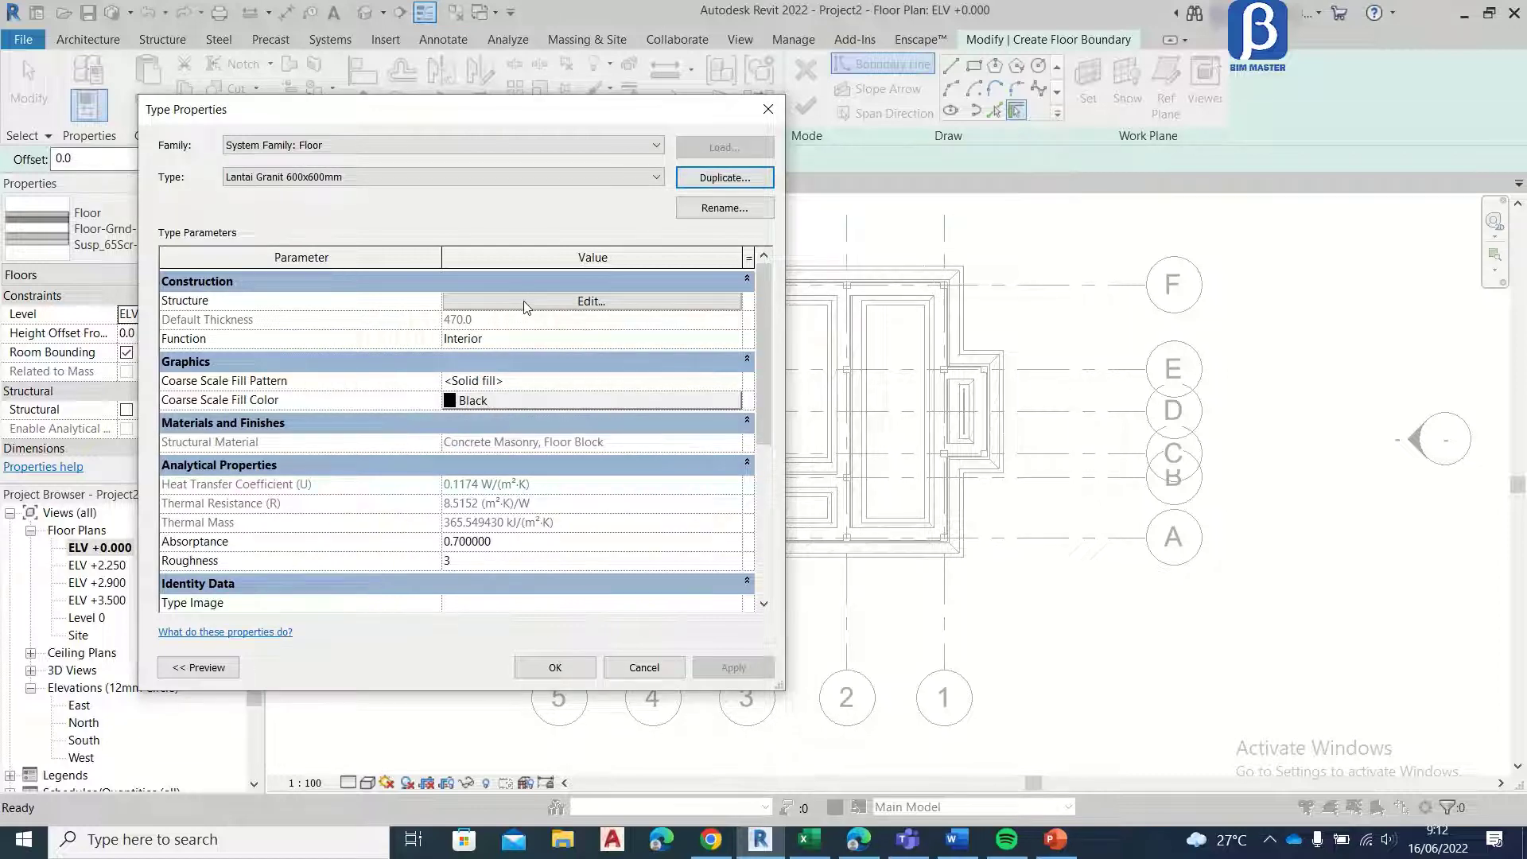
# Step: Delete the membrane, thermal/air and precast concrete layers from the floor type's structure
pyautogui.click(461, 302)
pyautogui.click(170, 297)
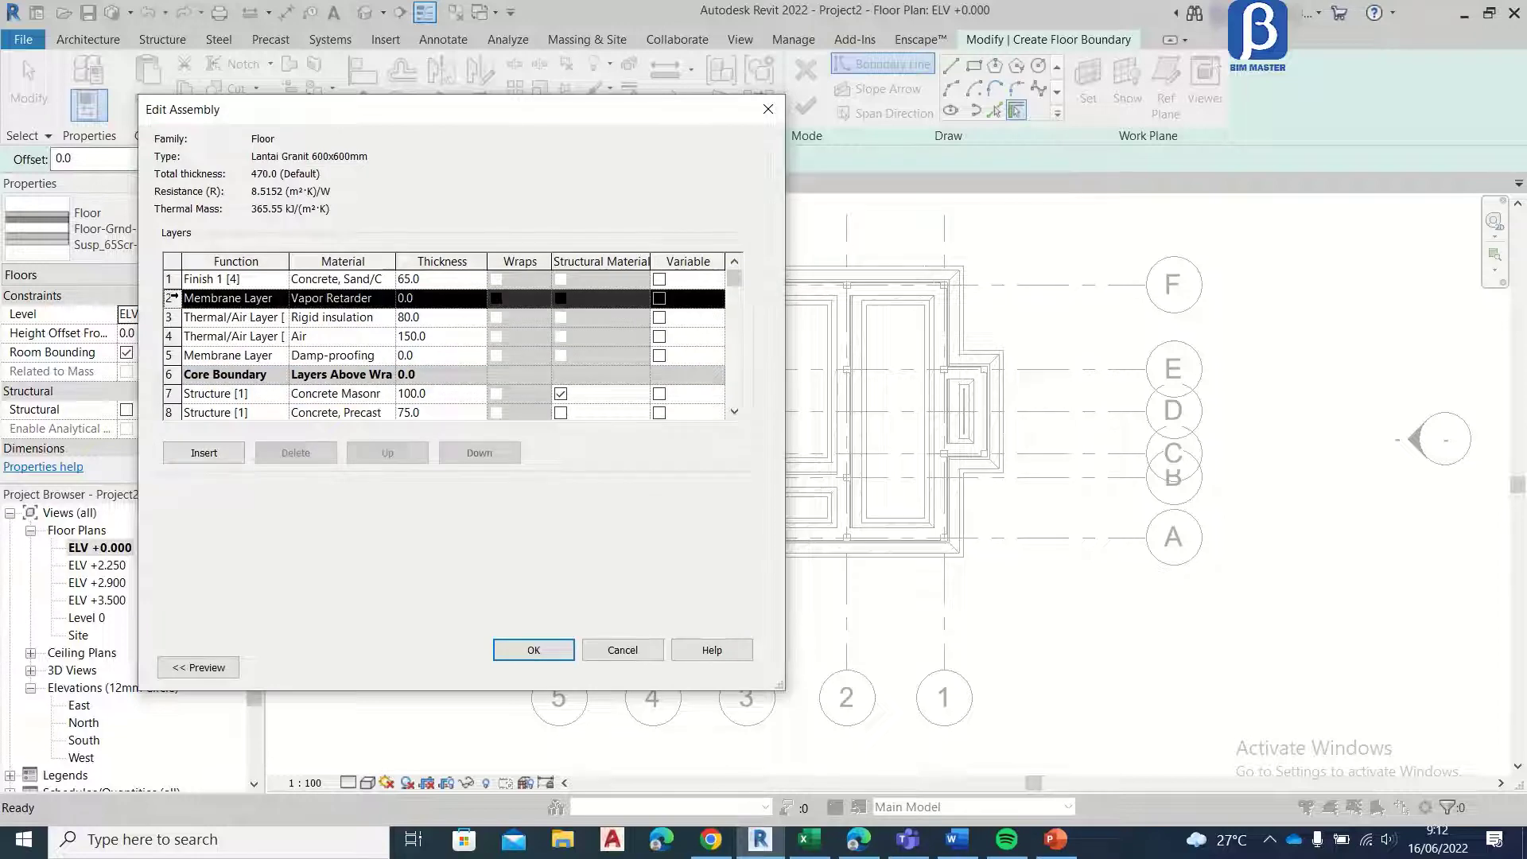
pyautogui.click(293, 454)
pyautogui.click(293, 453)
pyautogui.click(293, 453)
pyautogui.click(294, 459)
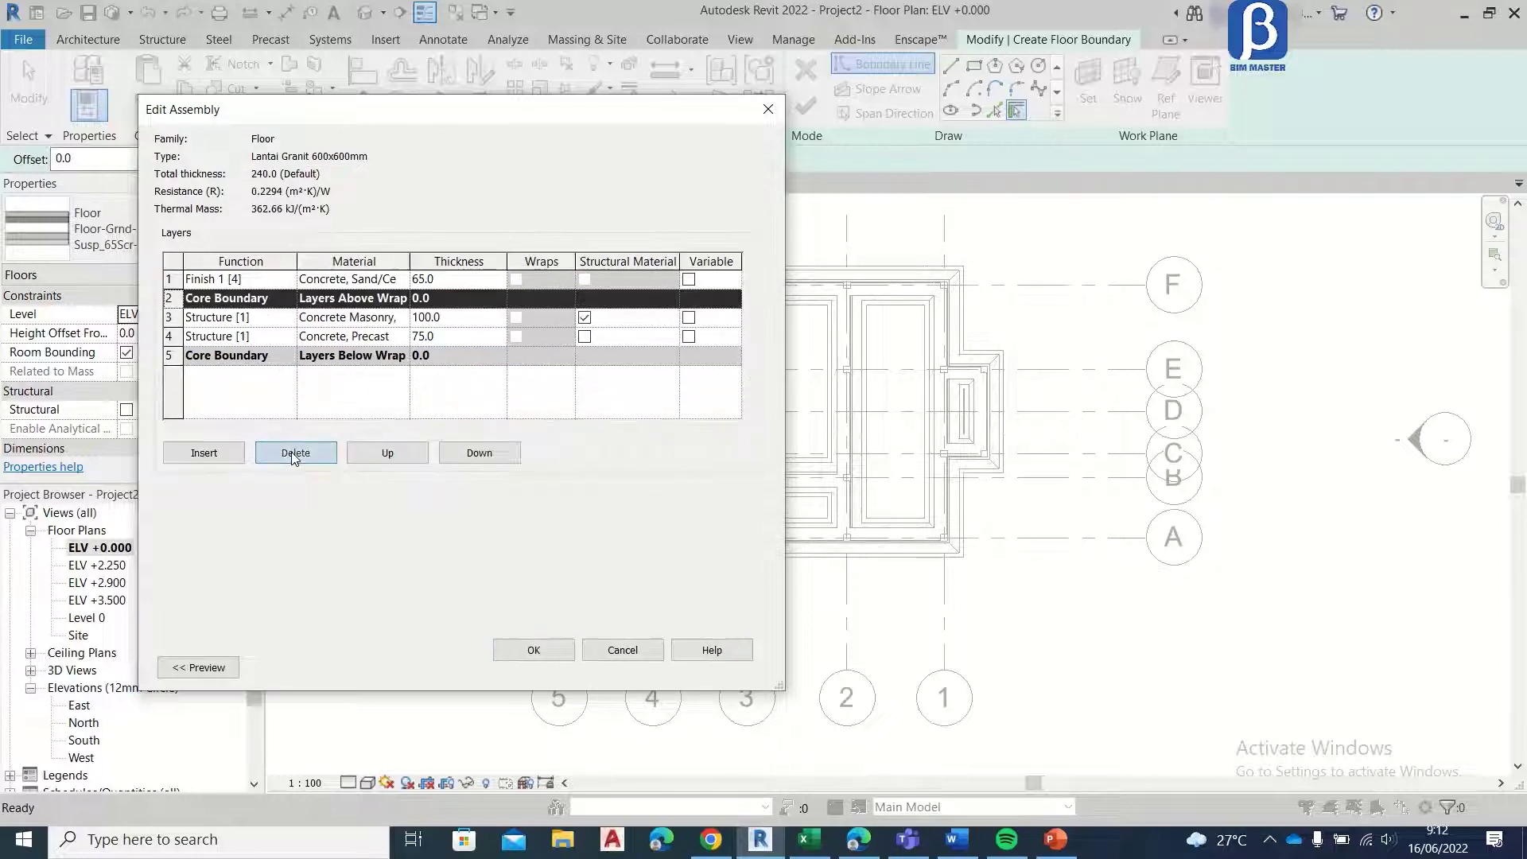
pyautogui.click(172, 336)
pyautogui.click(296, 461)
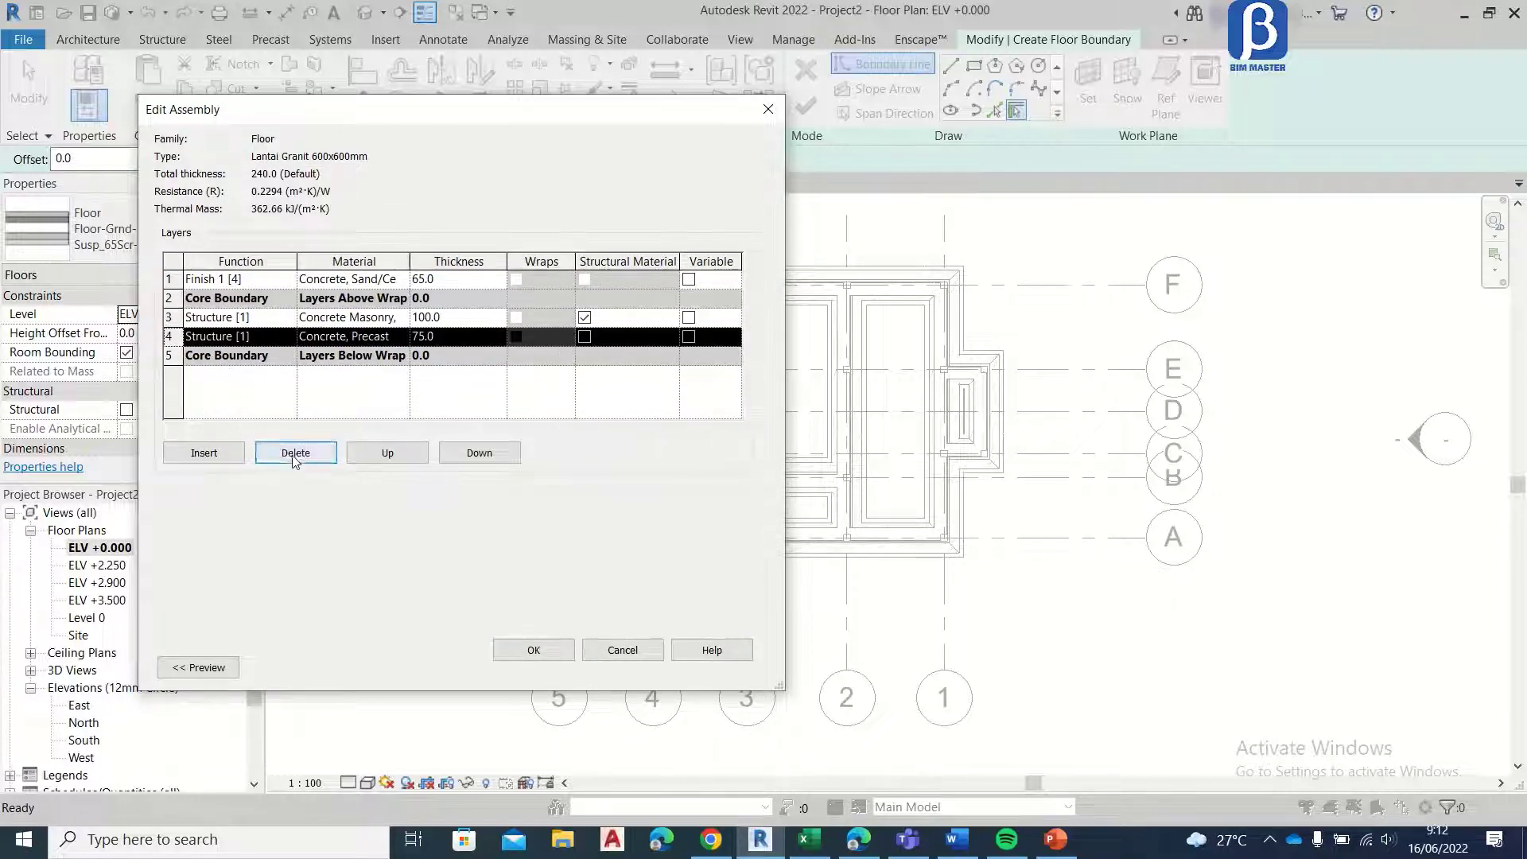
# Step: Keep Concrete, Sand/Cement Screed as the Finish 1 [4] layer's material and set the layer's thickness to 35
pyautogui.click(451, 278)
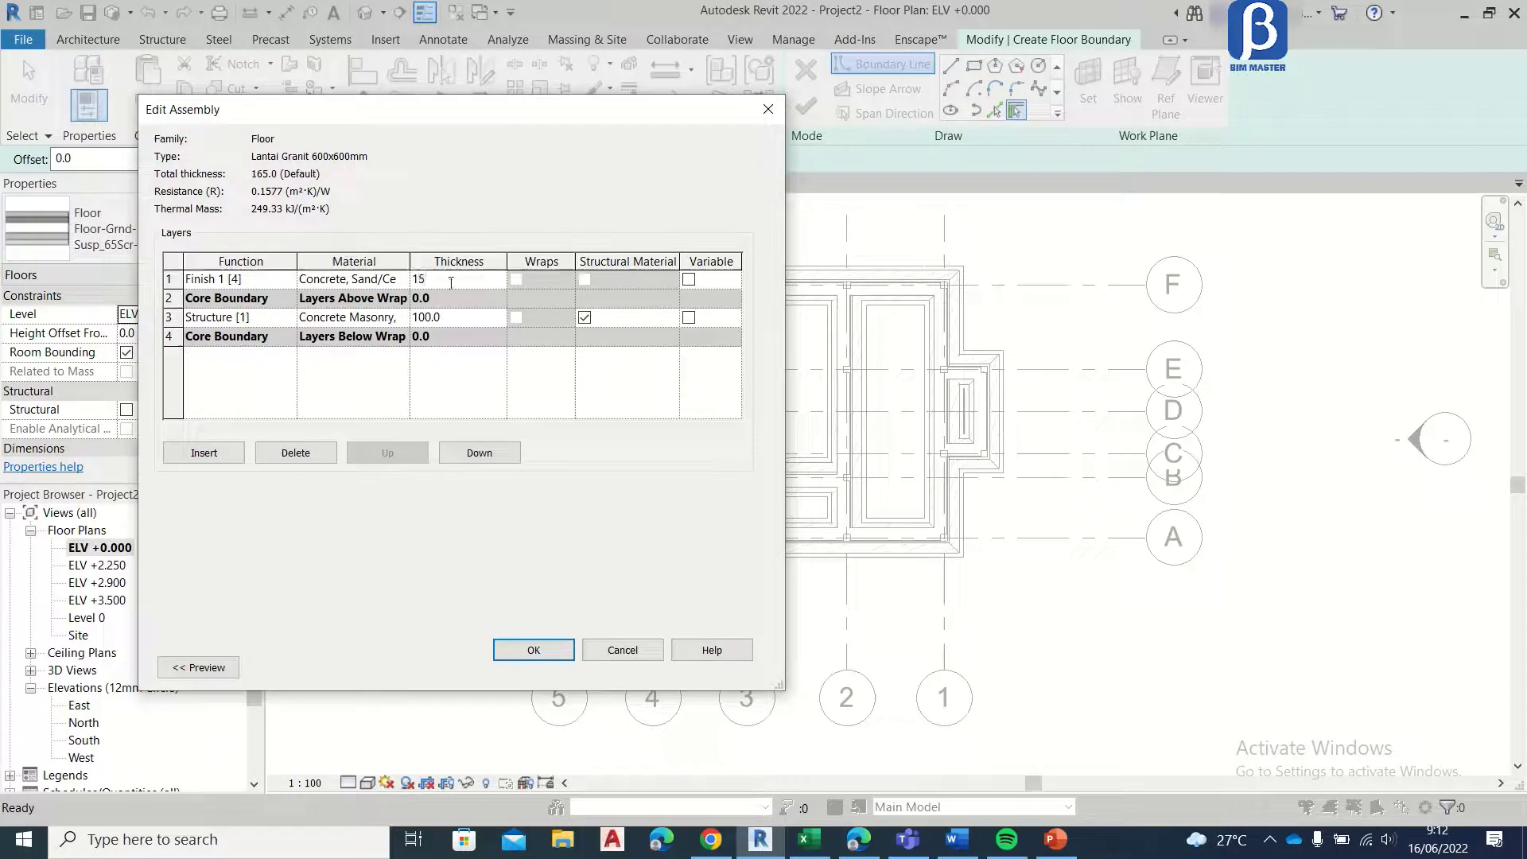
pyautogui.click(405, 280)
pyautogui.click(405, 280)
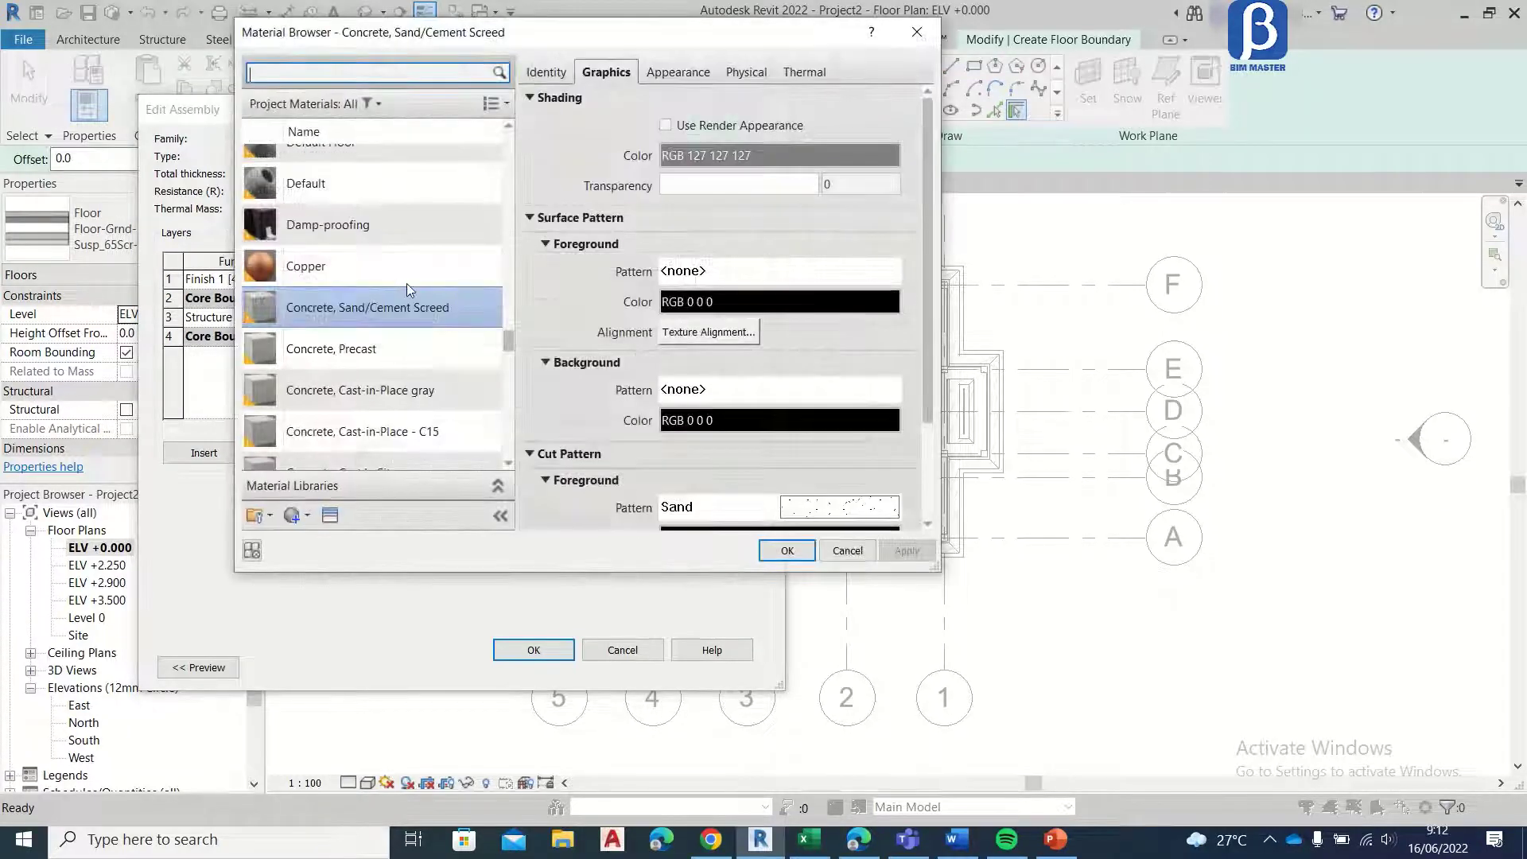
pyautogui.click(440, 310)
pyautogui.click(788, 552)
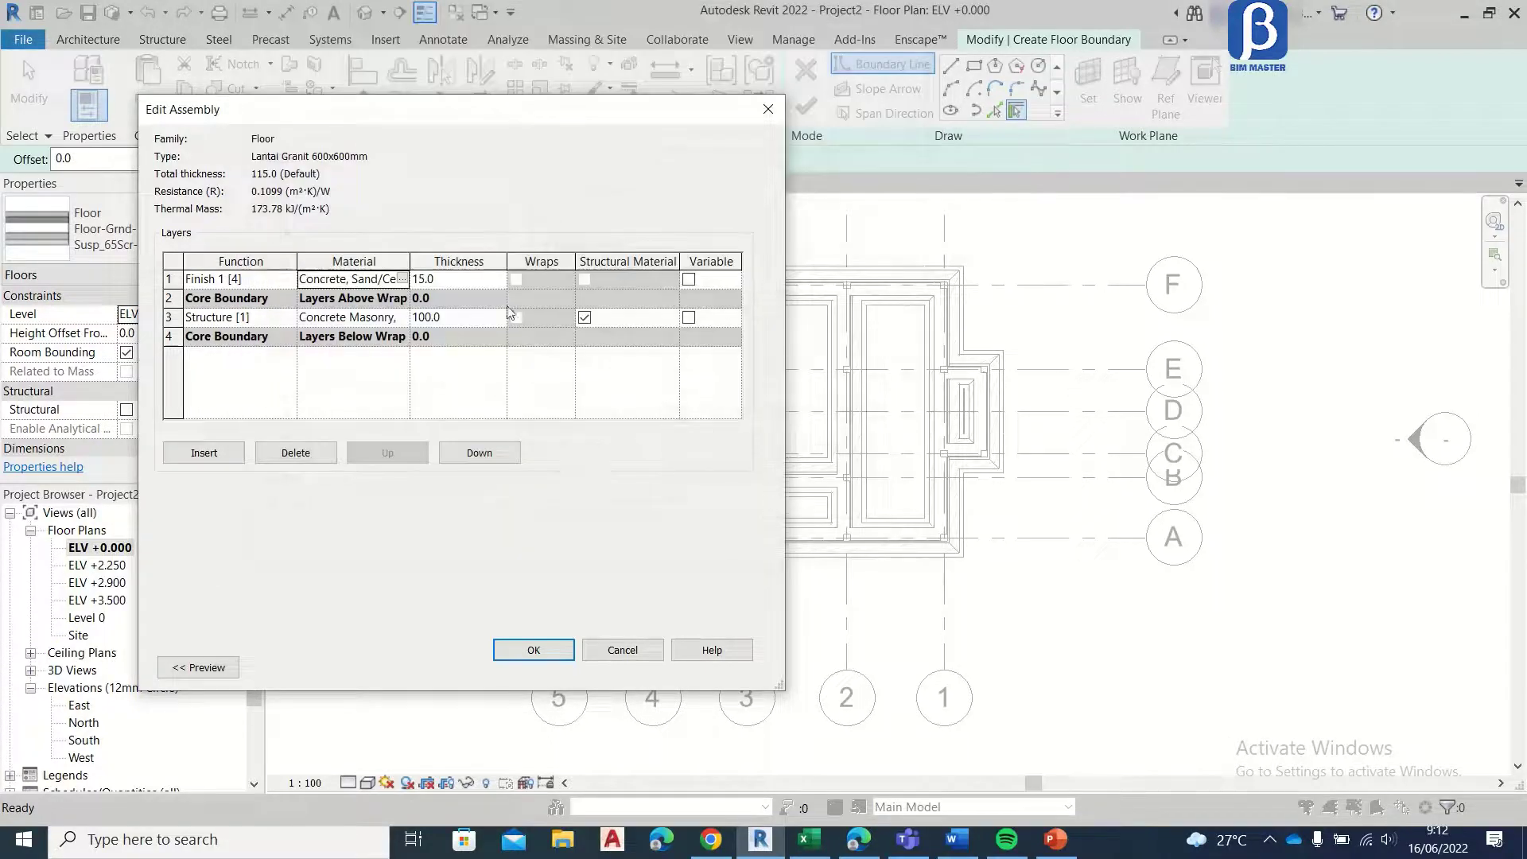
pyautogui.click(471, 277)
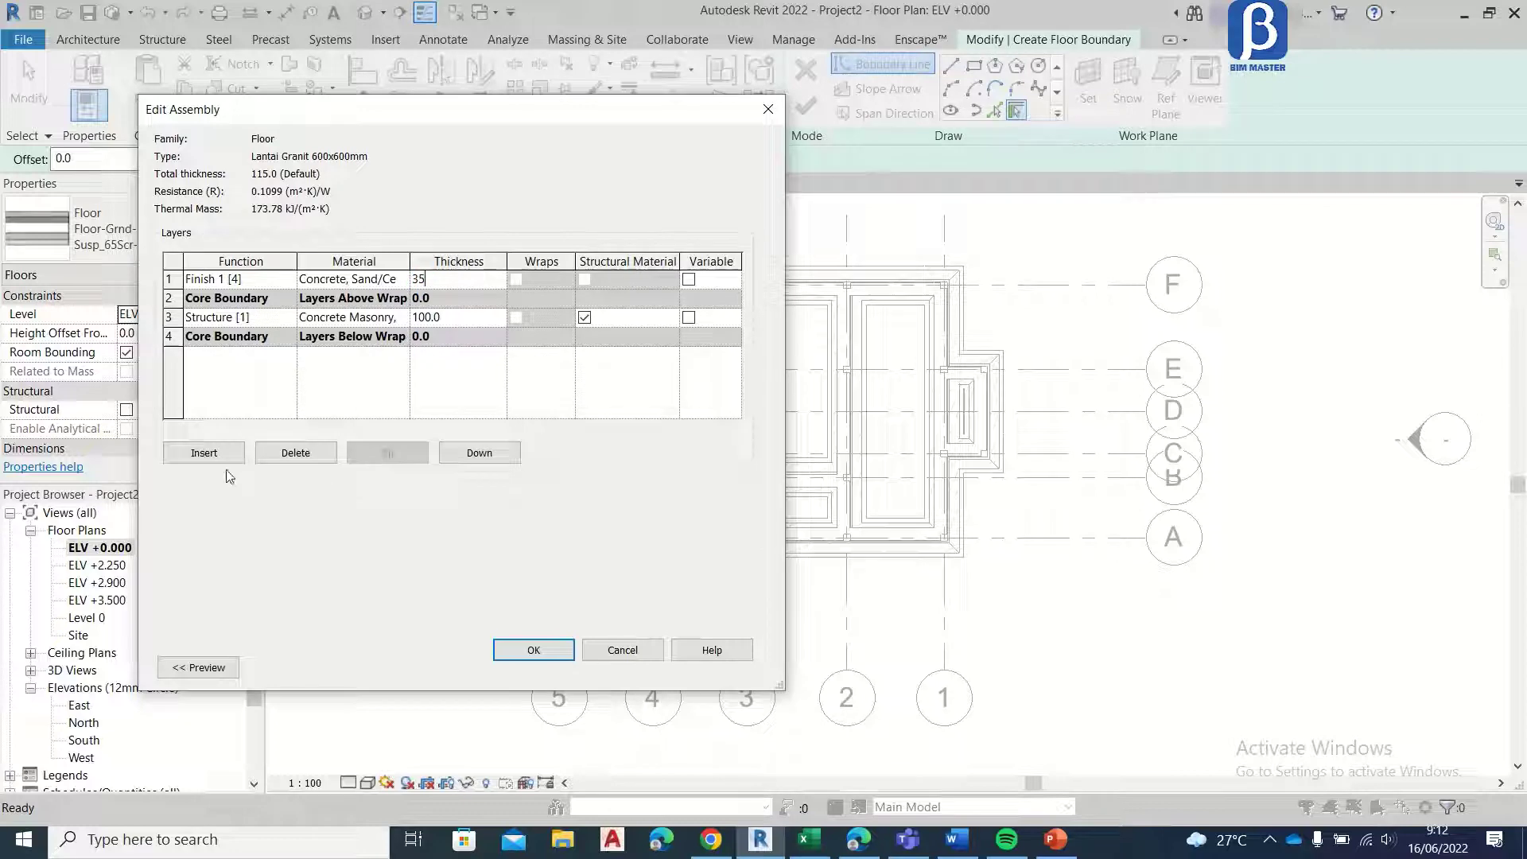
pyautogui.write('35')
# Step: Insert a new layer above the screed and set its function to Finish 2 [5]
pyautogui.click(208, 453)
pyautogui.click(286, 281)
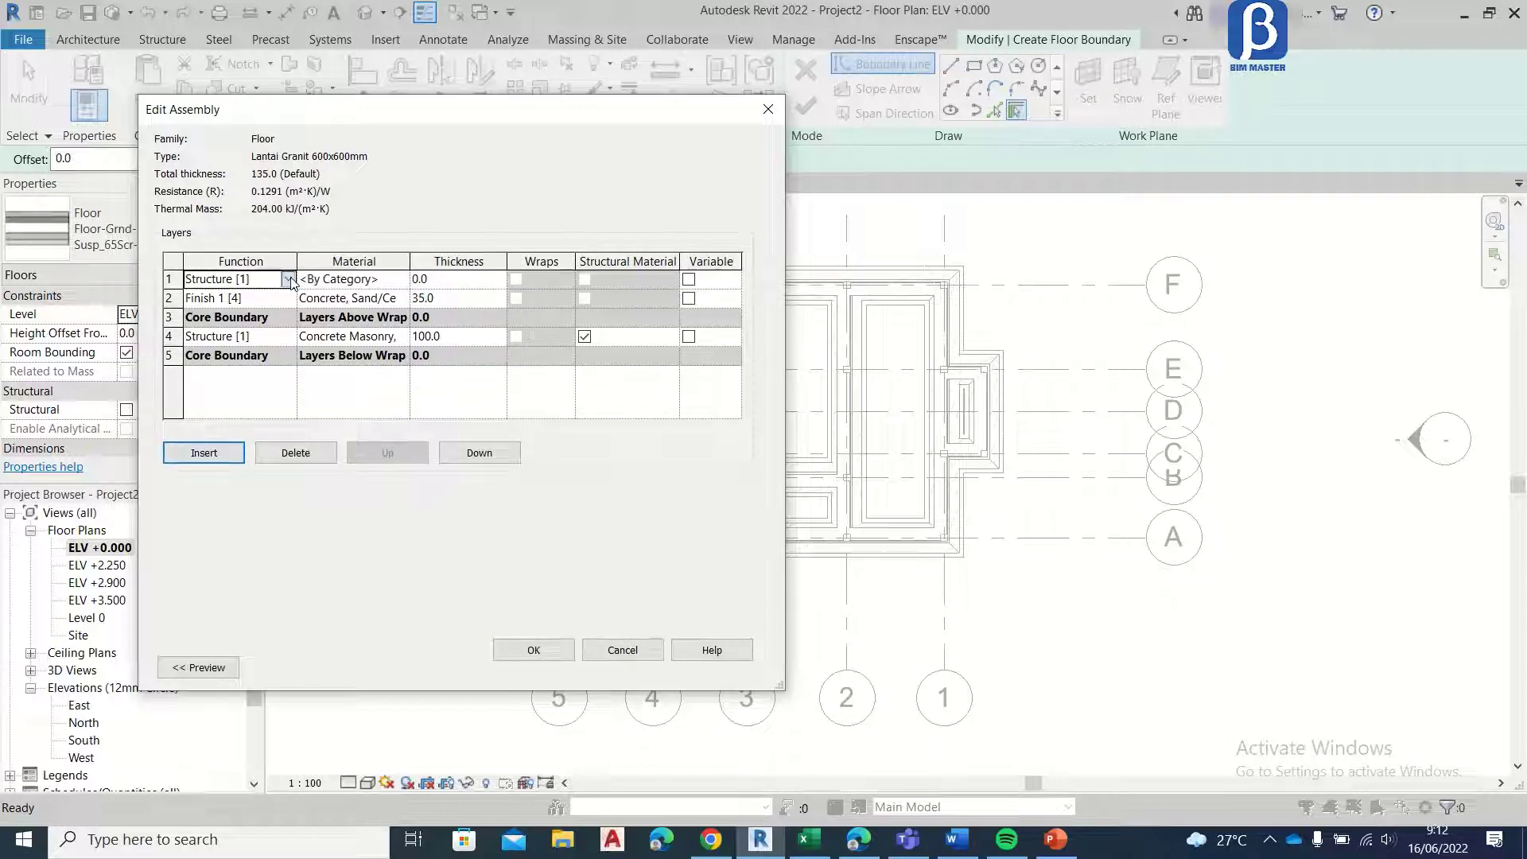
pyautogui.click(287, 279)
pyautogui.click(267, 363)
# Step: Assign the Ceiling Tile 600 x 600 material to the Finish 2 [5] layer and make its shading color white
pyautogui.click(402, 280)
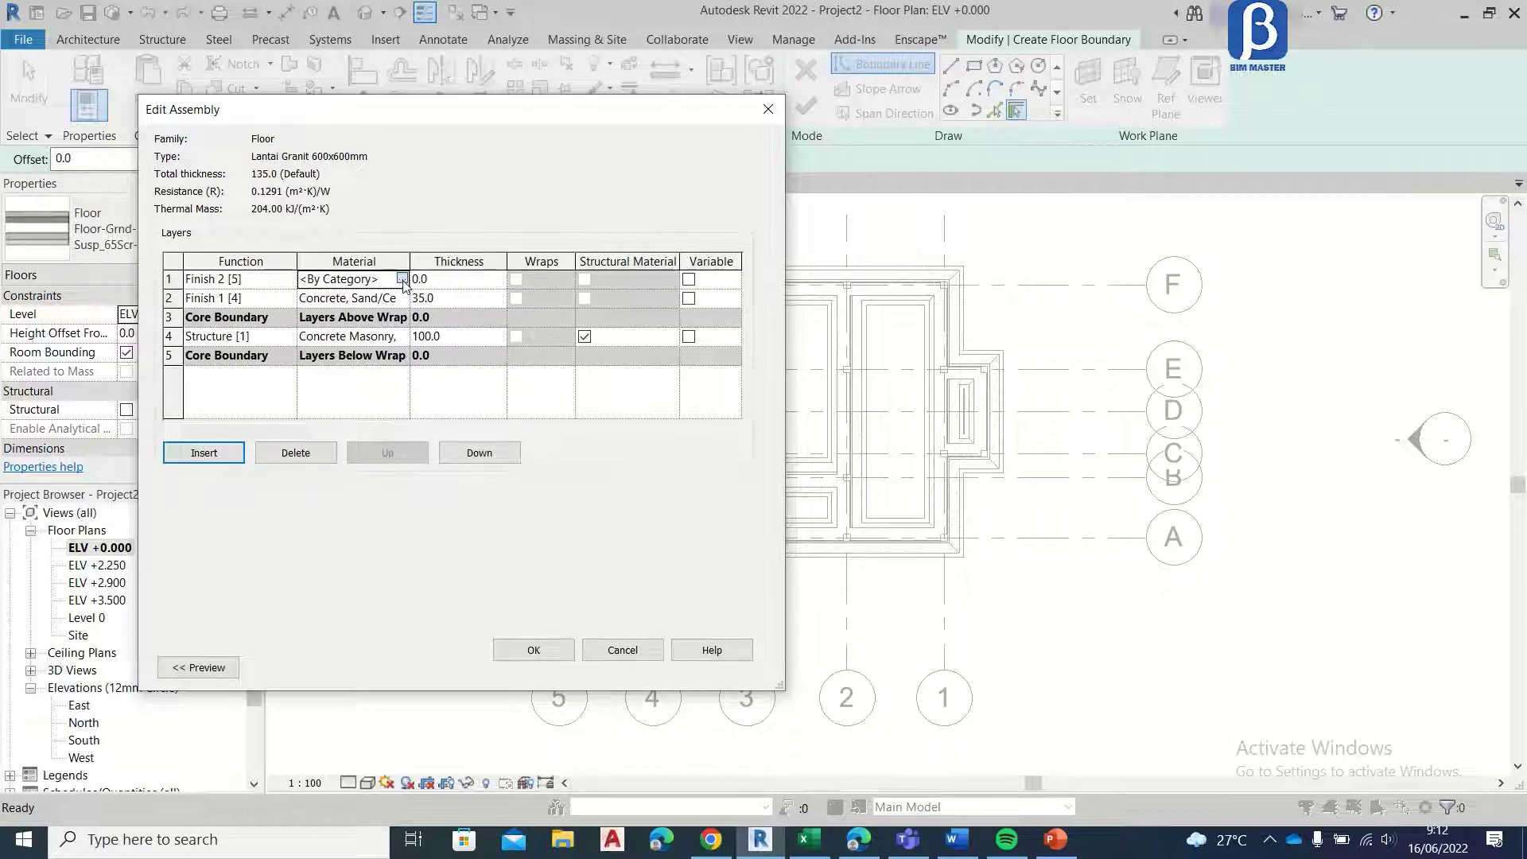
pyautogui.click(402, 280)
pyautogui.scroll(-5, 394, 302)
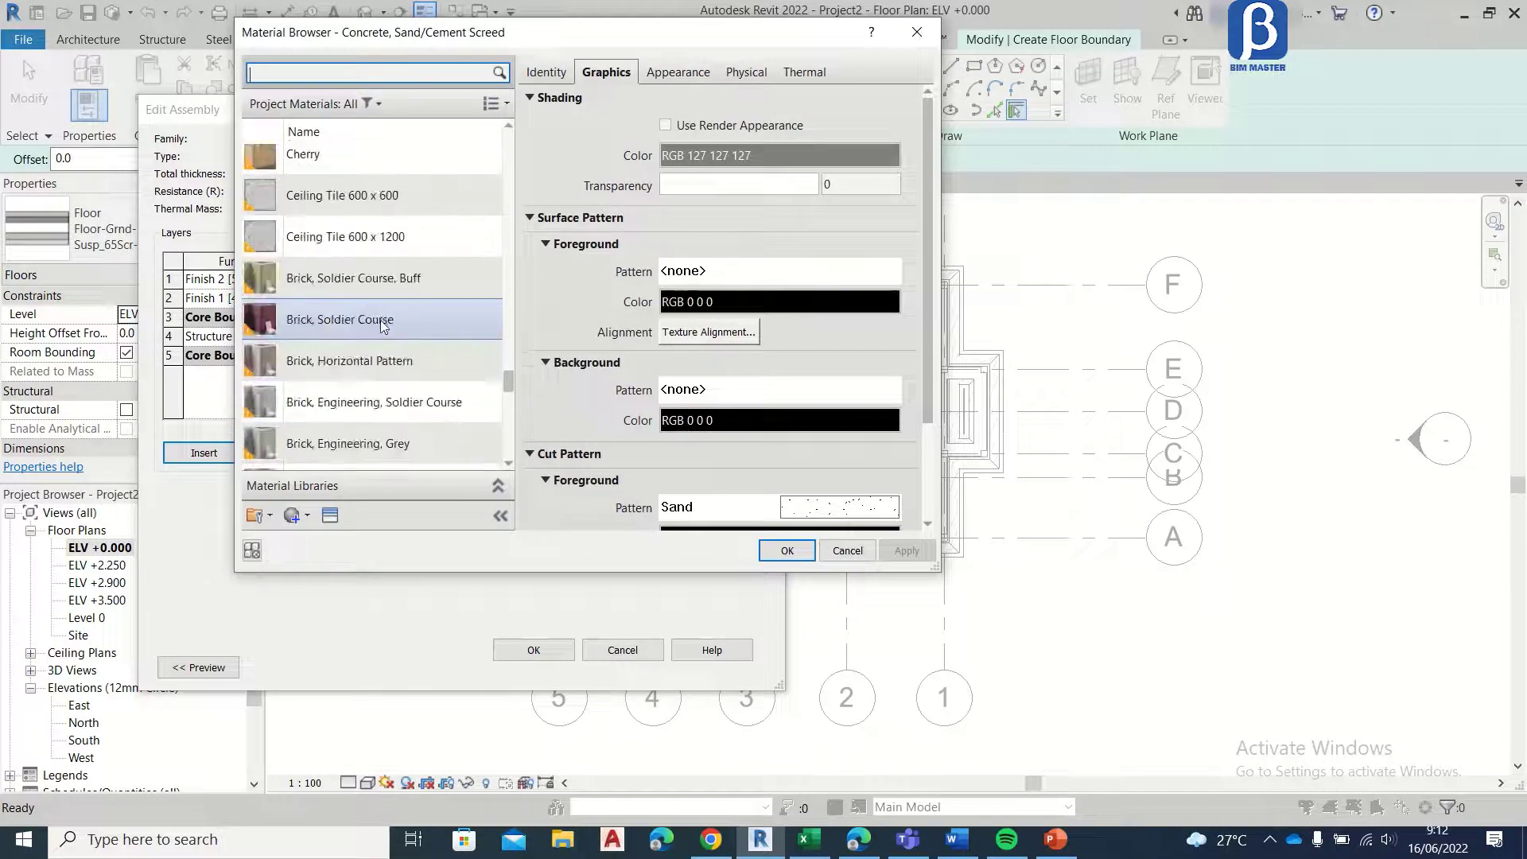
pyautogui.scroll(-10, 383, 326)
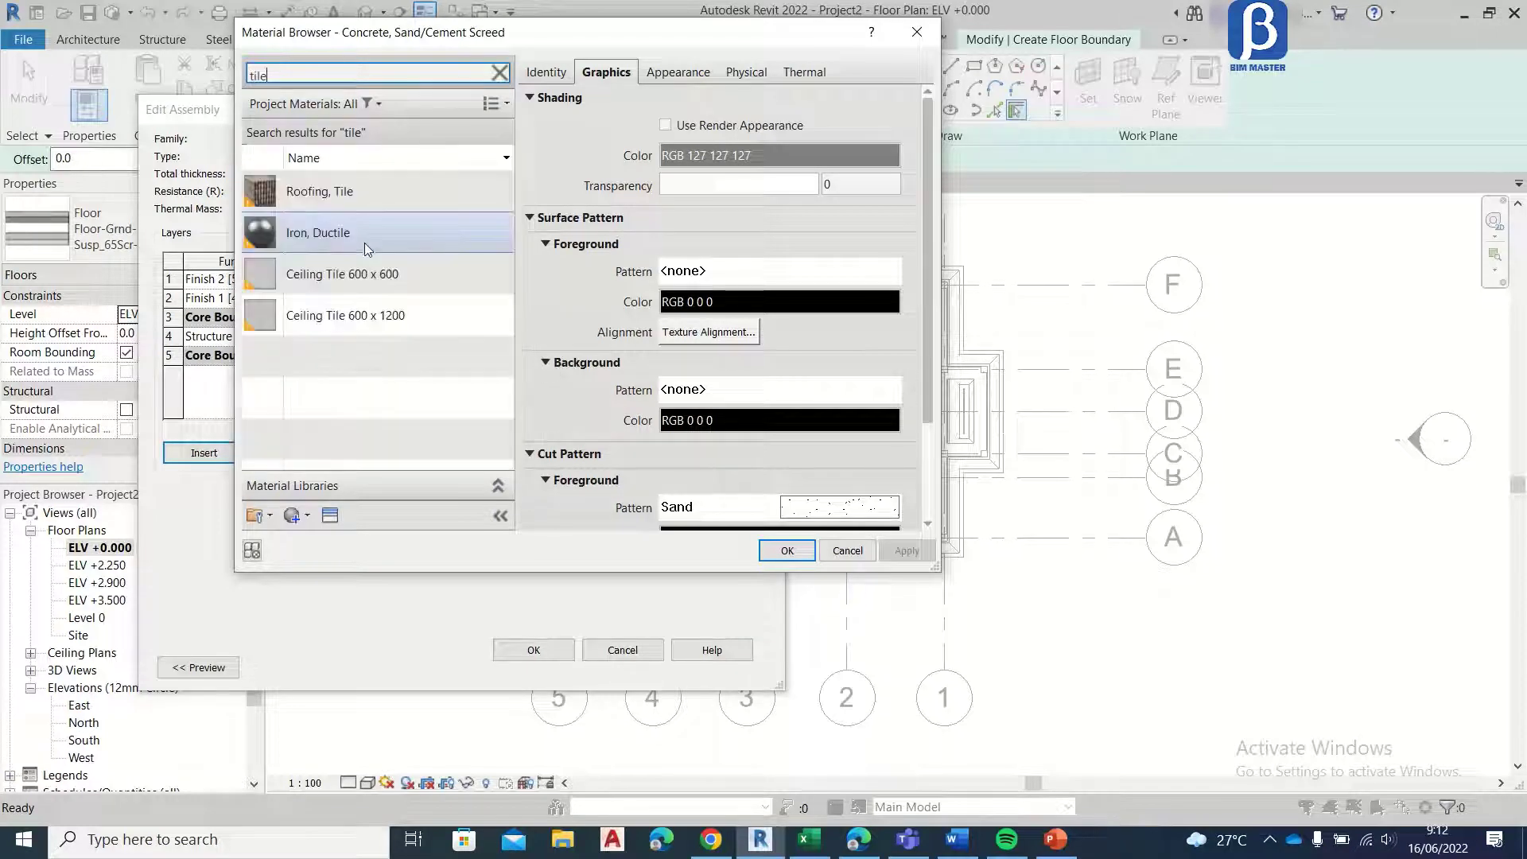
pyautogui.click(373, 274)
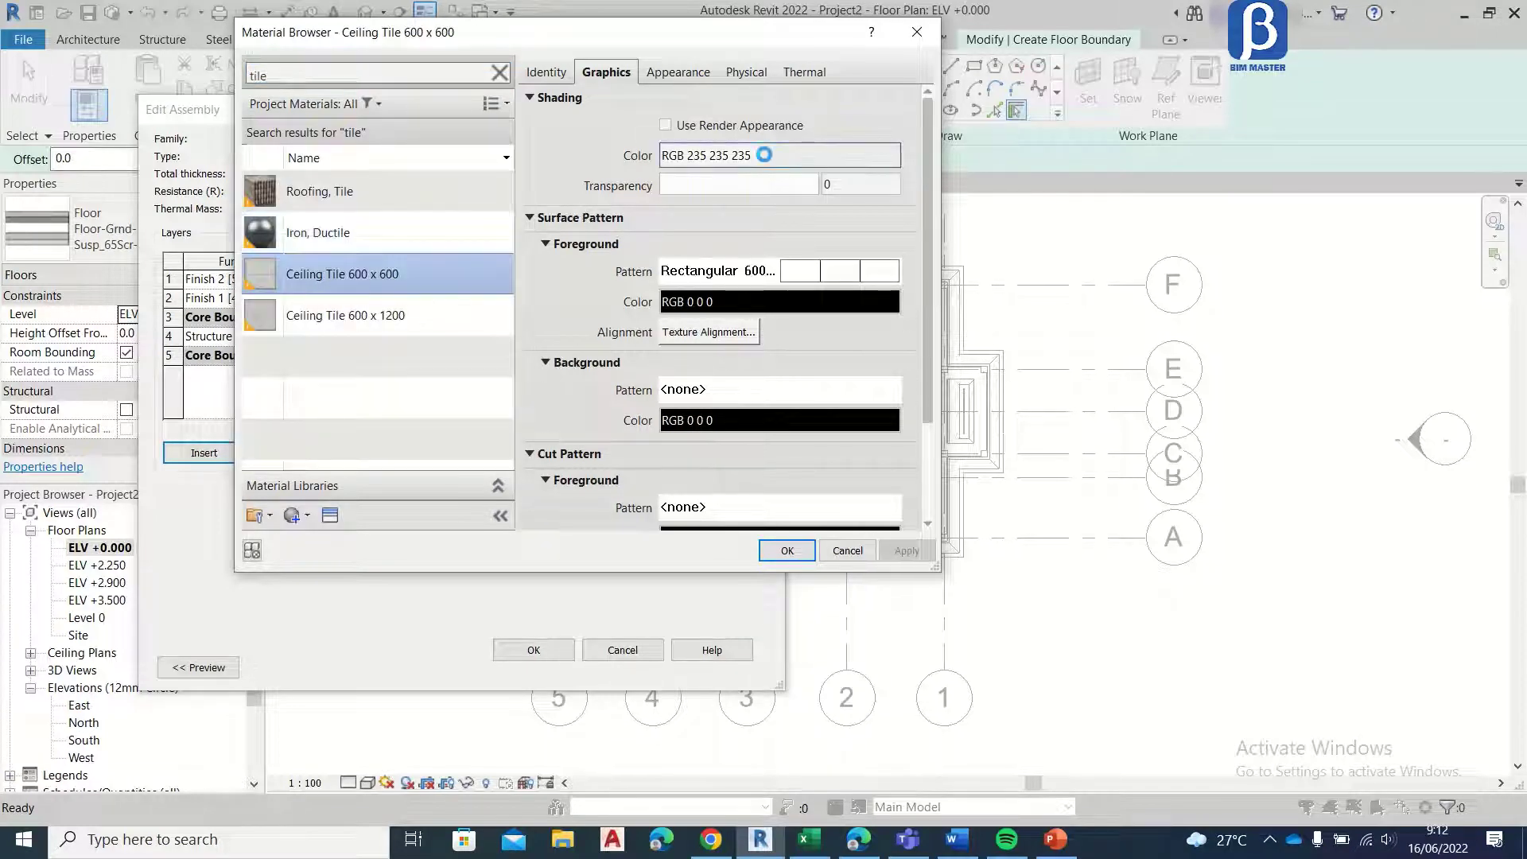
pyautogui.click(538, 342)
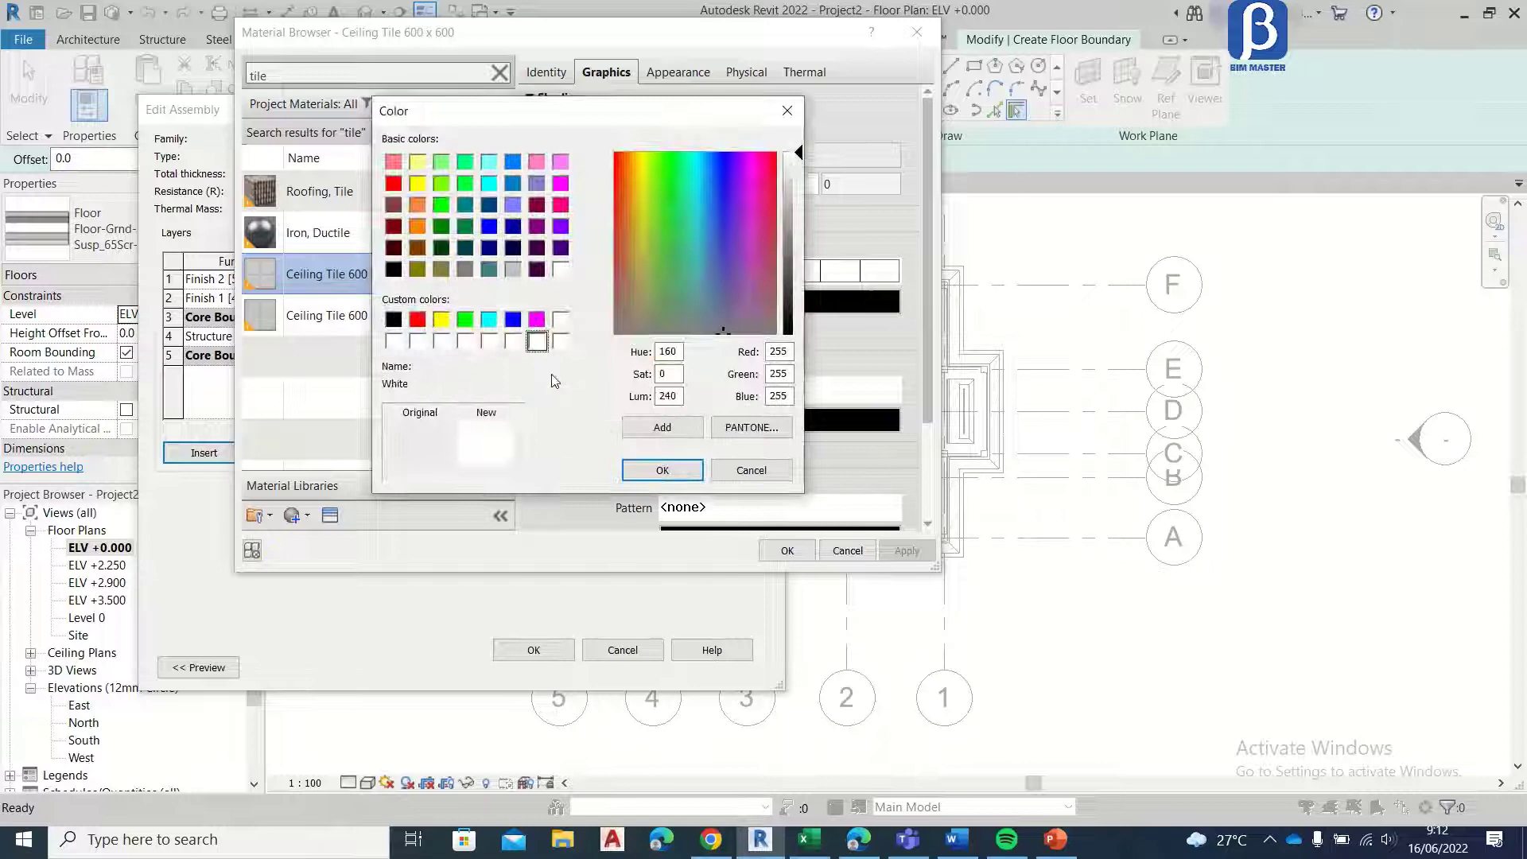
pyautogui.click(672, 471)
pyautogui.click(787, 551)
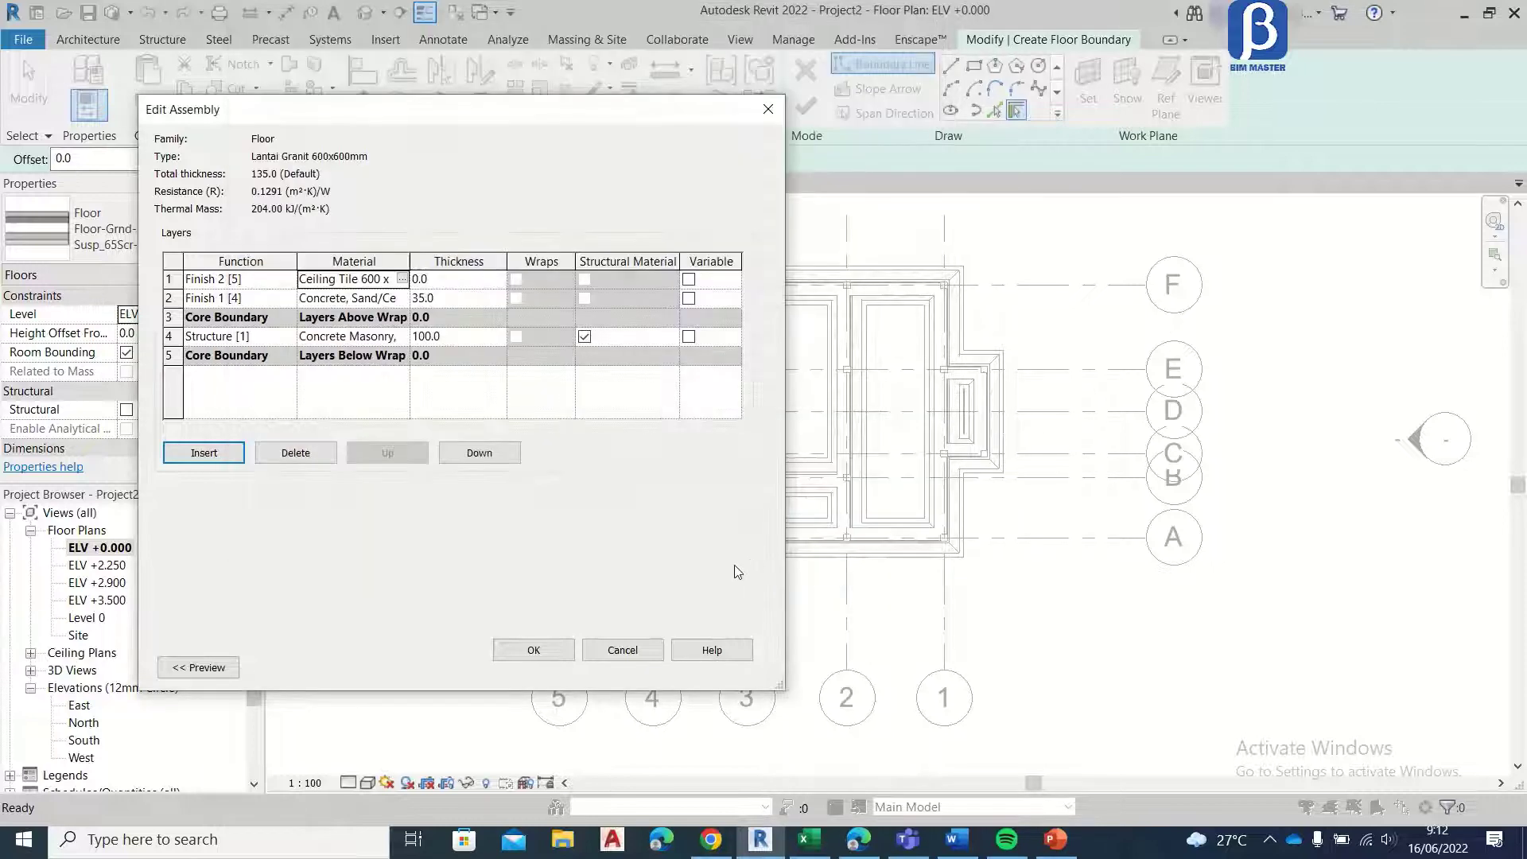
# Step: Set the Finish 2 [5] layer's thickness to 15 and accept the floor type's structure and properties
pyautogui.click(467, 278)
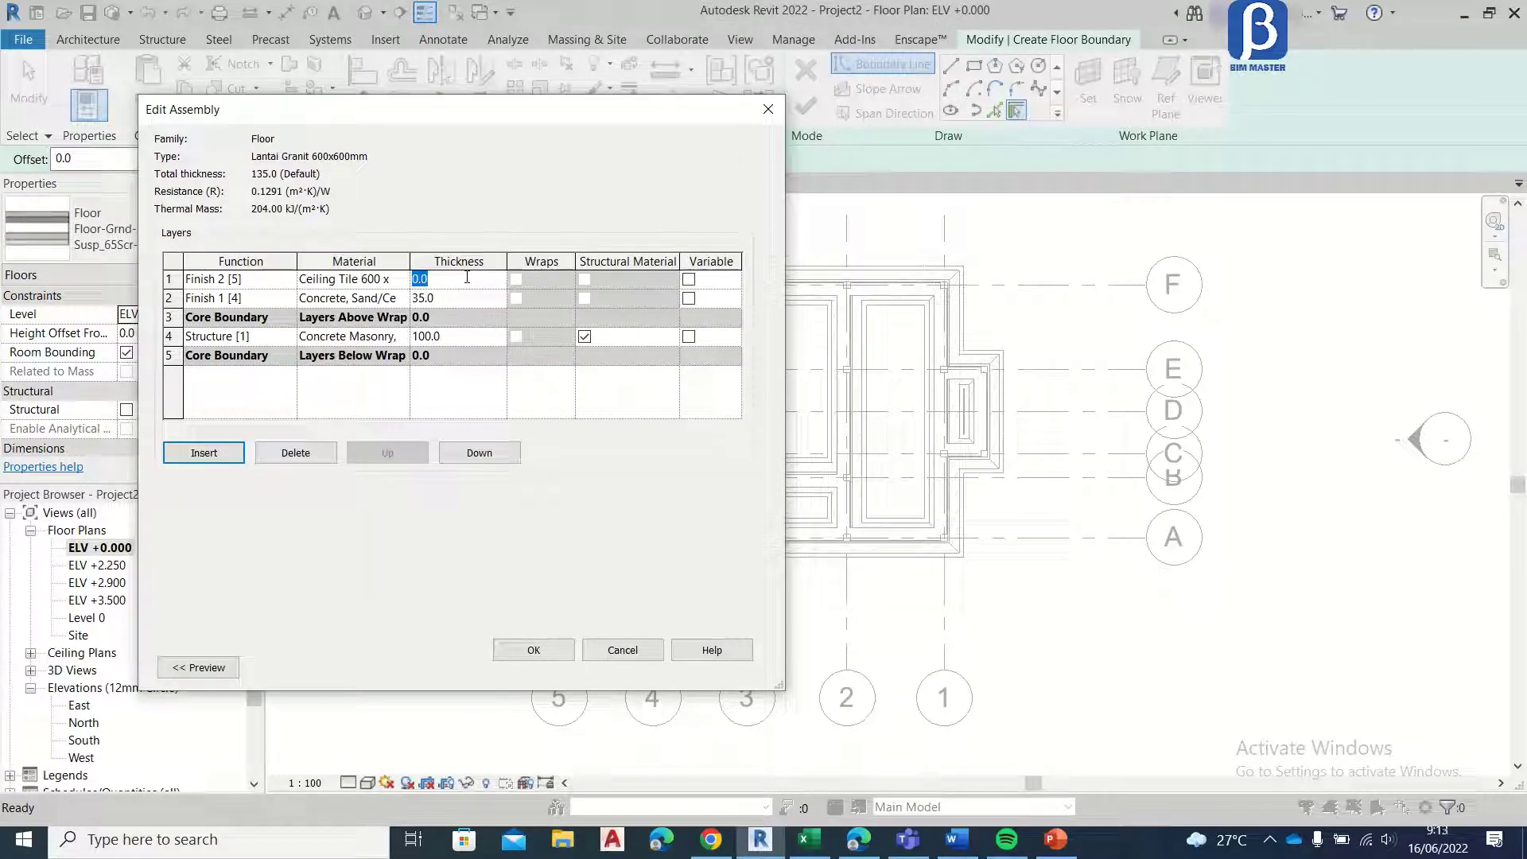
pyautogui.click(533, 650)
pyautogui.click(554, 669)
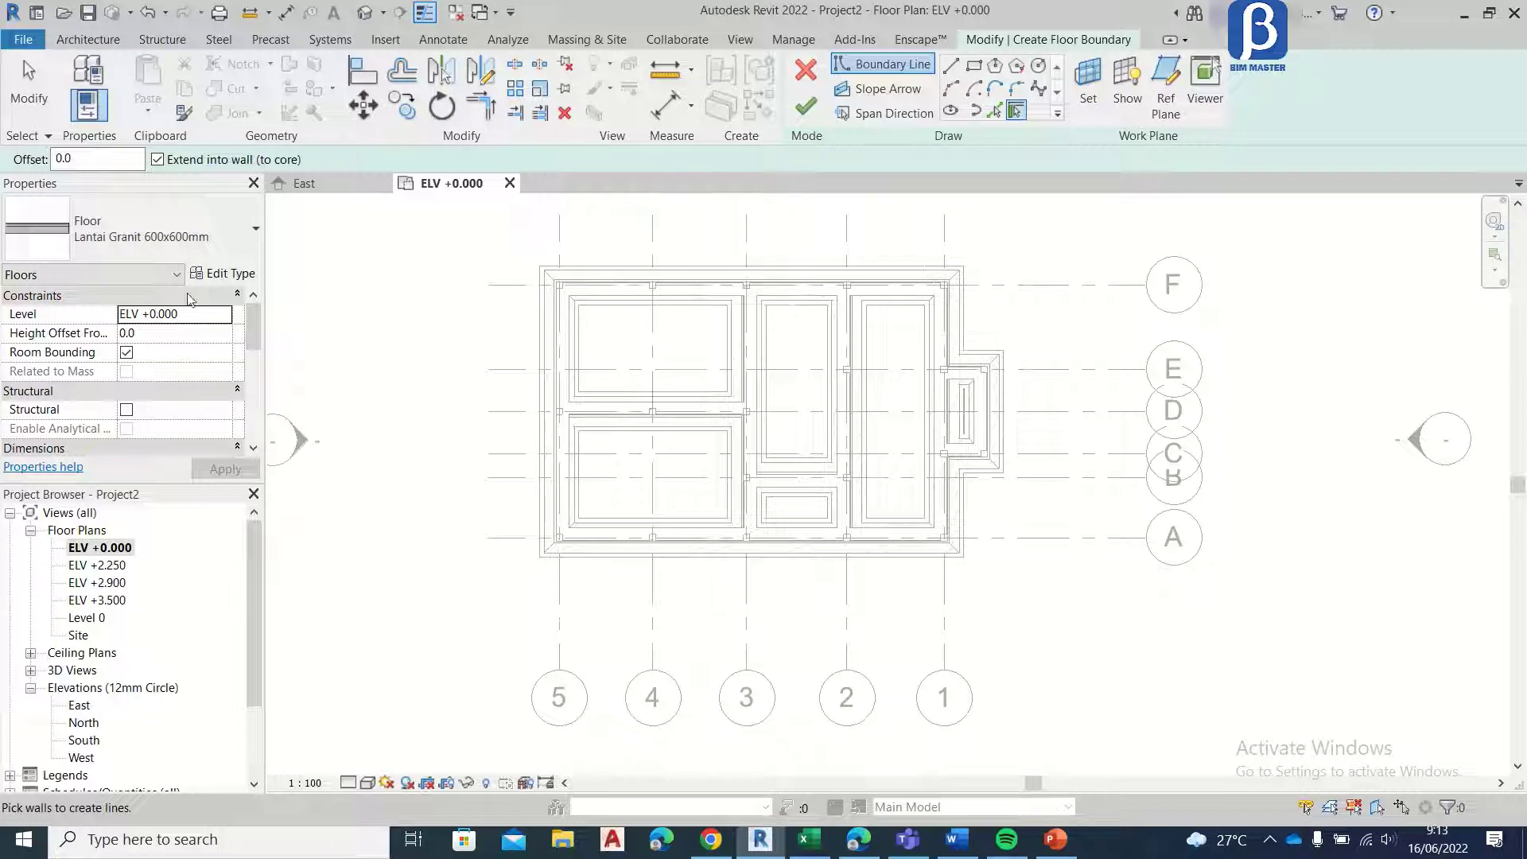
# Step: Sketch a rectangular floor boundary of about 4190 x 2760 mm in the room between grids 5 and 3 and grids D and F
pyautogui.scroll(4, 866, 358)
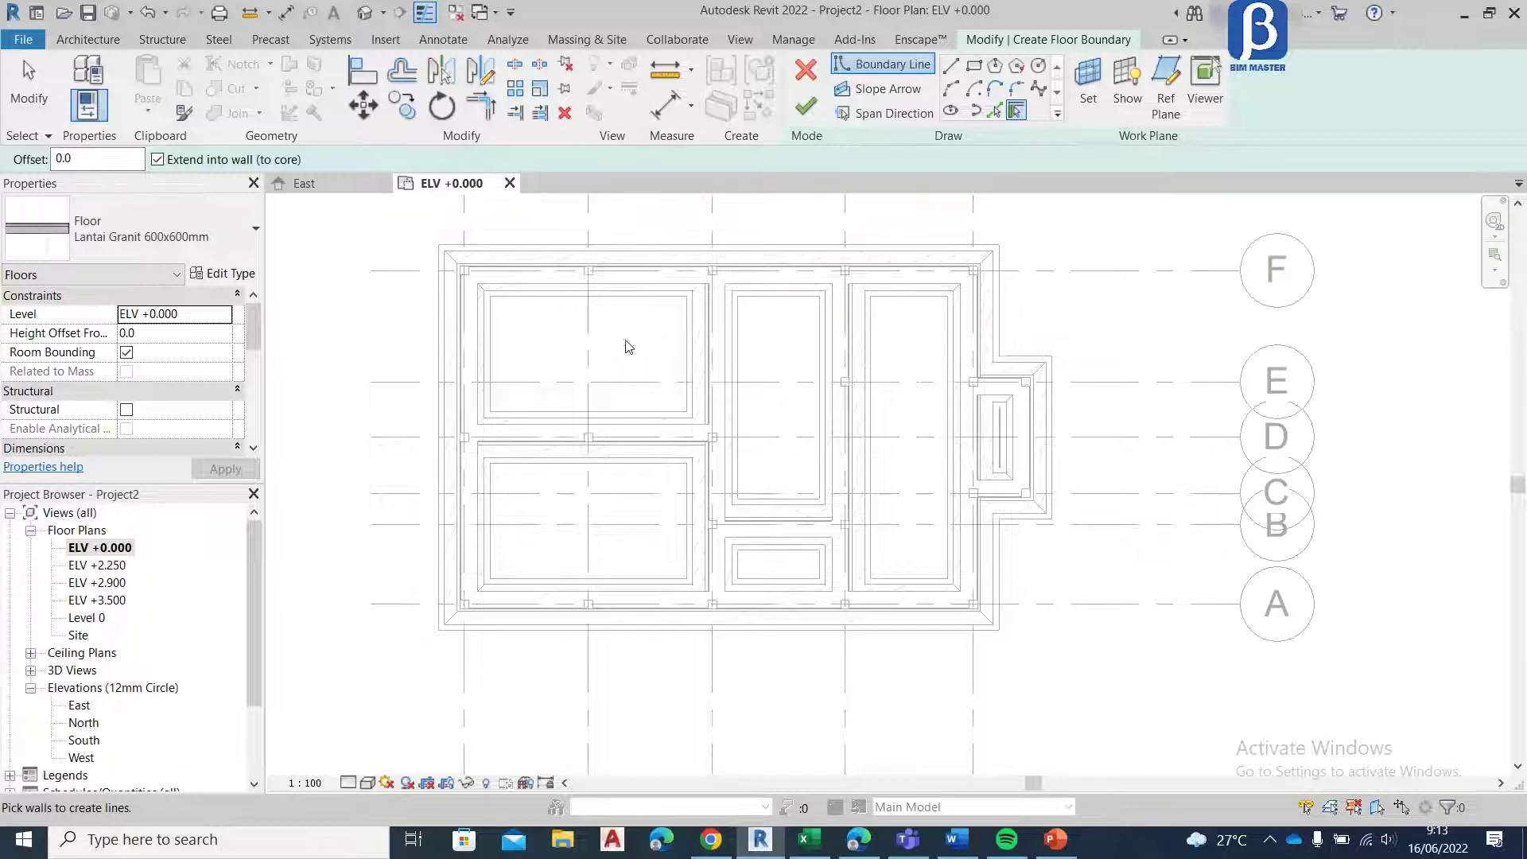
pyautogui.moveTo(624, 305); pyautogui.dragTo(652, 325, button='middle')
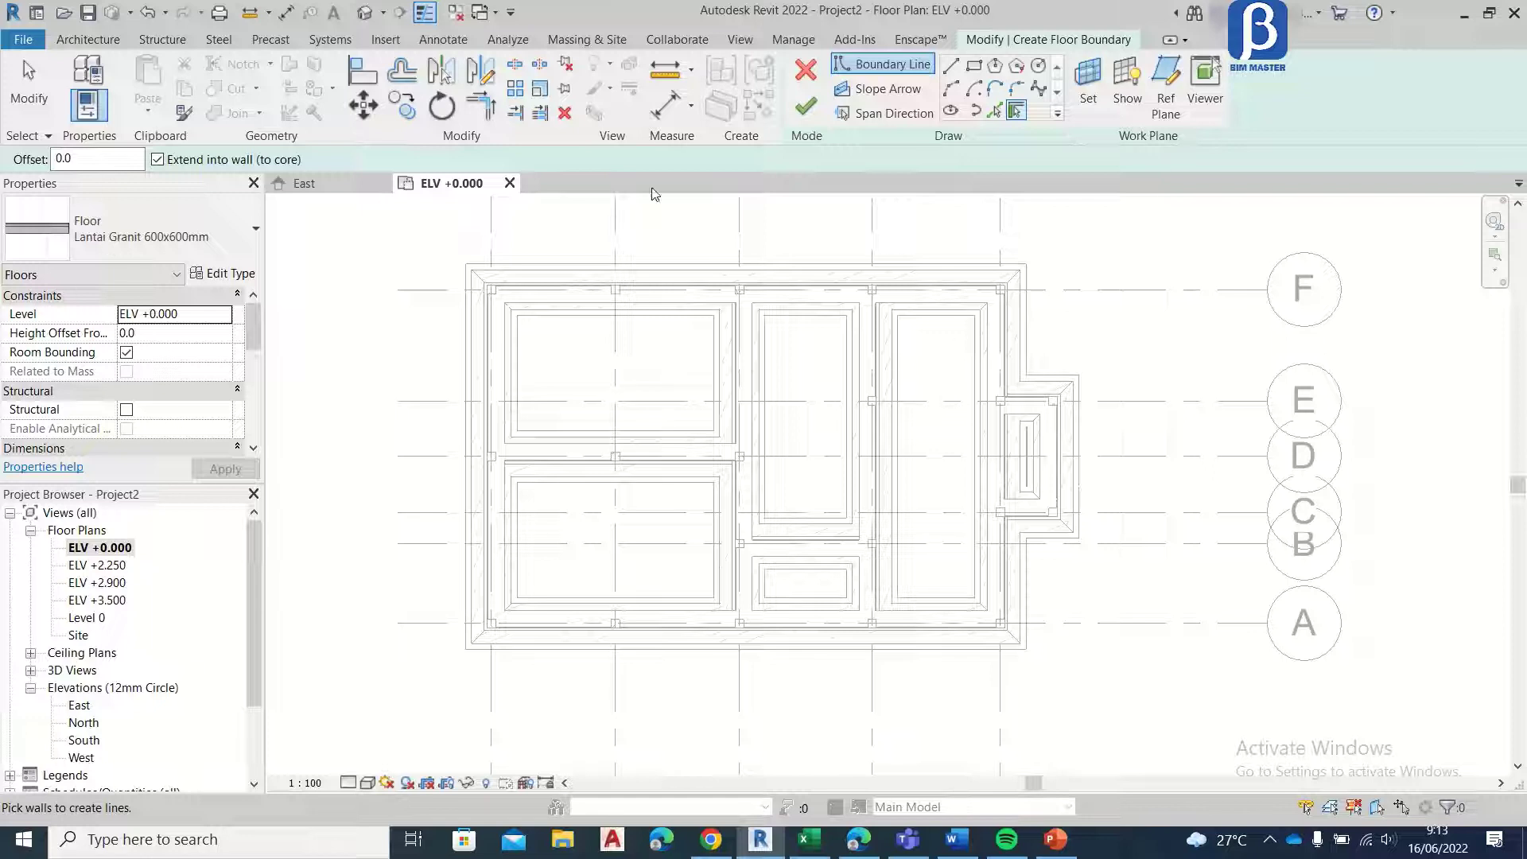
pyautogui.click(159, 334)
pyautogui.click(152, 335)
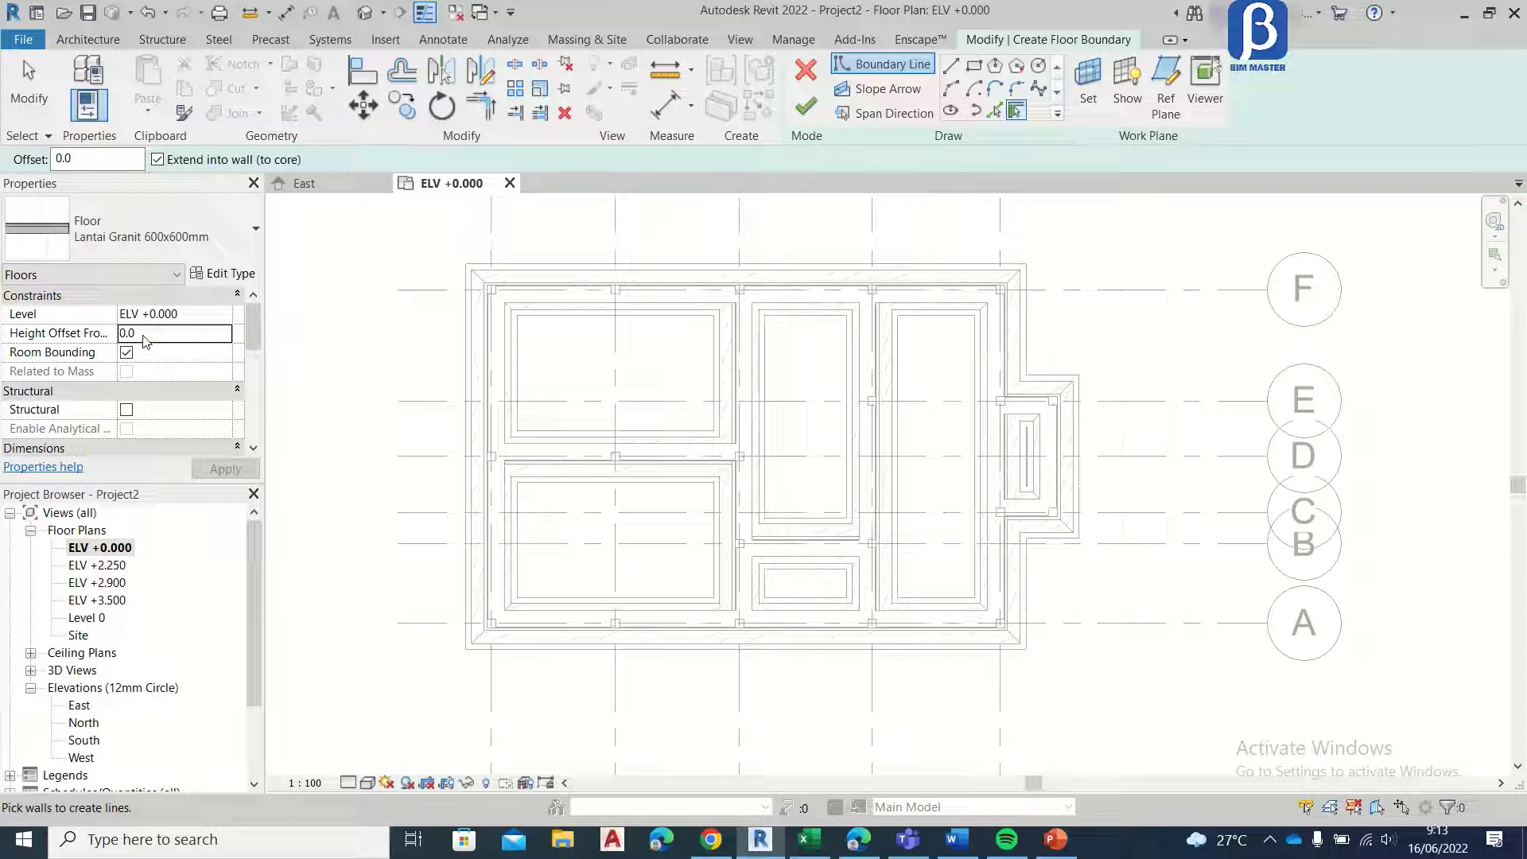
pyautogui.click(975, 70)
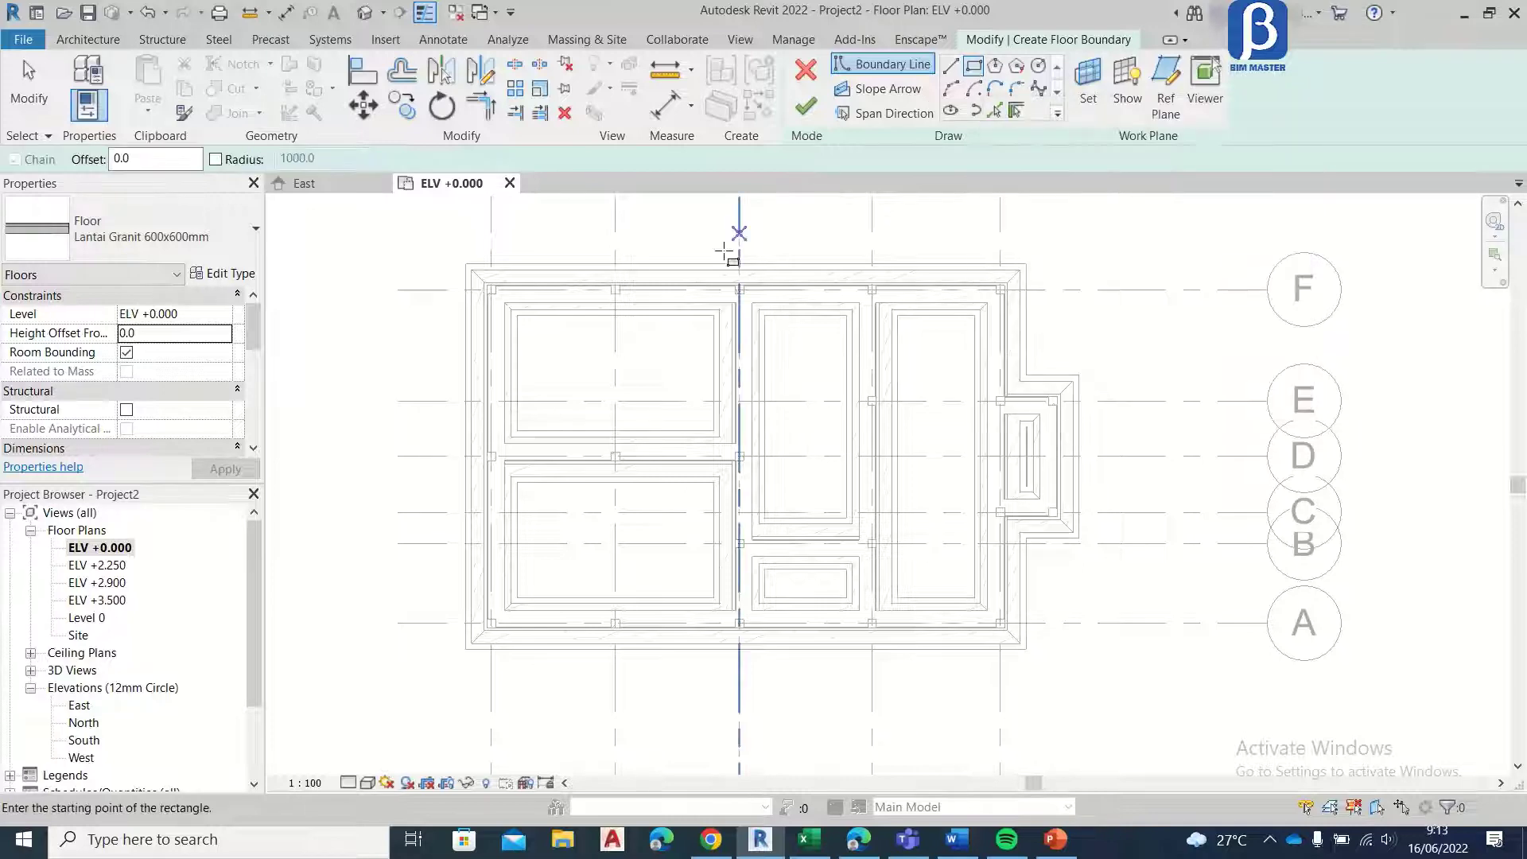
pyautogui.scroll(3, 548, 321)
pyautogui.click(433, 275)
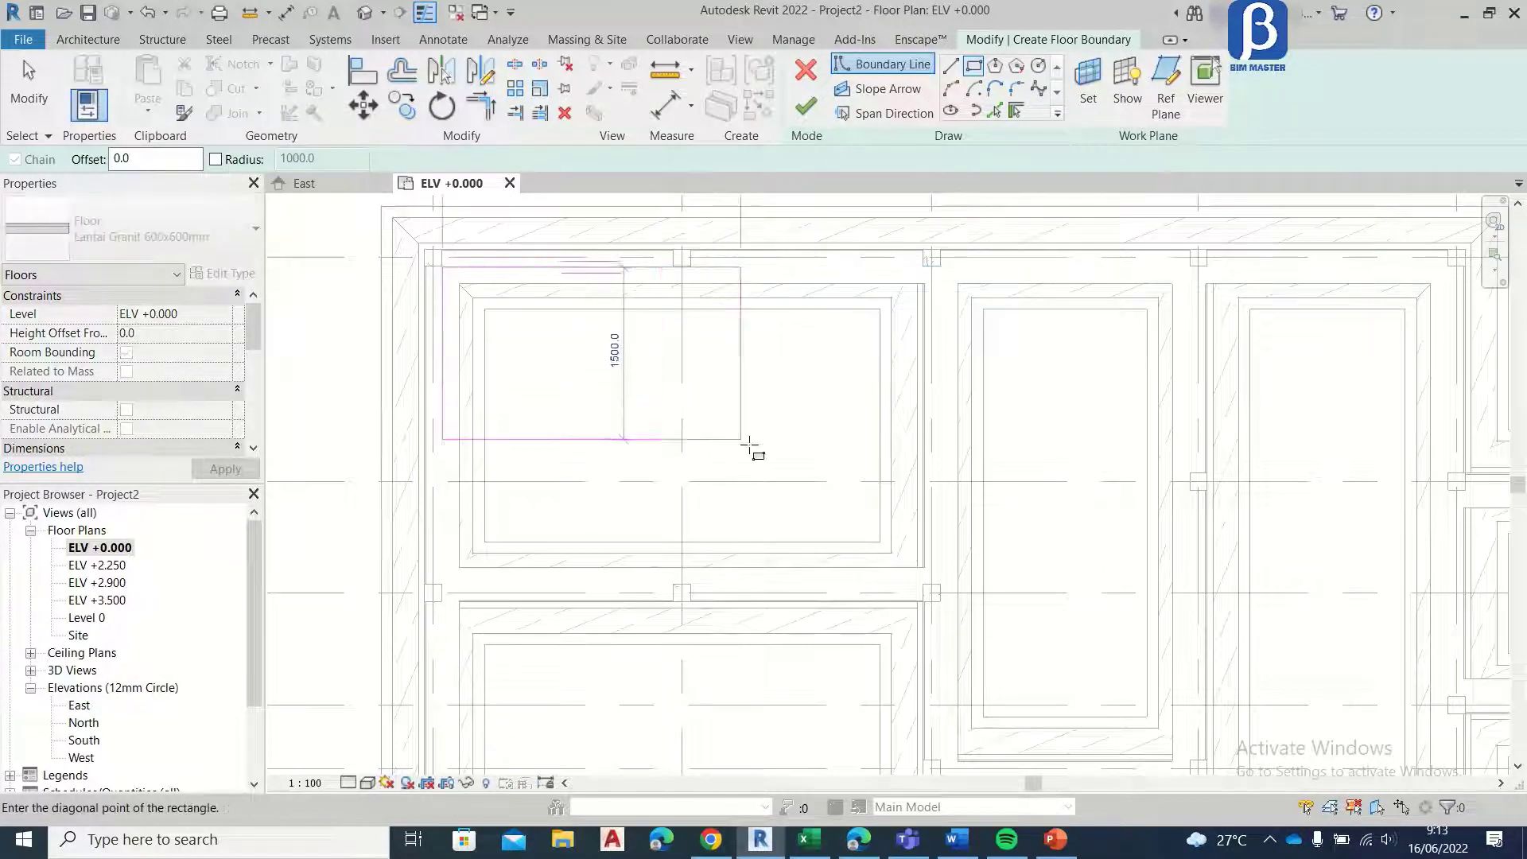
pyautogui.scroll(3, 846, 528)
pyautogui.click(955, 597)
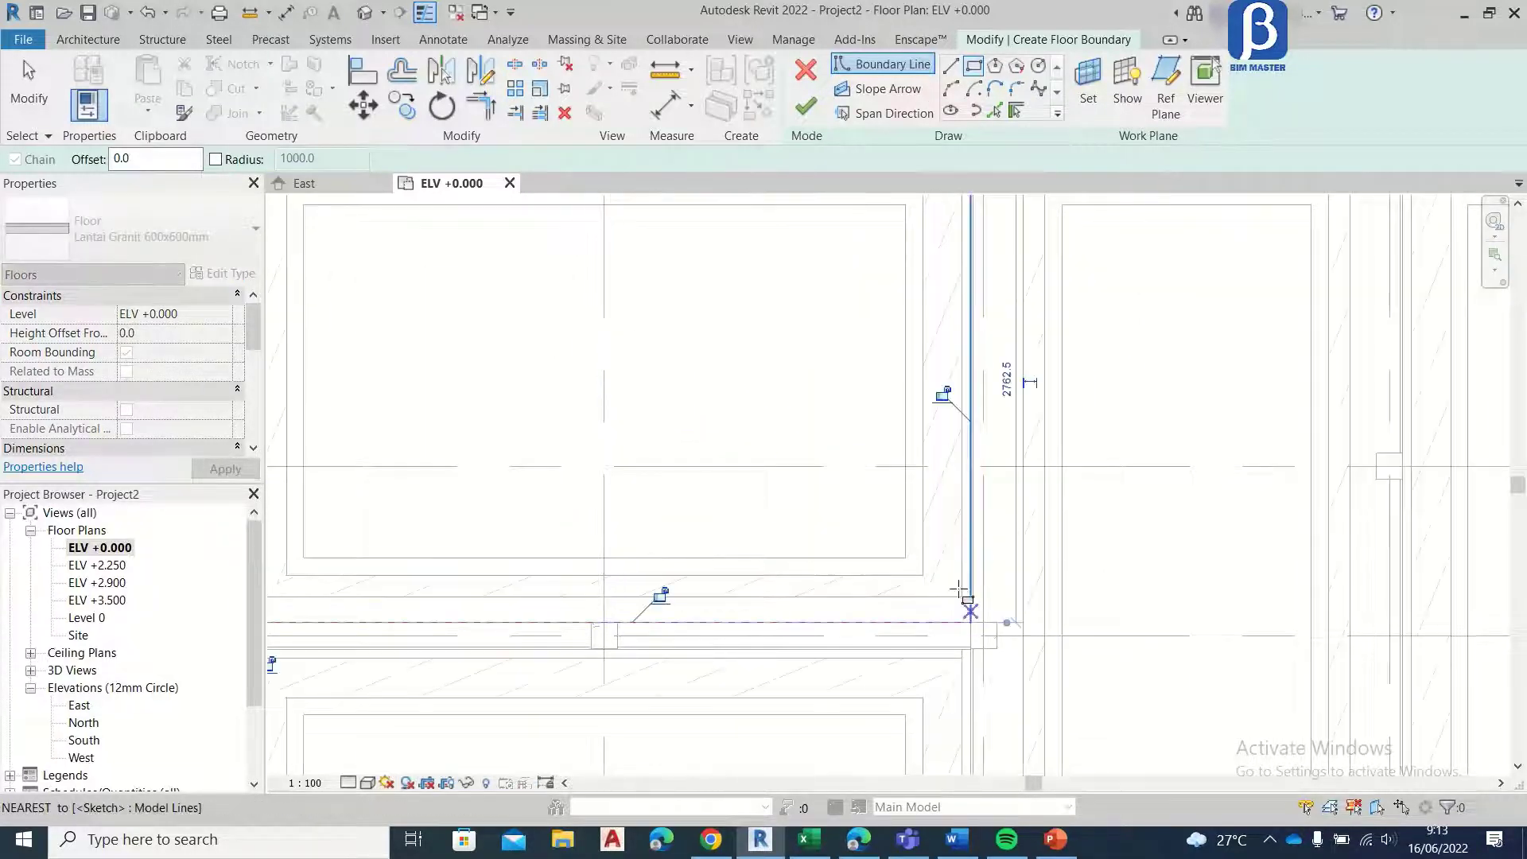
pyautogui.scroll(4, 634, 399)
pyautogui.scroll(4, 477, 457)
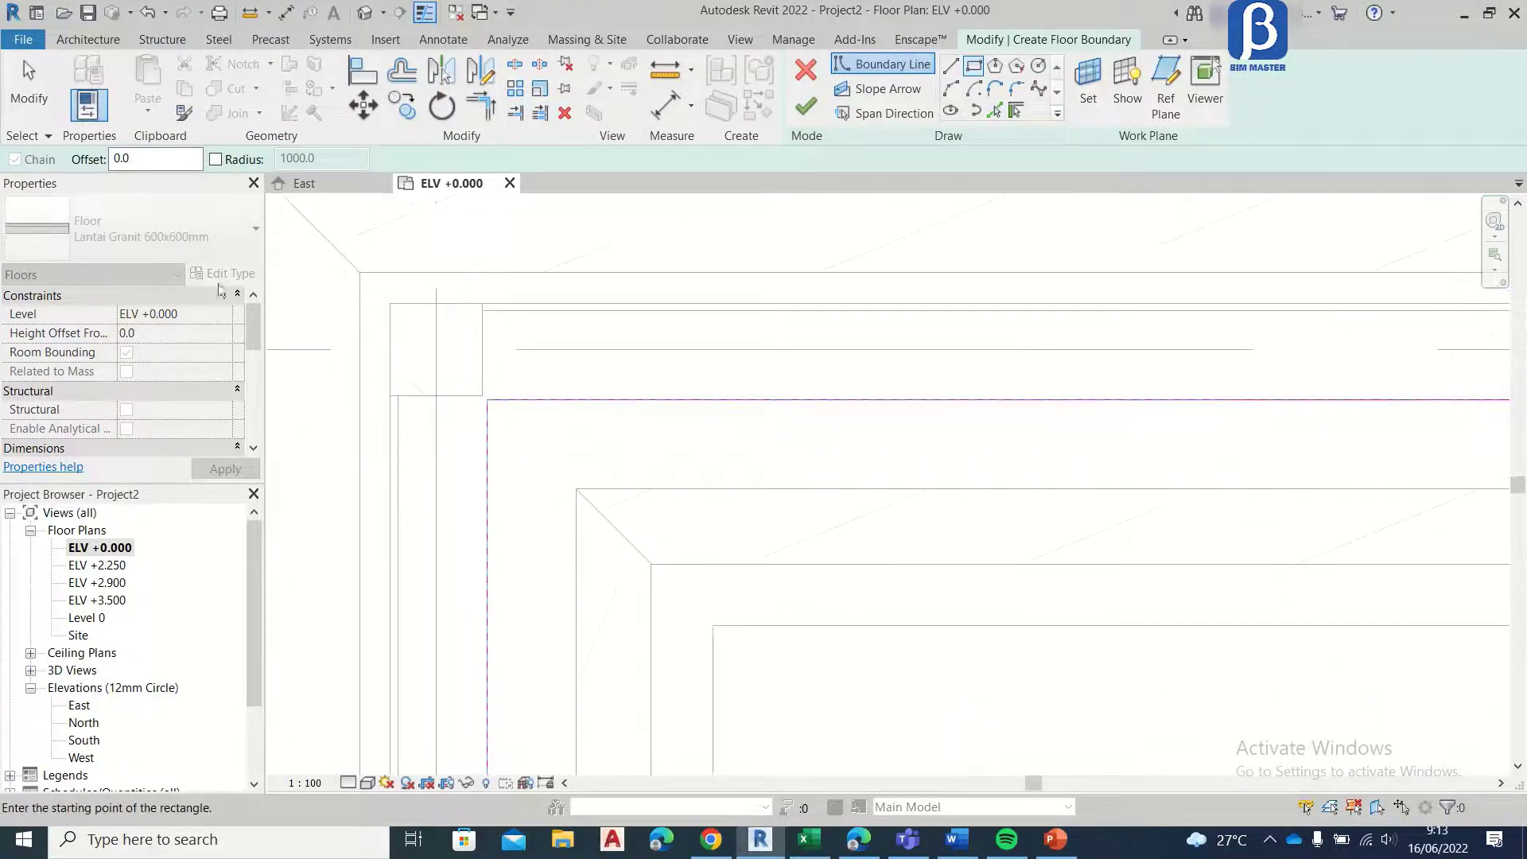
pyautogui.press('Escape')
pyautogui.press('Escape')
pyautogui.scroll(2, 463, 416)
pyautogui.scroll(2, 477, 410)
pyautogui.click(510, 399)
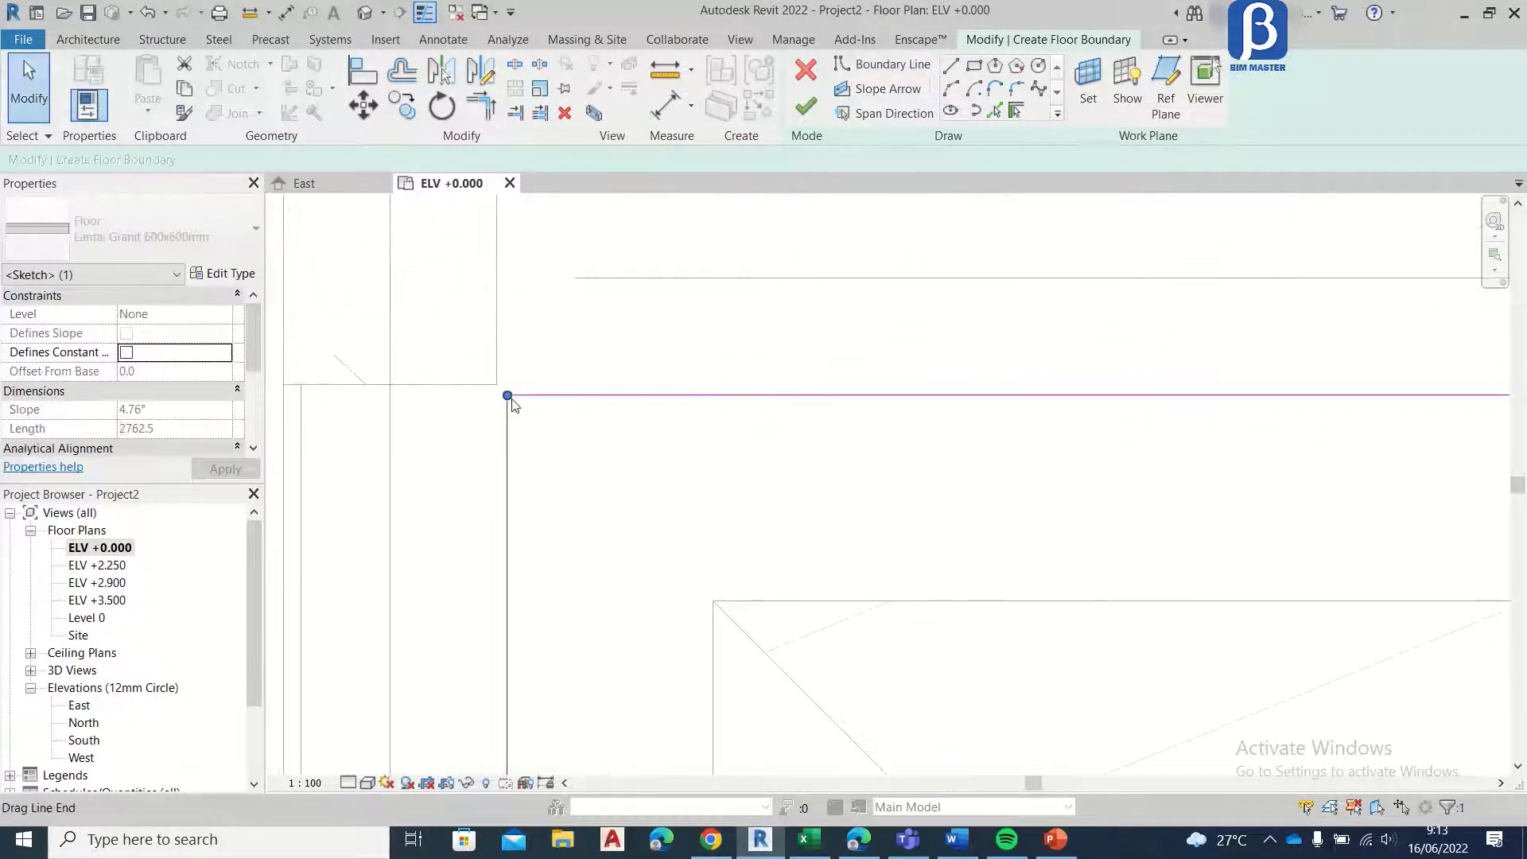
pyautogui.scroll(2, 505, 396)
pyautogui.click(489, 385)
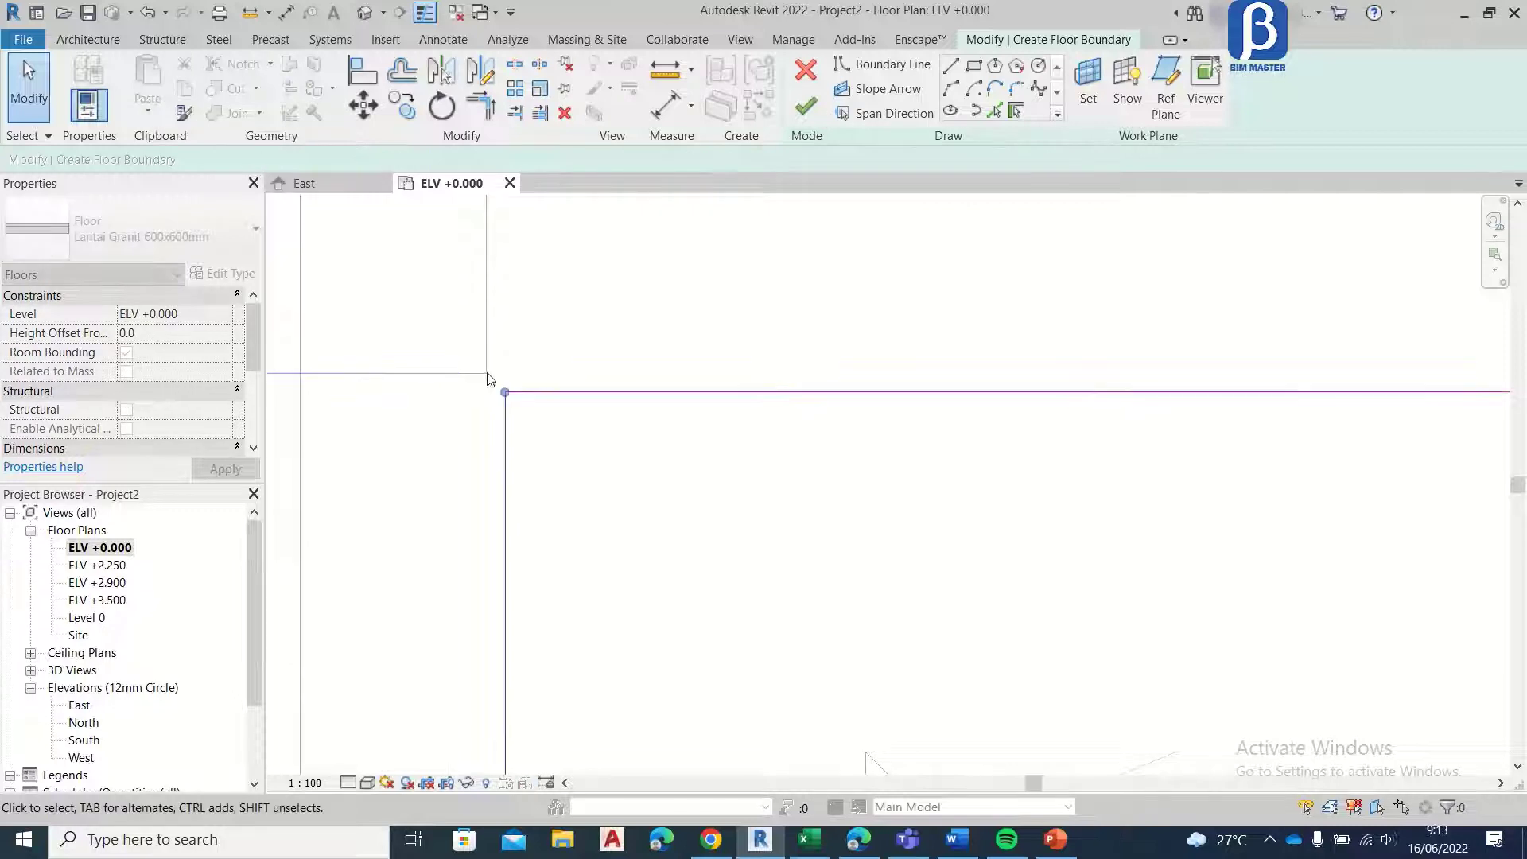
pyautogui.click(521, 396)
pyautogui.click(360, 73)
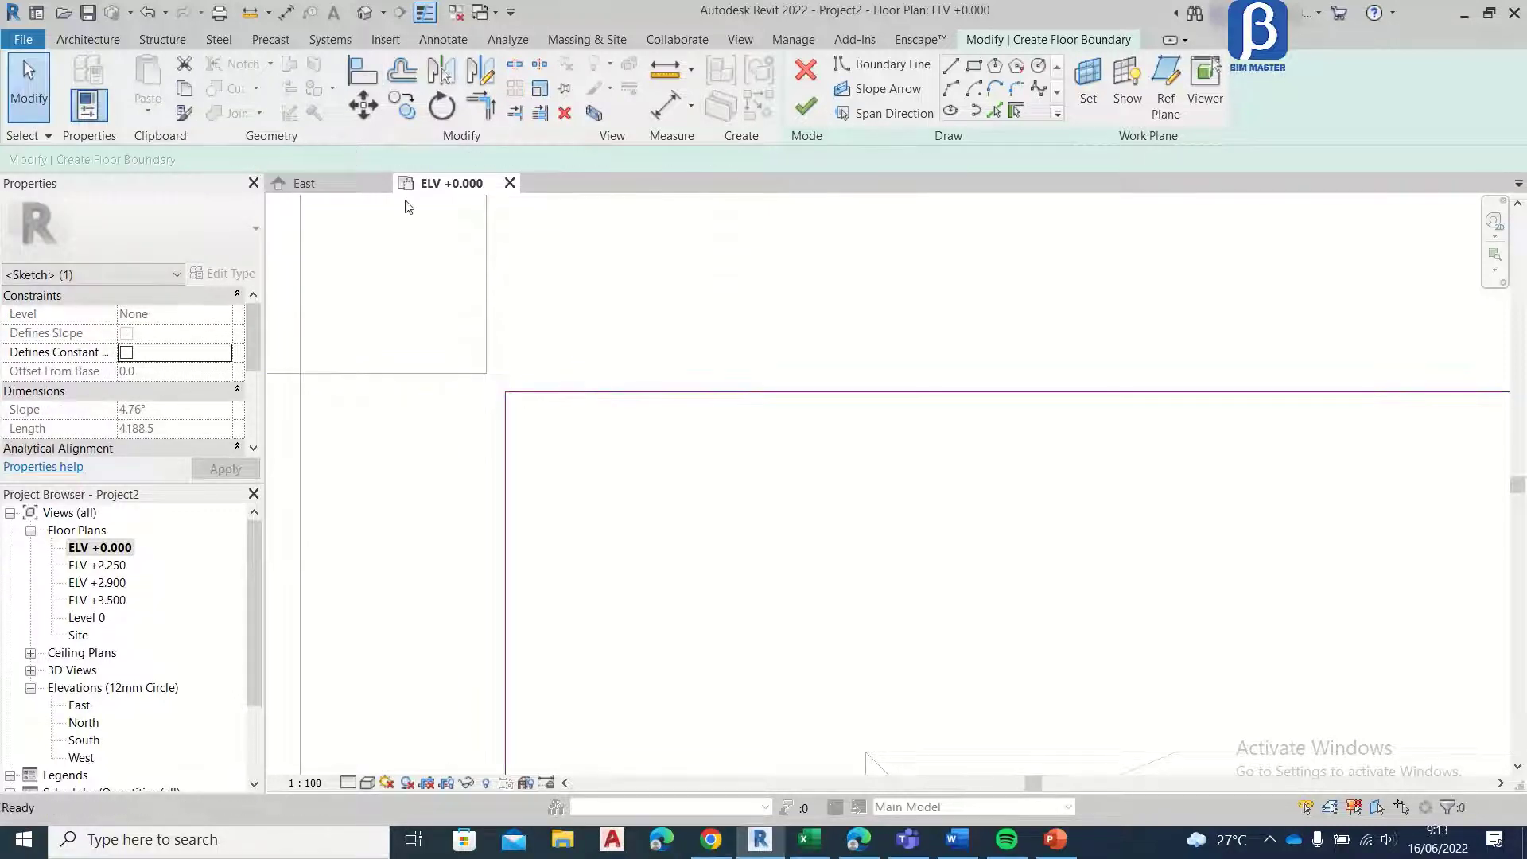
pyautogui.click(29, 100)
# Step: Move the upper boundary line of the floor sketch about 10 mm upward near the corner column at grids 5 and F
pyautogui.click(562, 392)
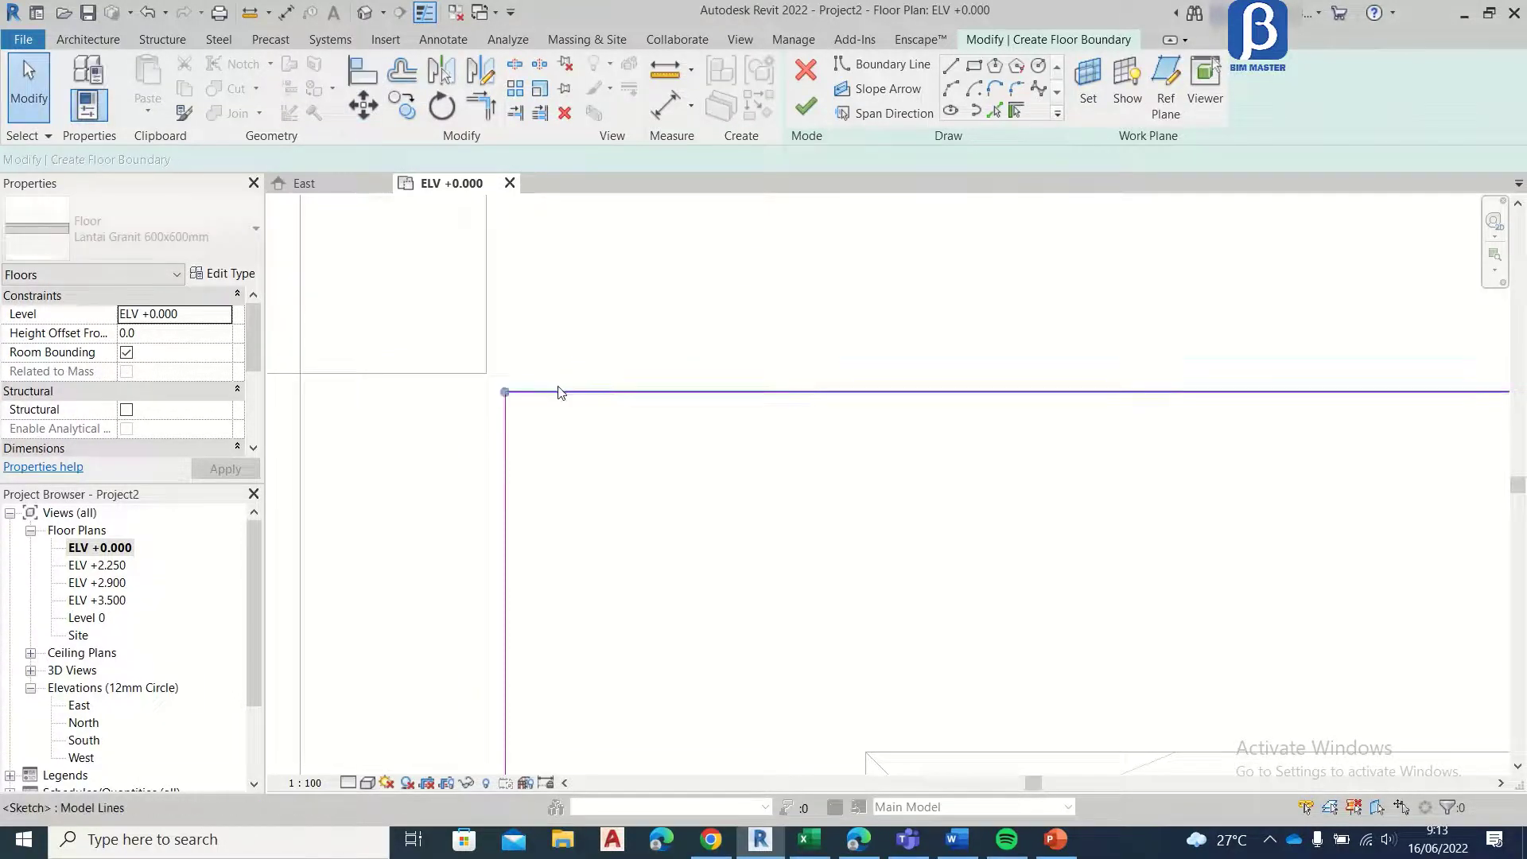
pyautogui.click(374, 109)
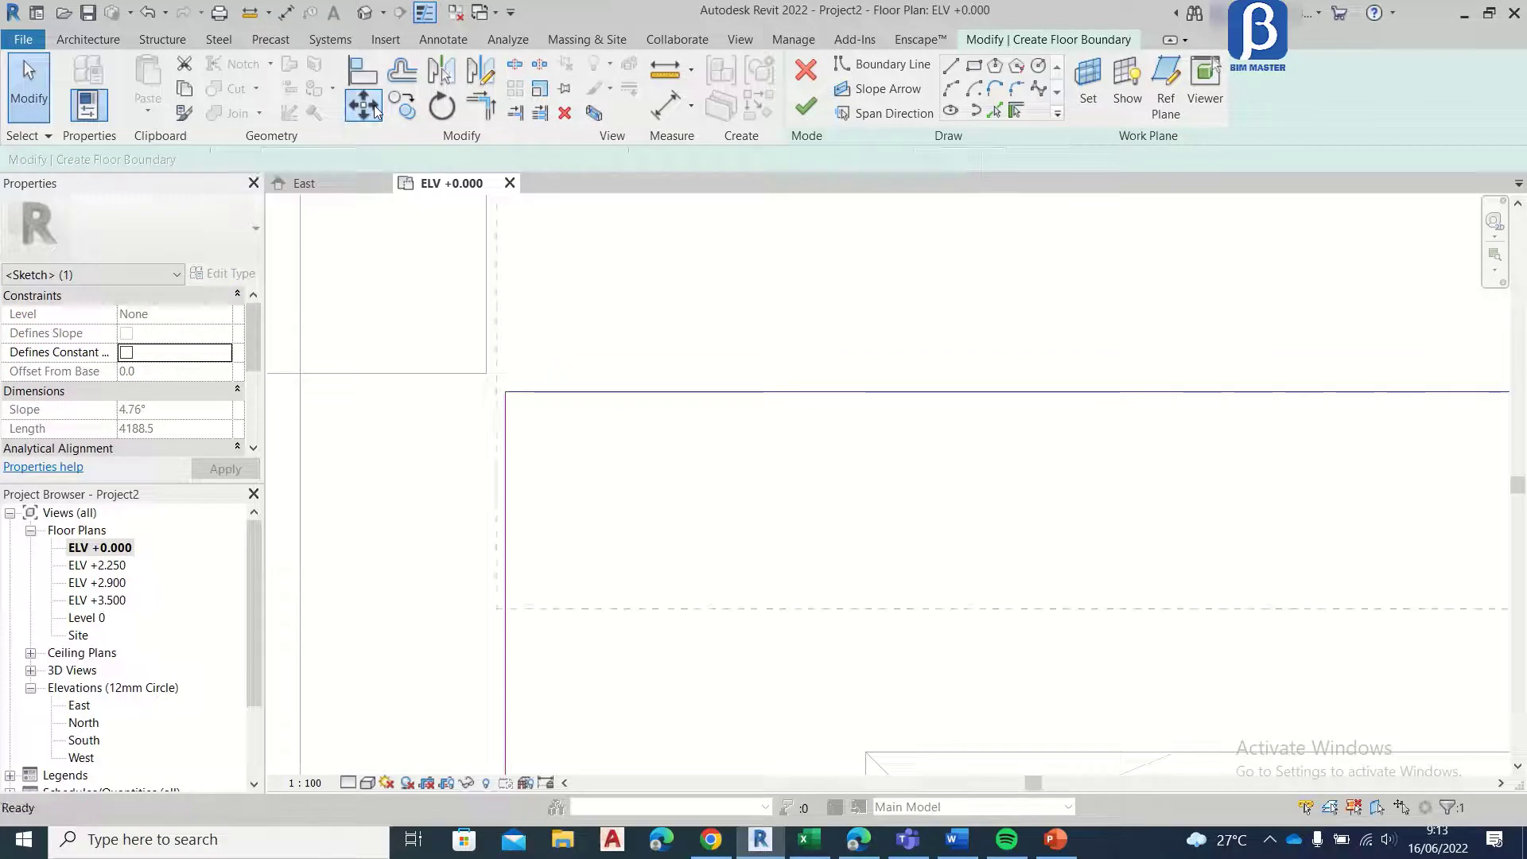
pyautogui.click(592, 391)
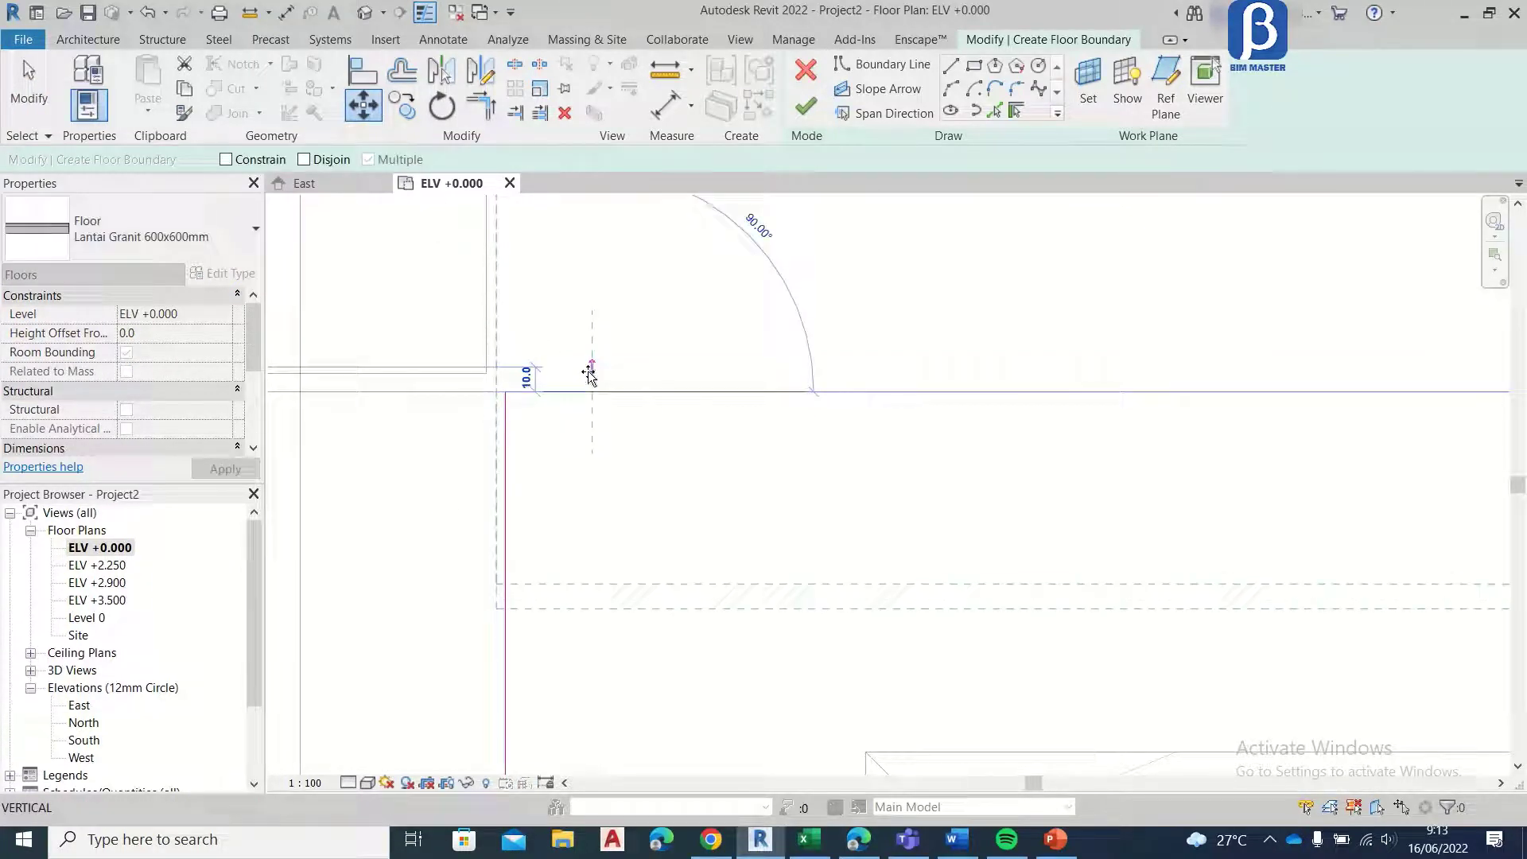
pyautogui.click(590, 372)
# Step: Move the room's left boundary line outward until it lines up with the inner face of the corner column
pyautogui.click(363, 112)
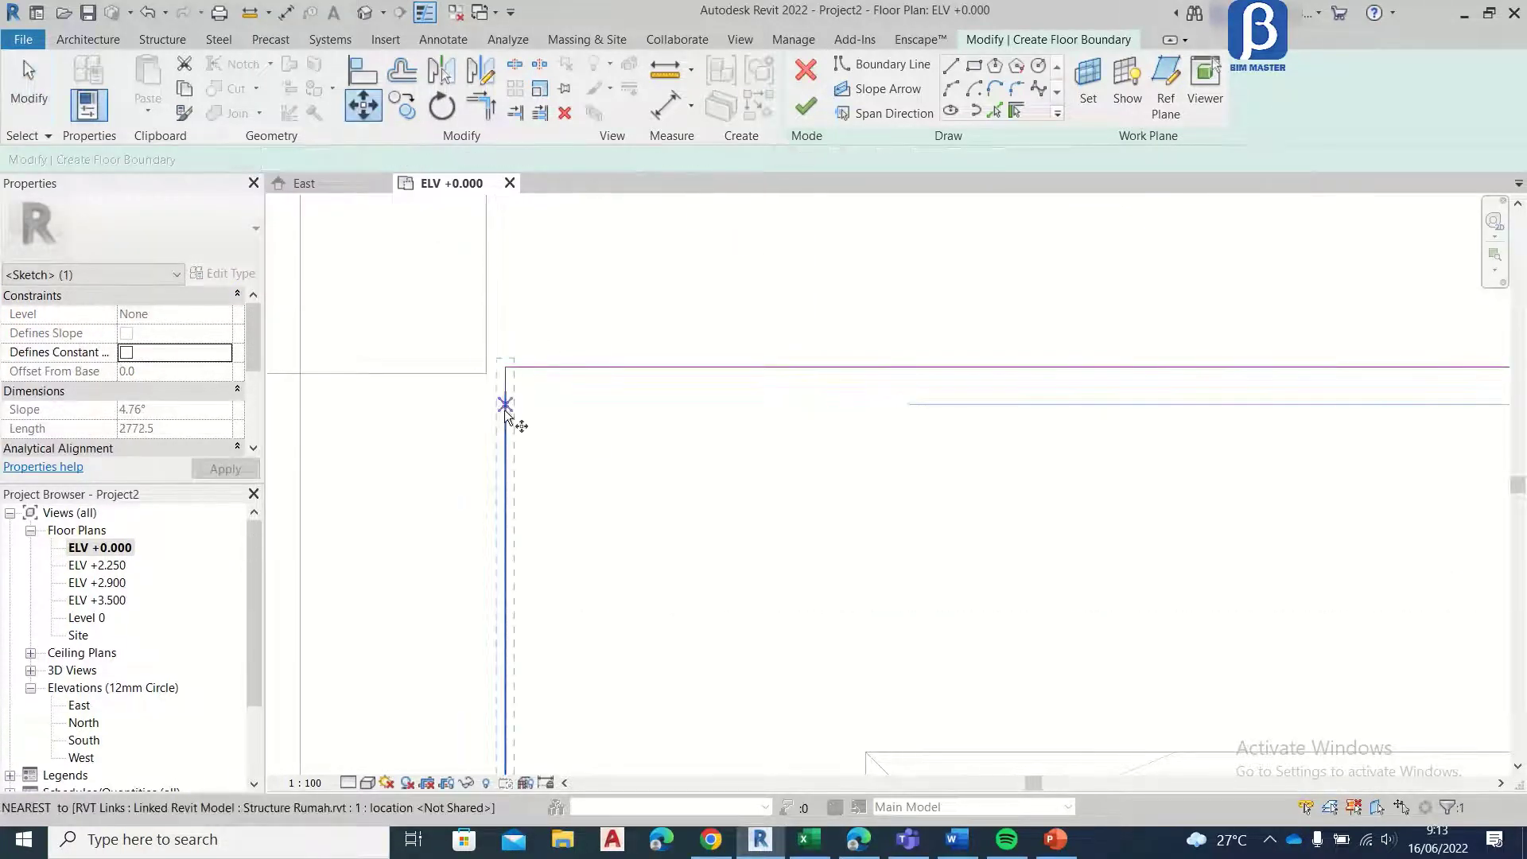
pyautogui.click(507, 406)
pyautogui.click(491, 404)
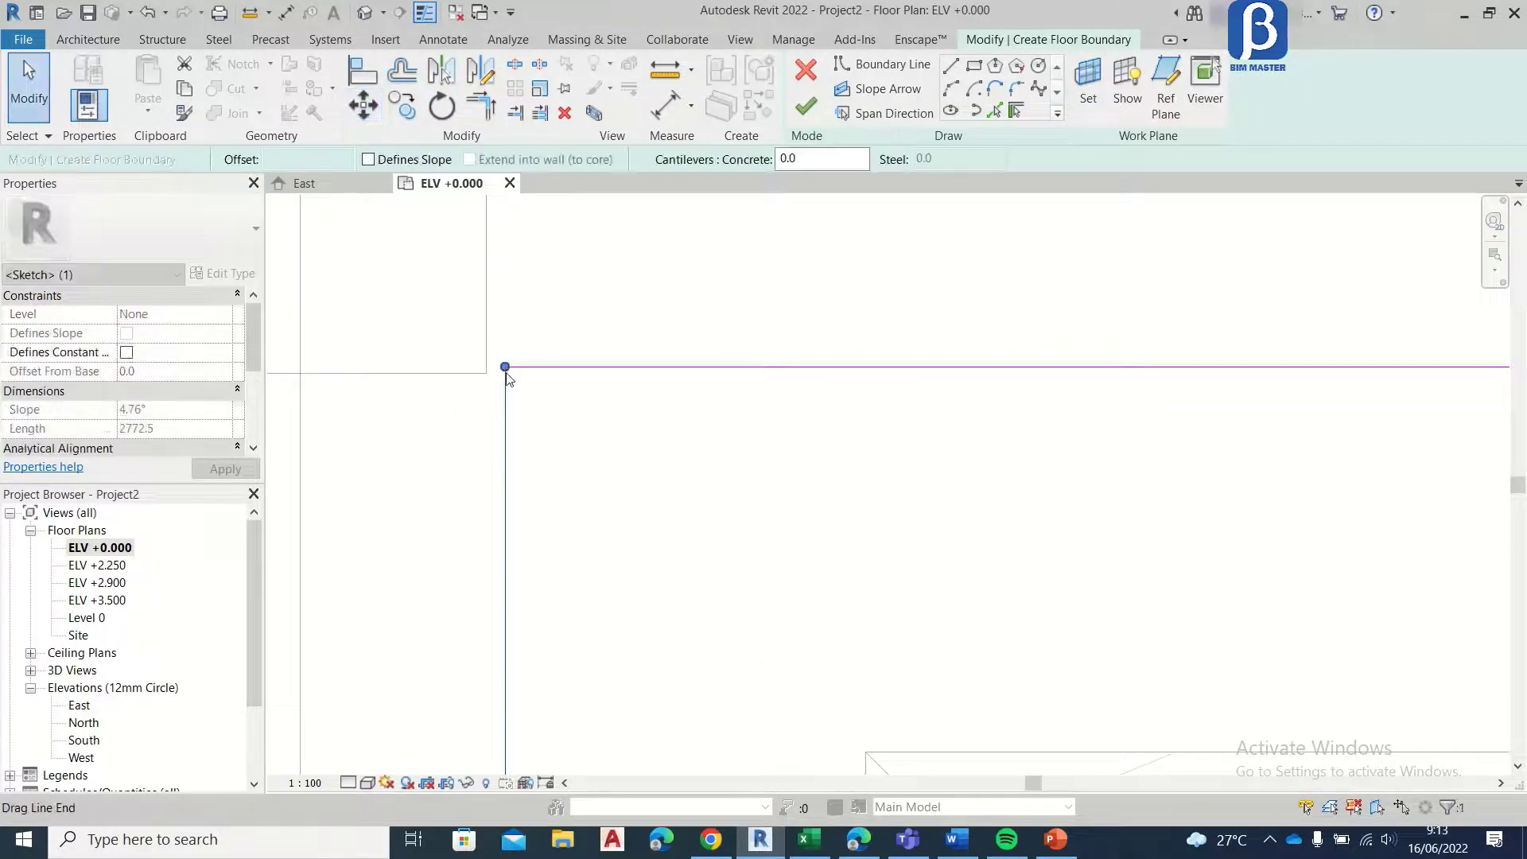
pyautogui.press('m')
pyautogui.press('v')
pyautogui.scroll(4, 498, 390)
pyautogui.click(526, 358)
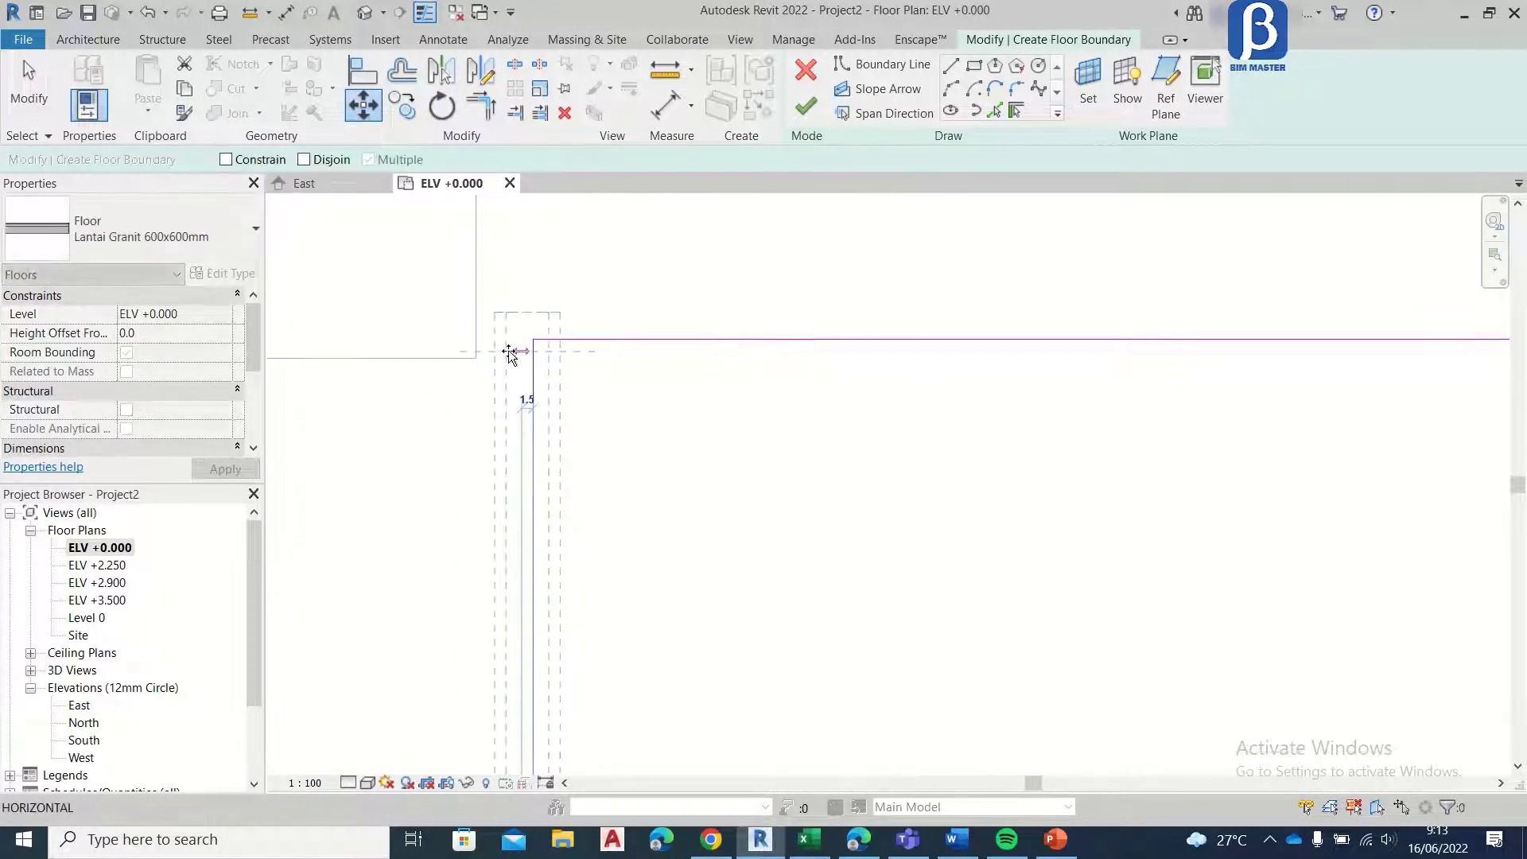
pyautogui.click(479, 345)
# Step: Move the upper boundary line down onto the inner corner of the column at grids 5 and F
pyautogui.click(535, 342)
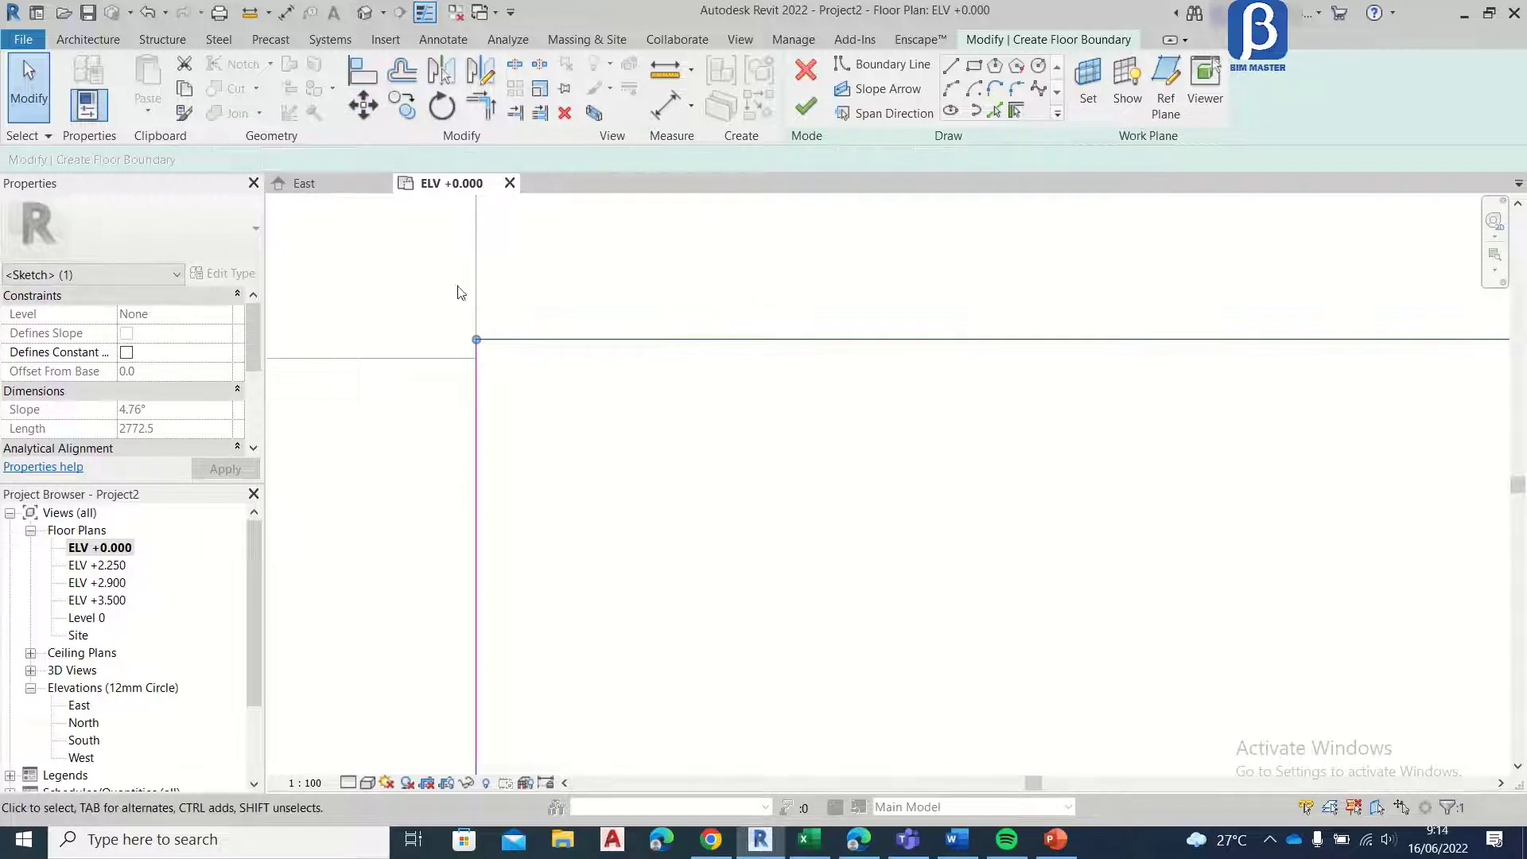
pyautogui.click(366, 110)
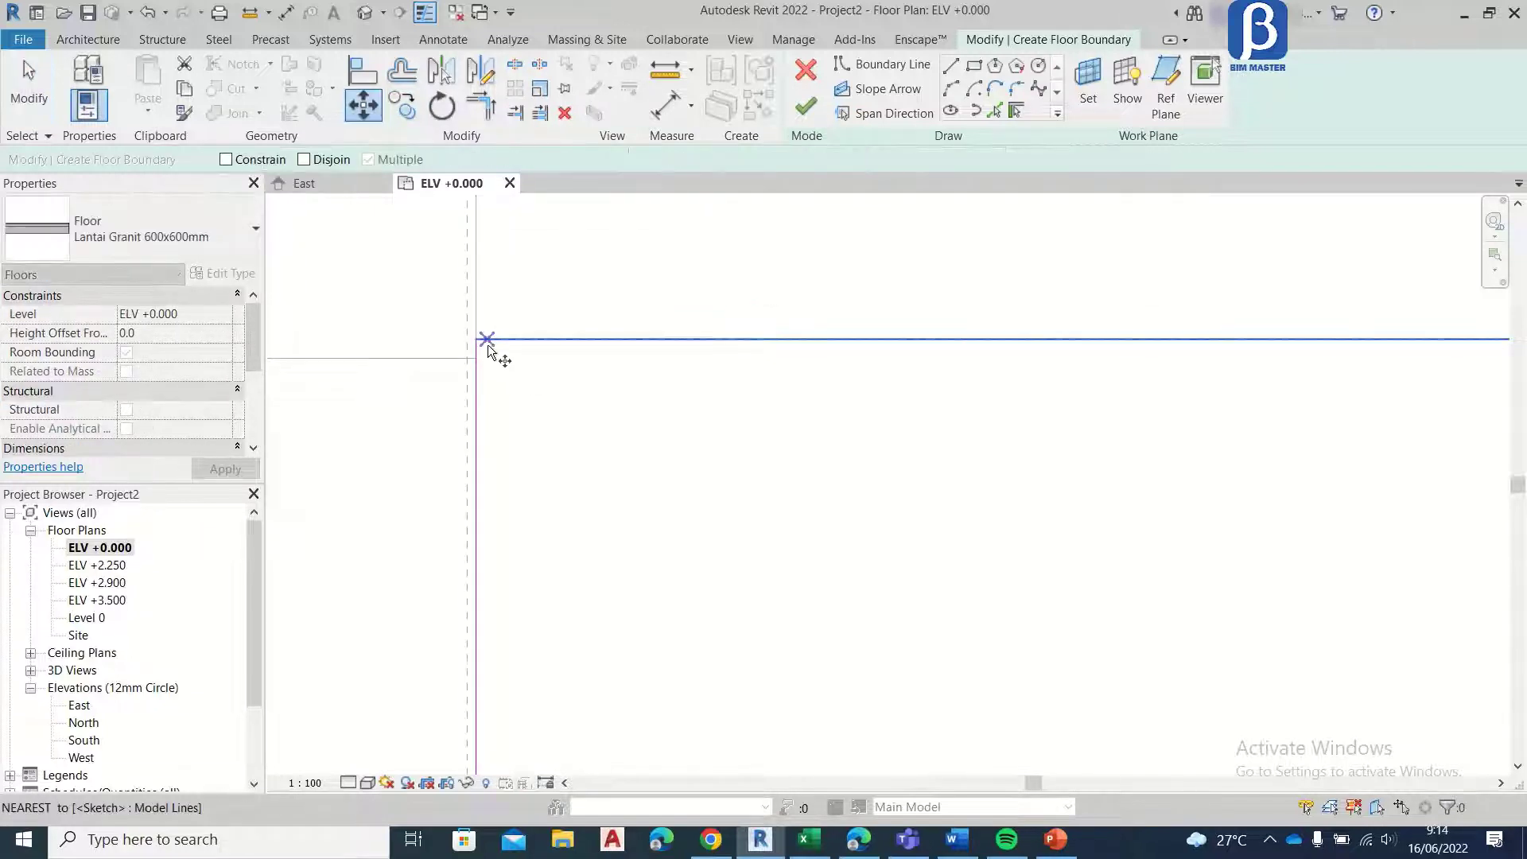
pyautogui.click(493, 346)
pyautogui.click(477, 358)
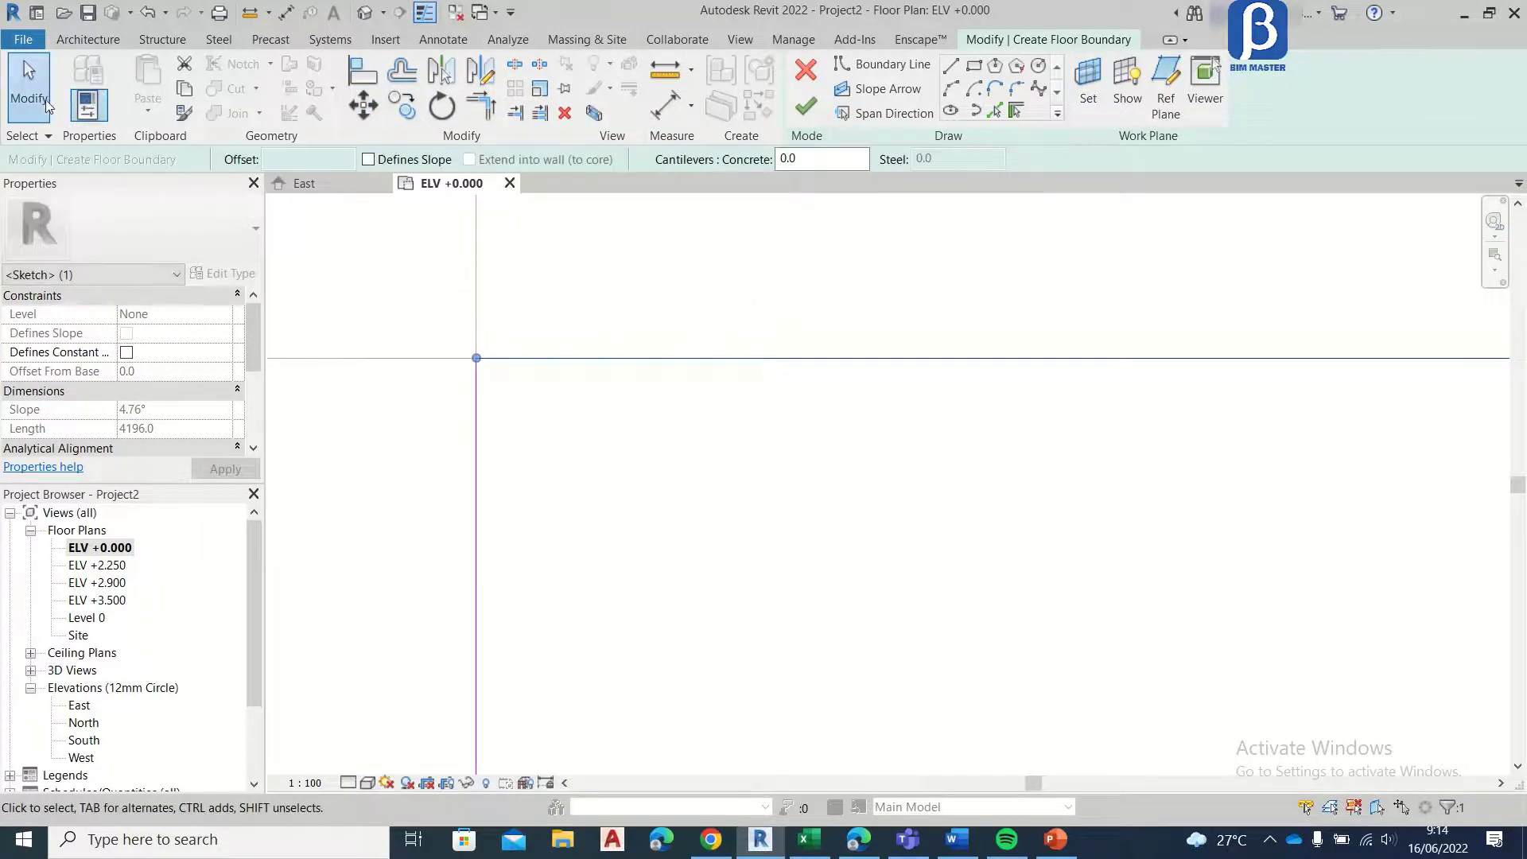
# Step: Sketch a rectangular floor boundary about 2780 mm deep in the room between grids 5 and 3 and grids A and D
pyautogui.scroll(-4, 478, 241)
pyautogui.click(972, 68)
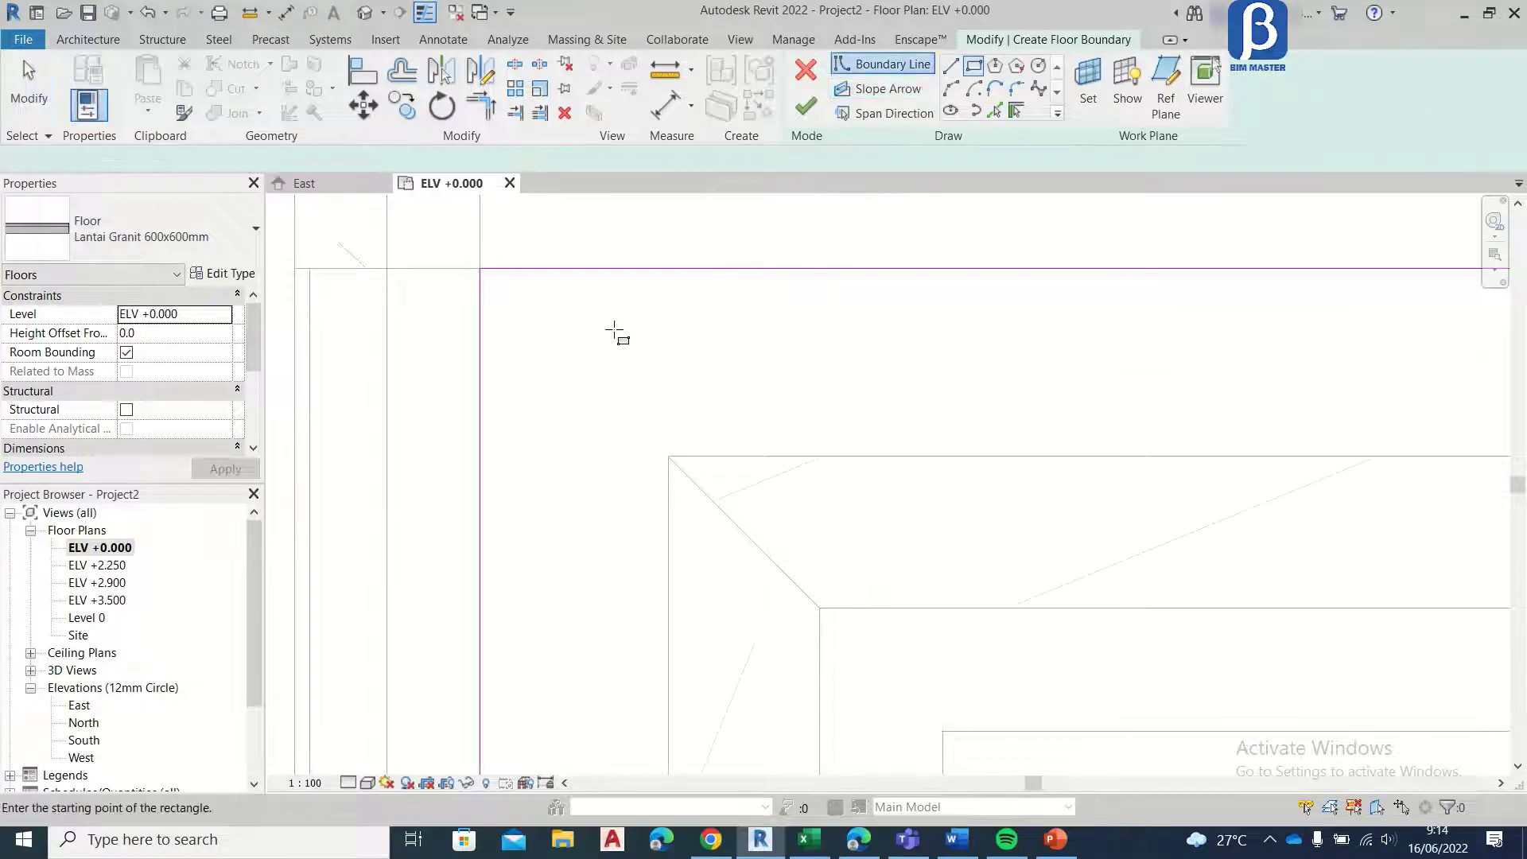
pyautogui.scroll(-5, 522, 259)
pyautogui.scroll(5, 499, 323)
pyautogui.moveTo(498, 320); pyautogui.dragTo(480, 468, button='middle')
pyautogui.scroll(1, 460, 456)
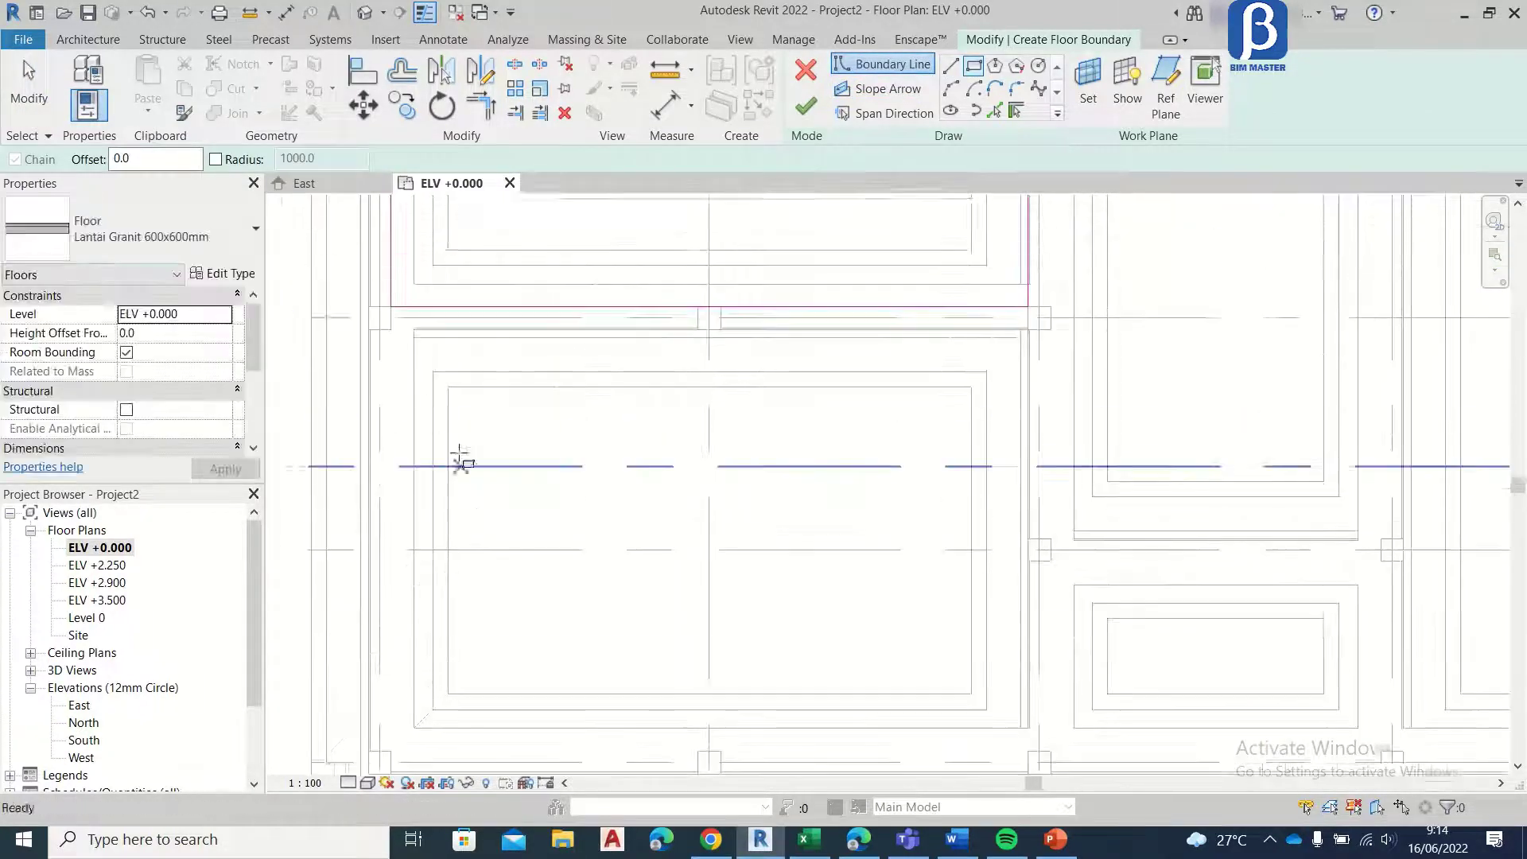
pyautogui.scroll(2, 372, 342)
pyautogui.click(380, 319)
pyautogui.scroll(-3, 896, 450)
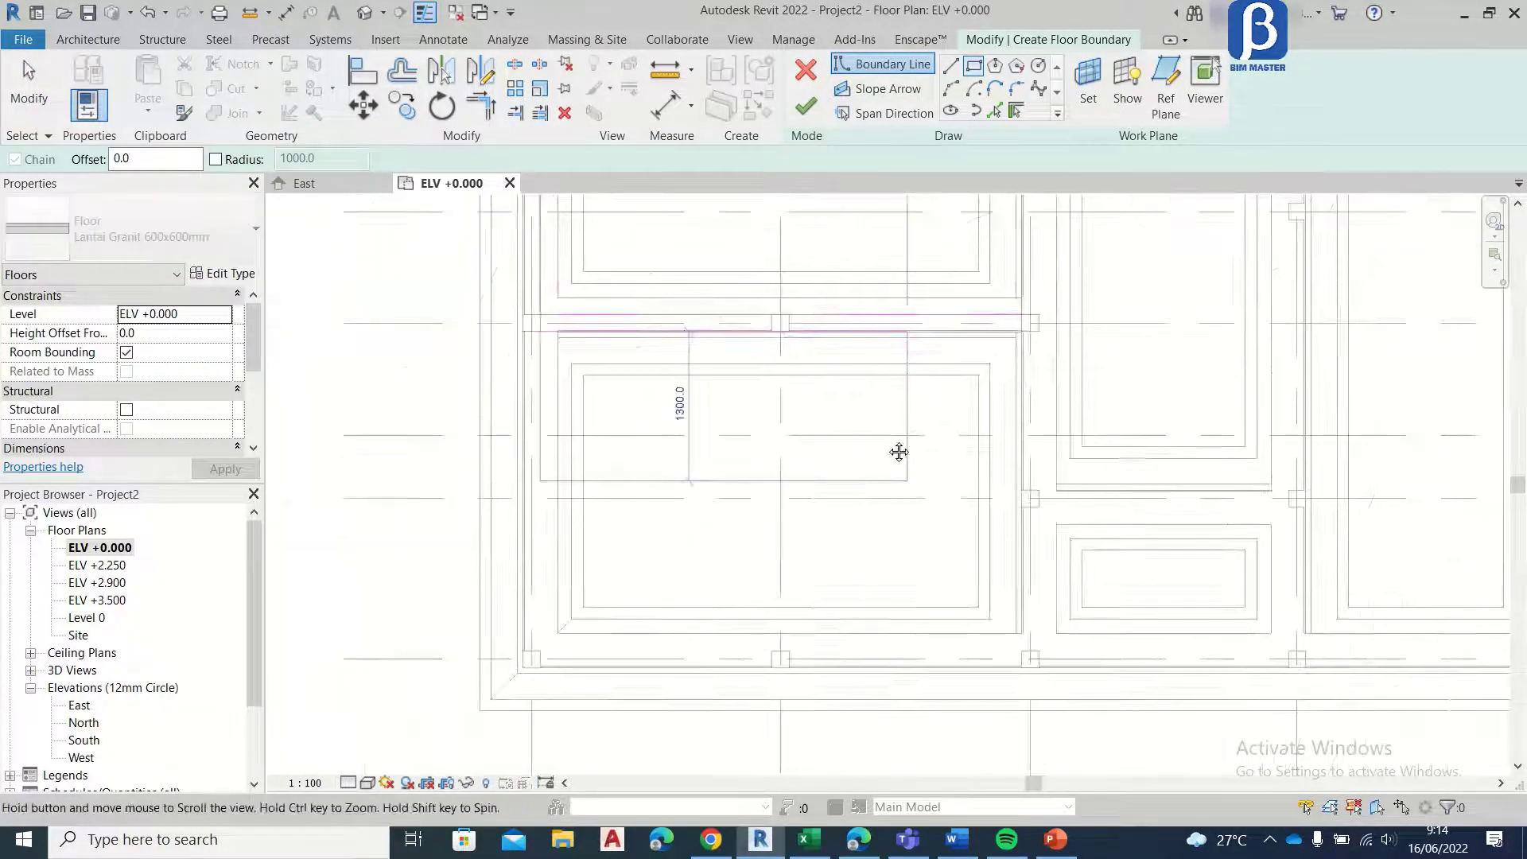
pyautogui.scroll(4, 822, 409)
pyautogui.click(907, 452)
pyautogui.scroll(-3, 692, 495)
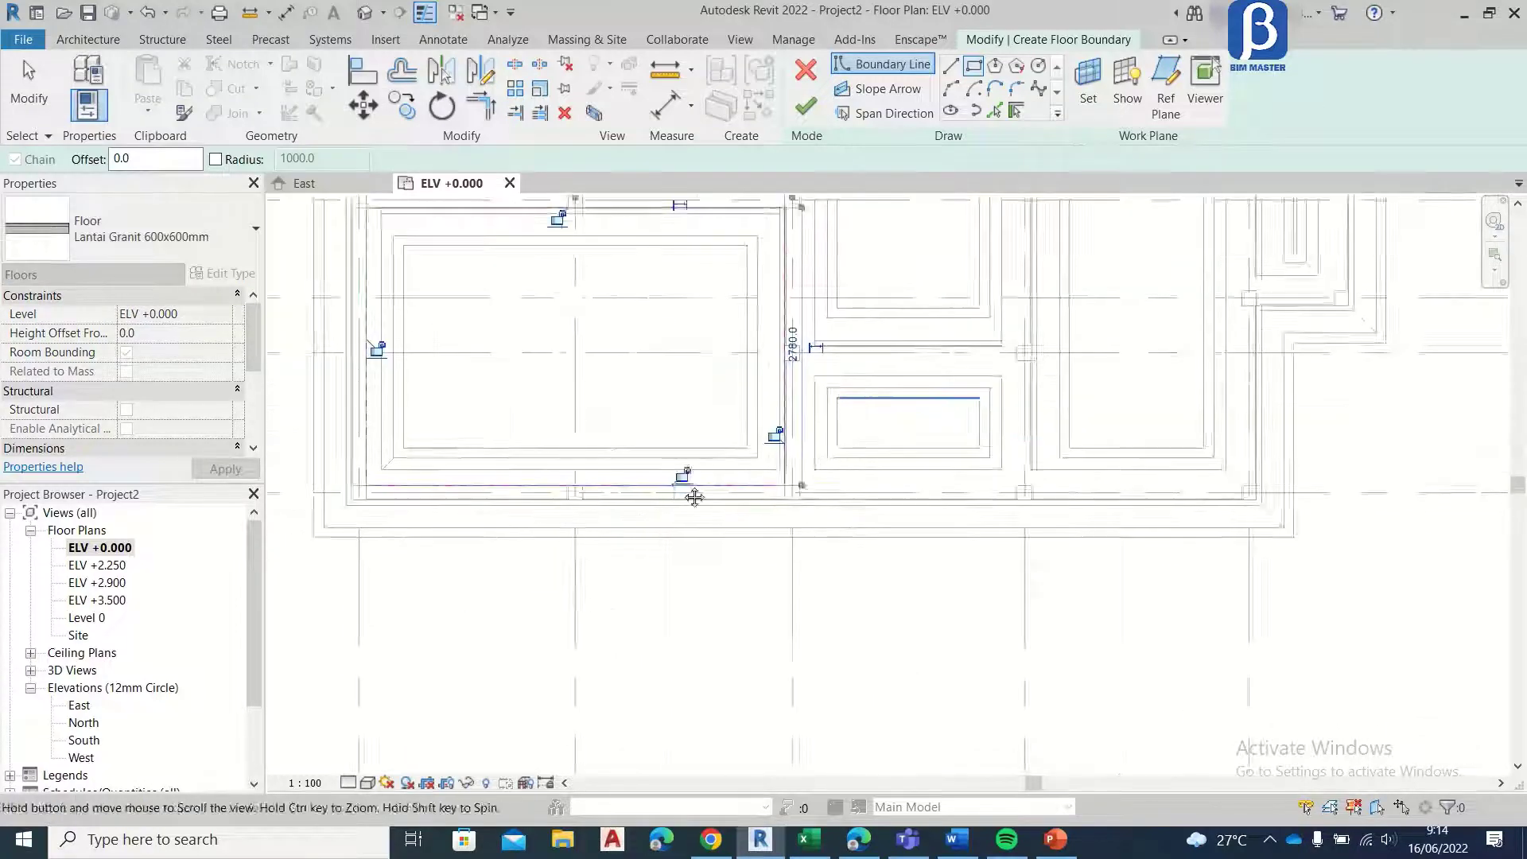
# Step: Sketch a rectangular floor boundary about 5700 mm long between grids 2 and 1, spanning from grid A to grid F
pyautogui.scroll(4, 625, 634)
pyautogui.click(375, 702)
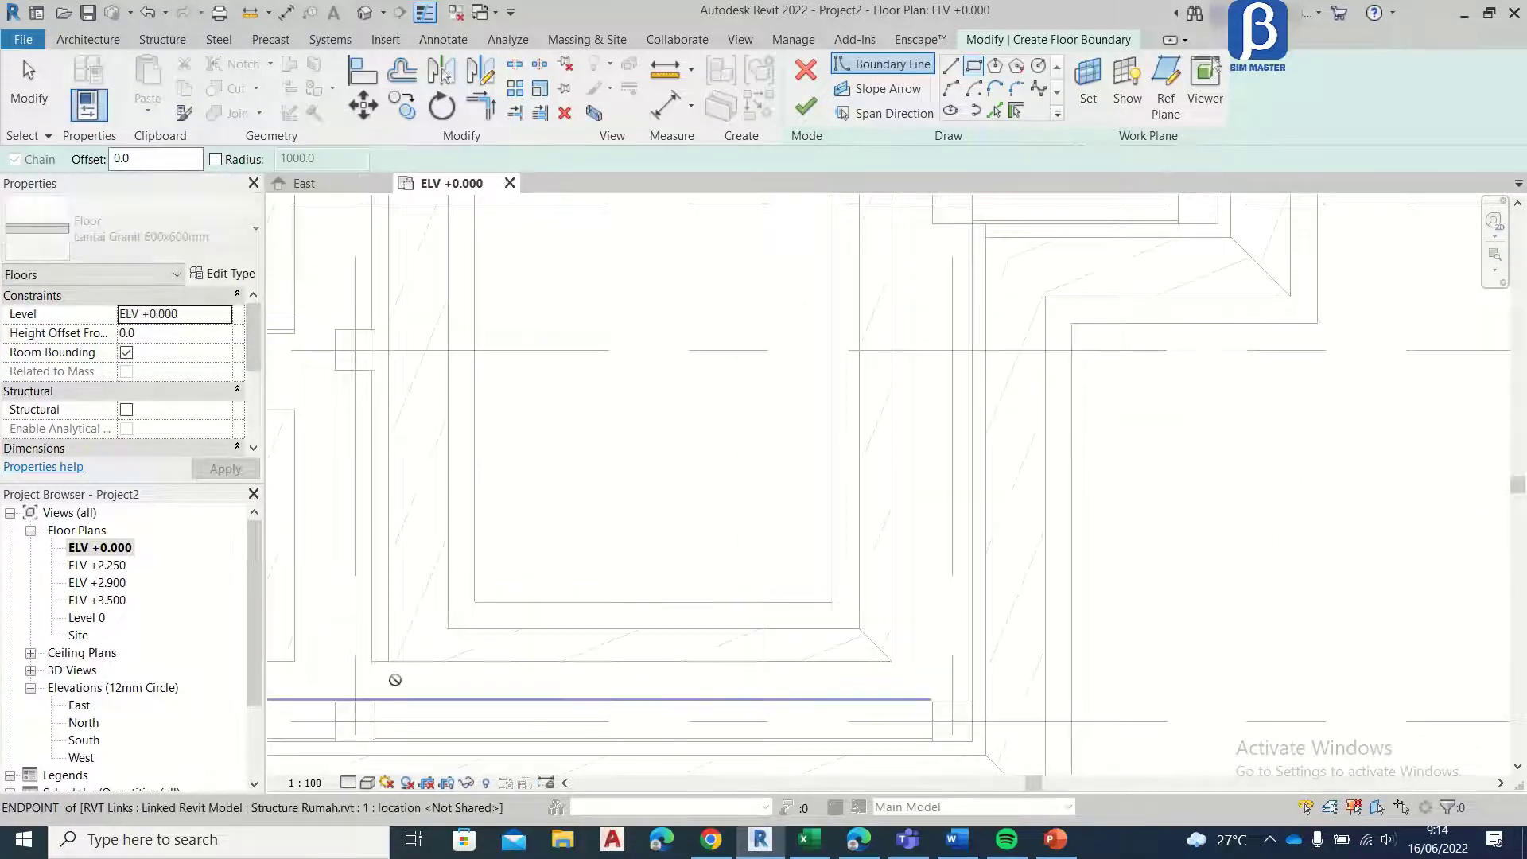
pyautogui.scroll(-3, 675, 423)
pyautogui.scroll(4, 580, 634)
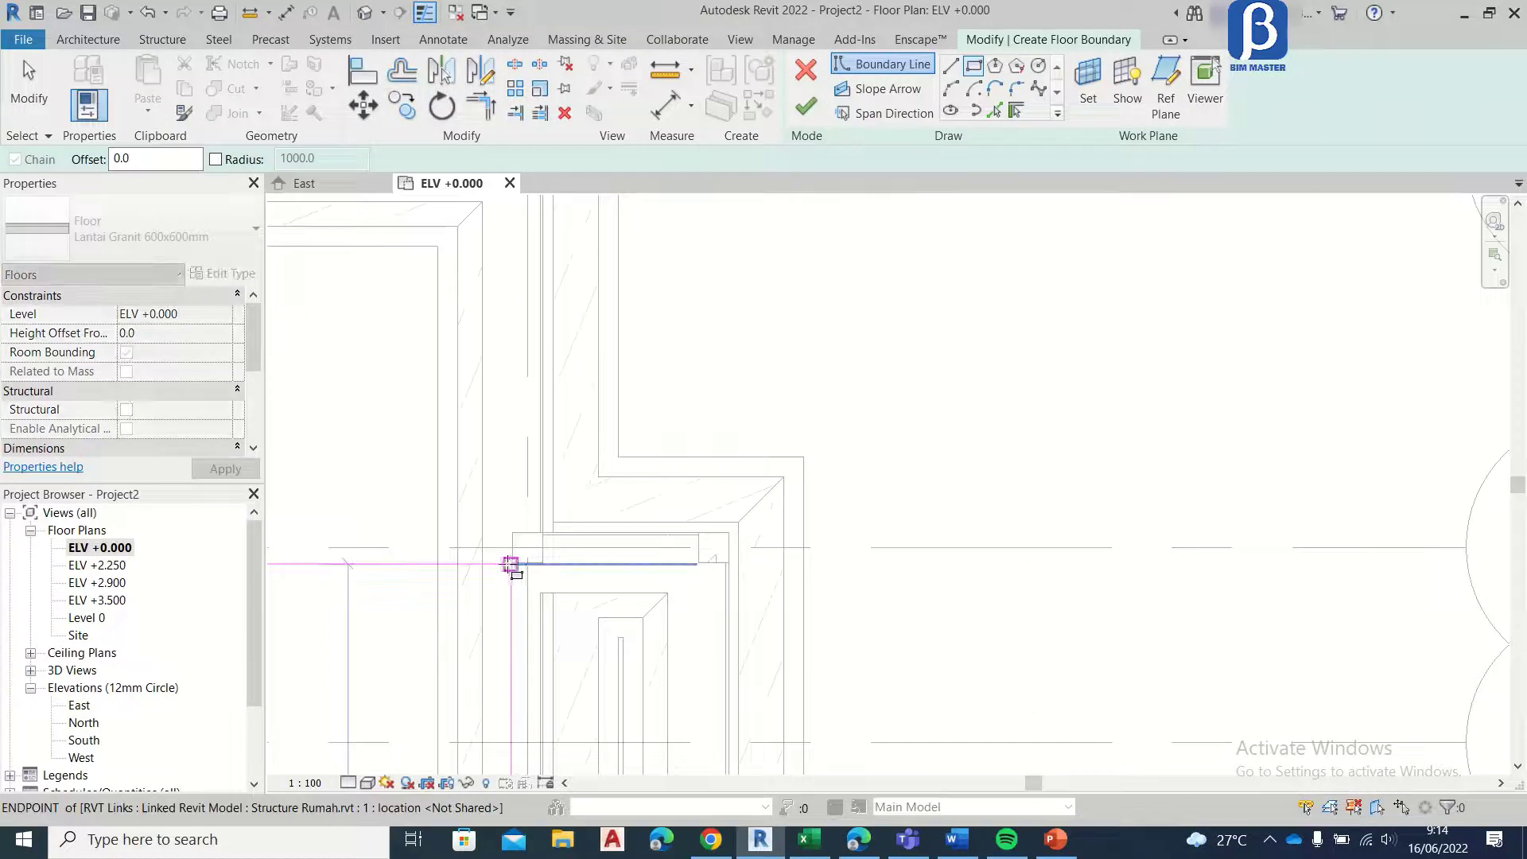
pyautogui.moveTo(500, 296); pyautogui.dragTo(796, 578, button='middle')
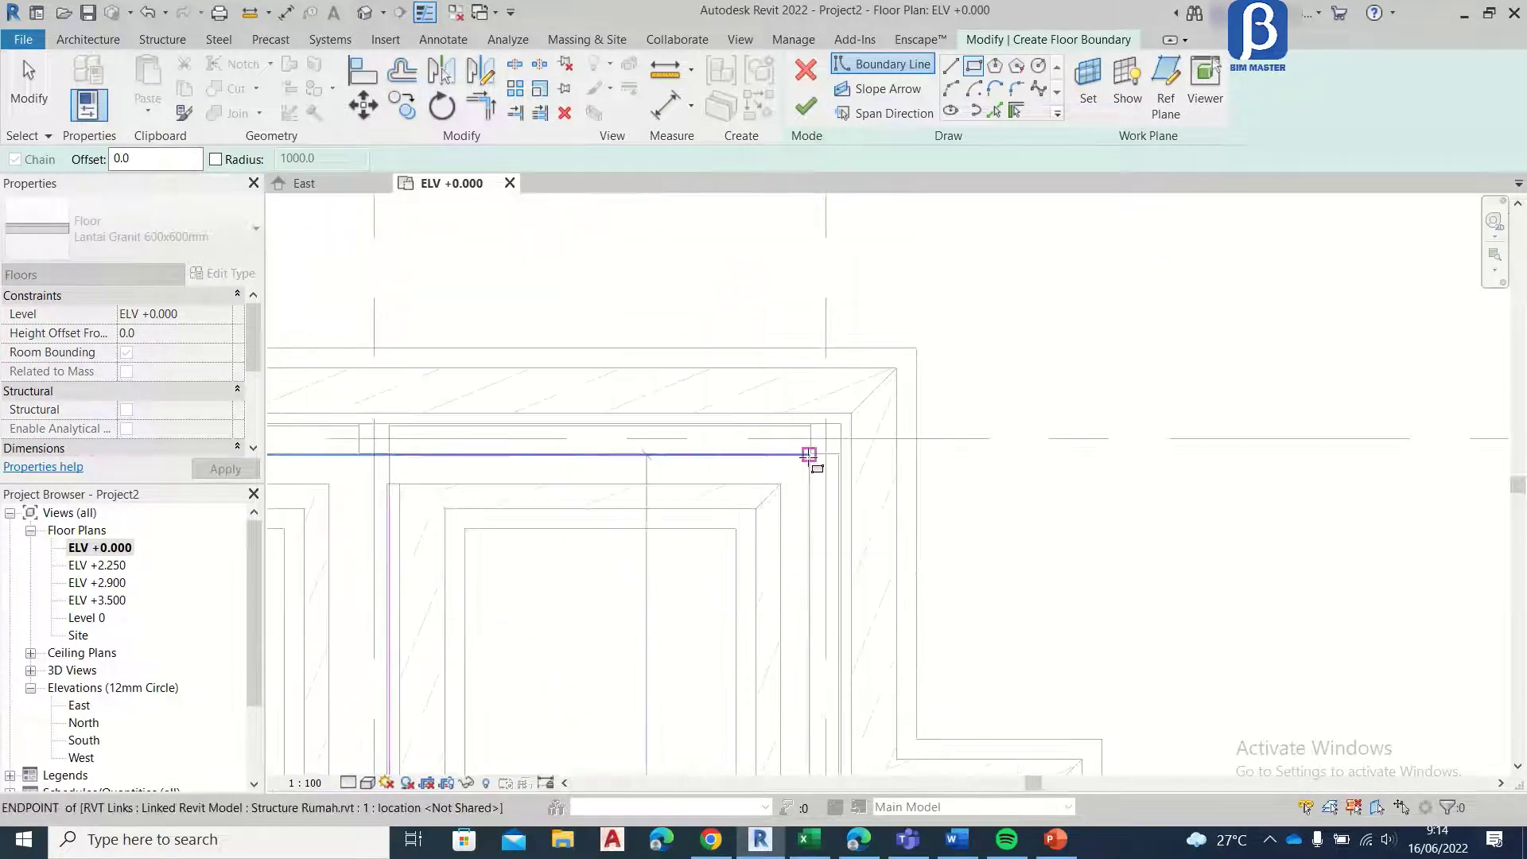
pyautogui.scroll(2, 813, 456)
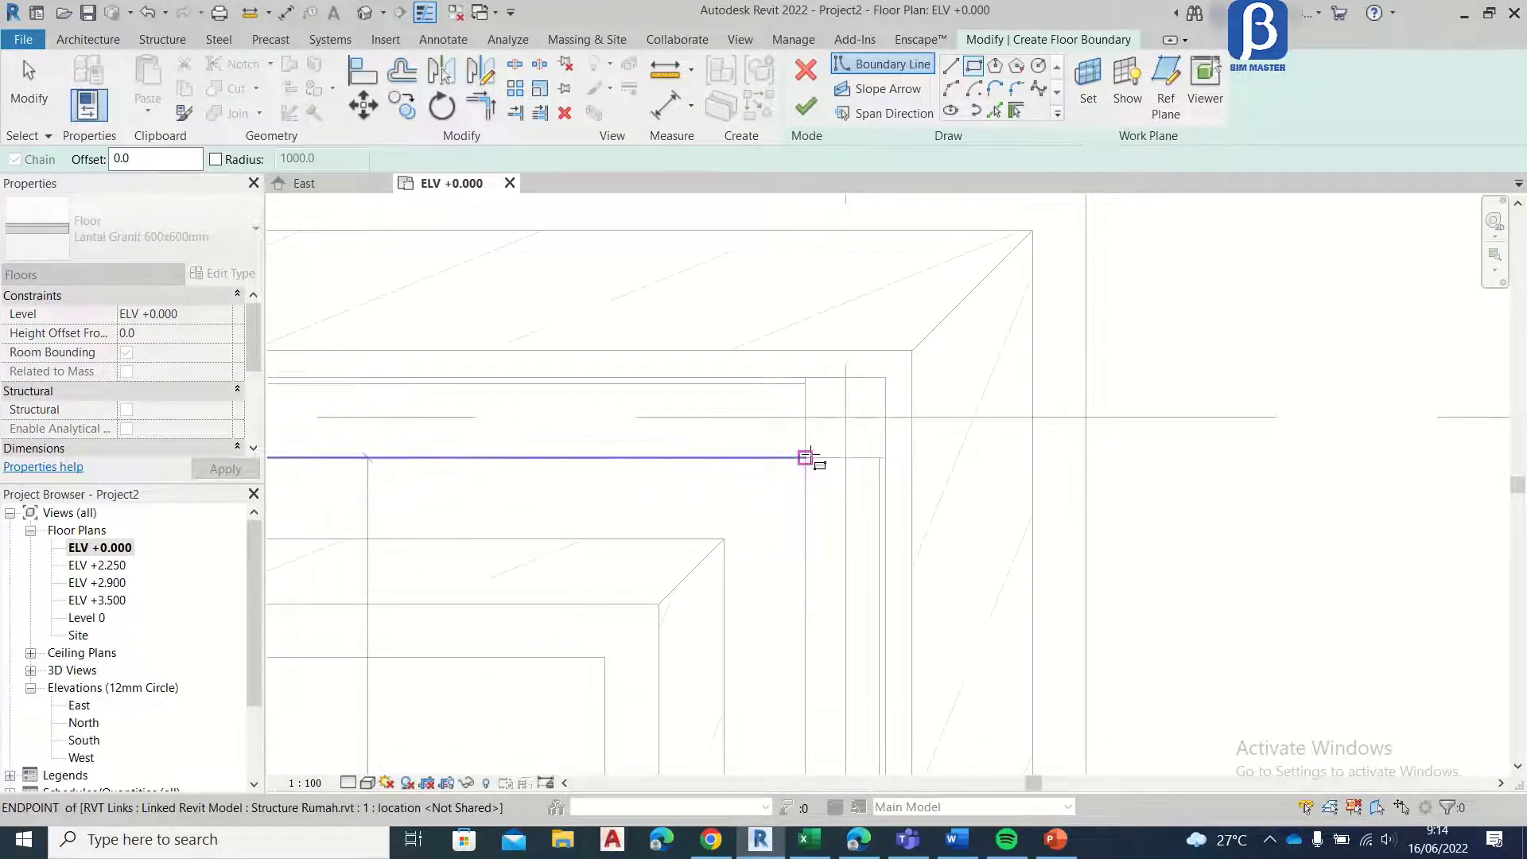
pyautogui.click(809, 456)
pyautogui.scroll(-4, 787, 404)
# Step: Sketch a rectangular floor boundary about 925 mm wide in the projecting bay beyond grid 1, between grids C and E
pyautogui.scroll(4, 659, 362)
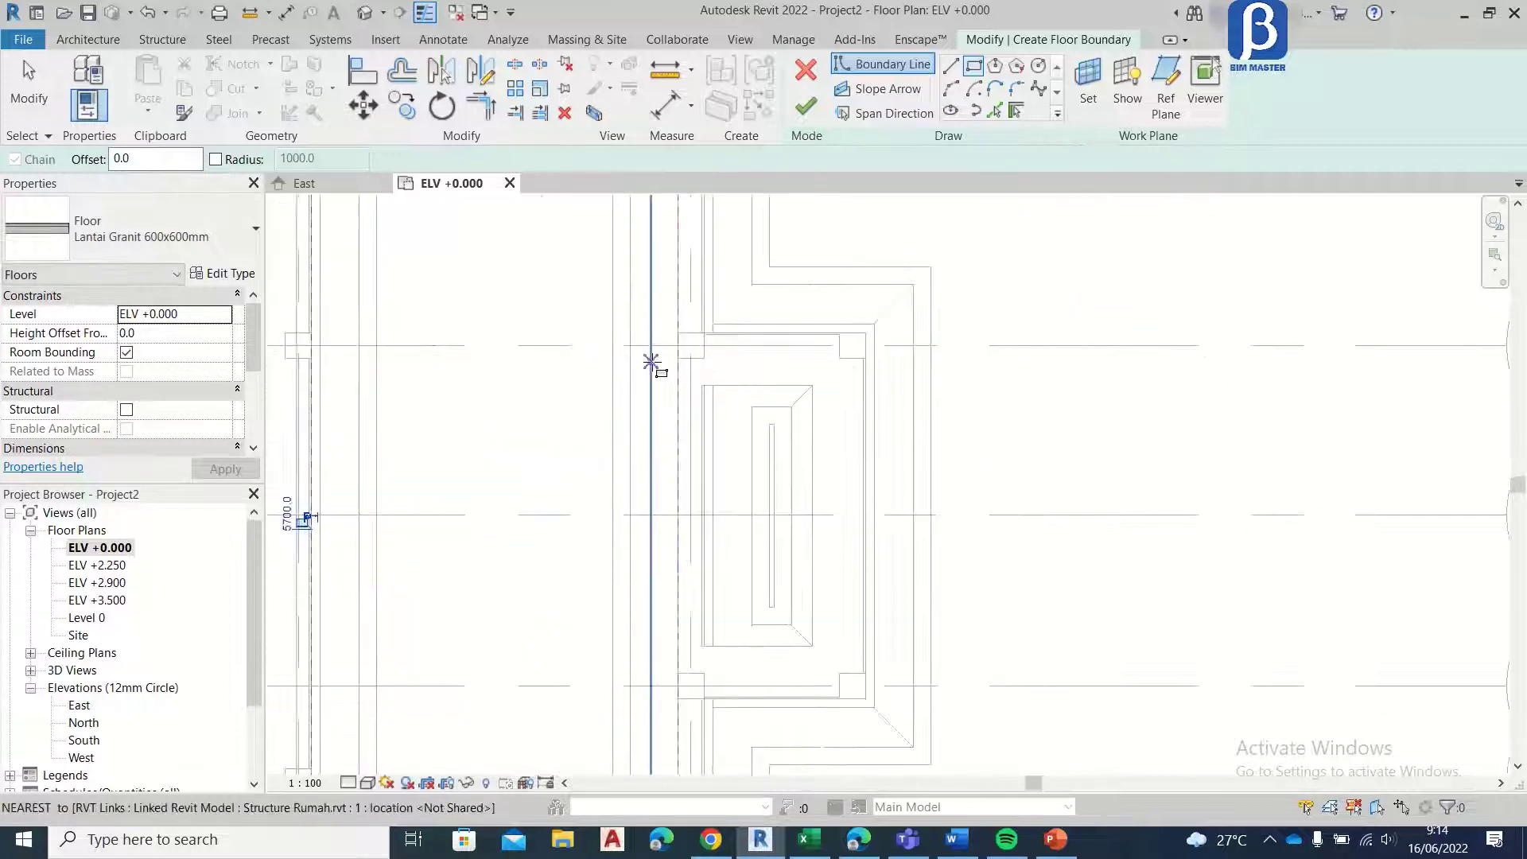
pyautogui.scroll(2, 700, 331)
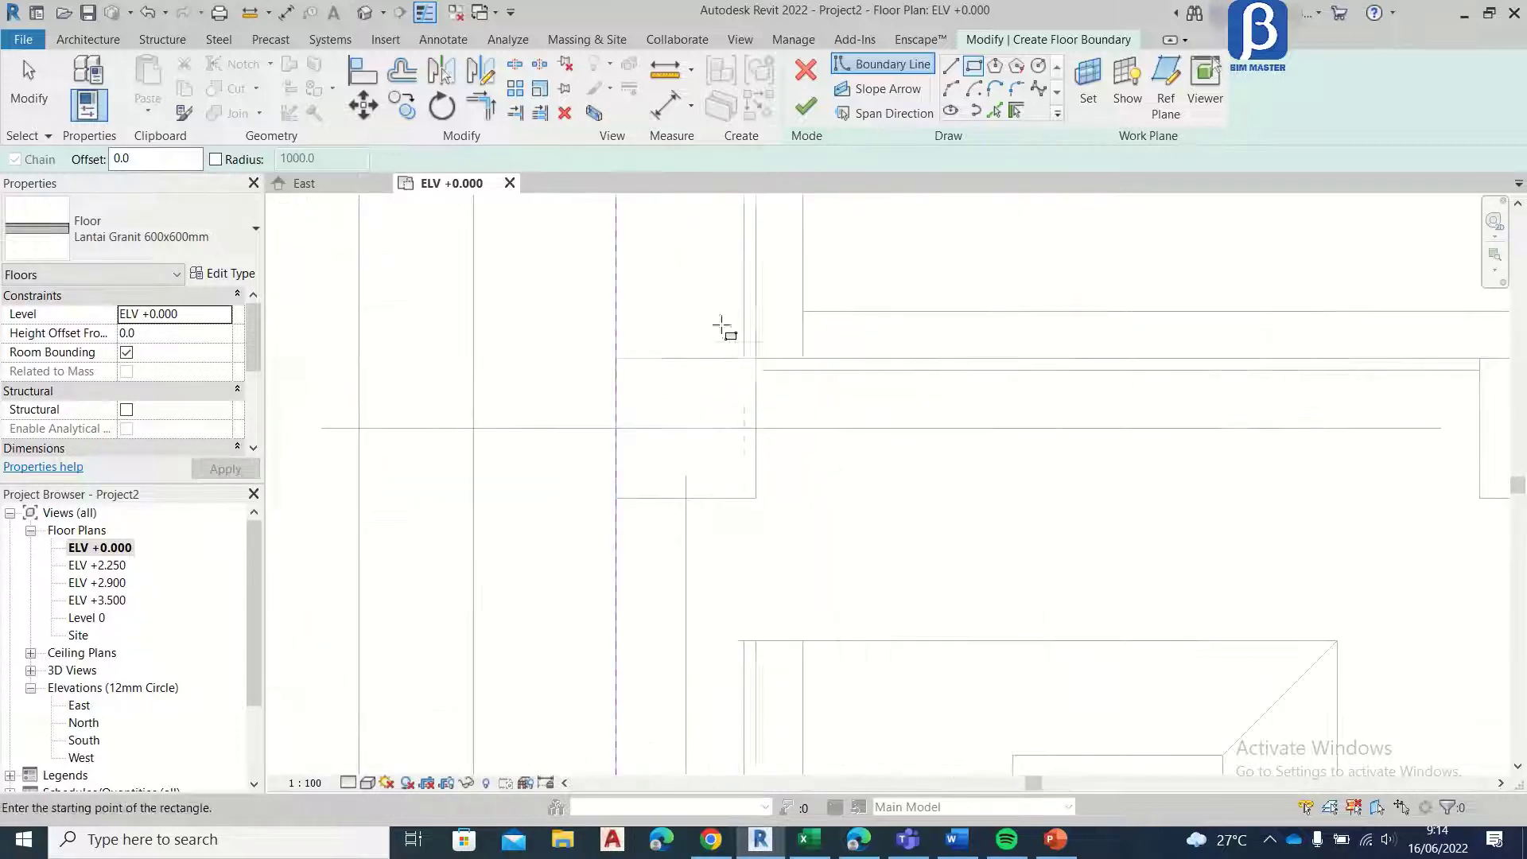
pyautogui.click(756, 355)
pyautogui.scroll(-3, 756, 355)
pyautogui.moveTo(980, 660); pyautogui.dragTo(920, 244, button='middle')
pyautogui.moveTo(1043, 738); pyautogui.dragTo(982, 500, button='middle')
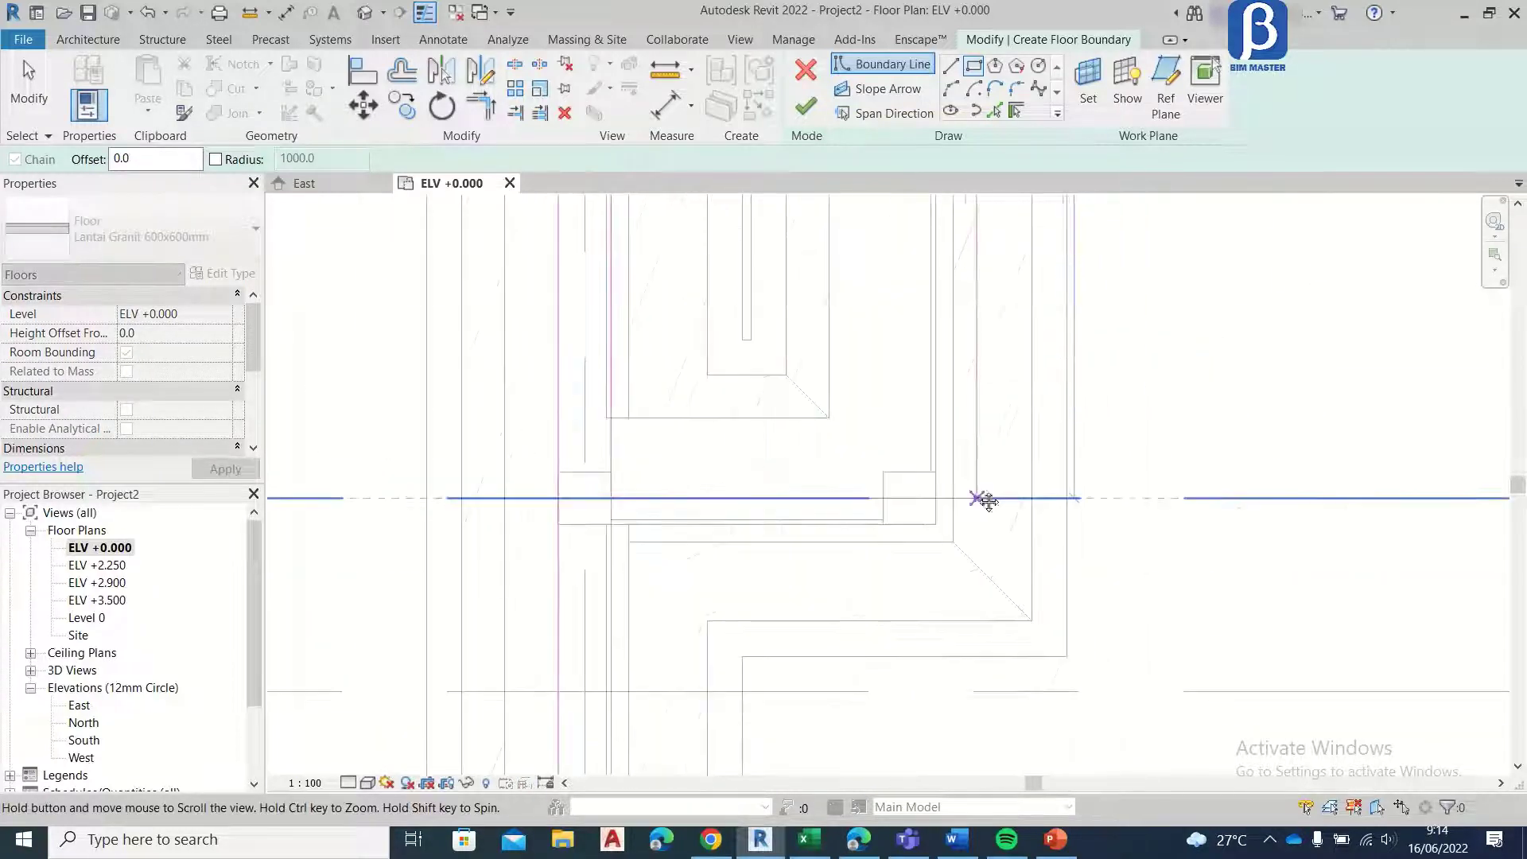
pyautogui.click(936, 524)
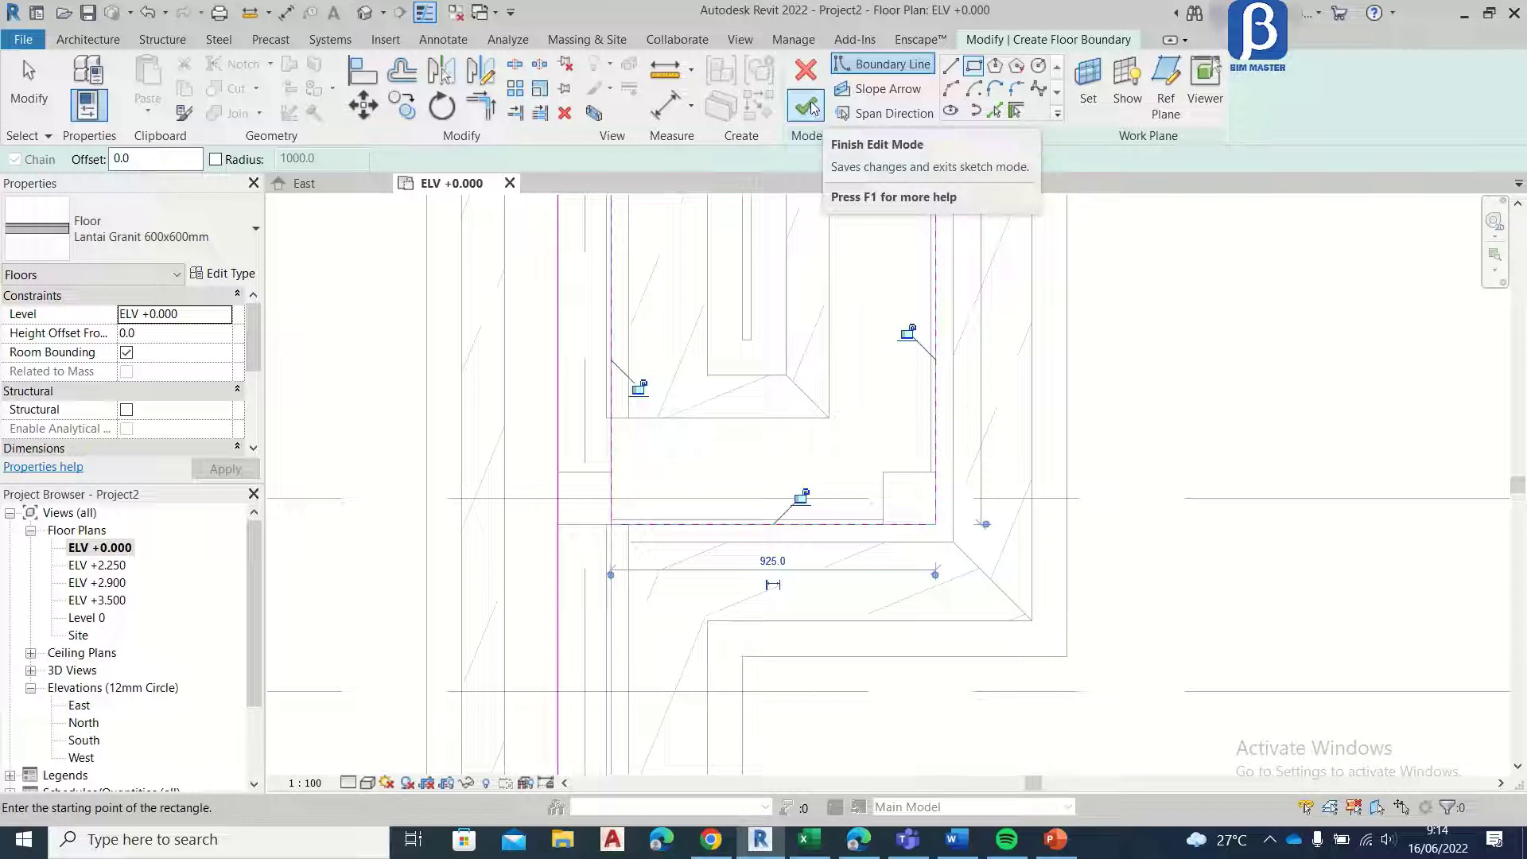
# Step: Finish the floor sketch to create the granite floor in the four outlined areas, and view the whole plan
pyautogui.click(808, 106)
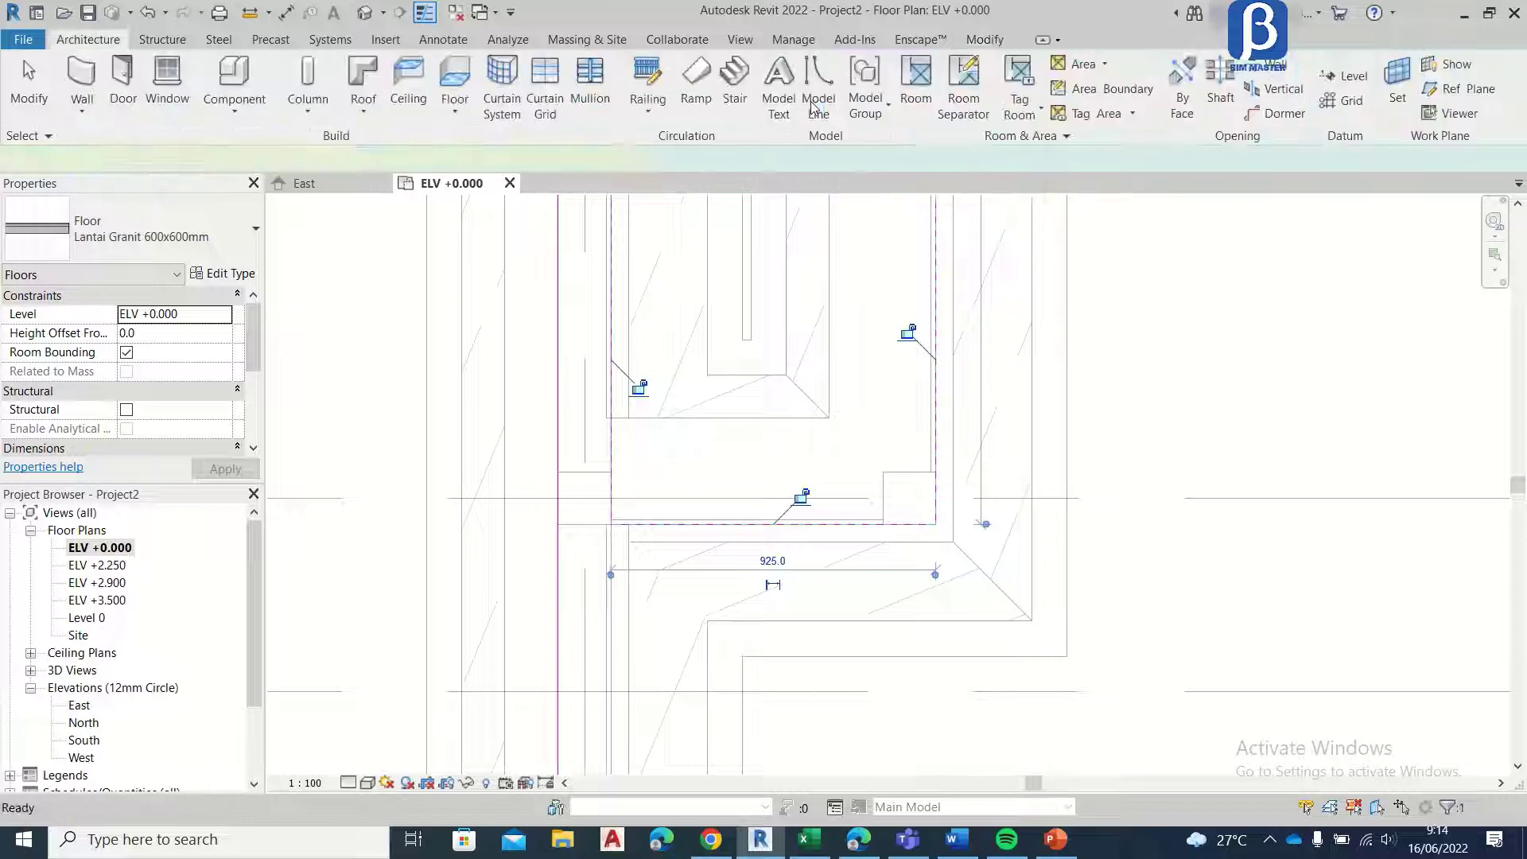
pyautogui.scroll(-6, 605, 247)
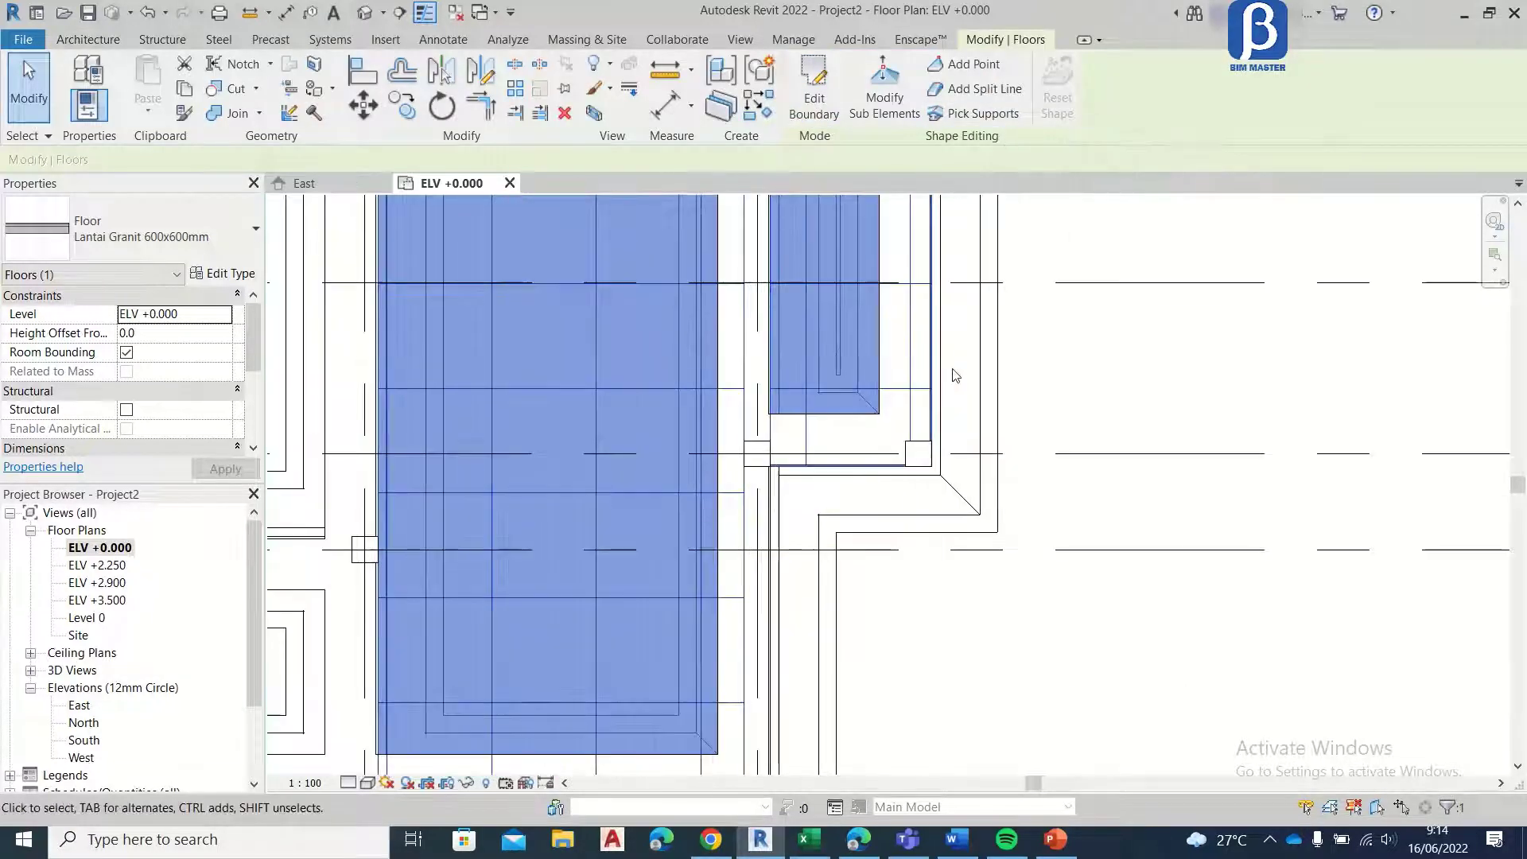
pyautogui.moveTo(598, 244); pyautogui.dragTo(682, 335, button='middle')
pyautogui.scroll(1, 577, 382)
pyautogui.scroll(-2, 676, 398)
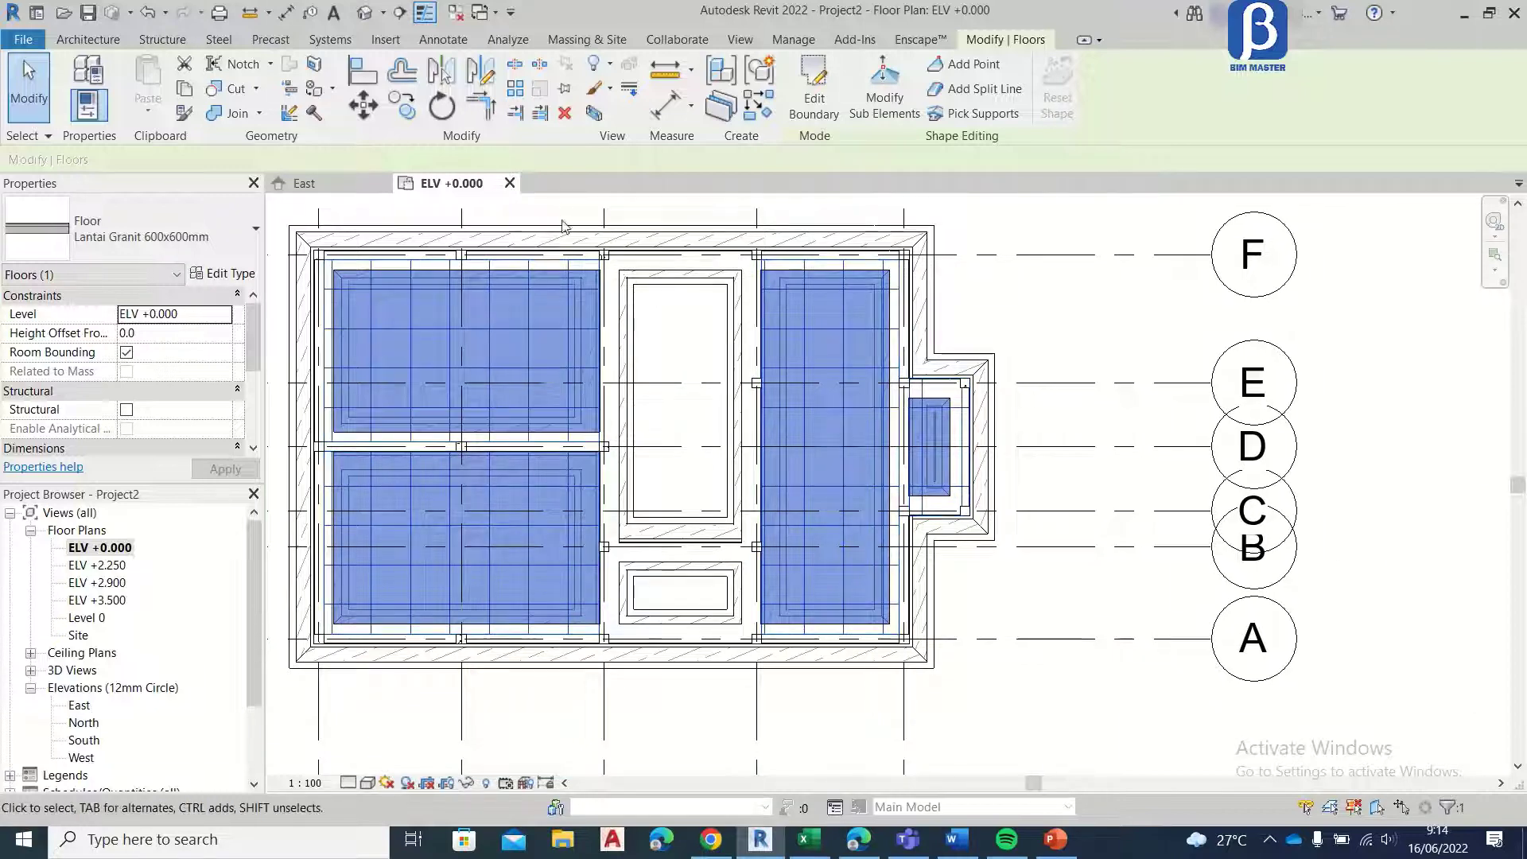
# Step: Start a new Lantai Granit 600x600mm floor on ELV +0.000 with a height offset of -50
pyautogui.click(94, 42)
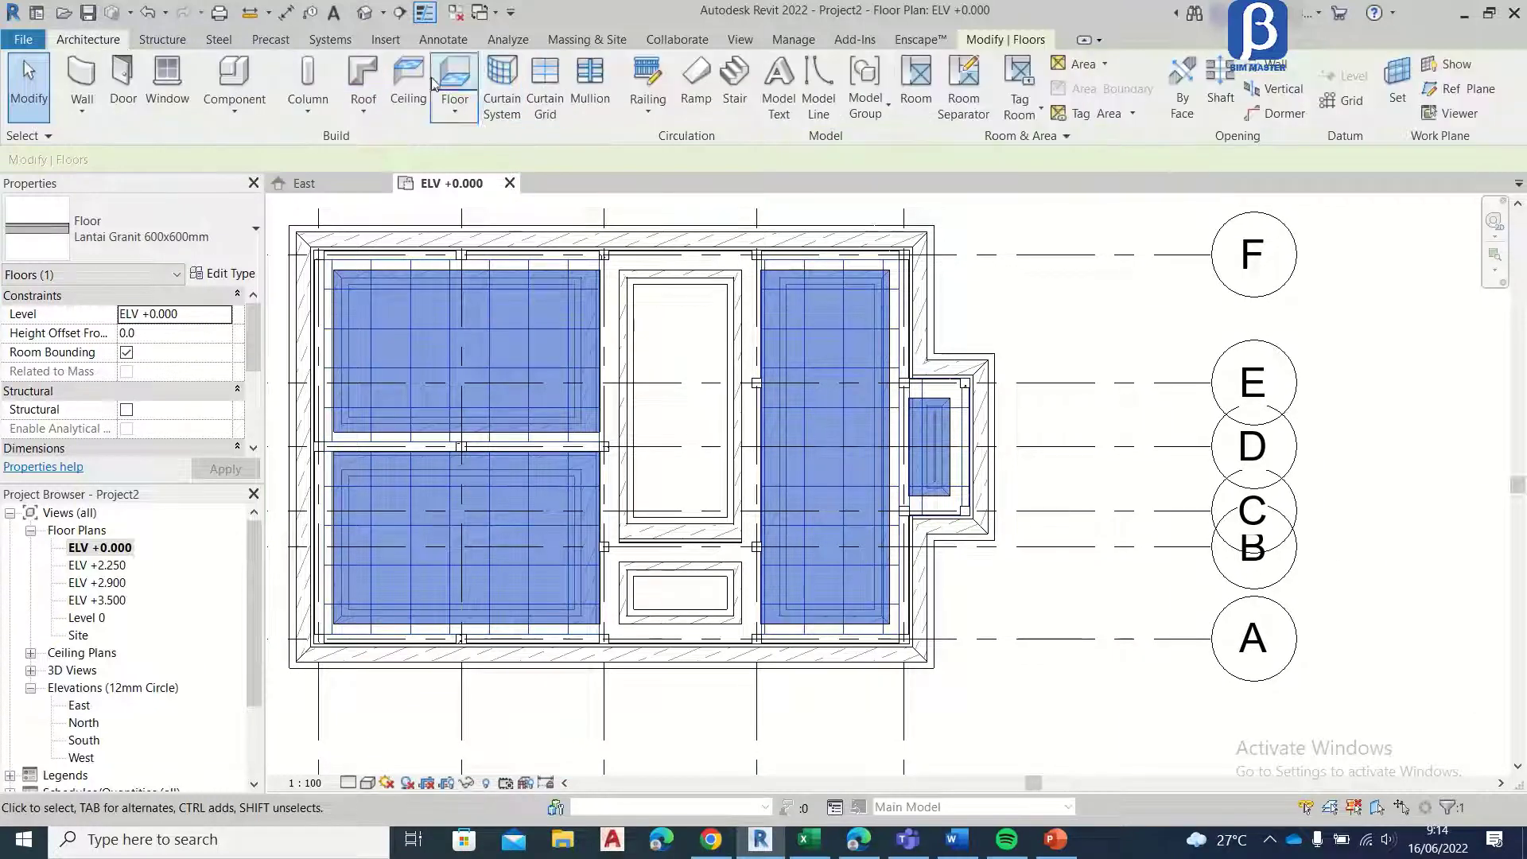
pyautogui.click(460, 74)
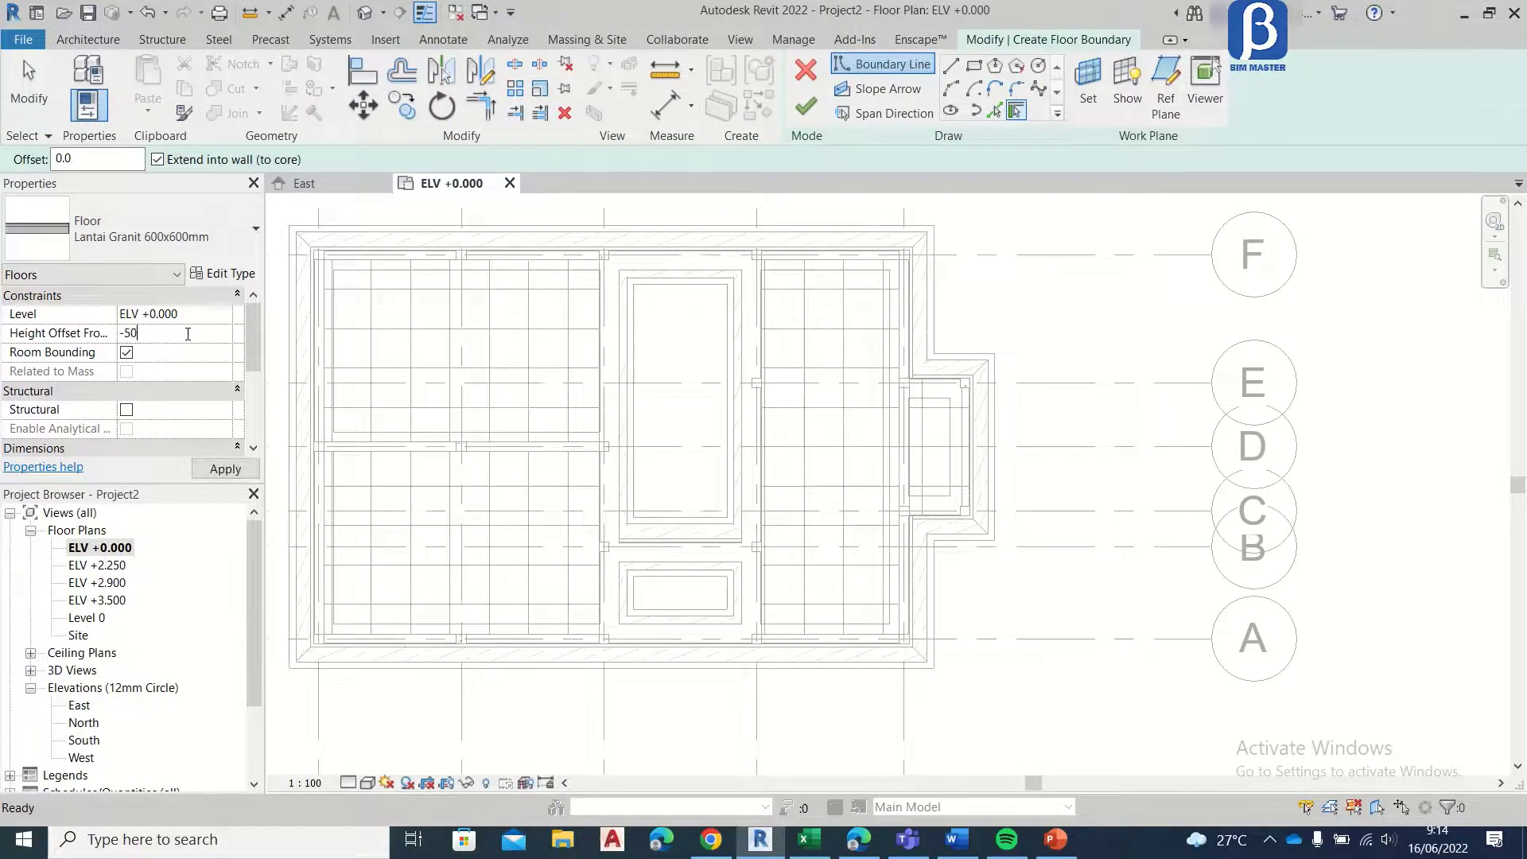
pyautogui.click(225, 469)
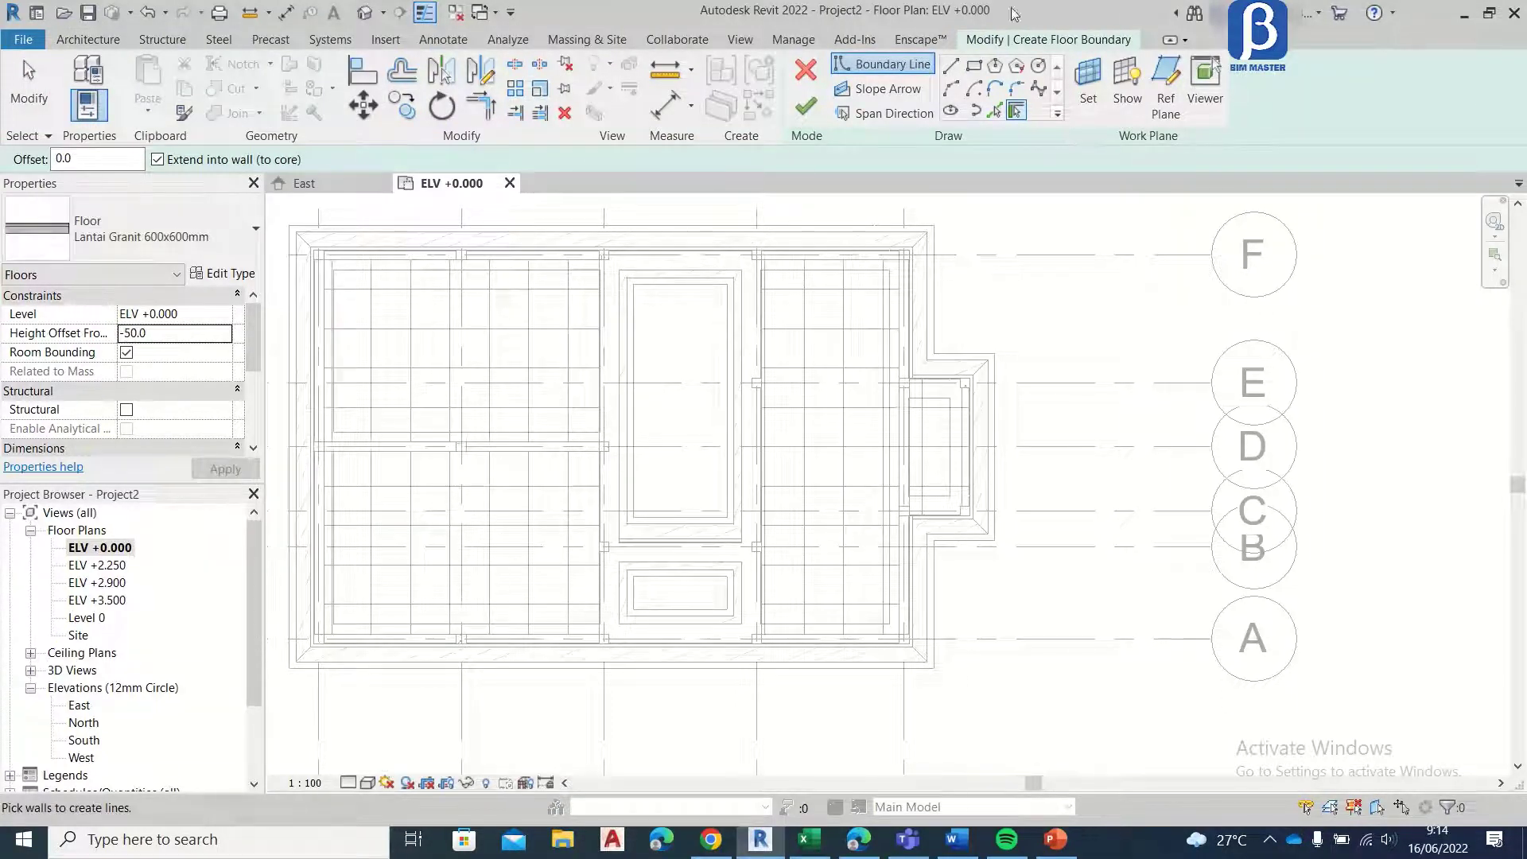
# Step: Sketch a rectangular floor boundary between the column faces in the room between grids 3 and 2 and grids B and F
pyautogui.click(974, 67)
pyautogui.scroll(4, 586, 307)
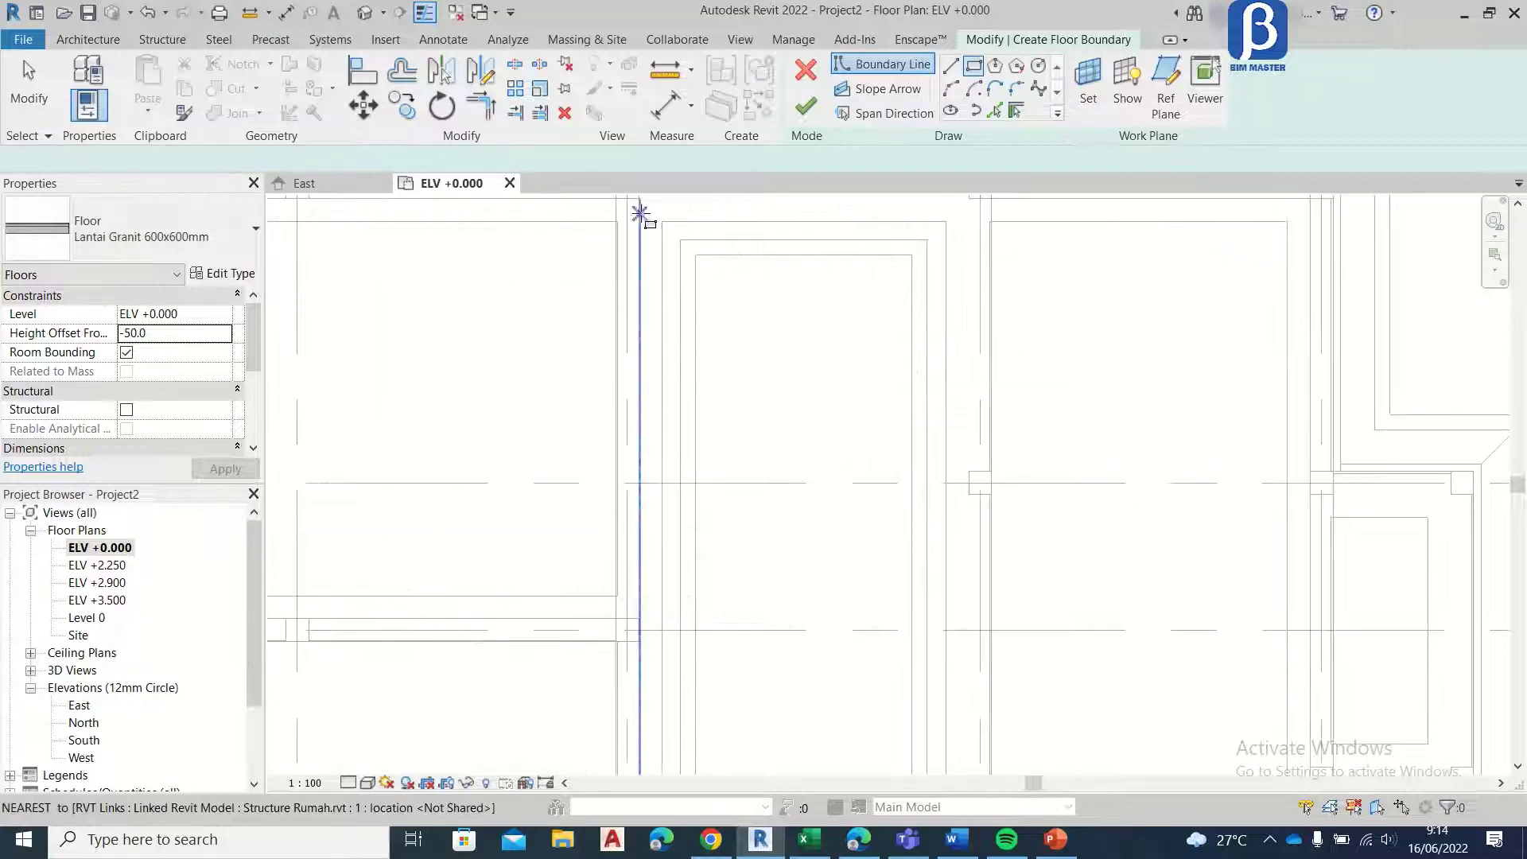
pyautogui.scroll(6, 620, 261)
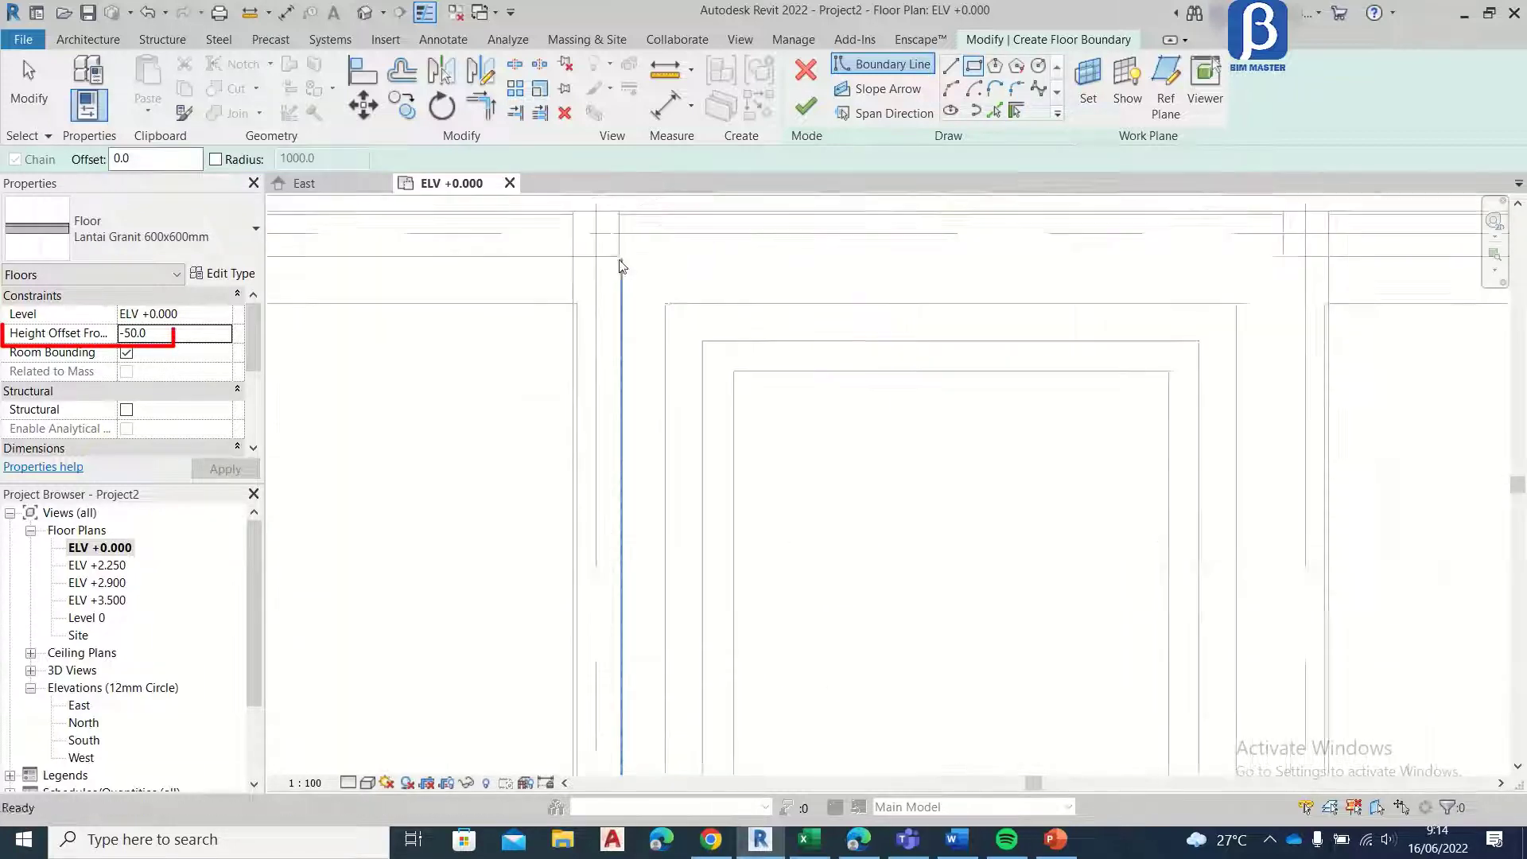
pyautogui.click(621, 260)
pyautogui.scroll(-7, 716, 254)
pyautogui.scroll(-3, 773, 334)
pyautogui.moveTo(848, 451); pyautogui.dragTo(716, 279, button='middle')
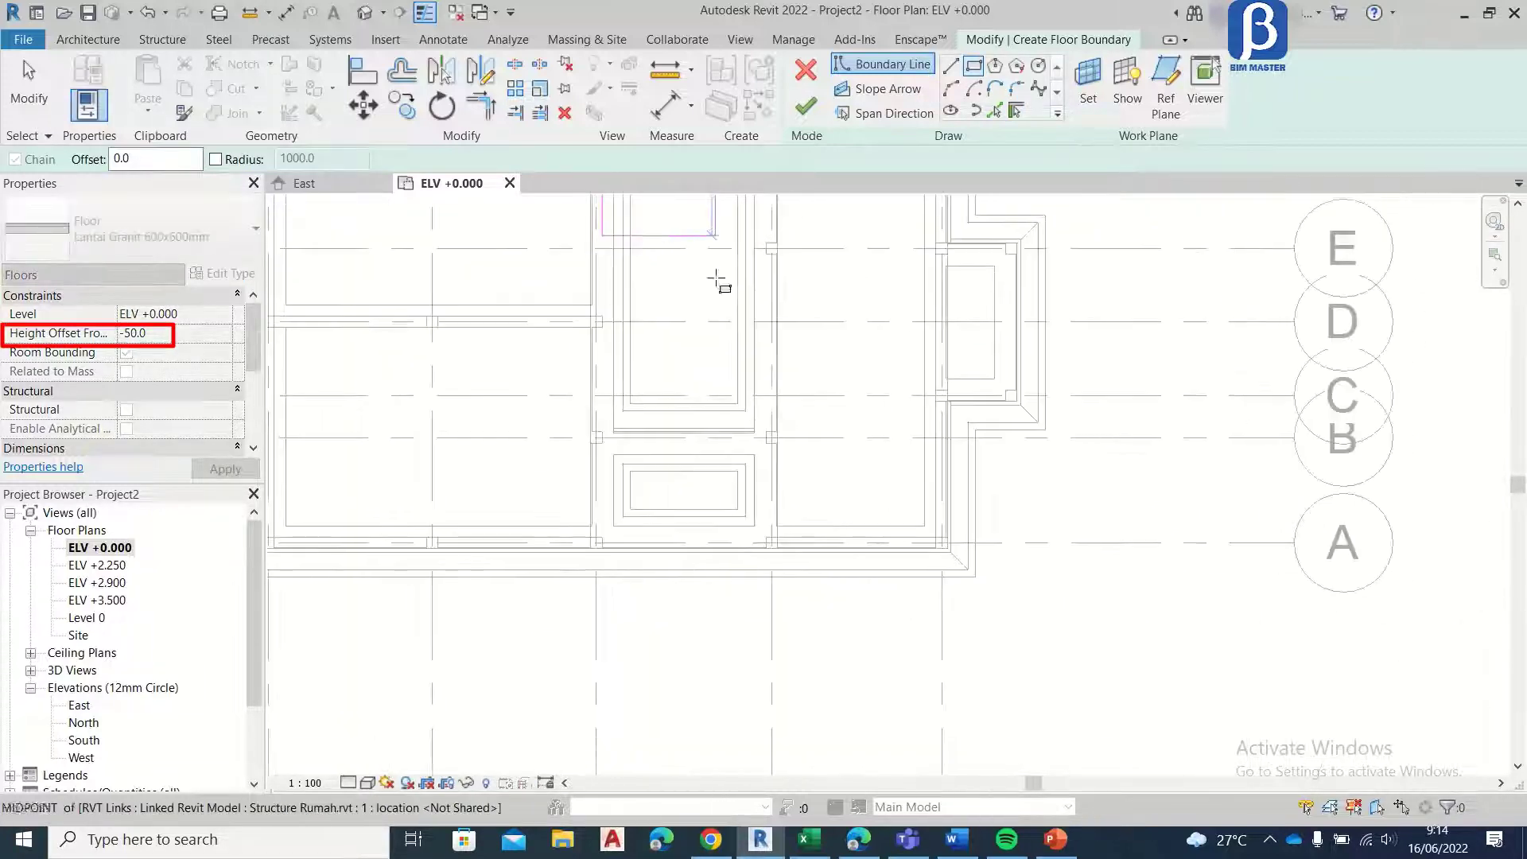
pyautogui.scroll(4, 747, 393)
pyautogui.scroll(3, 784, 459)
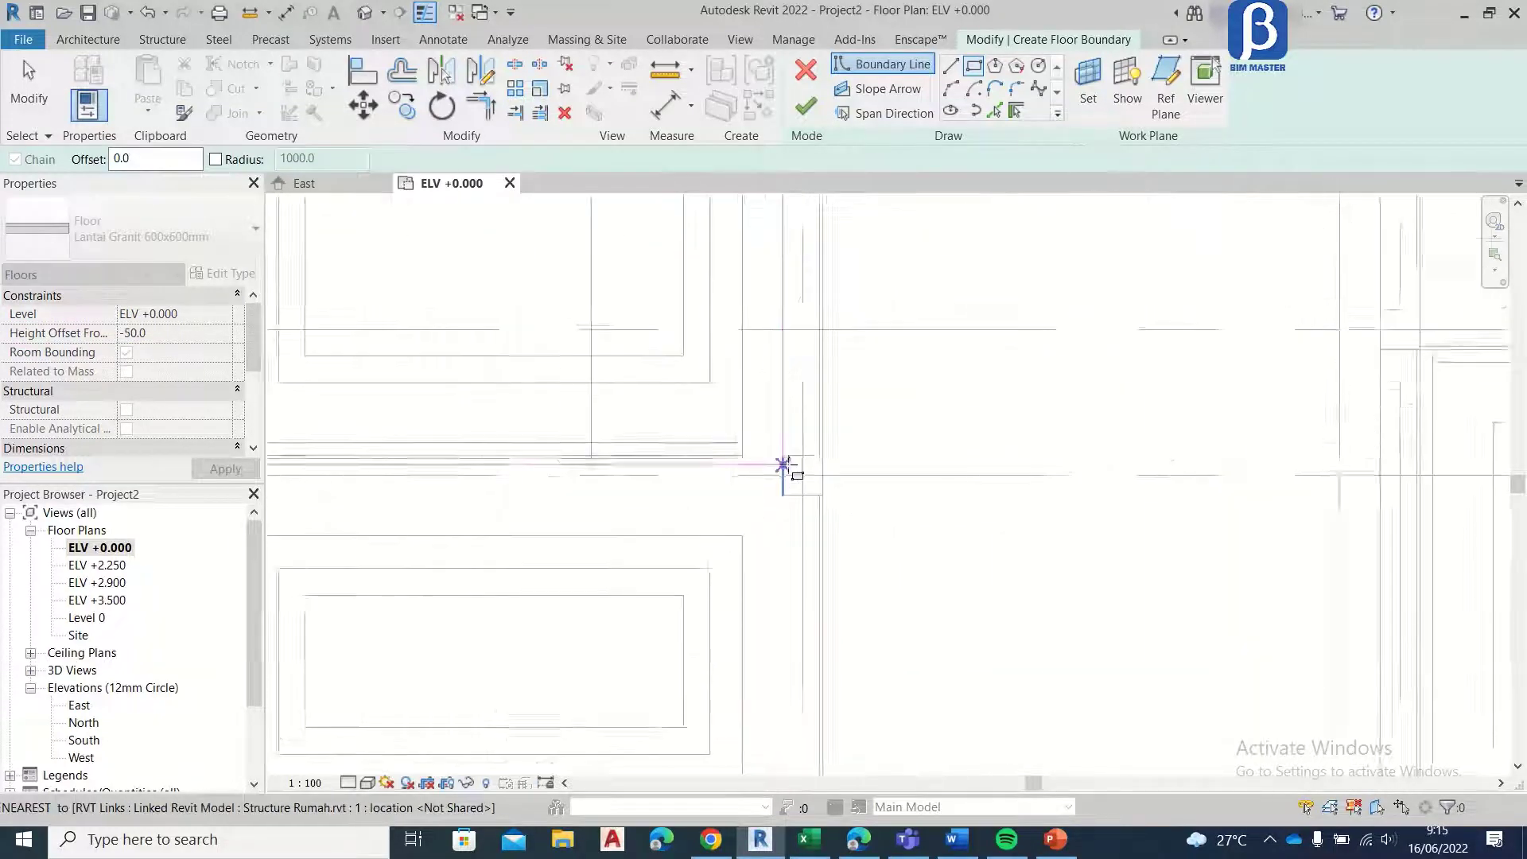
pyautogui.click(786, 456)
pyautogui.scroll(-7, 781, 373)
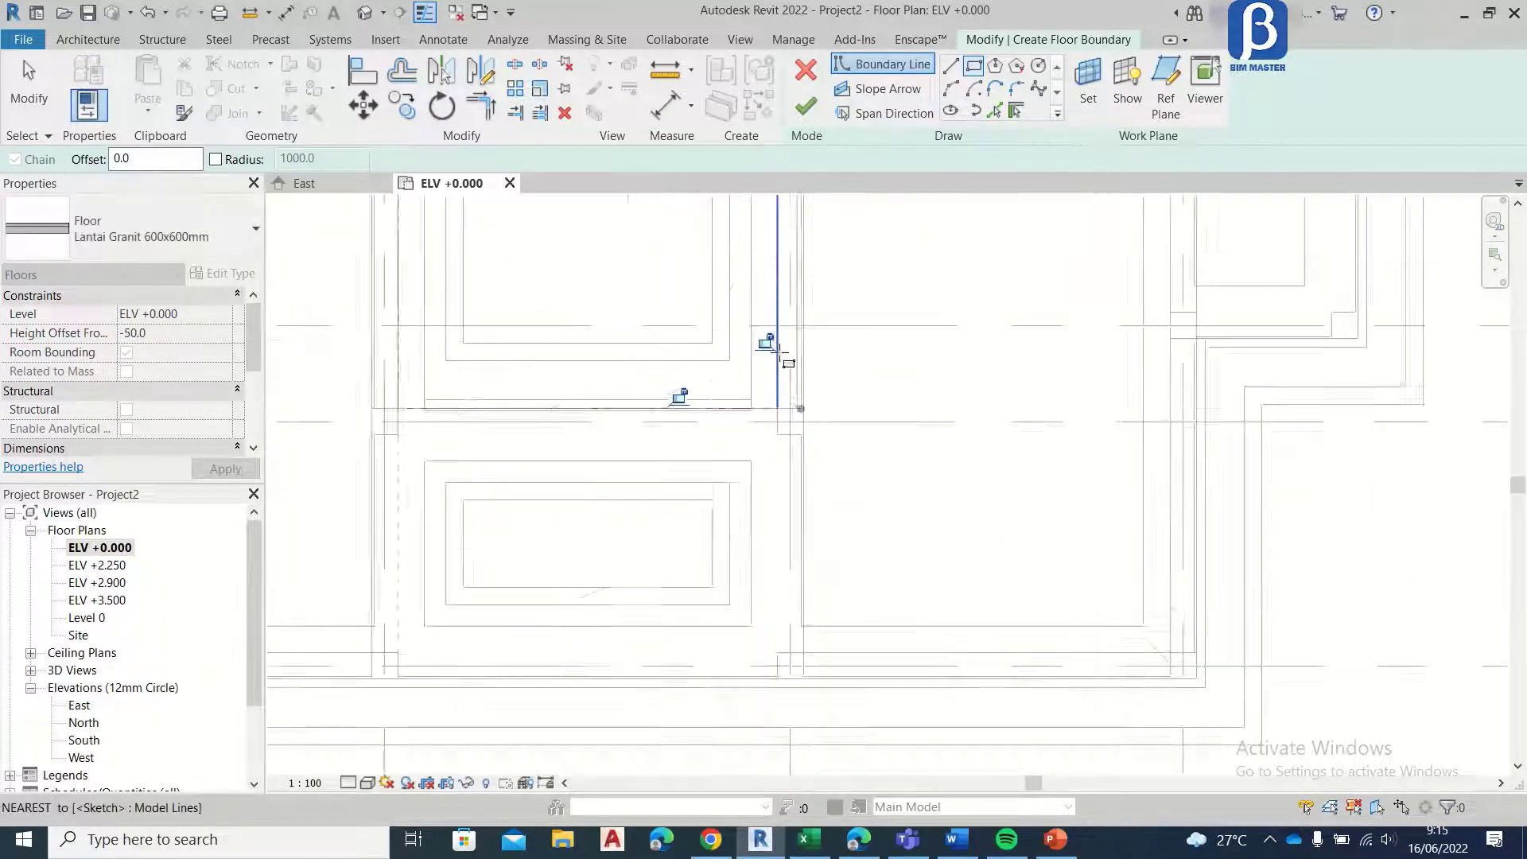
# Step: Finish the sketch to create the lowered granite floor, and bring the small room between grids A and B into view
pyautogui.click(806, 107)
pyautogui.scroll(-3, 695, 396)
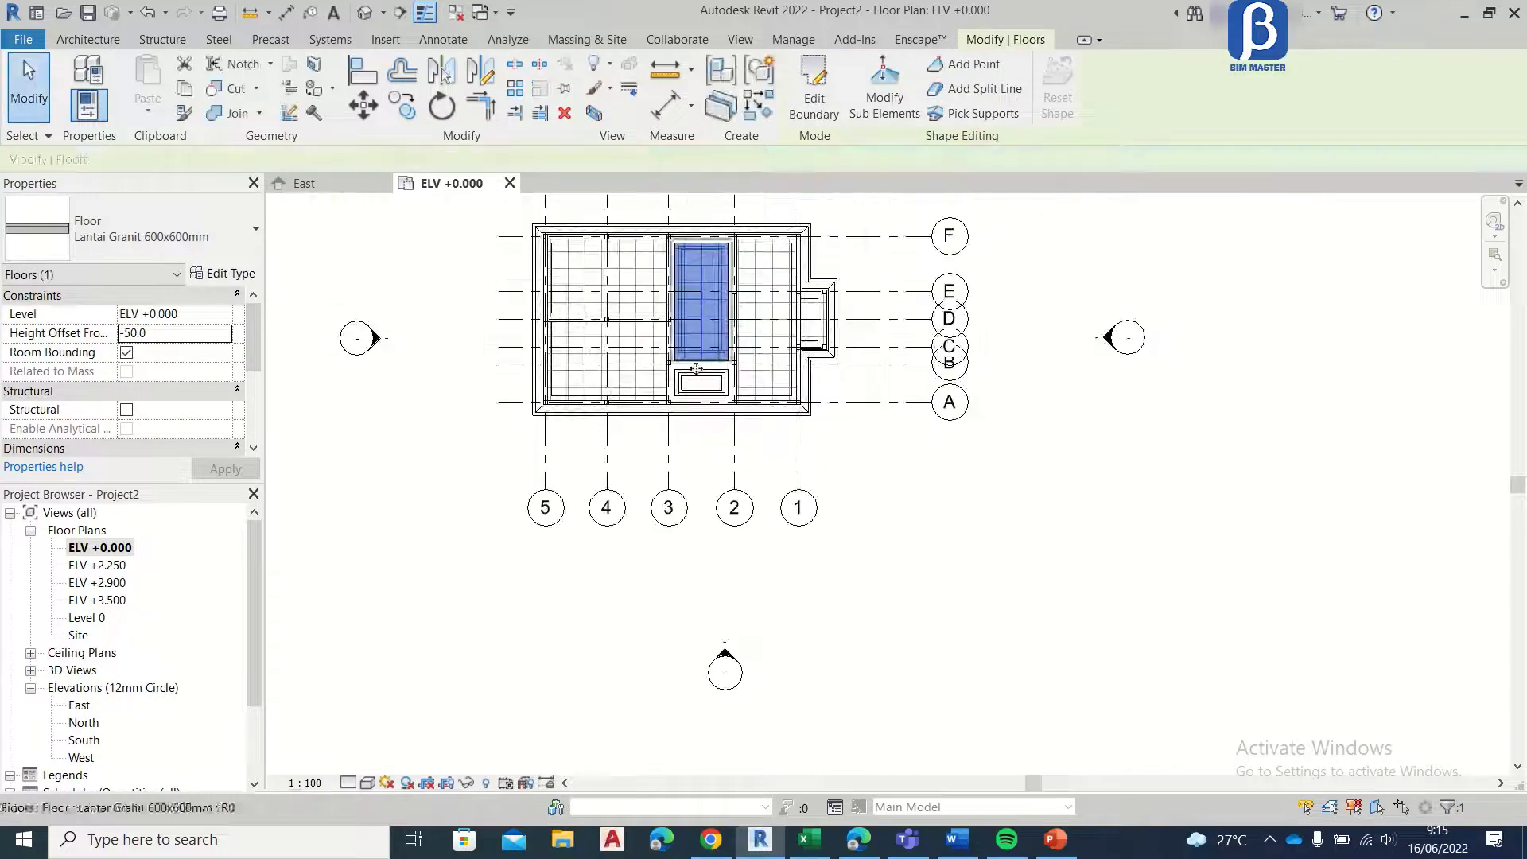
pyautogui.scroll(6, 708, 386)
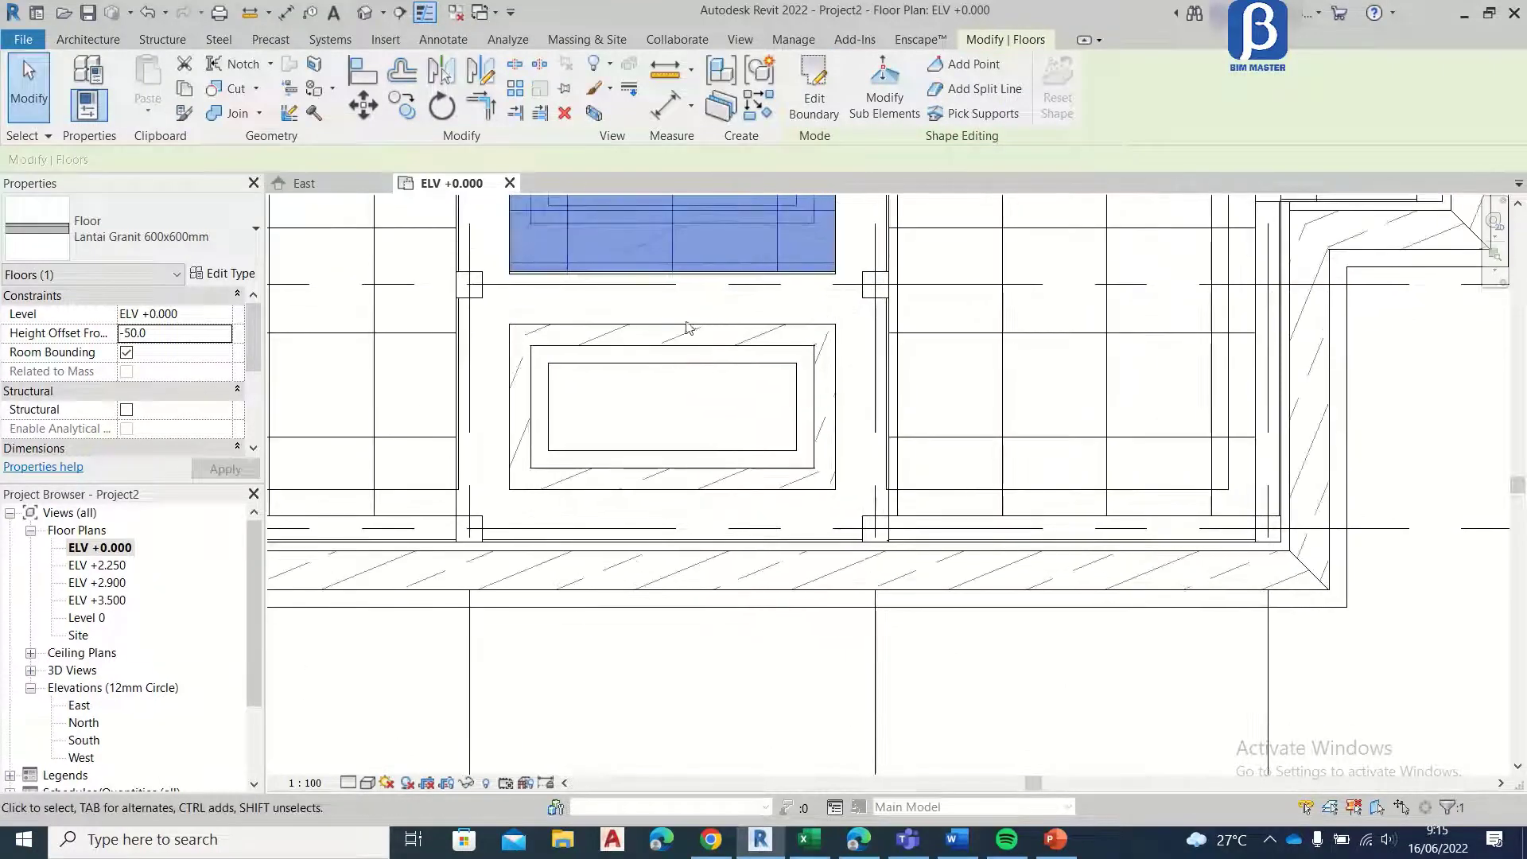
pyautogui.scroll(2, 555, 333)
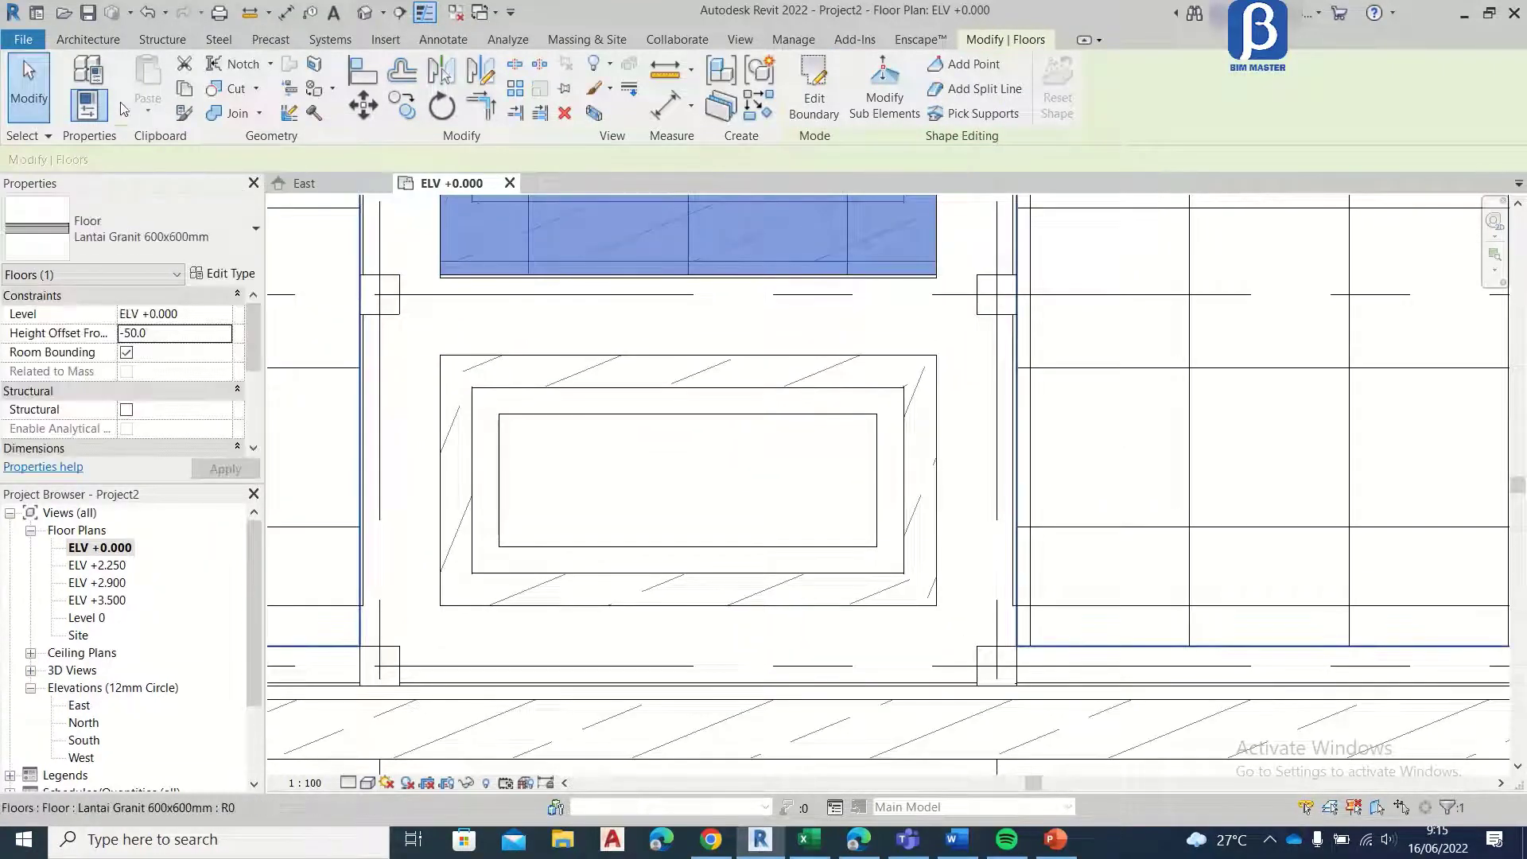
# Step: Start a new Lantai Granit 600x600mm floor on ELV +0.000 with a height offset of -100
pyautogui.click(115, 40)
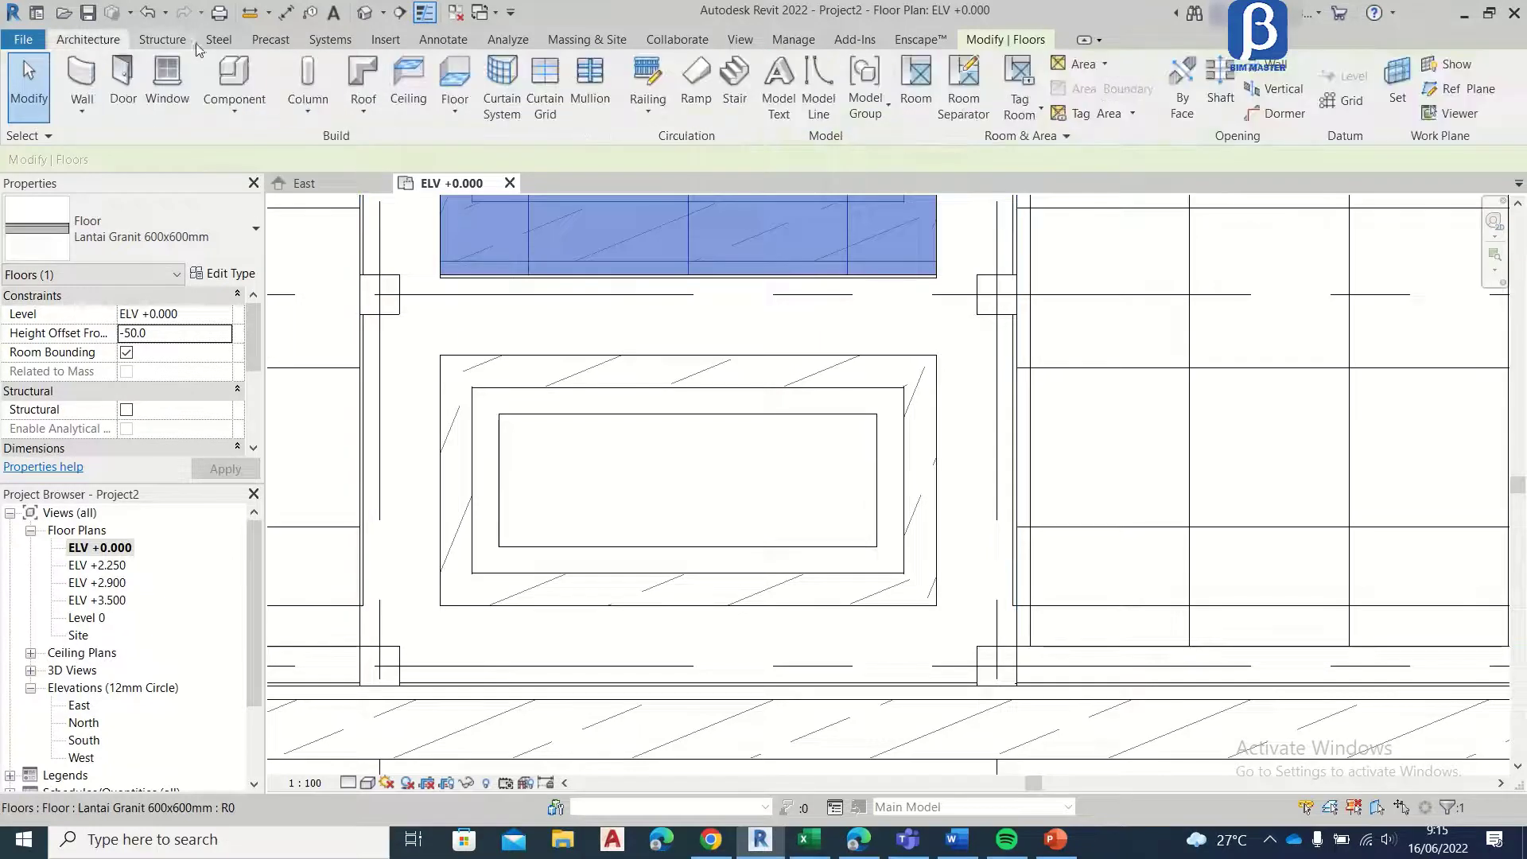
pyautogui.click(434, 87)
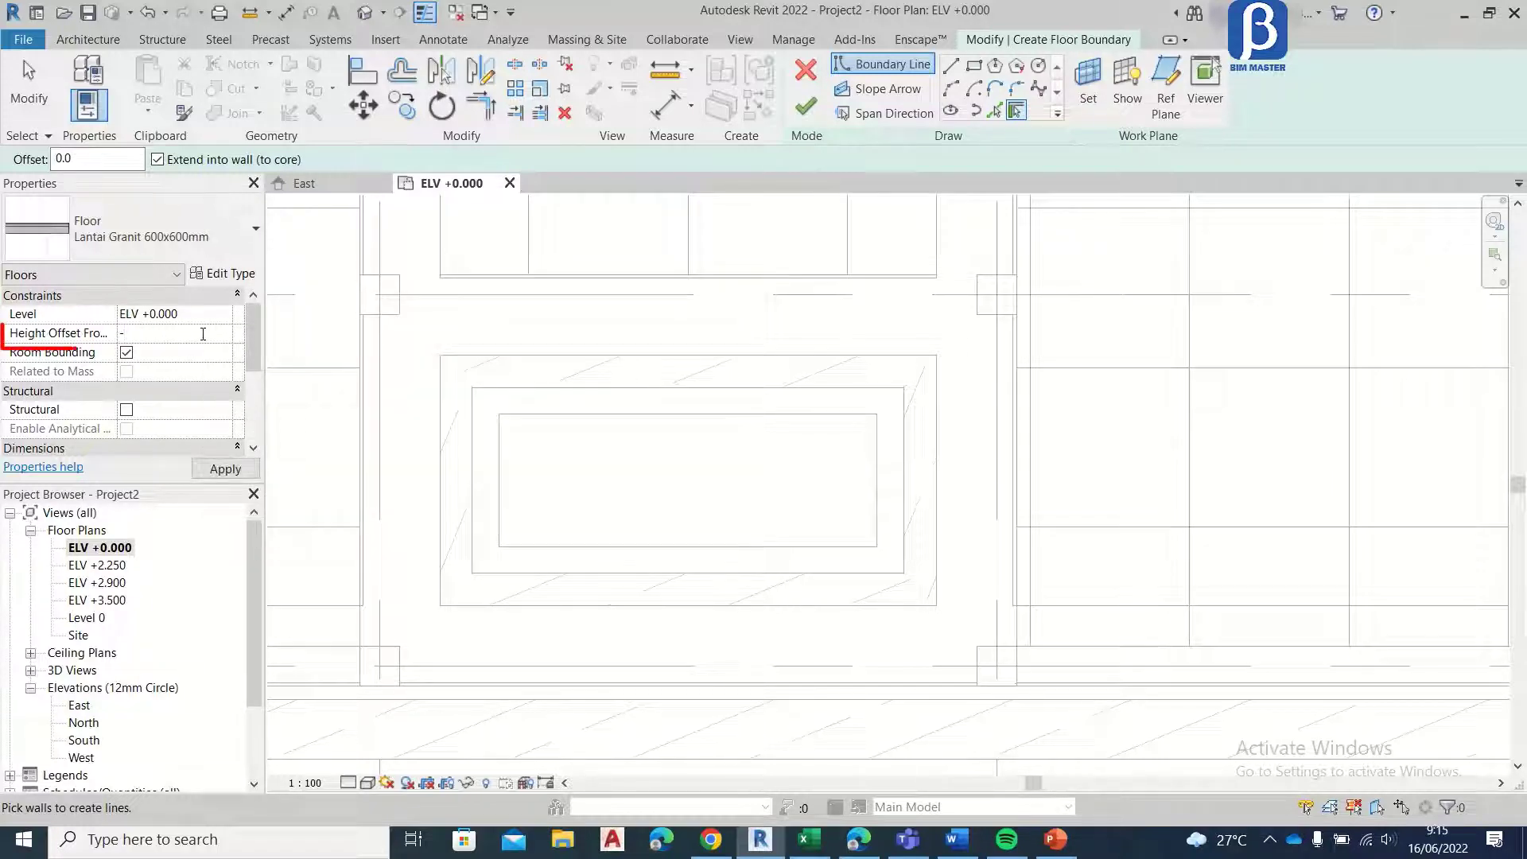
pyautogui.click(225, 469)
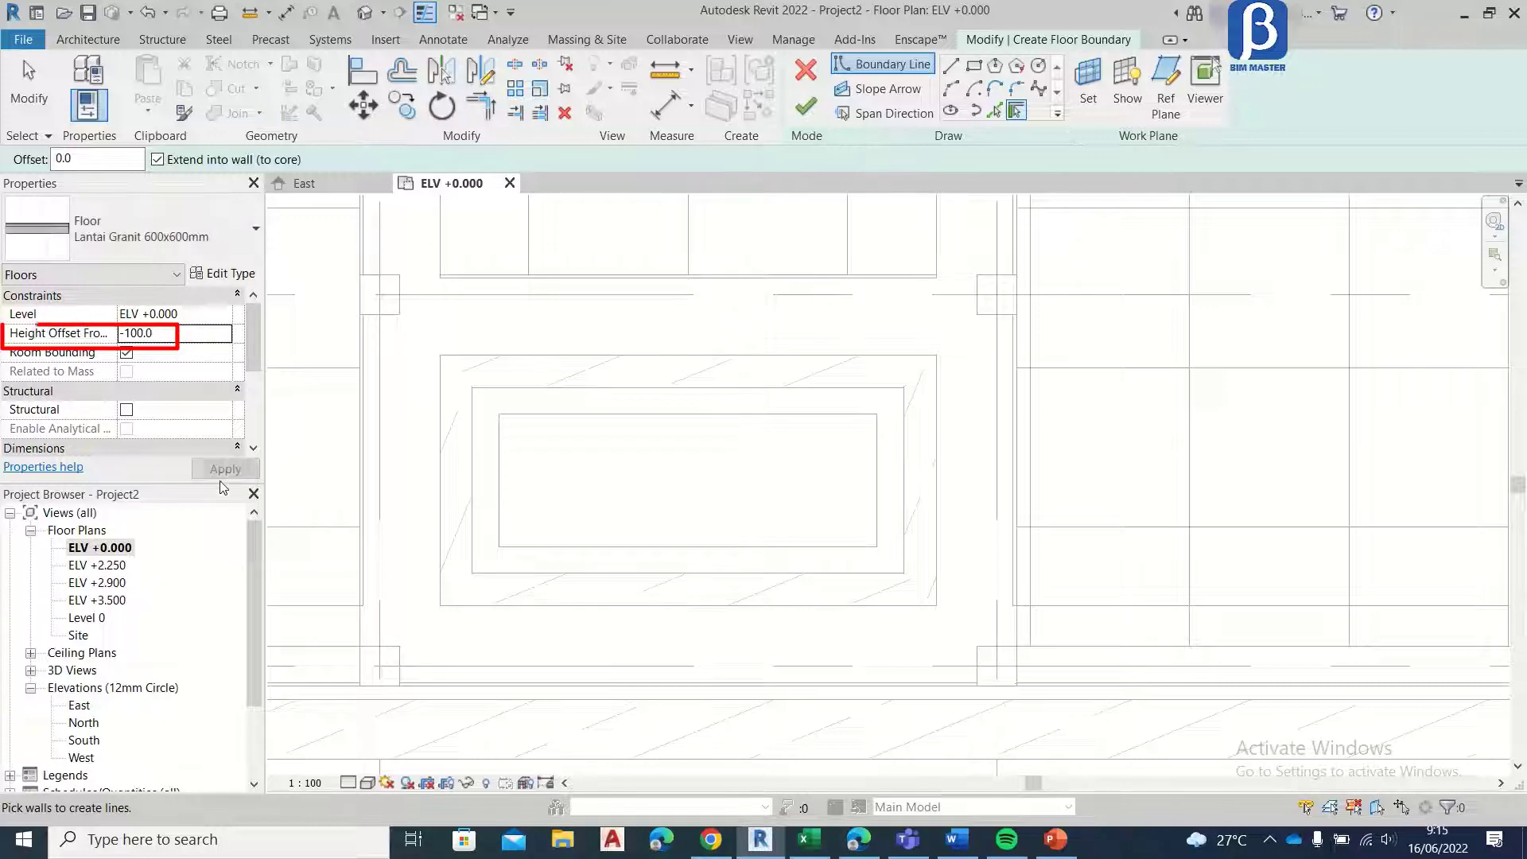
# Step: Sketch a rectangular boundary between the column faces in the small room between grids A and B, and finish the lowered floor
pyautogui.click(973, 70)
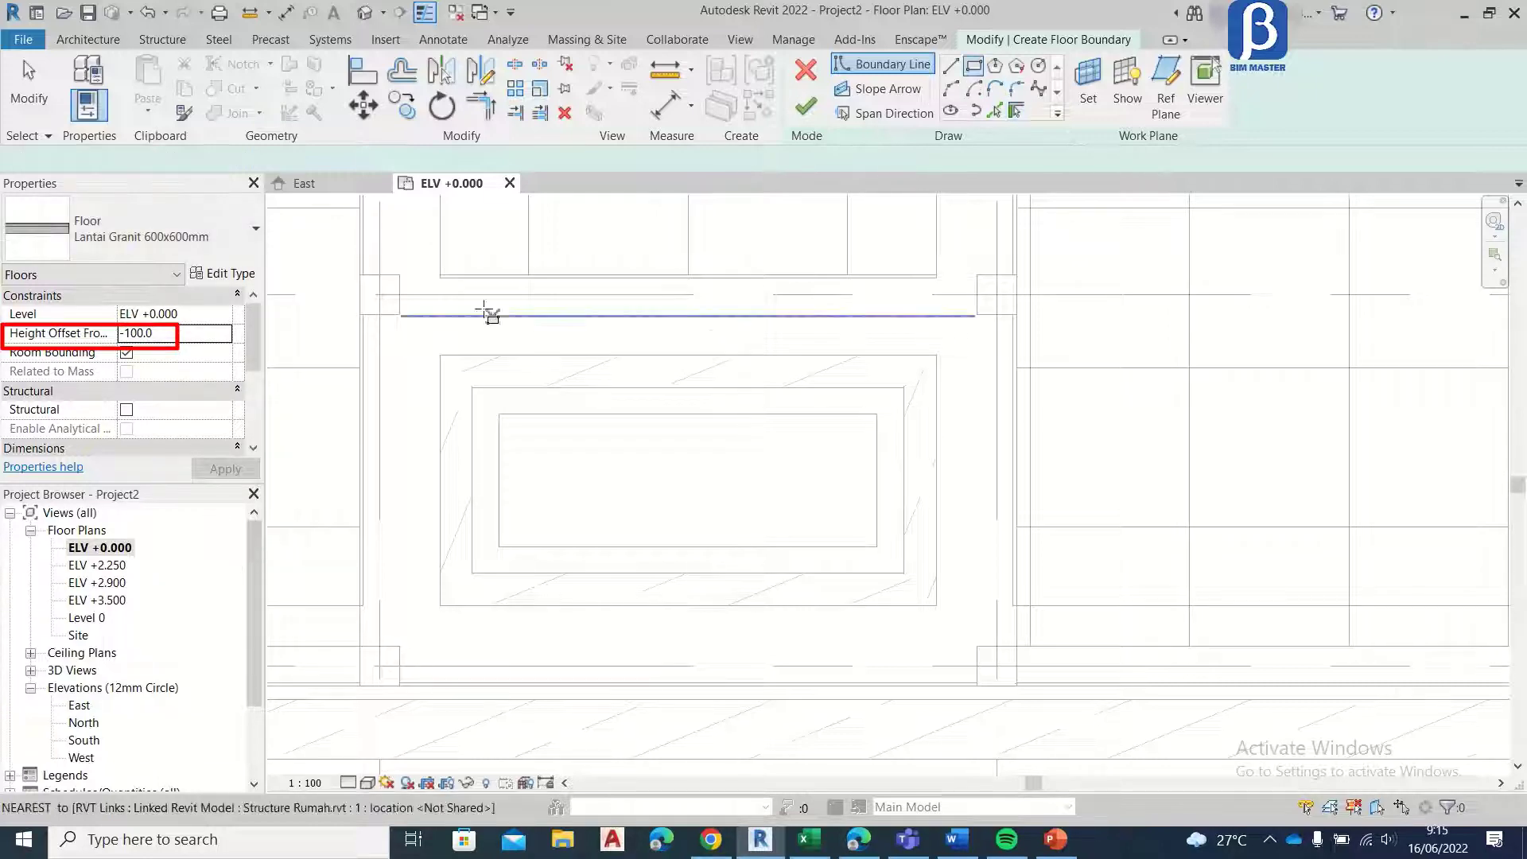
pyautogui.click(399, 314)
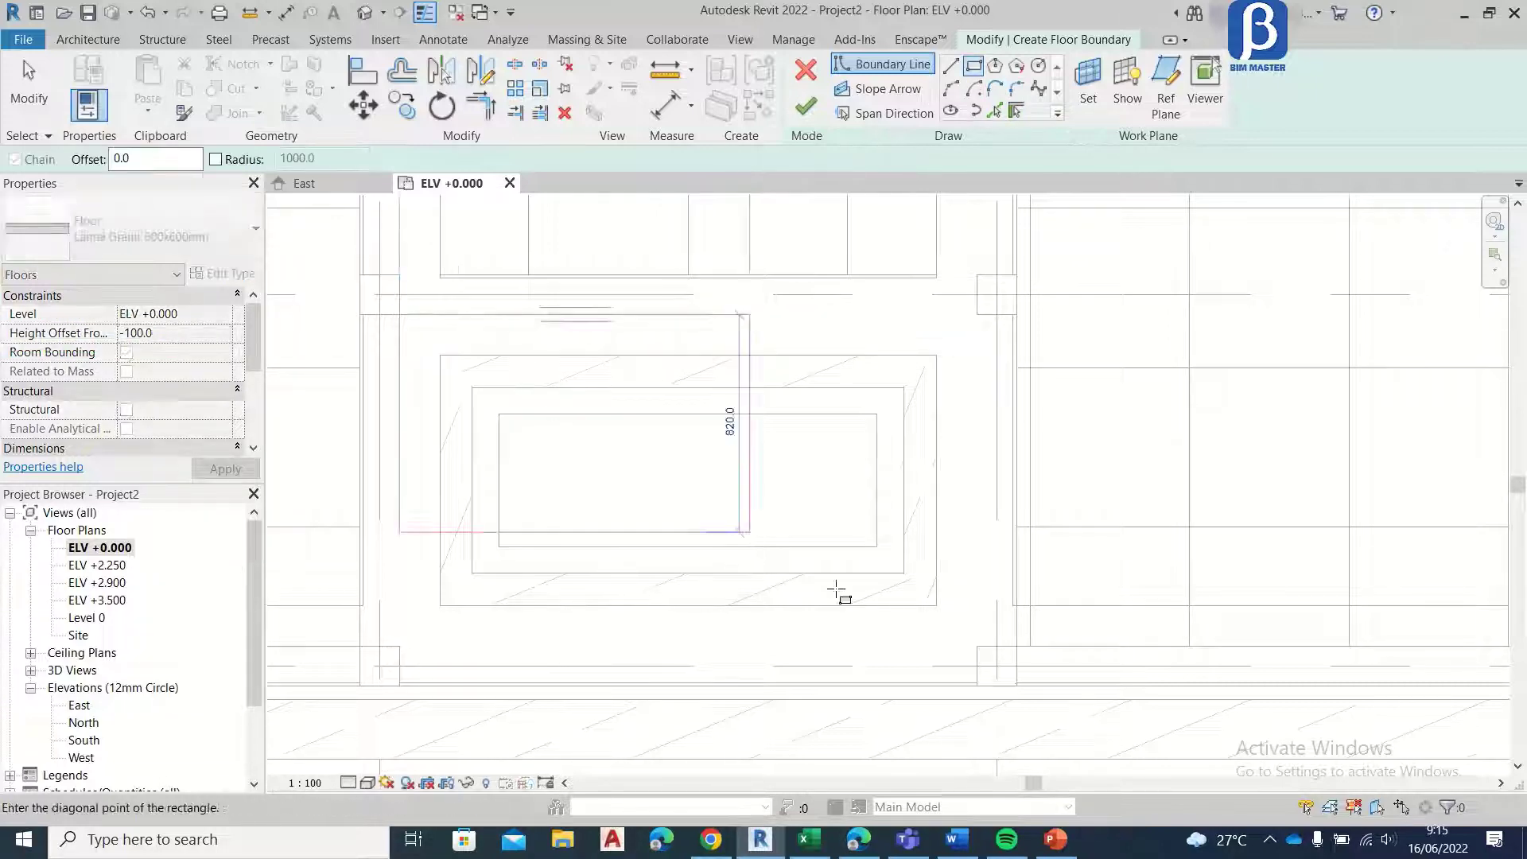
pyautogui.click(977, 646)
pyautogui.click(805, 112)
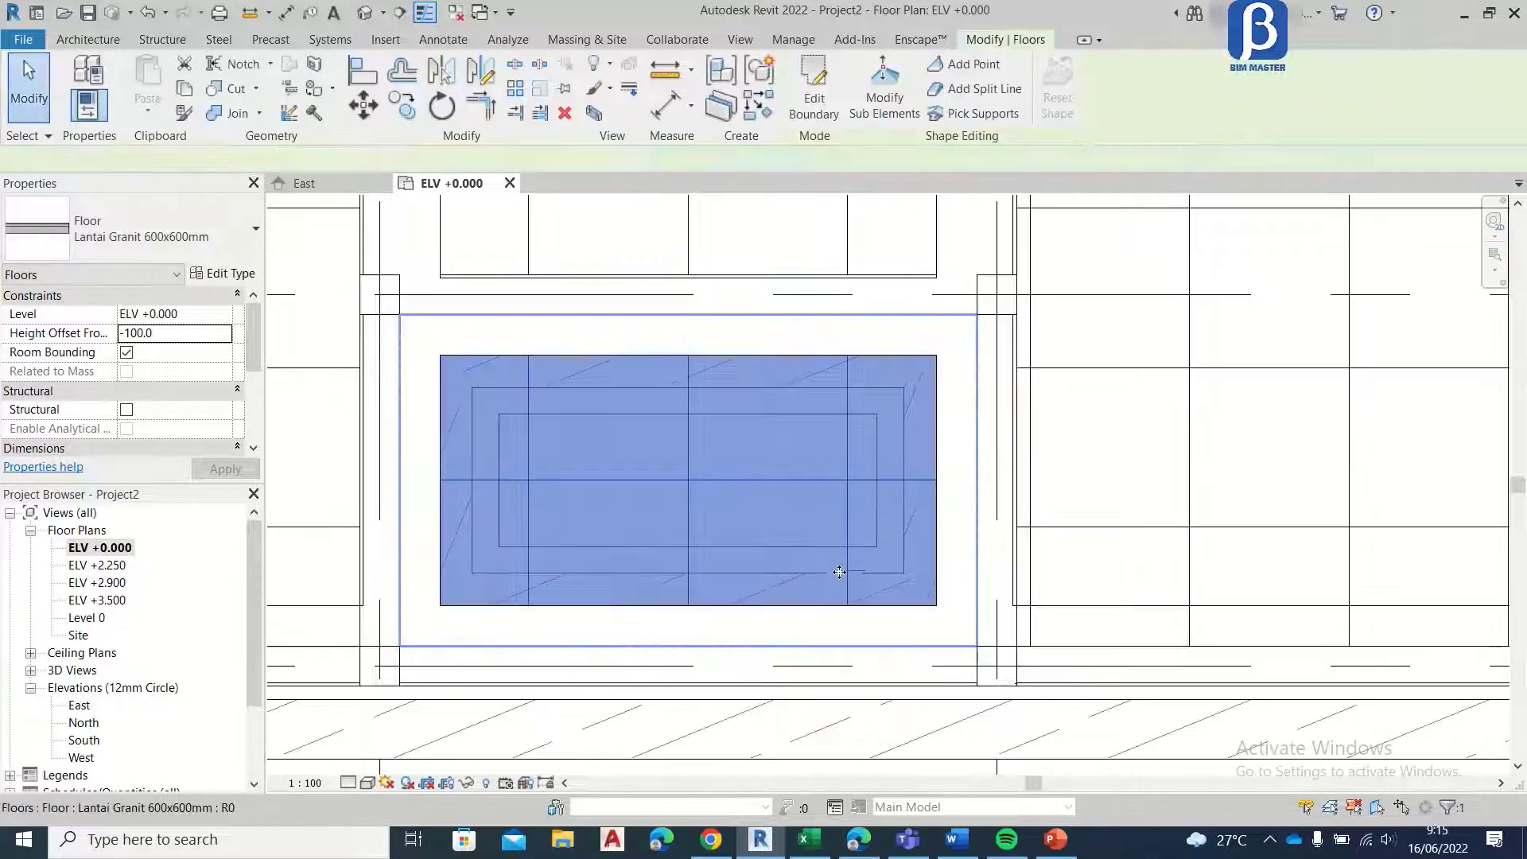
pyautogui.scroll(-8, 819, 517)
pyautogui.click(29, 87)
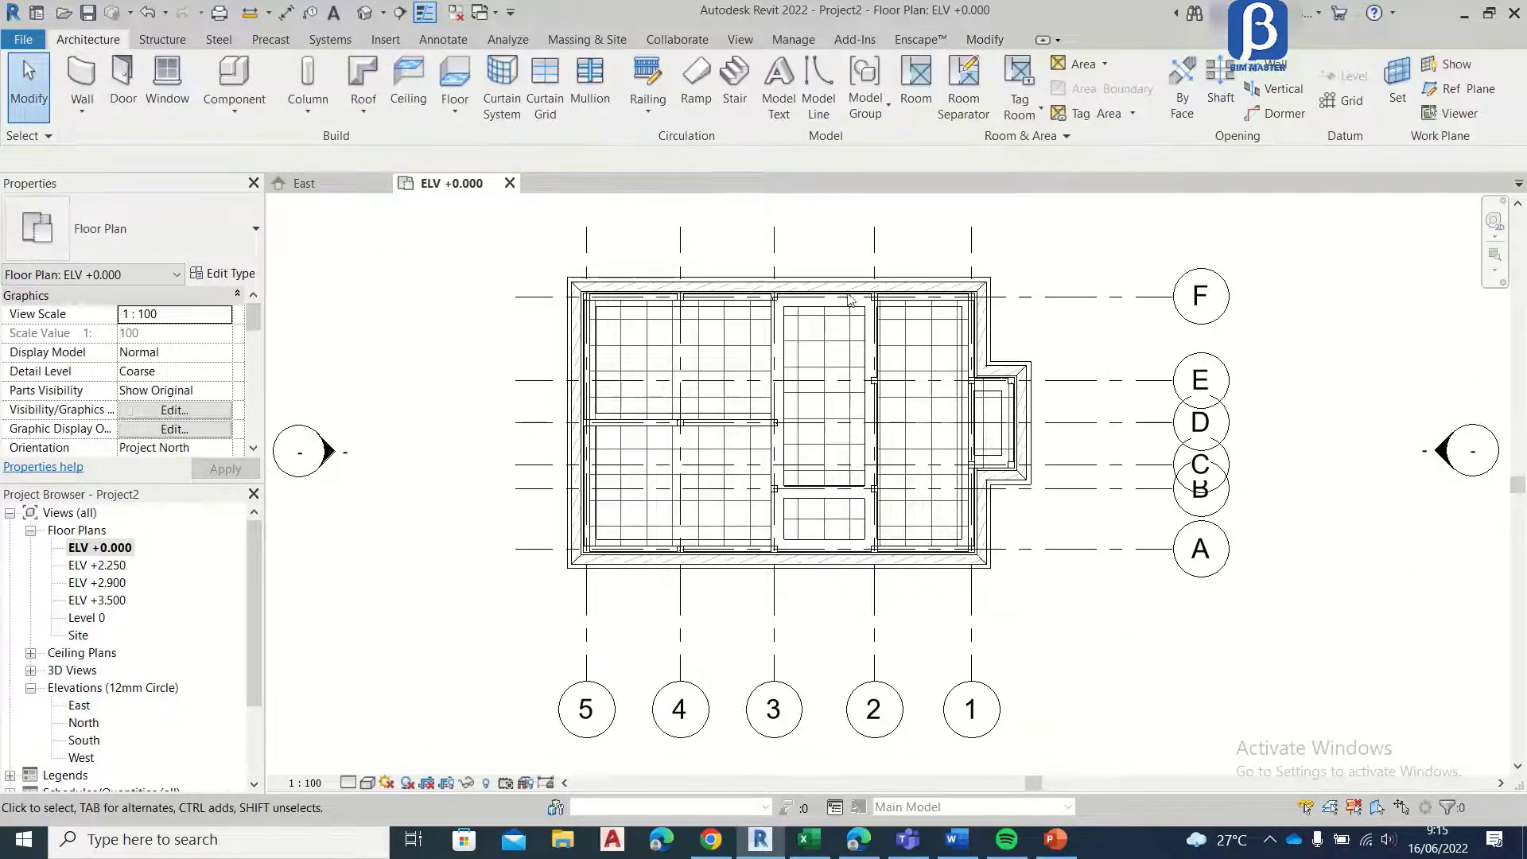
# Step: Start a line-drawn boundary for a new granite floor at grid F between grids 3 and 2, with a height offset of -50
pyautogui.scroll(8, 828, 263)
pyautogui.scroll(-3, 767, 419)
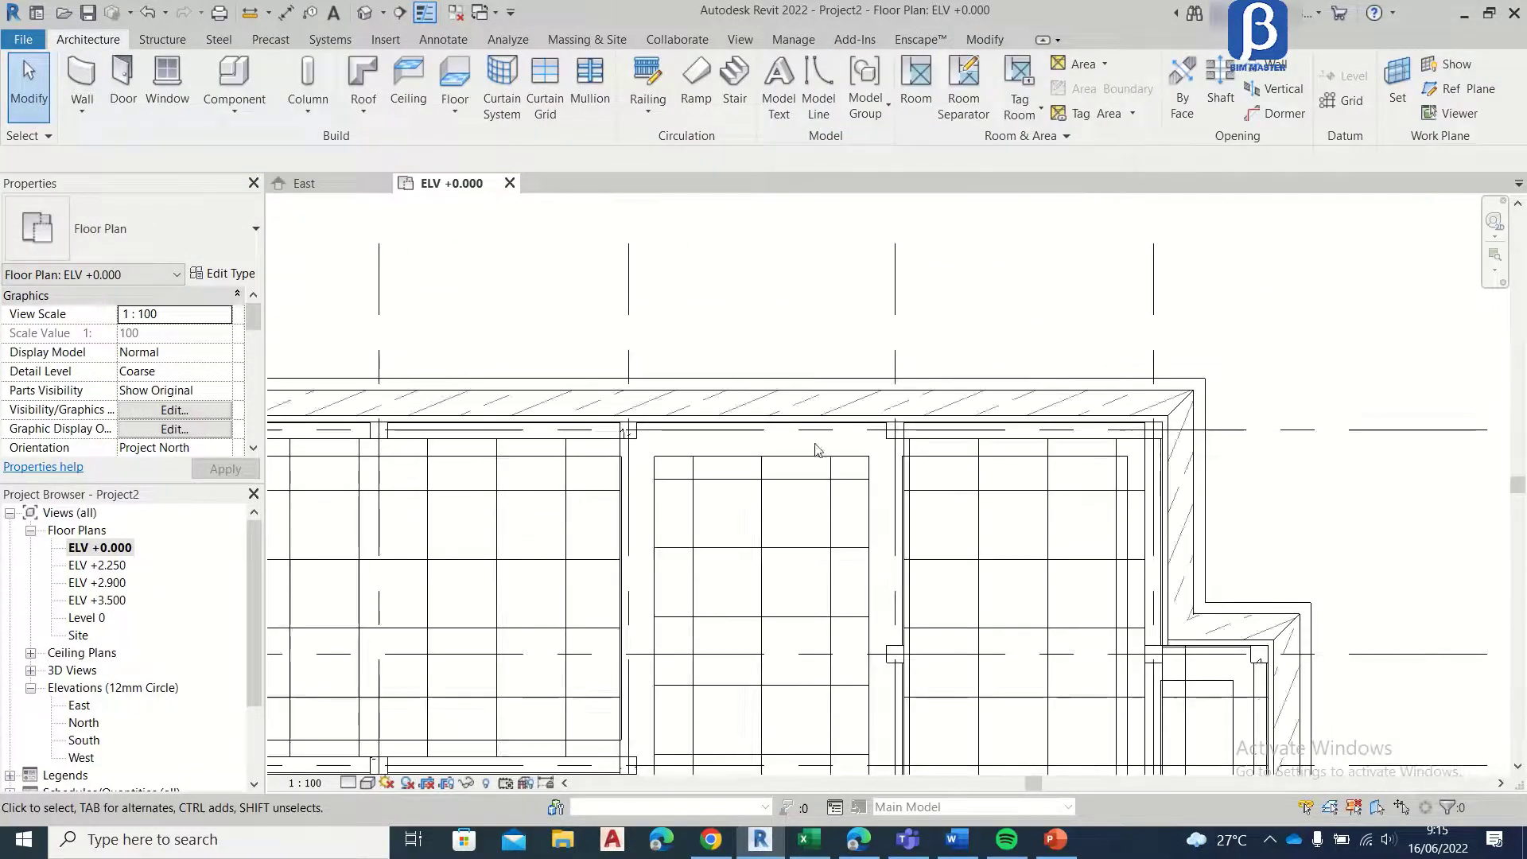
pyautogui.scroll(2, 660, 378)
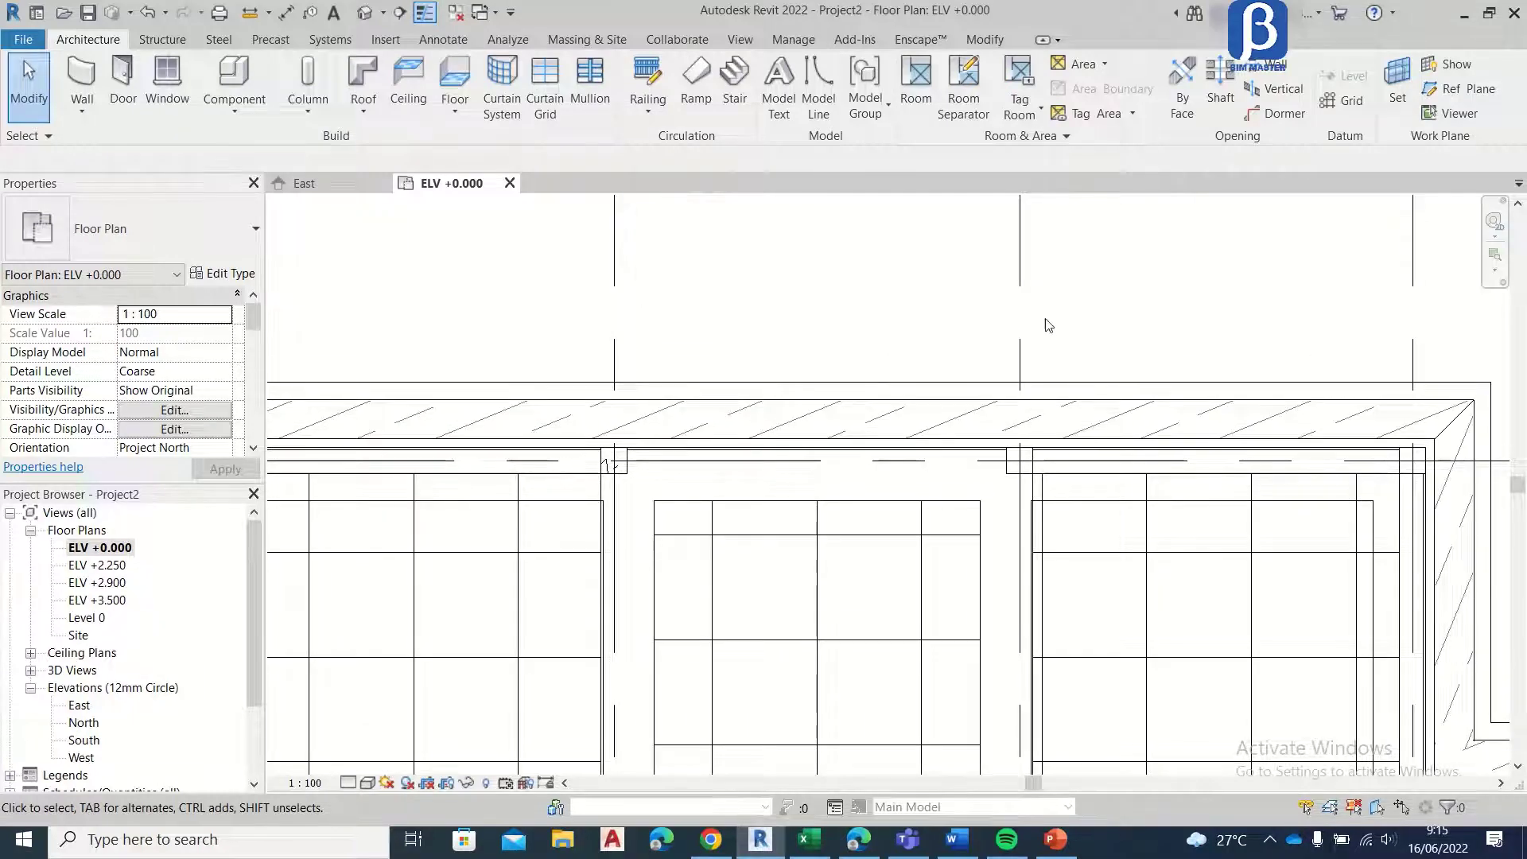
pyautogui.scroll(-1, 961, 277)
pyautogui.moveTo(964, 283); pyautogui.dragTo(862, 419, button='middle')
pyautogui.scroll(1, 765, 346)
pyautogui.moveTo(725, 368); pyautogui.dragTo(694, 215, button='middle')
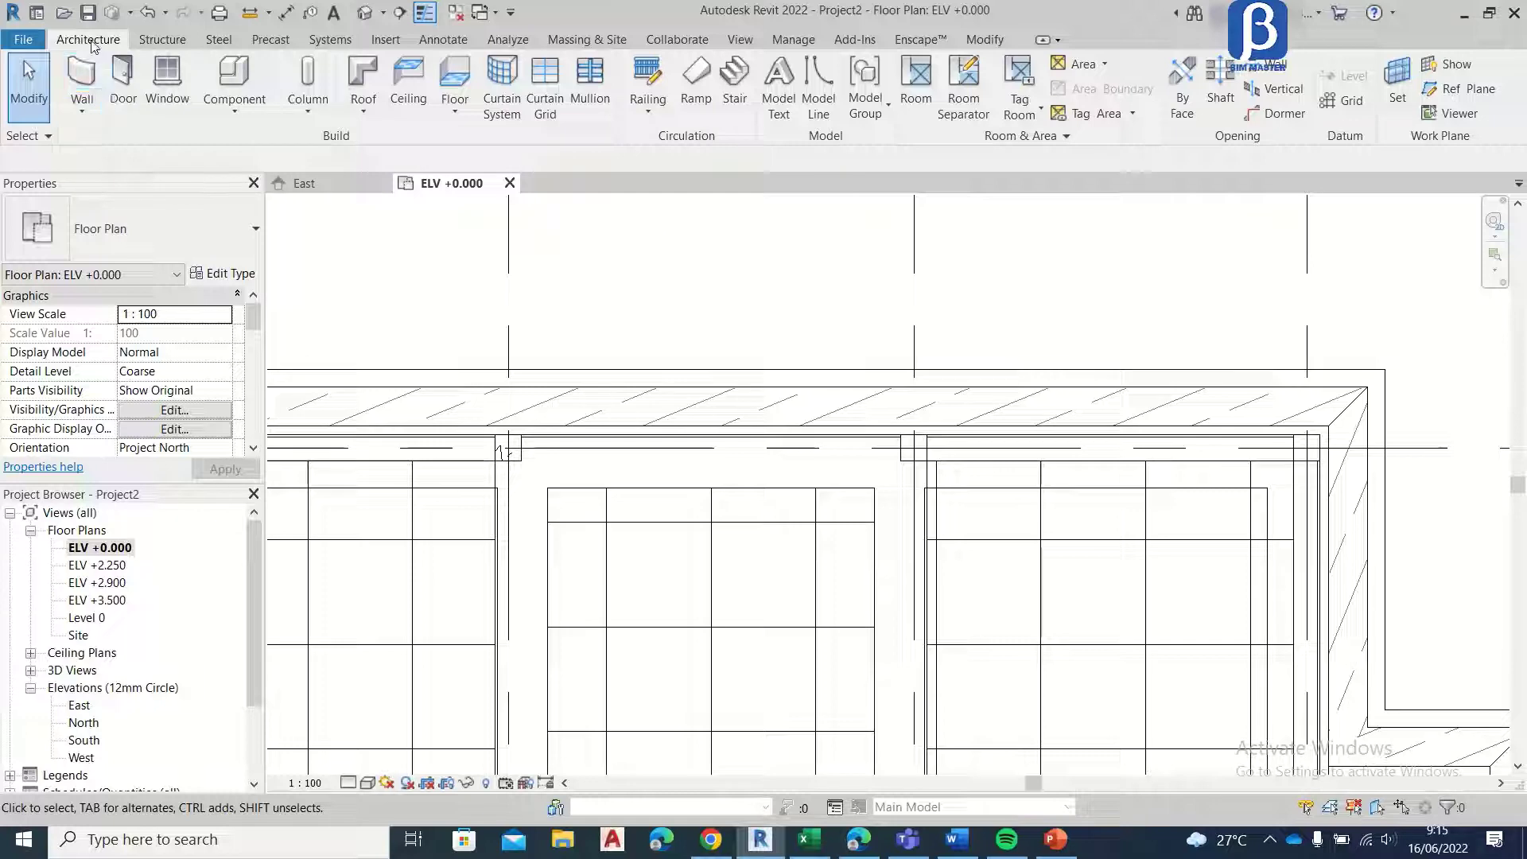
pyautogui.click(471, 86)
pyautogui.scroll(5, 519, 479)
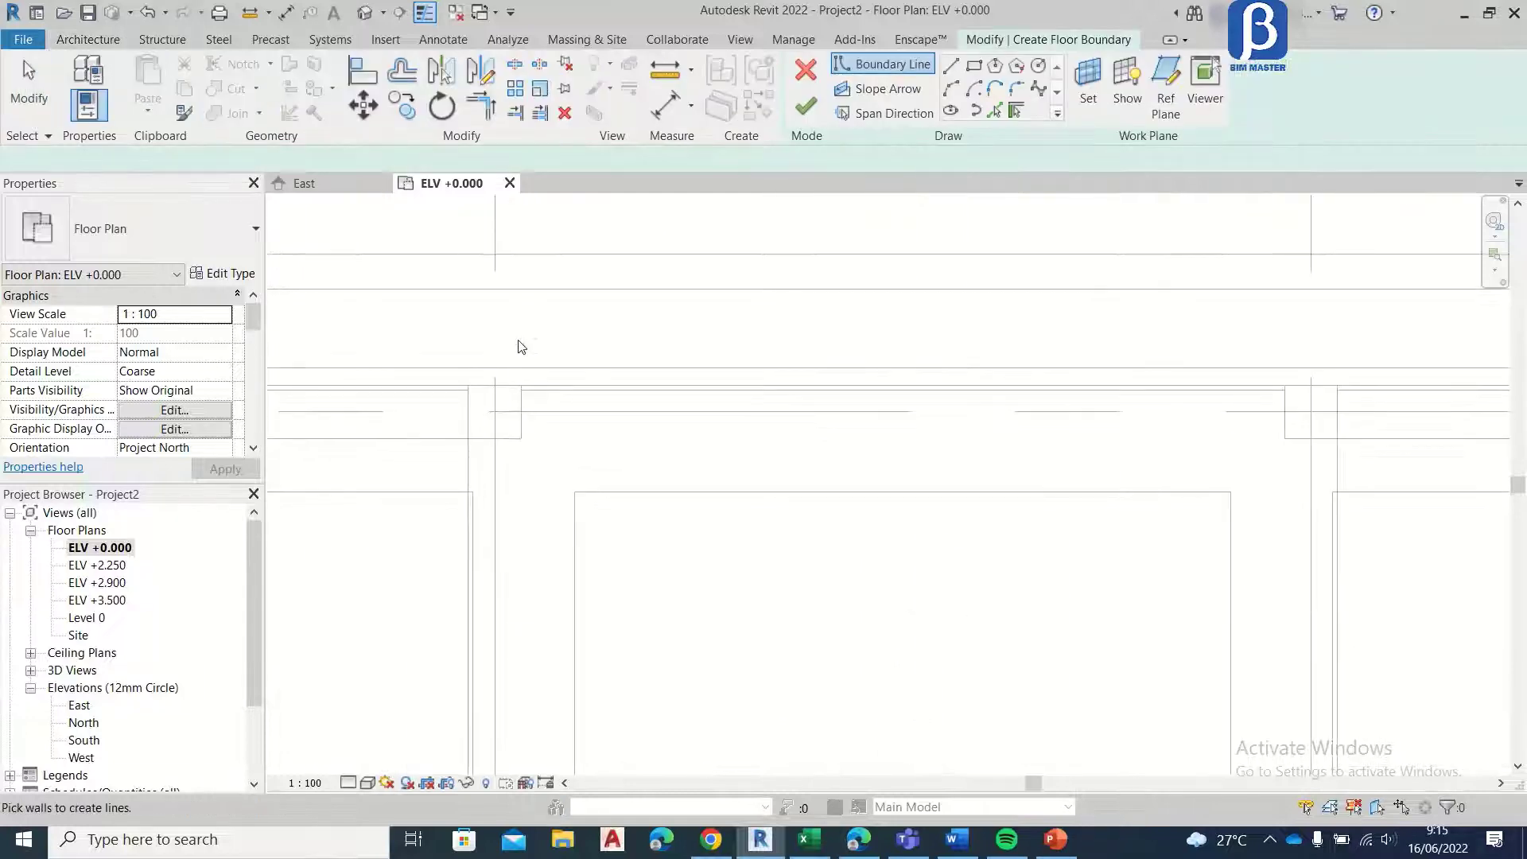
pyautogui.moveTo(556, 284); pyautogui.dragTo(480, 437, button='middle')
pyautogui.click(952, 69)
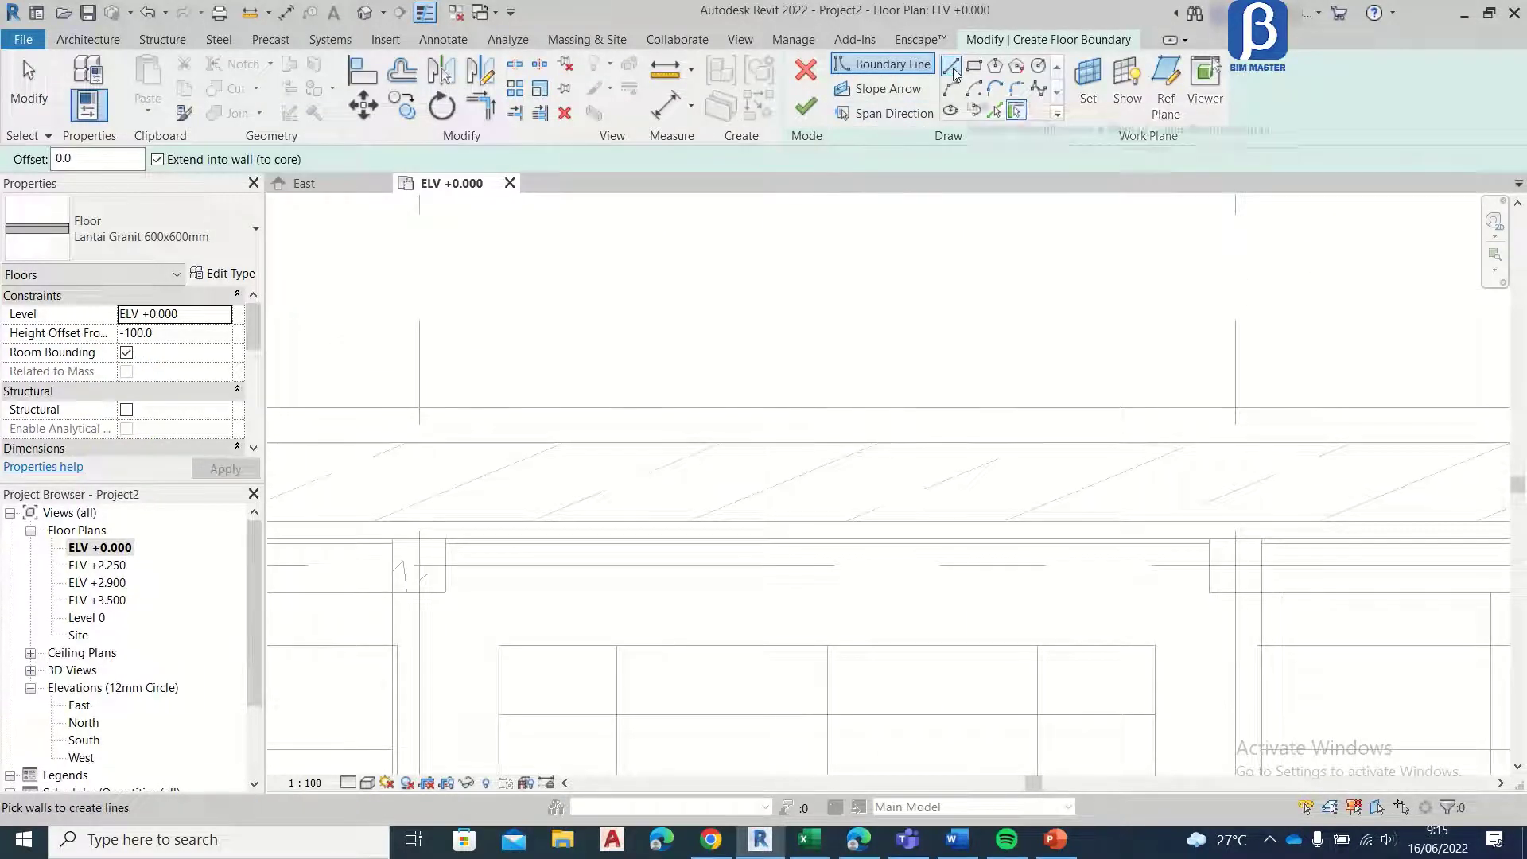
pyautogui.scroll(1, 1234, 533)
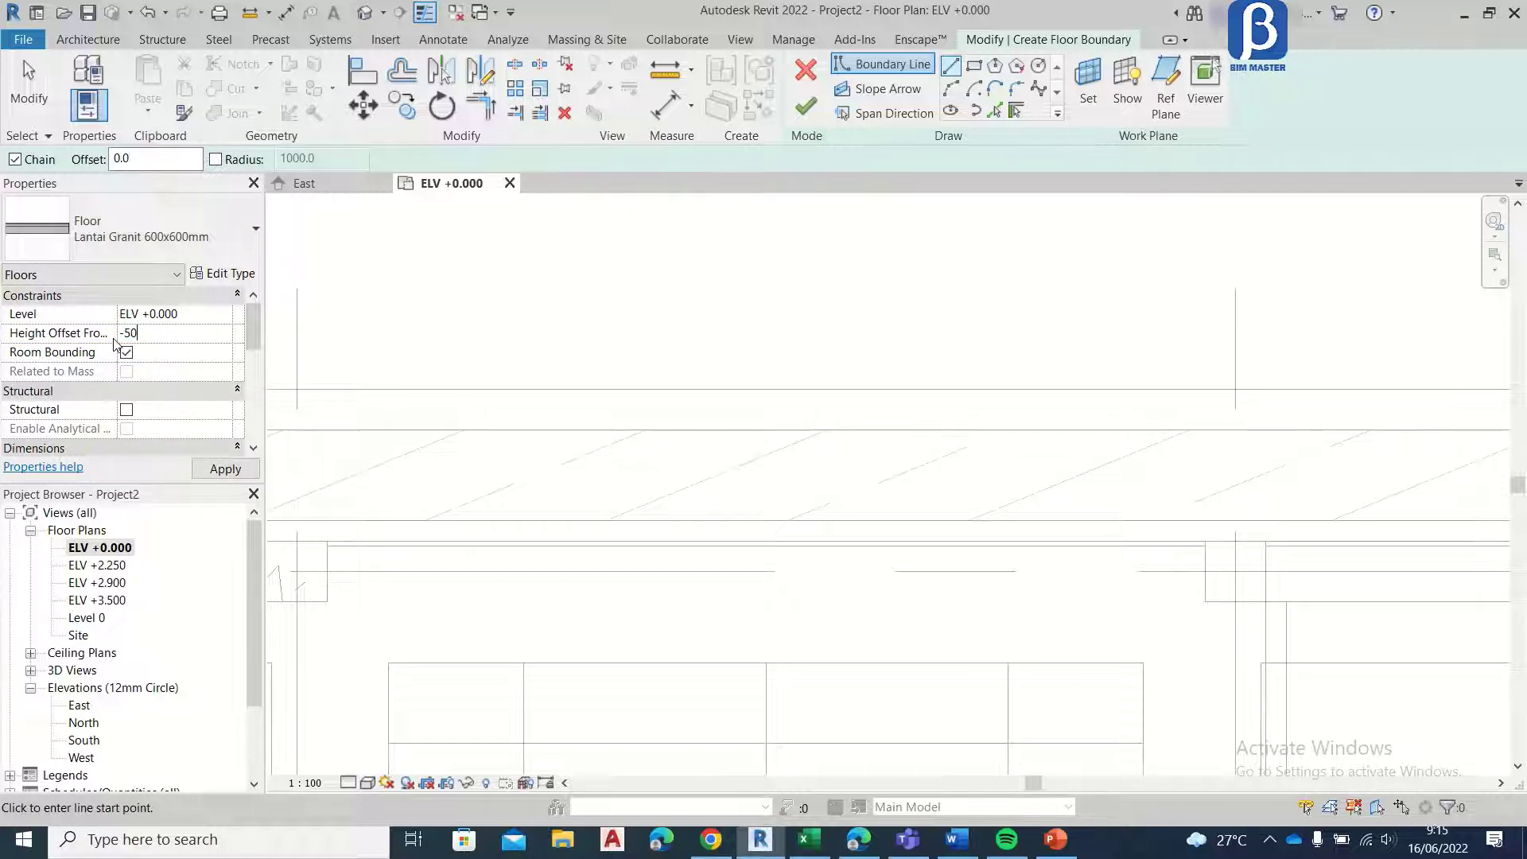
pyautogui.press('Return')
pyautogui.click(950, 76)
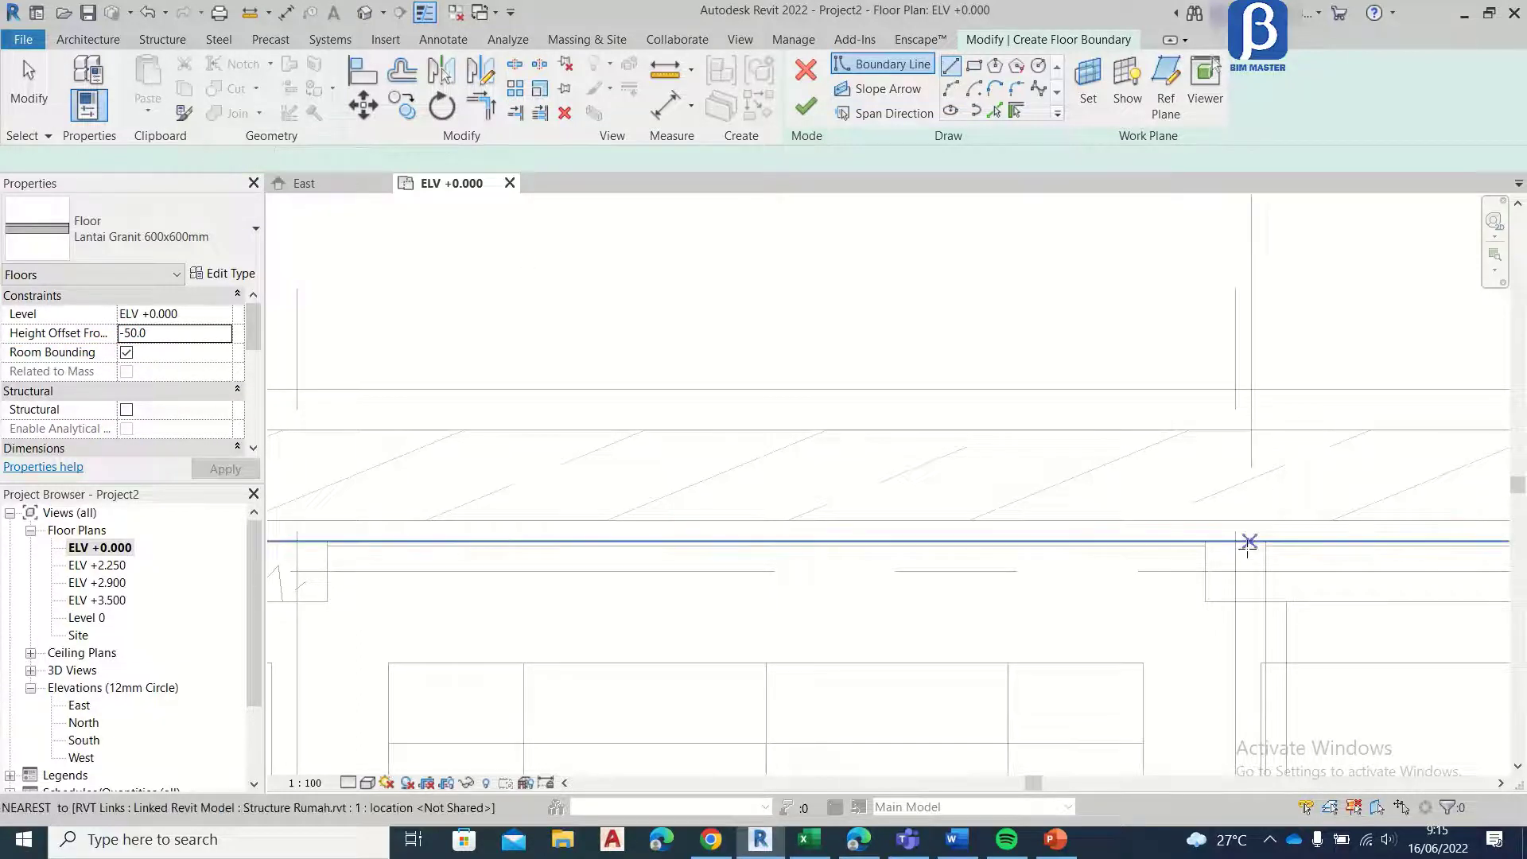
# Step: Draw a closed rectangular boundary 300 mm deep and about 2160 mm long, outward from the grid F outer edge between grids 3 and 2
pyautogui.scroll(-1, 1206, 541)
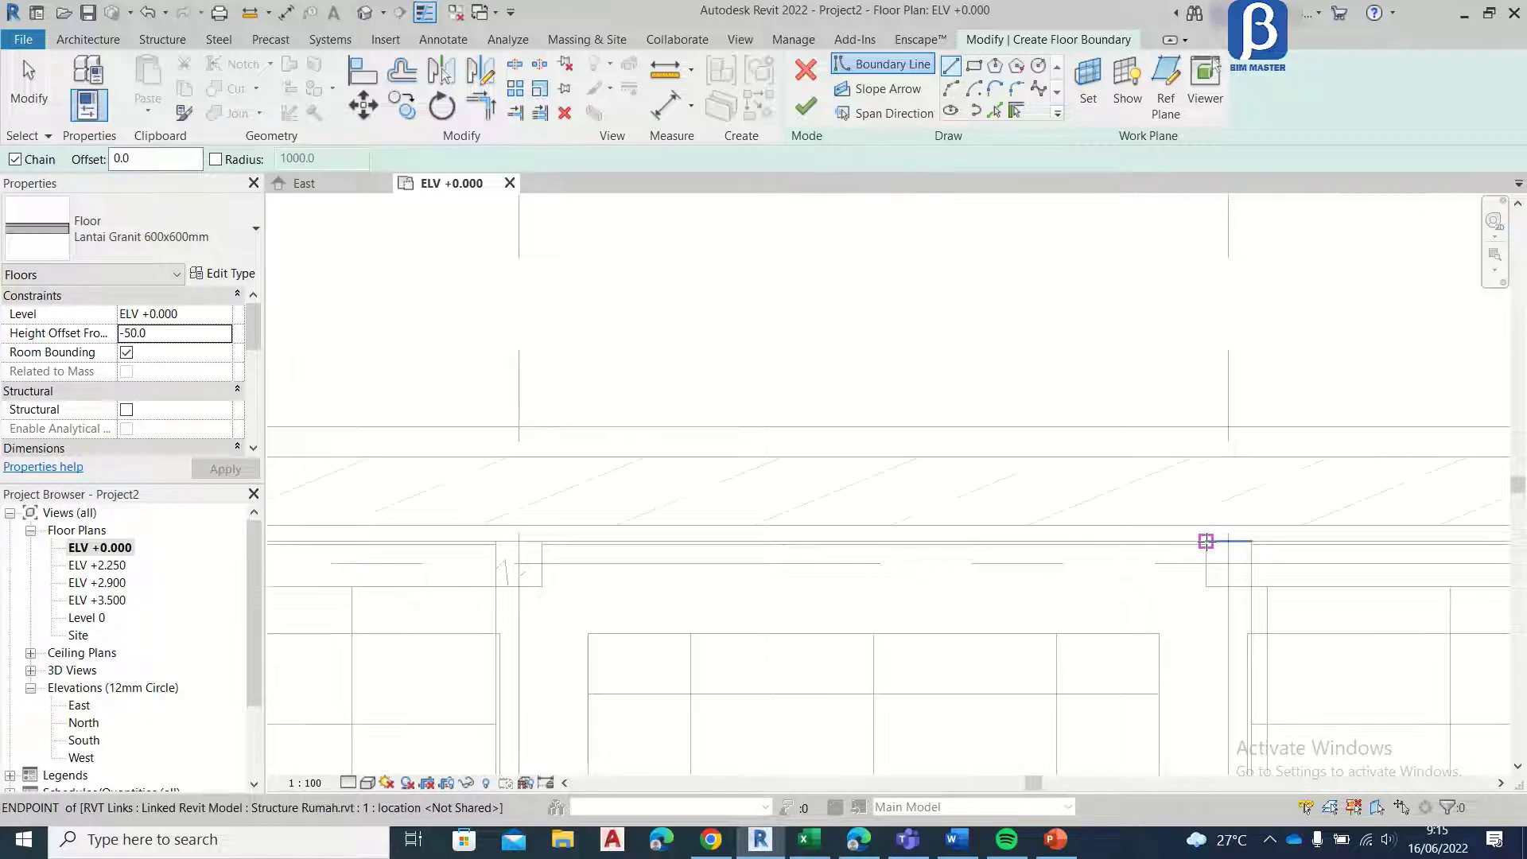
pyautogui.click(1206, 541)
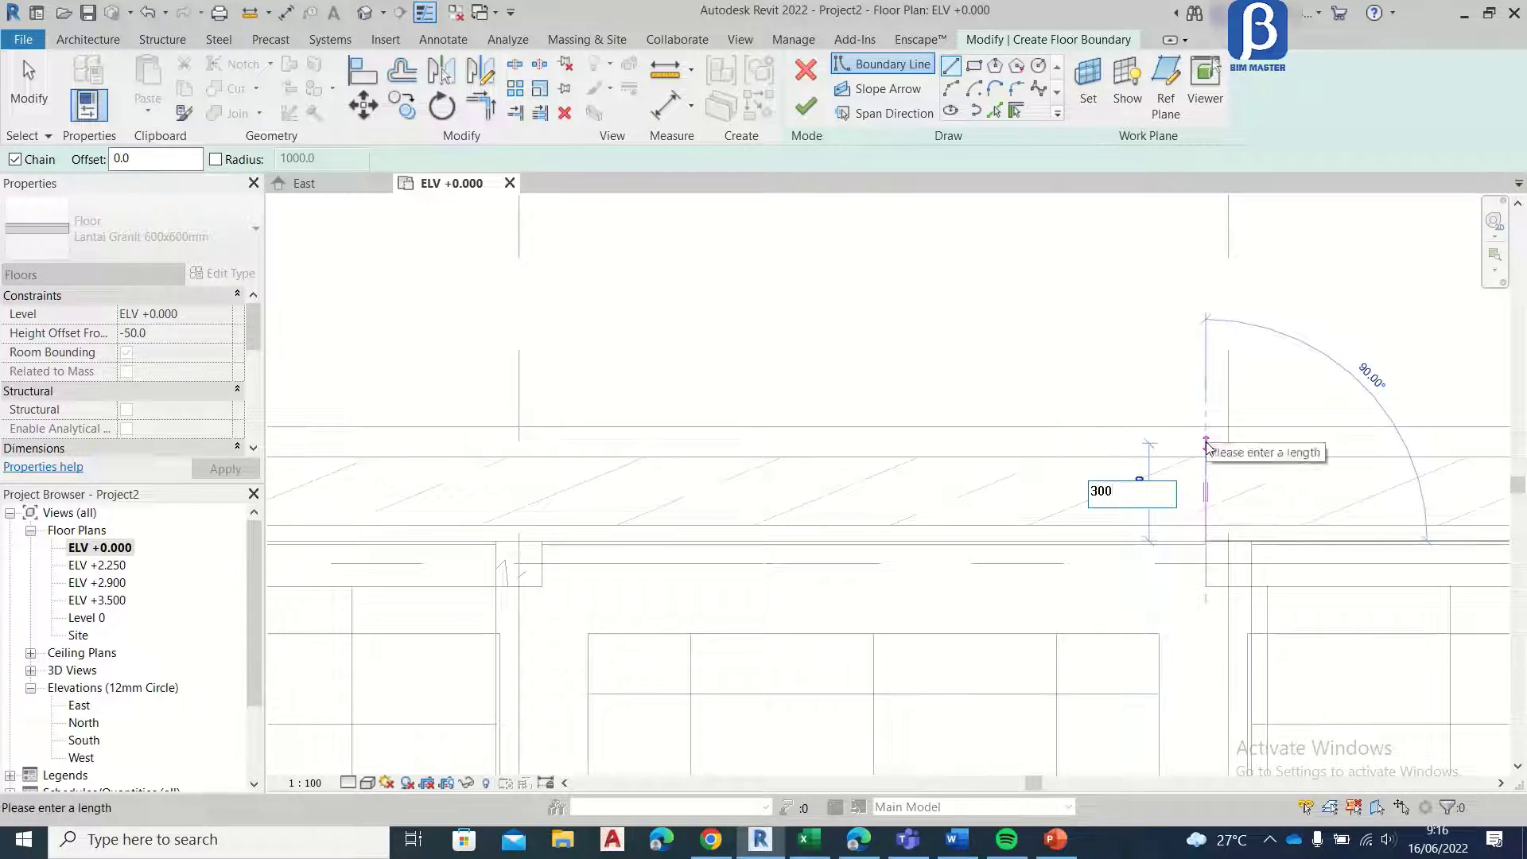
pyautogui.write('300')
pyautogui.press('Return')
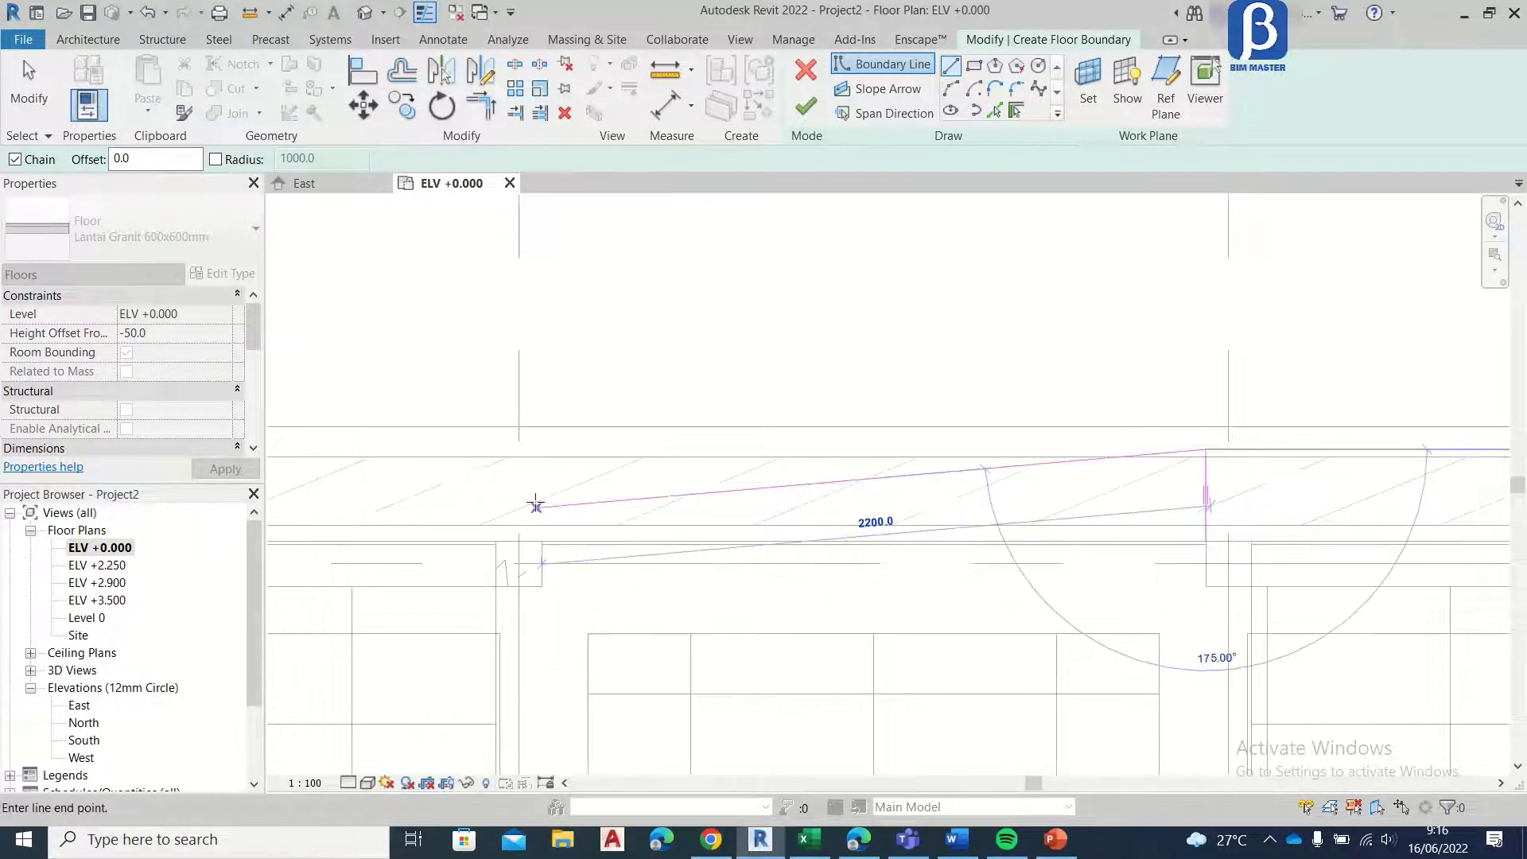
pyautogui.click(546, 449)
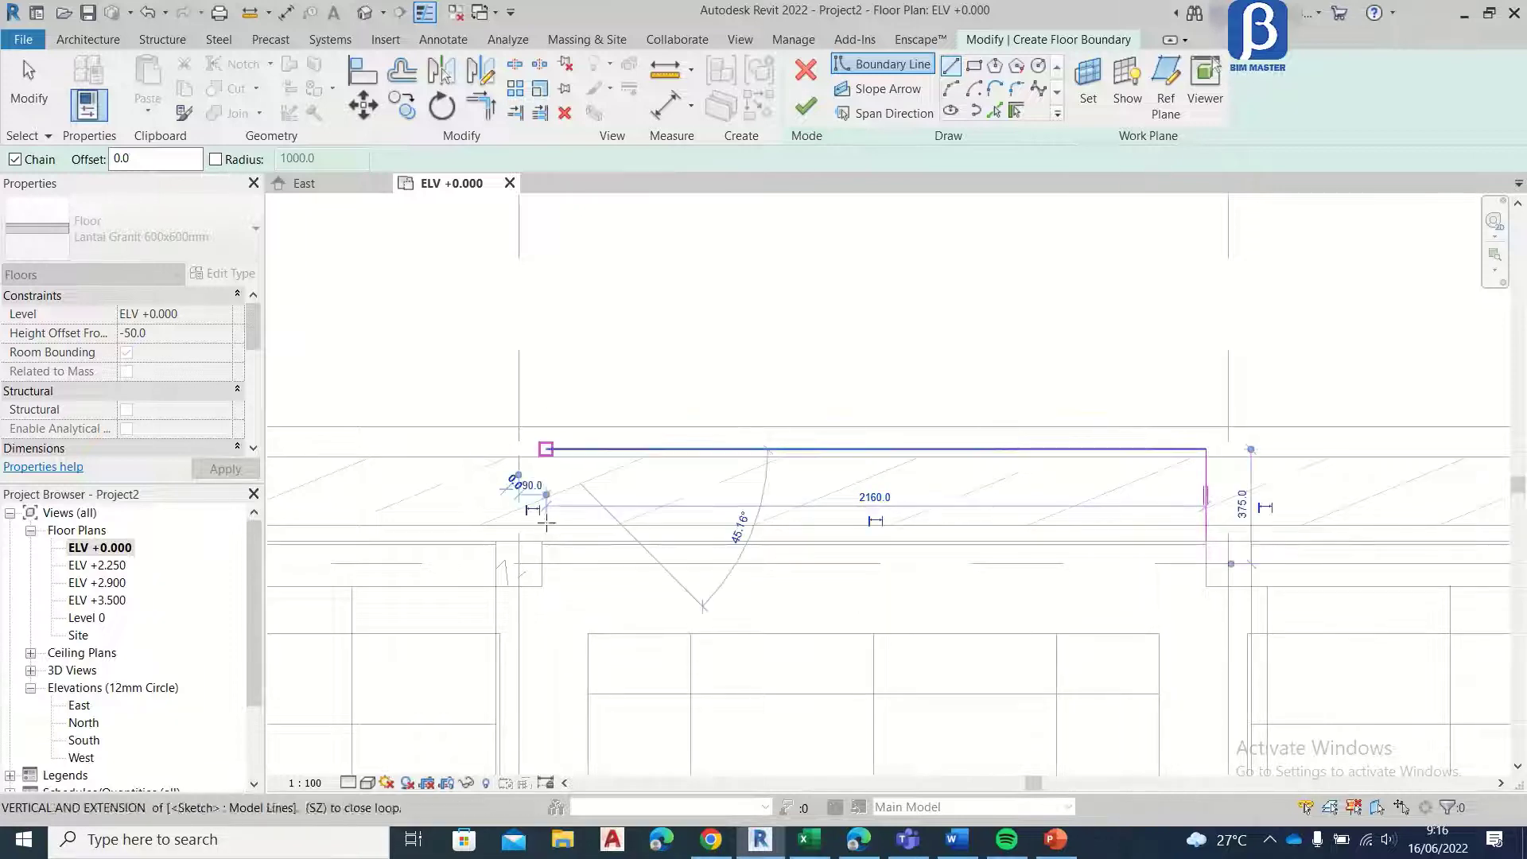
pyautogui.scroll(3, 547, 541)
pyautogui.click(547, 541)
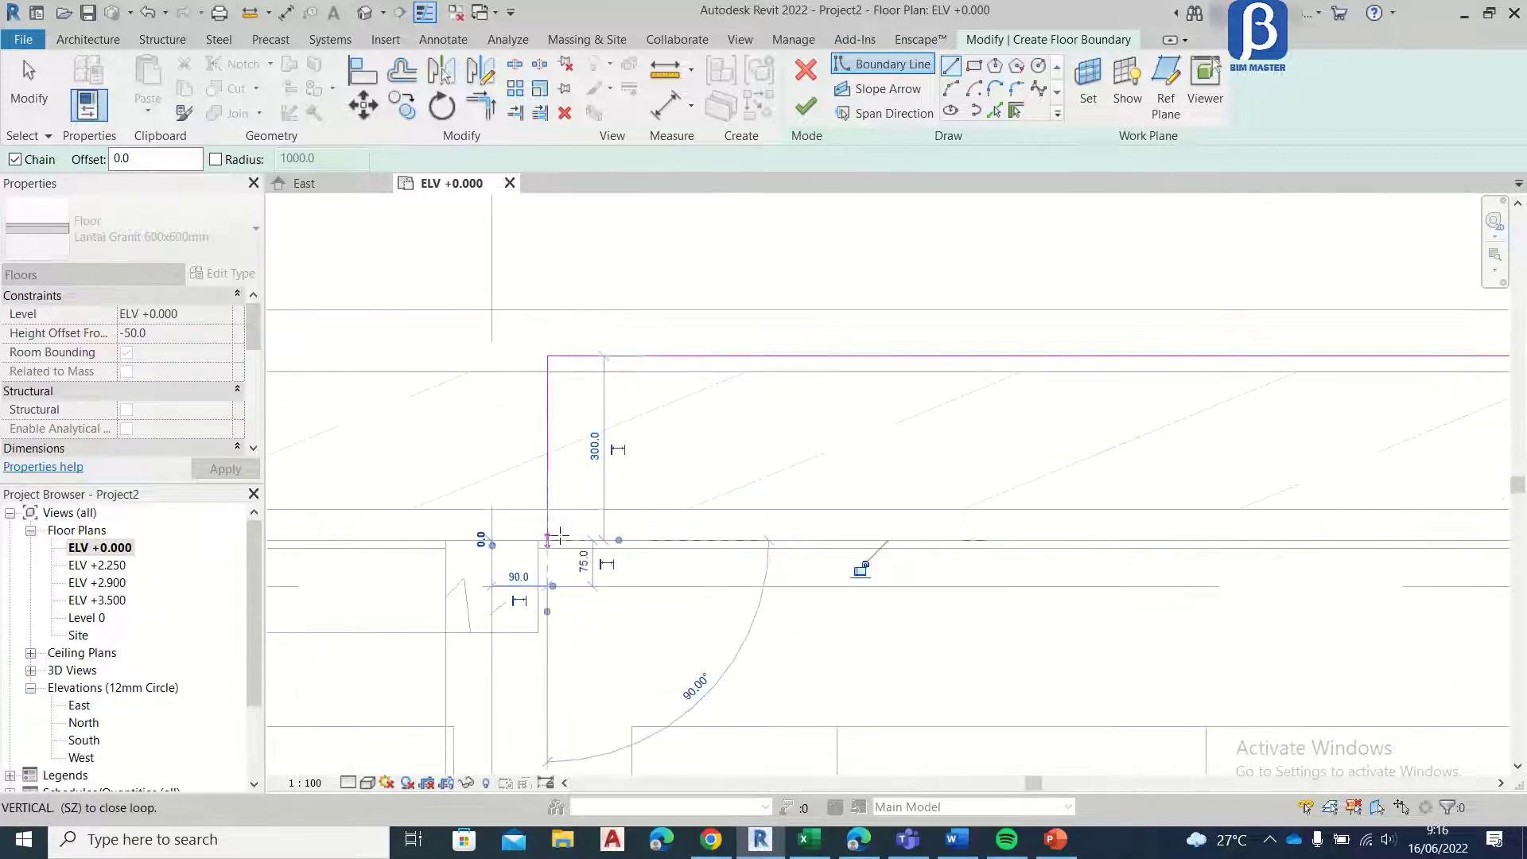
pyautogui.scroll(-2, 862, 563)
pyautogui.click(1219, 538)
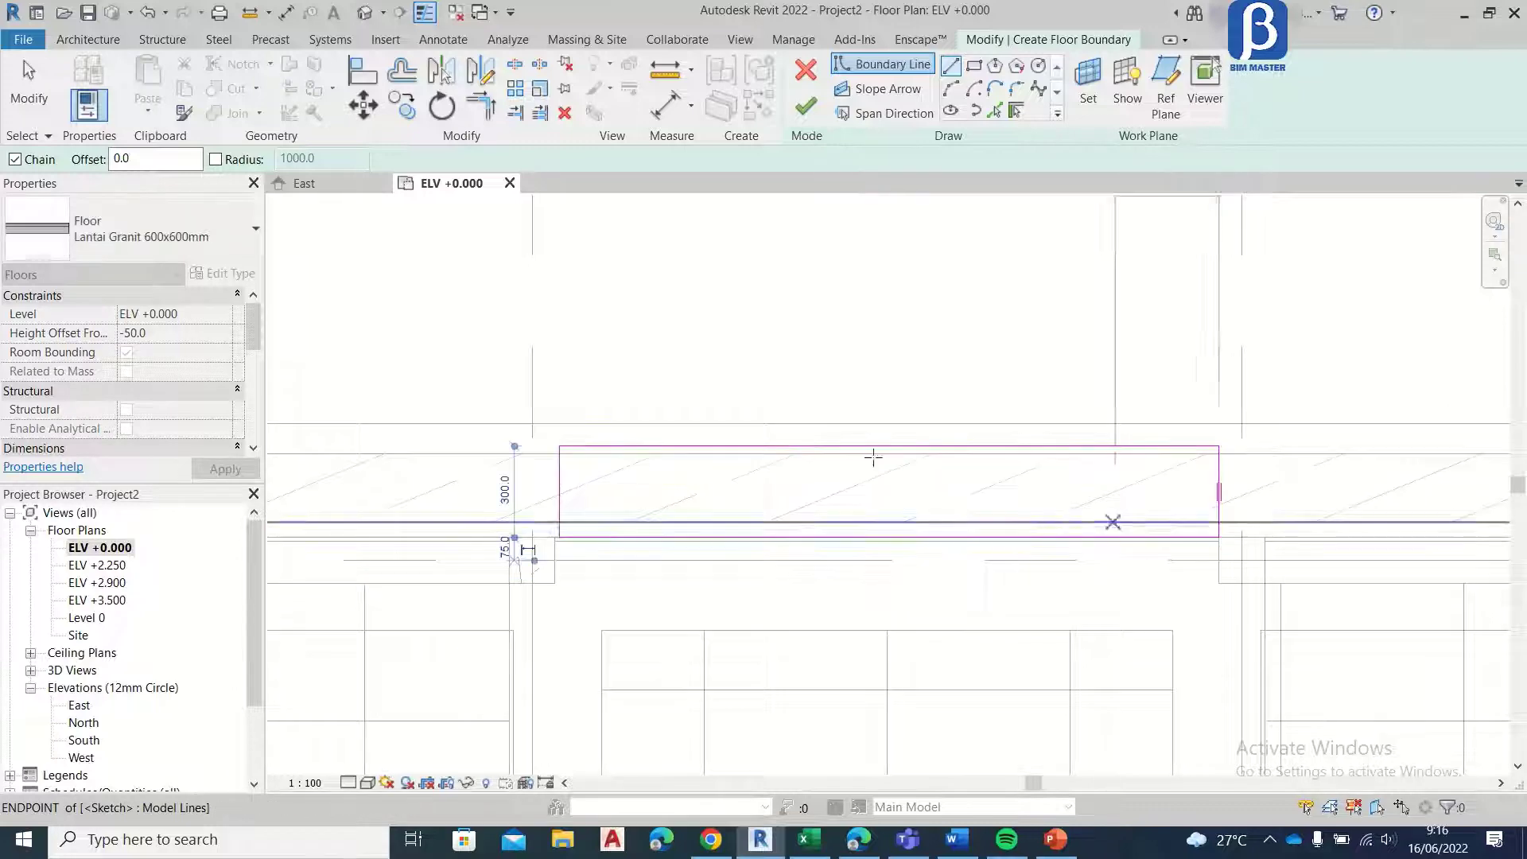
pyautogui.press('Escape')
pyautogui.press('Escape')
# Step: Move the boundary's short edge near grid 3 onto the column face and finish the sketch to create the step floor
pyautogui.scroll(4, 469, 533)
pyautogui.click(712, 530)
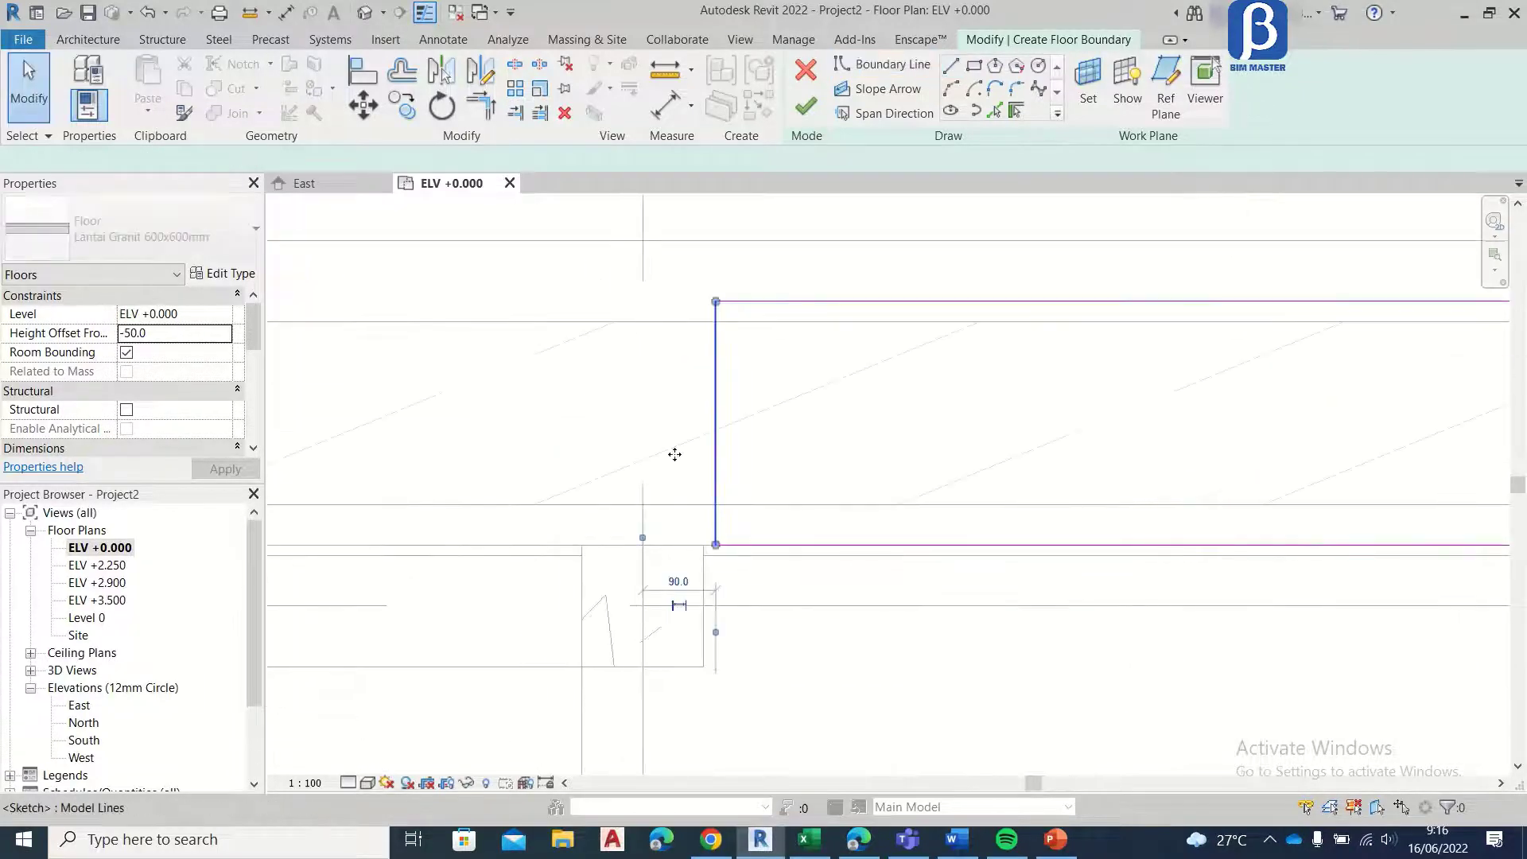
pyautogui.click(364, 109)
pyautogui.scroll(5, 662, 557)
pyautogui.click(768, 531)
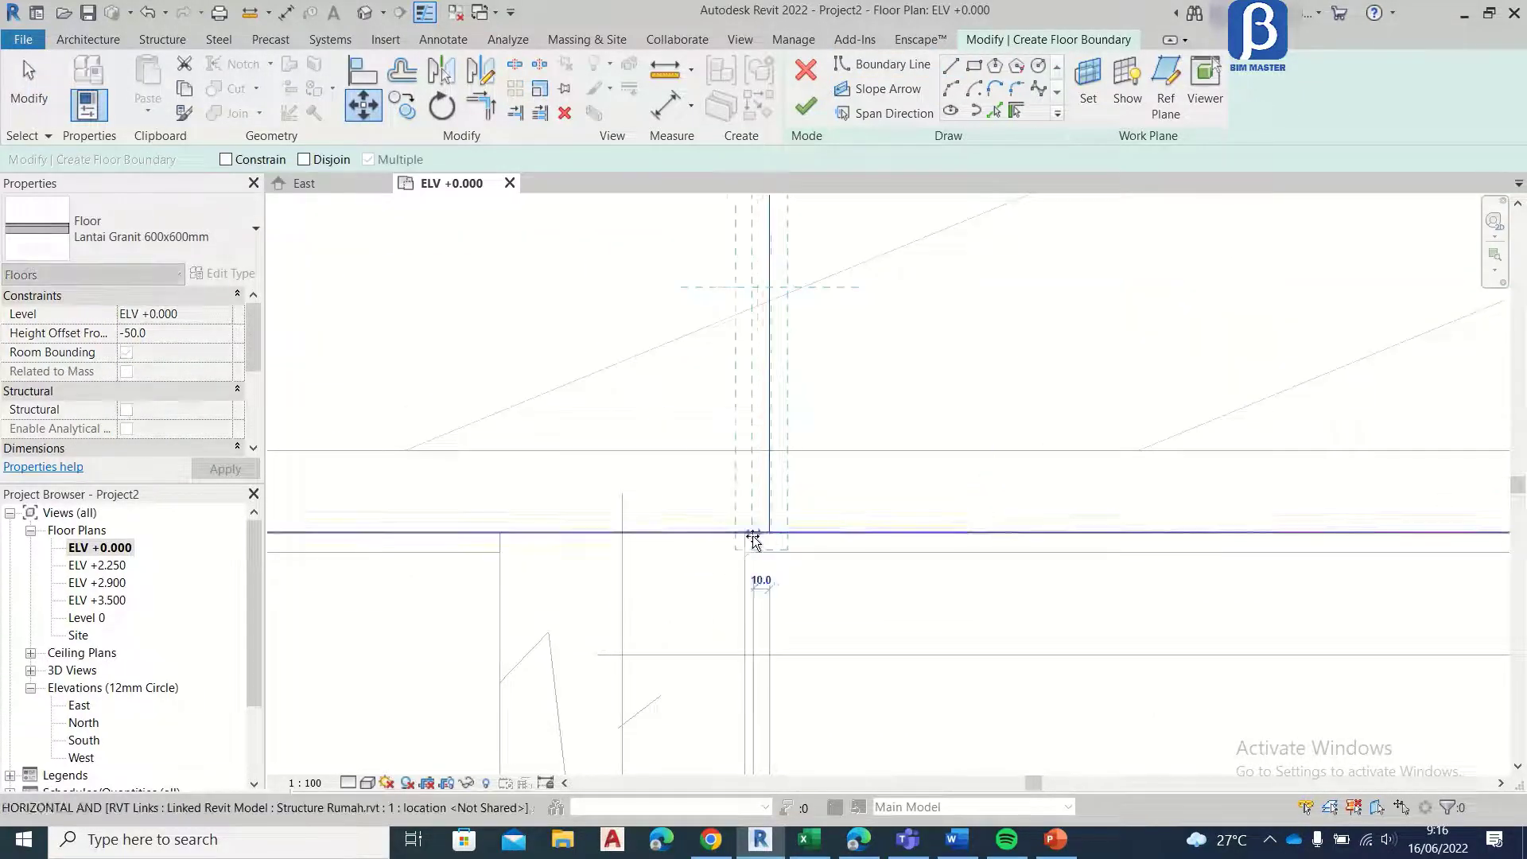
pyautogui.click(745, 532)
pyautogui.click(21, 104)
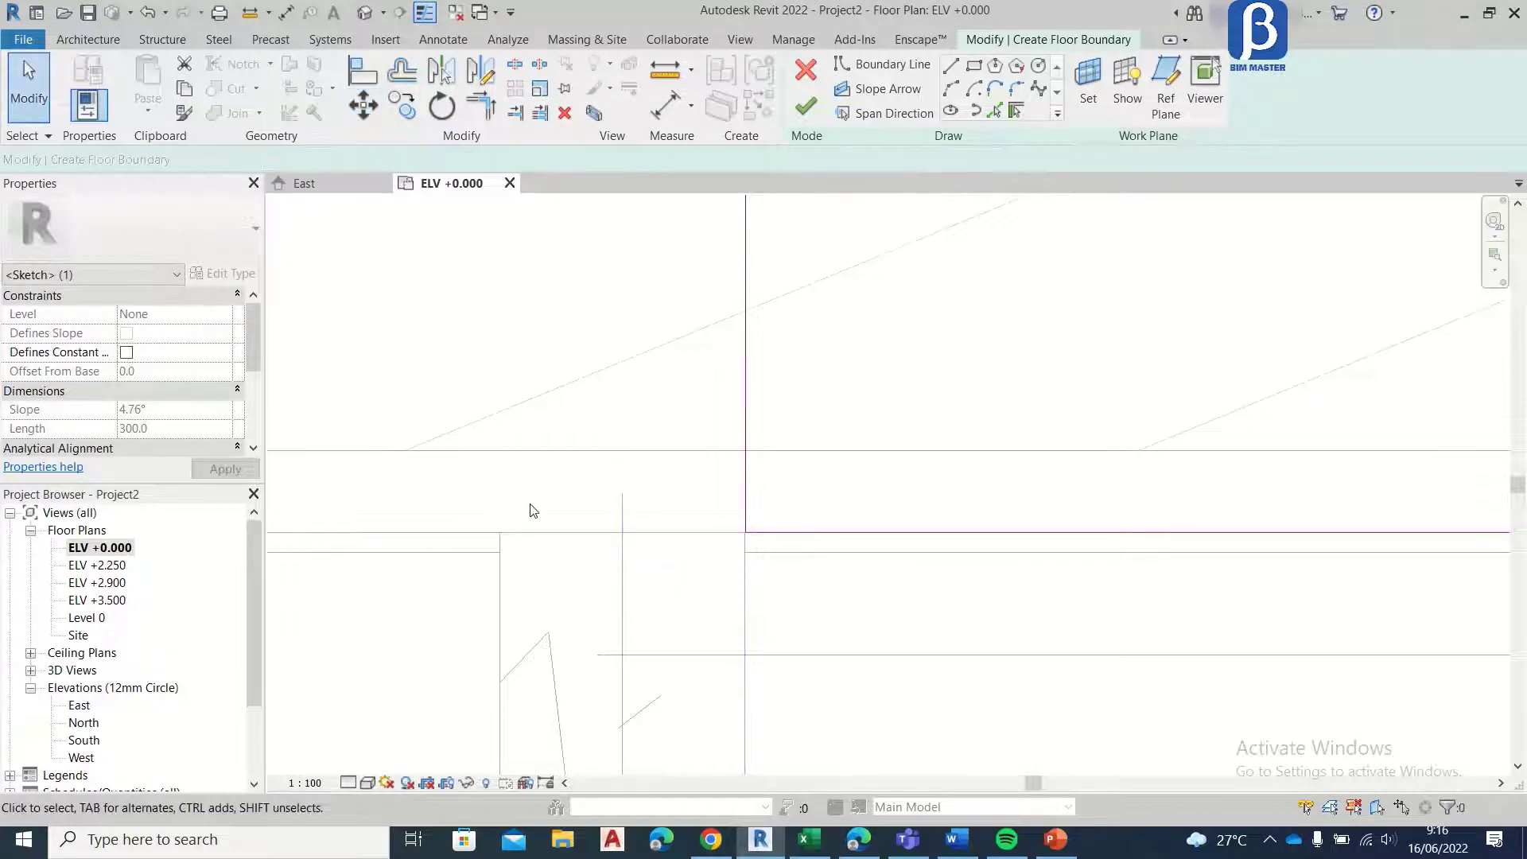
pyautogui.scroll(-5, 596, 525)
pyautogui.click(806, 106)
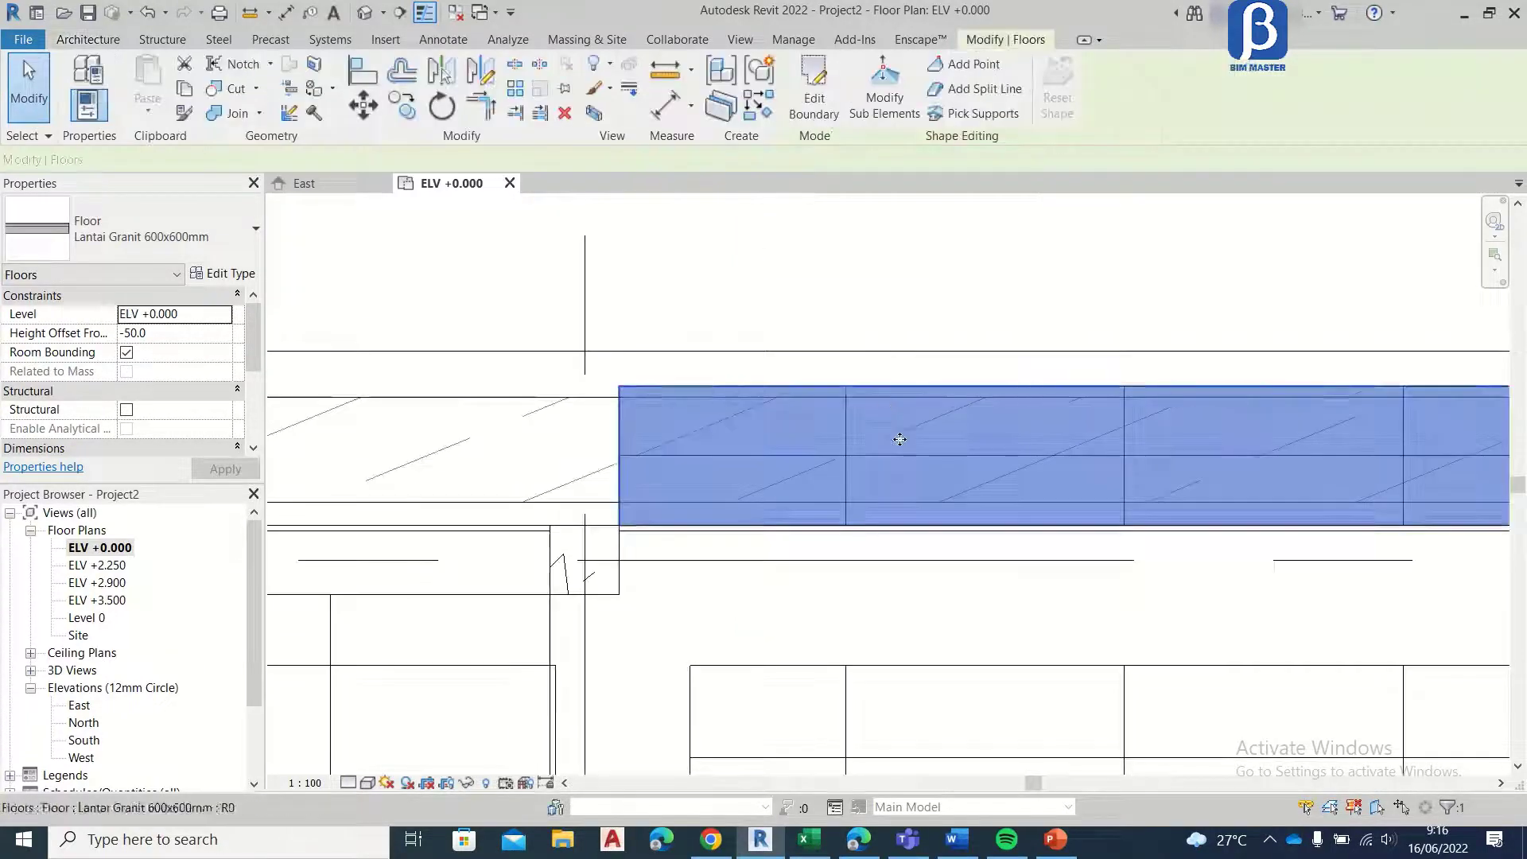
# Step: Copy the new step floor 300 mm outward so the copy adjoins its outer edge
pyautogui.moveTo(896, 435); pyautogui.dragTo(614, 469, button='middle')
pyautogui.scroll(2, 614, 469)
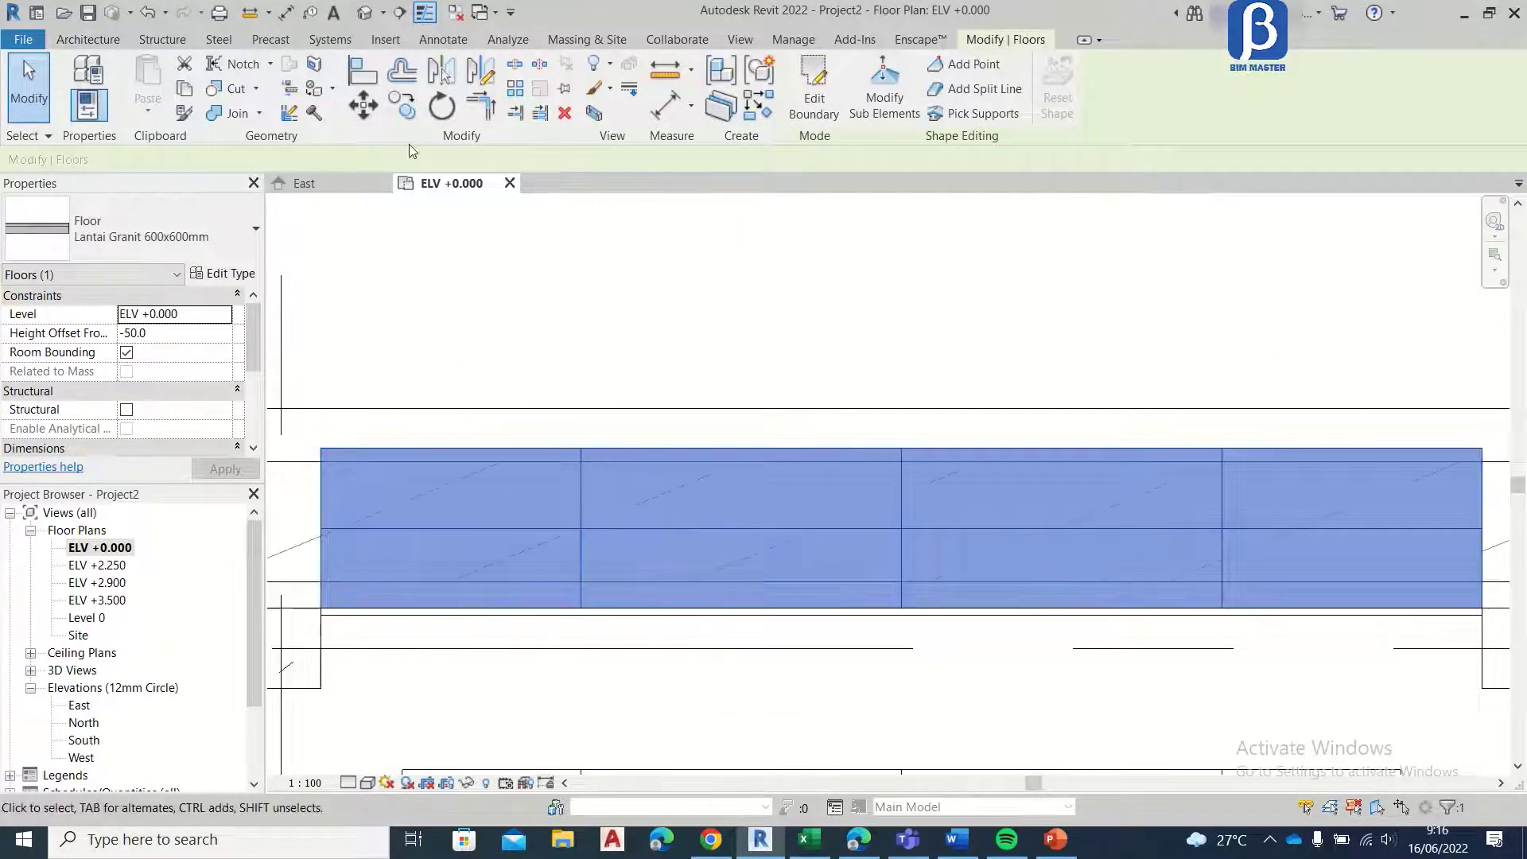
pyautogui.click(401, 105)
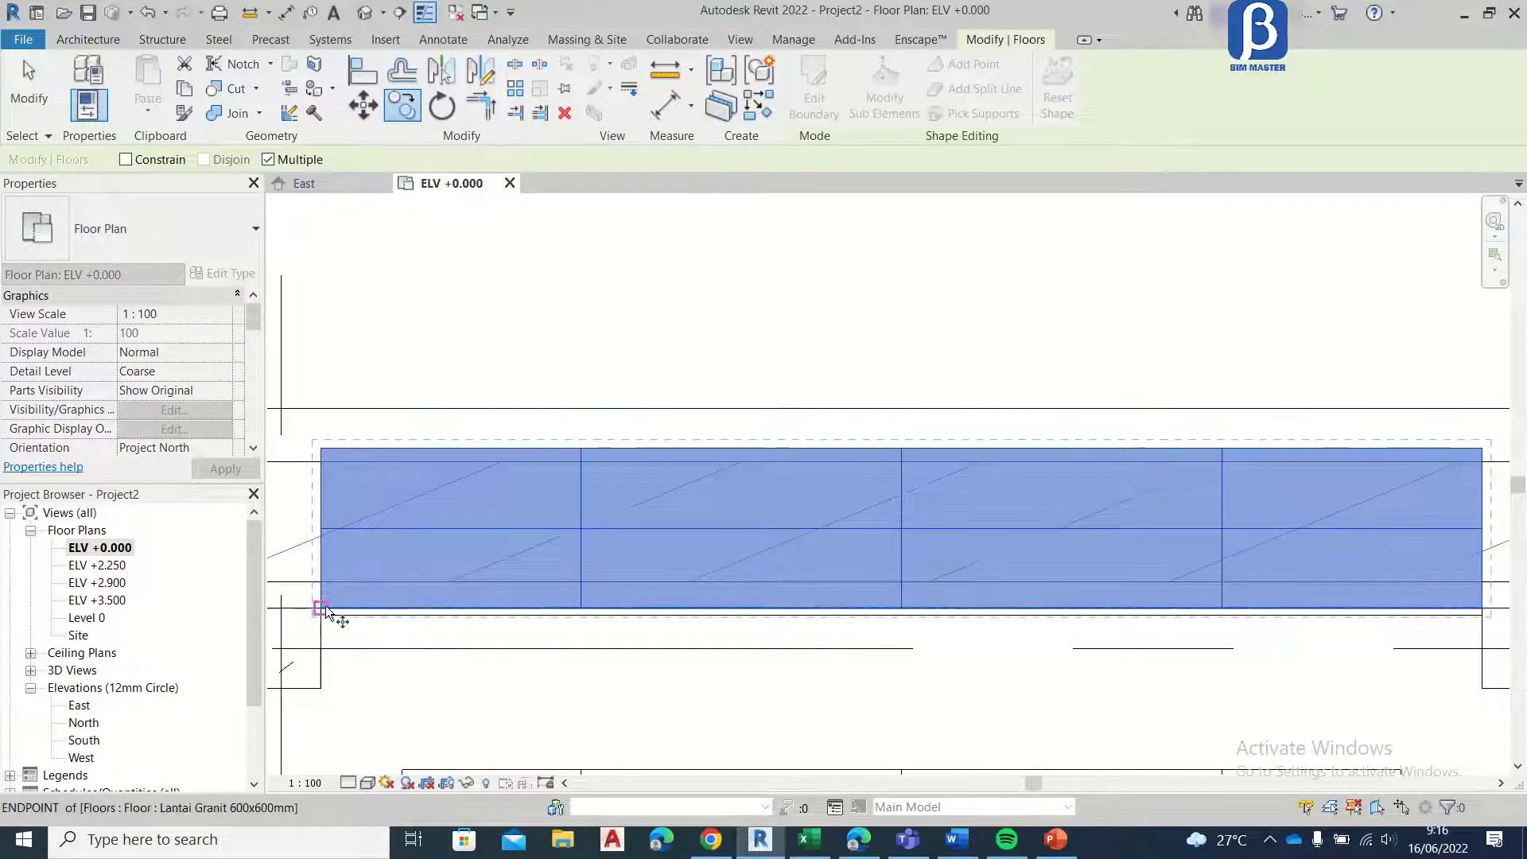
pyautogui.click(322, 608)
pyautogui.click(321, 450)
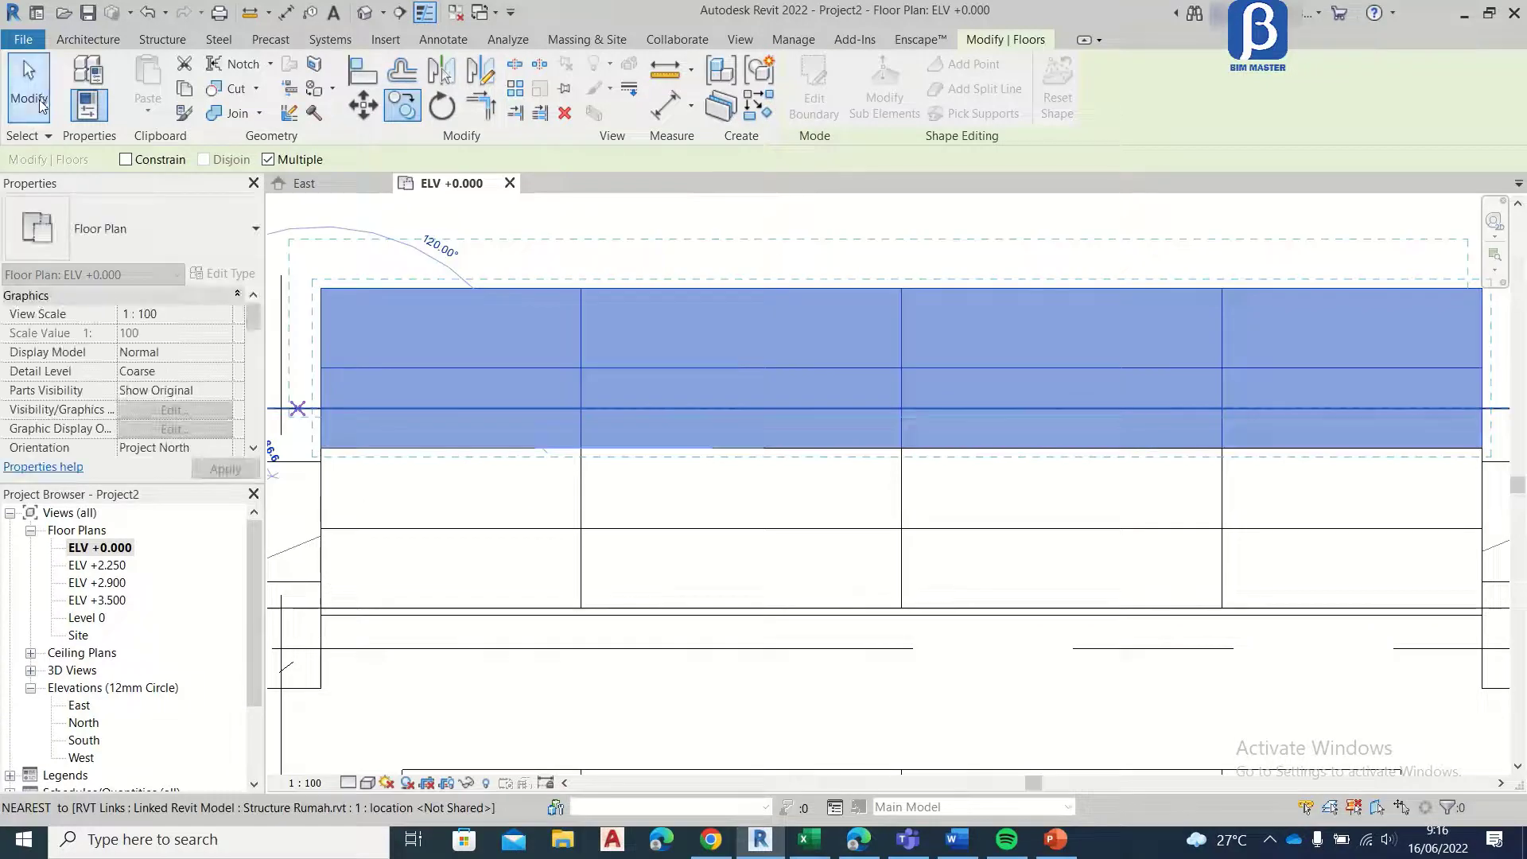
pyautogui.press('Escape')
pyautogui.press('Escape')
# Step: Set the copied step to Level 0 with a height offset of -200, and extend its boundary 300 mm inward beneath the upper step
pyautogui.click(401, 293)
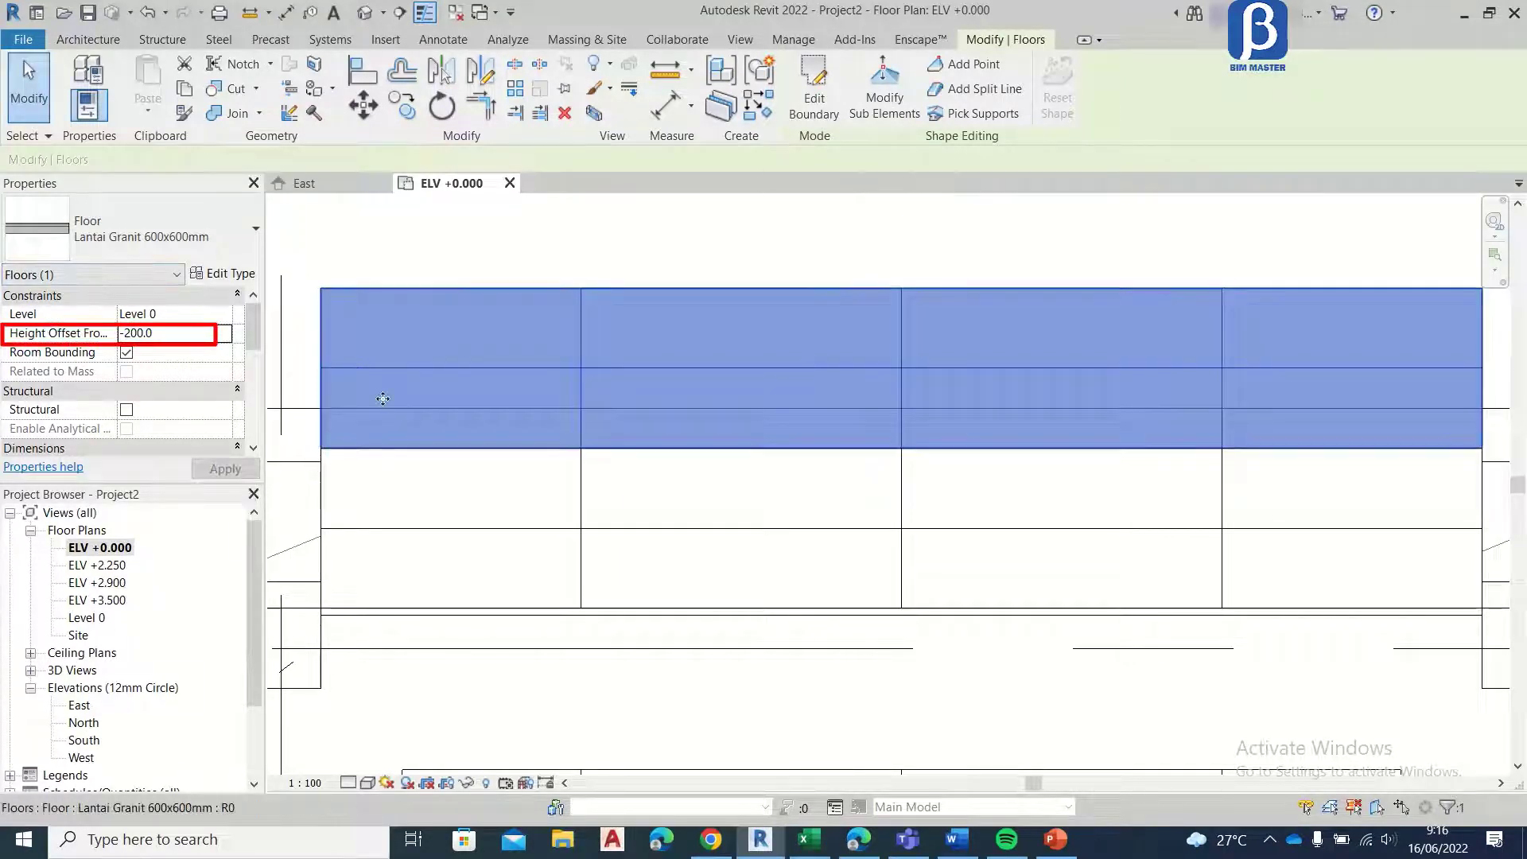
pyautogui.click(829, 106)
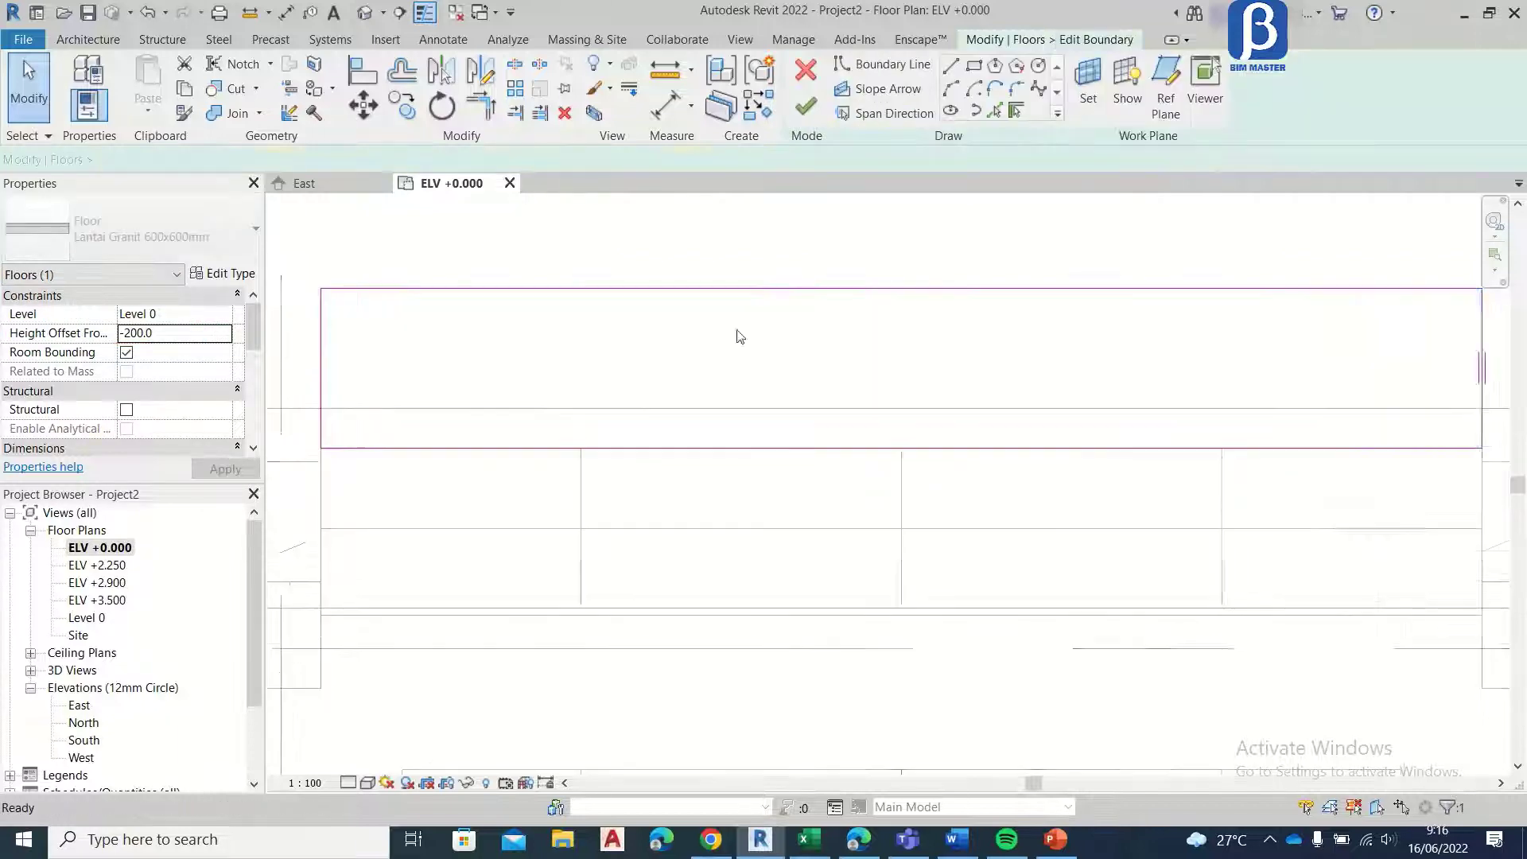
pyautogui.scroll(-3, 614, 344)
pyautogui.click(677, 389)
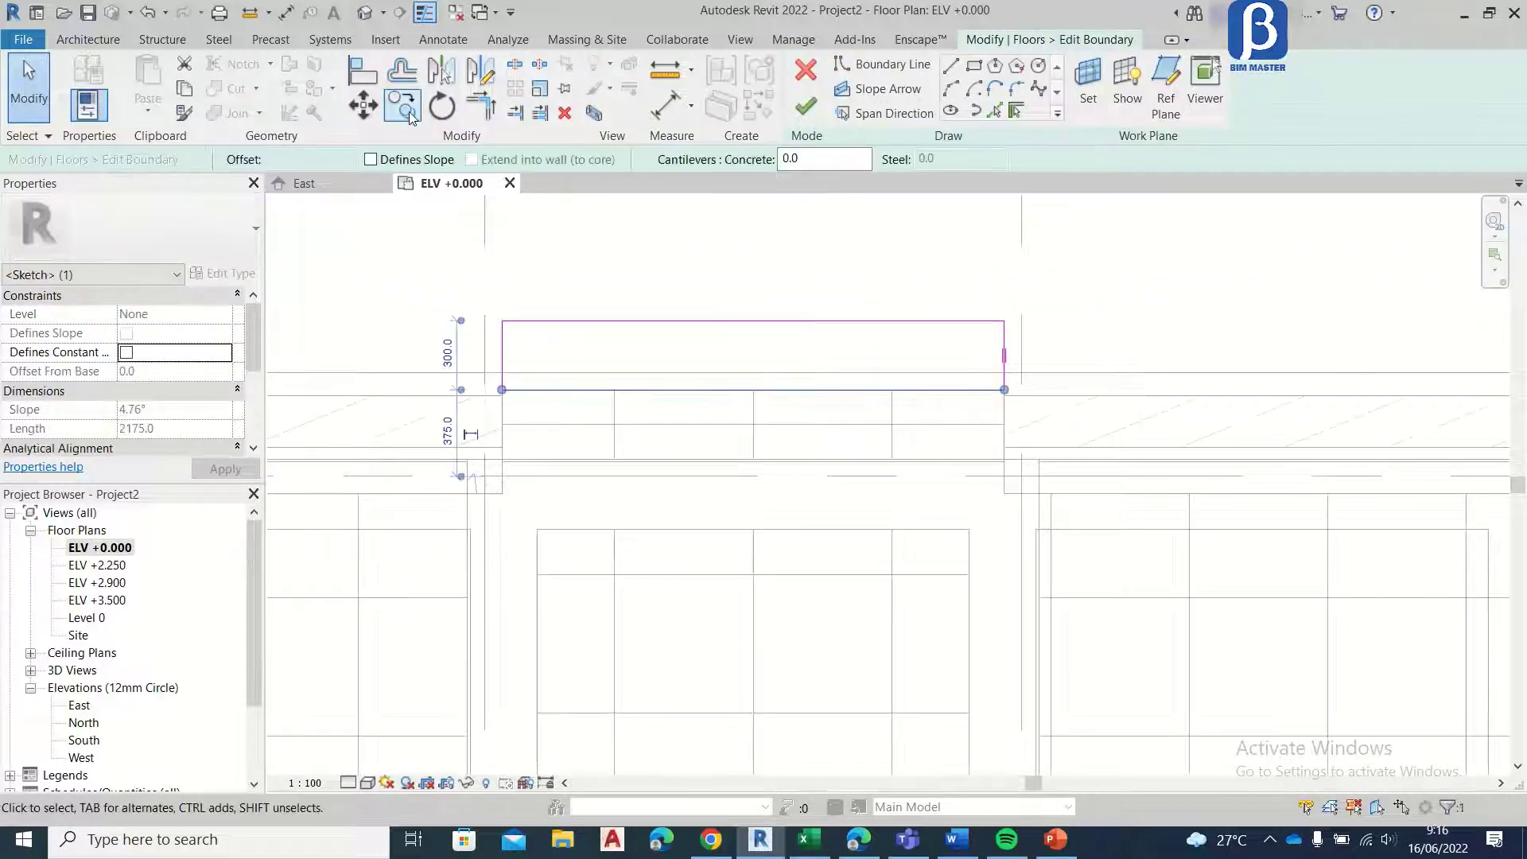
pyautogui.click(363, 105)
pyautogui.click(752, 390)
pyautogui.click(754, 459)
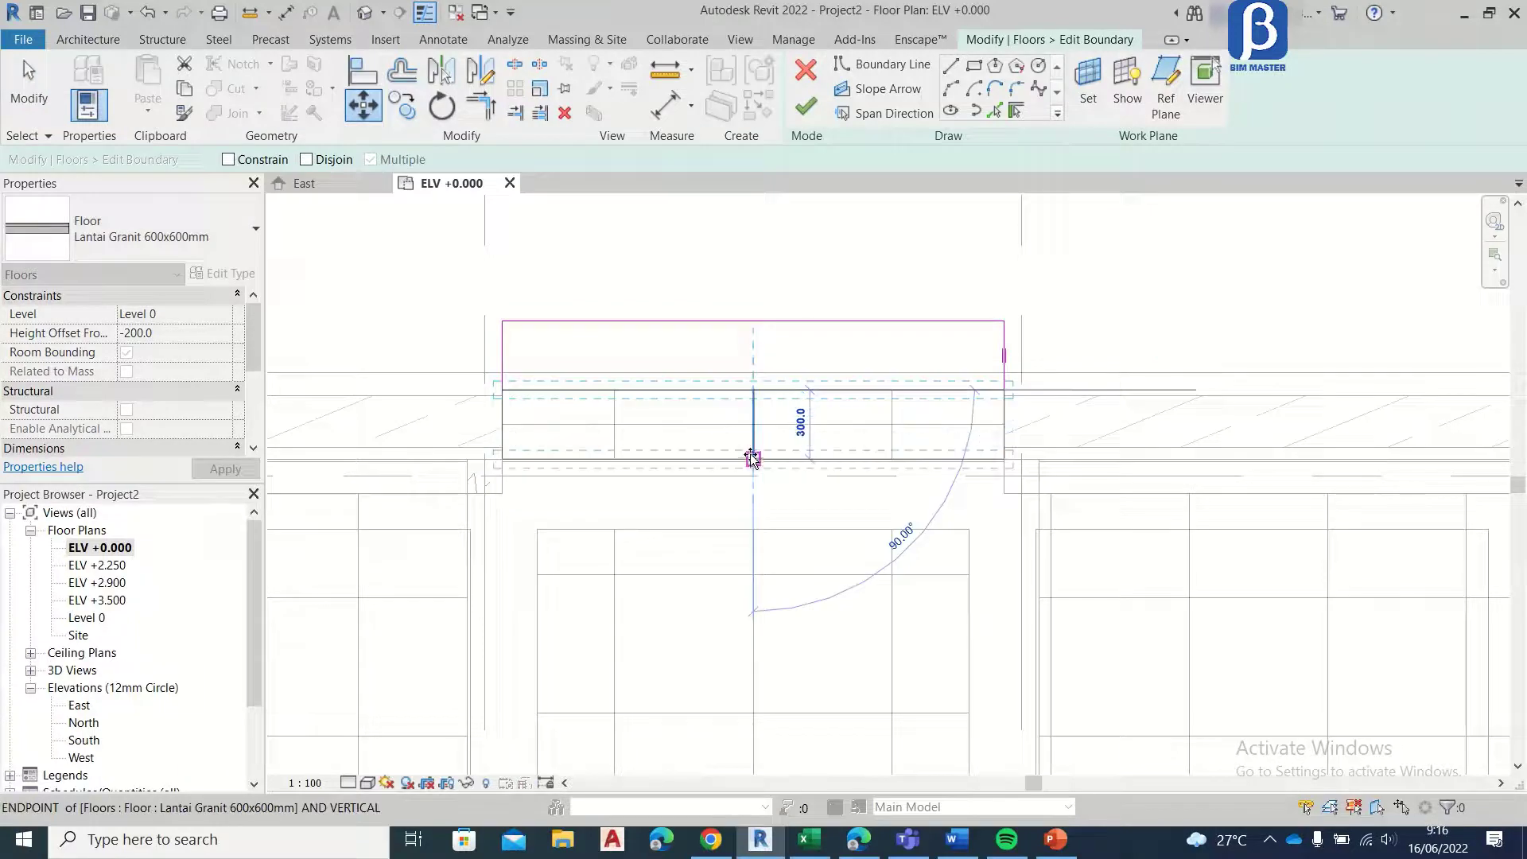
pyautogui.click(796, 109)
# Step: Copy the 600 mm deep lower step floor 300 mm outward from the building
pyautogui.scroll(2, 733, 322)
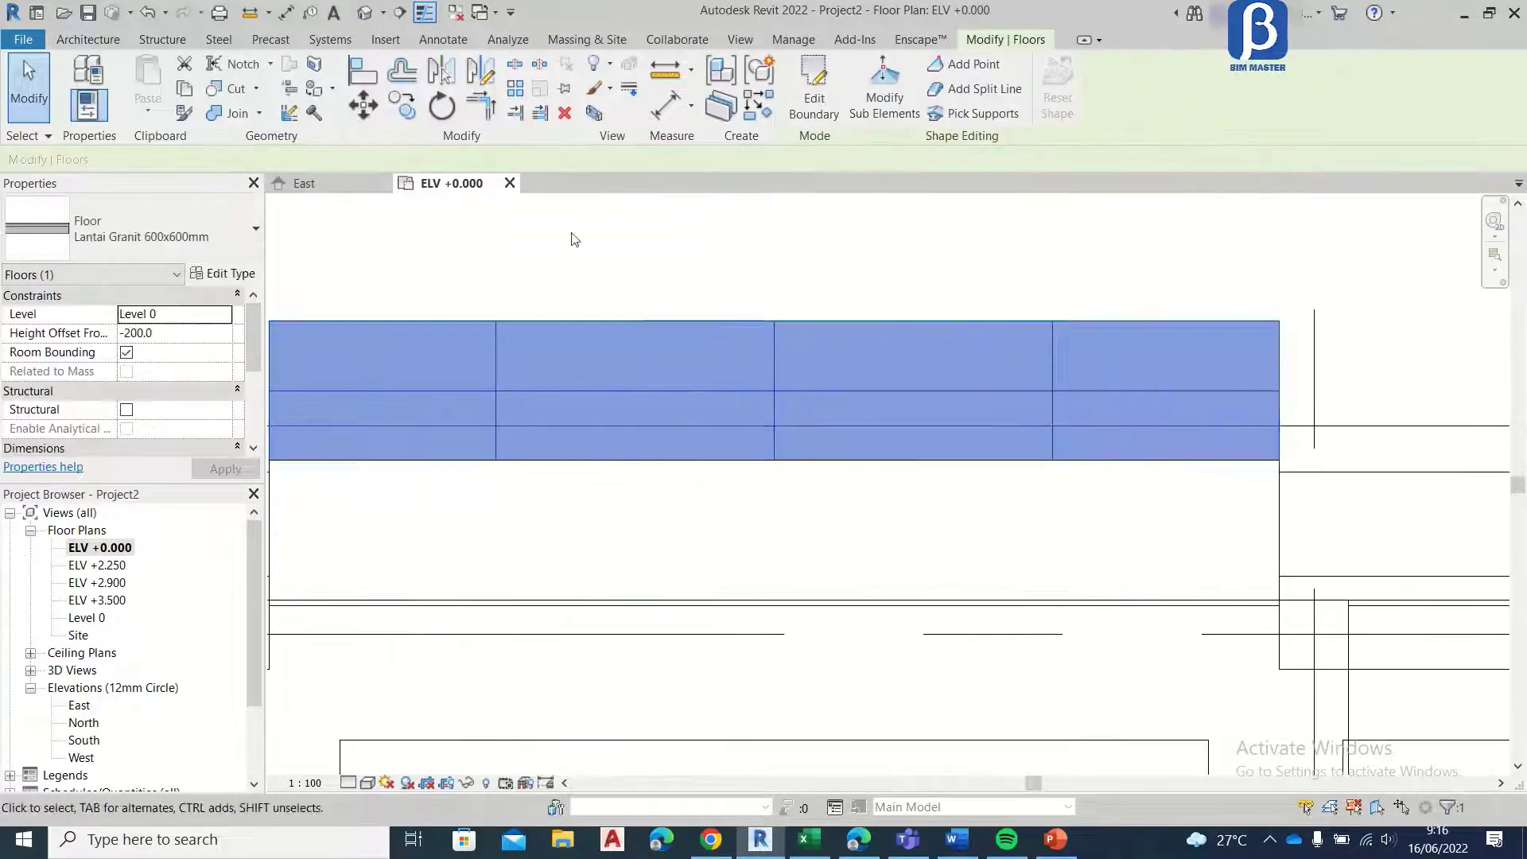
pyautogui.click(409, 114)
pyautogui.scroll(-2, 792, 388)
pyautogui.scroll(2, 522, 498)
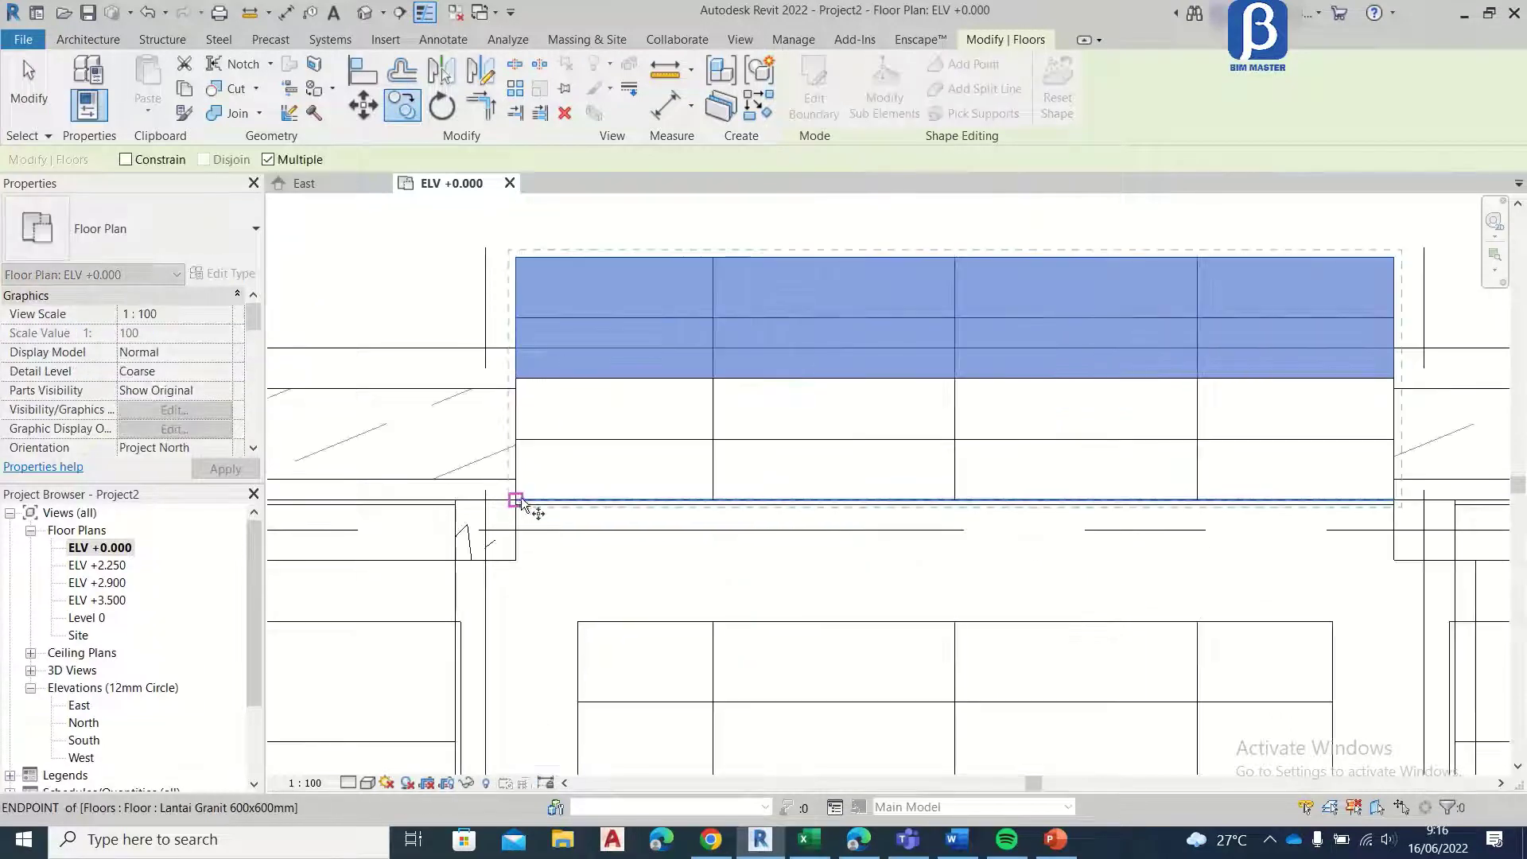
pyautogui.click(517, 377)
pyautogui.scroll(-3, 563, 381)
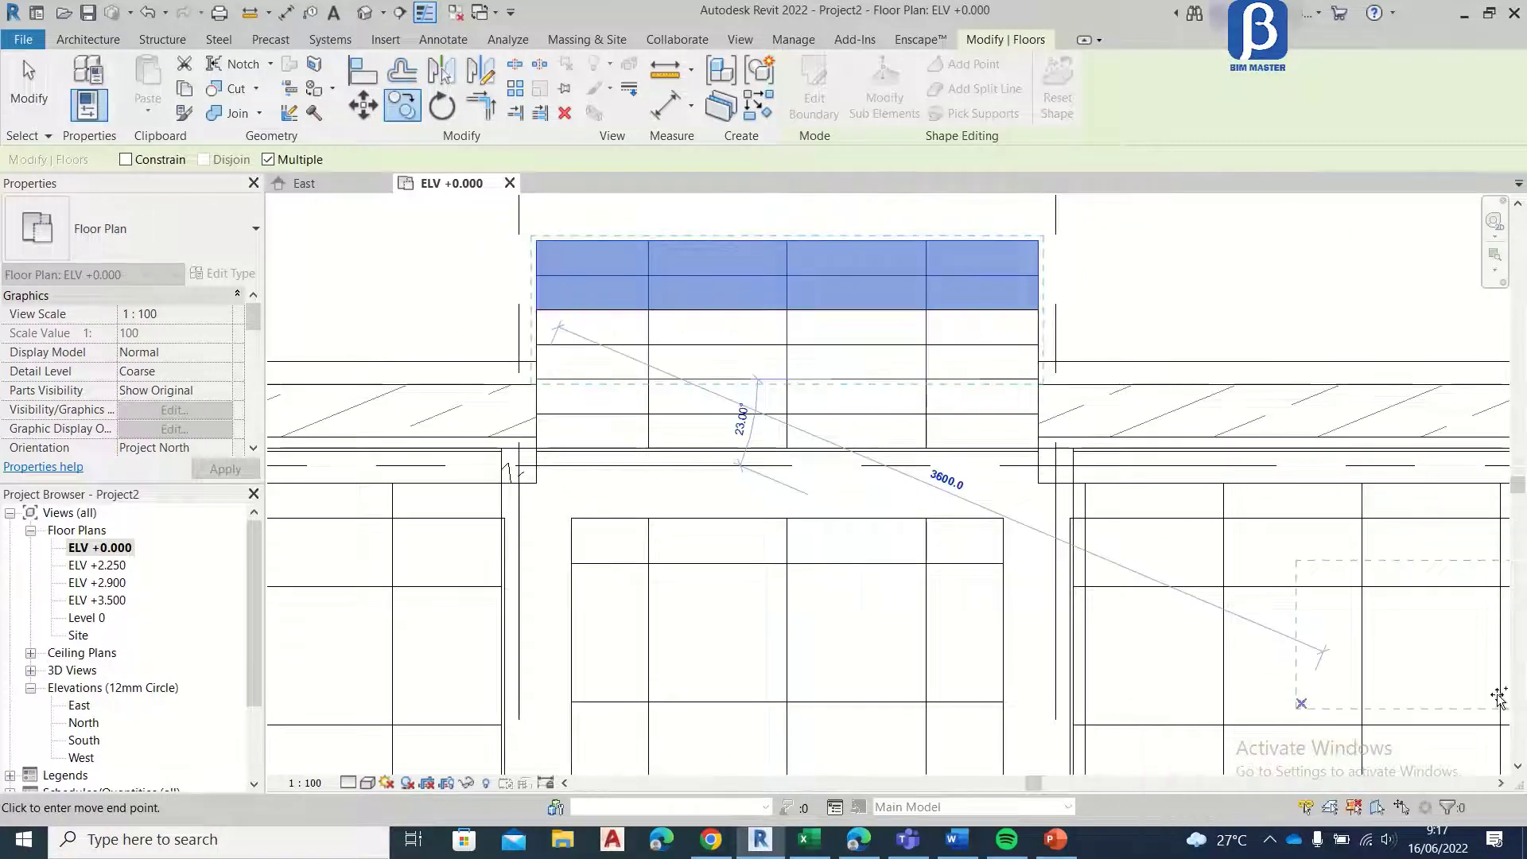
pyautogui.press('Escape')
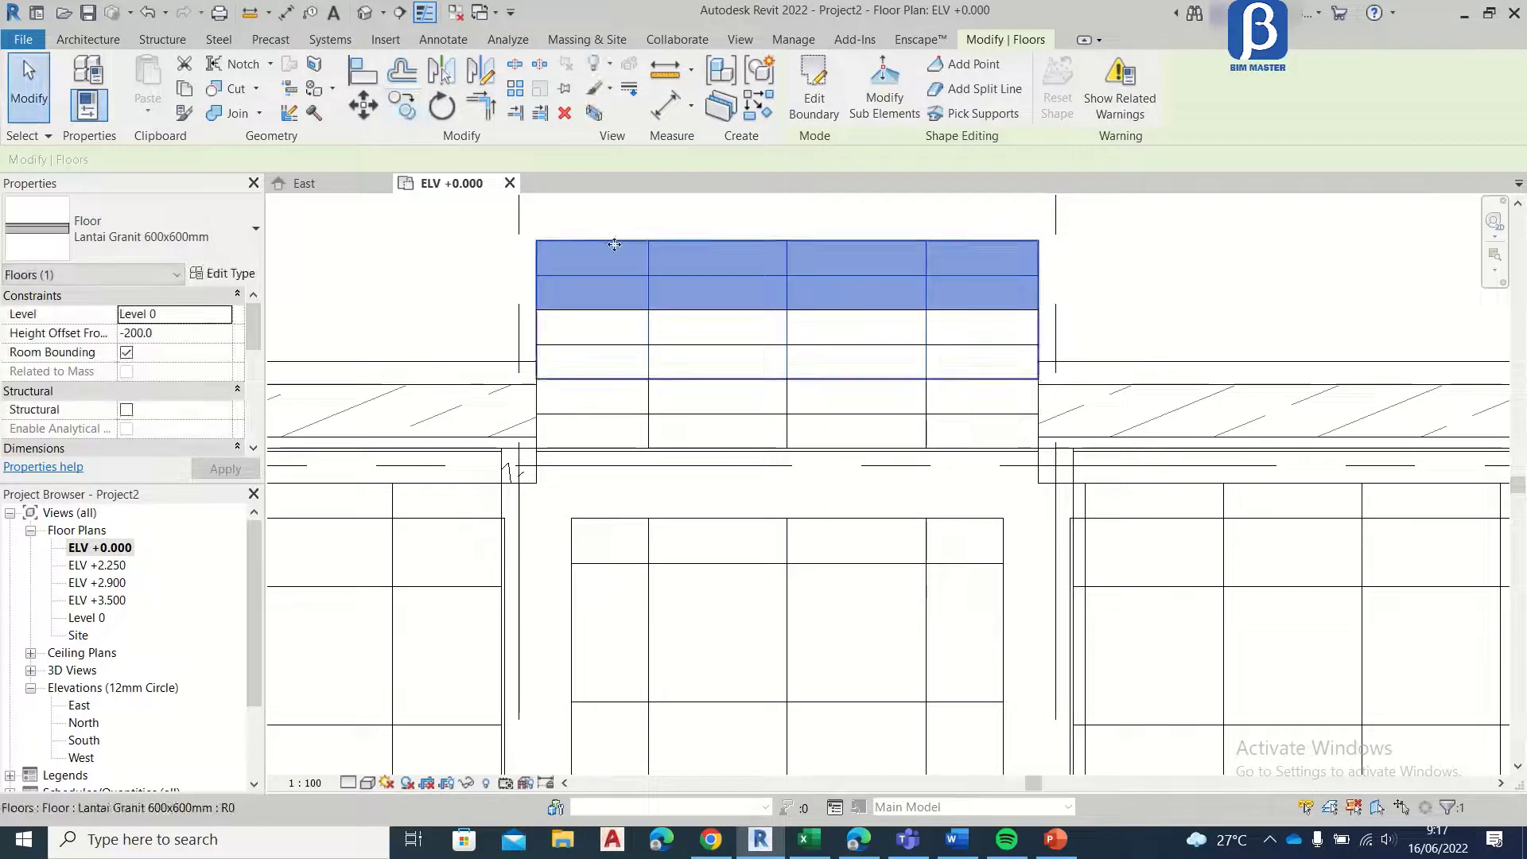
# Step: Set the third step's height offset to -350 and extend its boundary 300 mm inward beneath the upper steps
pyautogui.click(164, 335)
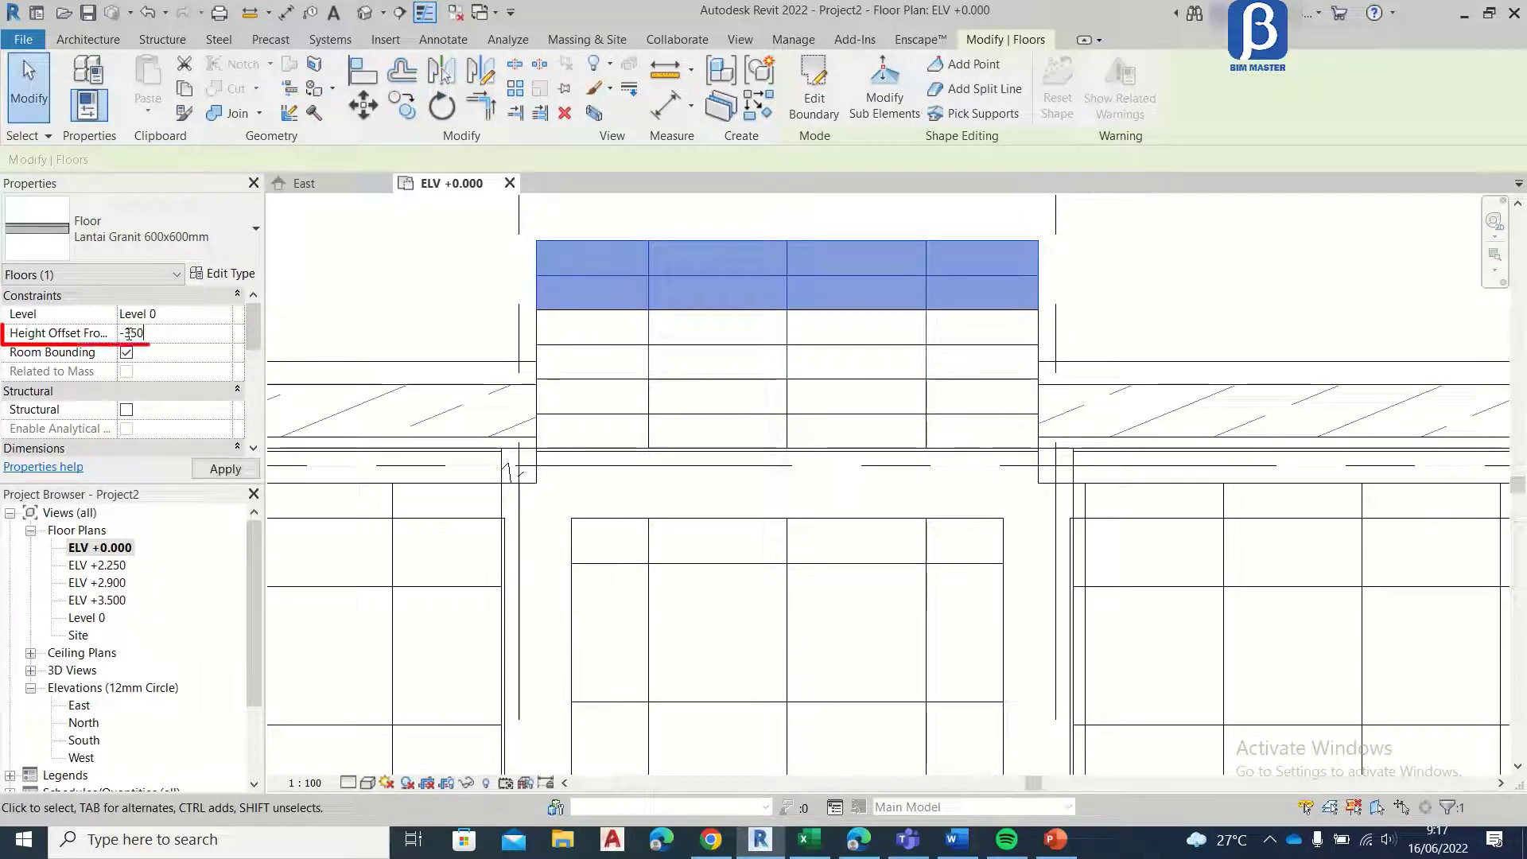
pyautogui.click(225, 469)
pyautogui.scroll(2, 547, 283)
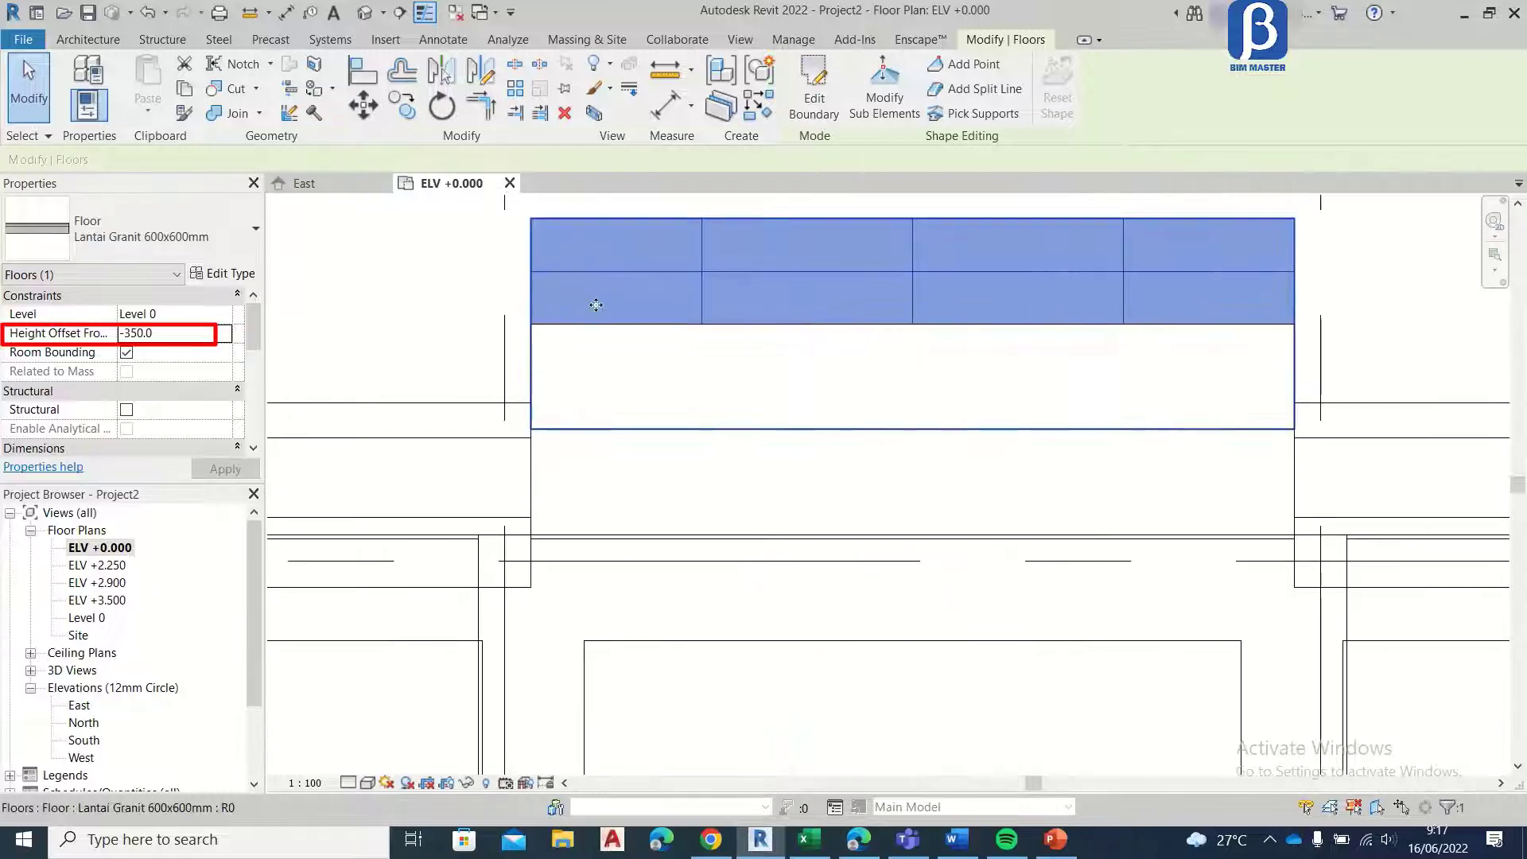
pyautogui.click(811, 119)
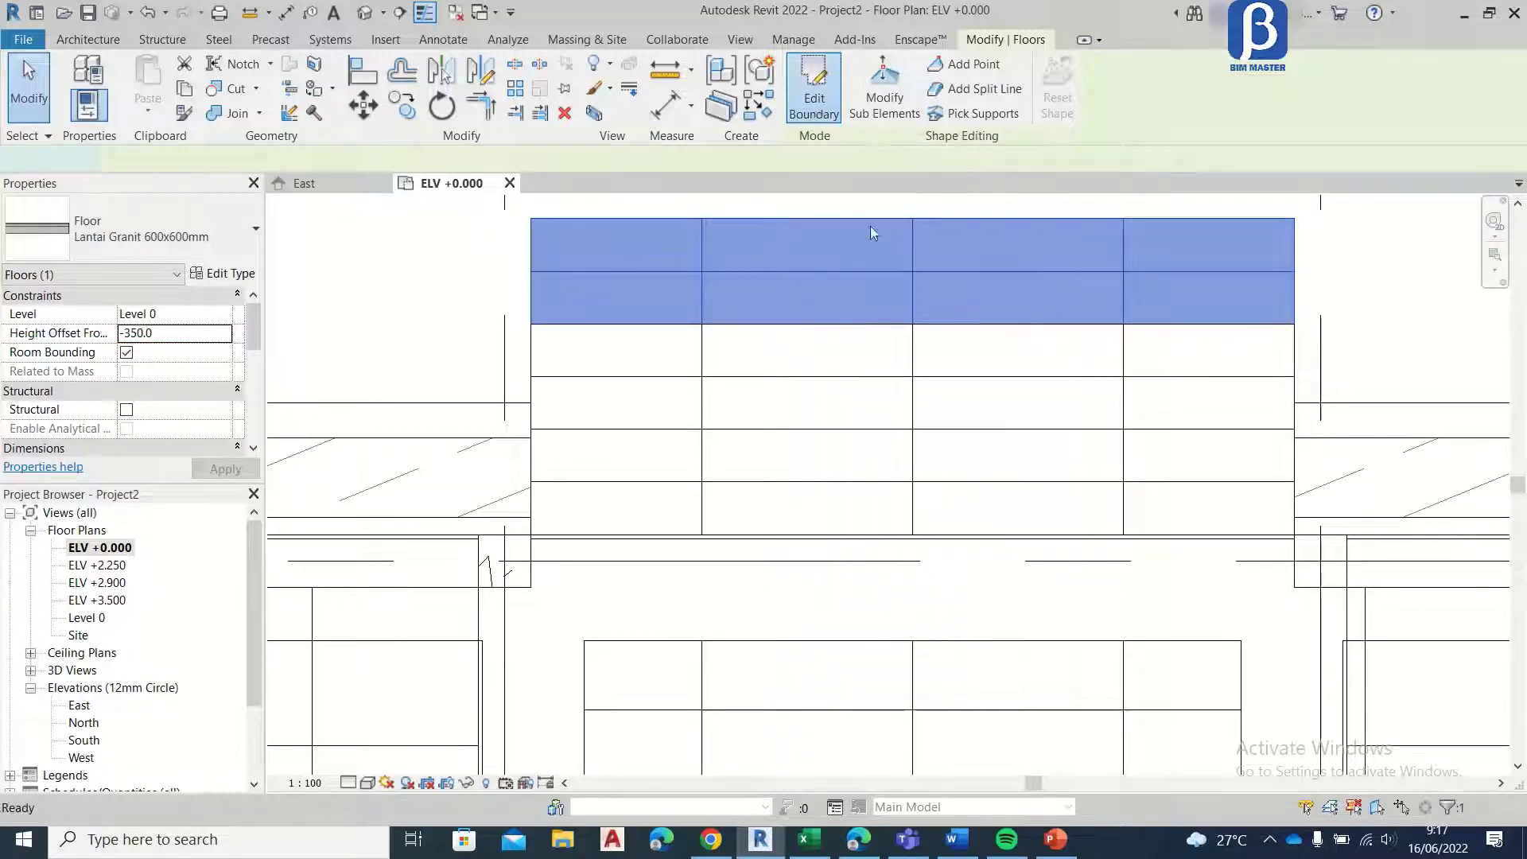
pyautogui.press('m')
pyautogui.press('v')
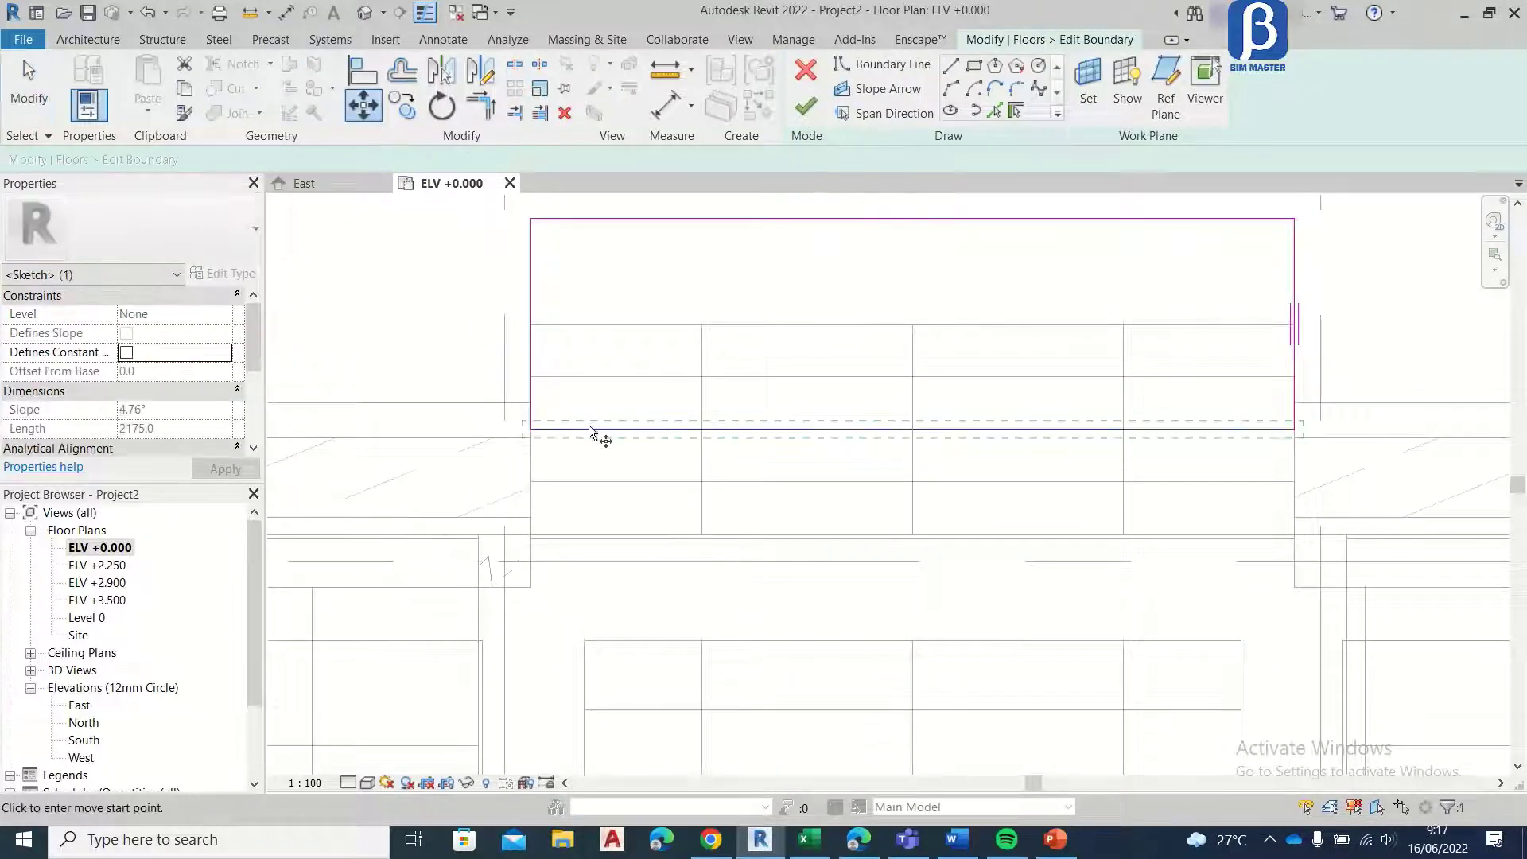
pyautogui.click(594, 429)
pyautogui.click(596, 527)
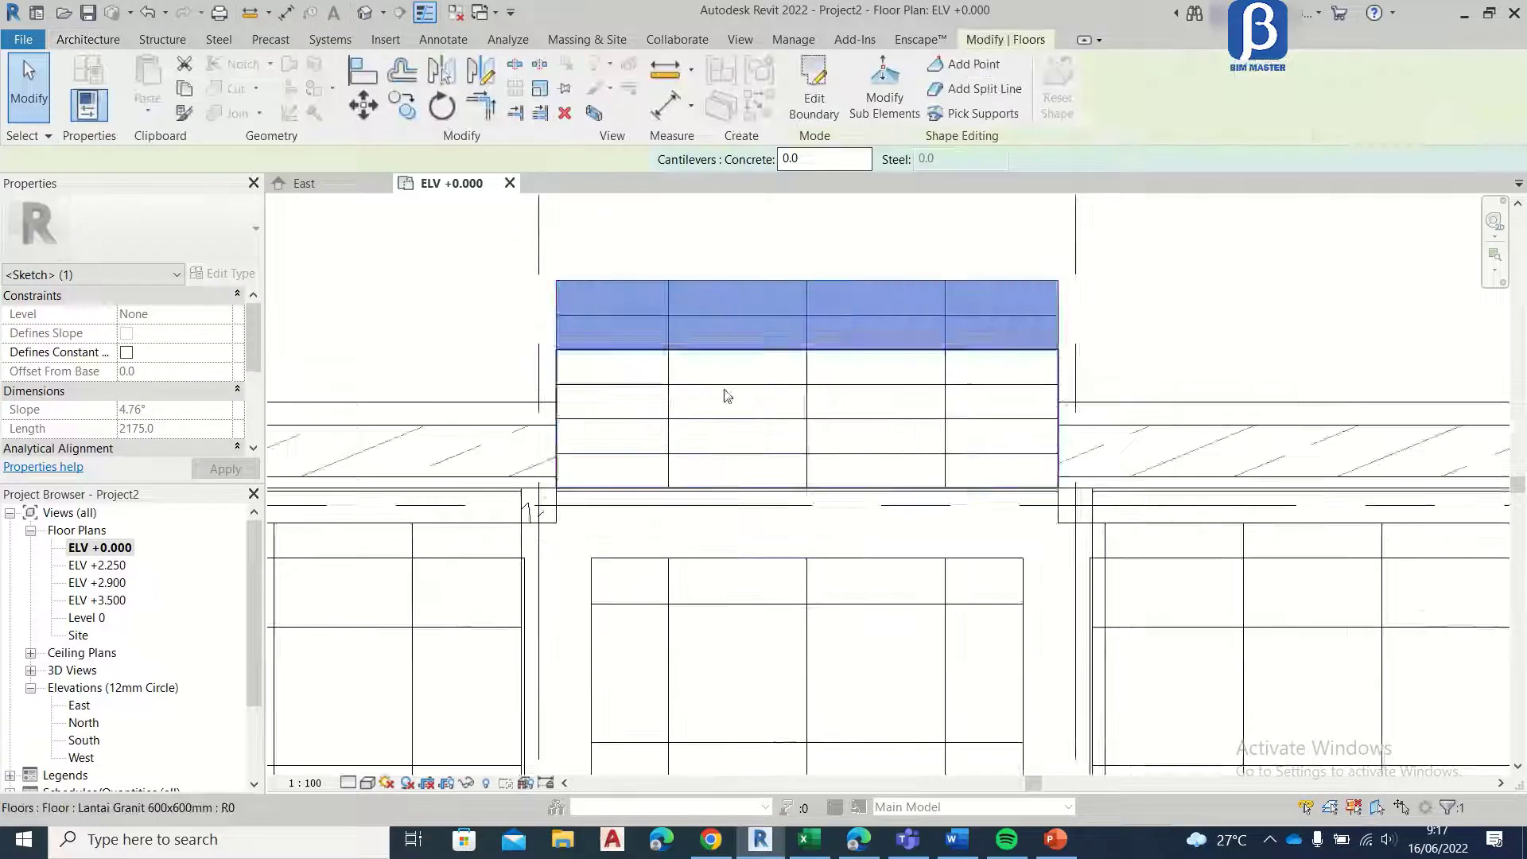
pyautogui.scroll(-2, 723, 390)
# Step: Copy the third step floor 300 mm outward from the building to add a fourth step
pyautogui.moveTo(785, 369); pyautogui.dragTo(584, 421, button='middle')
pyautogui.scroll(2, 487, 432)
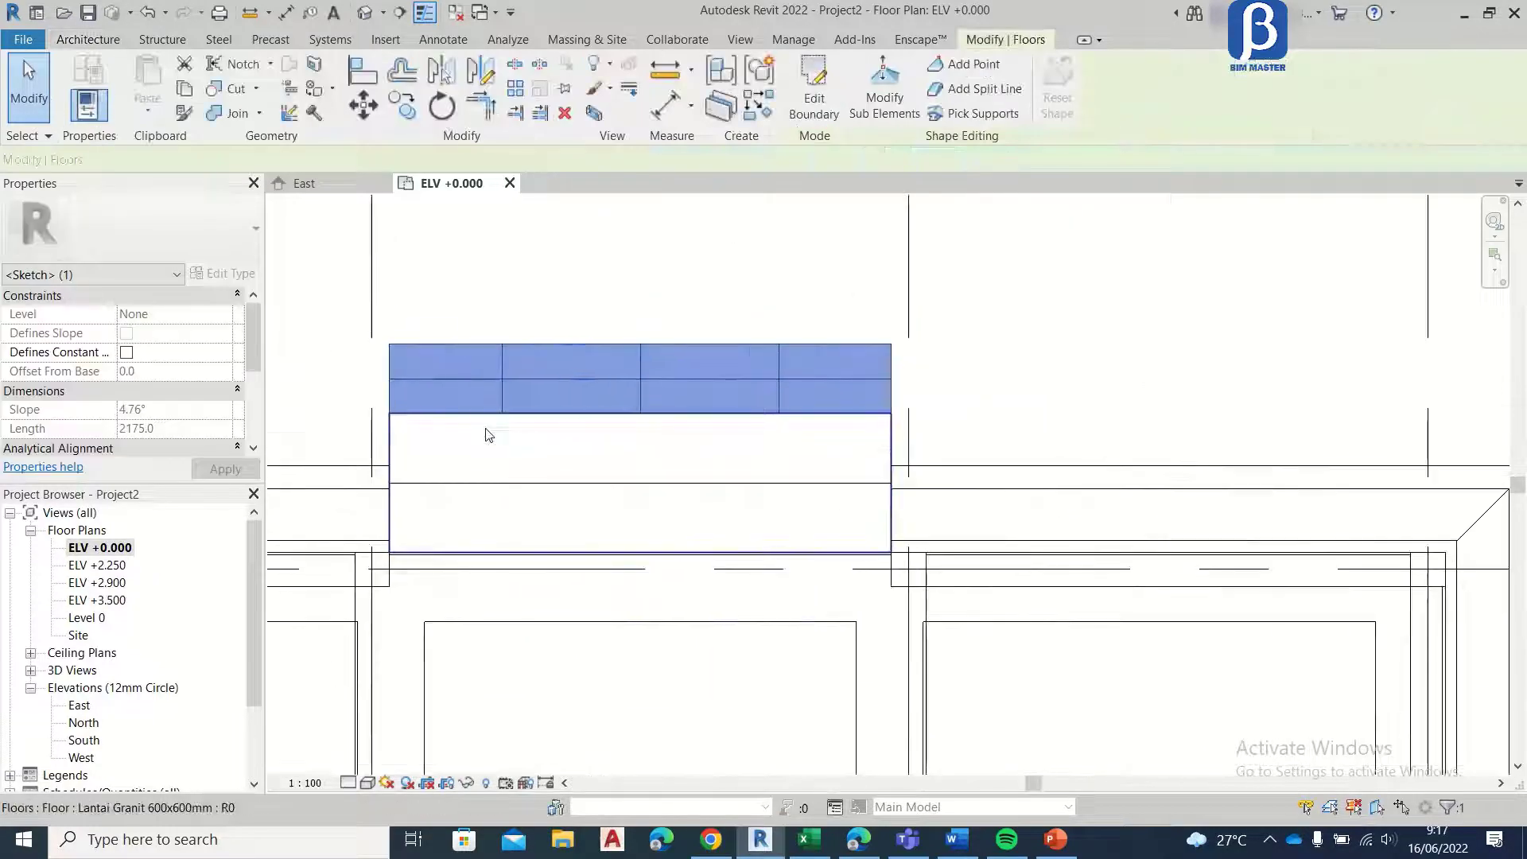
pyautogui.moveTo(484, 433); pyautogui.dragTo(548, 477, button='middle')
pyautogui.click(400, 105)
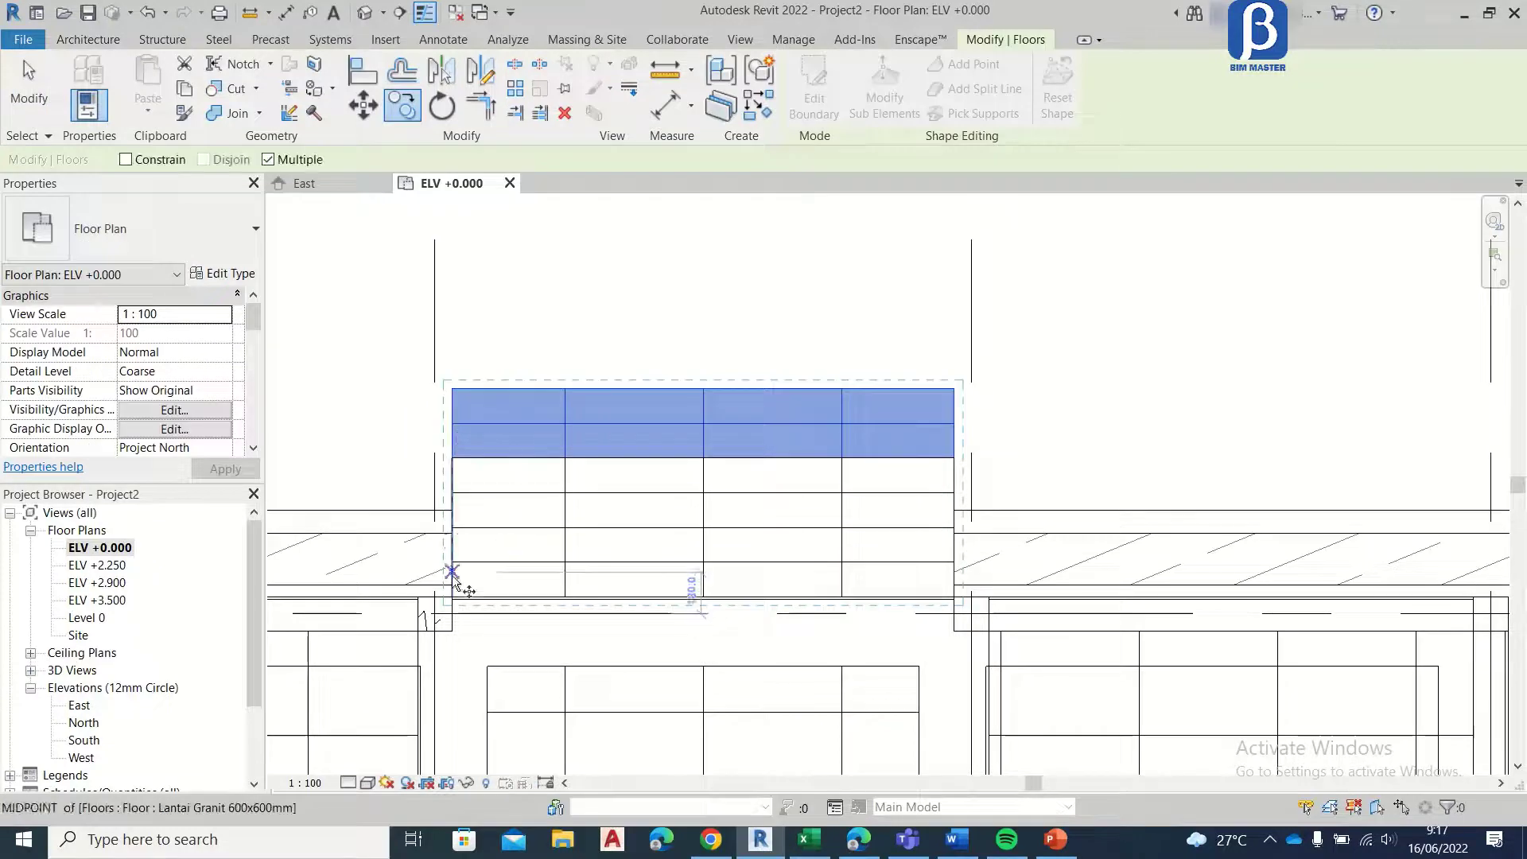
pyautogui.scroll(3, 460, 546)
pyautogui.click(450, 518)
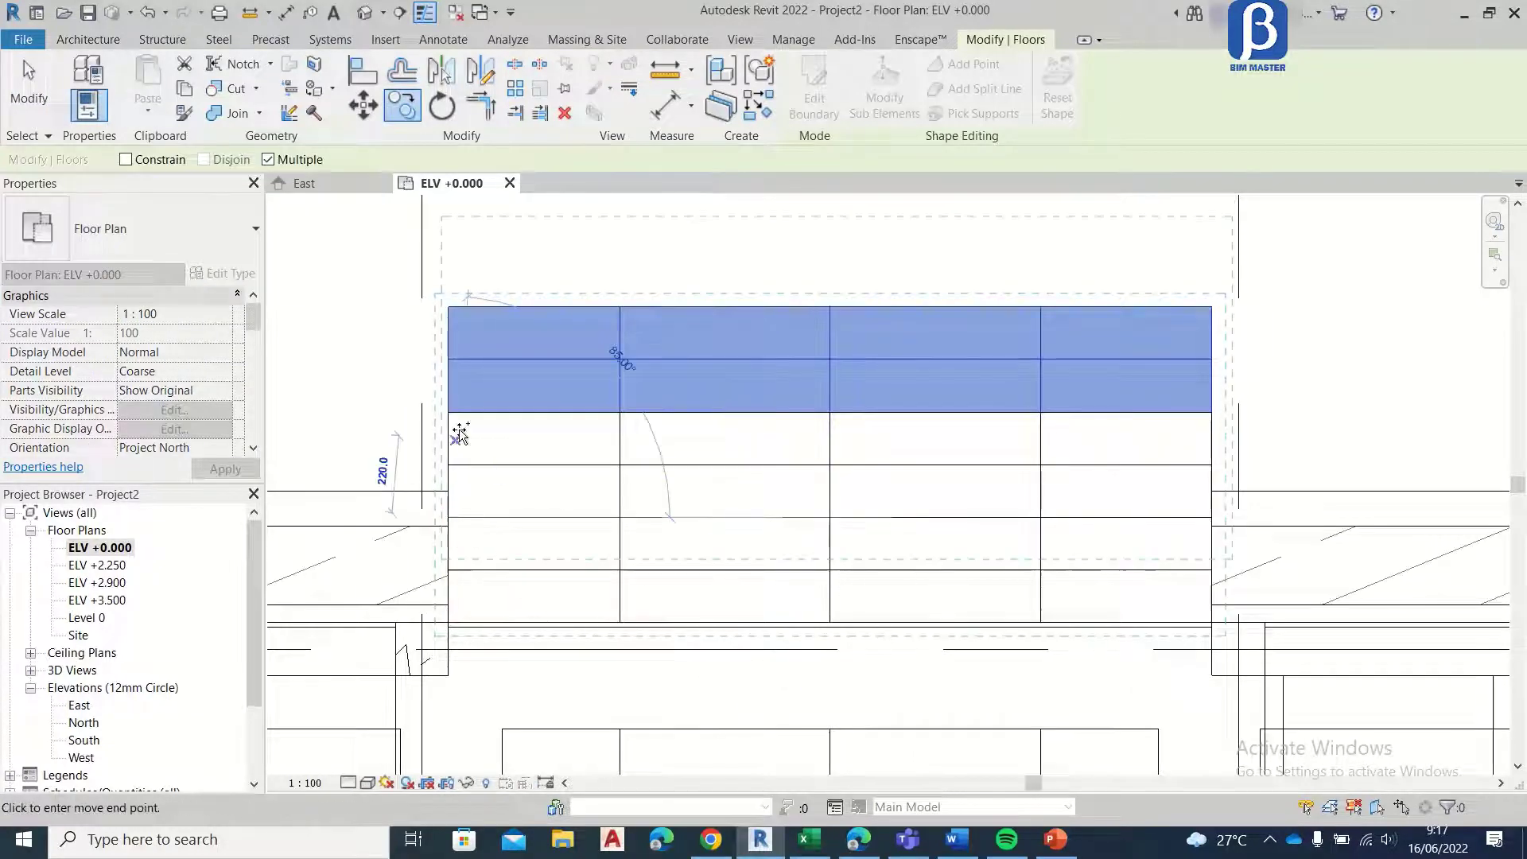
pyautogui.click(447, 412)
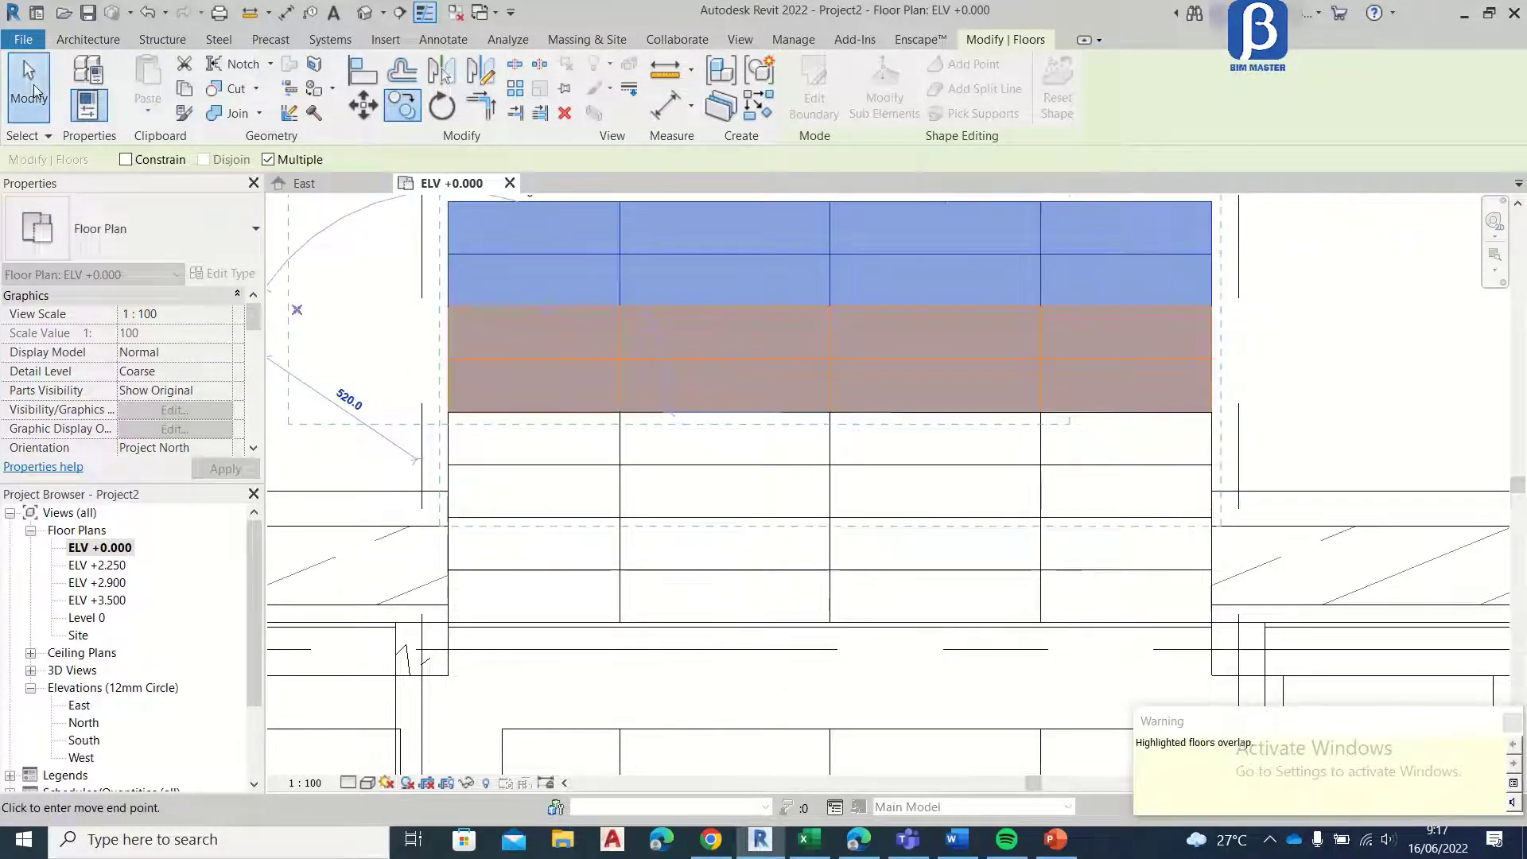
pyautogui.click(34, 91)
# Step: Set the outermost step's height offset to -500 and open its boundary sketch with the inner edge selected
pyautogui.click(521, 213)
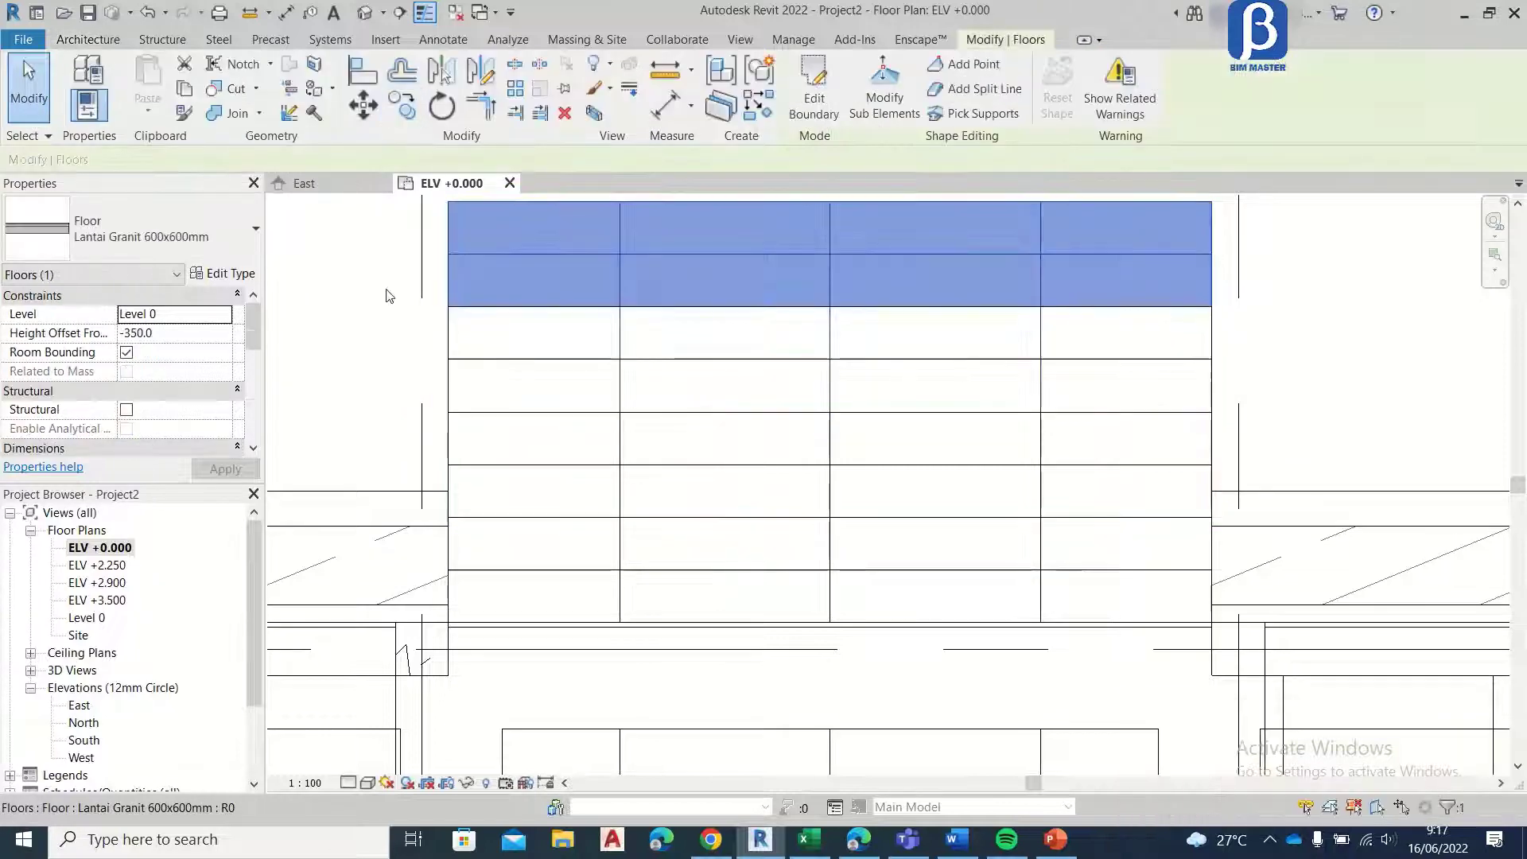
pyautogui.click(159, 338)
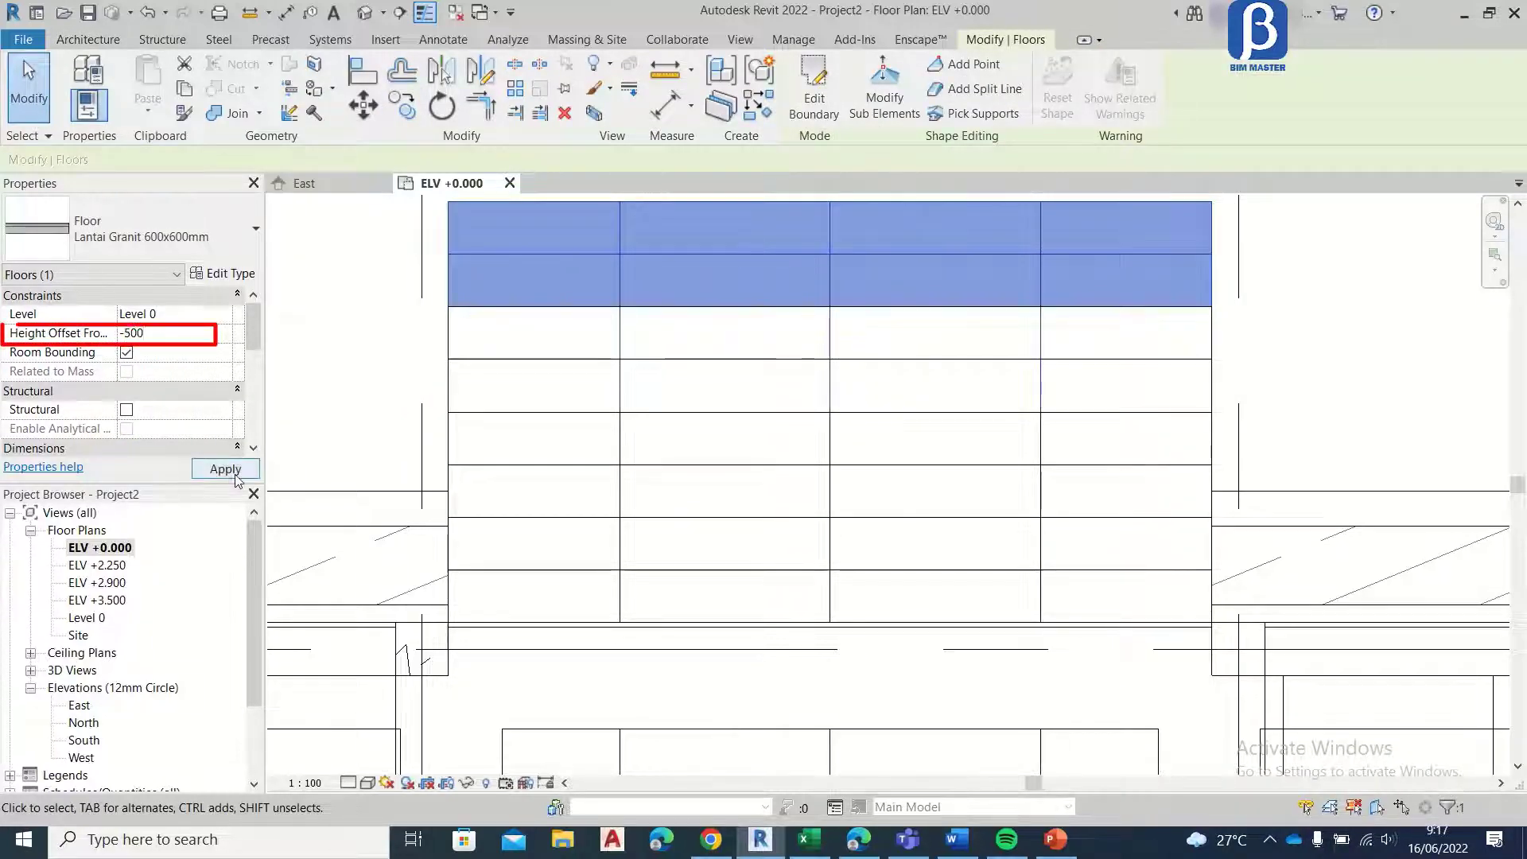
pyautogui.click(235, 474)
pyautogui.click(836, 118)
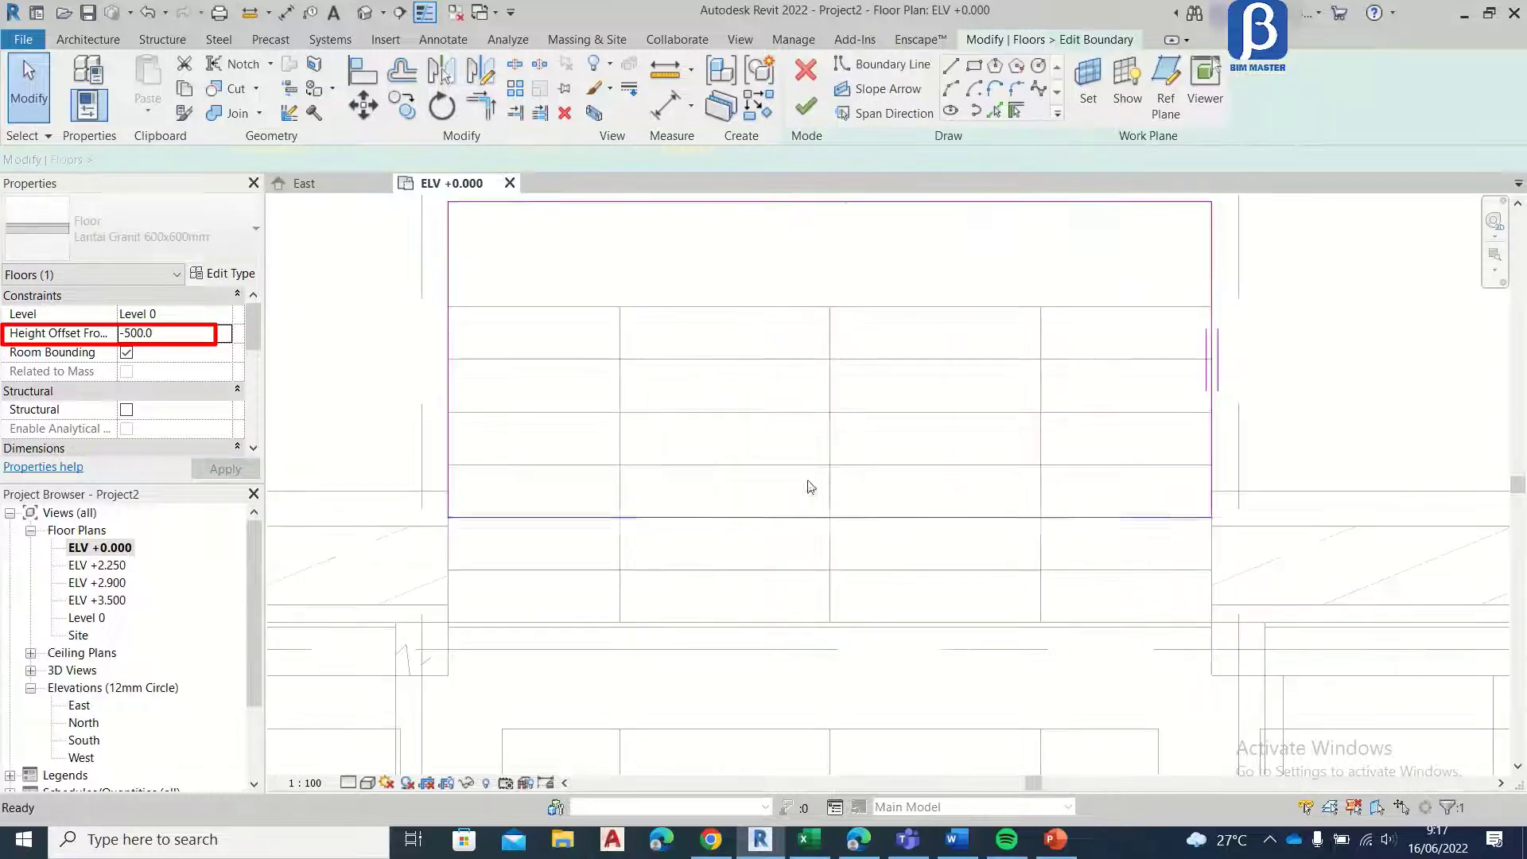
pyautogui.click(784, 519)
pyautogui.click(364, 105)
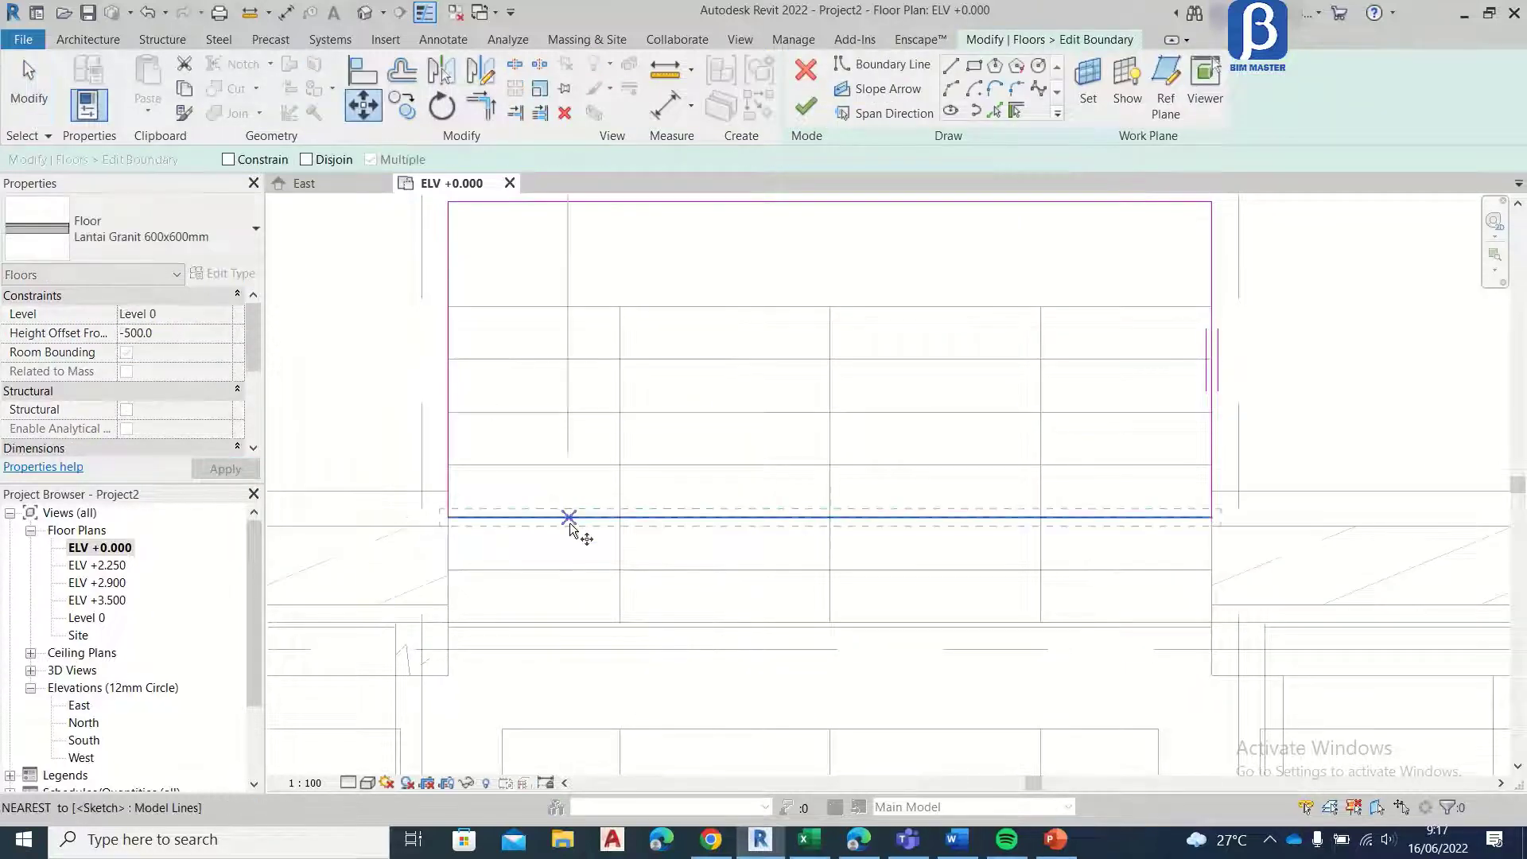
pyautogui.click(568, 518)
pyautogui.write('3000')
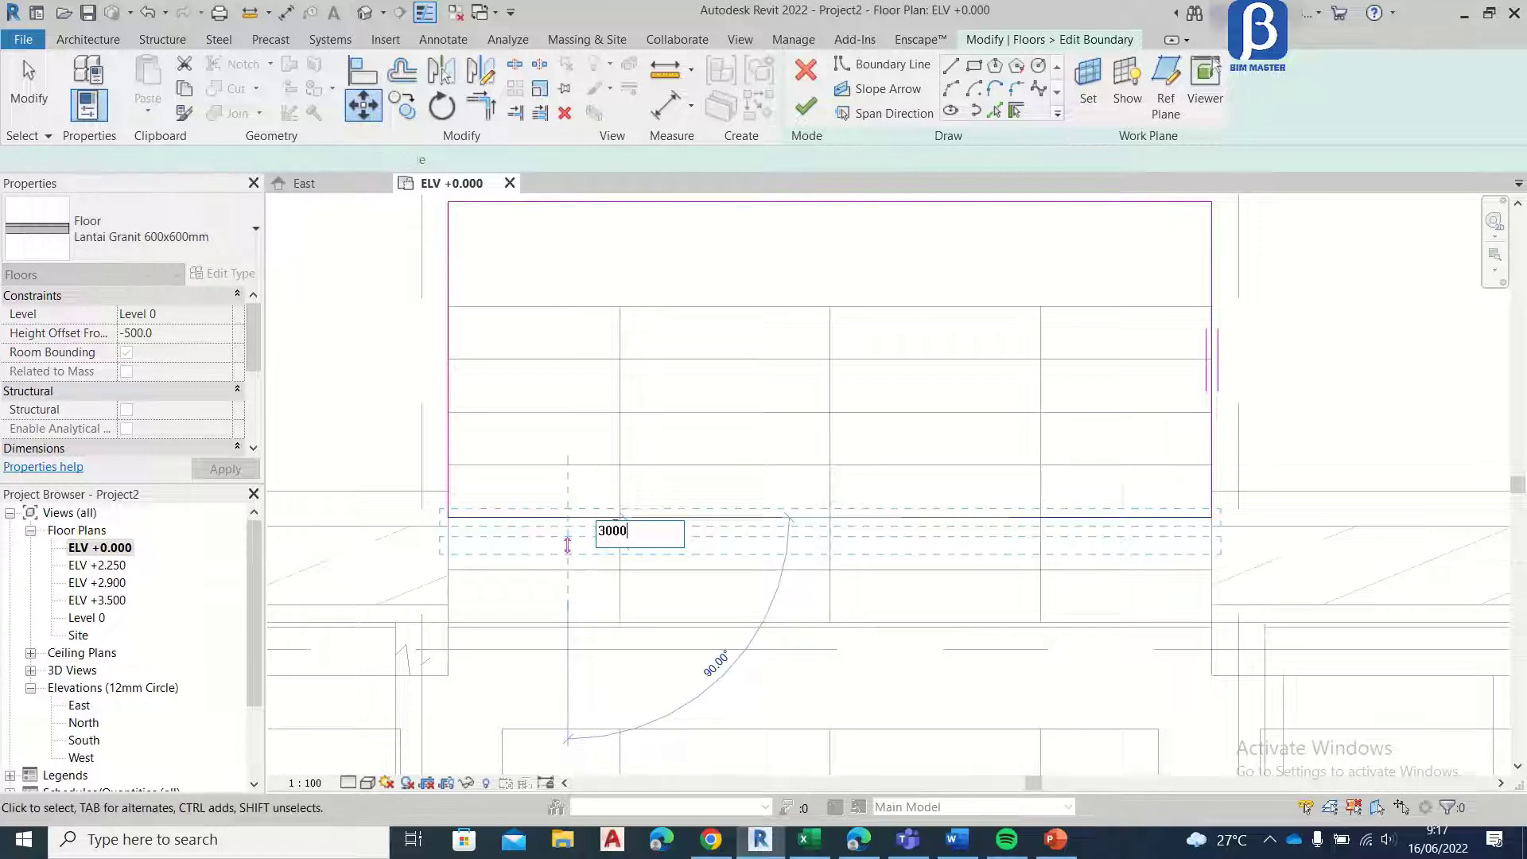
pyautogui.press('Return')
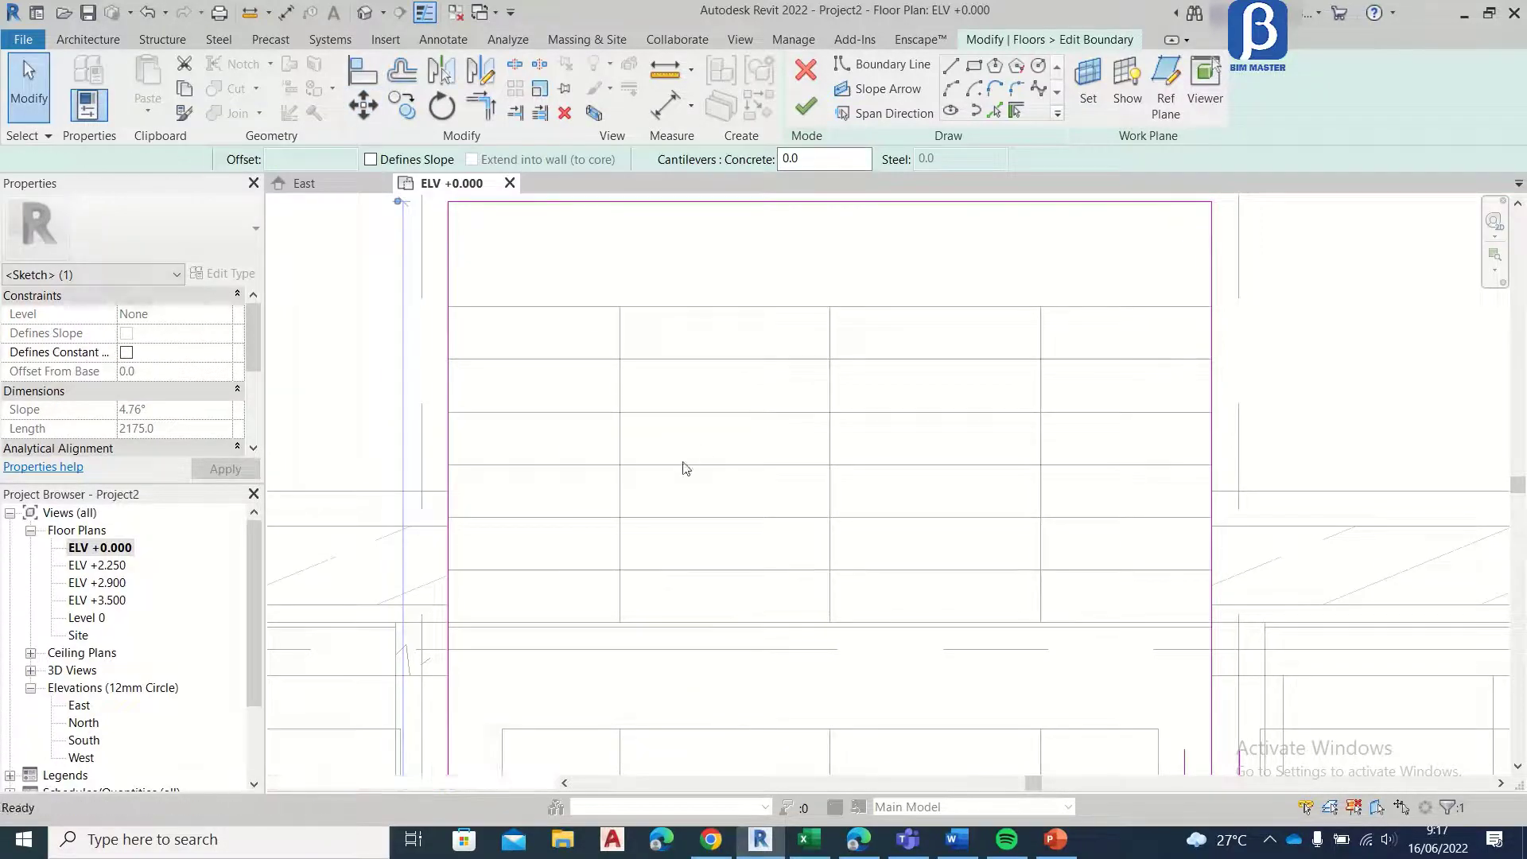
pyautogui.hotkey('ctrl', 'z')
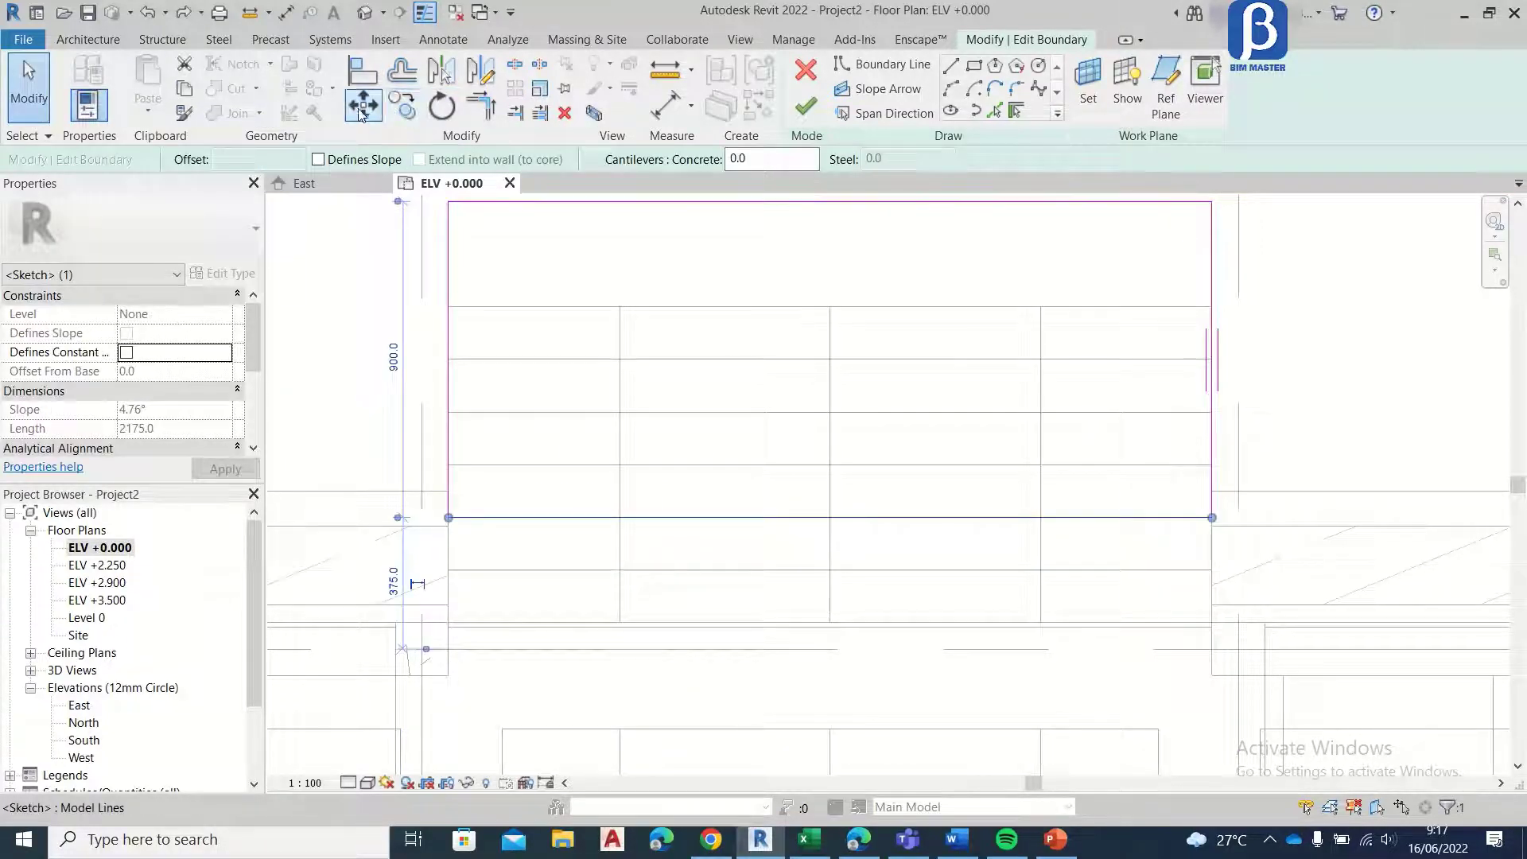
# Step: Move the inner boundary edge 300 mm toward the building and finish the fourth step's sketch
pyautogui.click(363, 105)
pyautogui.click(557, 510)
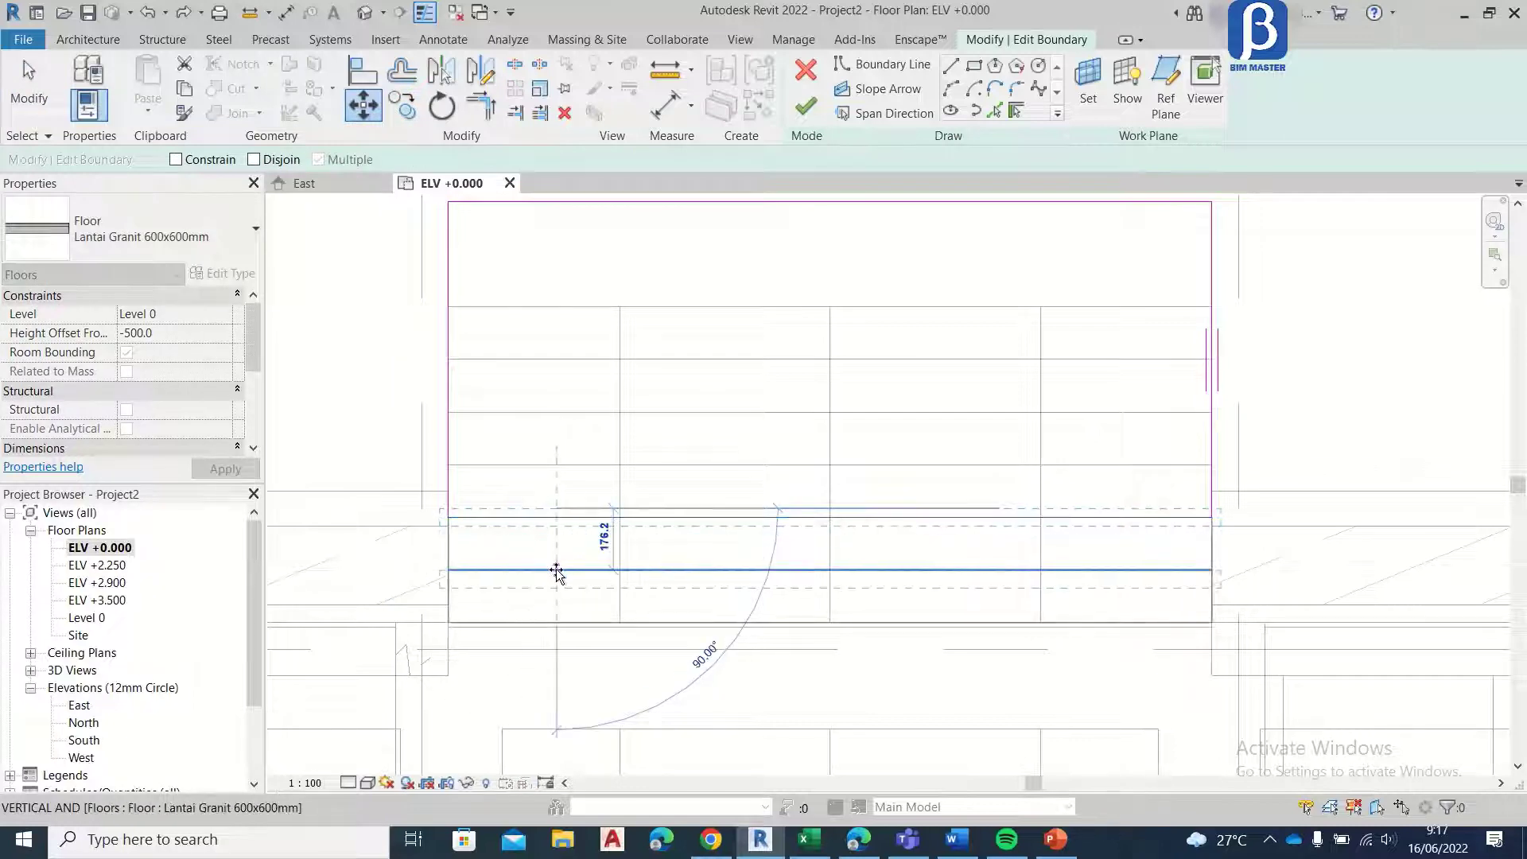
pyautogui.write('300')
pyautogui.press('Return')
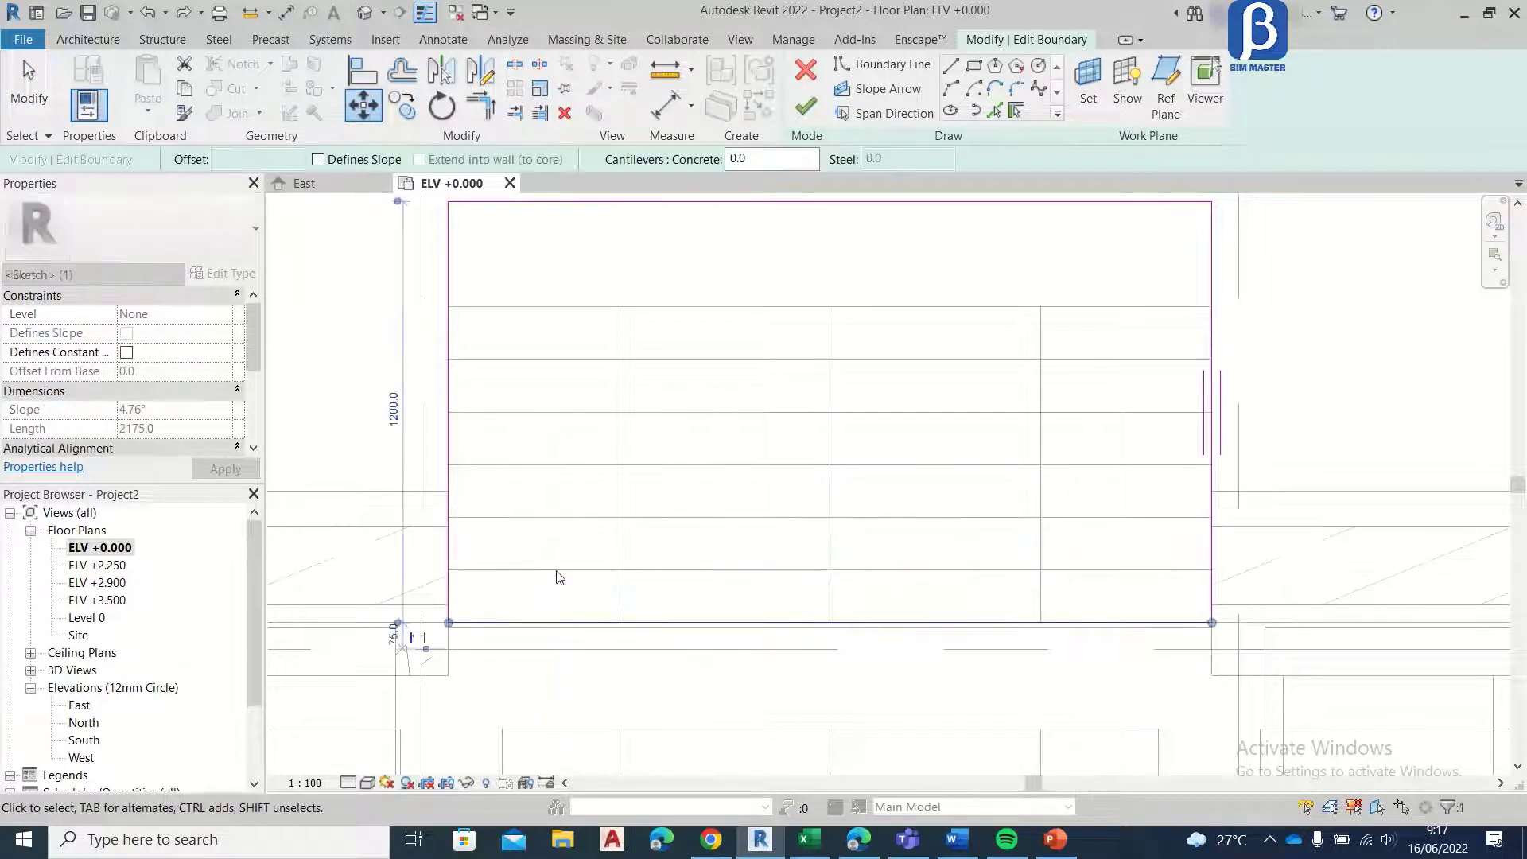
pyautogui.click(793, 107)
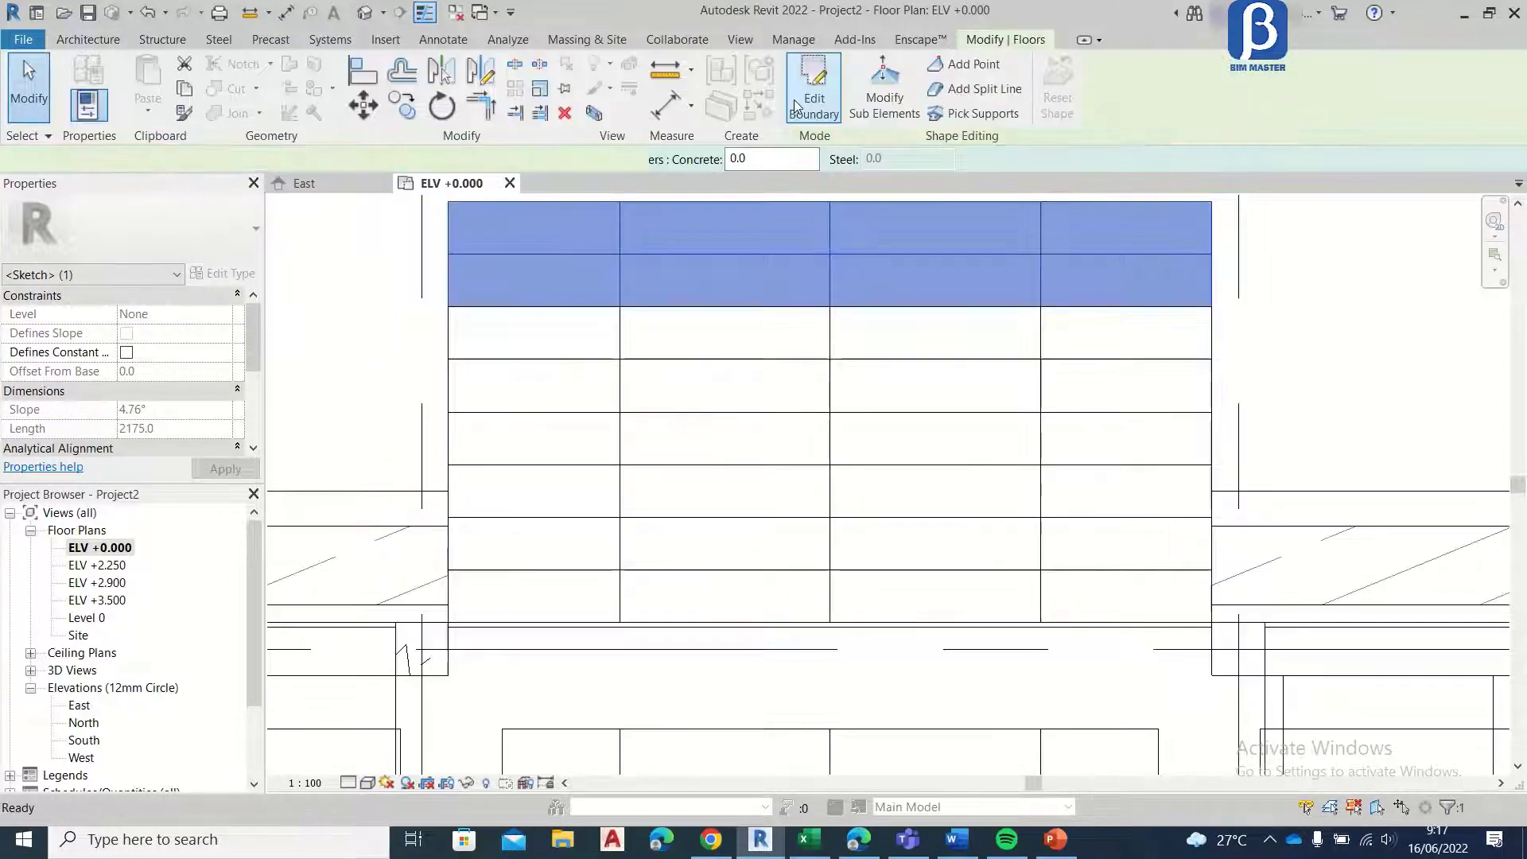
# Step: In the East elevation, copy the lowest step floor directly beneath itself by one riser height
pyautogui.scroll(-2, 723, 341)
pyautogui.scroll(3, 648, 443)
pyautogui.scroll(-2, 643, 415)
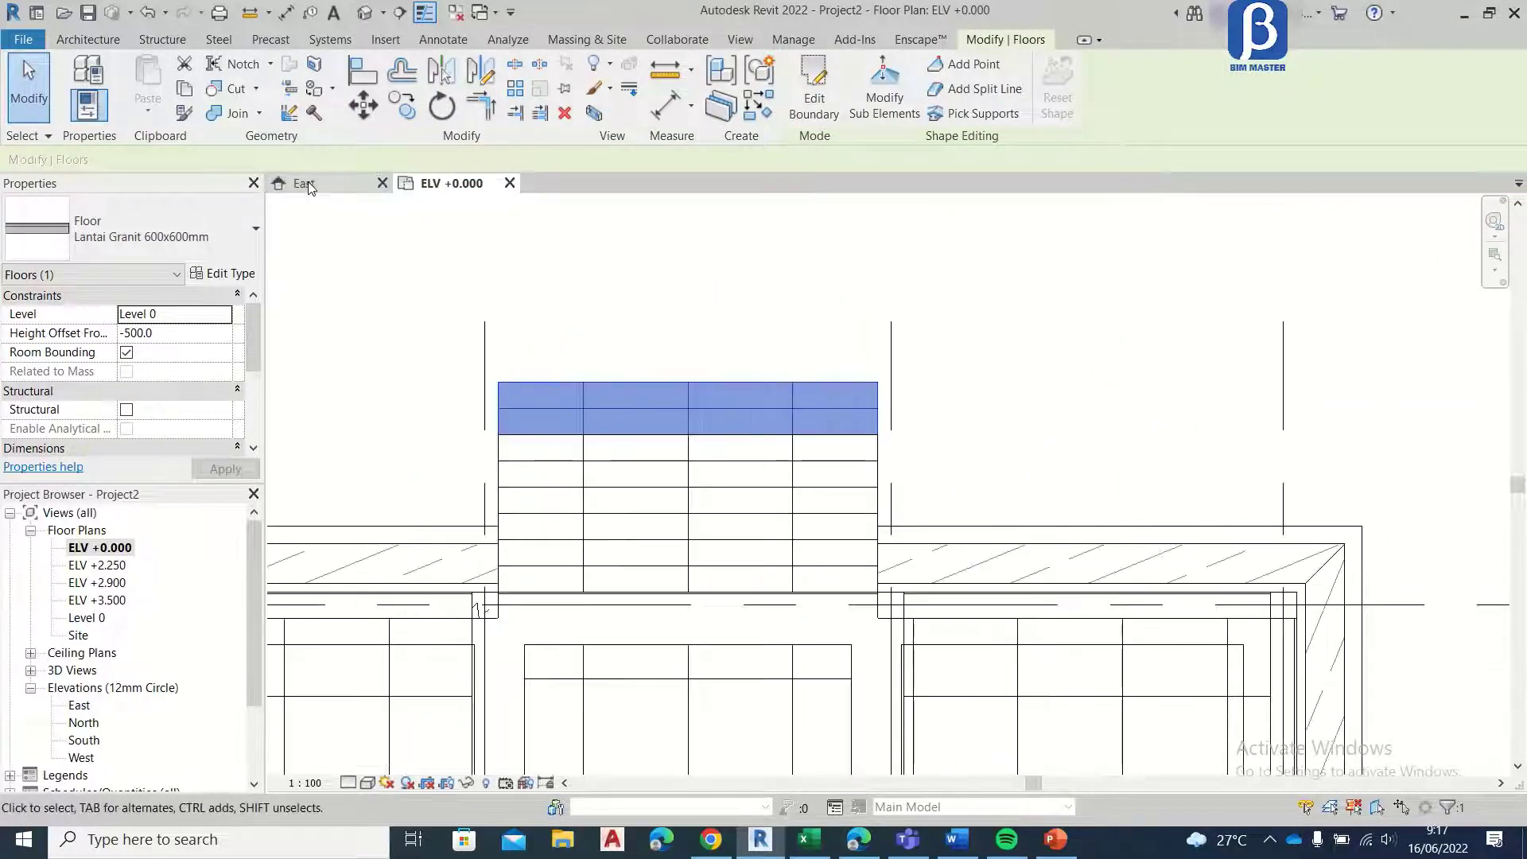
pyautogui.click(309, 187)
pyautogui.scroll(5, 990, 648)
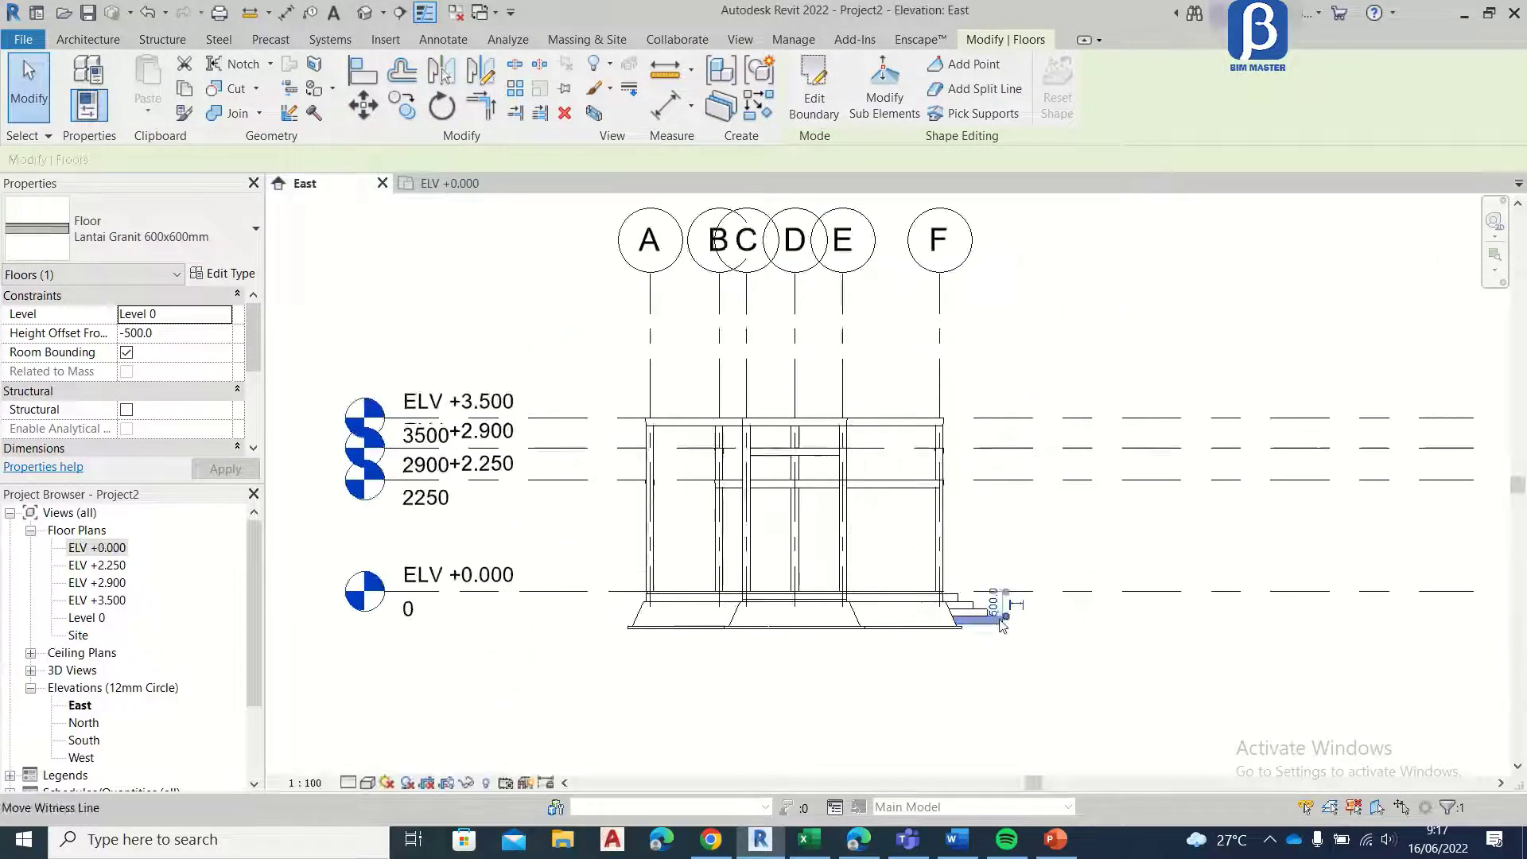
pyautogui.scroll(3, 990, 648)
pyautogui.scroll(2, 999, 634)
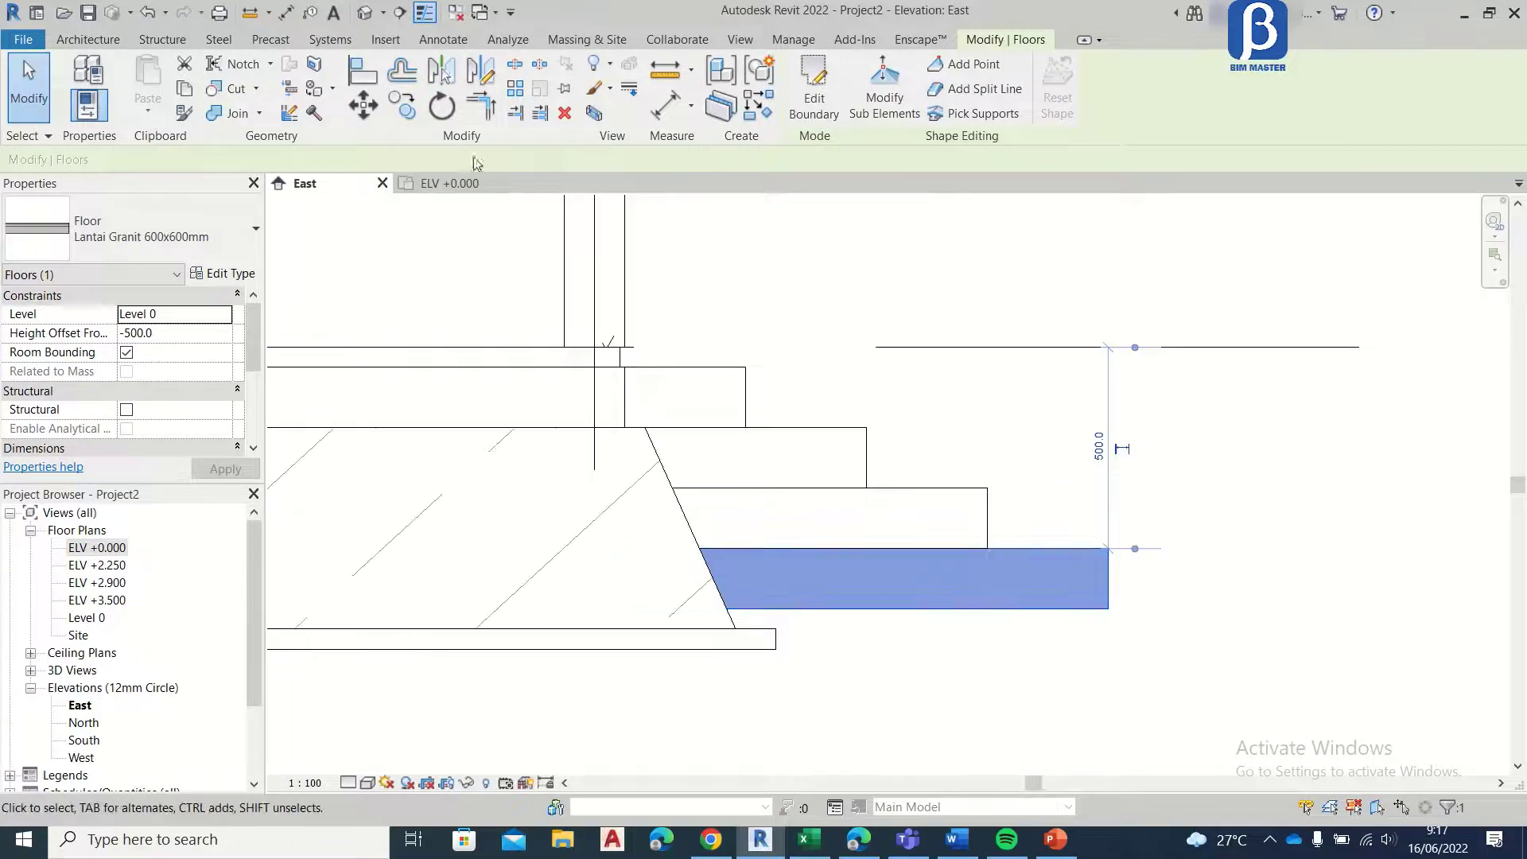
pyautogui.click(404, 107)
pyautogui.click(1108, 549)
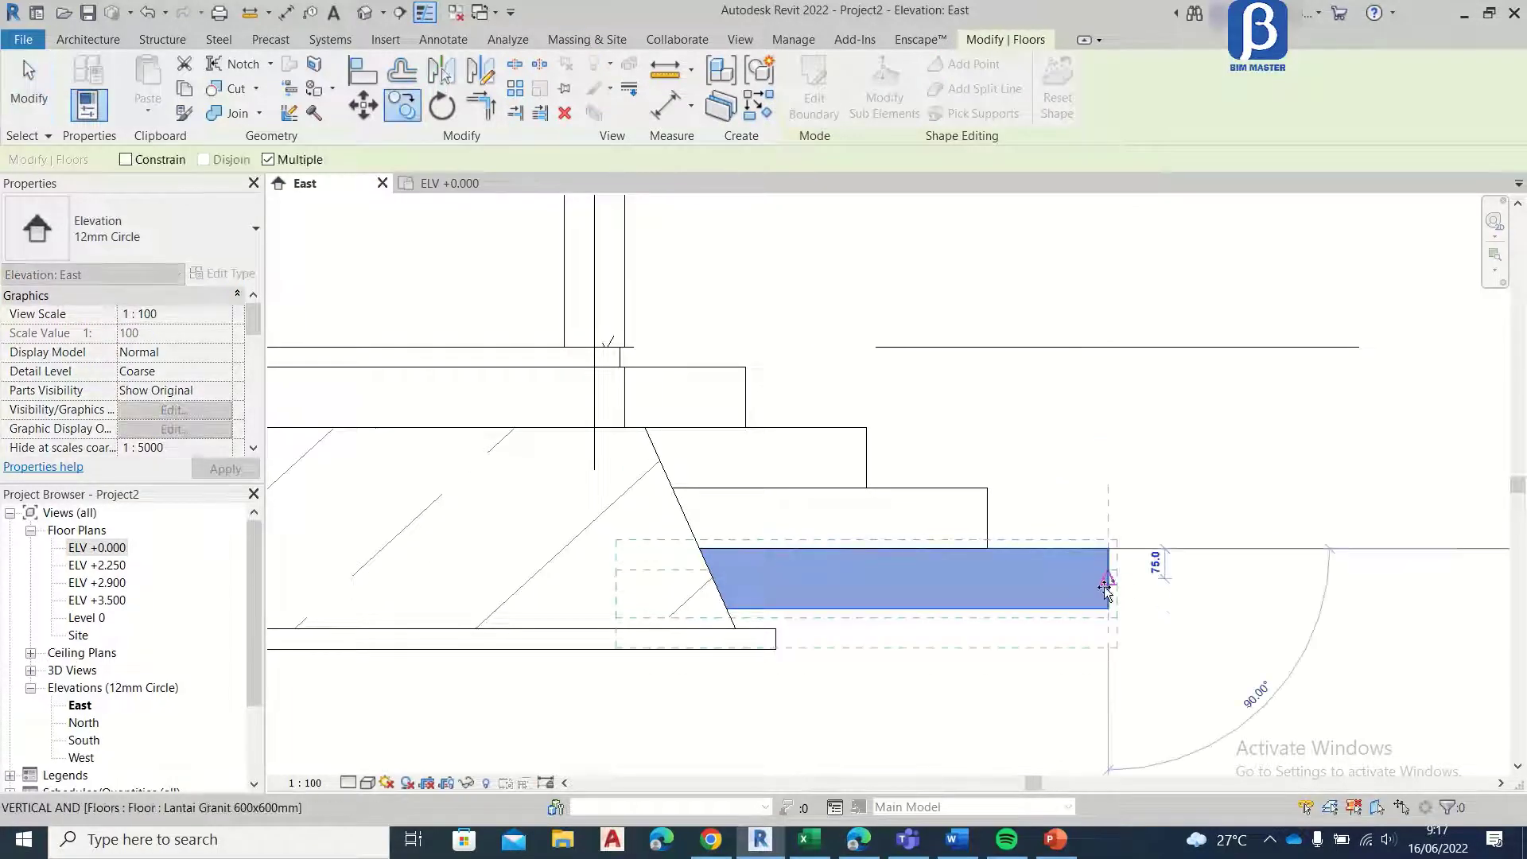
pyautogui.click(1108, 609)
pyautogui.click(29, 93)
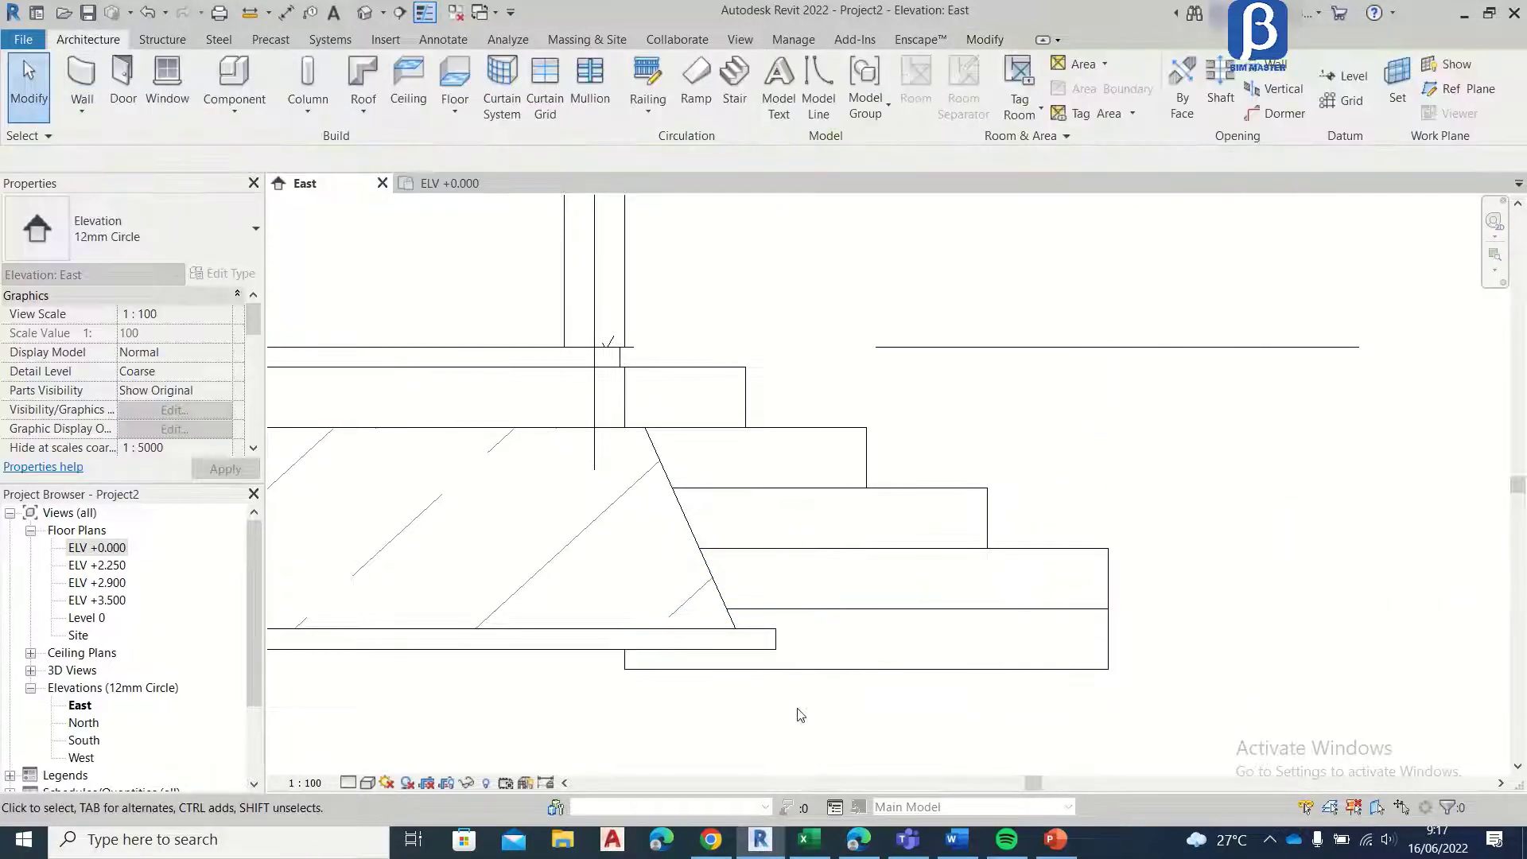
# Step: Move the new bottom step outward by one tread depth, using the corners of the upper steps as reference
pyautogui.click(813, 669)
pyautogui.scroll(2, 953, 599)
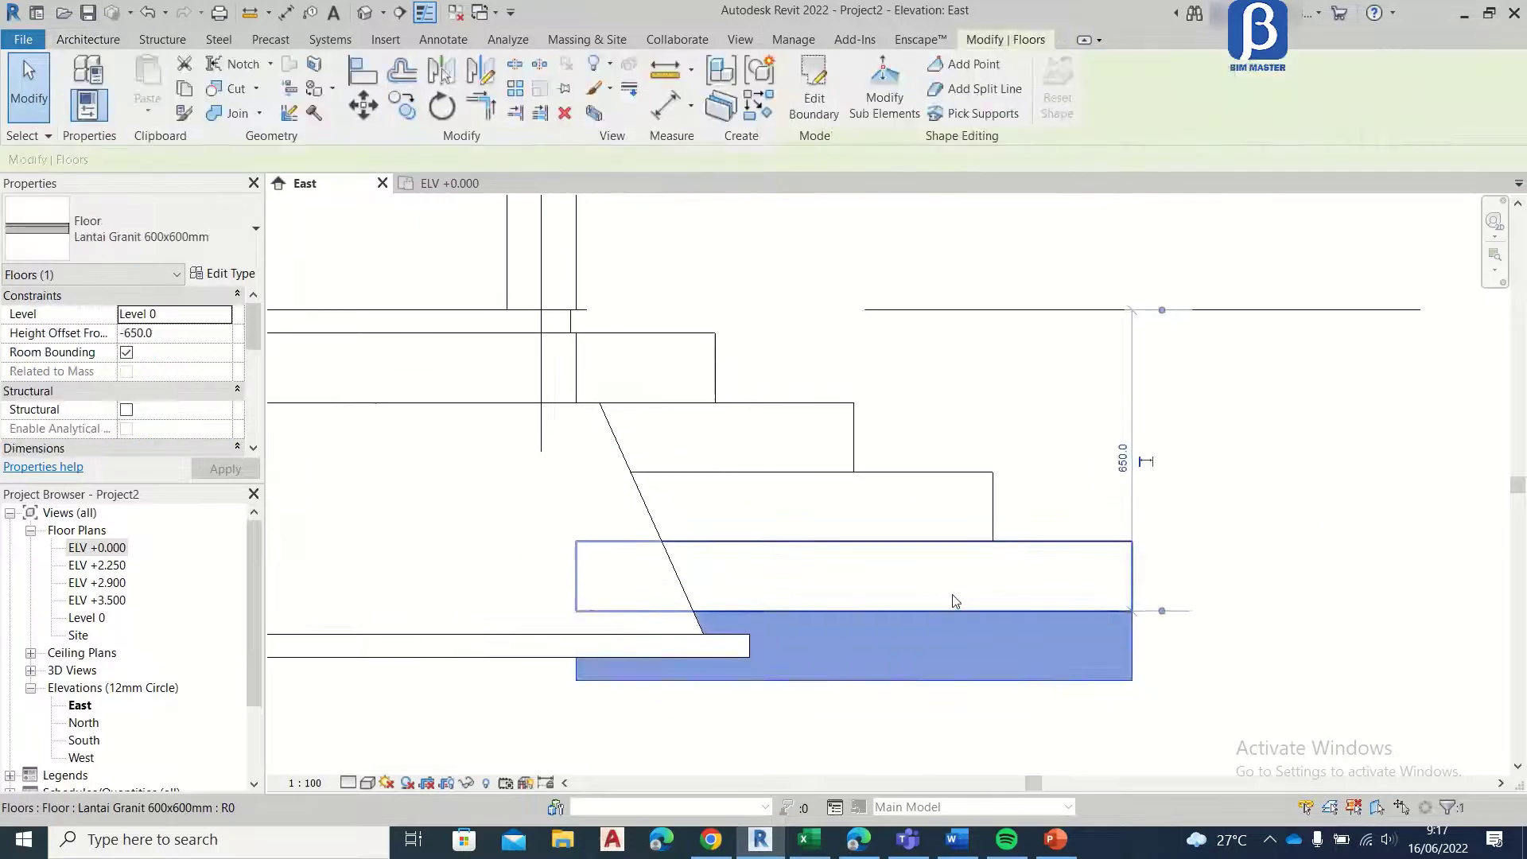
pyautogui.moveTo(1028, 619); pyautogui.dragTo(967, 606, button='middle')
pyautogui.scroll(-4, 905, 587)
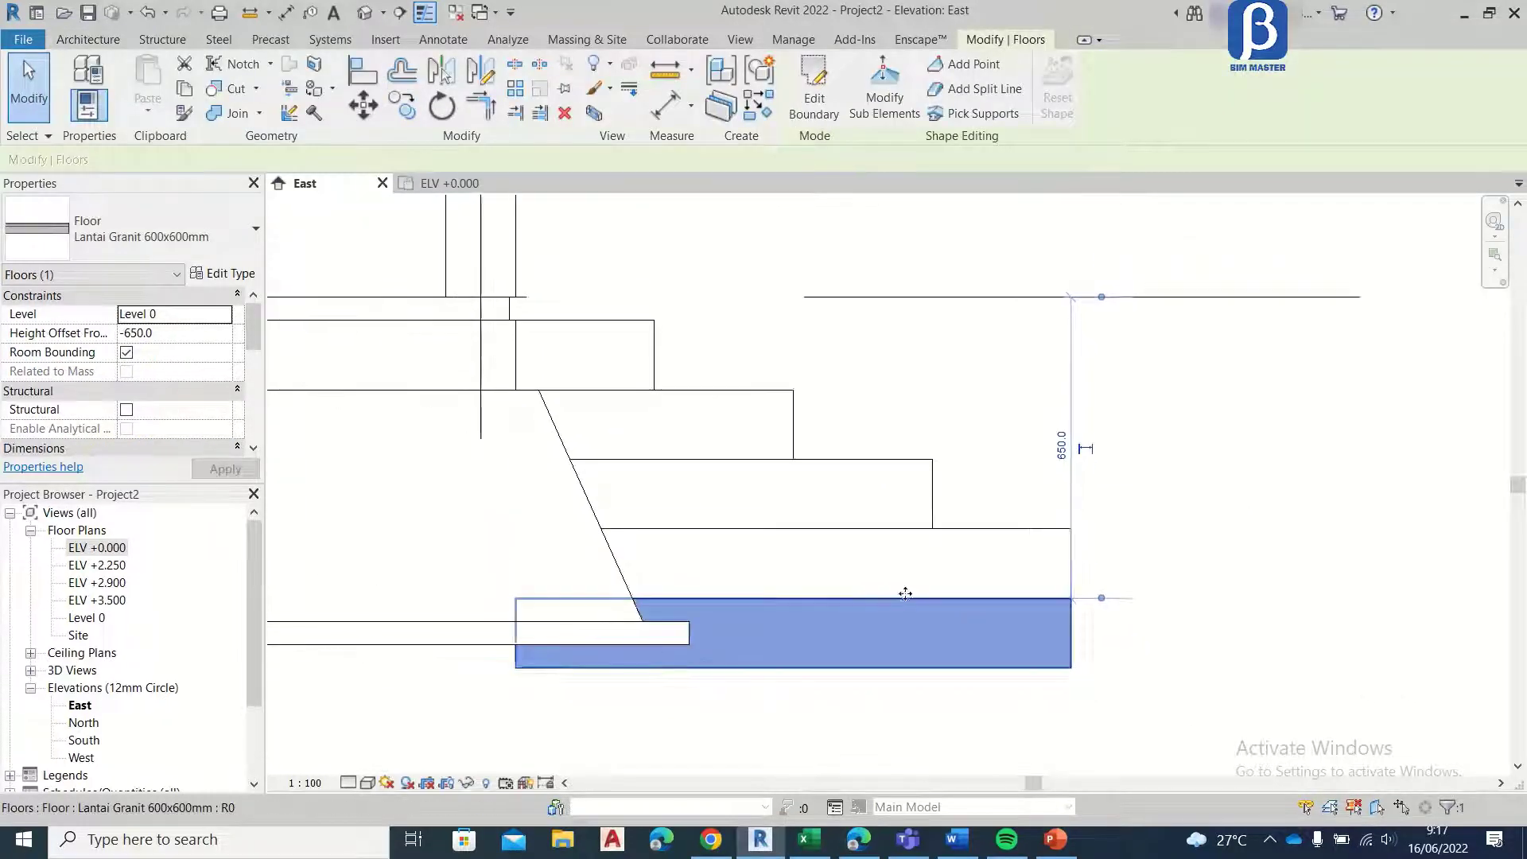
pyautogui.scroll(3, 1019, 593)
pyautogui.click(365, 102)
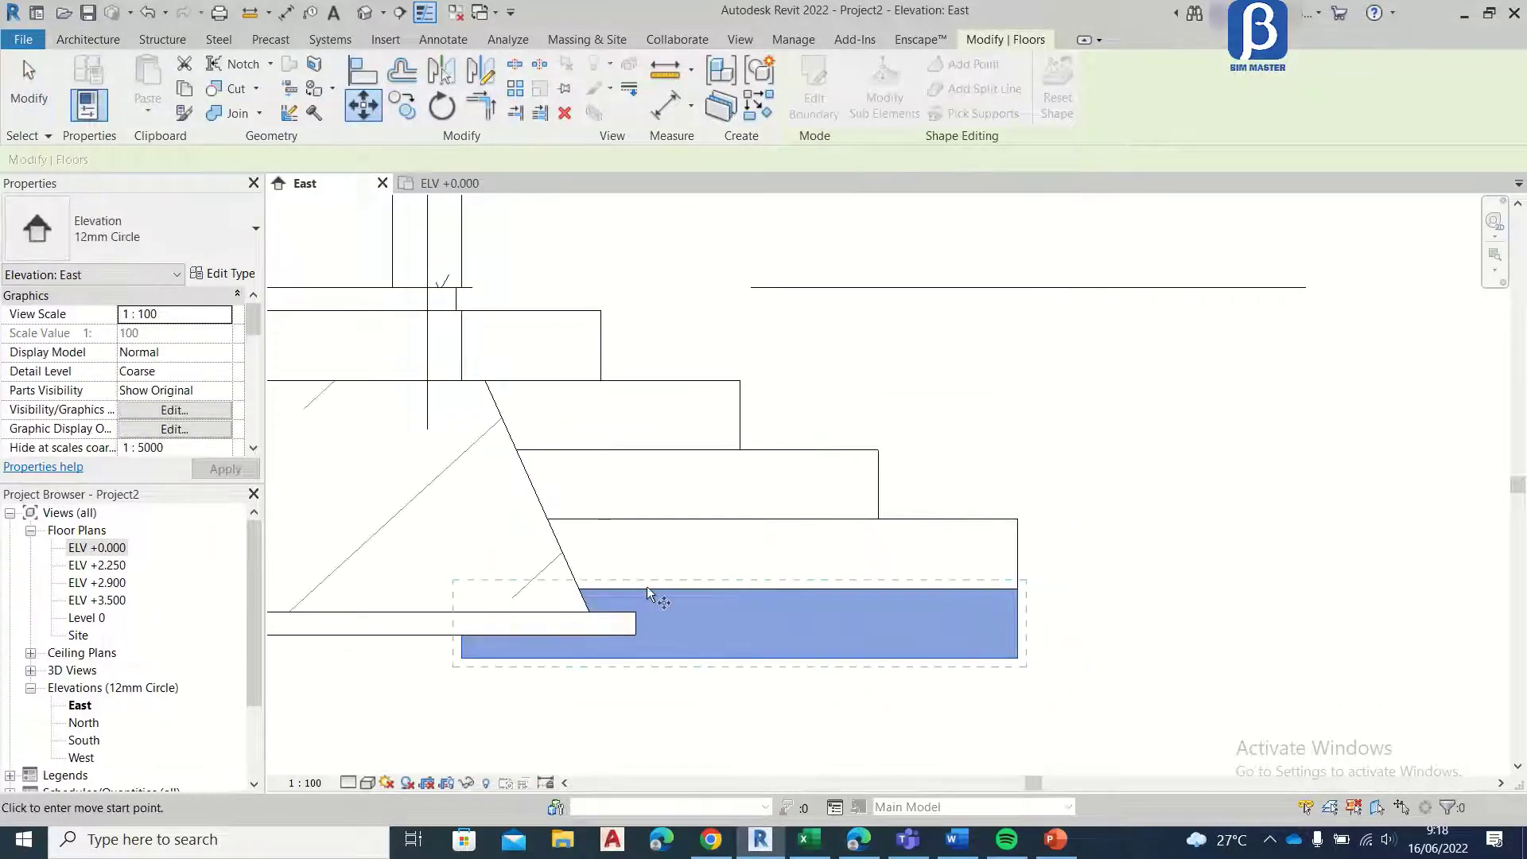
pyautogui.click(740, 449)
pyautogui.click(879, 450)
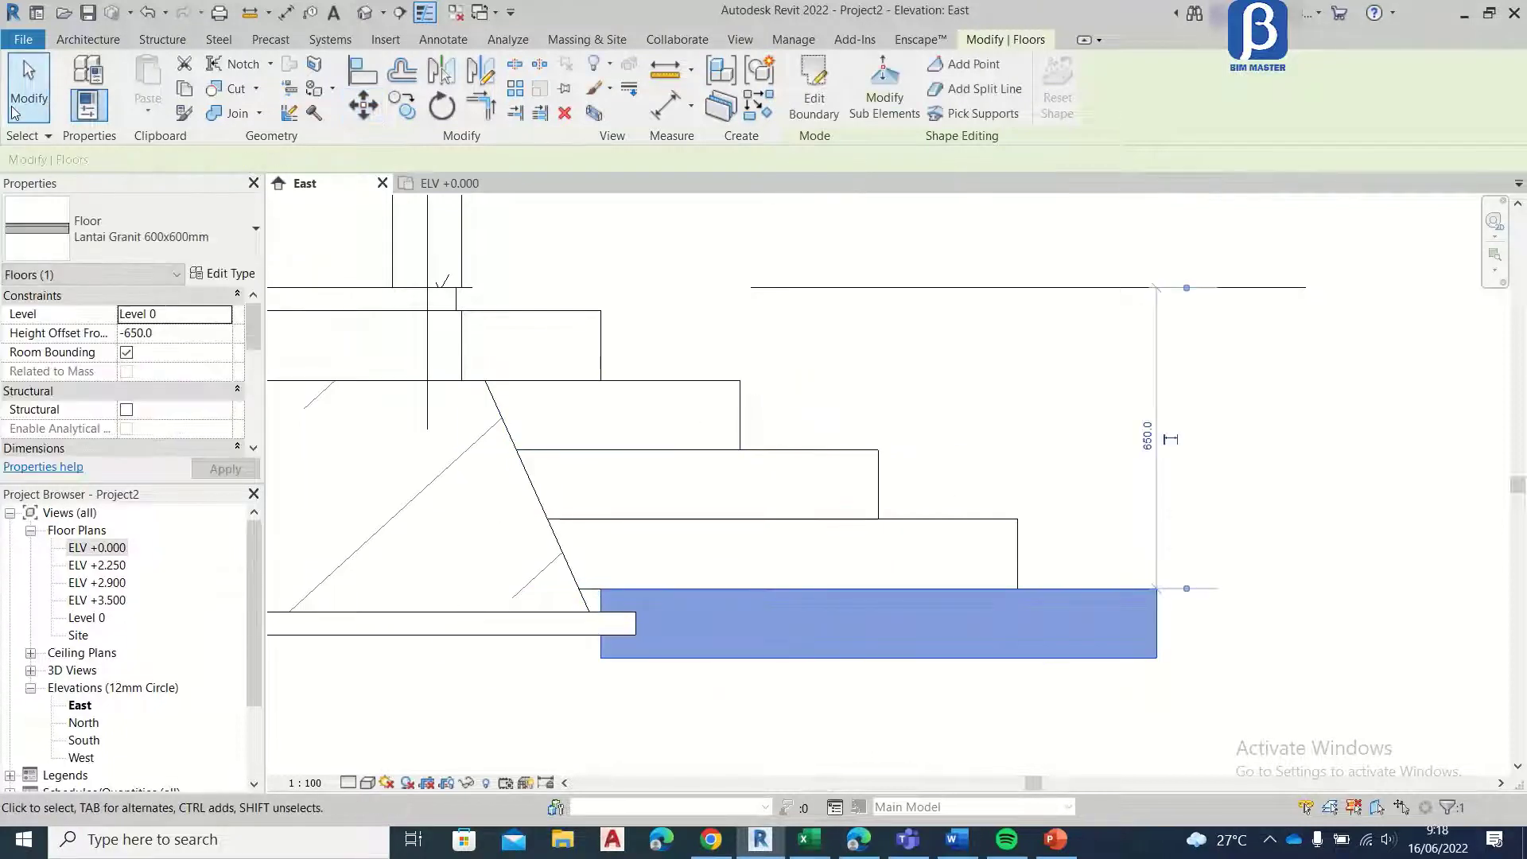
pyautogui.click(13, 111)
# Step: In the ELV +0.000 plan, extend the bottom step's inner boundary edge 300 mm toward the building and finish the sketch
pyautogui.scroll(-2, 1052, 531)
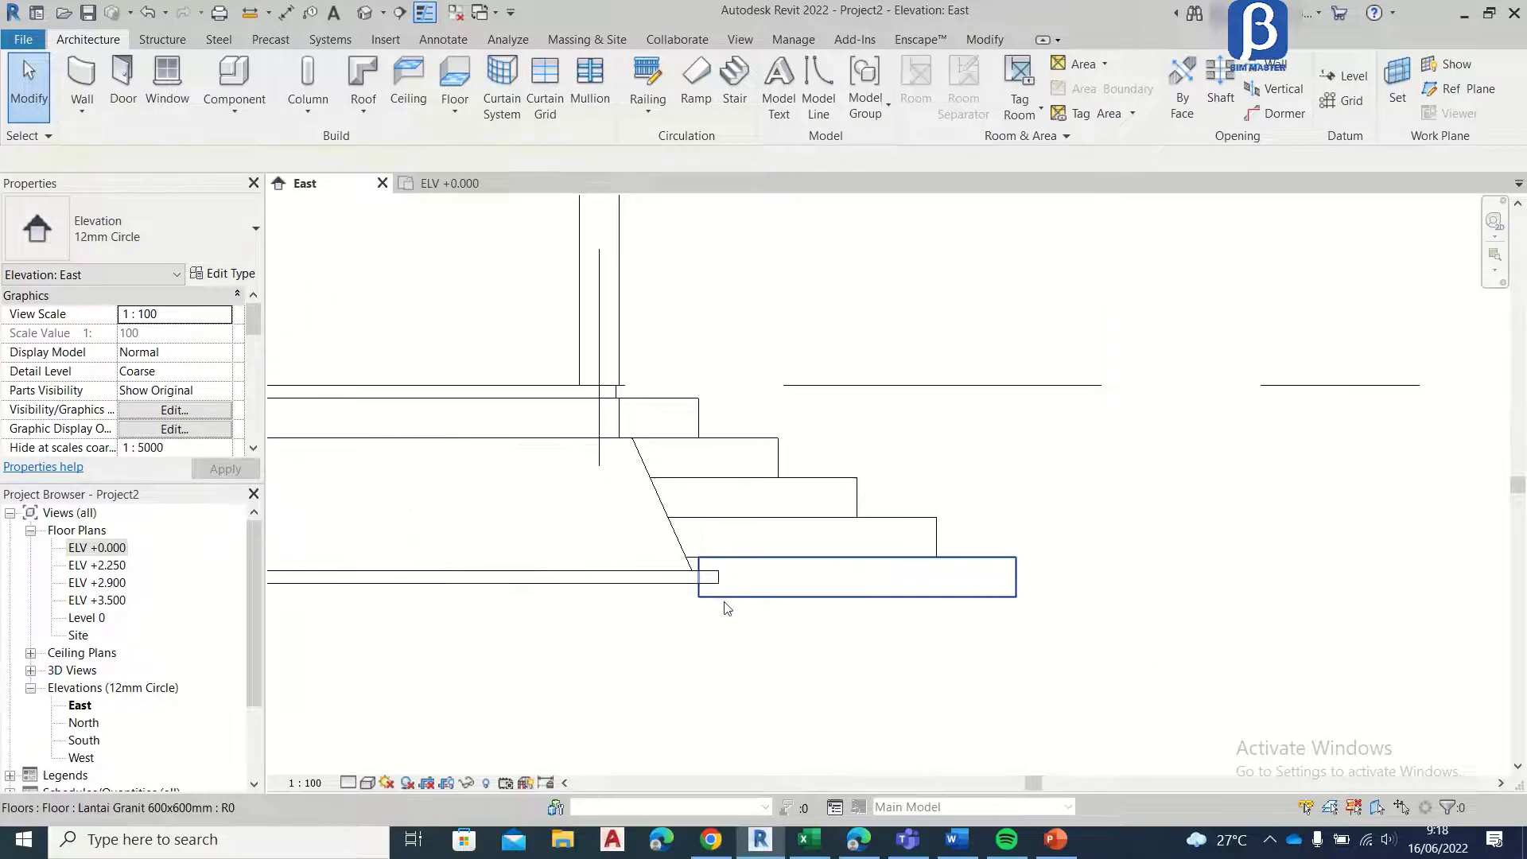
pyautogui.click(712, 579)
pyautogui.click(449, 182)
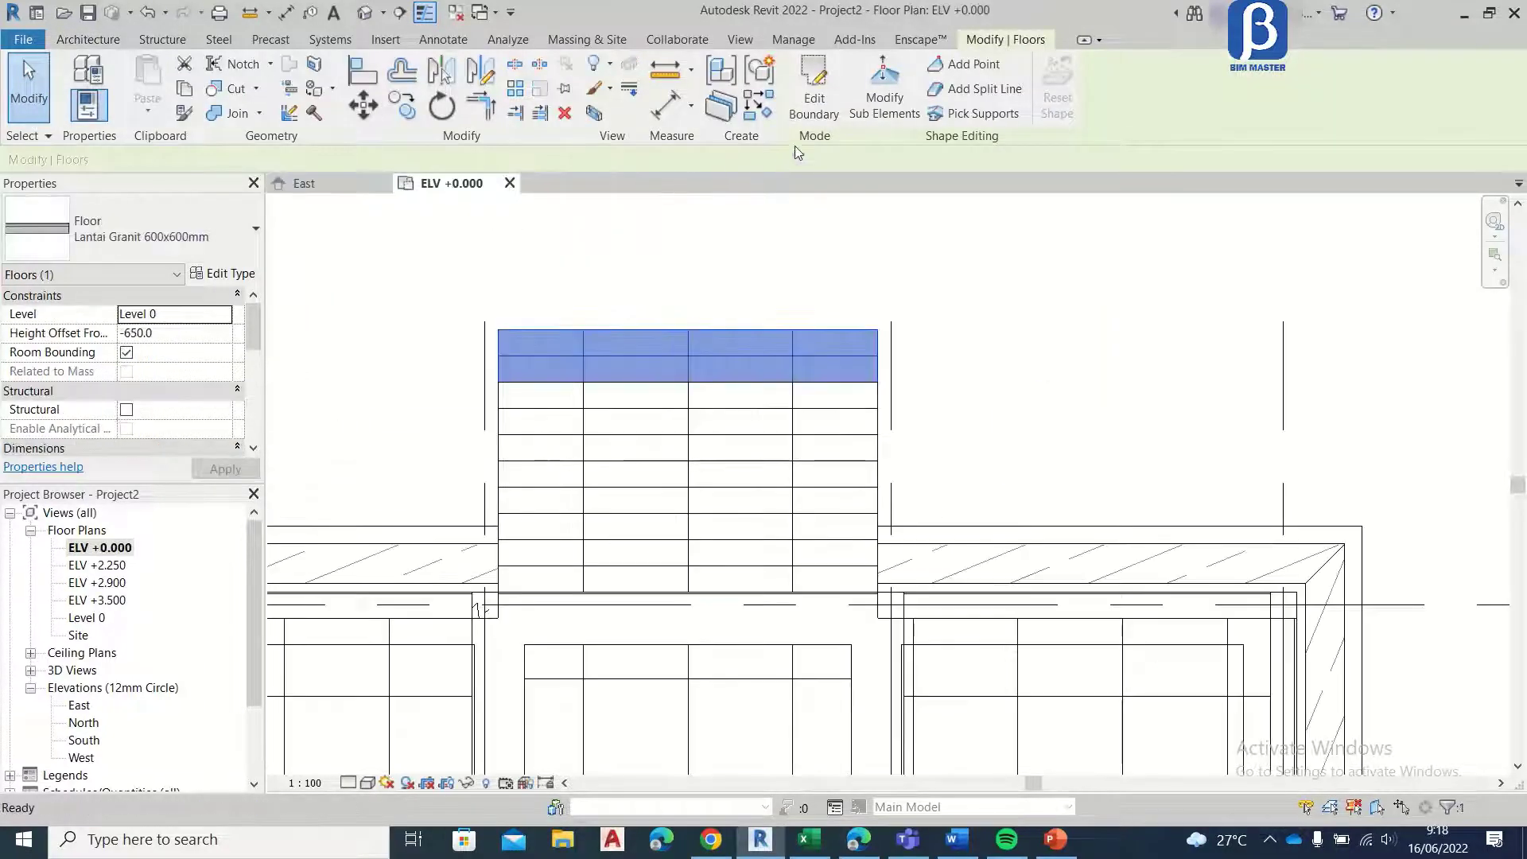
pyautogui.click(815, 96)
pyautogui.click(716, 540)
pyautogui.click(364, 105)
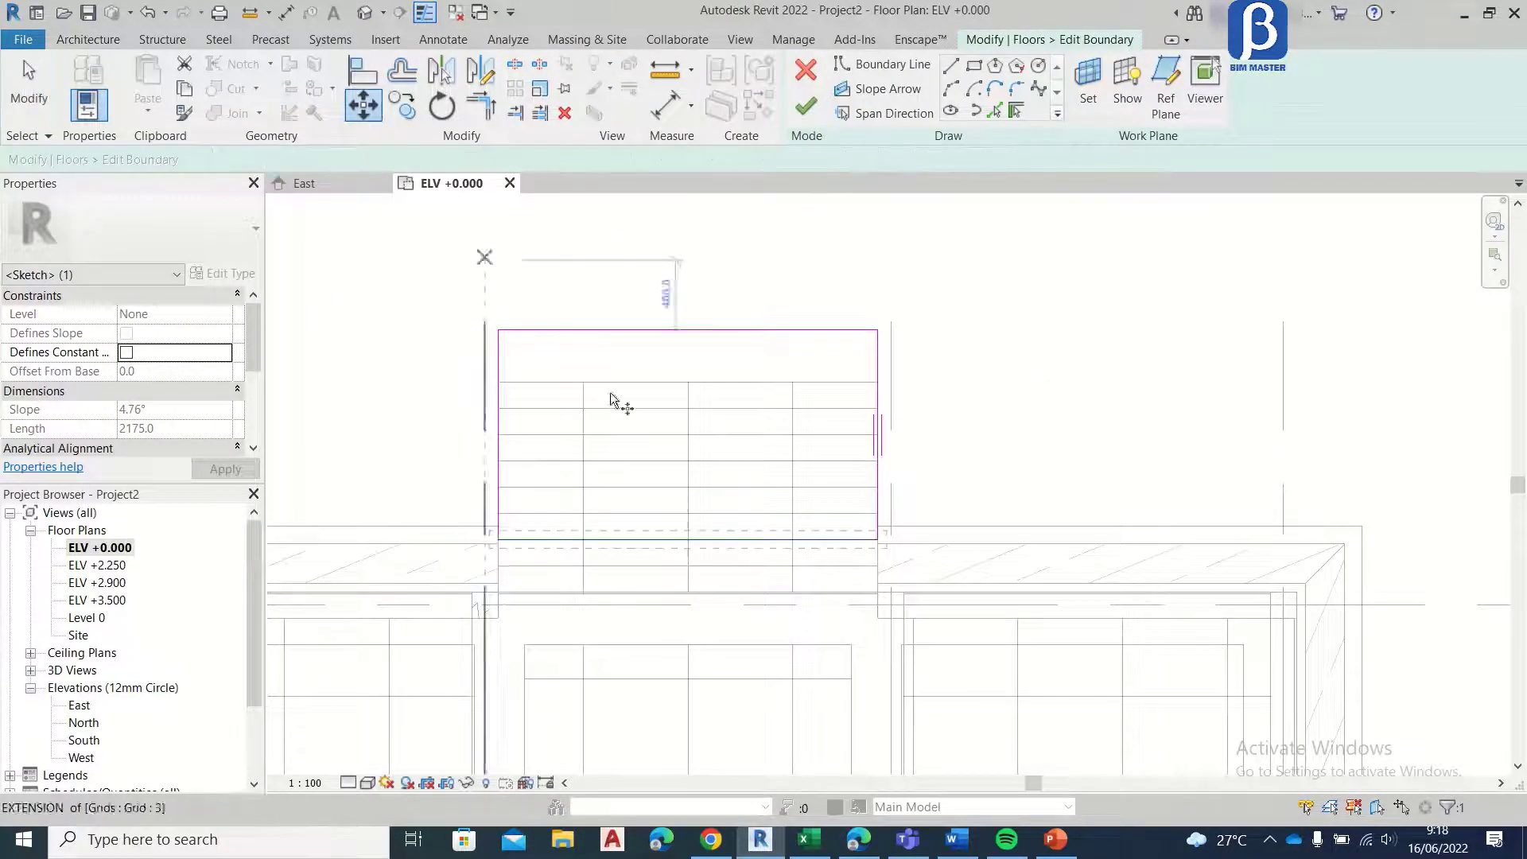
pyautogui.click(672, 542)
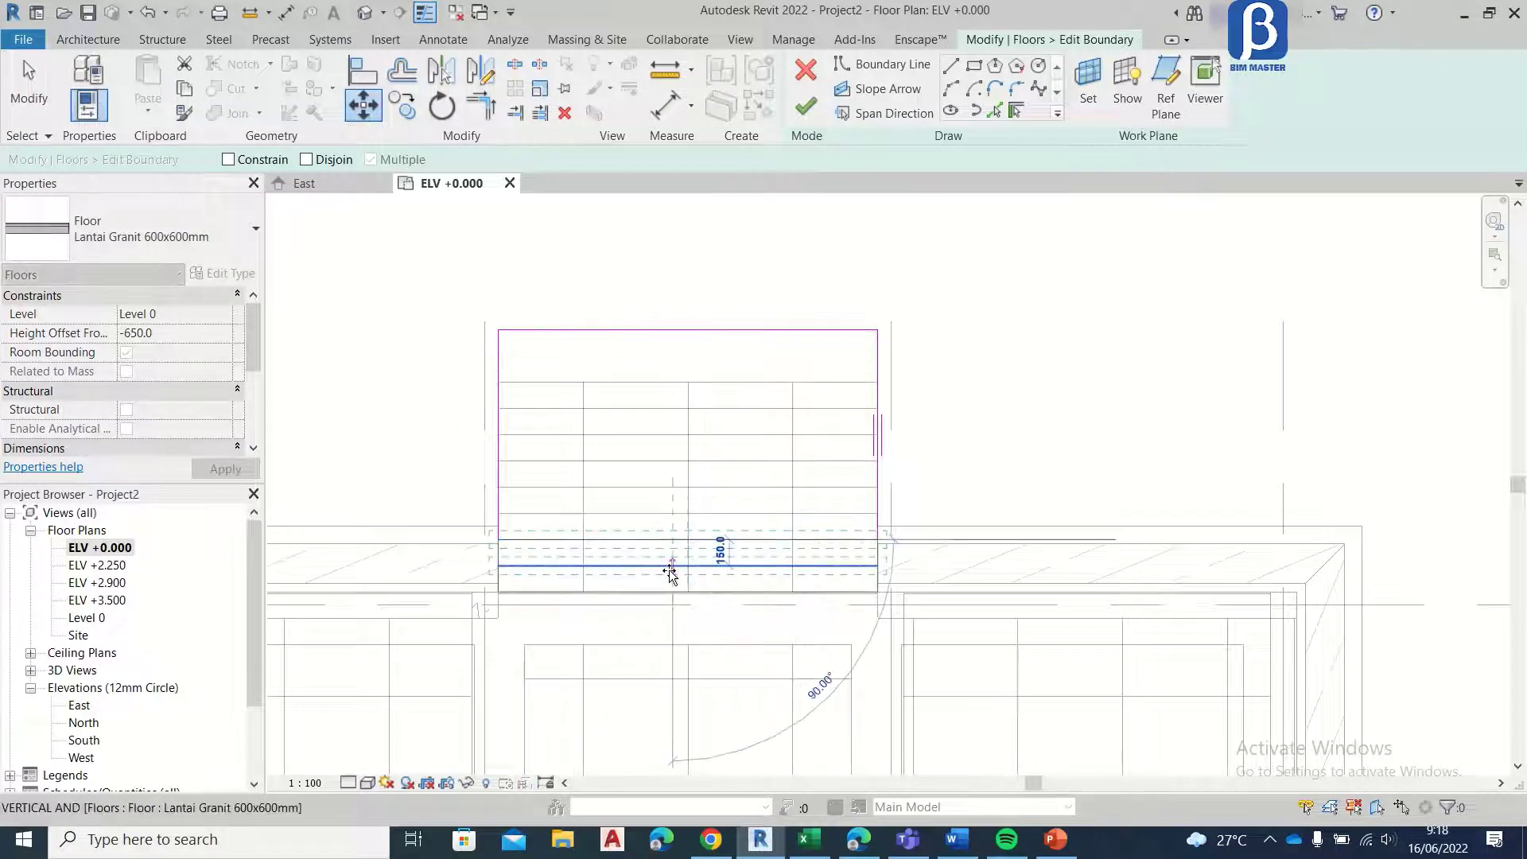
pyautogui.write('3')
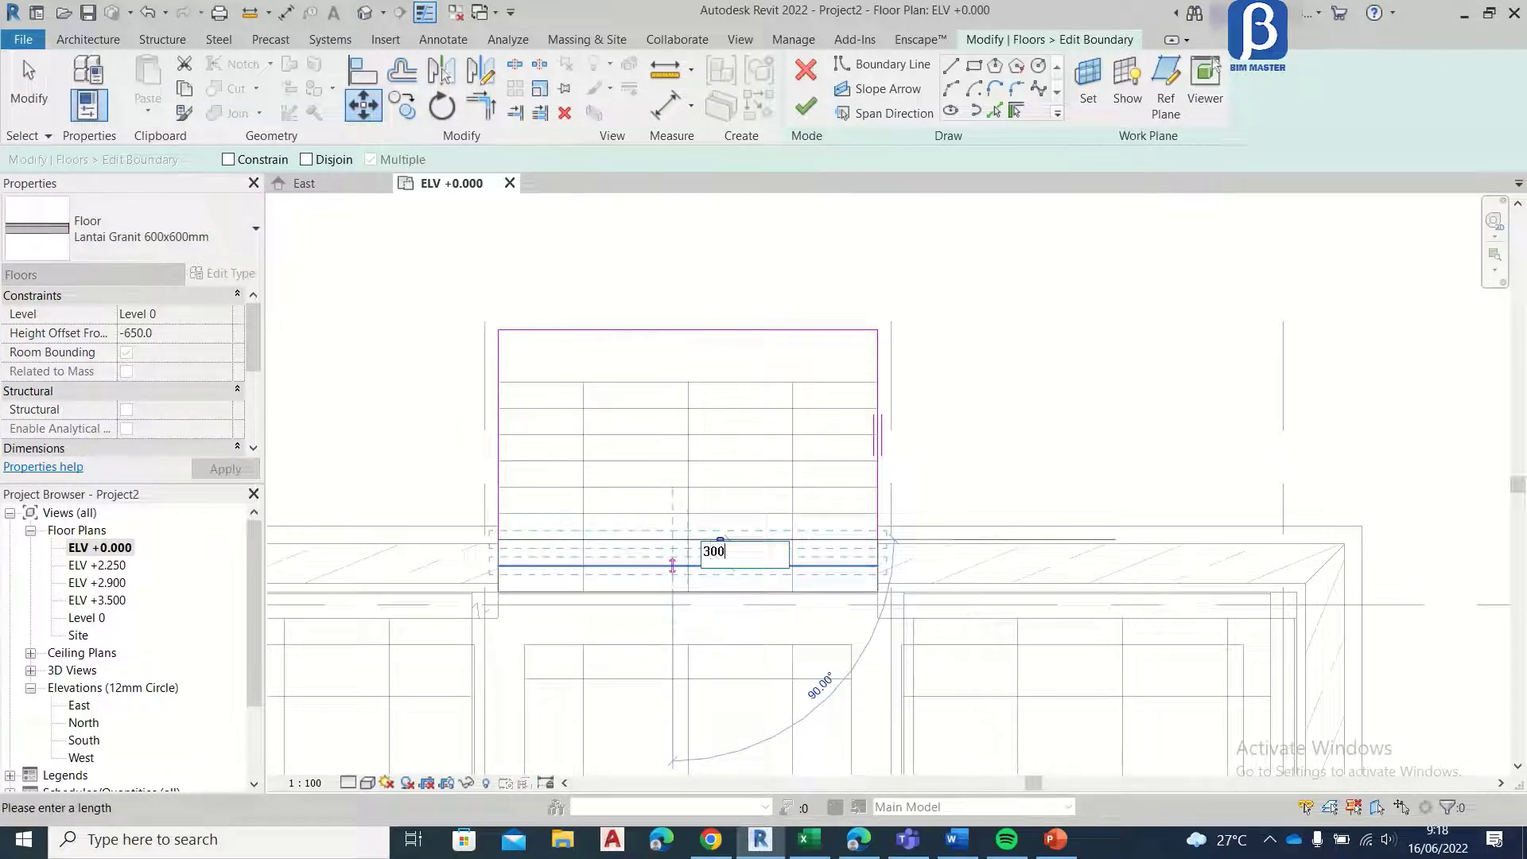
pyautogui.write('00')
pyautogui.press('Return')
pyautogui.click(808, 113)
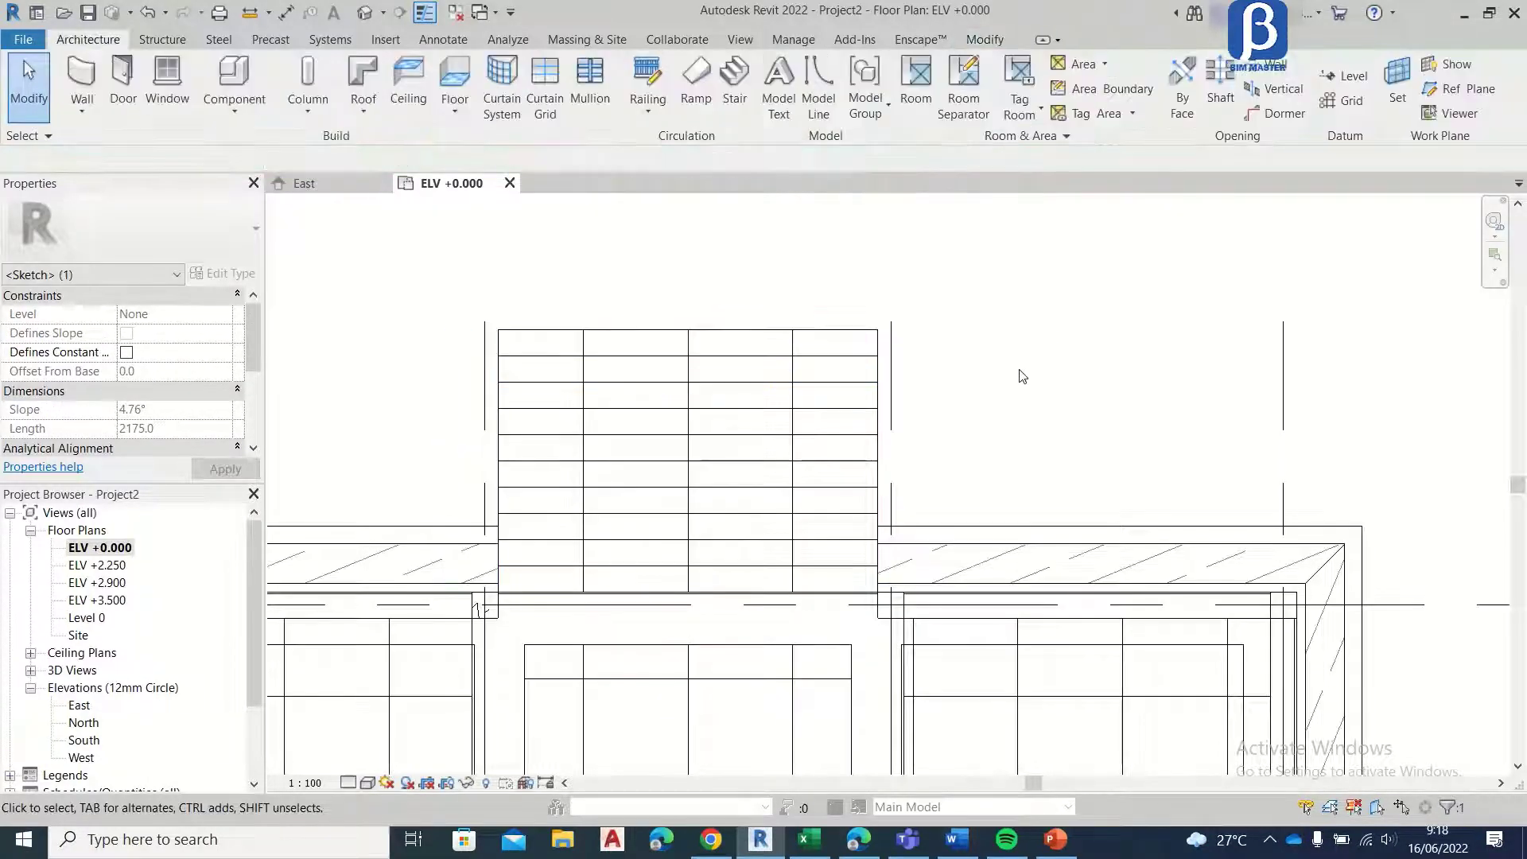
pyautogui.scroll(-5, 692, 403)
pyautogui.scroll(6, 928, 426)
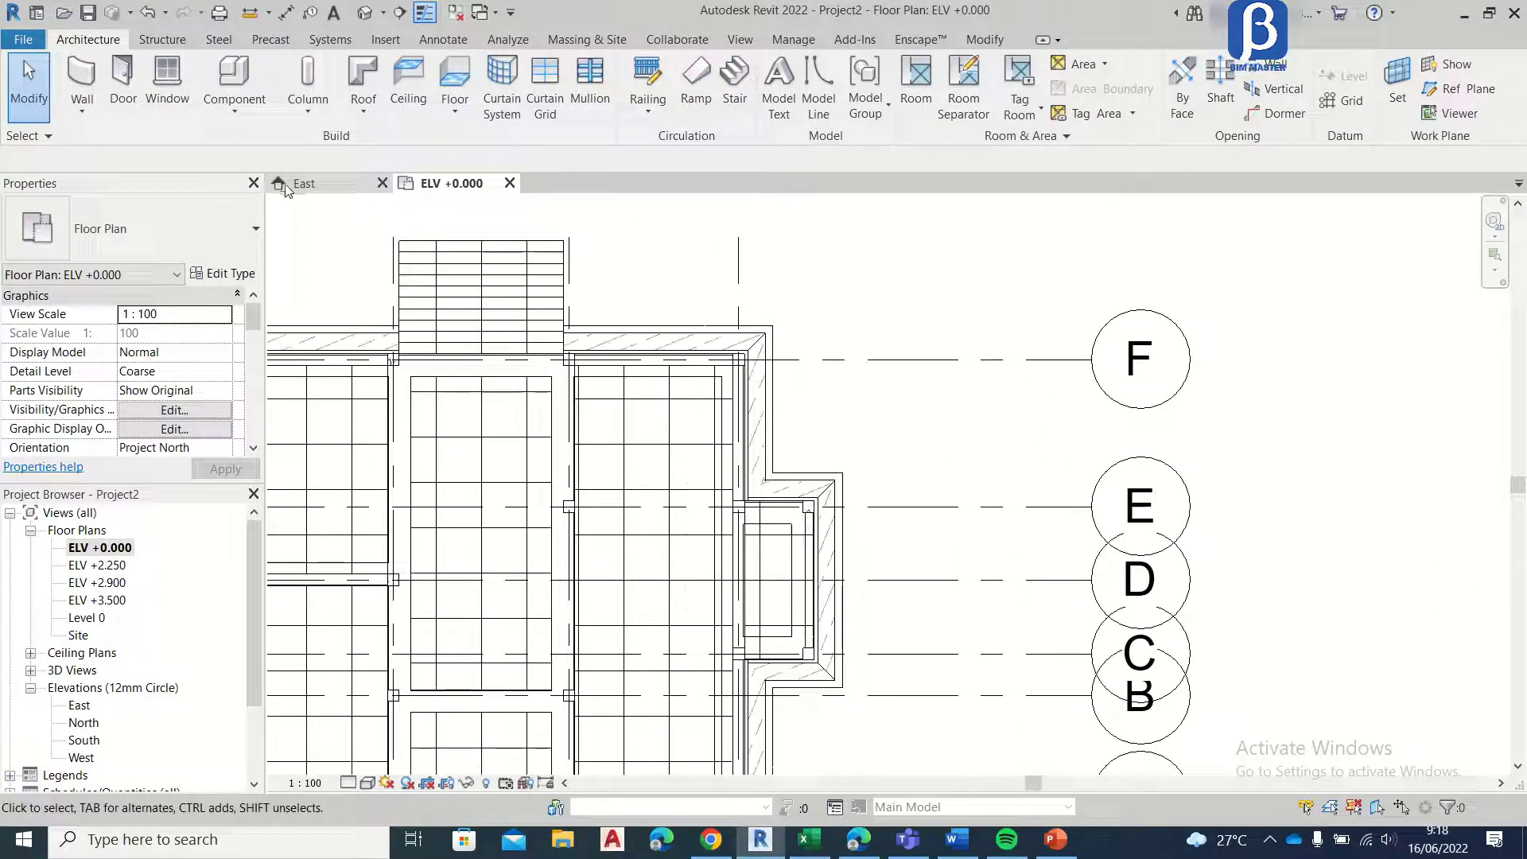
# Step: Examine the entrance steps in the East elevation and the granite floor at the projecting bay between grids C and E in the ELV +0.000 plan
pyautogui.click(310, 183)
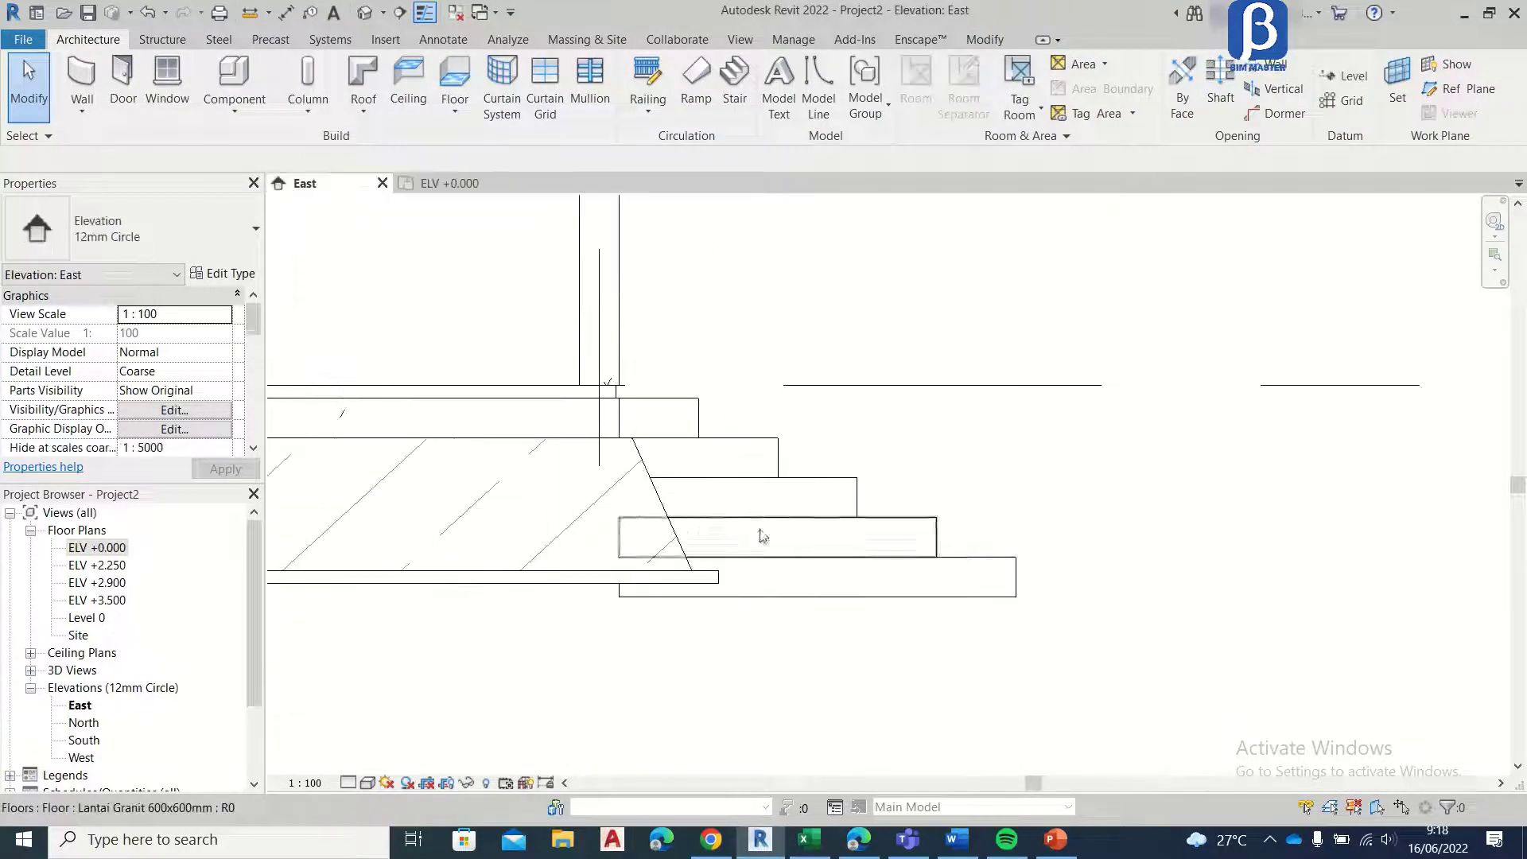
pyautogui.click(446, 183)
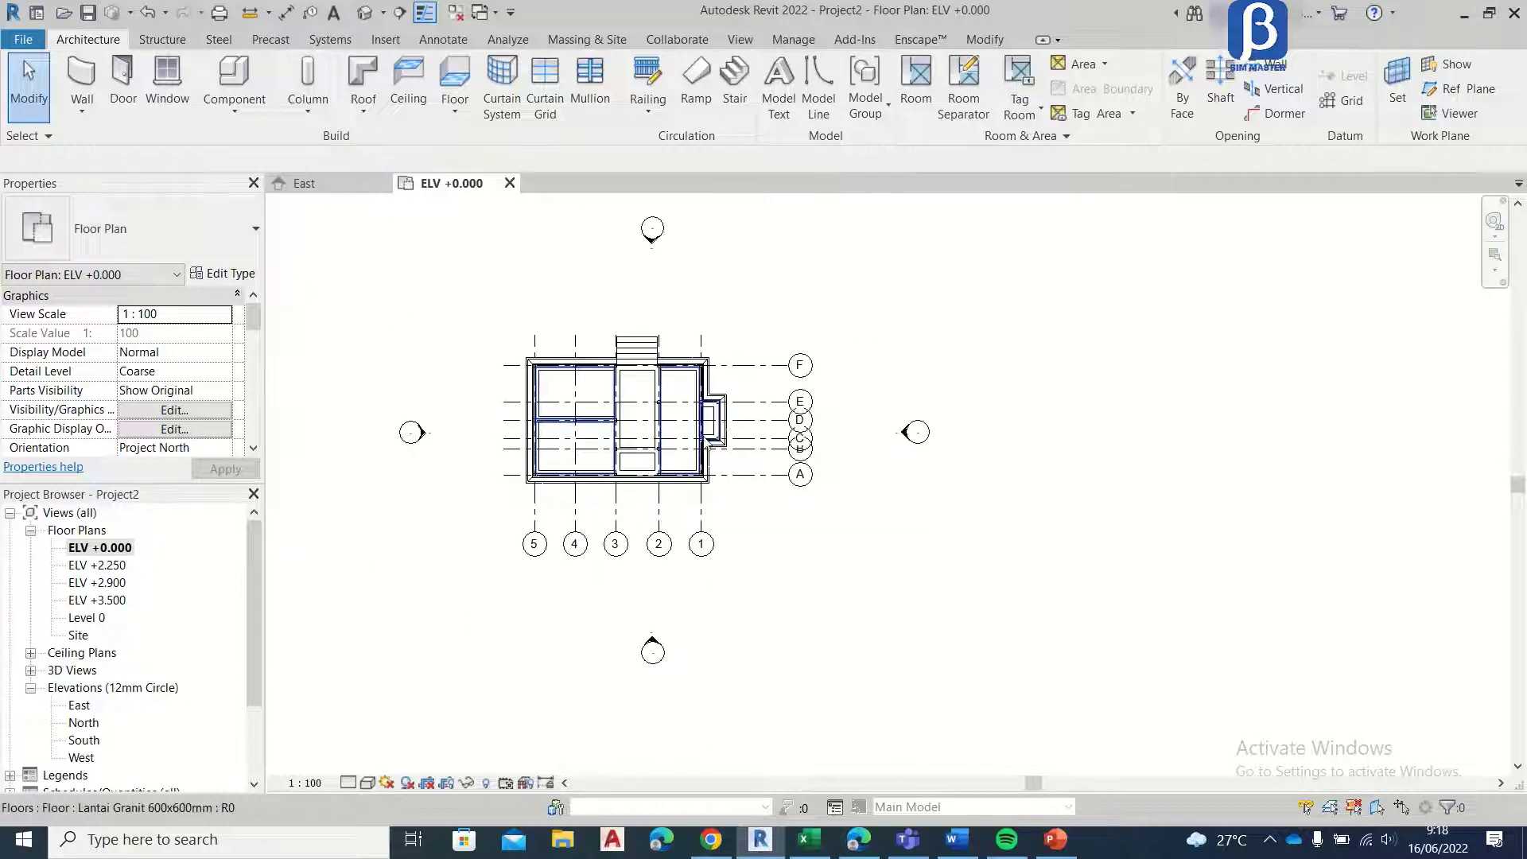
pyautogui.scroll(6, 733, 340)
pyautogui.scroll(5, 716, 382)
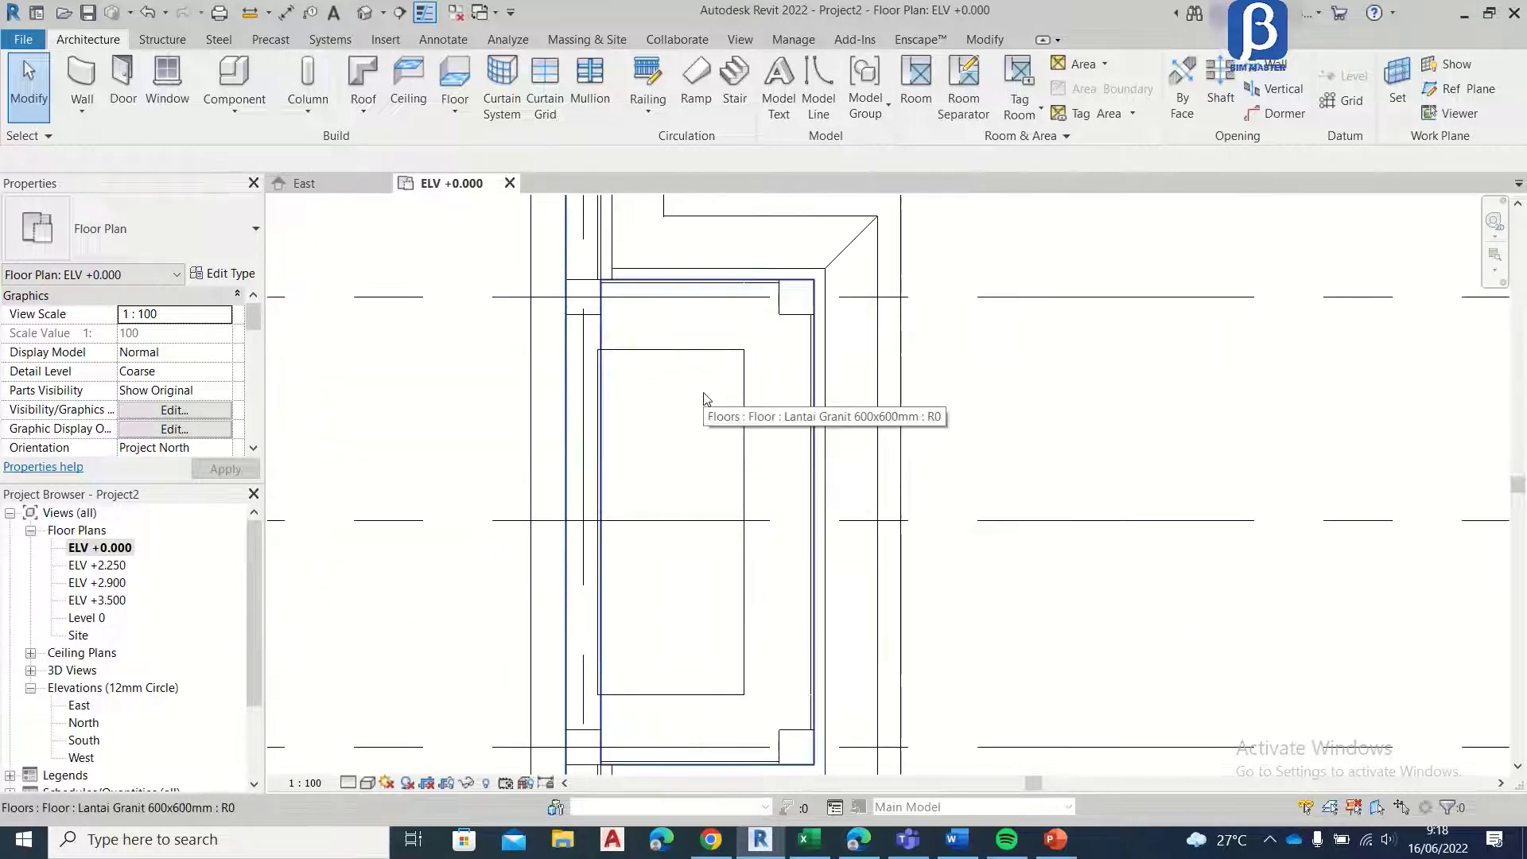
pyautogui.click(674, 313)
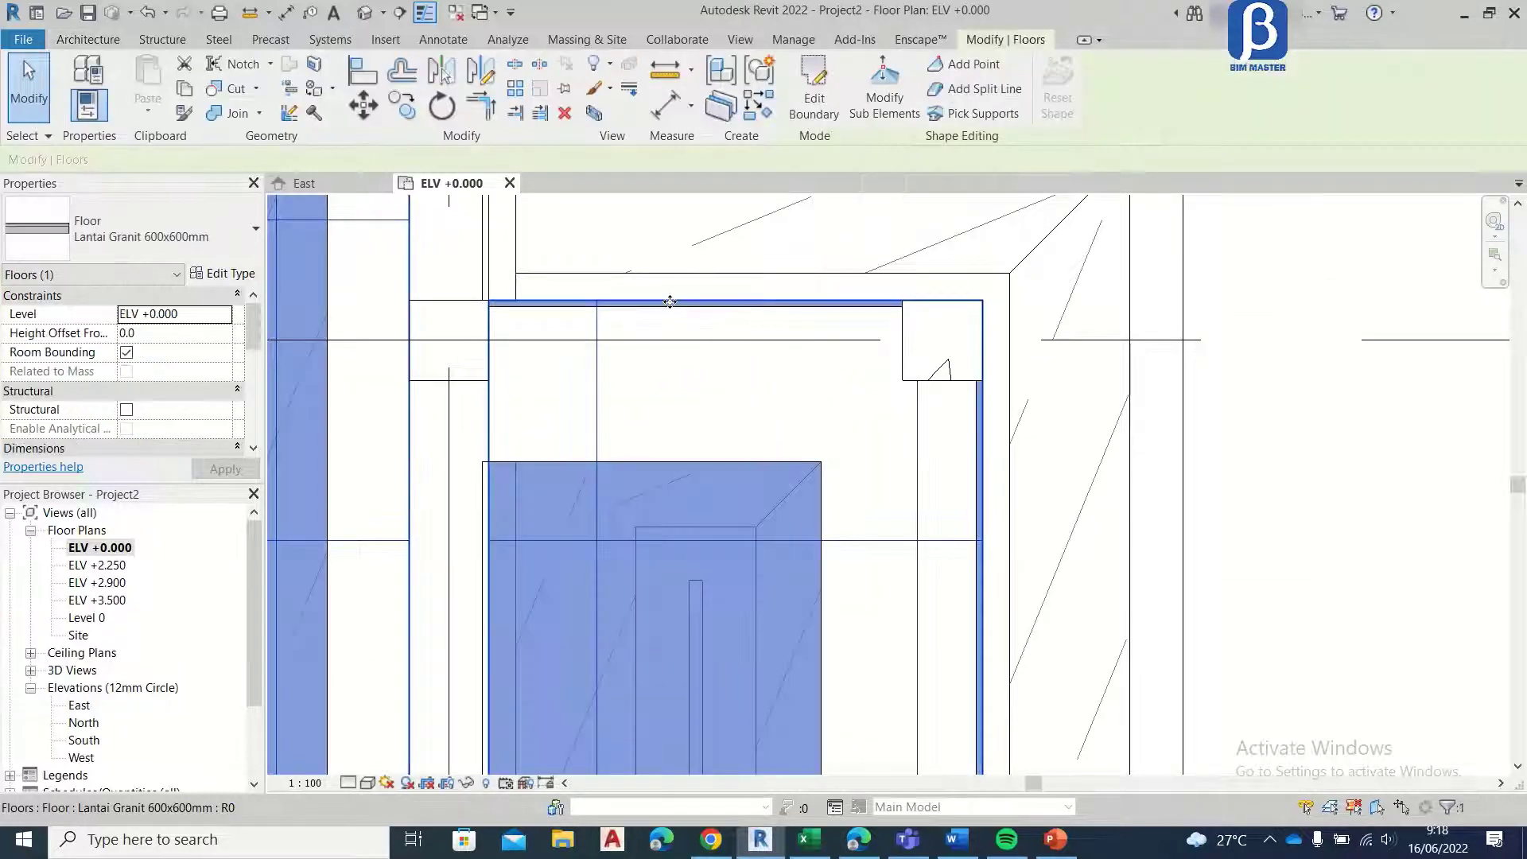
pyautogui.scroll(-3, 716, 318)
pyautogui.scroll(-3, 716, 318)
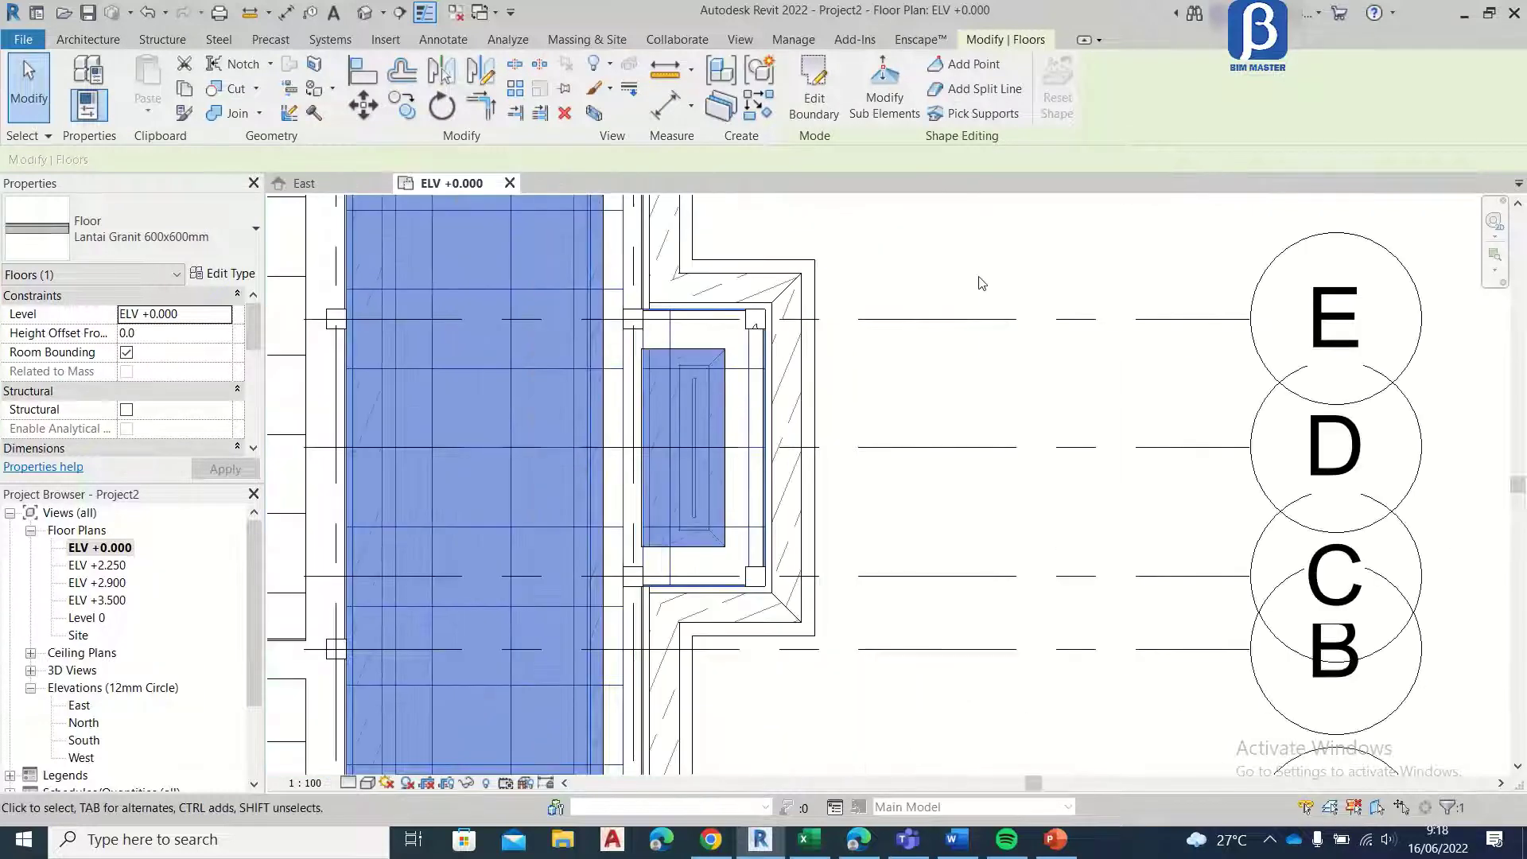
pyautogui.click(982, 283)
pyautogui.scroll(3, 734, 344)
pyautogui.scroll(-4, 733, 343)
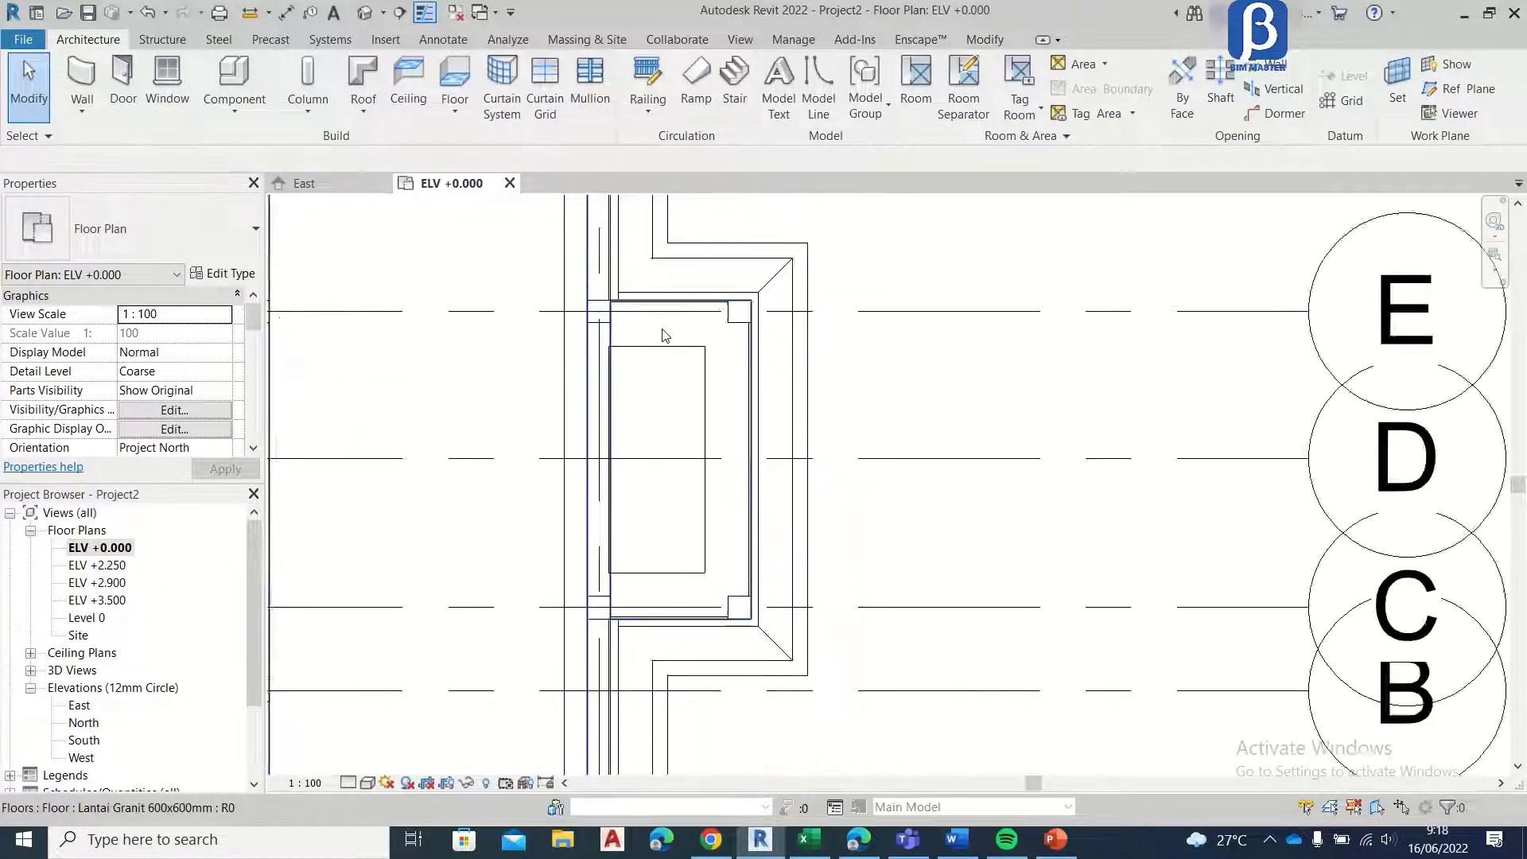
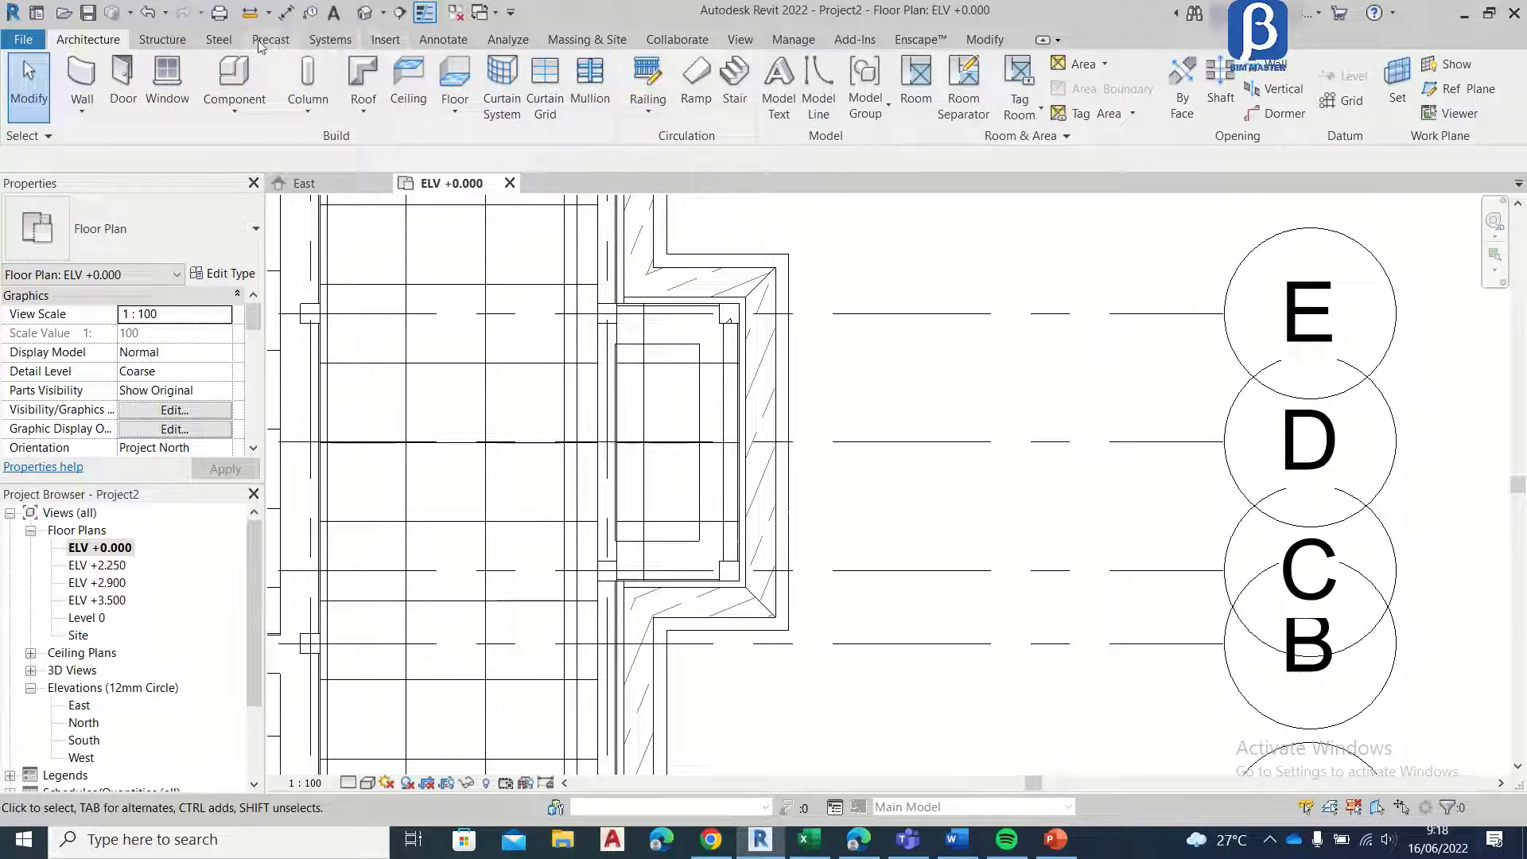
# Step: Start a new Lantai Granit 600x600mm floor on ELV +0.000 with a height offset of -150 mm from the level
pyautogui.click(455, 75)
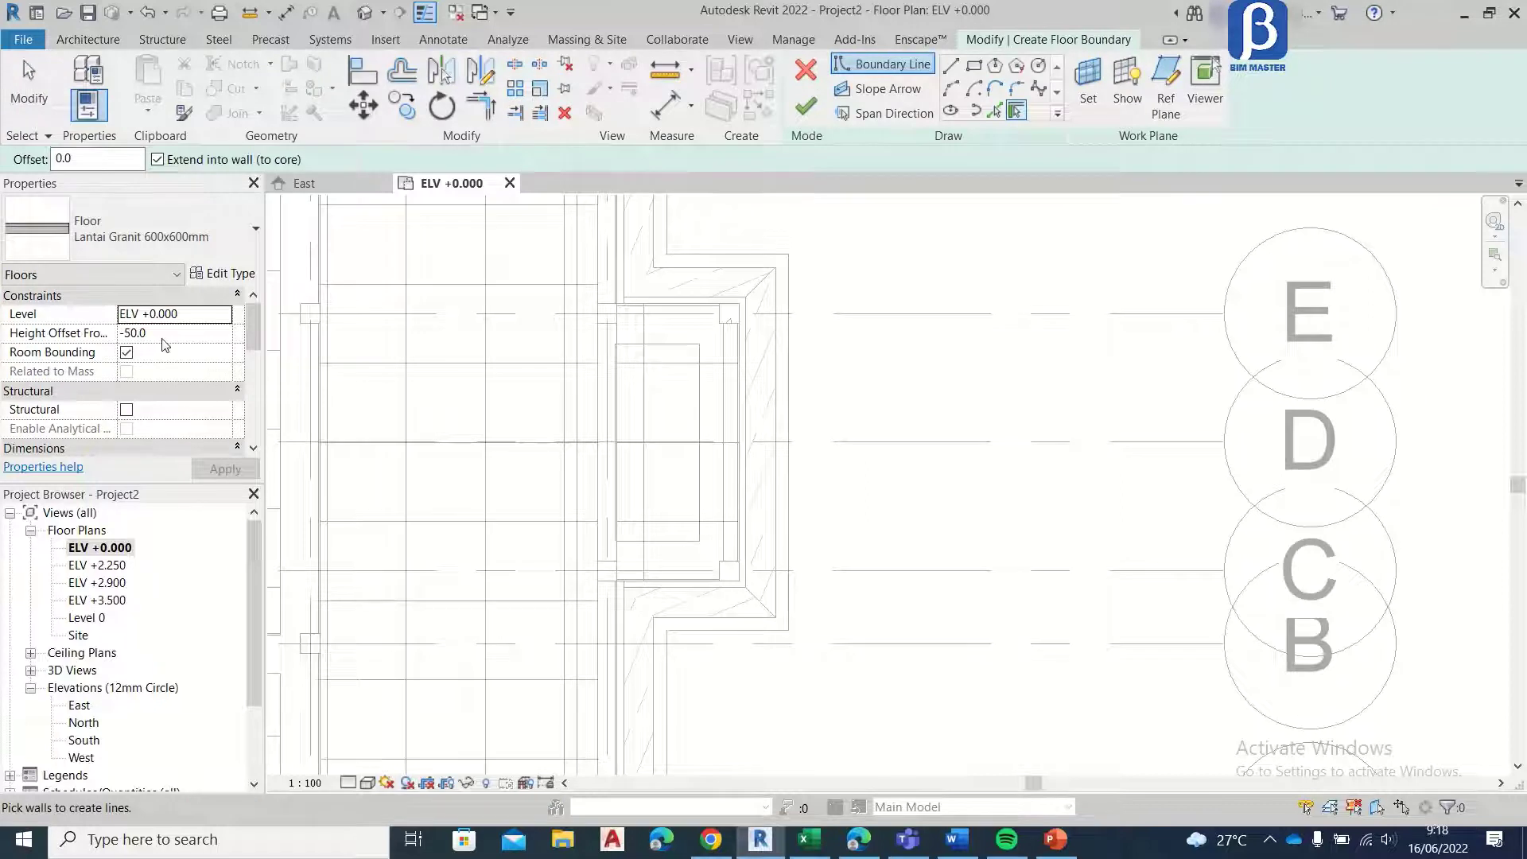
pyautogui.click(152, 335)
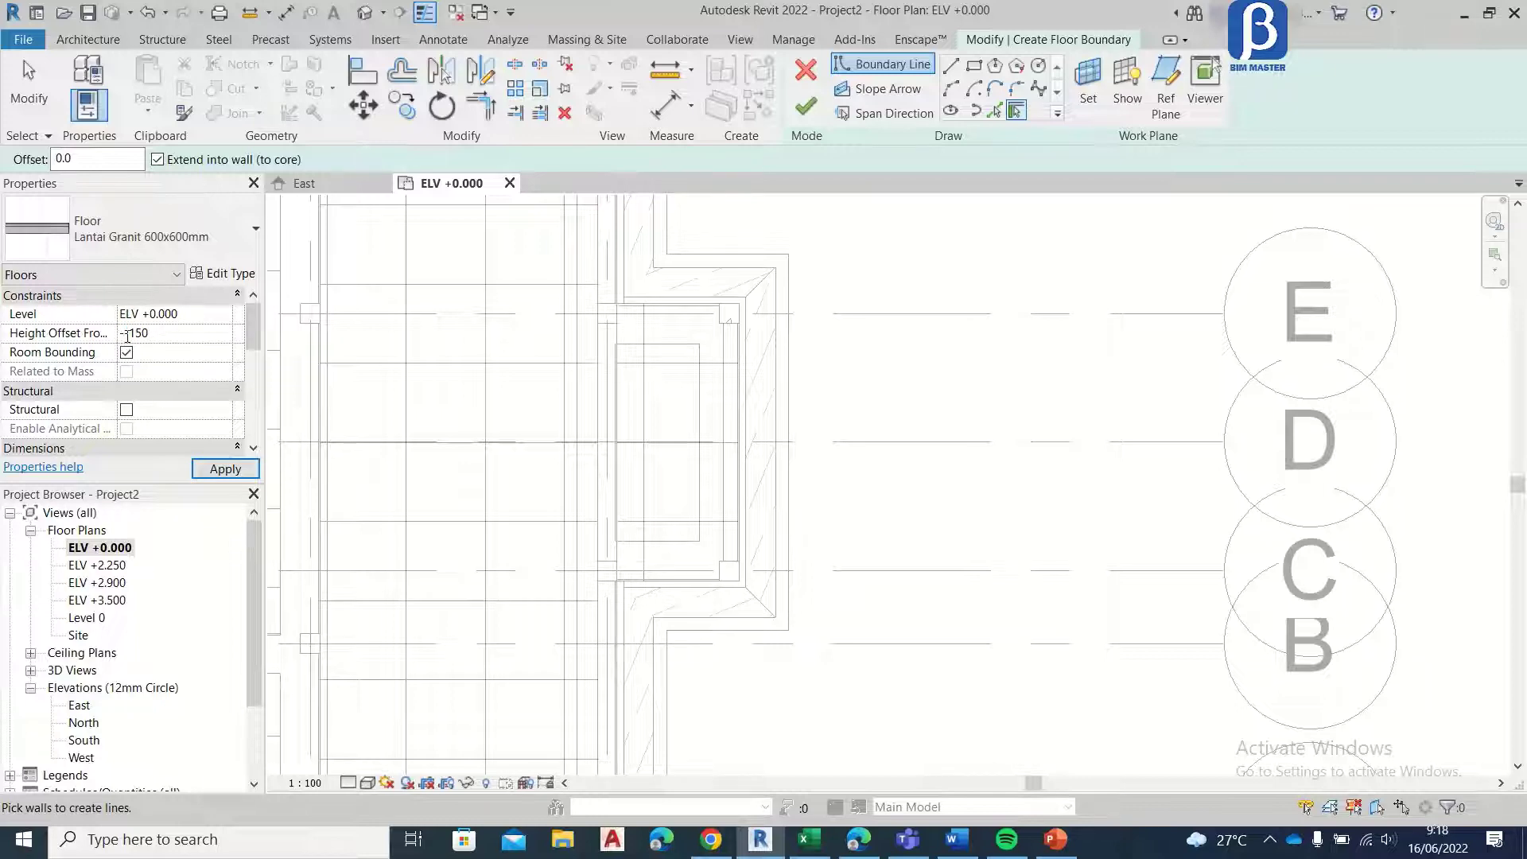
pyautogui.click(247, 475)
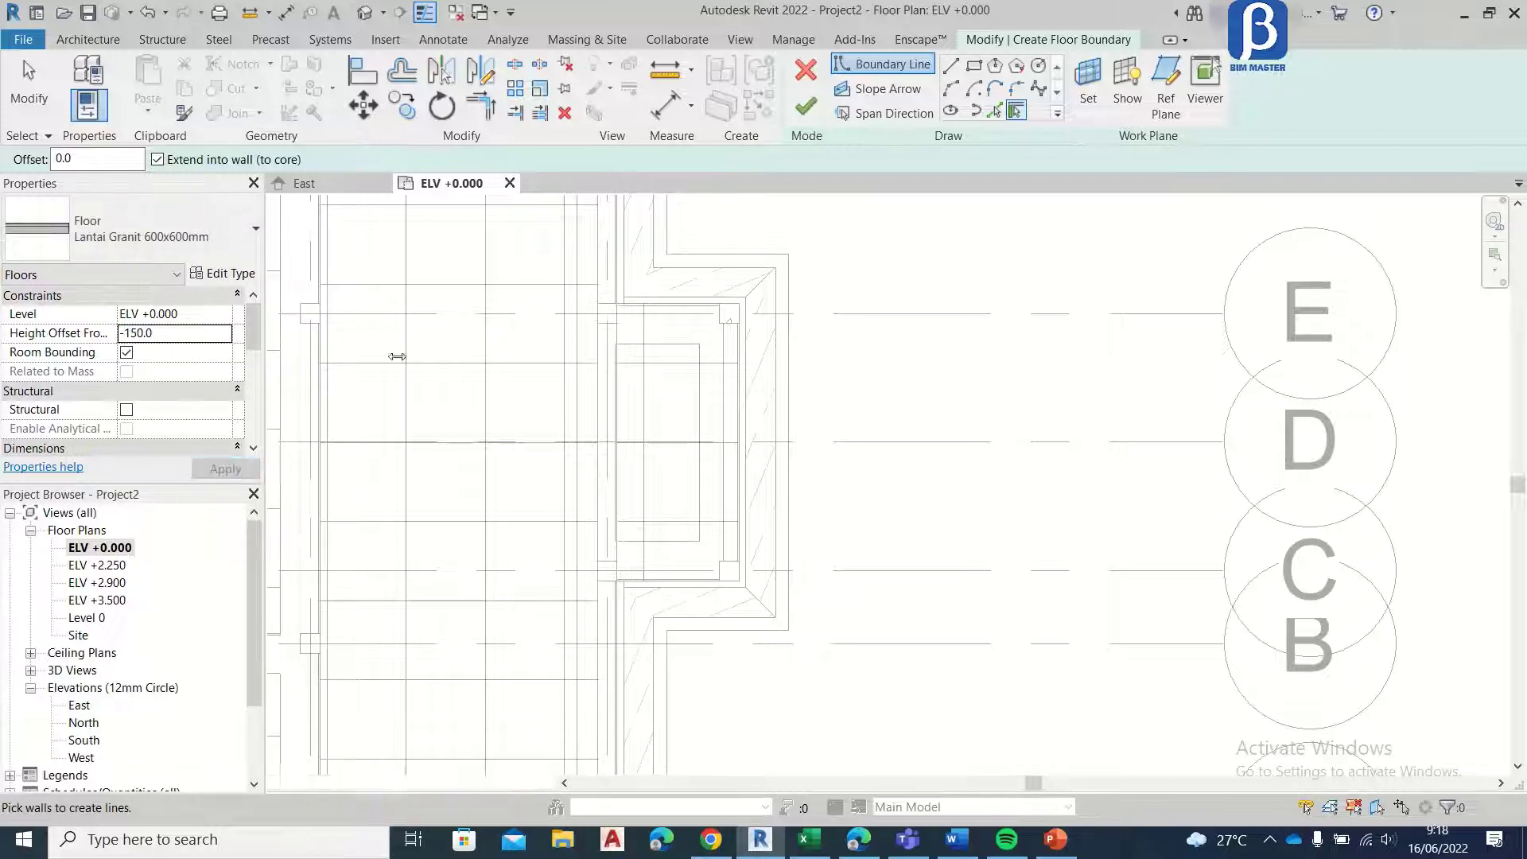
# Step: Draw a rectangular floor boundary, 925 by 2100 mm, around the projecting bay between grids C and E
pyautogui.click(973, 66)
pyautogui.scroll(5, 652, 302)
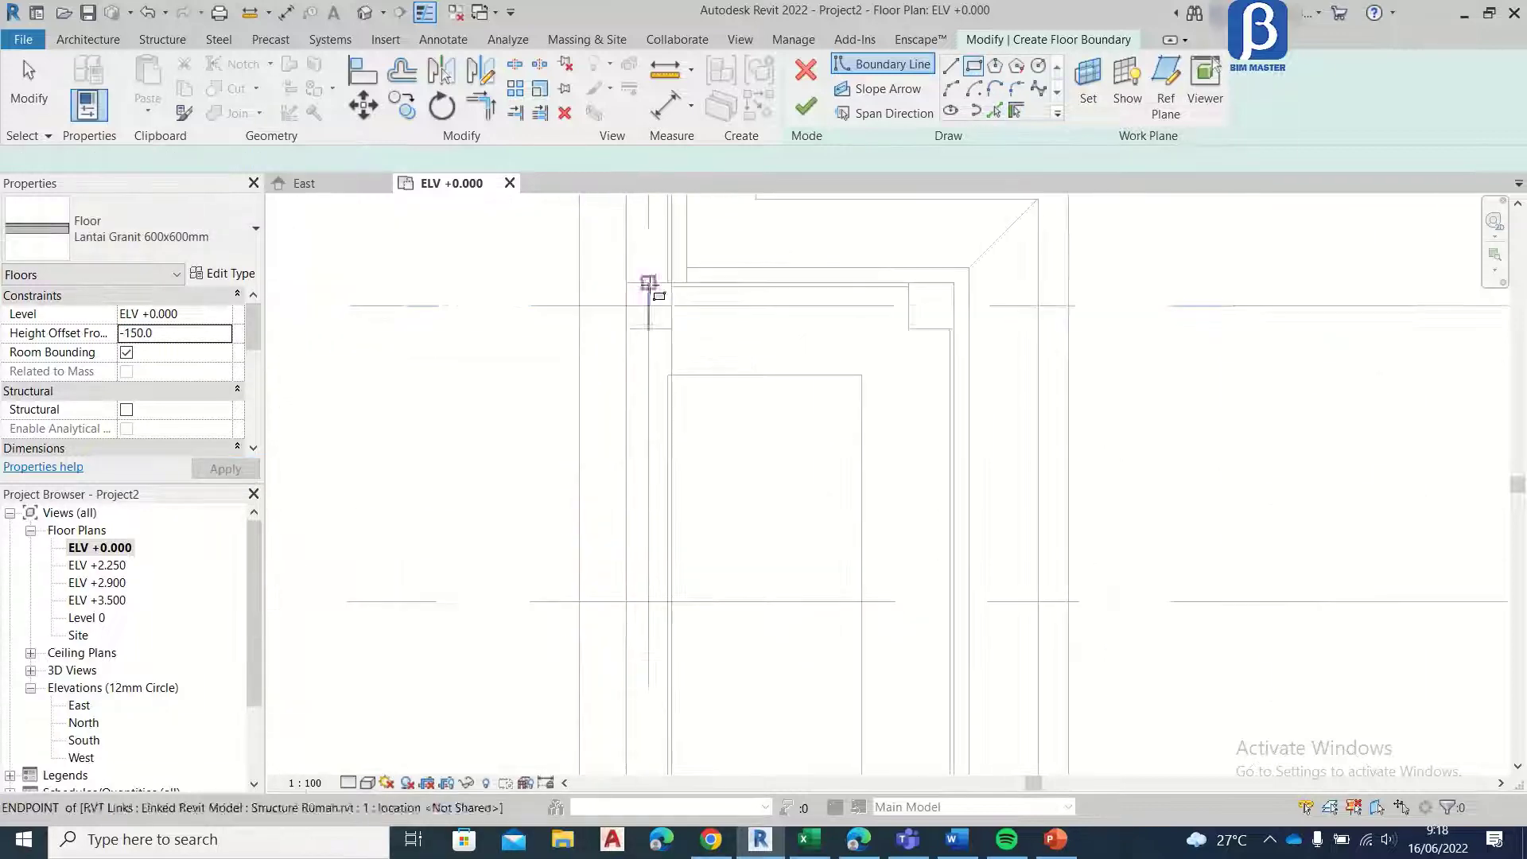
pyautogui.scroll(1, 672, 290)
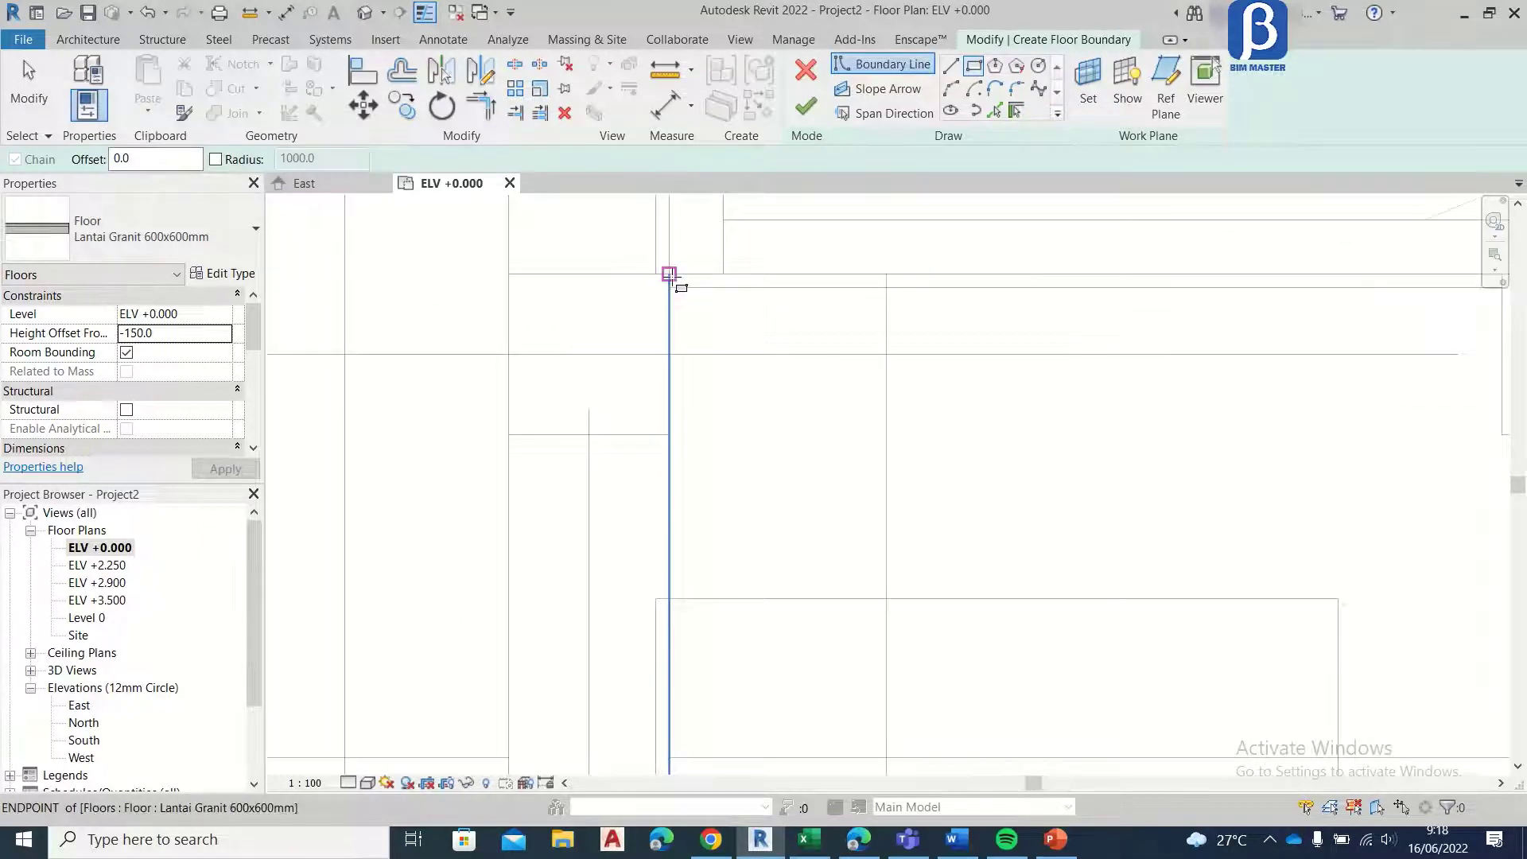
pyautogui.click(672, 280)
pyautogui.scroll(-2, 683, 264)
pyautogui.scroll(-2, 974, 513)
pyautogui.scroll(-1, 977, 494)
pyautogui.moveTo(977, 495); pyautogui.dragTo(835, 286, button='middle')
pyautogui.scroll(3, 873, 452)
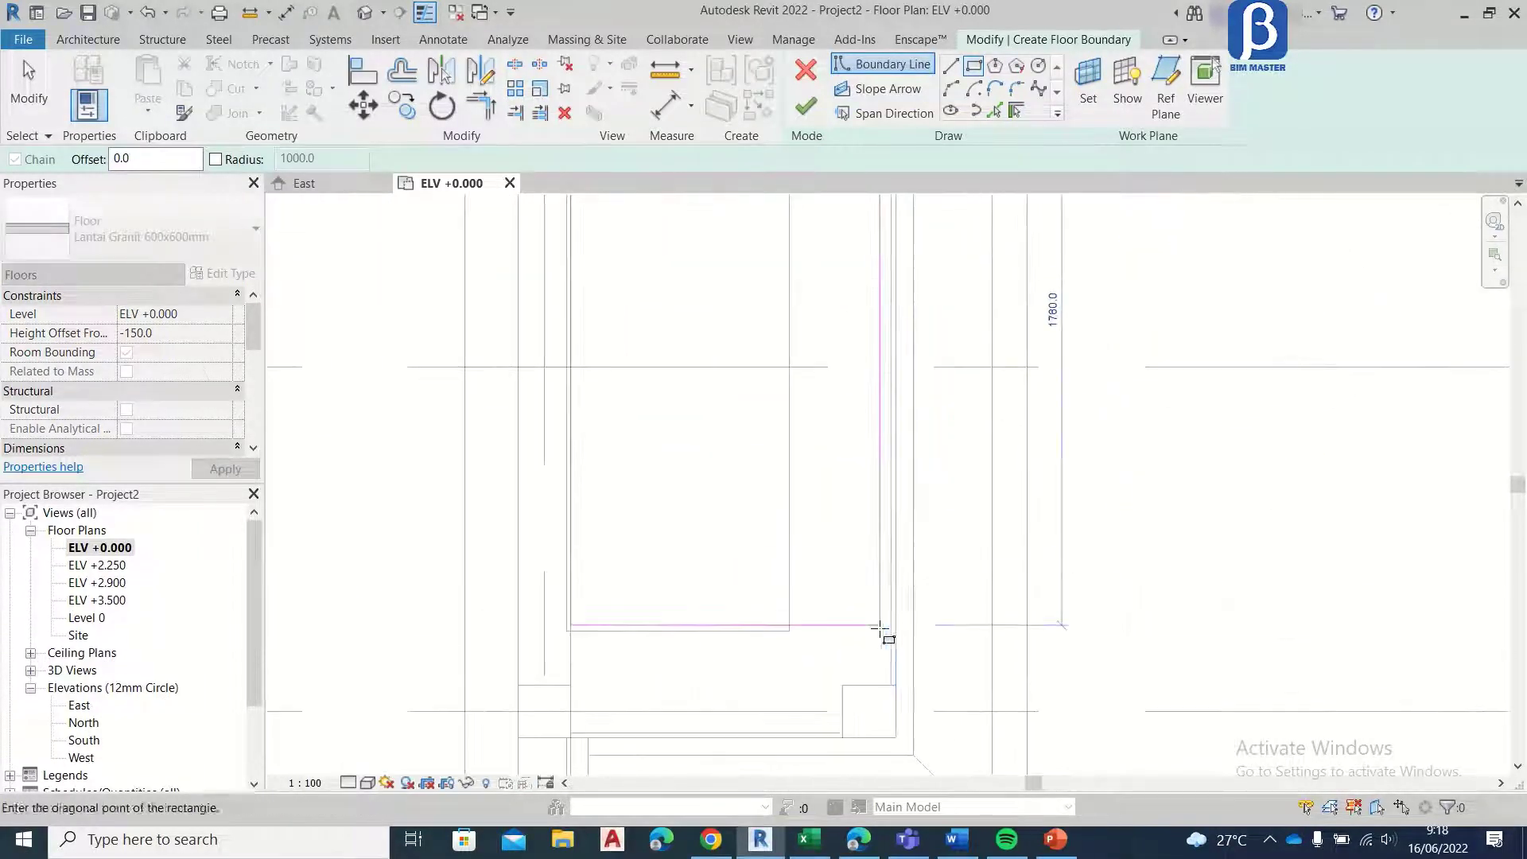
pyautogui.moveTo(886, 634); pyautogui.dragTo(893, 522, button='middle')
pyautogui.click(904, 625)
pyautogui.press('Escape')
pyautogui.press('Escape')
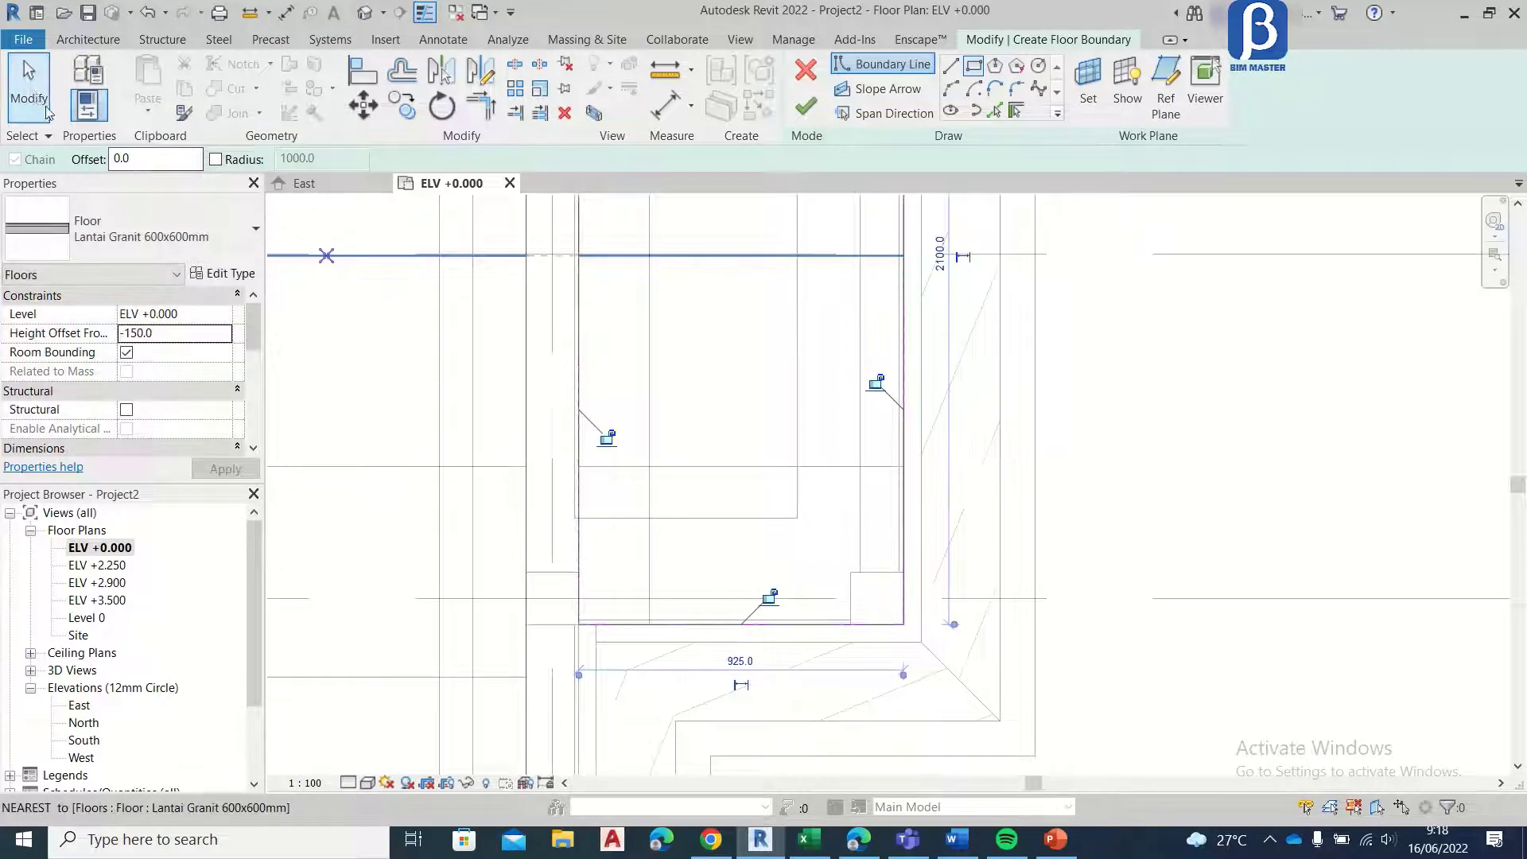
# Step: Move the boundary edge on the grid C side of the bay 300 mm outward
pyautogui.click(798, 626)
pyautogui.click(363, 105)
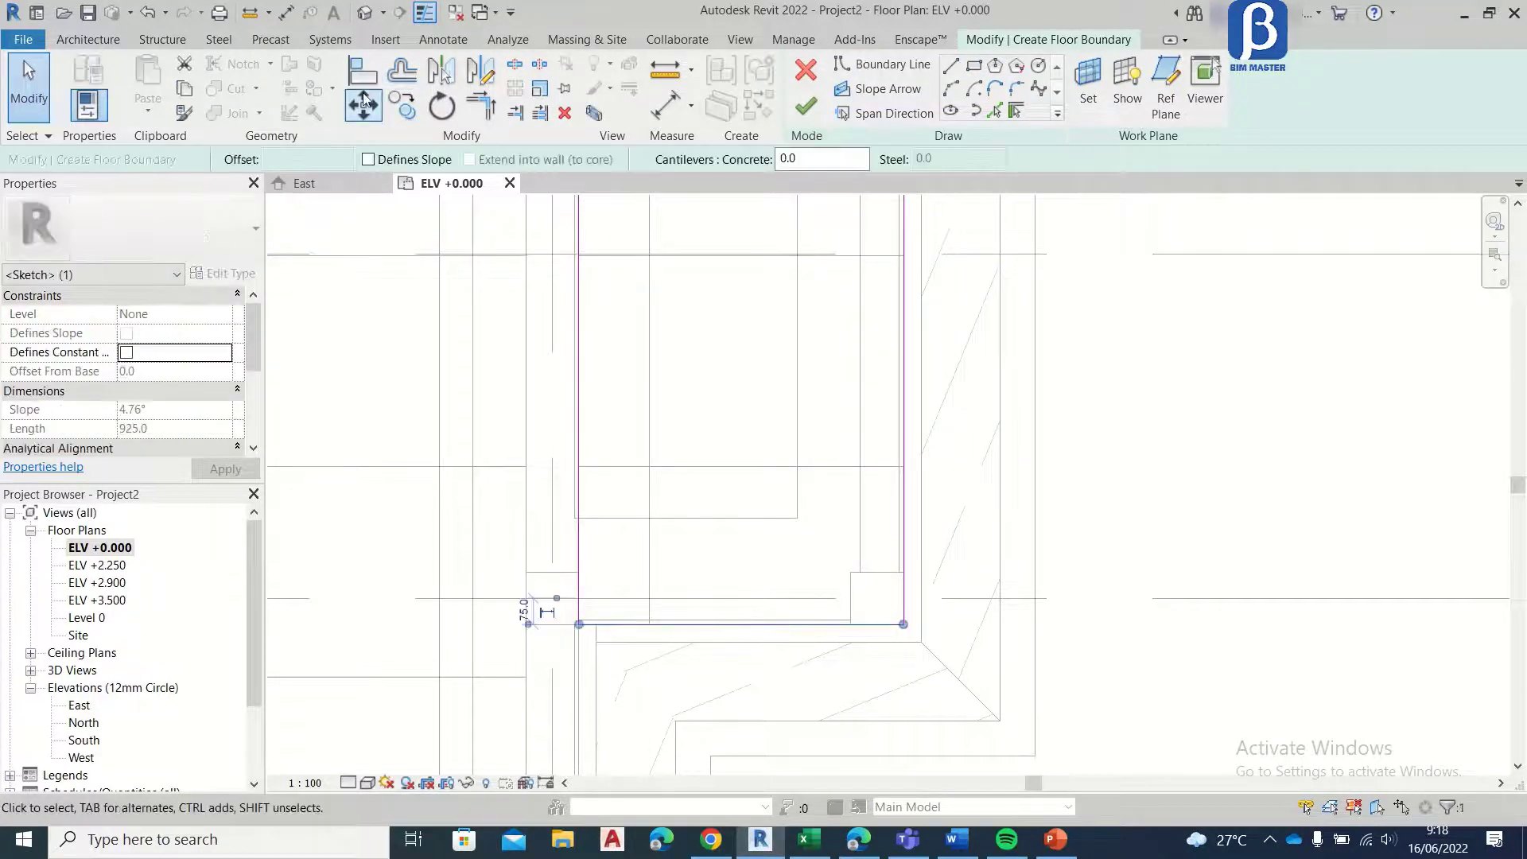
pyautogui.click(904, 624)
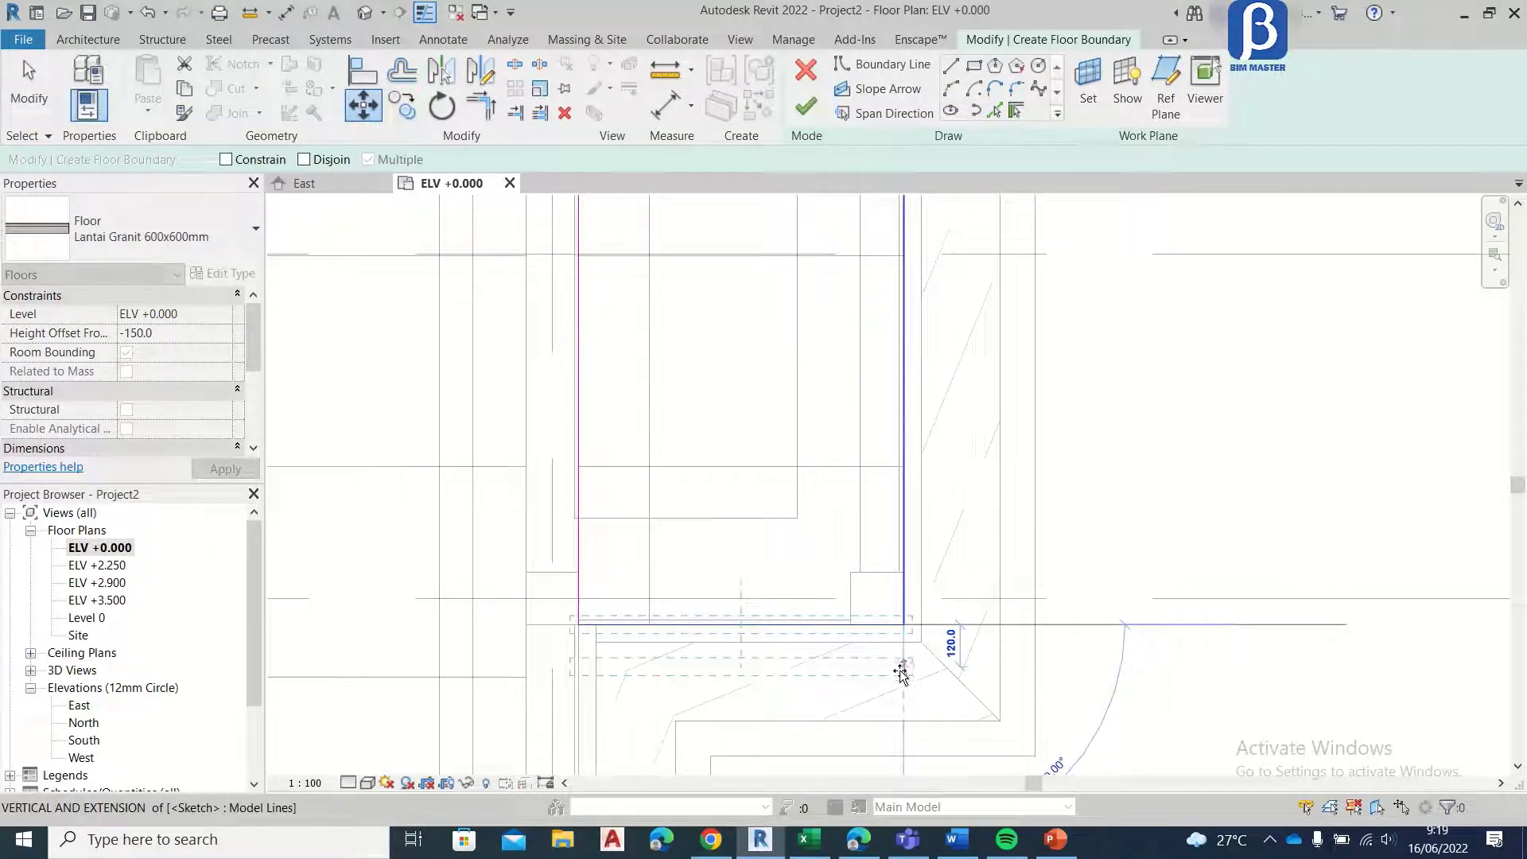
pyautogui.write('3')
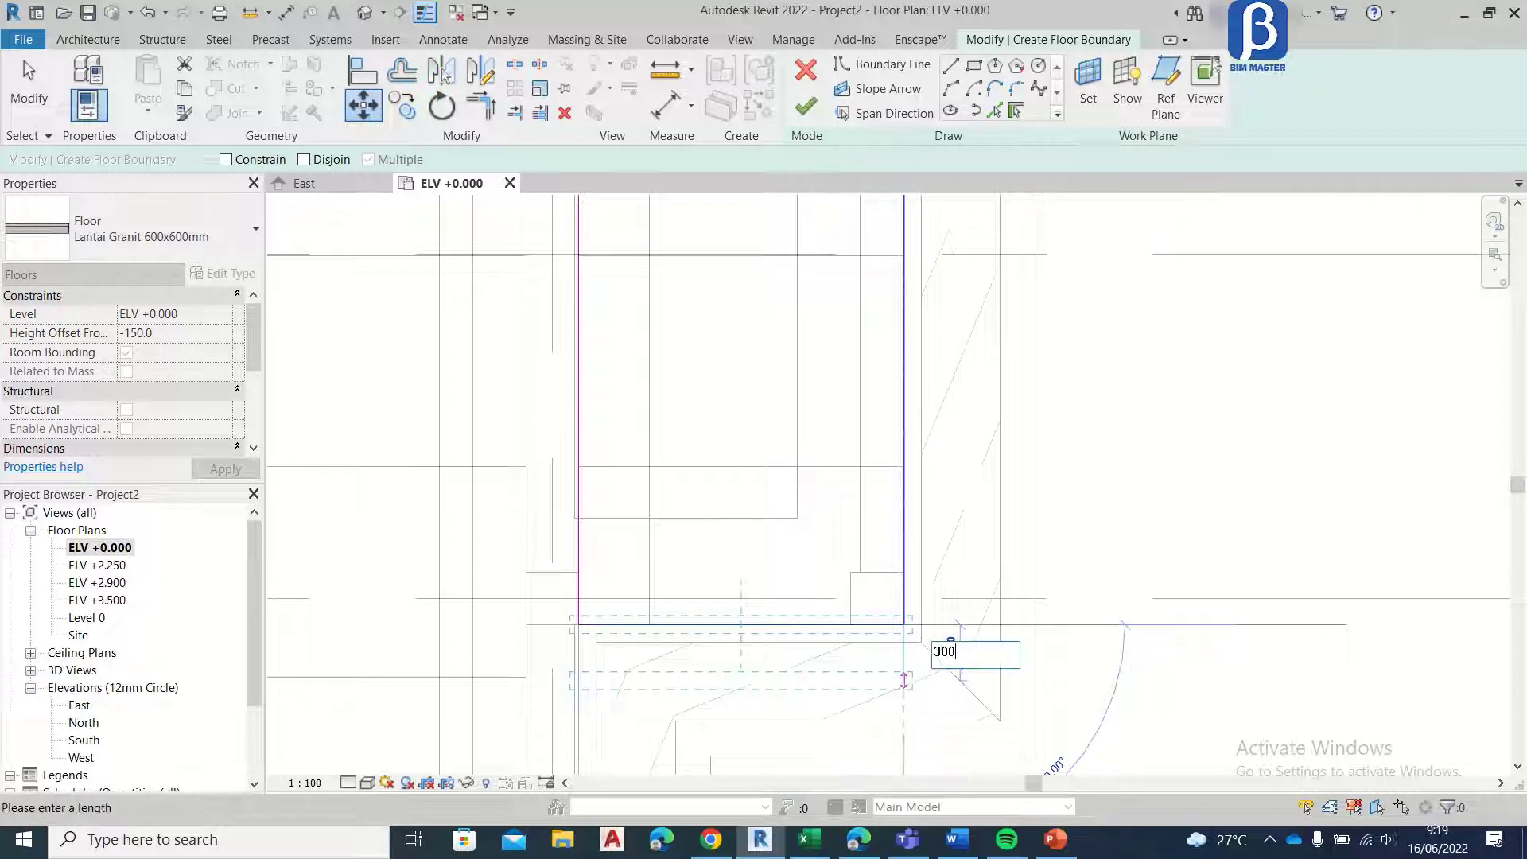
pyautogui.write('00')
pyautogui.press('Return')
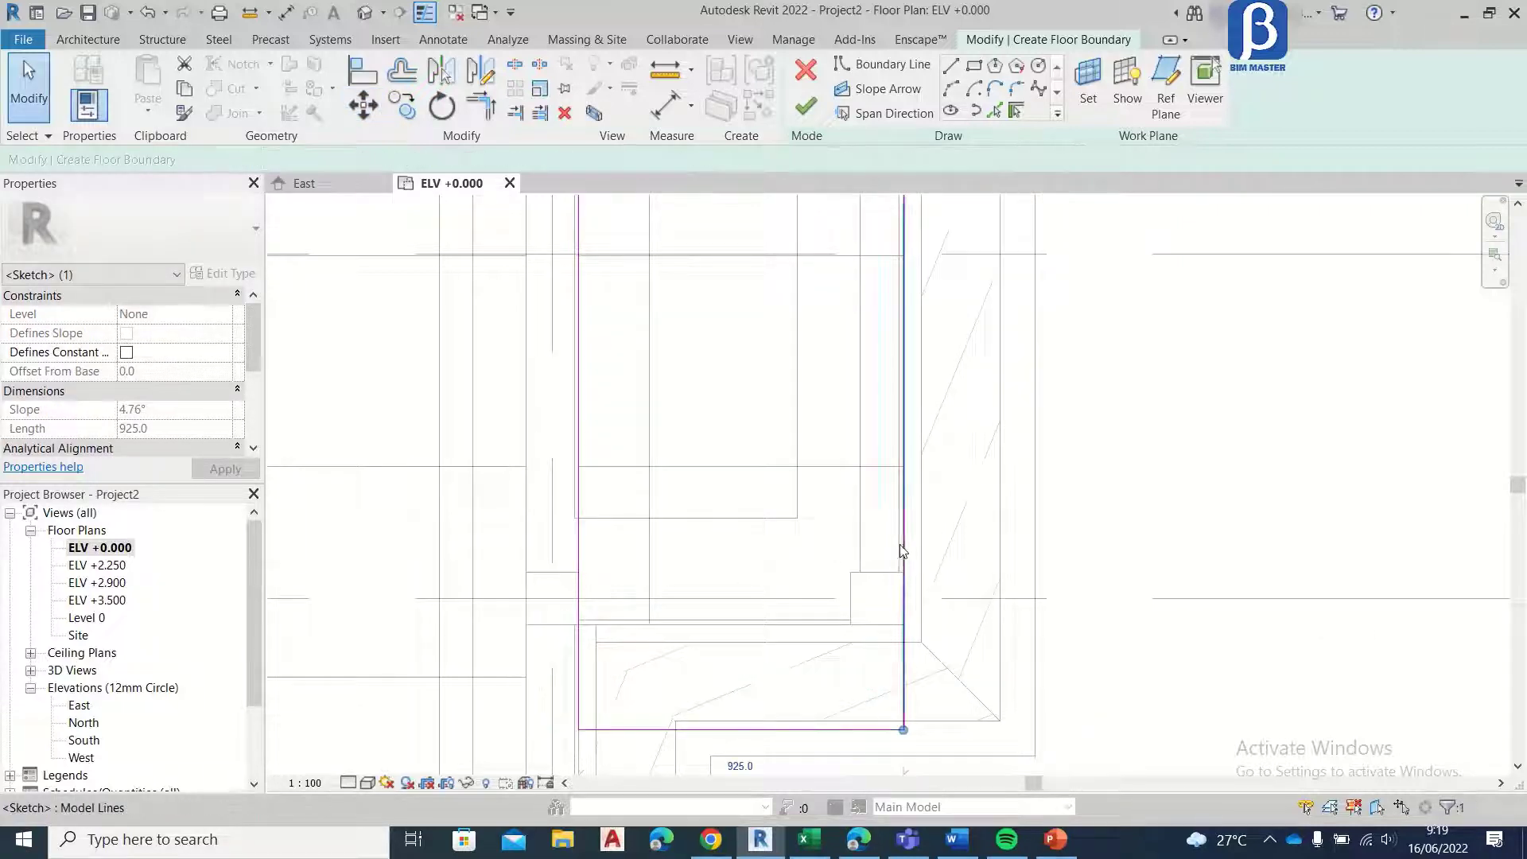
# Step: Move the bay boundary's outer long edge 300 mm away from the building
pyautogui.press('m')
pyautogui.press('v')
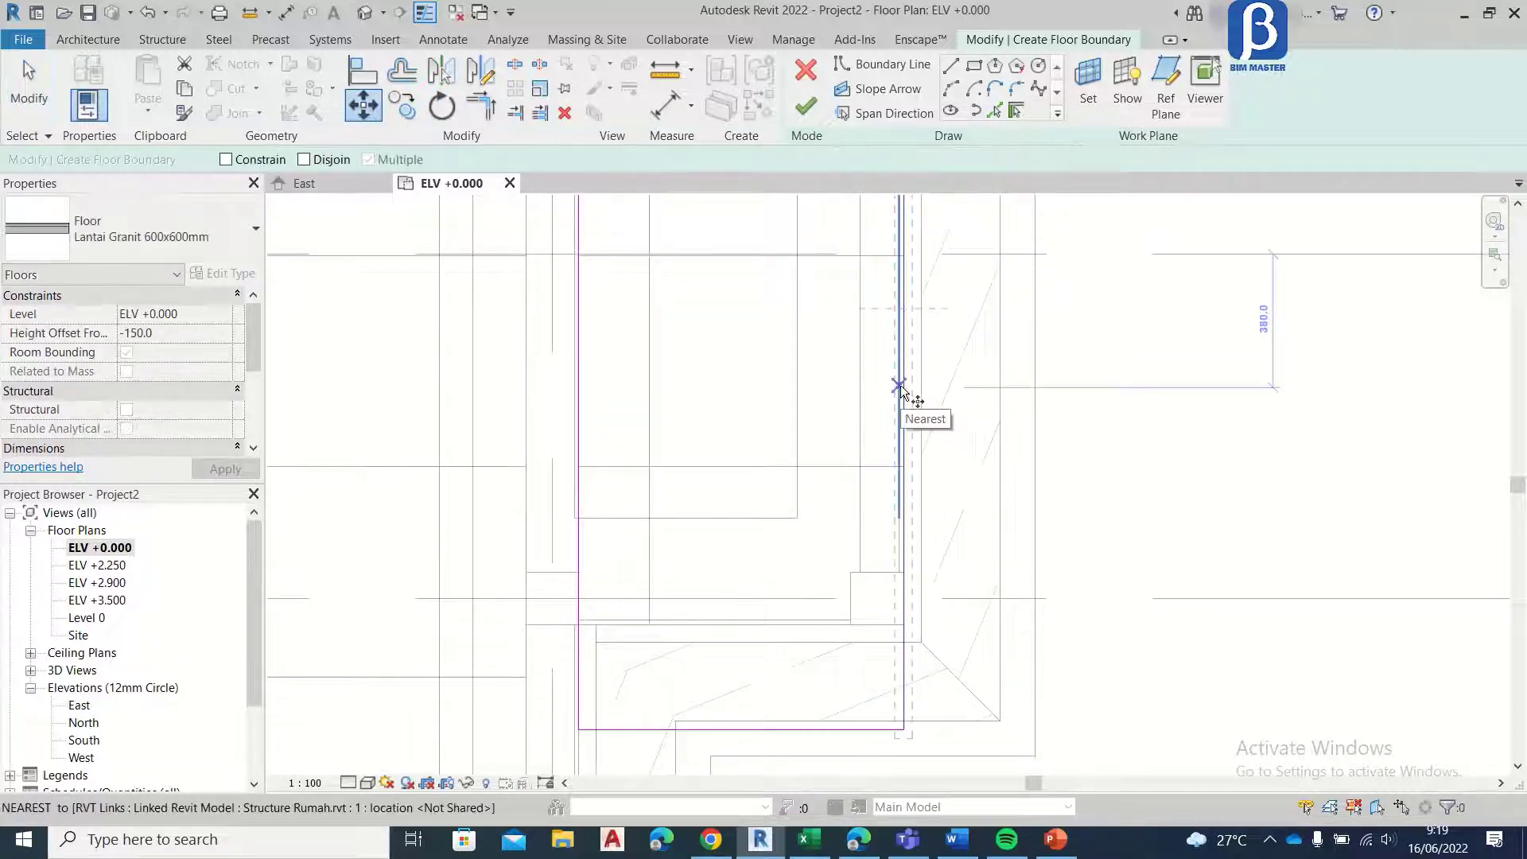
pyautogui.click(900, 385)
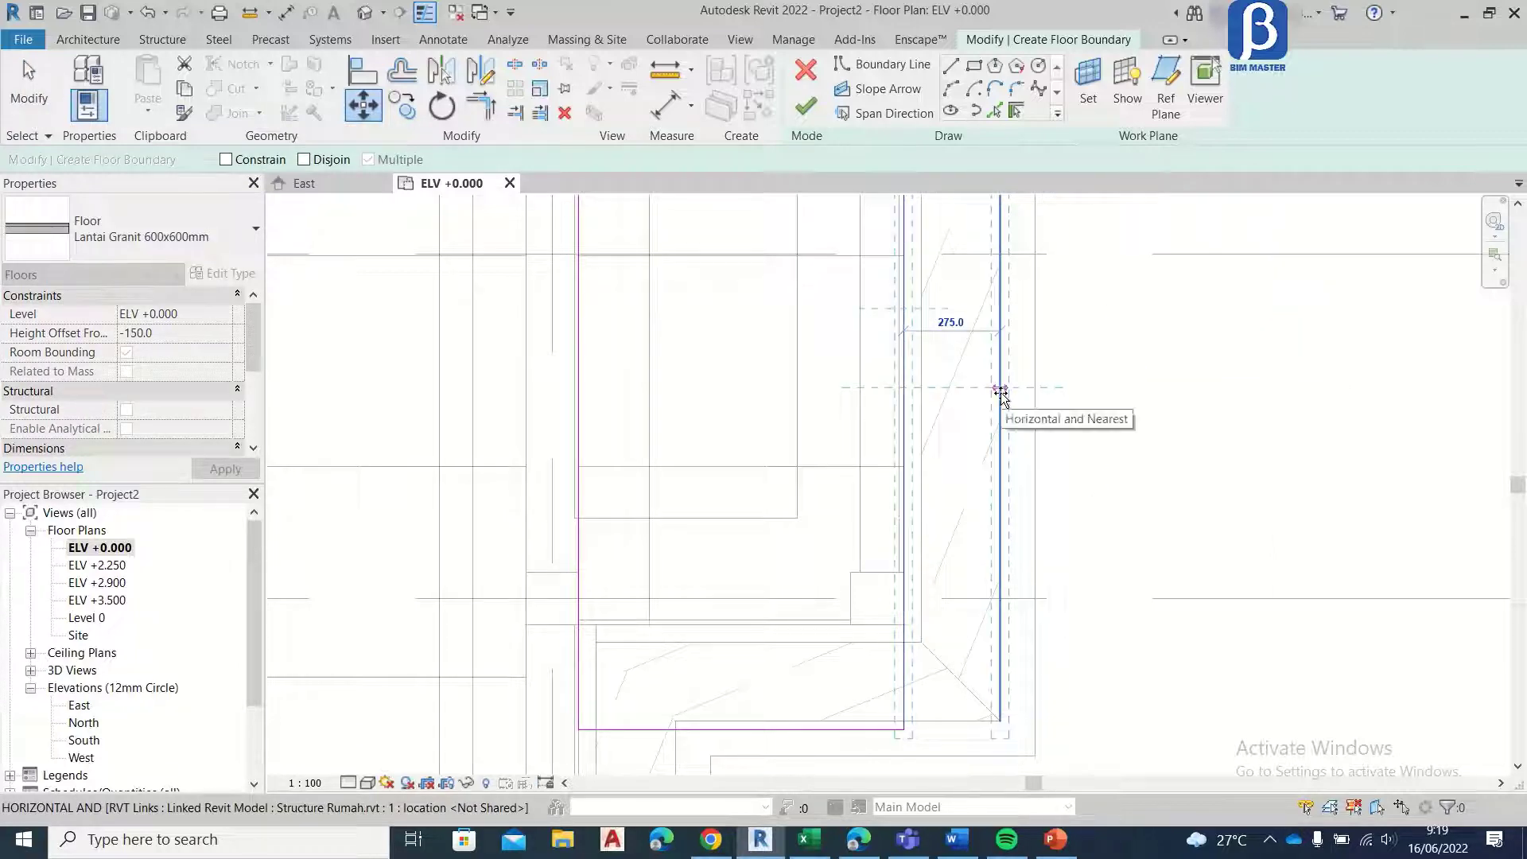
pyautogui.write('300')
pyautogui.press('Return')
# Step: Move the boundary edge on the grid E side of the bay 300 mm outward and finish the floor sketch
pyautogui.scroll(-2, 908, 589)
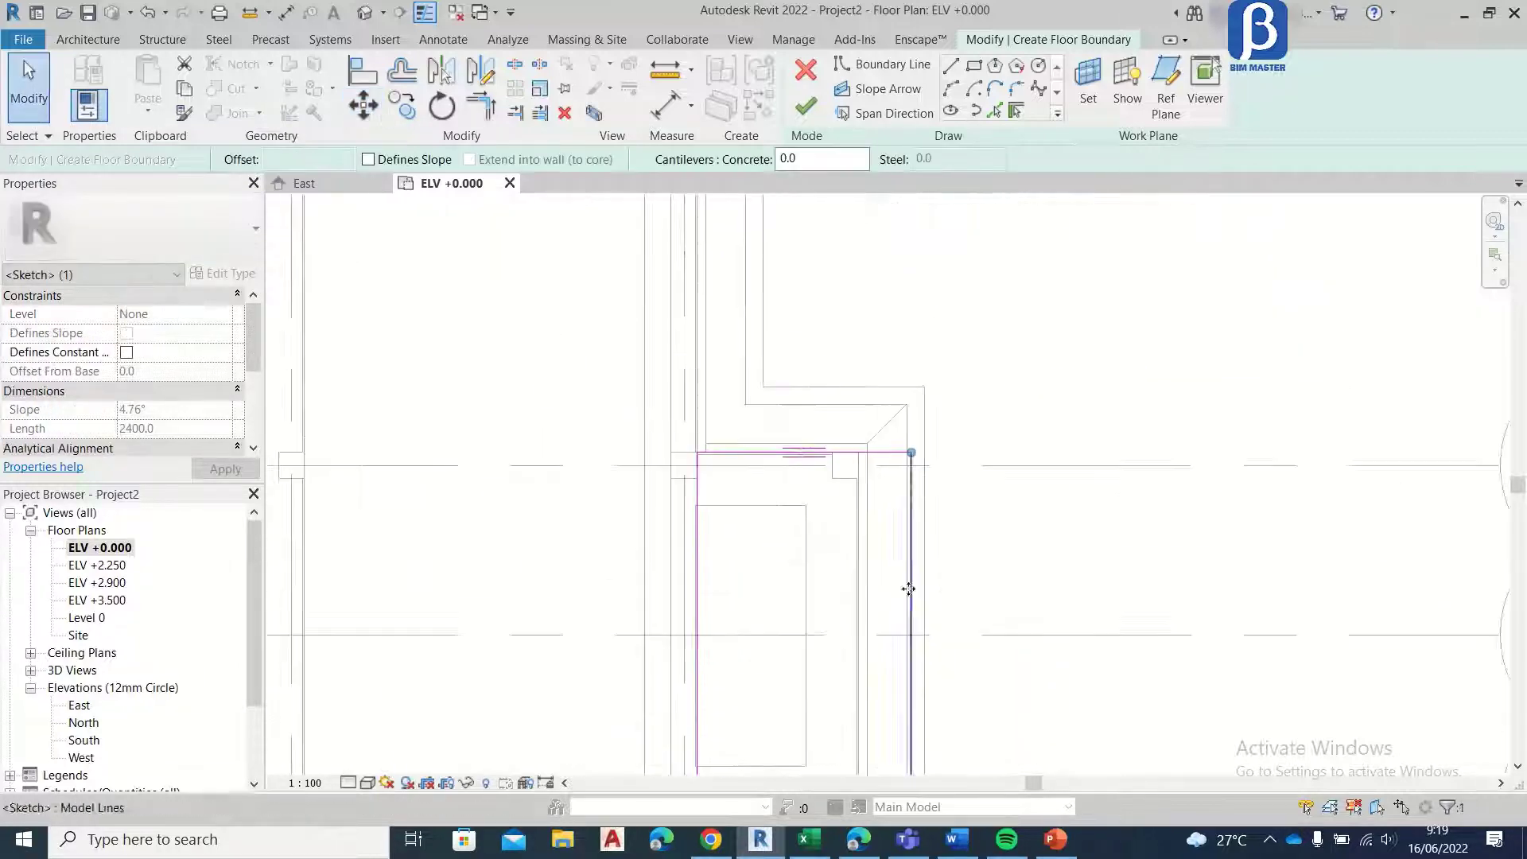
pyautogui.scroll(3, 880, 454)
pyautogui.click(946, 451)
pyautogui.press('m')
pyautogui.press('v')
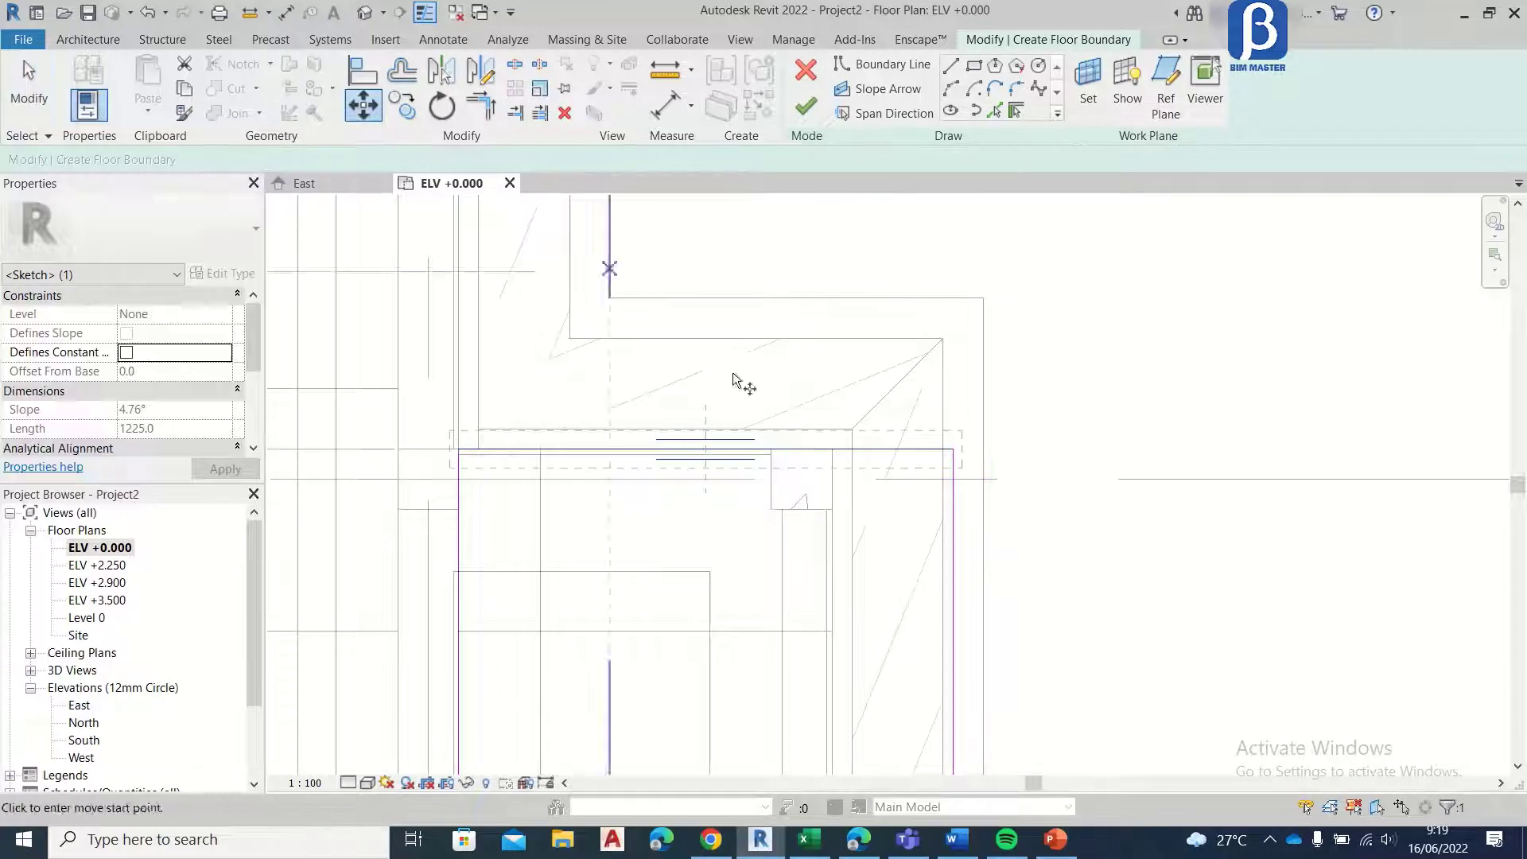
pyautogui.click(874, 449)
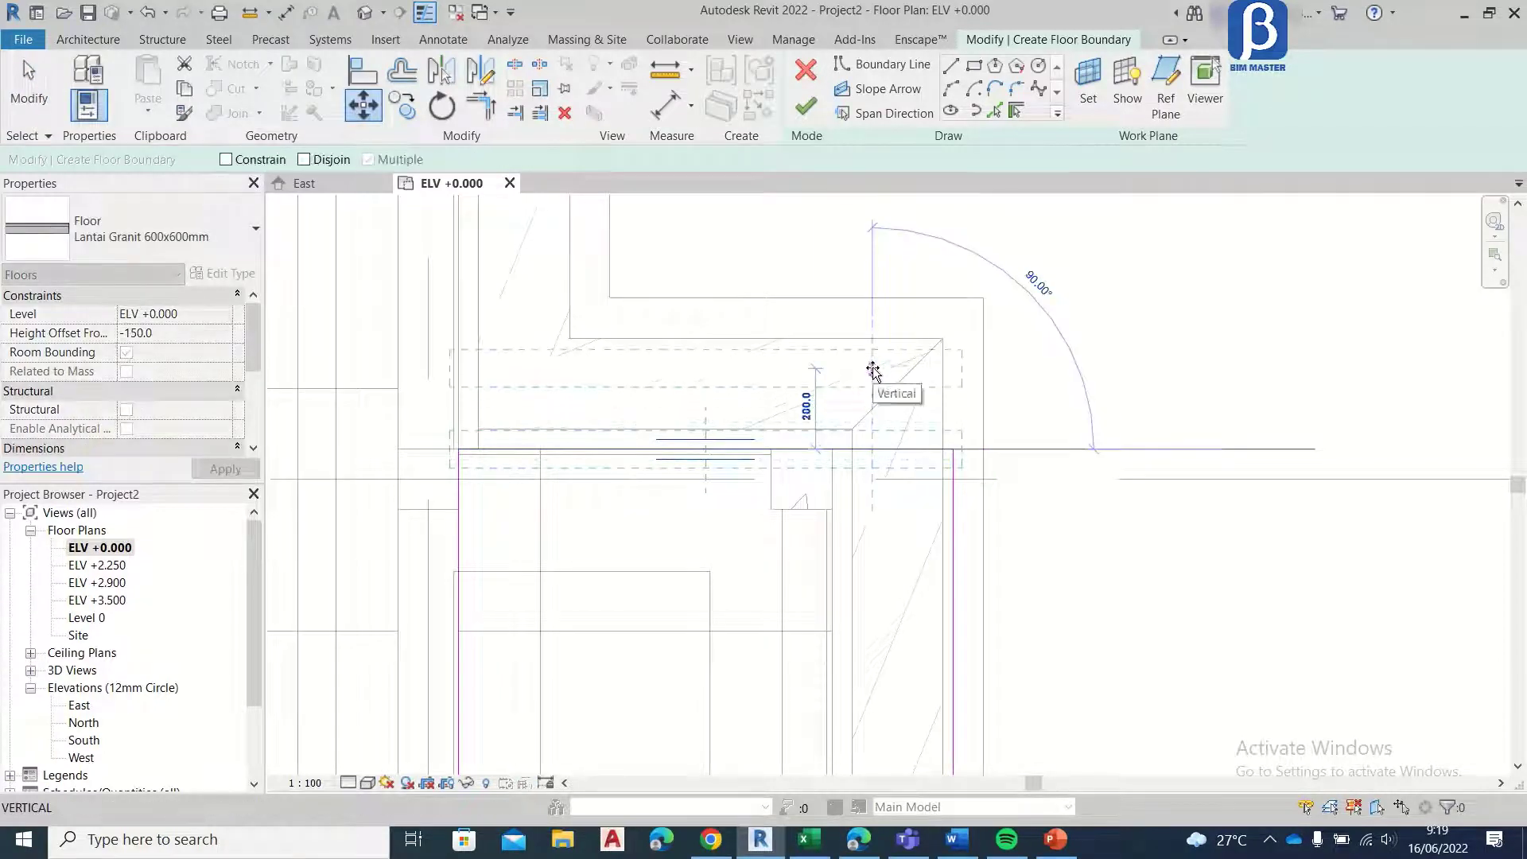
pyautogui.write('300')
pyautogui.press('Return')
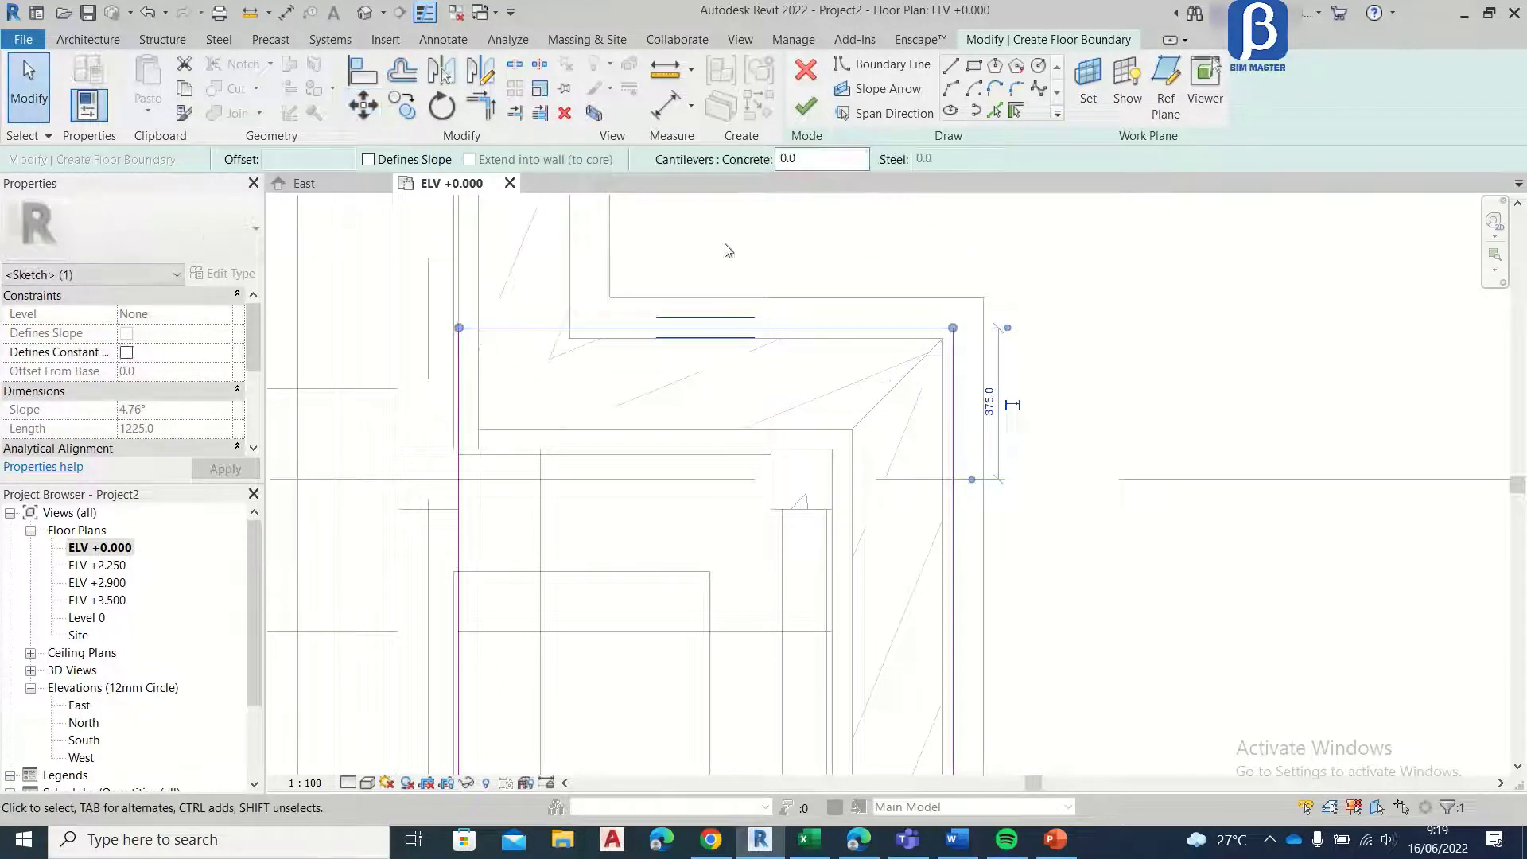
pyautogui.click(806, 108)
# Step: In the East elevation, copy the new bay step floor 150 mm straight down so it sits directly beneath the original
pyautogui.scroll(-4, 830, 243)
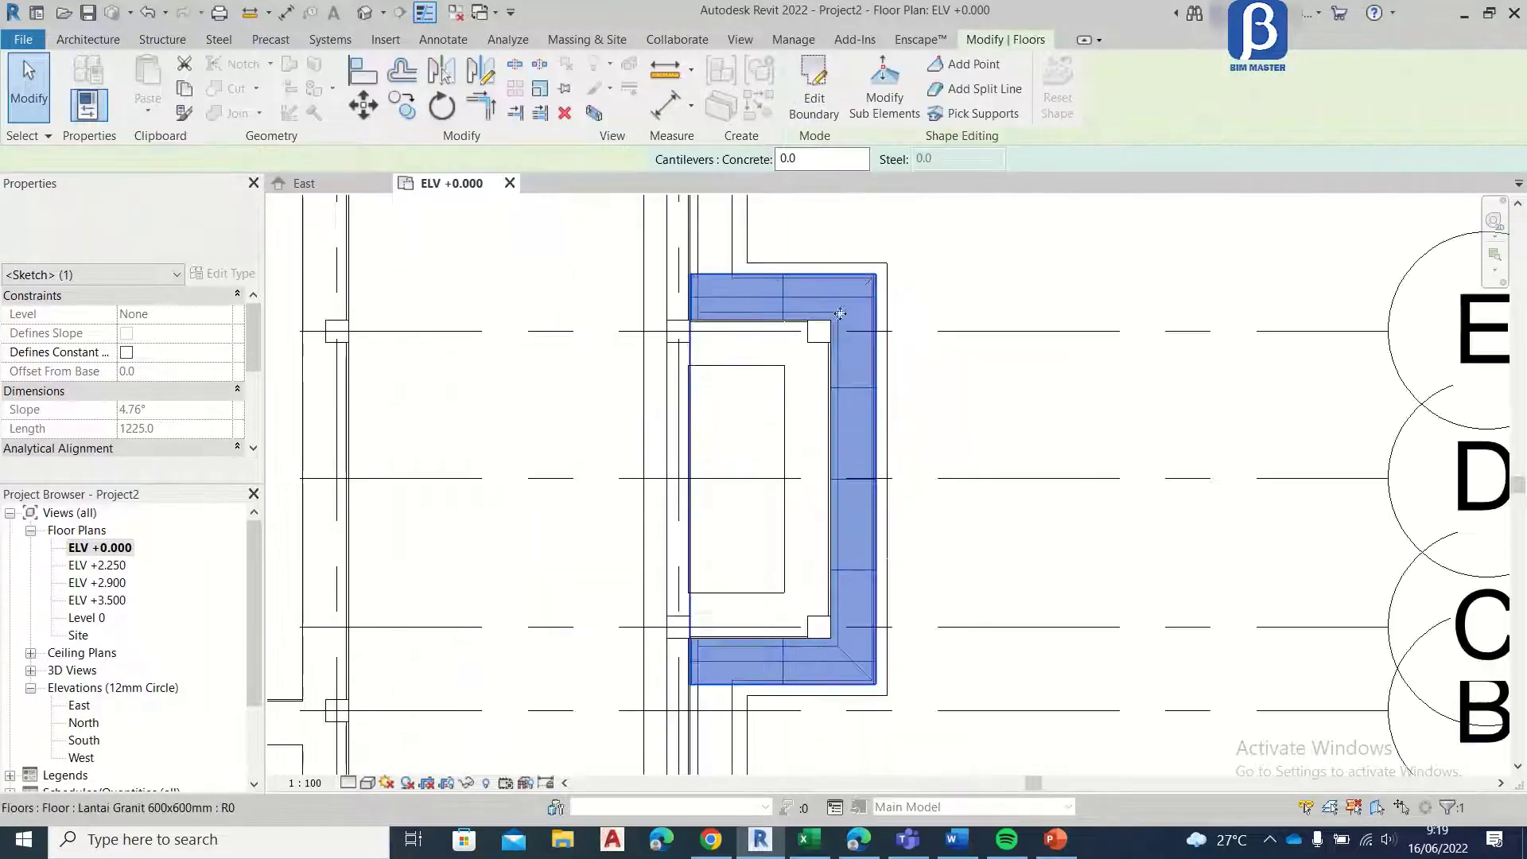
pyautogui.click(354, 186)
pyautogui.scroll(-3, 713, 368)
pyautogui.scroll(2, 437, 529)
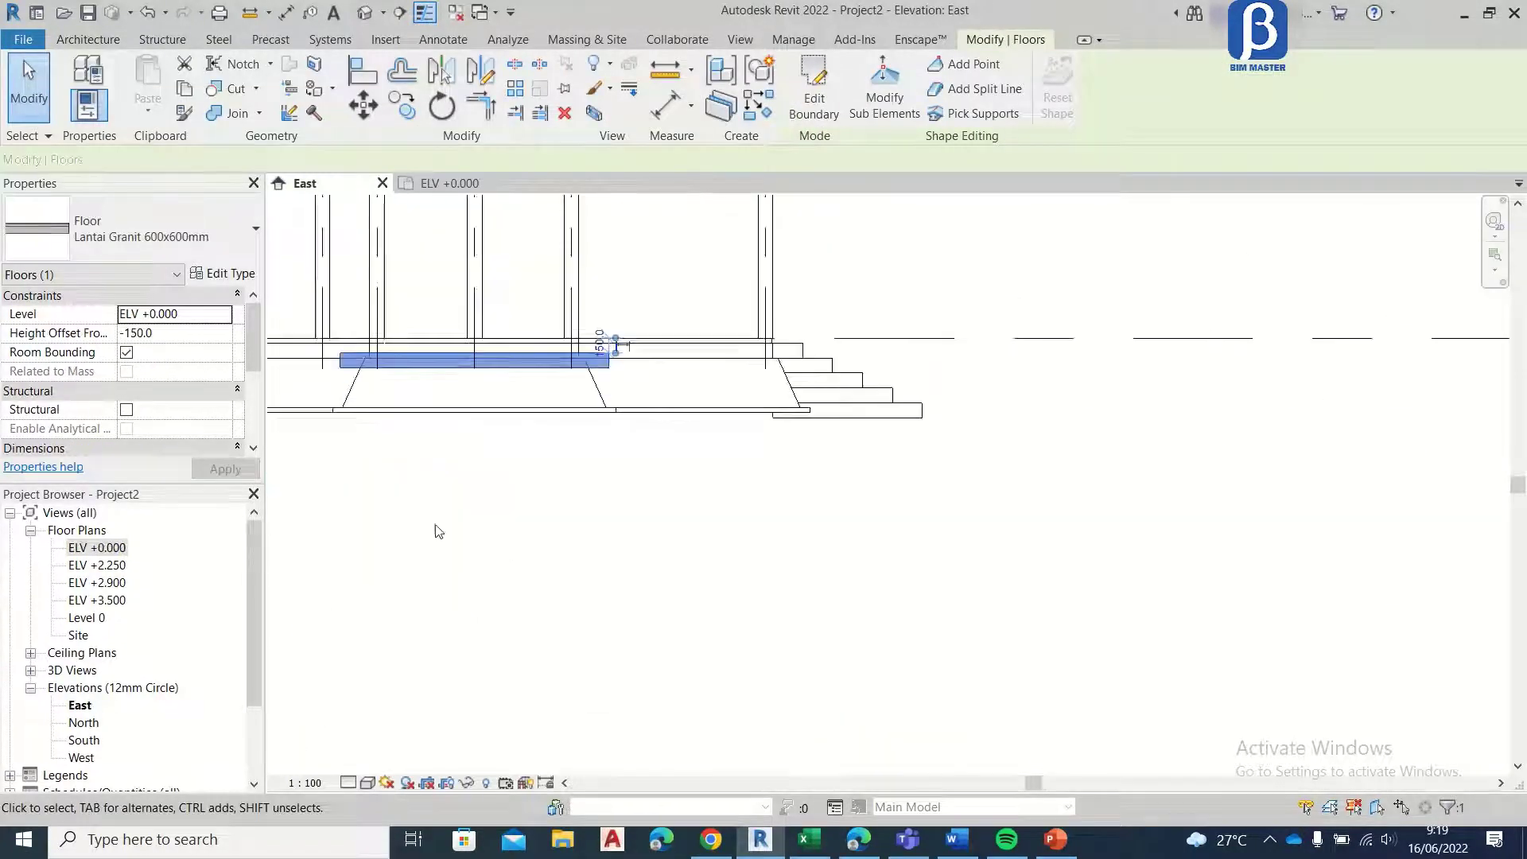
pyautogui.scroll(4, 443, 375)
pyautogui.moveTo(554, 332); pyautogui.dragTo(713, 398, button='middle')
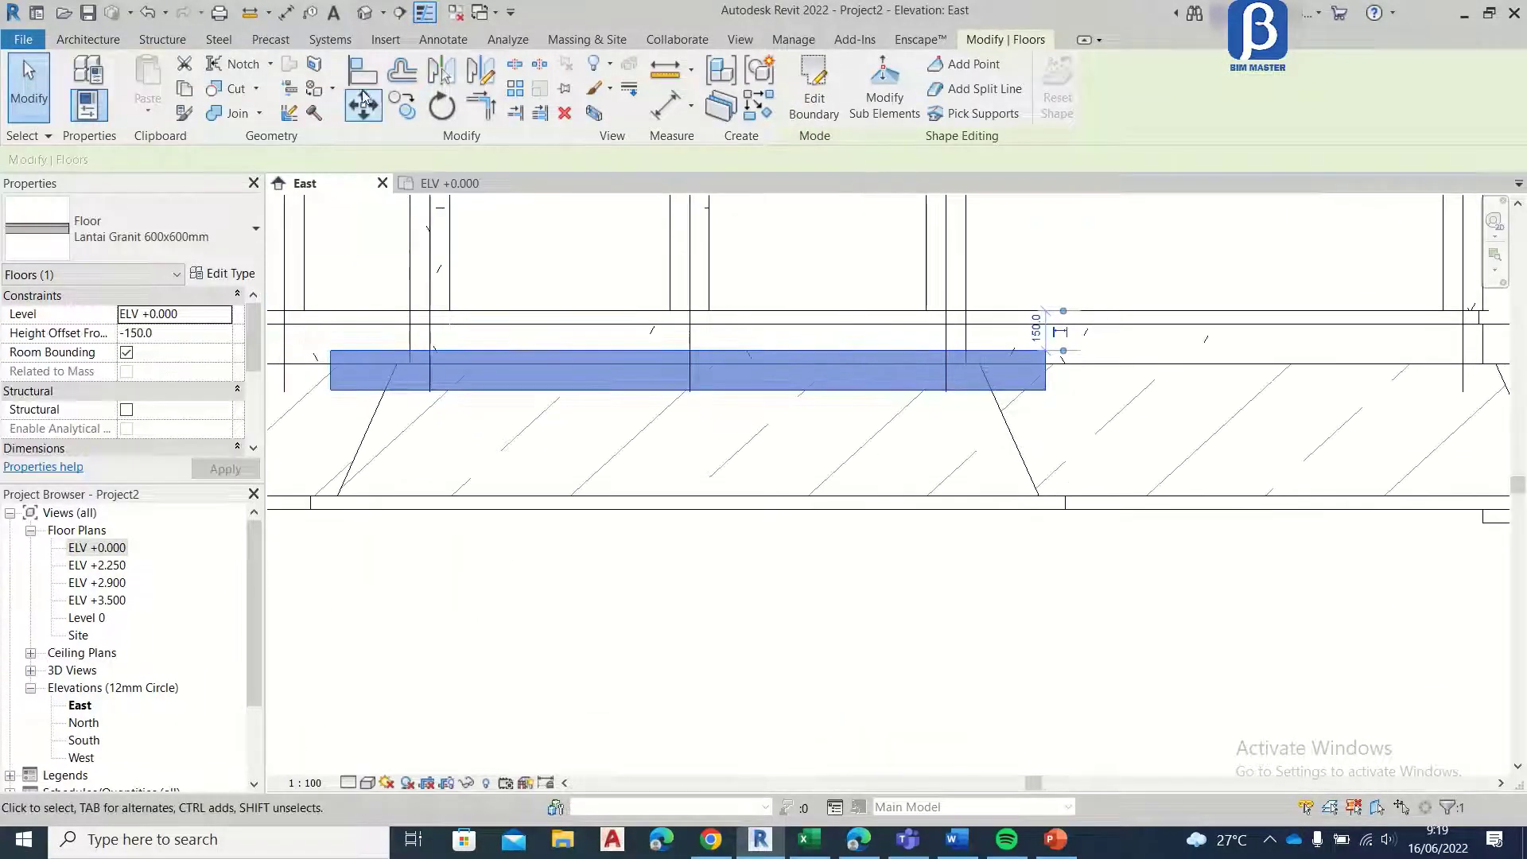
pyautogui.click(402, 107)
pyautogui.scroll(2, 1050, 375)
pyautogui.click(1049, 342)
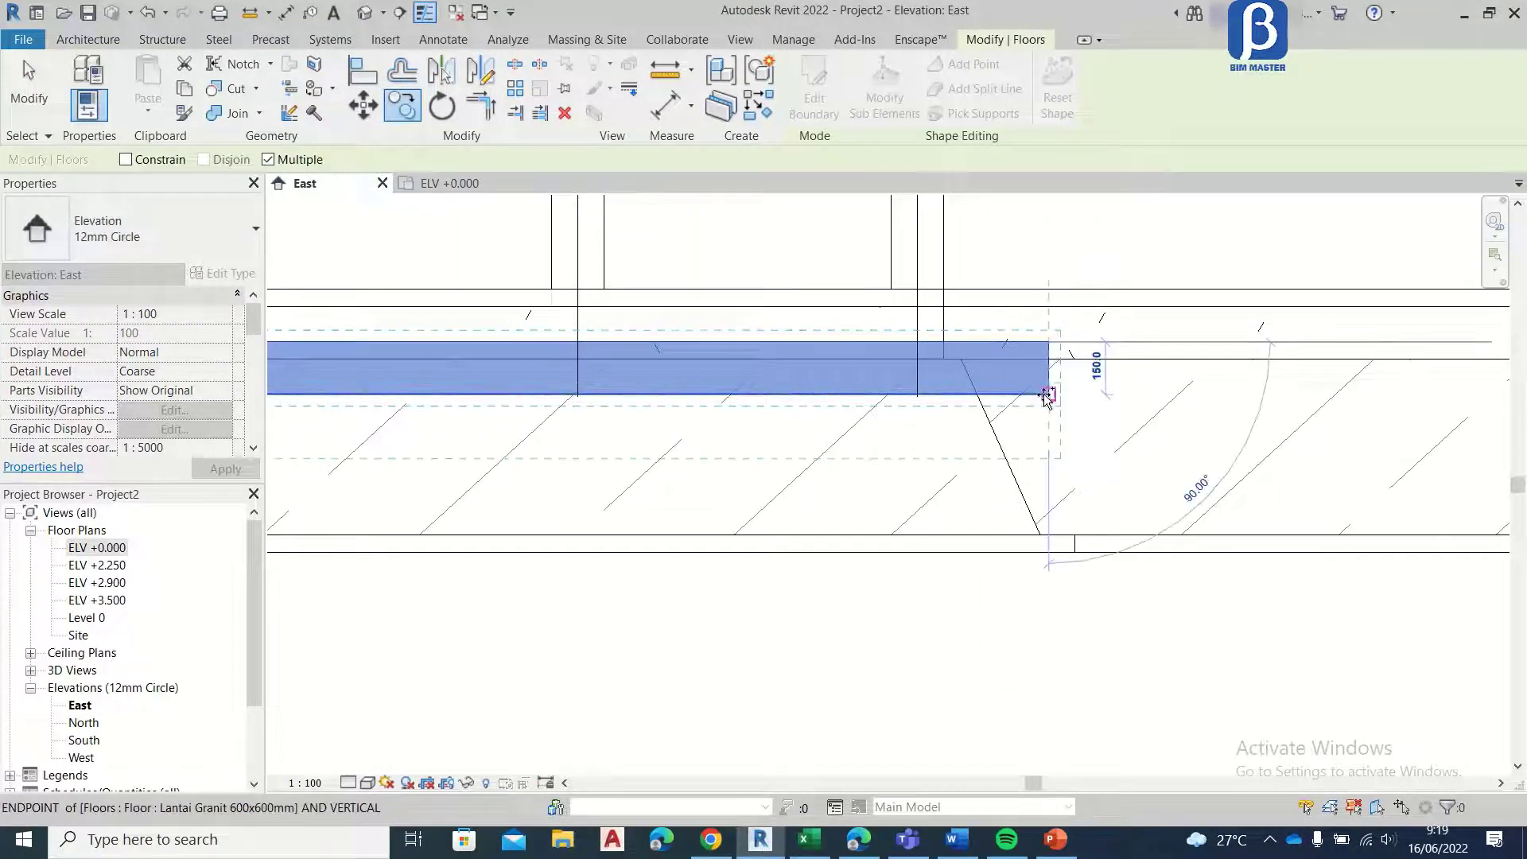
pyautogui.click(1047, 395)
pyautogui.click(450, 183)
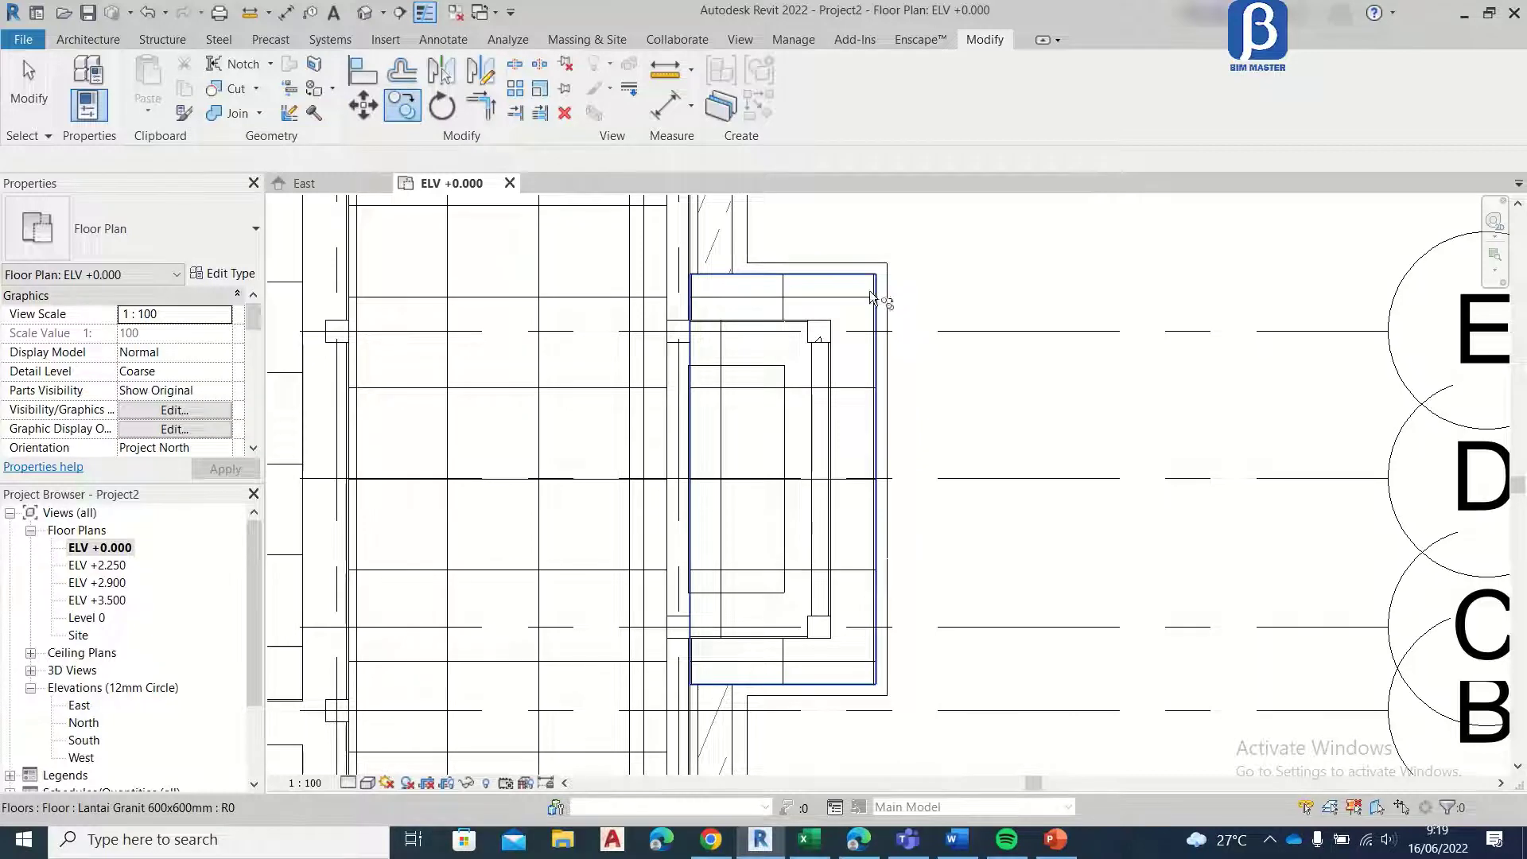
pyautogui.click(339, 184)
pyautogui.click(1037, 433)
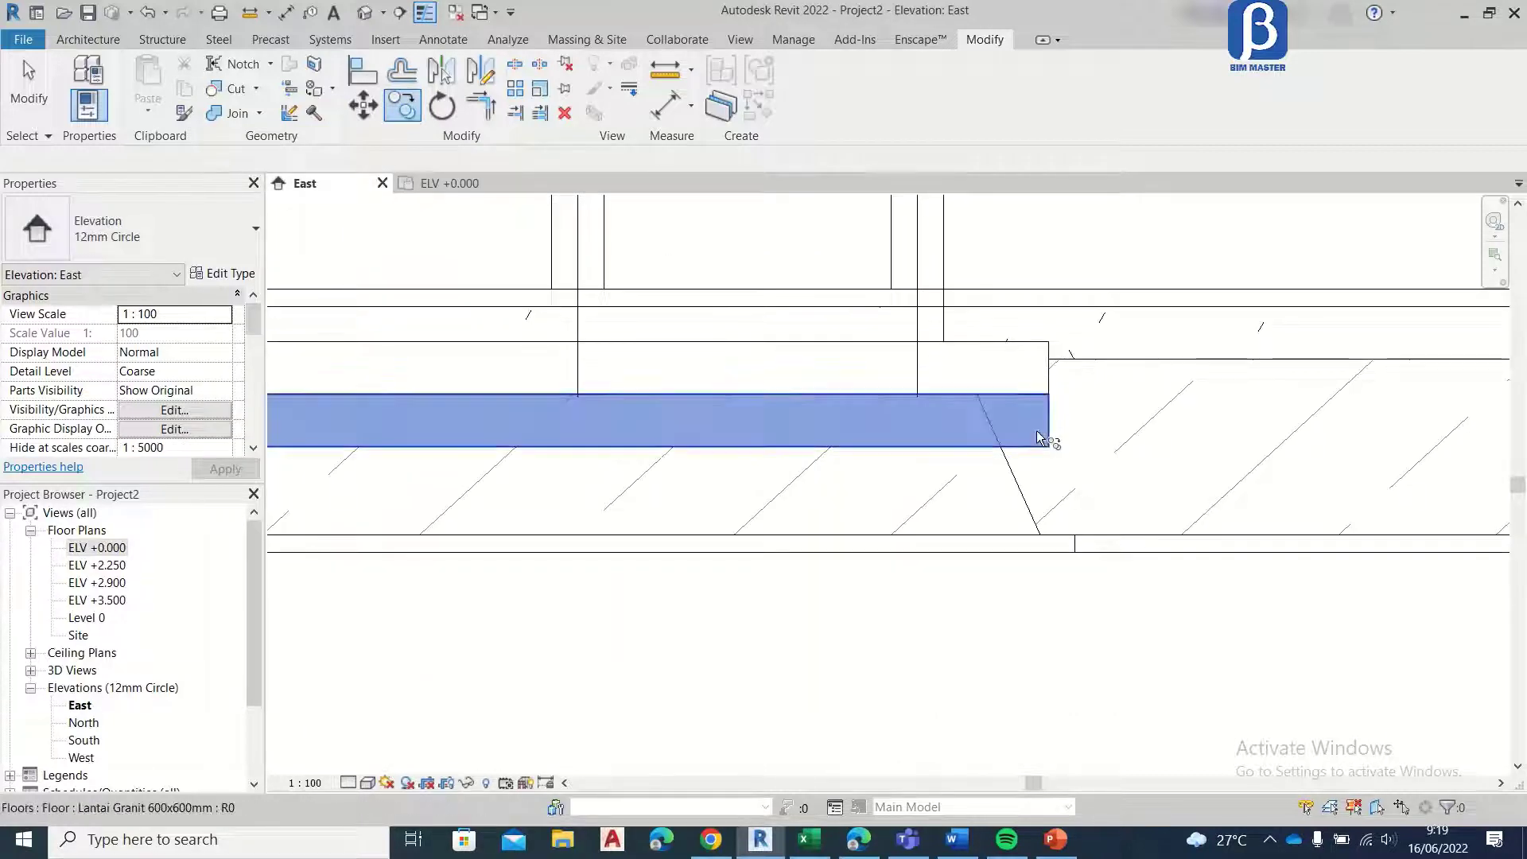
pyautogui.click(412, 185)
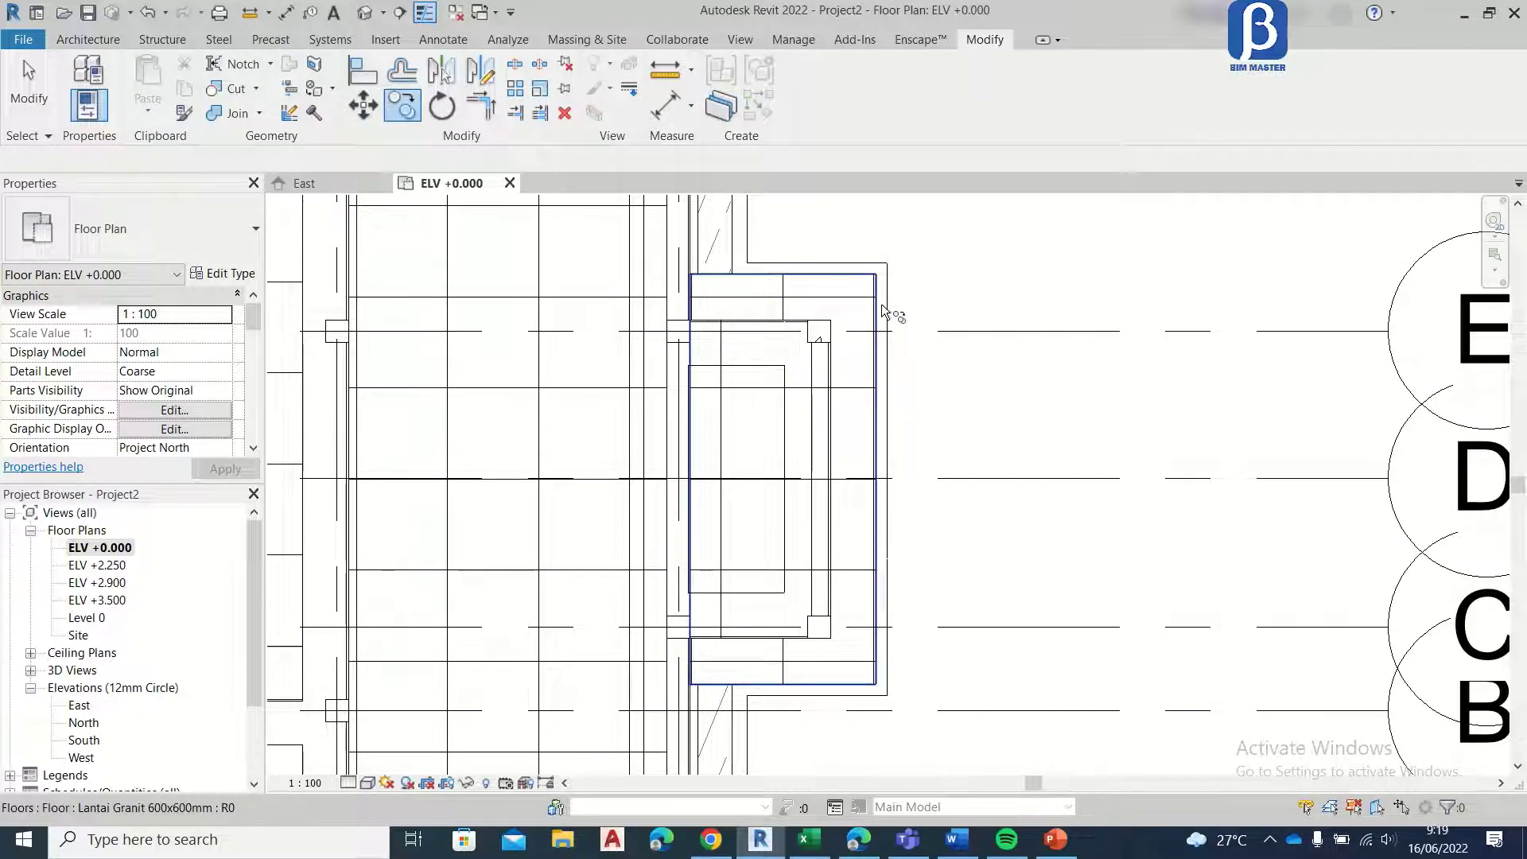
pyautogui.click(316, 186)
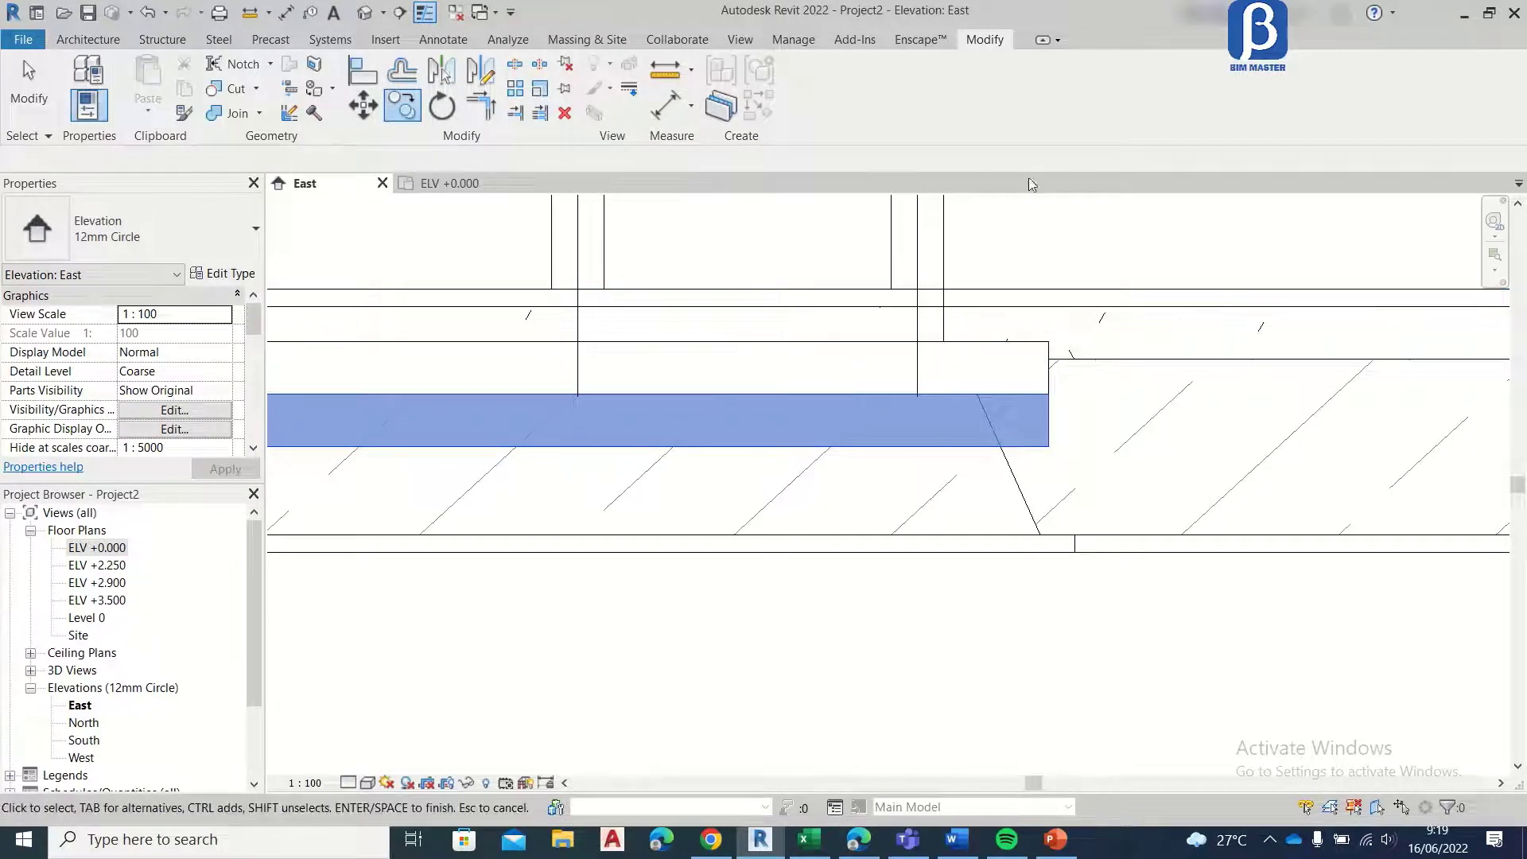
pyautogui.click(24, 91)
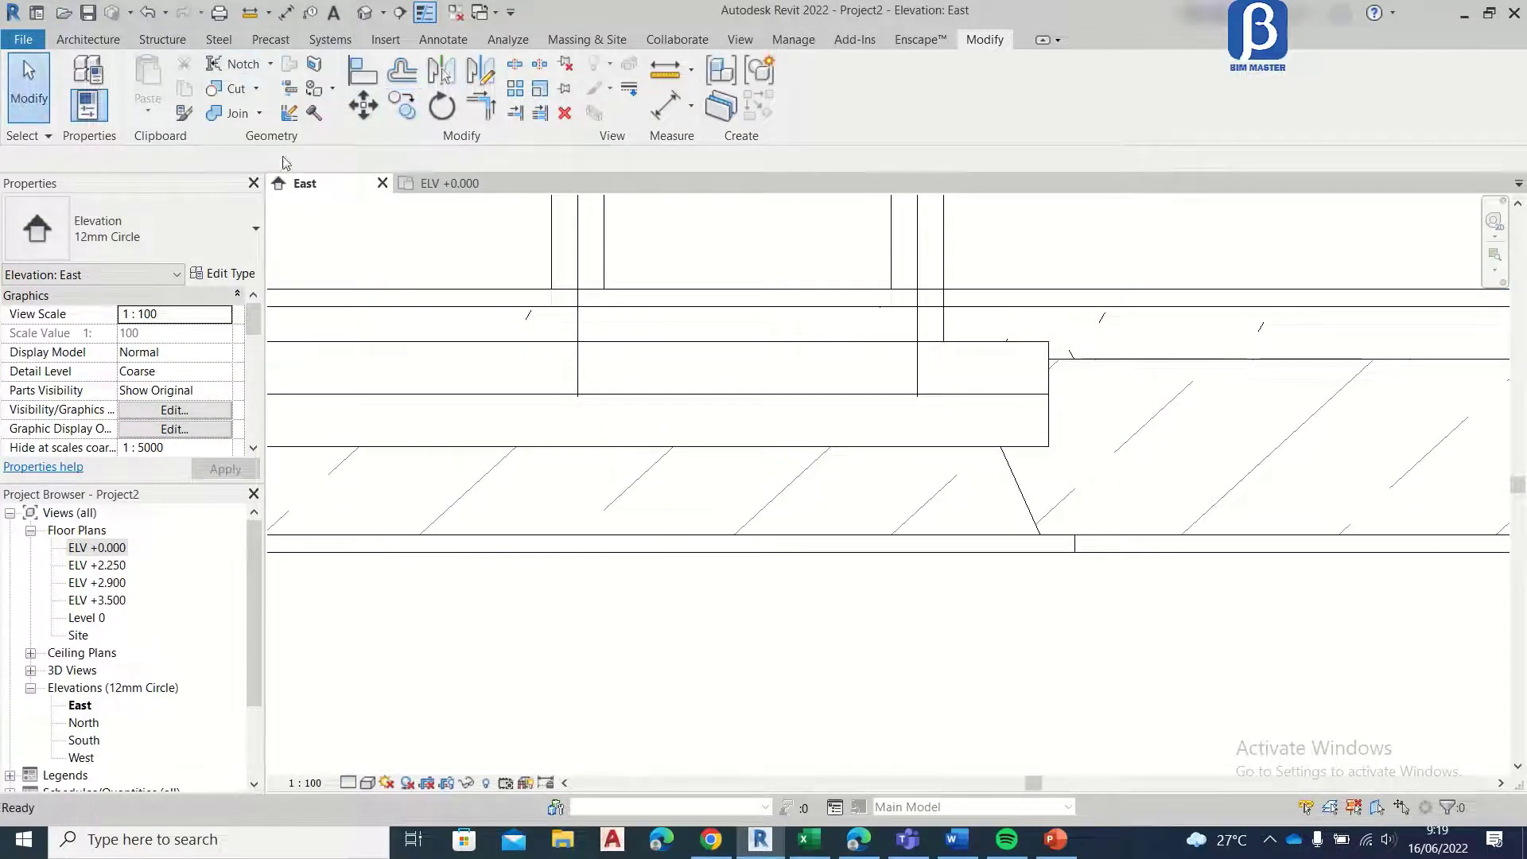
# Step: Edit the lower bay step's boundary in the ELV +0.000 plan, moving its edge on the grid E side 300 mm outward
pyautogui.click(1044, 436)
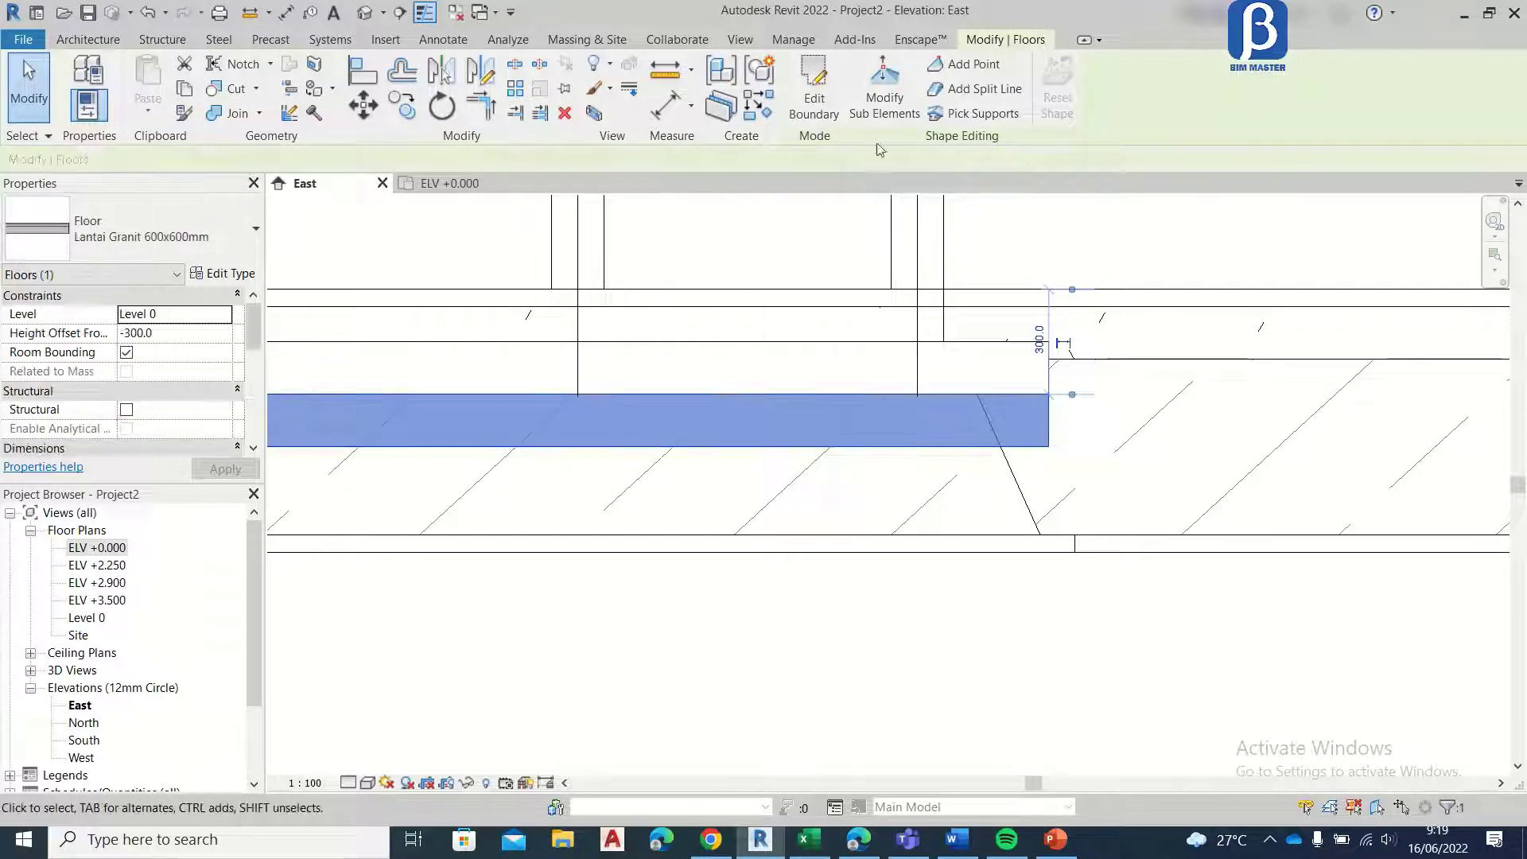
pyautogui.click(813, 92)
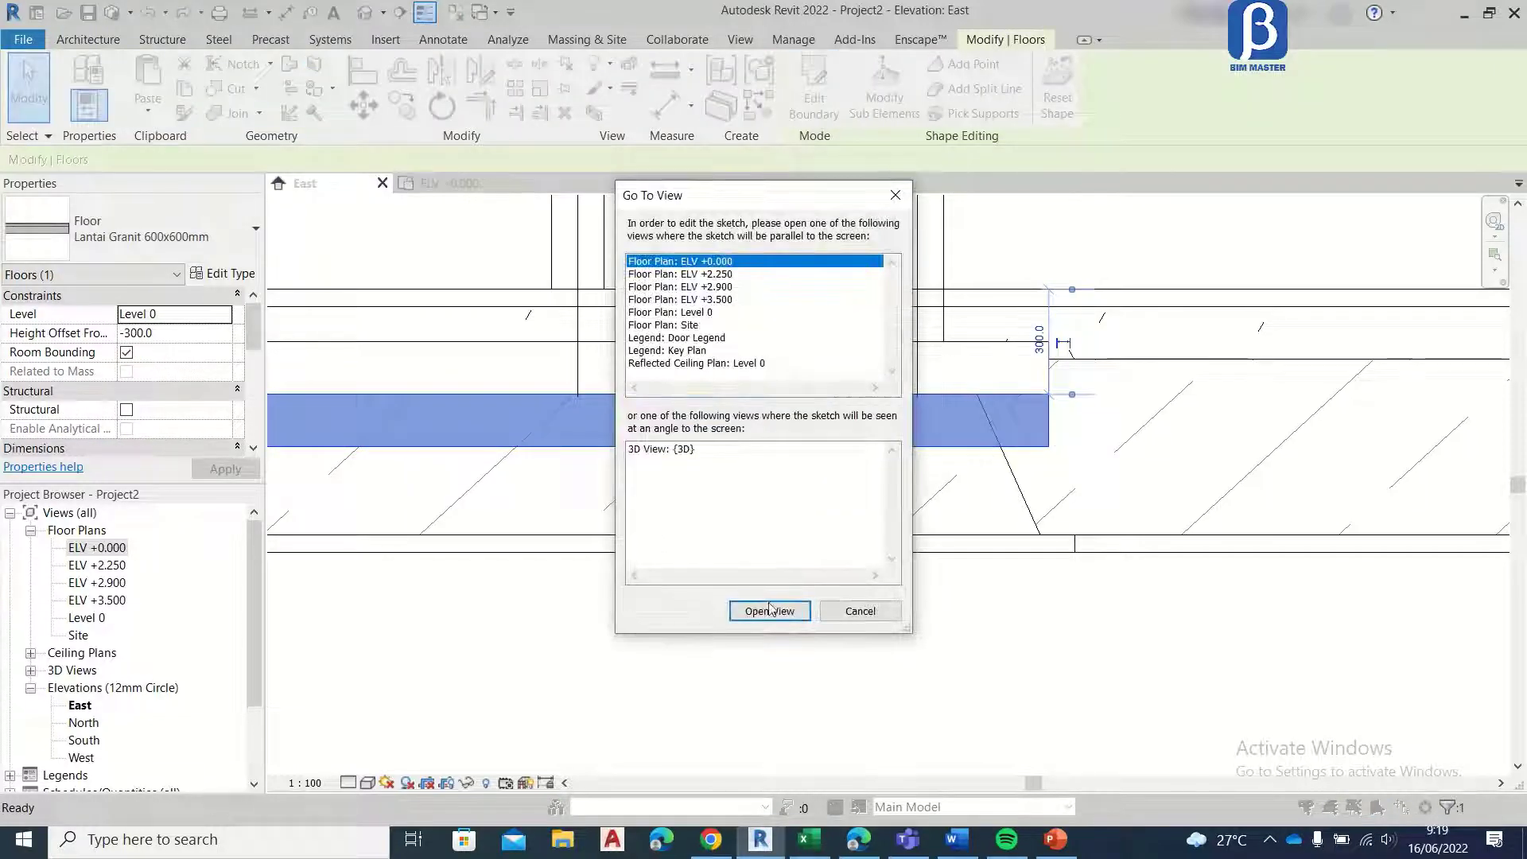
pyautogui.click(770, 610)
pyautogui.scroll(3, 885, 272)
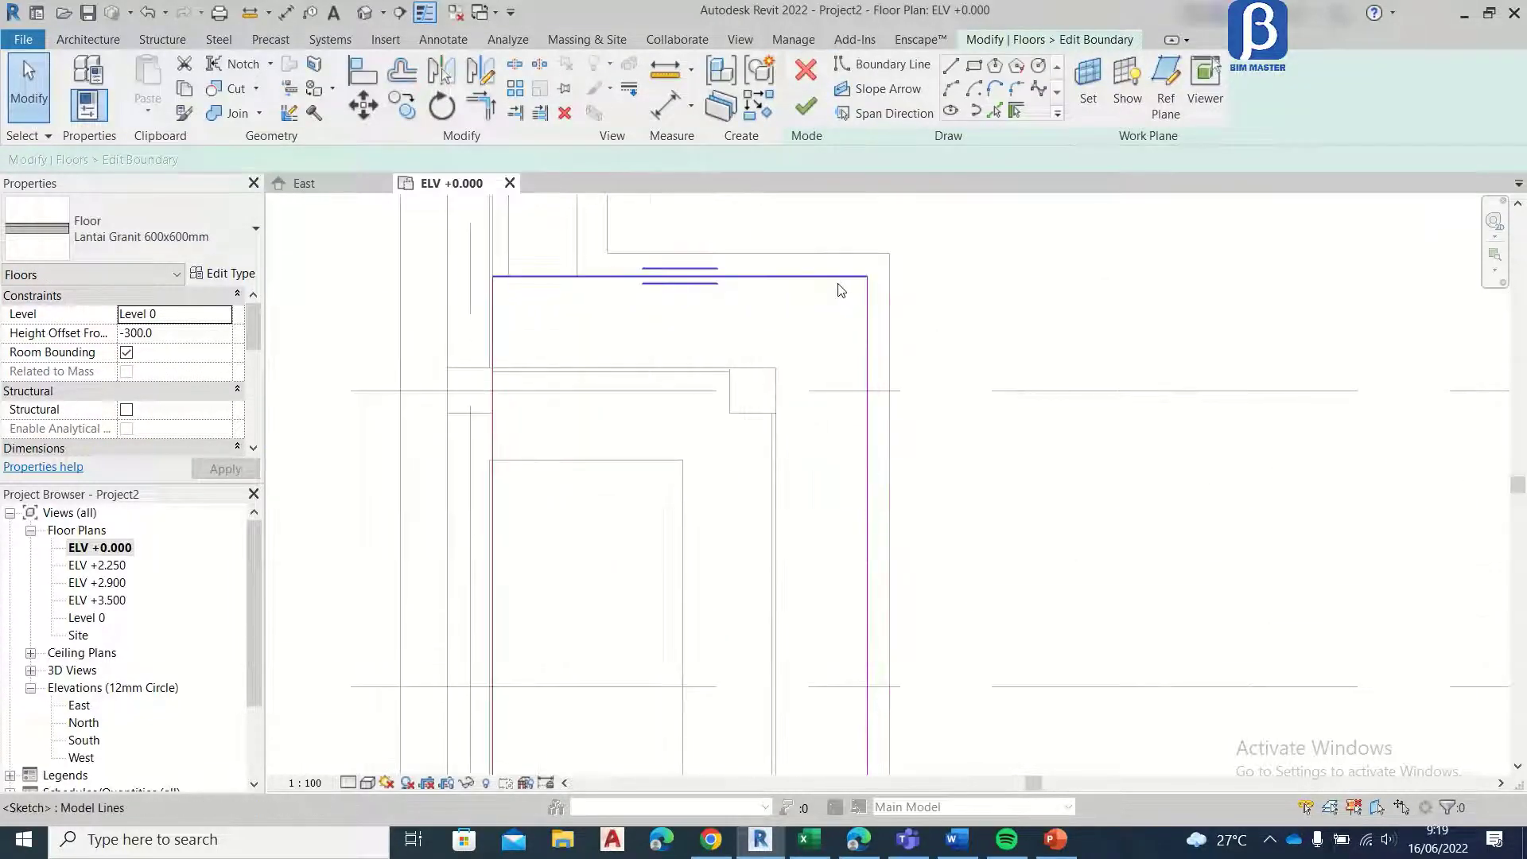
pyautogui.click(837, 278)
pyautogui.click(364, 106)
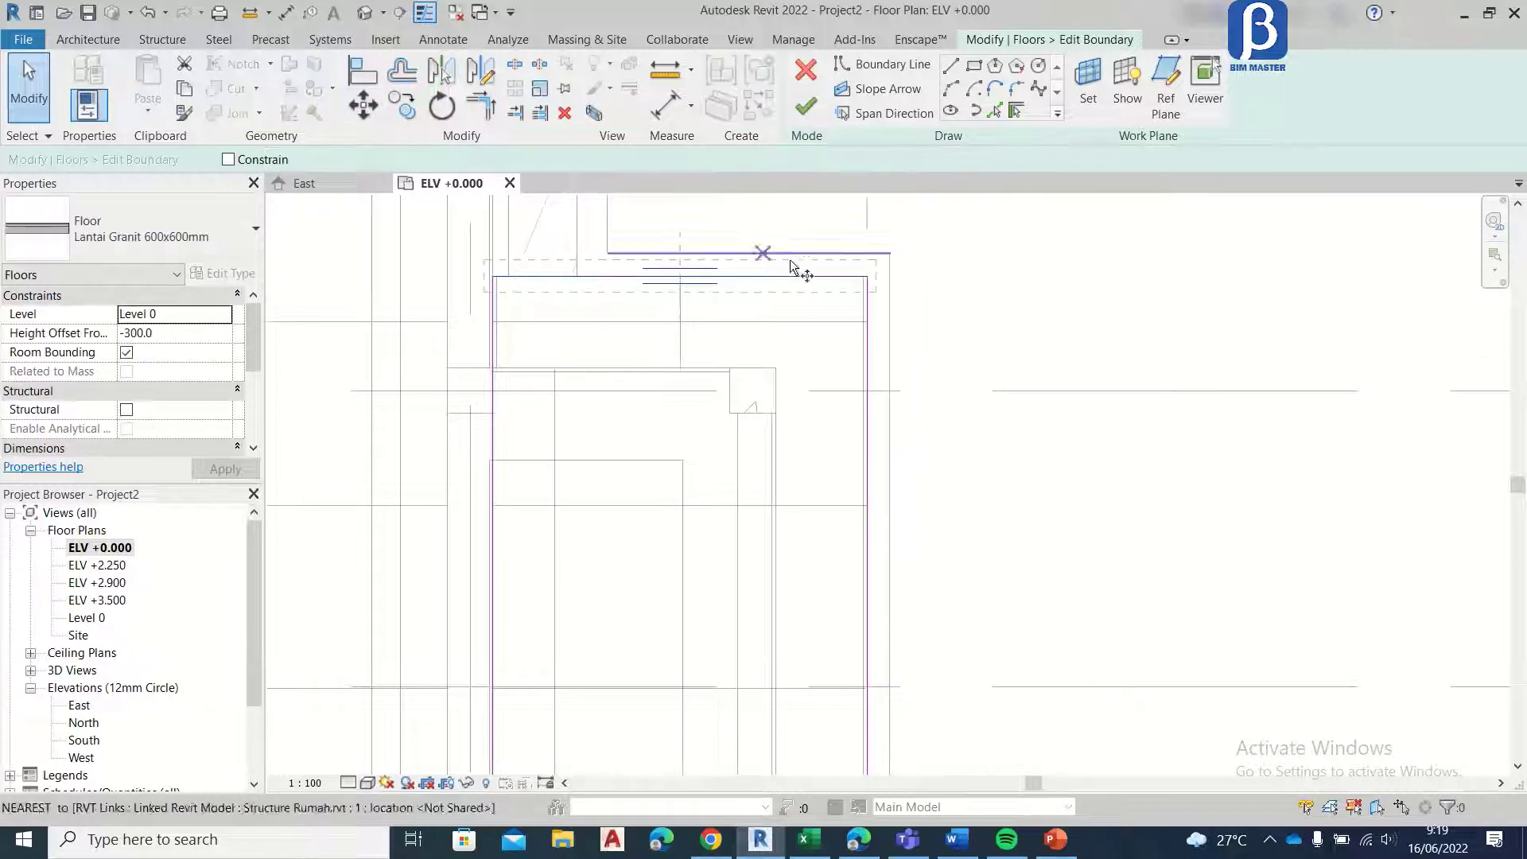
pyautogui.click(867, 272)
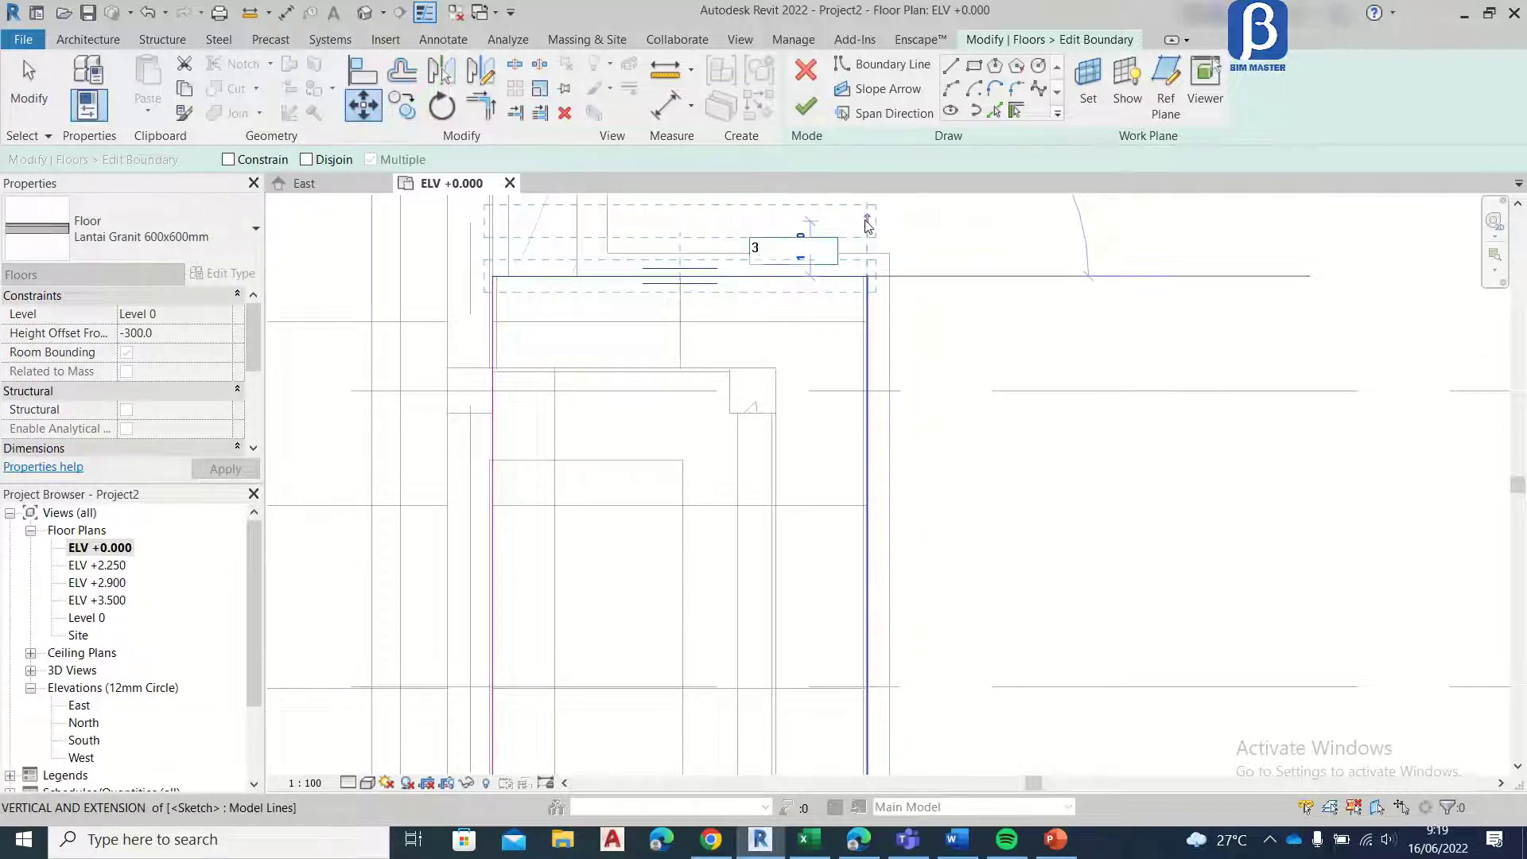
pyautogui.press('Return')
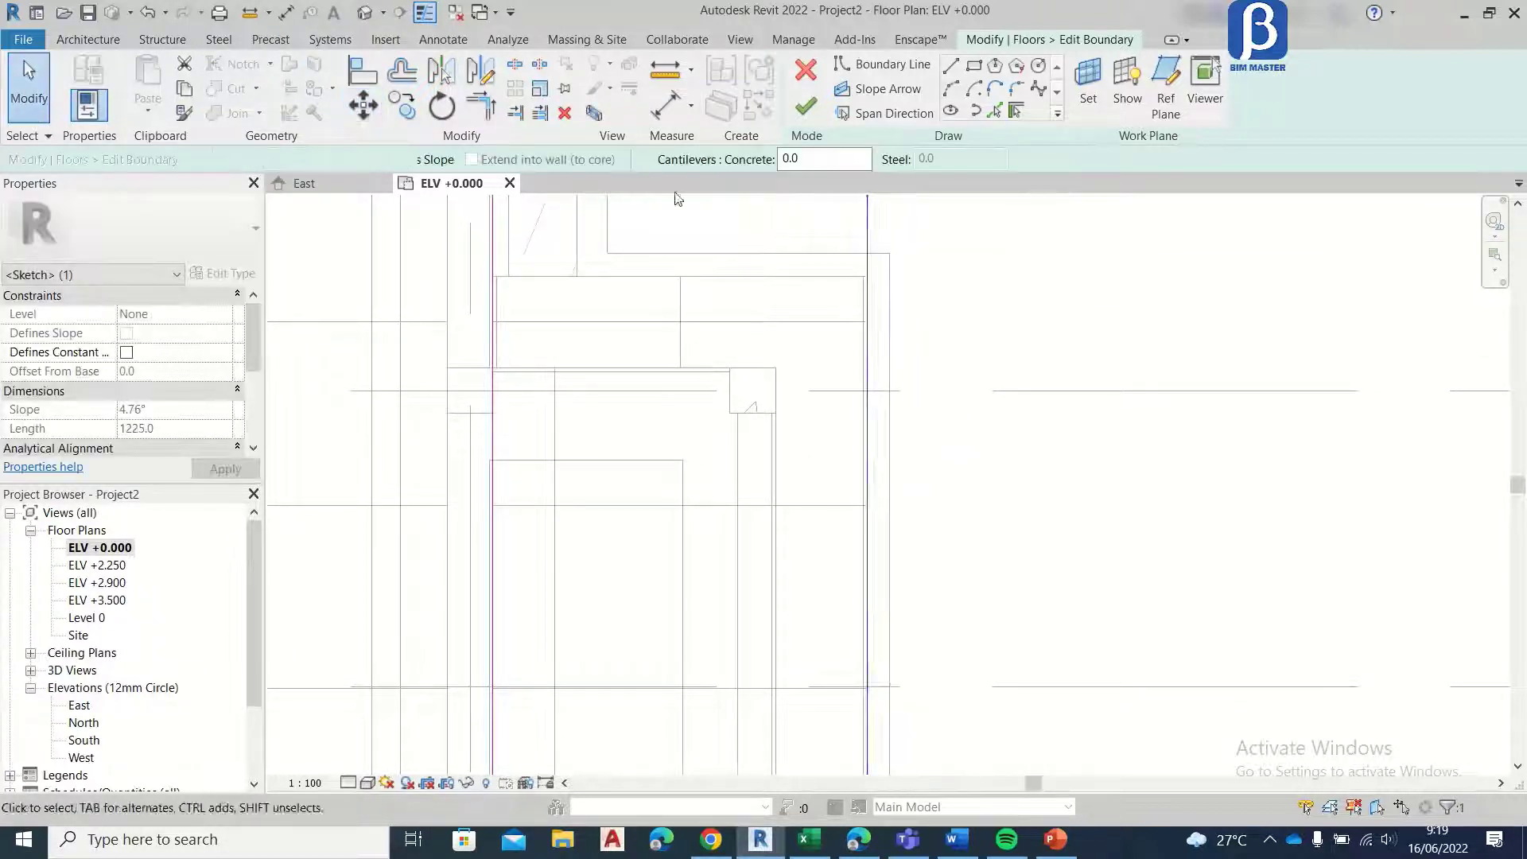
# Step: Move the lower step's outer long boundary edge 300 mm away from the building
pyautogui.click(377, 111)
pyautogui.click(874, 215)
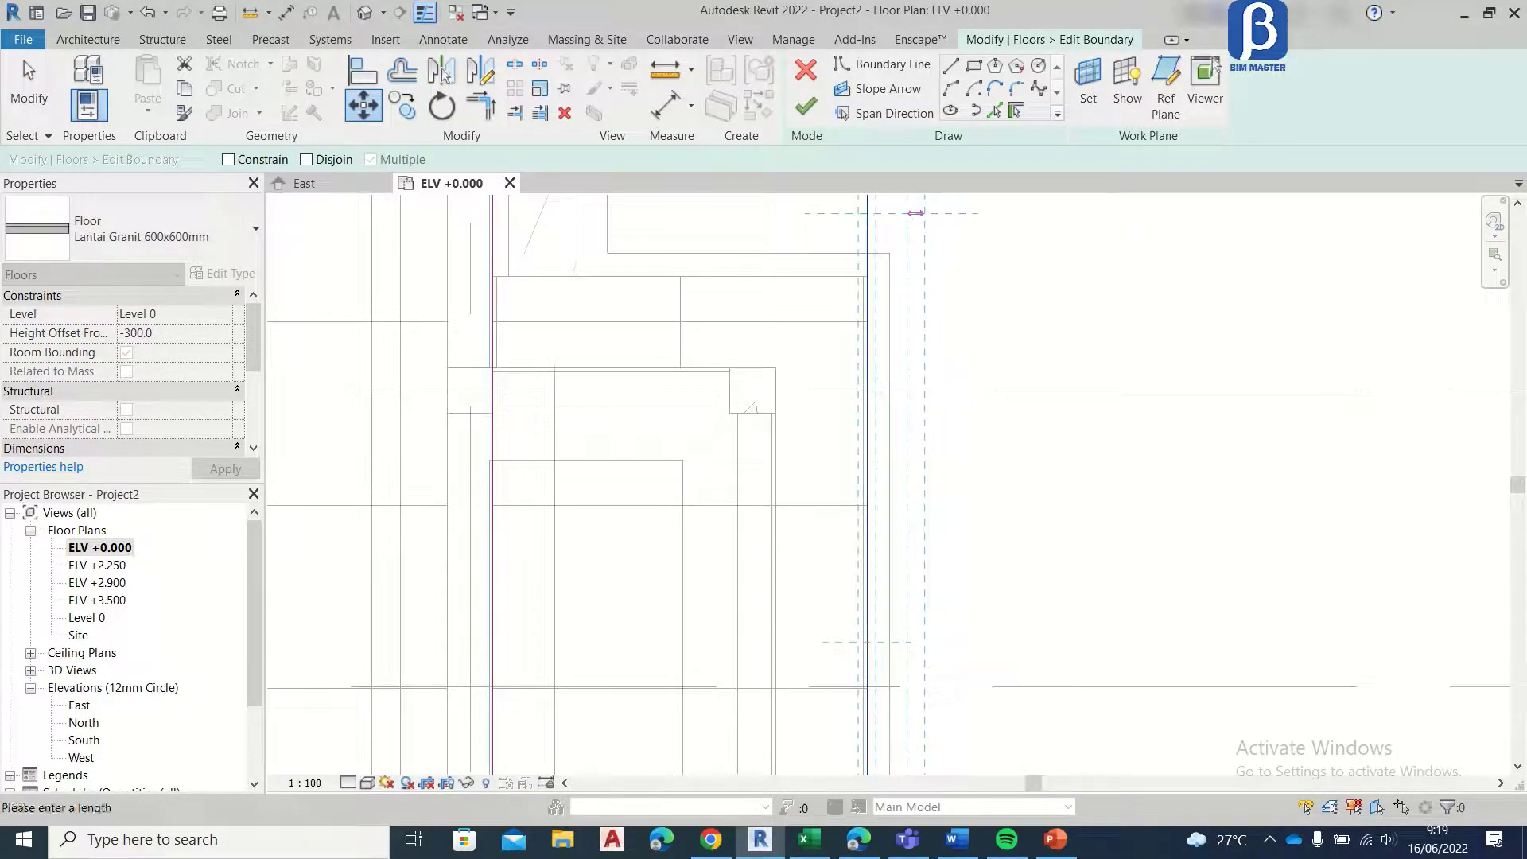
pyautogui.click(916, 213)
# Step: Move the lower bay step's boundary edge on the grid C side 300 mm outward and finish the floor sketch
pyautogui.scroll(-3, 910, 374)
pyautogui.scroll(3, 905, 445)
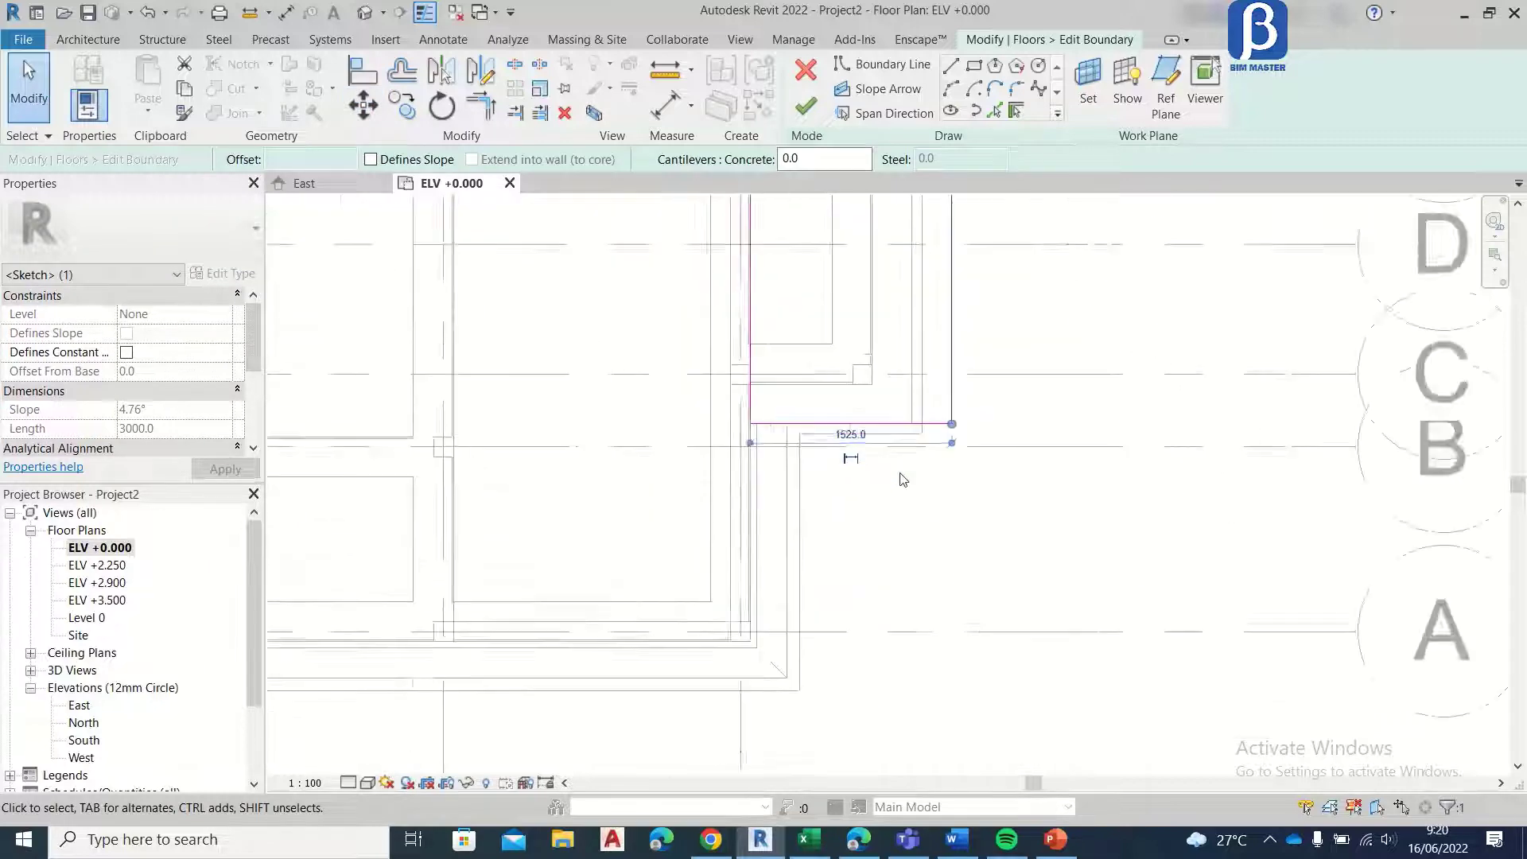
pyautogui.press('m')
pyautogui.press('v')
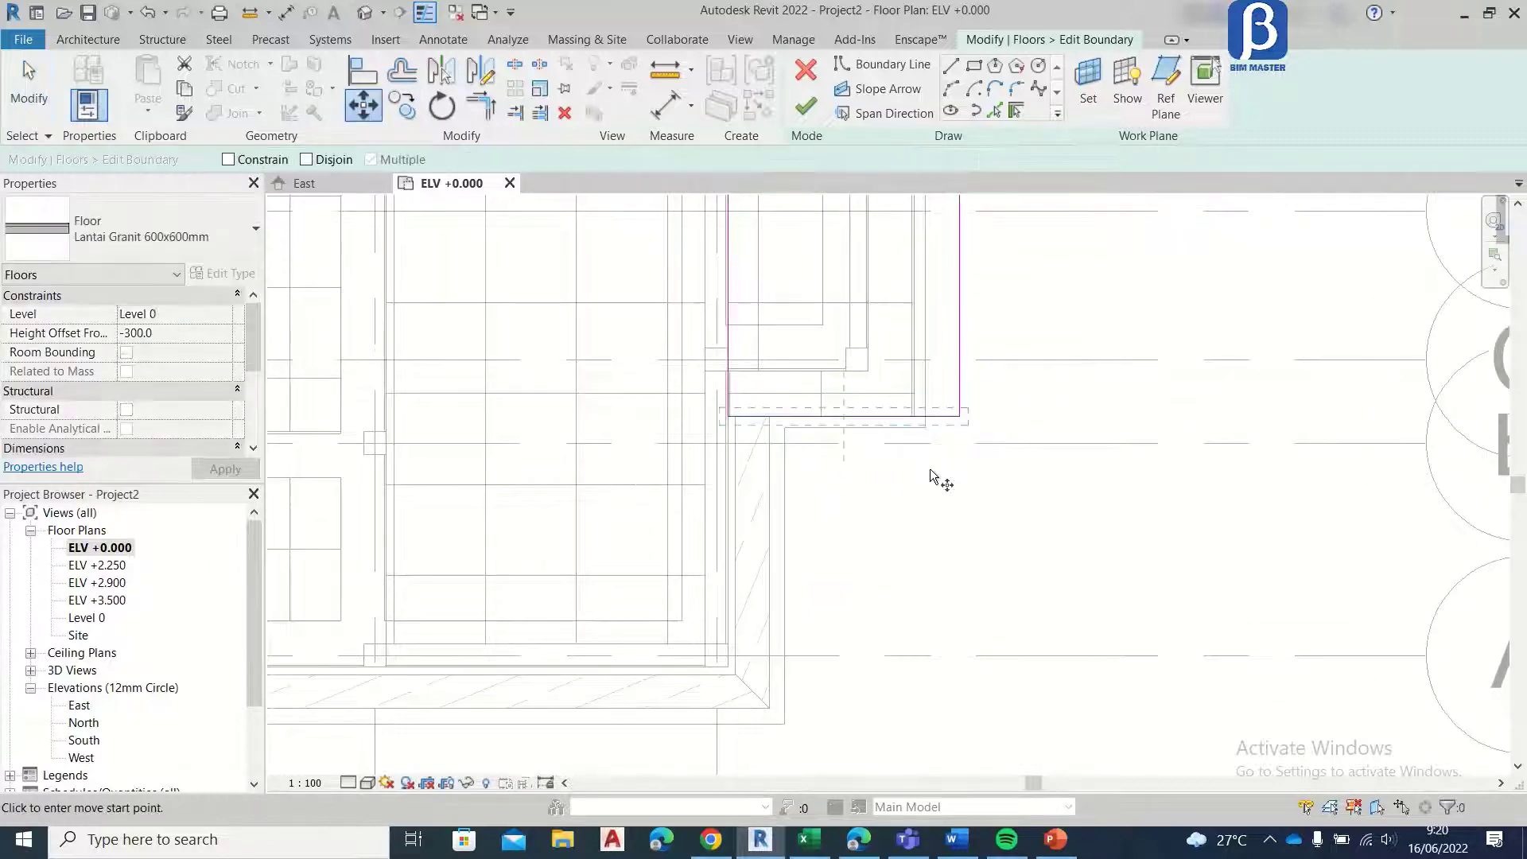
pyautogui.click(927, 416)
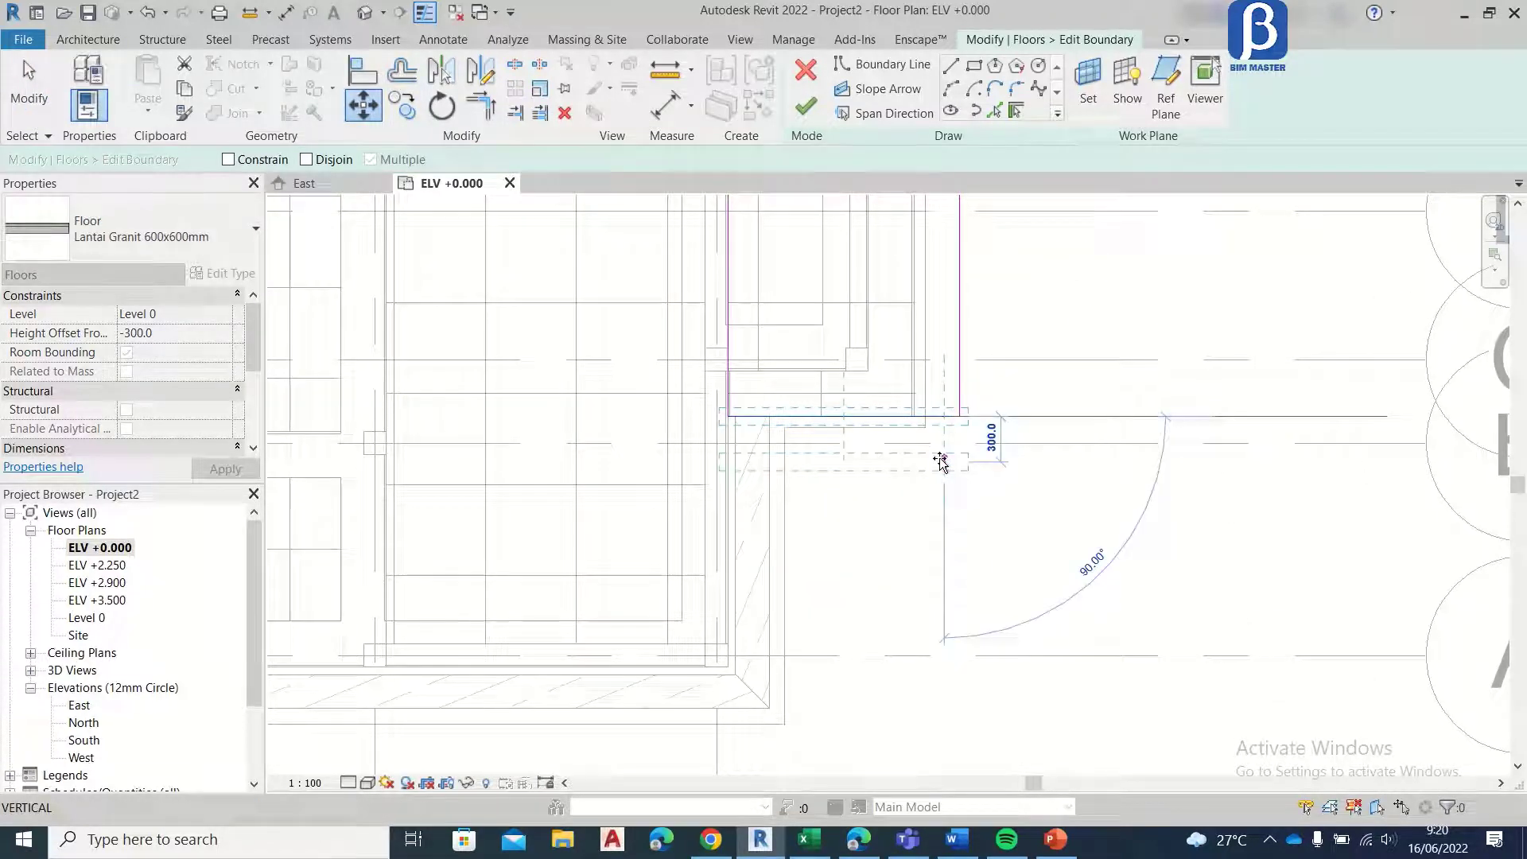
pyautogui.press('Return')
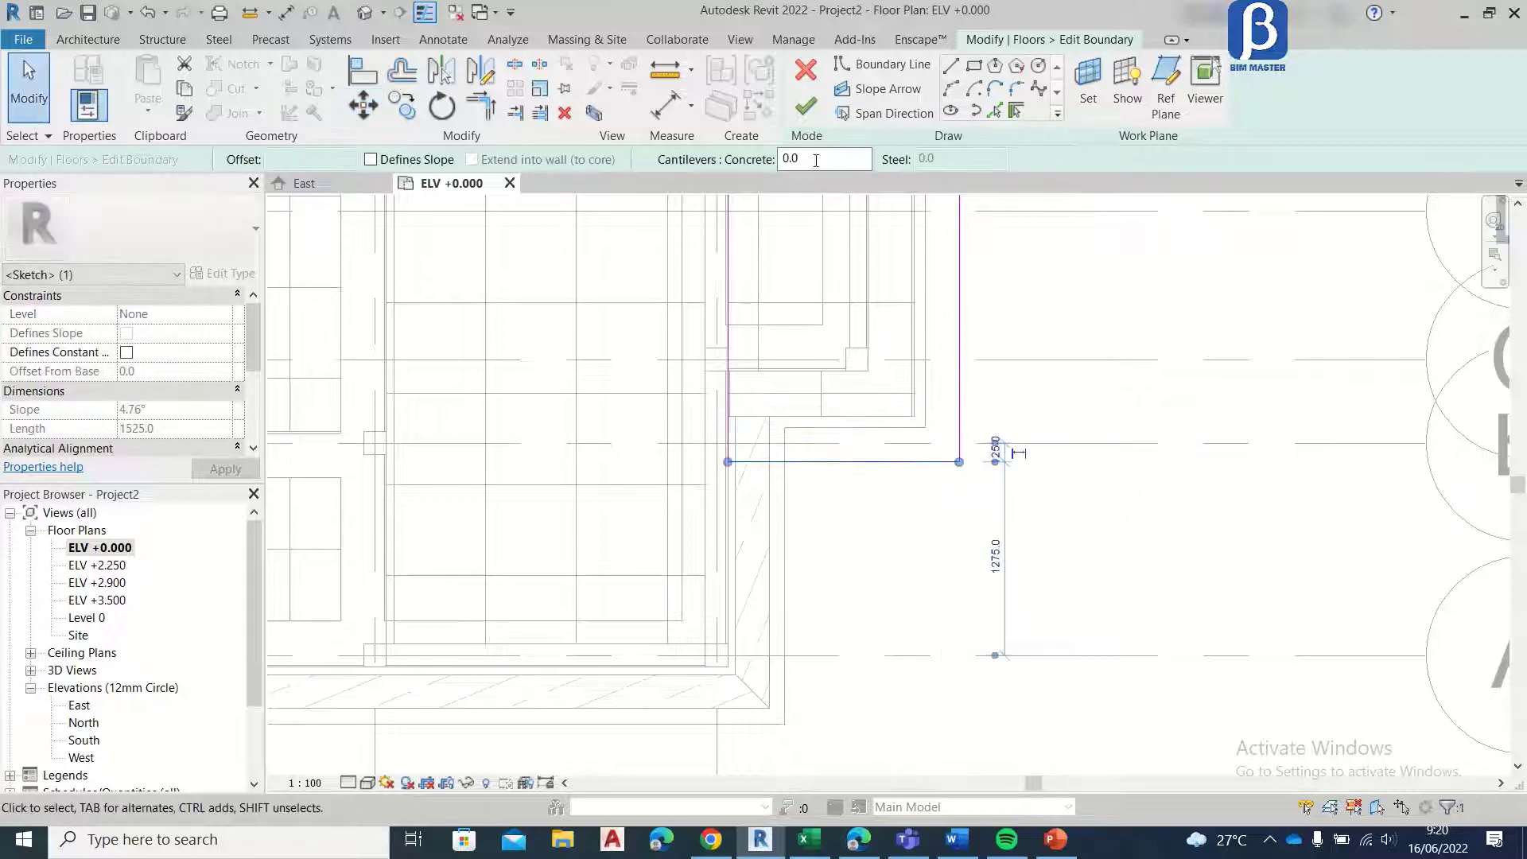
pyautogui.click(806, 107)
pyautogui.scroll(-3, 915, 378)
pyautogui.scroll(3, 941, 375)
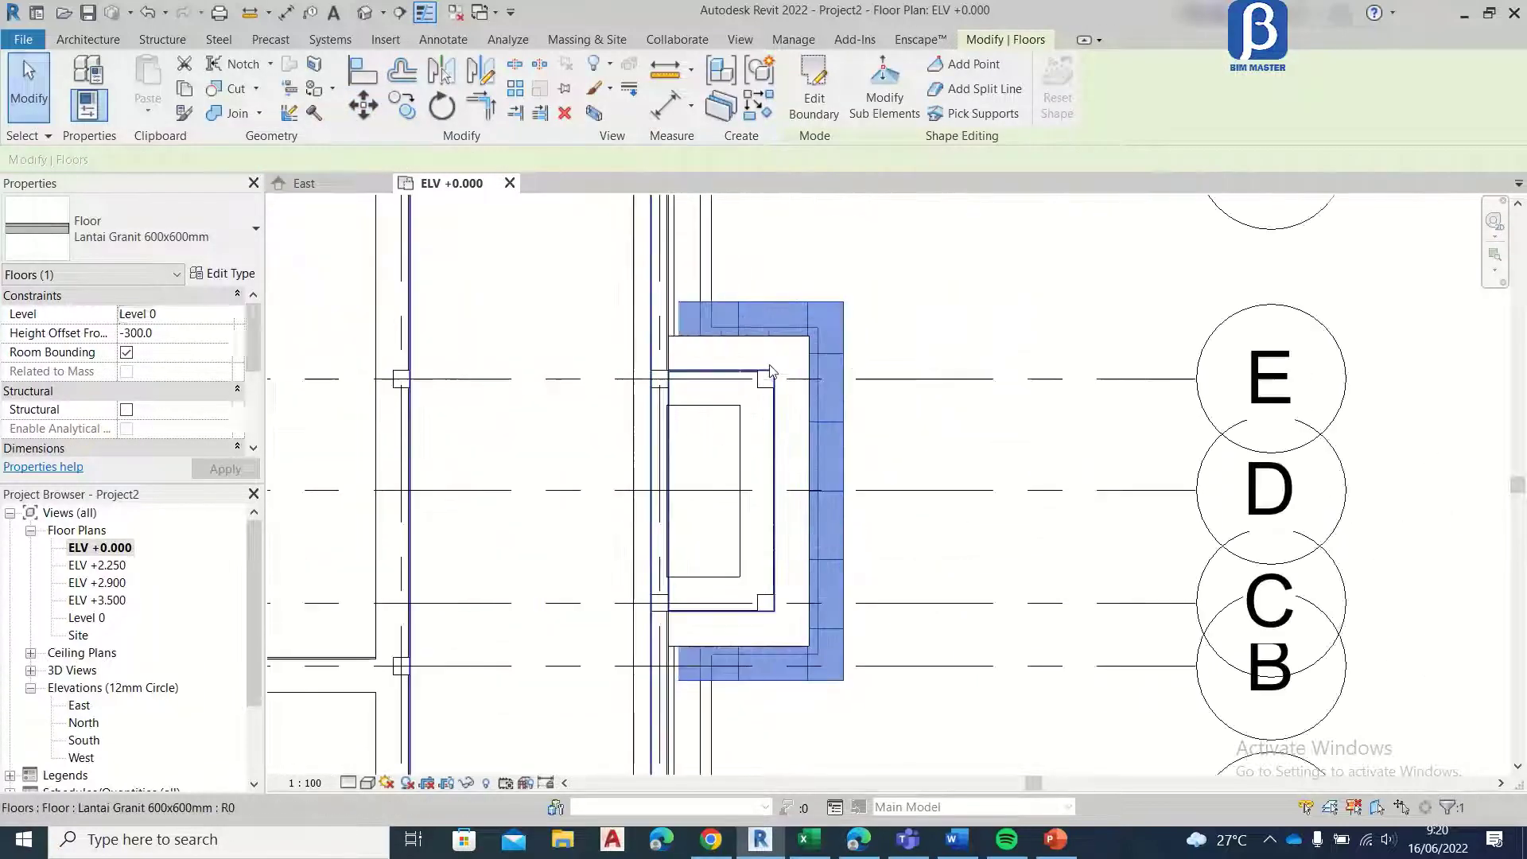
pyautogui.scroll(5, 699, 700)
pyautogui.scroll(-5, 700, 637)
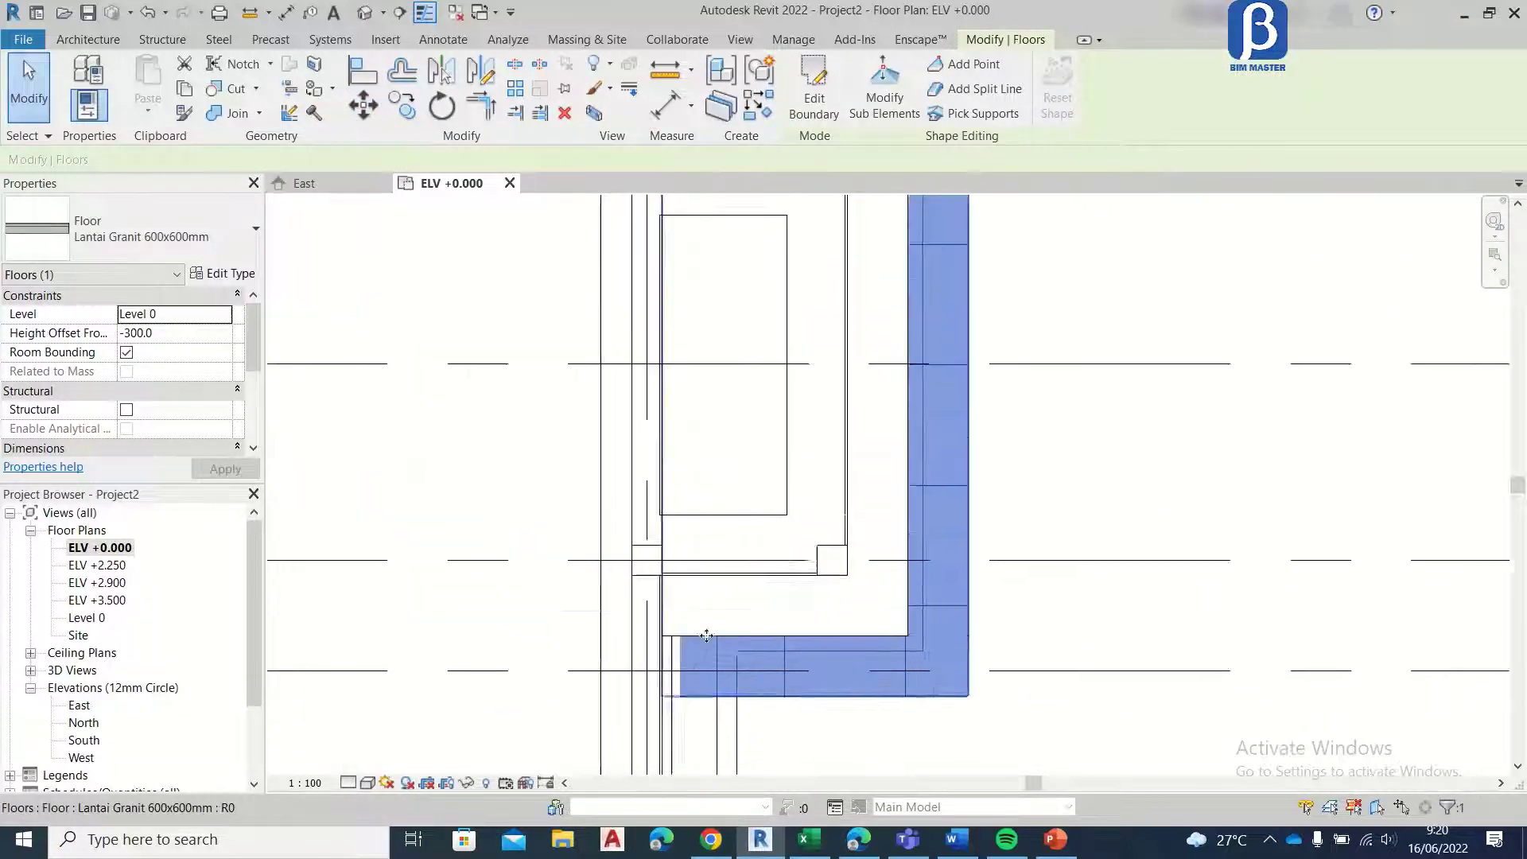
pyautogui.click(403, 113)
pyautogui.scroll(5, 802, 234)
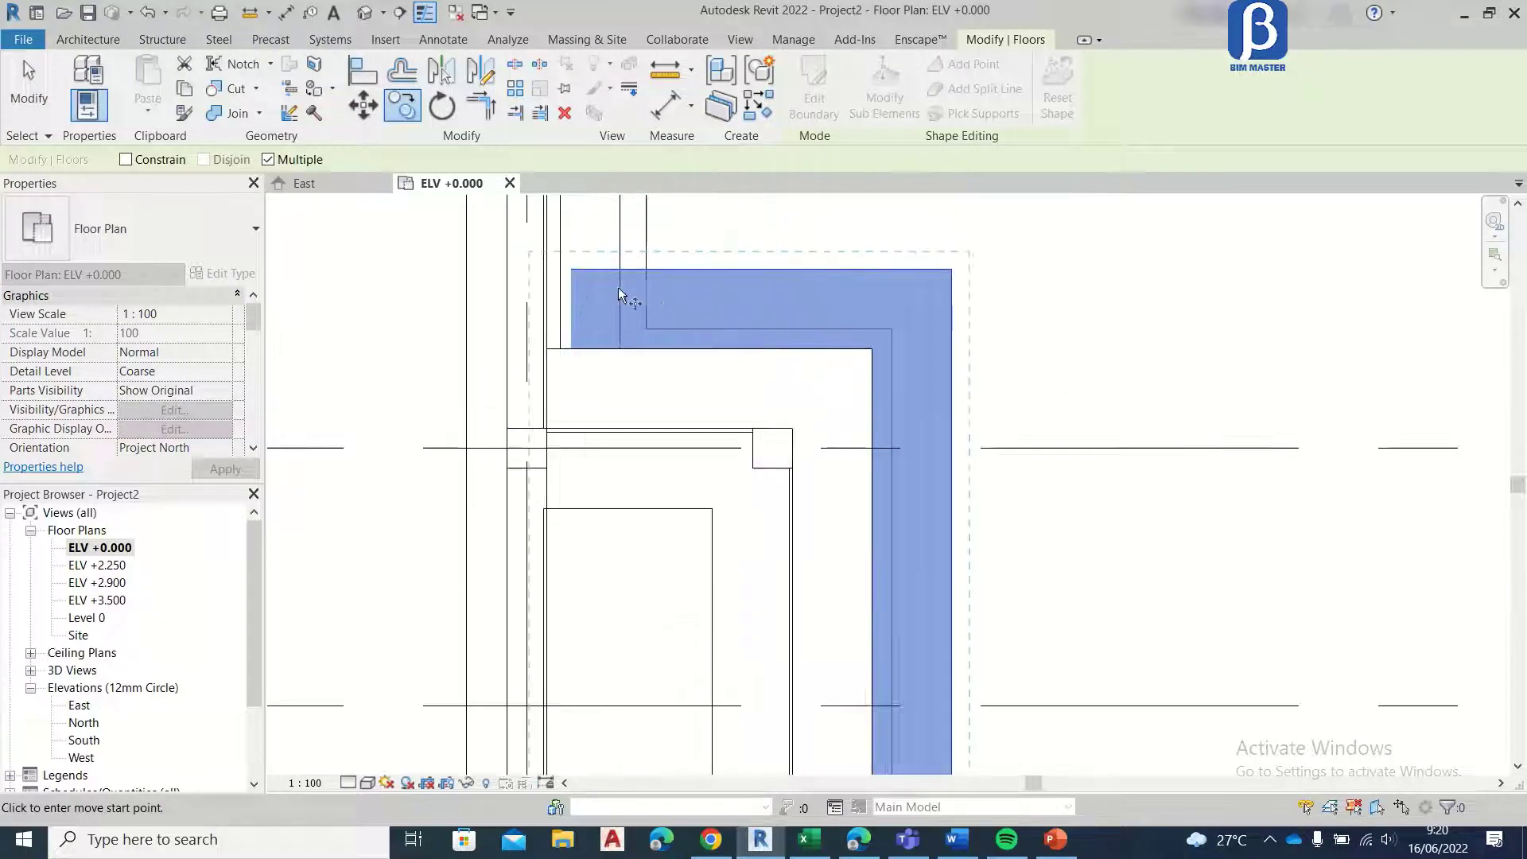
pyautogui.scroll(2, 632, 287)
pyautogui.scroll(-6, 640, 296)
pyautogui.press('Escape')
pyautogui.press('Escape')
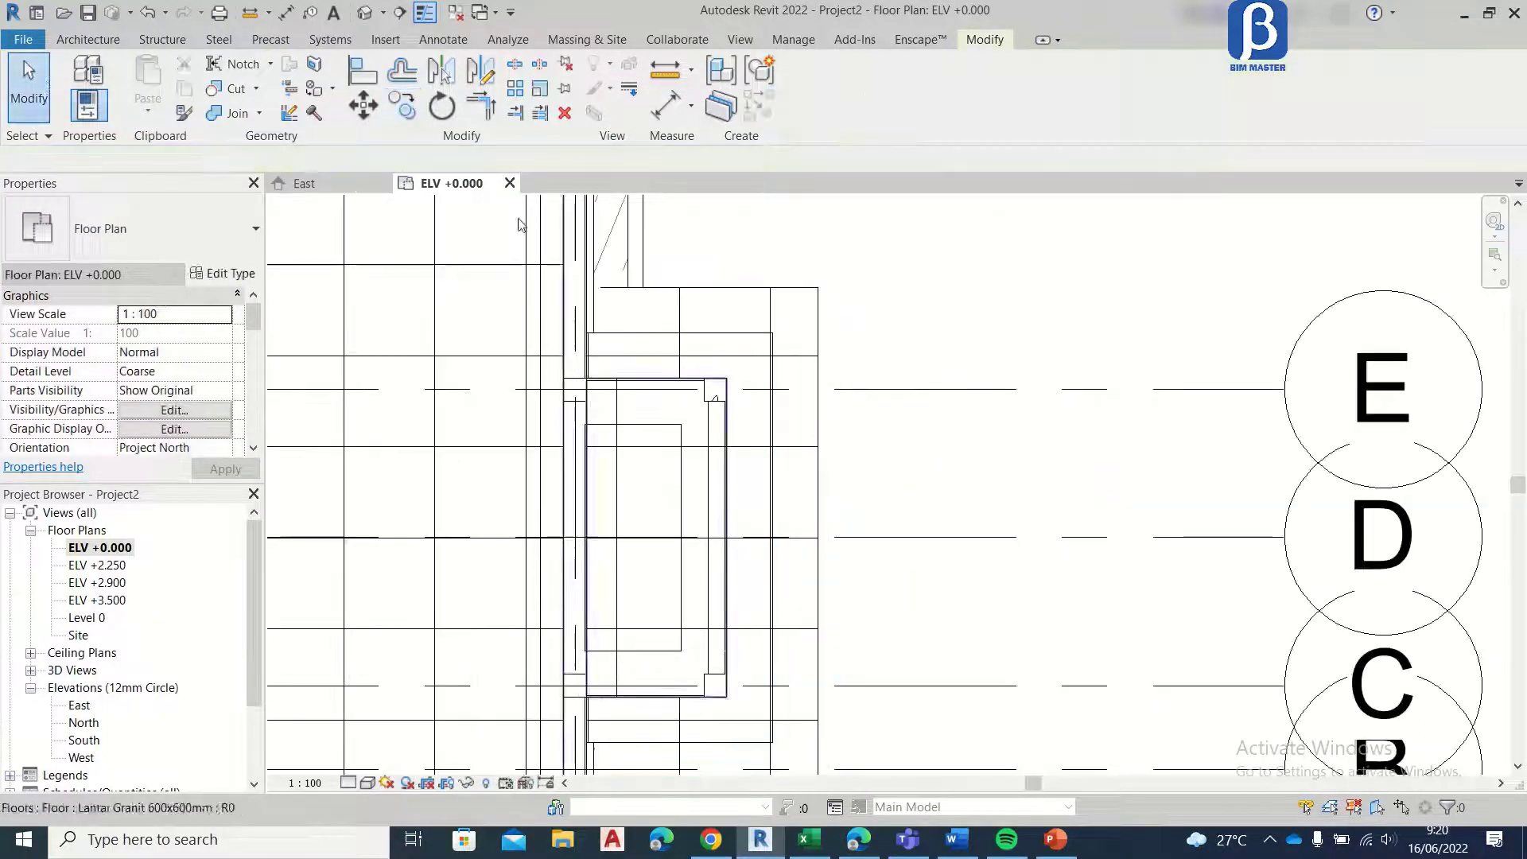
# Step: In the East elevation, set the upper bay step floor's height offset to -200 and accept the overlap warning
pyautogui.scroll(-2, 600, 248)
pyautogui.click(374, 185)
pyautogui.scroll(-3, 793, 366)
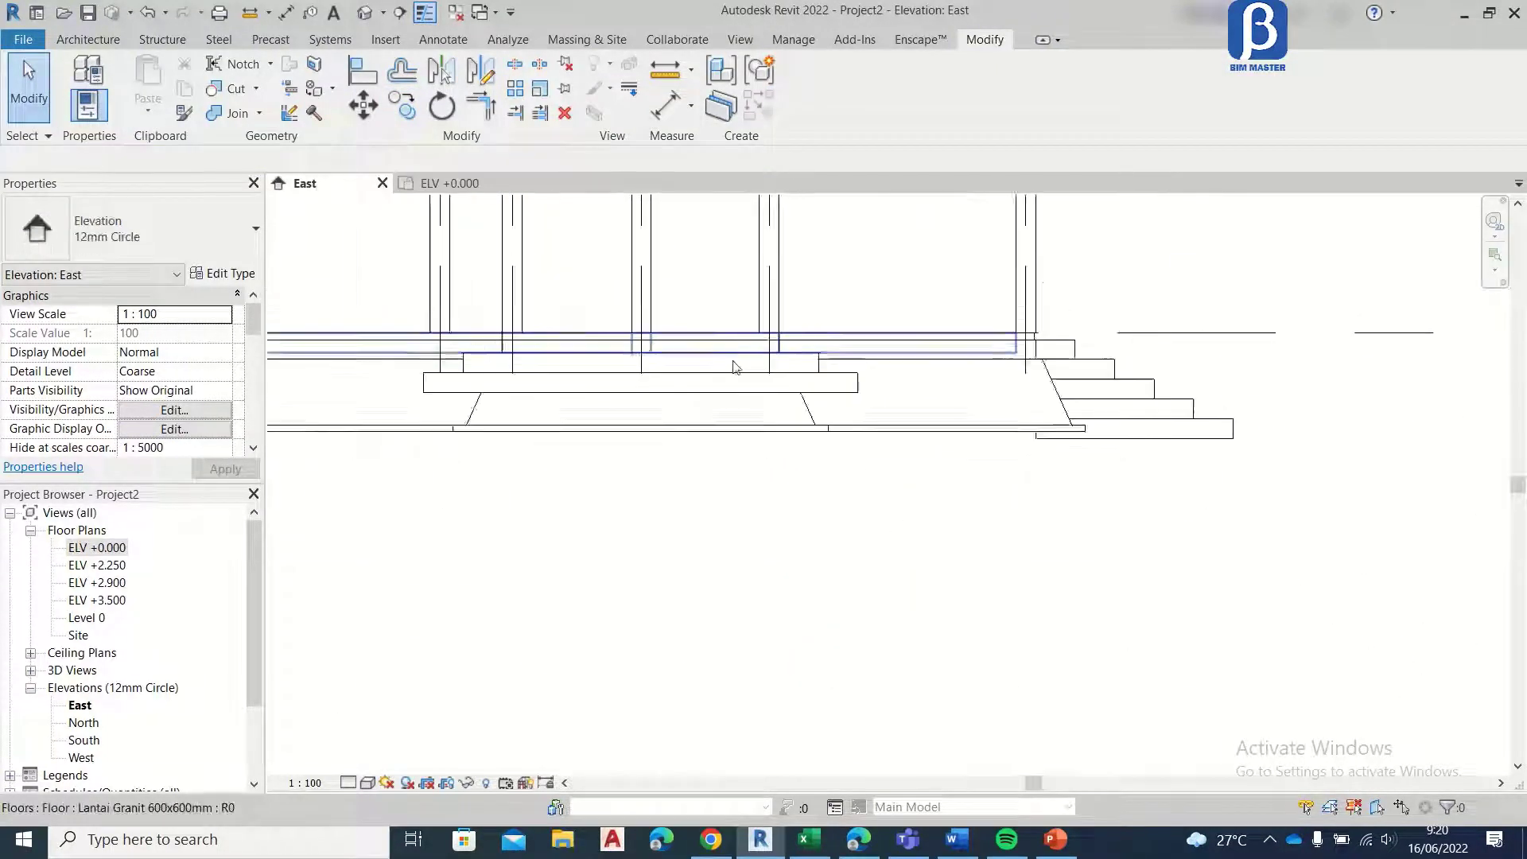
pyautogui.scroll(2, 757, 366)
pyautogui.scroll(2, 758, 366)
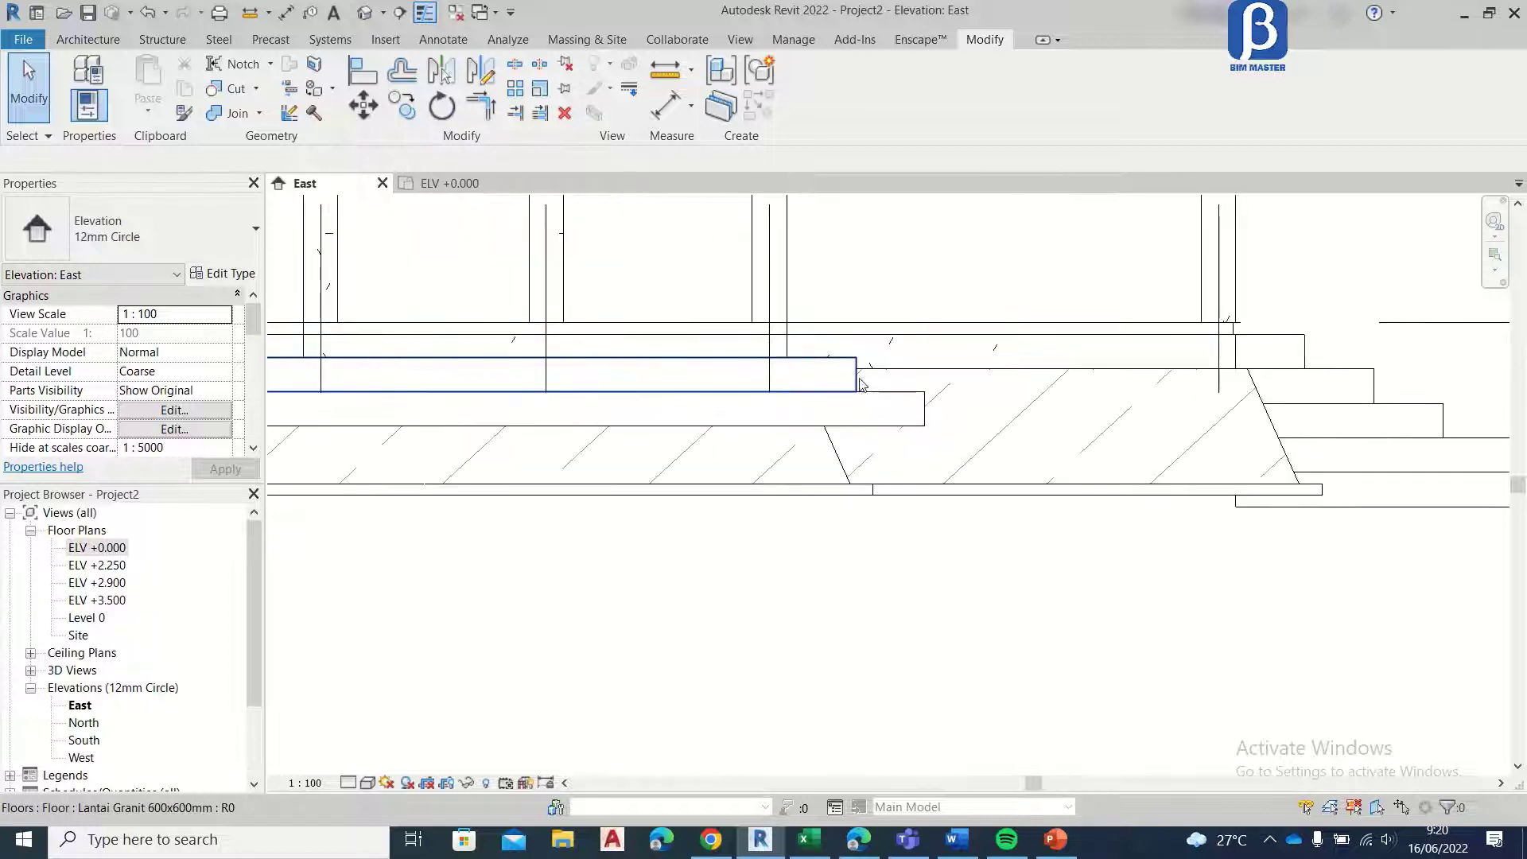
pyautogui.click(860, 385)
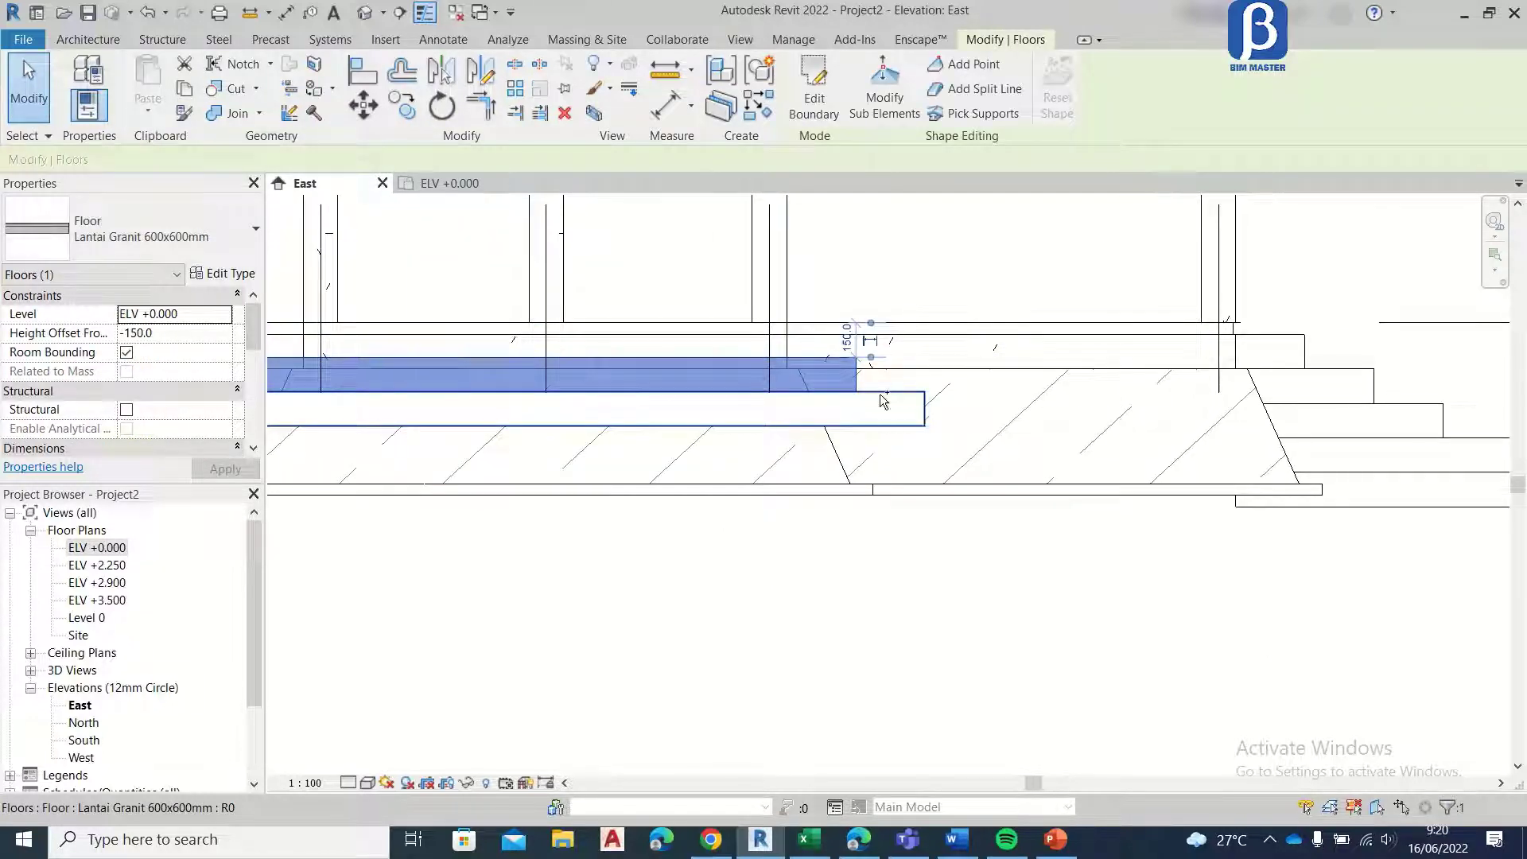
pyautogui.keyDown('ctrl'); pyautogui.click(883, 400); pyautogui.keyUp('ctrl')
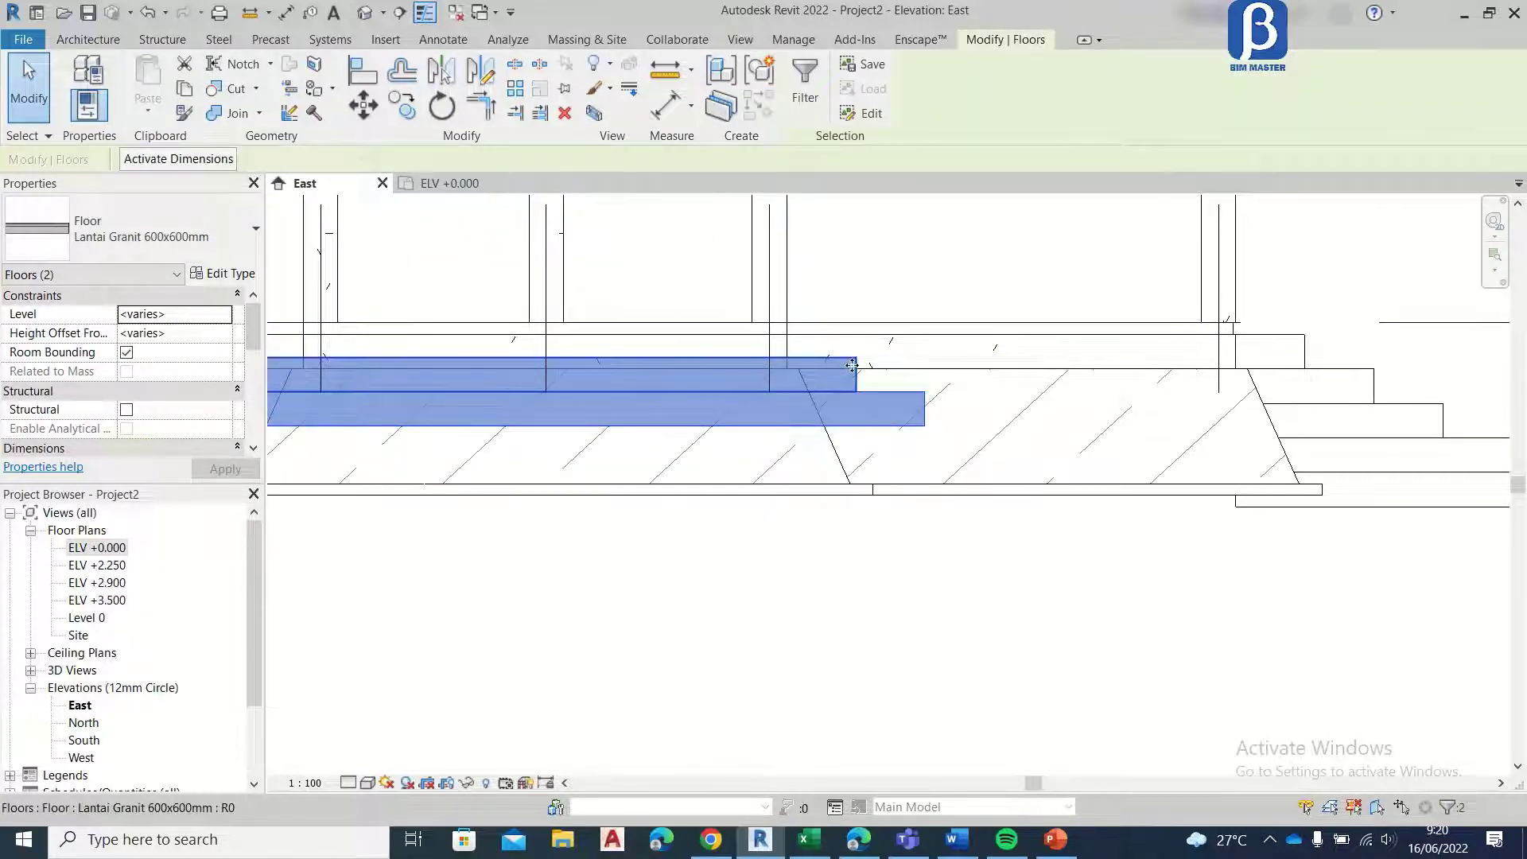
pyautogui.click(846, 358)
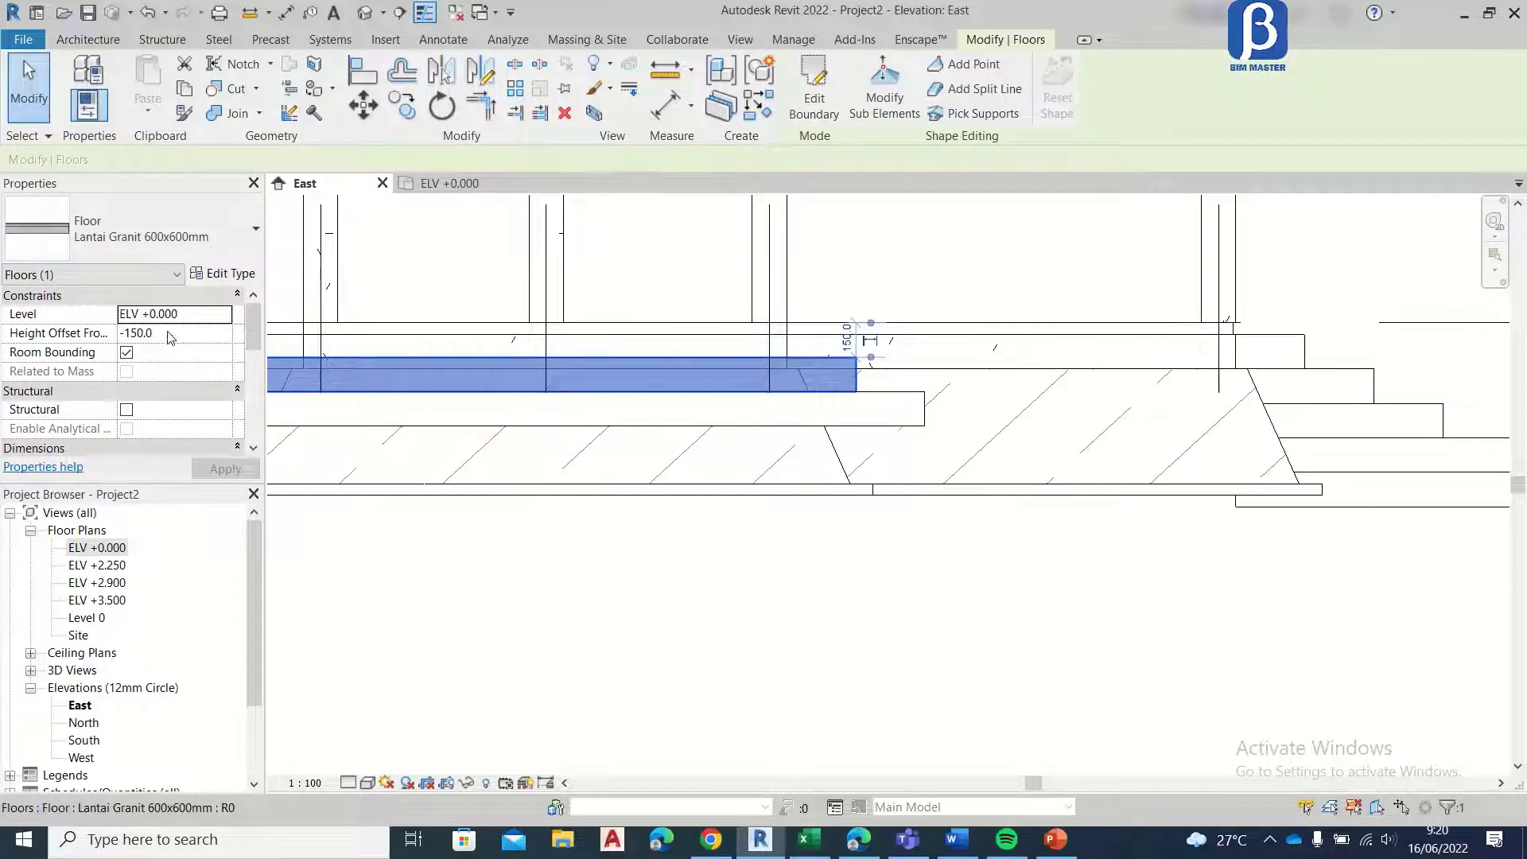
pyautogui.click(127, 334)
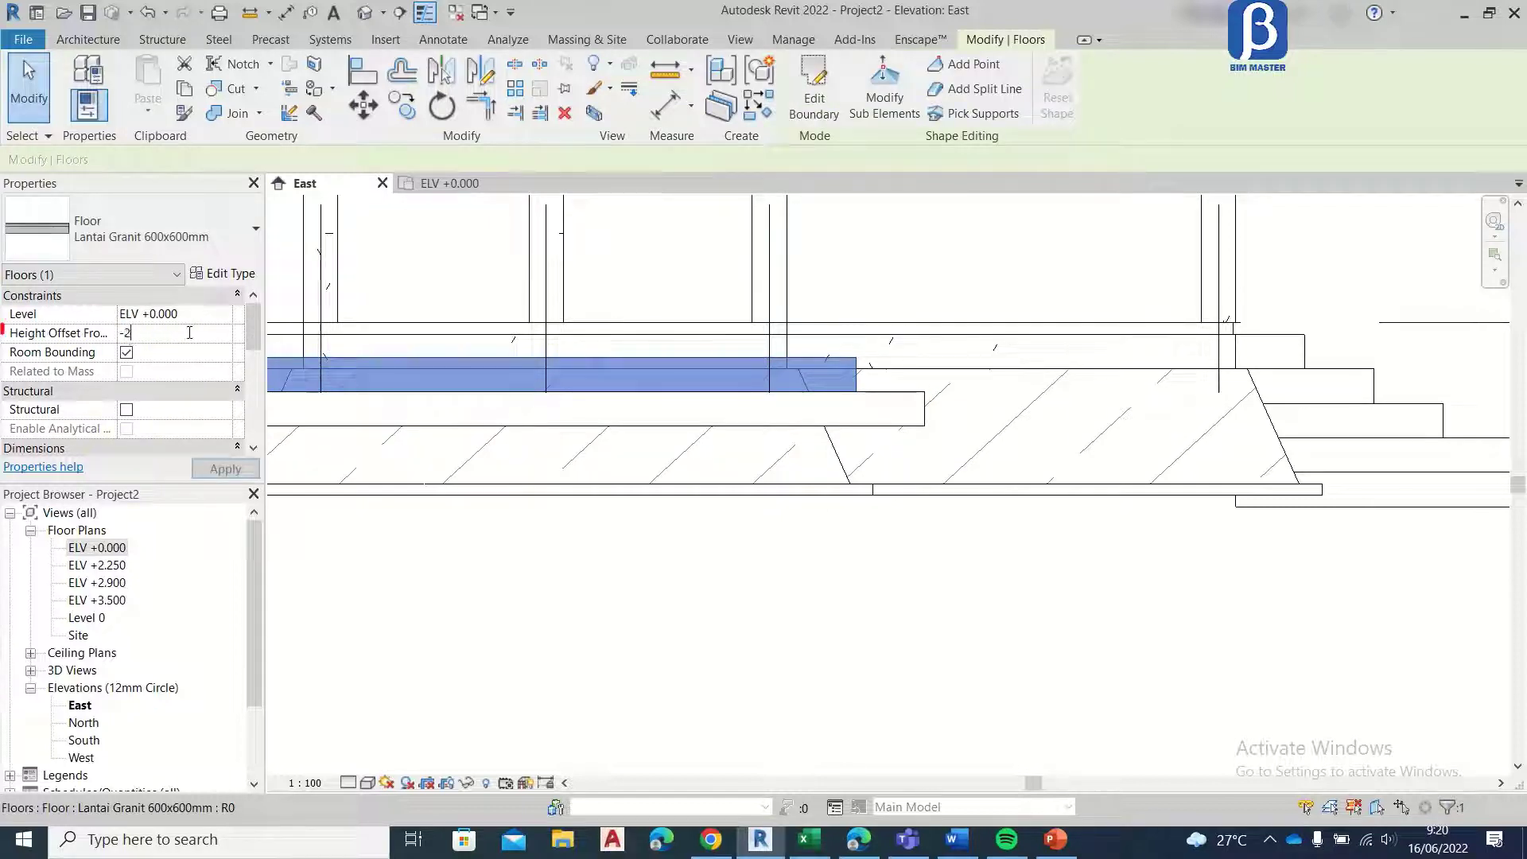
pyautogui.press('Return')
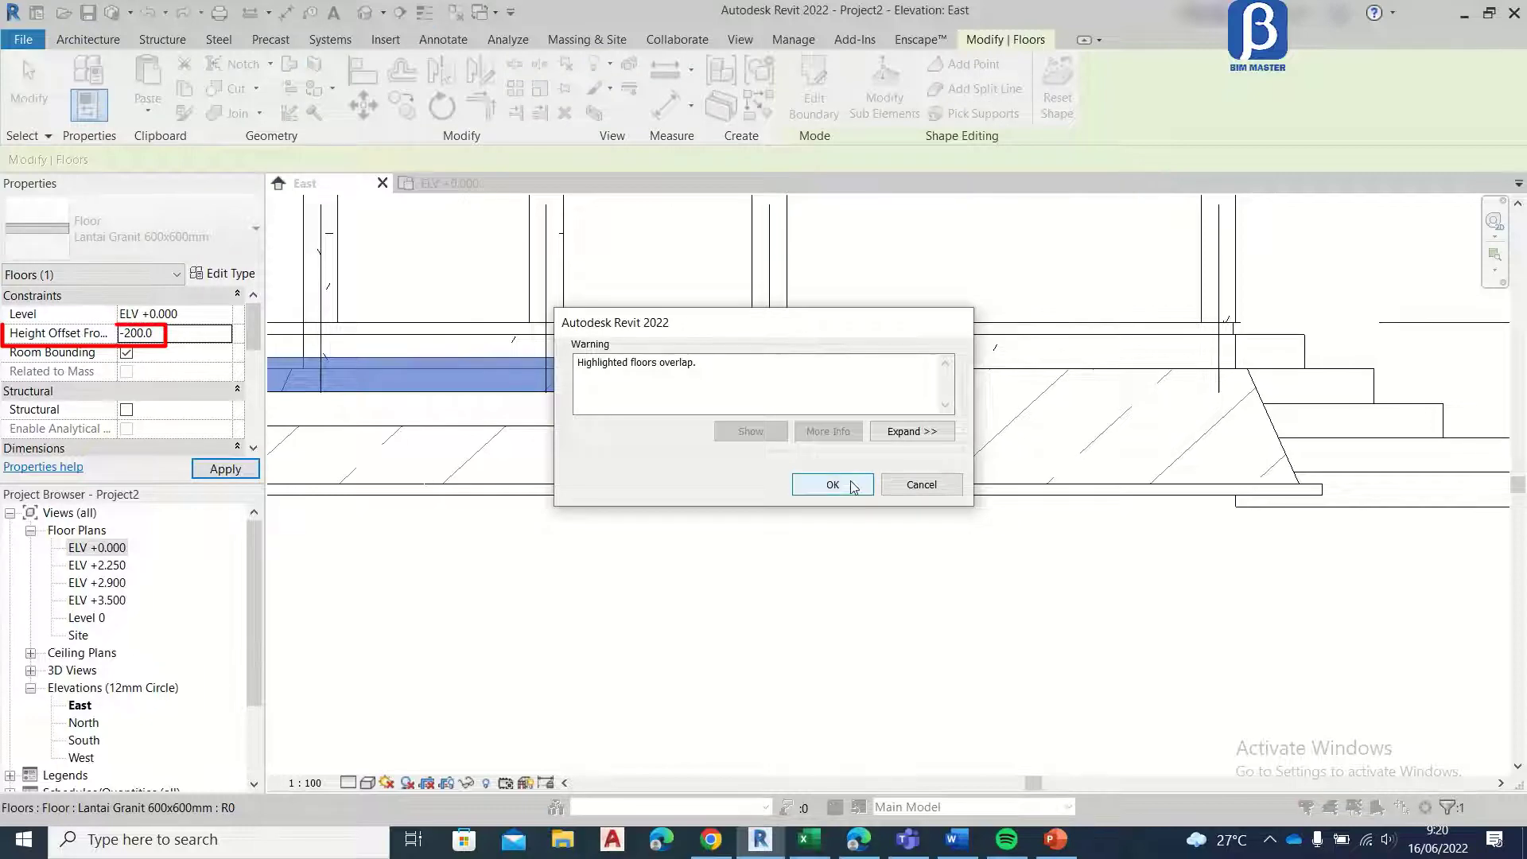
pyautogui.click(853, 482)
# Step: Set the height offset of the lower bay step floor to -350
pyautogui.click(924, 422)
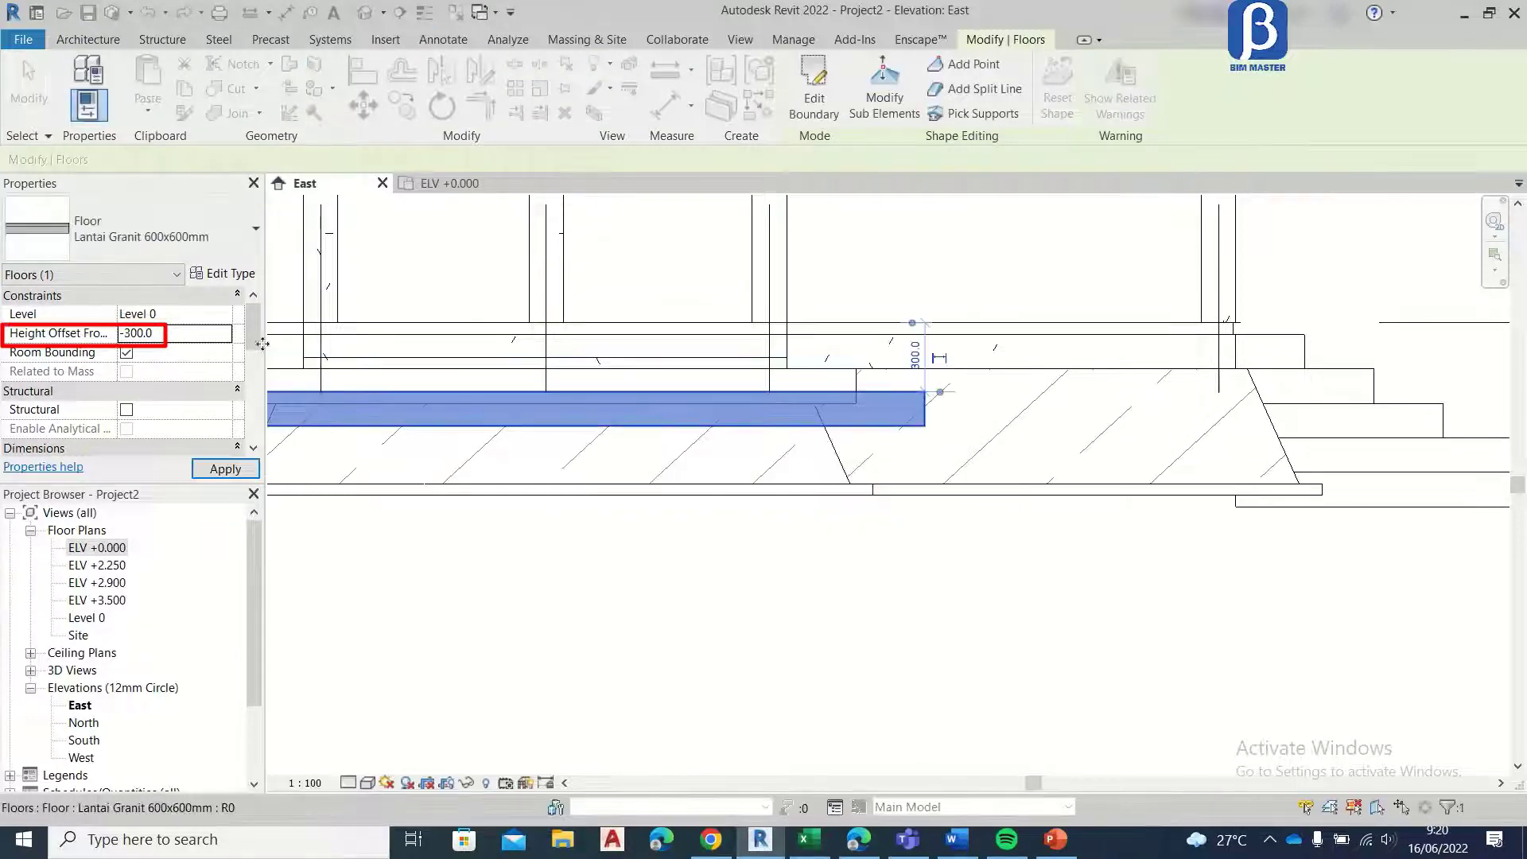
pyautogui.click(133, 335)
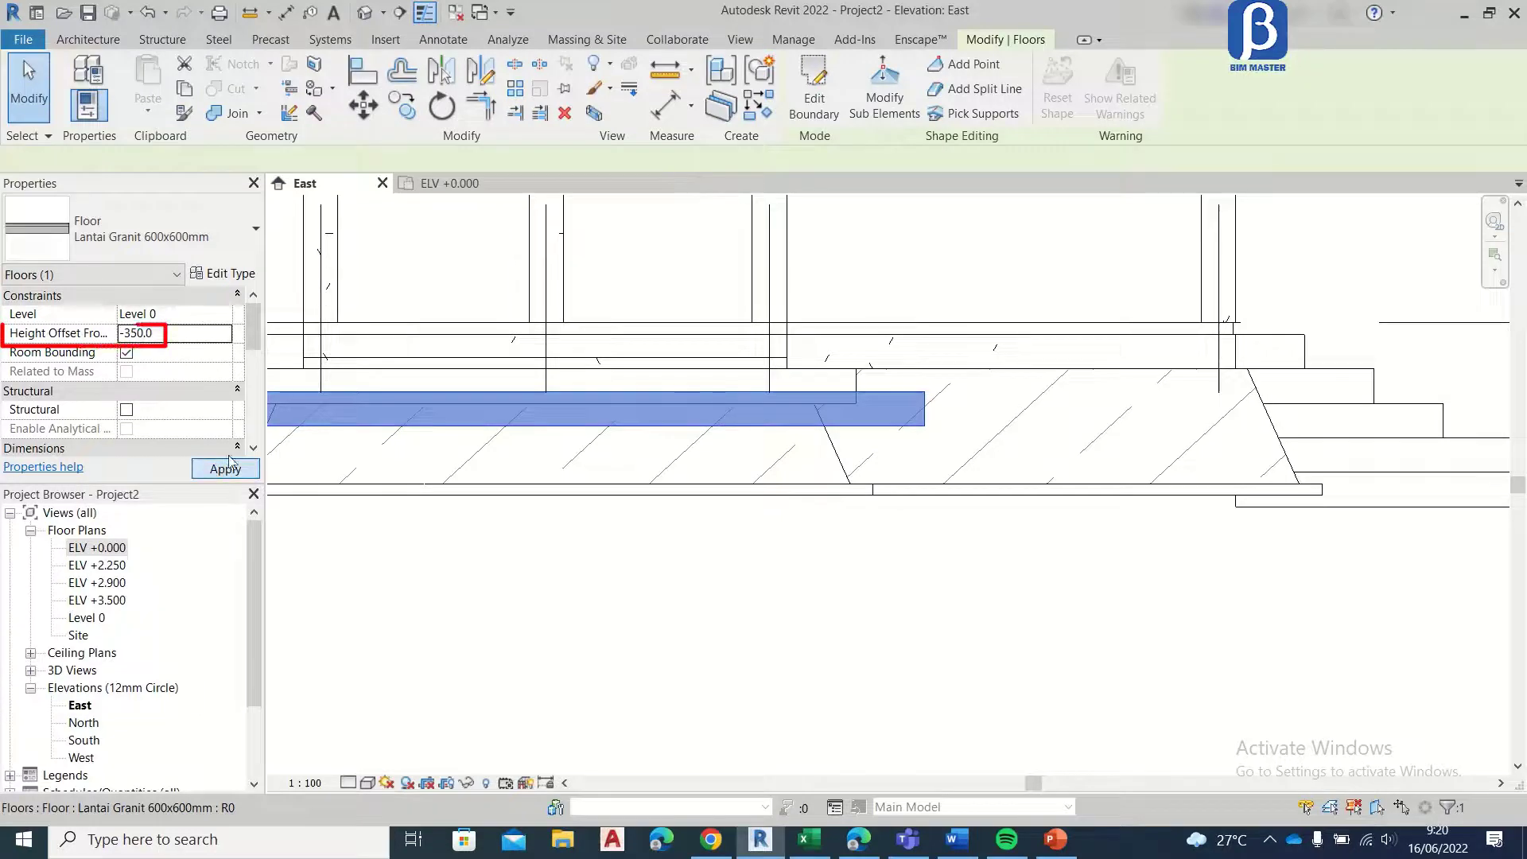
pyautogui.click(227, 468)
# Step: Copy the lower bay step floor 150 mm straight down so it sits directly beneath as a third step
pyautogui.click(412, 116)
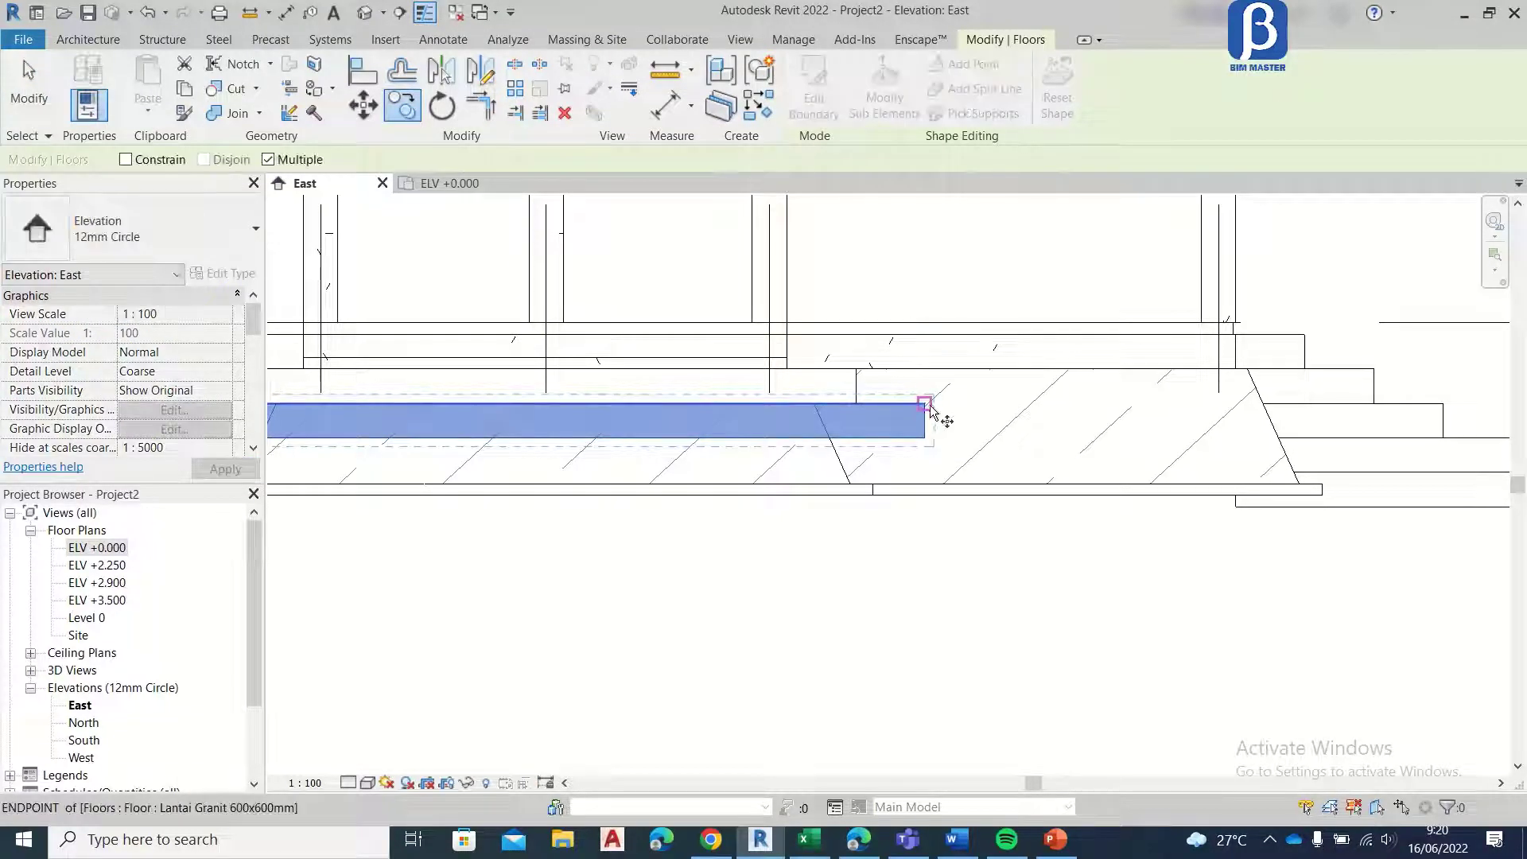
pyautogui.click(925, 420)
pyautogui.click(925, 437)
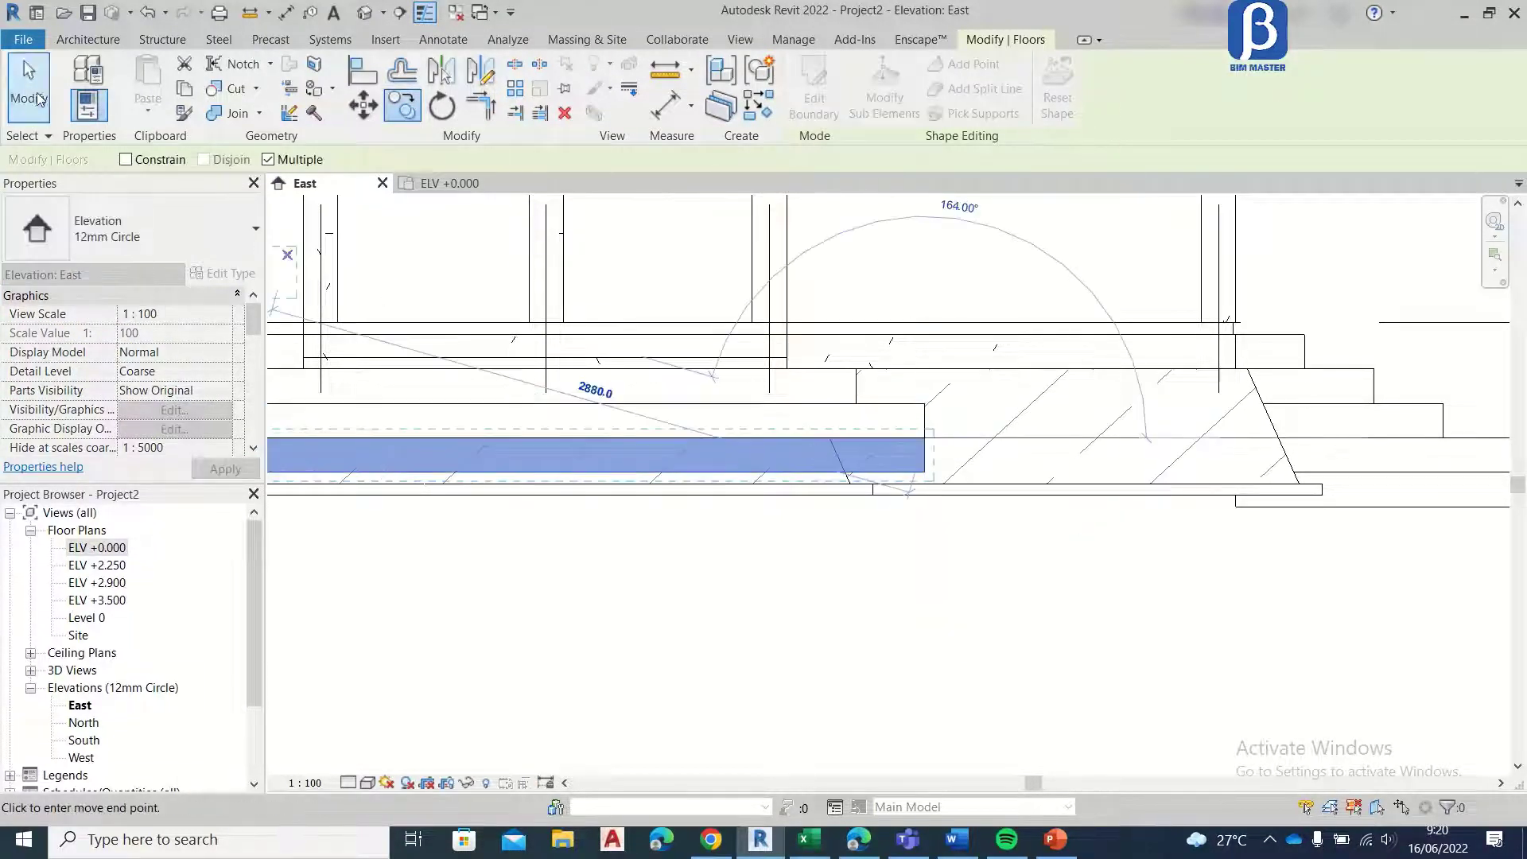
pyautogui.click(29, 88)
# Step: Edit the third bay step's boundary in the ELV +0.000 plan, moving its edge on the grid E side 300 mm outward
pyautogui.scroll(2, 915, 414)
pyautogui.click(932, 478)
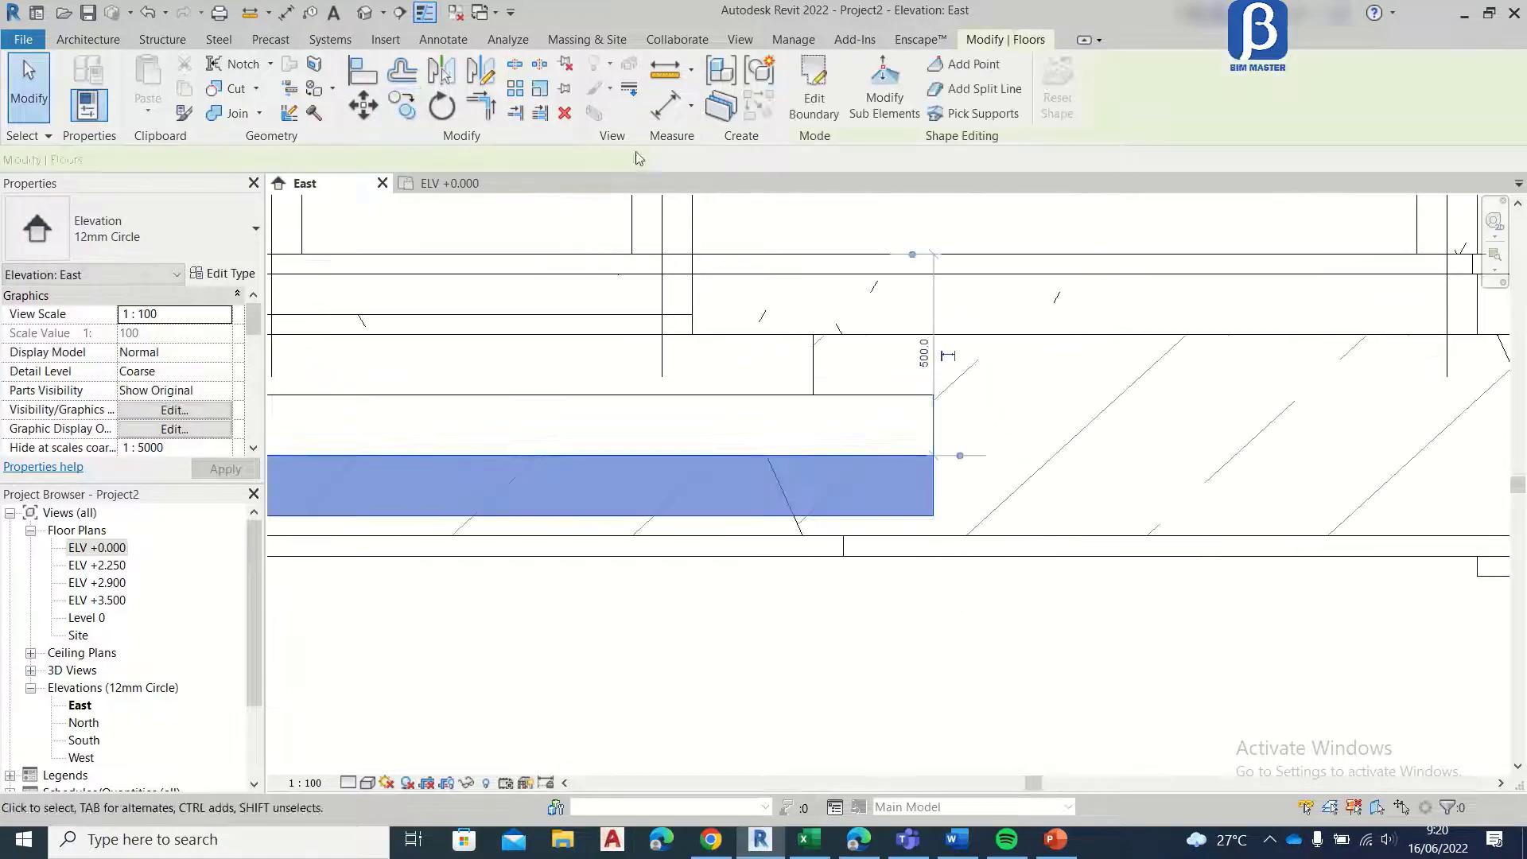
pyautogui.click(812, 104)
pyautogui.click(748, 614)
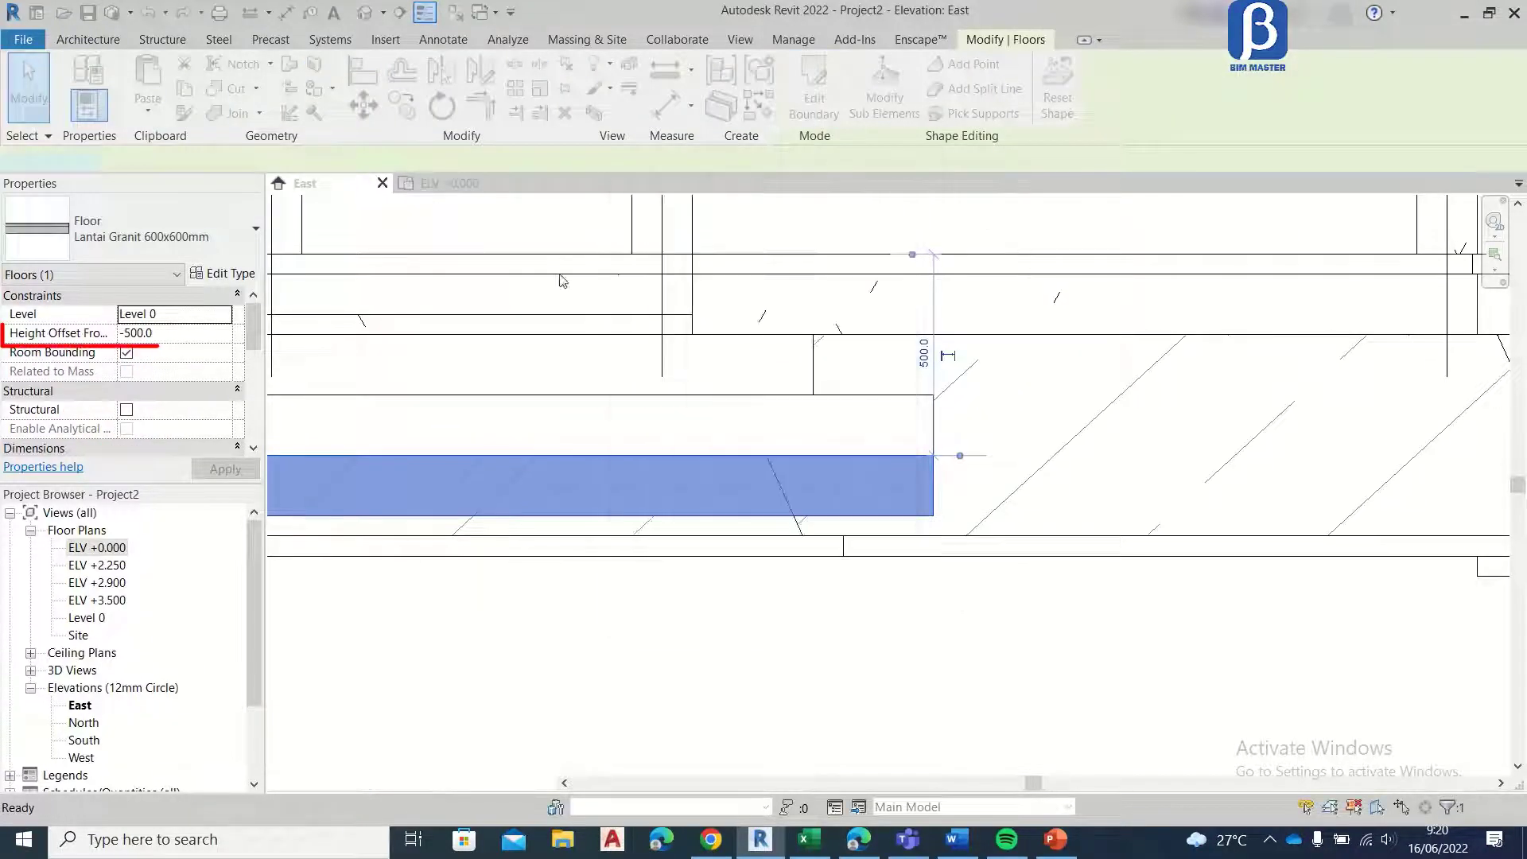
pyautogui.scroll(2, 691, 250)
pyautogui.click(692, 285)
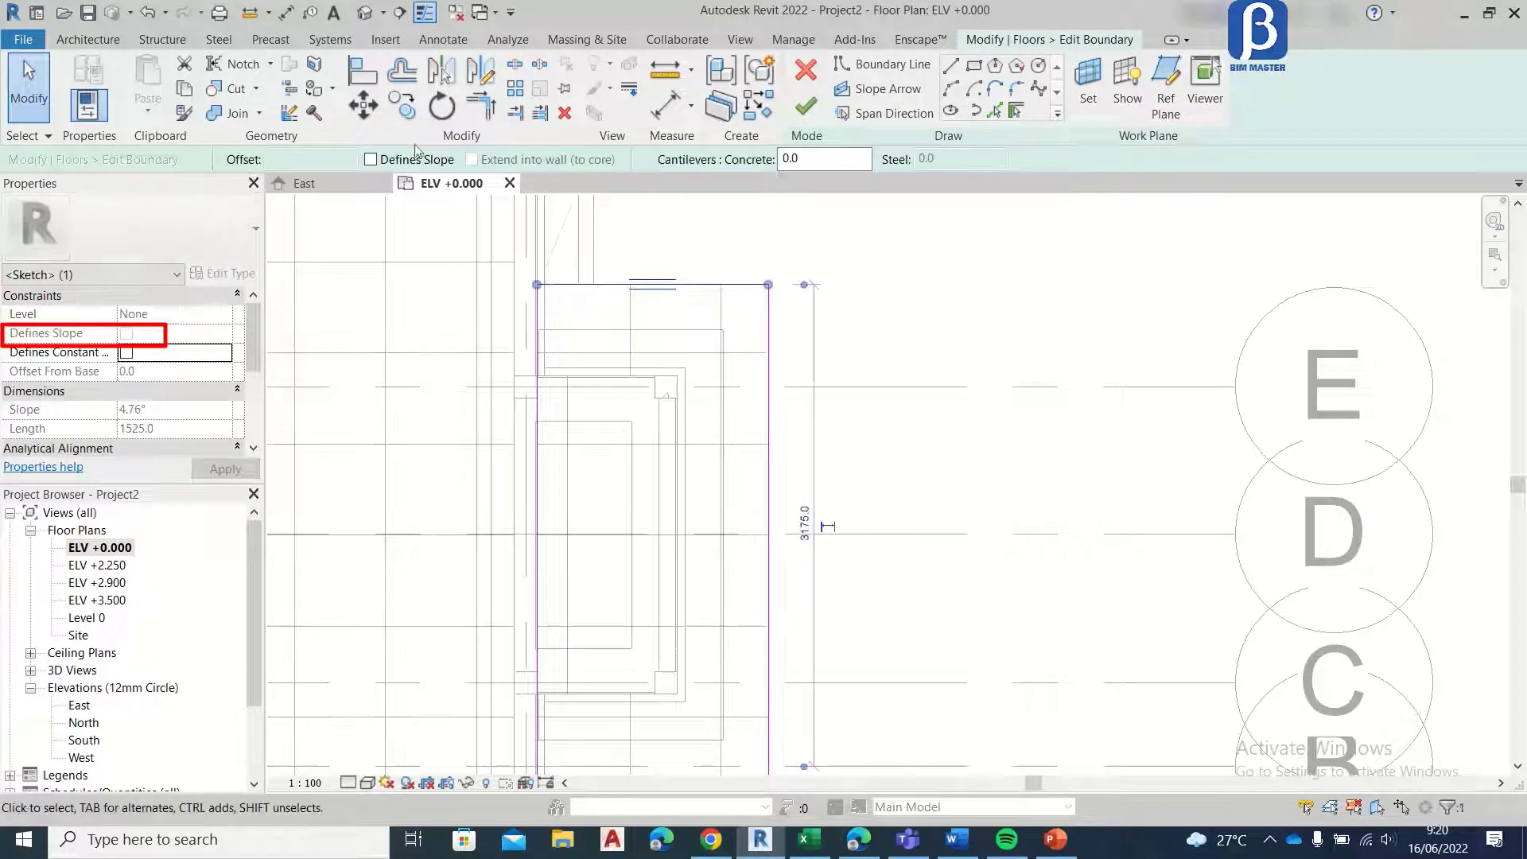
pyautogui.click(365, 111)
pyautogui.click(766, 286)
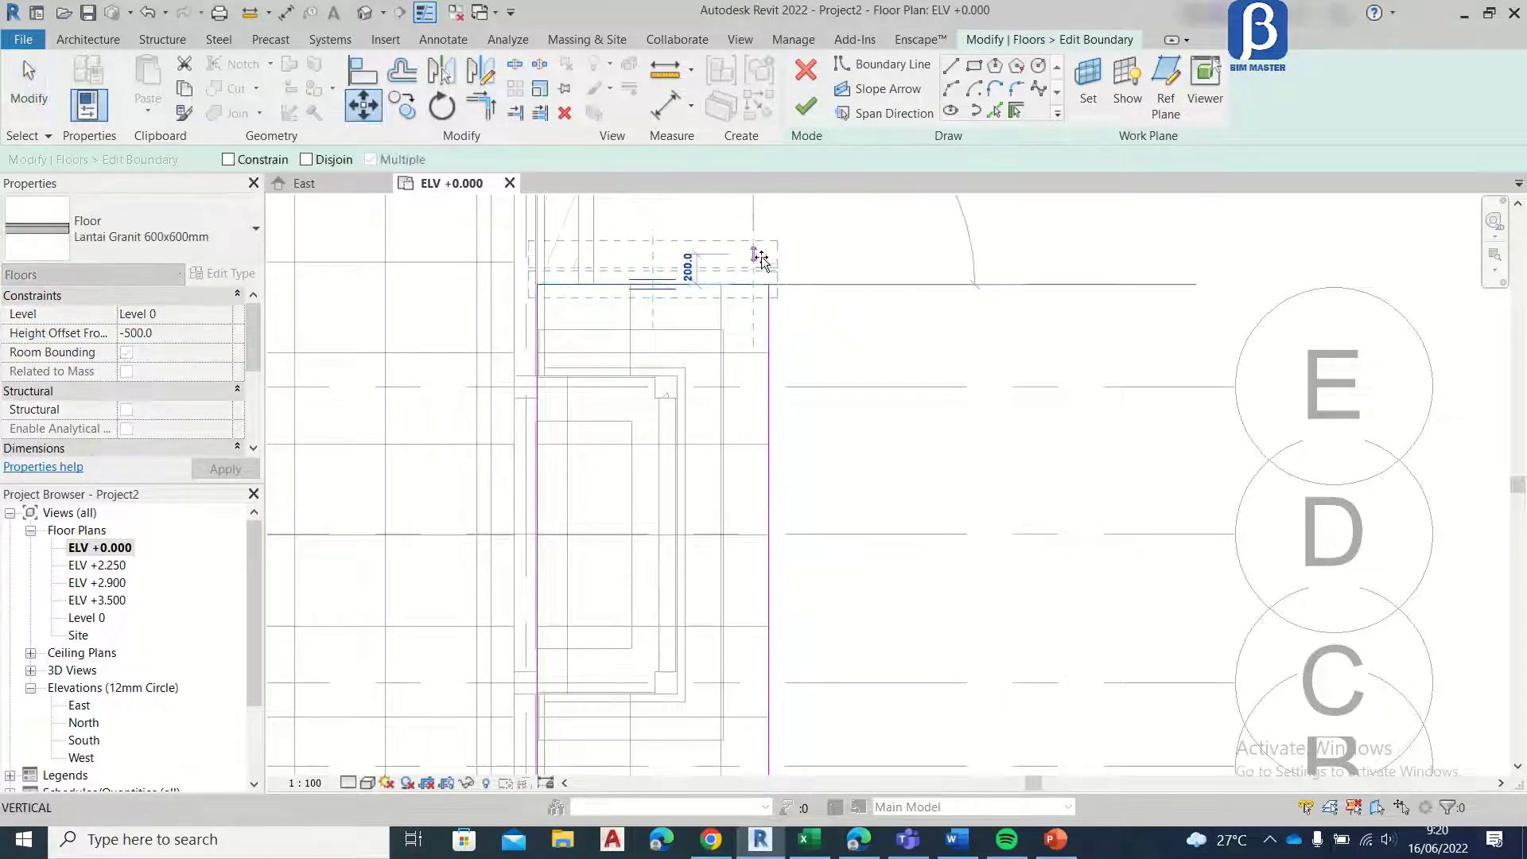
pyautogui.click(754, 242)
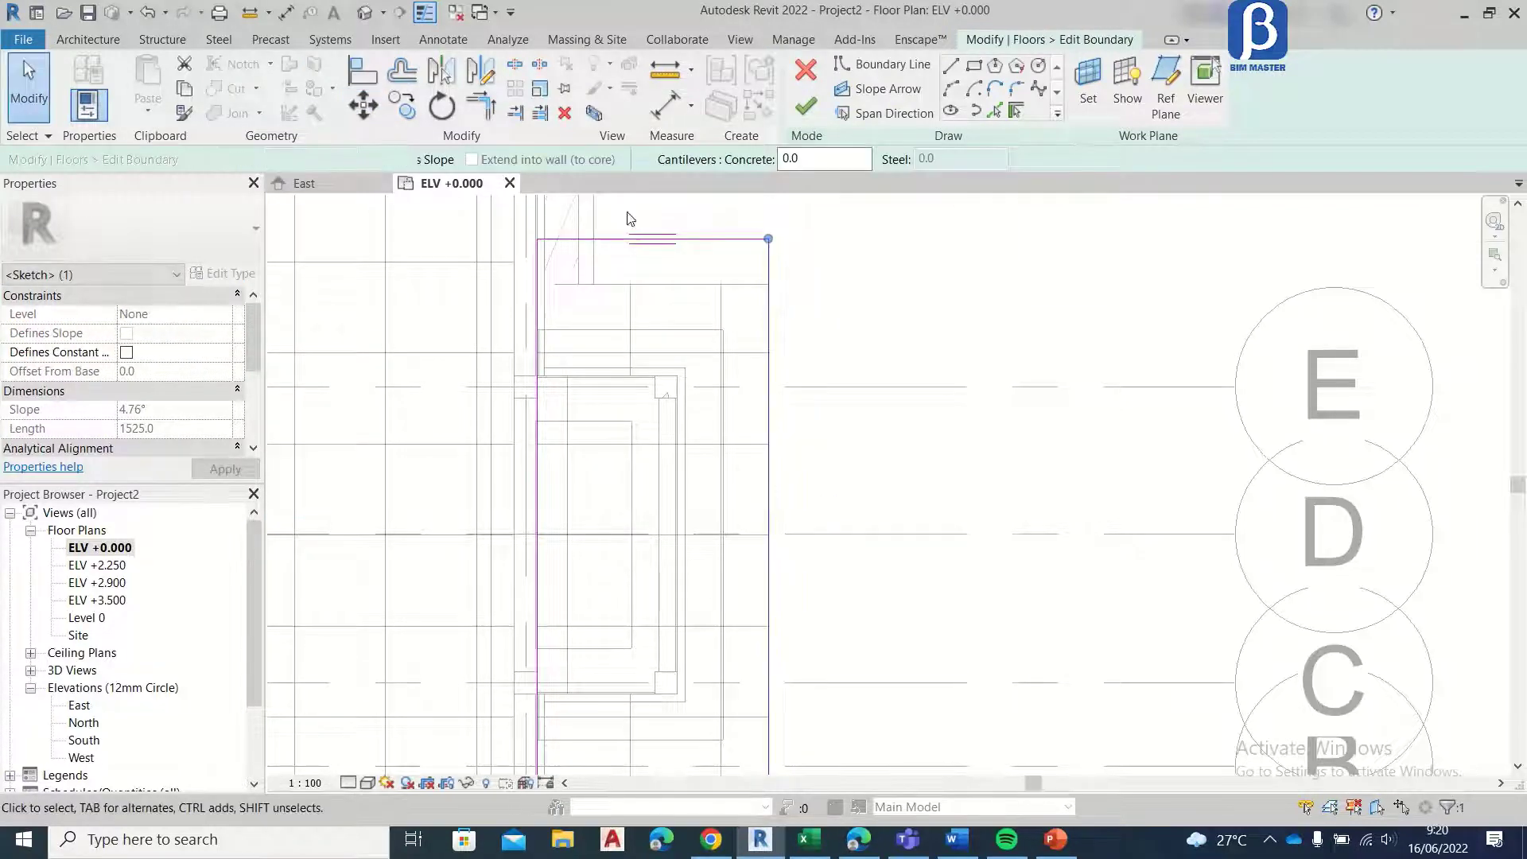
# Step: Move the third step's outer long boundary edge 300 mm away from the building
pyautogui.click(366, 110)
pyautogui.click(768, 254)
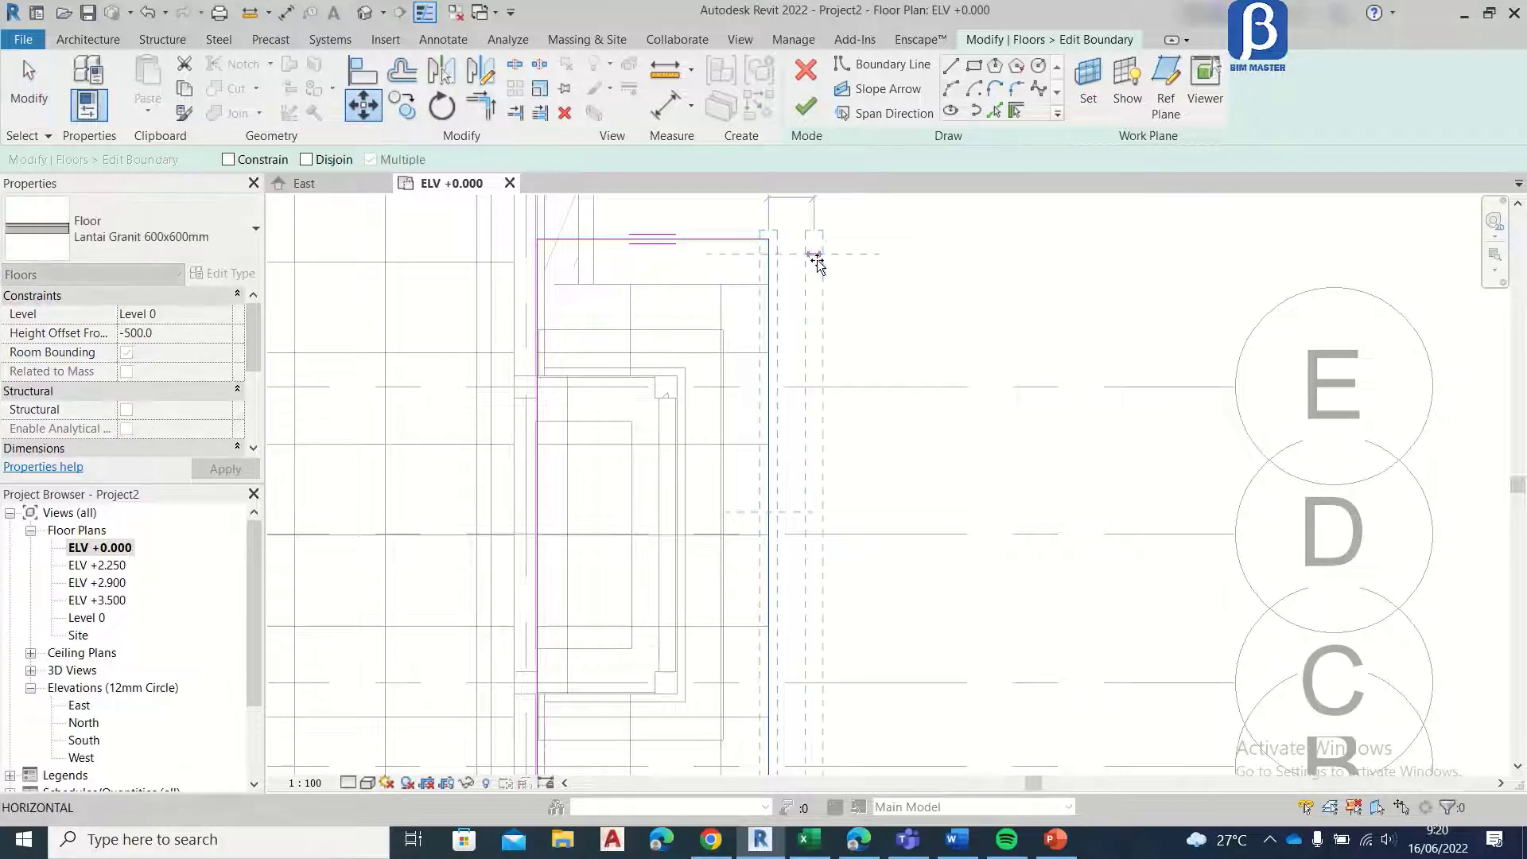
pyautogui.moveTo(835, 273); pyautogui.dragTo(825, 338, button='middle')
pyautogui.click(805, 320)
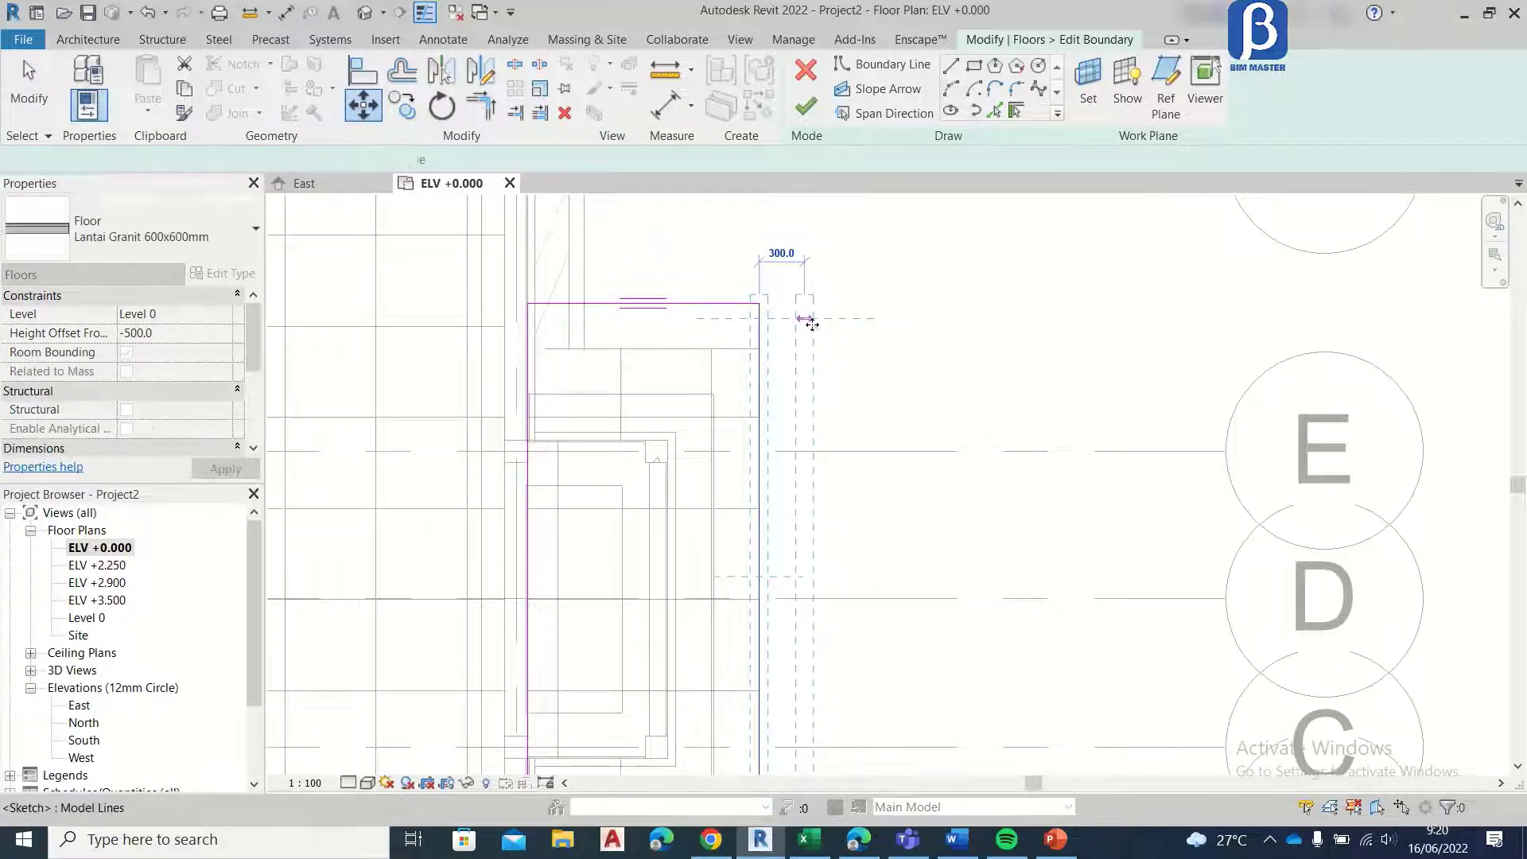
# Step: Move the third step's boundary edge near grid B 300 mm outward and finish the floor sketch
pyautogui.scroll(-3, 814, 319)
pyautogui.scroll(2, 791, 537)
pyautogui.moveTo(795, 528); pyautogui.dragTo(790, 365, button='middle')
pyautogui.click(803, 339)
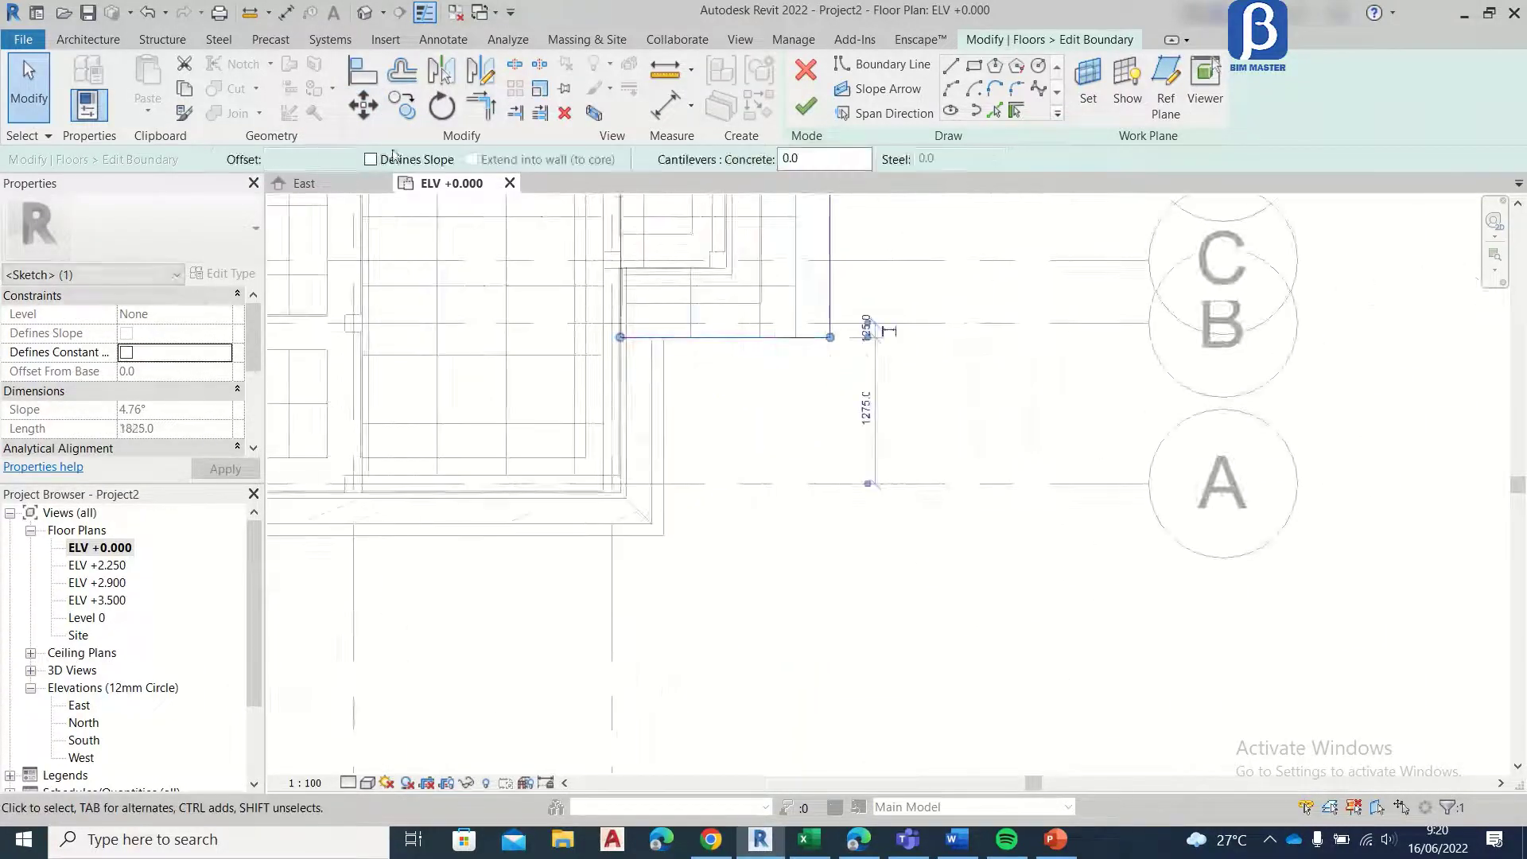
pyautogui.click(364, 106)
pyautogui.click(812, 339)
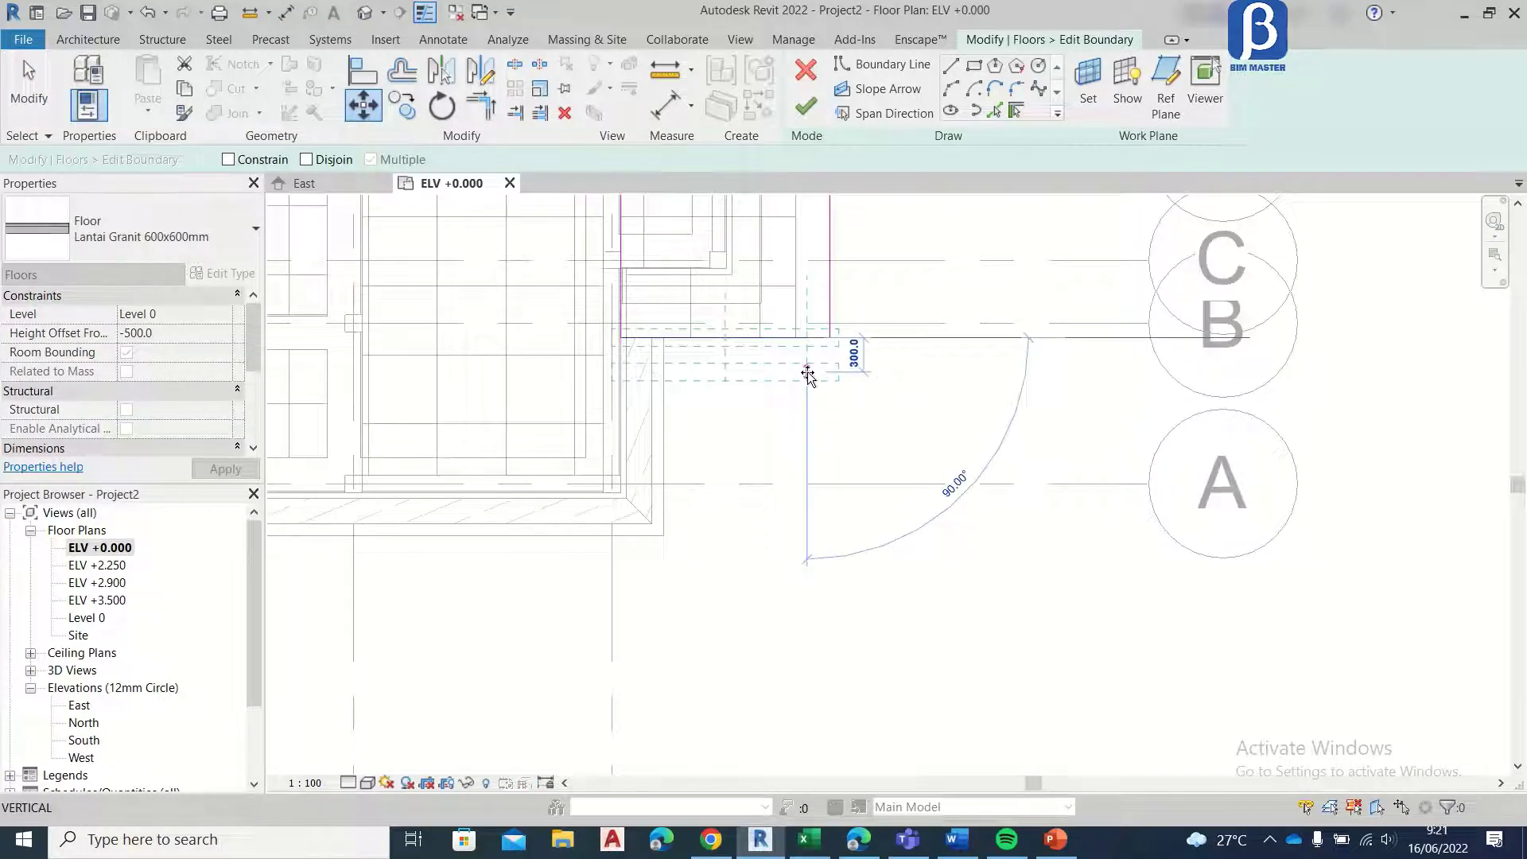
pyautogui.click(808, 371)
pyautogui.scroll(-3, 843, 477)
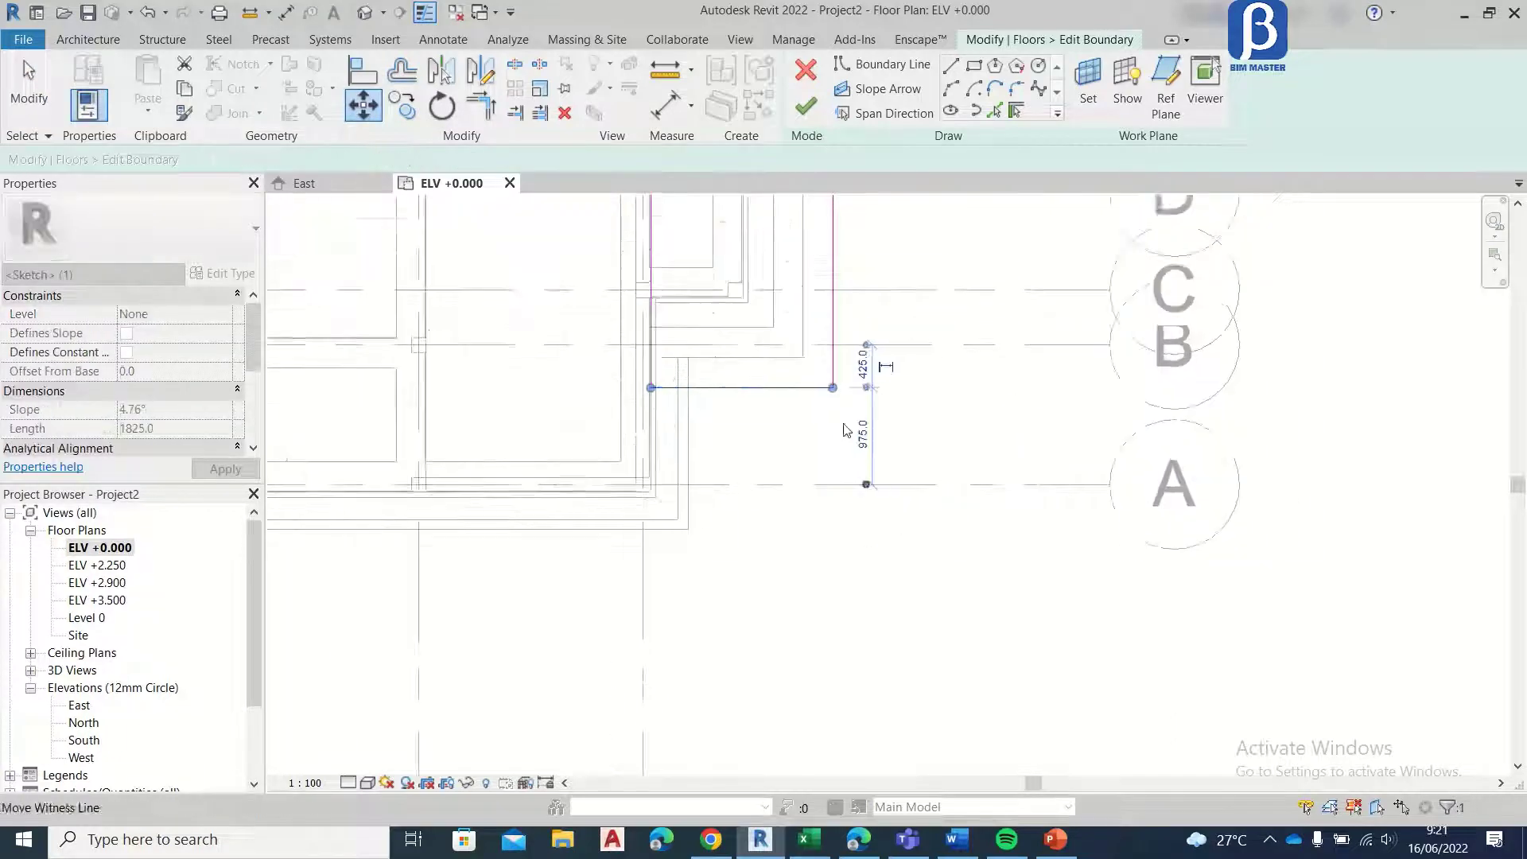
pyautogui.click(800, 118)
pyautogui.scroll(-3, 851, 443)
pyautogui.scroll(5, 862, 402)
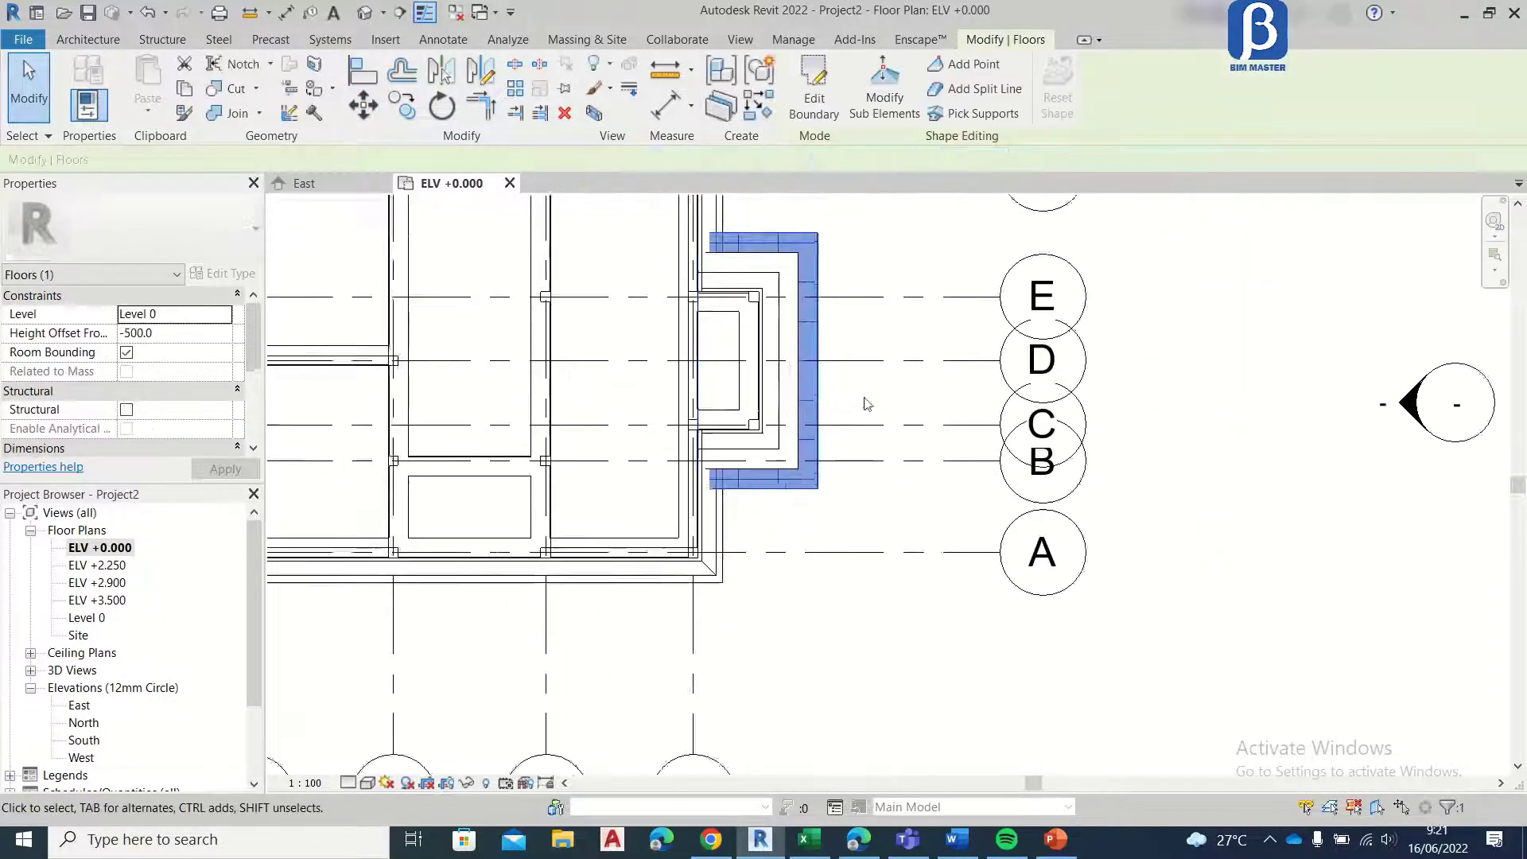
pyautogui.click(394, 118)
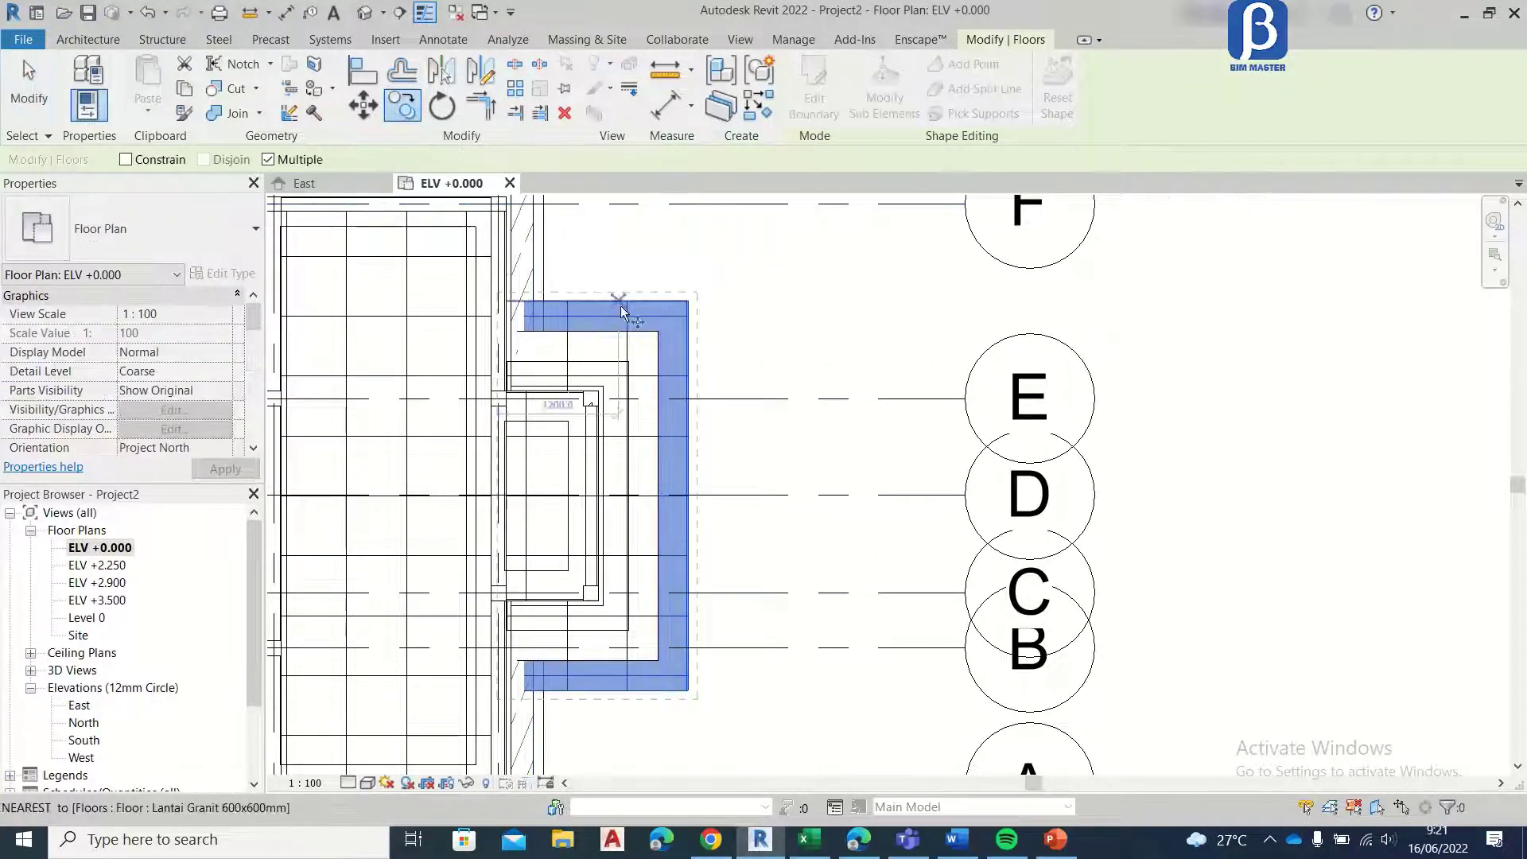
pyautogui.scroll(4, 665, 340)
pyautogui.click(660, 333)
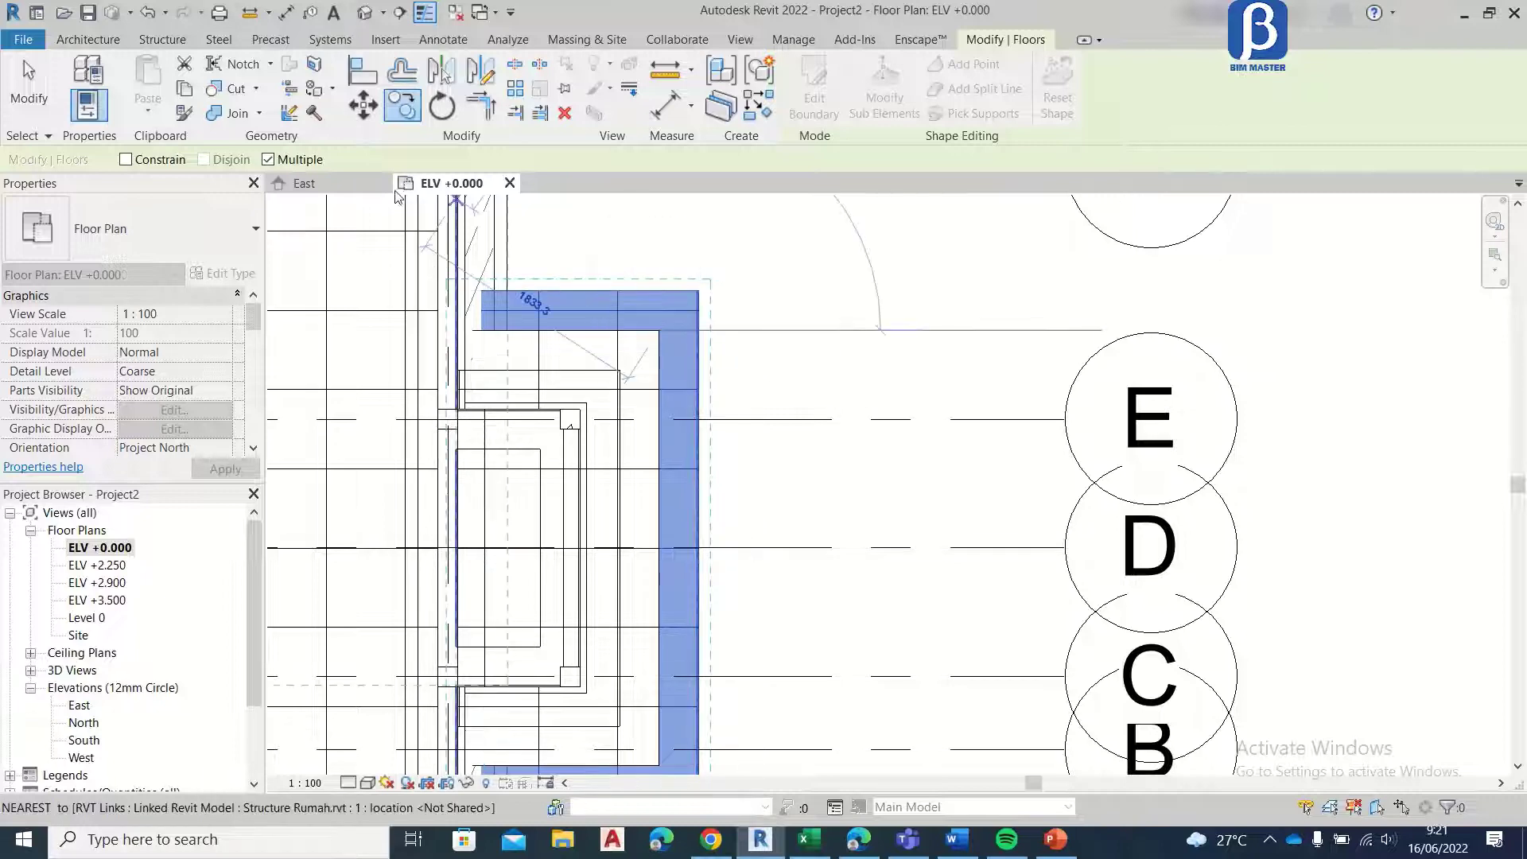
# Step: In the East elevation, copy the third bay step floor straight down by its own thickness to form a fourth step
pyautogui.click(345, 187)
pyautogui.click(402, 105)
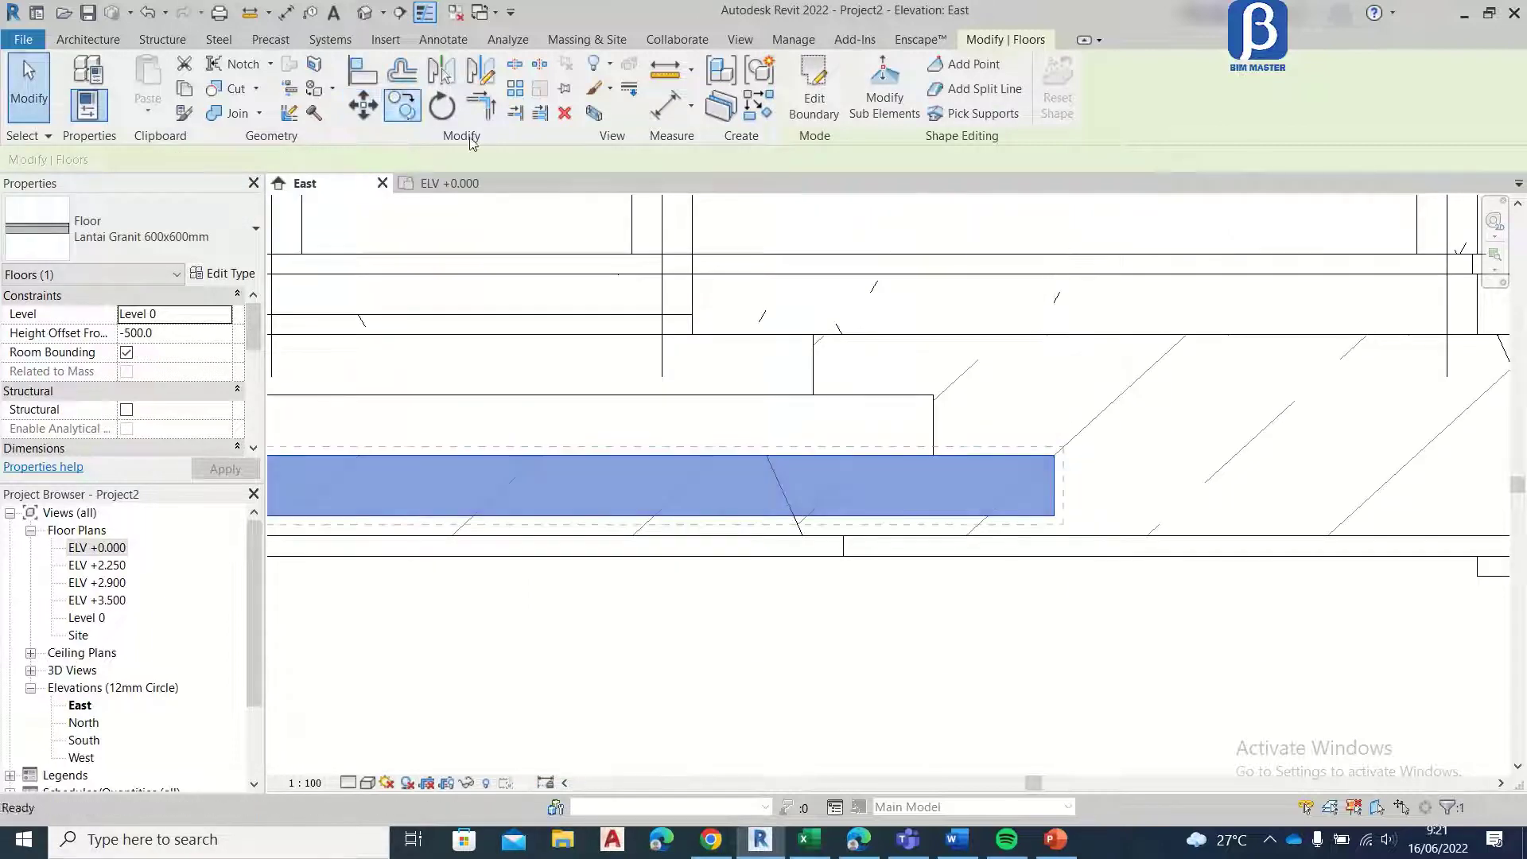
pyautogui.click(1055, 456)
pyautogui.click(1055, 515)
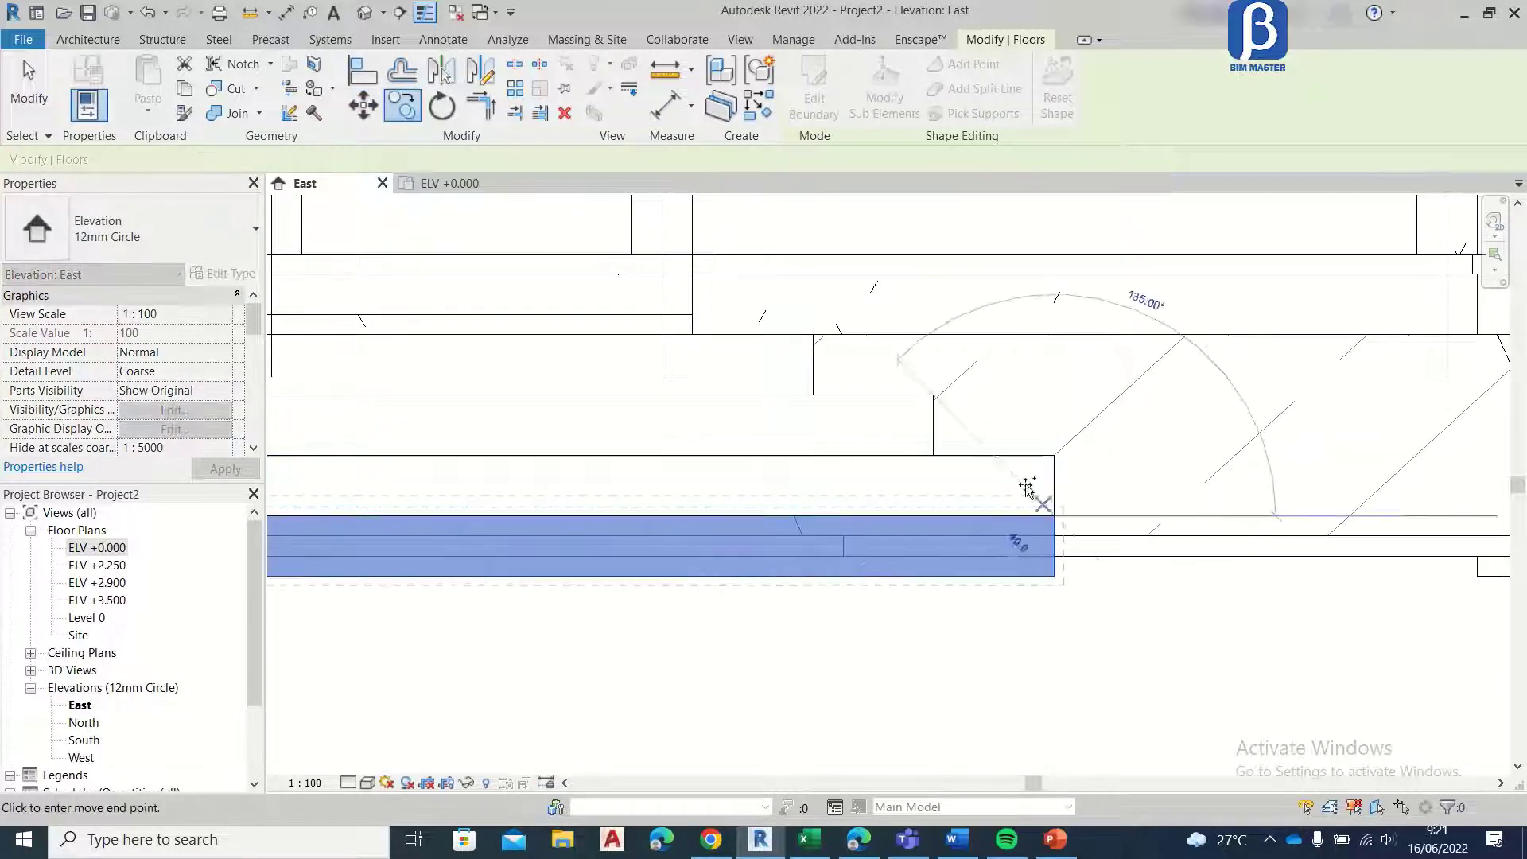
pyautogui.press('Escape')
pyautogui.press('Escape')
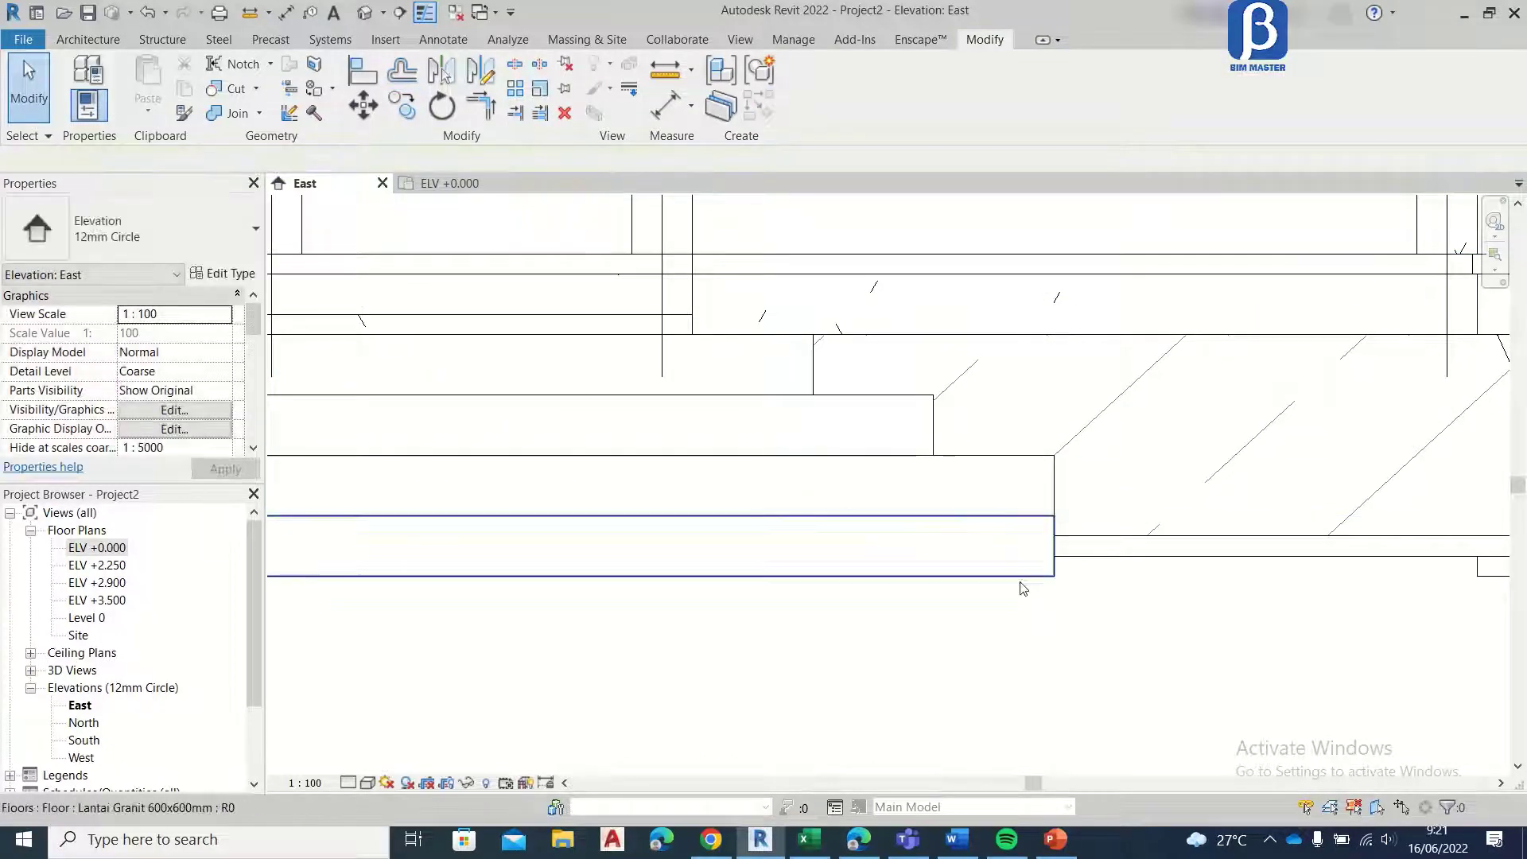
# Step: Edit the fourth bay step's boundary in the ELV +0.000 plan, moving its edge on the grid E side 300 mm outward
pyautogui.click(1019, 575)
pyautogui.click(450, 183)
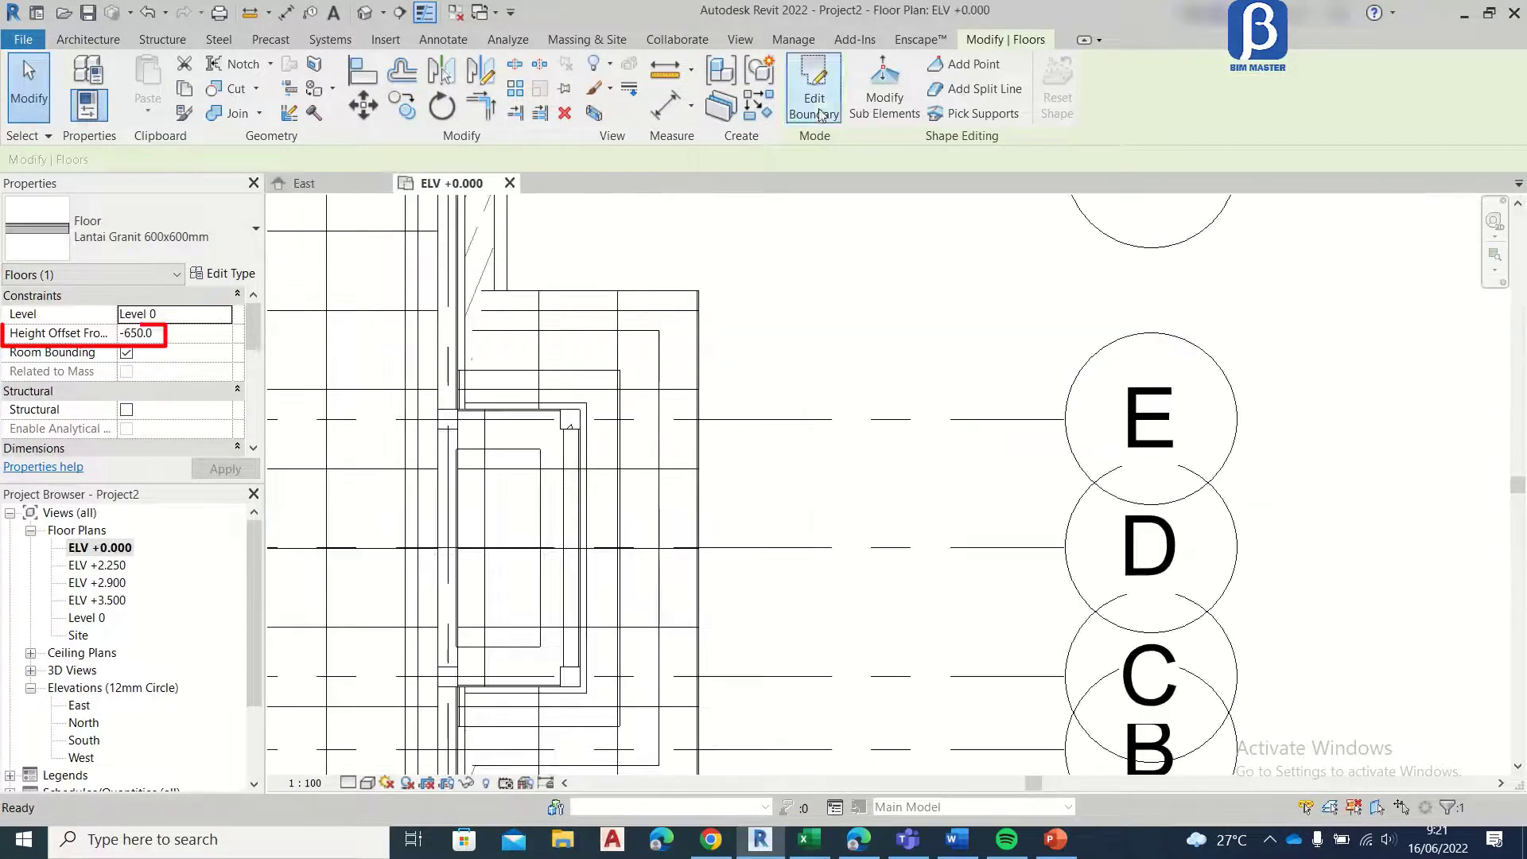
pyautogui.doubleClick(694, 295)
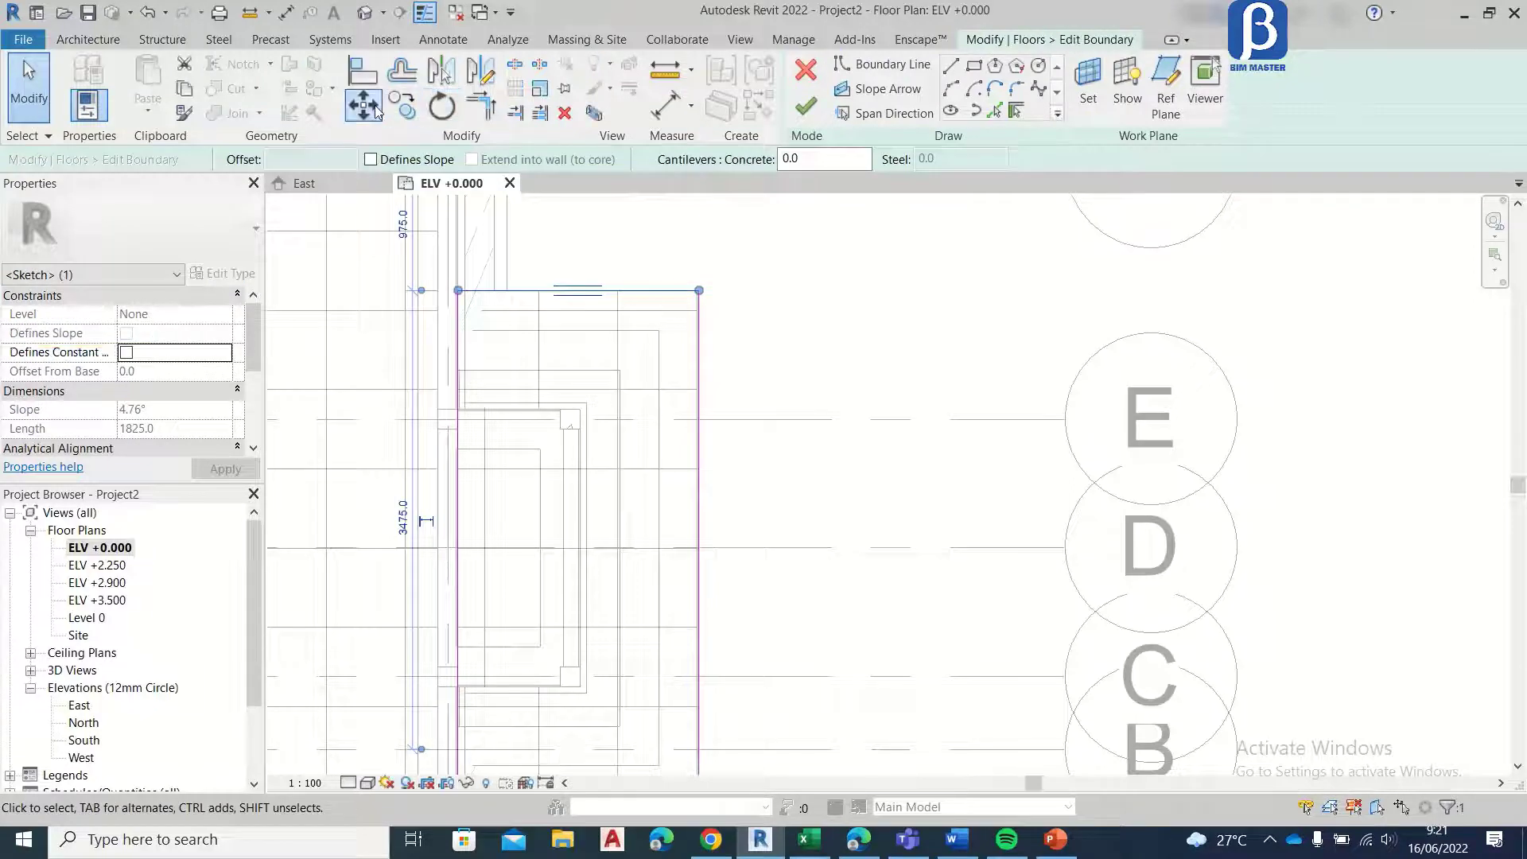
pyautogui.click(363, 105)
pyautogui.click(698, 291)
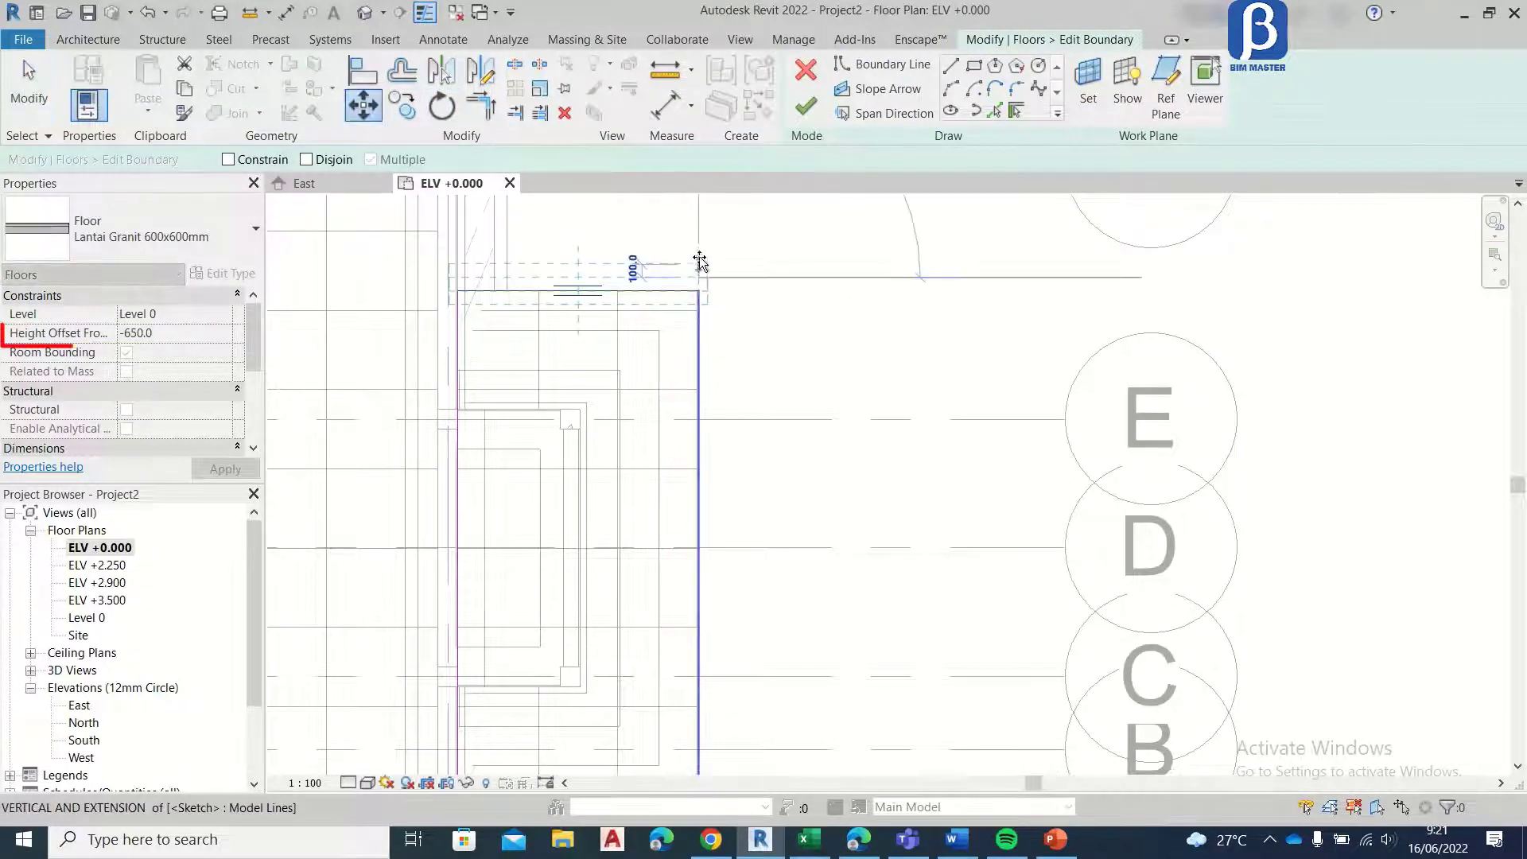
pyautogui.click(703, 251)
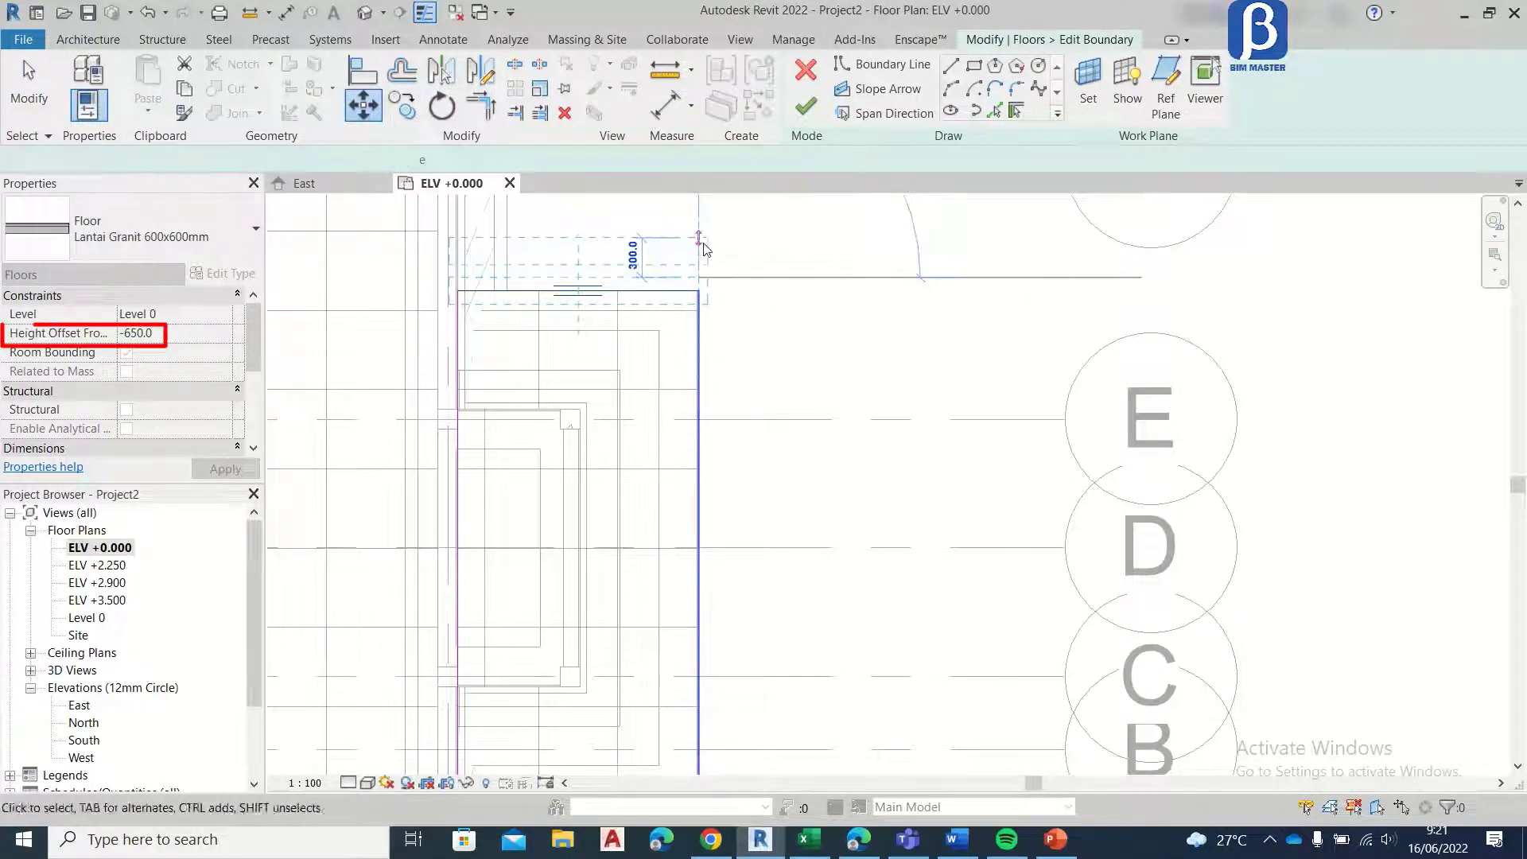
# Step: Move the fourth step's outer long boundary edge 300 mm away from the building
pyautogui.click(364, 105)
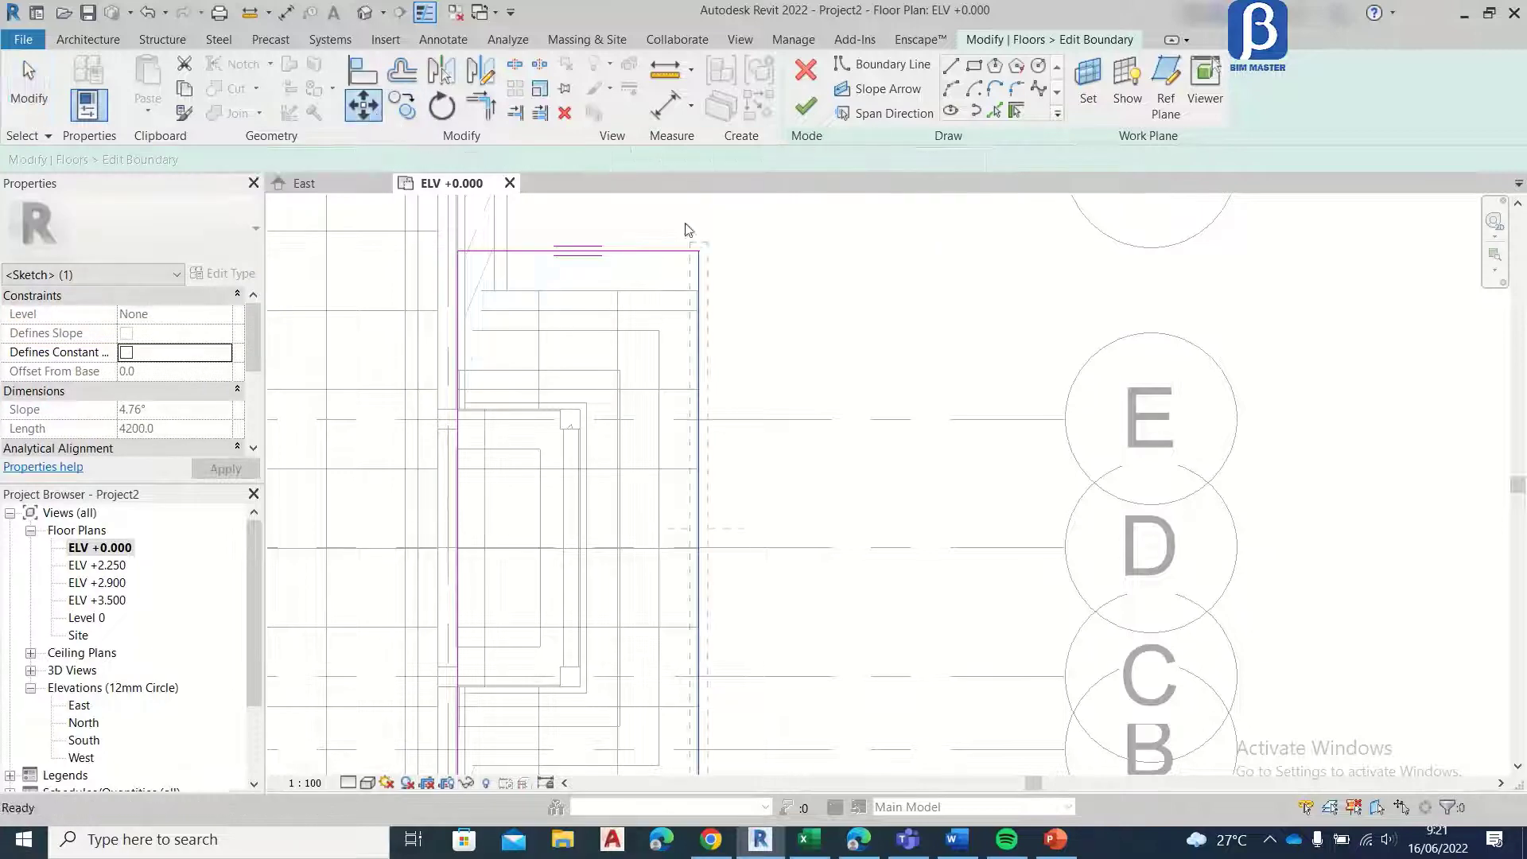
pyautogui.click(698, 256)
pyautogui.moveTo(751, 289); pyautogui.dragTo(746, 361, button='middle')
pyautogui.click(734, 326)
# Step: Move the fourth step's boundary edge between grids B and A 300 mm outward and finish the floor sketch
pyautogui.scroll(-3, 750, 291)
pyautogui.moveTo(672, 562); pyautogui.dragTo(693, 329, button='middle')
pyautogui.scroll(6, 740, 286)
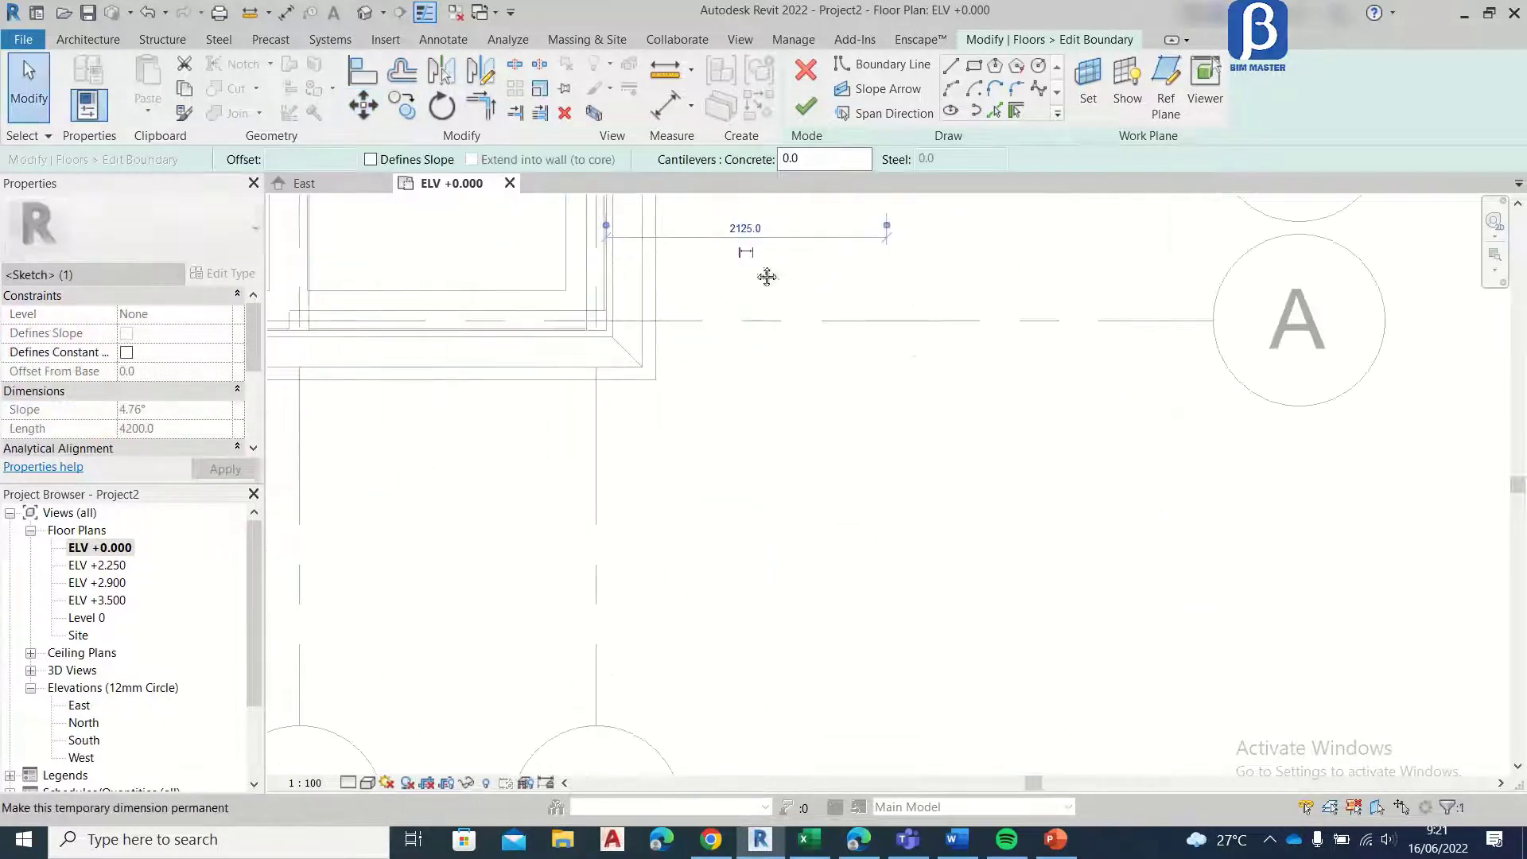
pyautogui.click(700, 403)
pyautogui.click(363, 105)
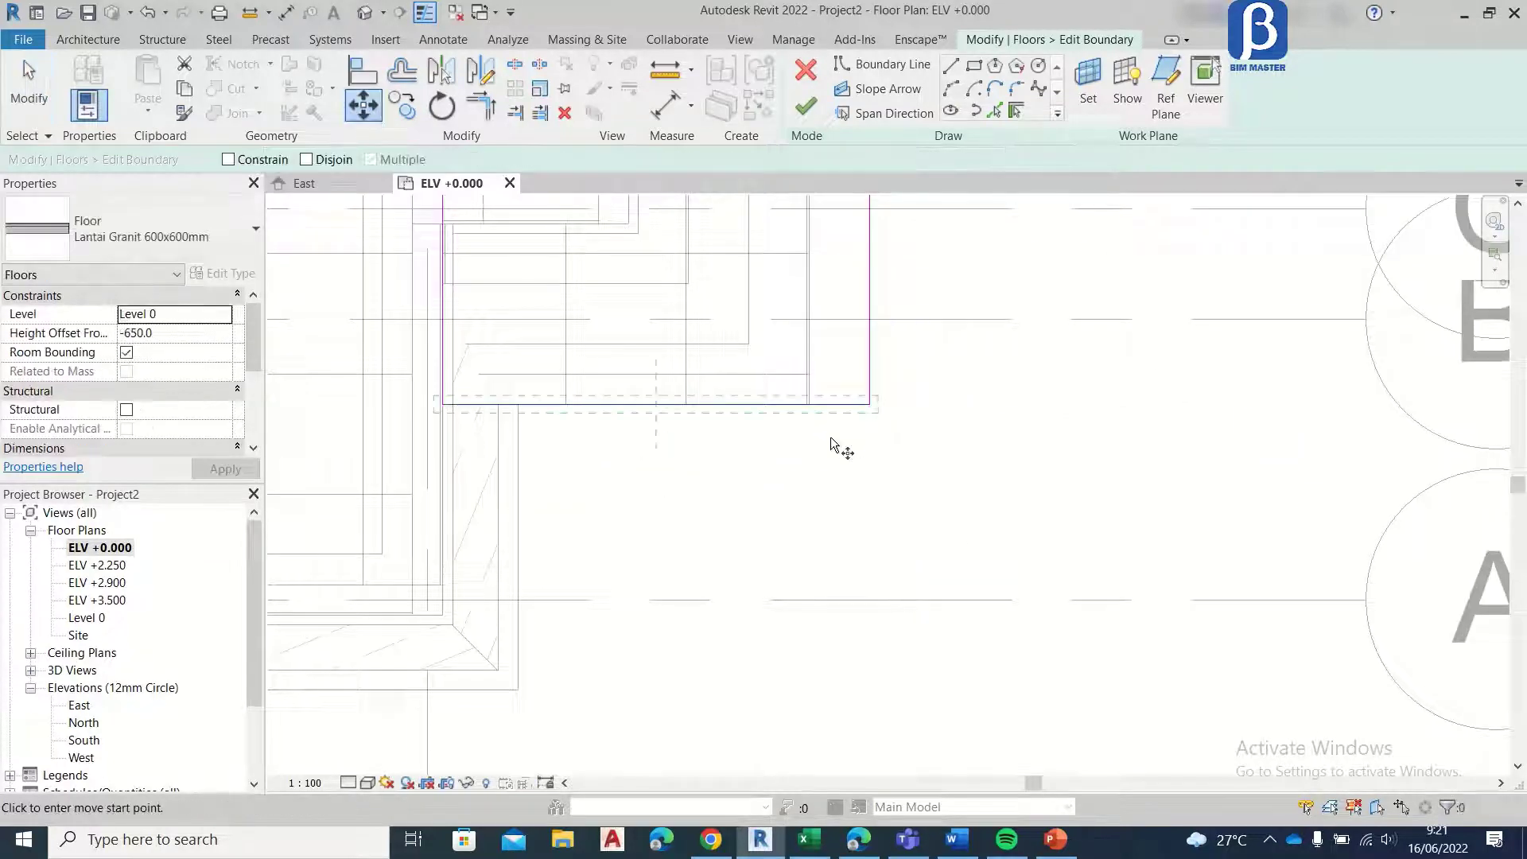
pyautogui.click(869, 404)
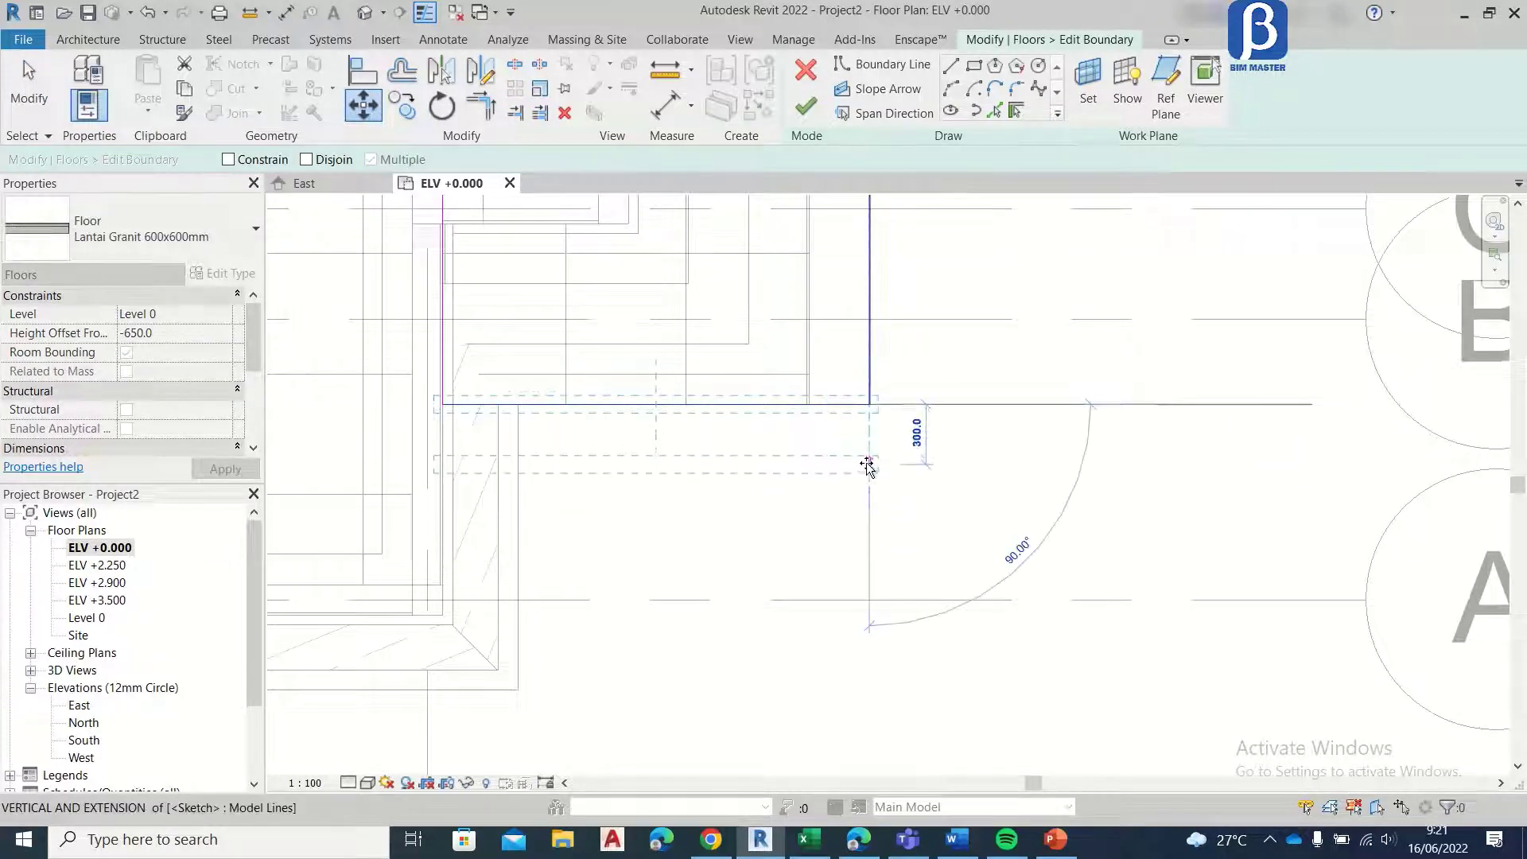
pyautogui.click(868, 468)
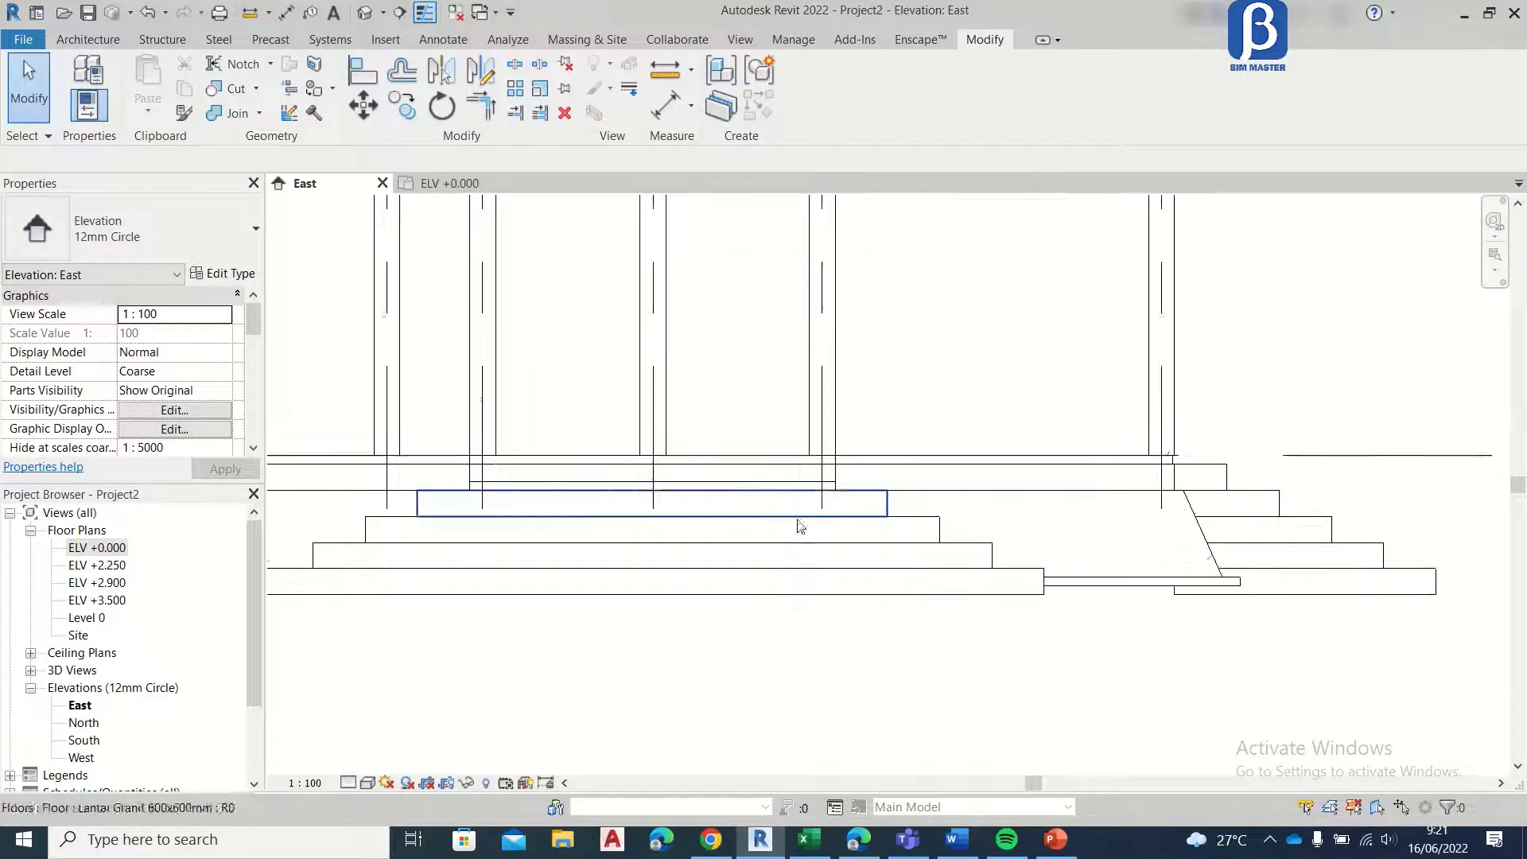
pyautogui.scroll(-6, 676, 440)
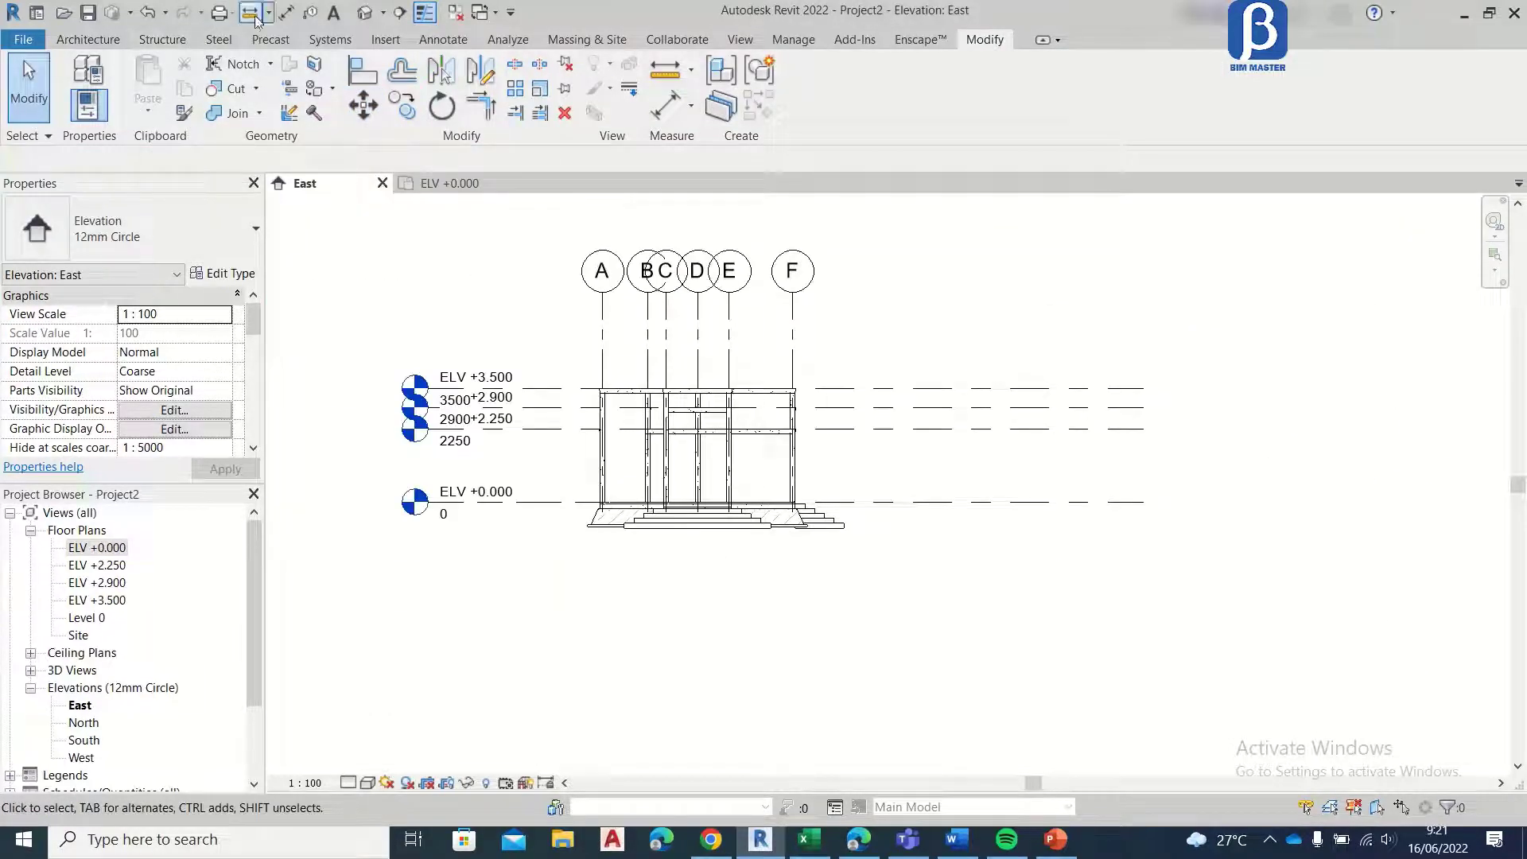
# Step: Open the 3D view and examine the tiled floors and both sets of granite steps around the house
pyautogui.click(364, 13)
pyautogui.scroll(5, 947, 466)
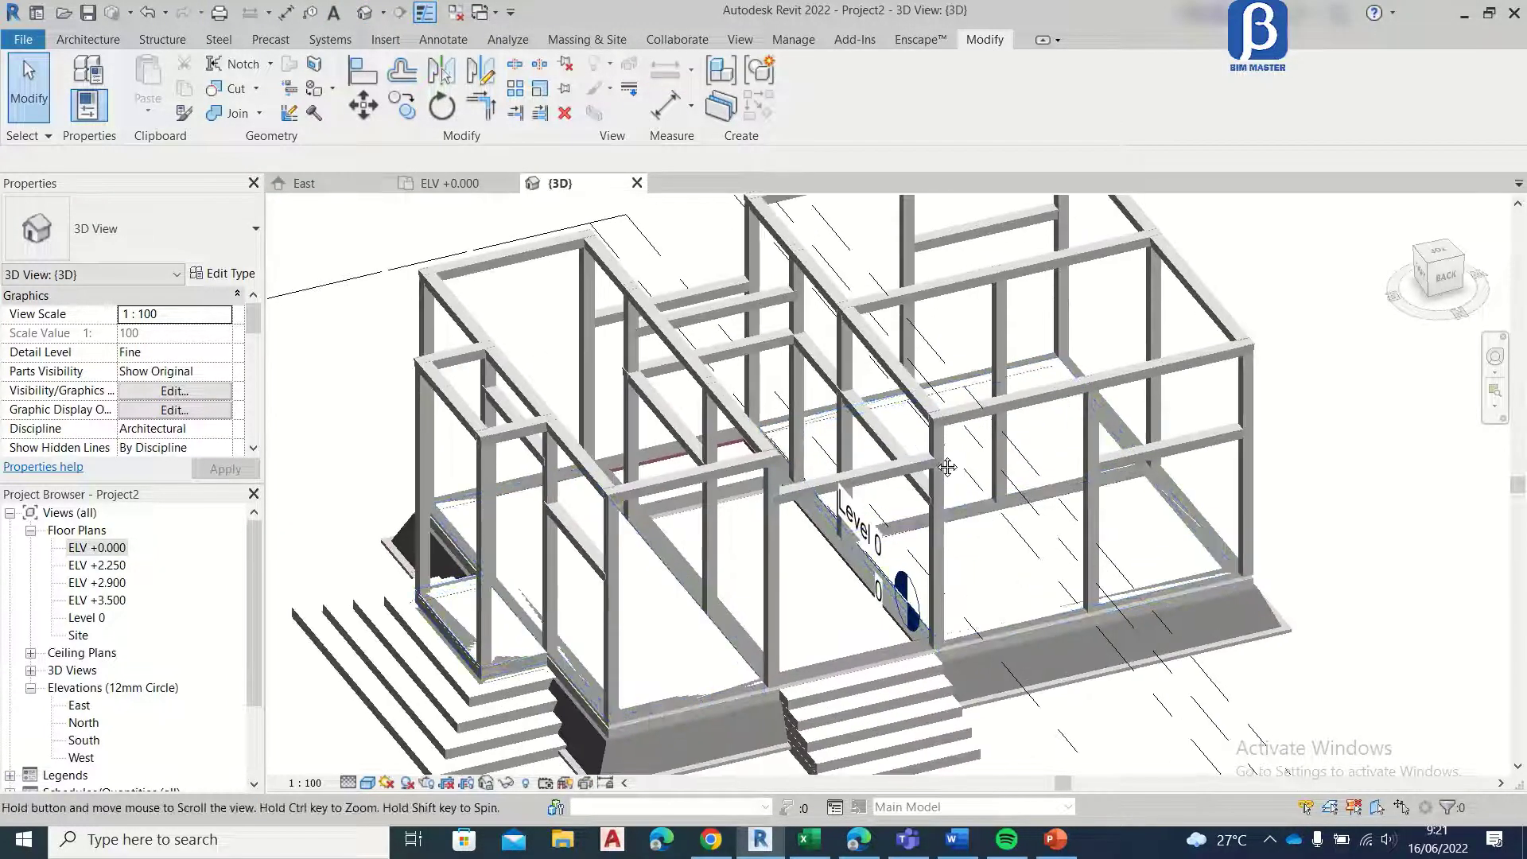
pyautogui.moveTo(947, 467); pyautogui.dragTo(938, 379, button='middle')
pyautogui.scroll(5, 714, 662)
pyautogui.scroll(-4, 746, 494)
pyautogui.moveTo(746, 495); pyautogui.dragTo(907, 477, button='middle')
pyautogui.scroll(3, 522, 506)
pyautogui.scroll(-4, 405, 399)
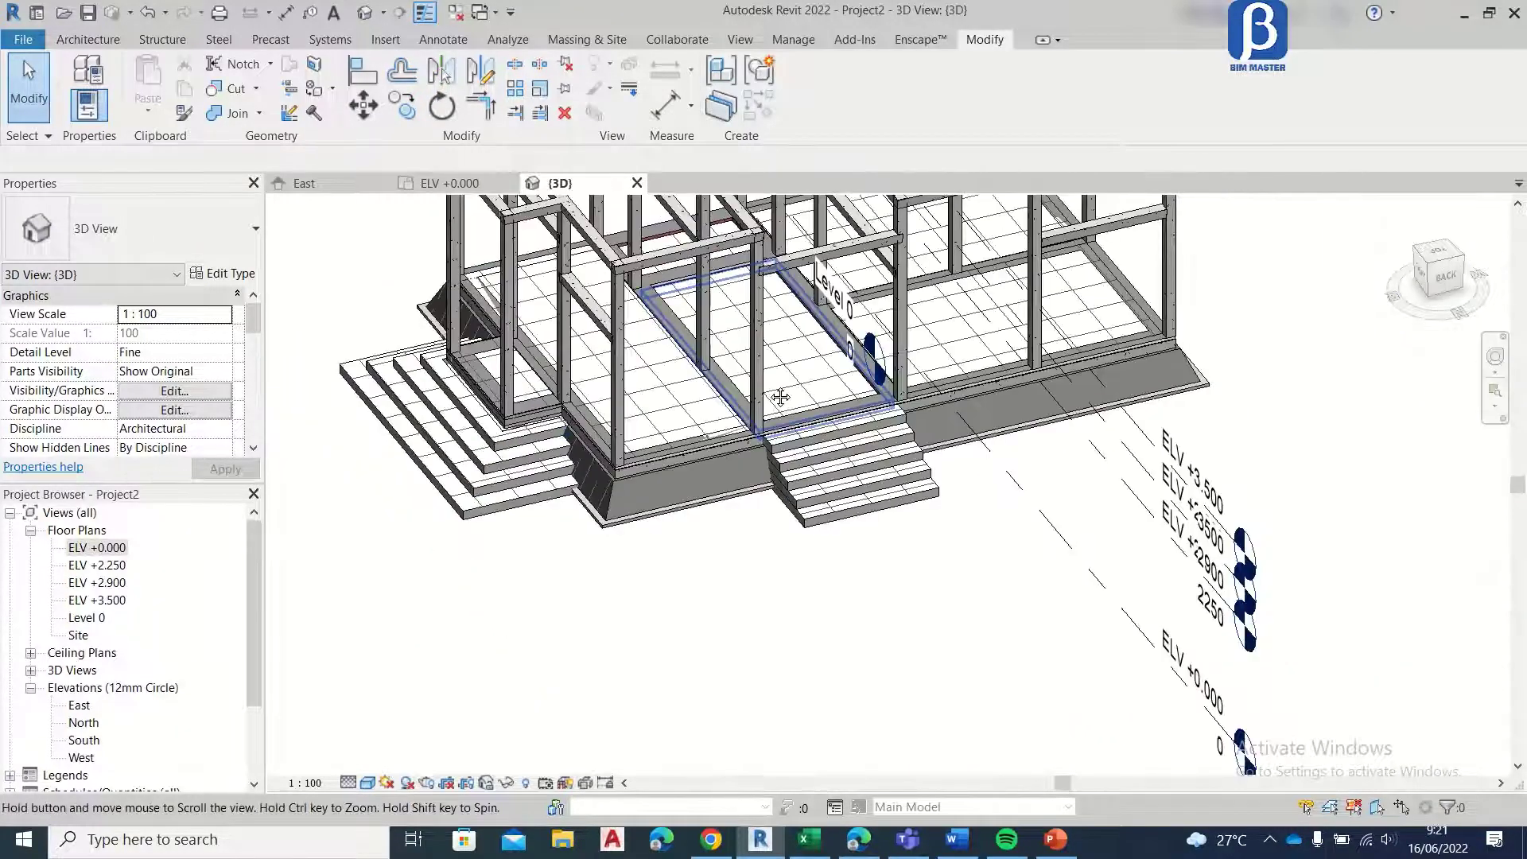
pyautogui.scroll(2, 787, 401)
pyautogui.scroll(-4, 804, 405)
pyautogui.scroll(2, 827, 407)
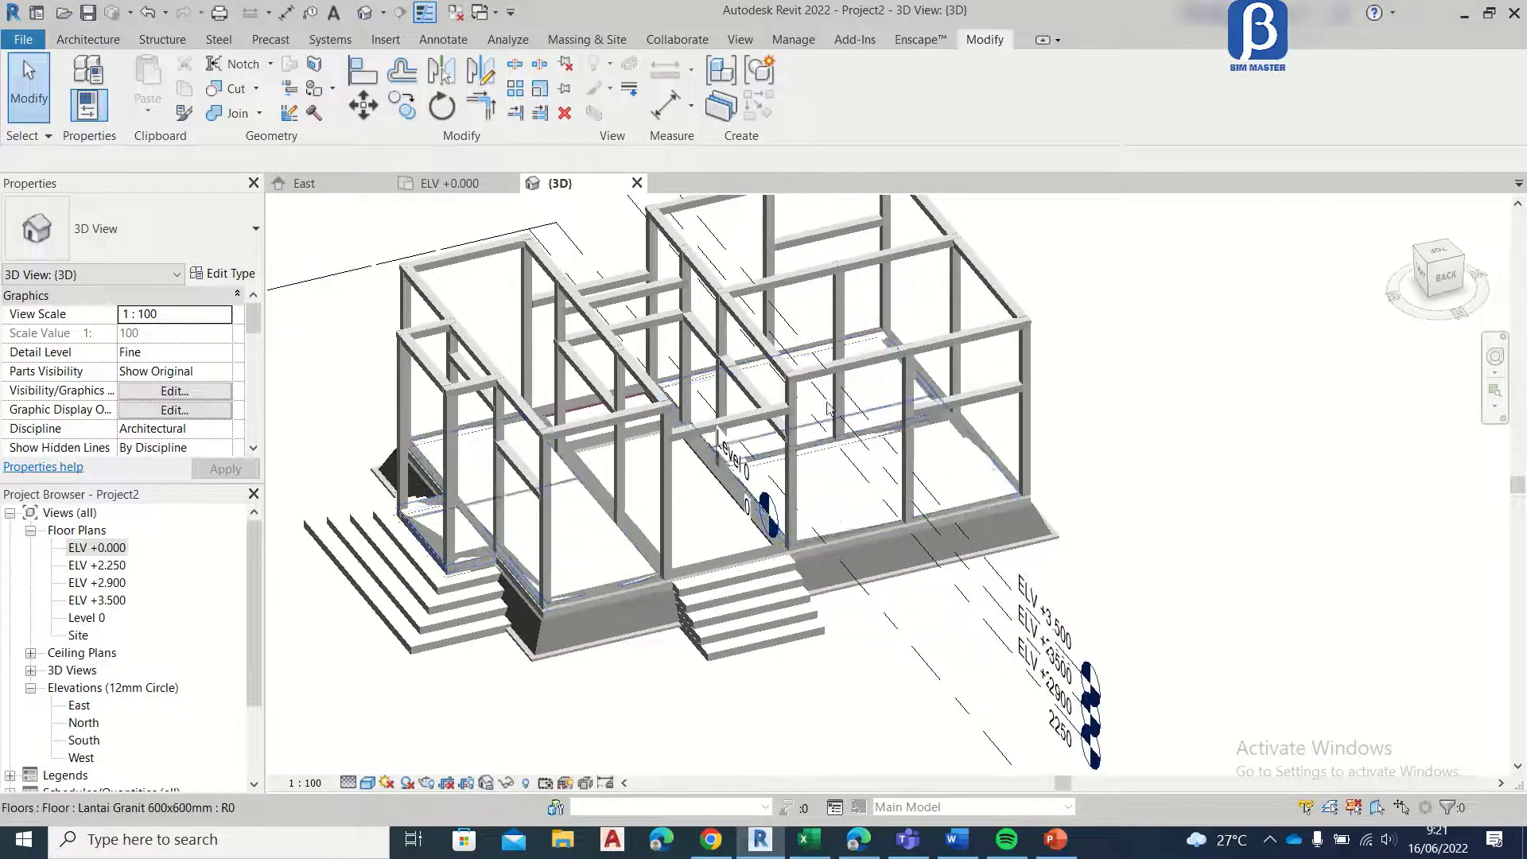
# Step: Change the 3D view's visual style to show material appearances and inspect the bay steps and floors from the right side
pyautogui.click(368, 781)
pyautogui.click(382, 765)
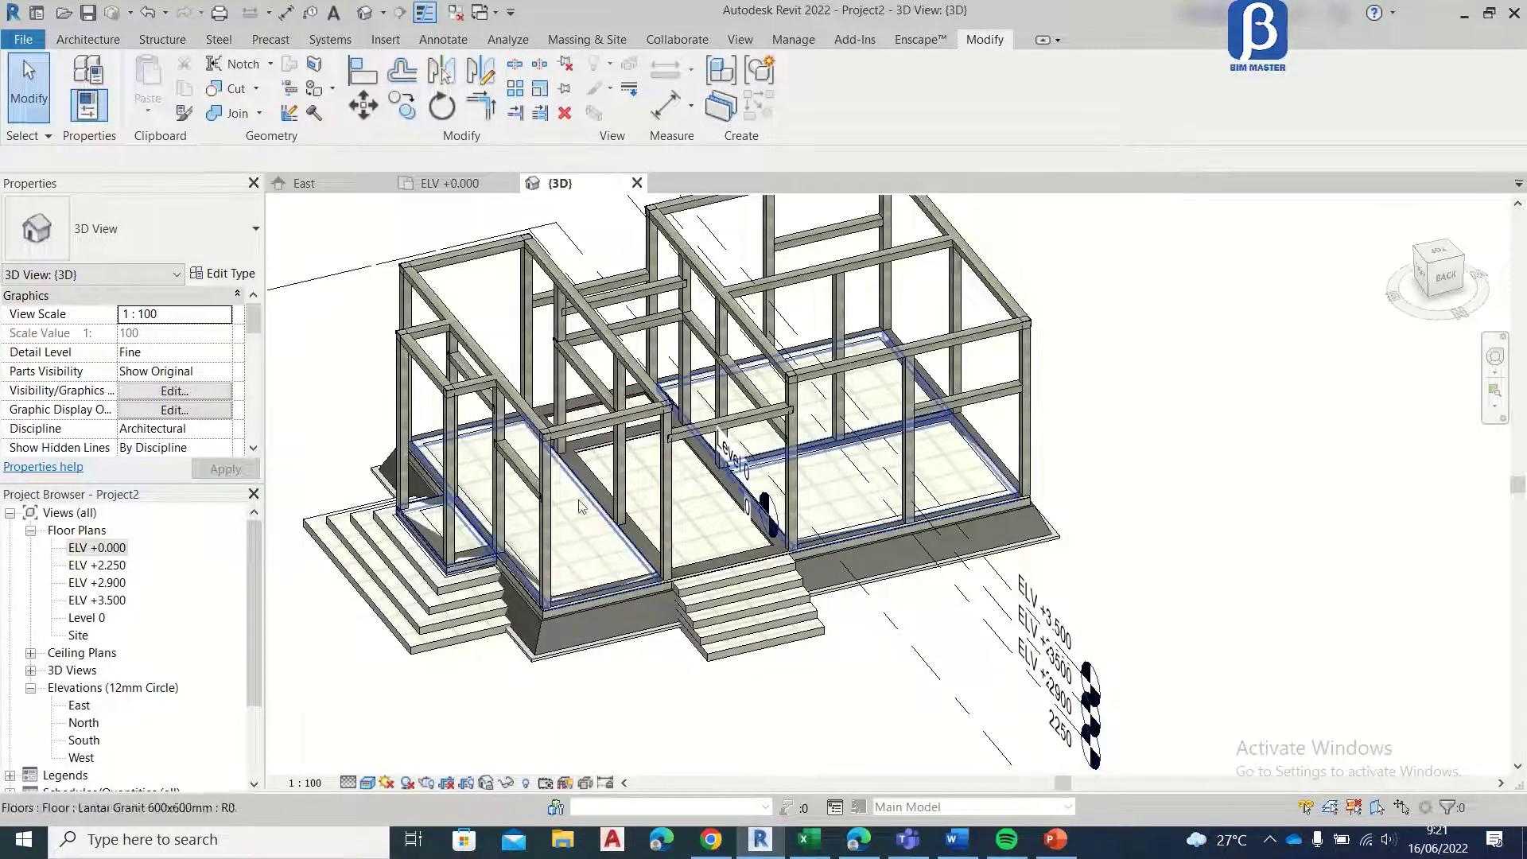
pyautogui.keyDown('shift'); pyautogui.moveTo(763, 511); pyautogui.dragTo(900, 602, button='middle'); pyautogui.keyUp('shift')
pyautogui.scroll(2, 742, 499)
pyautogui.scroll(-4, 742, 499)
pyautogui.scroll(4, 846, 591)
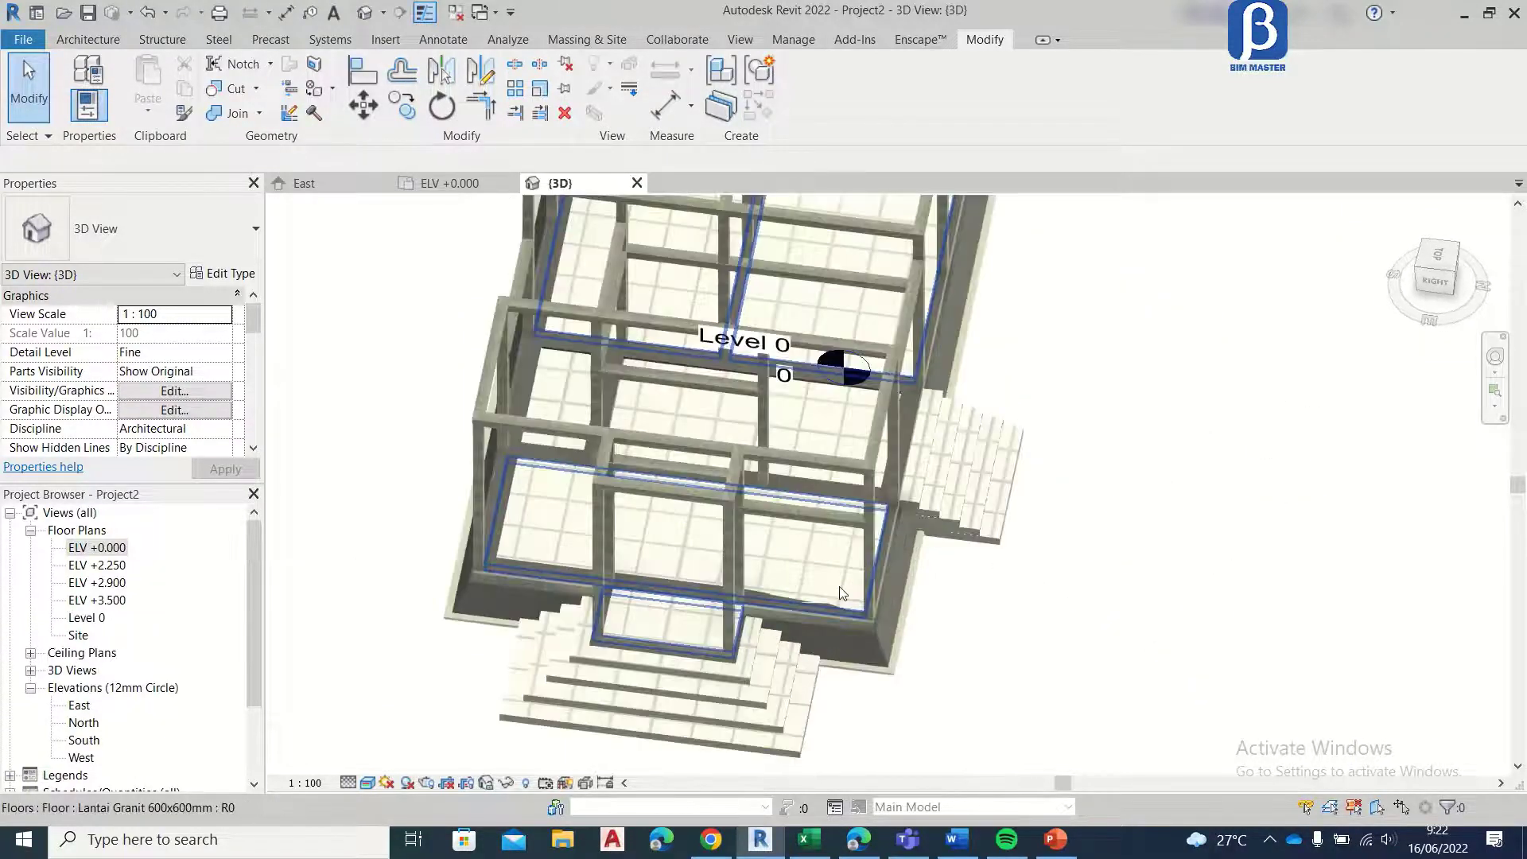
pyautogui.scroll(-3, 859, 538)
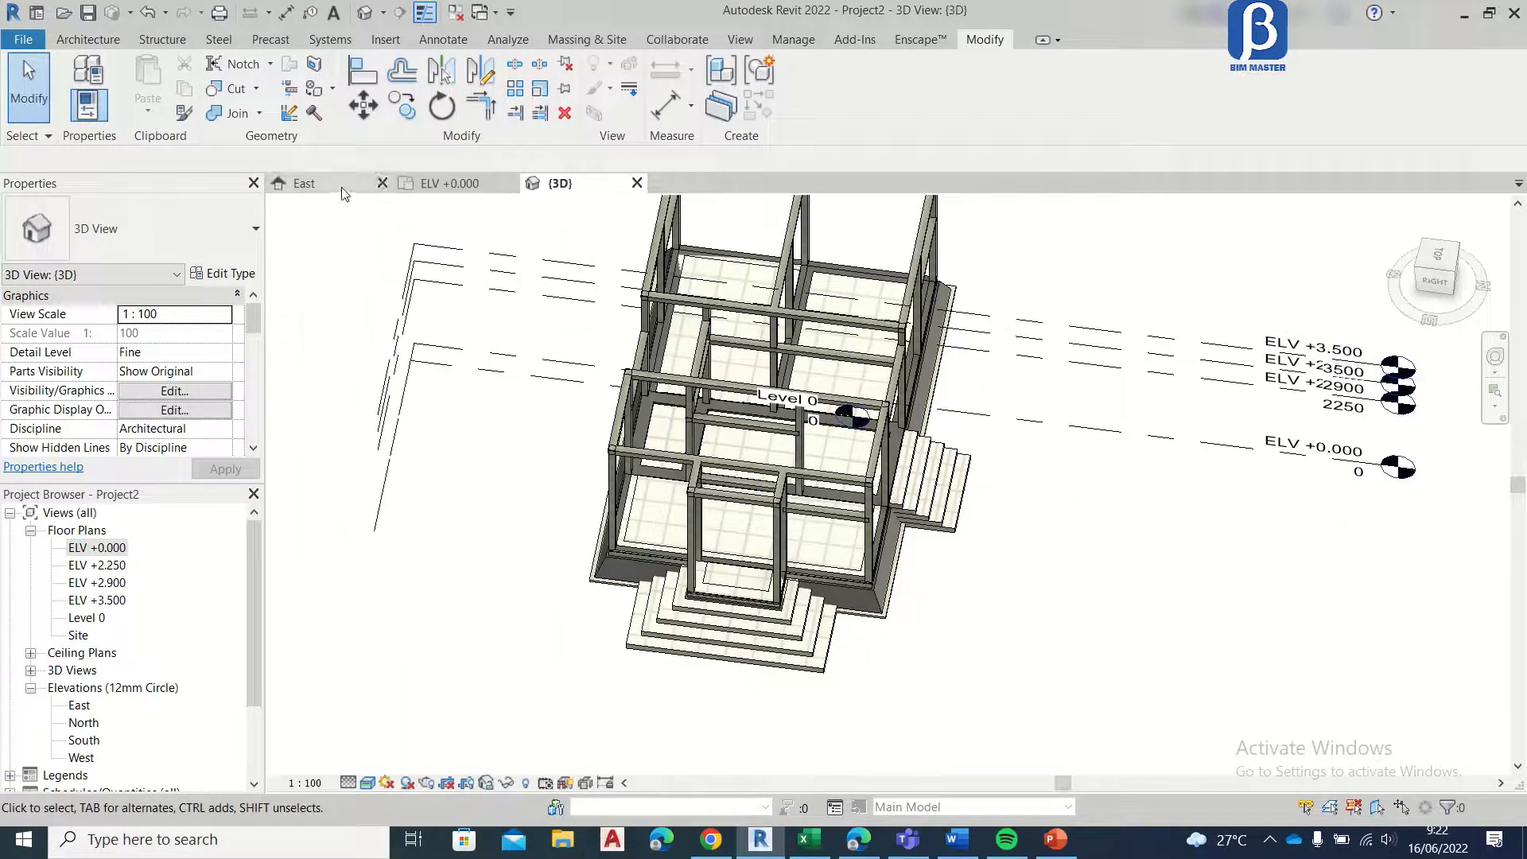
# Step: In the ELV +0.000 plan, start a wall and duplicate the current basic wall type as Dinding batu alam
pyautogui.click(475, 195)
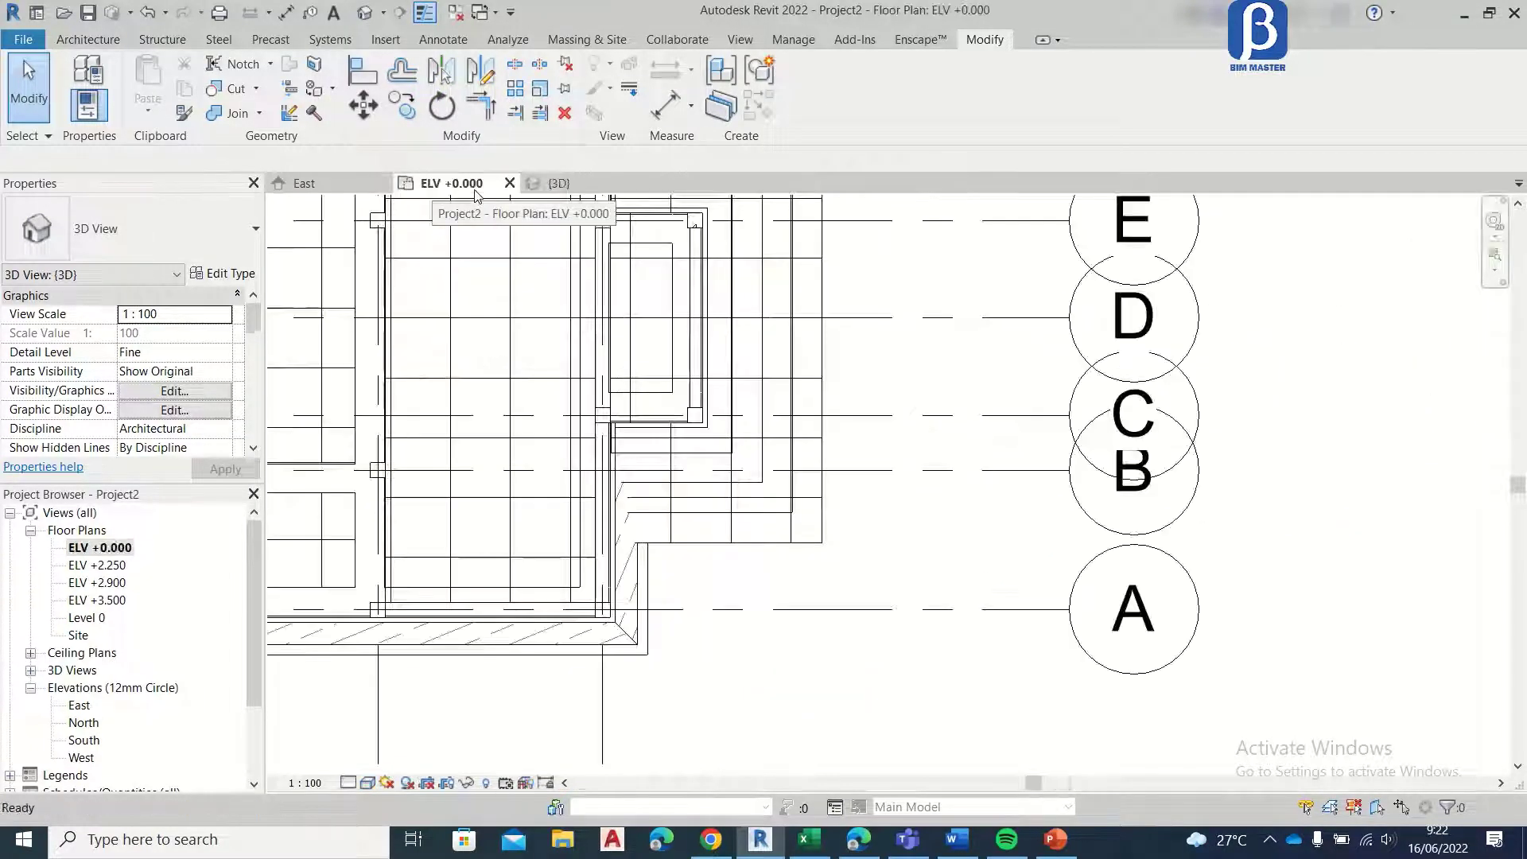
pyautogui.scroll(-4, 651, 350)
pyautogui.scroll(6, 650, 352)
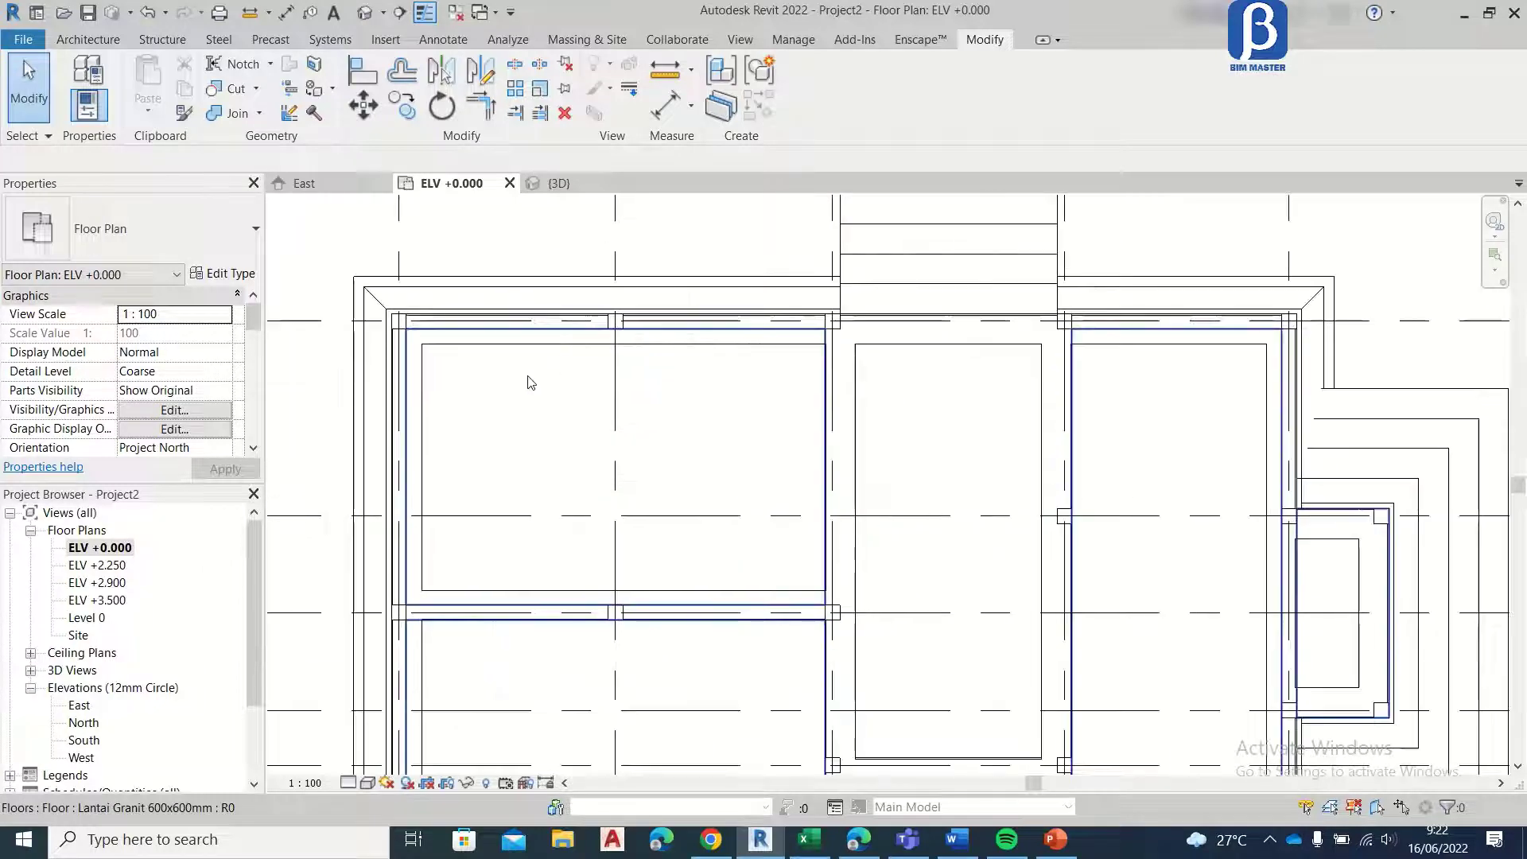
pyautogui.click(74, 41)
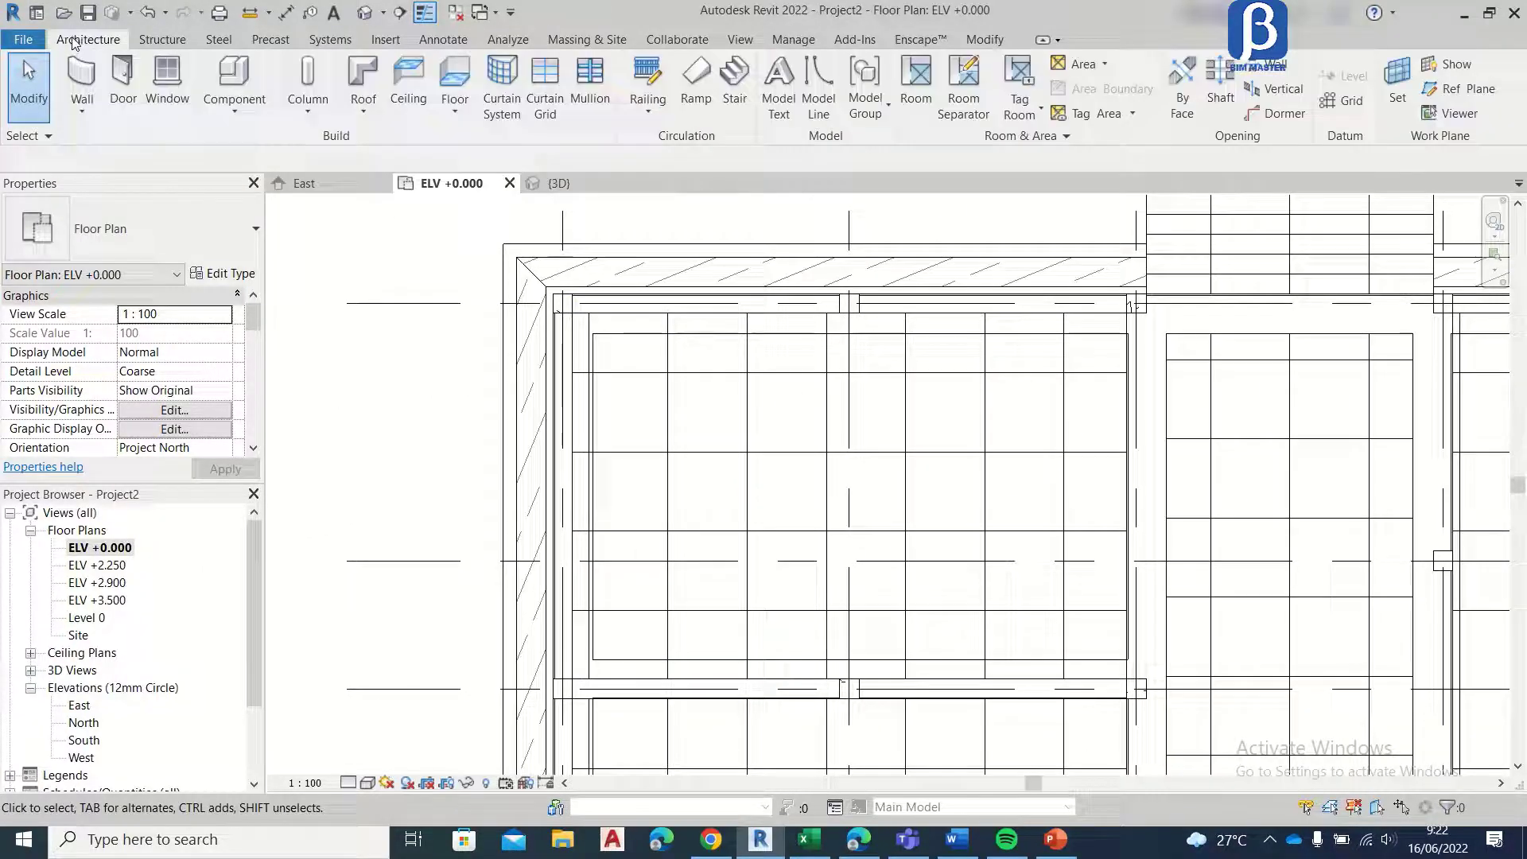
pyautogui.click(81, 80)
pyautogui.click(225, 274)
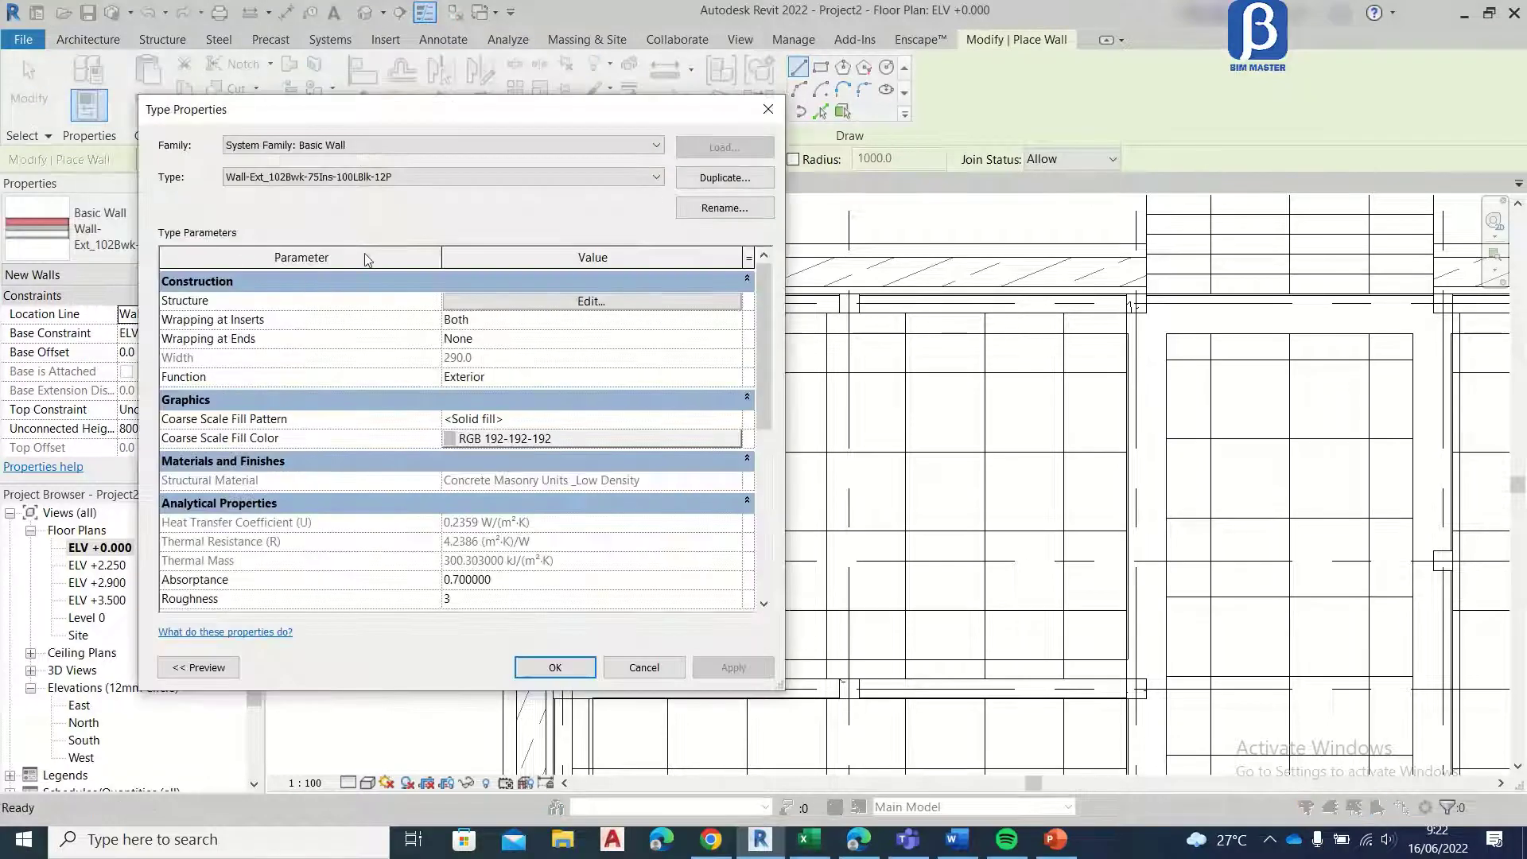
pyautogui.click(720, 177)
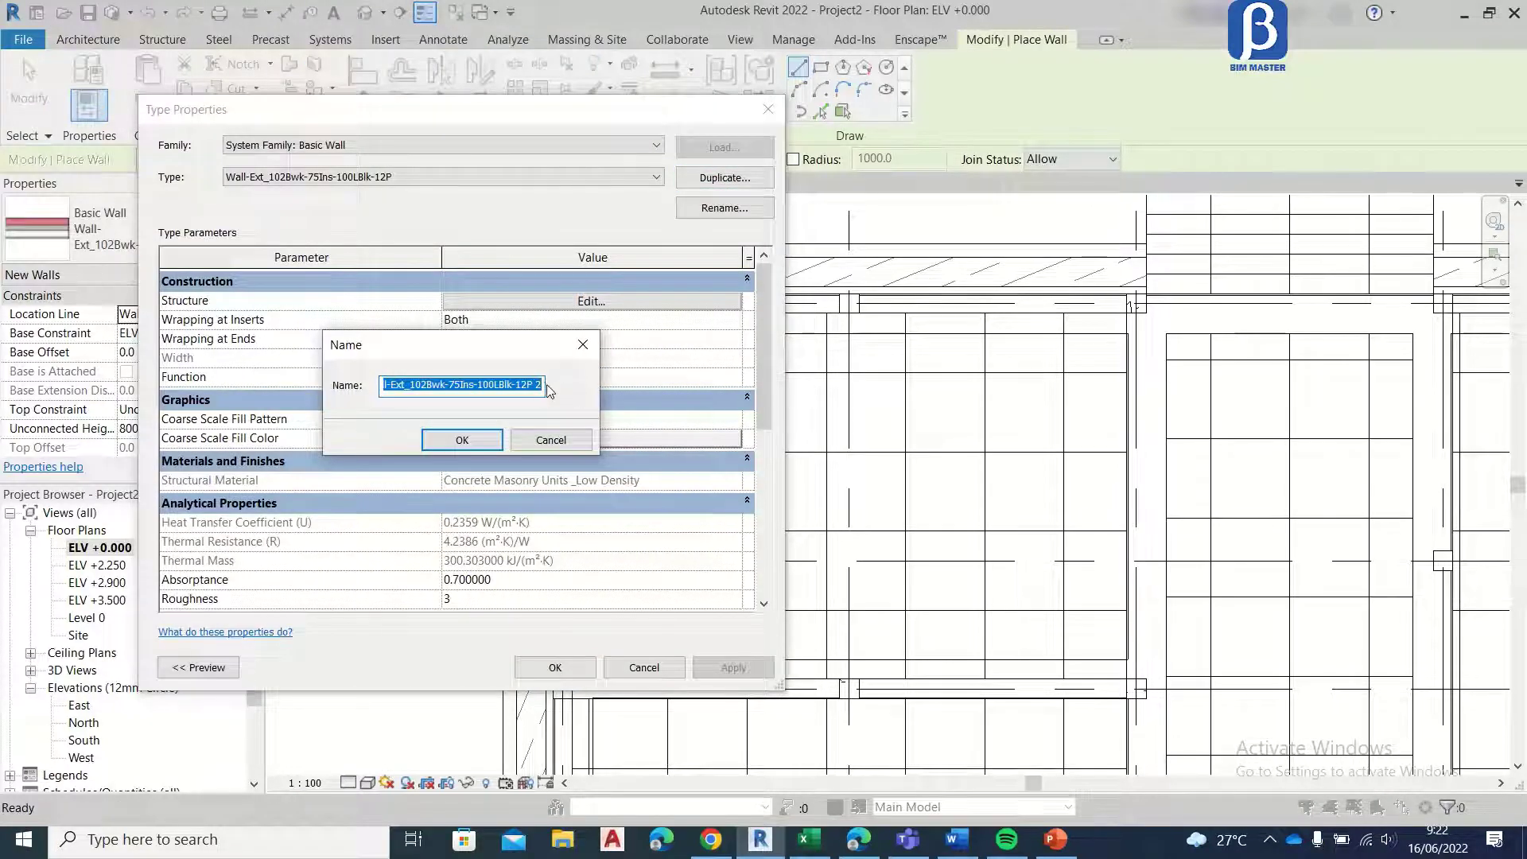
pyautogui.write('Dinding batu alam')
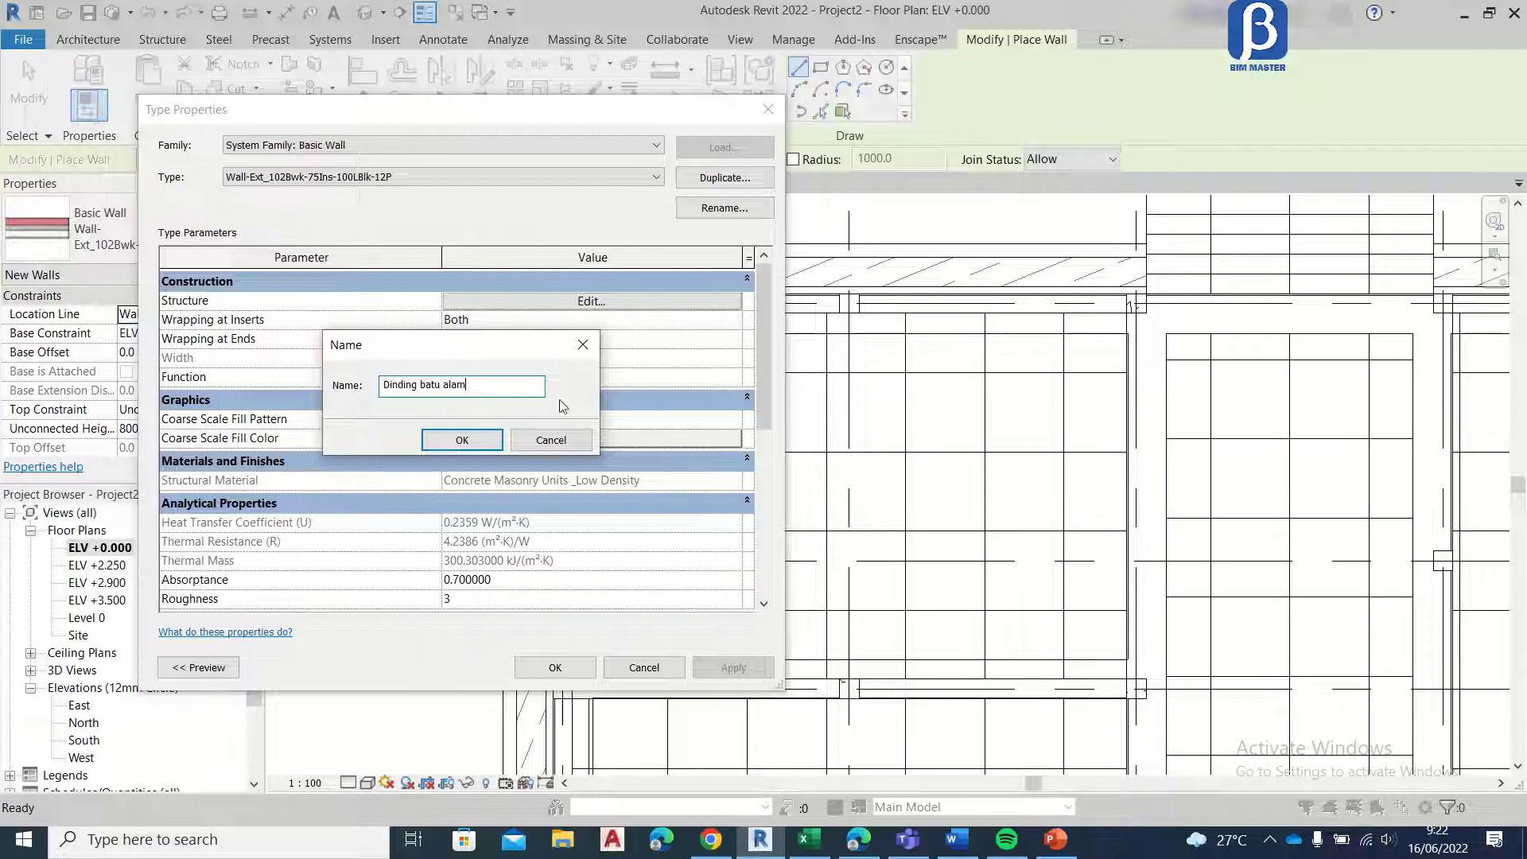
pyautogui.click(464, 440)
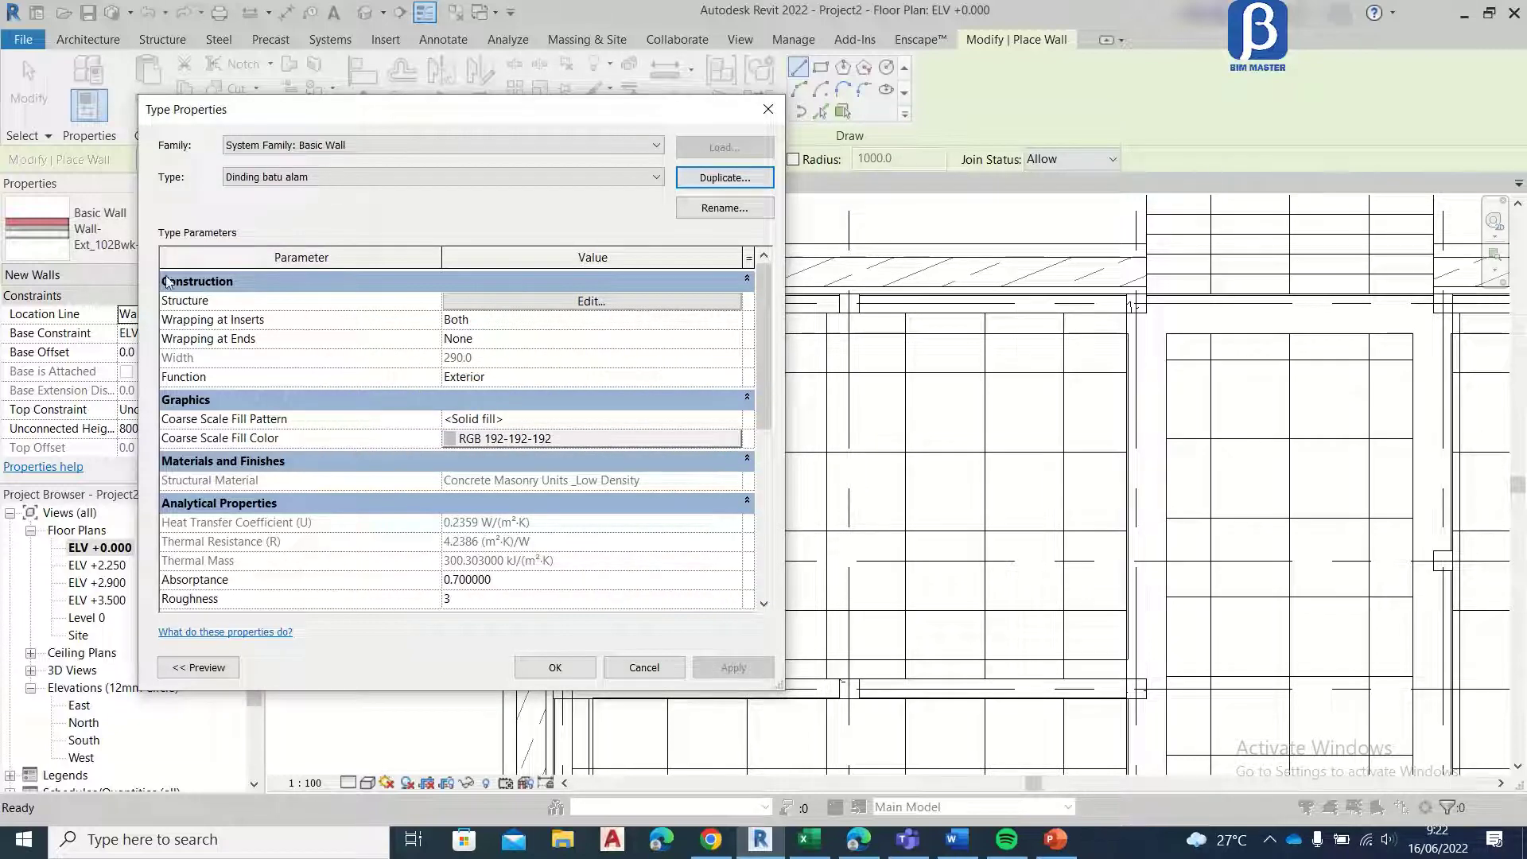
# Step: Edit the Dinding batu alam wall structure, deleting the Brick, Common finish layer and the Fiberglass Batt thermal layer
pyautogui.click(488, 309)
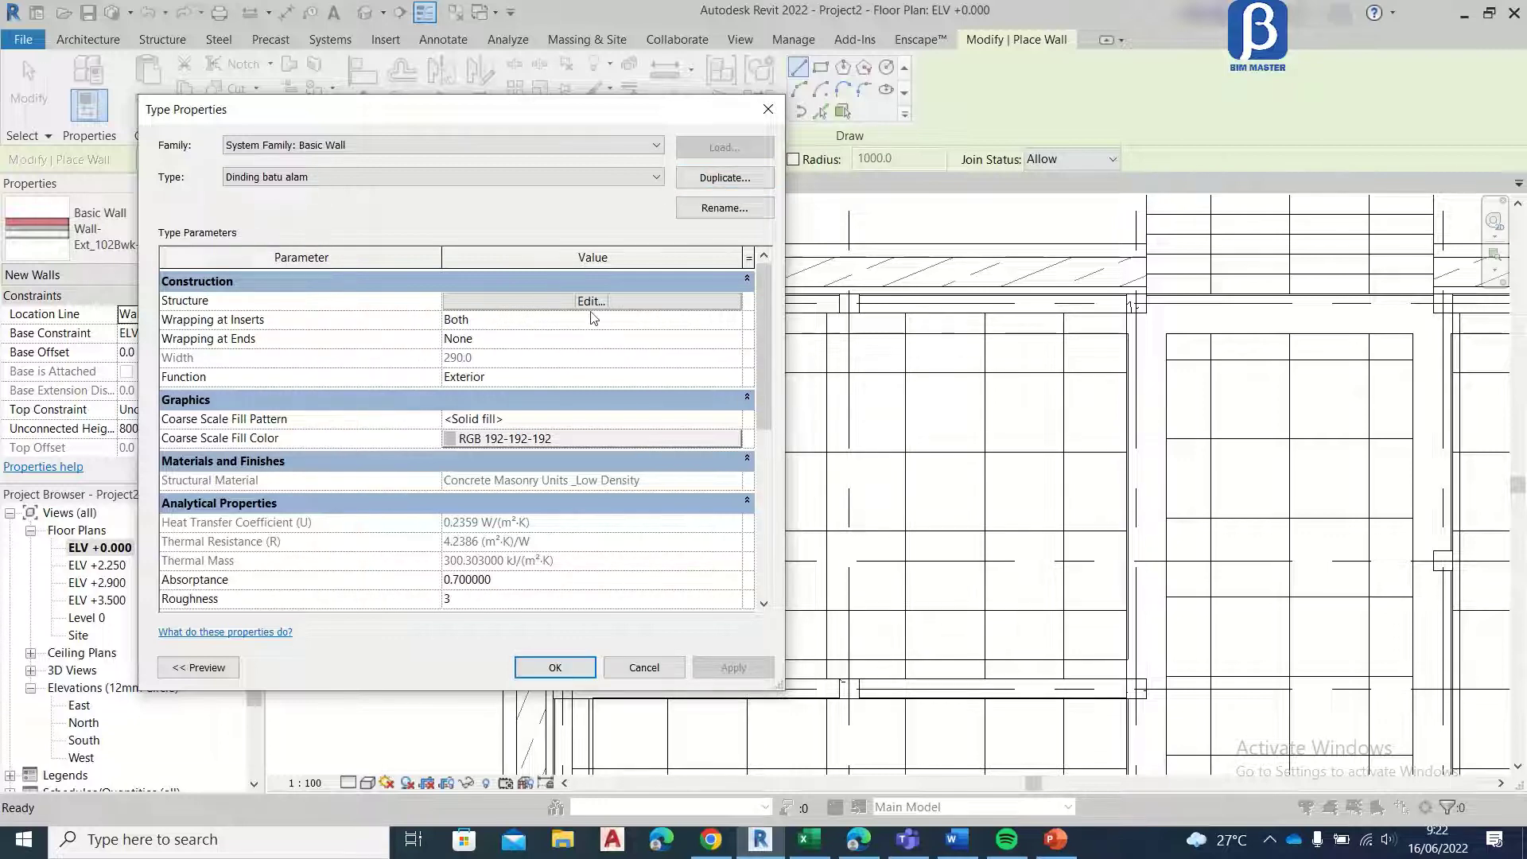
pyautogui.click(591, 303)
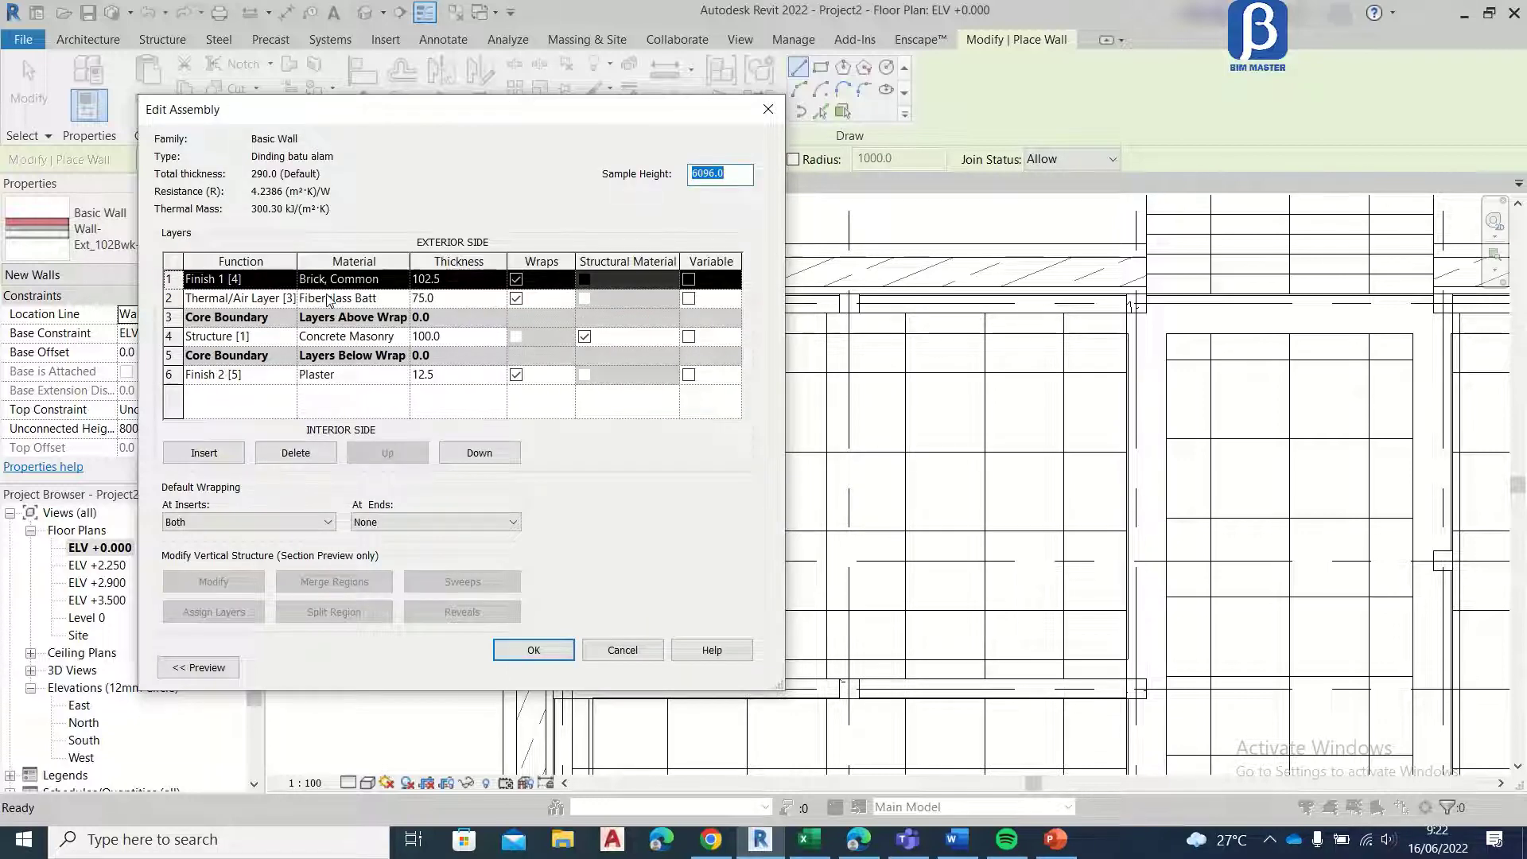
pyautogui.click(295, 453)
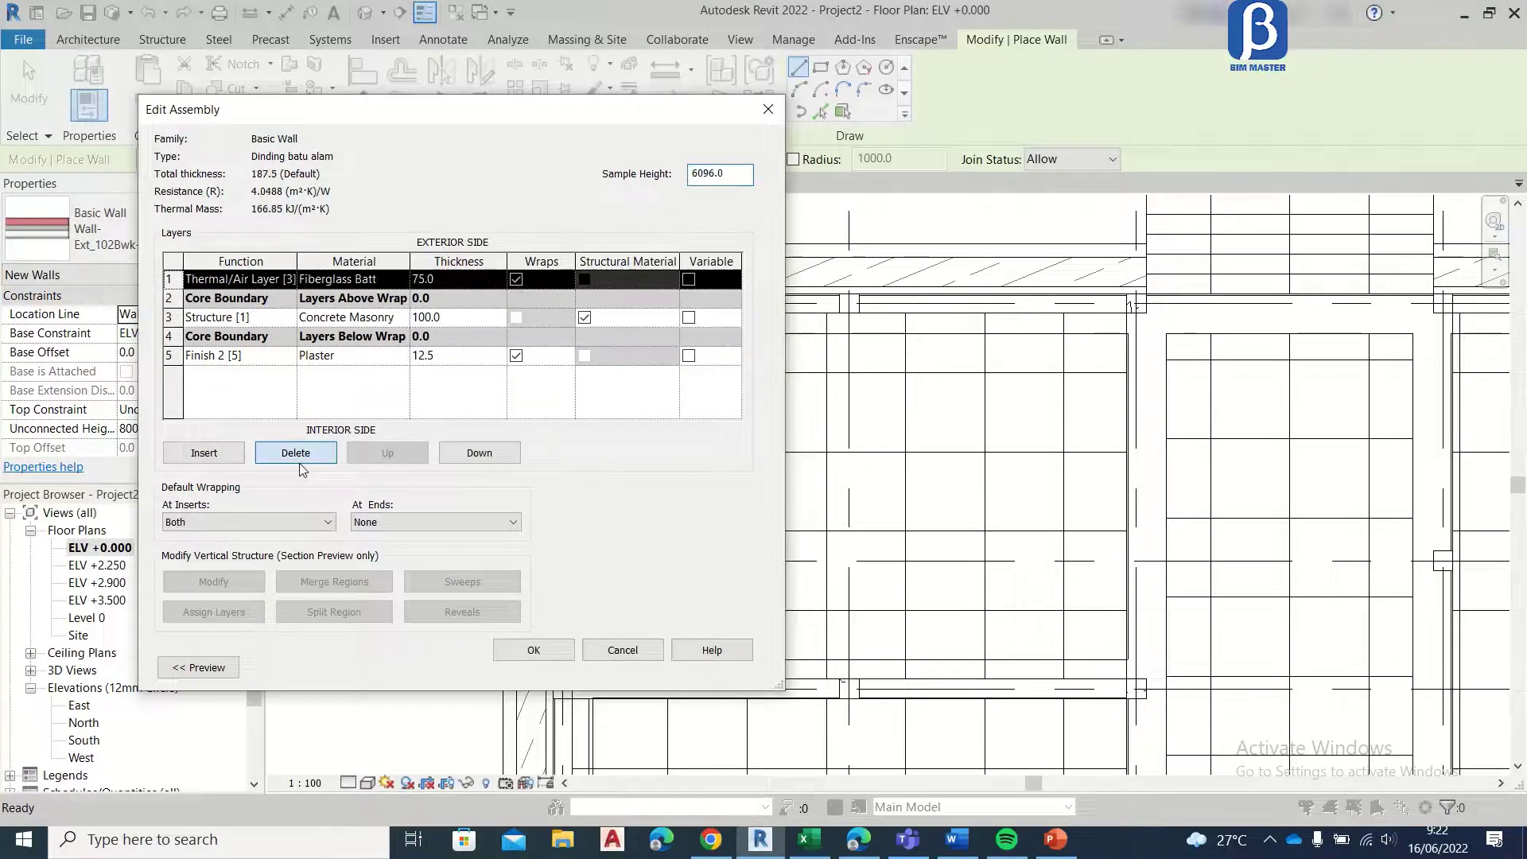
pyautogui.click(295, 452)
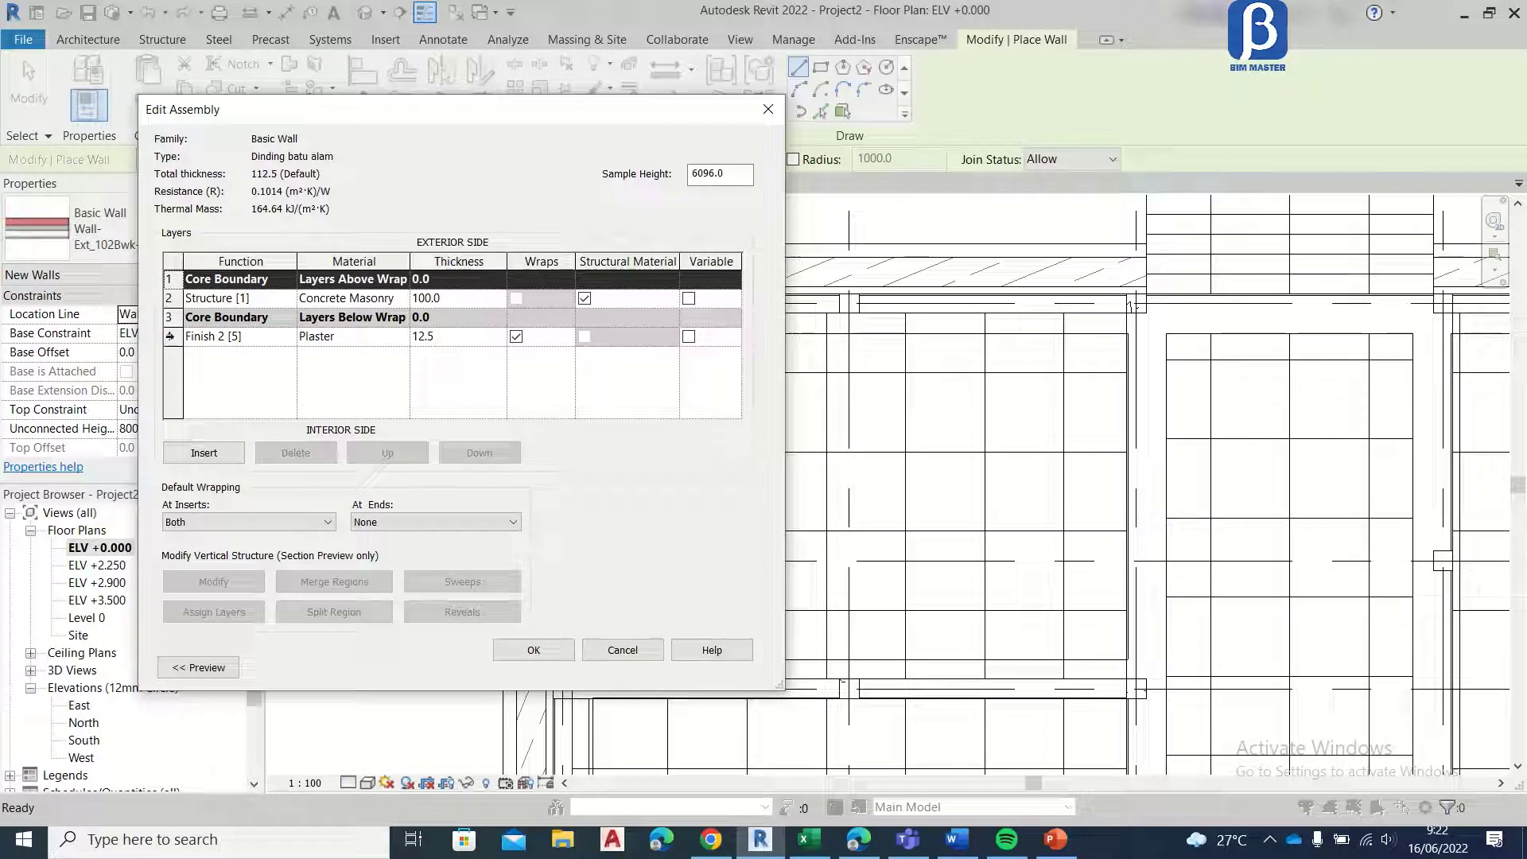
# Step: Insert a new outermost layer above the exterior core boundary and set its function to Finish 1 [4]
pyautogui.click(294, 340)
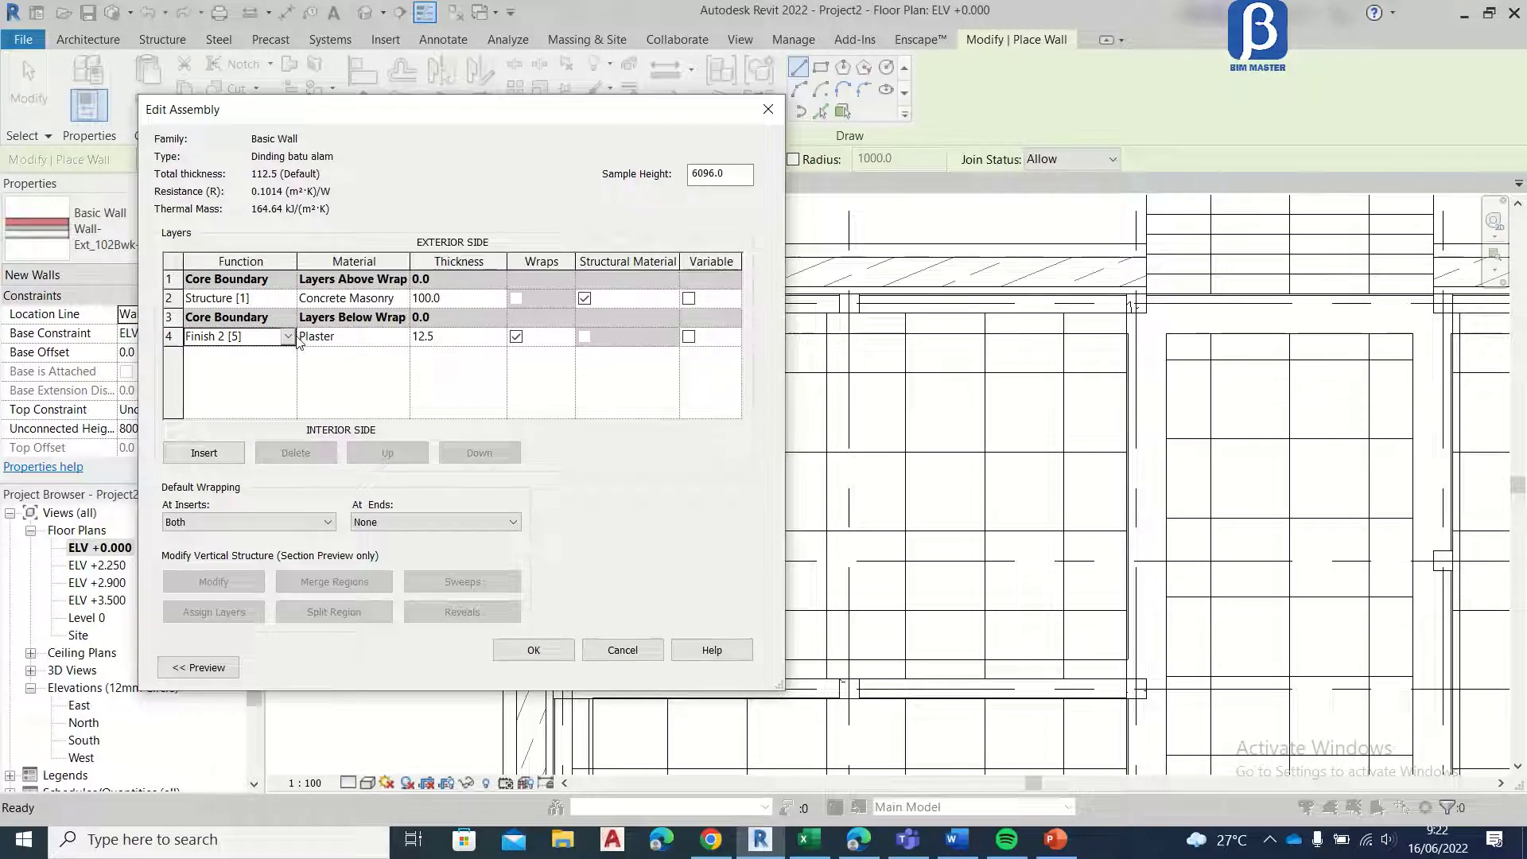
pyautogui.click(288, 337)
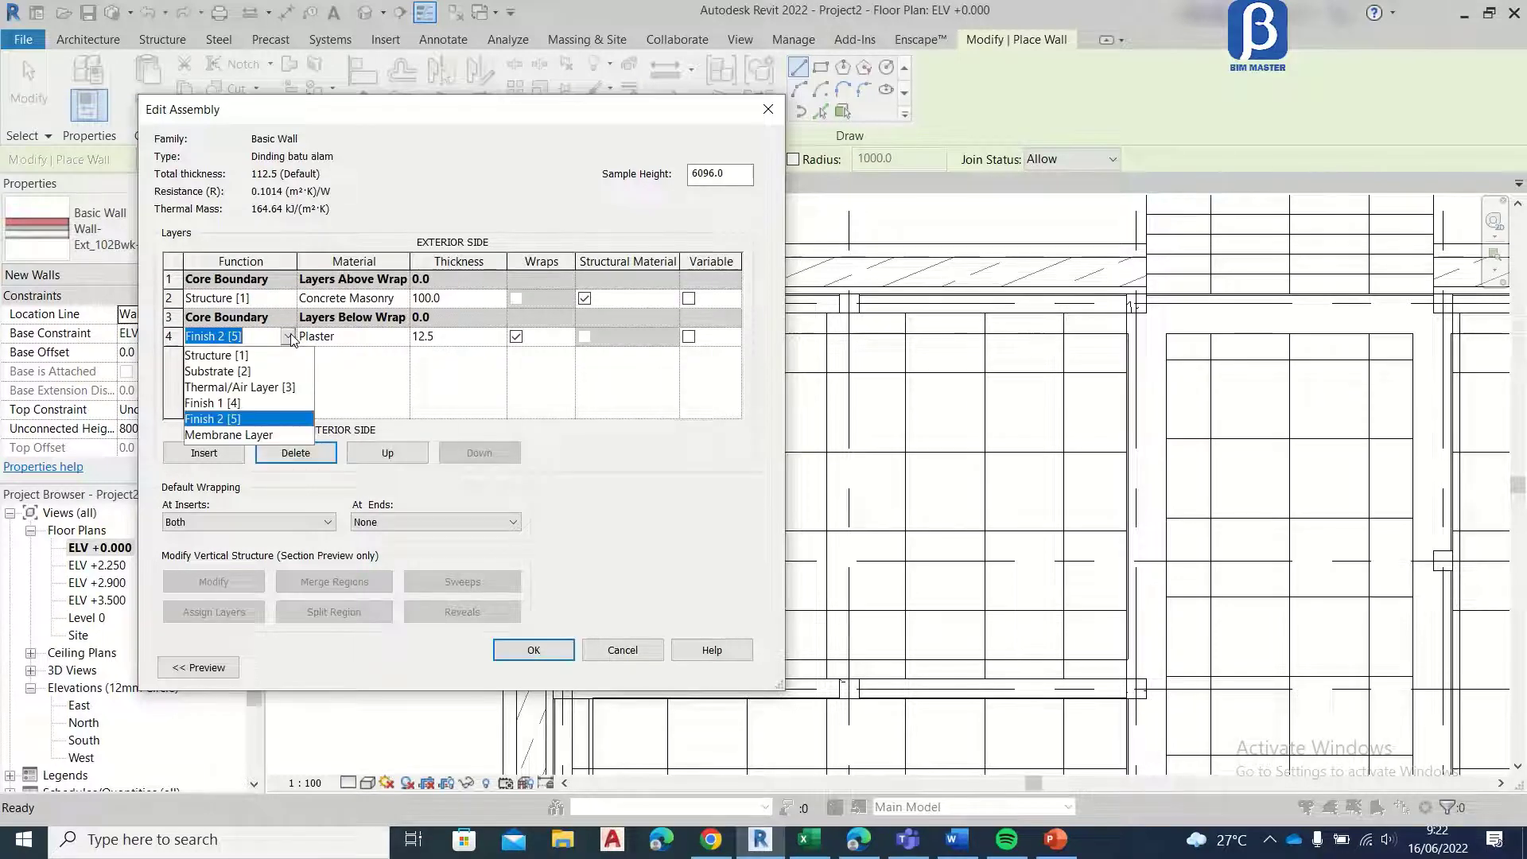
pyautogui.click(262, 419)
pyautogui.click(205, 452)
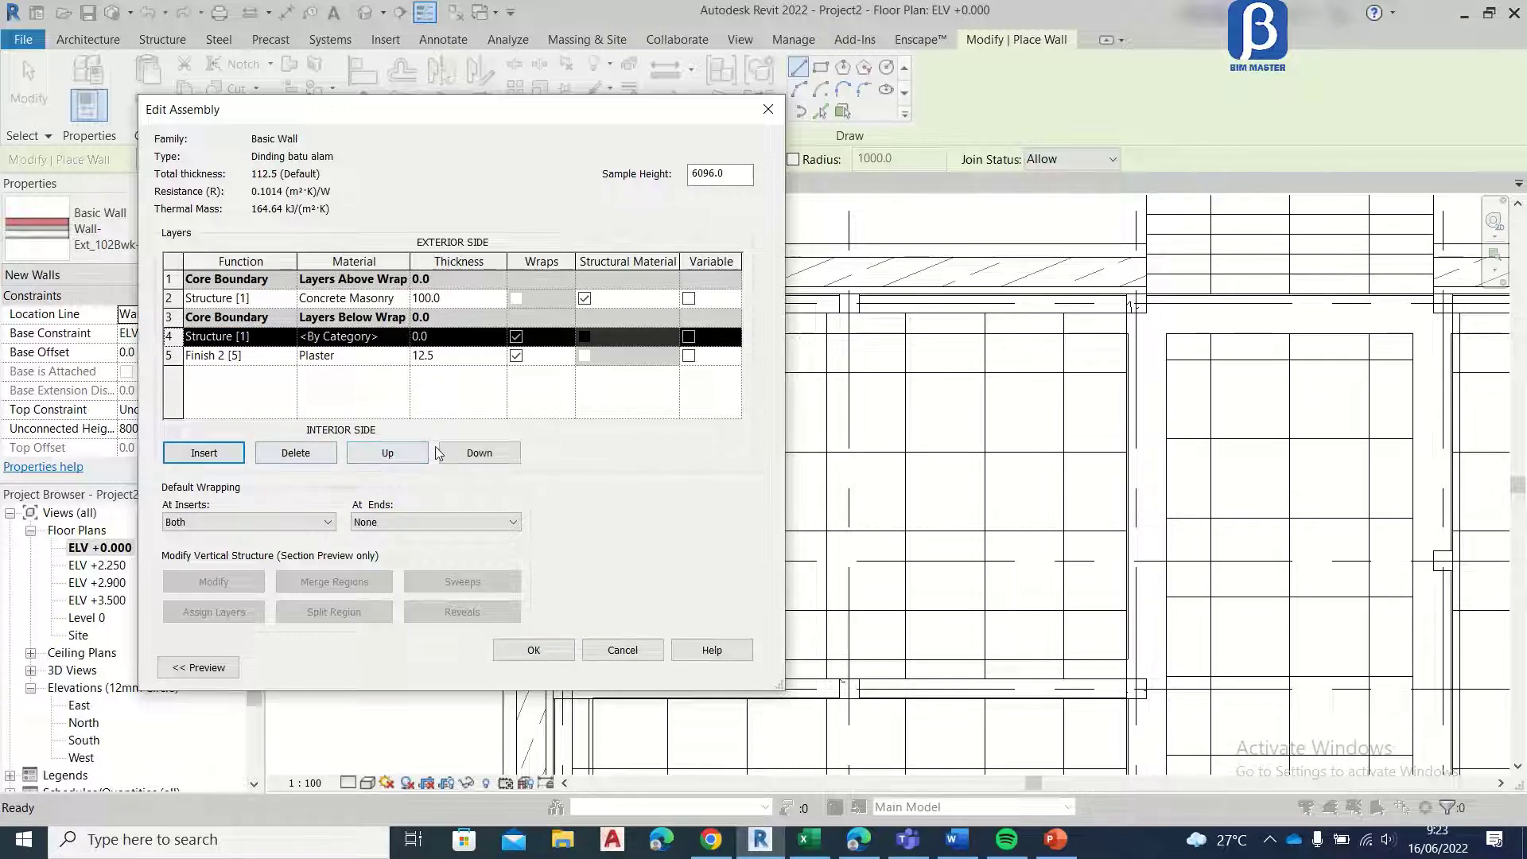
pyautogui.click(390, 452)
pyautogui.click(390, 453)
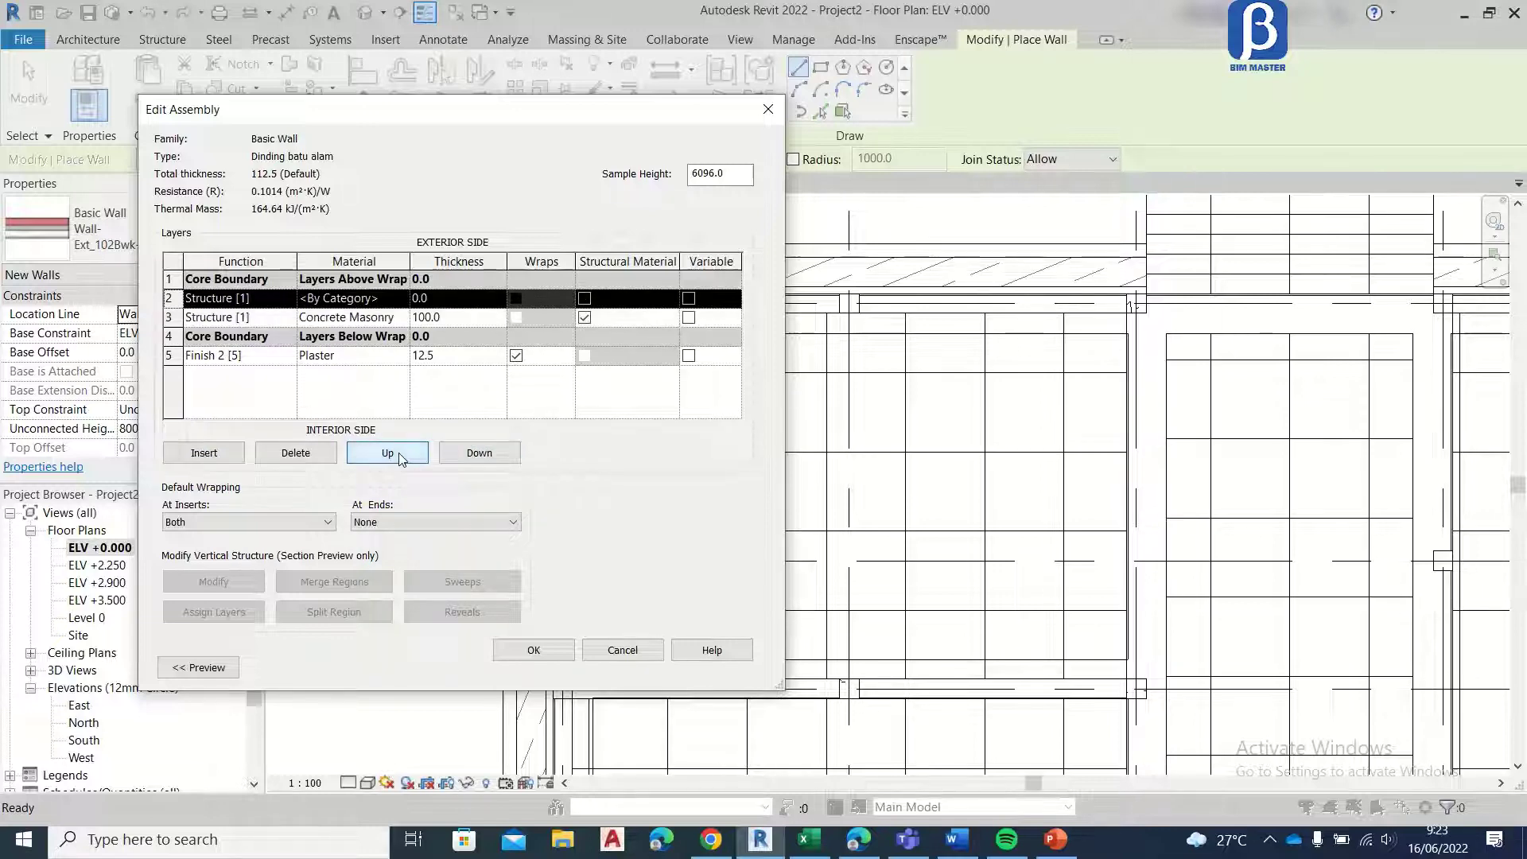
pyautogui.click(390, 452)
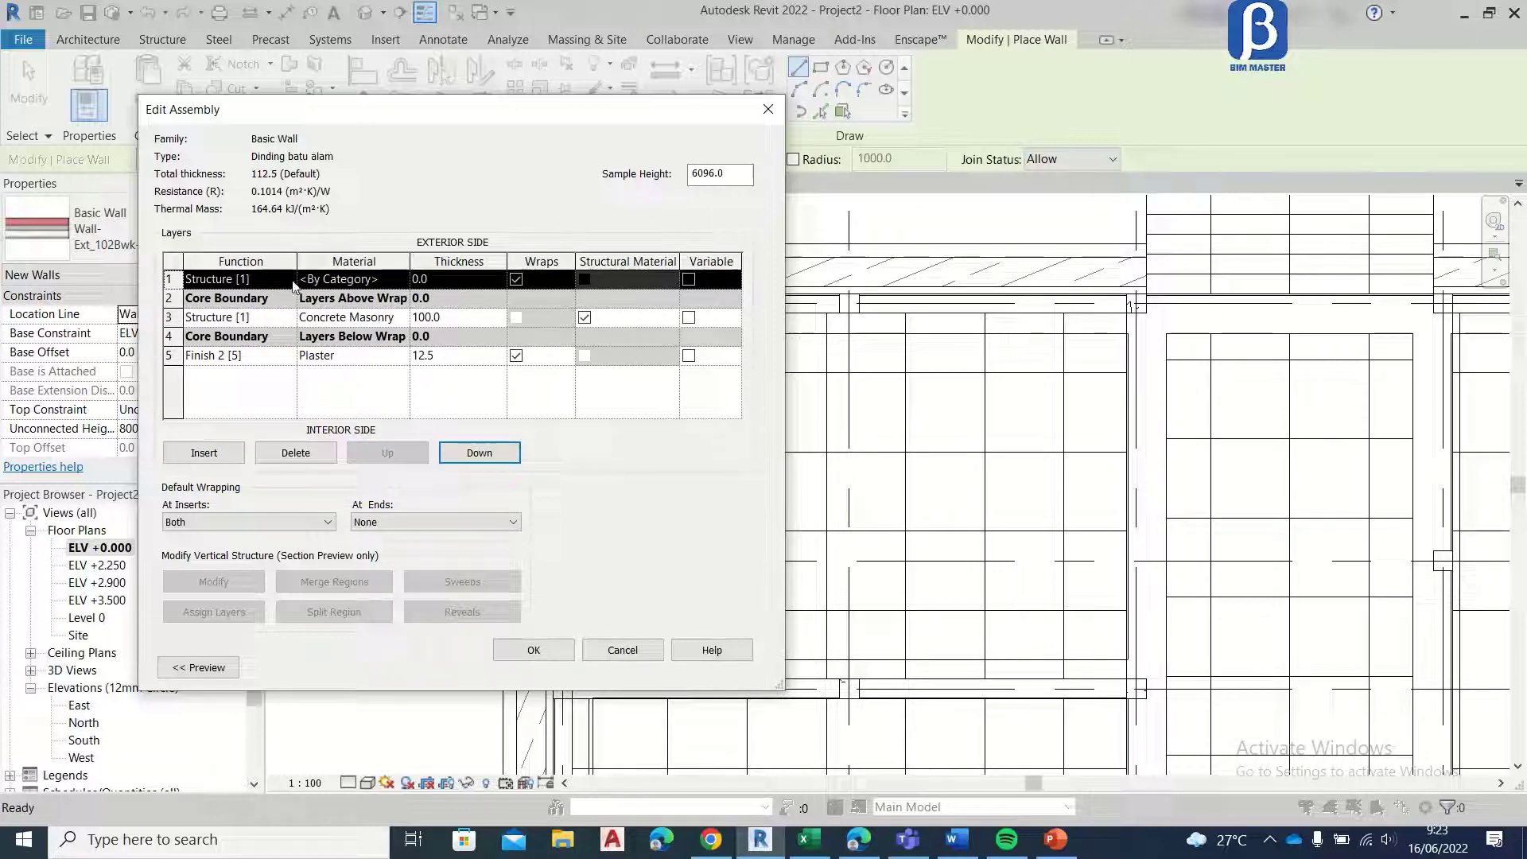
pyautogui.click(291, 280)
pyautogui.click(287, 279)
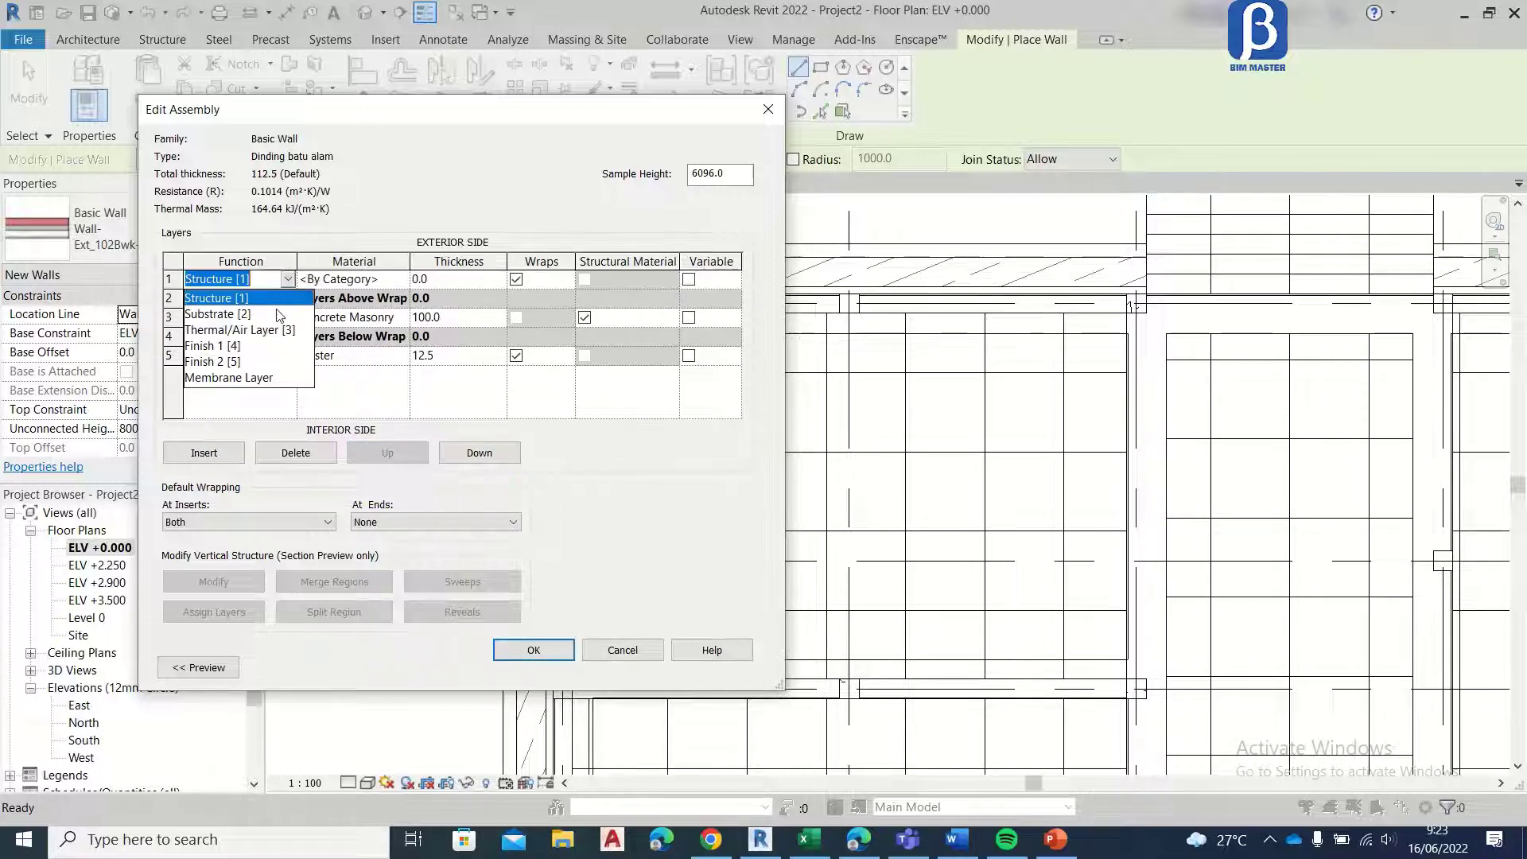
pyautogui.click(244, 347)
# Step: Create a new material named Batu alam for the outermost Finish 1 [4] layer of the wall
pyautogui.click(397, 279)
pyautogui.click(398, 277)
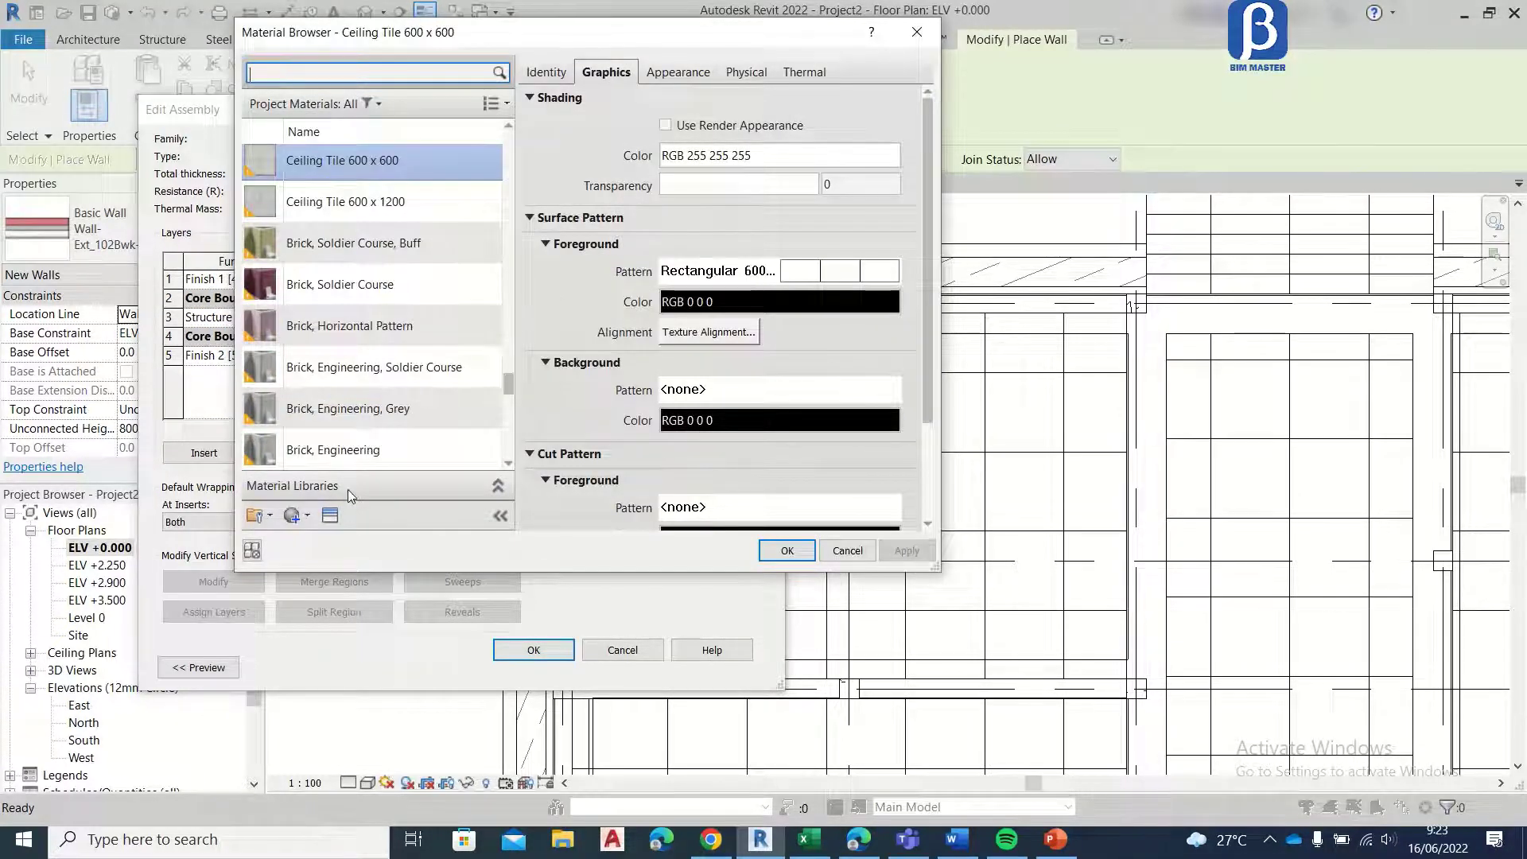
pyautogui.scroll(-5, 365, 307)
pyautogui.scroll(10, 364, 308)
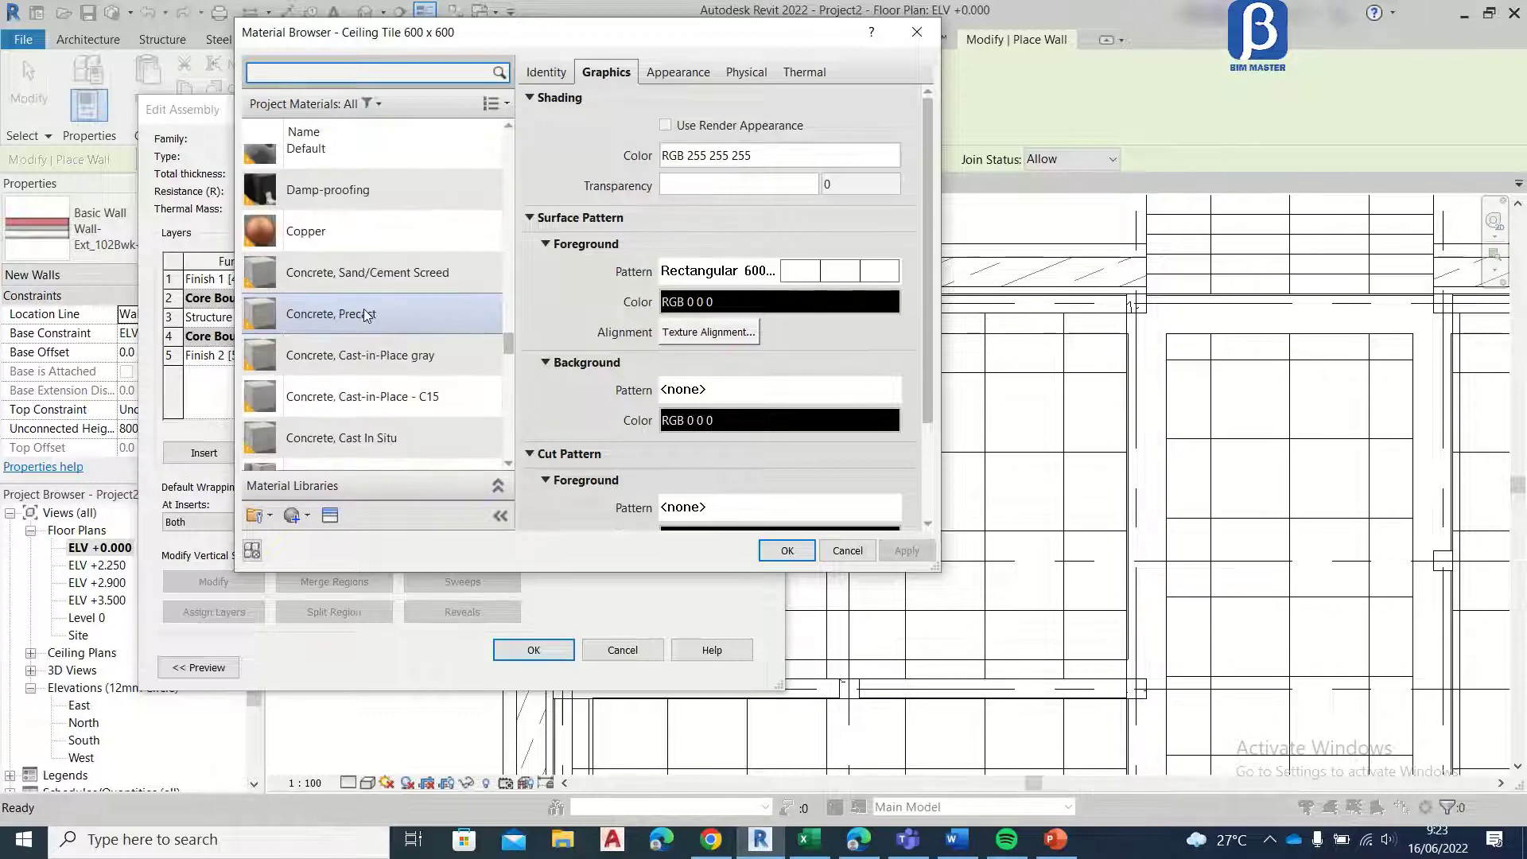
pyautogui.scroll(-5, 364, 308)
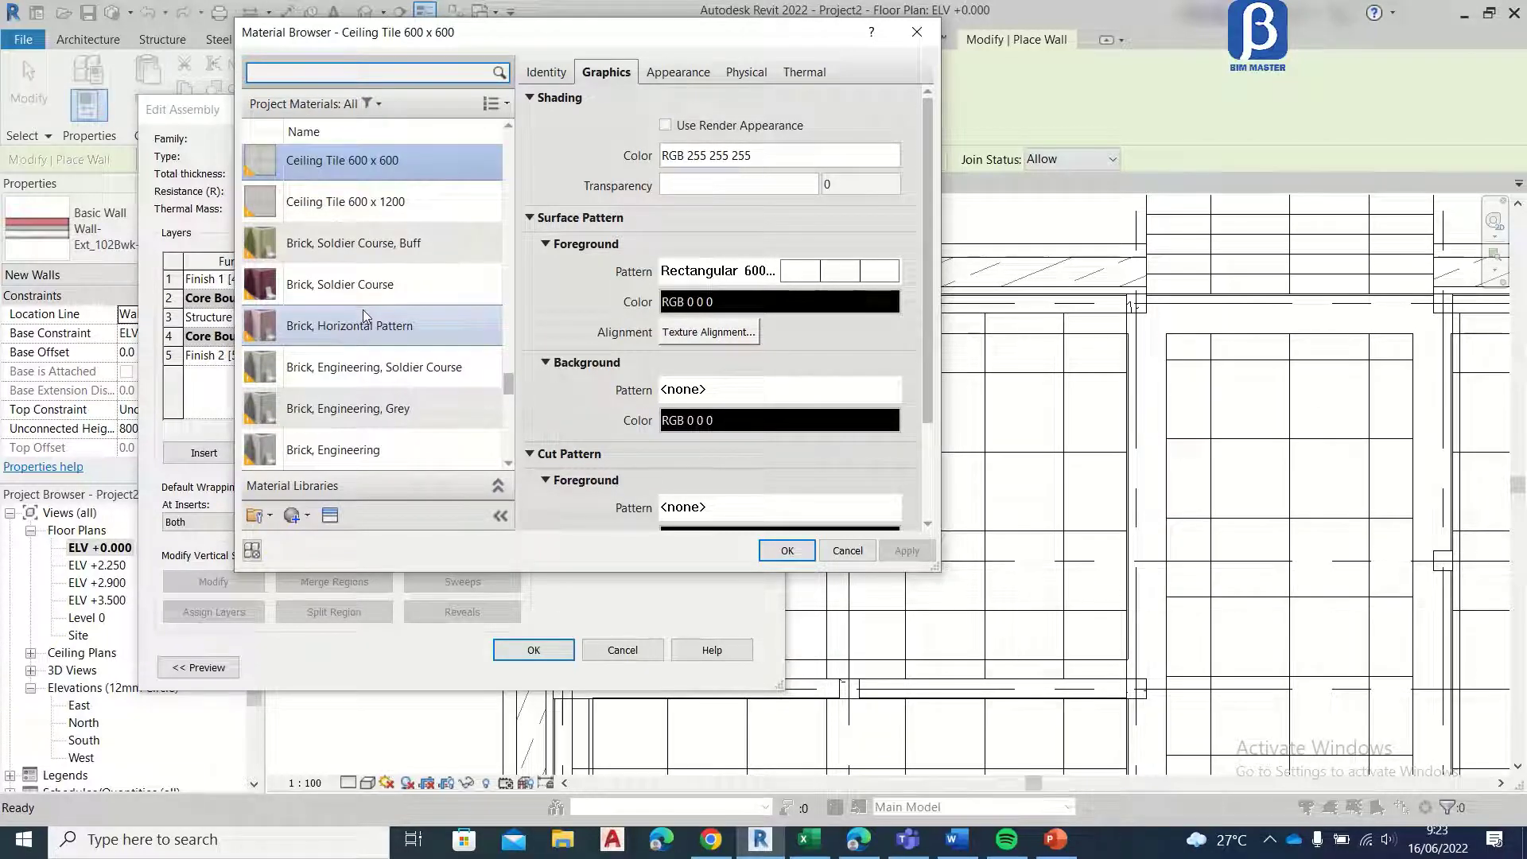
pyautogui.scroll(5, 364, 191)
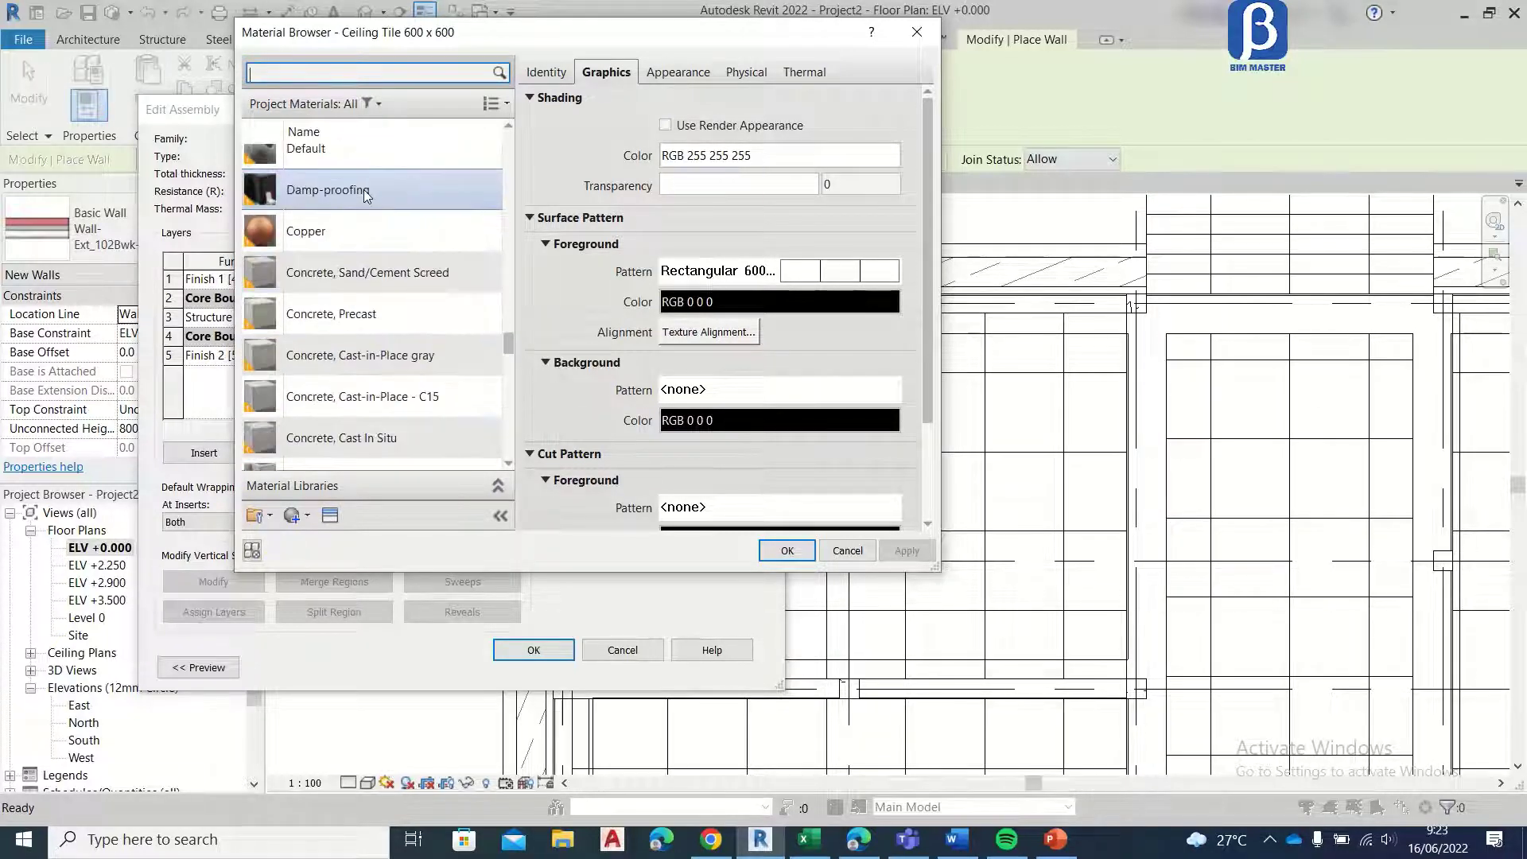
pyautogui.scroll(2, 366, 192)
pyautogui.click(307, 519)
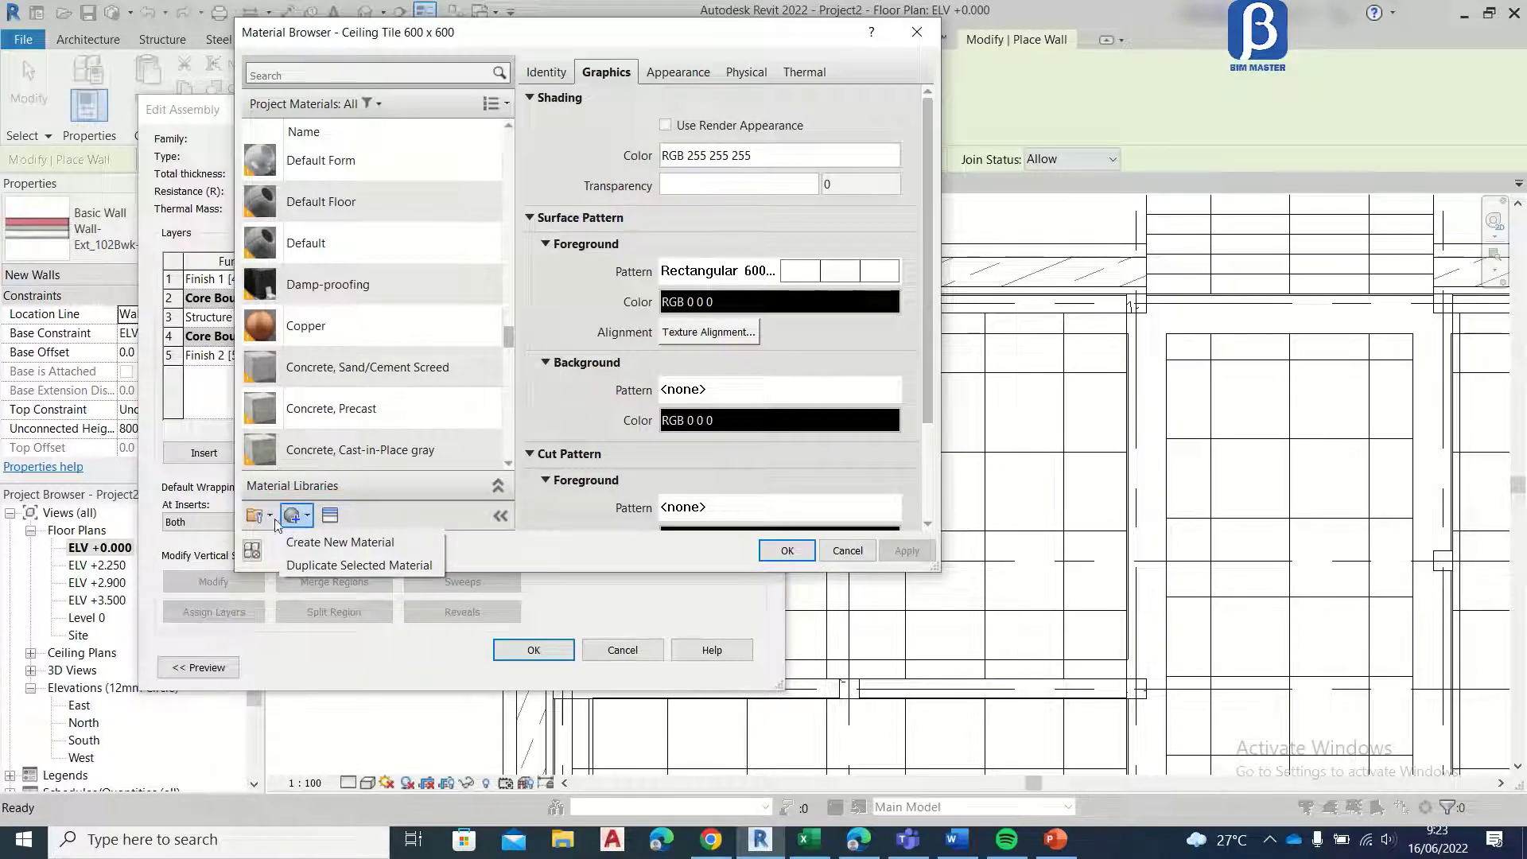
pyautogui.click(309, 549)
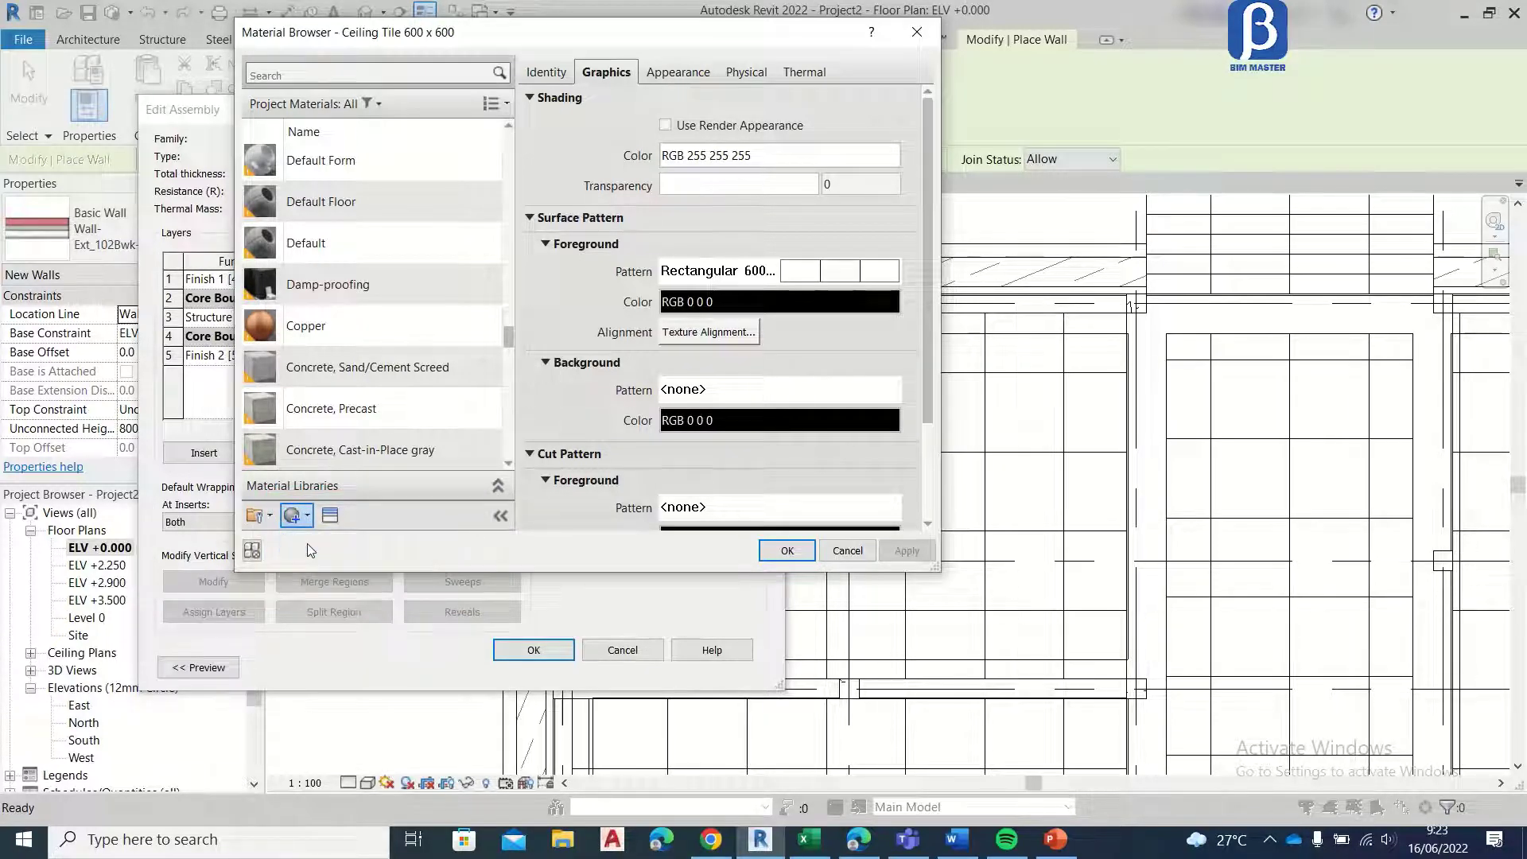
pyautogui.rightClick(336, 284)
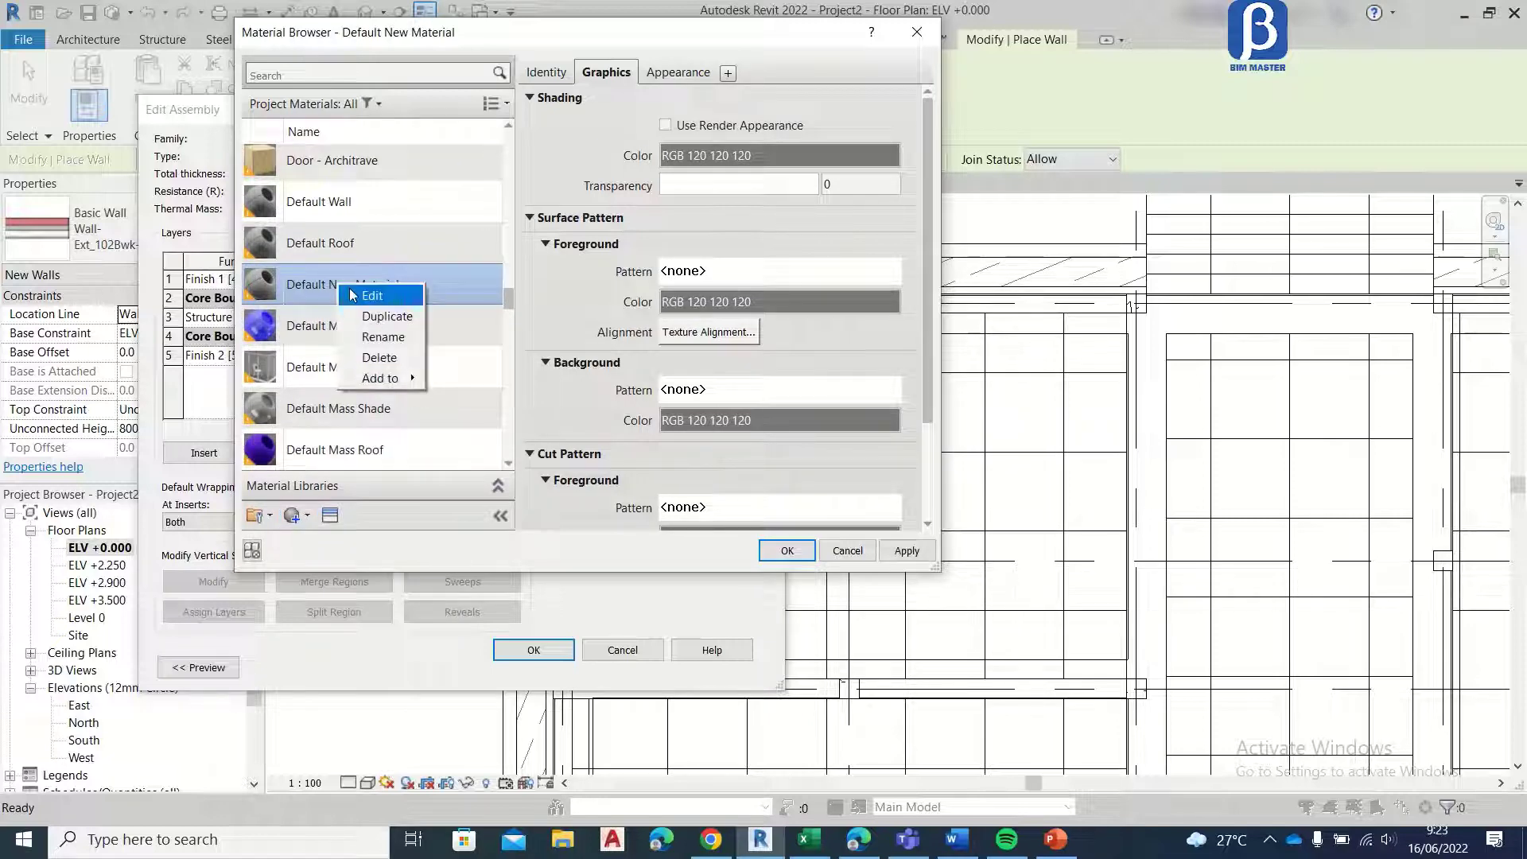
pyautogui.click(383, 337)
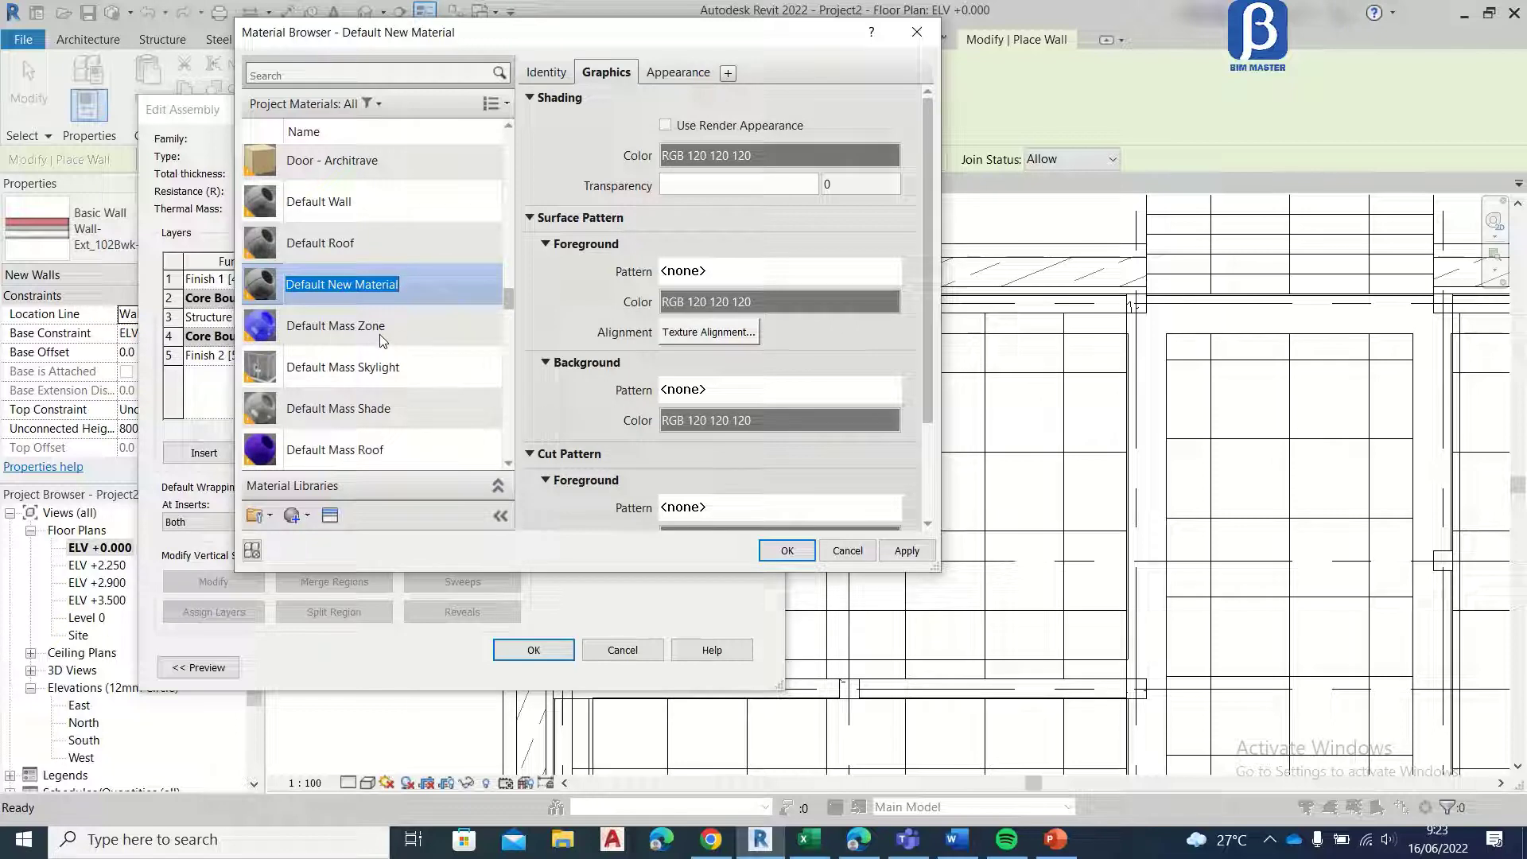
pyautogui.write('Batu alam')
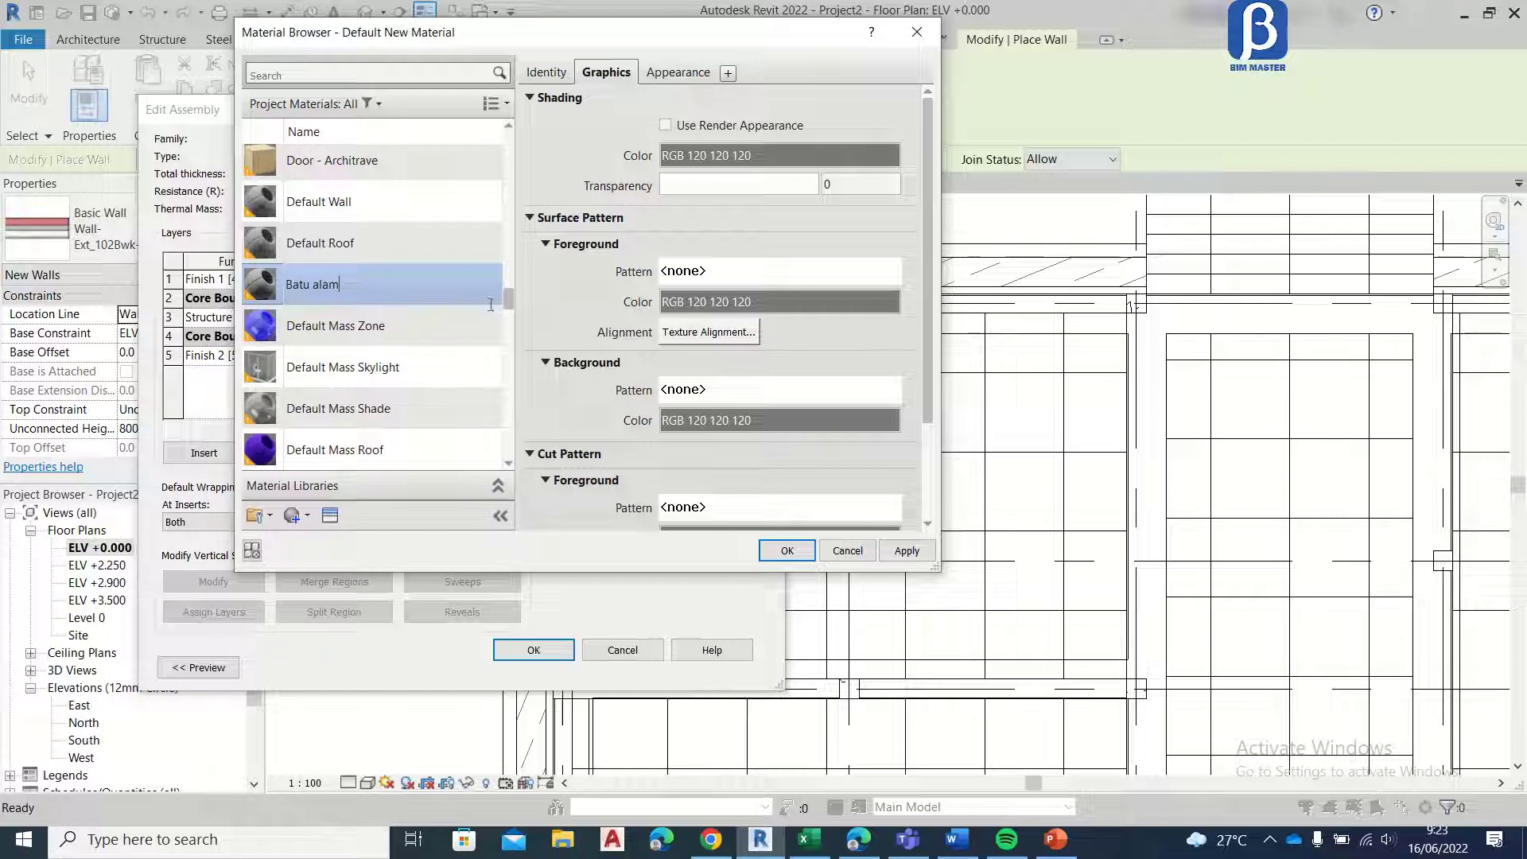
pyautogui.press('Return')
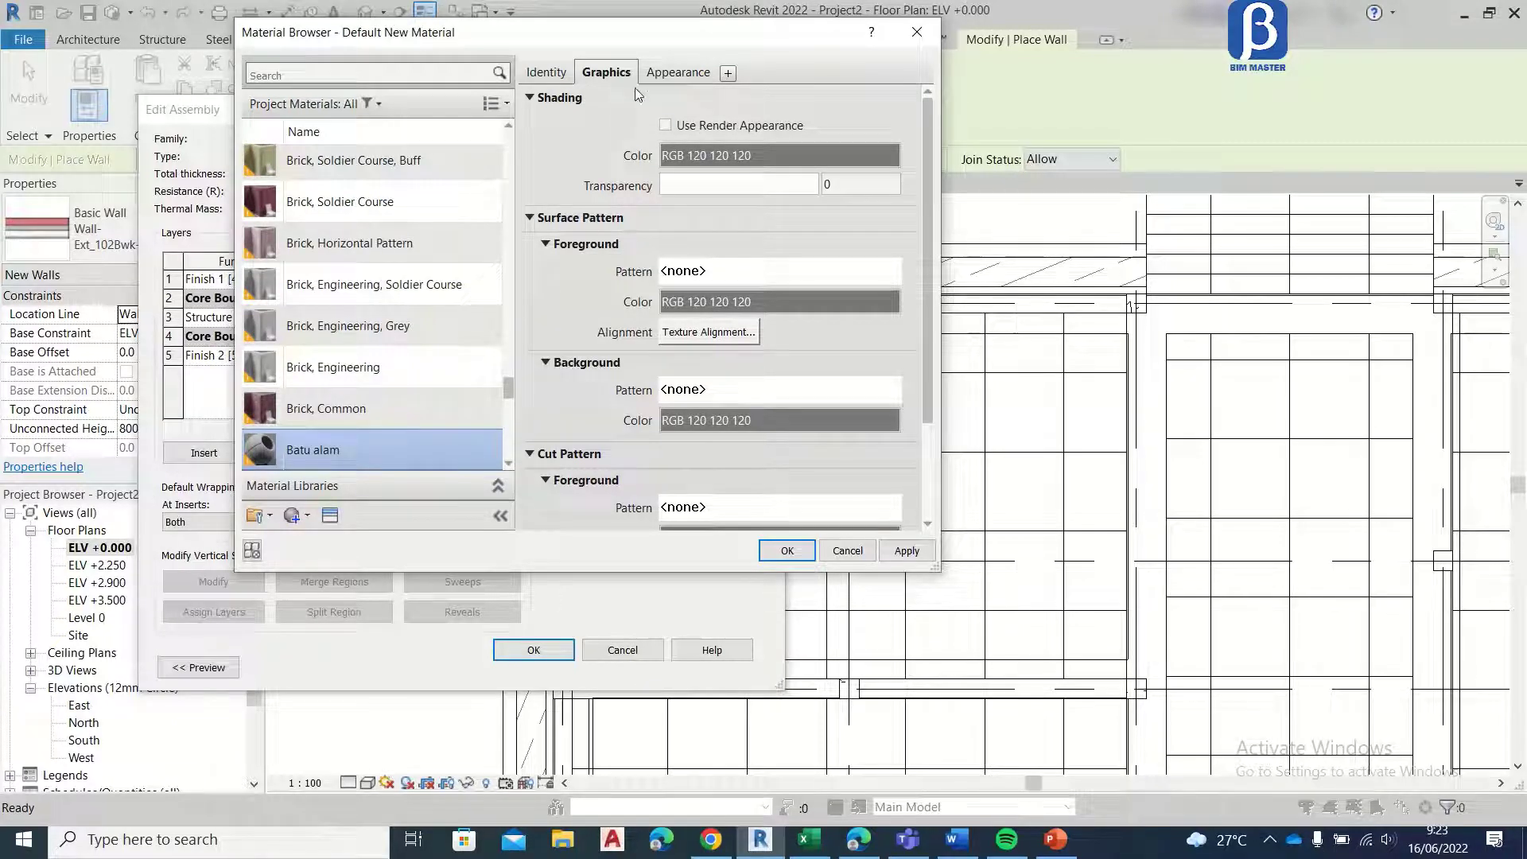
# Step: Give Batu alam the appearance image batu alam candi.png with Metallic highlights, and assign the material to the exterior finish layer
pyautogui.click(677, 72)
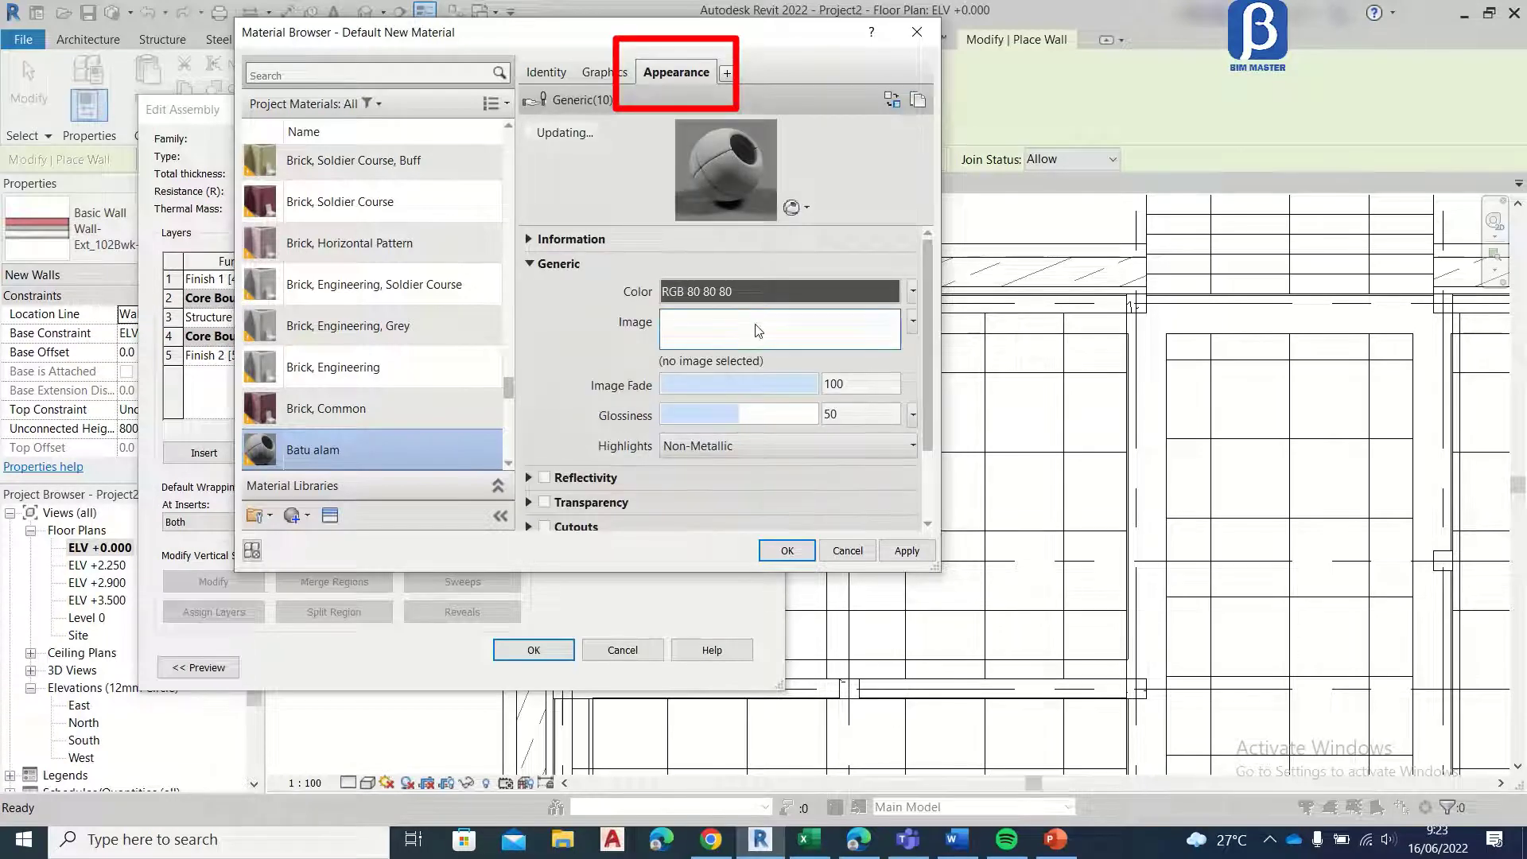
pyautogui.click(758, 330)
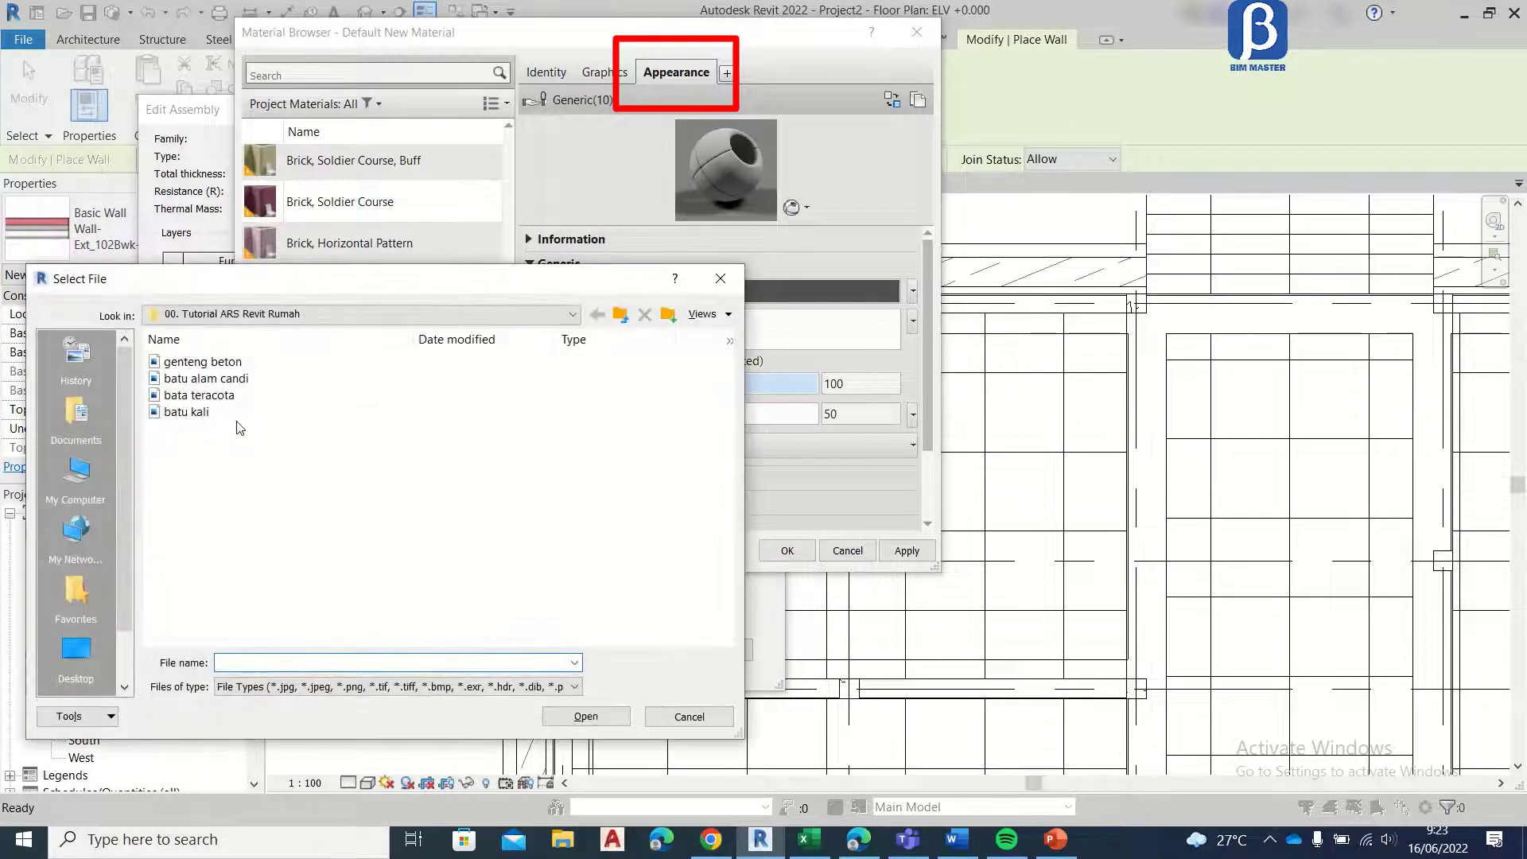
pyautogui.click(233, 380)
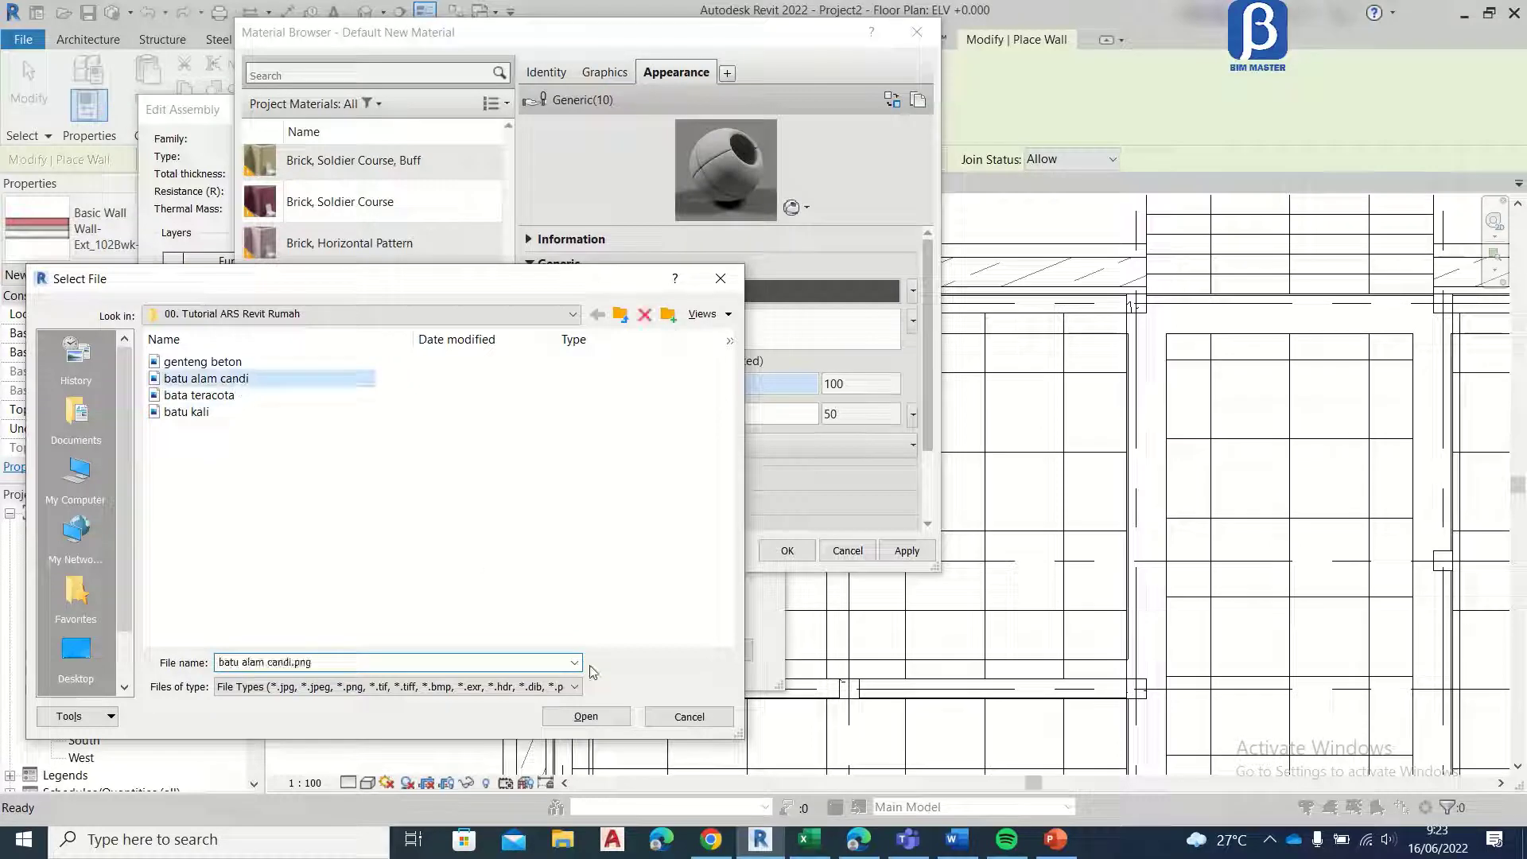
pyautogui.click(586, 717)
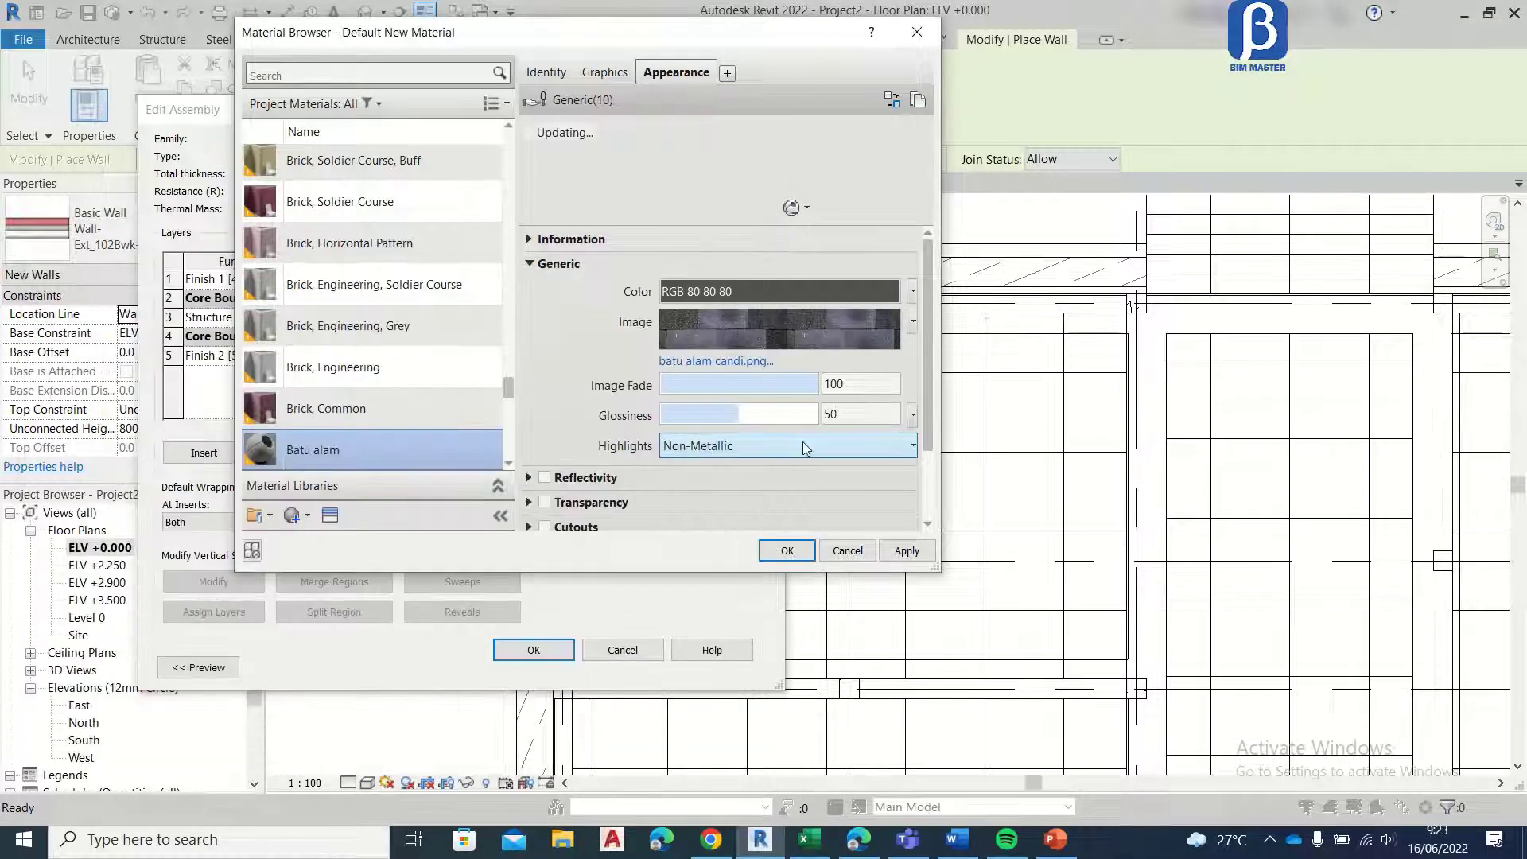
pyautogui.click(679, 451)
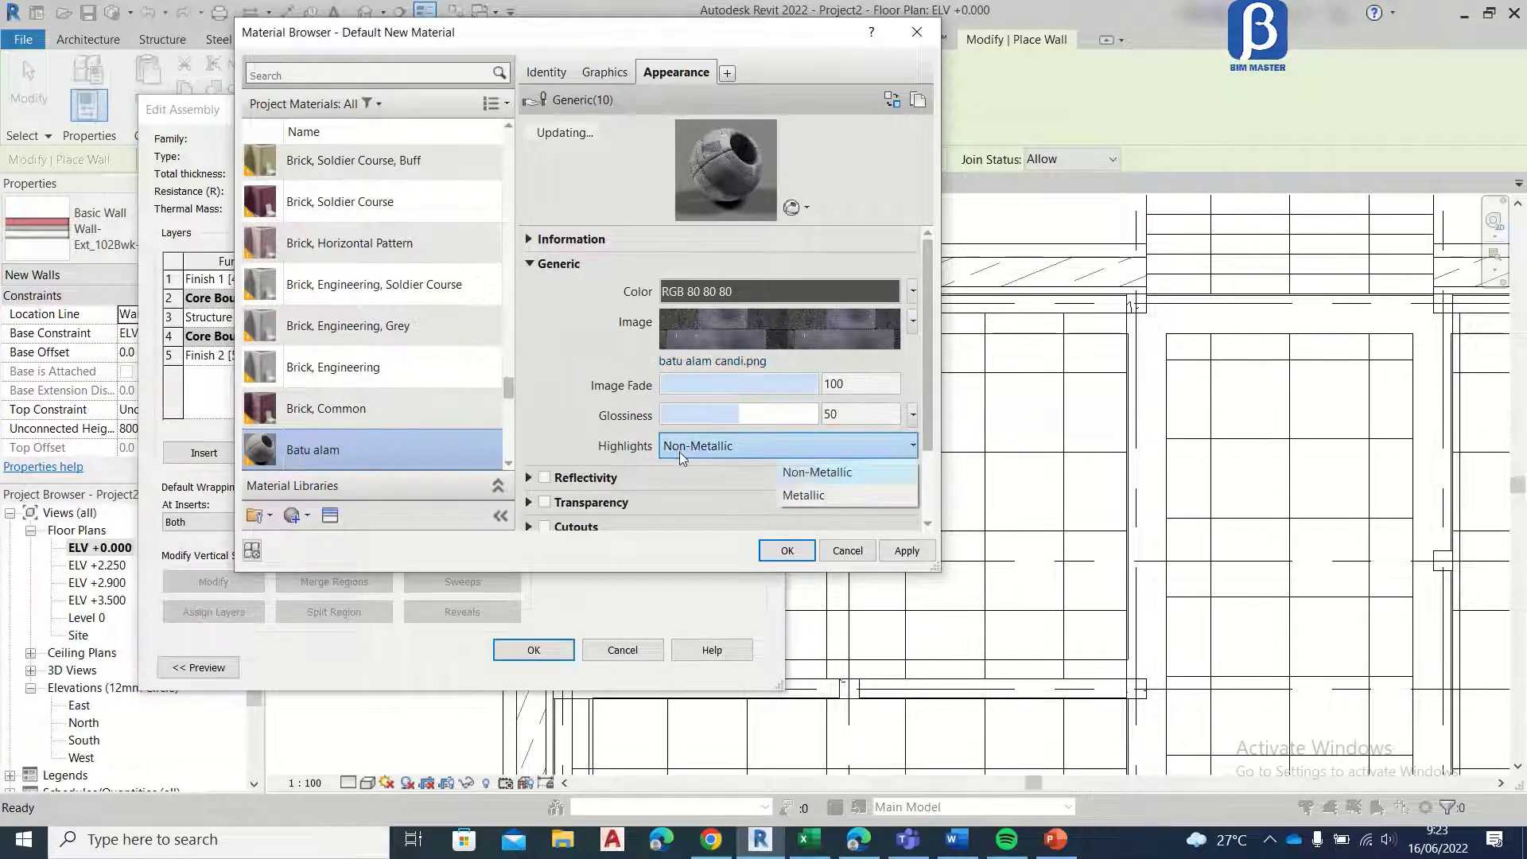
pyautogui.click(802, 491)
pyautogui.scroll(-2, 670, 466)
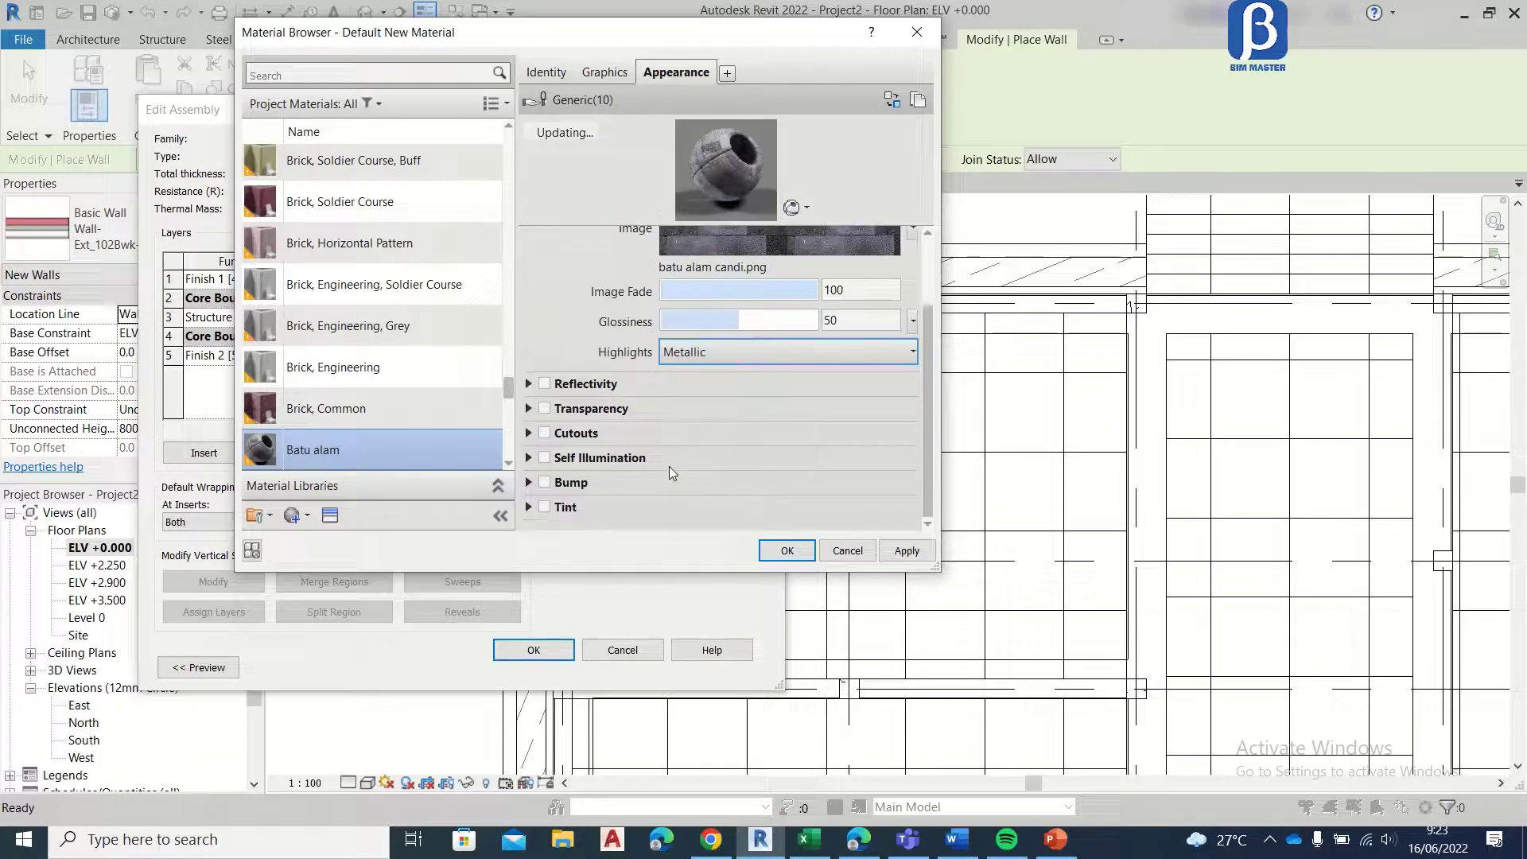
pyautogui.click(905, 550)
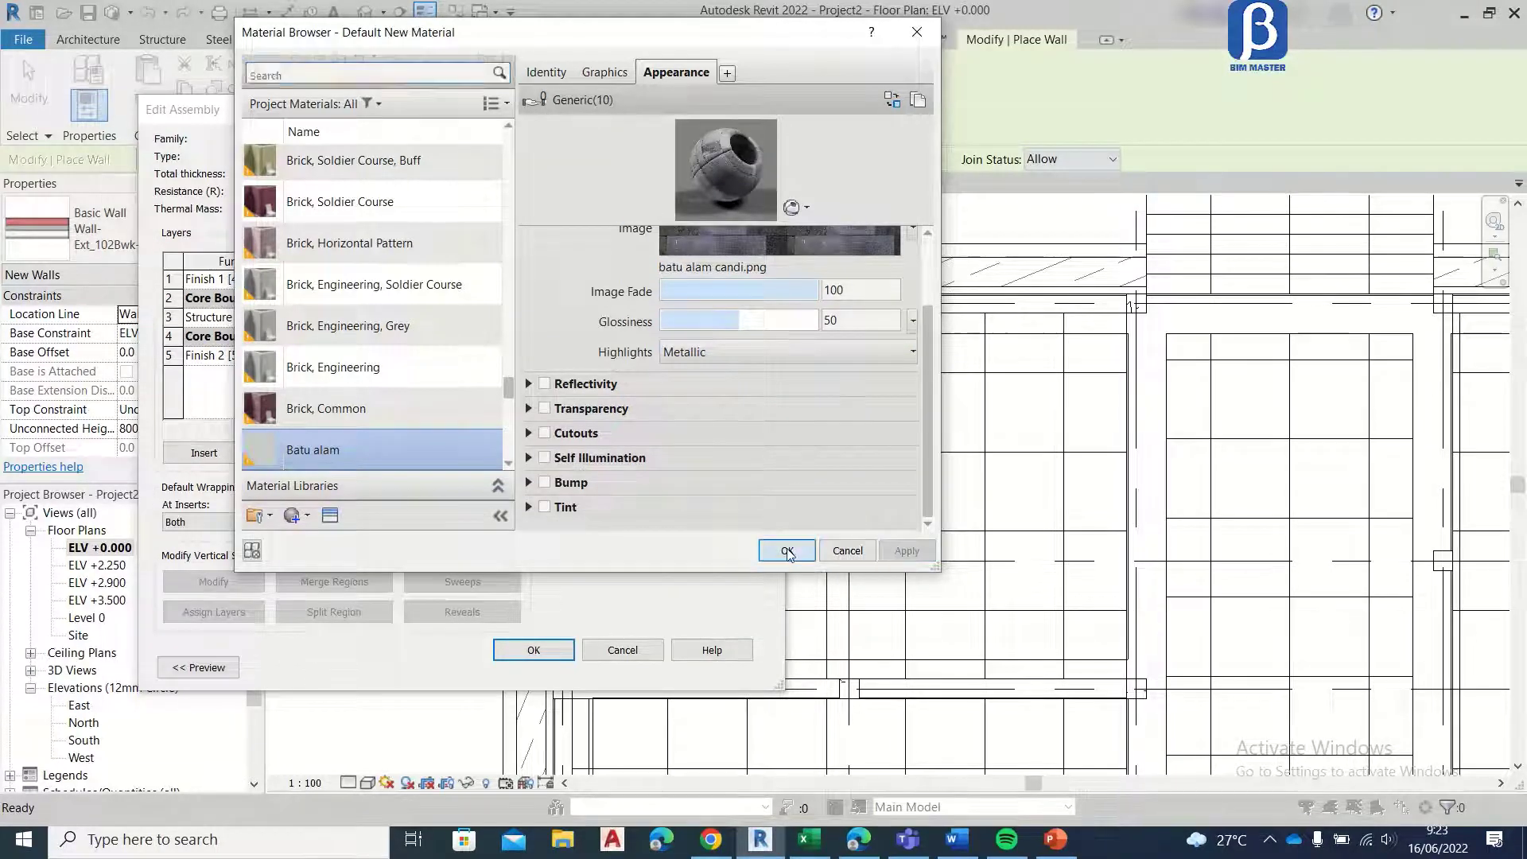
pyautogui.click(786, 551)
# Step: Search the project materials for batu and assign Batu alam to the interior Finish 2 [5] layer
pyautogui.click(358, 355)
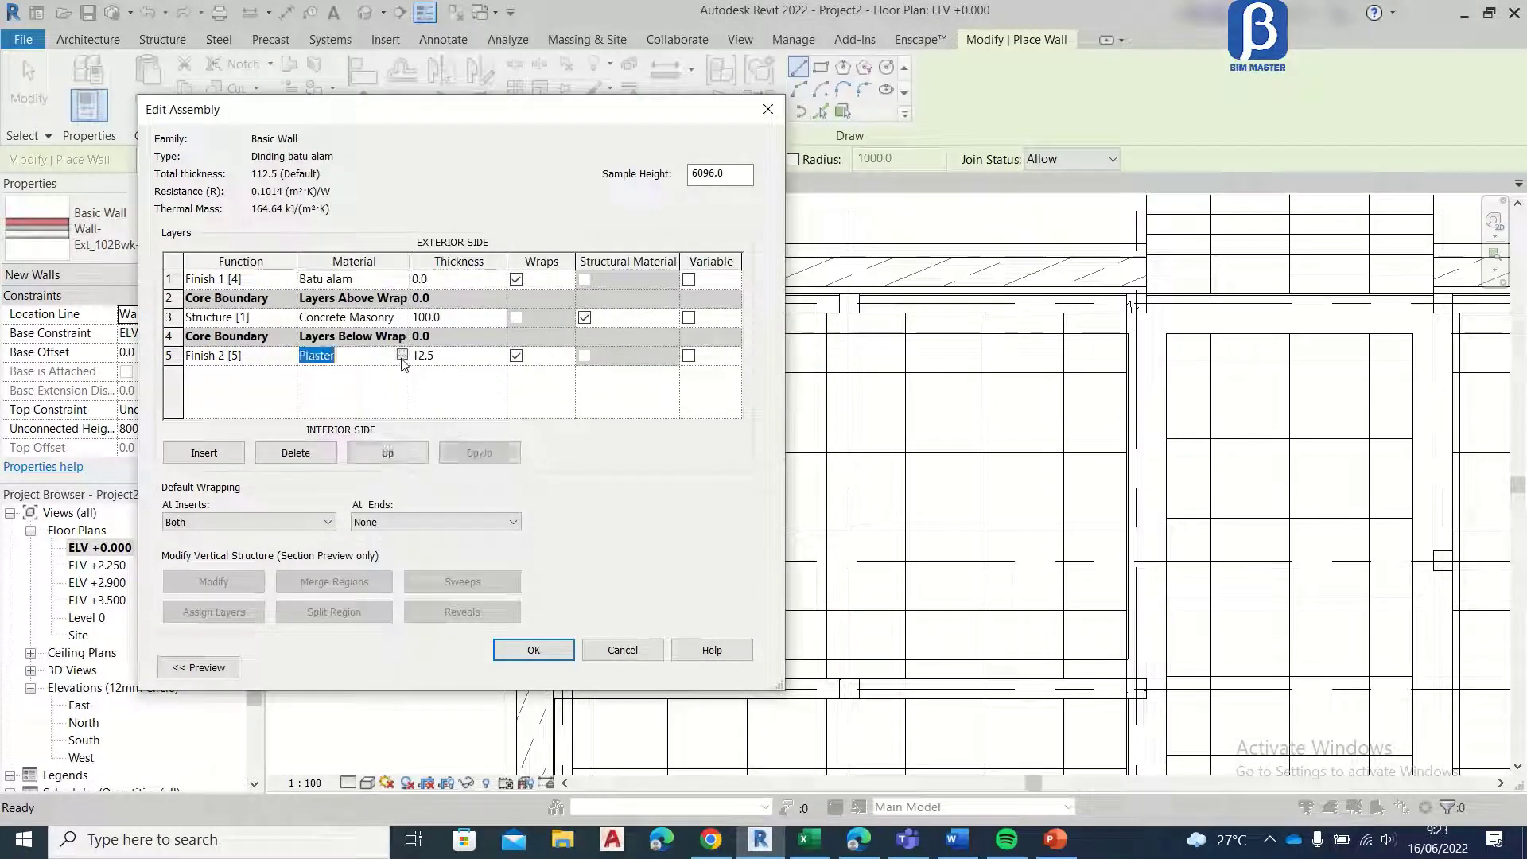
pyautogui.click(402, 356)
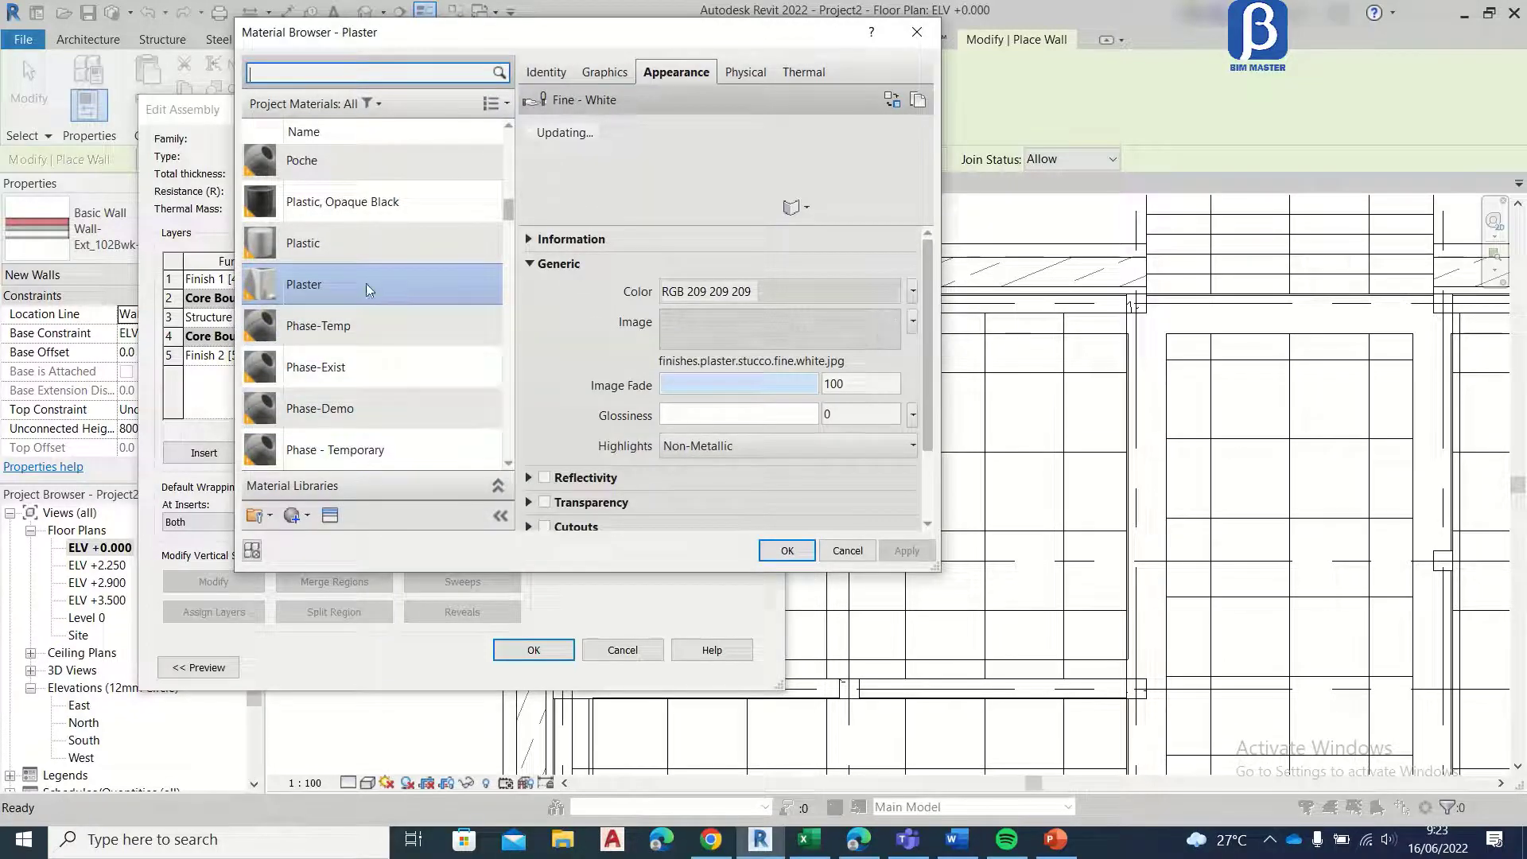
pyautogui.click(415, 71)
pyautogui.write('batu')
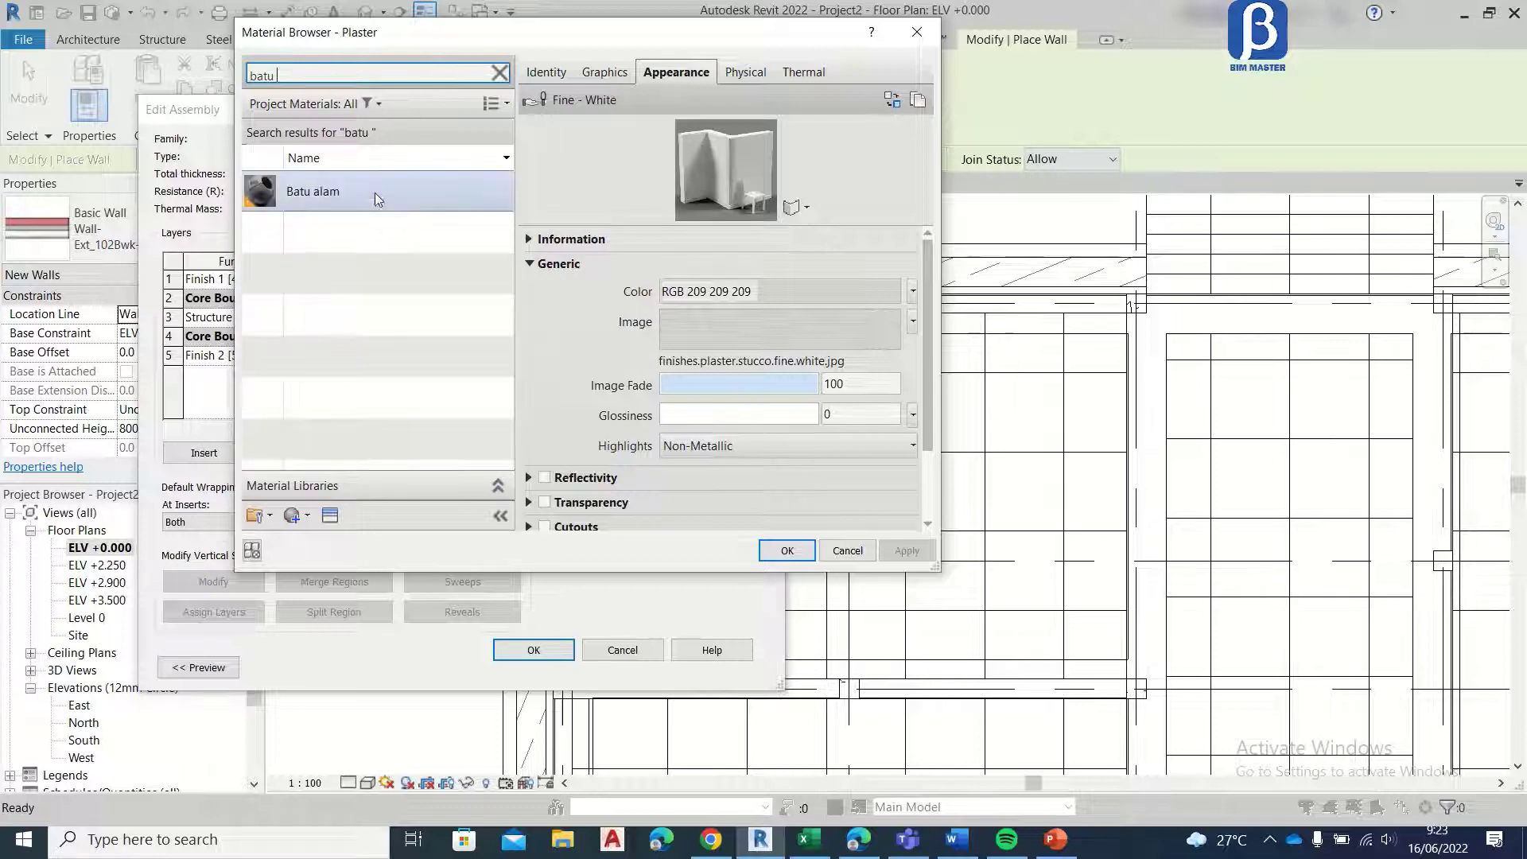
pyautogui.click(372, 195)
pyautogui.click(786, 550)
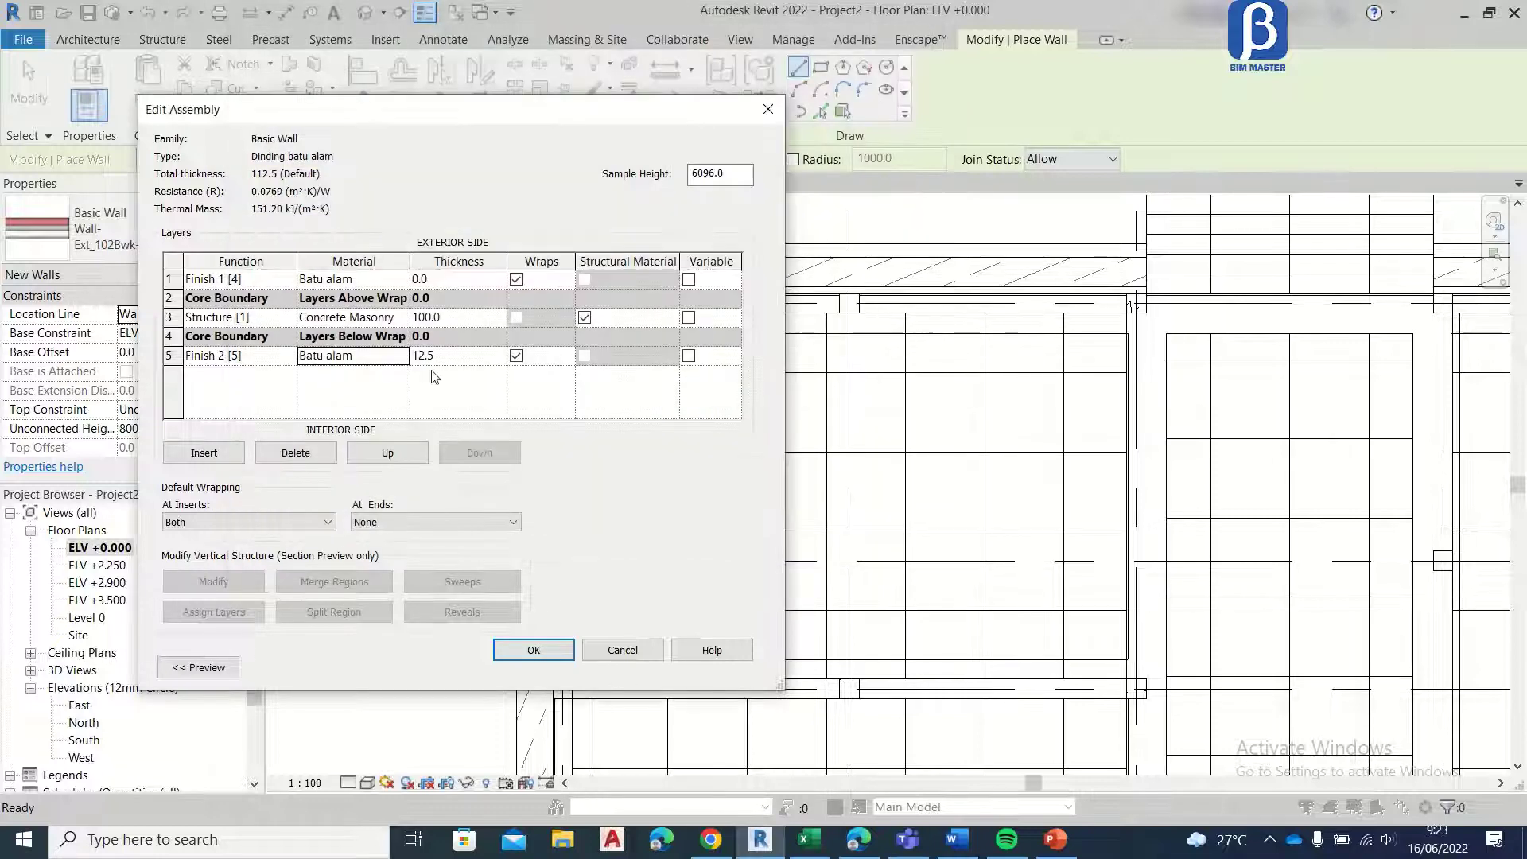
# Step: Set the Structure [1] layer's thickness to 120 and both Batu alam finish layers to 15
pyautogui.click(457, 359)
pyautogui.click(459, 319)
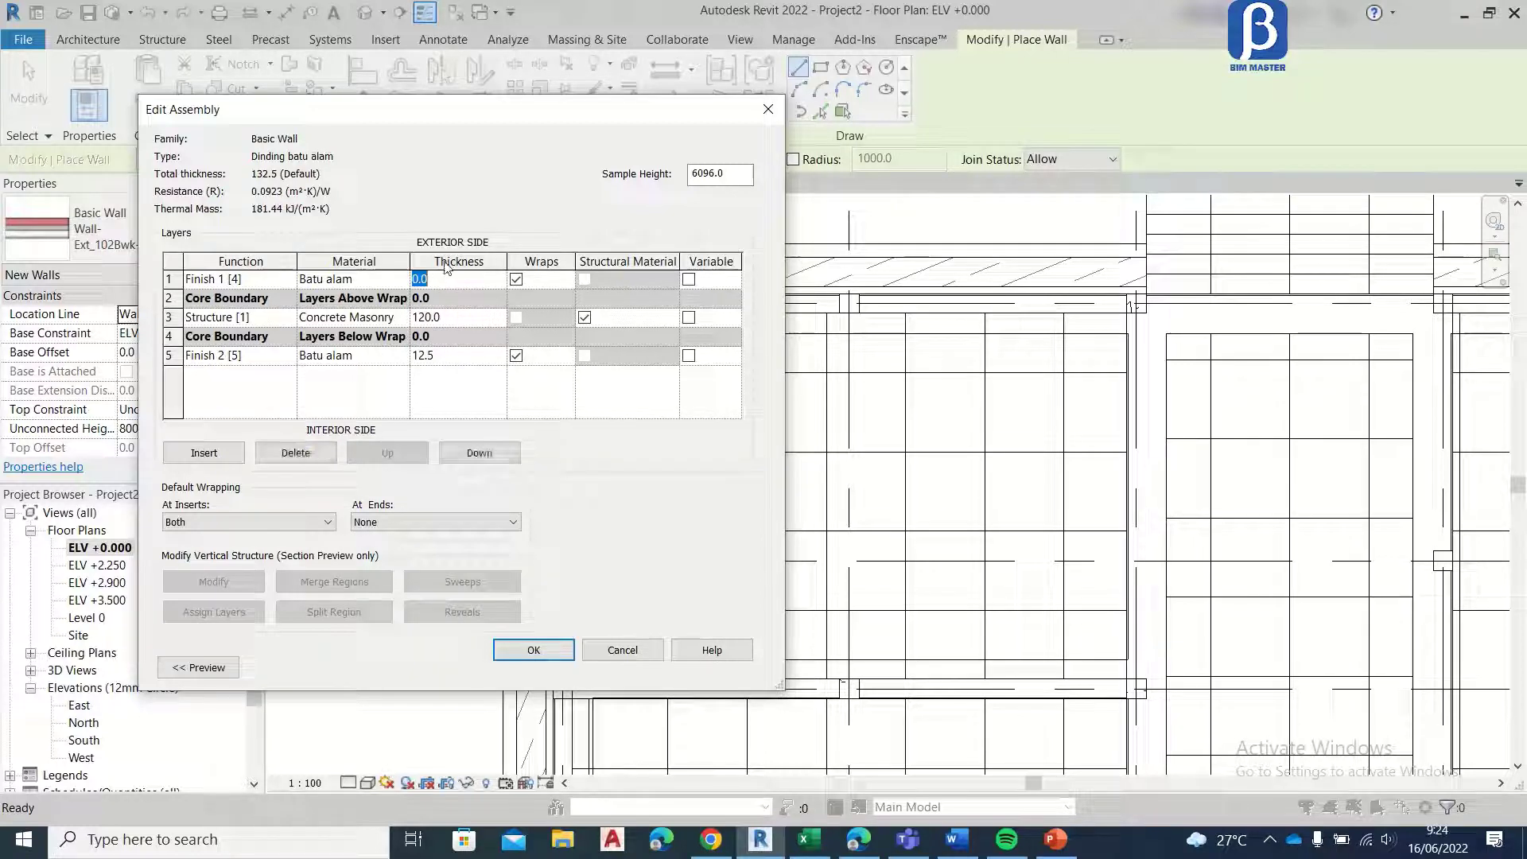
pyautogui.write('15')
pyautogui.click(459, 358)
pyautogui.write('1')
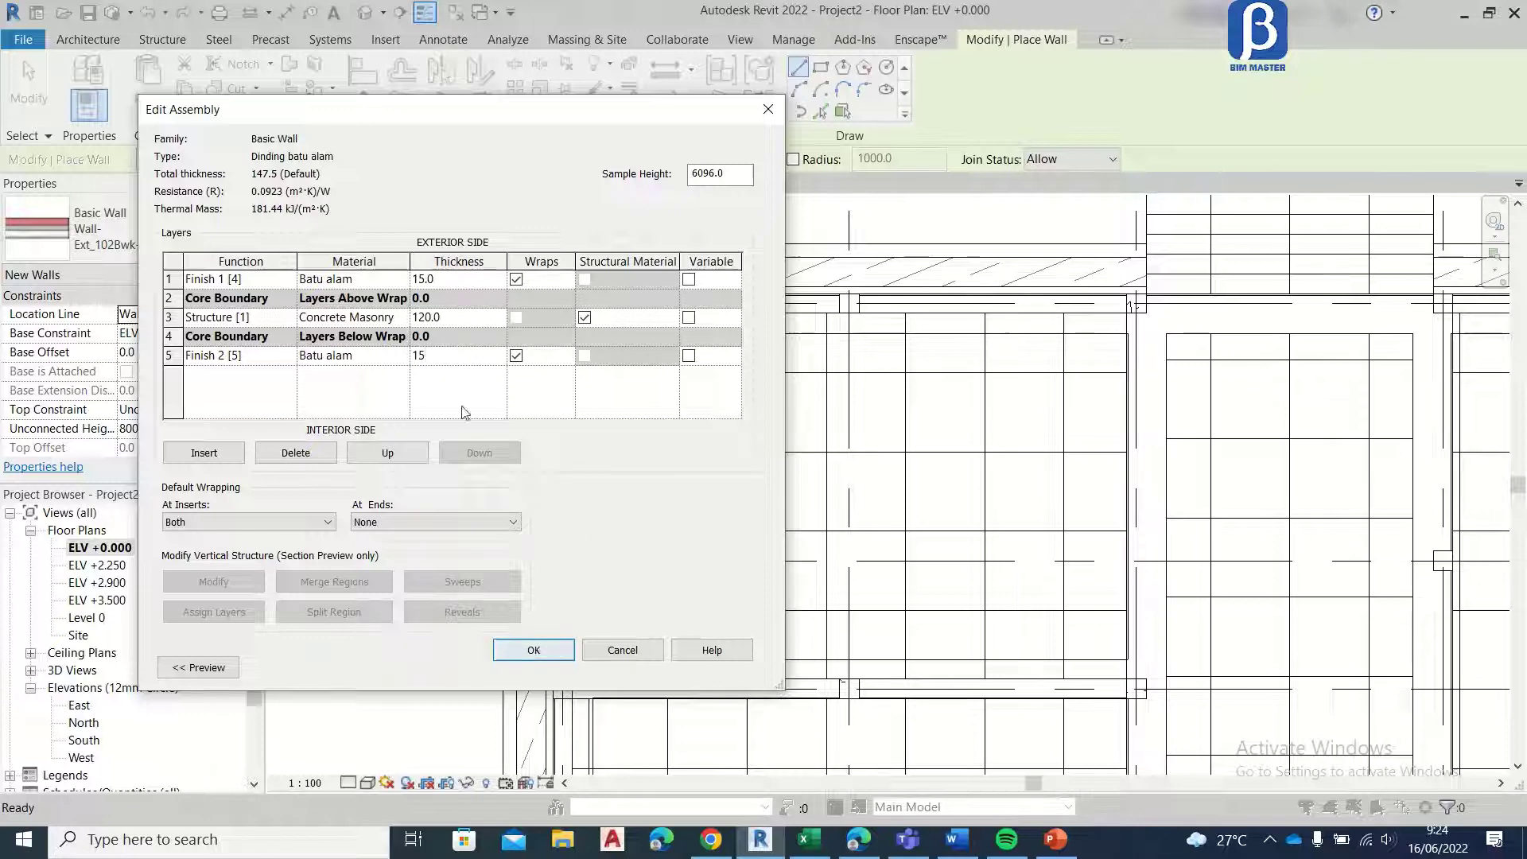
# Step: Assign Brick, Common to the Structure [1] layer and accept the Dinding batu alam type settings
pyautogui.click(358, 317)
pyautogui.click(403, 317)
pyautogui.scroll(3, 399, 320)
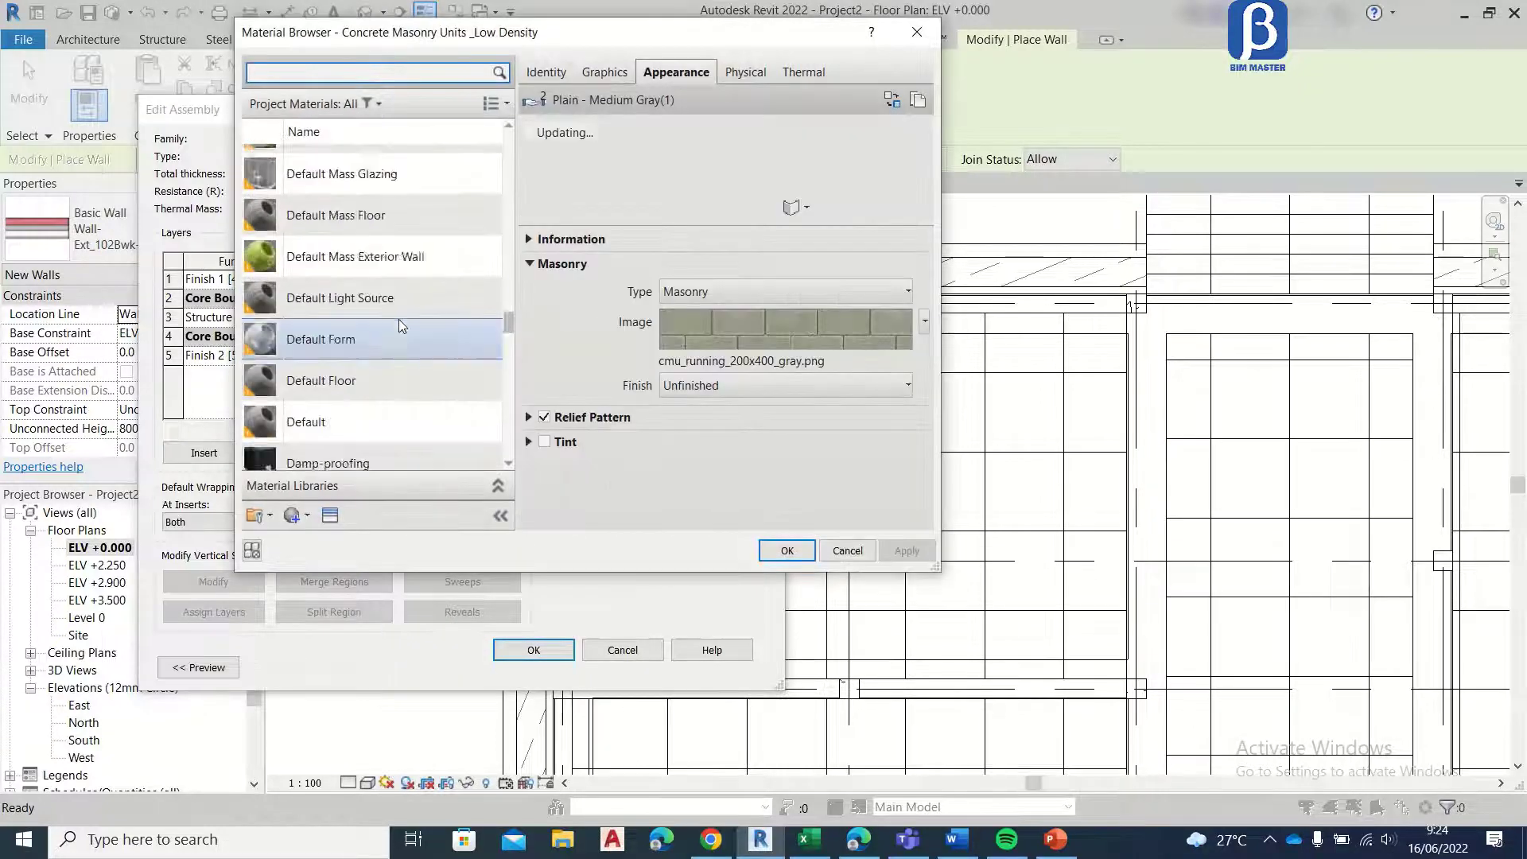
pyautogui.scroll(10, 398, 322)
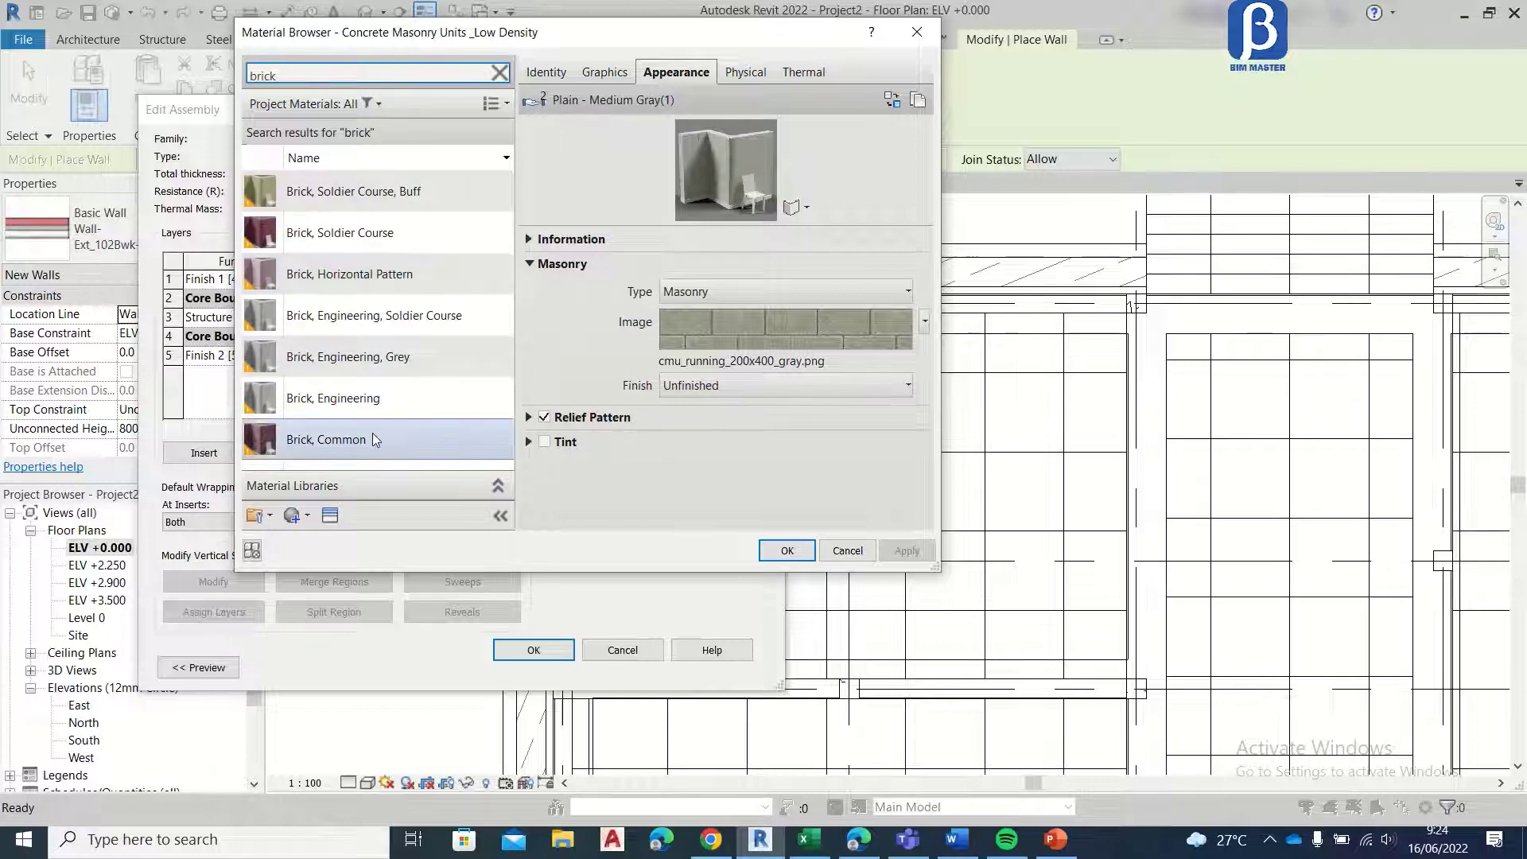
pyautogui.click(342, 439)
pyautogui.click(786, 550)
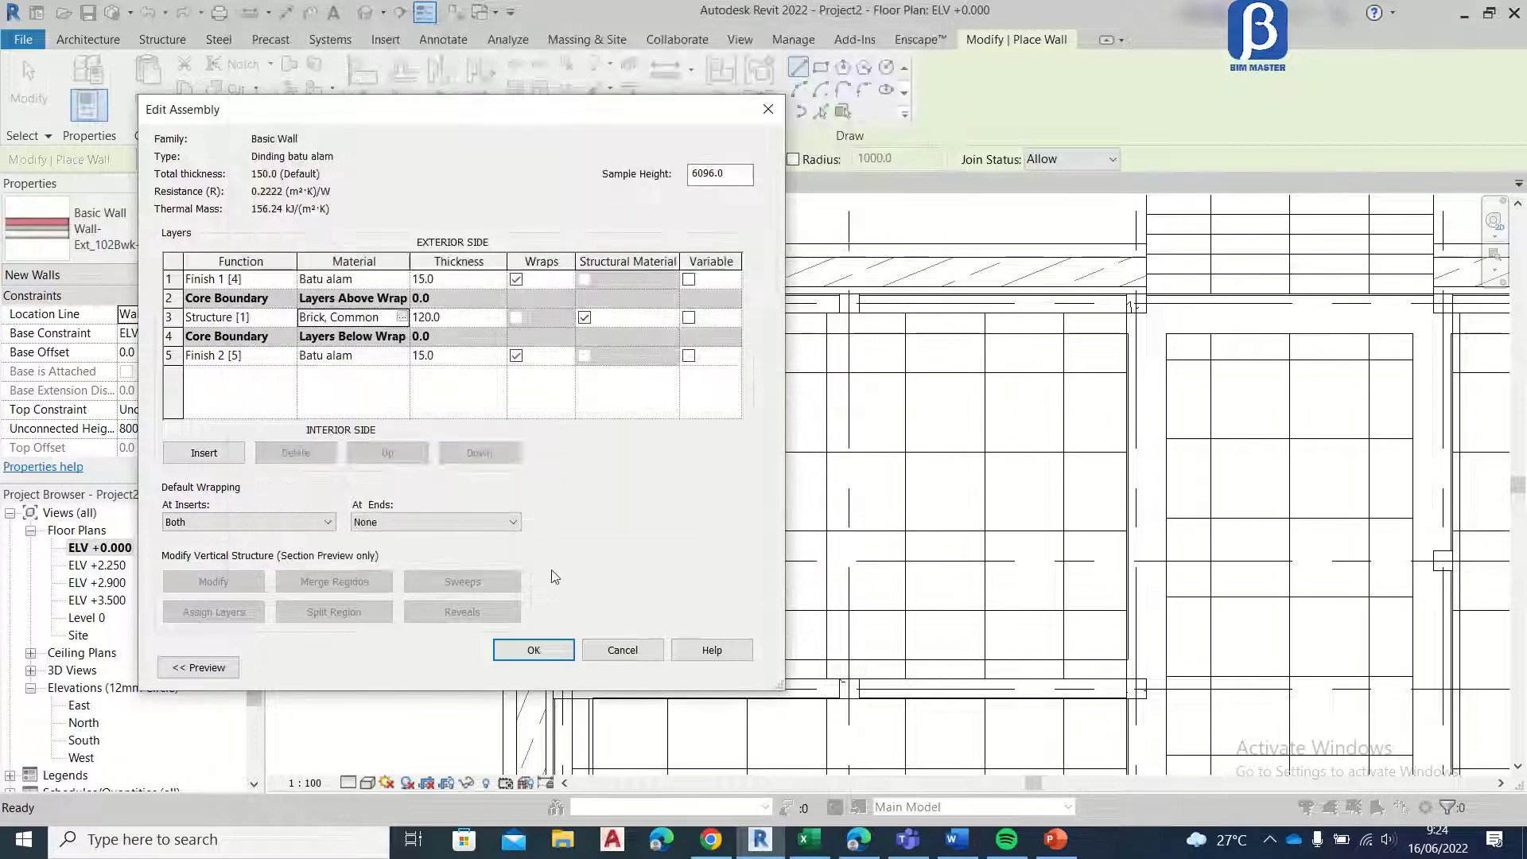
pyautogui.click(533, 651)
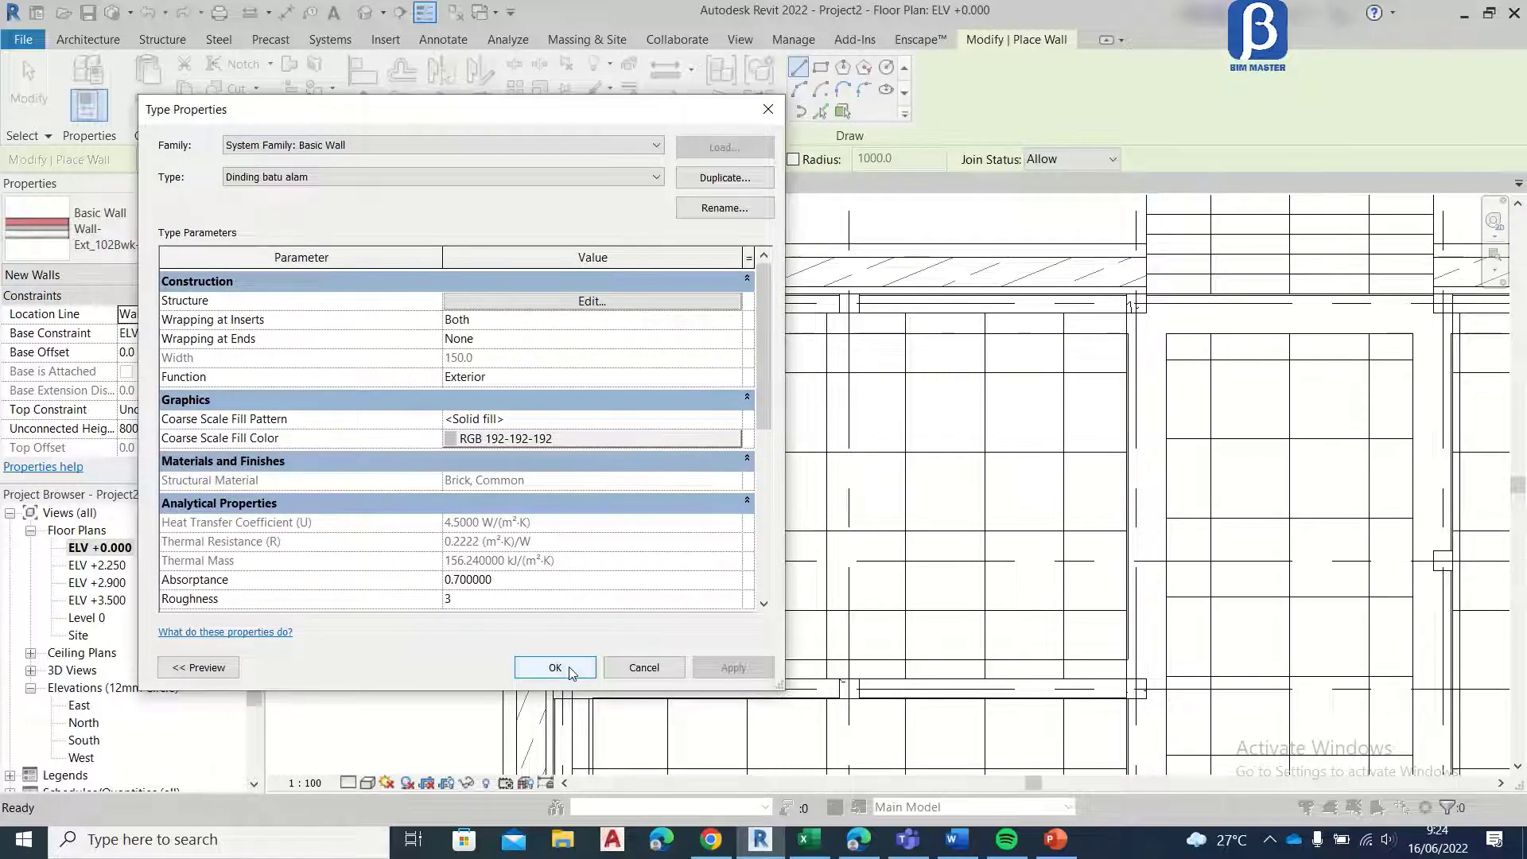
pyautogui.click(570, 666)
# Step: Configure the new Dinding batu alam walls to be placed by Height, Unconnected, with a height of 1000
pyautogui.scroll(5, 557, 310)
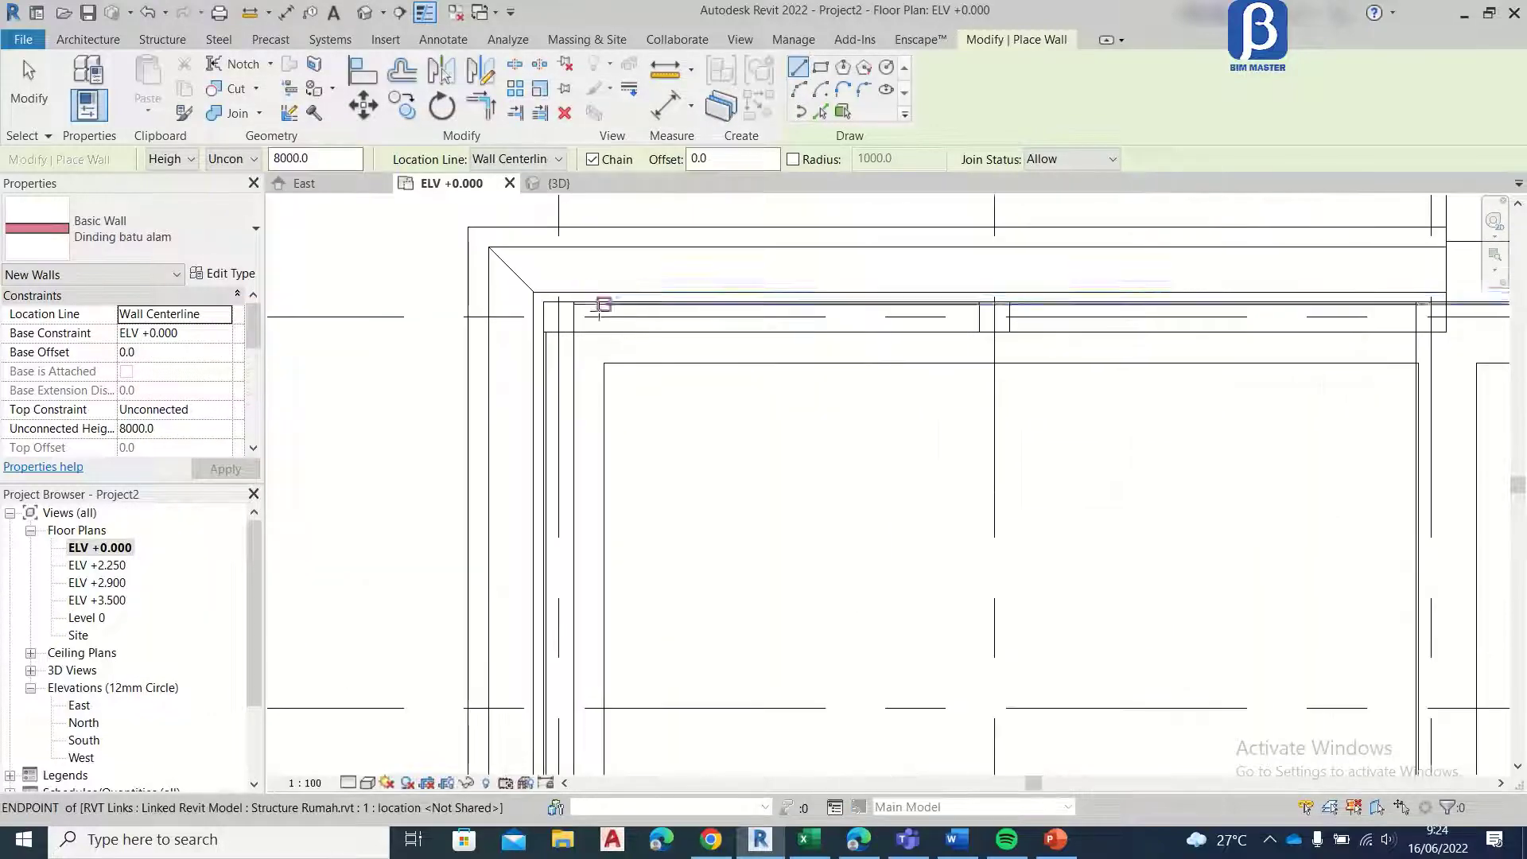
pyautogui.moveTo(613, 364); pyautogui.dragTo(466, 462, button='middle')
pyautogui.scroll(2, 427, 430)
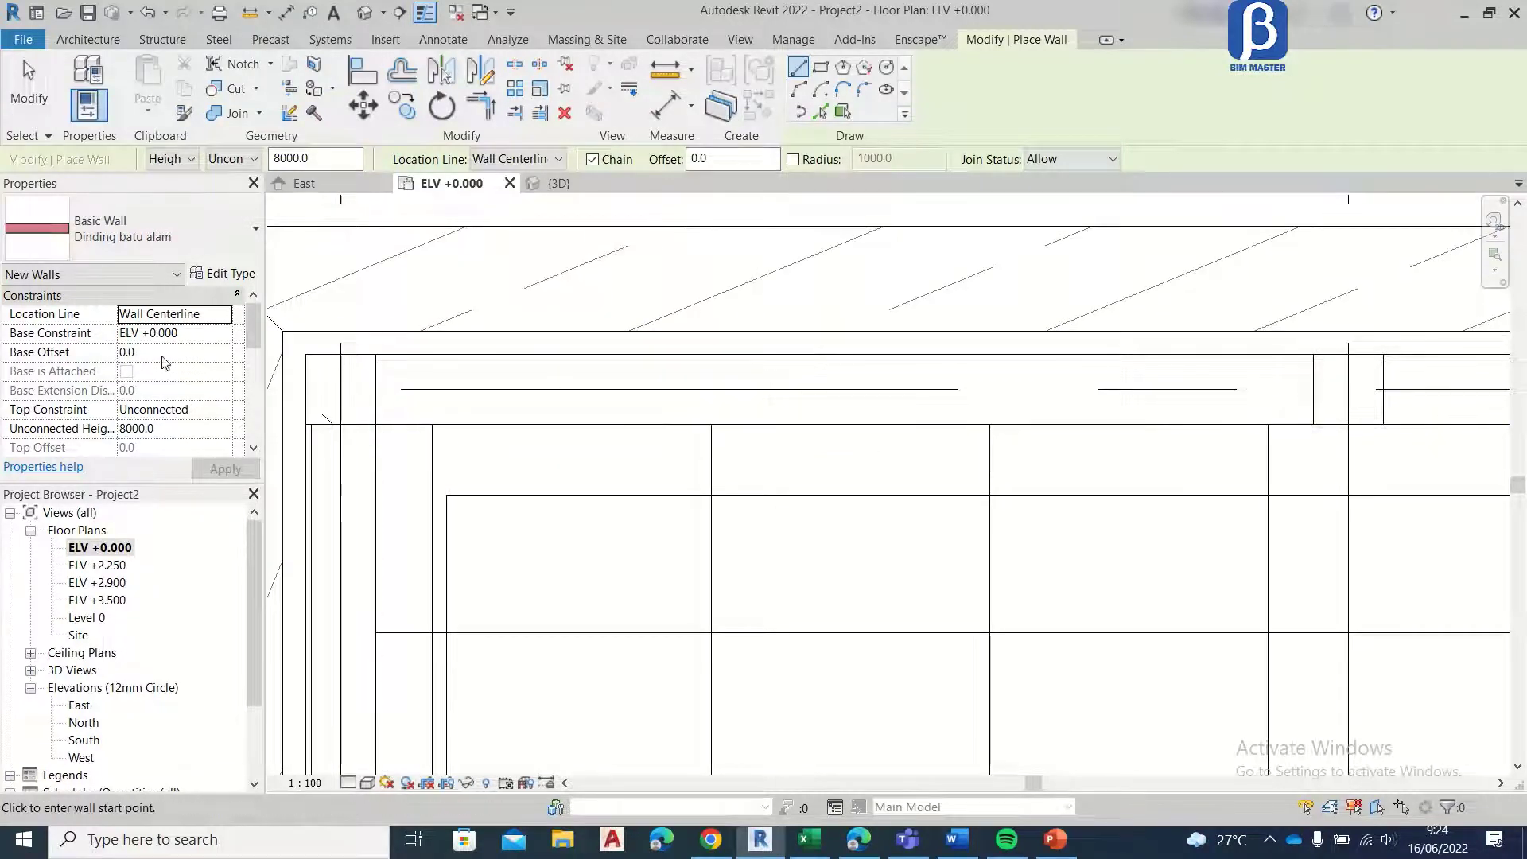
pyautogui.click(173, 159)
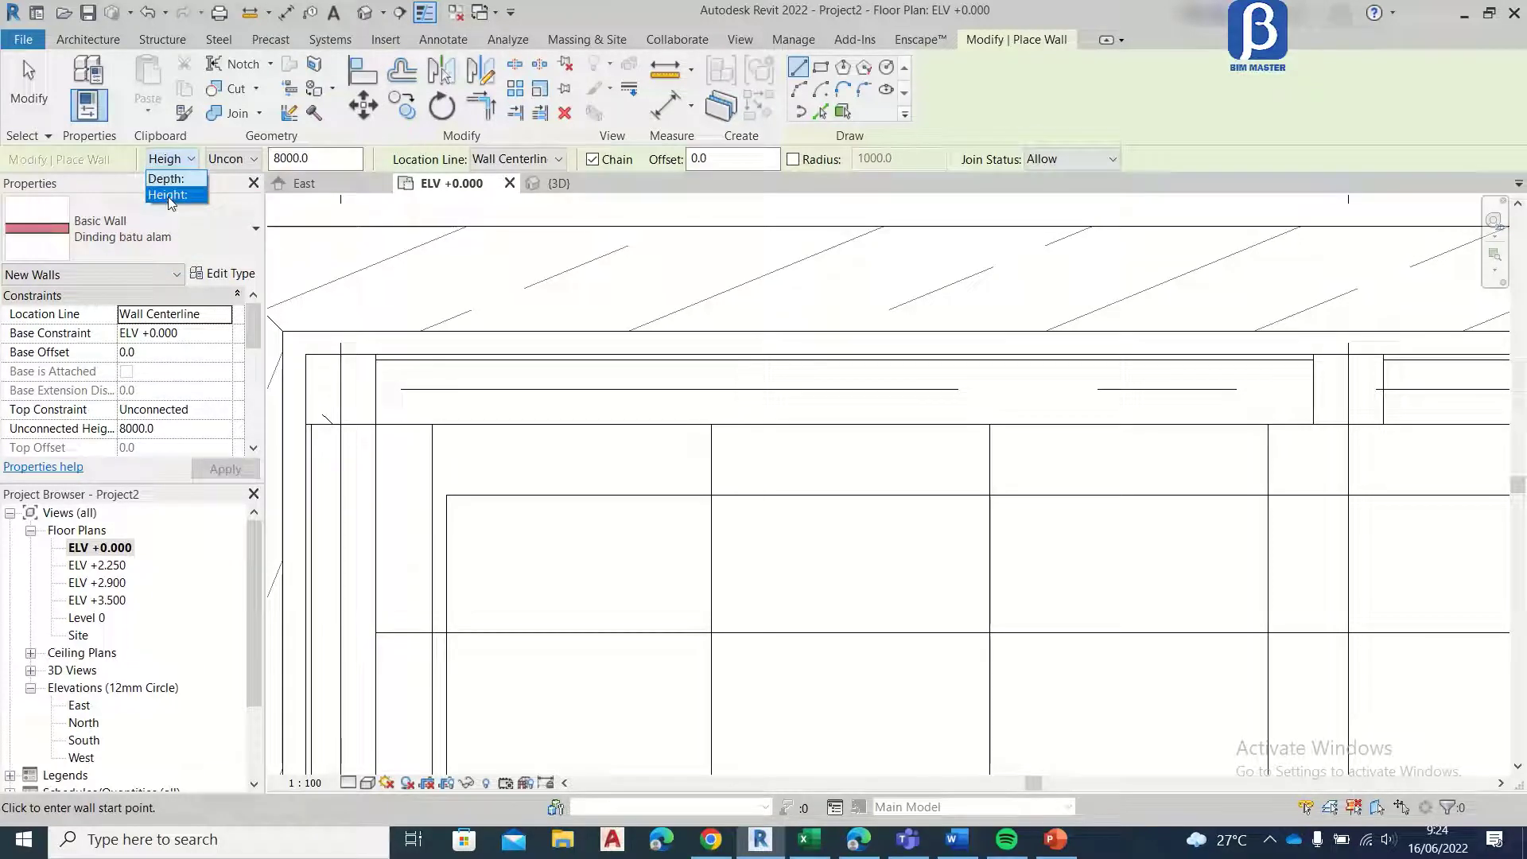
pyautogui.click(170, 194)
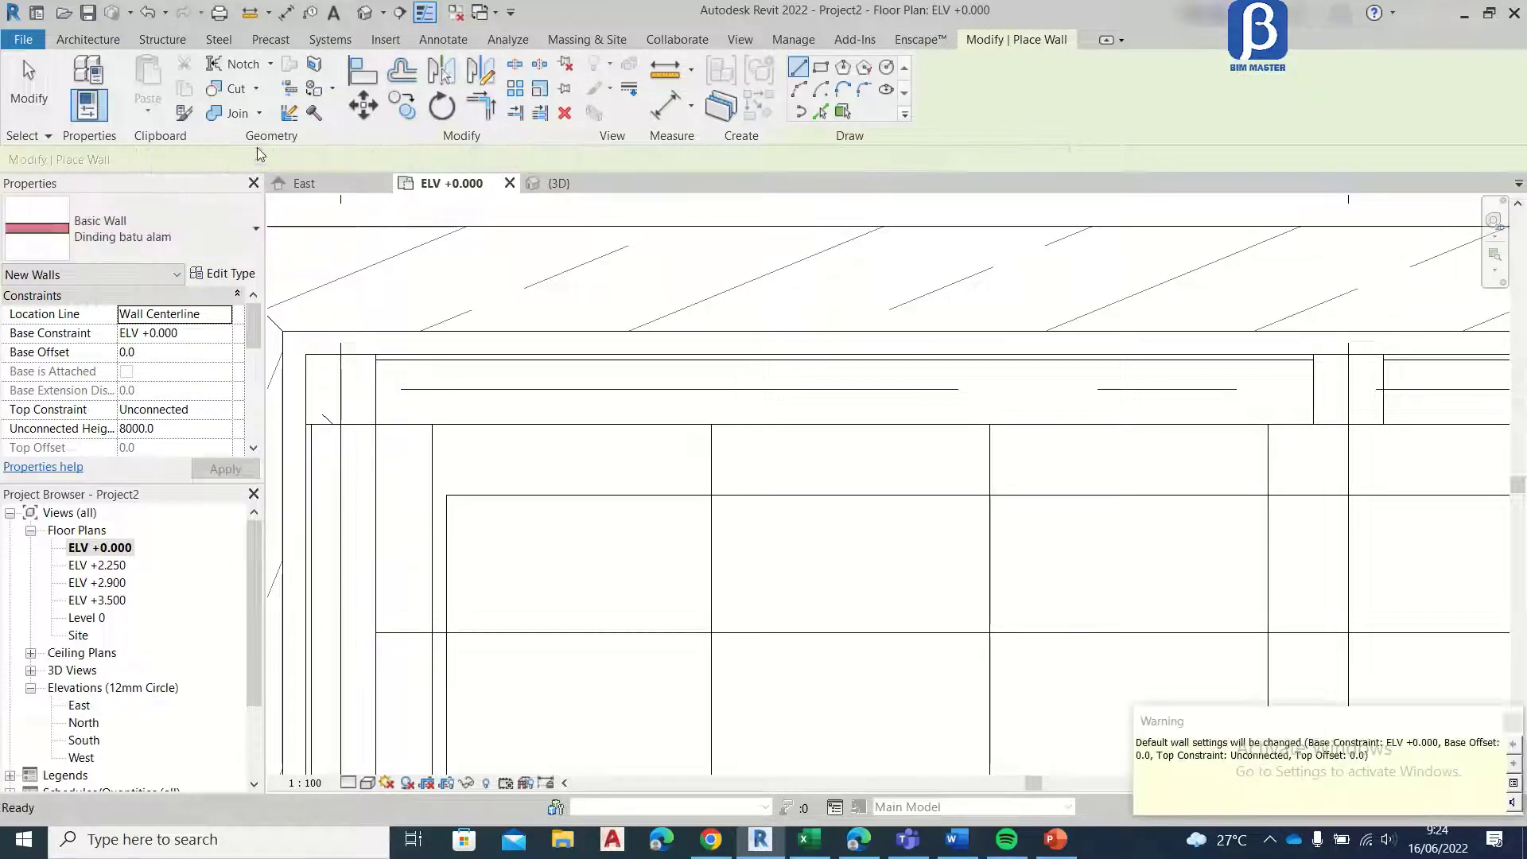
pyautogui.click(245, 160)
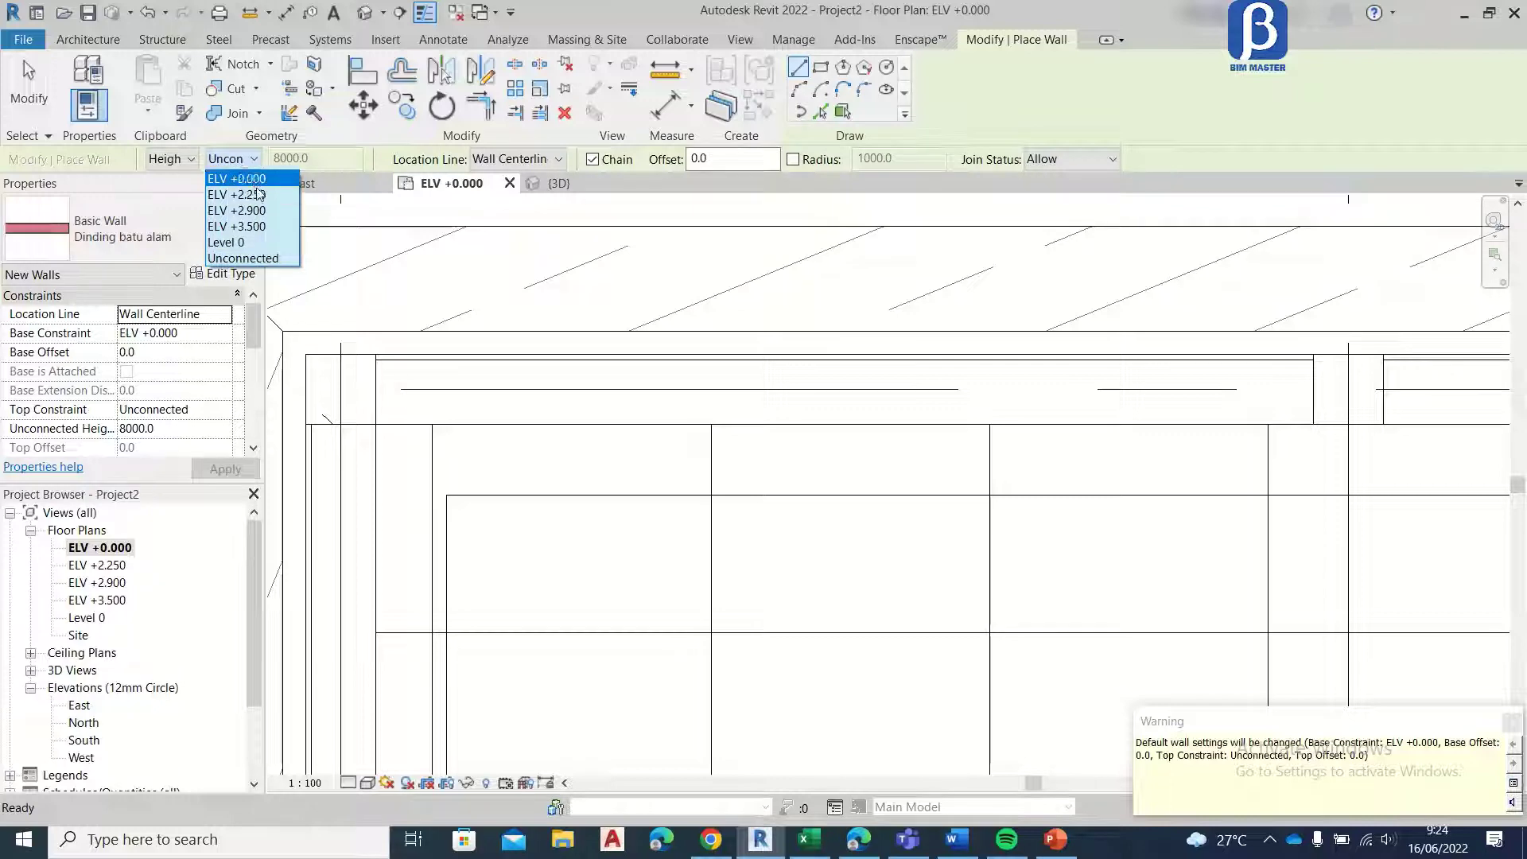
pyautogui.click(246, 259)
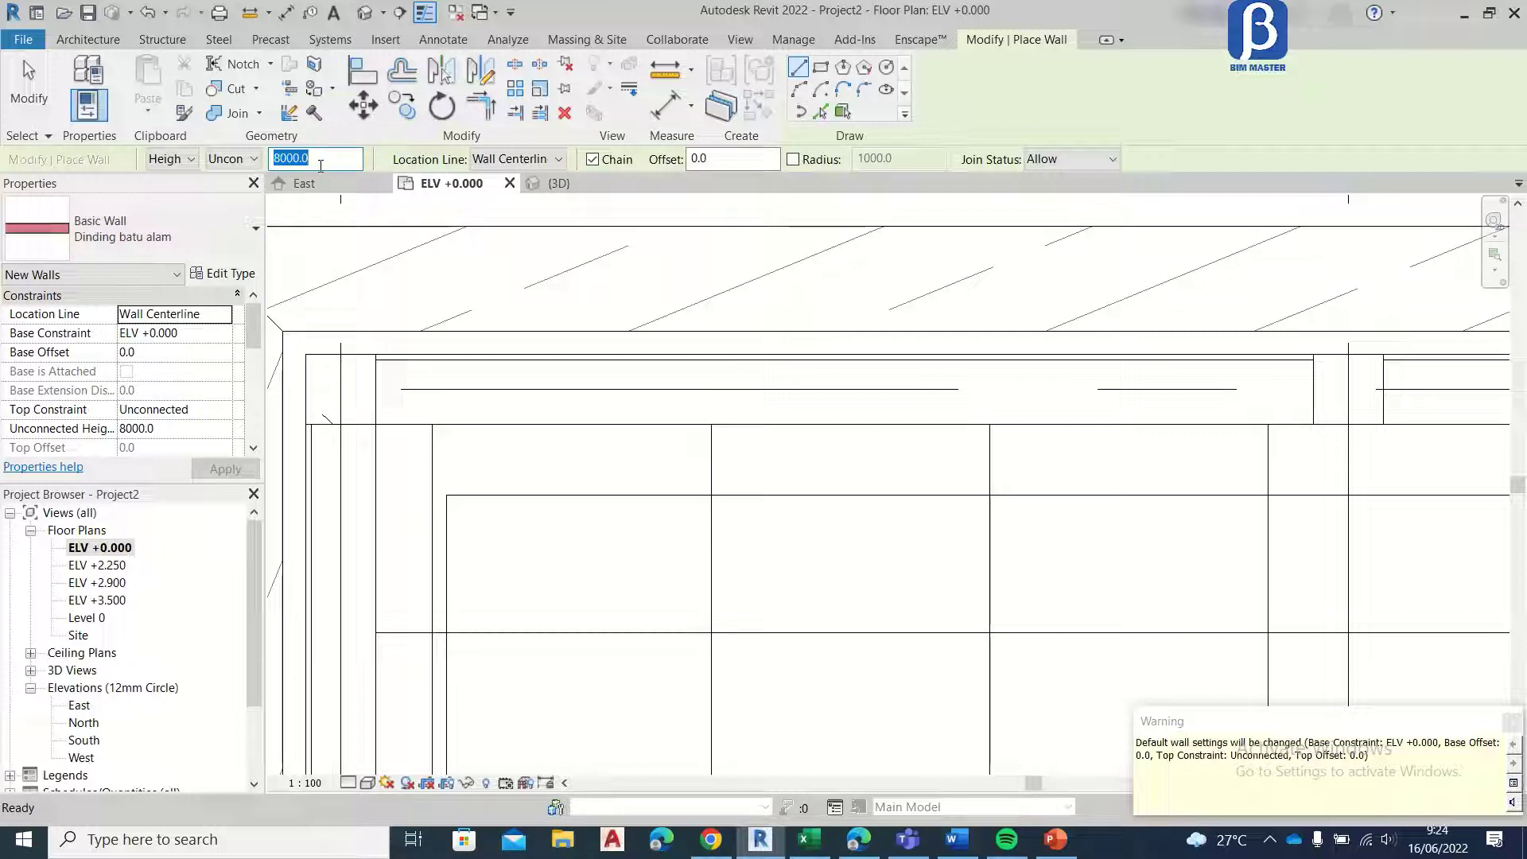
pyautogui.click(253, 159)
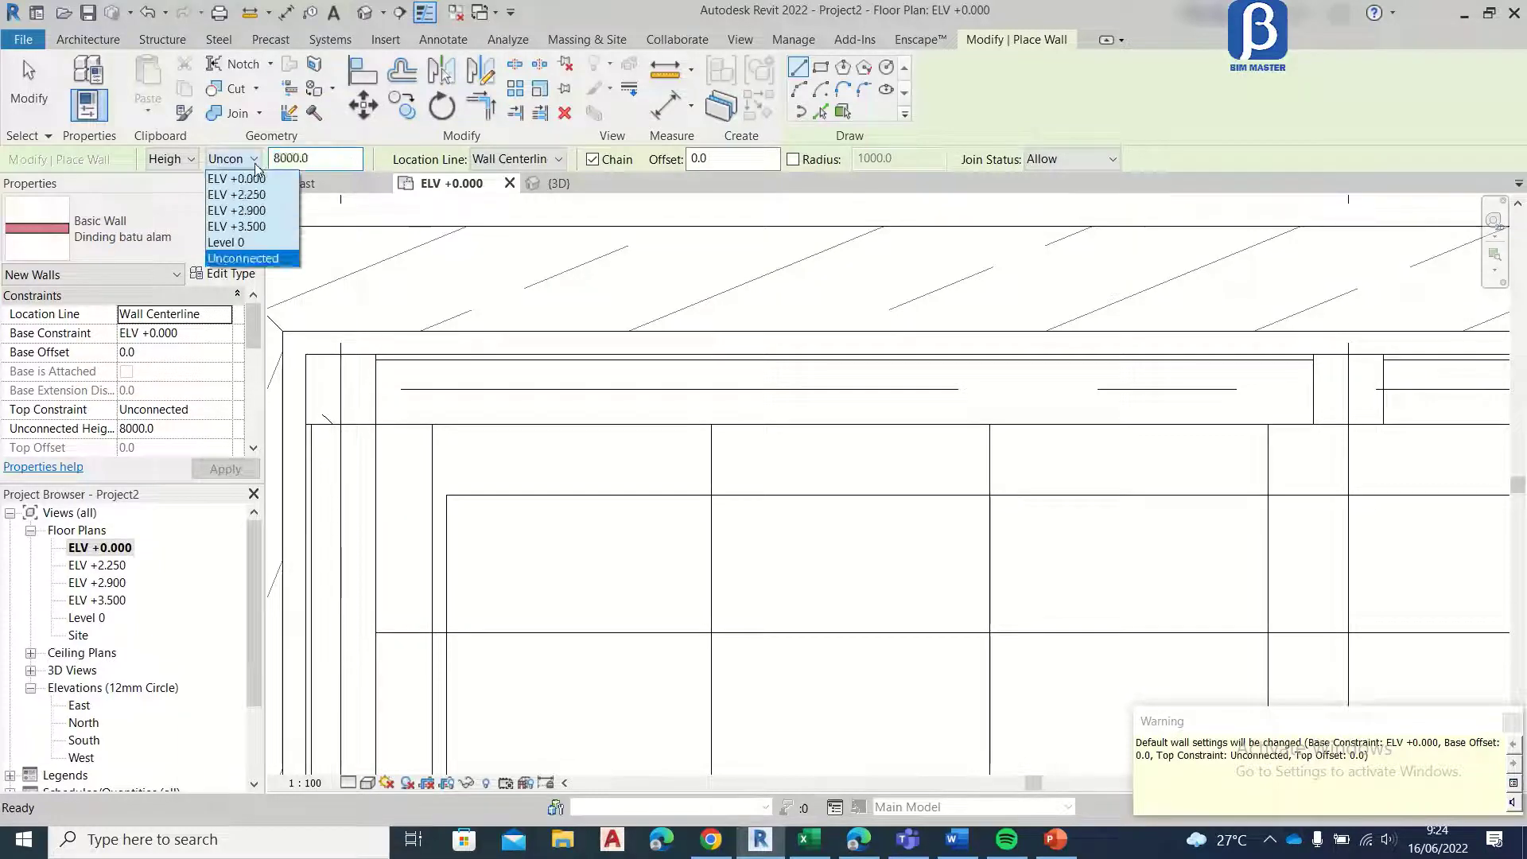
pyautogui.click(250, 258)
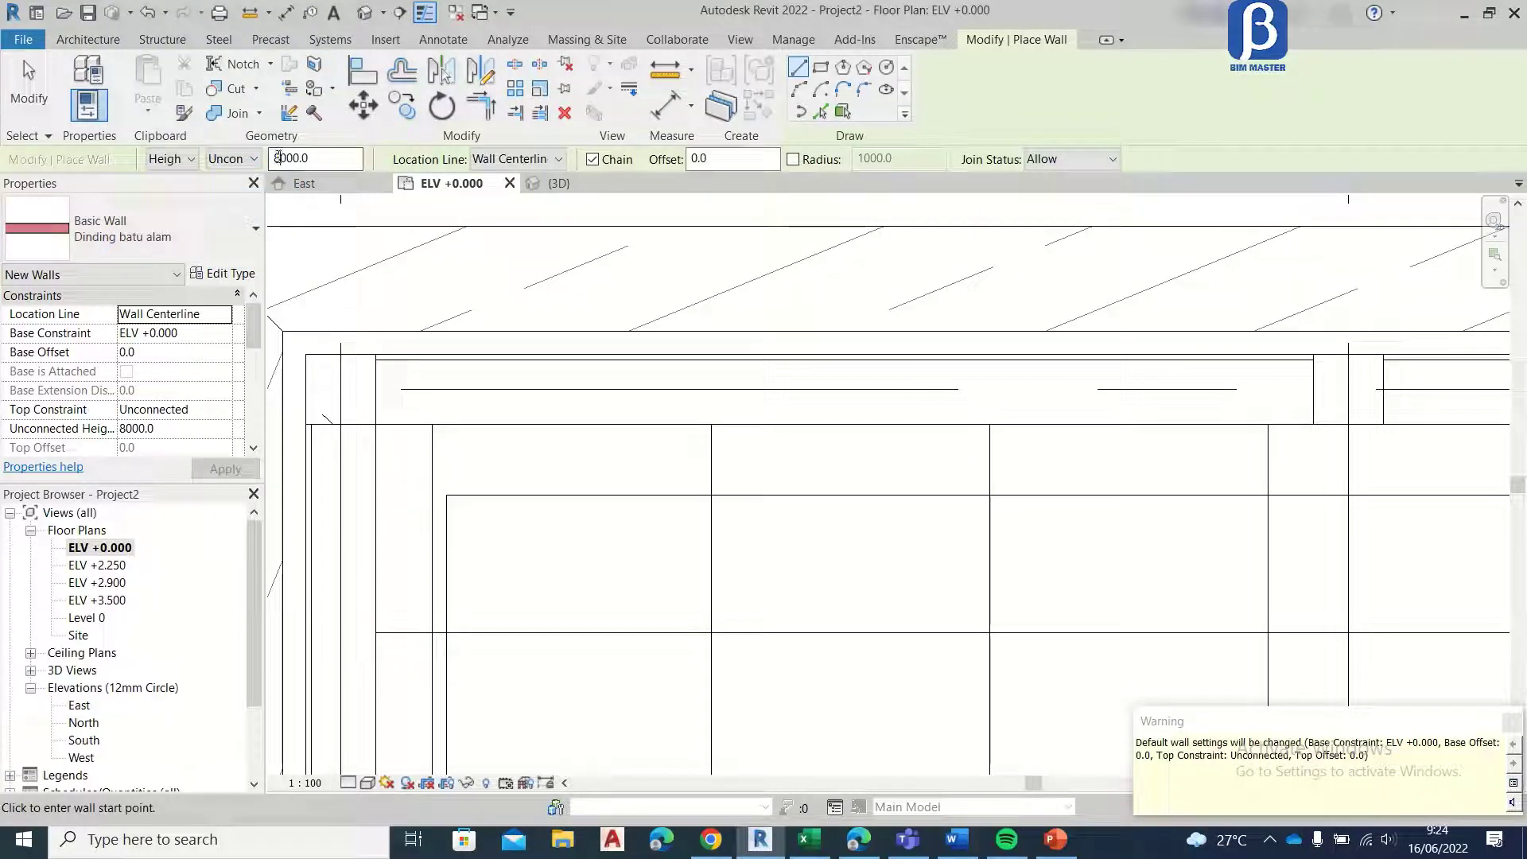
pyautogui.write('1')
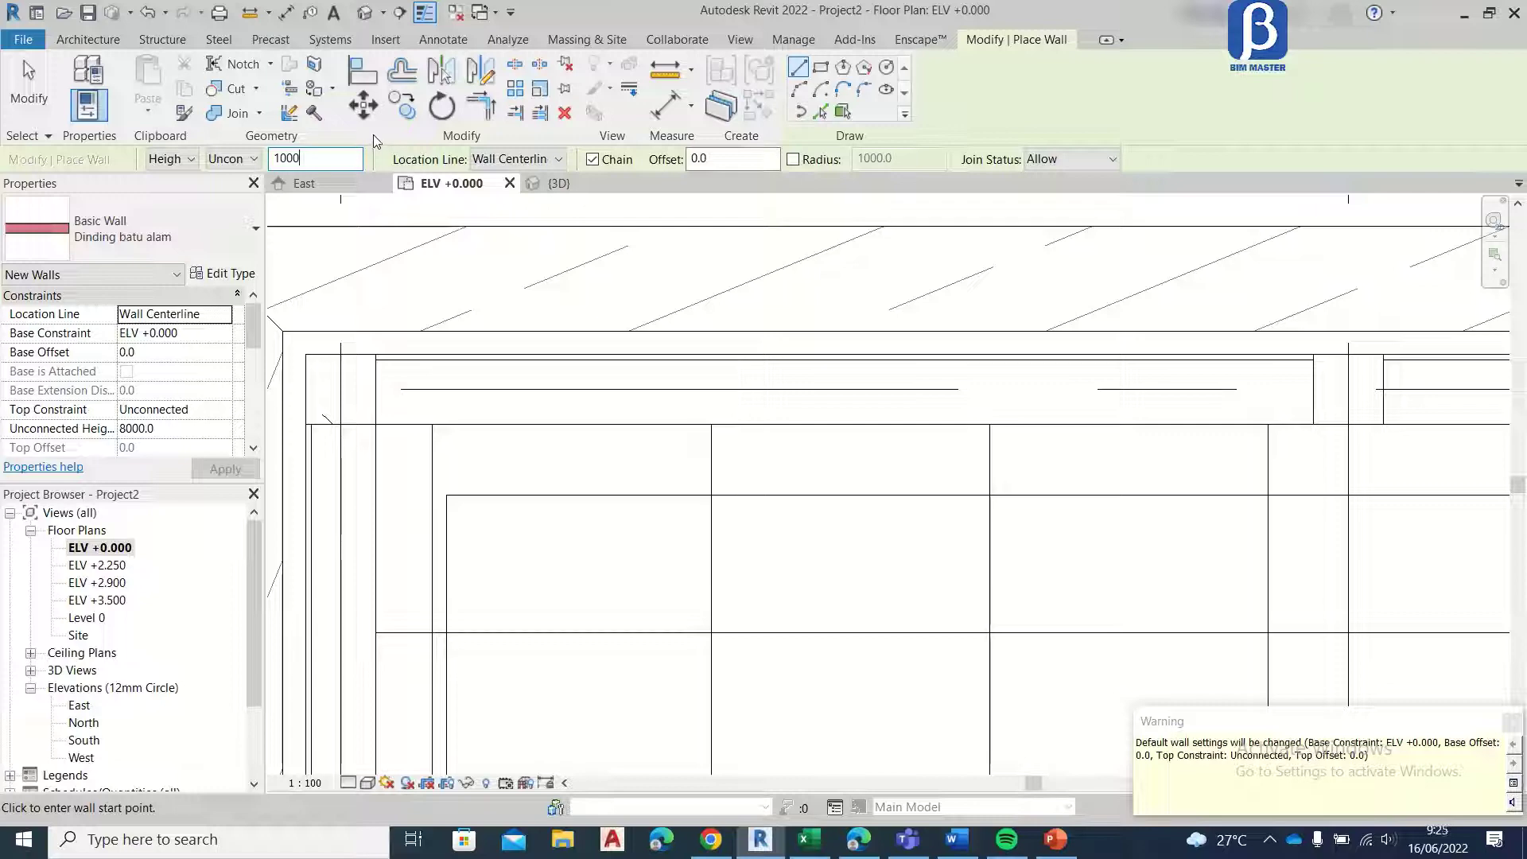
pyautogui.write('000')
# Step: Draw Dinding batu alam walls along grid F between the columns of the first two bays from the left corner
pyautogui.scroll(1, 374, 388)
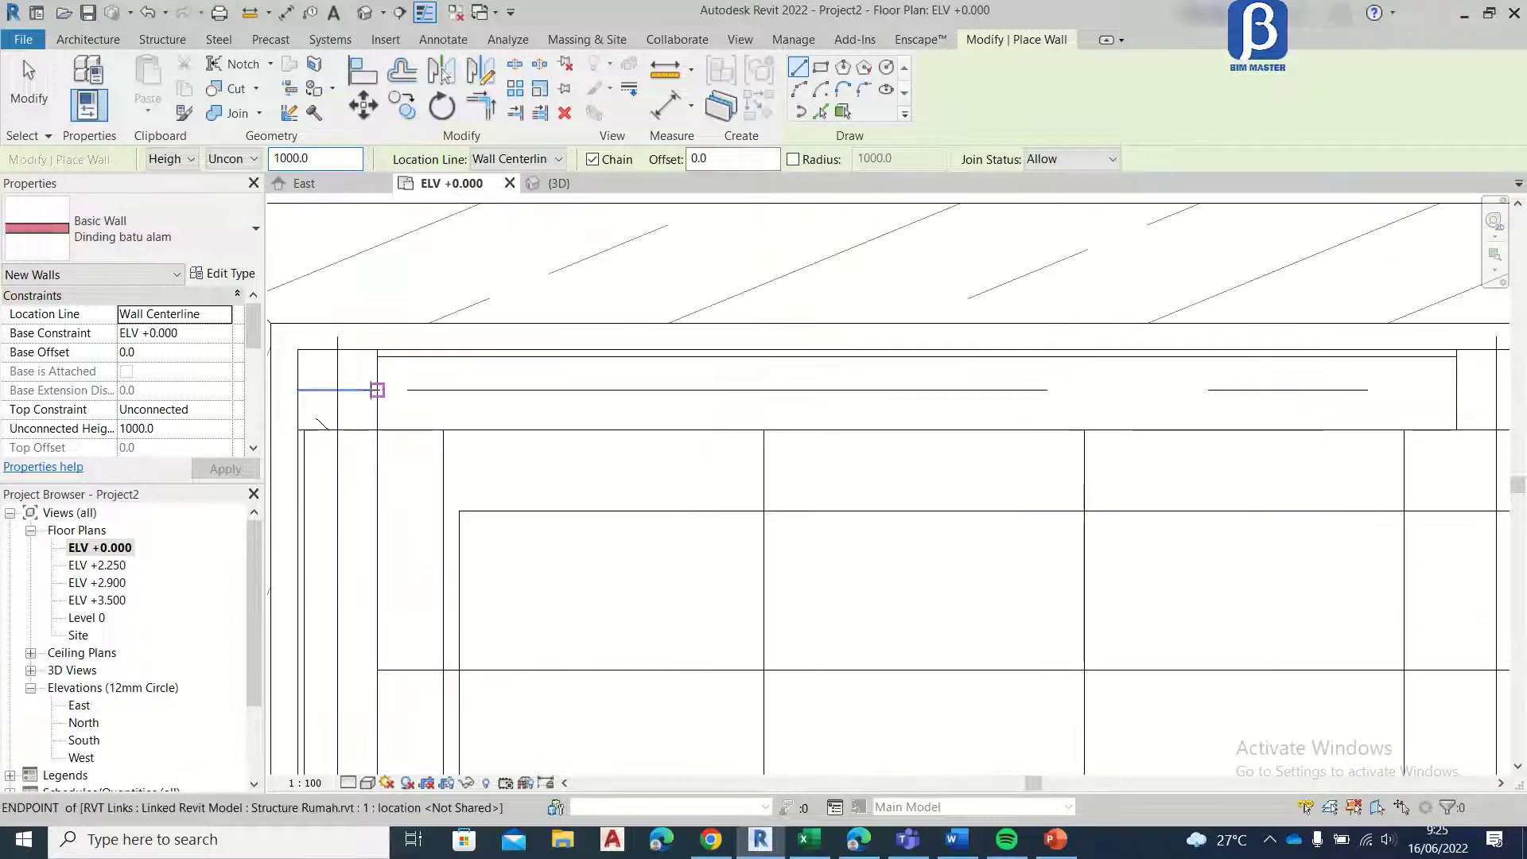
pyautogui.click(377, 389)
pyautogui.moveTo(1023, 402); pyautogui.dragTo(562, 412, button='middle')
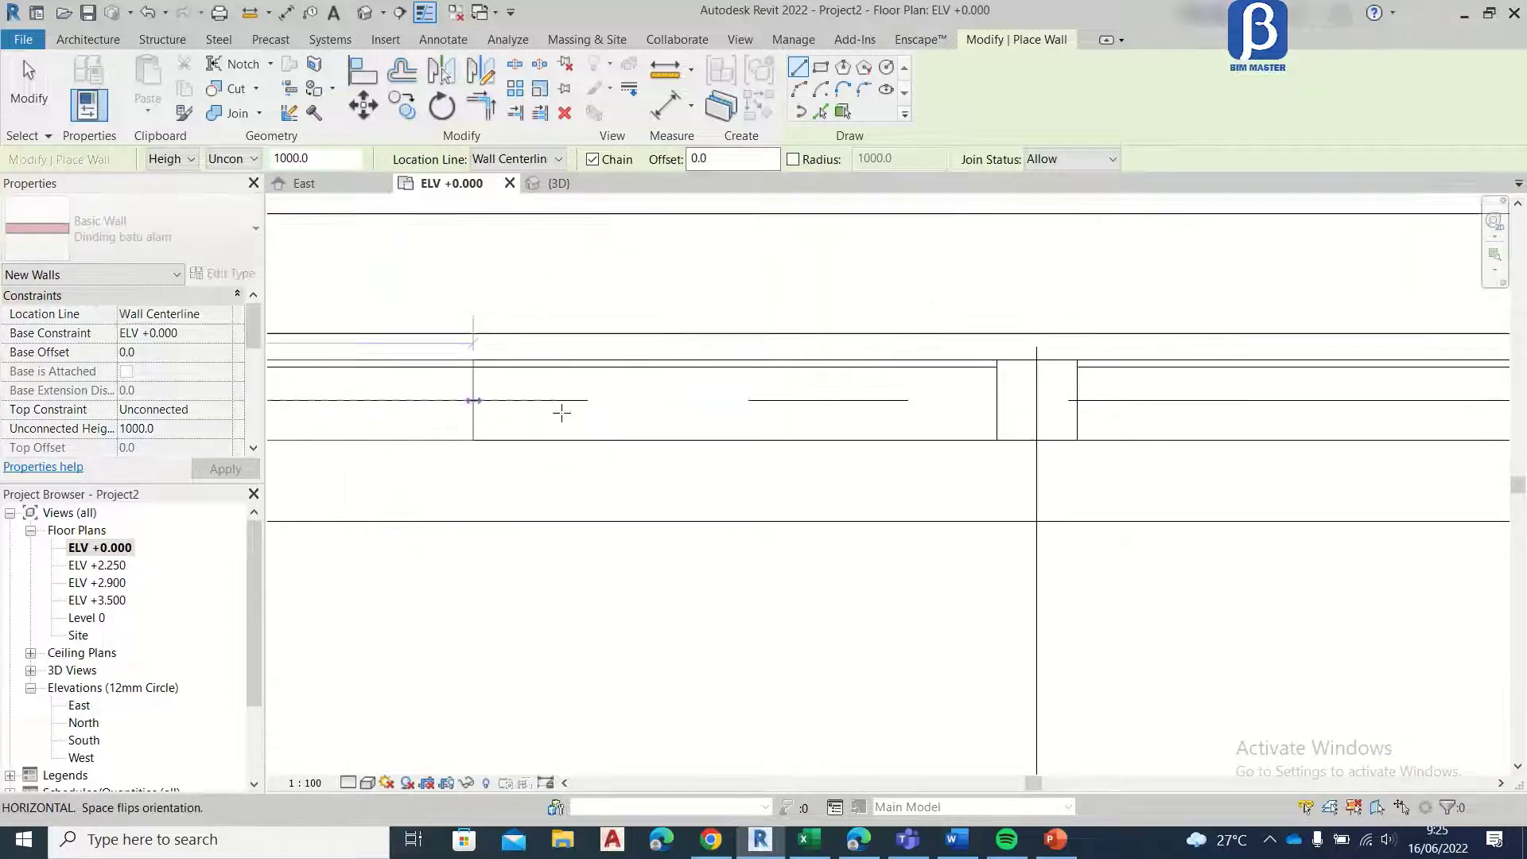
pyautogui.click(996, 400)
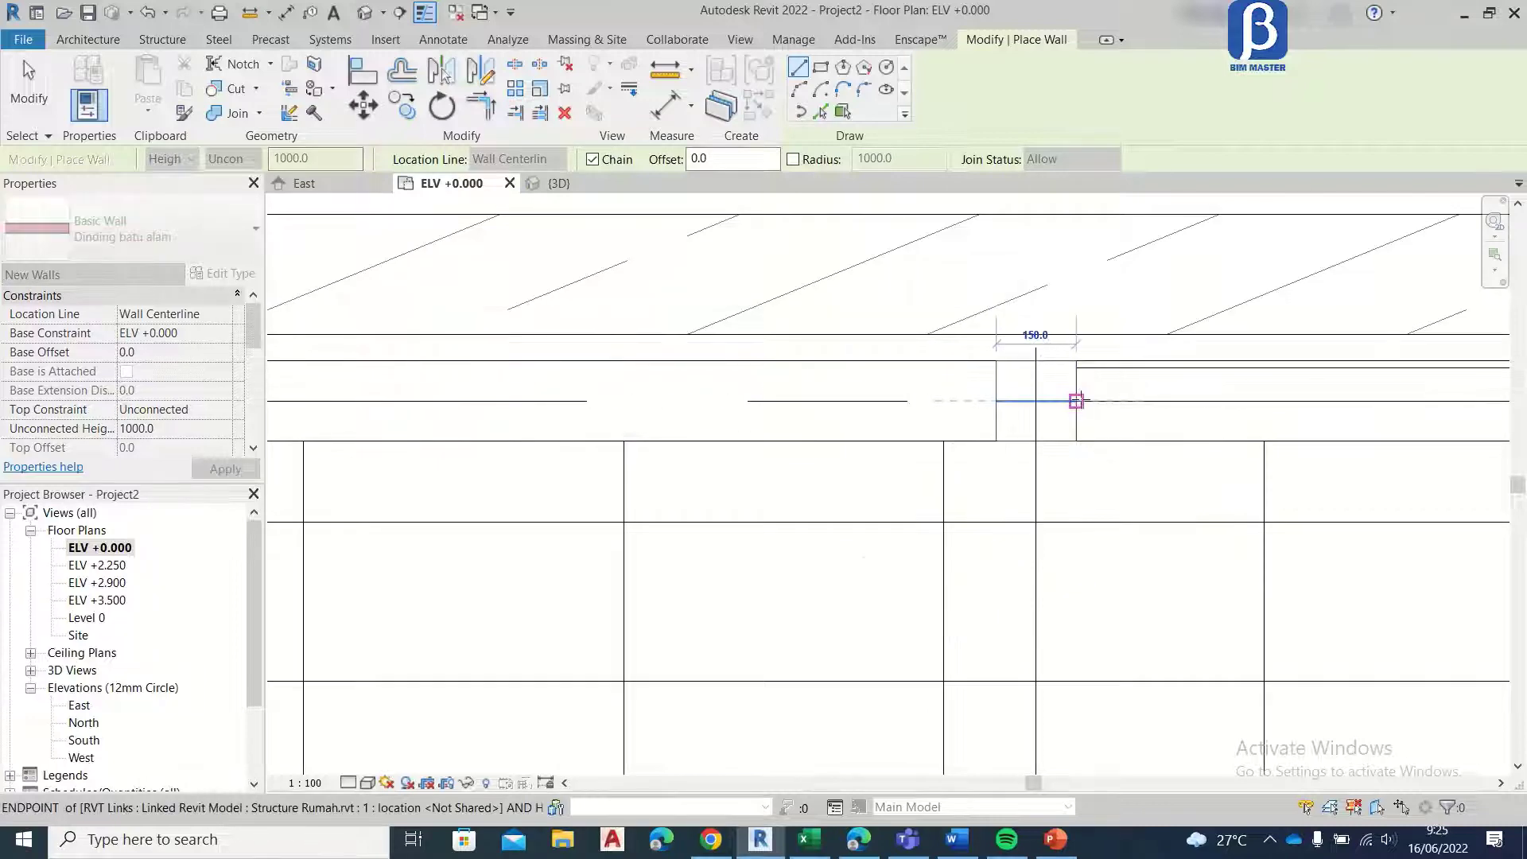
pyautogui.click(1077, 400)
pyautogui.moveTo(1216, 419); pyautogui.dragTo(432, 439, button='middle')
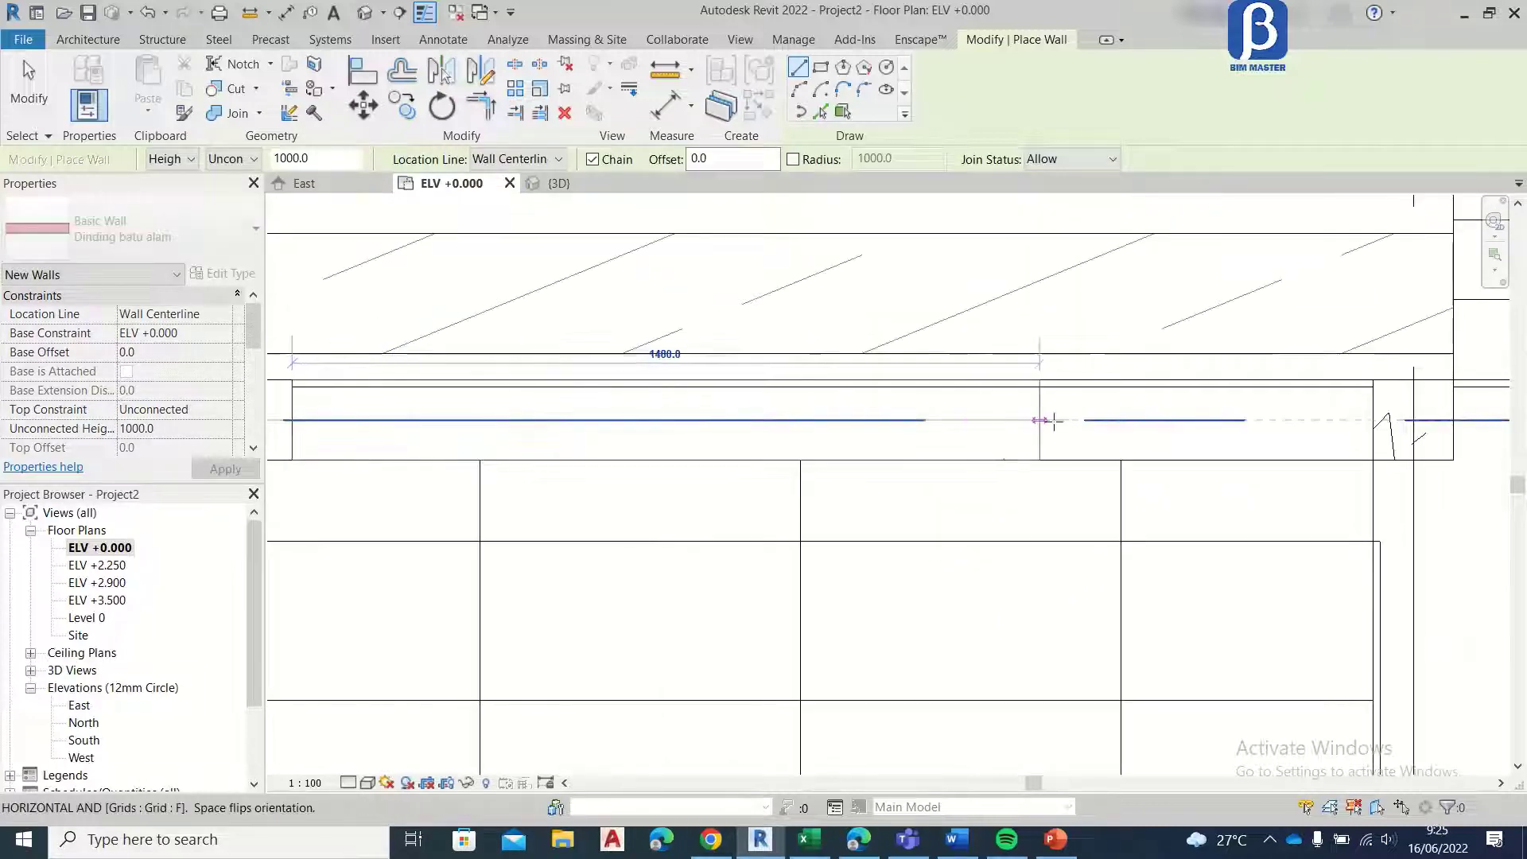
pyautogui.click(1374, 415)
pyautogui.moveTo(1373, 417); pyautogui.dragTo(586, 432, button='middle')
pyautogui.press('Escape')
# Step: Draw walls between the columns along grid F across the remaining two bays up to the right corner column
pyautogui.click(623, 426)
pyautogui.moveTo(1115, 439); pyautogui.dragTo(330, 454, button='middle')
pyautogui.click(1001, 440)
pyautogui.moveTo(1126, 418); pyautogui.dragTo(734, 424, button='middle')
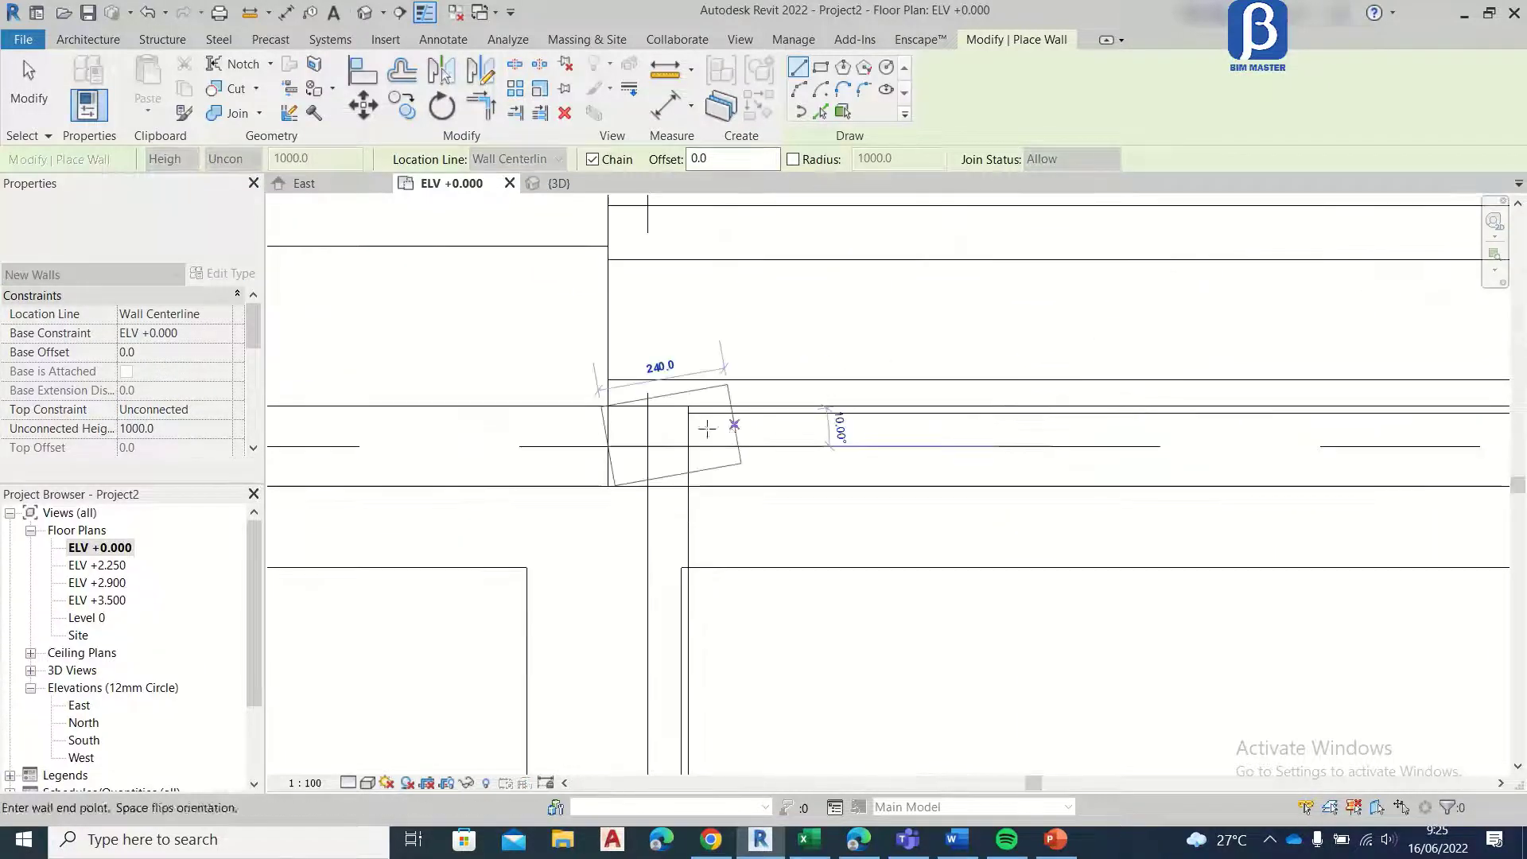
pyautogui.press('Escape')
pyautogui.click(687, 446)
pyautogui.moveTo(1086, 455); pyautogui.dragTo(270, 451, button='middle')
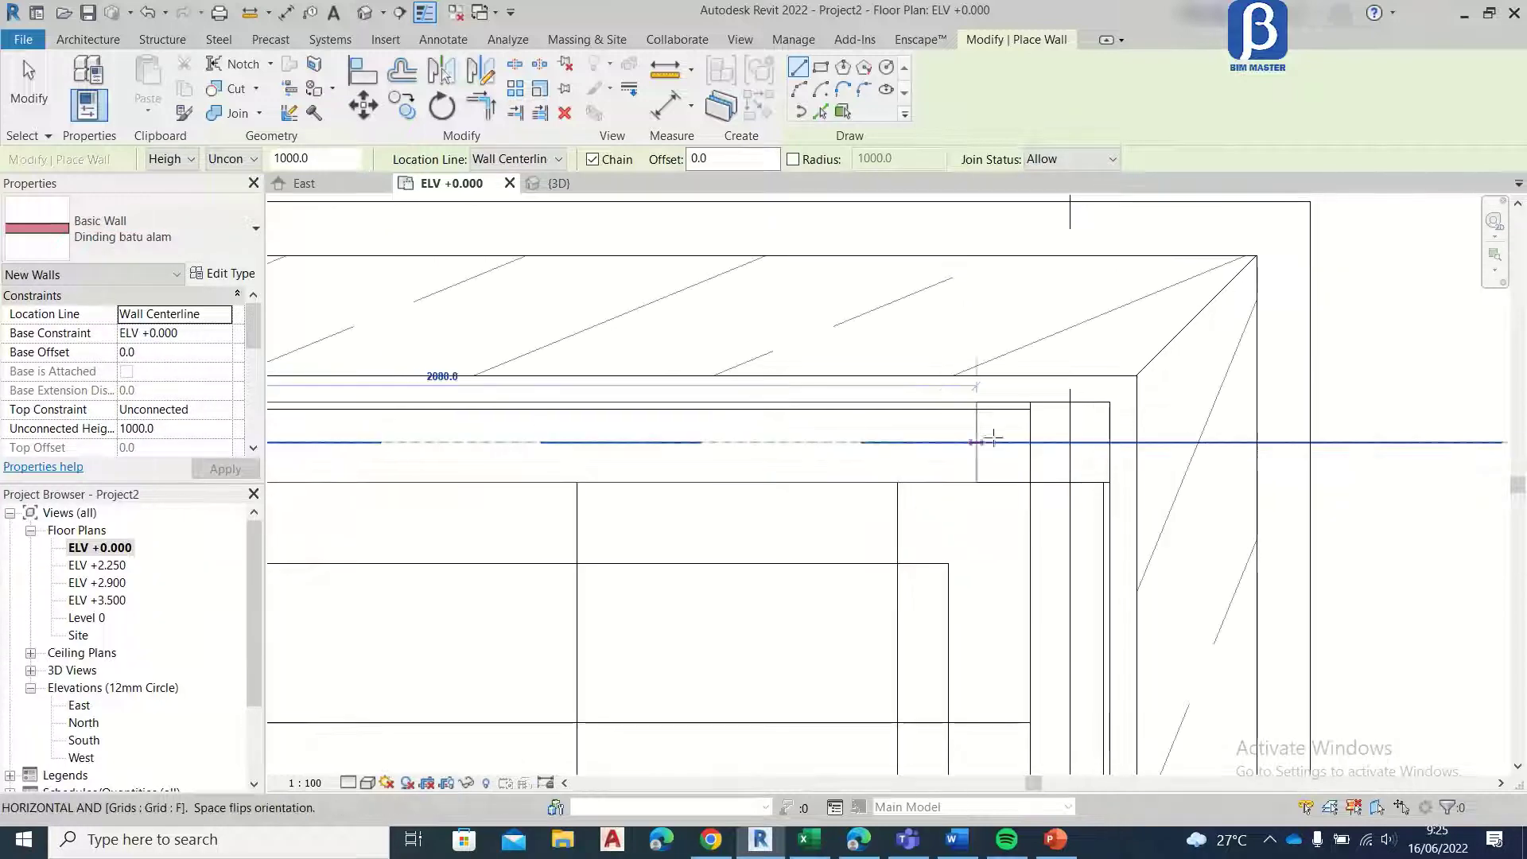
pyautogui.click(1030, 441)
pyautogui.press('Escape')
# Step: Draw a wall along the building's porch-side edge from the grid F corner column to the upper porch column, about 1800 long
pyautogui.moveTo(1047, 450); pyautogui.dragTo(991, 279, button='middle')
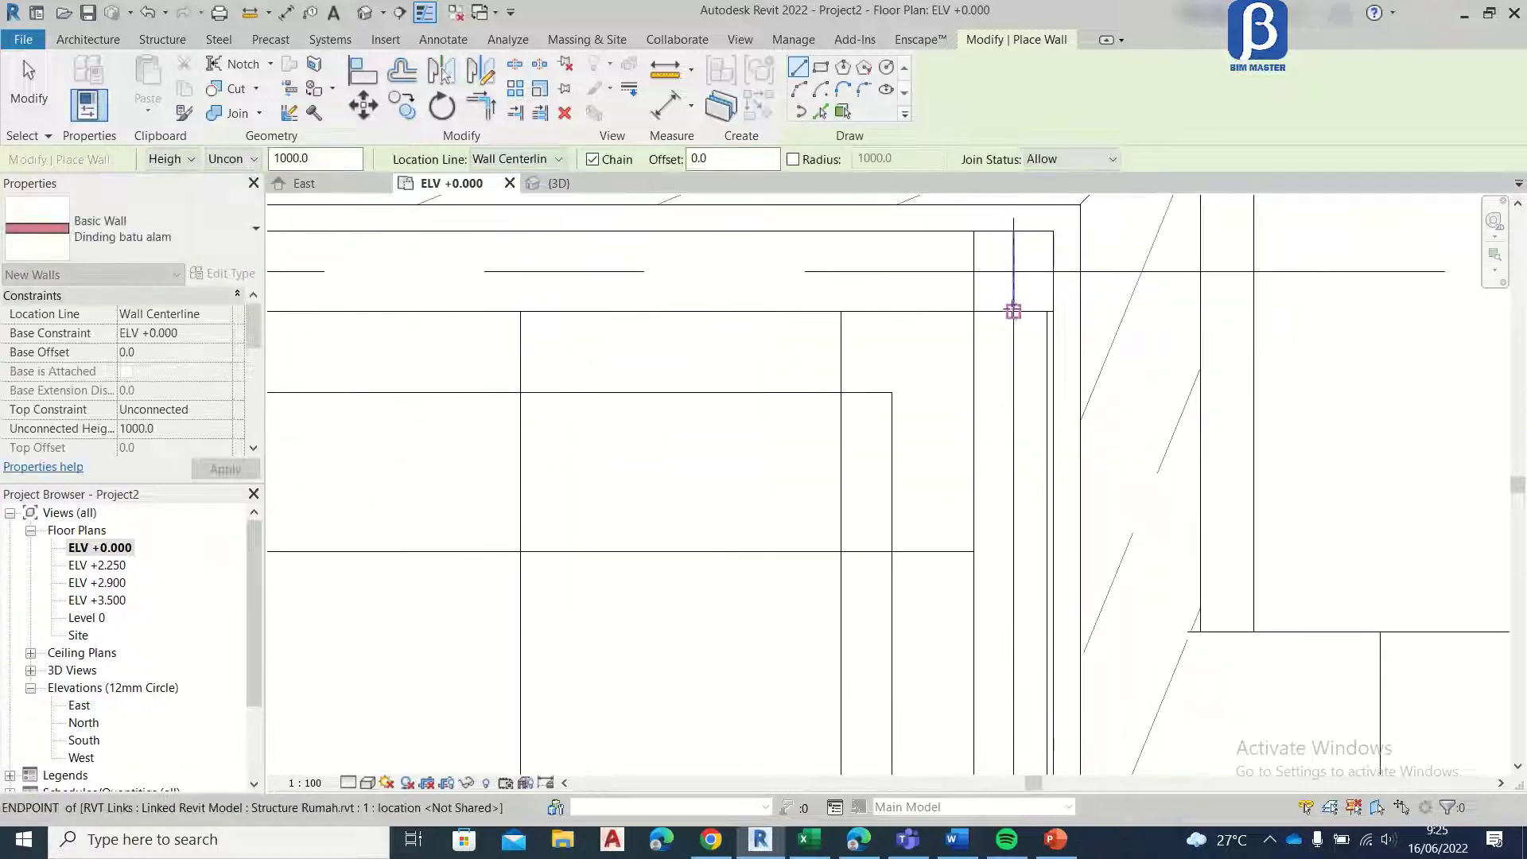
pyautogui.click(1013, 311)
pyautogui.scroll(-2, 1026, 629)
pyautogui.moveTo(1026, 628); pyautogui.dragTo(997, 129, button='middle')
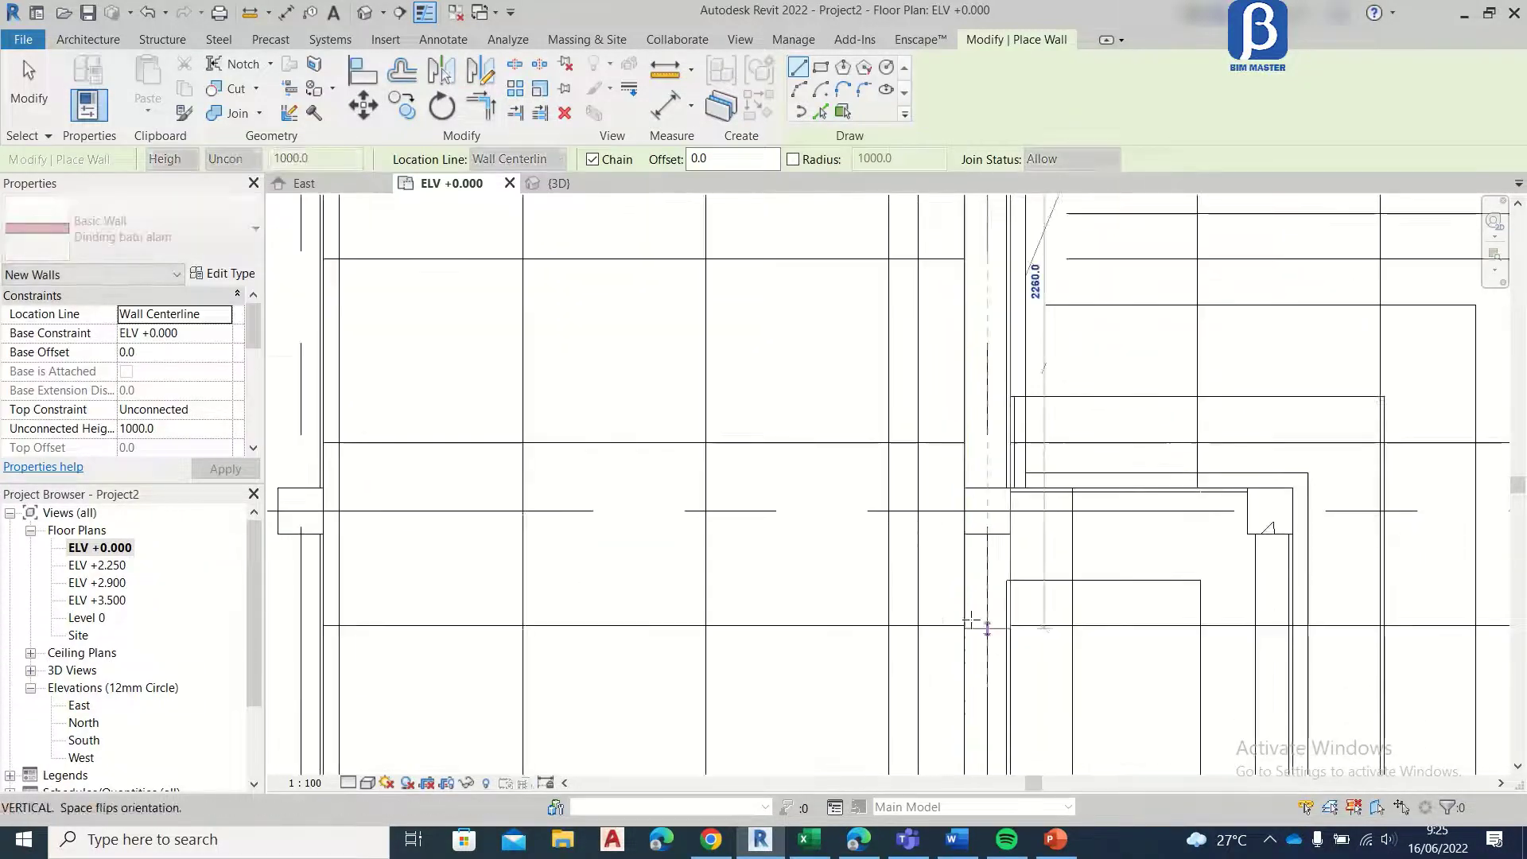
pyautogui.click(987, 481)
pyautogui.moveTo(1008, 494); pyautogui.dragTo(980, 320, button='middle')
pyautogui.press('Escape')
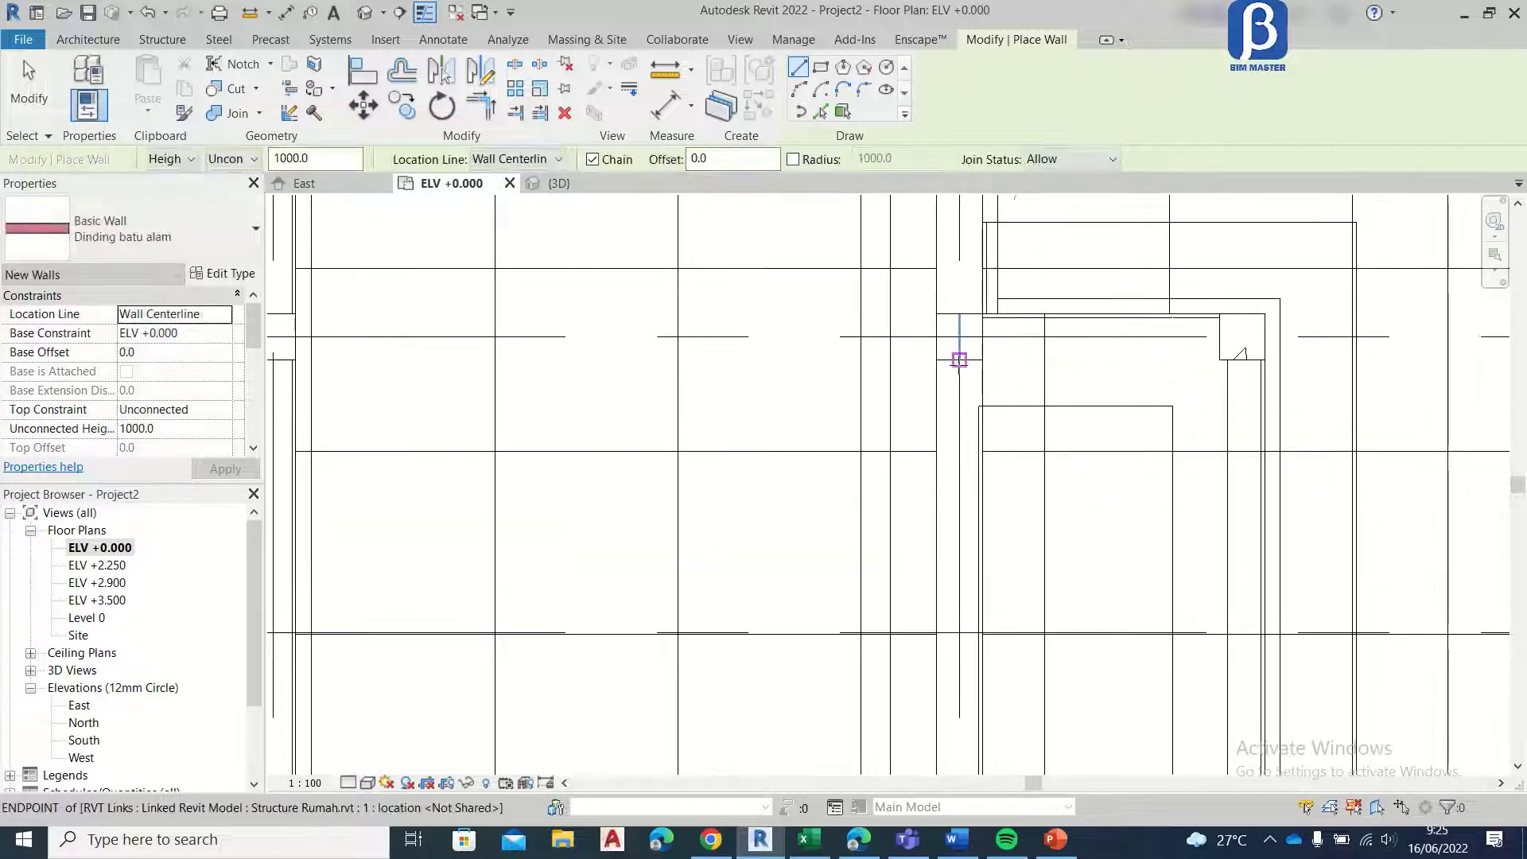
# Step: Draw walls along the porch-side edge between the two porch columns, about 1800 long, and on towards the grid A corner column
pyautogui.click(959, 360)
pyautogui.scroll(-2, 959, 360)
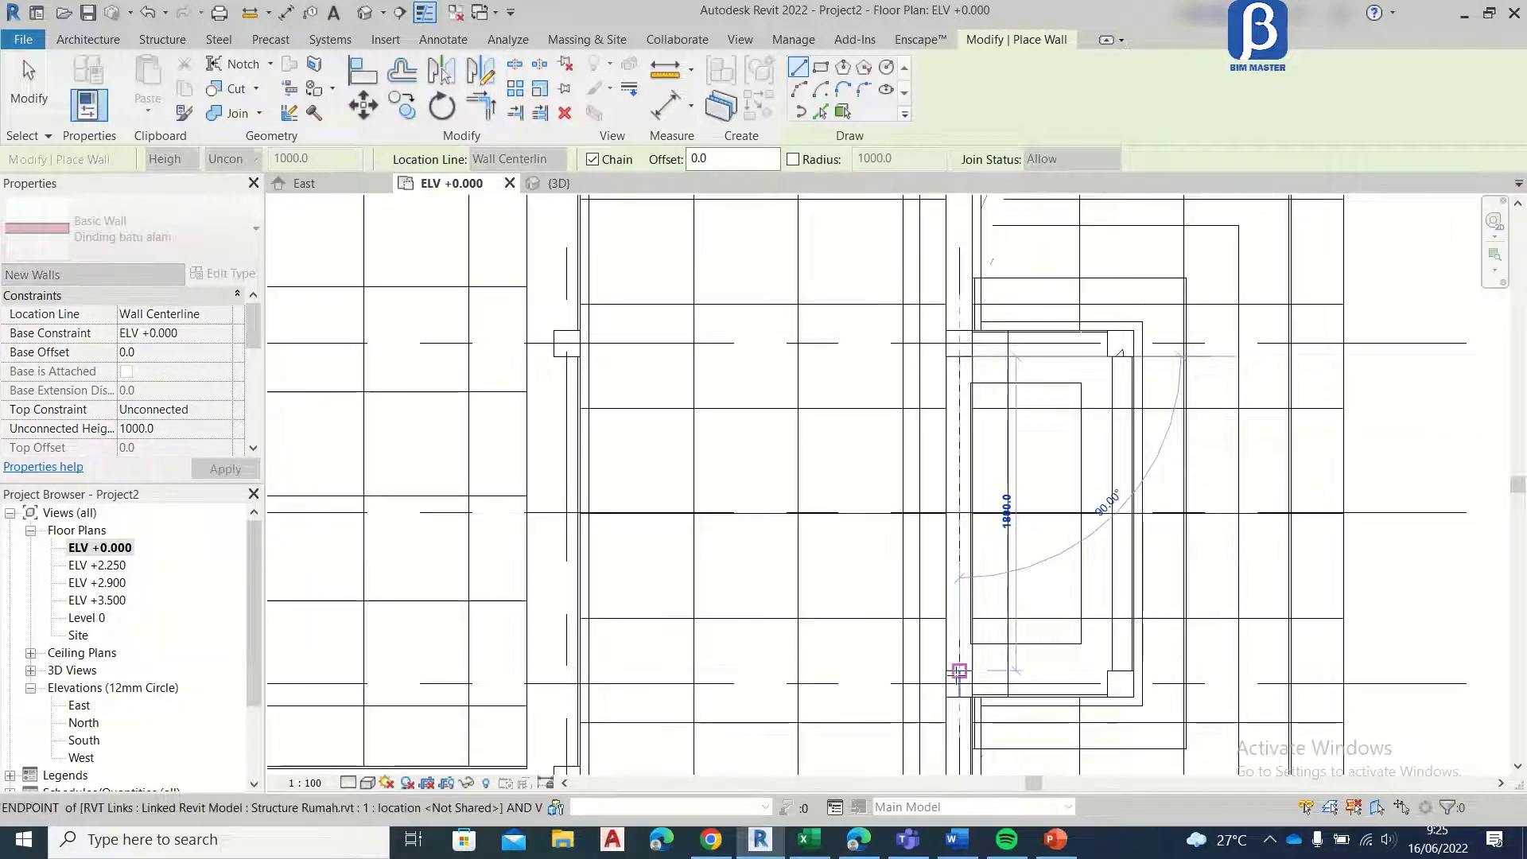
pyautogui.click(960, 672)
pyautogui.moveTo(992, 614); pyautogui.dragTo(895, 294, button='middle')
pyautogui.press('Escape')
pyautogui.click(863, 377)
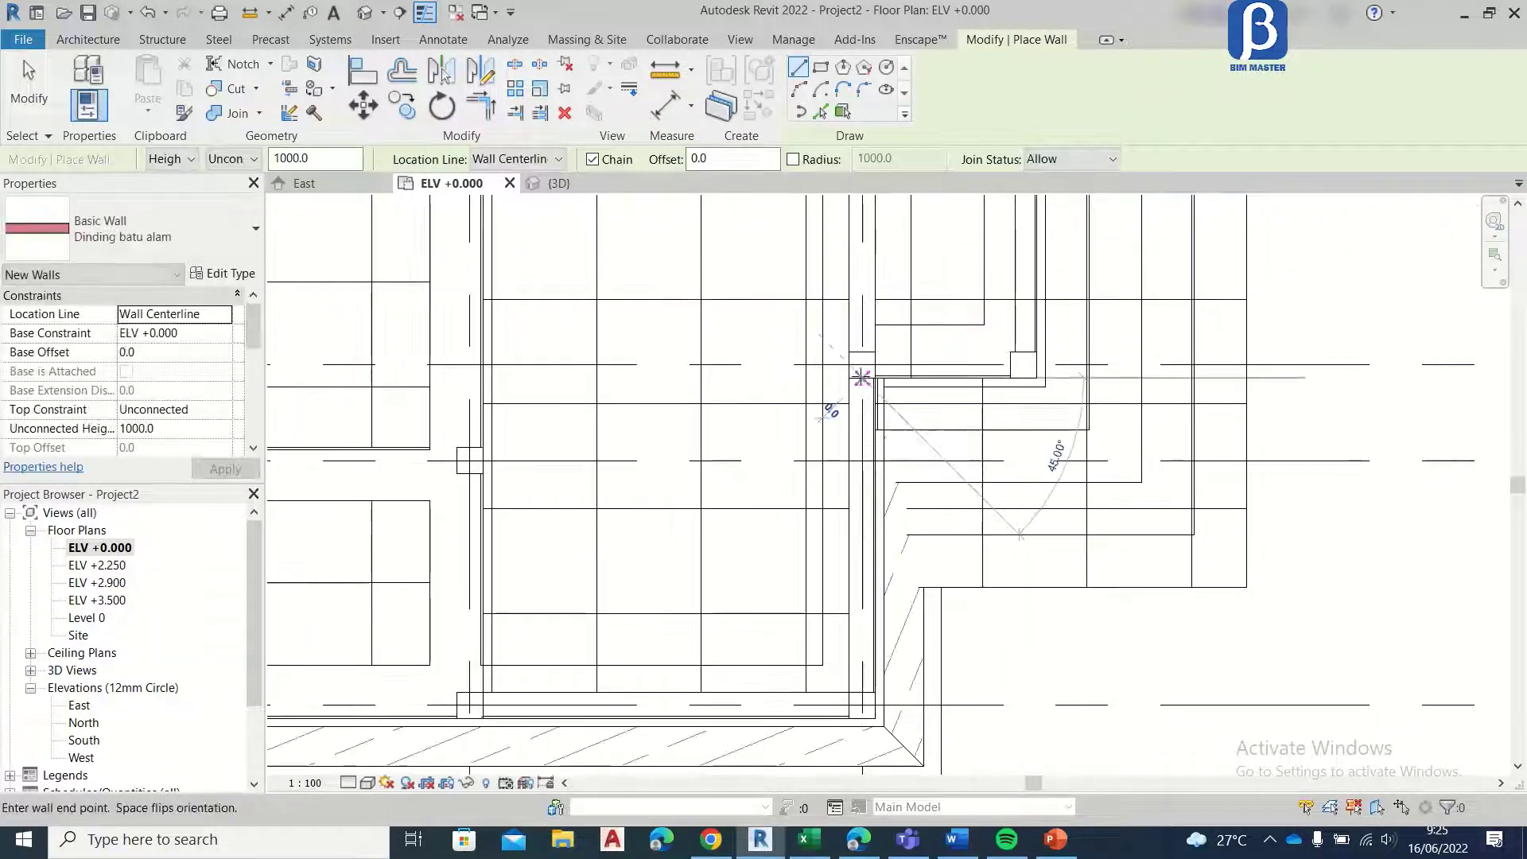
# Step: Draw walls between the columns along grid A across the first two bays from the porch-side corner
pyautogui.click(848, 703)
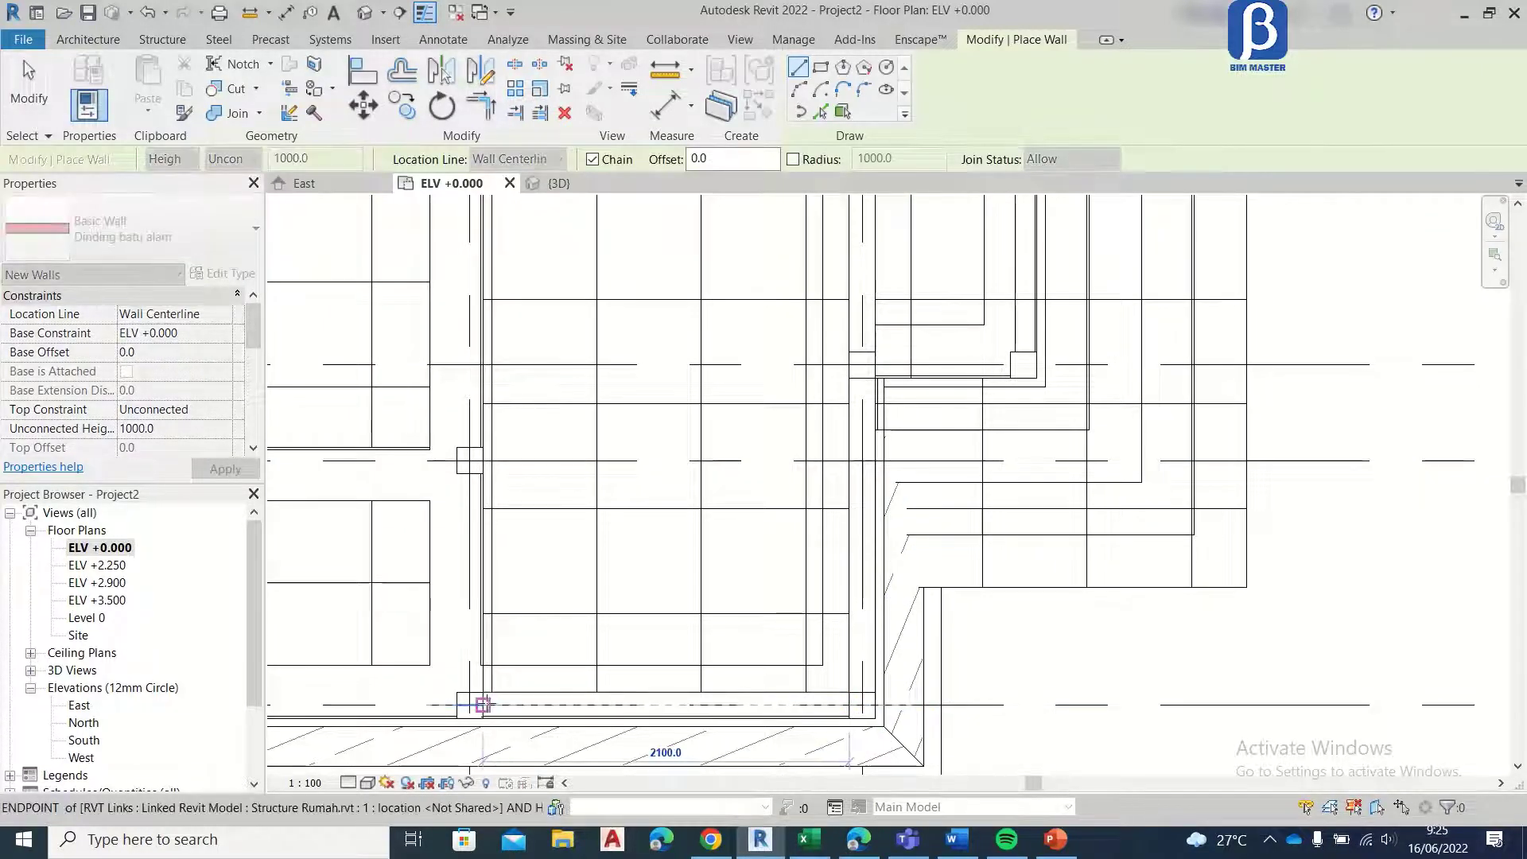
pyautogui.click(483, 705)
pyautogui.moveTo(526, 654); pyautogui.dragTo(969, 538, button='middle')
pyautogui.press('Escape')
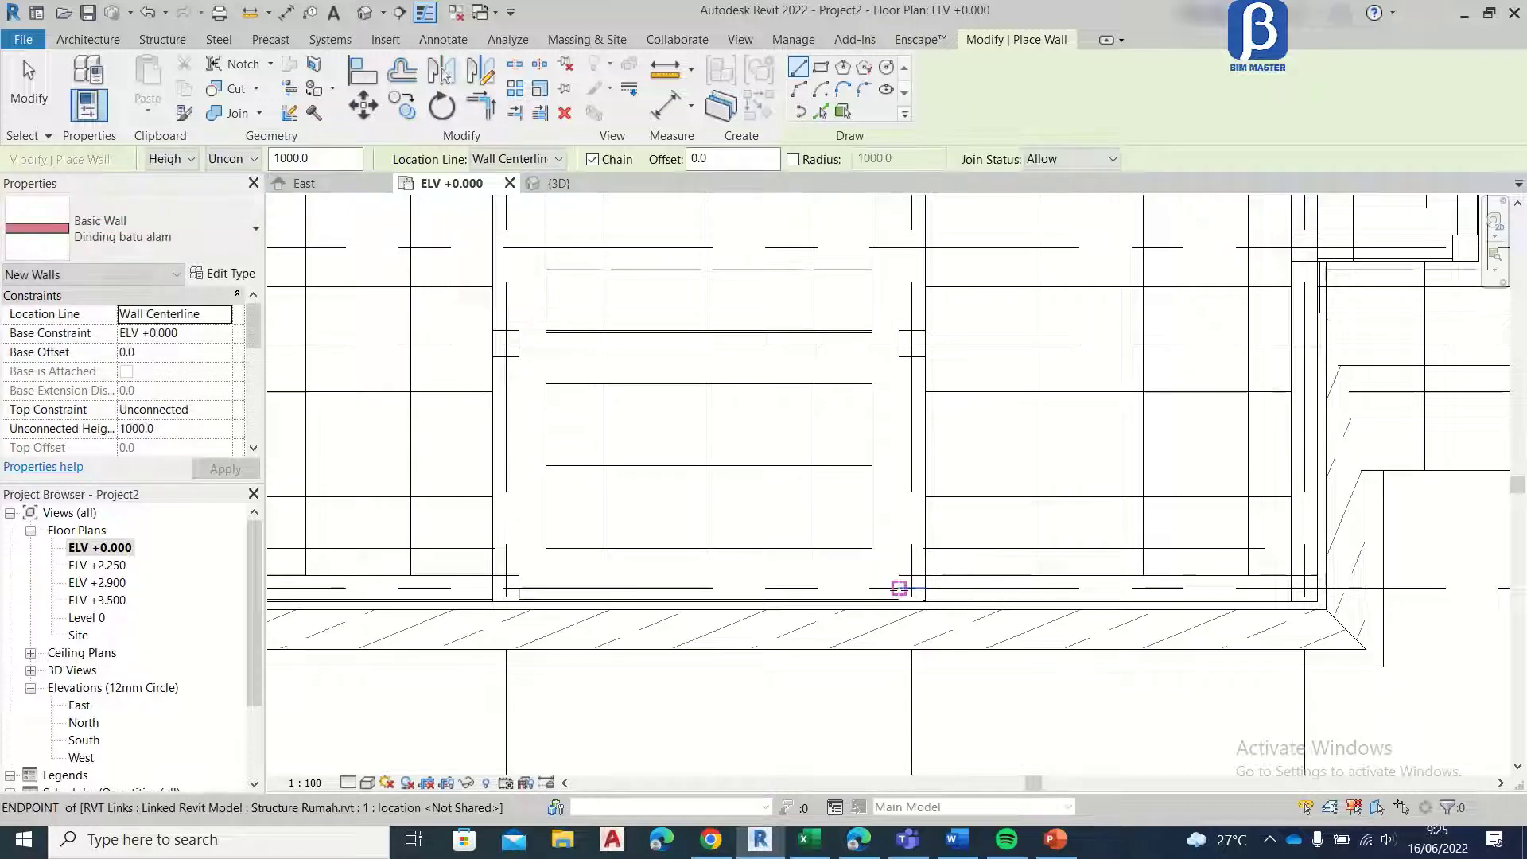
pyautogui.click(899, 589)
pyautogui.click(519, 589)
pyautogui.moveTo(561, 533); pyautogui.dragTo(973, 498, button='middle')
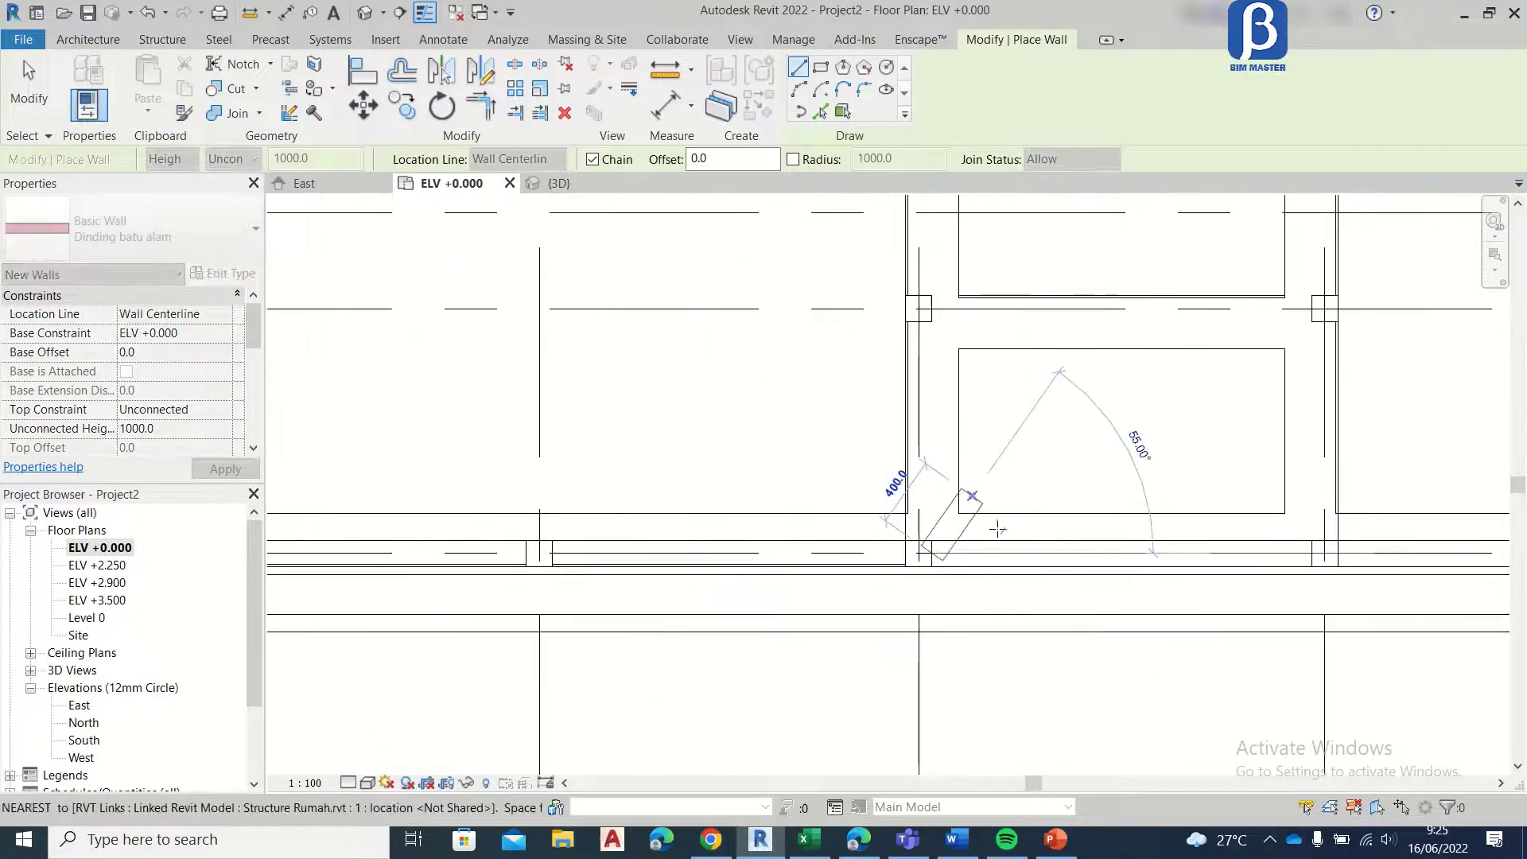
pyautogui.press('Escape')
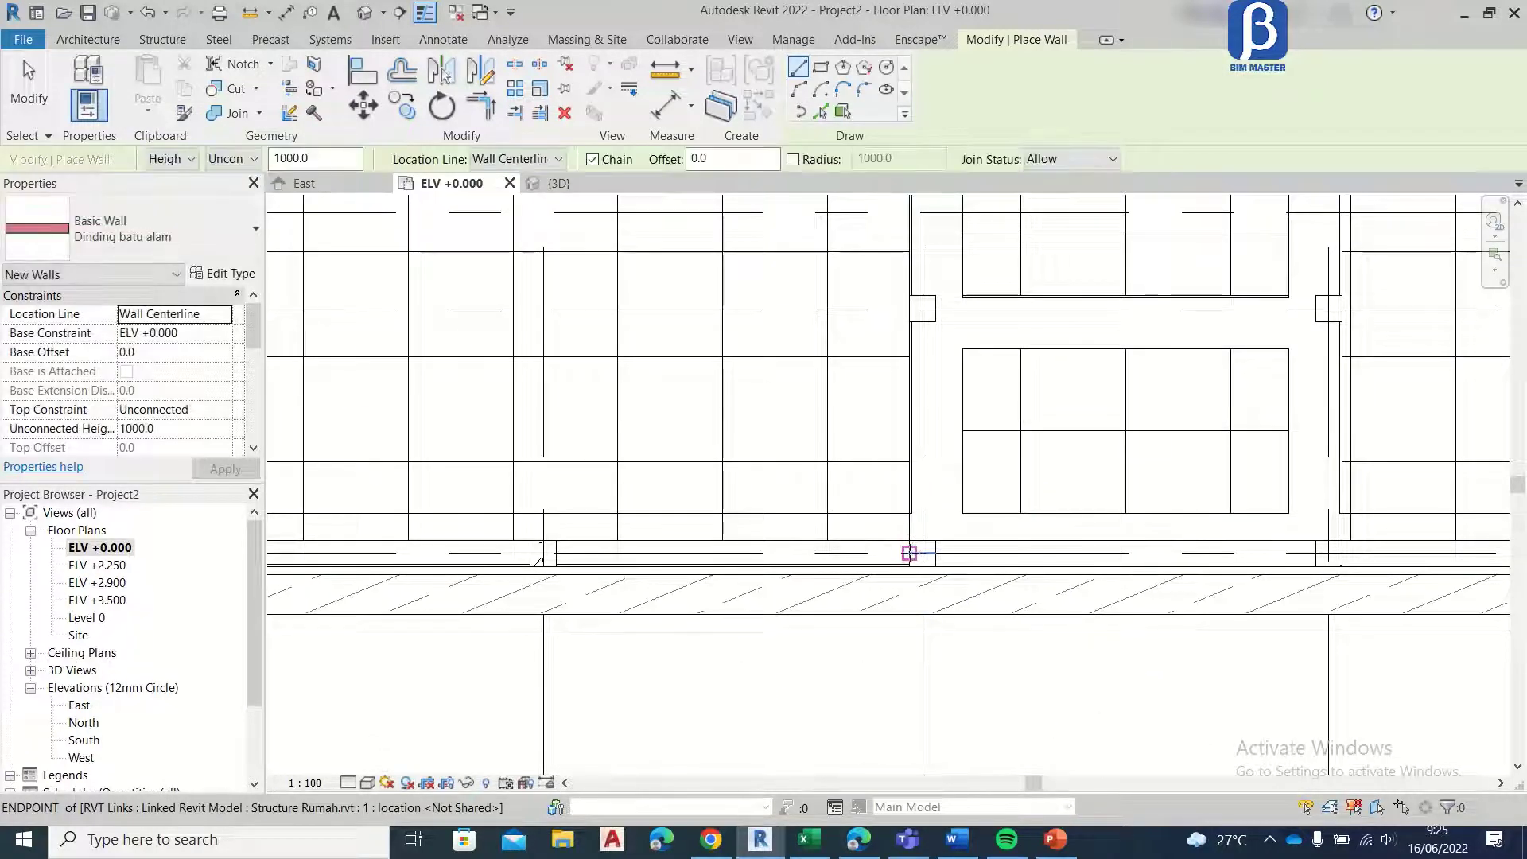
# Step: Draw walls between the columns along grid A across the remaining two bays up to the left corner column
pyautogui.click(909, 553)
pyautogui.click(546, 550)
pyautogui.moveTo(575, 485); pyautogui.dragTo(1248, 478, button='middle')
pyautogui.press('Escape')
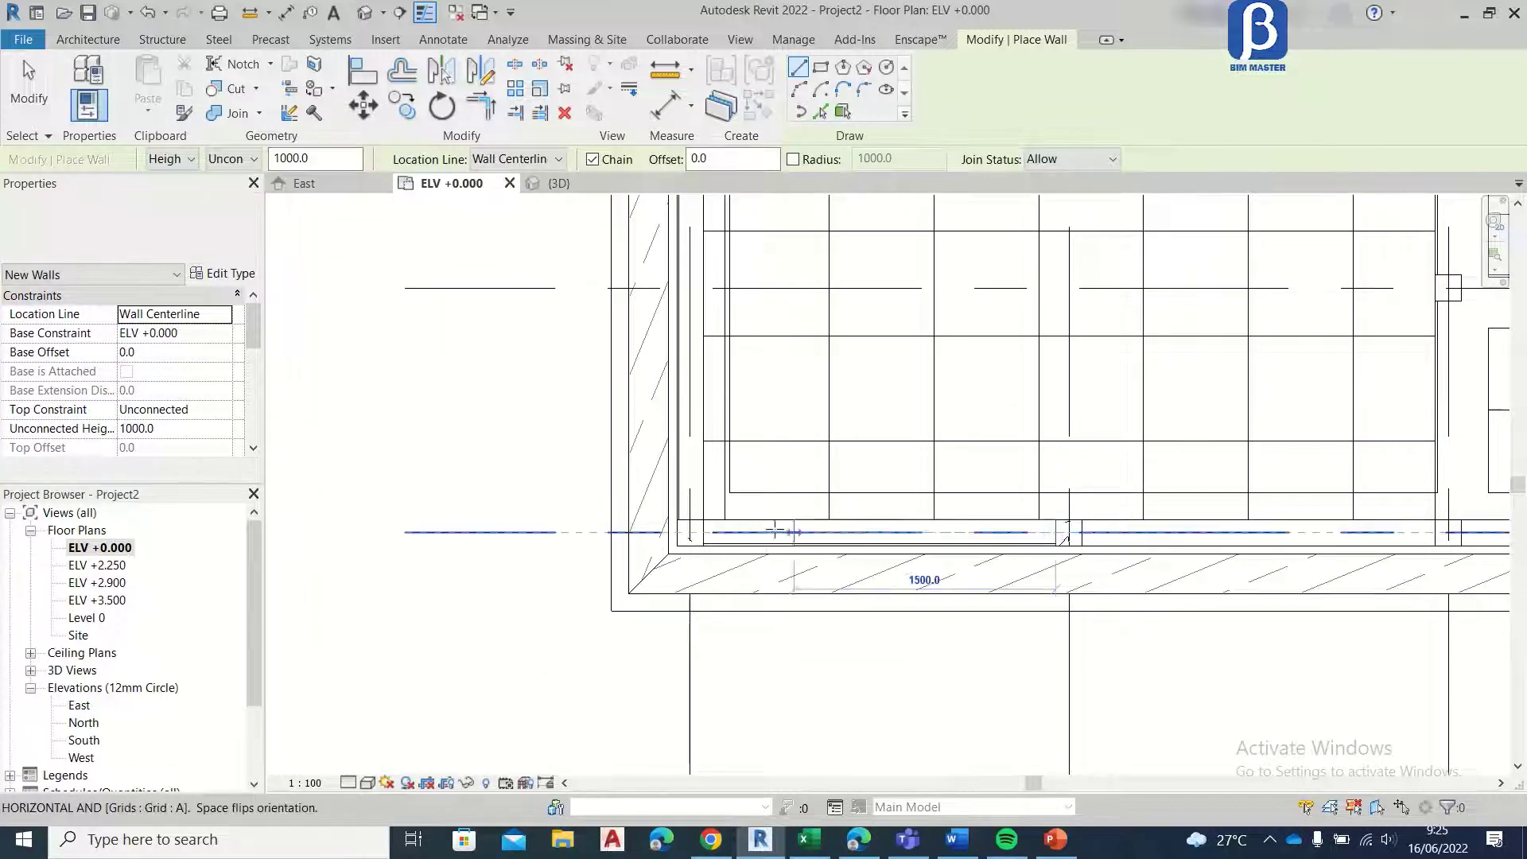
# Step: Draw the wall along the building's left edge from the grid A corner column to the grid F corner column
pyautogui.click(690, 525)
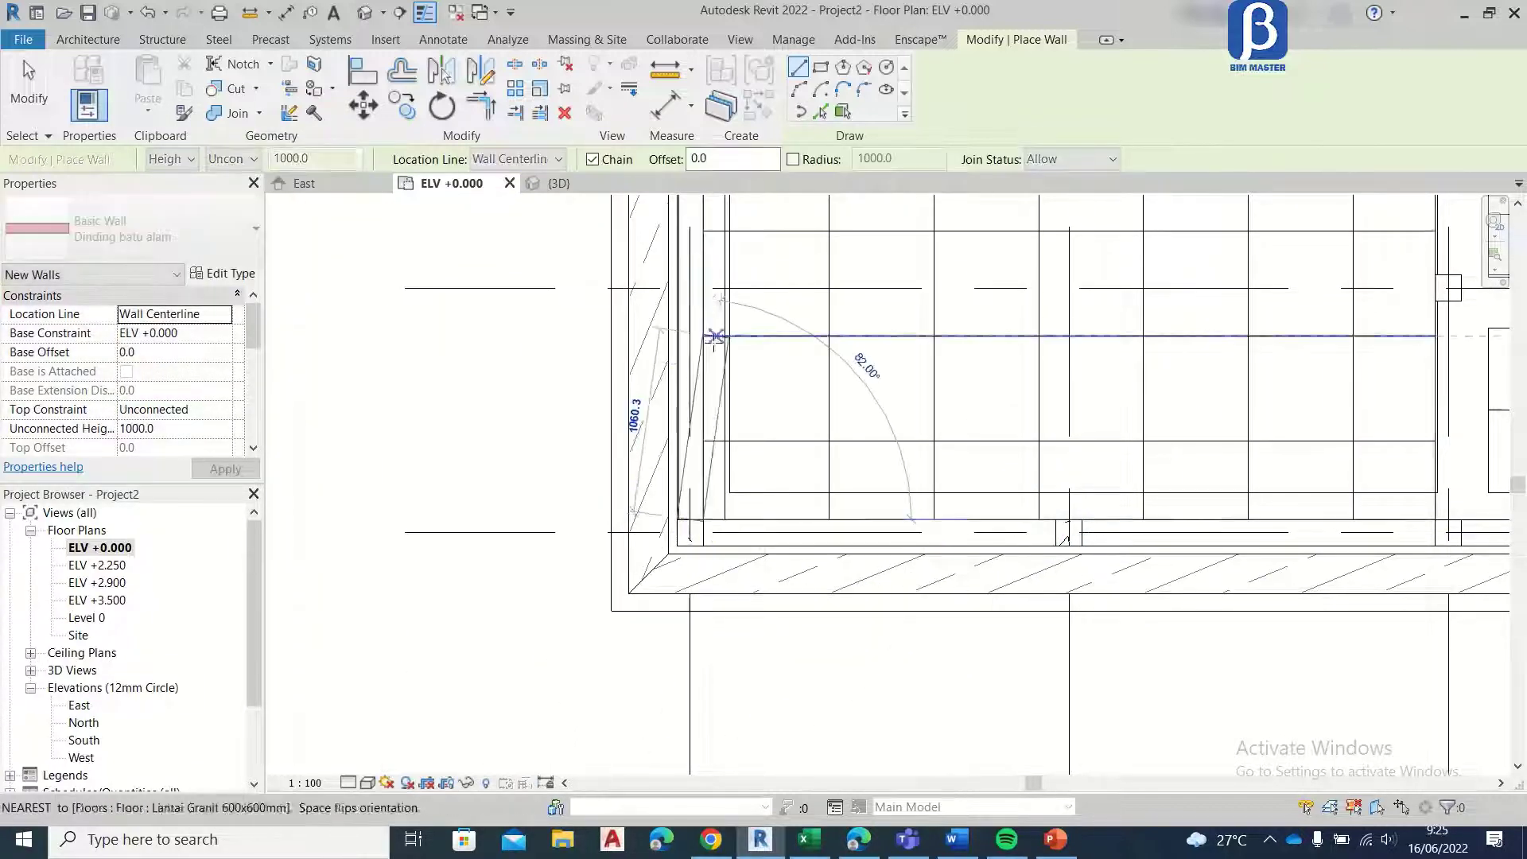
pyautogui.moveTo(691, 229); pyautogui.dragTo(666, 494, button='middle')
pyautogui.press('Escape')
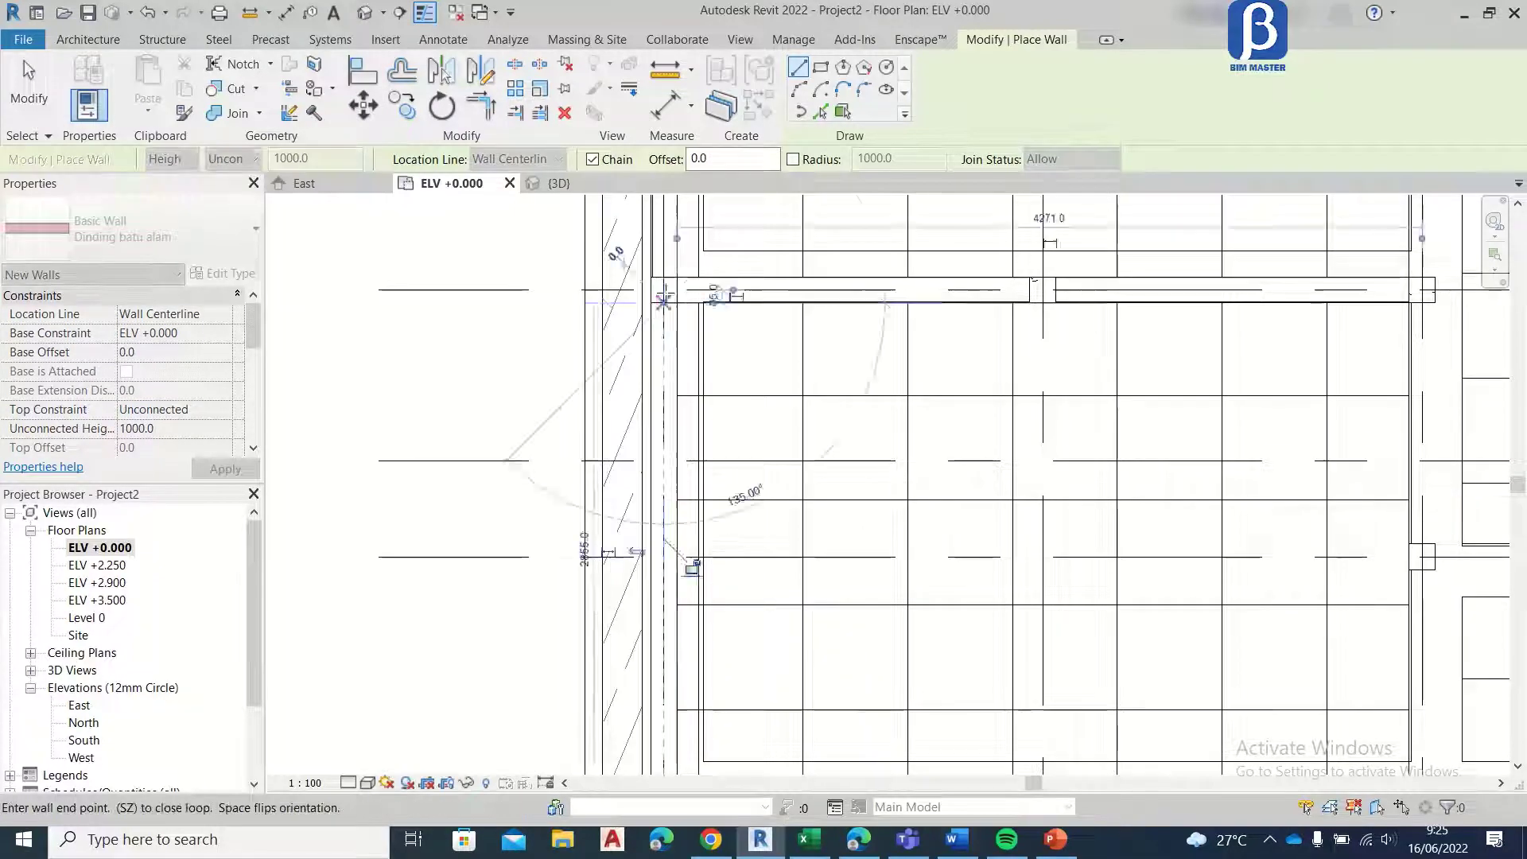
pyautogui.moveTo(674, 232); pyautogui.dragTo(631, 704, button='middle')
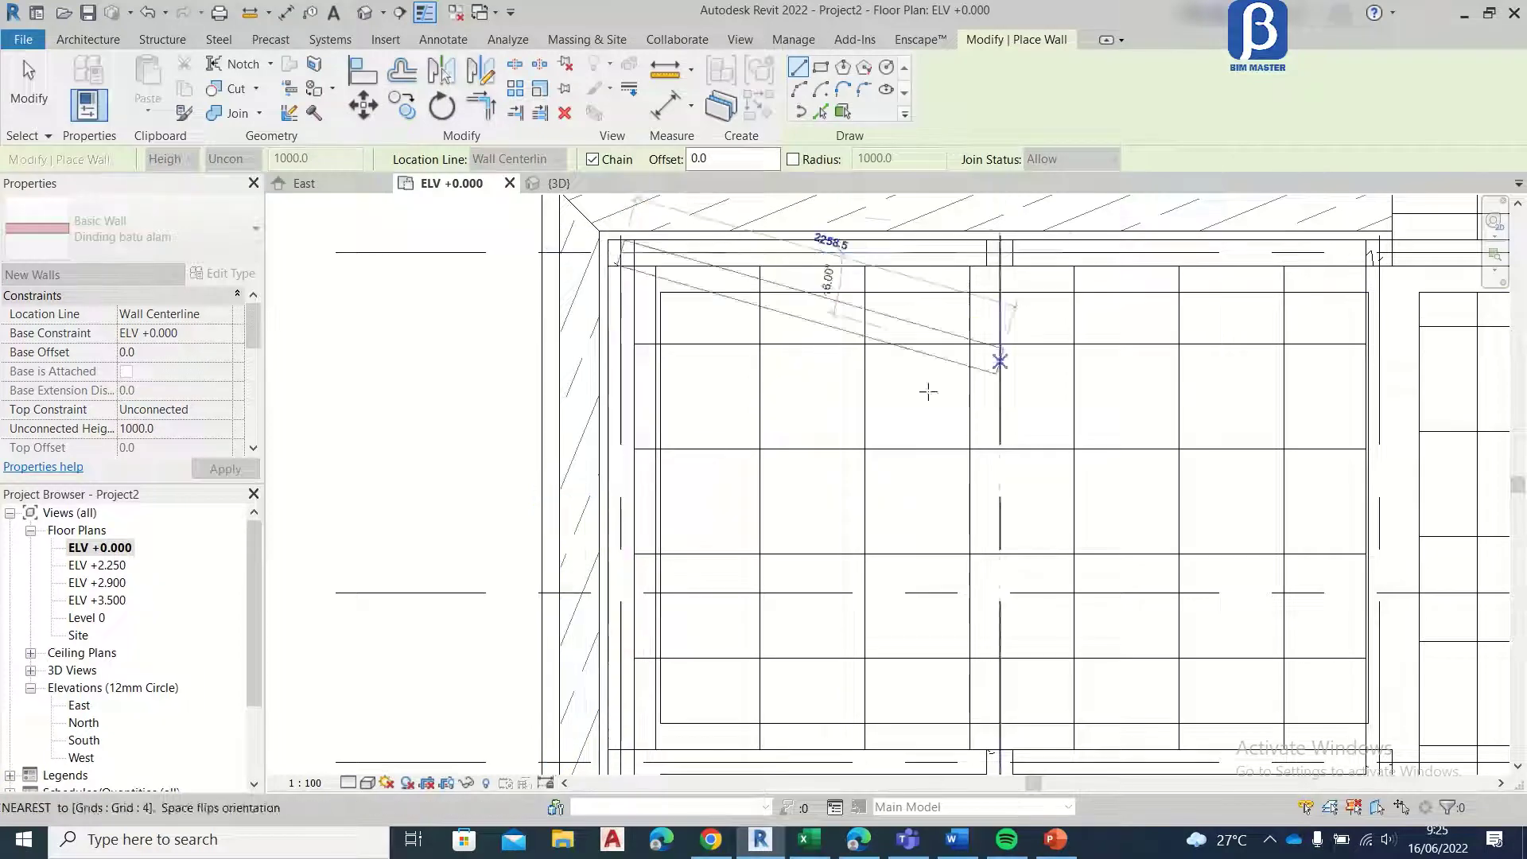
pyautogui.press('Escape')
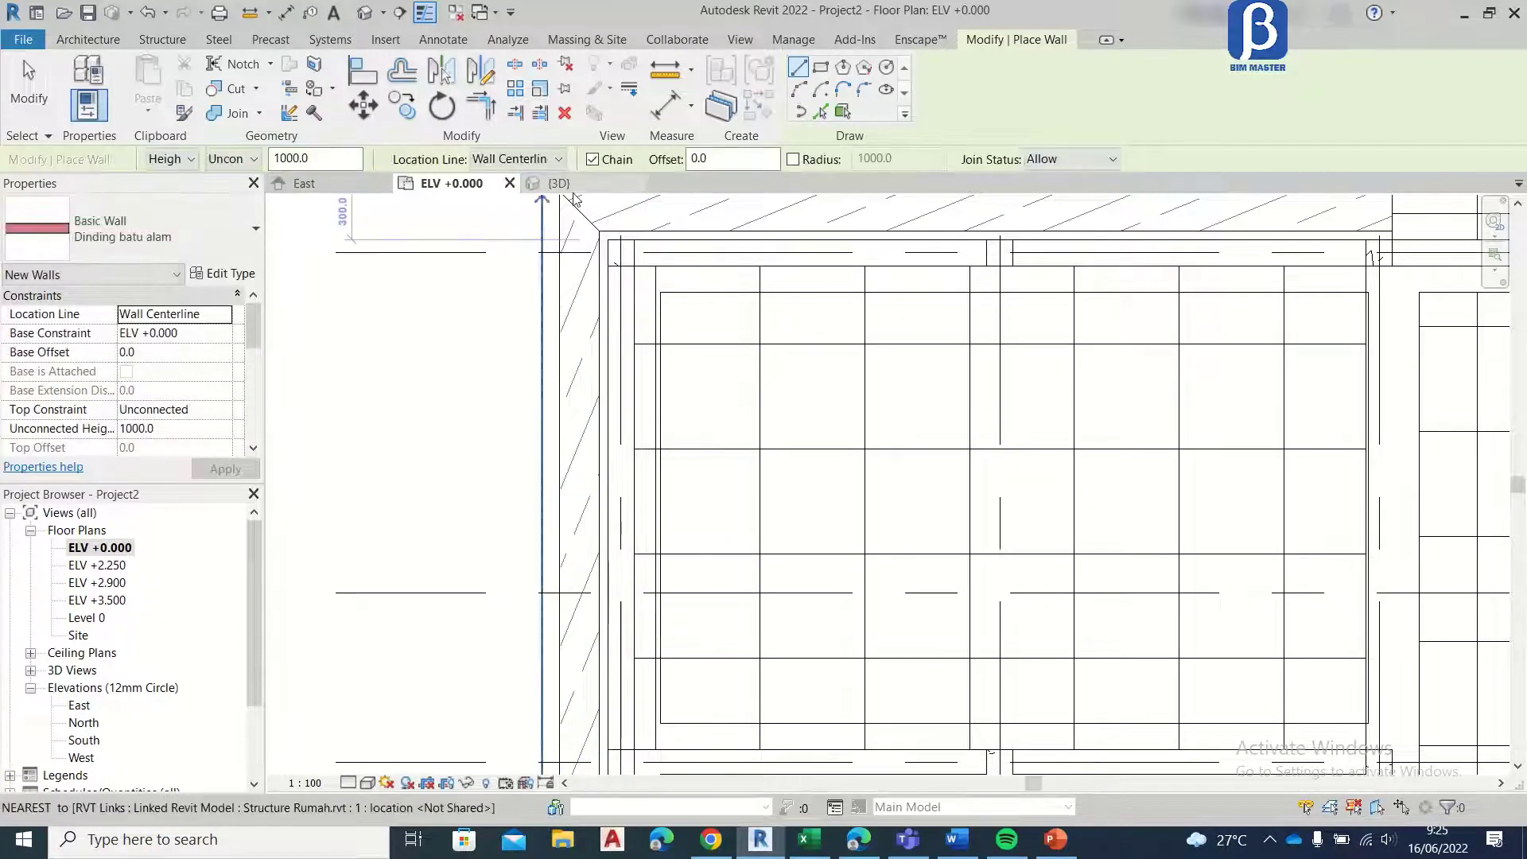
# Step: Inspect the stone-clad perimeter walls in the 3D view and return to the ELV +0.000 floor plan
pyautogui.click(573, 187)
pyautogui.scroll(3, 795, 398)
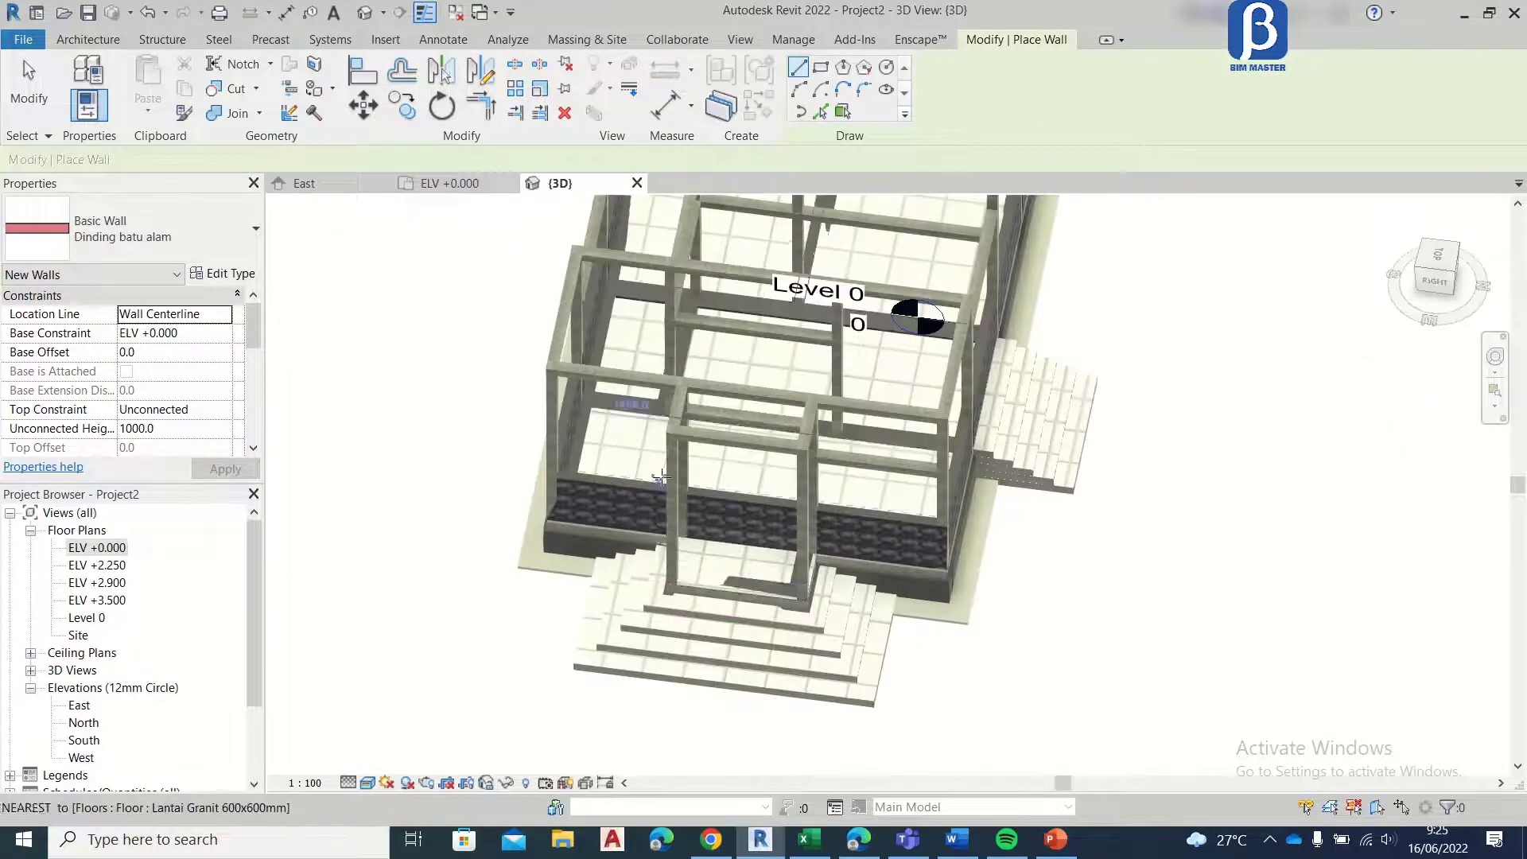
pyautogui.keyDown('shift'); pyautogui.moveTo(835, 382); pyautogui.dragTo(764, 372, button='middle'); pyautogui.keyUp('shift')
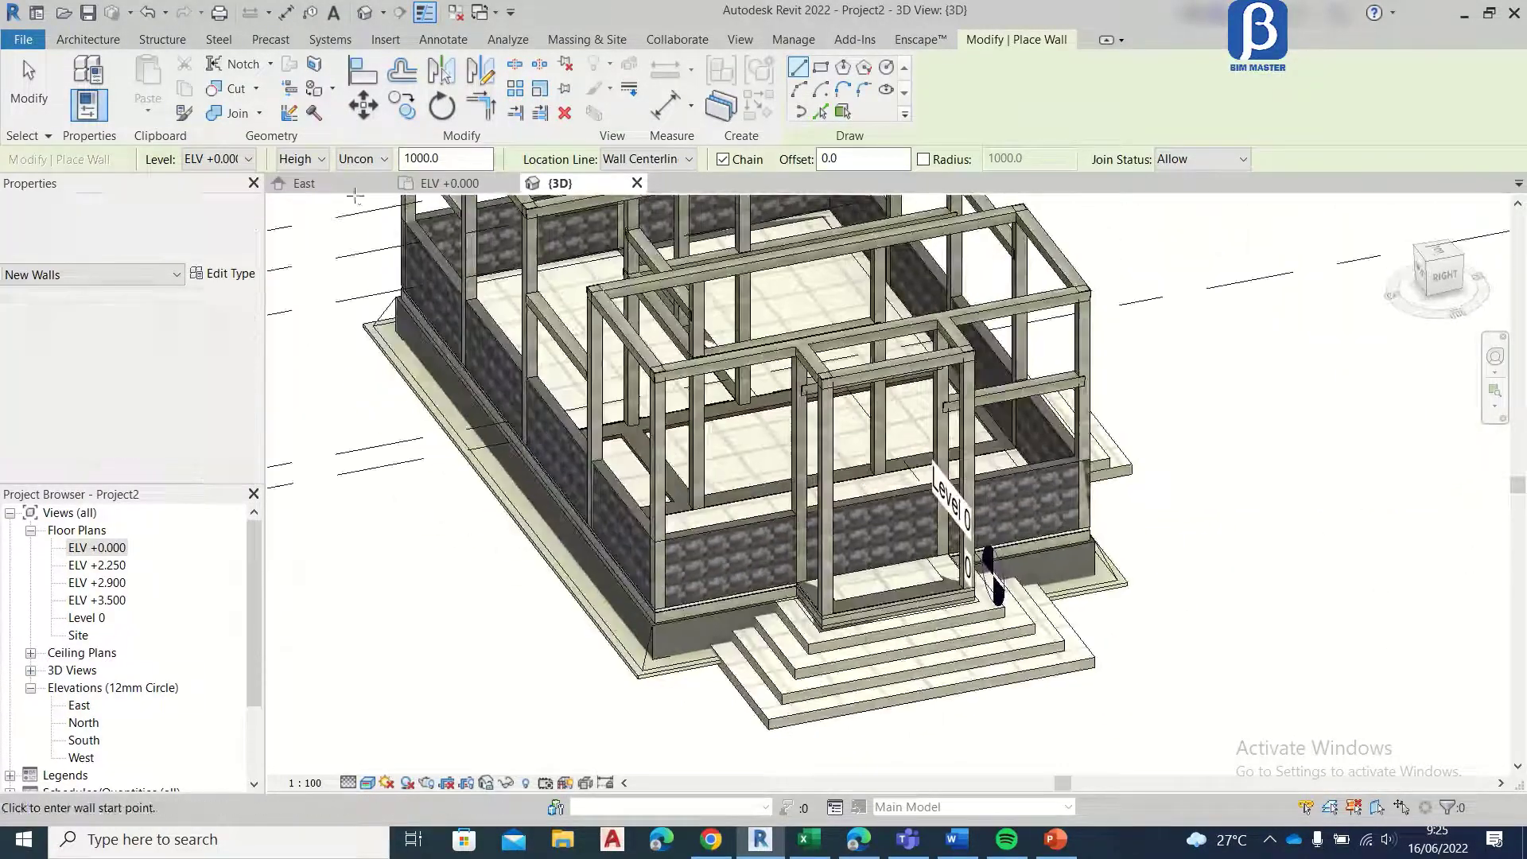
pyautogui.click(450, 185)
pyautogui.scroll(-3, 555, 383)
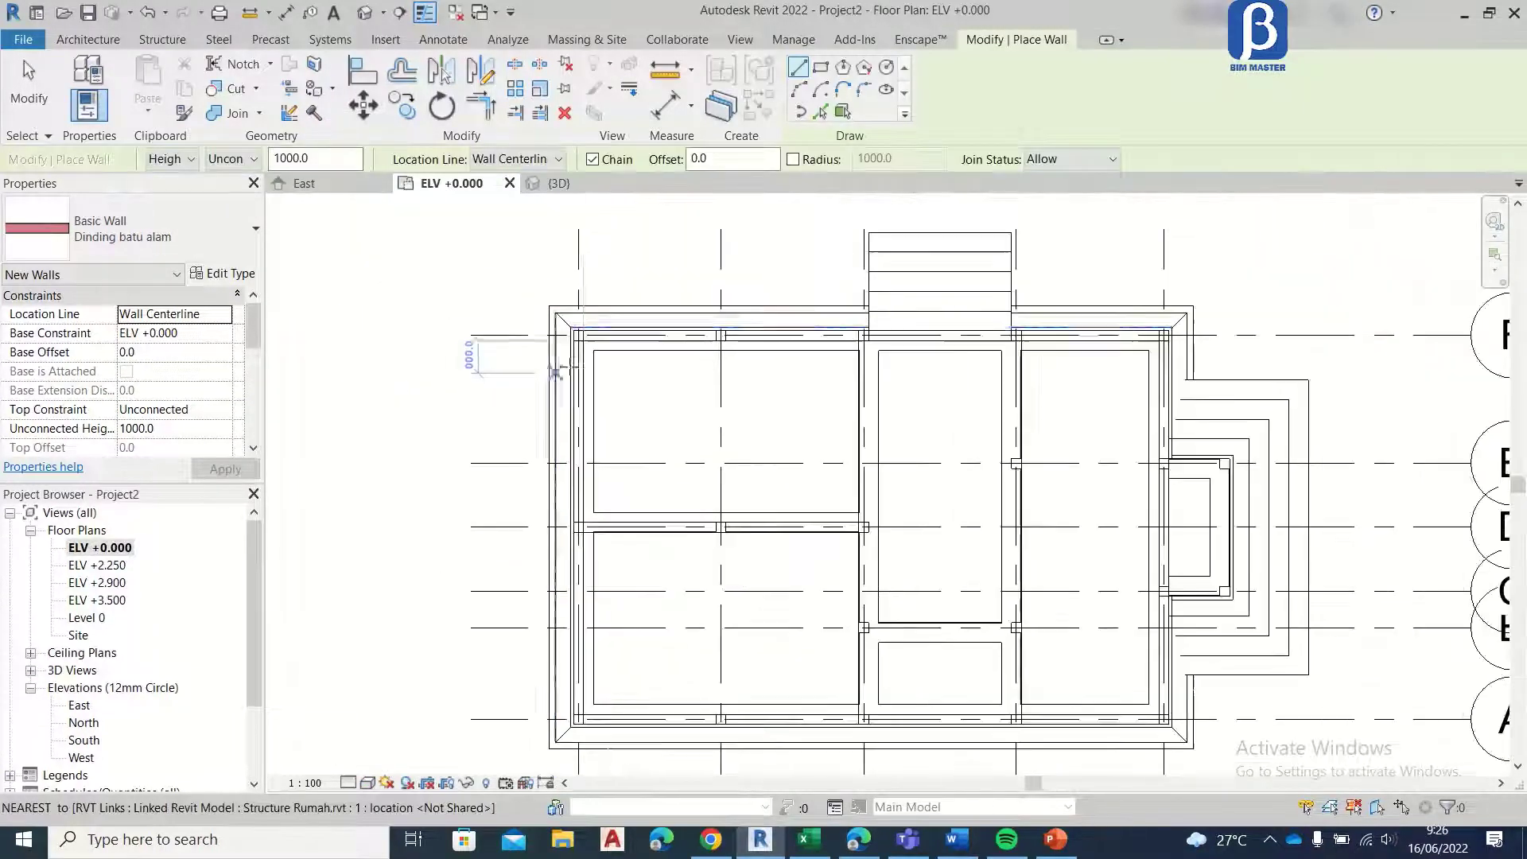
pyautogui.scroll(-1, 1009, 349)
pyautogui.moveTo(1009, 349); pyautogui.dragTo(788, 347, button='middle')
pyautogui.scroll(3, 604, 358)
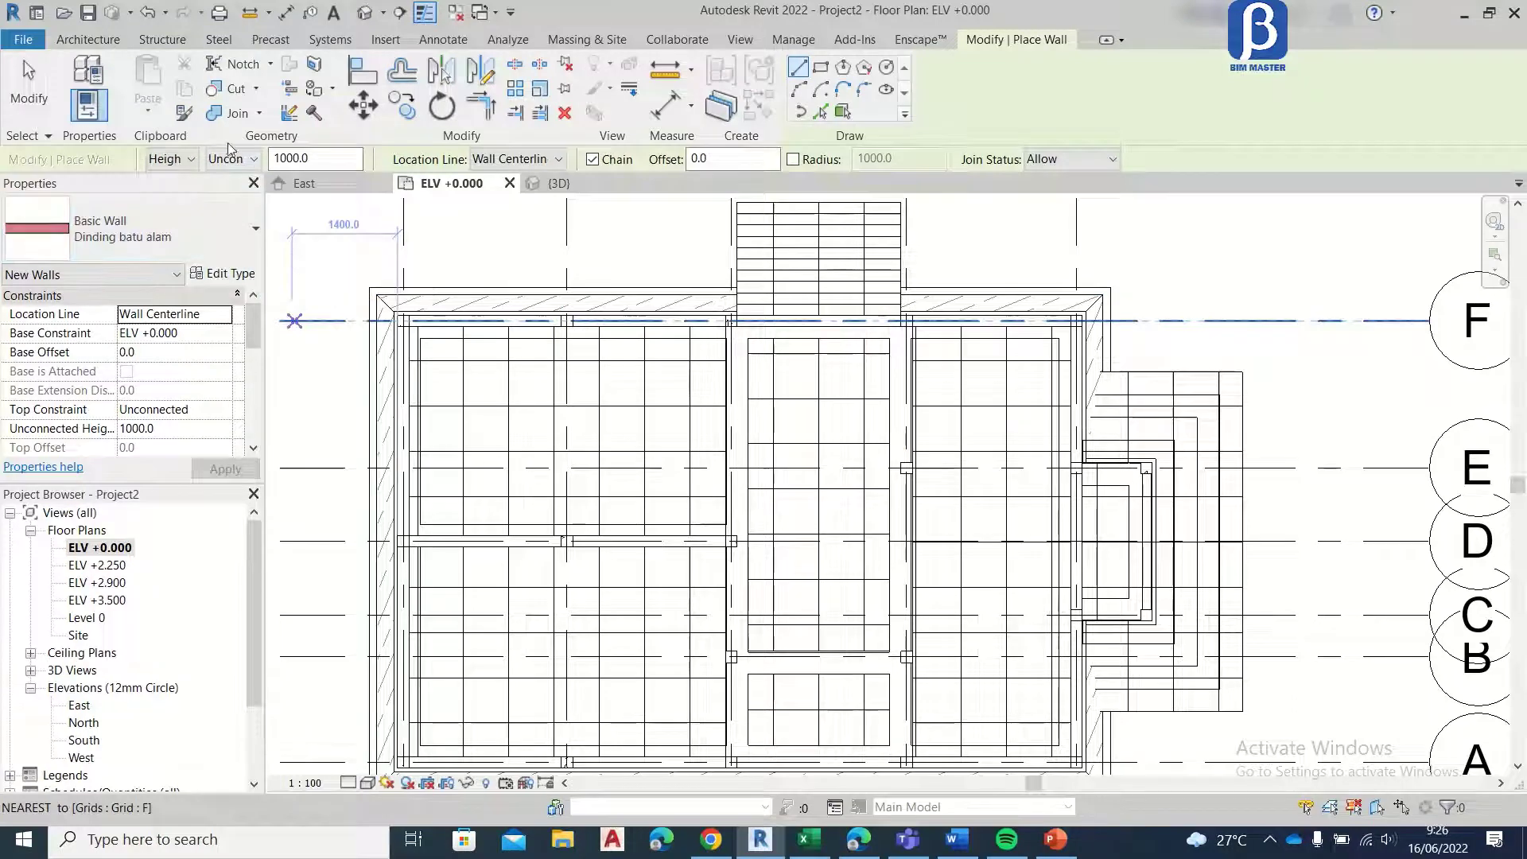
# Step: Restart the Wall command and duplicate the Dinding batu alam wall type as "List dinding"
pyautogui.press('Escape')
pyautogui.press('Escape')
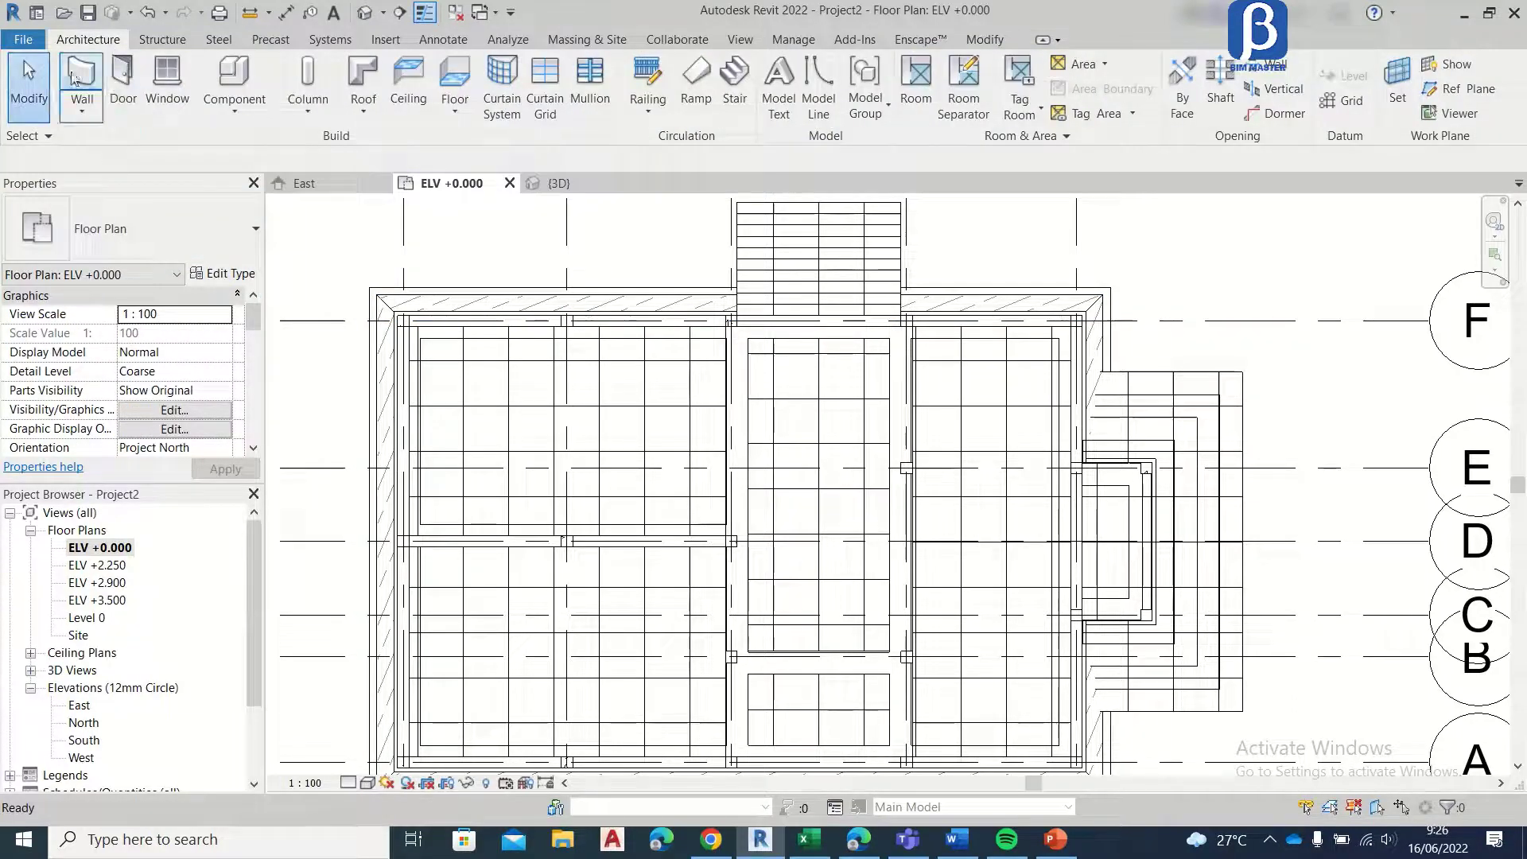
pyautogui.click(82, 76)
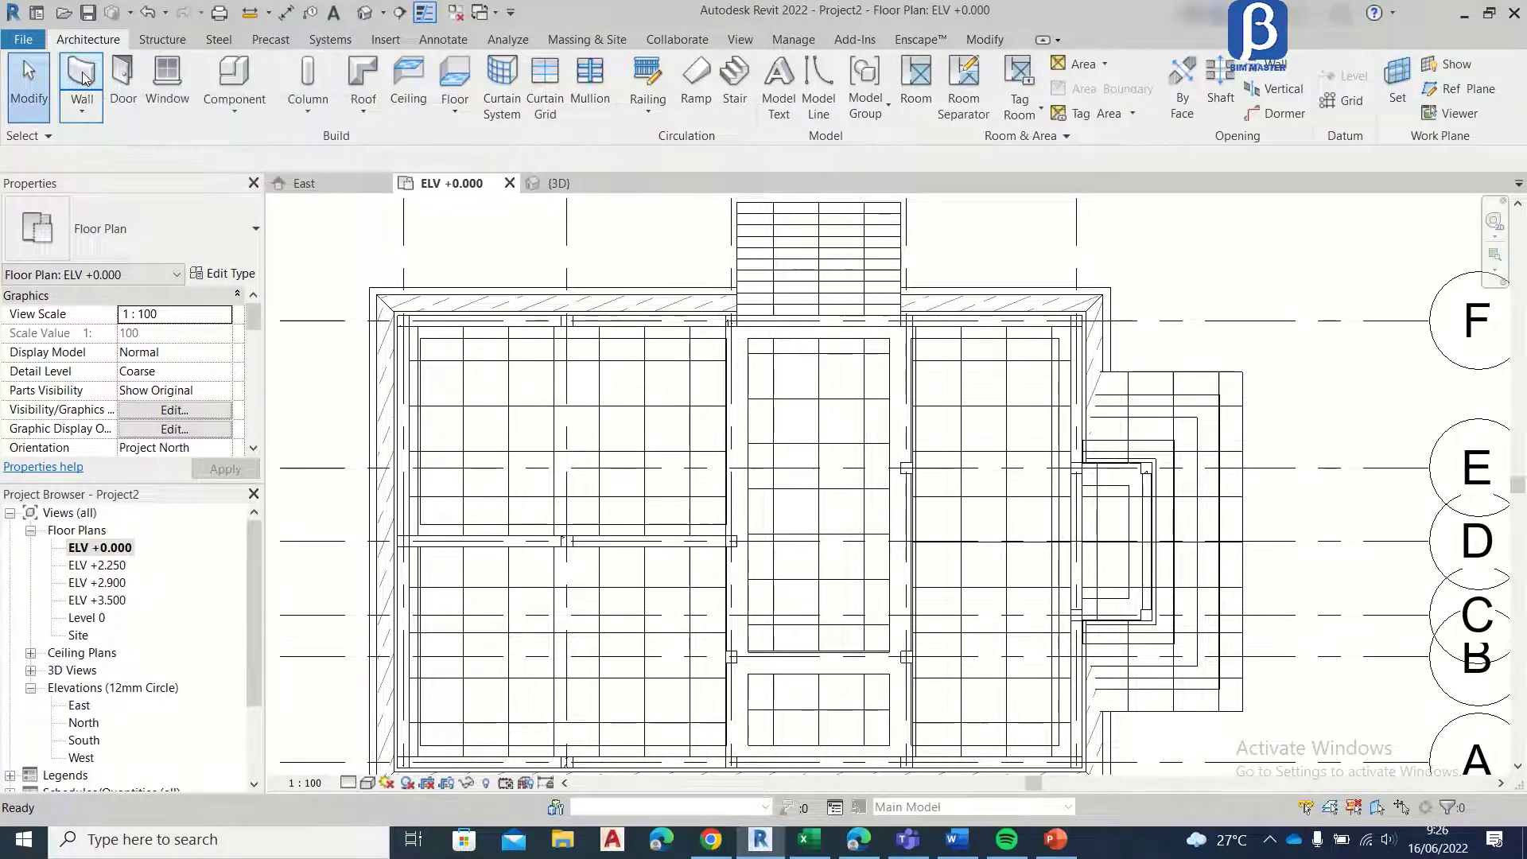
pyautogui.click(211, 274)
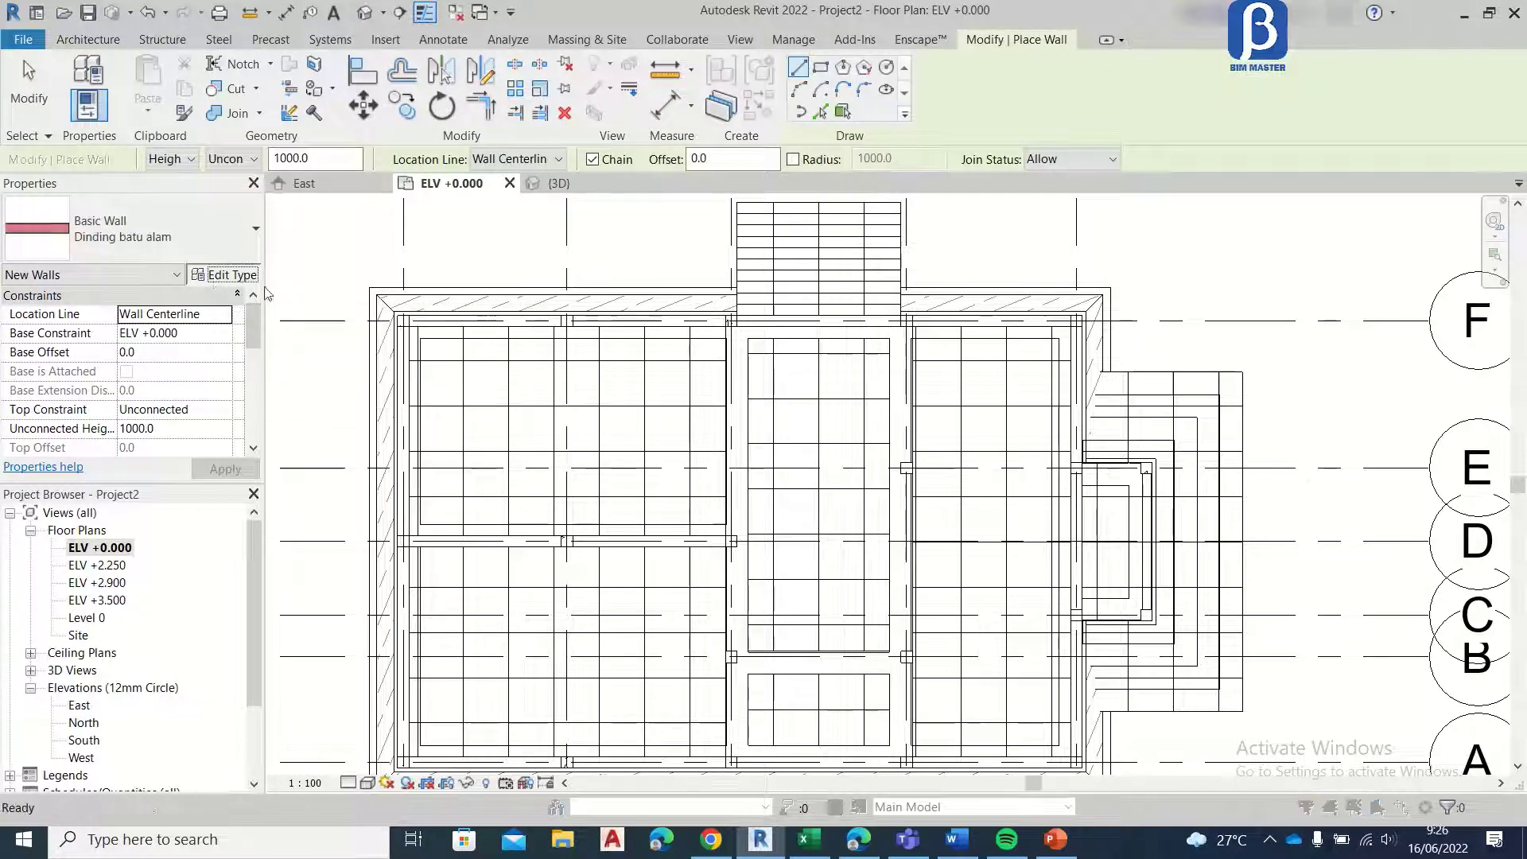
pyautogui.click(732, 181)
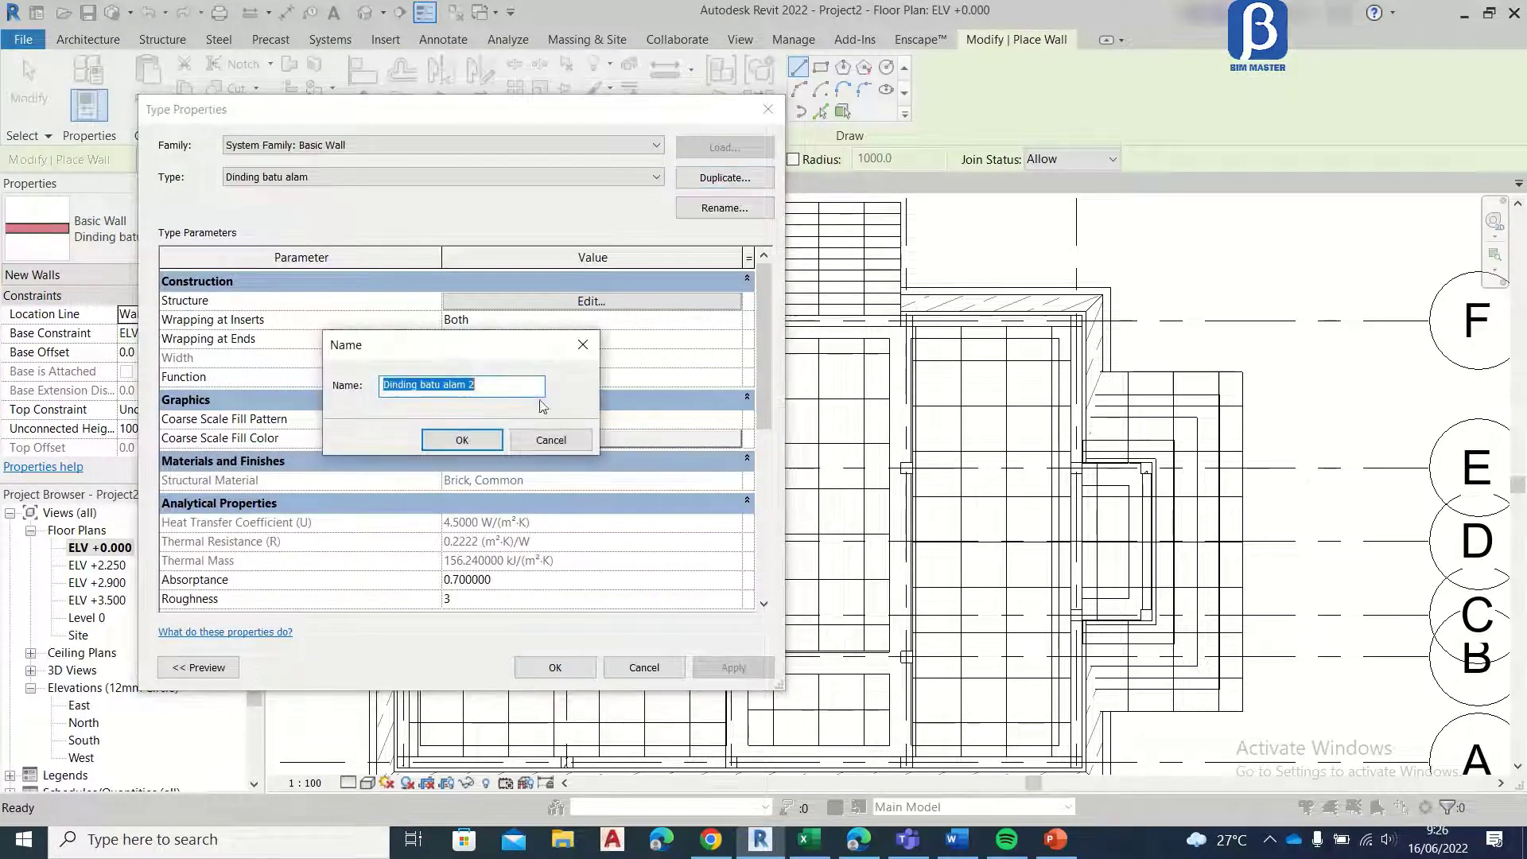
pyautogui.moveTo(513, 388); pyautogui.dragTo(267, 401)
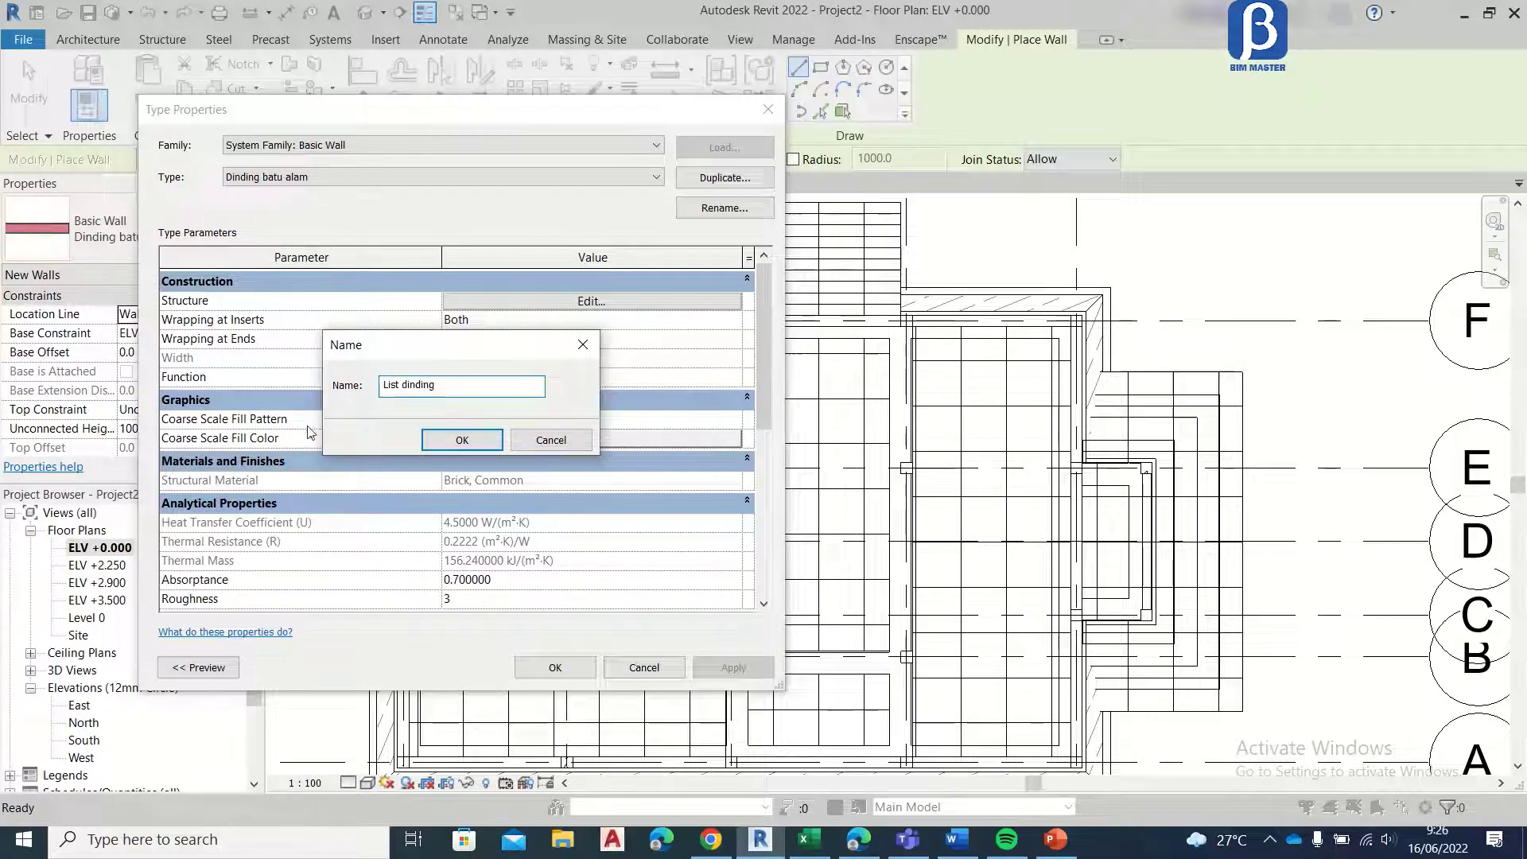
pyautogui.click(482, 443)
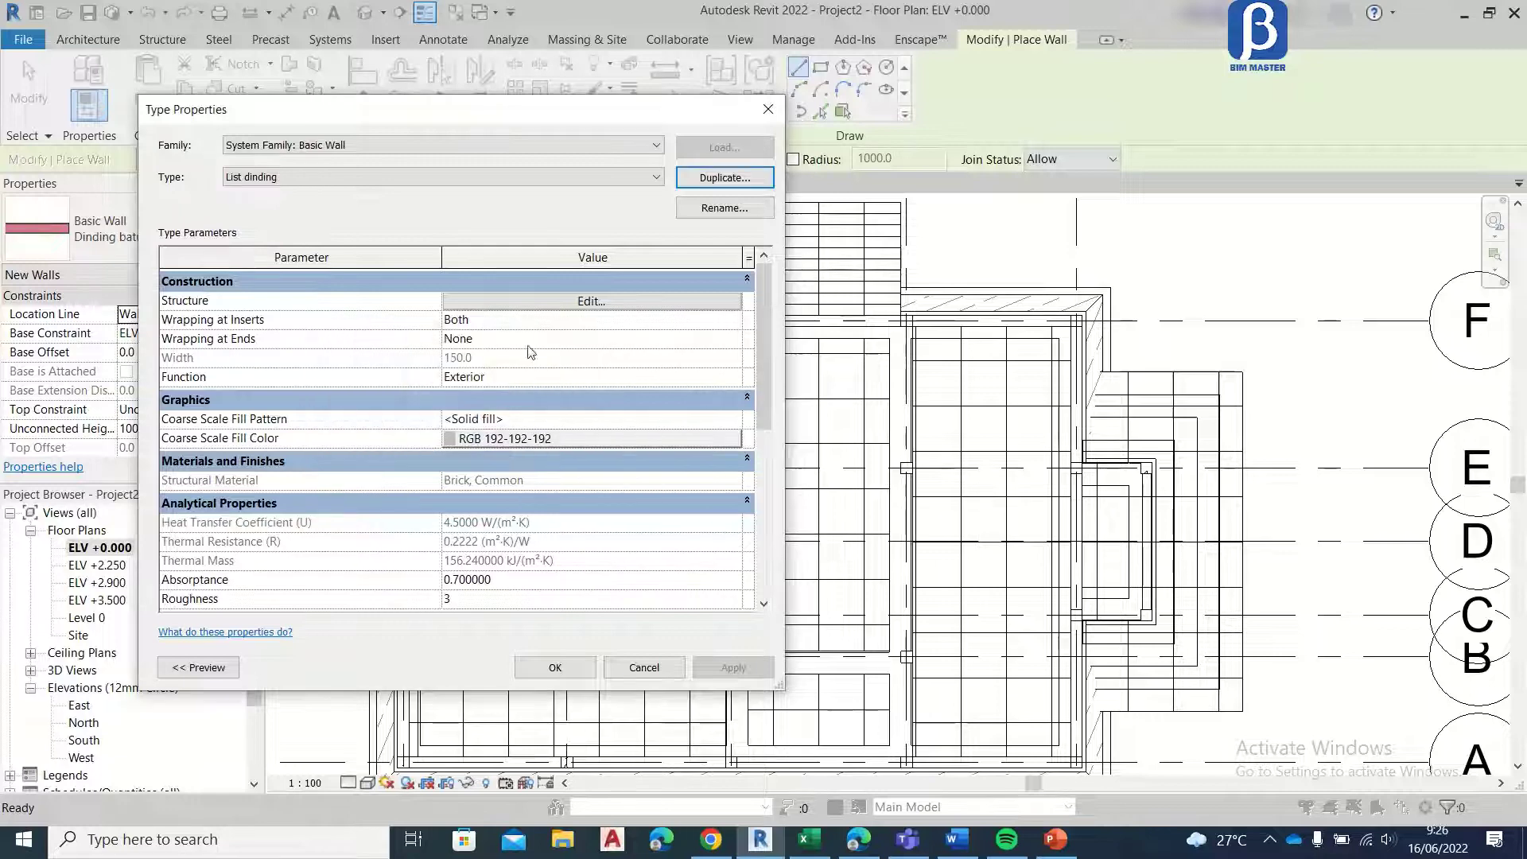
# Step: Set the material of the List dinding type's exterior Finish 1 layer to Paint - White Lining
pyautogui.click(530, 301)
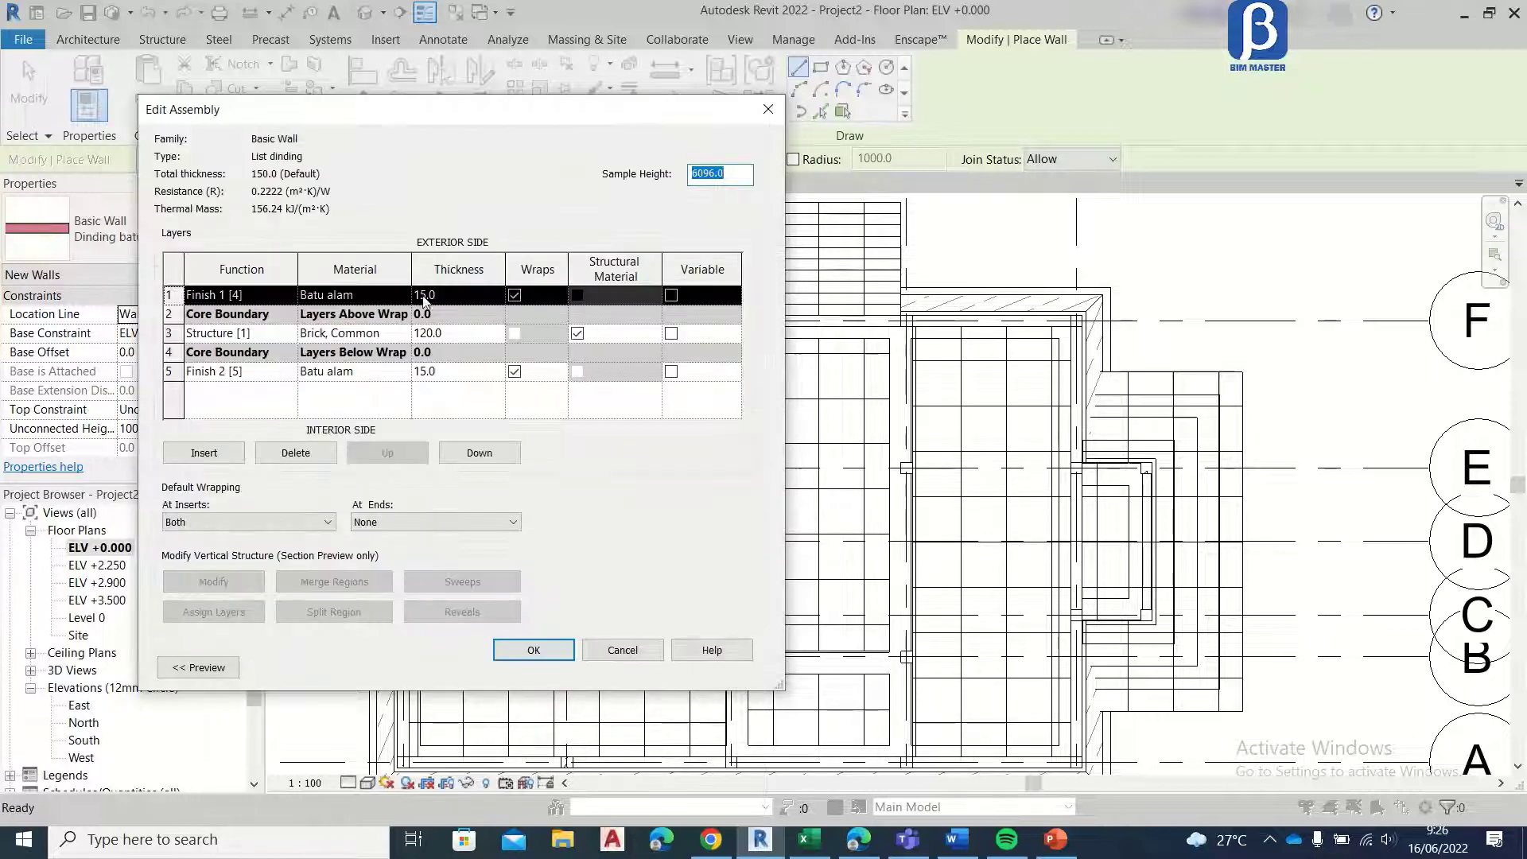
pyautogui.click(405, 297)
pyautogui.click(404, 296)
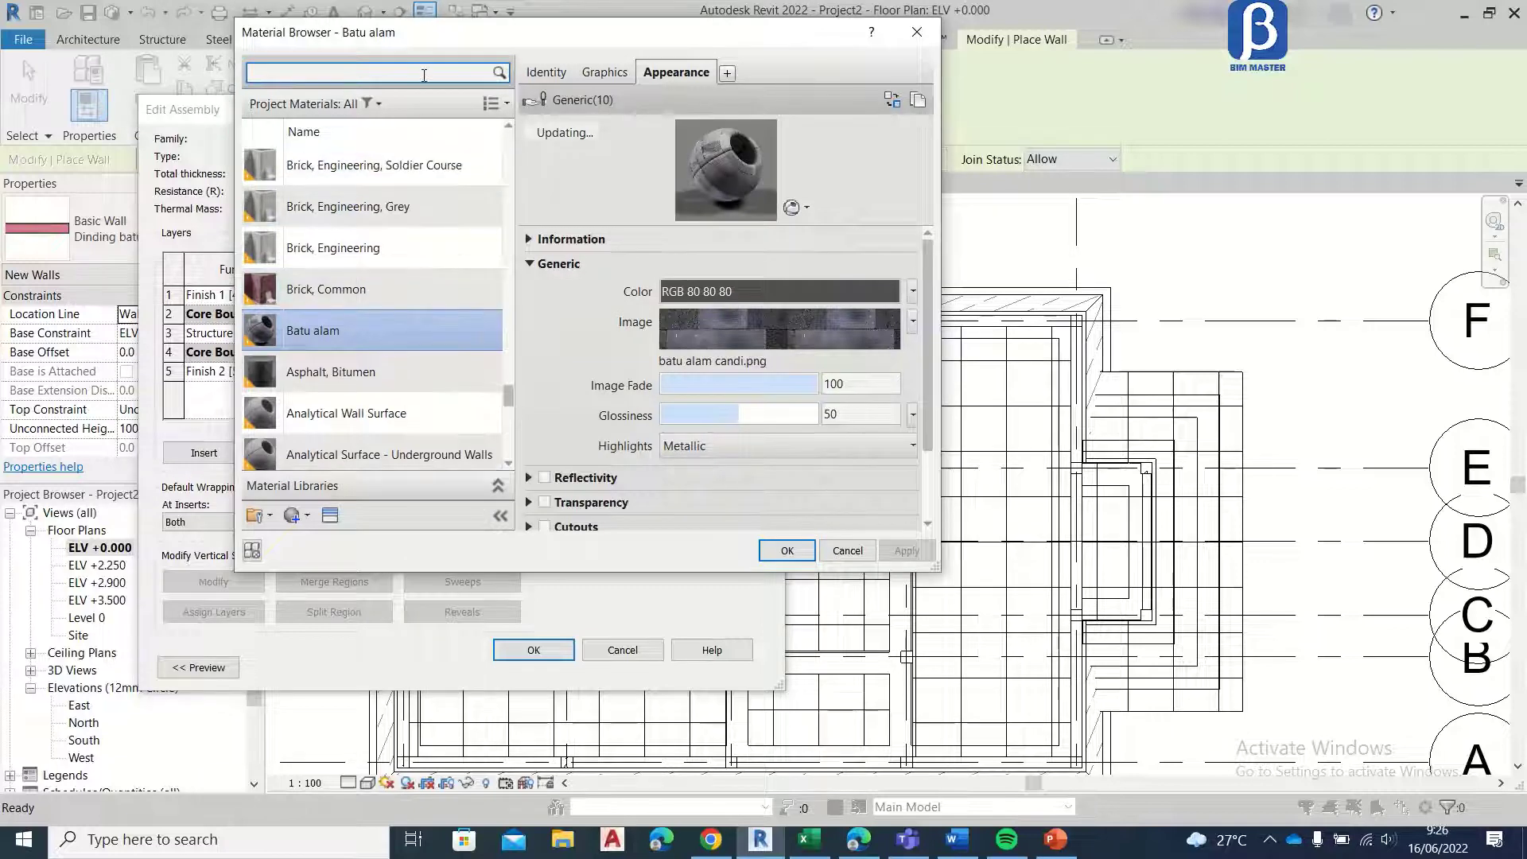
pyautogui.write('paint')
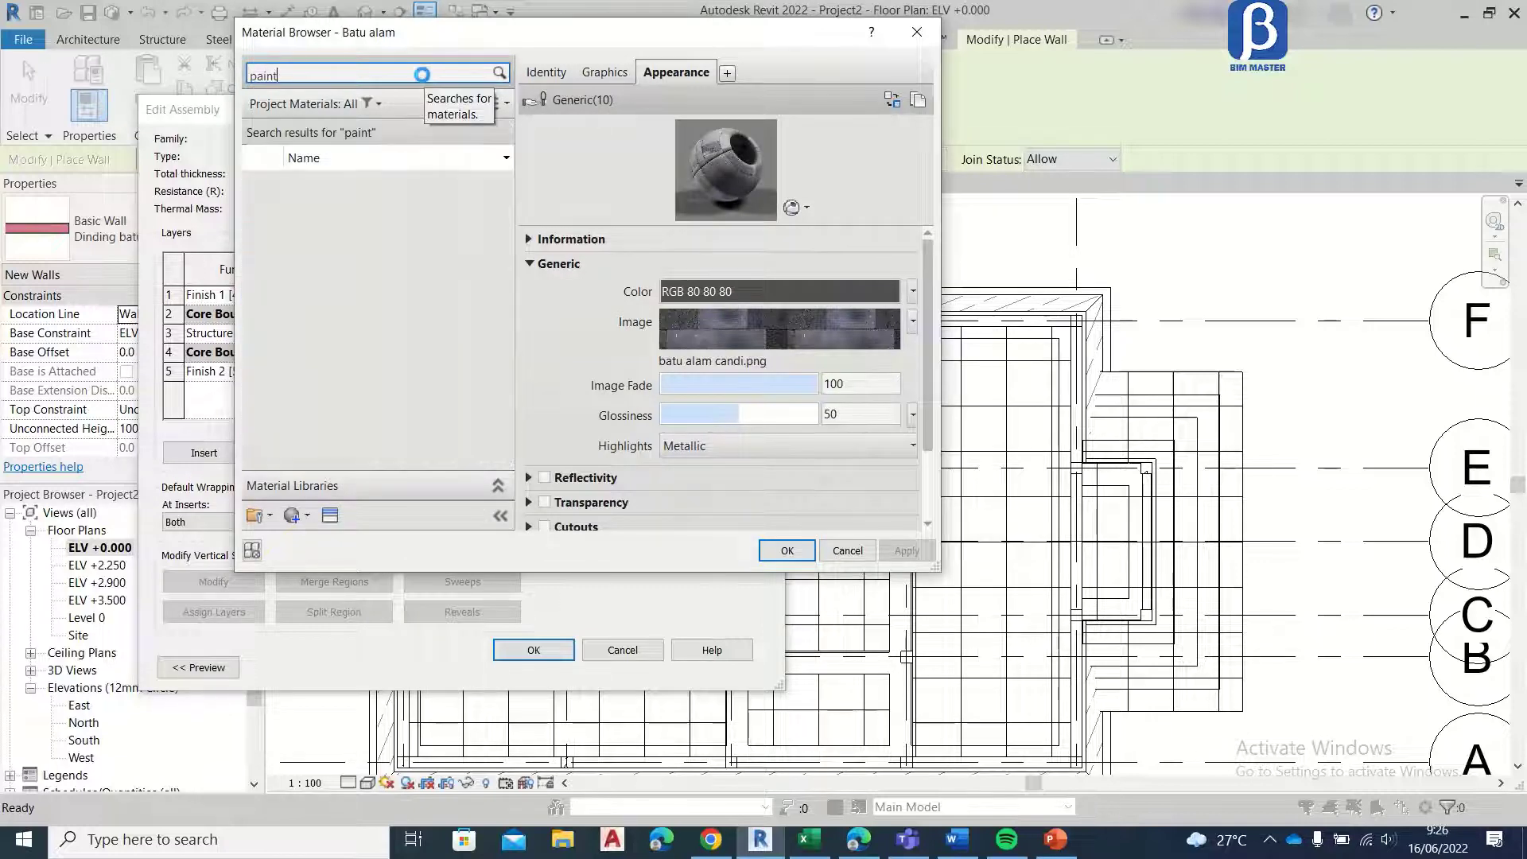
pyautogui.click(385, 356)
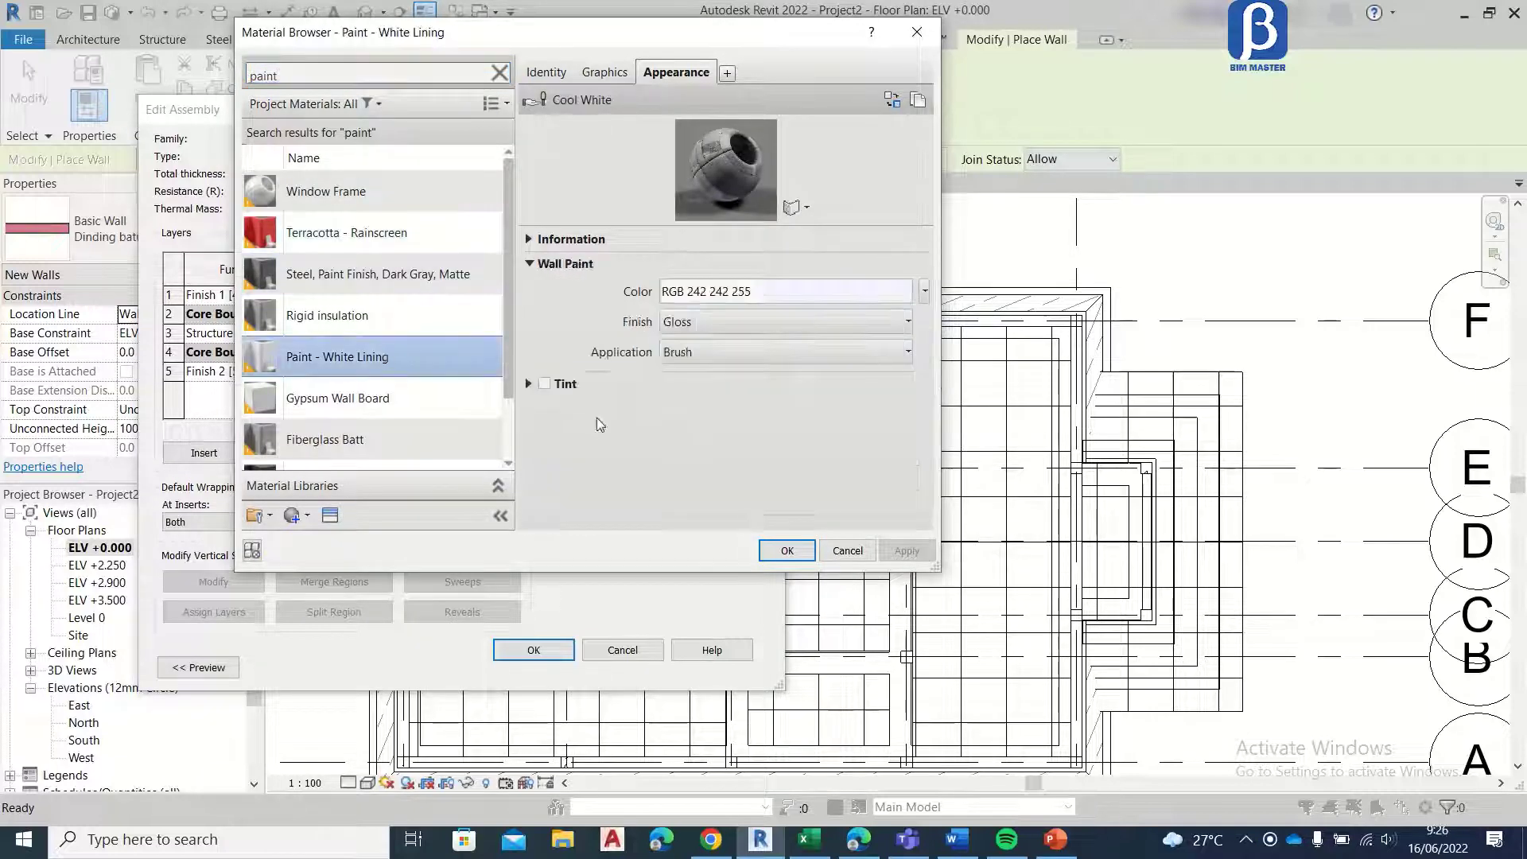
pyautogui.click(786, 550)
# Step: Set the material of the interior Finish 2 layer to Paint - White Lining
pyautogui.click(402, 378)
pyautogui.click(404, 371)
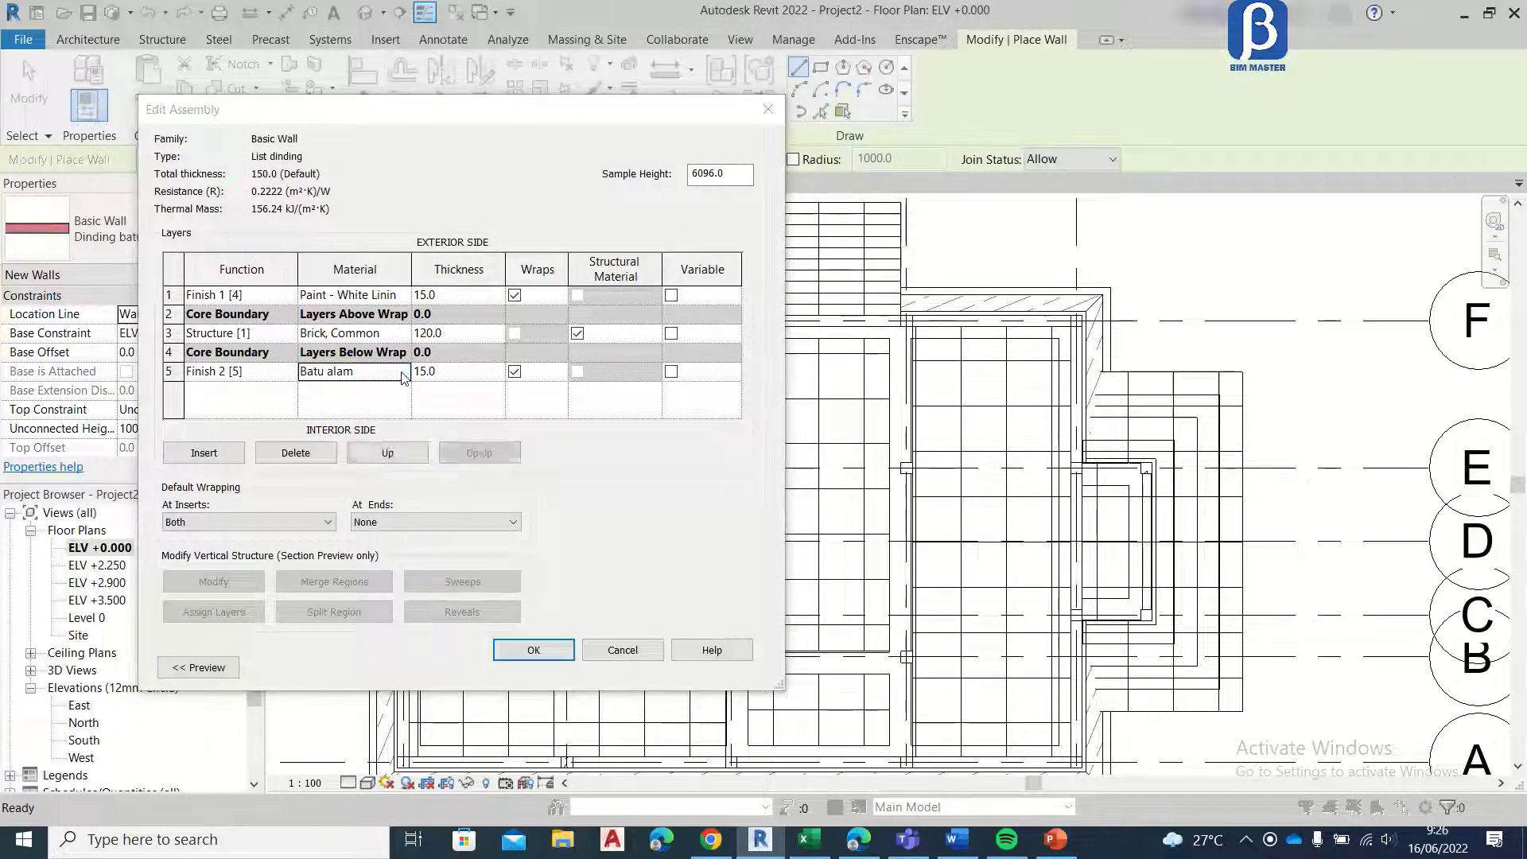
pyautogui.scroll(-5, 402, 375)
pyautogui.click(369, 73)
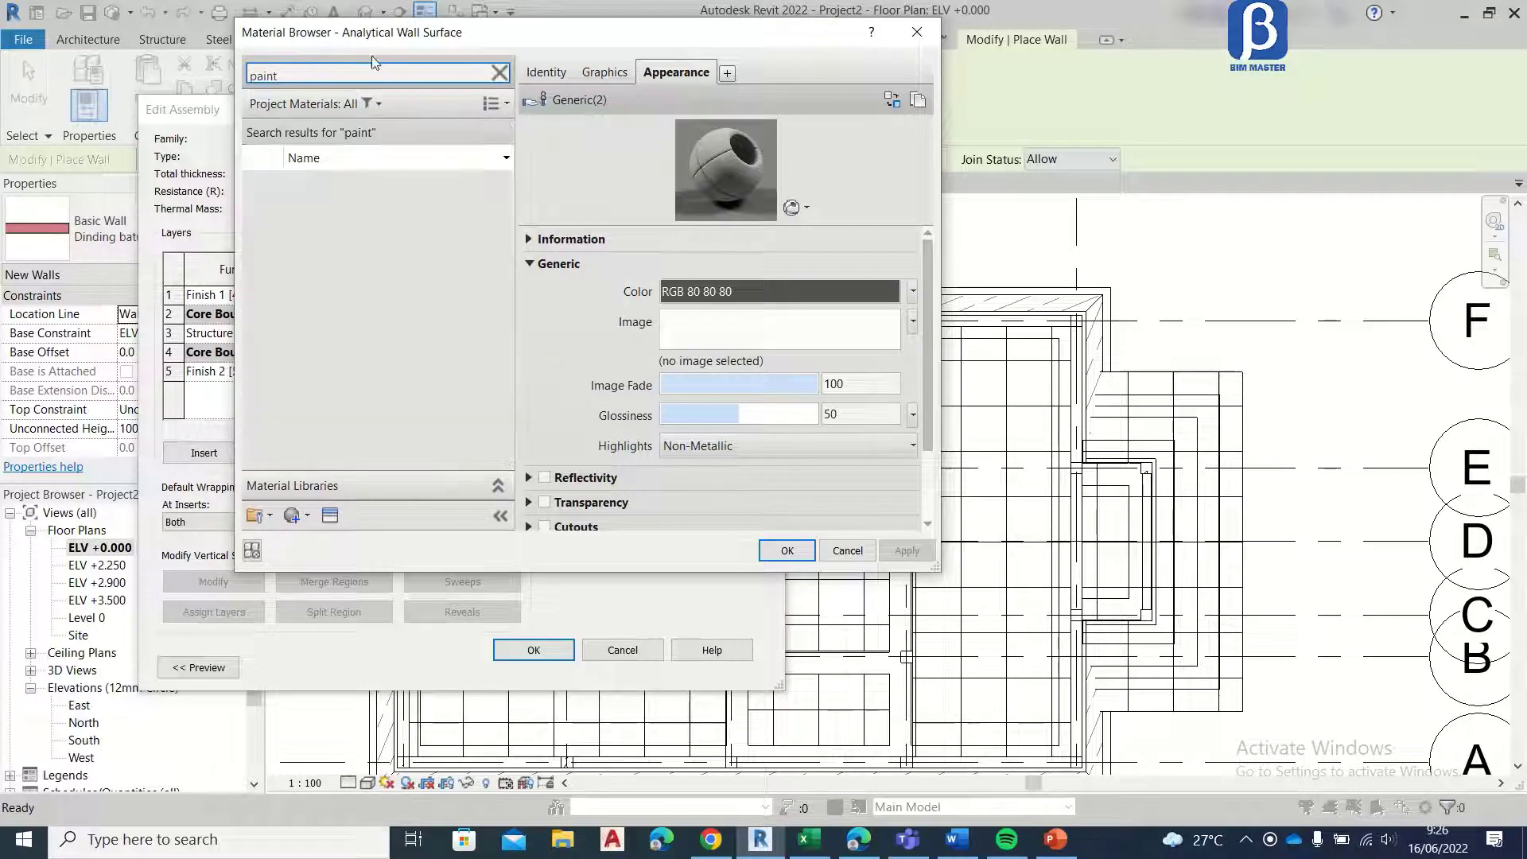
pyautogui.click(374, 357)
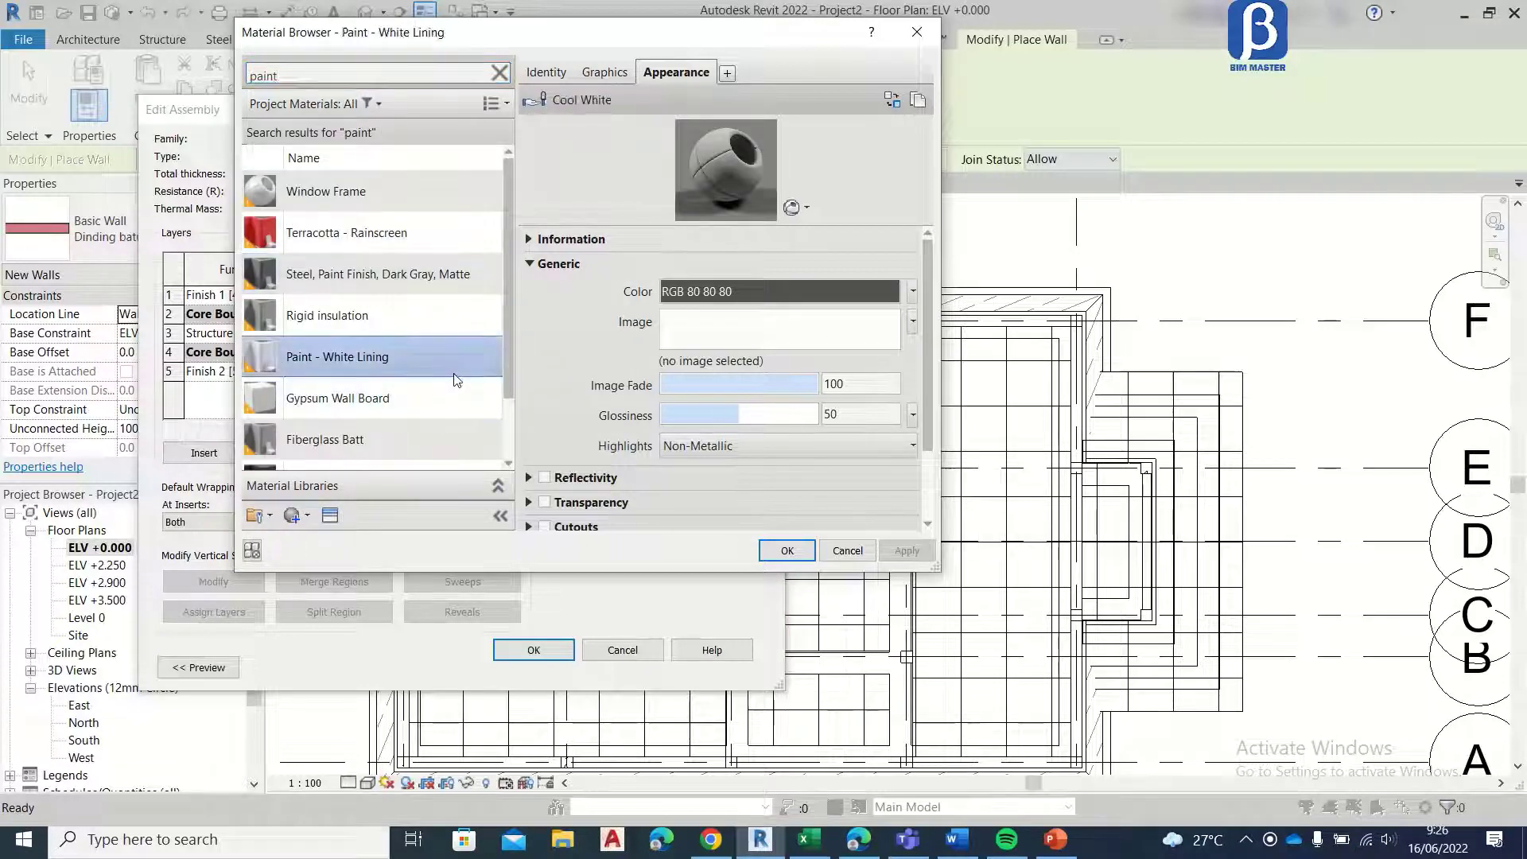
pyautogui.click(787, 550)
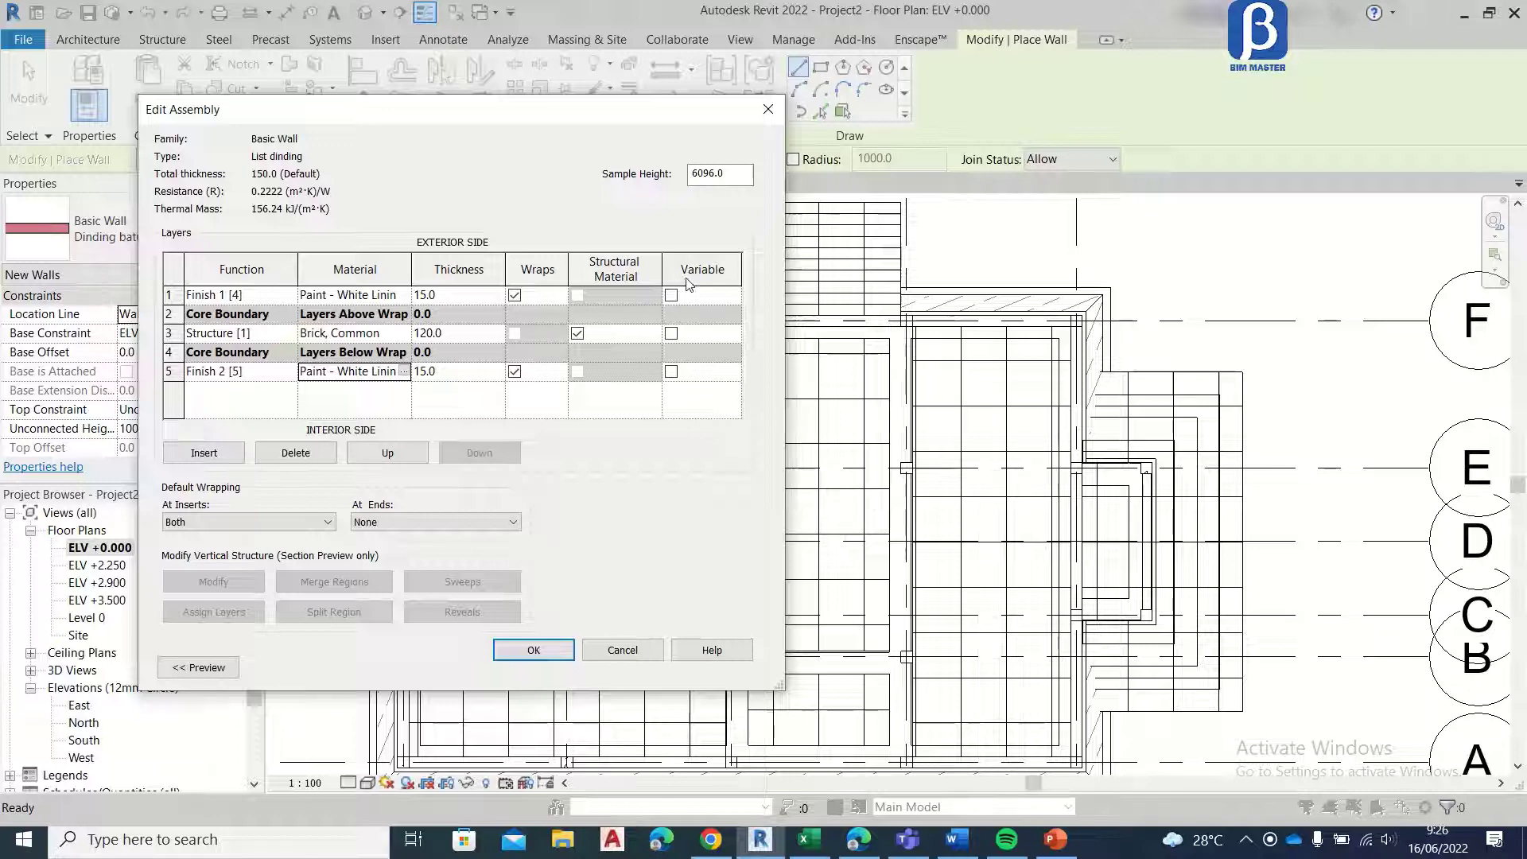
# Step: Set the Brick, Common structure layer's thickness to 150 and accept the wall type changes
pyautogui.click(435, 341)
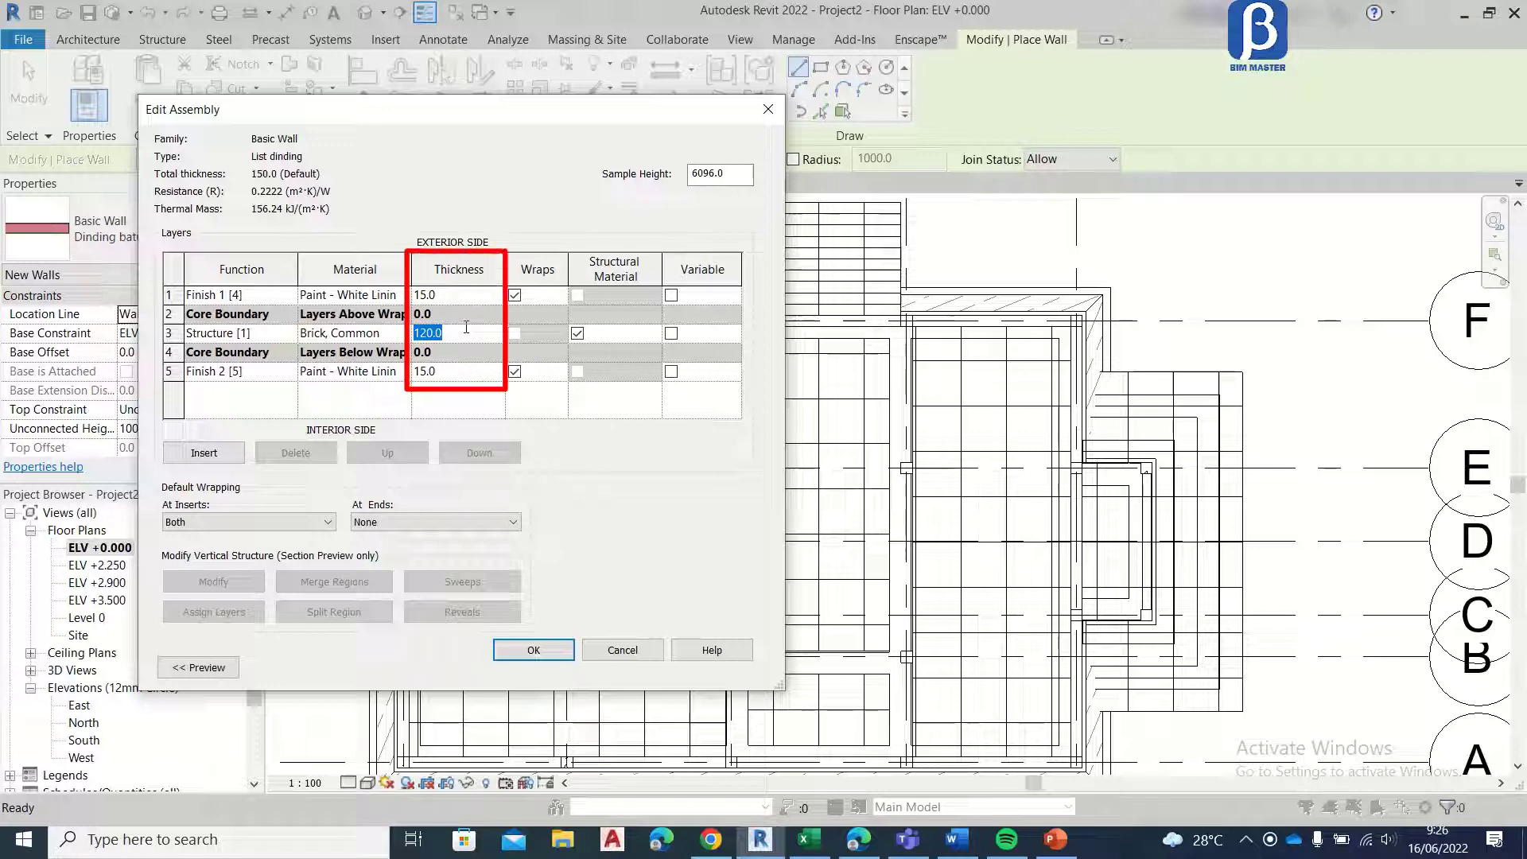
pyautogui.click(549, 650)
pyautogui.click(553, 666)
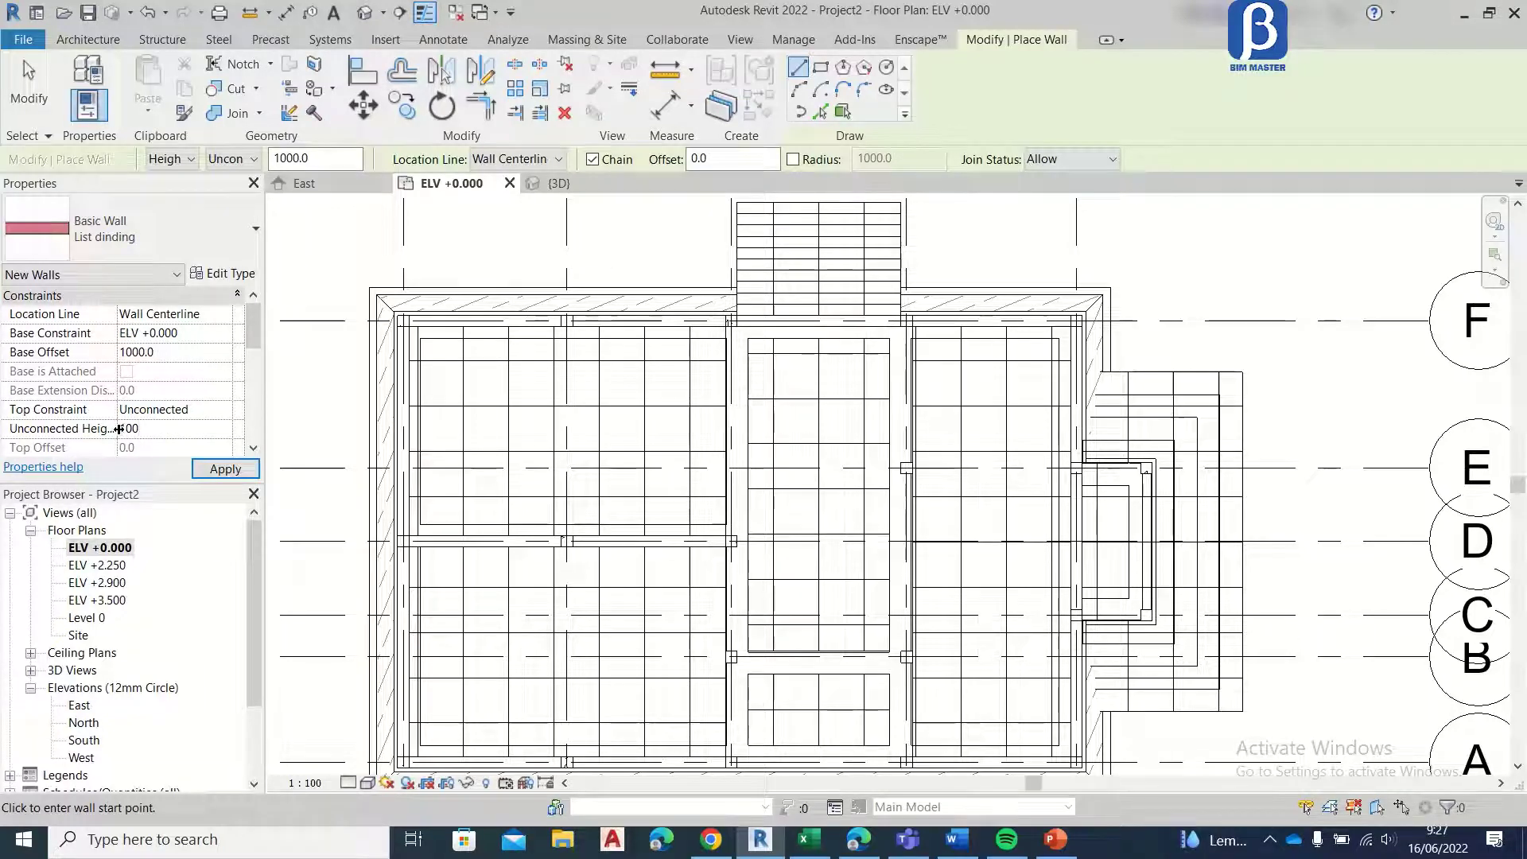
# Step: Draw a List dinding wall along grid F between the two corner columns, with base offset 1000 and unconnected height 1100
pyautogui.click(225, 469)
pyautogui.scroll(4, 370, 362)
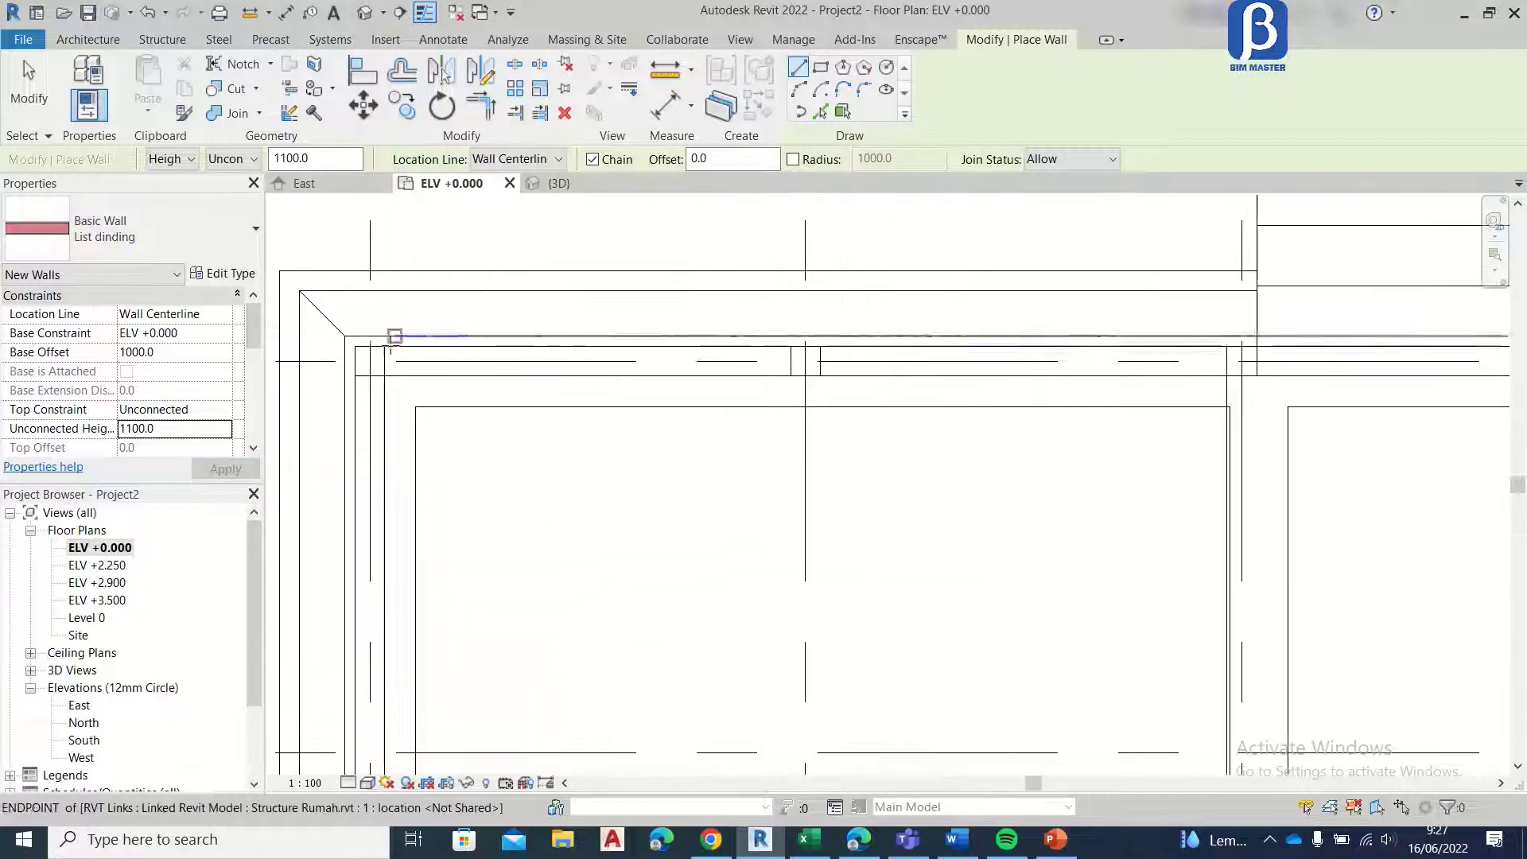
pyautogui.click(370, 362)
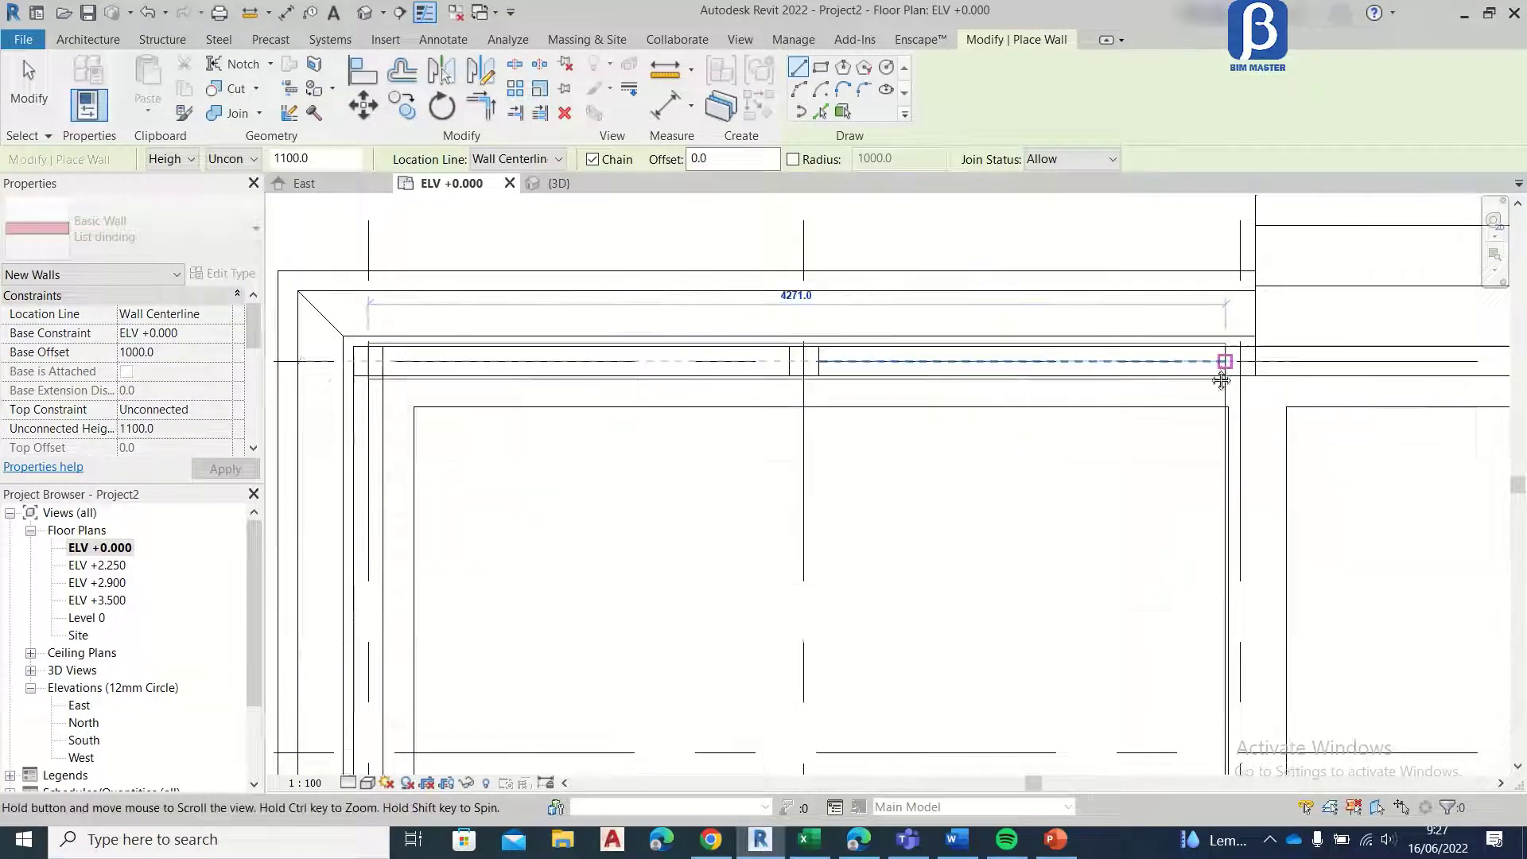
pyautogui.moveTo(1226, 362); pyautogui.dragTo(464, 426, button='middle')
pyautogui.scroll(-4, 1011, 392)
pyautogui.scroll(2, 948, 417)
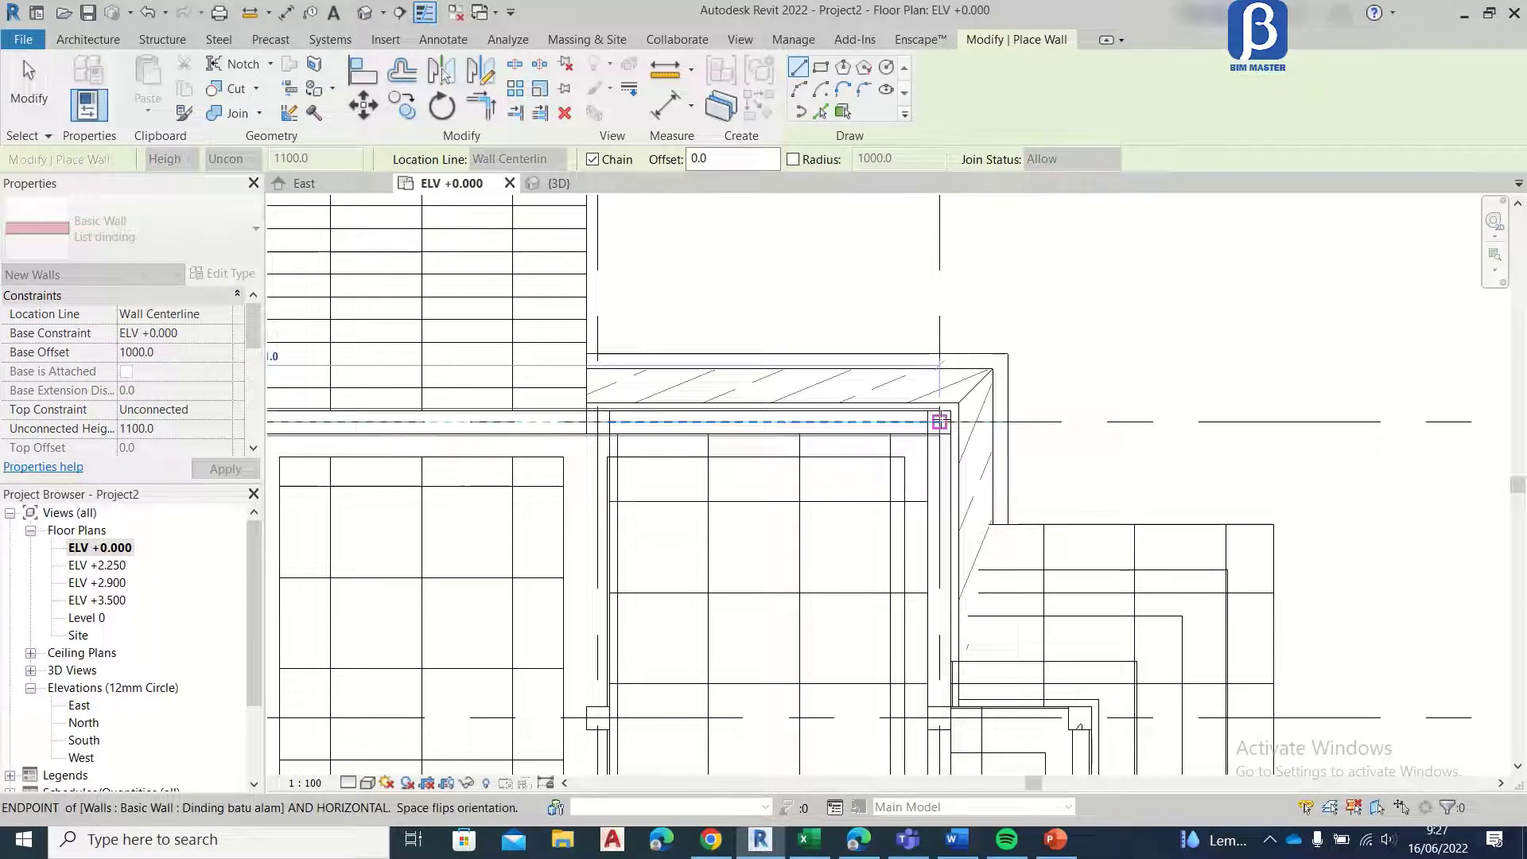
pyautogui.click(940, 422)
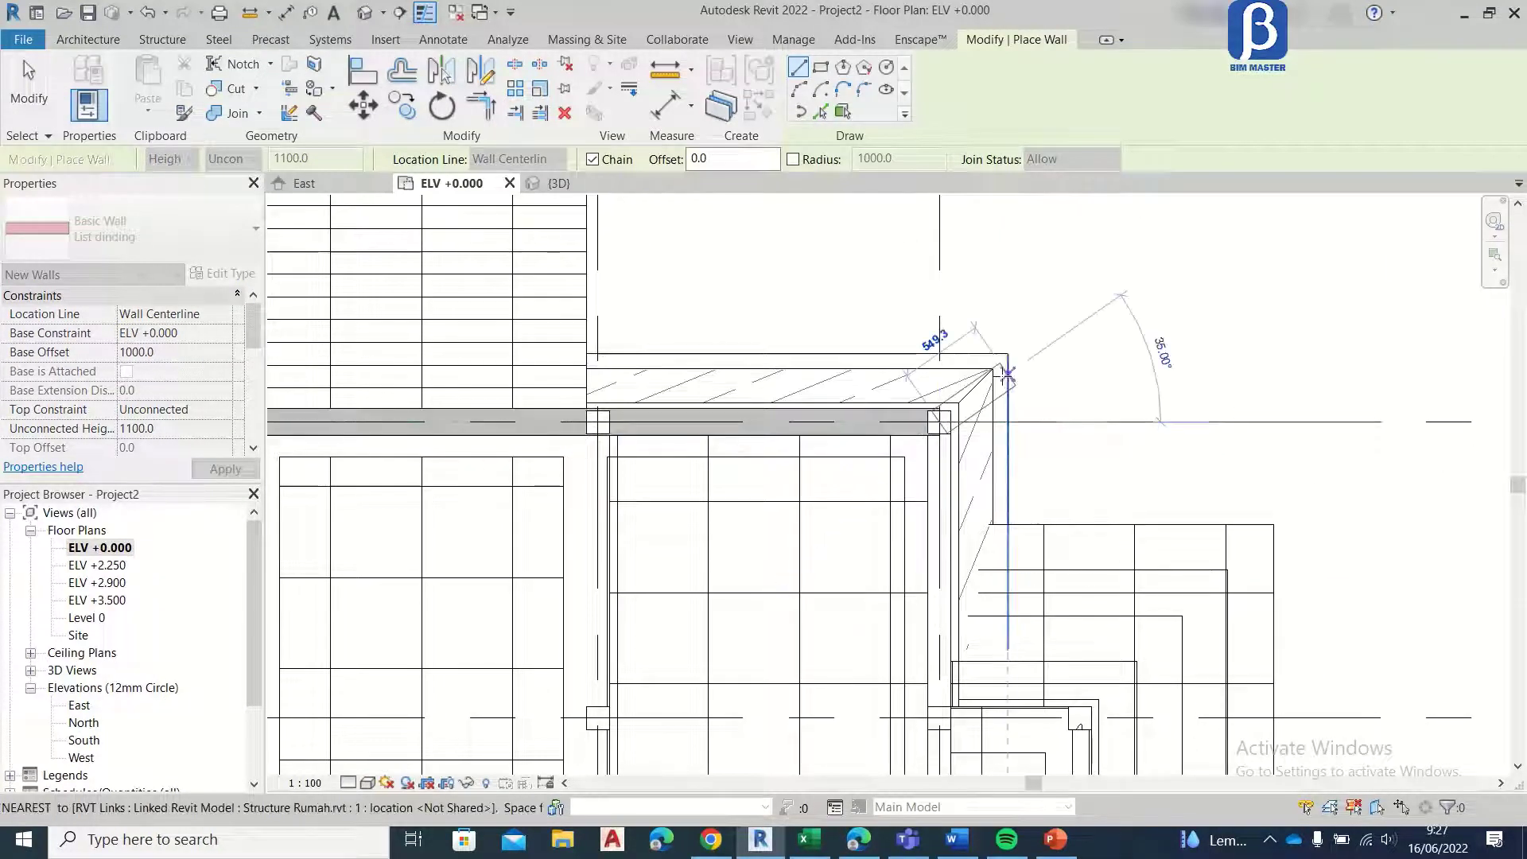
# Step: In the 3D view, set the unconnected height of the List dinding wall along grid F to 100
pyautogui.click(540, 187)
pyautogui.scroll(4, 1042, 498)
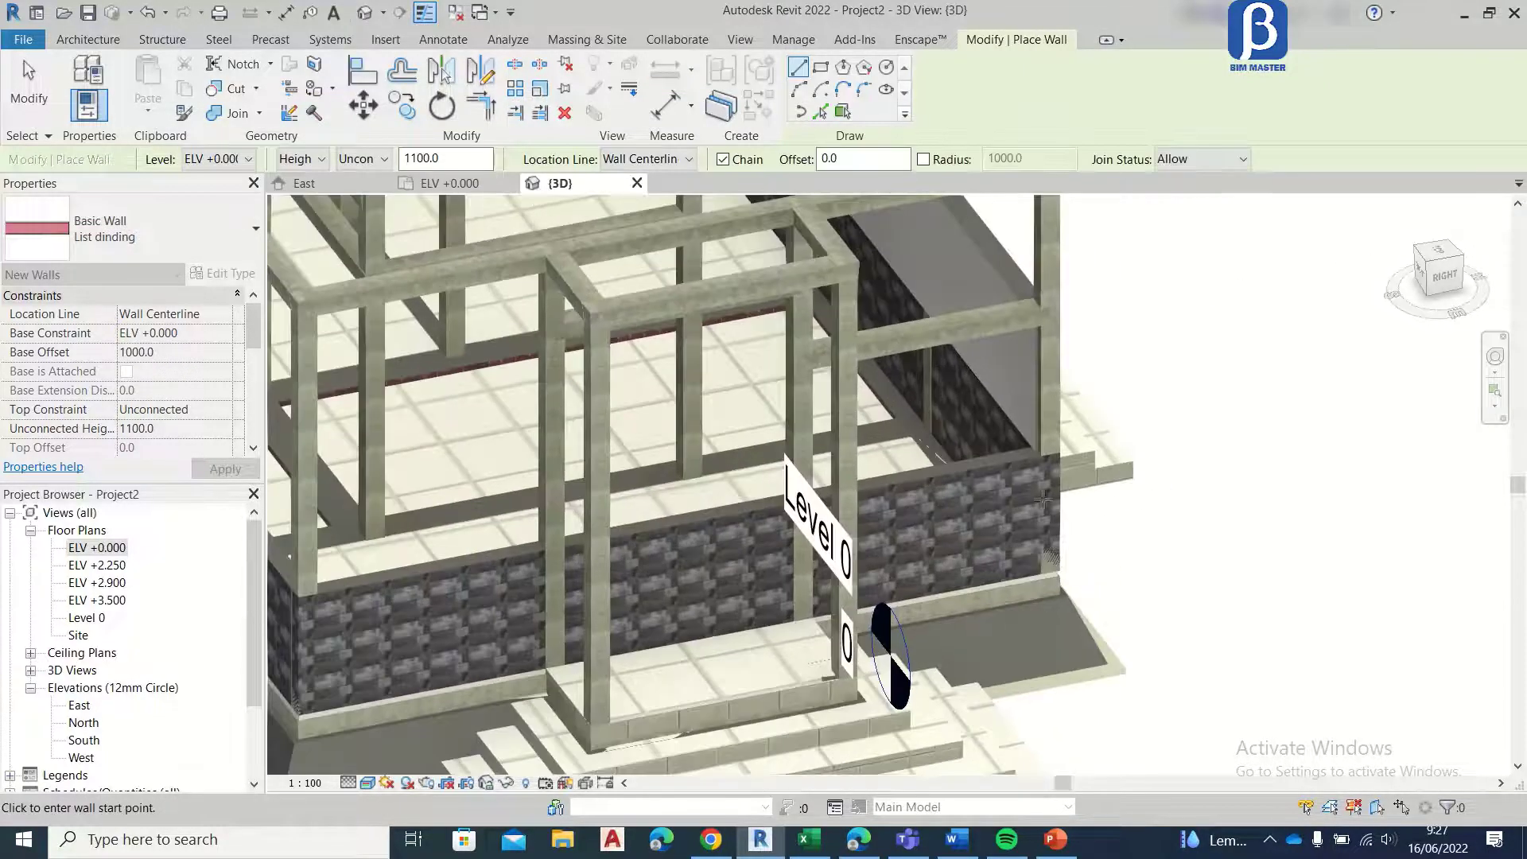
pyautogui.scroll(-2, 1043, 499)
pyautogui.keyDown('shift'); pyautogui.moveTo(1013, 469); pyautogui.dragTo(707, 464, button='middle'); pyautogui.keyUp('shift')
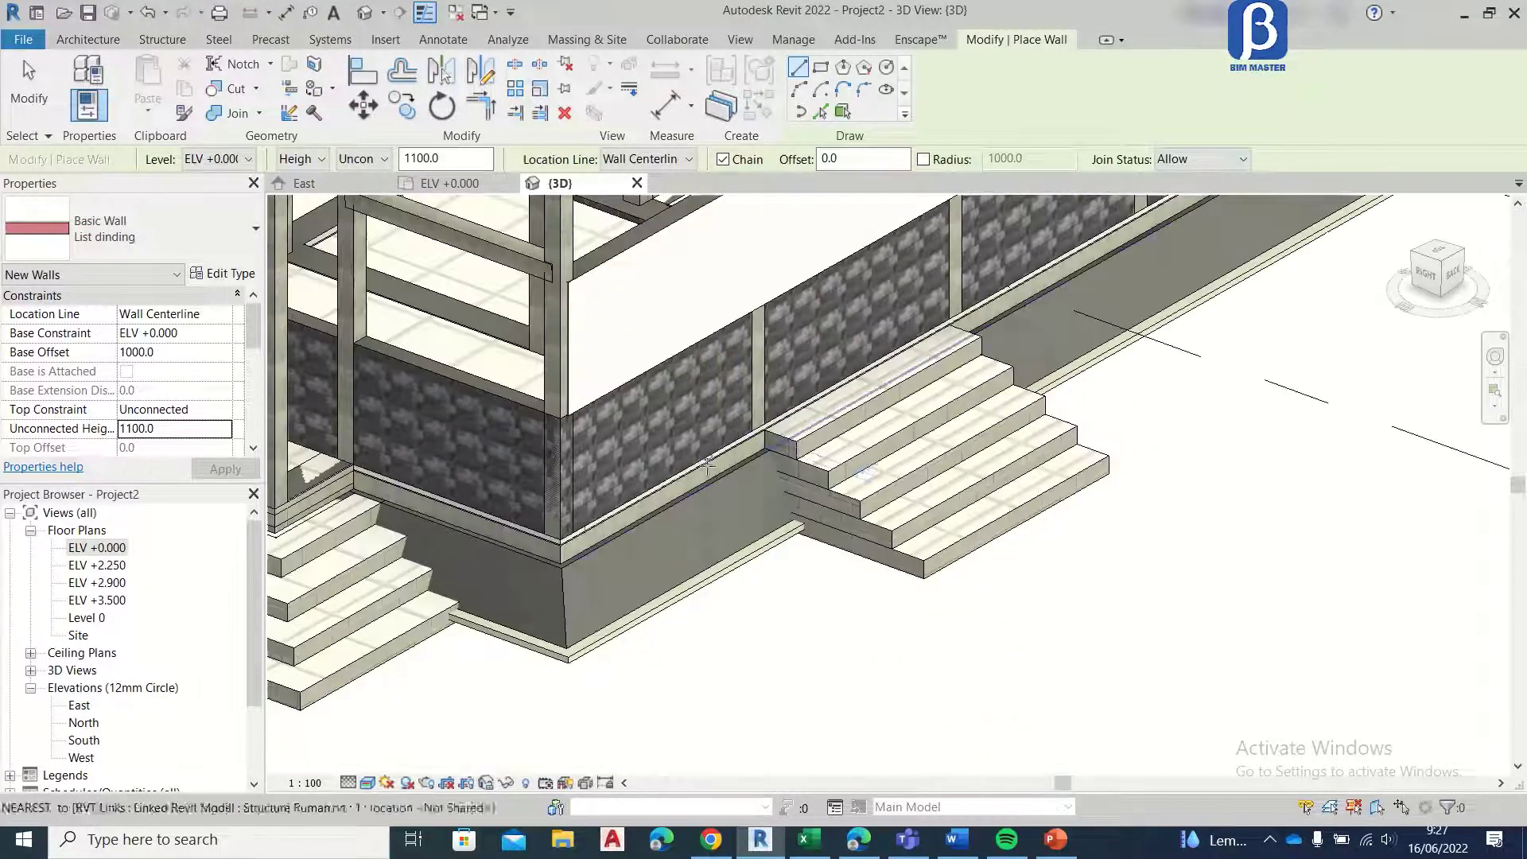
pyautogui.scroll(-2, 707, 464)
pyautogui.press('Escape')
pyautogui.press('Escape')
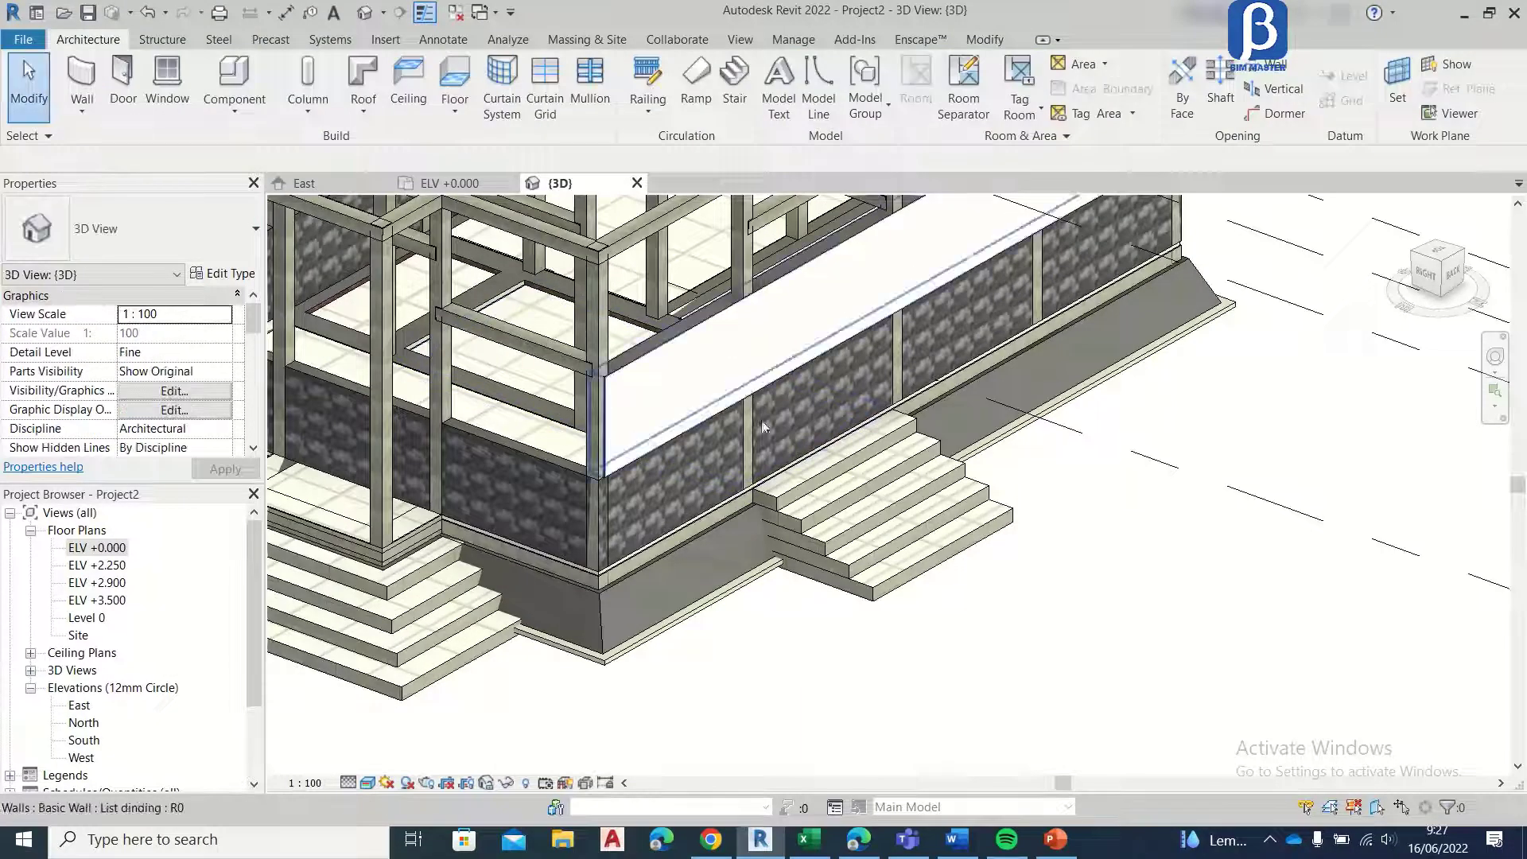
pyautogui.click(745, 377)
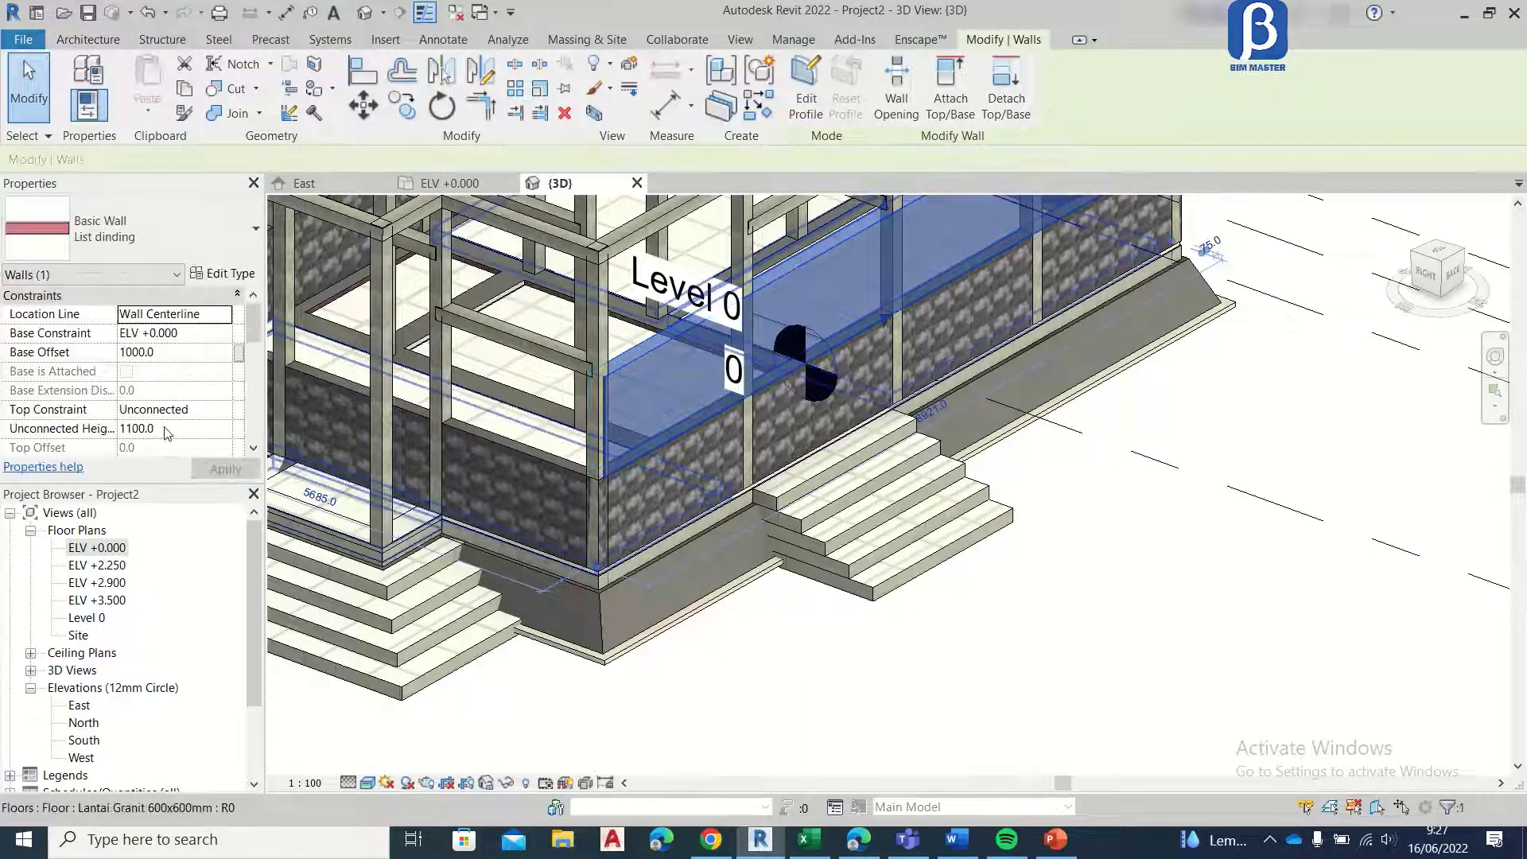
pyautogui.click(169, 428)
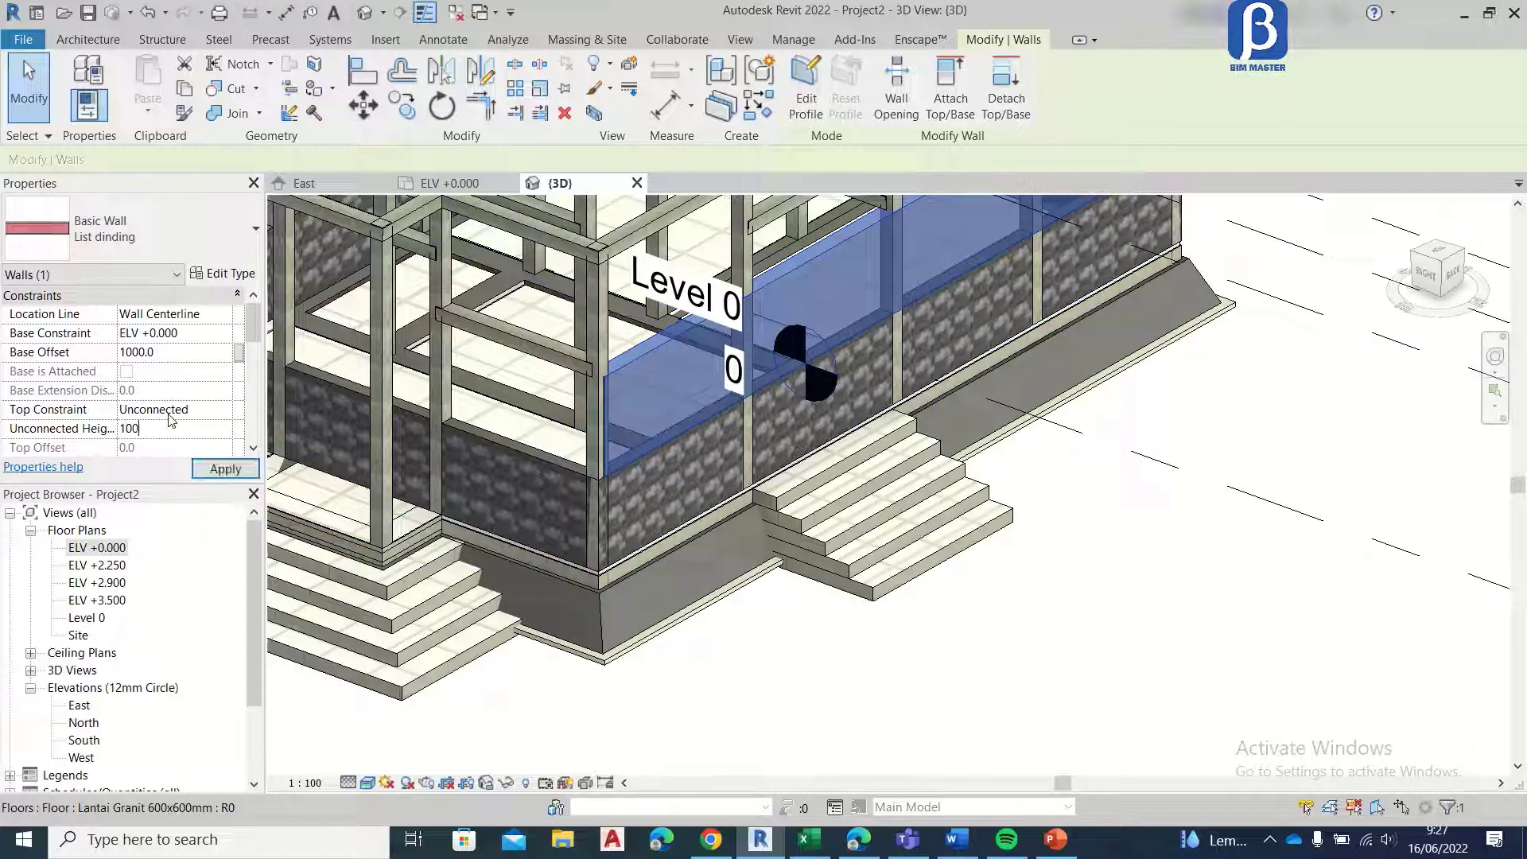
pyautogui.click(215, 470)
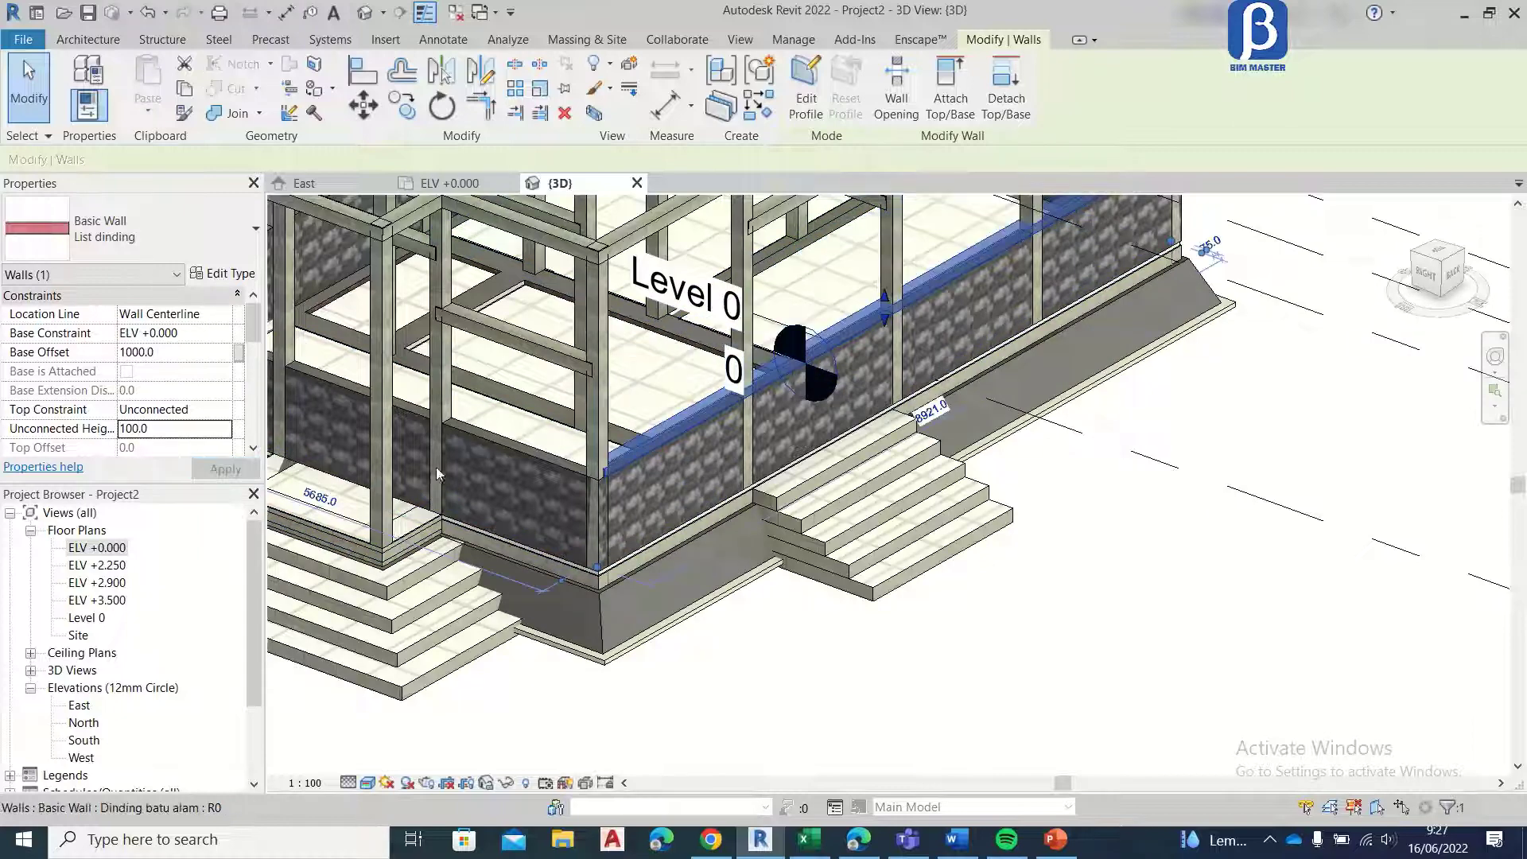
pyautogui.scroll(5, 675, 459)
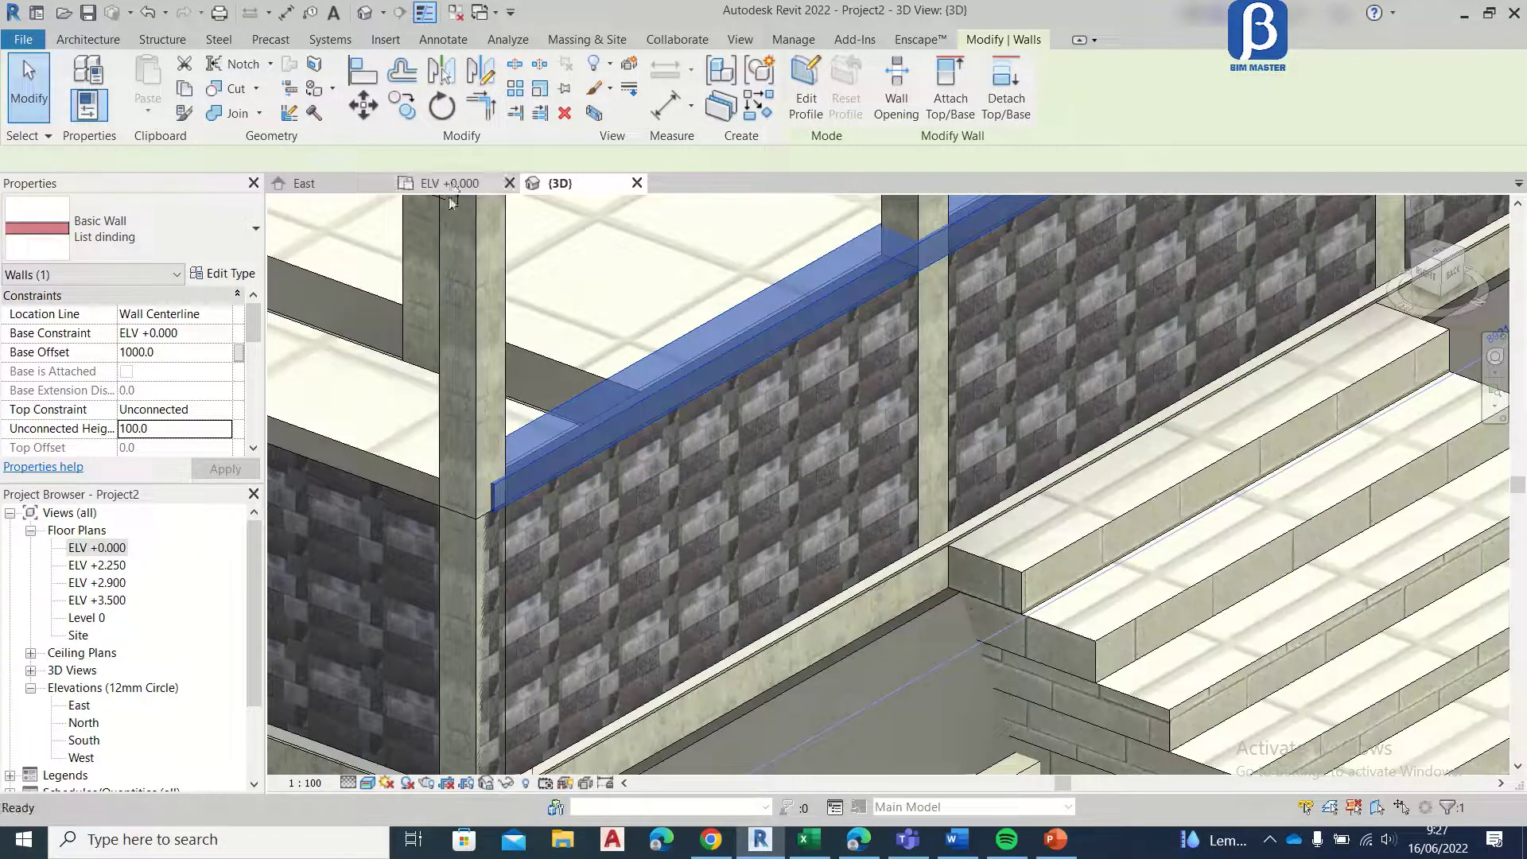
# Step: In the ELV +0.000 plan, draw a 100-high List dinding wall along the porch side from the grid F to the grid A corner column
pyautogui.click(450, 183)
pyautogui.scroll(4, 823, 453)
pyautogui.press('Escape')
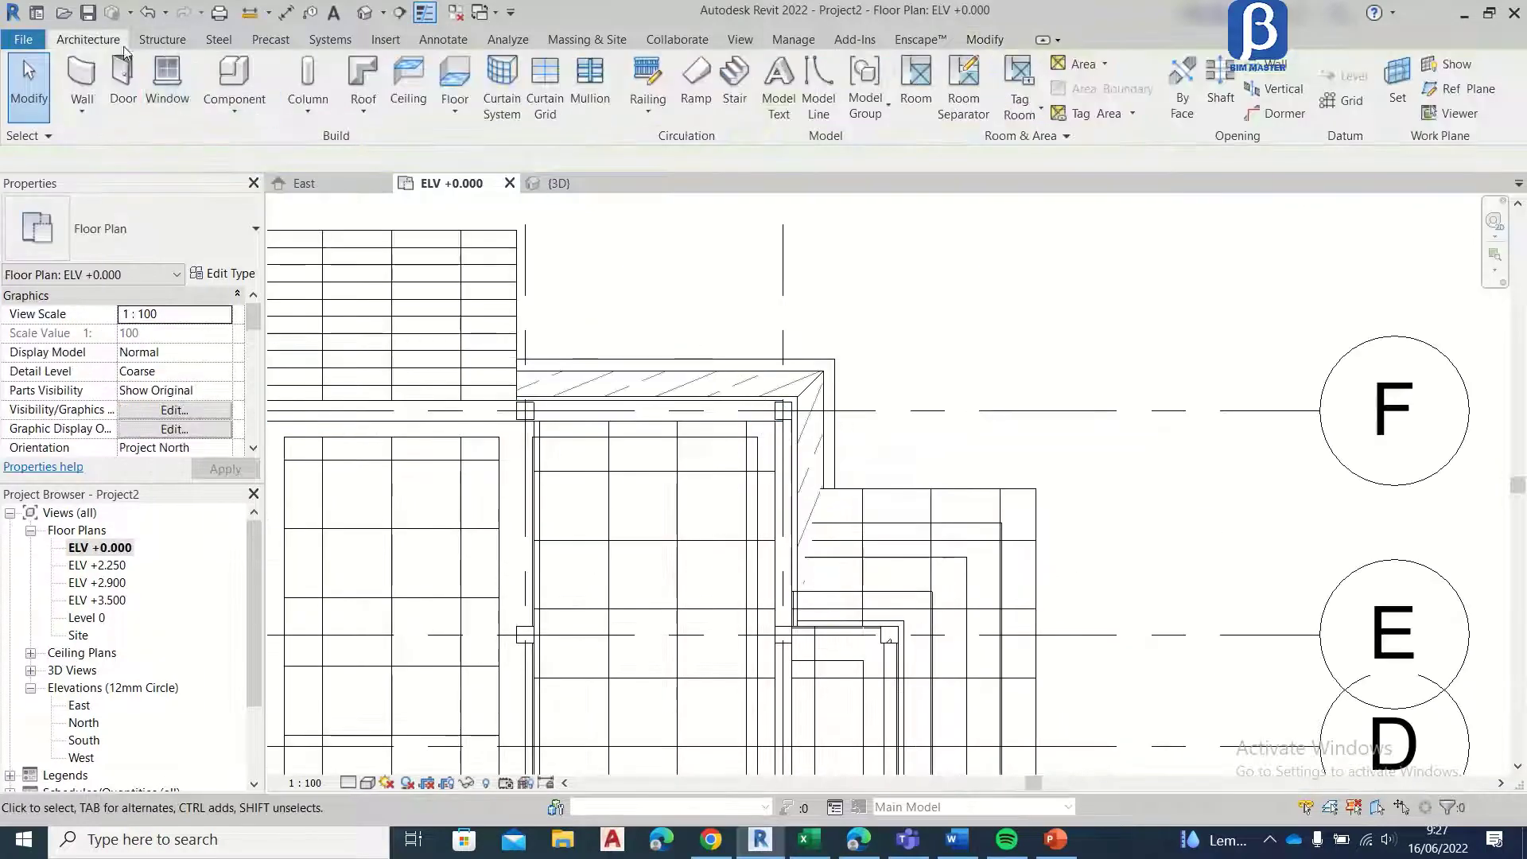
pyautogui.click(82, 79)
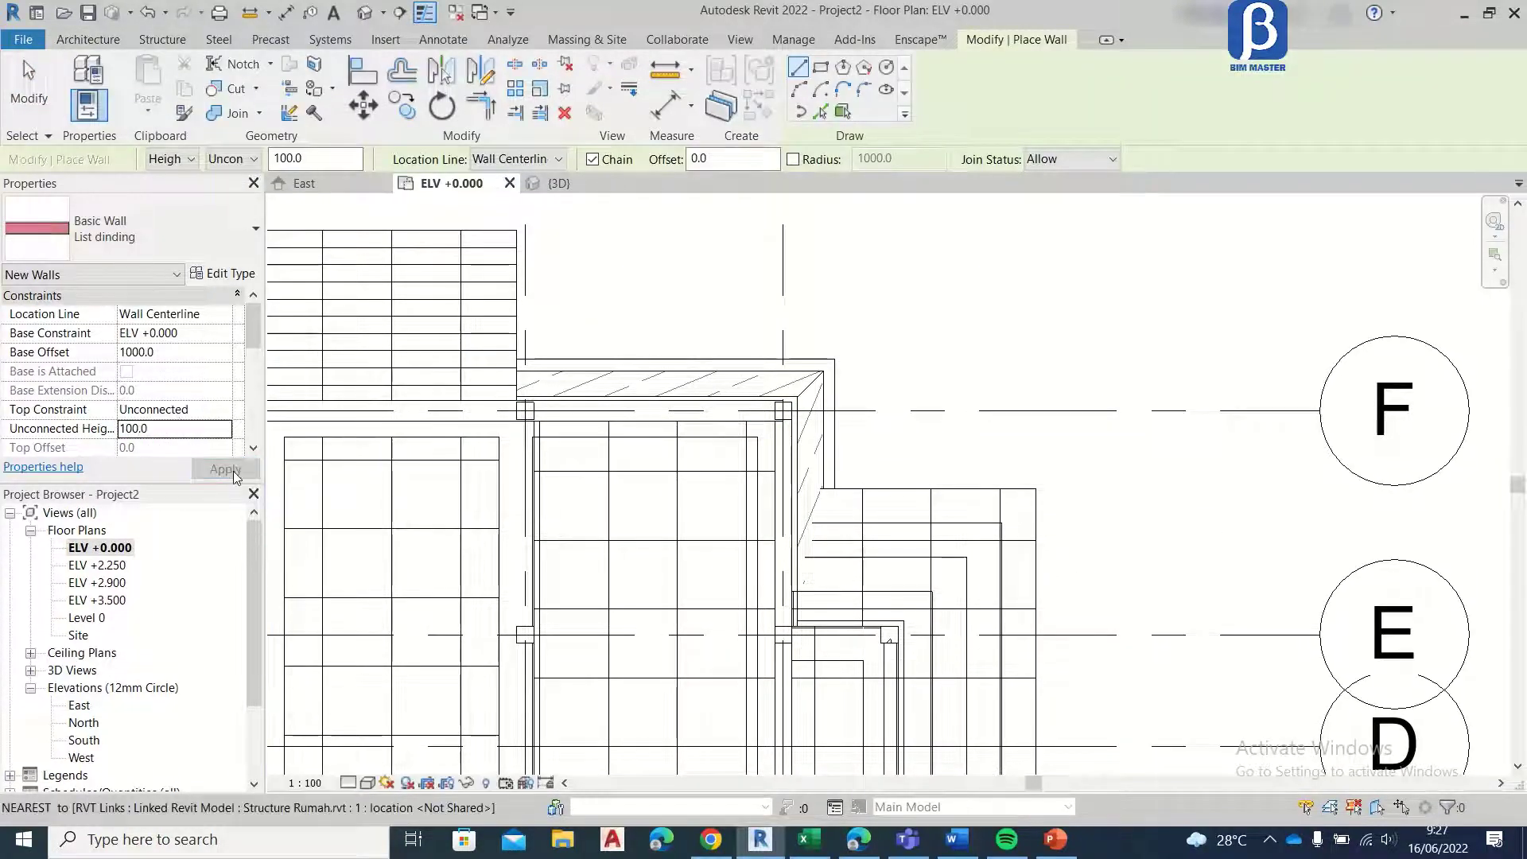
pyautogui.scroll(5, 775, 388)
pyautogui.click(791, 432)
pyautogui.scroll(-7, 802, 382)
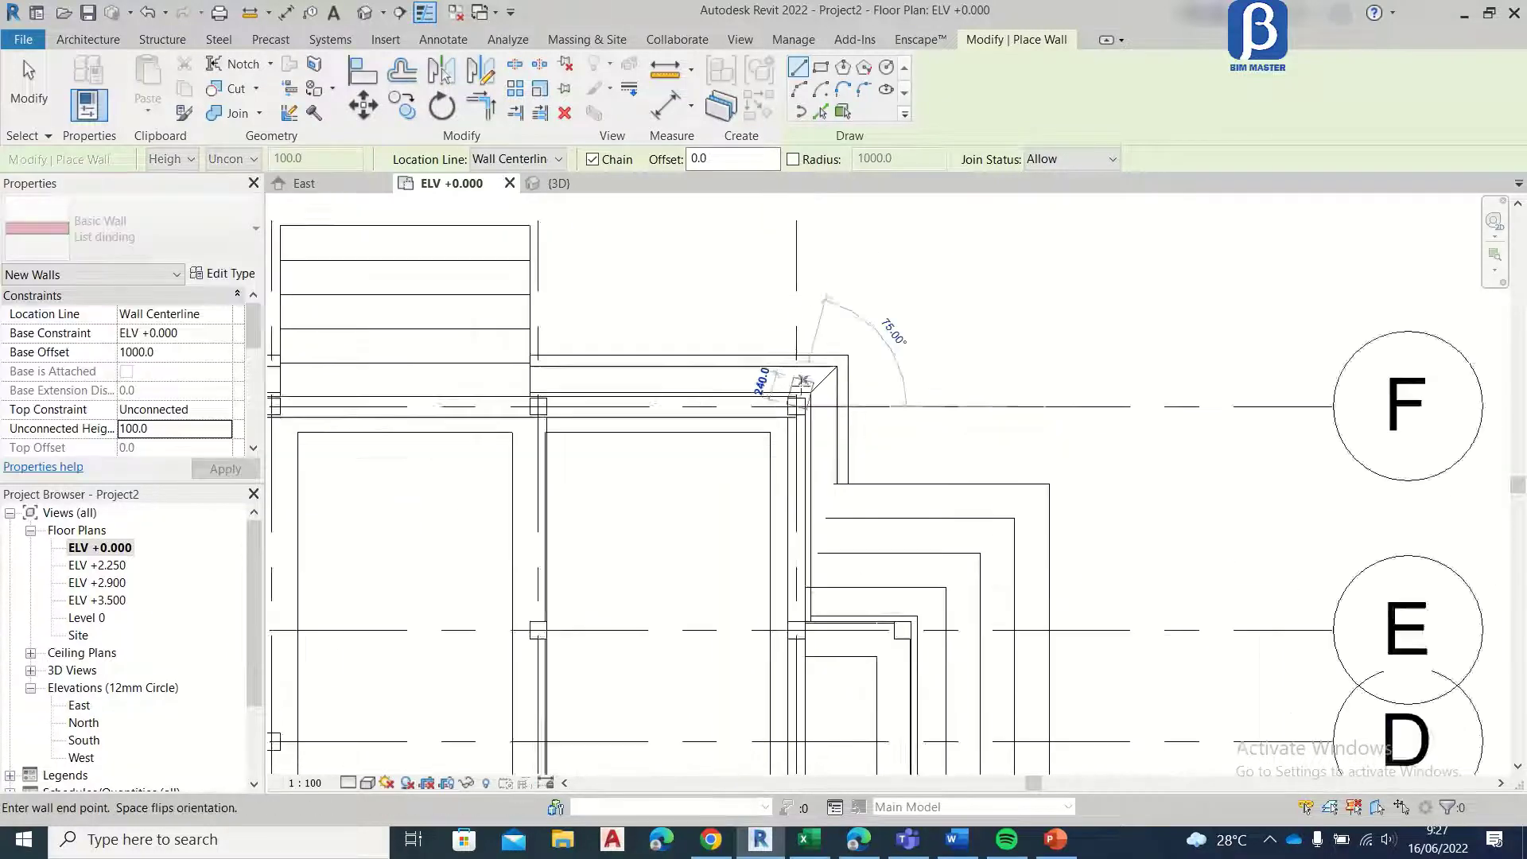
pyautogui.moveTo(811, 624); pyautogui.dragTo(837, 187, button='middle')
pyautogui.scroll(3, 810, 493)
pyautogui.click(833, 485)
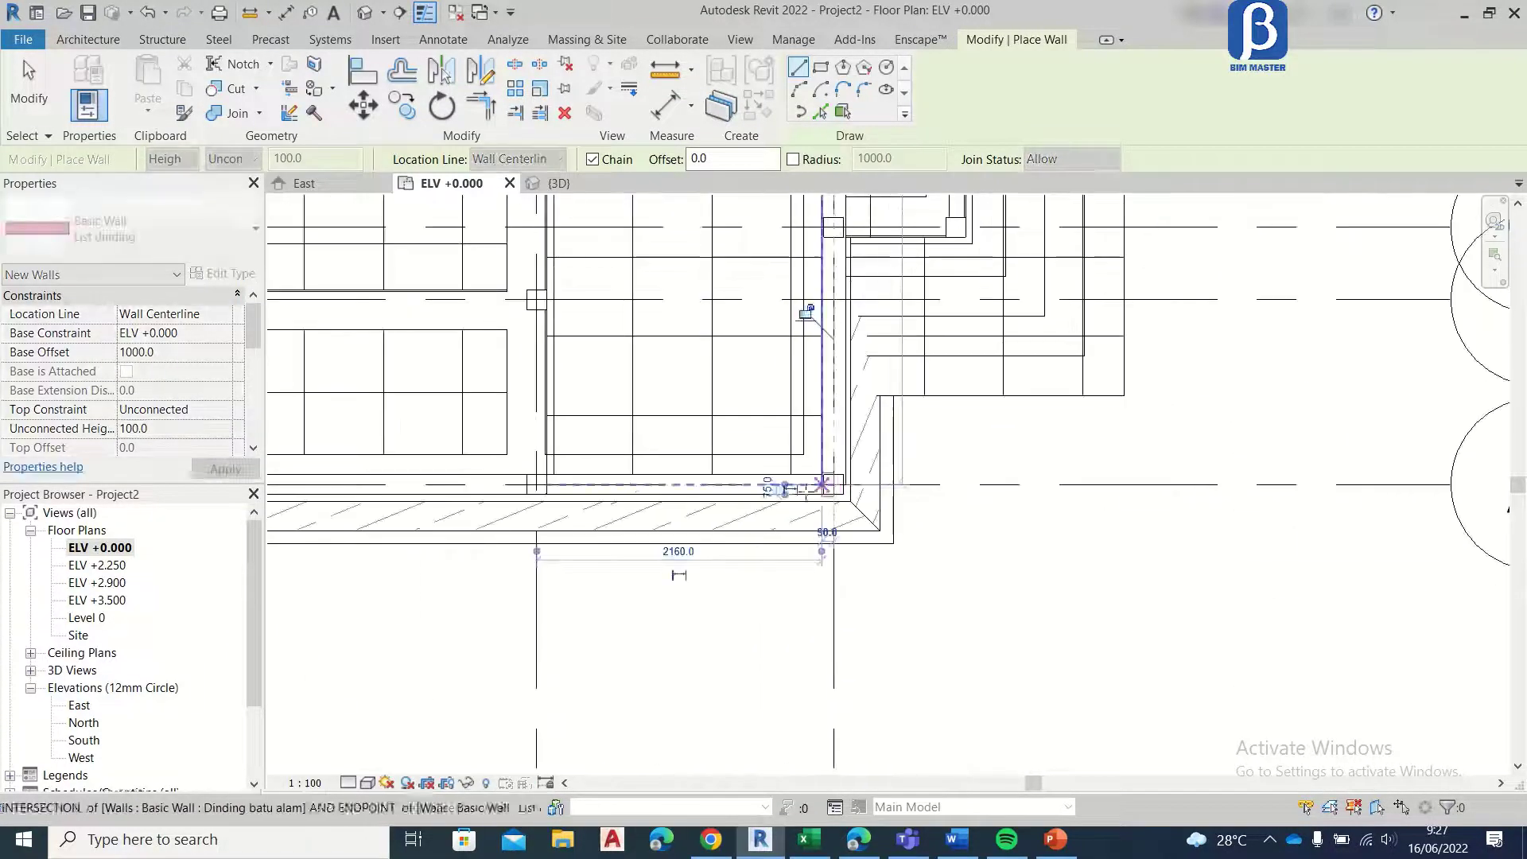
# Step: Continue the List dinding wall along grid A to the left corner column
pyautogui.moveTo(385, 485); pyautogui.dragTo(1026, 500, button='middle')
pyautogui.moveTo(548, 501); pyautogui.dragTo(966, 518, button='middle')
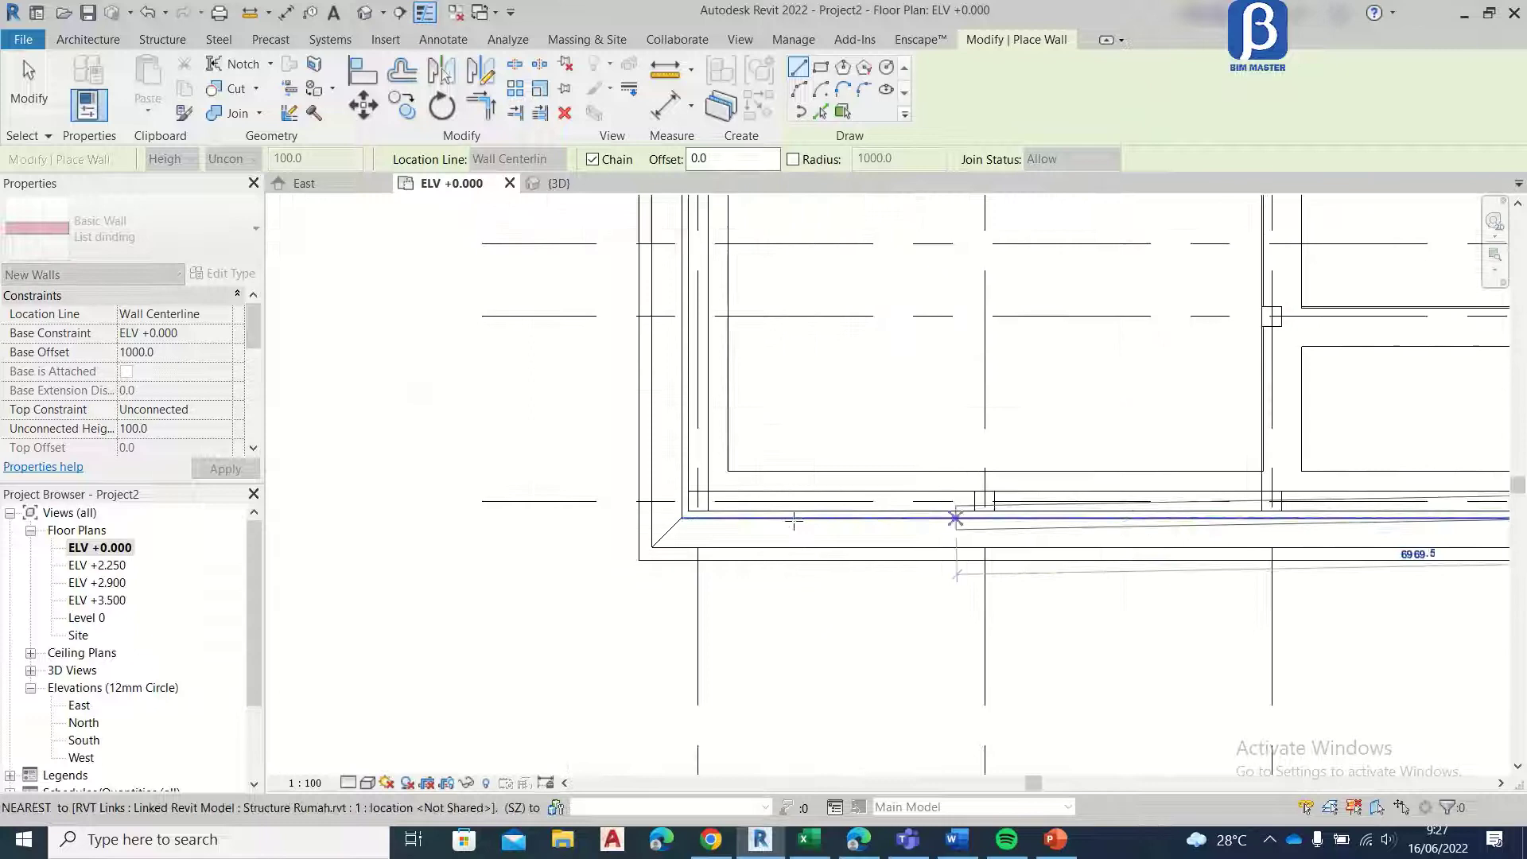
pyautogui.click(698, 502)
# Step: Close the List dinding loop along the building's left edge up to the grid F corner column and show it in 3D
pyautogui.scroll(-4, 698, 501)
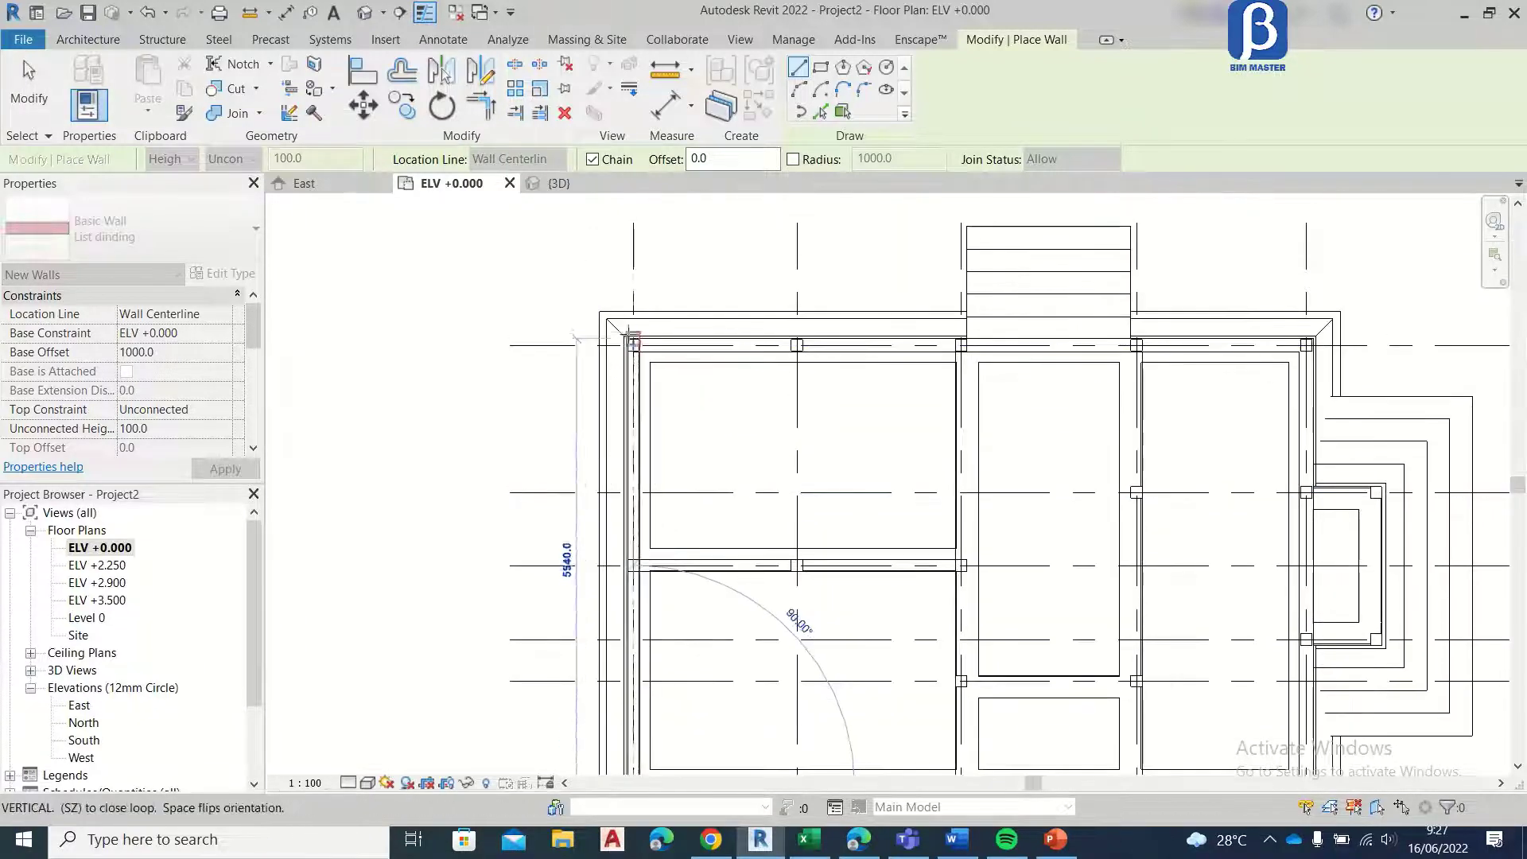
pyautogui.scroll(3, 634, 344)
pyautogui.scroll(2, 634, 344)
pyautogui.click(634, 344)
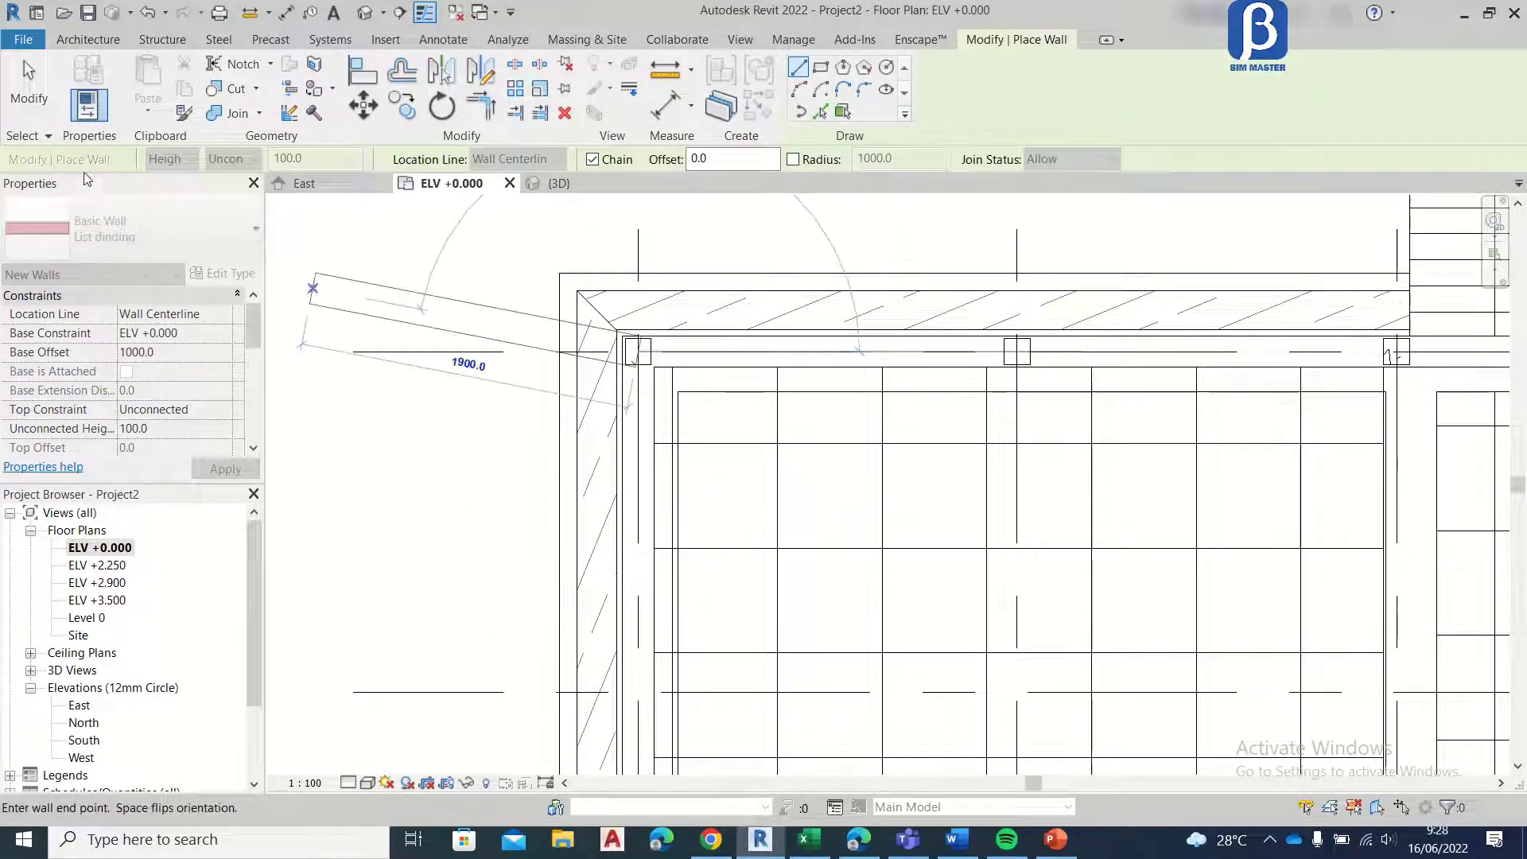
pyautogui.click(29, 91)
pyautogui.scroll(-4, 449, 350)
pyautogui.click(541, 184)
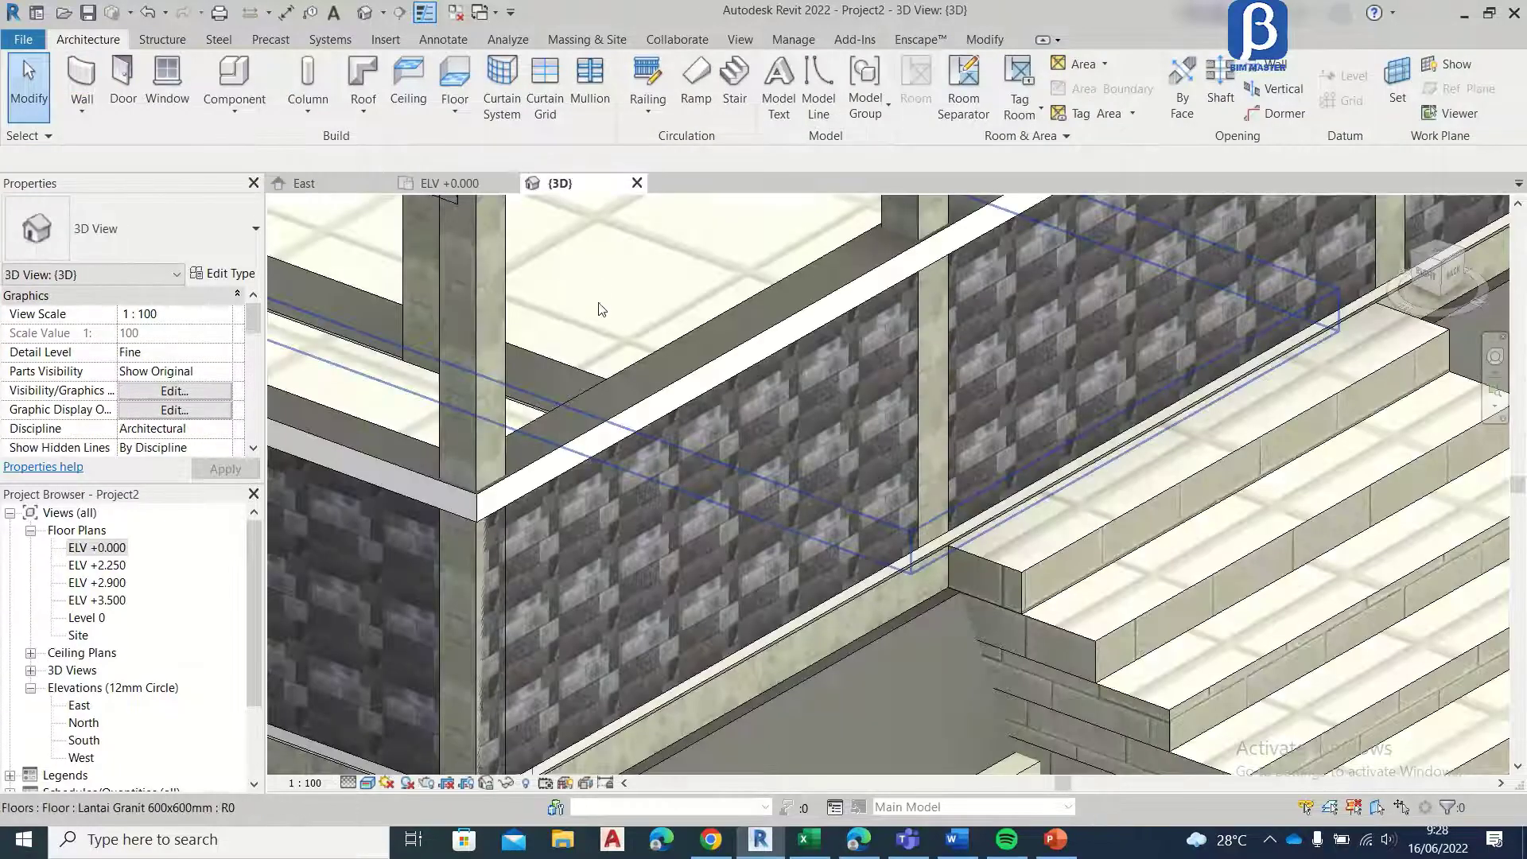
pyautogui.scroll(-4, 636, 345)
pyautogui.scroll(4, 554, 396)
pyautogui.scroll(-6, 899, 575)
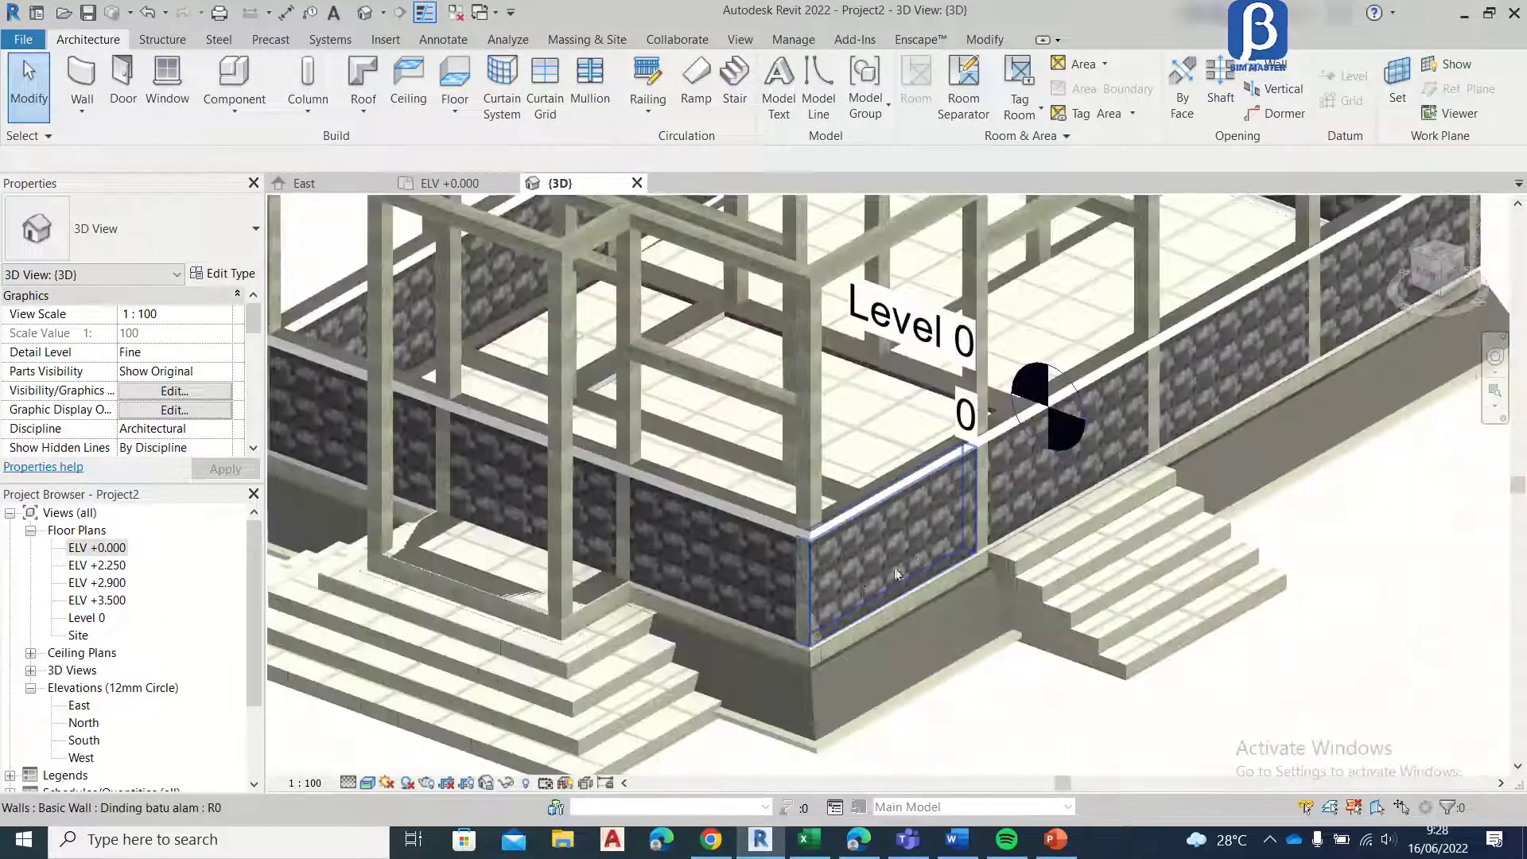
pyautogui.scroll(4, 844, 557)
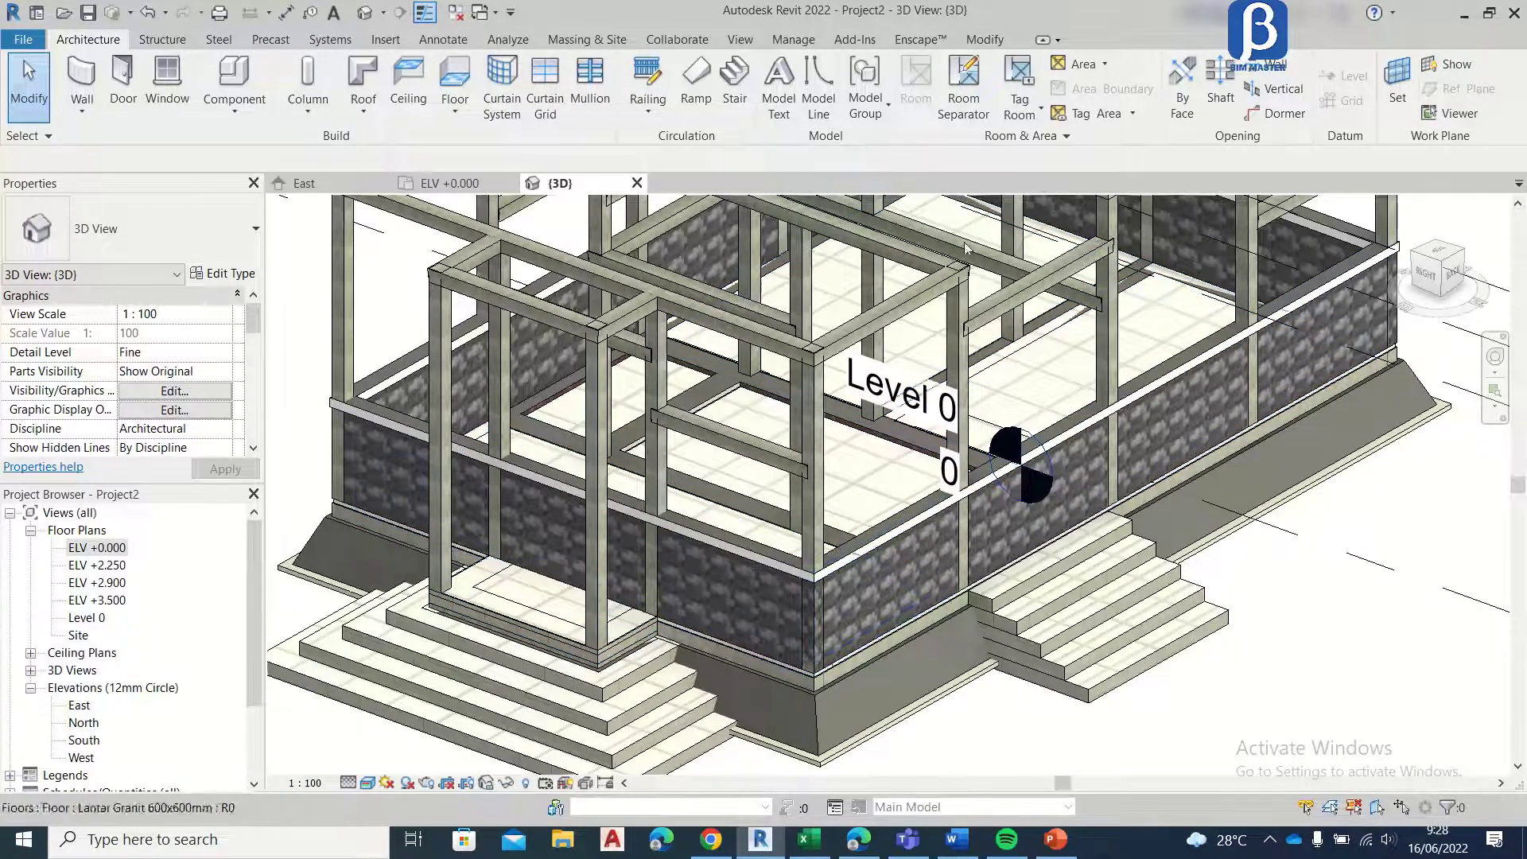
# Step: In the ELV +0.000 plan, duplicate the Dinding batu alam wall type as Dinding bata expose
pyautogui.click(427, 184)
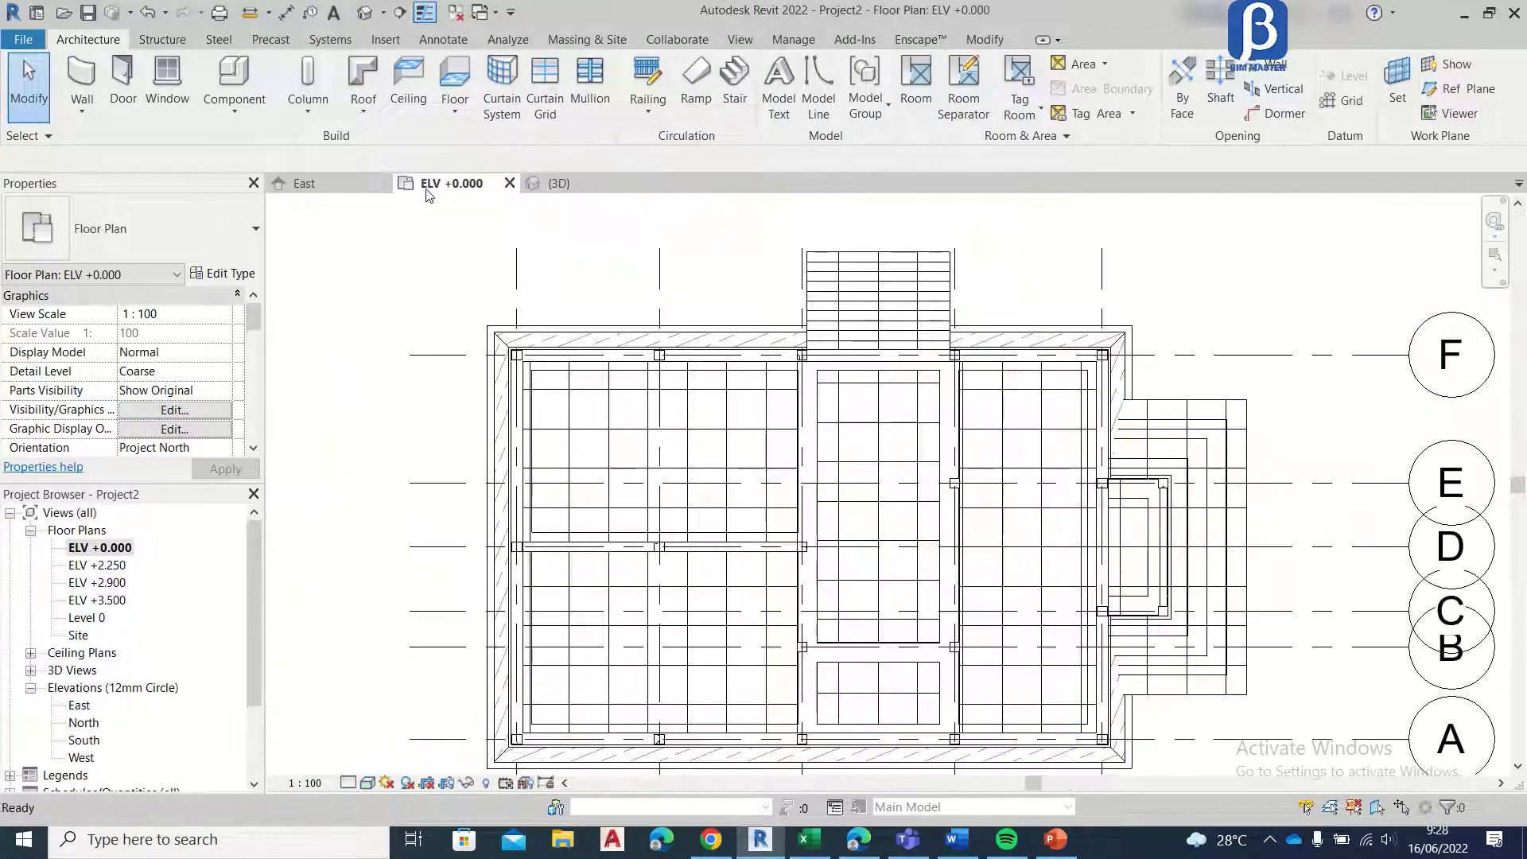
pyautogui.scroll(-5, 430, 362)
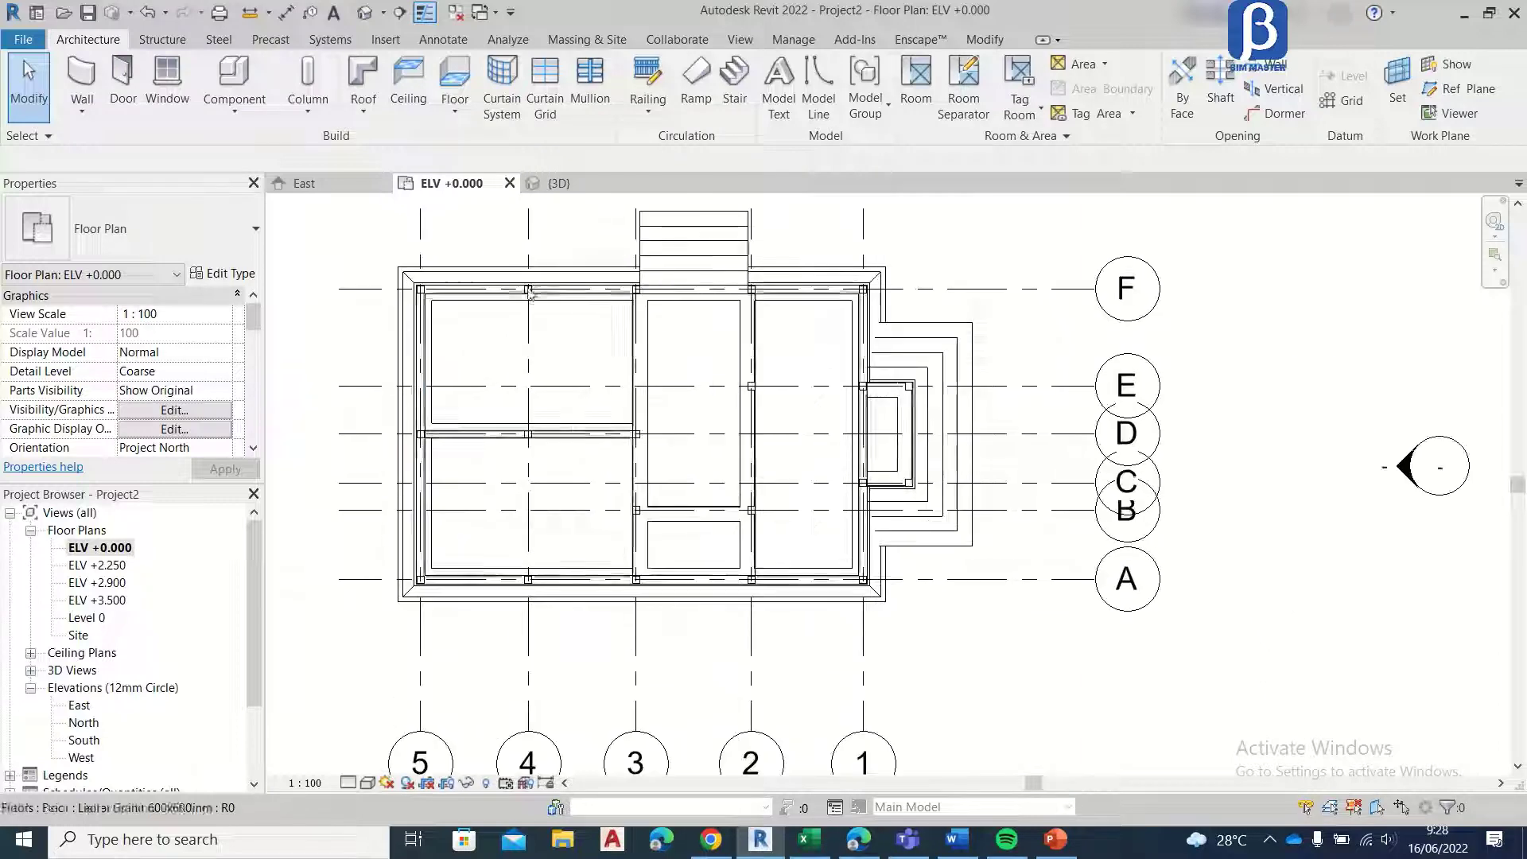
pyautogui.scroll(1, 449, 264)
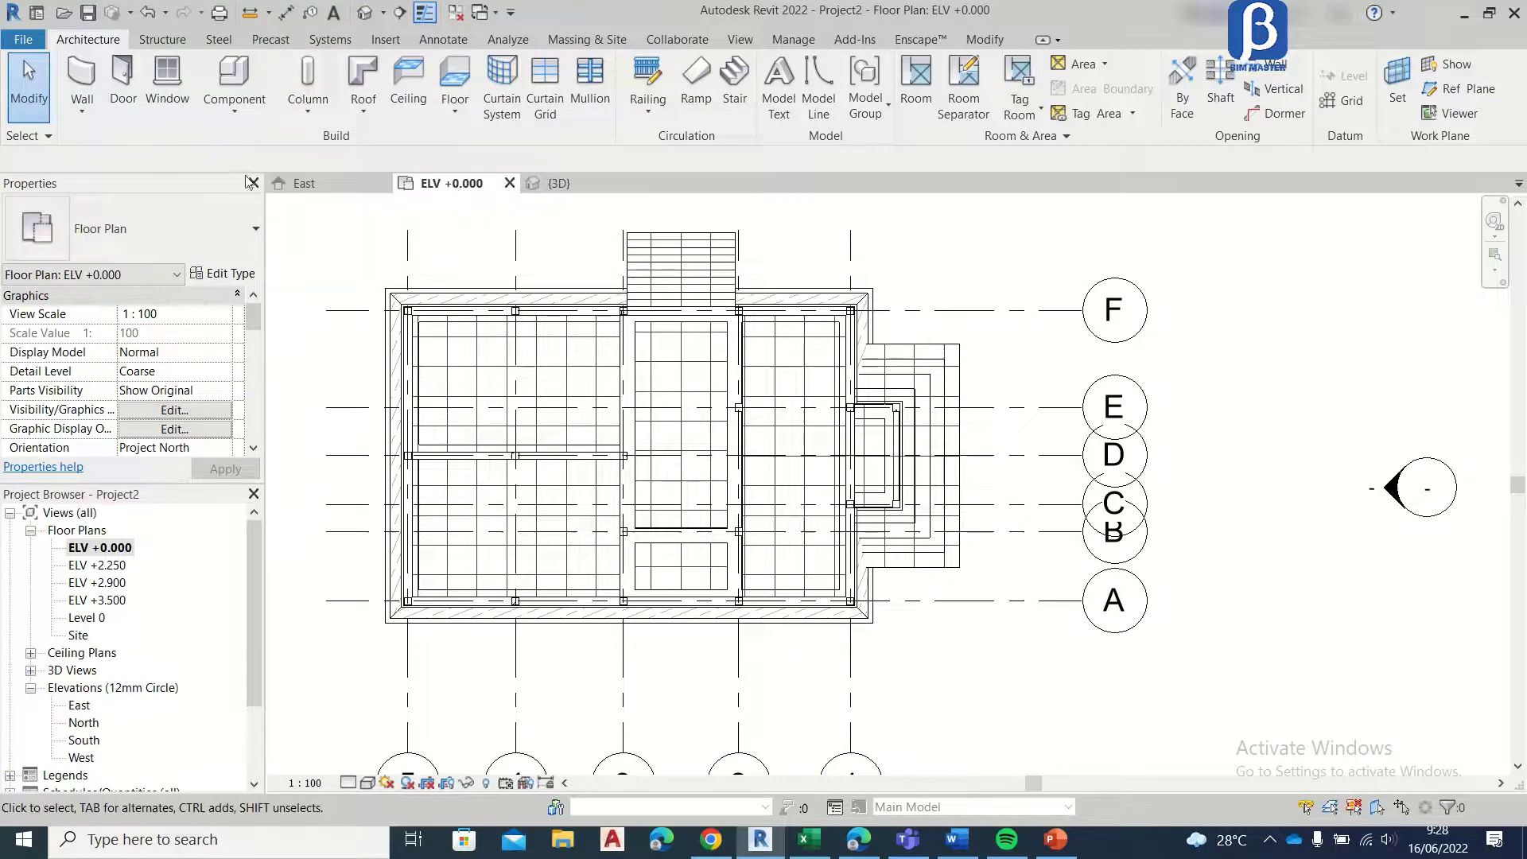
pyautogui.click(231, 276)
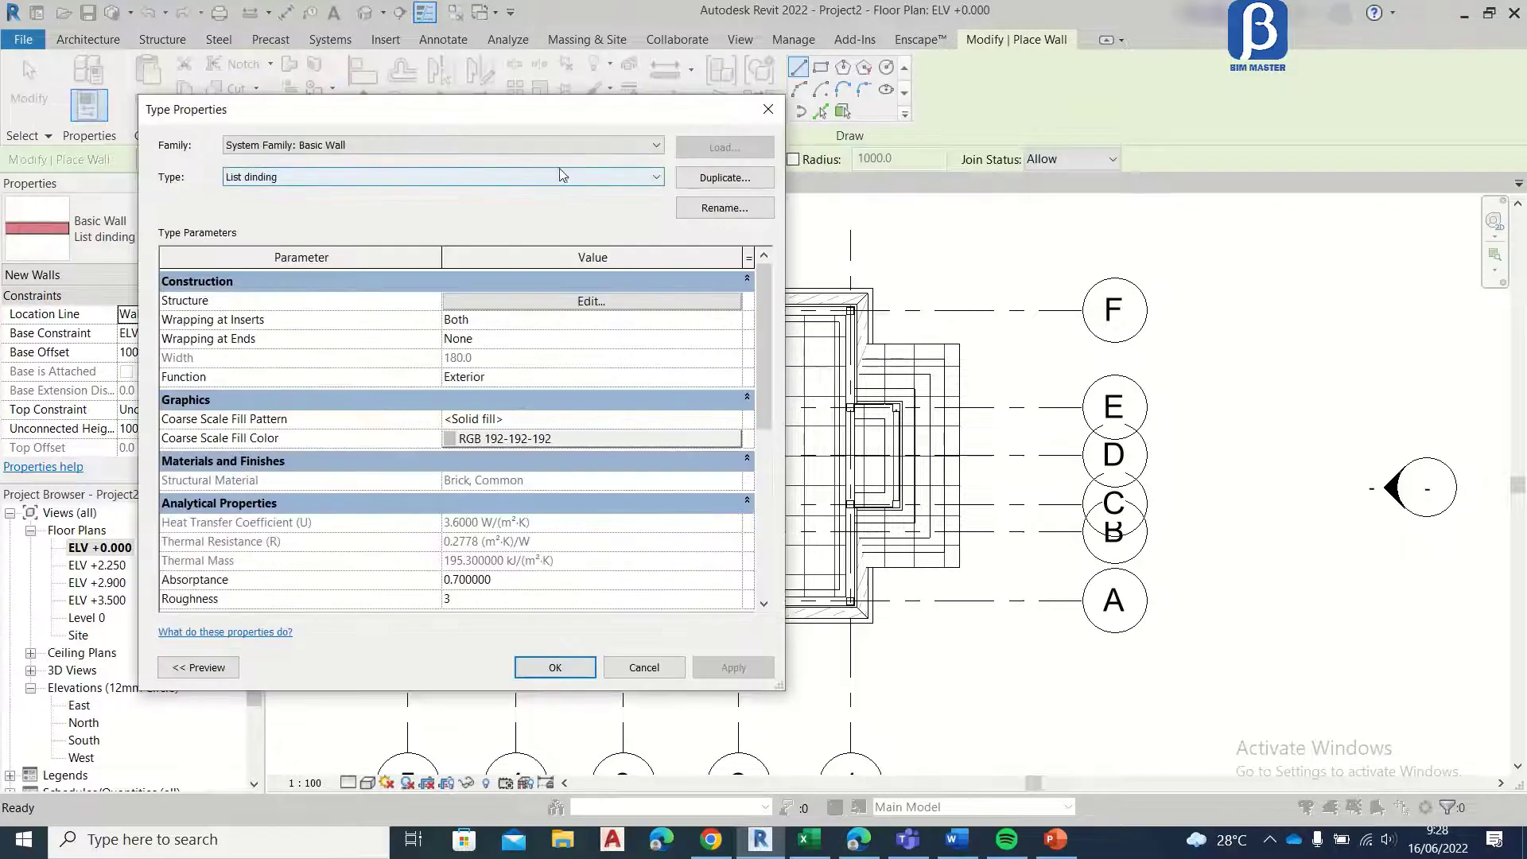
pyautogui.click(560, 176)
pyautogui.click(566, 189)
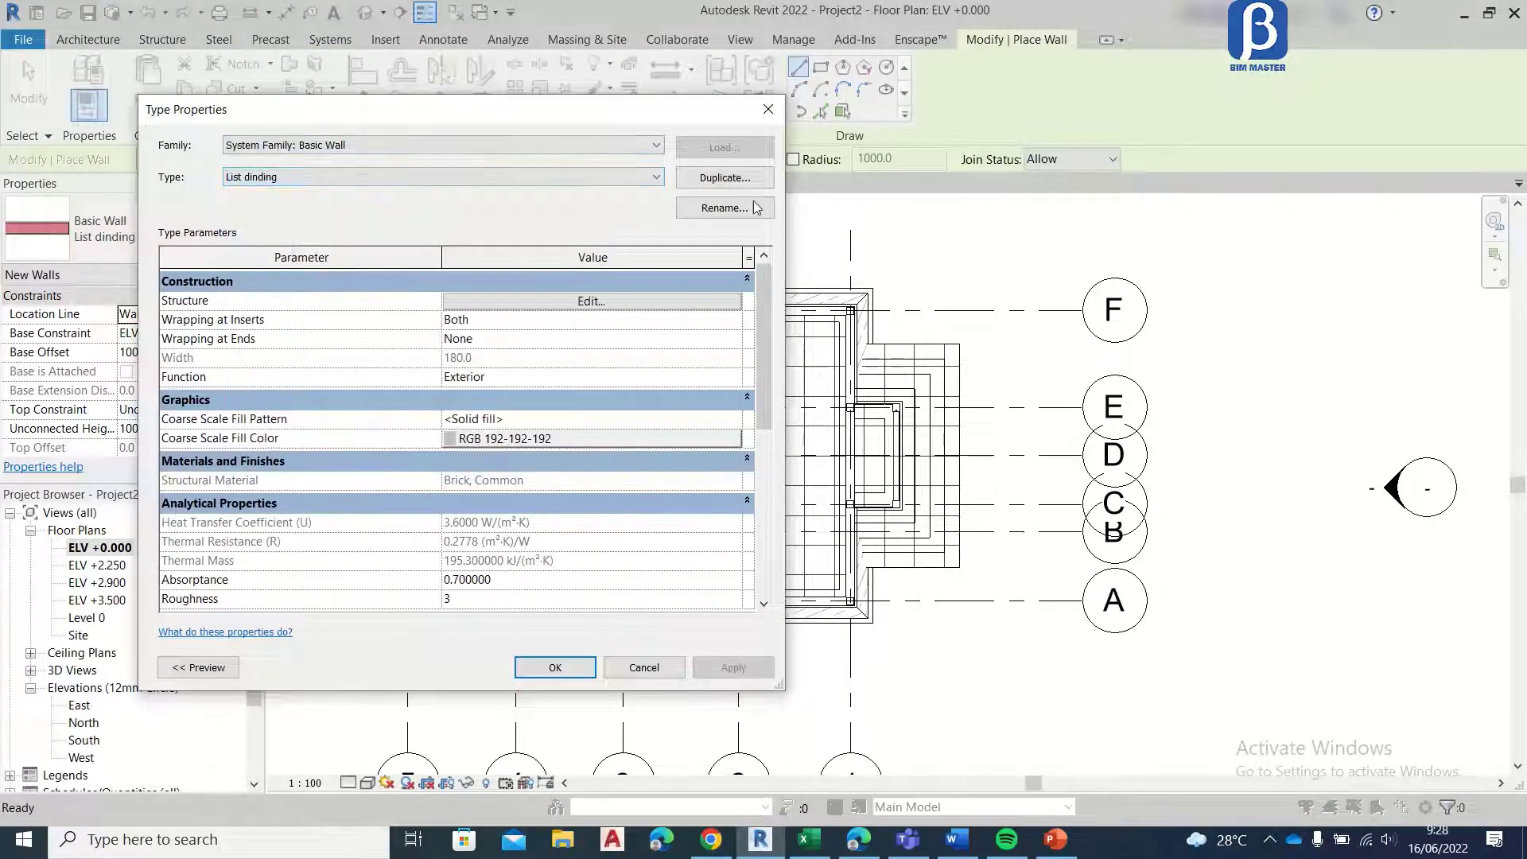
pyautogui.click(567, 183)
pyautogui.click(492, 201)
pyautogui.click(718, 178)
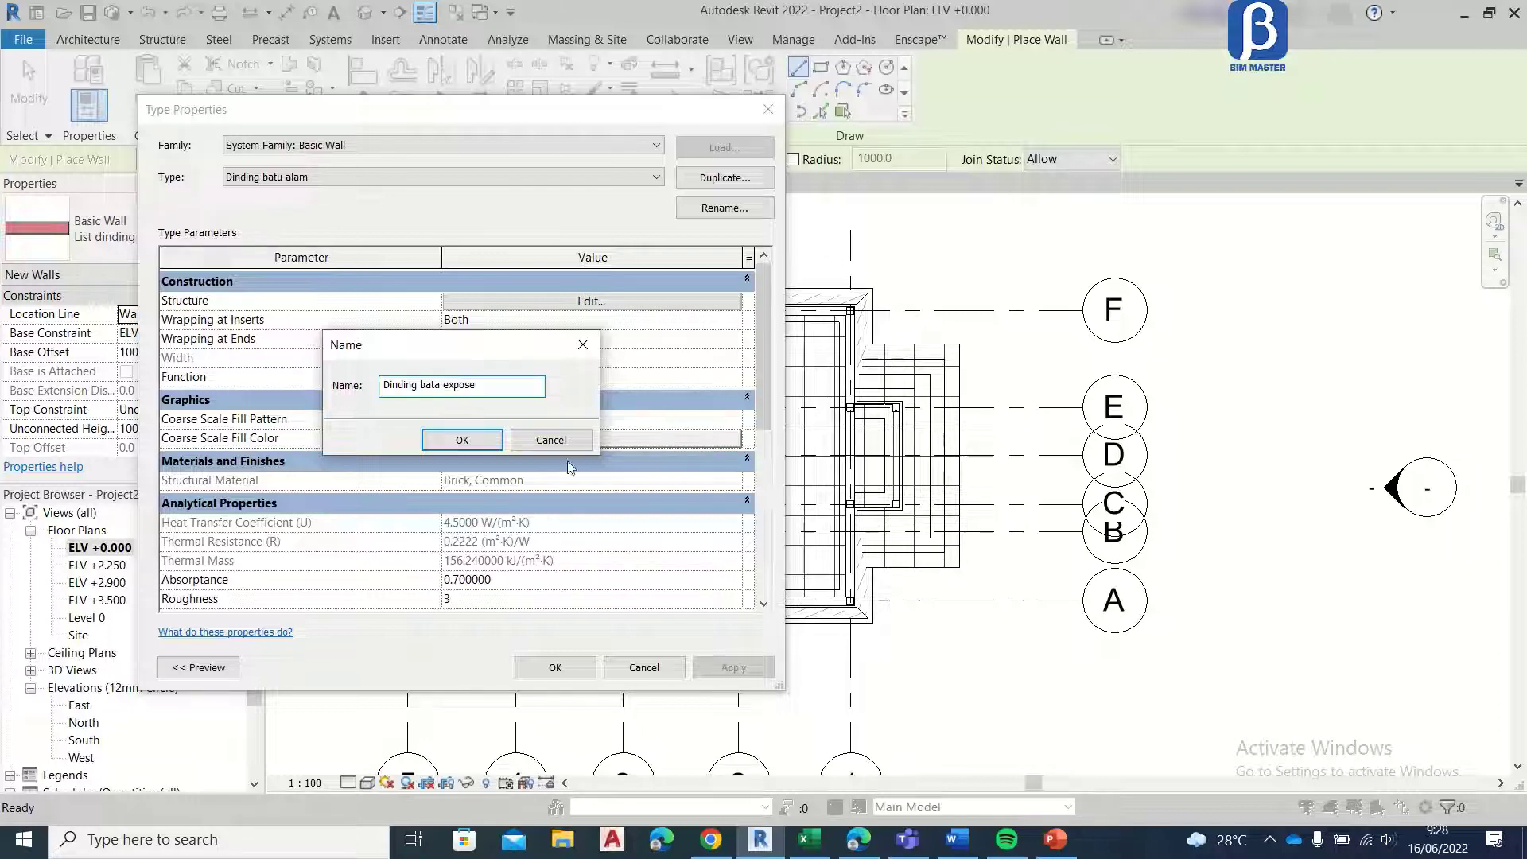
pyautogui.click(475, 444)
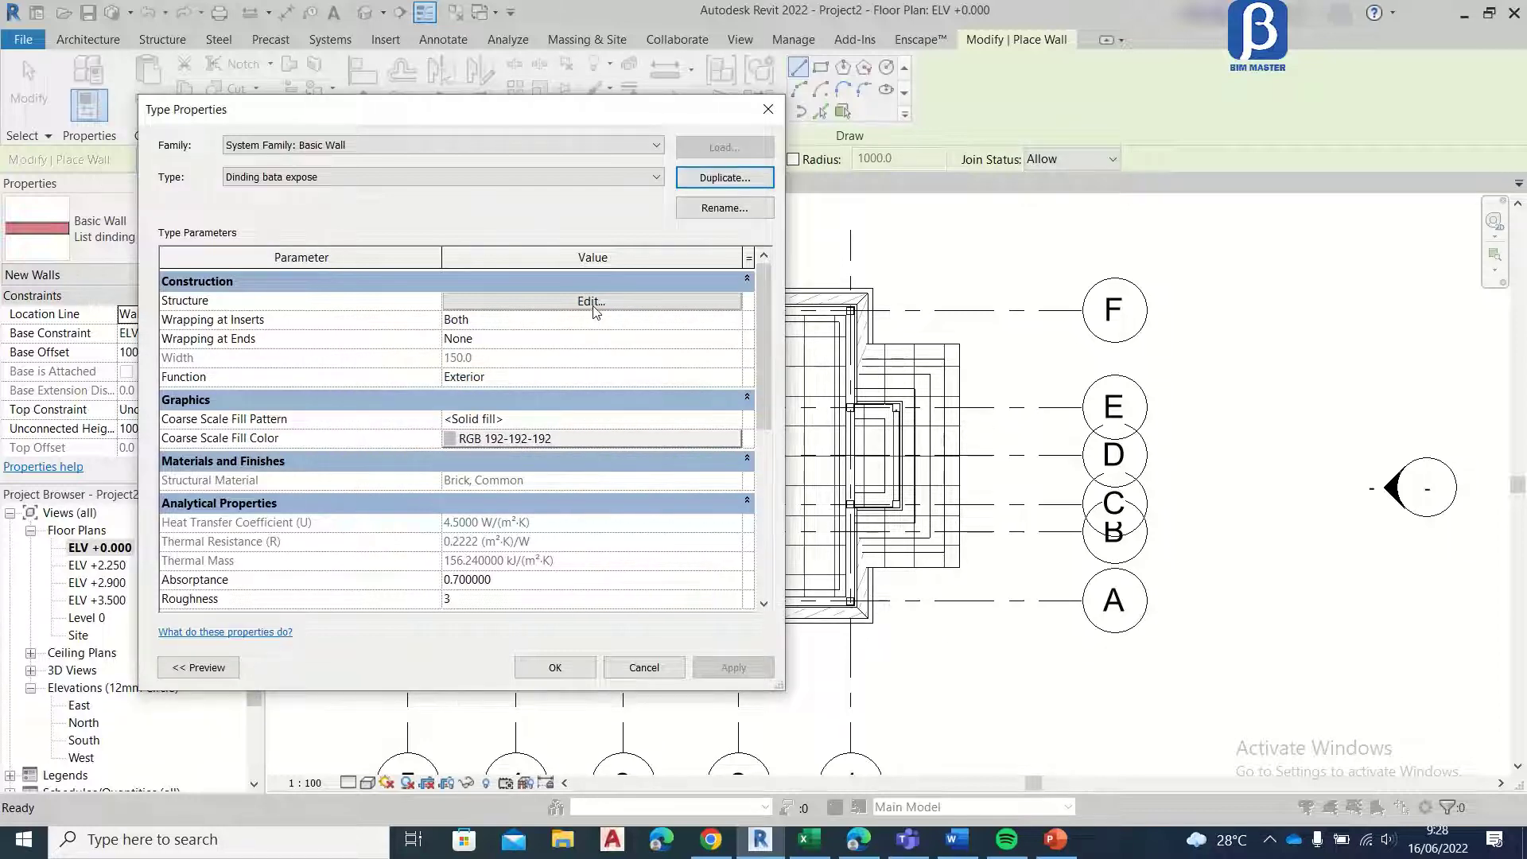
# Step: Remove both 15 mm Batu alam finish layers from the Dinding bata expose wall structure
pyautogui.click(592, 303)
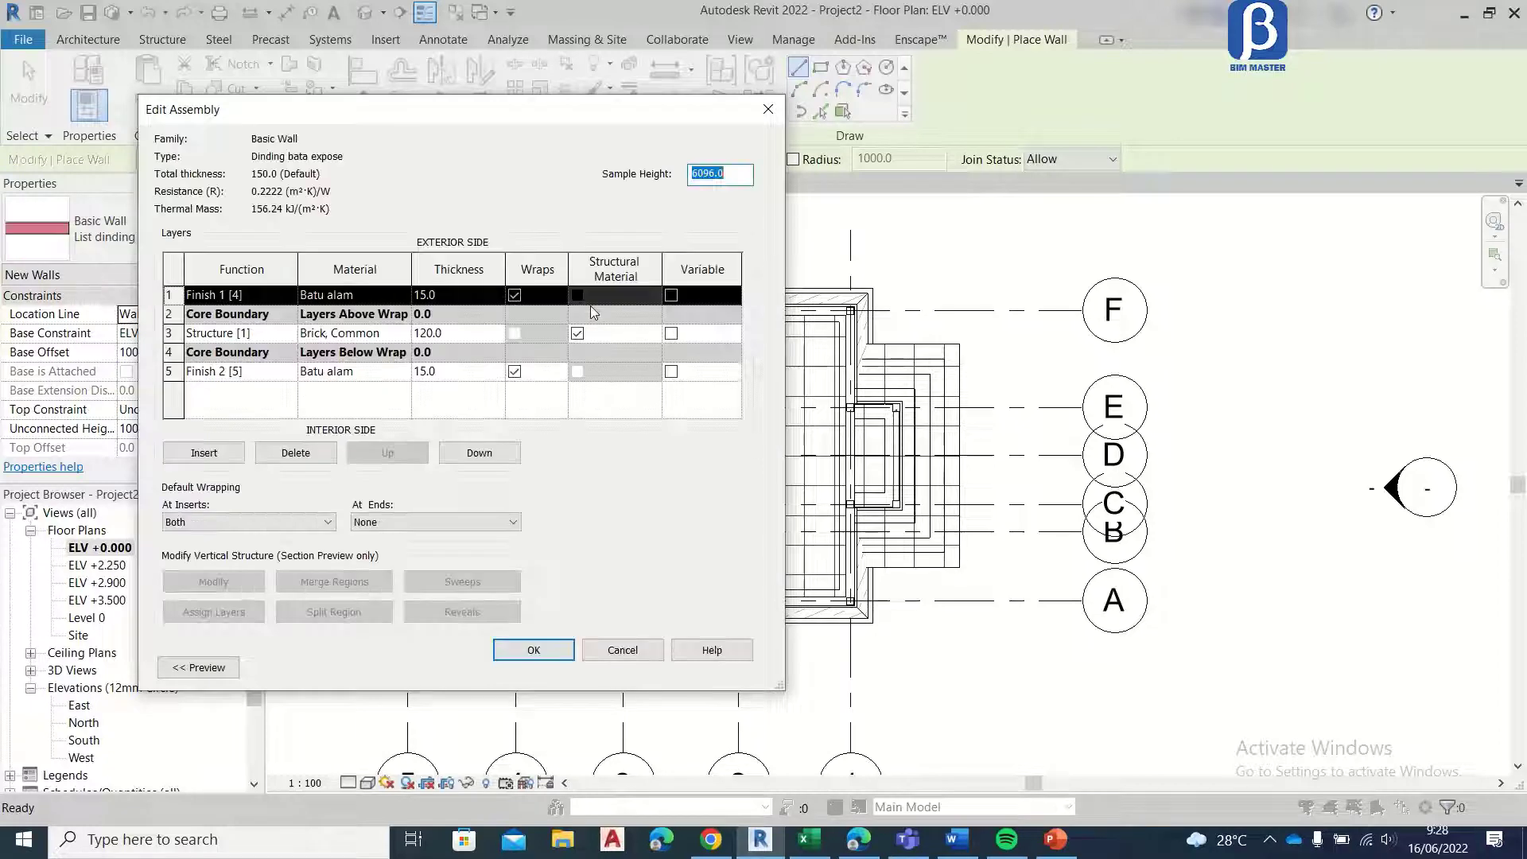
pyautogui.click(461, 296)
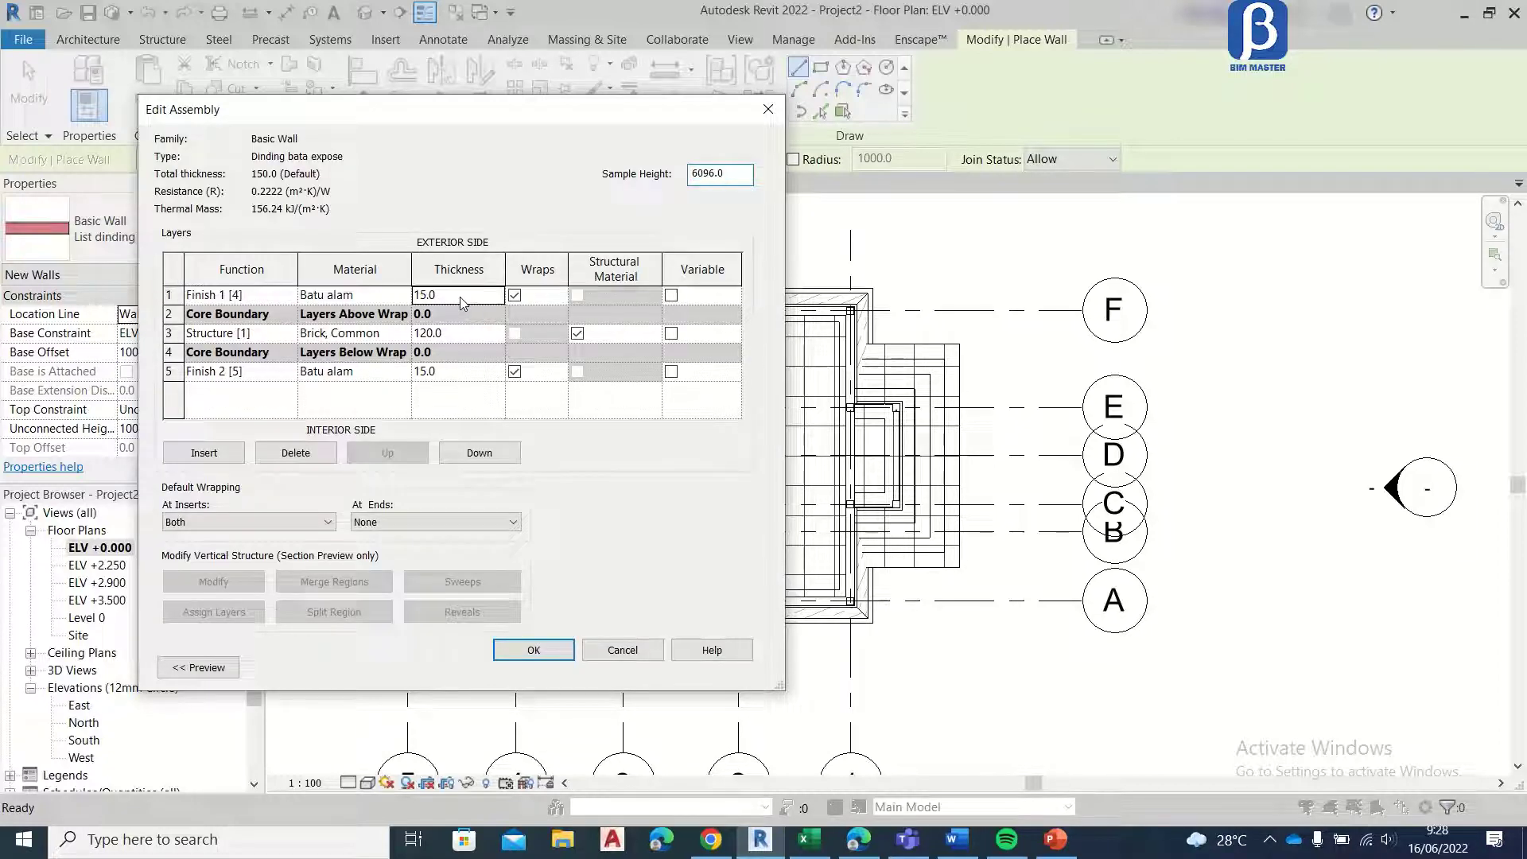
pyautogui.click(406, 296)
pyautogui.click(403, 295)
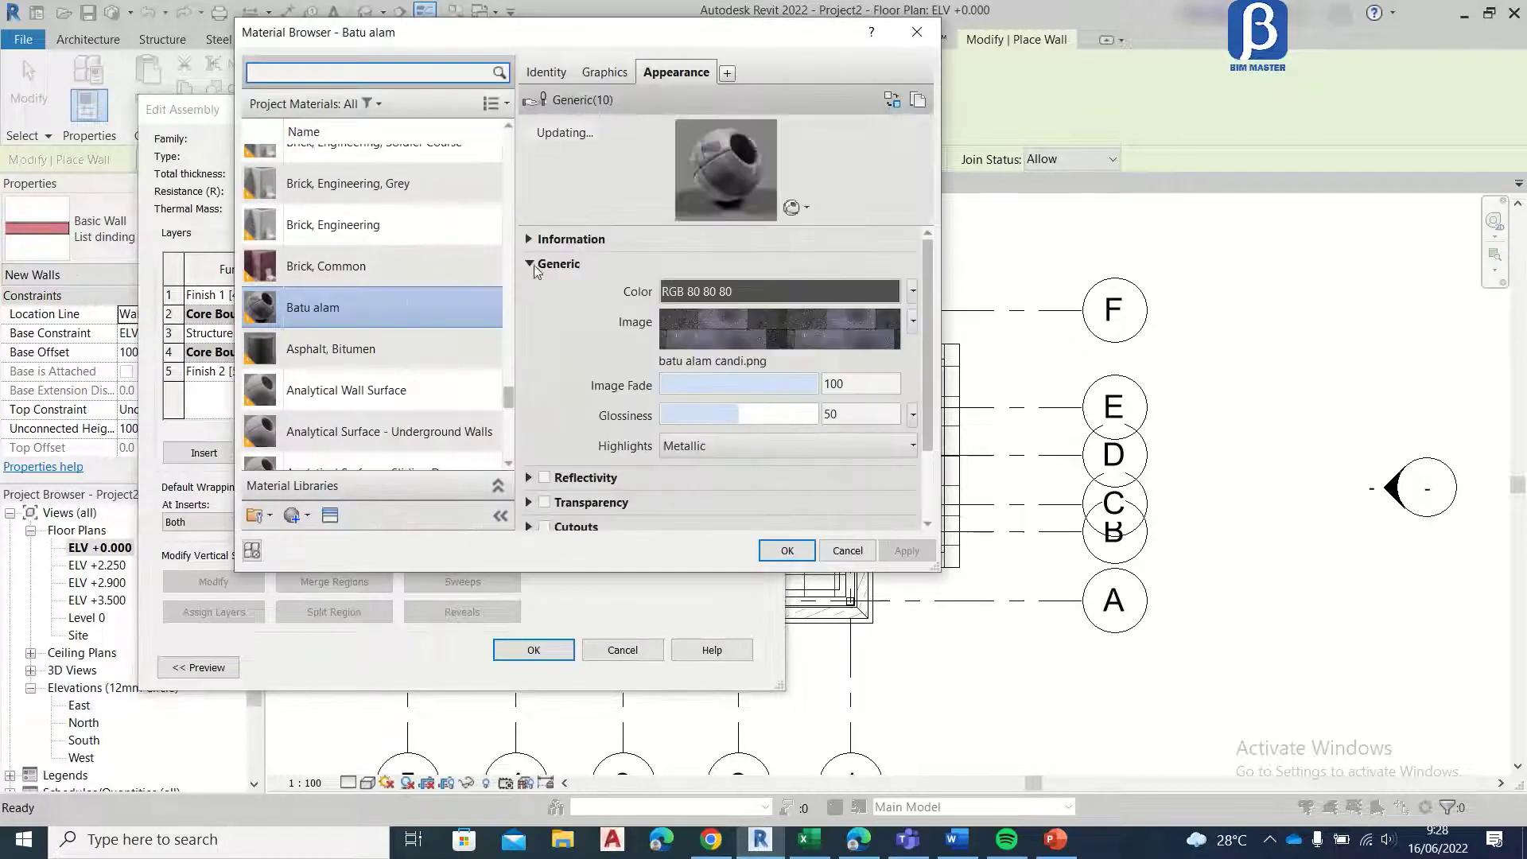
pyautogui.click(786, 549)
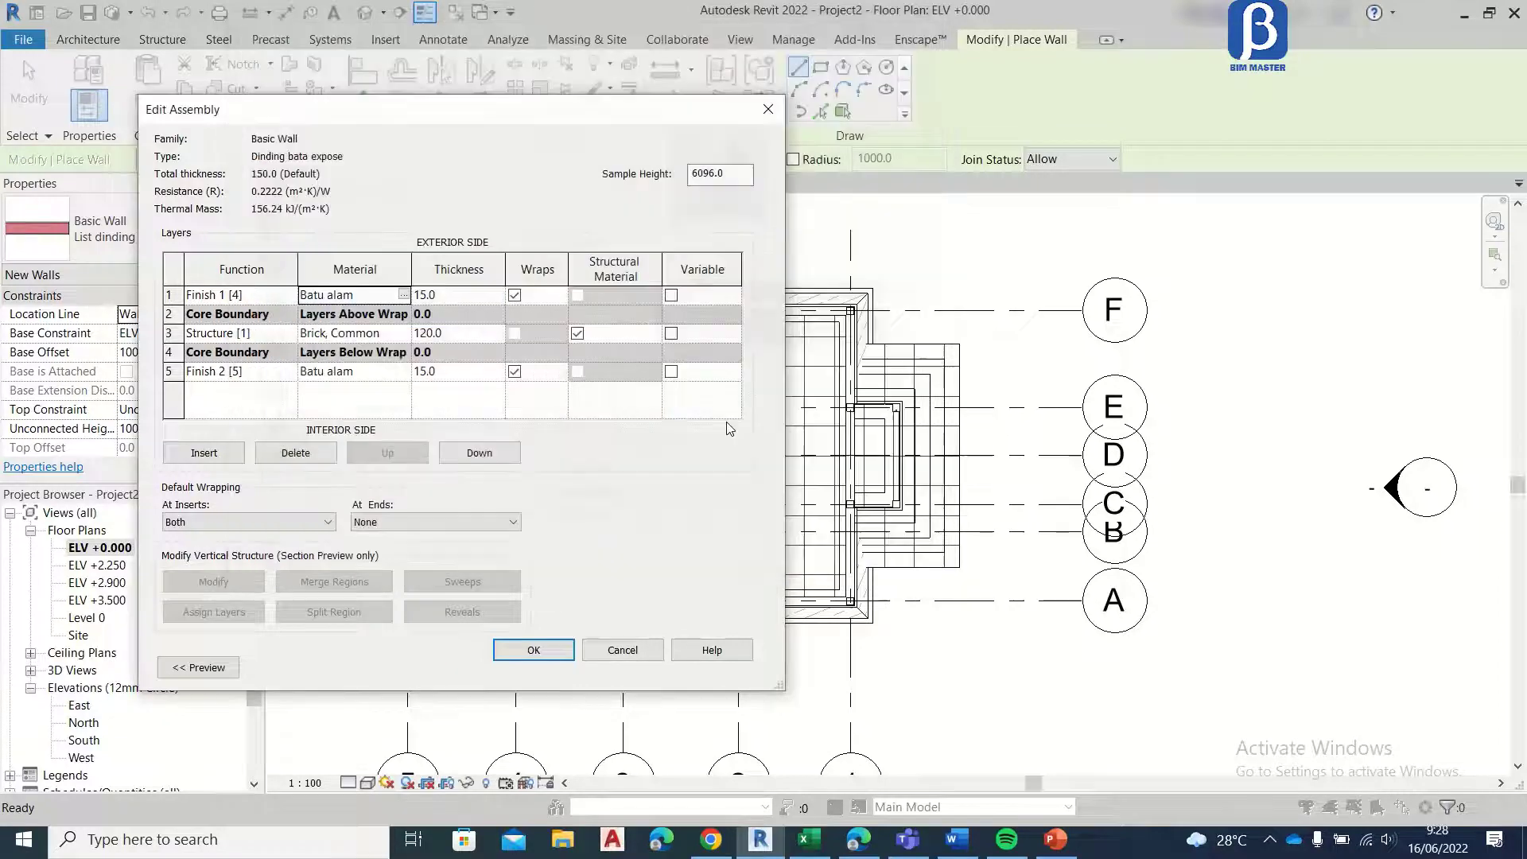
pyautogui.click(171, 296)
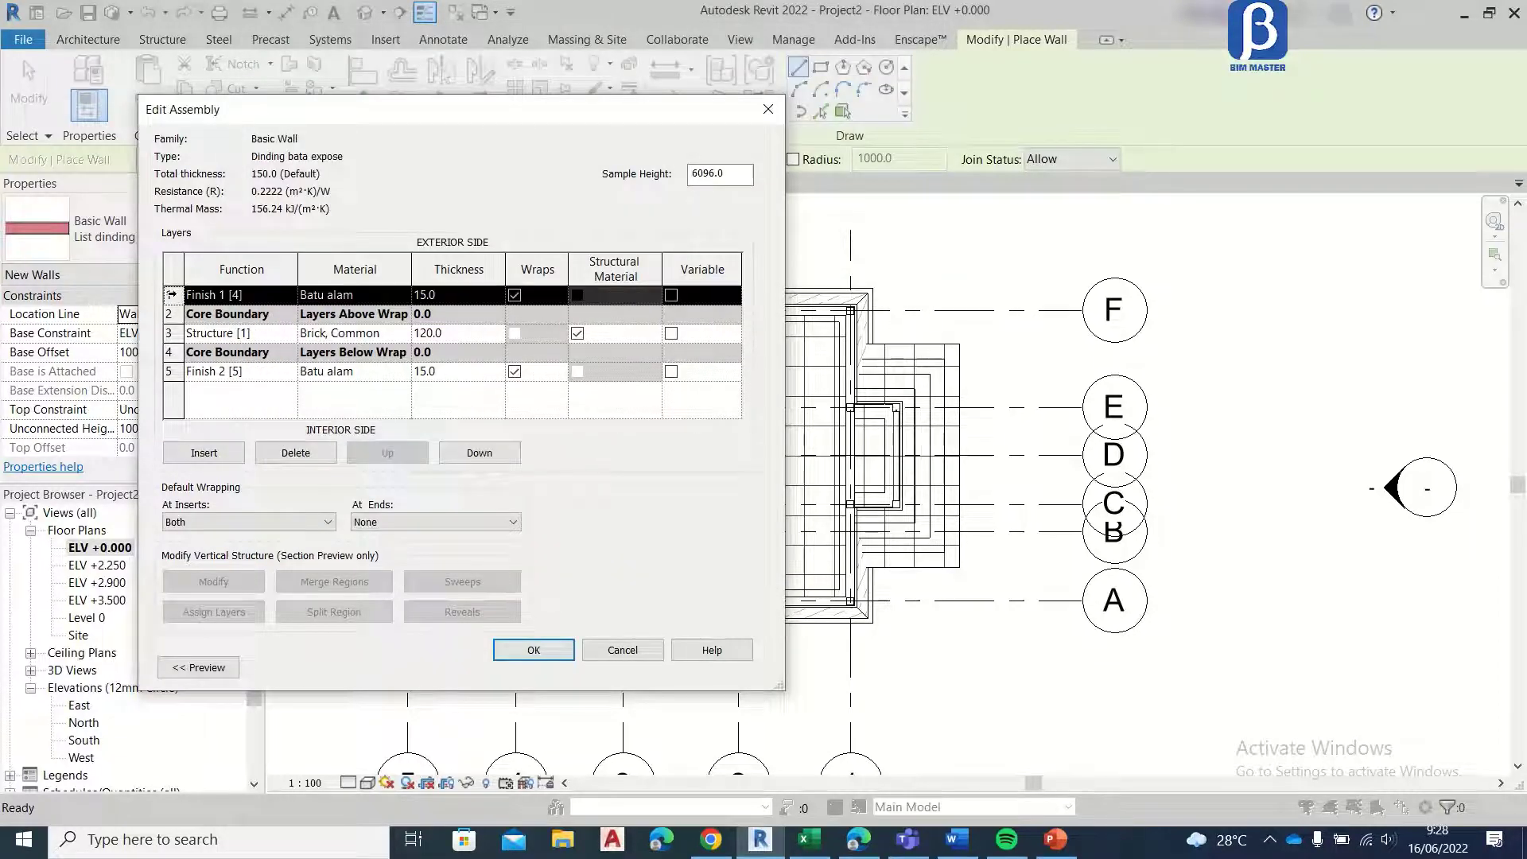
pyautogui.click(295, 453)
pyautogui.click(274, 391)
pyautogui.click(295, 452)
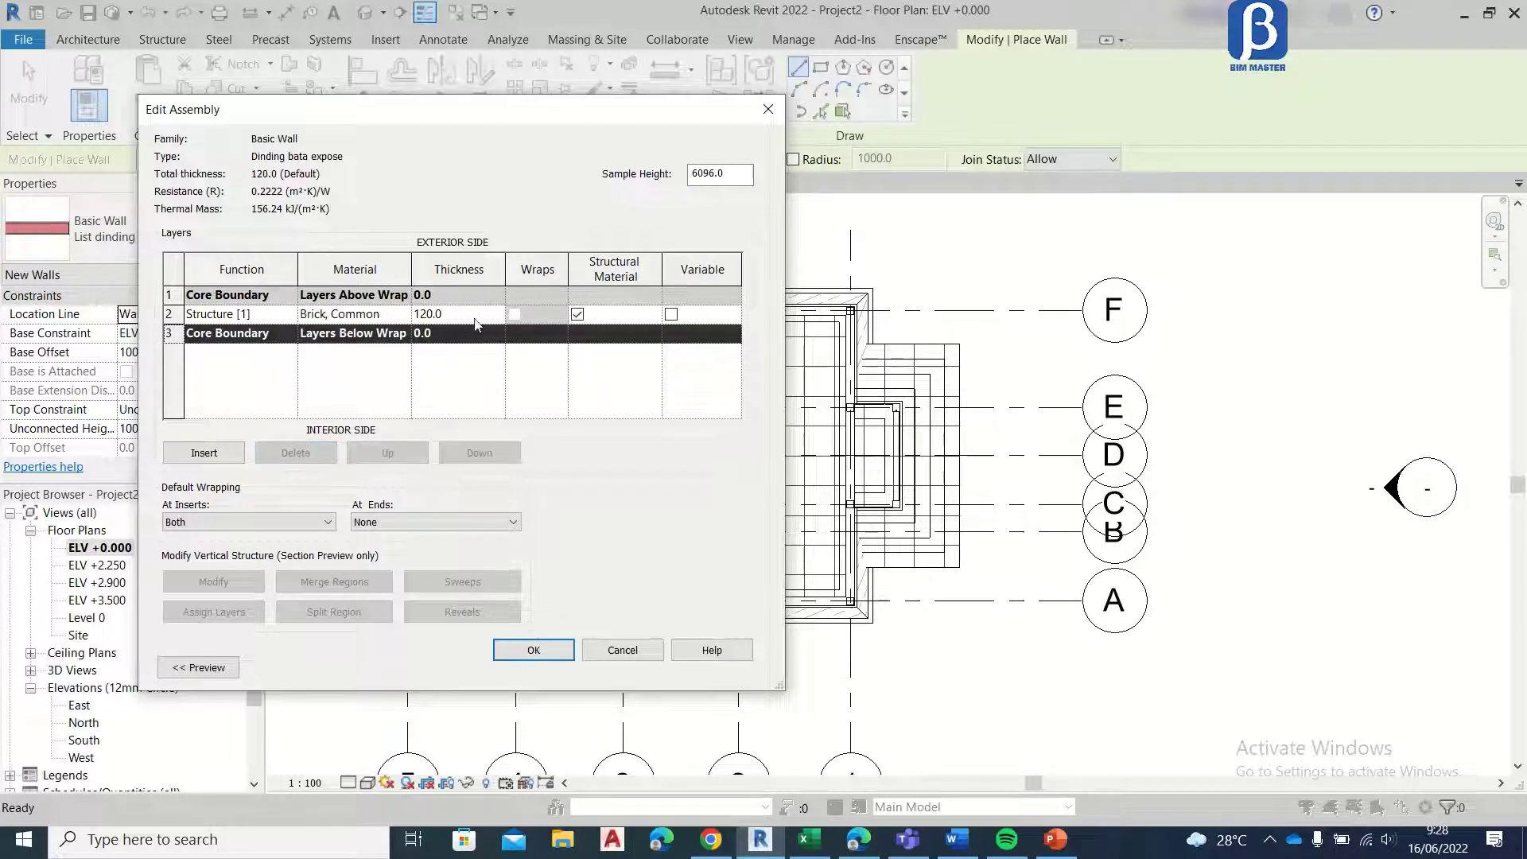
# Step: Keep Brick, Common as the structure layer's material and accept the Dinding bata expose type for new walls
pyautogui.click(405, 314)
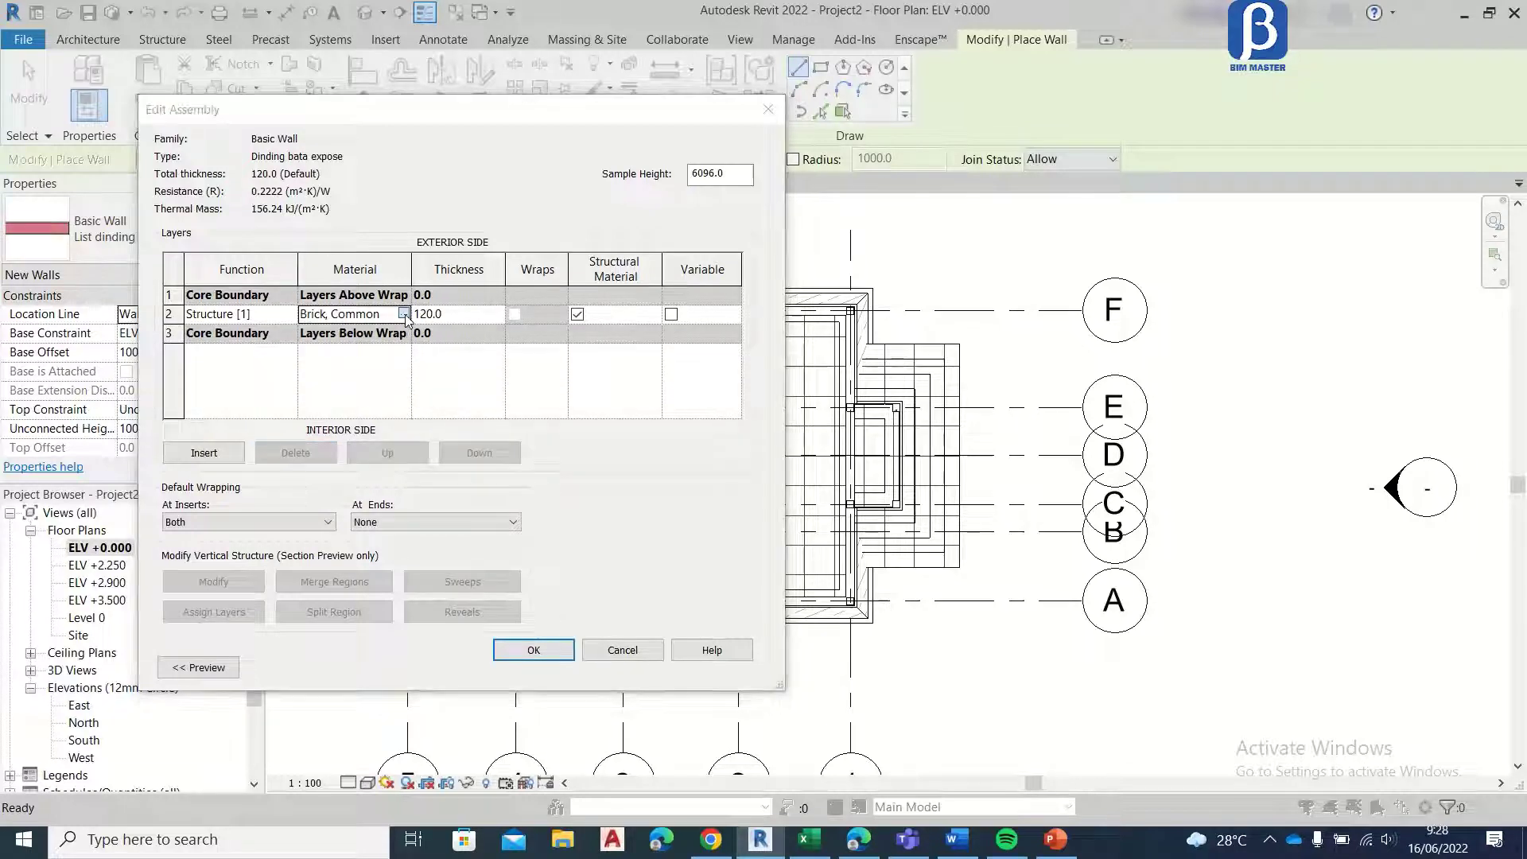
pyautogui.click(404, 315)
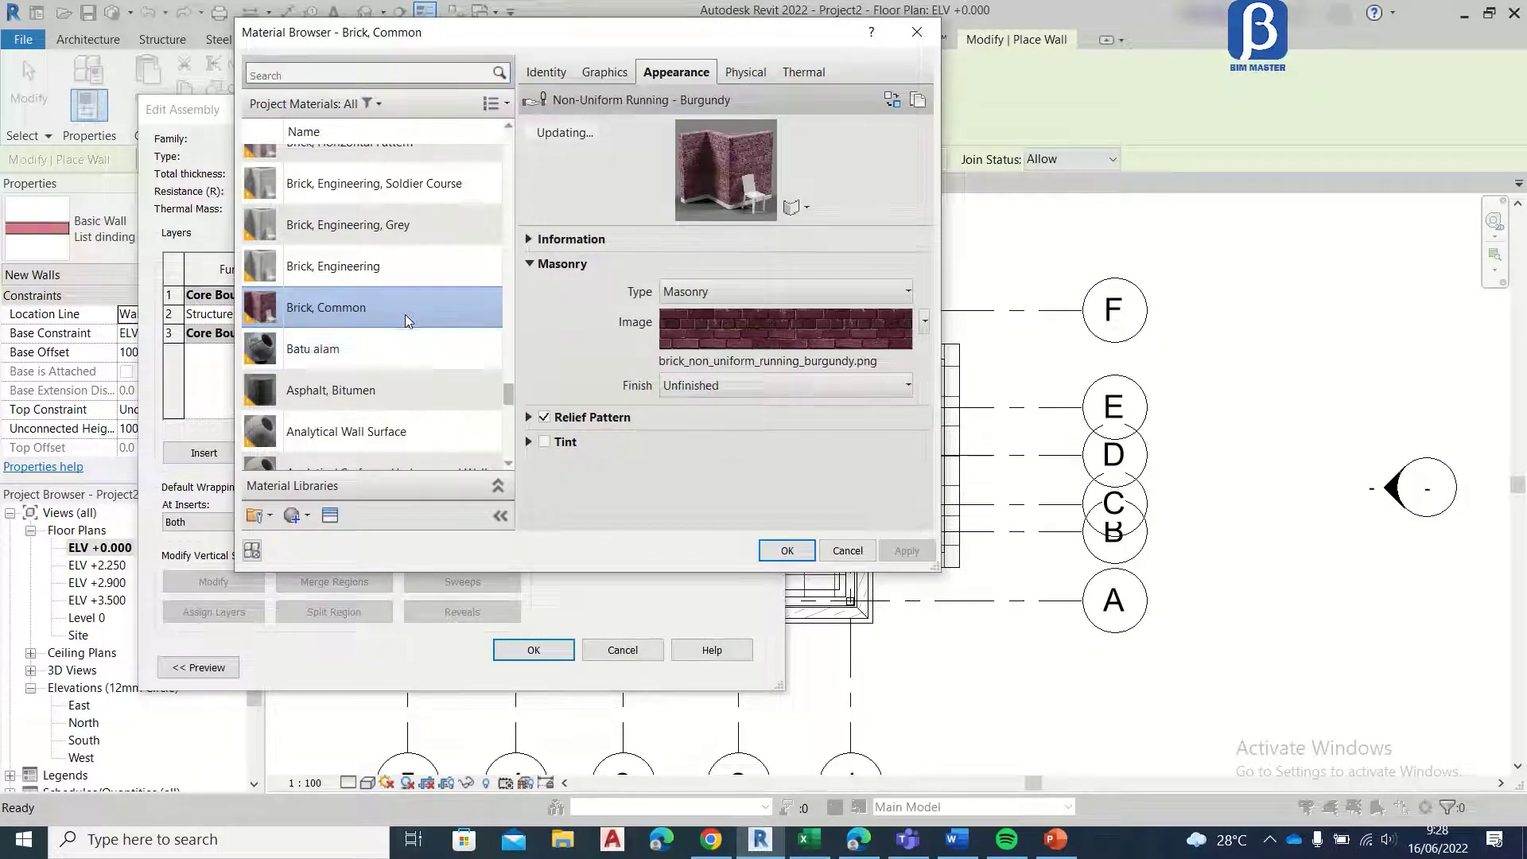
pyautogui.click(788, 550)
pyautogui.click(534, 649)
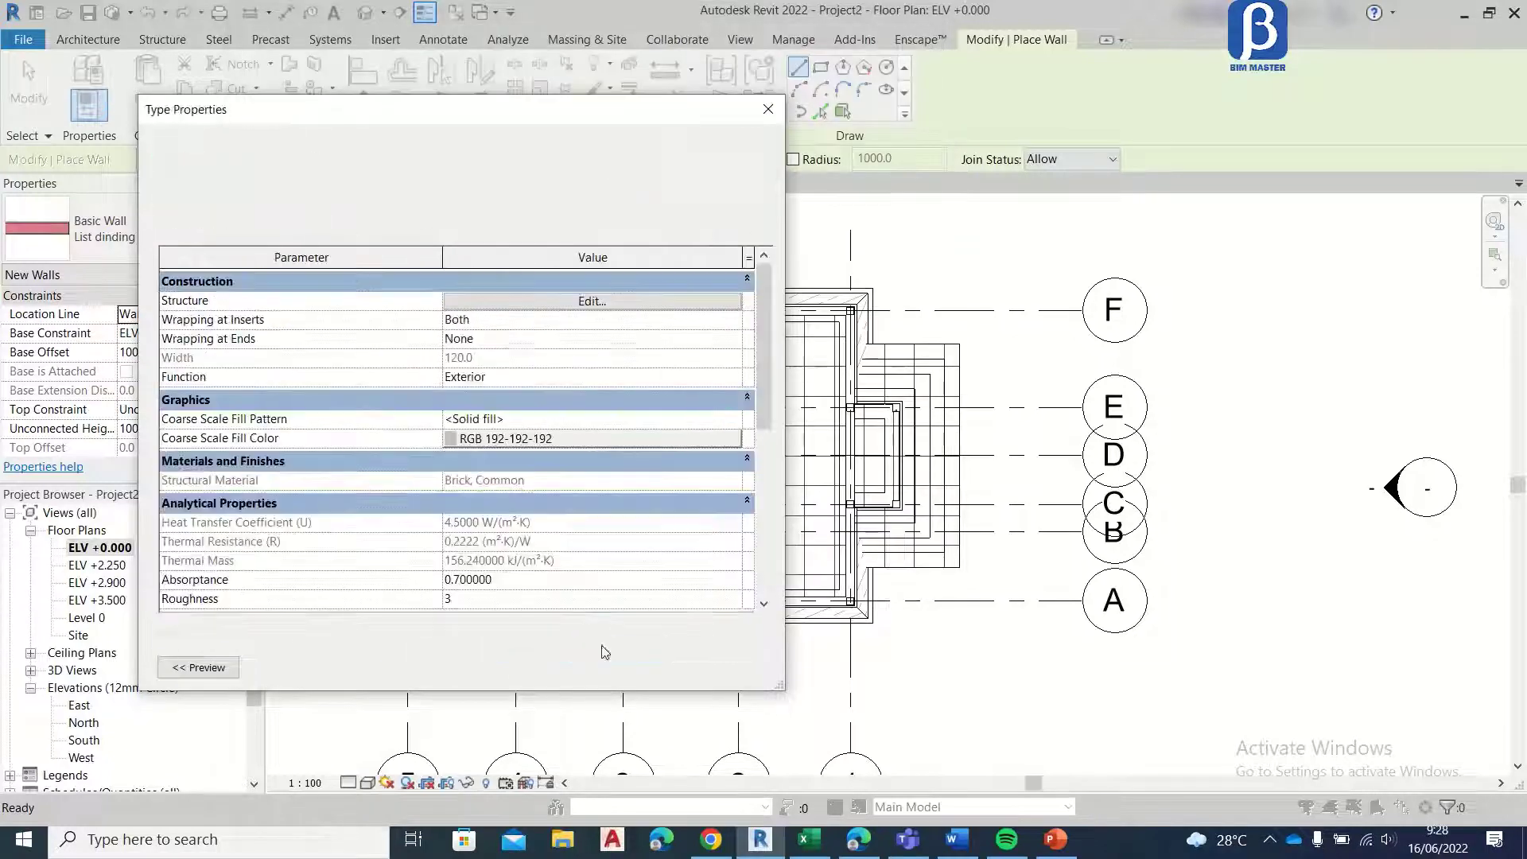
pyautogui.click(593, 668)
# Step: Set the new wall's base offset to 1100 and its top constraint to Up to level: ELV +3.500
pyautogui.scroll(6, 402, 322)
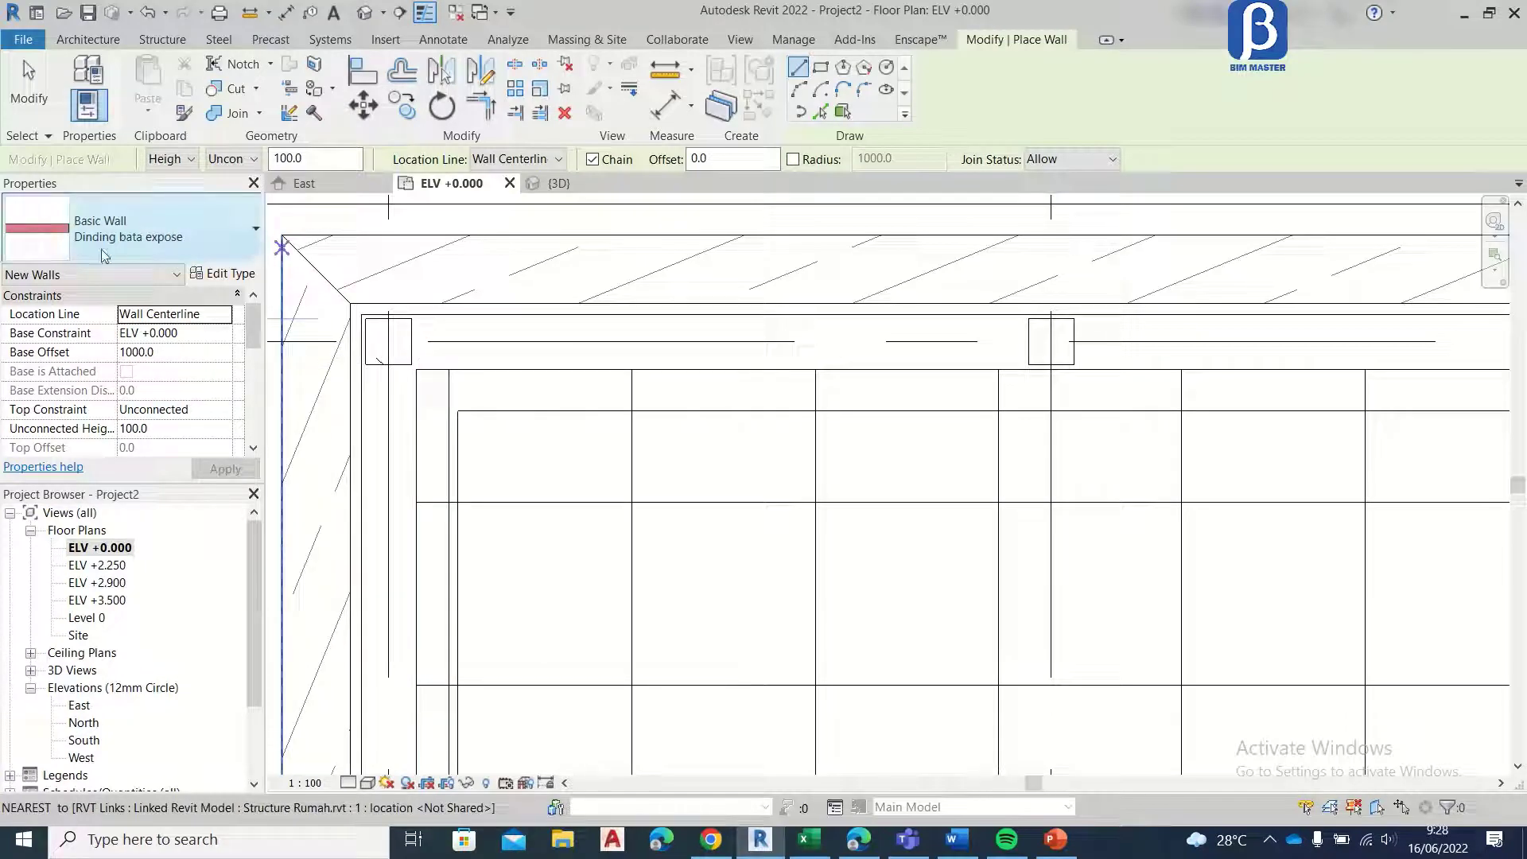
pyautogui.click(225, 410)
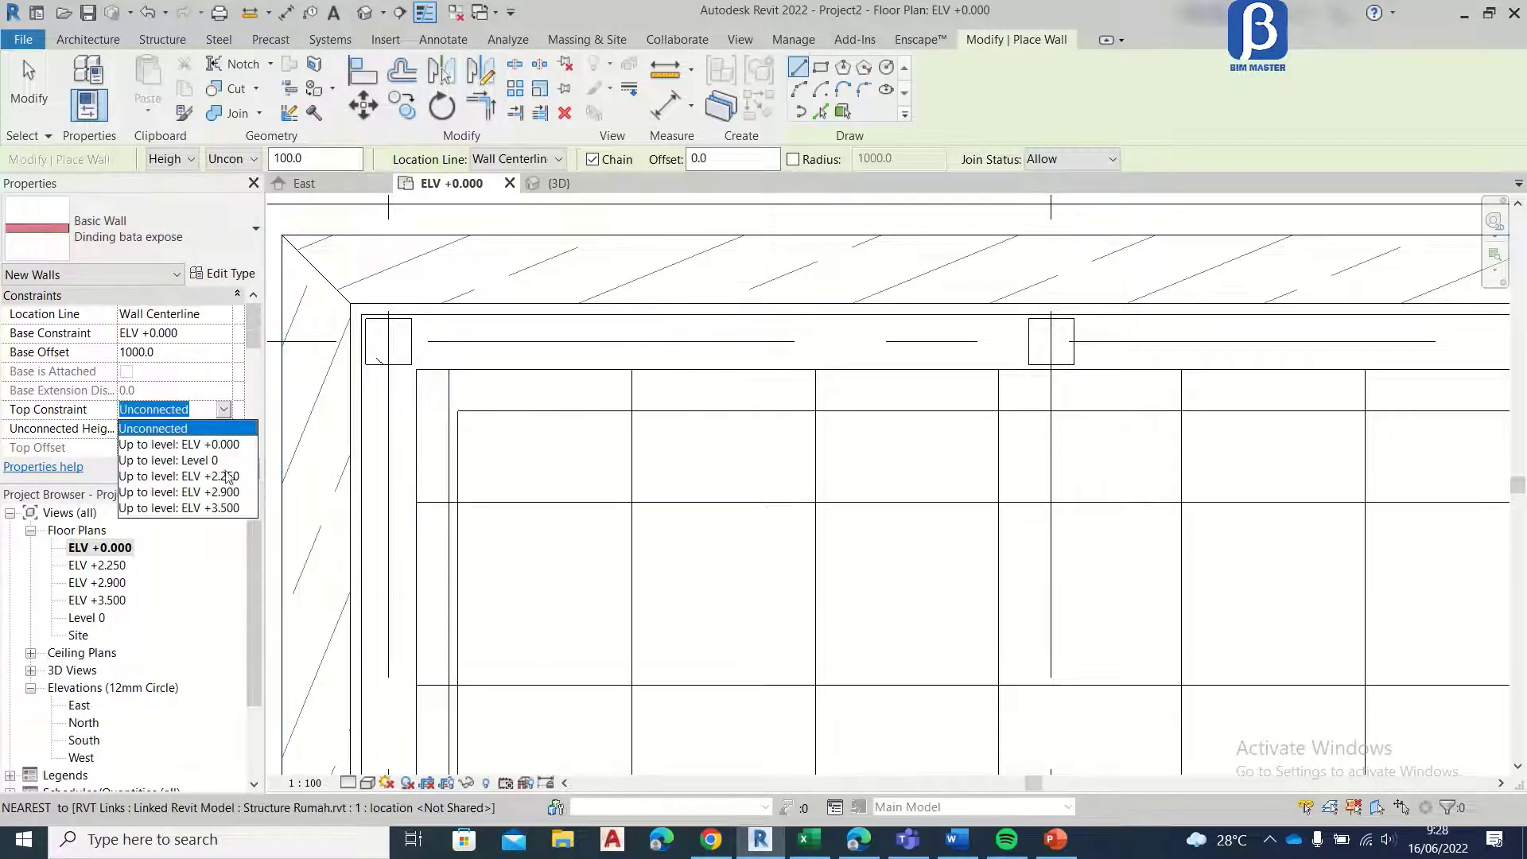
pyautogui.click(171, 352)
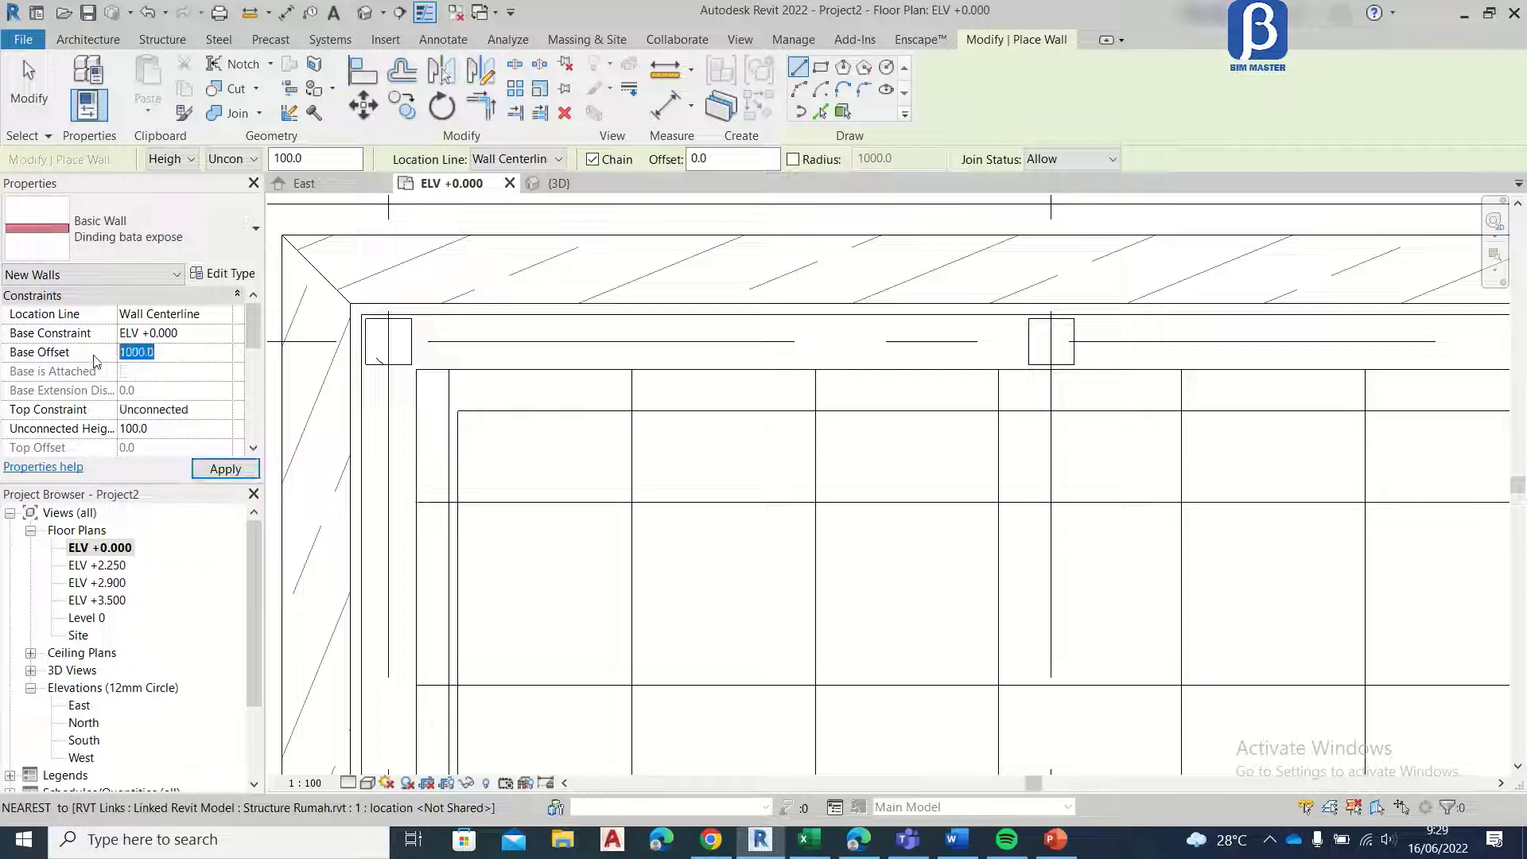
pyautogui.write('1')
pyautogui.click(225, 410)
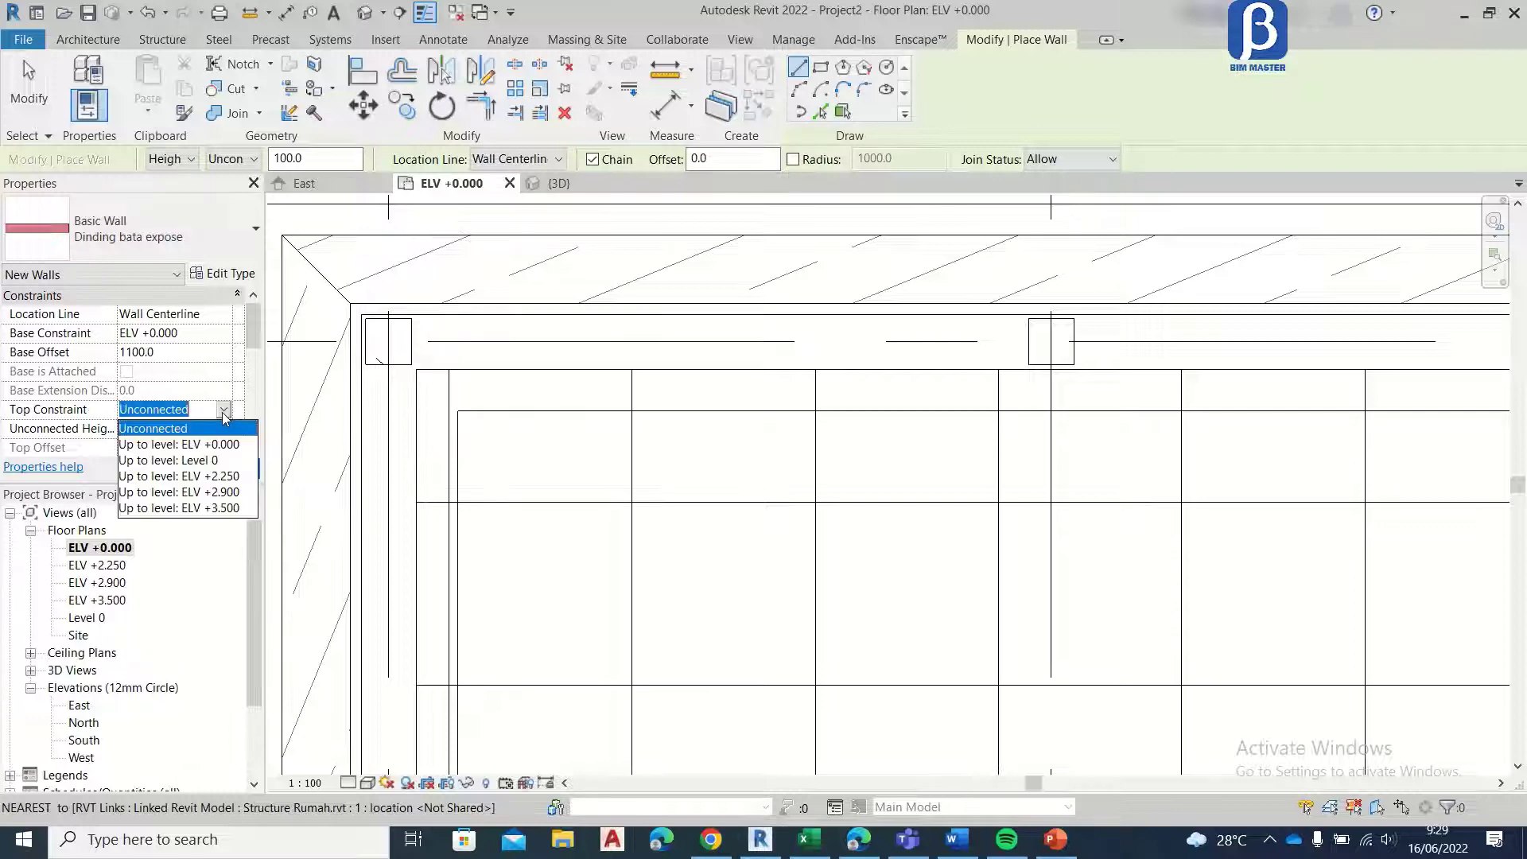
pyautogui.click(207, 509)
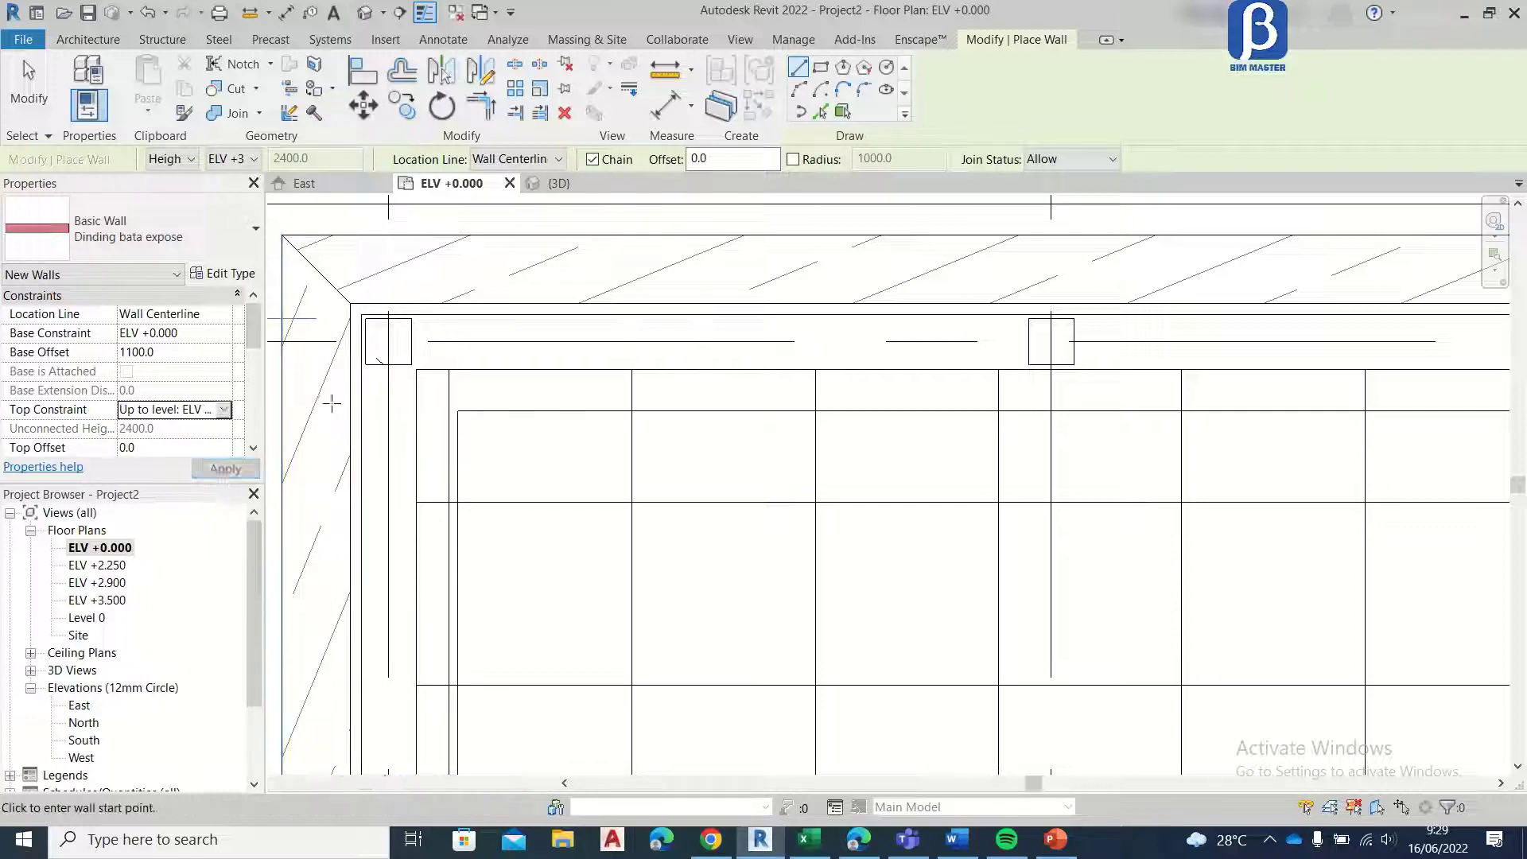
# Step: Draw Dinding bata expose walls between the columns along grid F from the grid 5 corner to grid 3
pyautogui.click(411, 341)
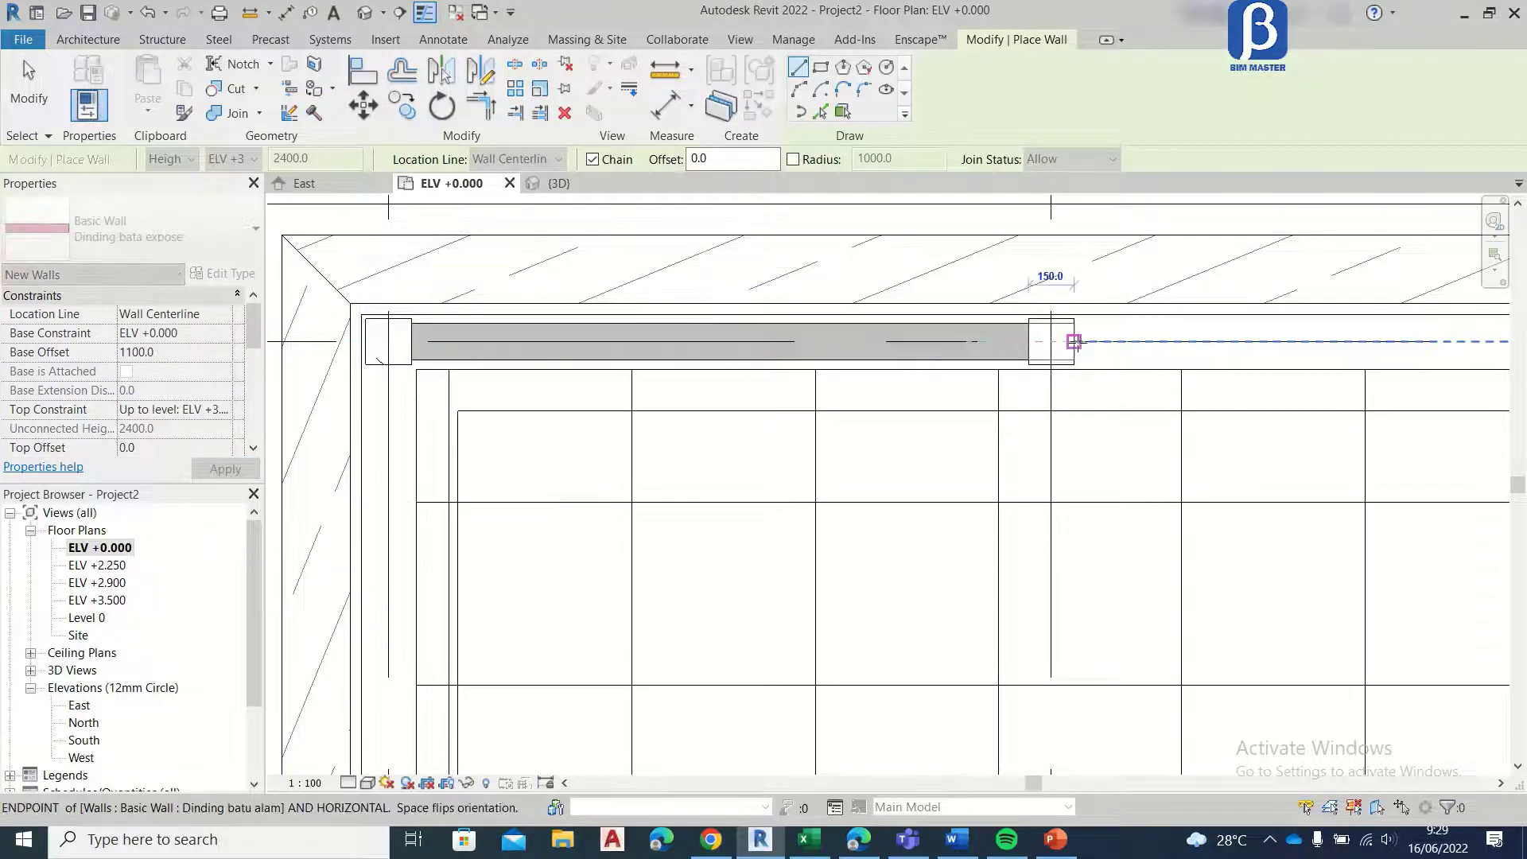
pyautogui.press('Escape')
pyautogui.click(1074, 341)
pyautogui.moveTo(1281, 360); pyautogui.dragTo(525, 399, button='middle')
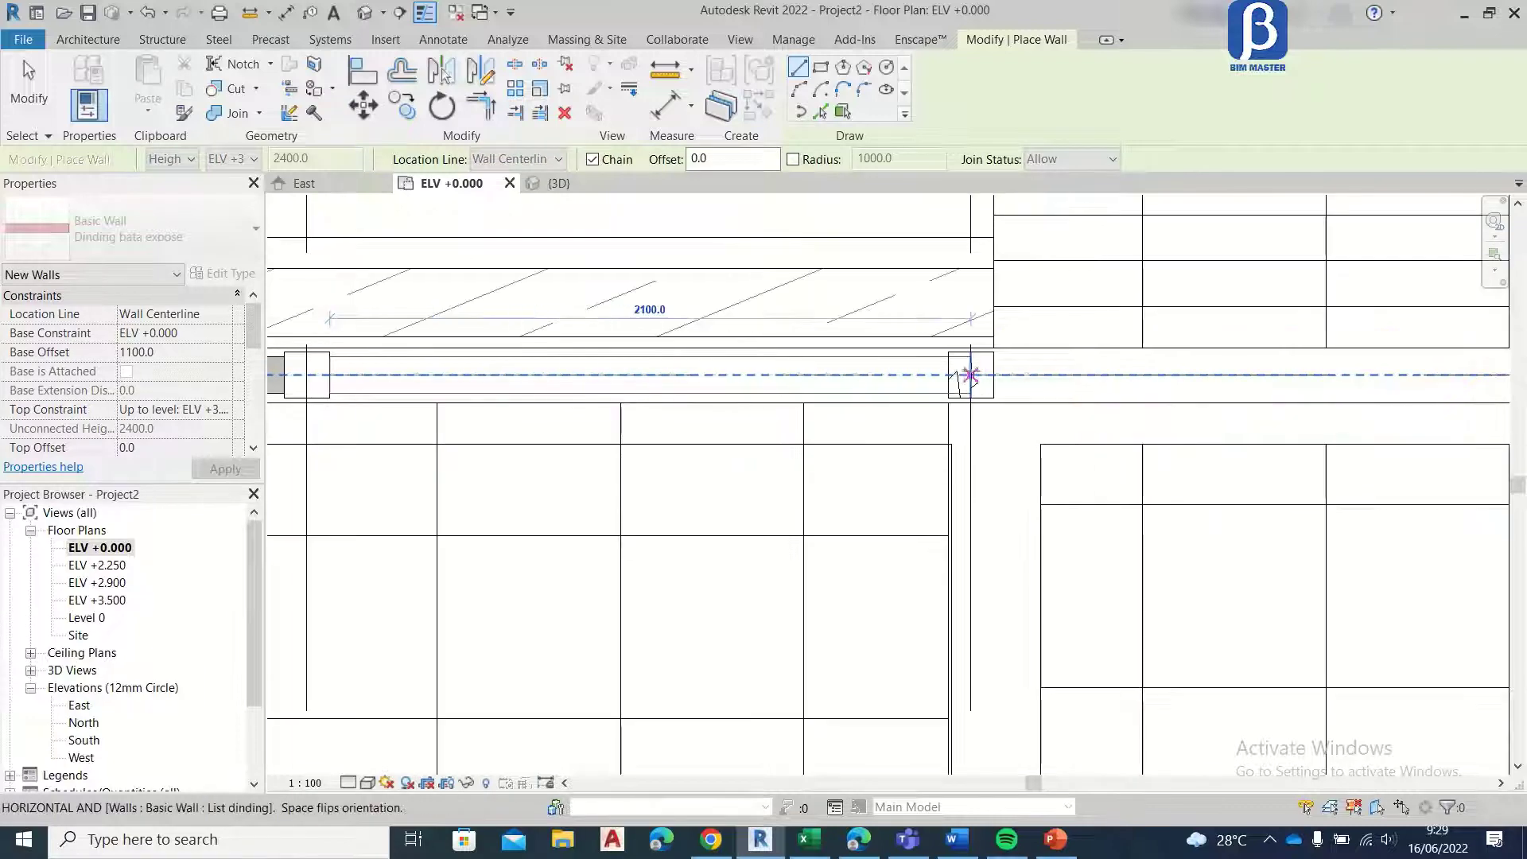
pyautogui.press('Escape')
# Step: Continue the Dinding bata expose walls along grid F from the grid 3 column to the grid 1 corner column
pyautogui.click(994, 375)
pyautogui.moveTo(1207, 364); pyautogui.dragTo(454, 406, button='middle')
pyautogui.click(903, 418)
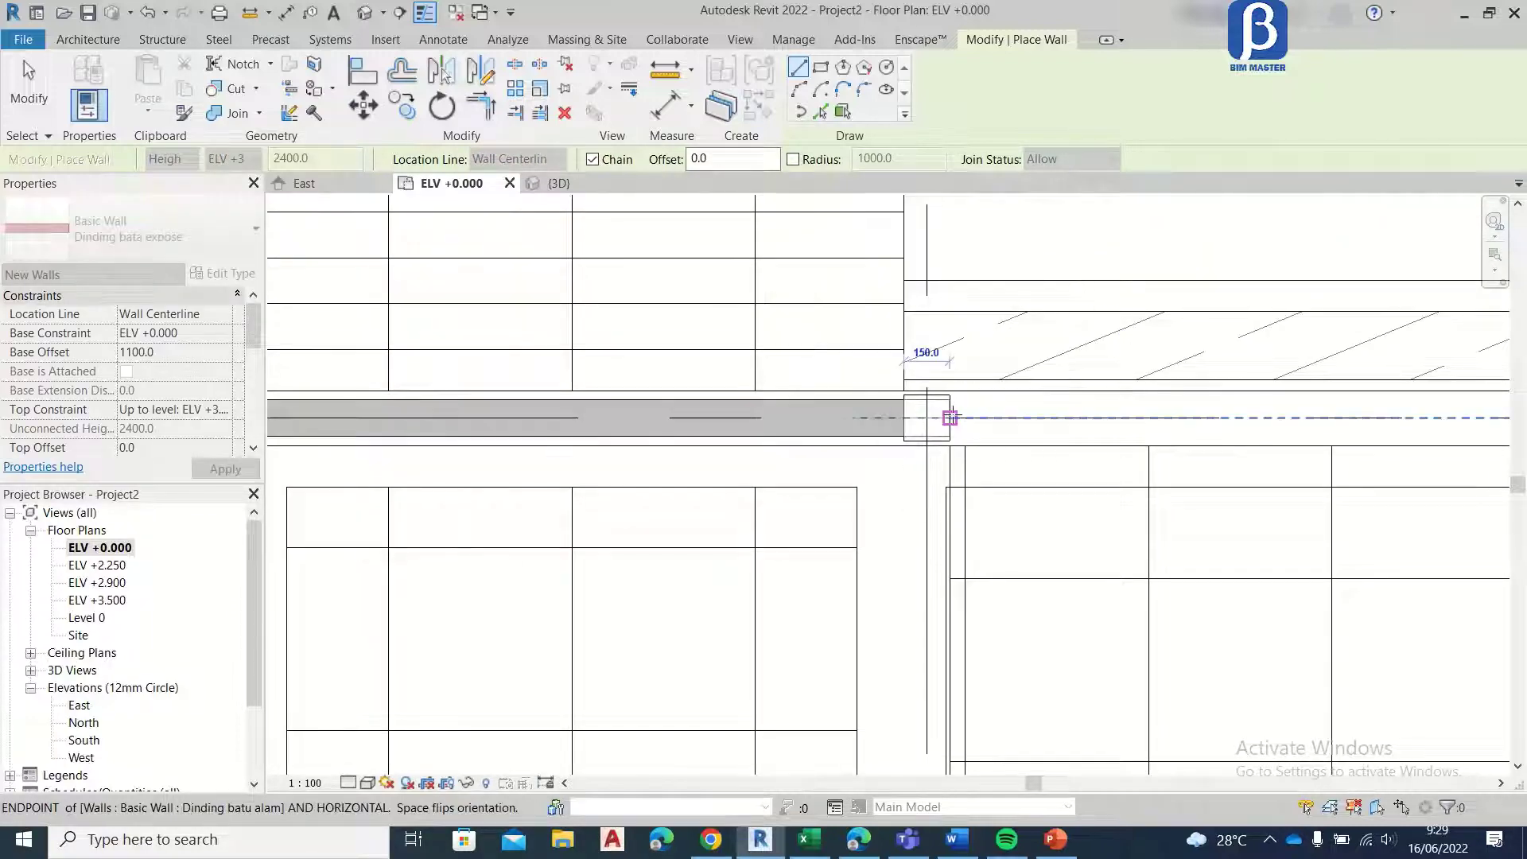
pyautogui.moveTo(1171, 418); pyautogui.dragTo(266, 440, button='middle')
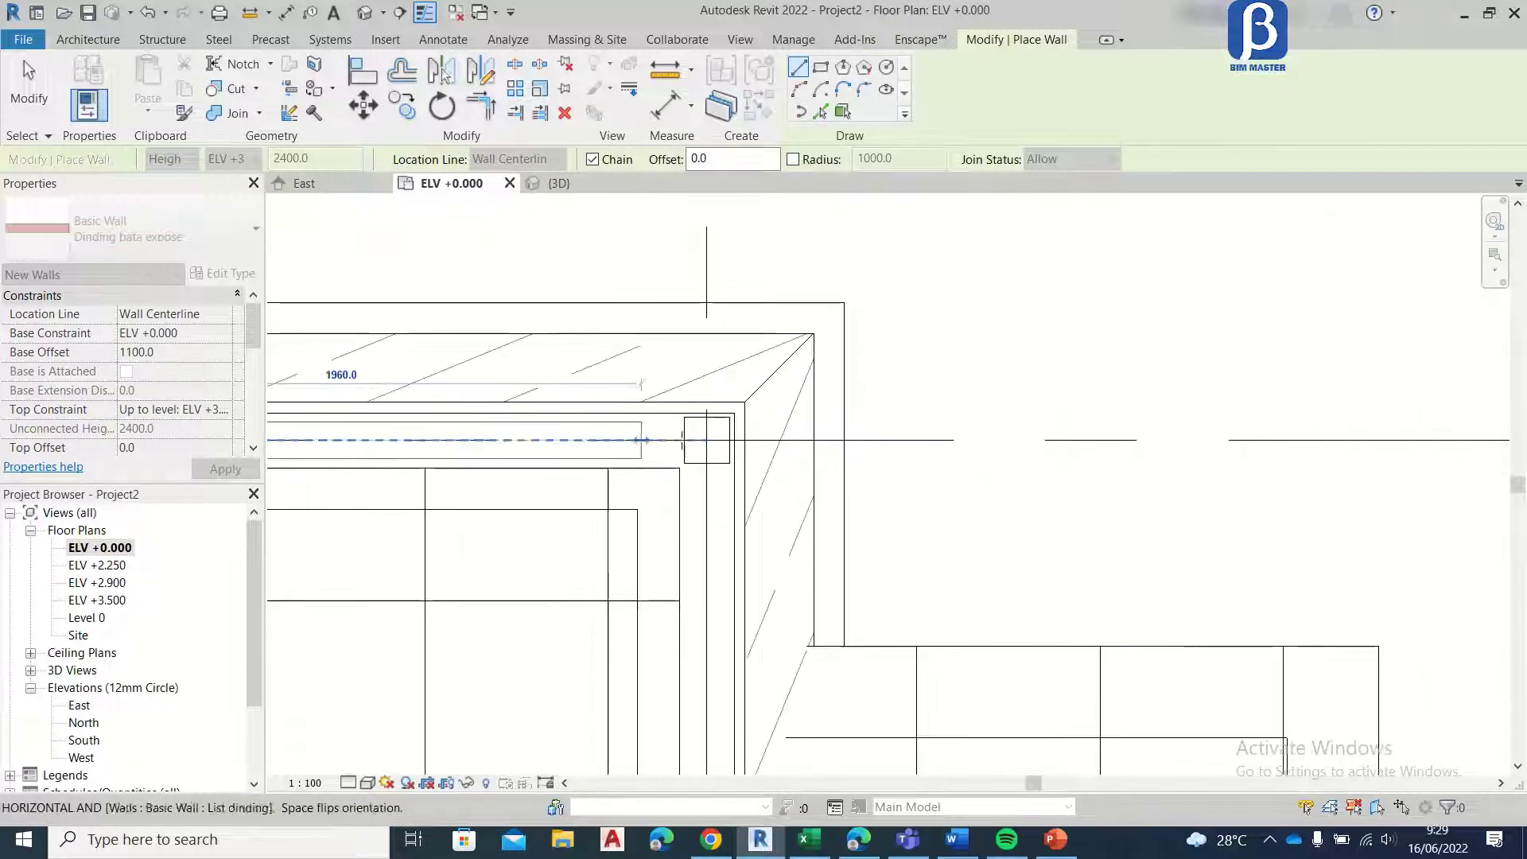
pyautogui.click(684, 439)
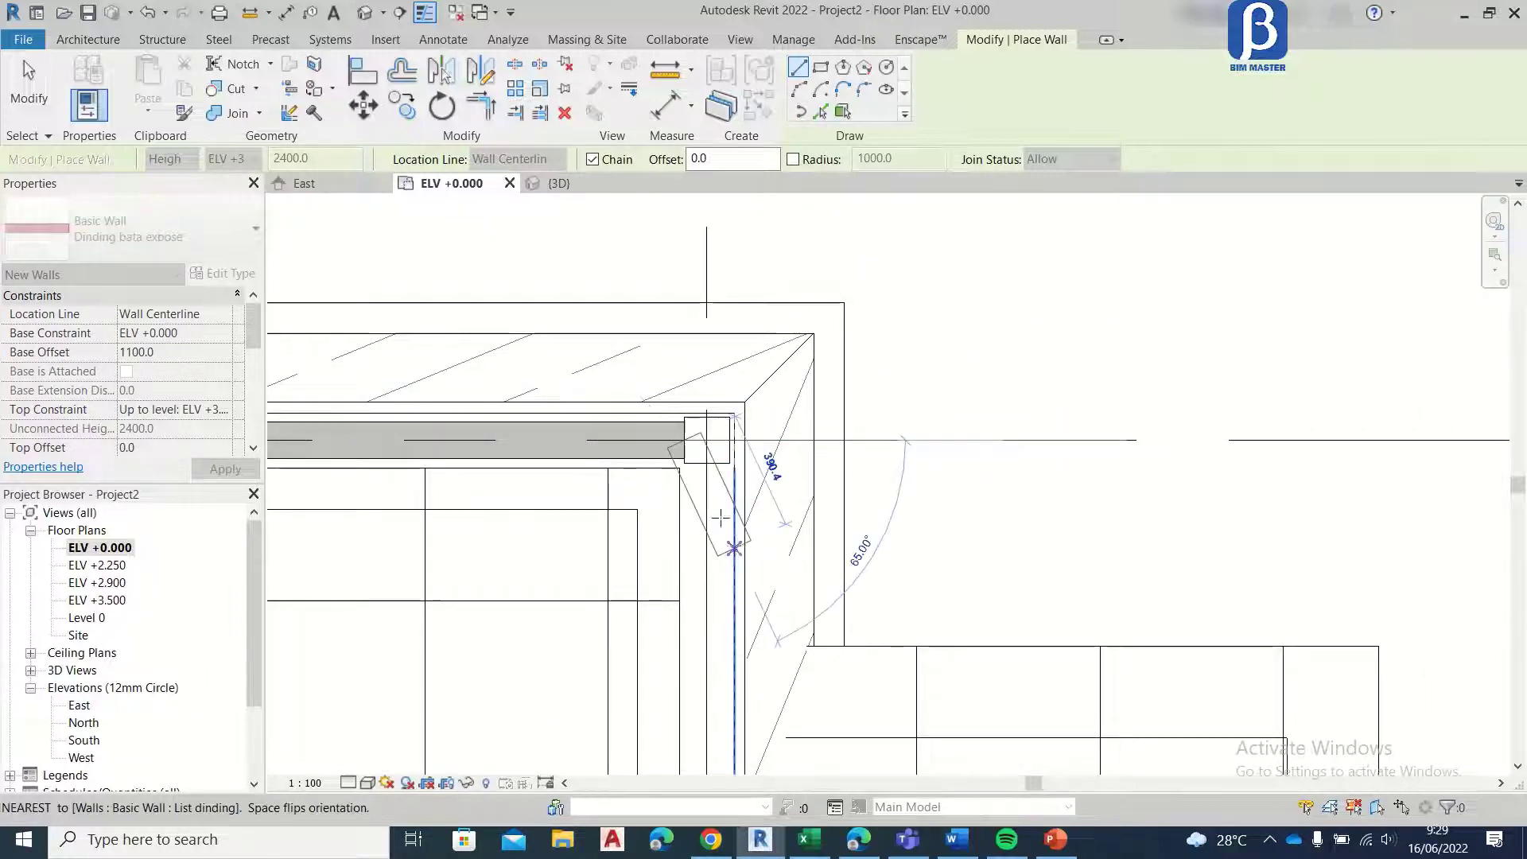
pyautogui.press('Escape')
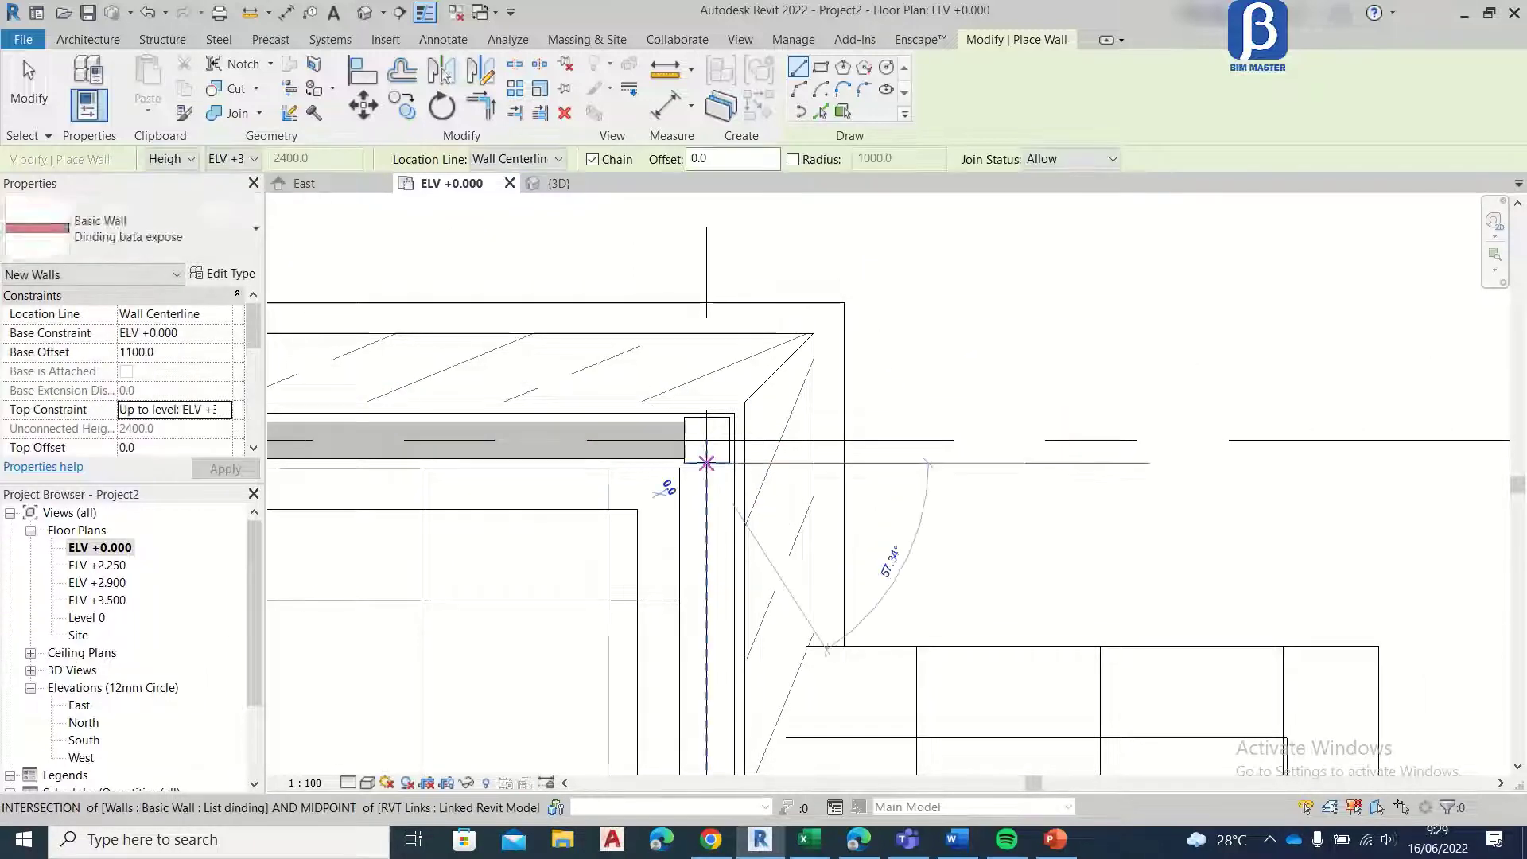
# Step: Draw a Dinding bata expose wall along grid 1 from the grid F corner column to the grid E column
pyautogui.click(707, 463)
pyautogui.scroll(-2, 710, 454)
pyautogui.moveTo(661, 628); pyautogui.dragTo(698, 338, button='middle')
pyautogui.scroll(1, 752, 350)
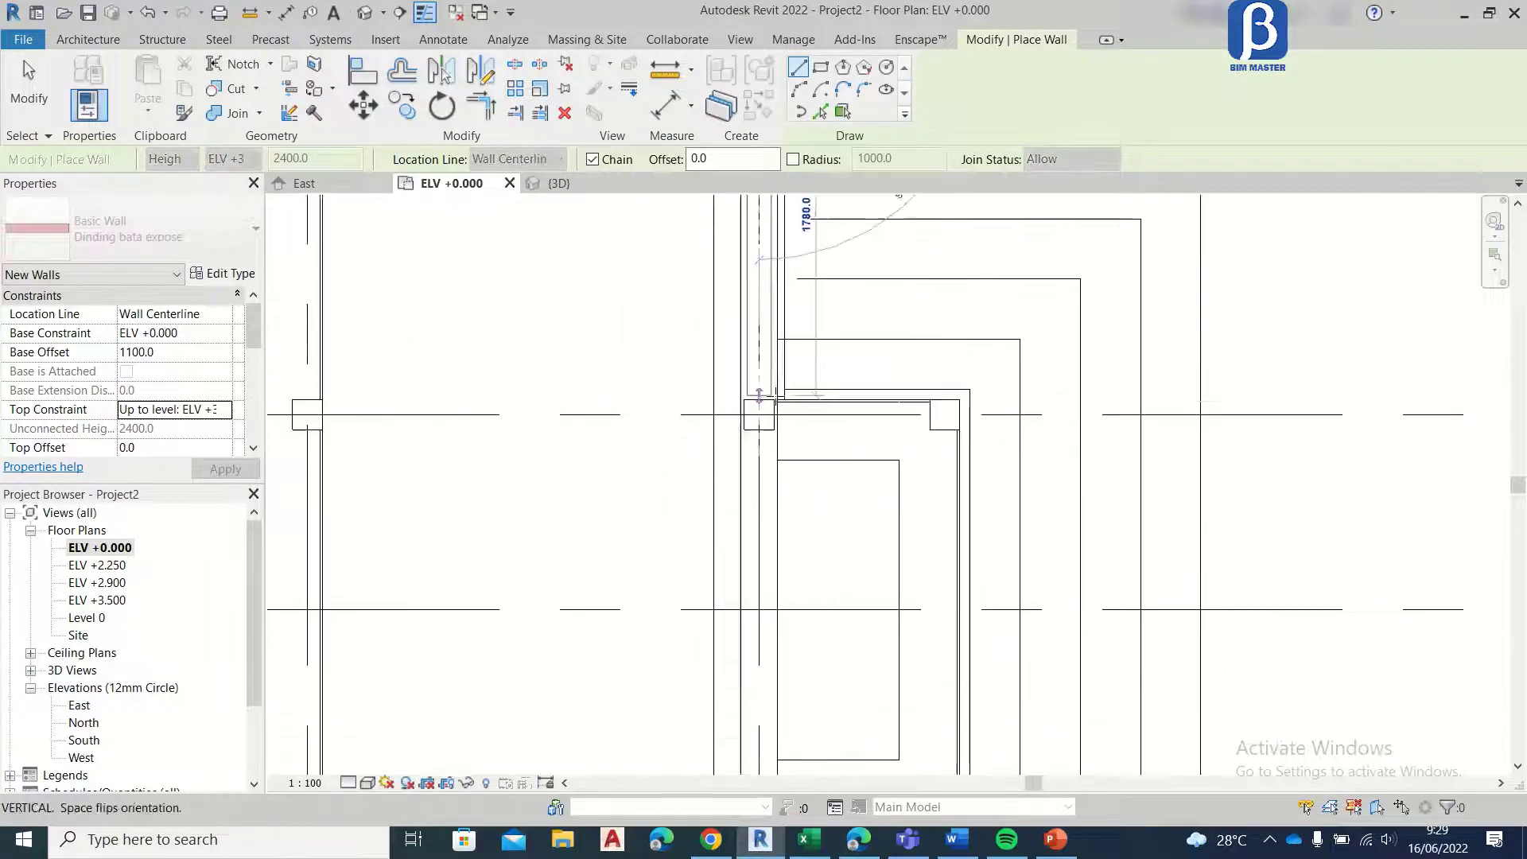
pyautogui.click(760, 400)
# Step: Continue the Dinding bata expose walls along grid 1 from the grid E column past grid C to the grid A corner
pyautogui.click(759, 430)
pyautogui.moveTo(722, 730); pyautogui.dragTo(724, 447, button='middle')
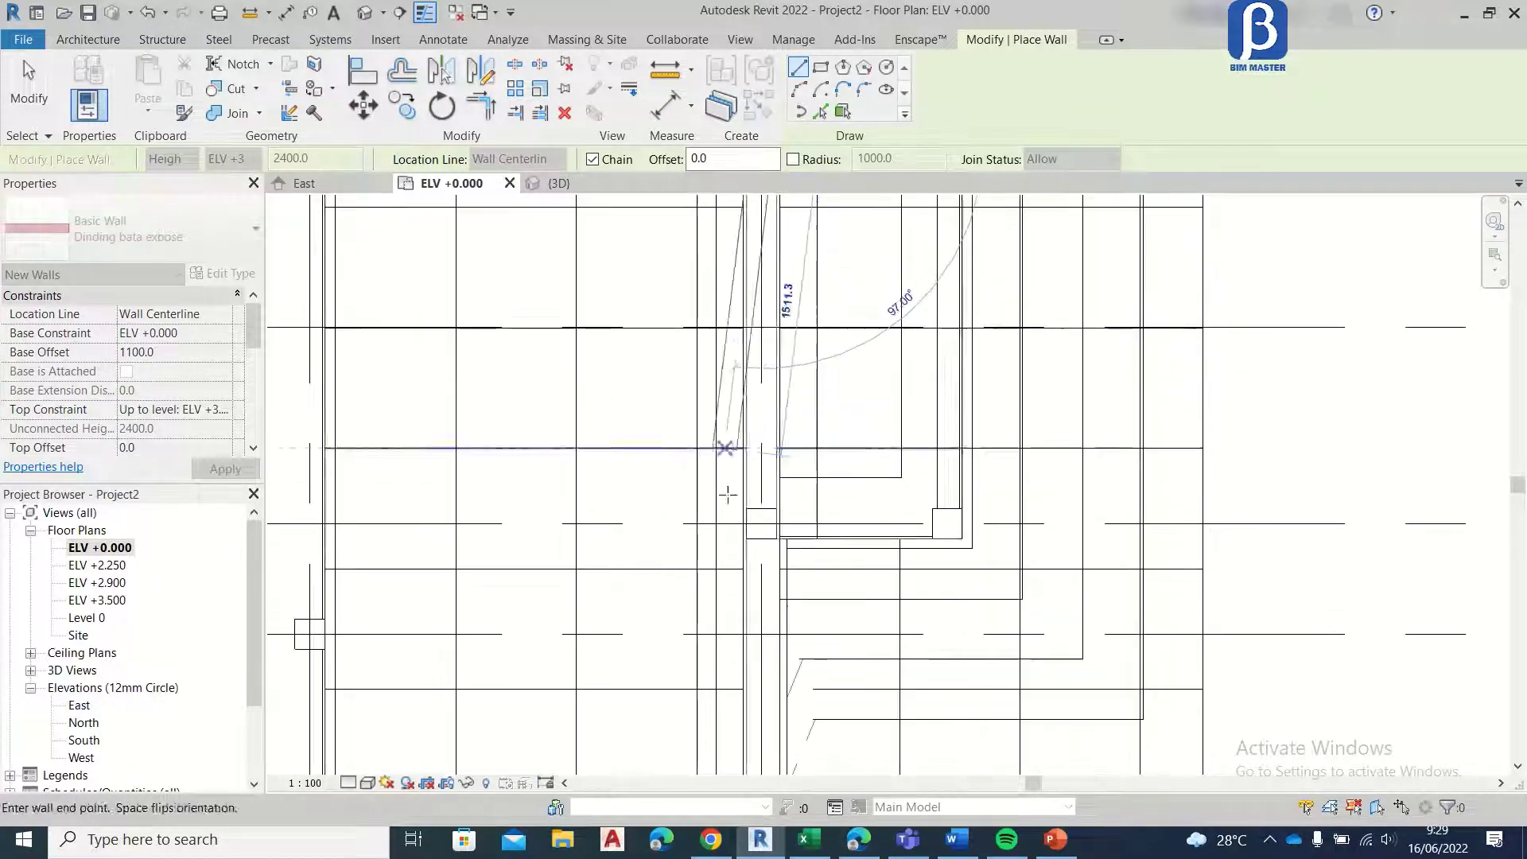
pyautogui.click(762, 518)
pyautogui.moveTo(762, 519); pyautogui.dragTo(767, 319, button='middle')
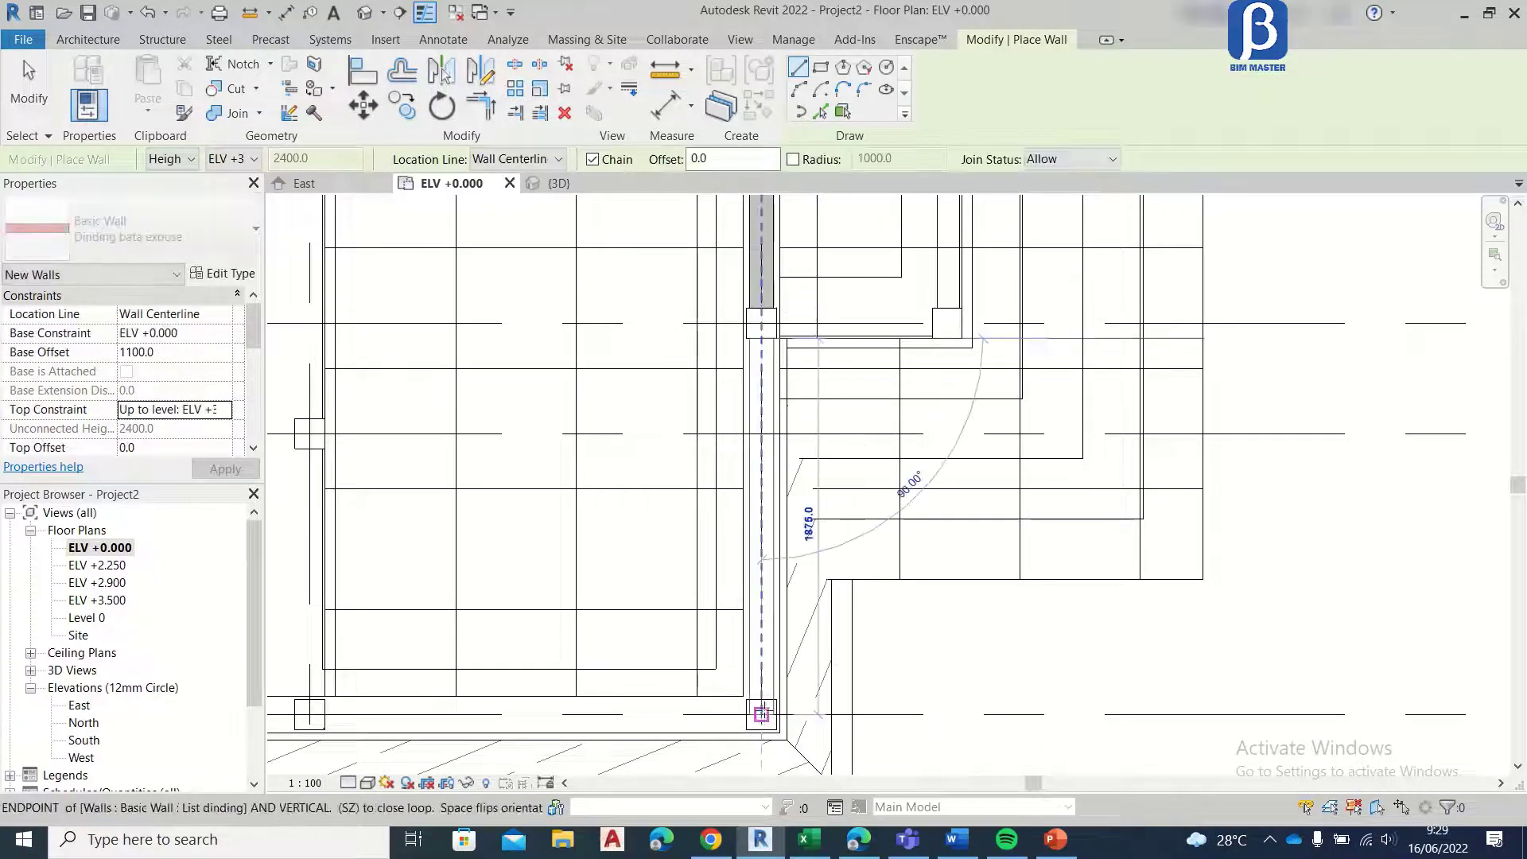
pyautogui.click(762, 714)
pyautogui.press('Escape')
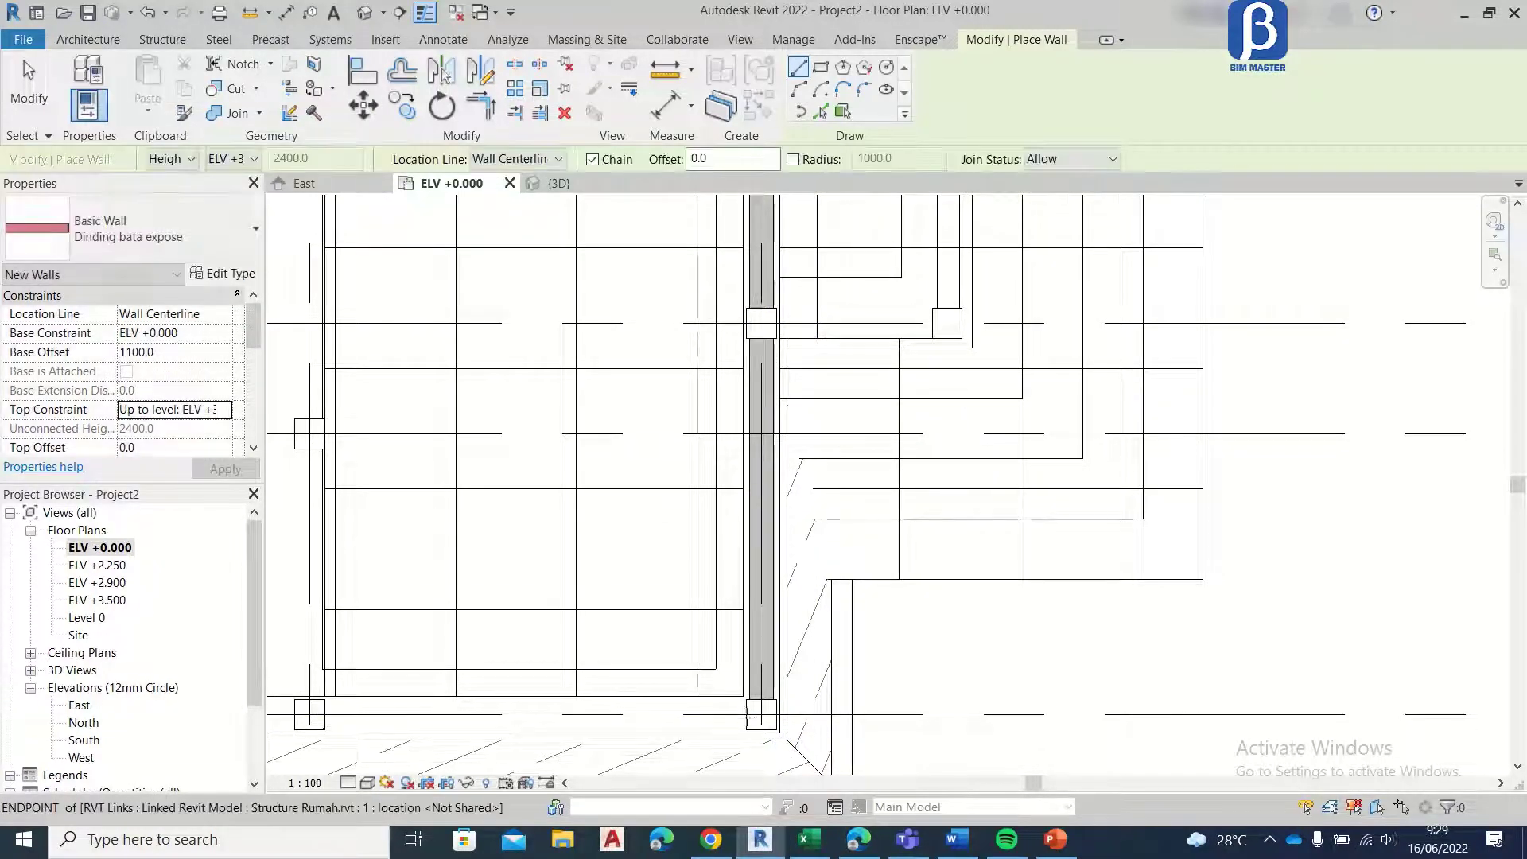
# Step: Draw Dinding bata expose walls between the columns along grid A from the grid 1 corner to the grid 5 corner
pyautogui.click(761, 714)
pyautogui.click(309, 714)
pyautogui.moveTo(418, 646); pyautogui.dragTo(900, 628, button='middle')
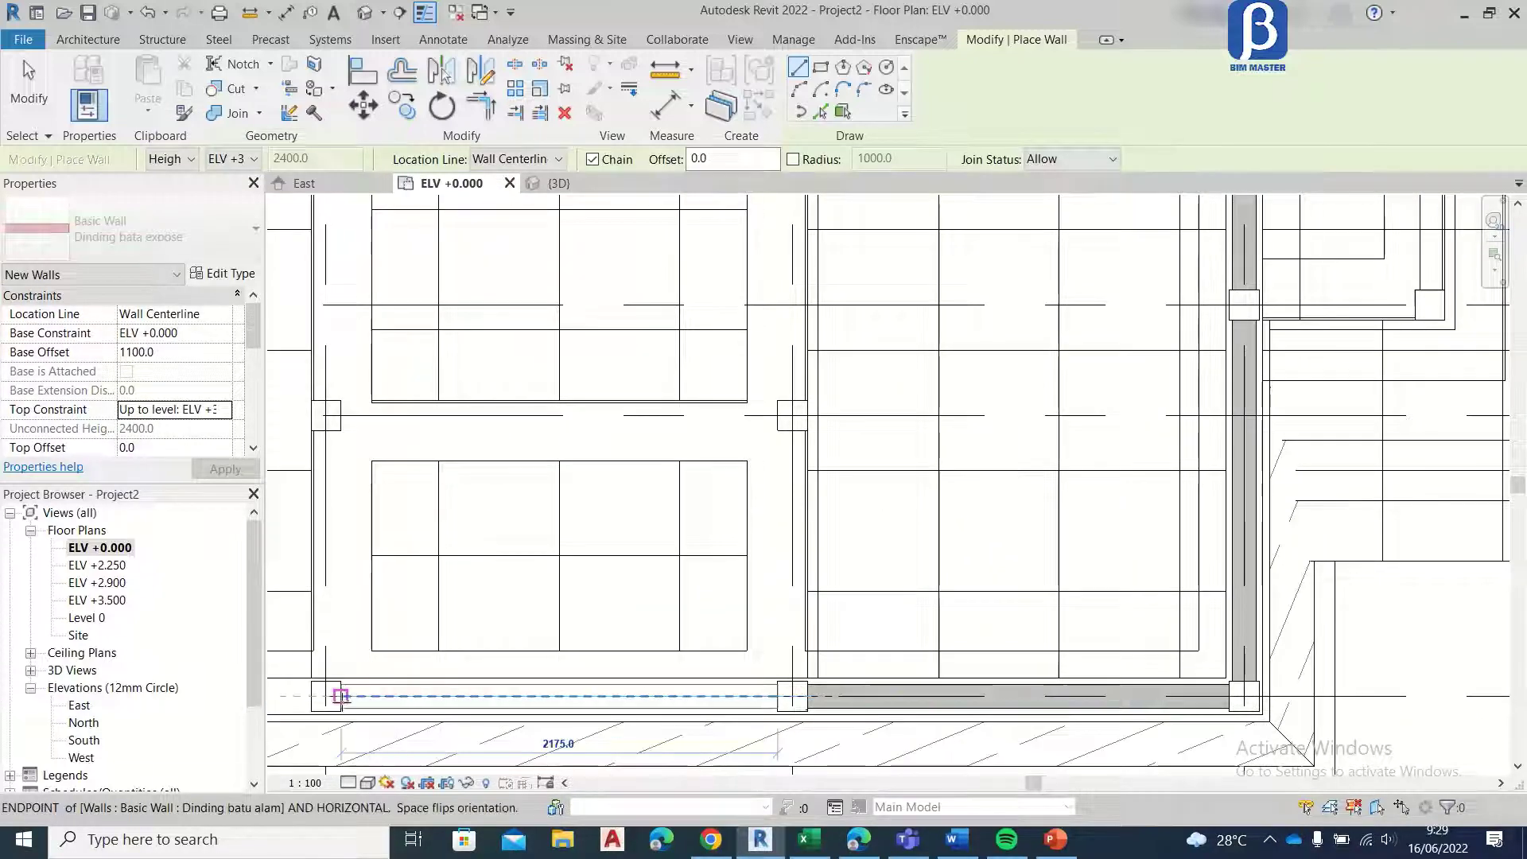
pyautogui.click(340, 696)
pyautogui.moveTo(342, 696); pyautogui.dragTo(751, 699, button='middle')
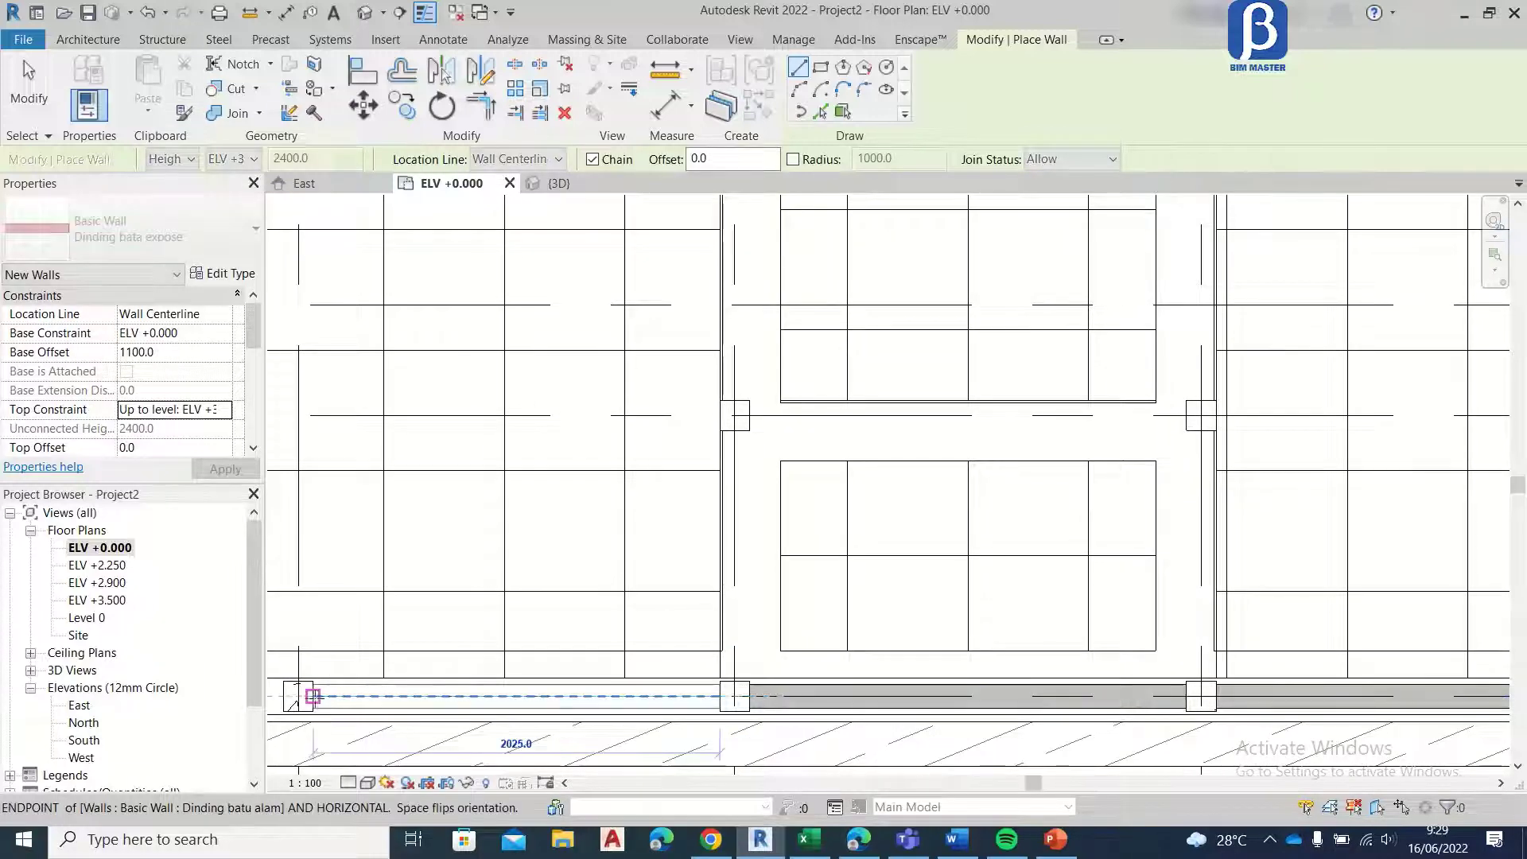
pyautogui.click(313, 697)
pyautogui.moveTo(355, 648); pyautogui.dragTo(906, 640, button='middle')
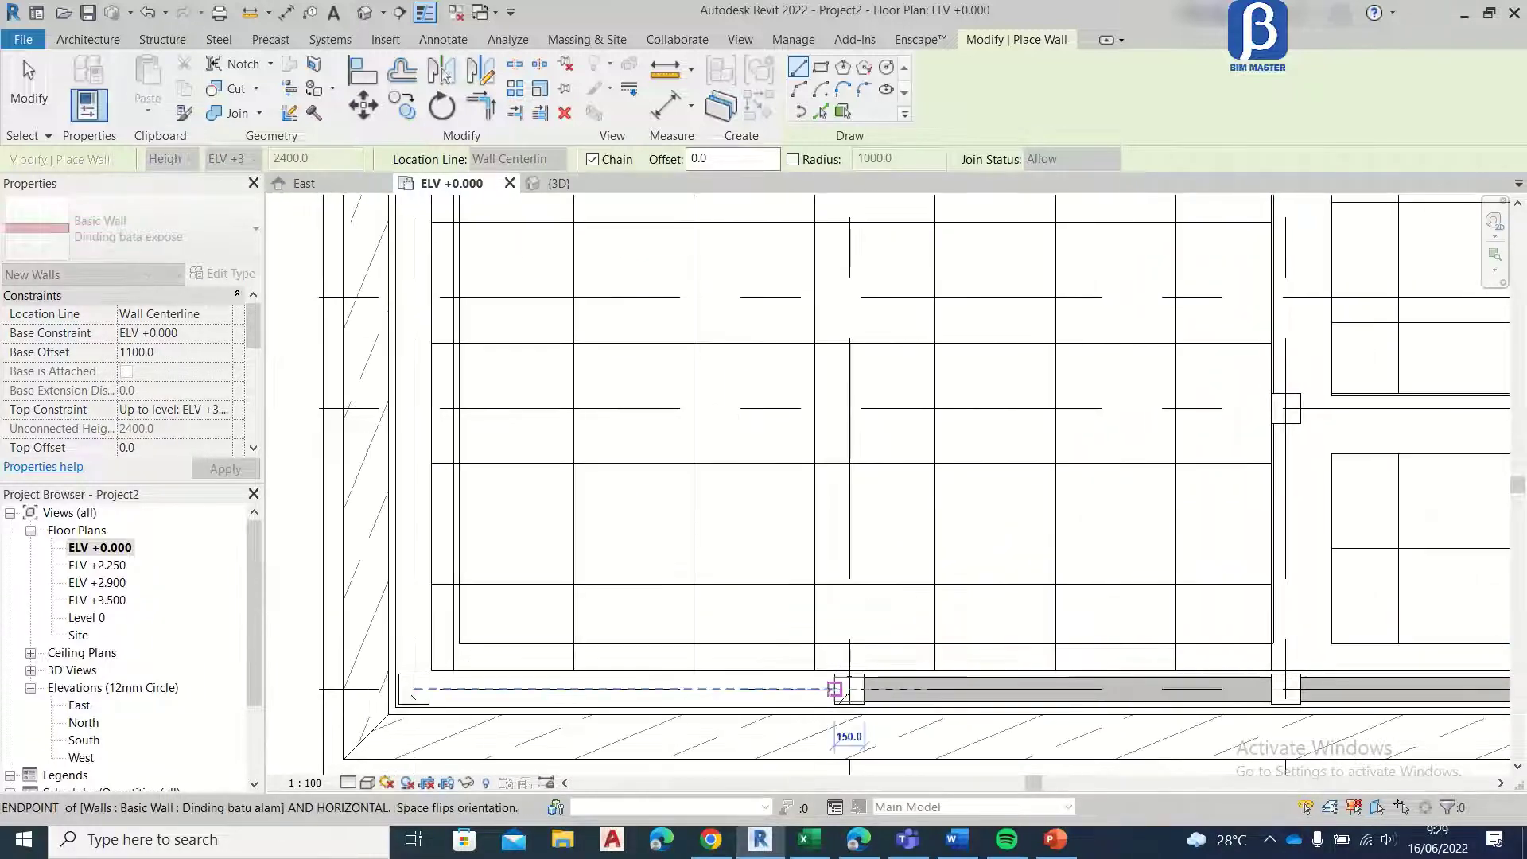
pyautogui.click(414, 688)
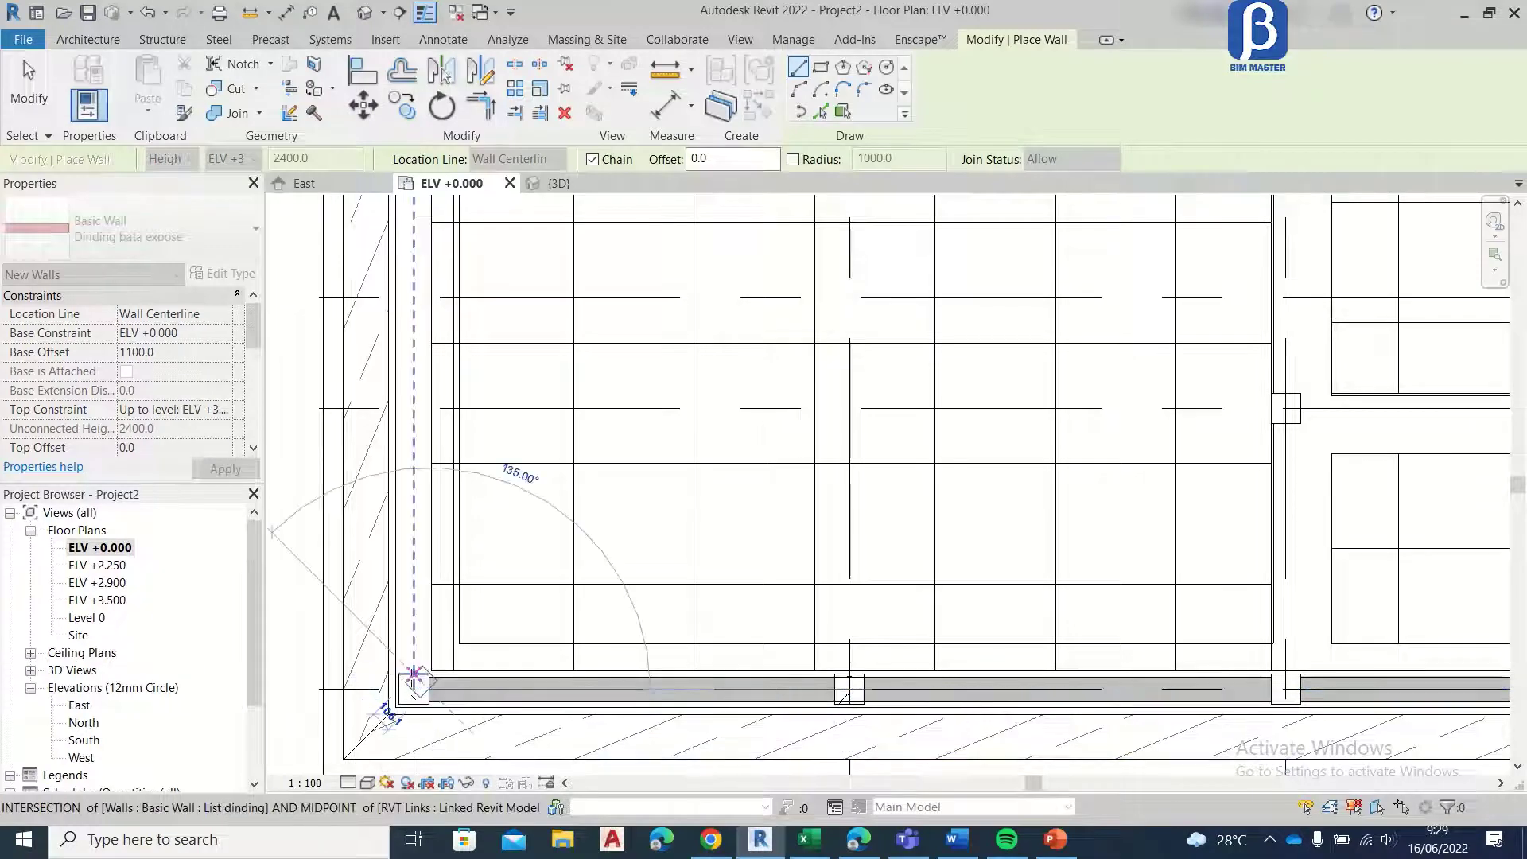
pyautogui.press('Escape')
# Step: Draw Dinding bata expose walls along grid 5 from the grid A corner past the grid D column to the grid F corner
pyautogui.click(414, 674)
pyautogui.moveTo(455, 408); pyautogui.dragTo(452, 693, button='middle')
pyautogui.click(410, 371)
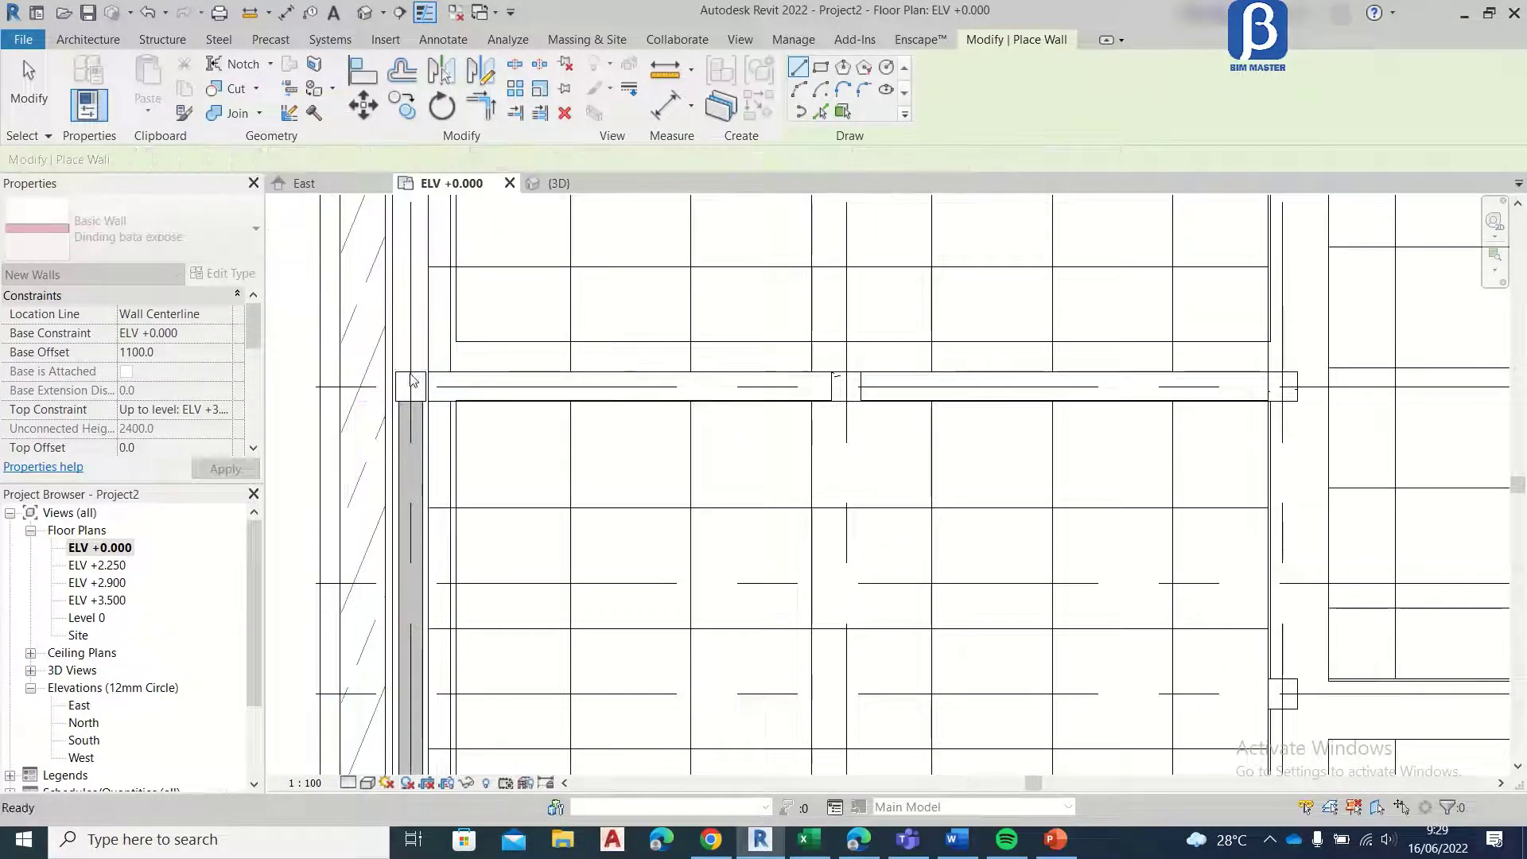
pyautogui.moveTo(436, 350); pyautogui.dragTo(438, 758, button='middle')
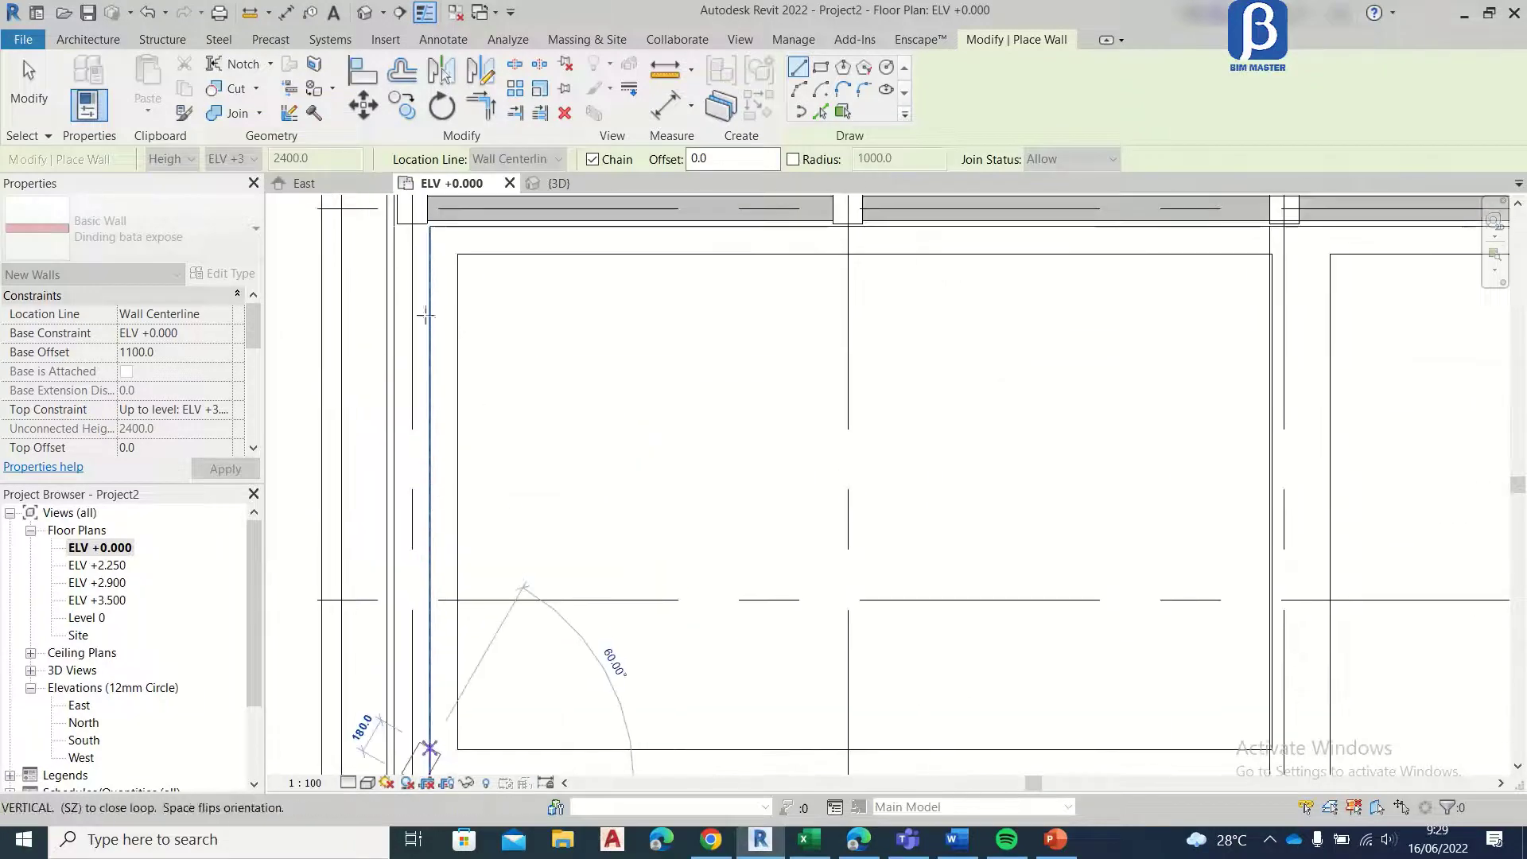
pyautogui.scroll(4, 411, 222)
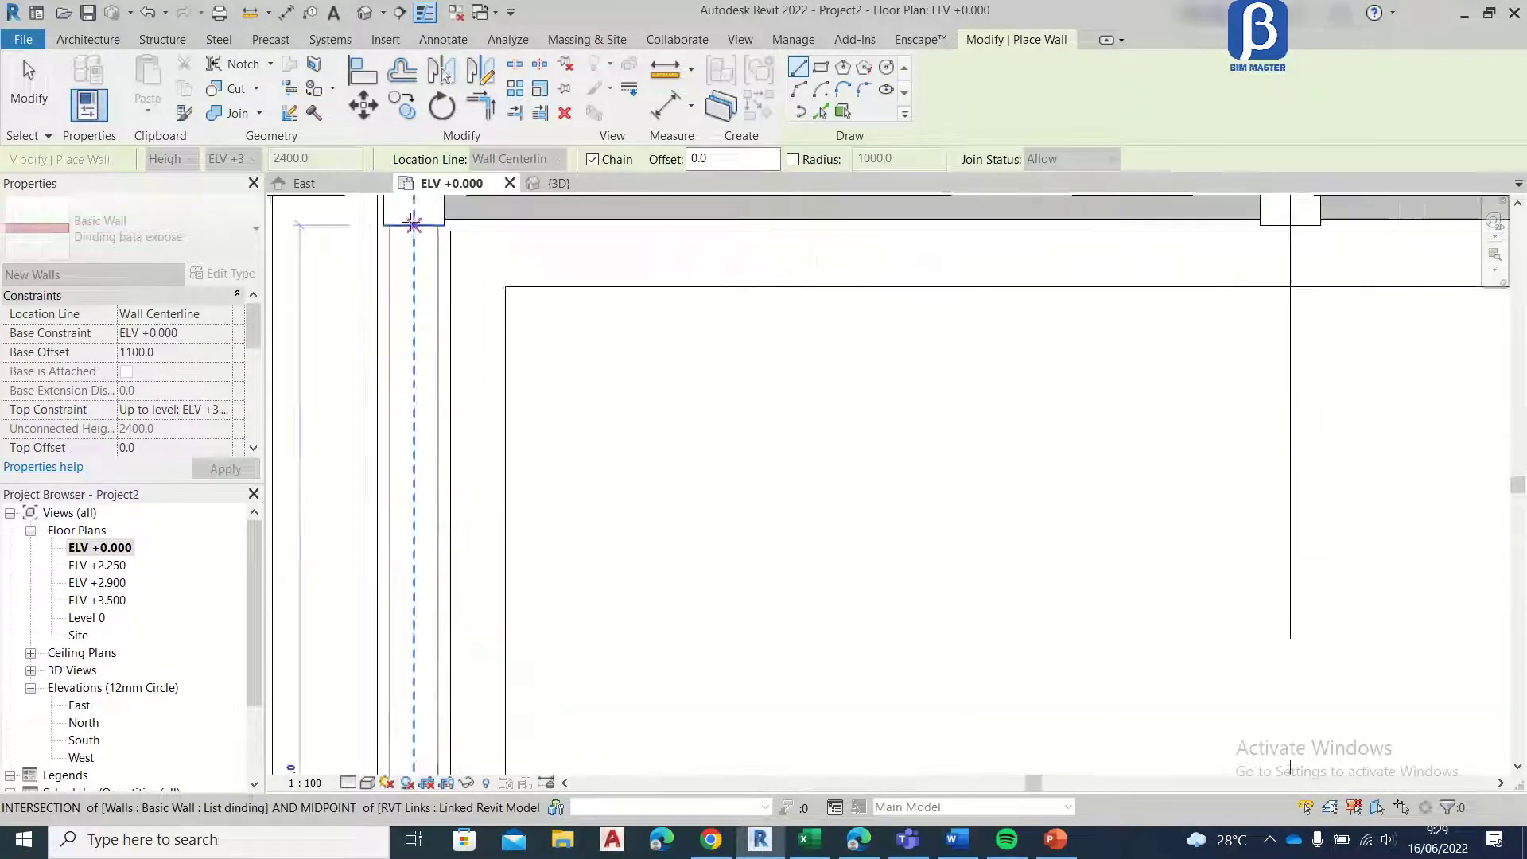
pyautogui.click(412, 223)
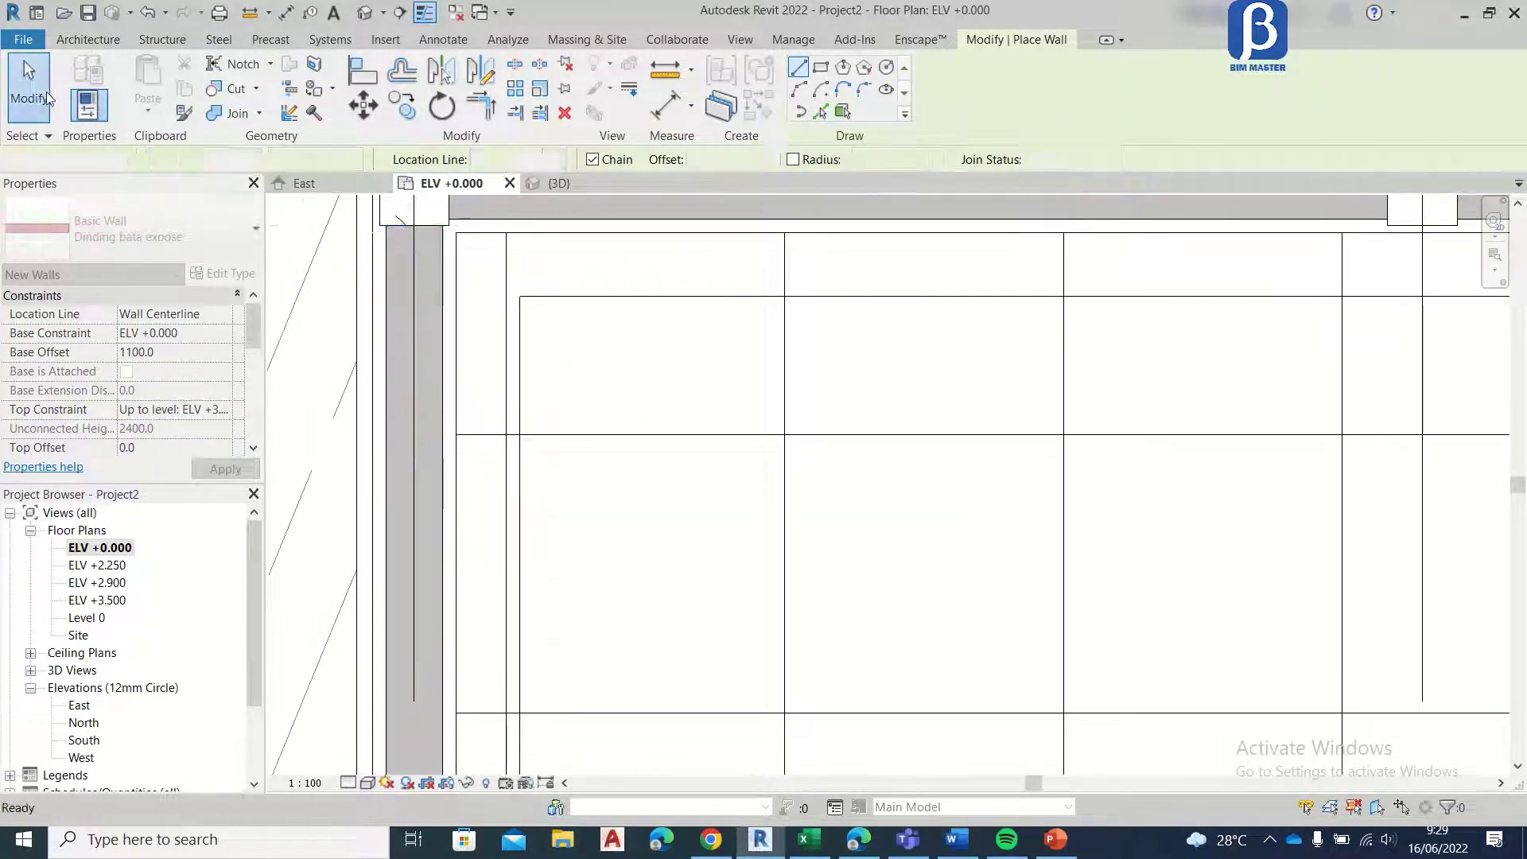
pyautogui.click(46, 92)
# Step: Start new Dinding bata expose walls for the interior with the base offset set to 0
pyautogui.scroll(-5, 533, 466)
pyautogui.scroll(5, 530, 464)
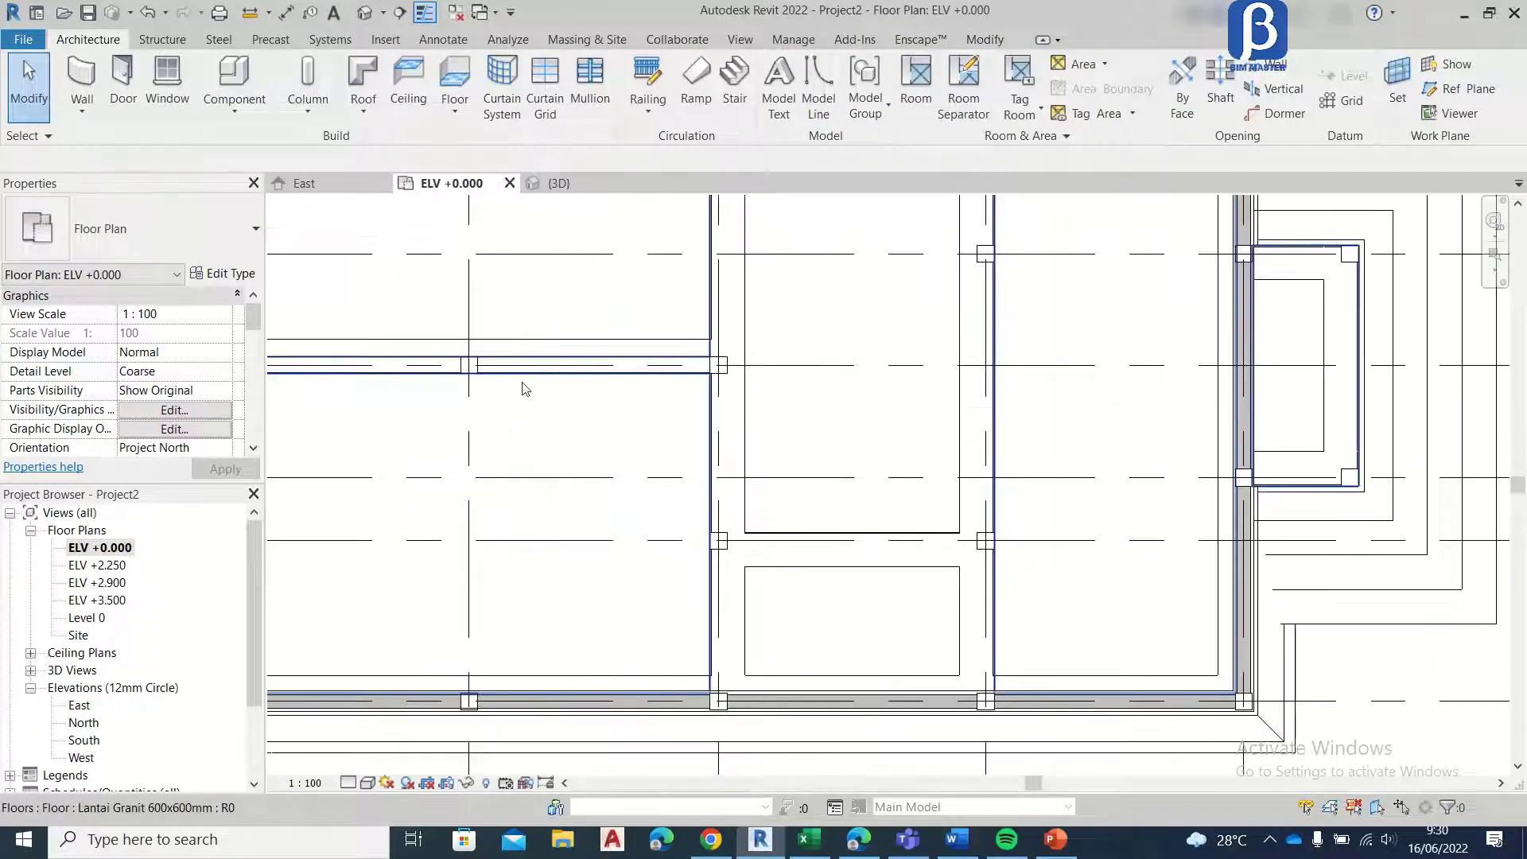
pyautogui.scroll(-1, 750, 480)
pyautogui.moveTo(522, 385)
pyautogui.mouseDown(button='middle')
pyautogui.moveTo(716, 525)
pyautogui.moveTo(658, 398)
pyautogui.moveTo(604, 403)
pyautogui.mouseUp(button='middle')
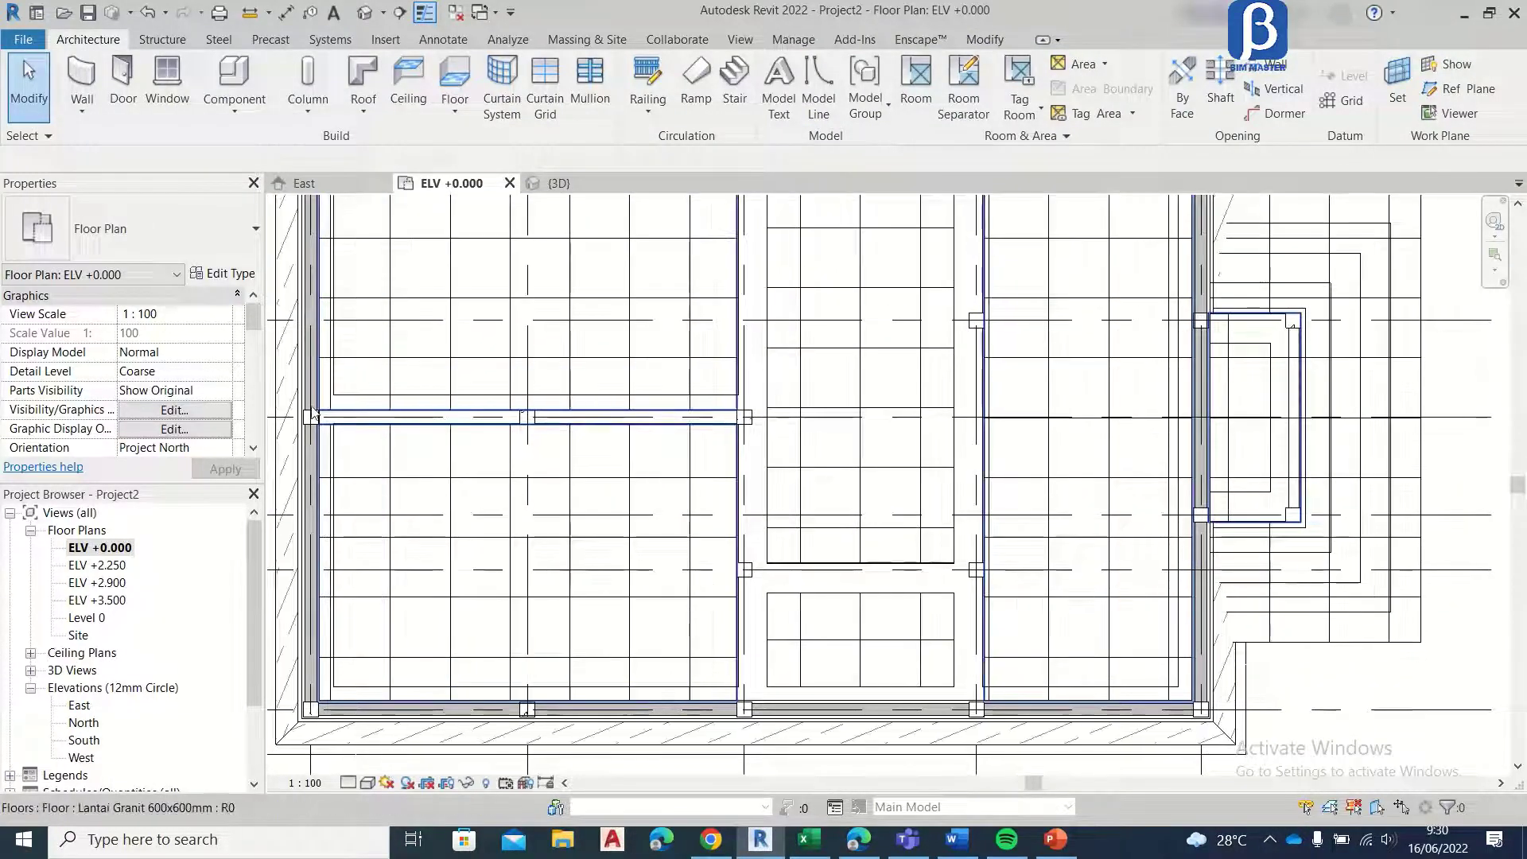
pyautogui.click(80, 80)
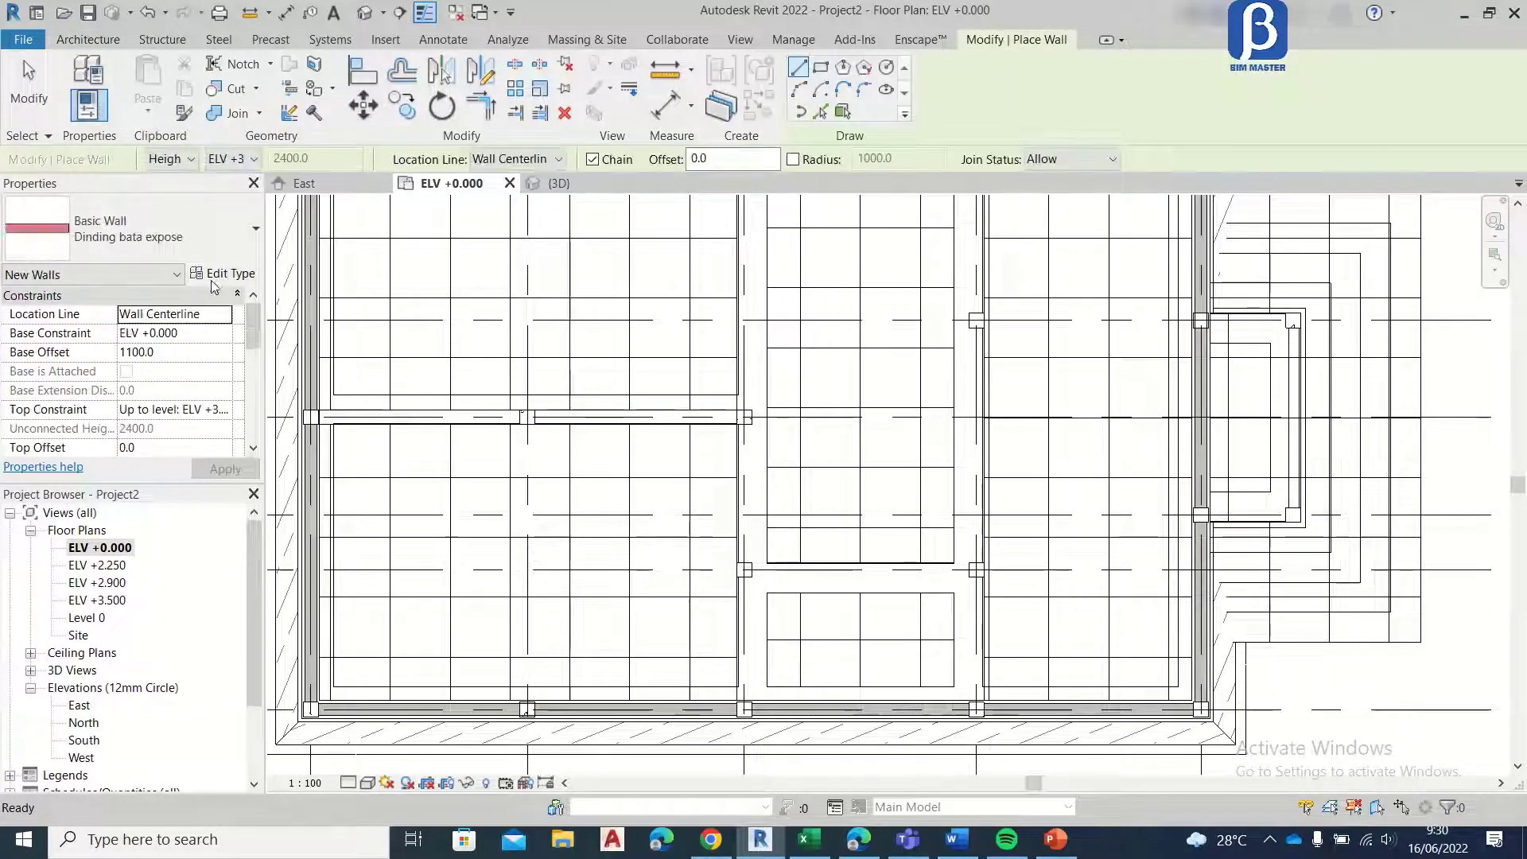
pyautogui.click(223, 227)
pyautogui.click(199, 342)
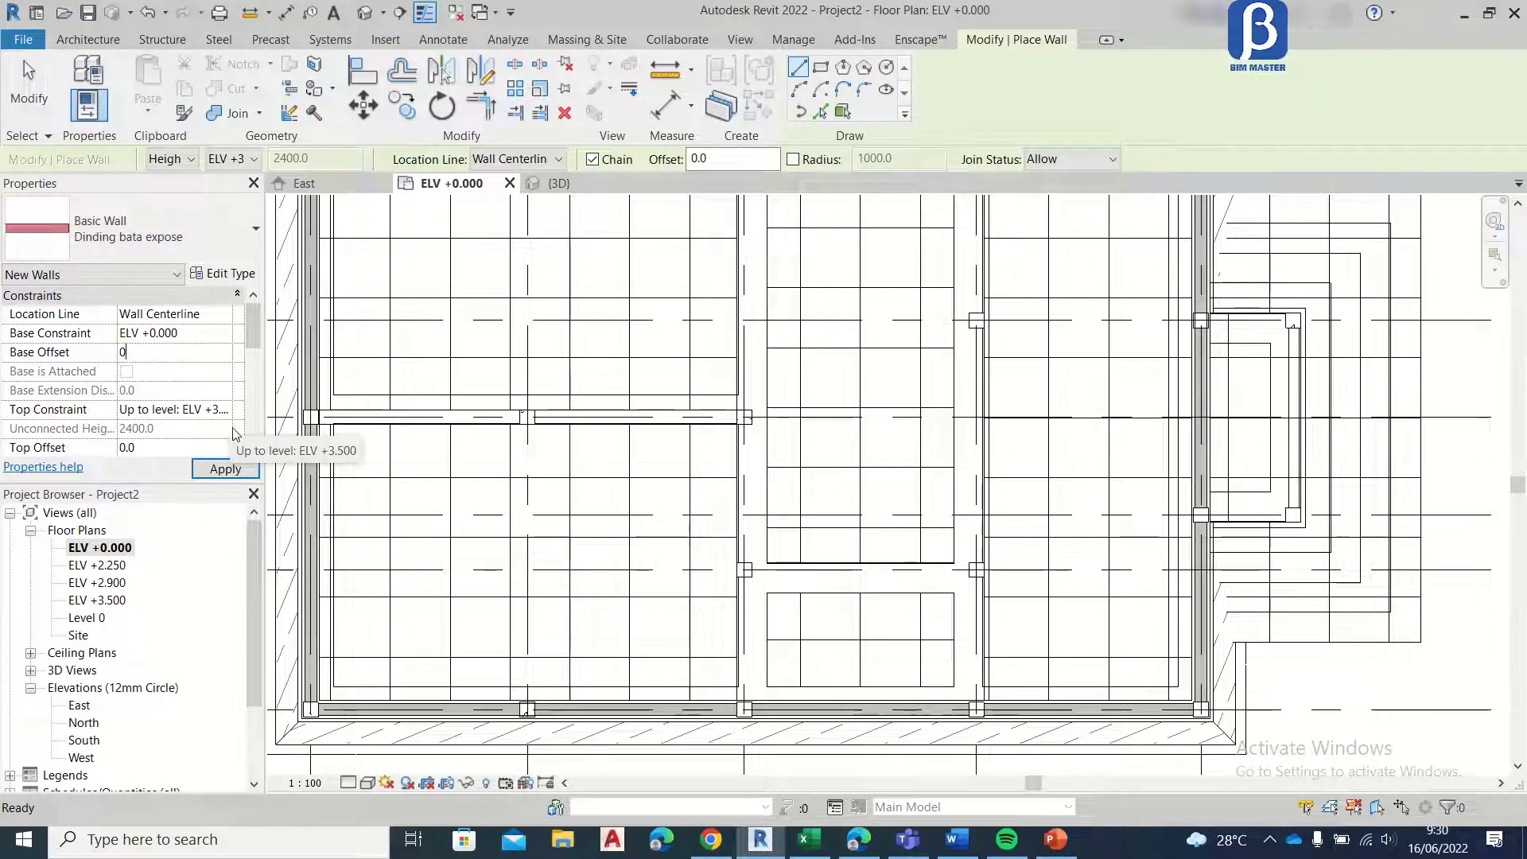
pyautogui.click(225, 469)
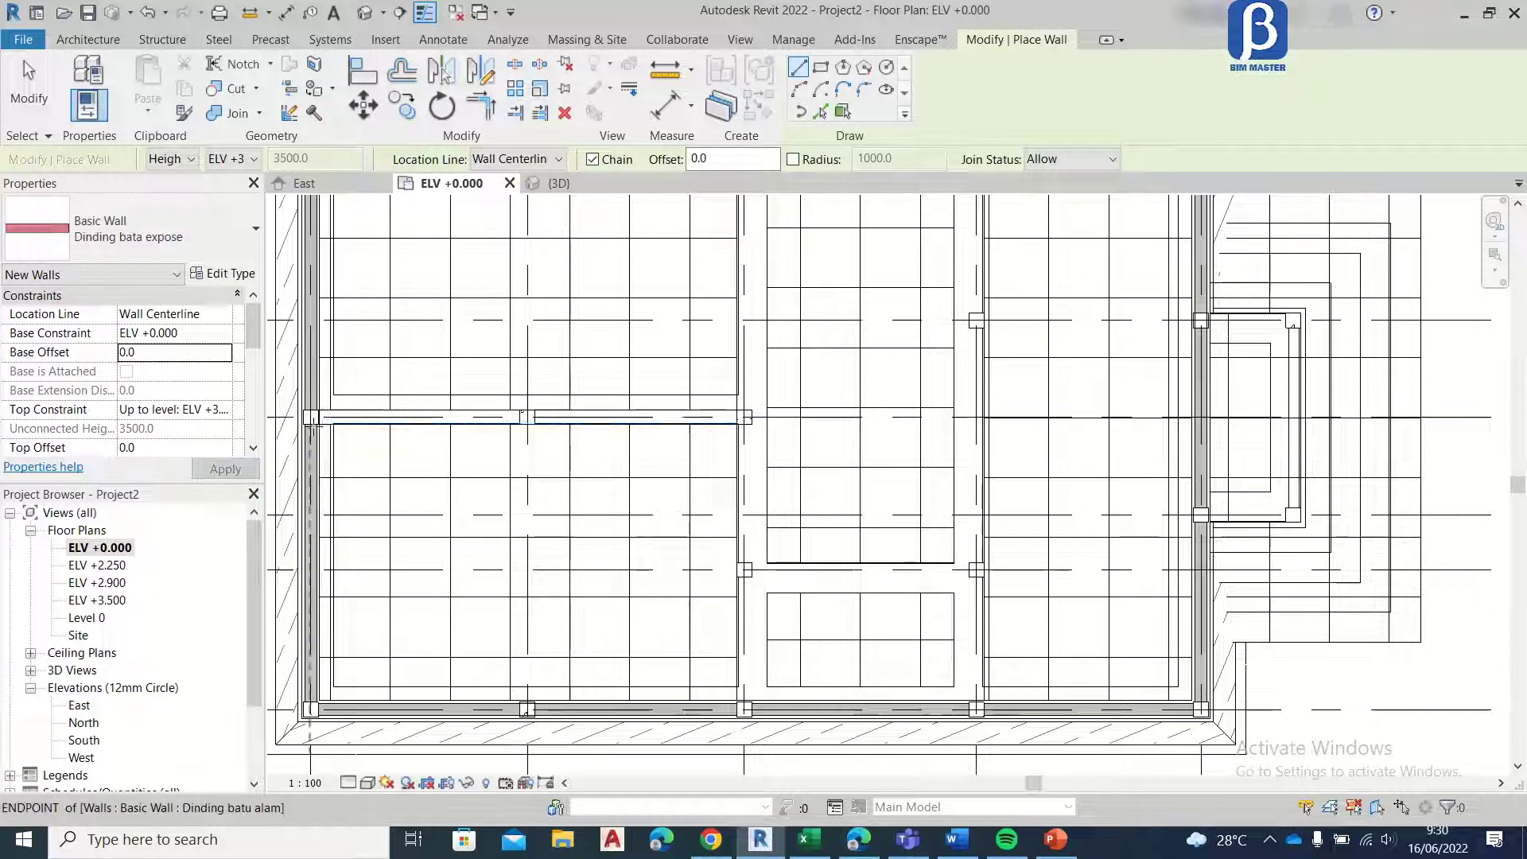
# Step: Draw interior Dinding bata expose walls along grid D from the grid 5 column past grid 4 to the grid 3 column
pyautogui.scroll(5, 325, 407)
pyautogui.click(327, 396)
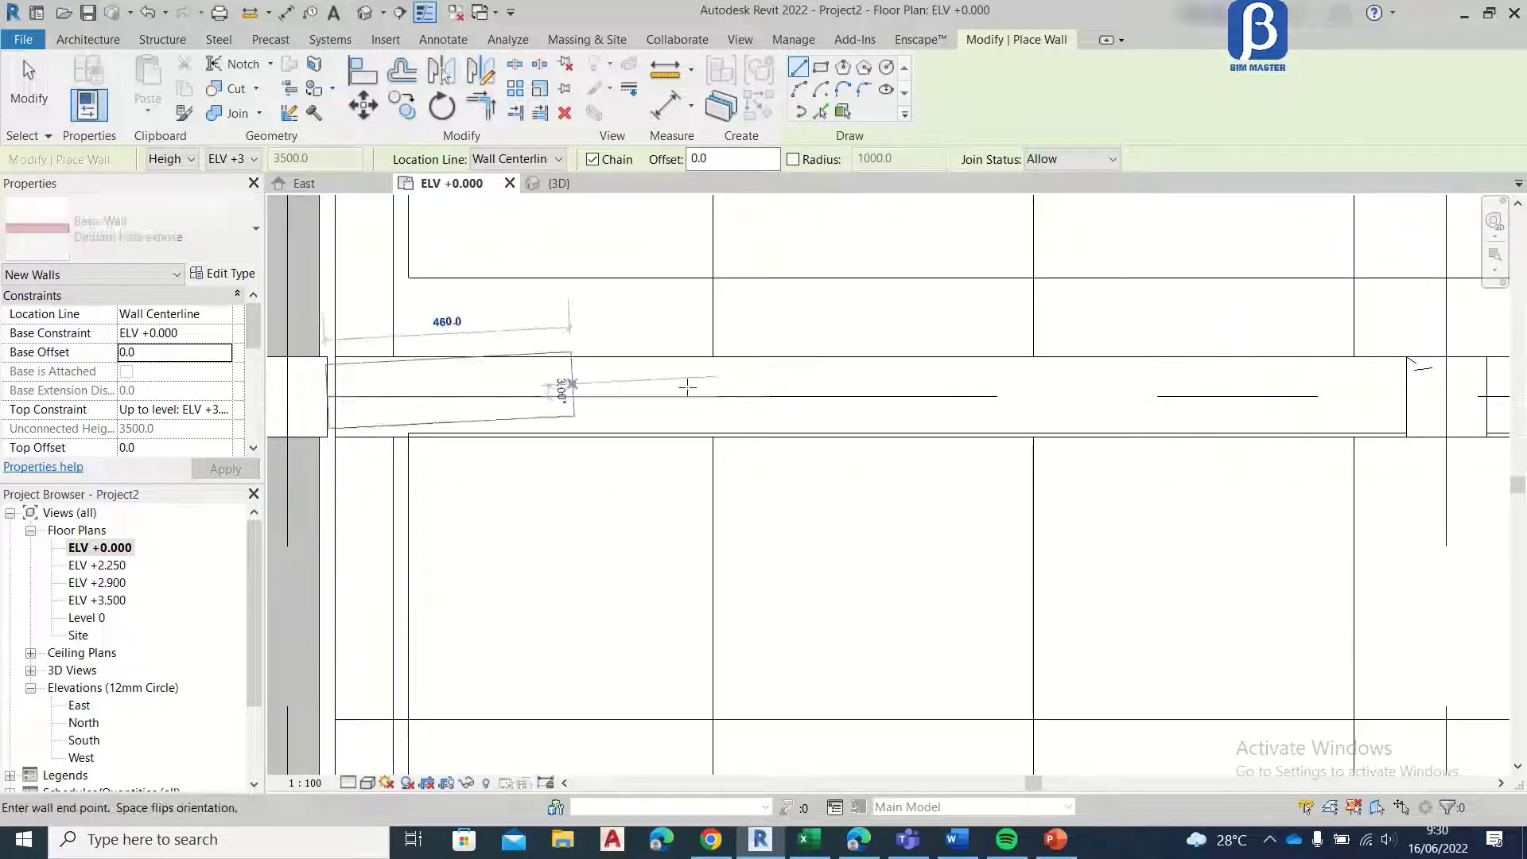
pyautogui.moveTo(1003, 436); pyautogui.dragTo(314, 437, button='middle')
pyautogui.moveTo(1175, 423); pyautogui.dragTo(402, 406, button='middle')
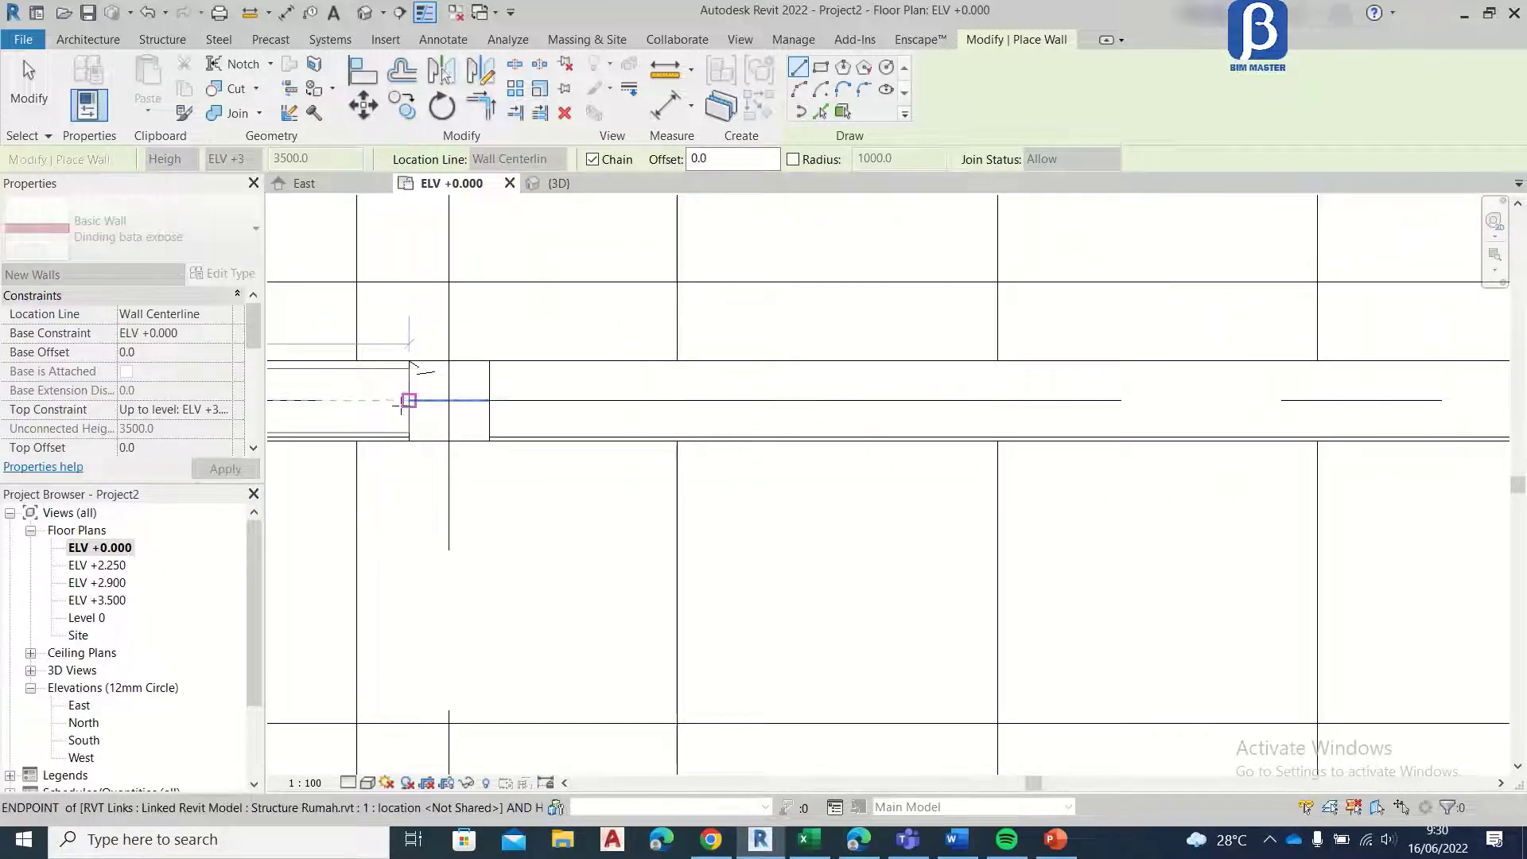
pyautogui.click(403, 407)
pyautogui.press('Escape')
pyautogui.click(491, 402)
pyautogui.moveTo(894, 406); pyautogui.dragTo(287, 416, button='middle')
pyautogui.click(966, 410)
pyautogui.press('Escape')
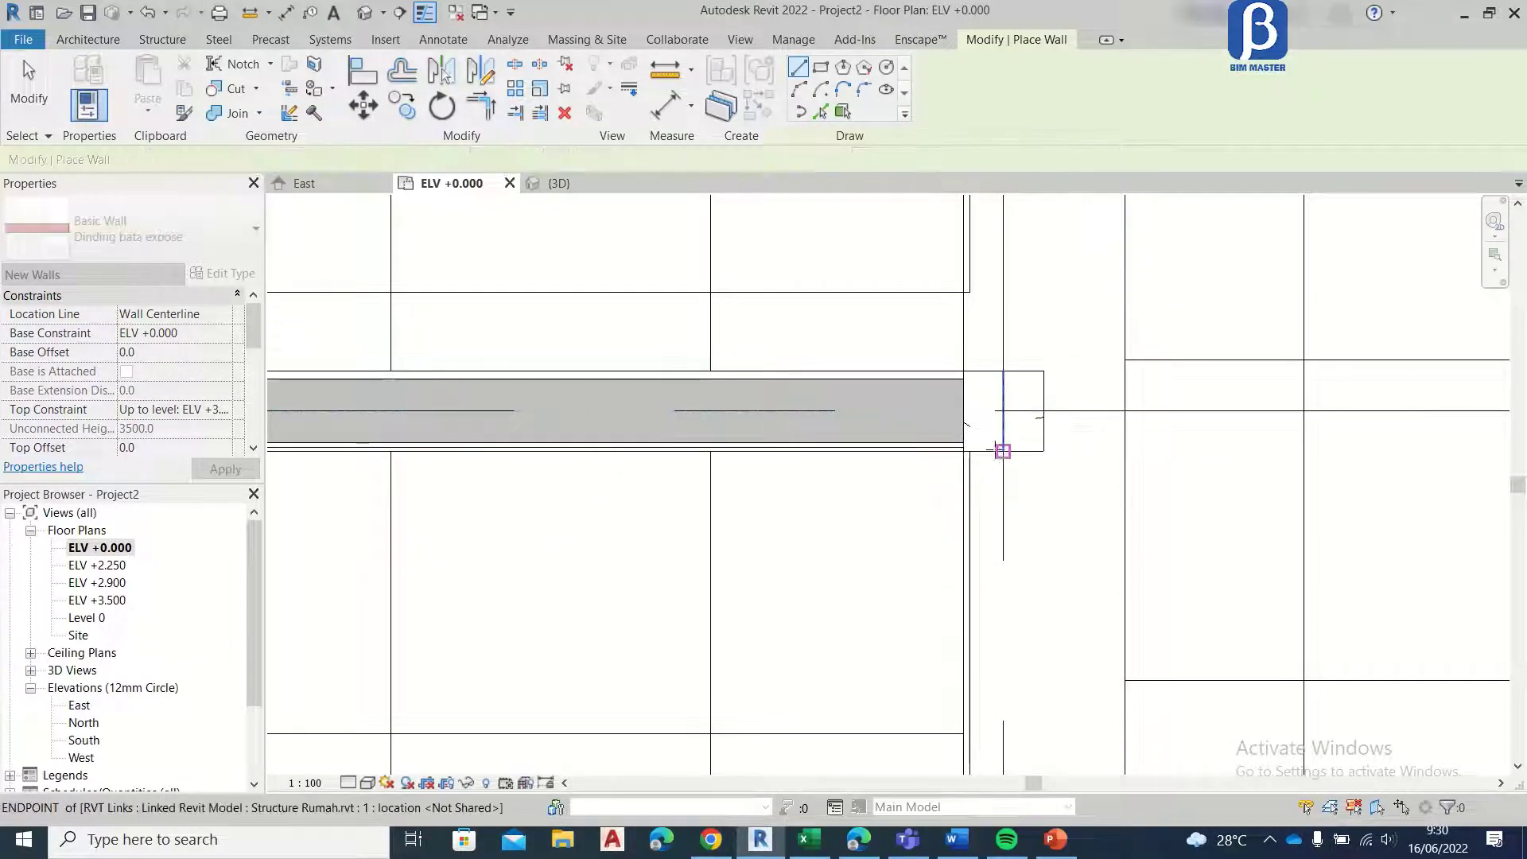
# Step: Draw Dinding bata expose walls along grid 3 from the grid D column past grid B to the grid A column
pyautogui.click(1002, 452)
pyautogui.scroll(-2, 1006, 504)
pyautogui.moveTo(989, 697); pyautogui.dragTo(927, 310, button='middle')
pyautogui.moveTo(920, 542); pyautogui.dragTo(927, 422, button='middle')
pyautogui.click(949, 336)
pyautogui.press('Escape')
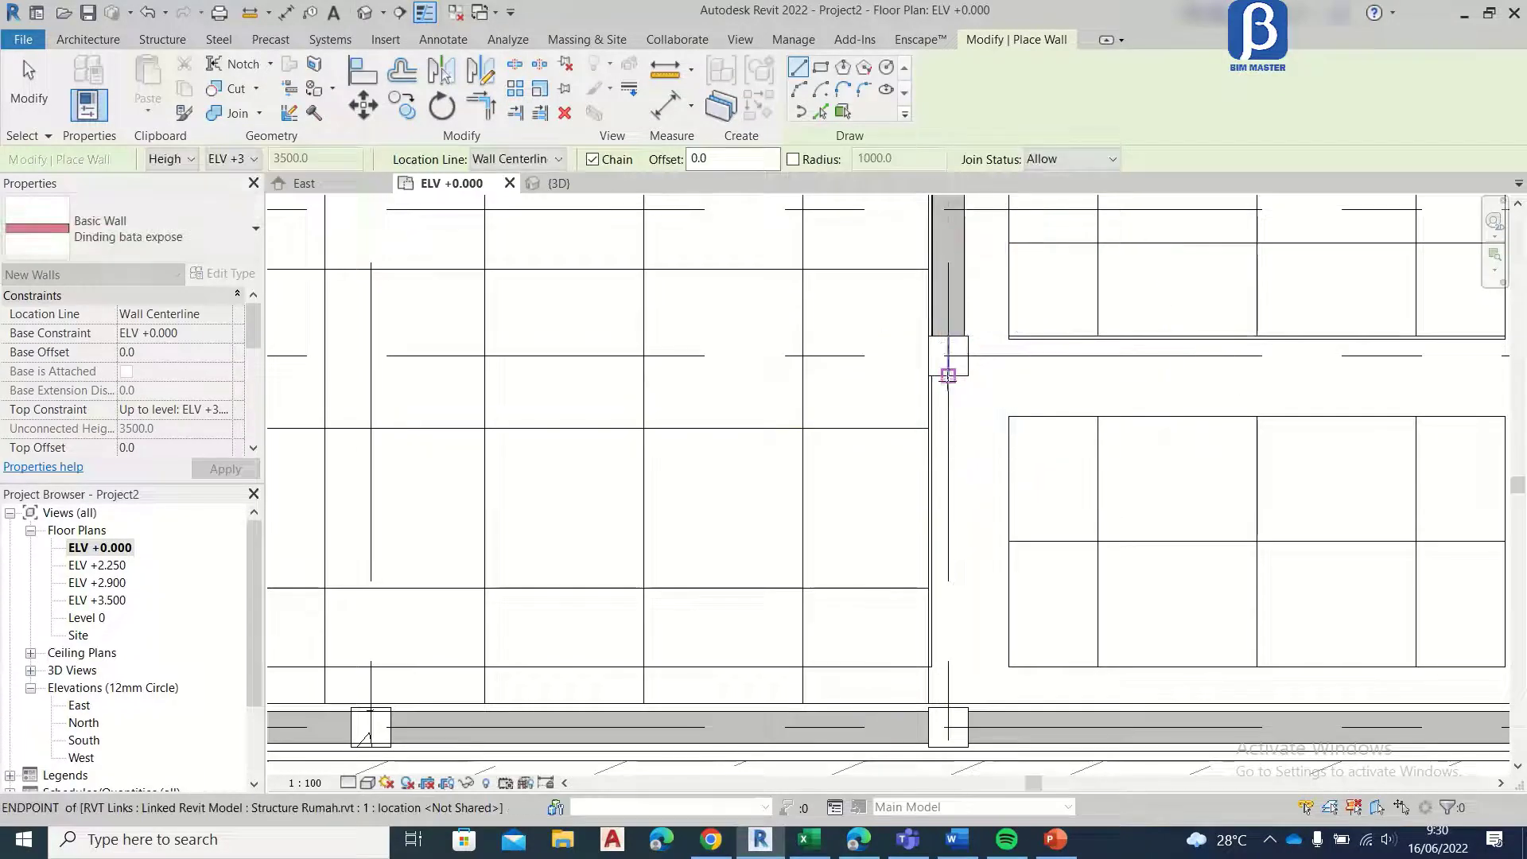
pyautogui.click(948, 376)
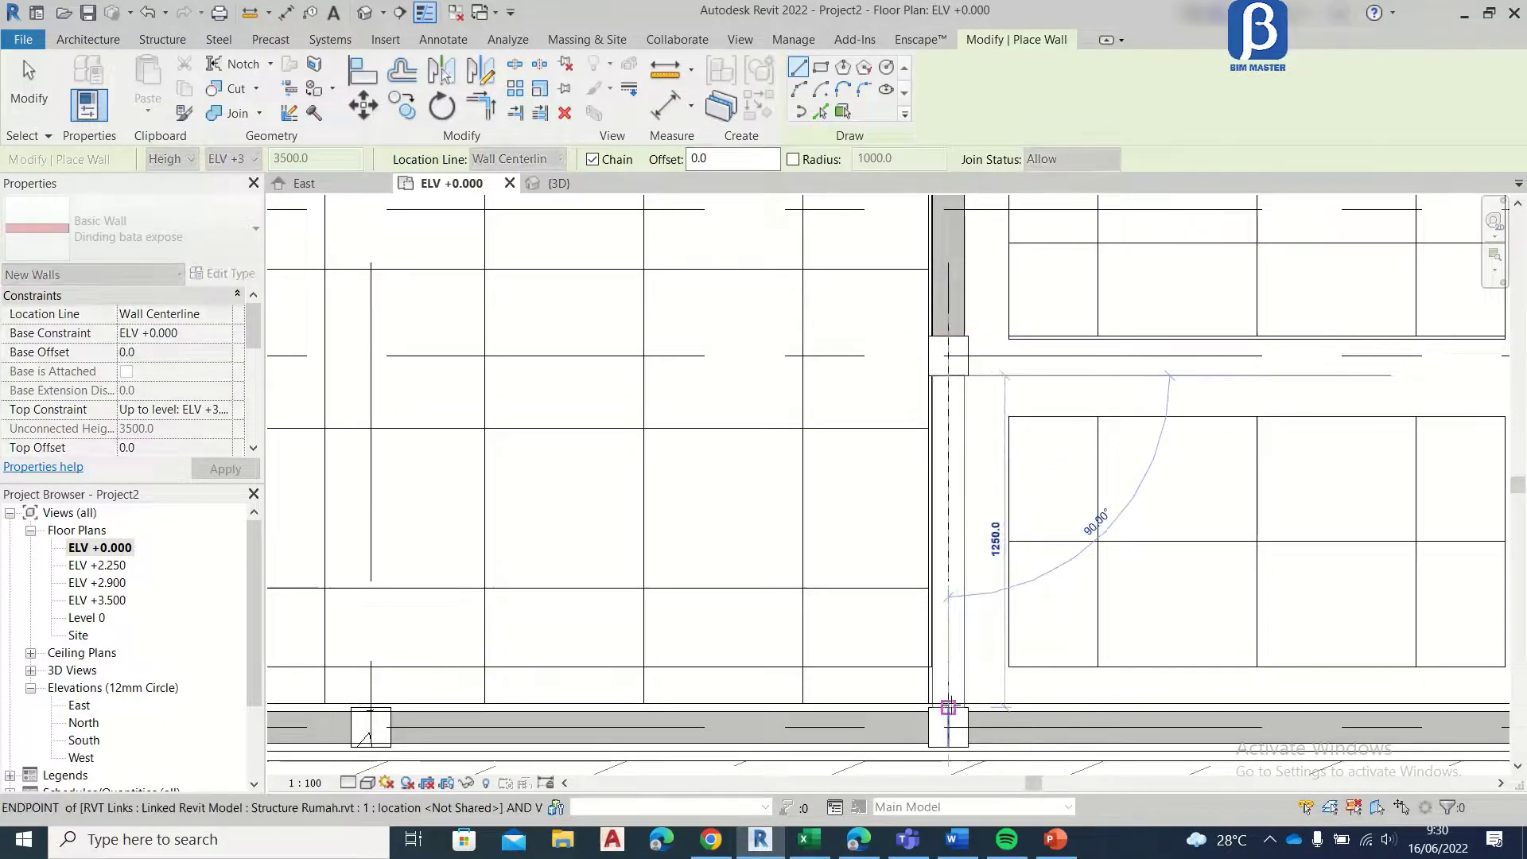
pyautogui.click(948, 707)
pyautogui.press('Escape')
# Step: Draw a Dinding bata expose wall along grid B between the grid 3 and grid 2 columns
pyautogui.moveTo(1007, 464); pyautogui.dragTo(651, 593, button='middle')
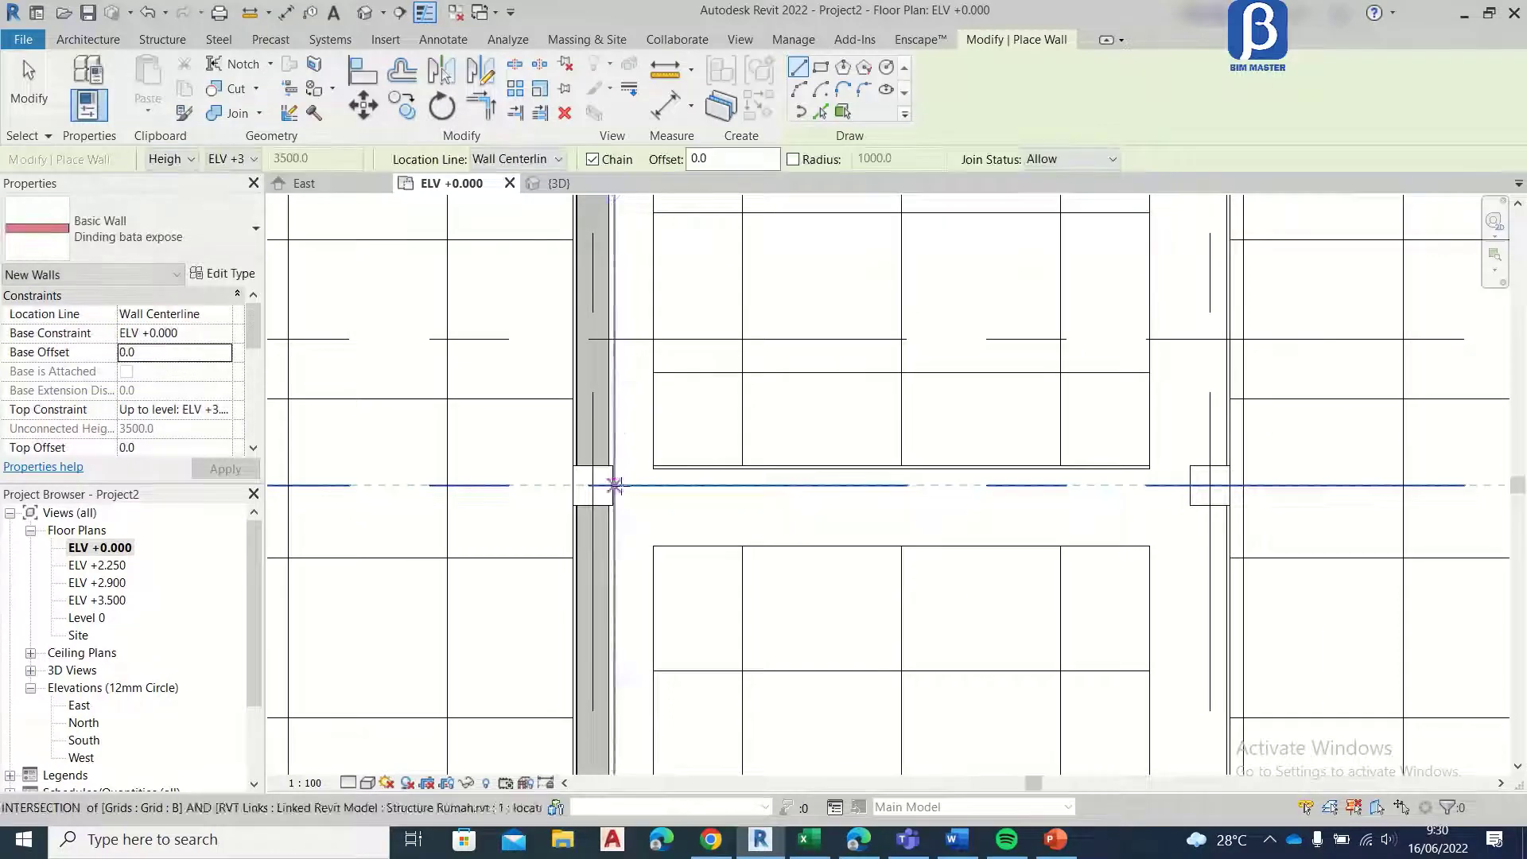
pyautogui.click(652, 487)
pyautogui.click(1210, 485)
pyautogui.press('Escape')
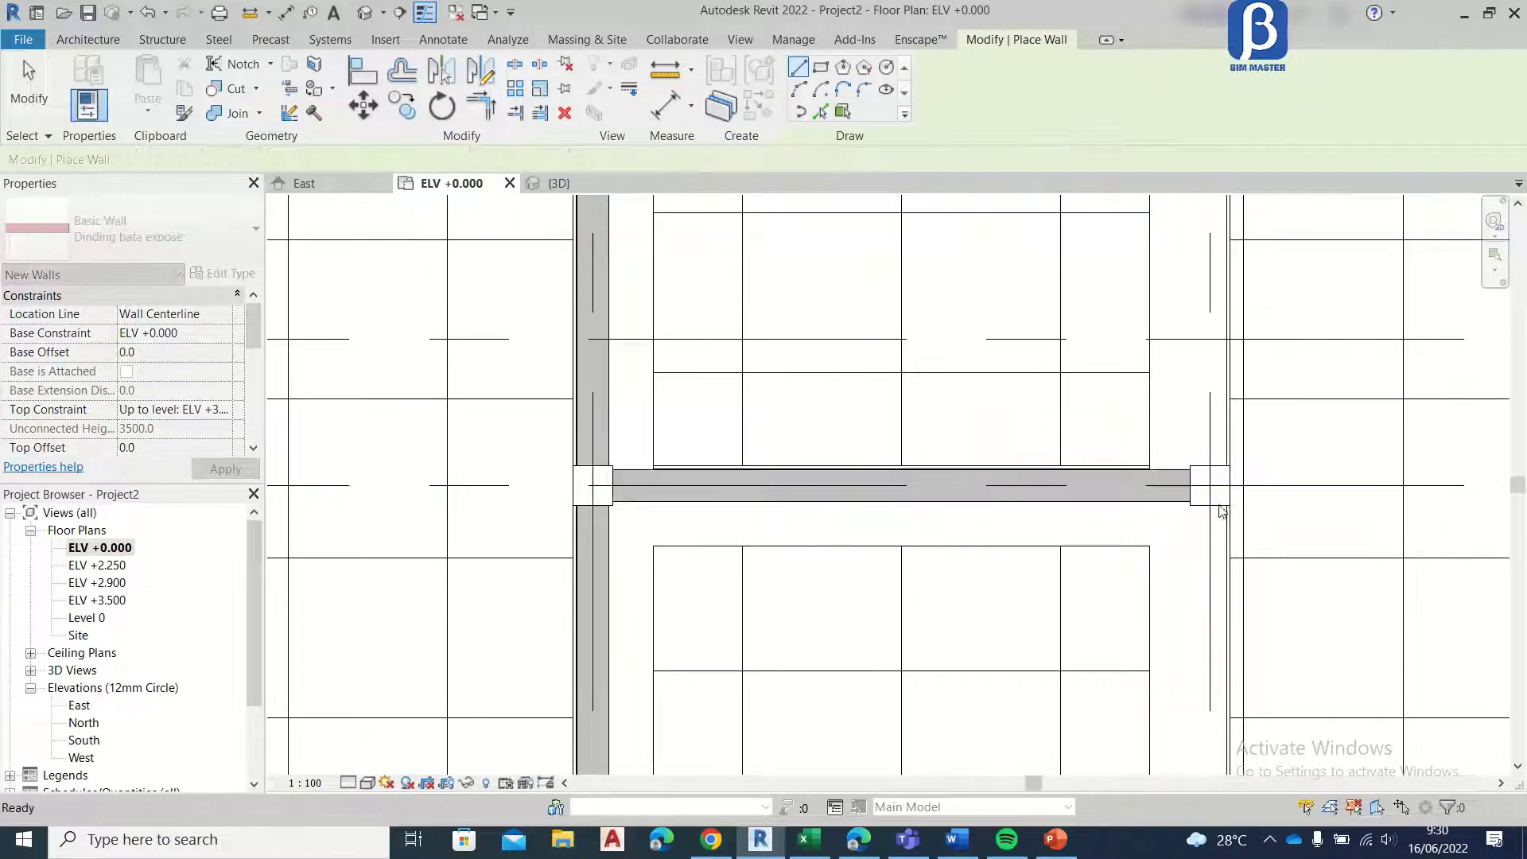
# Step: Draw Dinding bata expose walls along grid 2 from the grid A column past grid B to the grid E column
pyautogui.moveTo(1006, 447); pyautogui.dragTo(353, 242, button='middle')
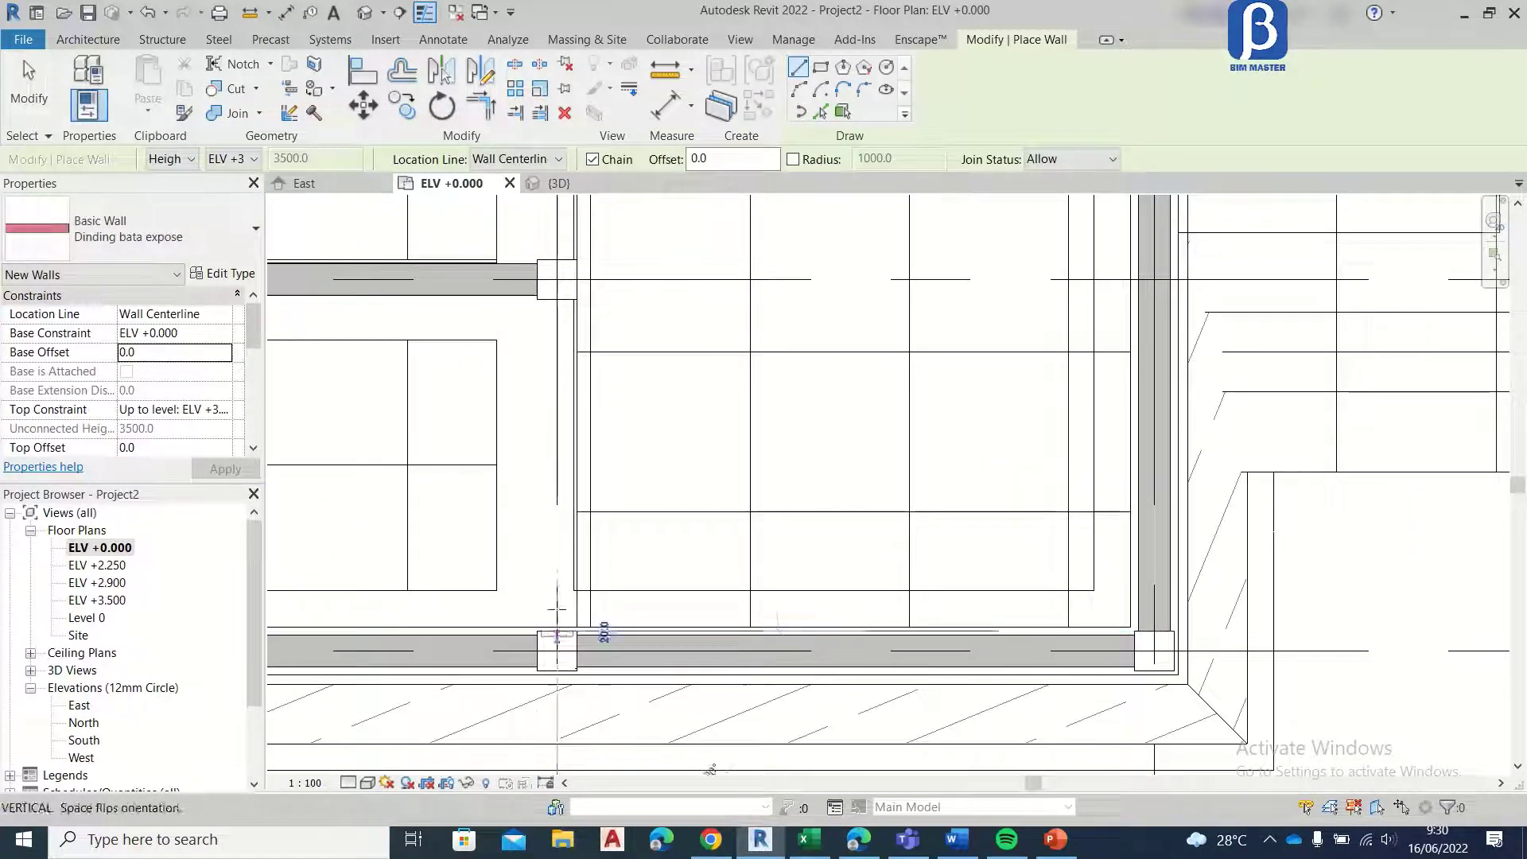
pyautogui.click(557, 636)
pyautogui.click(553, 260)
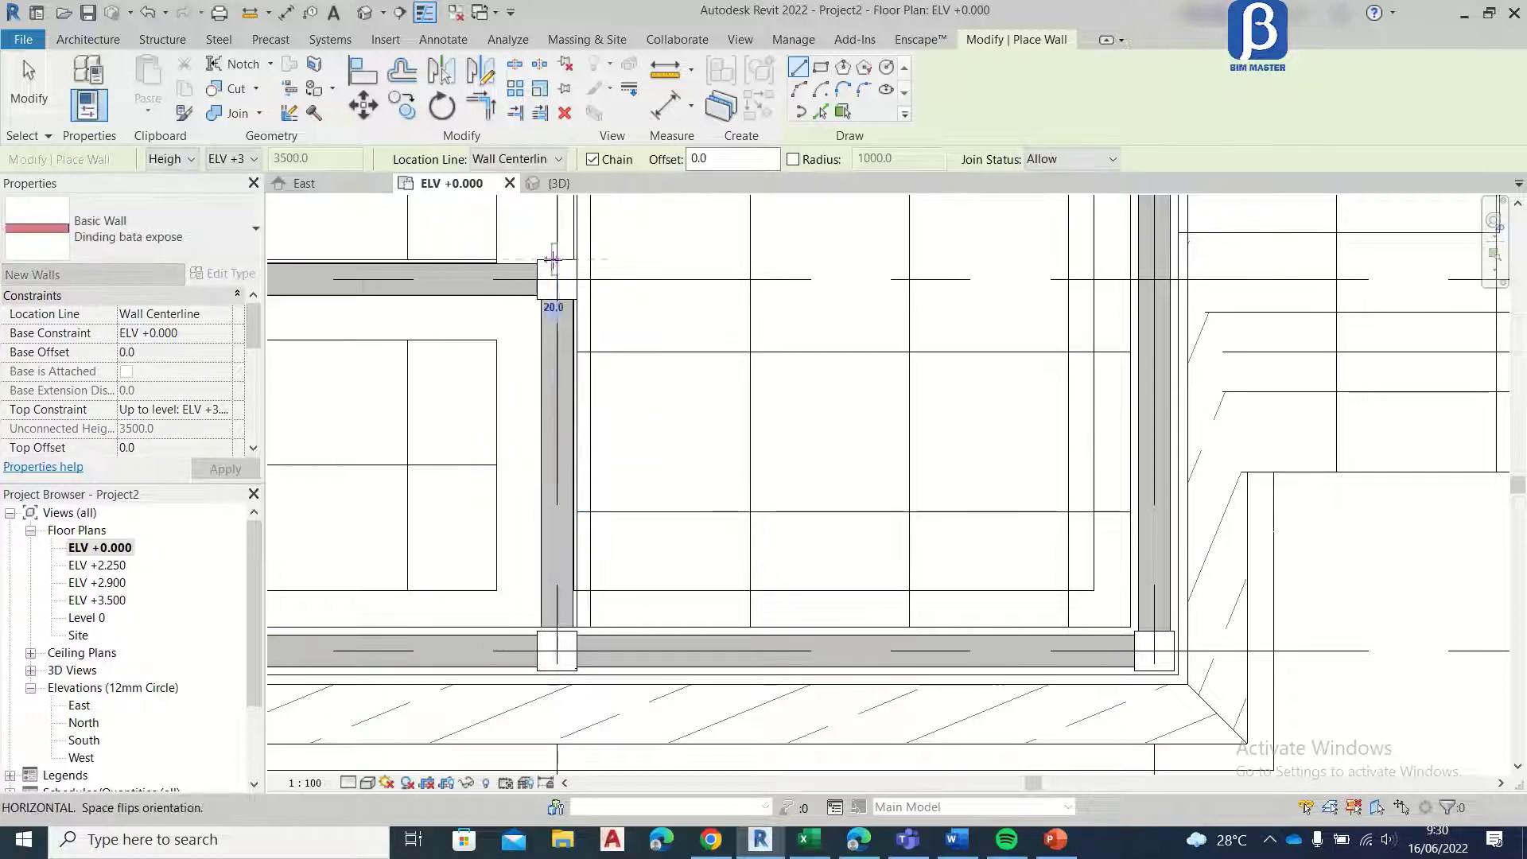
pyautogui.moveTo(570, 335); pyautogui.dragTo(650, 803, button='middle')
pyautogui.scroll(-1, 665, 509)
pyautogui.scroll(-2, 651, 318)
pyautogui.scroll(3, 640, 311)
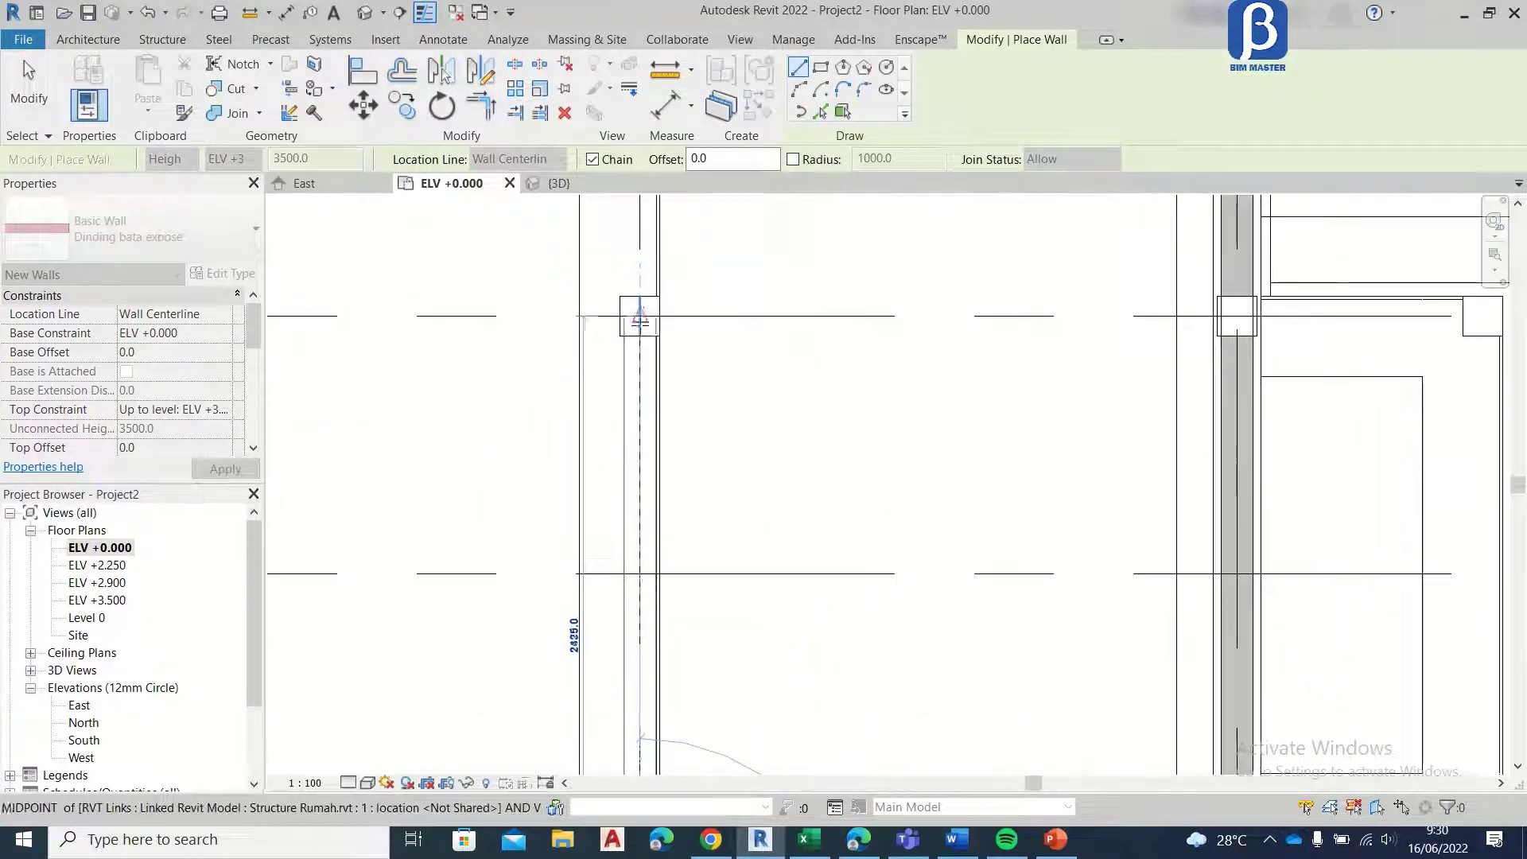
pyautogui.click(639, 336)
# Step: Continue the Dinding bata expose wall along grid 2 from the grid E column to the grid F column
pyautogui.moveTo(649, 296); pyautogui.dragTo(661, 477, button='middle')
pyautogui.click(653, 477)
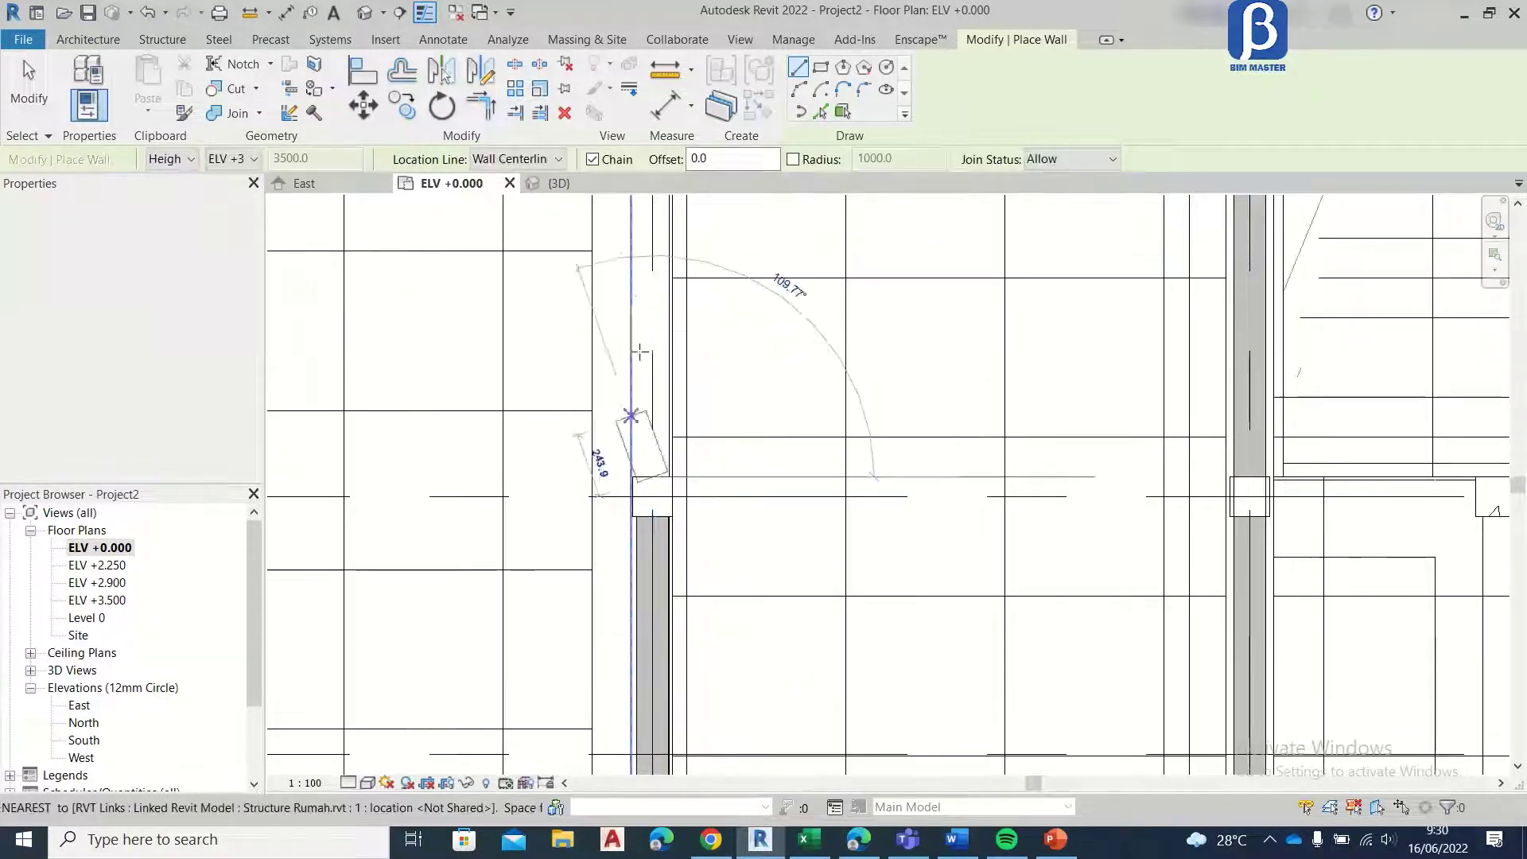
pyautogui.moveTo(640, 351); pyautogui.dragTo(634, 629, button='middle')
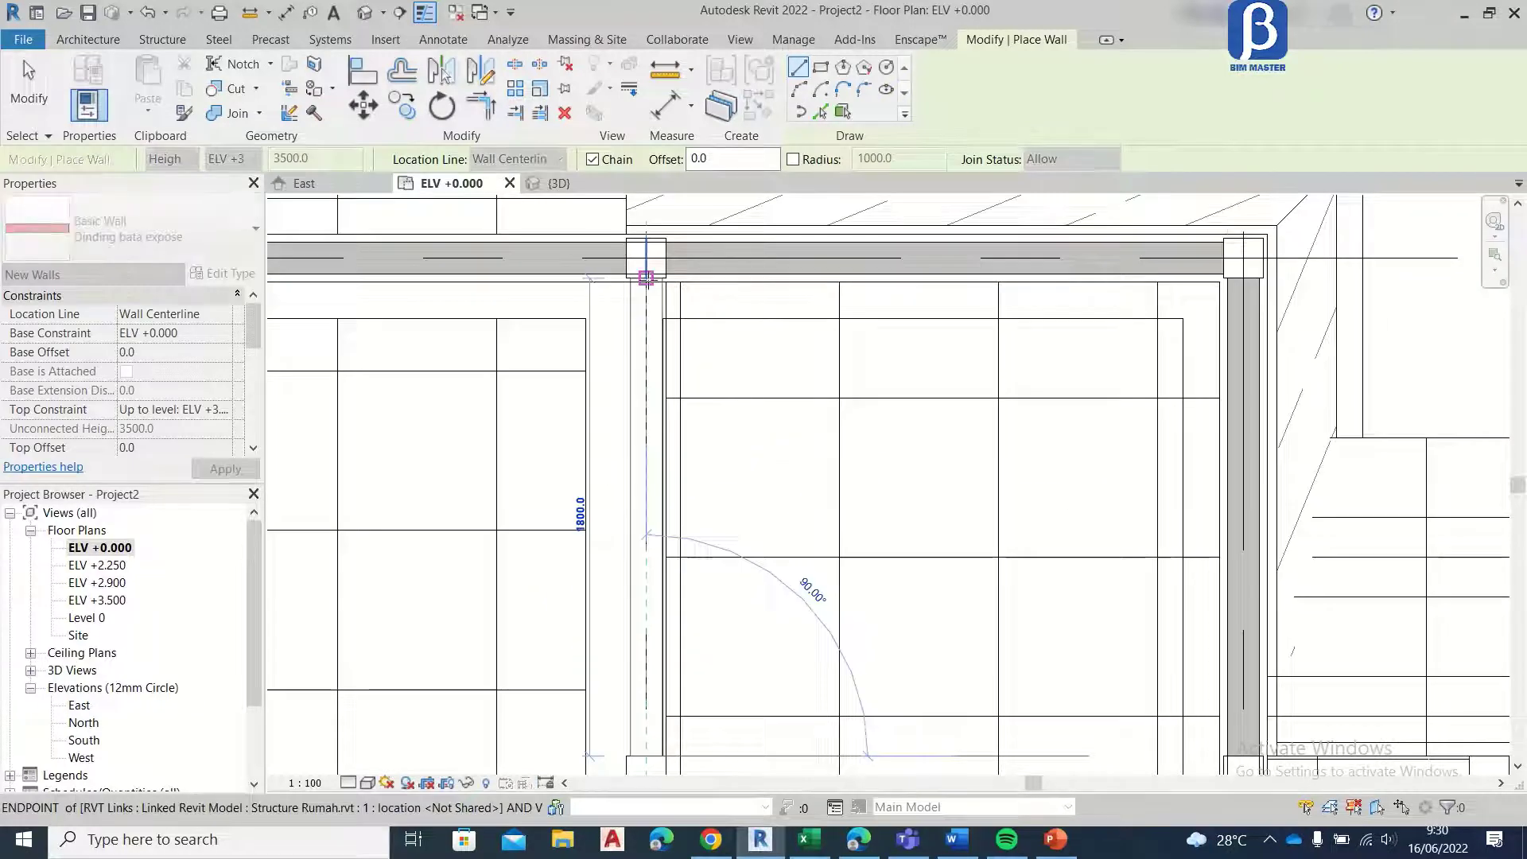
pyautogui.click(646, 278)
pyautogui.scroll(-2, 445, 374)
pyautogui.moveTo(445, 373); pyautogui.dragTo(922, 353, button='middle')
pyautogui.press('Escape')
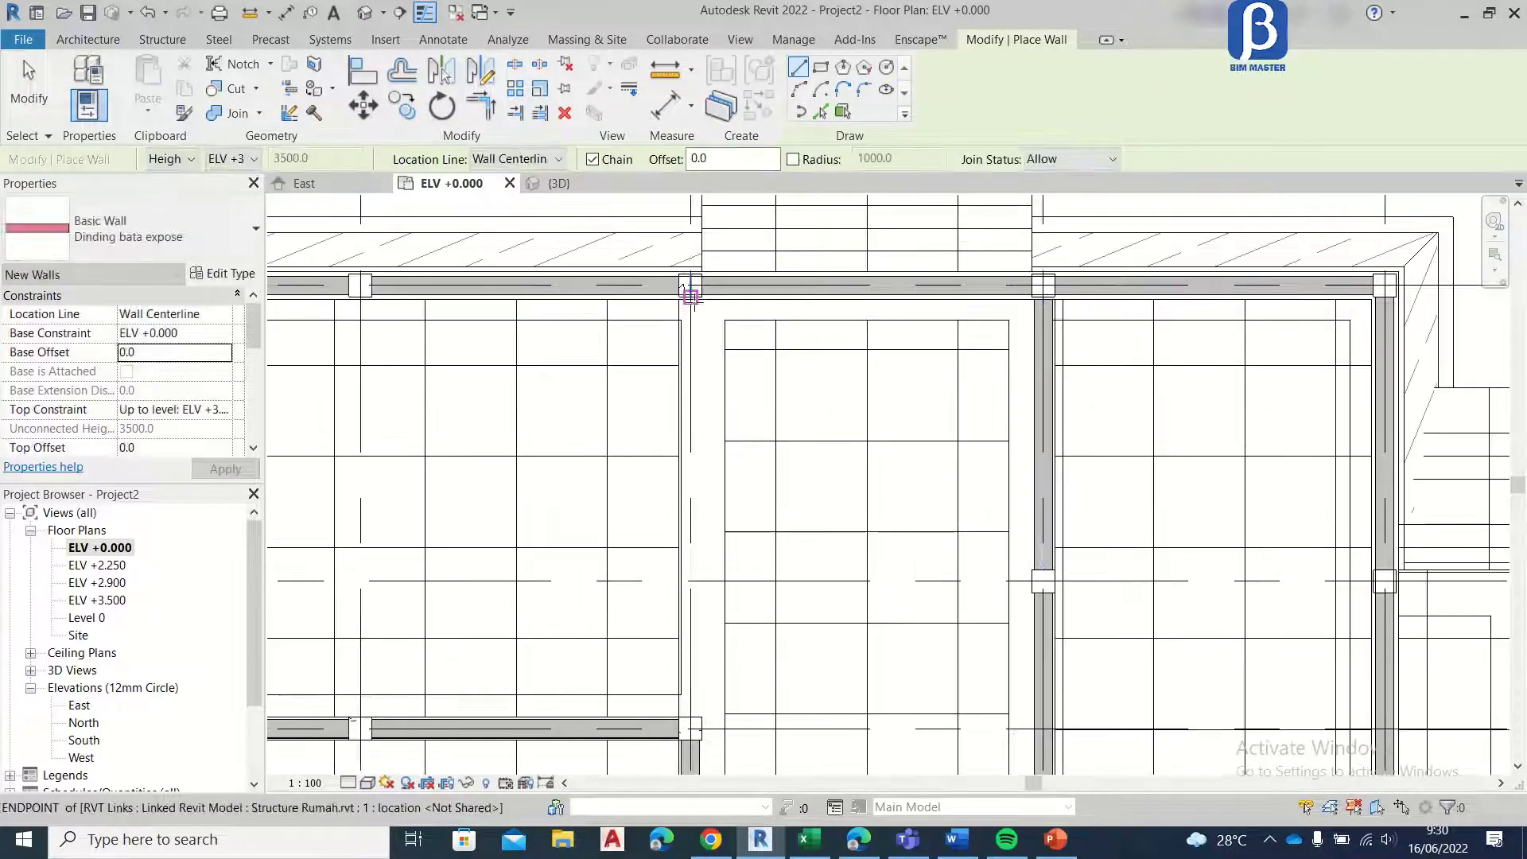
# Step: Draw a Dinding bata expose wall along grid 3 from the grid F column to the grid D column and end wall placement
pyautogui.scroll(3, 690, 296)
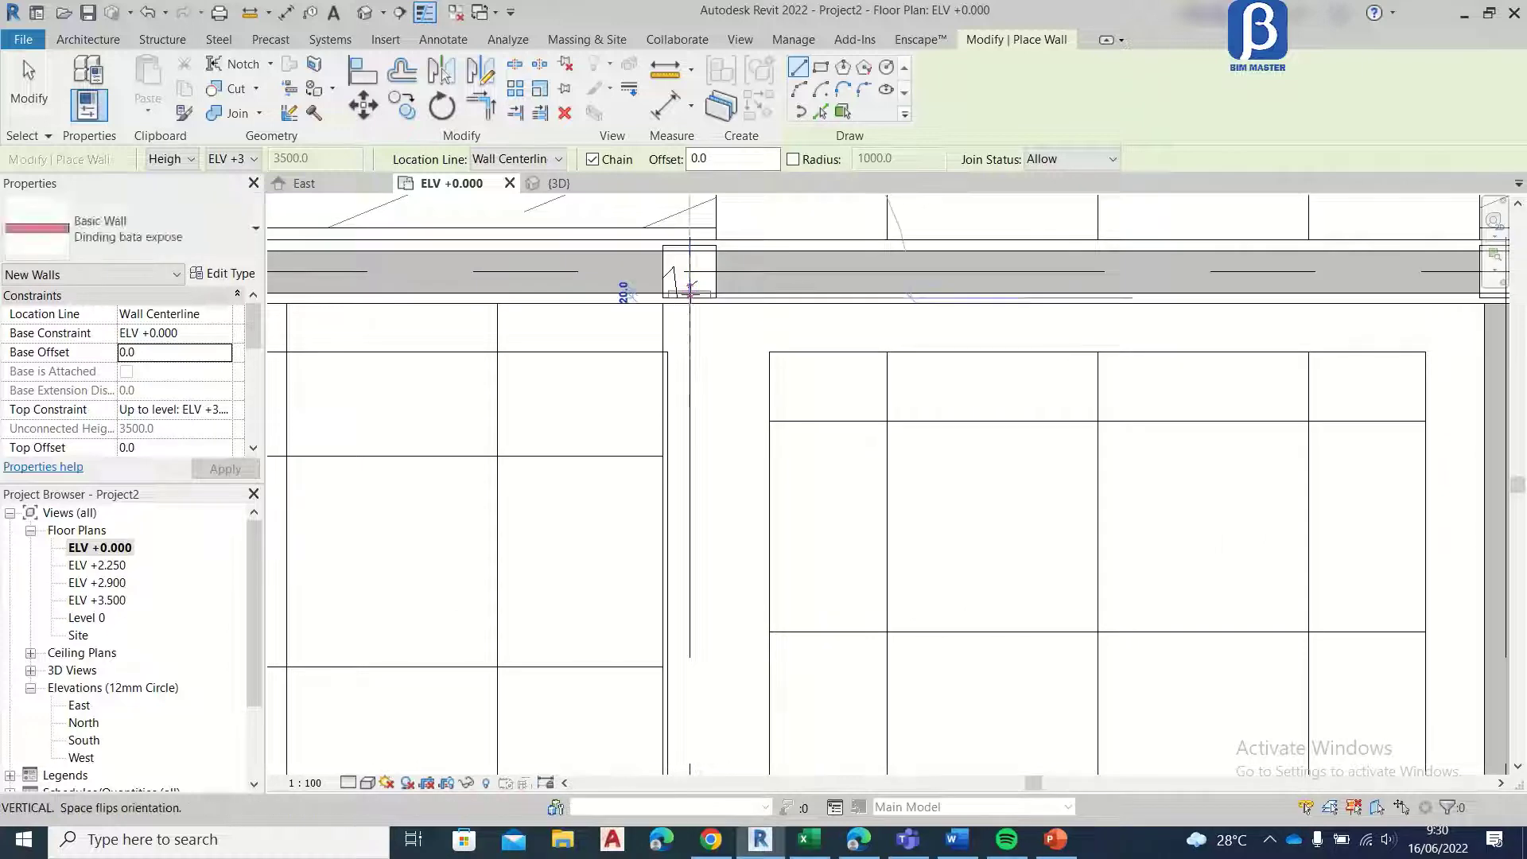
pyautogui.click(690, 294)
pyautogui.scroll(-3, 690, 294)
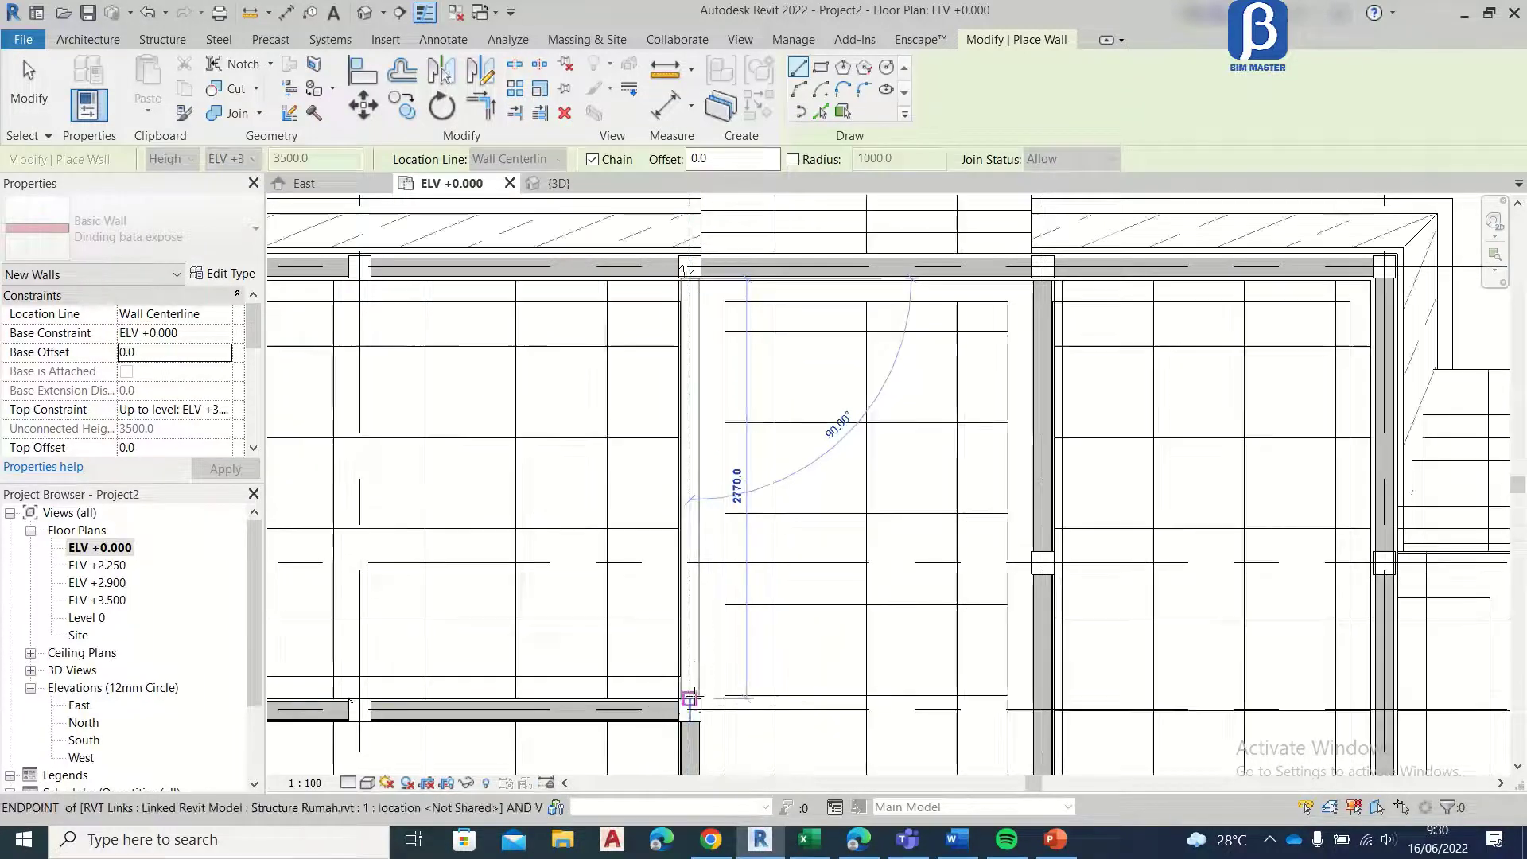
pyautogui.click(691, 700)
pyautogui.scroll(-4, 678, 403)
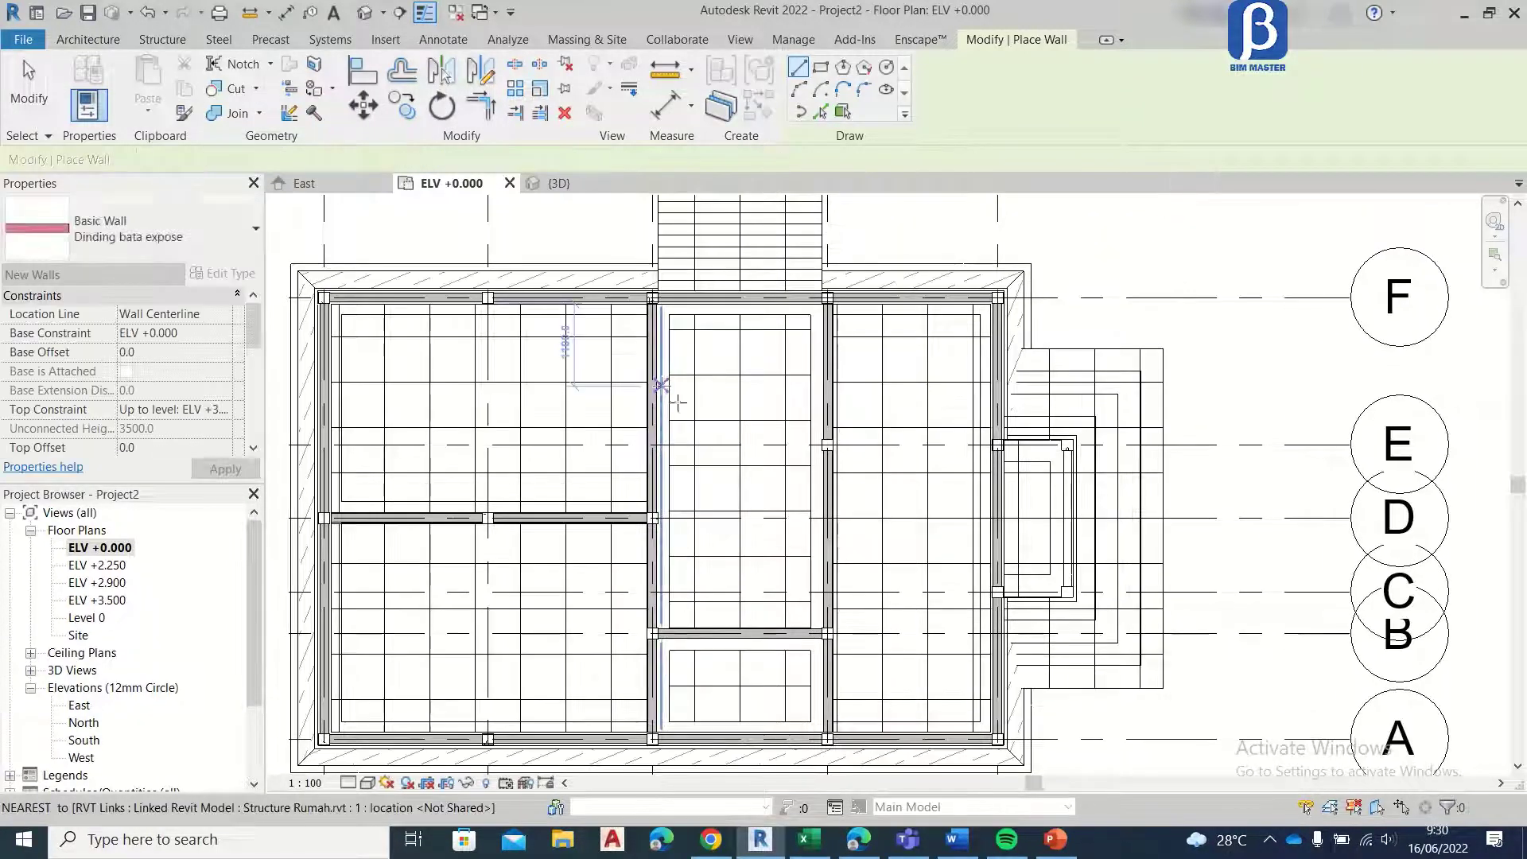
pyautogui.moveTo(697, 365); pyautogui.dragTo(646, 354, button='middle')
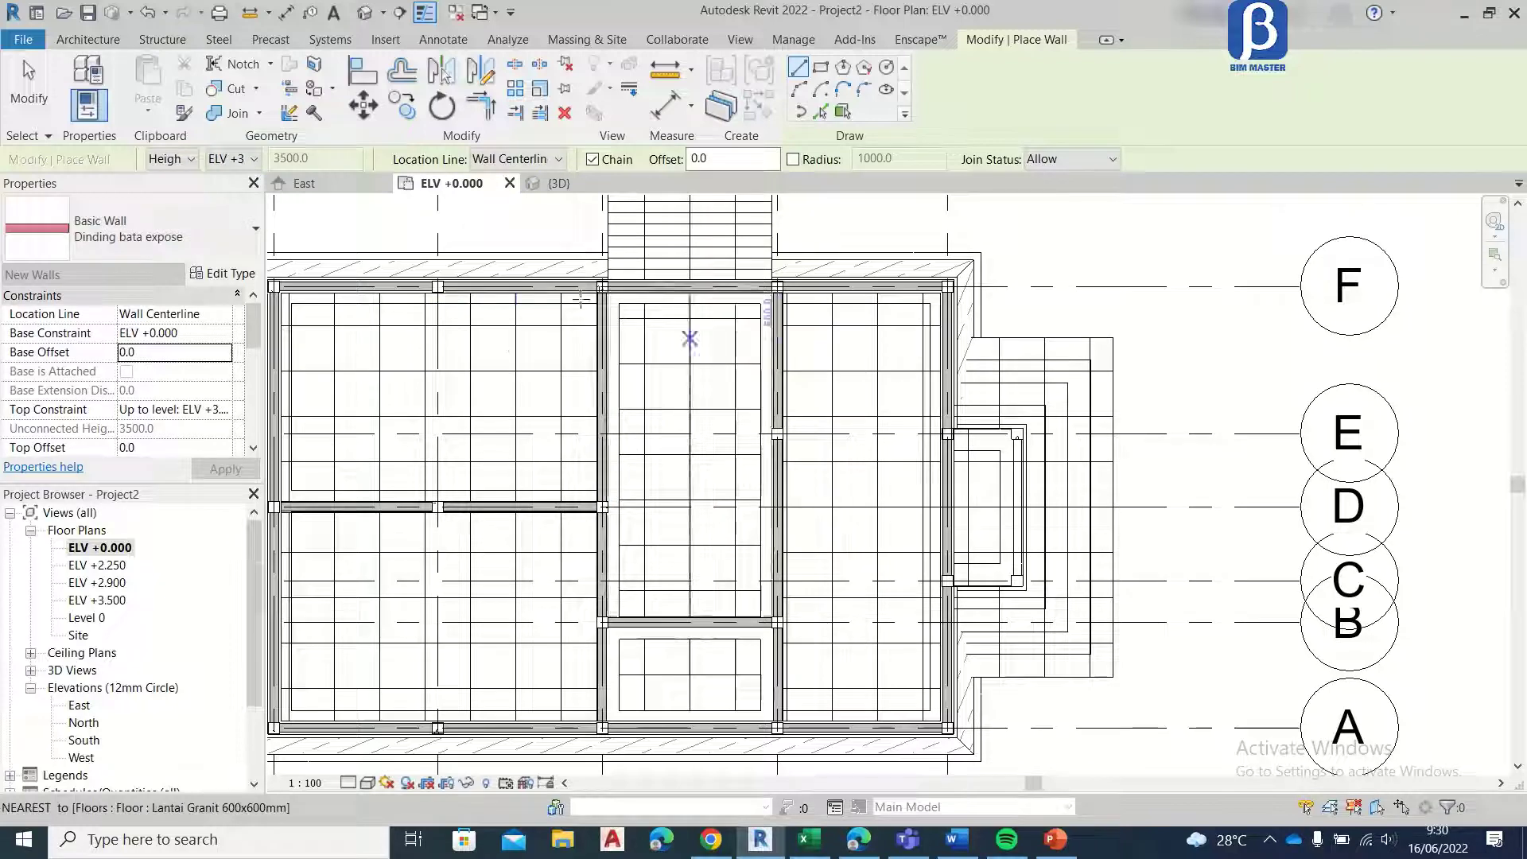
pyautogui.press('Escape')
# Step: Examine the exterior and interior brick walls in the 3D view, and return to the ELV +0.000 floor plan
pyautogui.click(557, 184)
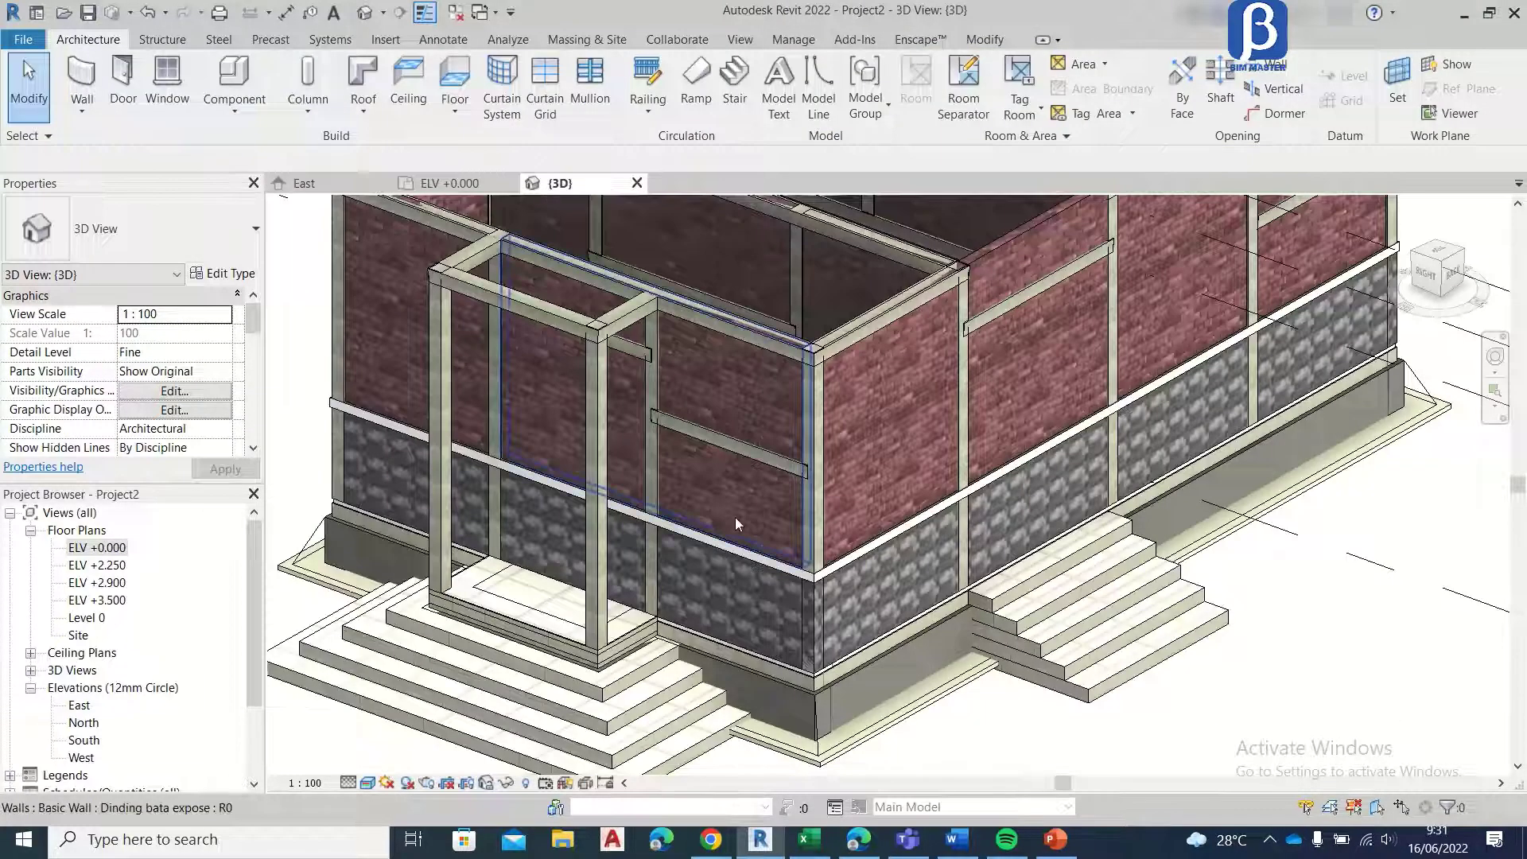
pyautogui.scroll(-4, 735, 517)
pyautogui.keyDown('shift'); pyautogui.moveTo(732, 482); pyautogui.dragTo(941, 623, button='middle'); pyautogui.keyUp('shift')
pyautogui.scroll(5, 579, 584)
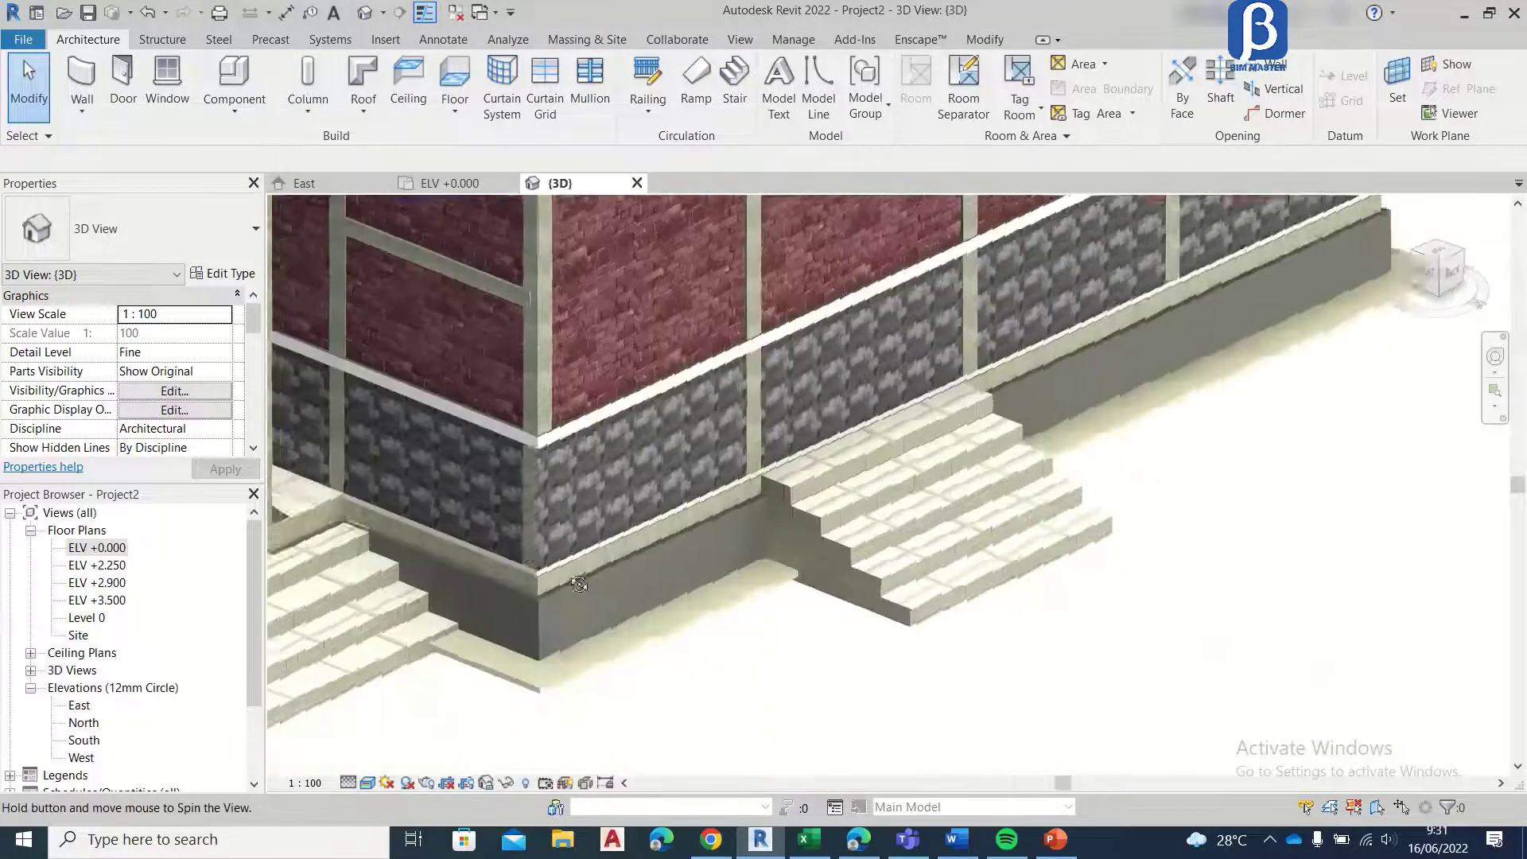
pyautogui.keyDown('shift'); pyautogui.moveTo(579, 585); pyautogui.dragTo(738, 596, button='middle'); pyautogui.keyUp('shift')
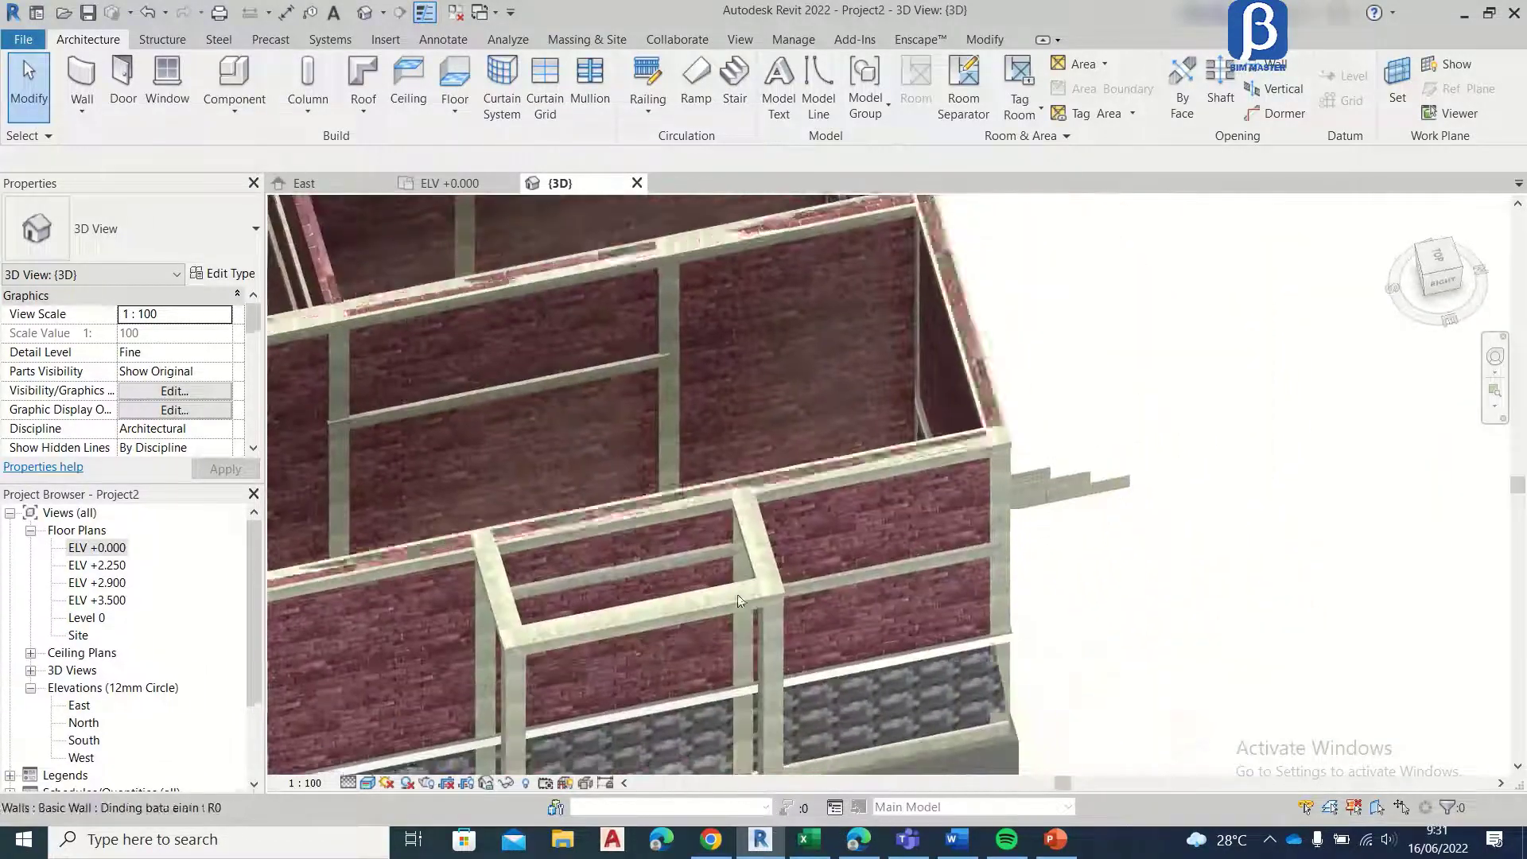
pyautogui.scroll(-3, 599, 382)
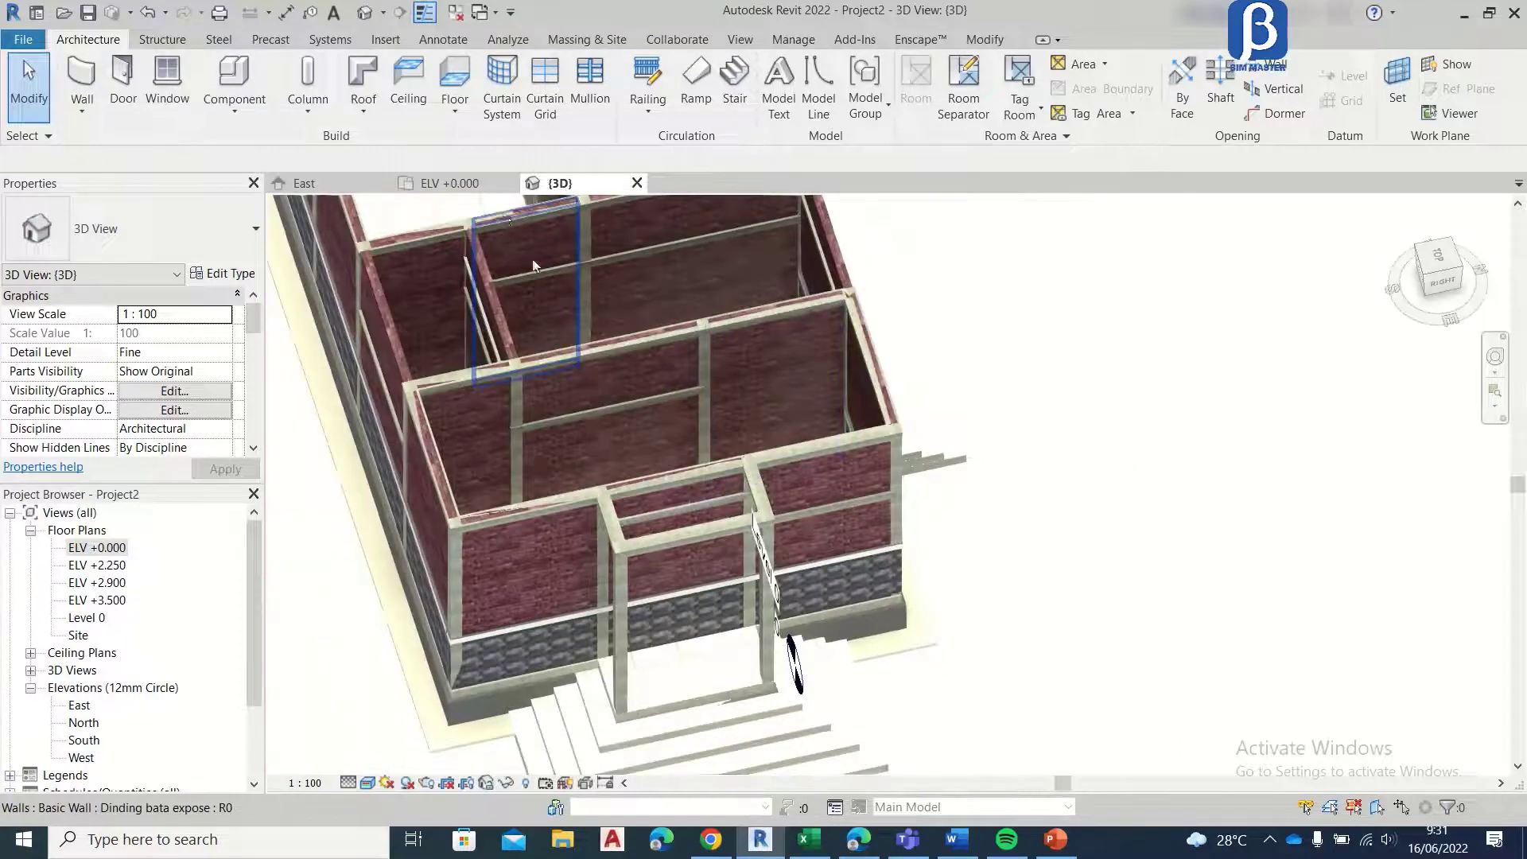
pyautogui.click(452, 184)
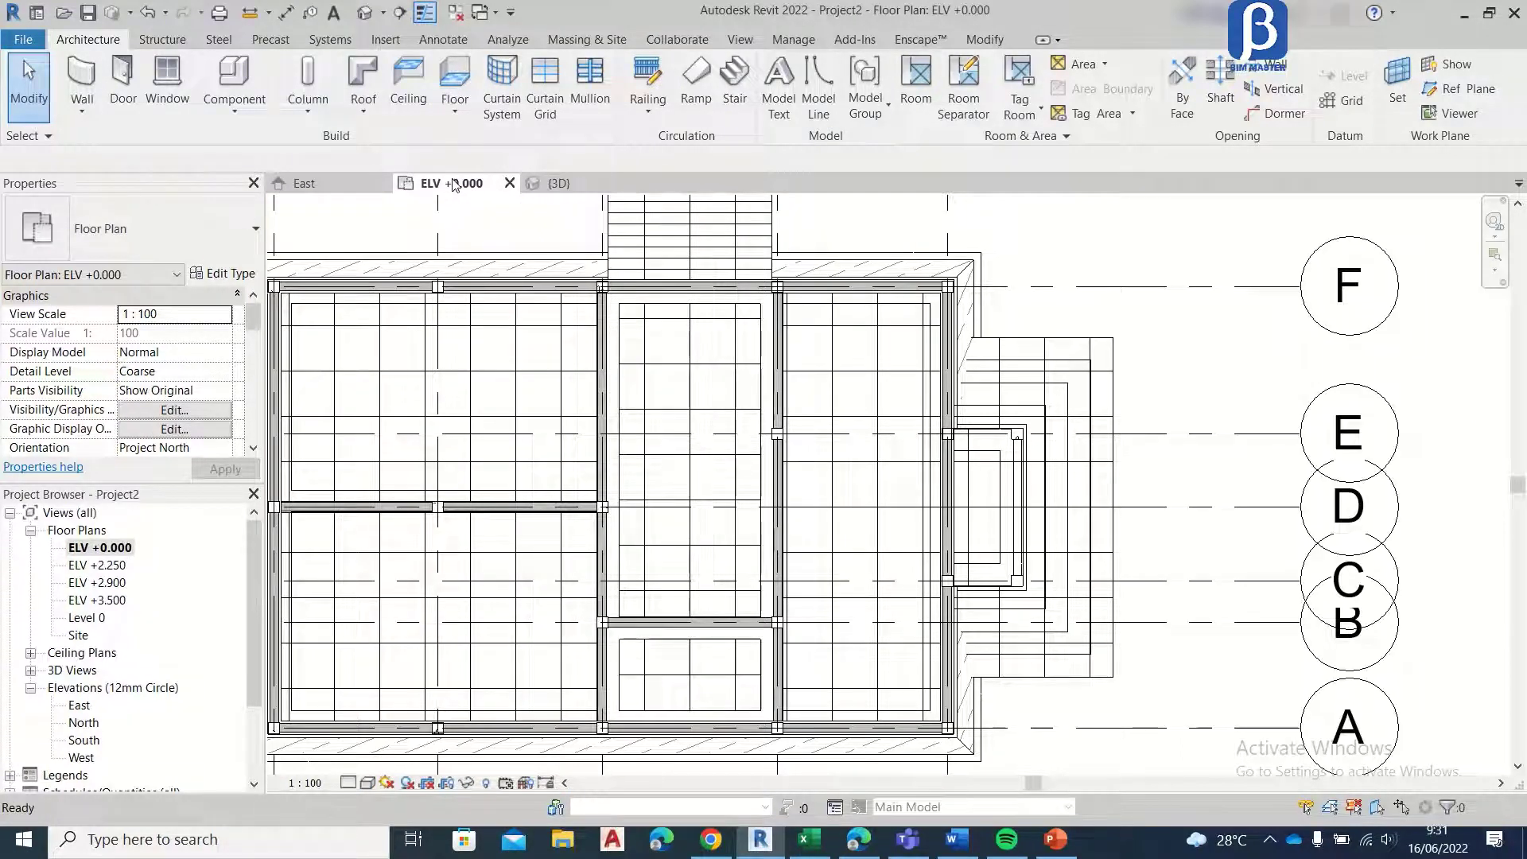
# Step: Start door placement in the ELV +0.000 plan near the porch and check which door types are available in the project
pyautogui.scroll(-2, 703, 331)
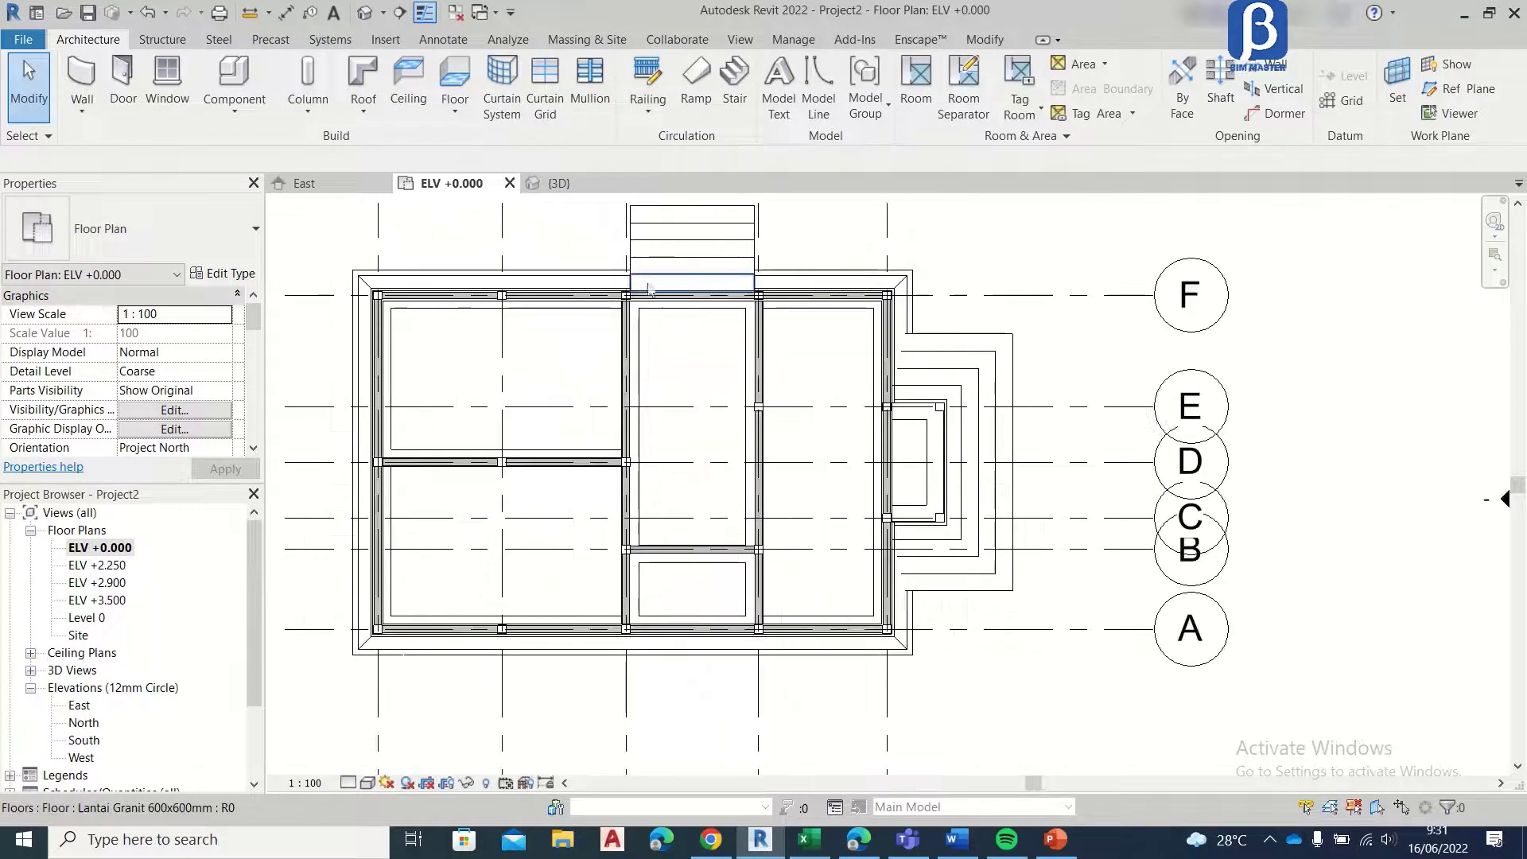
pyautogui.scroll(4, 676, 334)
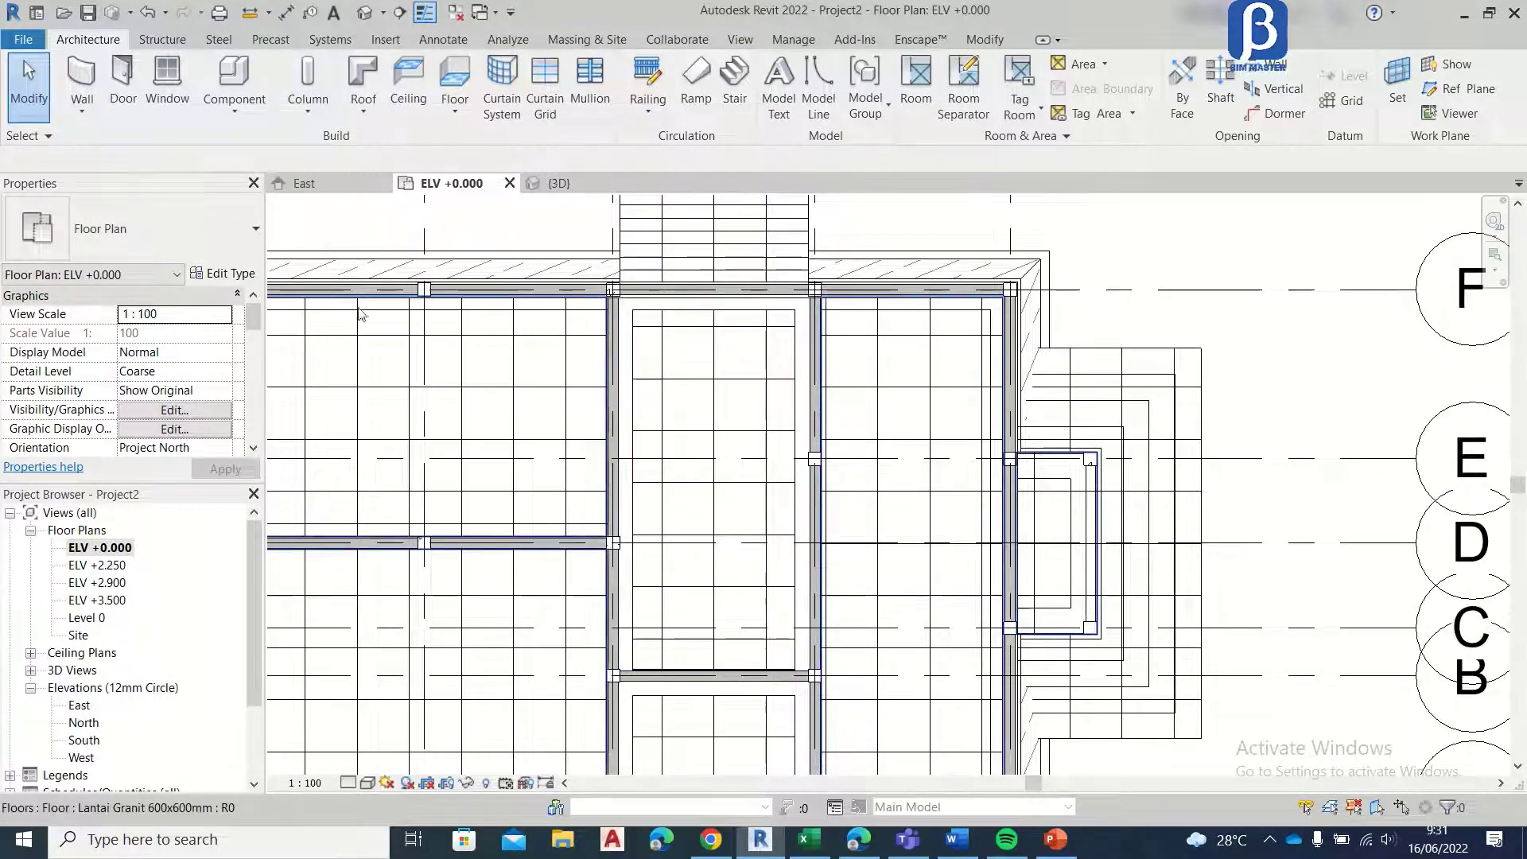
pyautogui.moveTo(885, 452); pyautogui.dragTo(489, 396, button='middle')
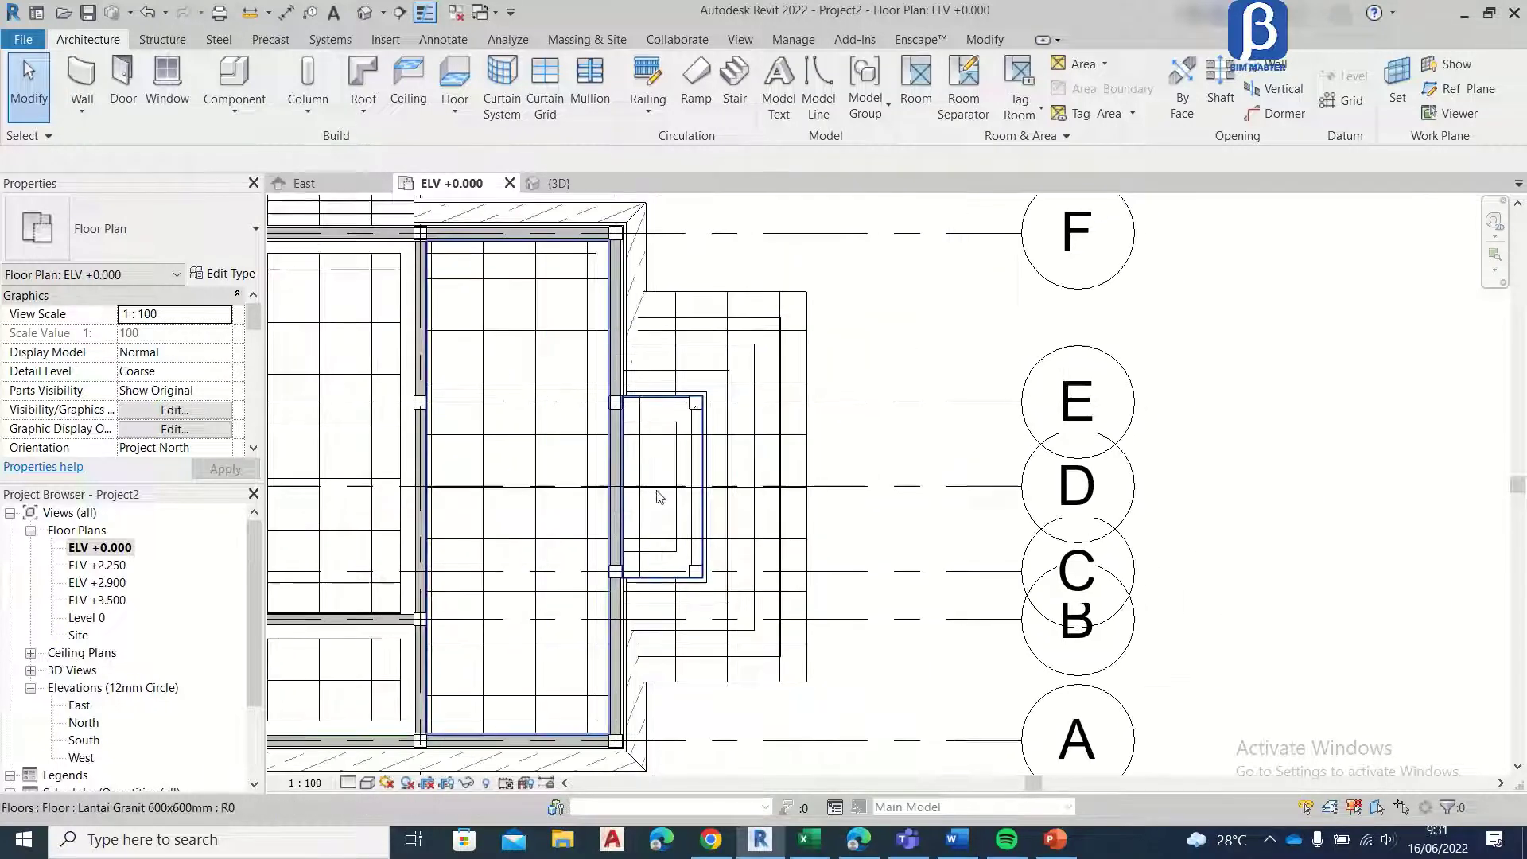
pyautogui.scroll(2, 658, 498)
pyautogui.moveTo(734, 436); pyautogui.dragTo(821, 416, button='middle')
pyautogui.scroll(-1, 749, 397)
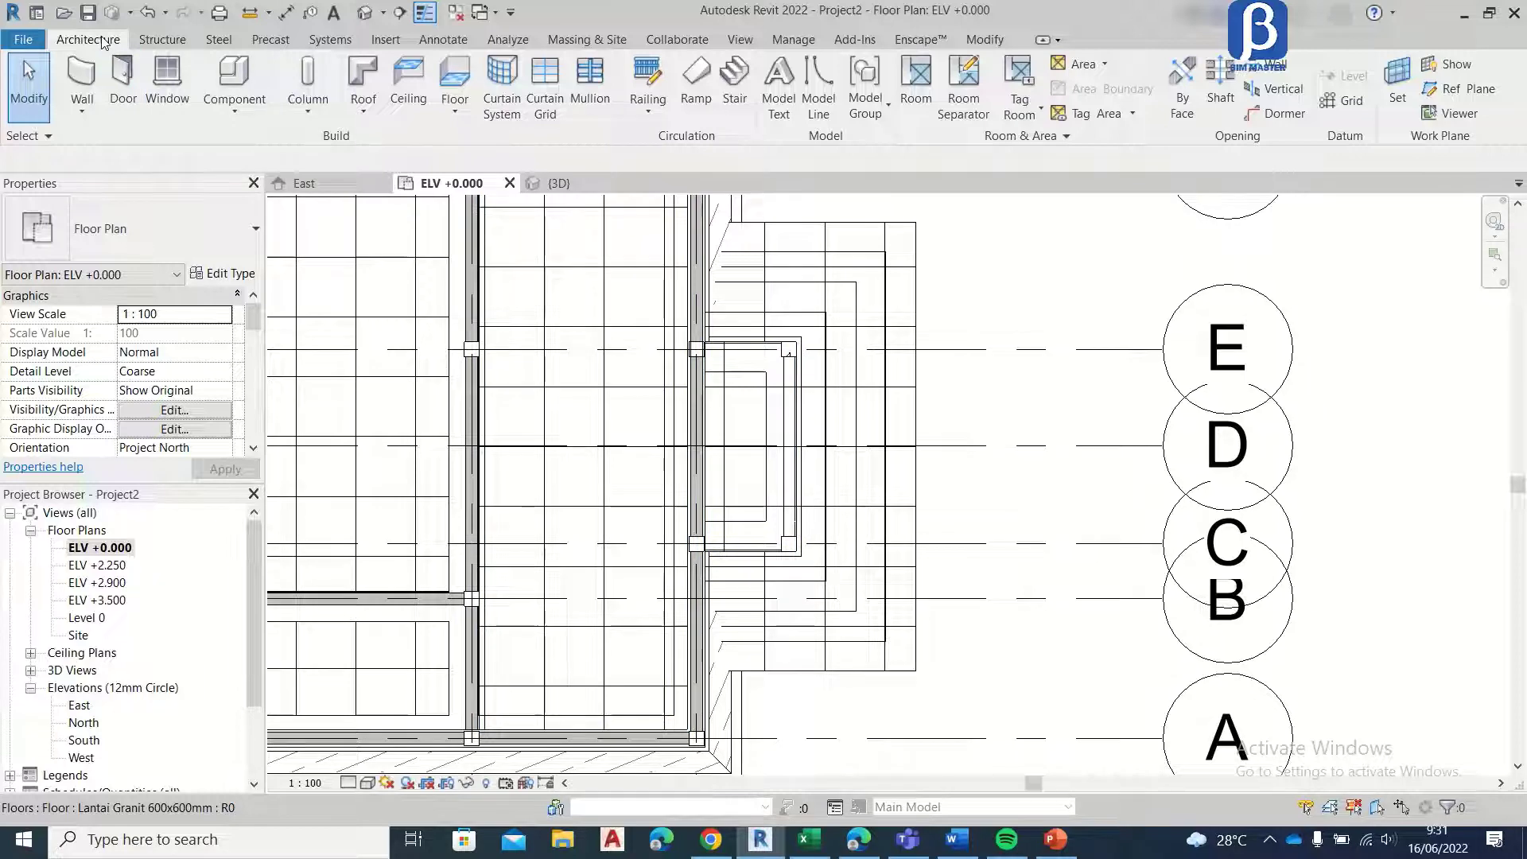
pyautogui.click(116, 78)
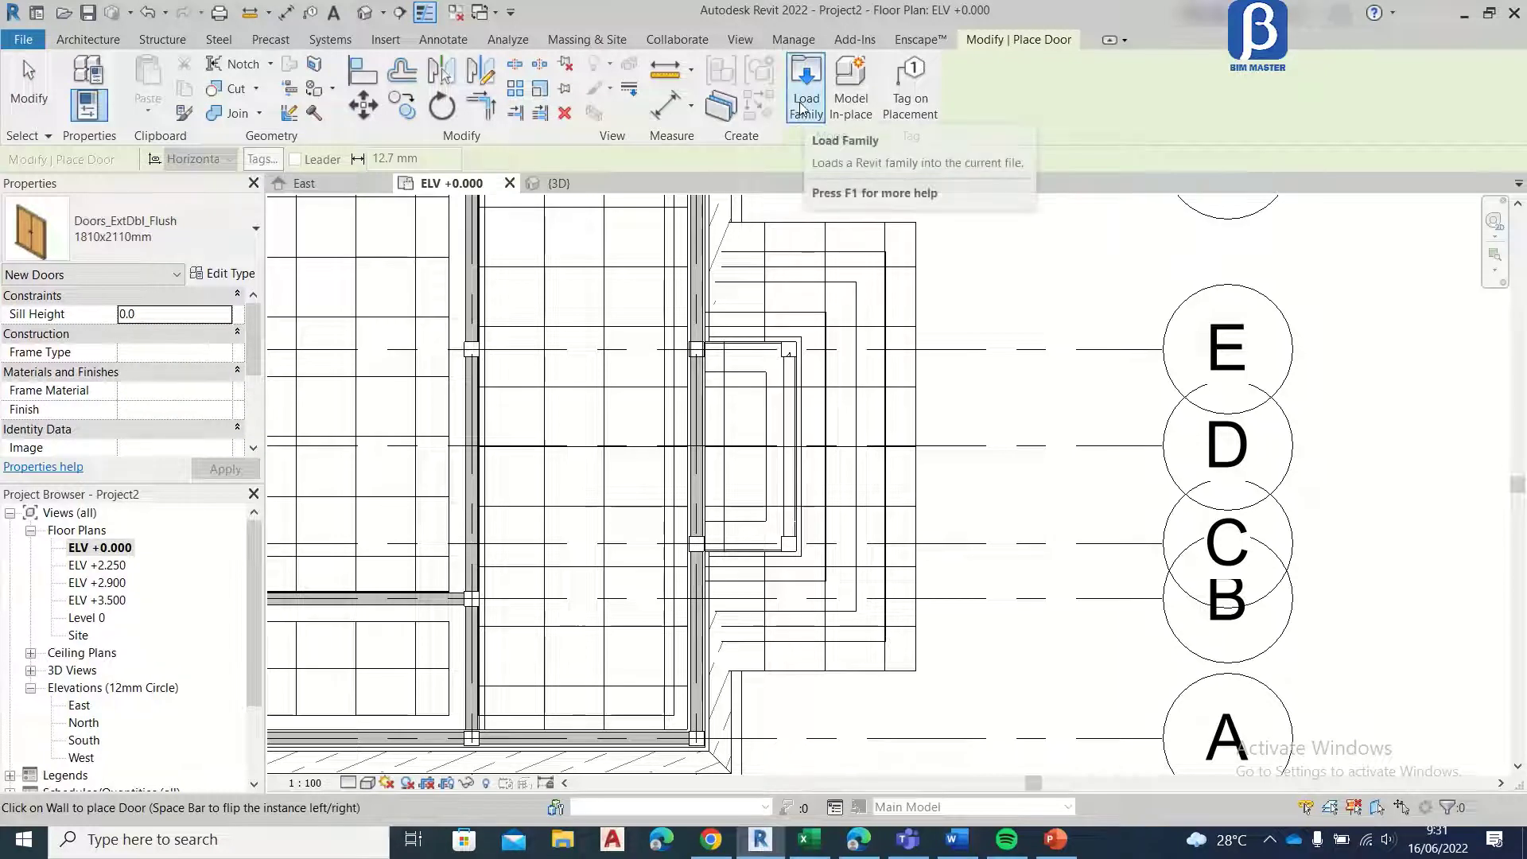
pyautogui.click(161, 239)
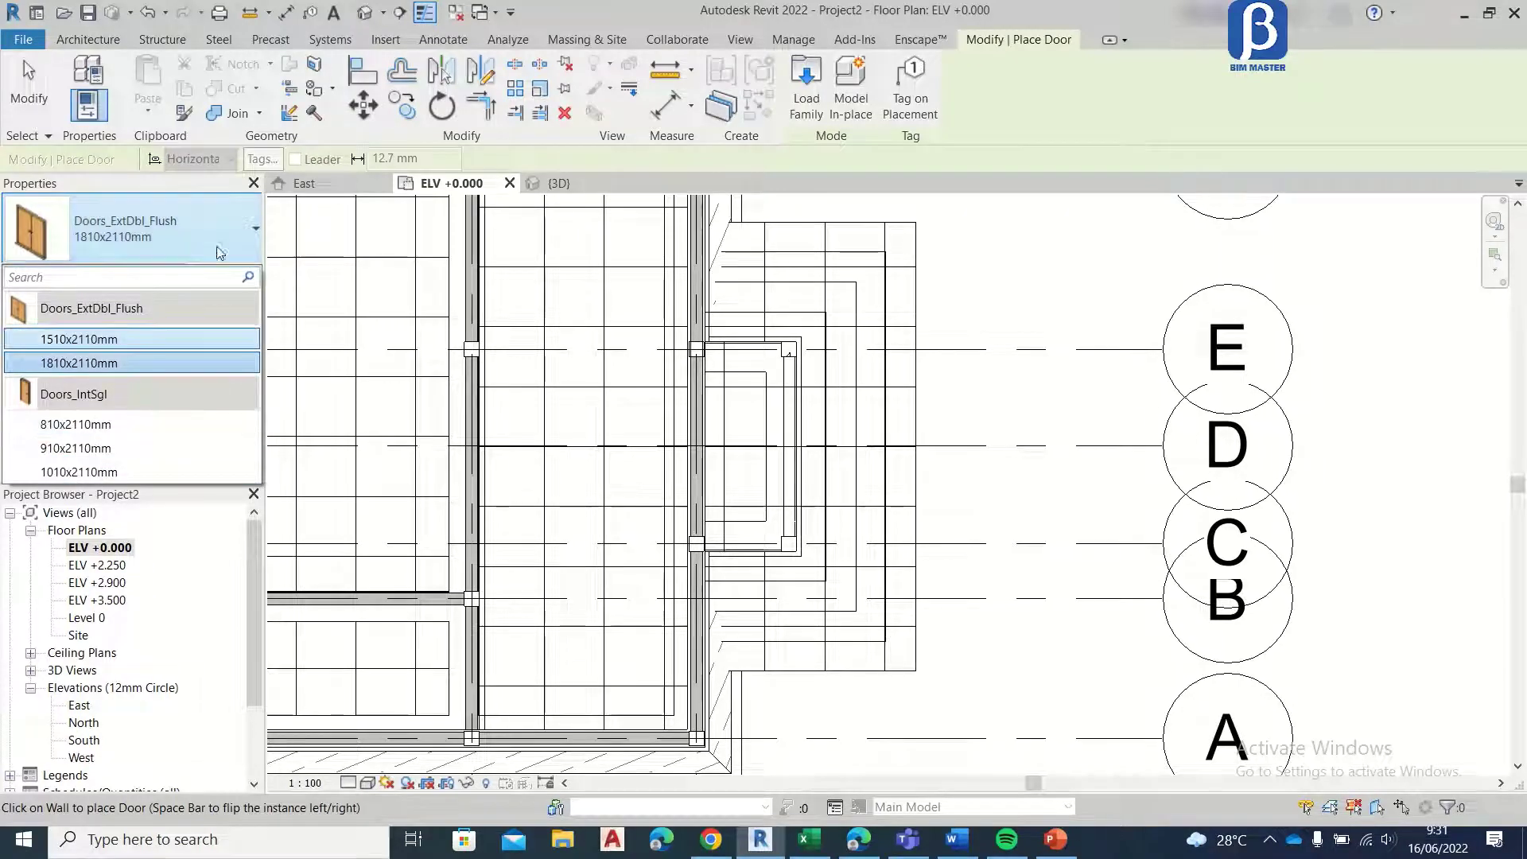
pyautogui.click(183, 222)
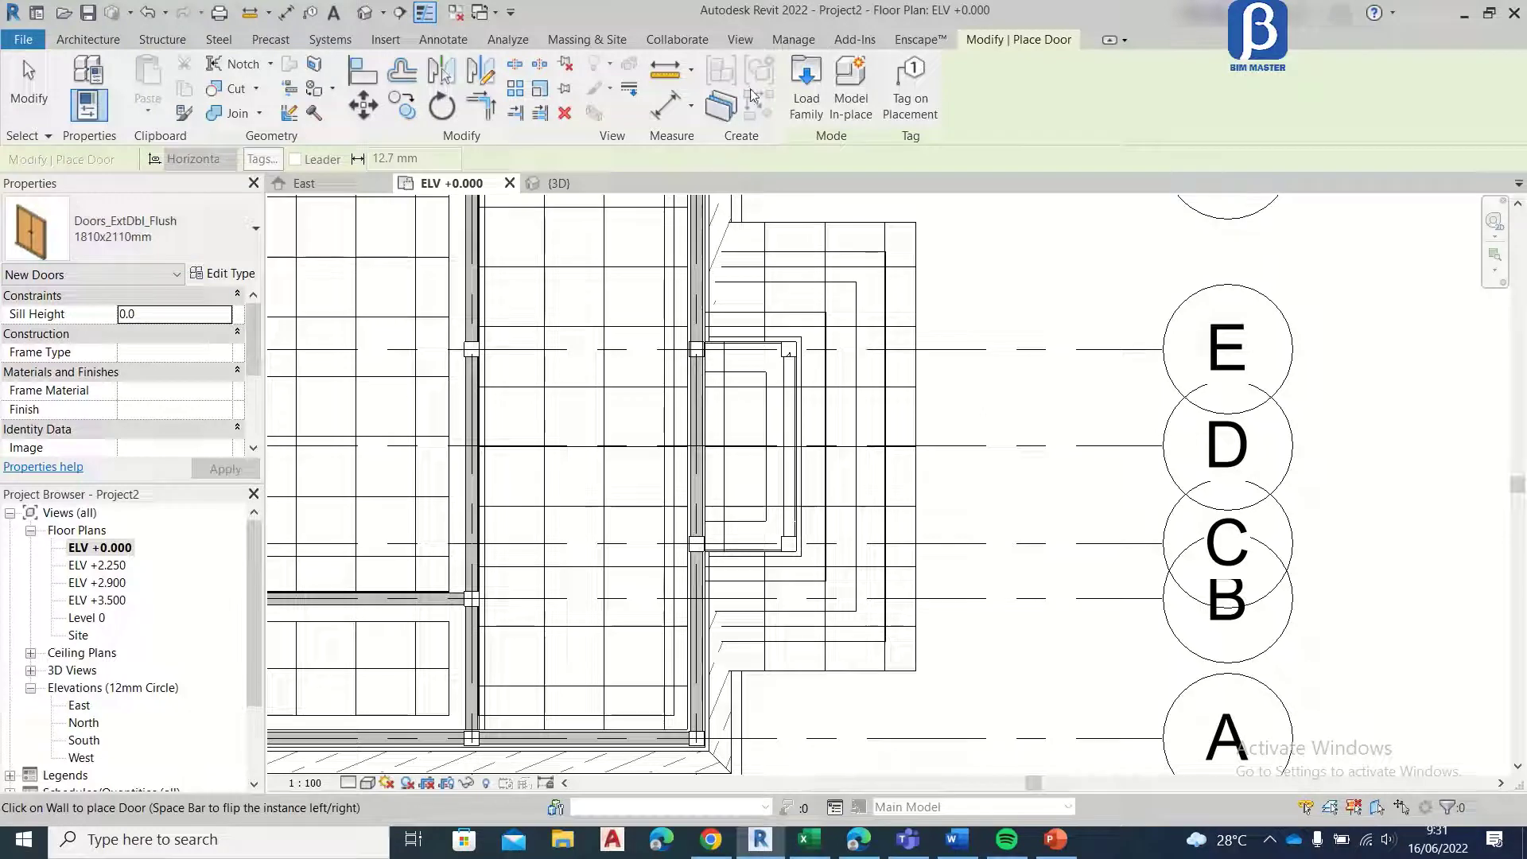
# Step: Browse for a door family to load in the 00. Tutorial ARS Revit Rumah folder inside 00. REVIT
pyautogui.click(799, 100)
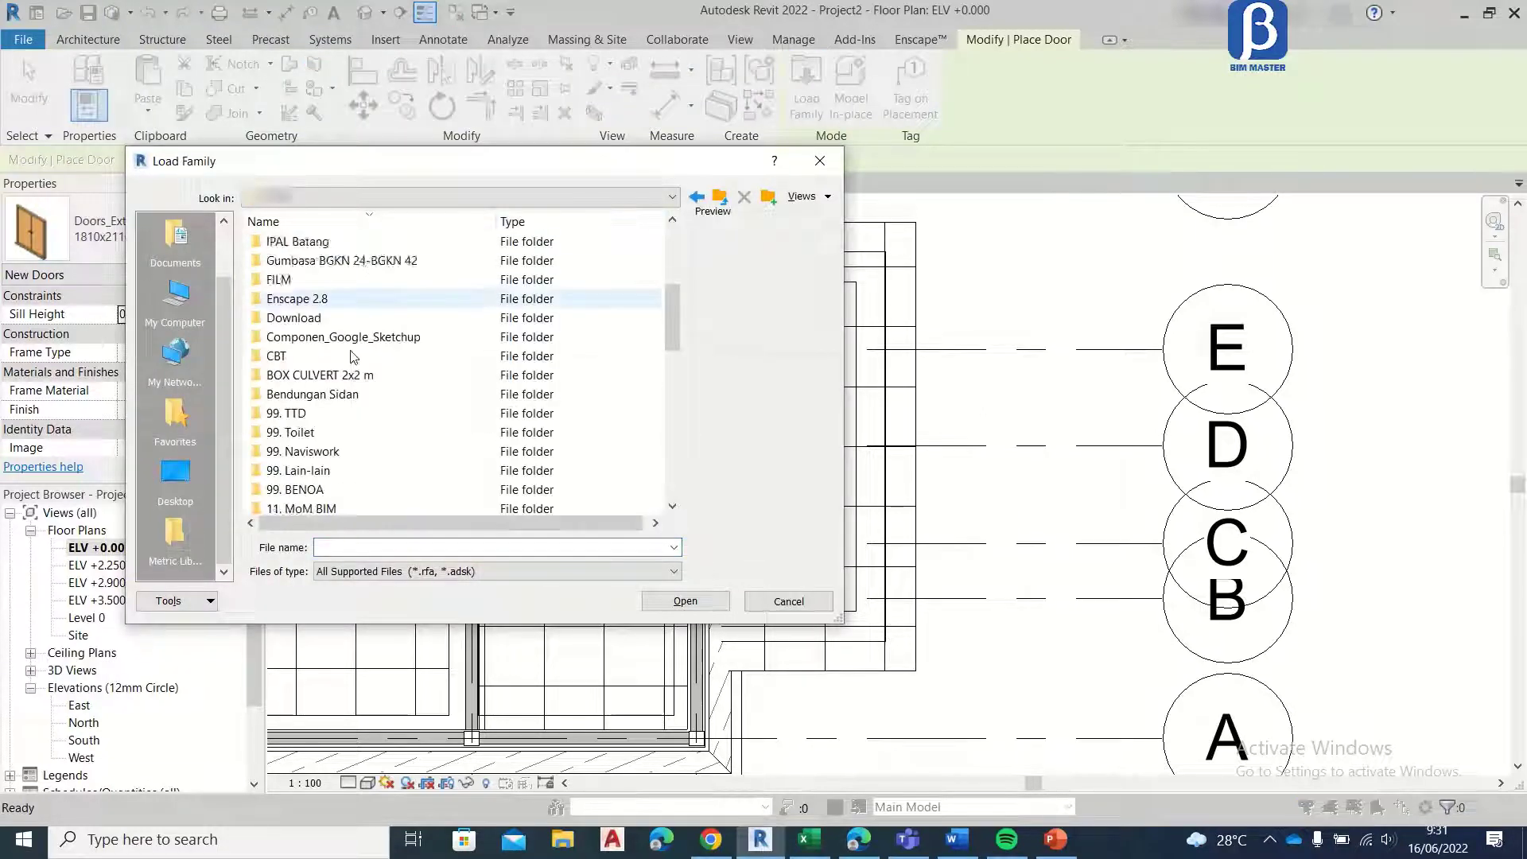
pyautogui.scroll(-4, 351, 357)
pyautogui.scroll(-2, 362, 358)
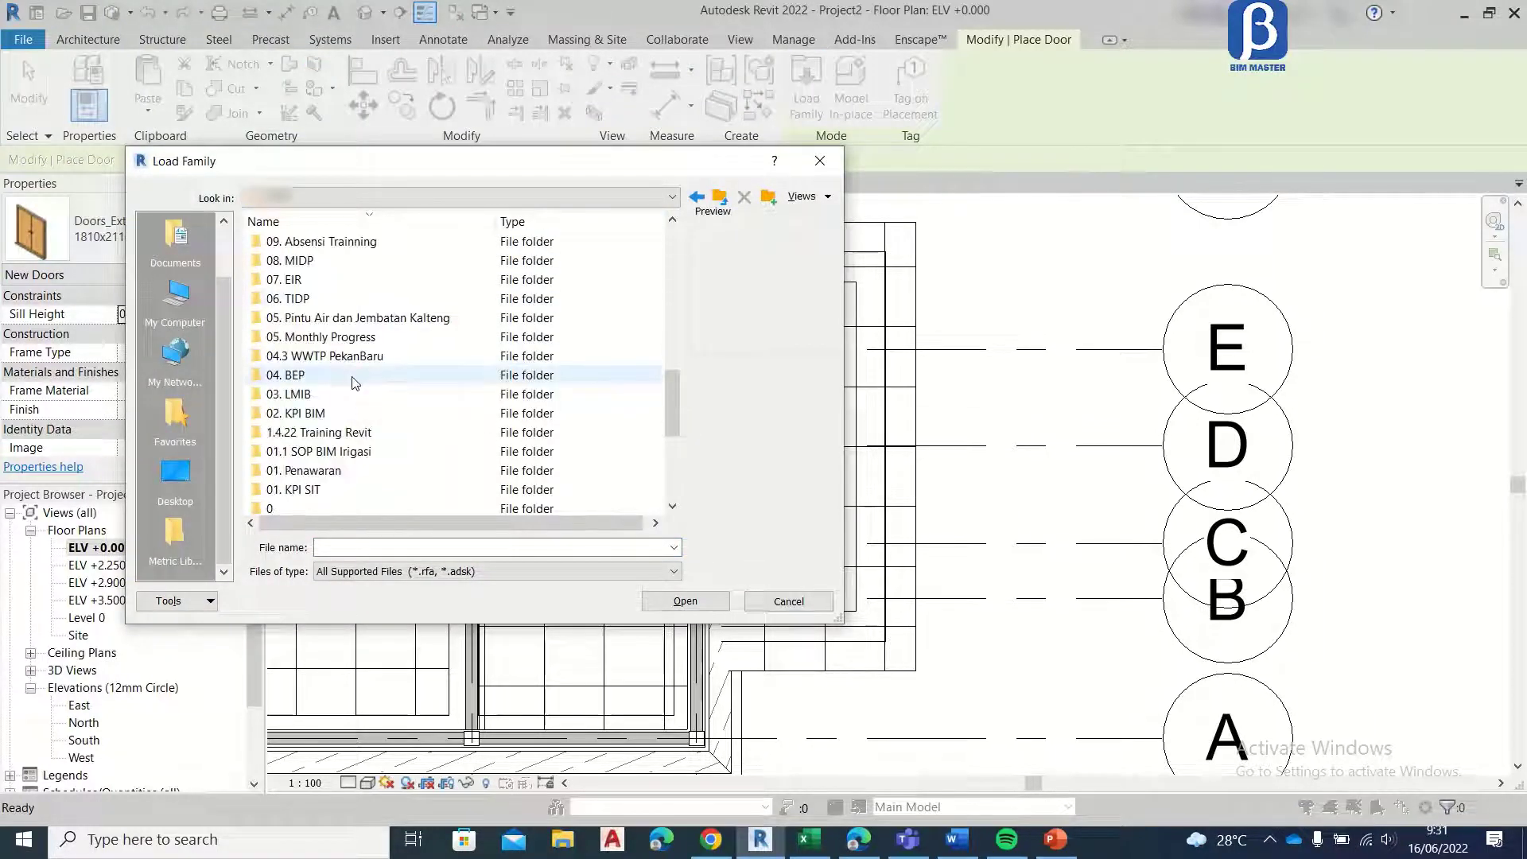
pyautogui.scroll(10, 355, 379)
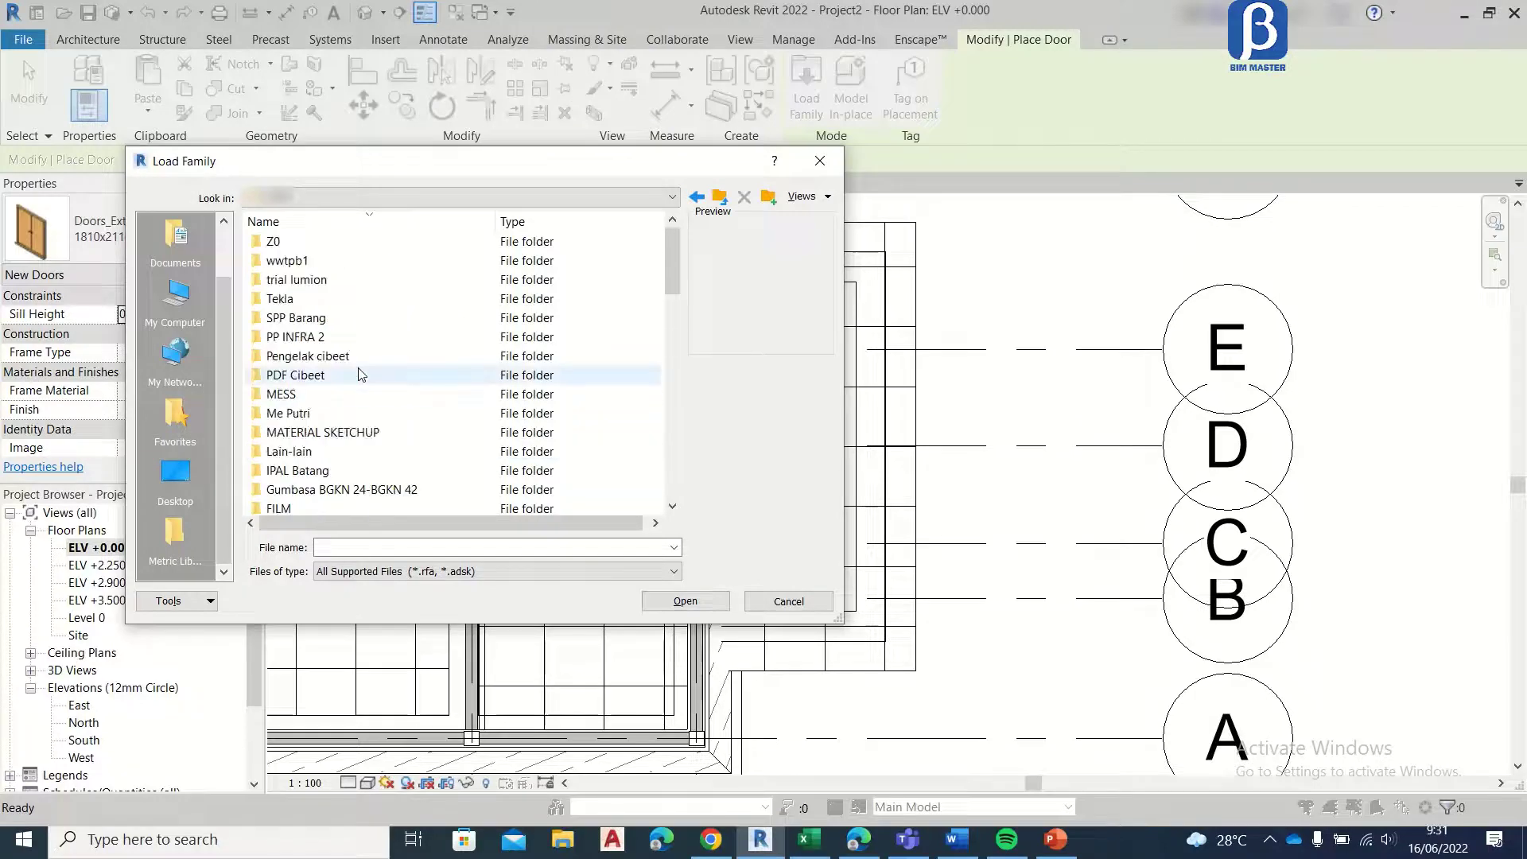
pyautogui.scroll(-8, 358, 374)
pyautogui.scroll(-1, 333, 465)
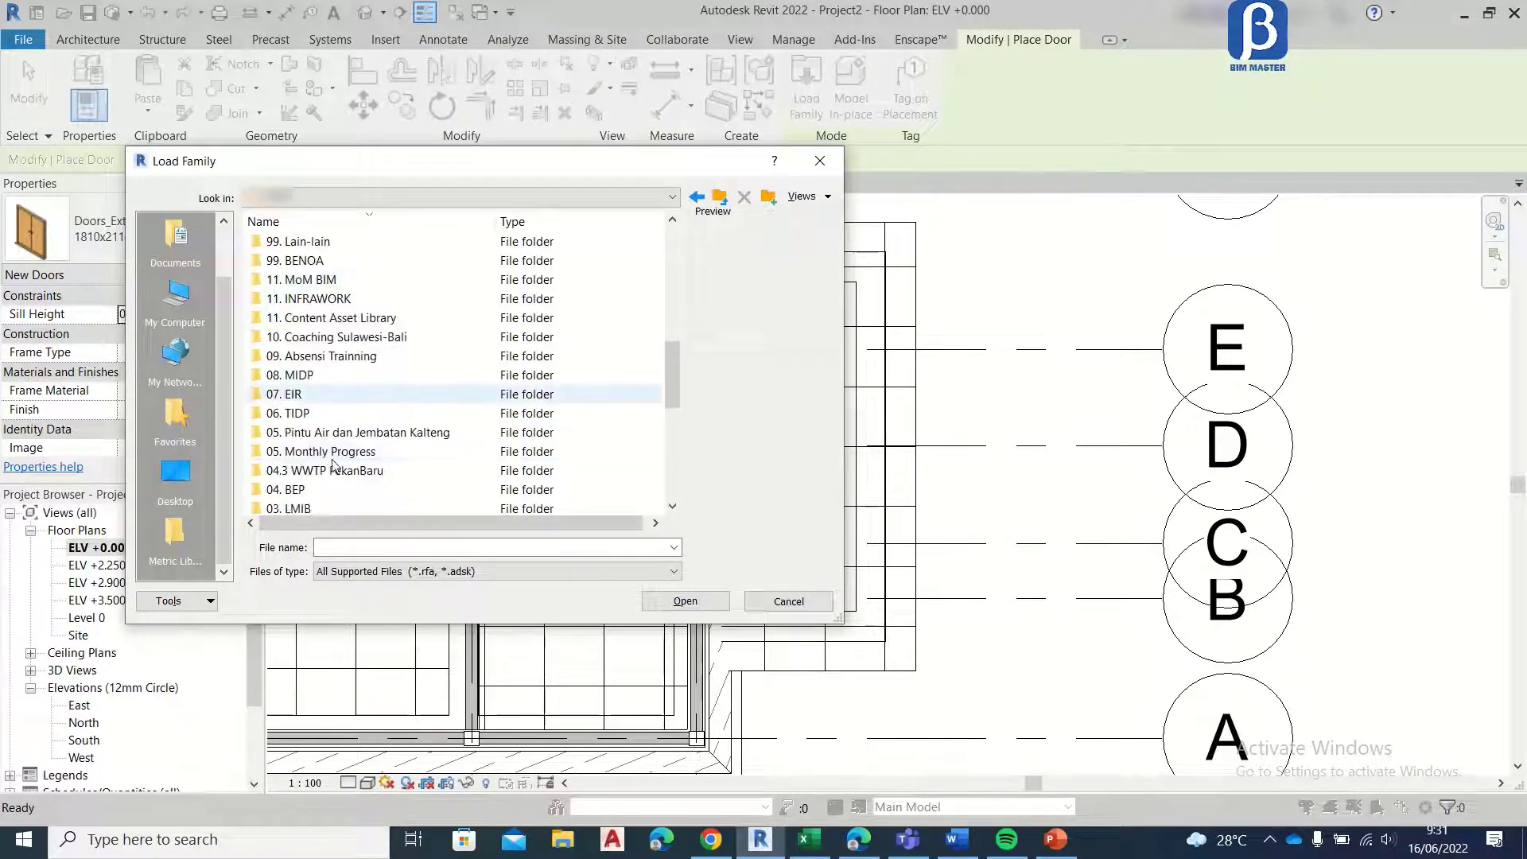
pyautogui.scroll(-3, 333, 465)
pyautogui.scroll(-2, 330, 462)
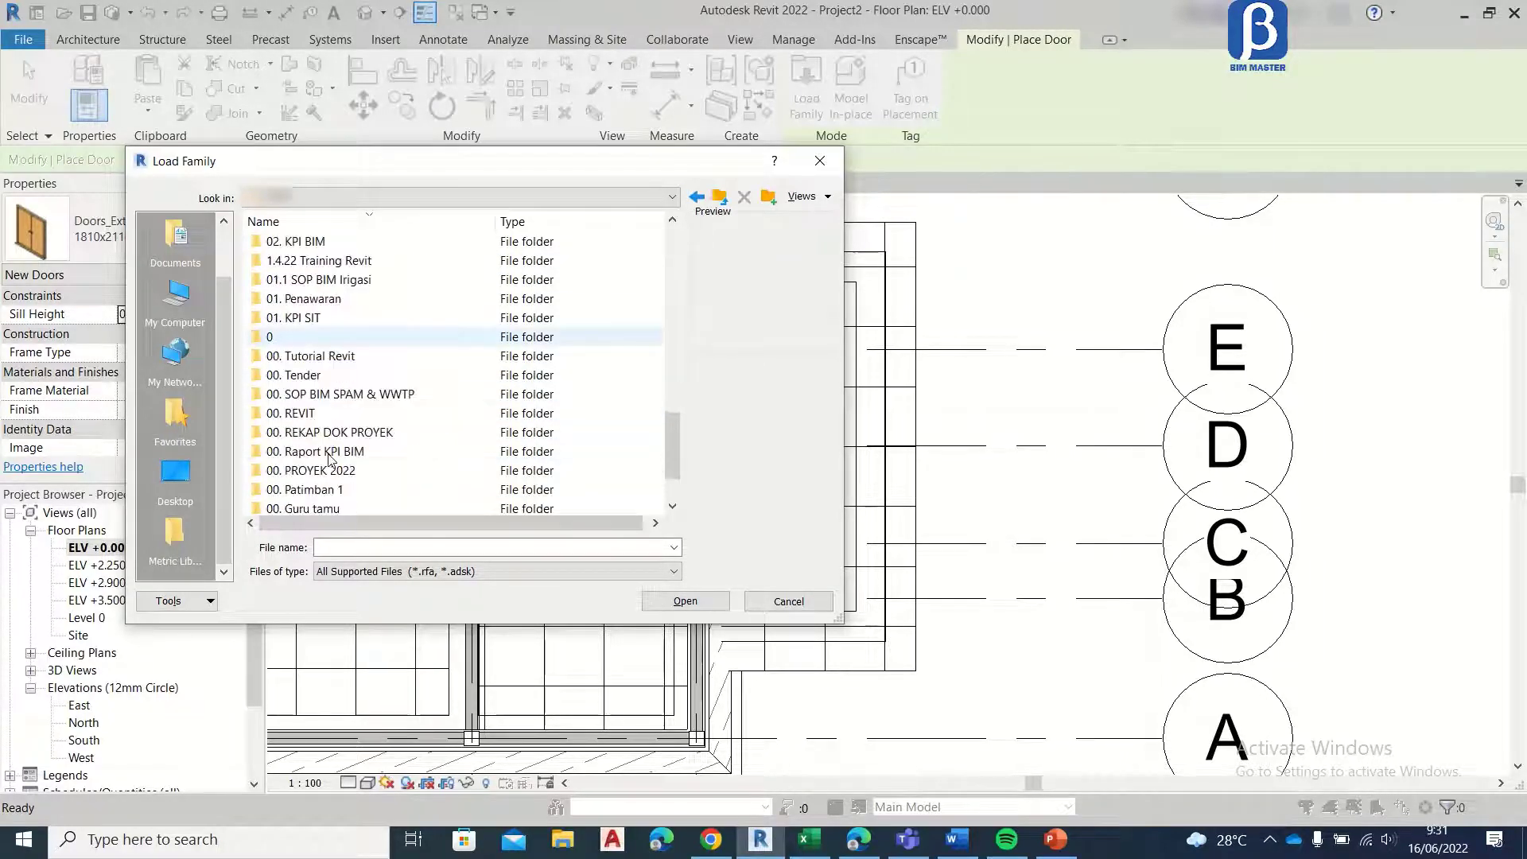
pyautogui.doubleClick(322, 413)
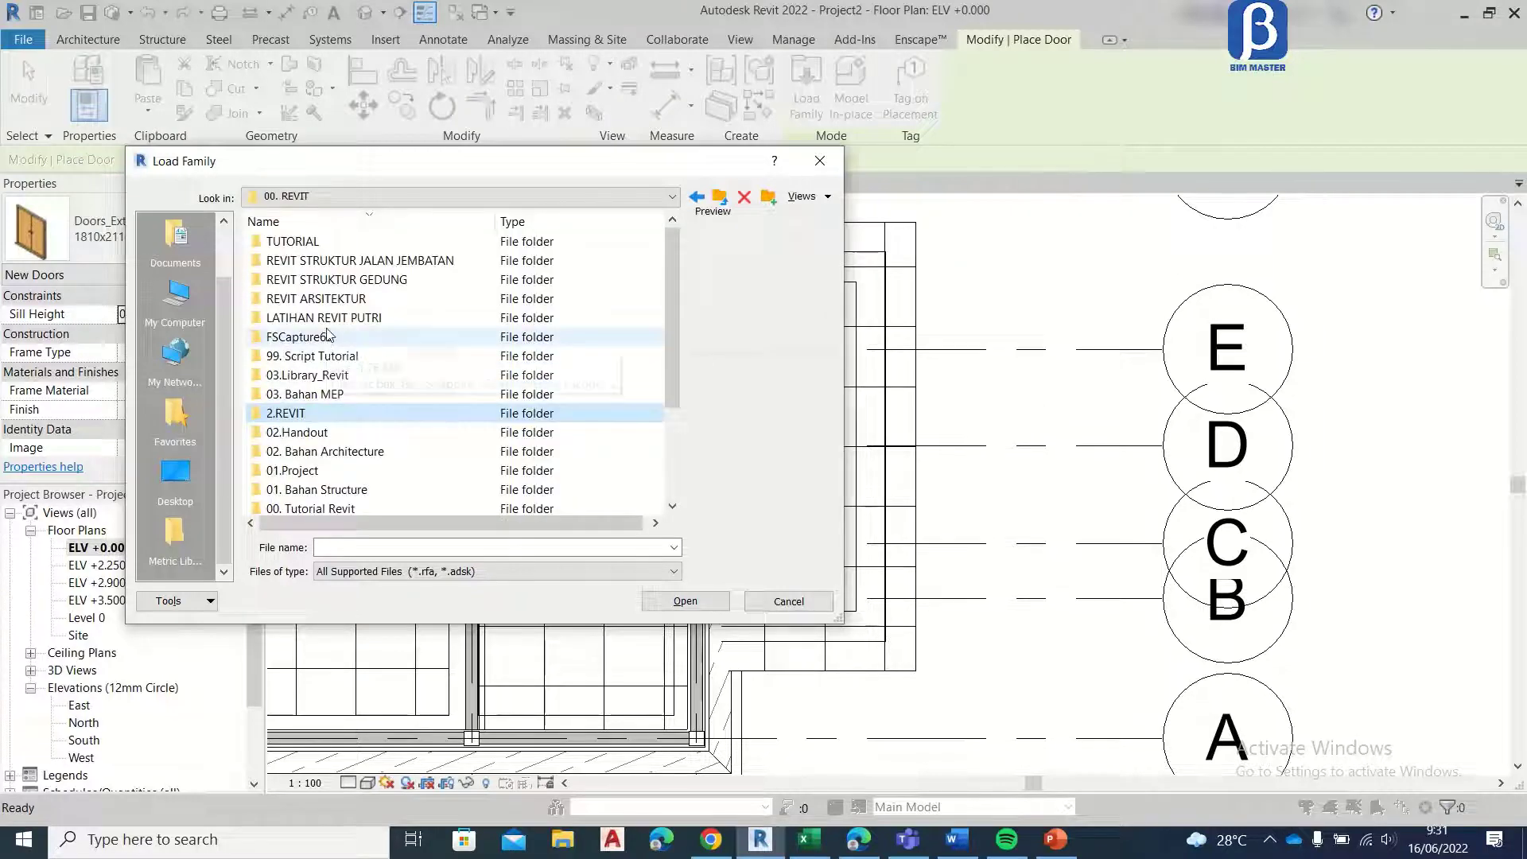
pyautogui.scroll(-3, 328, 358)
pyautogui.click(332, 393)
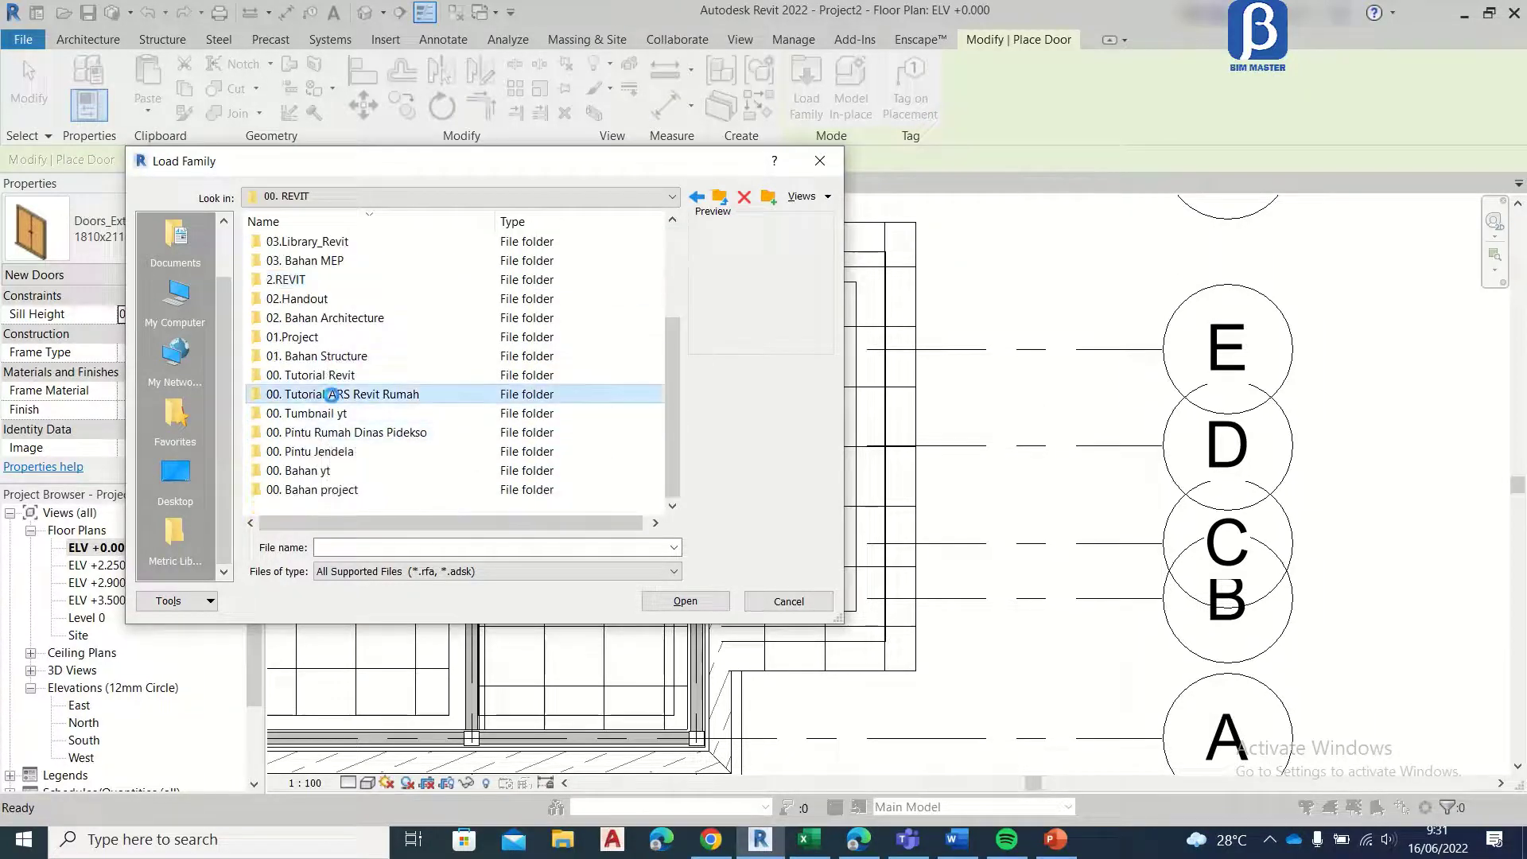
pyautogui.doubleClick(332, 394)
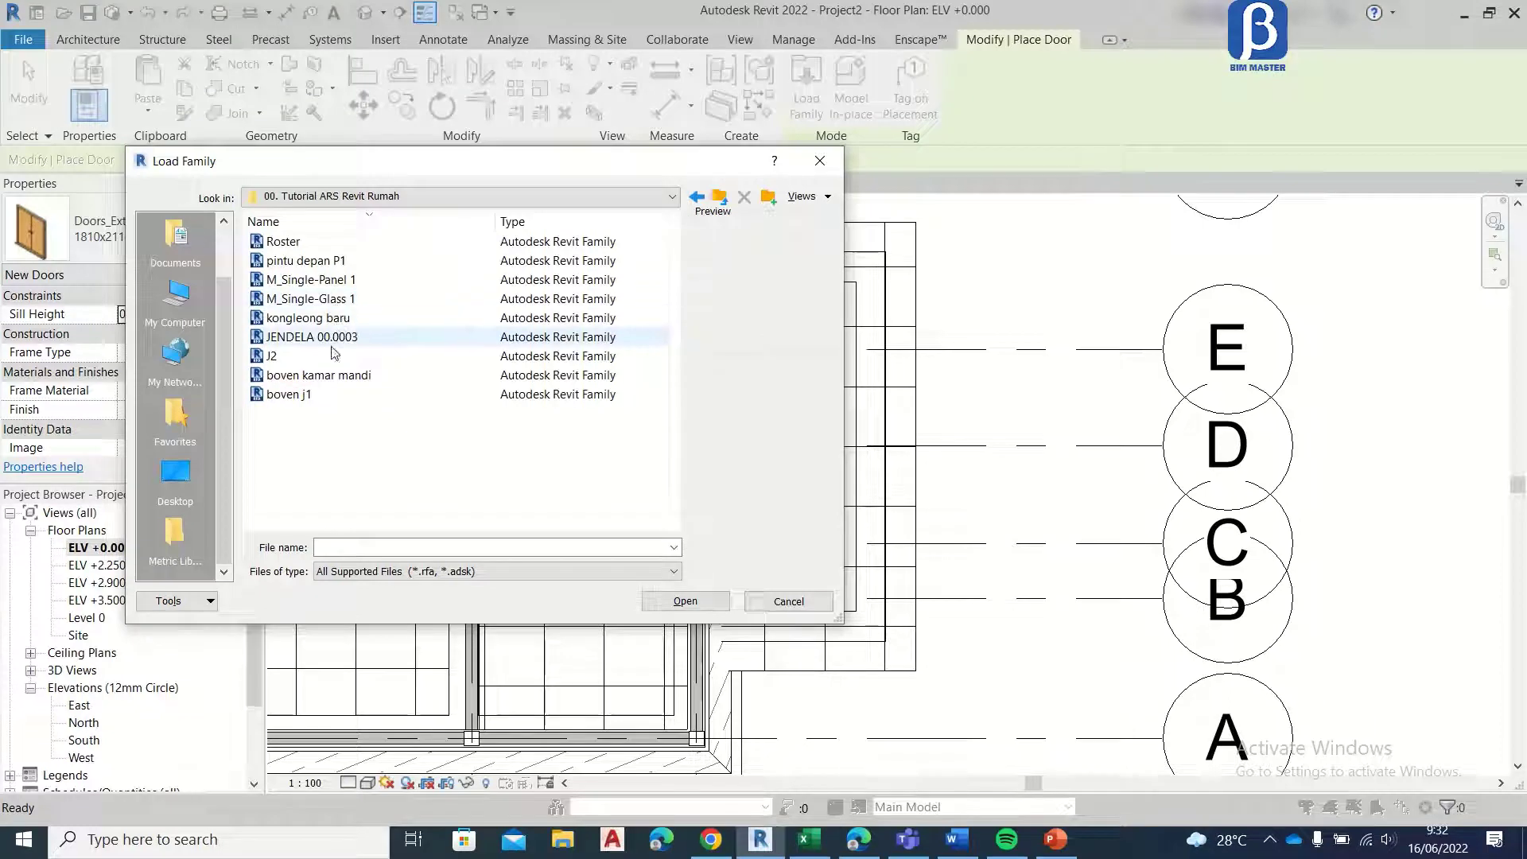
# Step: Load the pintu depan P1 door family for placement in the porch-side wall between grids C and E
pyautogui.click(363, 262)
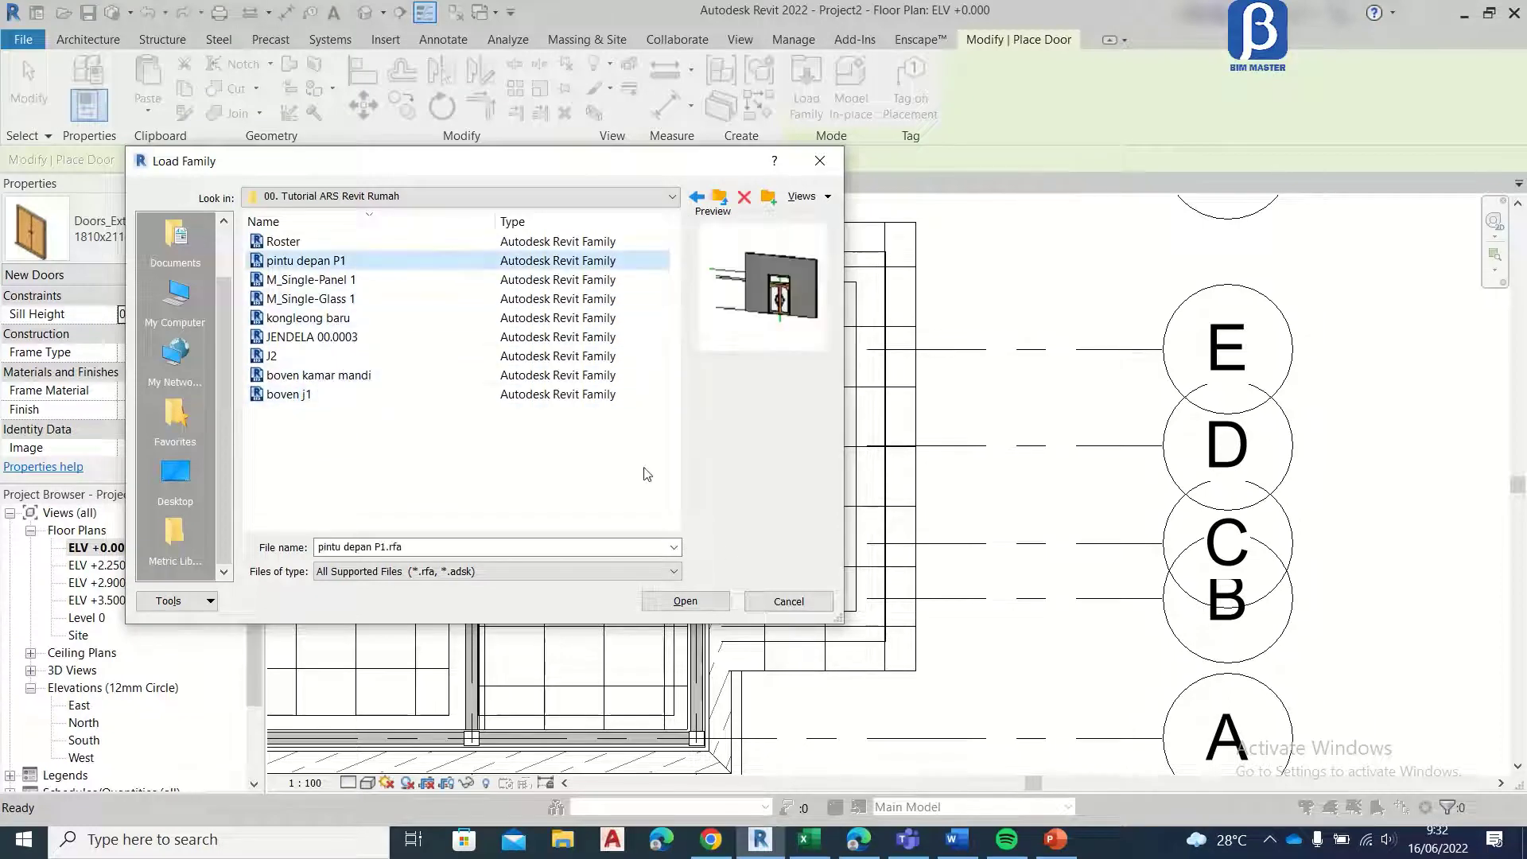
pyautogui.click(701, 602)
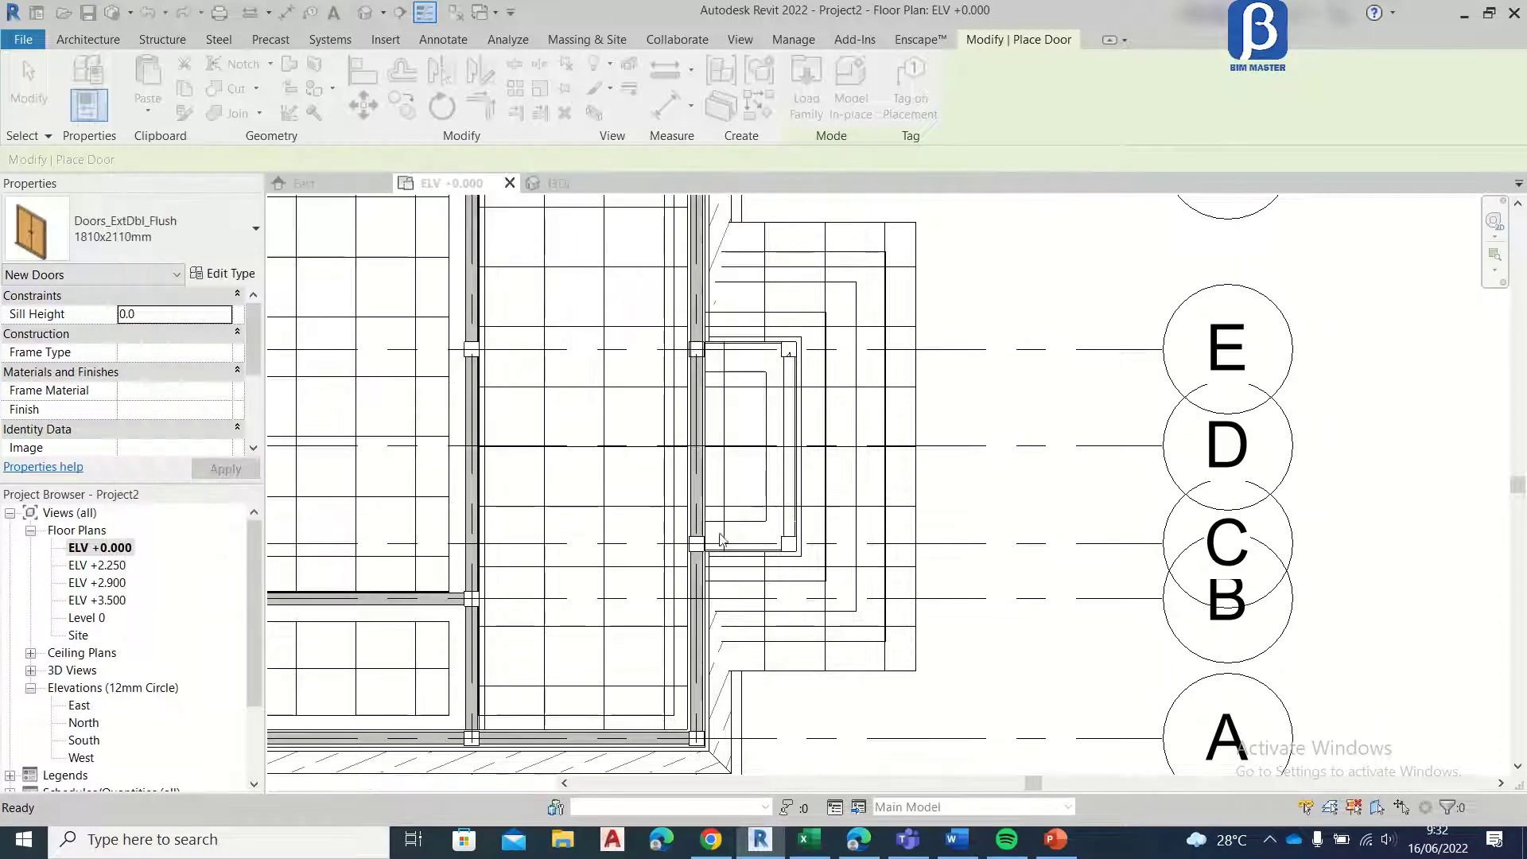
pyautogui.scroll(3, 692, 451)
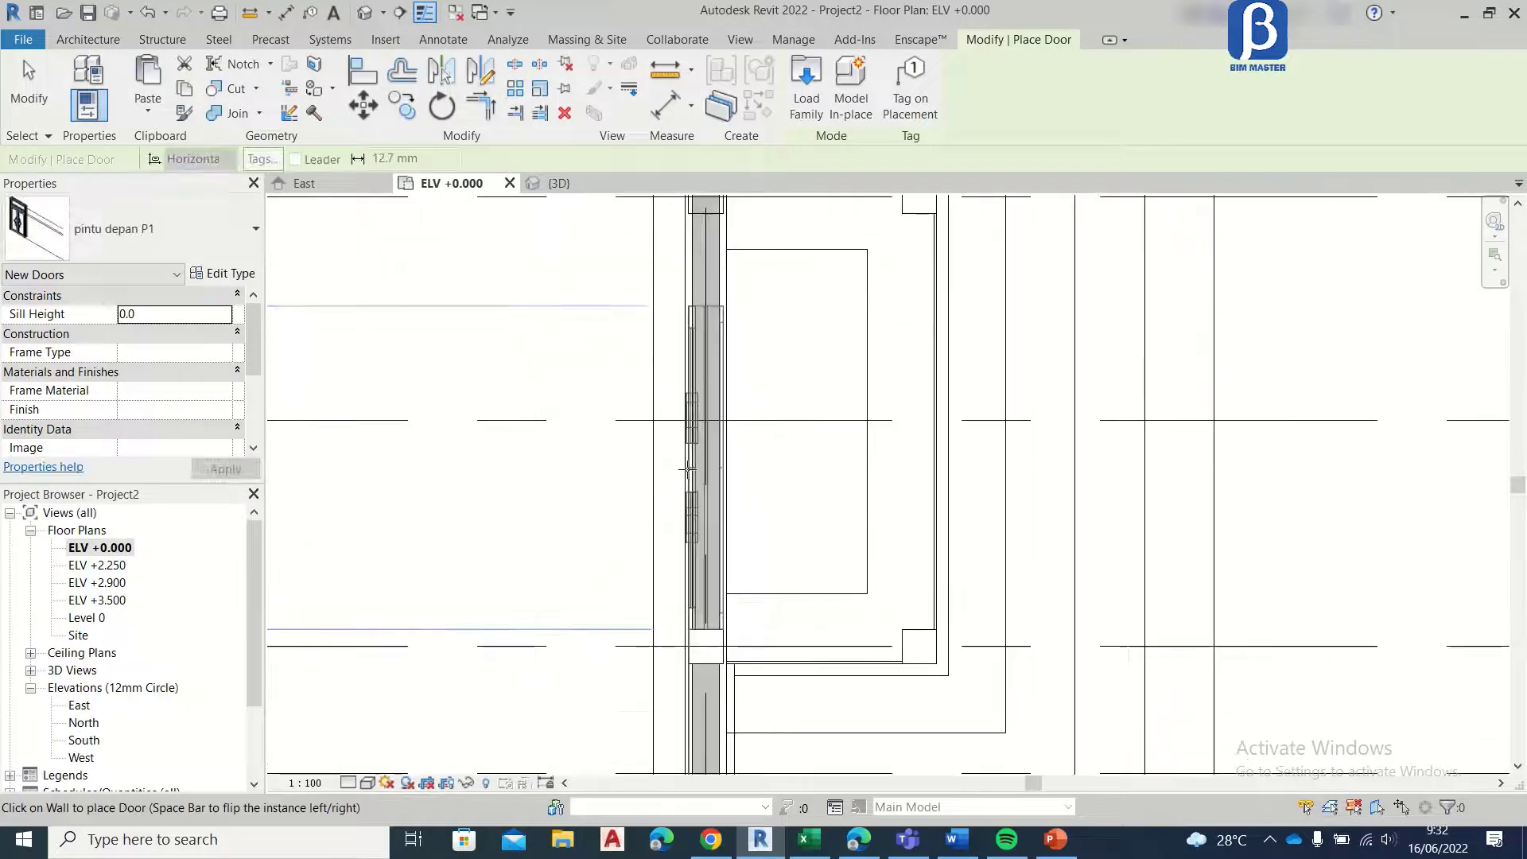
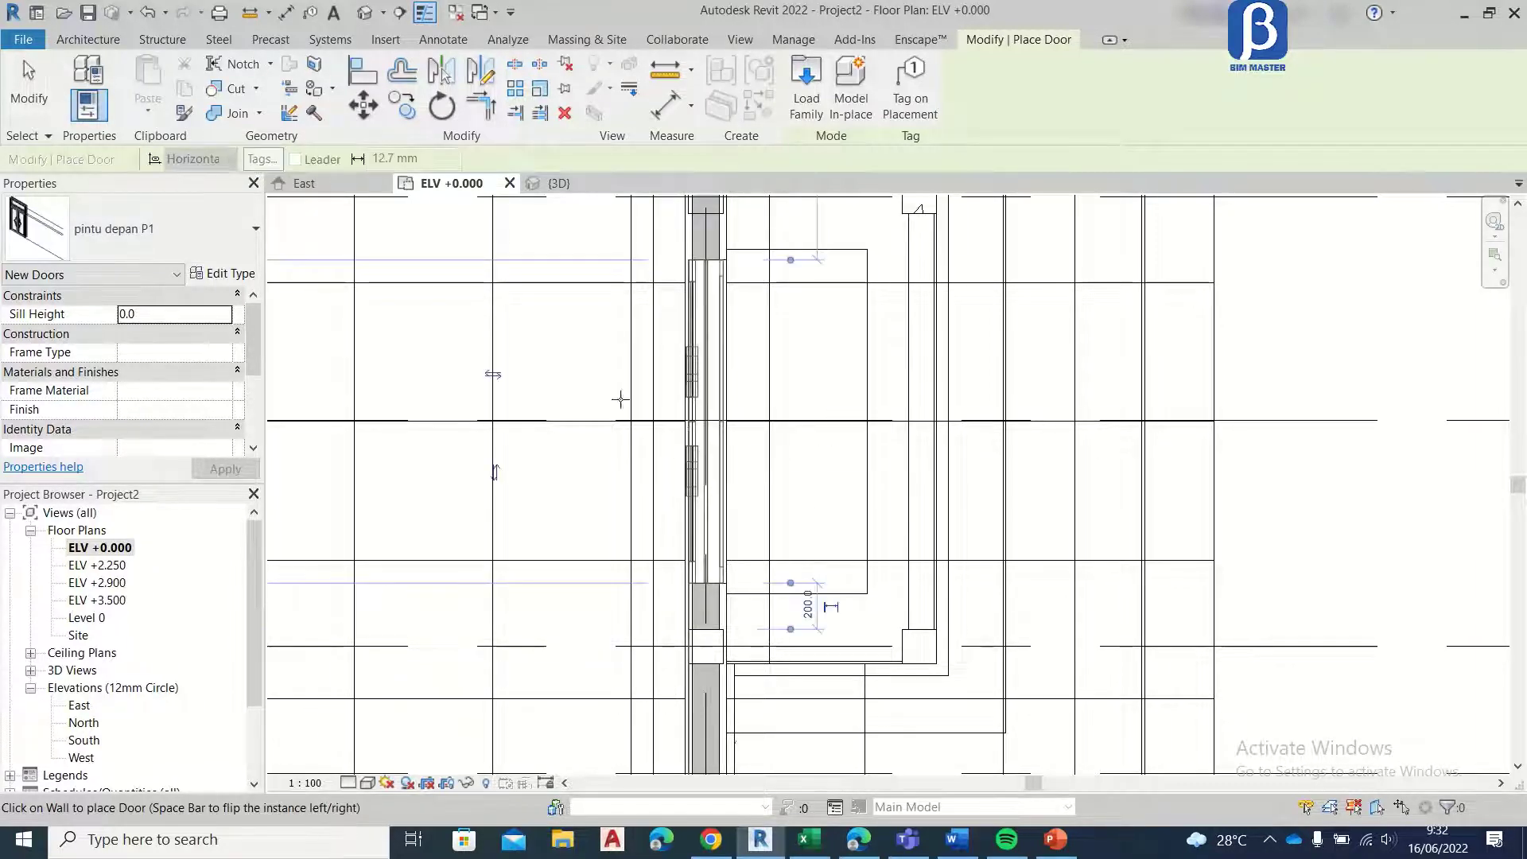
# Step: End door placement and examine the pintu depan P1 door behind the porch in the 3D view
pyautogui.press('Escape')
pyautogui.press('Escape')
pyautogui.scroll(-4, 705, 412)
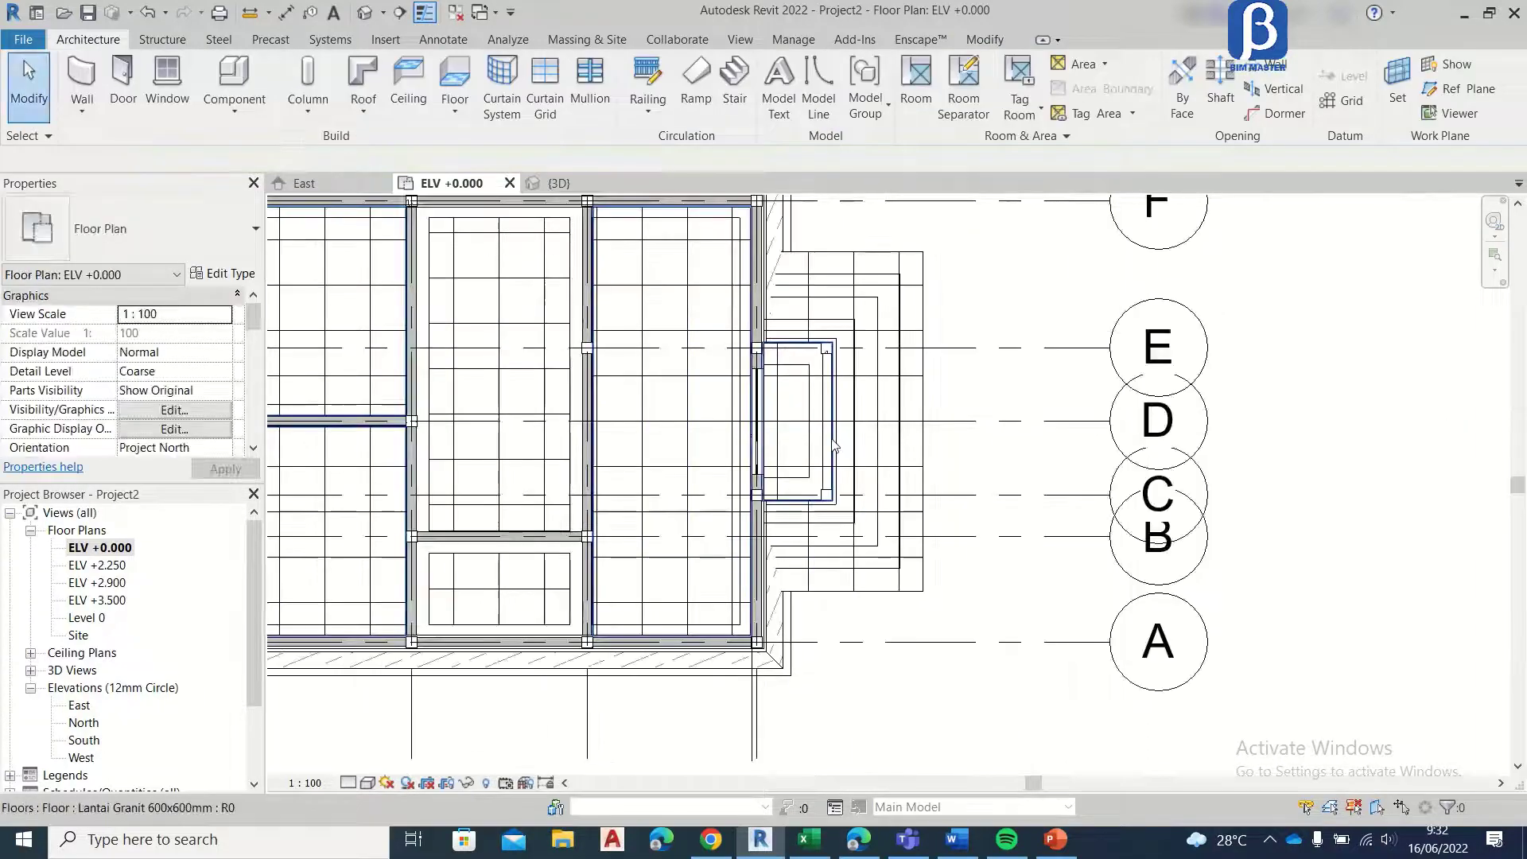
pyautogui.scroll(2, 795, 437)
pyautogui.click(557, 184)
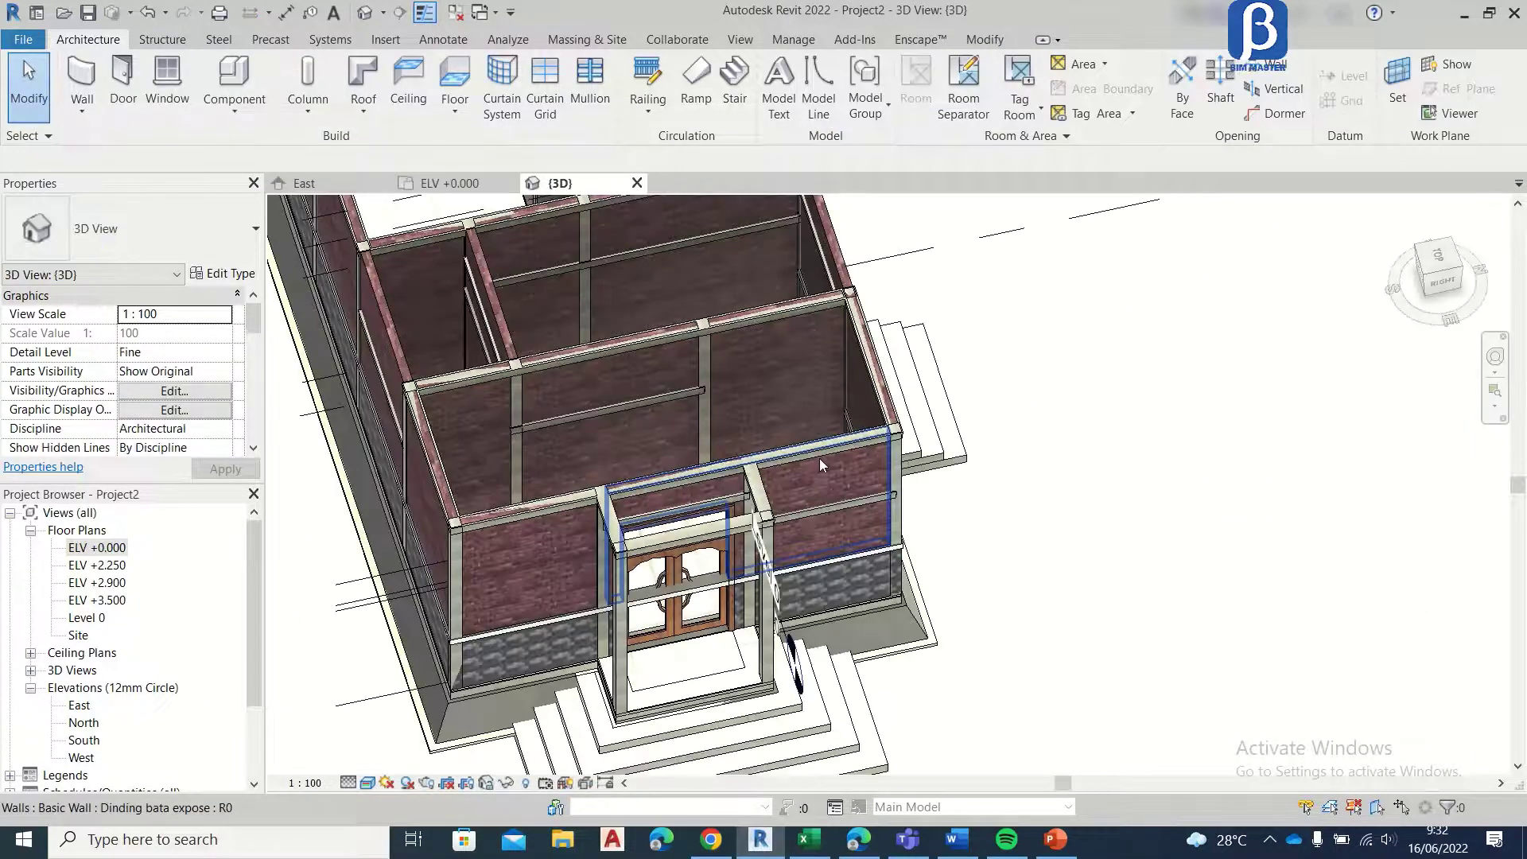
pyautogui.scroll(4, 693, 616)
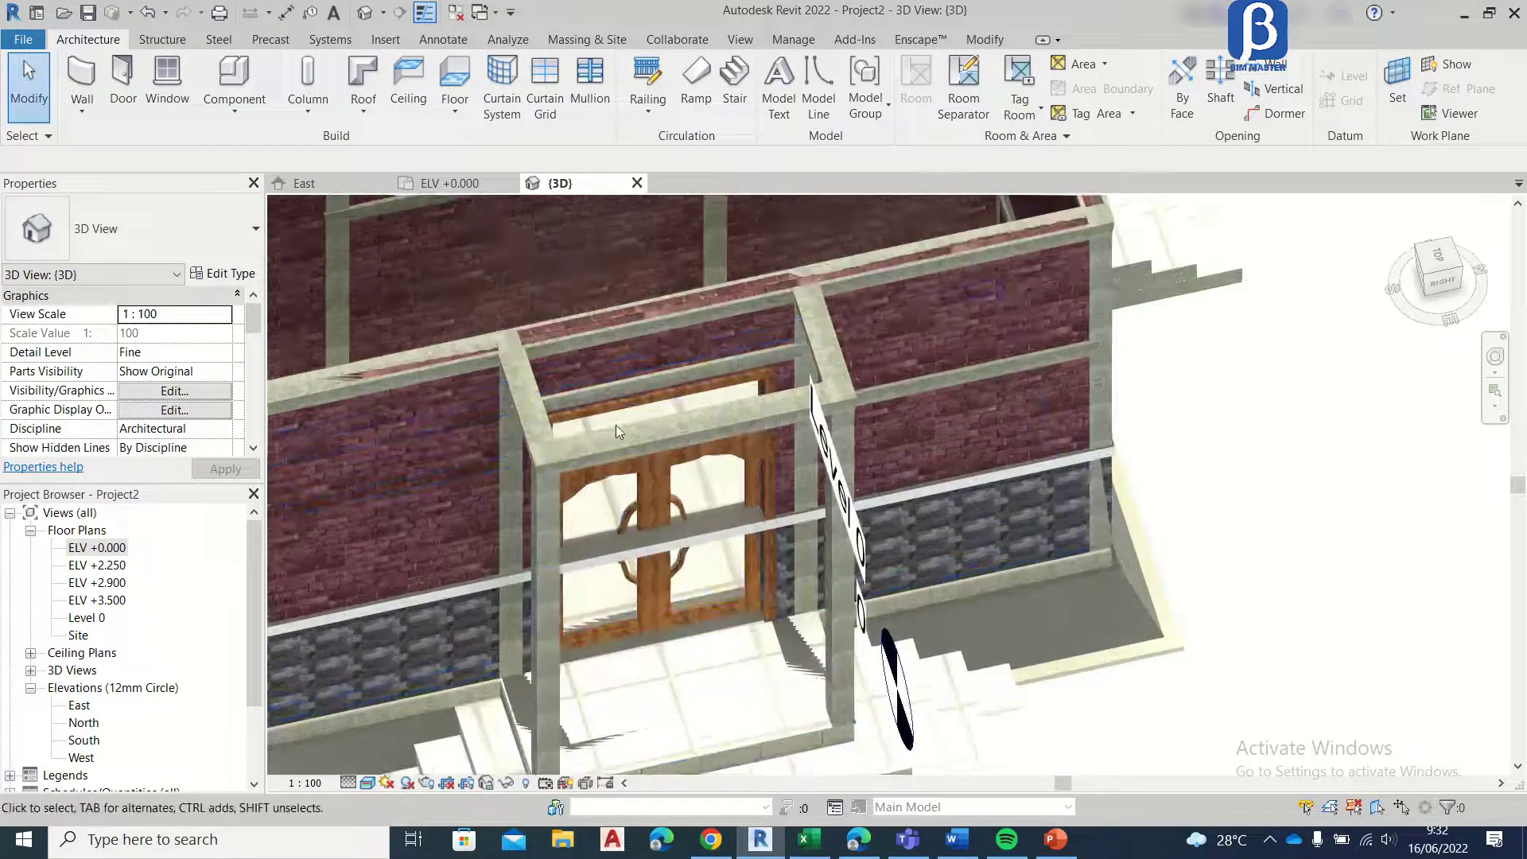
pyautogui.moveTo(728, 489); pyautogui.dragTo(744, 406, button='middle')
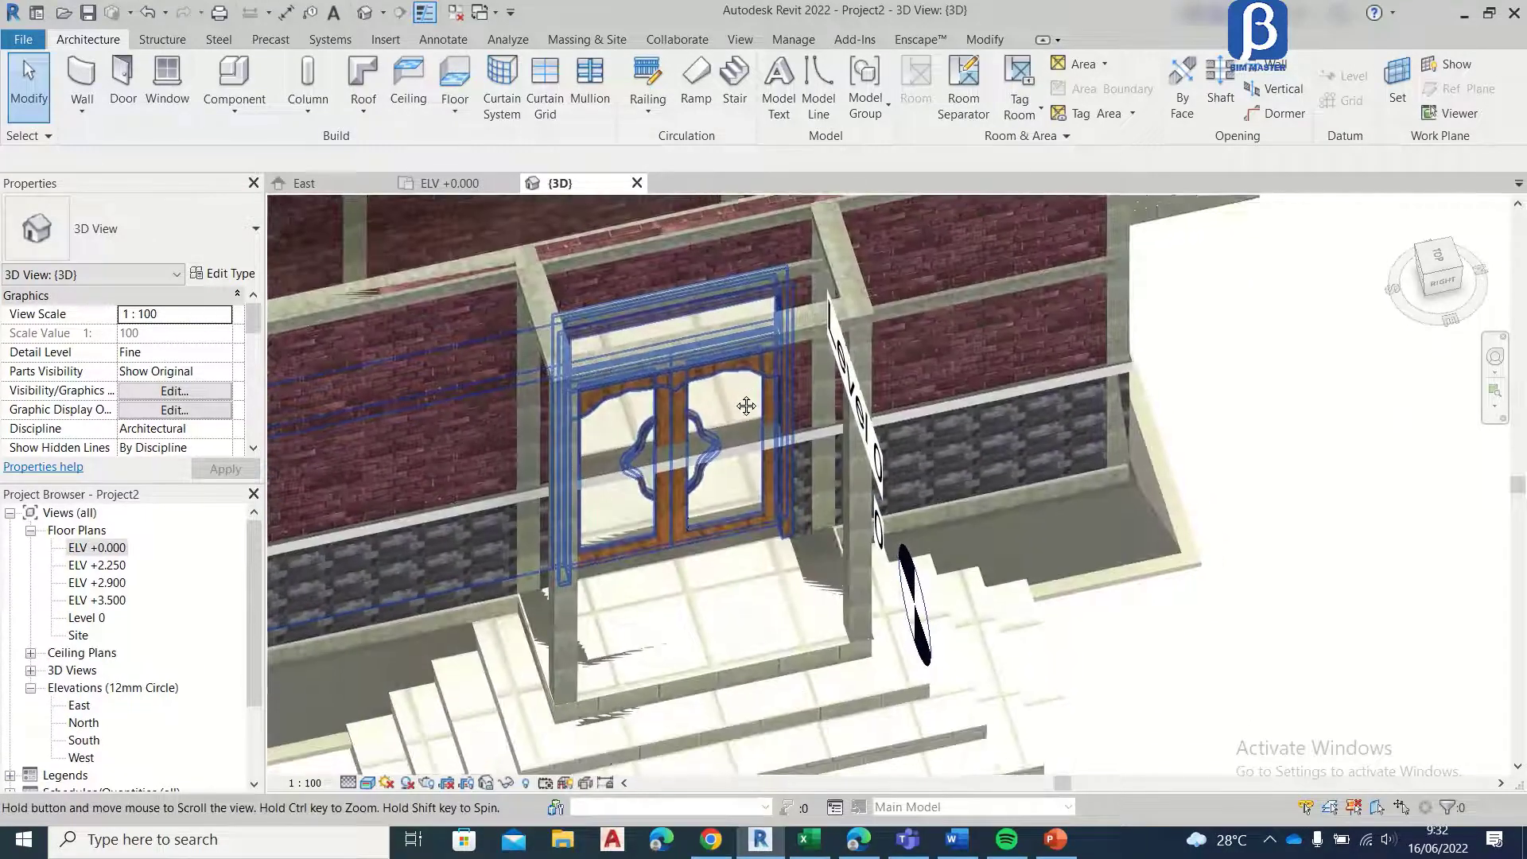
pyautogui.keyDown('shift'); pyautogui.moveTo(781, 357); pyautogui.dragTo(823, 437, button='middle'); pyautogui.keyUp('shift')
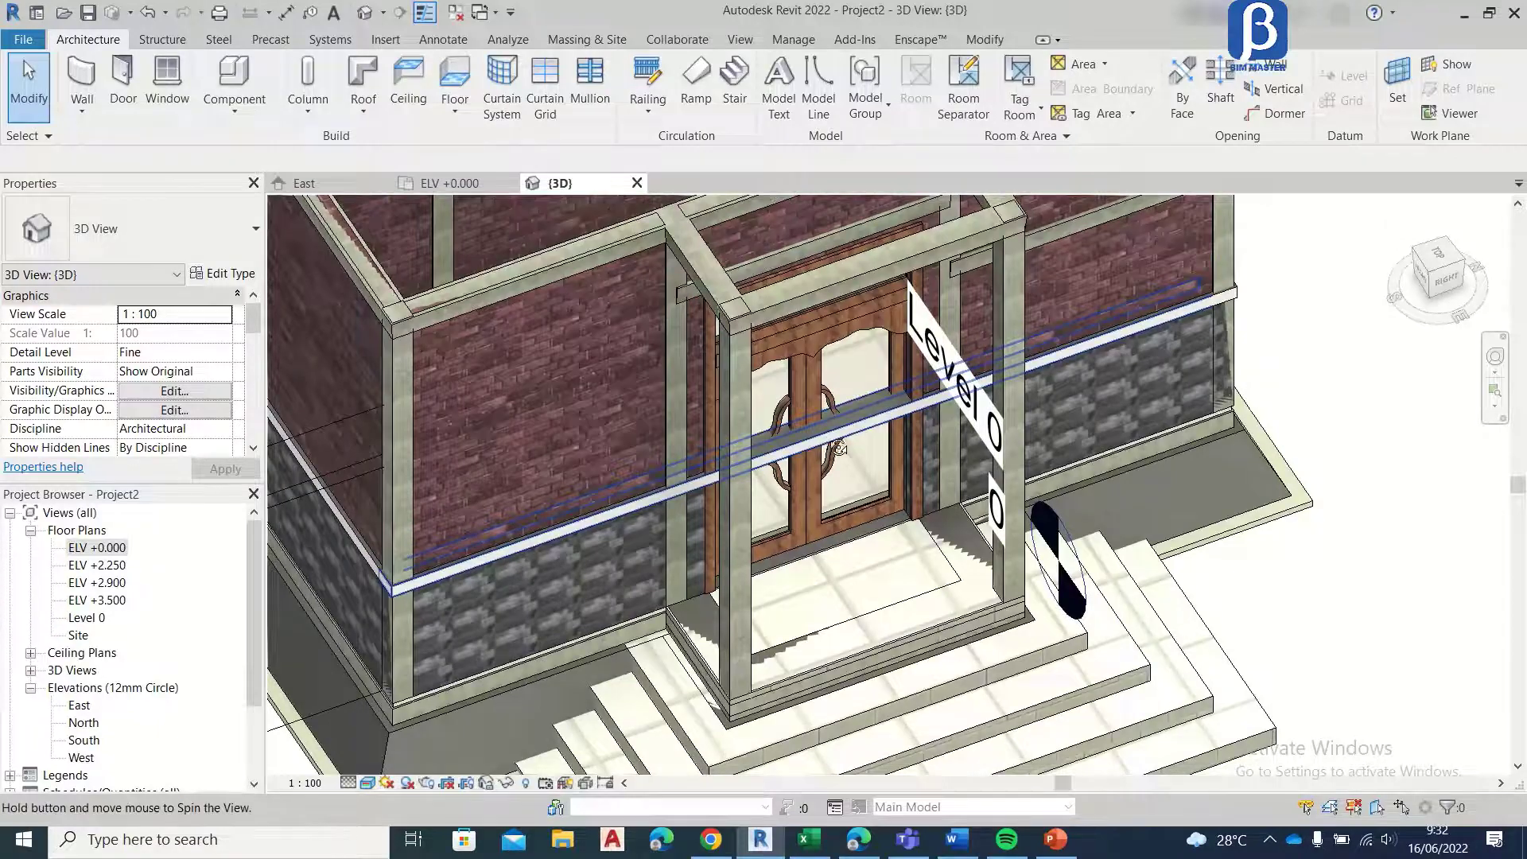
pyautogui.scroll(4, 816, 391)
# Step: Shorten the List dinding trim wall that crosses the front door so it ends at the door edge nearest grid E
pyautogui.click(766, 406)
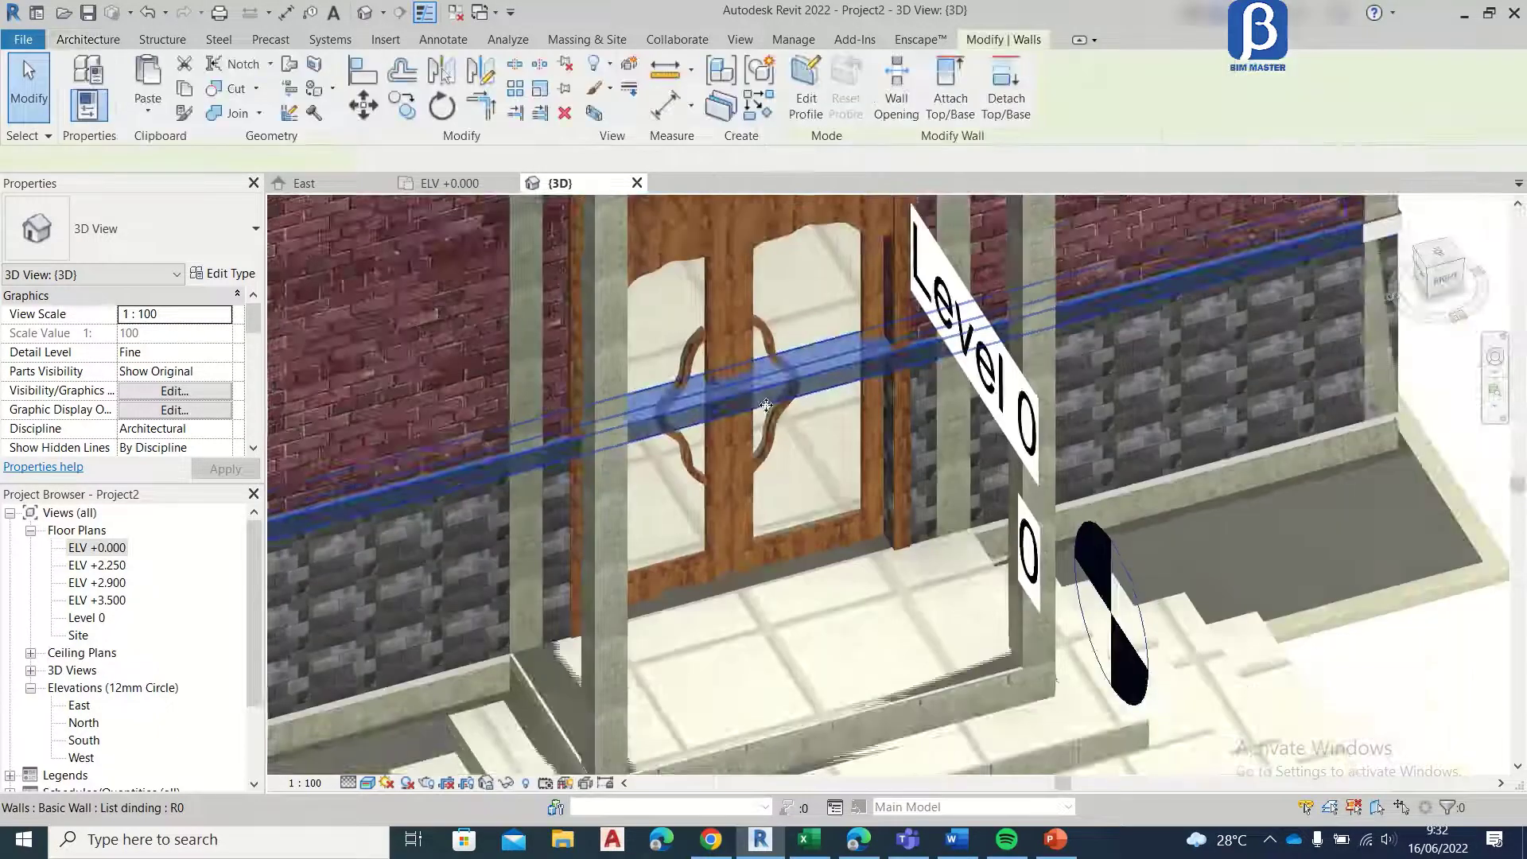
pyautogui.scroll(-5, 766, 406)
pyautogui.scroll(5, 883, 382)
pyautogui.scroll(2, 886, 388)
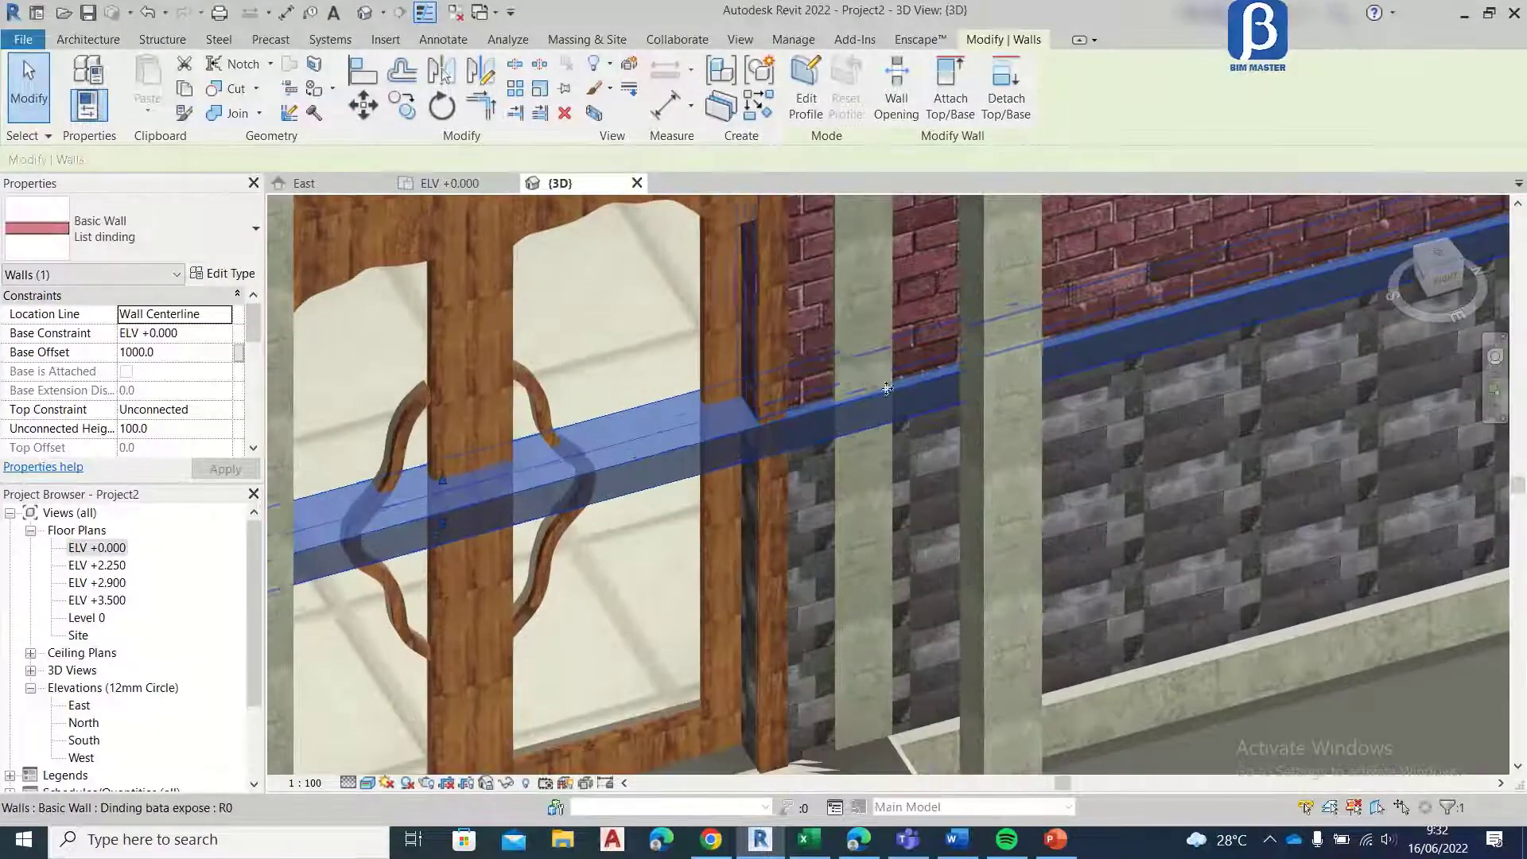
pyautogui.scroll(3, 887, 389)
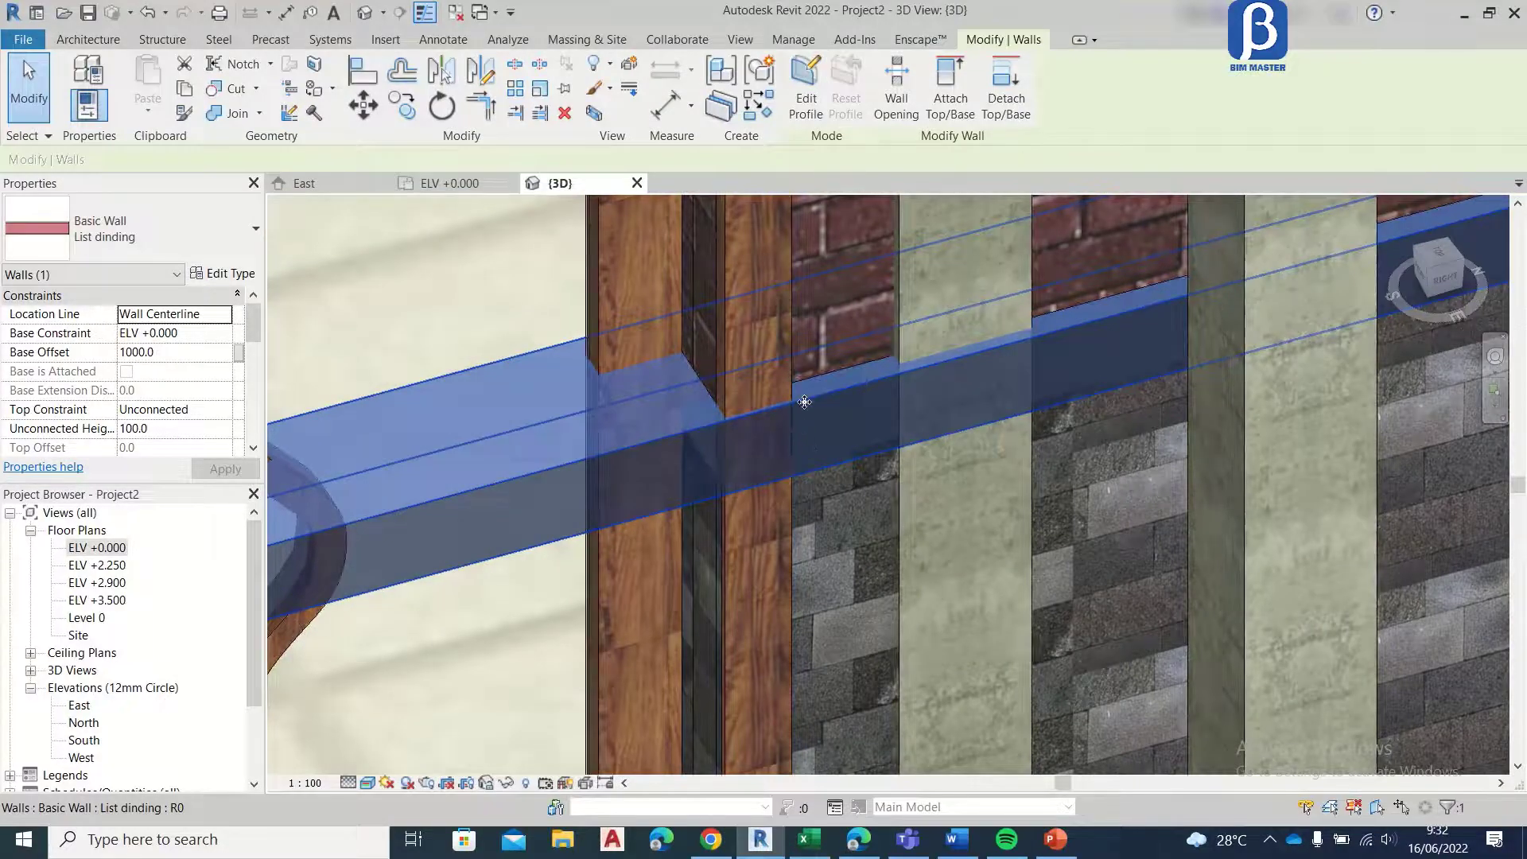
pyautogui.scroll(-4, 805, 401)
pyautogui.hotkey('ctrl', 'Tab')
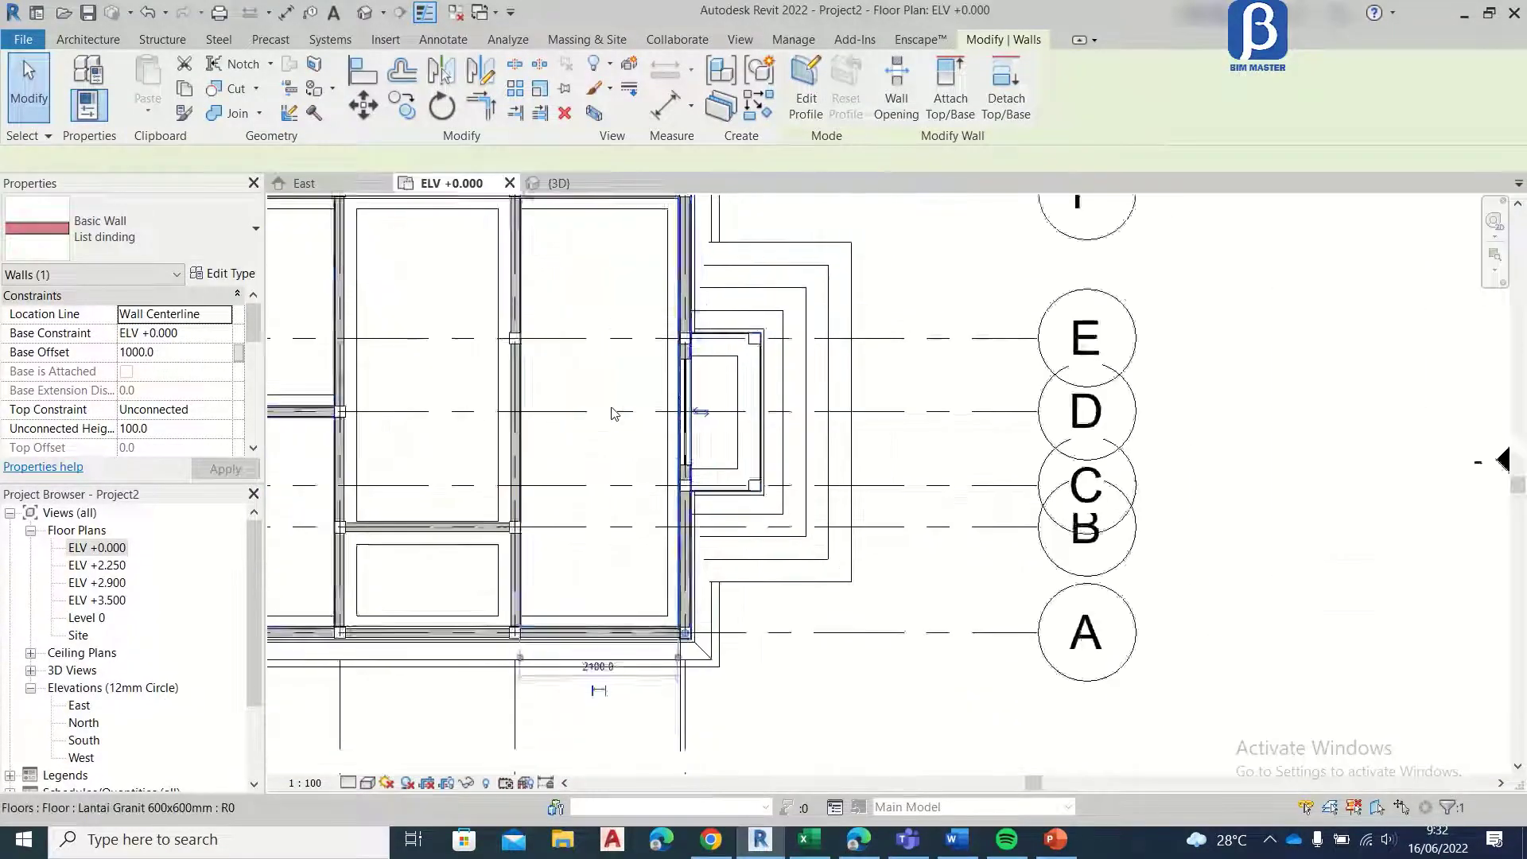
pyautogui.scroll(-3, 700, 556)
pyautogui.scroll(5, 712, 446)
pyautogui.moveTo(637, 338); pyautogui.dragTo(634, 229, button='middle')
pyautogui.scroll(-4, 633, 239)
pyautogui.moveTo(628, 640); pyautogui.dragTo(628, 362)
pyautogui.scroll(3, 629, 362)
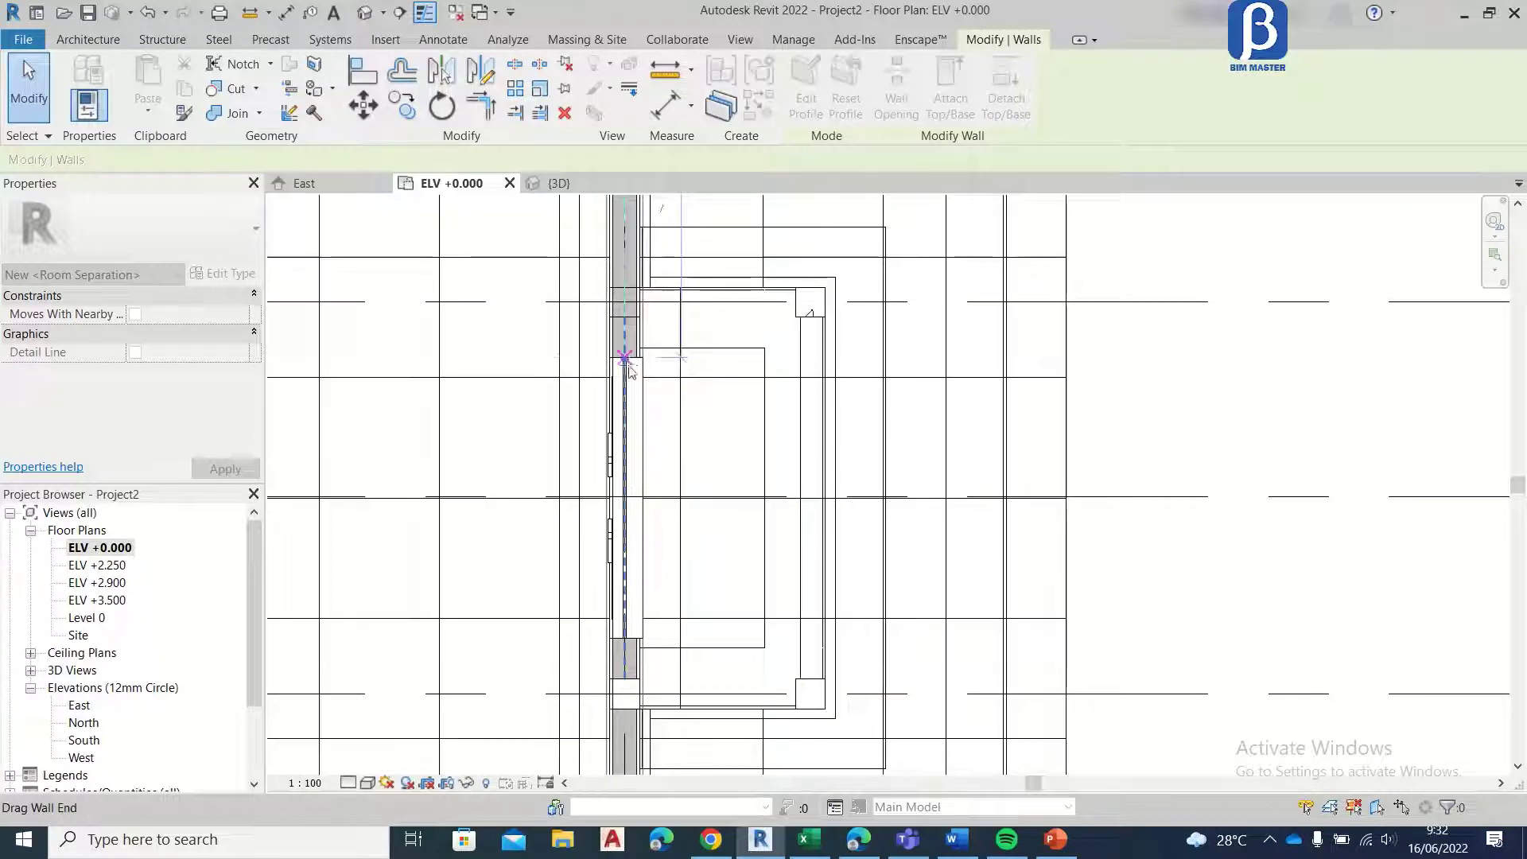
# Step: Copy the shortened List dinding wall from its grid F end to the front door edge nearest grid C
pyautogui.scroll(-3, 627, 366)
pyautogui.scroll(-1, 685, 342)
pyautogui.scroll(7, 647, 231)
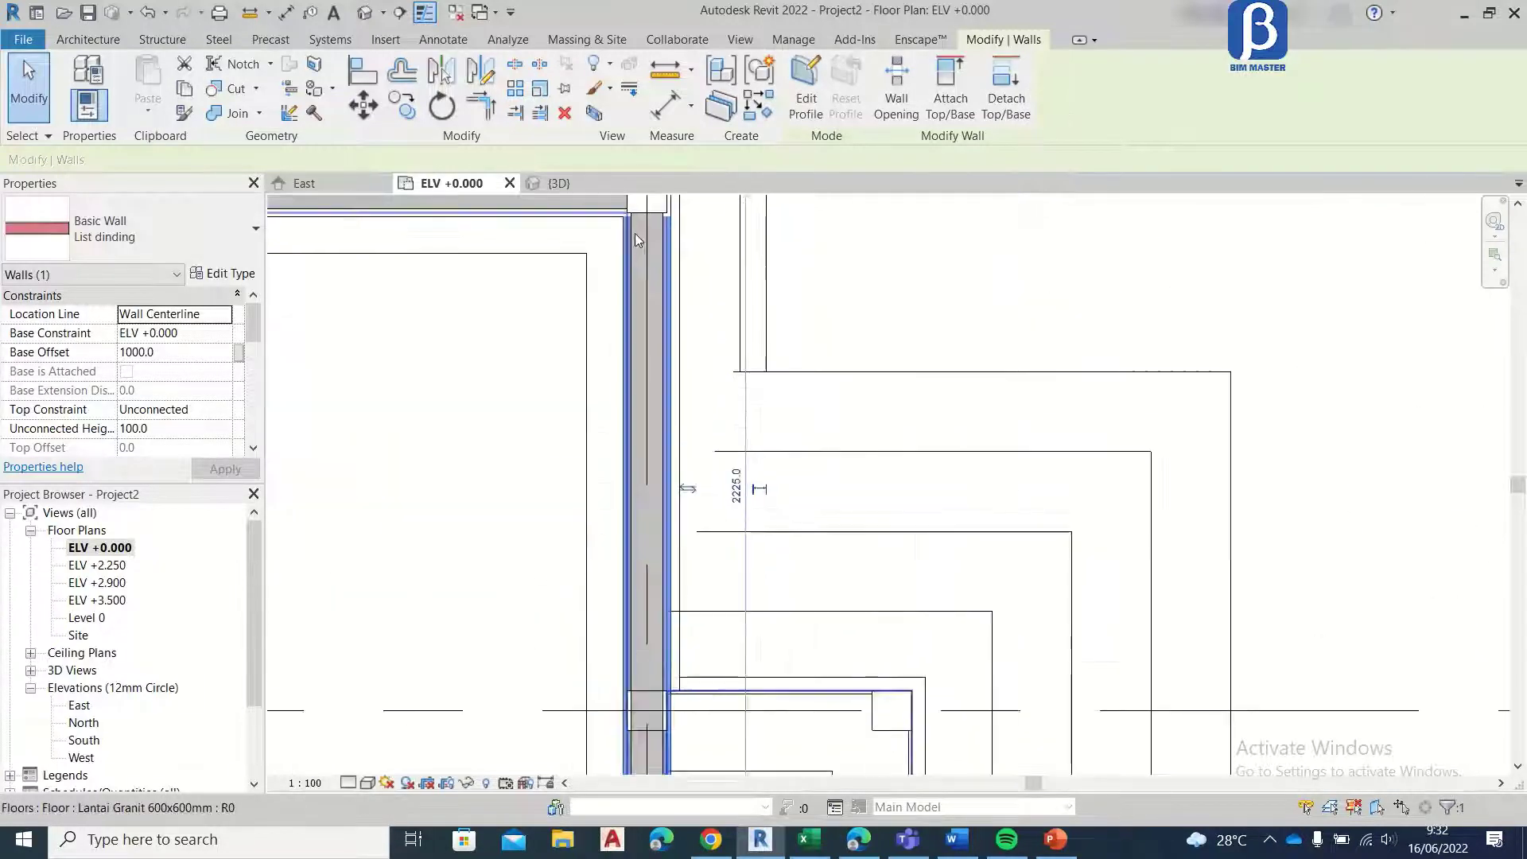
pyautogui.click(402, 105)
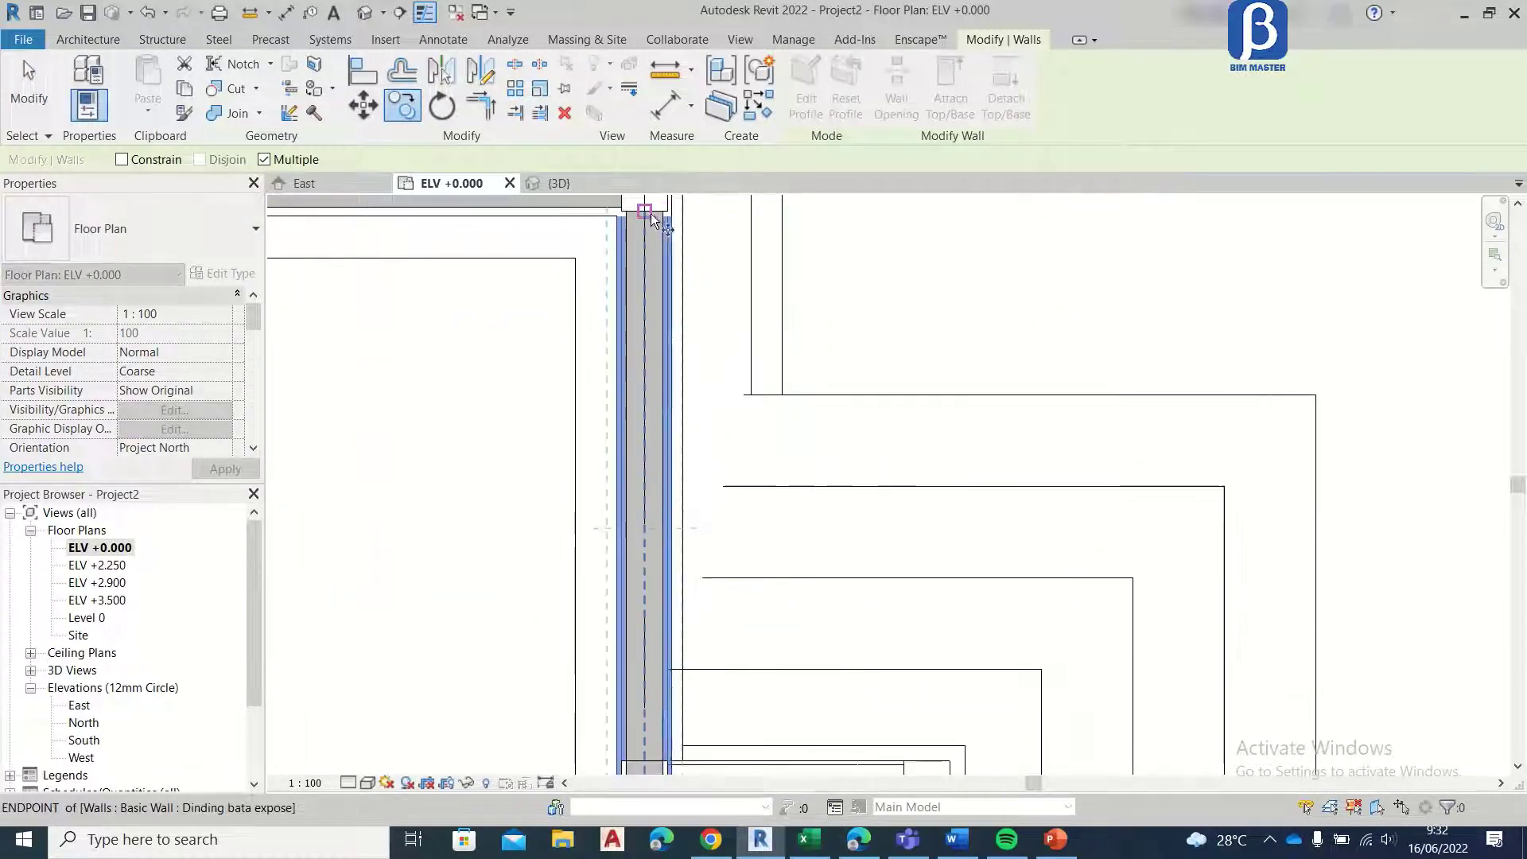
pyautogui.click(651, 209)
pyautogui.scroll(-3, 651, 210)
pyautogui.scroll(-3, 650, 210)
pyautogui.scroll(4, 645, 414)
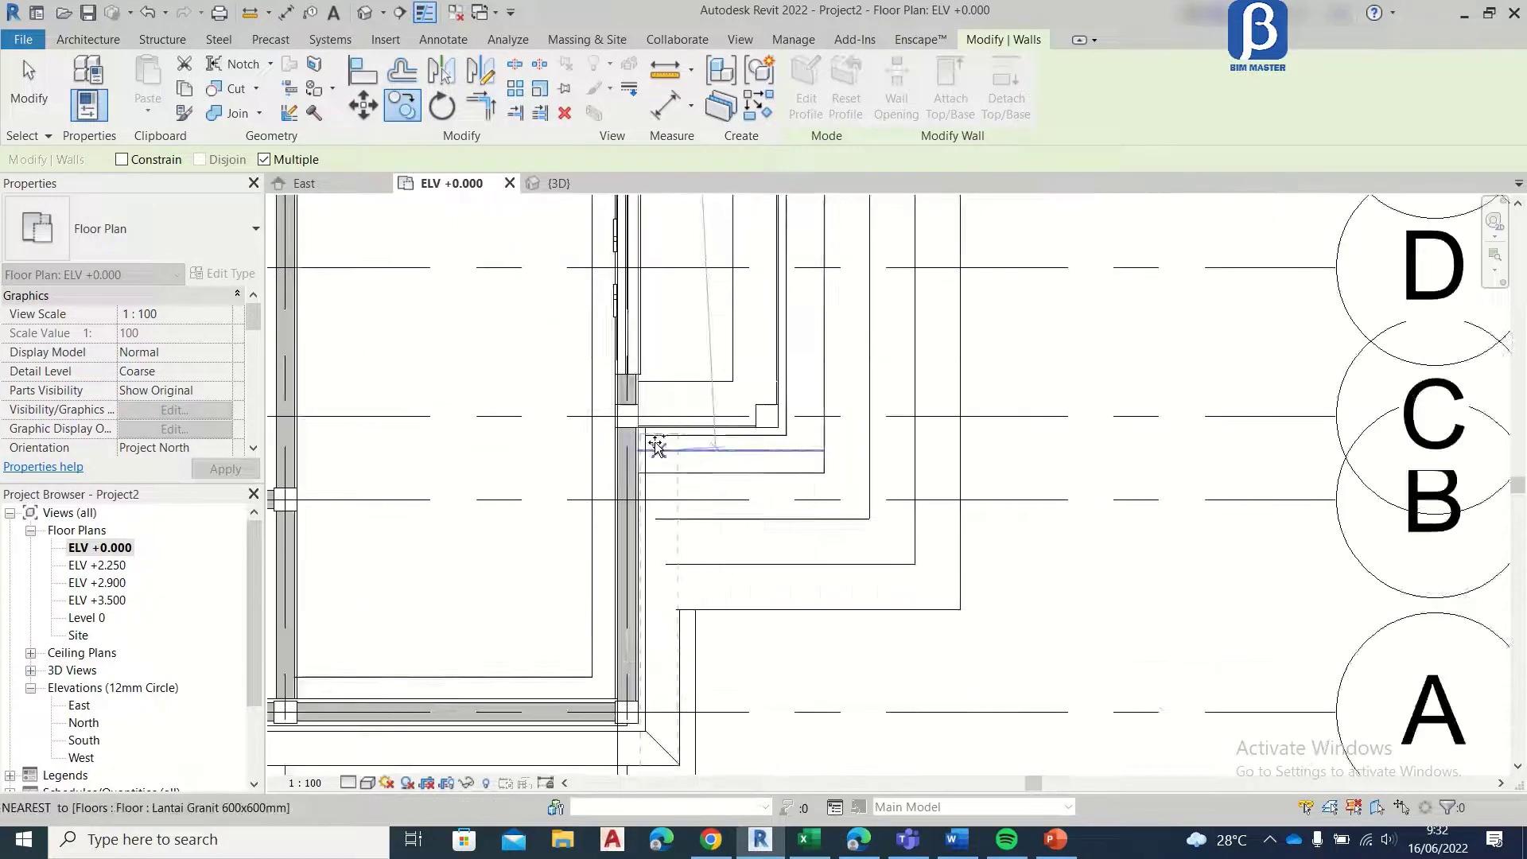
pyautogui.scroll(8, 629, 380)
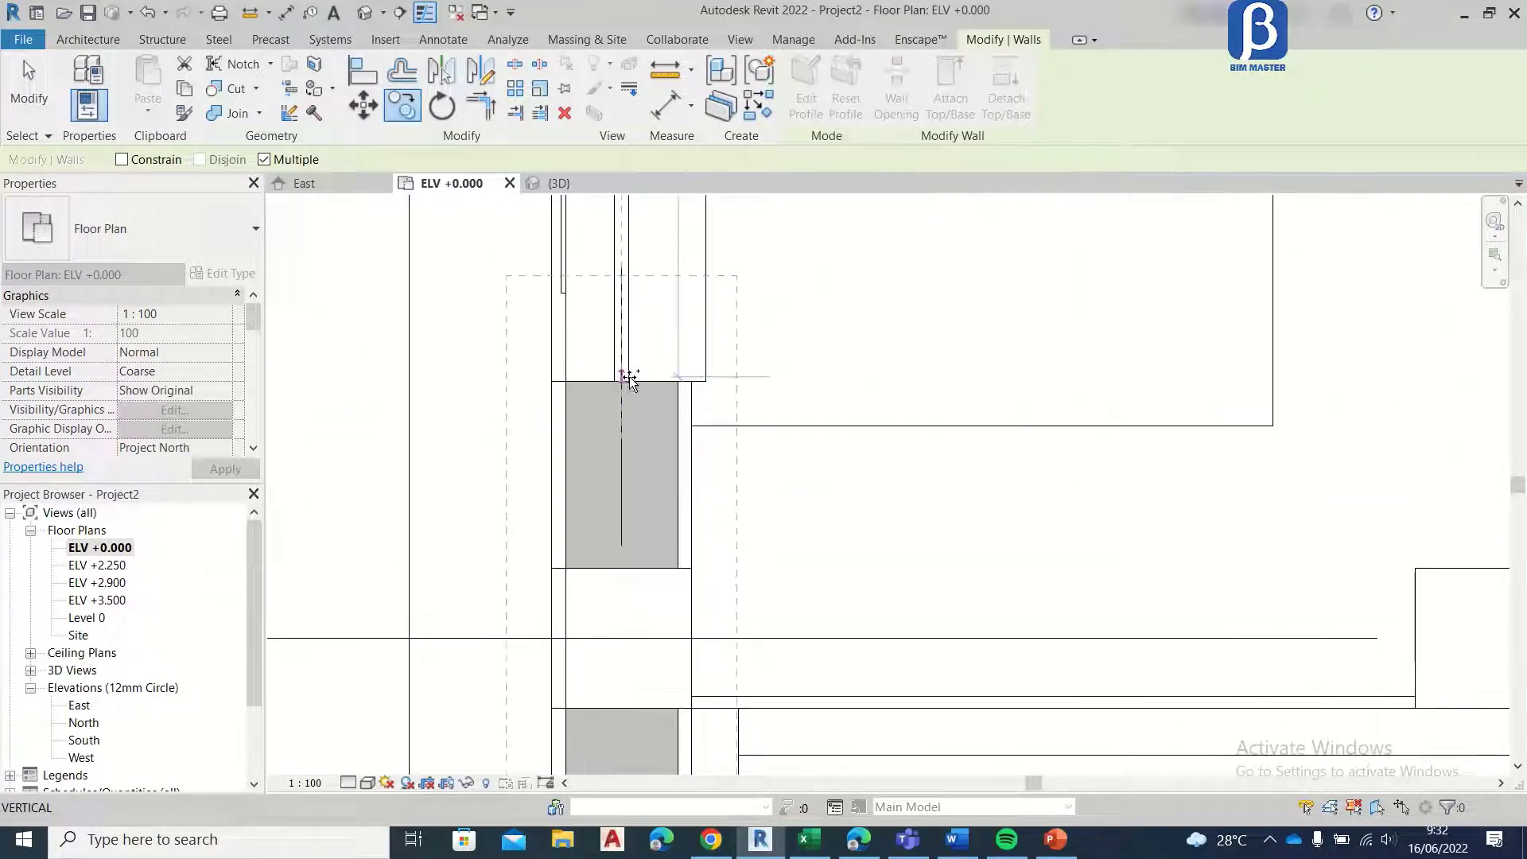
pyautogui.click(622, 382)
# Step: Move the copied List dinding wall 75 mm toward grid A so its end lines up with the front door edge
pyautogui.scroll(-2, 642, 357)
pyautogui.scroll(2, 609, 342)
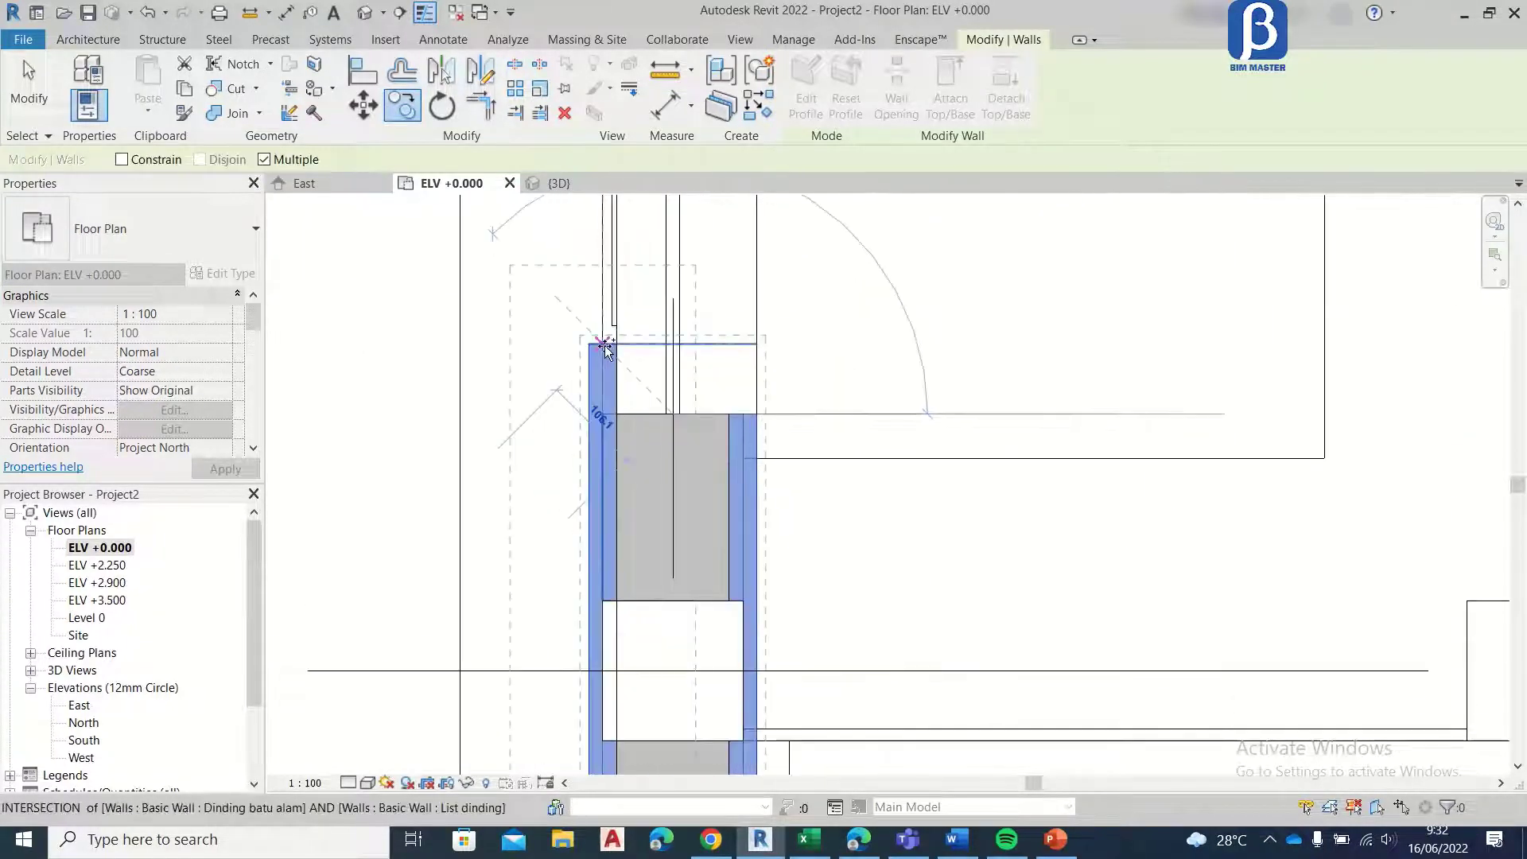
pyautogui.press('Escape')
pyautogui.press('m')
pyautogui.press('v')
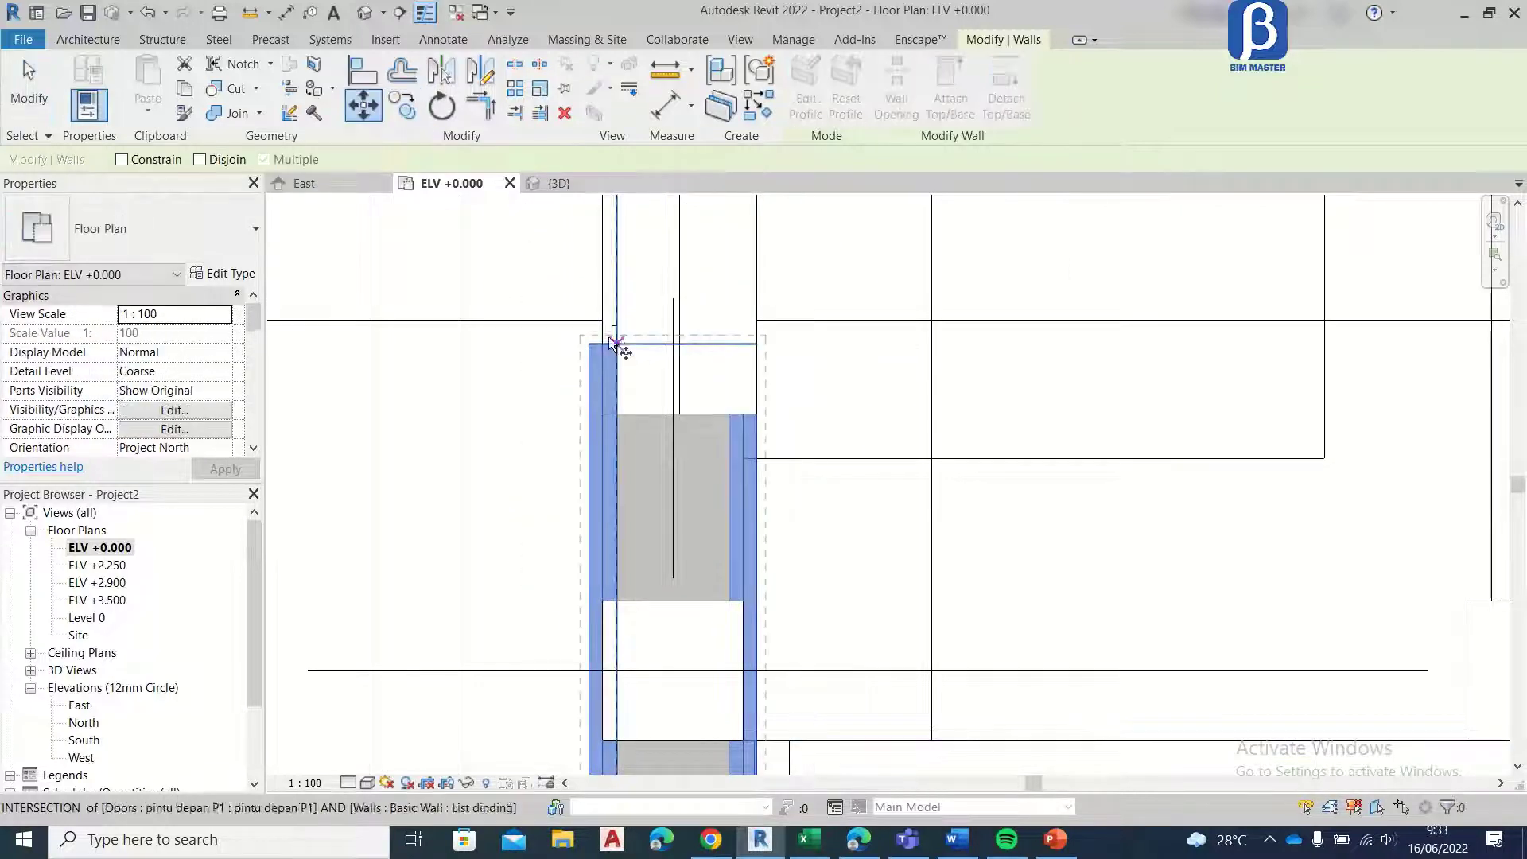
pyautogui.scroll(2, 609, 340)
pyautogui.click(619, 346)
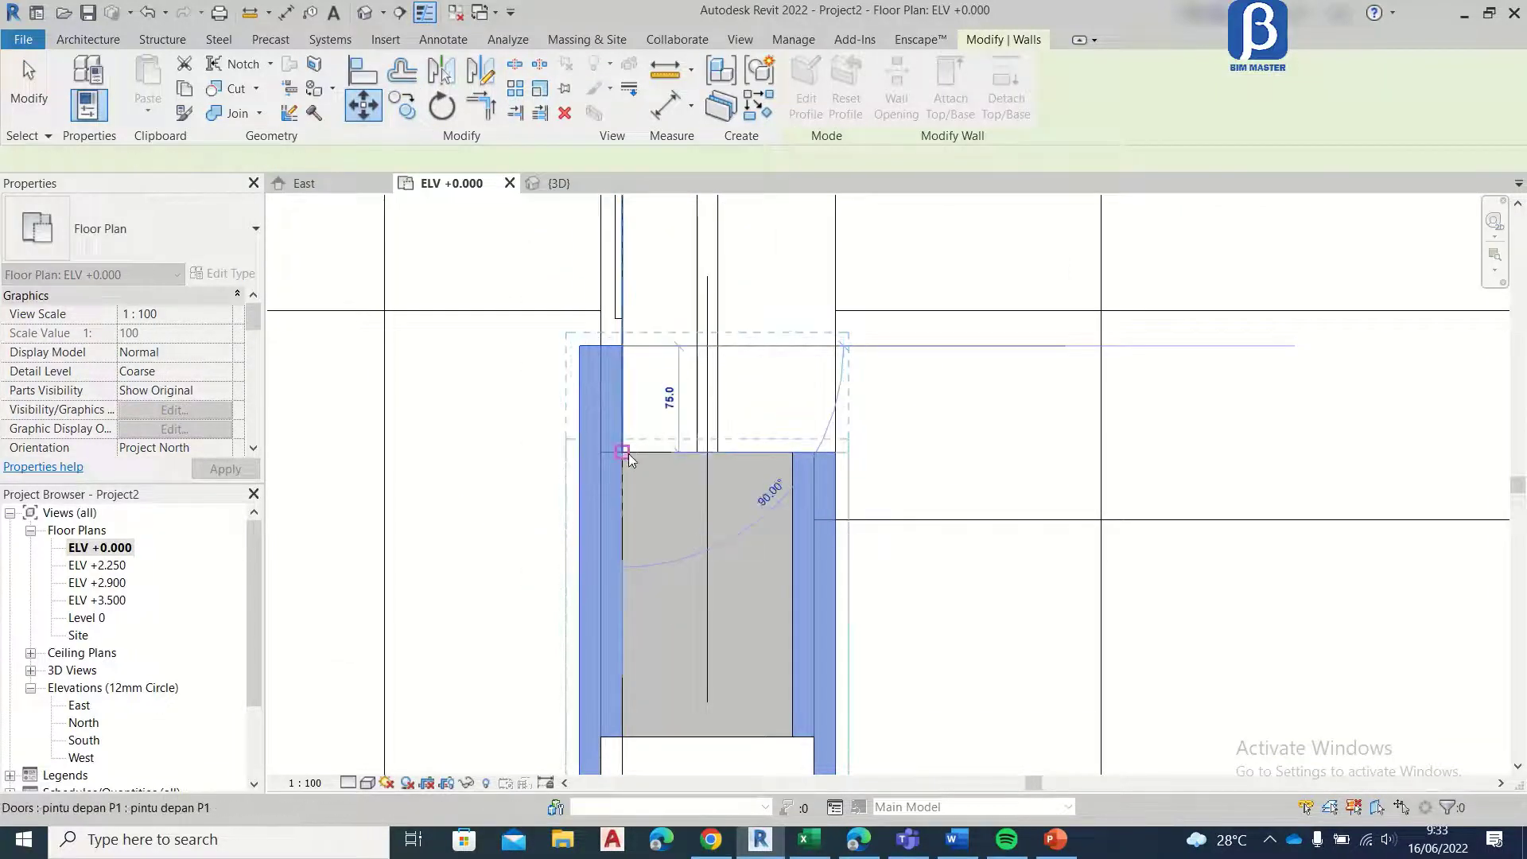
pyautogui.click(622, 452)
# Step: Check the List dinding walls on both sides of the front door in the plan and 3D views
pyautogui.scroll(-4, 756, 467)
pyautogui.click(787, 421)
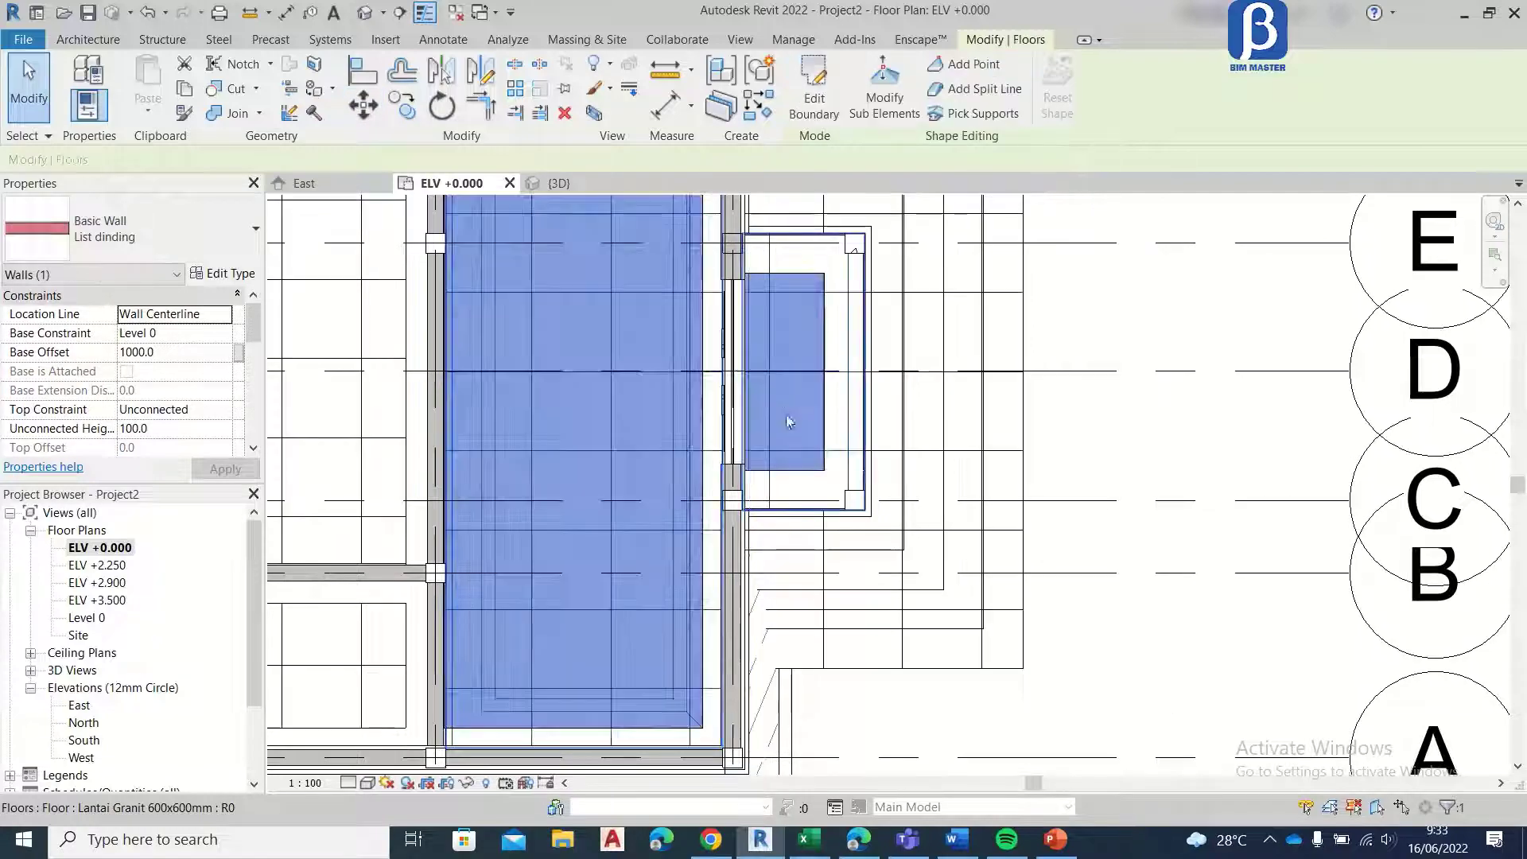
pyautogui.scroll(-2, 788, 421)
pyautogui.scroll(5, 894, 617)
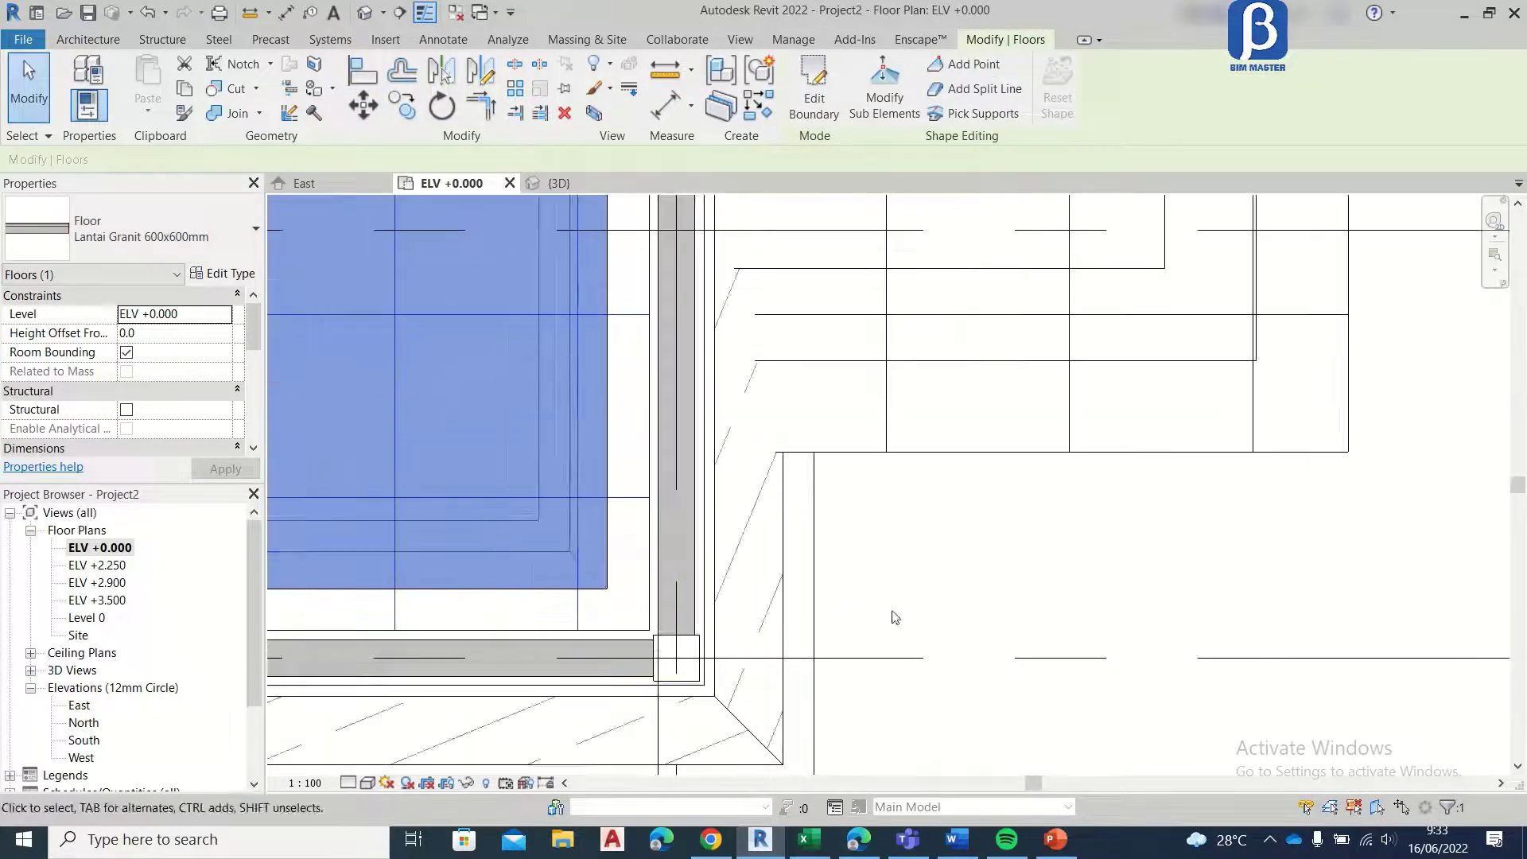
pyautogui.press('Escape')
pyautogui.click(559, 183)
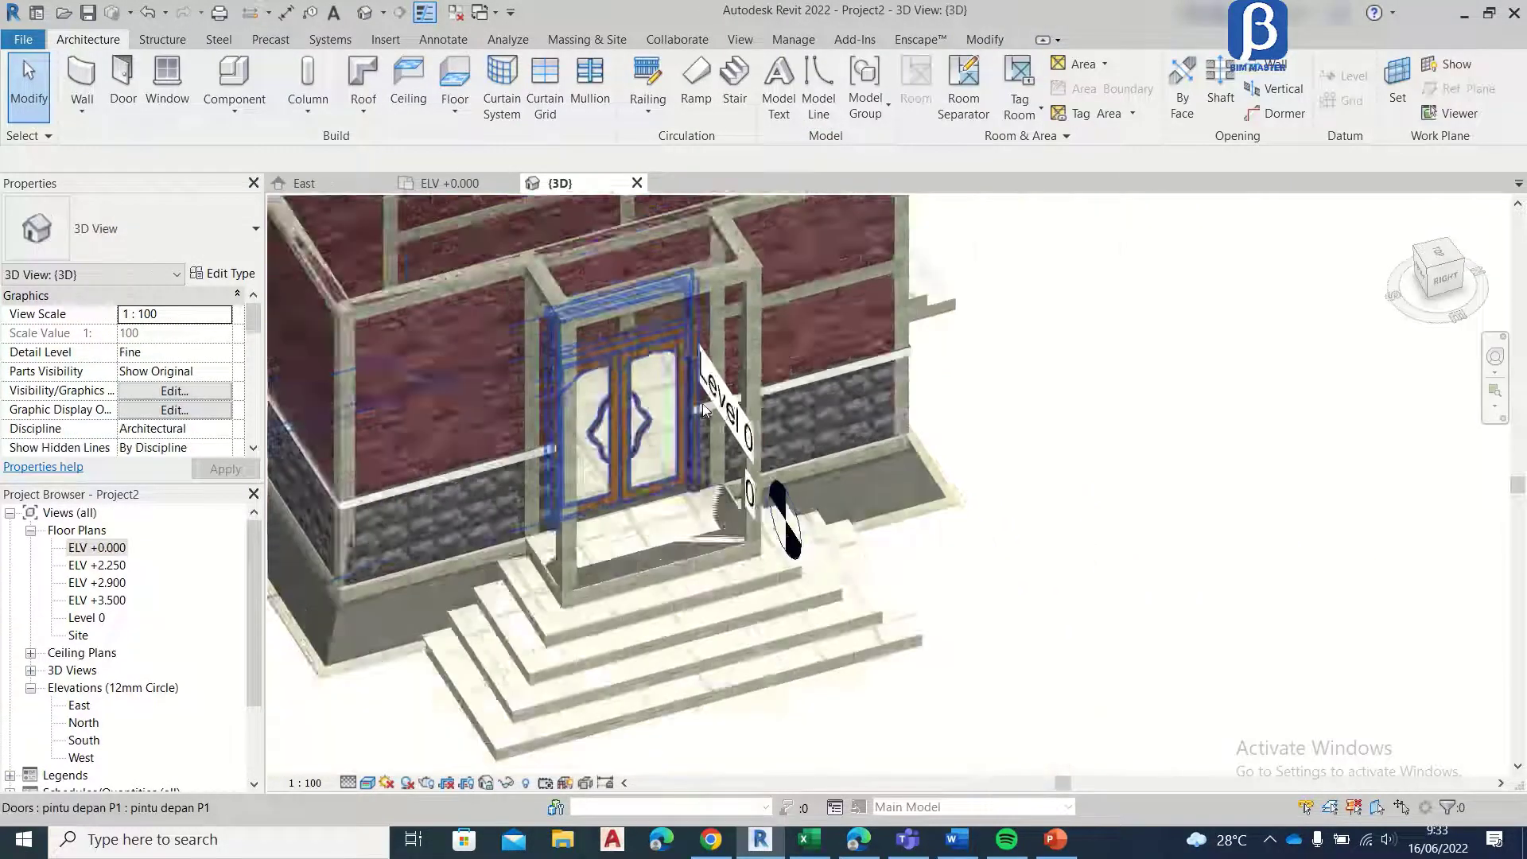
pyautogui.scroll(-2, 704, 410)
pyautogui.scroll(5, 645, 390)
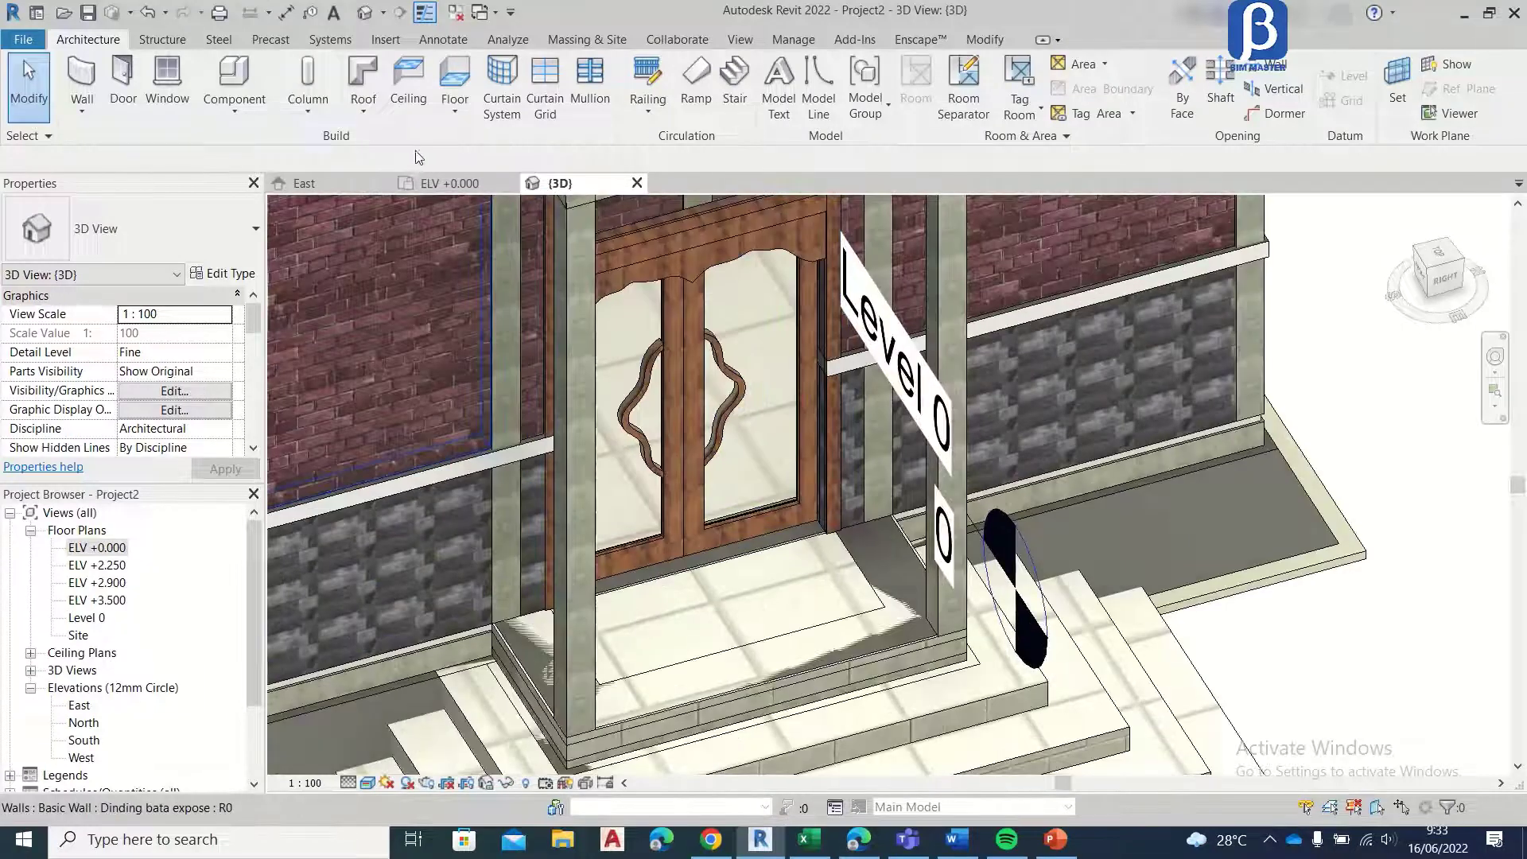
# Step: Load the kongleong baru door family and place it in the grid 2 wall of the ELV +0.000 plan, 475 mm from each adjacent column
pyautogui.click(449, 182)
pyautogui.scroll(-5, 778, 423)
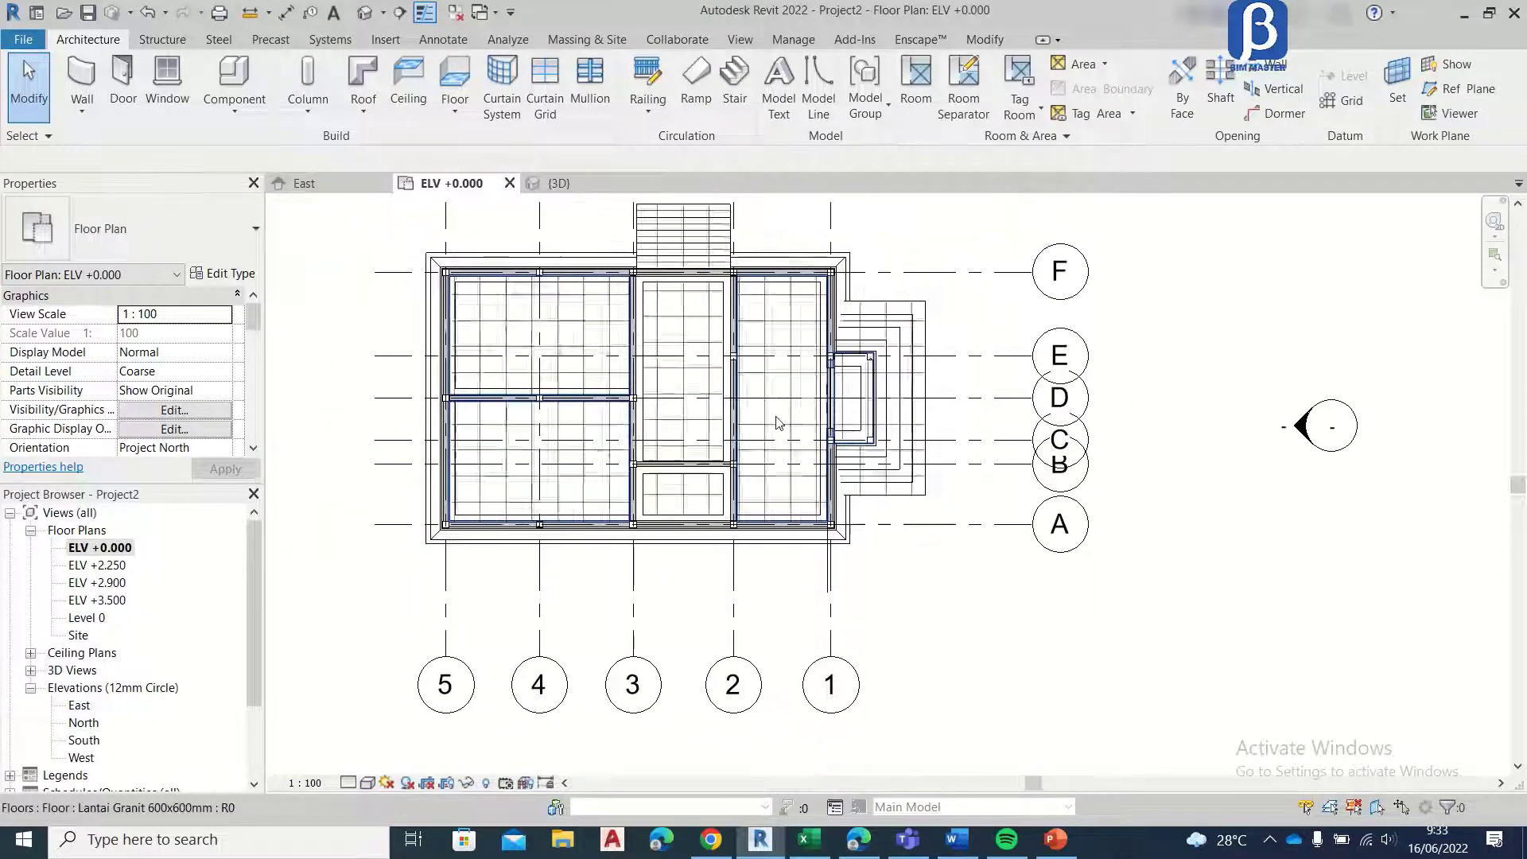
pyautogui.scroll(8, 685, 382)
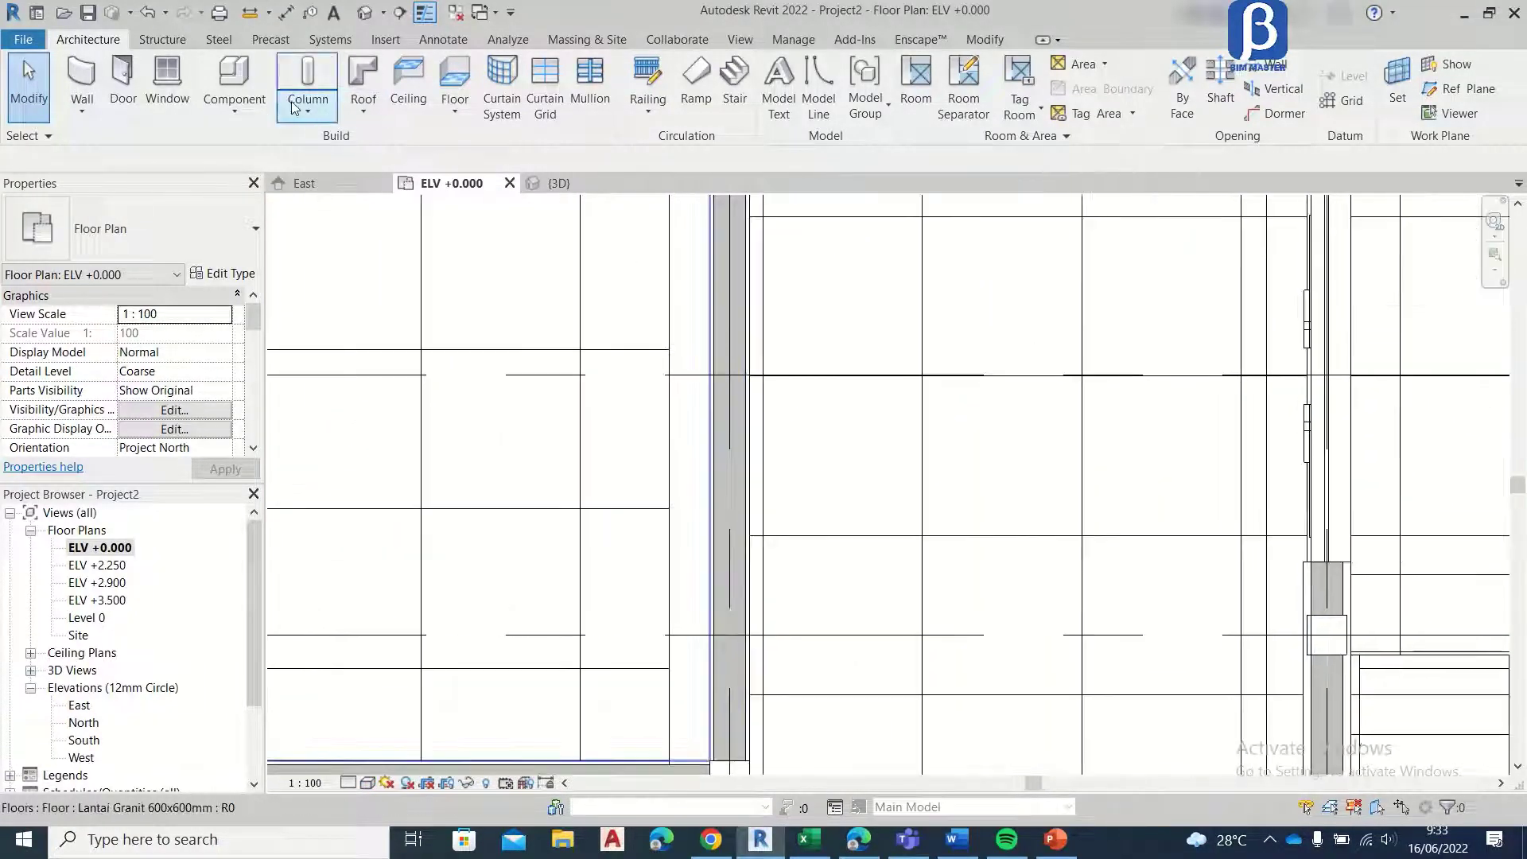
pyautogui.click(119, 80)
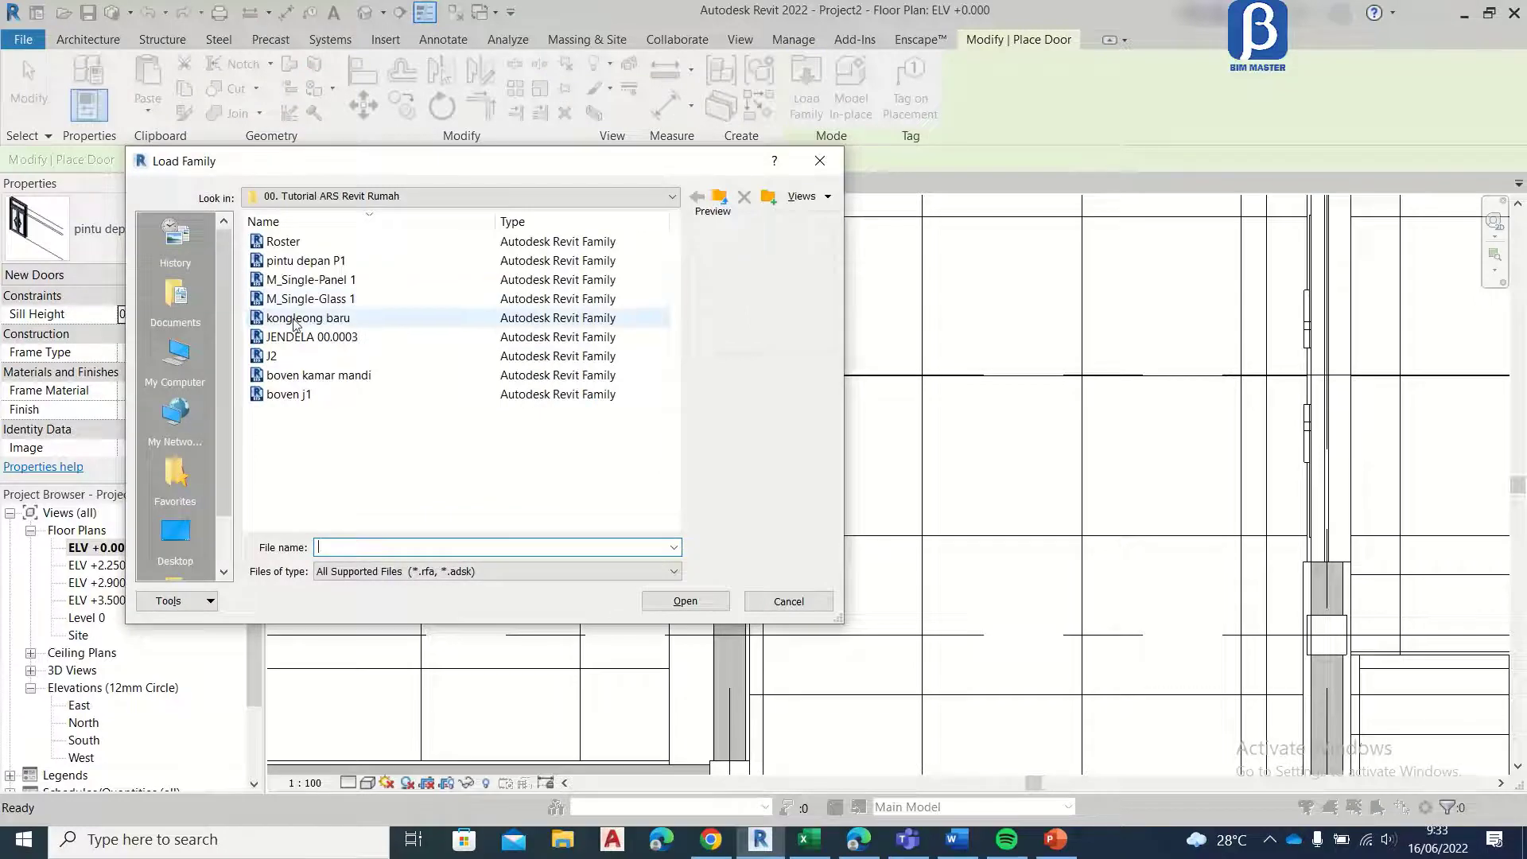
pyautogui.click(294, 318)
pyautogui.click(684, 600)
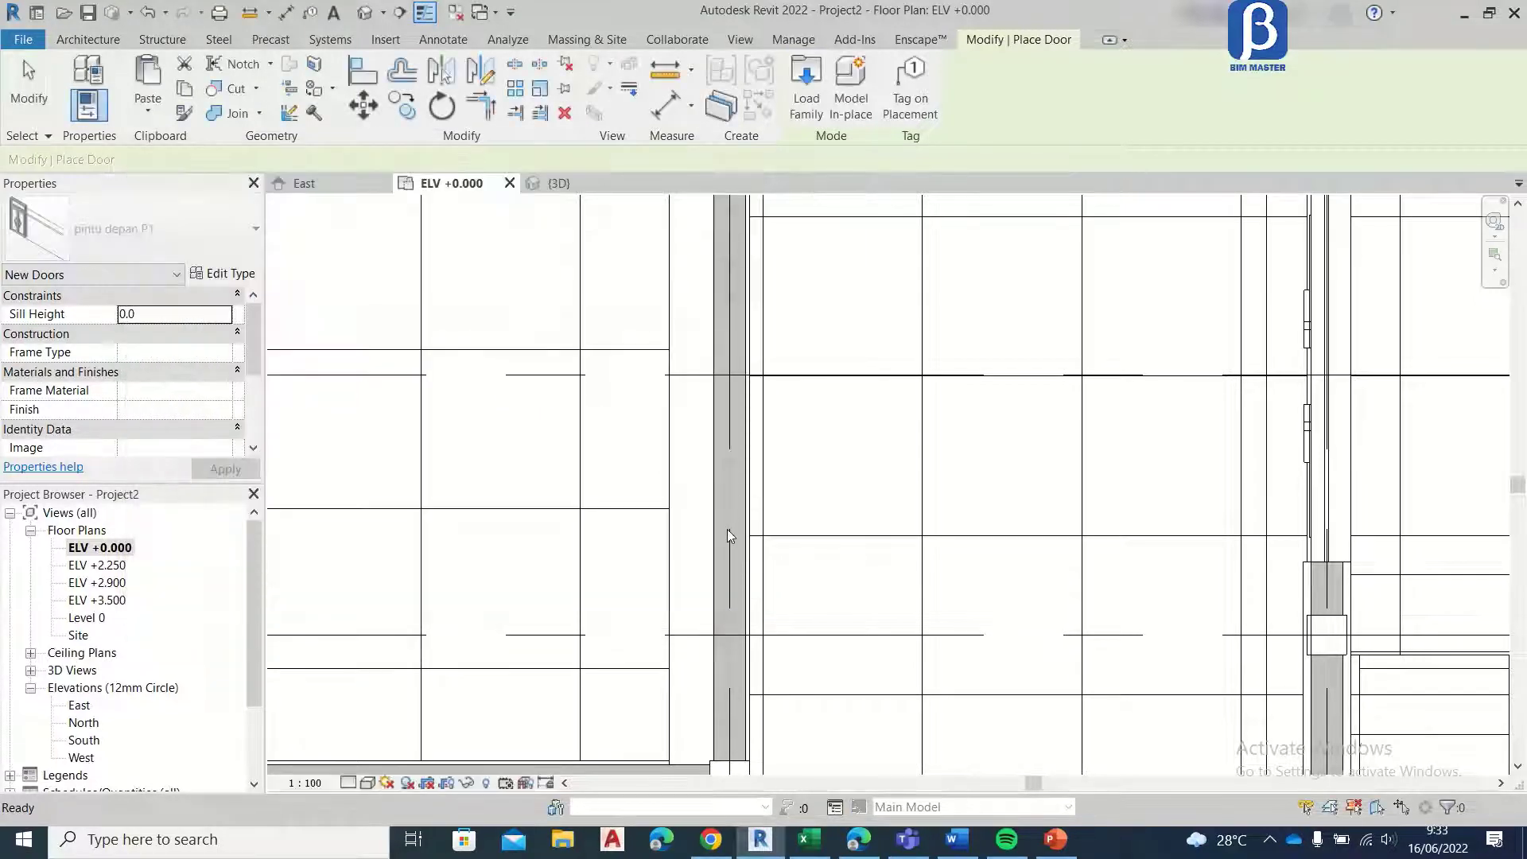
pyautogui.scroll(-4, 730, 537)
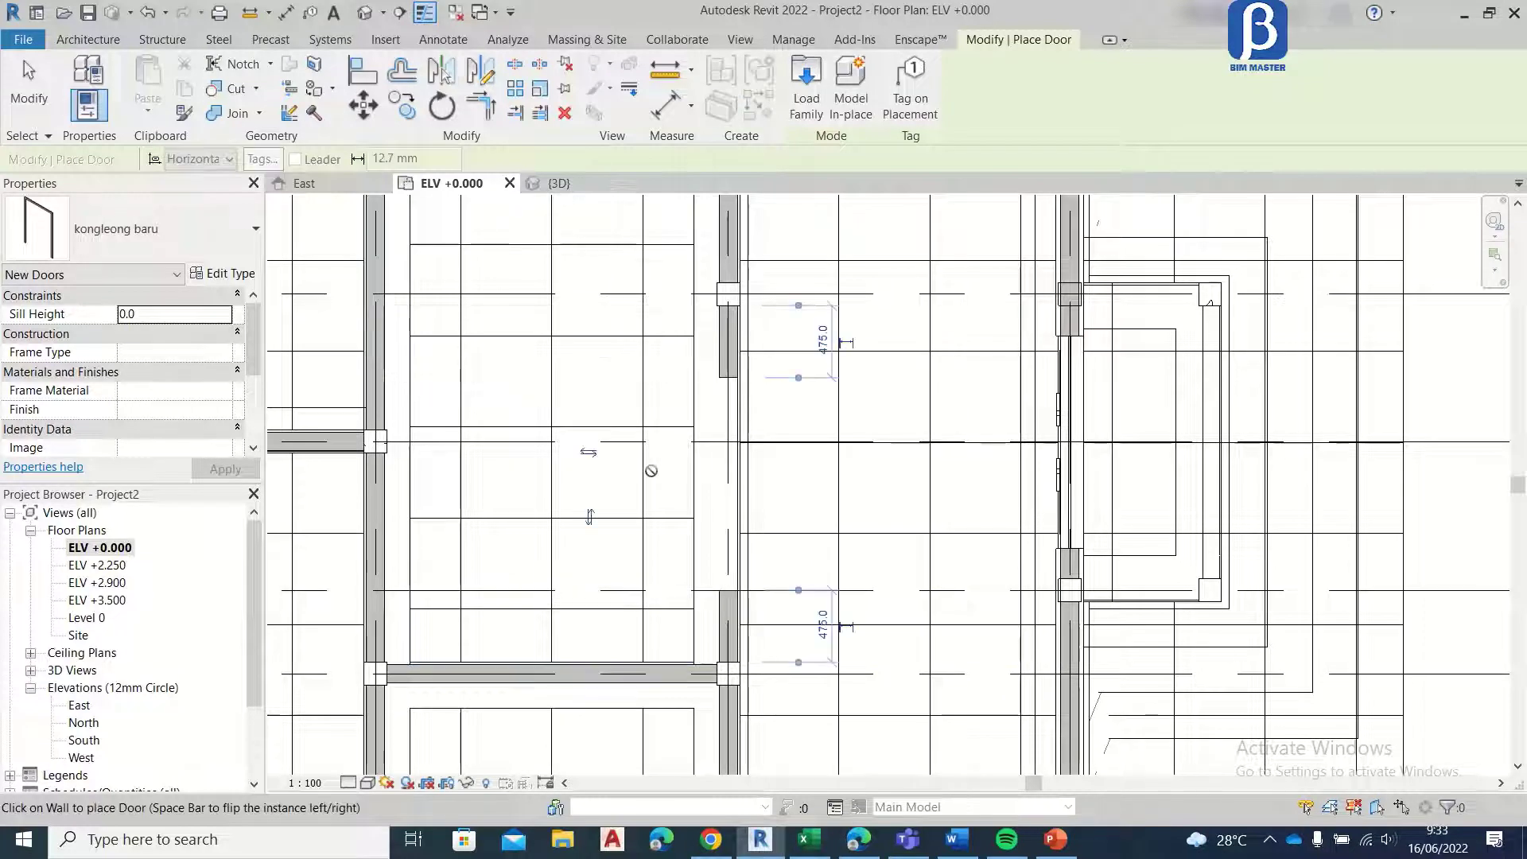
# Step: Move the kongleong baru door along the grid 2 wall toward grid E, leaving 415 mm to the grid E column
pyautogui.press('Escape')
pyautogui.press('Escape')
pyautogui.scroll(2, 779, 346)
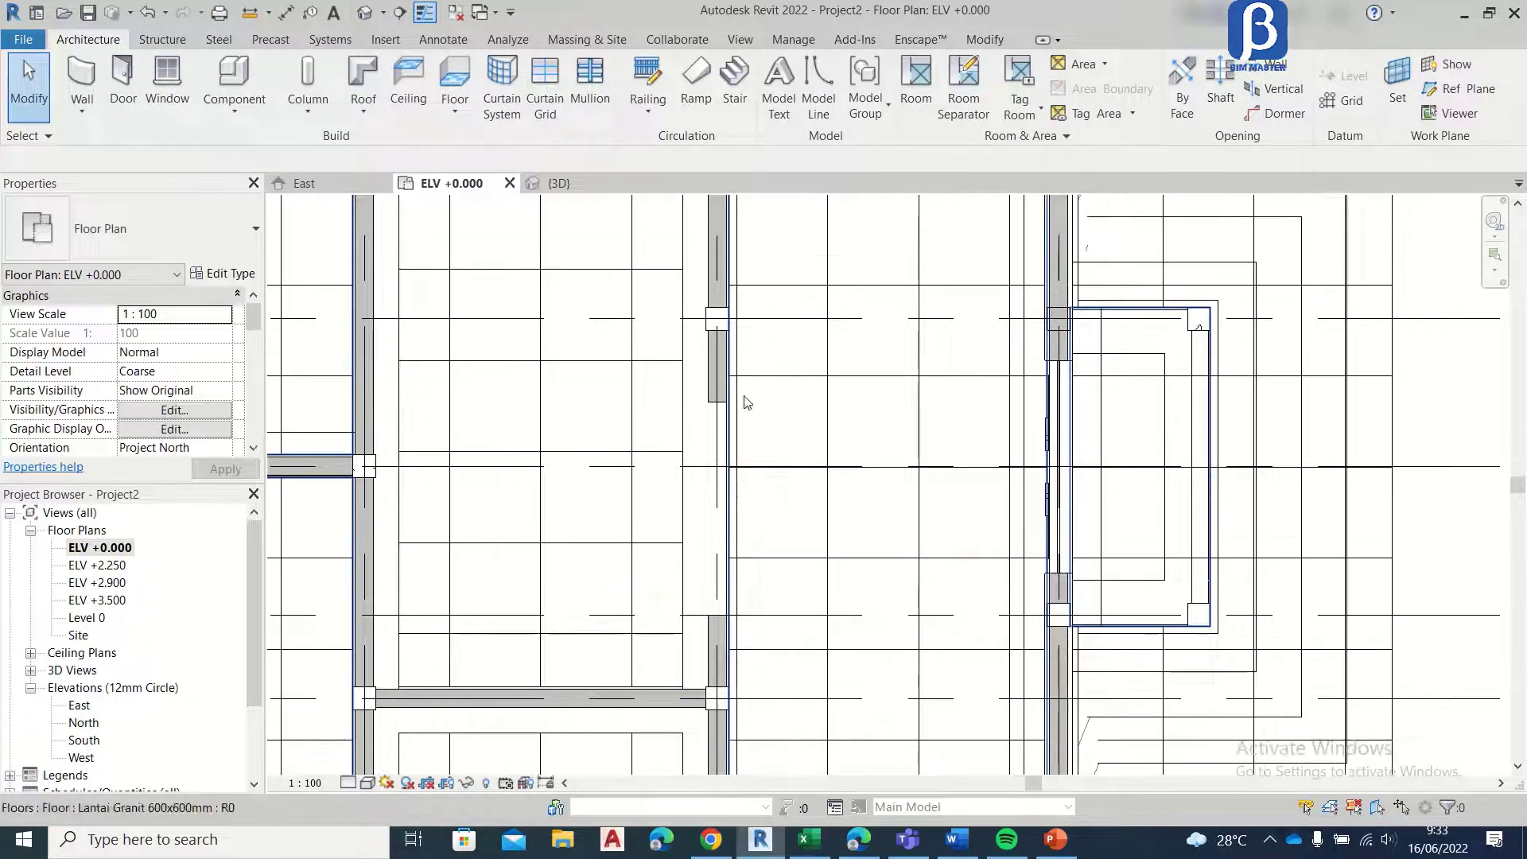
pyautogui.click(721, 414)
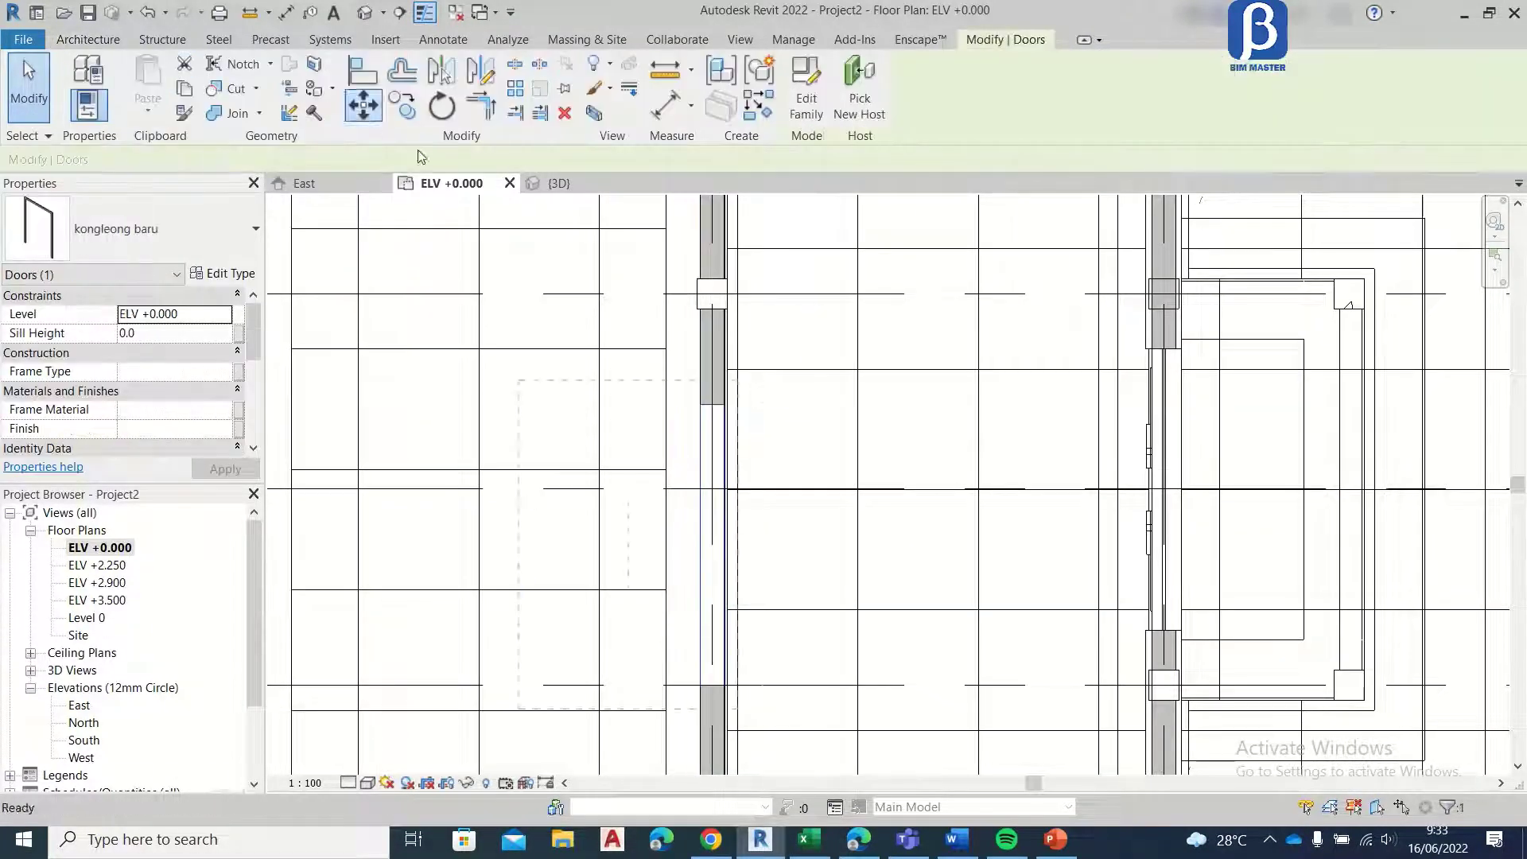
pyautogui.click(713, 402)
pyautogui.scroll(-1, 712, 393)
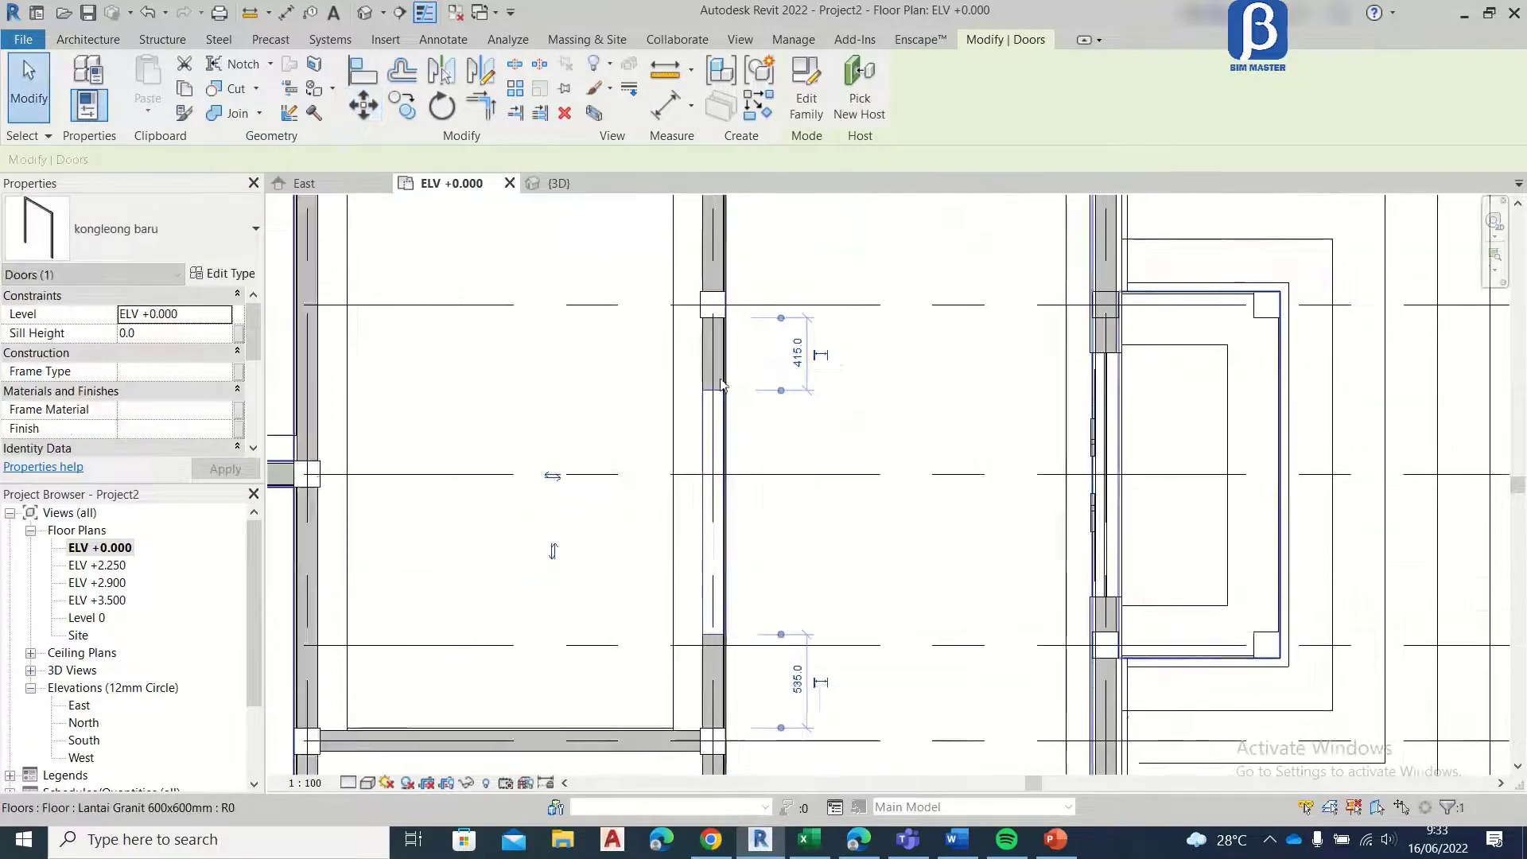
pyautogui.click(29, 88)
# Step: Load the M_Single-Panel 1 door family for placement in the grid 3 wall between grids B and D
pyautogui.scroll(4, 614, 475)
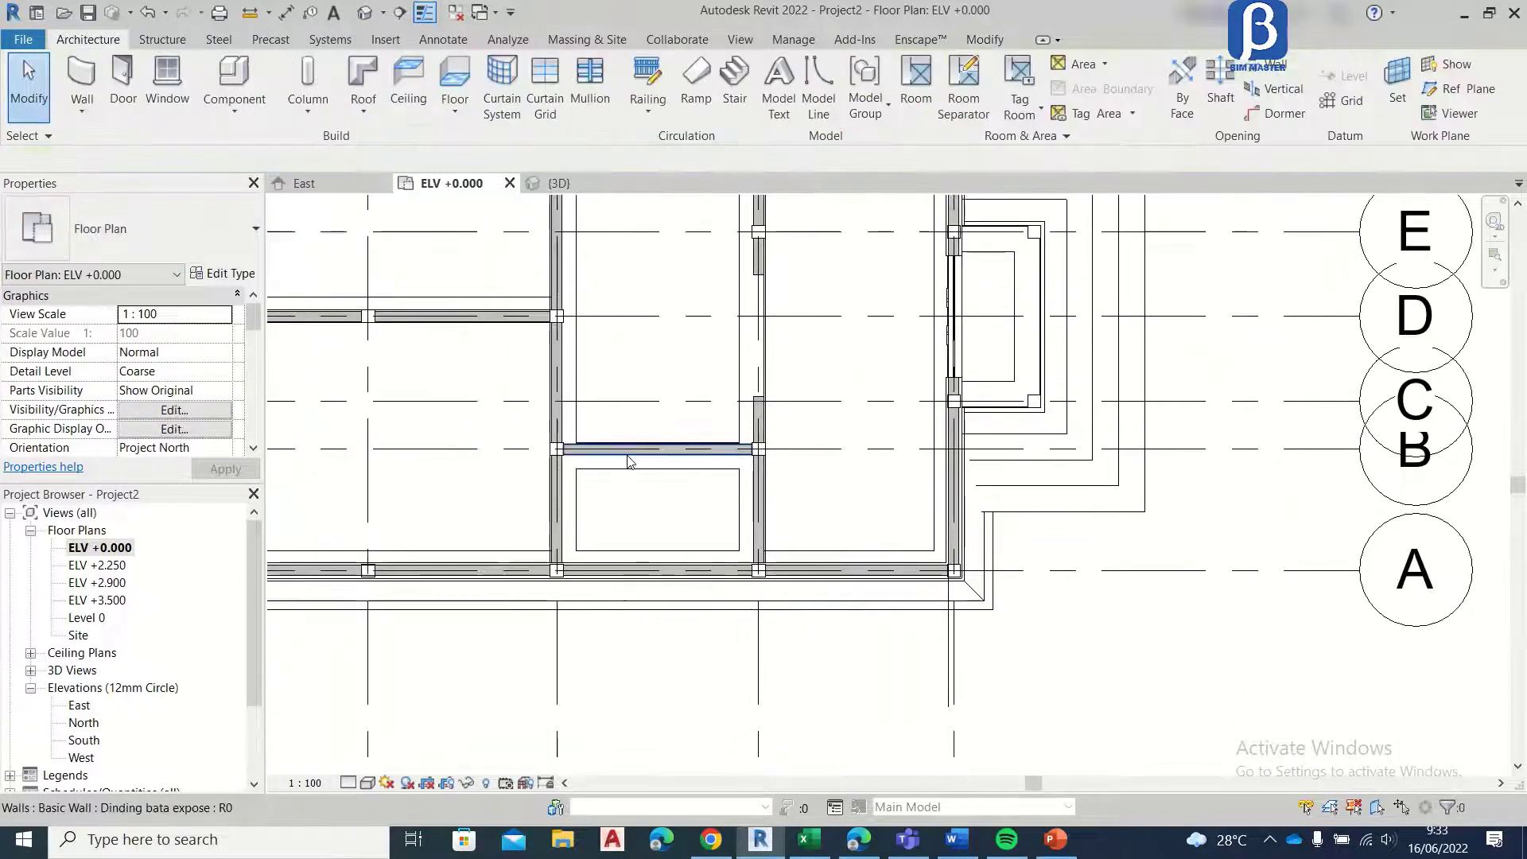
pyautogui.moveTo(612, 469); pyautogui.dragTo(610, 529, button='middle')
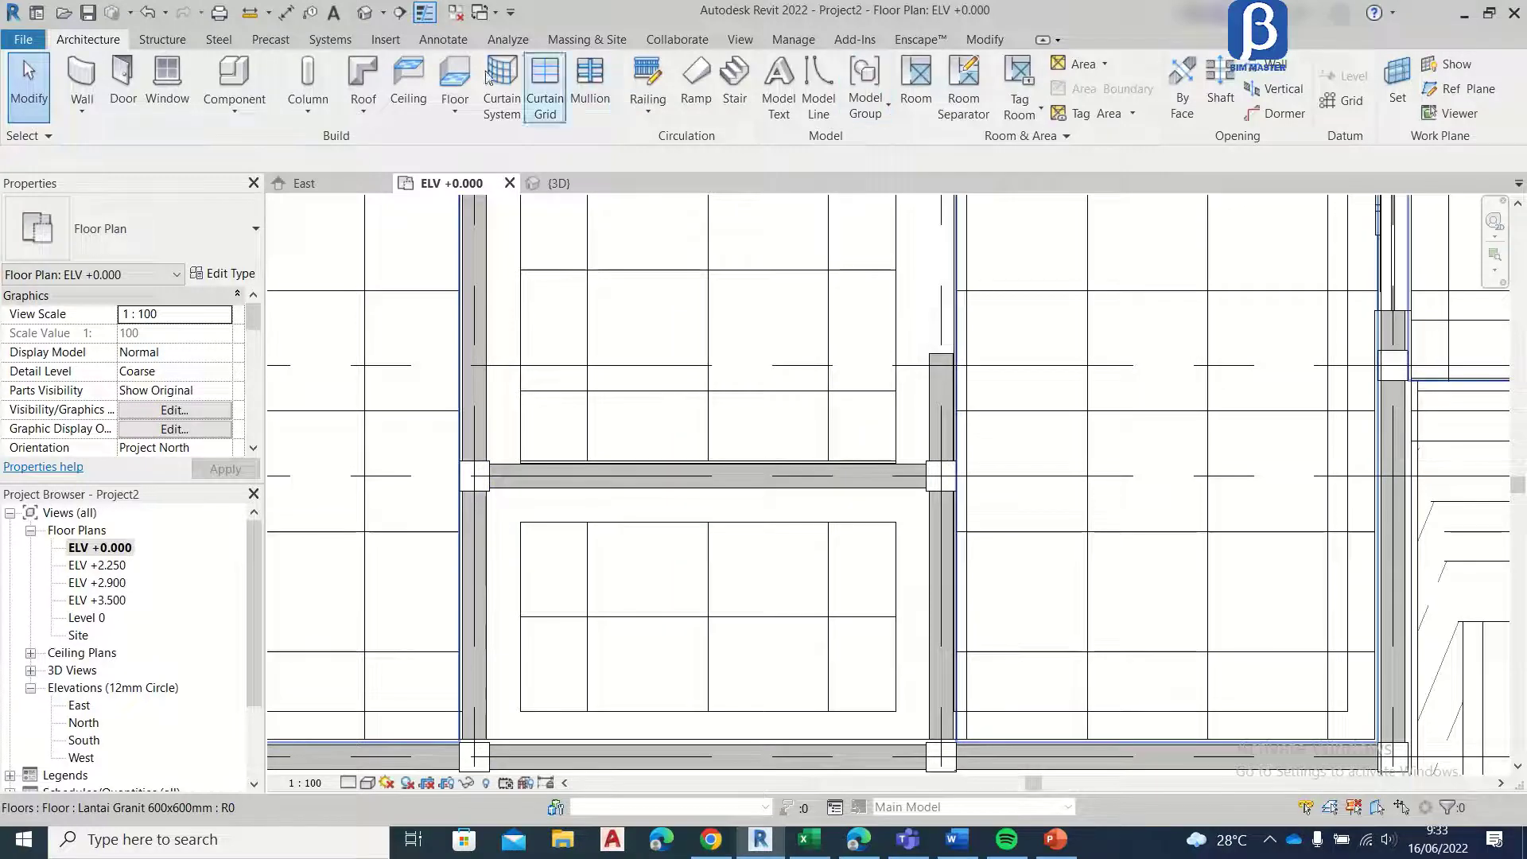
pyautogui.click(112, 80)
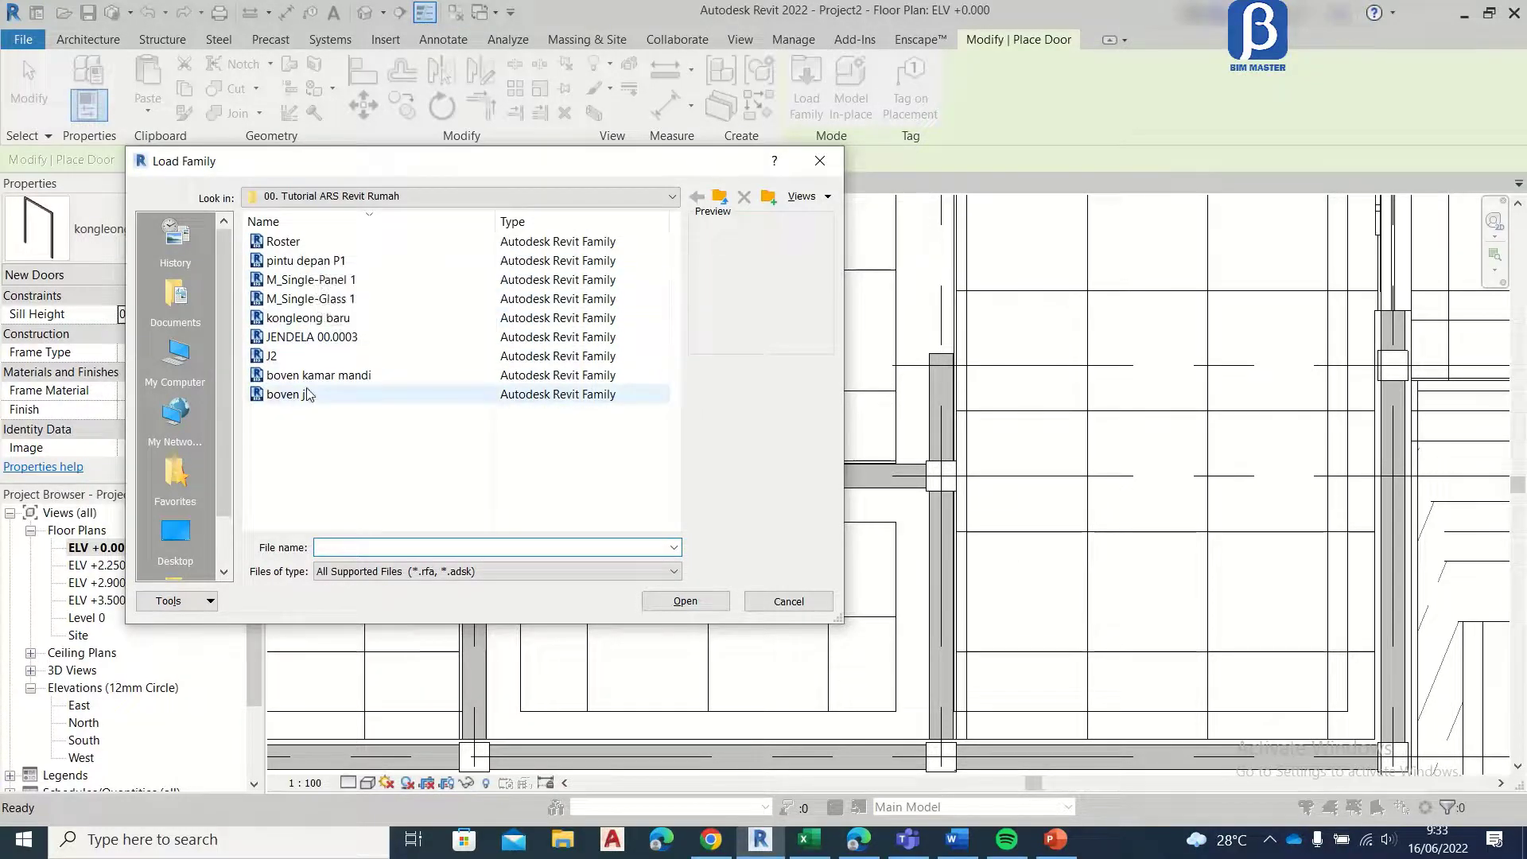
pyautogui.click(311, 280)
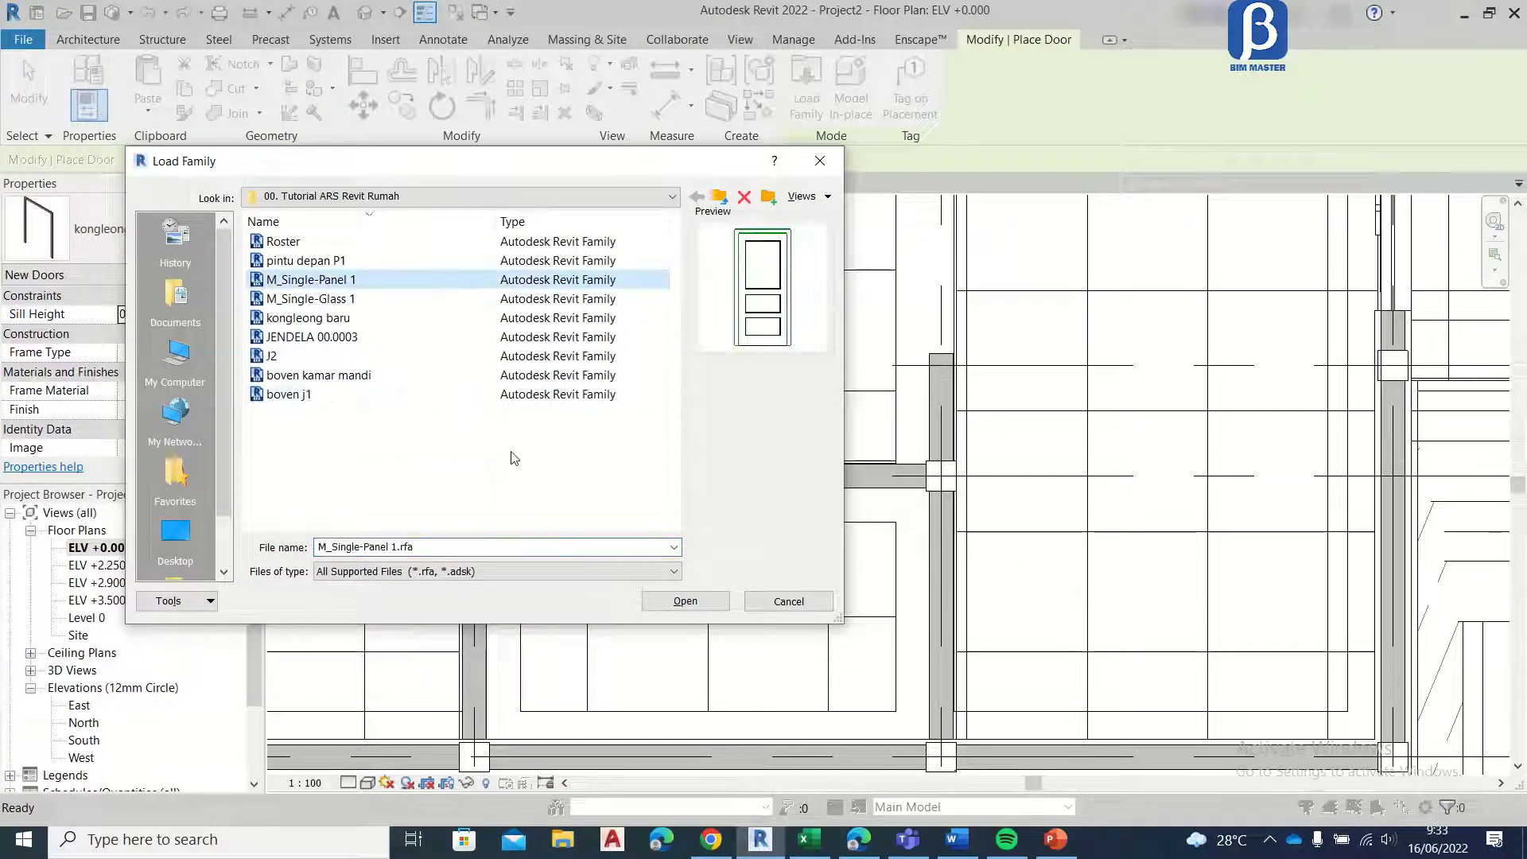
pyautogui.click(690, 609)
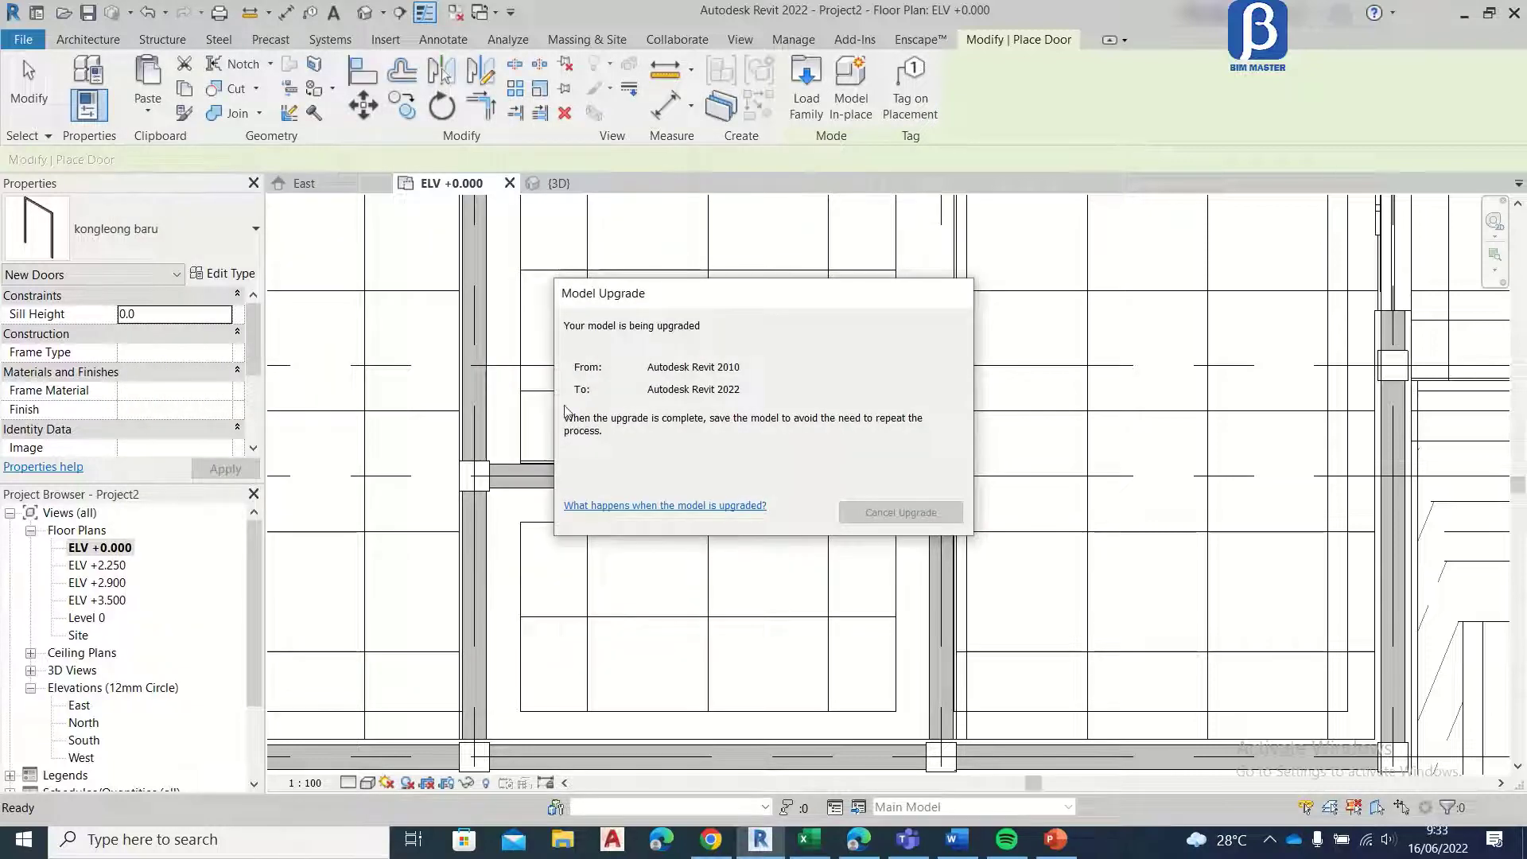
pyautogui.scroll(4, 557, 412)
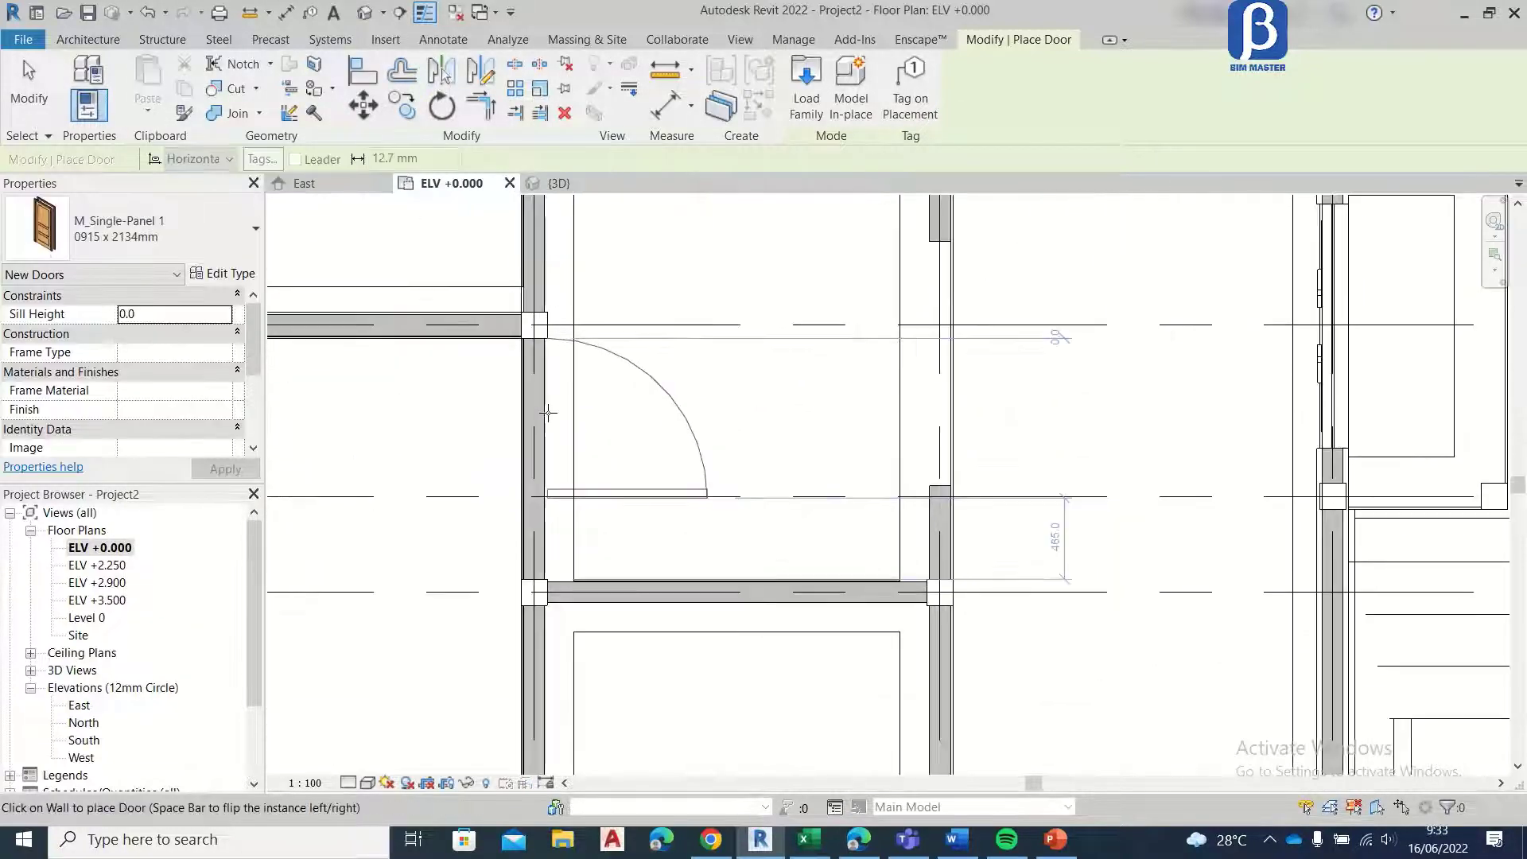
# Step: Place a 0915 x 2134mm M_Single-Panel 1 door in the grid 3 wall between grids B and D, beside the grid D column
pyautogui.scroll(1, 548, 412)
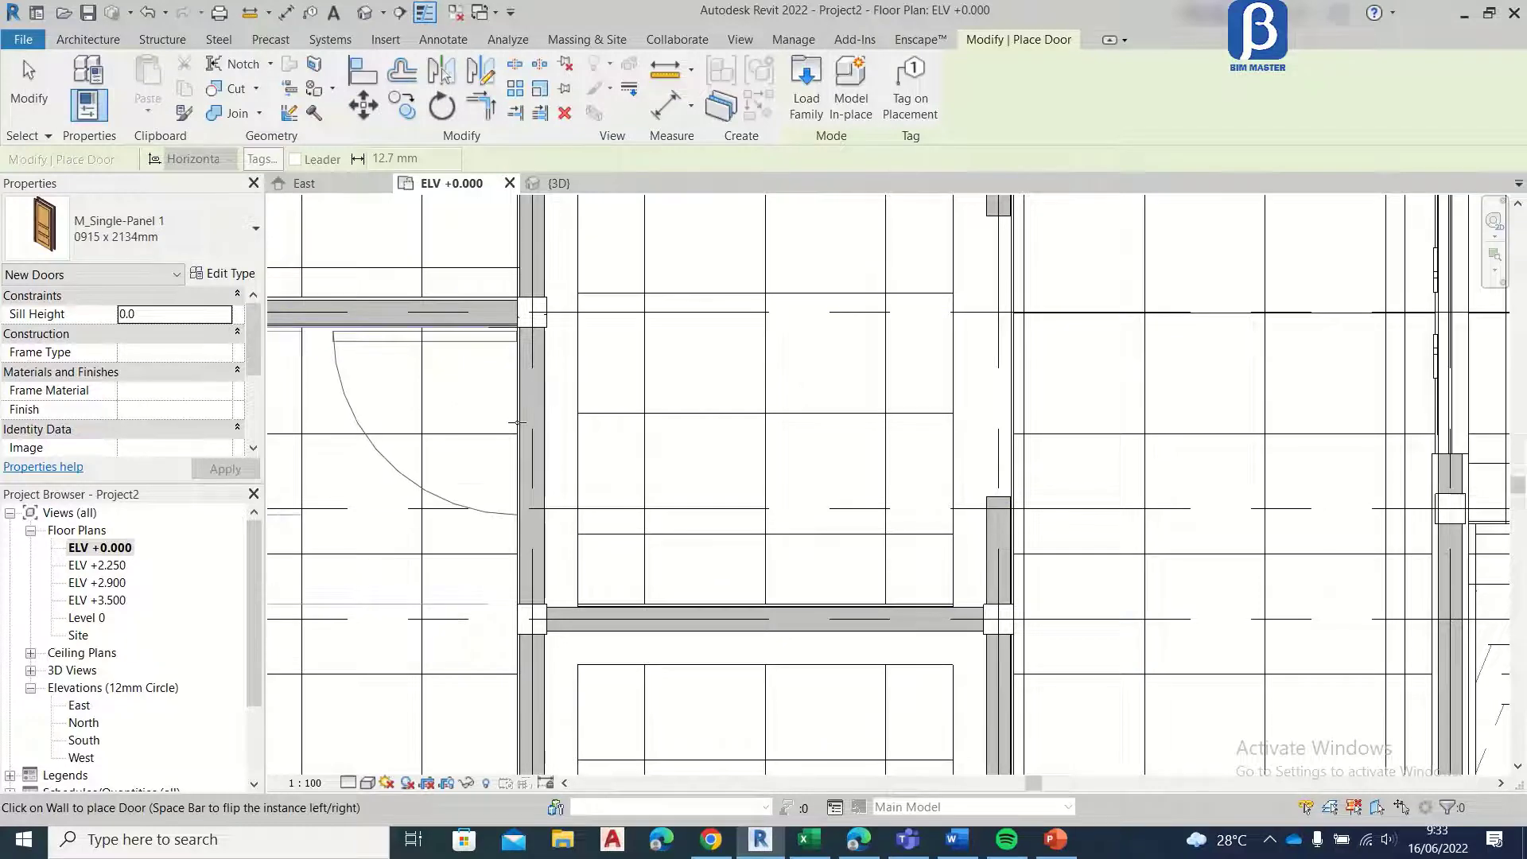
pyautogui.click(517, 423)
pyautogui.moveTo(523, 251); pyautogui.dragTo(540, 497, button='middle')
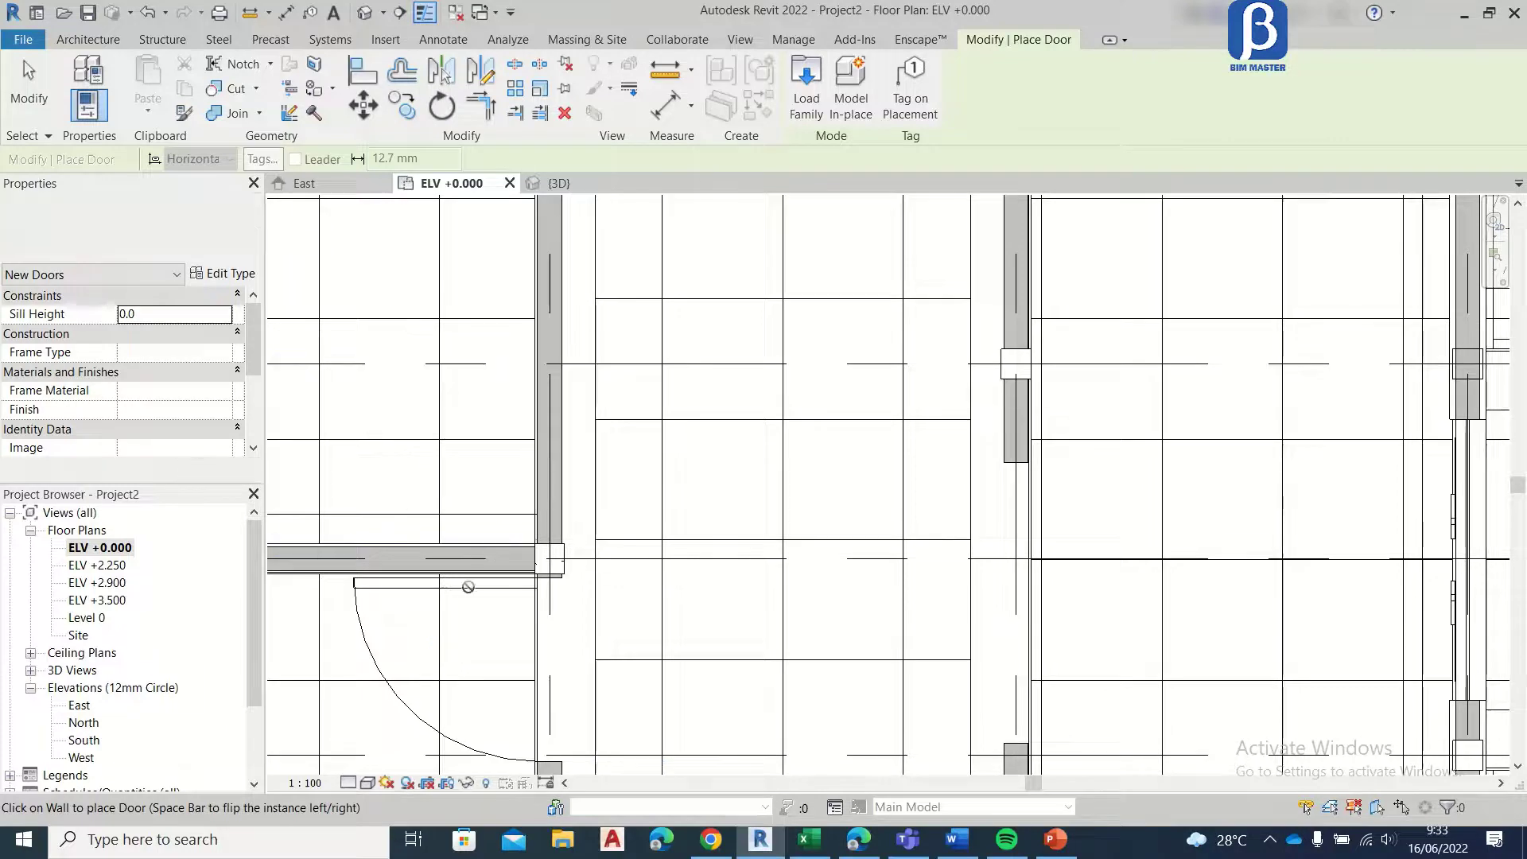
pyautogui.click(30, 85)
# Step: Mirror a copy of the grid 3 door about grid D for the adjoining room
pyautogui.click(397, 692)
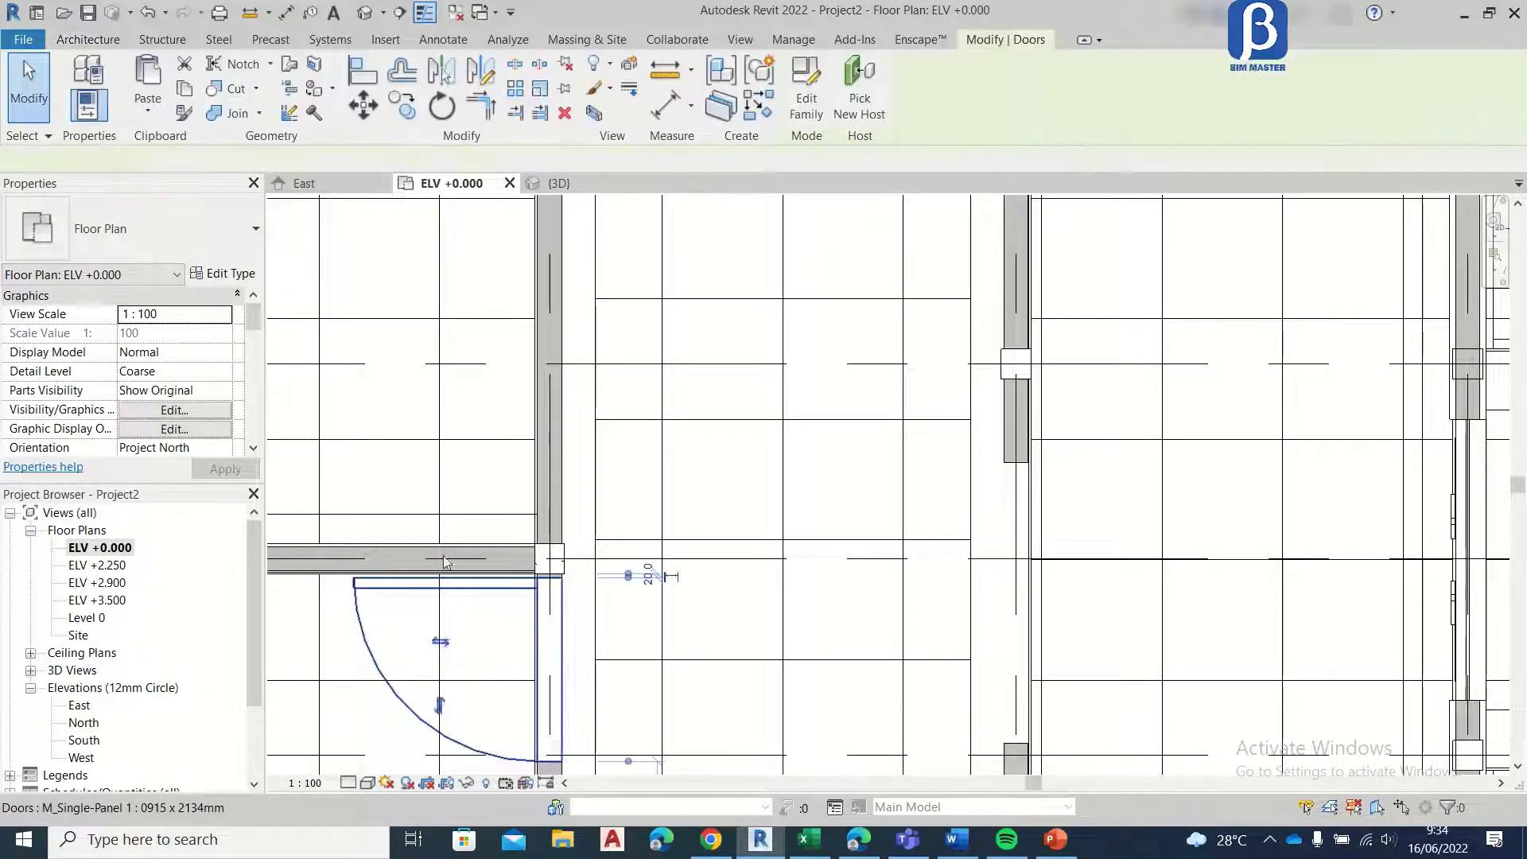
pyautogui.click(471, 77)
pyautogui.scroll(4, 540, 597)
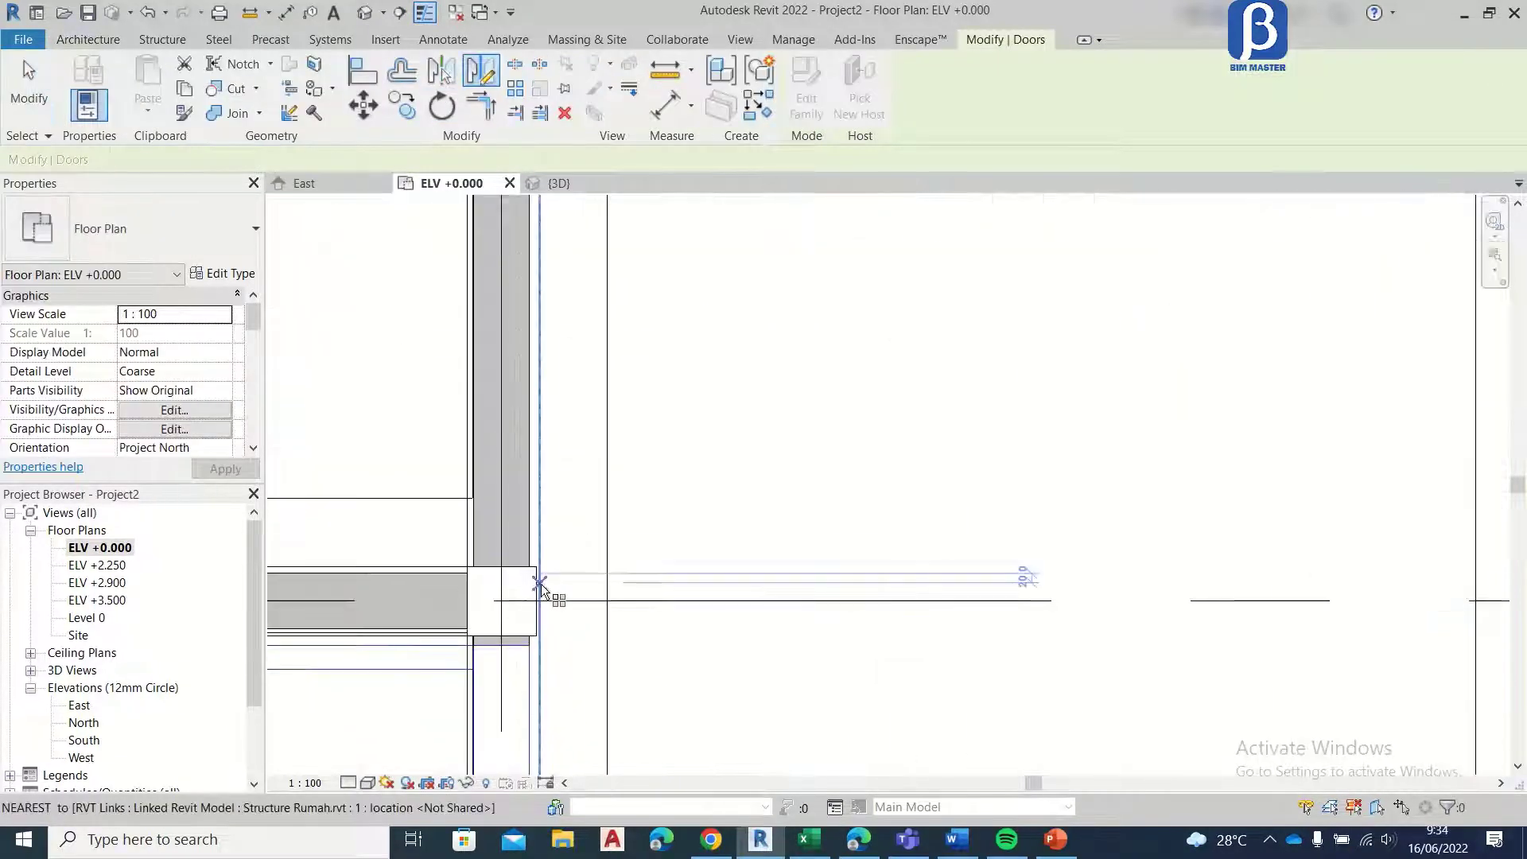
pyautogui.click(536, 602)
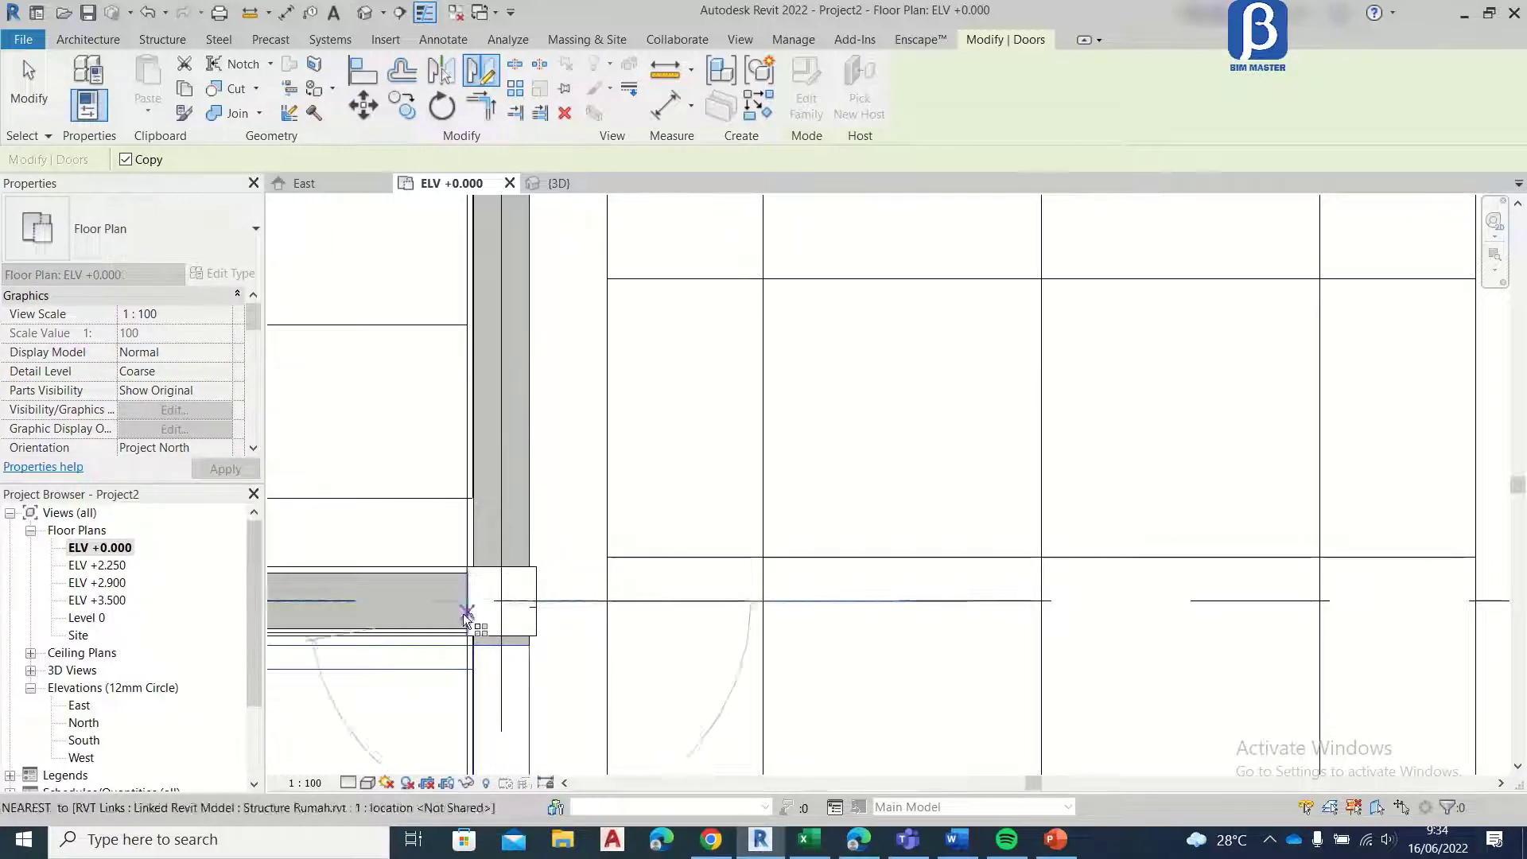
pyautogui.click(536, 603)
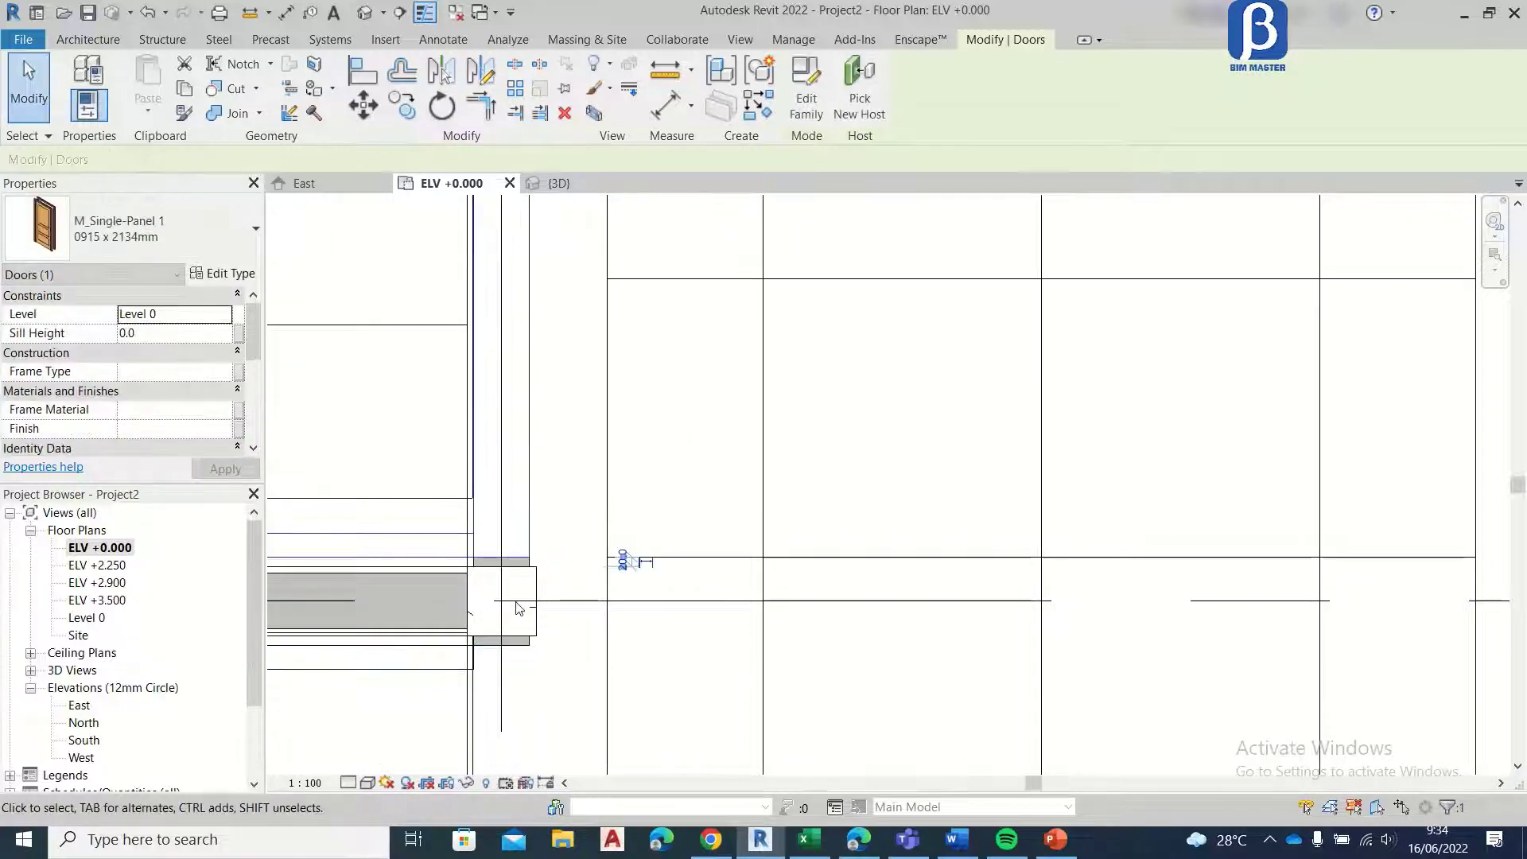
pyautogui.scroll(-4, 597, 541)
pyautogui.press('Escape')
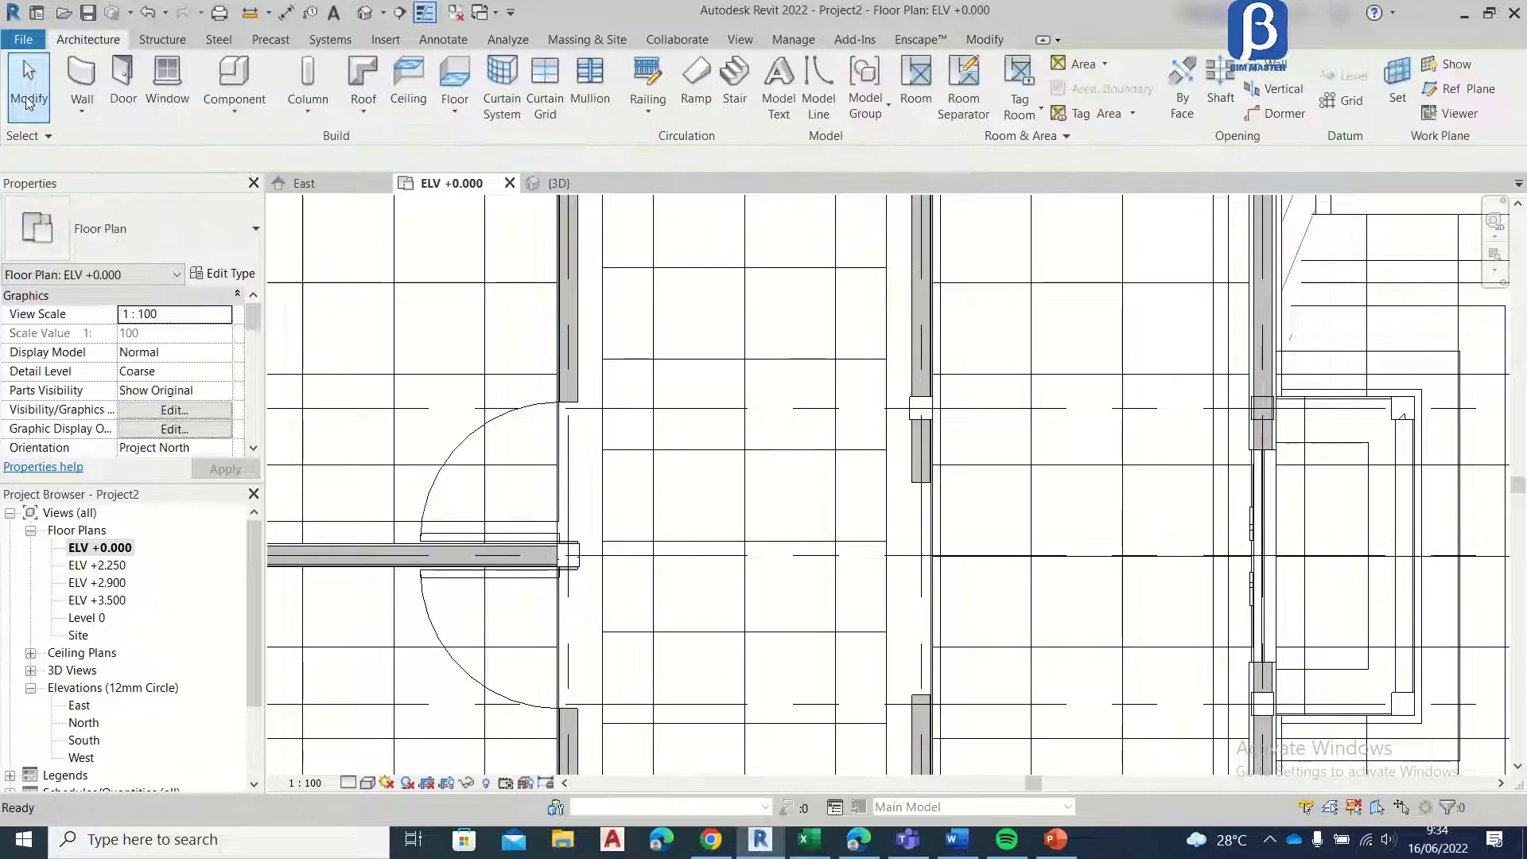
# Step: Place a 0915 x 2134mm M_Single-Panel 1 door in the grid F wall at the exterior steps, swinging inward beside the grid 3 column
pyautogui.moveTo(669, 462); pyautogui.dragTo(570, 610, button='middle')
pyautogui.moveTo(532, 331); pyautogui.dragTo(534, 469, button='middle')
pyautogui.scroll(2, 534, 470)
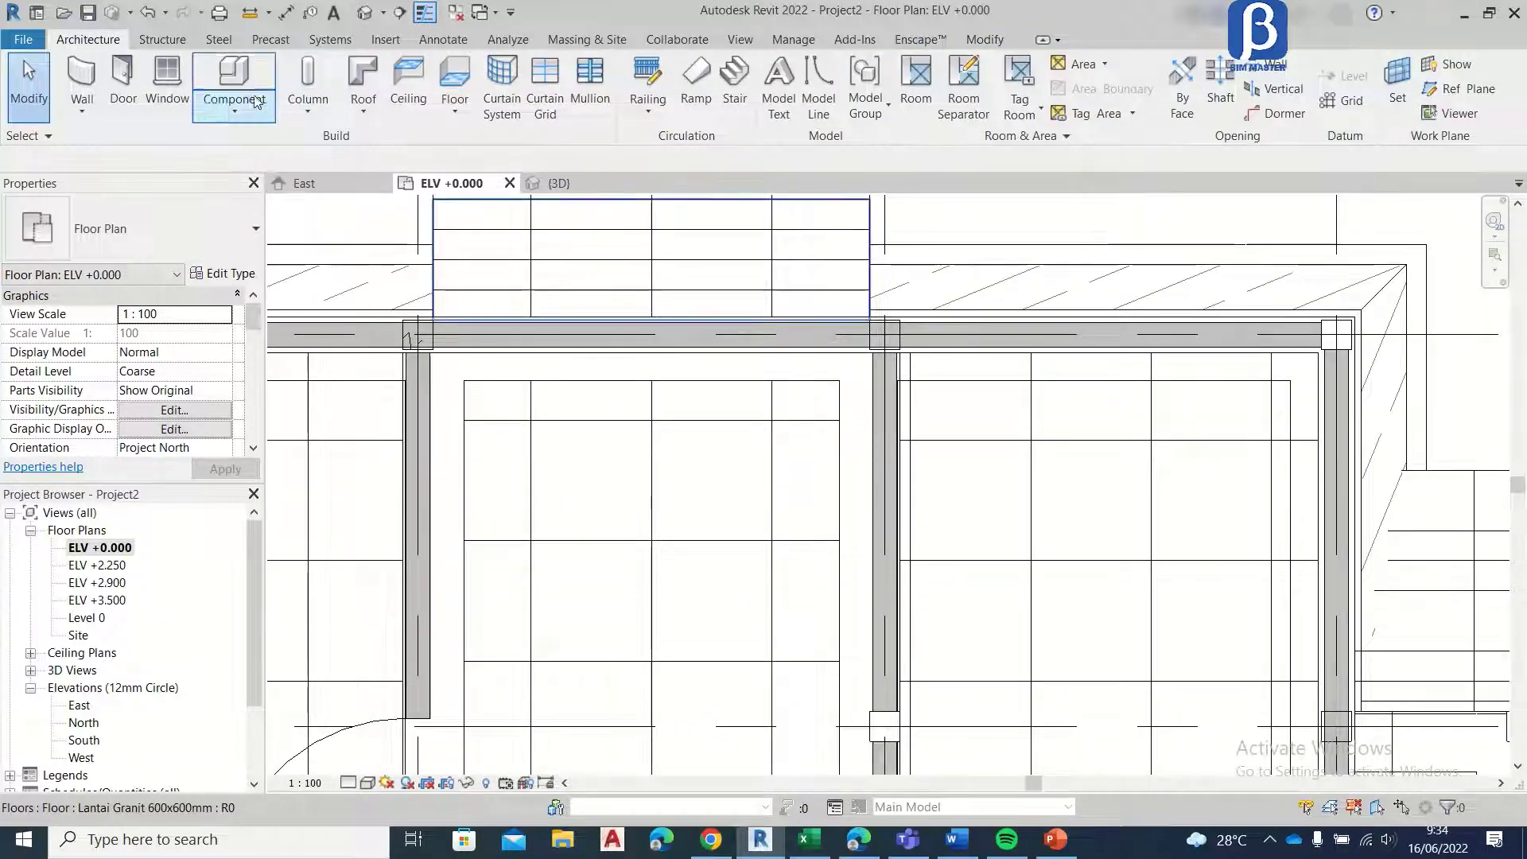
pyautogui.click(121, 89)
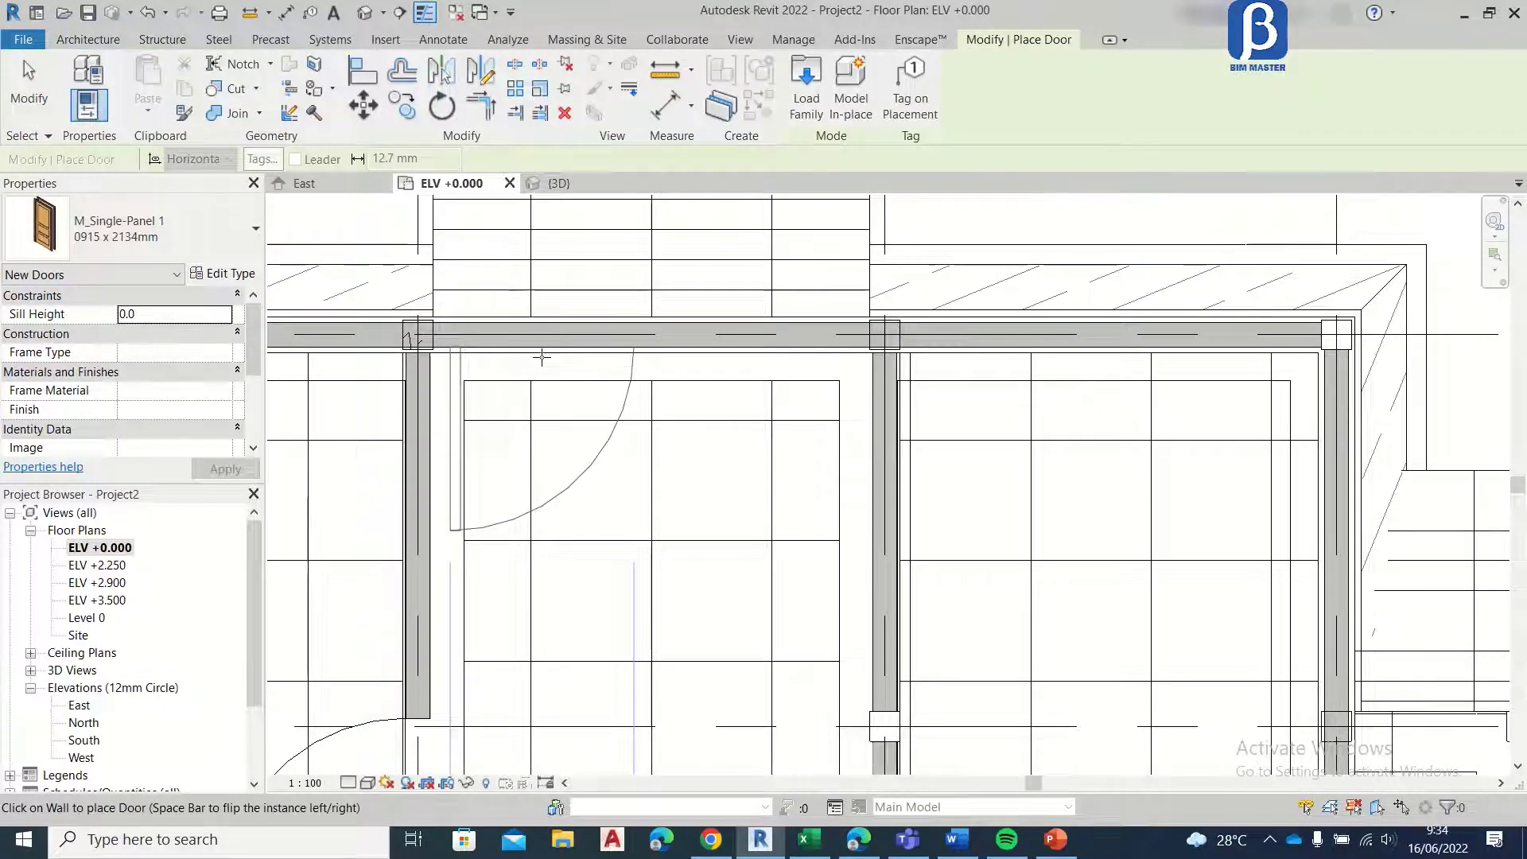
pyautogui.scroll(-3, 545, 261)
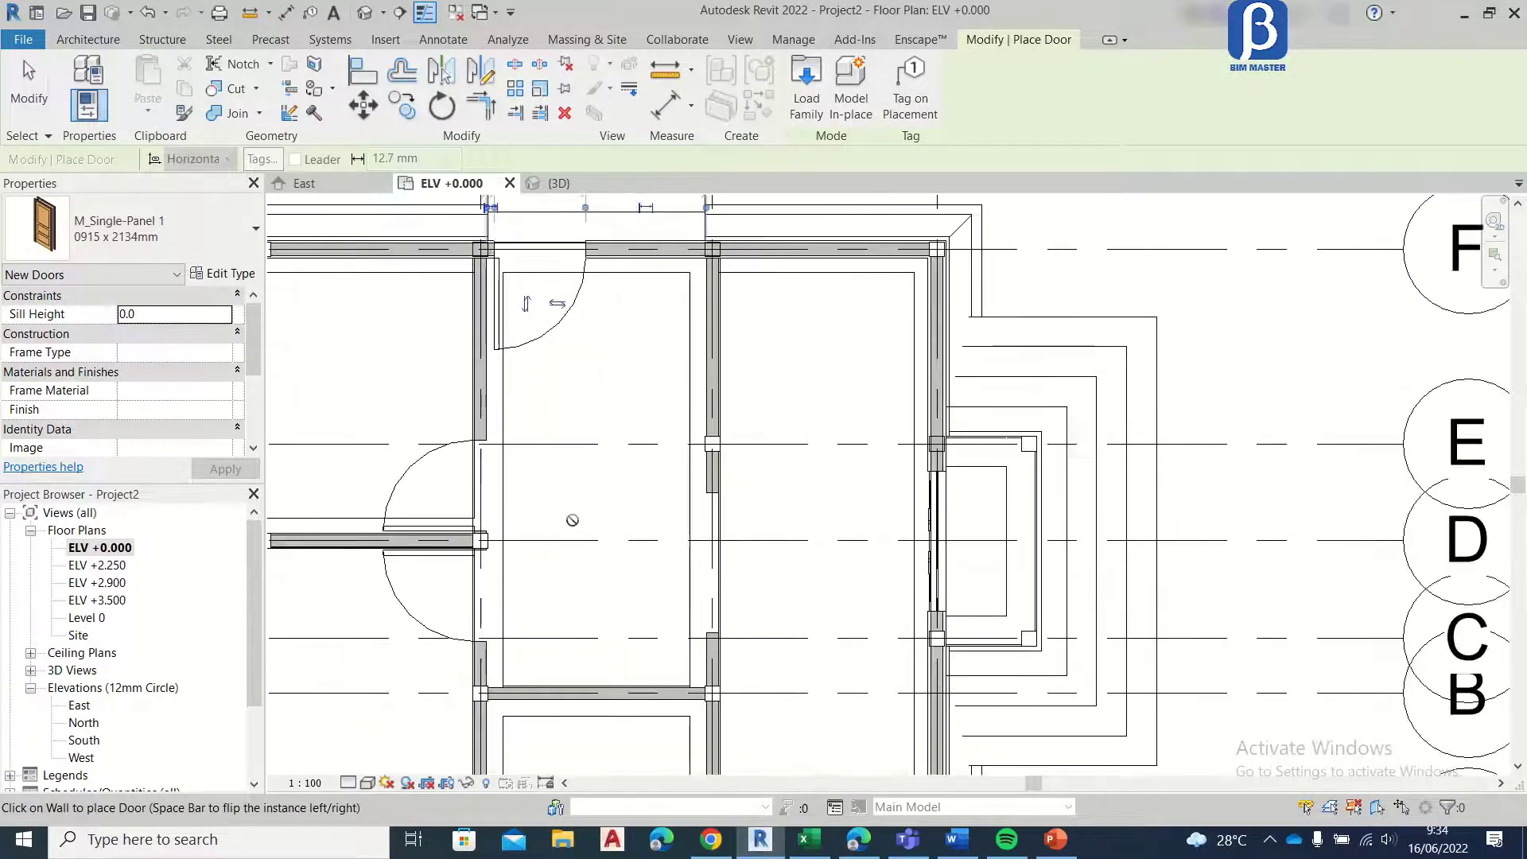
# Step: Place a 0762 x 2134mm M_Single-Panel 1 door in the grid B wall, 100 mm from the grid 3 column, swinging into the small room
pyautogui.moveTo(535, 483); pyautogui.dragTo(525, 324, button='middle')
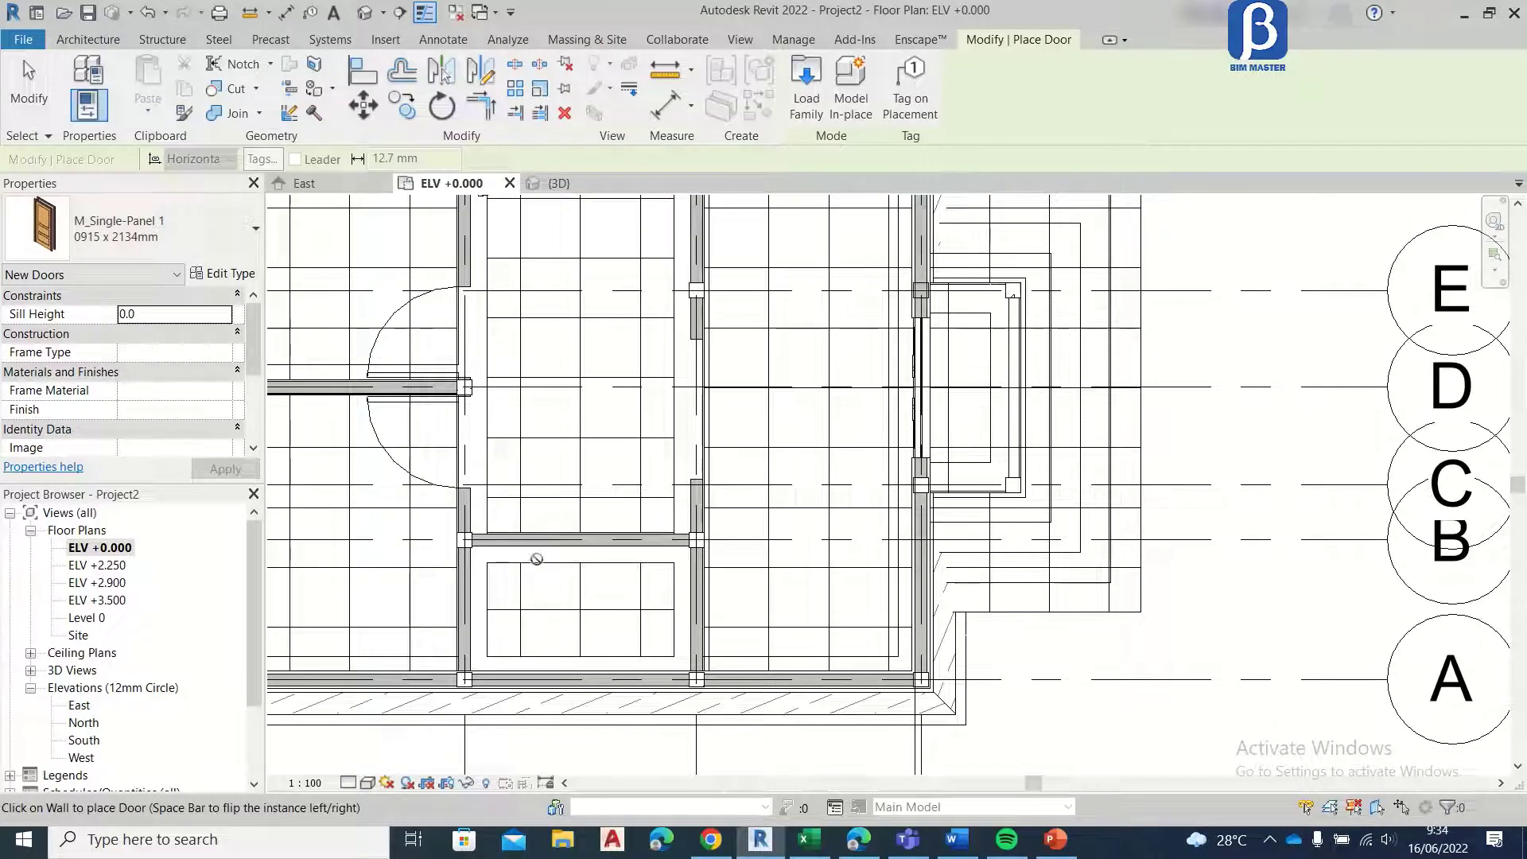
pyautogui.scroll(2, 510, 567)
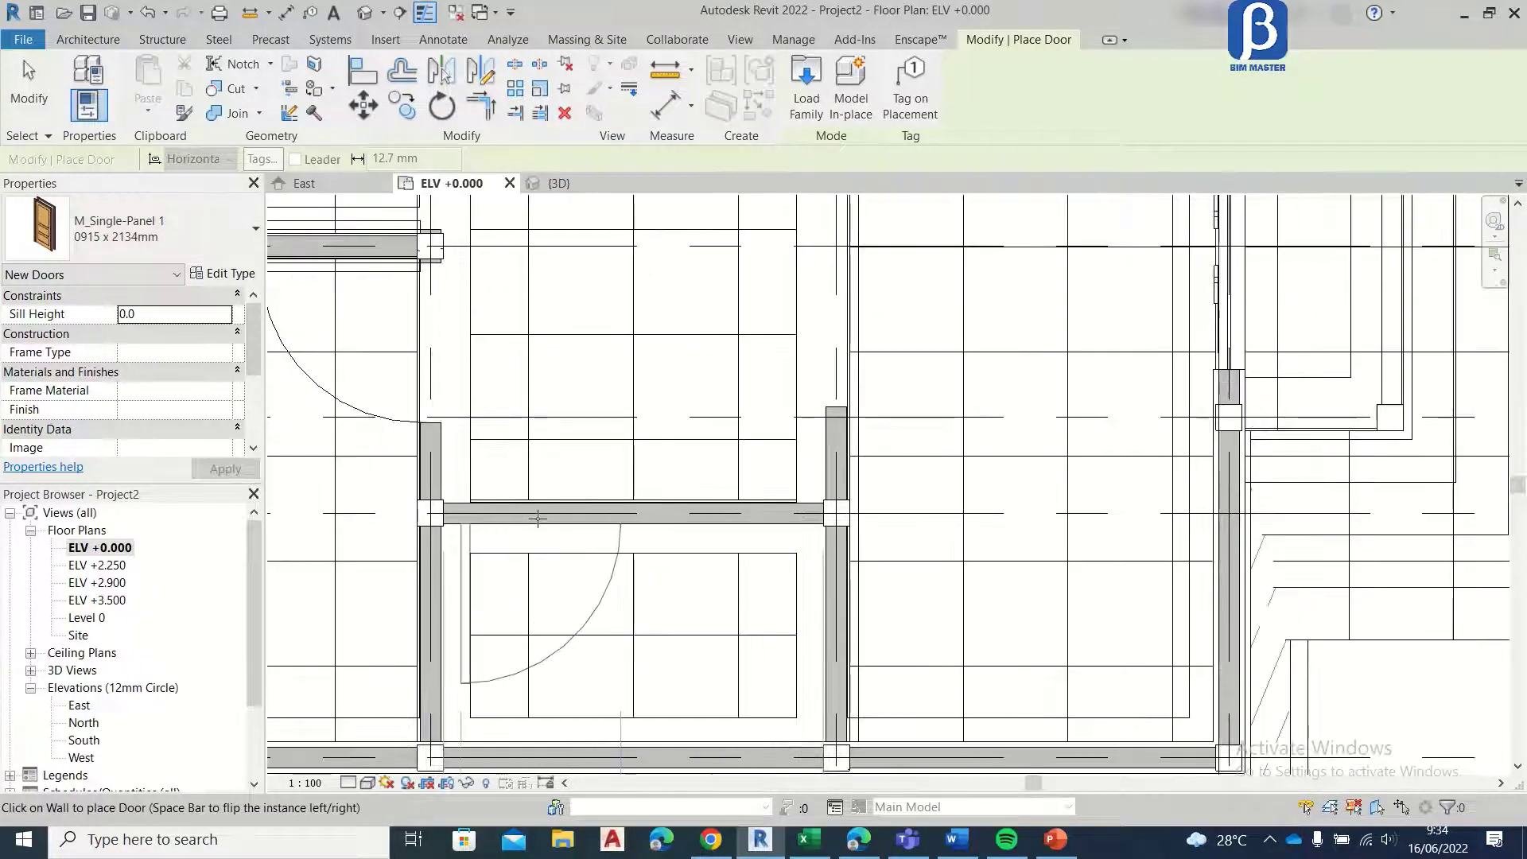
pyautogui.click(222, 226)
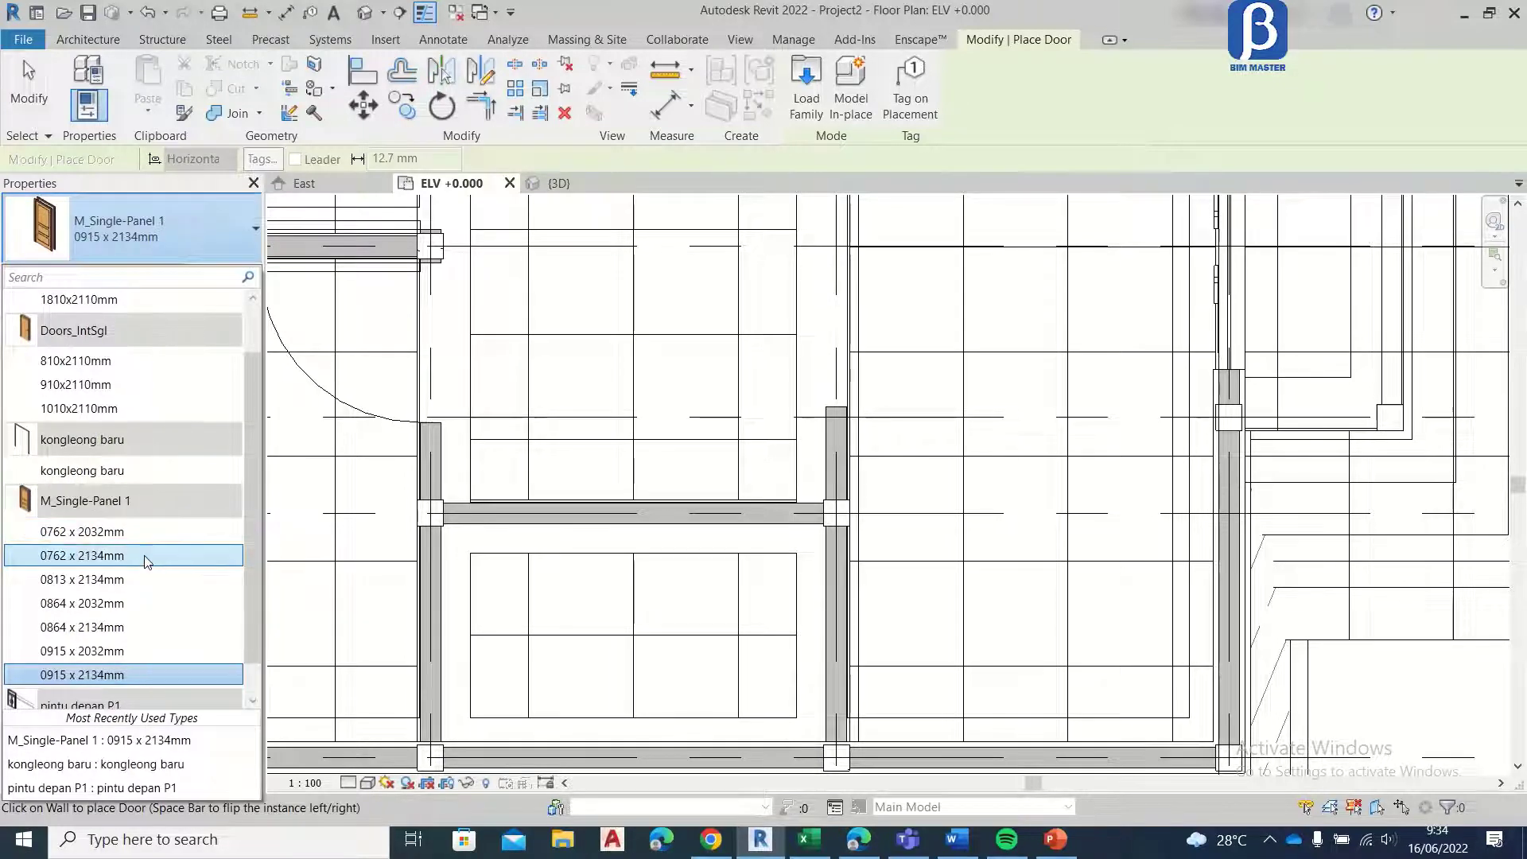
pyautogui.click(147, 556)
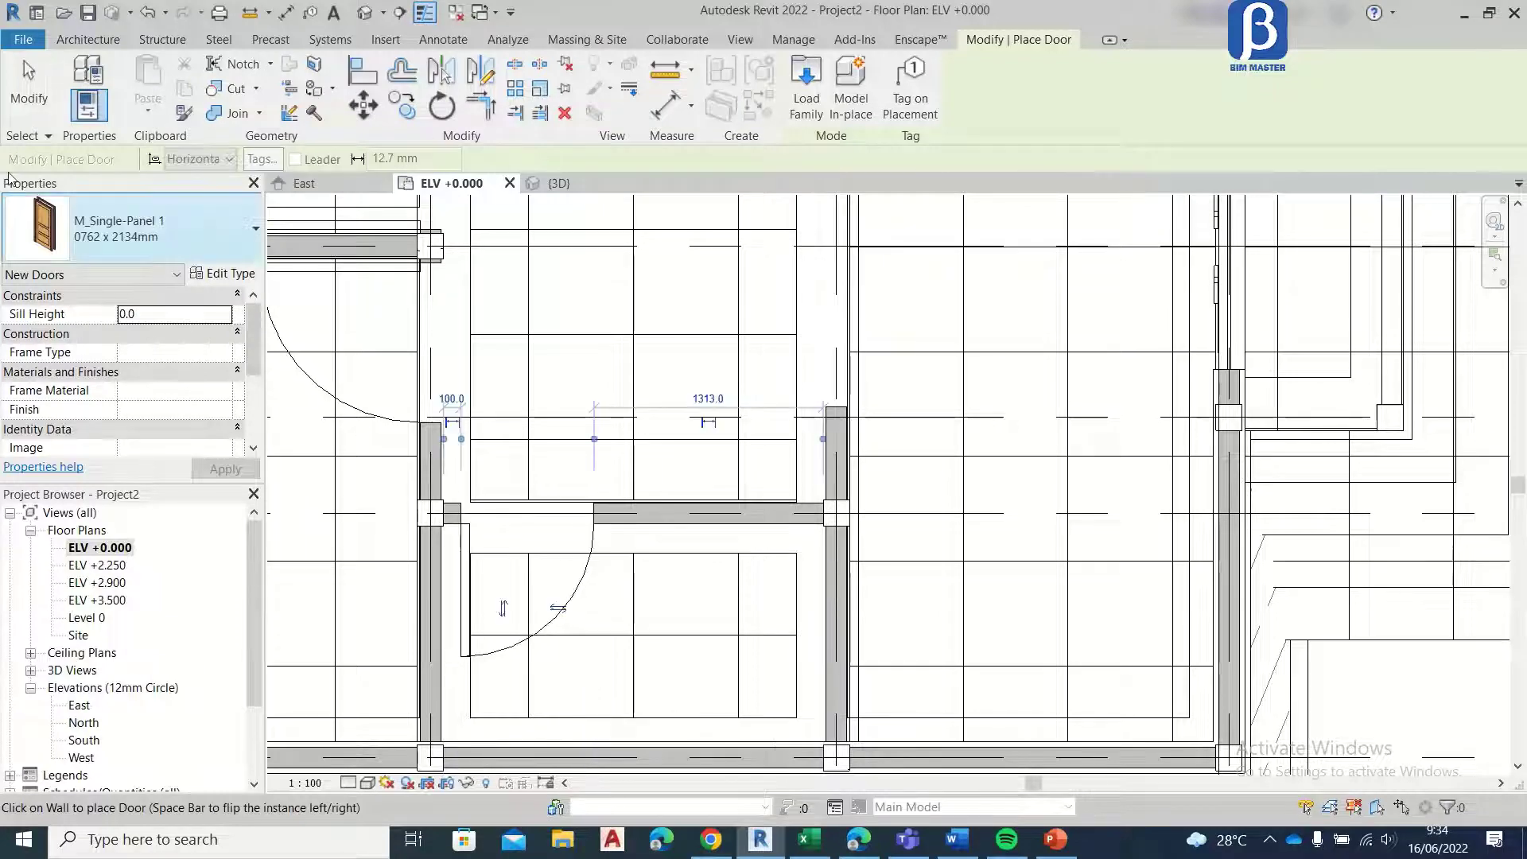
pyautogui.click(500, 512)
pyautogui.press('Escape')
pyautogui.press('Escape')
# Step: Check the placed doors and the front wall across the ELV +0.000 plan
pyautogui.moveTo(562, 524); pyautogui.dragTo(537, 607, button='middle')
pyautogui.scroll(2, 528, 457)
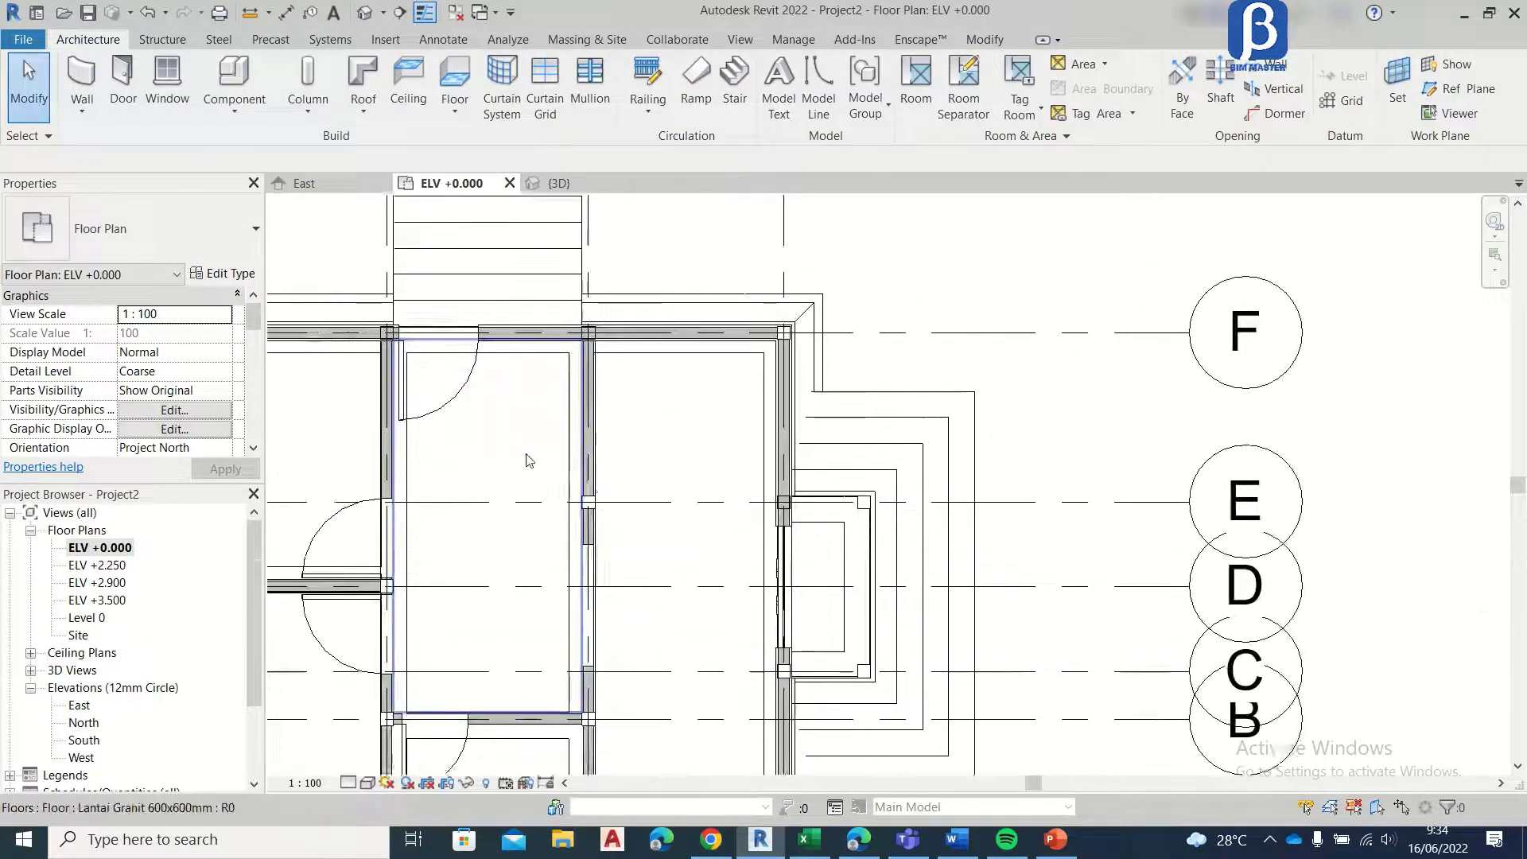
pyautogui.moveTo(528, 456); pyautogui.dragTo(545, 409, button='middle')
pyautogui.scroll(3, 507, 285)
pyautogui.scroll(-3, 706, 352)
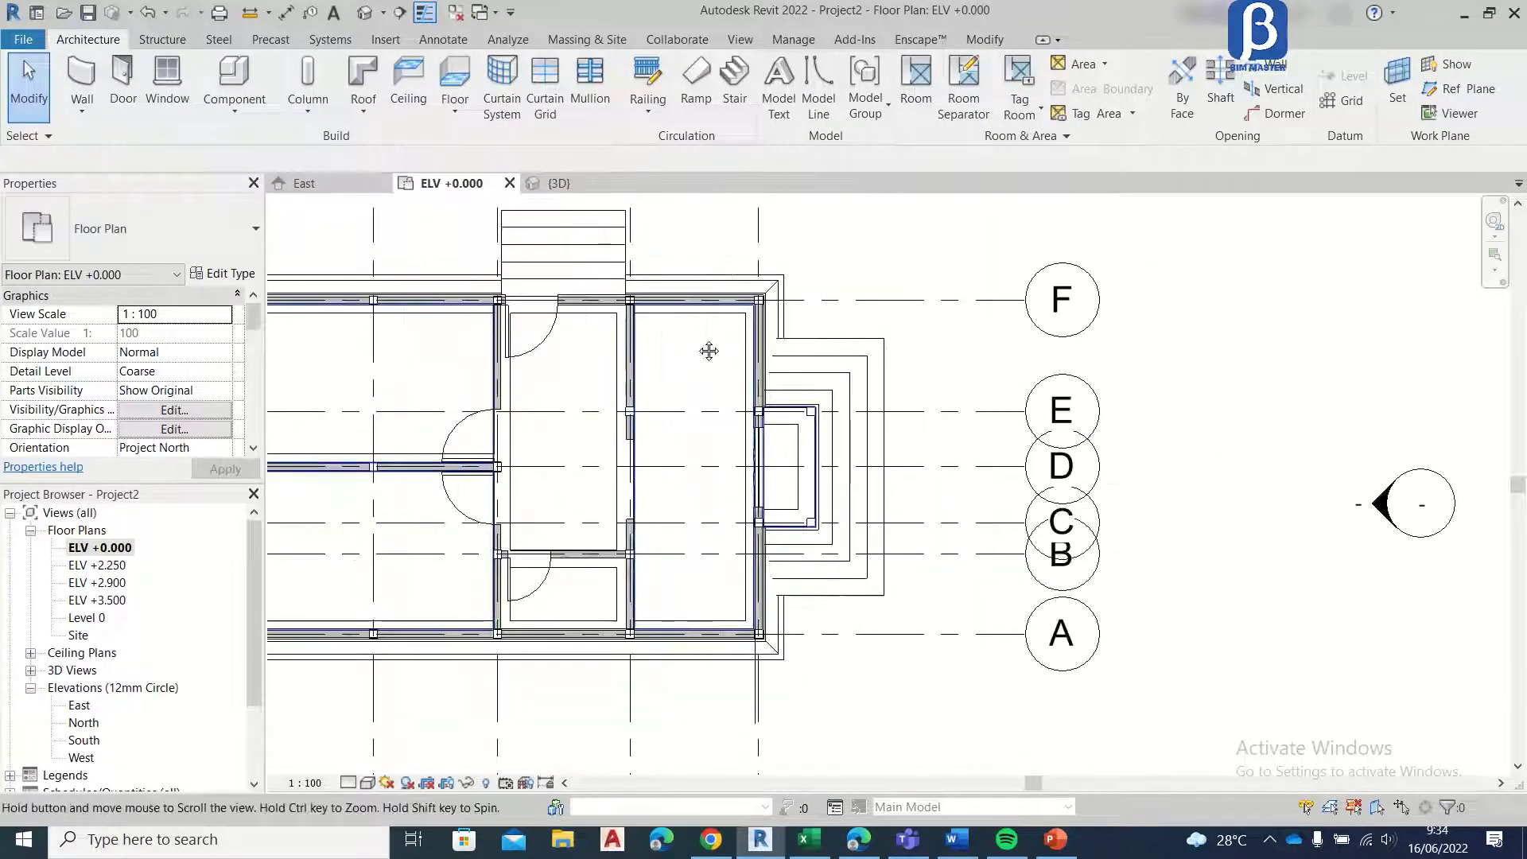
pyautogui.moveTo(706, 352); pyautogui.dragTo(778, 315, button='middle')
pyautogui.scroll(1, 796, 409)
pyautogui.scroll(1, 794, 403)
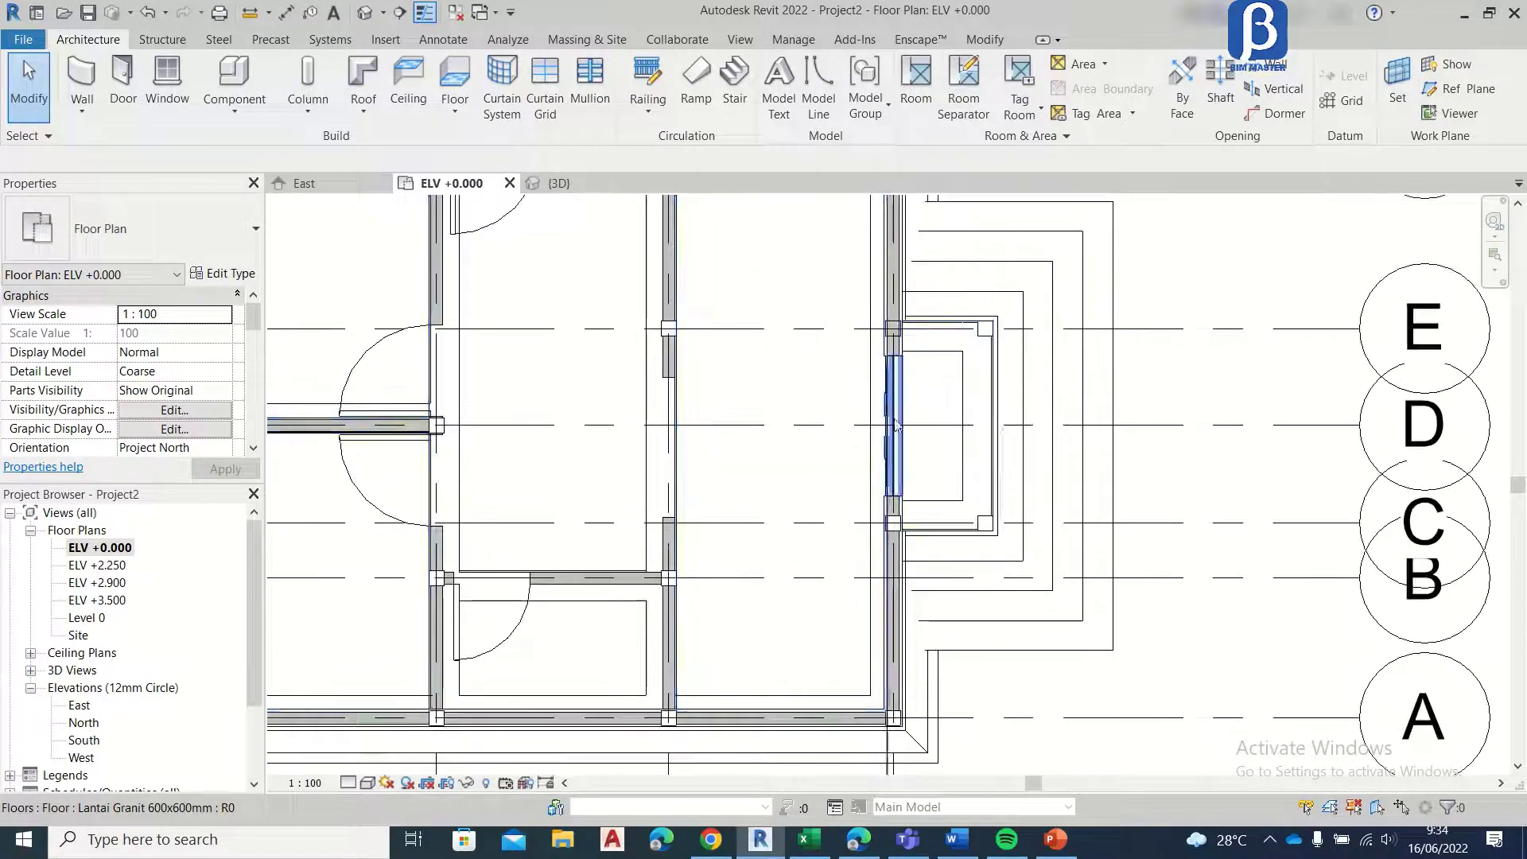
pyautogui.moveTo(914, 447); pyautogui.dragTo(803, 603, button='middle')
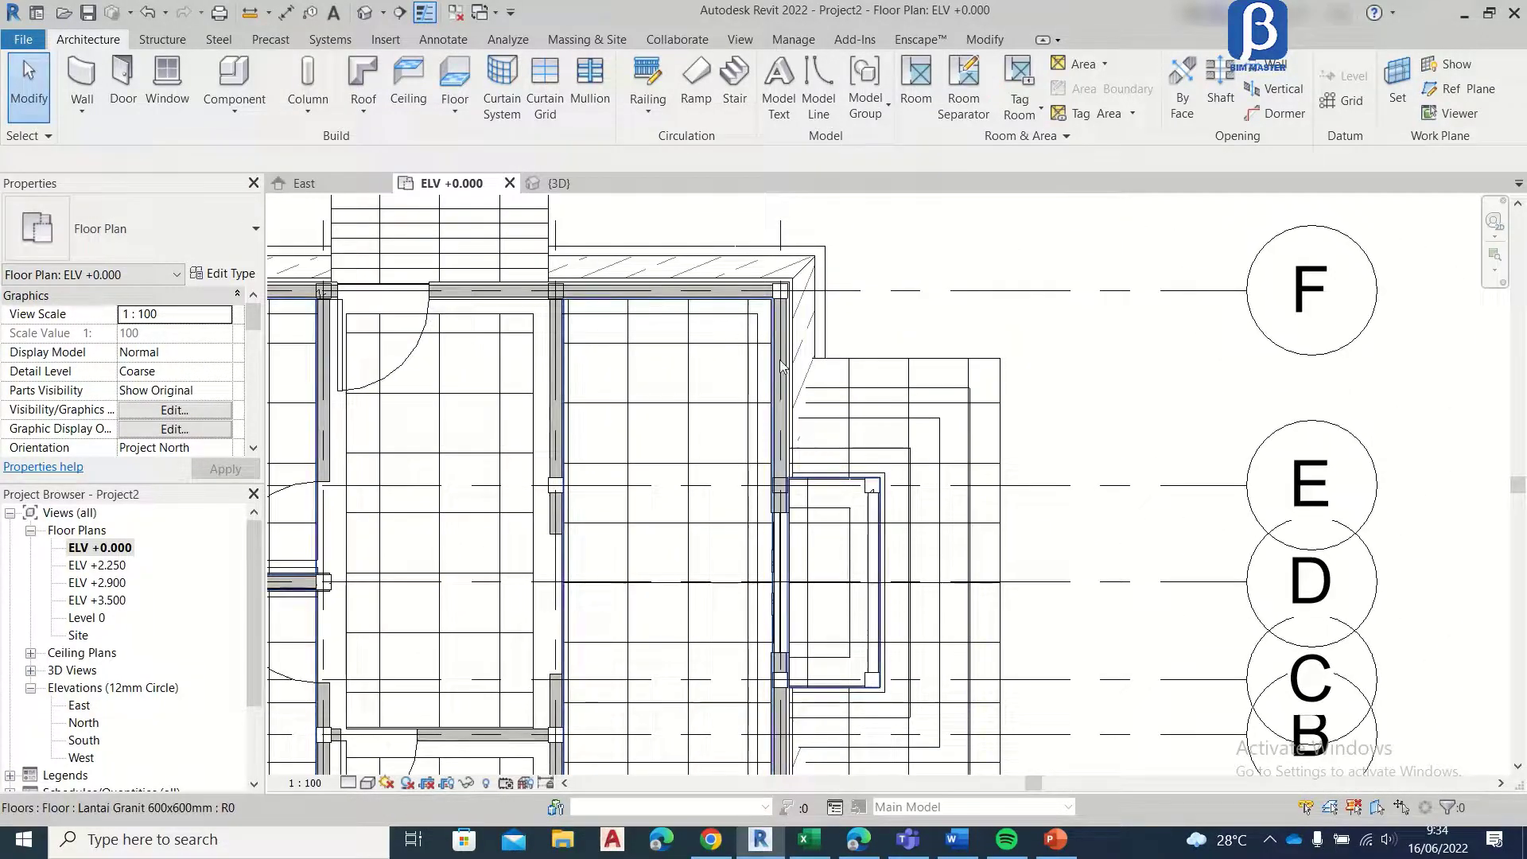
pyautogui.scroll(-2, 583, 339)
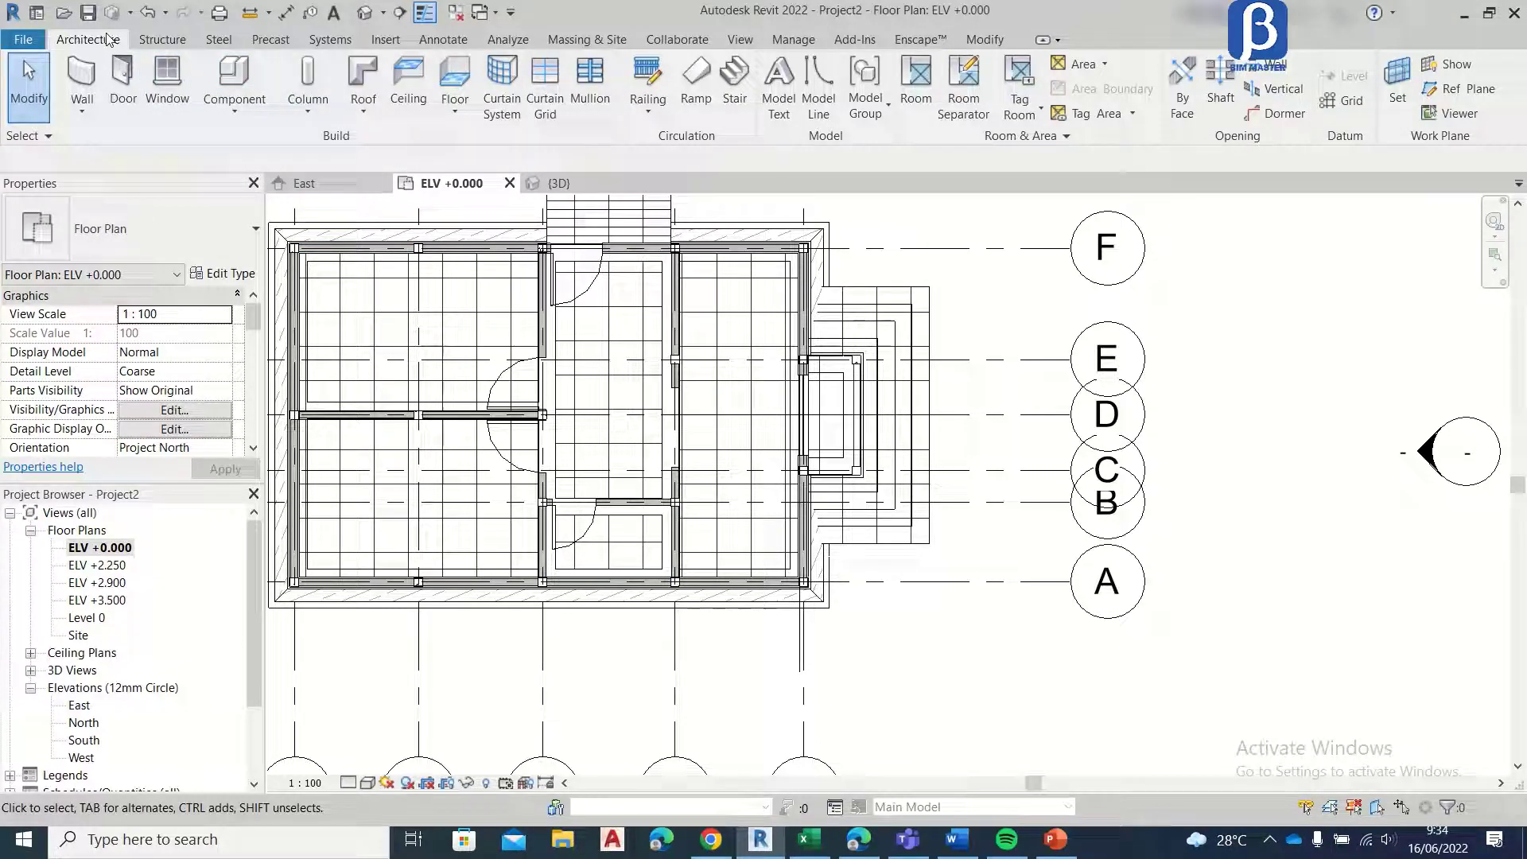
# Step: Load the JENDELA 00.0003 window family from the 00. Tutorial ARS Revit Rumah folder
pyautogui.click(168, 79)
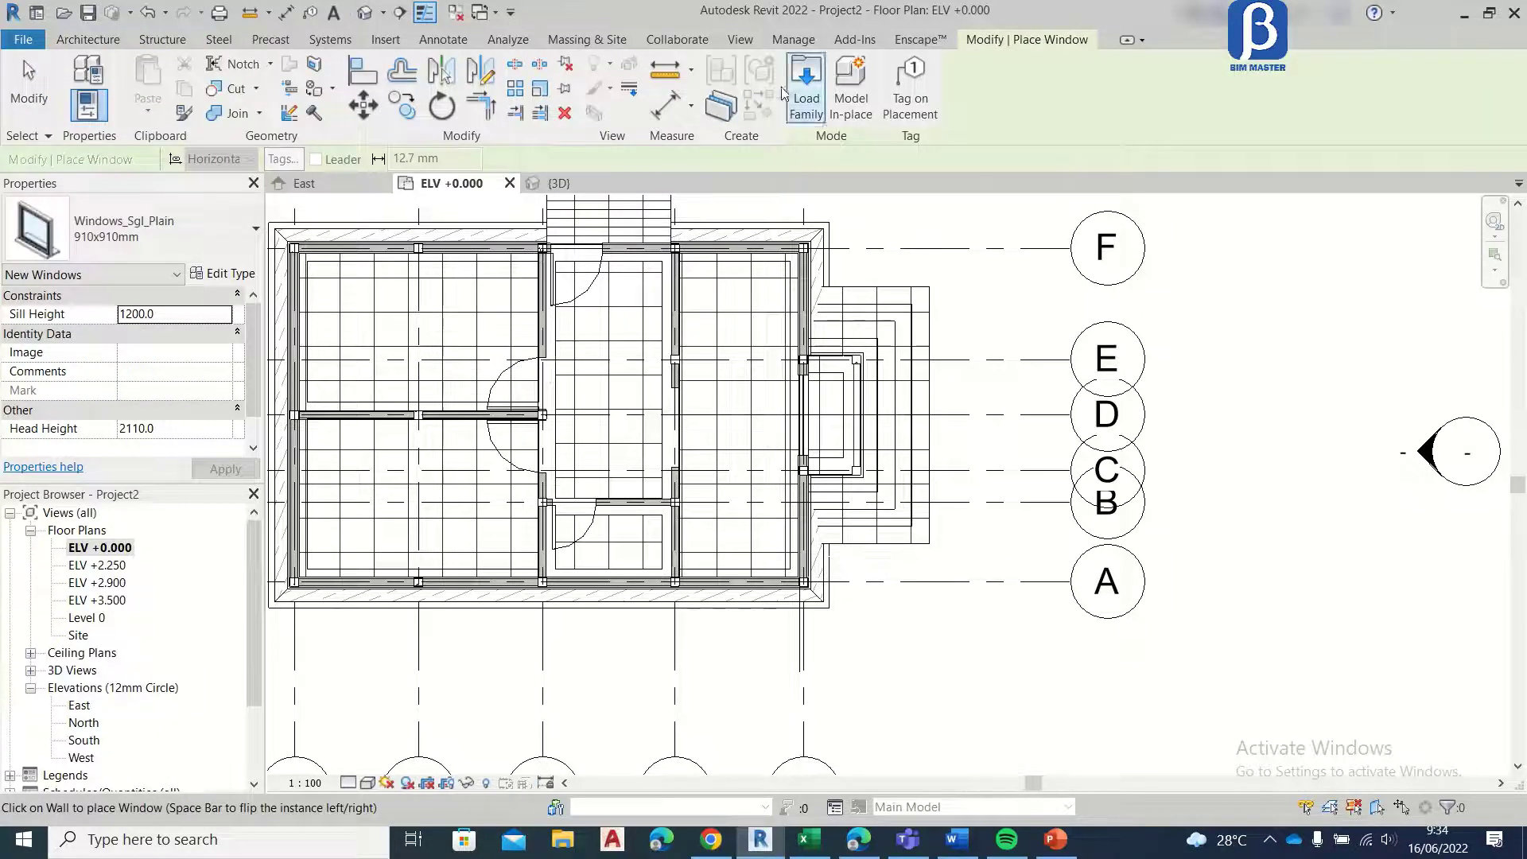
pyautogui.click(811, 80)
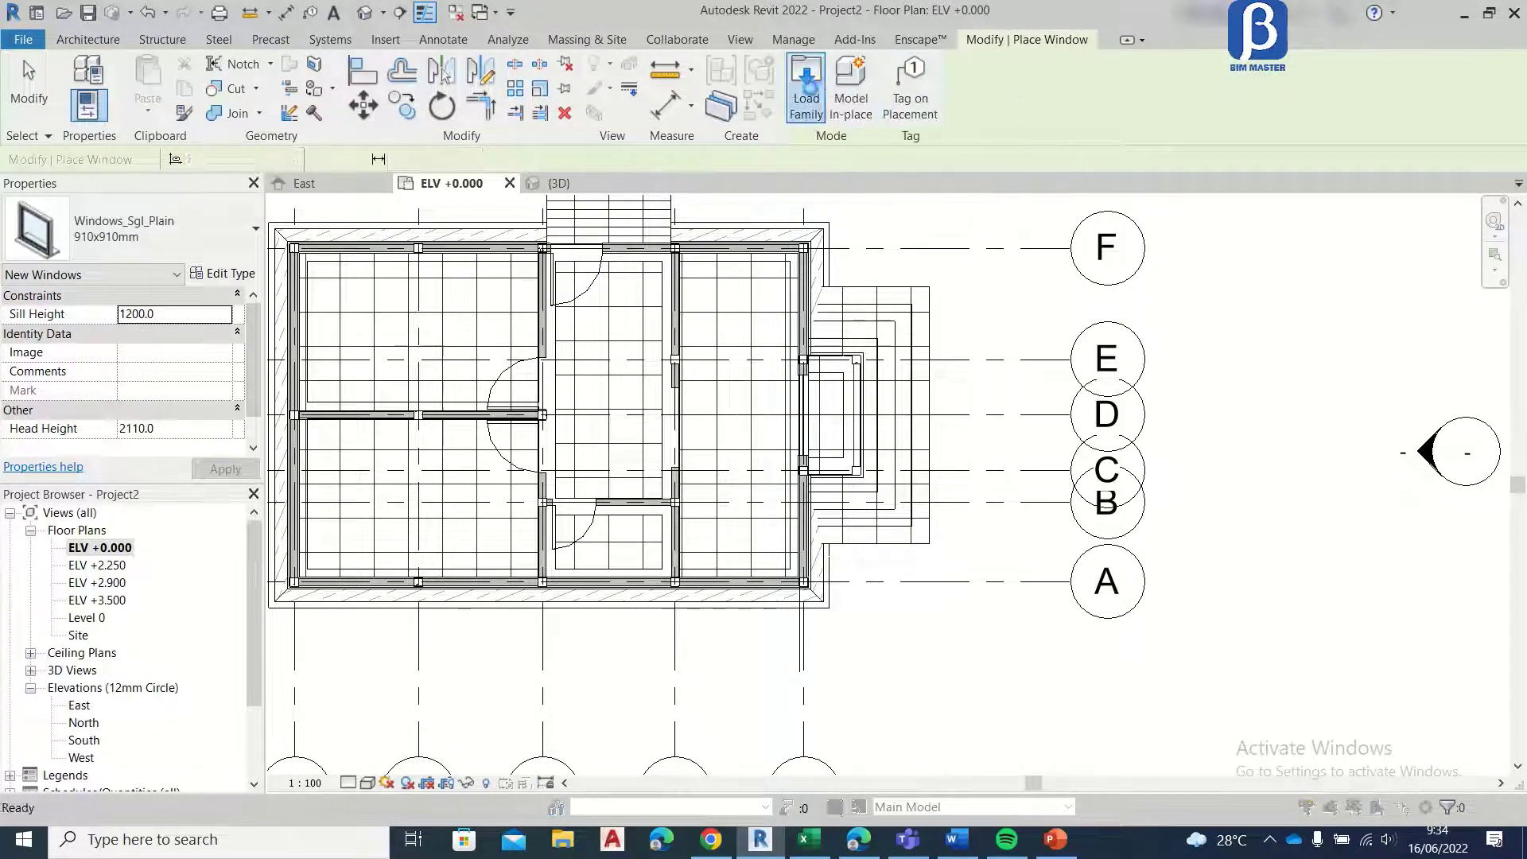
pyautogui.click(374, 335)
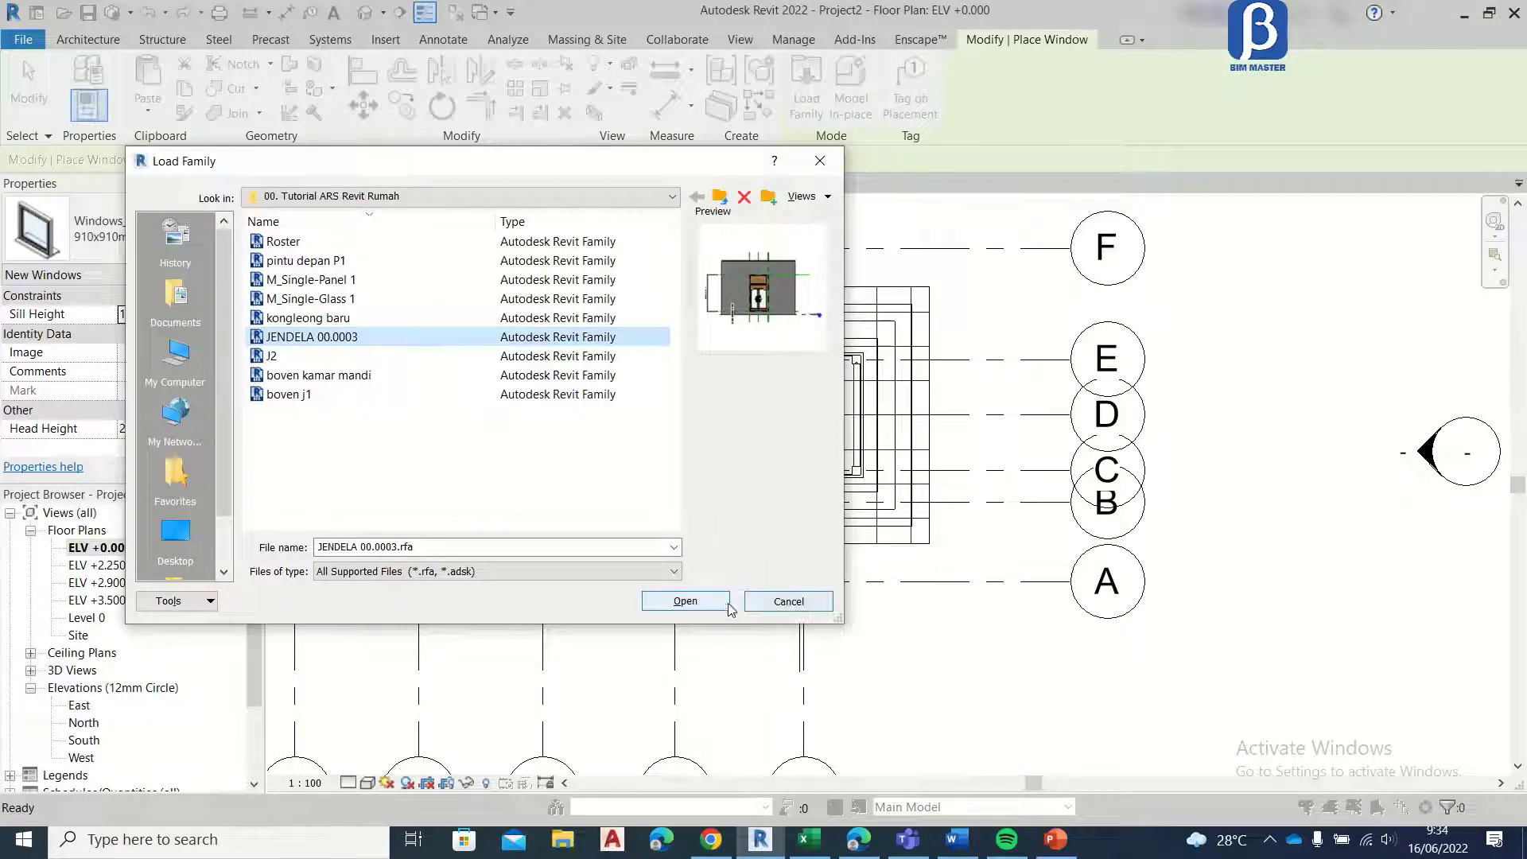
pyautogui.click(685, 601)
# Step: Place the JENDELA 00.0003 window in the front wall between grids E and F, 380 mm from the grid F column
pyautogui.scroll(8, 805, 318)
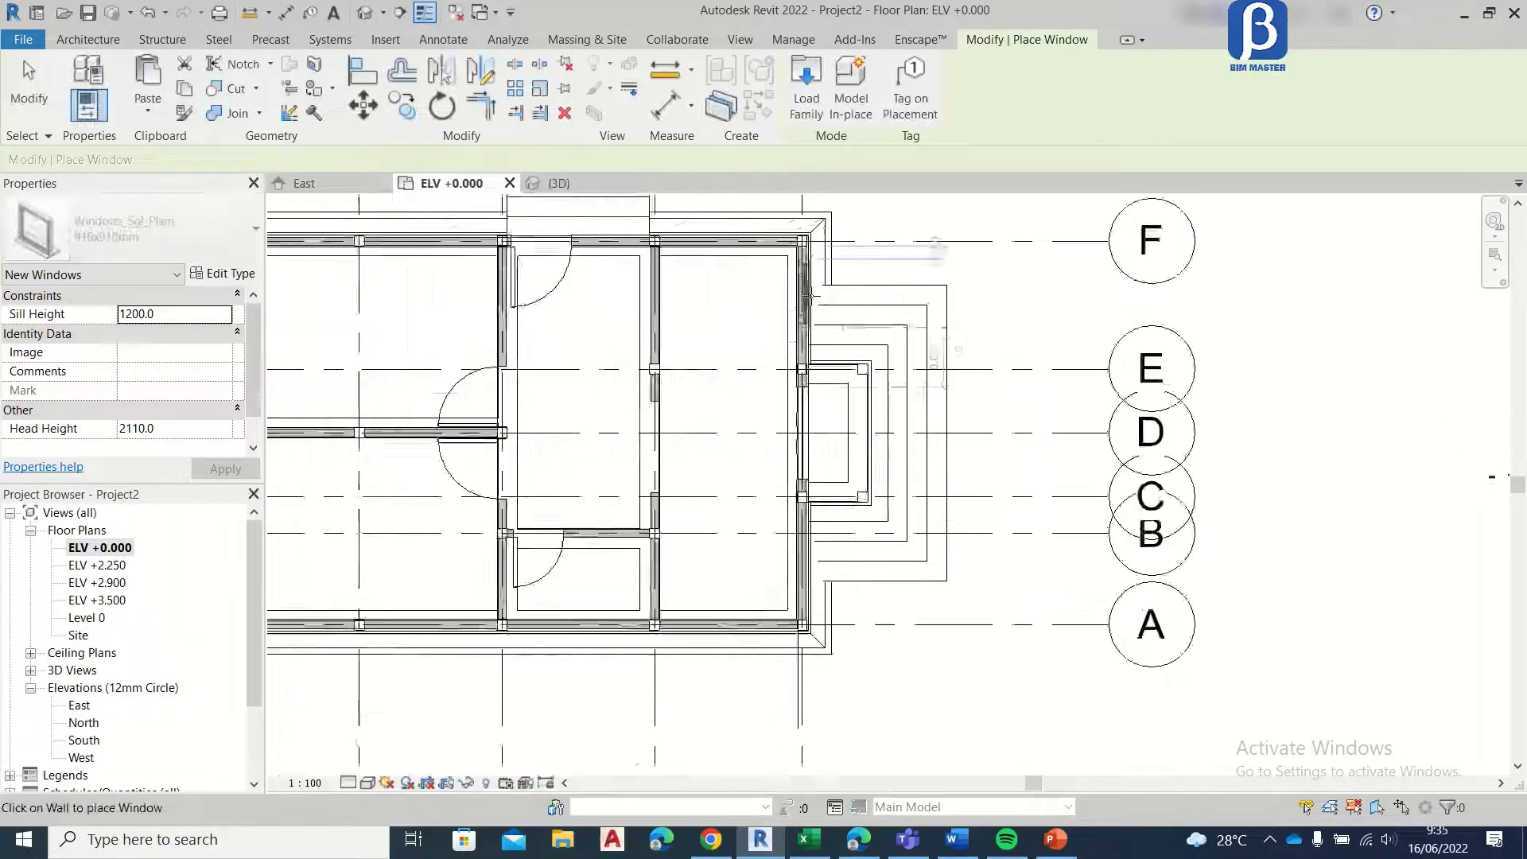
pyautogui.scroll(-4, 805, 306)
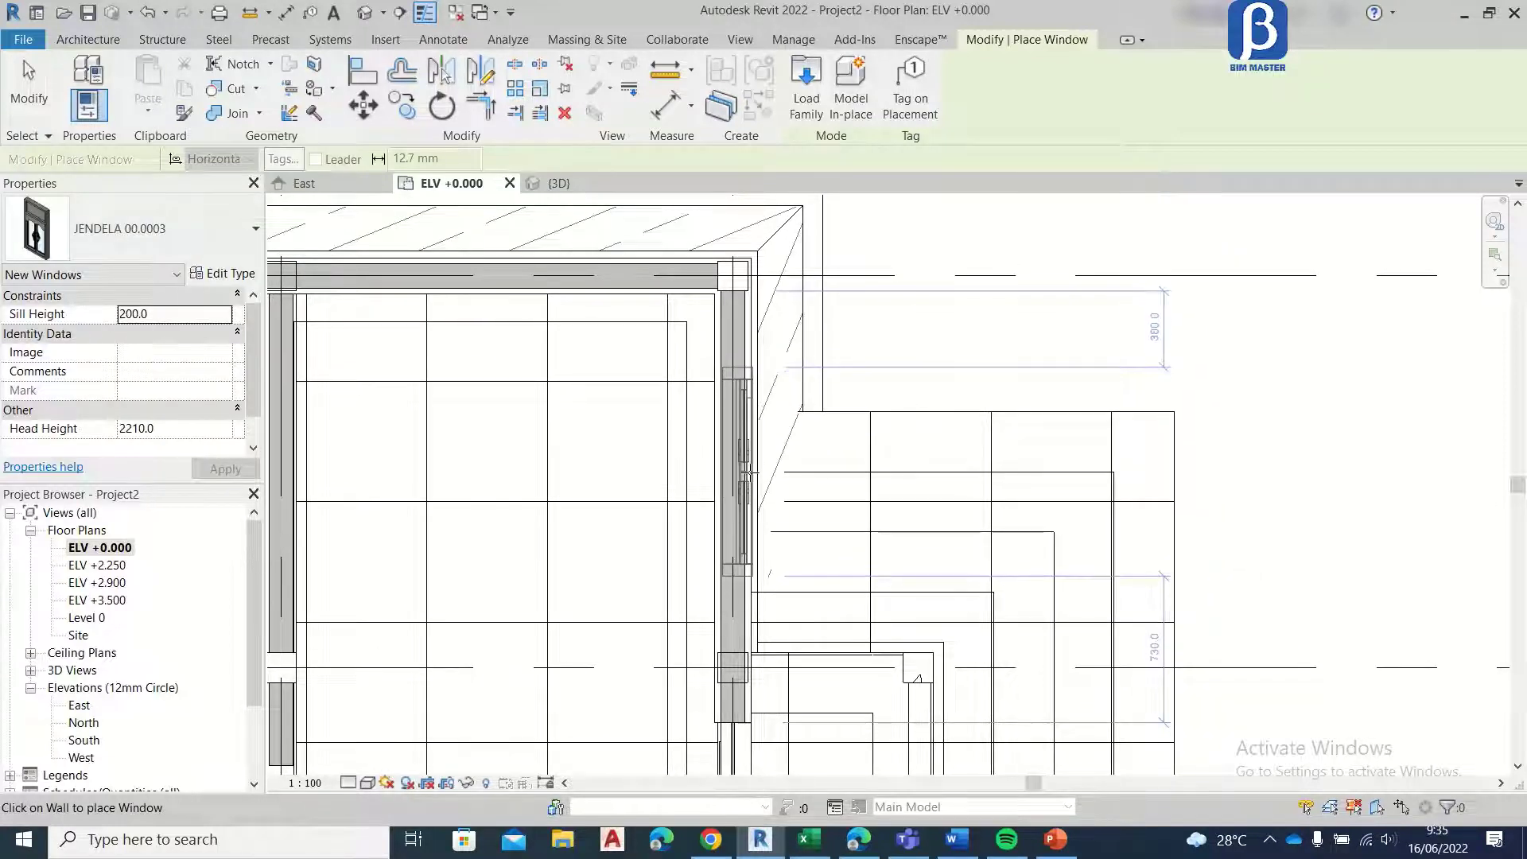
pyautogui.click(749, 473)
pyautogui.moveTo(760, 452); pyautogui.dragTo(750, 251, button='middle')
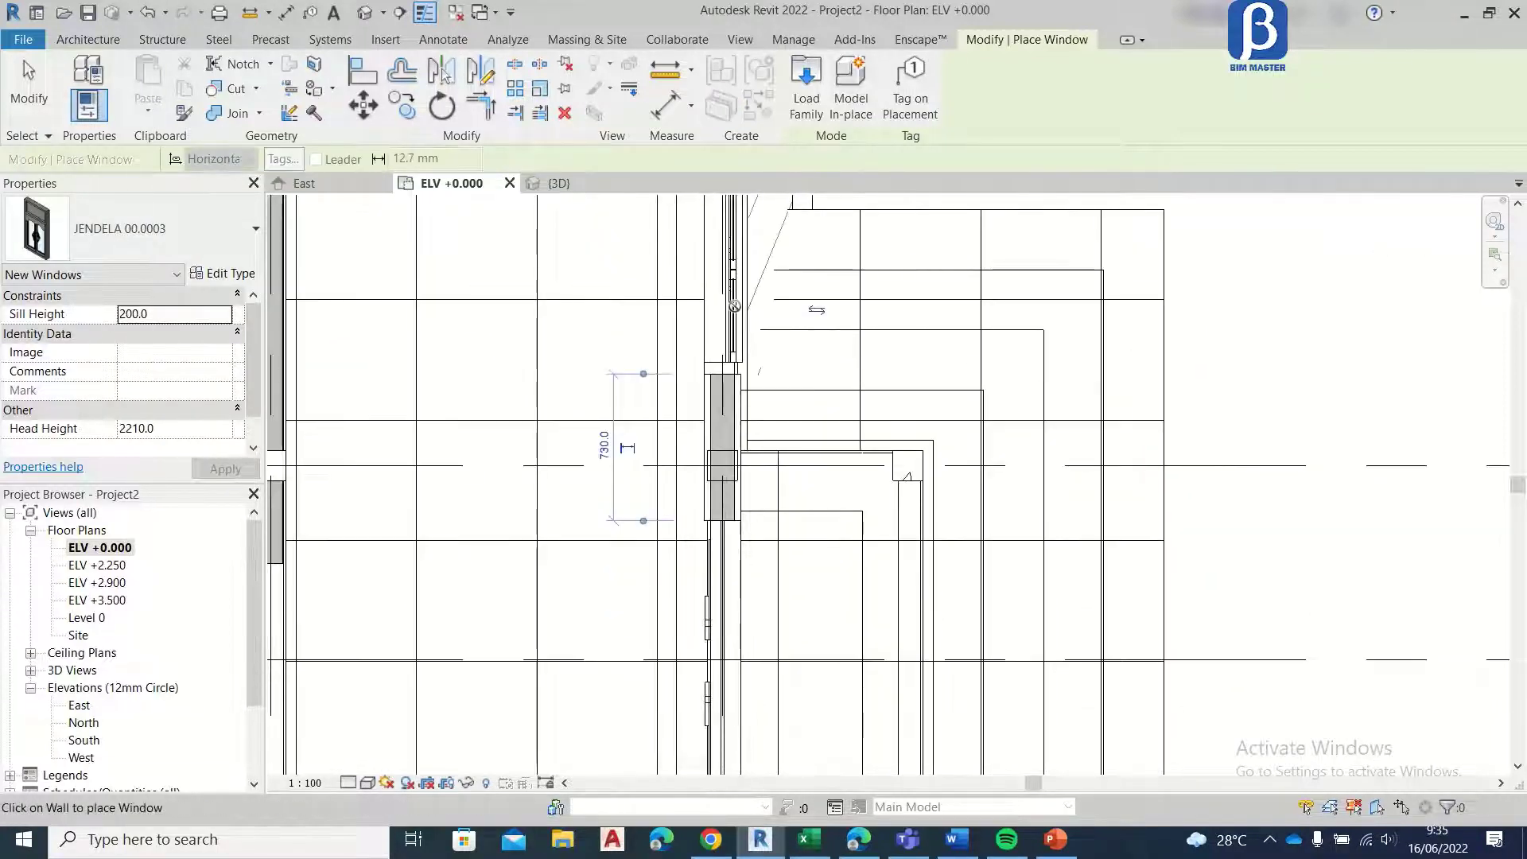
pyautogui.press('Escape')
pyautogui.press('Escape')
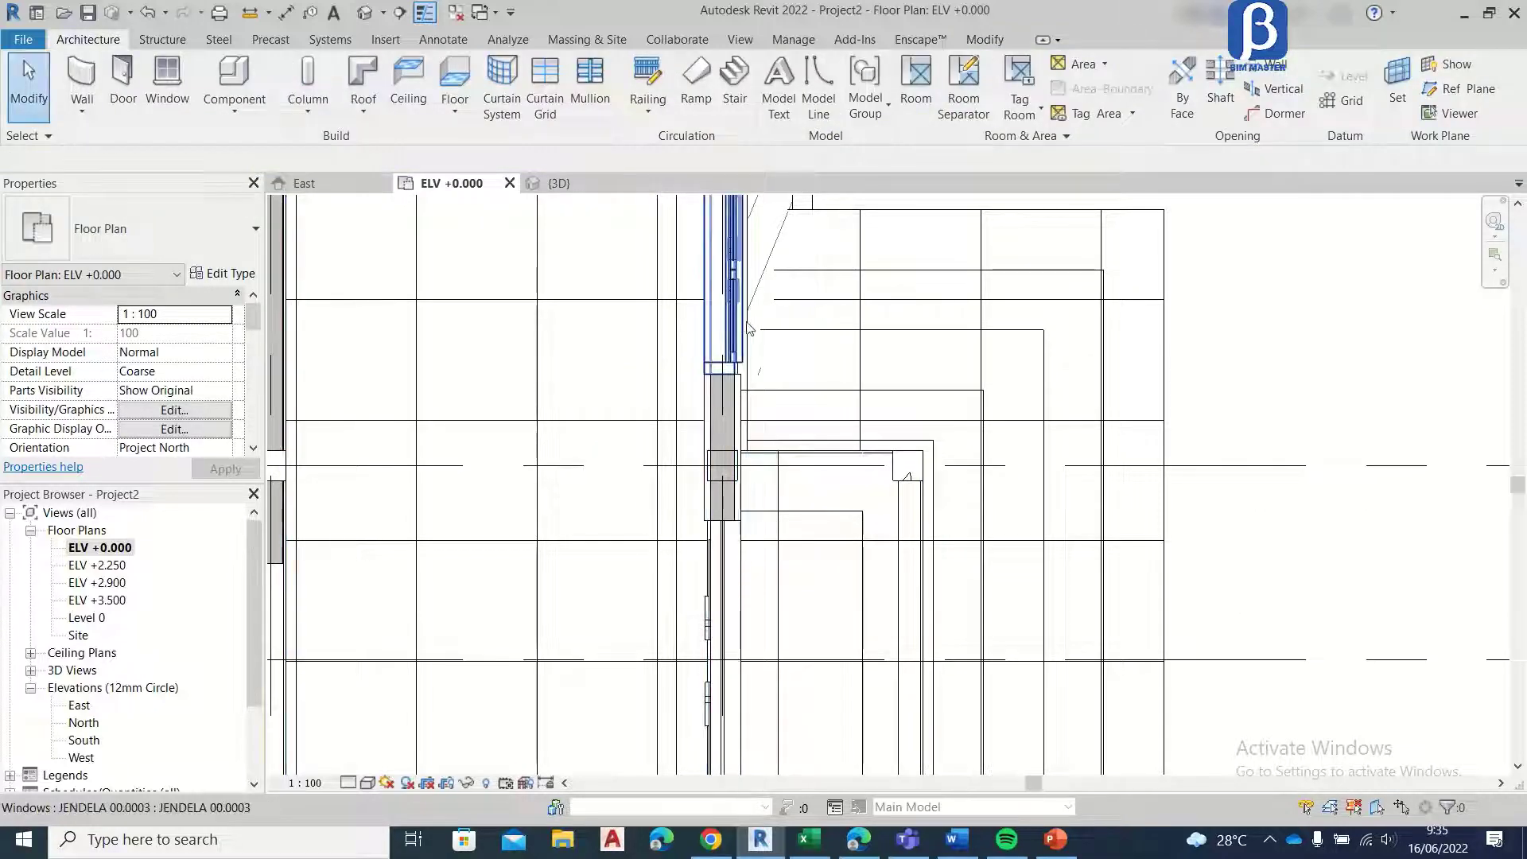
# Step: Mirror a copy of the JENDELA 00.0003 window about grid D to the other side of the front door
pyautogui.click(746, 329)
pyautogui.click(479, 70)
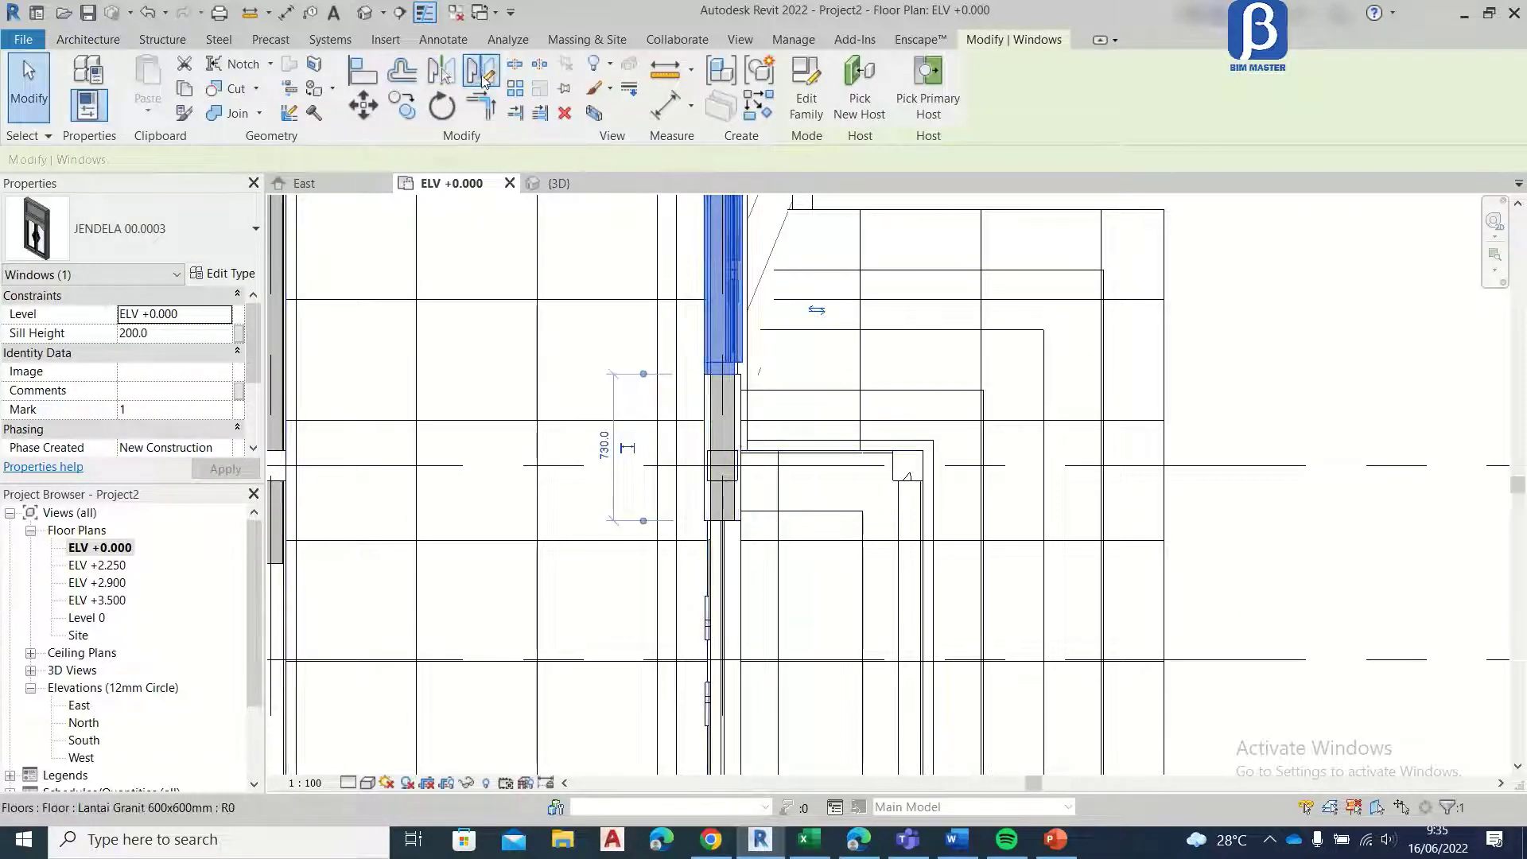
pyautogui.scroll(-4, 627, 241)
pyautogui.click(660, 379)
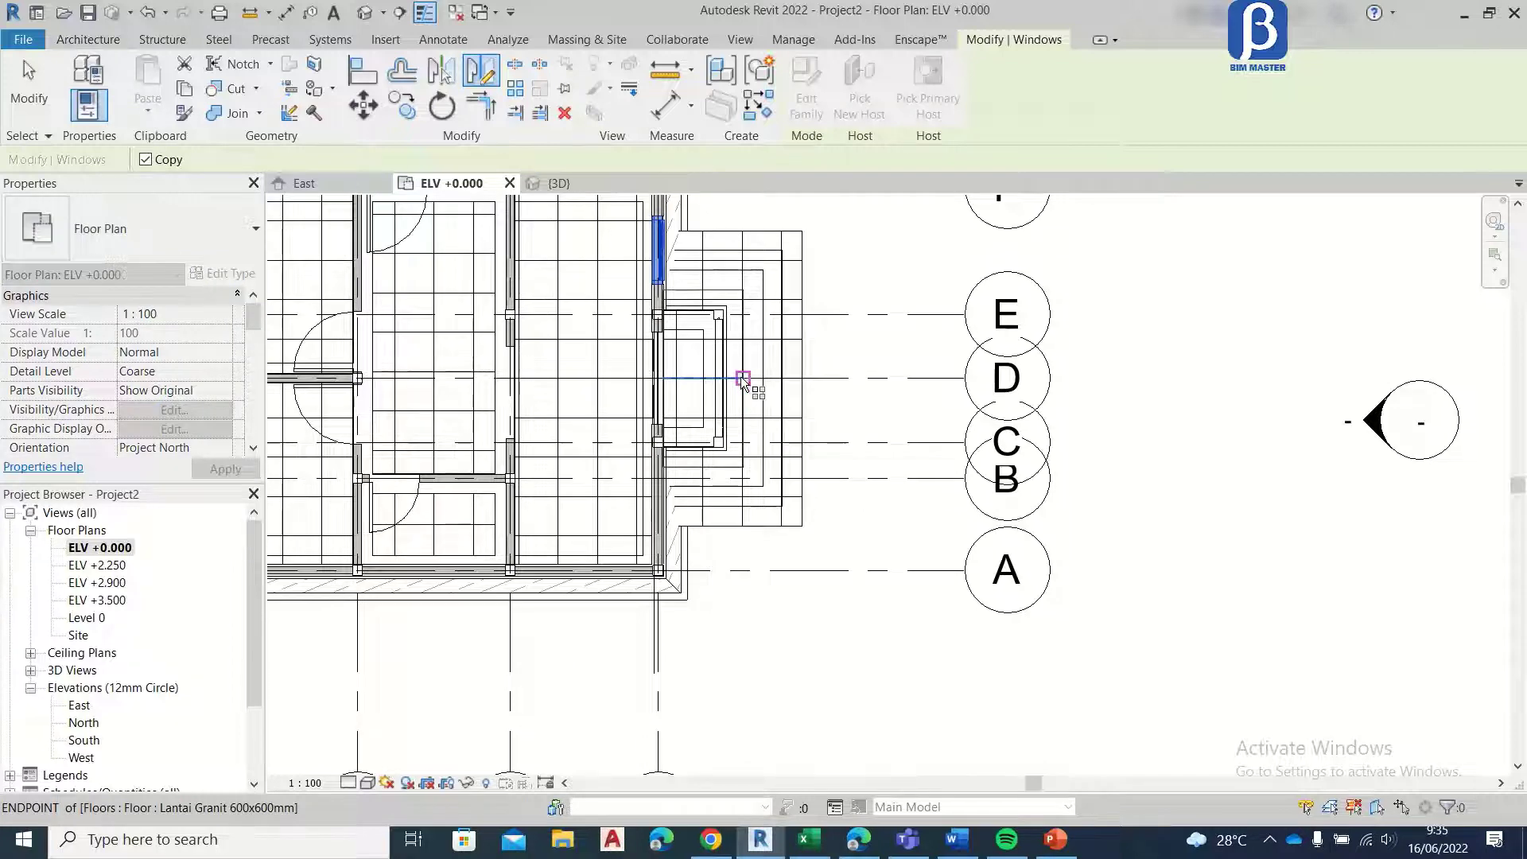
pyautogui.click(760, 379)
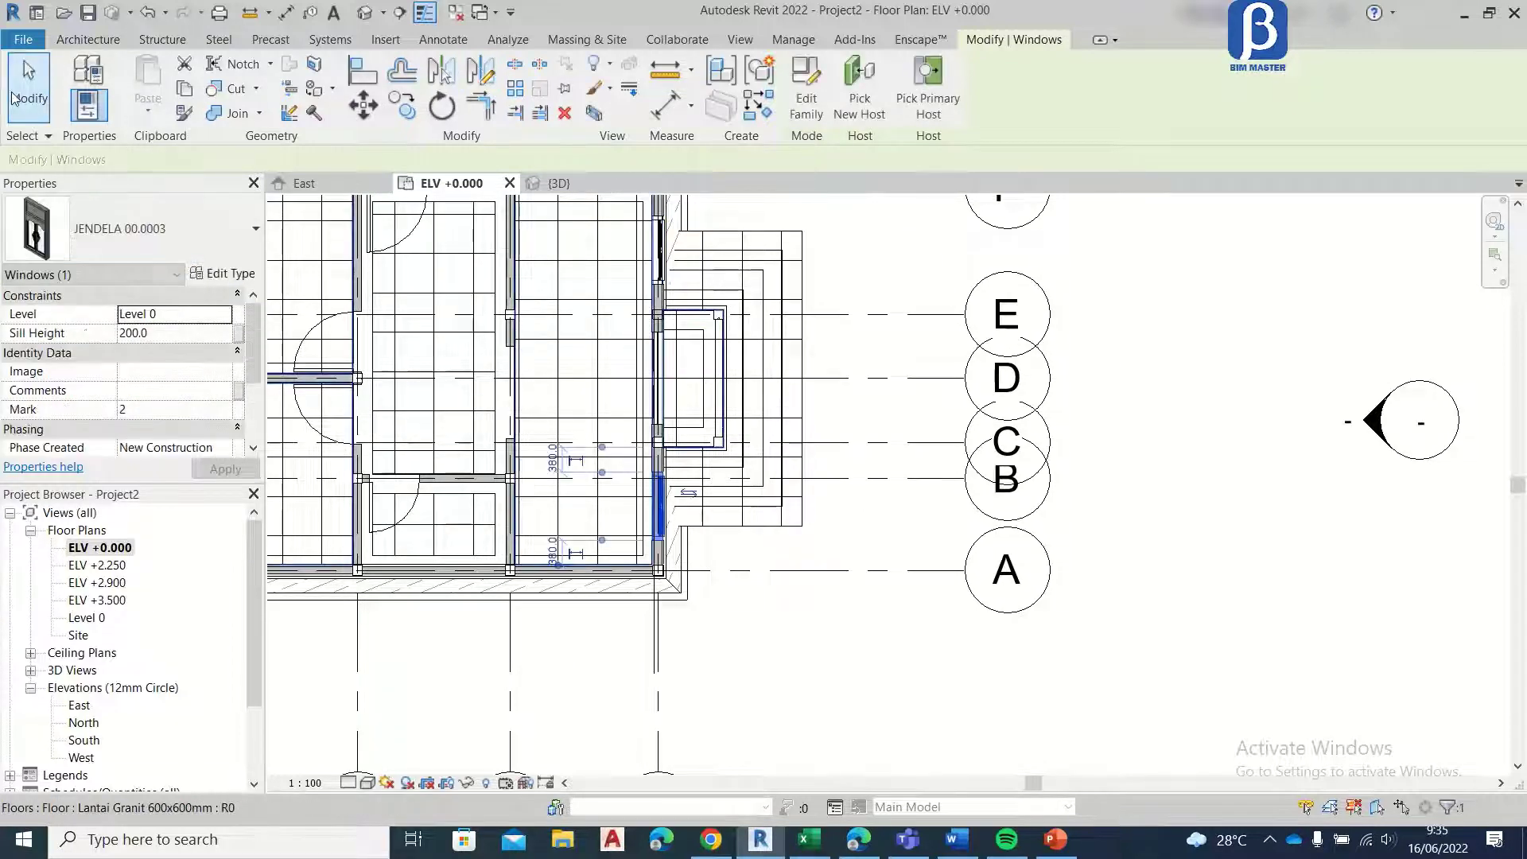
pyautogui.press('Escape')
# Step: Load the J2 window family for placement in the grid F wall beside the single-panel door
pyautogui.moveTo(504, 415); pyautogui.dragTo(703, 536, button='middle')
pyautogui.moveTo(479, 274); pyautogui.dragTo(482, 356, button='middle')
pyautogui.click(167, 80)
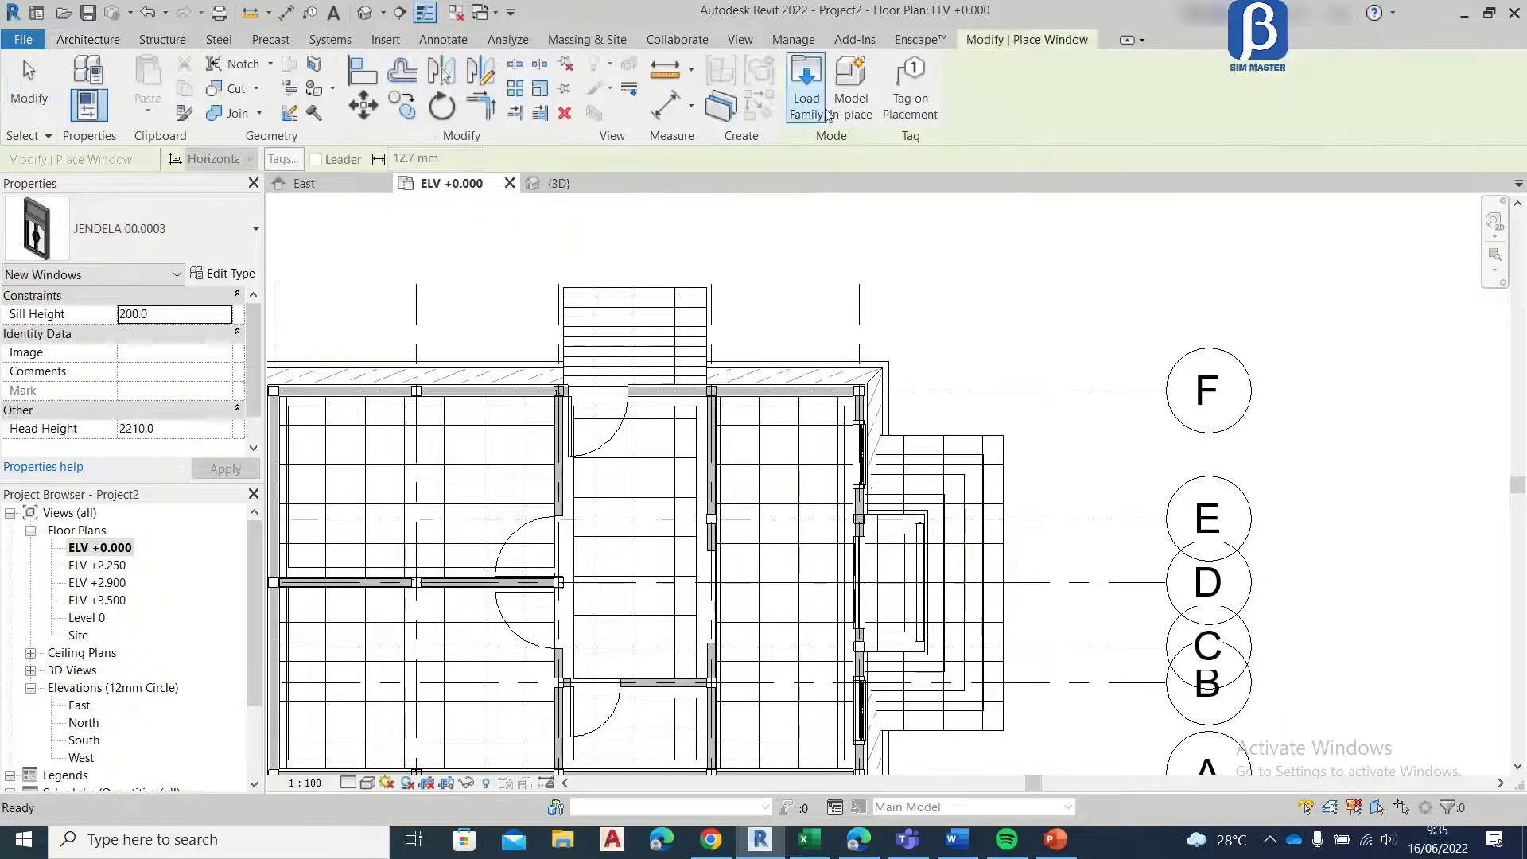
pyautogui.click(807, 94)
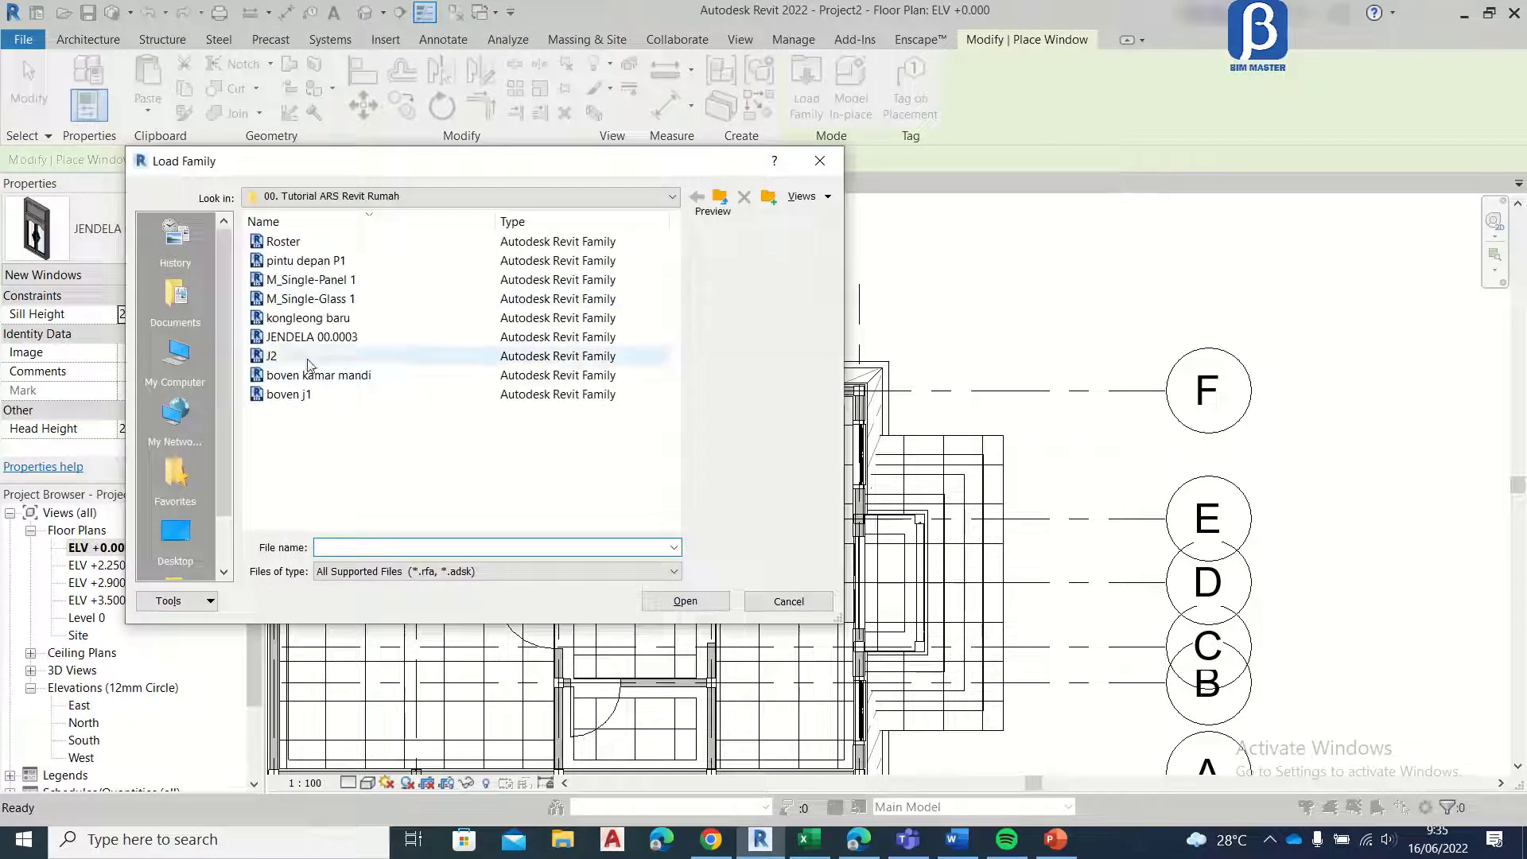
pyautogui.click(311, 364)
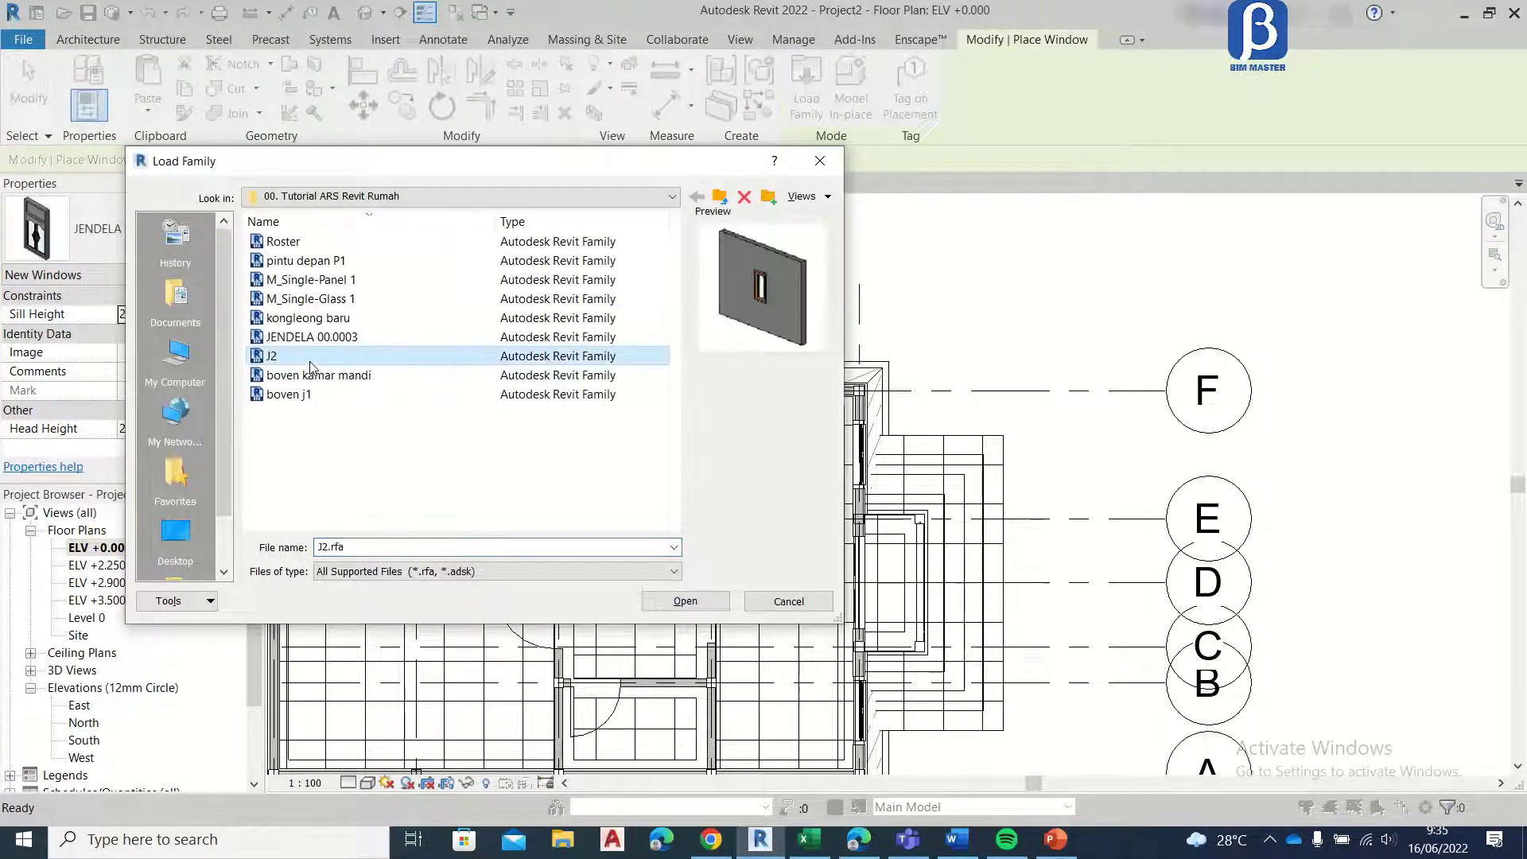
pyautogui.click(324, 262)
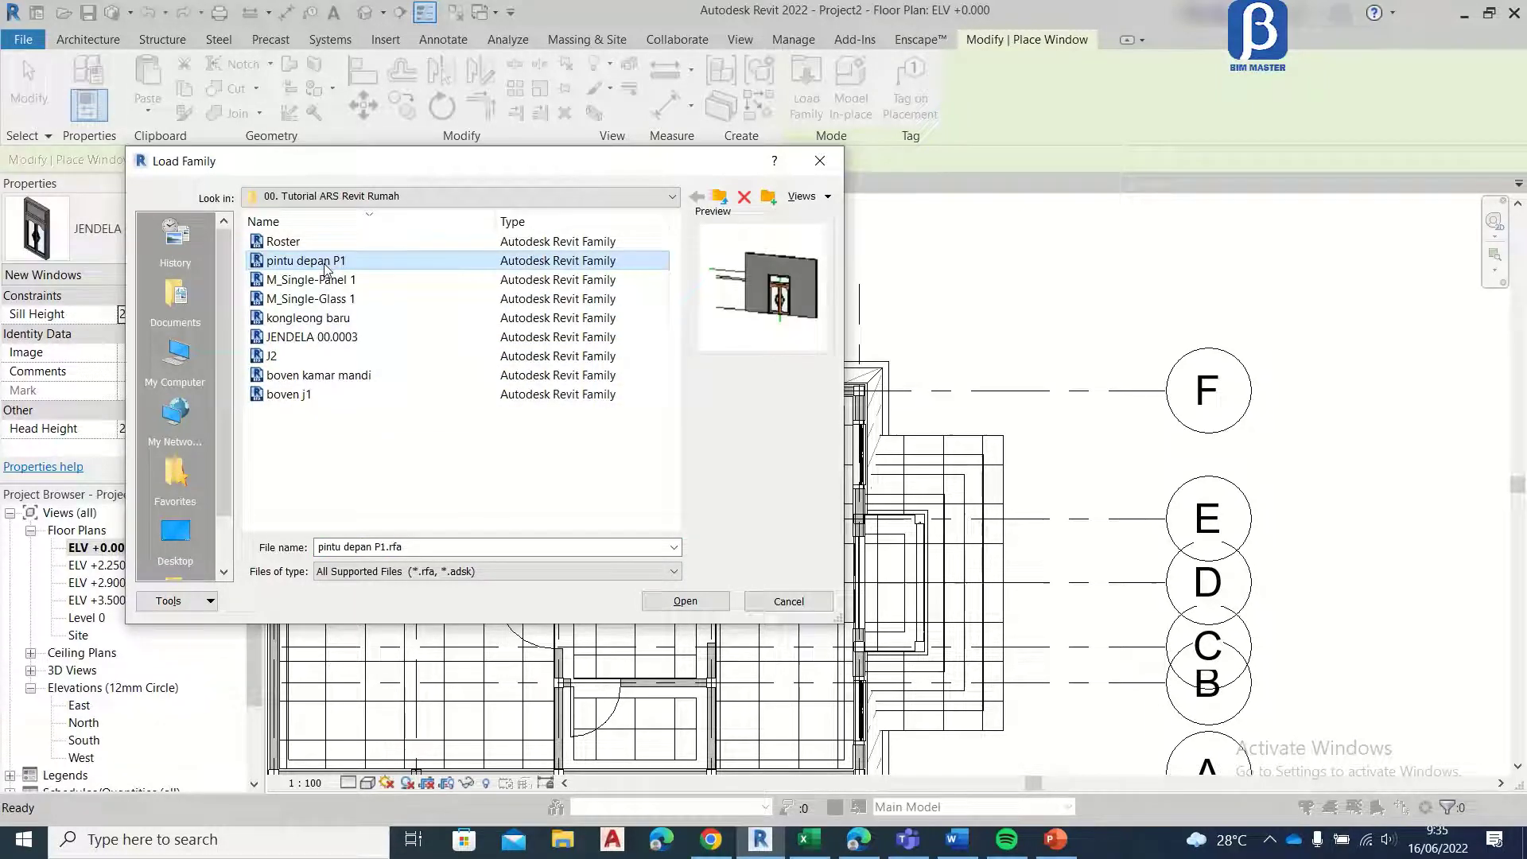
pyautogui.click(303, 359)
pyautogui.click(686, 602)
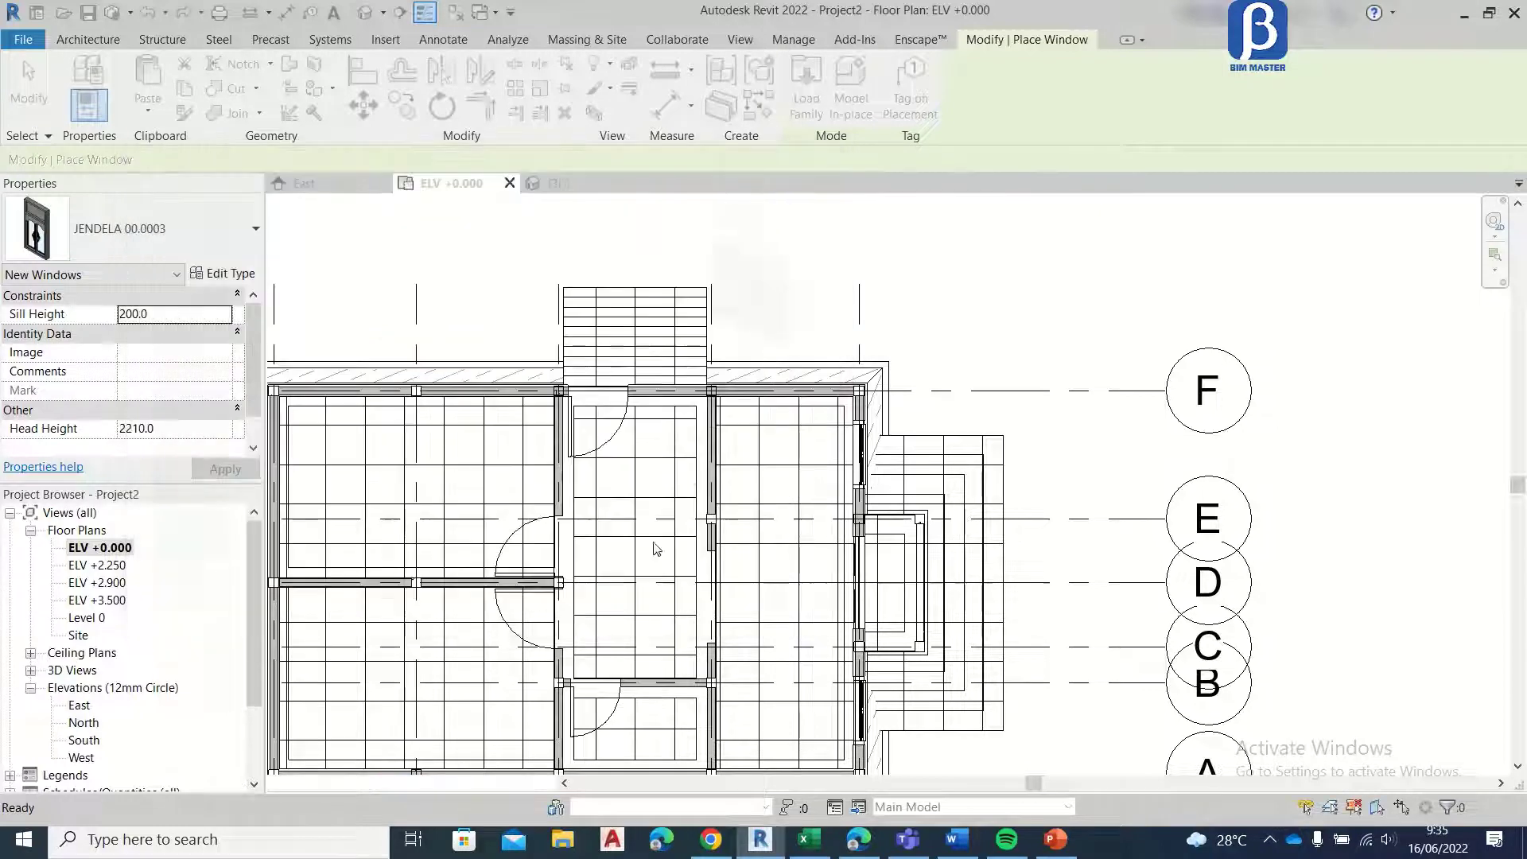
pyautogui.scroll(6, 525, 397)
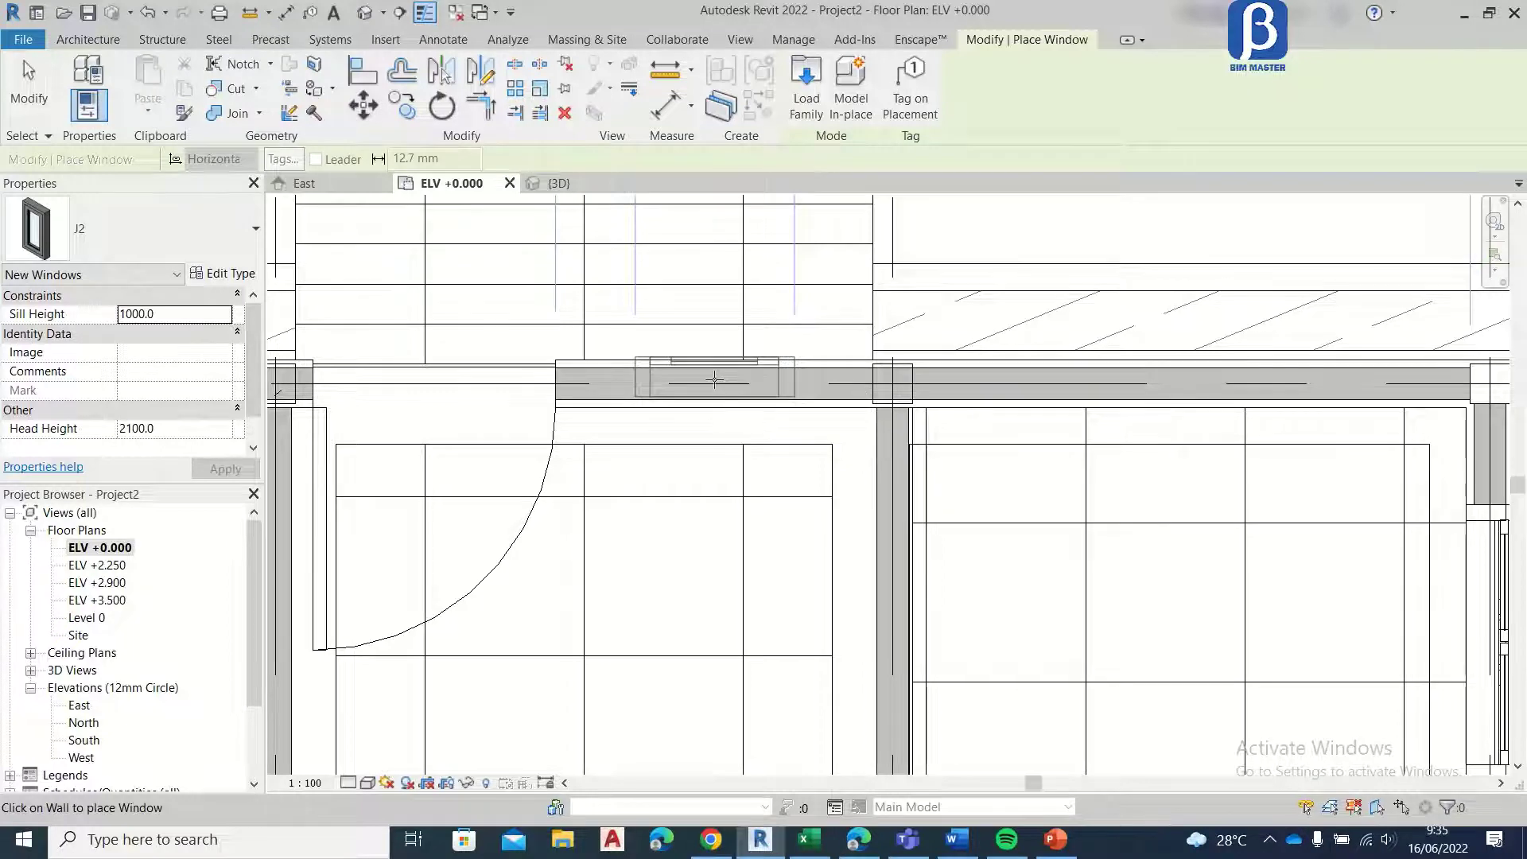
# Step: Place the J2 window in the grid F wall, midway between the single-panel door and the grid 2 column
pyautogui.click(715, 379)
pyautogui.scroll(-4, 715, 379)
pyautogui.press('Escape')
pyautogui.press('Escape')
pyautogui.scroll(-3, 534, 357)
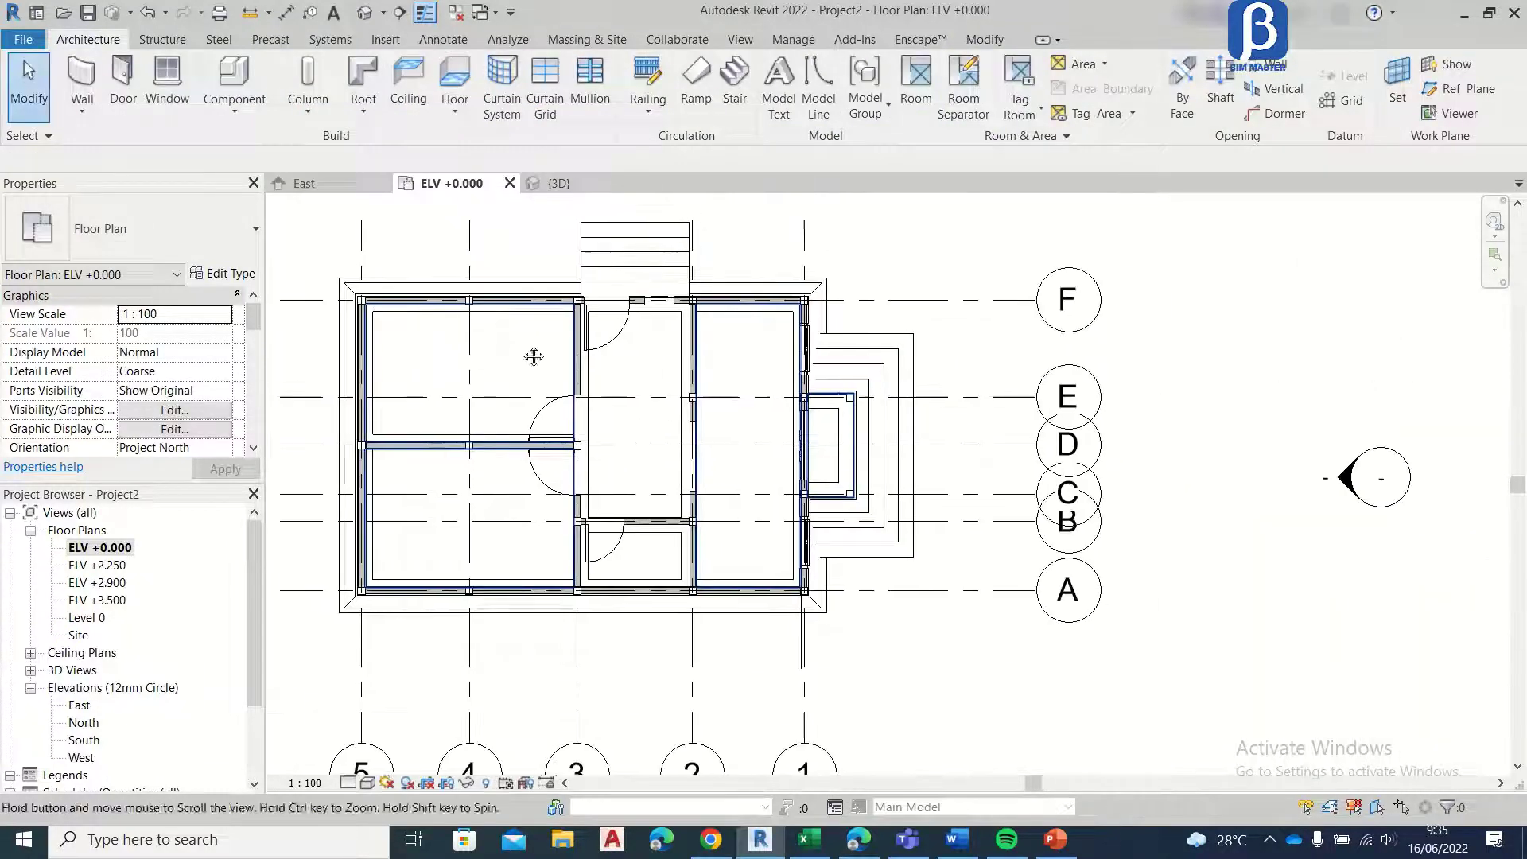
# Step: Place two J2 windows side by side in the grid F wall between grids 5 and 4, the first 100 mm from the grid 5 column
pyautogui.moveTo(534, 357); pyautogui.dragTo(731, 363, button='middle')
pyautogui.scroll(5, 603, 311)
pyautogui.moveTo(603, 311); pyautogui.dragTo(561, 399, button='middle')
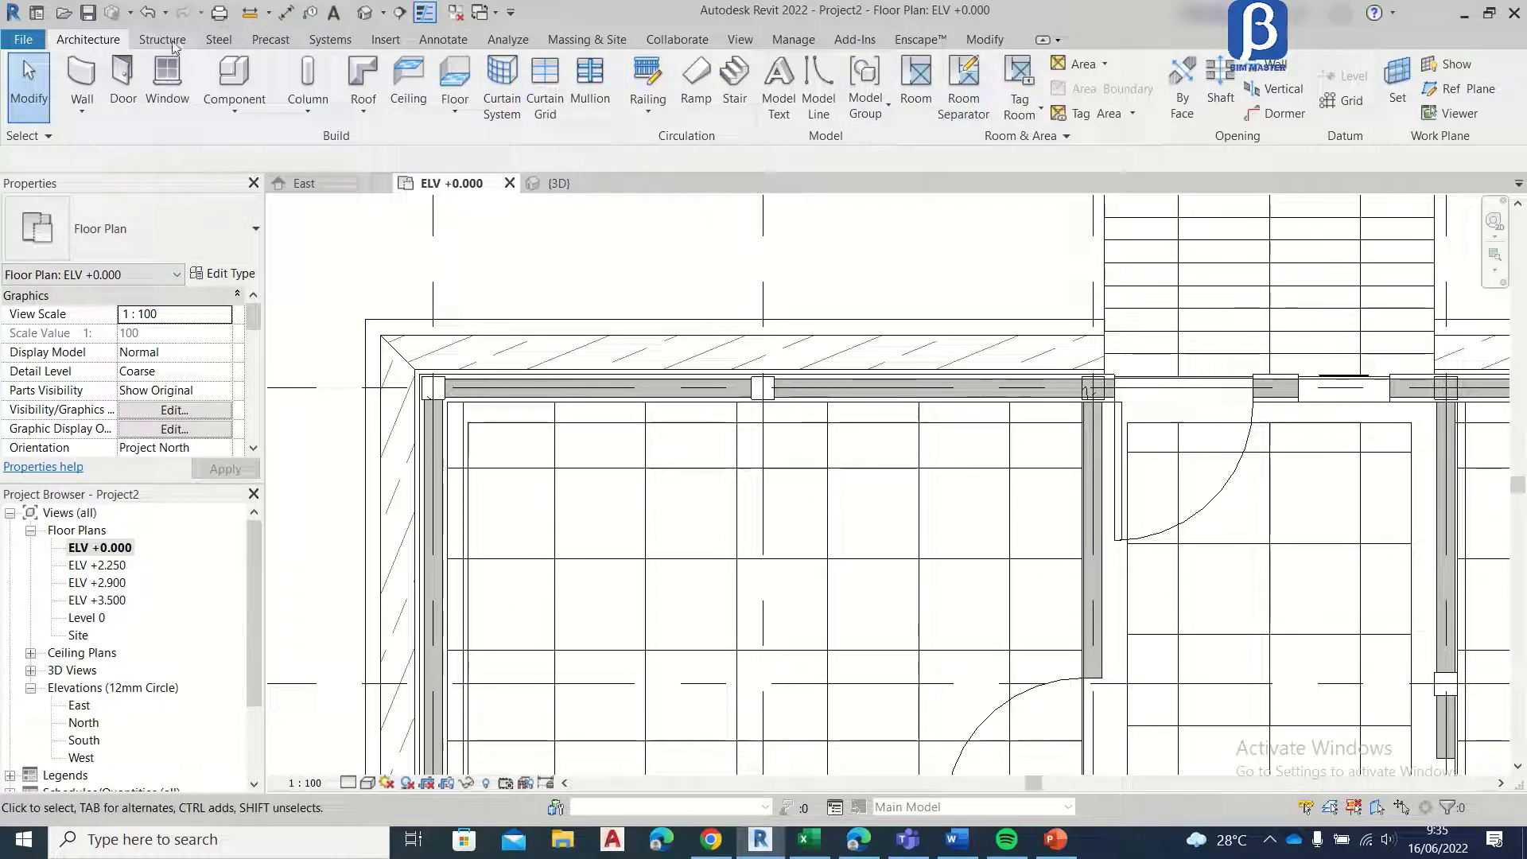
pyautogui.click(174, 86)
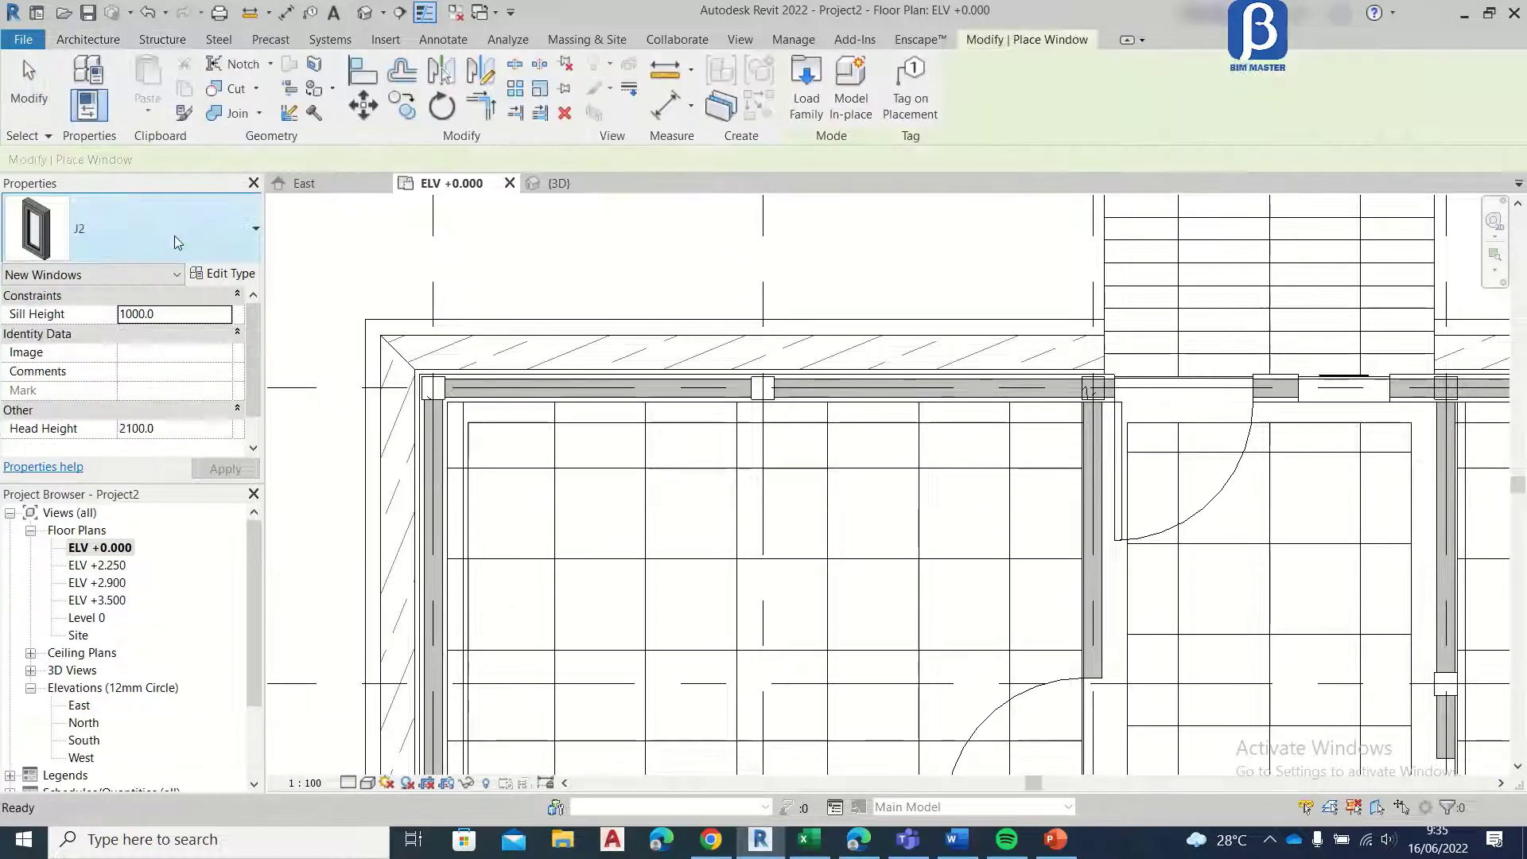
pyautogui.click(170, 242)
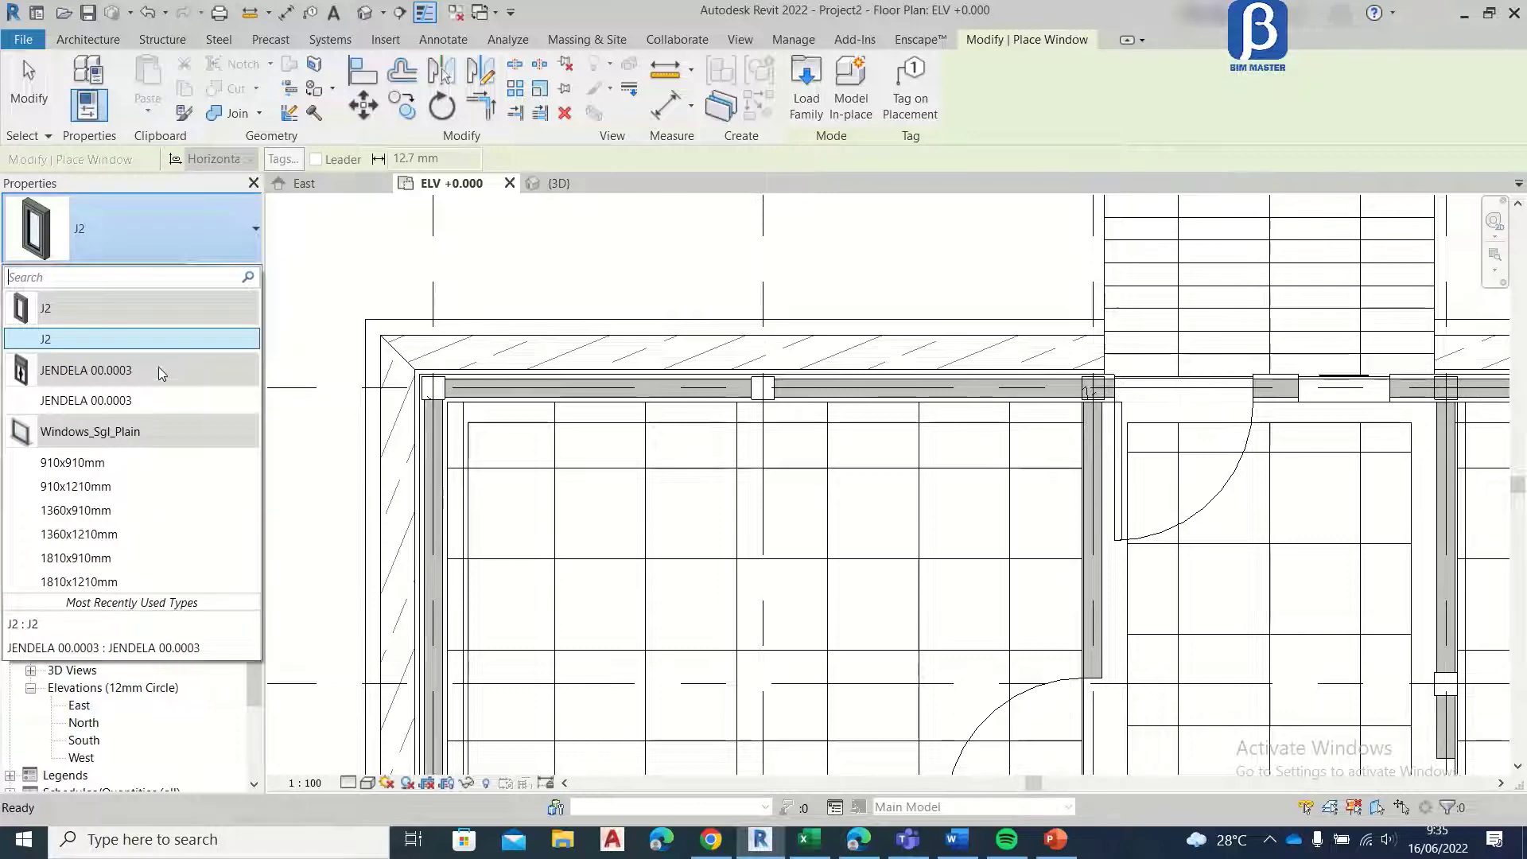
pyautogui.click(155, 338)
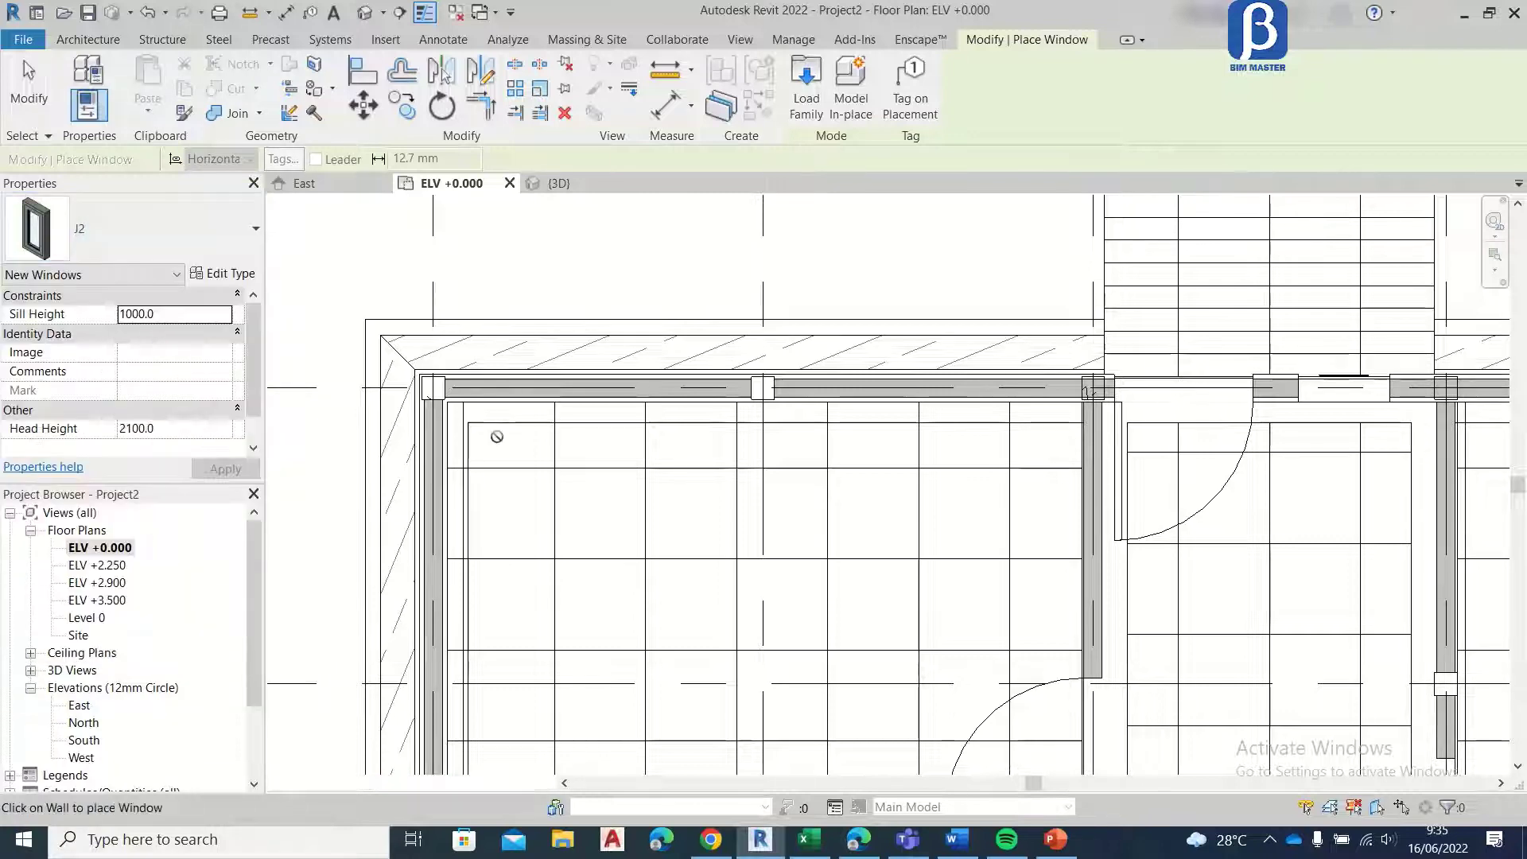
pyautogui.click(504, 385)
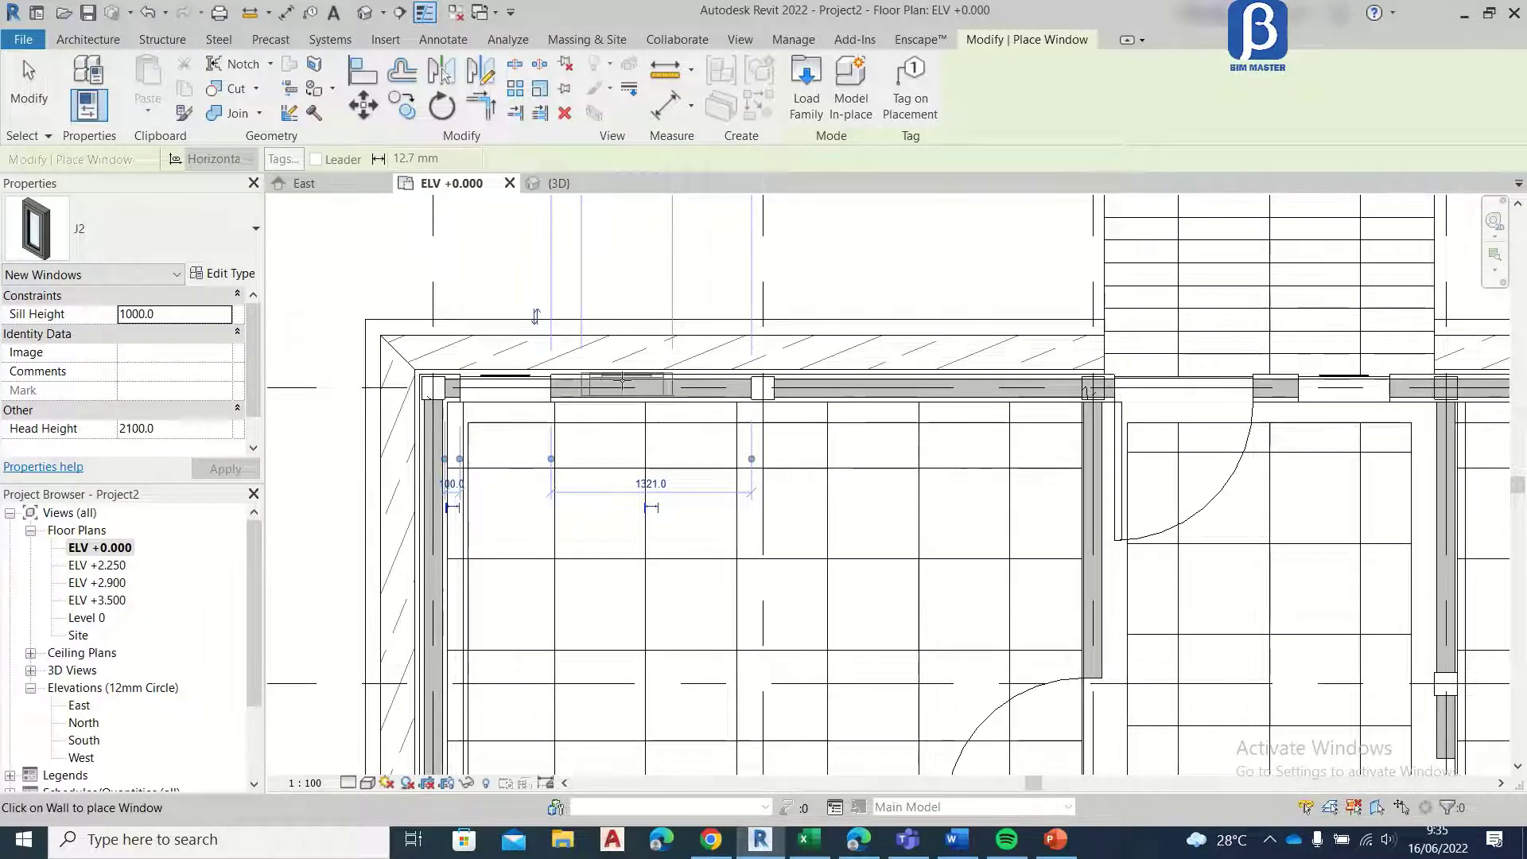
pyautogui.click(622, 384)
pyautogui.click(12, 110)
pyautogui.scroll(3, 628, 382)
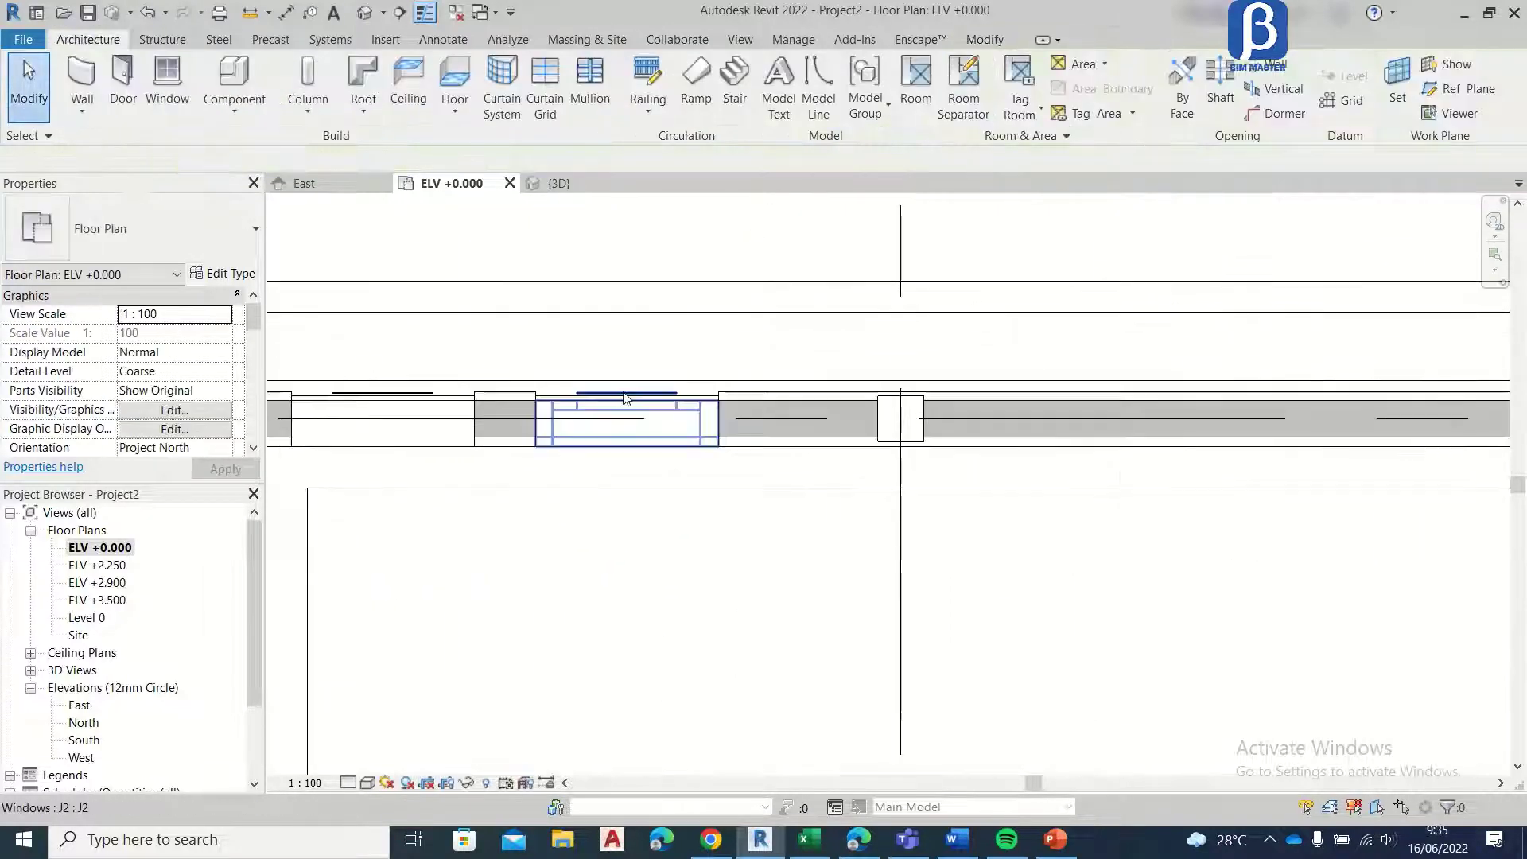
pyautogui.click(627, 421)
pyautogui.keyDown('ctrl'); pyautogui.click(435, 397); pyautogui.keyUp('ctrl')
pyautogui.scroll(-4, 445, 341)
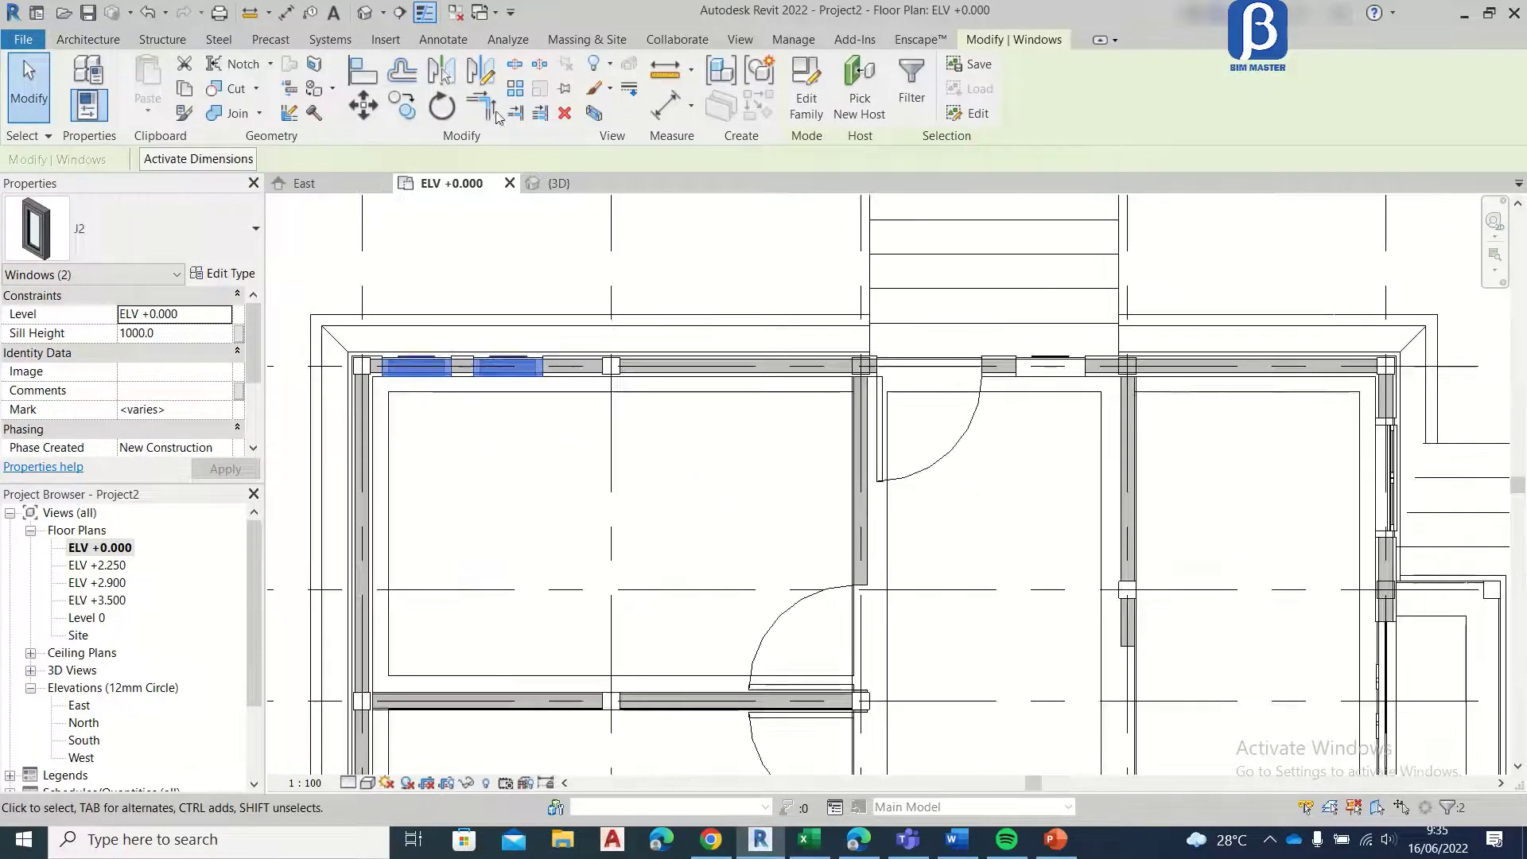
pyautogui.click(480, 71)
pyautogui.scroll(-2, 482, 207)
pyautogui.scroll(2, 487, 215)
pyautogui.press('Escape')
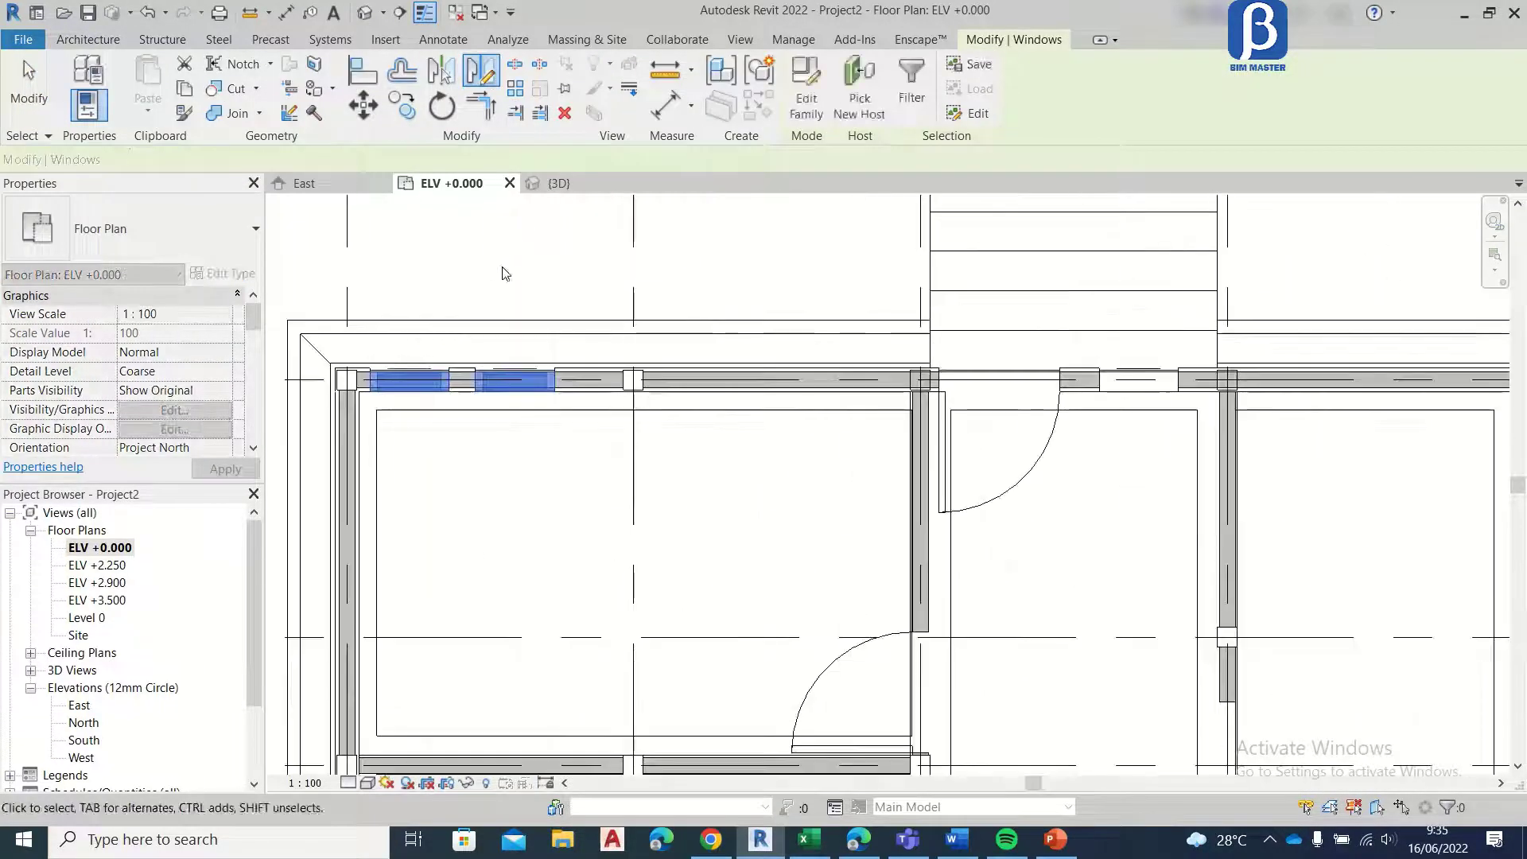
pyautogui.press('Escape')
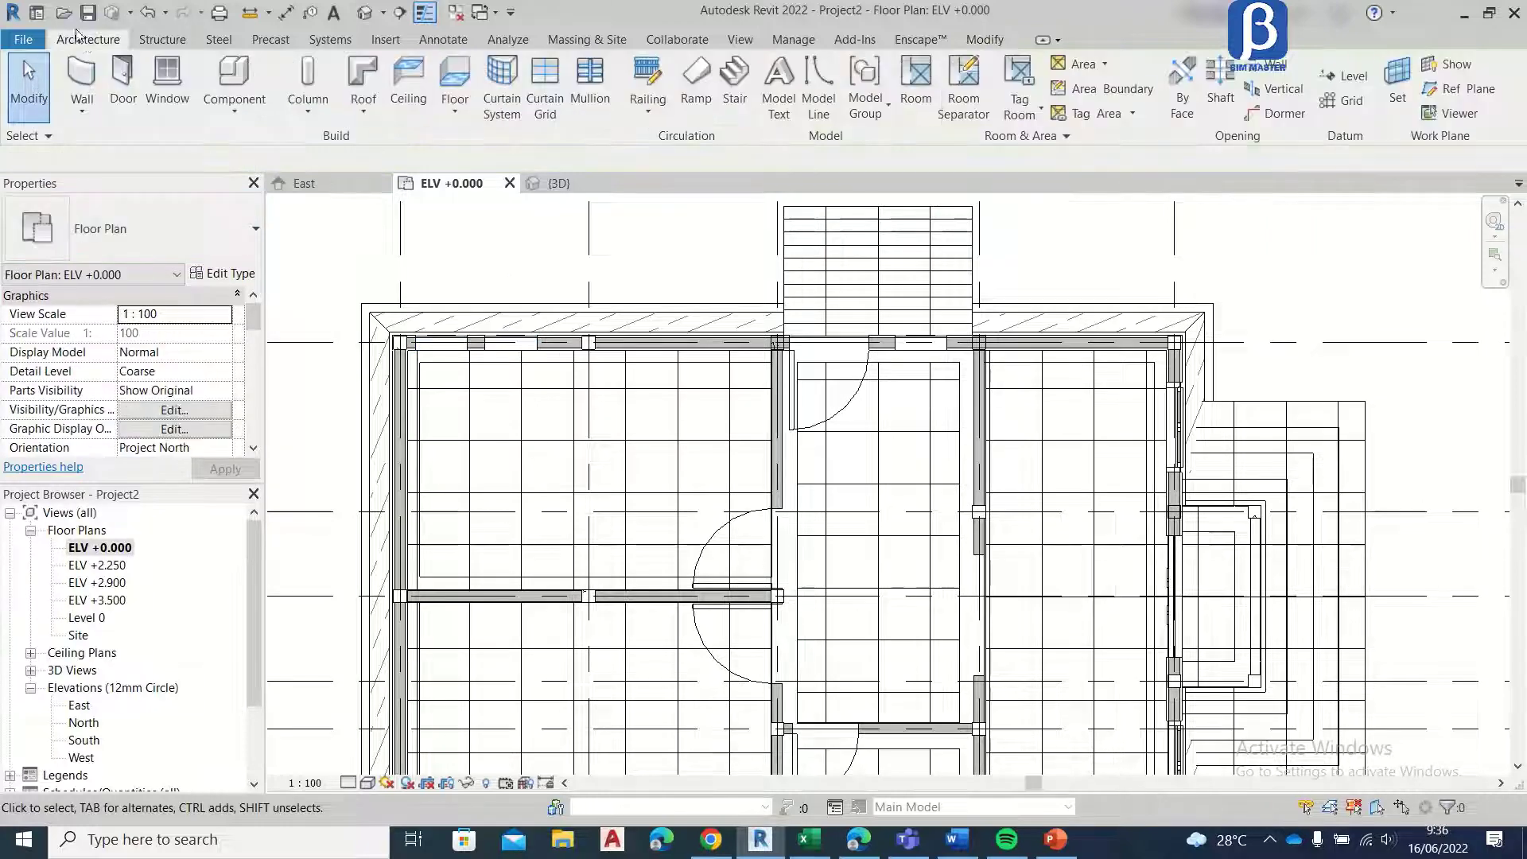
# Step: Place two J2 windows in the grid A wall between grids 5 and 4, 100 mm from the grid 5 column and 200 mm apart
pyautogui.click(166, 88)
pyautogui.moveTo(418, 382); pyautogui.dragTo(443, 239, button='middle')
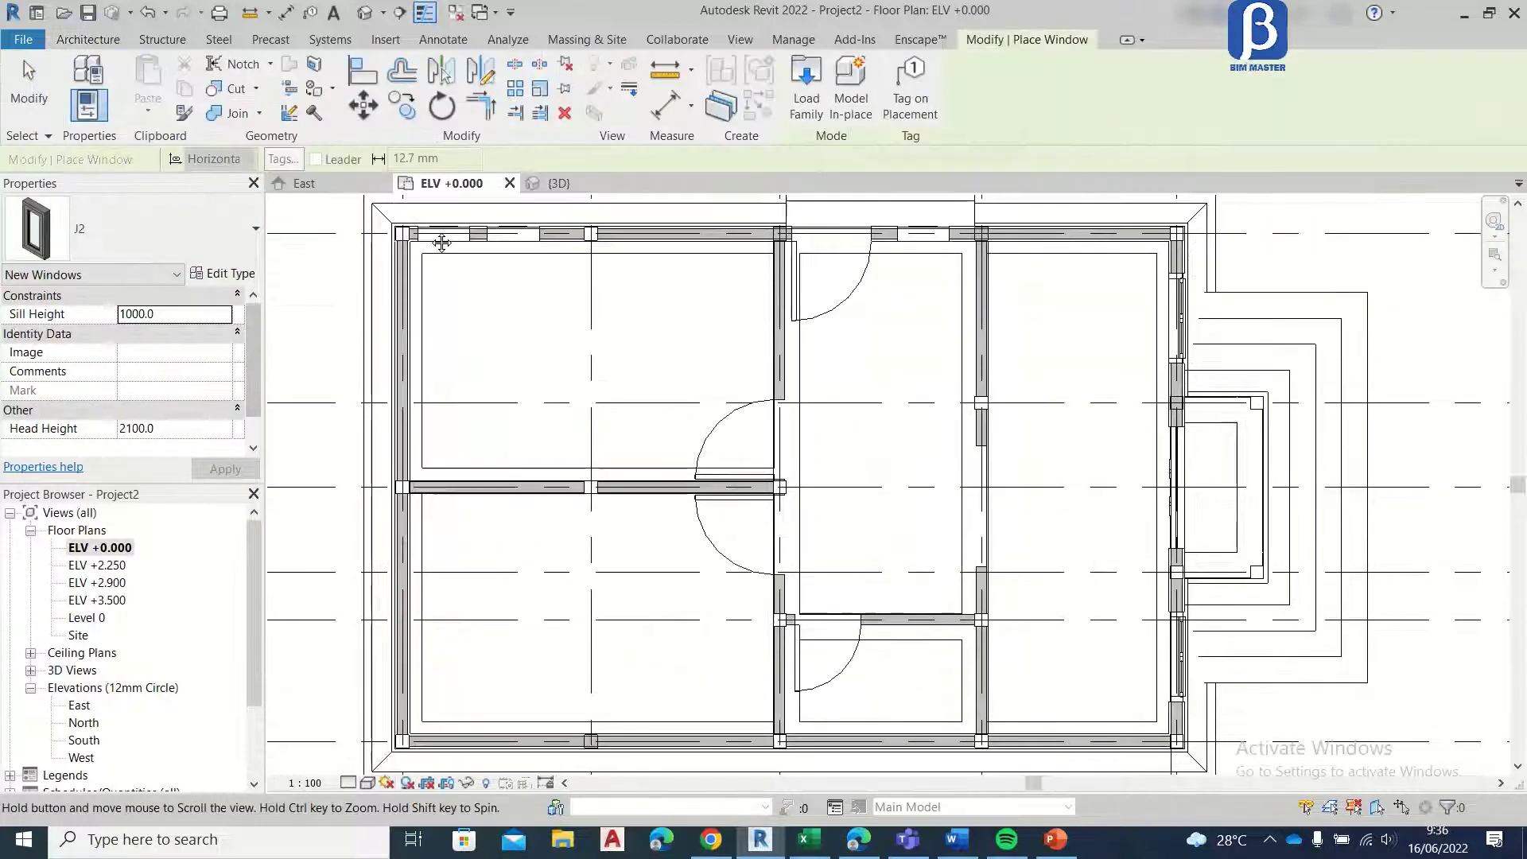
pyautogui.scroll(3, 470, 573)
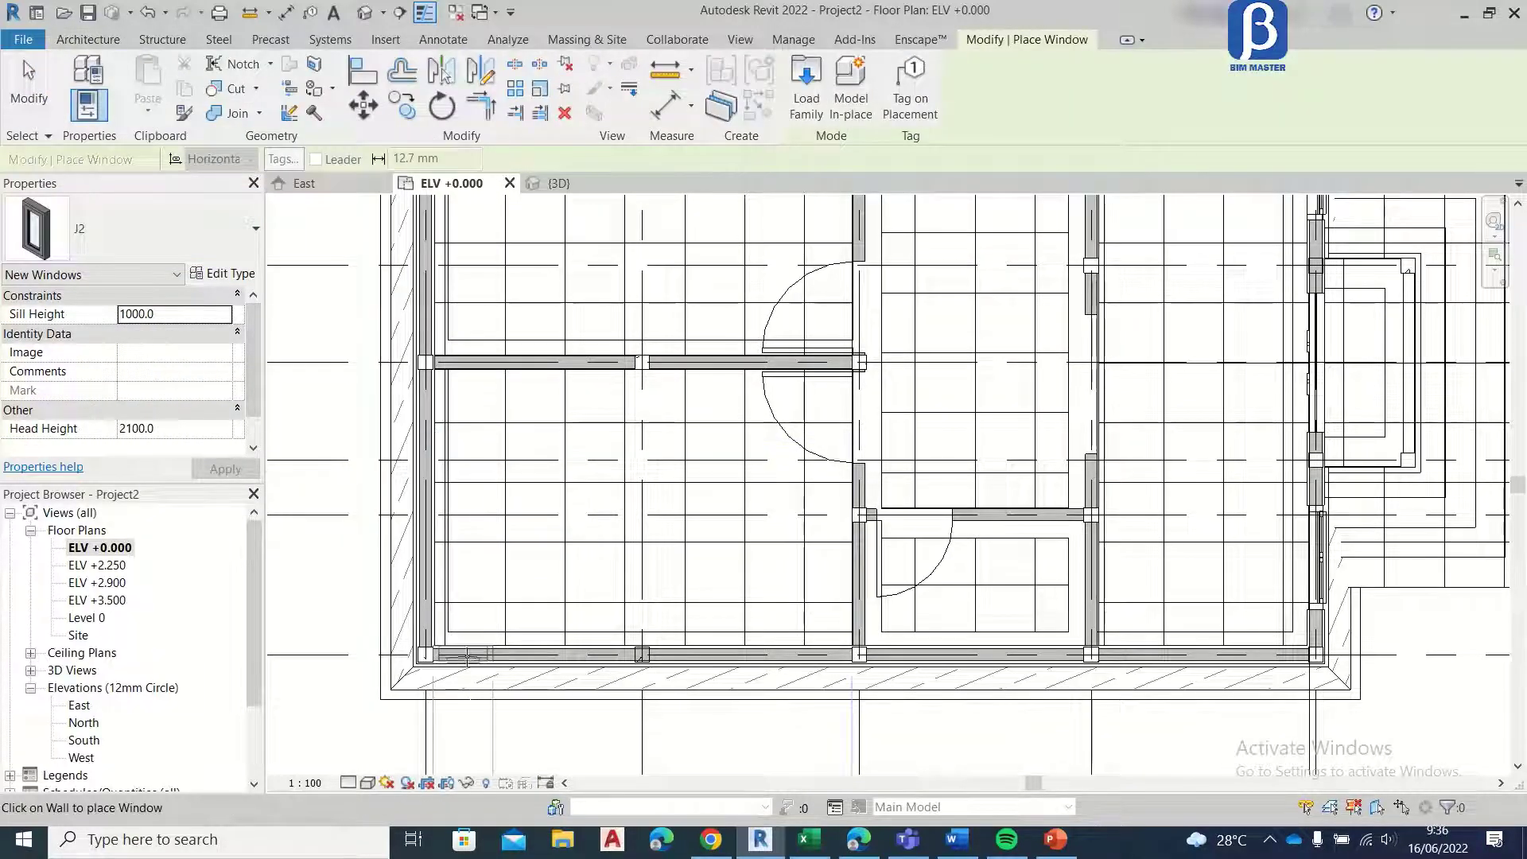
pyautogui.scroll(2, 469, 657)
pyautogui.click(473, 657)
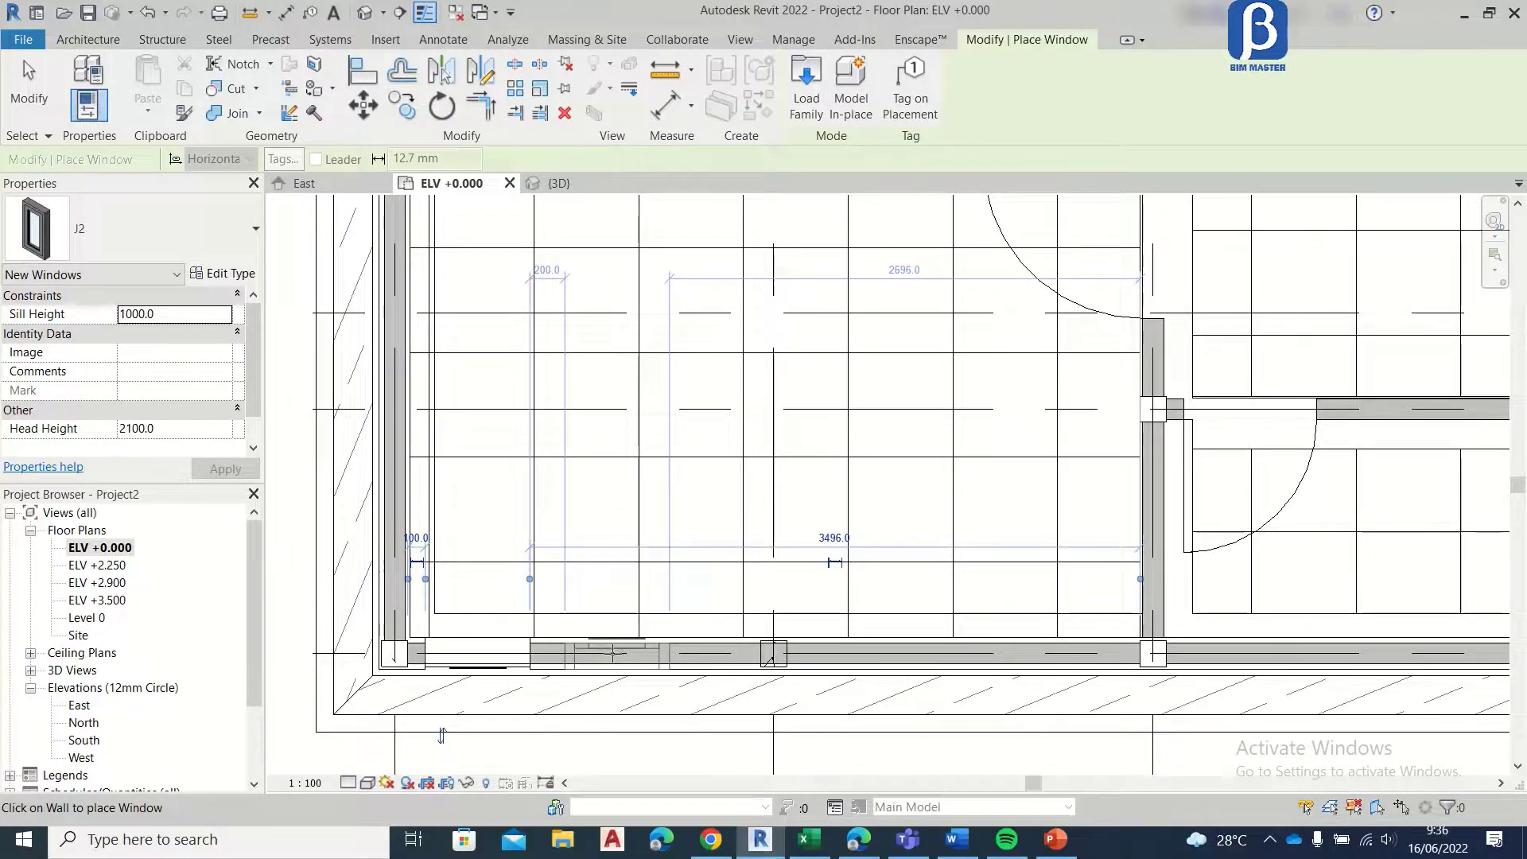
pyautogui.click(613, 654)
pyautogui.click(24, 88)
pyautogui.scroll(-5, 538, 539)
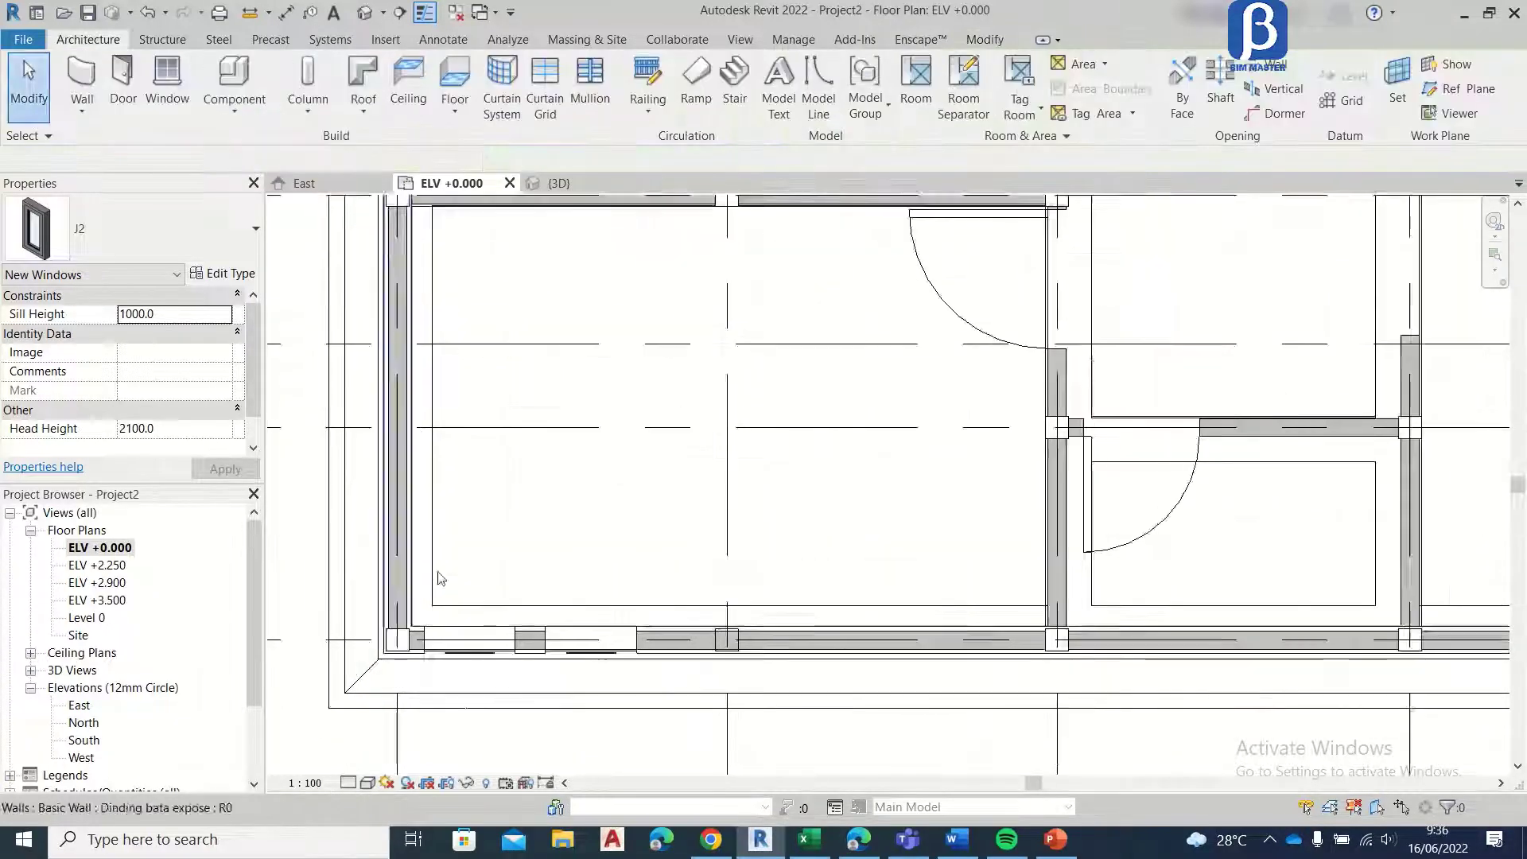
# Step: Load the boven kamar mandi window family from the 00. Tutorial ARS Revit Rumah folder
pyautogui.scroll(3, 538, 539)
pyautogui.scroll(2, 539, 509)
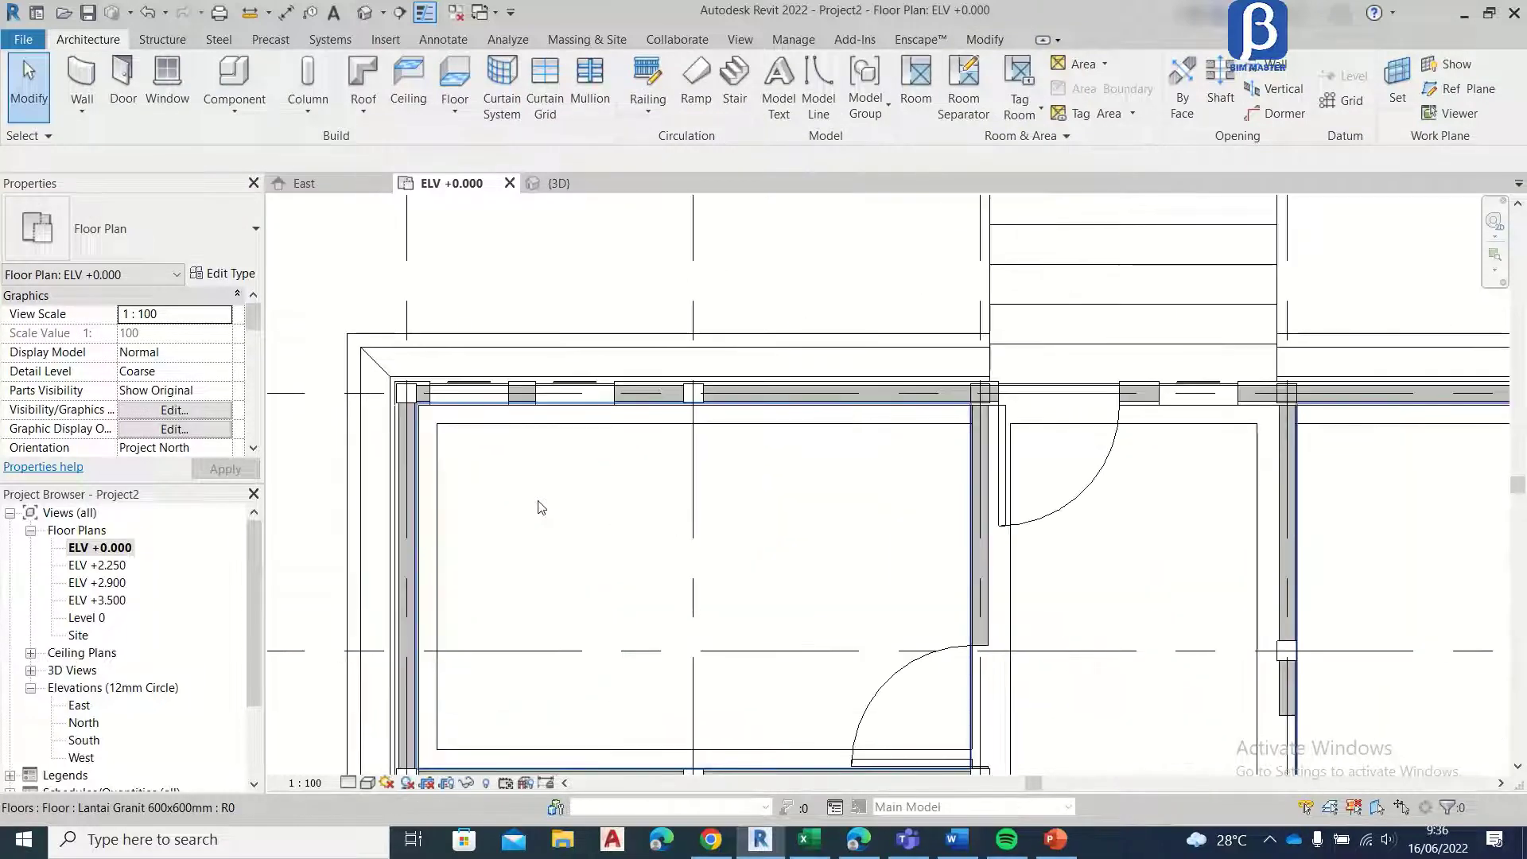
pyautogui.scroll(-3, 764, 447)
pyautogui.scroll(6, 580, 535)
pyautogui.moveTo(469, 655); pyautogui.dragTo(709, 639, button='middle')
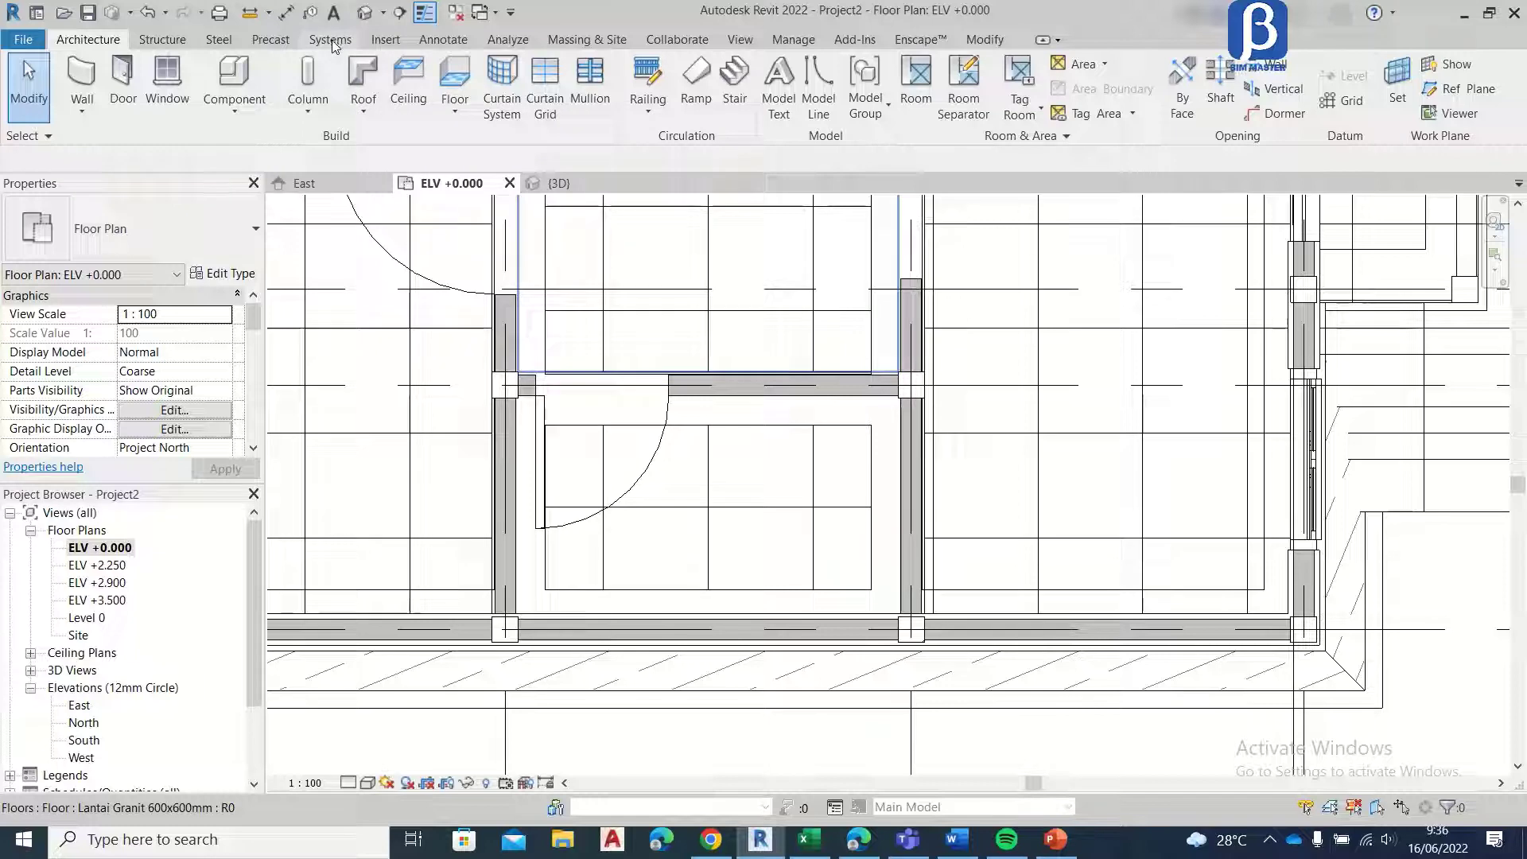
pyautogui.click(167, 78)
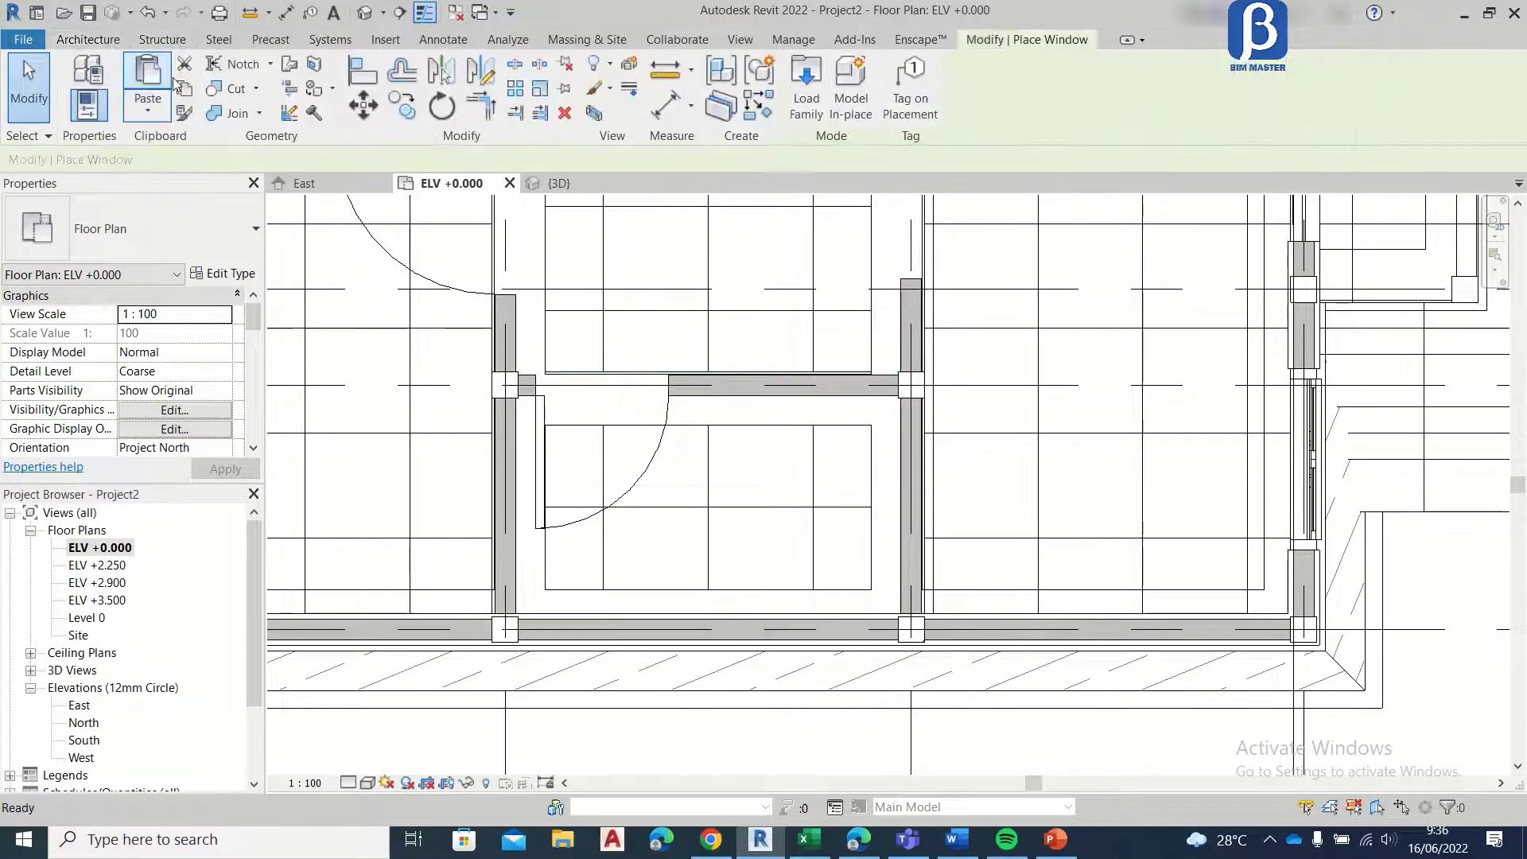
pyautogui.click(801, 111)
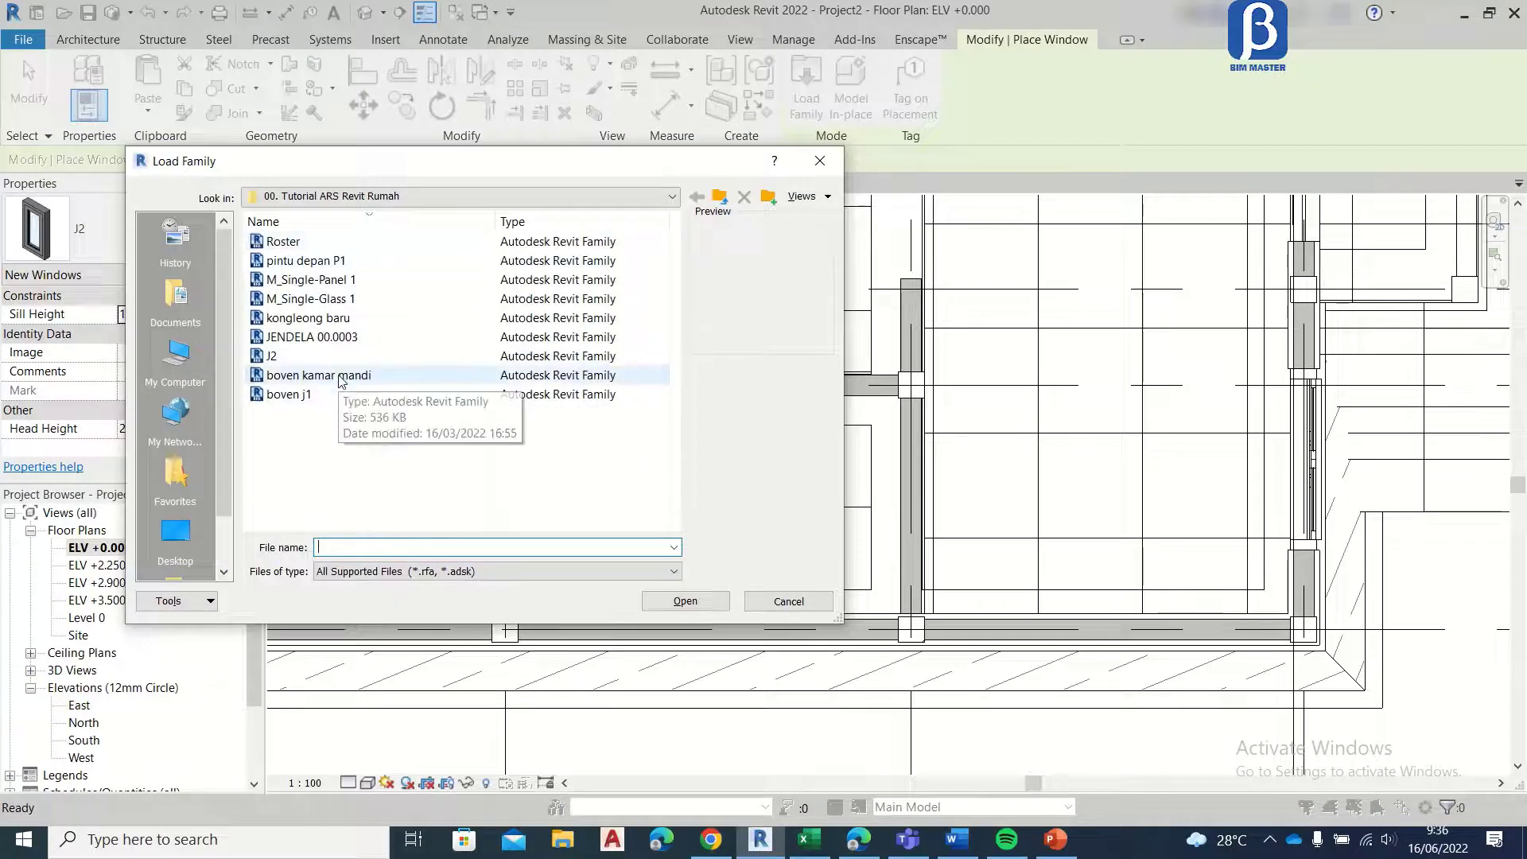
pyautogui.click(339, 377)
pyautogui.click(673, 602)
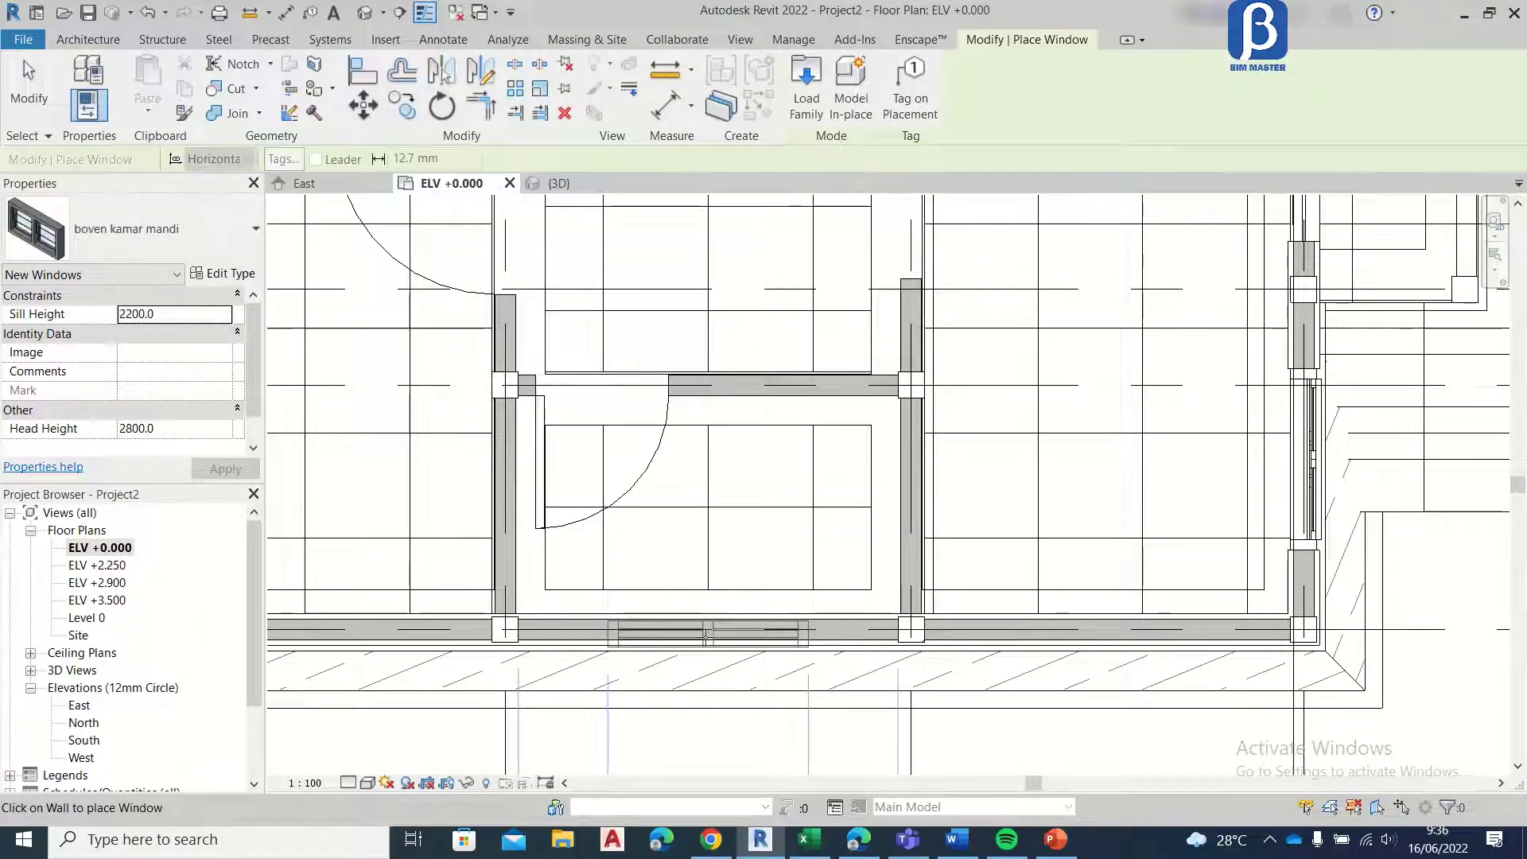
# Step: Place the boven kamar mandi window in the bathroom's grid A wall, centred between grids 3 and 2 with 512.5 mm on each side
pyautogui.click(705, 636)
pyautogui.press('Escape')
pyautogui.press('Escape')
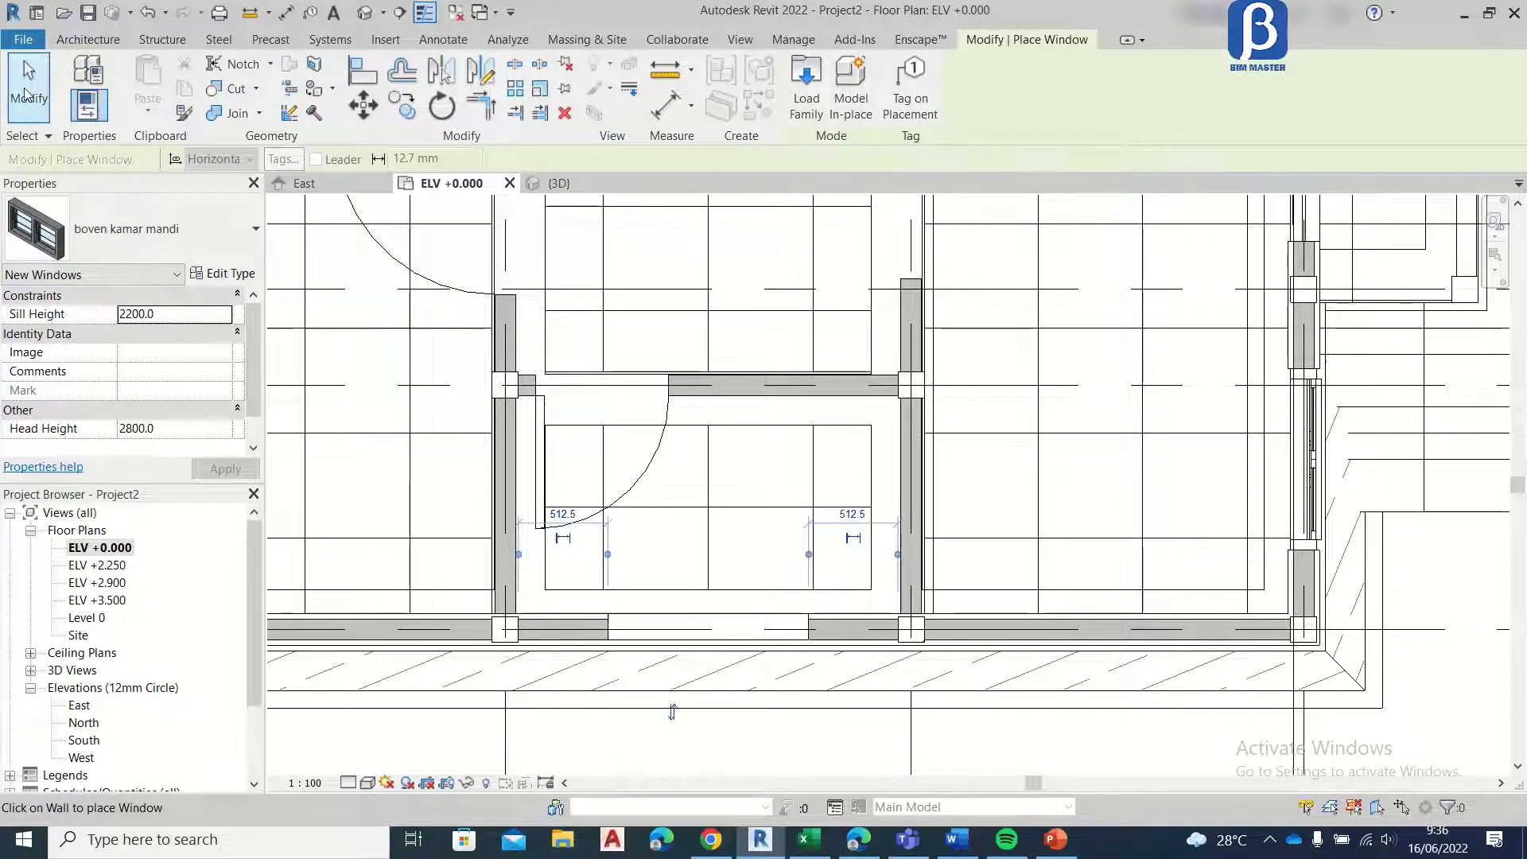
# Step: Examine the placed doors and windows across the floor plan and in the East elevation
pyautogui.scroll(-2, 730, 557)
pyautogui.moveTo(791, 477); pyautogui.dragTo(656, 725, button='middle')
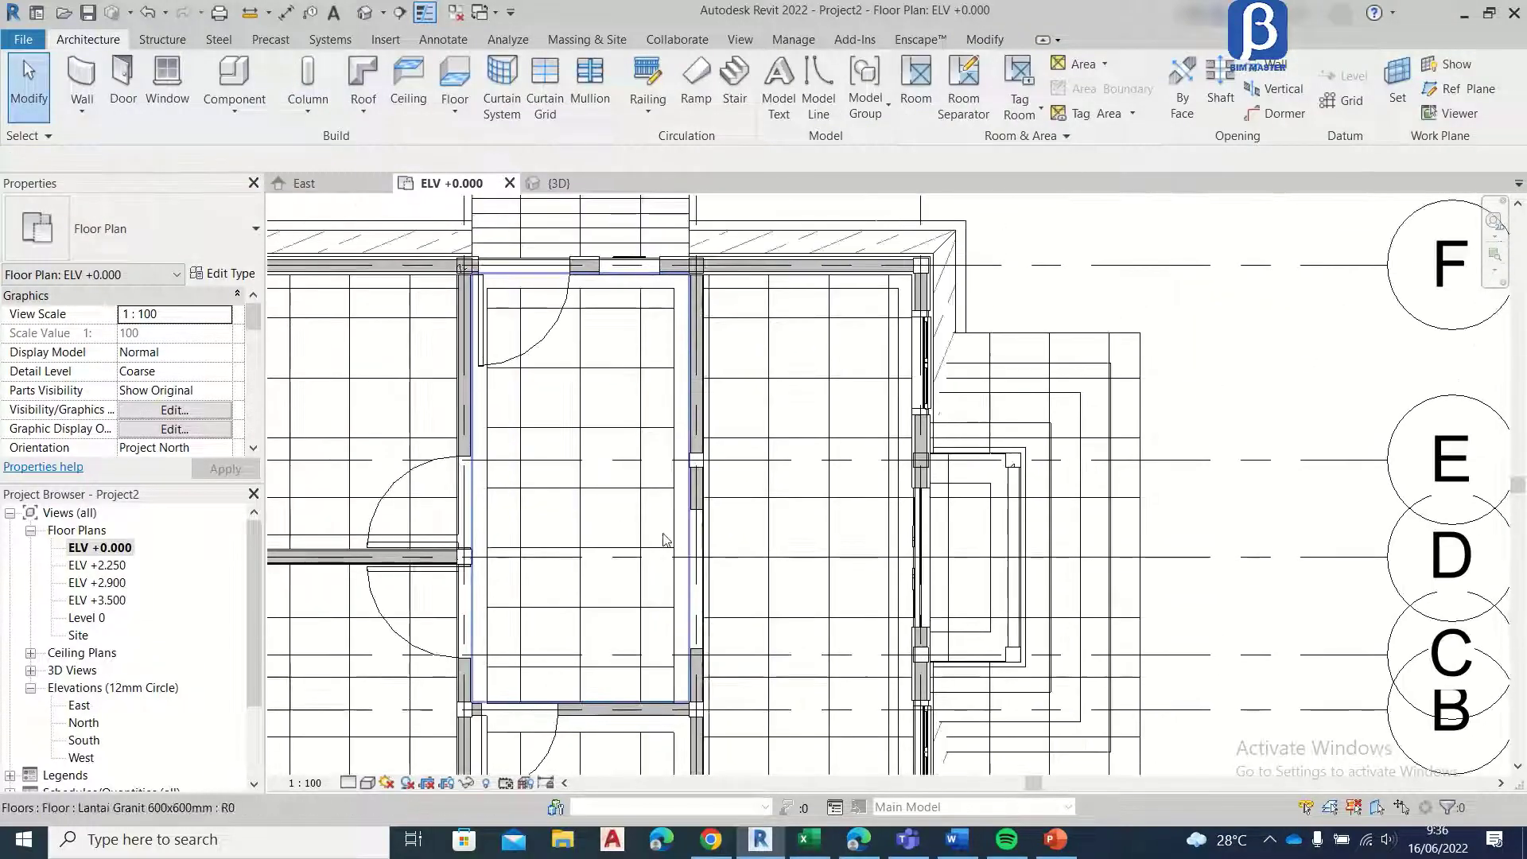
pyautogui.moveTo(690, 405); pyautogui.dragTo(760, 350, button='middle')
pyautogui.scroll(-5, 885, 312)
pyautogui.scroll(4, 659, 386)
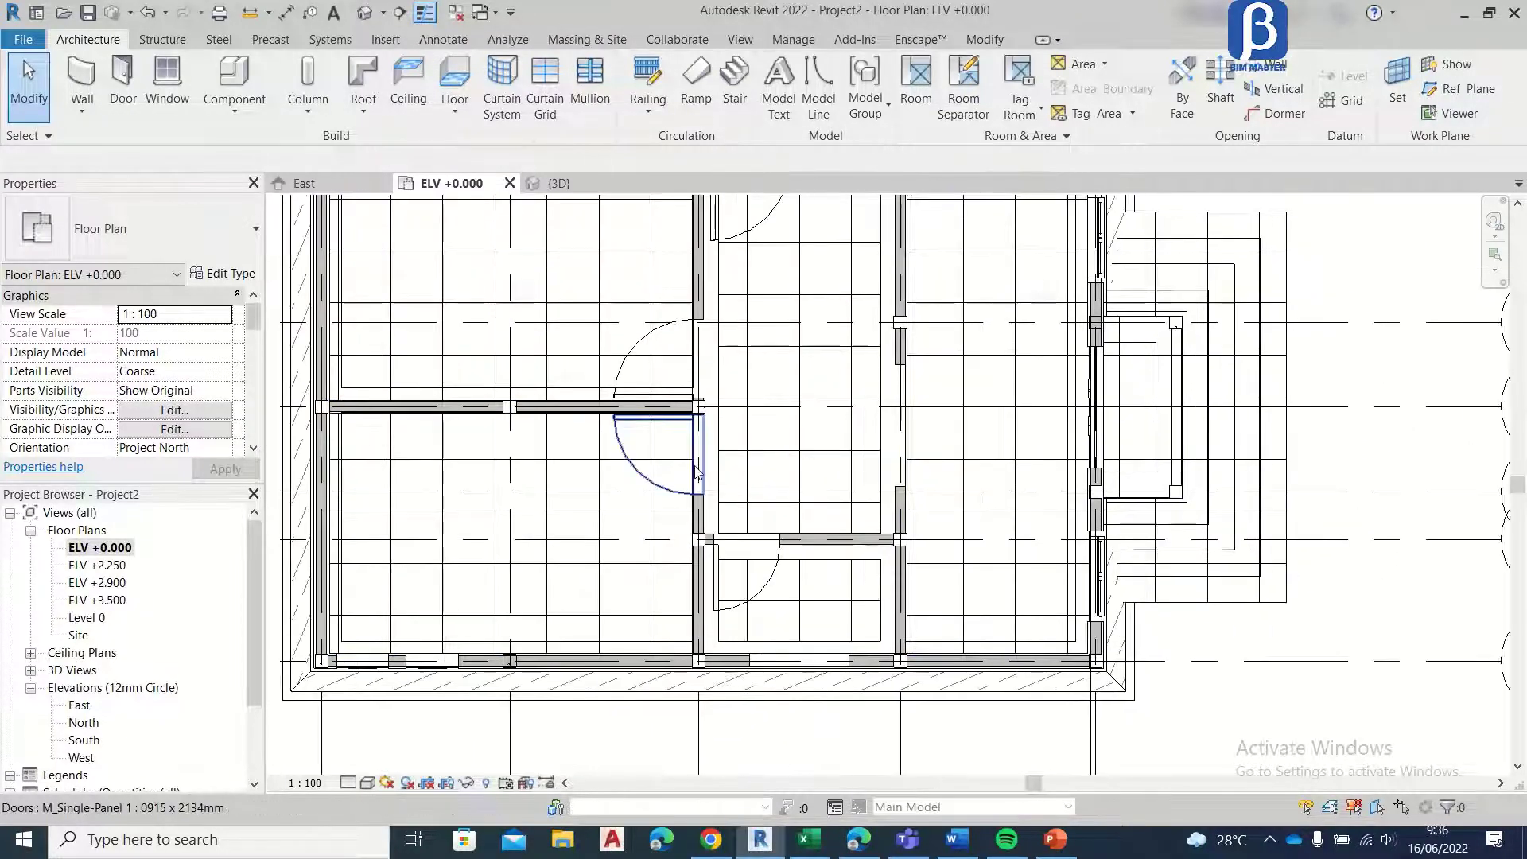
pyautogui.moveTo(665, 305); pyautogui.dragTo(692, 390, button='middle')
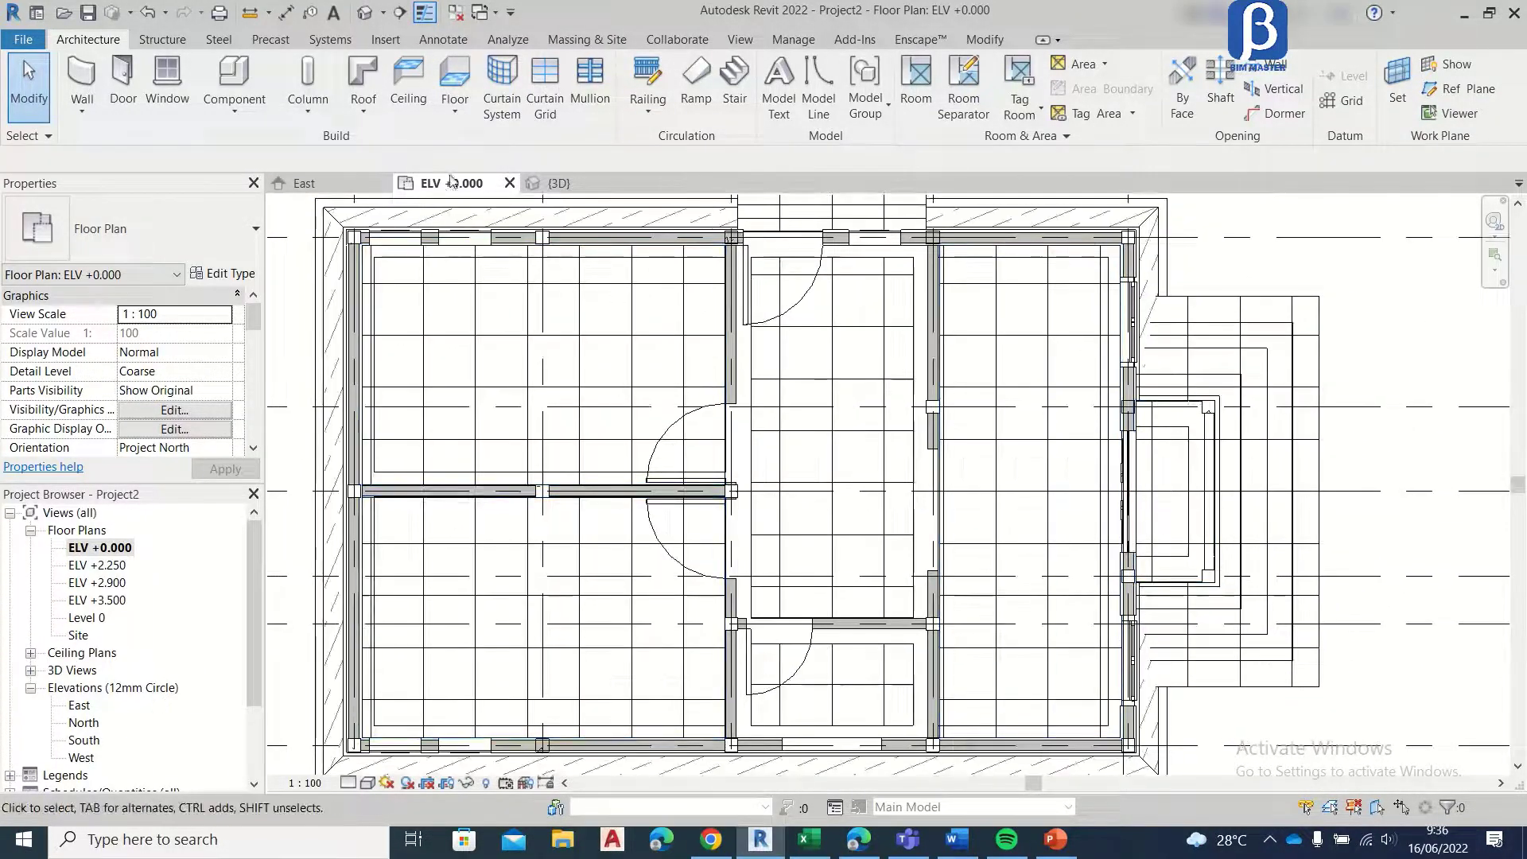
pyautogui.scroll(6, 389, 248)
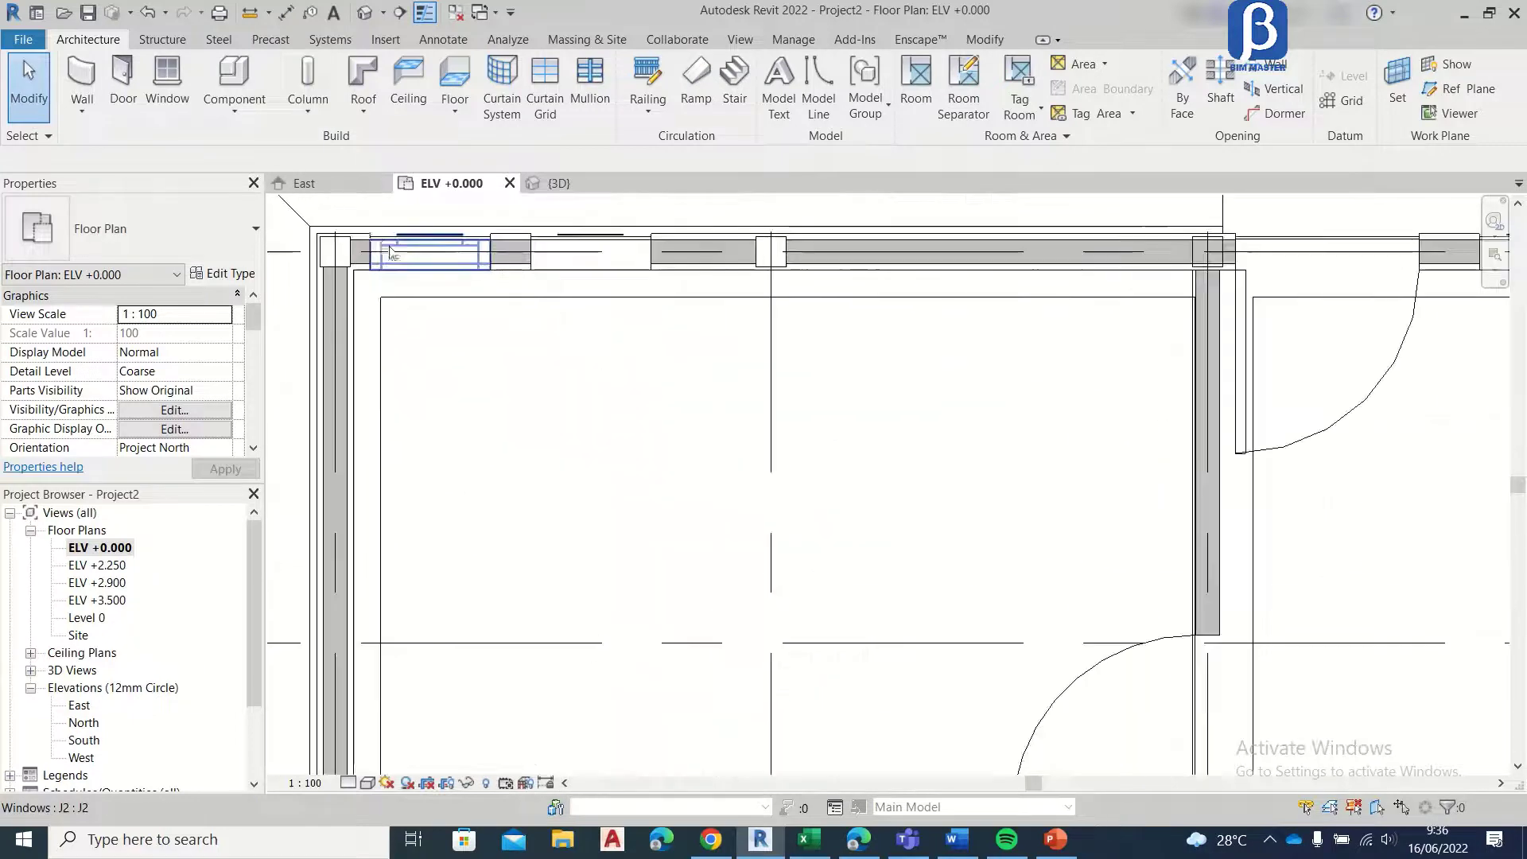
pyautogui.scroll(-5, 388, 251)
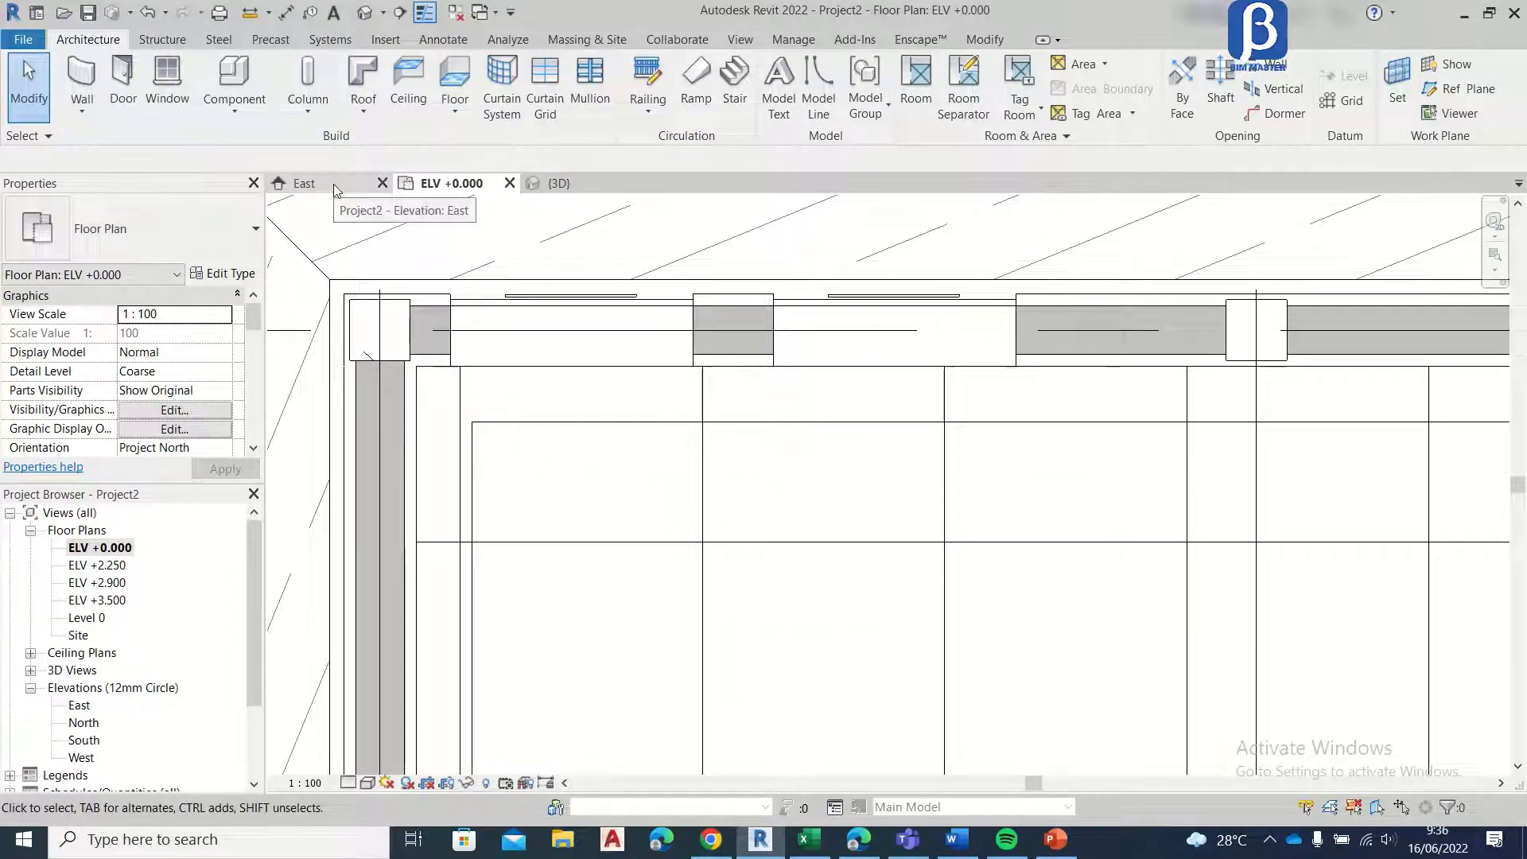
pyautogui.click(333, 184)
pyautogui.scroll(5, 704, 441)
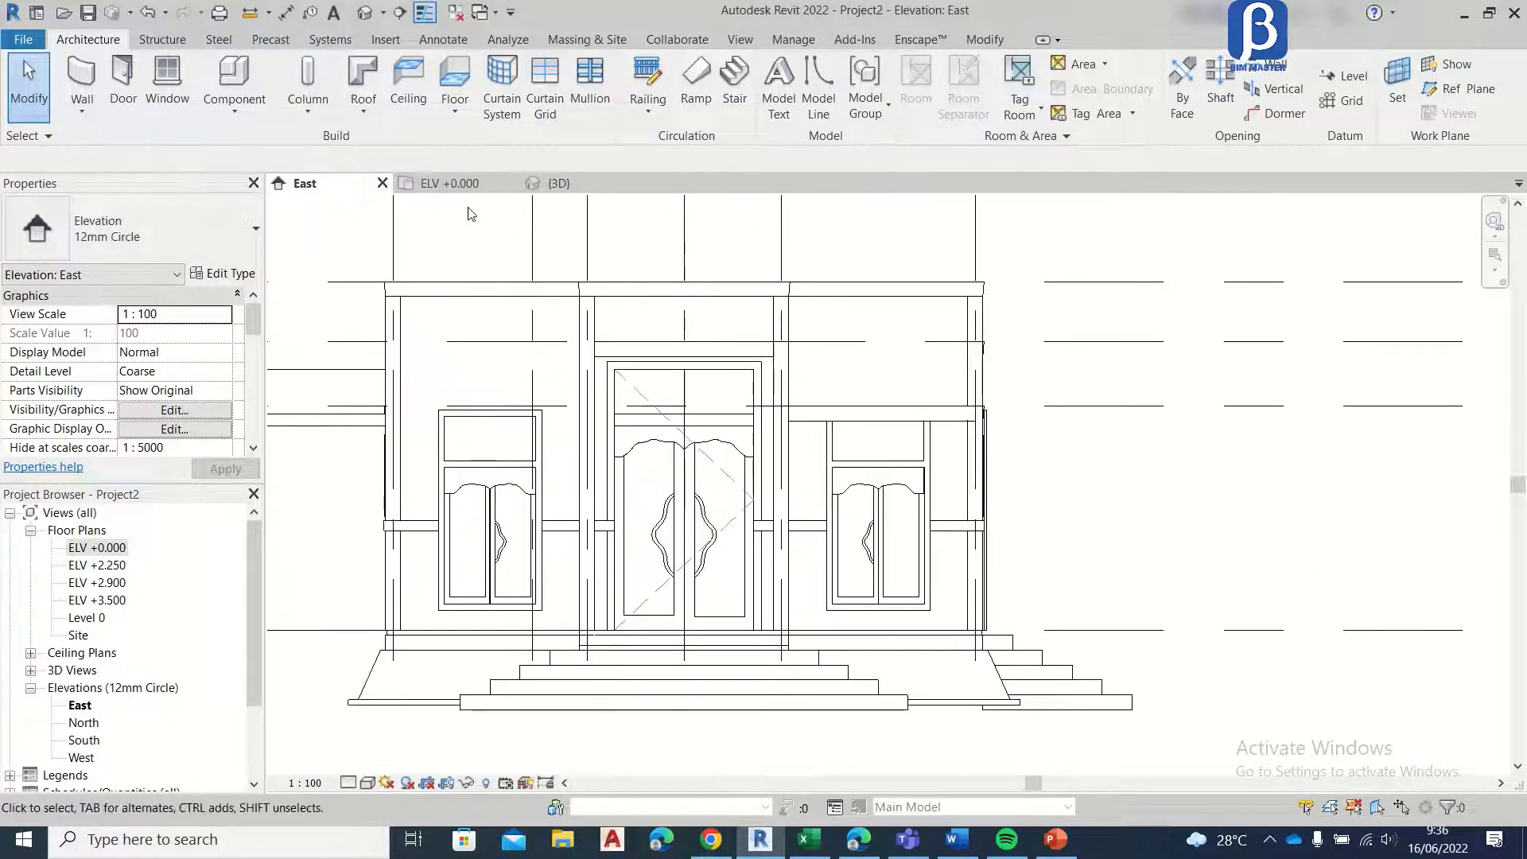
pyautogui.click(465, 185)
pyautogui.scroll(-5, 470, 288)
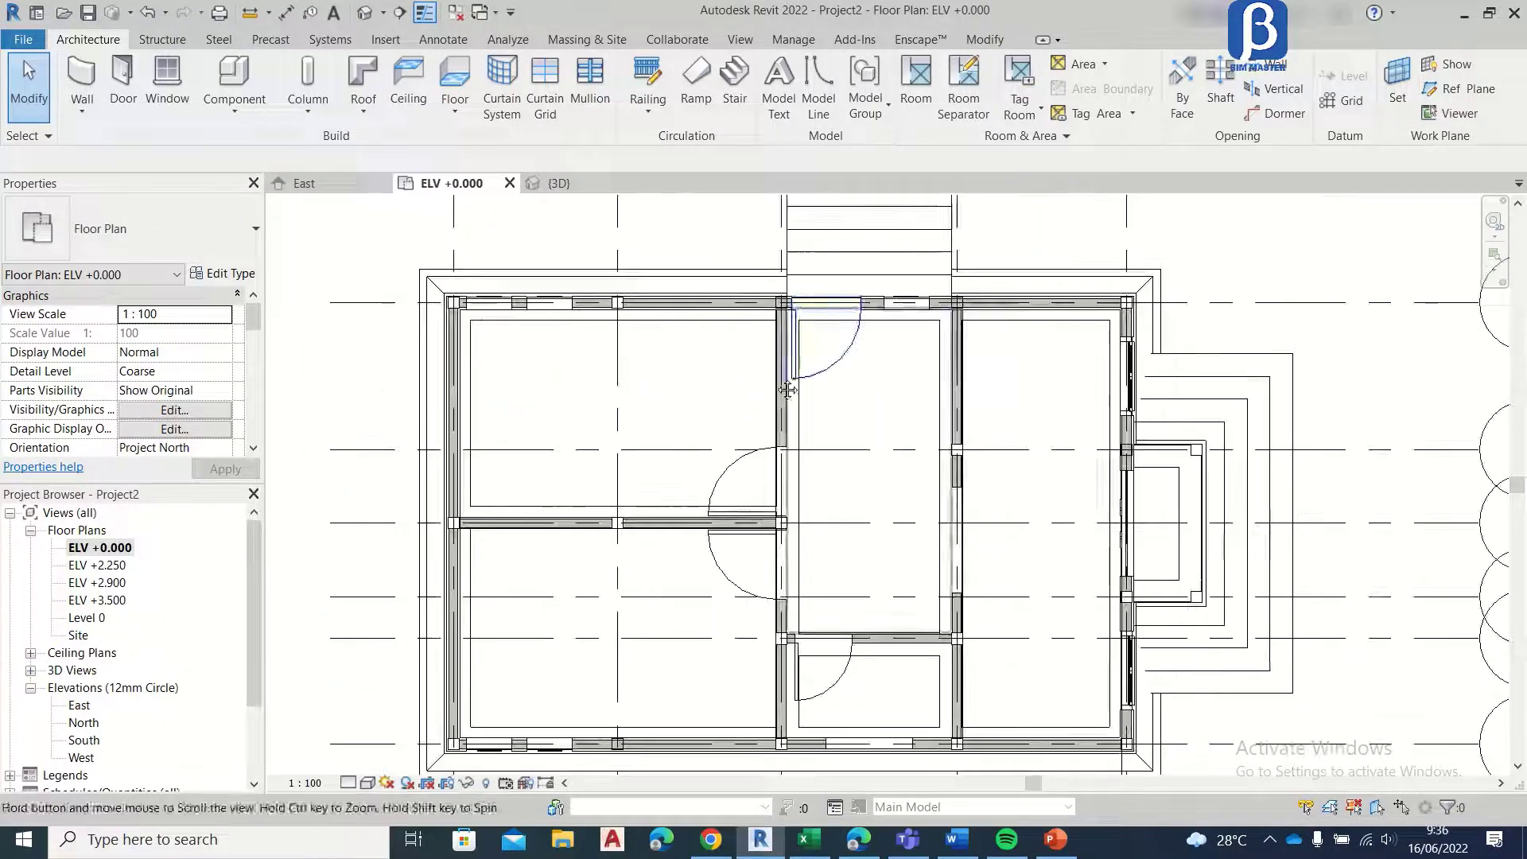
# Step: Load the boven j1 window family from the 00. Tutorial ARS Revit Rumah folder
pyautogui.scroll(5, 736, 442)
pyautogui.scroll(3, 735, 441)
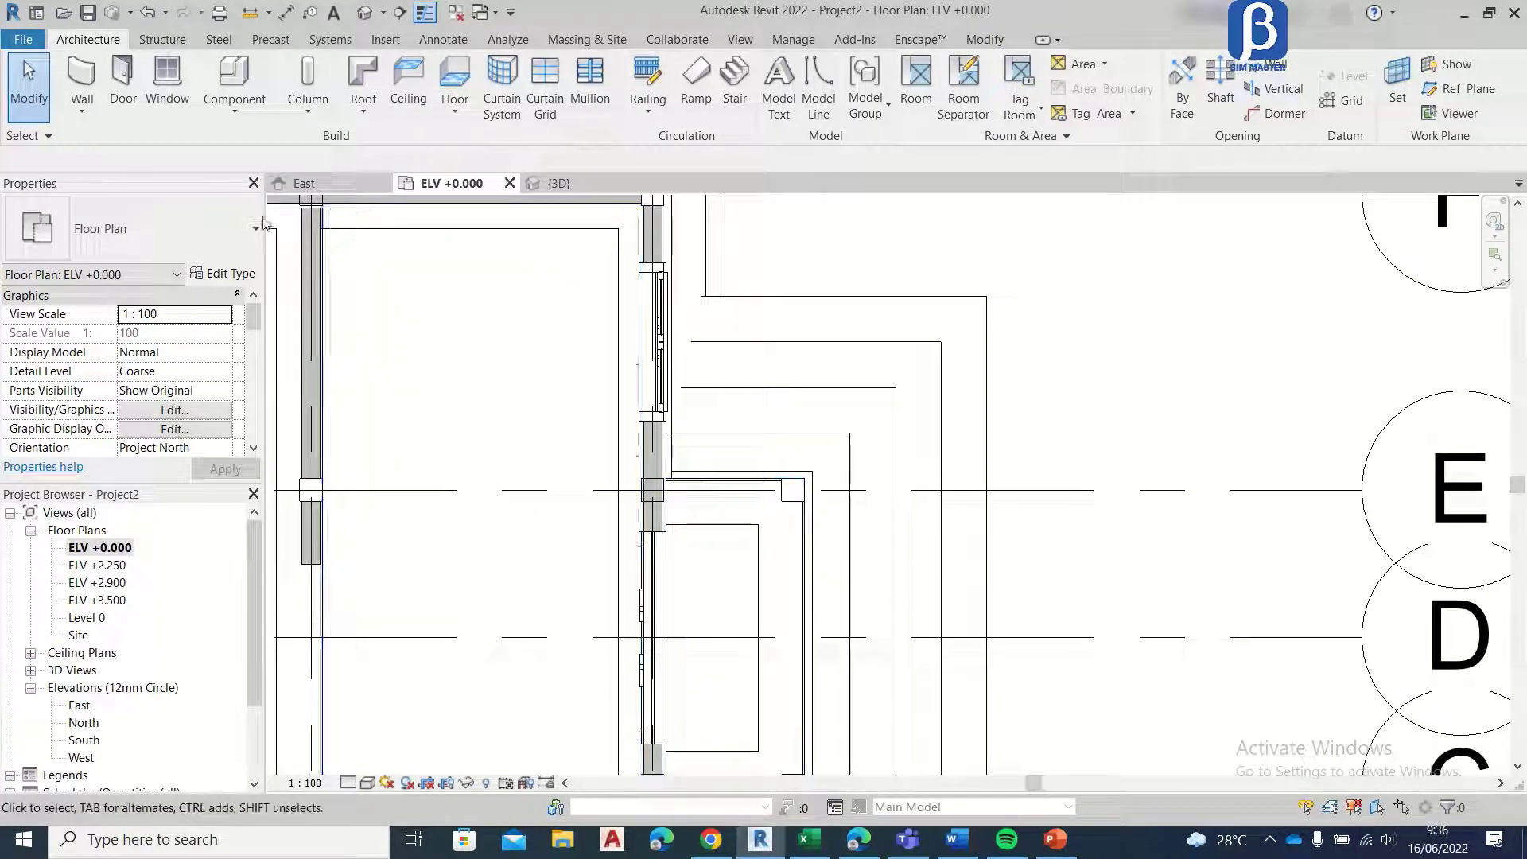
pyautogui.click(164, 74)
pyautogui.click(213, 276)
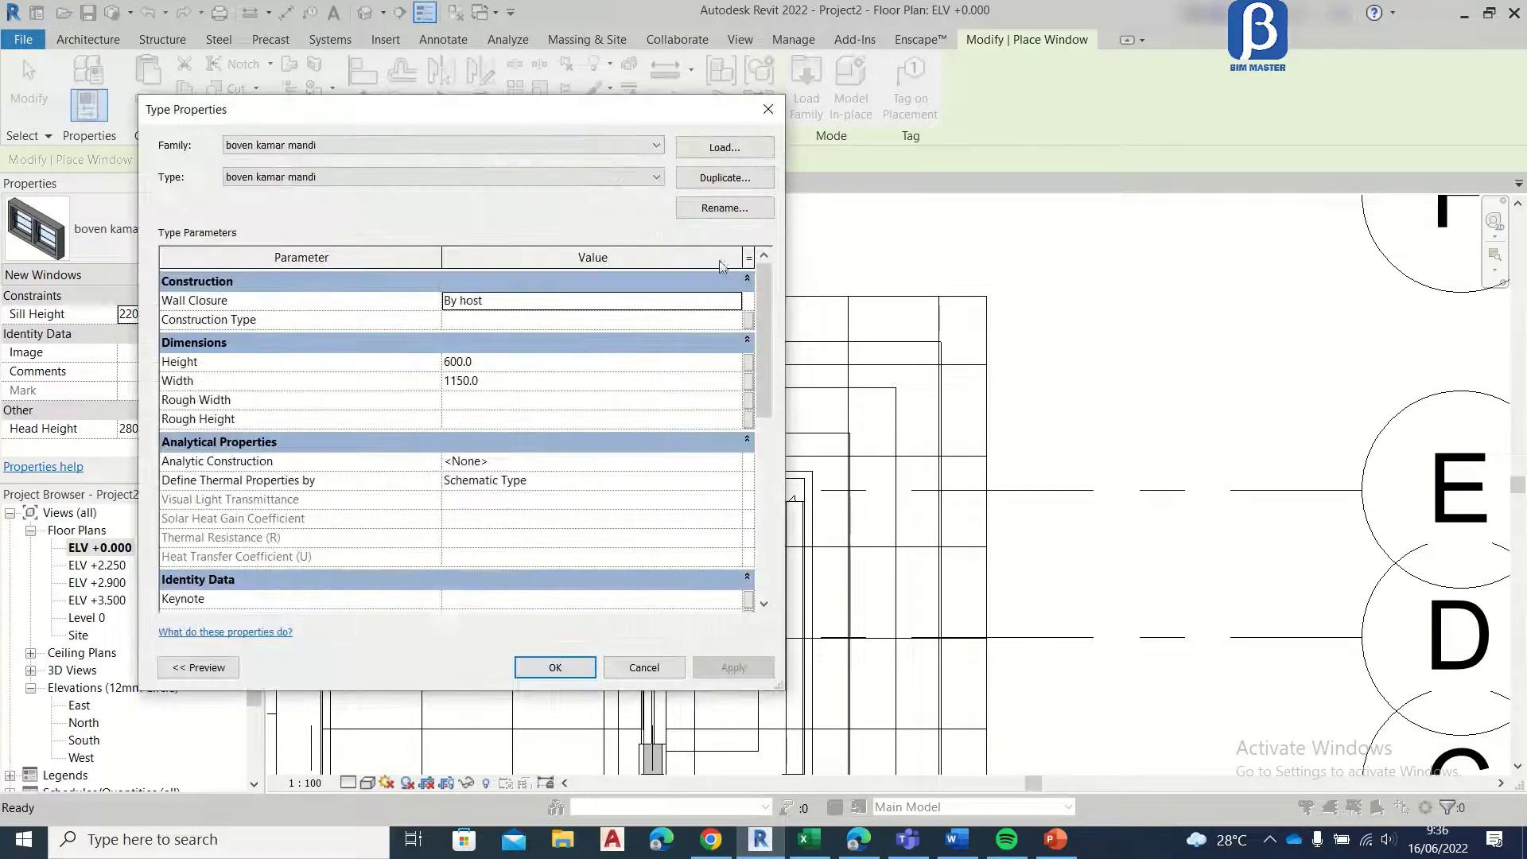
pyautogui.press('Escape')
pyautogui.click(782, 115)
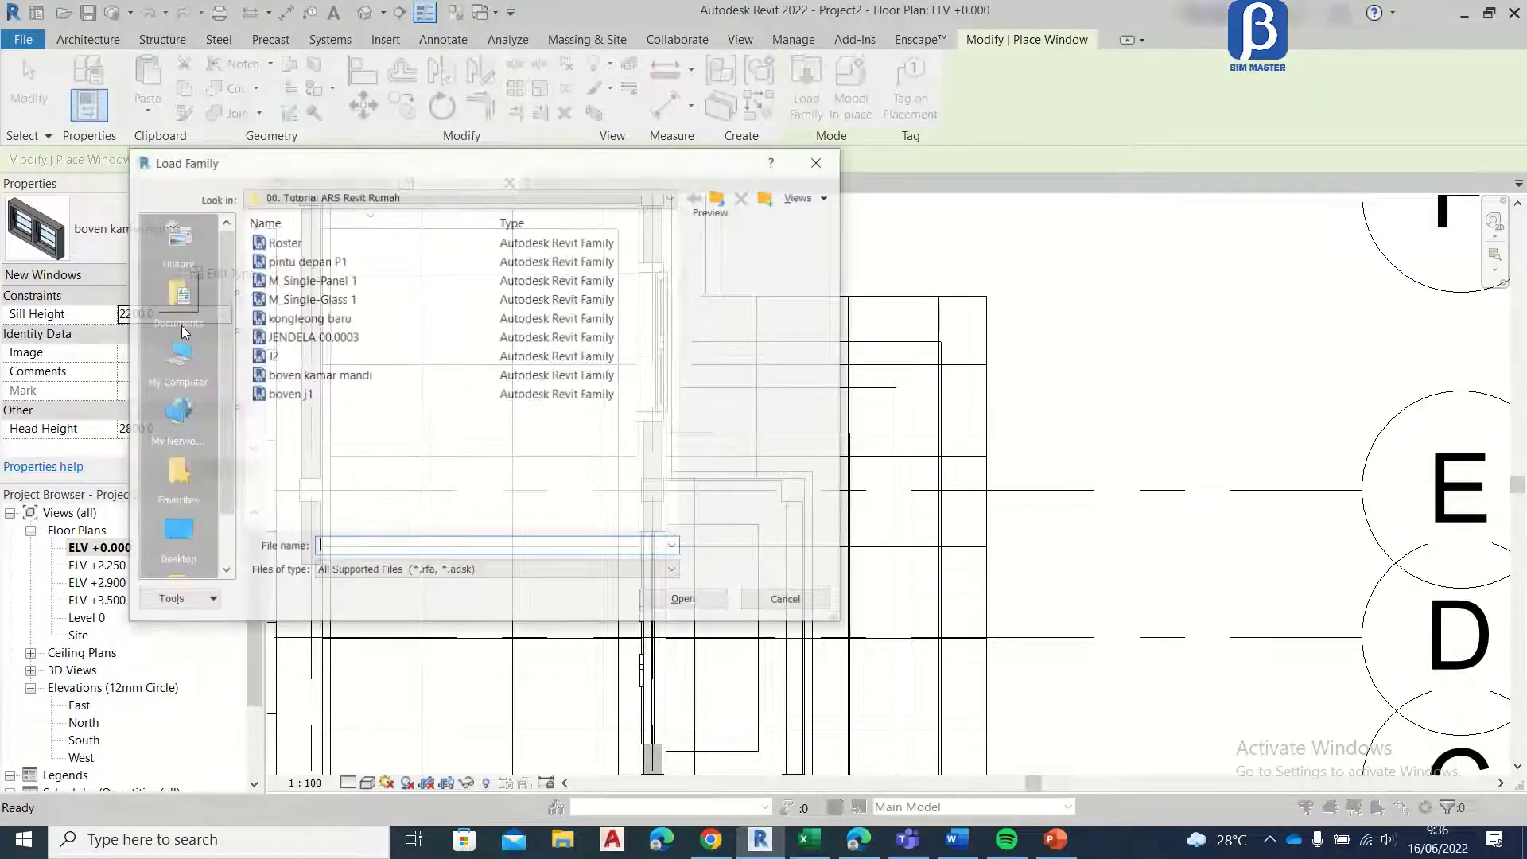
pyautogui.click(326, 337)
pyautogui.click(342, 378)
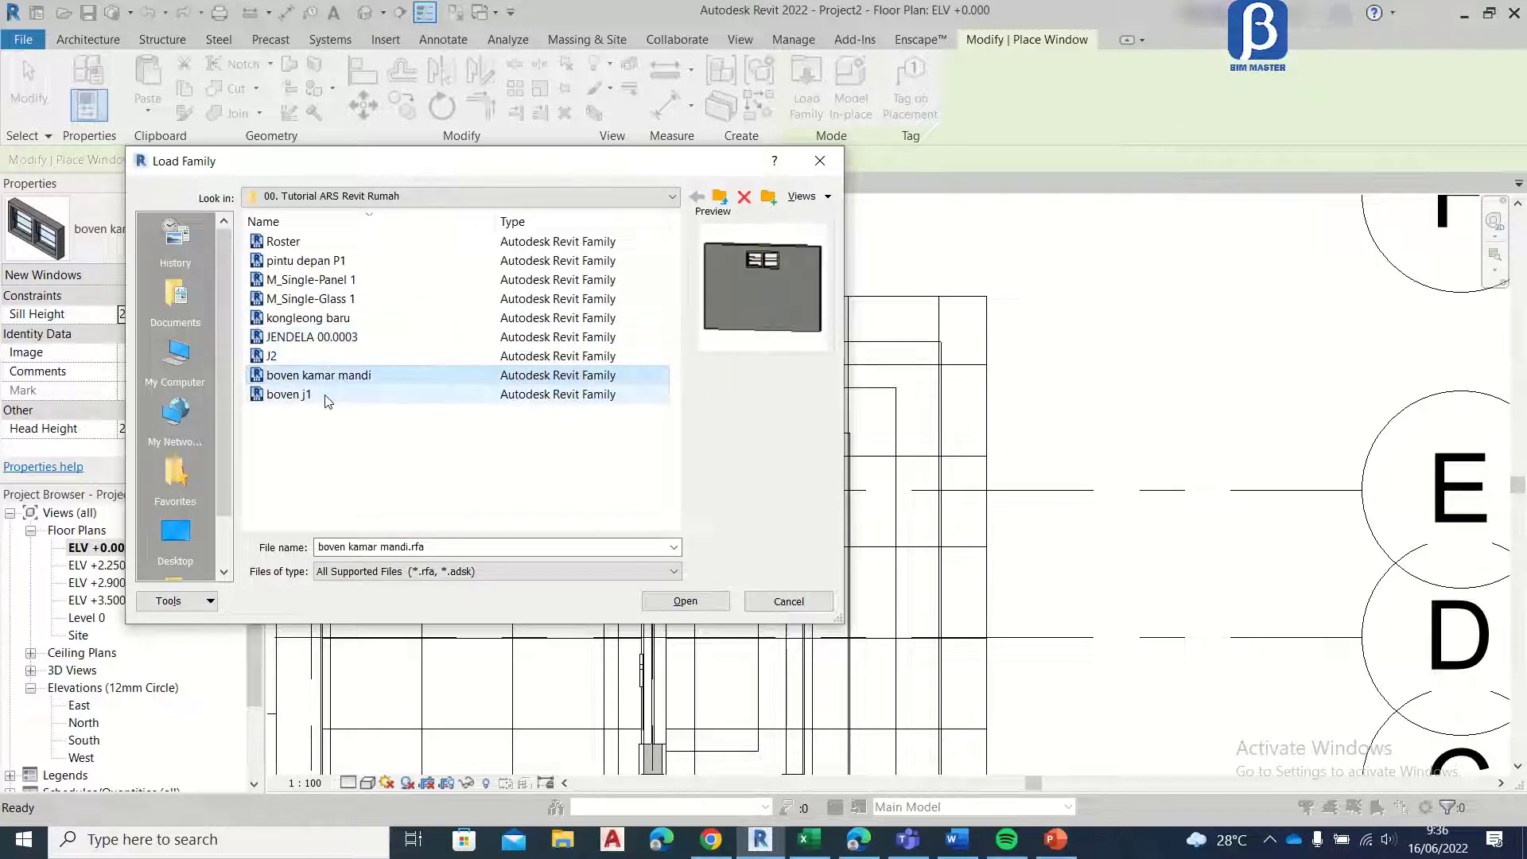
pyautogui.click(328, 397)
pyautogui.click(672, 603)
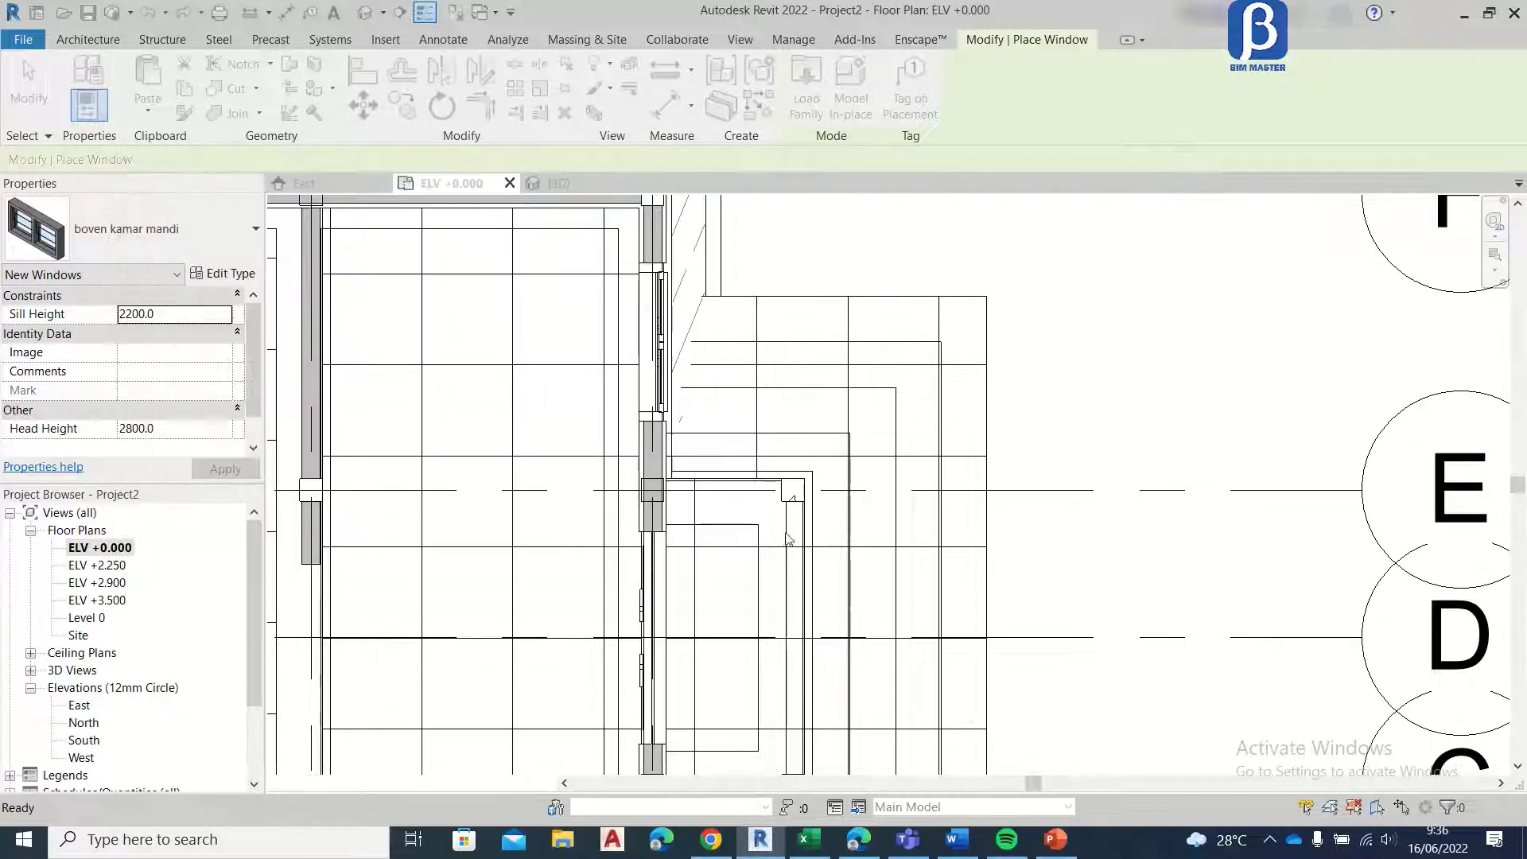
# Step: Place boven j1 windows above the two front windows in the grid 1 wall, on either side of the entrance
pyautogui.scroll(2, 660, 342)
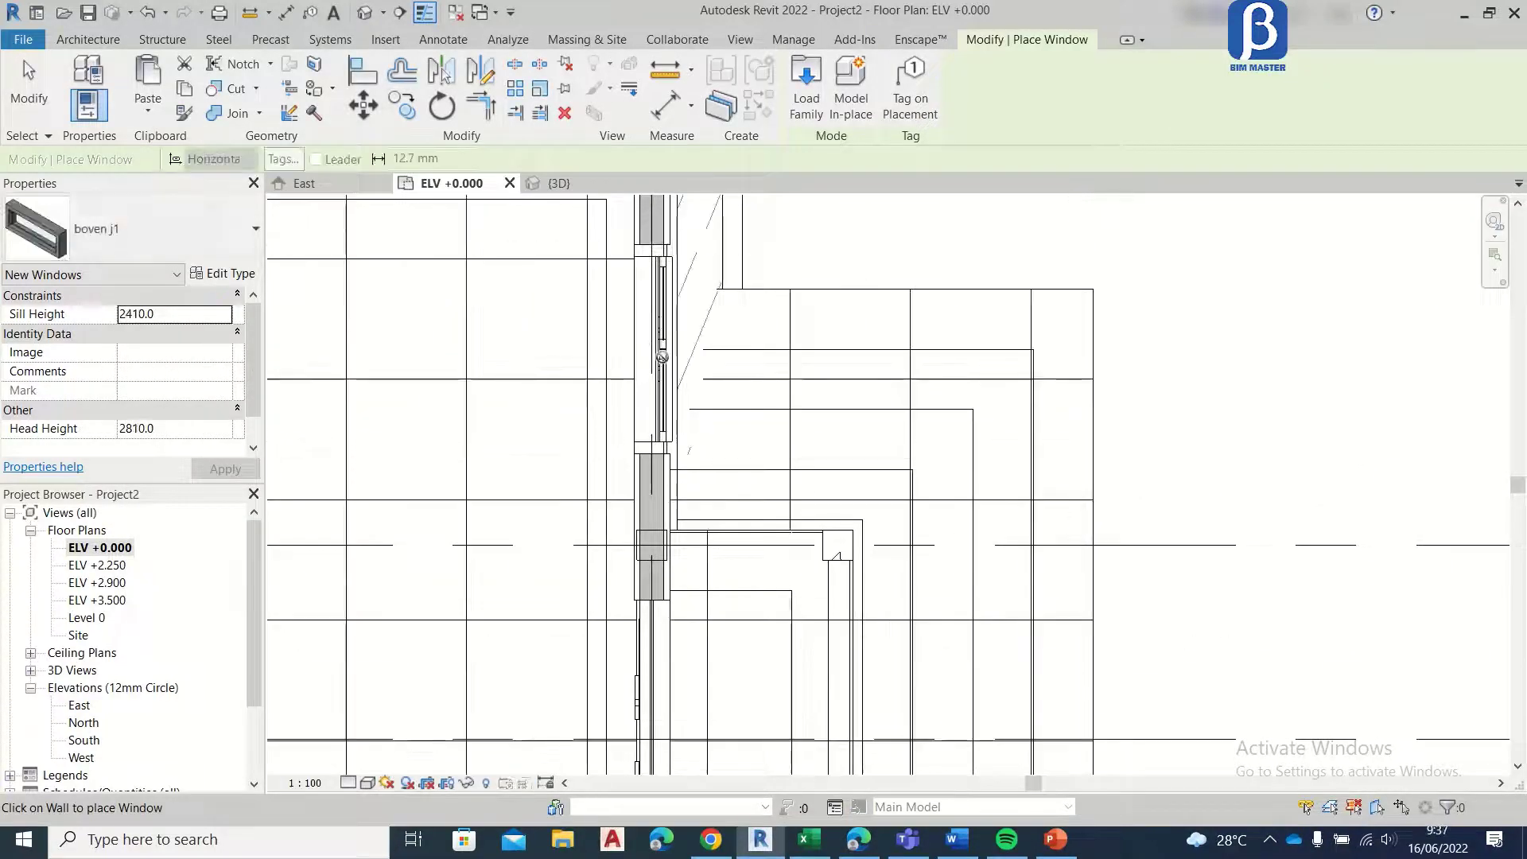
pyautogui.scroll(-3, 652, 351)
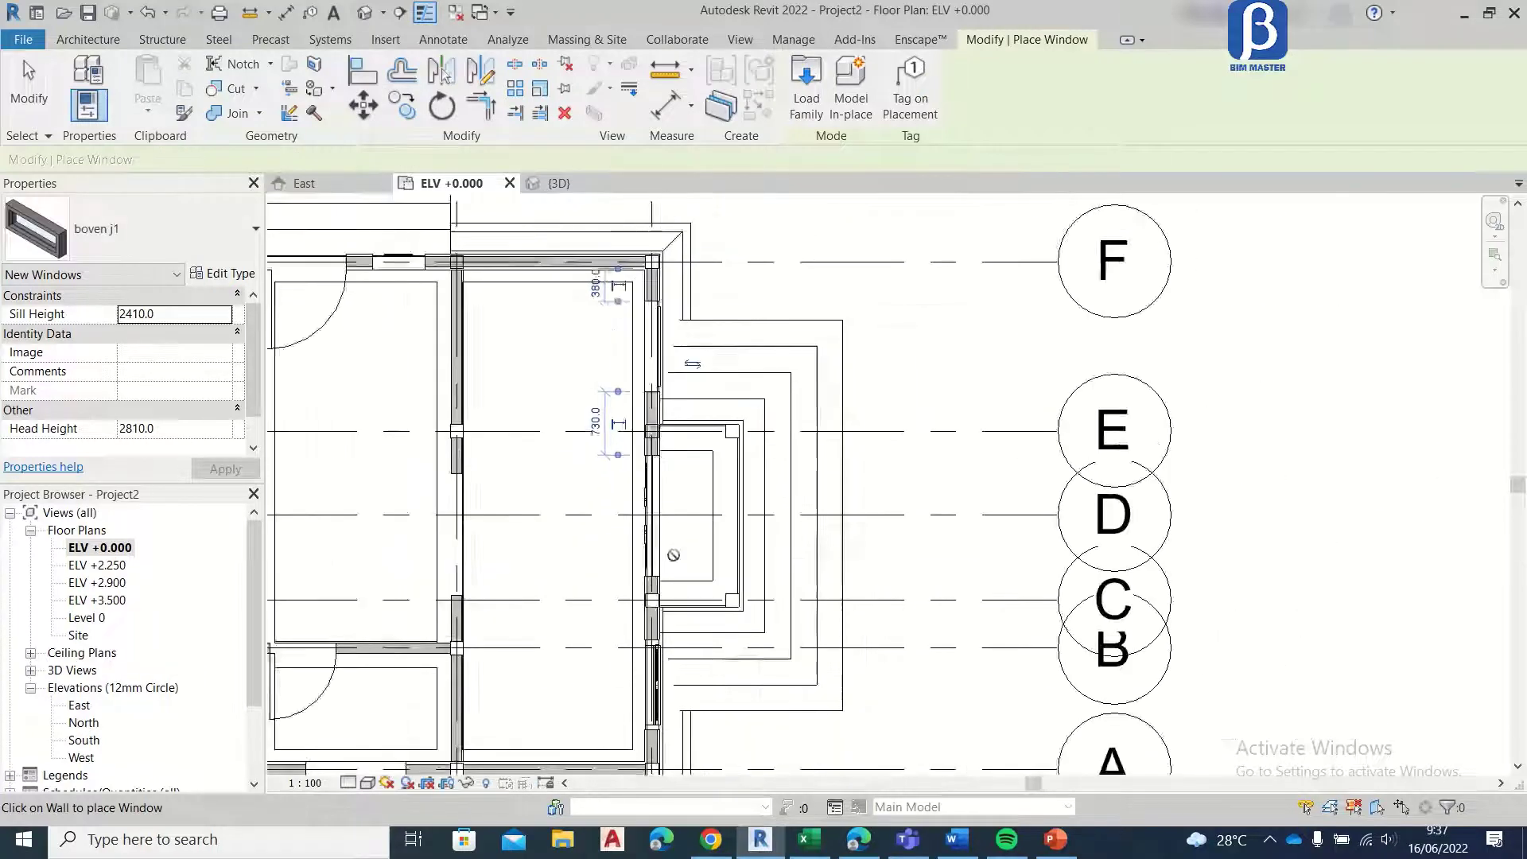
pyautogui.scroll(2, 603, 503)
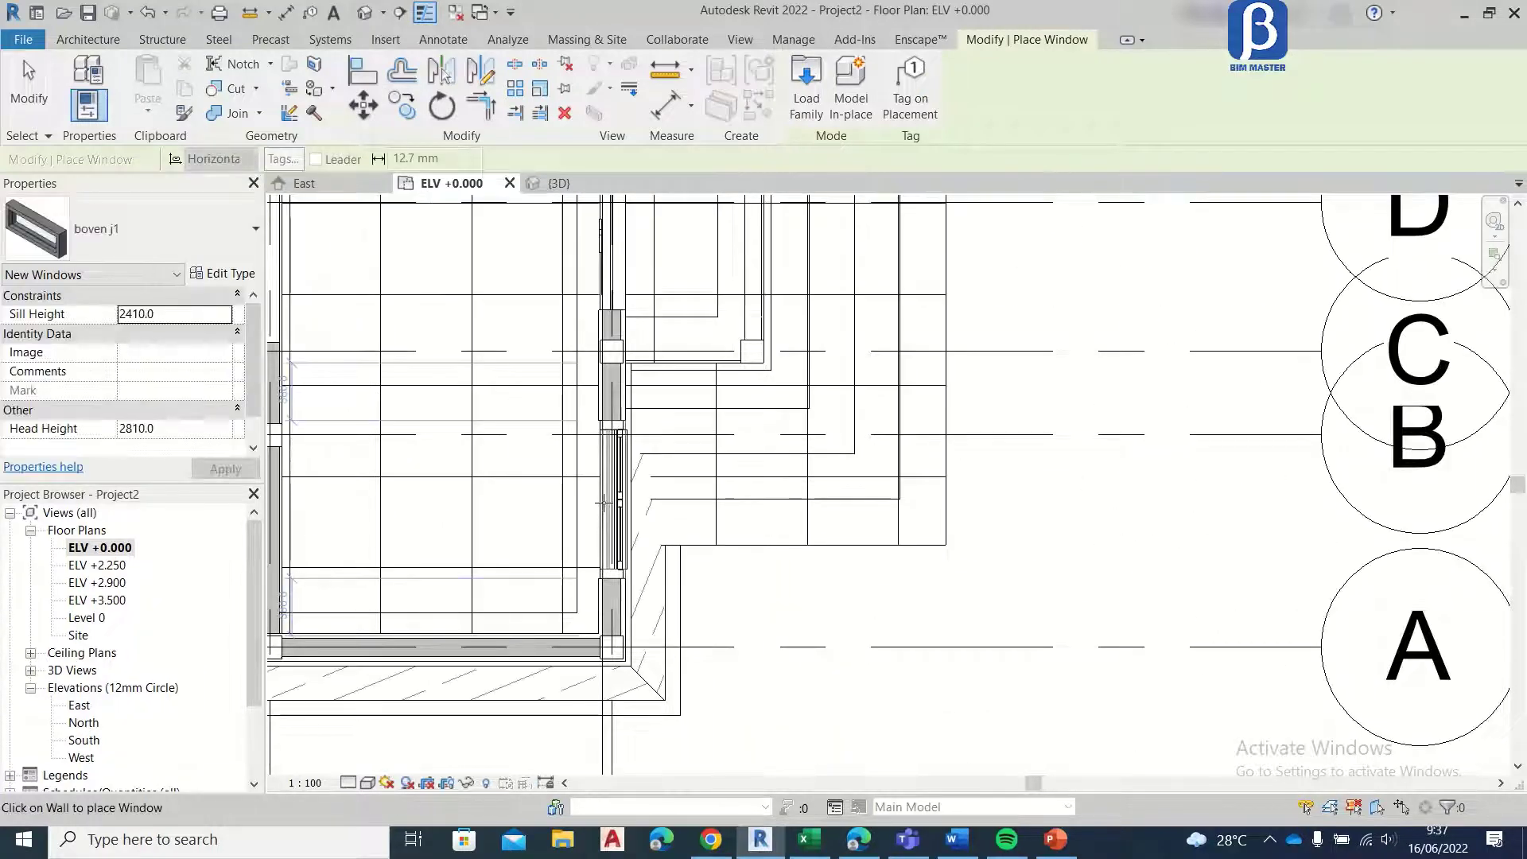
pyautogui.press('Escape')
pyautogui.press('Escape')
# Step: Examine the boven j1 windows on the front facade in the 3D view
pyautogui.click(560, 183)
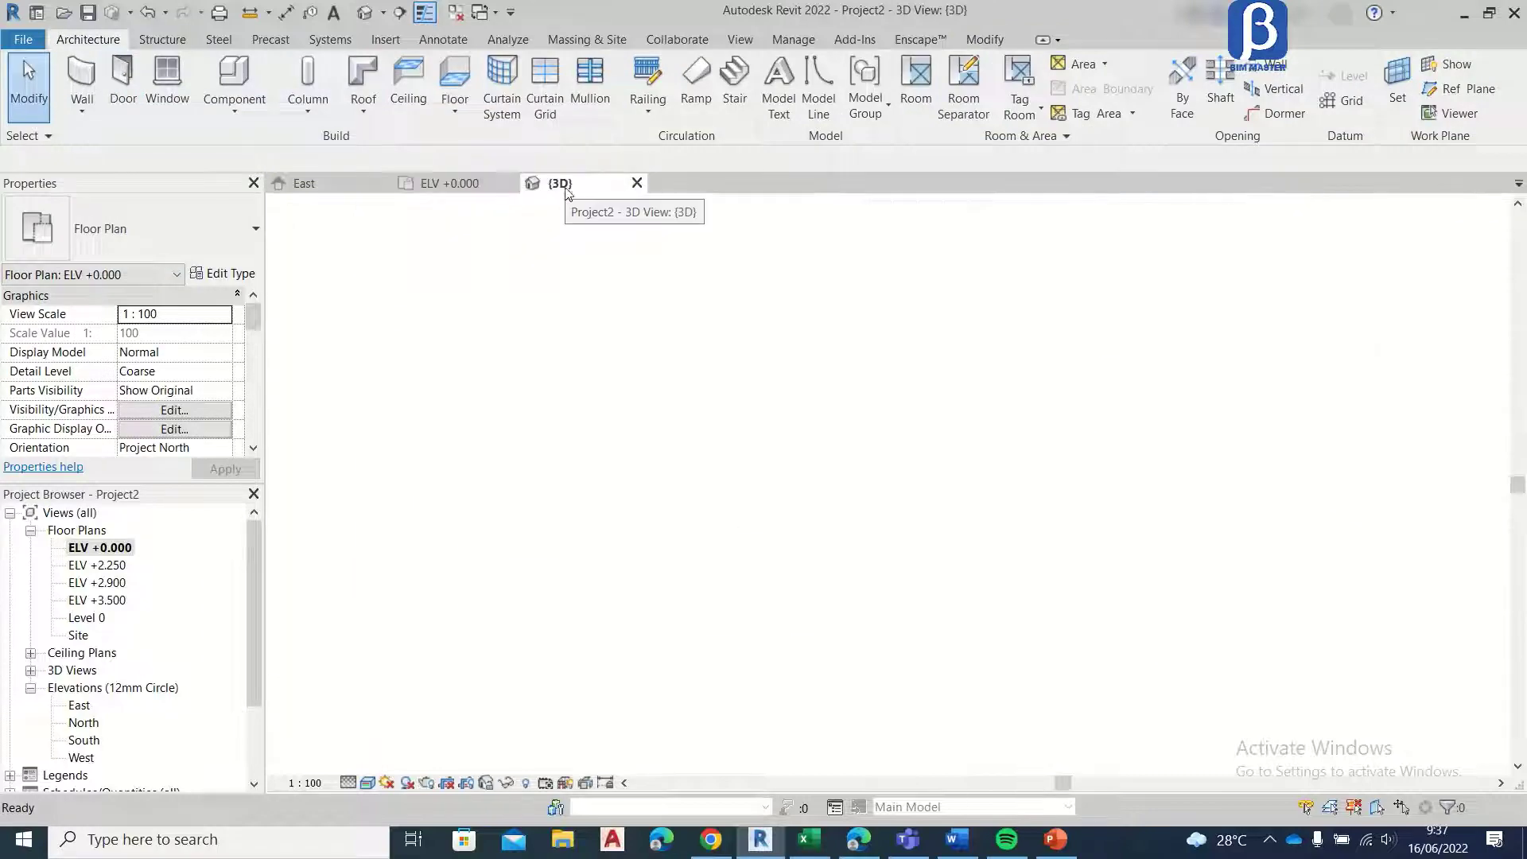
pyautogui.scroll(-6, 639, 430)
pyautogui.scroll(2, 903, 395)
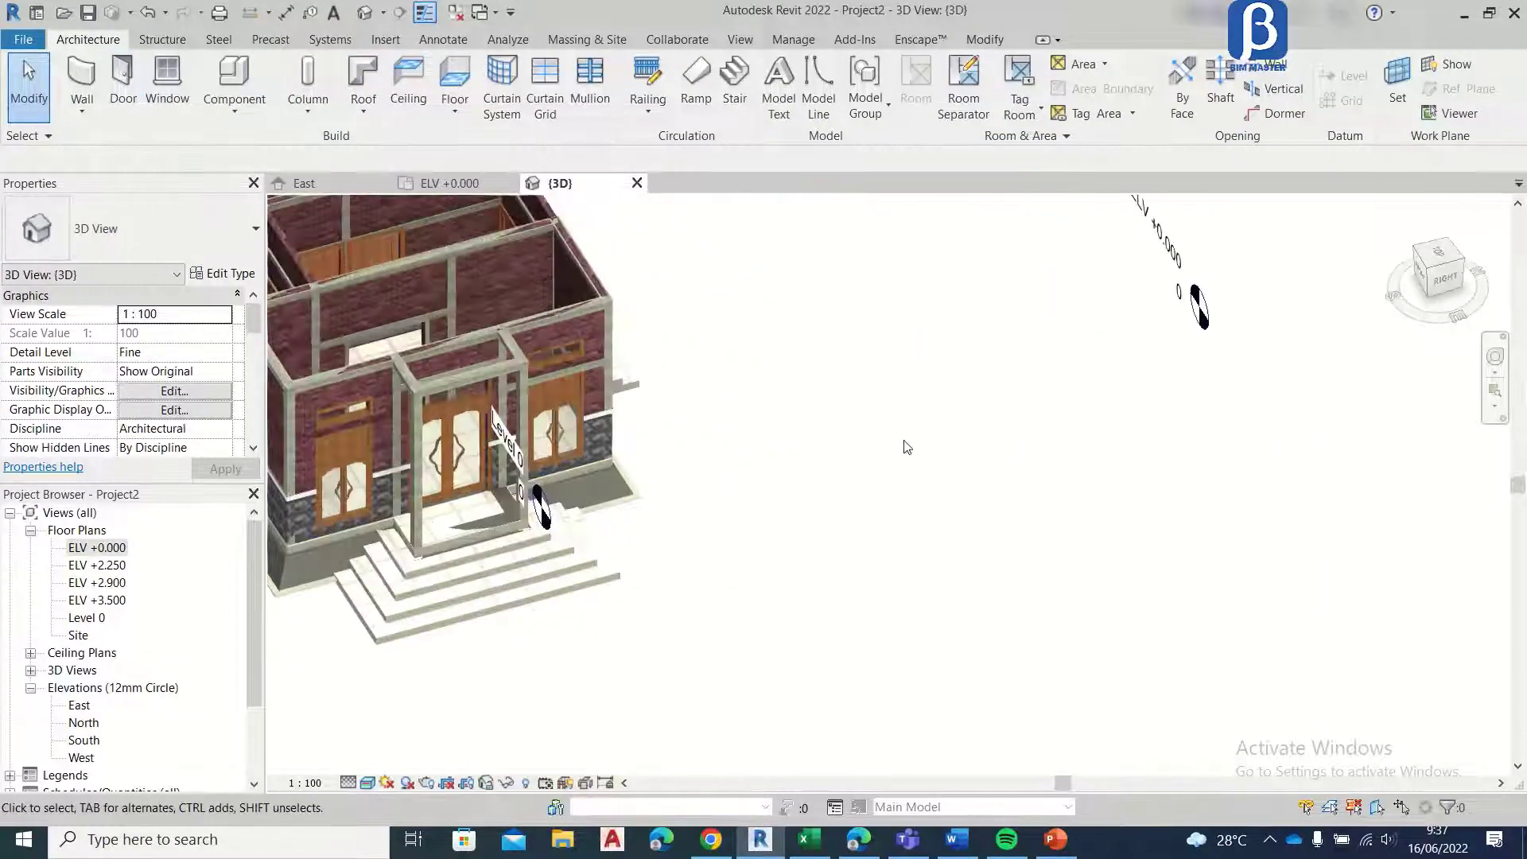
pyautogui.moveTo(450, 435); pyautogui.dragTo(451, 436, button='middle')
pyautogui.scroll(6, 450, 435)
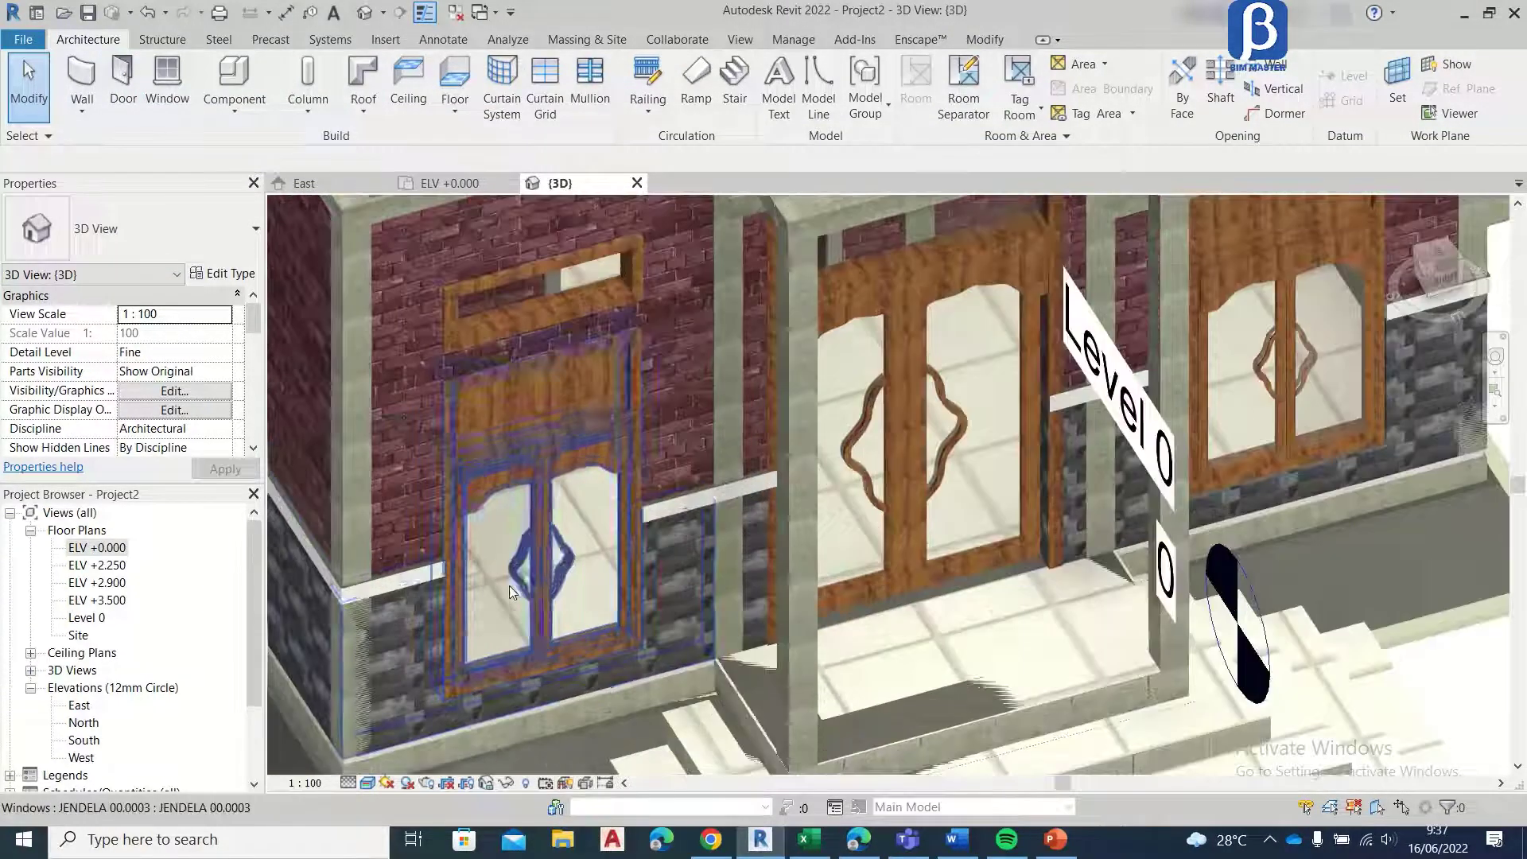
# Step: Open the JENDELA 00.0003 window family for editing, view it and return to the project's 3D view
pyautogui.click(507, 471)
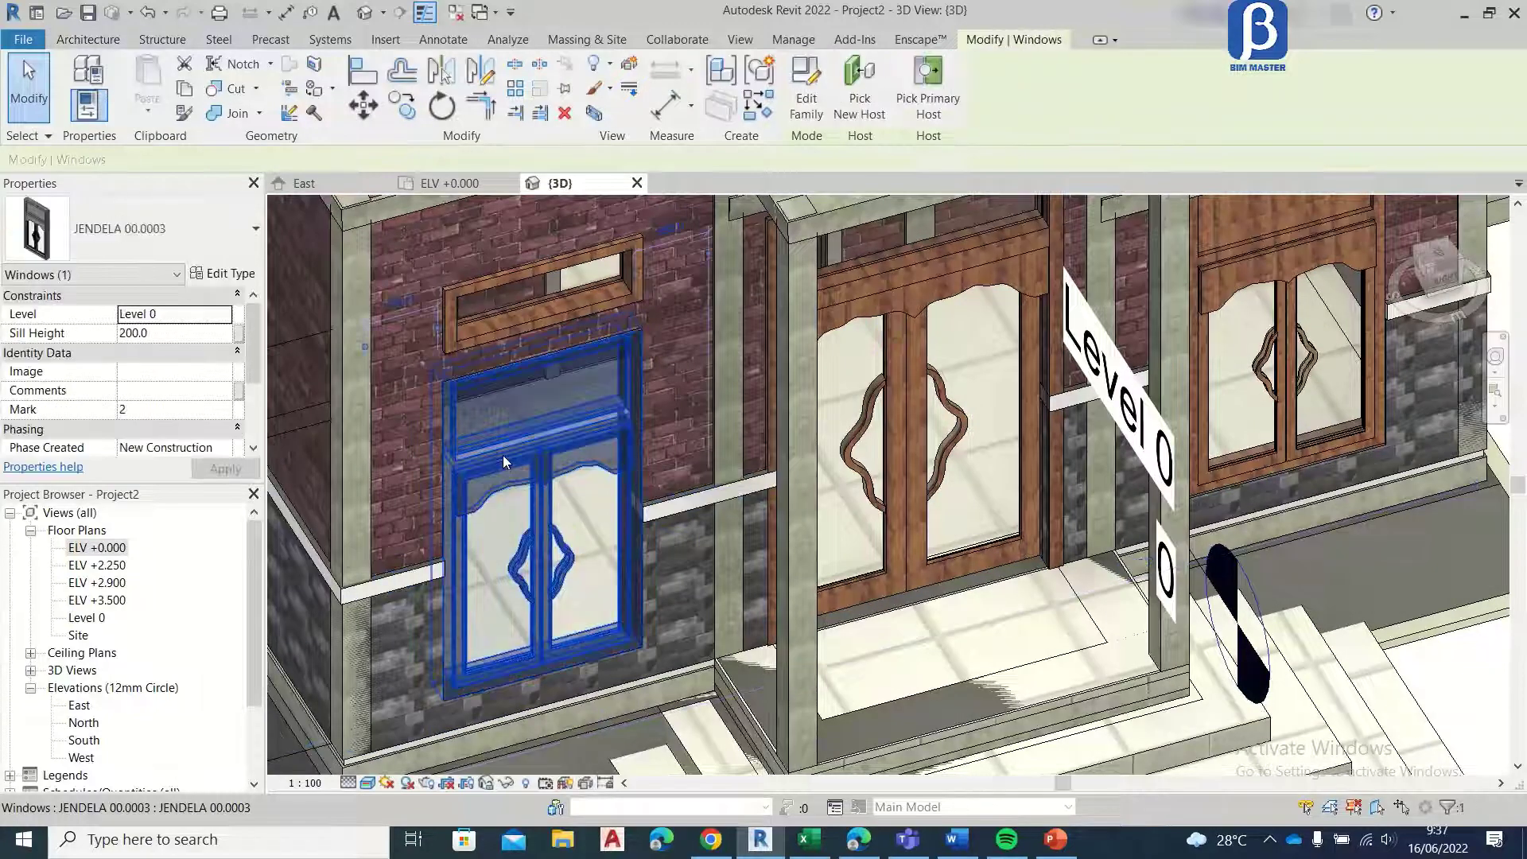
pyautogui.click(805, 88)
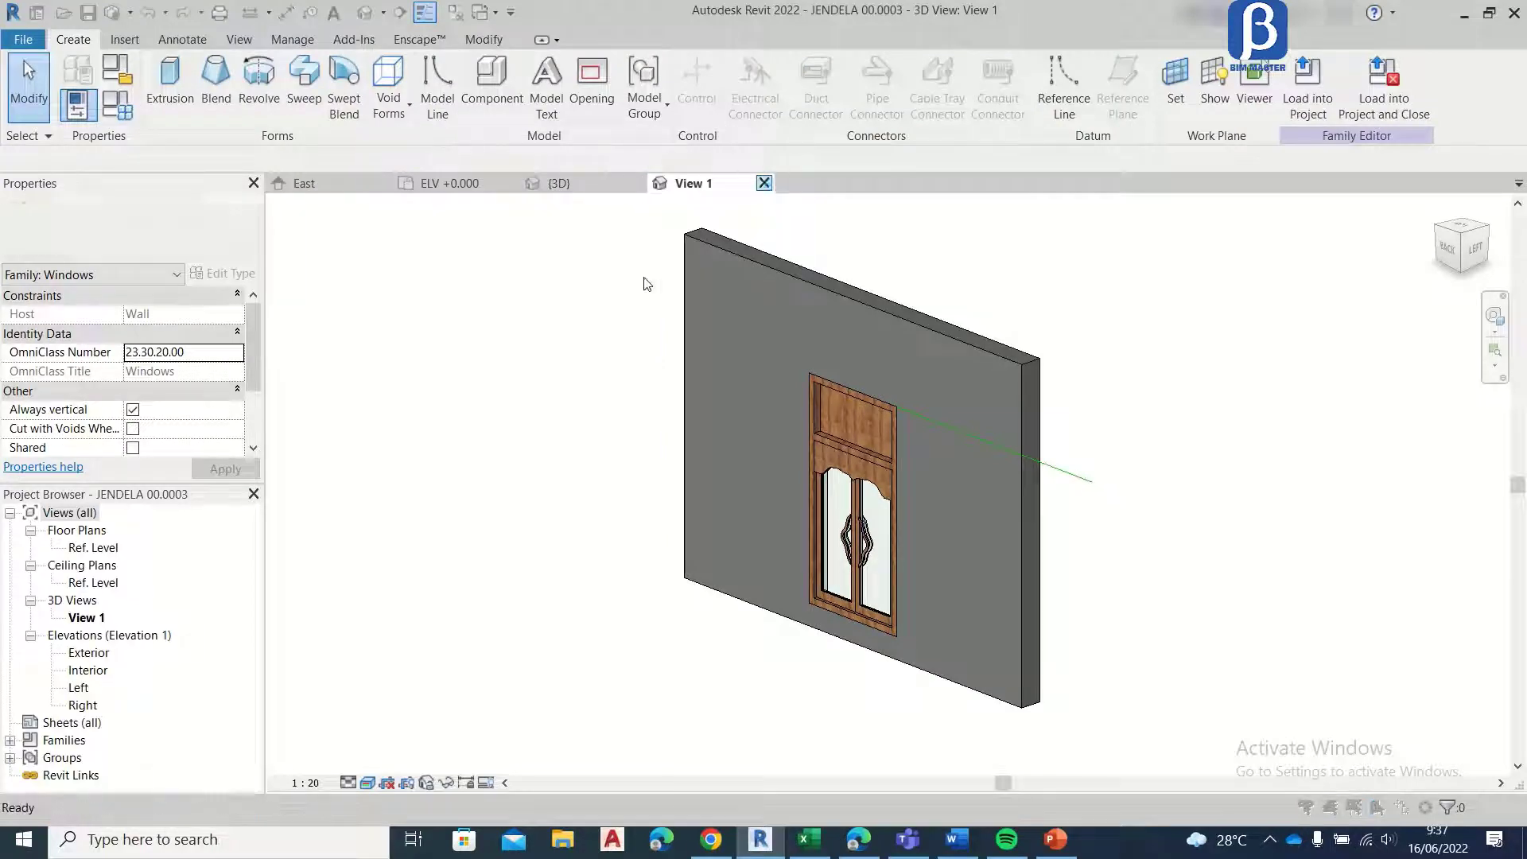
pyautogui.click(719, 433)
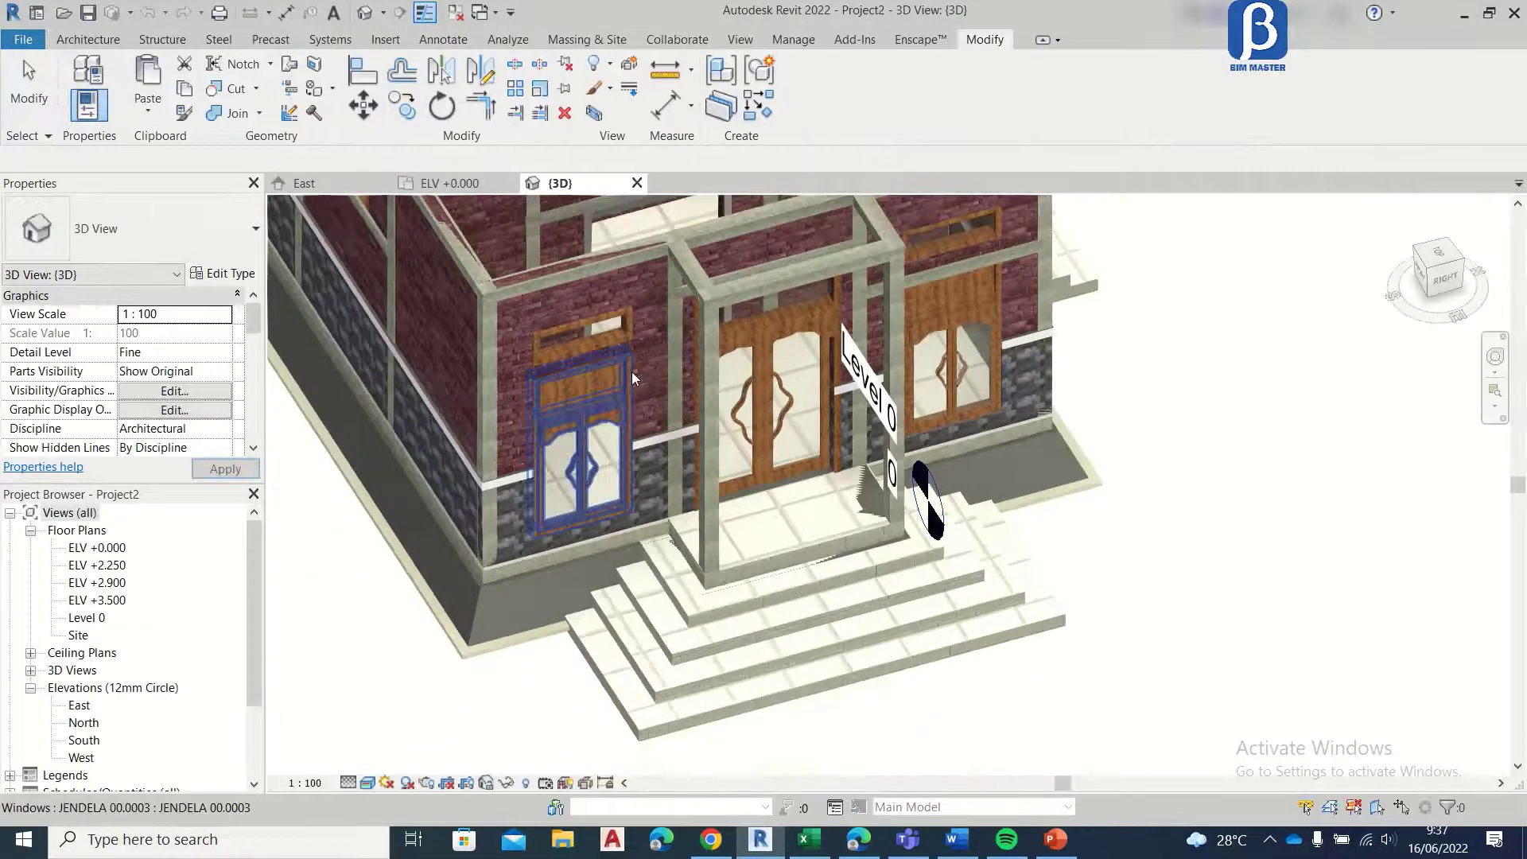
# Step: Examine the doors, windows and transoms on the front and side facades in the 3D view
pyautogui.keyDown('shift'); pyautogui.moveTo(634, 378); pyautogui.dragTo(744, 557, button='middle'); pyautogui.keyUp('shift')
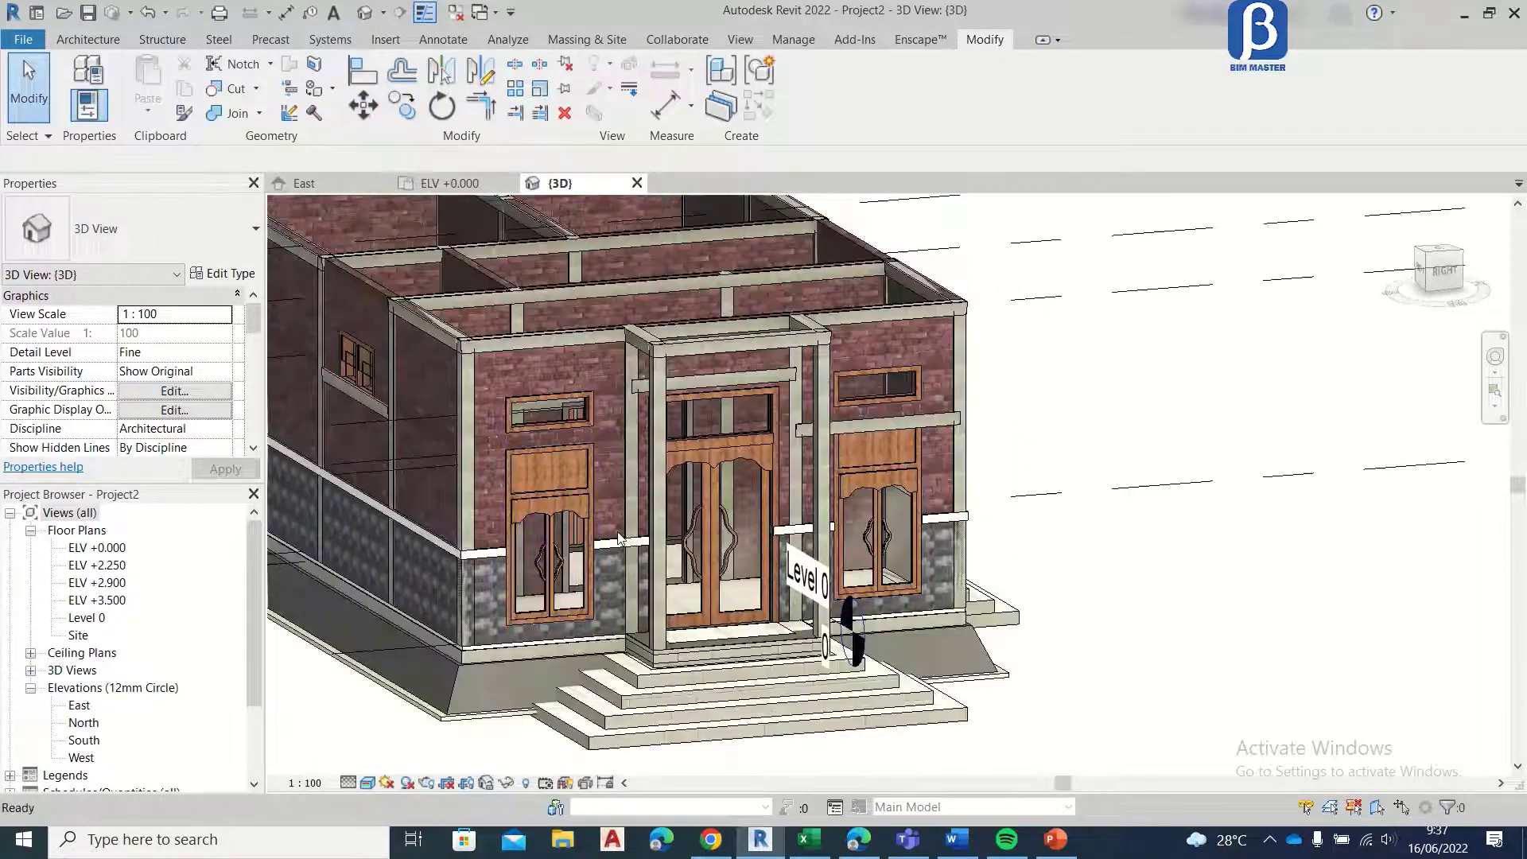
pyautogui.scroll(3, 542, 456)
pyautogui.scroll(-4, 817, 502)
pyautogui.keyDown('shift'); pyautogui.moveTo(816, 495); pyautogui.dragTo(875, 553, button='middle'); pyautogui.keyUp('shift')
pyautogui.scroll(5, 878, 557)
pyautogui.scroll(2, 907, 552)
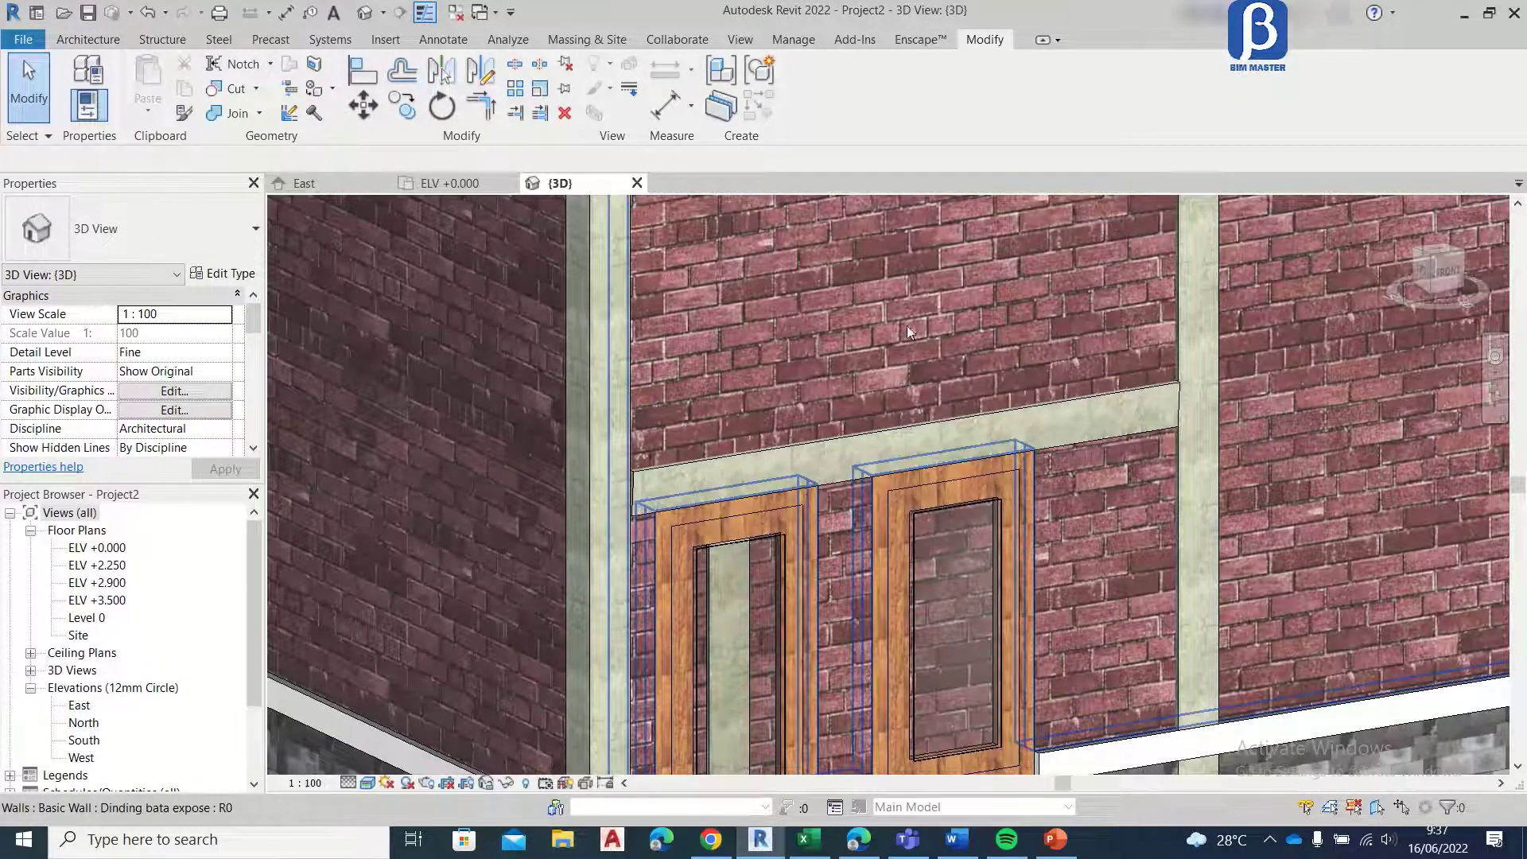
pyautogui.scroll(-4, 795, 382)
pyautogui.keyDown('shift'); pyautogui.moveTo(664, 434); pyautogui.dragTo(1125, 403, button='middle'); pyautogui.keyUp('shift')
pyautogui.scroll(2, 939, 373)
pyautogui.scroll(-4, 728, 481)
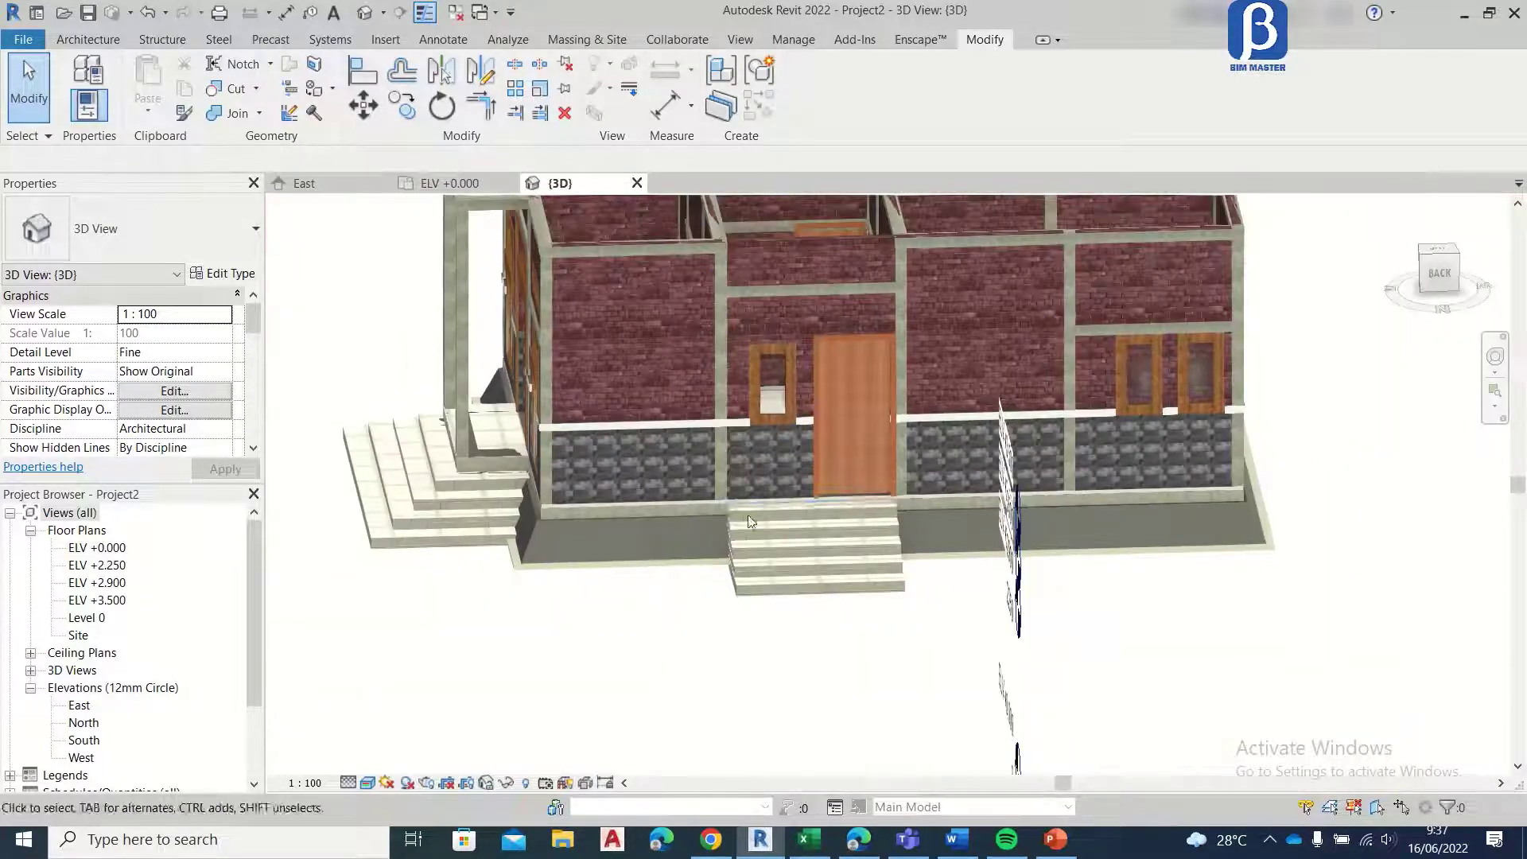
pyautogui.keyDown('shift'); pyautogui.moveTo(749, 522); pyautogui.dragTo(422, 358, button='middle'); pyautogui.keyUp('shift')
# Step: Save the project as Ars Rumah in the 00. Tutorial ARS Revit Rumah folder
pyautogui.click(438, 183)
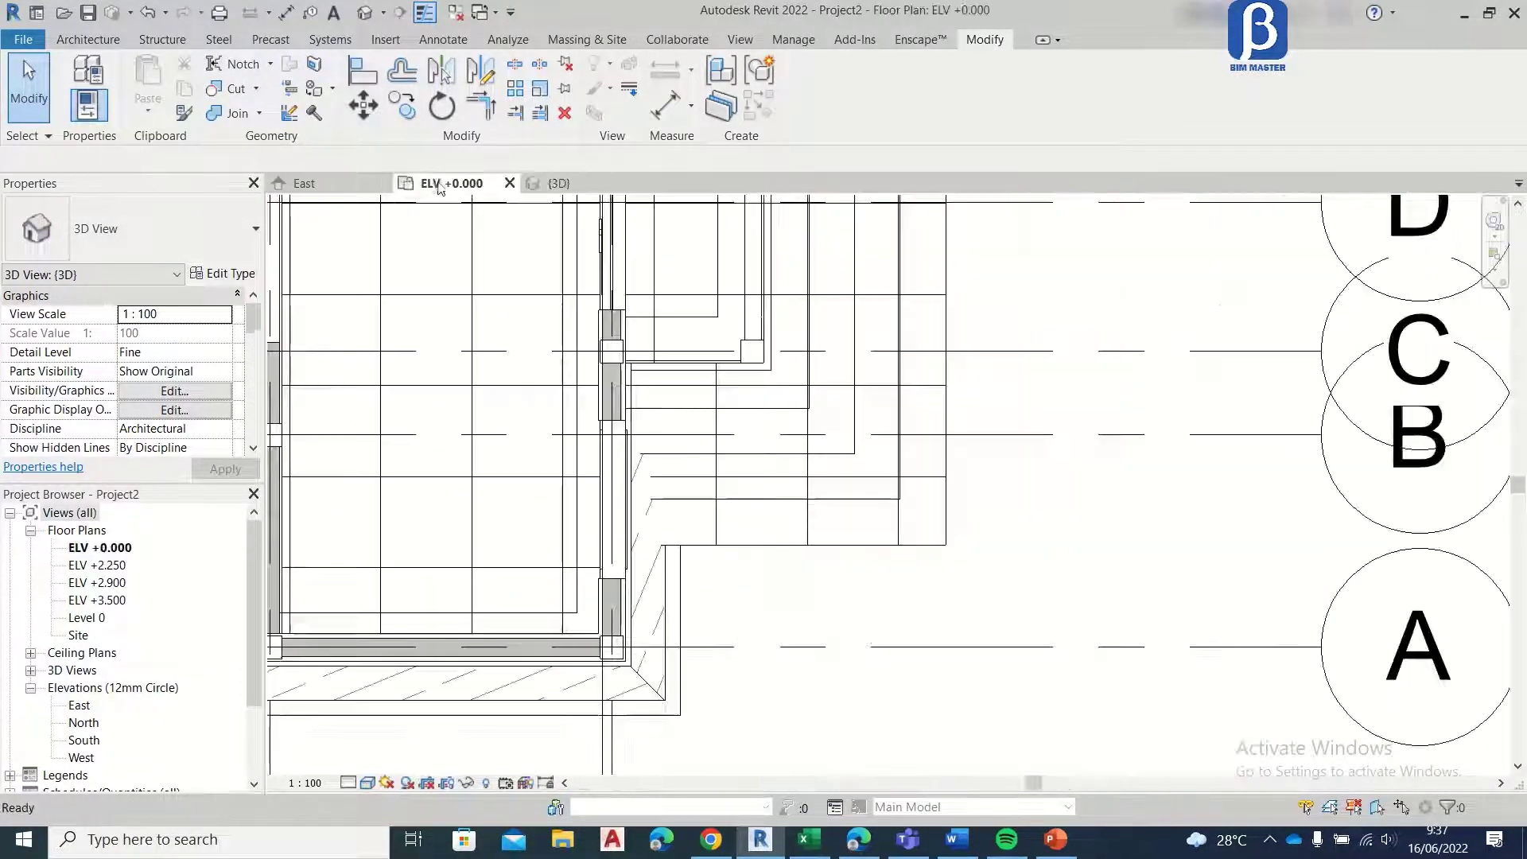
pyautogui.click(112, 39)
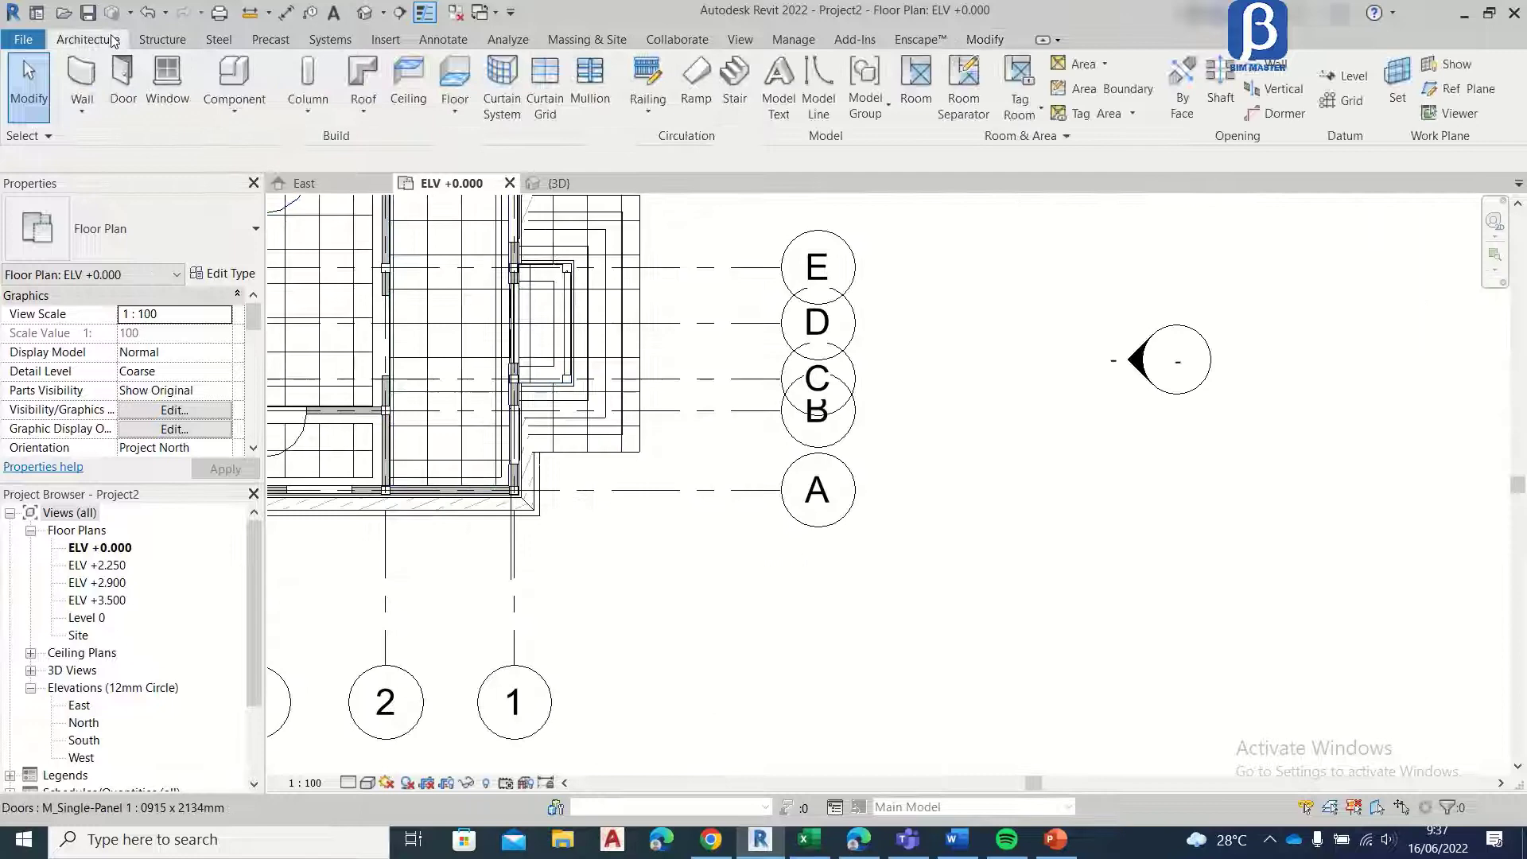
pyautogui.click(159, 87)
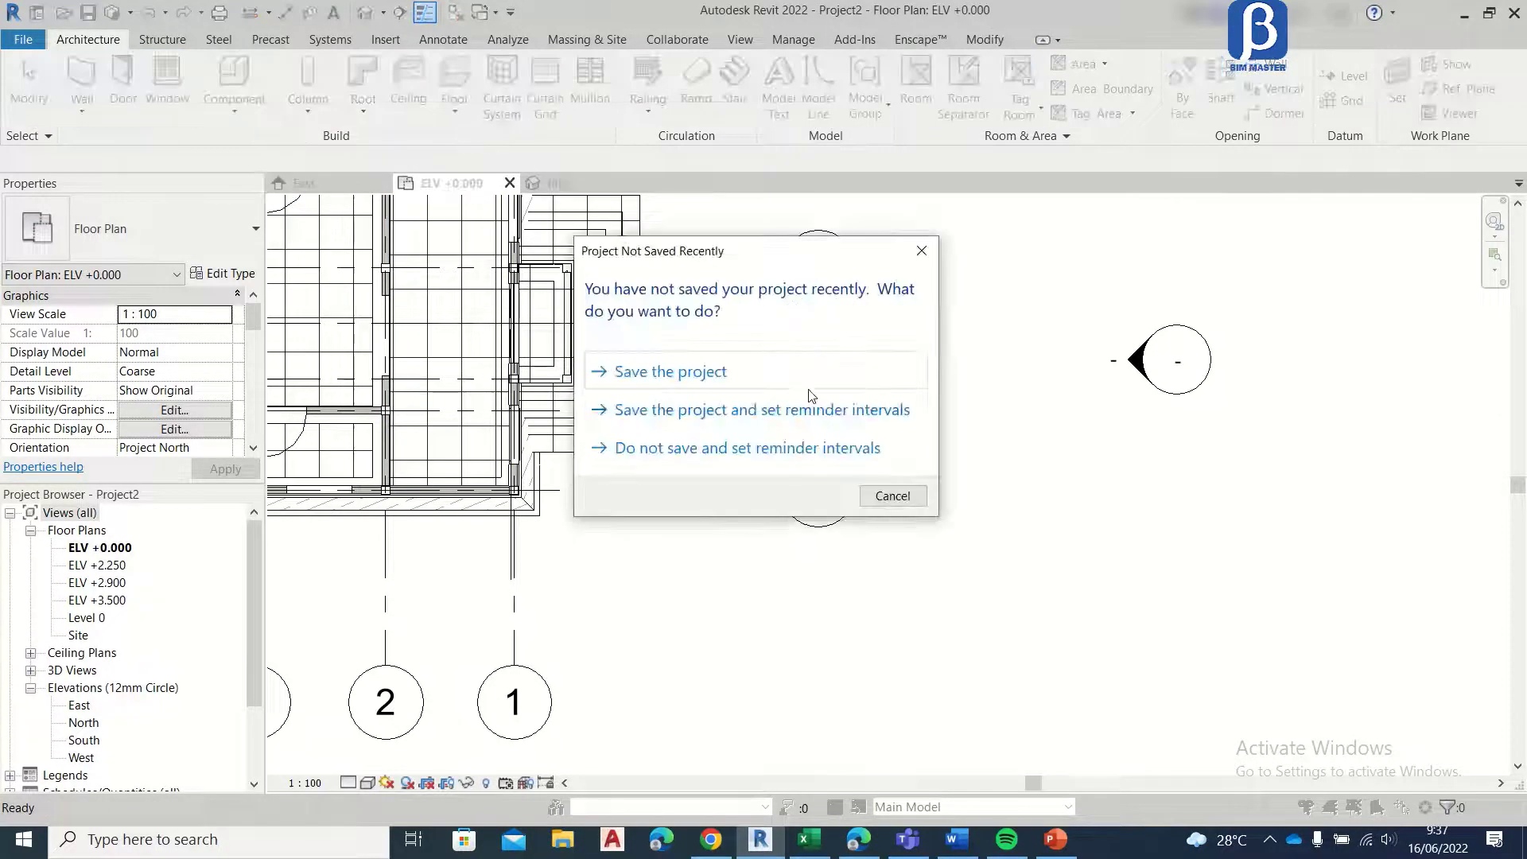
pyautogui.click(808, 381)
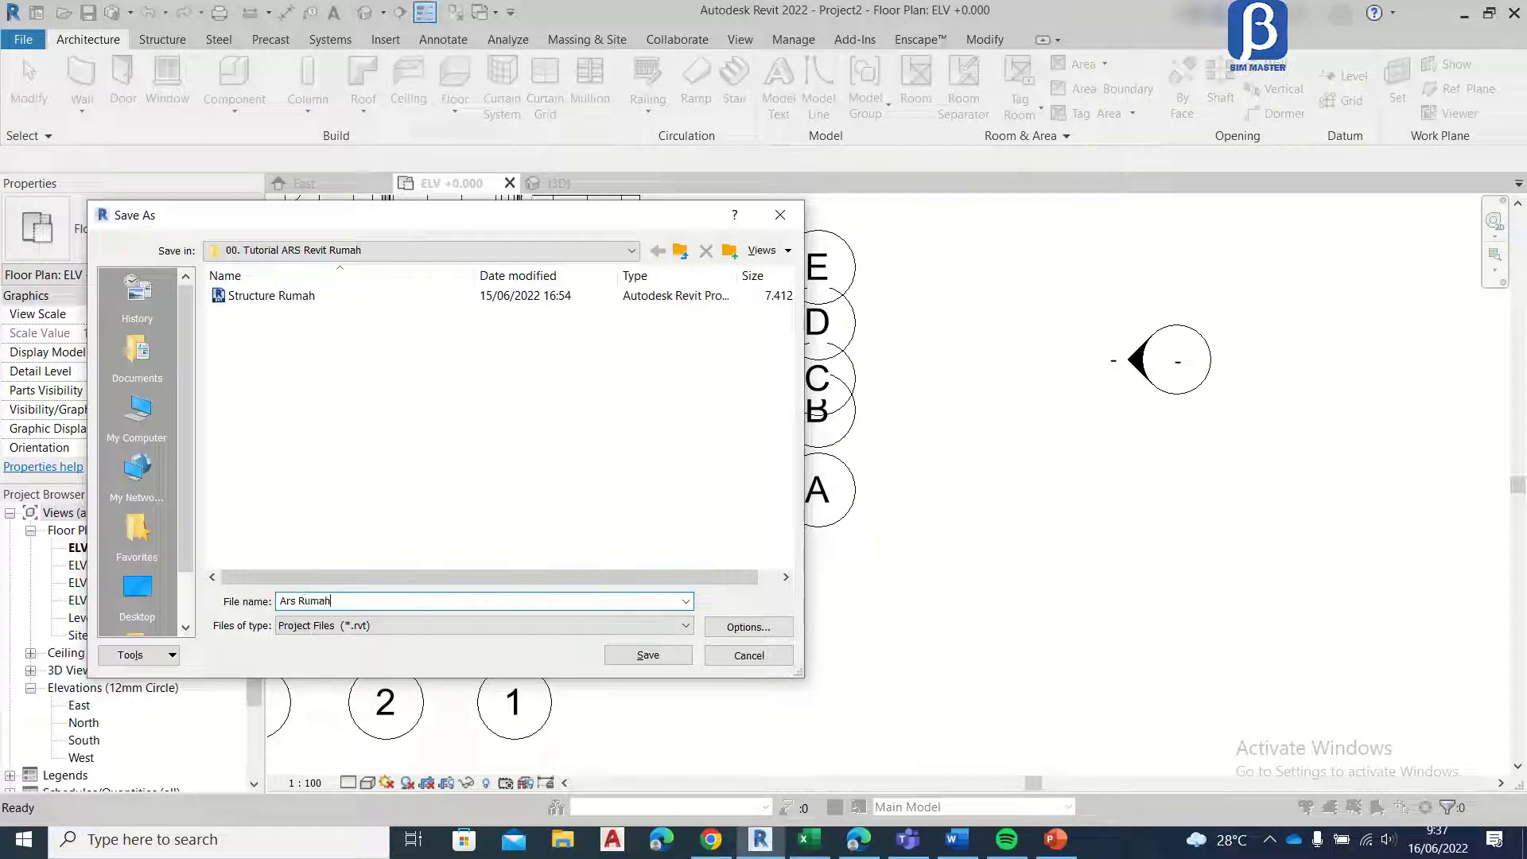
pyautogui.press('Return')
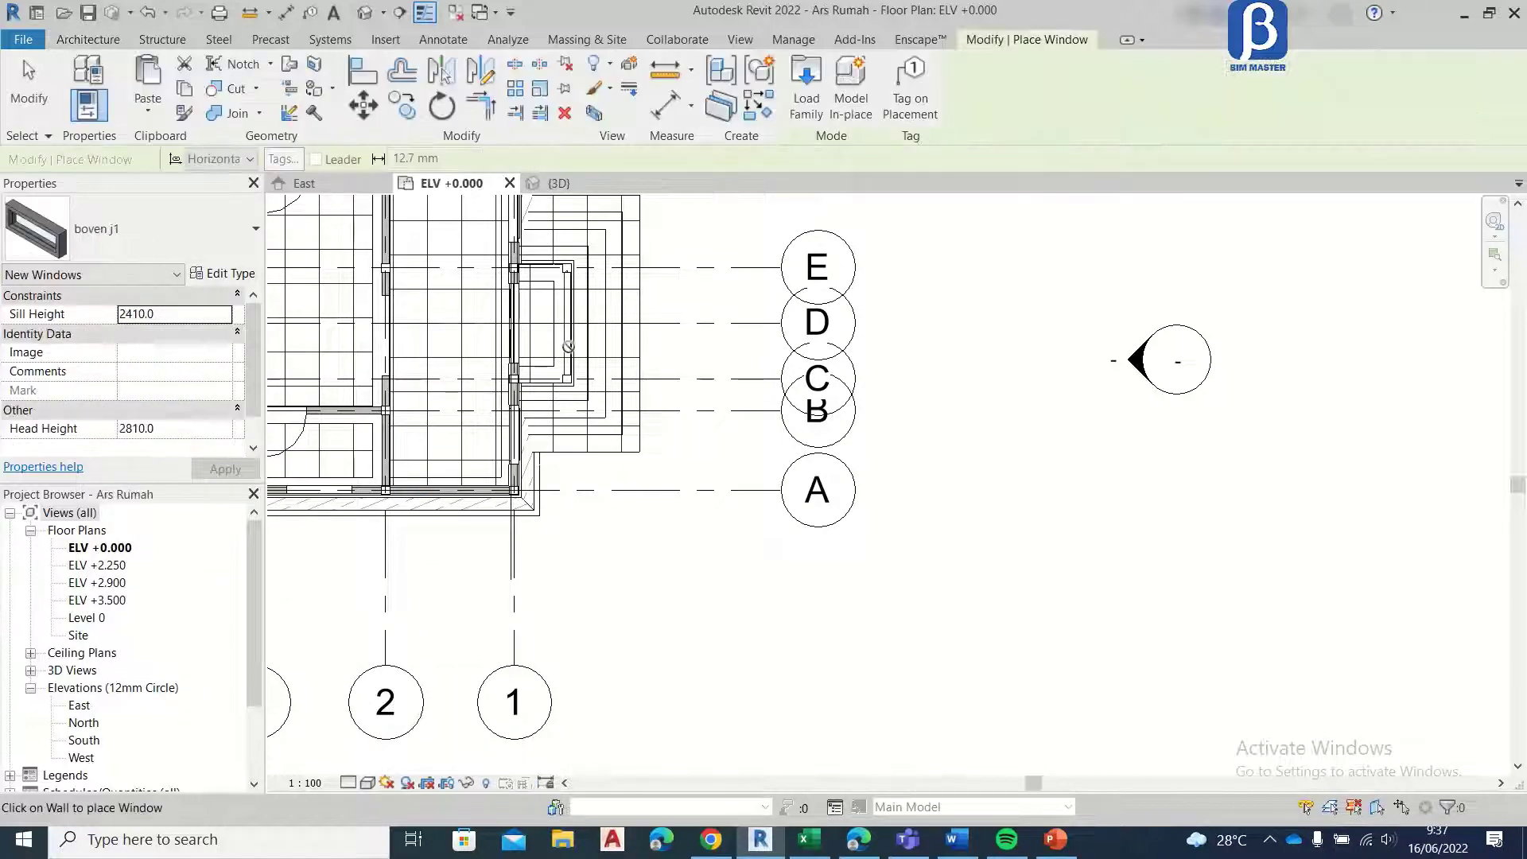
# Step: Load the Roster window family from the 00. Tutorial ARS Revit Rumah folder
pyautogui.moveTo(490, 306); pyautogui.dragTo(683, 408, button='middle')
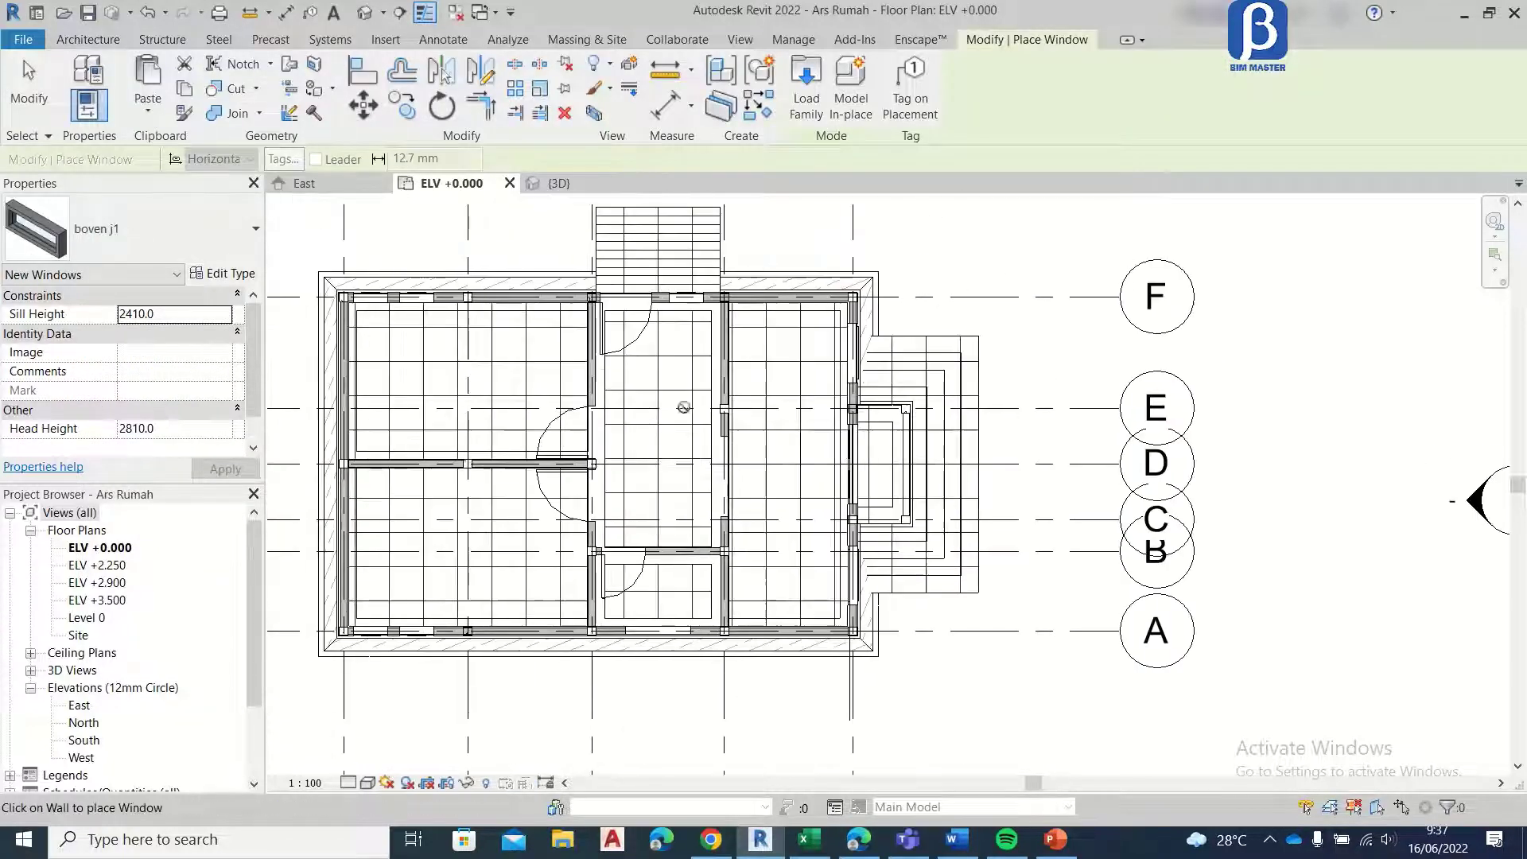
pyautogui.click(805, 75)
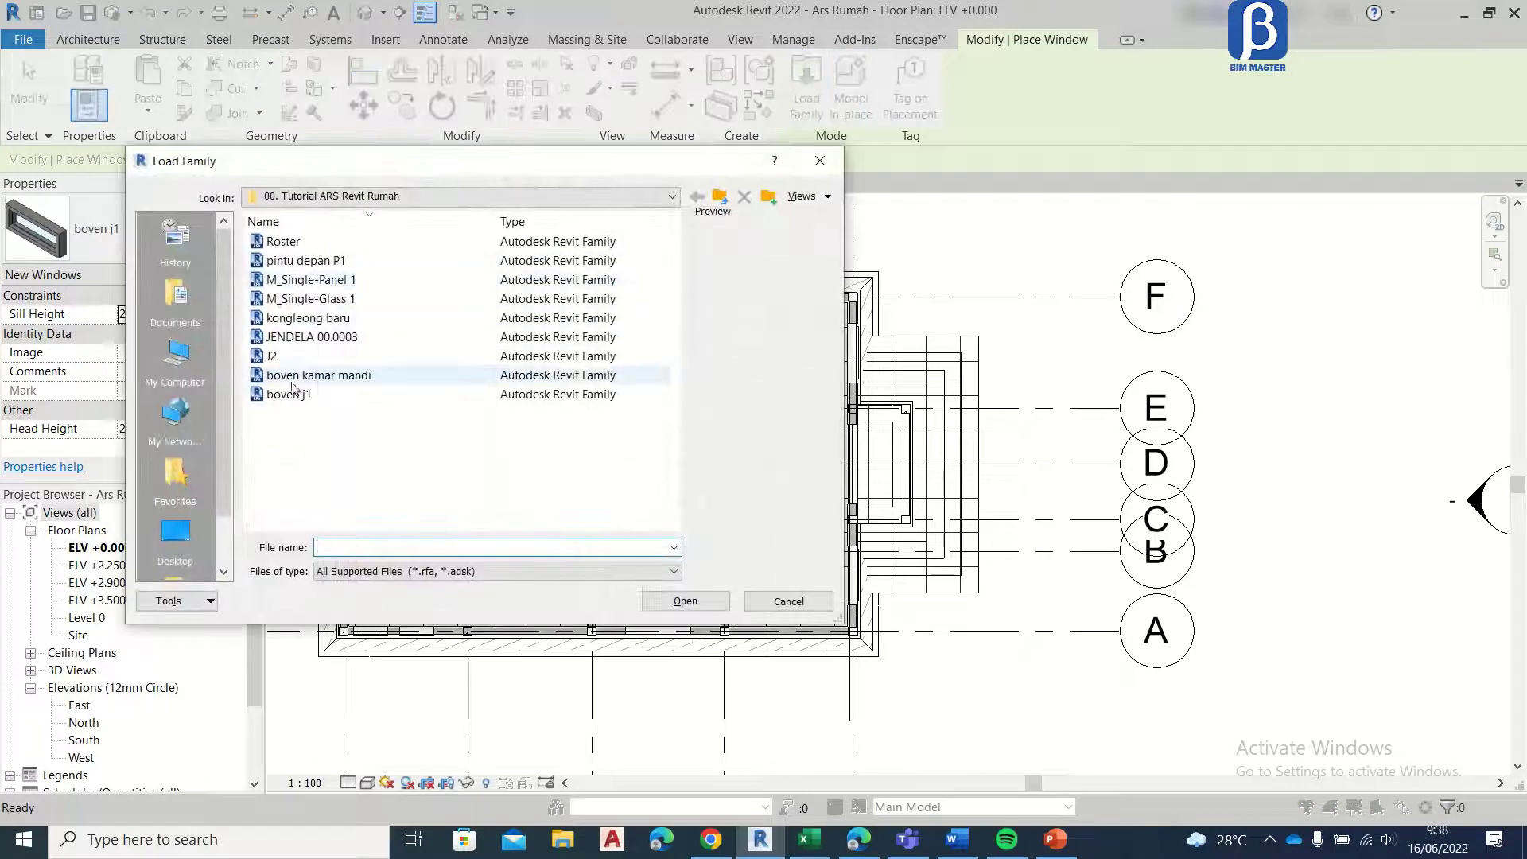
pyautogui.click(302, 246)
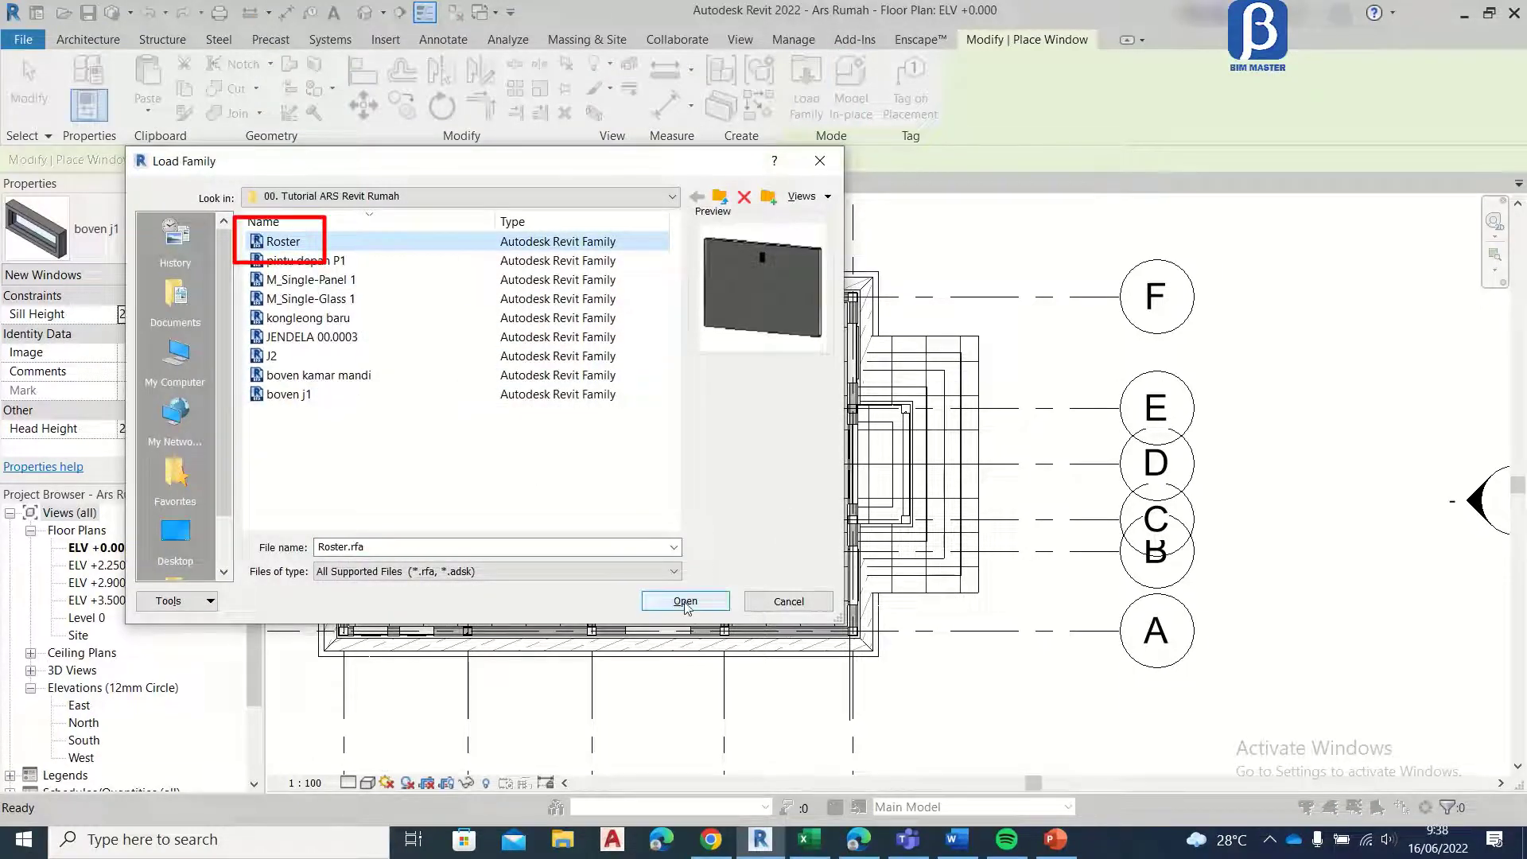
pyautogui.click(686, 602)
# Step: Place Roster vents in the grid F wall on plan ELV +0.000, two above each window near grid 5 and two above the window beside the door
pyautogui.scroll(8, 406, 334)
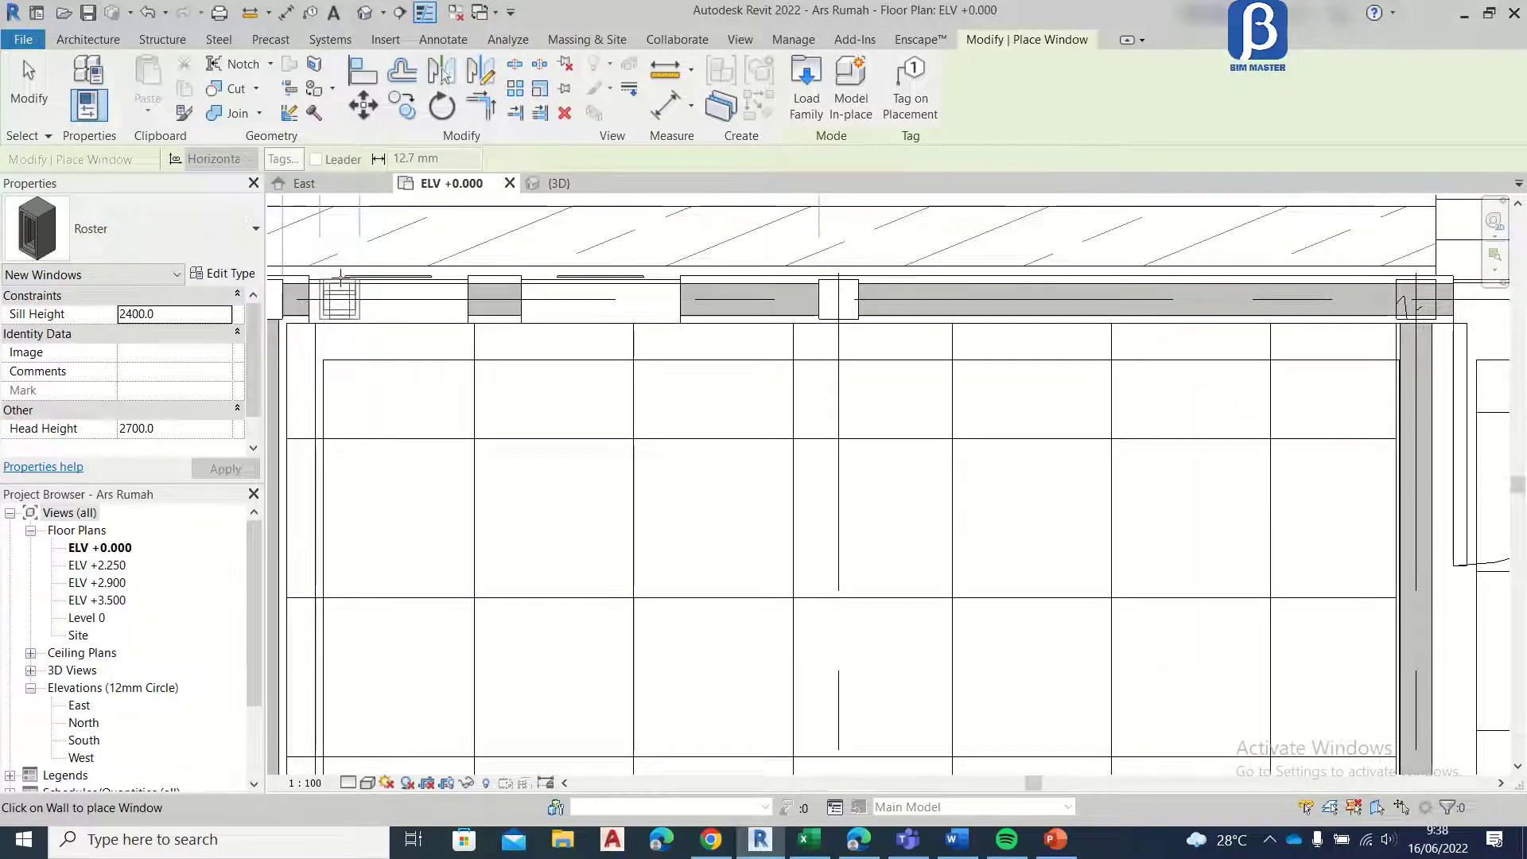
pyautogui.click(430, 278)
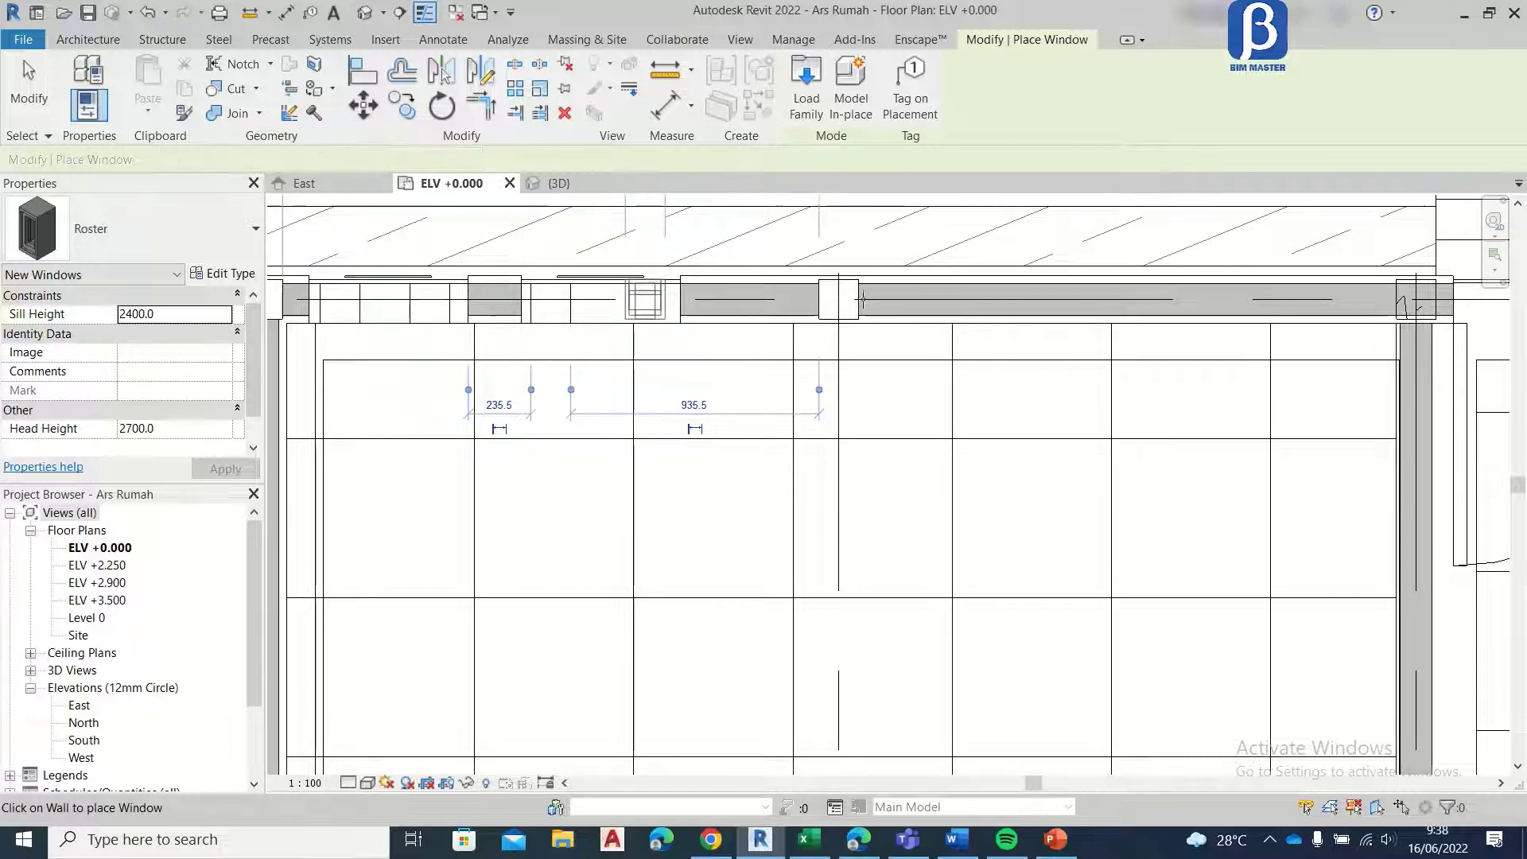
pyautogui.moveTo(862, 299); pyautogui.dragTo(544, 406, button='middle')
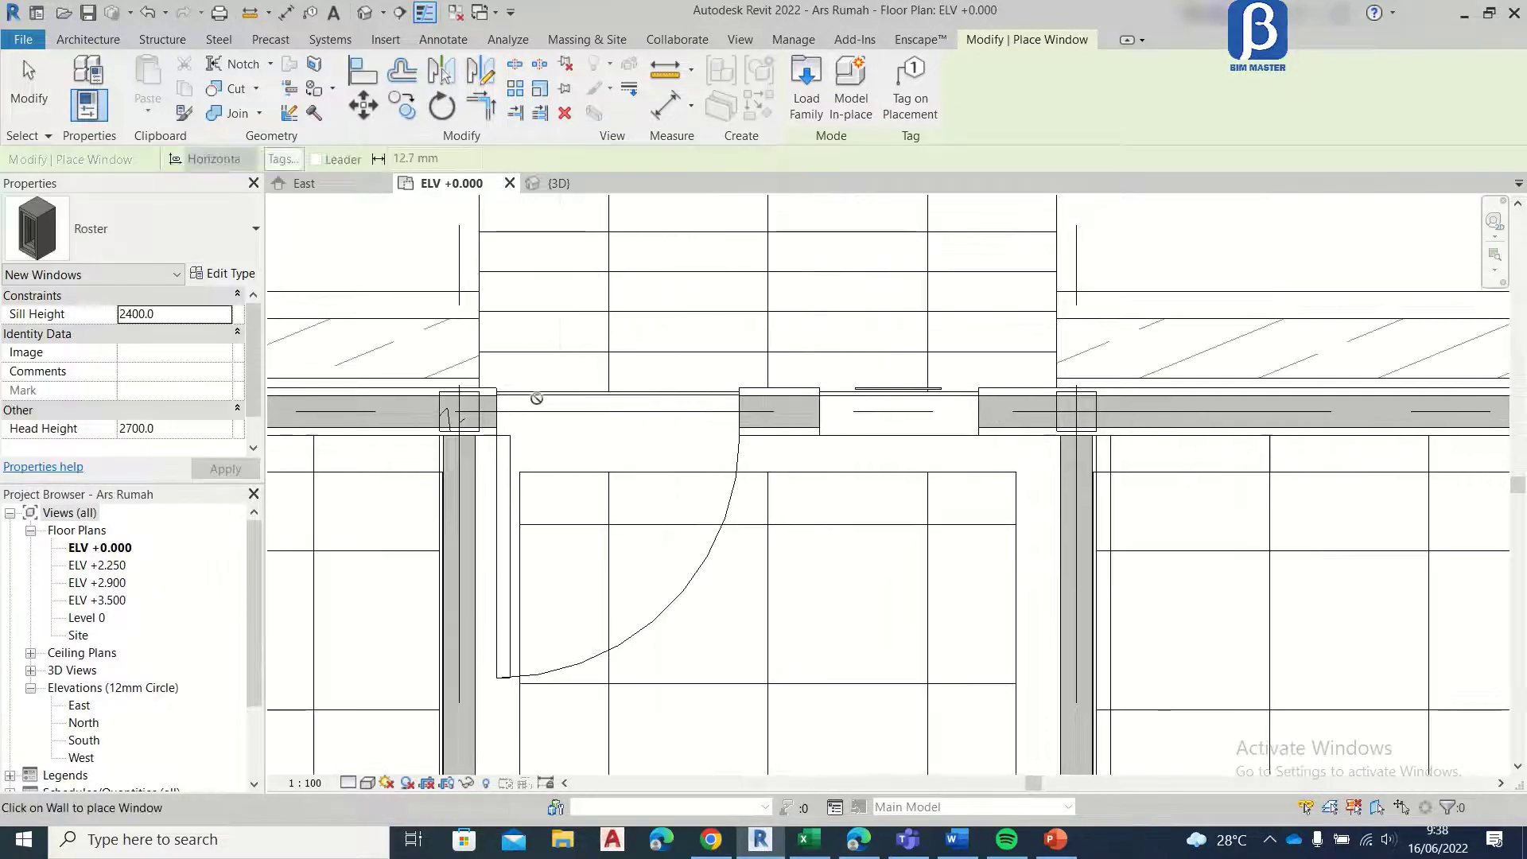
pyautogui.click(861, 388)
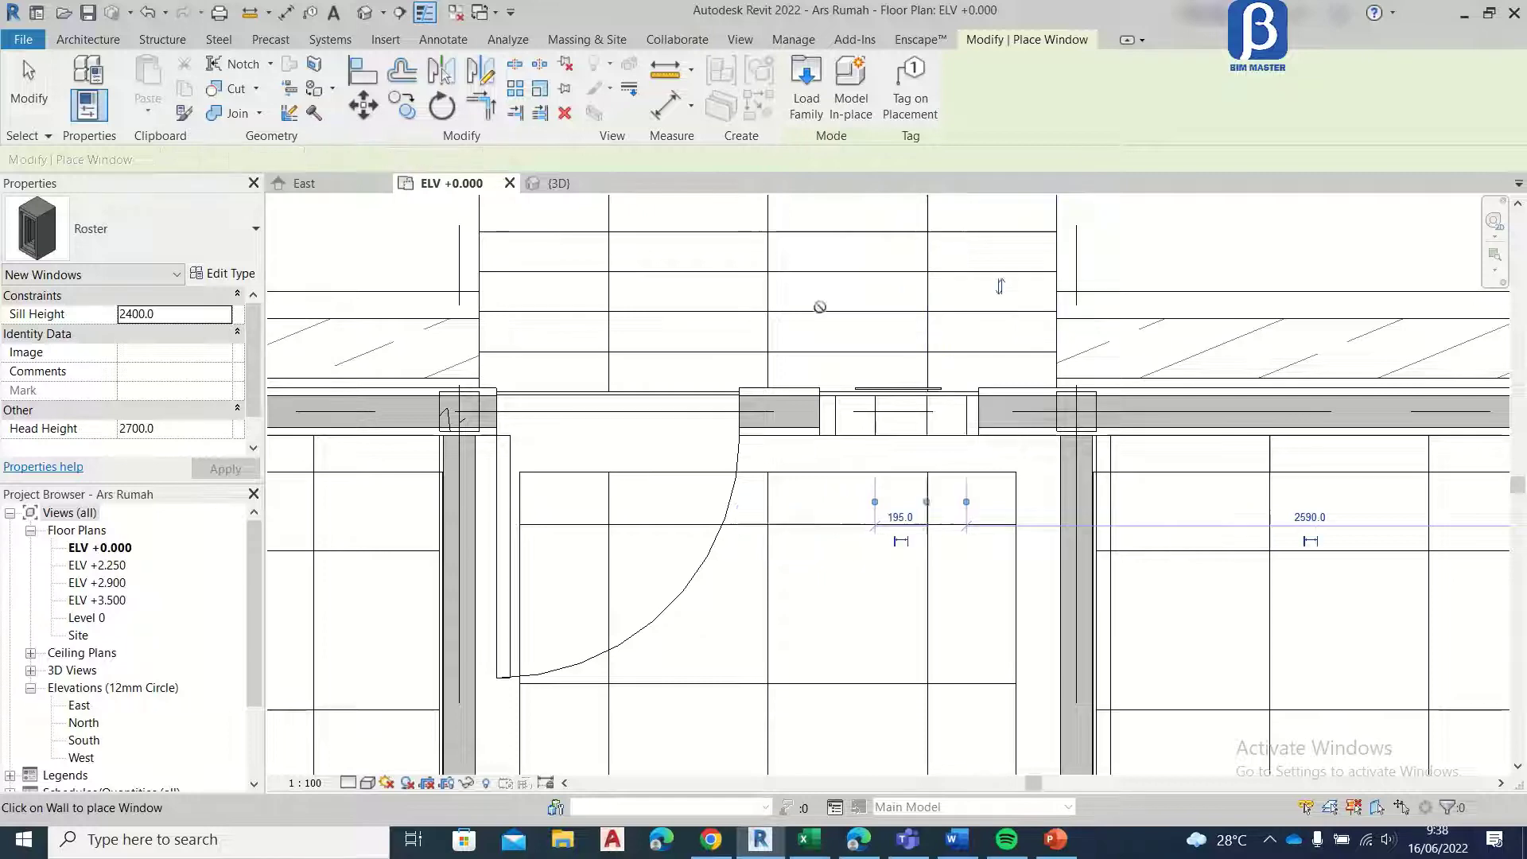
# Step: Place four Roster vents in the grid A wall, two above each of the two windows near grid 5
pyautogui.scroll(-6, 947, 389)
pyautogui.scroll(3, 691, 374)
pyautogui.scroll(5, 692, 373)
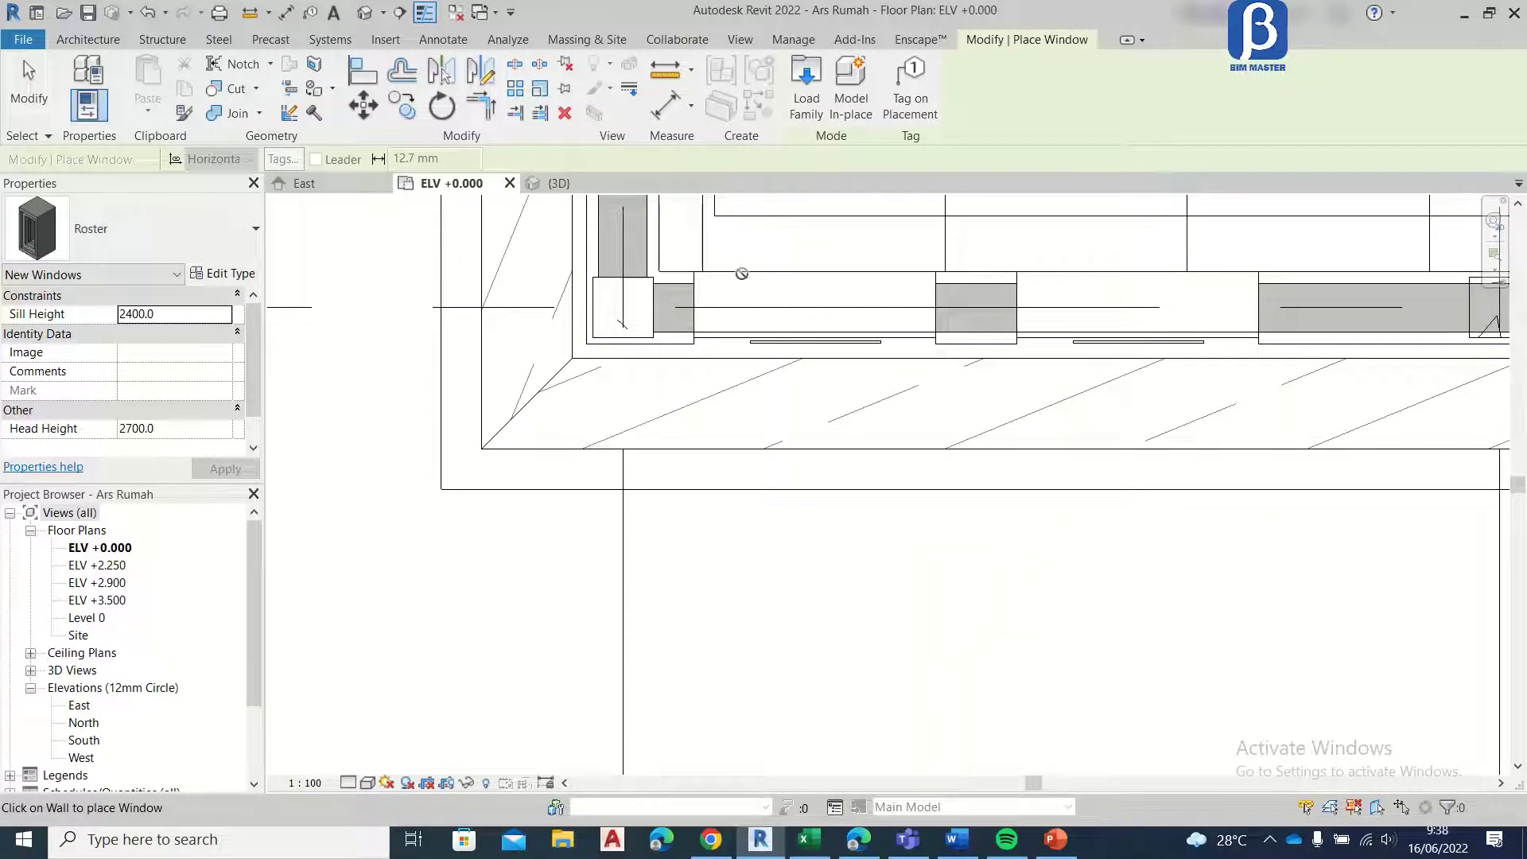
pyautogui.click(748, 269)
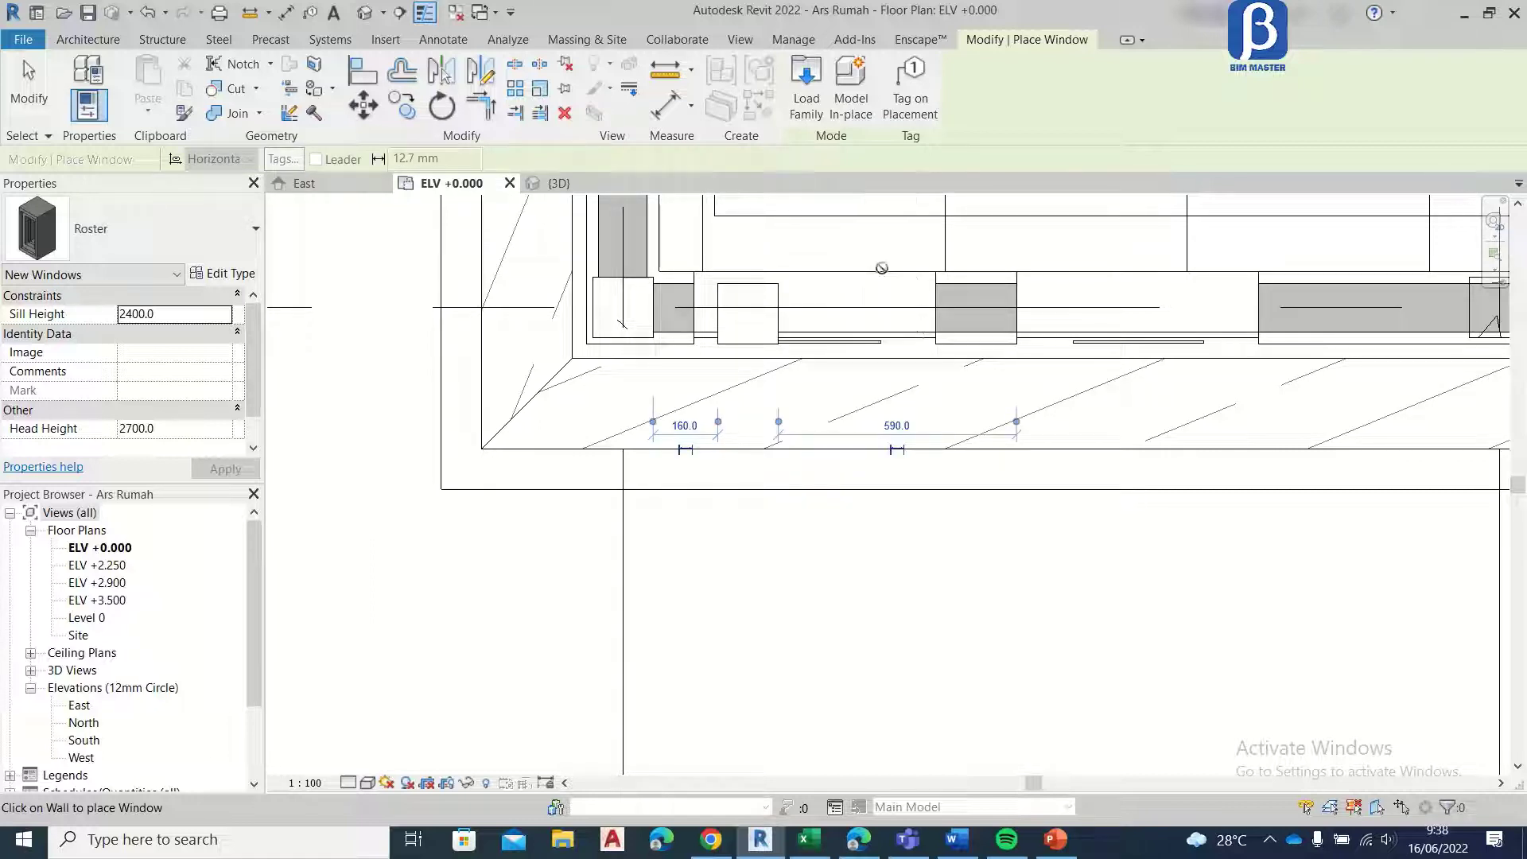
pyautogui.click(890, 271)
pyautogui.moveTo(931, 357); pyautogui.dragTo(428, 493, button='middle')
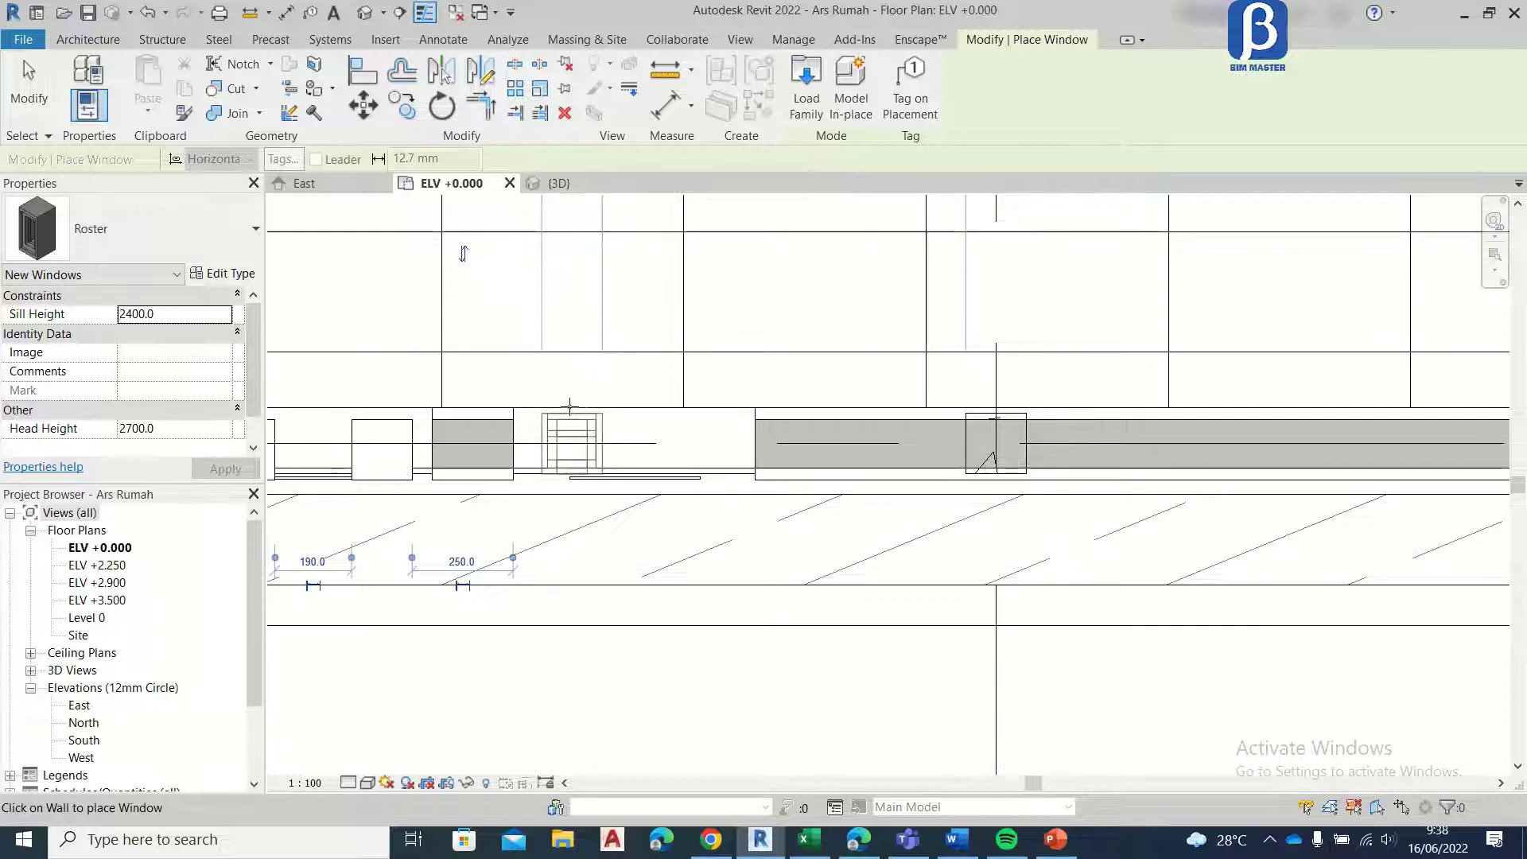
pyautogui.click(568, 407)
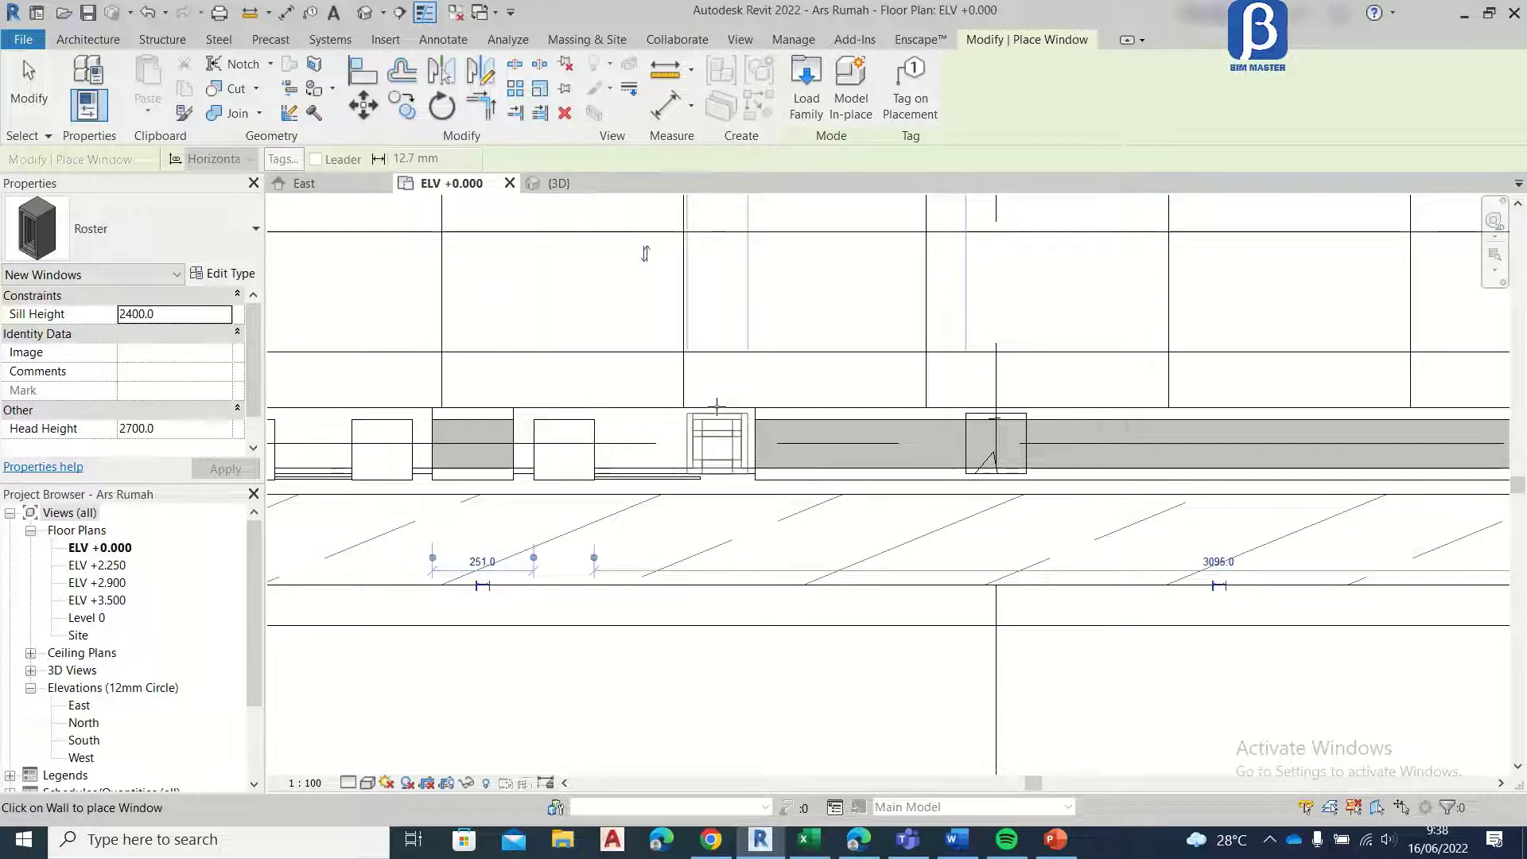
pyautogui.scroll(-3, 705, 406)
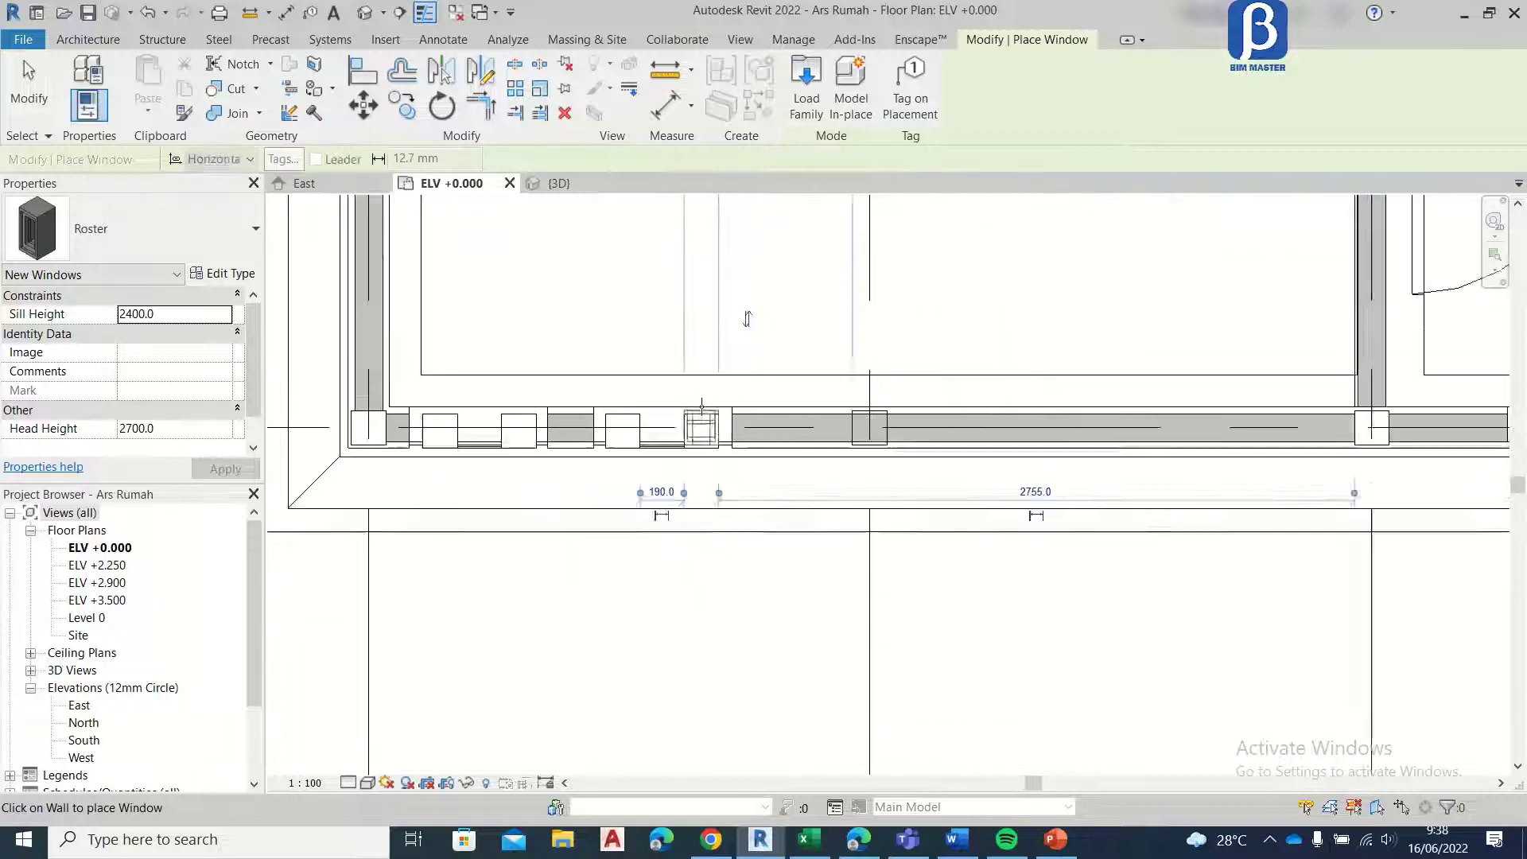
pyautogui.press('Escape')
pyautogui.press('Escape')
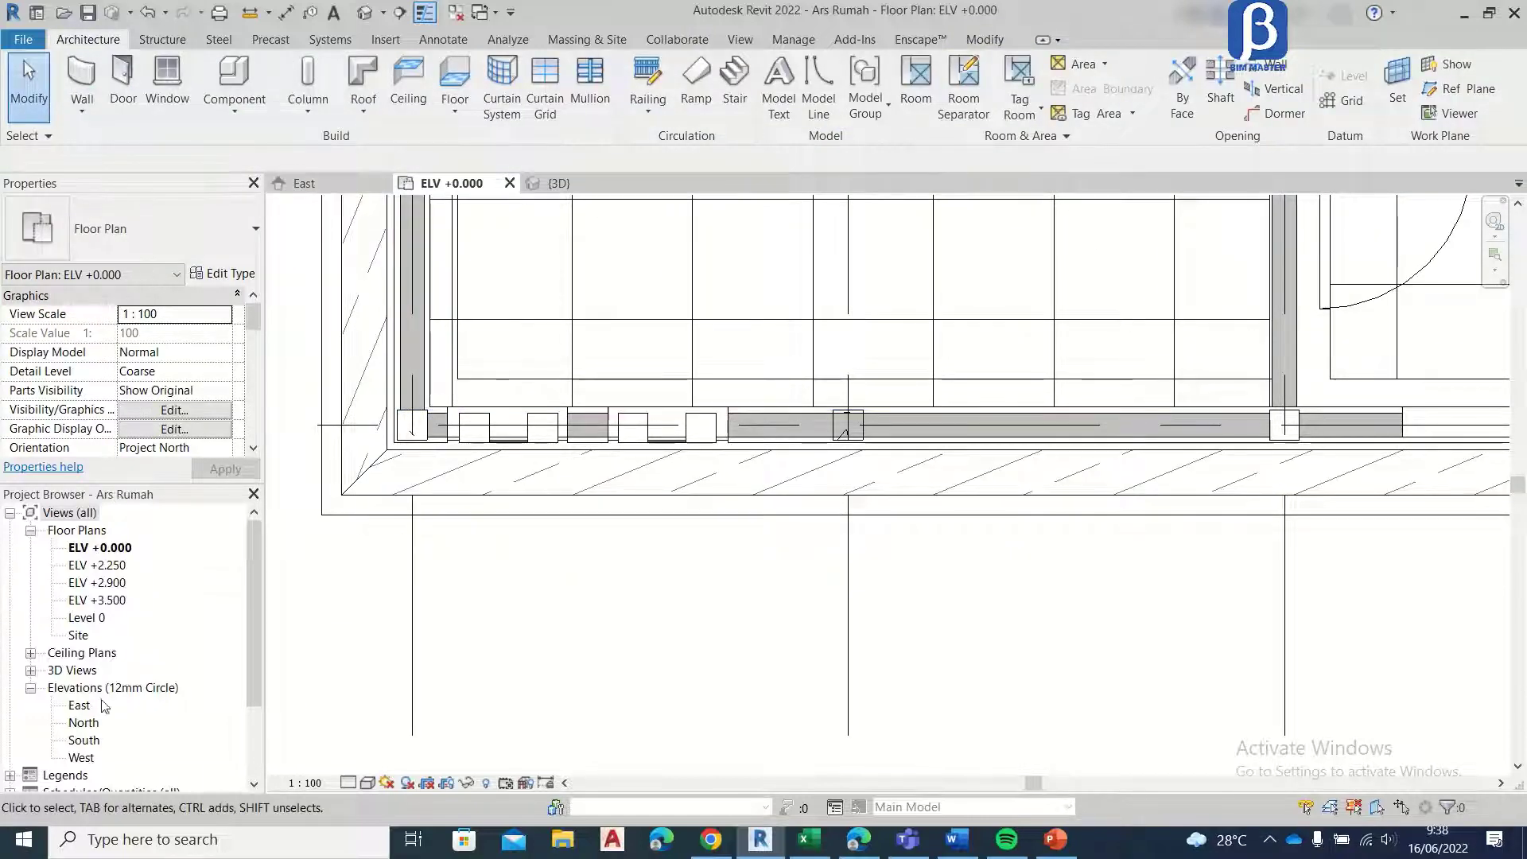
# Step: Open the North elevation and examine the Roster vents above the window beside the door
pyautogui.doubleClick(83, 725)
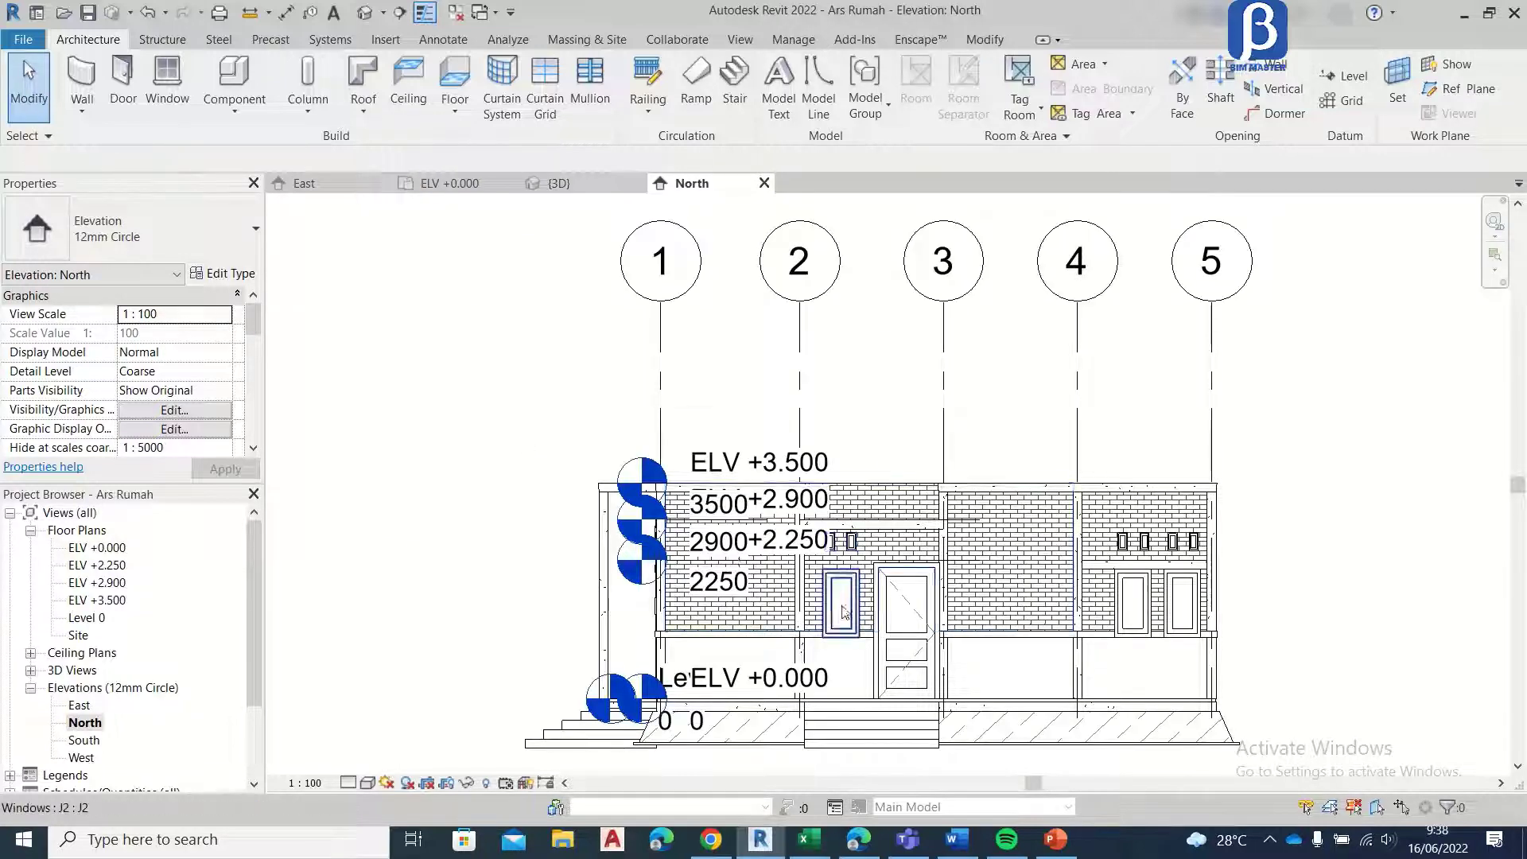
pyautogui.scroll(5, 855, 618)
pyautogui.scroll(1, 853, 618)
pyautogui.moveTo(870, 390); pyautogui.dragTo(865, 452, button='middle')
pyautogui.scroll(4, 856, 479)
pyautogui.moveTo(781, 493); pyautogui.dragTo(426, 443, button='middle')
pyautogui.scroll(-2, 434, 443)
pyautogui.scroll(2, 462, 442)
pyautogui.click(473, 444)
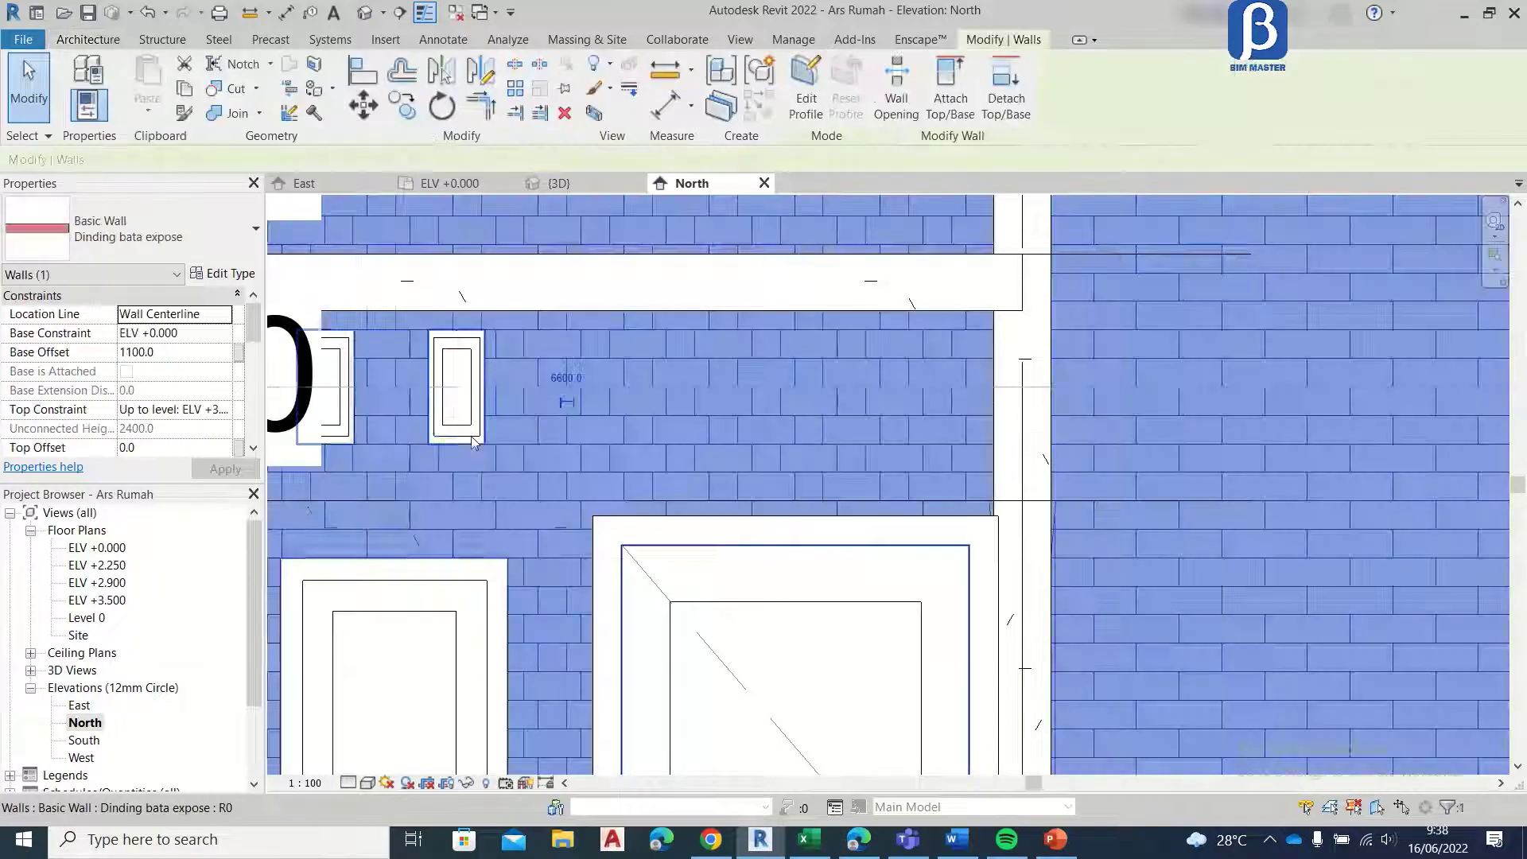
pyautogui.press('Escape')
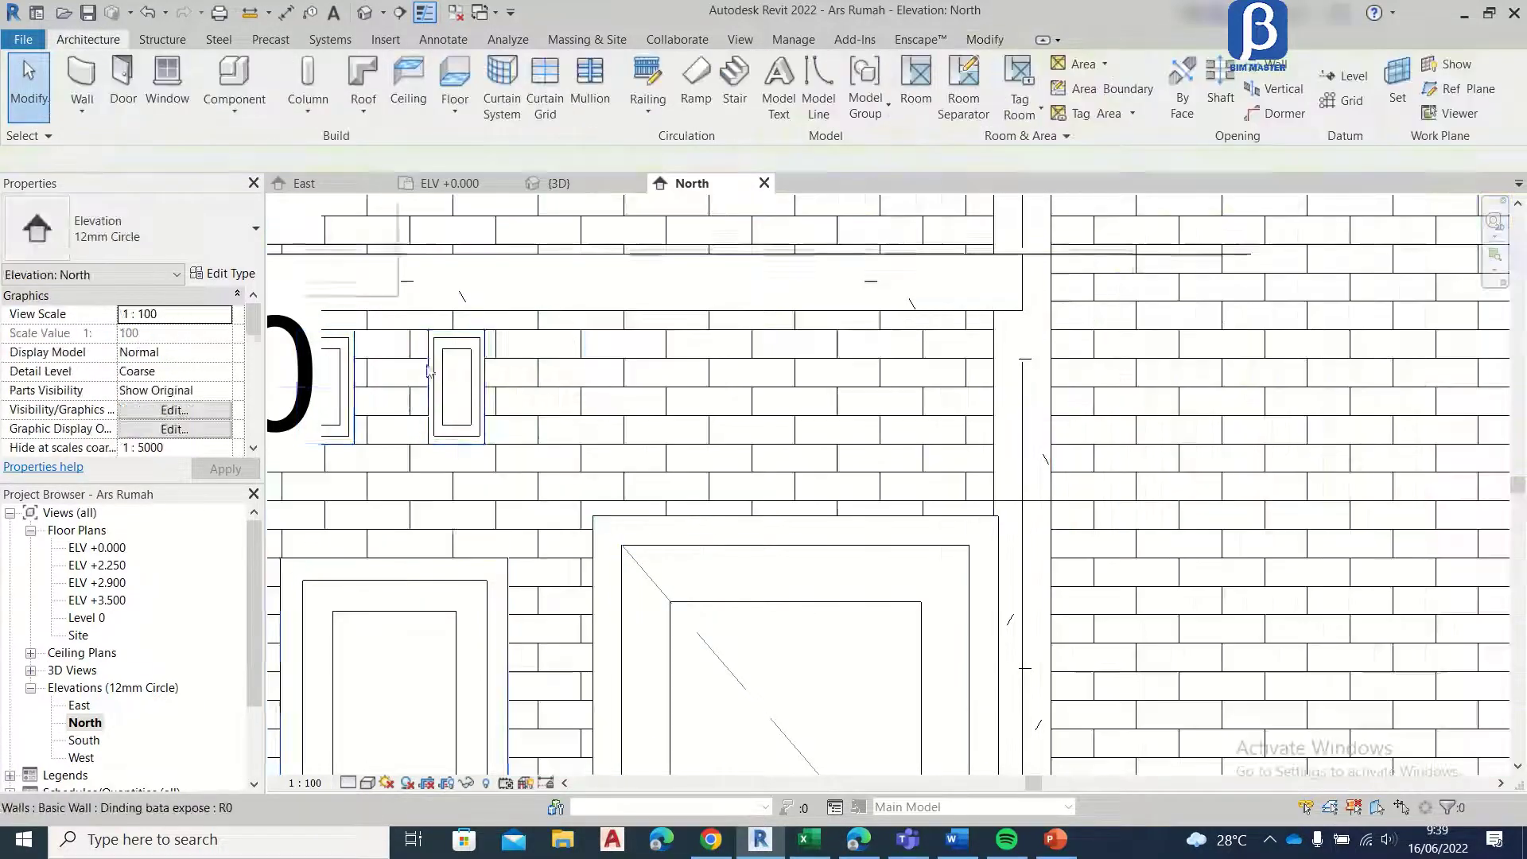
# Step: Copy the Roster vent nearest the door to two positions above the door, keeping the copies level with the original
pyautogui.scroll(3, 478, 399)
pyautogui.click(478, 399)
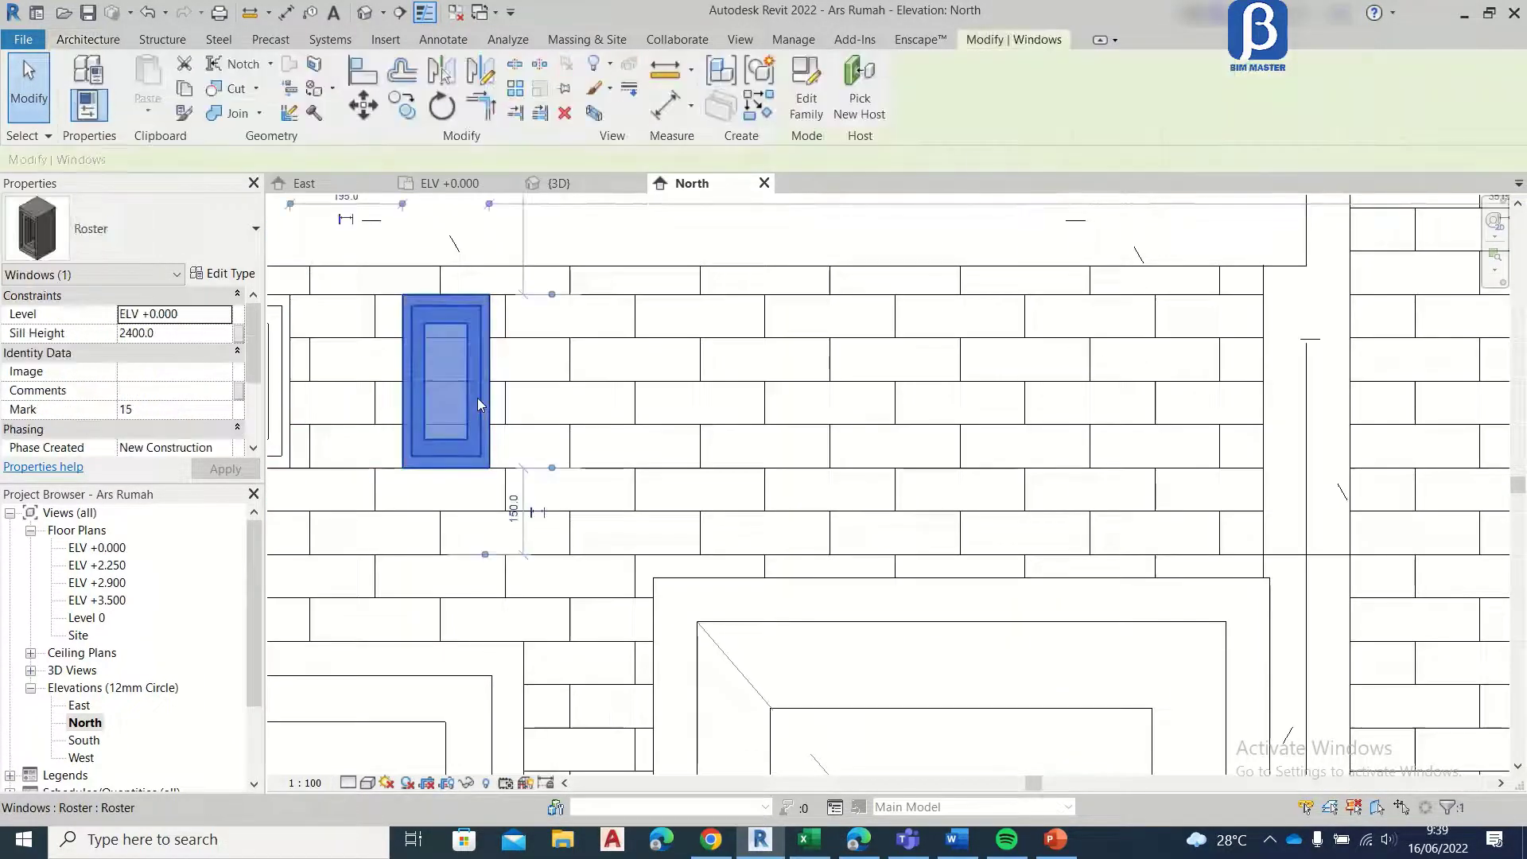
pyautogui.scroll(-7, 478, 398)
pyautogui.scroll(3, 688, 528)
pyautogui.scroll(-3, 533, 443)
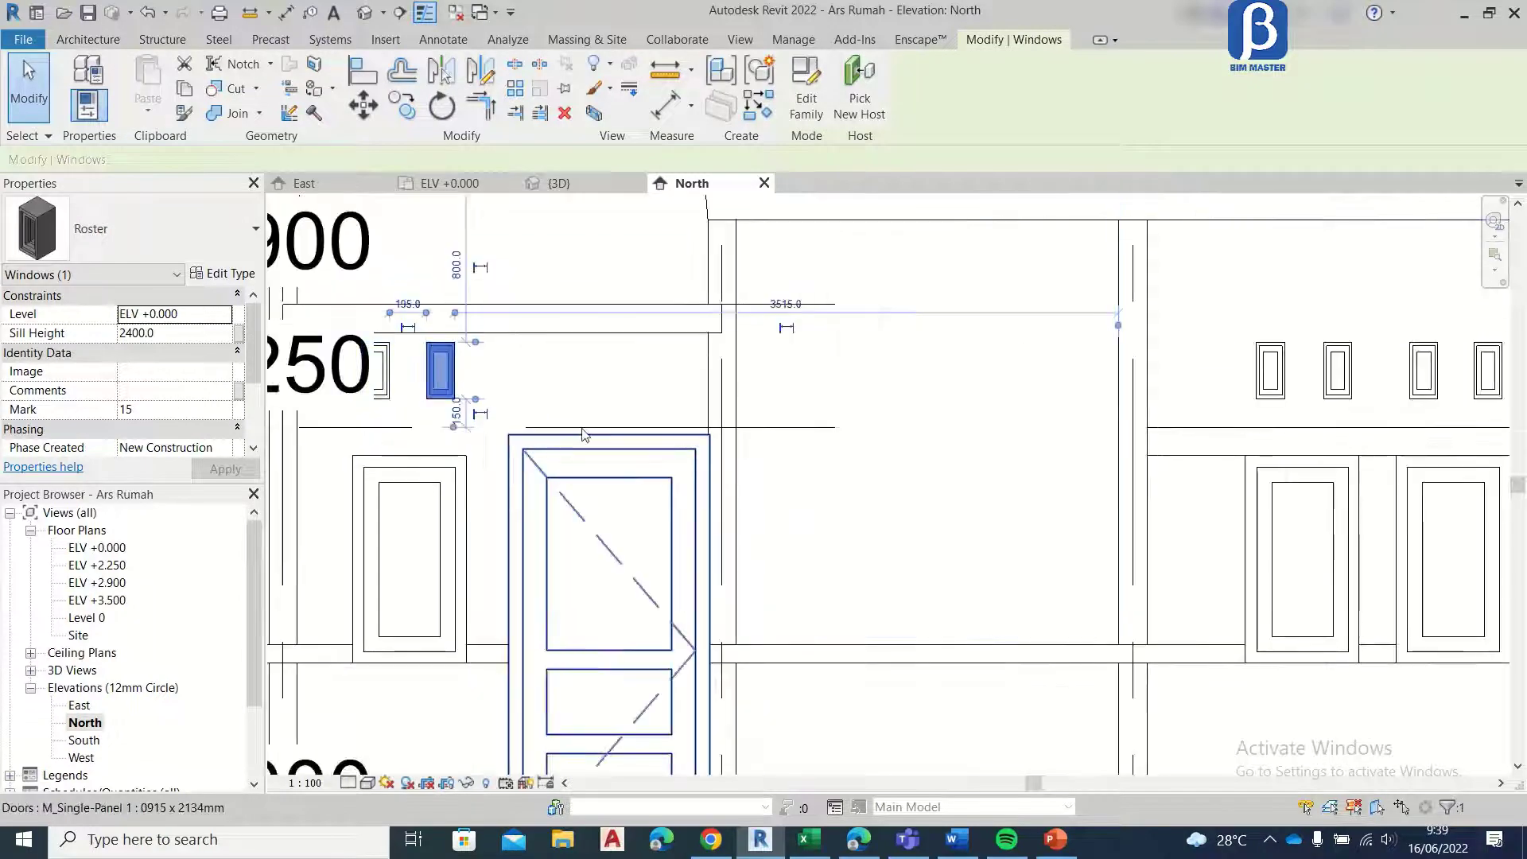
pyautogui.moveTo(602, 503); pyautogui.dragTo(746, 555, button='middle')
pyautogui.scroll(3, 733, 530)
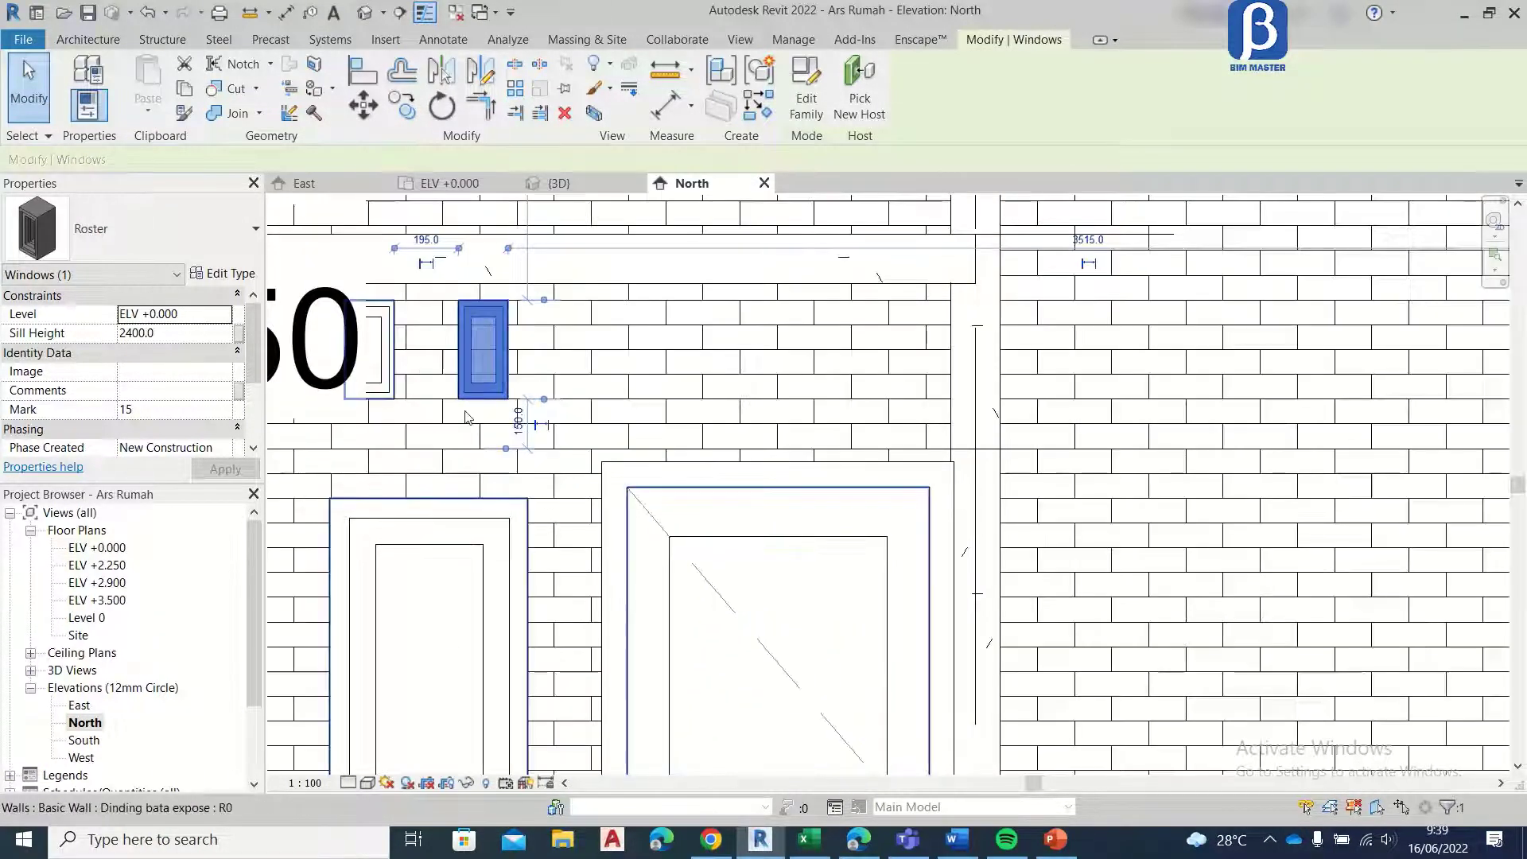
pyautogui.click(402, 106)
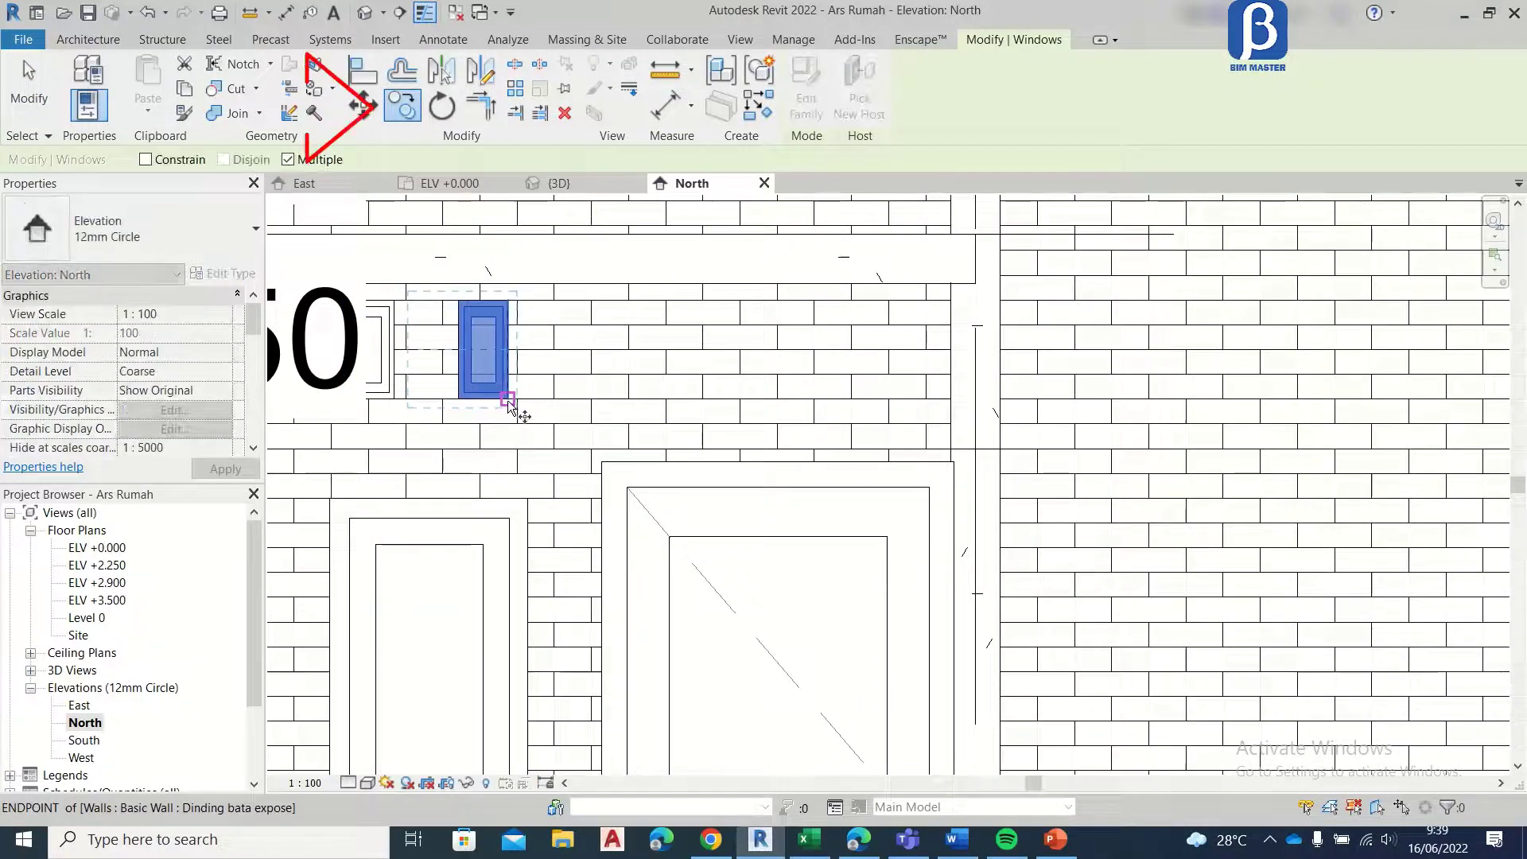
pyautogui.click(508, 400)
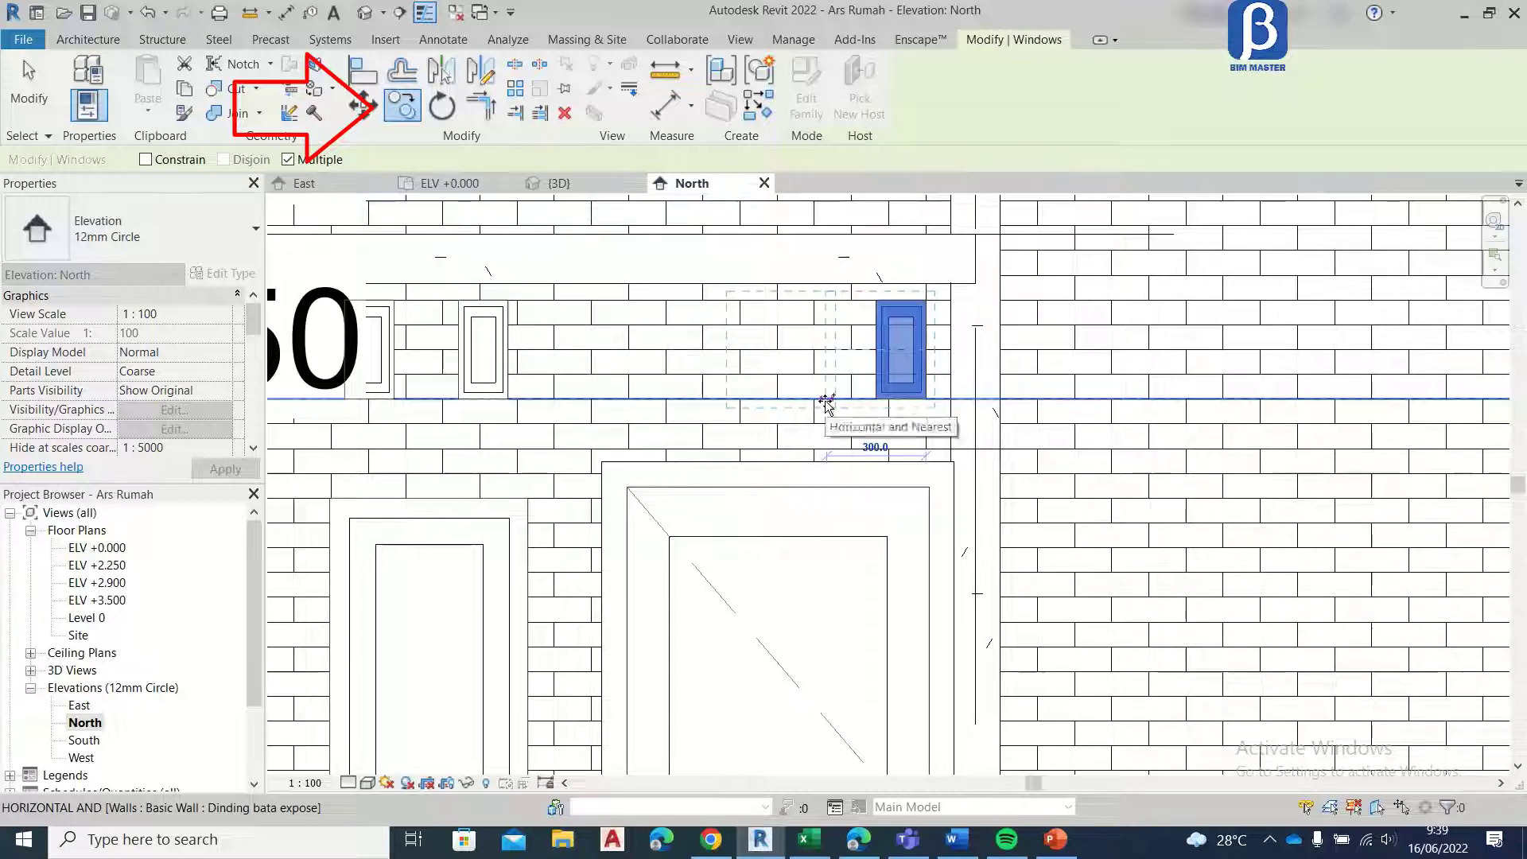
pyautogui.click(682, 399)
pyautogui.scroll(1, 664, 399)
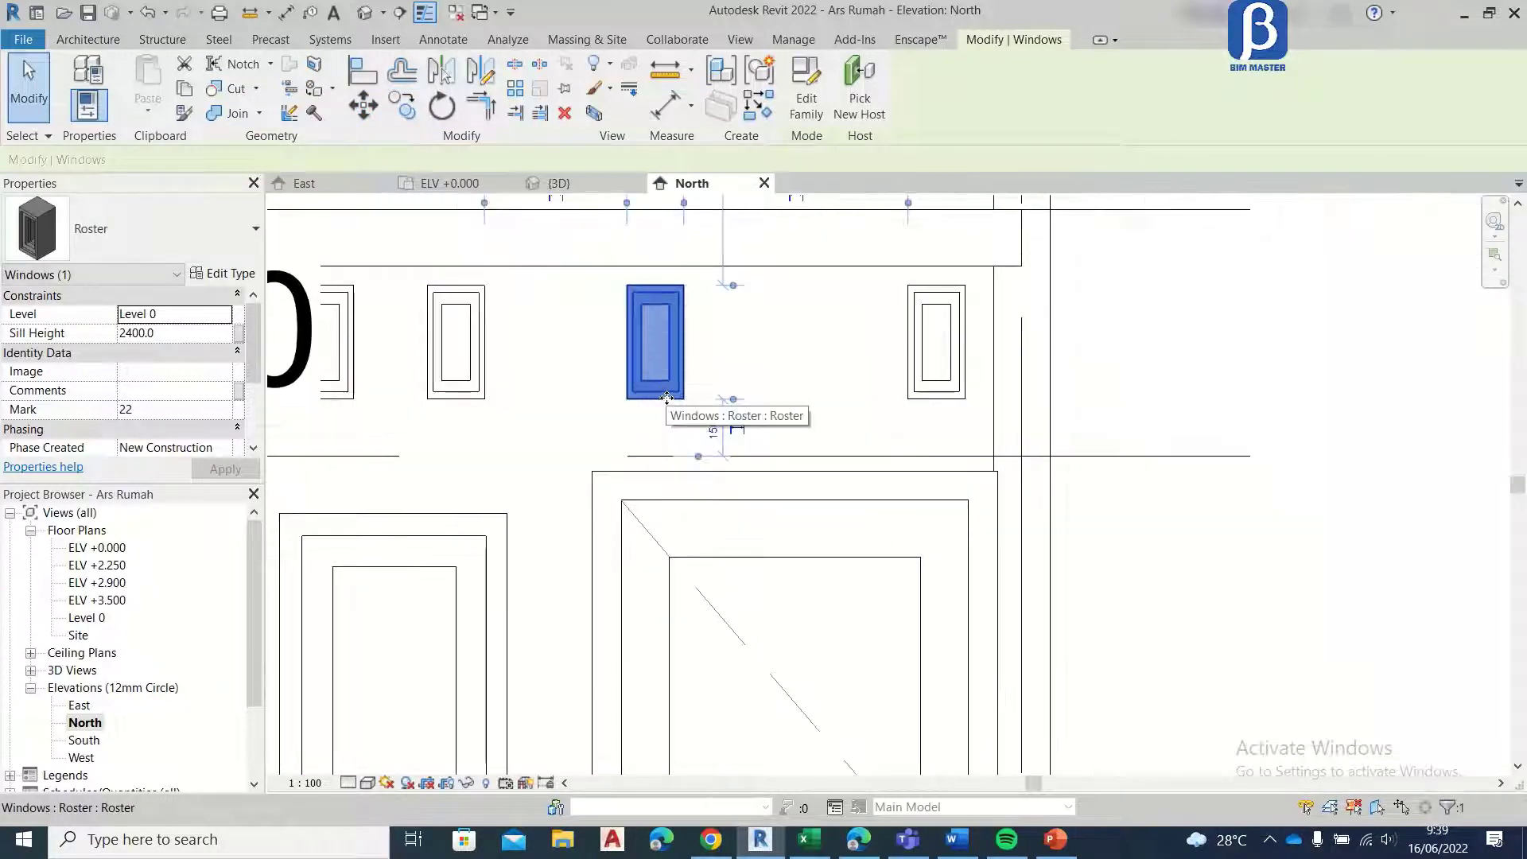
pyautogui.scroll(2, 657, 400)
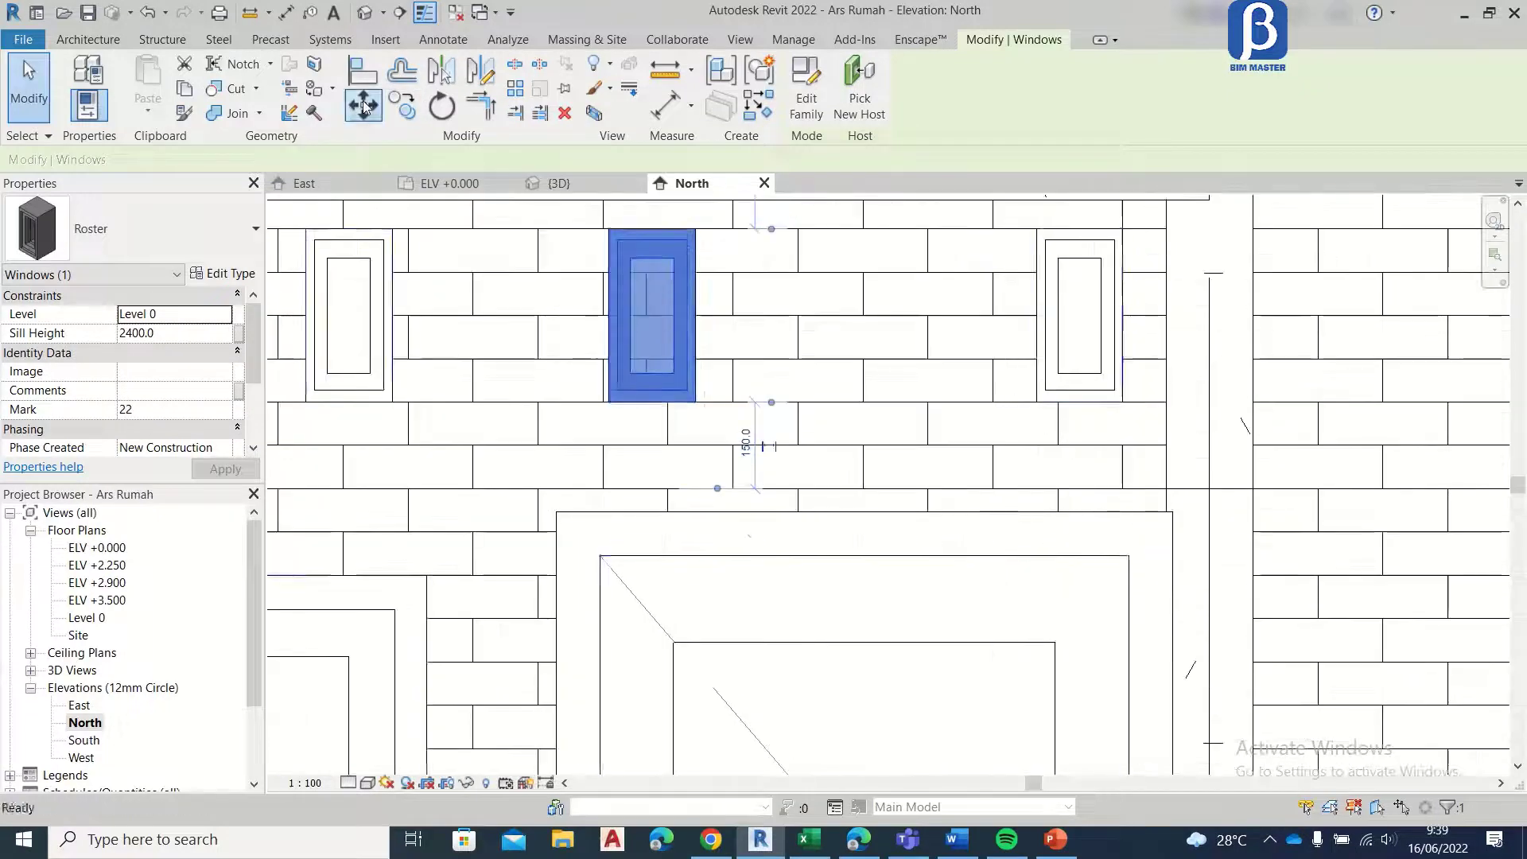
# Step: Move the Roster vent copy closest to the window about 60 mm horizontally toward the window
pyautogui.press('m')
pyautogui.press('v')
pyautogui.click(610, 402)
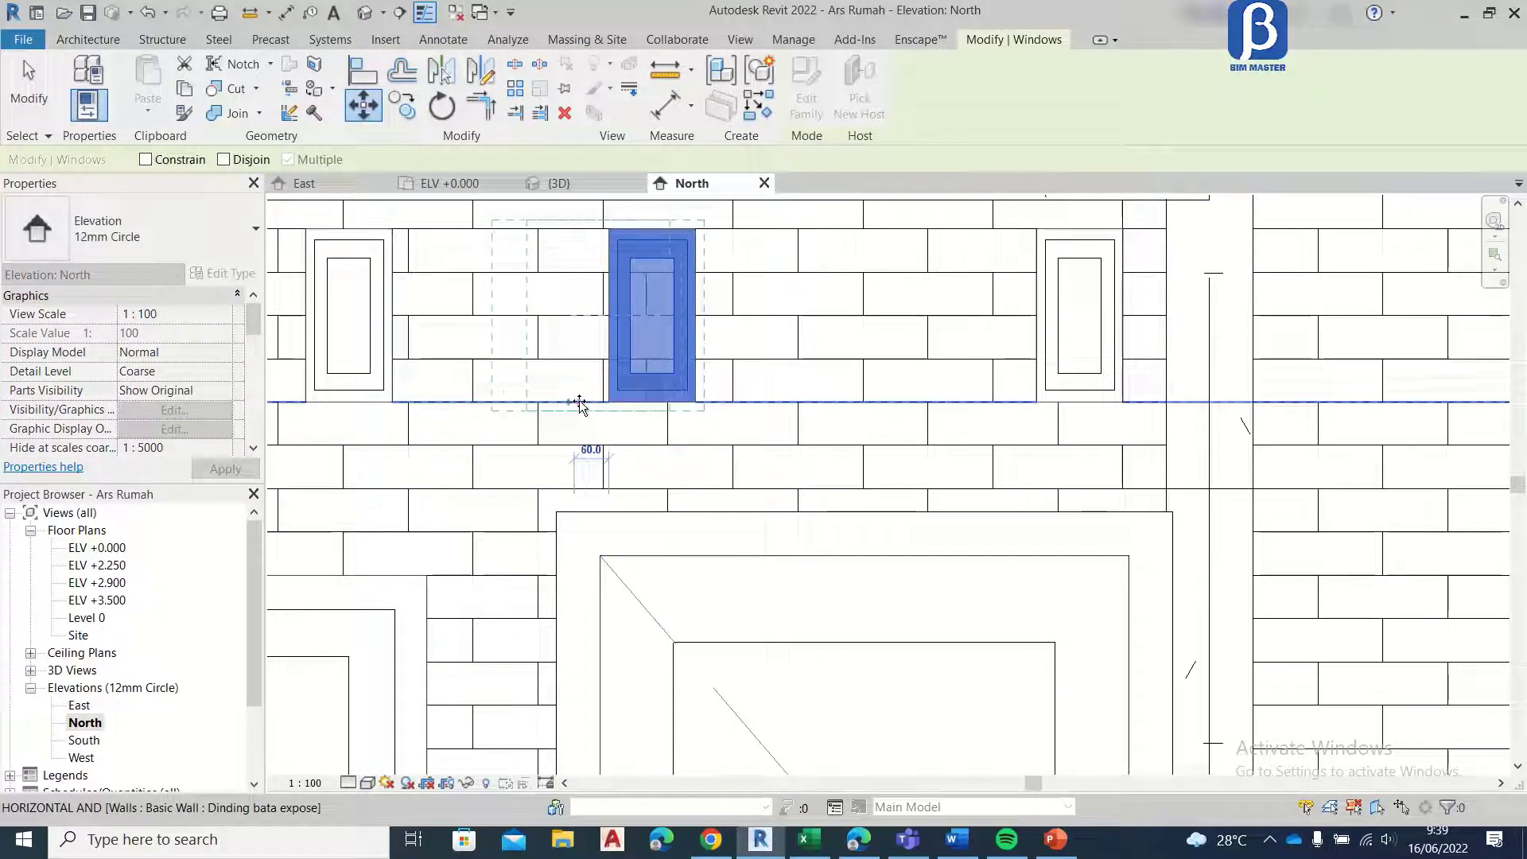
pyautogui.click(574, 402)
# Step: Copy the moved Roster vent horizontally to midway between the two vents above the door
pyautogui.press('c')
pyautogui.press('o')
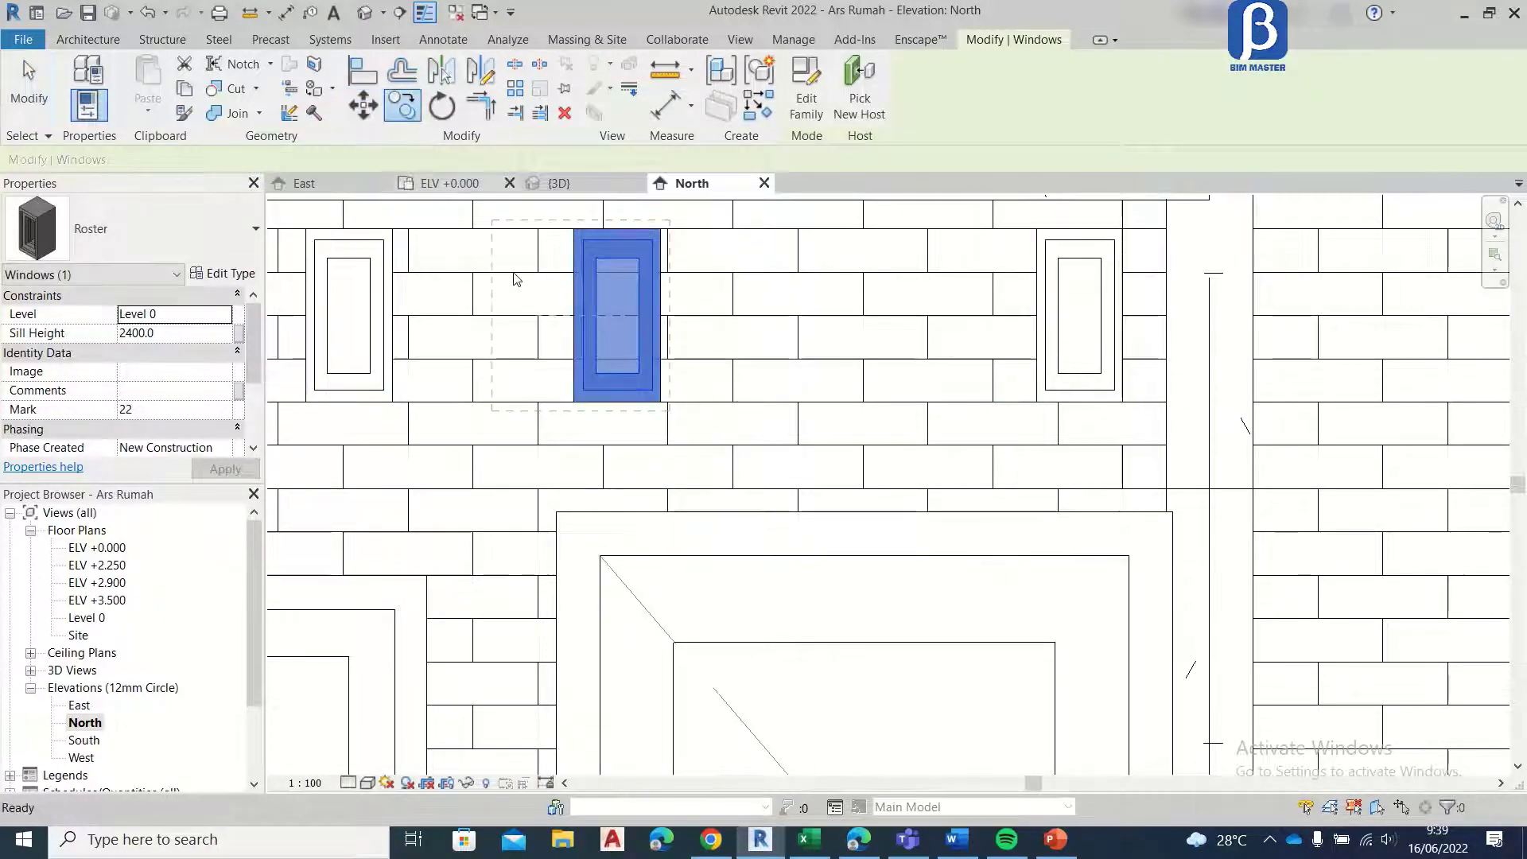
pyautogui.click(617, 402)
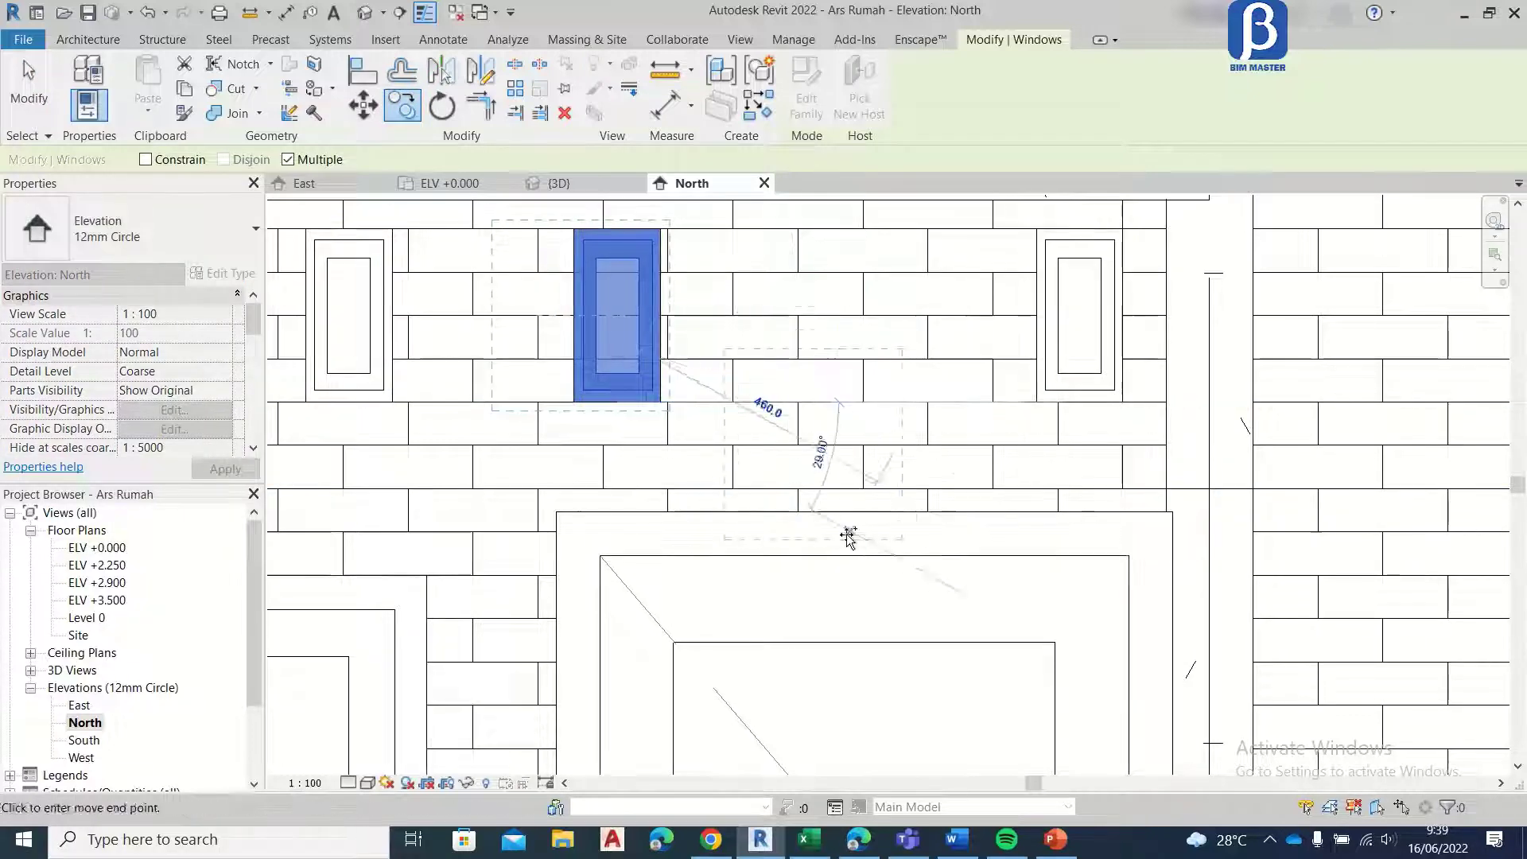
pyautogui.click(864, 403)
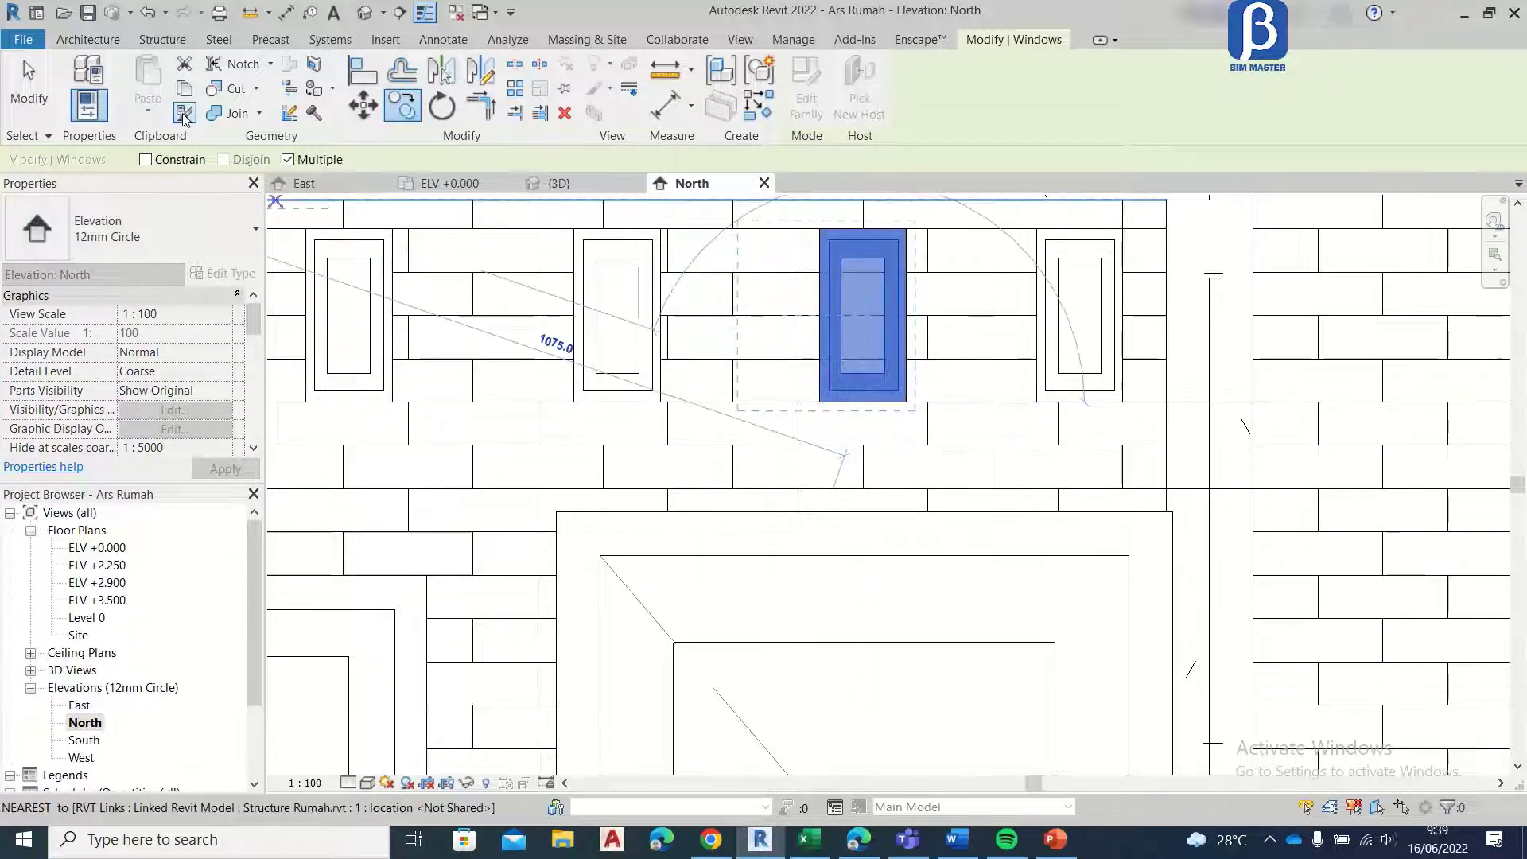
pyautogui.click(29, 100)
pyautogui.scroll(-5, 1012, 499)
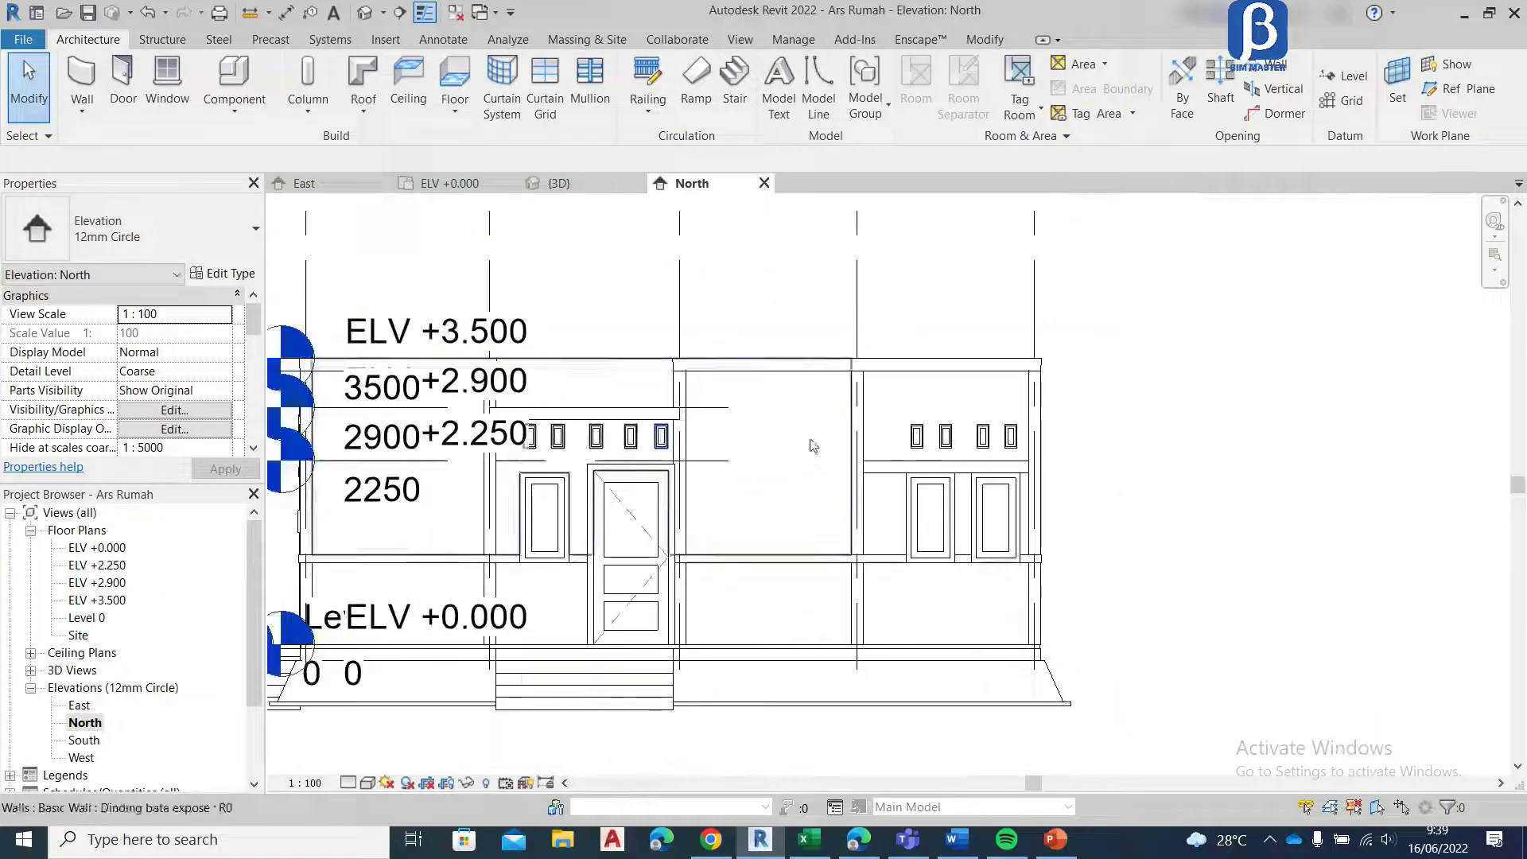
pyautogui.moveTo(1012, 498); pyautogui.dragTo(1057, 472, button='middle')
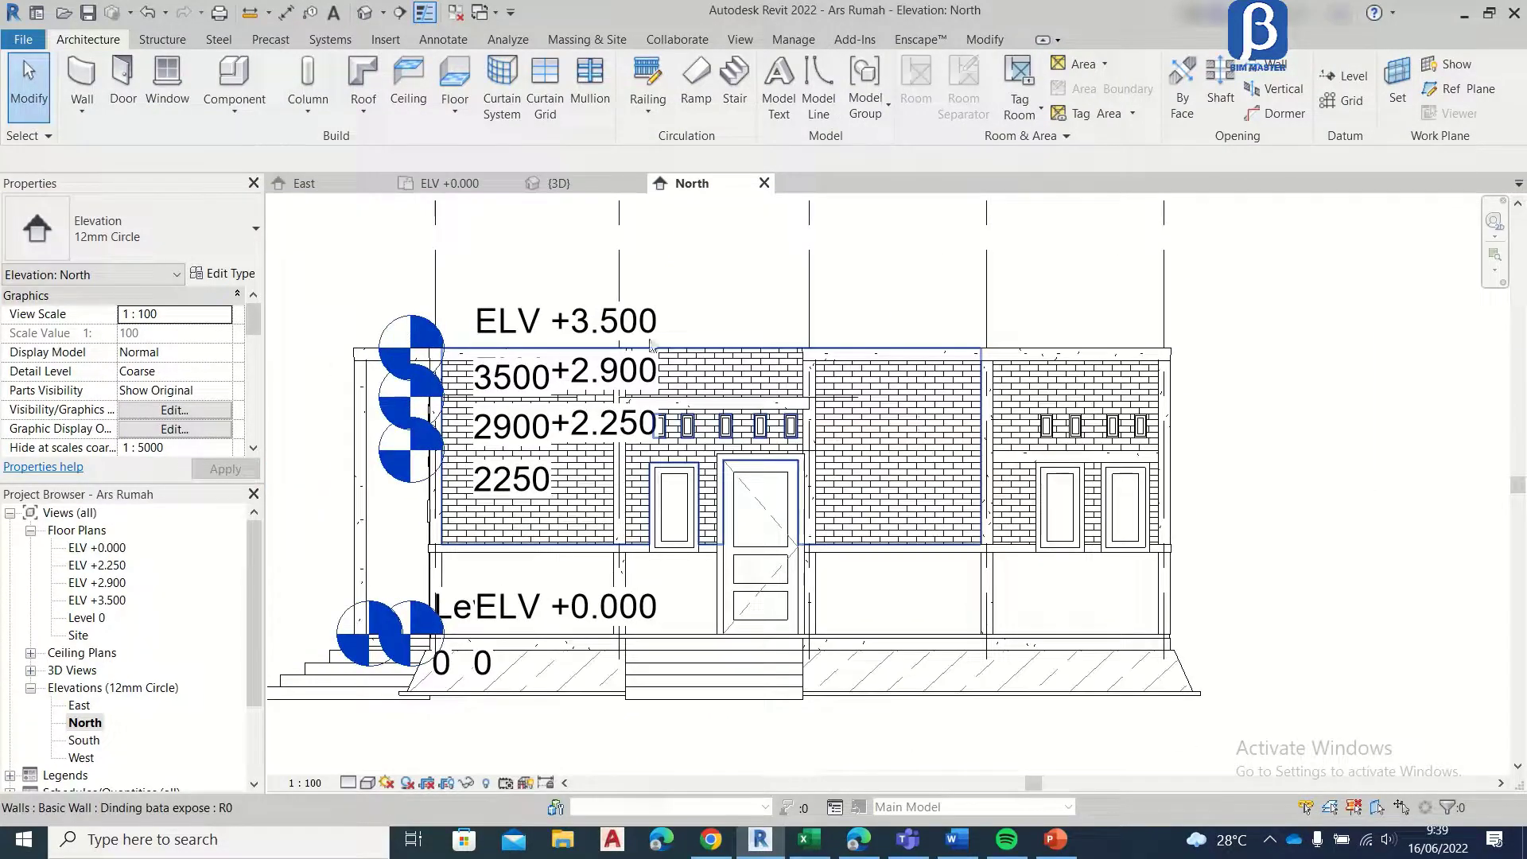
# Step: Examine the front facade openings and the interior walls in the 3D view
pyautogui.click(548, 185)
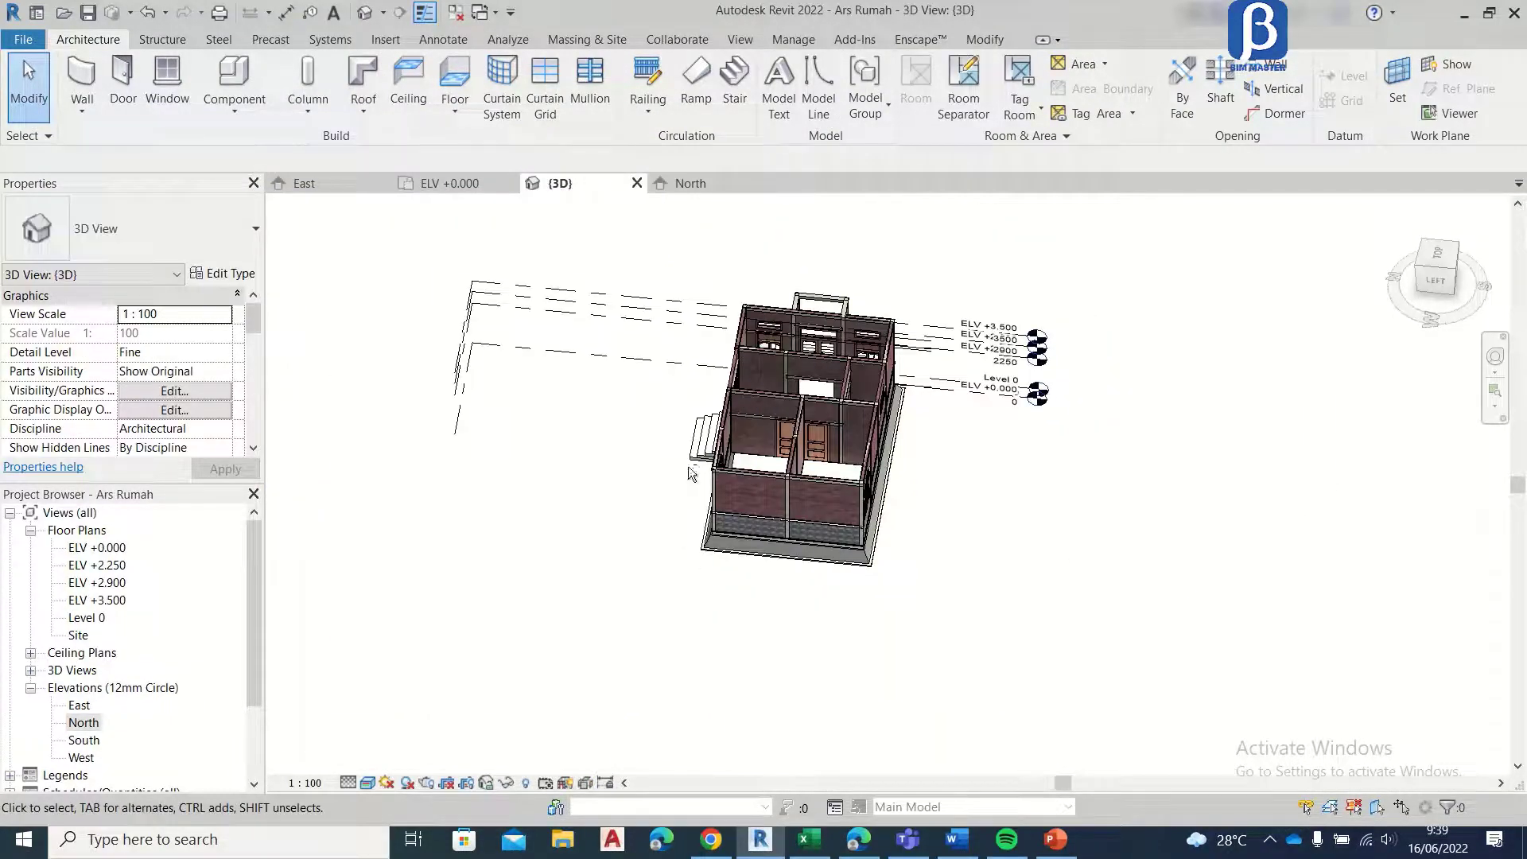
pyautogui.keyDown('shift'); pyautogui.moveTo(688, 474); pyautogui.dragTo(881, 474, button='middle'); pyautogui.keyUp('shift')
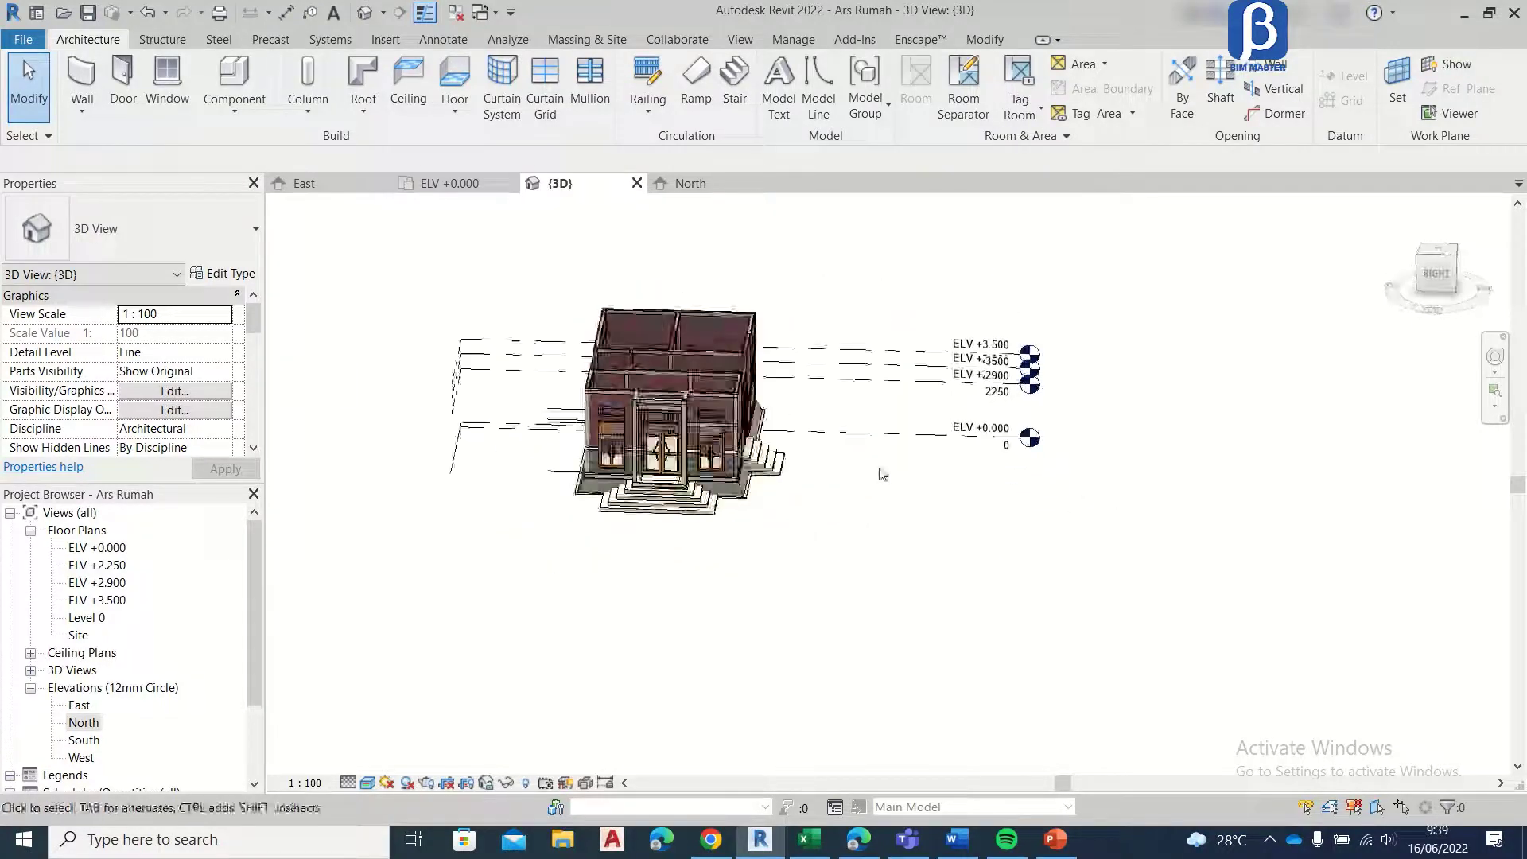
pyautogui.keyDown('shift'); pyautogui.moveTo(692, 445); pyautogui.dragTo(826, 628, button='middle'); pyautogui.keyUp('shift')
pyautogui.scroll(4, 674, 408)
pyautogui.keyDown('shift'); pyautogui.moveTo(675, 408); pyautogui.dragTo(491, 606, button='middle'); pyautogui.keyUp('shift')
pyautogui.scroll(3, 717, 413)
pyautogui.scroll(-3, 717, 413)
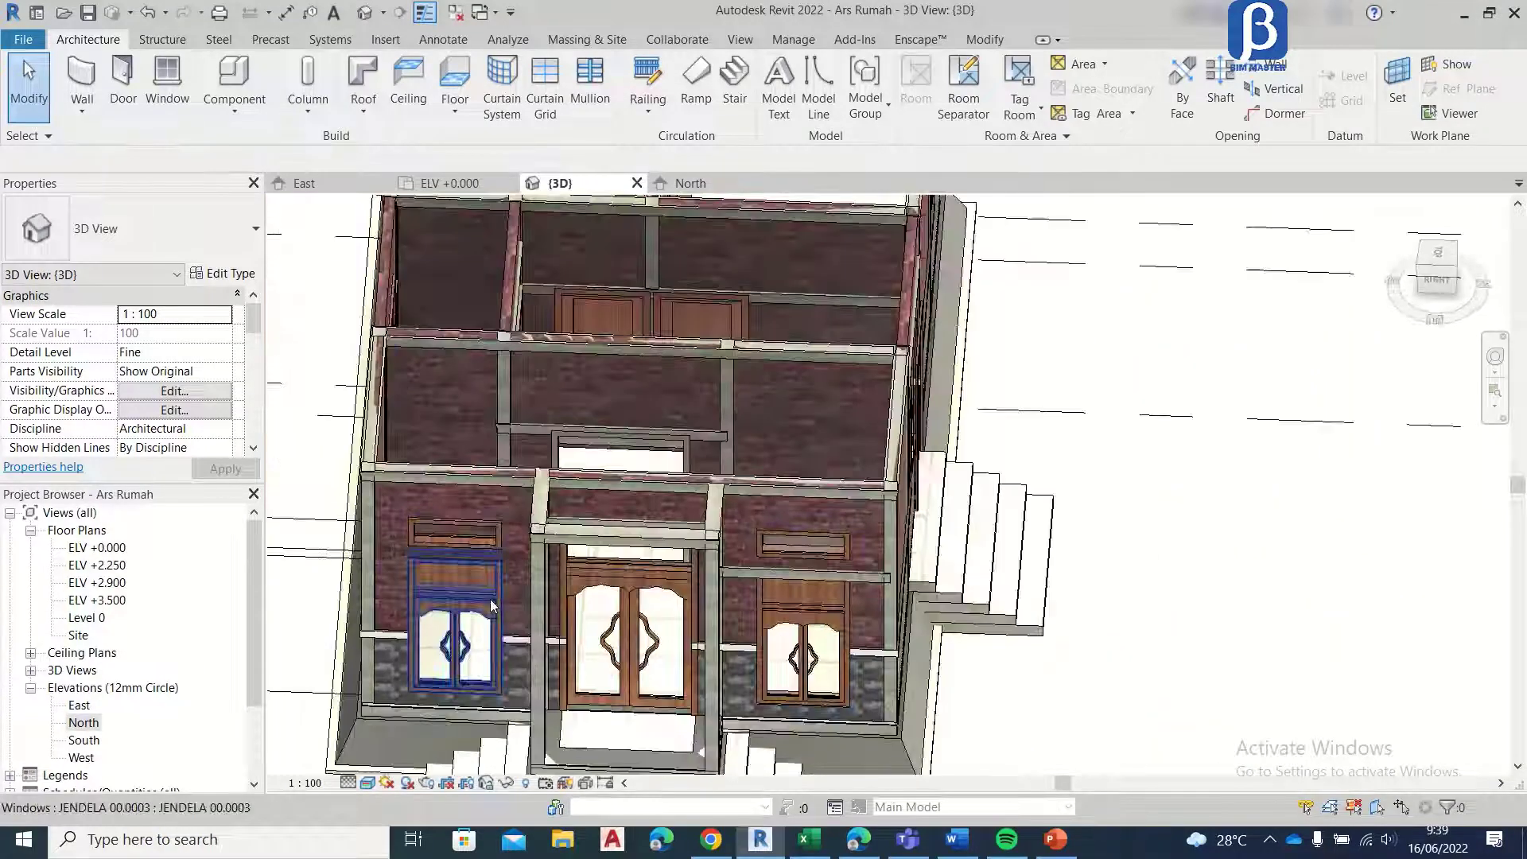
pyautogui.scroll(-5, 501, 557)
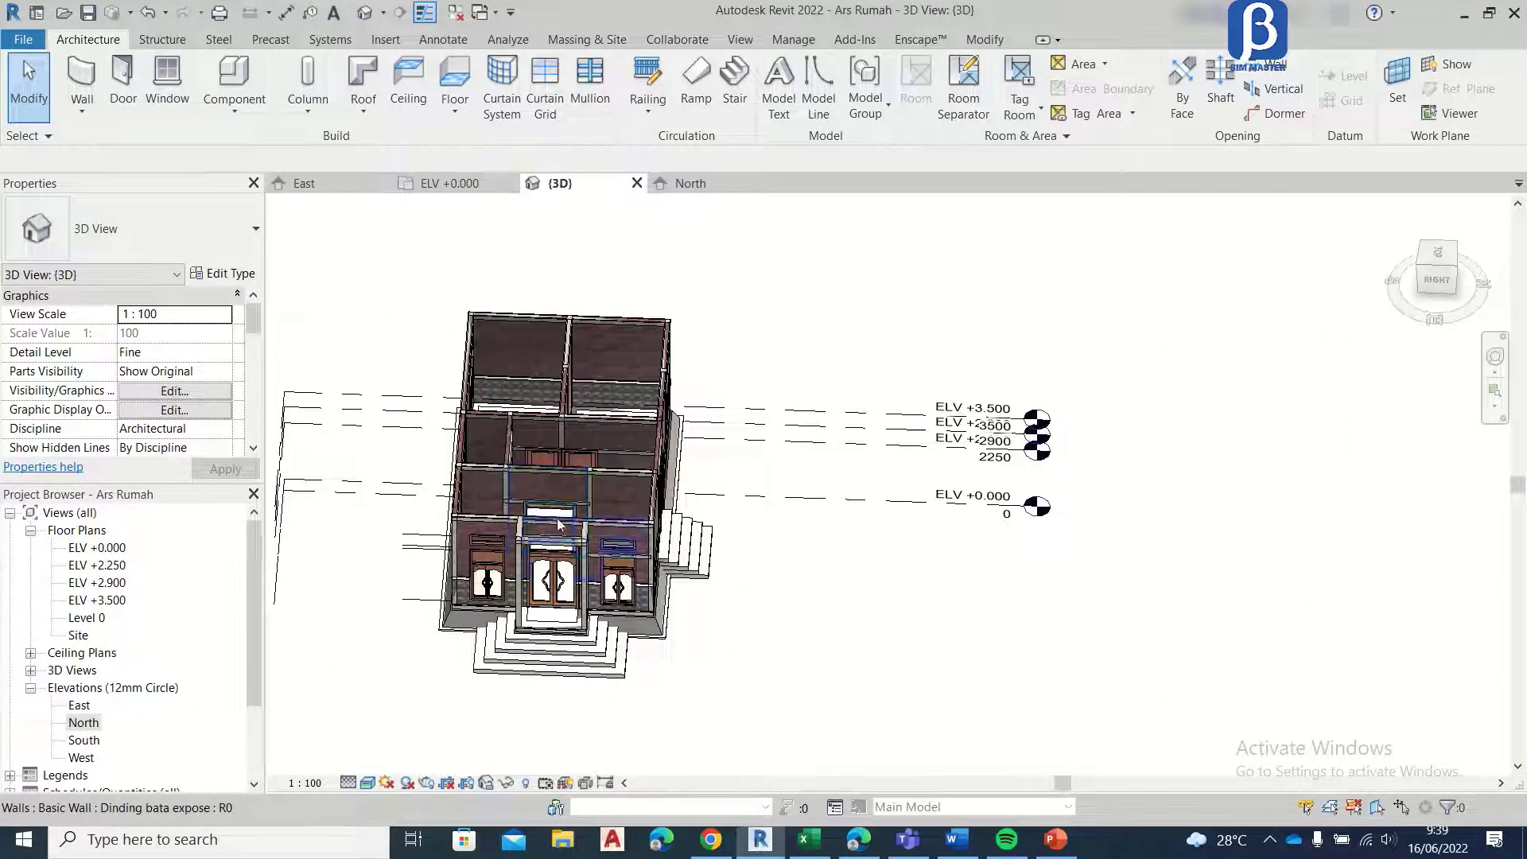
pyautogui.scroll(2, 557, 517)
pyautogui.scroll(3, 651, 551)
pyautogui.scroll(3, 525, 414)
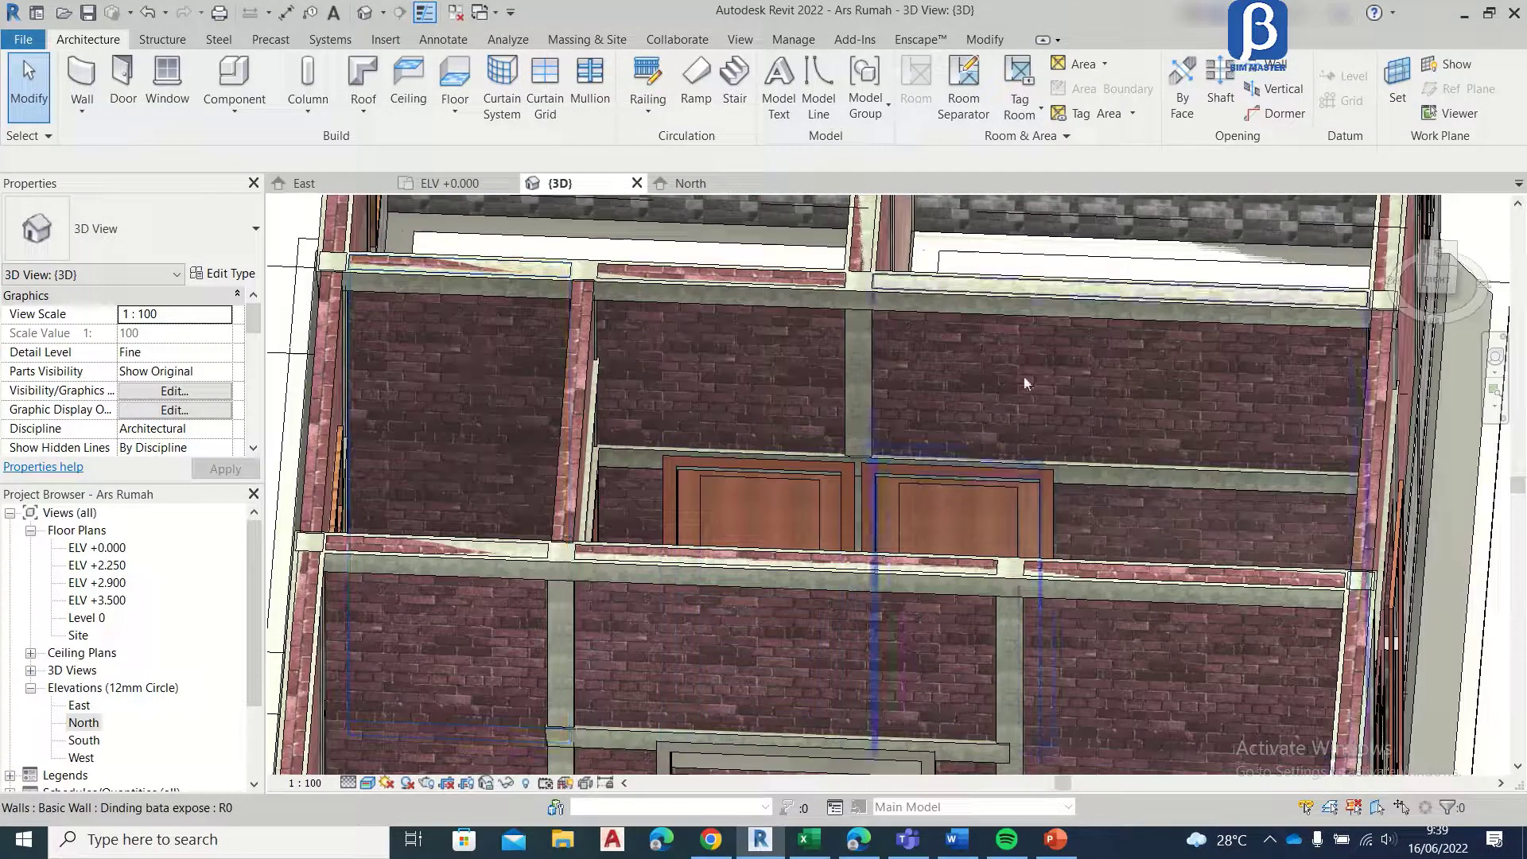
# Step: Examine the short interior wall and its beams opposite the boven kamar mandi window from several angles in 3D
pyautogui.click(593, 368)
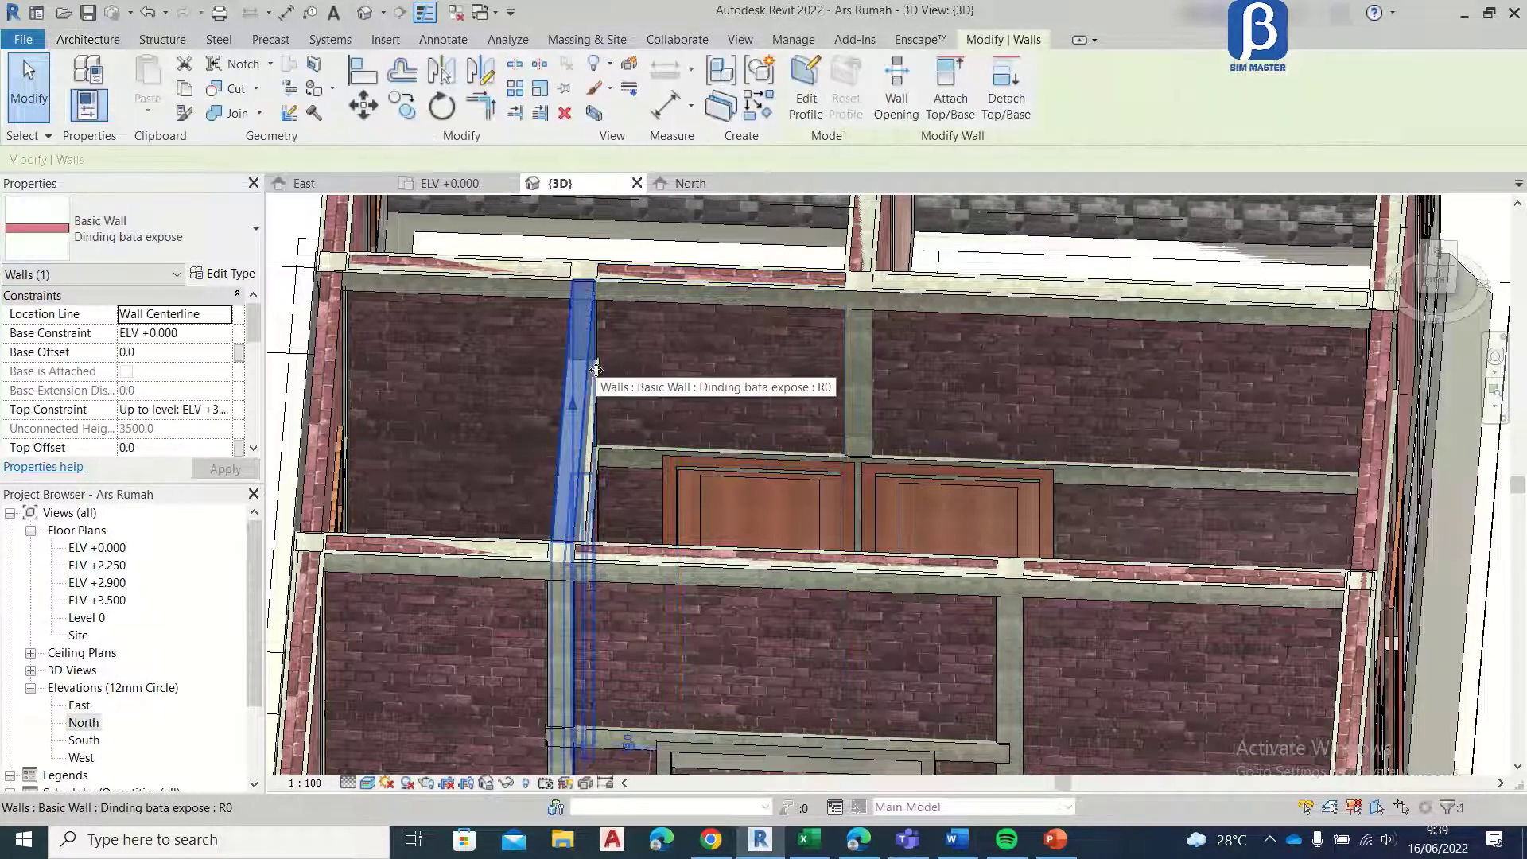
pyautogui.keyDown('shift'); pyautogui.moveTo(513, 307); pyautogui.dragTo(481, 406, button='middle'); pyautogui.keyUp('shift')
pyautogui.scroll(4, 573, 454)
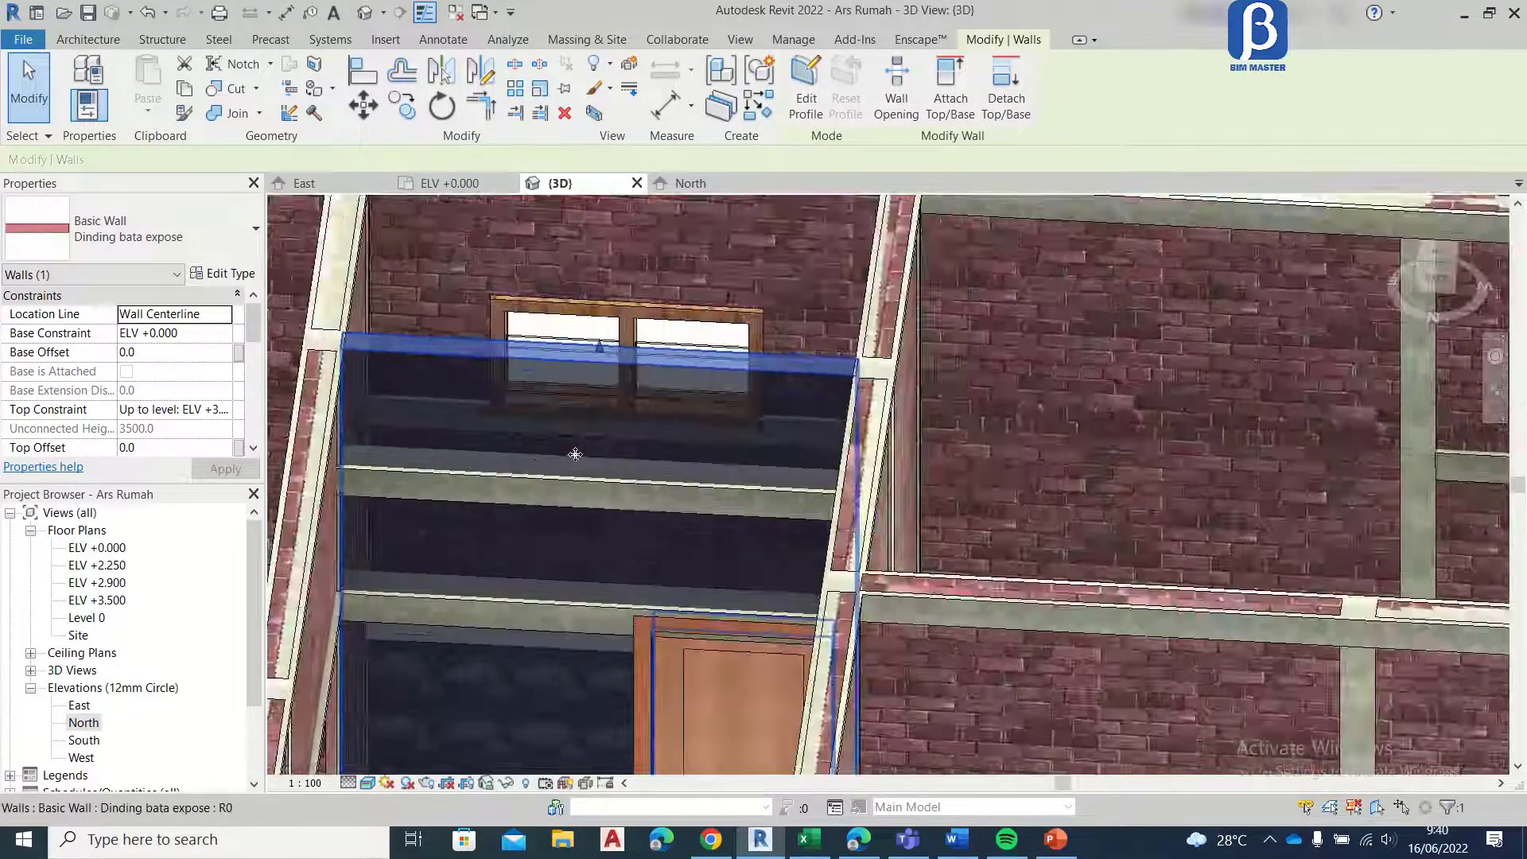
pyautogui.scroll(-5, 576, 454)
pyautogui.keyDown('shift'); pyautogui.moveTo(575, 454); pyautogui.dragTo(478, 517, button='middle'); pyautogui.keyUp('shift')
pyautogui.scroll(5, 736, 320)
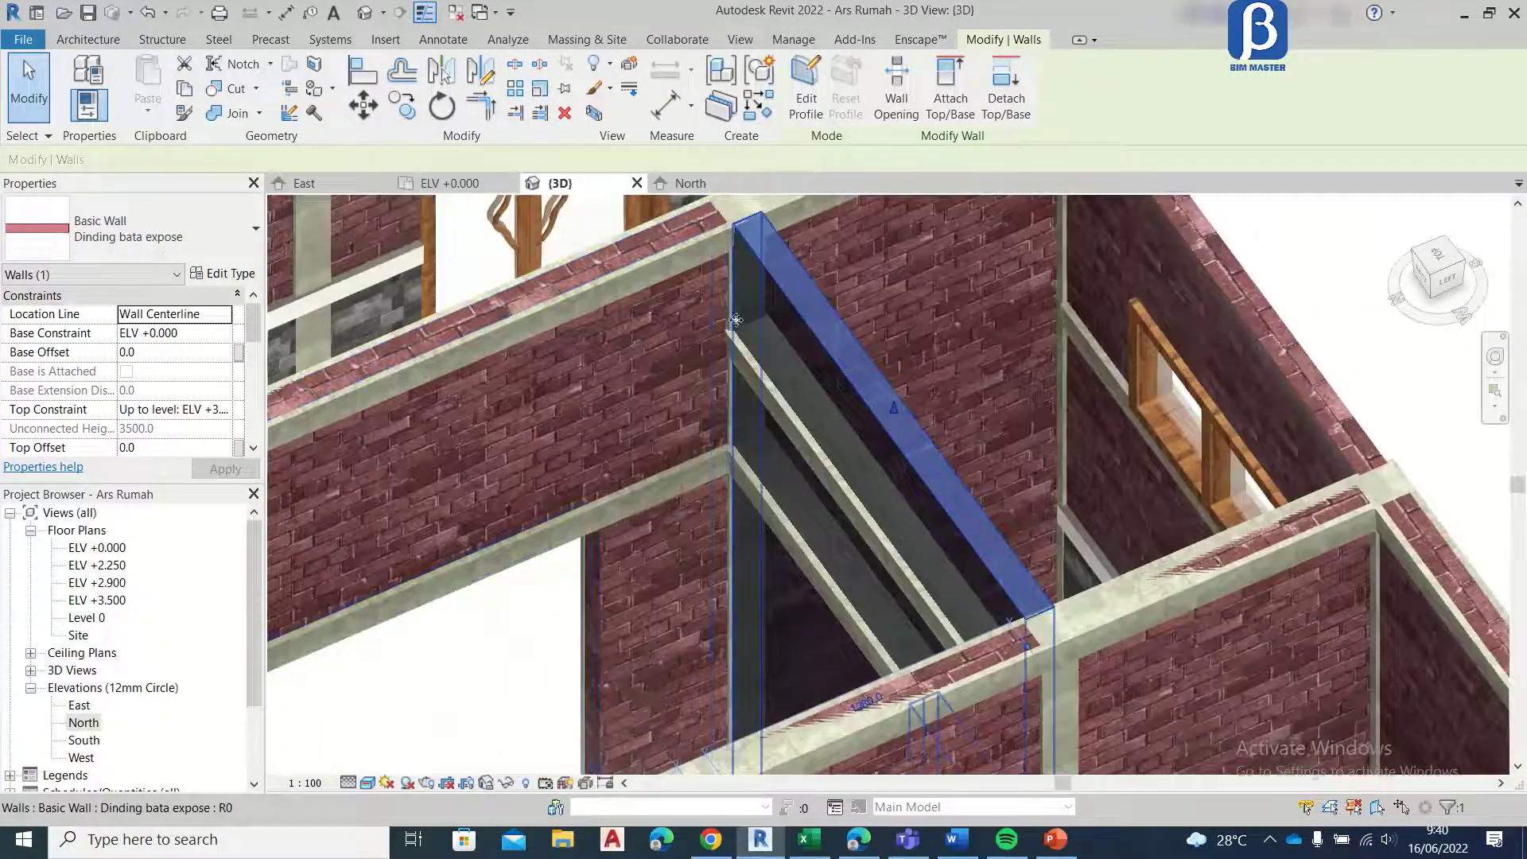
pyautogui.scroll(4, 735, 320)
pyautogui.press('Escape')
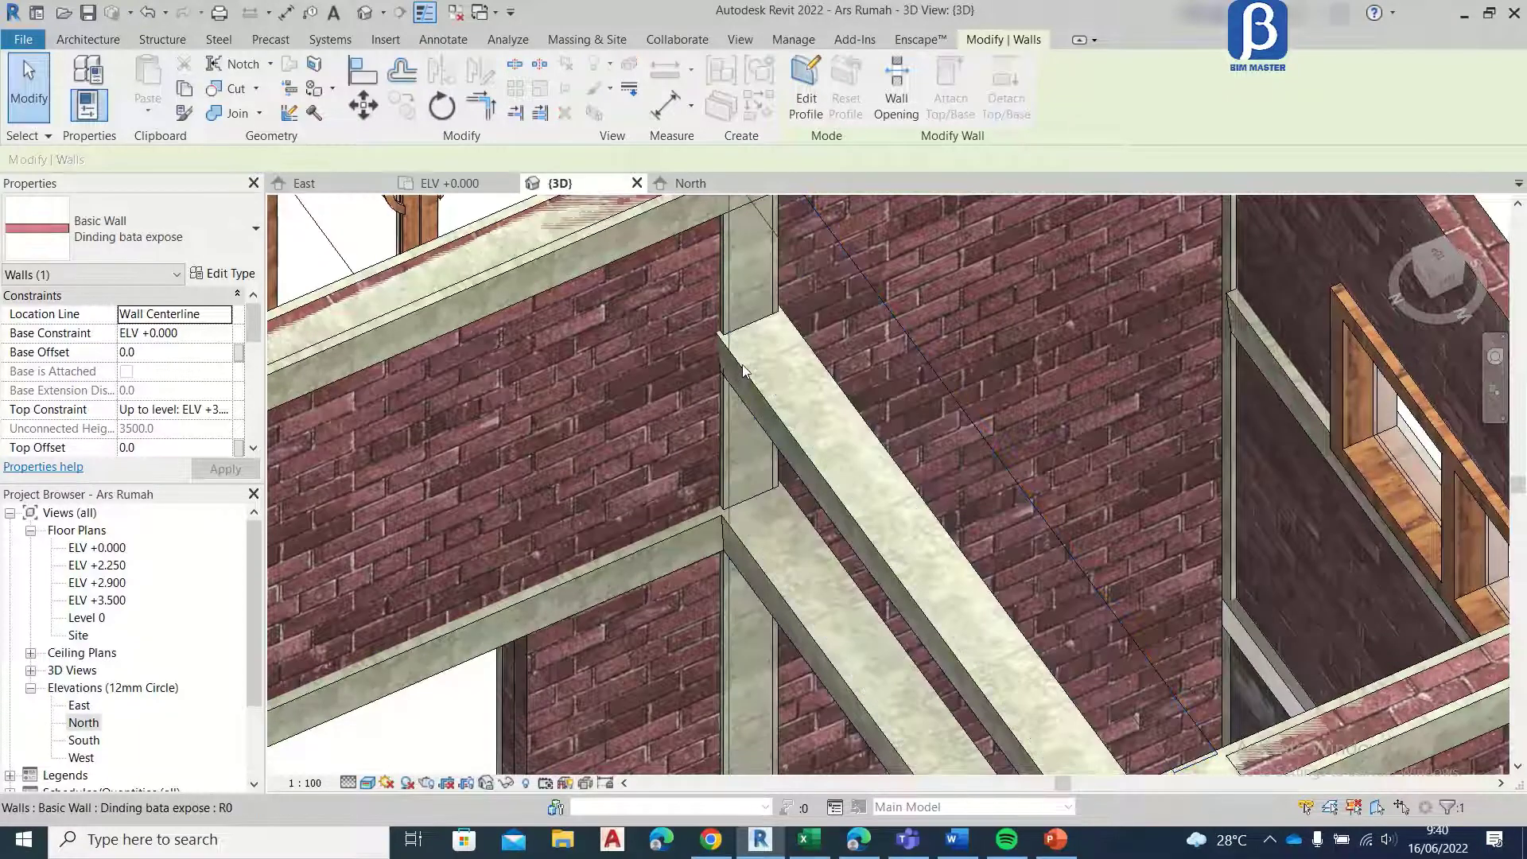
pyautogui.scroll(-4, 764, 374)
pyautogui.scroll(4, 785, 408)
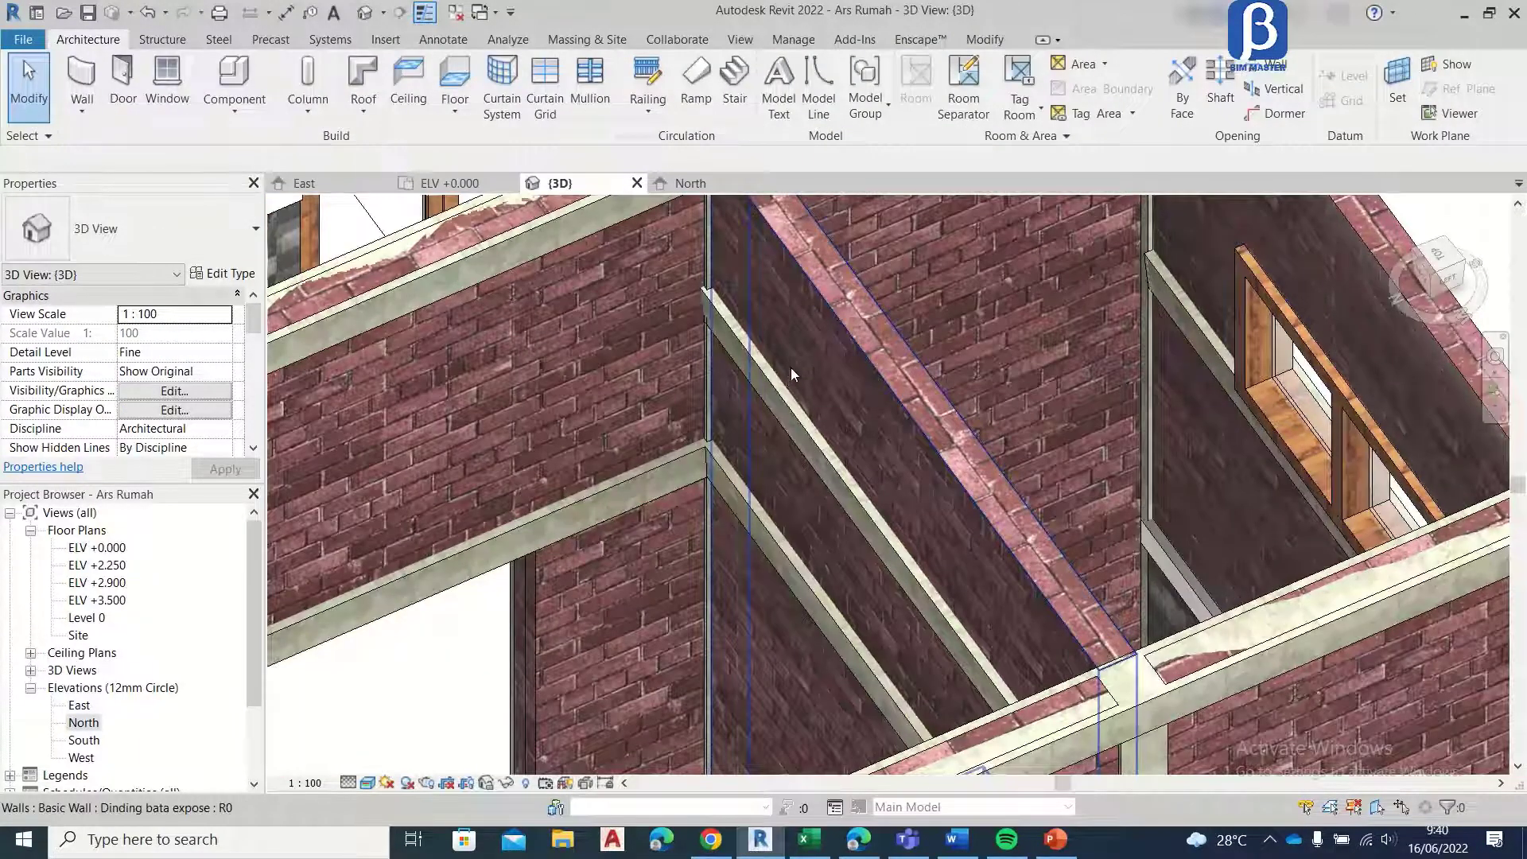
pyautogui.scroll(-2, 923, 339)
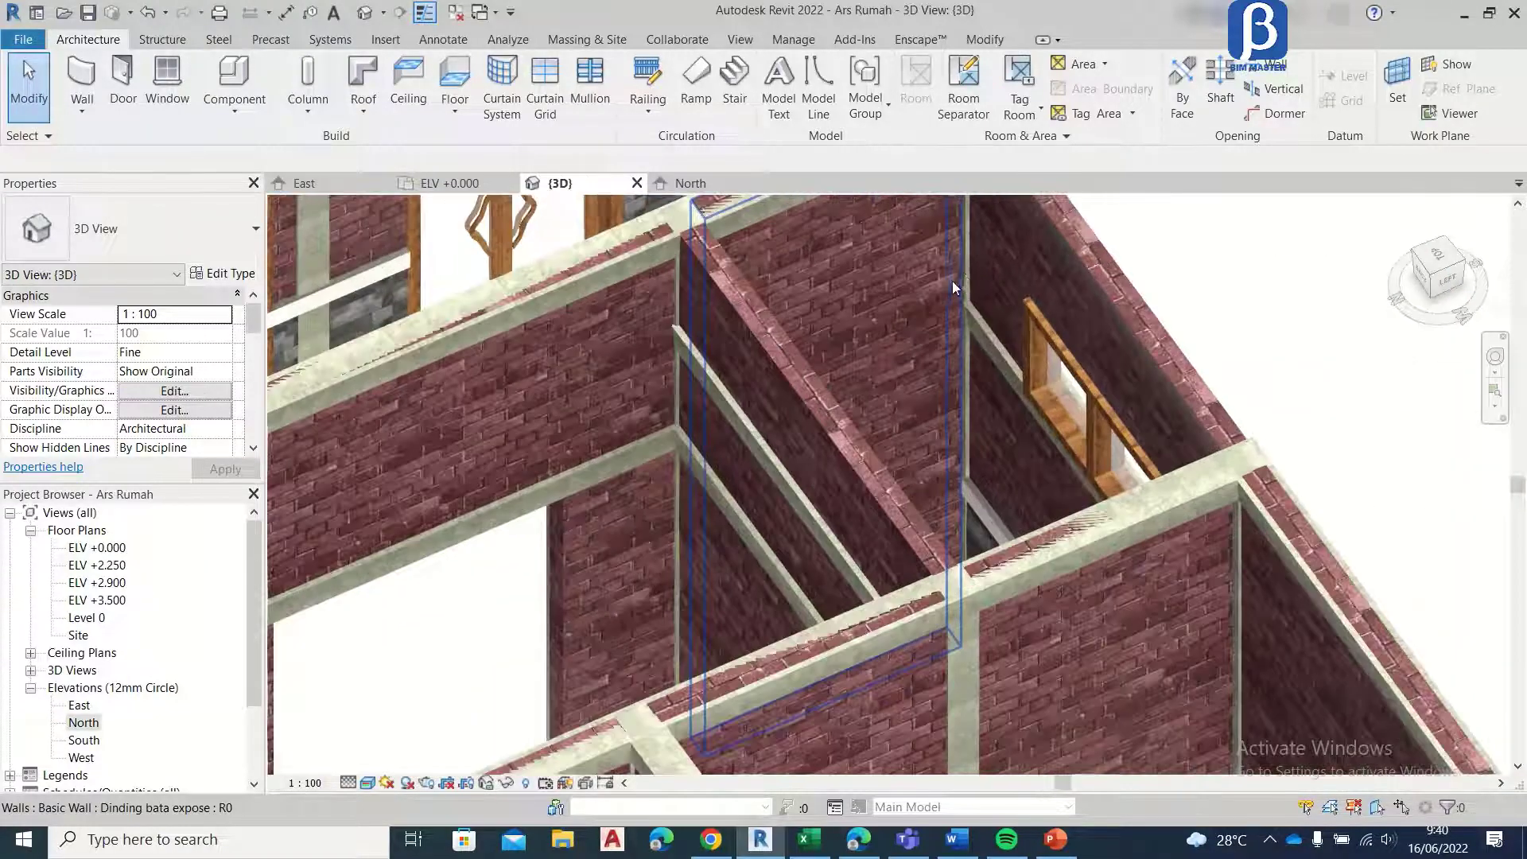
pyautogui.scroll(3, 991, 258)
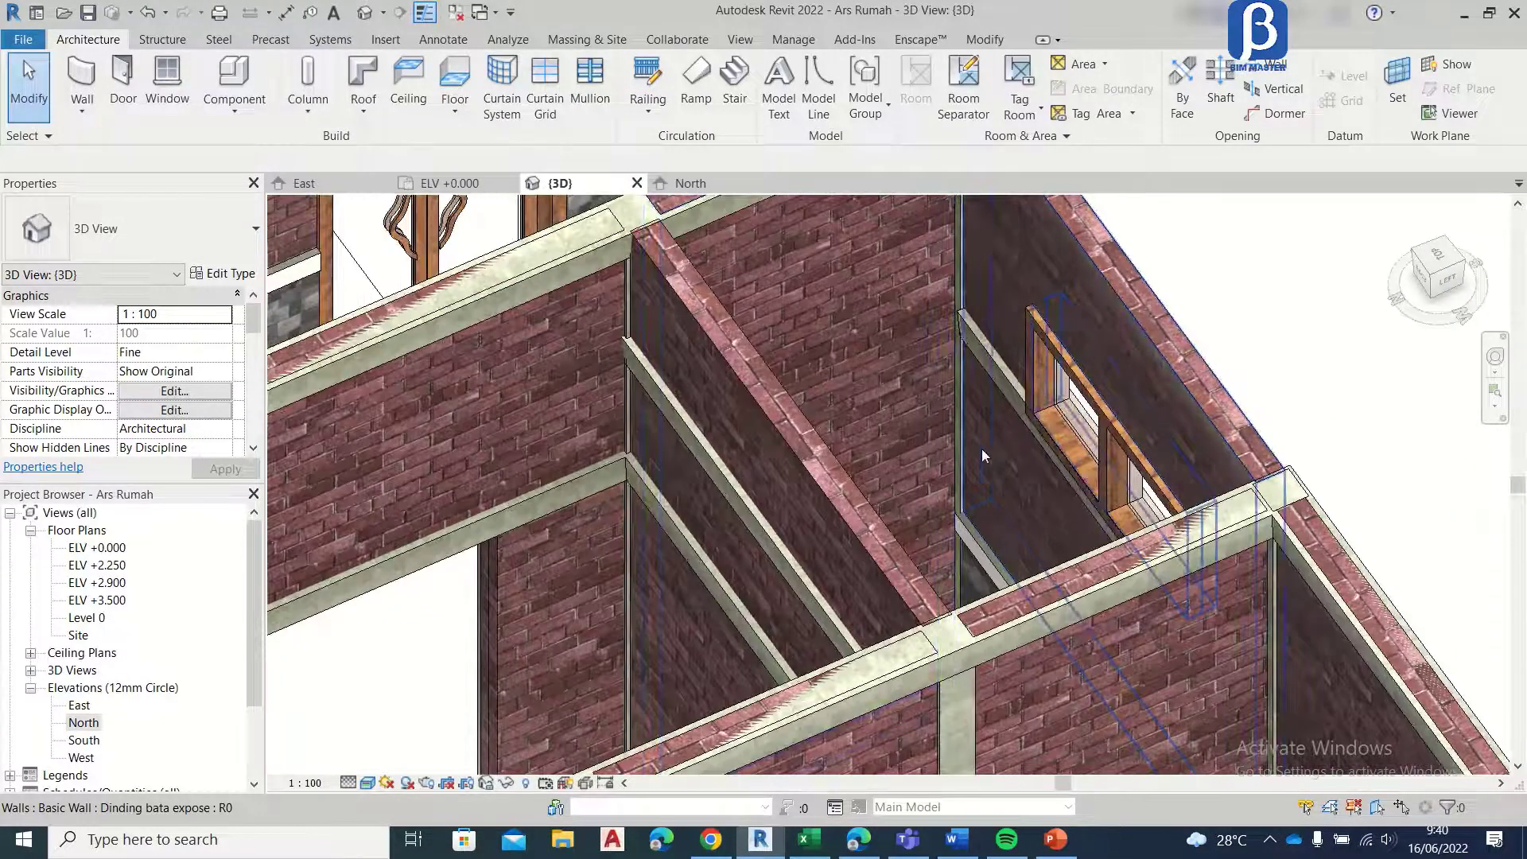
pyautogui.scroll(-1, 1010, 355)
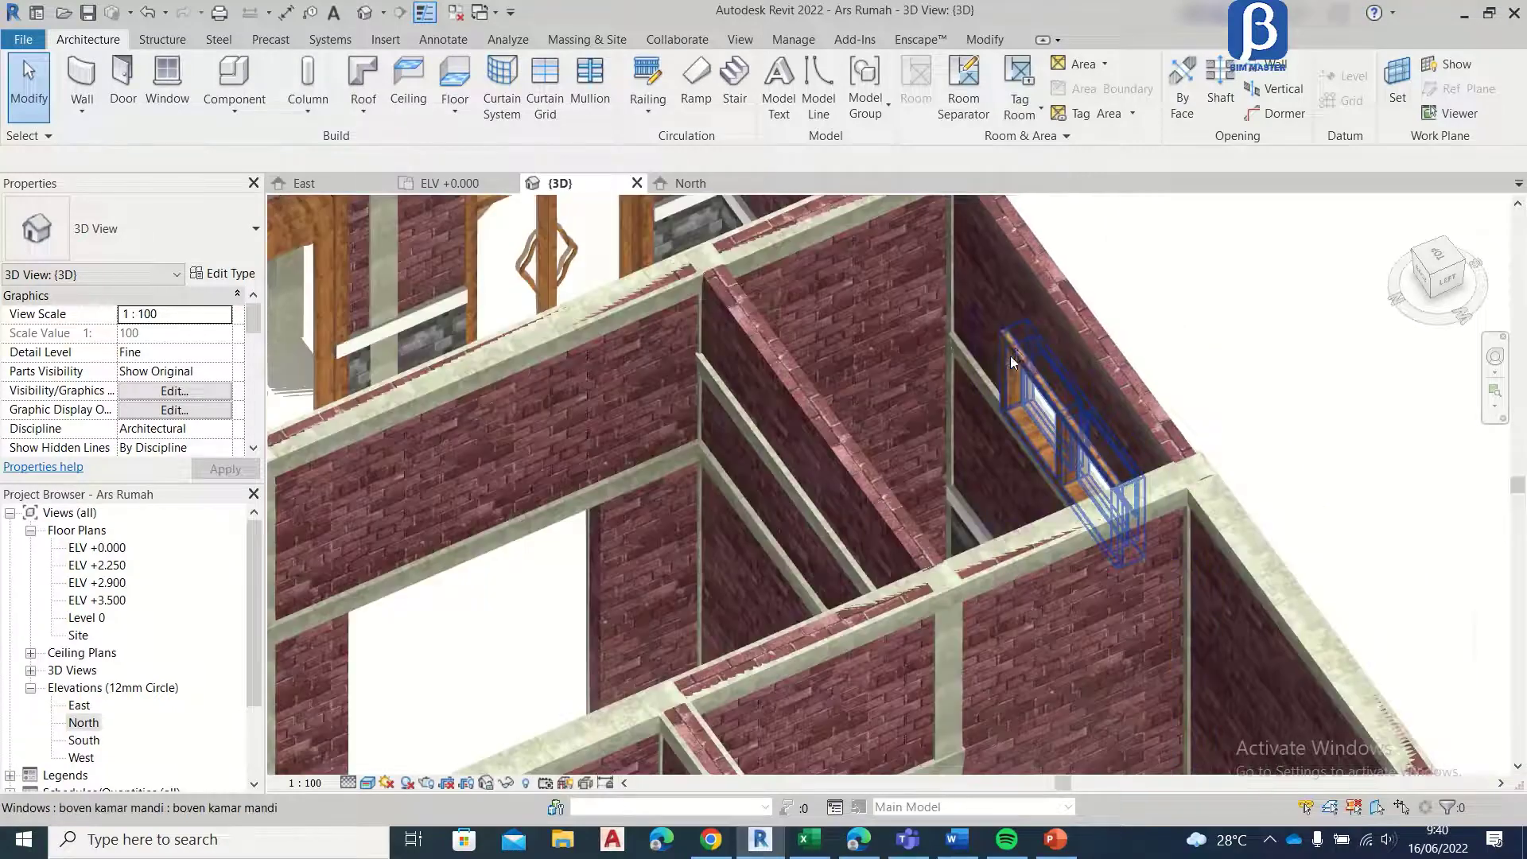
pyautogui.scroll(-3, 966, 347)
pyautogui.scroll(4, 938, 366)
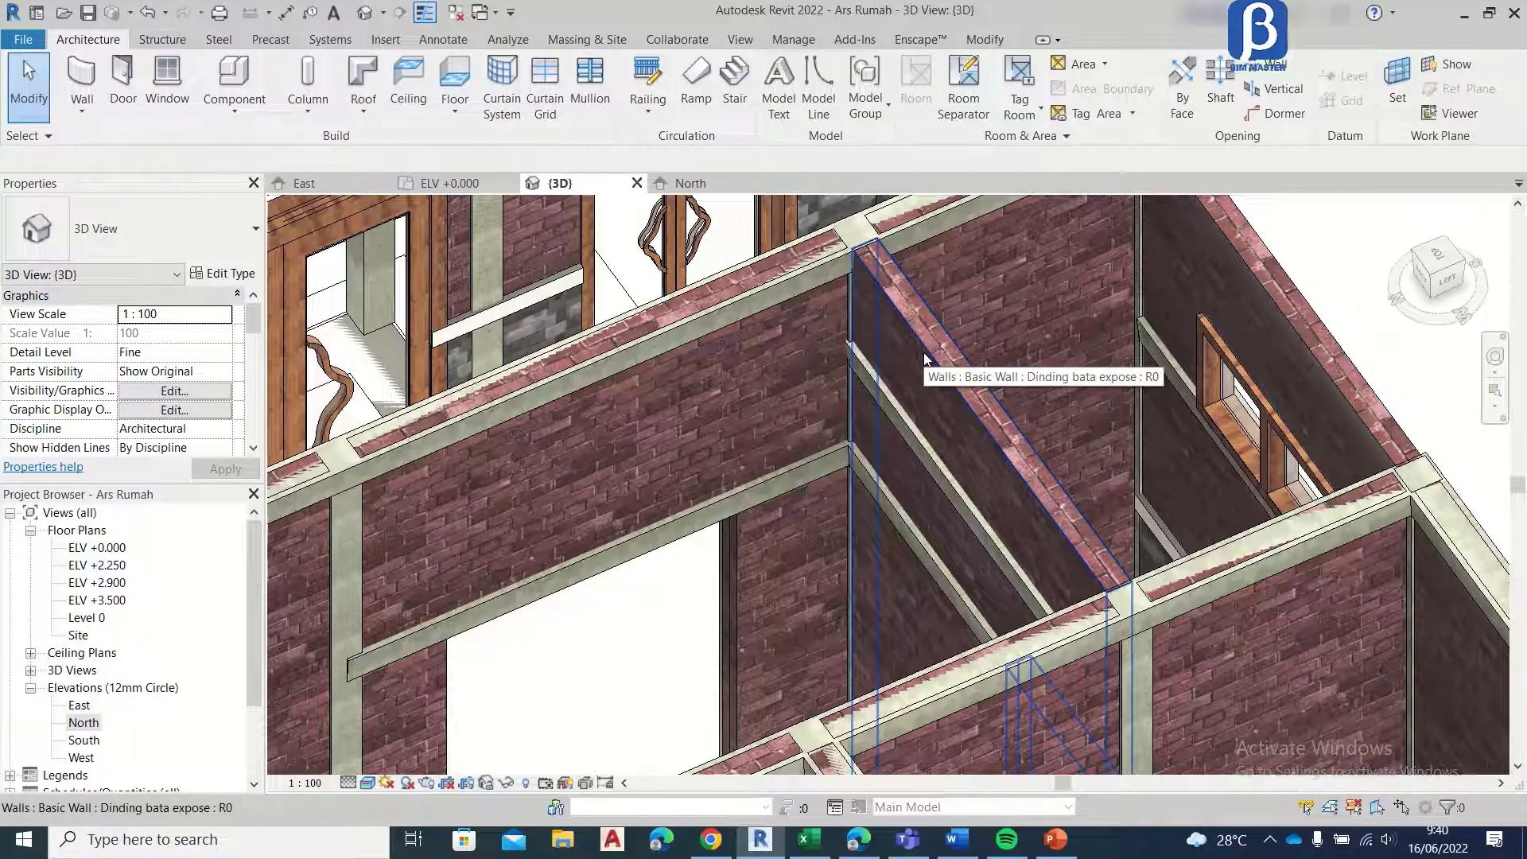
# Step: Set the top constraint of the short Dinding bata expose wall opposite the boven kamar mandi window to level ELV +2.900
pyautogui.click(924, 357)
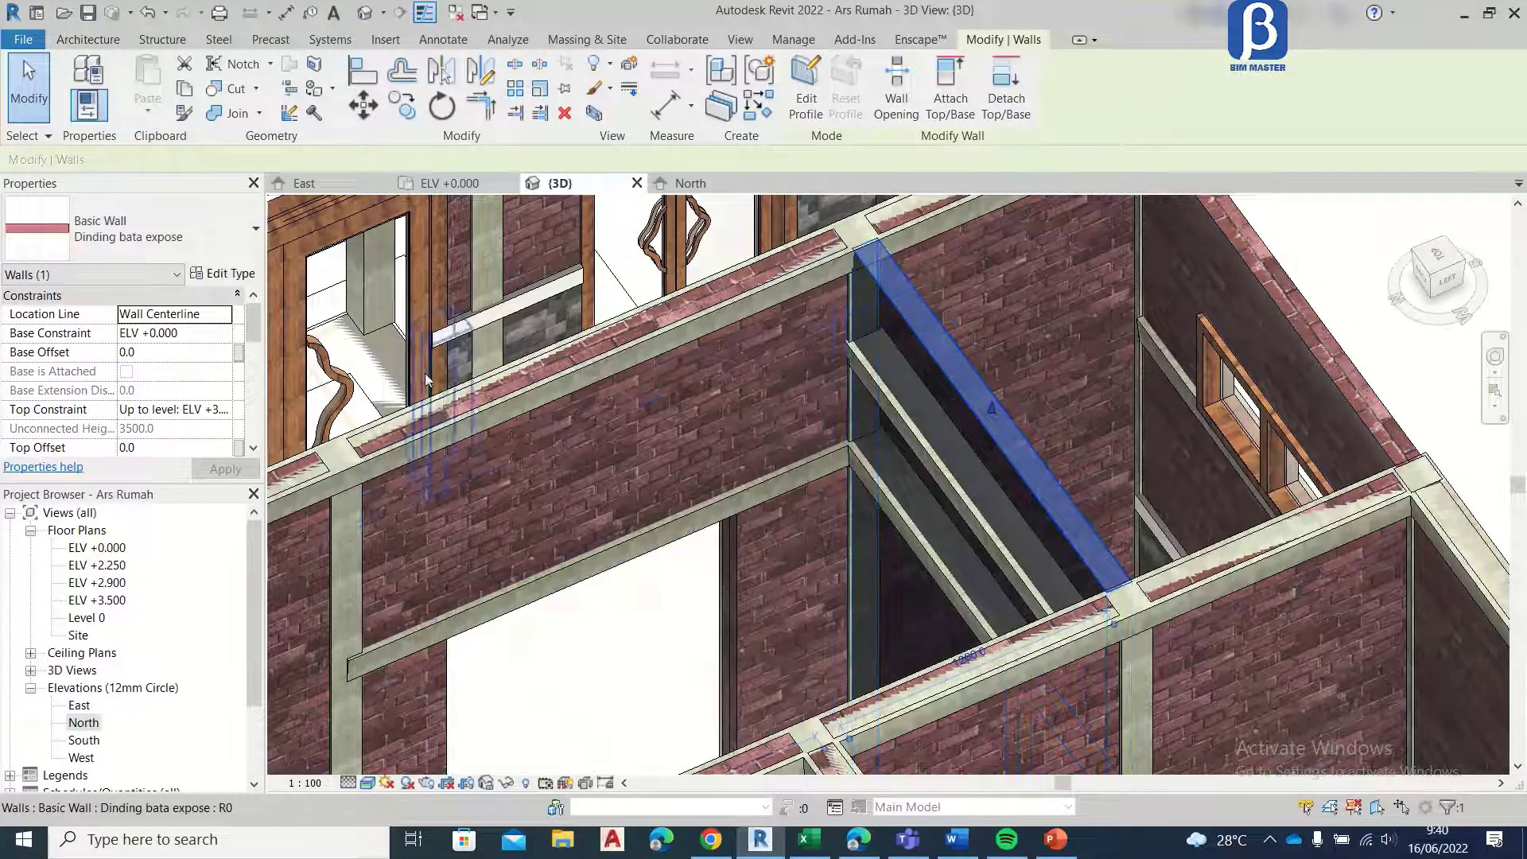
pyautogui.click(226, 411)
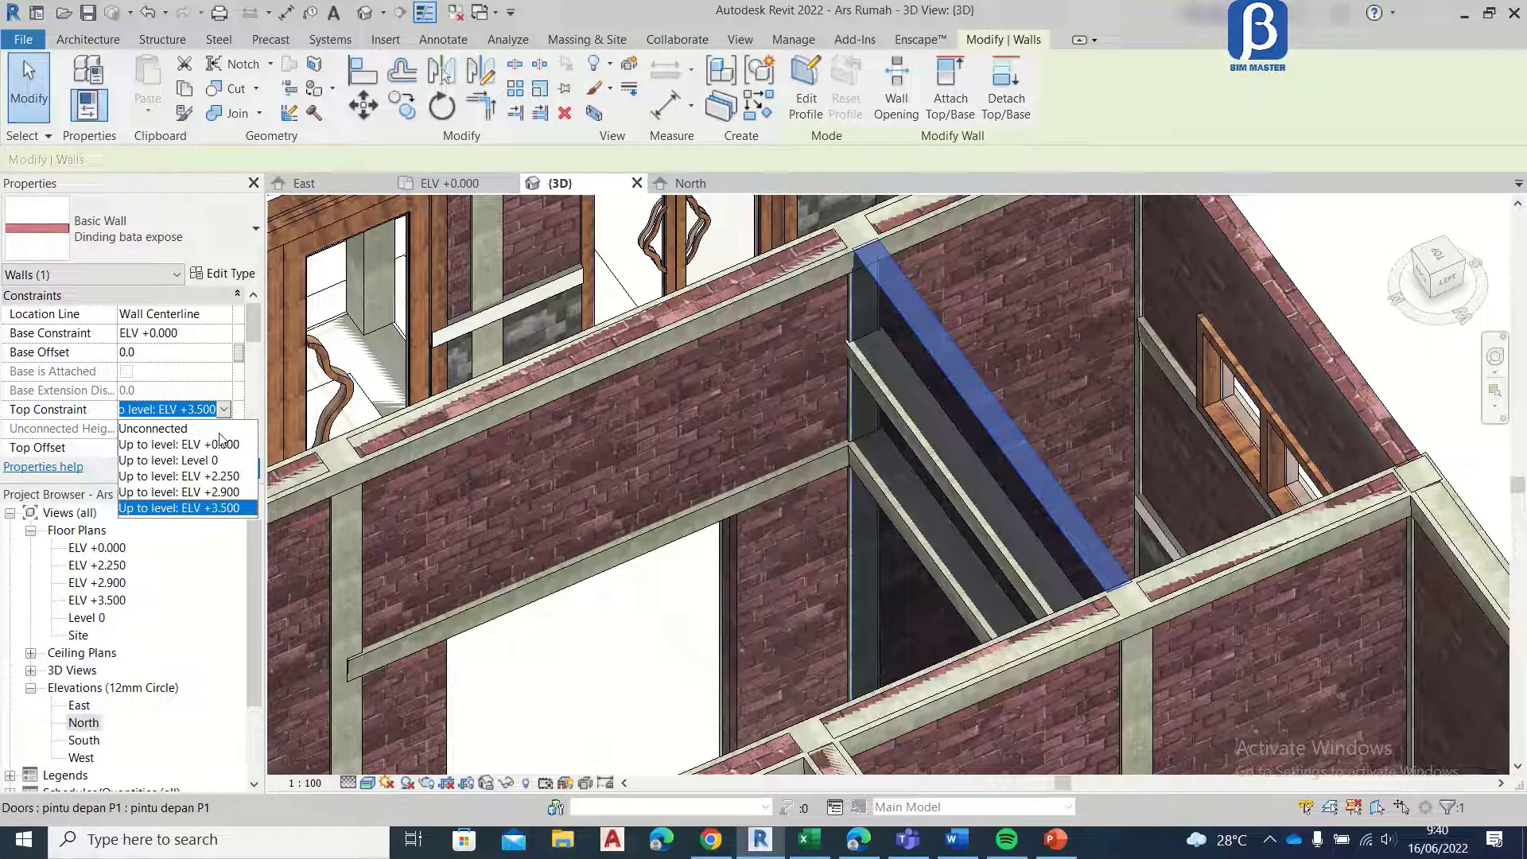
pyautogui.click(203, 494)
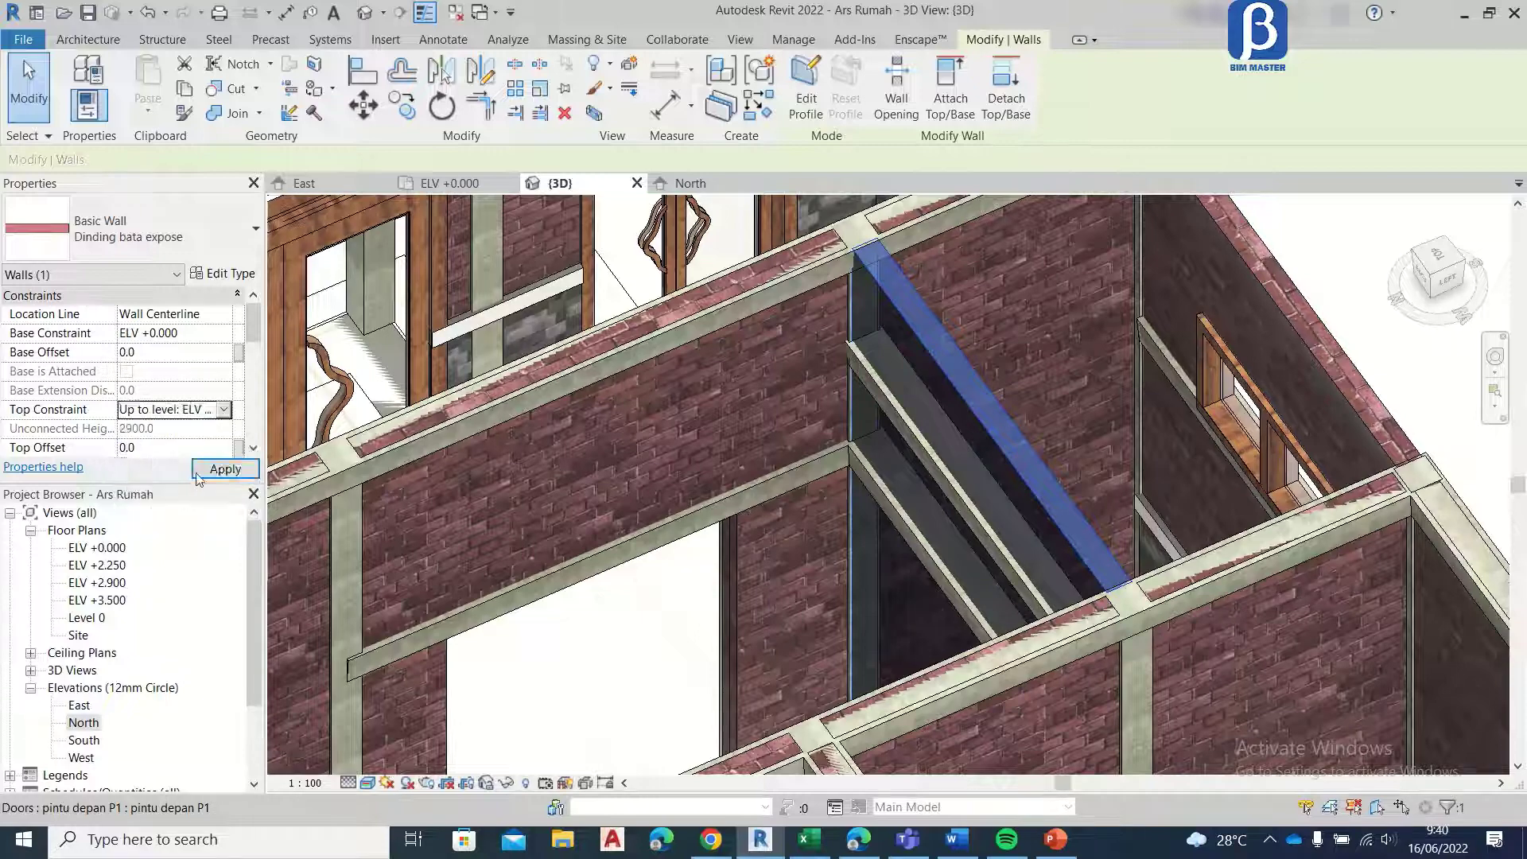
pyautogui.click(223, 469)
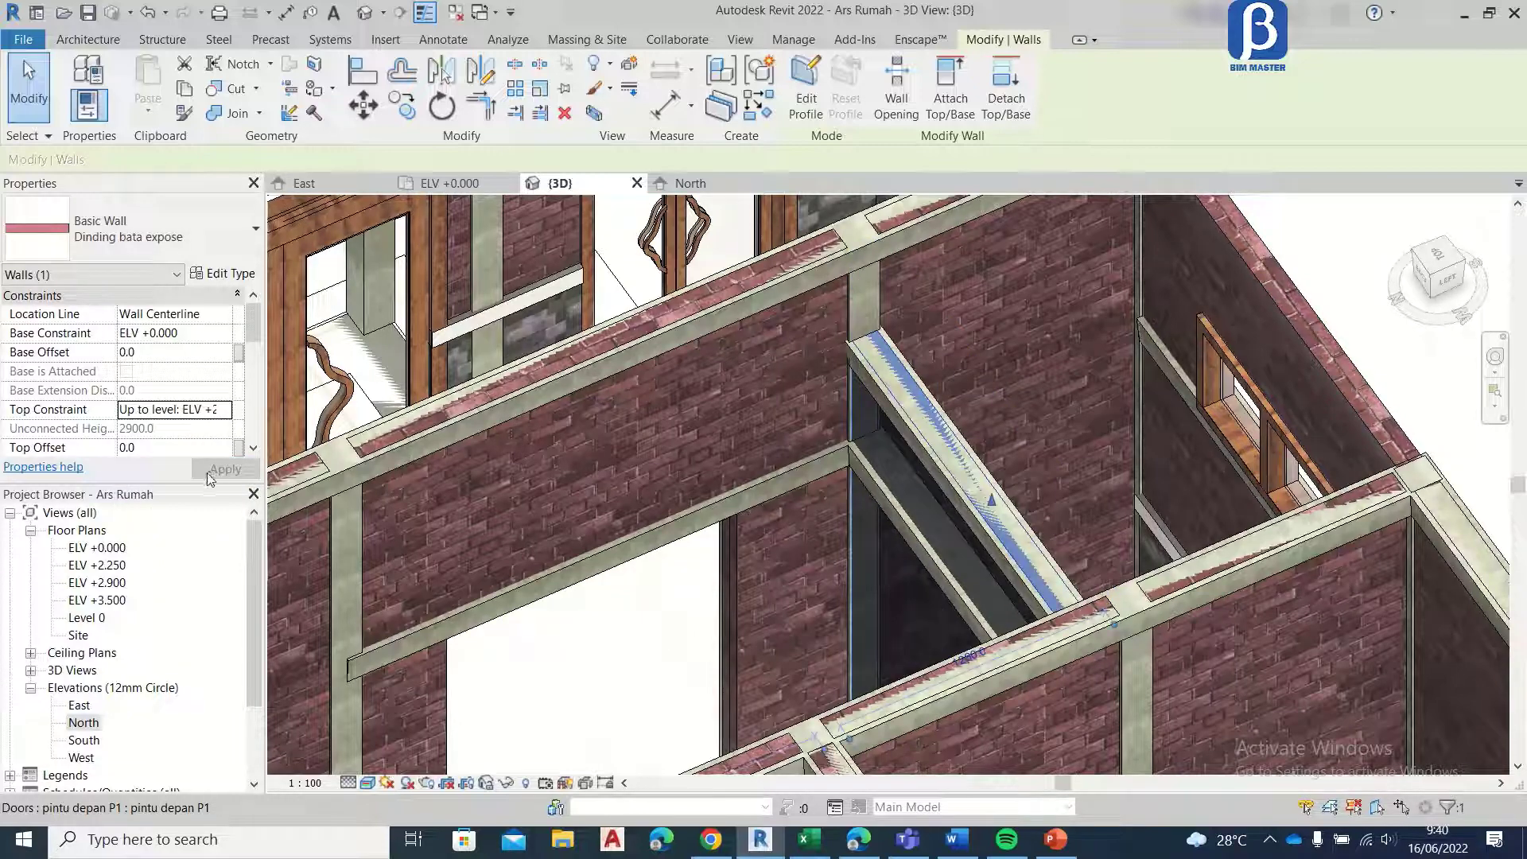
pyautogui.press('Escape')
pyautogui.scroll(-2, 943, 358)
pyautogui.scroll(1, 981, 444)
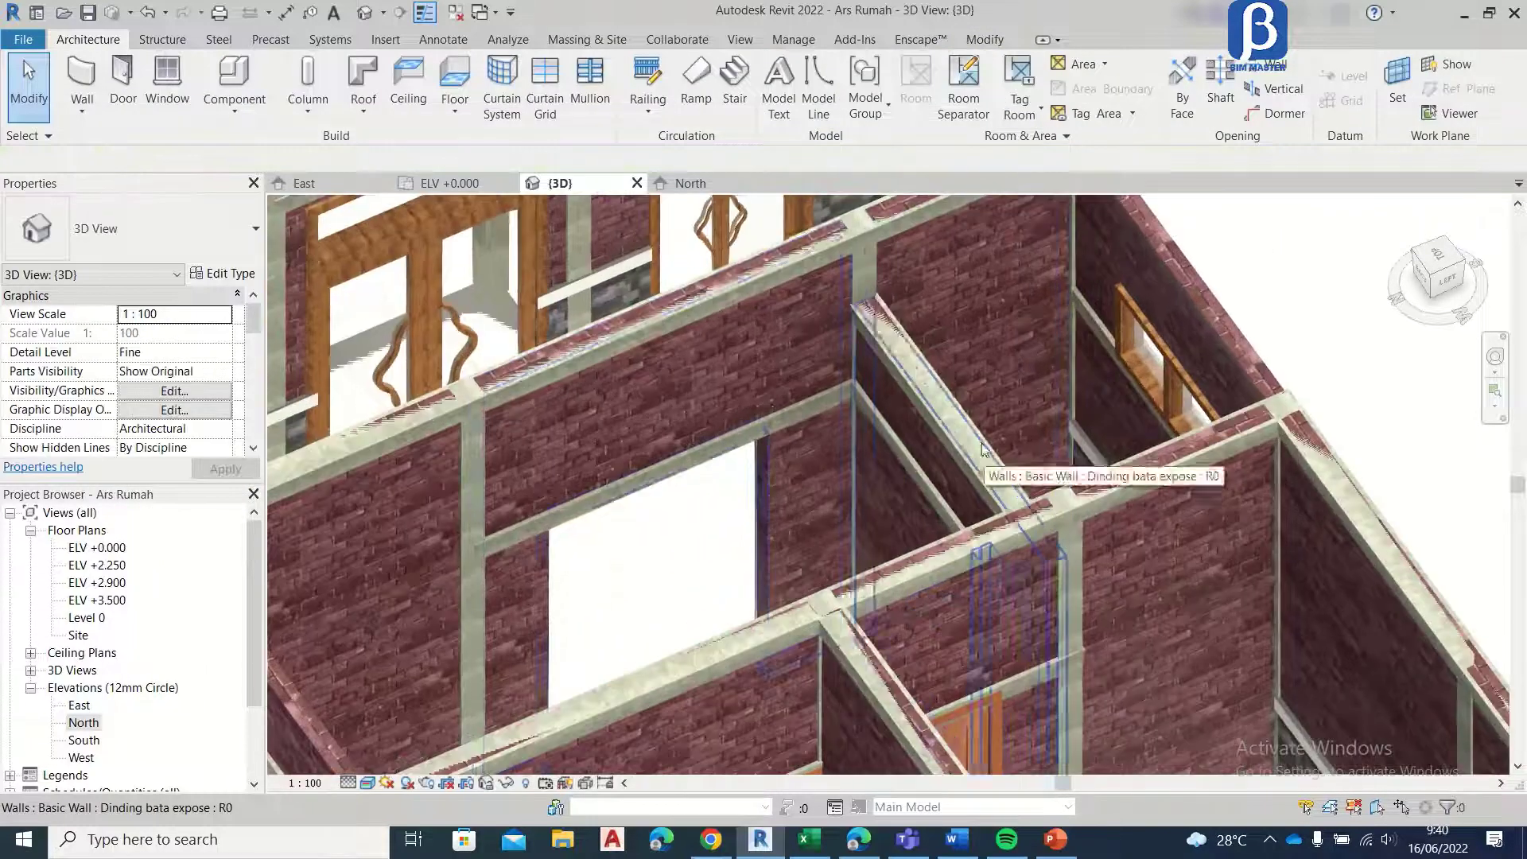
# Step: Open the ELV +2.900 floor plan and frame the beam layout between grids A and F
pyautogui.scroll(-3, 847, 477)
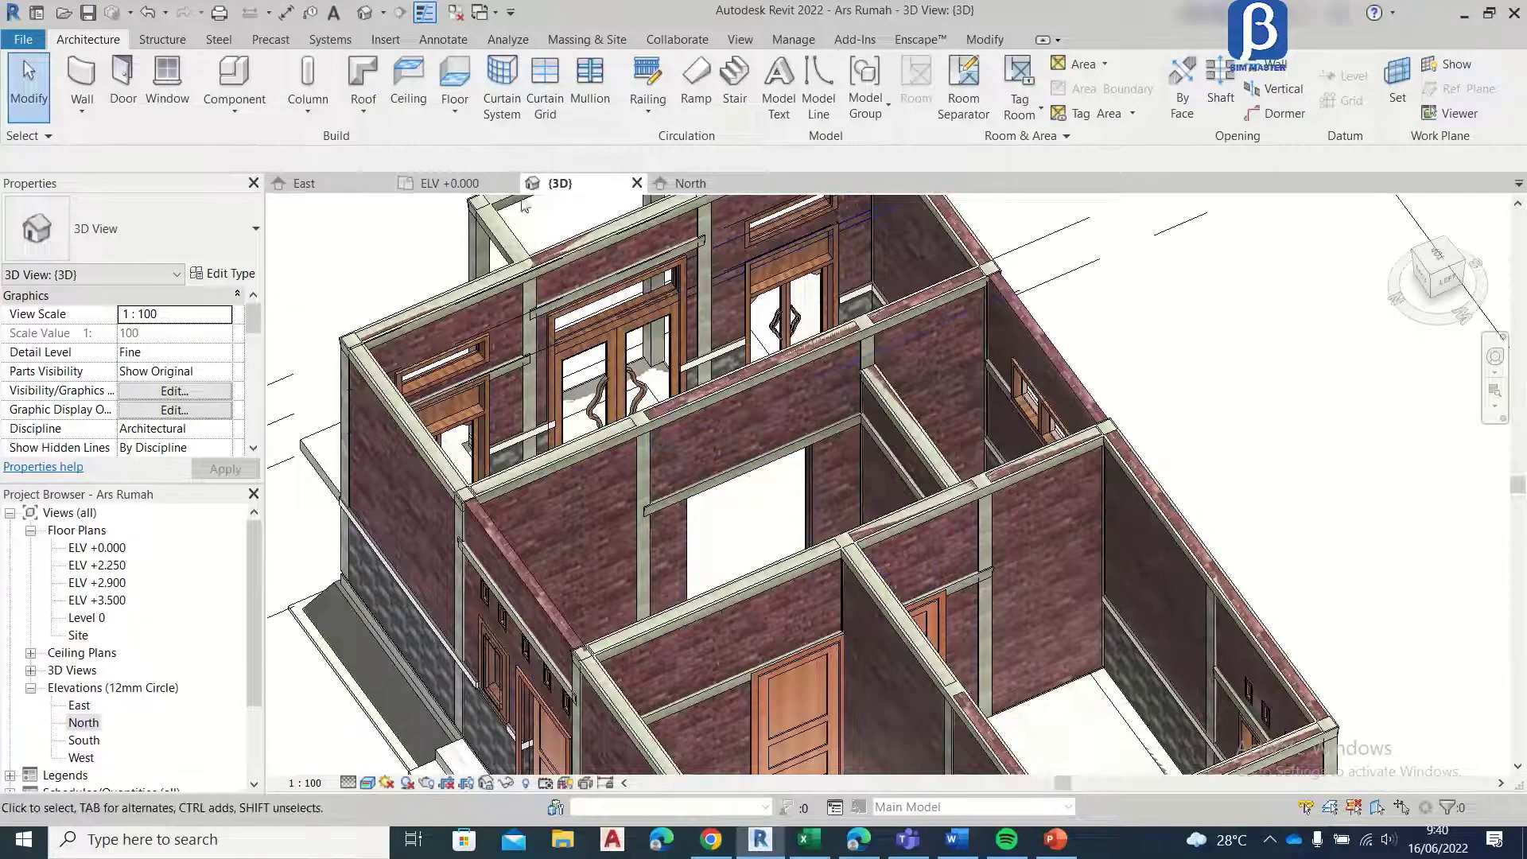
pyautogui.doubleClick(102, 584)
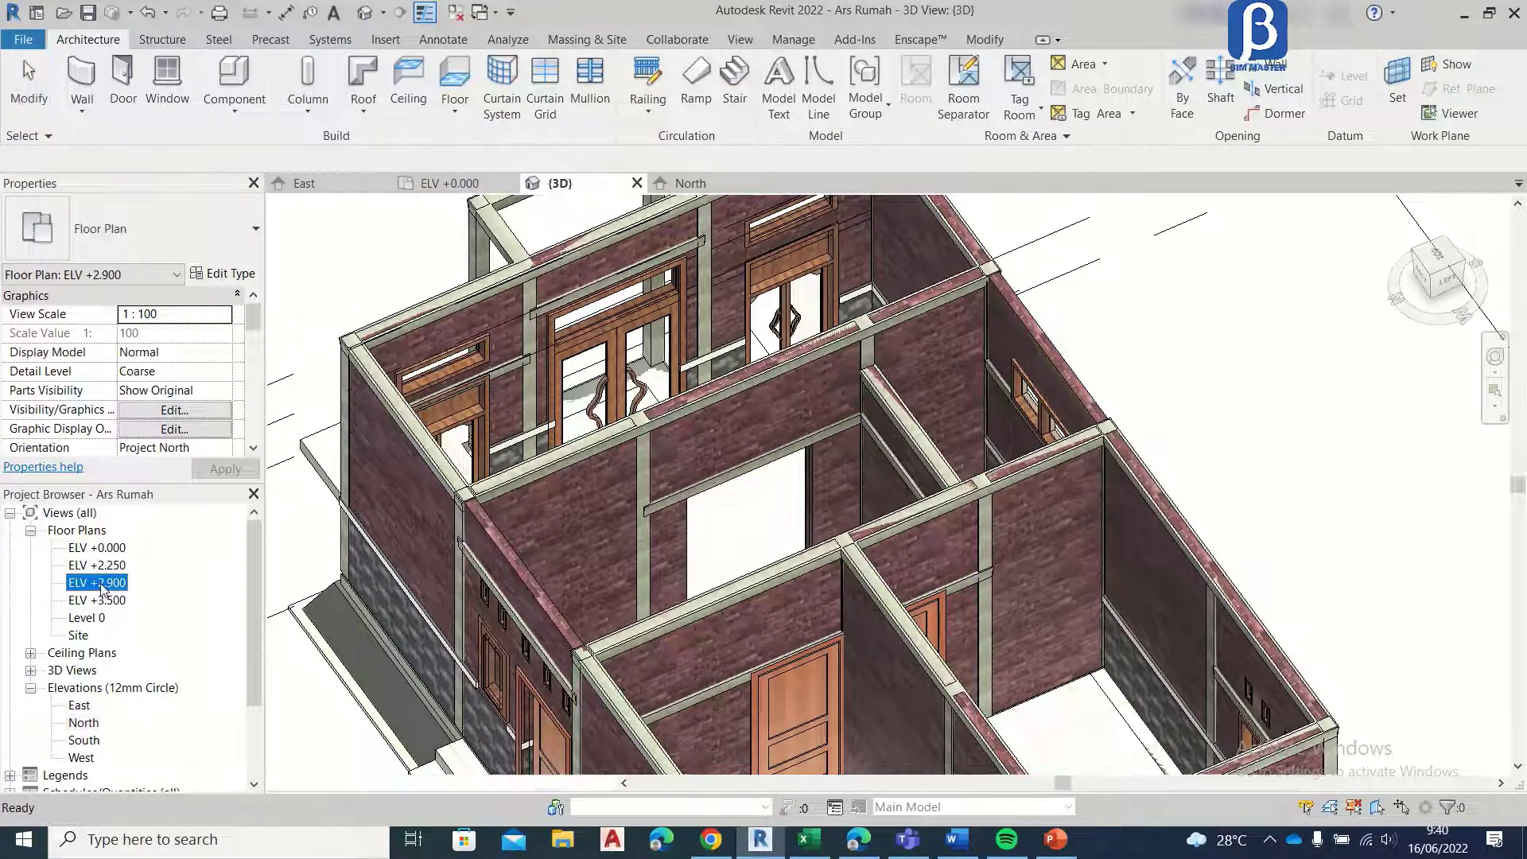
pyautogui.scroll(6, 782, 472)
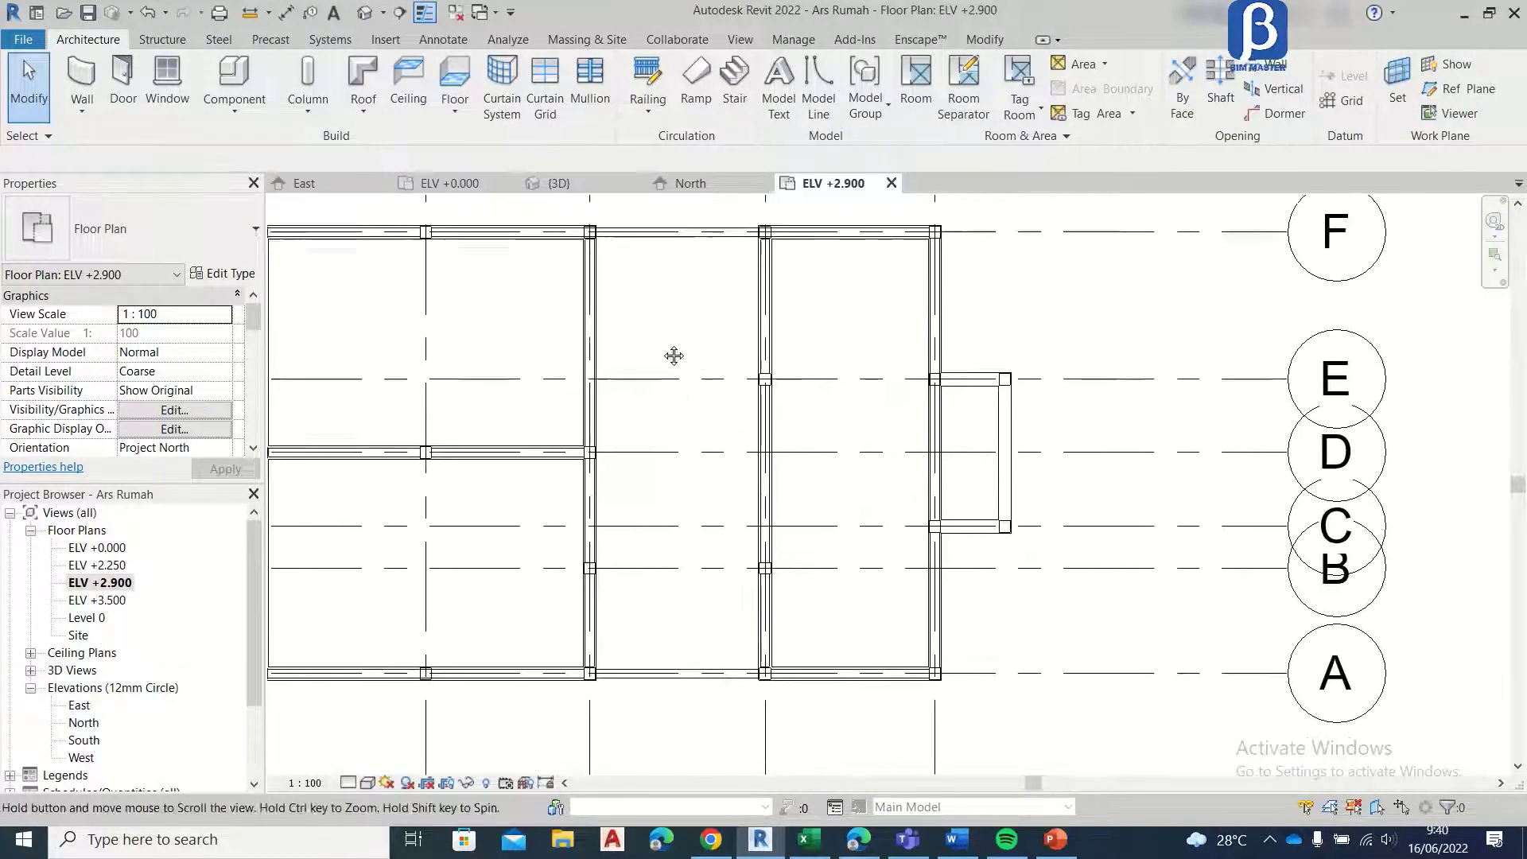
pyautogui.scroll(-4, 728, 445)
pyautogui.scroll(2, 648, 385)
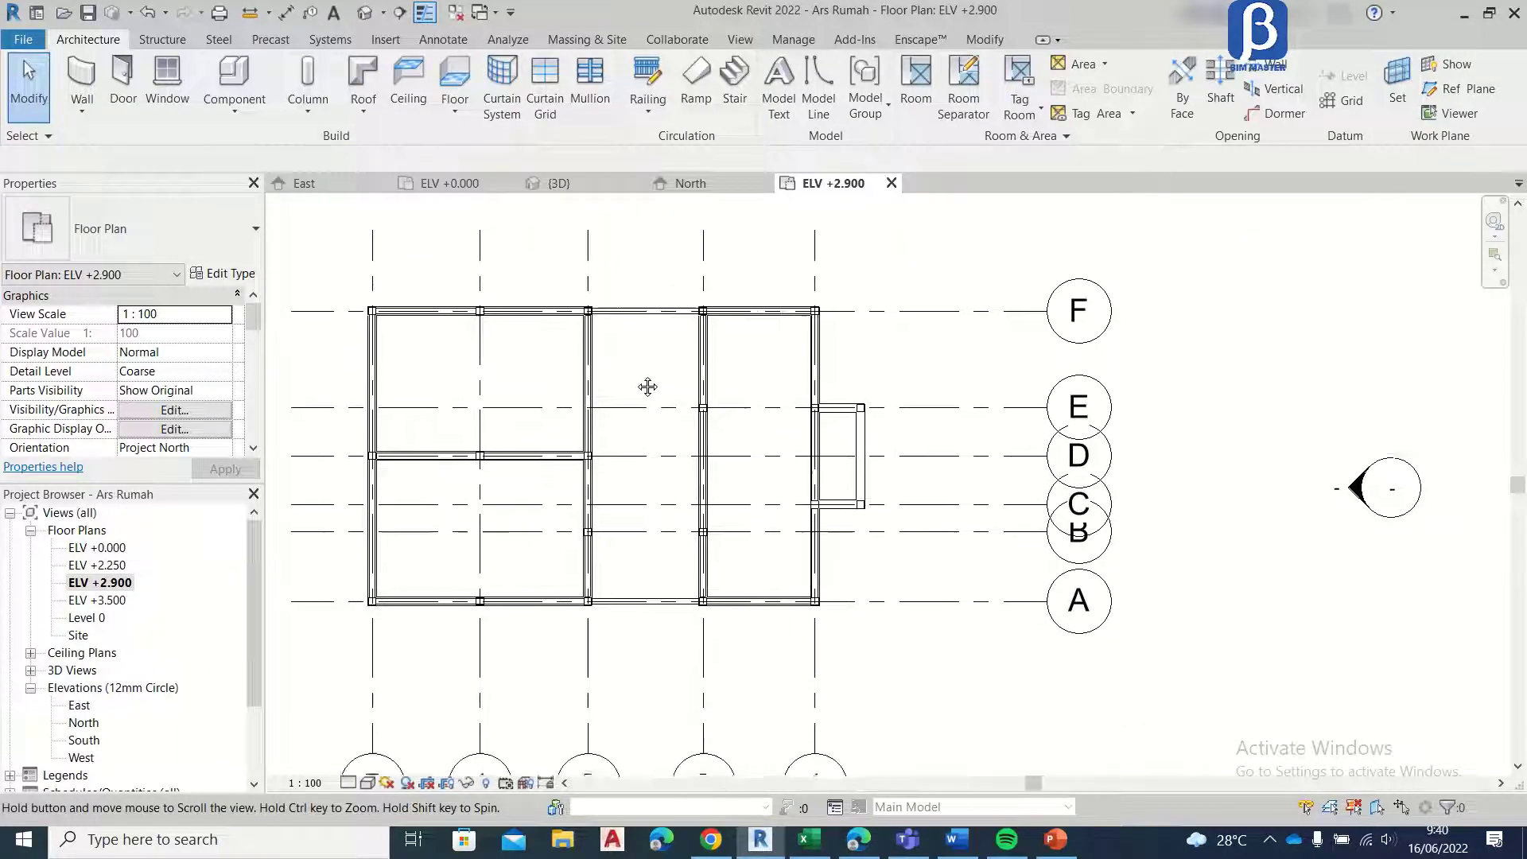
pyautogui.scroll(4, 571, 309)
pyautogui.scroll(-5, 591, 286)
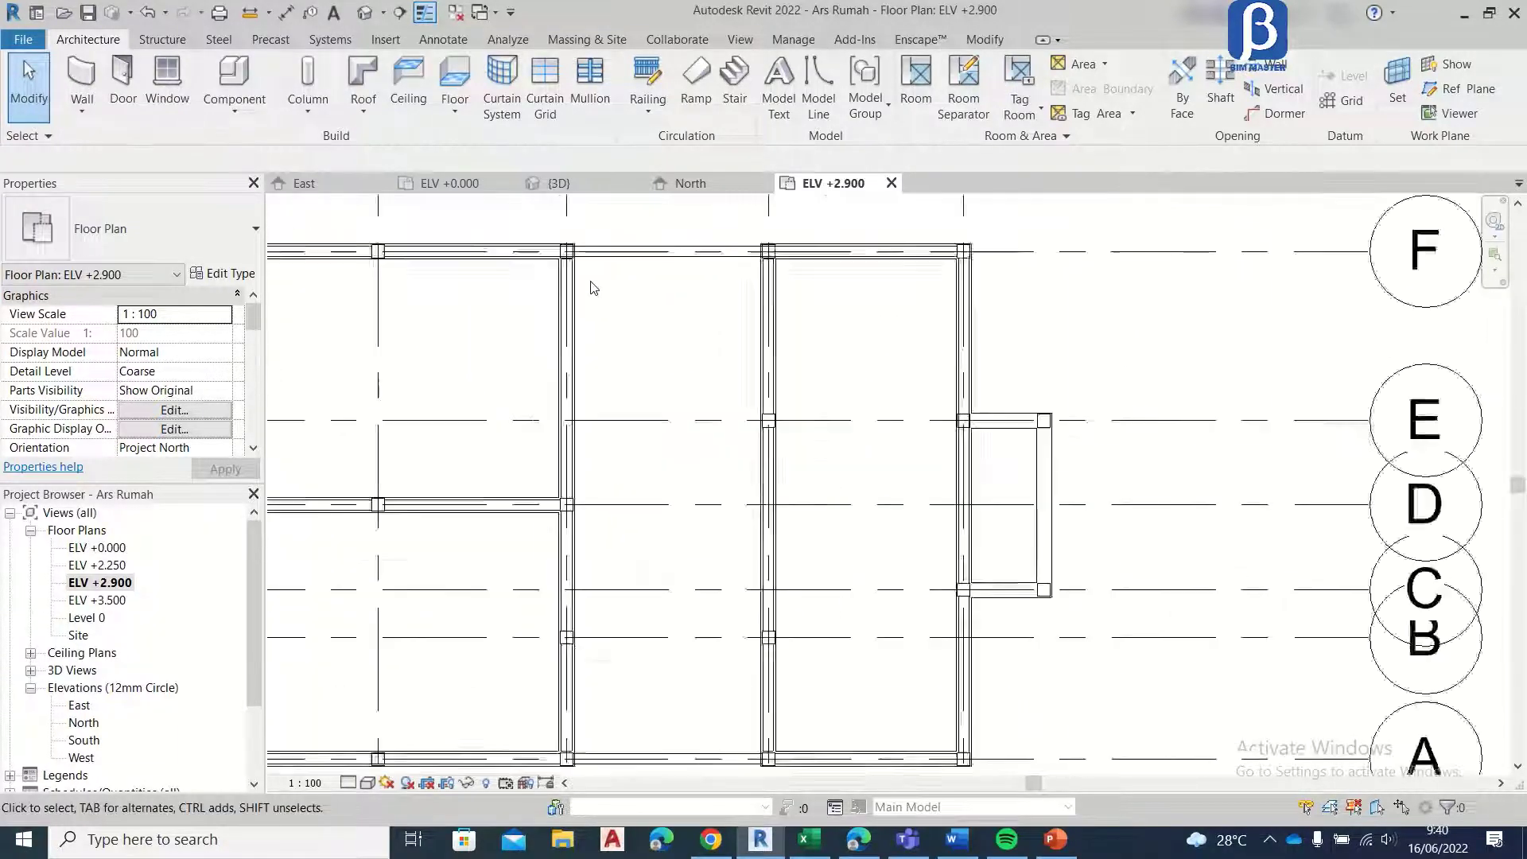
pyautogui.moveTo(661, 407); pyautogui.dragTo(720, 405, button='middle')
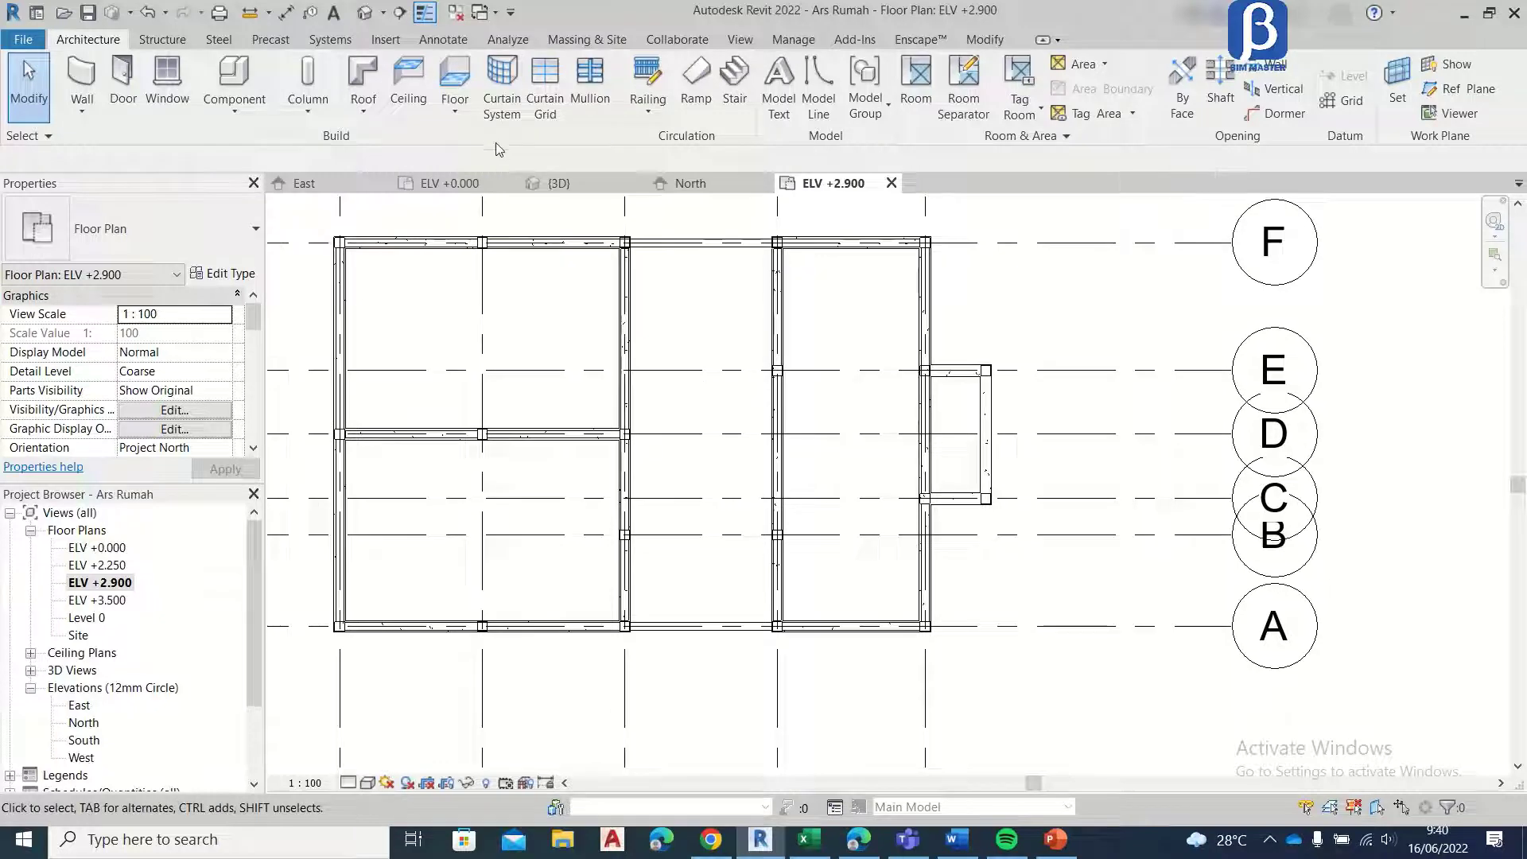
# Step: Start an architectural floor and duplicate the Lantai Granit 600x600mm type under the name Dak
pyautogui.click(163, 41)
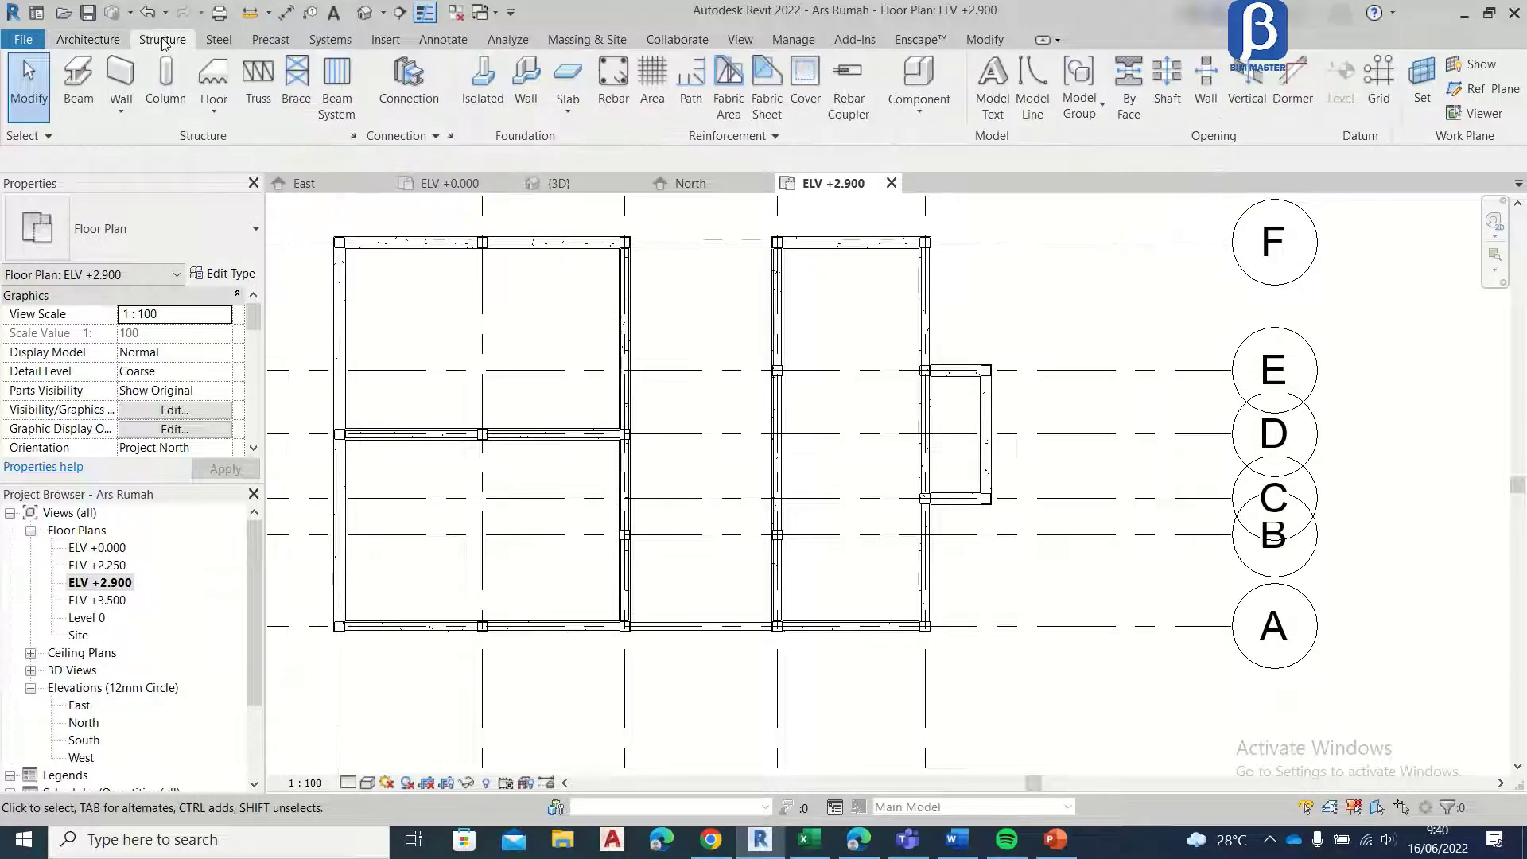
pyautogui.click(93, 44)
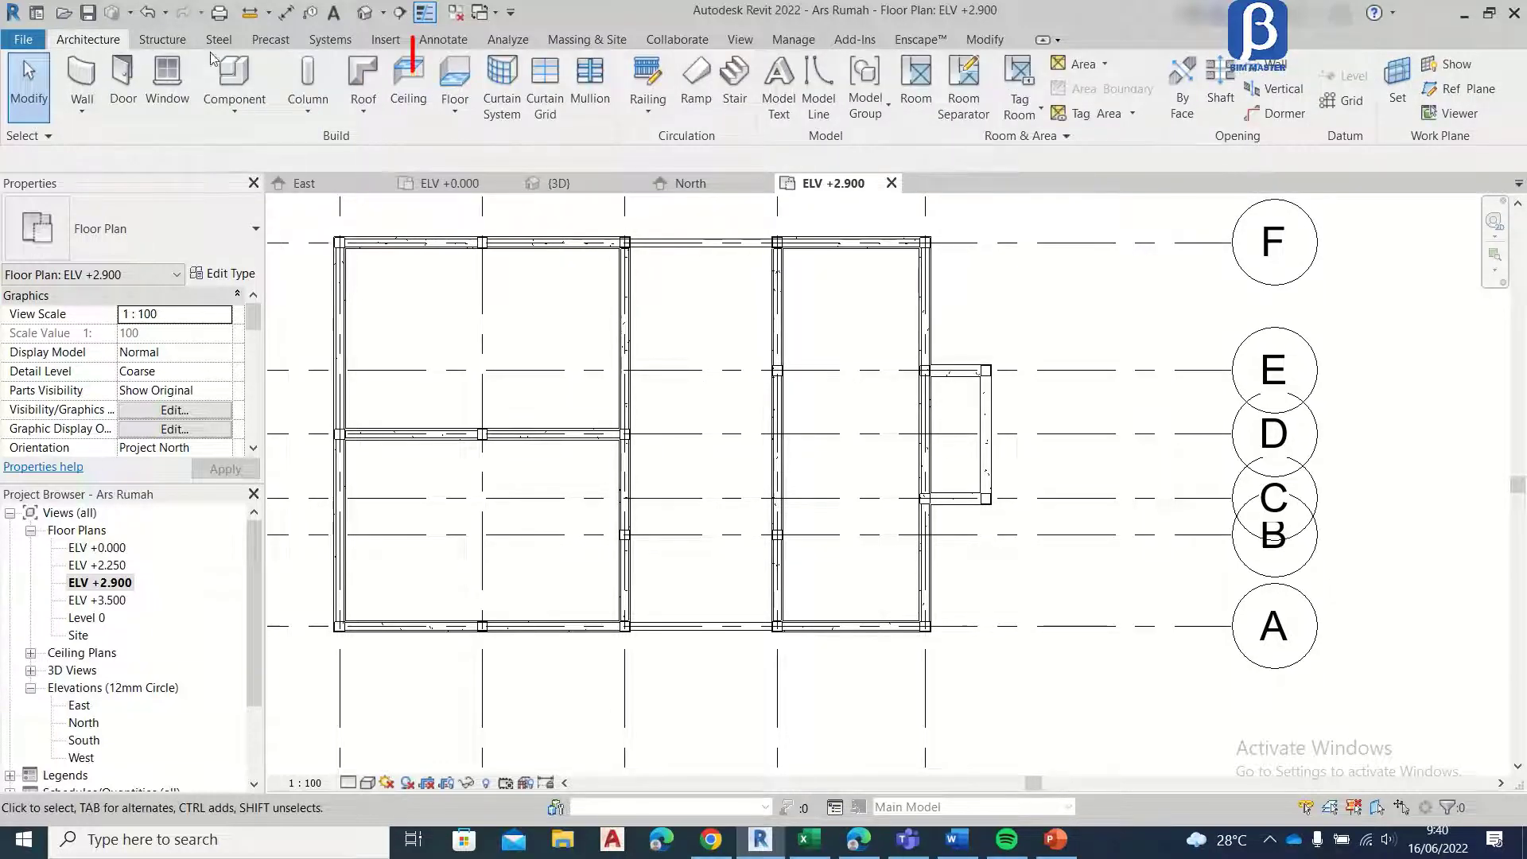
pyautogui.click(457, 79)
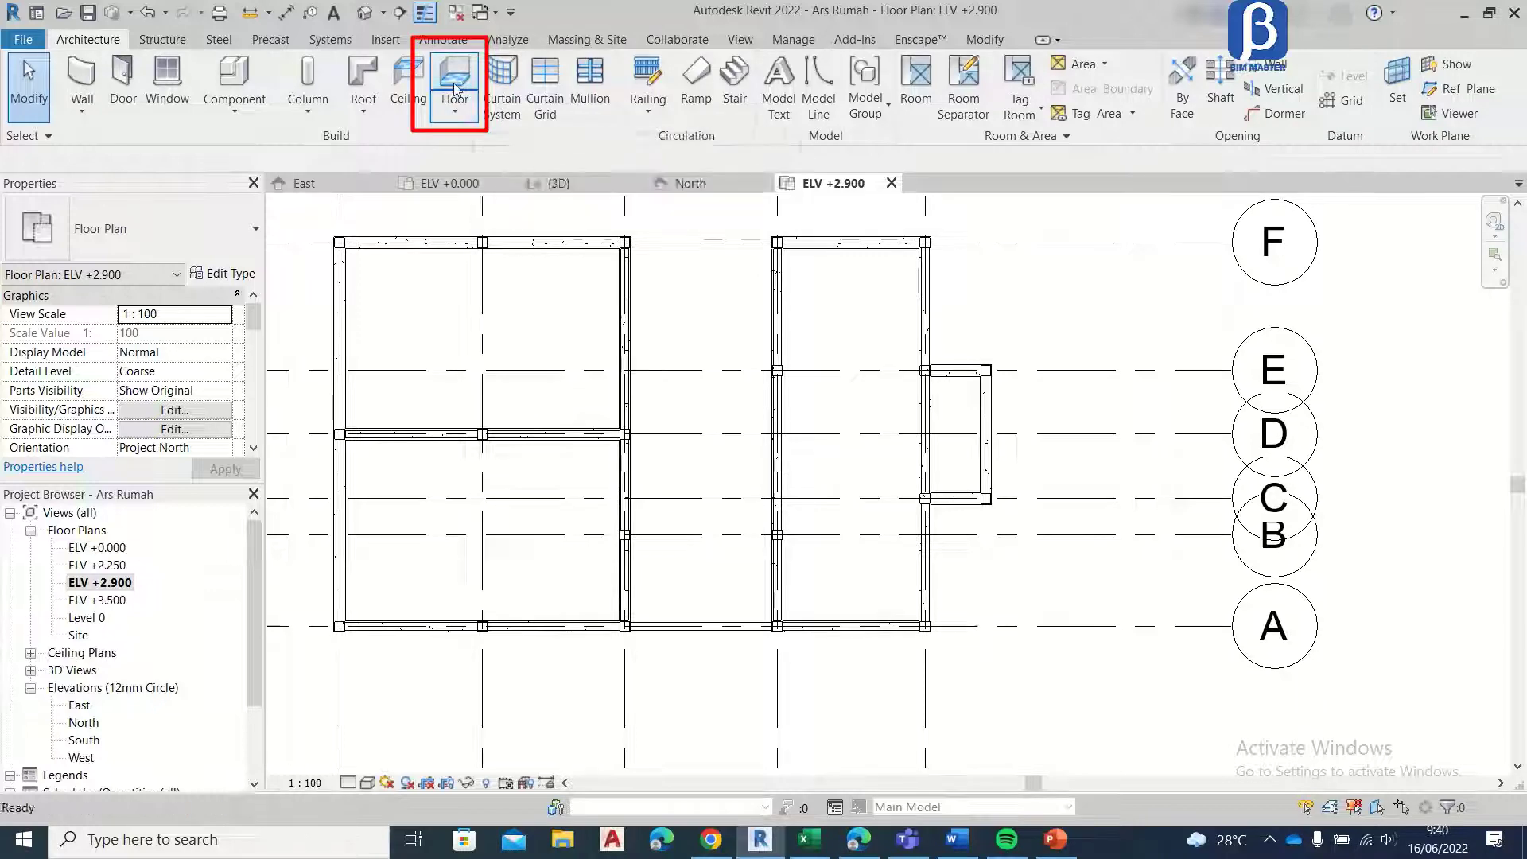
pyautogui.click(232, 275)
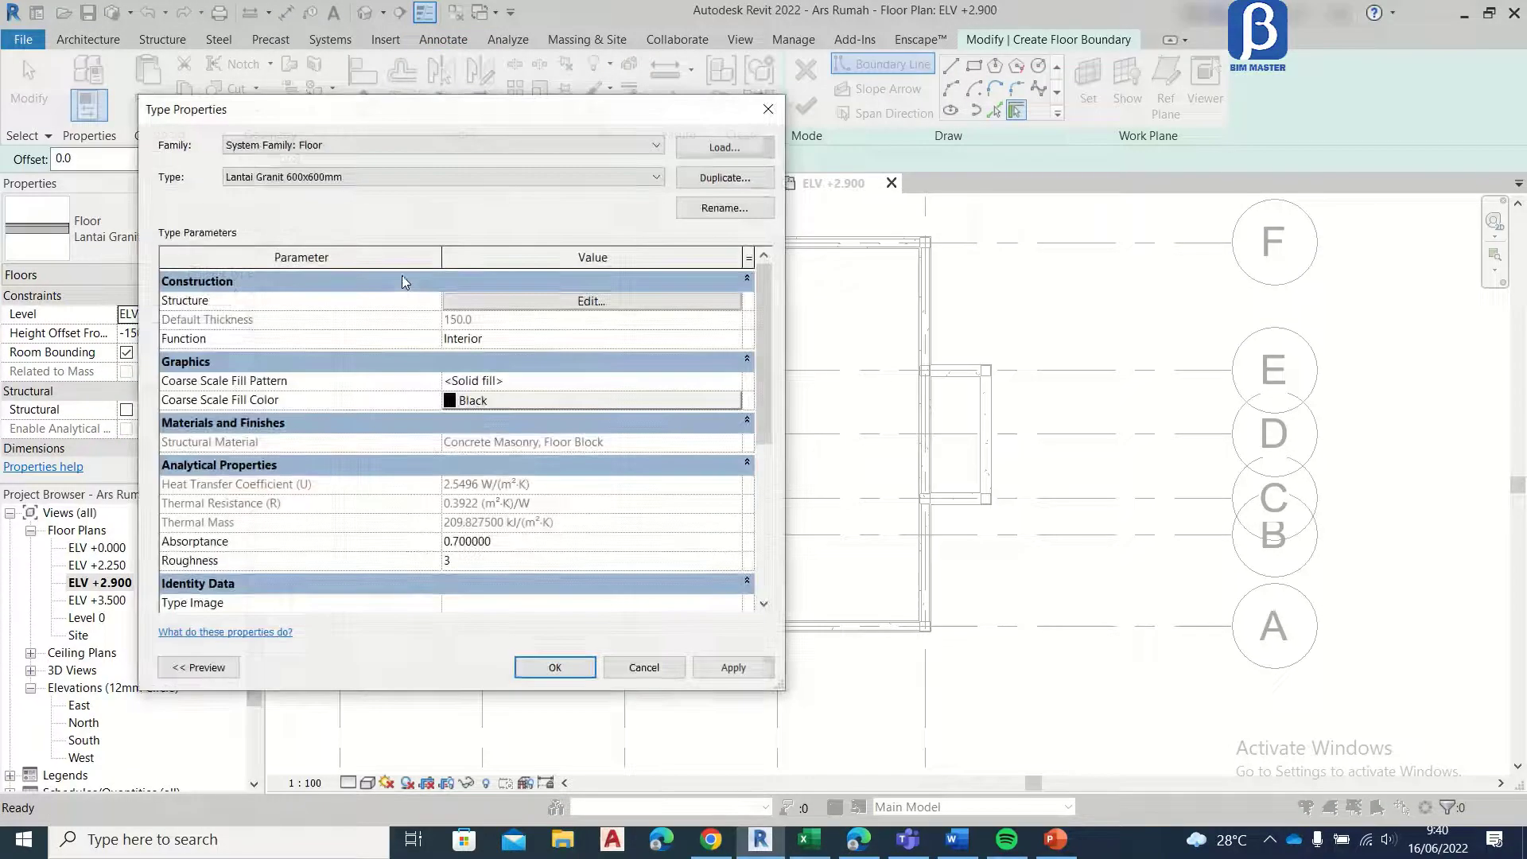
pyautogui.click(707, 180)
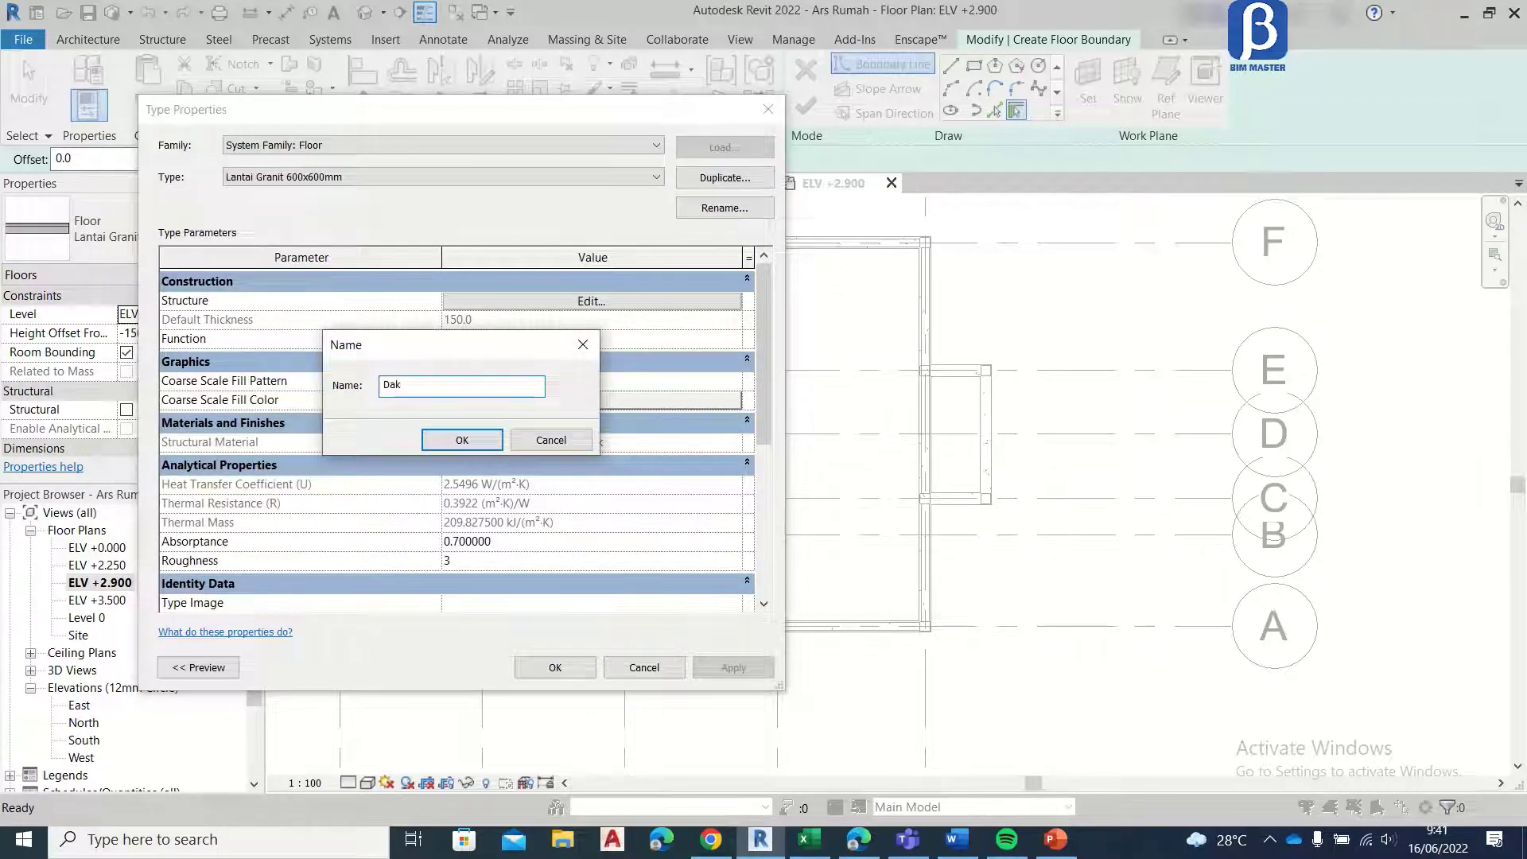
pyautogui.click(468, 440)
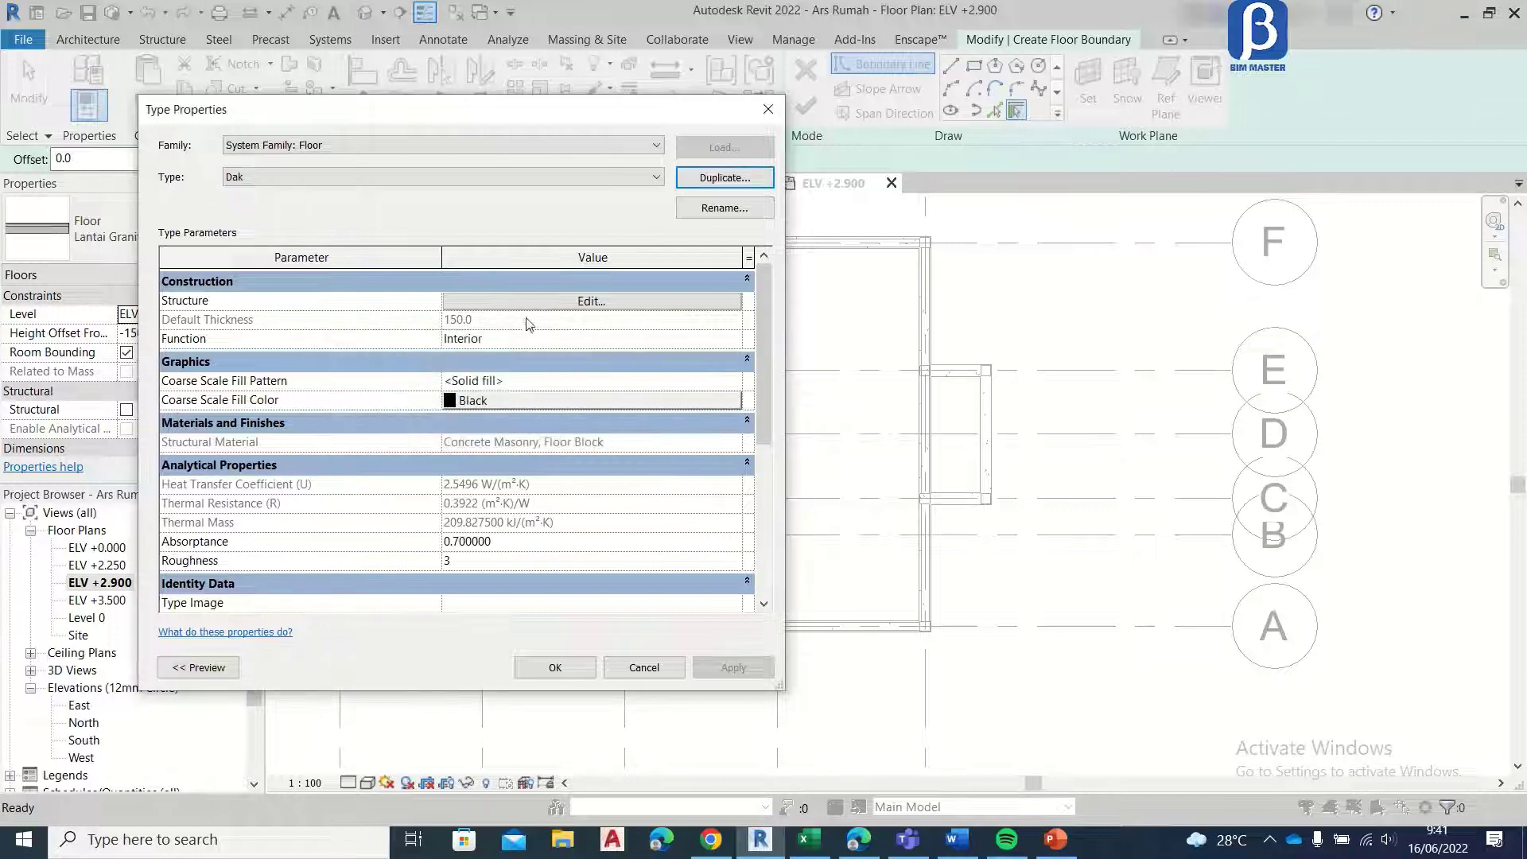
# Step: Assign the Paint - White Lining material to the Finish 2 [5] layer of the Dak floor type
pyautogui.click(541, 309)
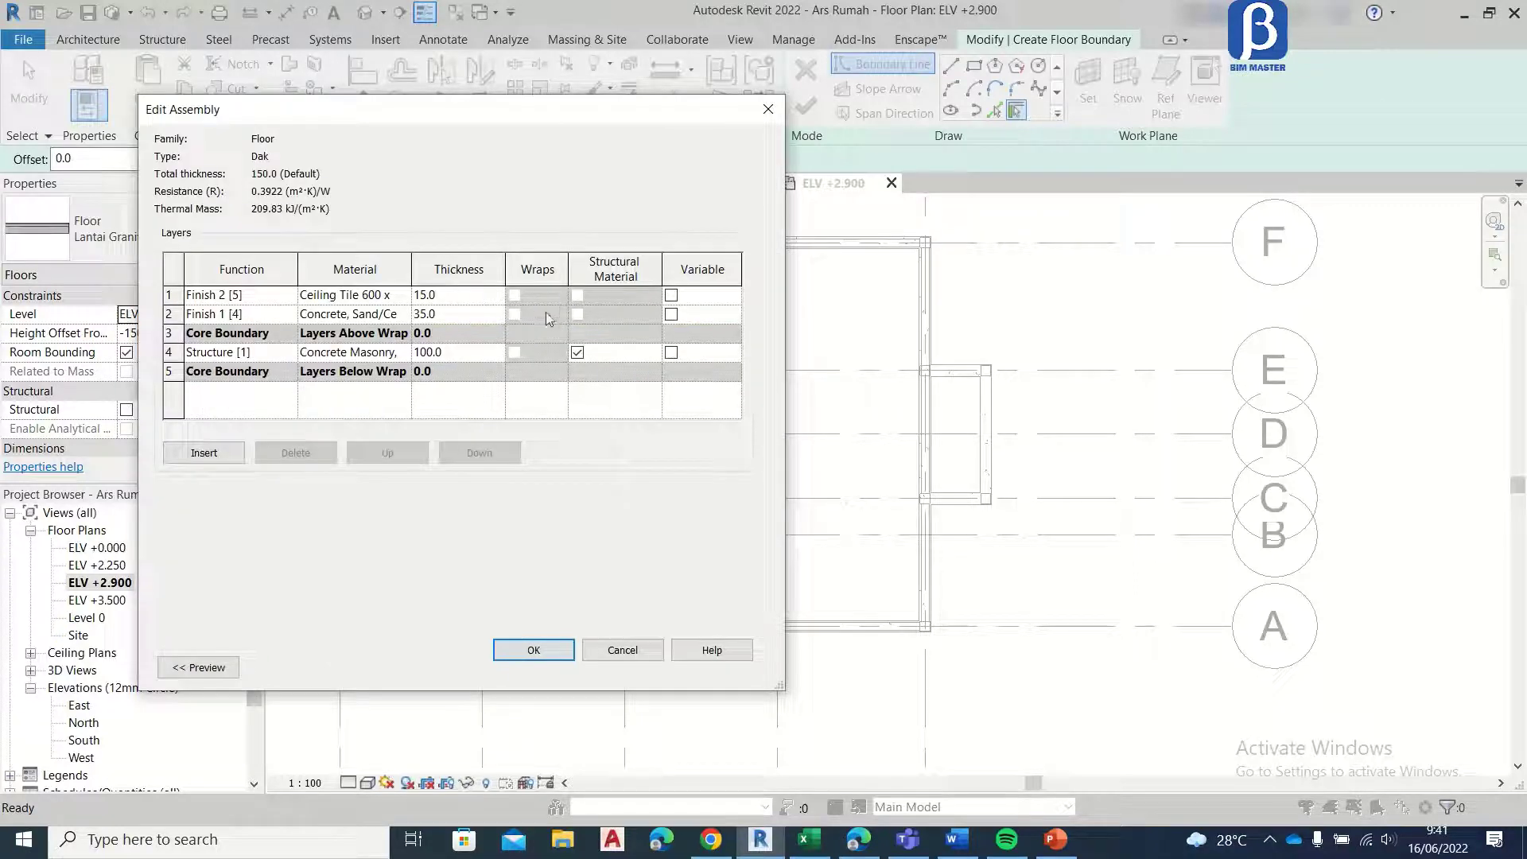
pyautogui.click(454, 297)
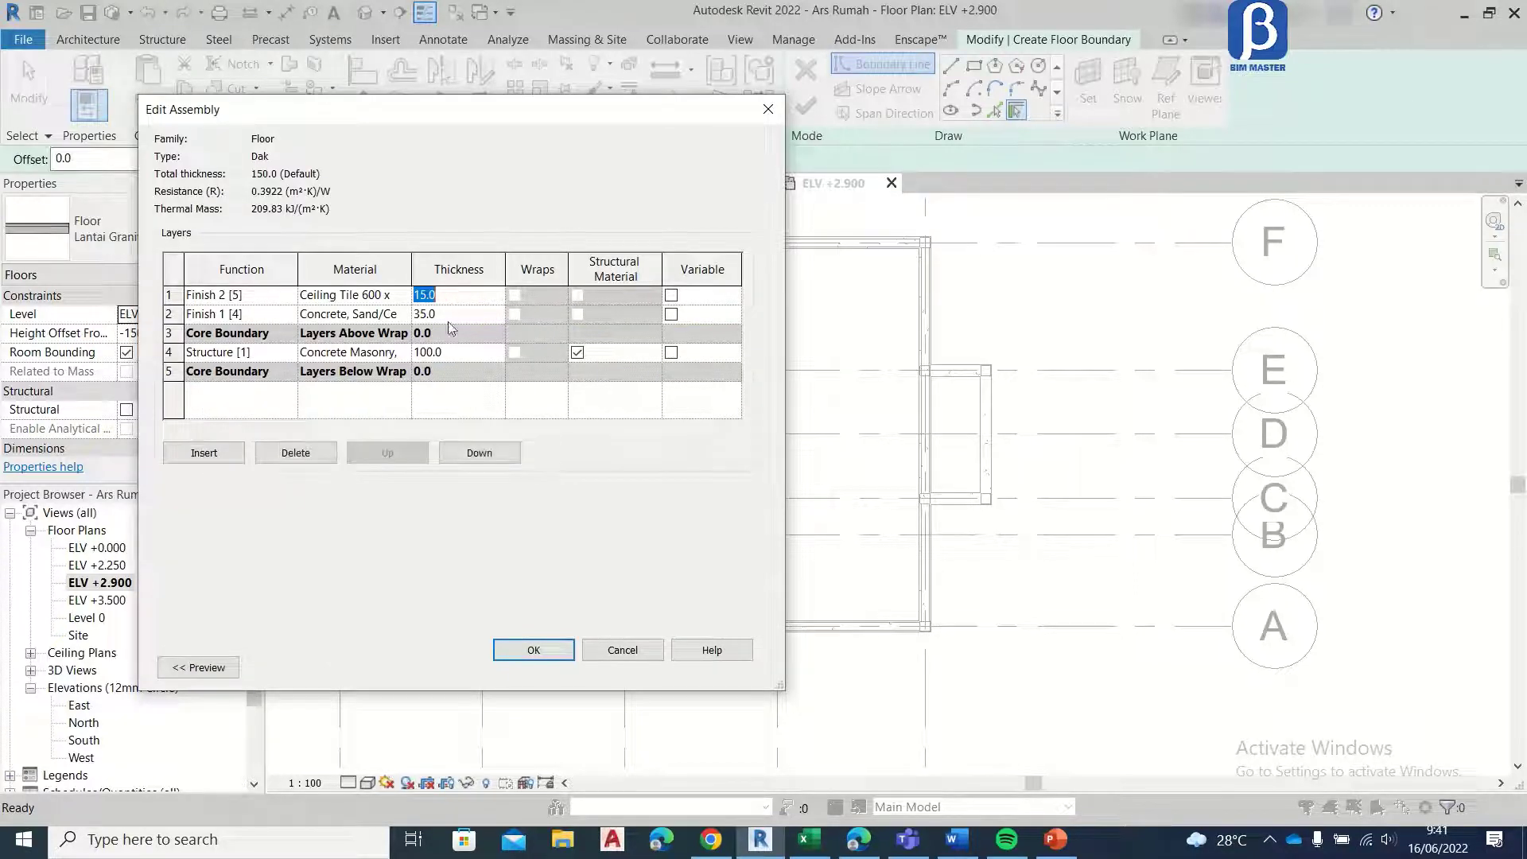
pyautogui.click(405, 296)
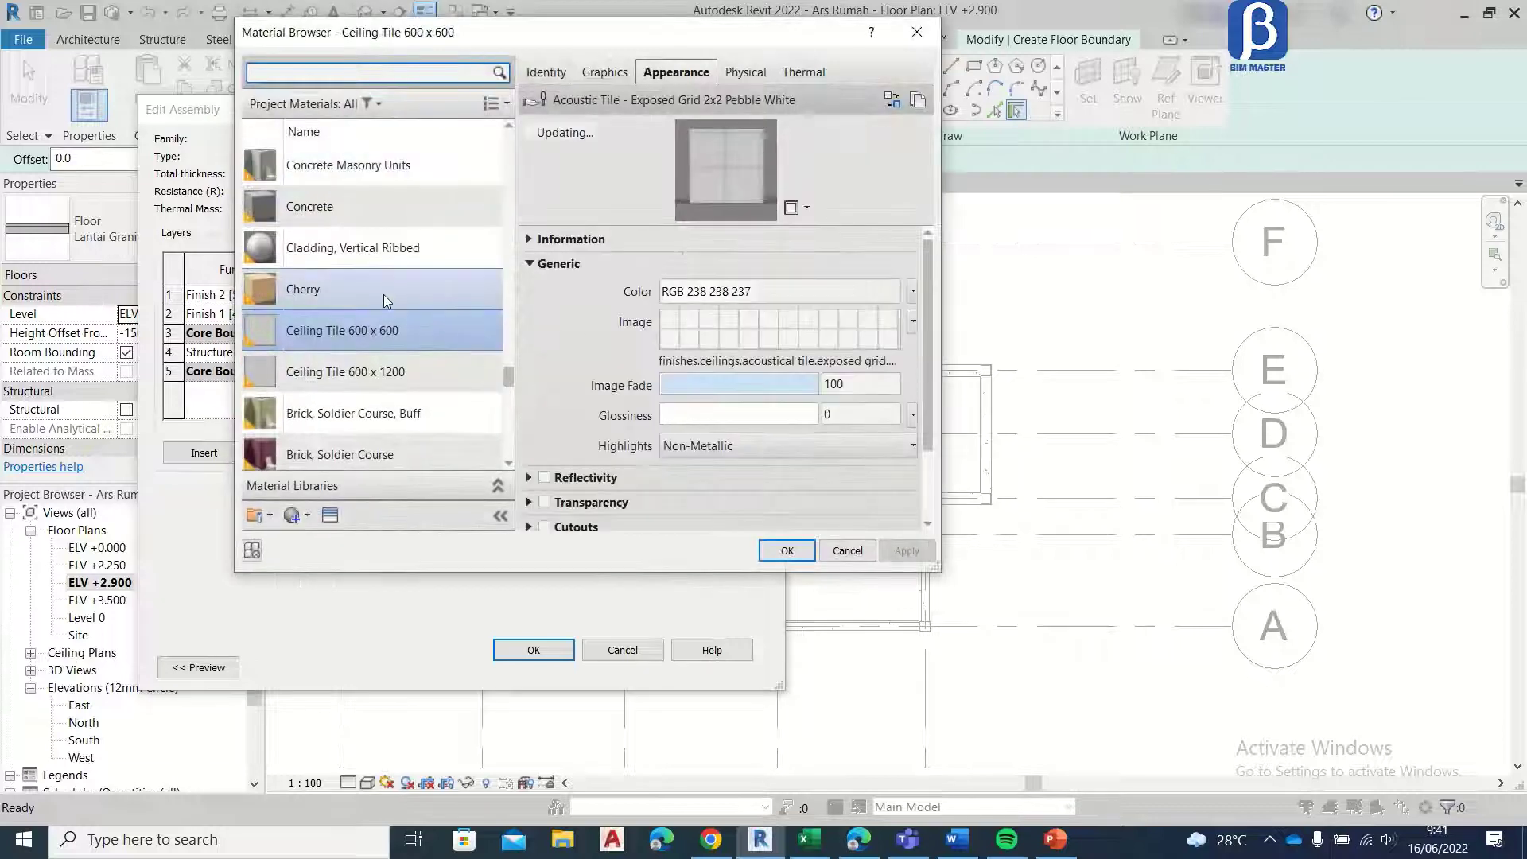
pyautogui.scroll(-5, 379, 311)
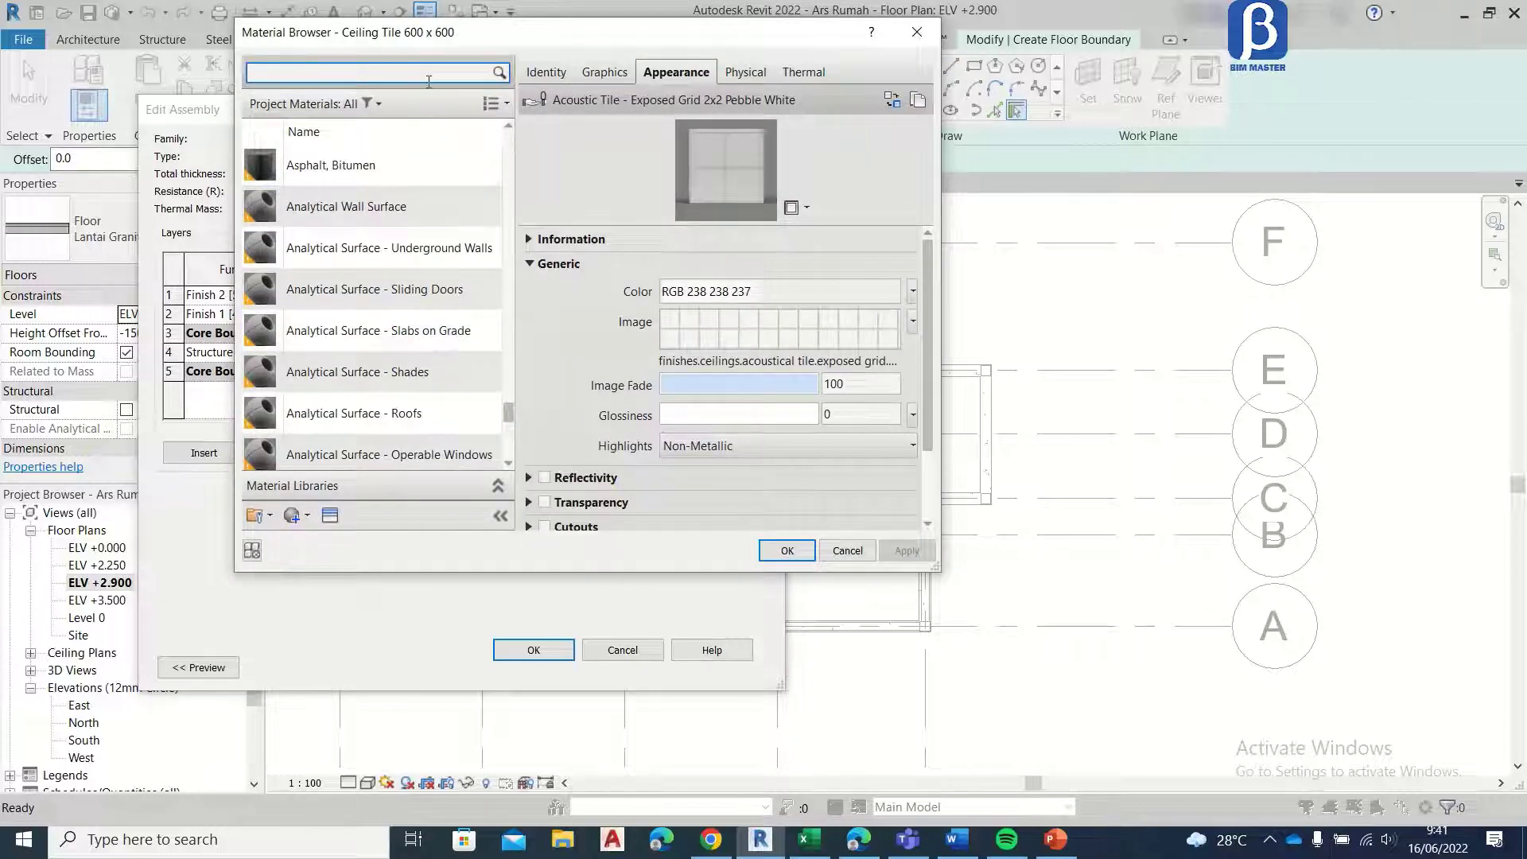
pyautogui.write('t')
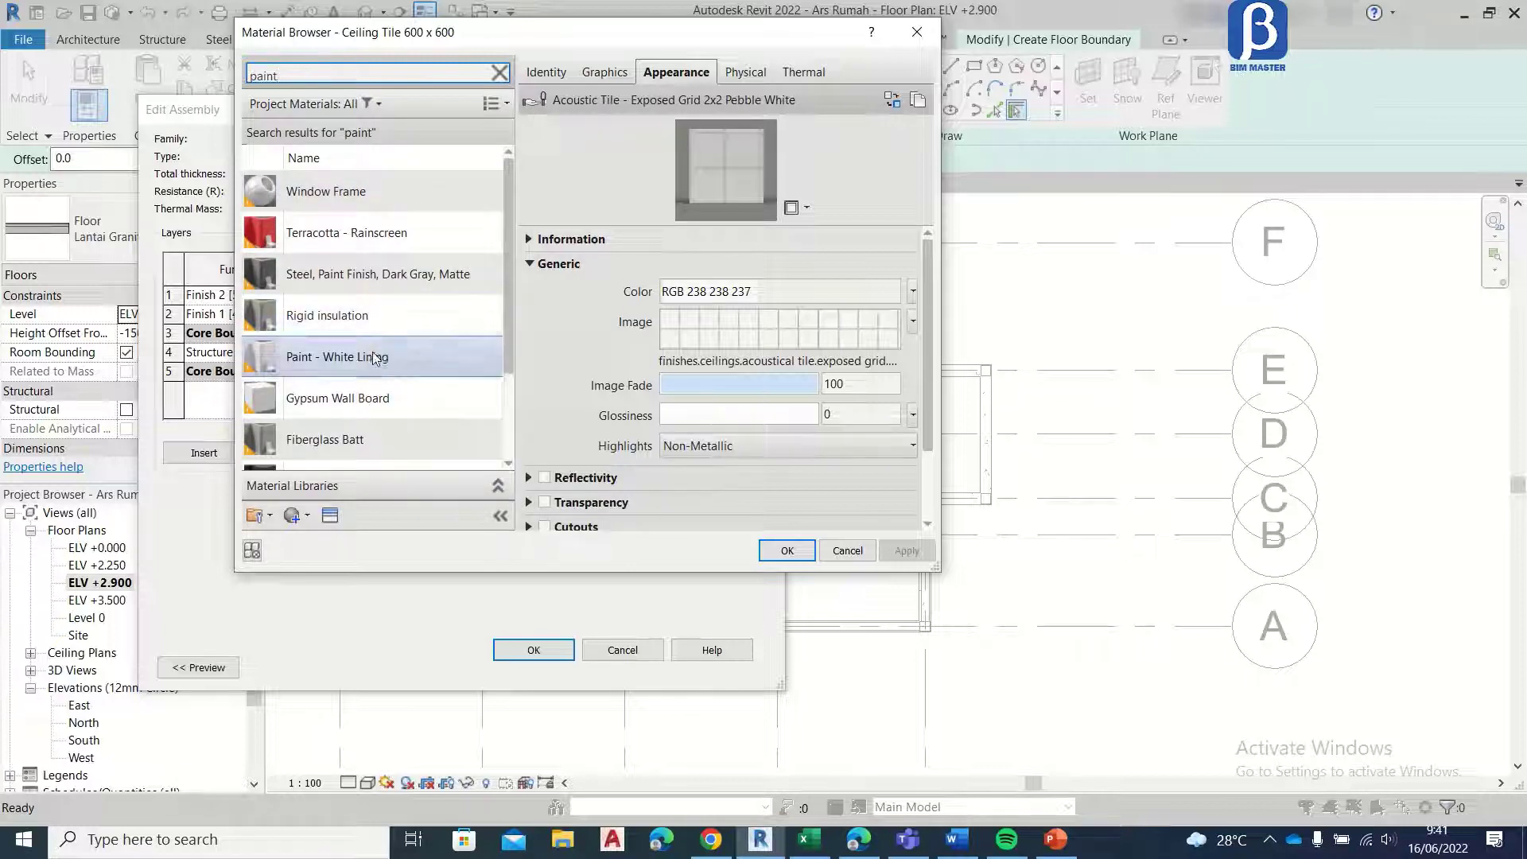
pyautogui.click(374, 358)
pyautogui.press('Return')
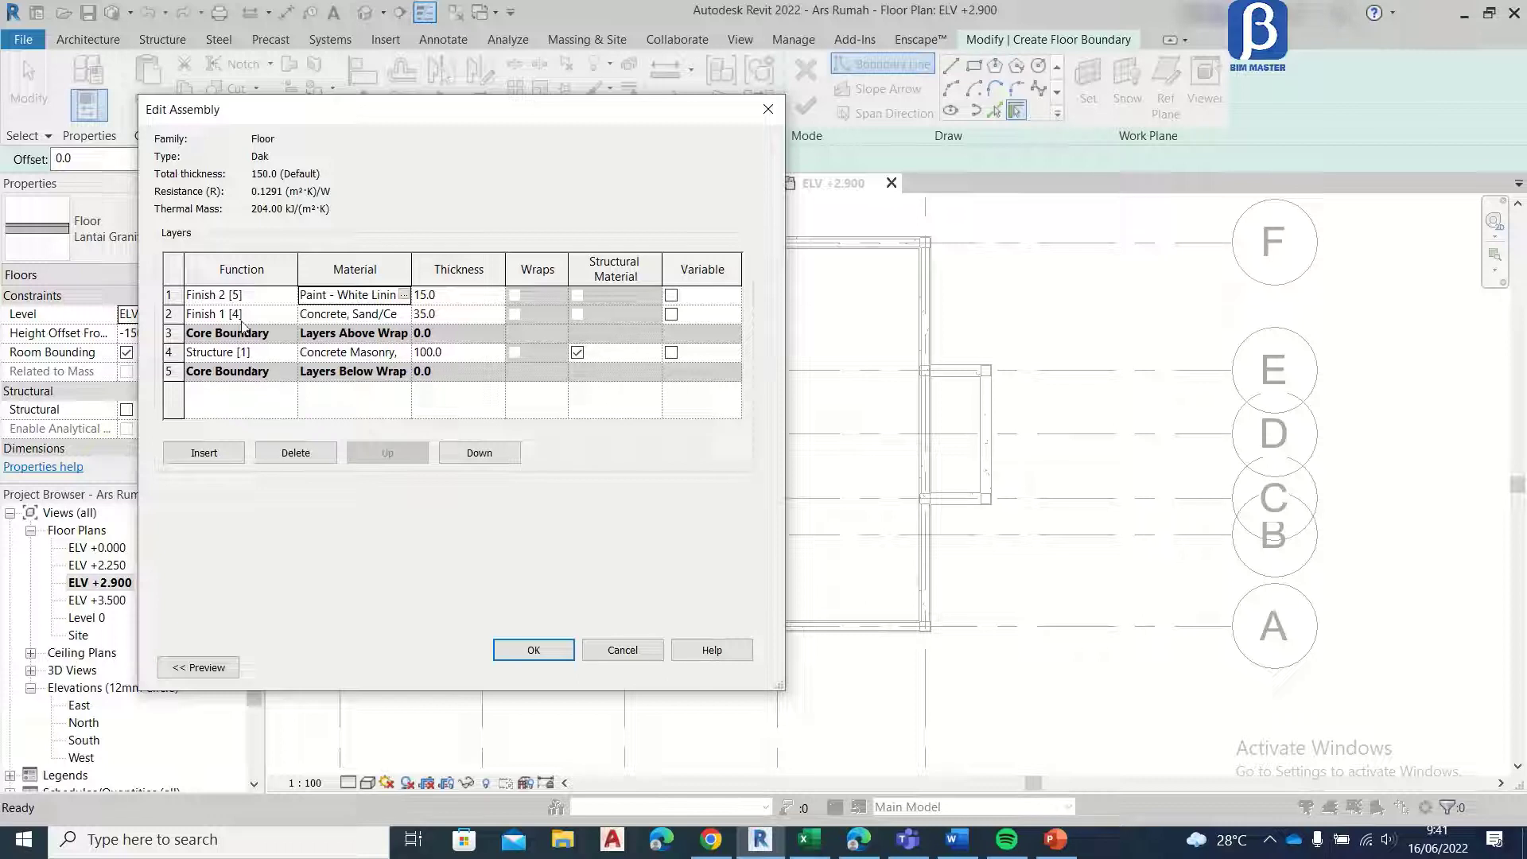
# Step: Move the Finish 1 [4] layer of the Dak type below the lower core boundary and give it the Paint - White Lining material
pyautogui.click(168, 315)
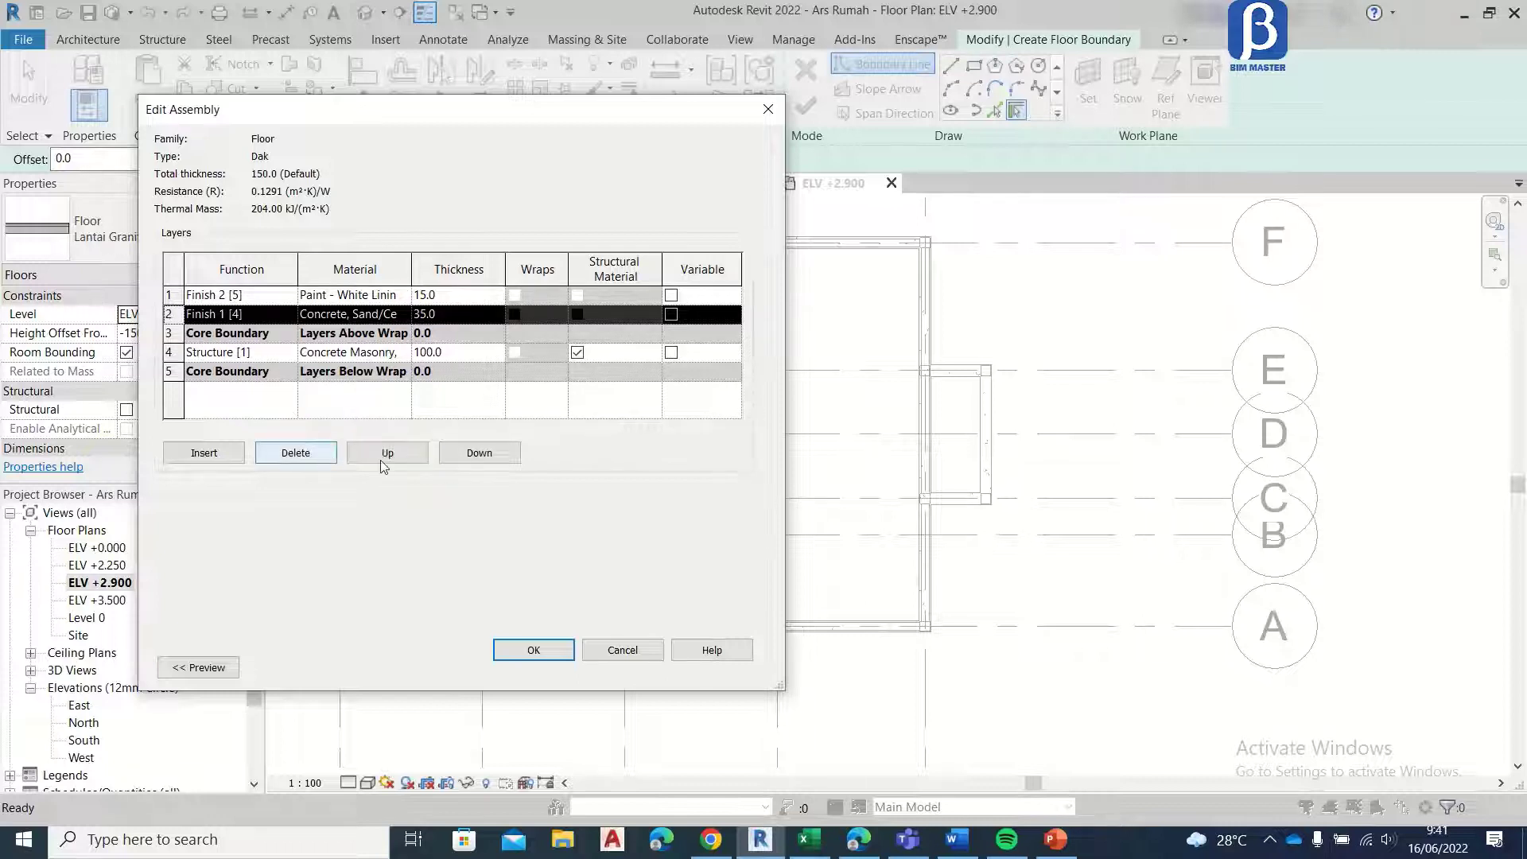
pyautogui.click(481, 454)
pyautogui.click(478, 454)
pyautogui.click(472, 454)
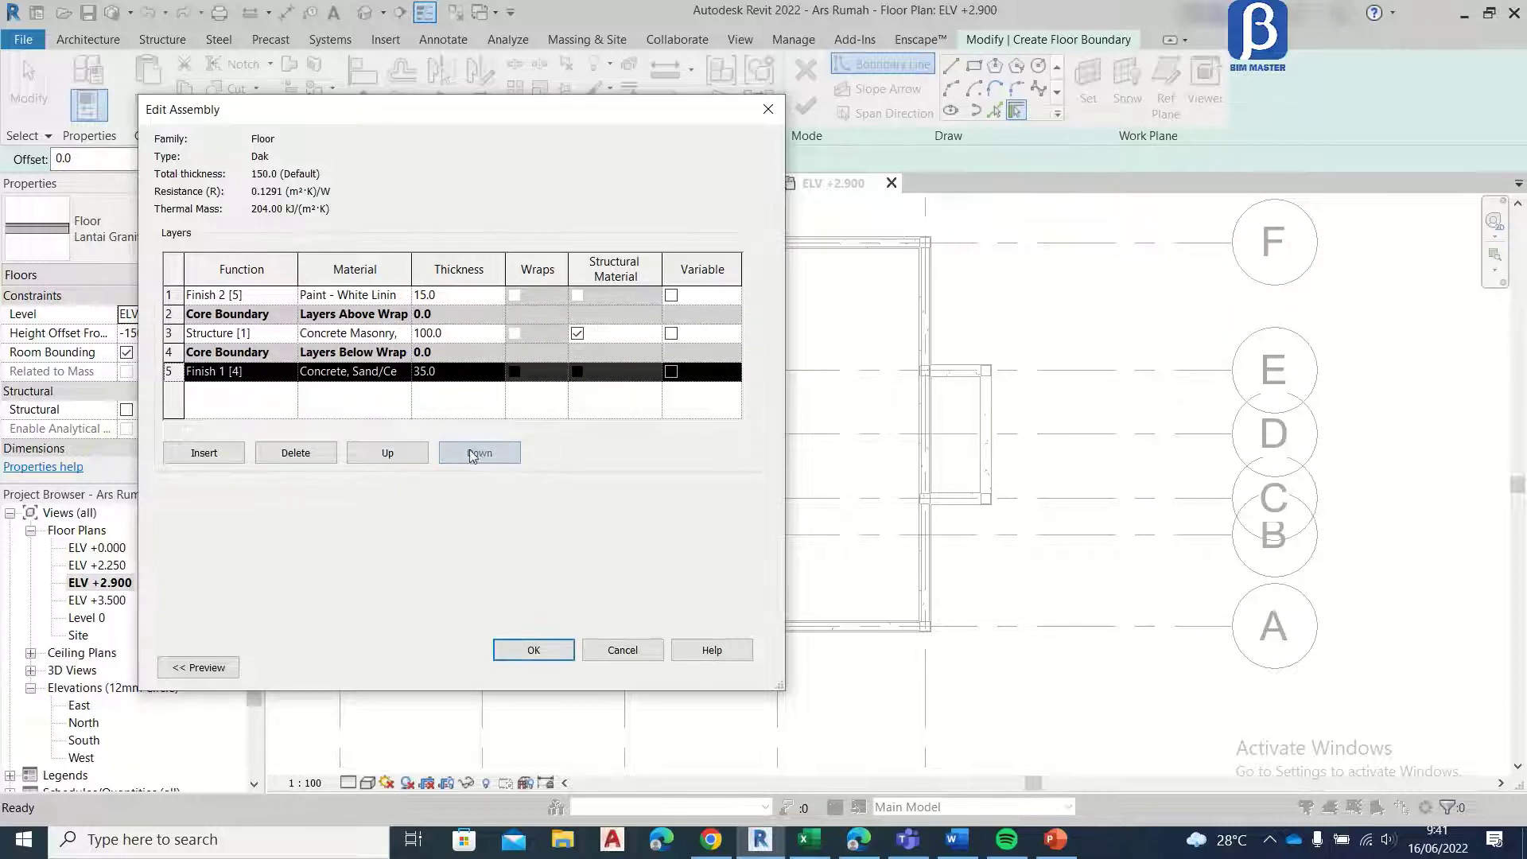
pyautogui.click(402, 377)
pyautogui.click(405, 371)
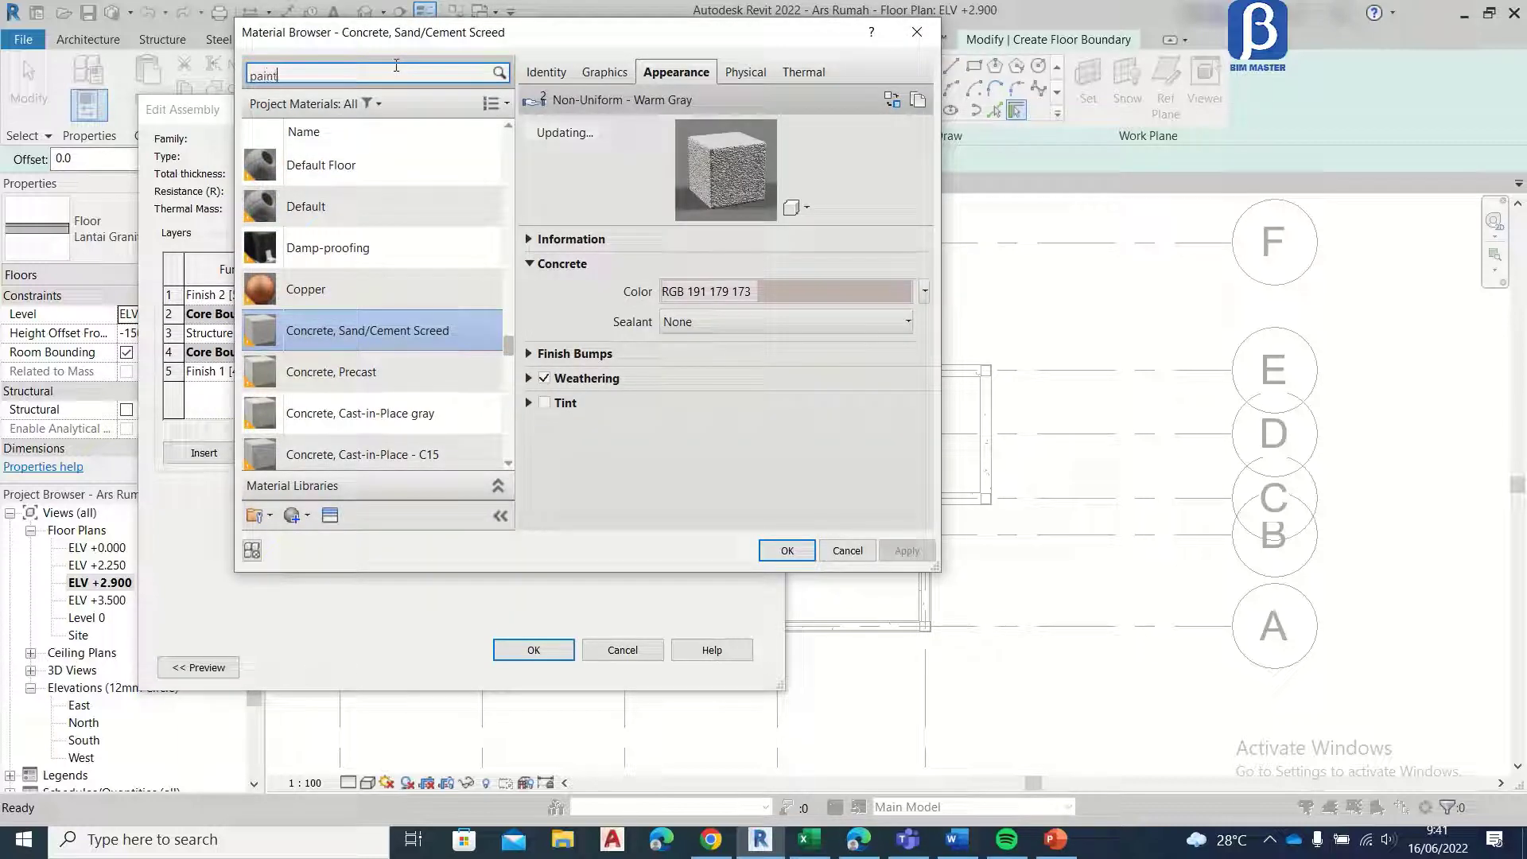
pyautogui.click(383, 360)
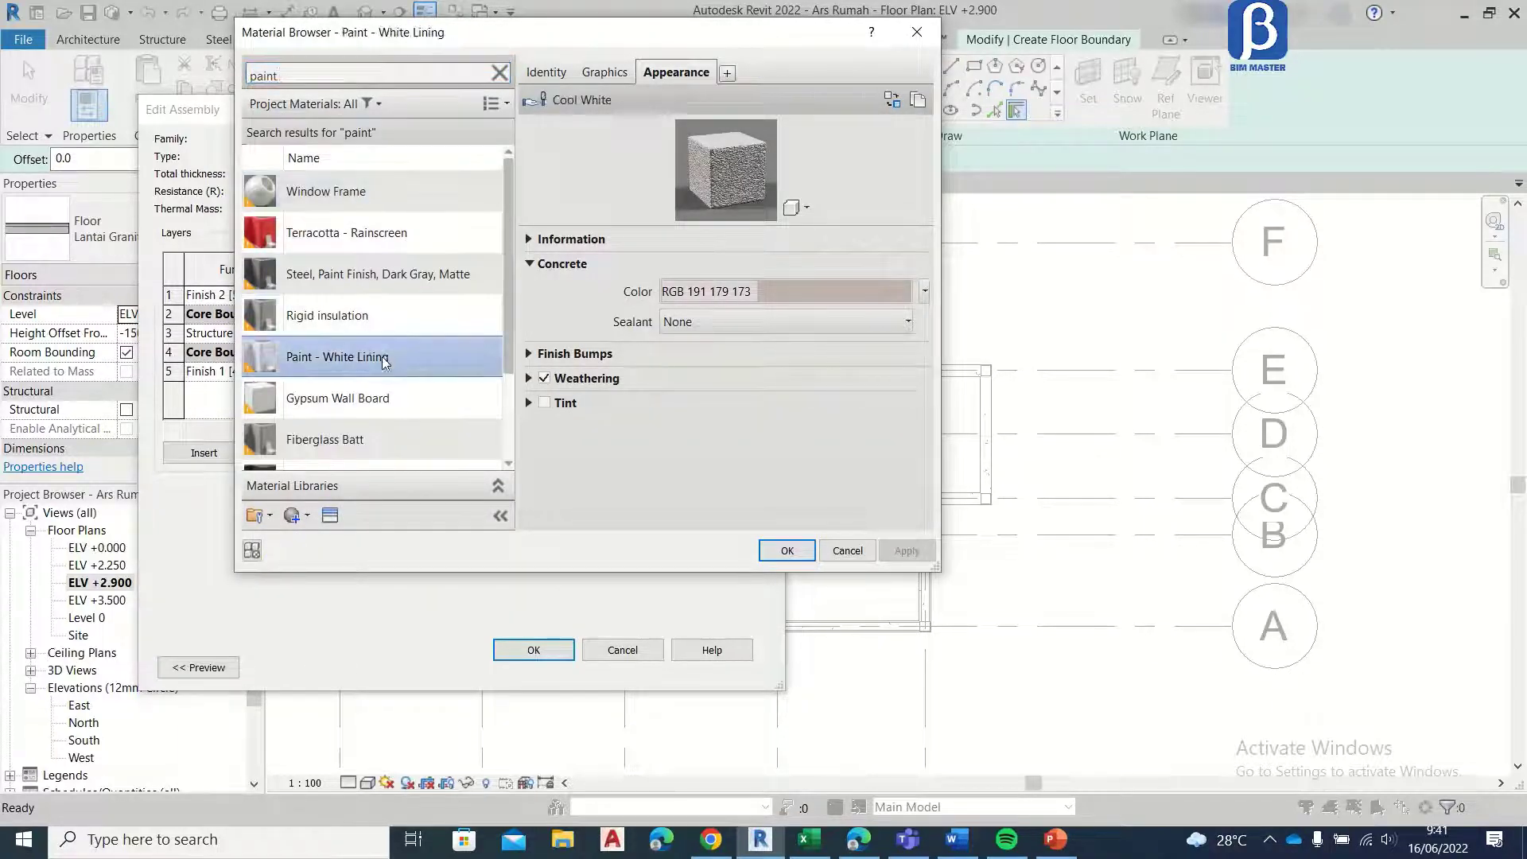
pyautogui.click(787, 550)
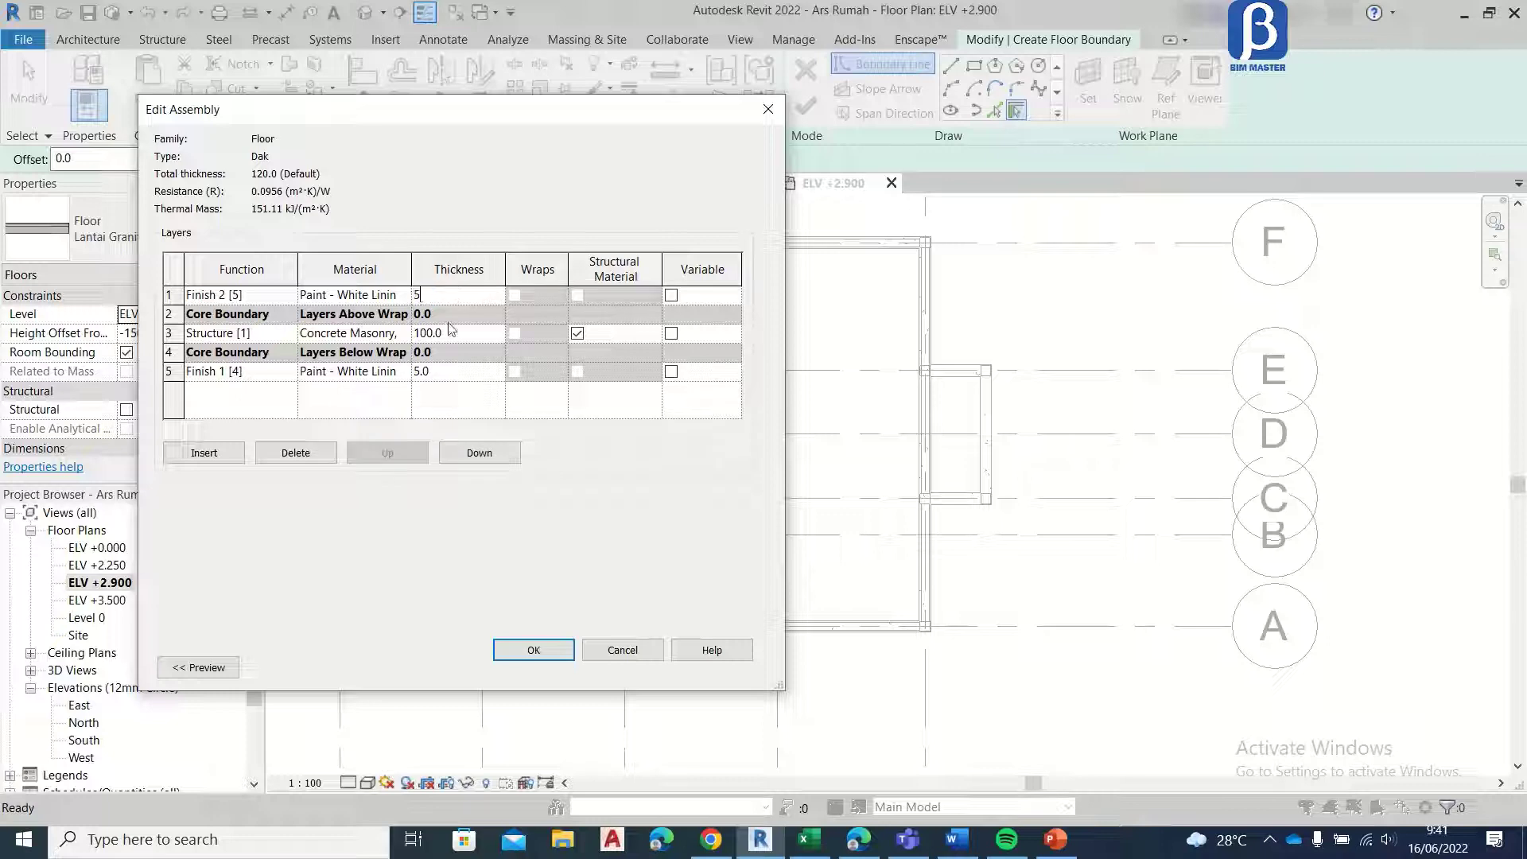
# Step: Set both Dak finish layers to 5 mm and the structure layer to 140 mm of Concrete, Cast In Situ, accepting the type
pyautogui.click(408, 333)
pyautogui.click(404, 333)
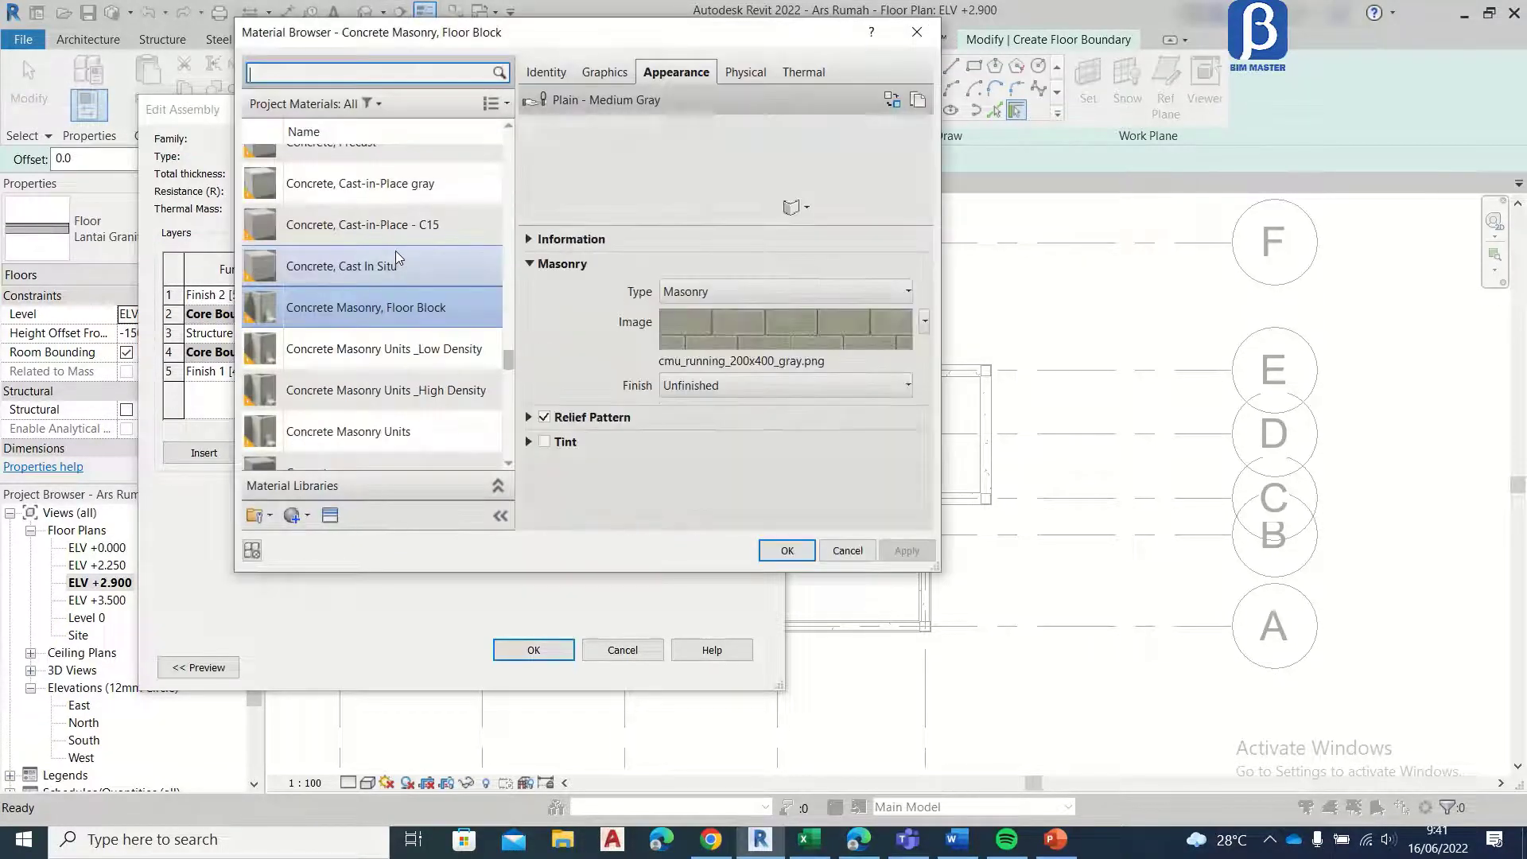
pyautogui.click(402, 266)
pyautogui.click(786, 550)
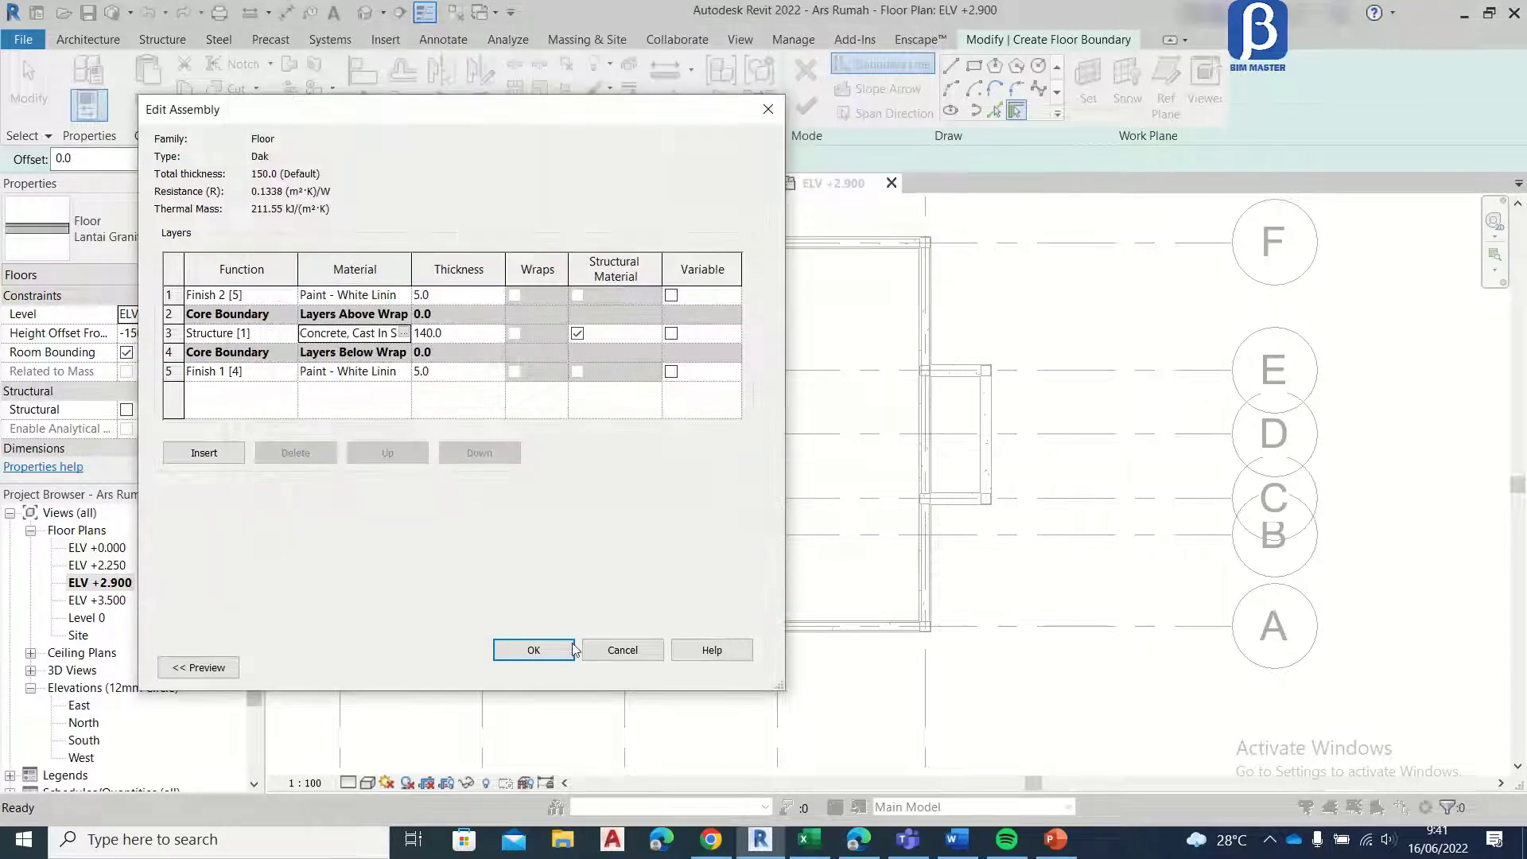
pyautogui.click(533, 650)
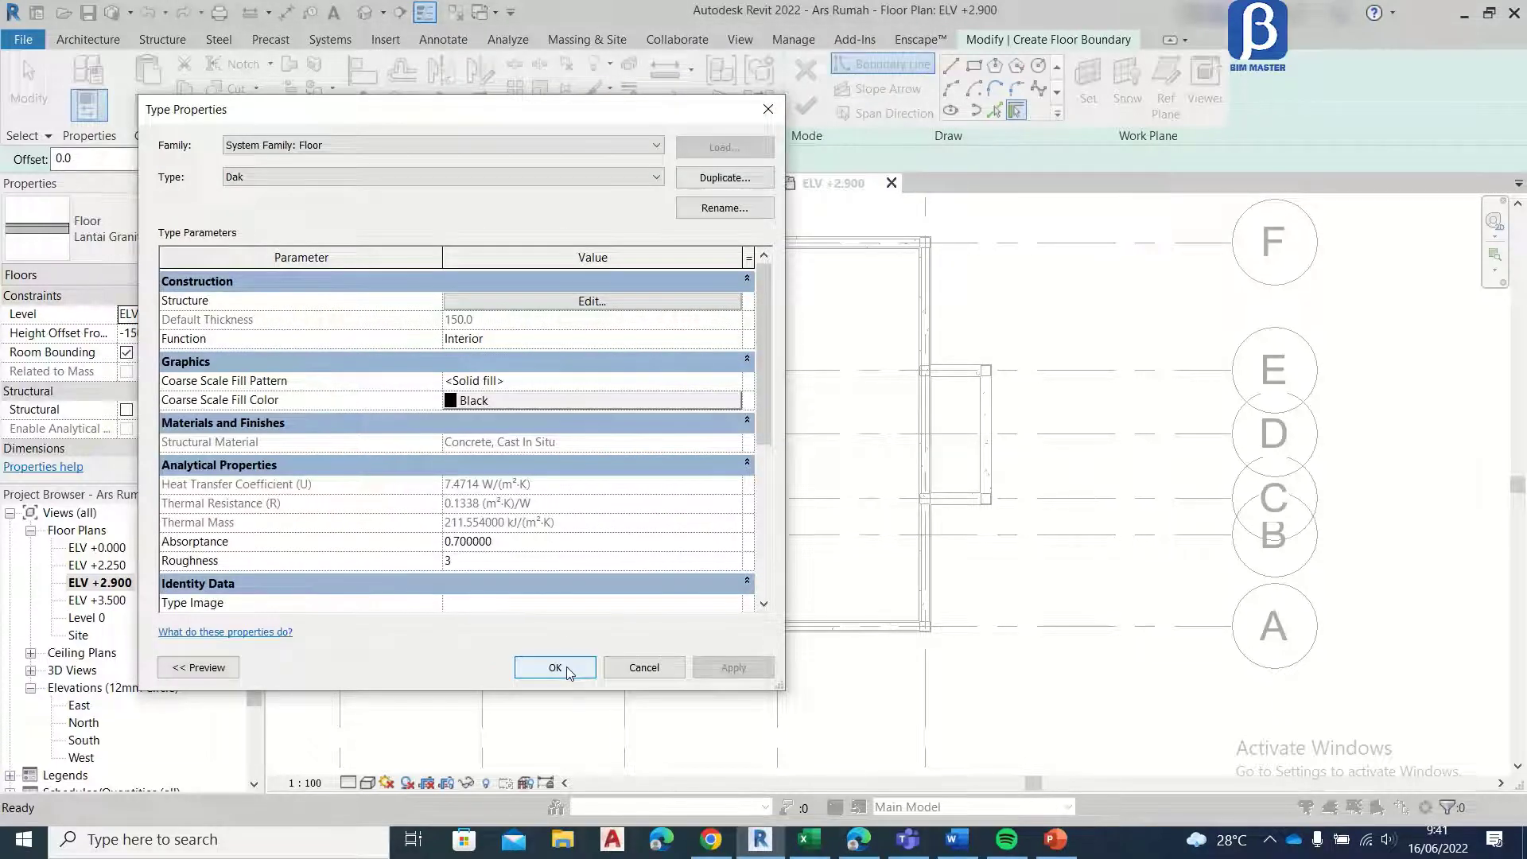
pyautogui.click(555, 668)
# Step: Create the Dak floor at 0 offset from ELV +2.900 with a rectangular boundary inside the middle bay's beams, from grid F to grid A
pyautogui.moveTo(692, 283); pyautogui.dragTo(528, 324, button='middle')
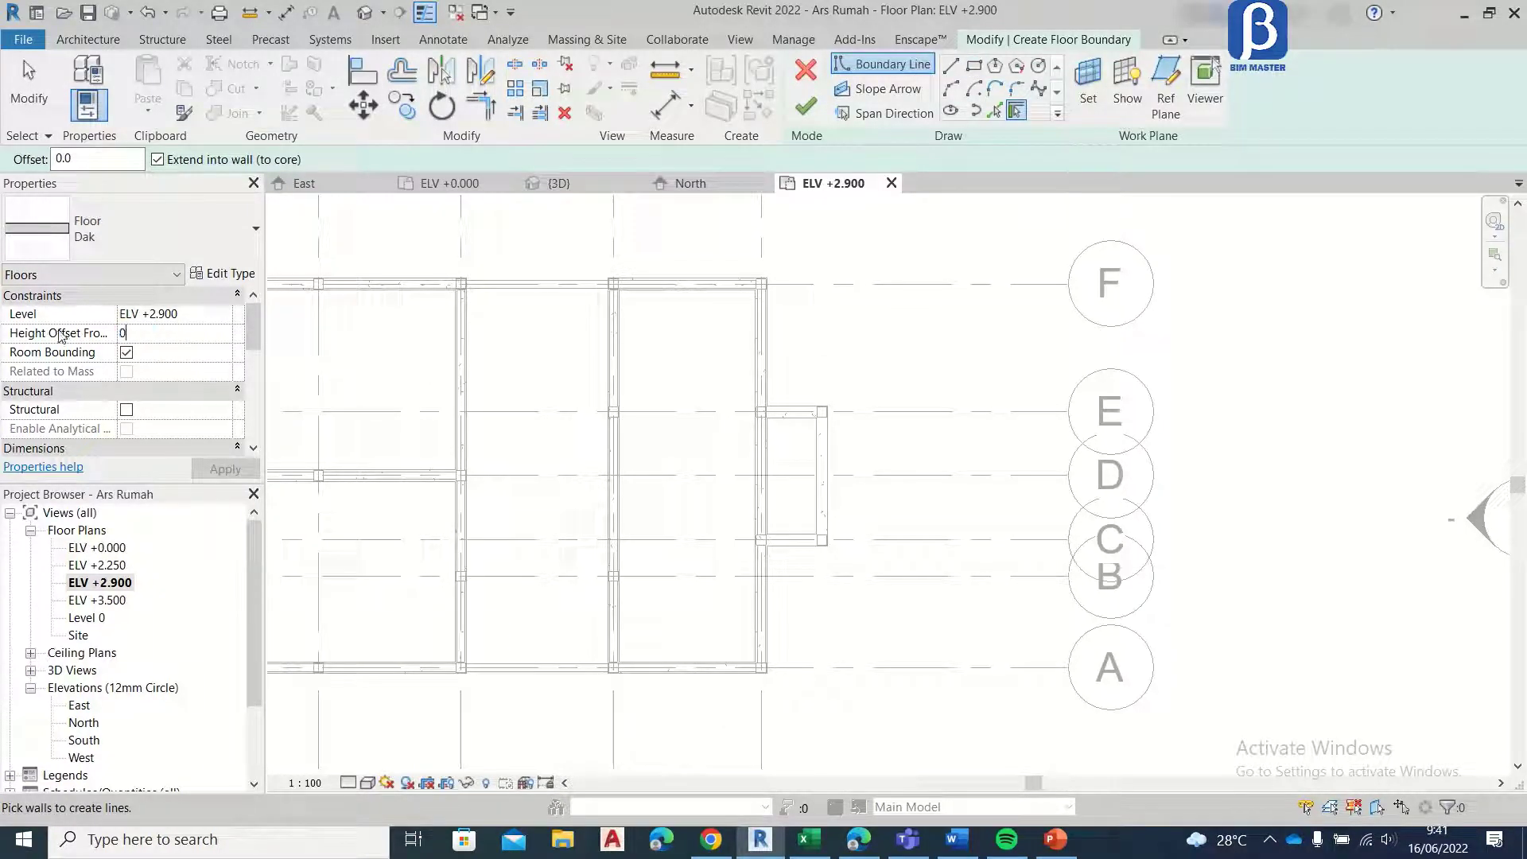
pyautogui.click(976, 67)
pyautogui.scroll(6, 462, 291)
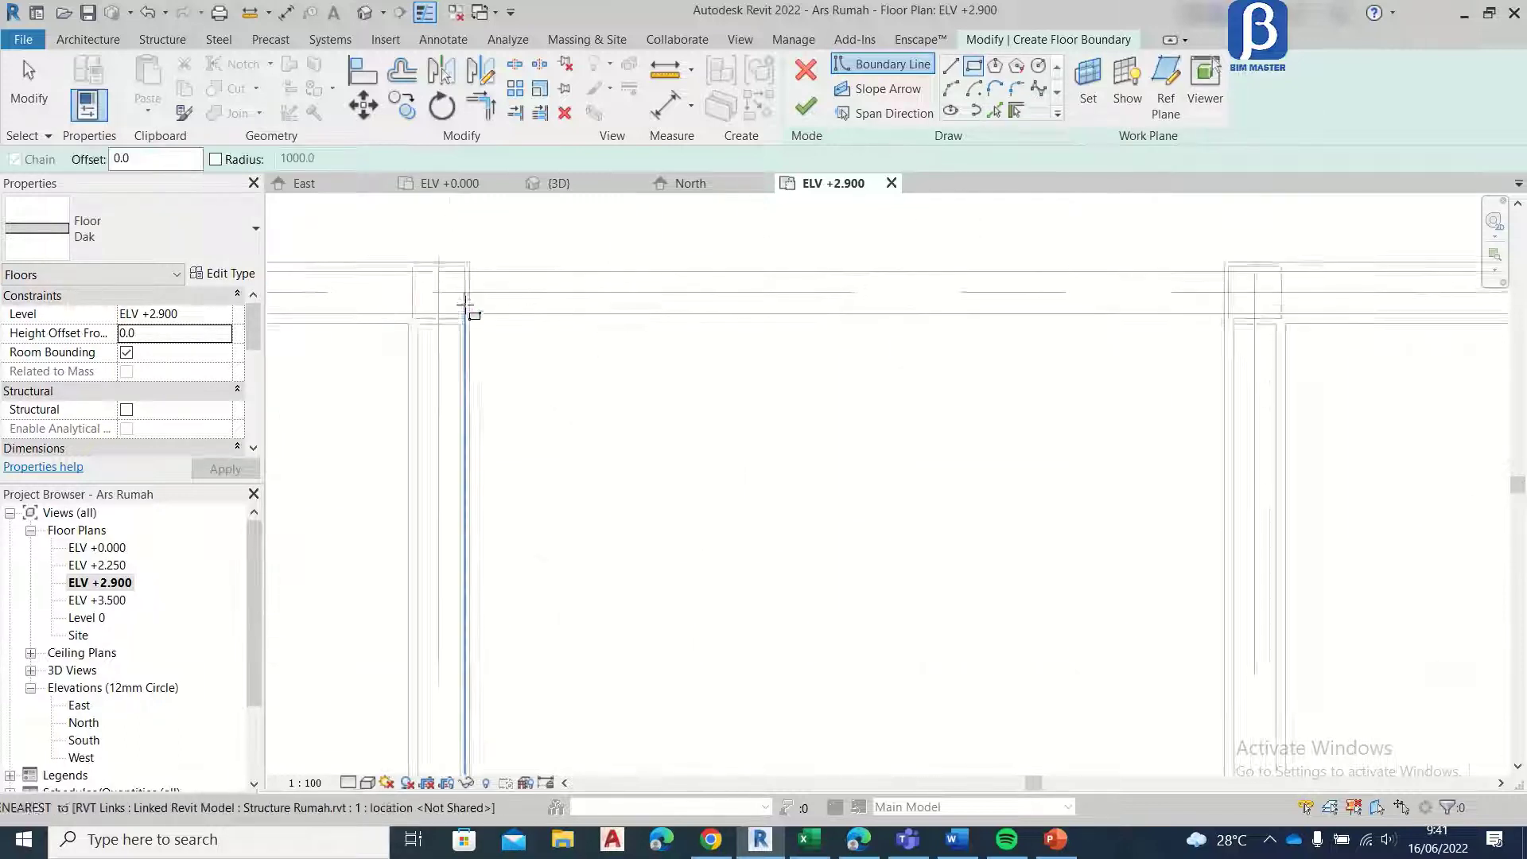
pyautogui.scroll(2, 465, 304)
pyautogui.click(464, 320)
pyautogui.scroll(-2, 826, 362)
pyautogui.scroll(-1, 1209, 605)
pyautogui.moveTo(1212, 608); pyautogui.dragTo(954, 198, button='middle')
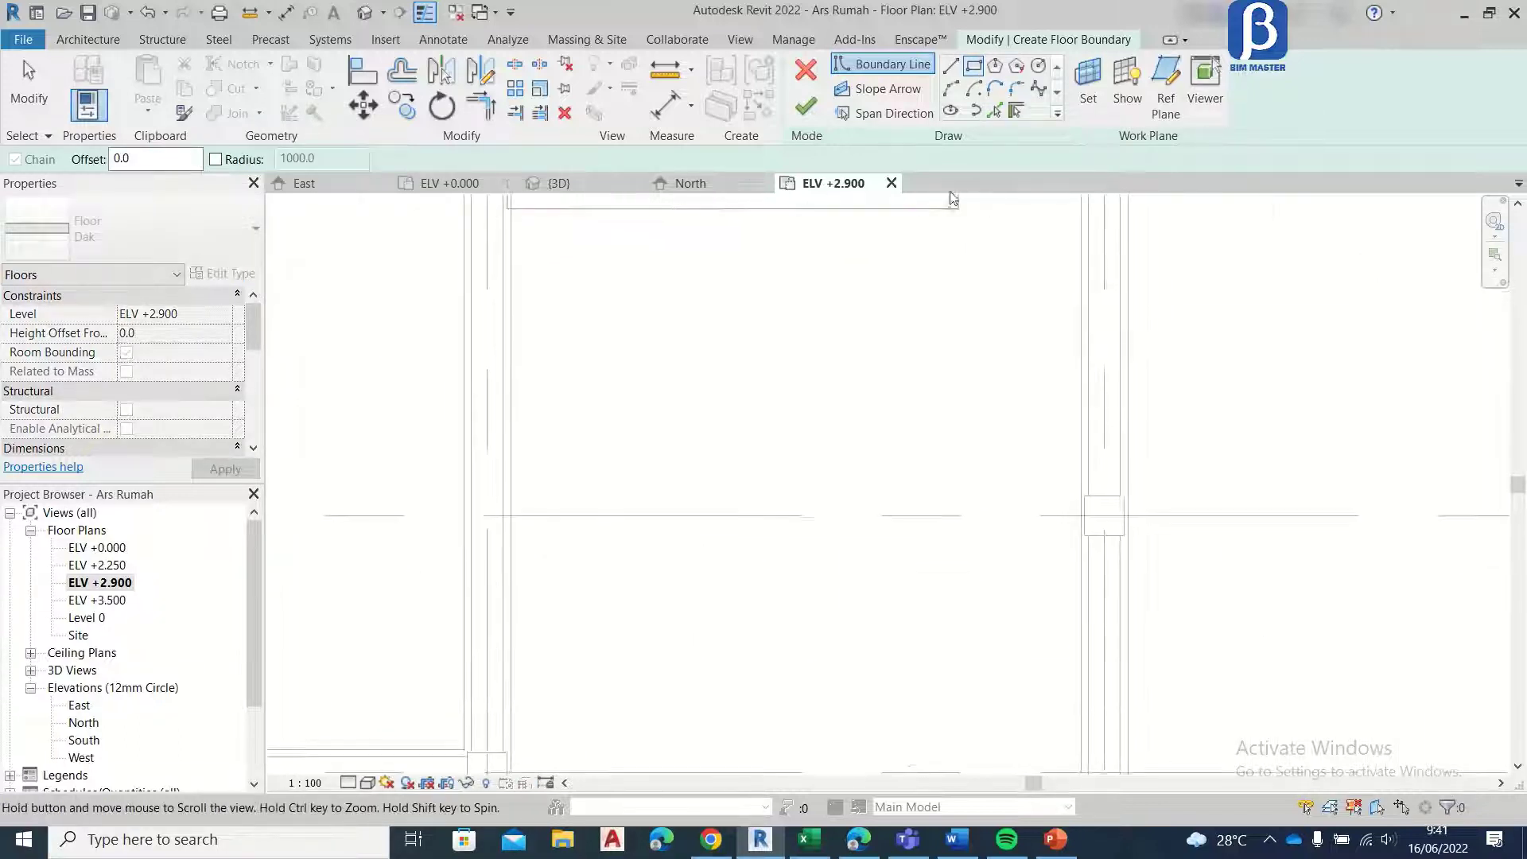
pyautogui.scroll(-3, 954, 243)
pyautogui.scroll(4, 1002, 600)
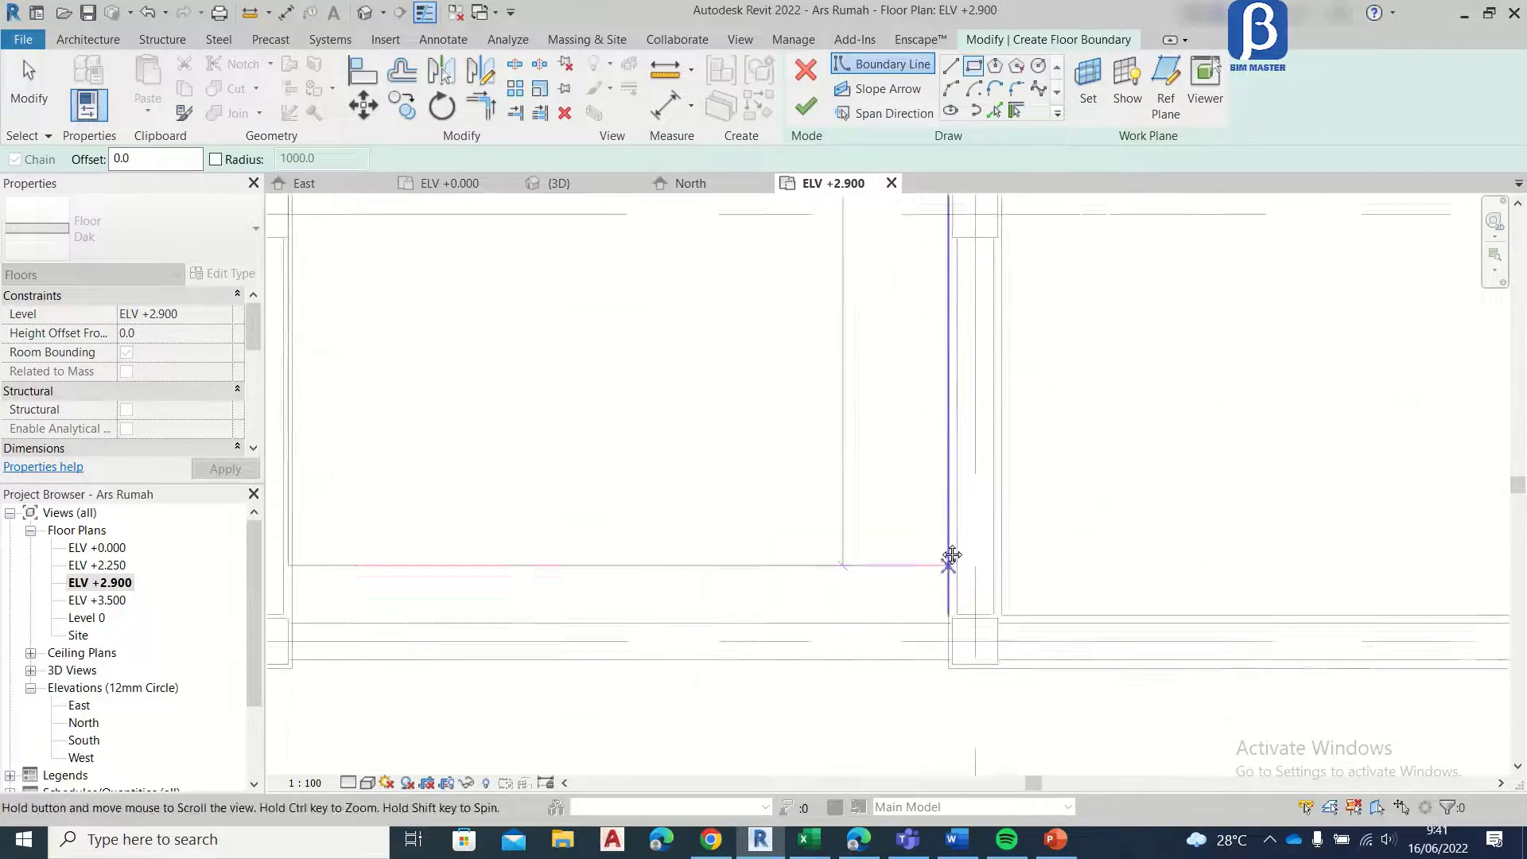
pyautogui.scroll(2, 951, 565)
pyautogui.click(956, 602)
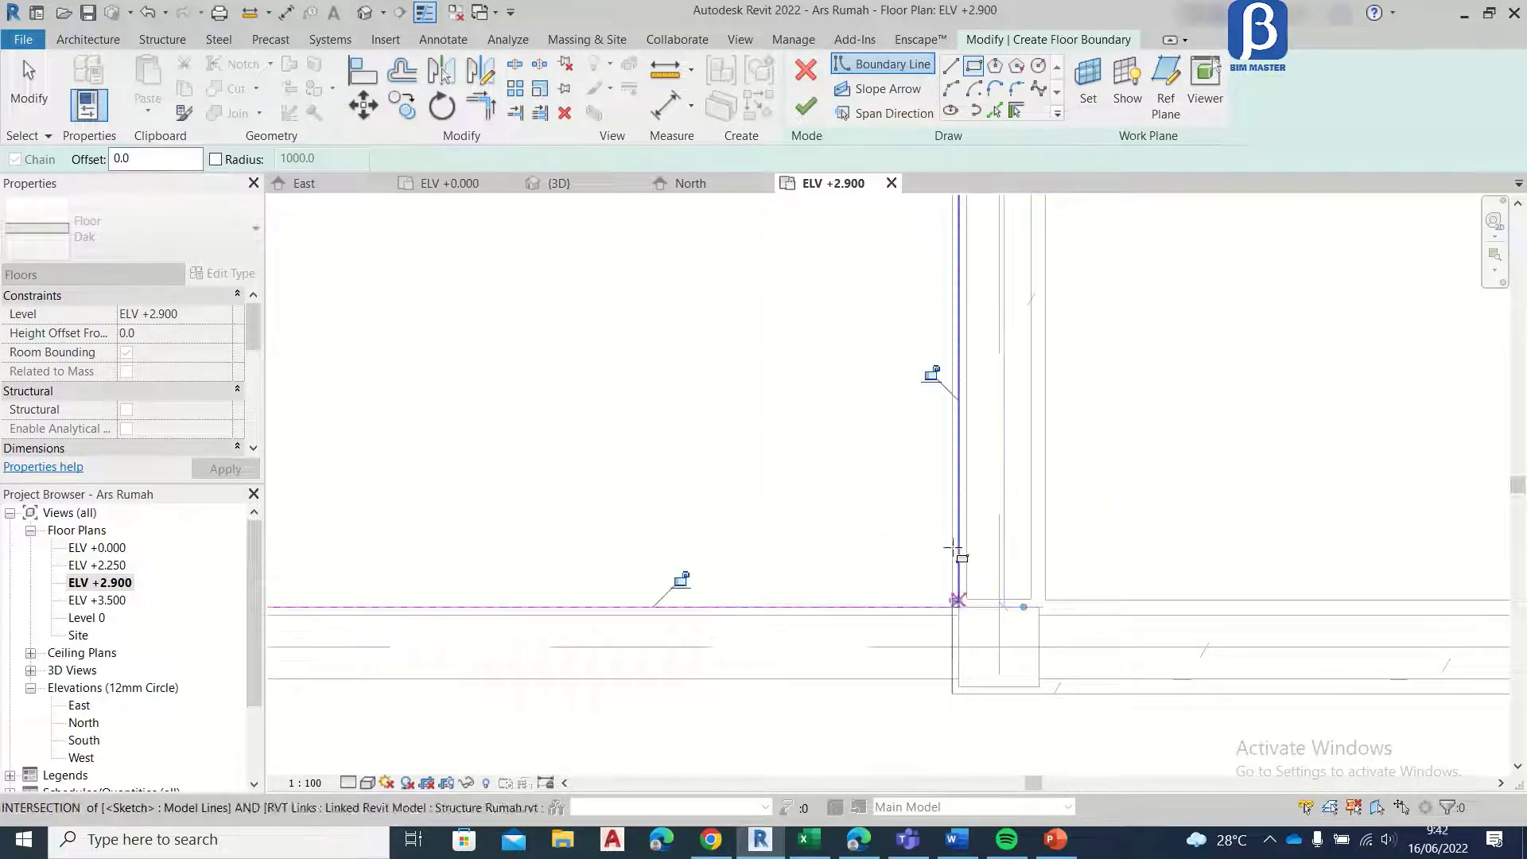
pyautogui.click(806, 106)
pyautogui.click(20, 89)
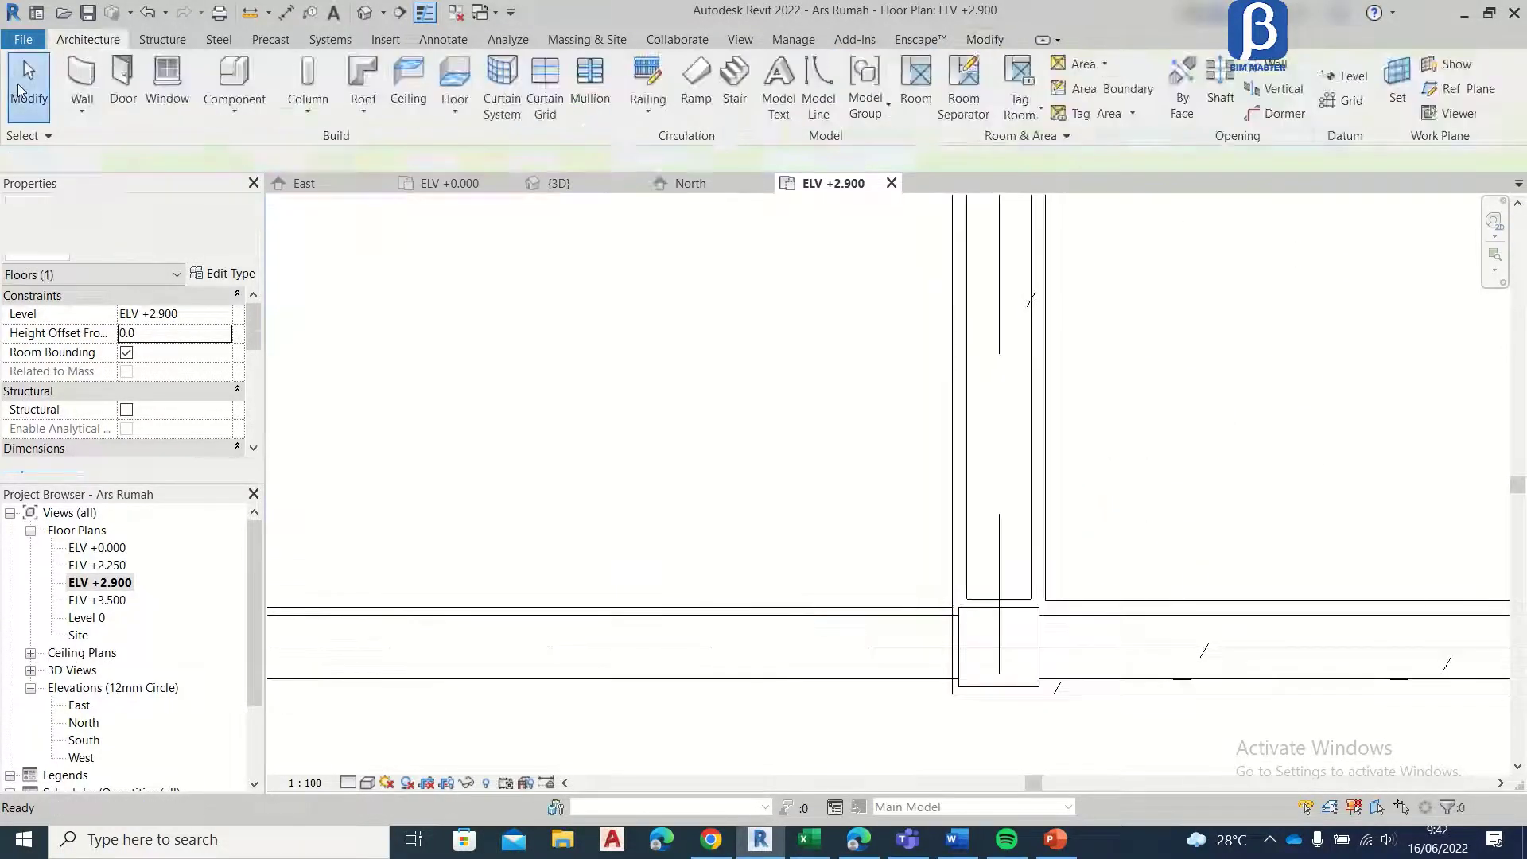
# Step: Examine the new Dak slab over the middle bay and the front porch of the house in the 3D view
pyautogui.click(583, 192)
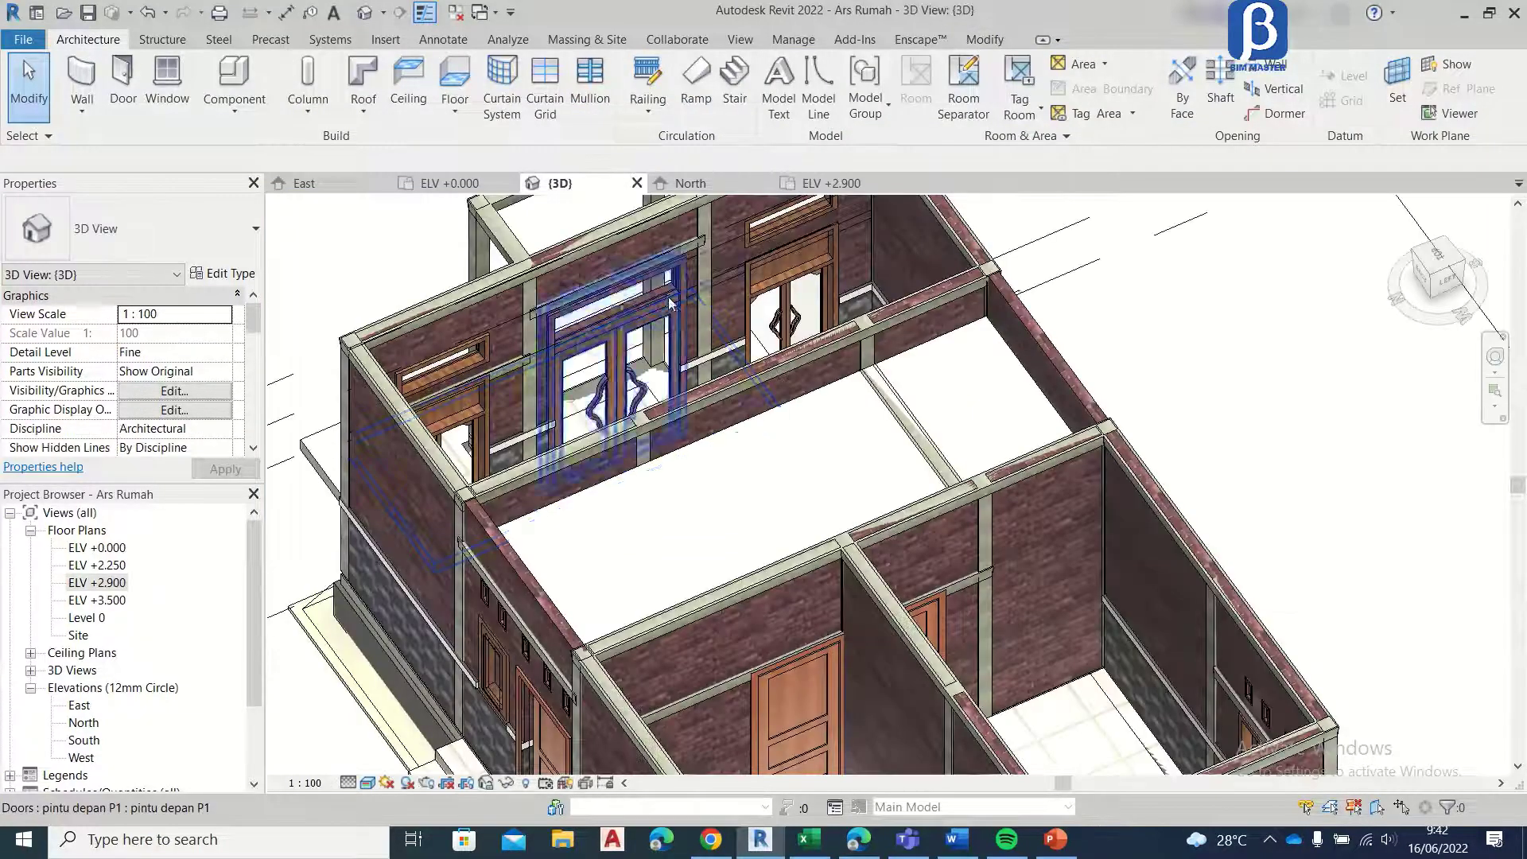
pyautogui.scroll(-3, 881, 376)
pyautogui.scroll(5, 880, 377)
pyautogui.scroll(2, 1064, 306)
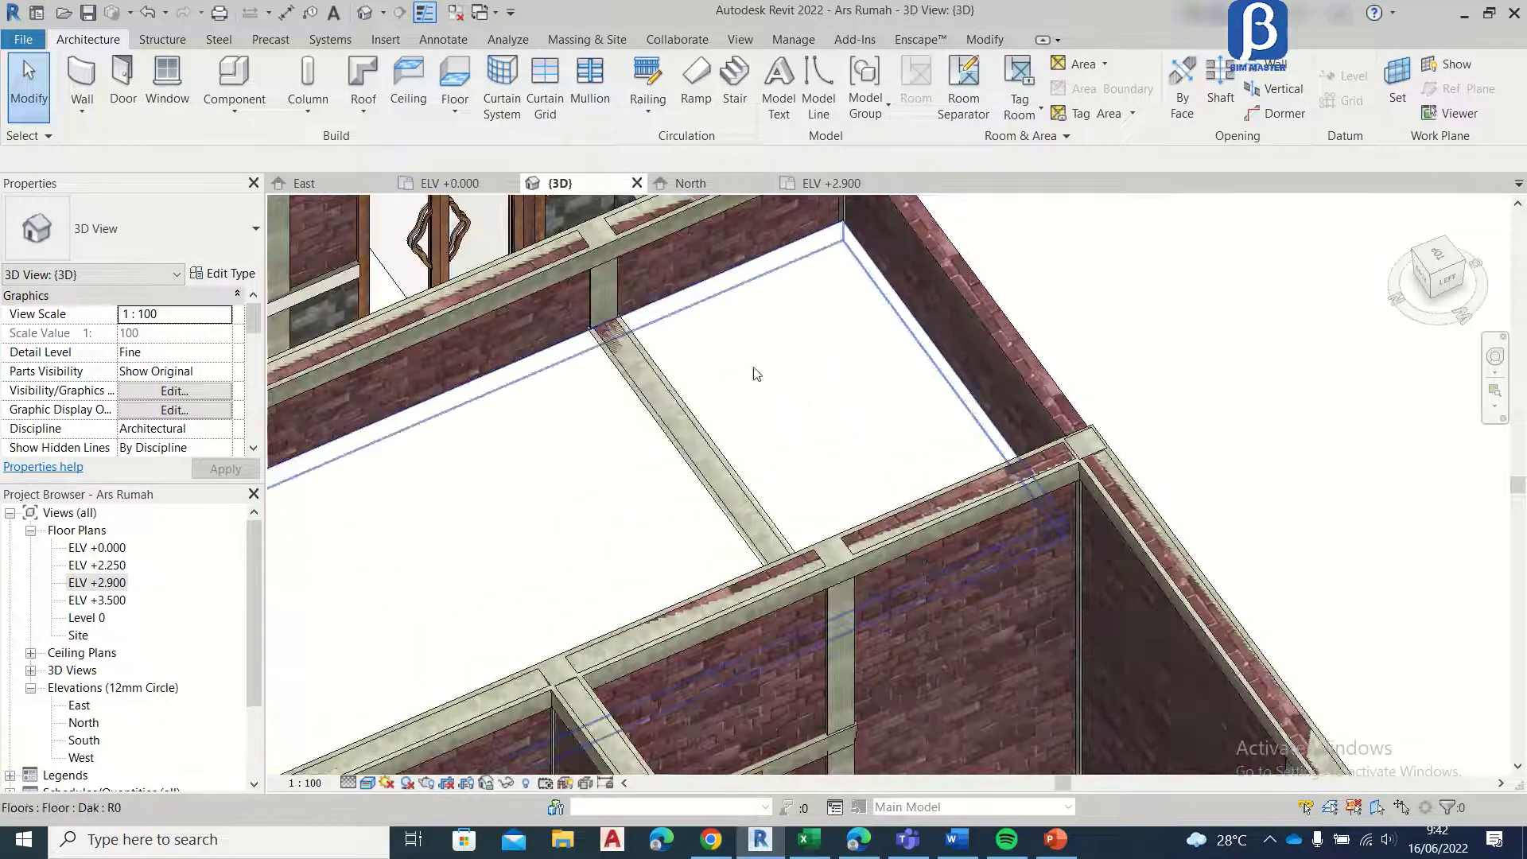
pyautogui.scroll(-3, 754, 373)
pyautogui.keyDown('shift'); pyautogui.moveTo(623, 440); pyautogui.dragTo(921, 366, button='middle'); pyautogui.keyUp('shift')
pyautogui.scroll(-5, 921, 366)
pyautogui.scroll(8, 835, 364)
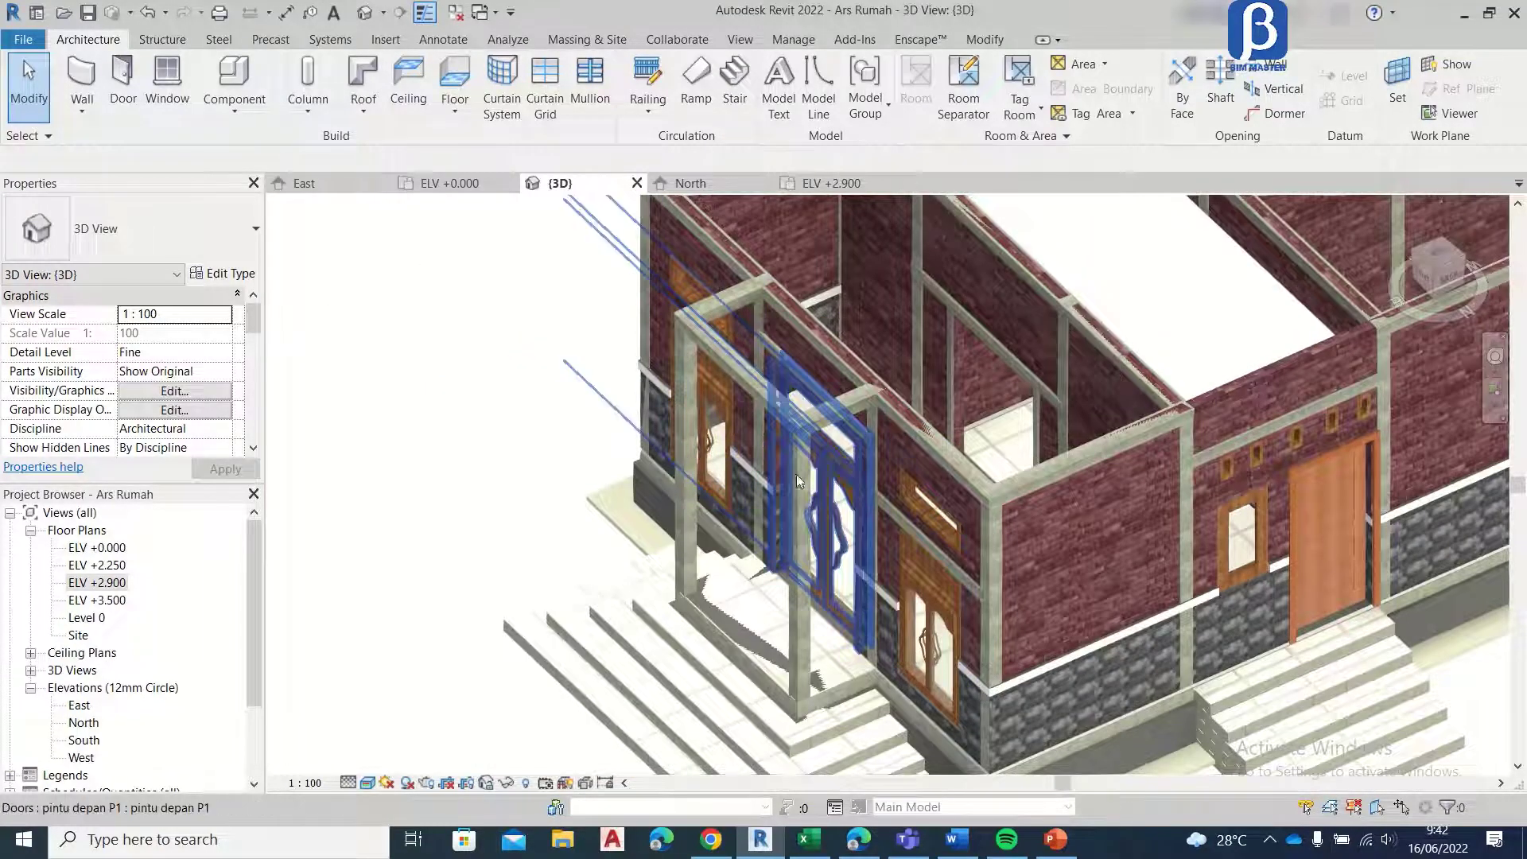
# Step: Open the ELV +3.500 floor plan and centre it on the grid lines
pyautogui.scroll(3, 957, 581)
pyautogui.scroll(3, 958, 581)
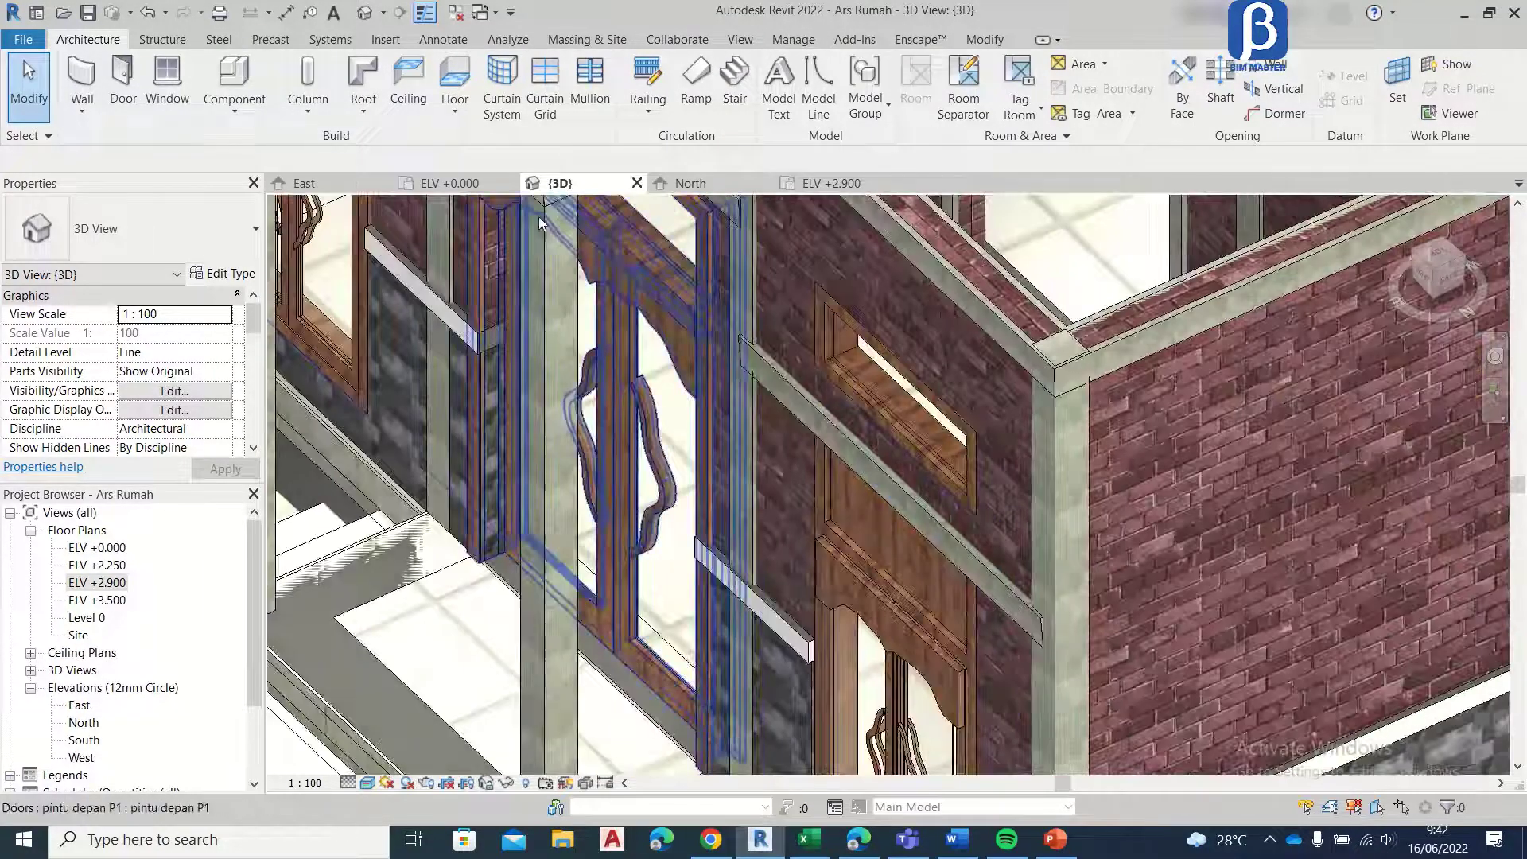
pyautogui.scroll(-3, 684, 434)
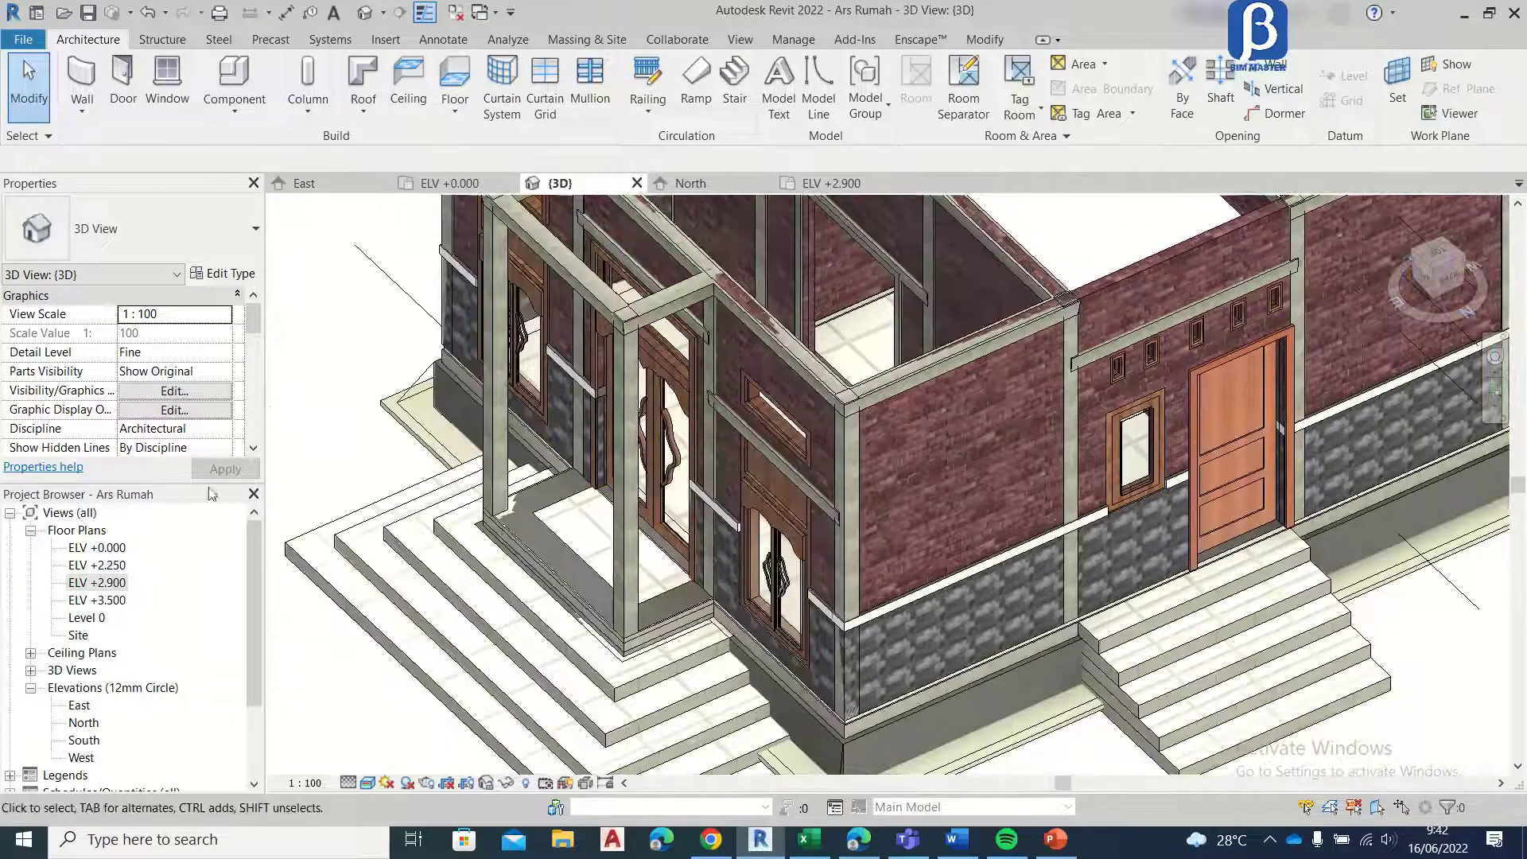
pyautogui.doubleClick(97, 601)
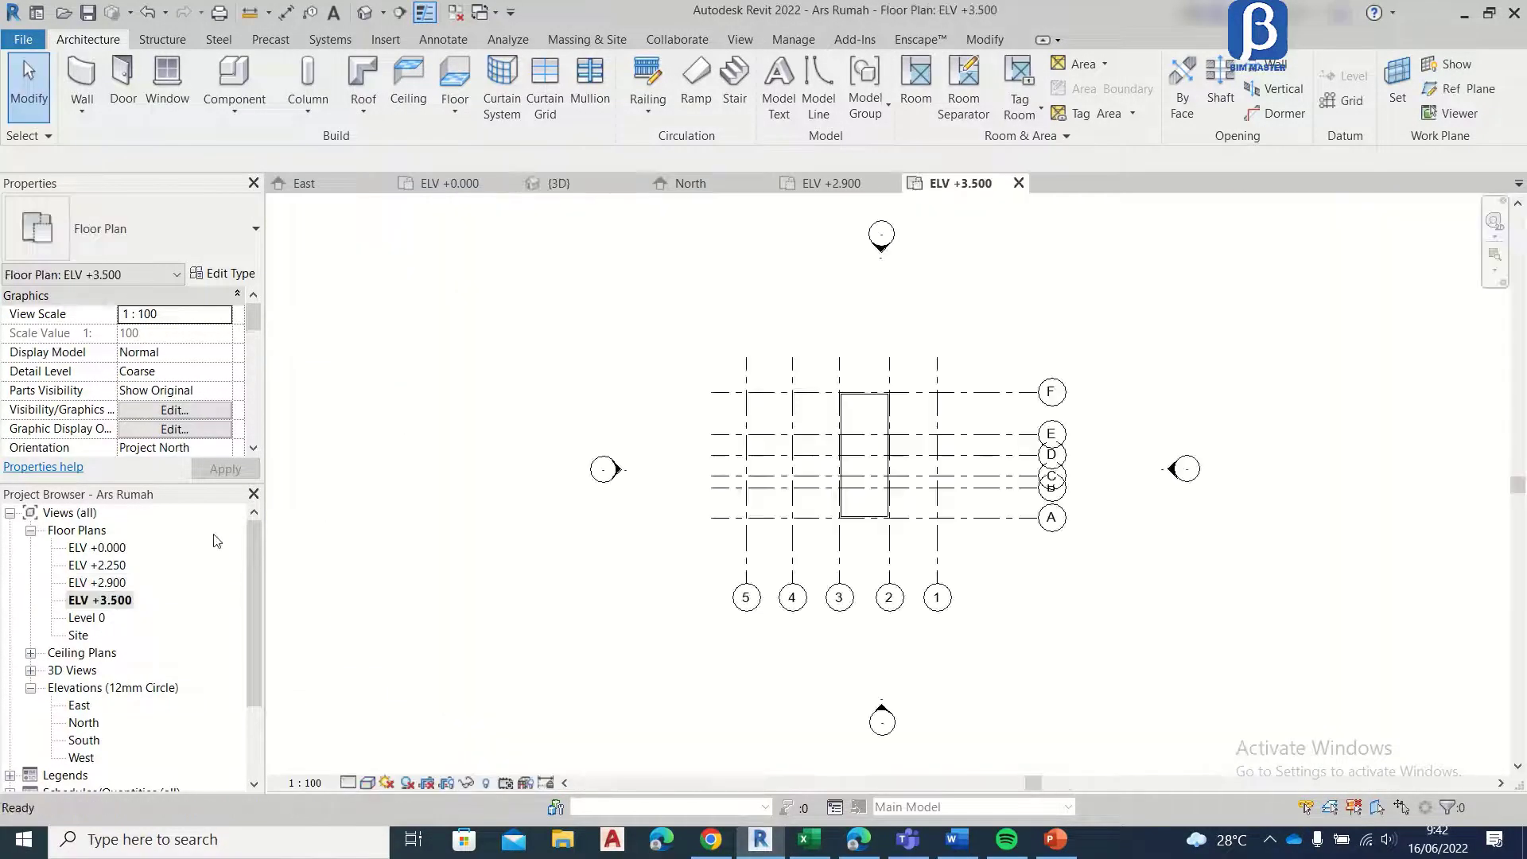
pyautogui.scroll(3, 842, 490)
pyautogui.moveTo(974, 488); pyautogui.dragTo(903, 456, button='middle')
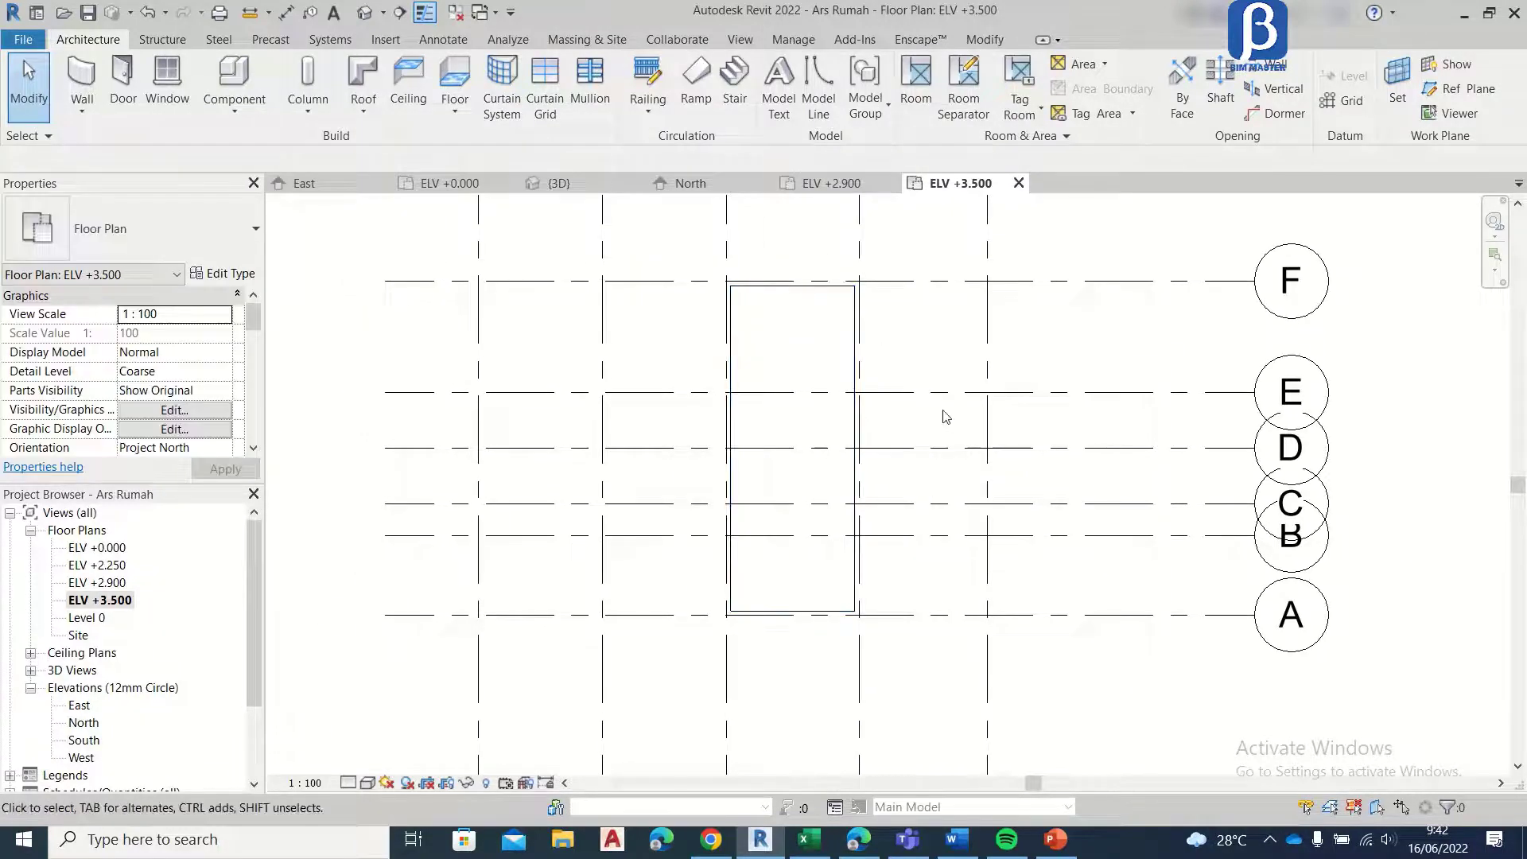
# Step: Set the ELV +3.500 plan's view range to Unlimited for both the top and the view depth level
pyautogui.press('v')
pyautogui.press('r')
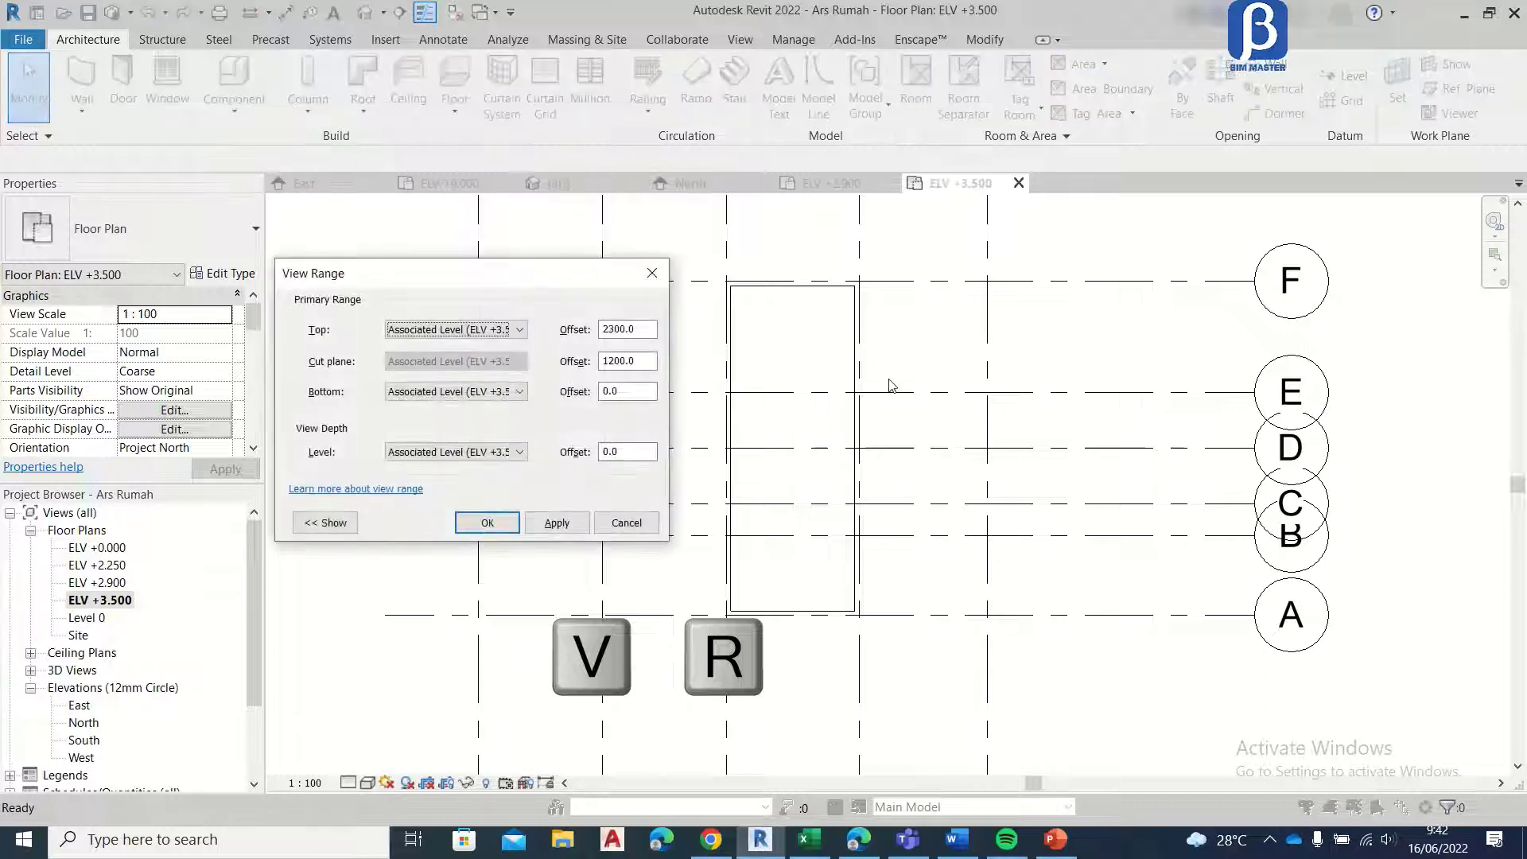
pyautogui.click(522, 328)
pyautogui.click(504, 372)
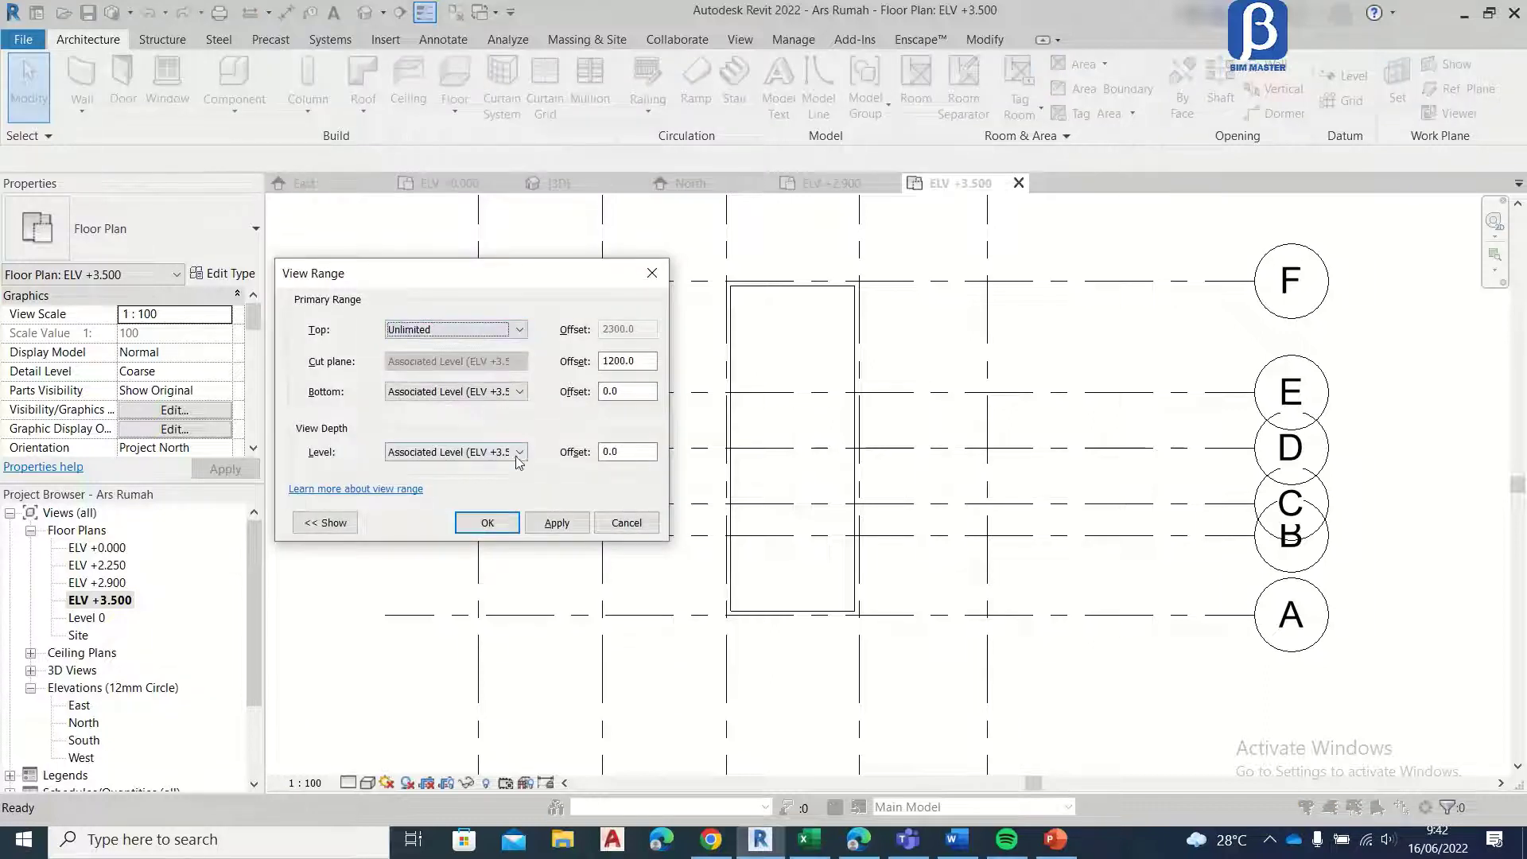
pyautogui.click(515, 453)
pyautogui.click(482, 533)
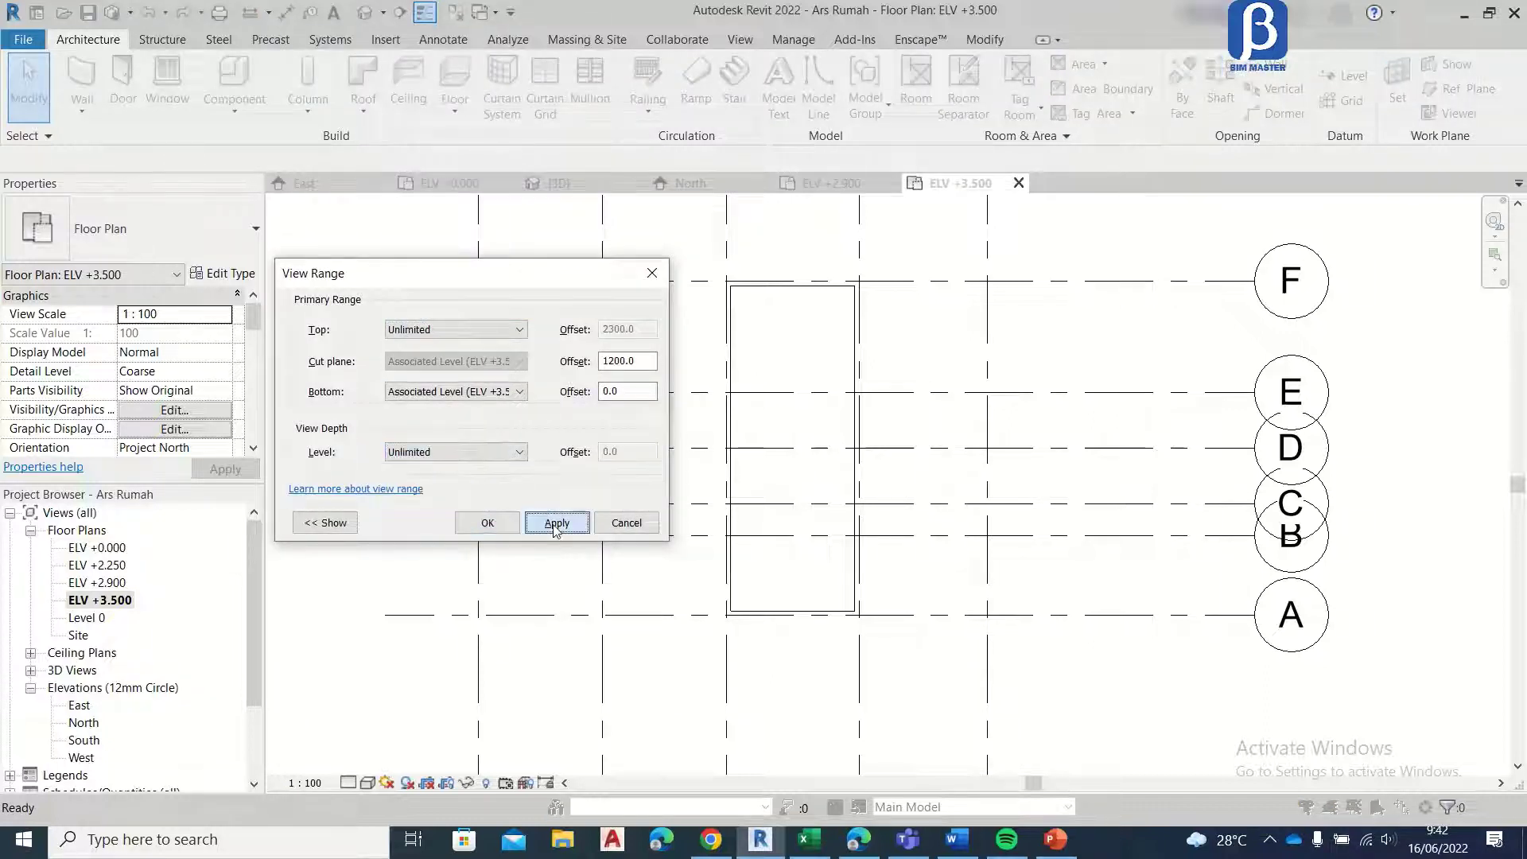
pyautogui.click(555, 523)
pyautogui.click(487, 522)
# Step: Start a new floor at the front porch and duplicate the Dak type as Topi topi for it
pyautogui.scroll(4, 1021, 363)
pyautogui.scroll(-3, 1020, 364)
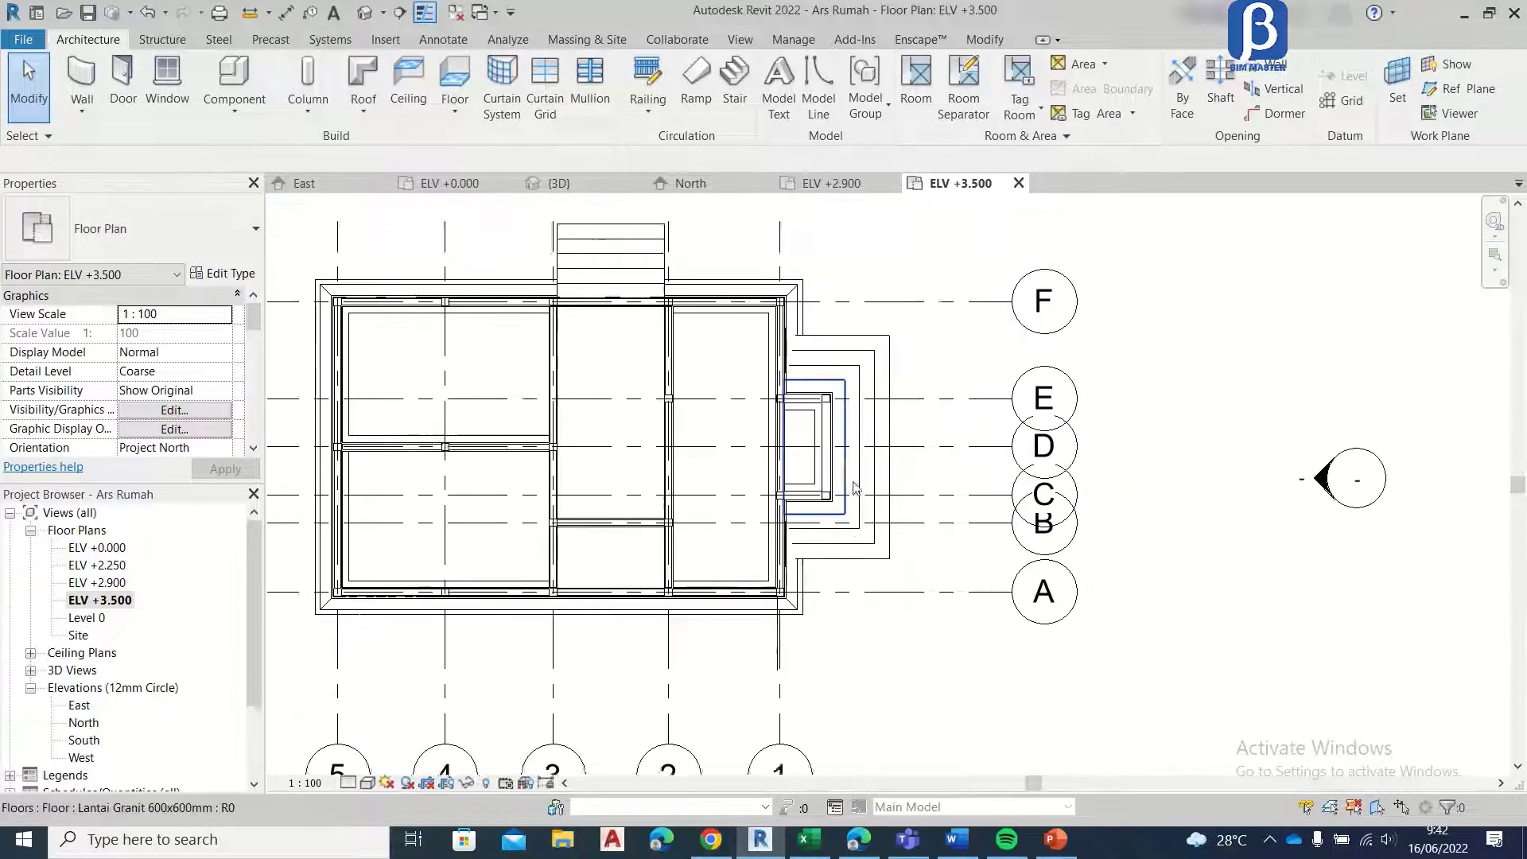
pyautogui.scroll(4, 597, 344)
pyautogui.scroll(-3, 621, 489)
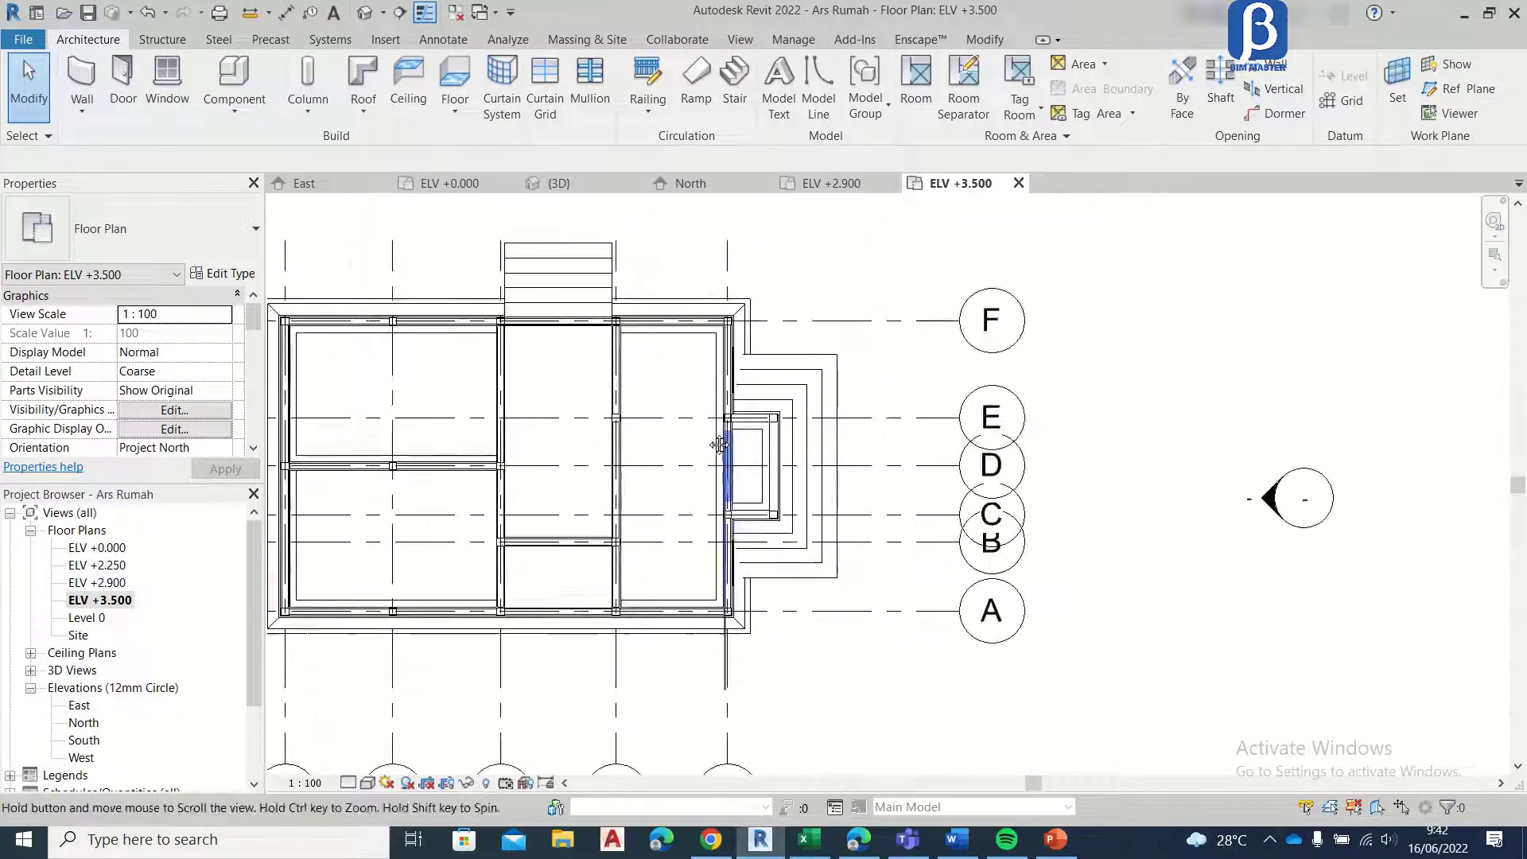
pyautogui.scroll(5, 589, 497)
pyautogui.scroll(2, 627, 389)
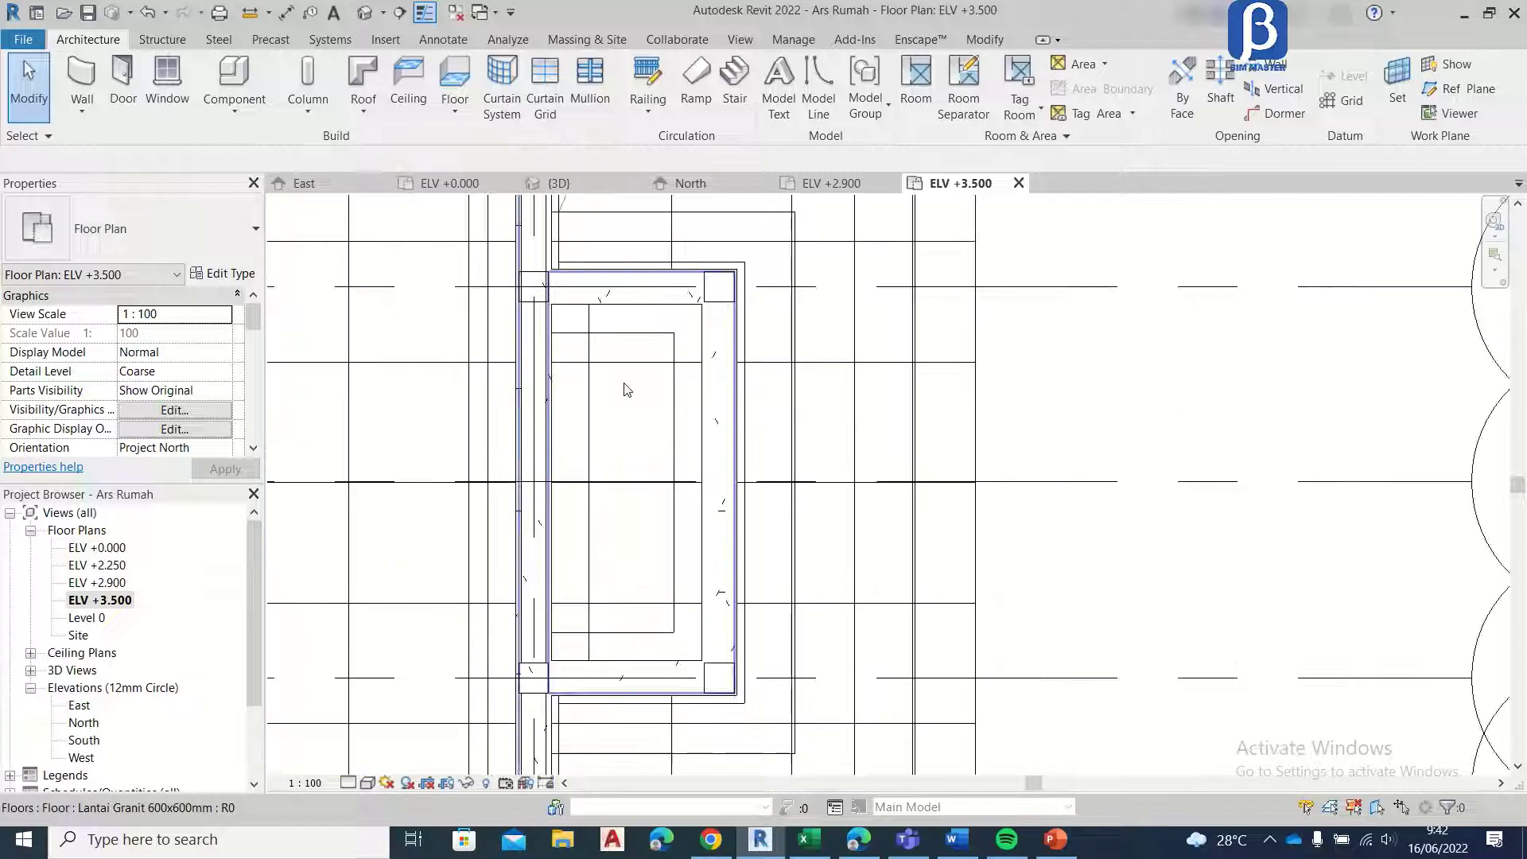
pyautogui.scroll(-1, 624, 389)
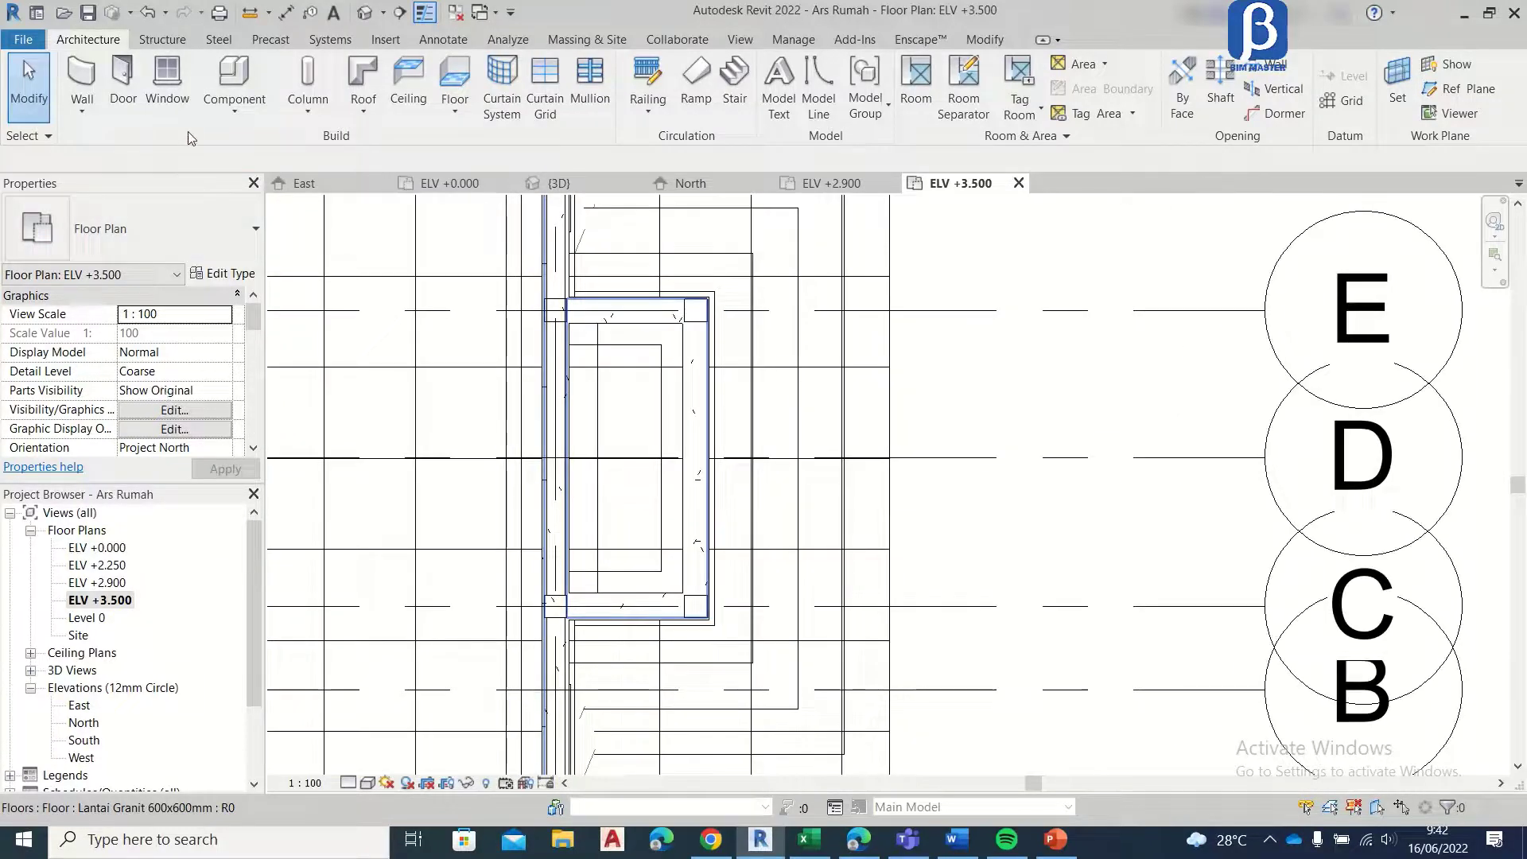
pyautogui.click(455, 79)
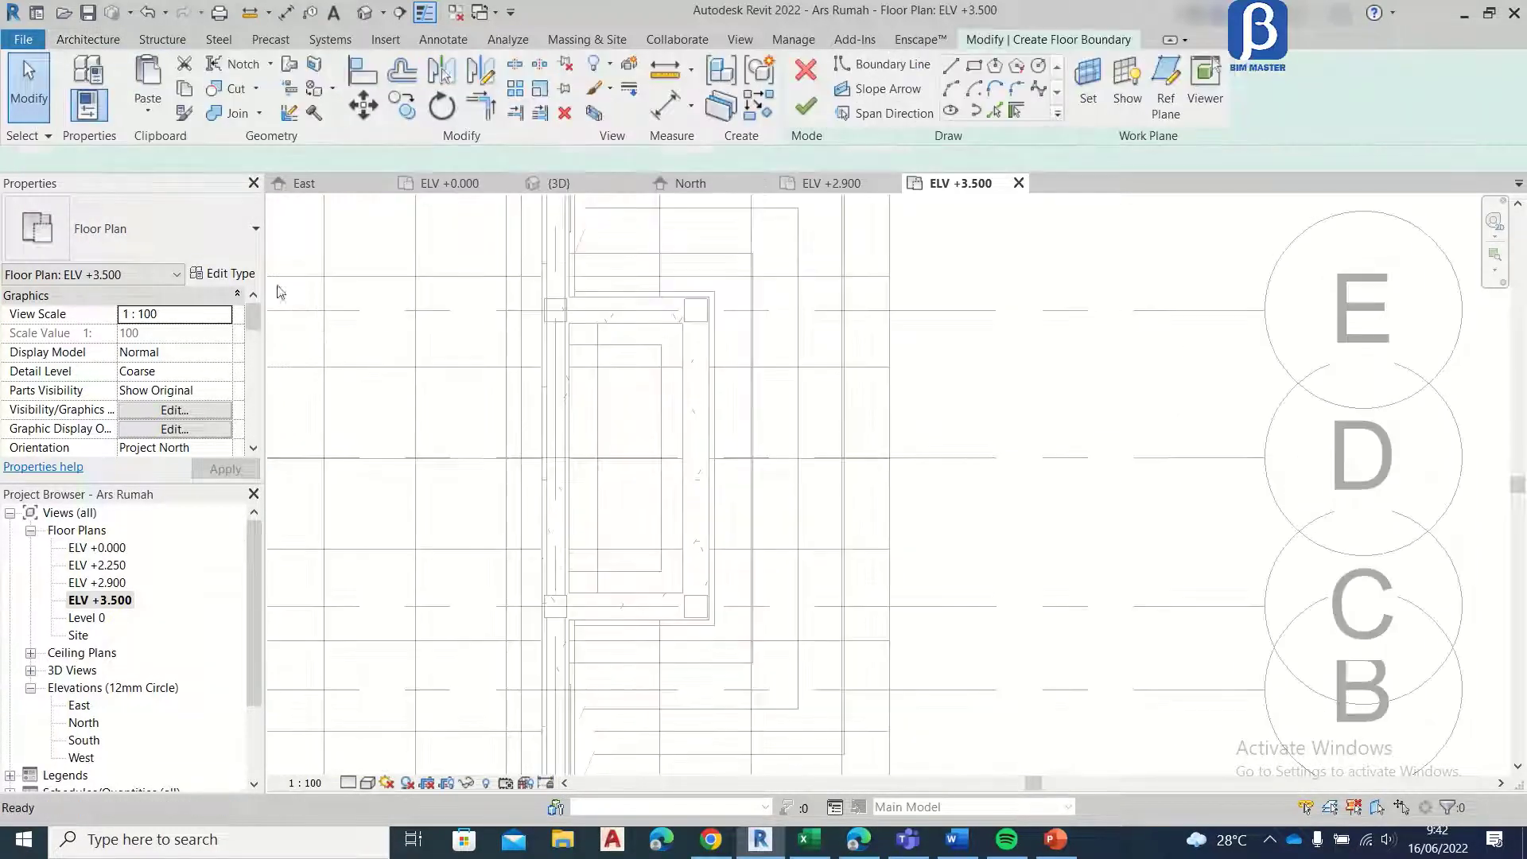
pyautogui.click(221, 274)
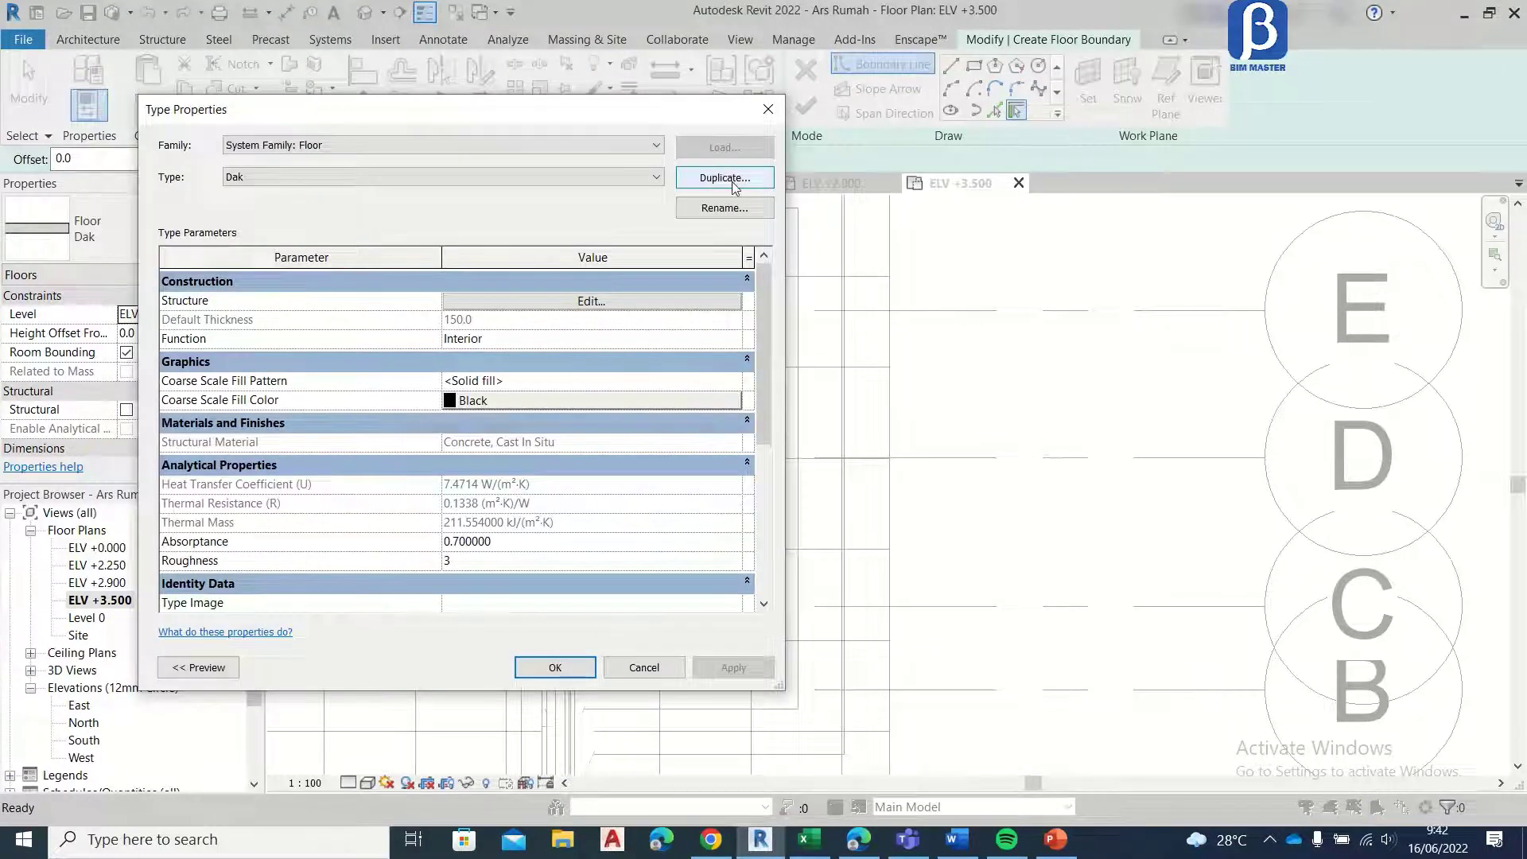
pyautogui.click(725, 179)
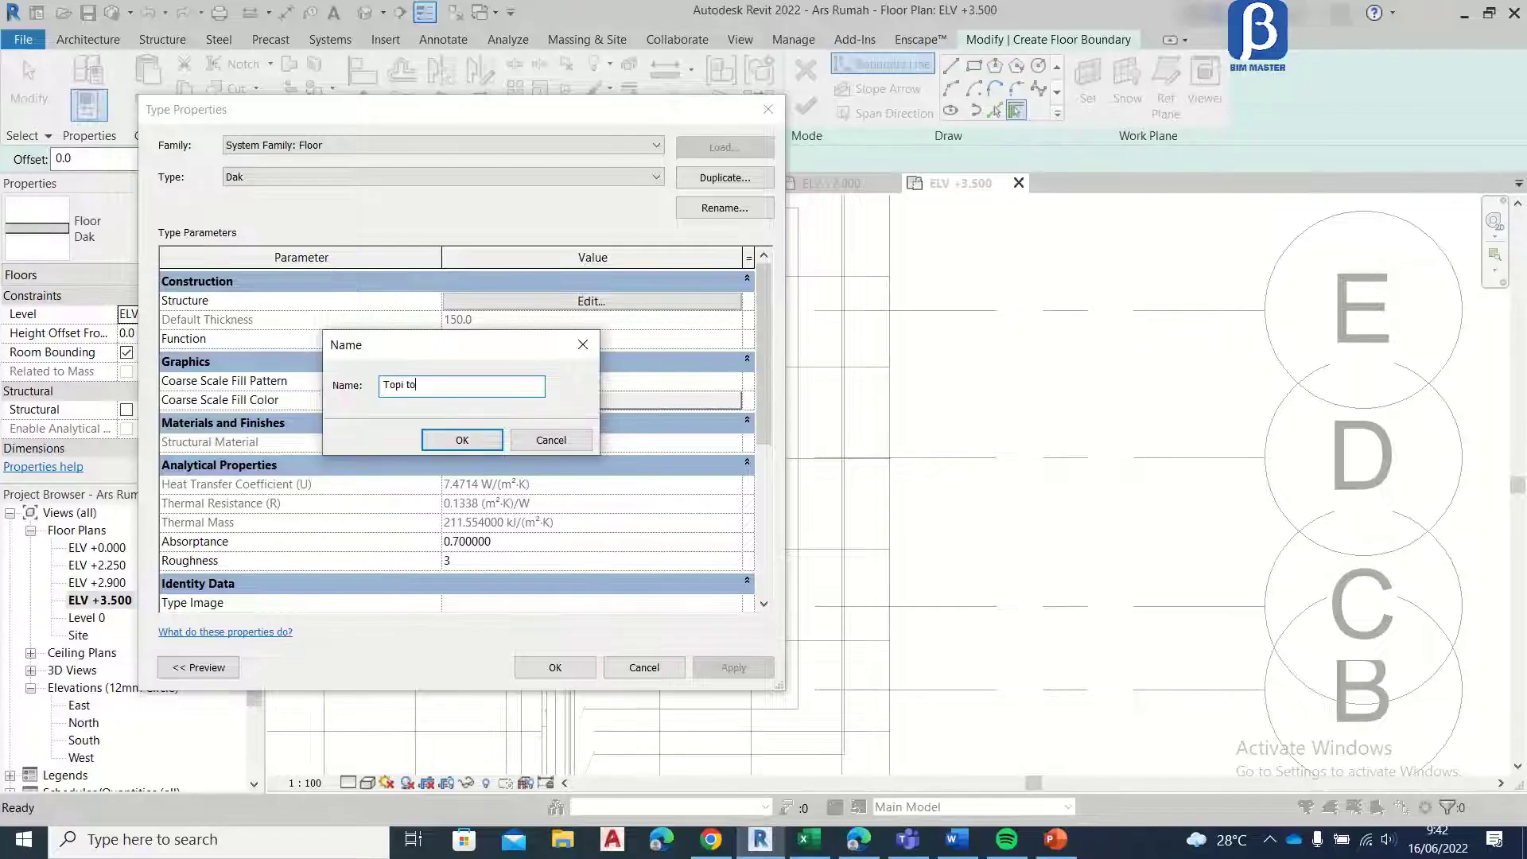
pyautogui.click(472, 446)
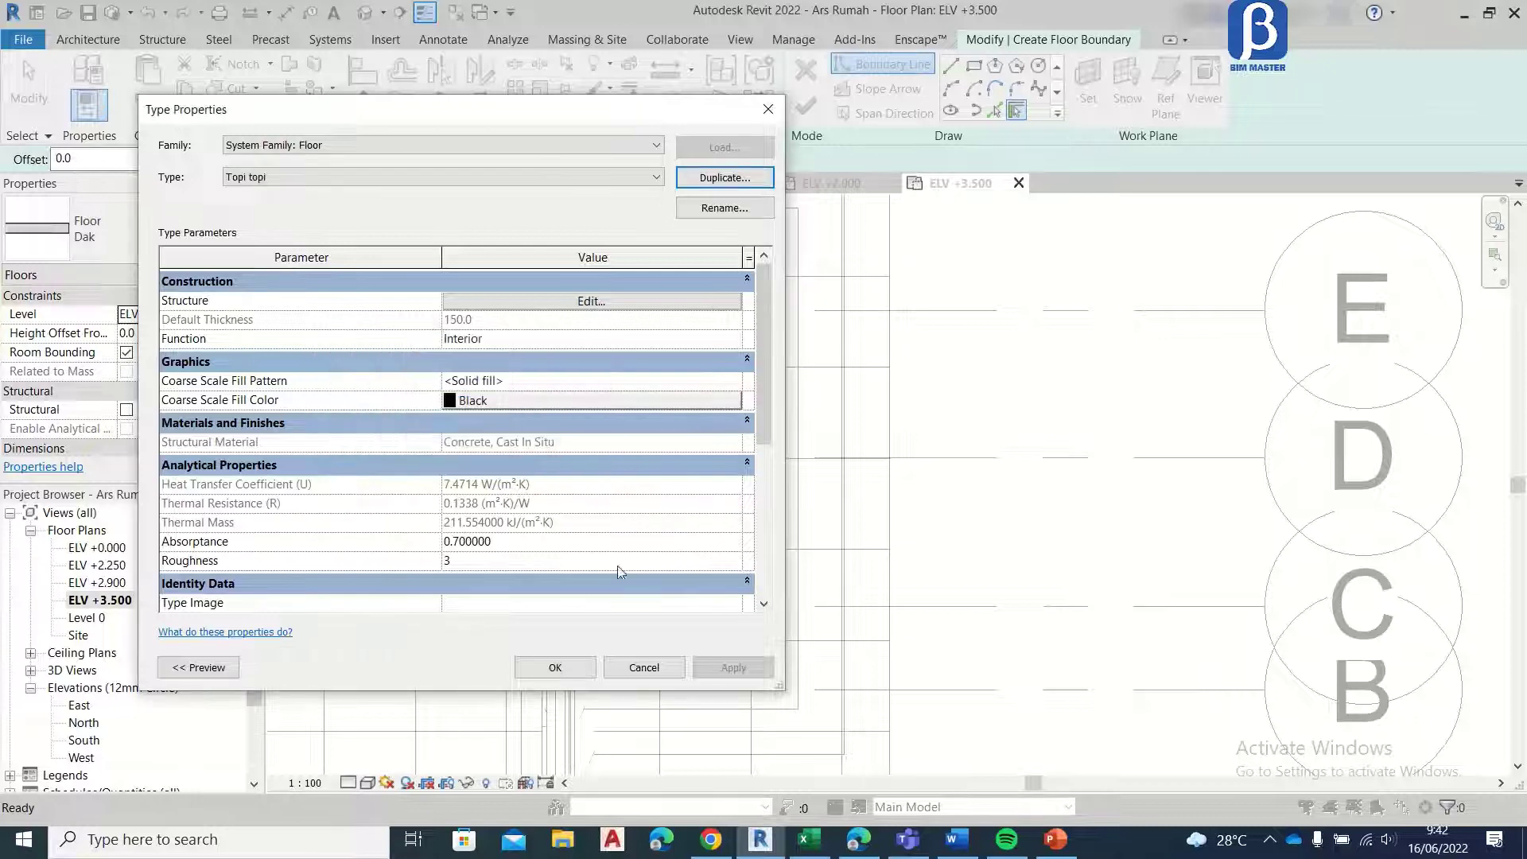
pyautogui.click(555, 668)
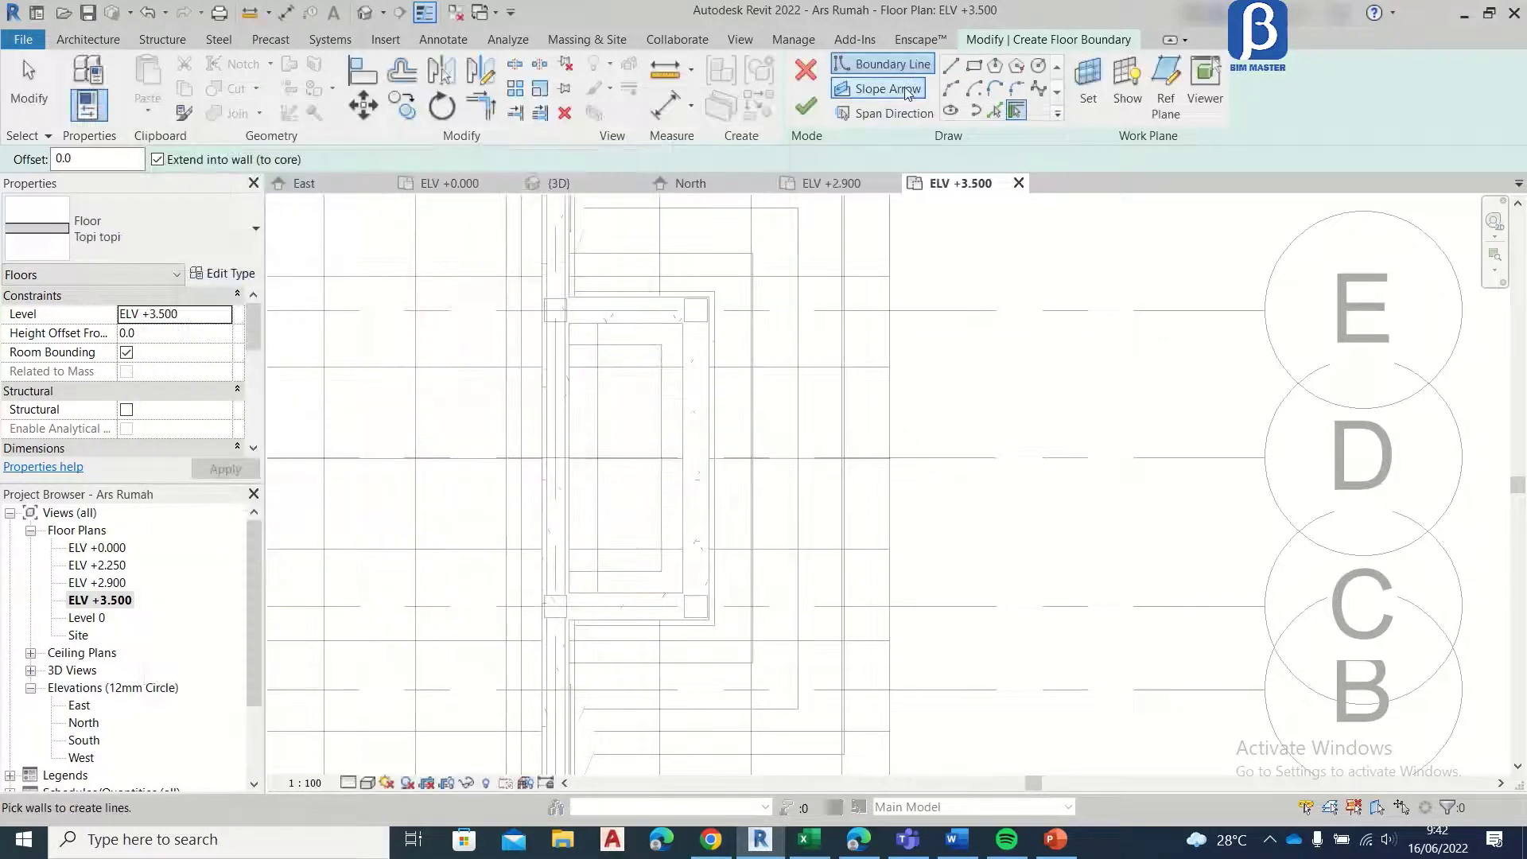
# Step: Create the Topi topi floor over the front porch with a rectangular boundary about 1525 by 3300 mm, from the wall face to the stair edge
pyautogui.click(975, 66)
pyautogui.scroll(4, 562, 314)
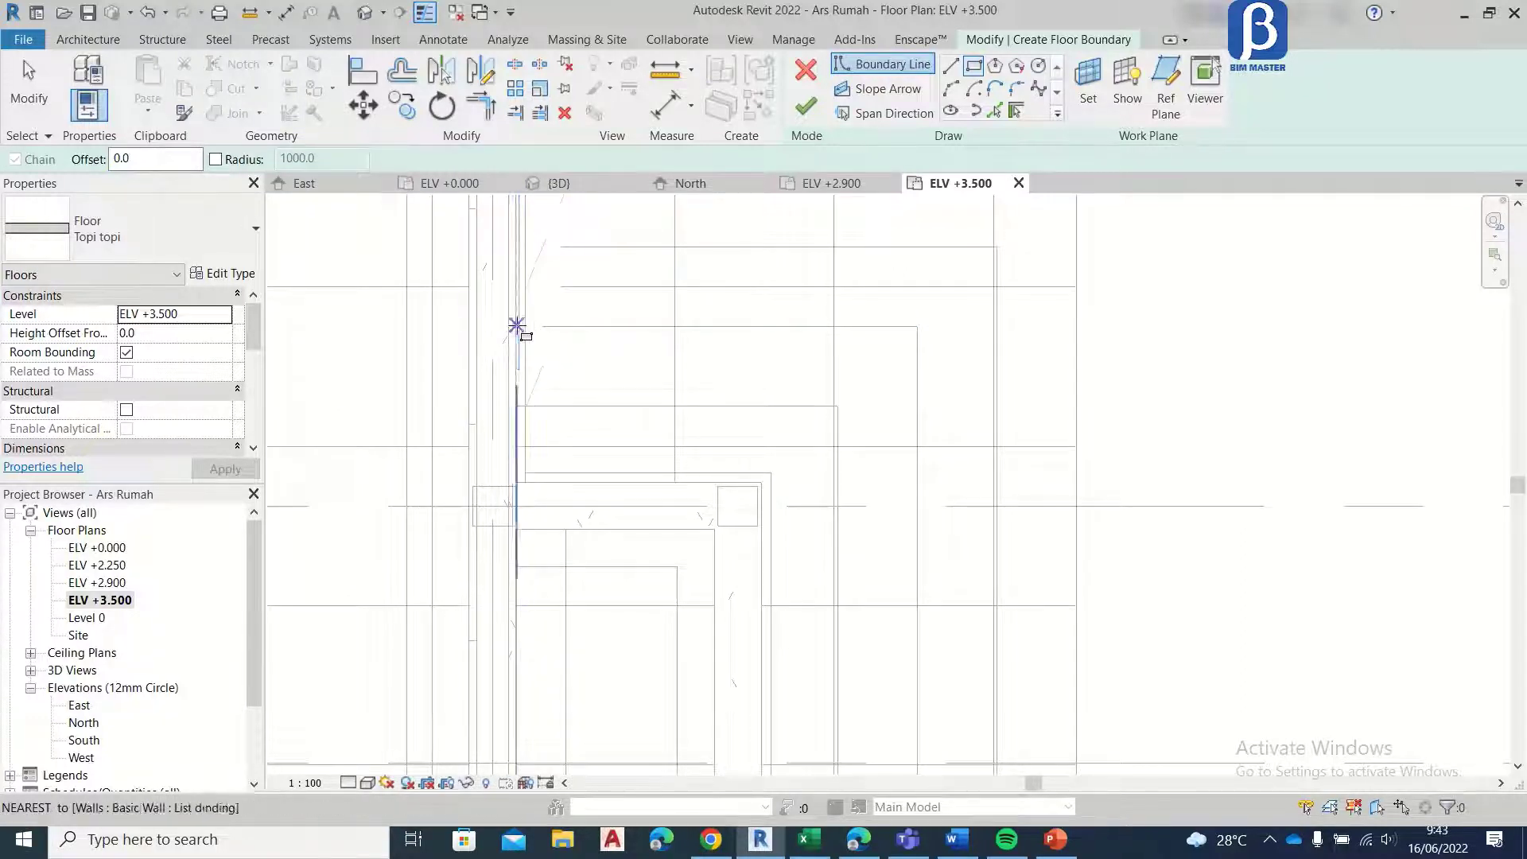
pyautogui.scroll(3, 510, 328)
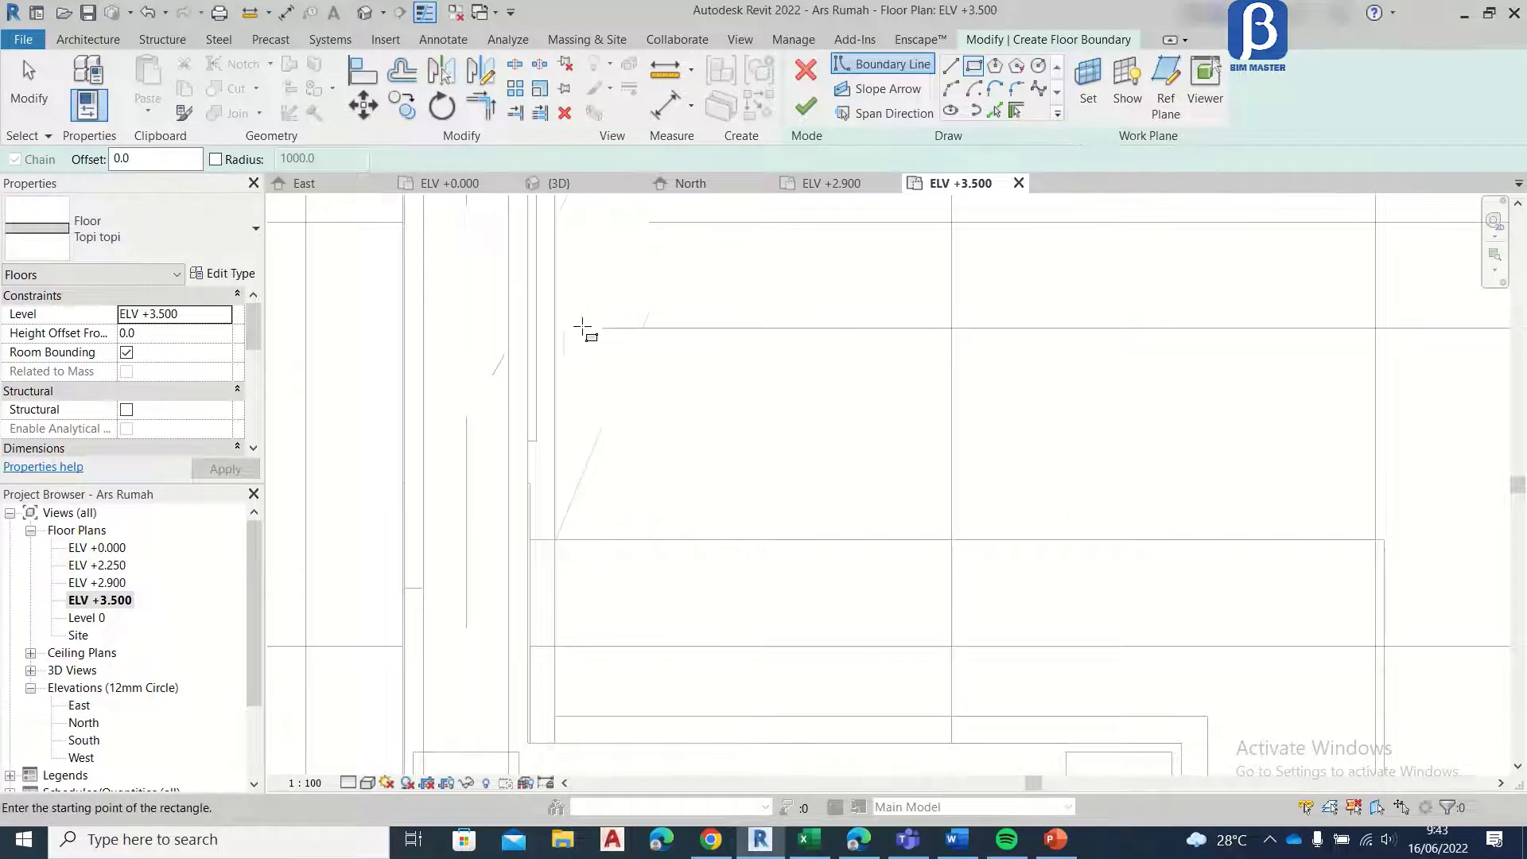
pyautogui.click(513, 328)
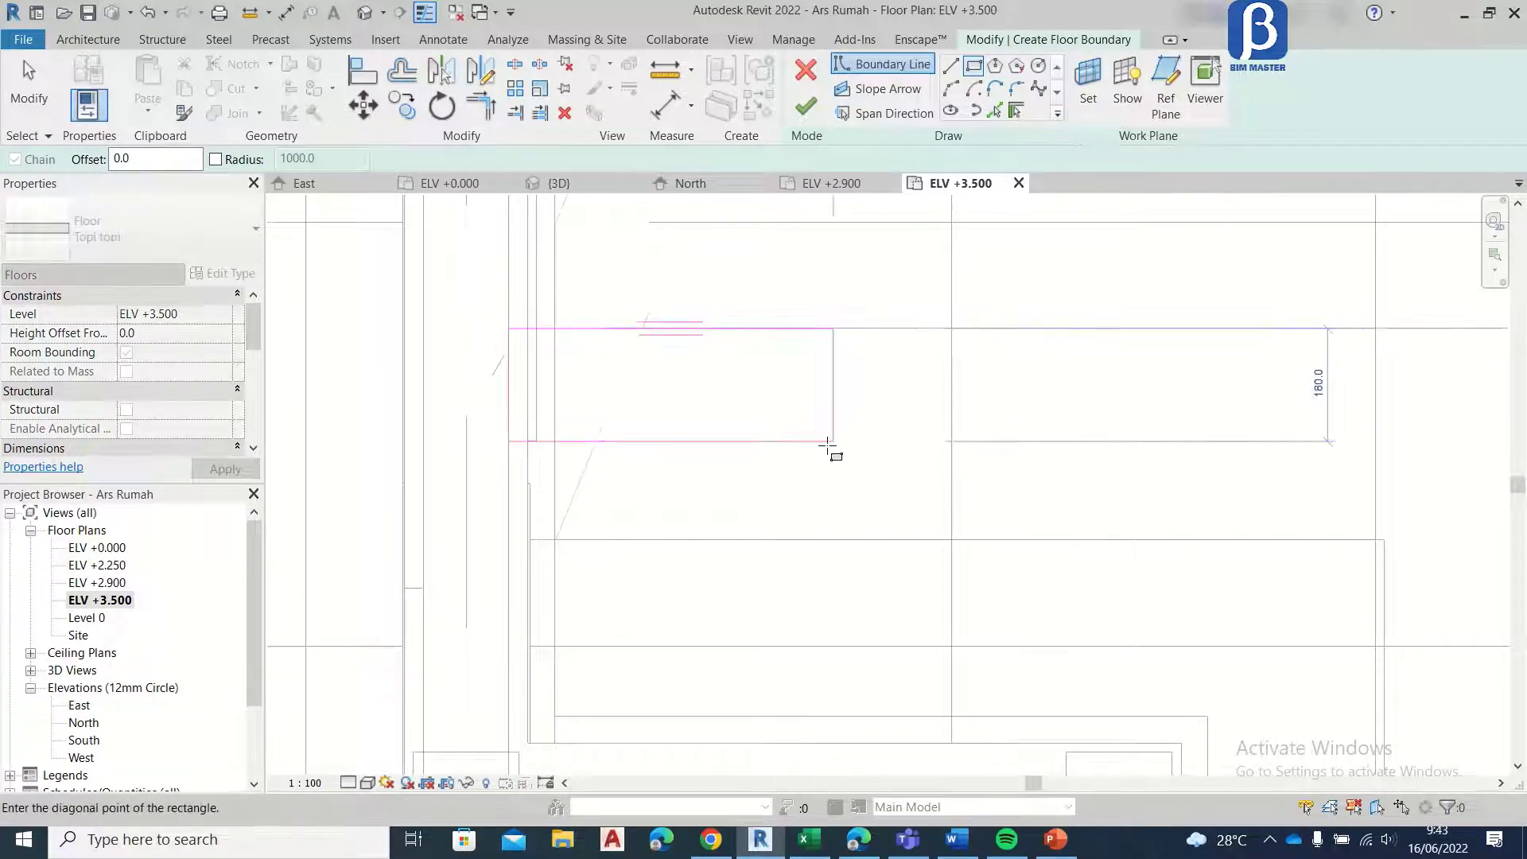
pyautogui.scroll(-2, 927, 451)
pyautogui.moveTo(1005, 435); pyautogui.dragTo(671, 131, button='middle')
pyautogui.scroll(-2, 820, 355)
pyautogui.scroll(-1, 825, 364)
pyautogui.moveTo(850, 547); pyautogui.dragTo(853, 422, button='middle')
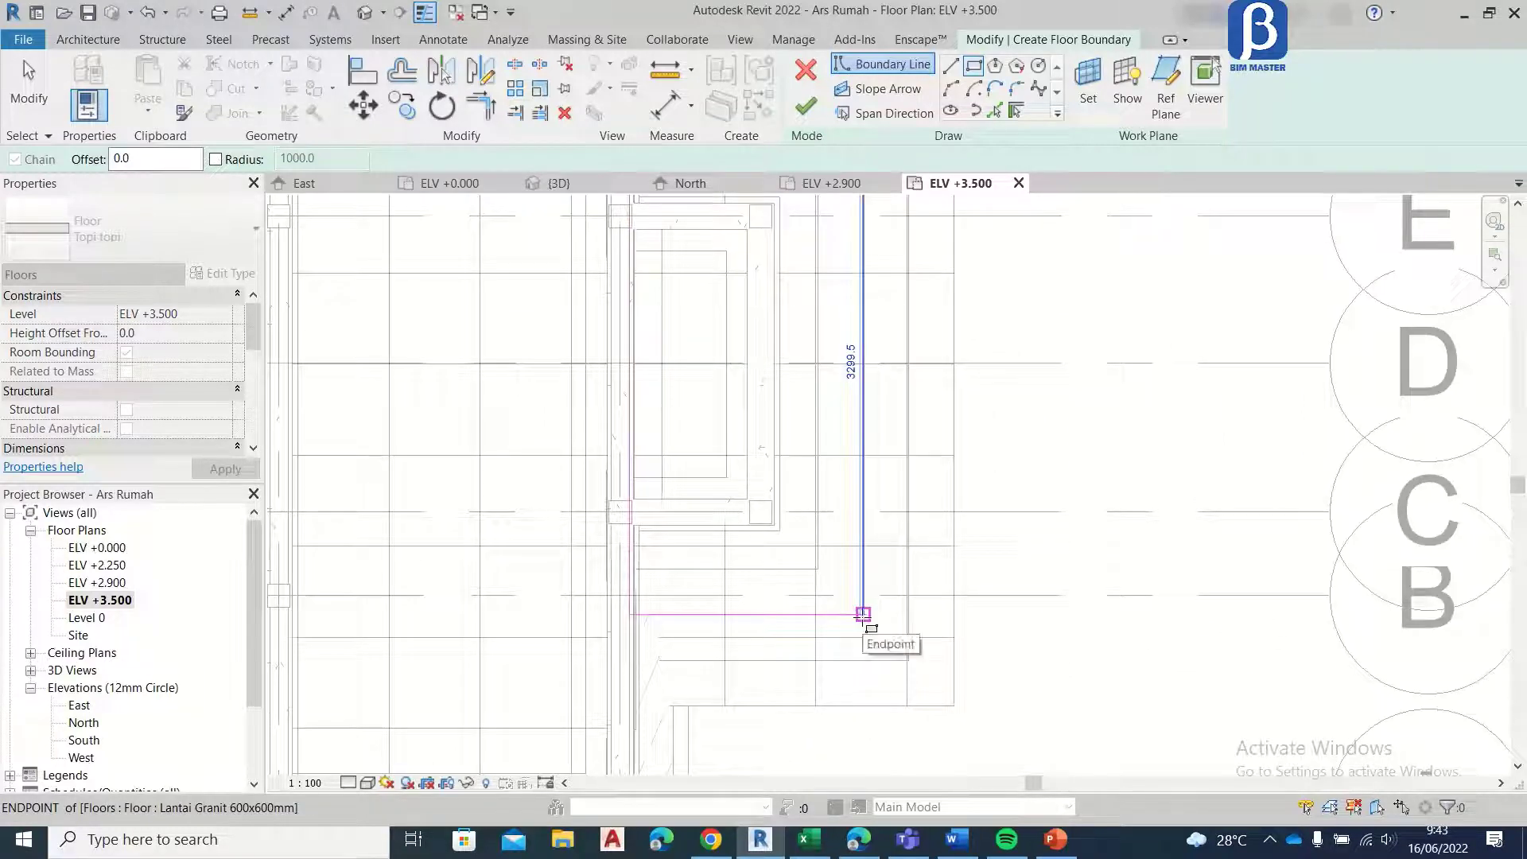
pyautogui.scroll(2, 866, 620)
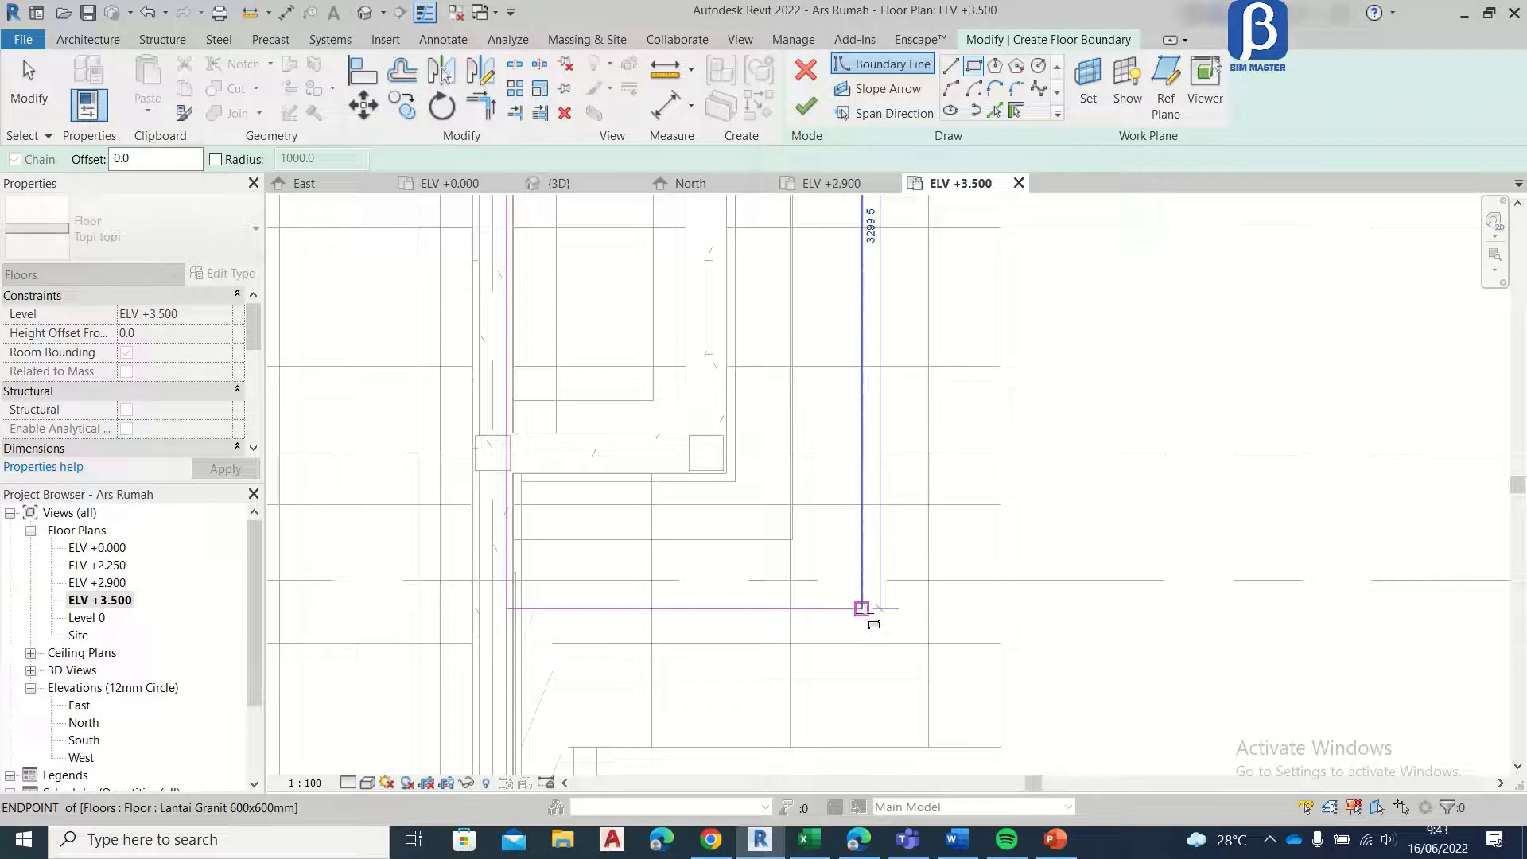
pyautogui.click(863, 609)
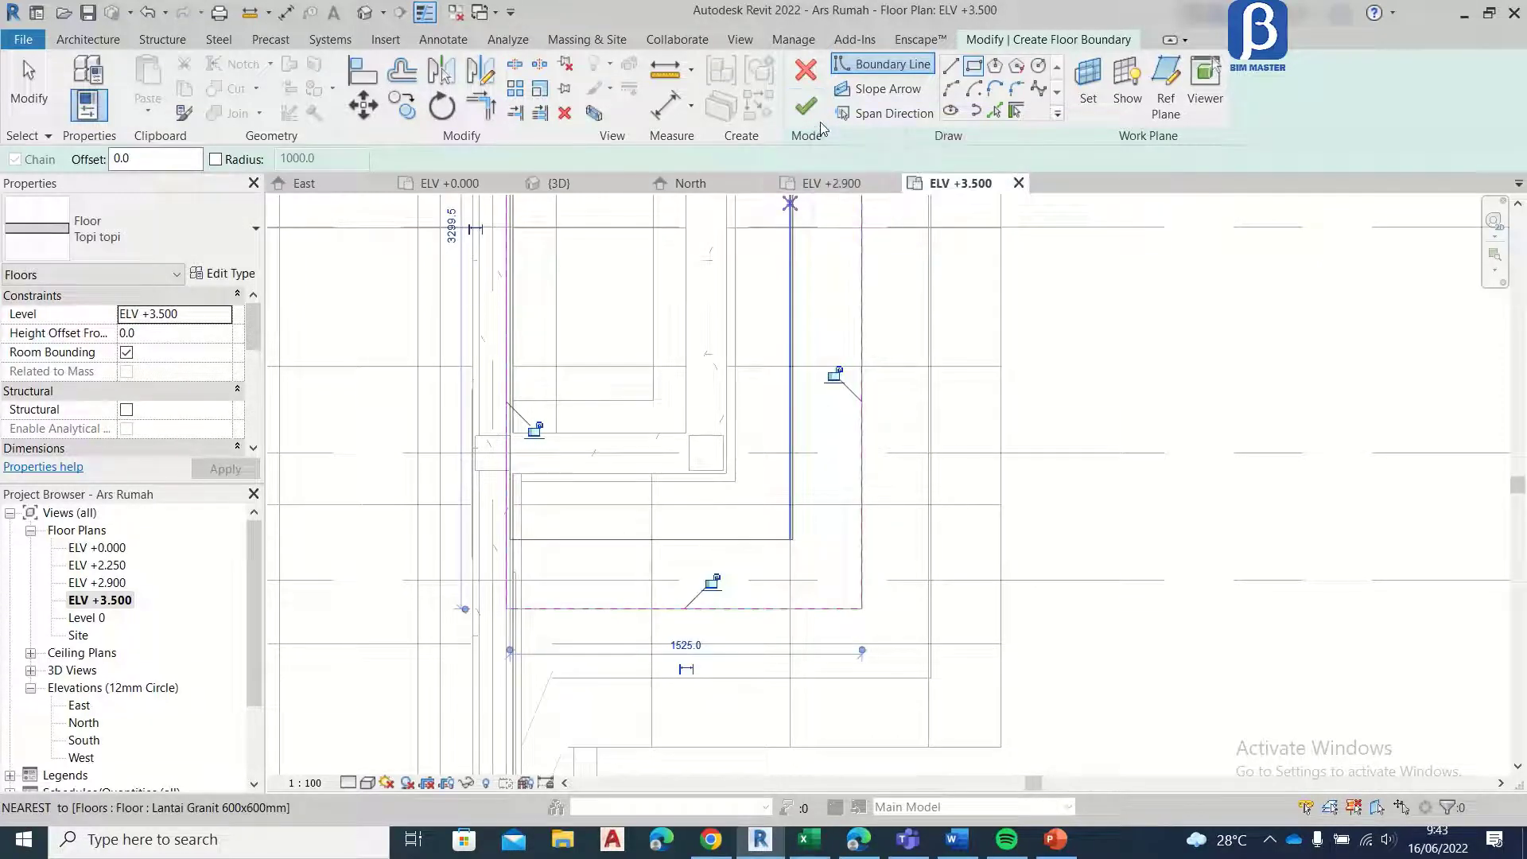
pyautogui.click(806, 106)
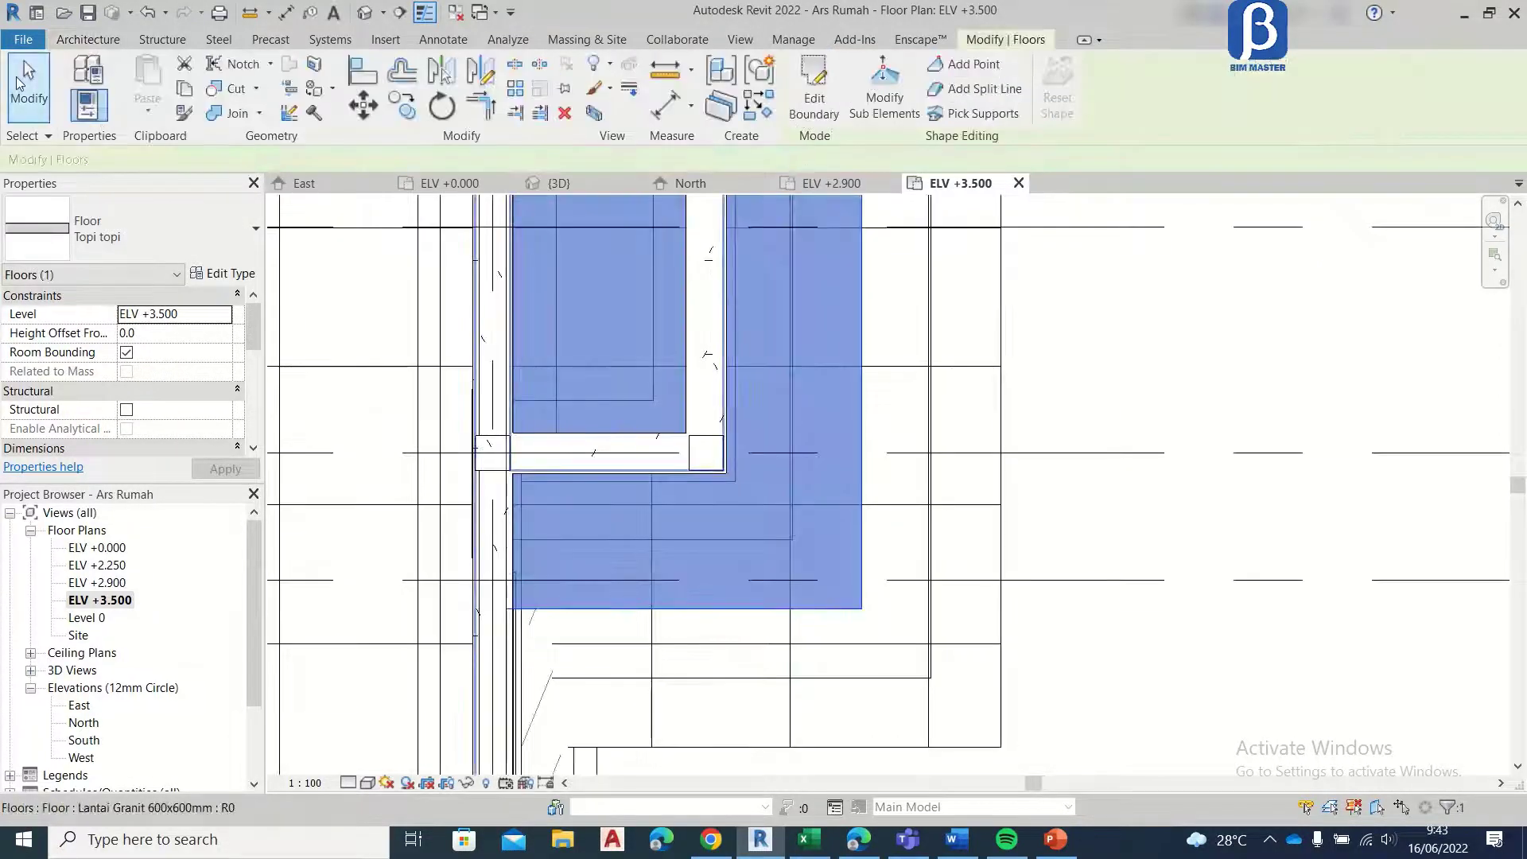
pyautogui.press('Escape')
# Step: Examine the ELV +3.500 plan along the grid F side, around the side entrance steps and the house corners
pyautogui.scroll(-5, 654, 506)
pyautogui.scroll(6, 619, 335)
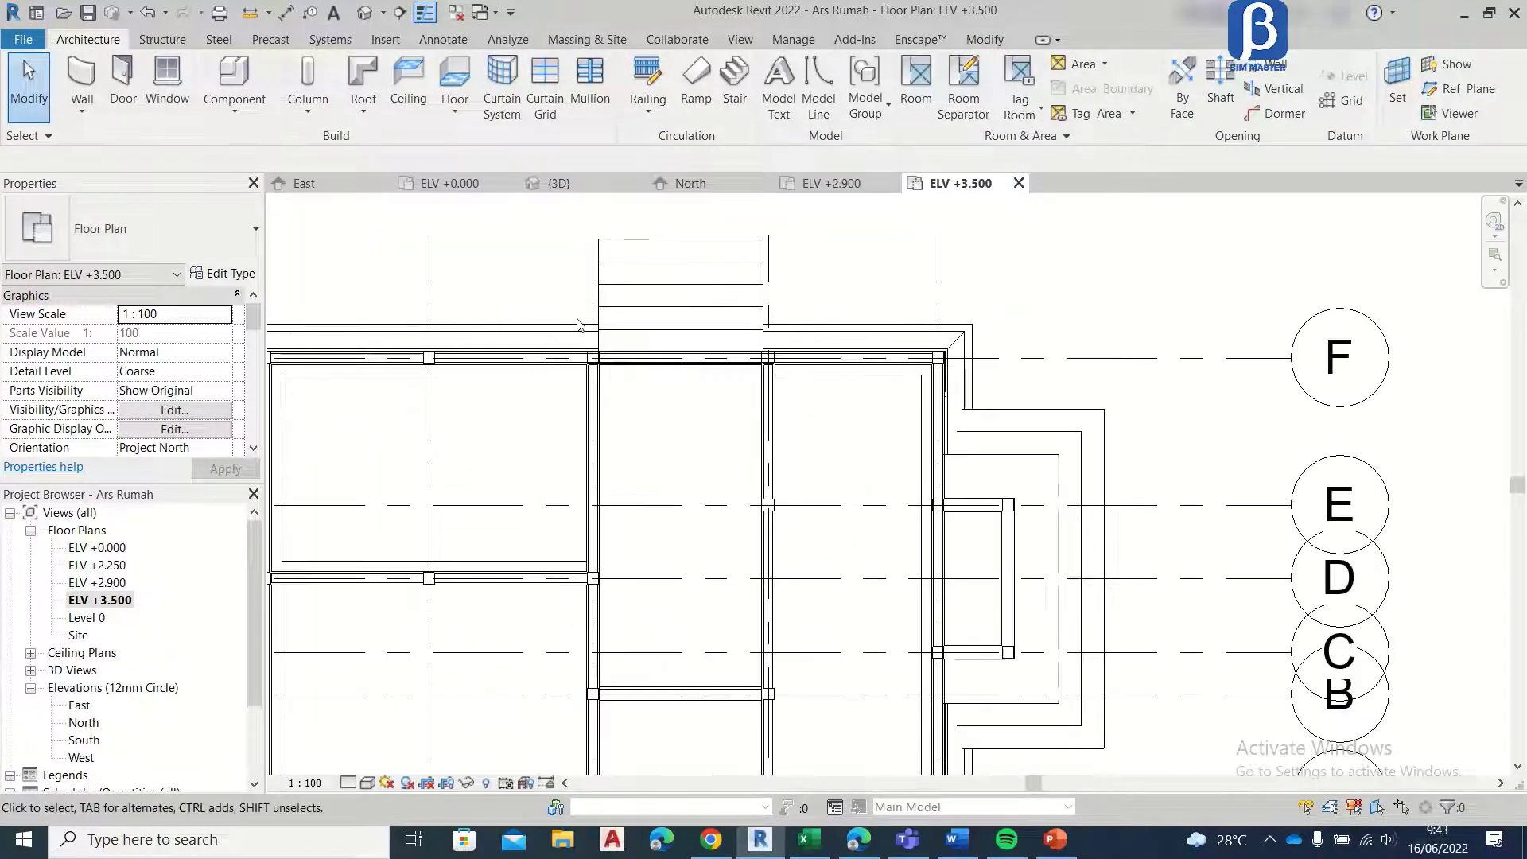
pyautogui.scroll(1, 618, 336)
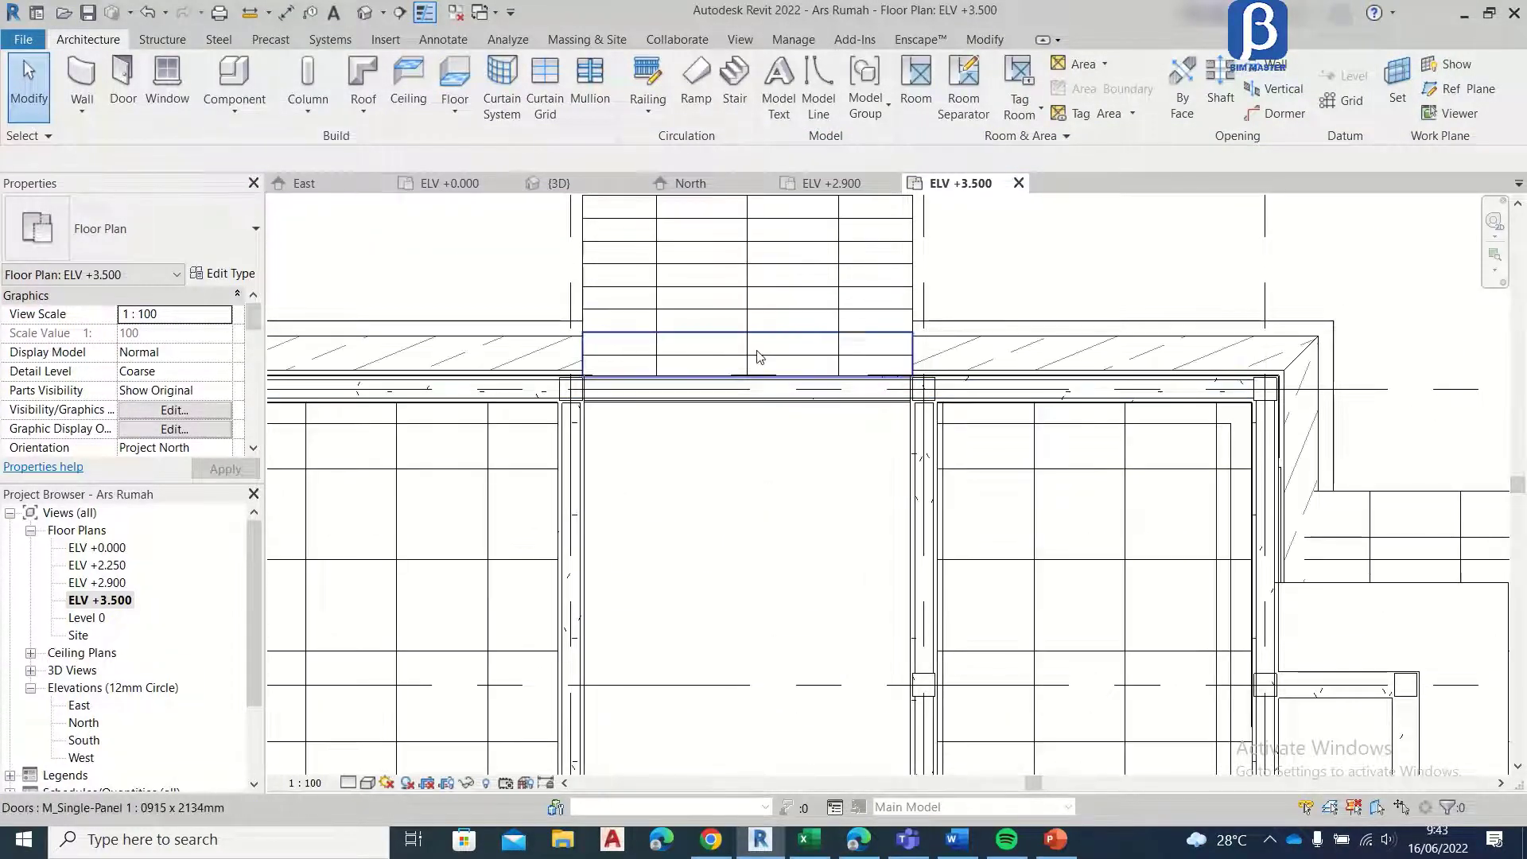
pyautogui.scroll(-4, 836, 342)
pyautogui.scroll(4, 560, 409)
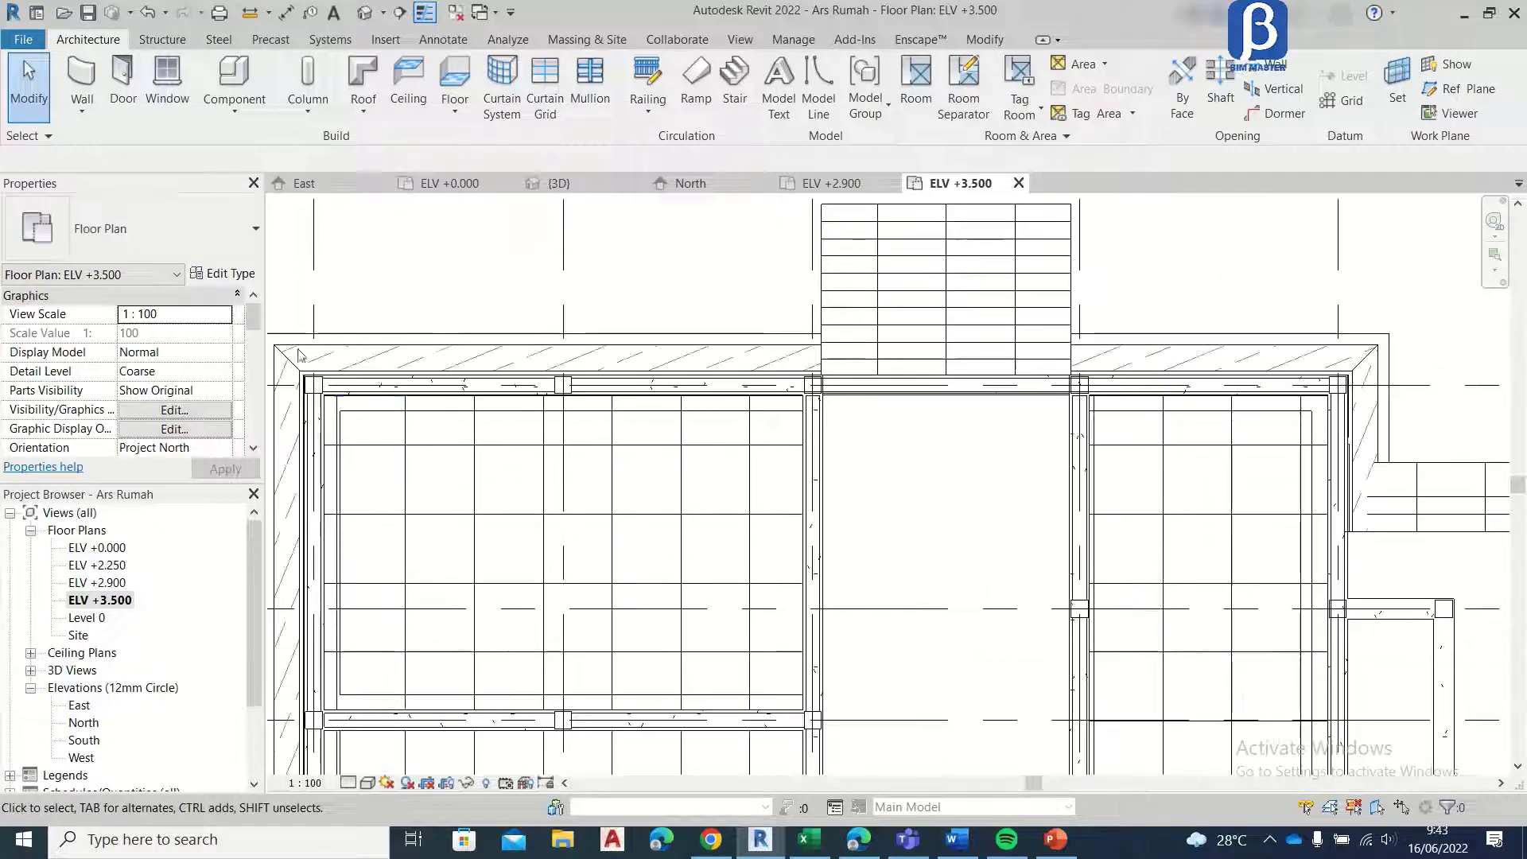
pyautogui.scroll(-2, 561, 410)
pyautogui.scroll(2, 422, 426)
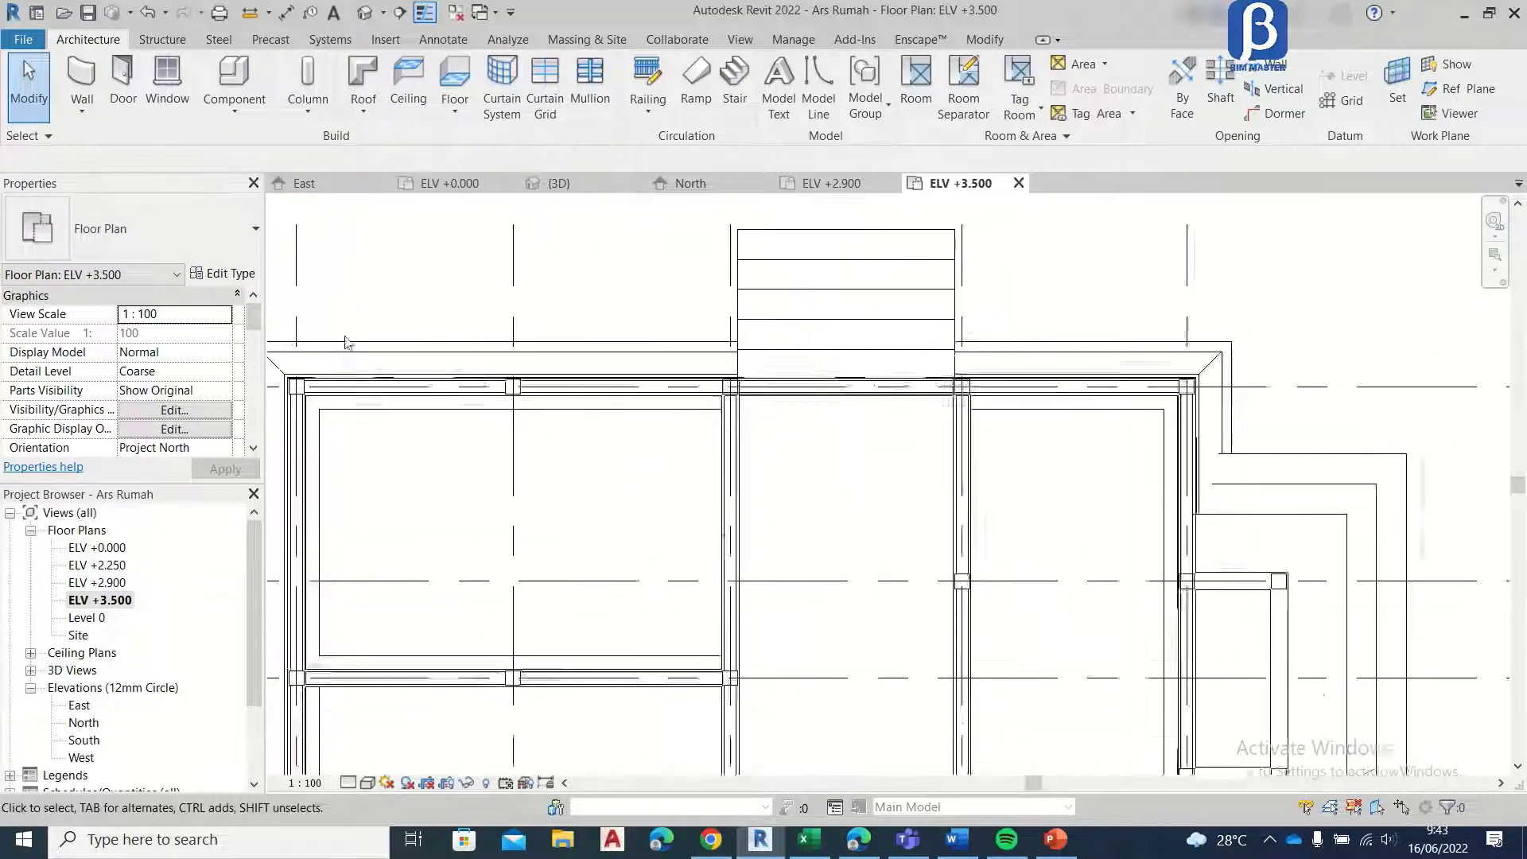
pyautogui.scroll(-2, 708, 322)
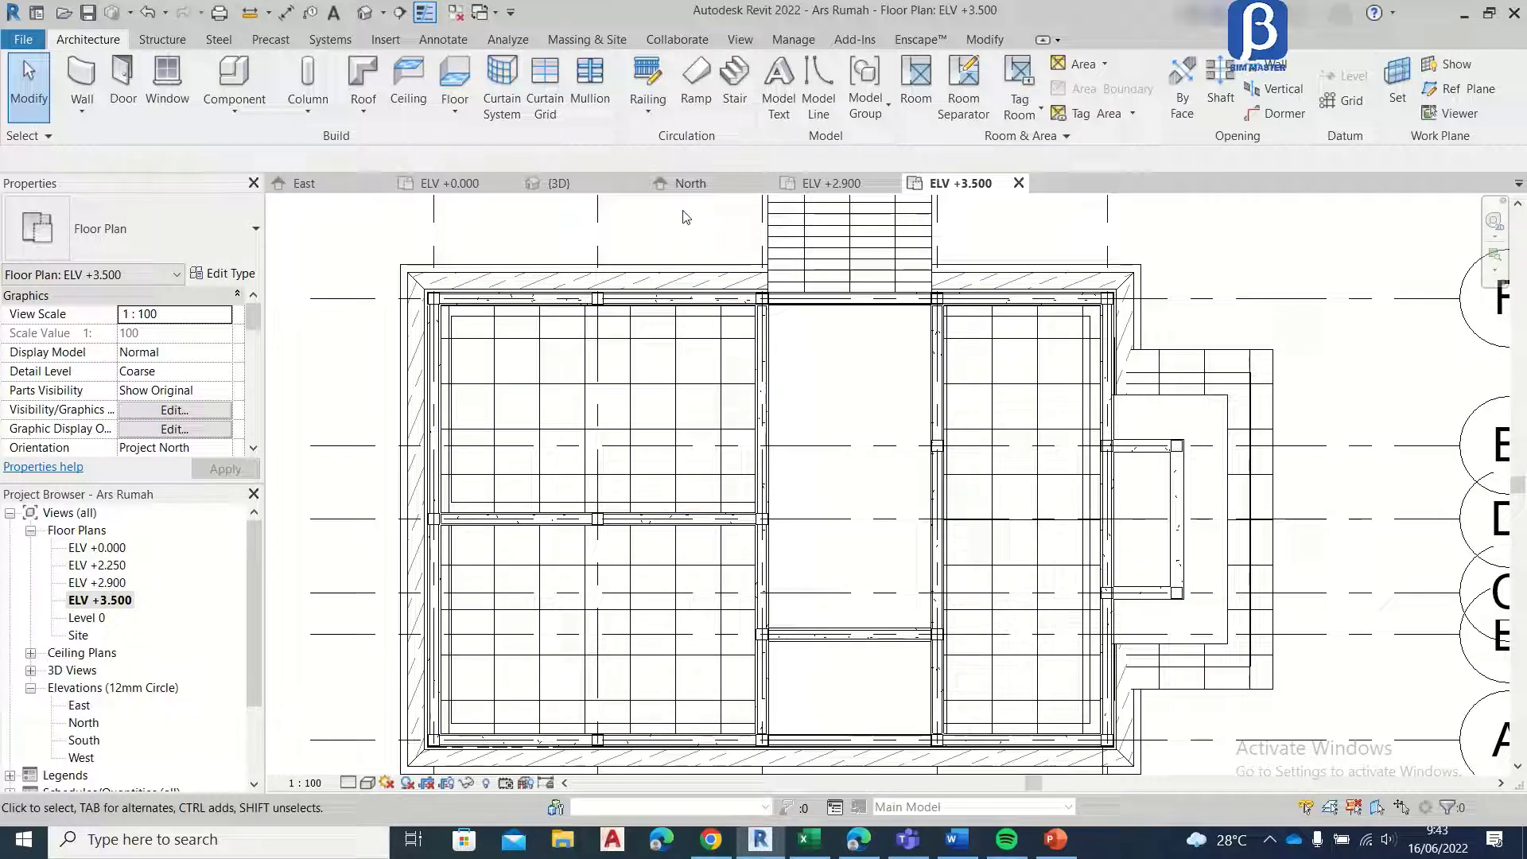
# Step: Examine the house in 3D around the side entrance, the small vents above the openings and the paired windows near the corner
pyautogui.click(549, 183)
pyautogui.keyDown('shift'); pyautogui.moveTo(735, 364); pyautogui.dragTo(792, 479, button='middle'); pyautogui.keyUp('shift')
pyautogui.keyDown('shift'); pyautogui.moveTo(811, 382); pyautogui.dragTo(878, 338, button='middle'); pyautogui.keyUp('shift')
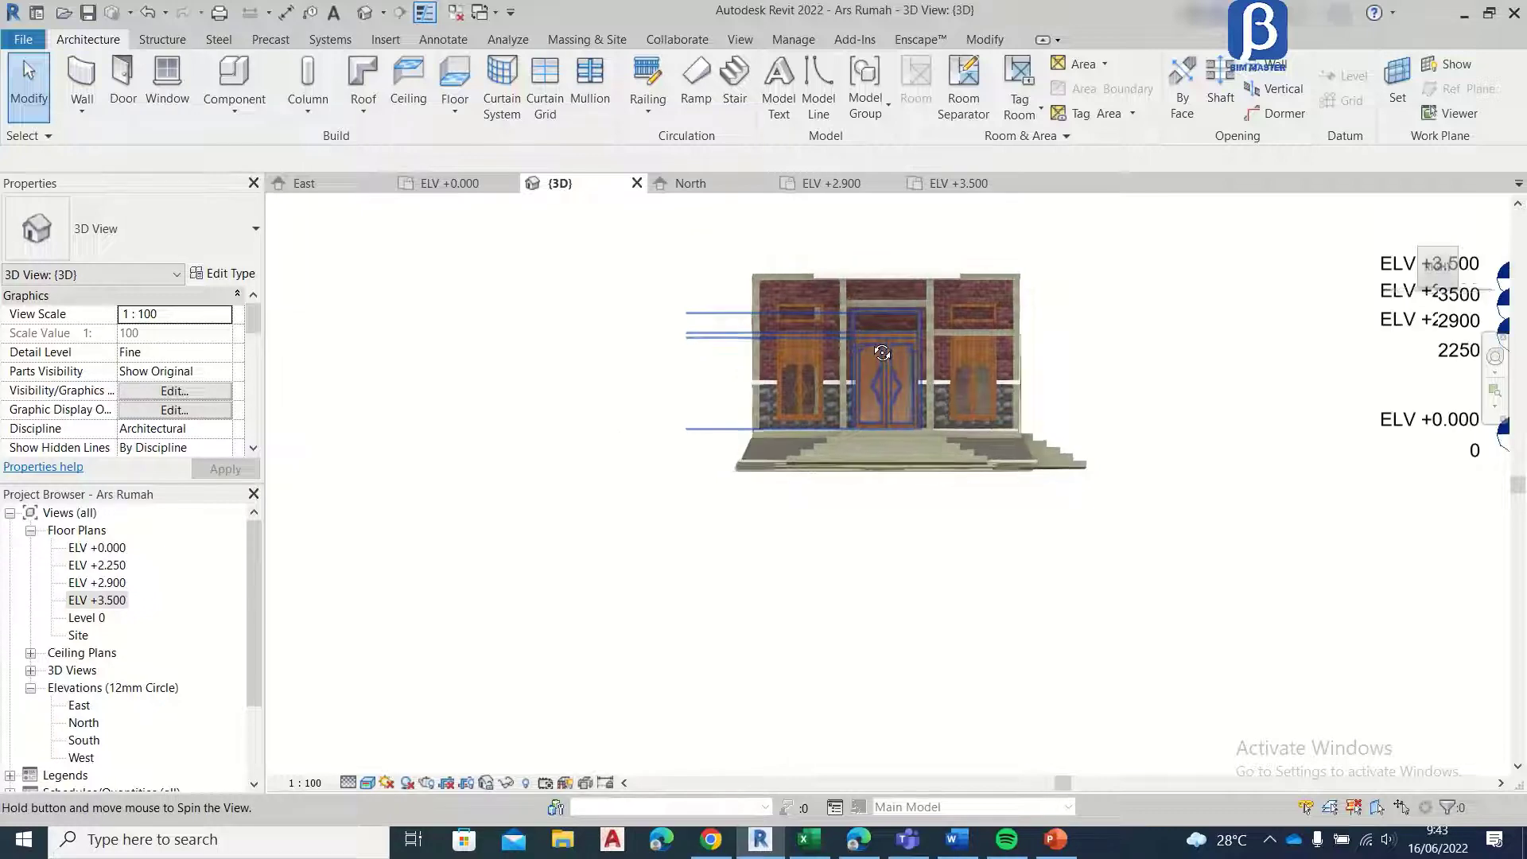
pyautogui.scroll(4, 921, 280)
pyautogui.scroll(-5, 851, 431)
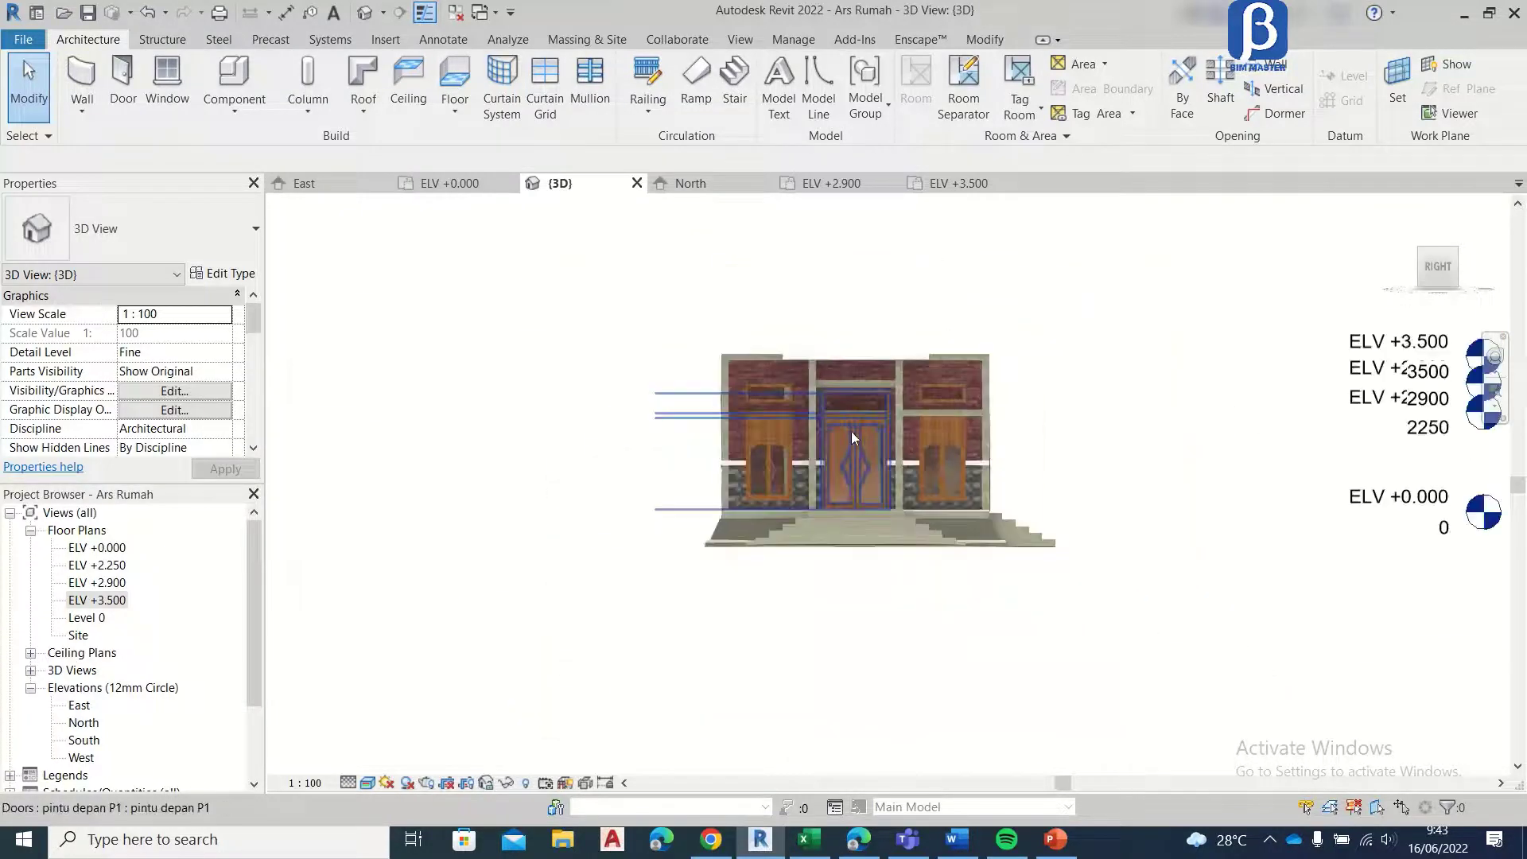
pyautogui.keyDown('shift'); pyautogui.moveTo(835, 445); pyautogui.dragTo(773, 523, button='middle'); pyautogui.keyUp('shift')
pyautogui.scroll(8, 771, 518)
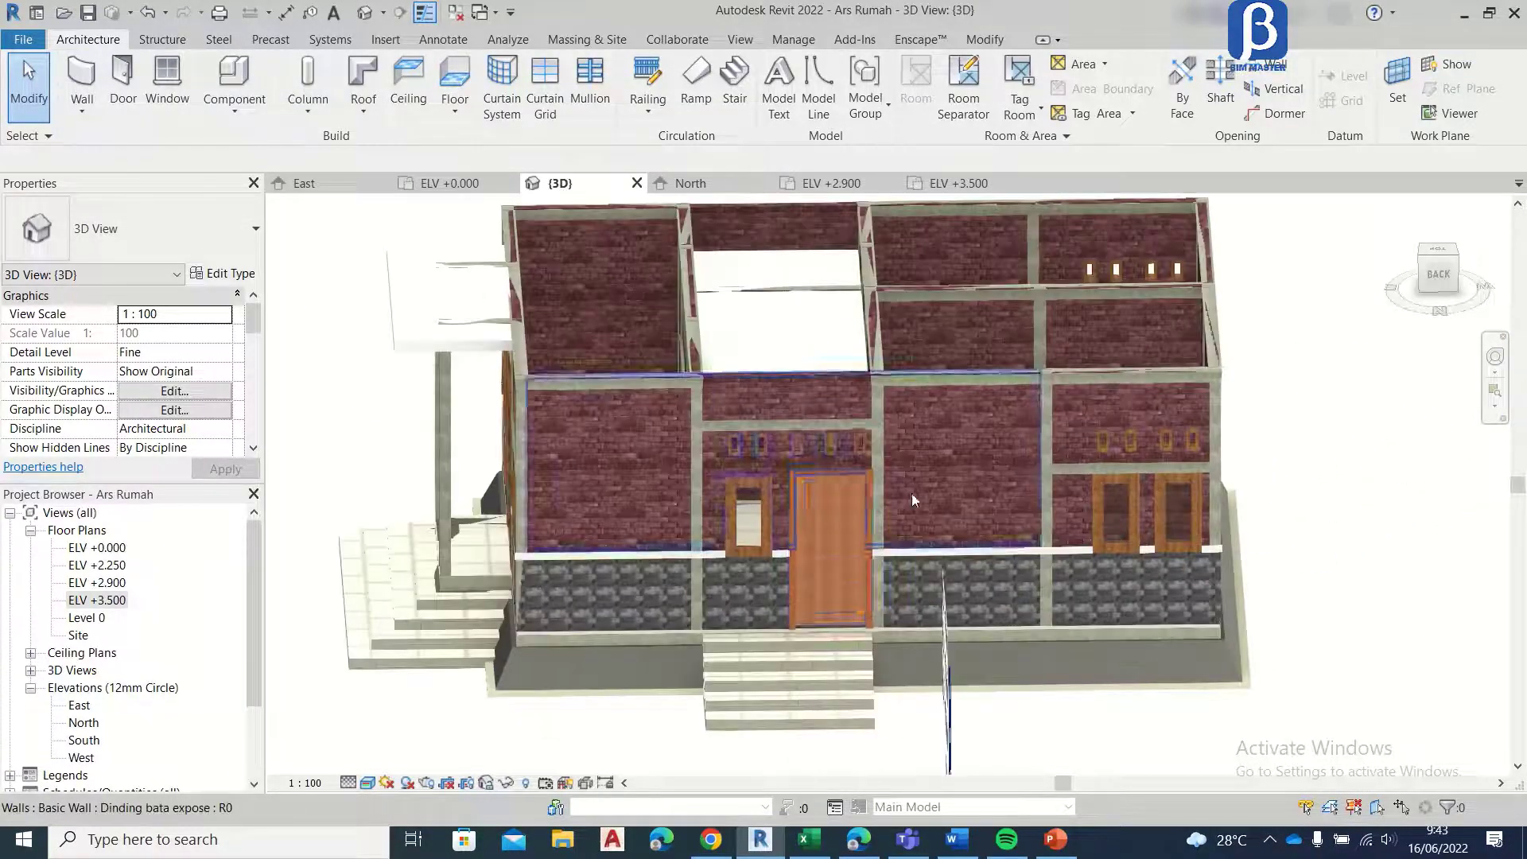
pyautogui.scroll(2, 639, 485)
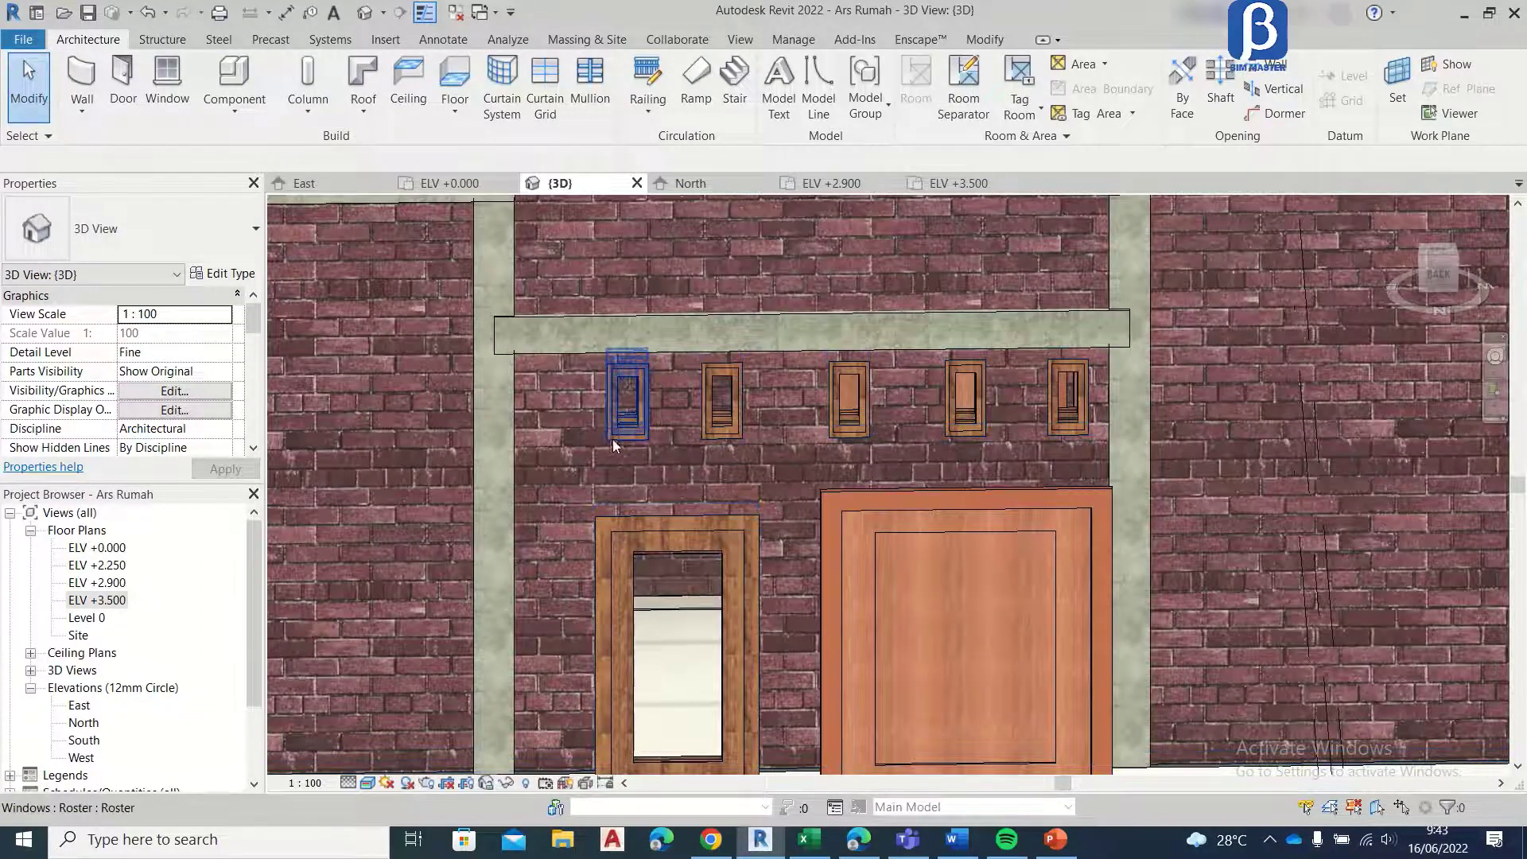
pyautogui.scroll(-4, 618, 436)
pyautogui.scroll(-3, 569, 334)
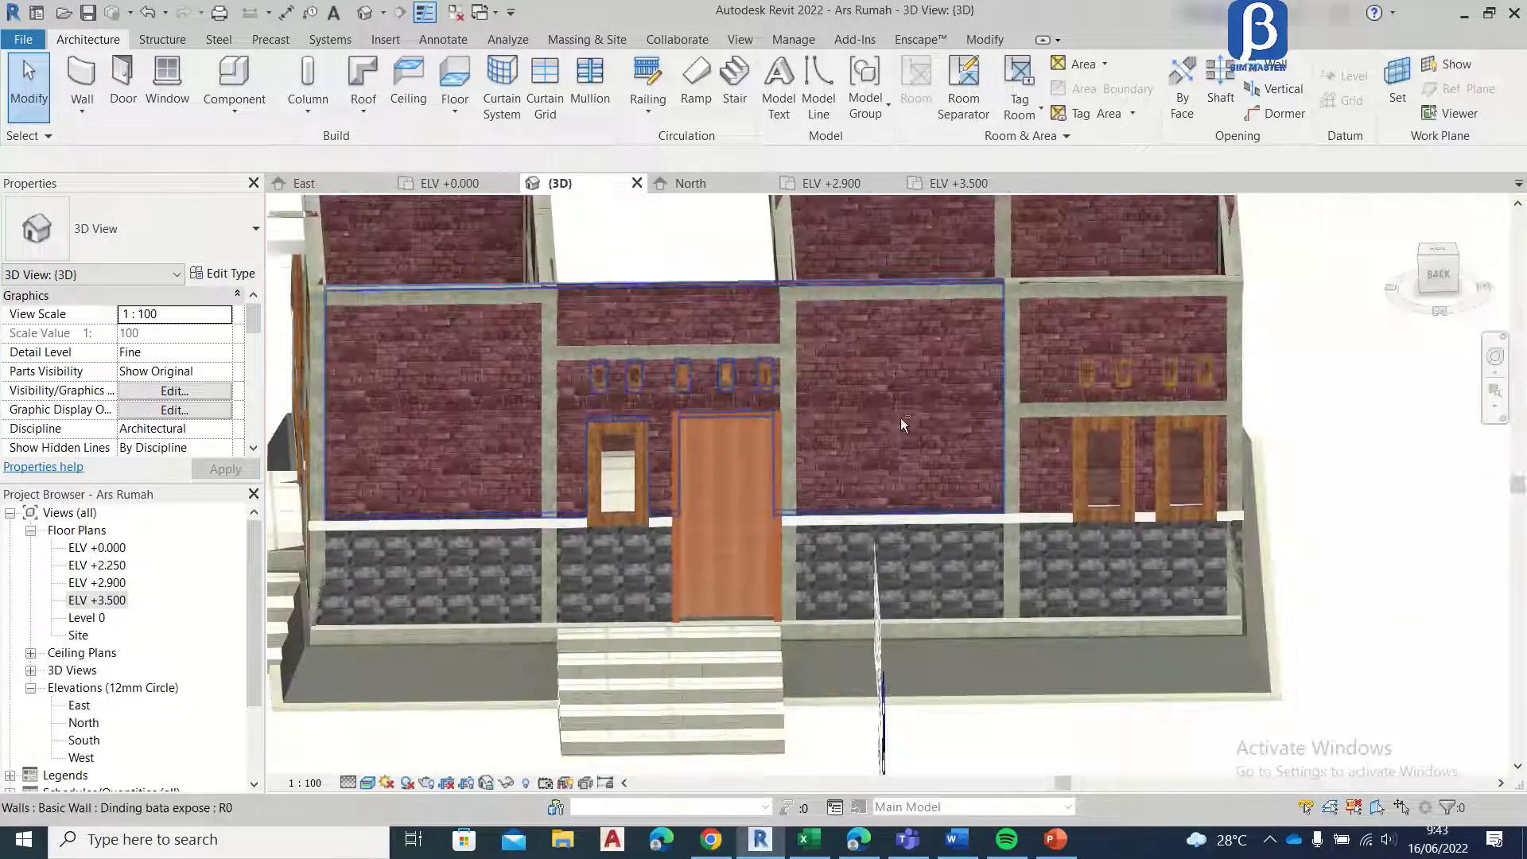
pyautogui.keyDown('shift'); pyautogui.moveTo(900, 418); pyautogui.dragTo(767, 430, button='middle'); pyautogui.keyUp('shift')
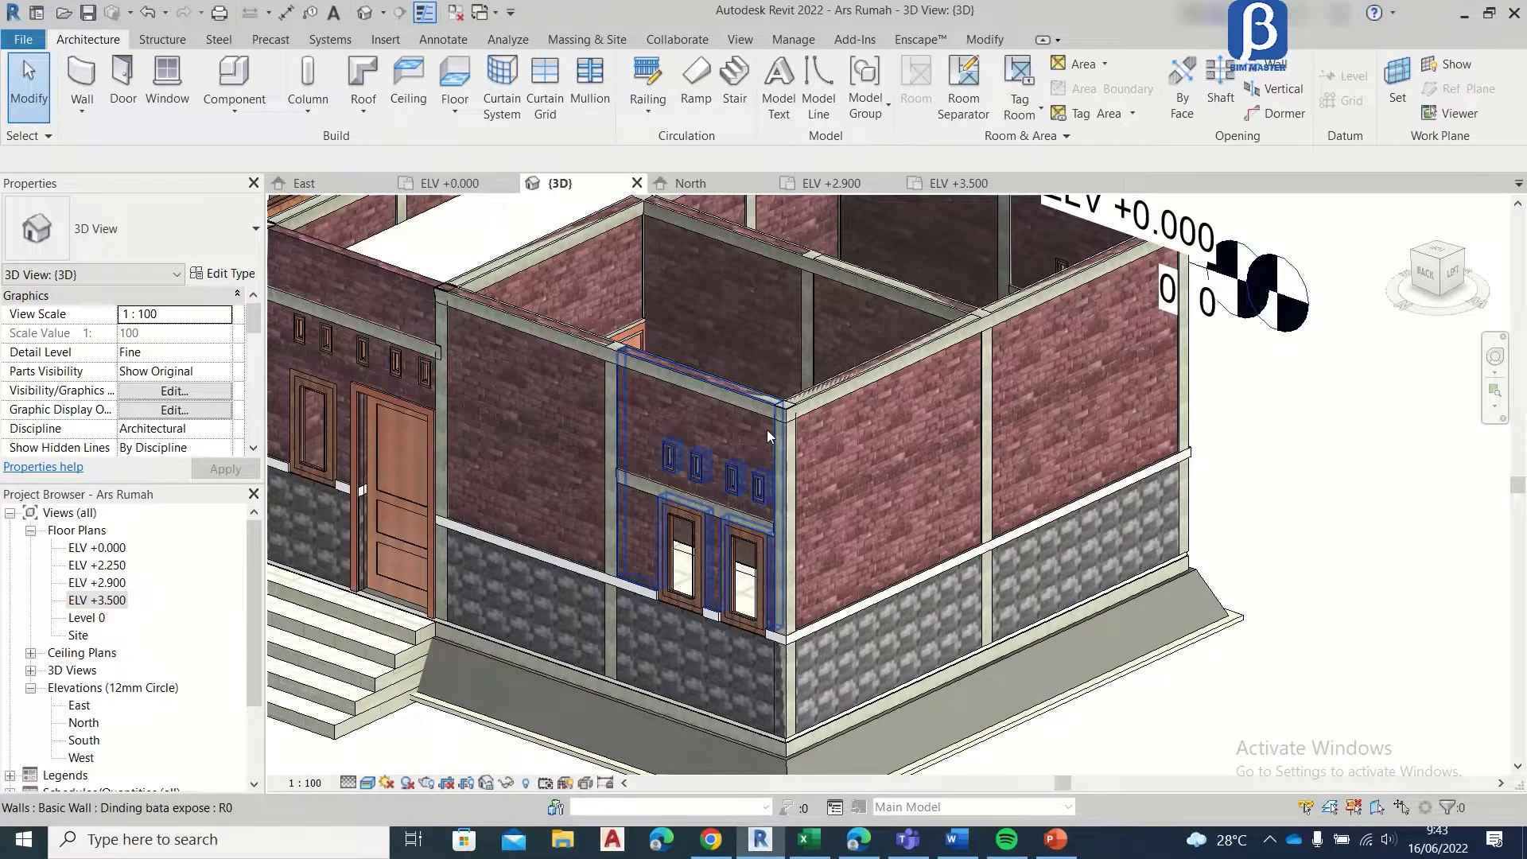
pyautogui.keyDown('shift'); pyautogui.moveTo(732, 436); pyautogui.dragTo(940, 434, button='middle'); pyautogui.keyUp('shift')
pyautogui.scroll(6, 1112, 433)
pyautogui.scroll(-5, 1057, 443)
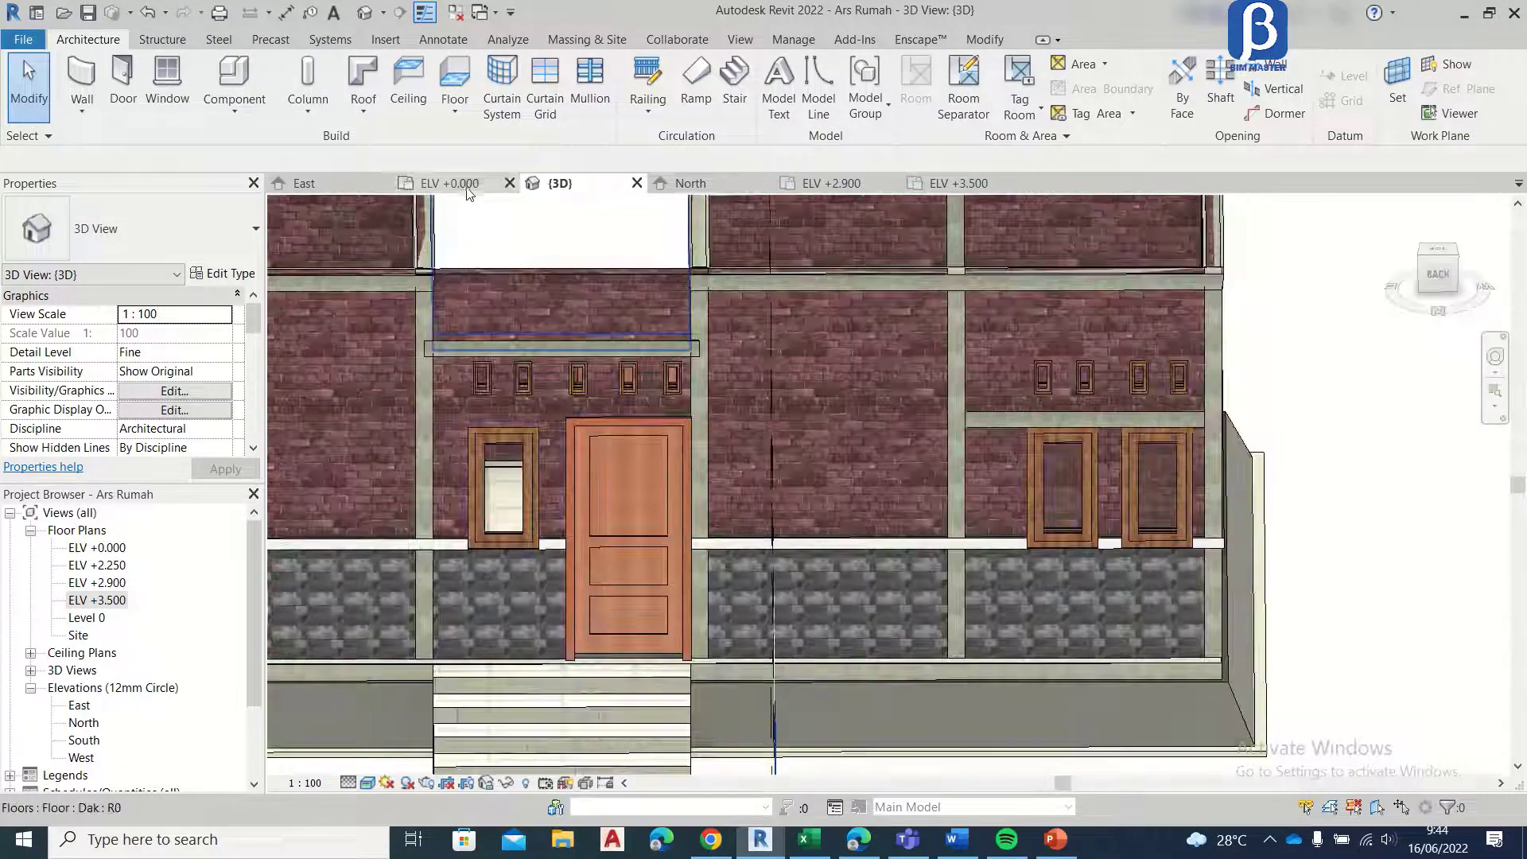
# Step: In the East elevation, copy the ELV +2.250 level about 300 mm upward
pyautogui.click(467, 190)
pyautogui.click(334, 189)
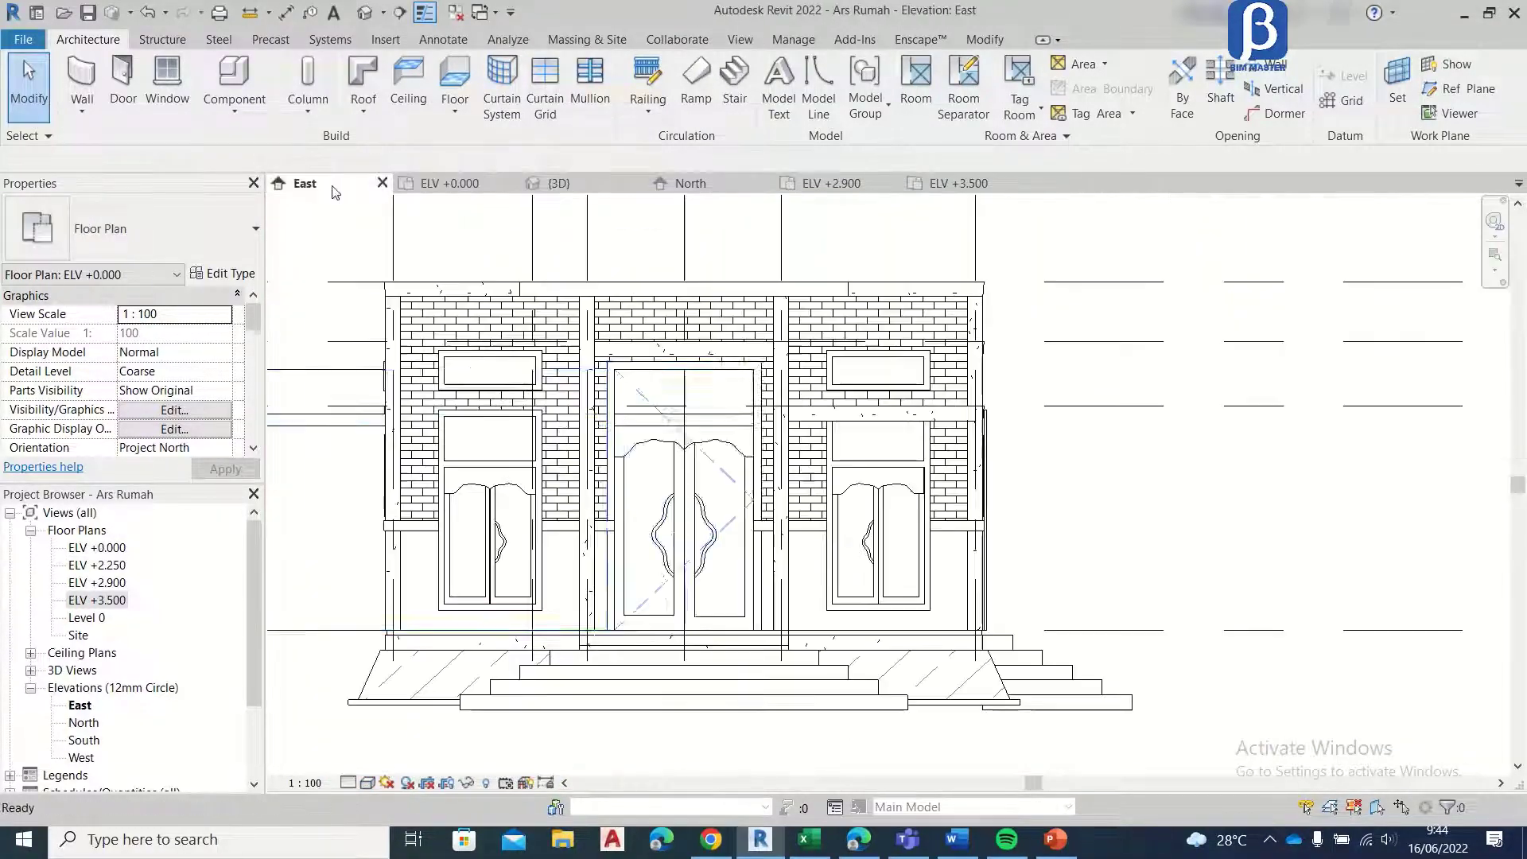
pyautogui.scroll(4, 822, 385)
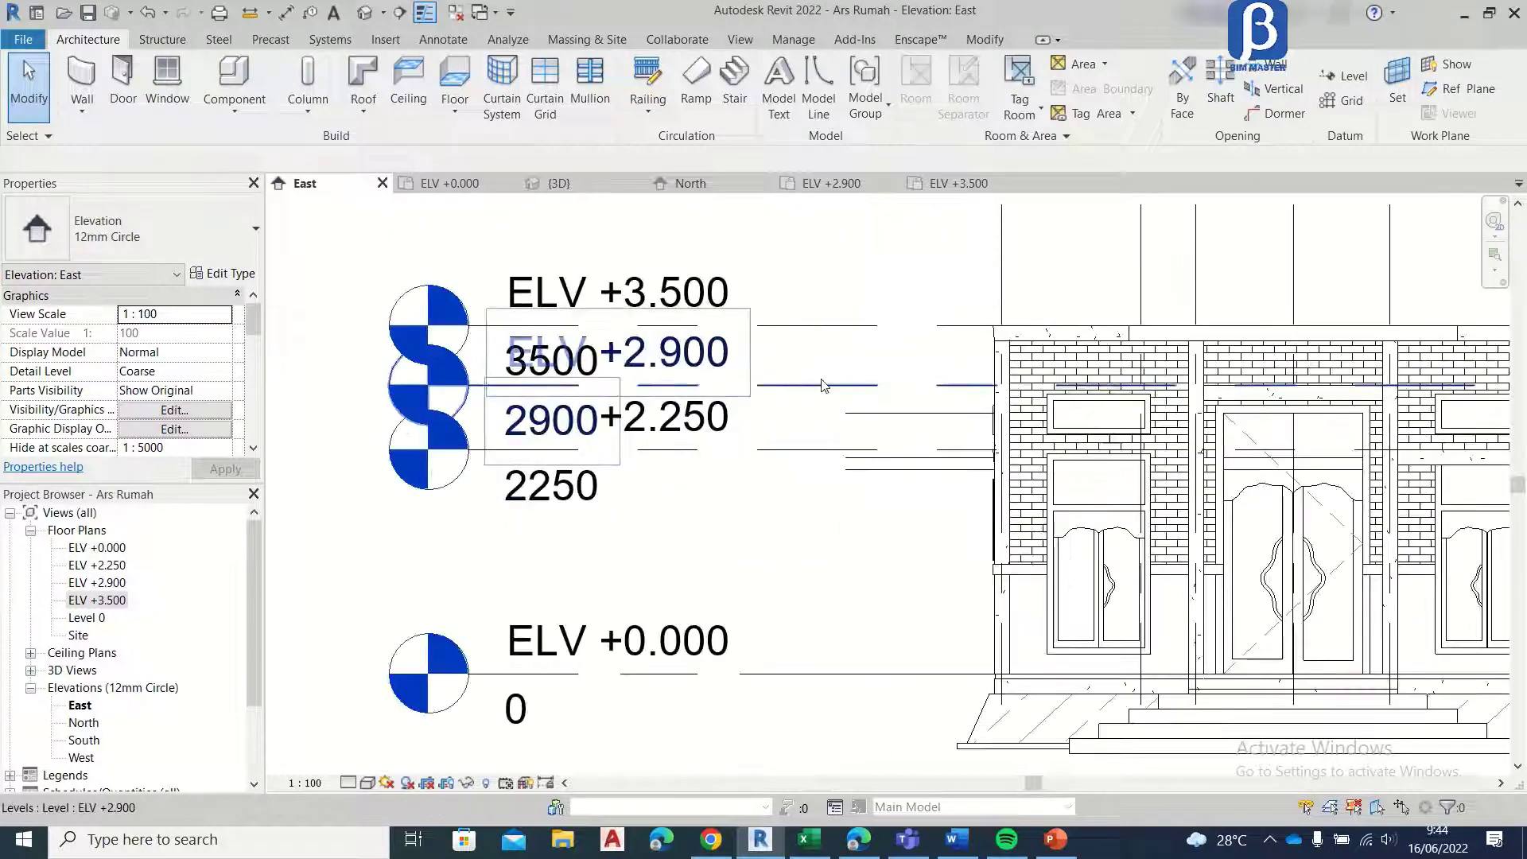
pyautogui.click(823, 385)
pyautogui.scroll(2, 822, 385)
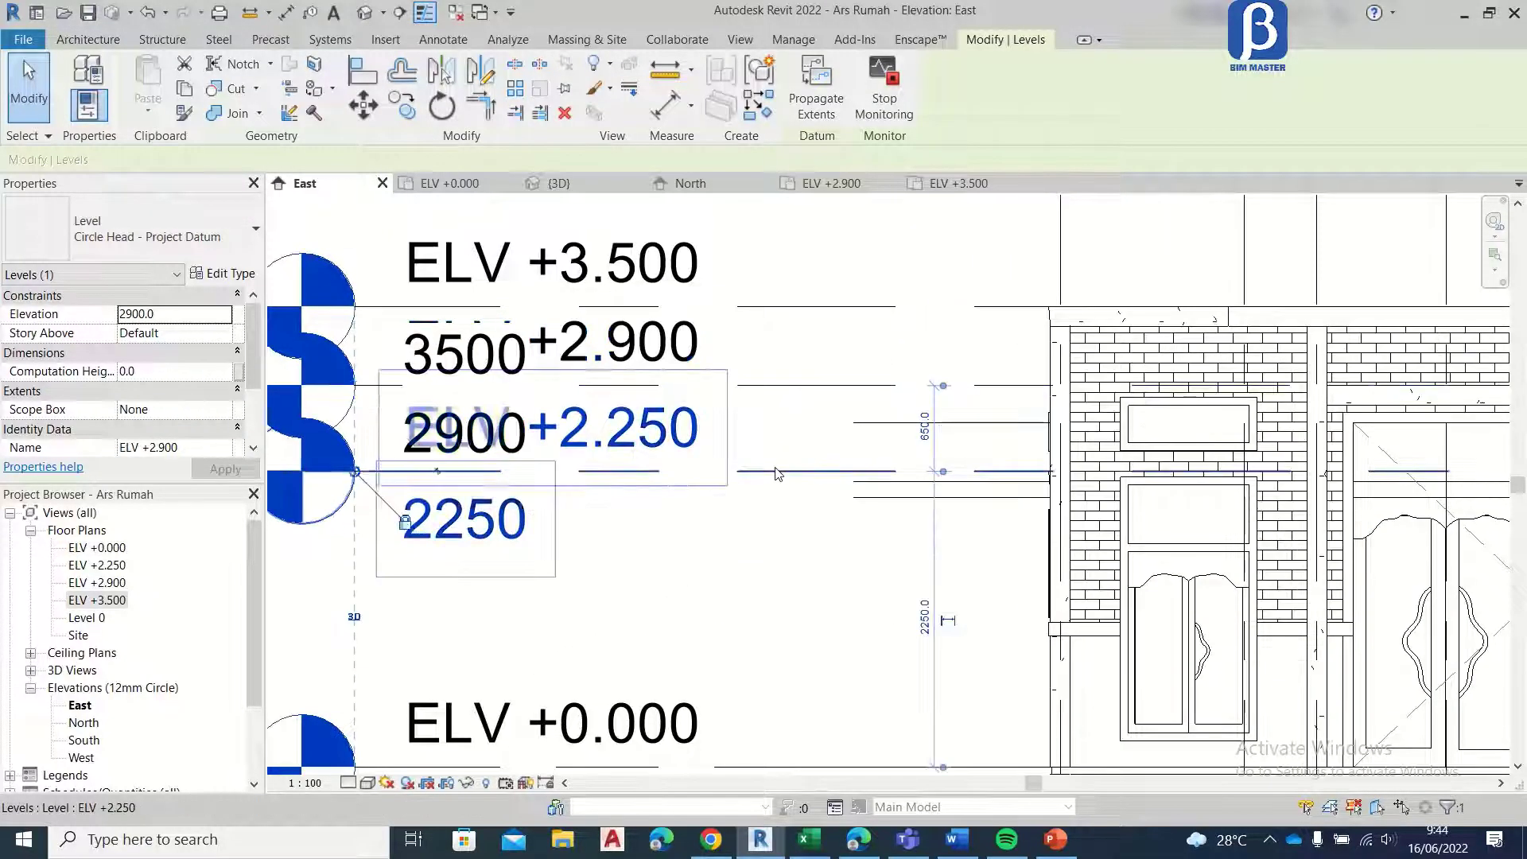
pyautogui.click(777, 473)
pyautogui.click(402, 104)
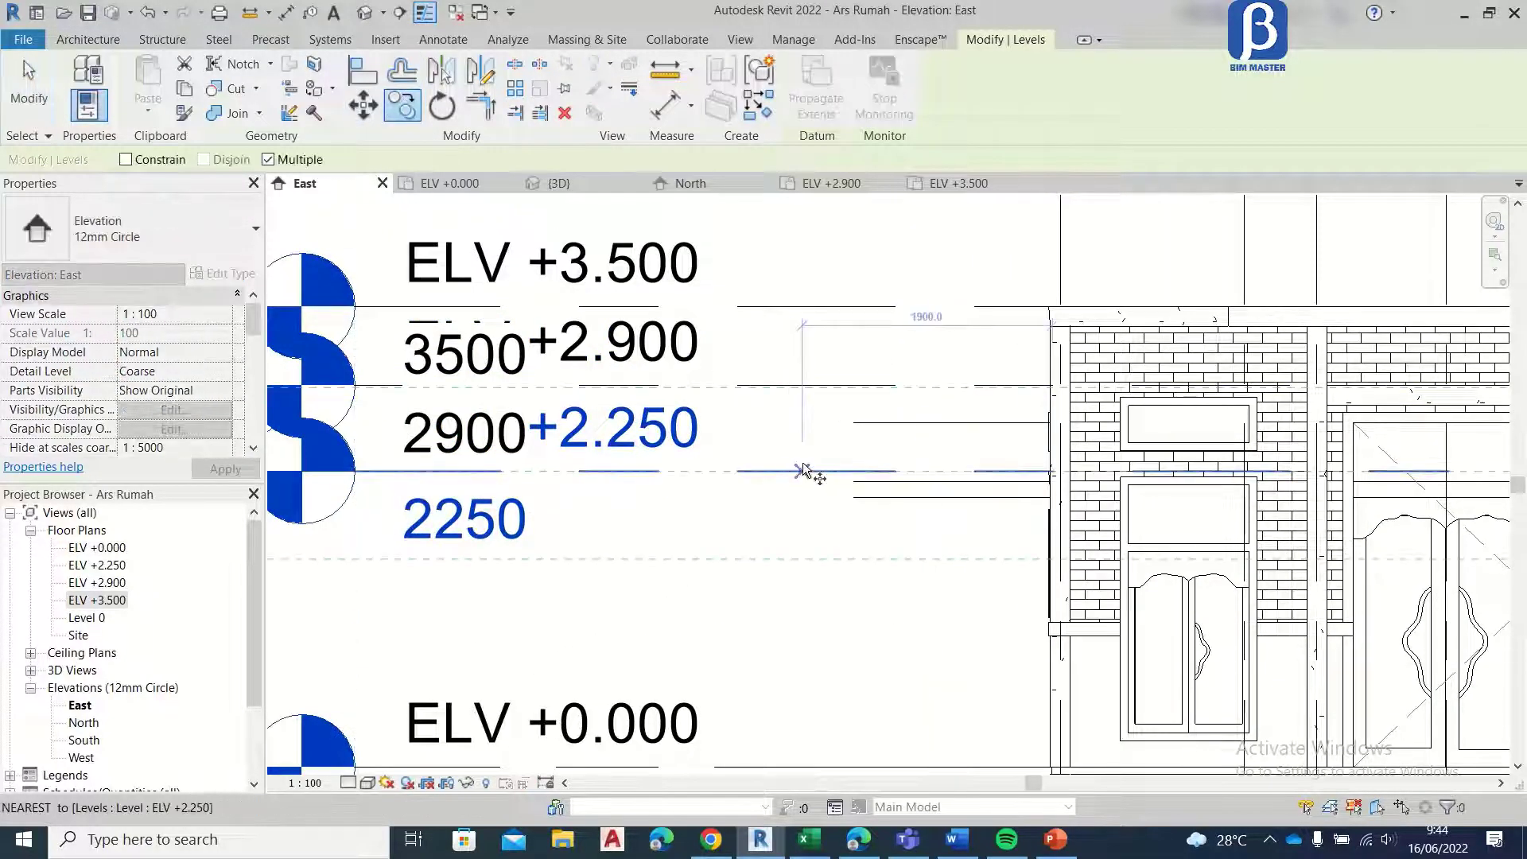
pyautogui.click(803, 473)
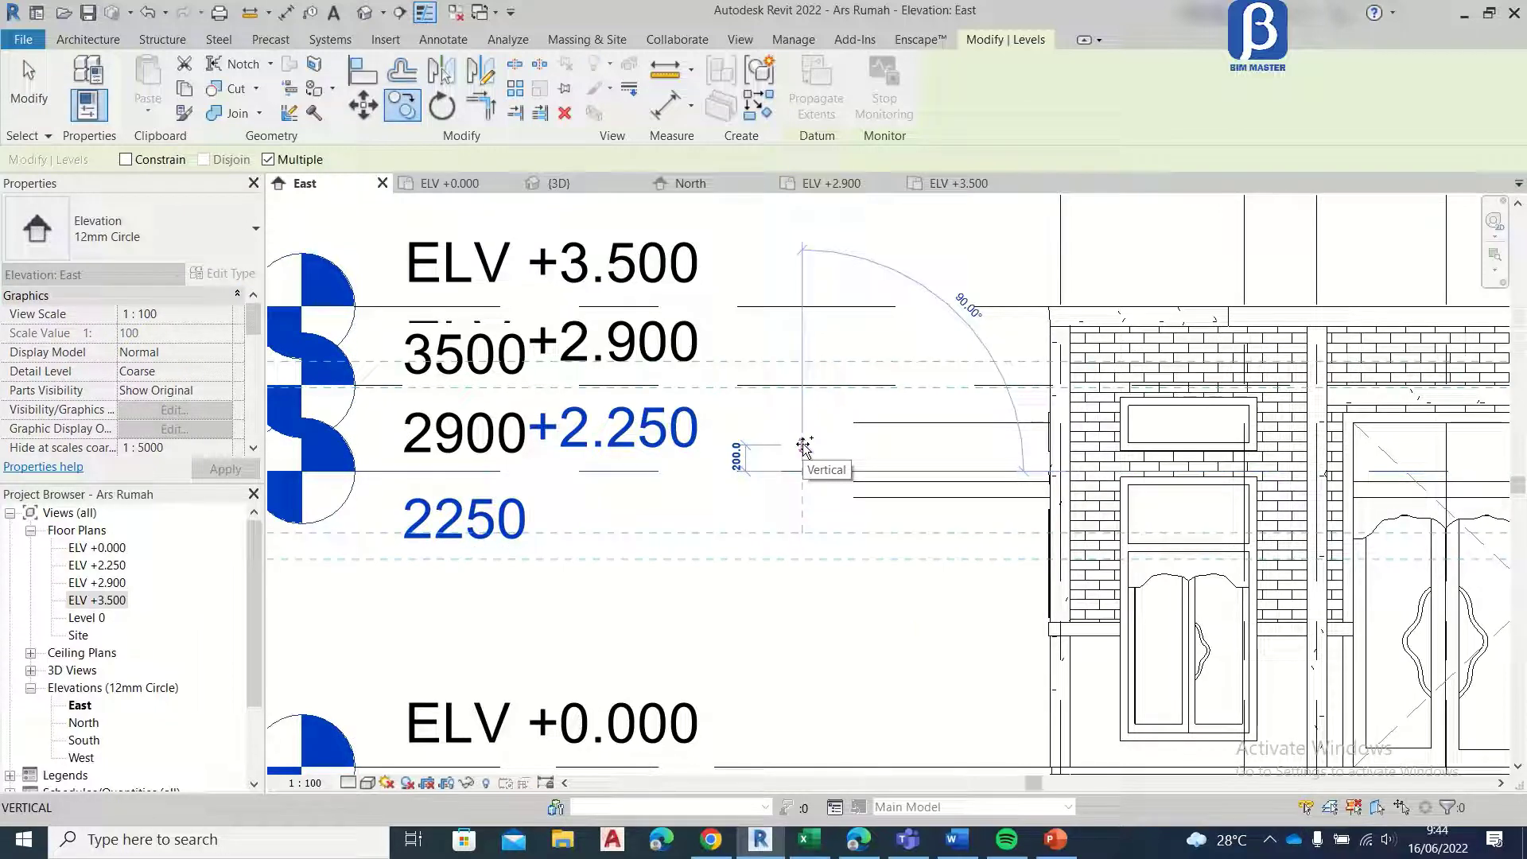
pyautogui.click(803, 436)
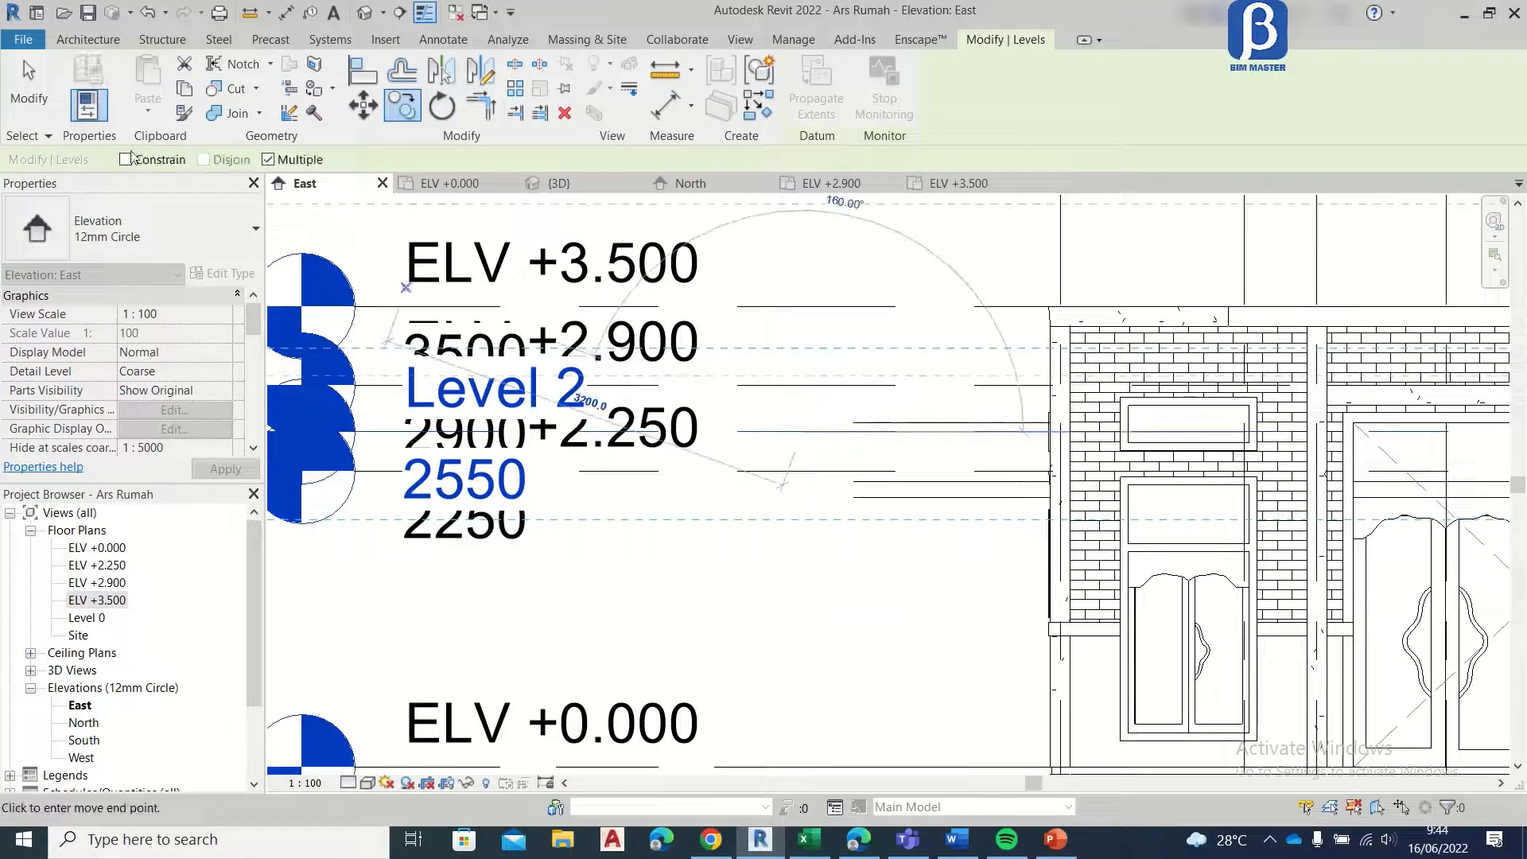
pyautogui.click(44, 67)
# Step: Set the copied level's elevation to 2360
pyautogui.click(495, 472)
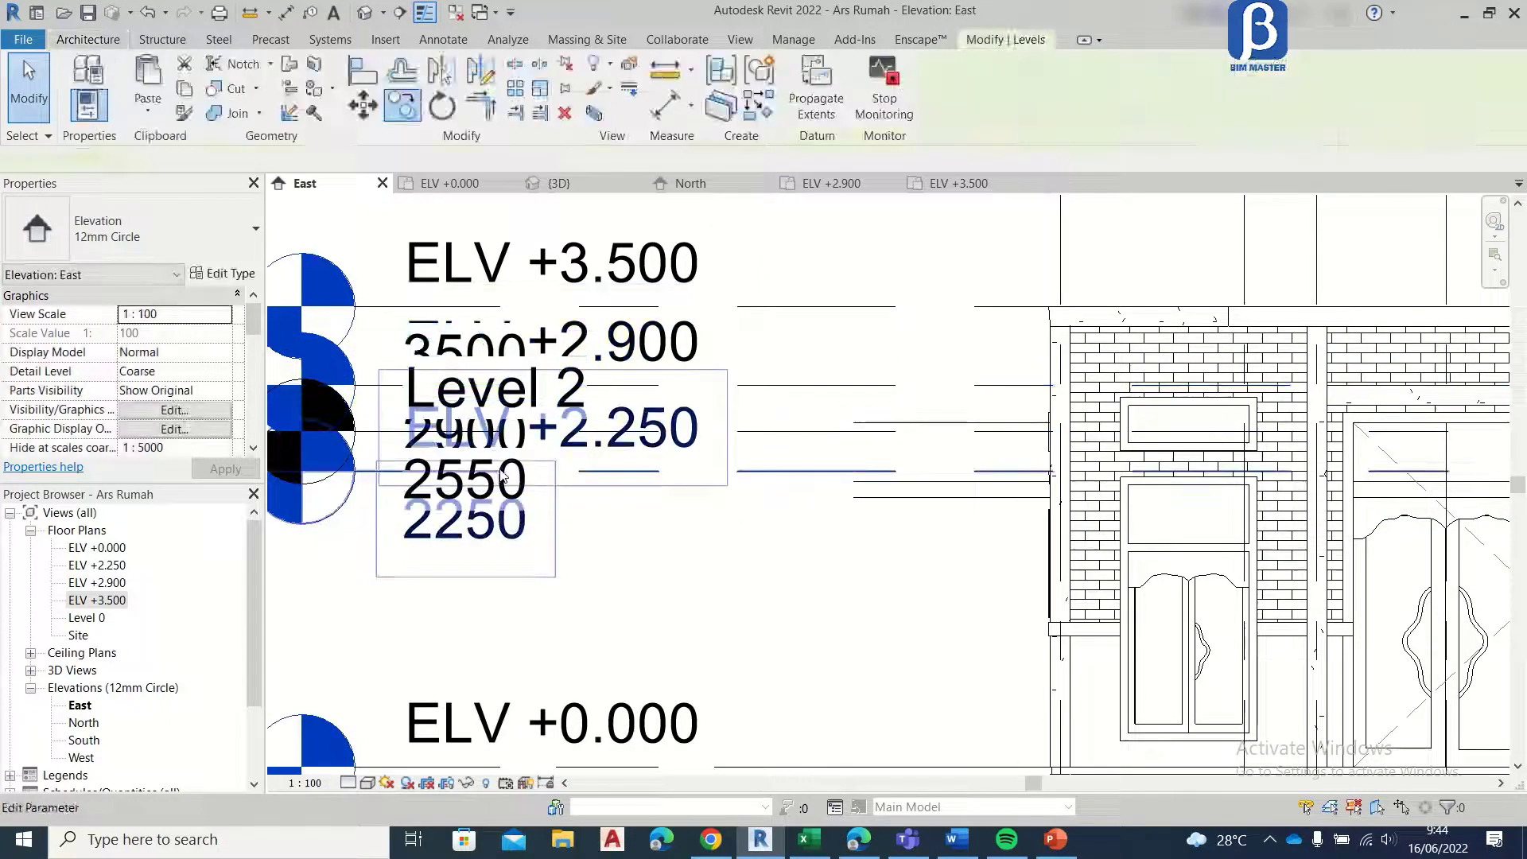
pyautogui.click(746, 434)
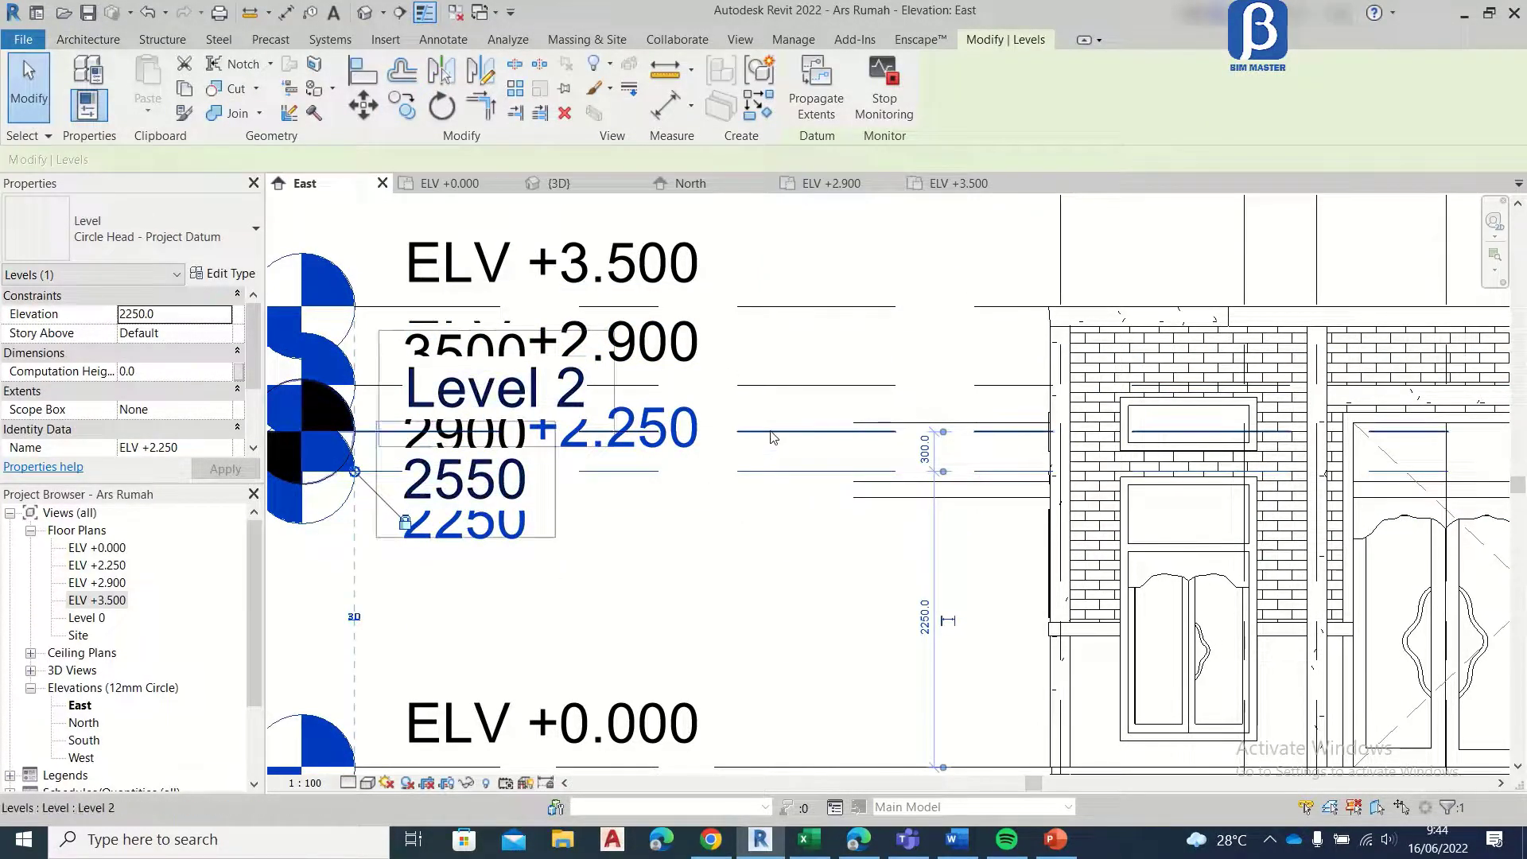
pyautogui.click(521, 483)
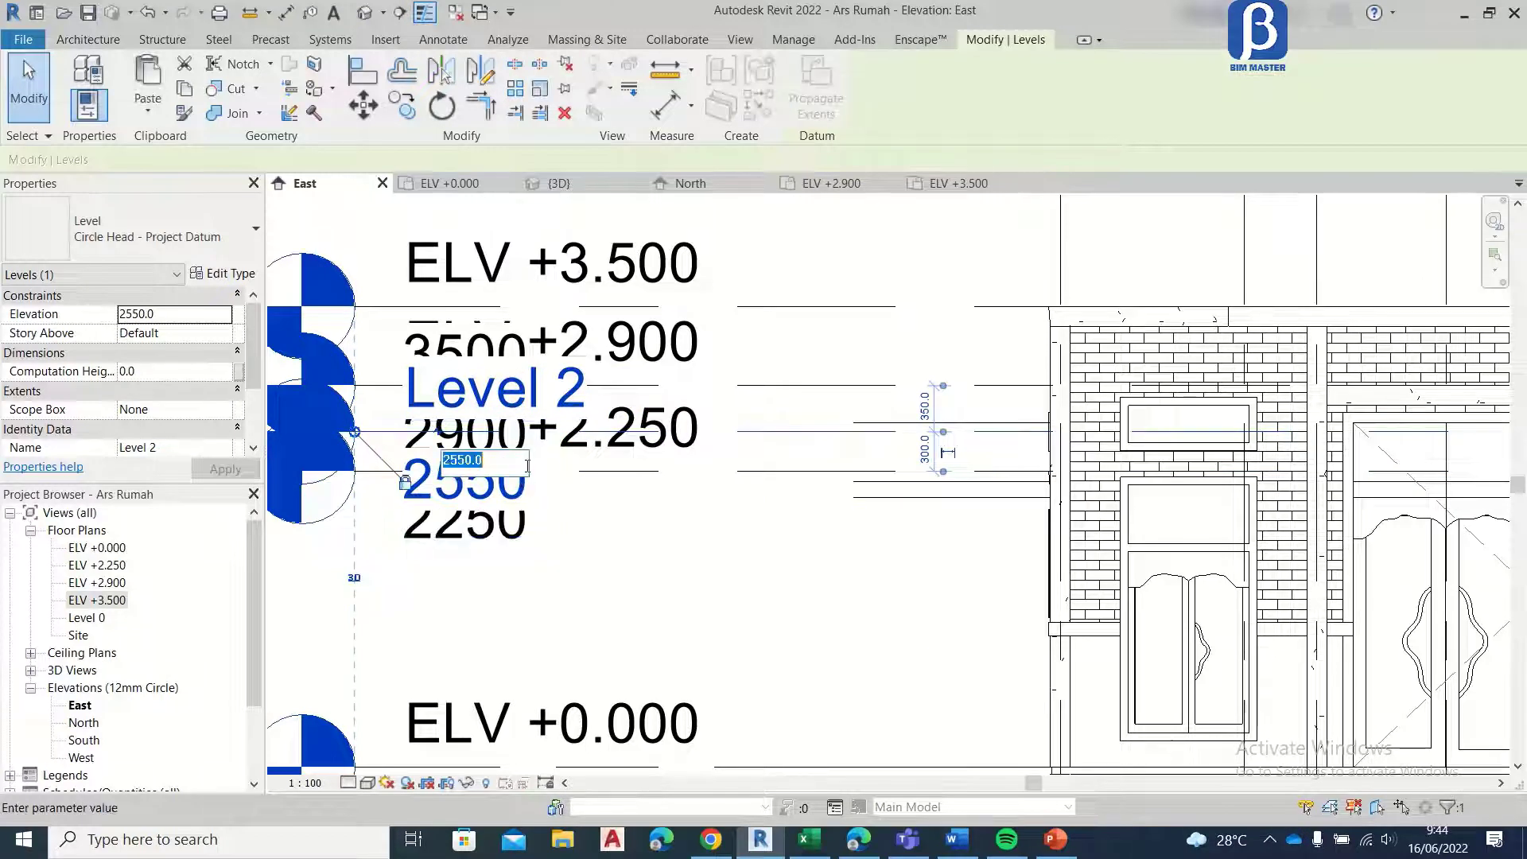
pyautogui.write('2360')
pyautogui.press('Return')
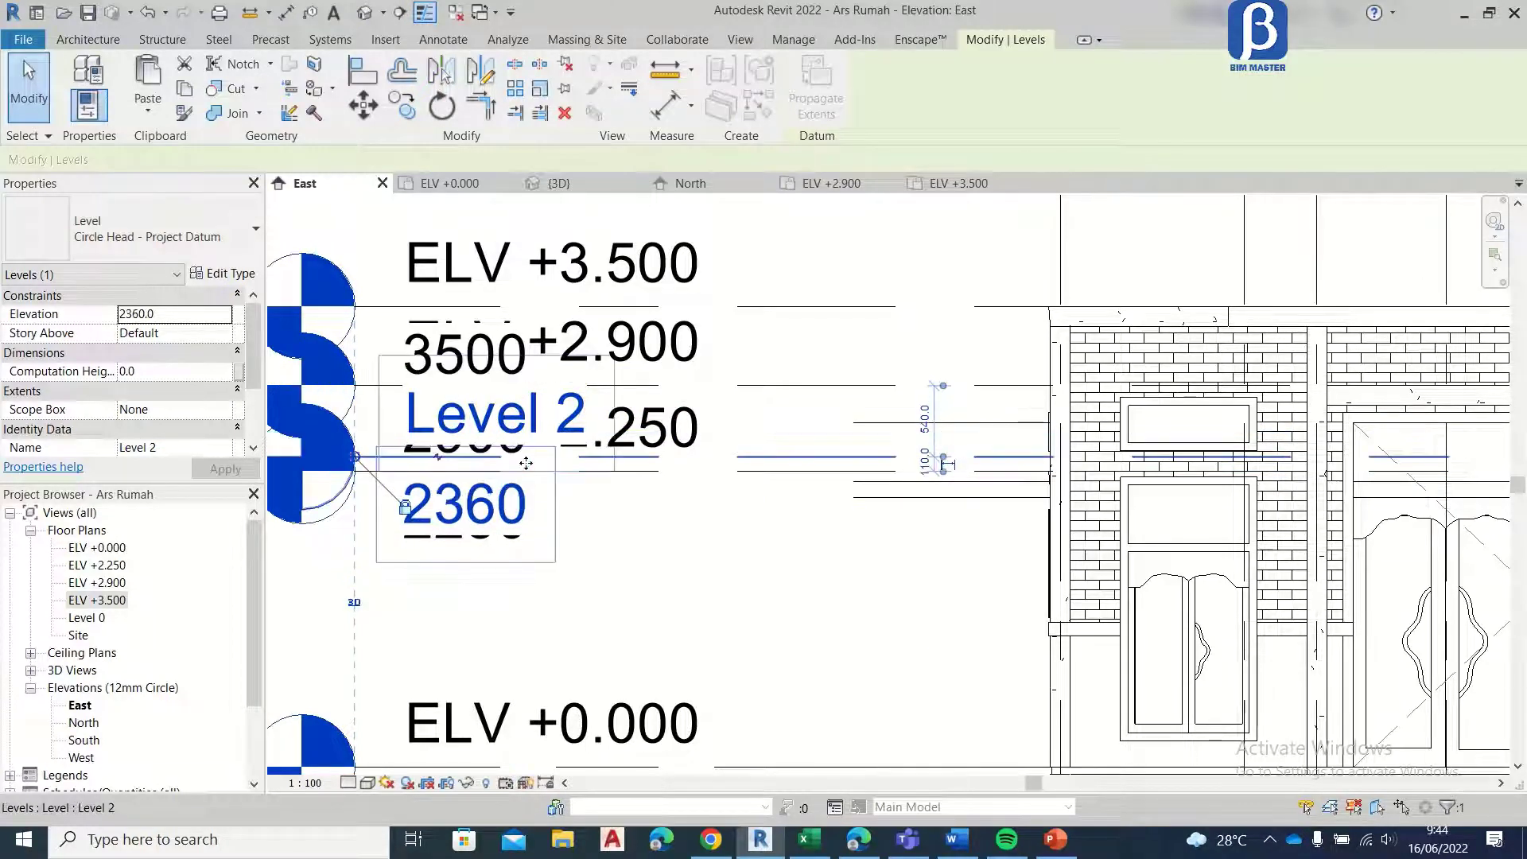
# Step: Rename the level at elevation 2360 as ELV +2.360
pyautogui.rightClick(539, 433)
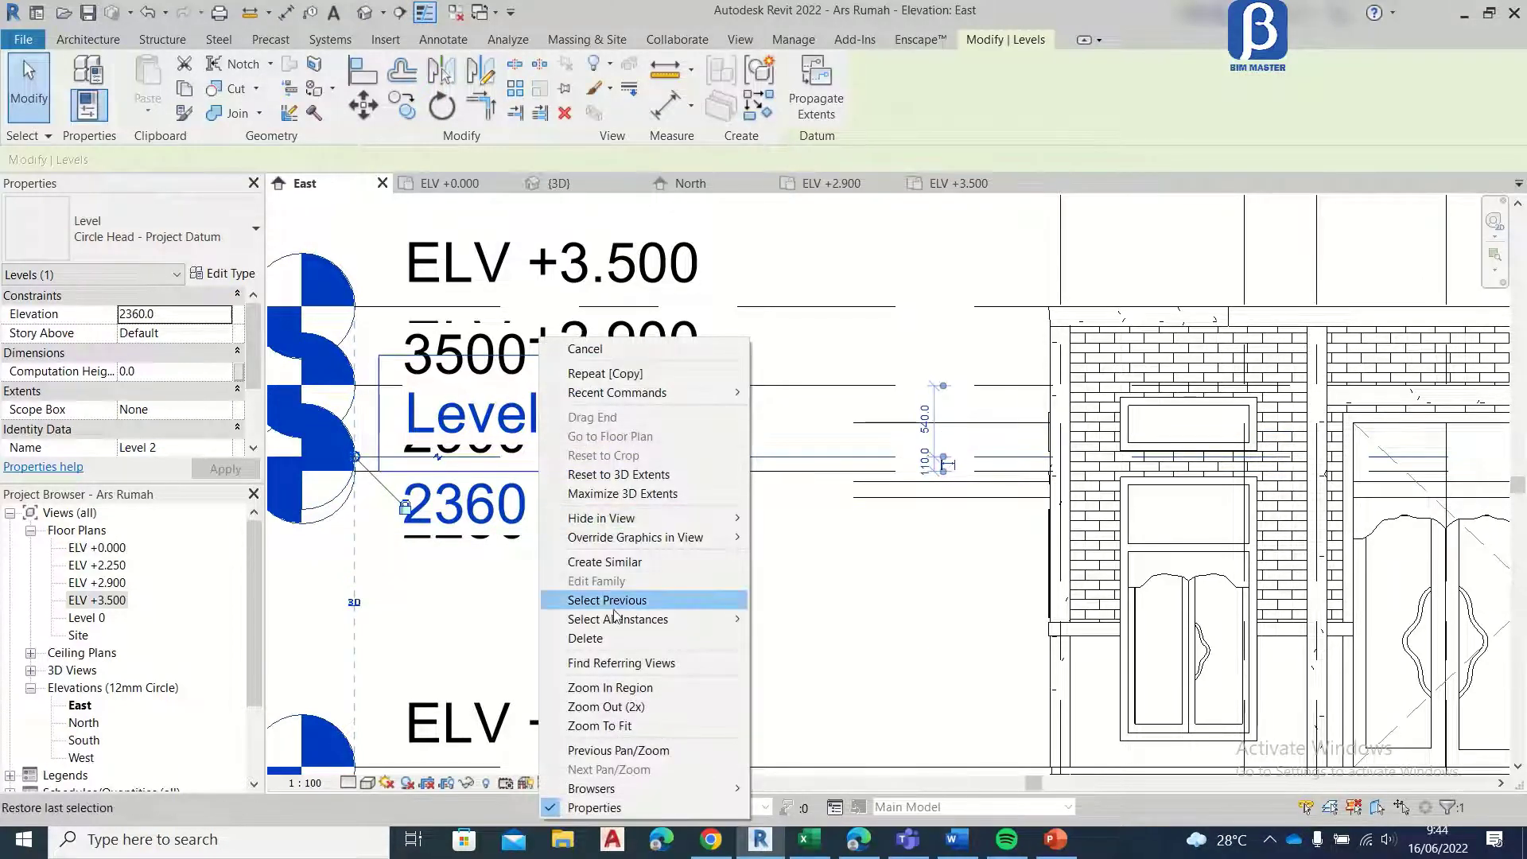
pyautogui.click(464, 402)
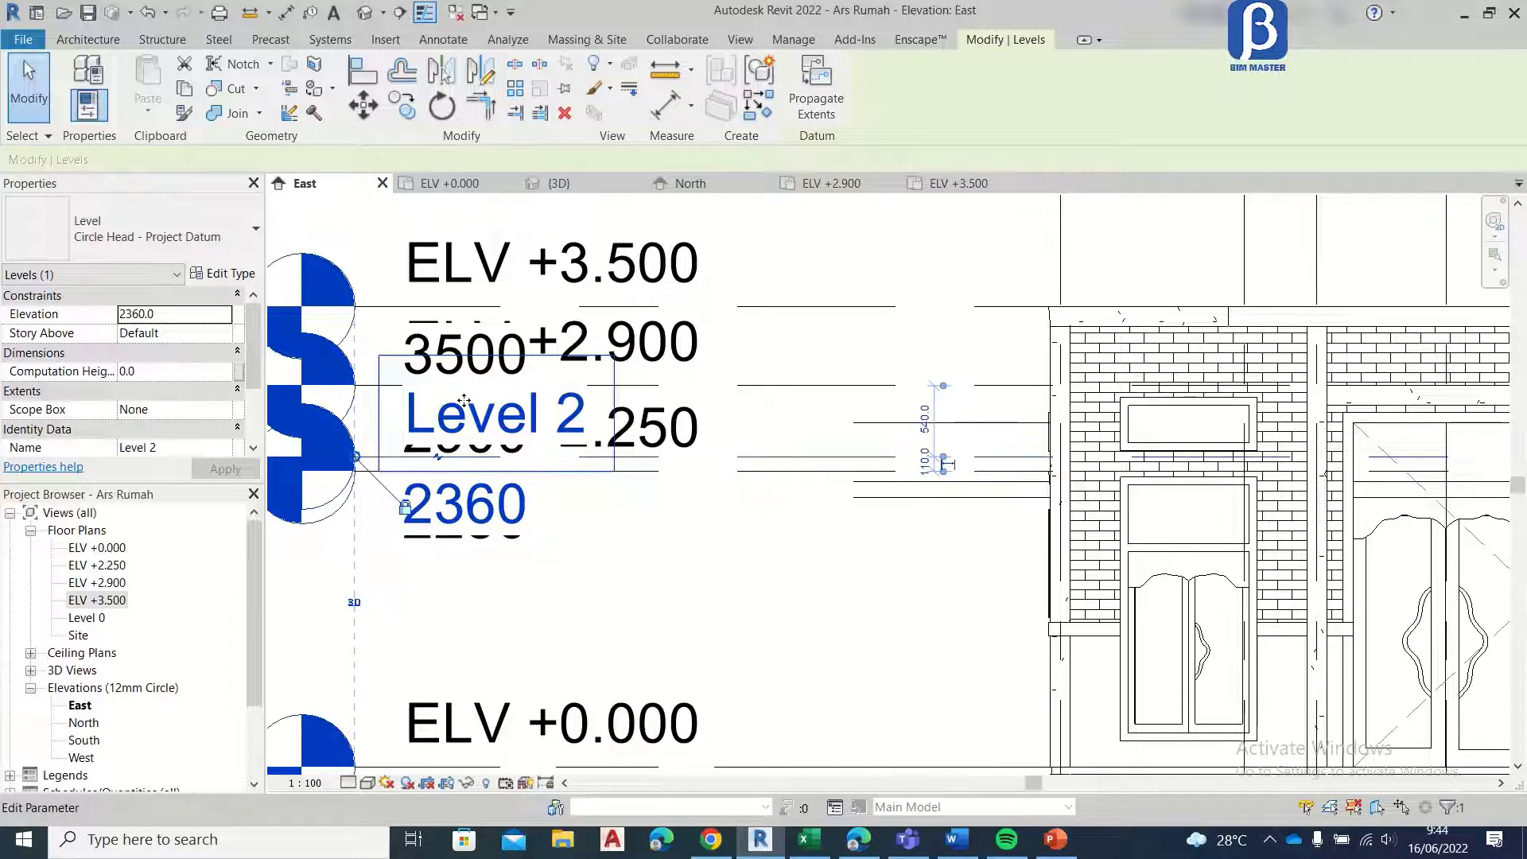
pyautogui.click(464, 411)
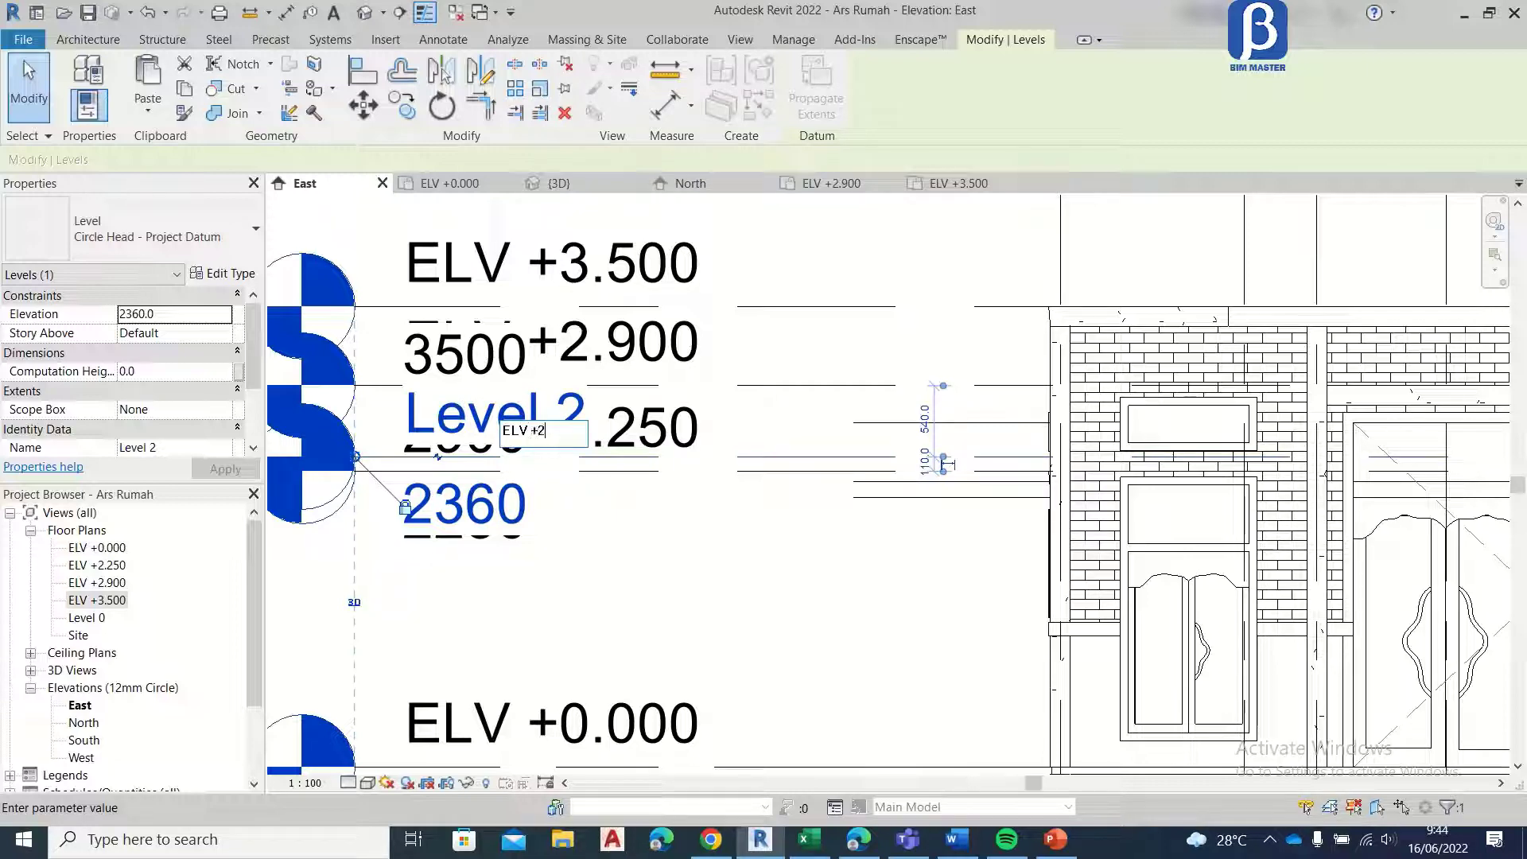
pyautogui.press('Return')
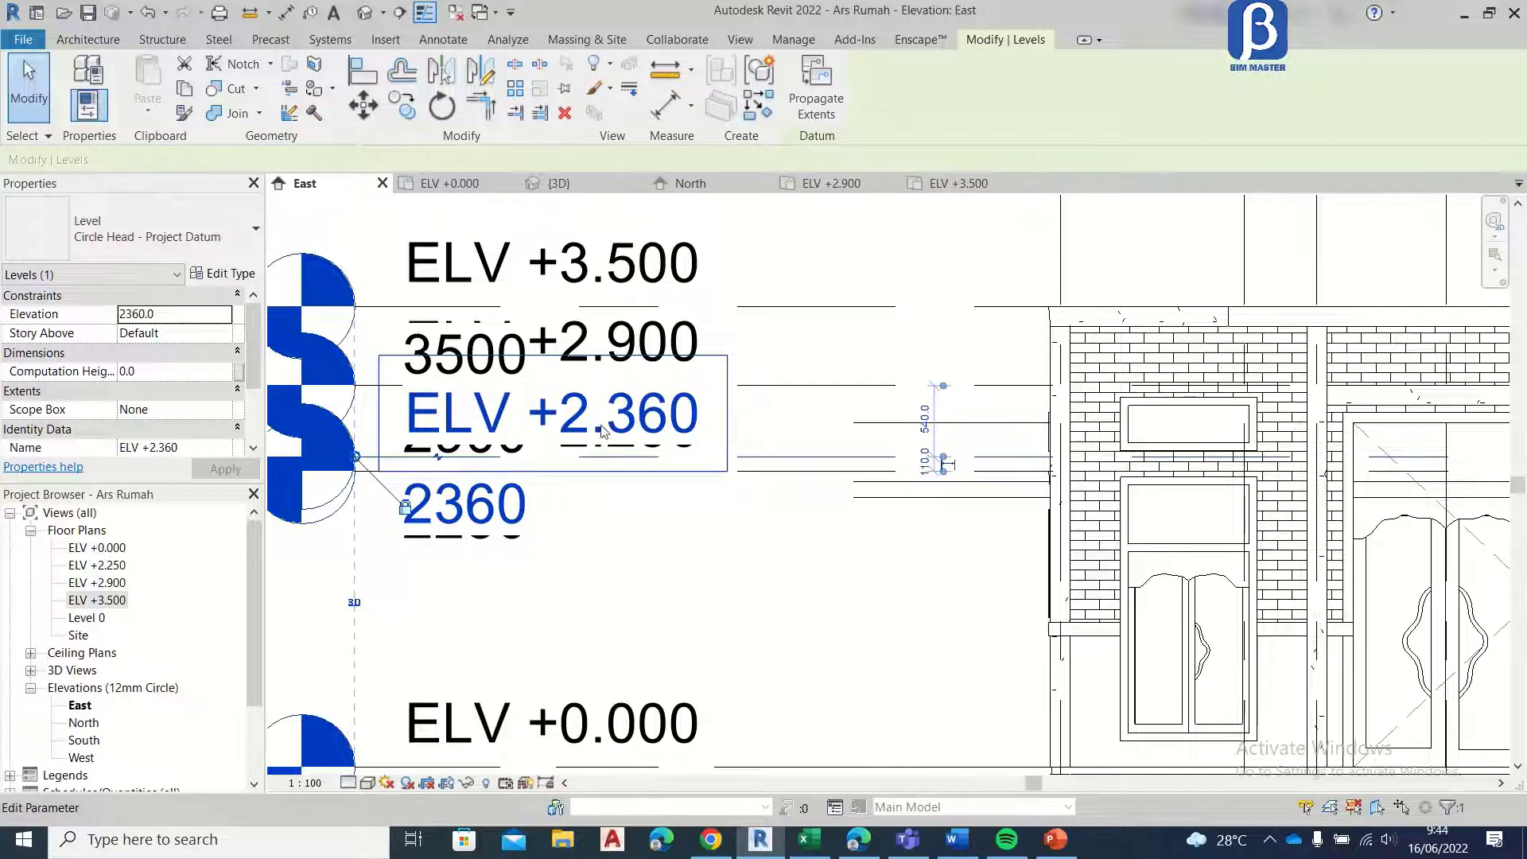
# Step: Create a floor plan view for the ELV +2.360 level
pyautogui.click(798, 555)
pyautogui.click(751, 44)
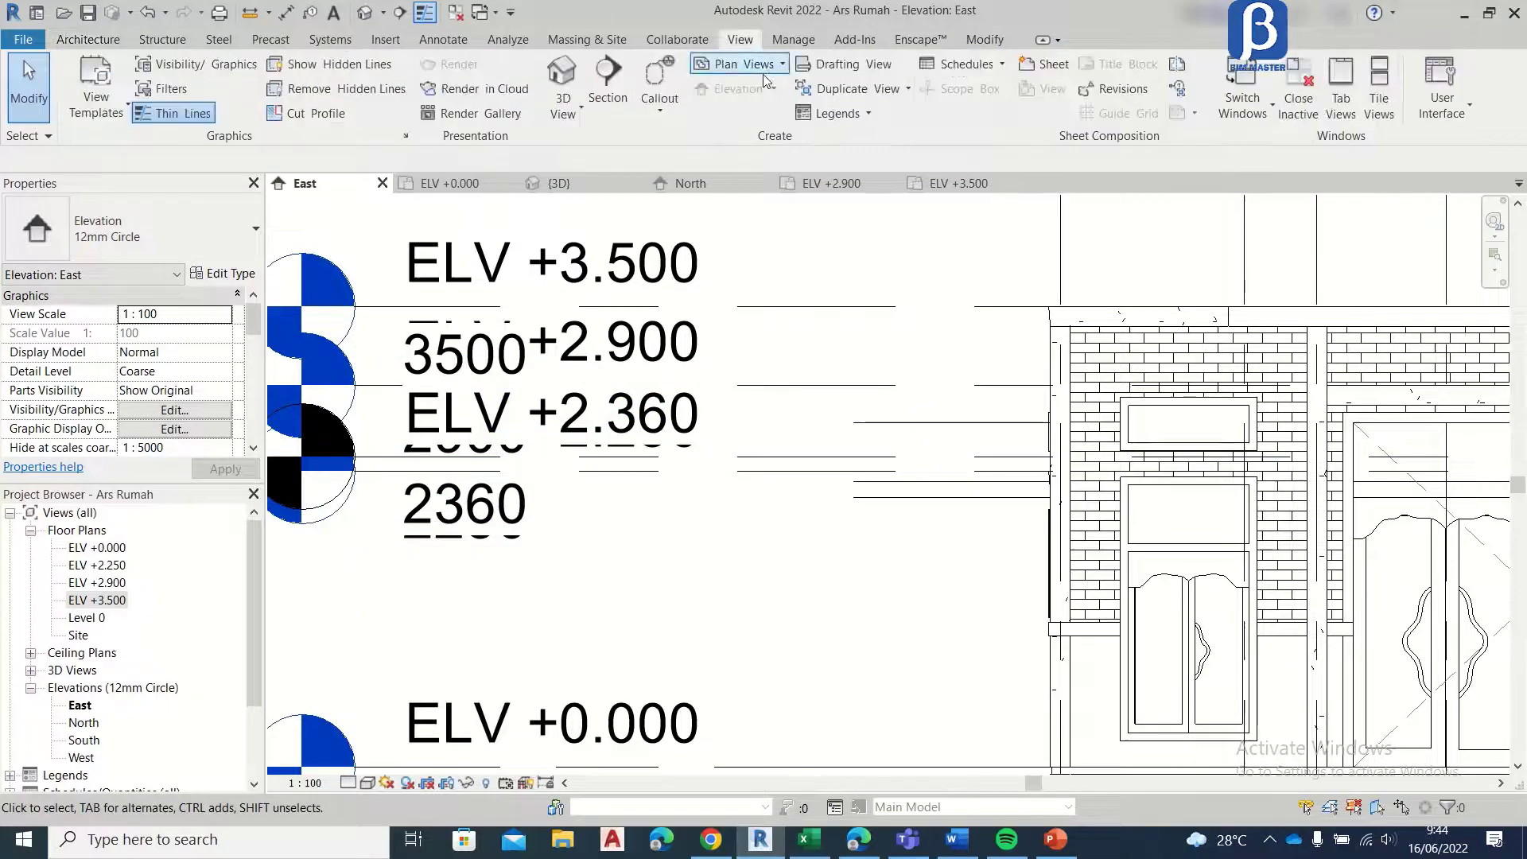
pyautogui.click(748, 61)
pyautogui.click(760, 95)
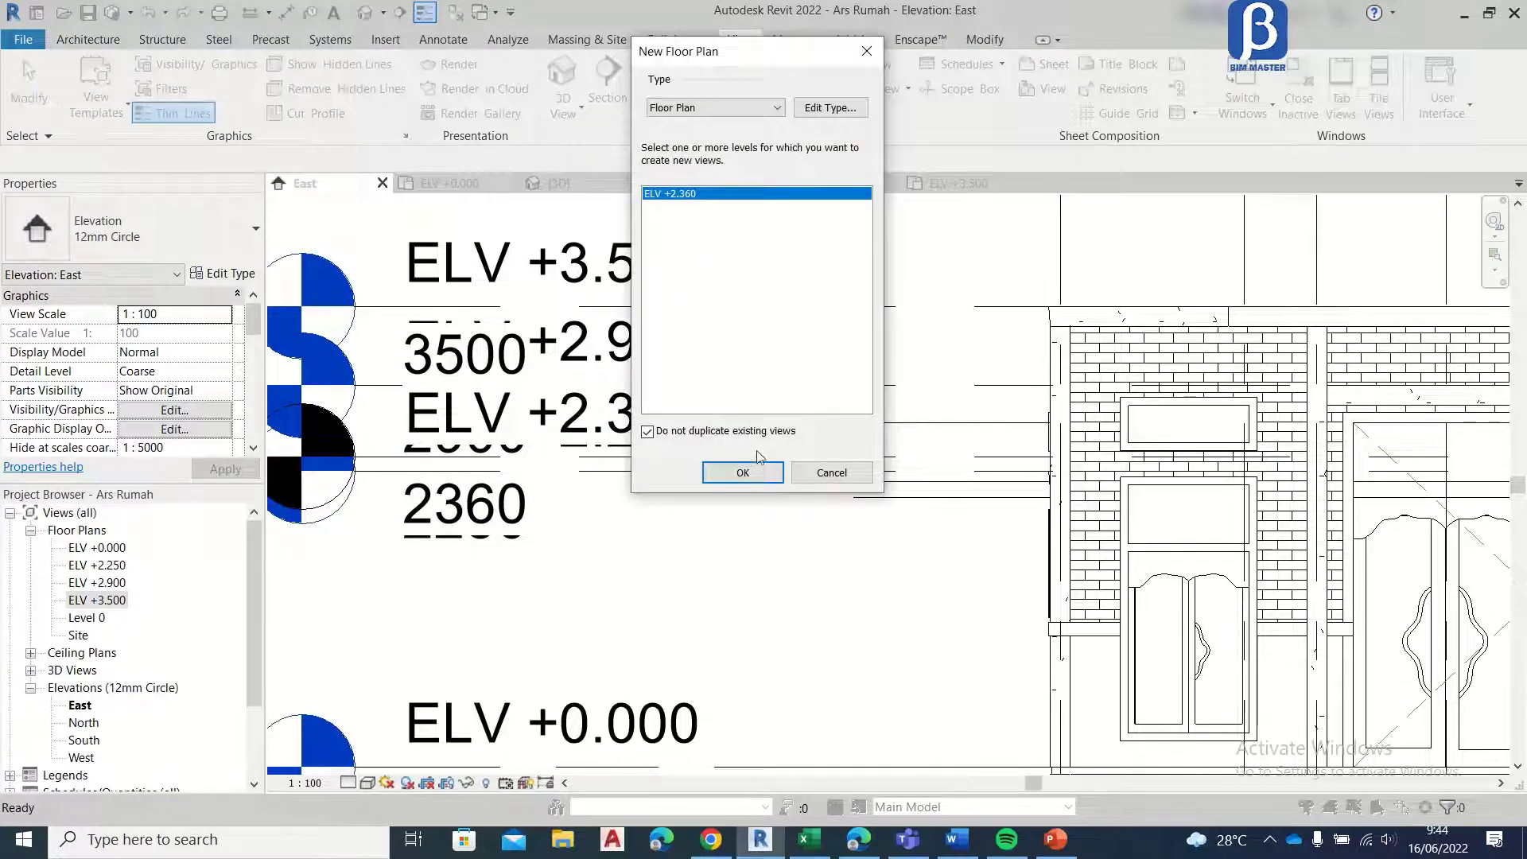
pyautogui.click(747, 472)
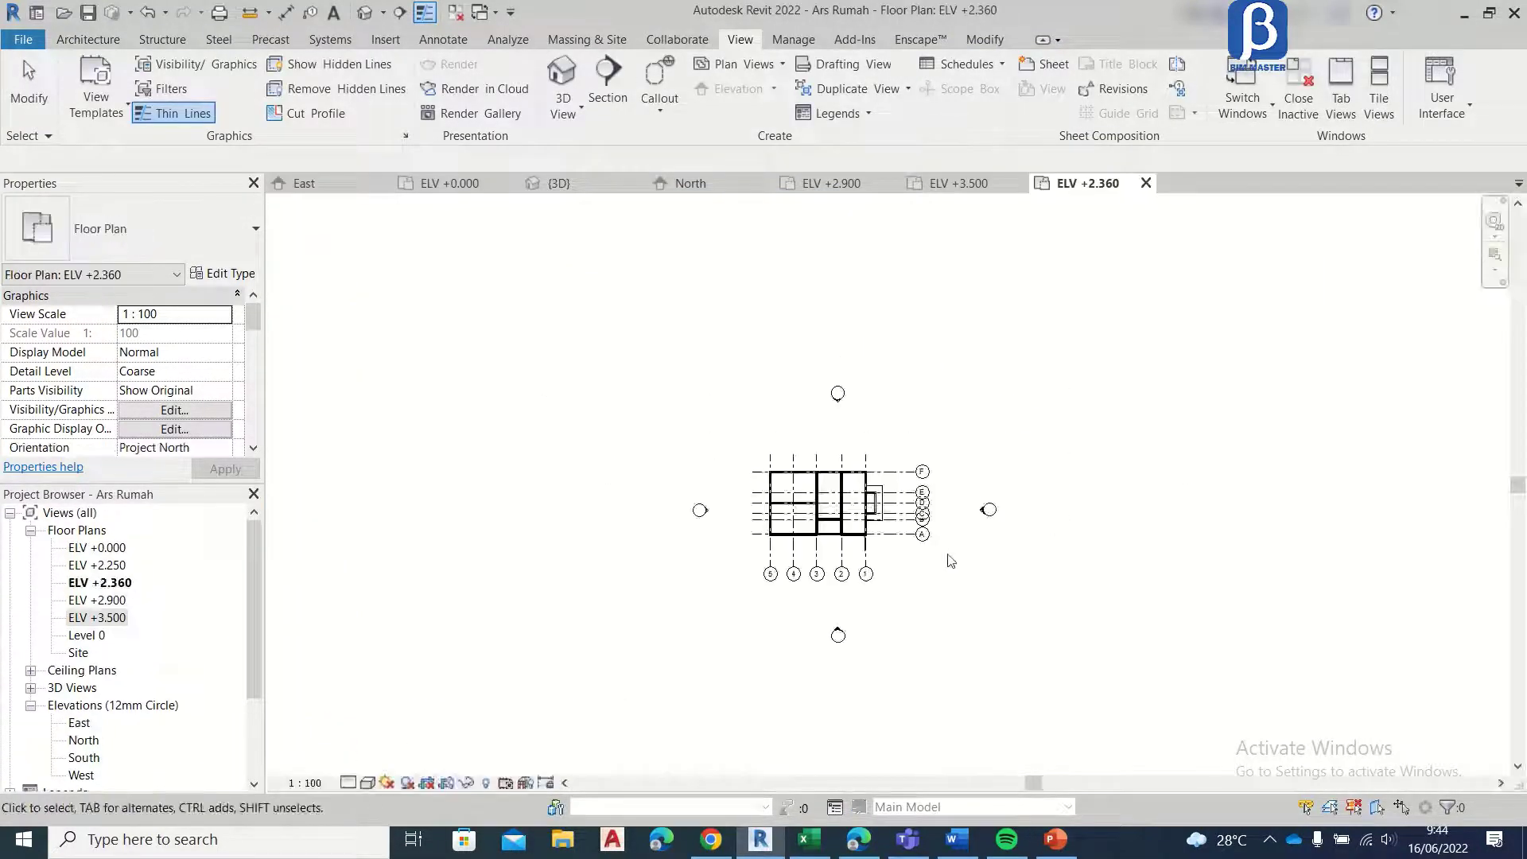
# Step: Set the ELV +2.360 plan's underlay base level to Level 0
pyautogui.scroll(2, 951, 561)
pyautogui.scroll(4, 641, 460)
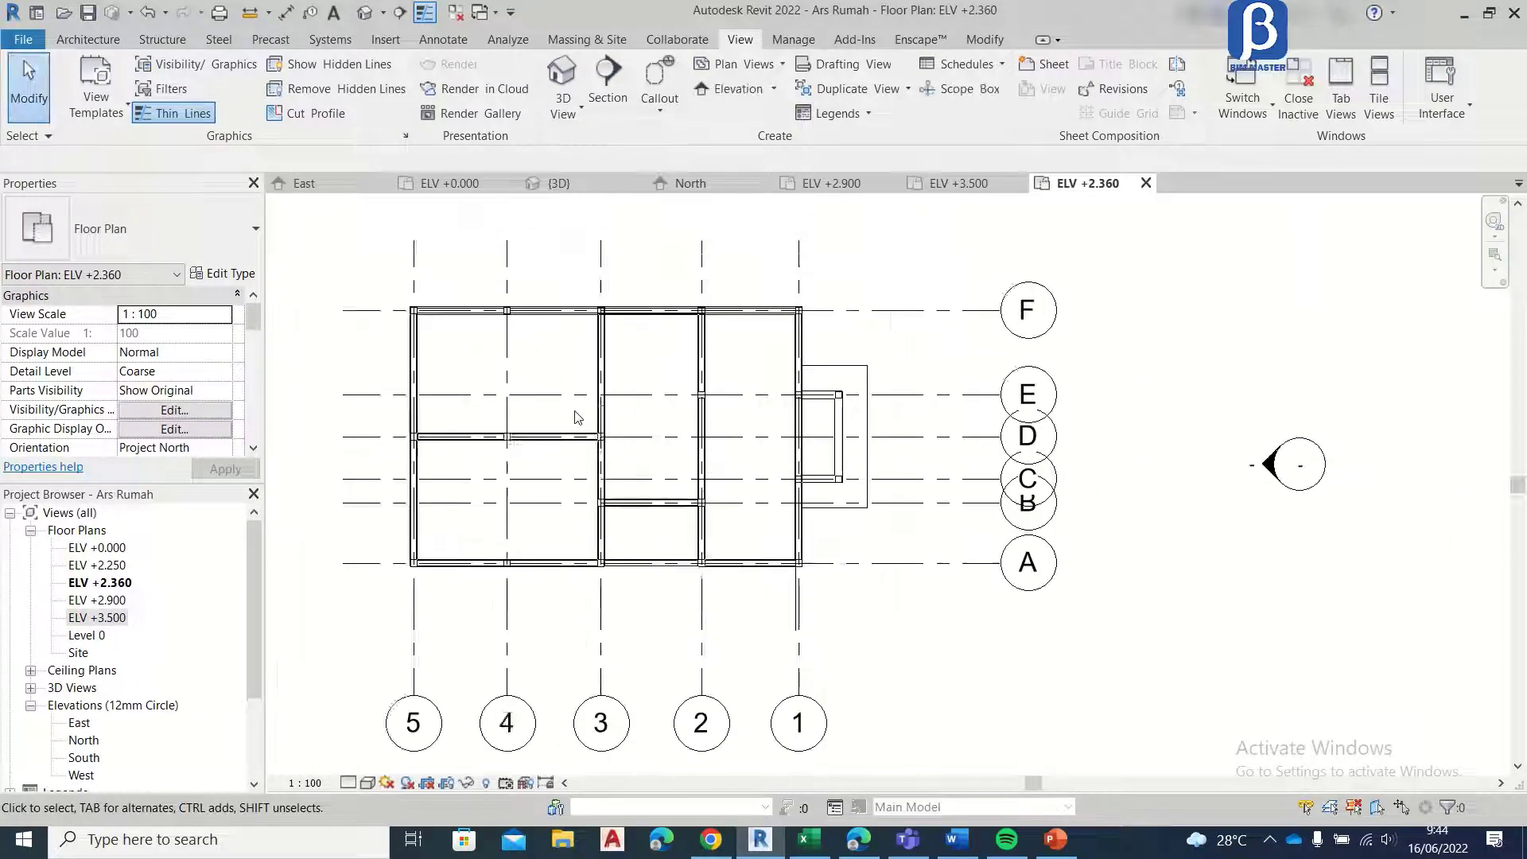
pyautogui.moveTo(577, 418); pyautogui.dragTo(684, 388, button='middle')
pyautogui.scroll(-3, 171, 414)
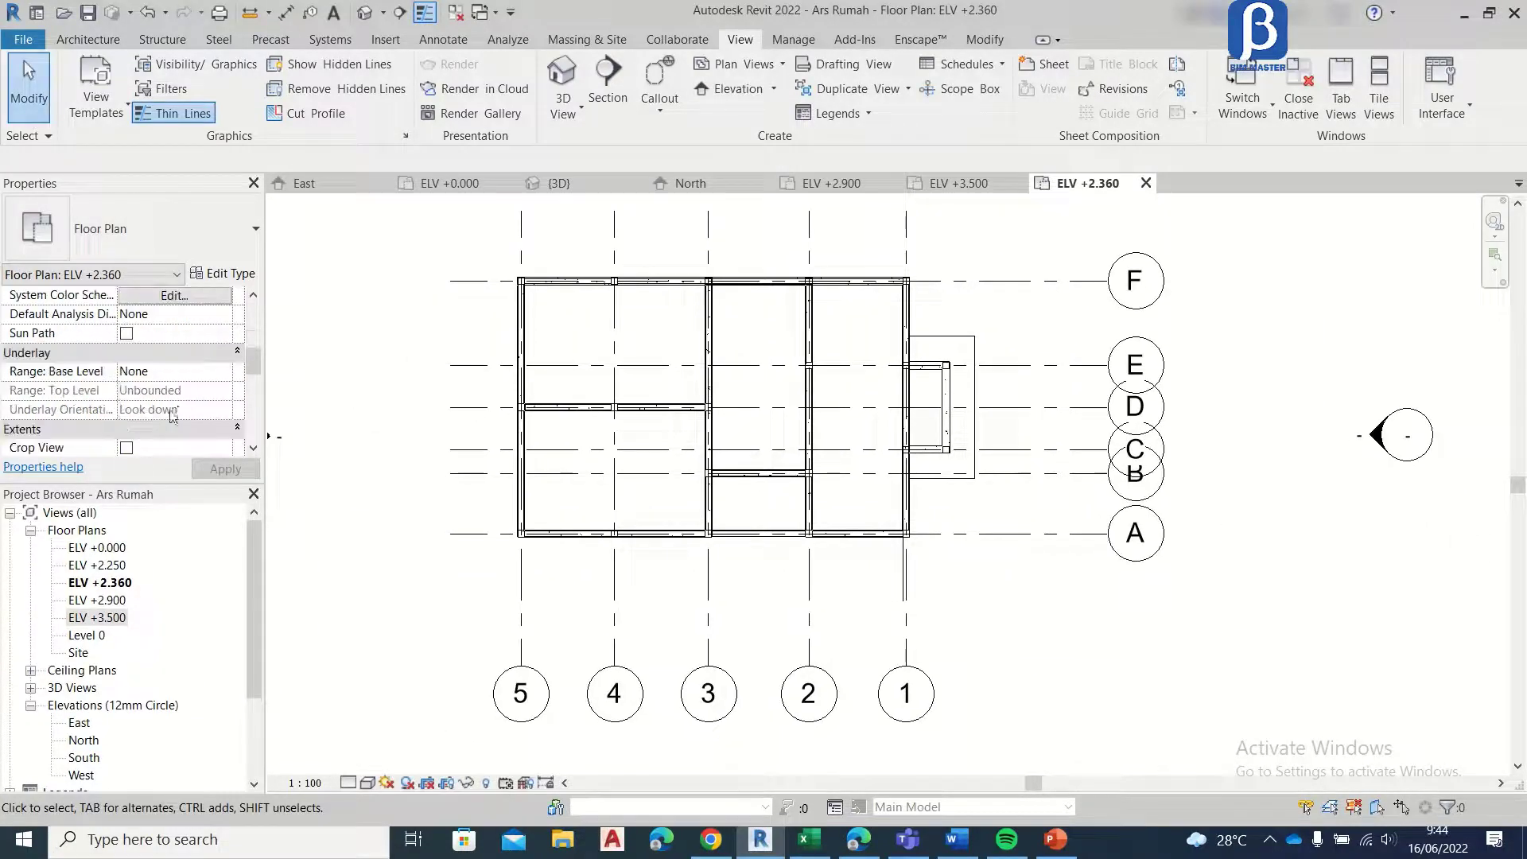
pyautogui.click(223, 373)
pyautogui.click(194, 408)
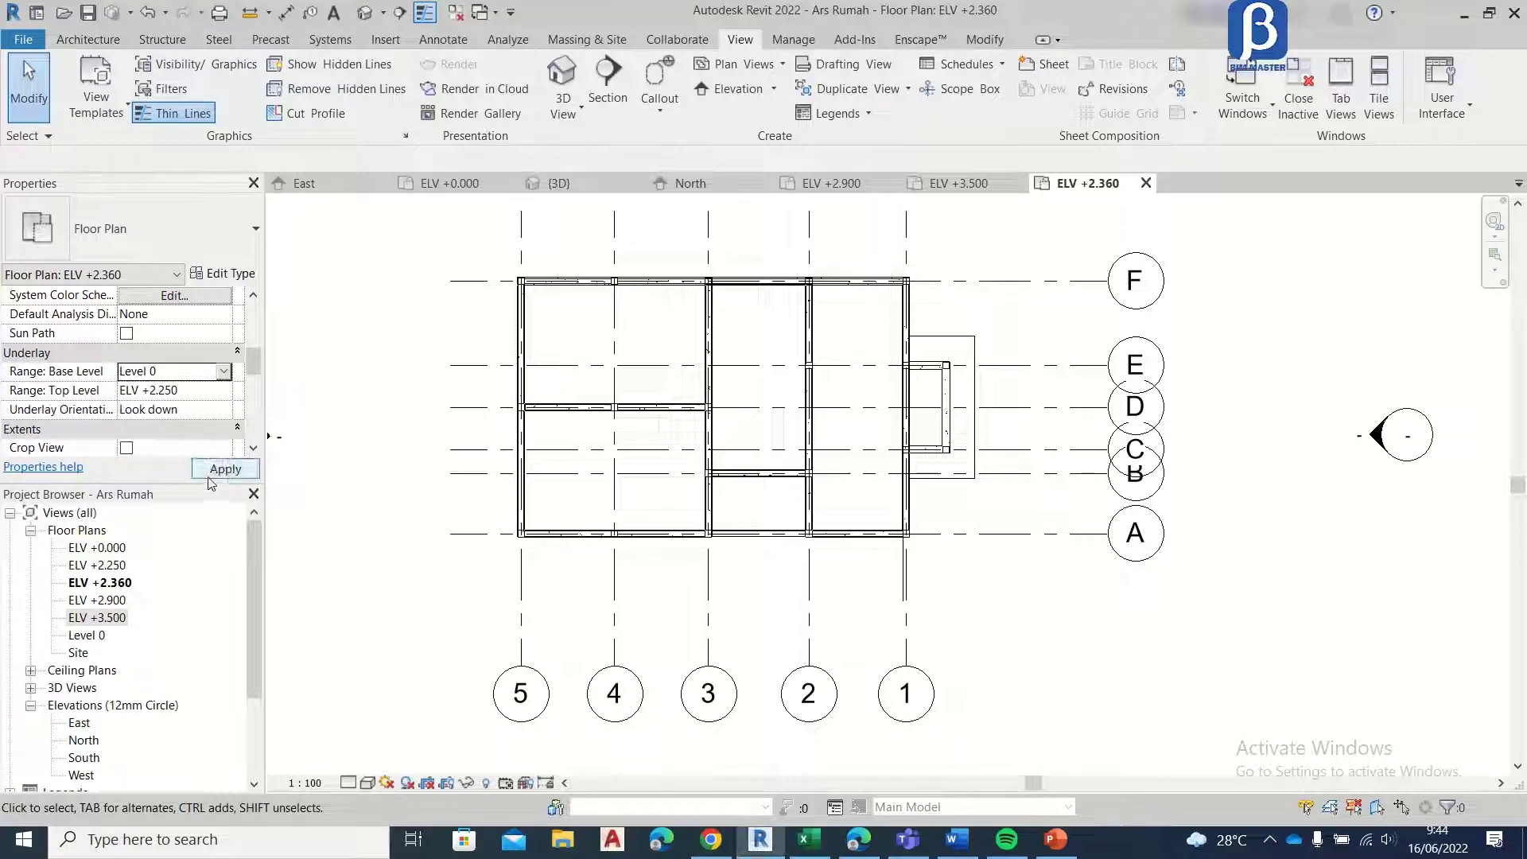
# Step: Examine the ELV +2.360 plan along grid F, from the side entrance steps to the paired windows near the grid 5 corner
pyautogui.scroll(4, 607, 436)
pyautogui.scroll(2, 723, 385)
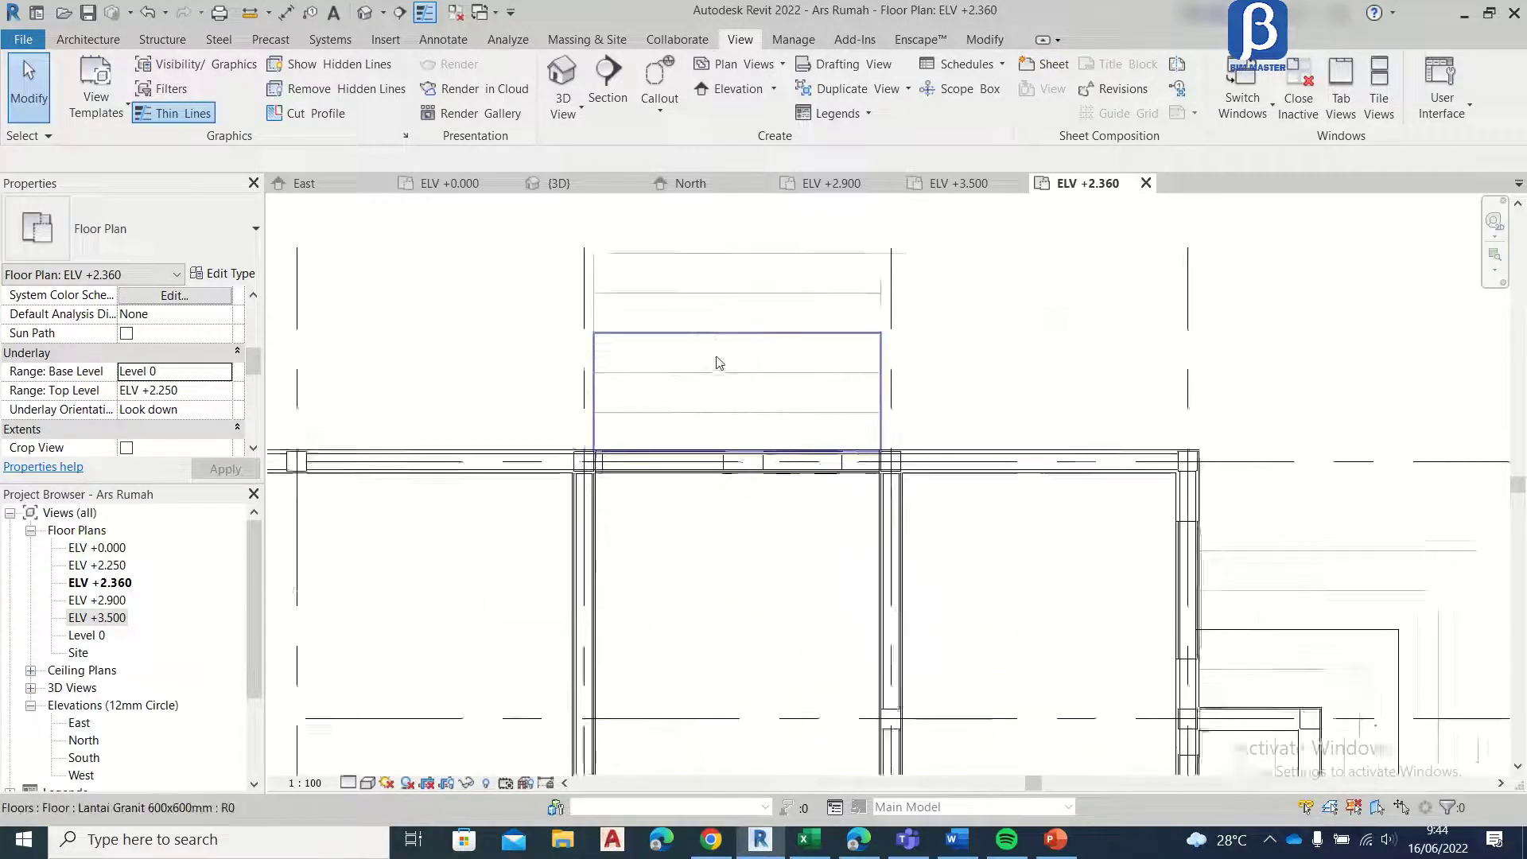
pyautogui.scroll(3, 683, 381)
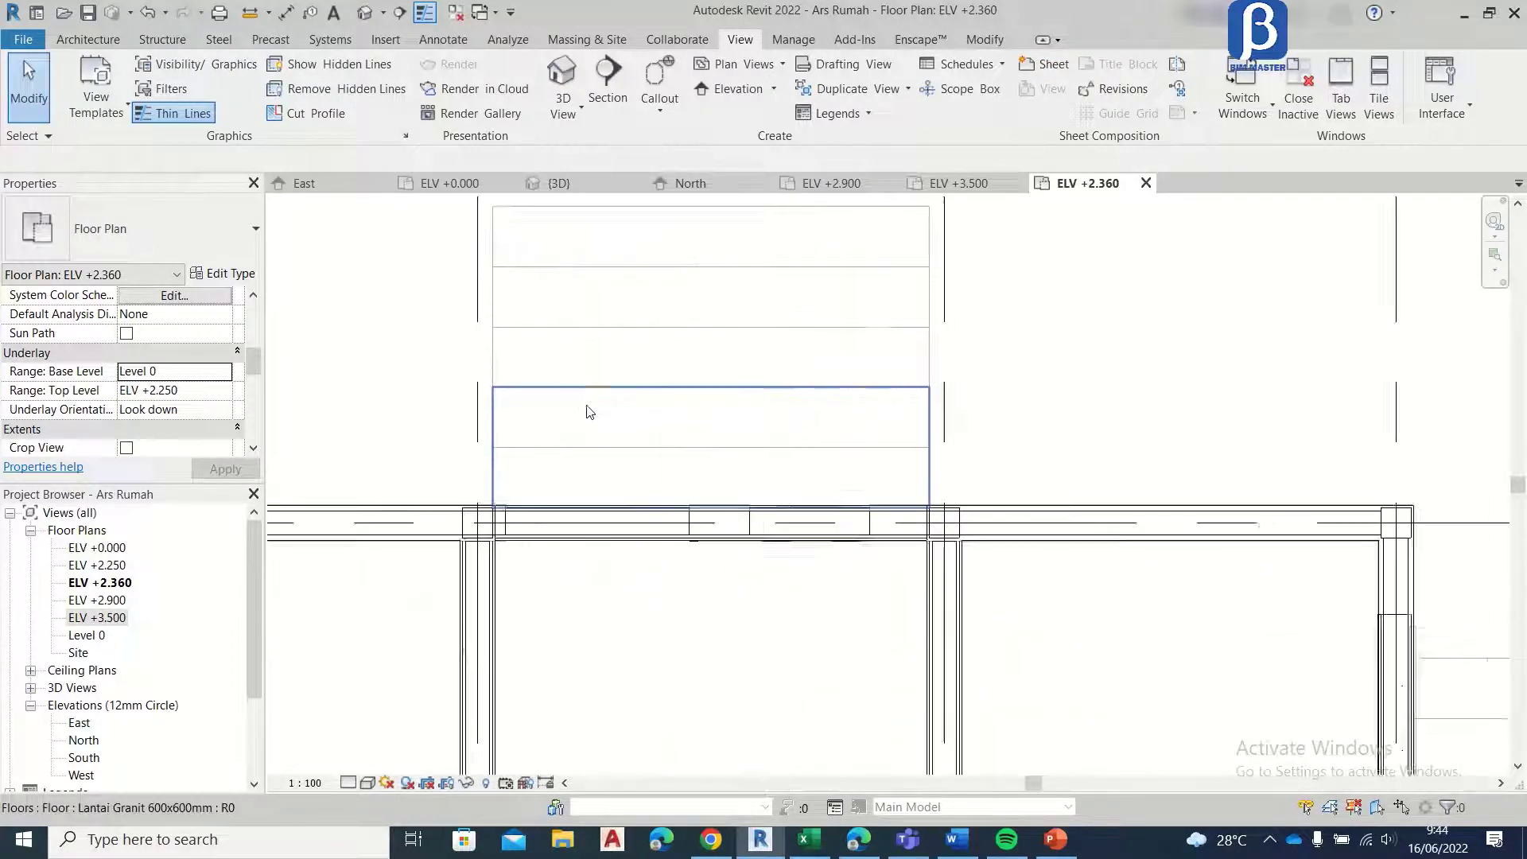
pyautogui.moveTo(847, 322); pyautogui.dragTo(840, 282, button='middle')
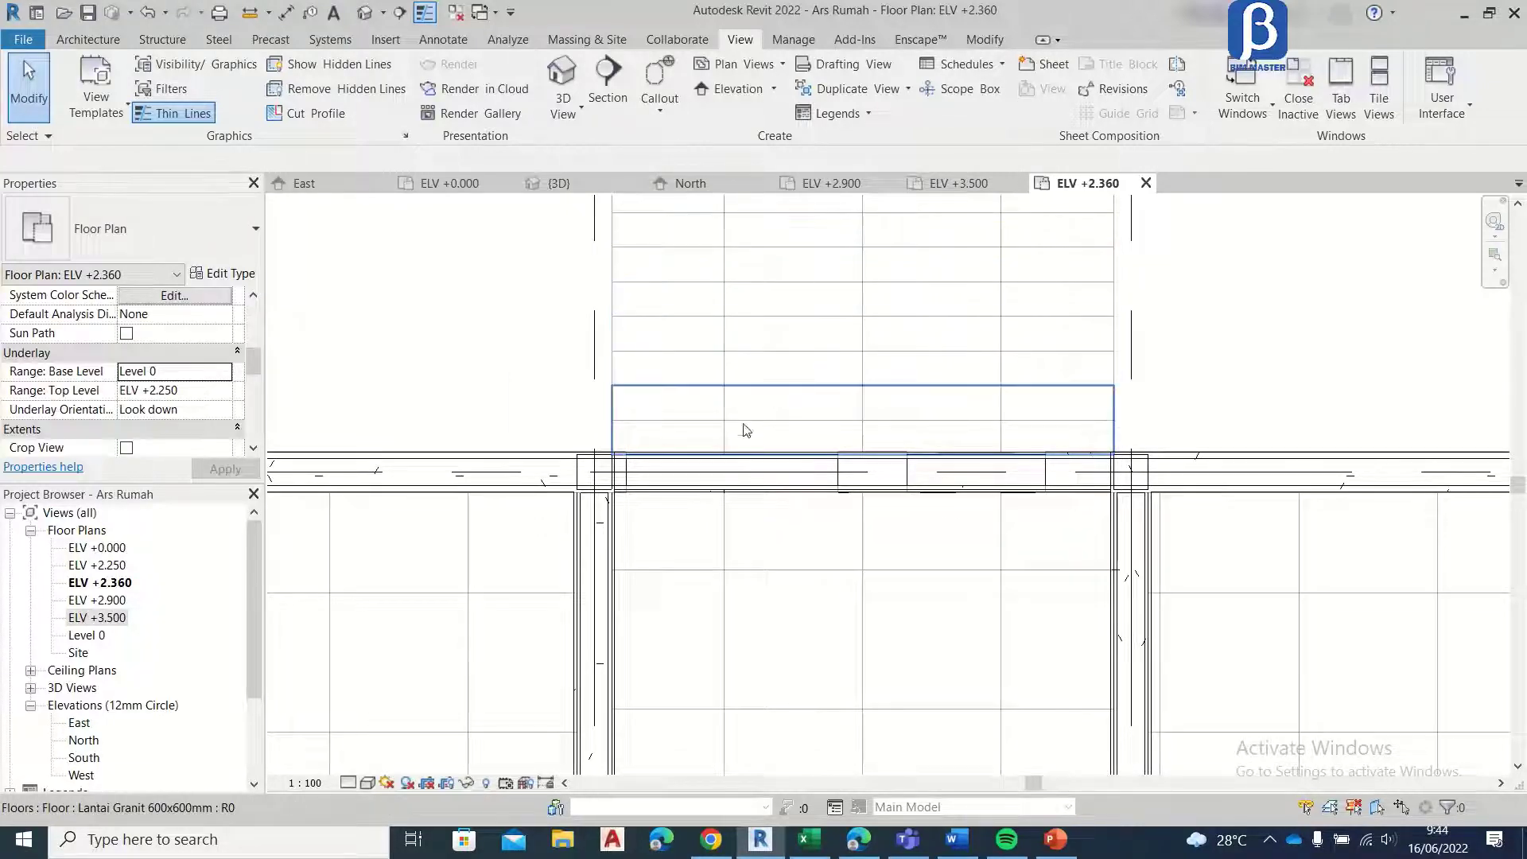
pyautogui.moveTo(776, 361); pyautogui.dragTo(638, 385, button='middle')
pyautogui.scroll(1, 630, 268)
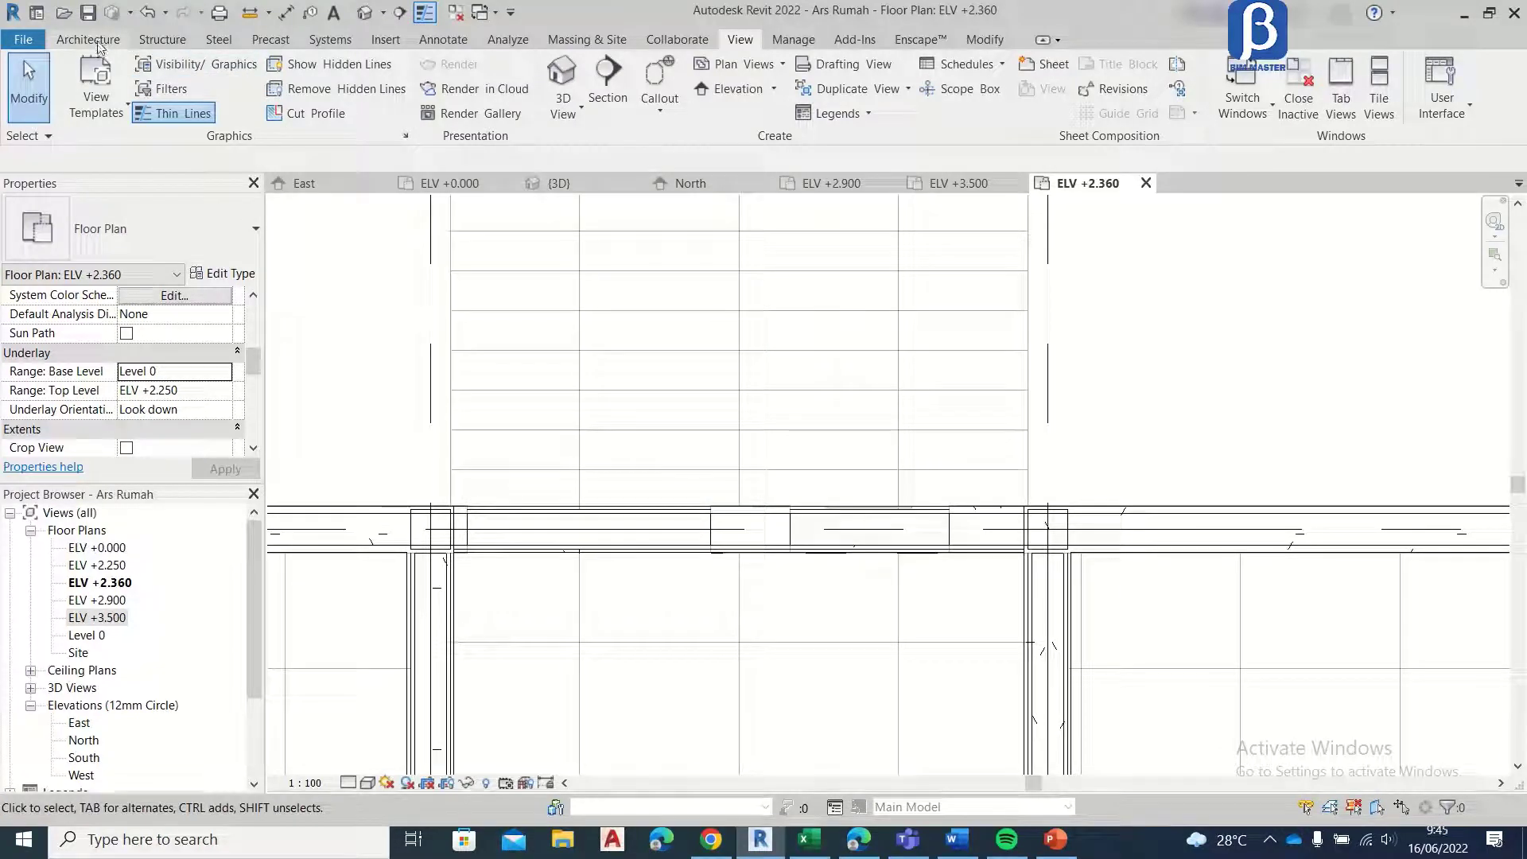
pyautogui.moveTo(740, 352); pyautogui.dragTo(1213, 367, button='middle')
pyautogui.scroll(-5, 1177, 394)
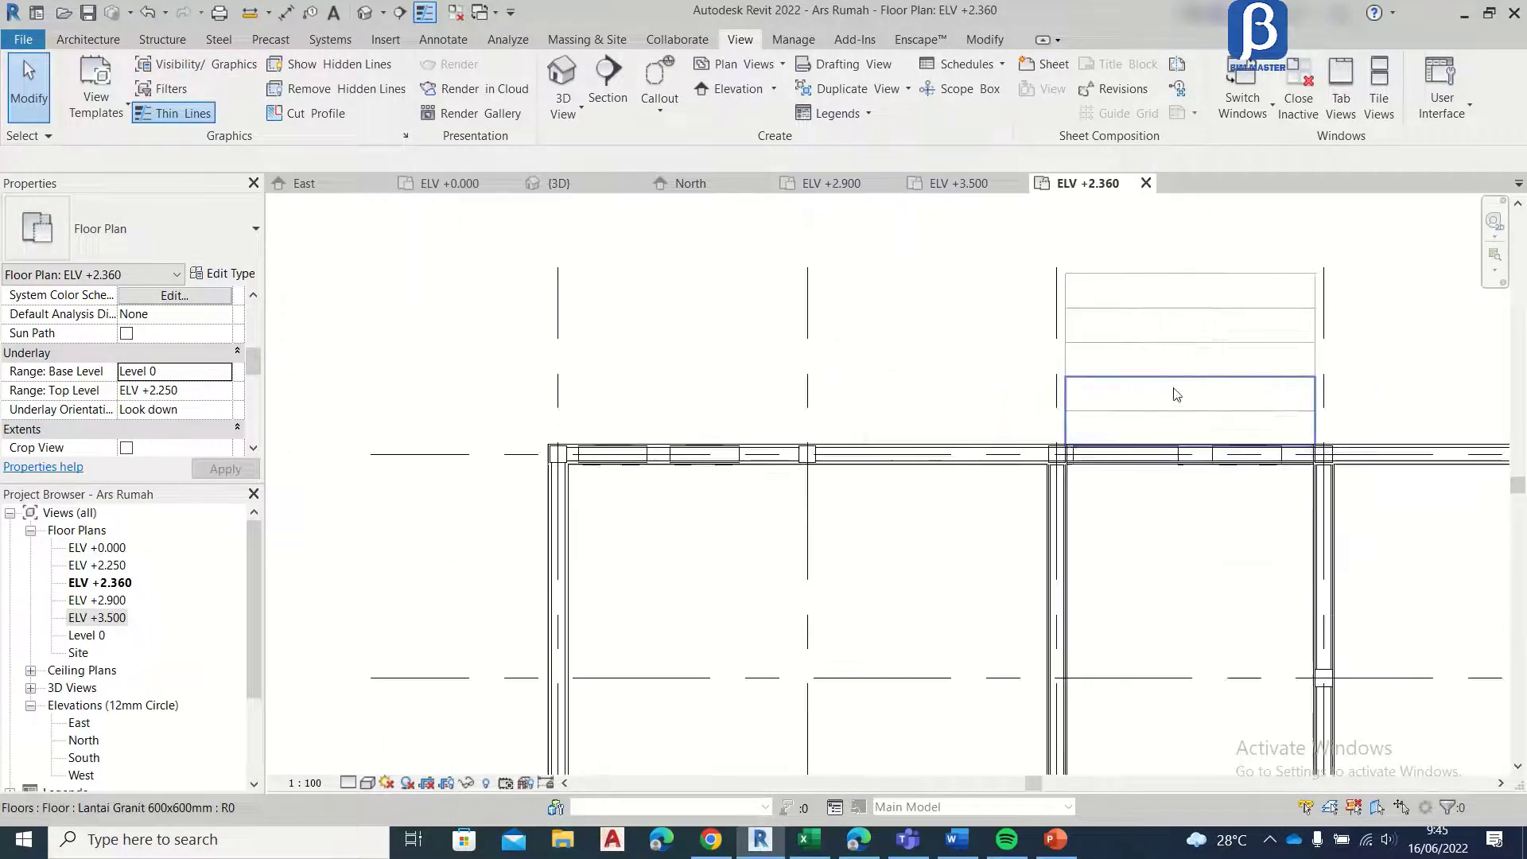
pyautogui.scroll(1, 713, 426)
pyautogui.scroll(1, 713, 428)
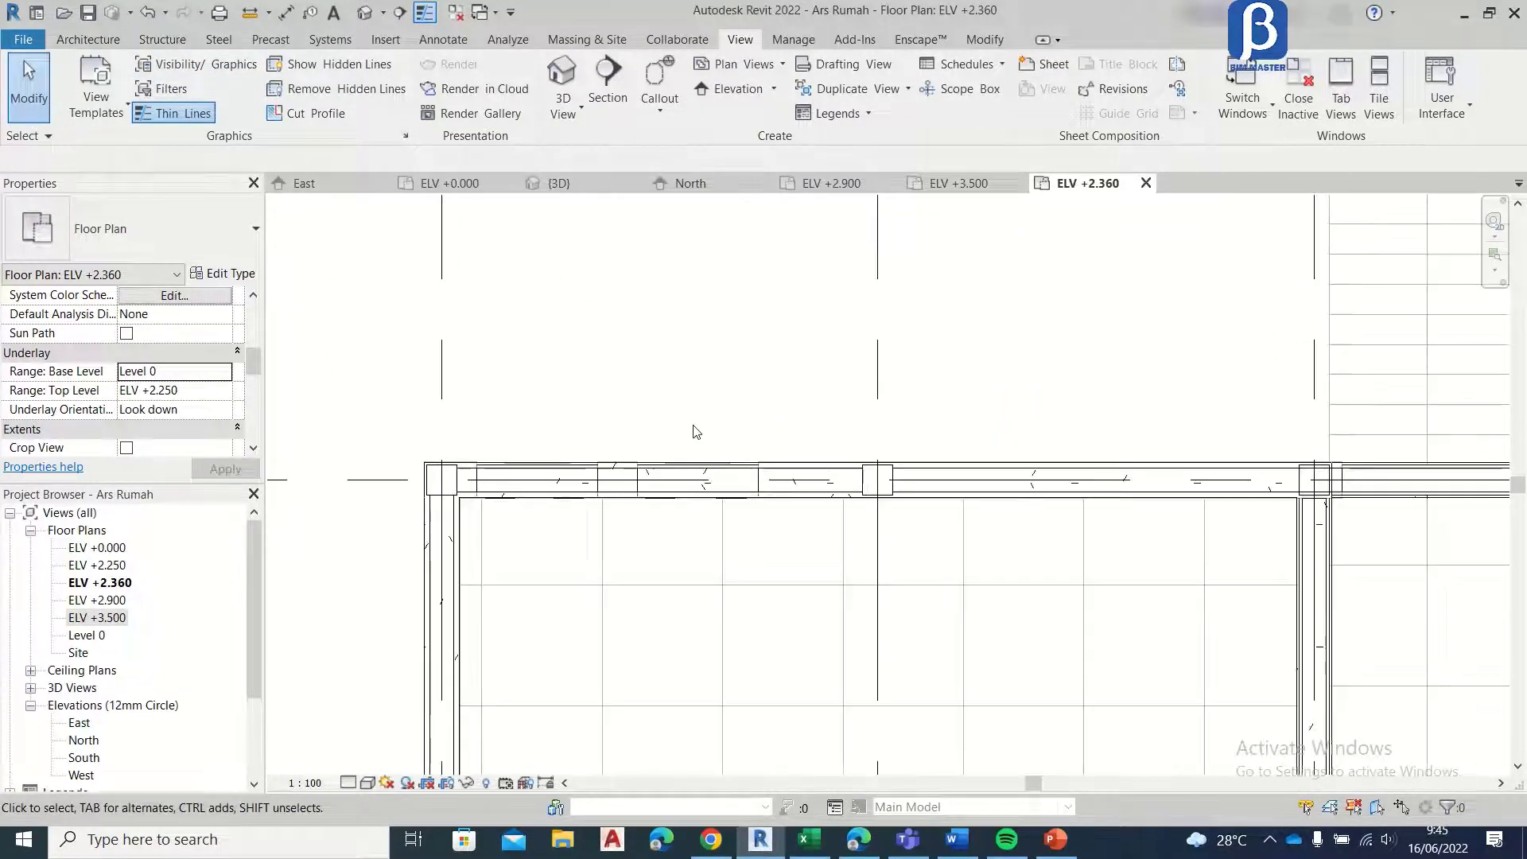
# Step: Start a Topi topi floor boundary on ELV +2.360 and draw its end edge 400 mm outward from the wall, 75 mm beyond the corner-side window on grid F
pyautogui.click(84, 40)
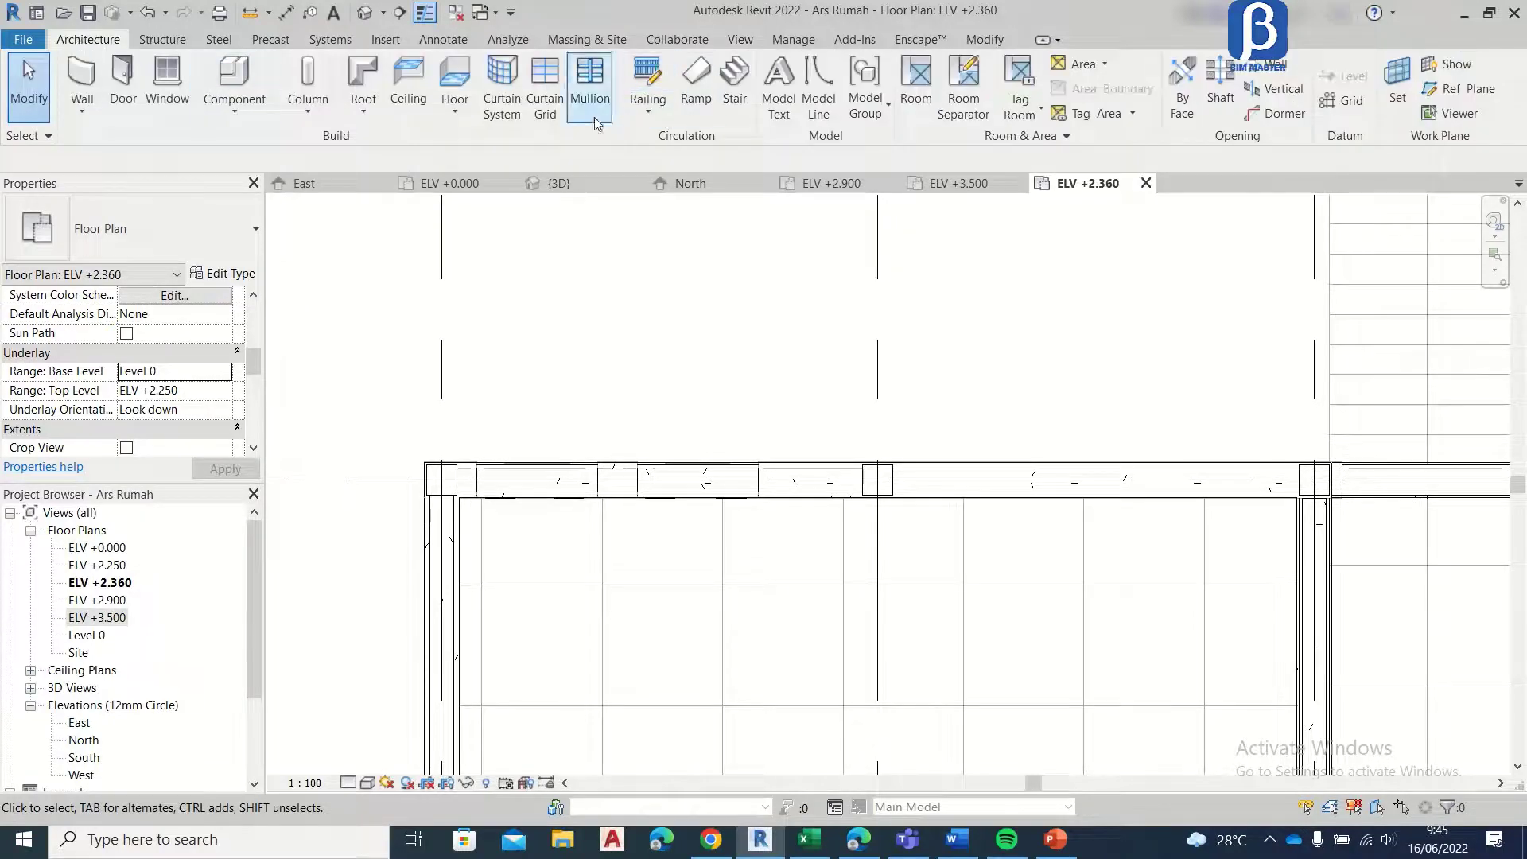
pyautogui.click(454, 87)
pyautogui.scroll(3, 489, 477)
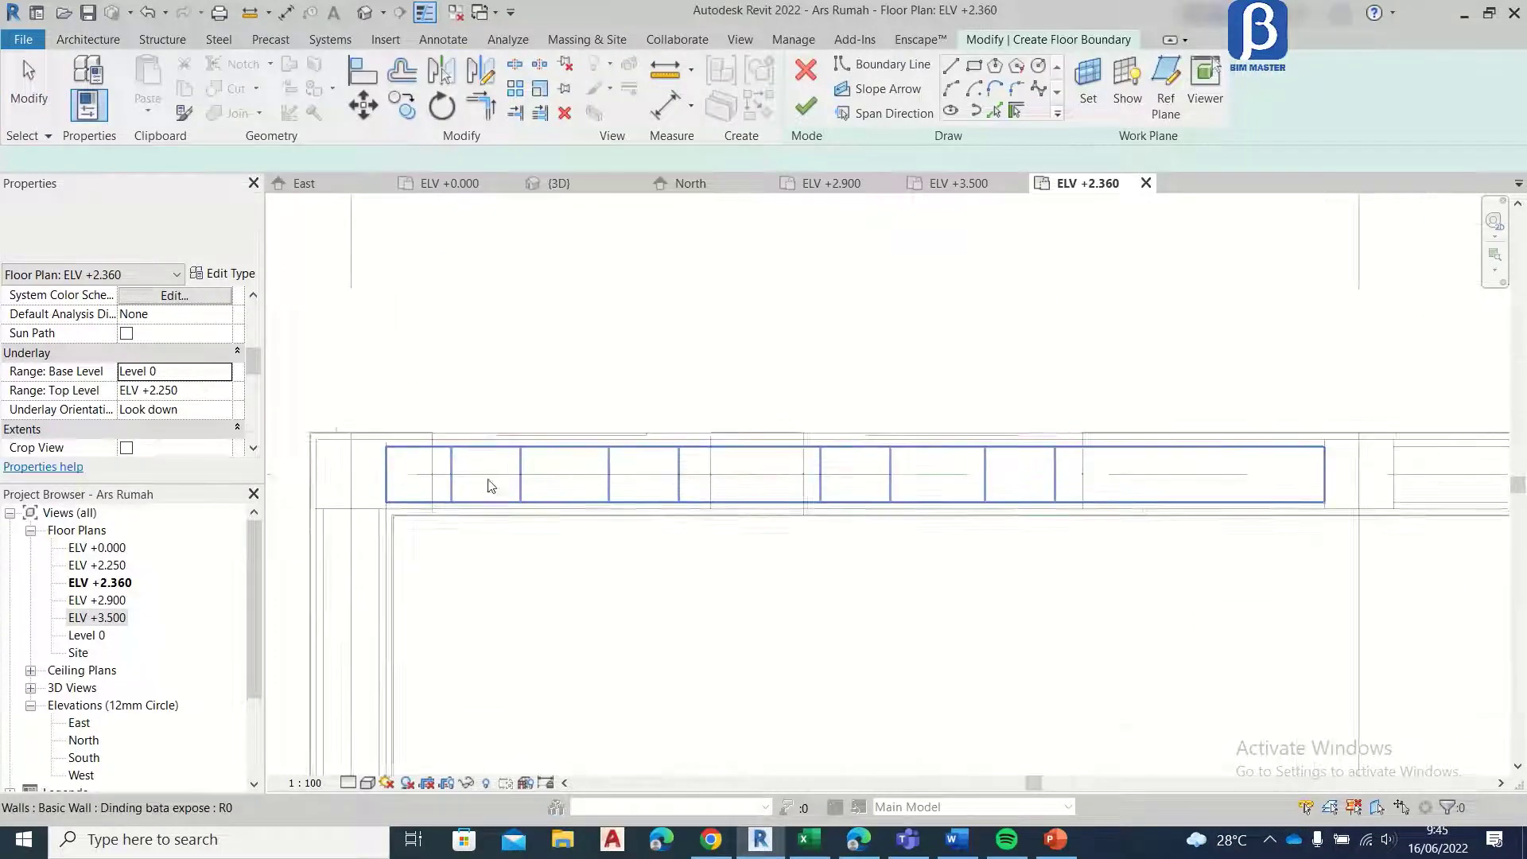
pyautogui.click(974, 68)
pyautogui.scroll(-2, 862, 323)
pyautogui.click(951, 67)
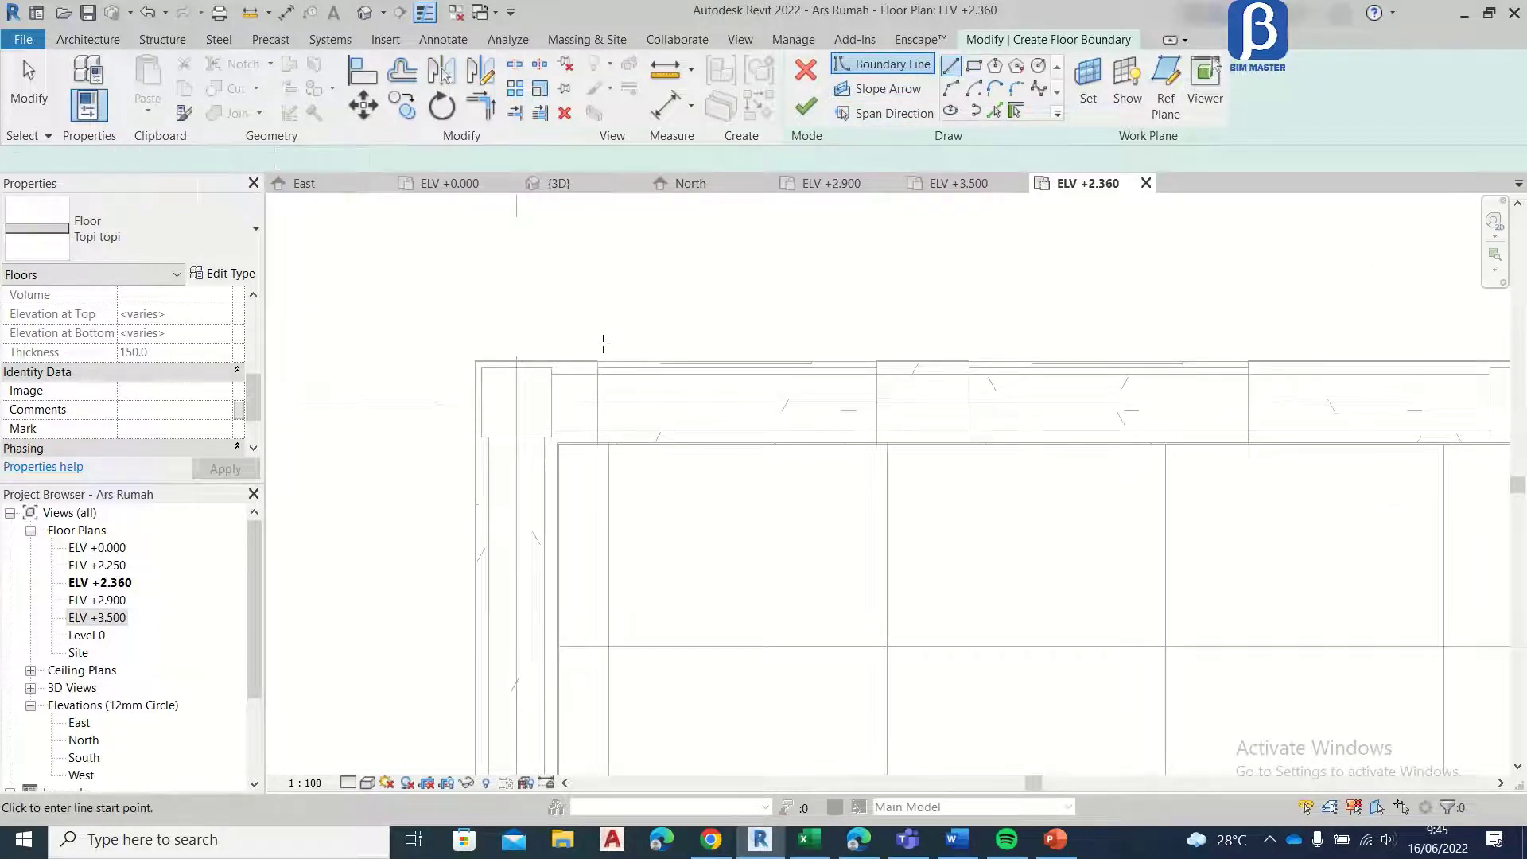
pyautogui.scroll(2, 602, 350)
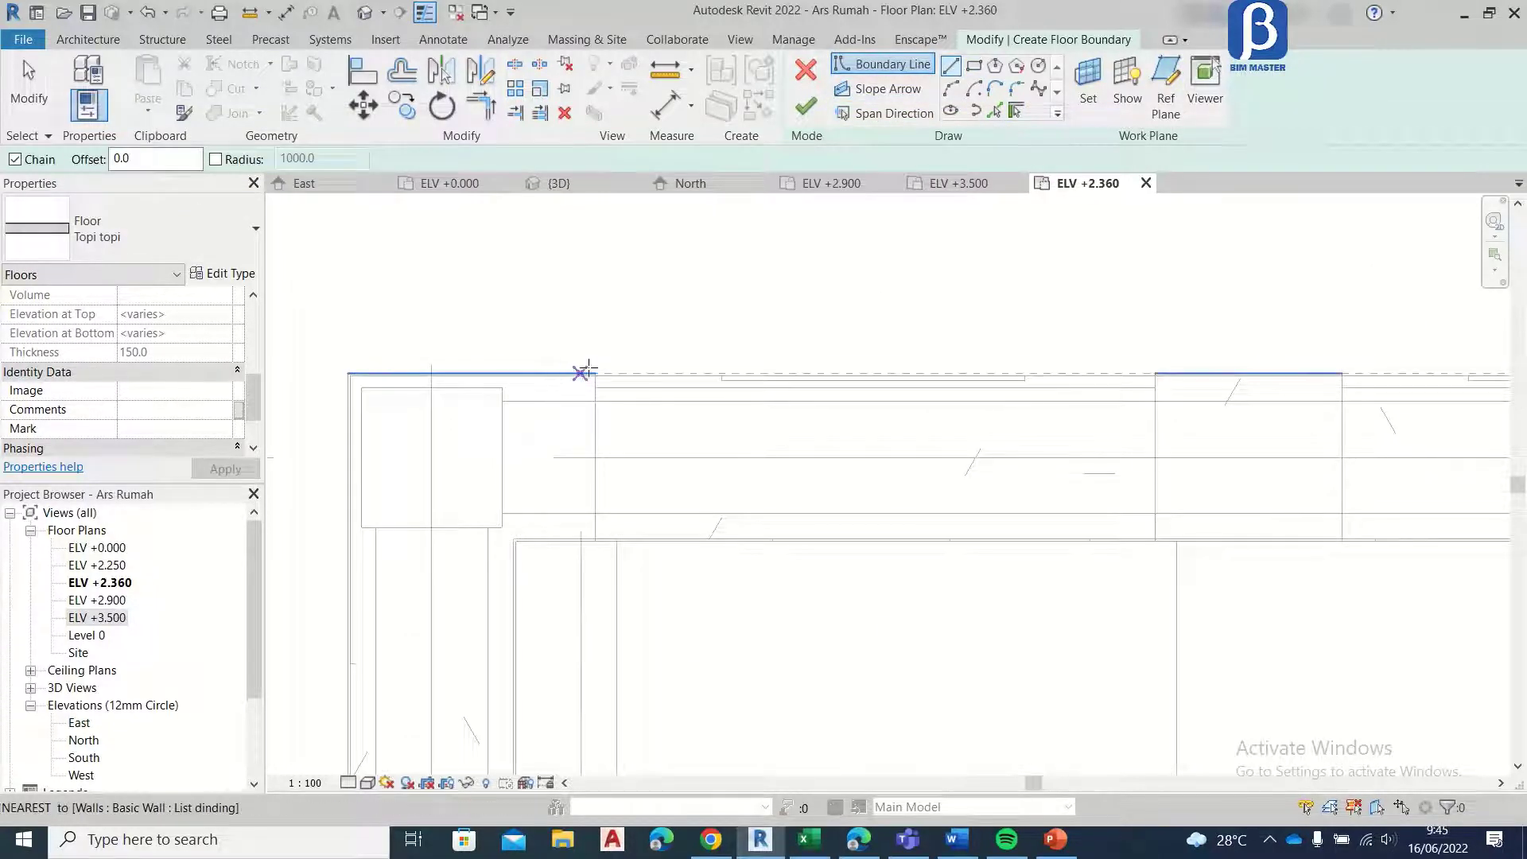
pyautogui.click(525, 374)
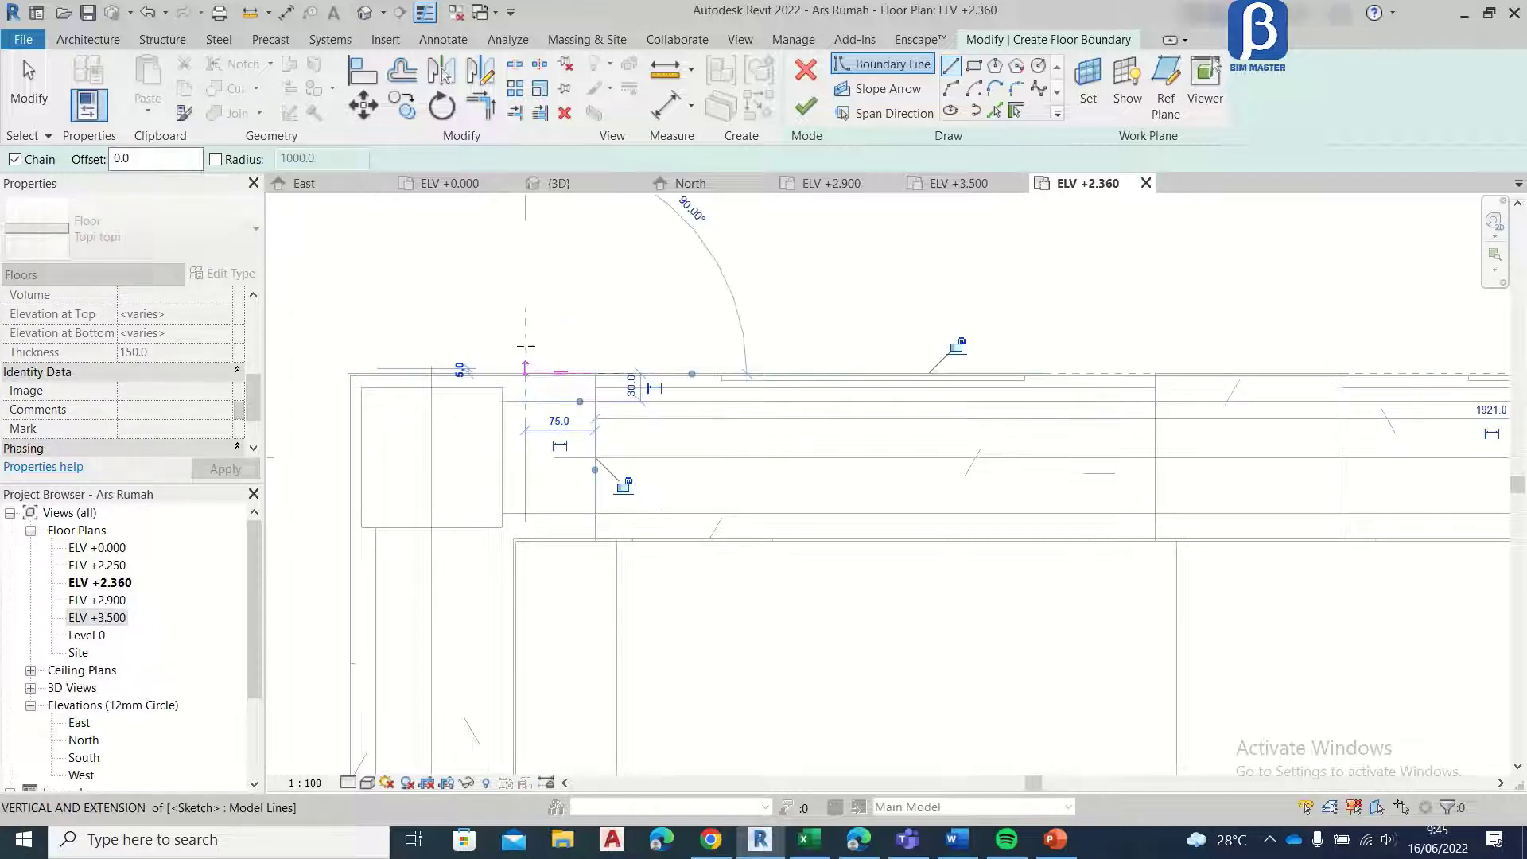
pyautogui.moveTo(525, 247); pyautogui.dragTo(517, 499, button='middle')
pyautogui.scroll(-2, 503, 363)
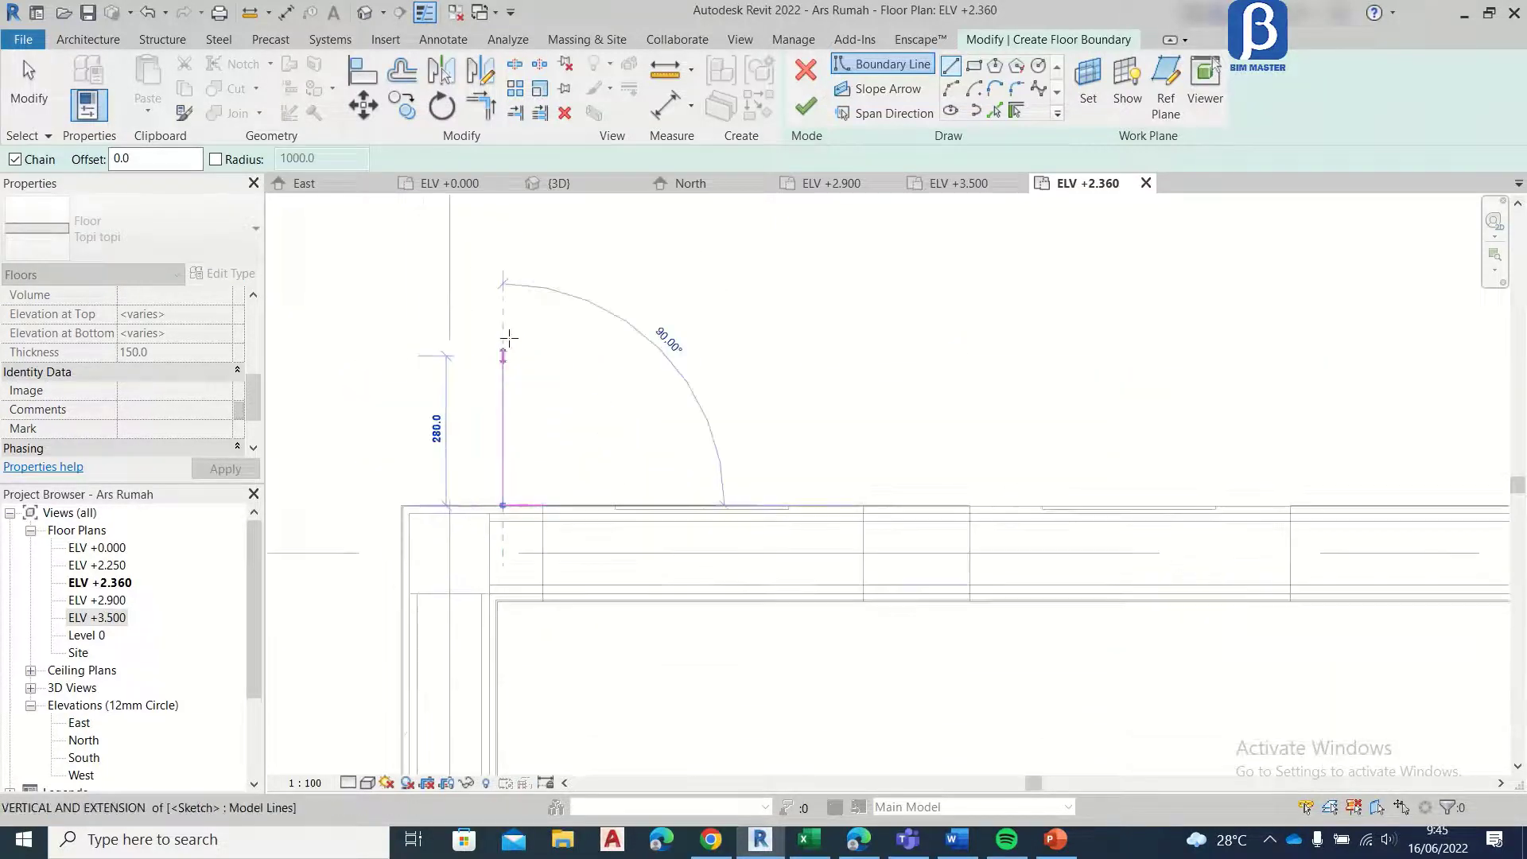
pyautogui.moveTo(512, 332); pyautogui.dragTo(496, 385, button='middle')
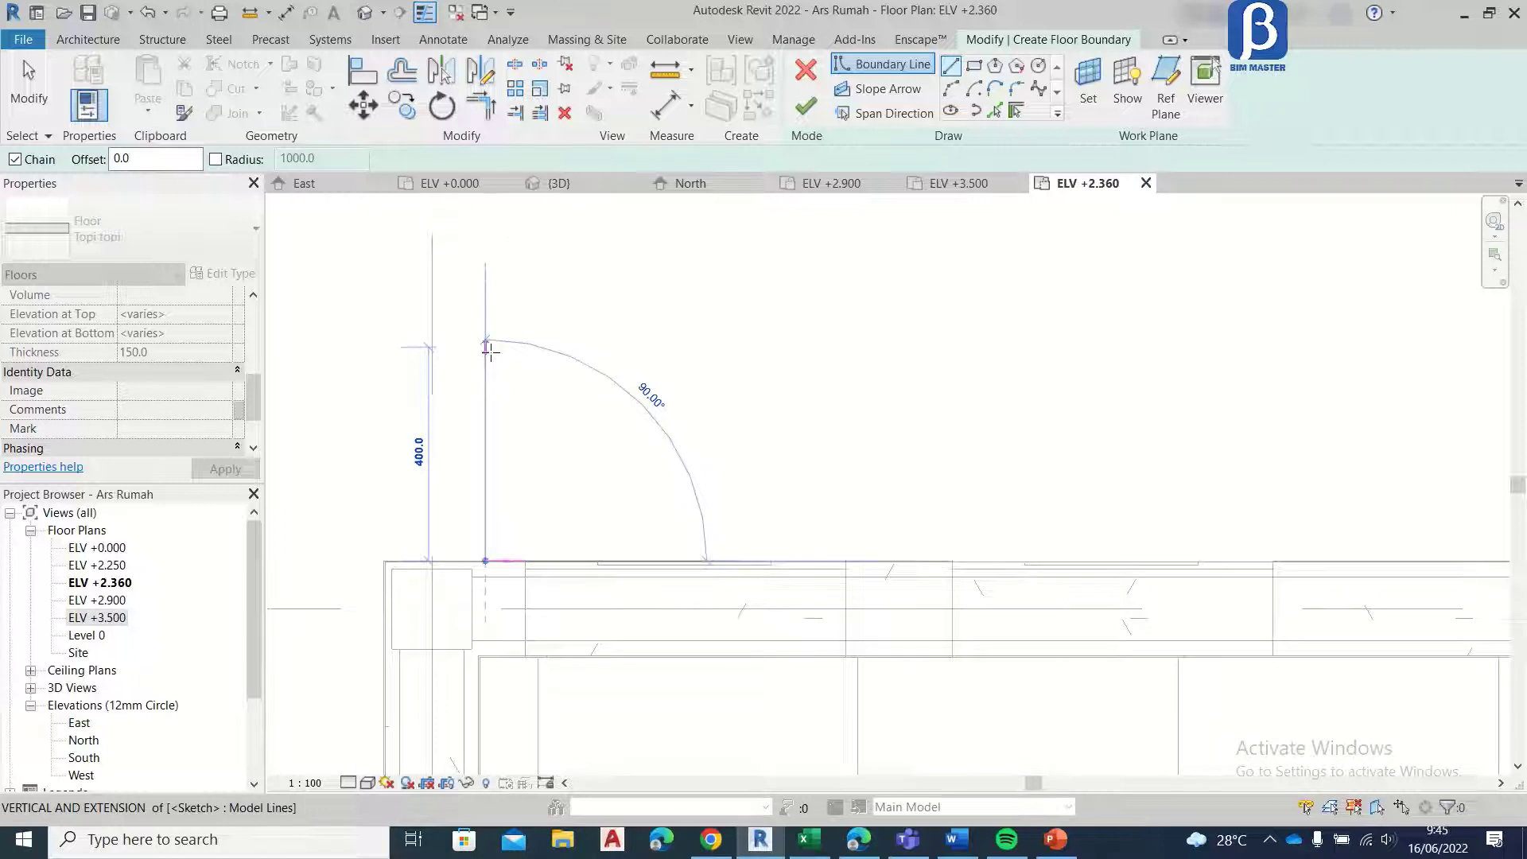
pyautogui.click(486, 348)
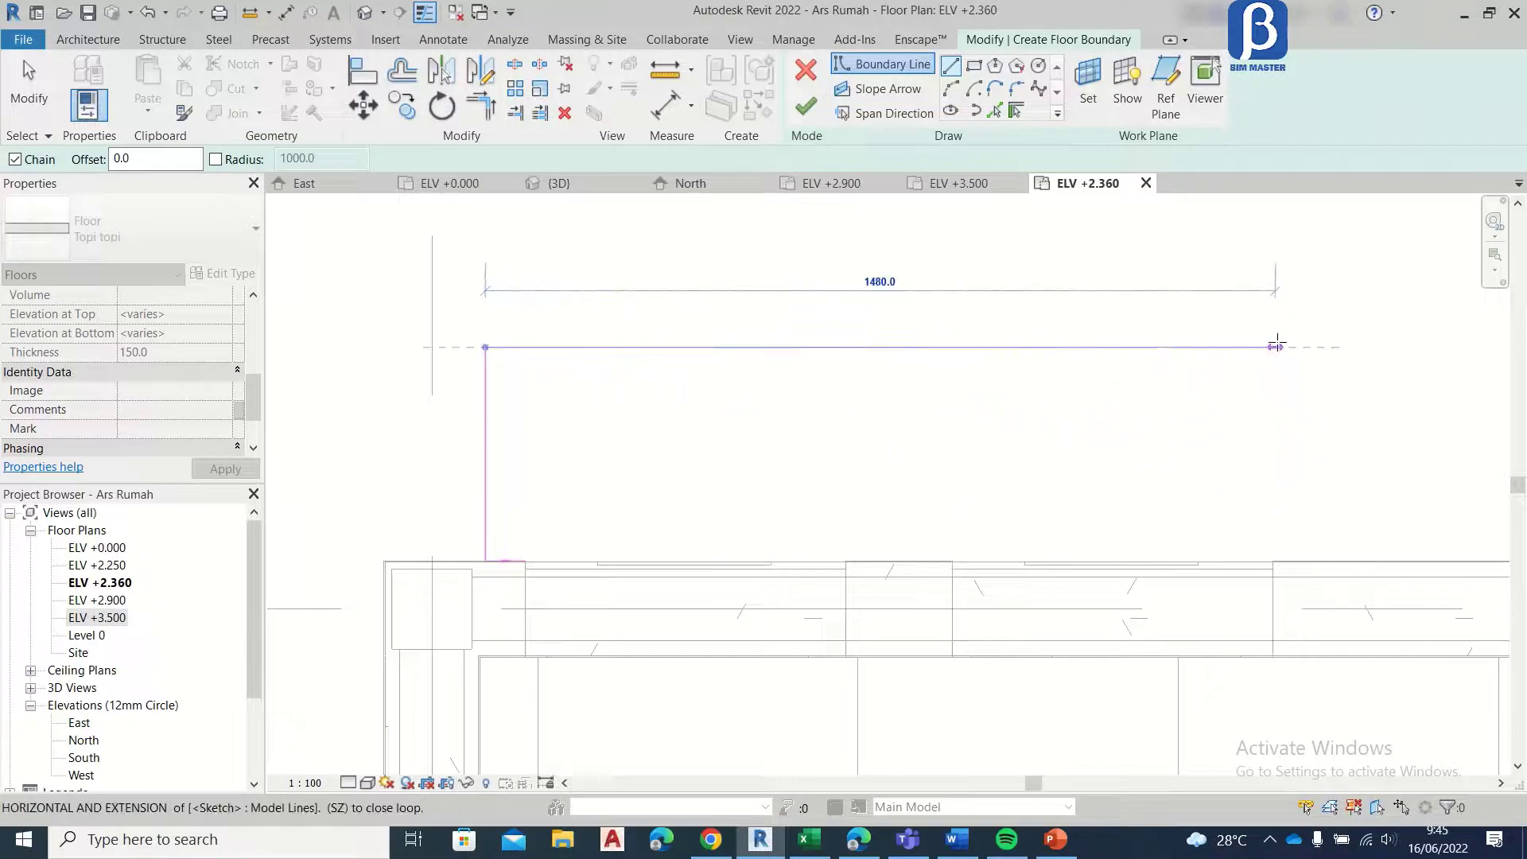
# Step: Draw the canopy's outer edge 75 mm past the second window, close the rectangle along the wall face and finish the floor
pyautogui.click(1325, 345)
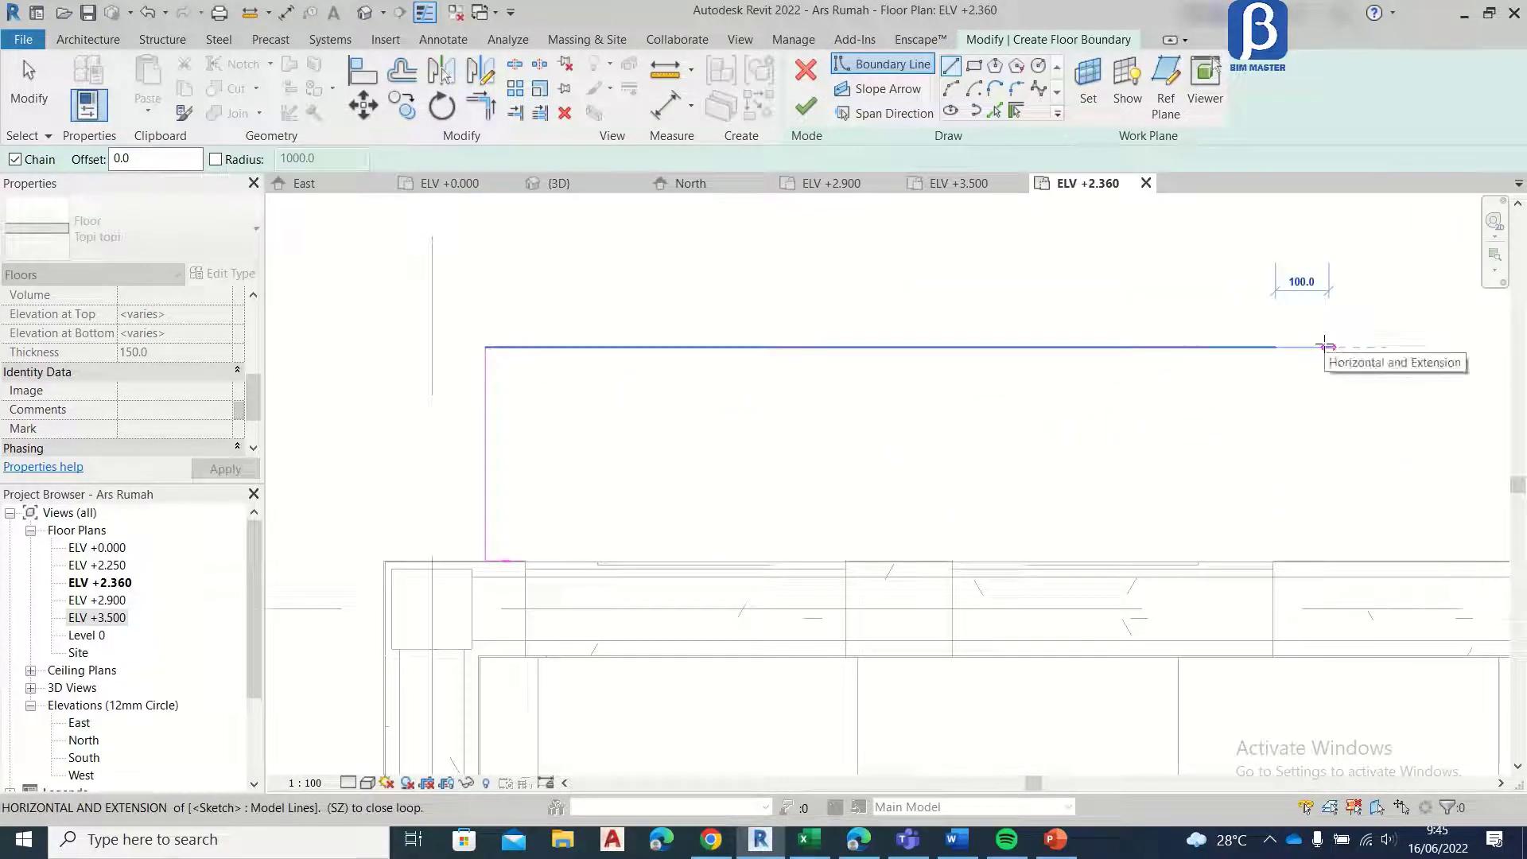
pyautogui.write('75')
pyautogui.press('Return')
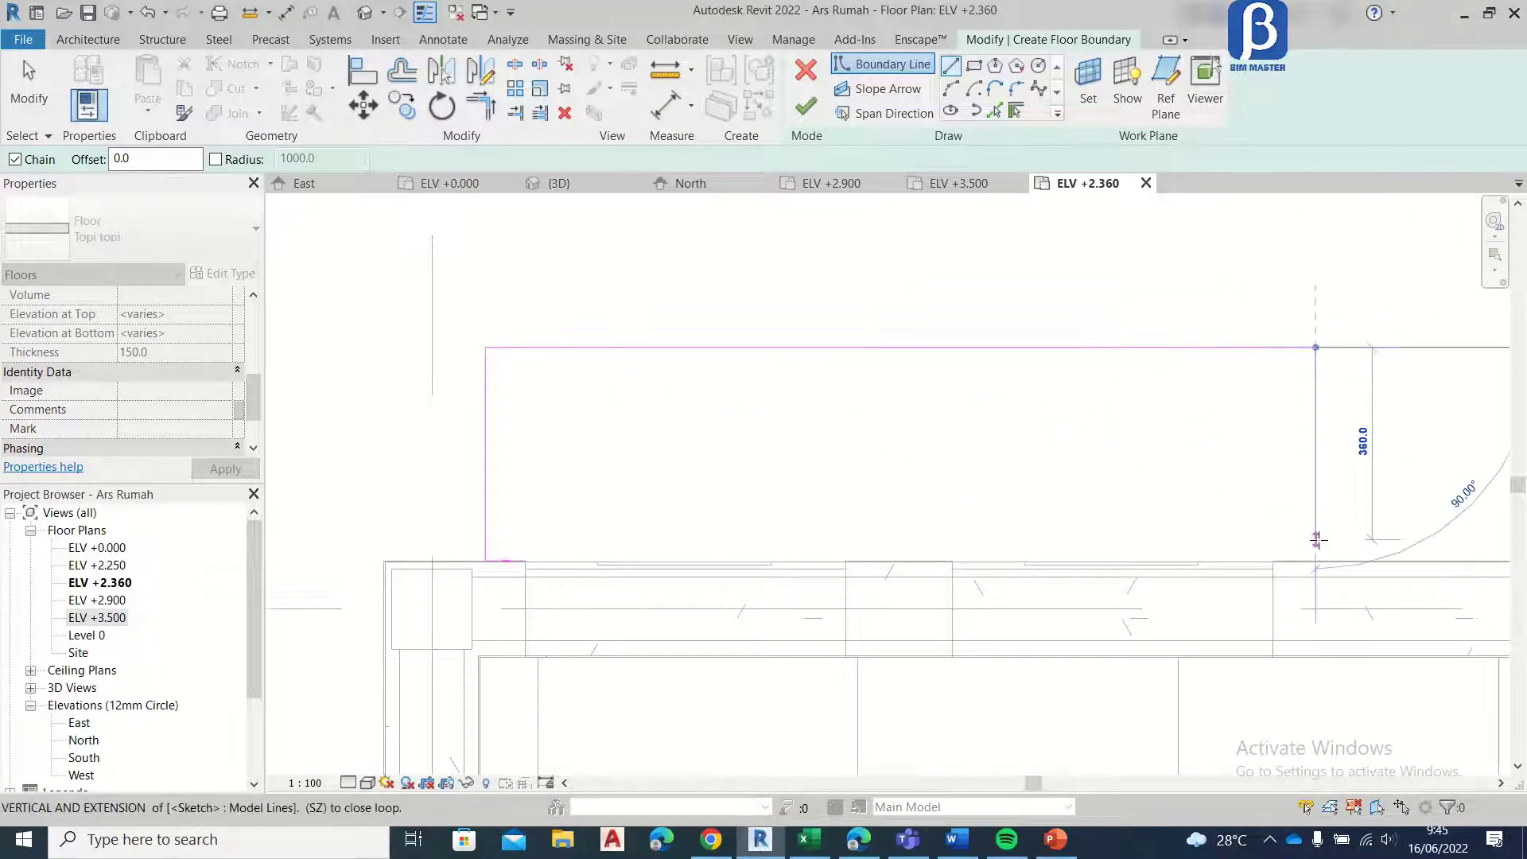
pyautogui.click(1316, 561)
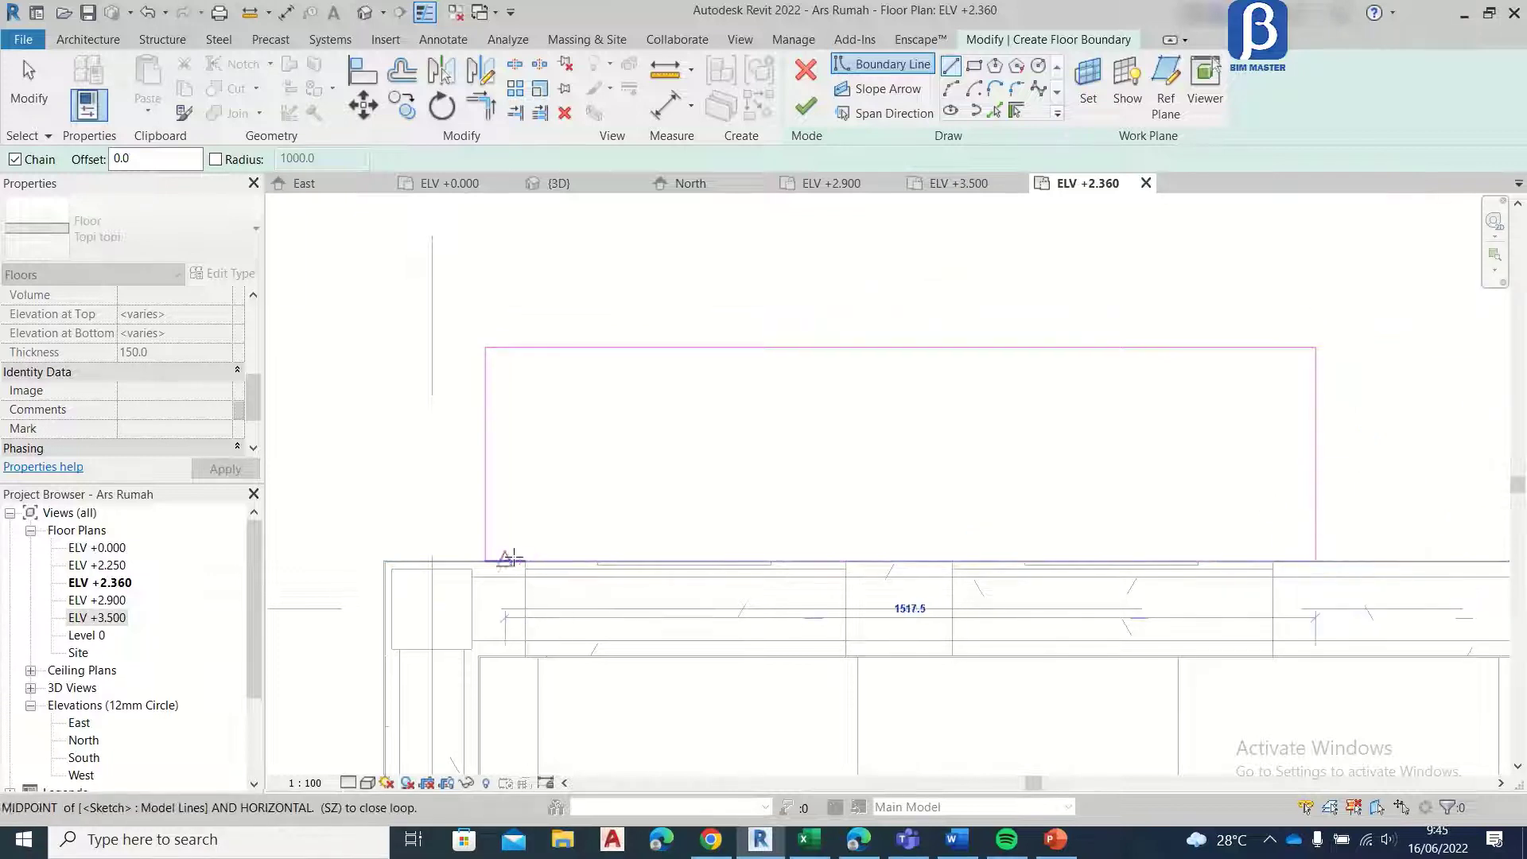
pyautogui.click(486, 560)
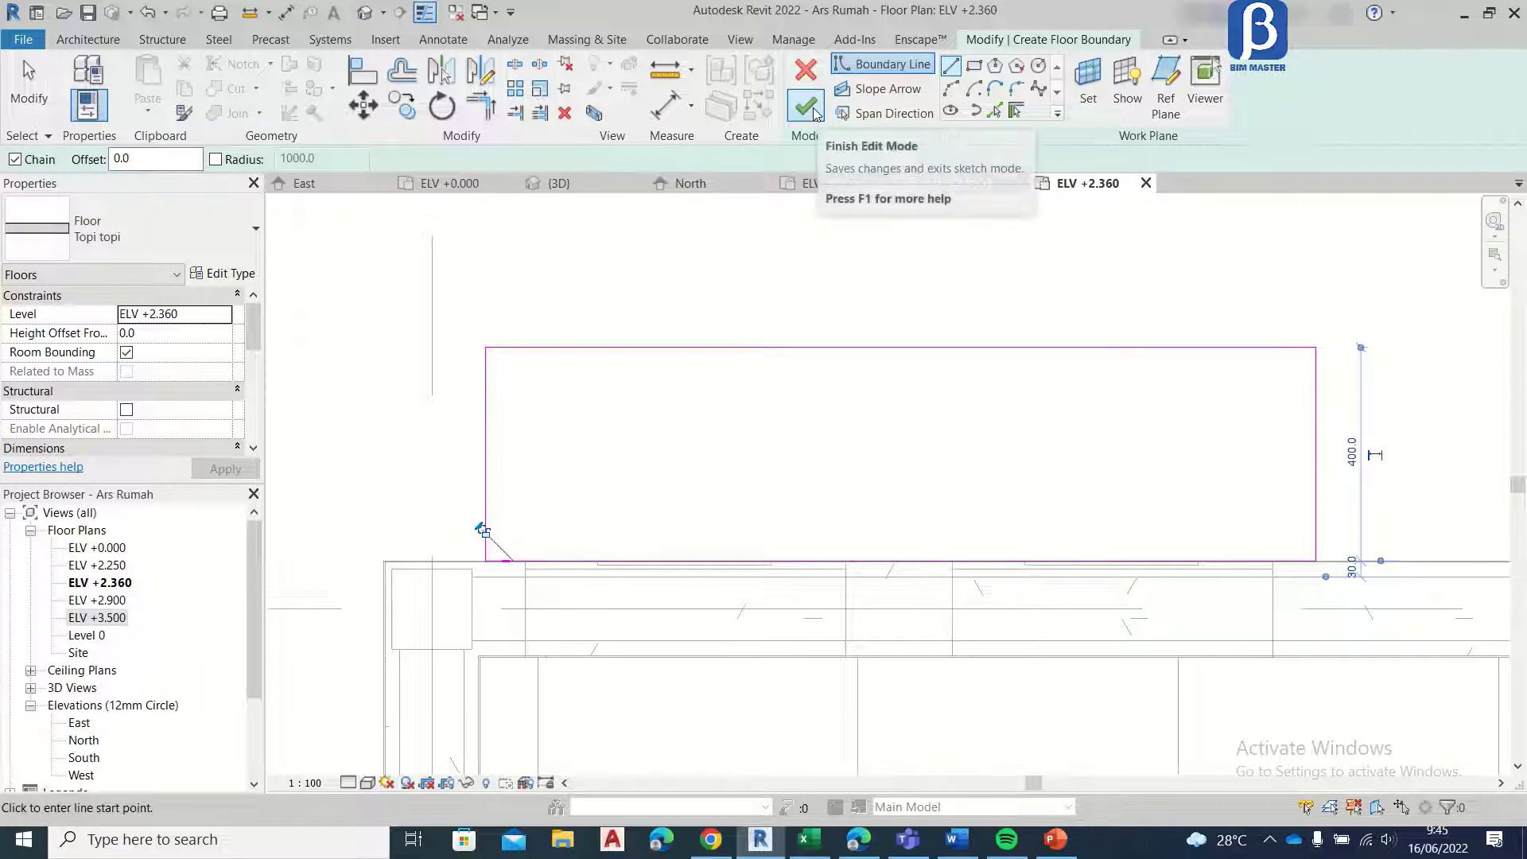
pyautogui.click(816, 113)
# Step: Copy the canopy slab to the outer wall face along grid A, over the paired windows near grid 5
pyautogui.scroll(-3, 736, 331)
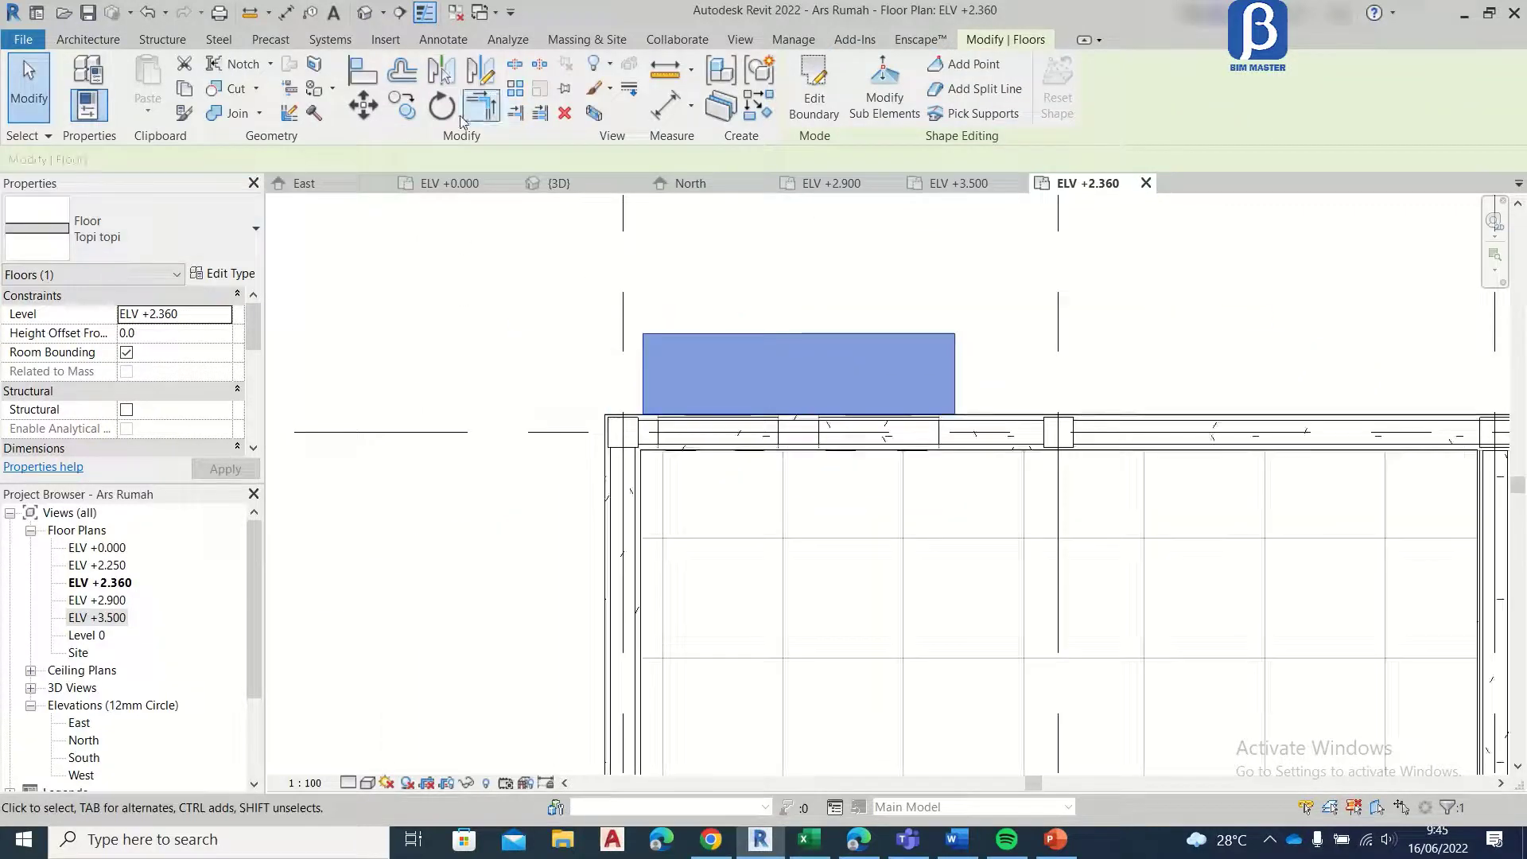
pyautogui.click(643, 334)
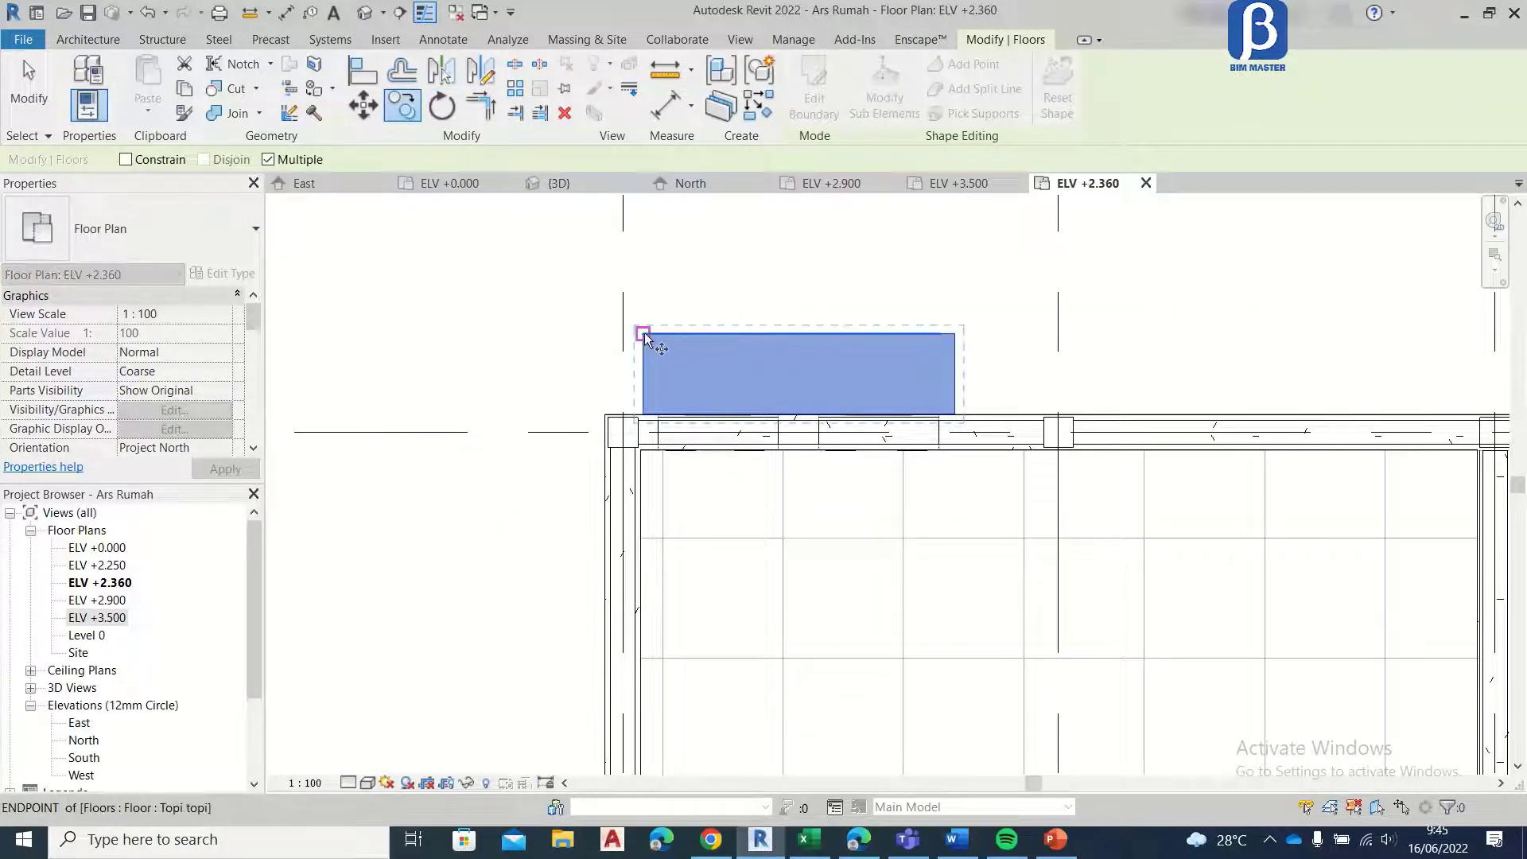
pyautogui.scroll(-5, 645, 333)
pyautogui.scroll(8, 629, 549)
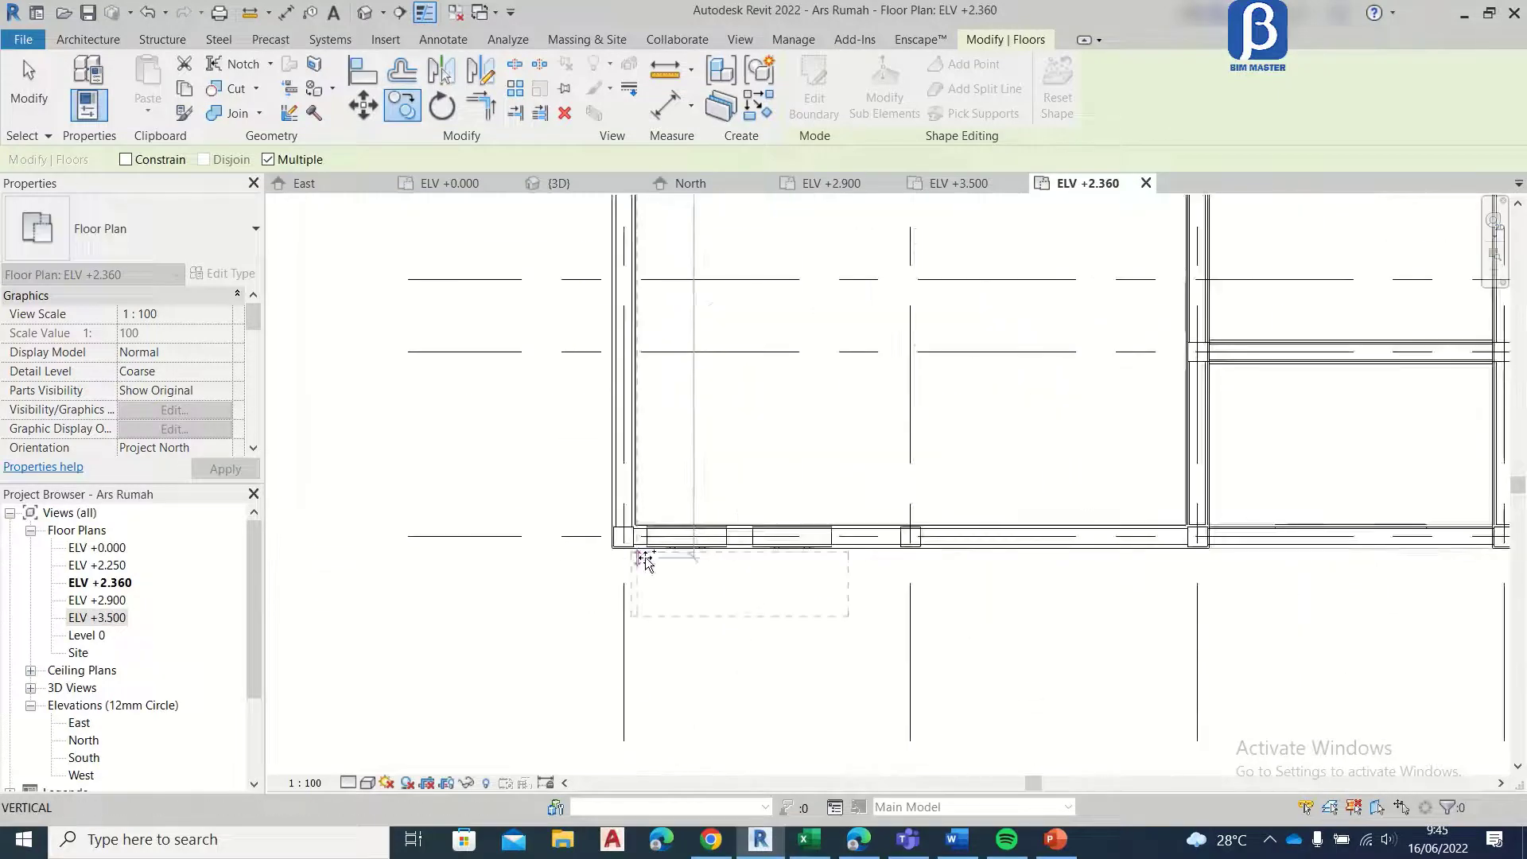
pyautogui.click(628, 543)
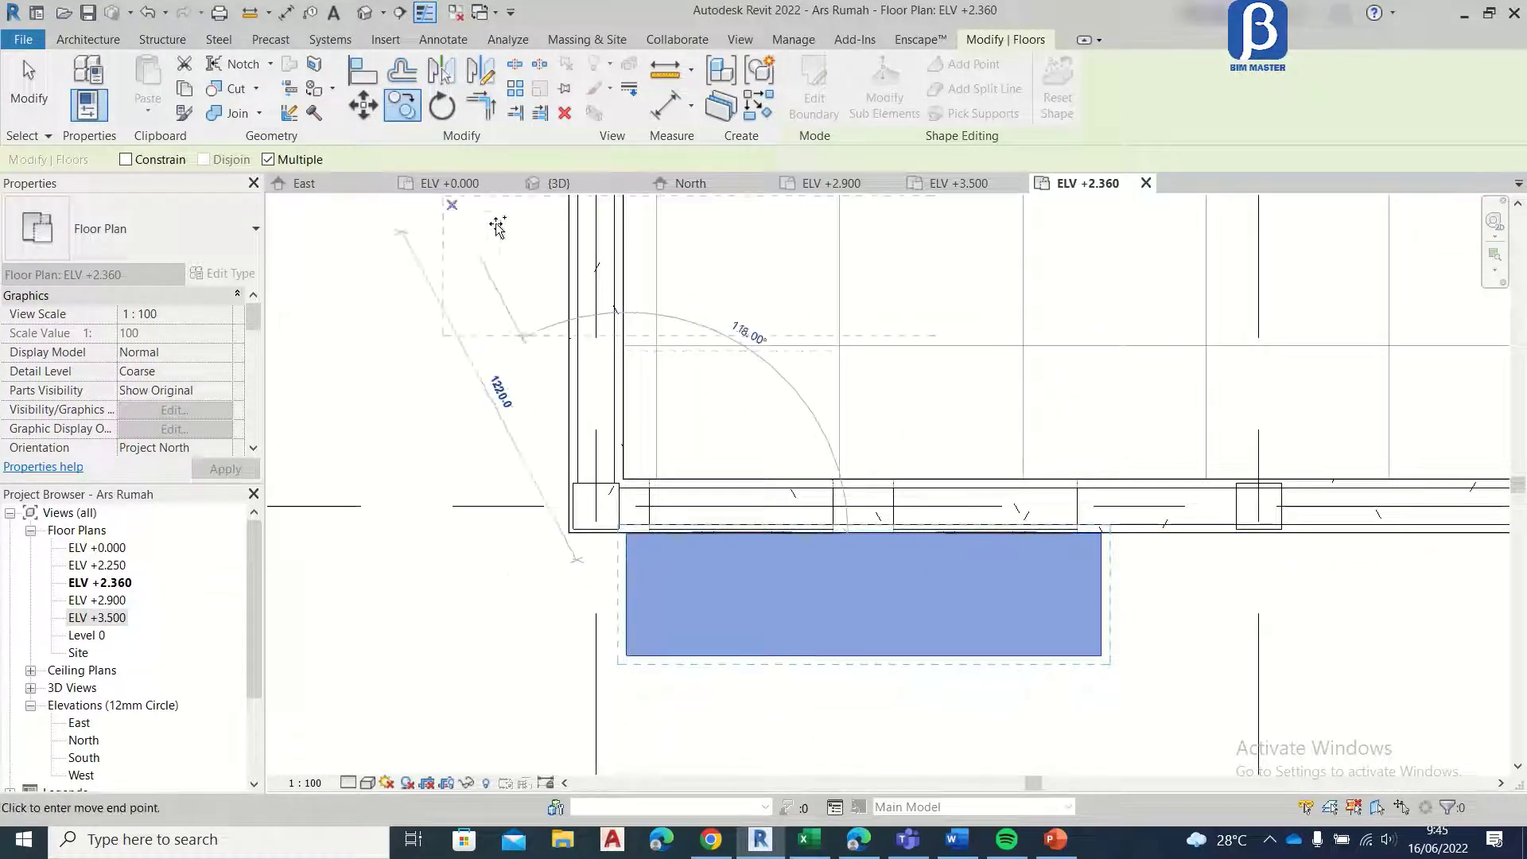
pyautogui.click(38, 99)
# Step: Start another Topi topi floor boundary at the side entrance on grid F, drawing its first edge outward from the wall beside grid 2
pyautogui.scroll(-5, 557, 478)
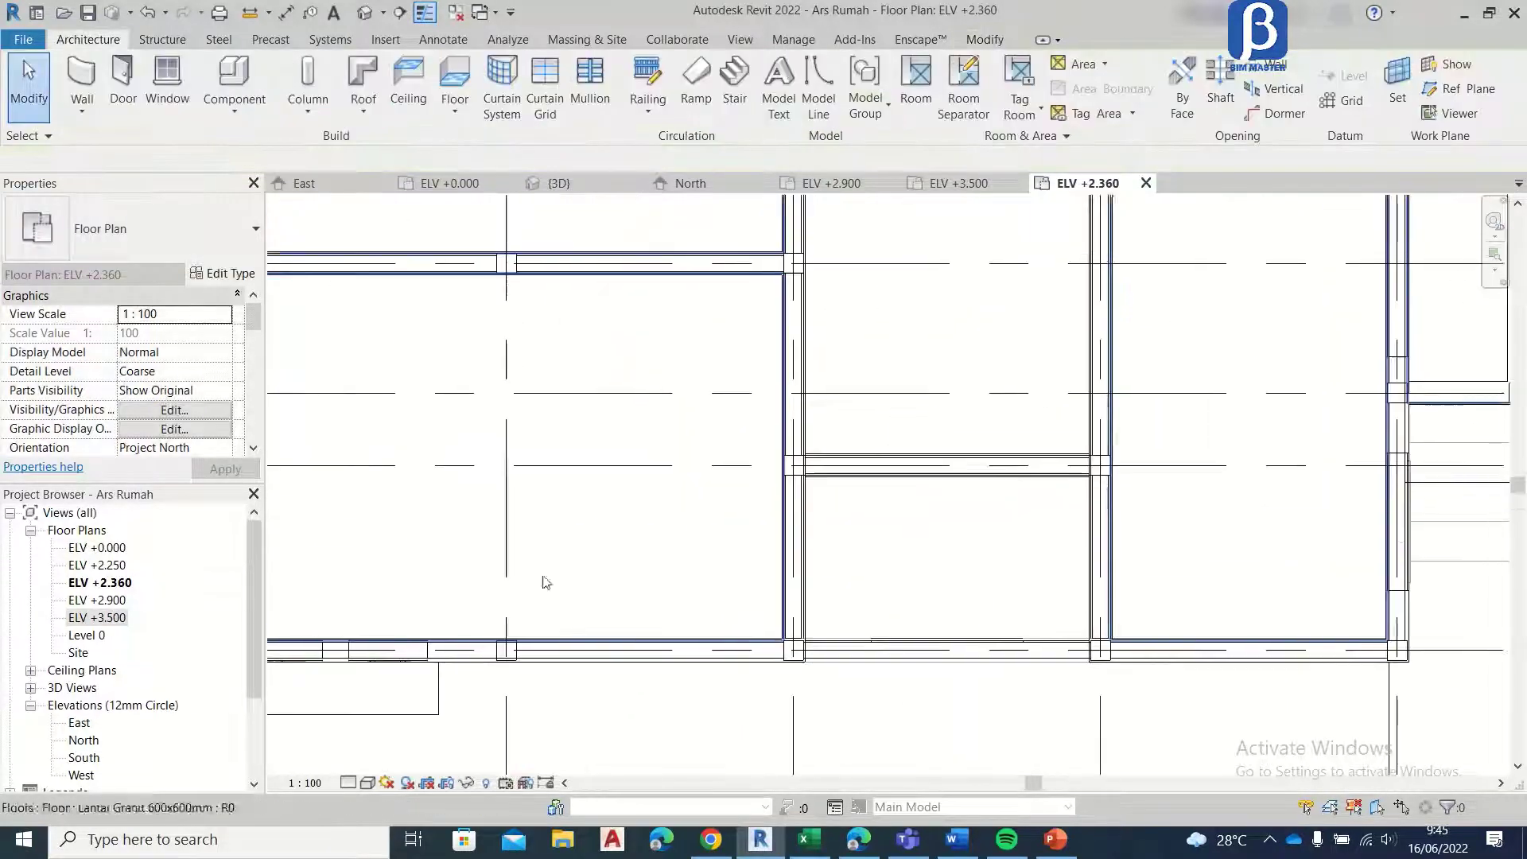
pyautogui.scroll(6, 652, 385)
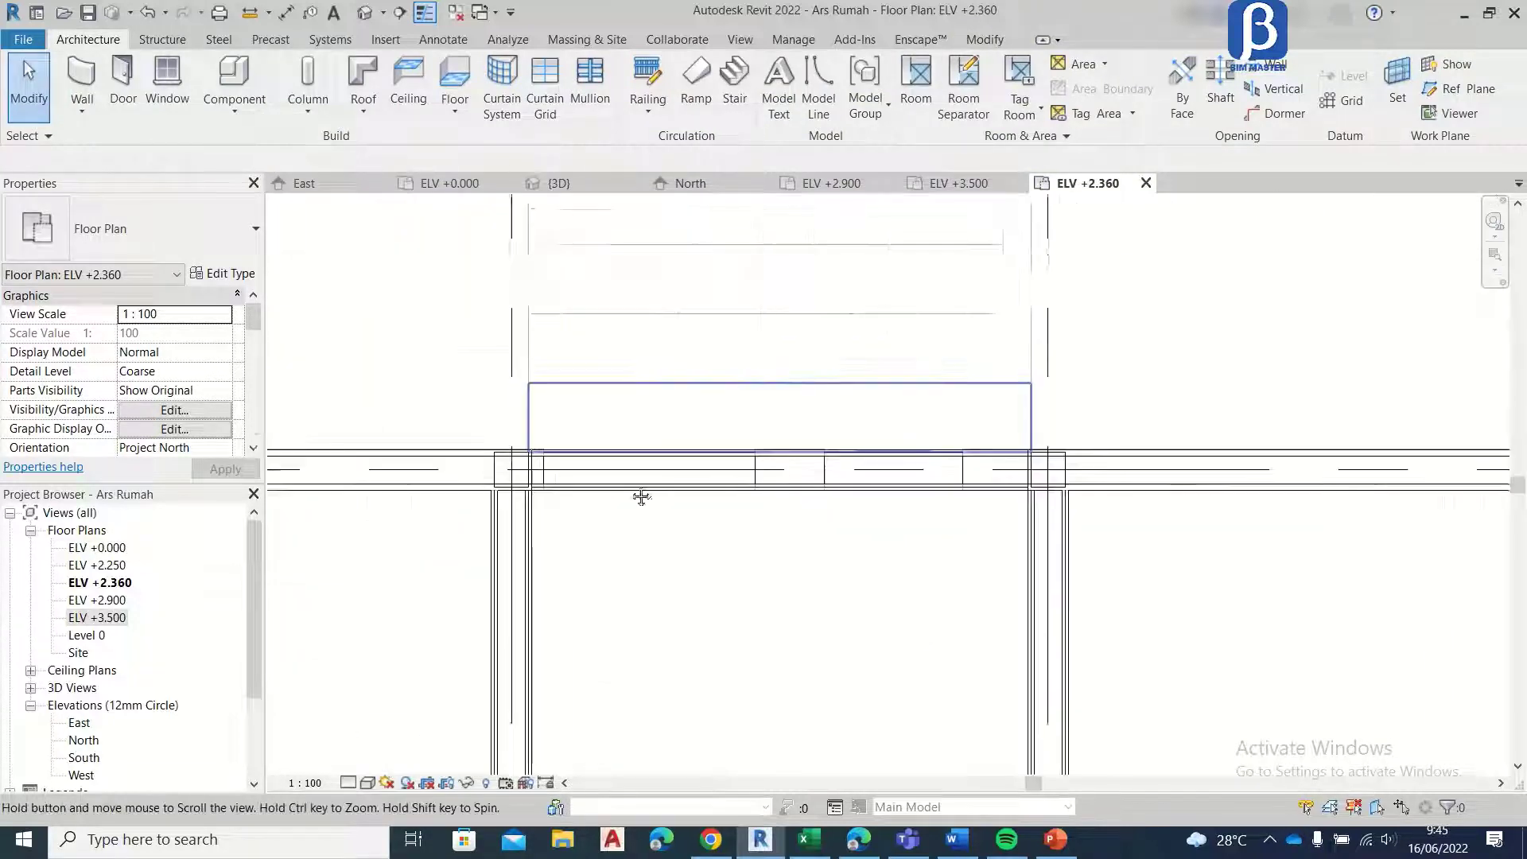
pyautogui.scroll(-2, 641, 409)
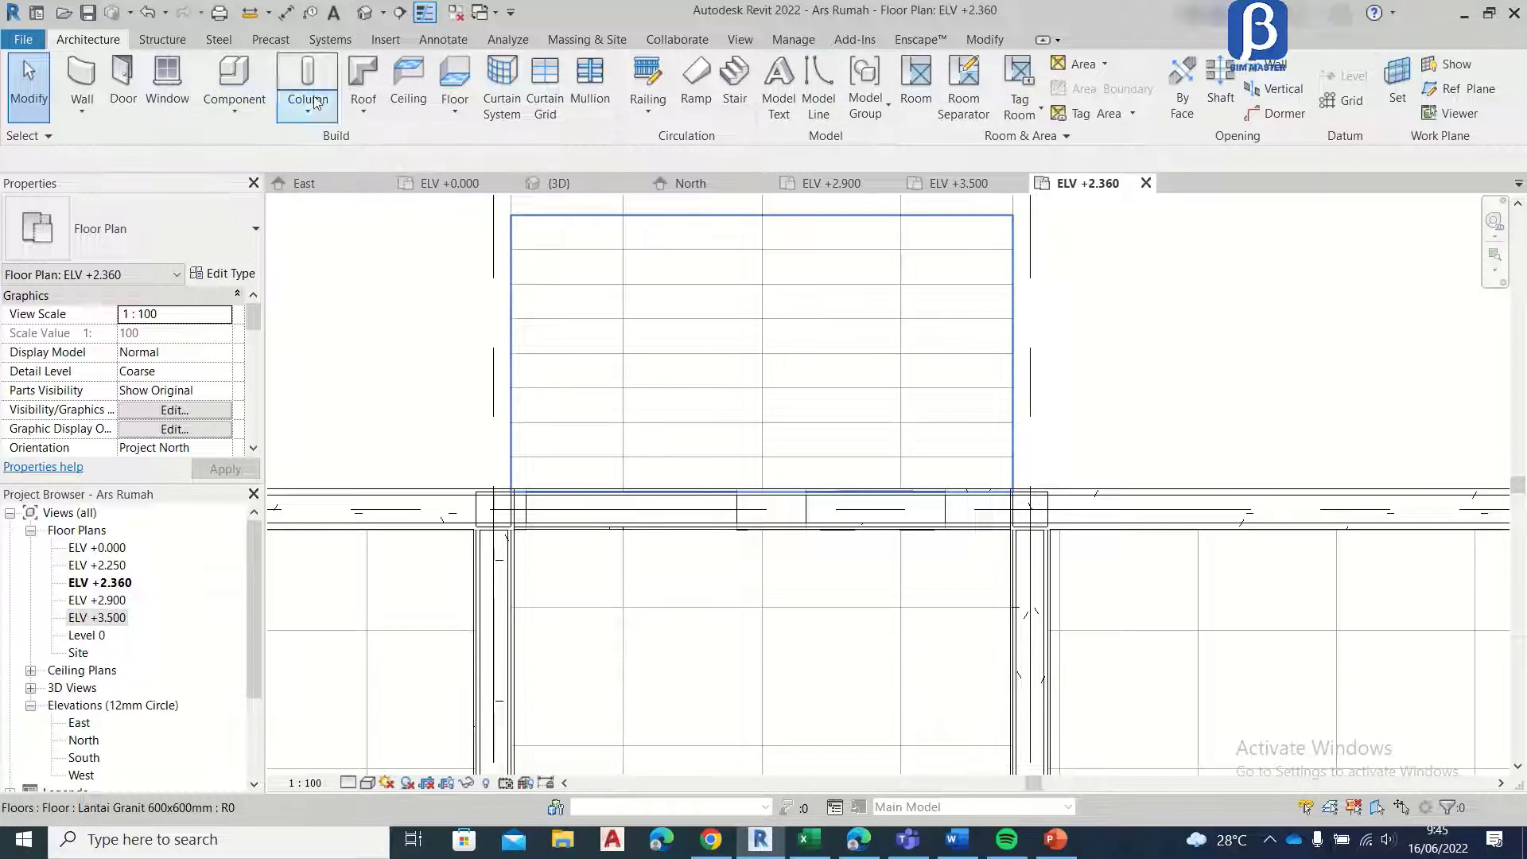
pyautogui.click(468, 85)
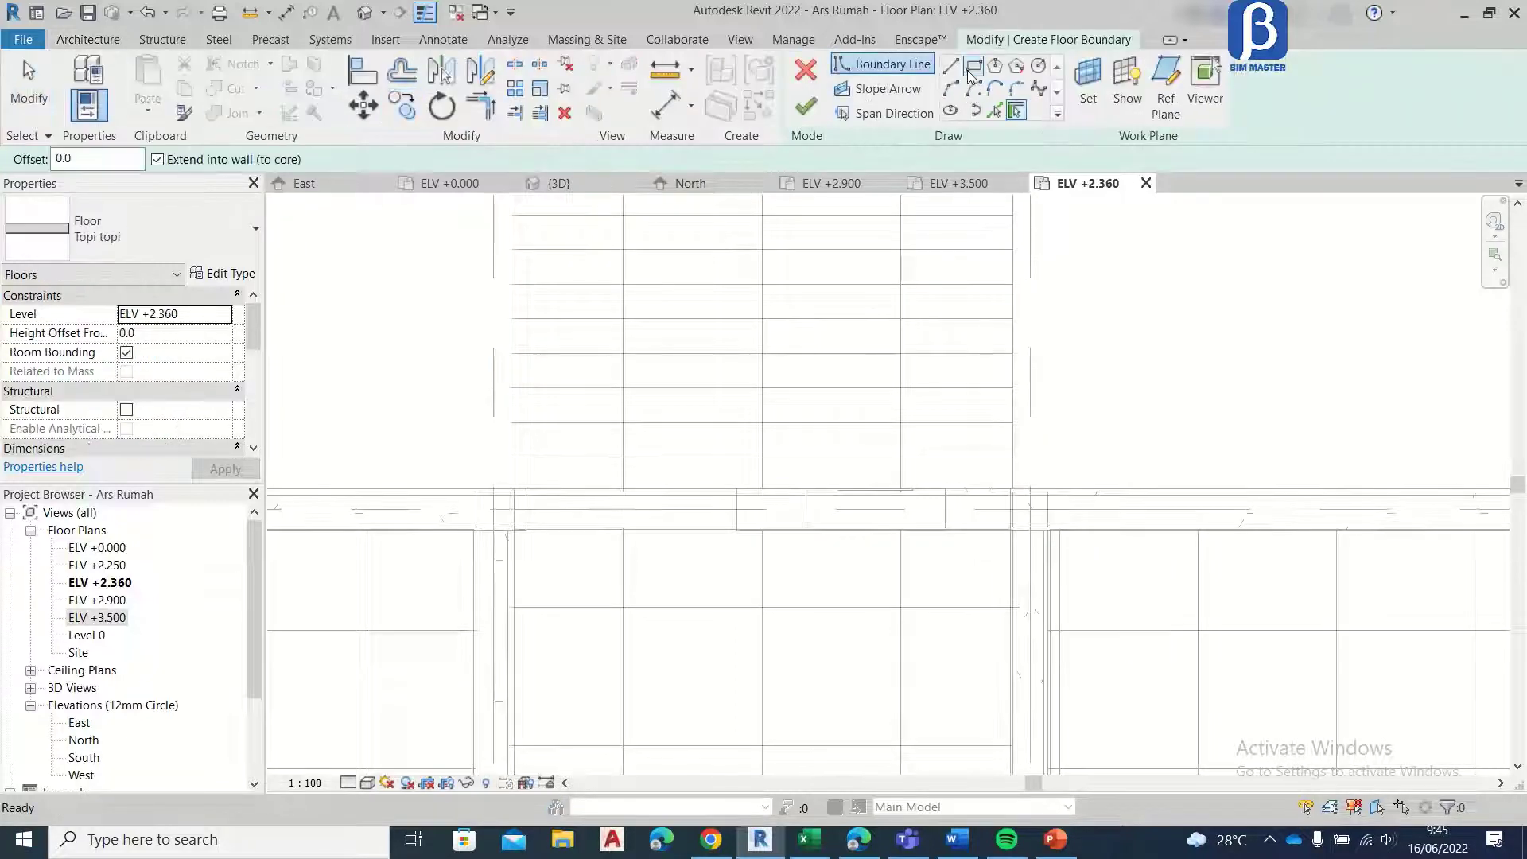
pyautogui.click(951, 67)
pyautogui.scroll(4, 1030, 478)
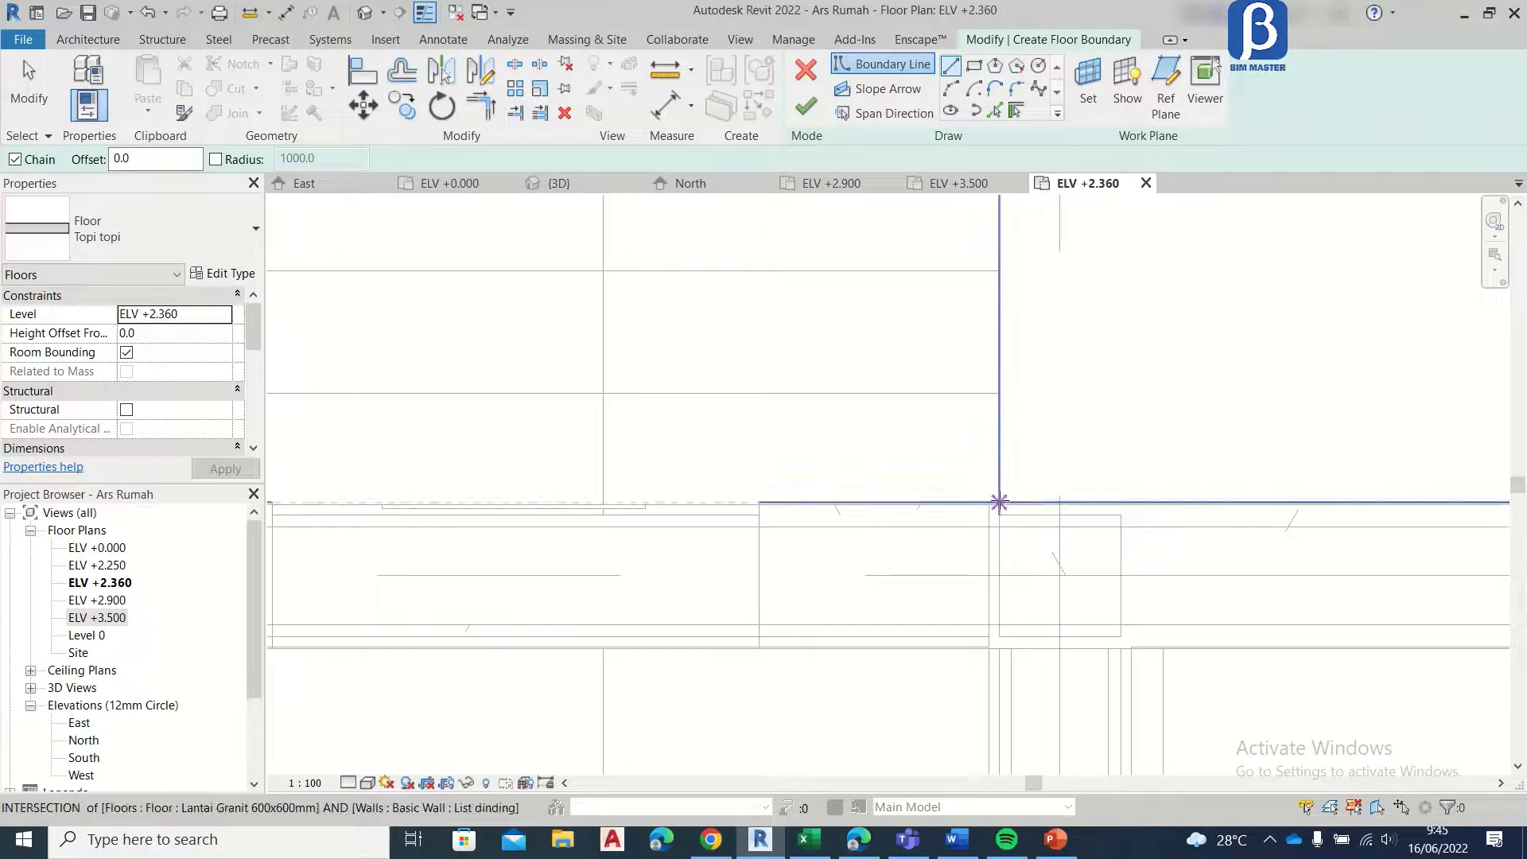
pyautogui.click(999, 503)
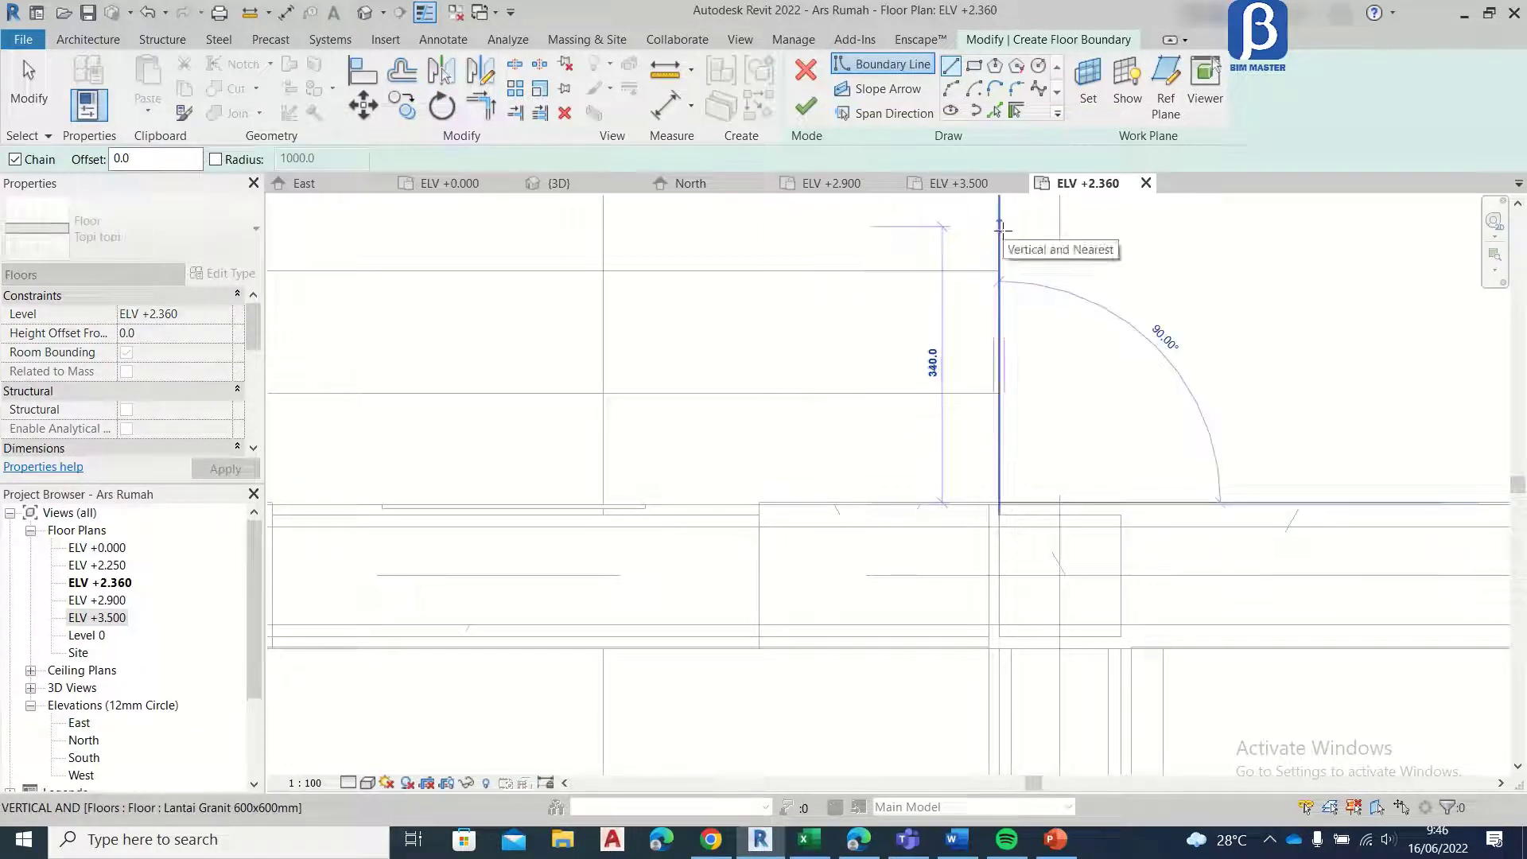
pyautogui.press('Return')
pyautogui.scroll(-3, 1062, 417)
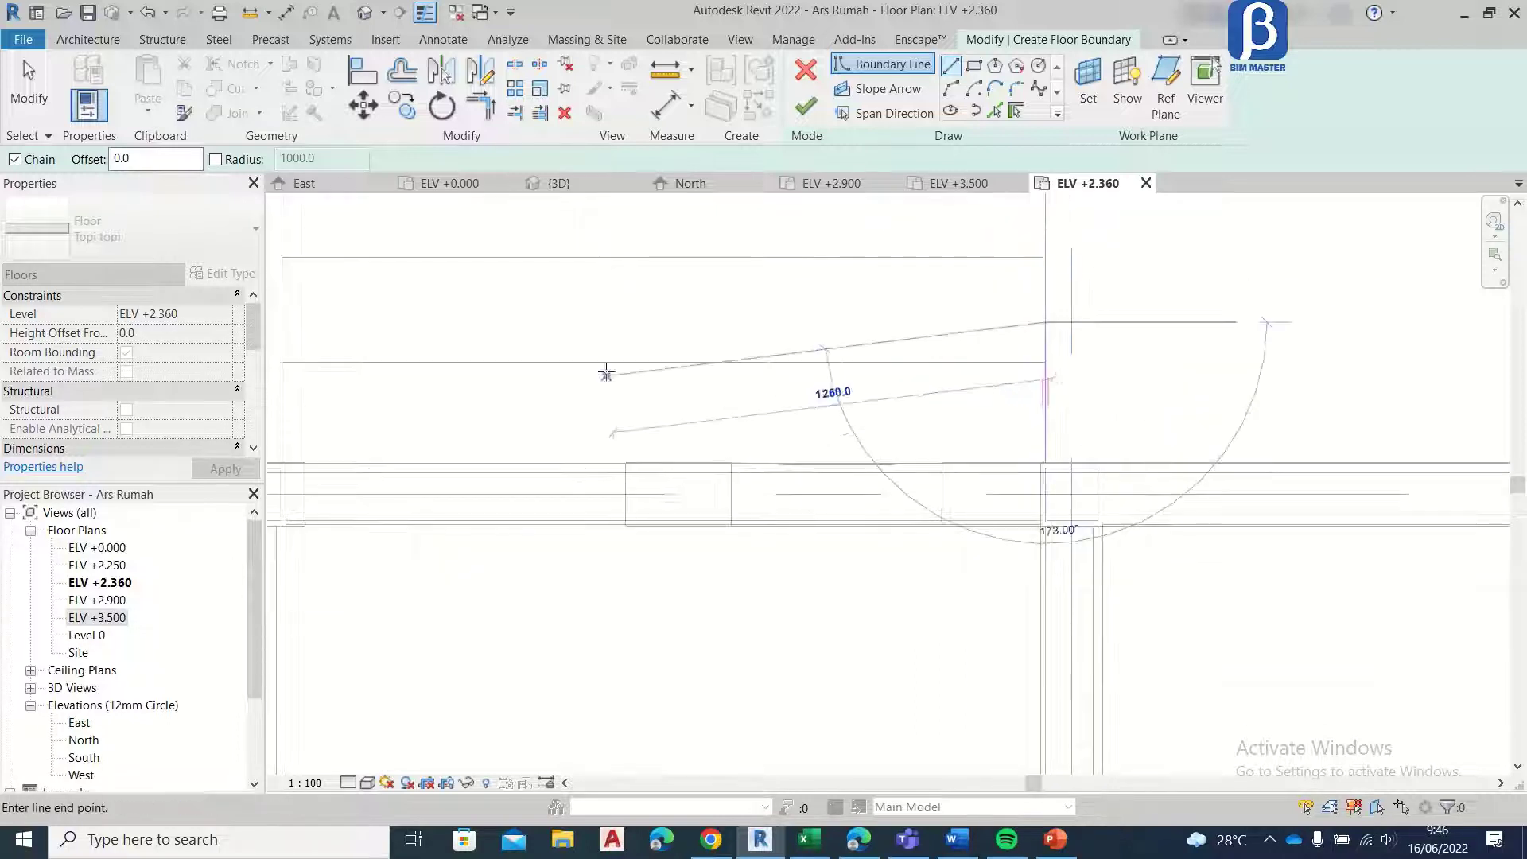
# Step: Draw the side entrance canopy's outer edge across to grid 3, close the boundary along the wall at about 2175 mm wide, and finish the floor
pyautogui.moveTo(306, 366); pyautogui.dragTo(832, 365, button='middle')
pyautogui.click(822, 326)
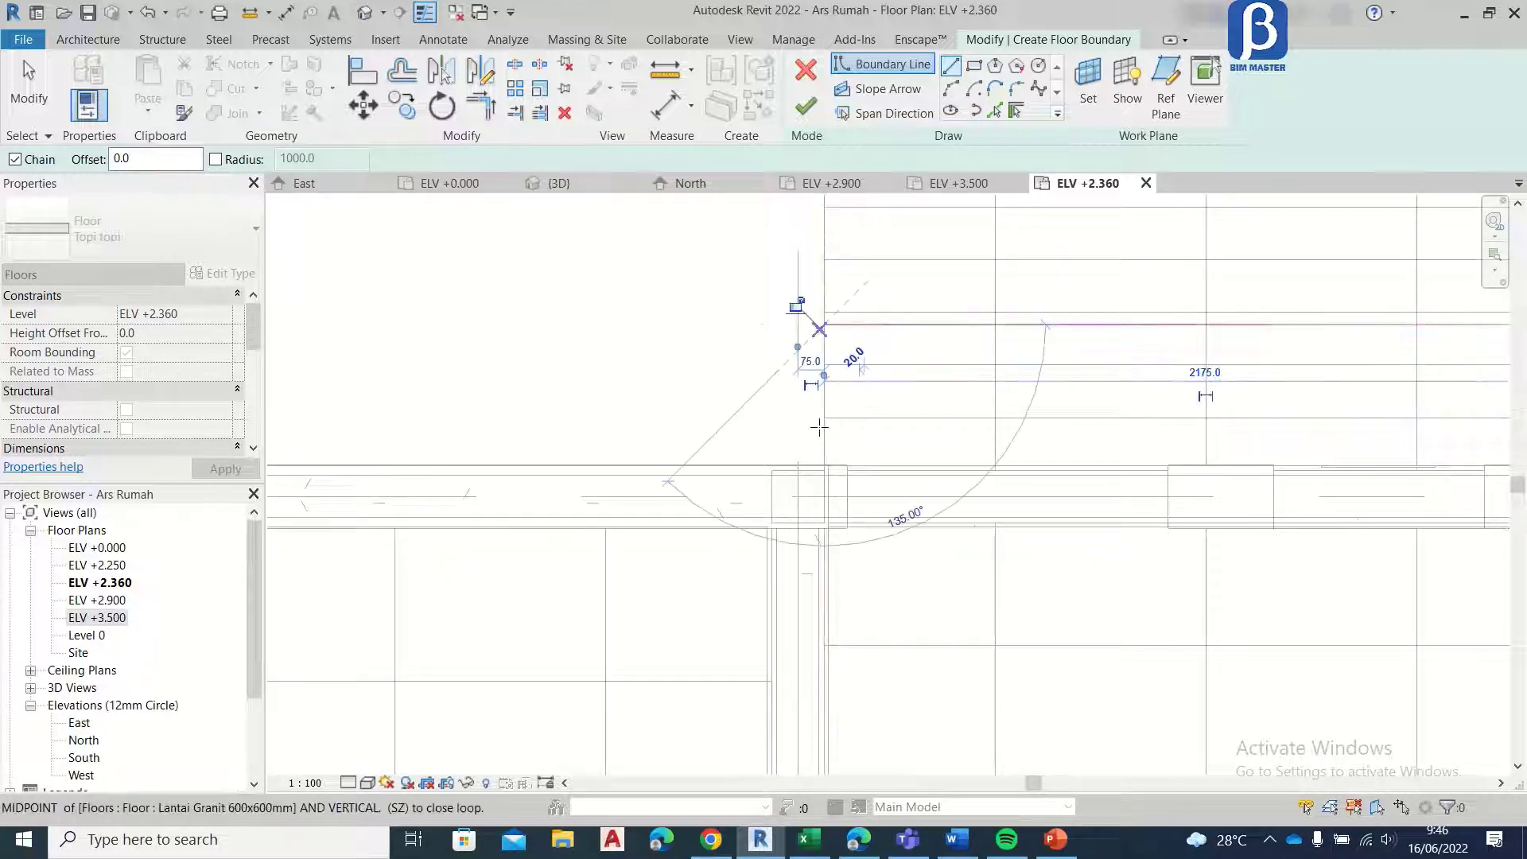
pyautogui.click(824, 466)
pyautogui.moveTo(1128, 484); pyautogui.dragTo(481, 488, button='middle')
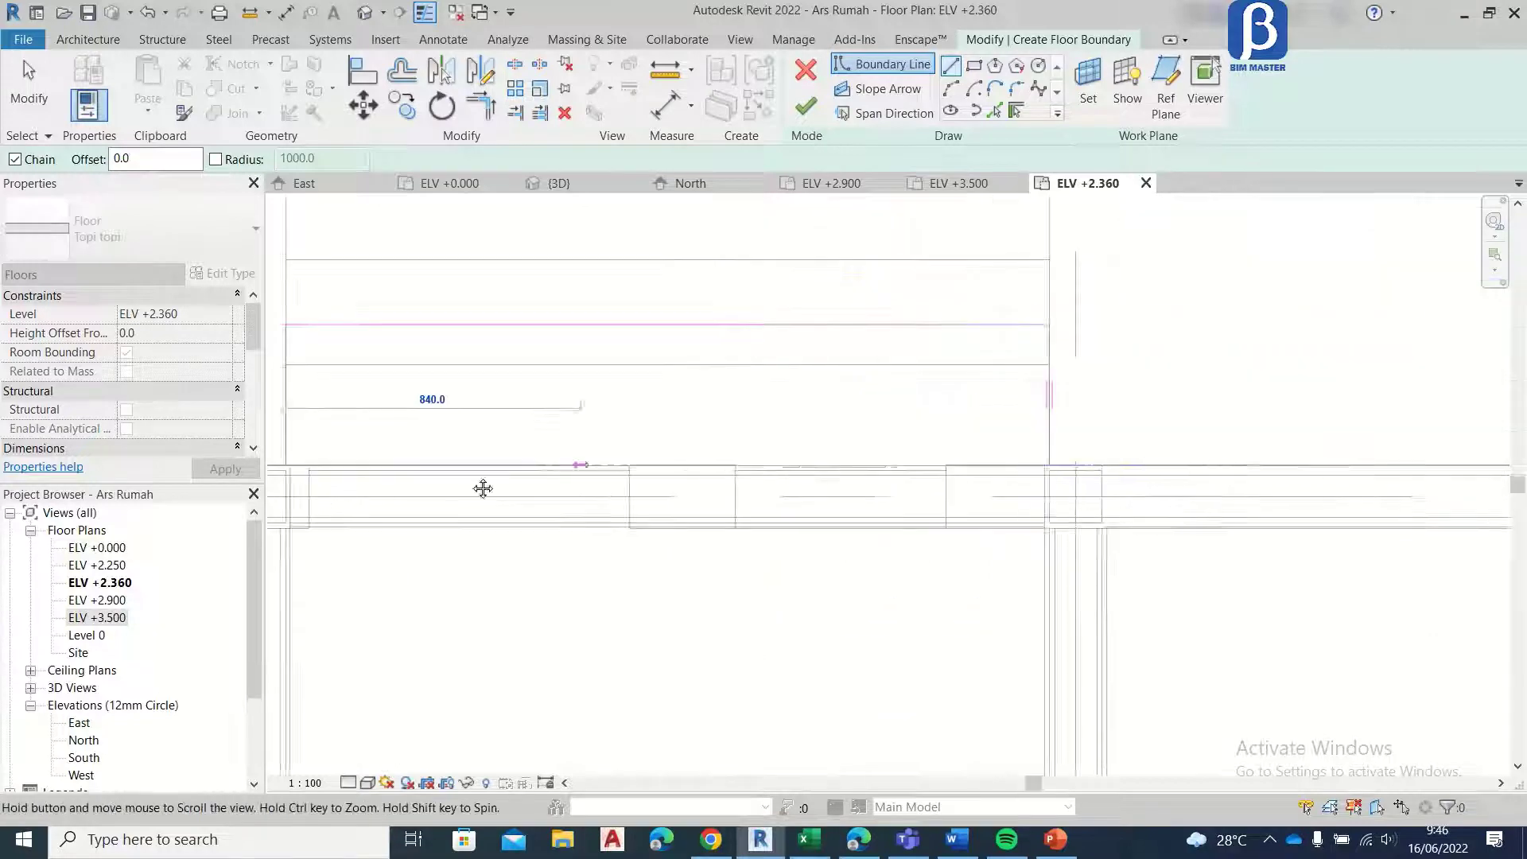
pyautogui.click(938, 470)
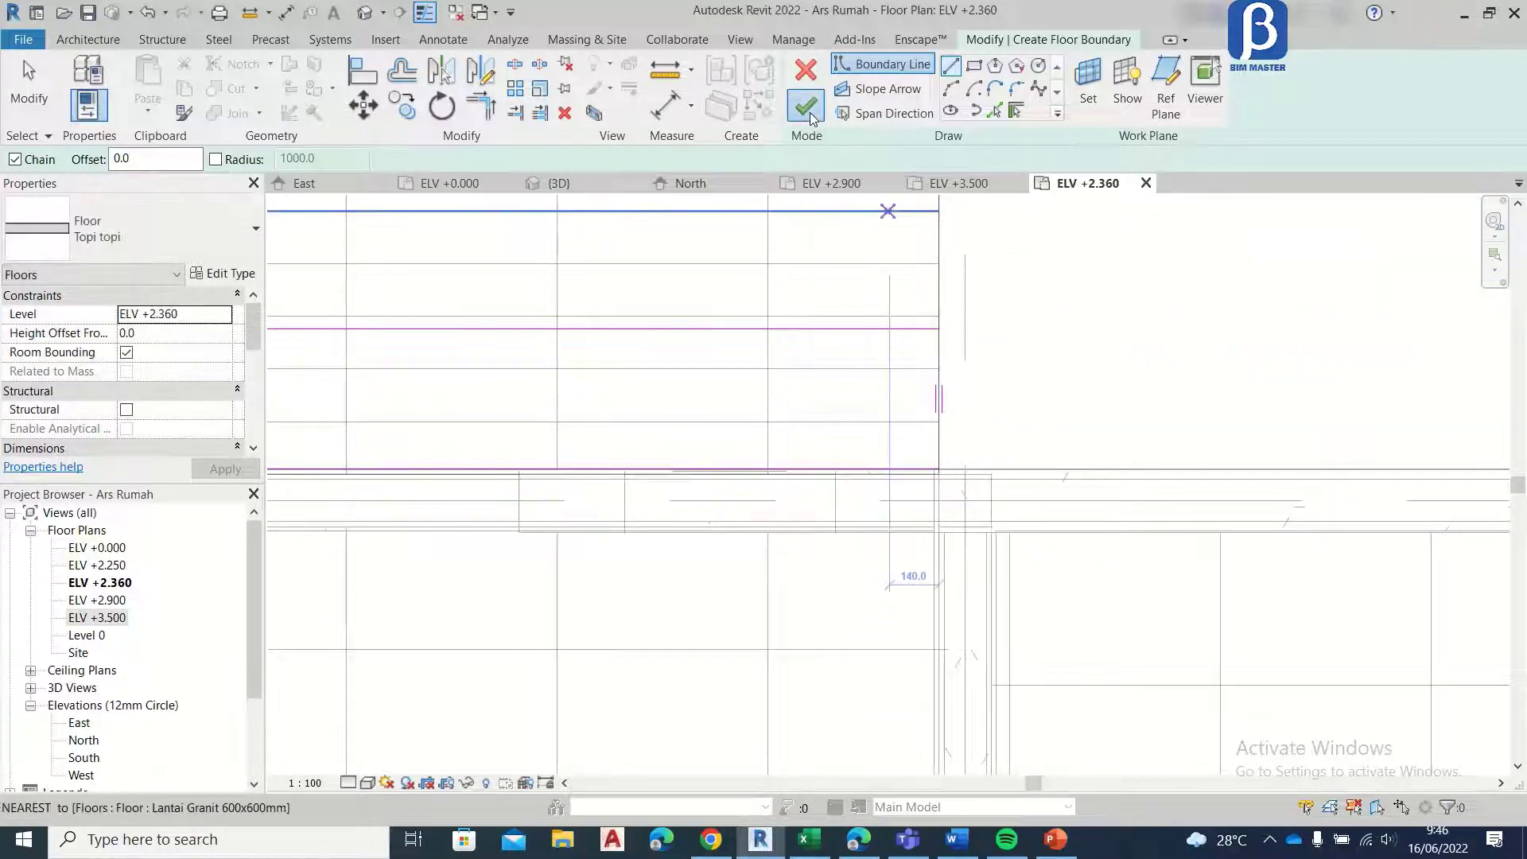
pyautogui.click(806, 106)
pyautogui.click(33, 91)
pyautogui.scroll(-2, 691, 385)
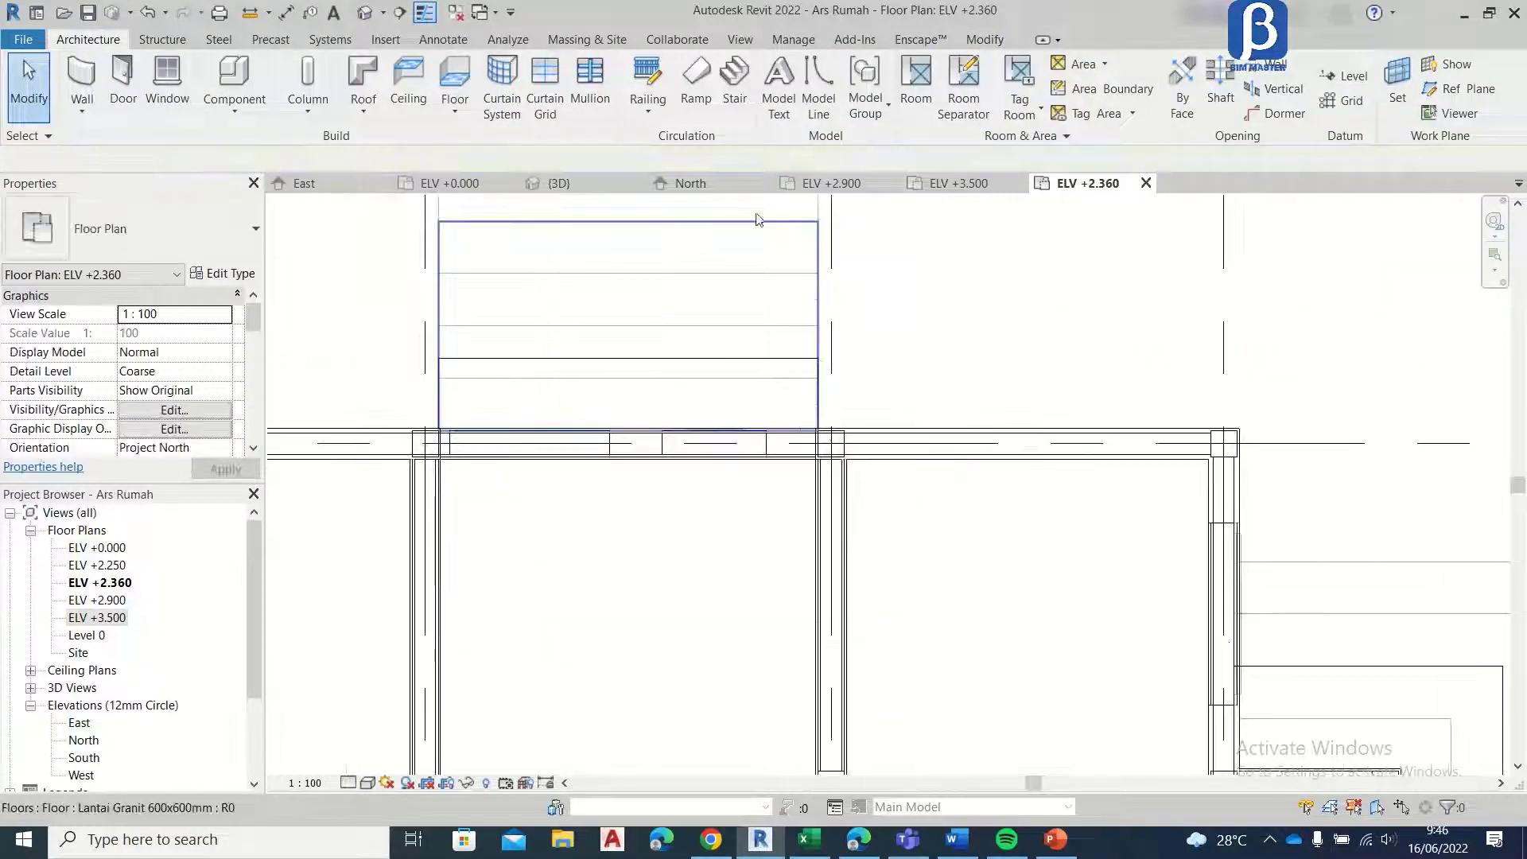
# Step: Examine the ELV +3.500 plan and the 3D front facade around the main entrance door and the adjacent window
pyautogui.click(951, 188)
pyautogui.scroll(-2, 766, 398)
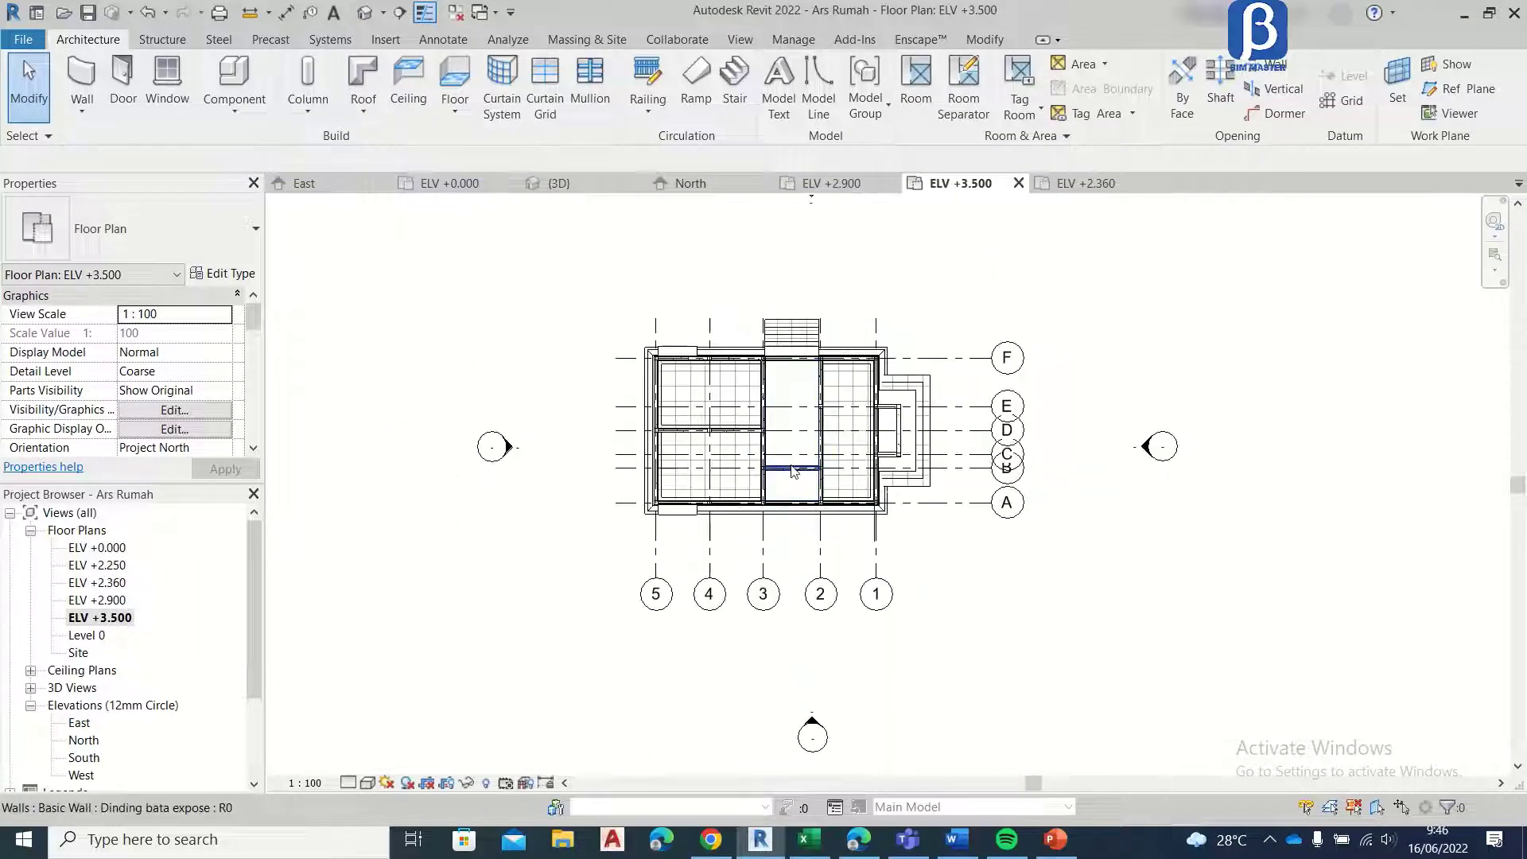
pyautogui.click(559, 183)
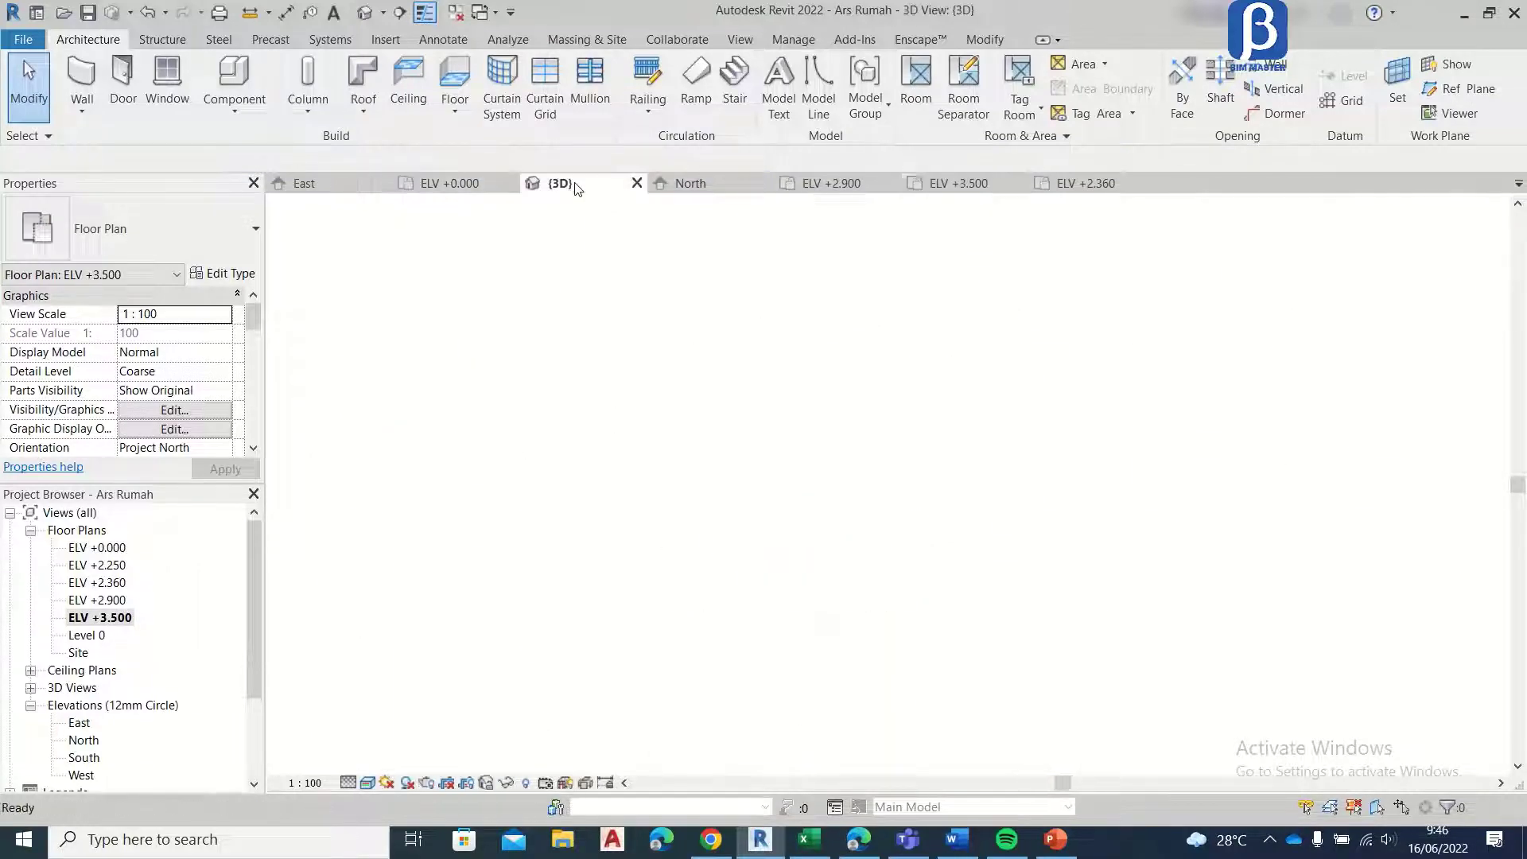
pyautogui.scroll(-3, 656, 335)
pyautogui.keyDown('shift'); pyautogui.moveTo(606, 396); pyautogui.dragTo(750, 380, button='middle'); pyautogui.keyUp('shift')
pyautogui.scroll(3, 834, 397)
pyautogui.scroll(3, 748, 381)
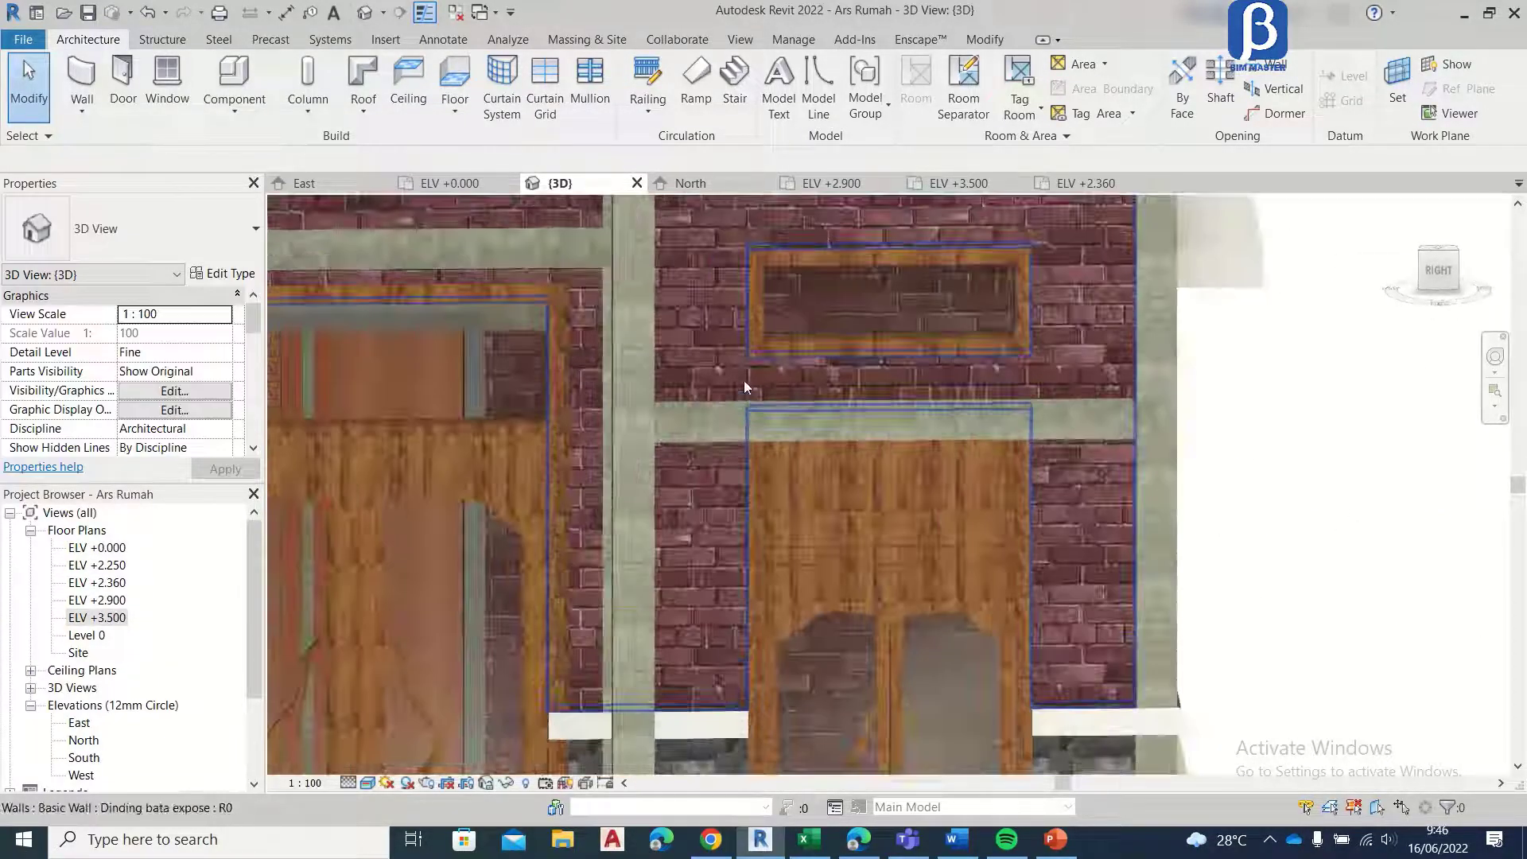
pyautogui.scroll(-2, 897, 406)
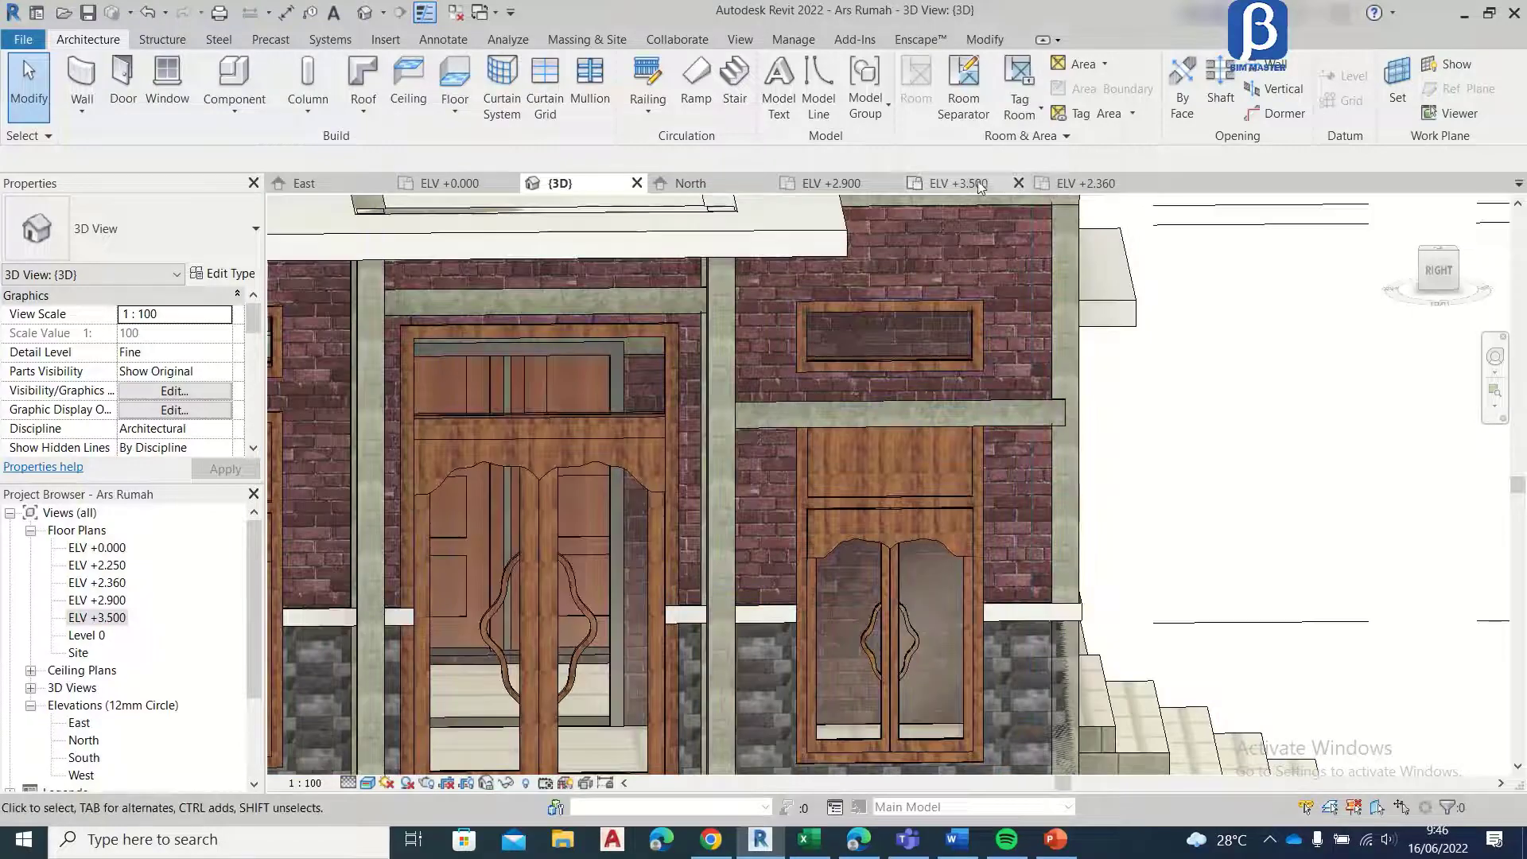
pyautogui.scroll(-3, 915, 282)
pyautogui.moveTo(867, 254)
pyautogui.keyDown('shift'); pyautogui.mouseDown(button='middle')
pyautogui.moveTo(899, 290)
pyautogui.moveTo(891, 326)
pyautogui.moveTo(867, 278)
pyautogui.mouseUp(button='middle'); pyautogui.keyUp('shift')
# Step: Open the ELV +2.900 floor plan and set its underlay base level to Level 0
pyautogui.click(842, 184)
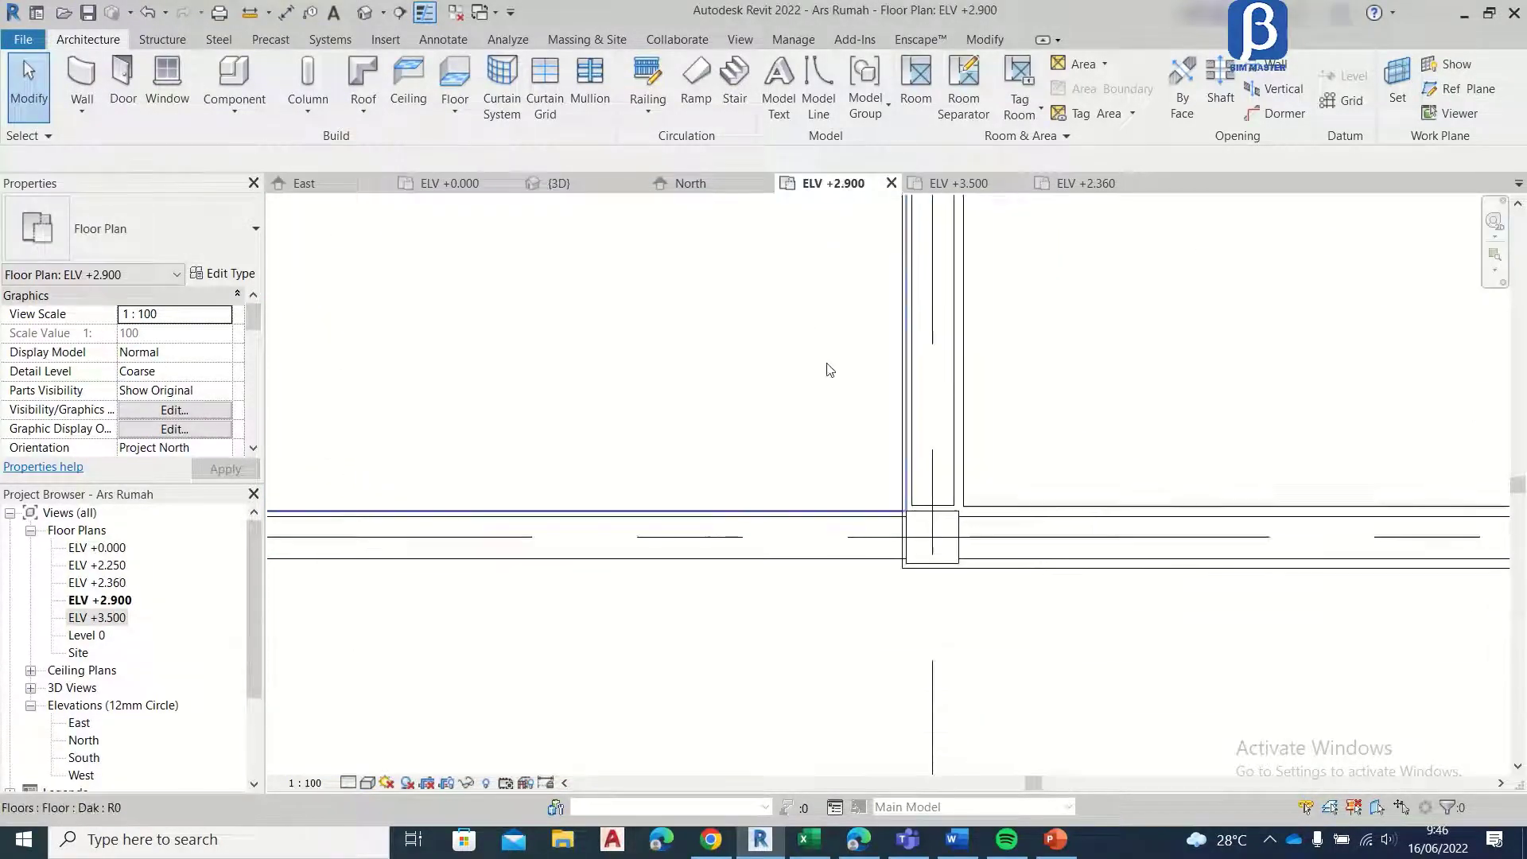
pyautogui.scroll(-4, 825, 368)
pyautogui.scroll(8, 982, 429)
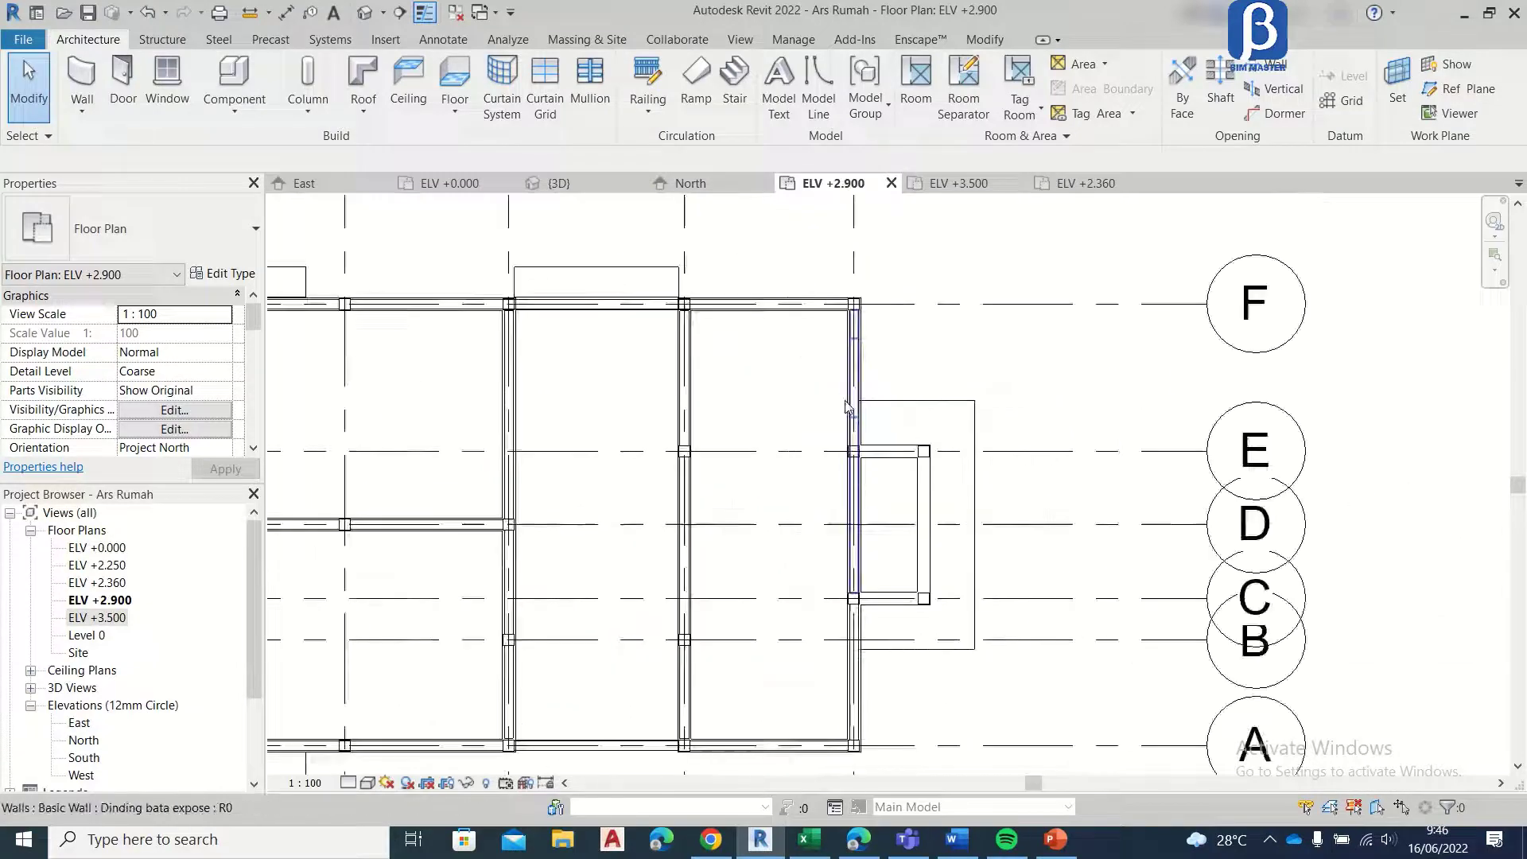
pyautogui.scroll(-5, 233, 387)
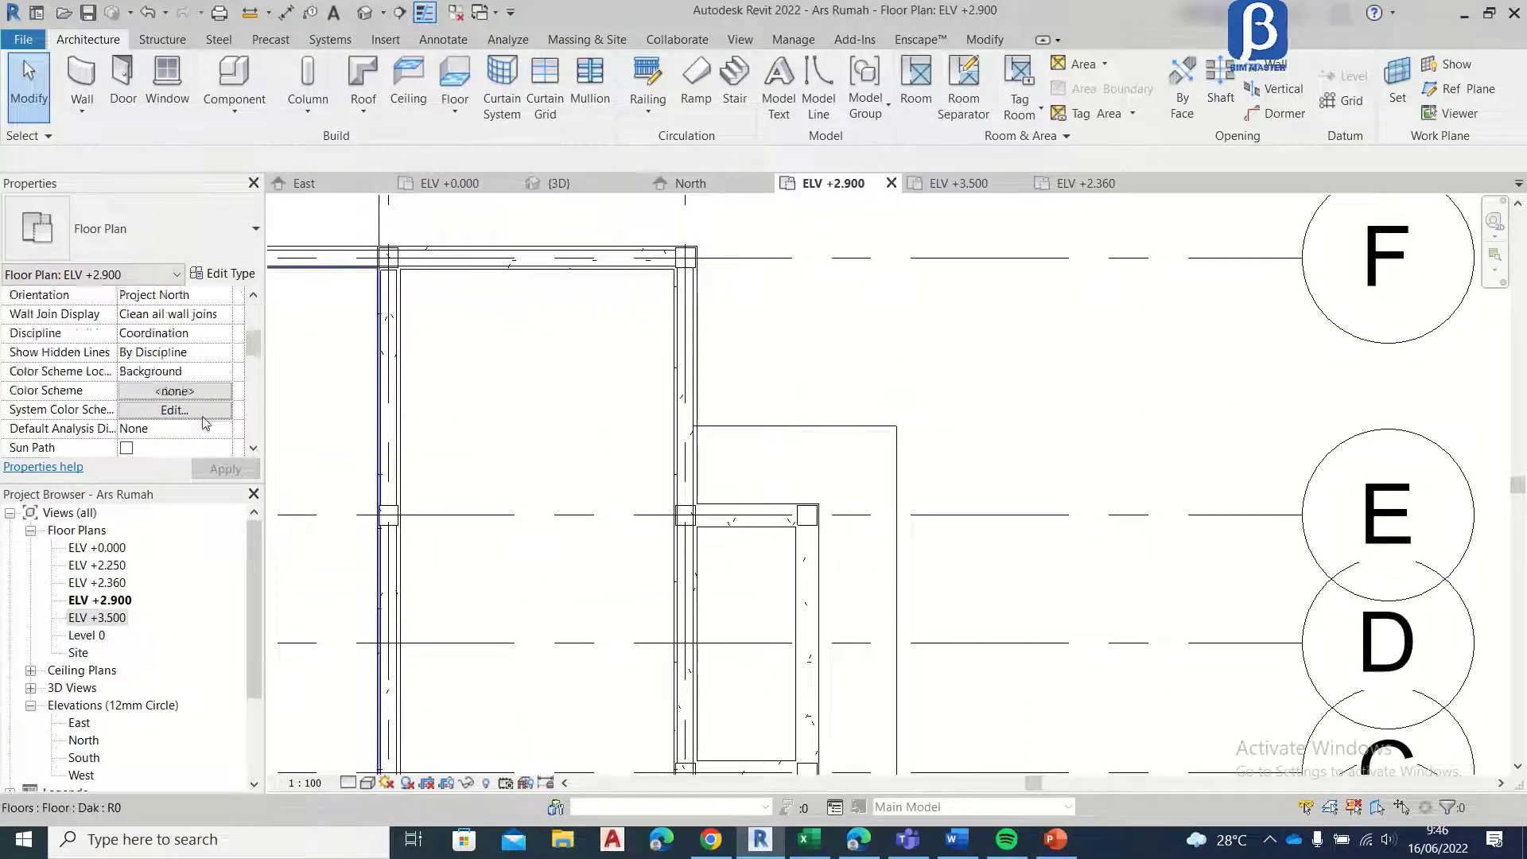
pyautogui.click(227, 372)
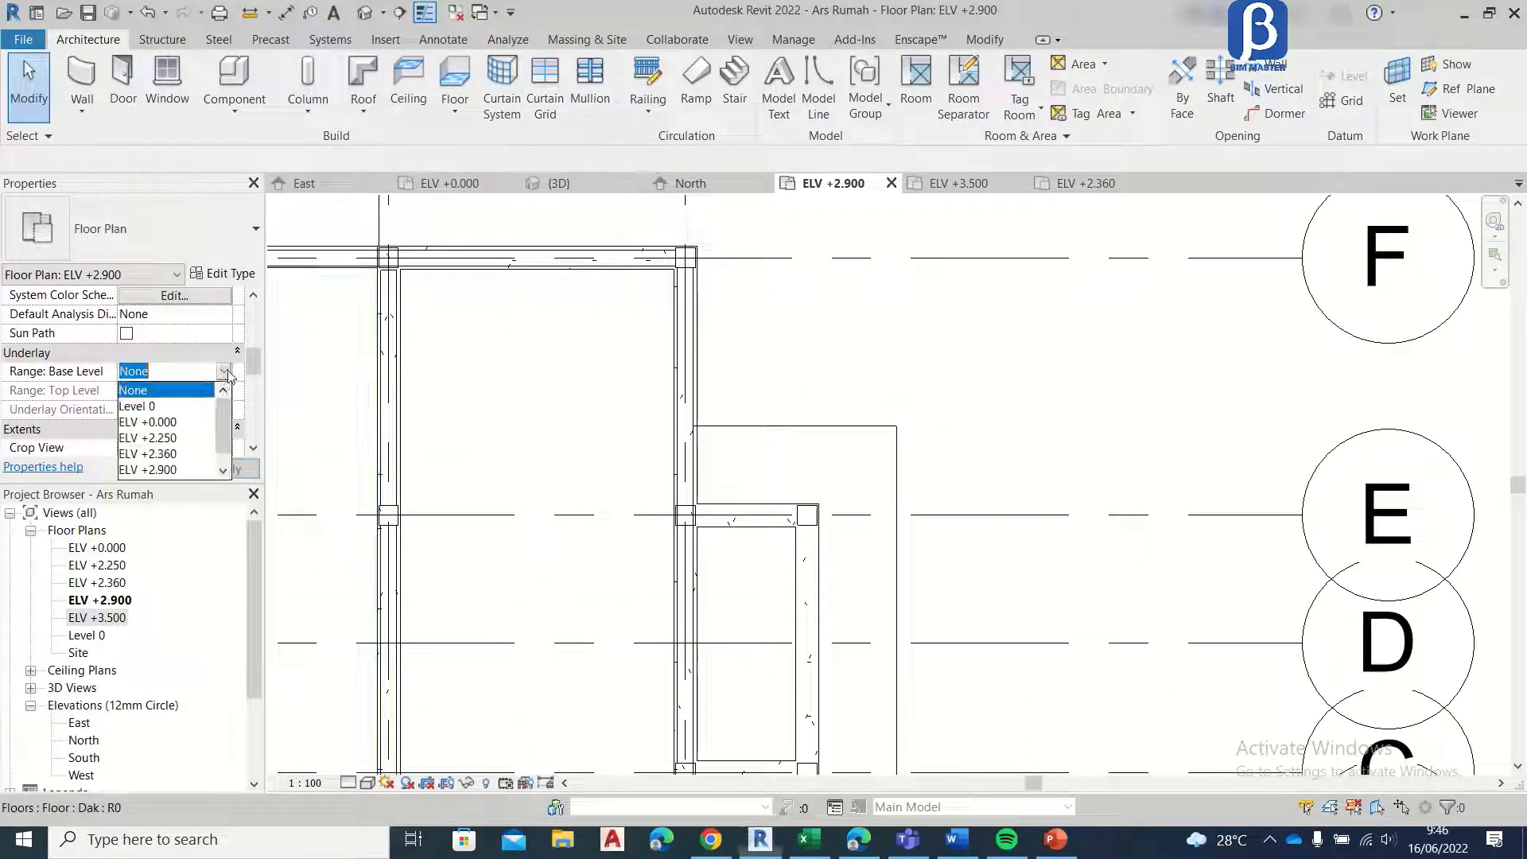
pyautogui.click(152, 407)
pyautogui.click(225, 469)
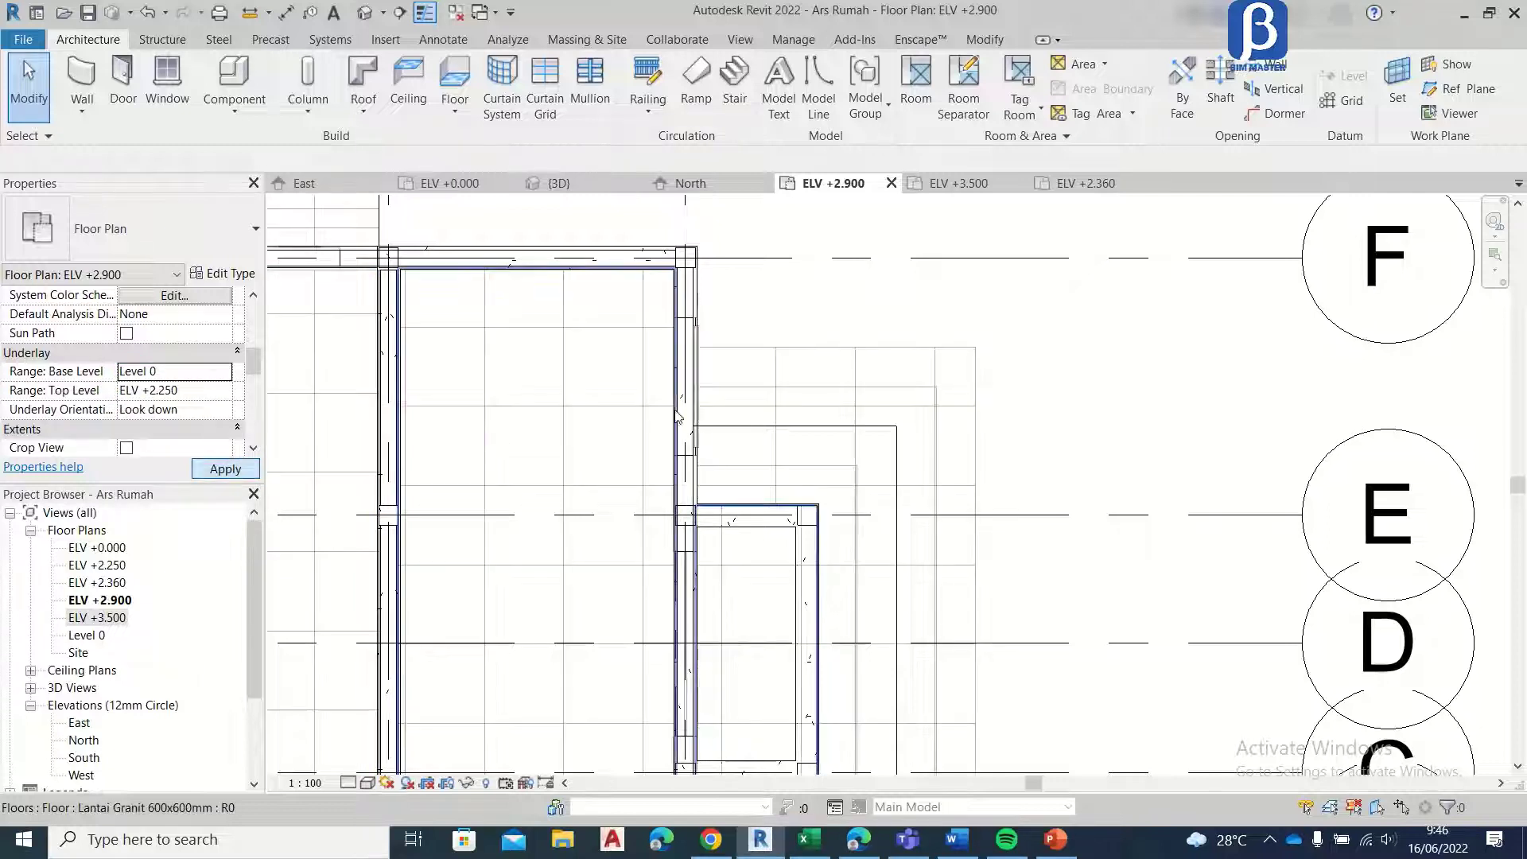
# Step: Start a Topi topi floor boundary at the front window near grid F, beginning 100 mm past the opening and running 400 mm outward
pyautogui.scroll(4, 751, 298)
pyautogui.moveTo(750, 294); pyautogui.dragTo(631, 470, button='middle')
pyautogui.scroll(3, 603, 370)
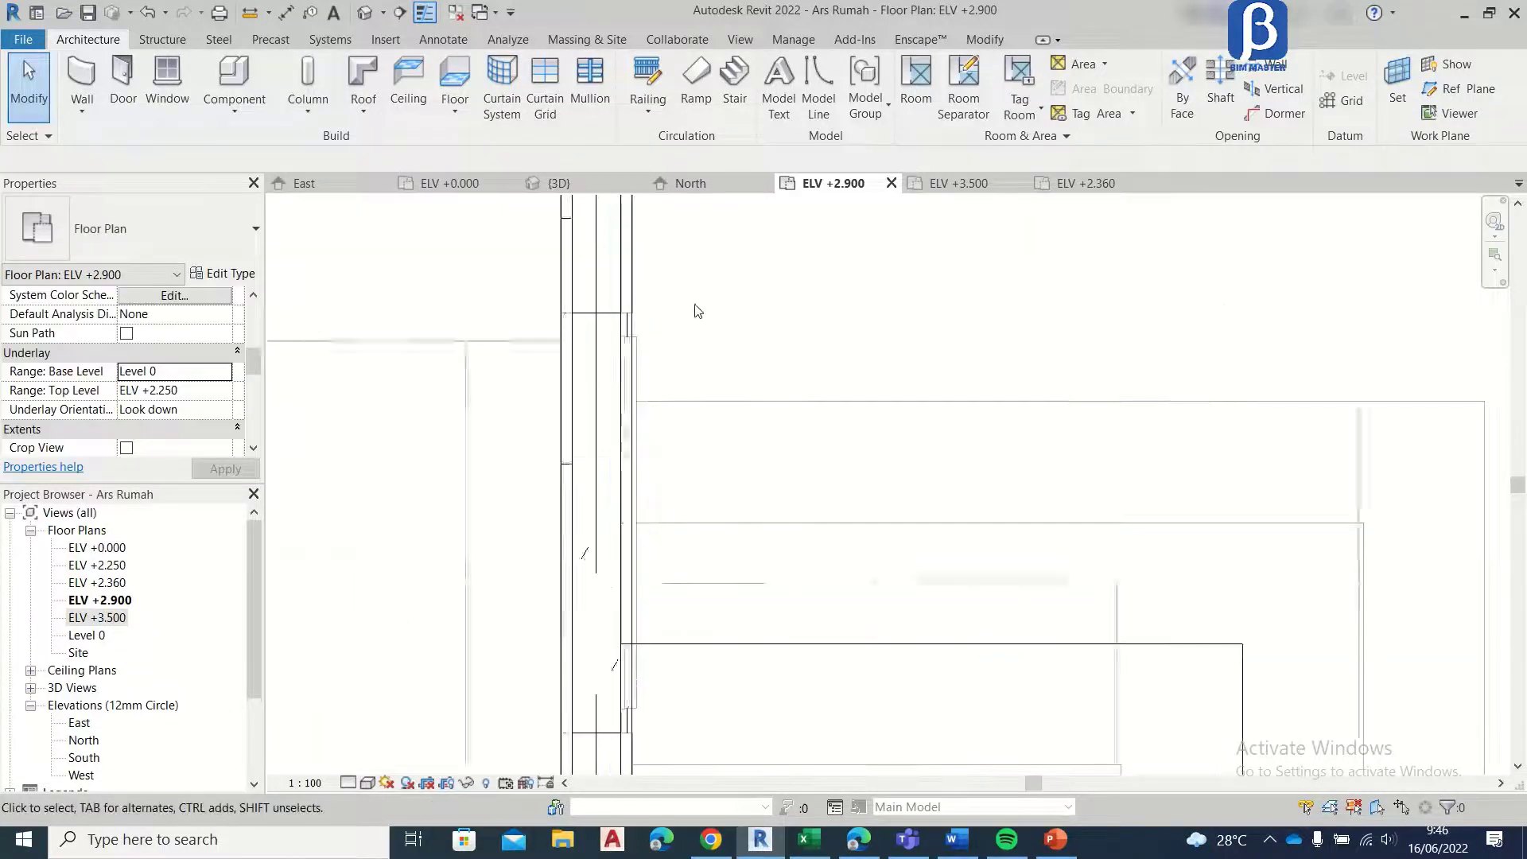
pyautogui.scroll(-2, 694, 292)
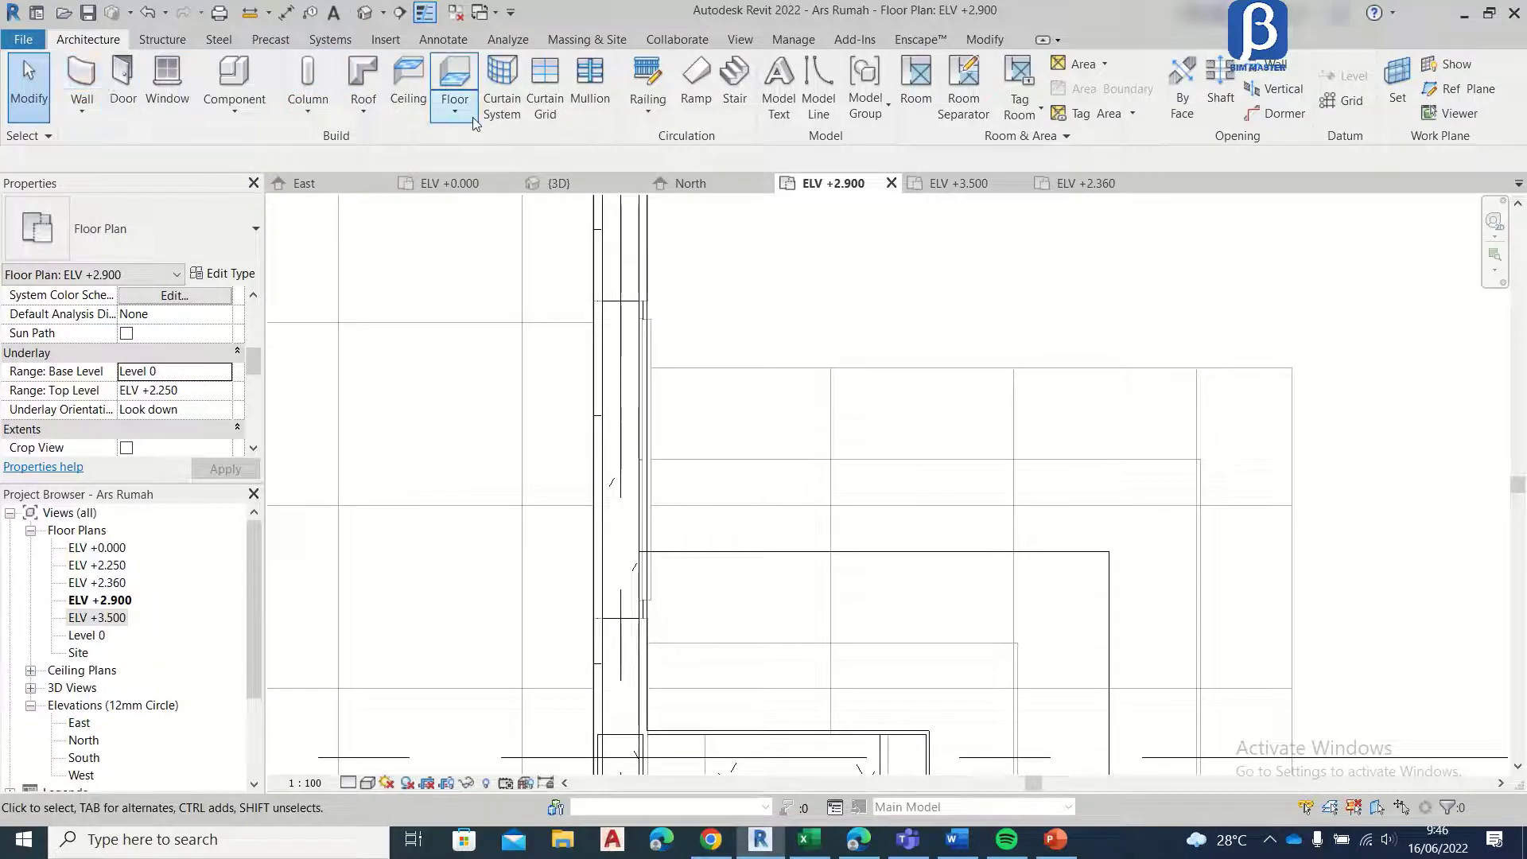
pyautogui.click(455, 84)
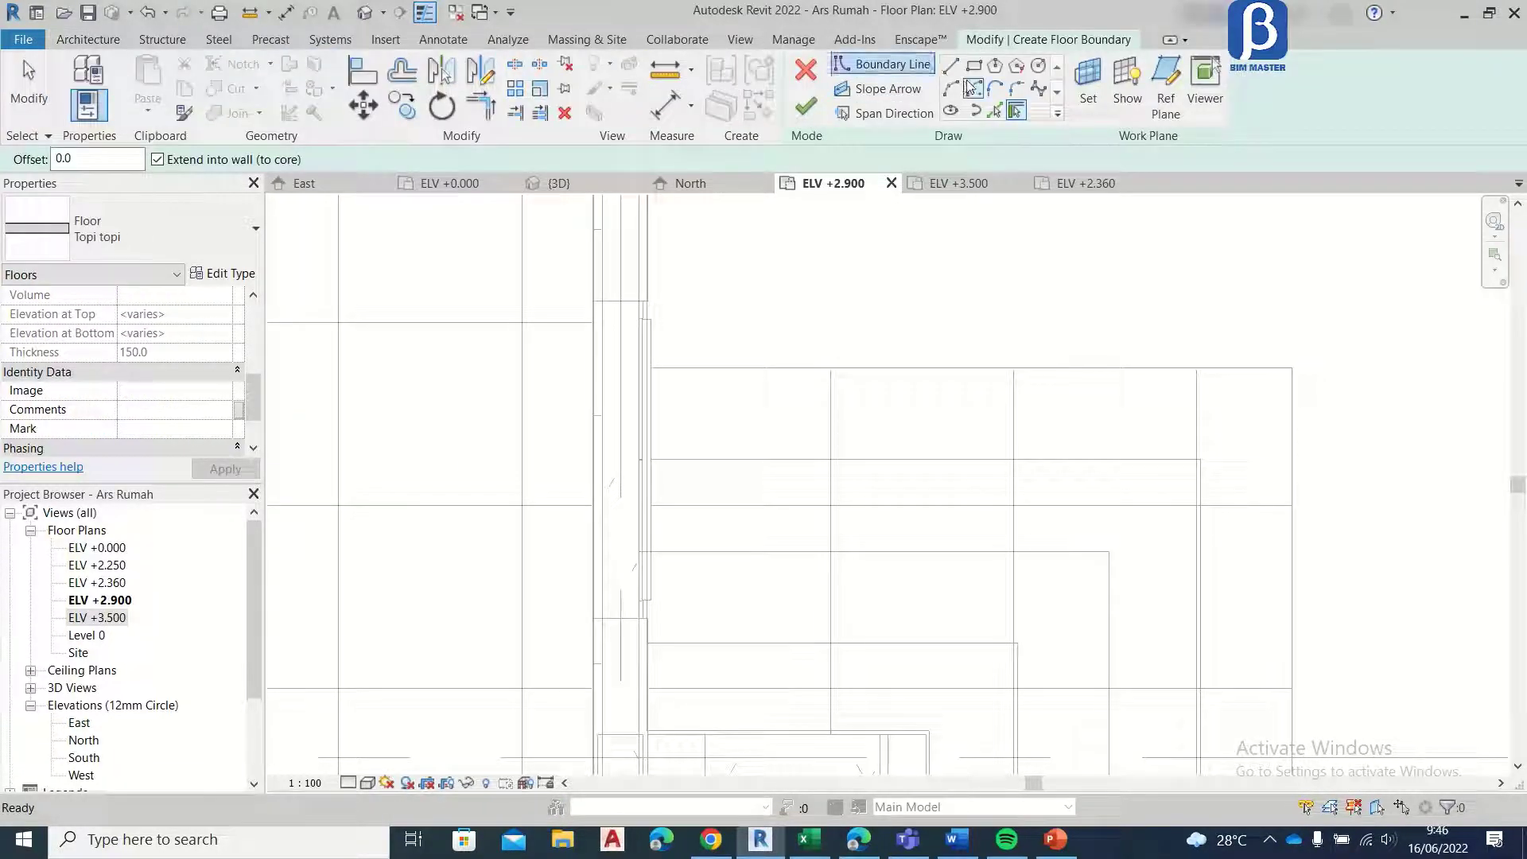
pyautogui.click(950, 65)
pyautogui.click(650, 301)
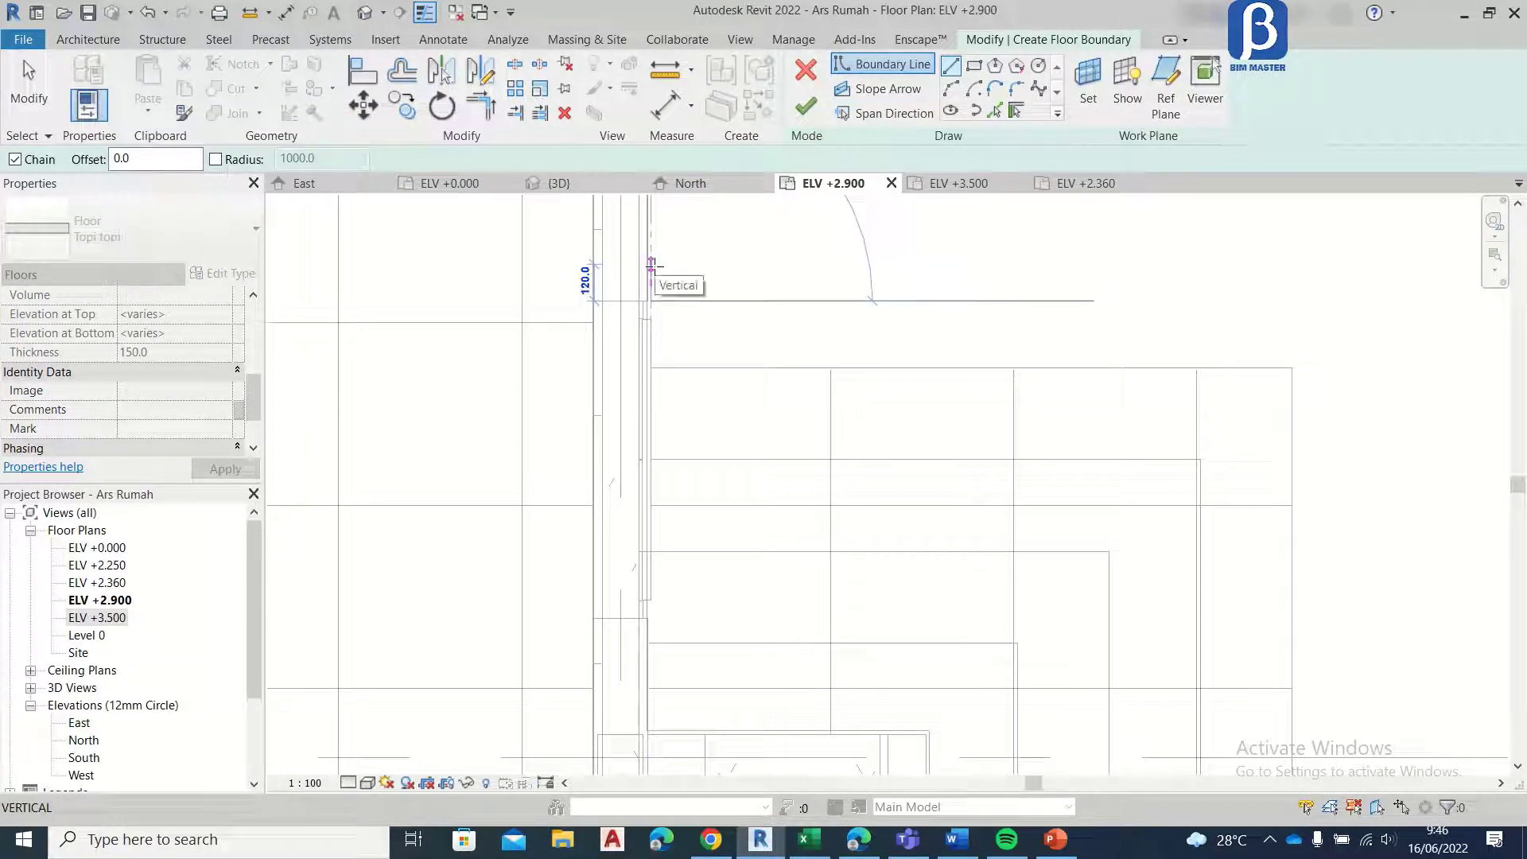
pyautogui.press('Return')
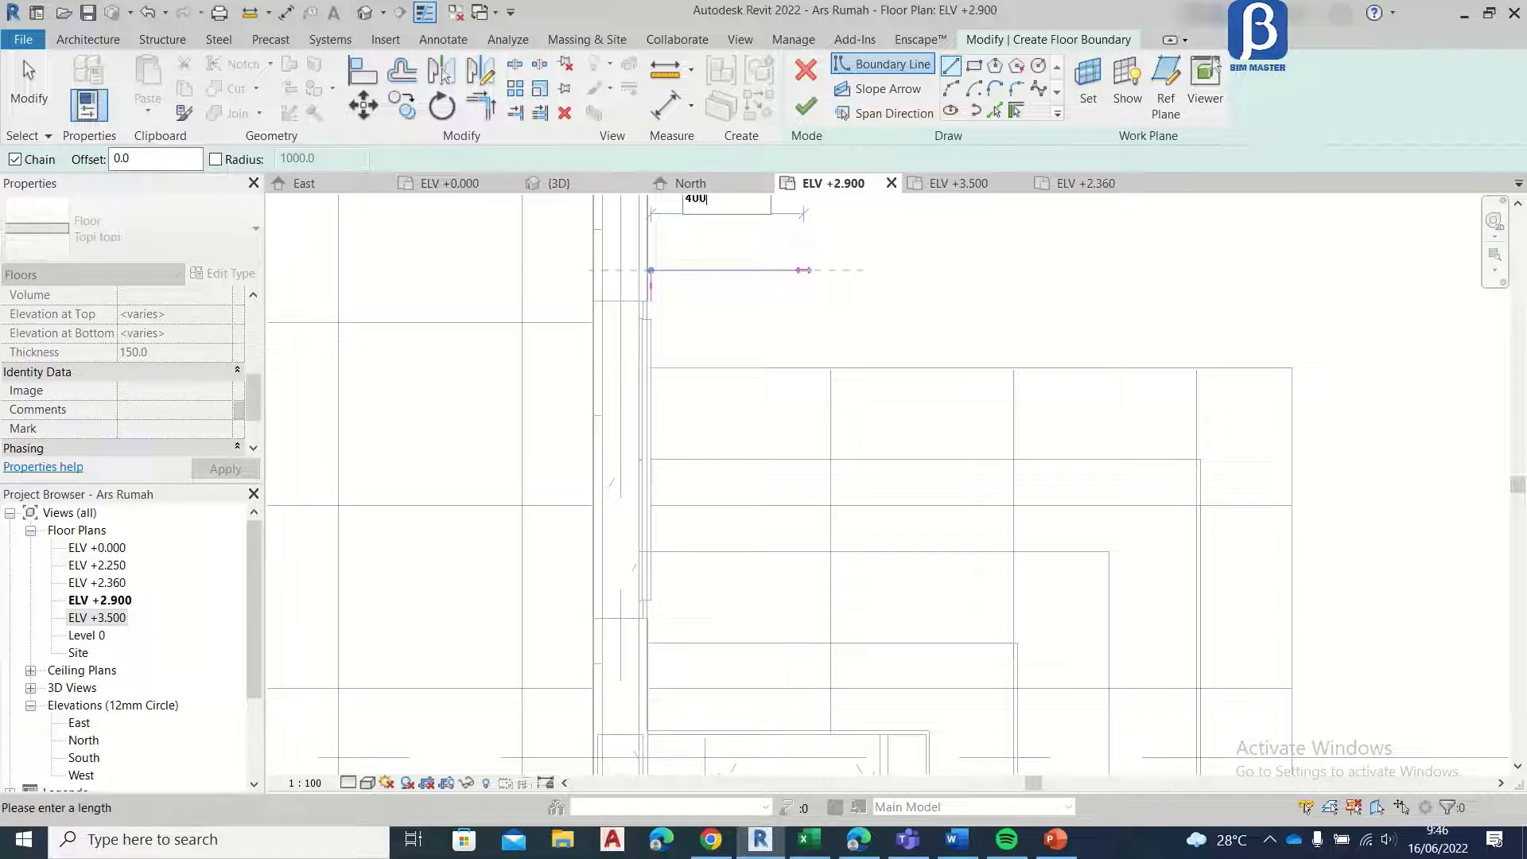
pyautogui.press('Return')
# Step: Draw the canopy's outer edge parallel to the front wall, extending it 100 mm past the far end of the window opening
pyautogui.moveTo(828, 389); pyautogui.dragTo(835, 120, button='middle')
pyautogui.moveTo(780, 392); pyautogui.dragTo(775, 415, button='middle')
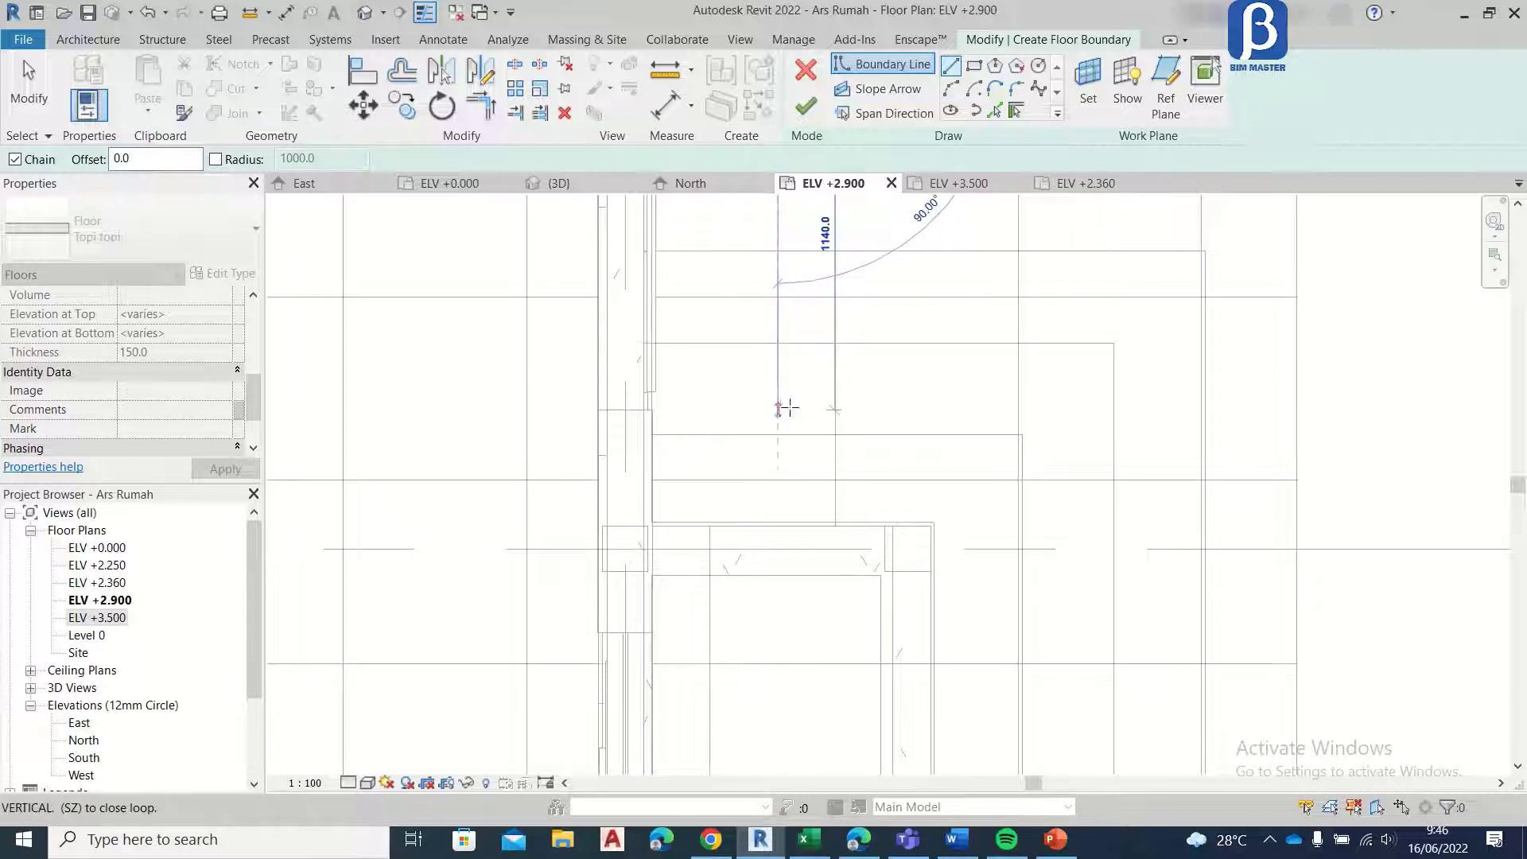
pyautogui.click(779, 409)
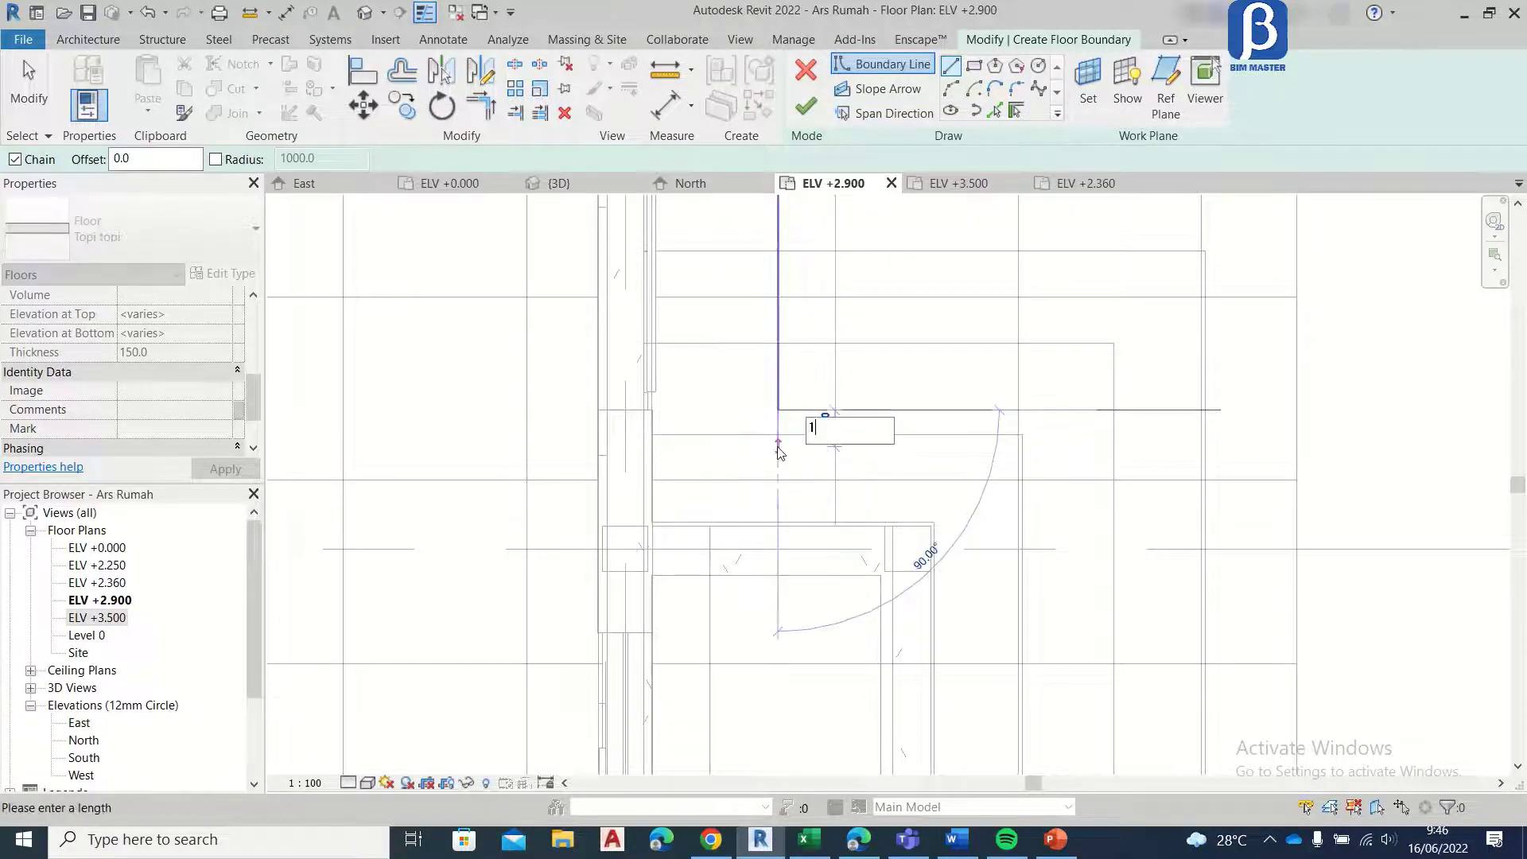
pyautogui.write('100')
pyautogui.press('Return')
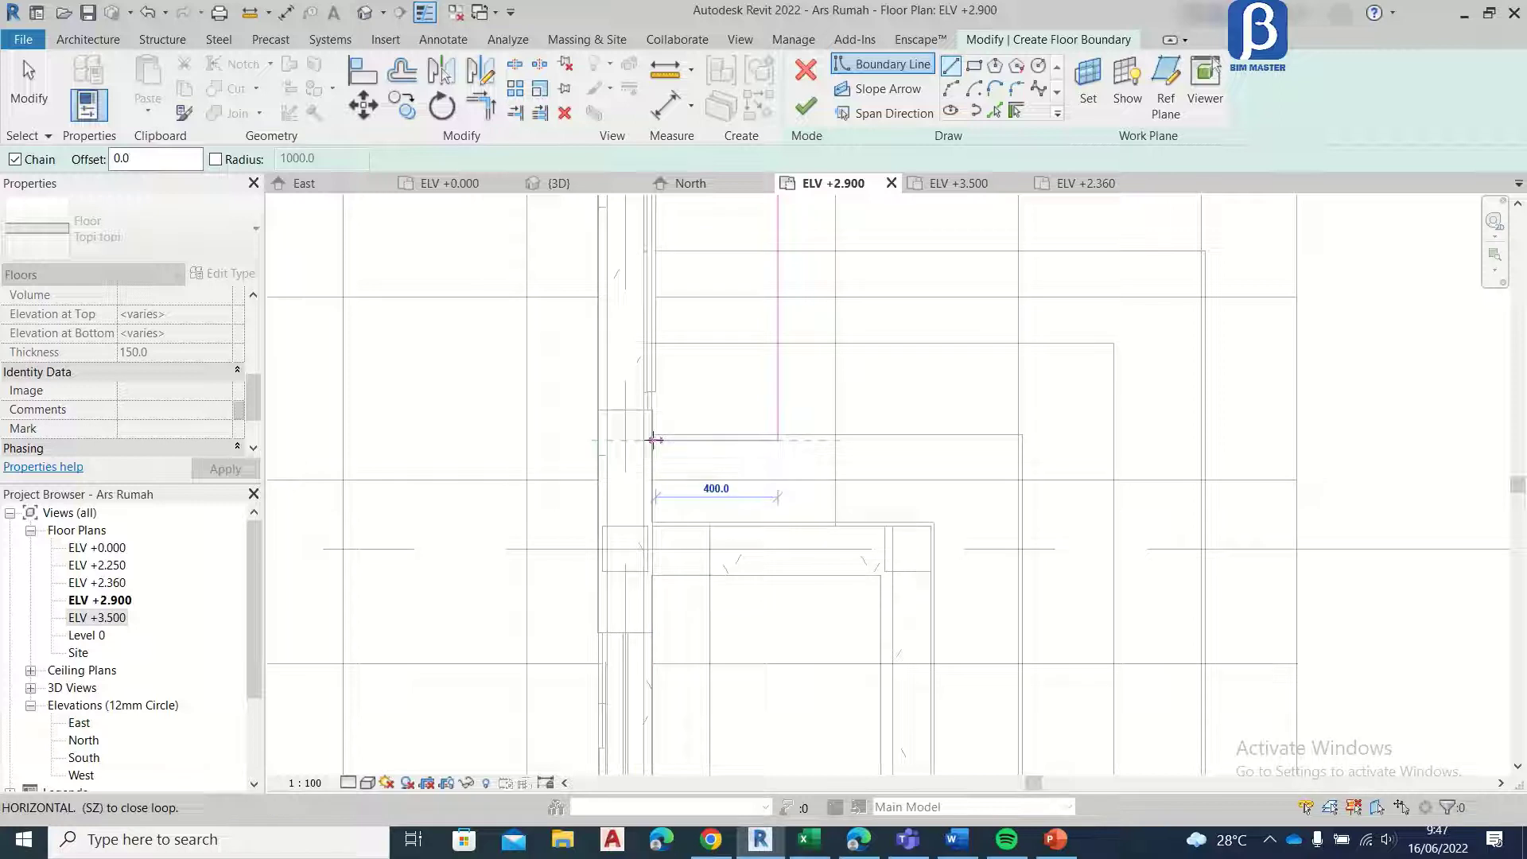
# Step: Draw the return edge about 425 mm back to the wall and close the canopy boundary along the wall
pyautogui.scroll(2, 654, 440)
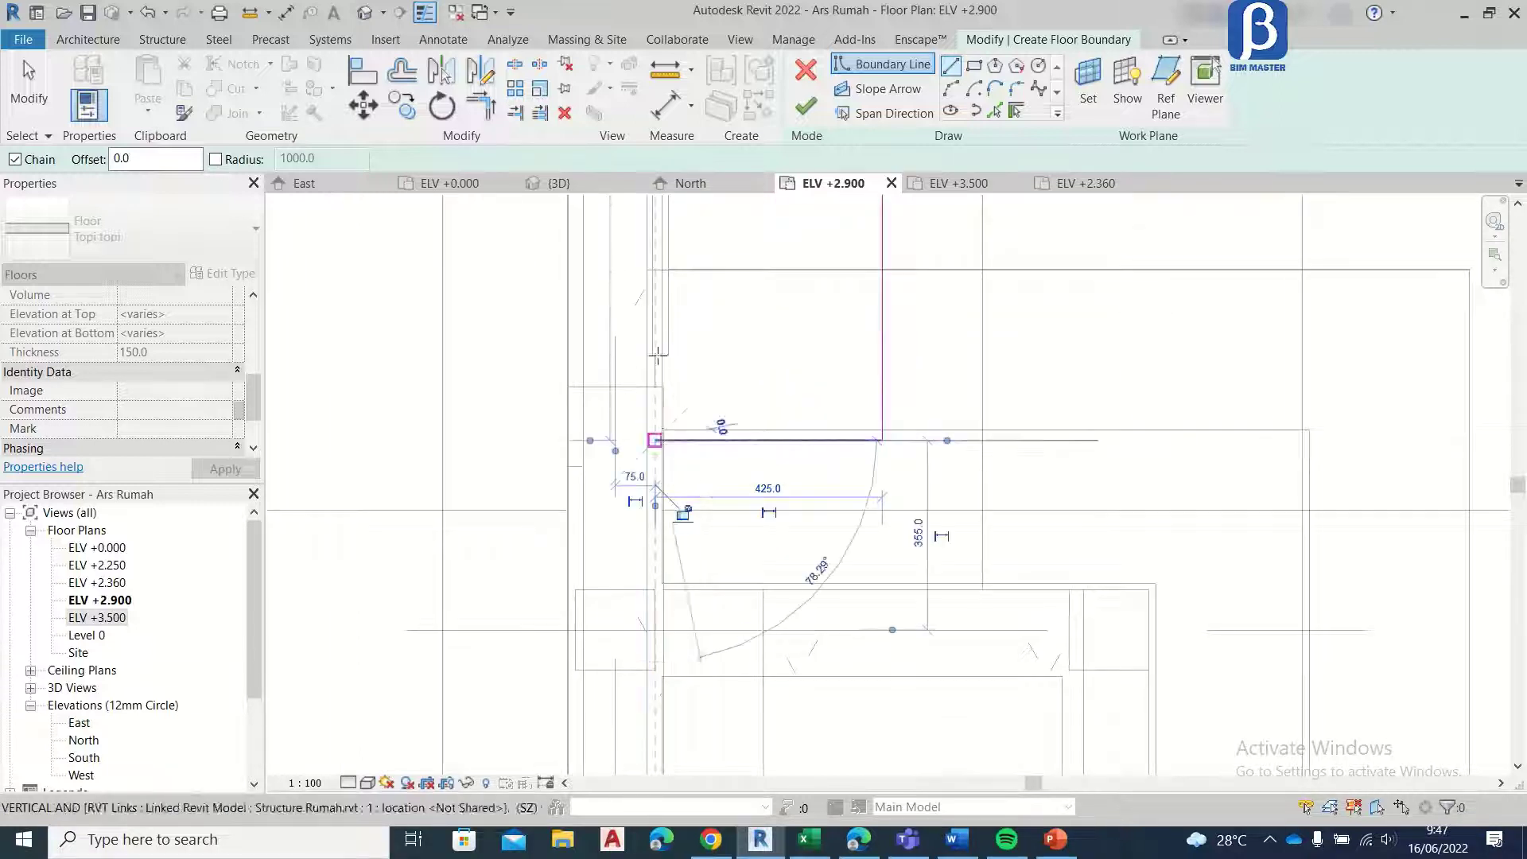
pyautogui.scroll(-3, 657, 320)
pyautogui.moveTo(657, 317); pyautogui.dragTo(654, 637, button='middle')
pyautogui.scroll(4, 648, 430)
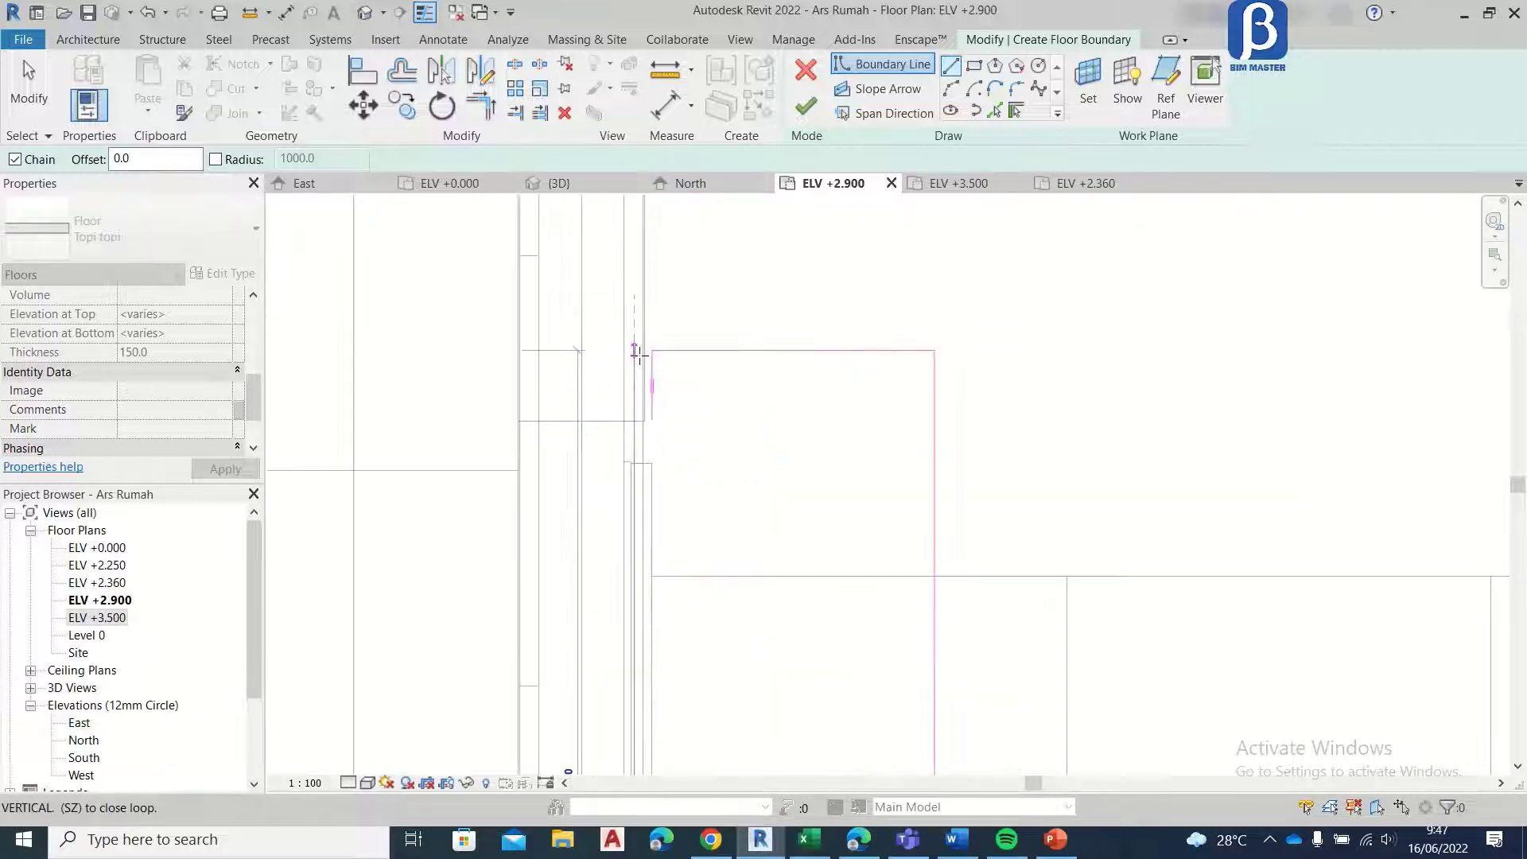
pyautogui.click(634, 350)
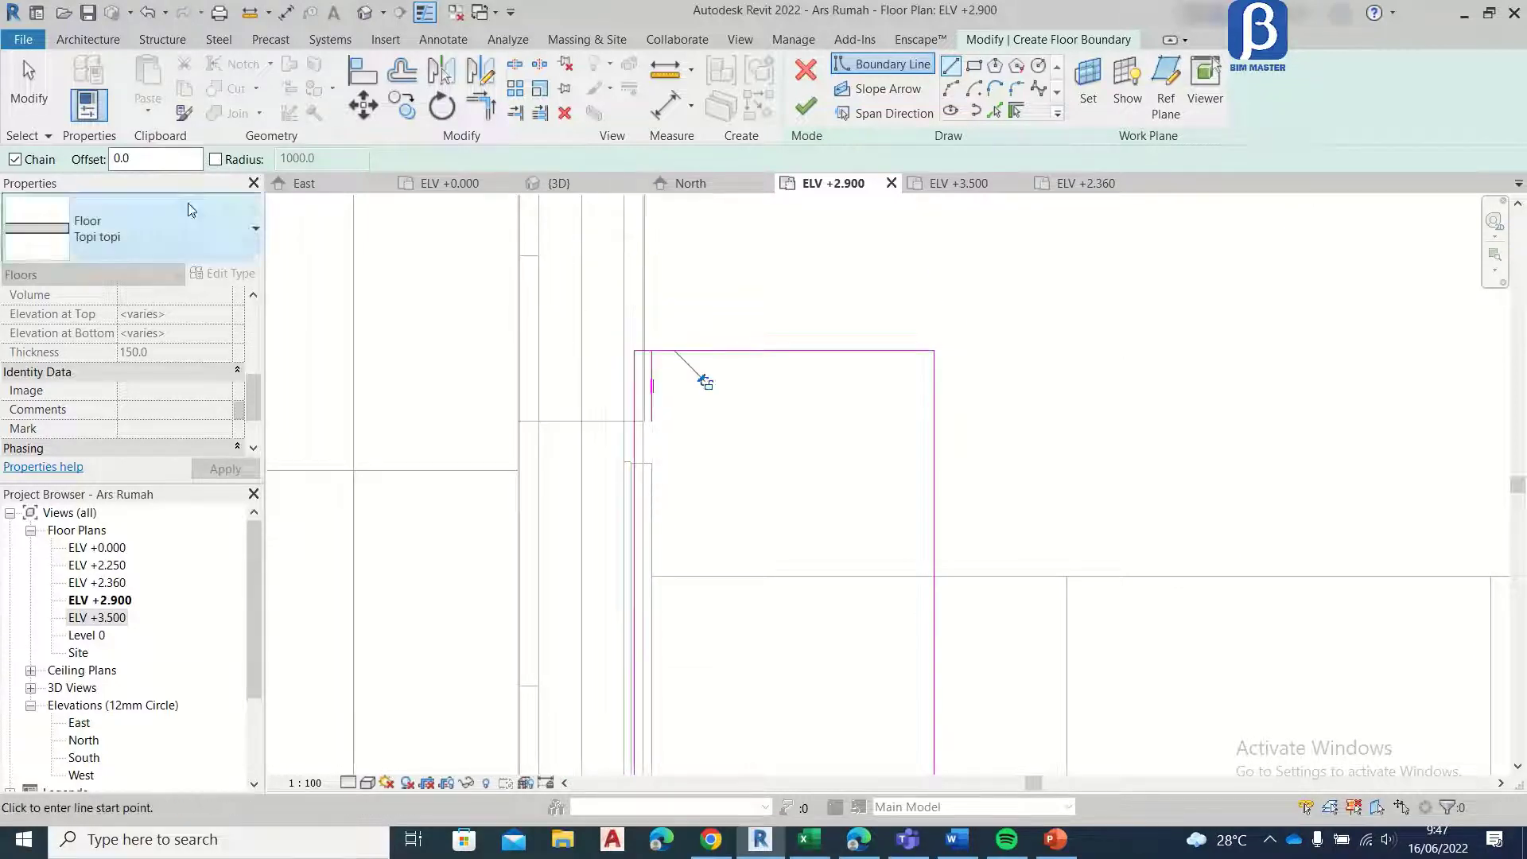
# Step: Delete the leftover 100 mm construction segment from the canopy sketch and finish the floor
pyautogui.press('Escape')
pyautogui.press('Escape')
pyautogui.click(653, 391)
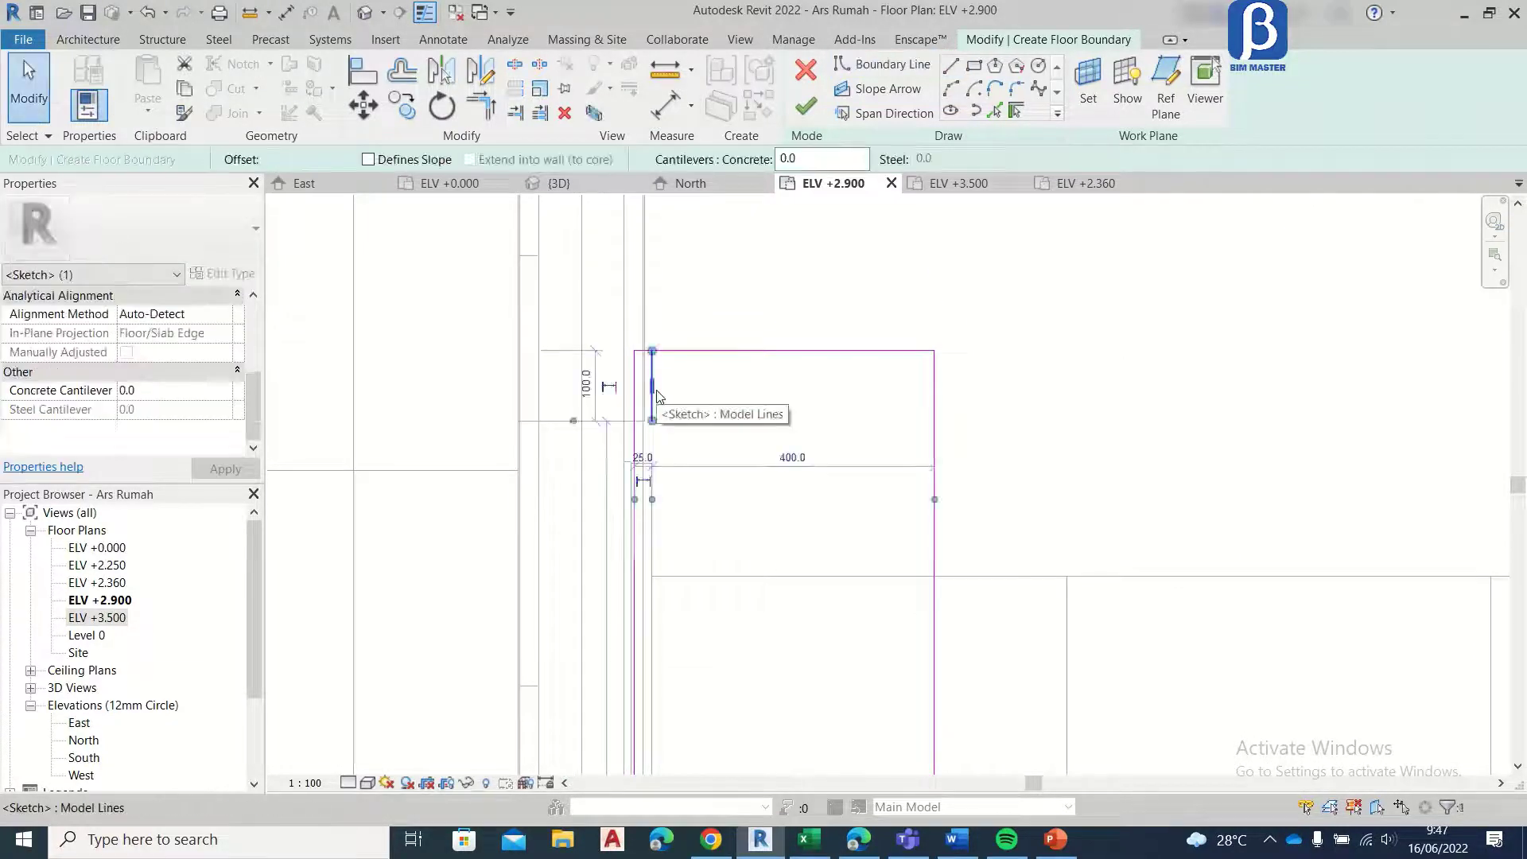
pyautogui.press('Delete')
pyautogui.scroll(-2, 707, 363)
pyautogui.click(806, 106)
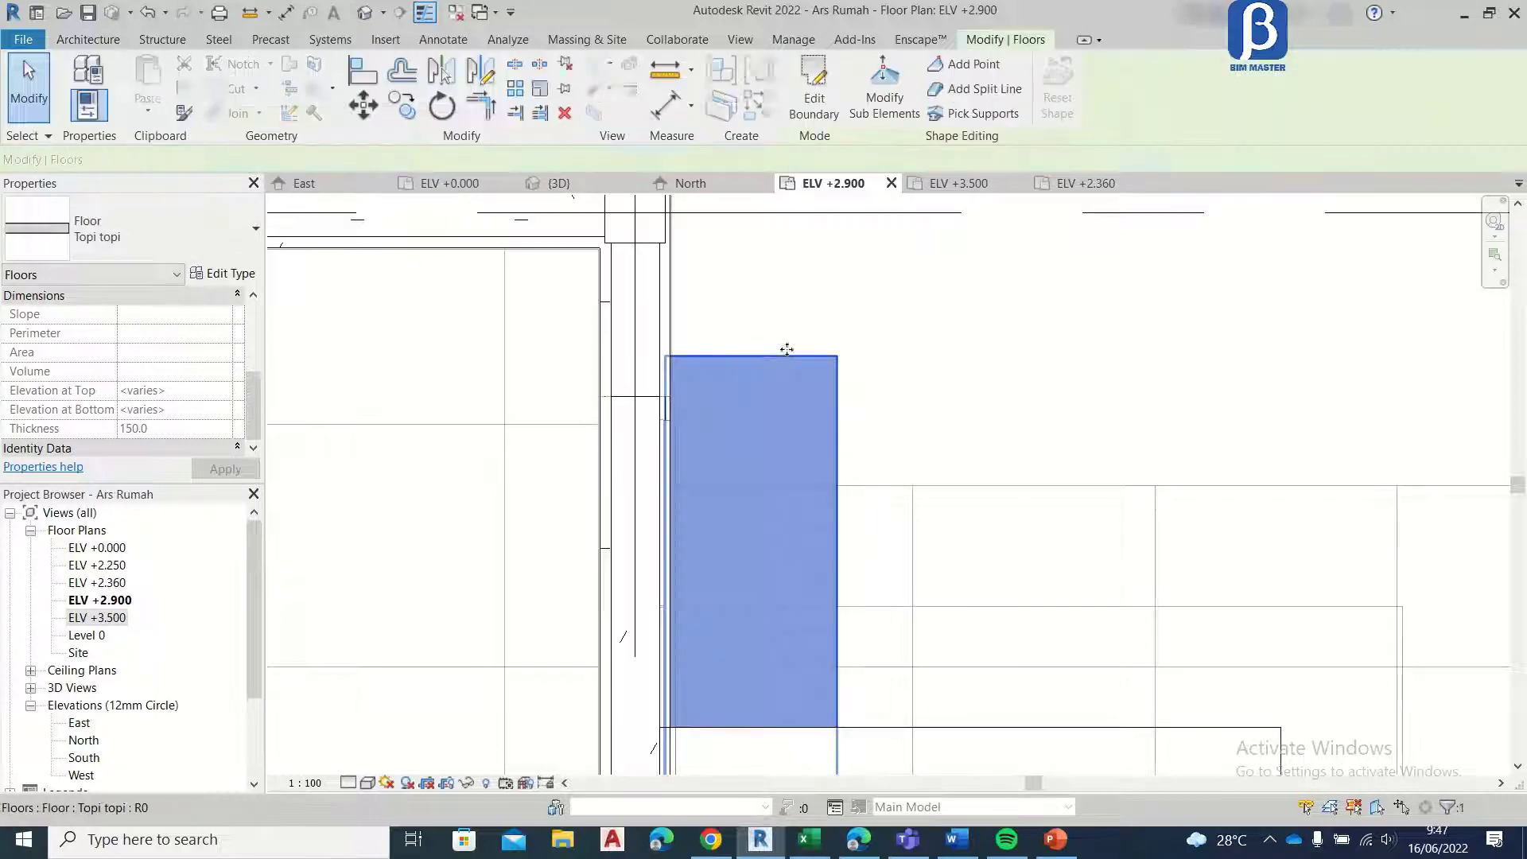
# Step: Copy the canopy slab along grid 1 to the matching front window opening between grids A and B
pyautogui.click(401, 104)
pyautogui.scroll(3, 636, 342)
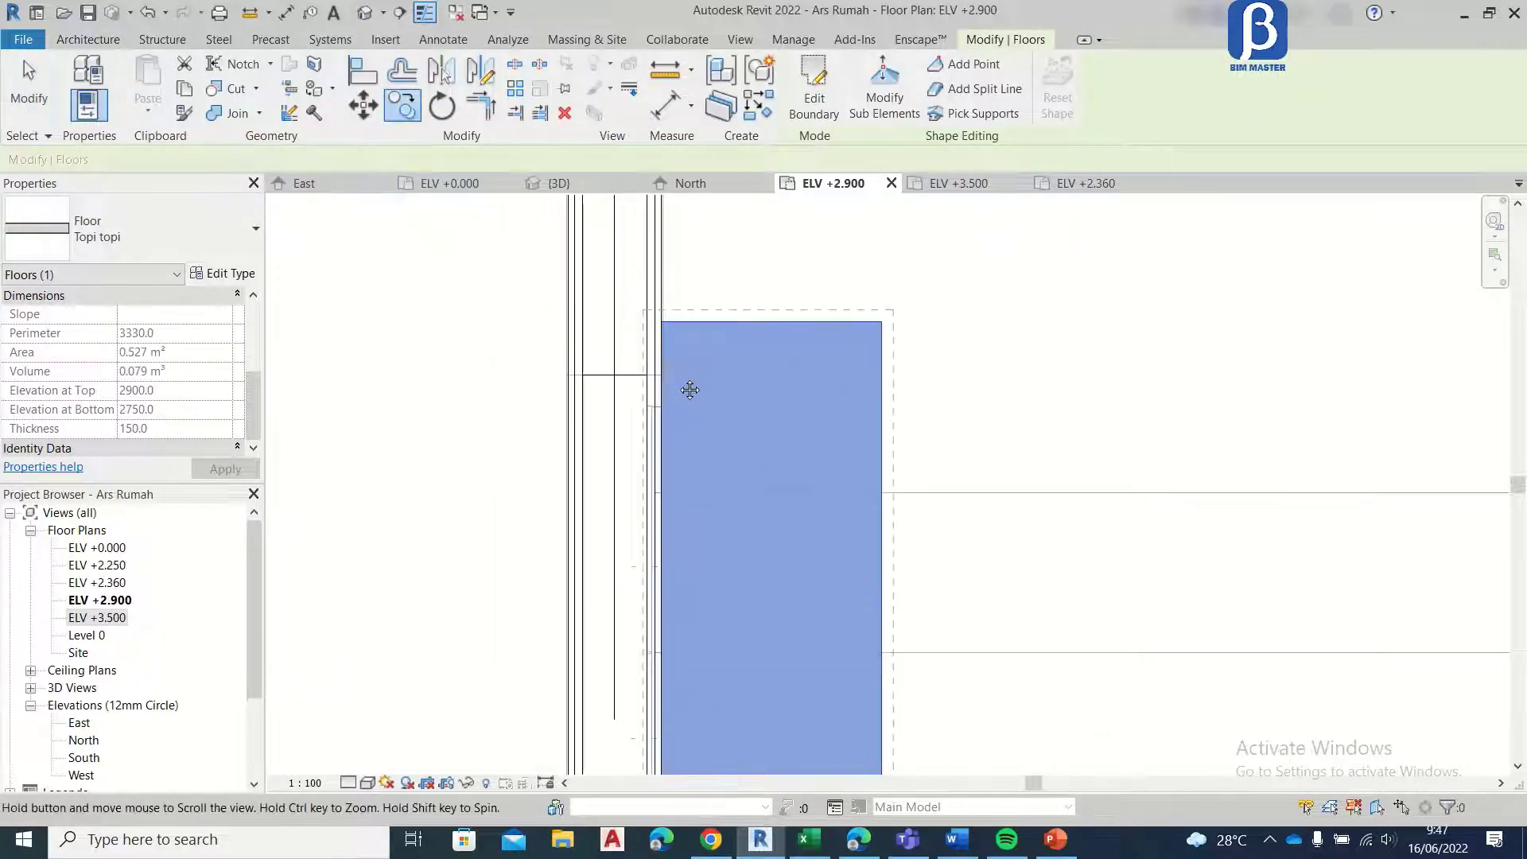
pyautogui.click(629, 342)
pyautogui.scroll(-5, 629, 342)
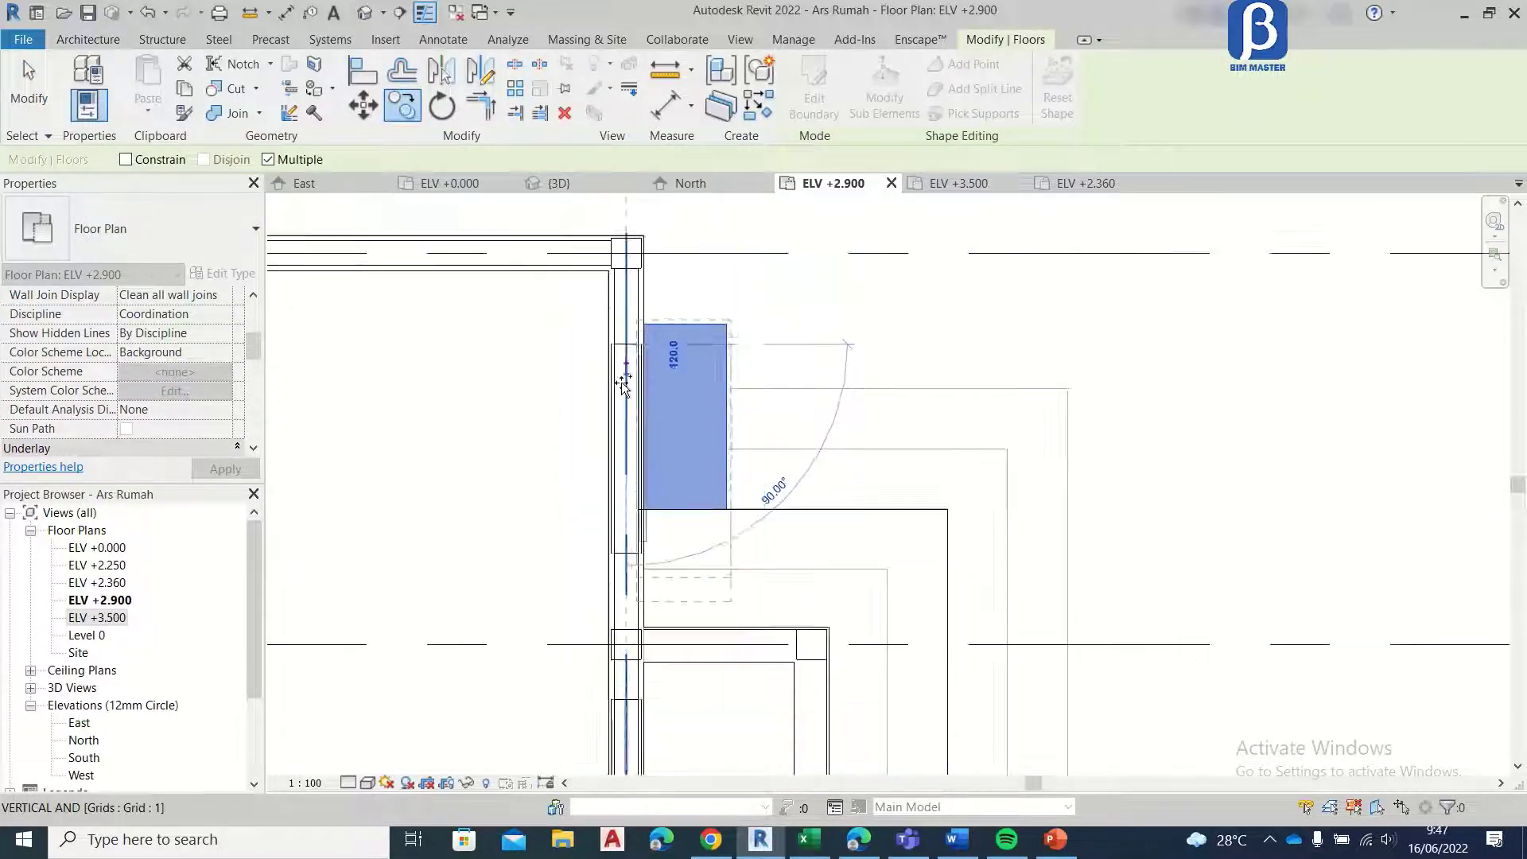
pyautogui.scroll(3, 597, 497)
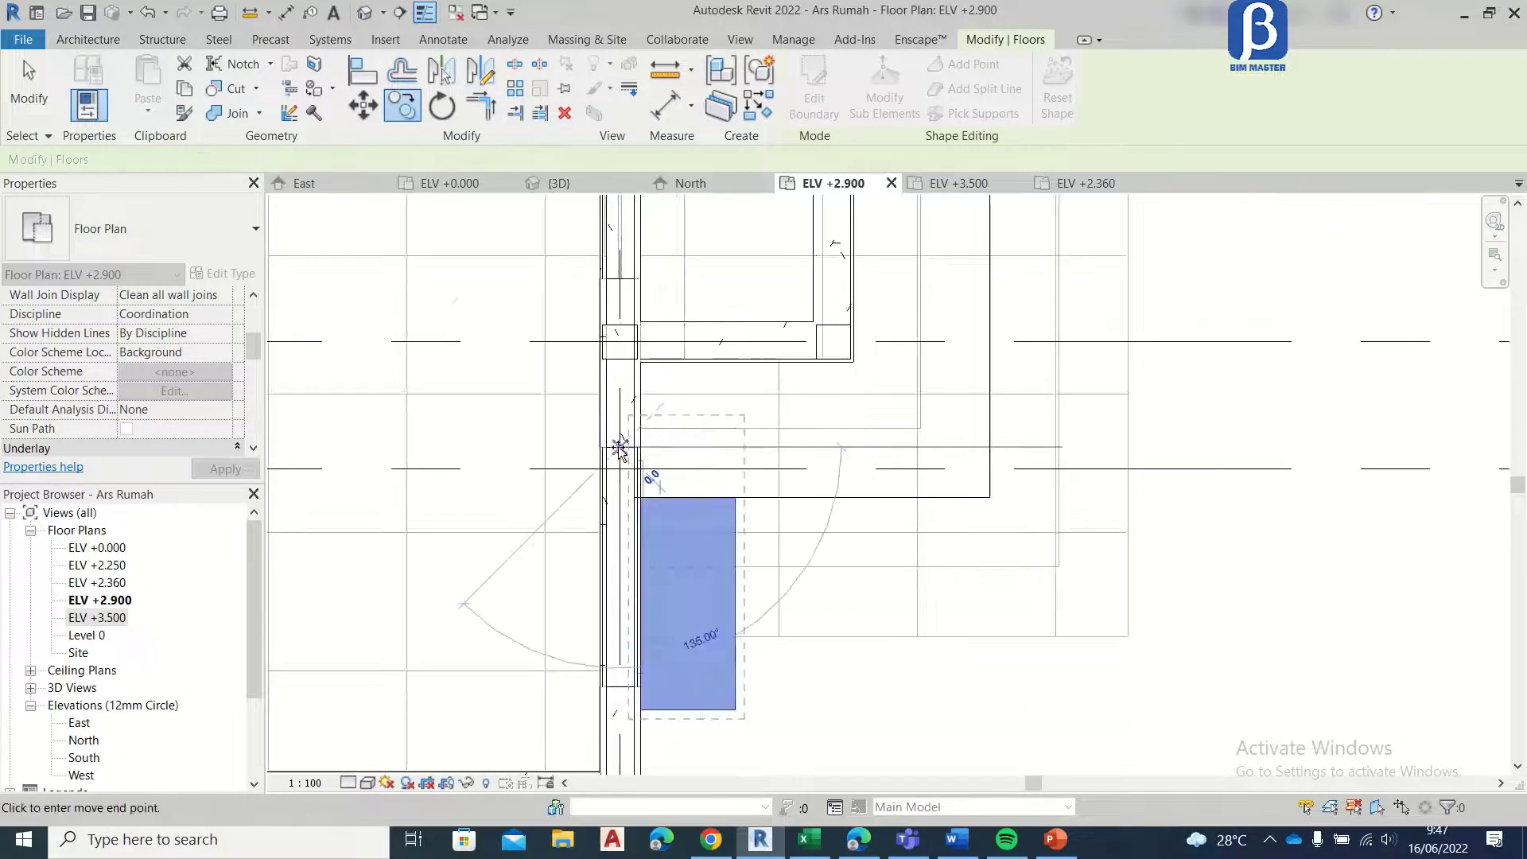
pyautogui.click(35, 89)
pyautogui.scroll(-3, 560, 410)
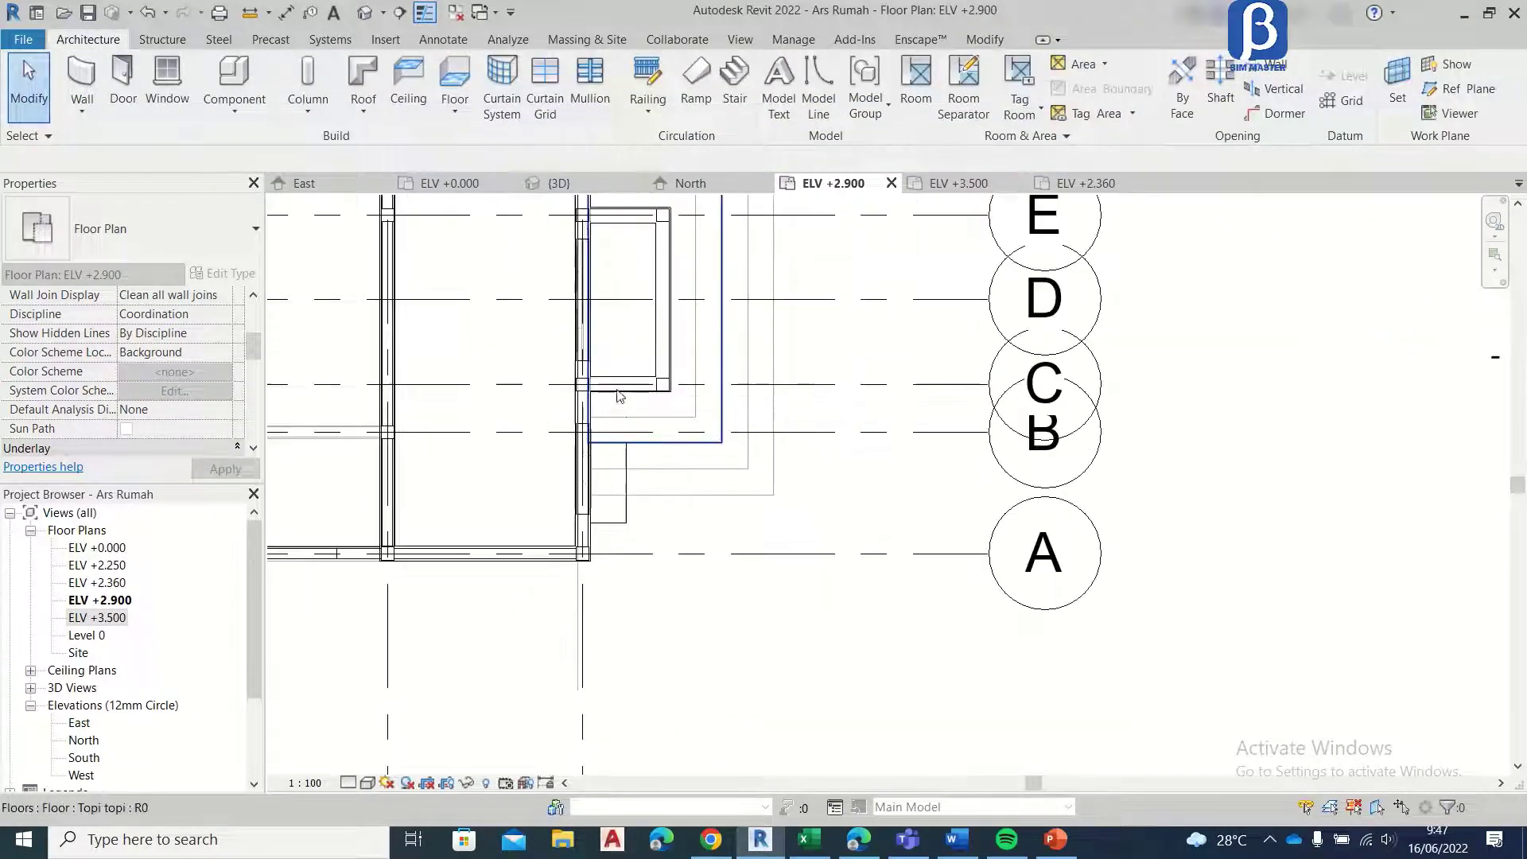
# Step: In the 3D view, set the level of both front window canopies to ELV +2.360
pyautogui.click(557, 183)
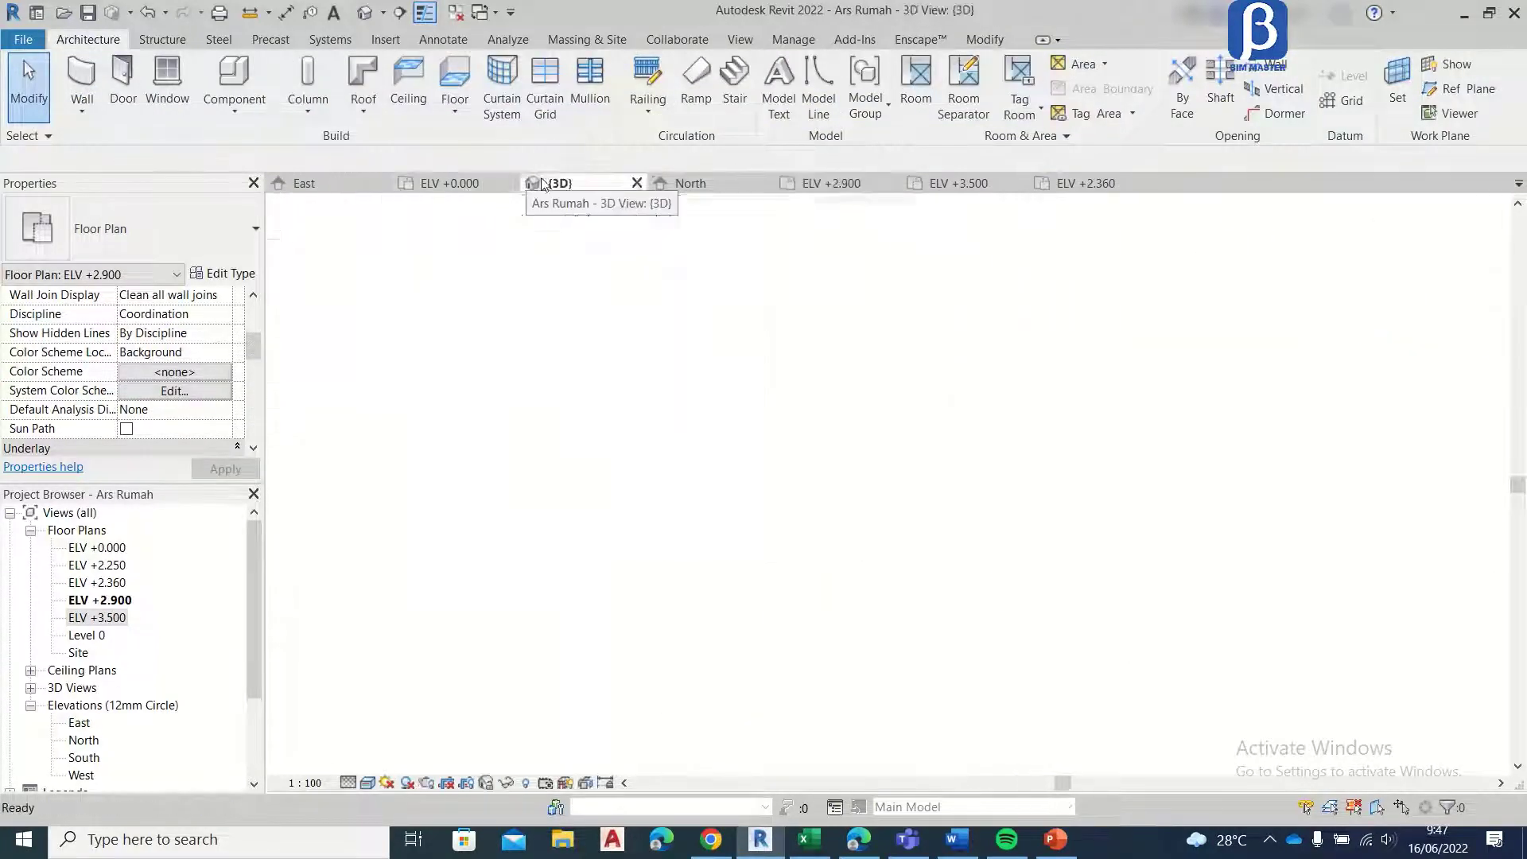
pyautogui.keyDown('shift'); pyautogui.moveTo(690, 402); pyautogui.dragTo(716, 338, button='middle'); pyautogui.keyUp('shift')
pyautogui.scroll(4, 703, 336)
pyautogui.keyDown('shift'); pyautogui.moveTo(622, 350); pyautogui.dragTo(358, 407, button='middle'); pyautogui.keyUp('shift')
pyautogui.scroll(-3, 538, 384)
pyautogui.scroll(6, 538, 384)
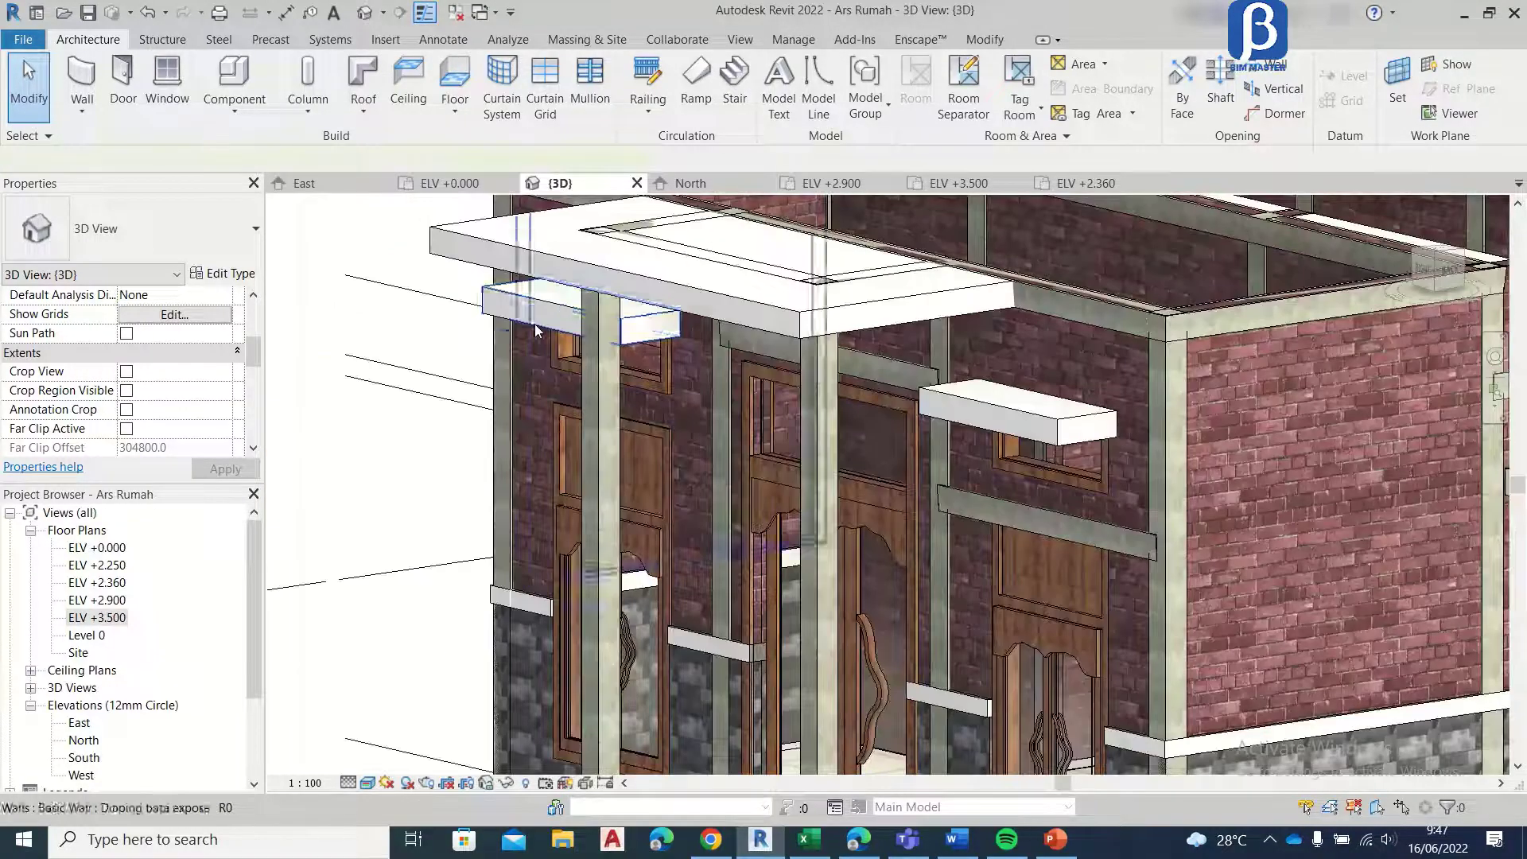
pyautogui.click(771, 350)
pyautogui.click(968, 399)
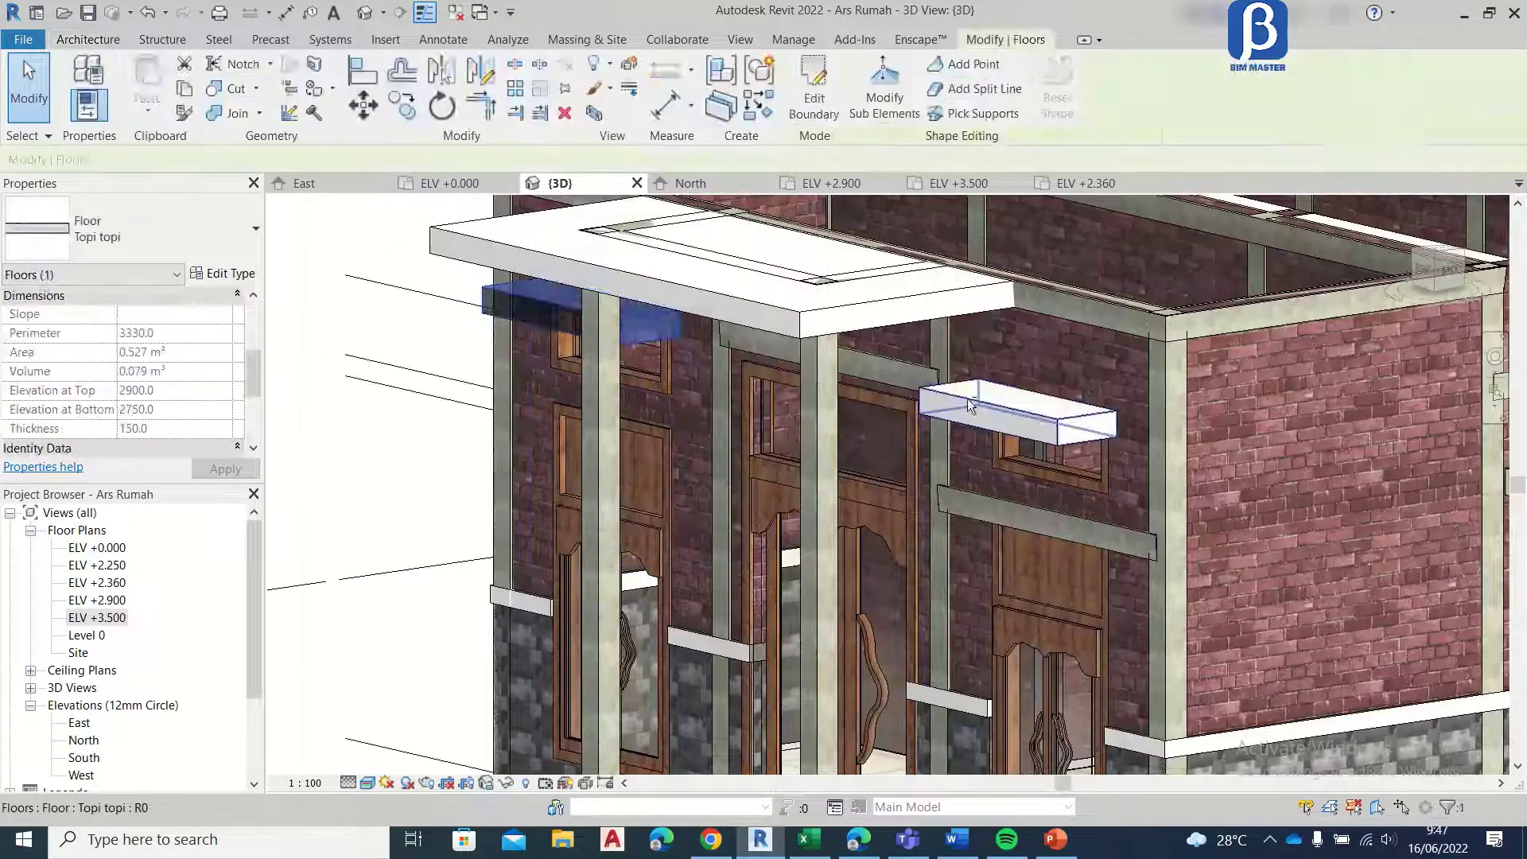
pyautogui.scroll(2, 967, 399)
pyautogui.scroll(2, 979, 416)
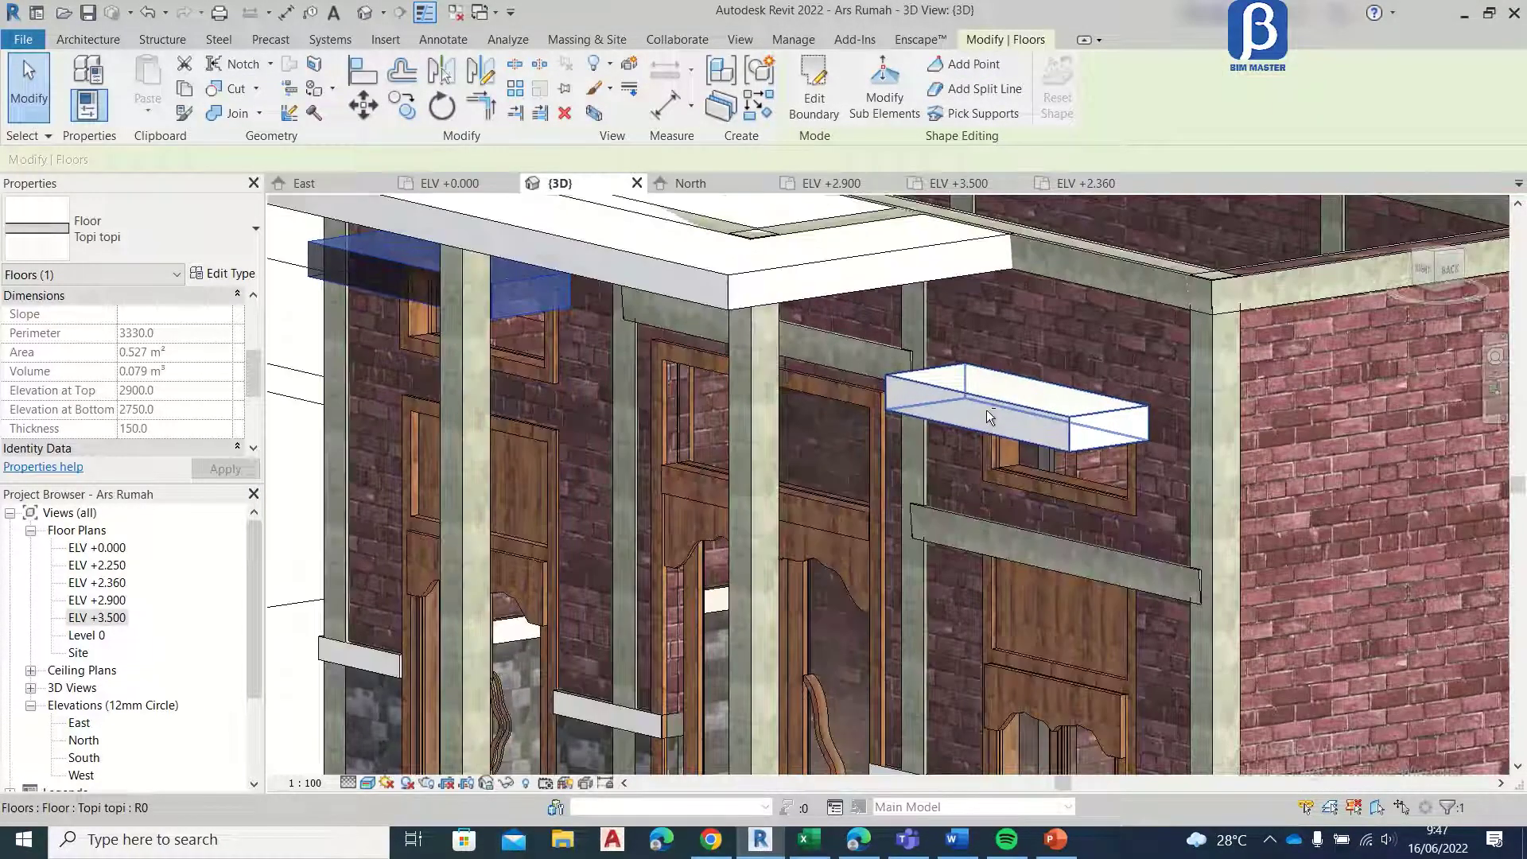
pyautogui.keyDown('ctrl'); pyautogui.click(984, 395); pyautogui.keyUp('ctrl')
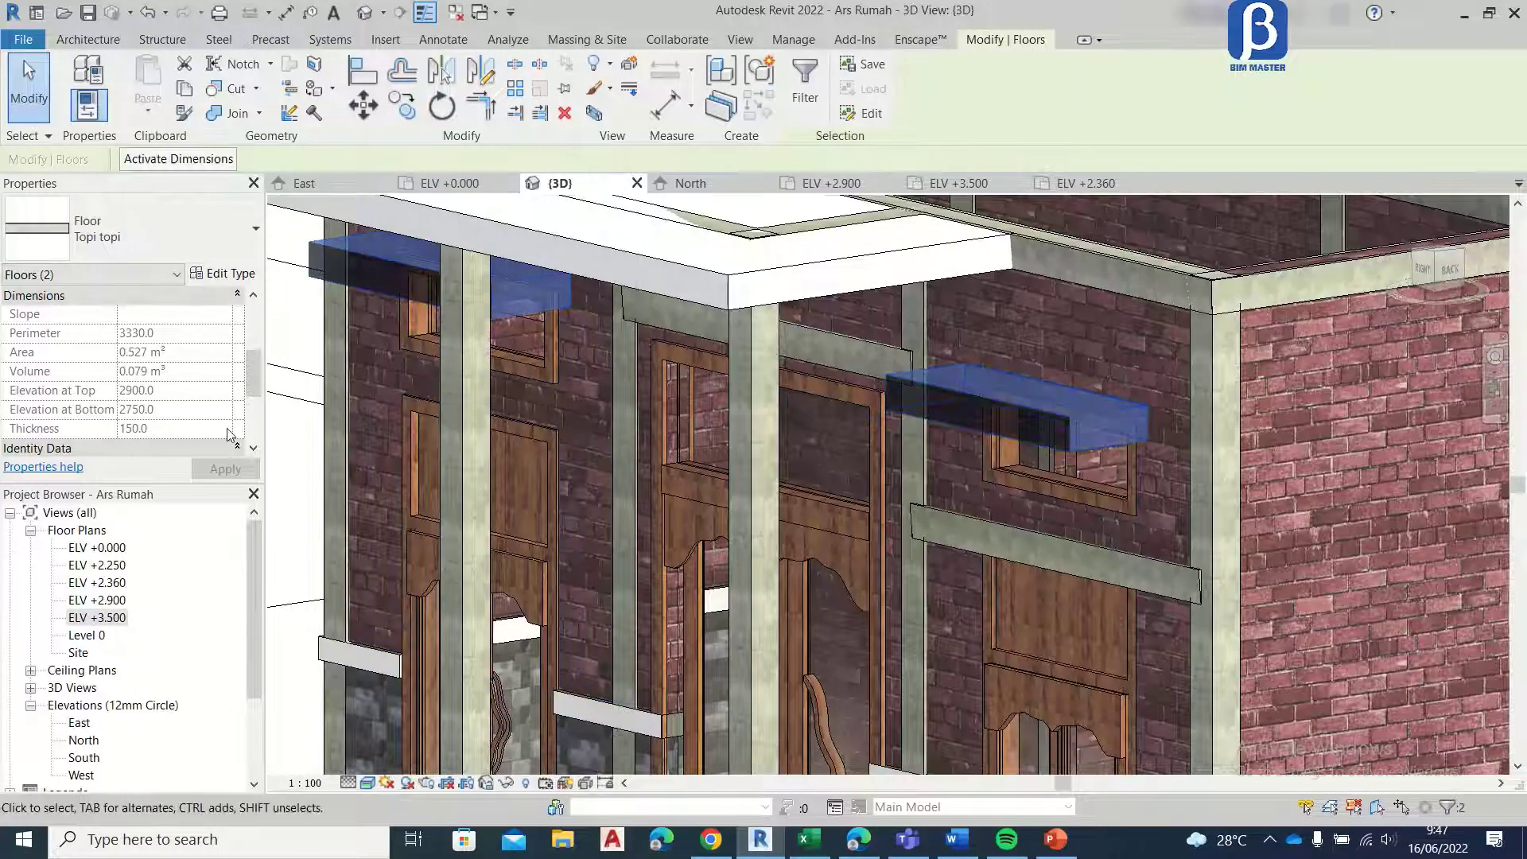
pyautogui.click(229, 319)
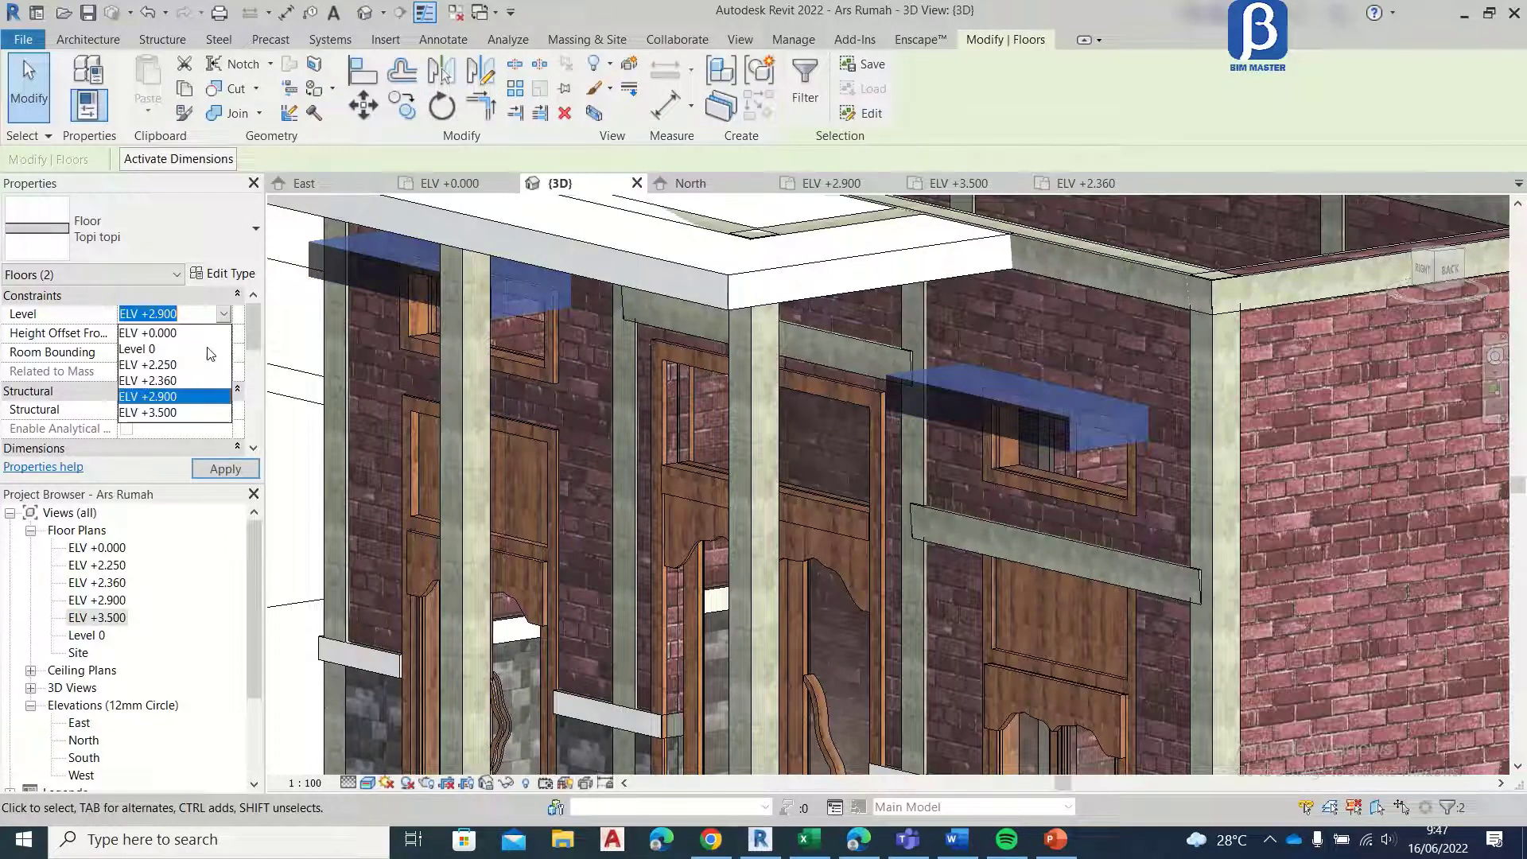
pyautogui.click(193, 380)
pyautogui.click(218, 469)
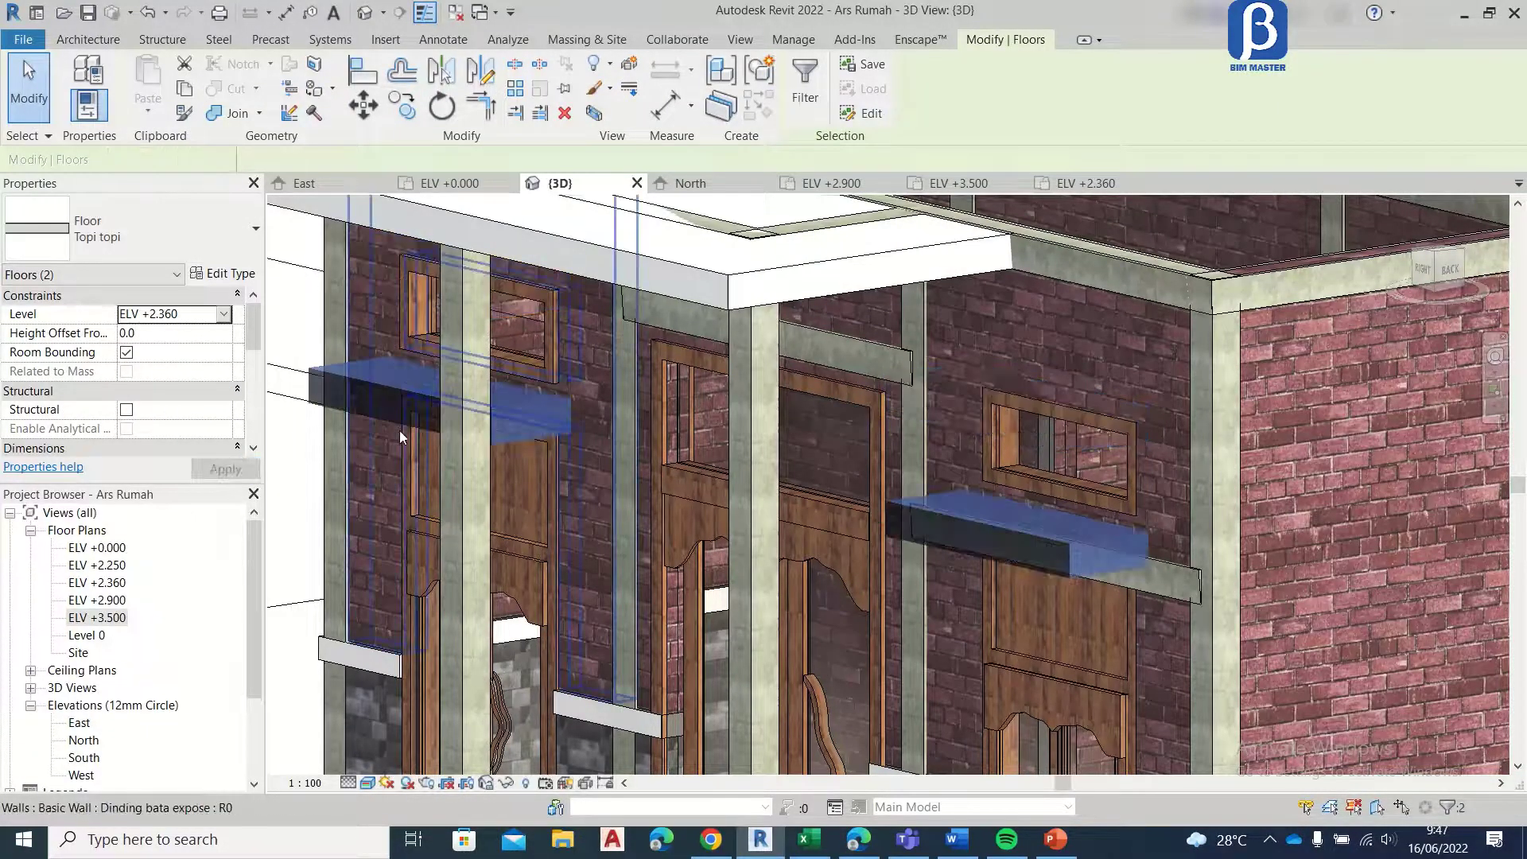
# Step: Examine the canopies on the front and side facades of the house in the 3D view
pyautogui.moveTo(1109, 557); pyautogui.dragTo(1213, 473, button='middle')
pyautogui.keyDown('shift'); pyautogui.moveTo(872, 485); pyautogui.dragTo(1066, 483, button='middle'); pyautogui.keyUp('shift')
pyautogui.scroll(-5, 1066, 483)
pyautogui.click(523, 448)
pyautogui.scroll(-3, 609, 521)
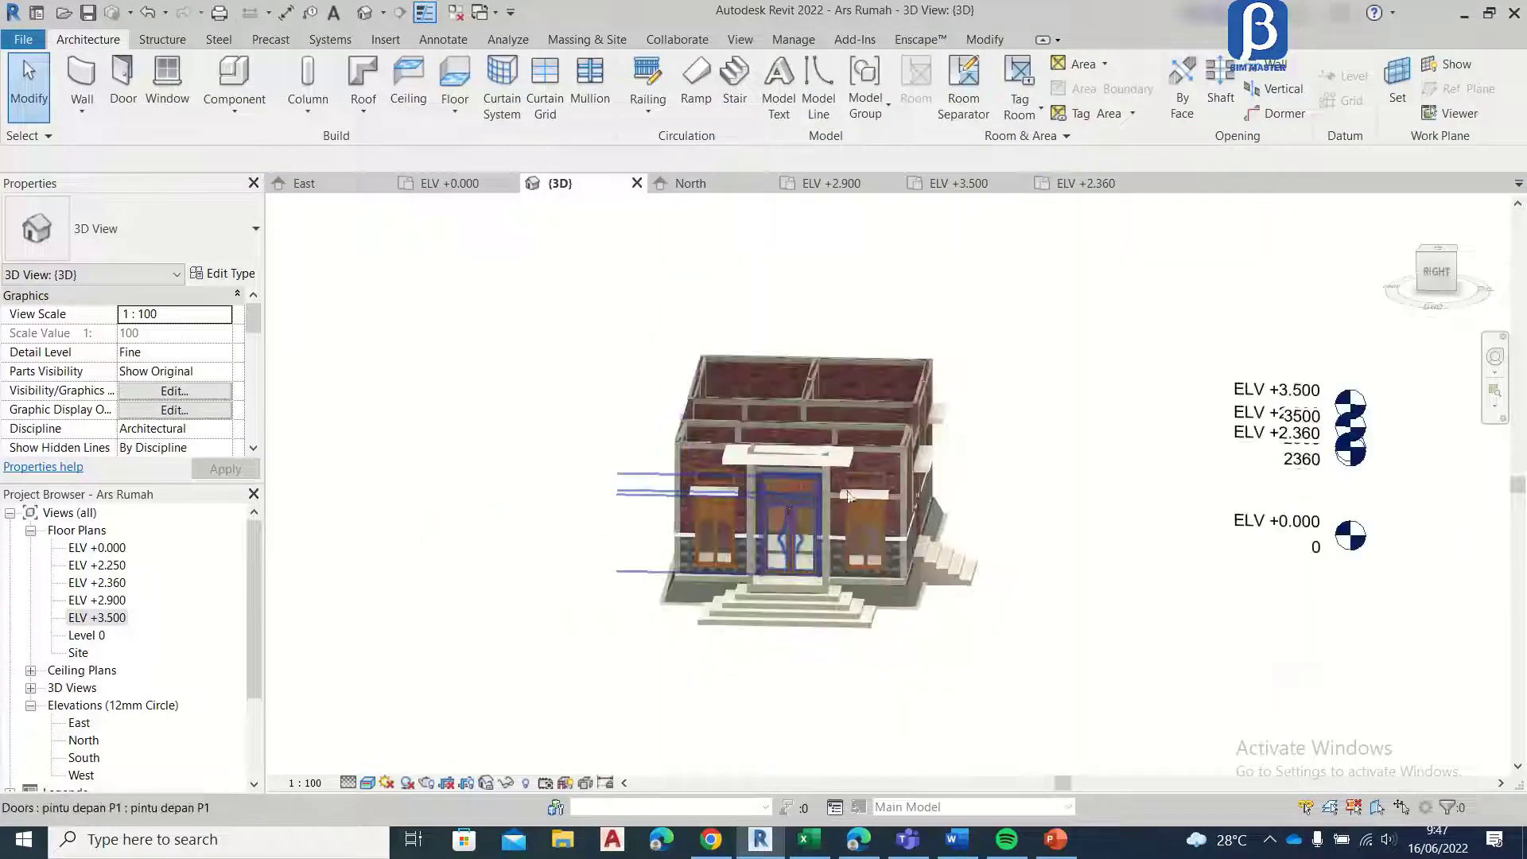
pyautogui.keyDown('shift'); pyautogui.moveTo(866, 494); pyautogui.dragTo(955, 561, button='middle'); pyautogui.keyUp('shift')
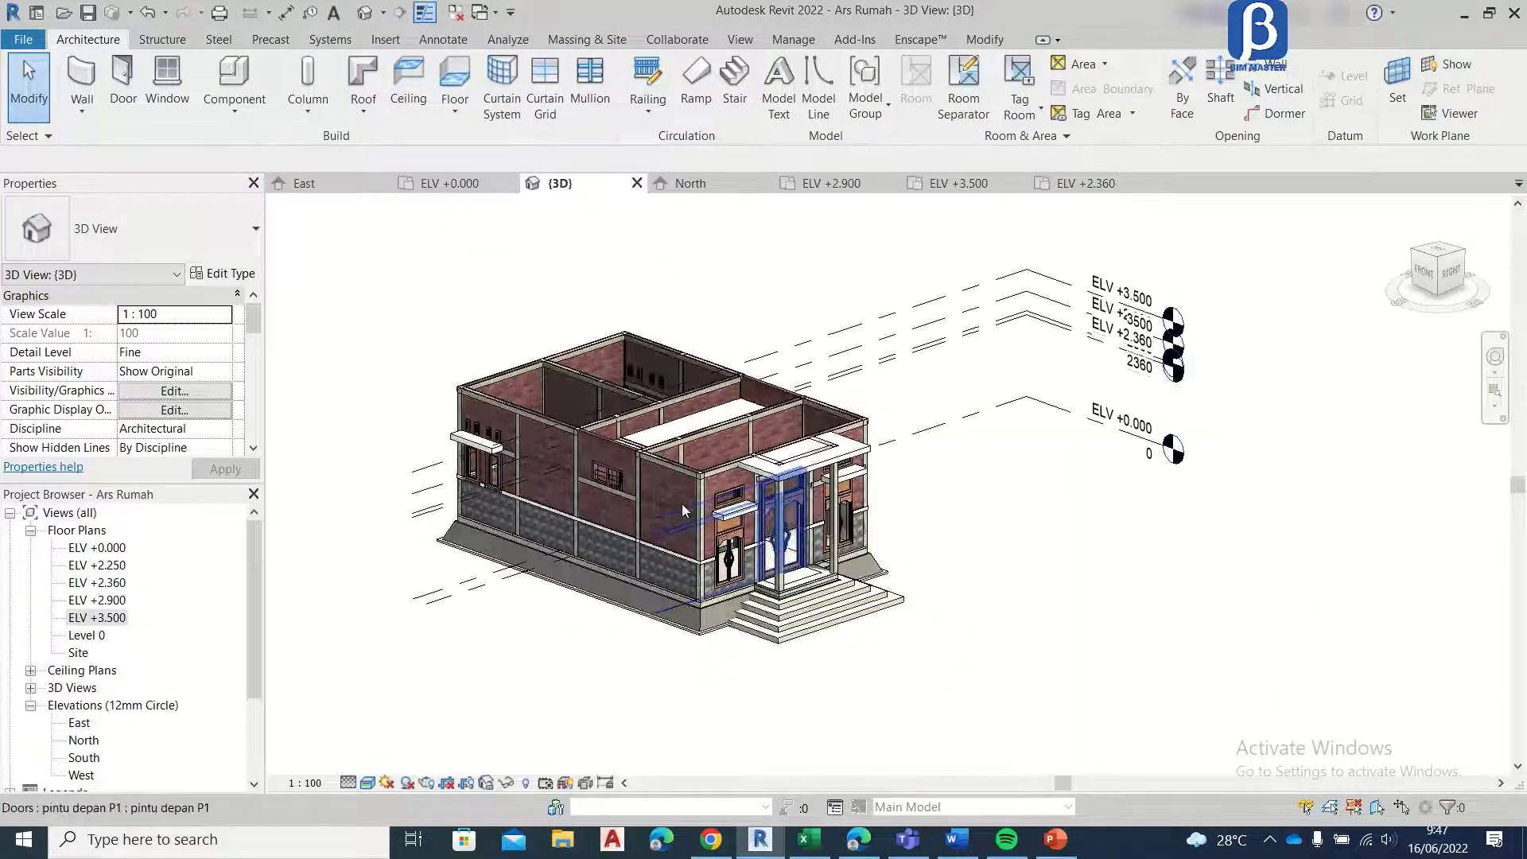
pyautogui.scroll(5, 651, 568)
pyautogui.moveTo(652, 569); pyautogui.dragTo(1077, 470, button='middle')
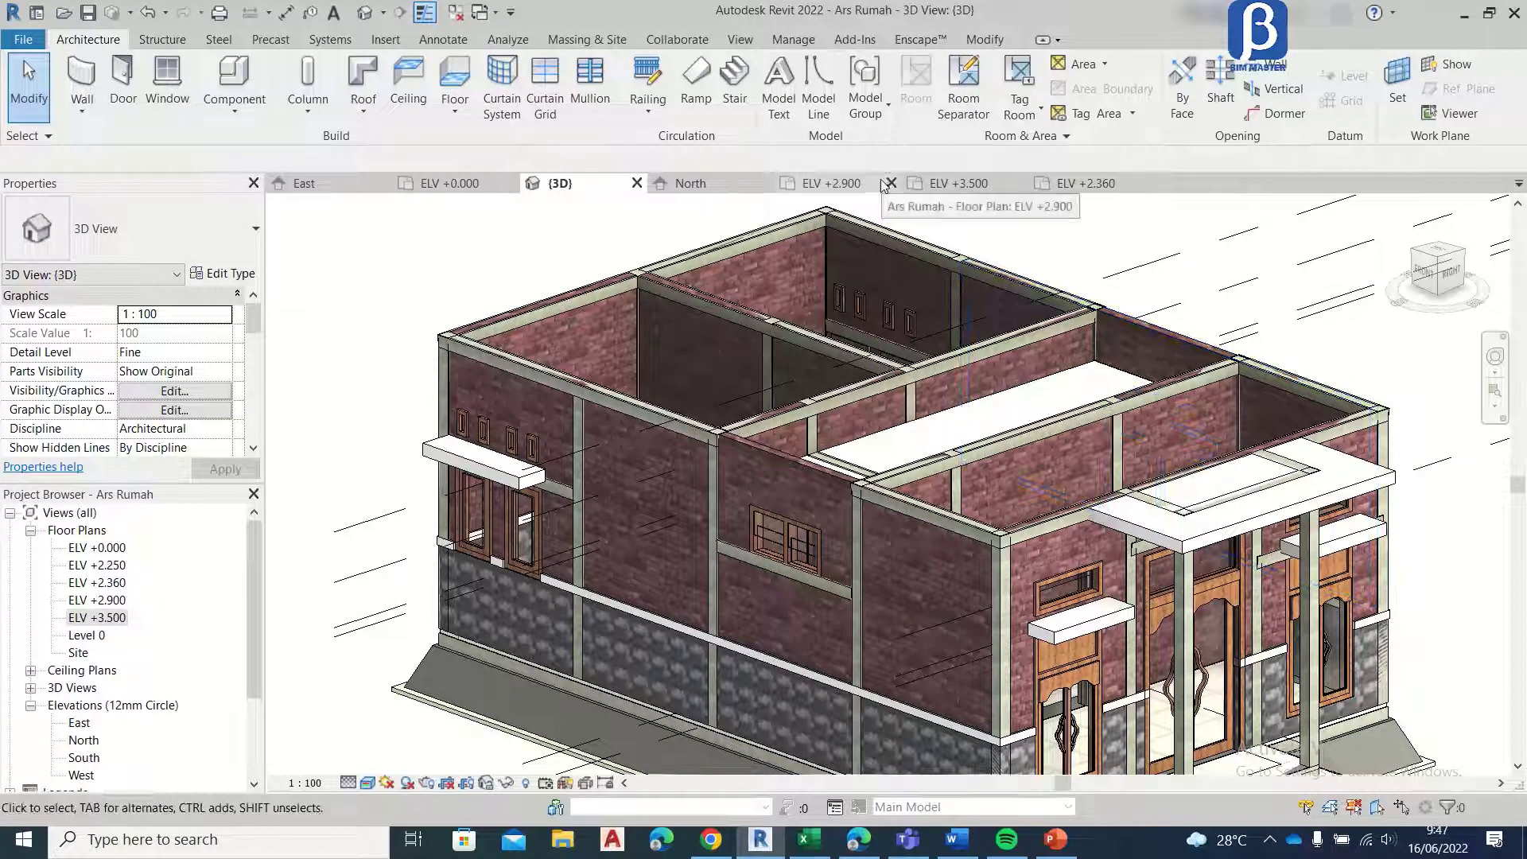
# Step: Close the ELV +2.900, North and ELV +2.360 views, switching to the ELV +0.000 floor plan
pyautogui.click(891, 183)
pyautogui.click(764, 183)
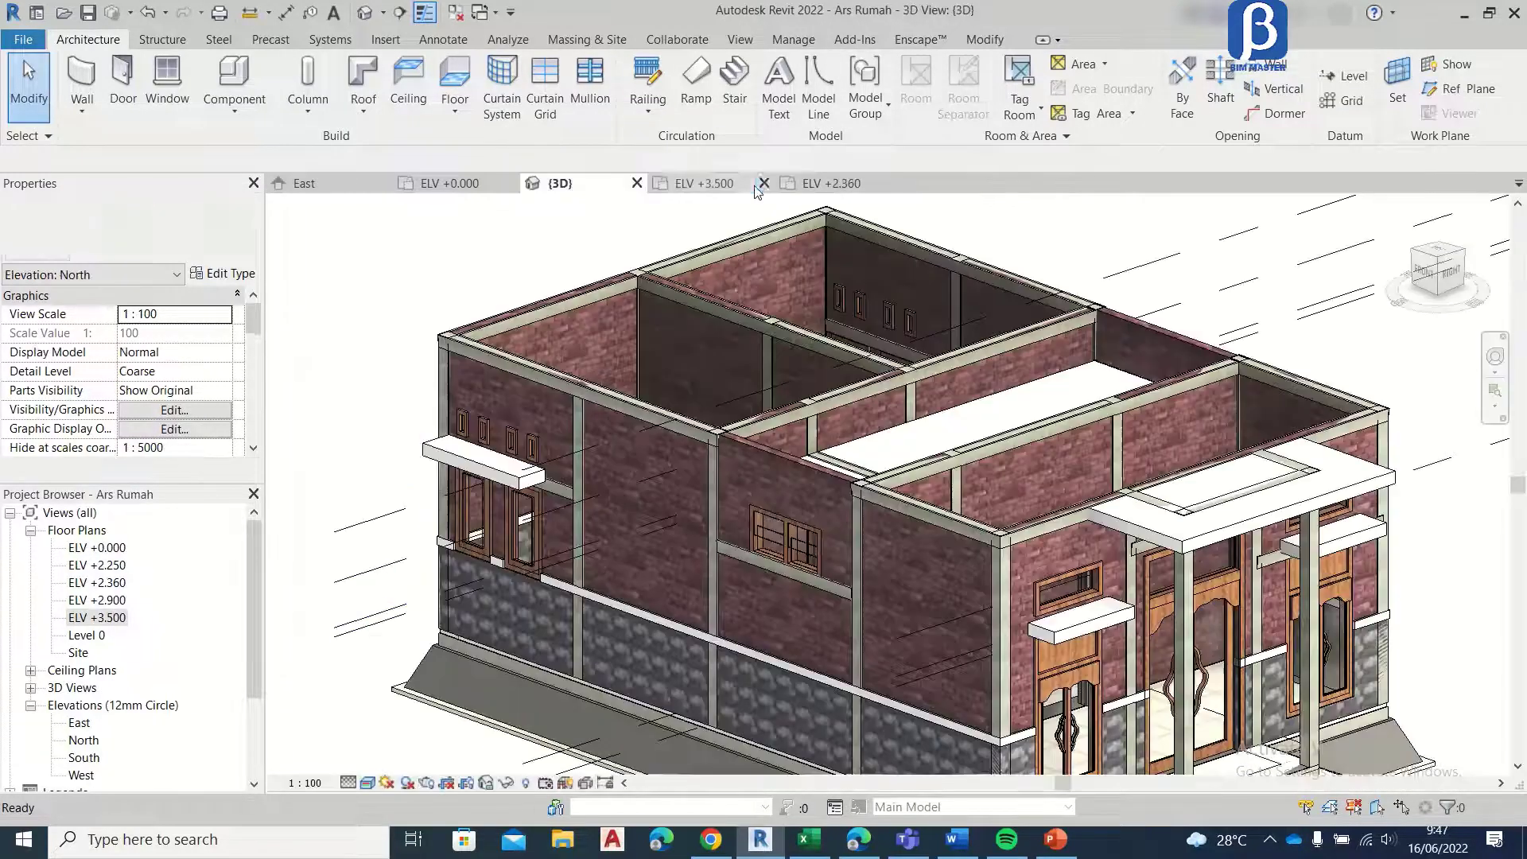
pyautogui.click(500, 184)
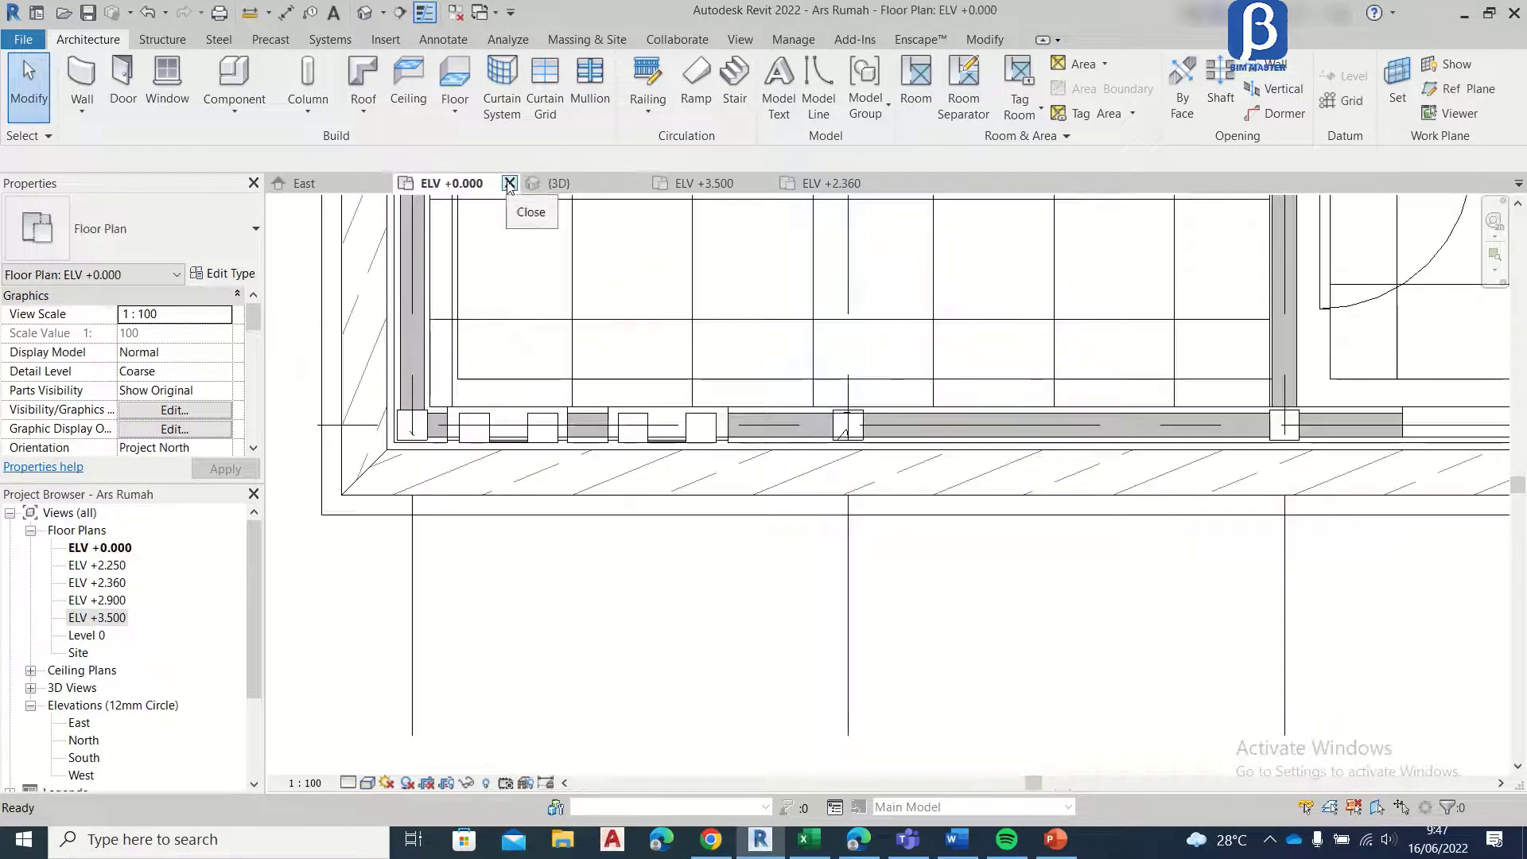
pyautogui.click(827, 183)
pyautogui.click(893, 183)
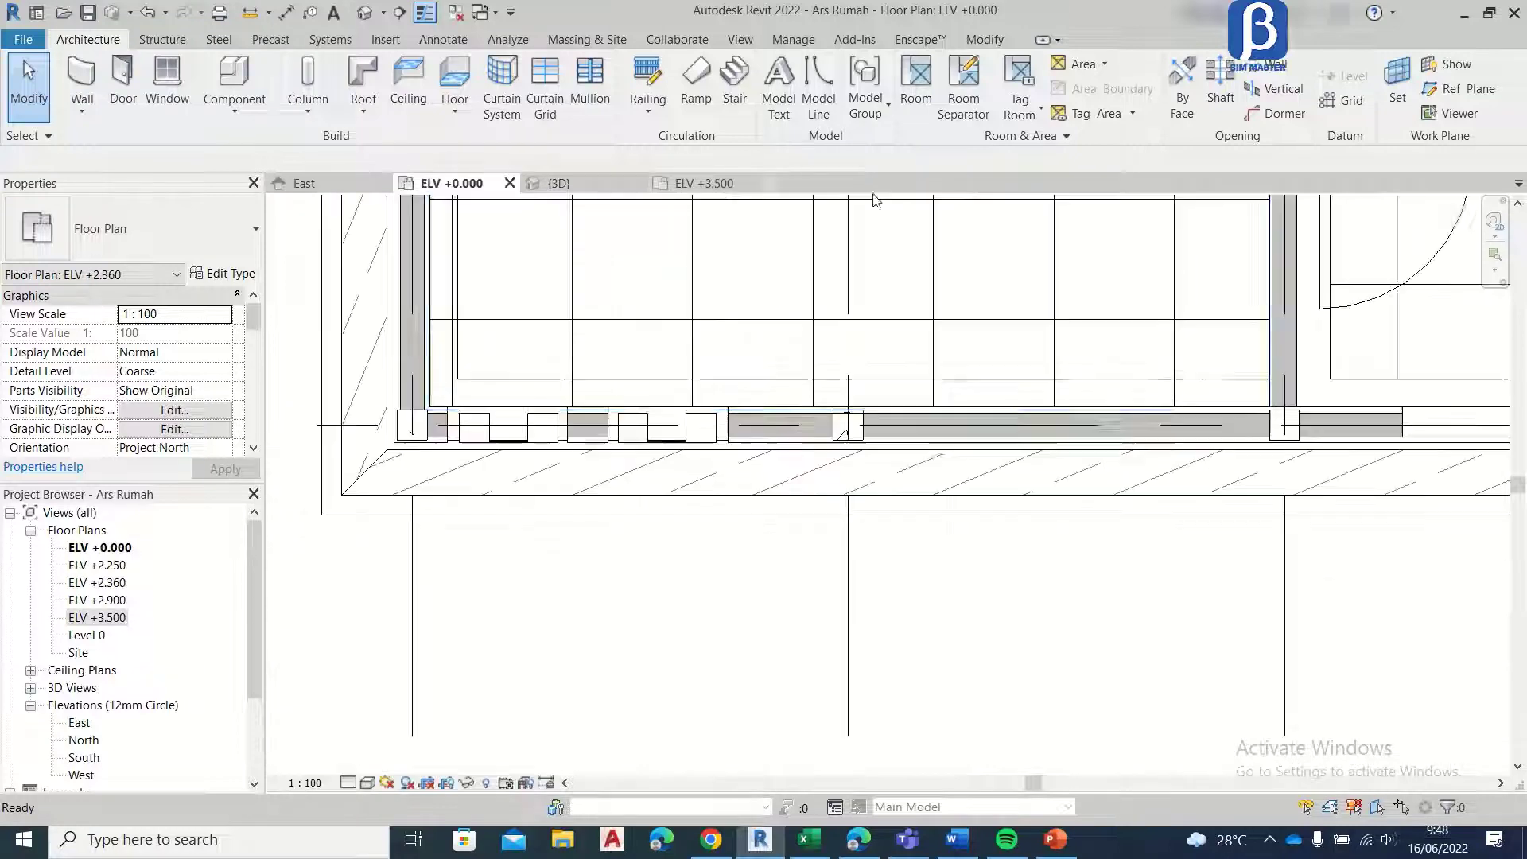
# Step: Switch to the ELV +3.500 floor plan and bring the whole house plan into view
pyautogui.click(711, 184)
pyautogui.scroll(5, 727, 477)
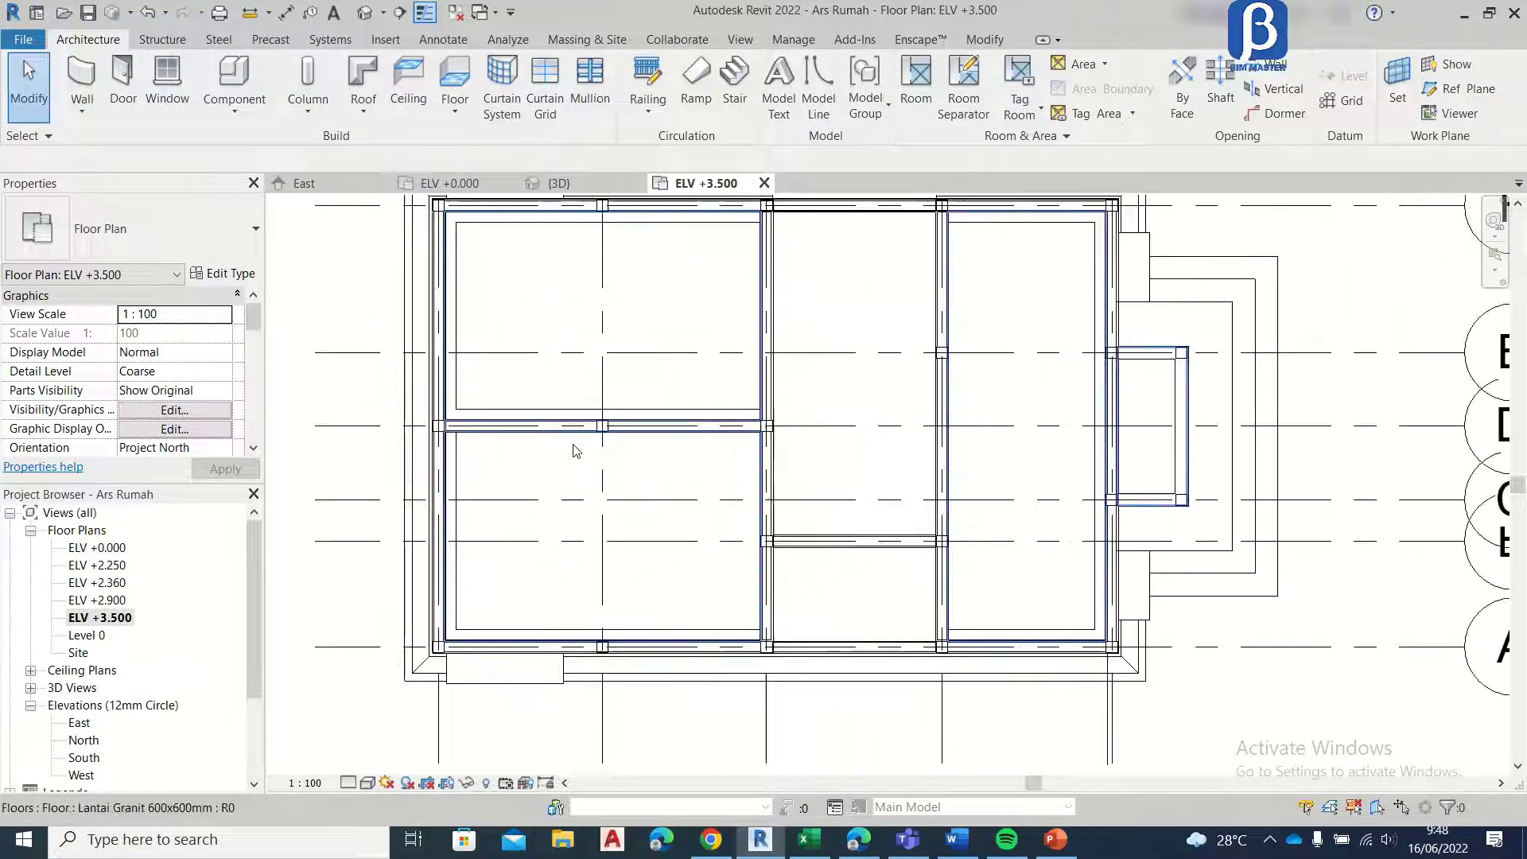
pyautogui.scroll(-3, 750, 403)
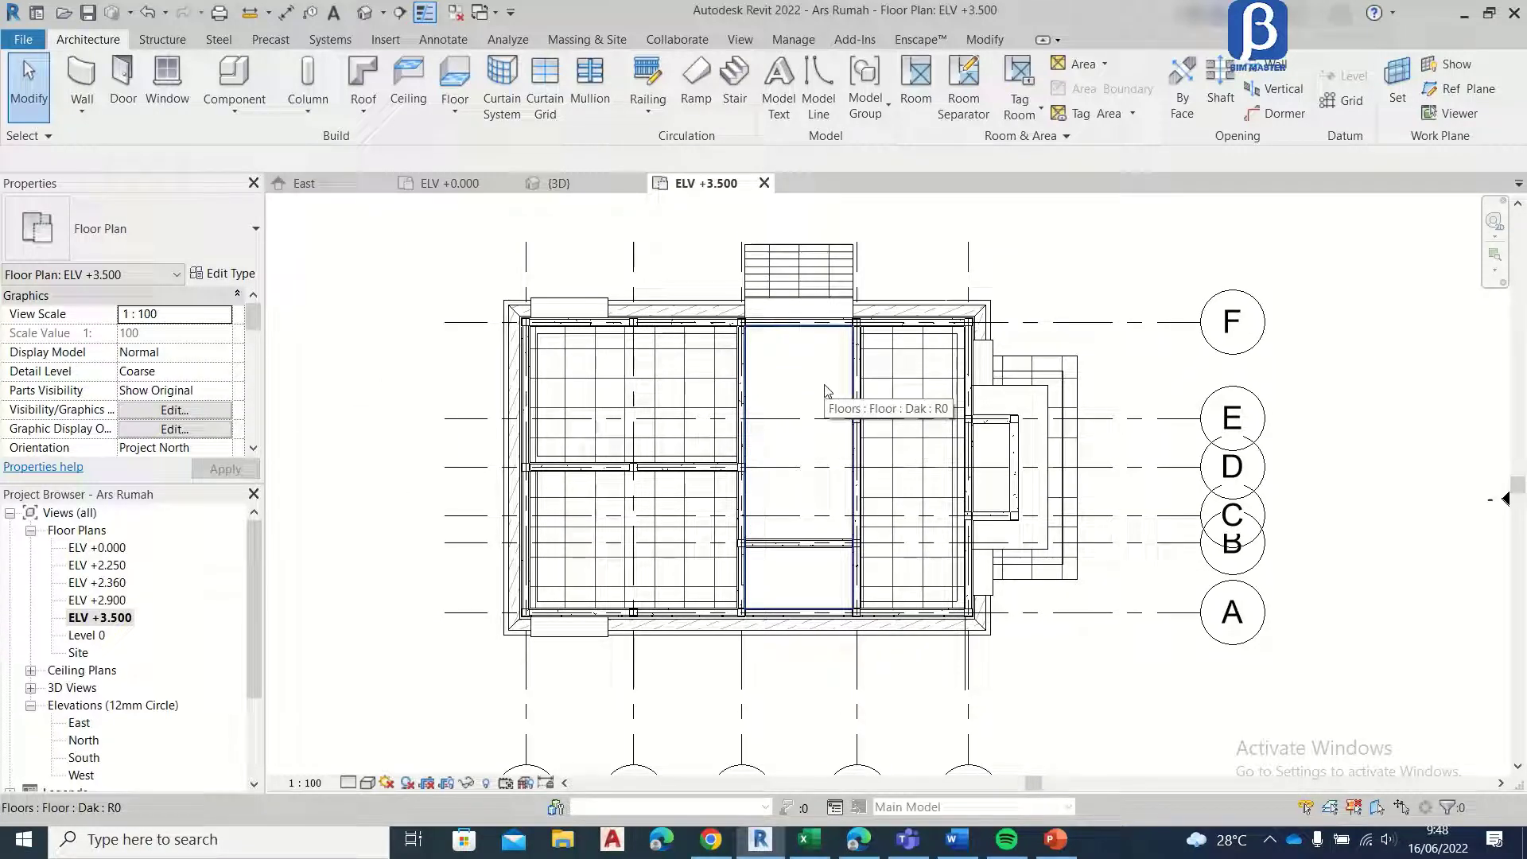
pyautogui.moveTo(807, 431)
pyautogui.mouseDown(button='middle')
pyautogui.moveTo(795, 379)
pyautogui.moveTo(784, 436)
pyautogui.mouseUp(button='middle')
pyautogui.scroll(1, 789, 370)
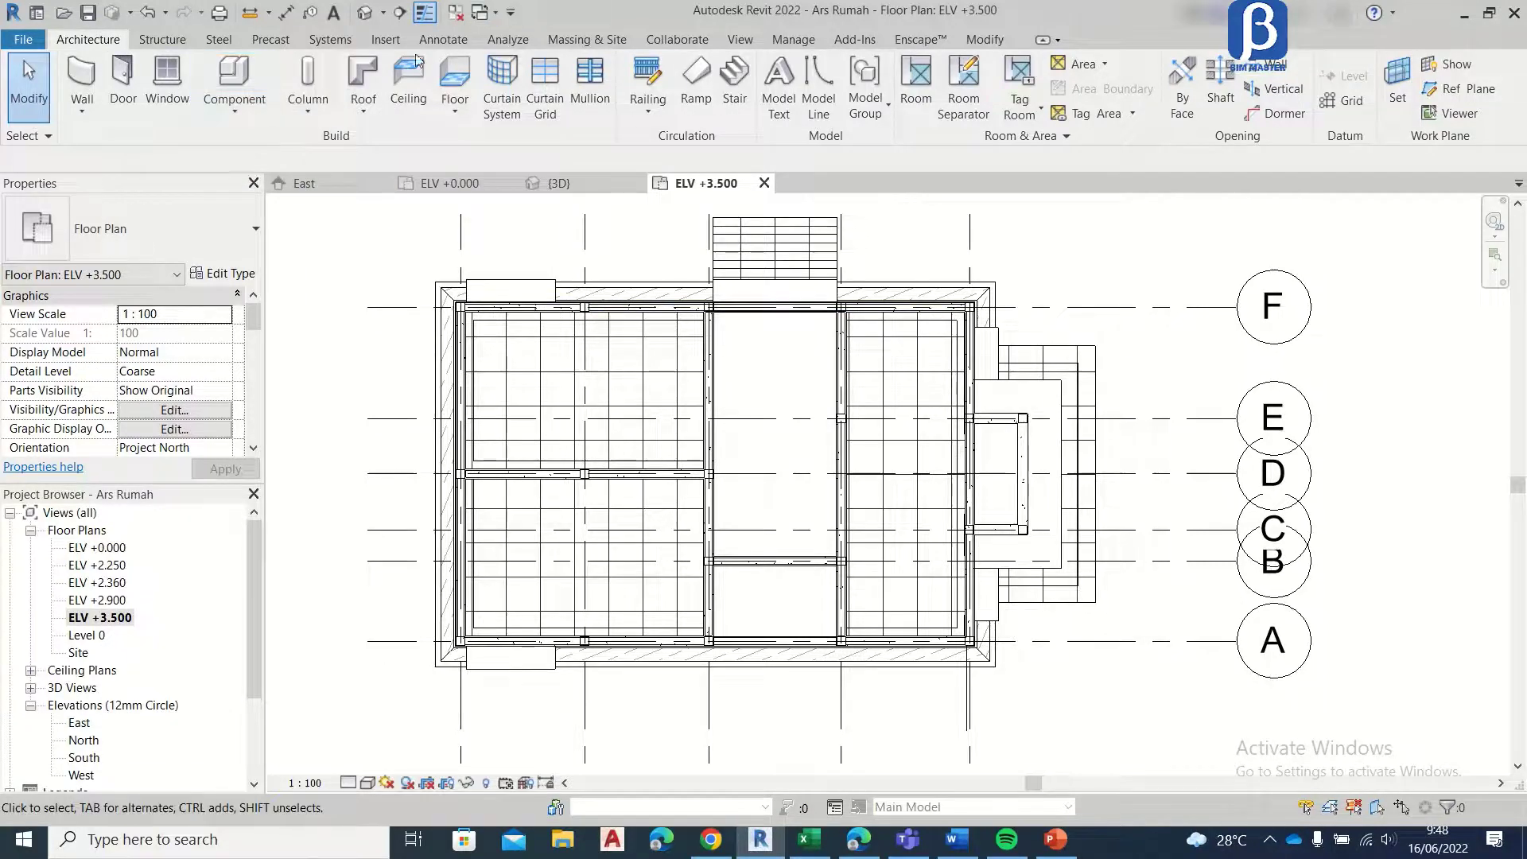
# Step: Start a roof by footprint and draw a rectangular boundary offset 600 outward from the wall corners at grids 5/F and 3/A
pyautogui.click(363, 80)
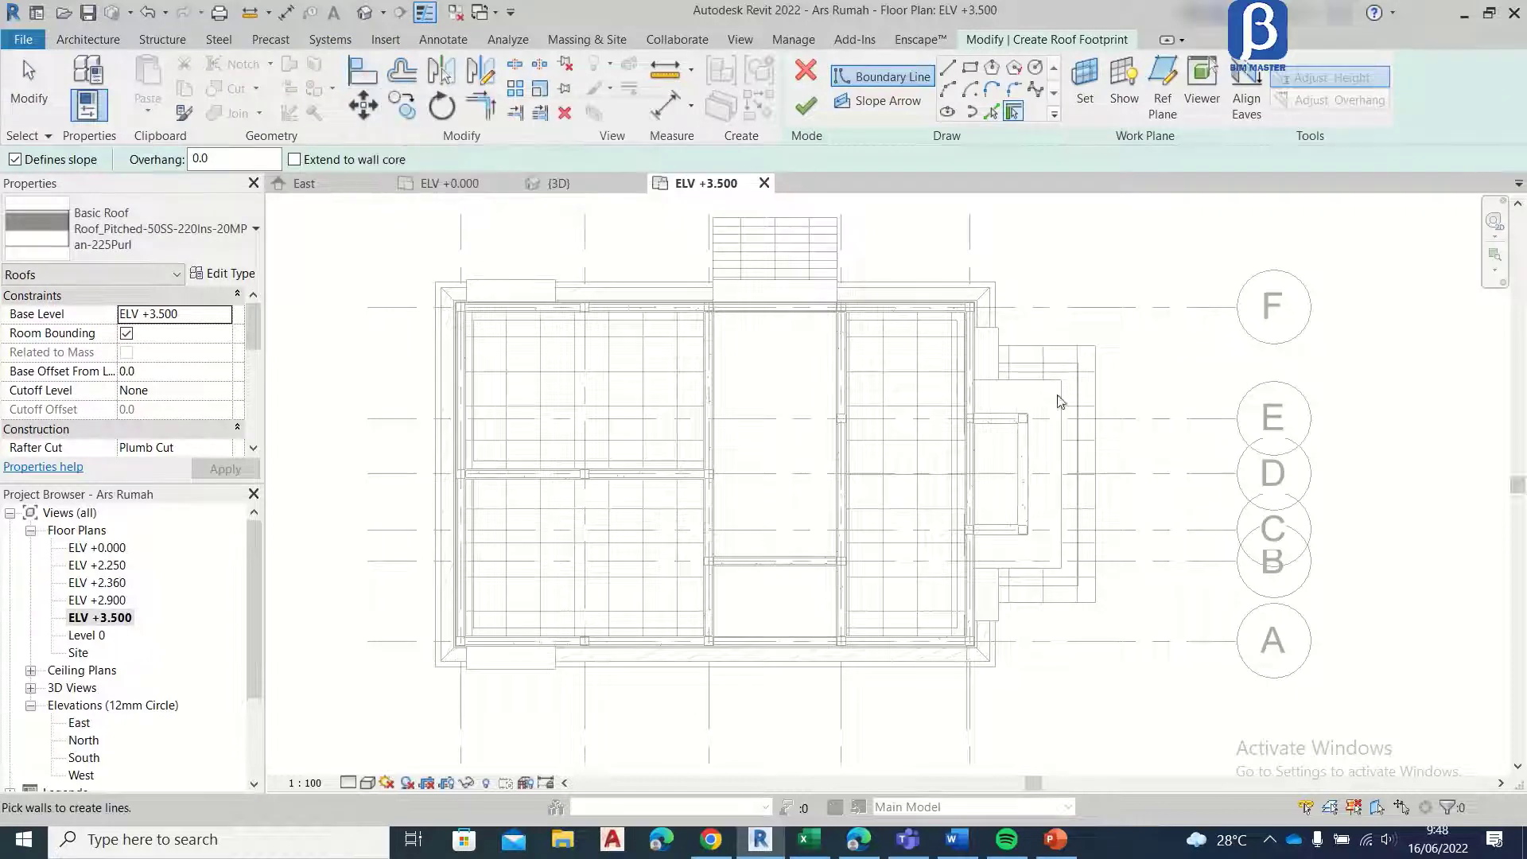
pyautogui.click(970, 70)
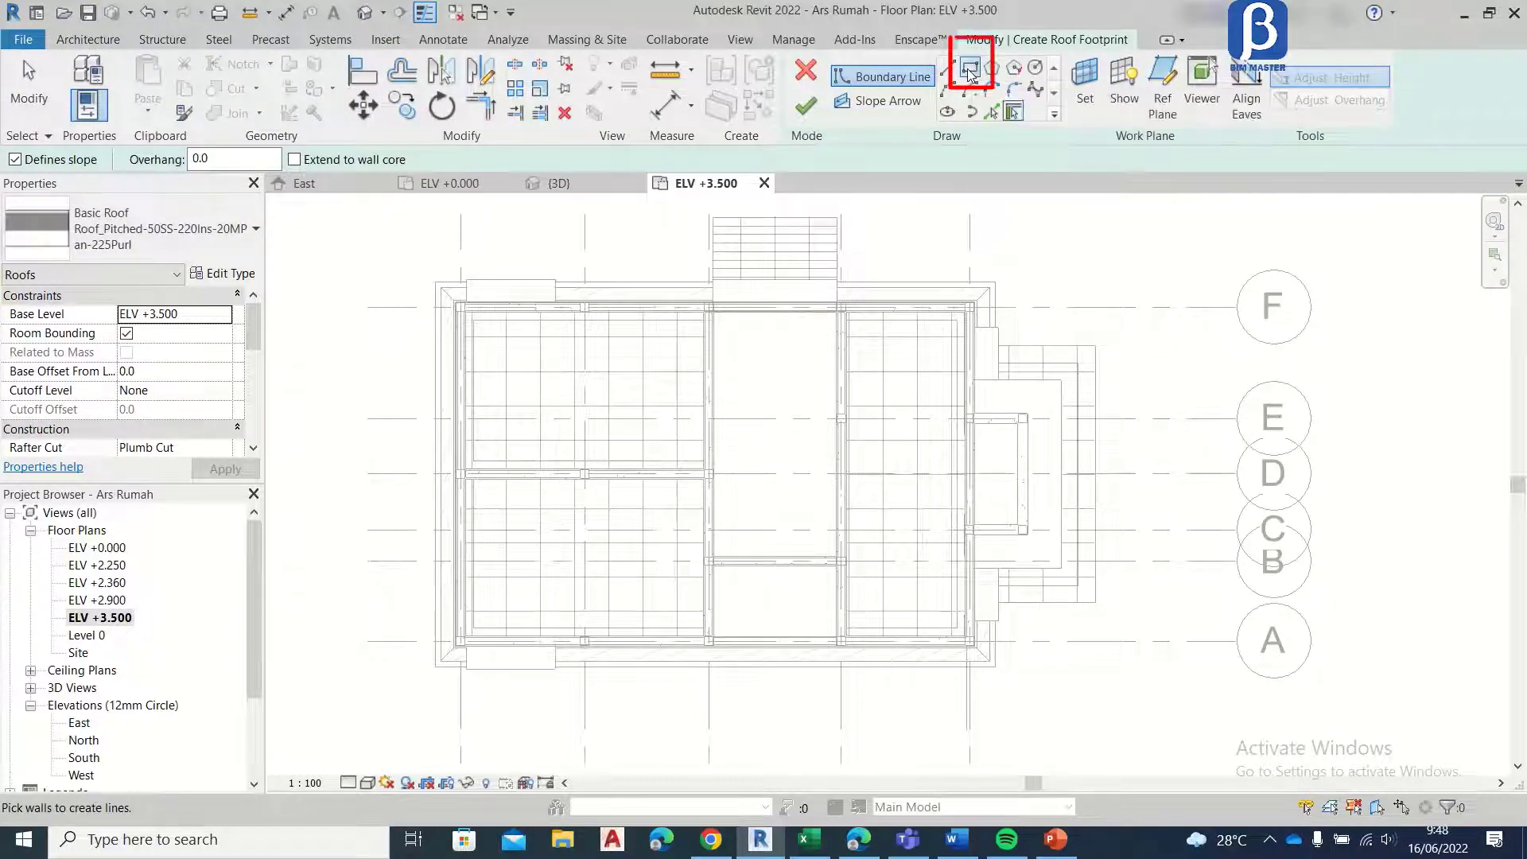
pyautogui.scroll(3, 469, 291)
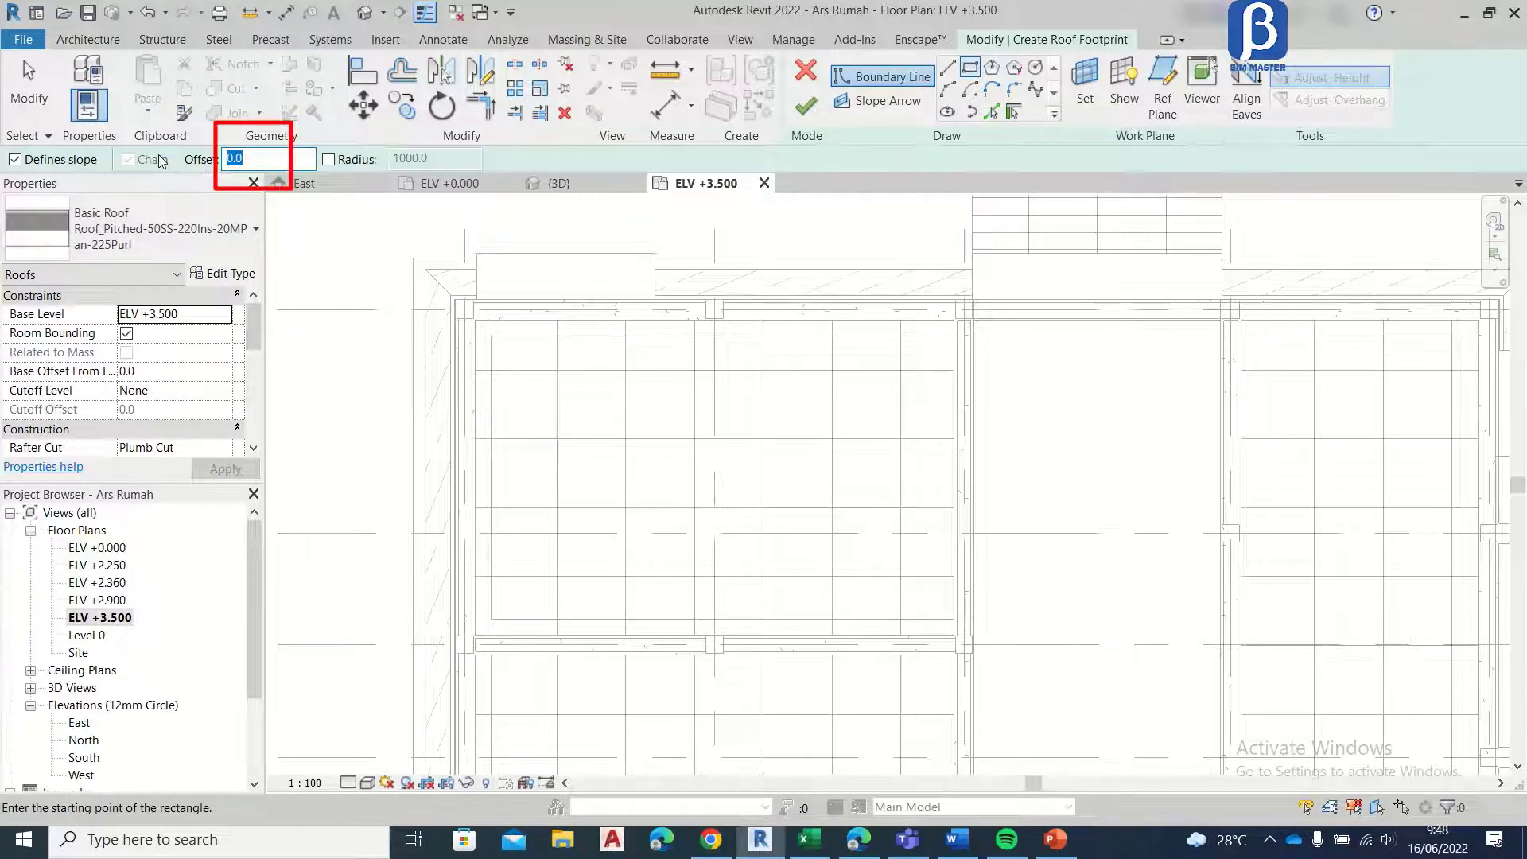
pyautogui.write('600')
pyautogui.scroll(5, 443, 324)
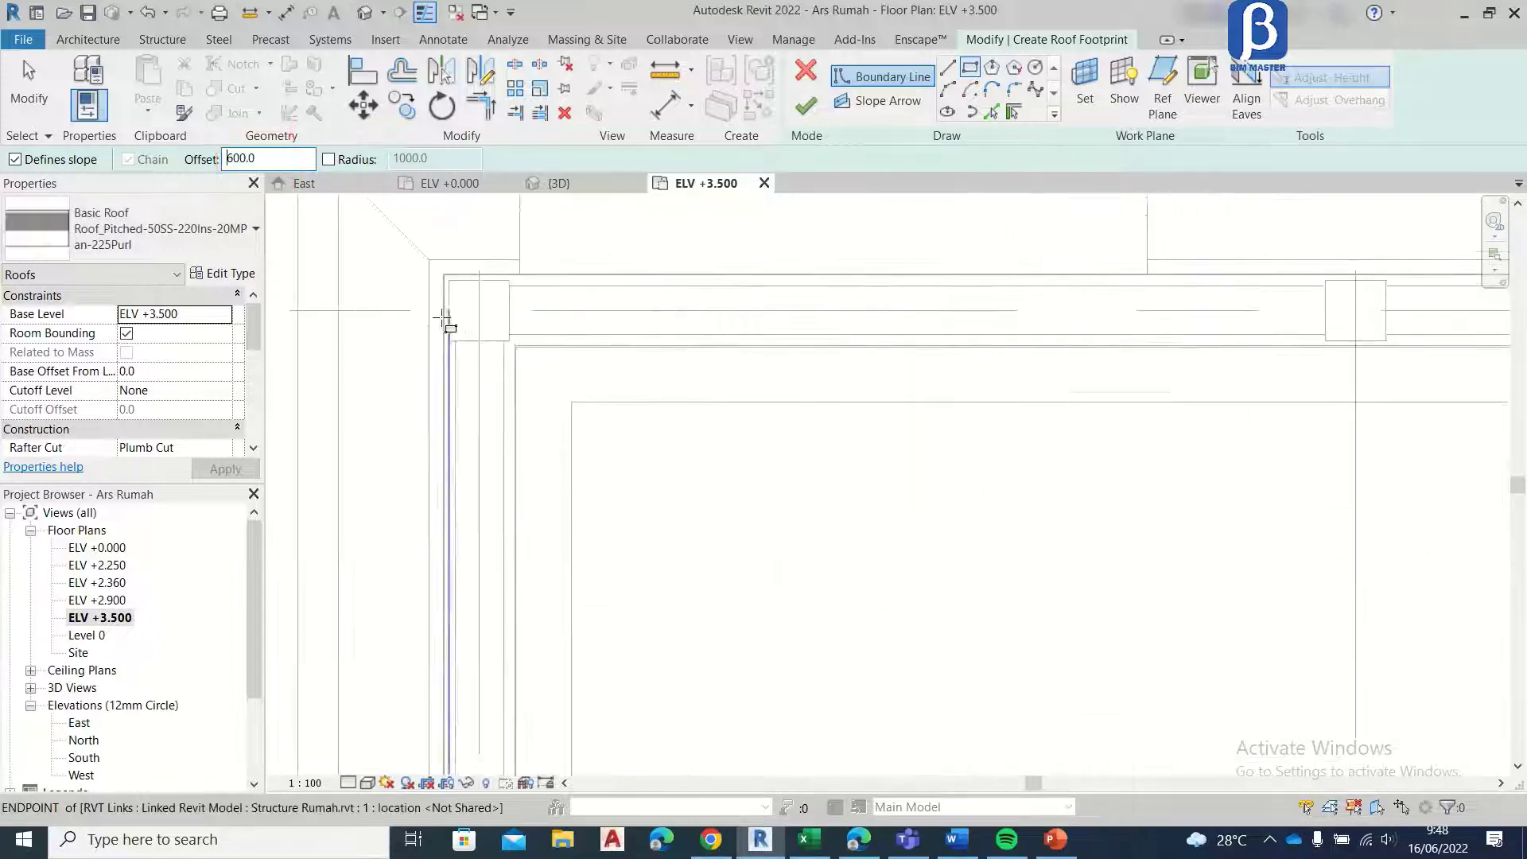
pyautogui.click(456, 248)
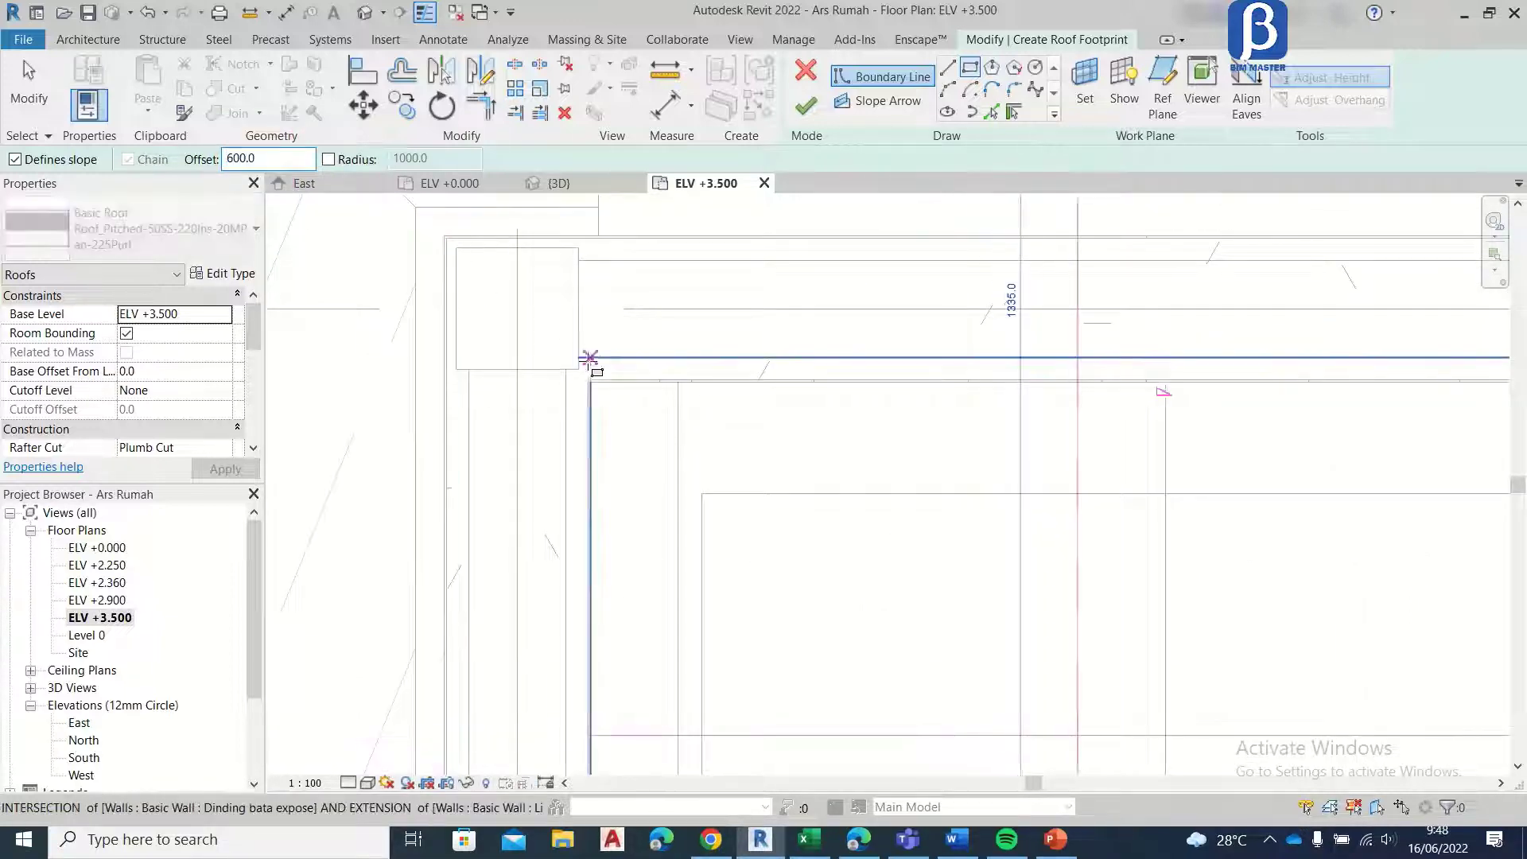
pyautogui.scroll(-9, 595, 366)
pyautogui.scroll(-6, 812, 457)
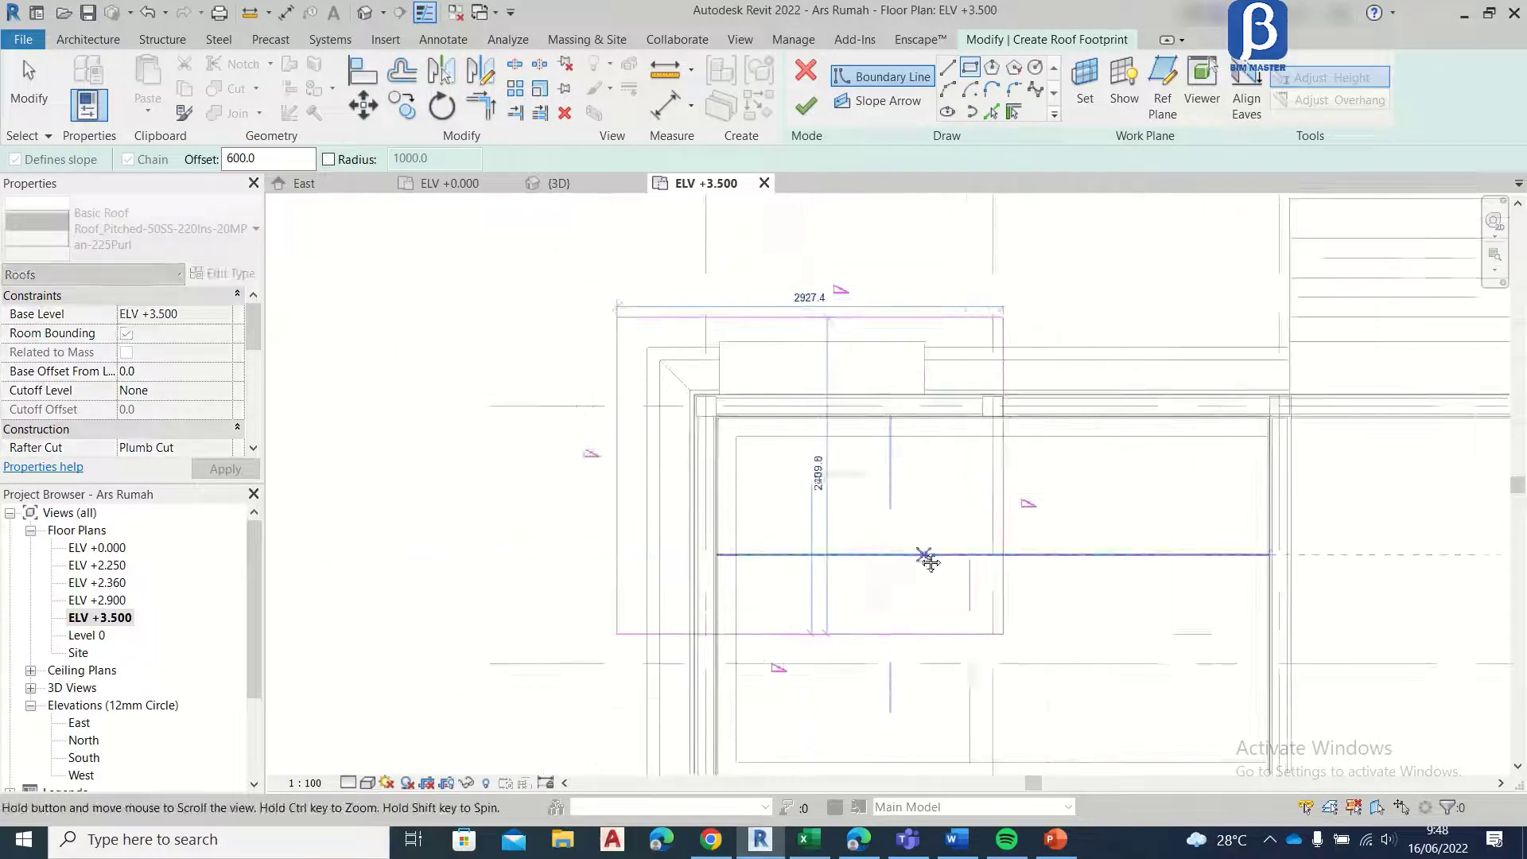
pyautogui.scroll(6, 983, 599)
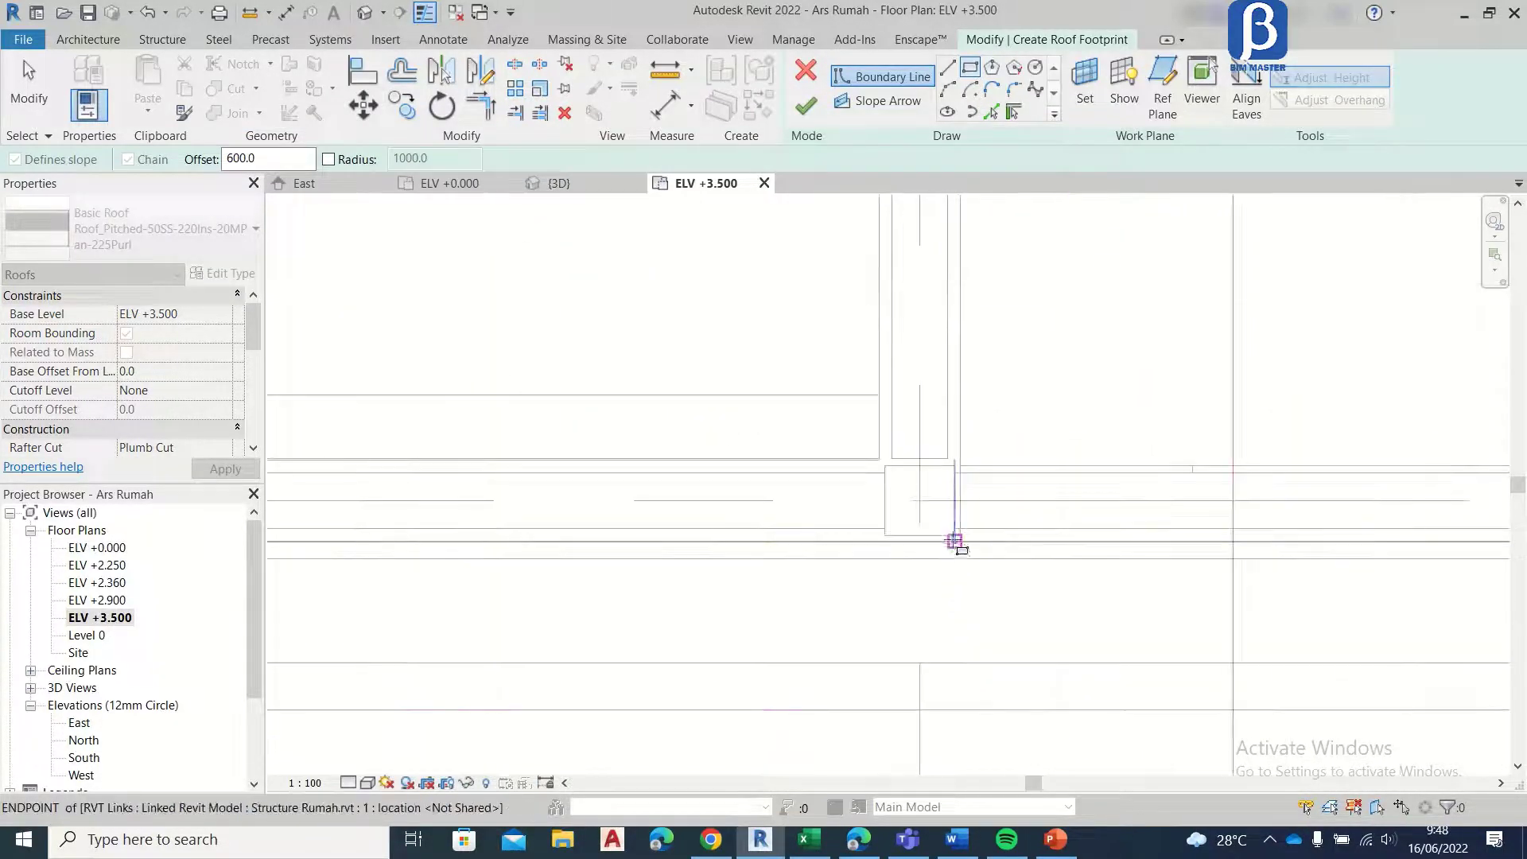
pyautogui.click(959, 541)
pyautogui.scroll(-2, 931, 592)
pyautogui.scroll(-5, 932, 596)
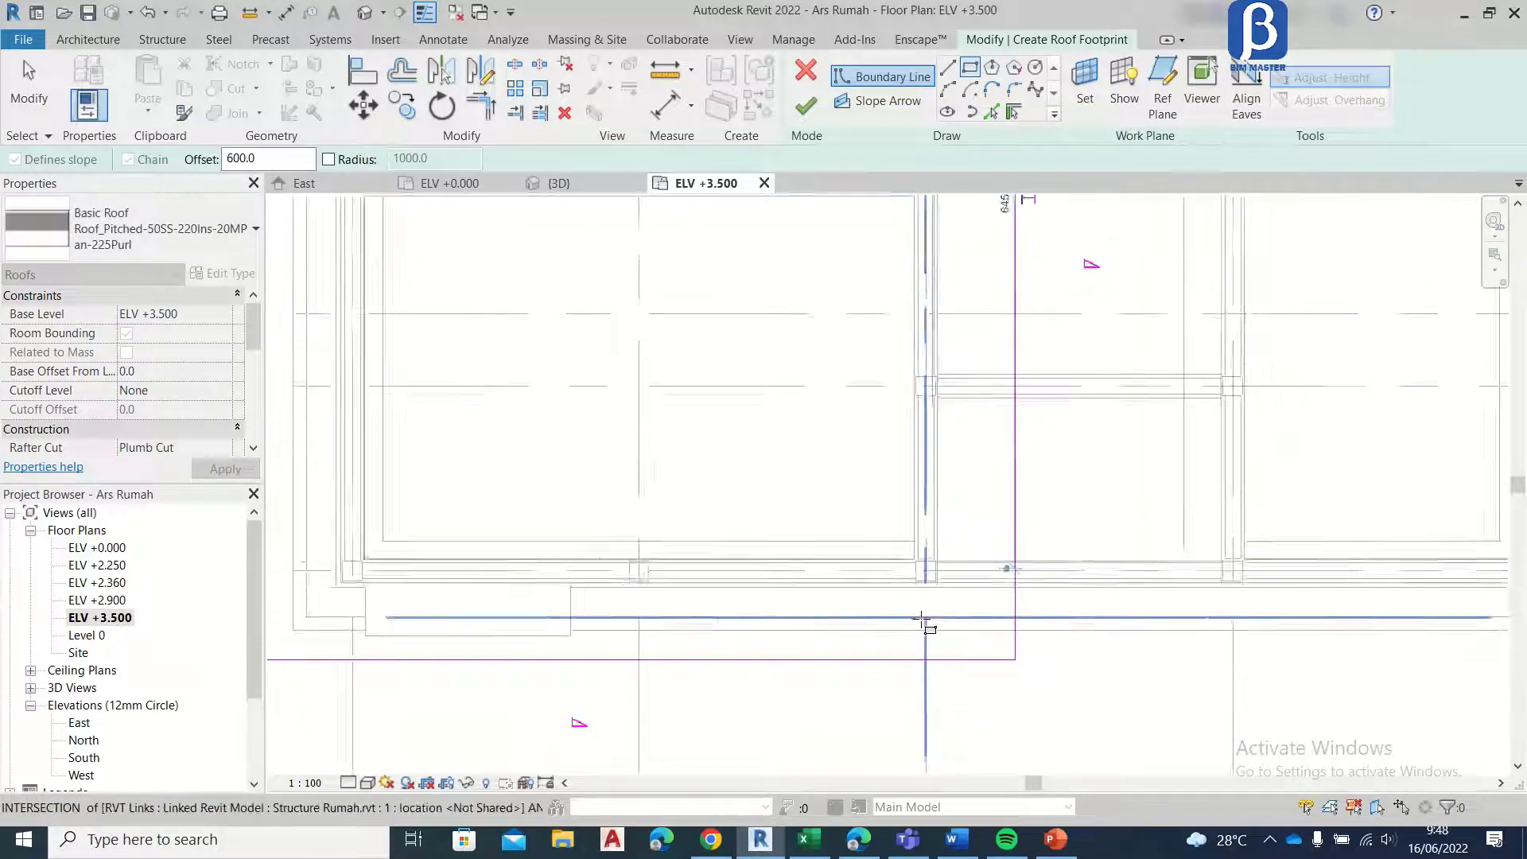
# Step: Add an inner rectangular roof boundary with a 1200 offset, flipped inward from the corners at grids 5/F and 3/A
pyautogui.moveTo(845, 450); pyautogui.dragTo(727, 449, button='middle')
pyautogui.scroll(4, 726, 450)
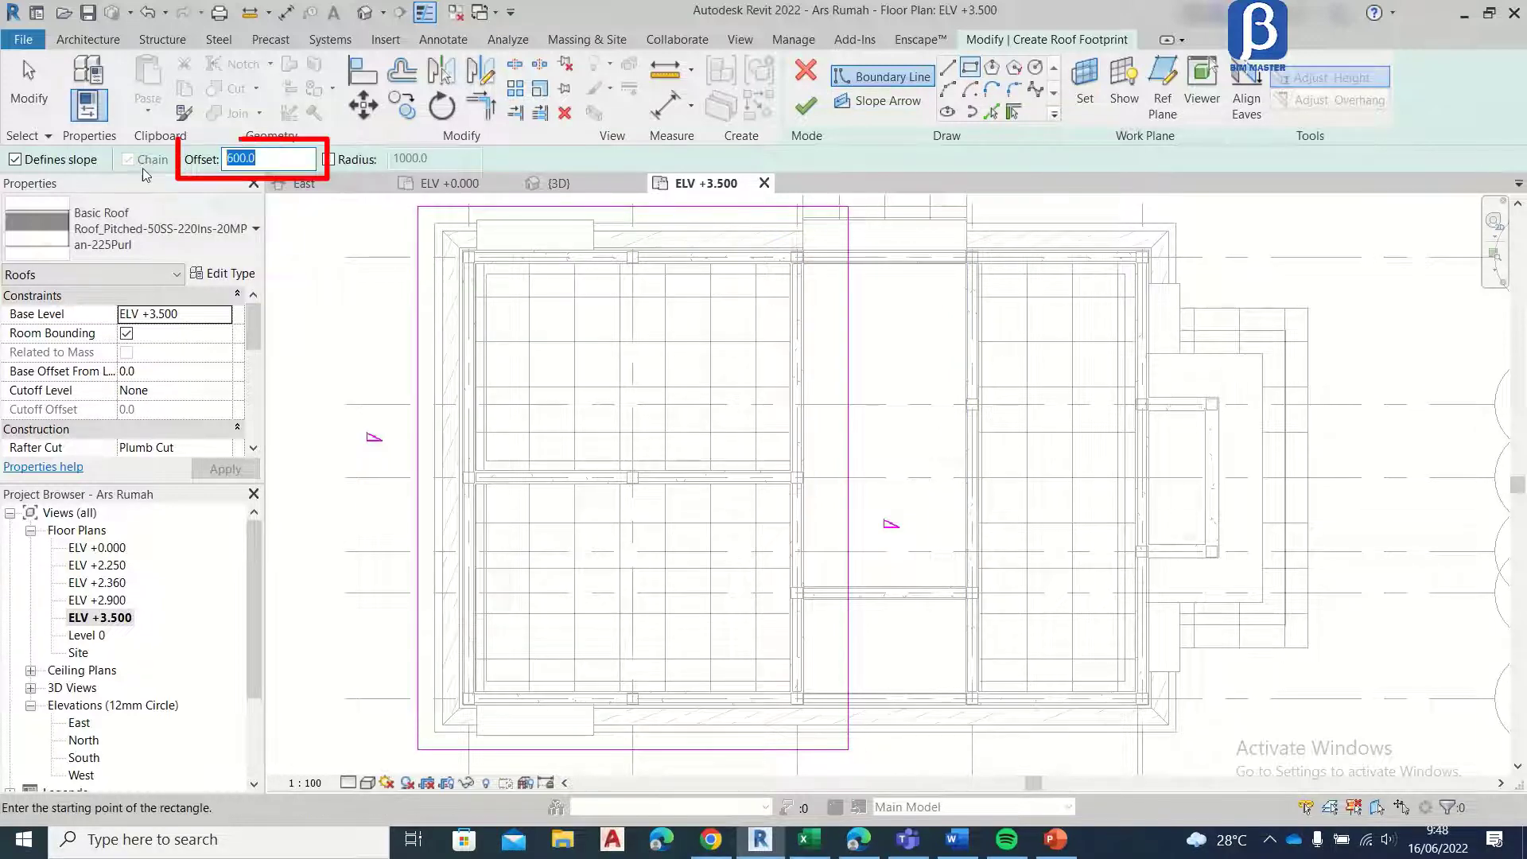
pyautogui.write('12')
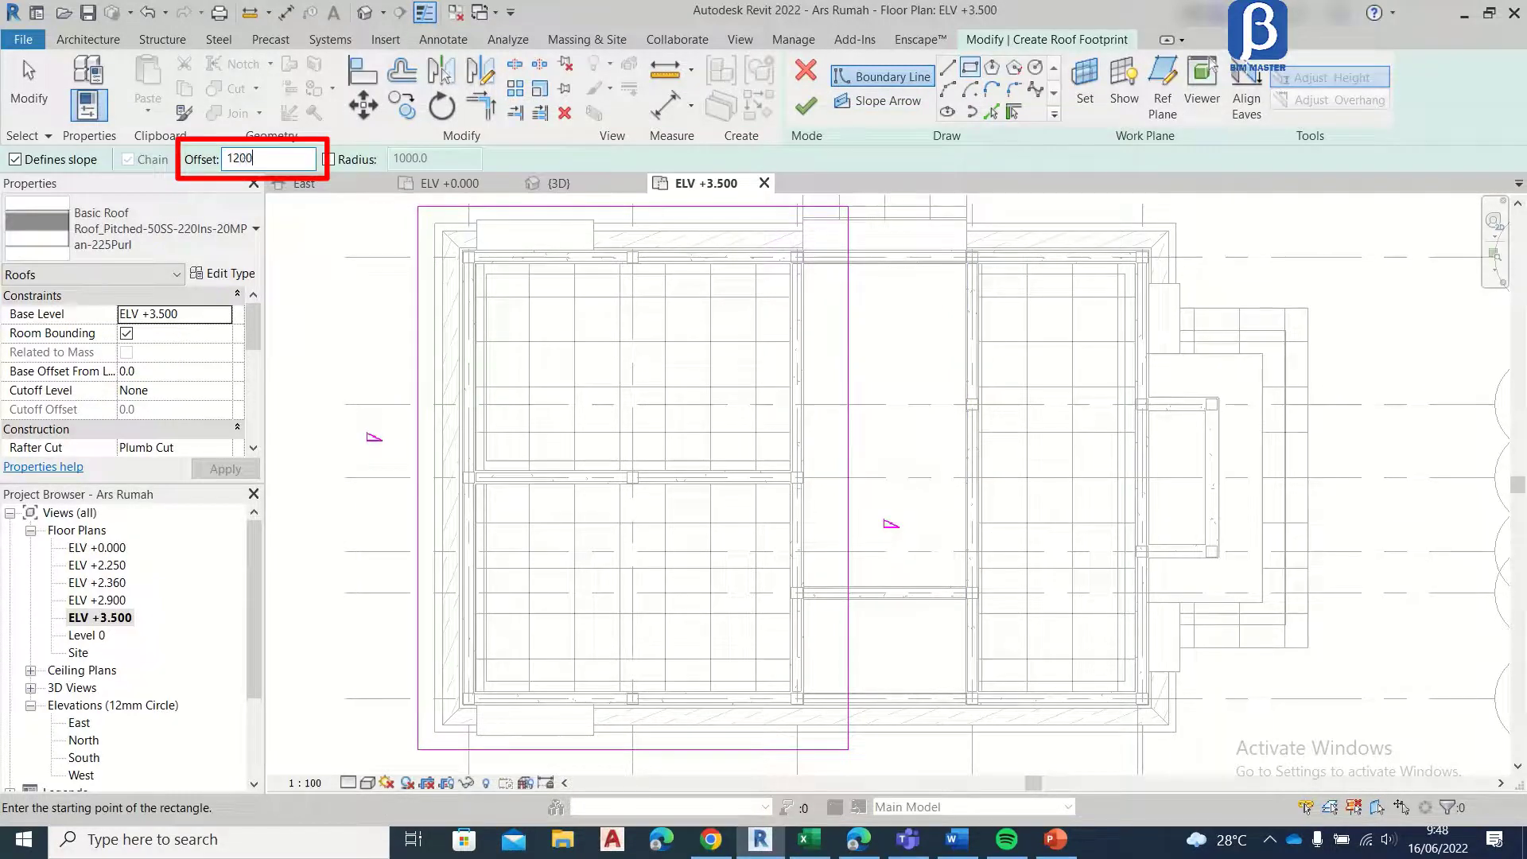
pyautogui.scroll(5, 439, 229)
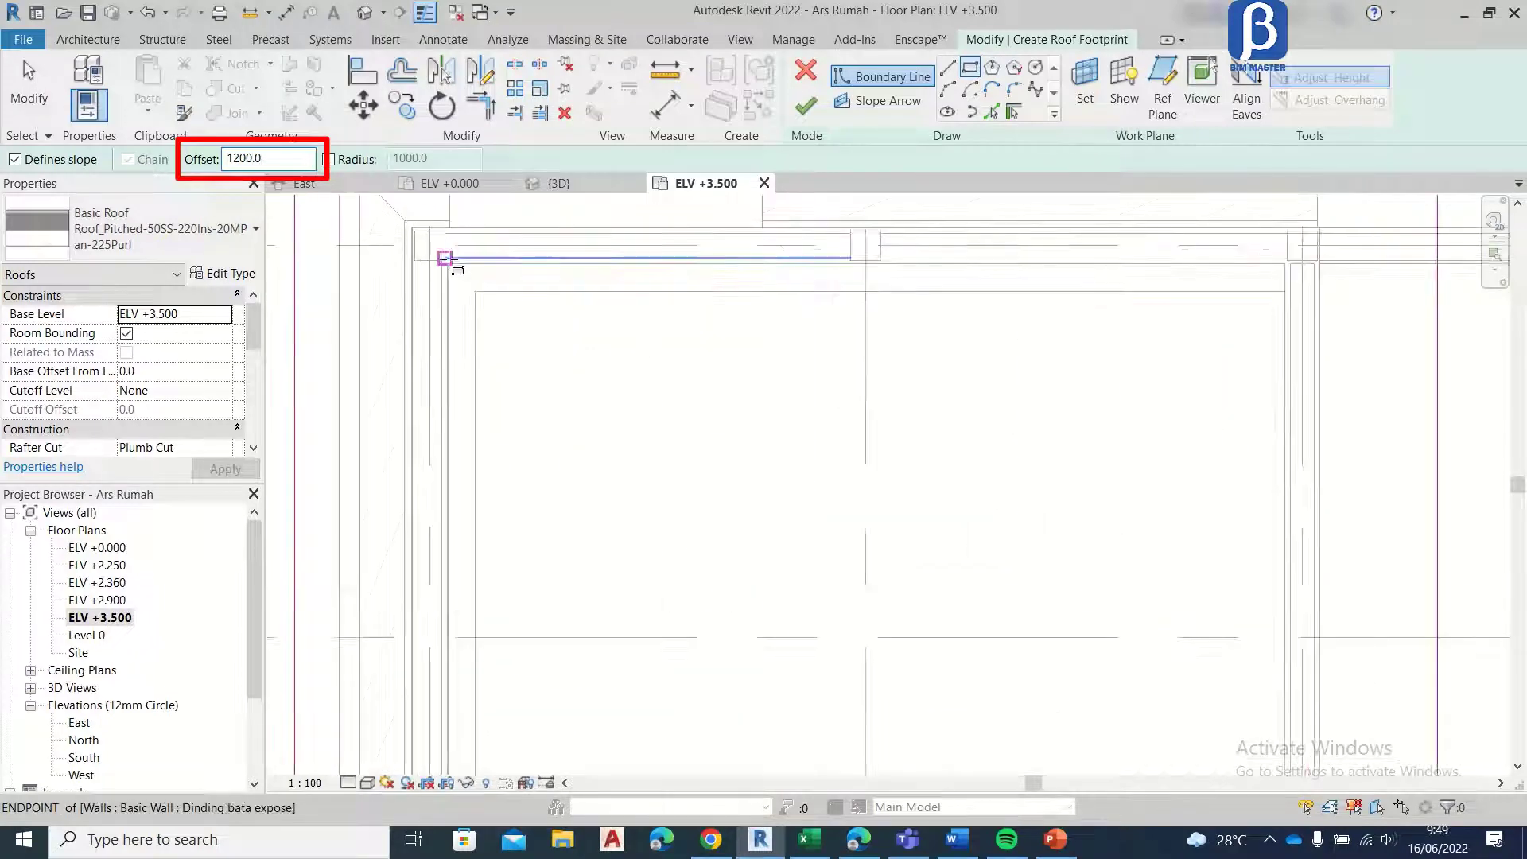
pyautogui.scroll(3, 429, 245)
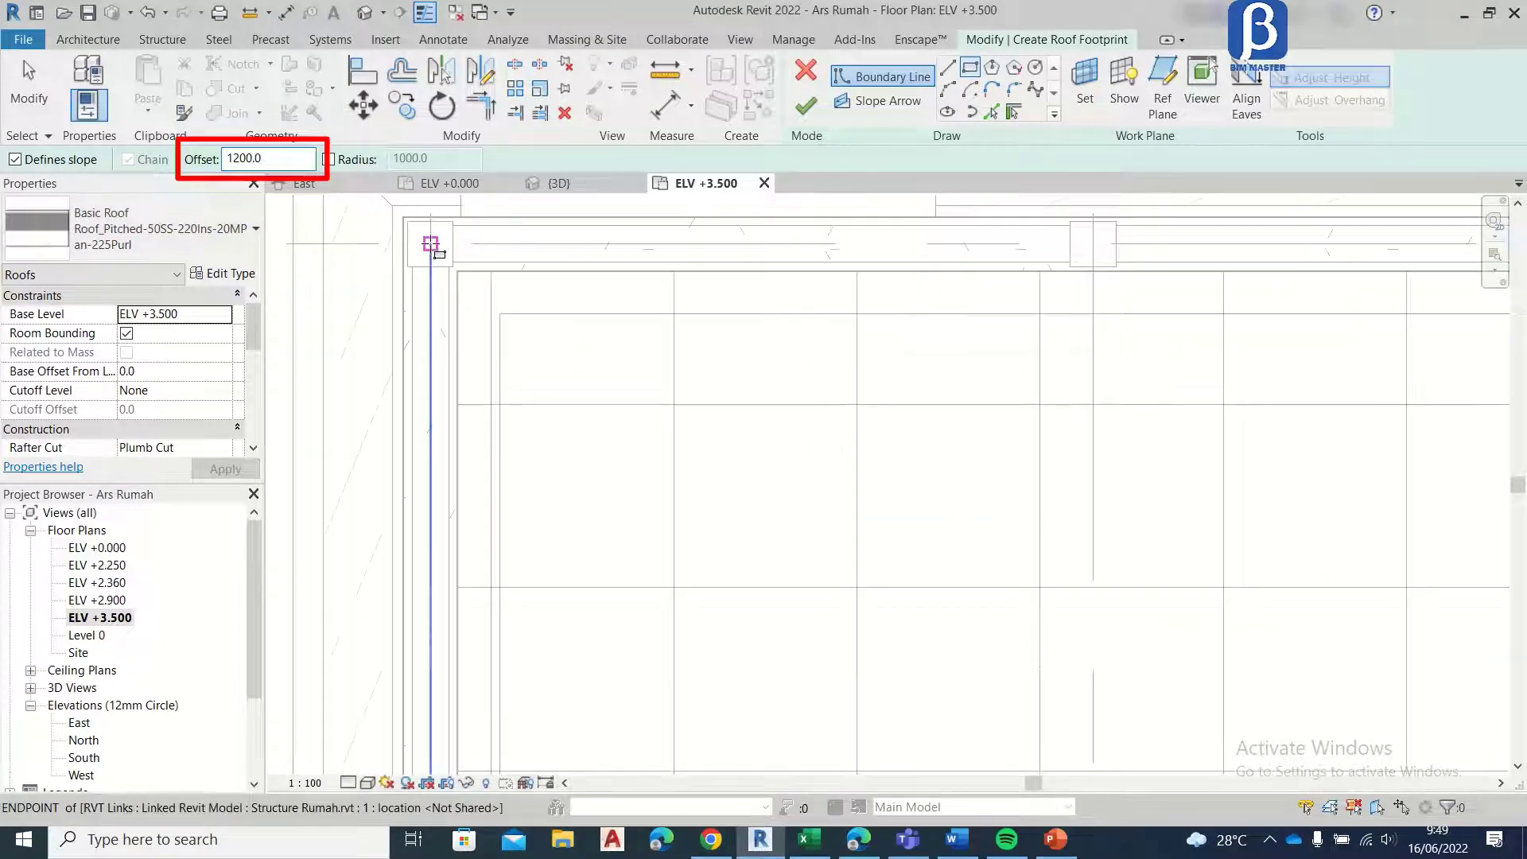
pyautogui.scroll(3, 434, 249)
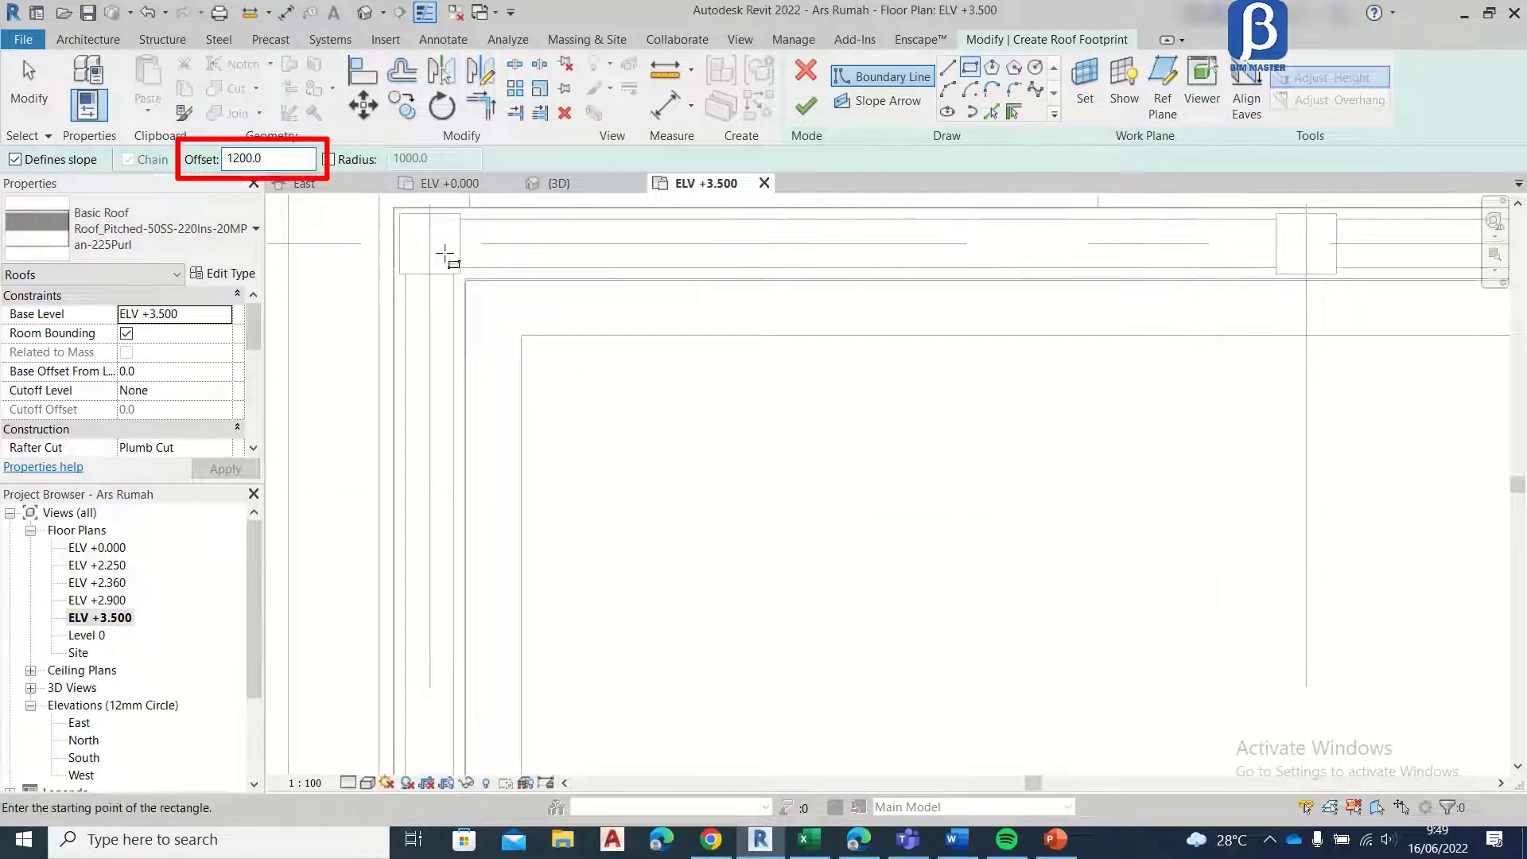
pyautogui.click(400, 215)
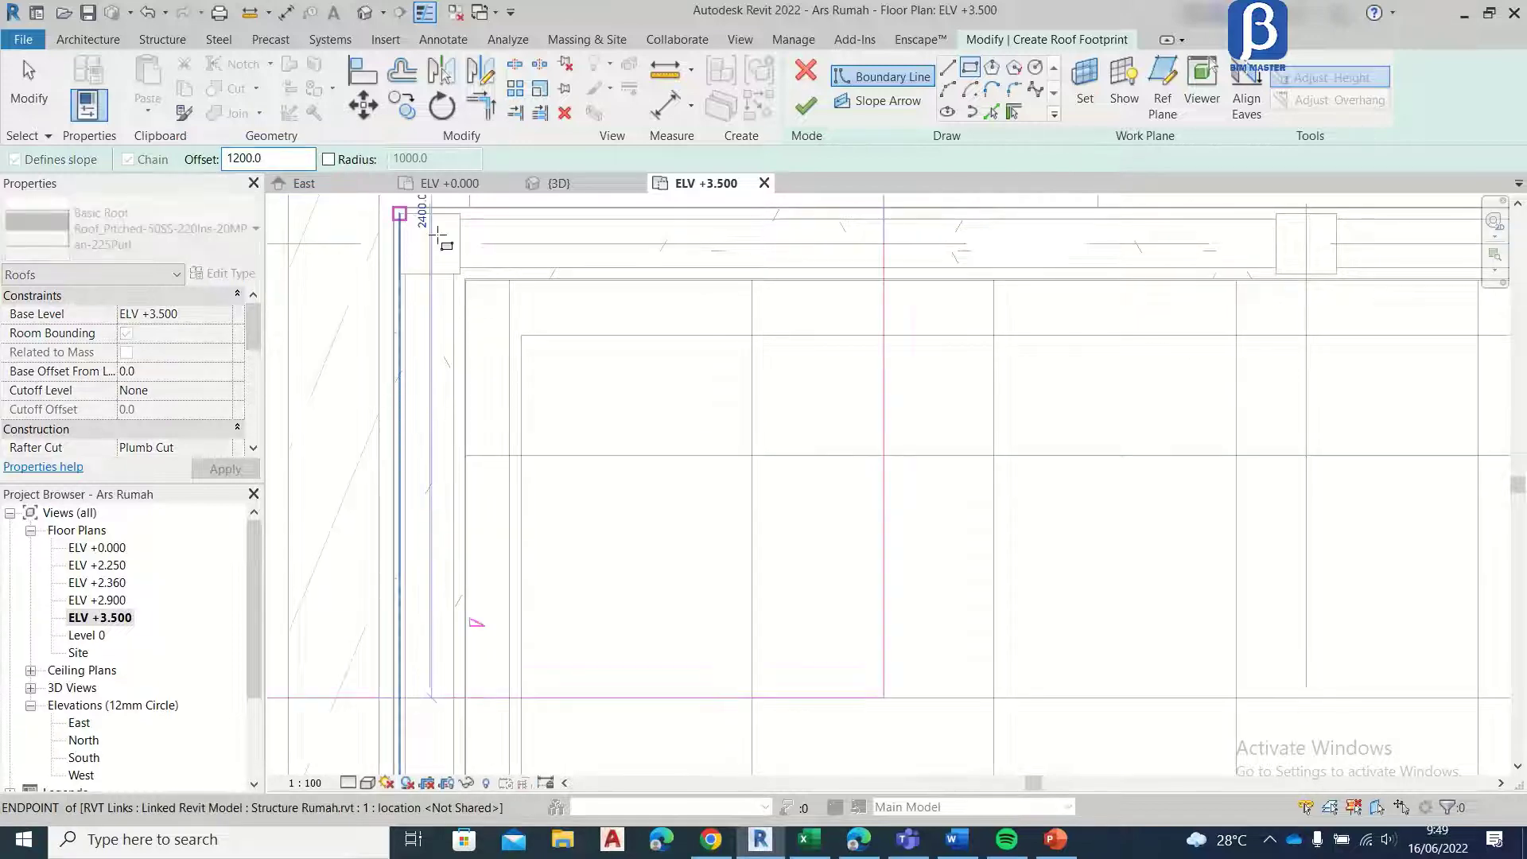
pyautogui.scroll(-2, 636, 366)
pyautogui.scroll(-2, 807, 412)
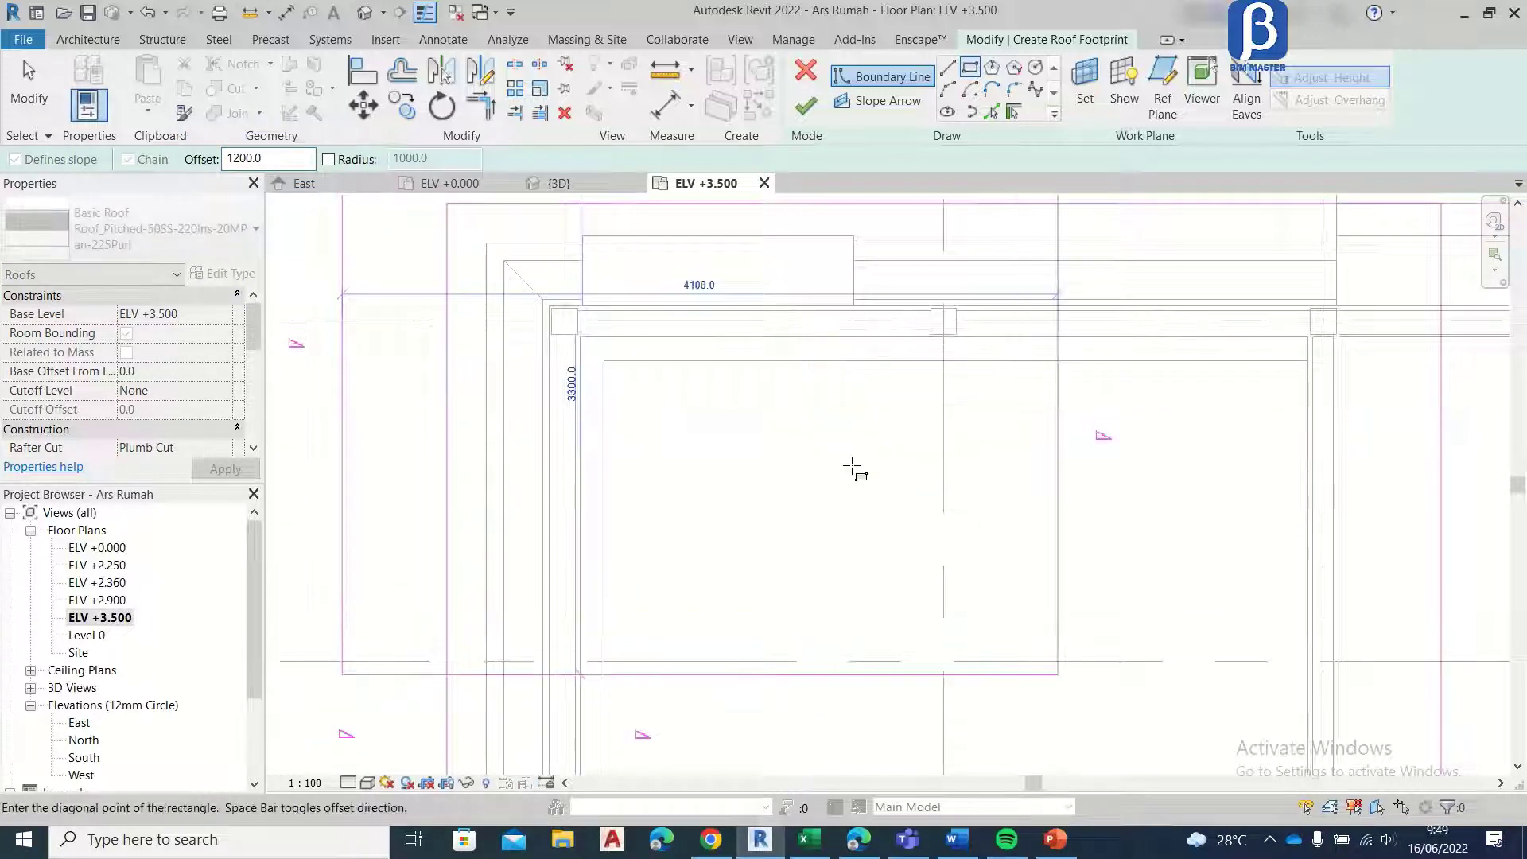
pyautogui.scroll(-2, 876, 467)
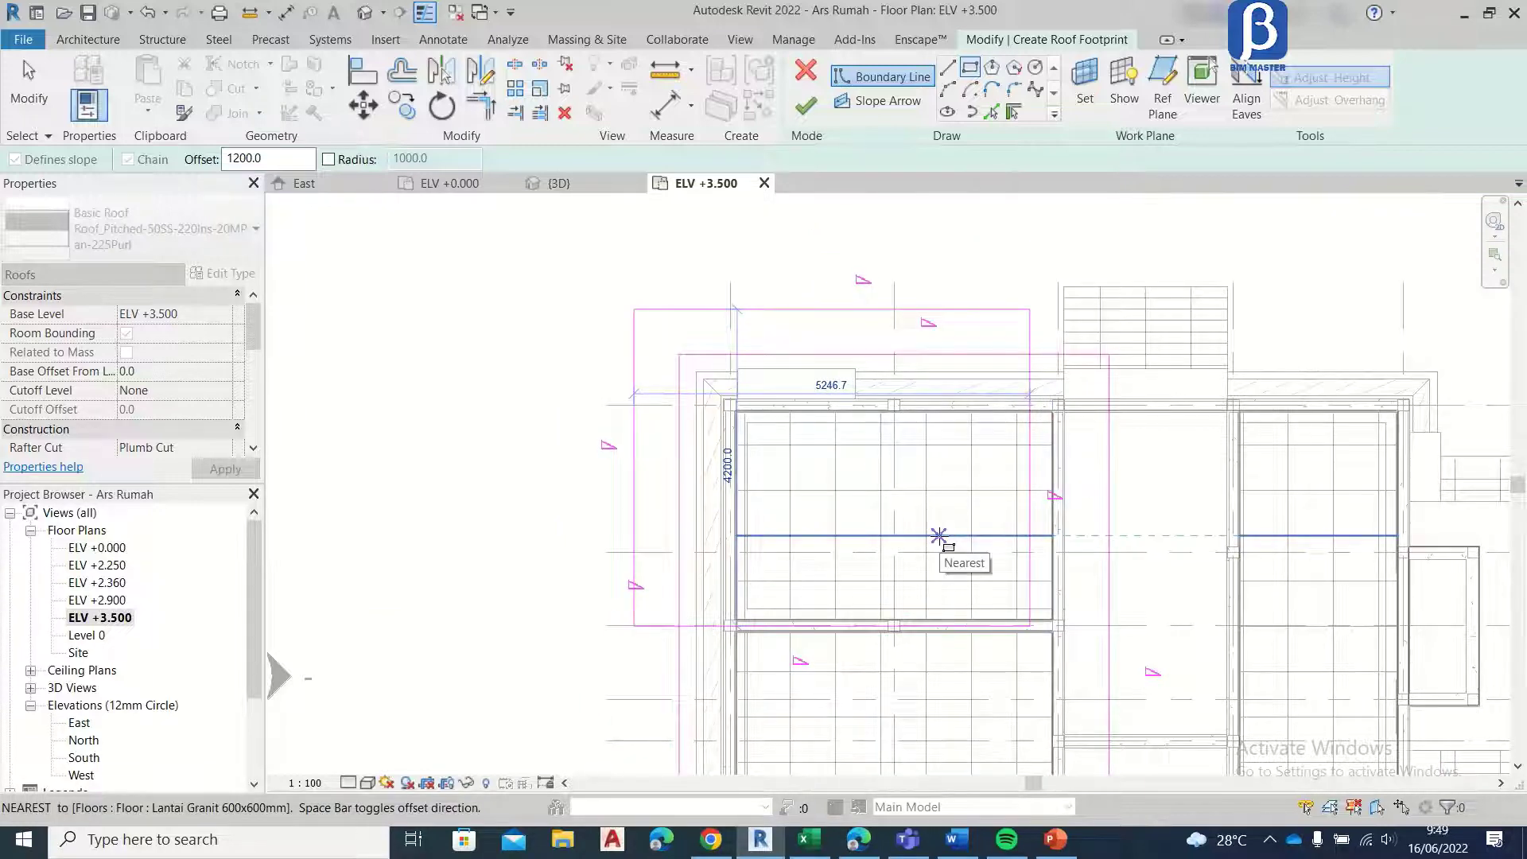
pyautogui.press('space')
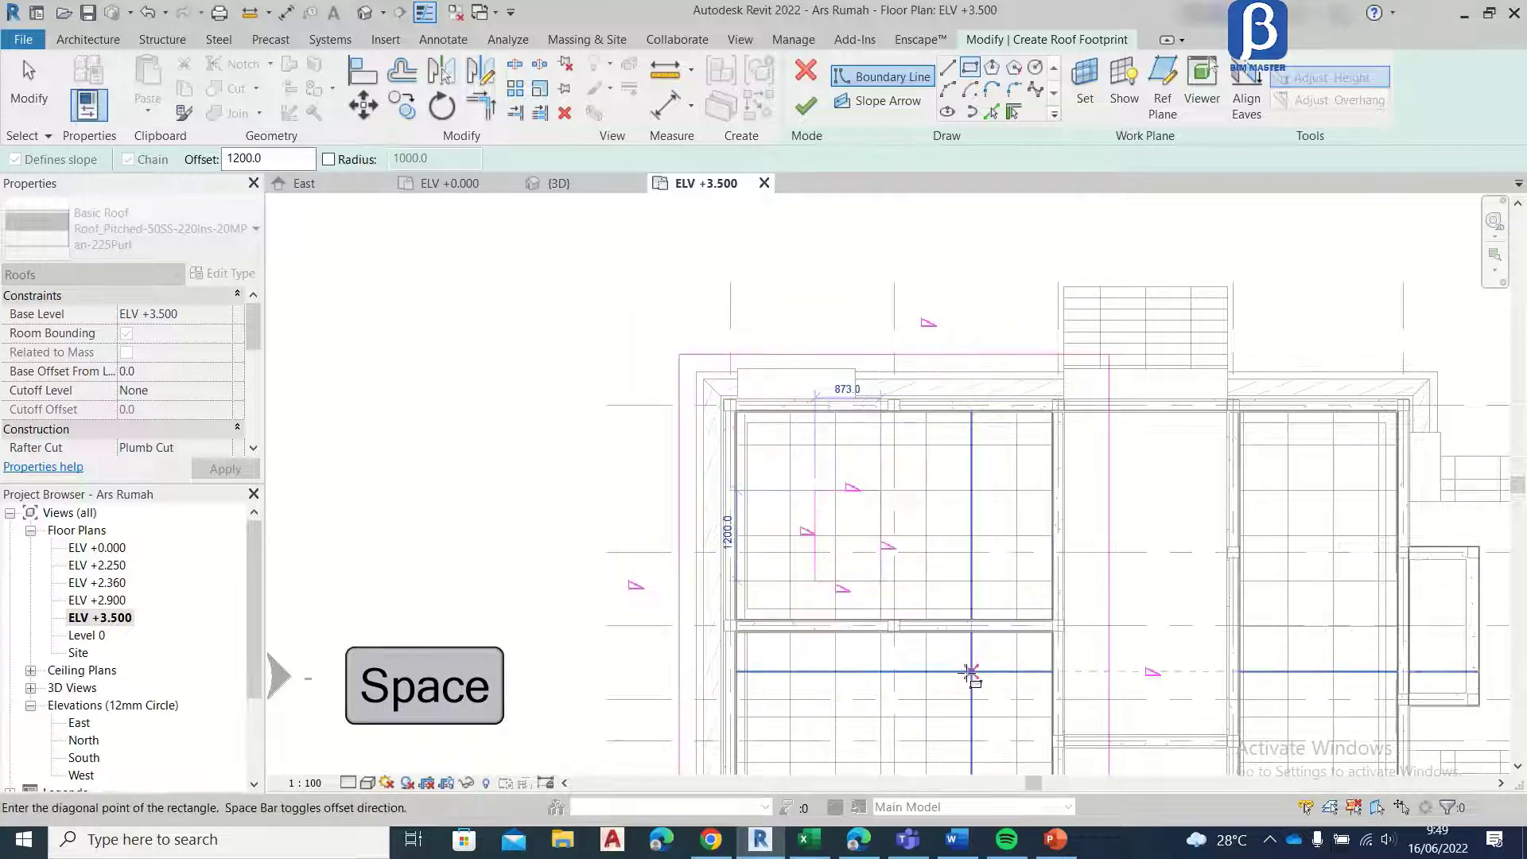
pyautogui.scroll(-2, 971, 672)
pyautogui.moveTo(950, 605)
pyautogui.mouseDown(button='middle')
pyautogui.moveTo(909, 485)
pyautogui.moveTo(872, 470)
pyautogui.mouseUp(button='middle')
pyautogui.scroll(4, 872, 477)
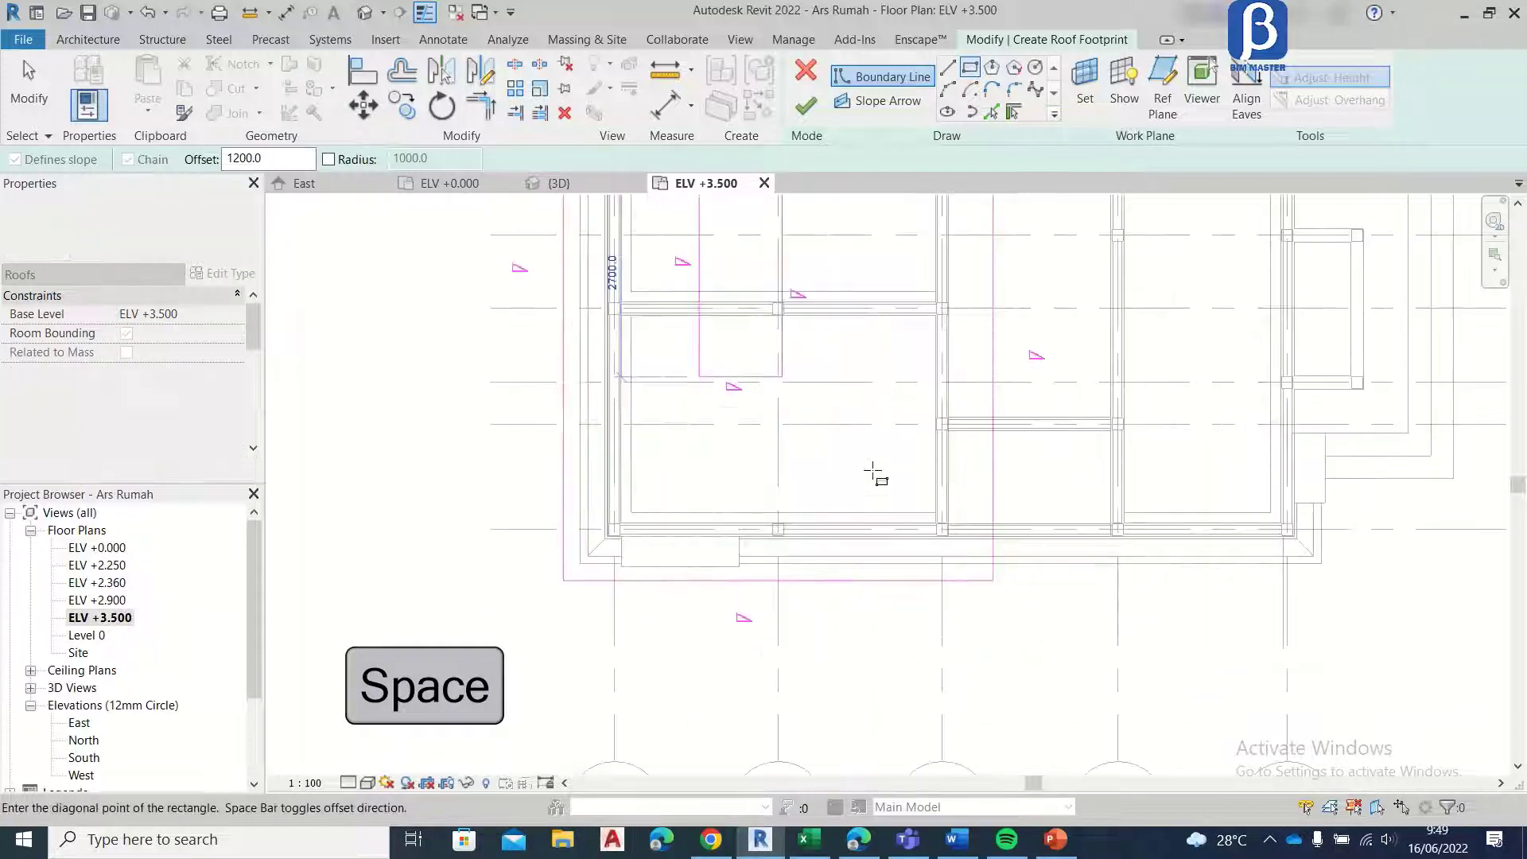
pyautogui.scroll(5, 931, 526)
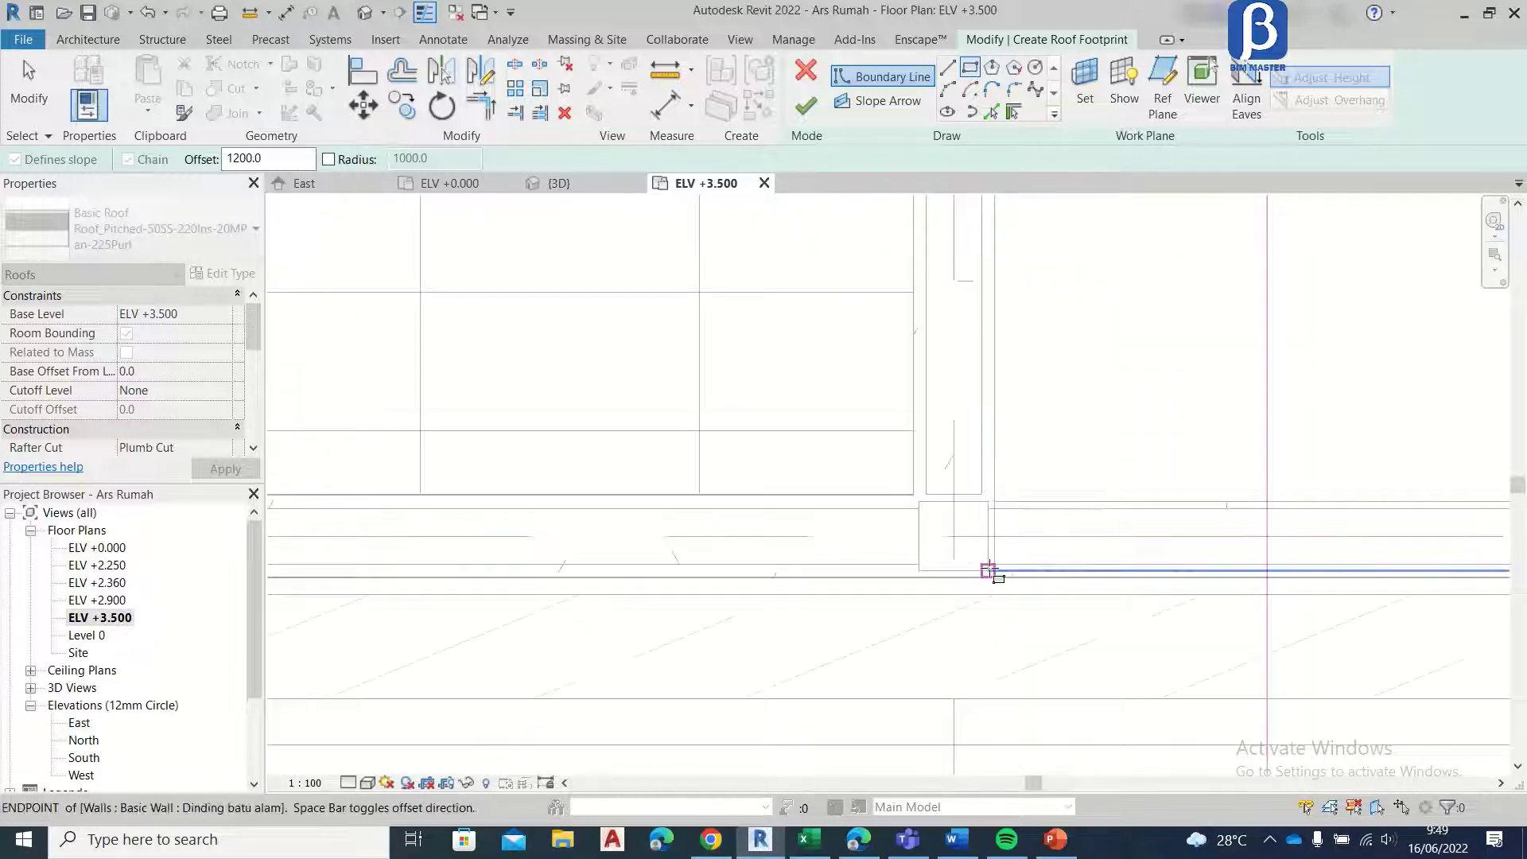
pyautogui.click(989, 571)
pyautogui.scroll(-6, 970, 588)
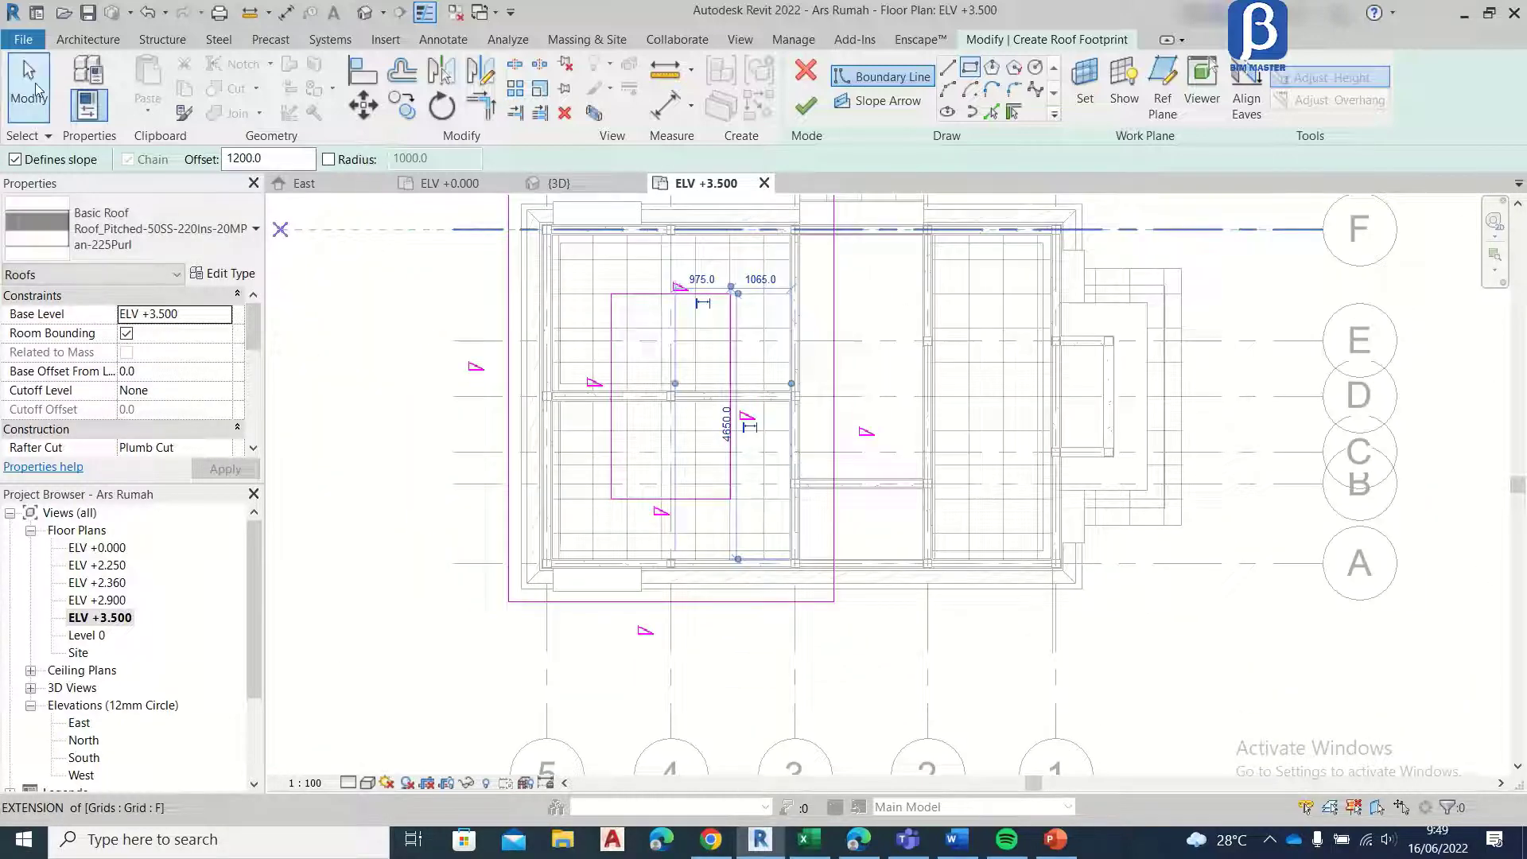
pyautogui.click(32, 88)
# Step: Turn off Defines Slope for the four lines of the inner roof rectangle
pyautogui.scroll(3, 733, 331)
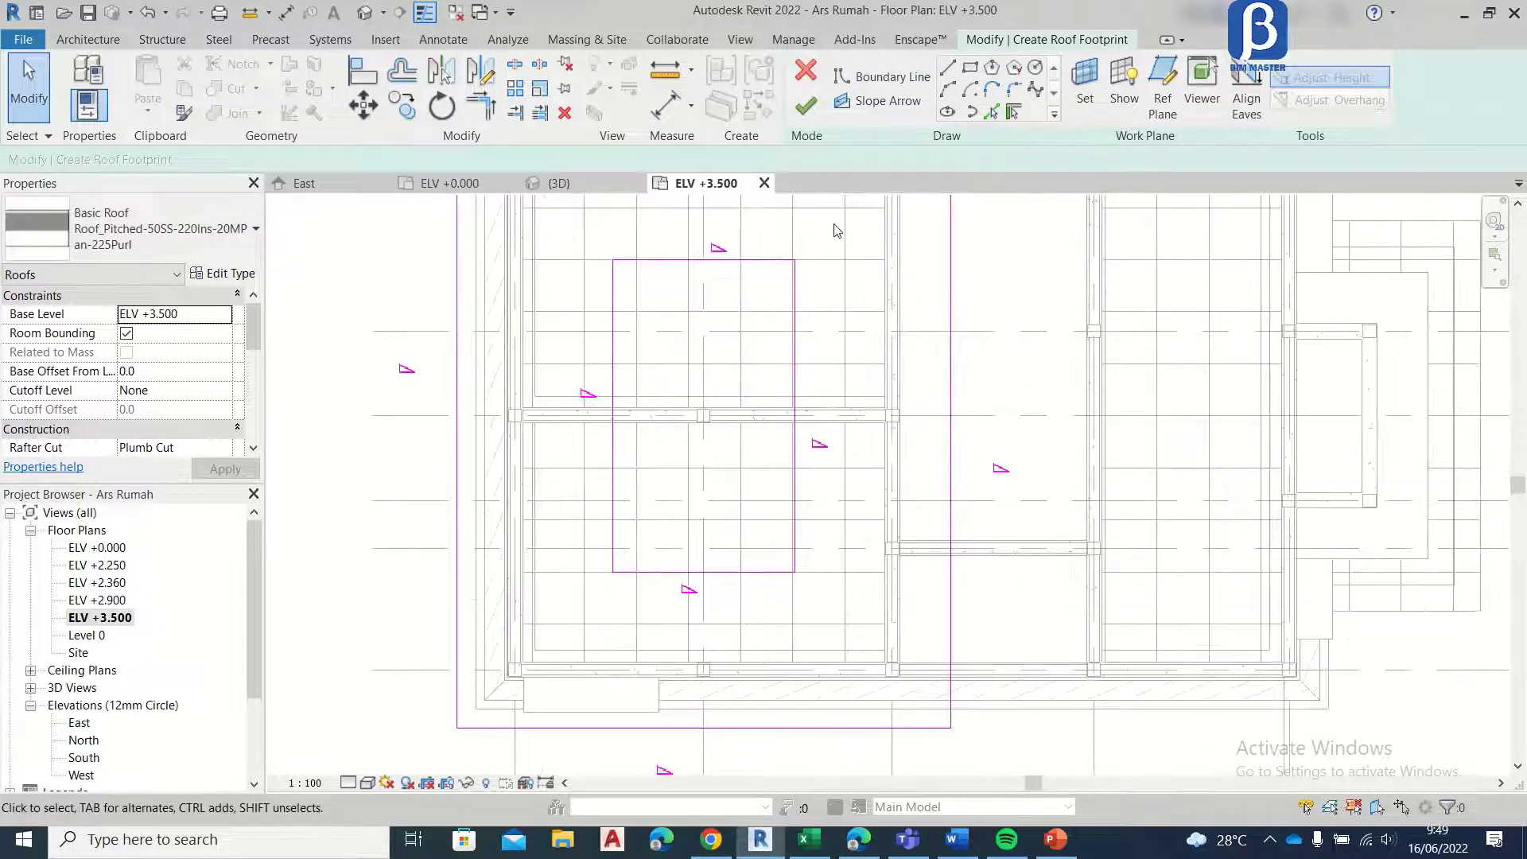
pyautogui.moveTo(833, 223); pyautogui.dragTo(792, 272)
pyautogui.moveTo(609, 528); pyautogui.dragTo(600, 549)
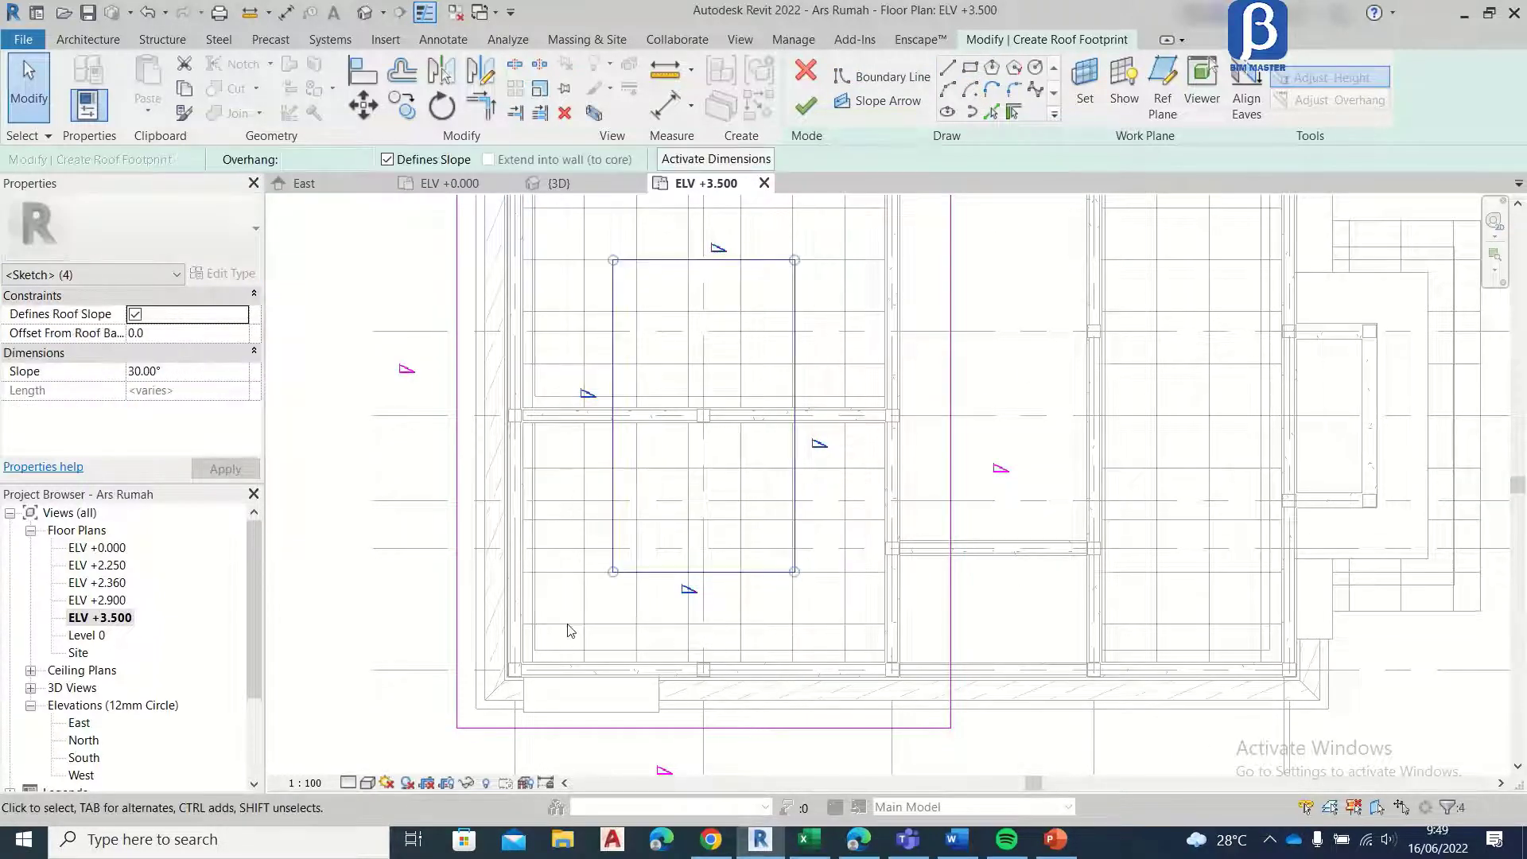
pyautogui.click(388, 160)
pyautogui.scroll(-2, 585, 519)
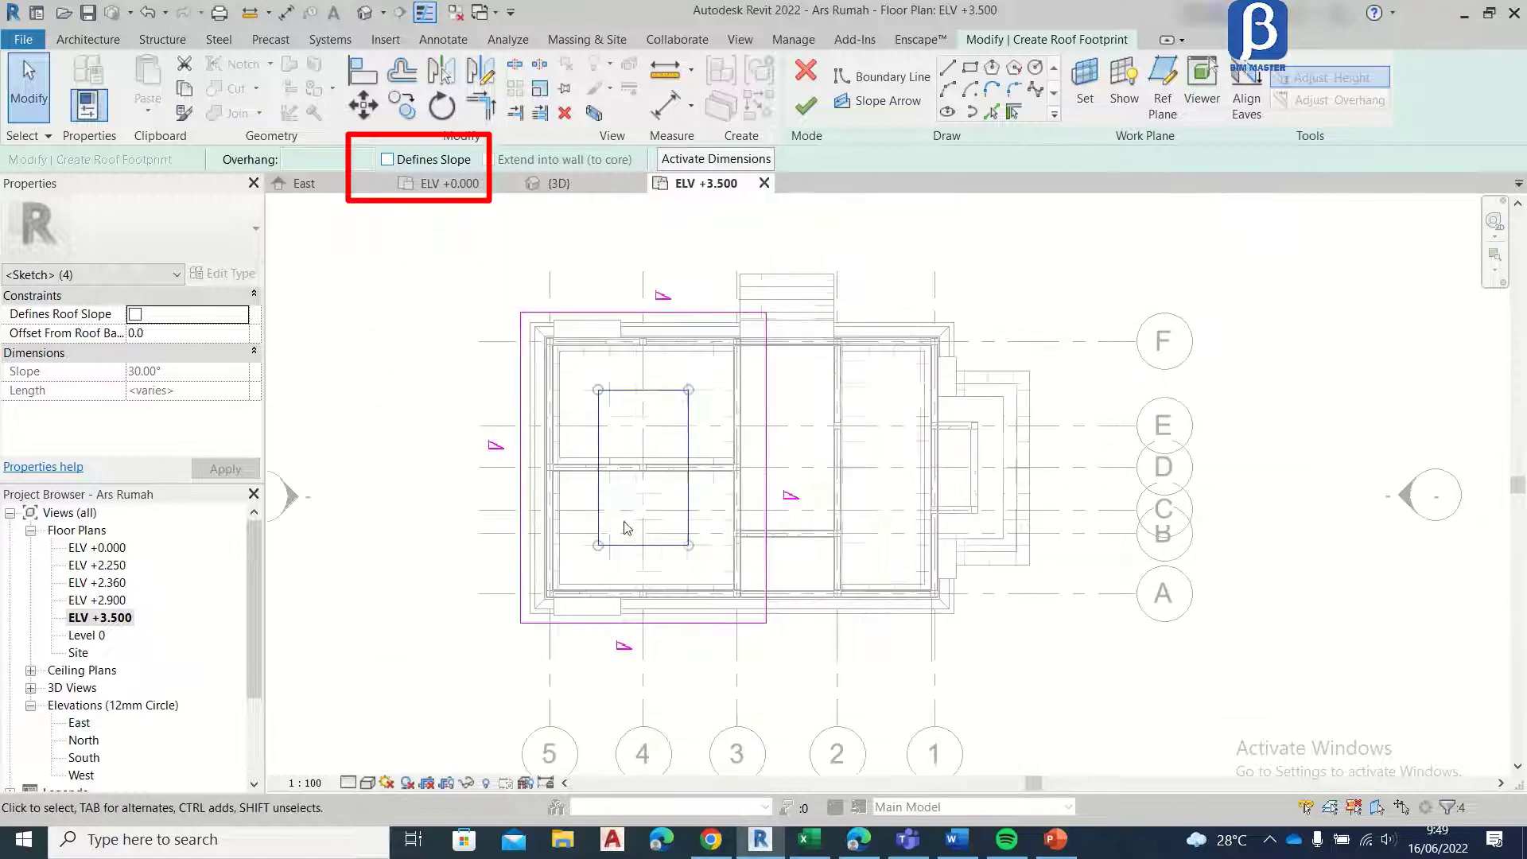
# Step: Keep the four outer boundary lines slope-defining at 30° and finish the roof footprint
pyautogui.click(823, 242)
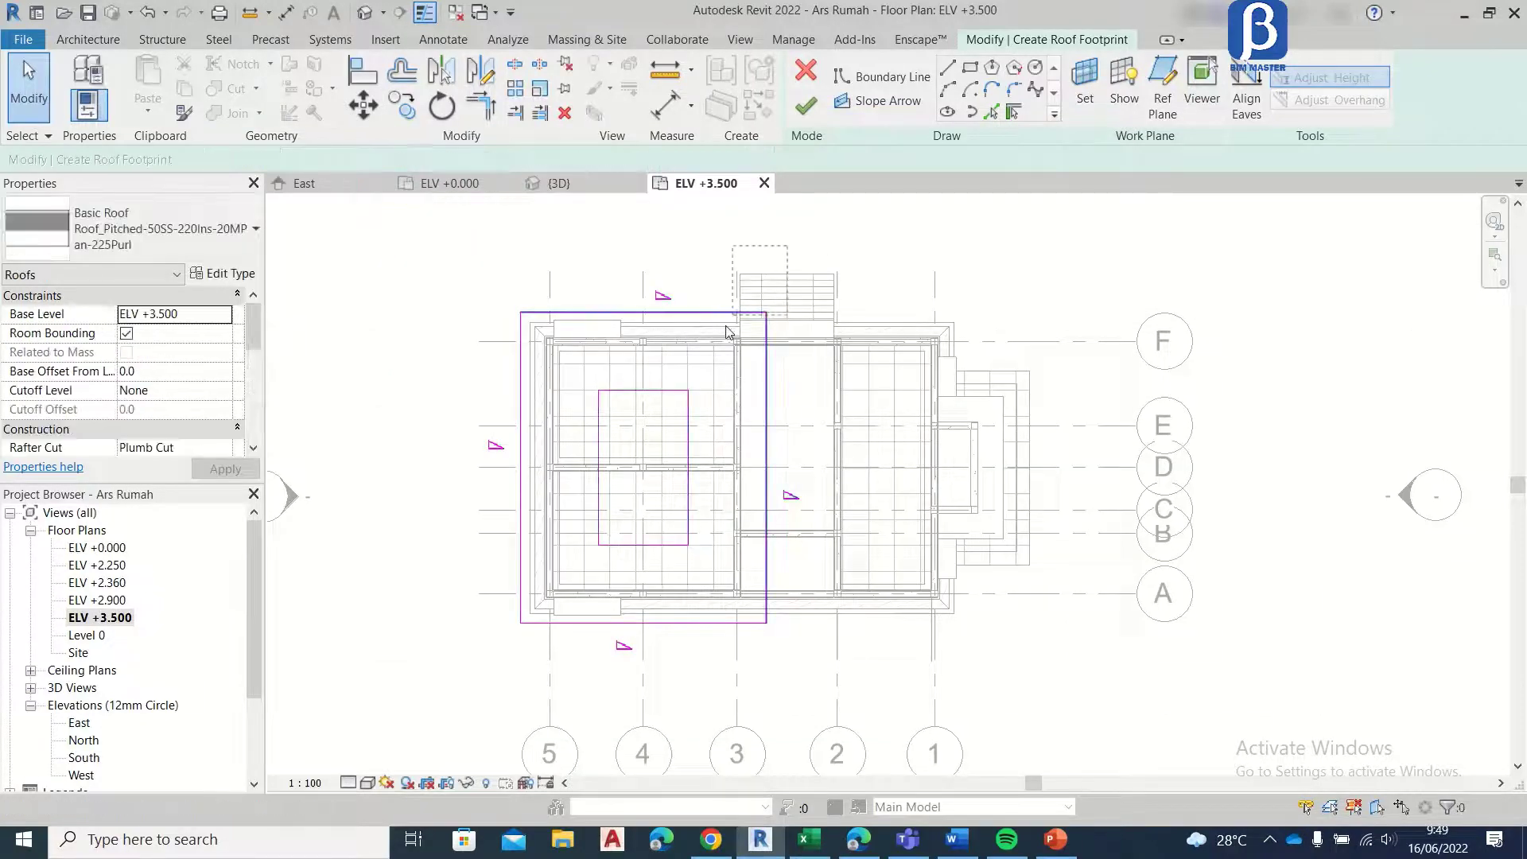
pyautogui.moveTo(622, 472); pyautogui.dragTo(500, 356)
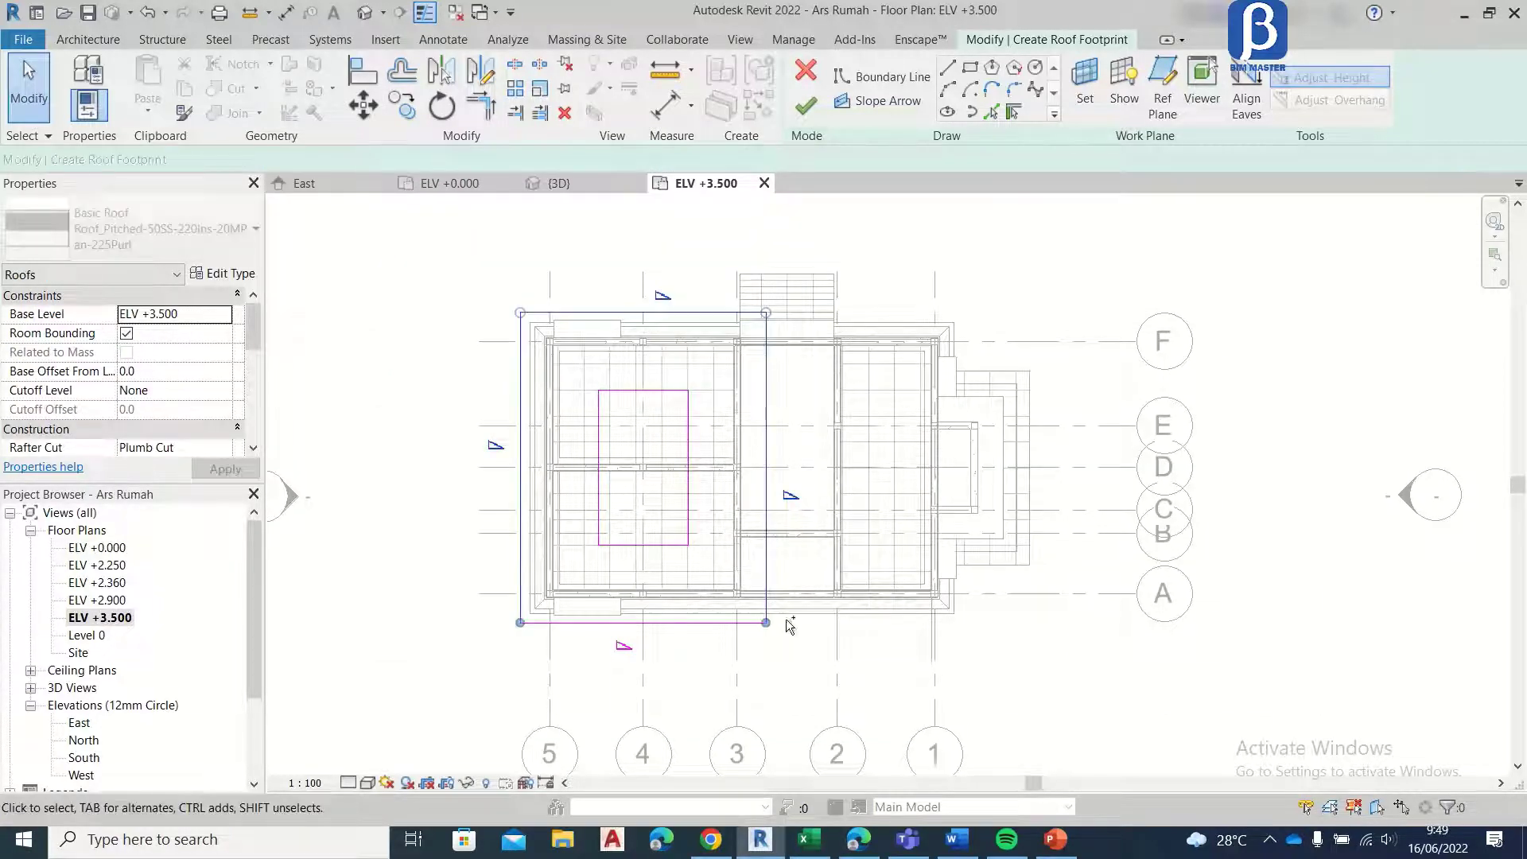
pyautogui.keyDown('ctrl'); pyautogui.click(593, 622); pyautogui.keyUp('ctrl')
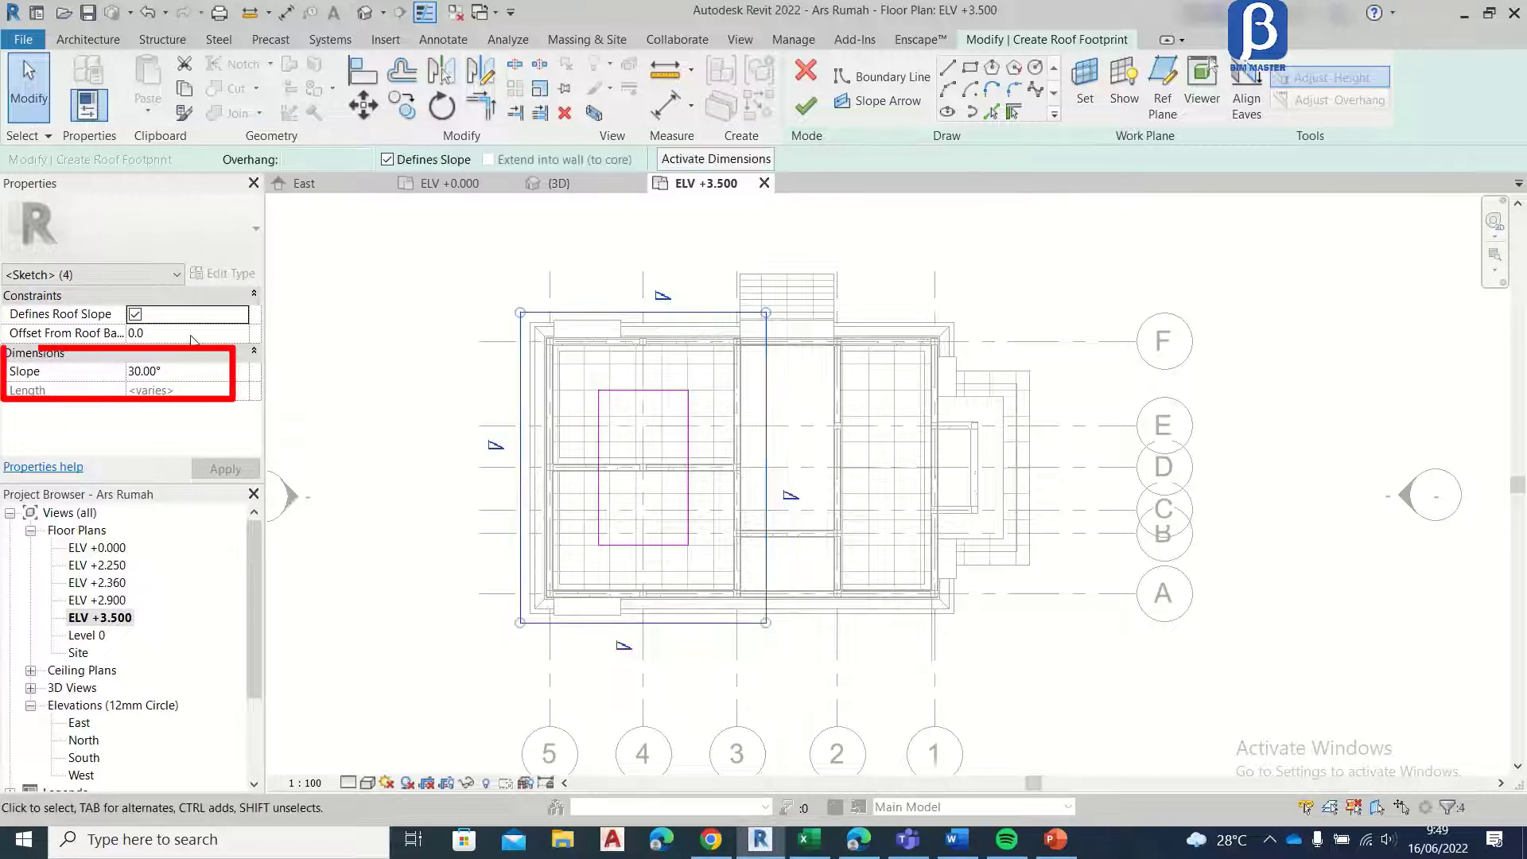
pyautogui.click(239, 373)
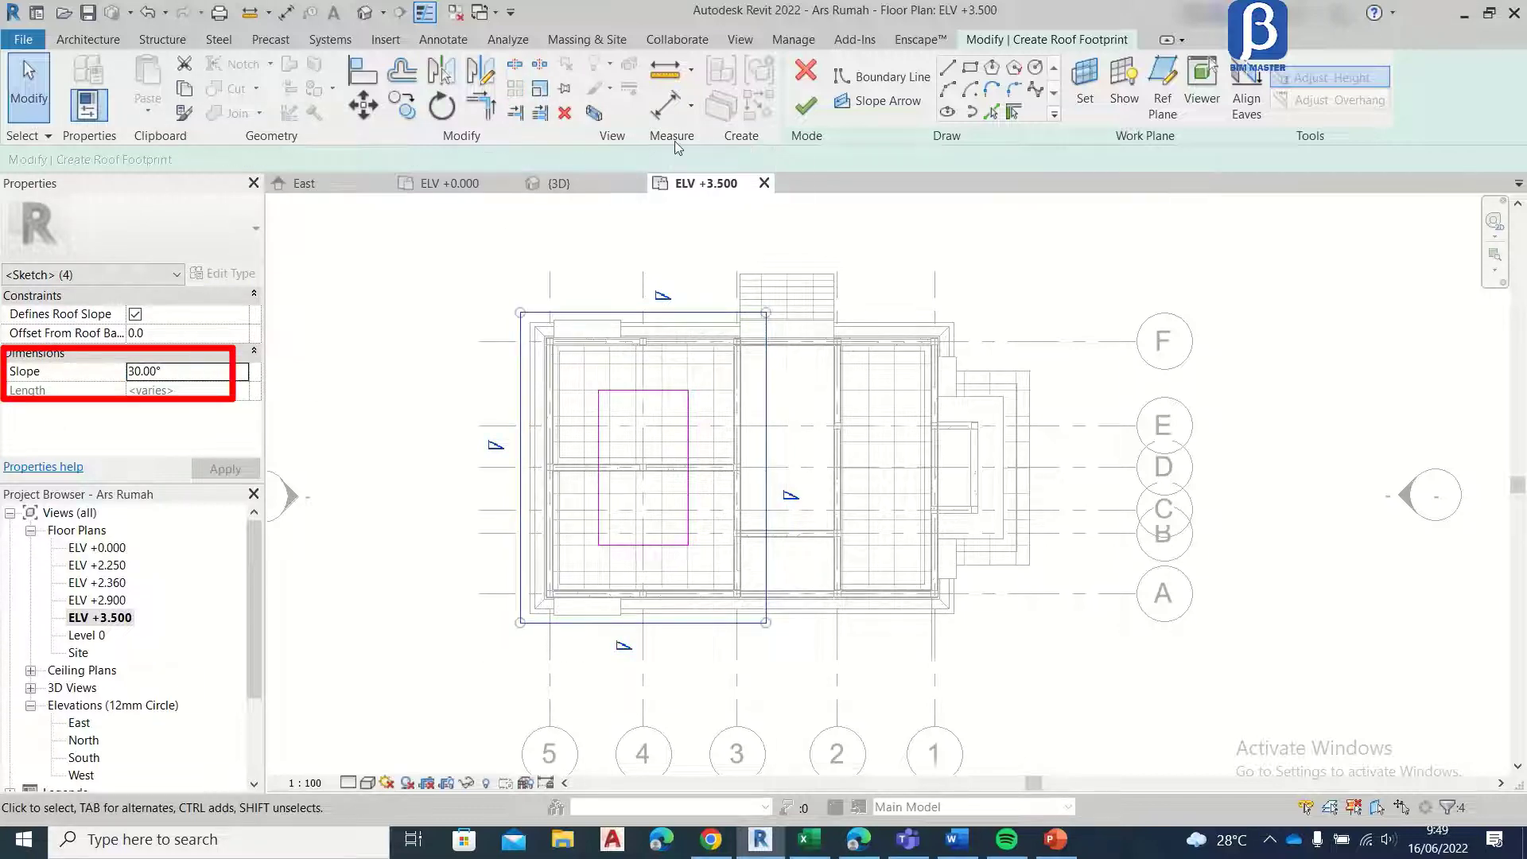
pyautogui.click(806, 106)
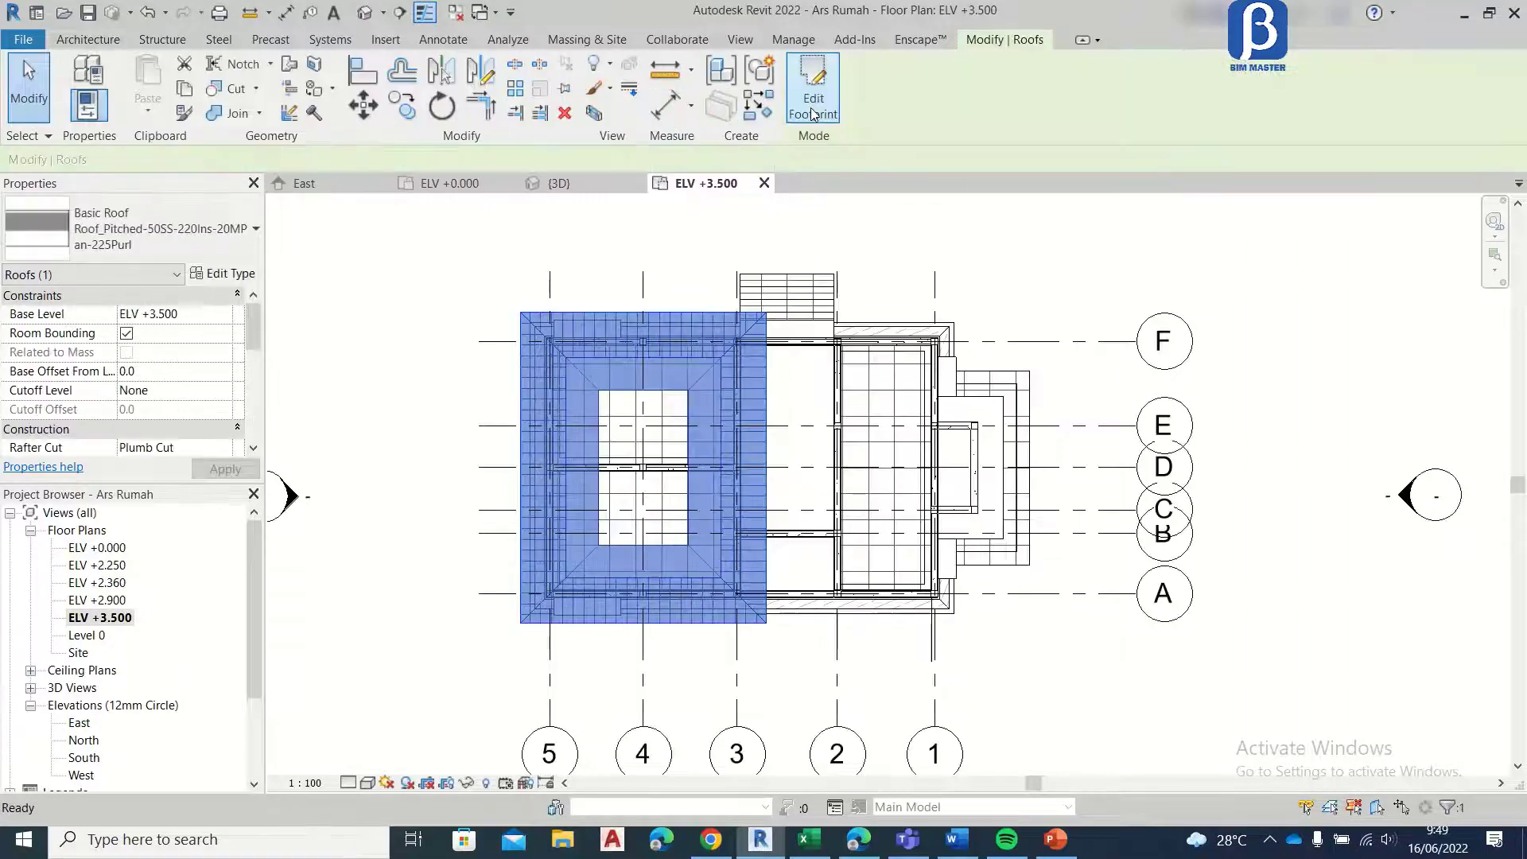
pyautogui.press('Escape')
# Step: Select the new roof and examine its shape in the ELV +3.500 plan and the 3D view
pyautogui.scroll(3, 692, 421)
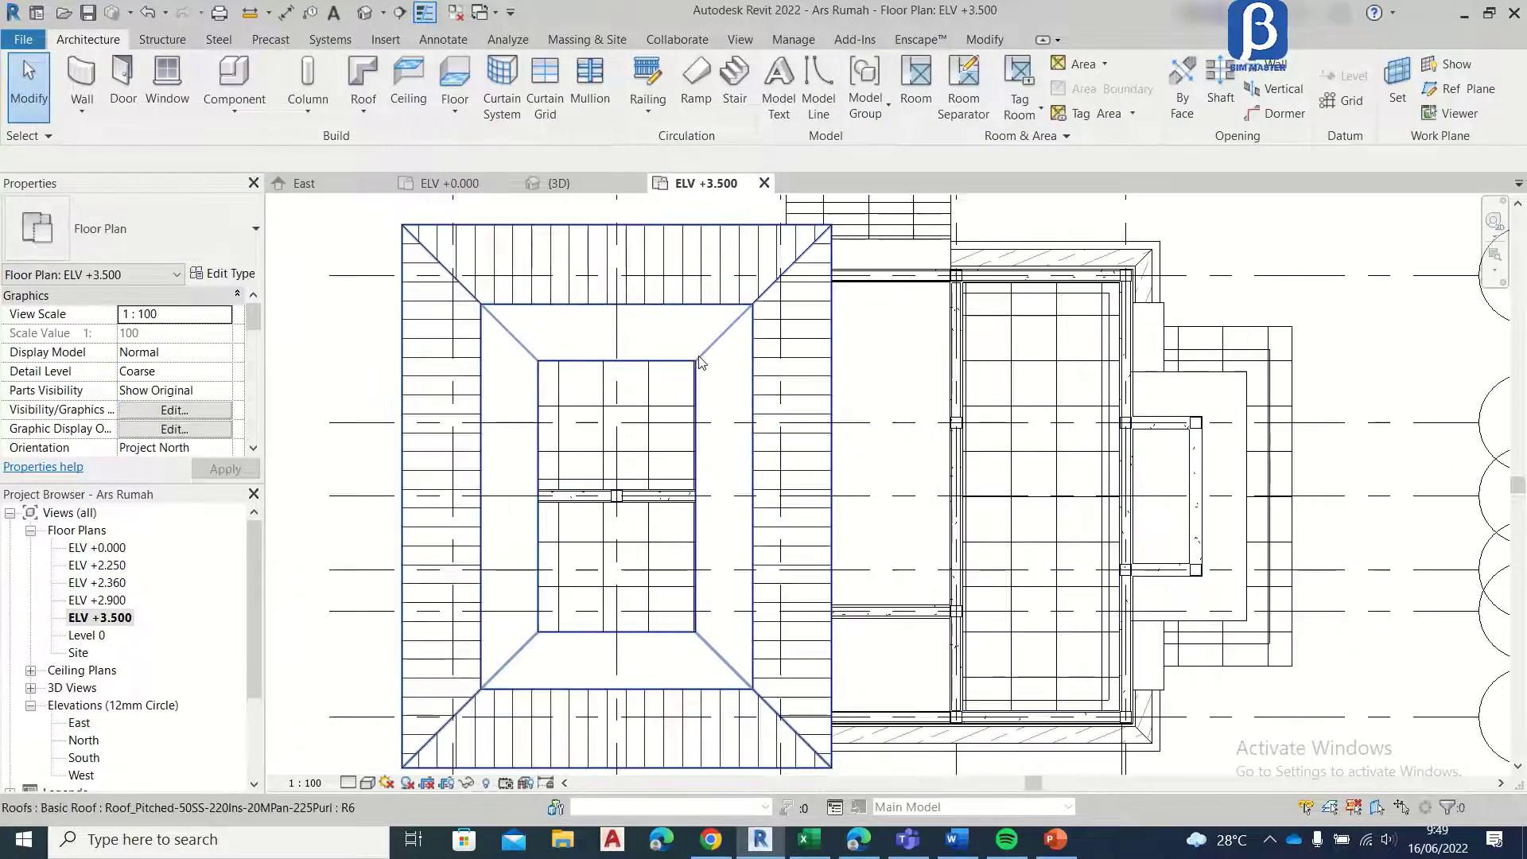
pyautogui.click(700, 347)
pyautogui.scroll(-4, 700, 348)
pyautogui.scroll(3, 673, 338)
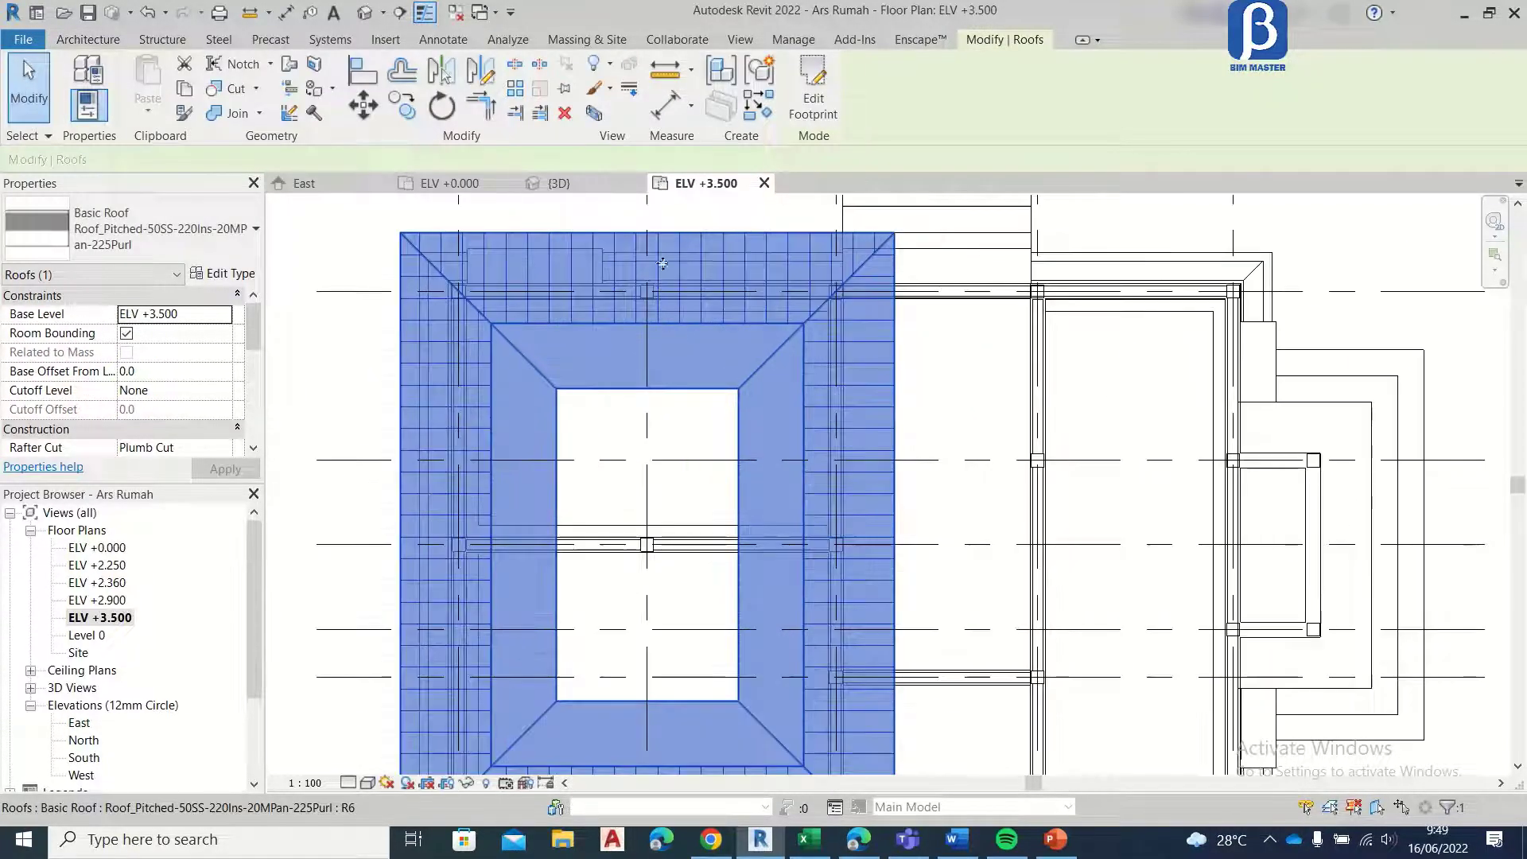
pyautogui.scroll(-3, 513, 277)
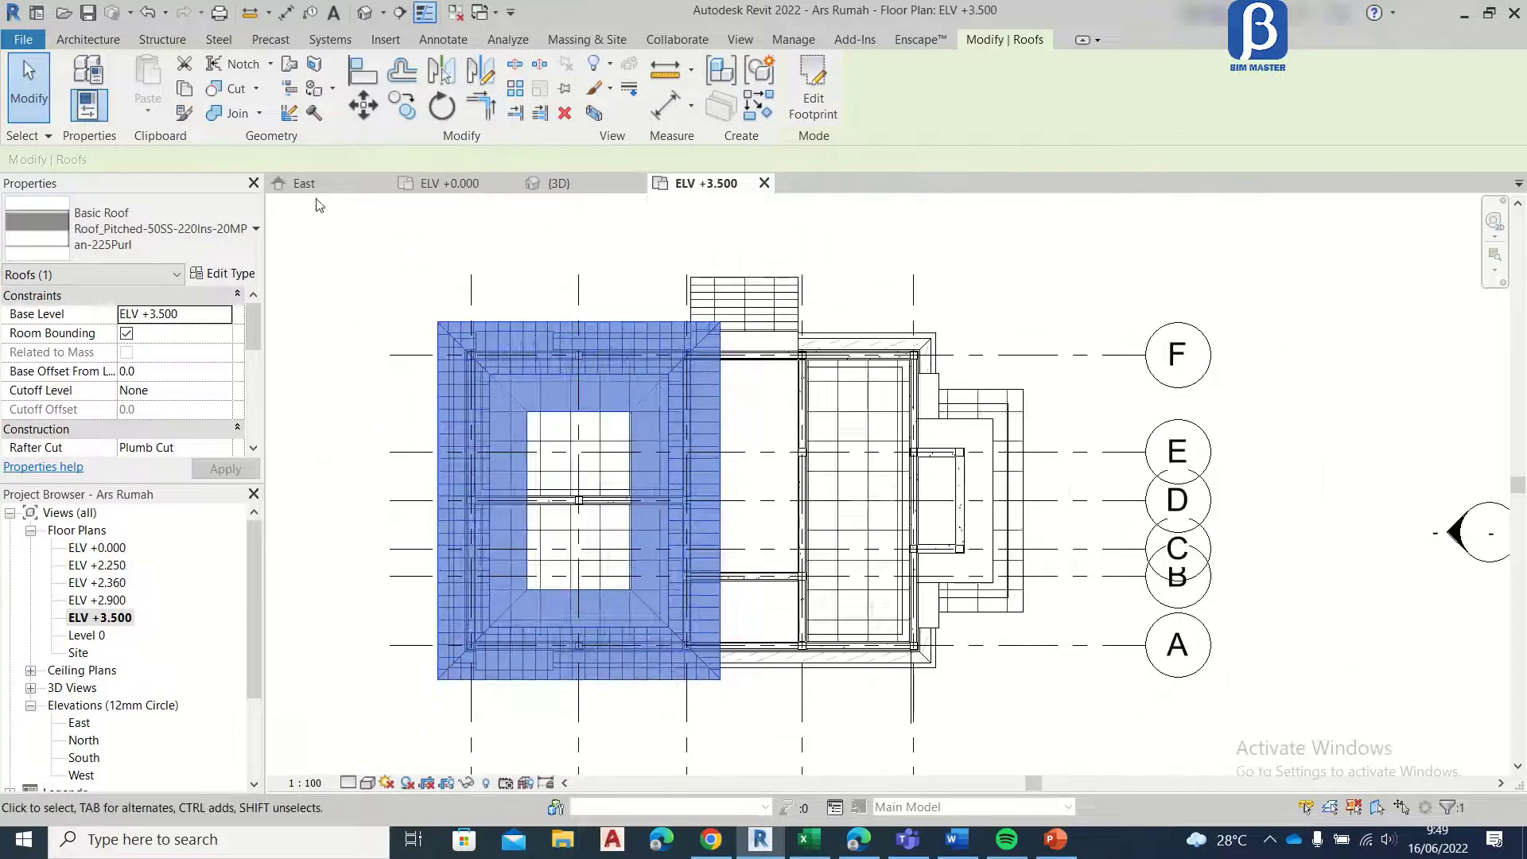
pyautogui.click(576, 189)
pyautogui.scroll(-4, 647, 359)
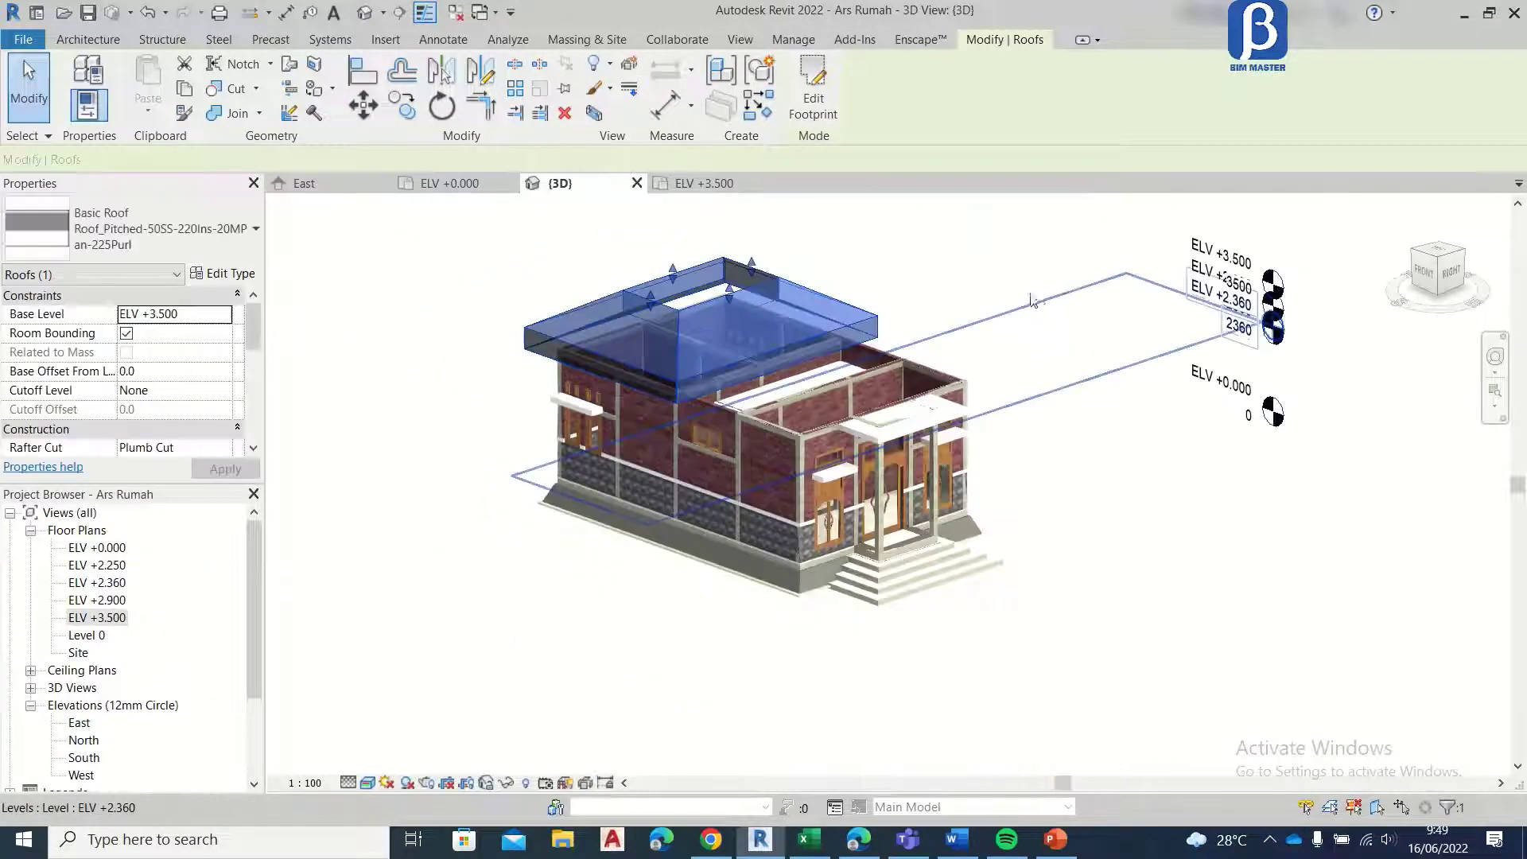
# Step: Examine the new roof and the walls beneath it in the 3D view
pyautogui.click(889, 247)
pyautogui.scroll(5, 636, 447)
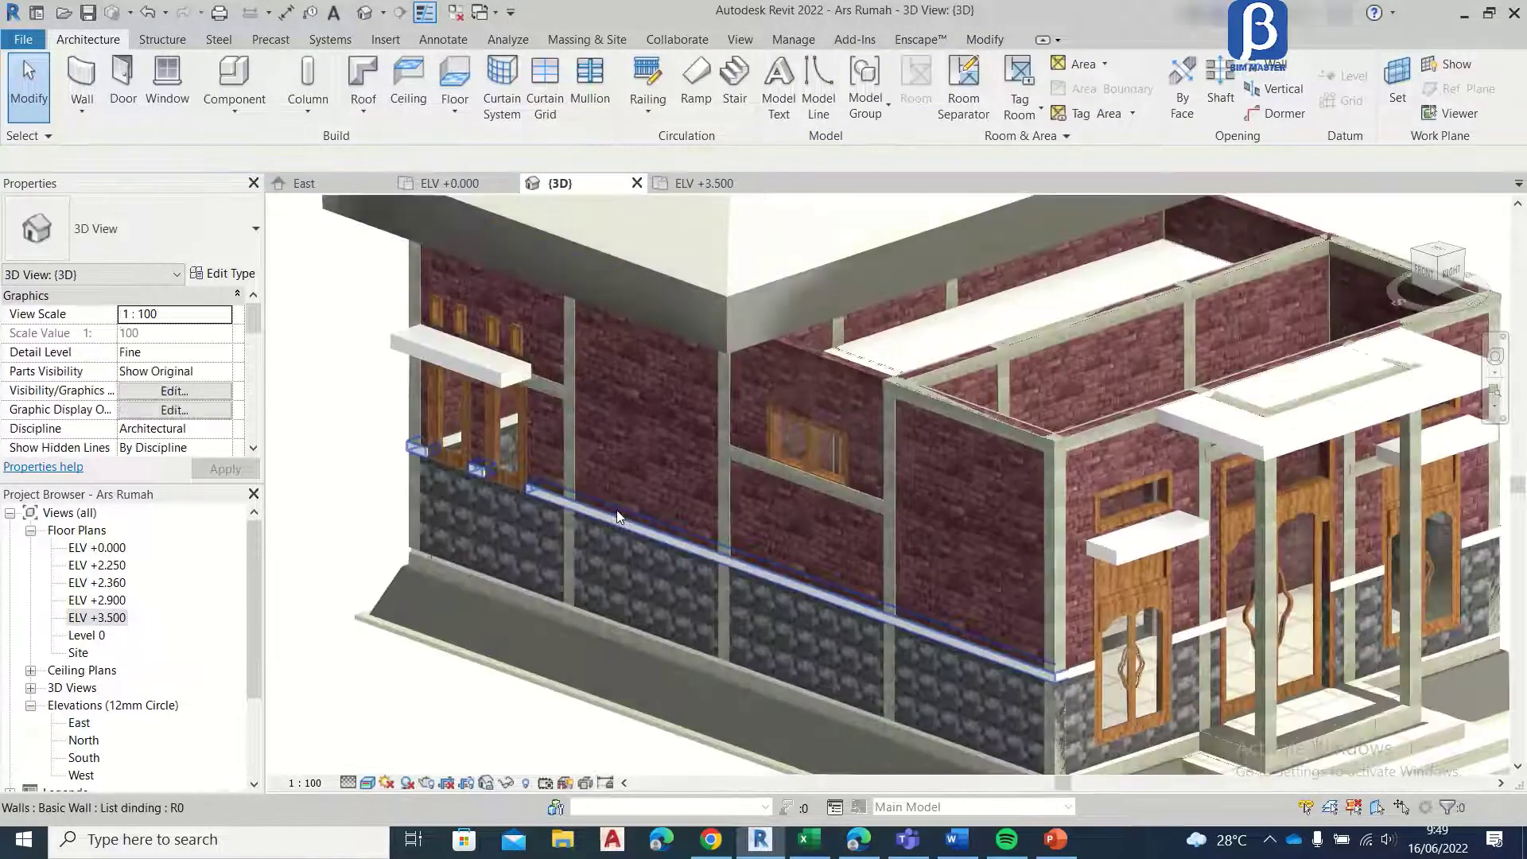
pyautogui.scroll(-4, 617, 509)
pyautogui.scroll(2, 688, 433)
pyautogui.keyDown('shift'); pyautogui.moveTo(689, 433); pyautogui.dragTo(726, 385, button='middle'); pyautogui.keyUp('shift')
pyautogui.scroll(3, 672, 529)
pyautogui.scroll(1, 668, 529)
pyautogui.scroll(-3, 764, 506)
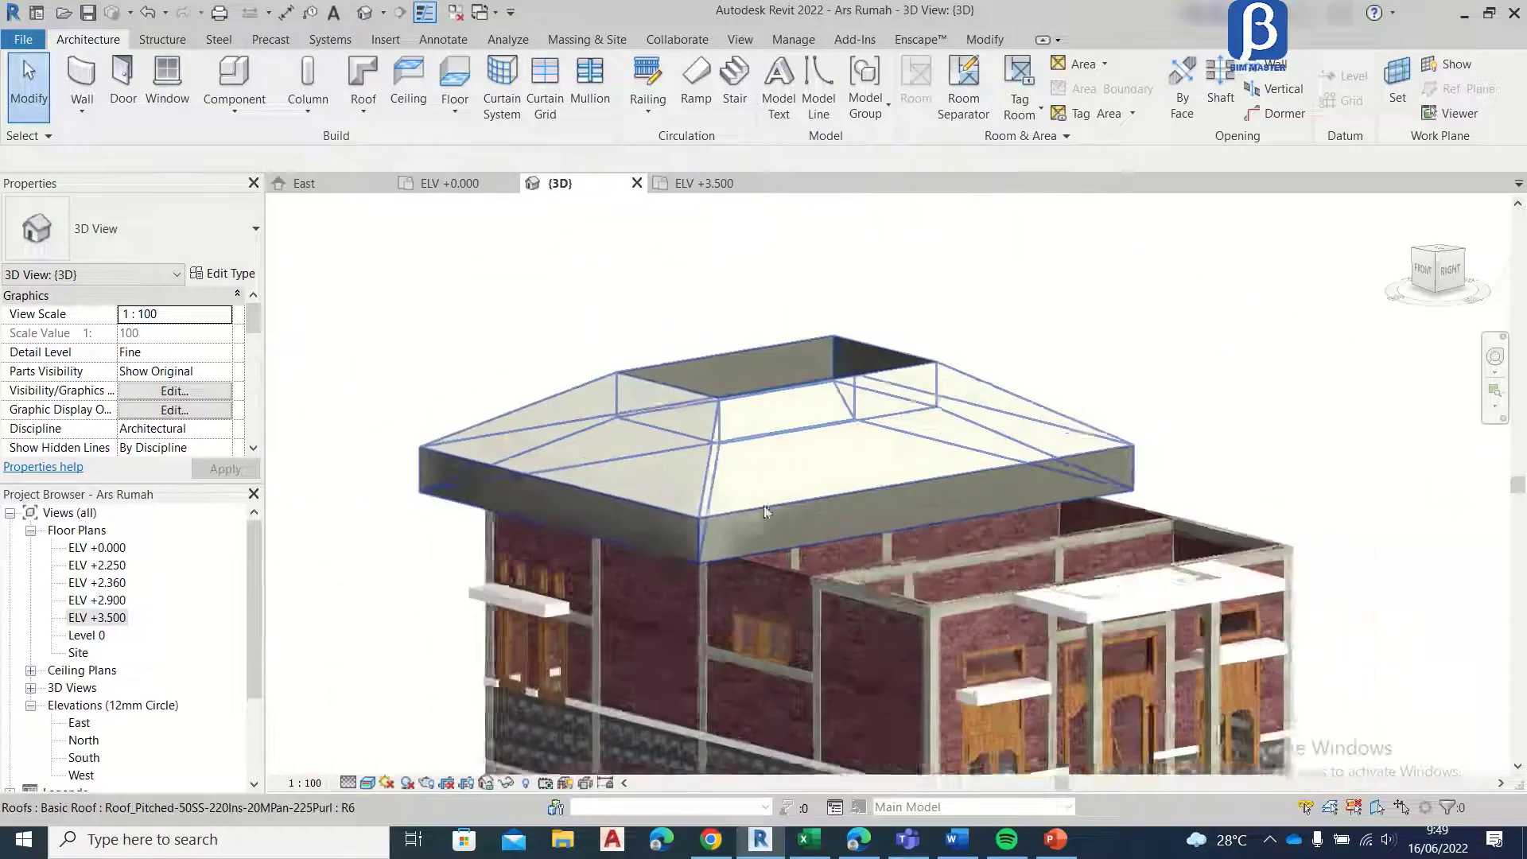
# Step: Duplicate the pitched roof's type under the name Atap
pyautogui.click(611, 493)
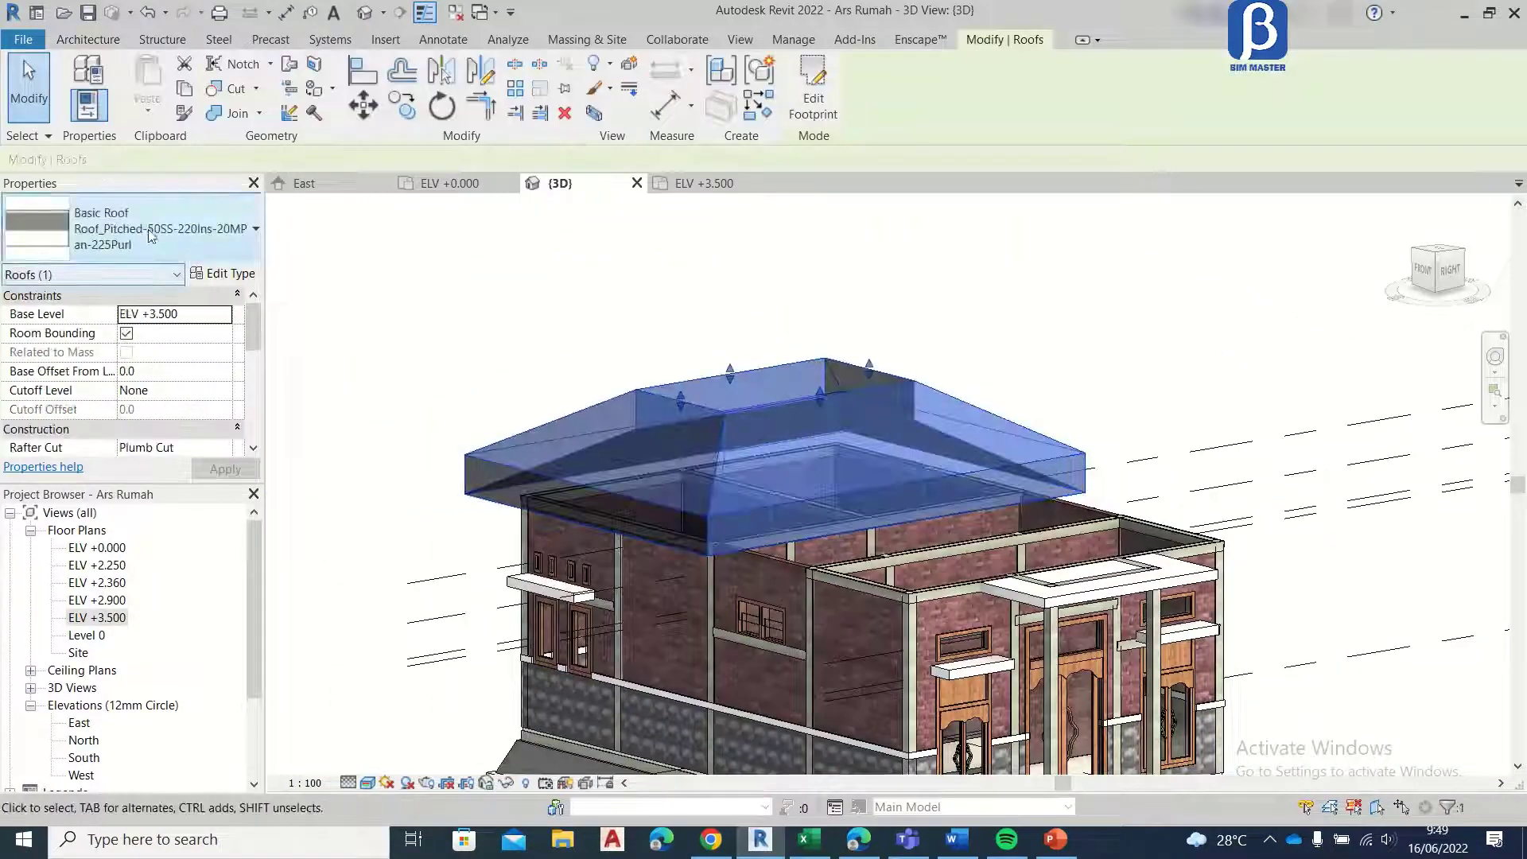
pyautogui.click(220, 275)
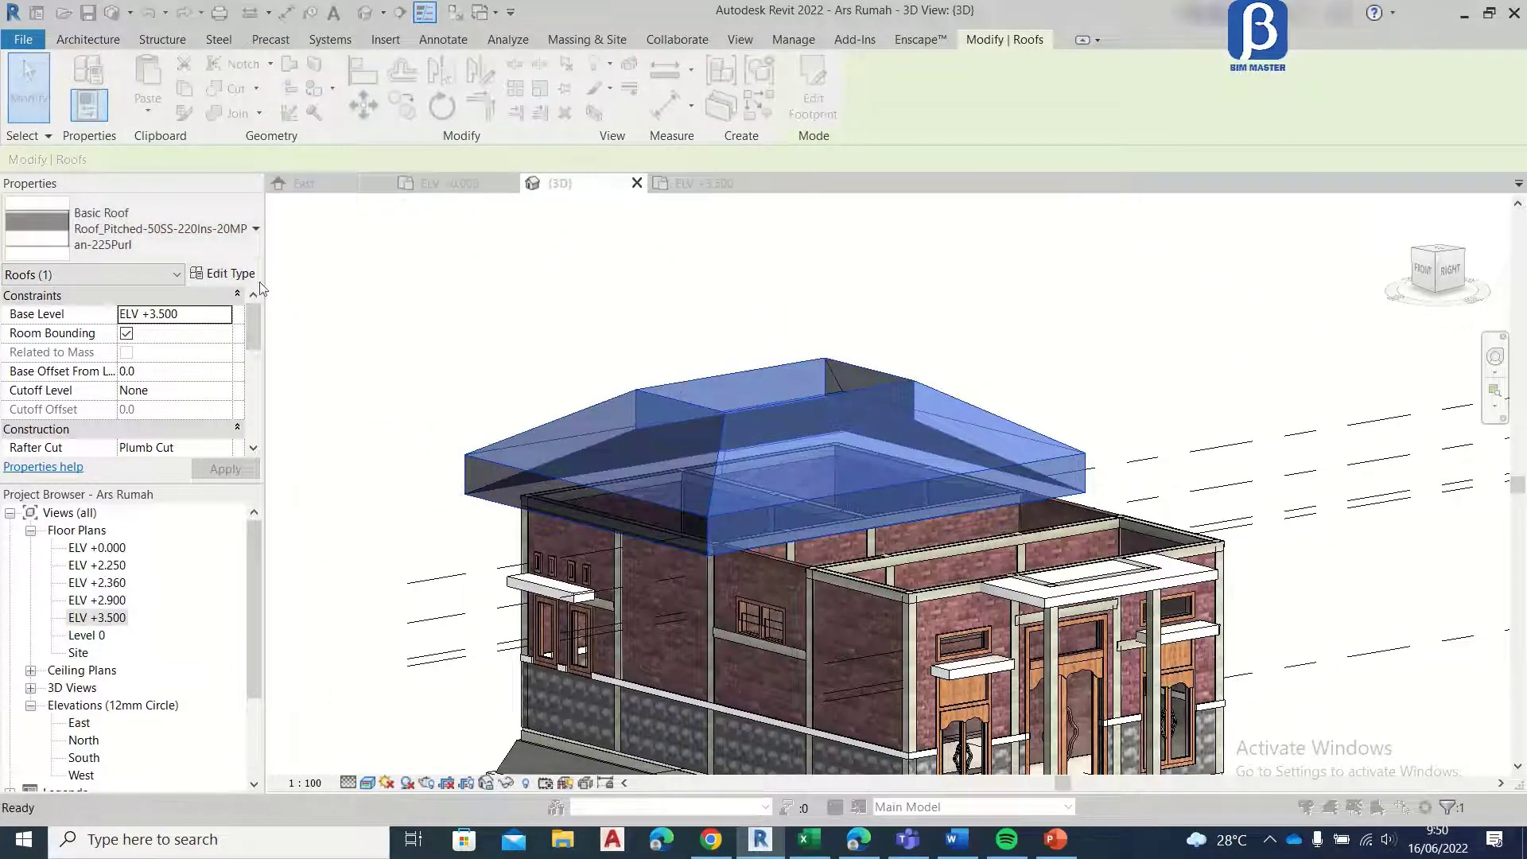
pyautogui.click(709, 183)
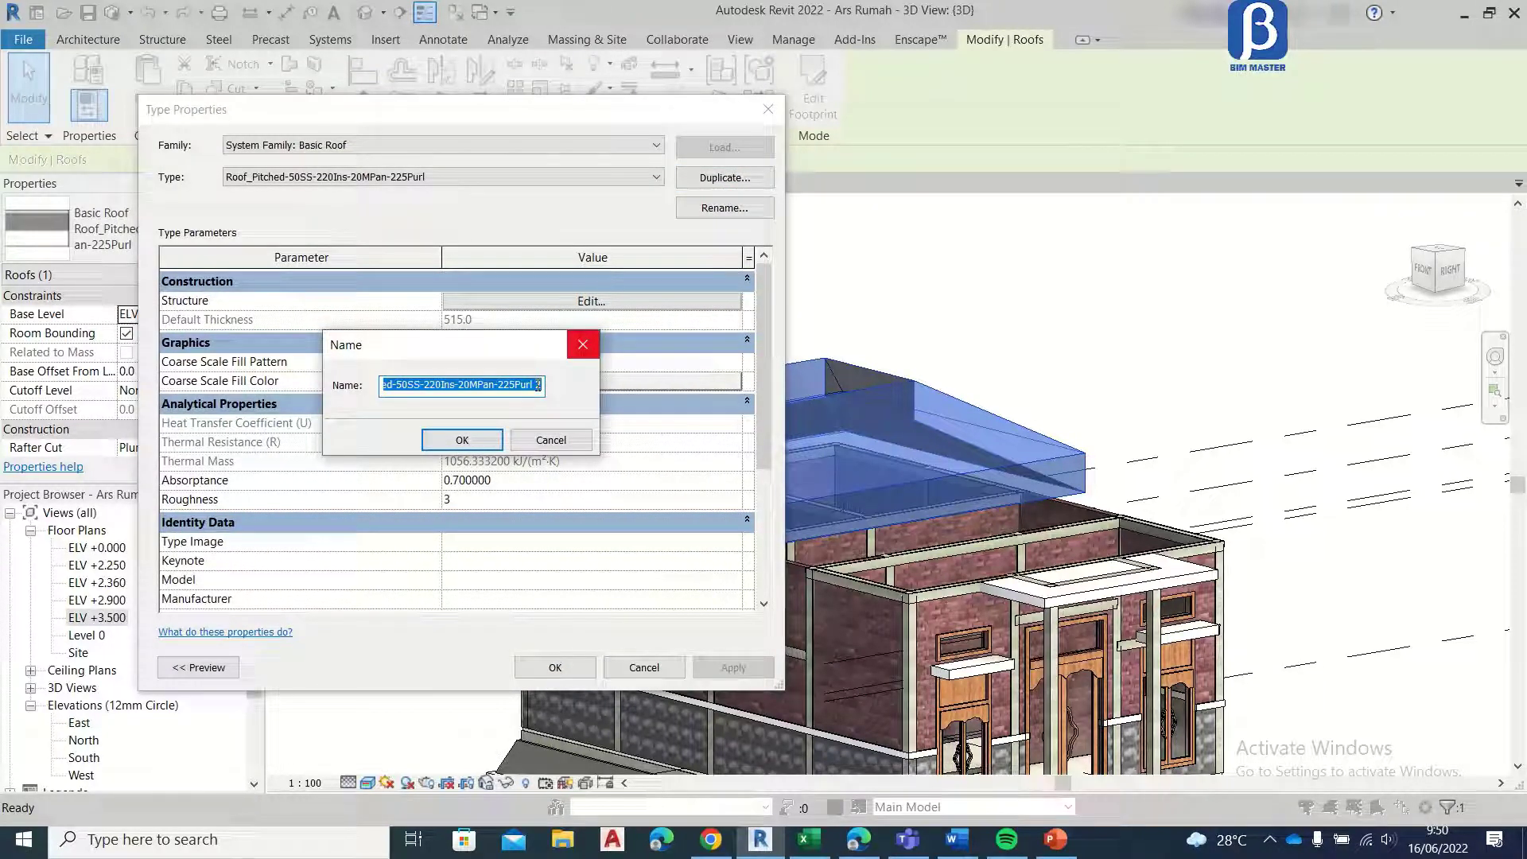
pyautogui.write('R')
pyautogui.press('BackSpace')
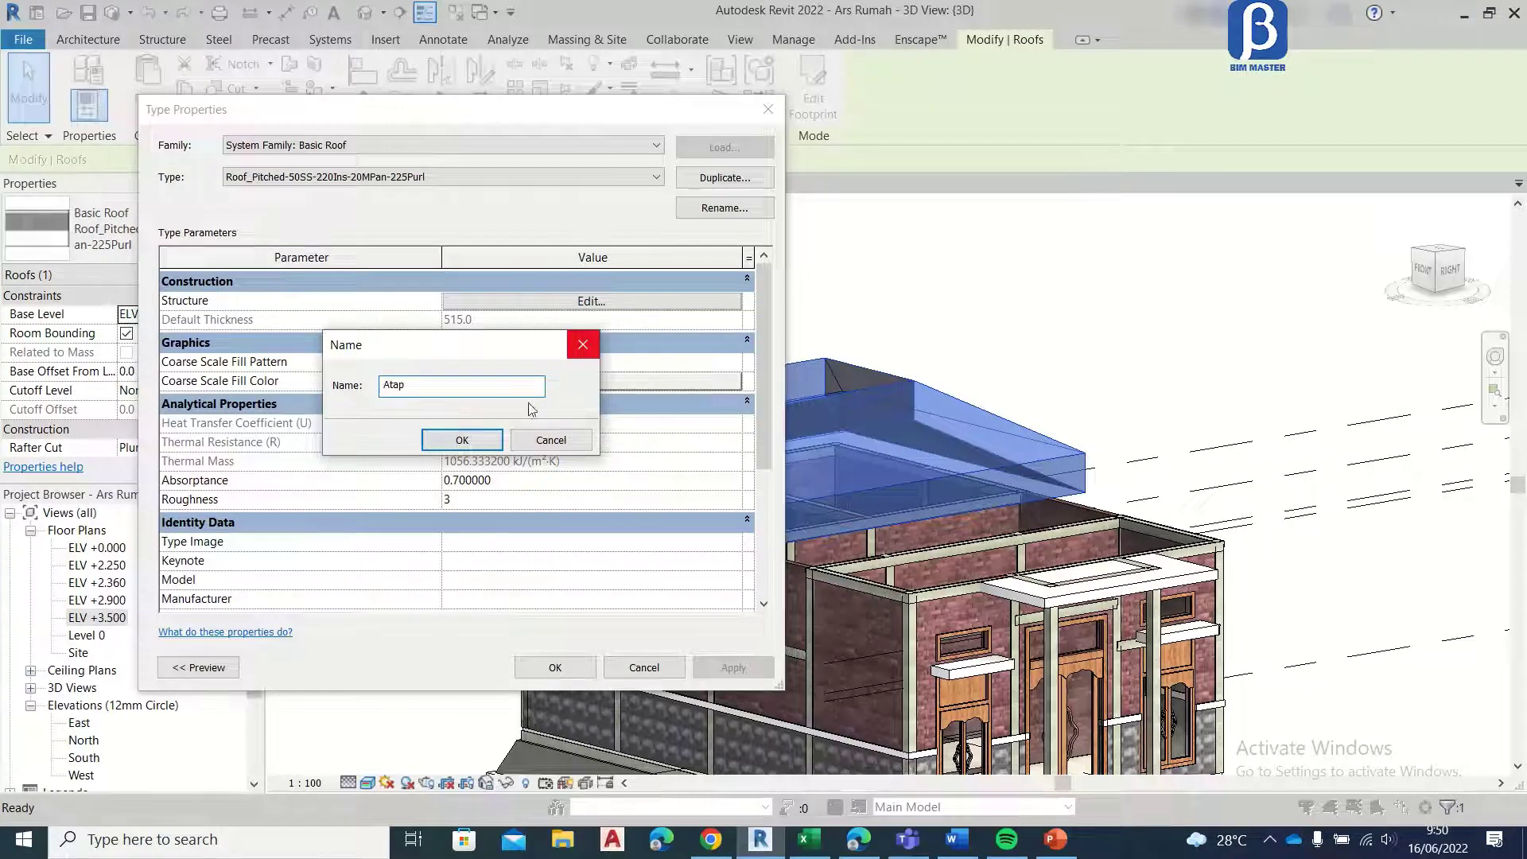
pyautogui.click(462, 440)
# Step: Delete the rigid insulation layer from the Atap roof structure and set the steel purlins layer's thickness to 100
pyautogui.click(558, 302)
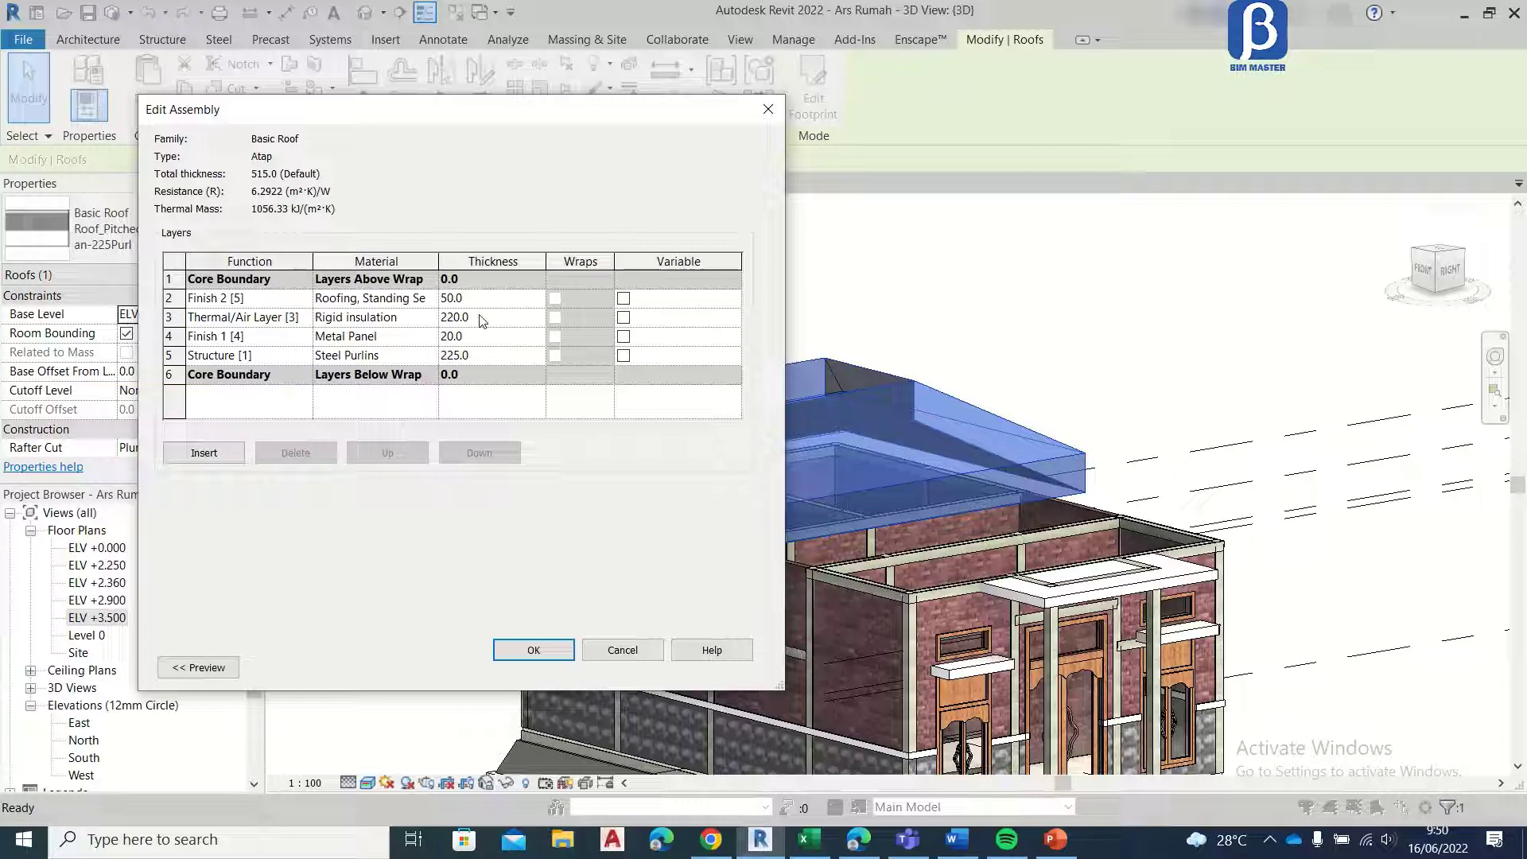
pyautogui.click(168, 317)
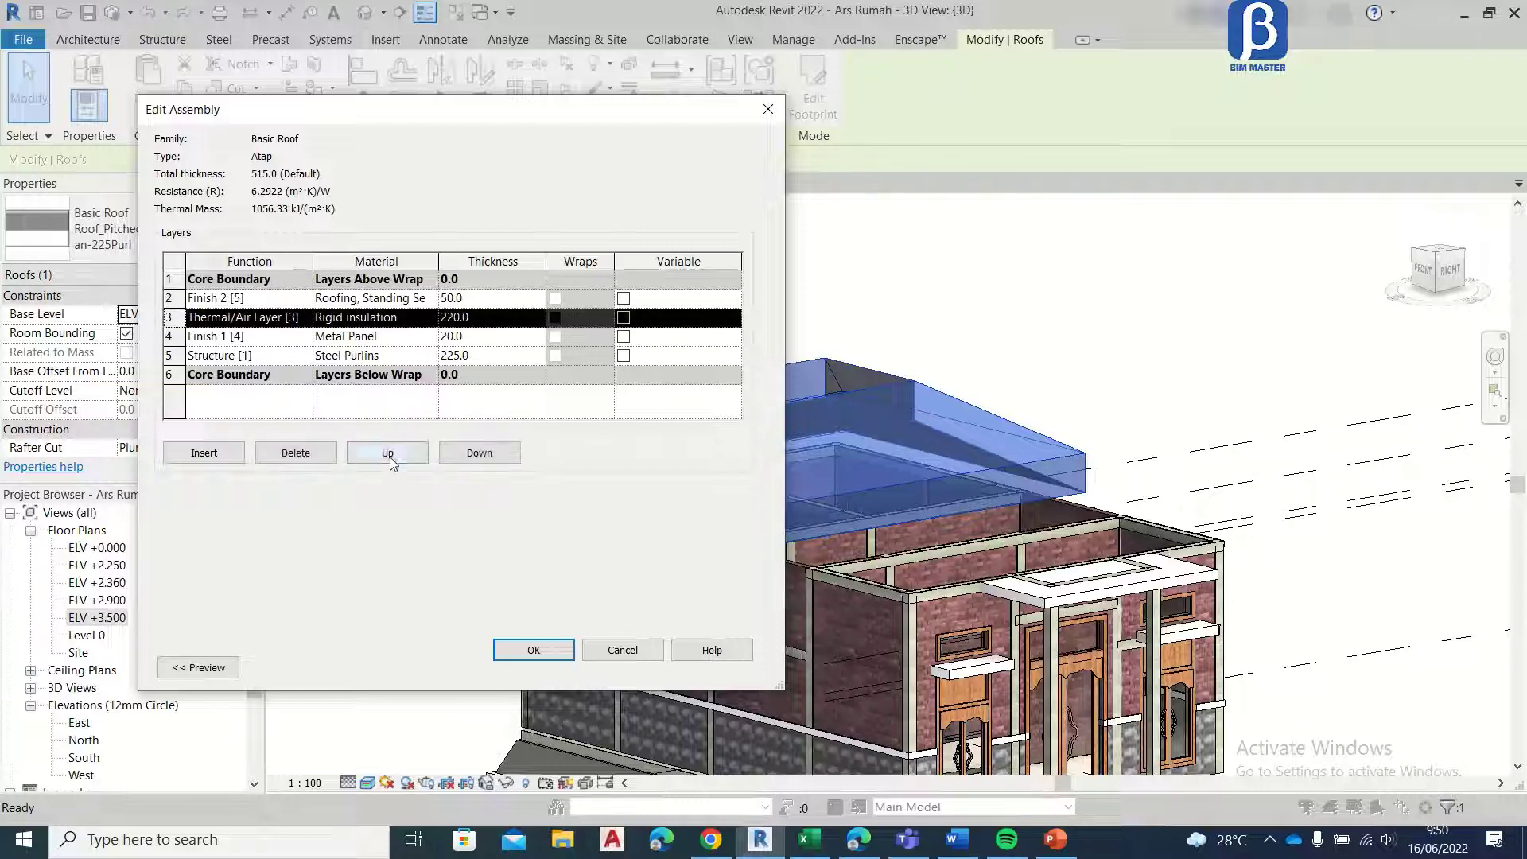
pyautogui.click(306, 452)
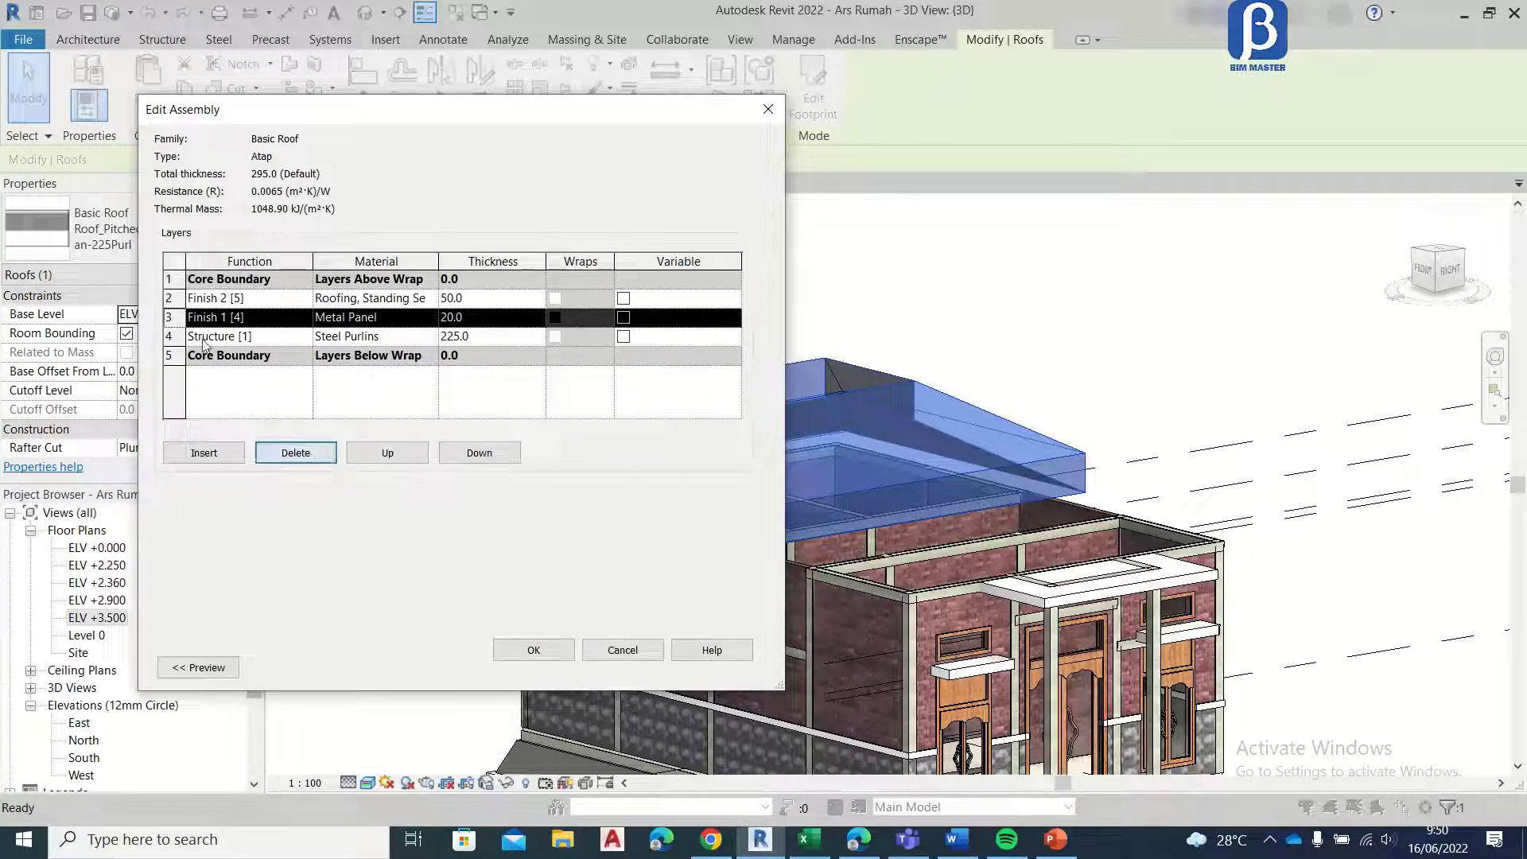
pyautogui.click(489, 337)
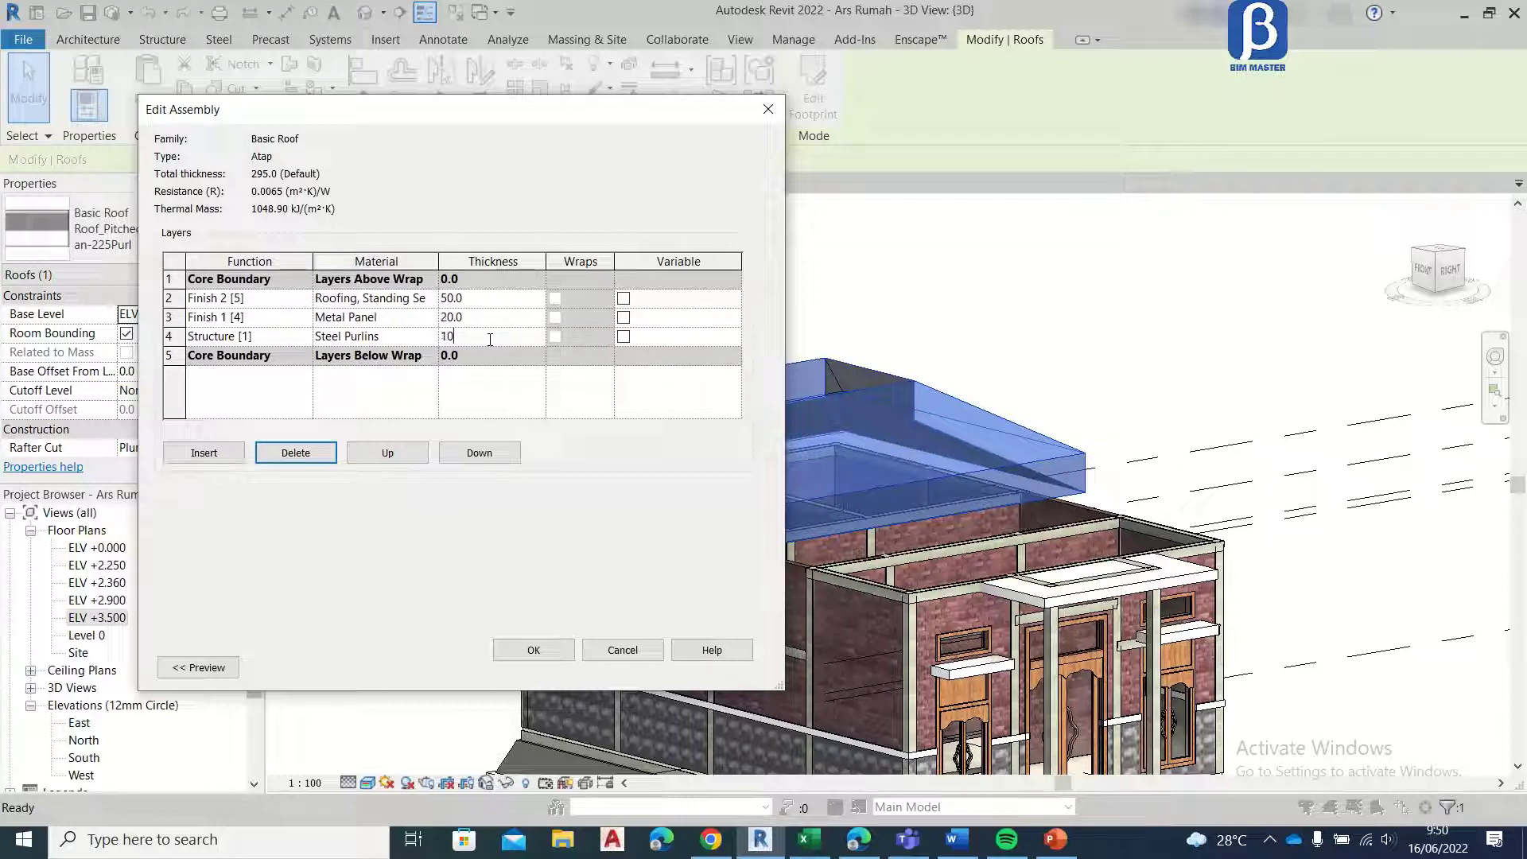
# Step: Delete the Metal Panel finish layer from the Atap roof assembly
pyautogui.click(430, 318)
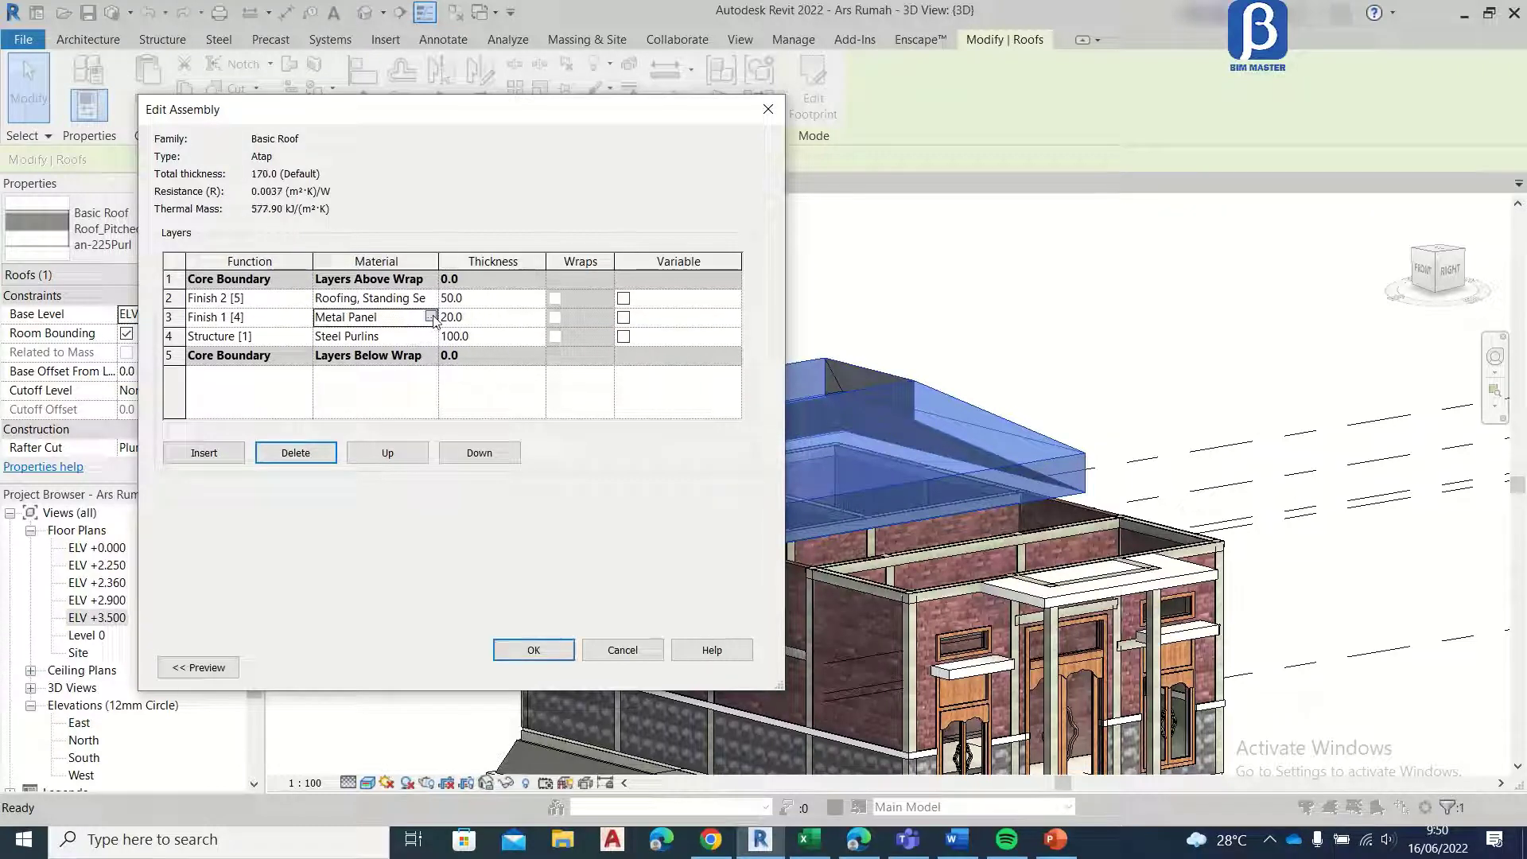
pyautogui.click(432, 317)
pyautogui.press('Escape')
pyautogui.click(171, 316)
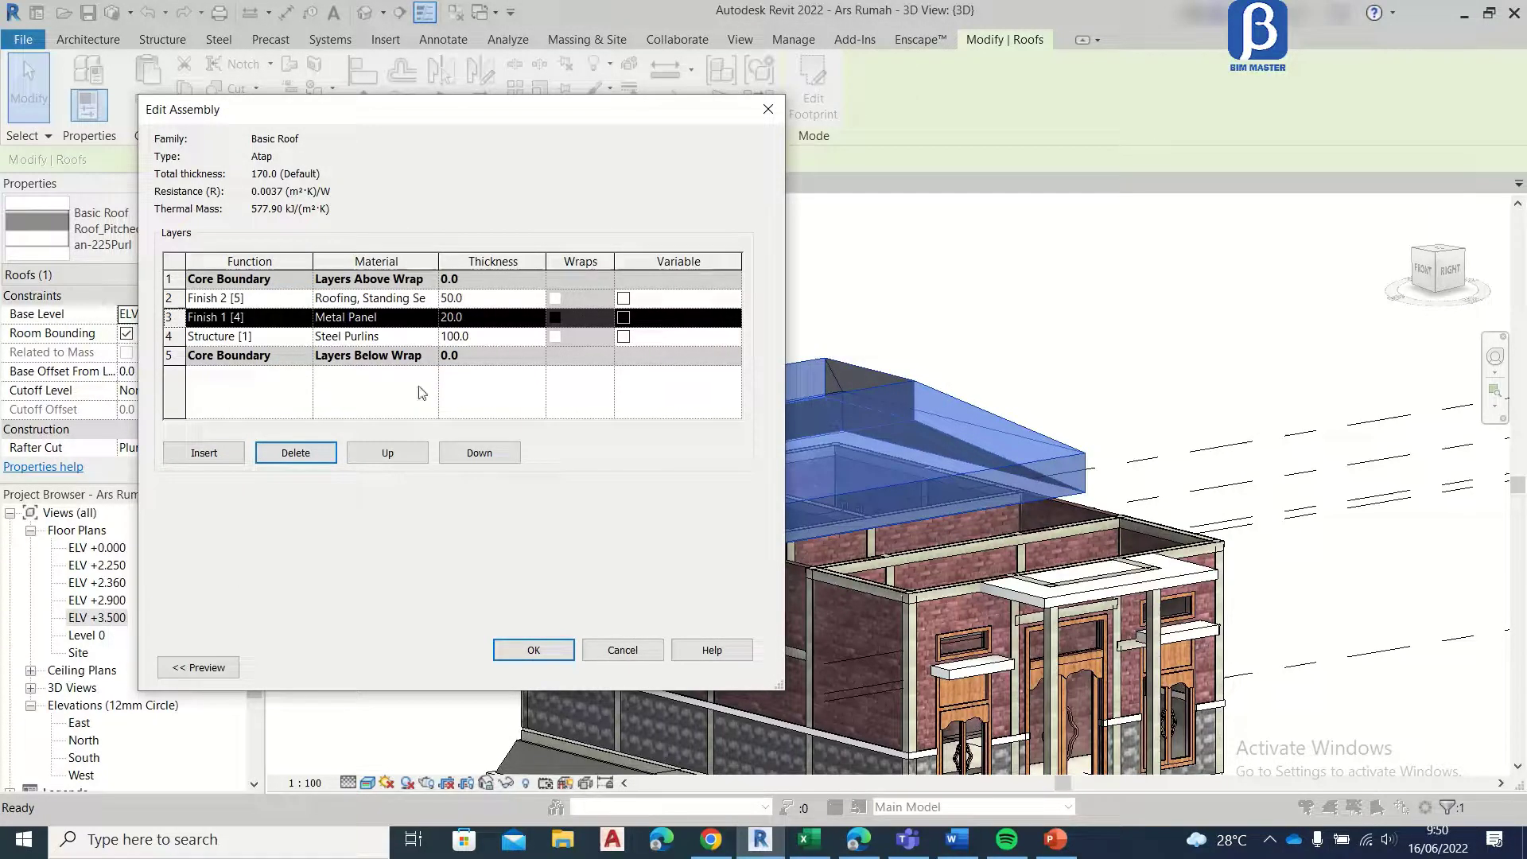
pyautogui.click(333, 460)
# Step: Duplicate the Roofing, Tile material for the Finish 2 layer and name the copy Atap
pyautogui.click(432, 299)
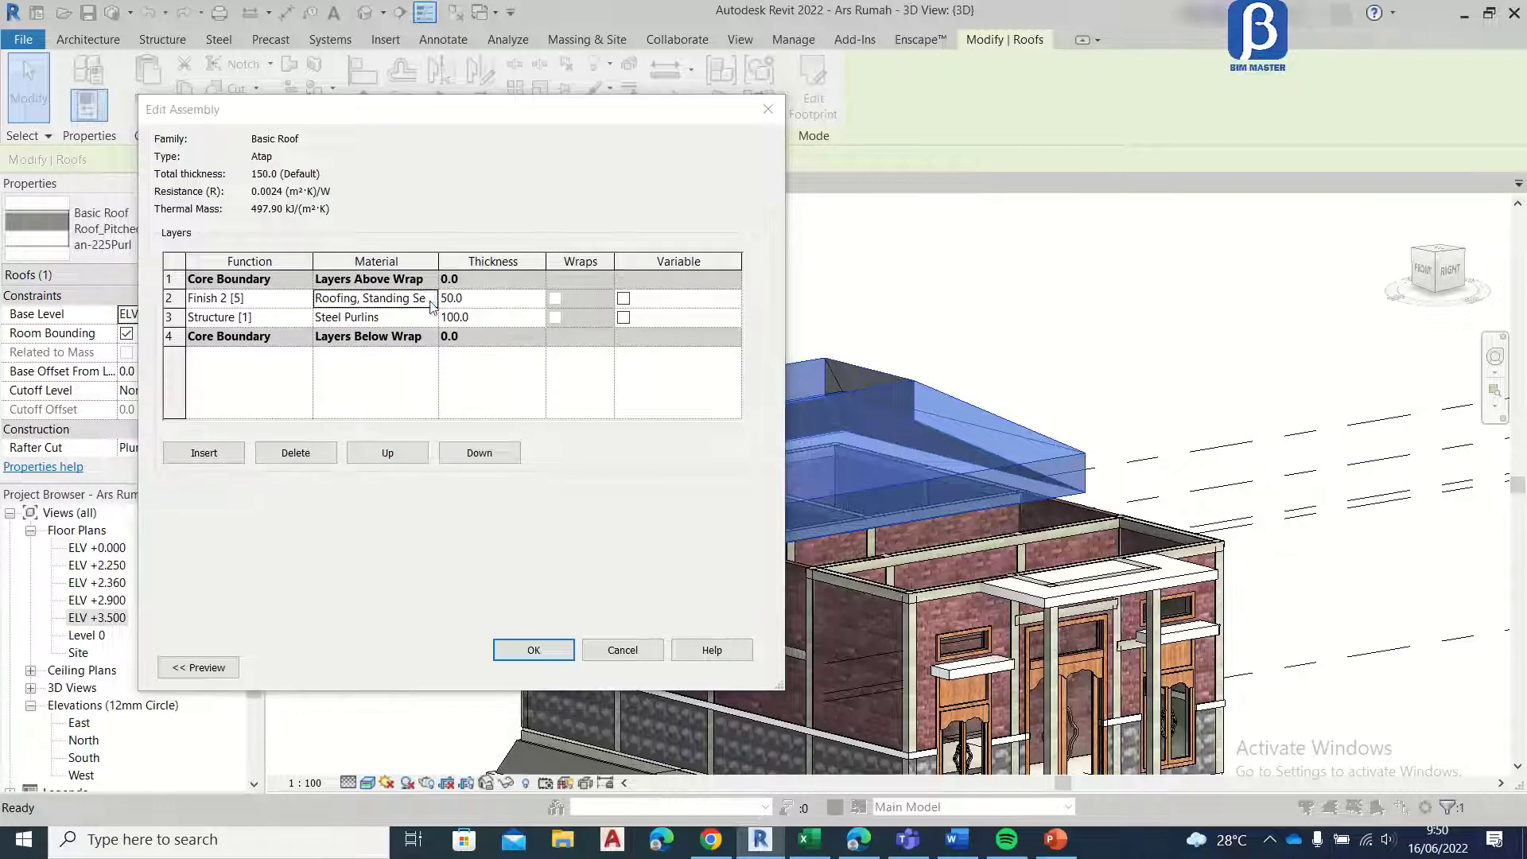
pyautogui.click(432, 300)
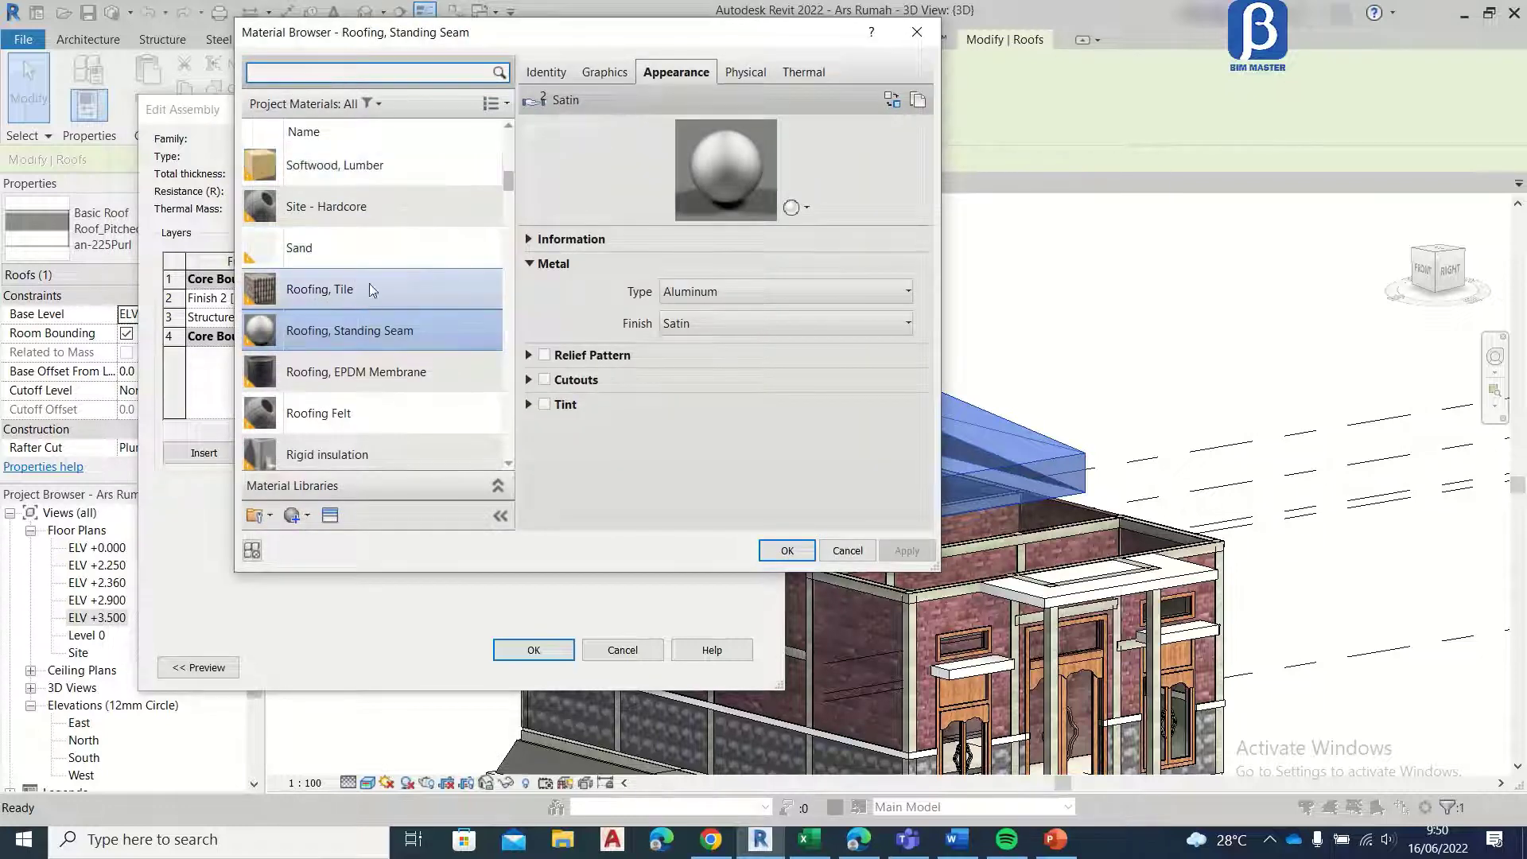
pyautogui.click(377, 294)
pyautogui.rightClick(422, 294)
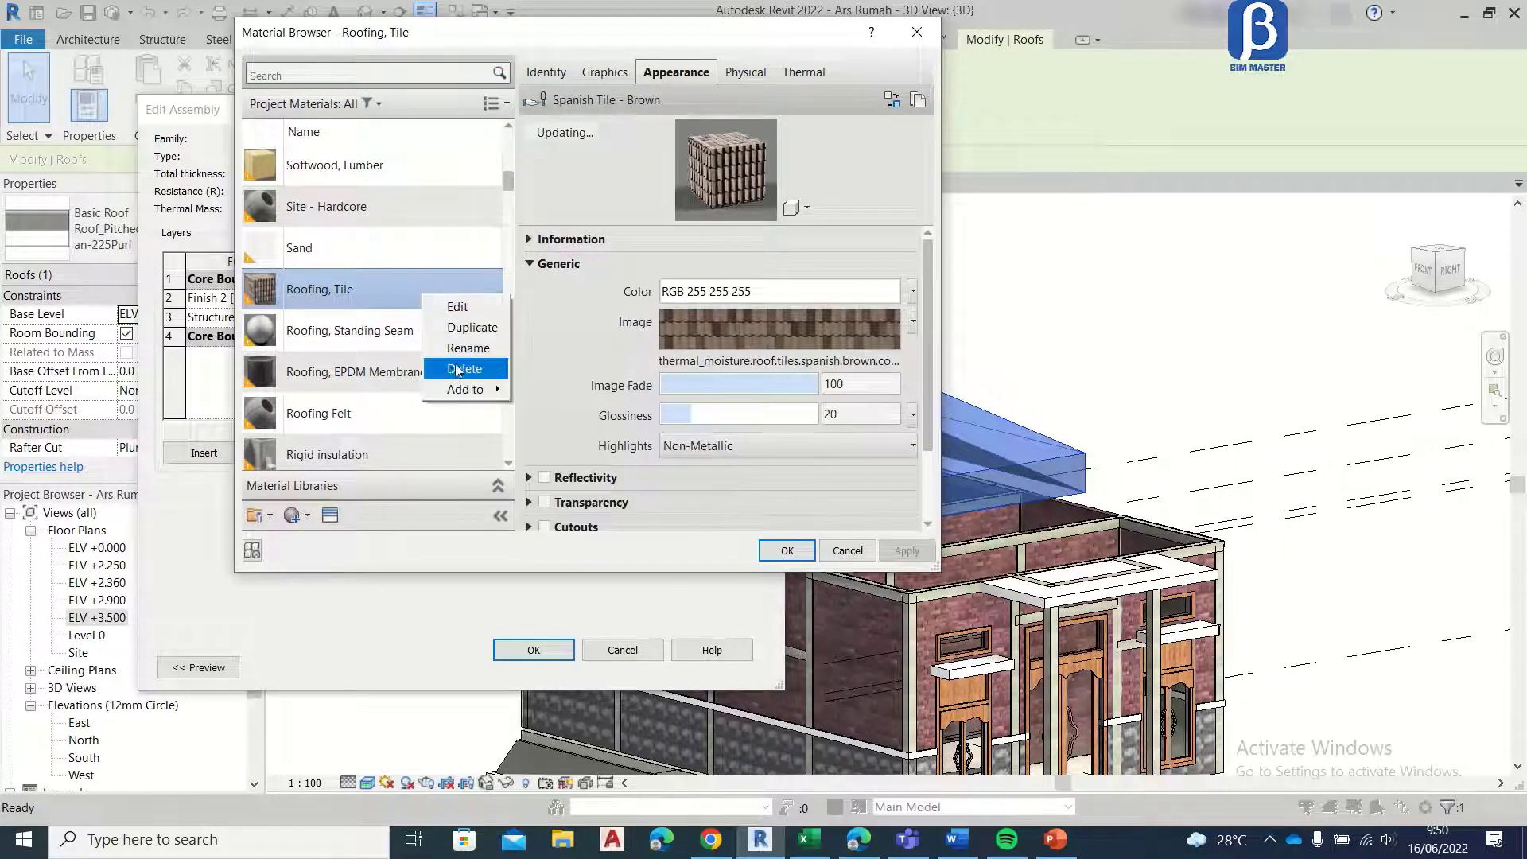
pyautogui.click(459, 323)
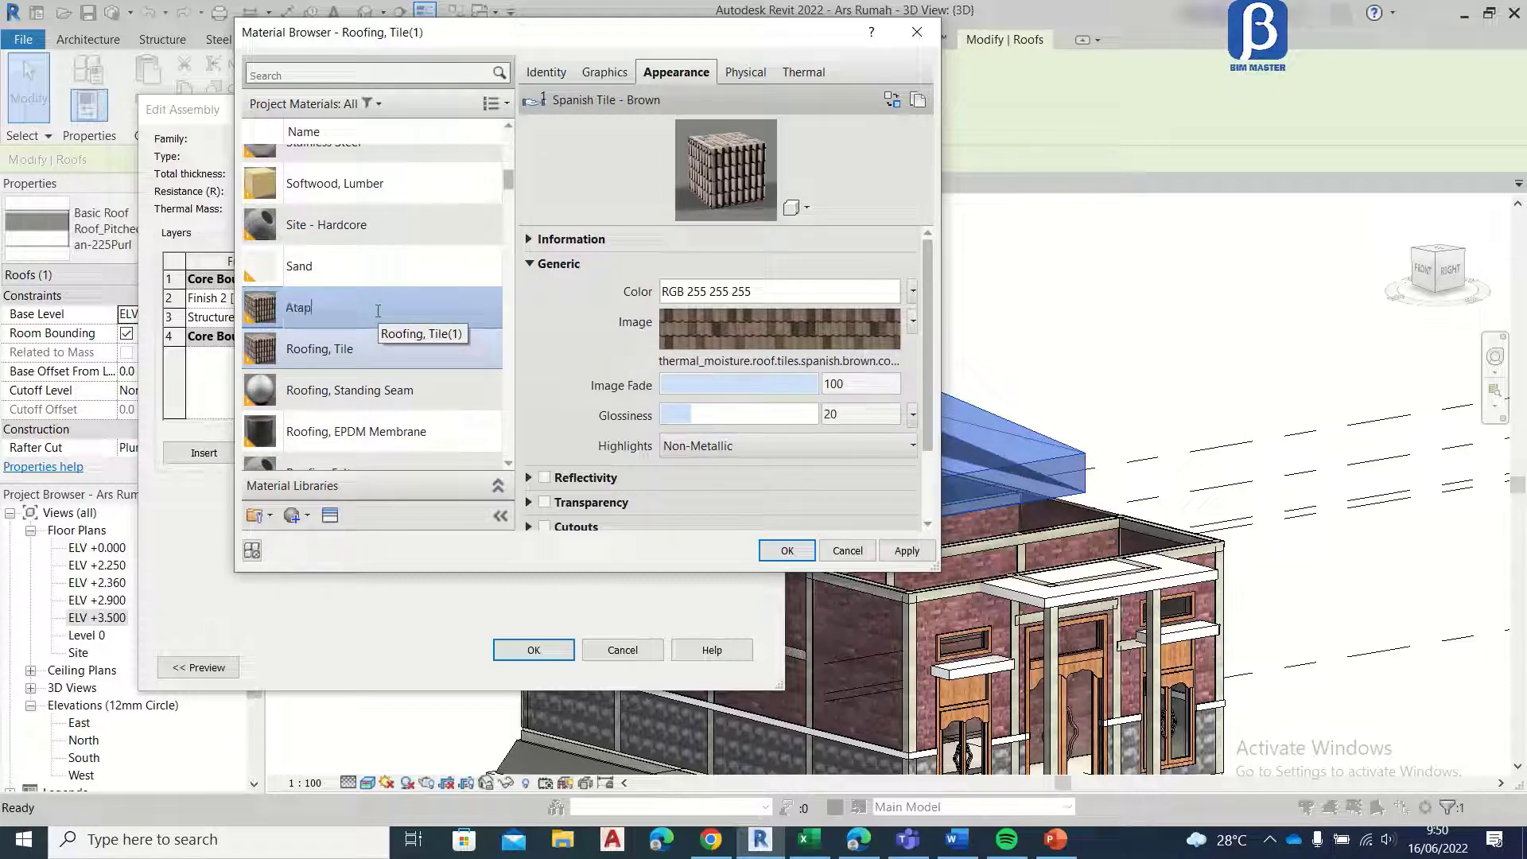
# Step: Remove the Spanish tile texture image from the Atap material's appearance
pyautogui.click(704, 351)
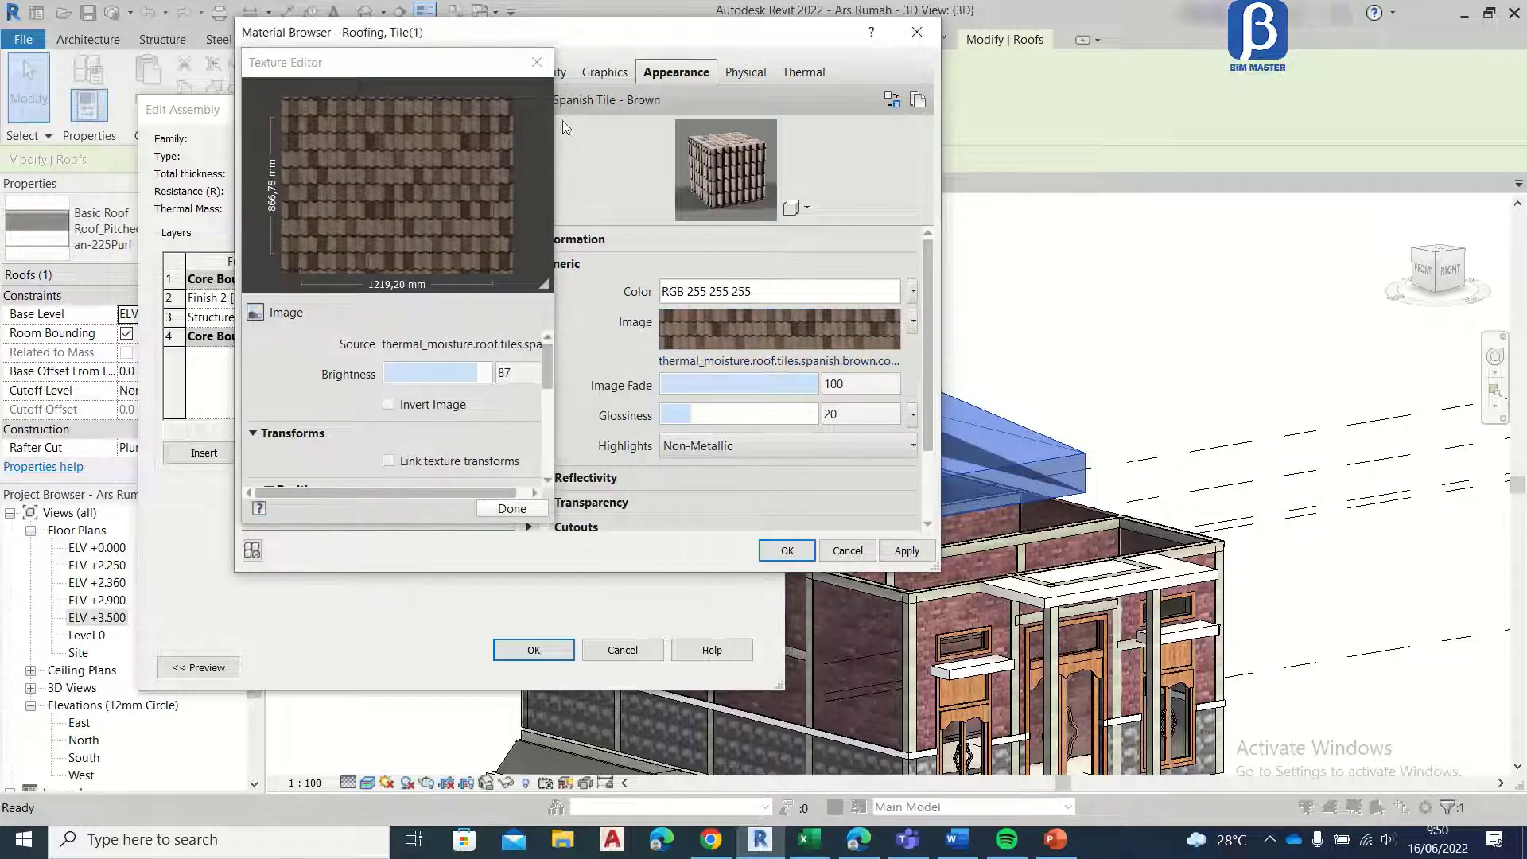
pyautogui.click(537, 62)
pyautogui.click(797, 324)
pyautogui.click(486, 517)
pyautogui.rightClick(708, 329)
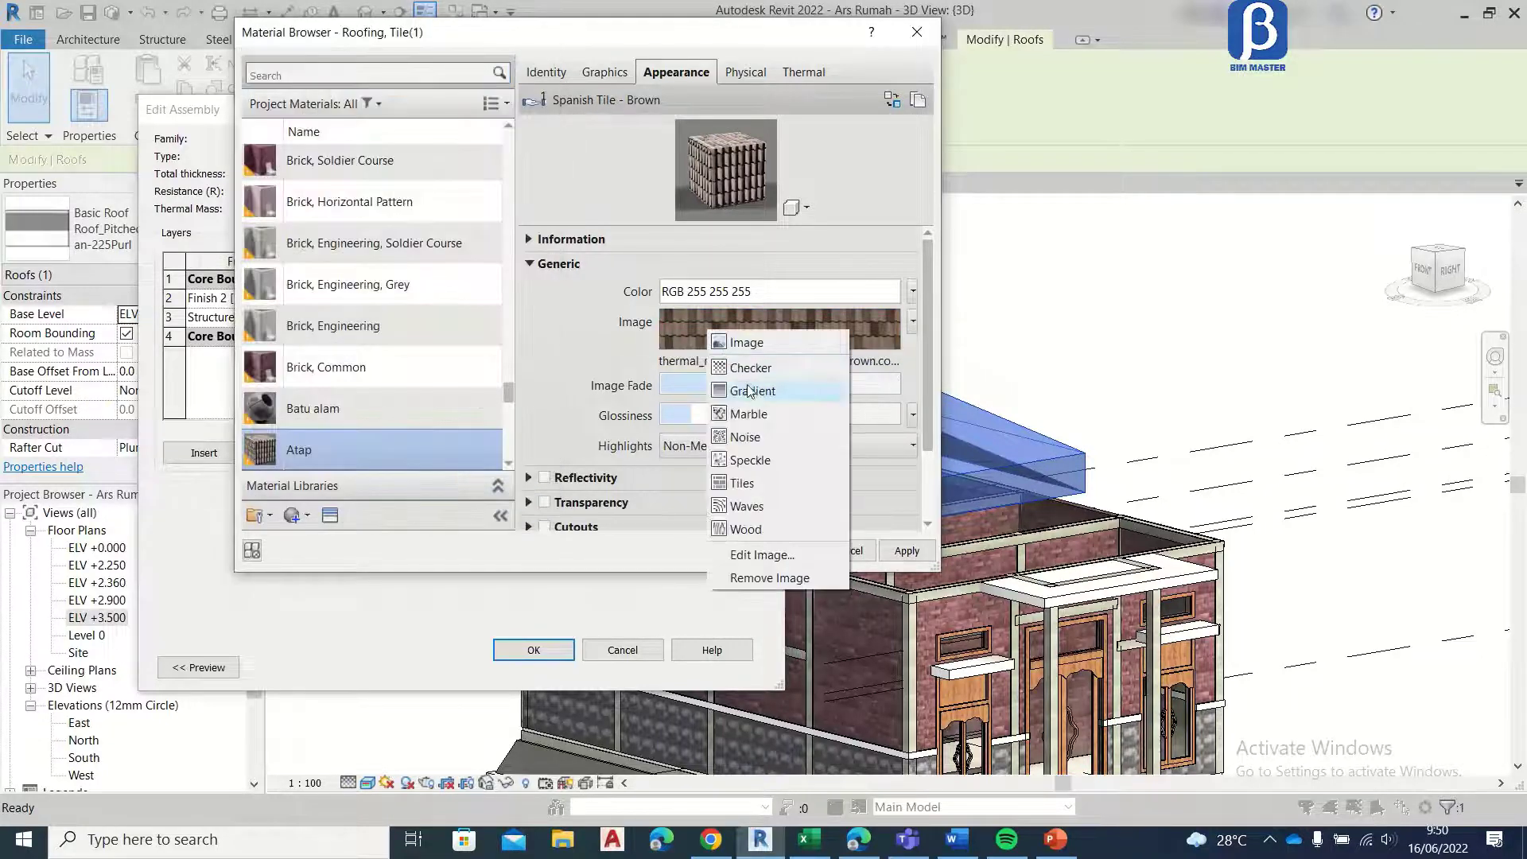
pyautogui.click(767, 577)
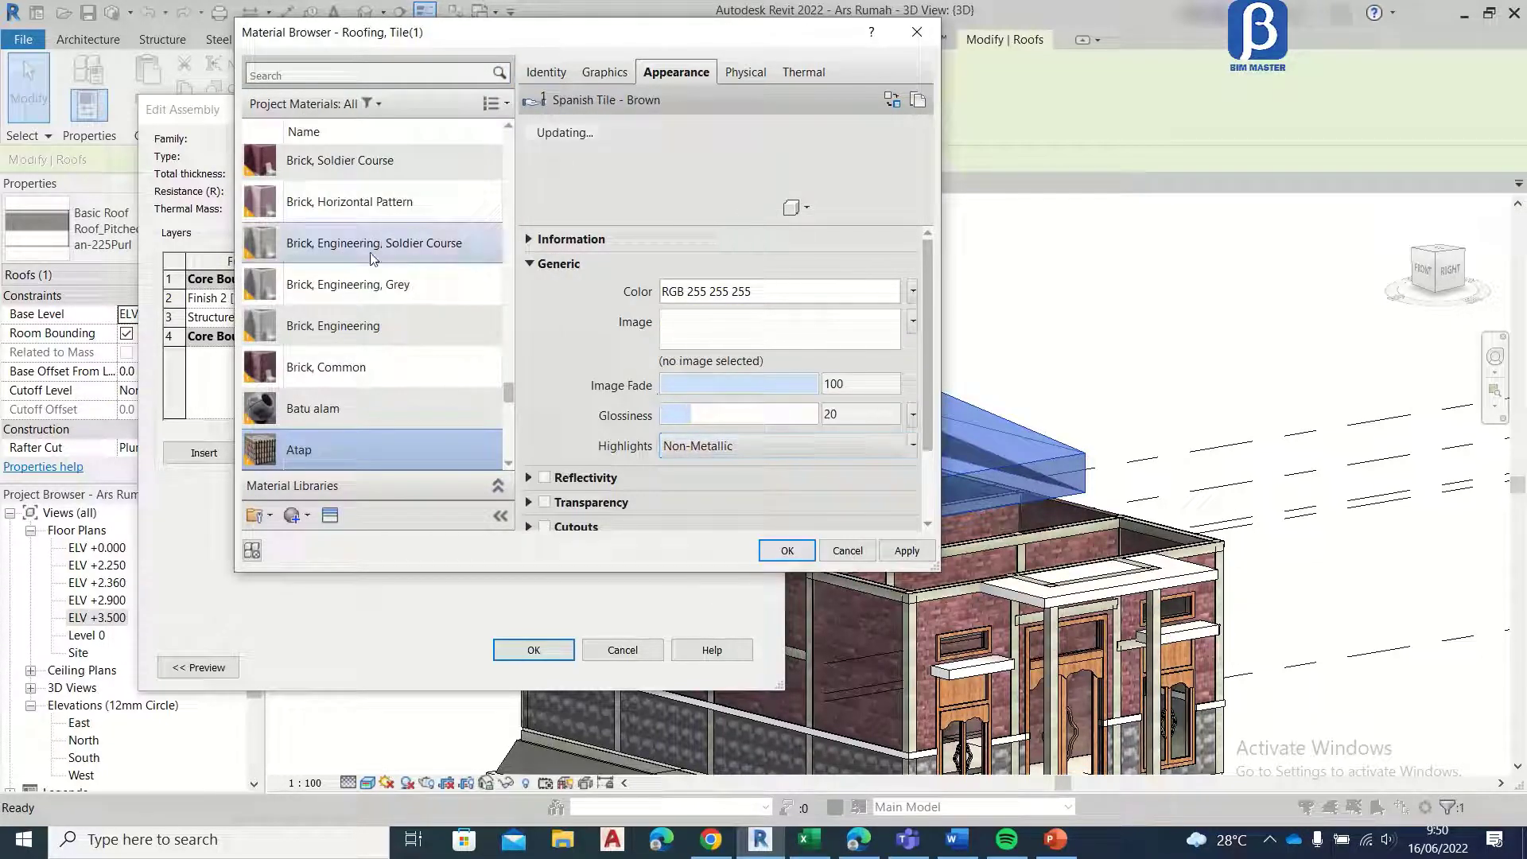
# Step: Load genteng beton.jpg from the 00. Tutorial ARS Revit Rumah folder as the Atap texture and set its highlights to Metallic
pyautogui.click(759, 335)
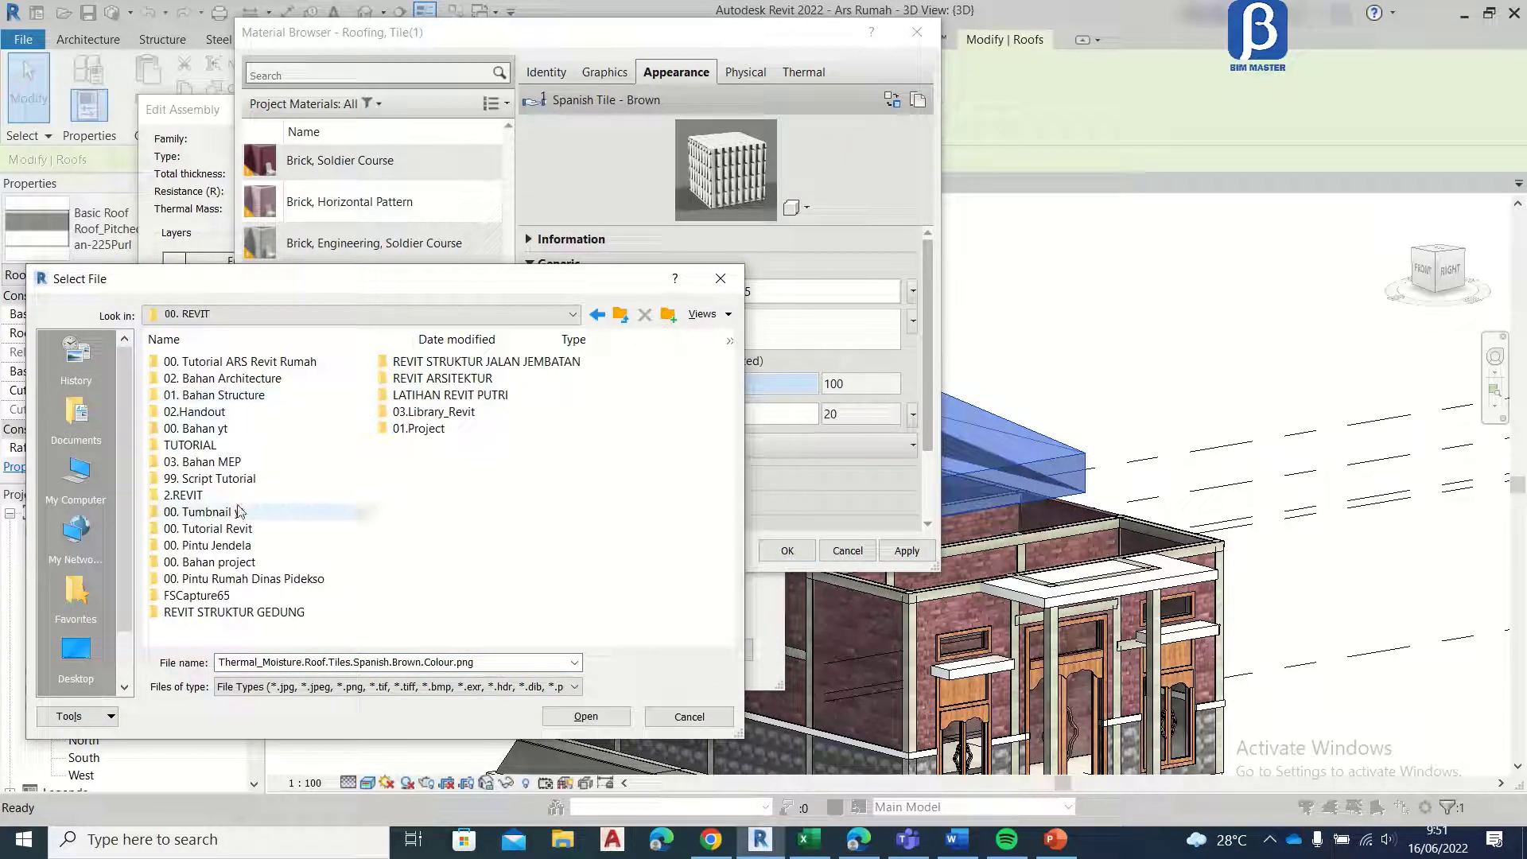
pyautogui.doubleClick(233, 362)
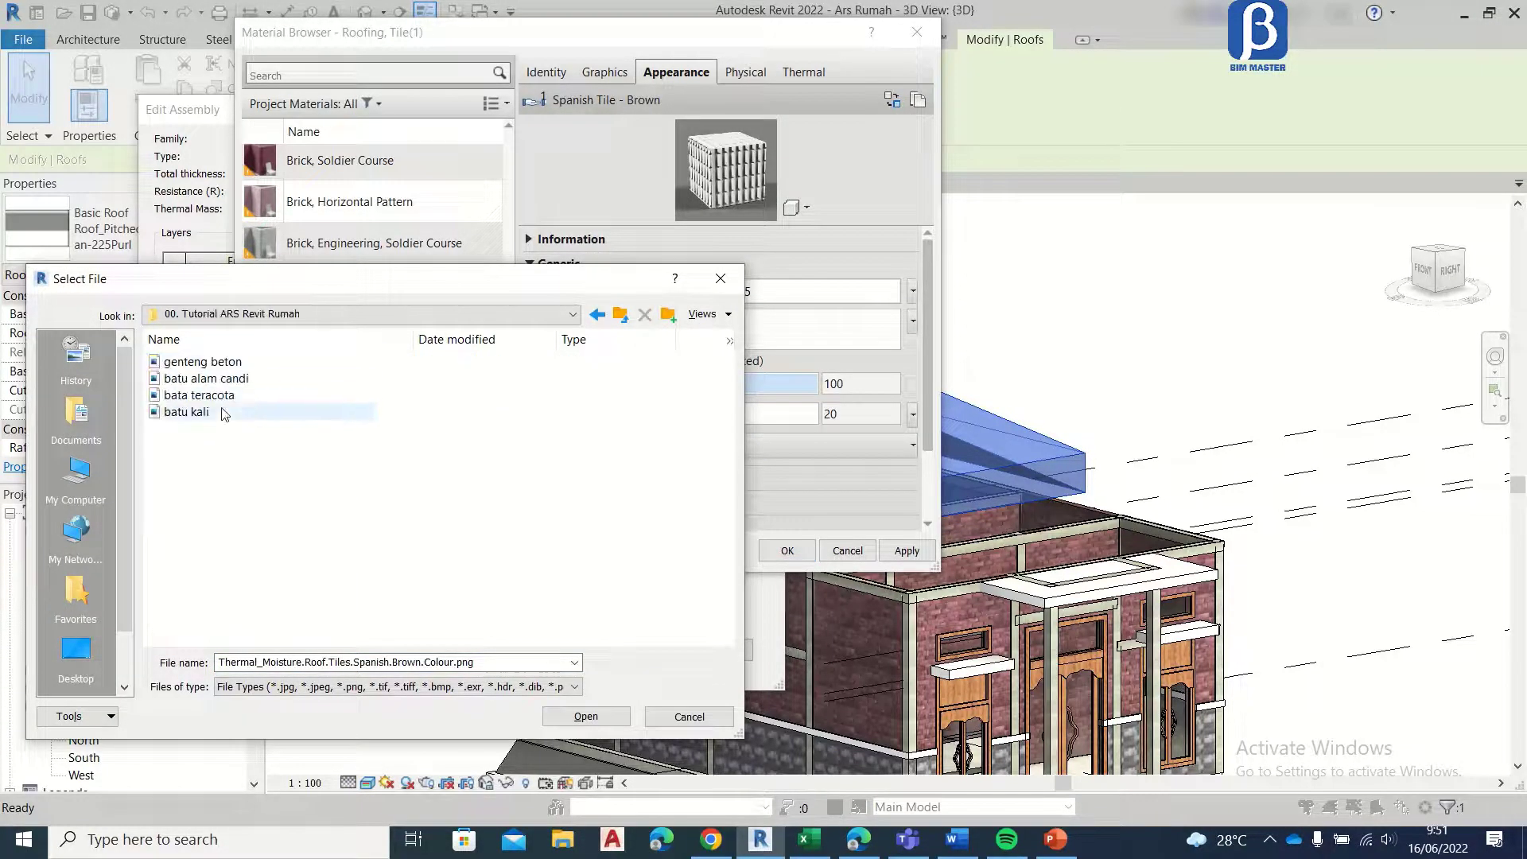
pyautogui.click(239, 362)
pyautogui.click(585, 717)
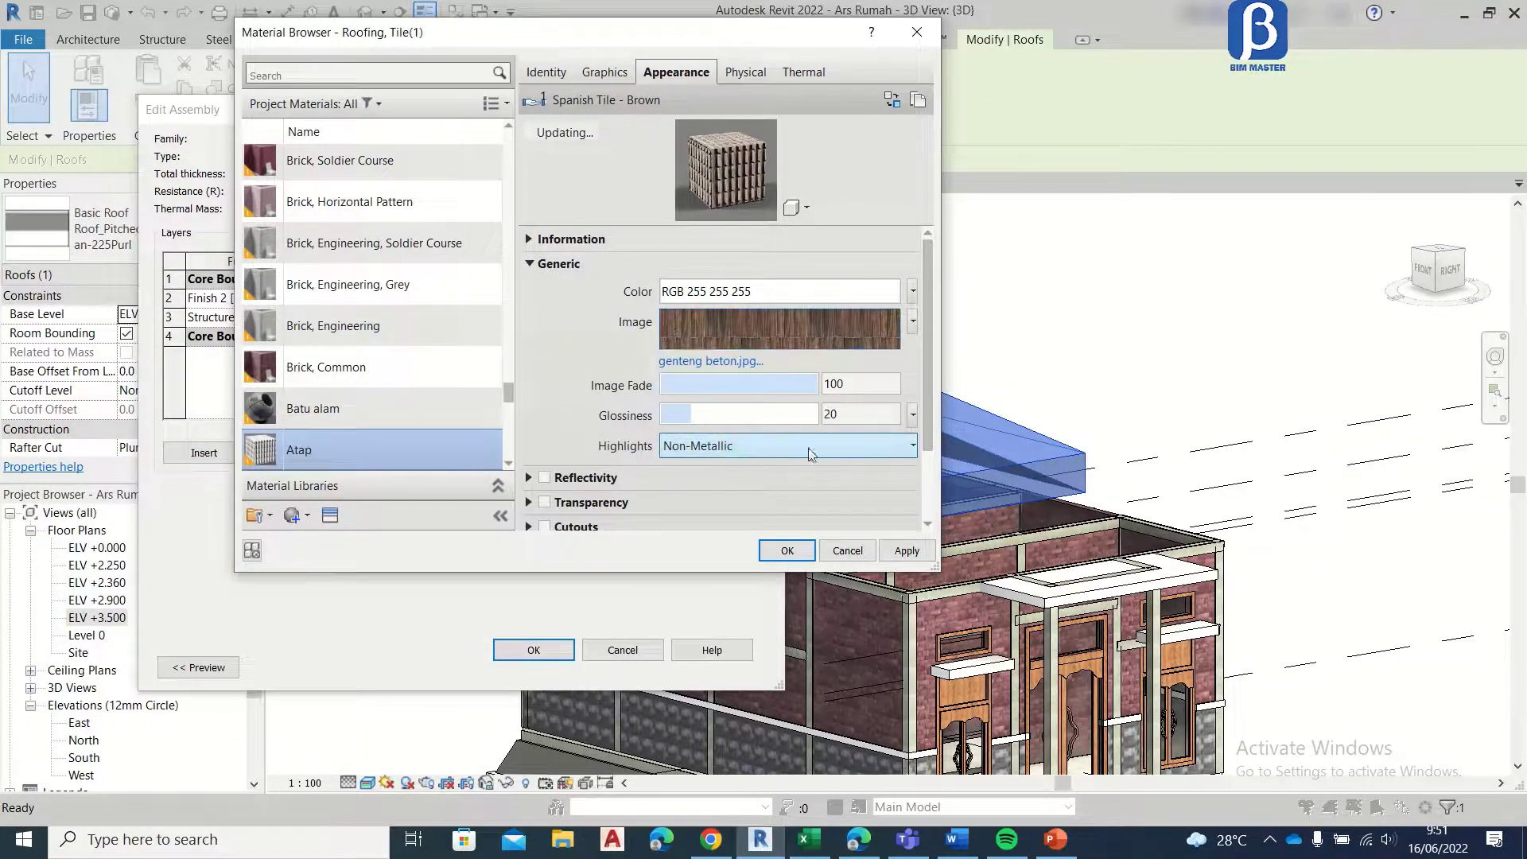
pyautogui.click(678, 458)
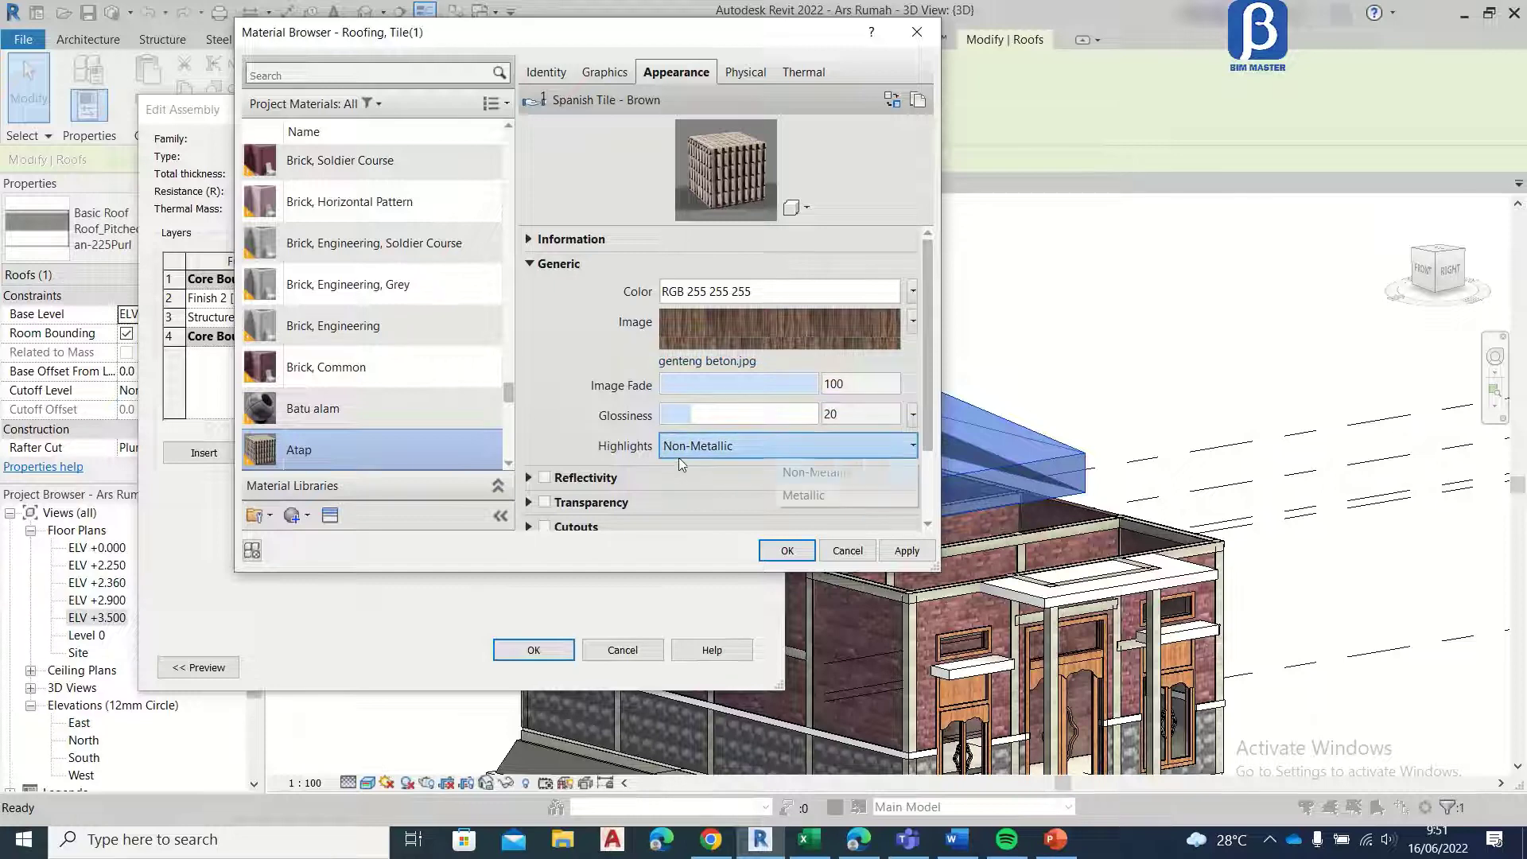
pyautogui.click(811, 497)
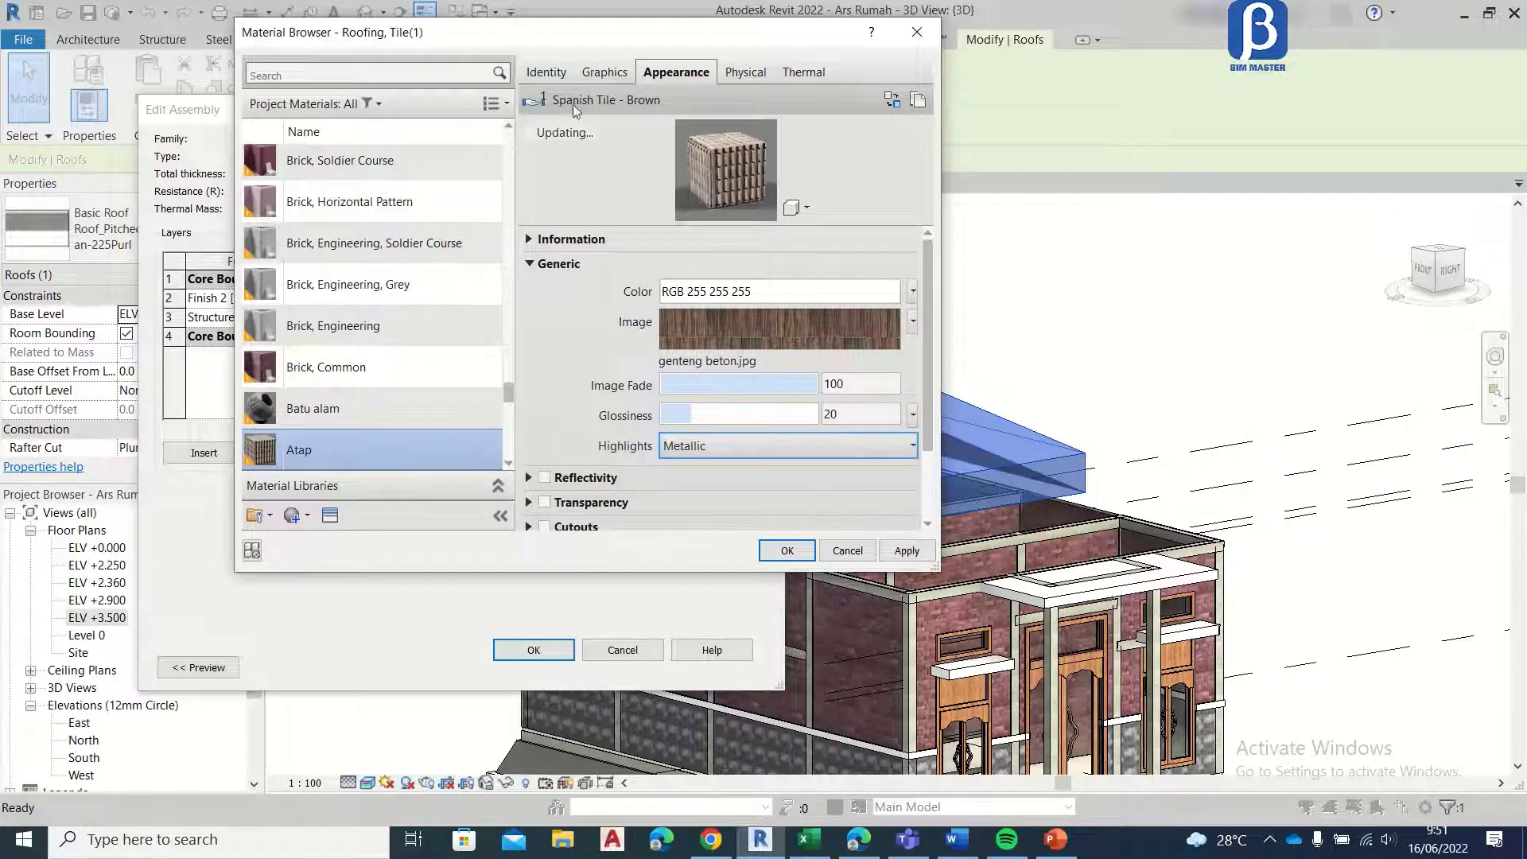
# Step: Set the Atap material's shading color to brown, RGB 128 64 0
pyautogui.click(560, 70)
pyautogui.click(598, 74)
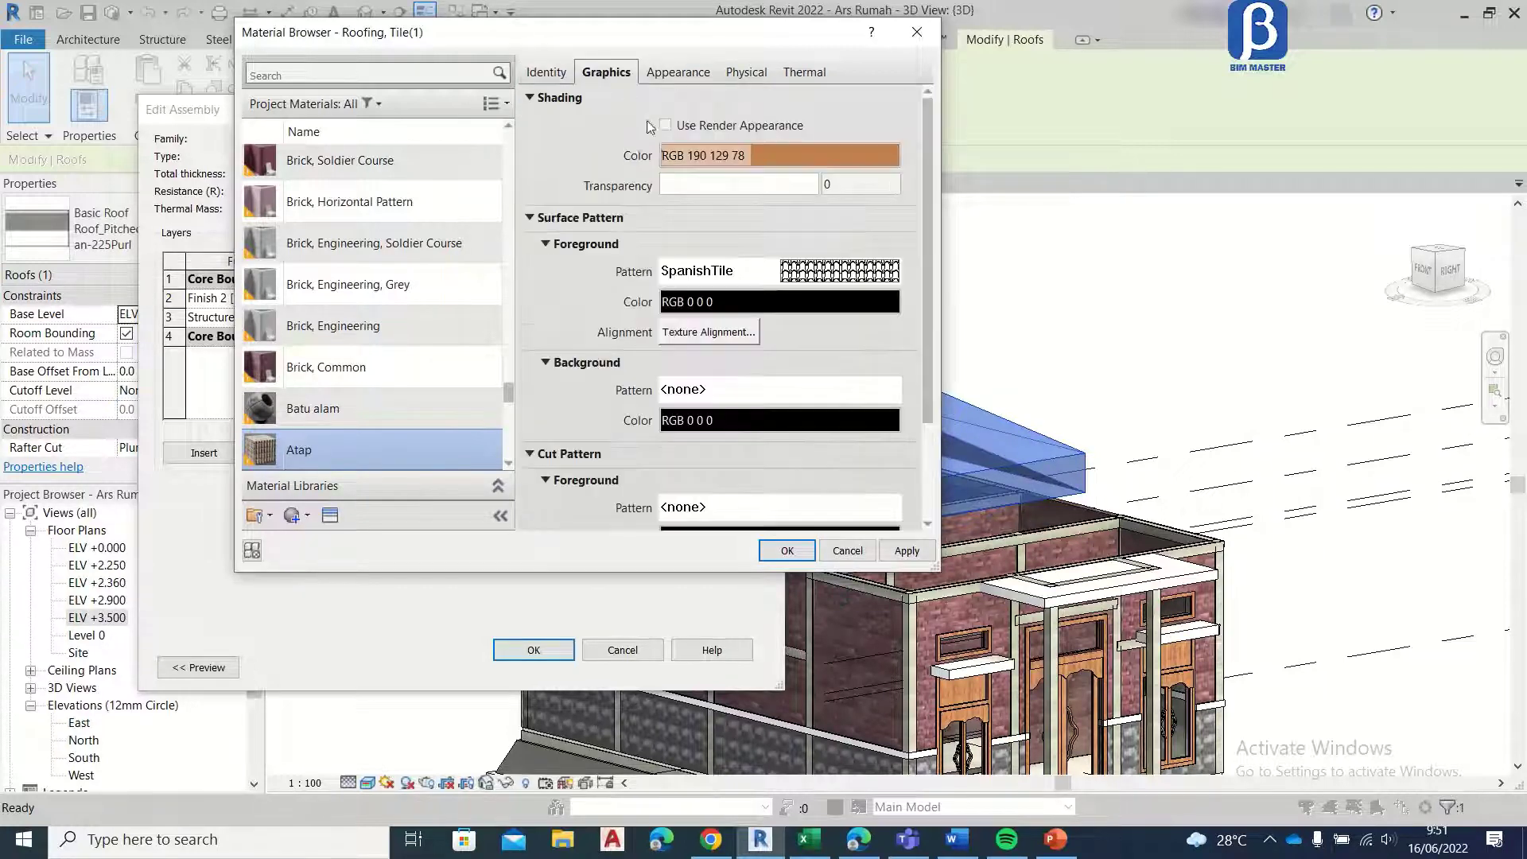
pyautogui.click(790, 157)
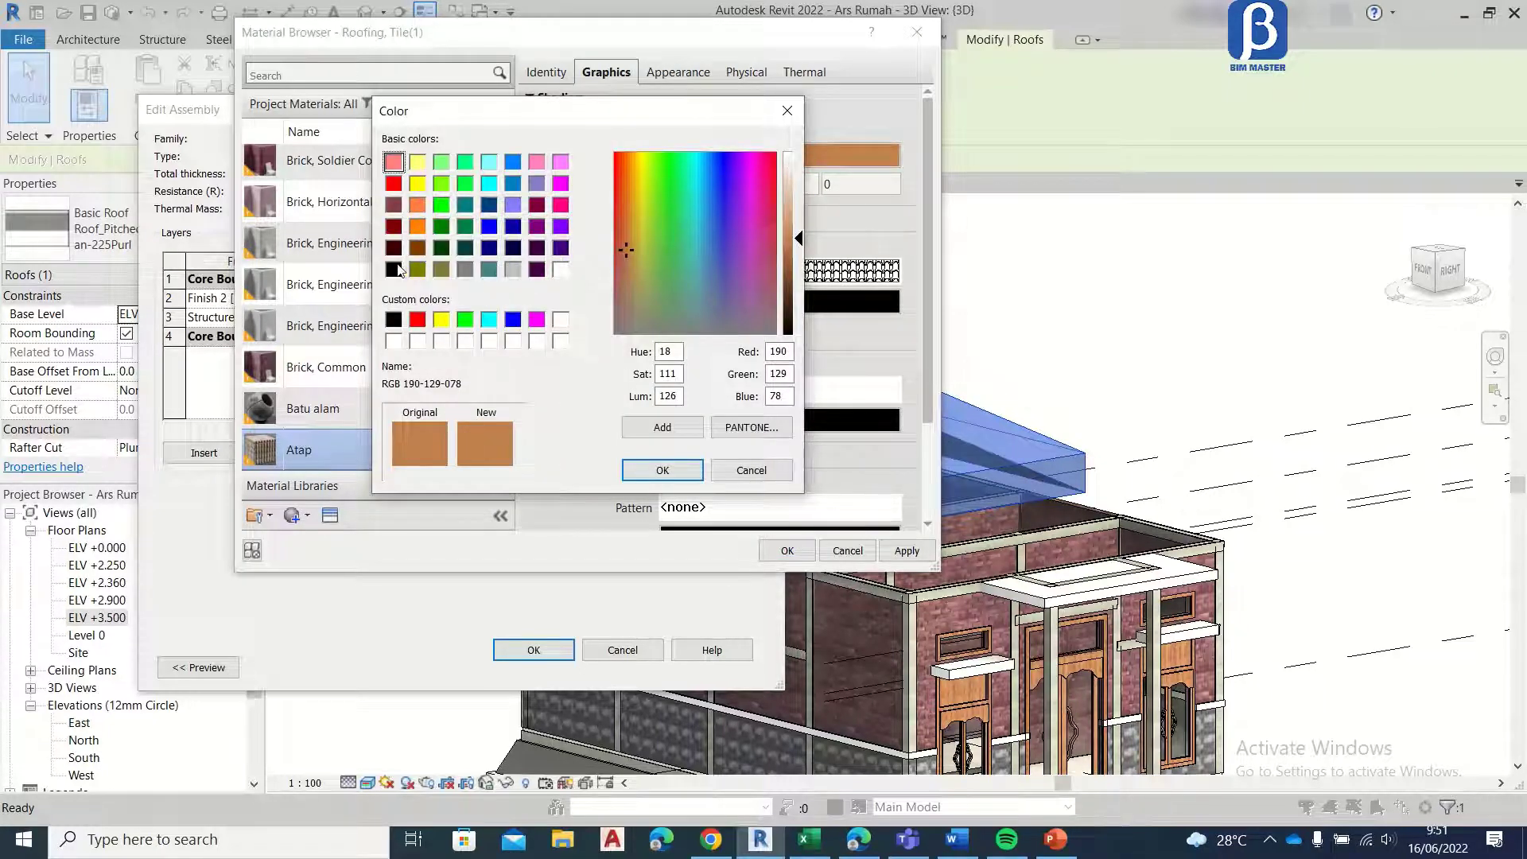
pyautogui.click(417, 249)
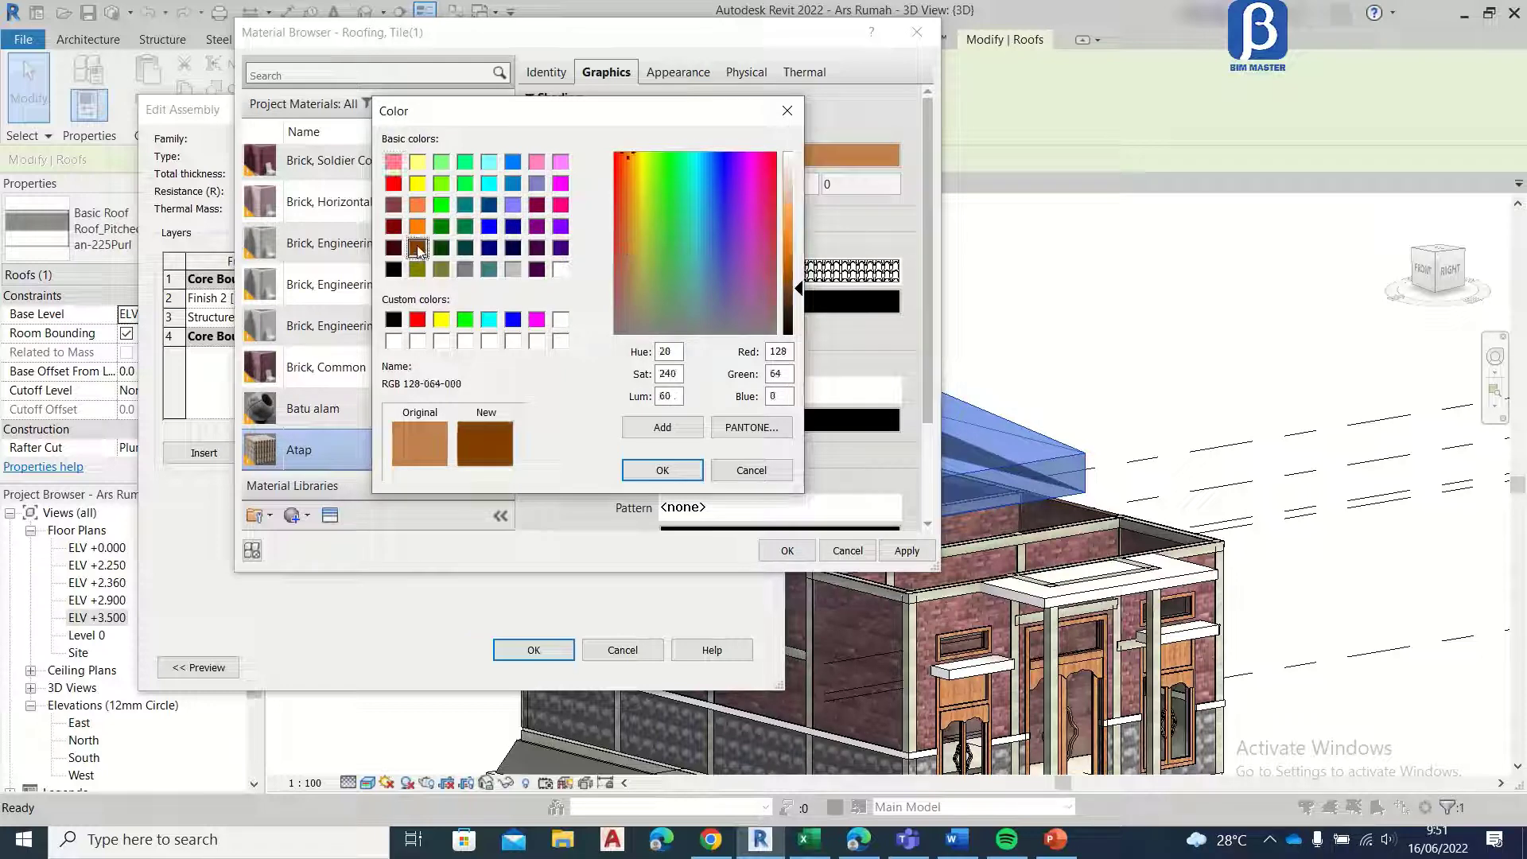
pyautogui.click(663, 470)
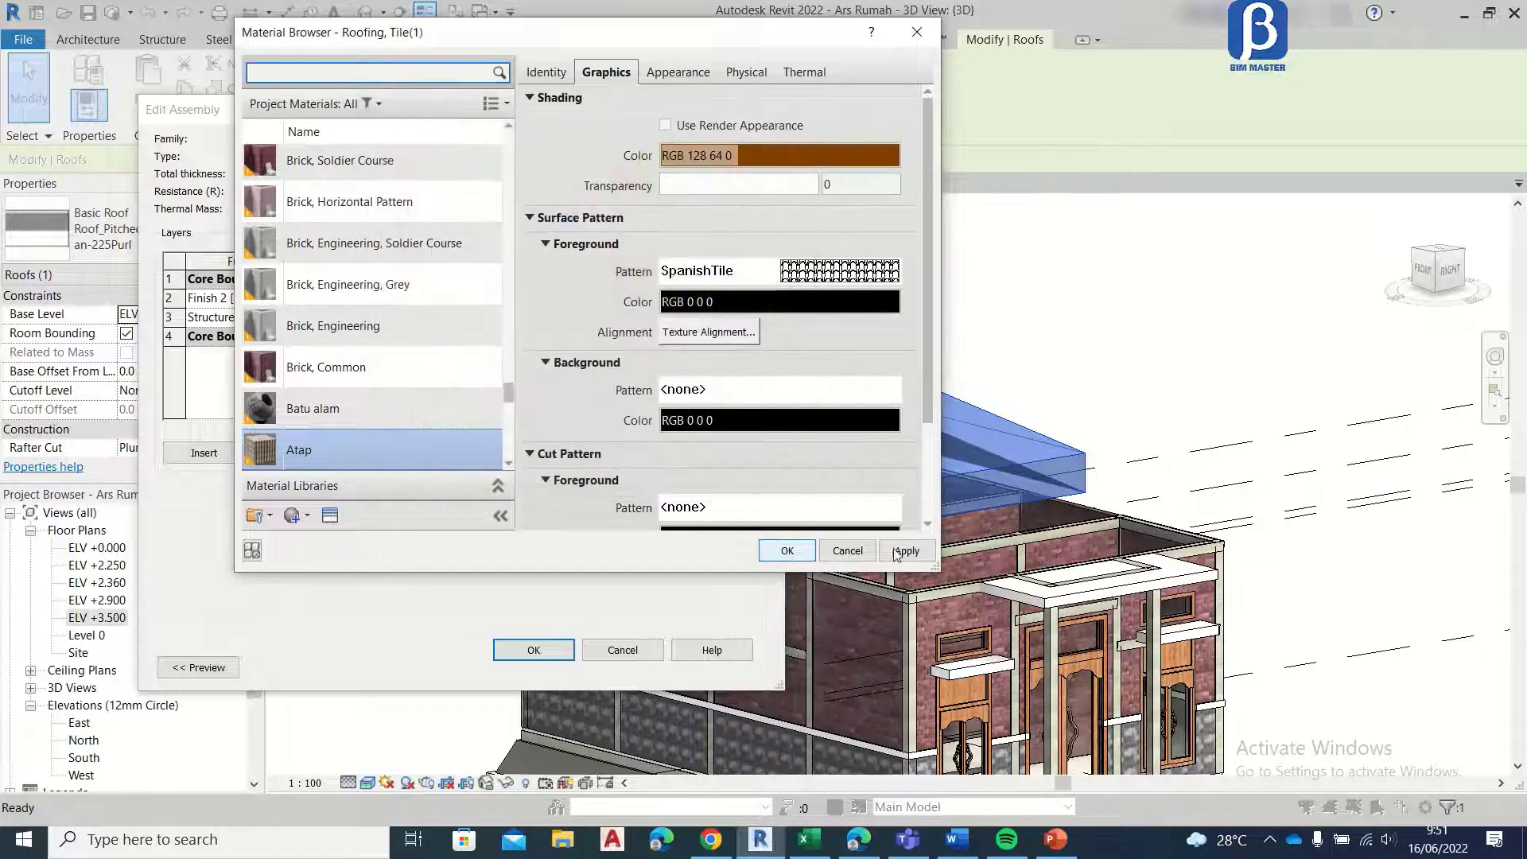
# Step: Assign the Atap material to the Finish 2 layer and apply the edited Atap type to the roof
pyautogui.click(787, 553)
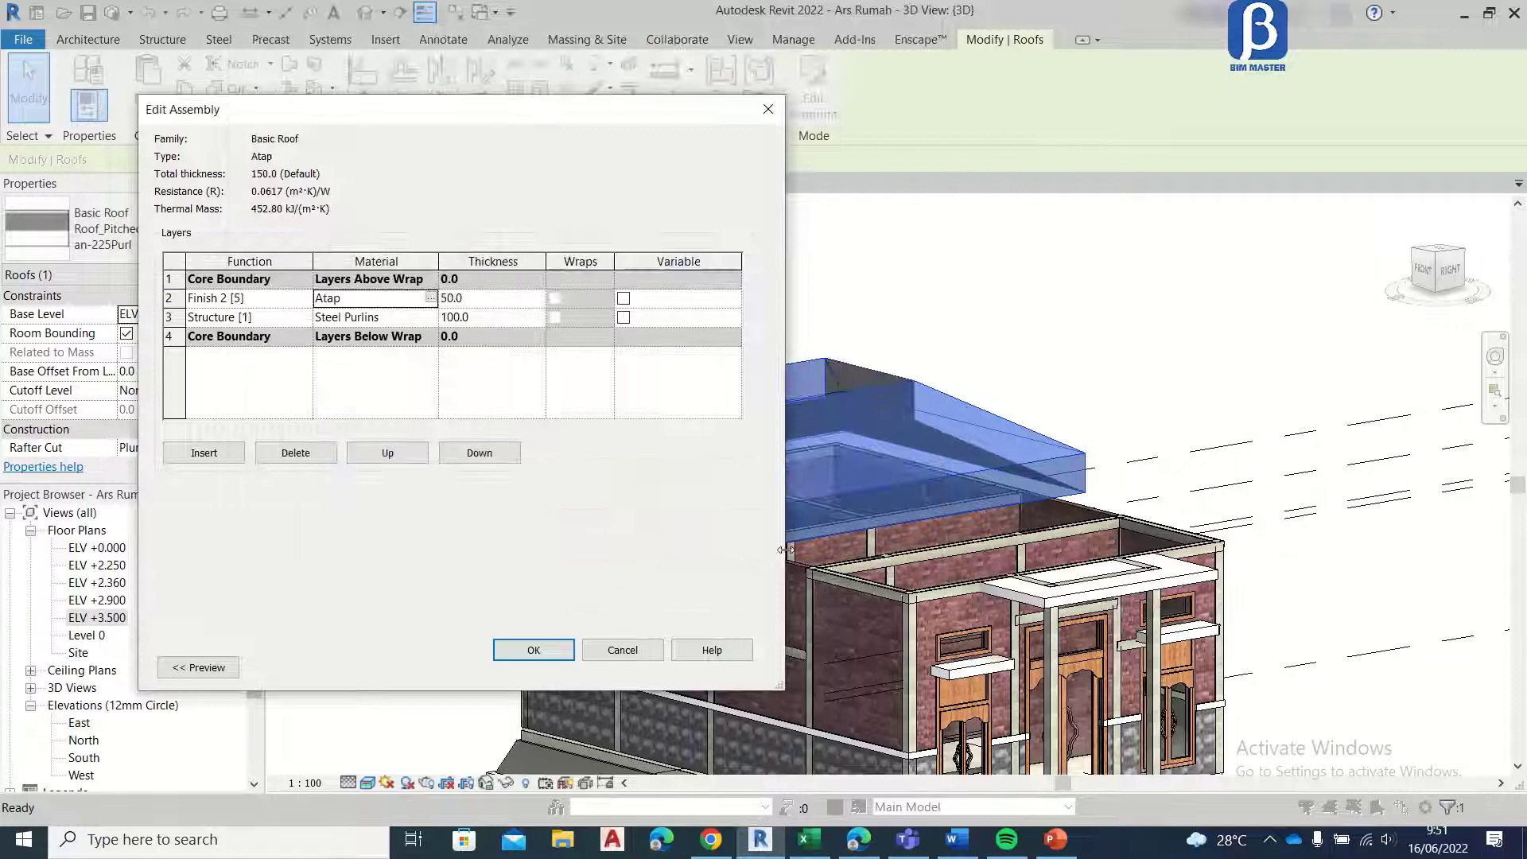
pyautogui.click(535, 651)
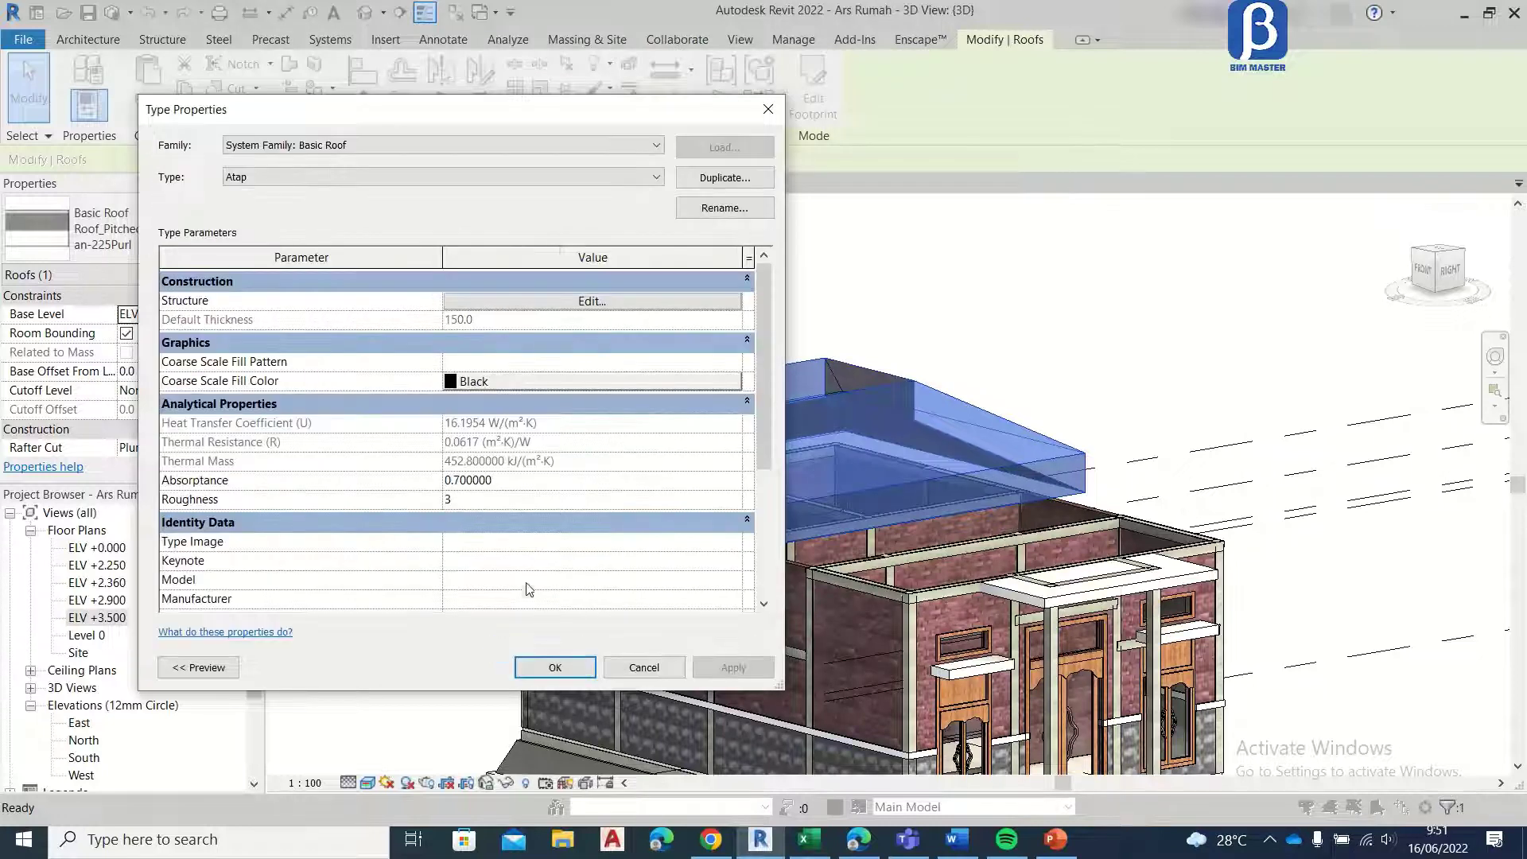
pyautogui.click(544, 670)
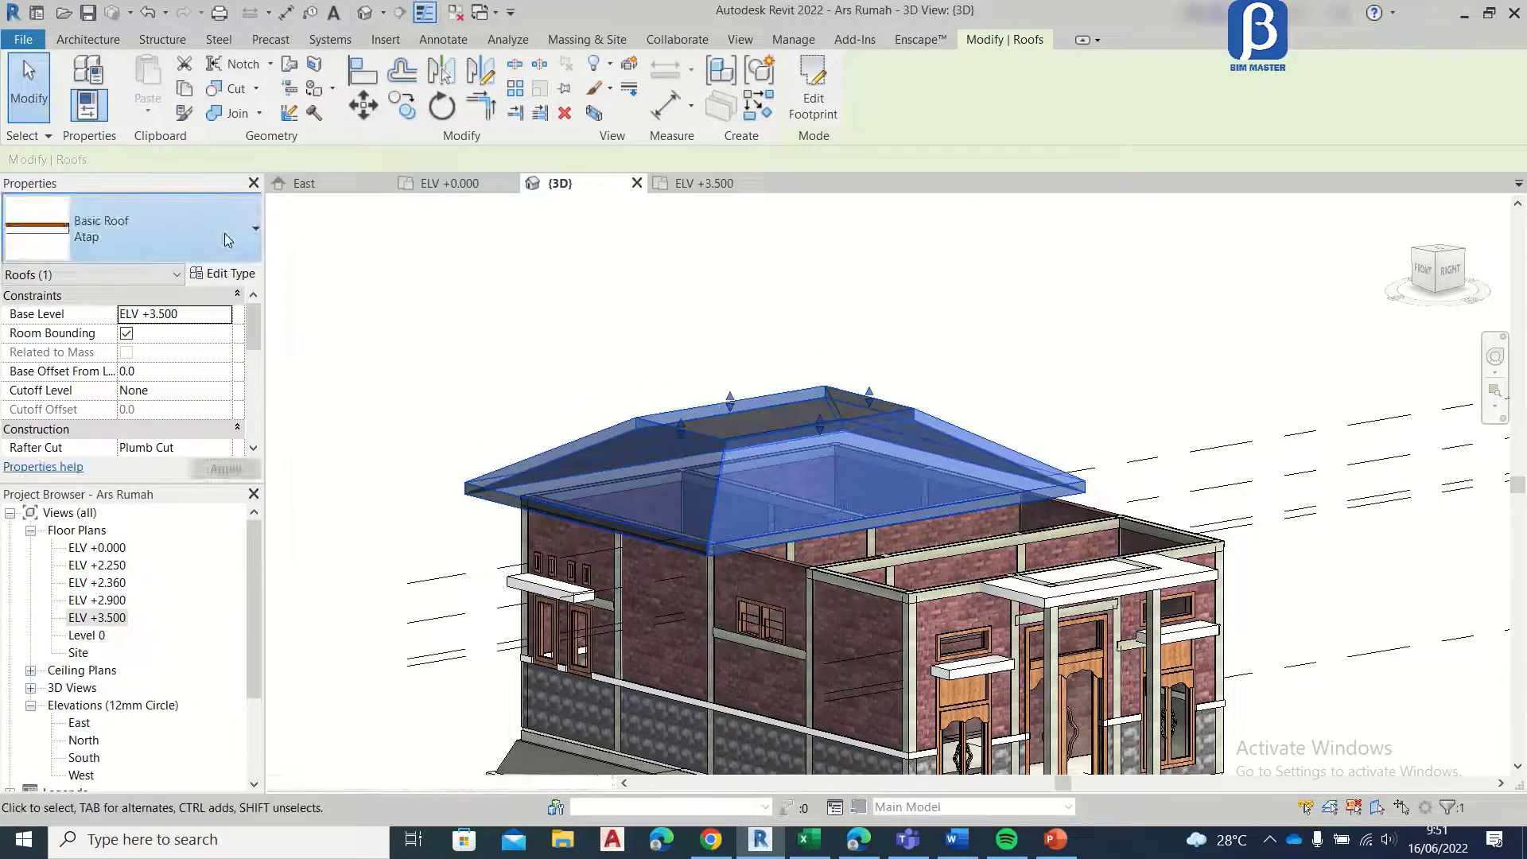
pyautogui.click(211, 250)
pyautogui.click(168, 342)
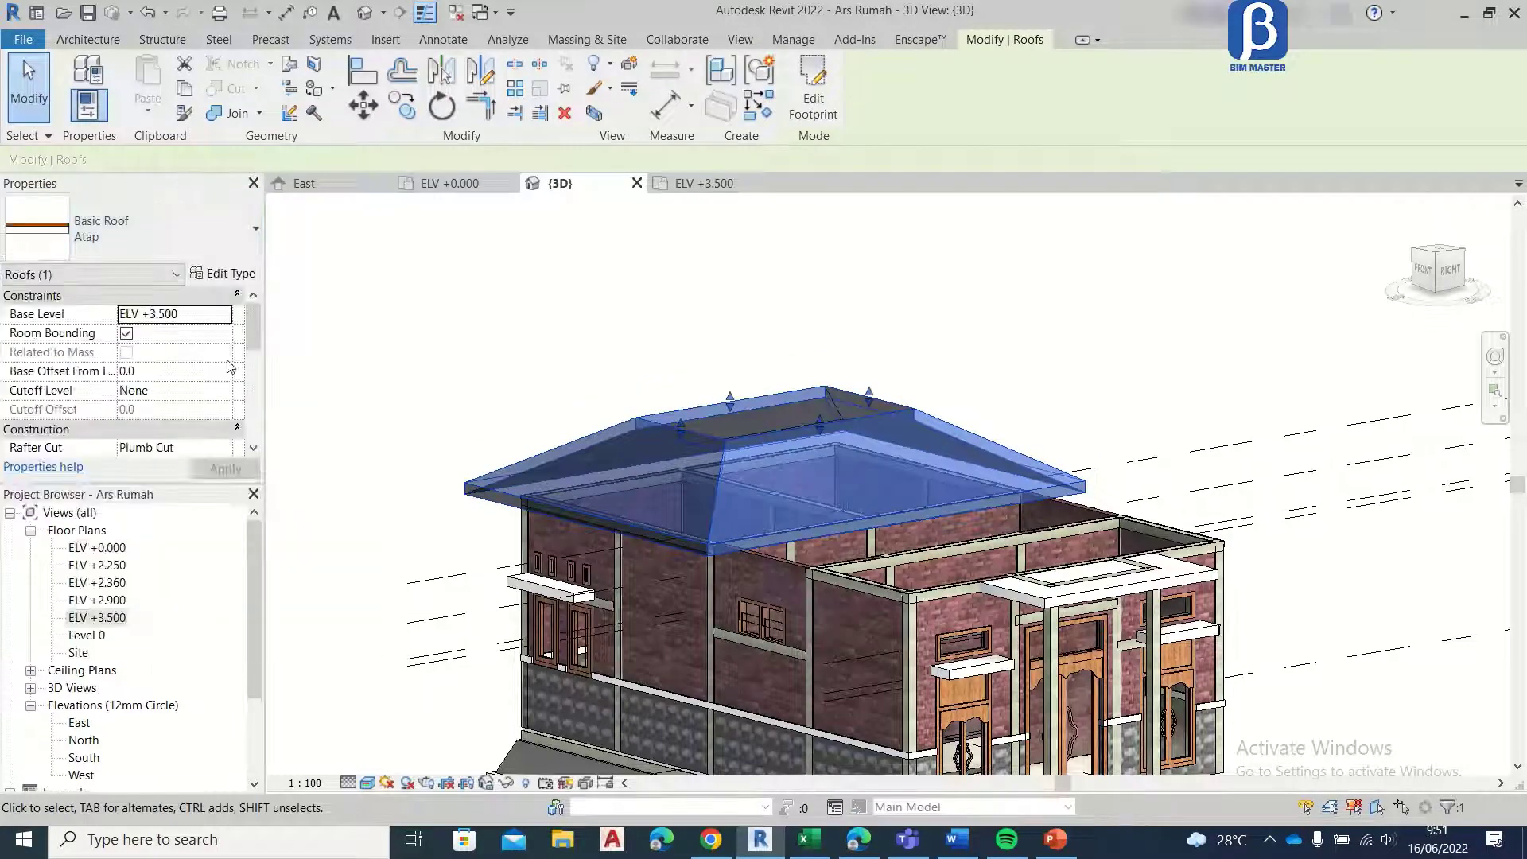
# Step: Inspect the tile texture on the roof in 3D and return to the ELV +3.500 floor plan
pyautogui.click(683, 364)
pyautogui.scroll(5, 689, 490)
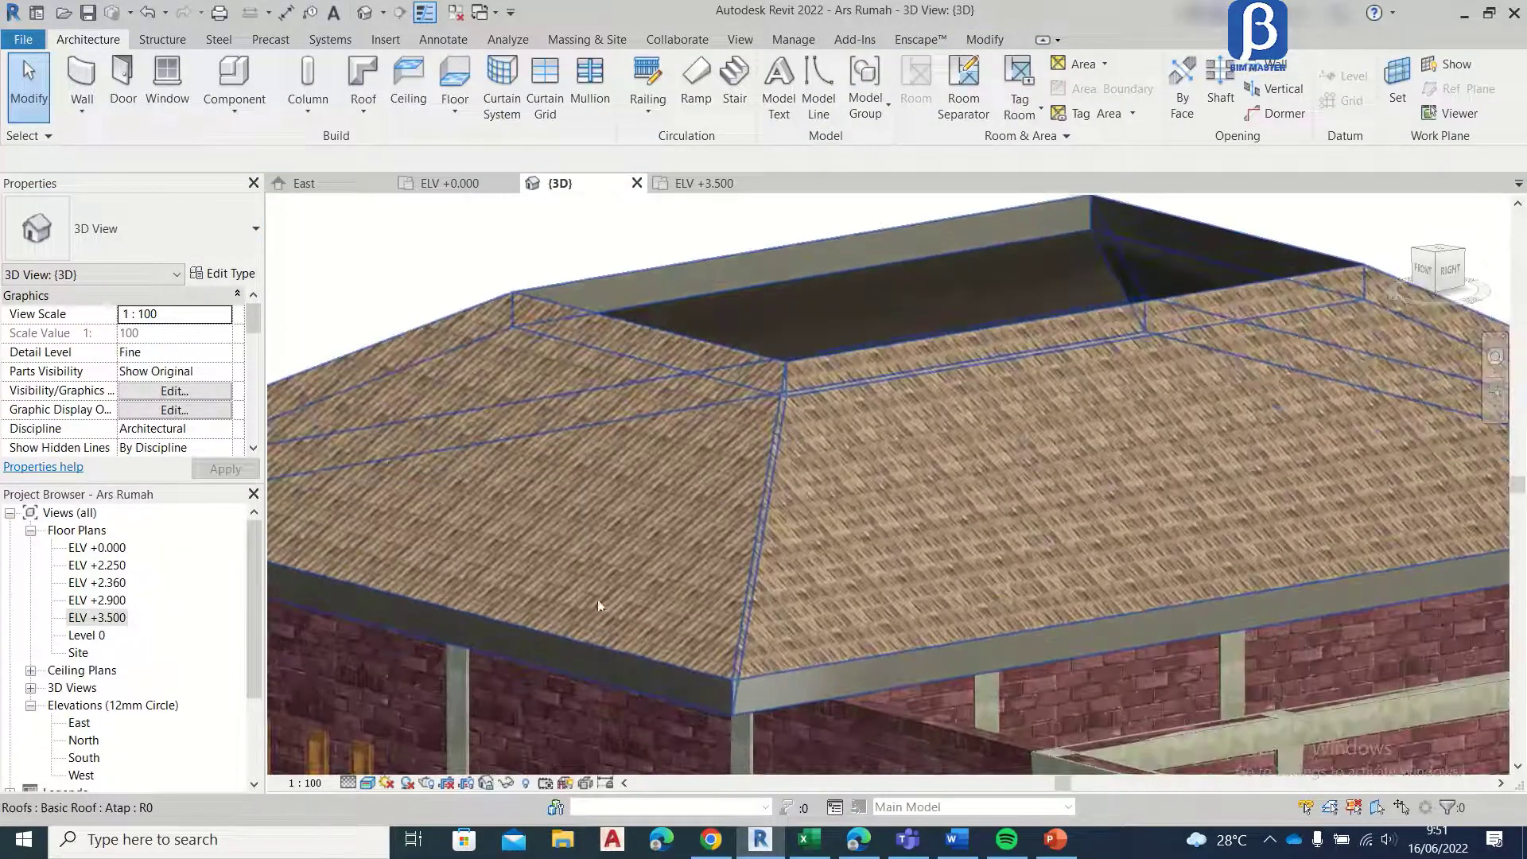
pyautogui.scroll(-5, 779, 370)
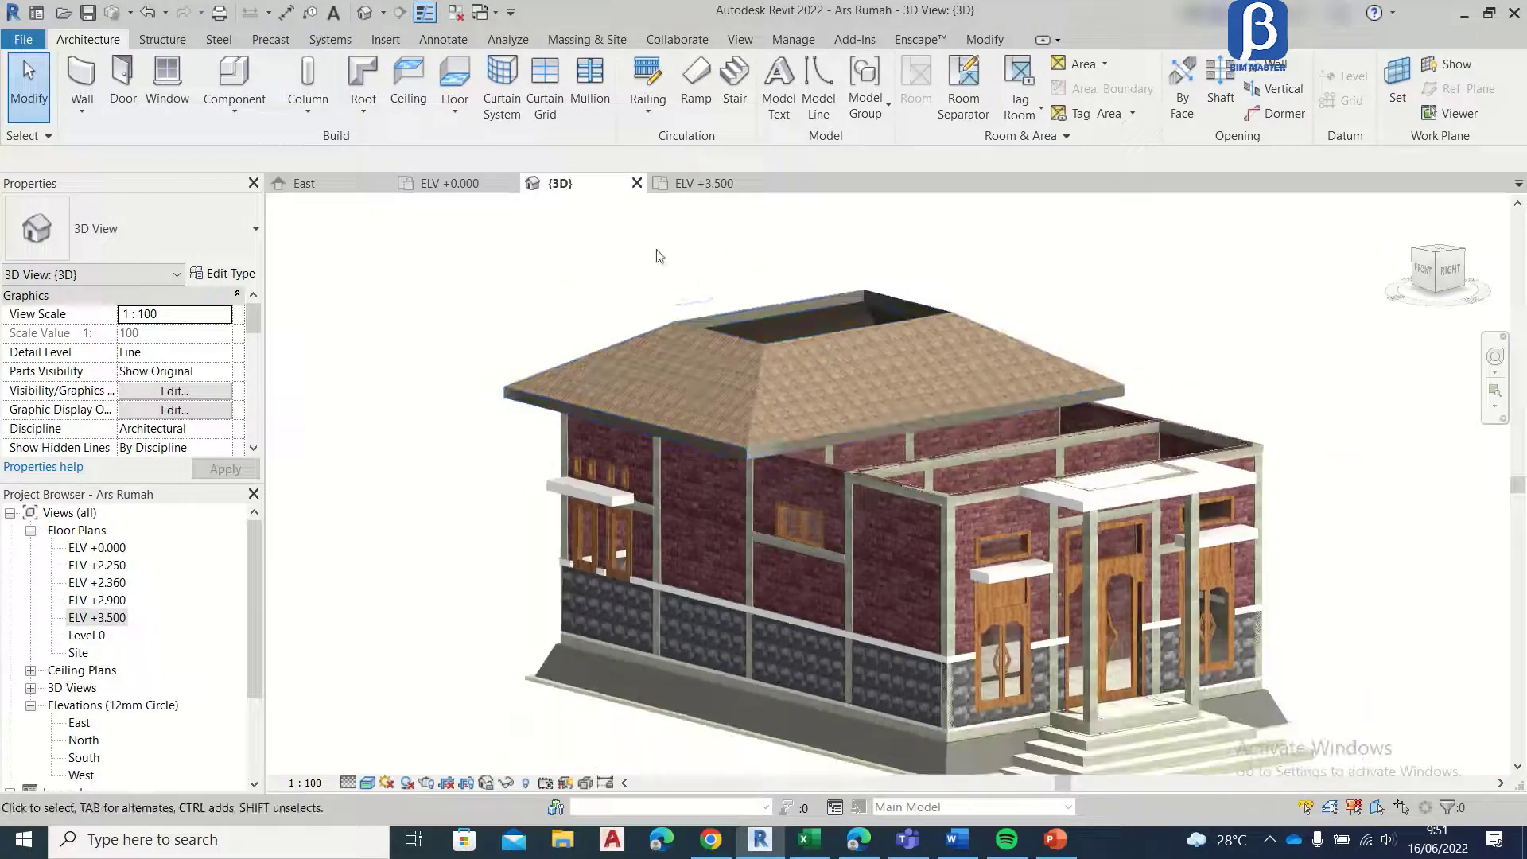
pyautogui.click(698, 188)
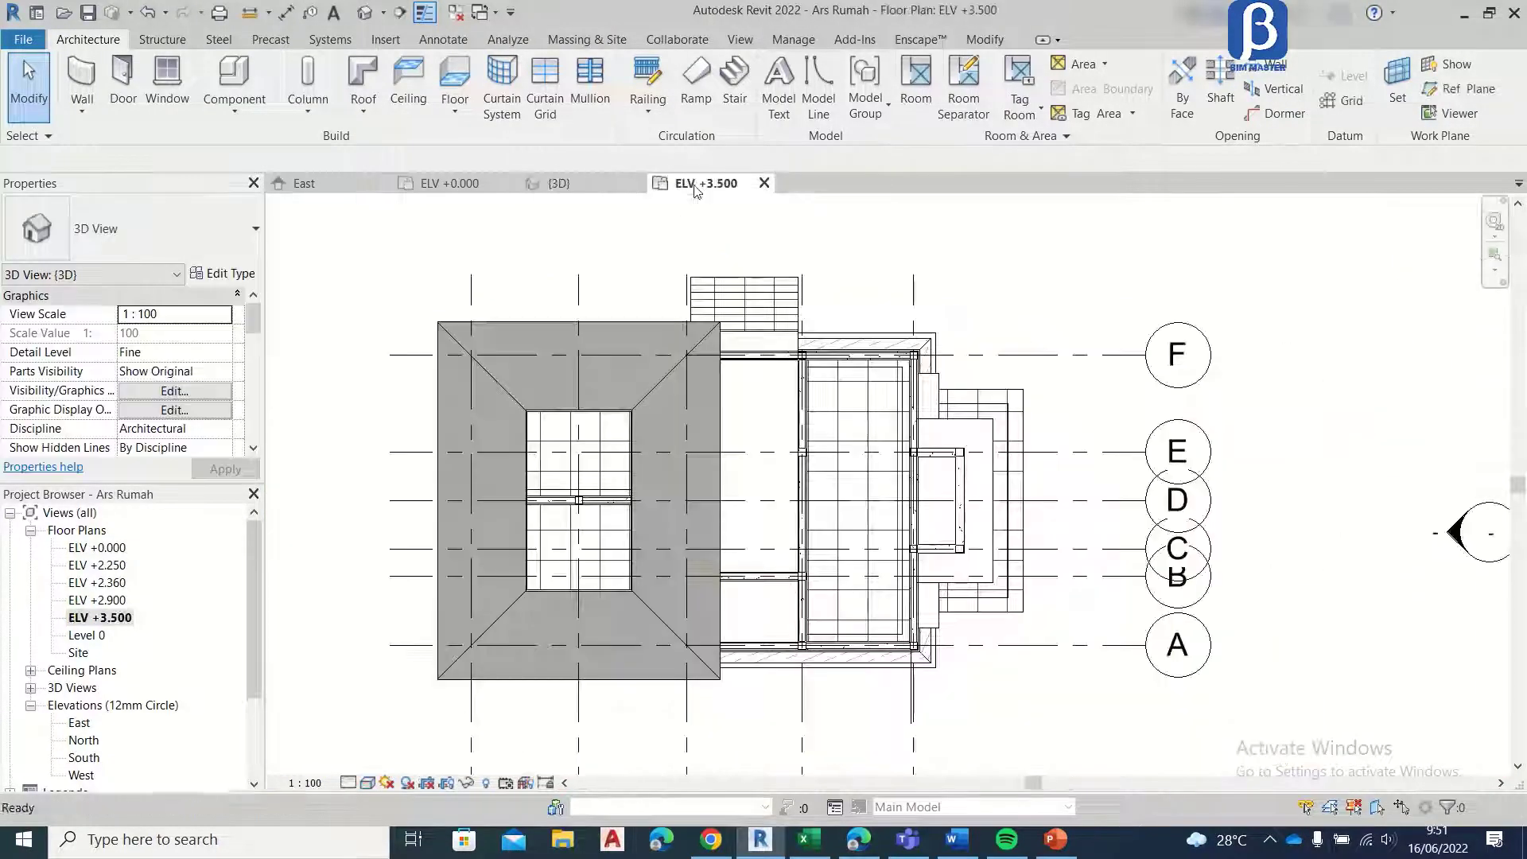
pyautogui.scroll(-3, 638, 416)
pyautogui.scroll(4, 612, 460)
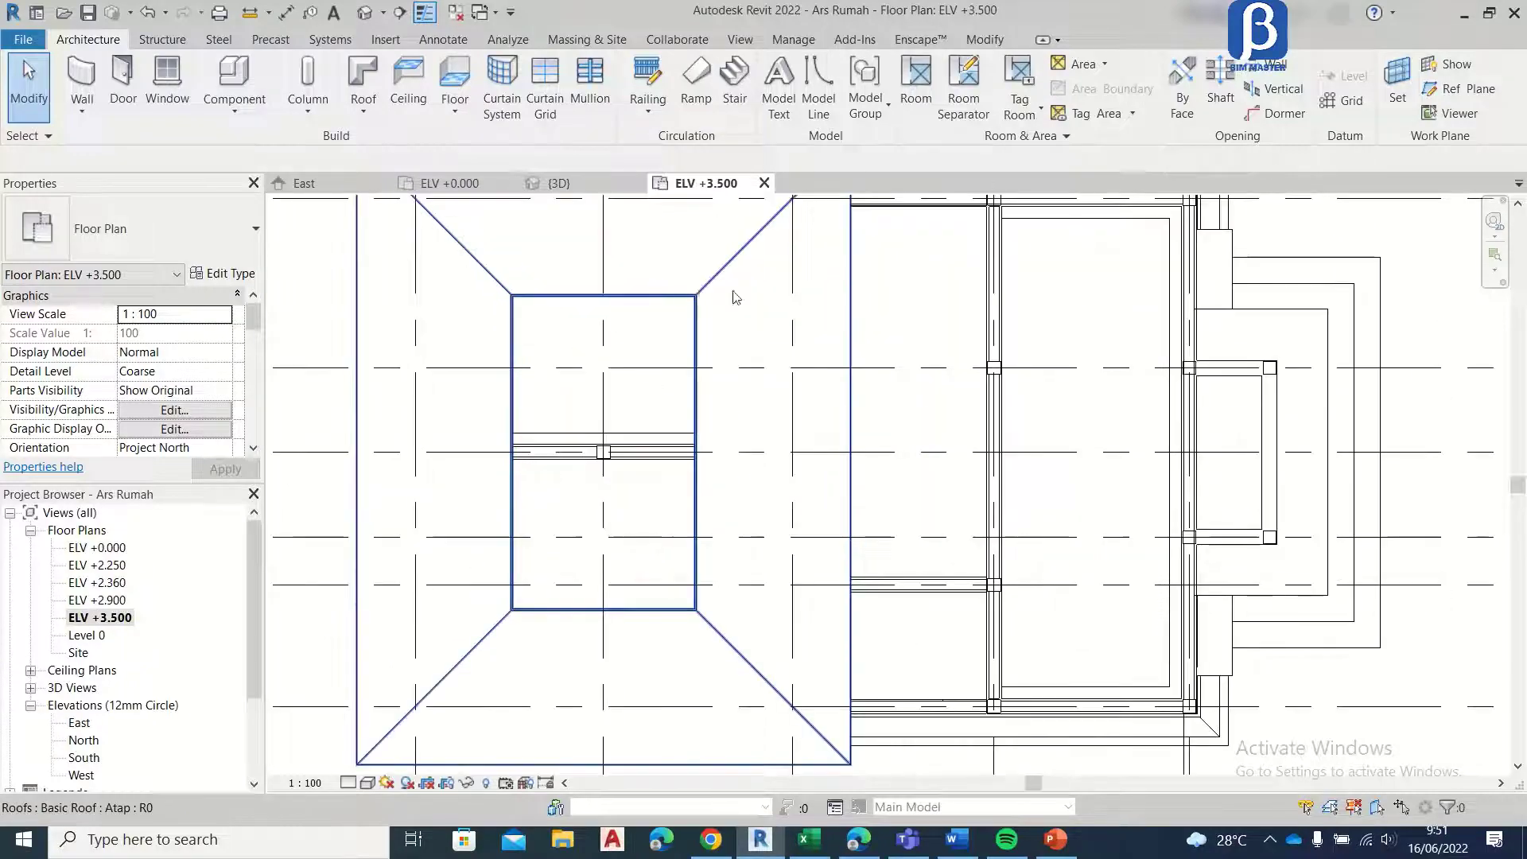
pyautogui.scroll(-5, 738, 285)
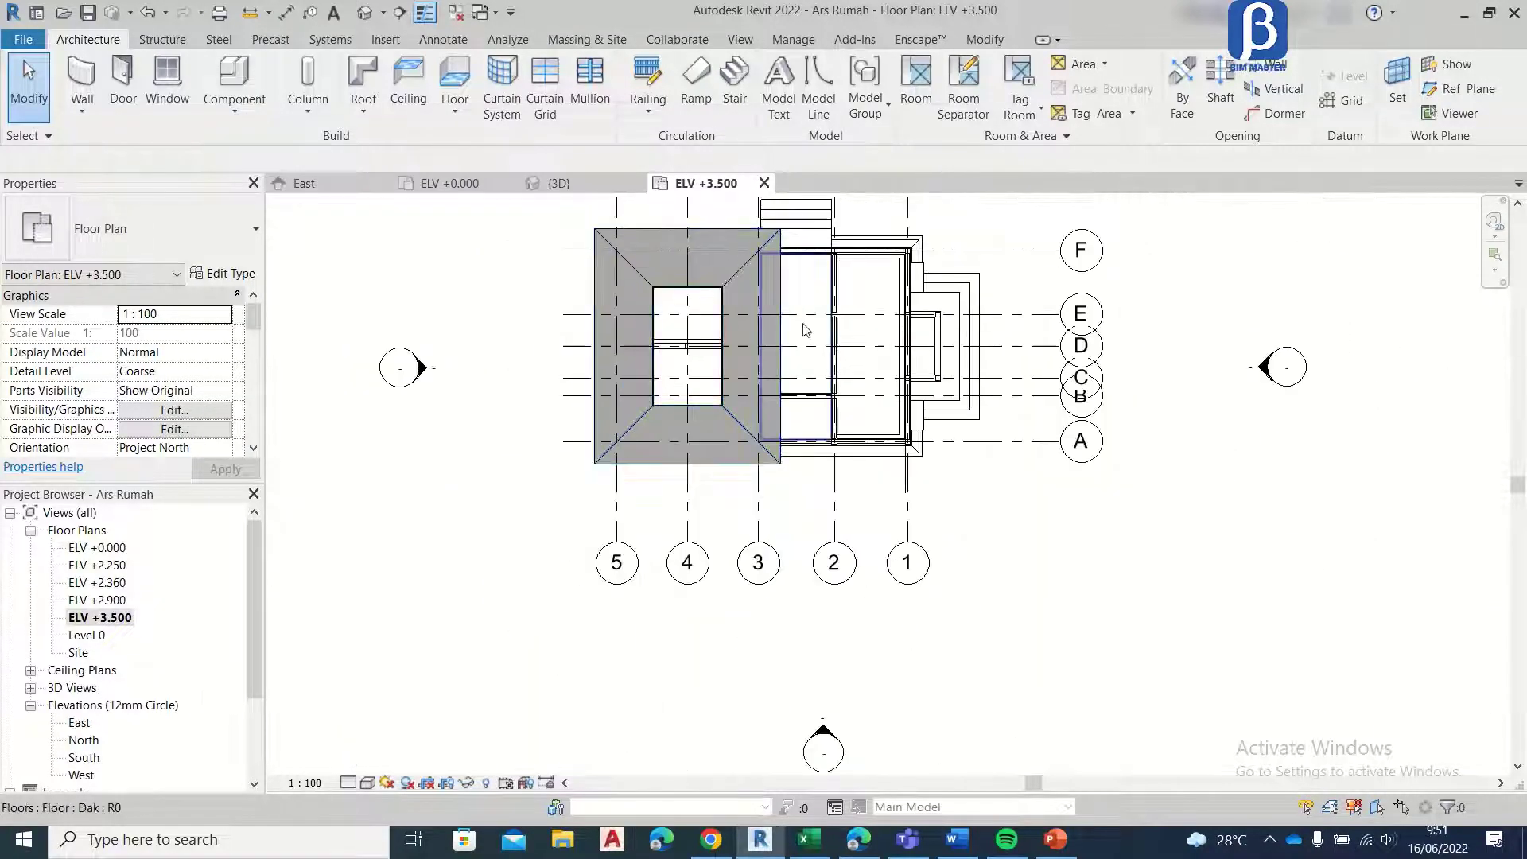
pyautogui.scroll(3, 440, 407)
pyautogui.moveTo(471, 311); pyautogui.dragTo(715, 365, button='middle')
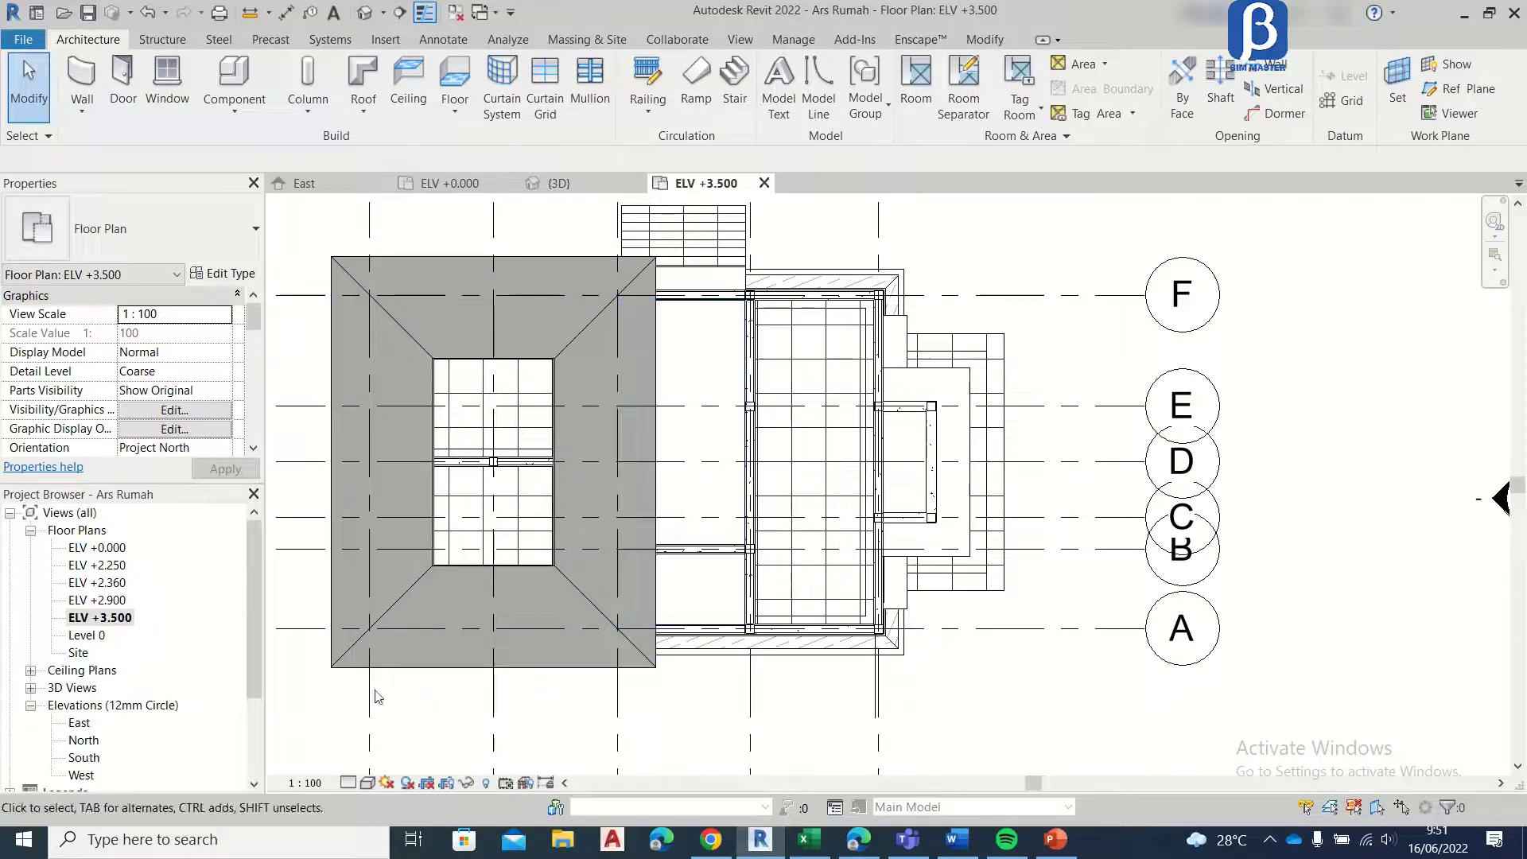
# Step: In the East elevation, copy the ELV +3.500 level up to the top edge of the pitched roof
pyautogui.doubleClick(83, 723)
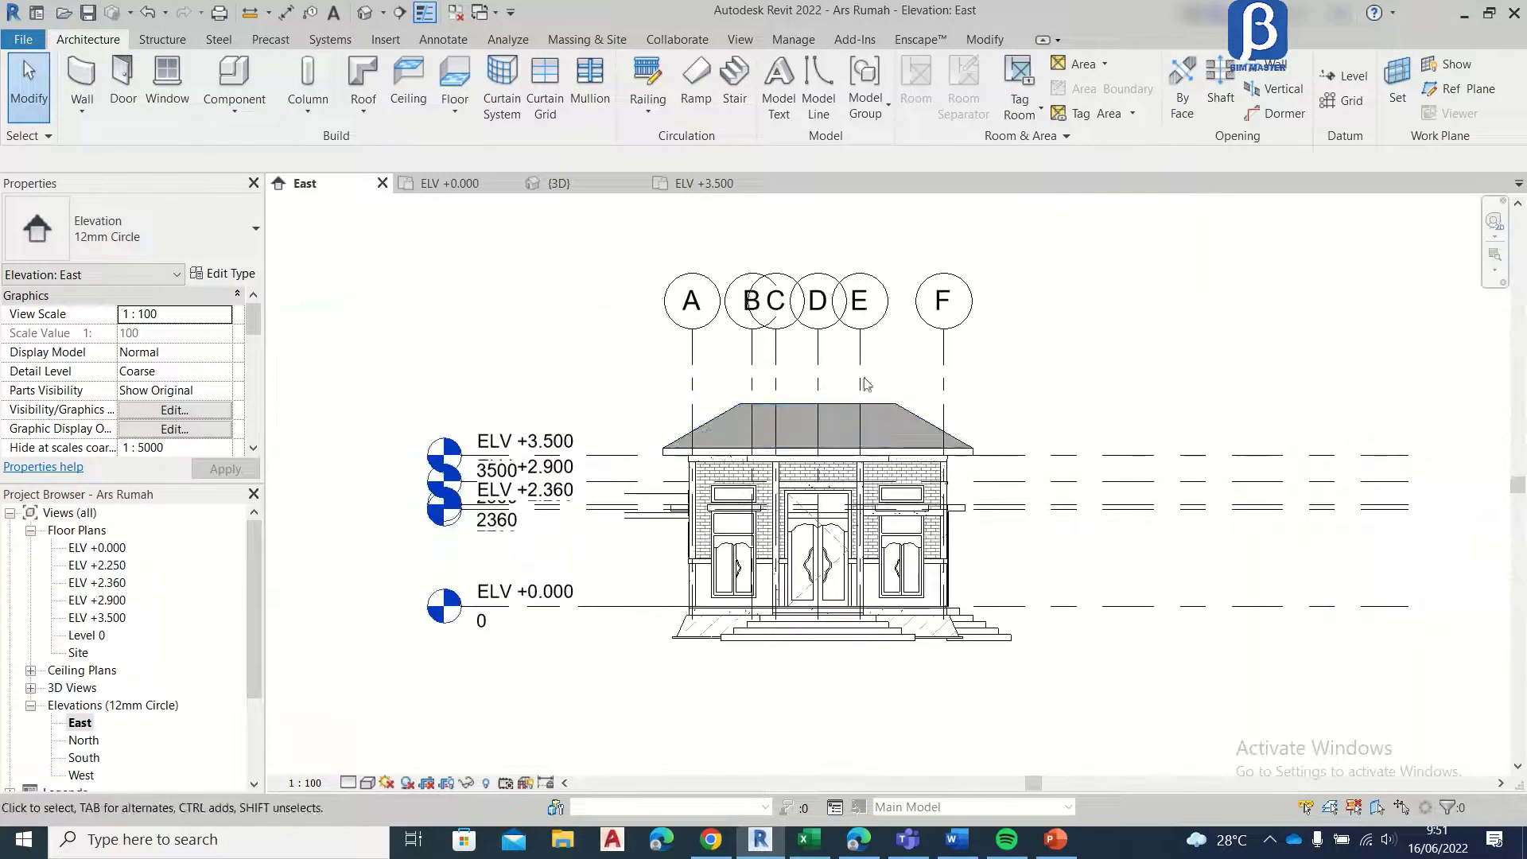
pyautogui.scroll(3, 843, 398)
pyautogui.click(1066, 506)
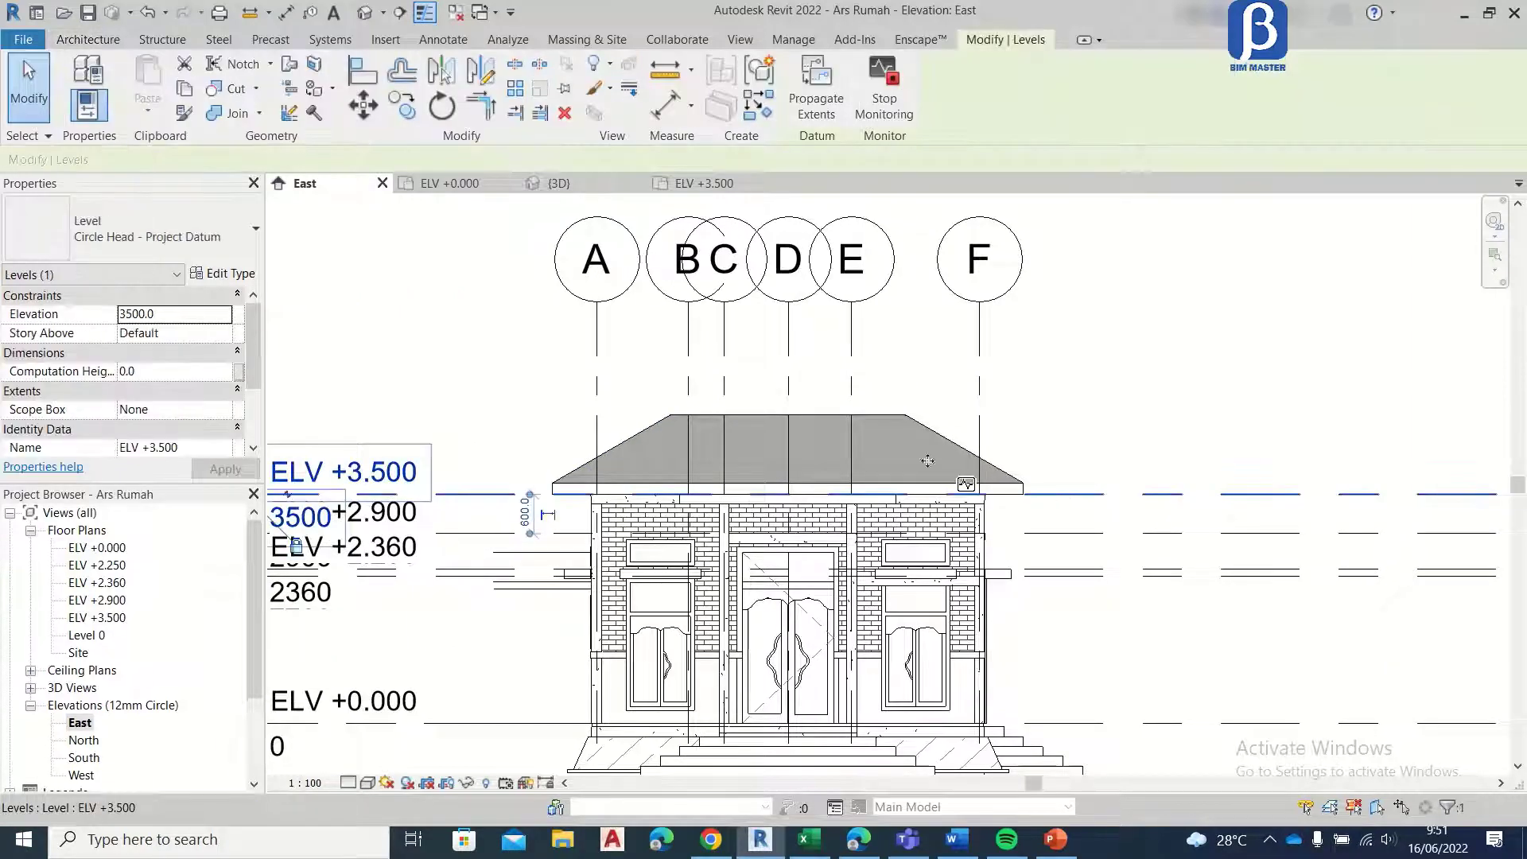
pyautogui.click(402, 105)
pyautogui.scroll(2, 875, 453)
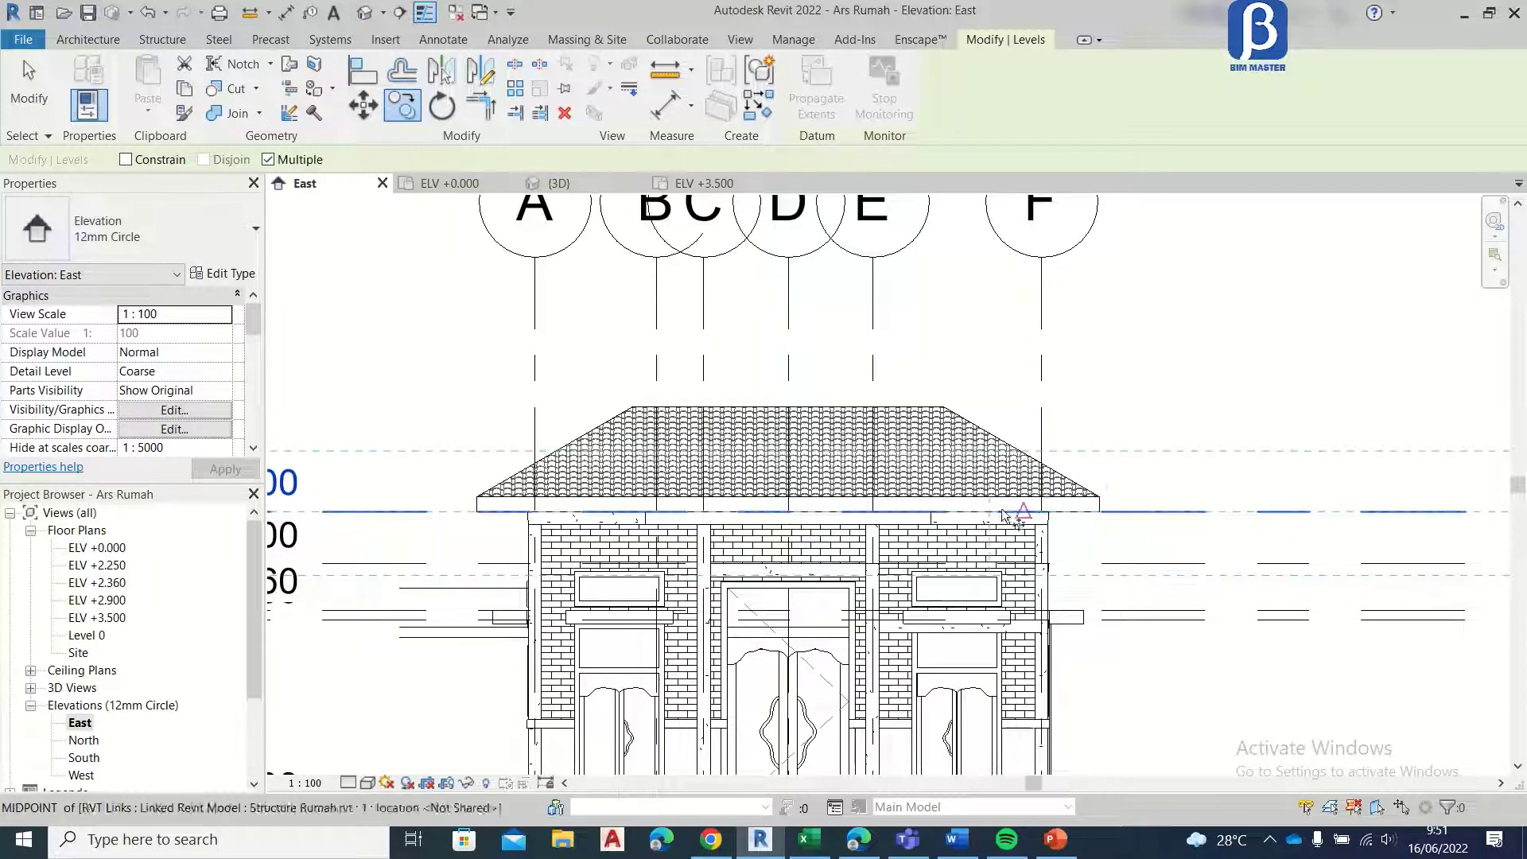
pyautogui.click(929, 513)
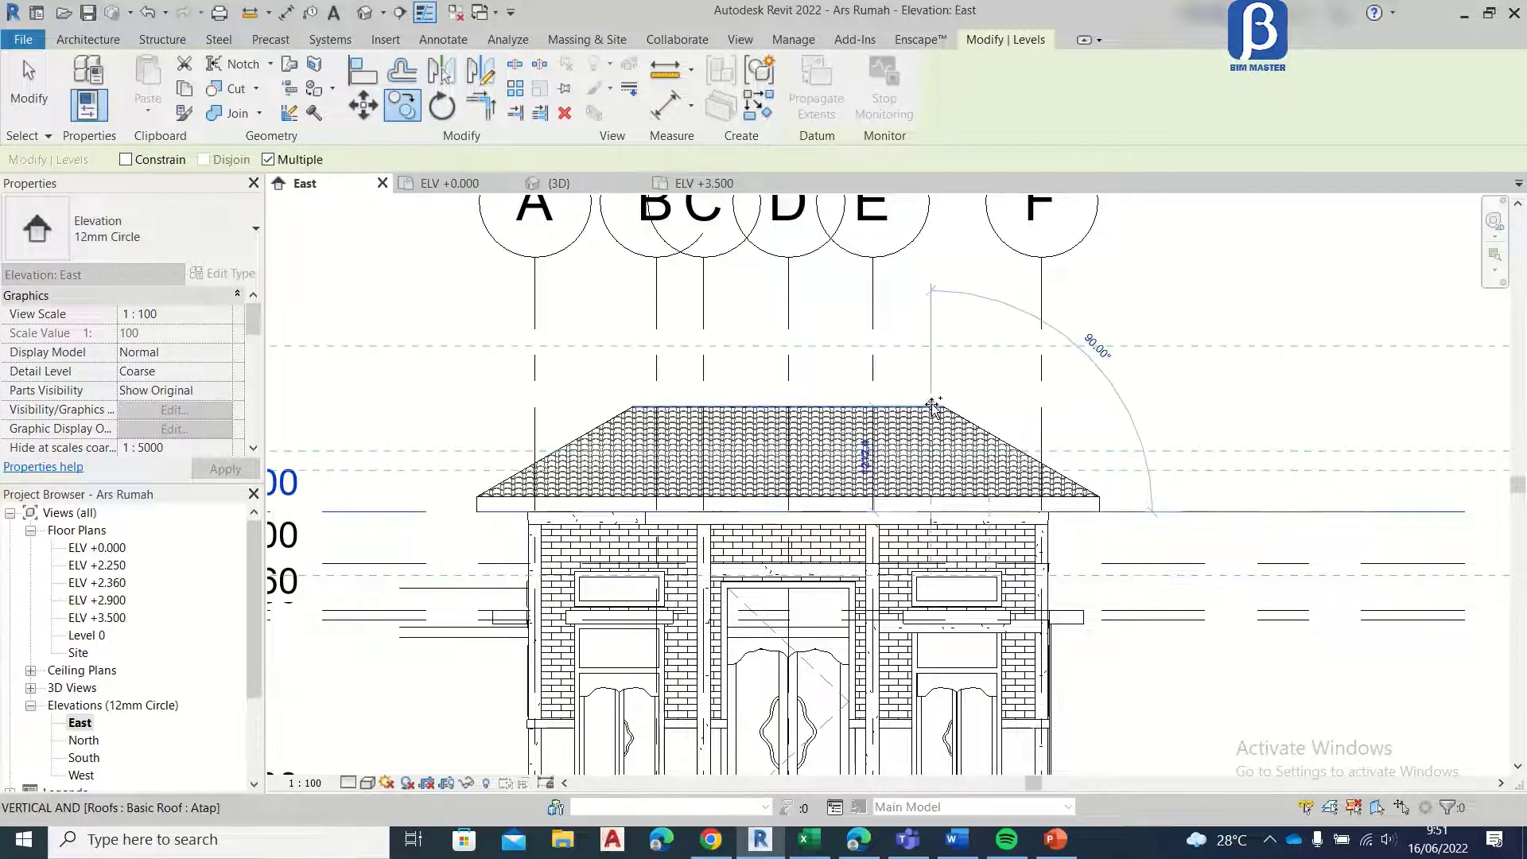
pyautogui.scroll(-3, 648, 331)
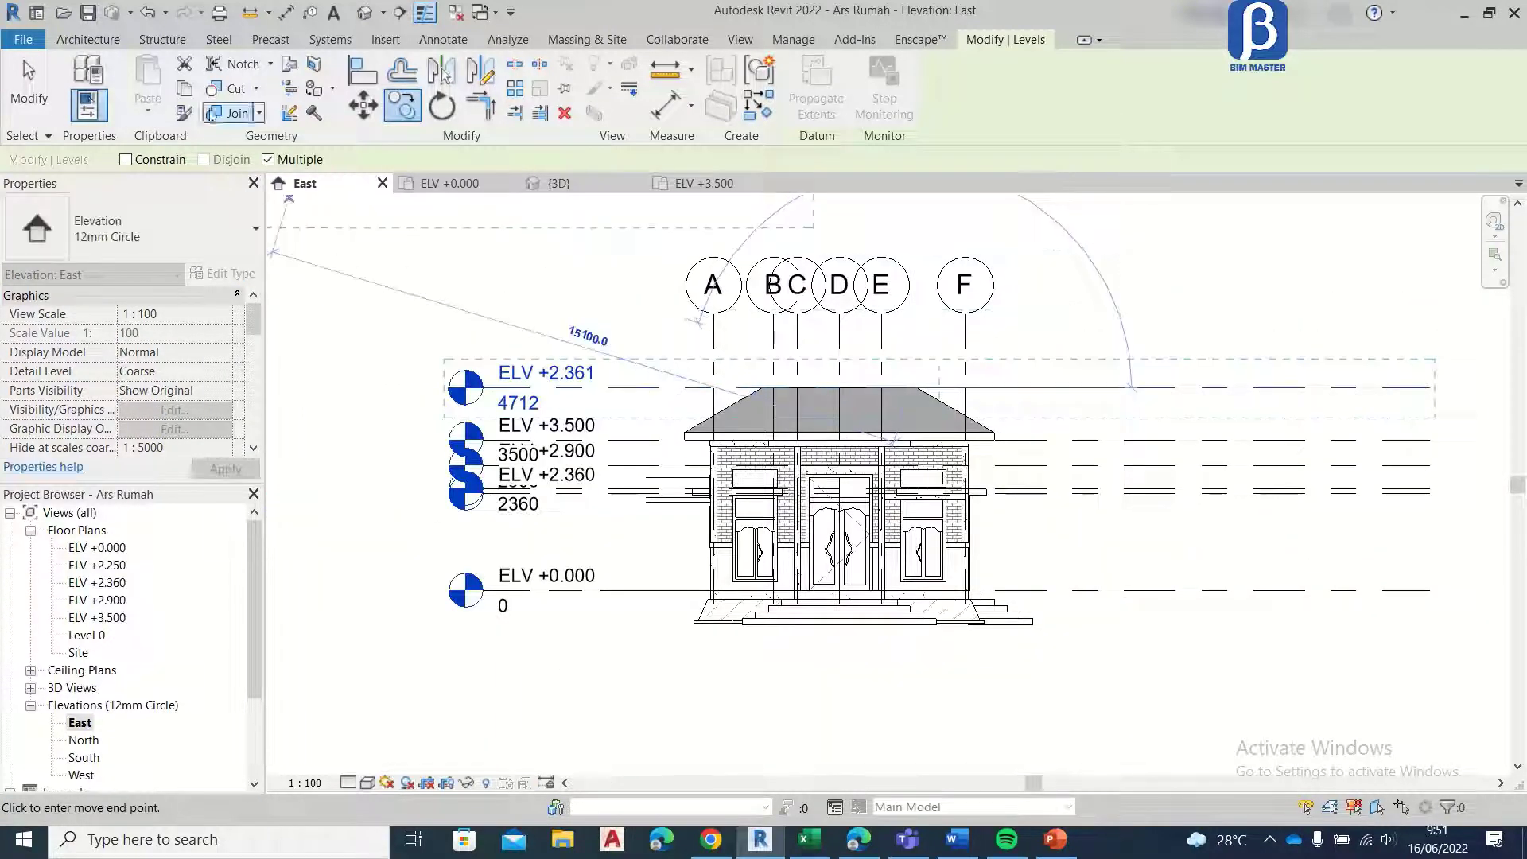
pyautogui.click(46, 88)
# Step: Rename the copied level at the roof's top edge to ELV +4.712
pyautogui.scroll(2, 491, 373)
pyautogui.click(600, 384)
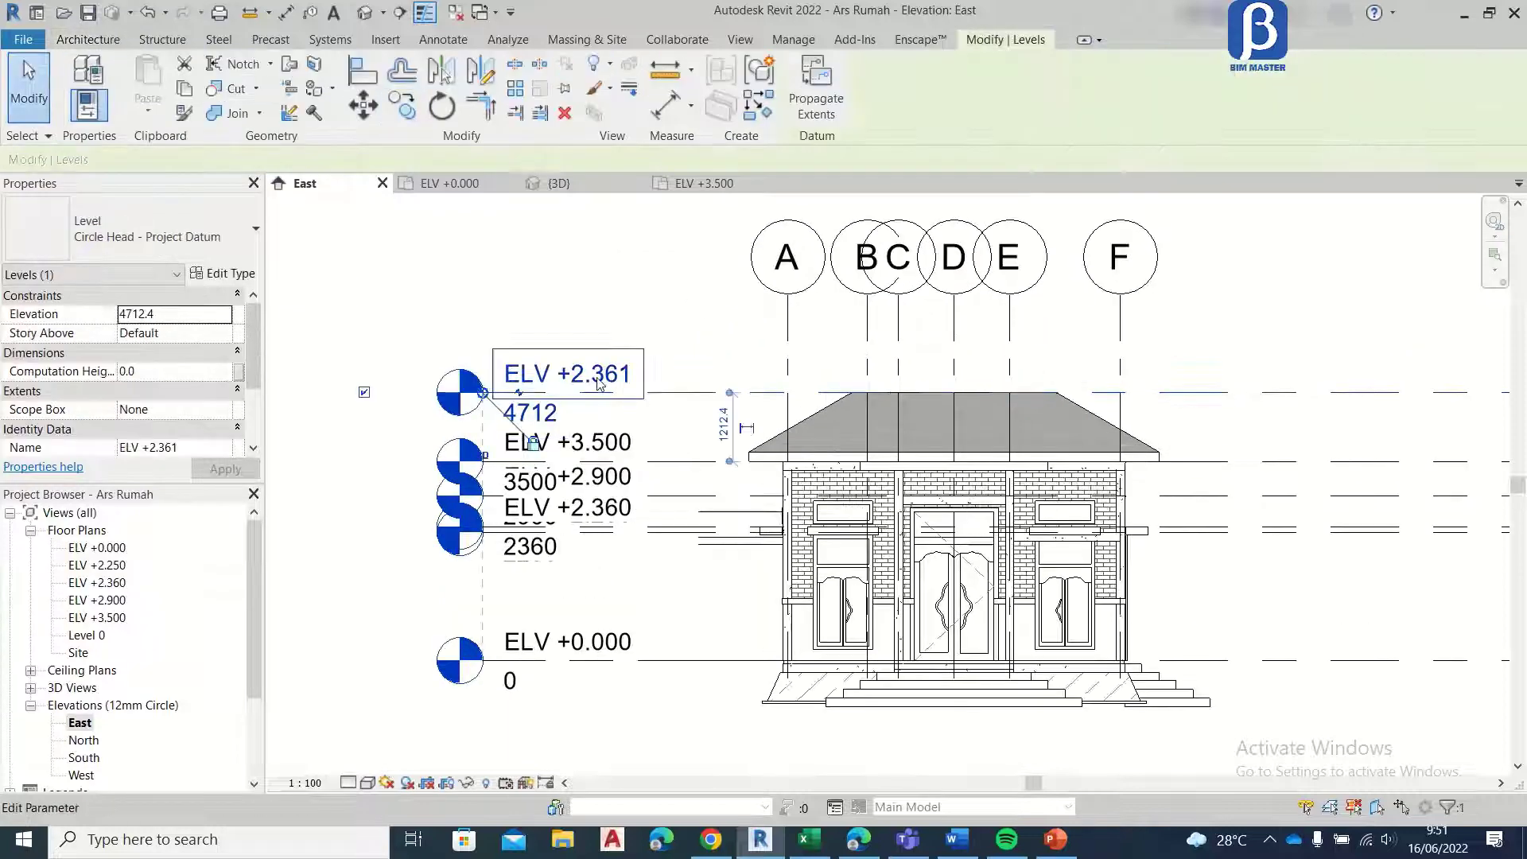
pyautogui.click(599, 379)
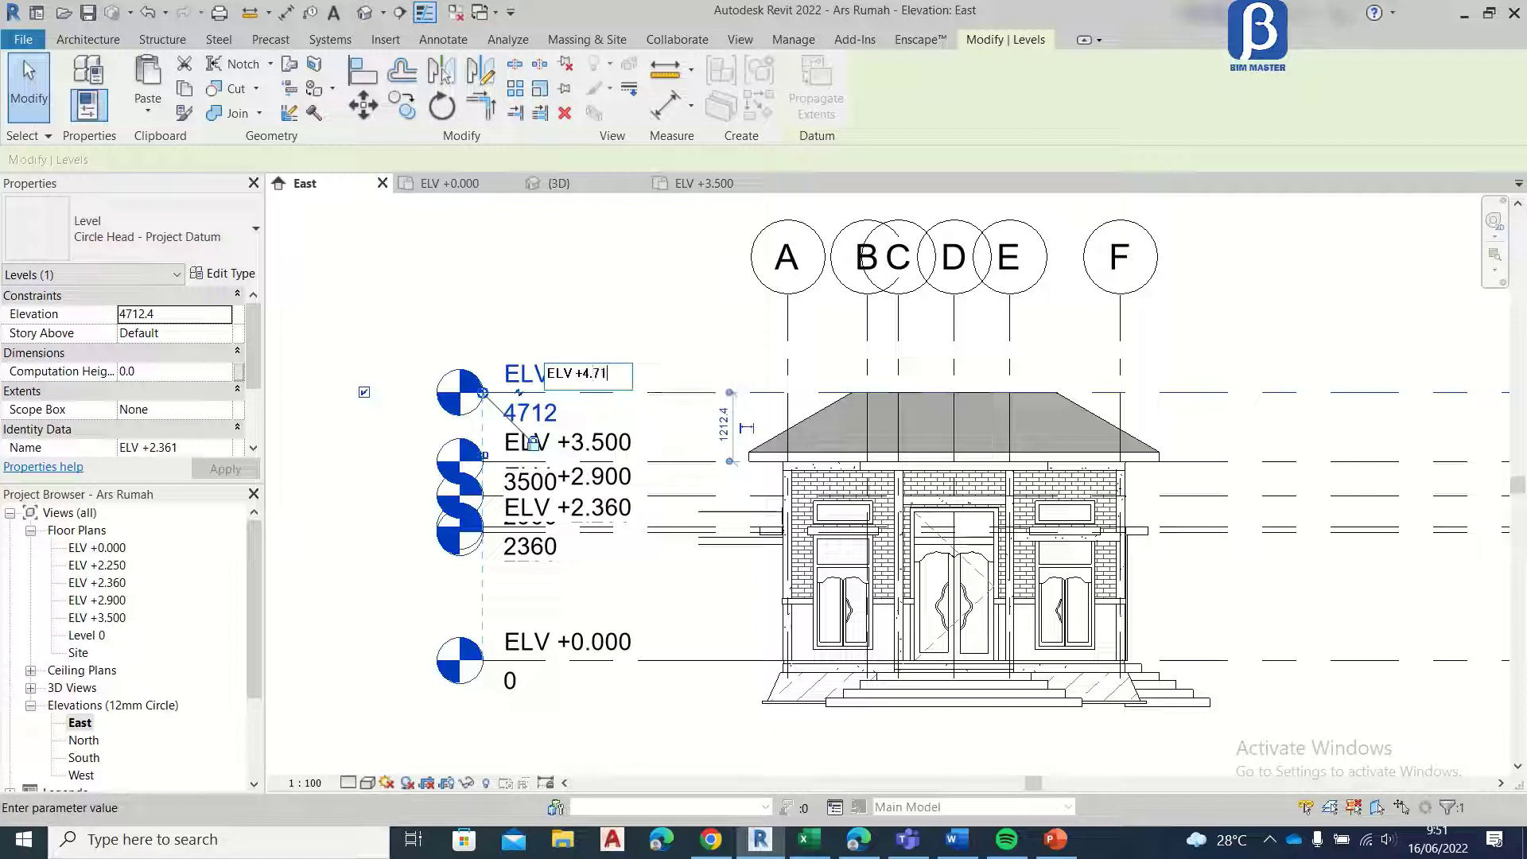
pyautogui.write('ELV +4.712')
pyautogui.press('Return')
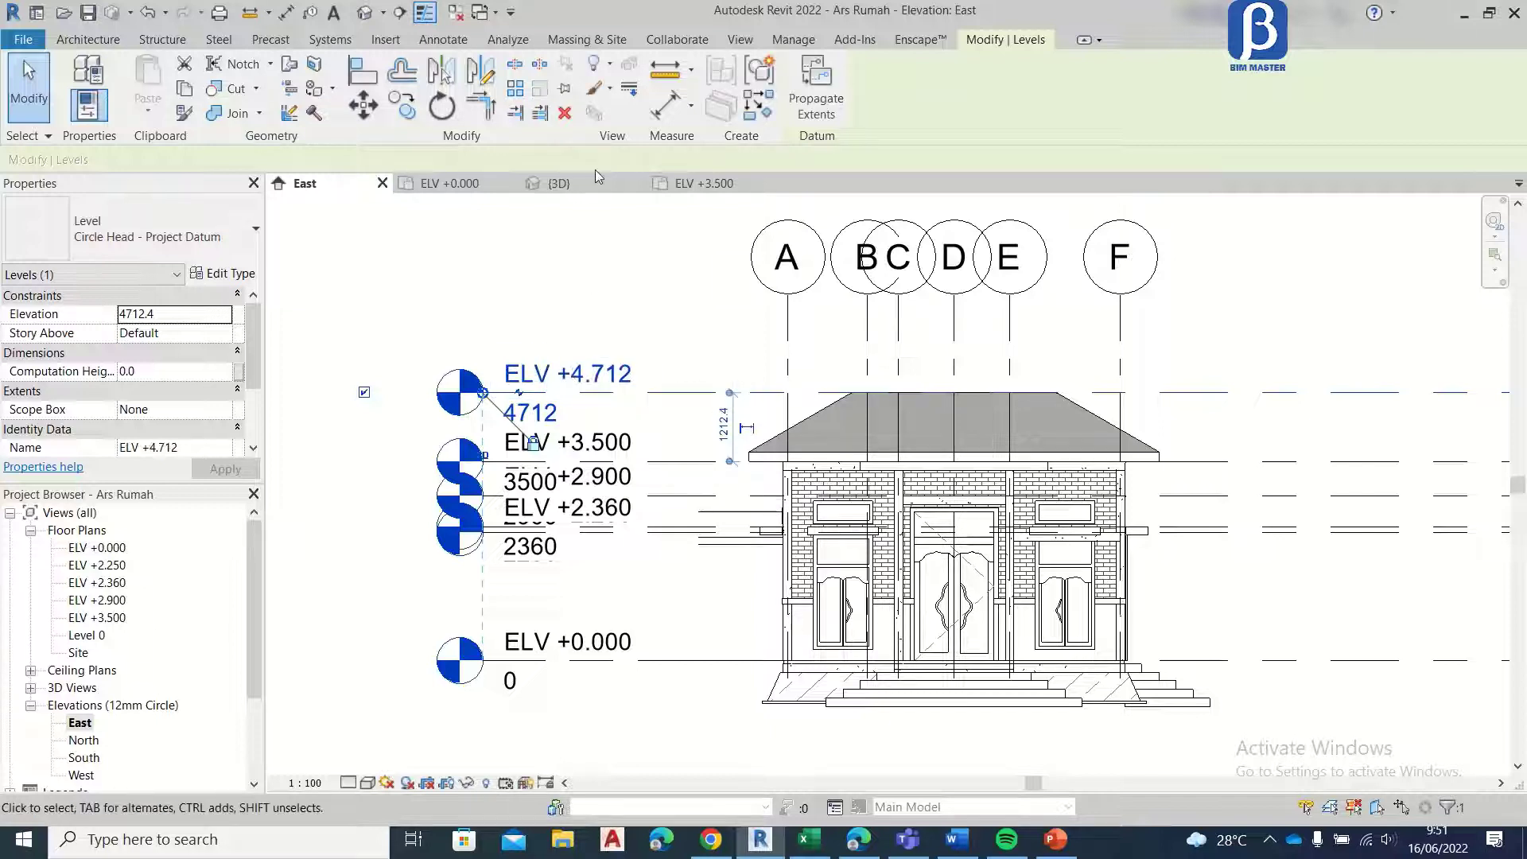
# Step: Create a floor plan view for the ELV +4.712 level
pyautogui.click(740, 40)
pyautogui.click(735, 63)
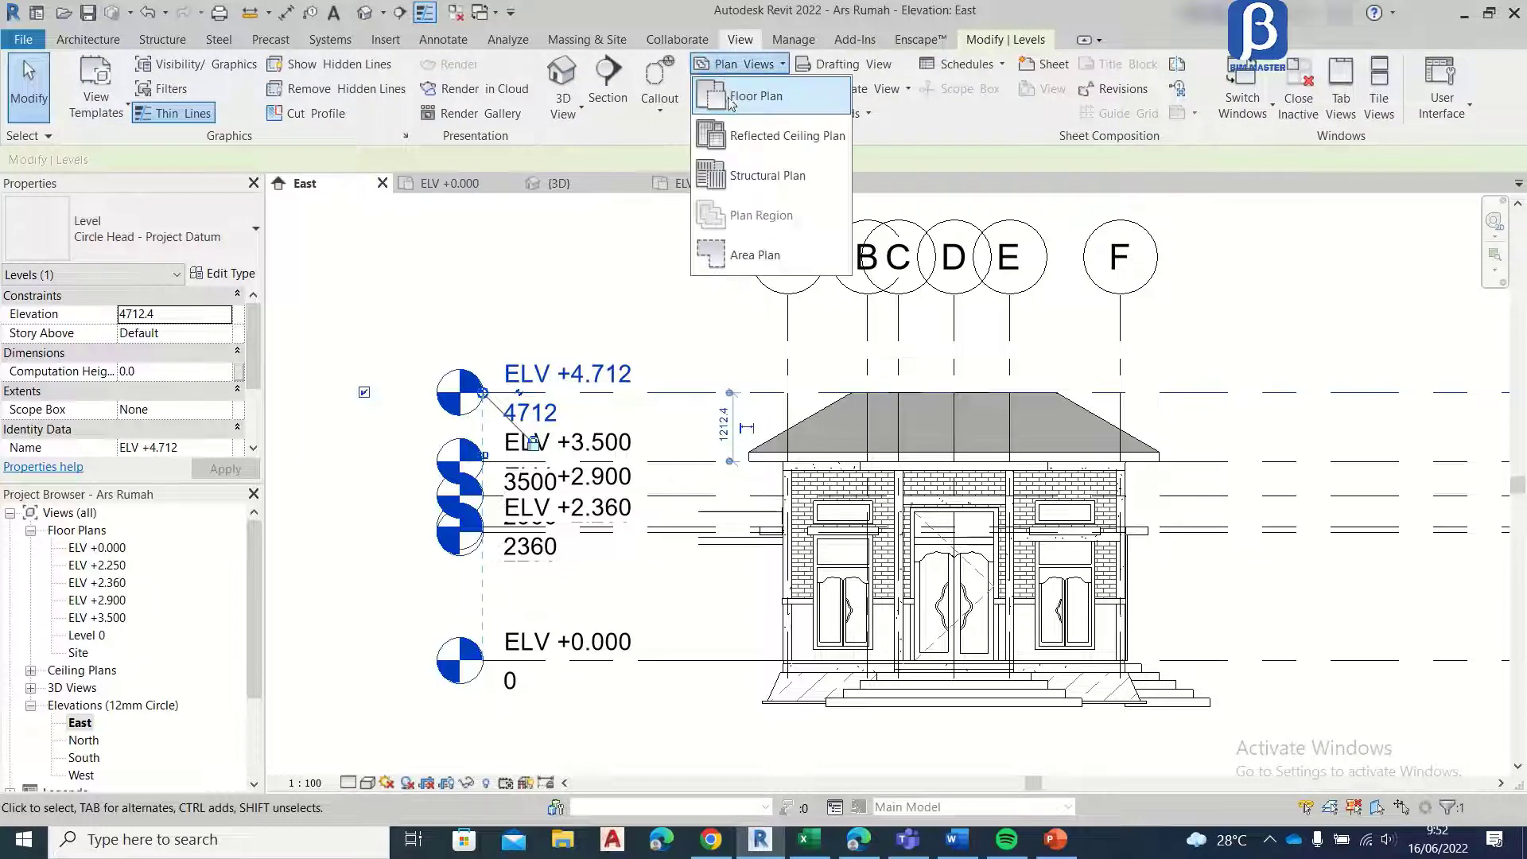
pyautogui.click(751, 96)
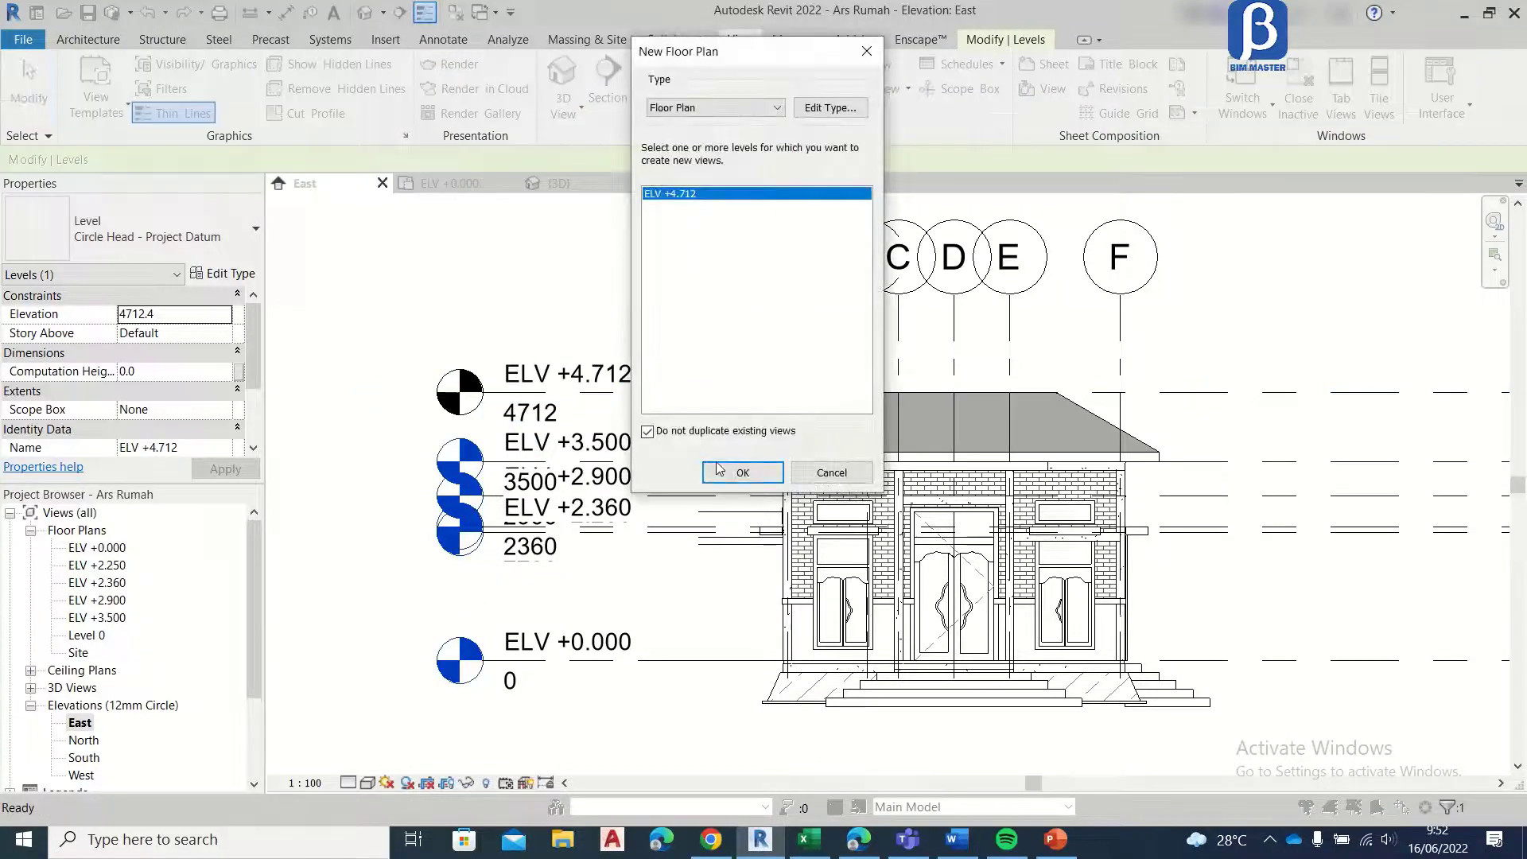
pyautogui.click(720, 471)
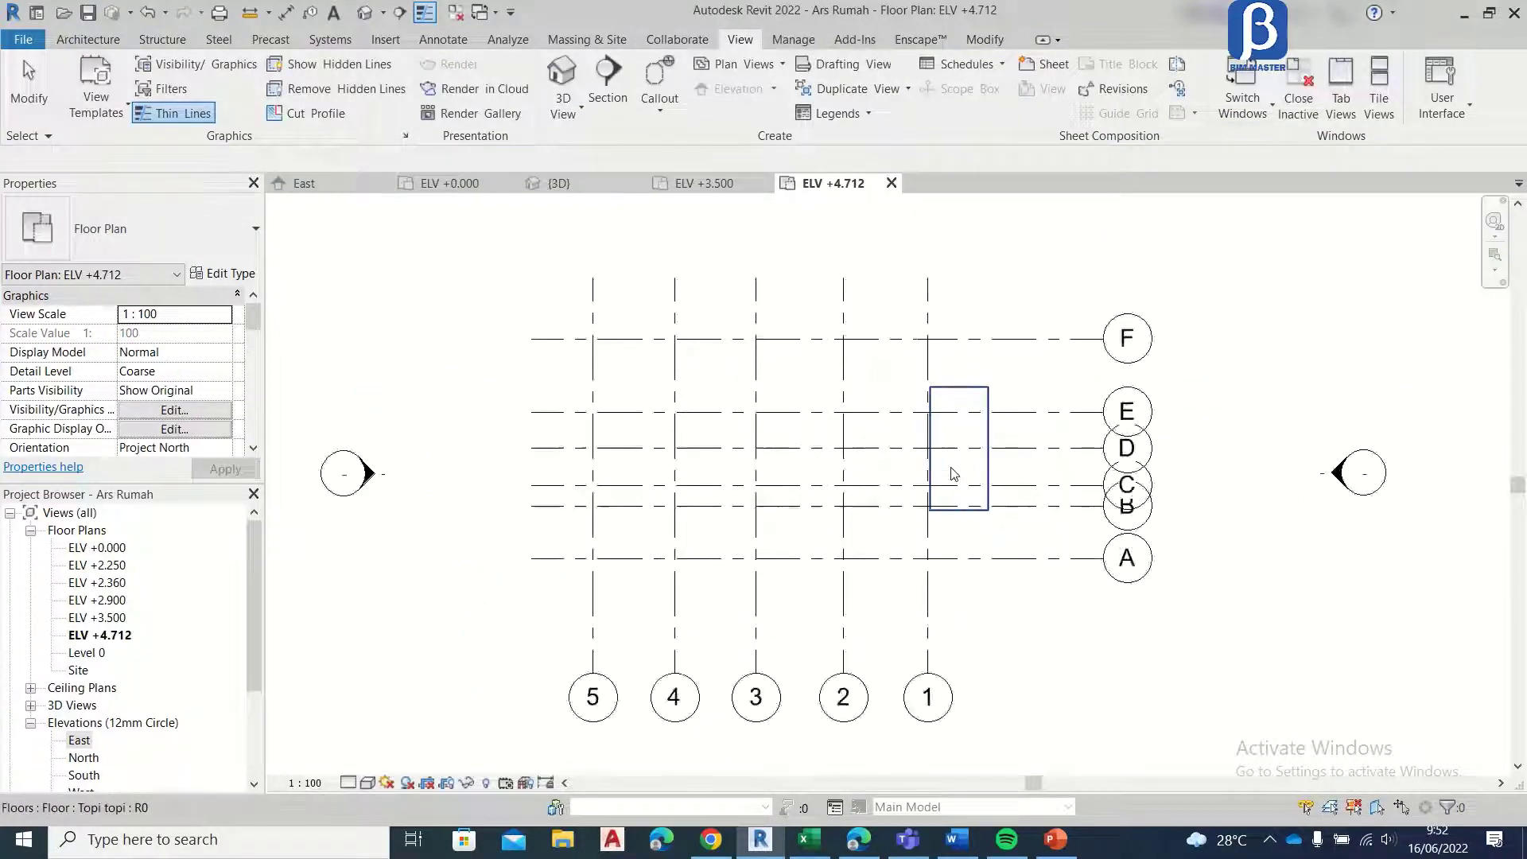
# Step: Set the ELV +4.712 plan's underlay base level to Level 0 and apply it
pyautogui.scroll(4, 952, 467)
pyautogui.scroll(-3, 786, 458)
pyautogui.scroll(-5, 213, 385)
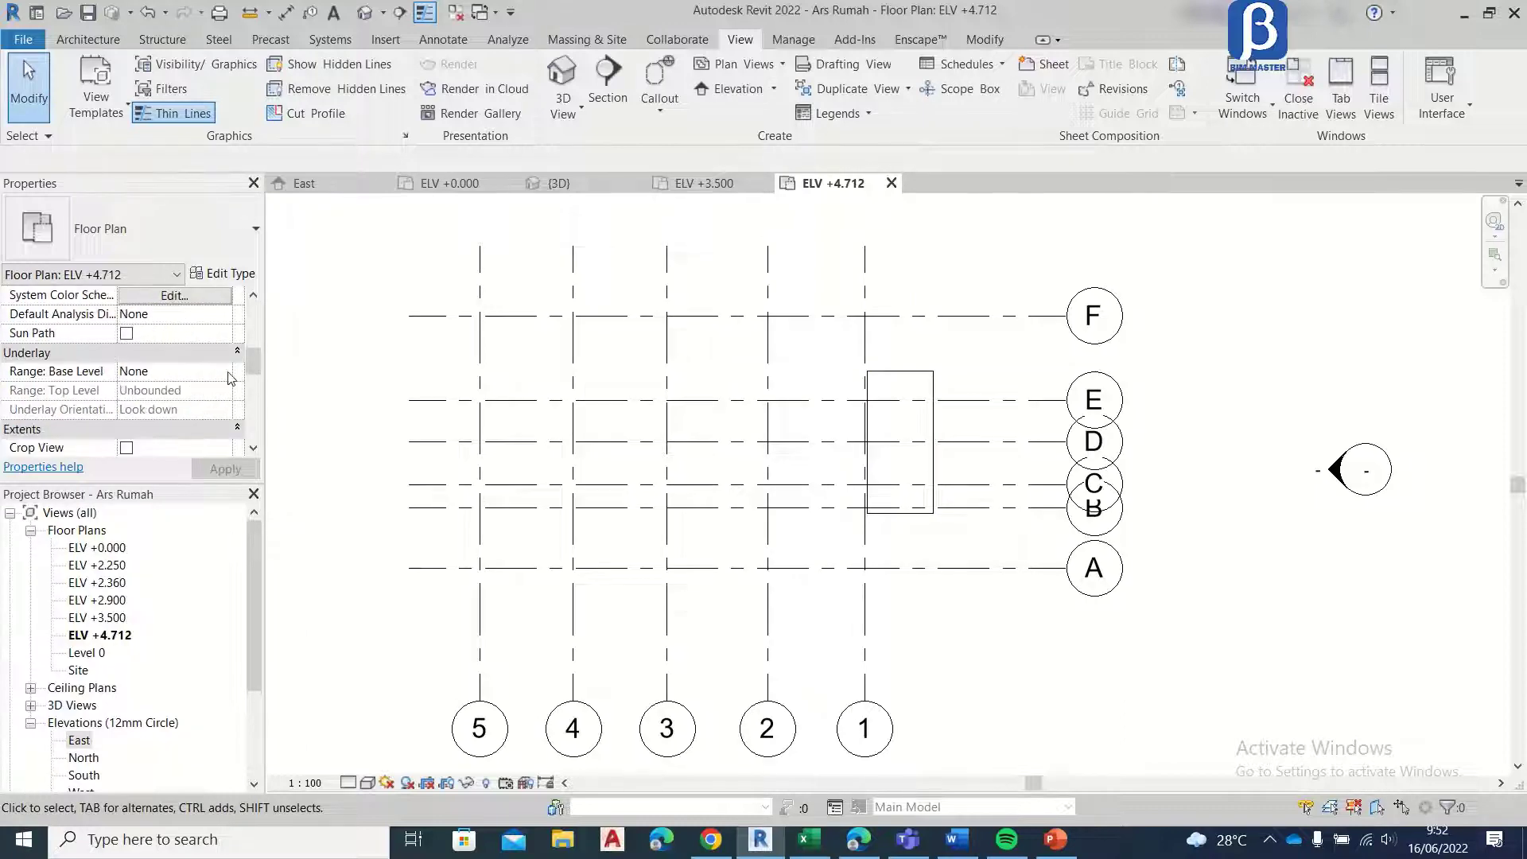
pyautogui.click(231, 378)
pyautogui.click(208, 414)
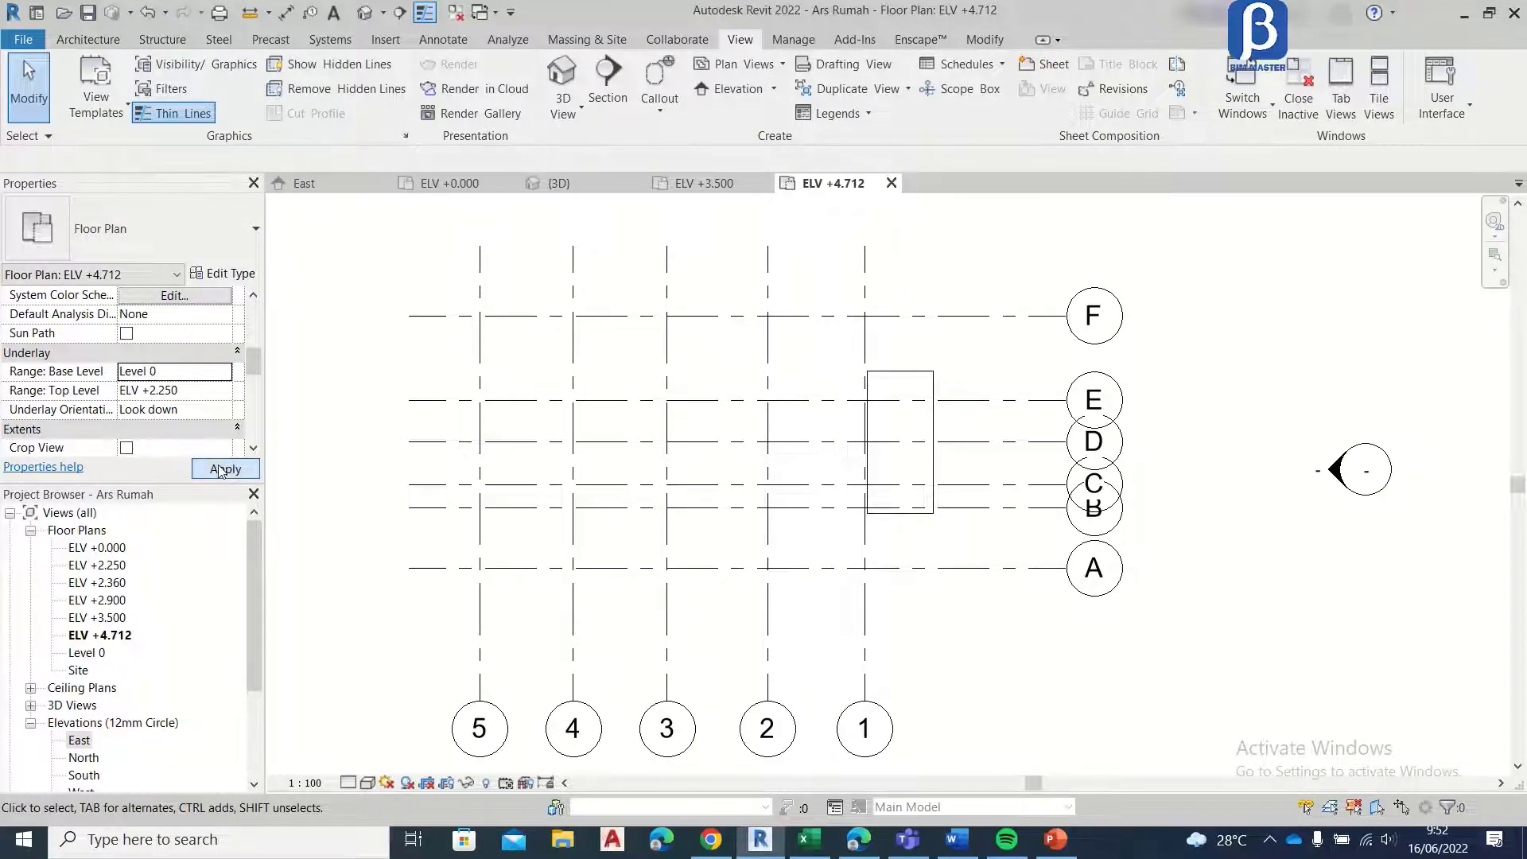
pyautogui.click(222, 471)
pyautogui.scroll(2, 786, 322)
pyautogui.scroll(-2, 688, 399)
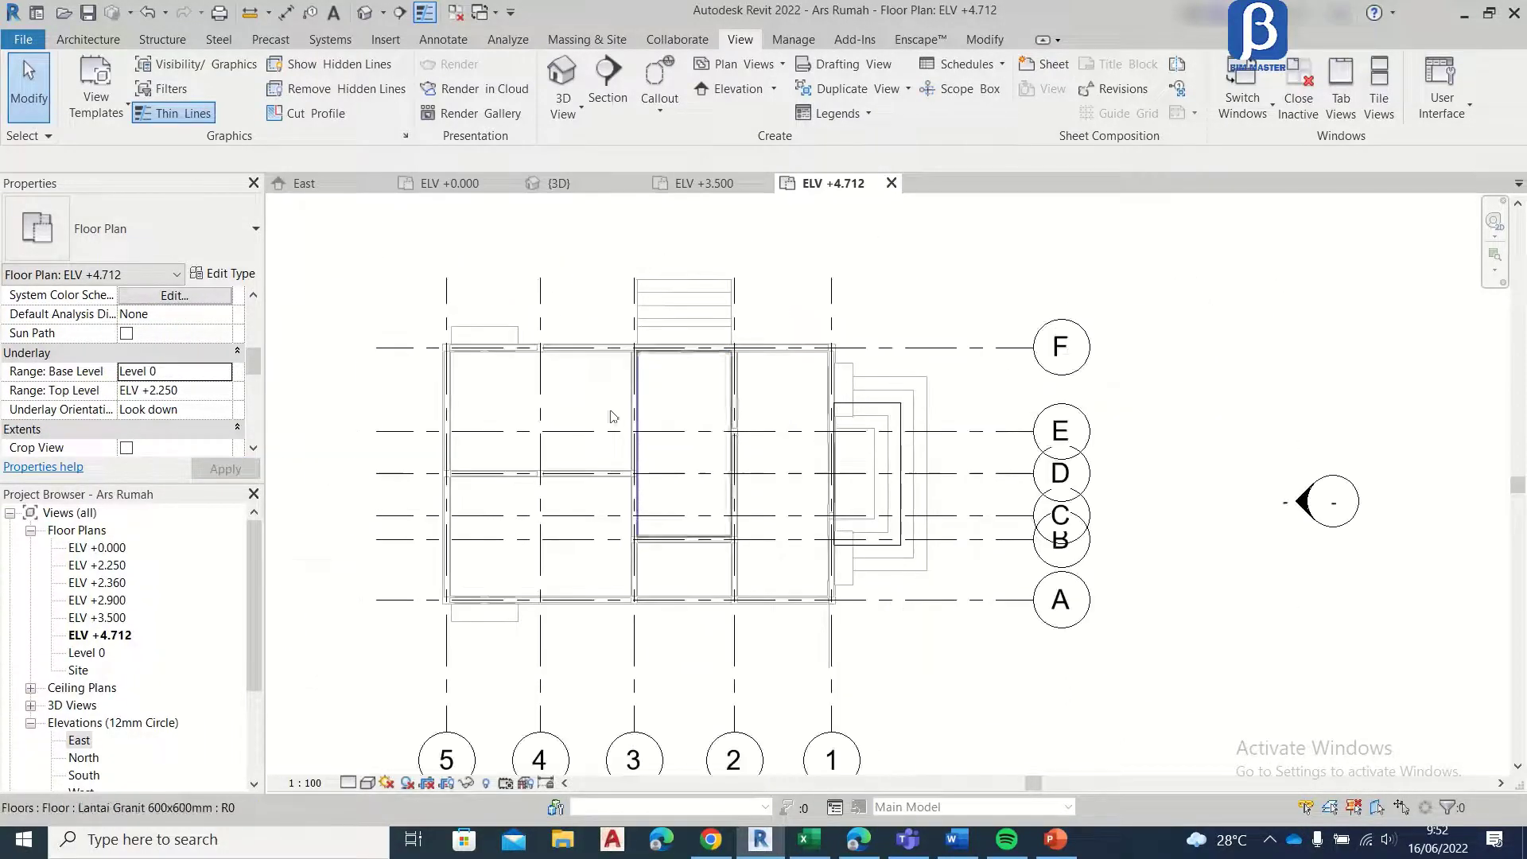
# Step: Set the underlay base level of the ELV +4.712 plan to ELV +3.500 and apply it
pyautogui.click(224, 372)
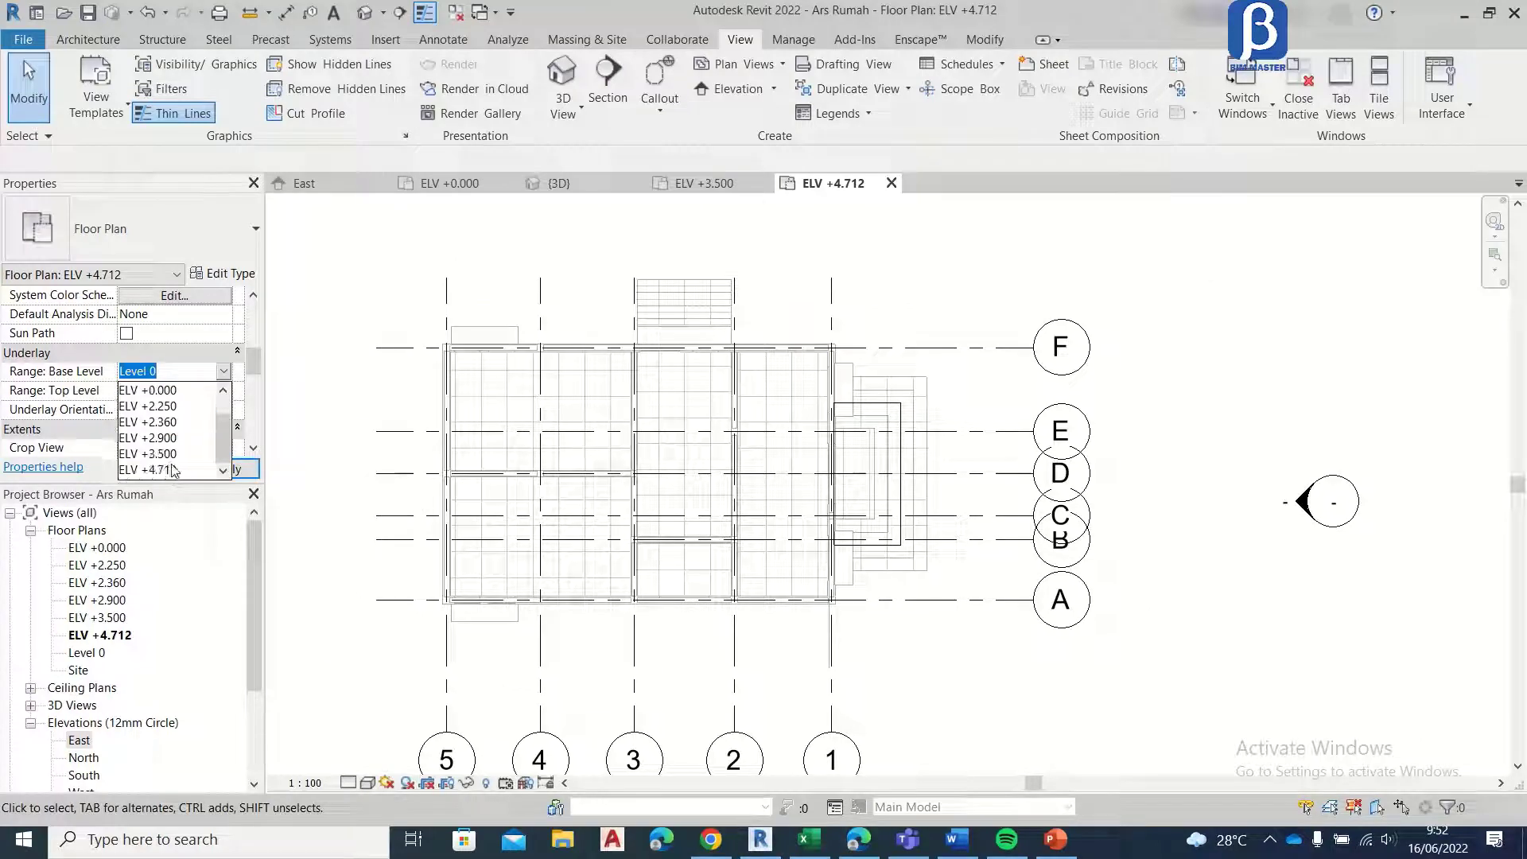
pyautogui.click(173, 468)
pyautogui.click(199, 469)
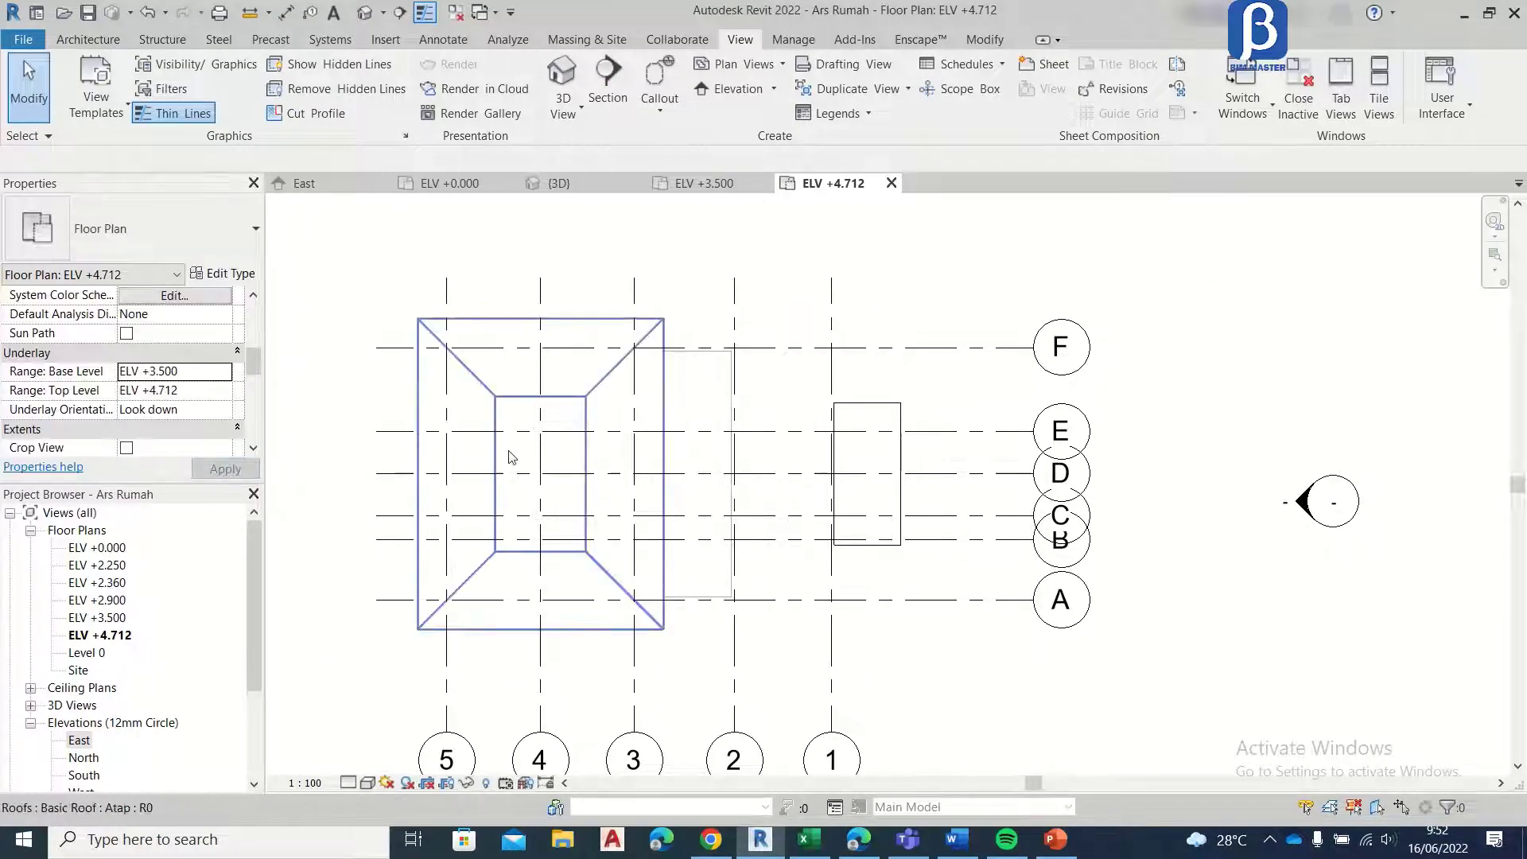
# Step: Start a footprint roof of type Atap and sketch a 2096 by 3600 mm rectangular boundary along the lower roof's central opening
pyautogui.scroll(5, 636, 442)
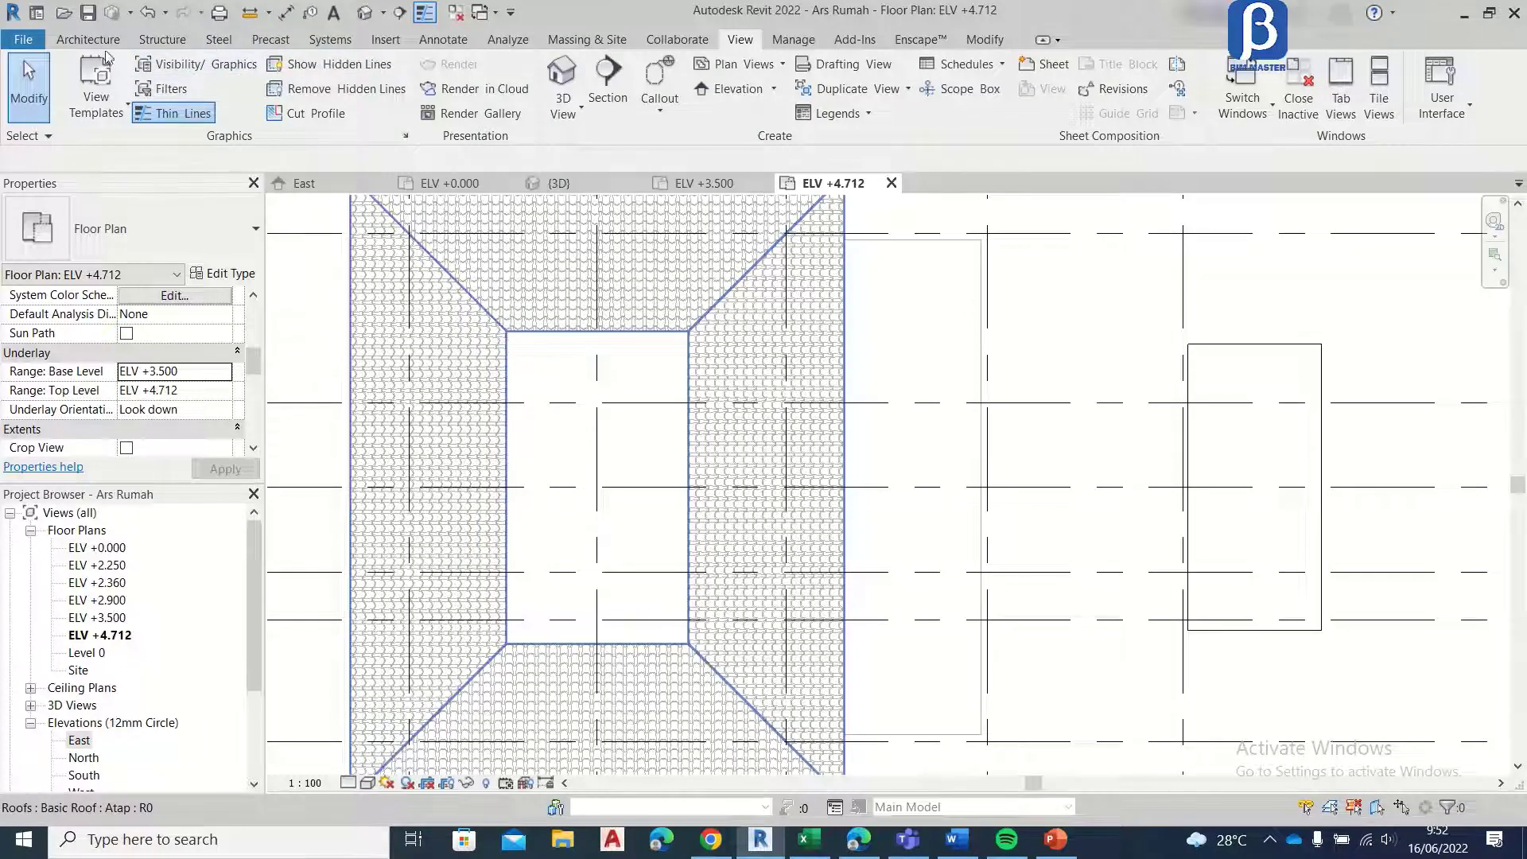
pyautogui.click(88, 45)
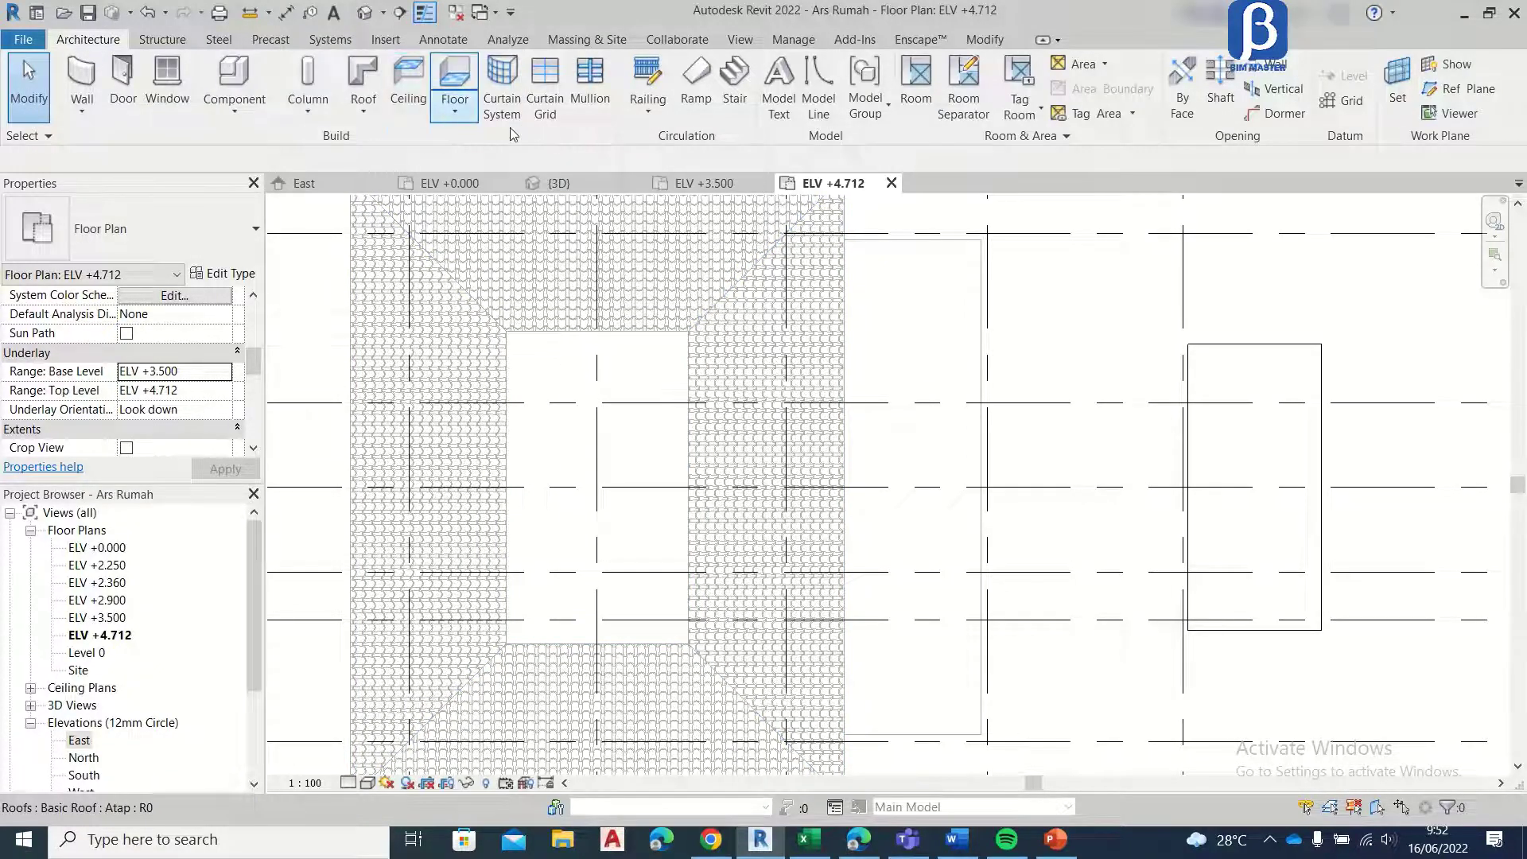
pyautogui.click(366, 79)
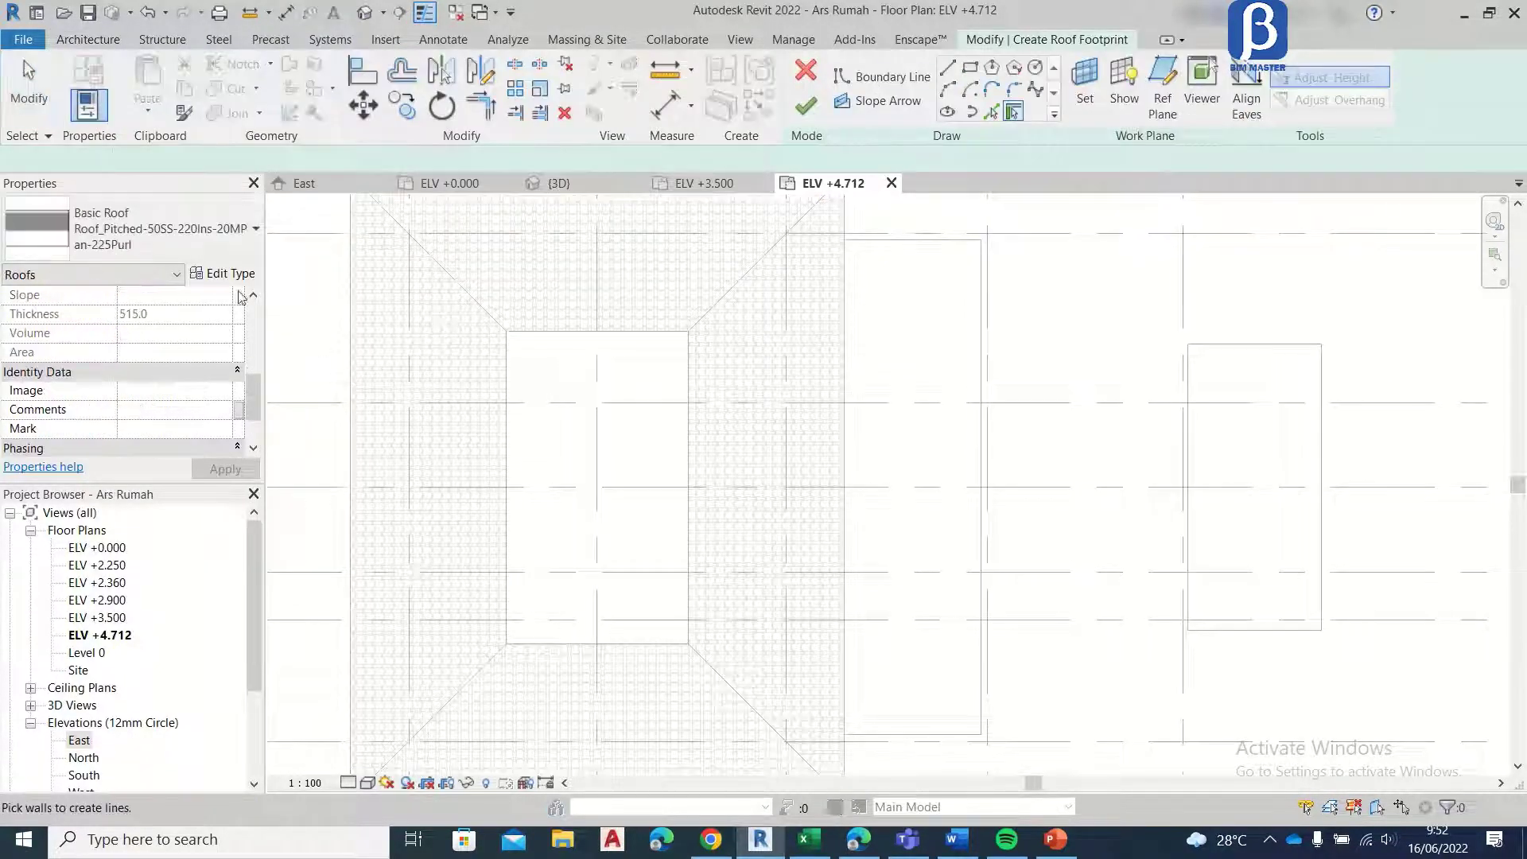
pyautogui.click(159, 230)
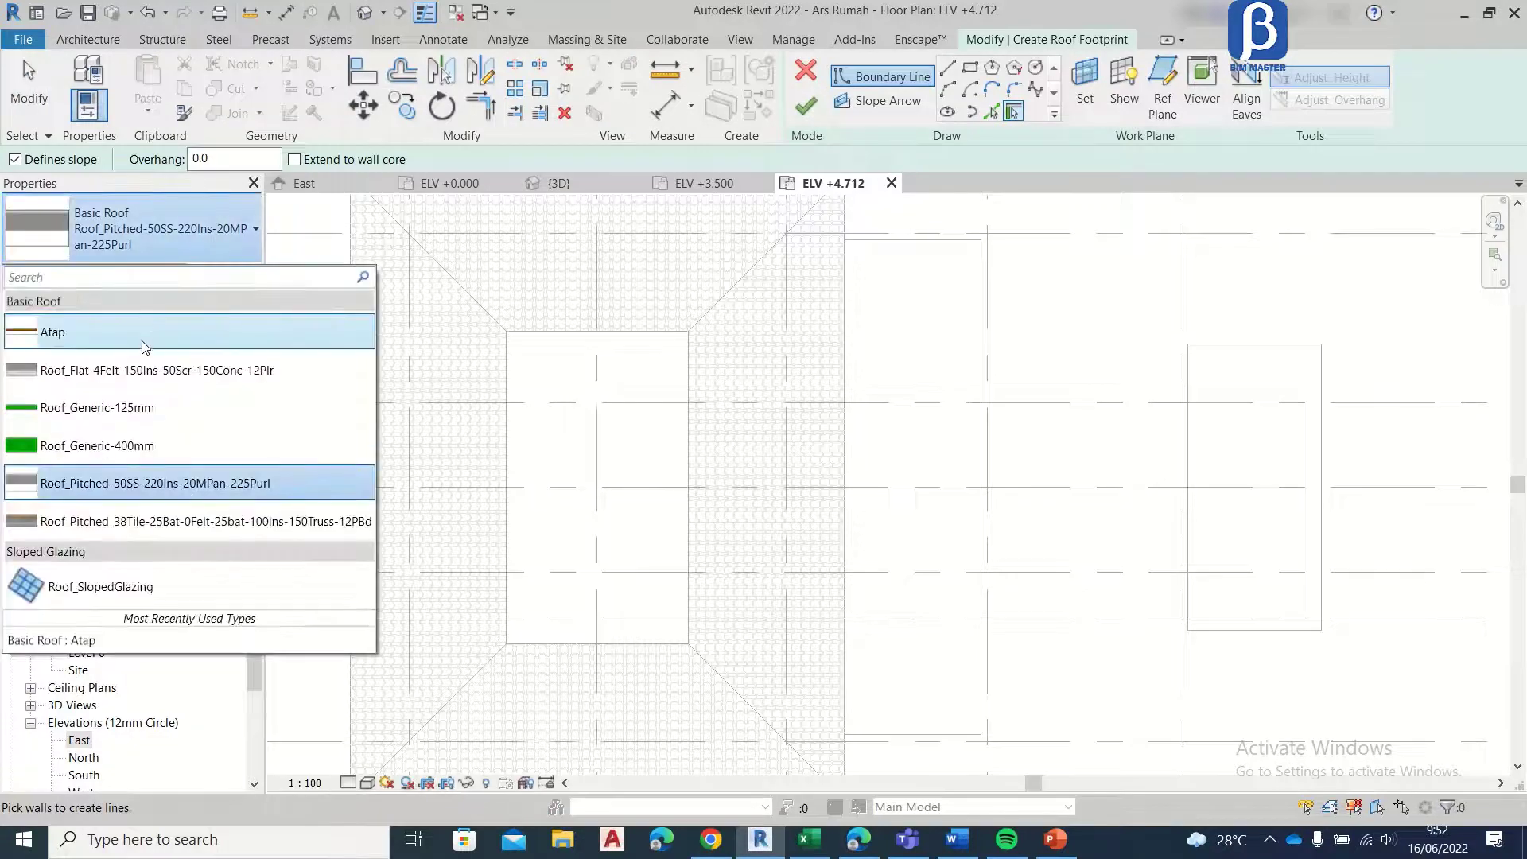
pyautogui.click(144, 346)
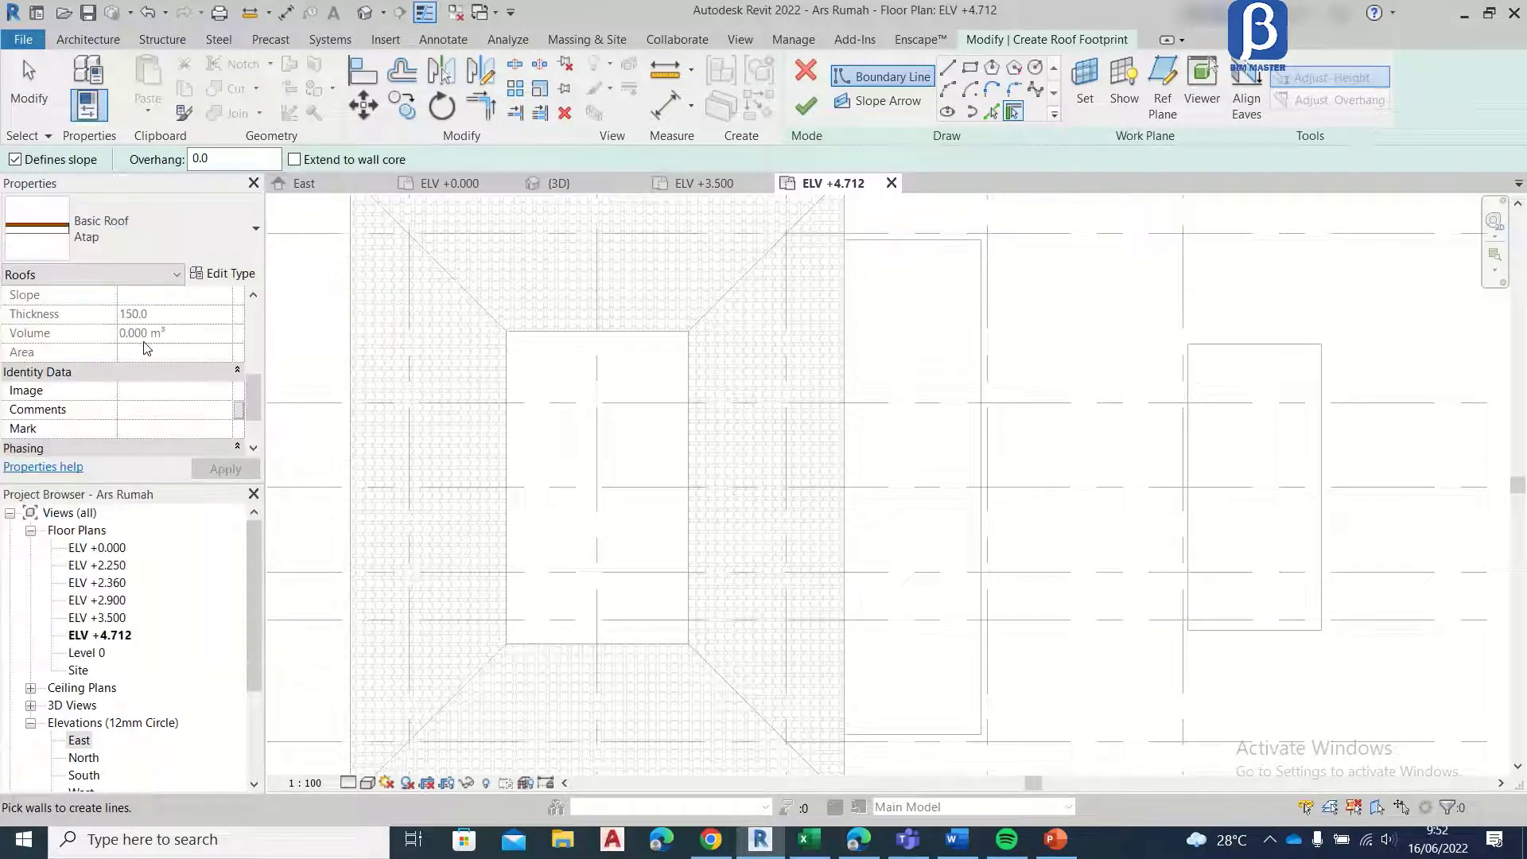
pyautogui.click(971, 68)
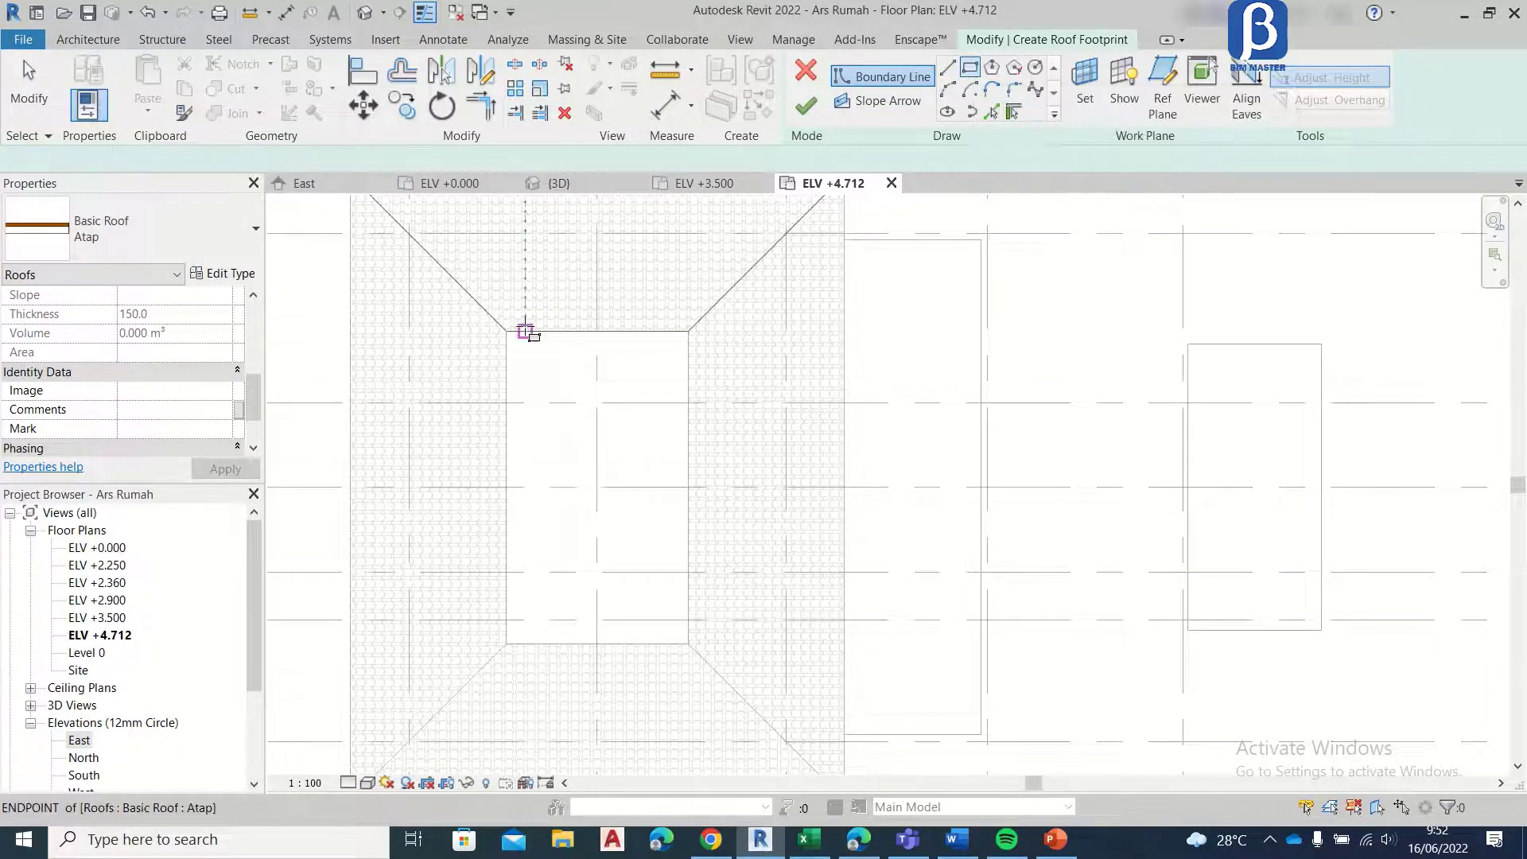
pyautogui.click(505, 335)
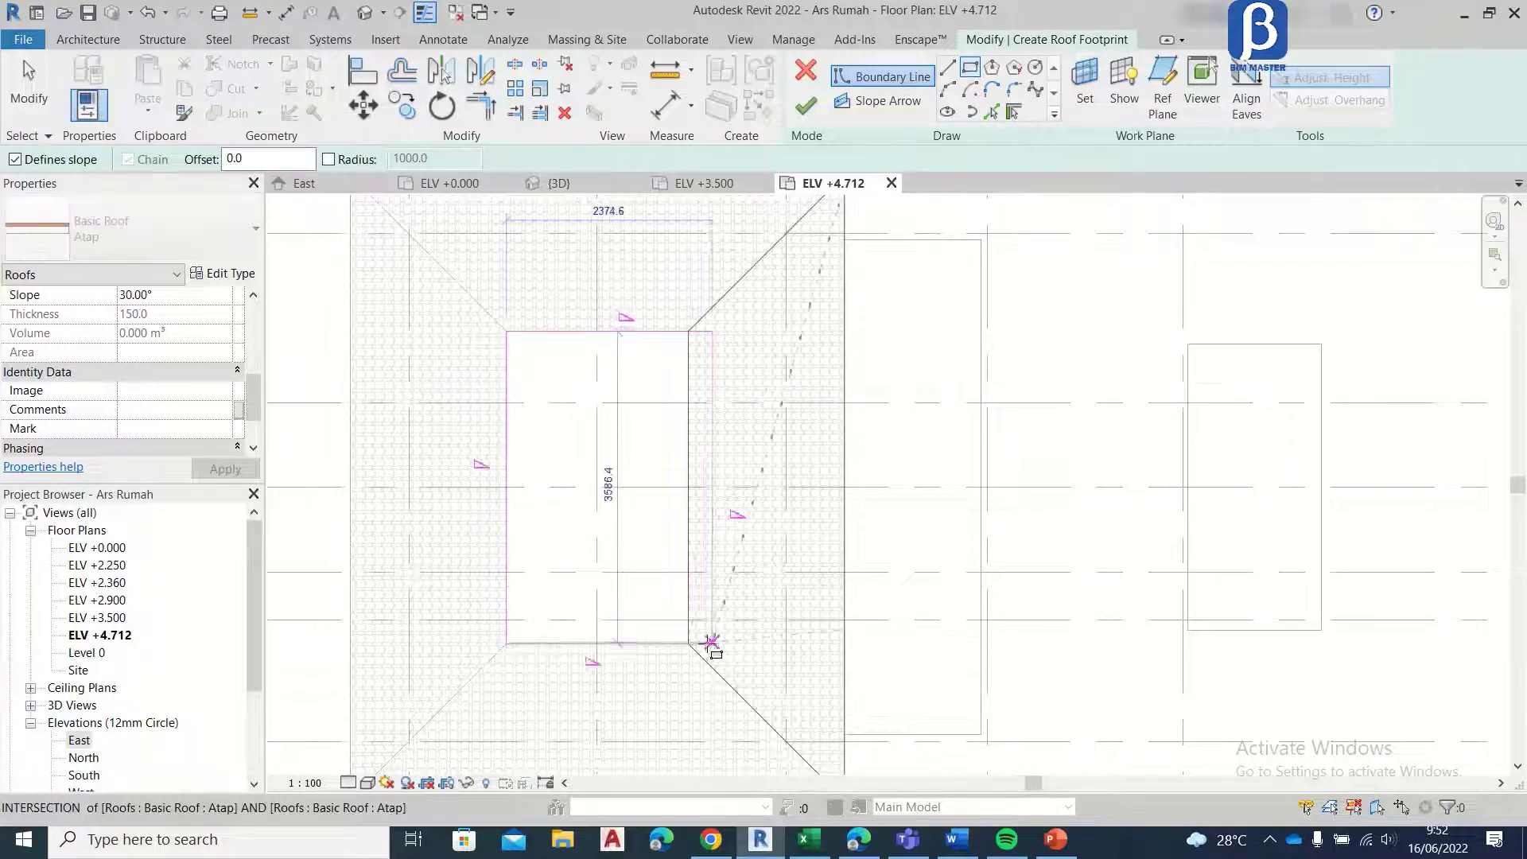
pyautogui.click(689, 644)
pyautogui.click(689, 643)
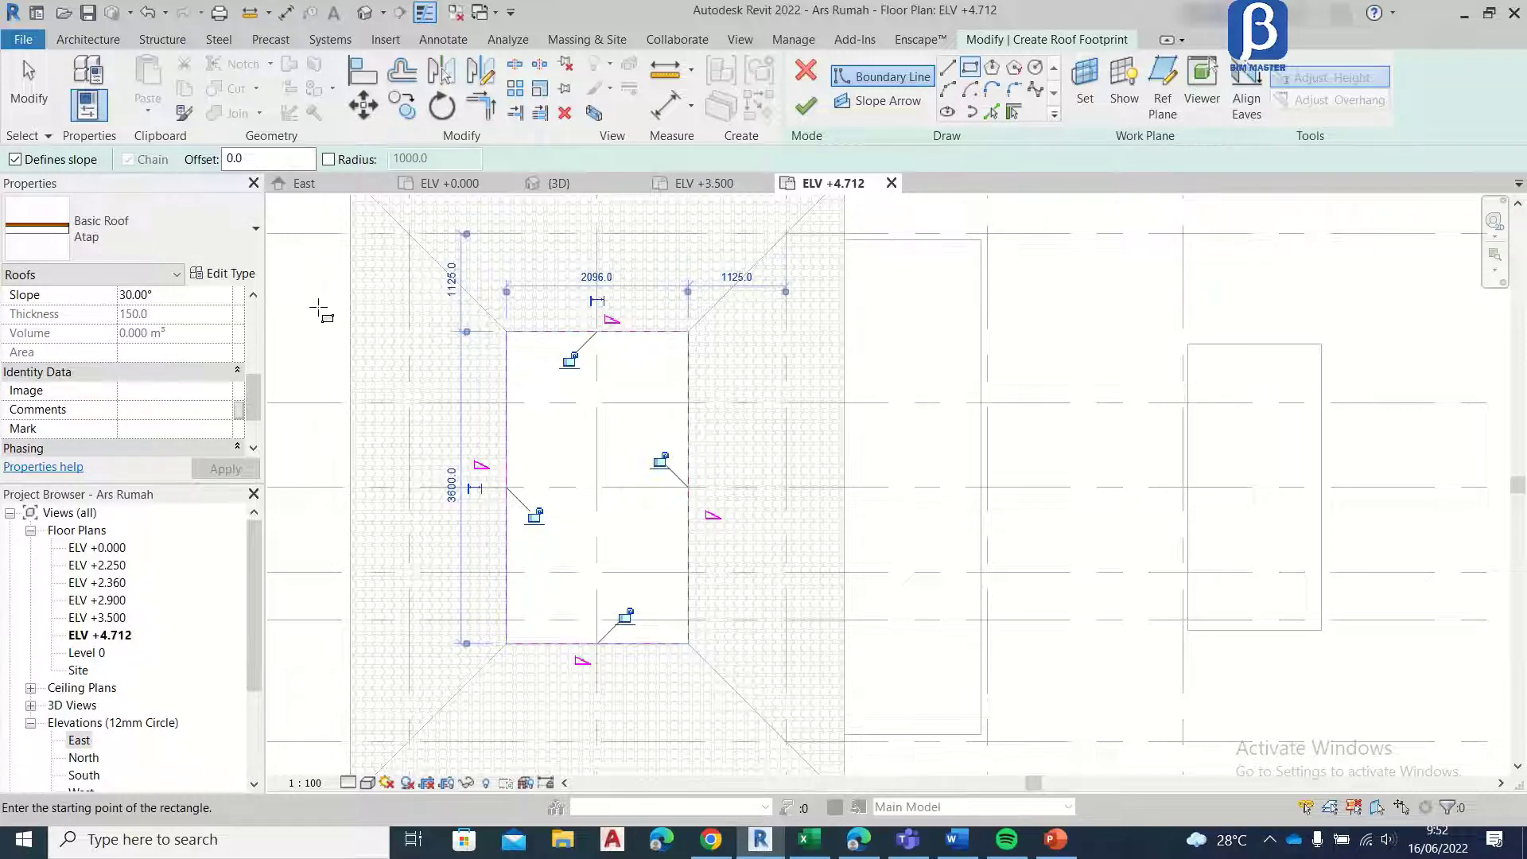
# Step: Set the upper roof's slope to 60° and finish the footprint sketch
pyautogui.click(126, 295)
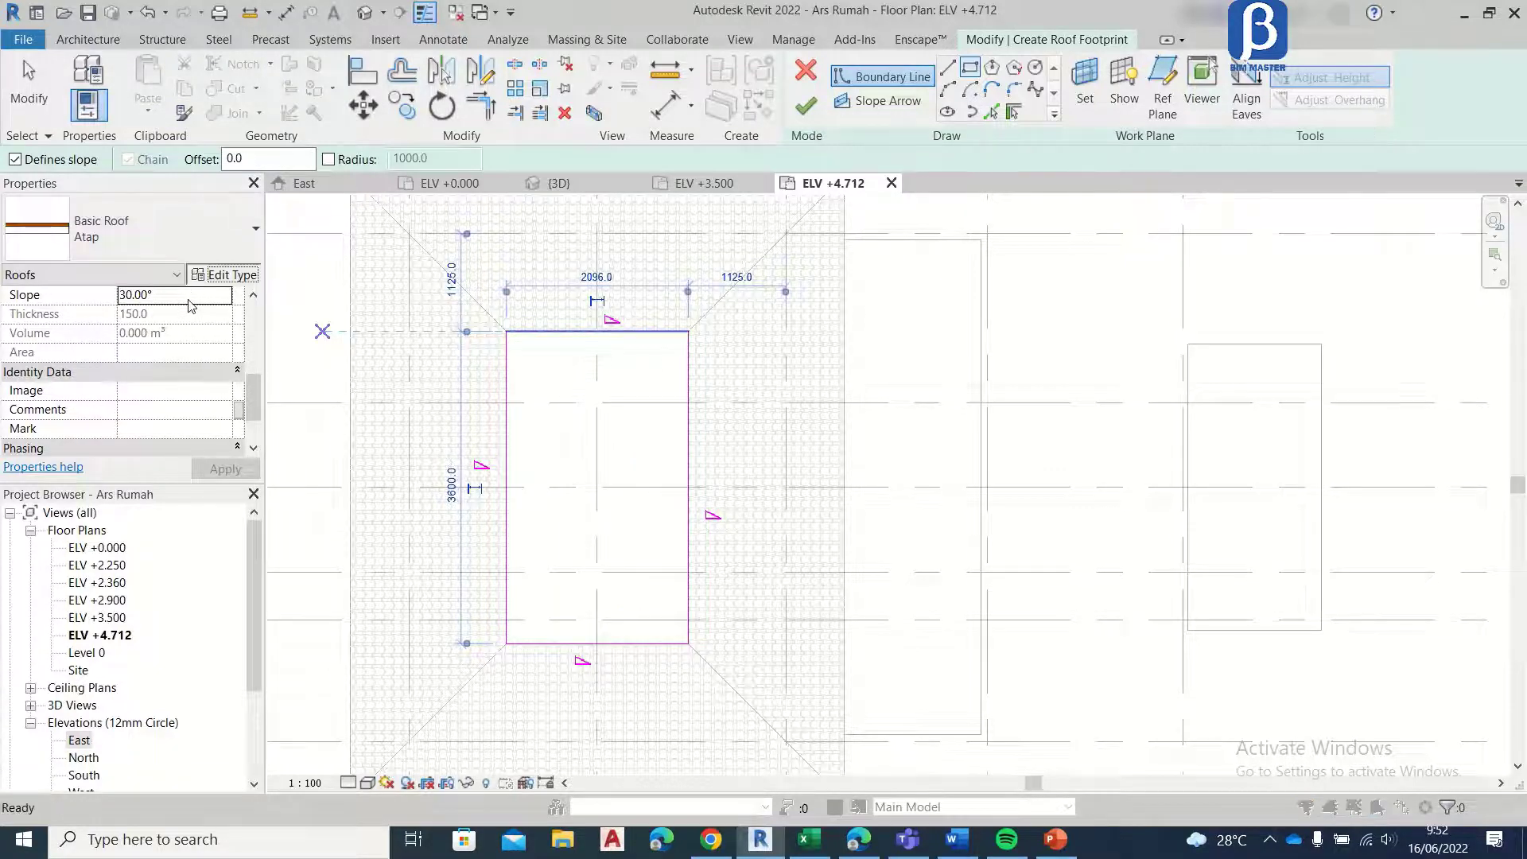
pyautogui.click(765, 110)
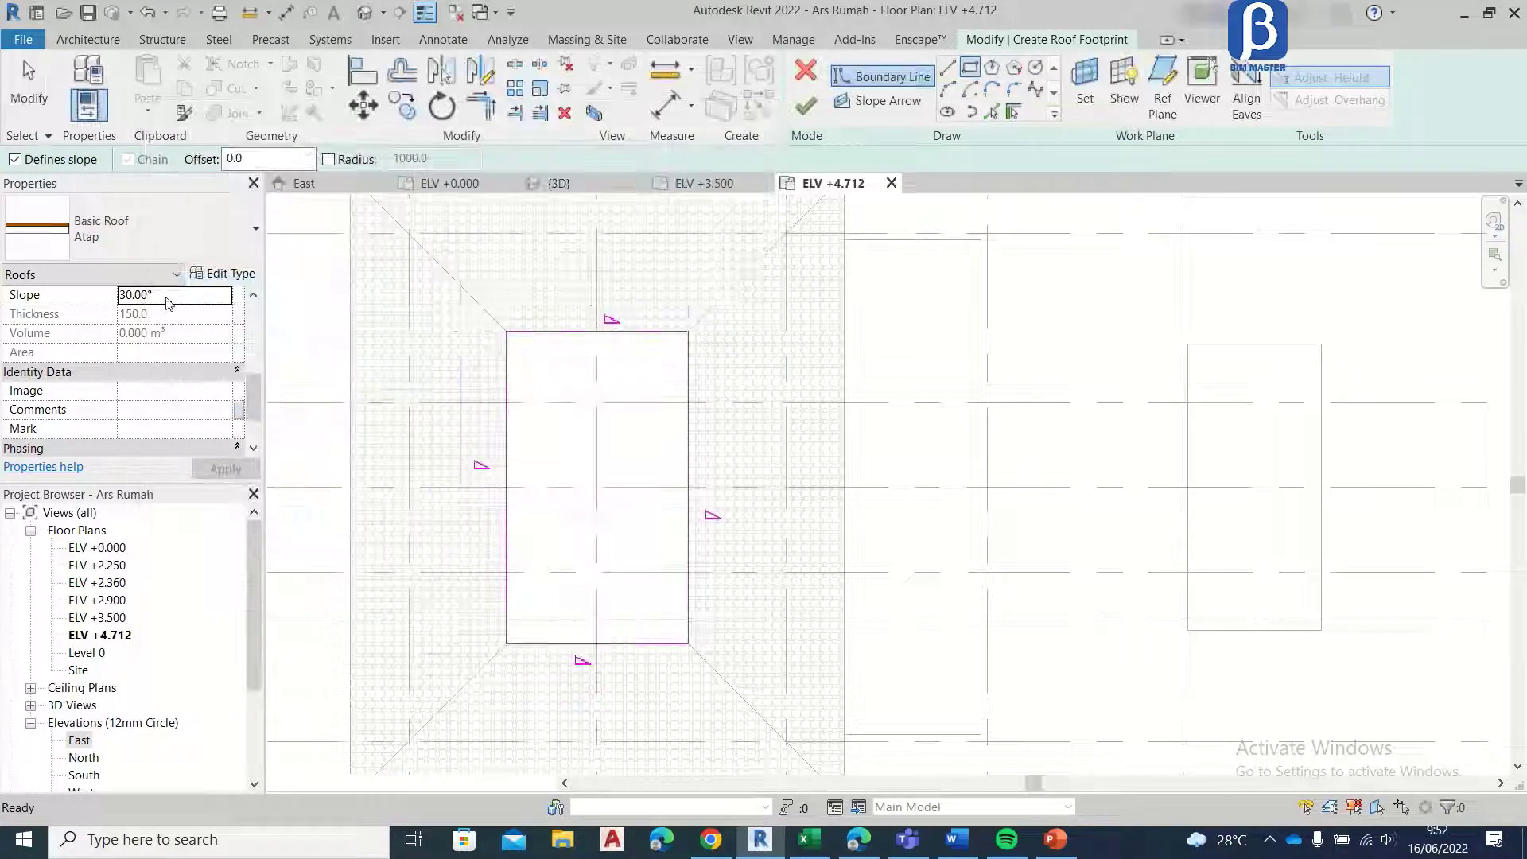
pyautogui.click(163, 297)
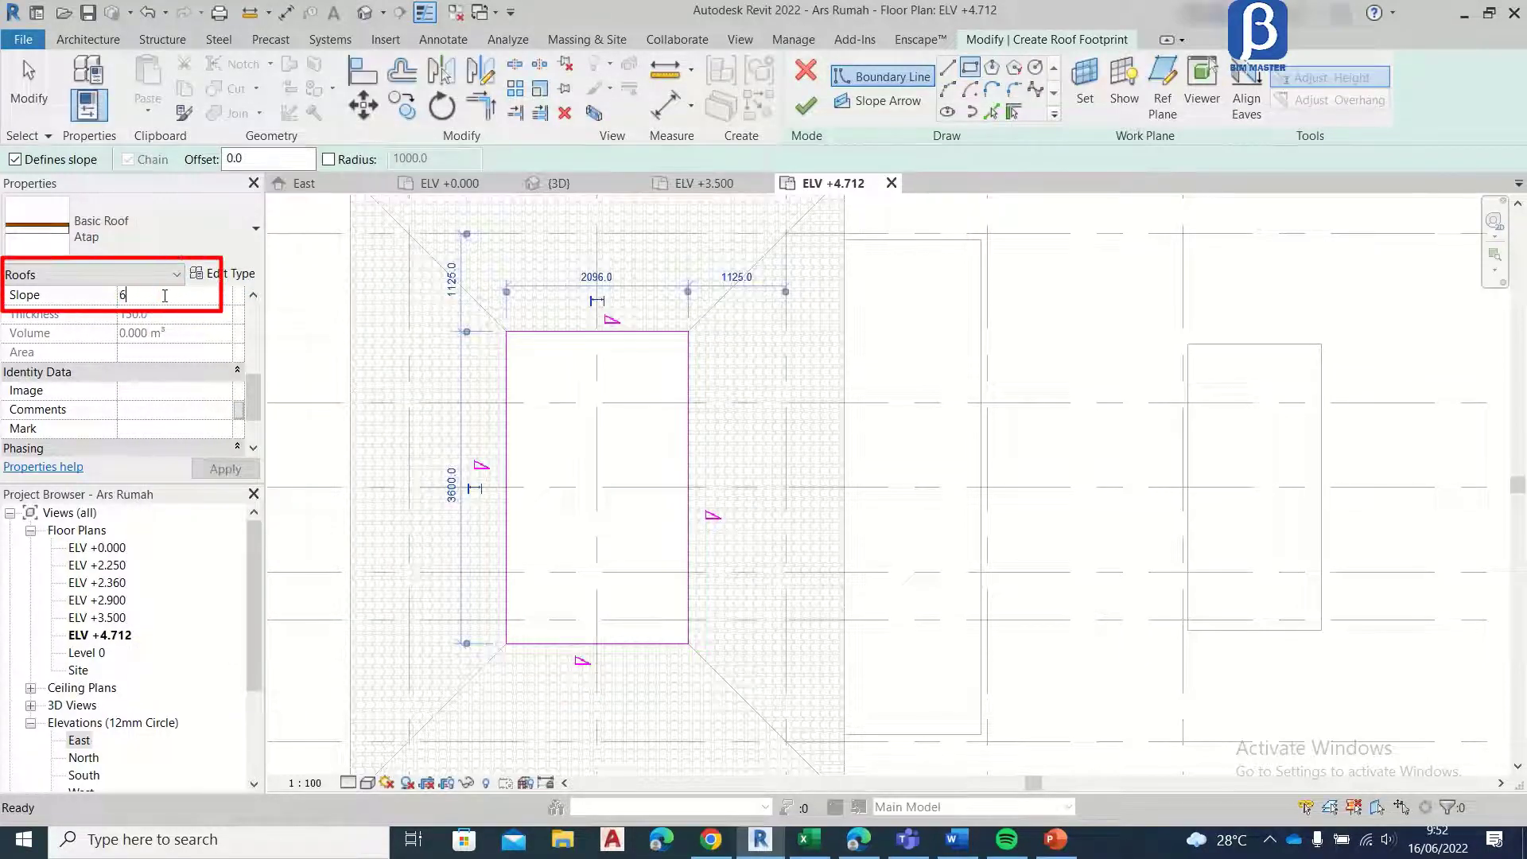
pyautogui.click(227, 470)
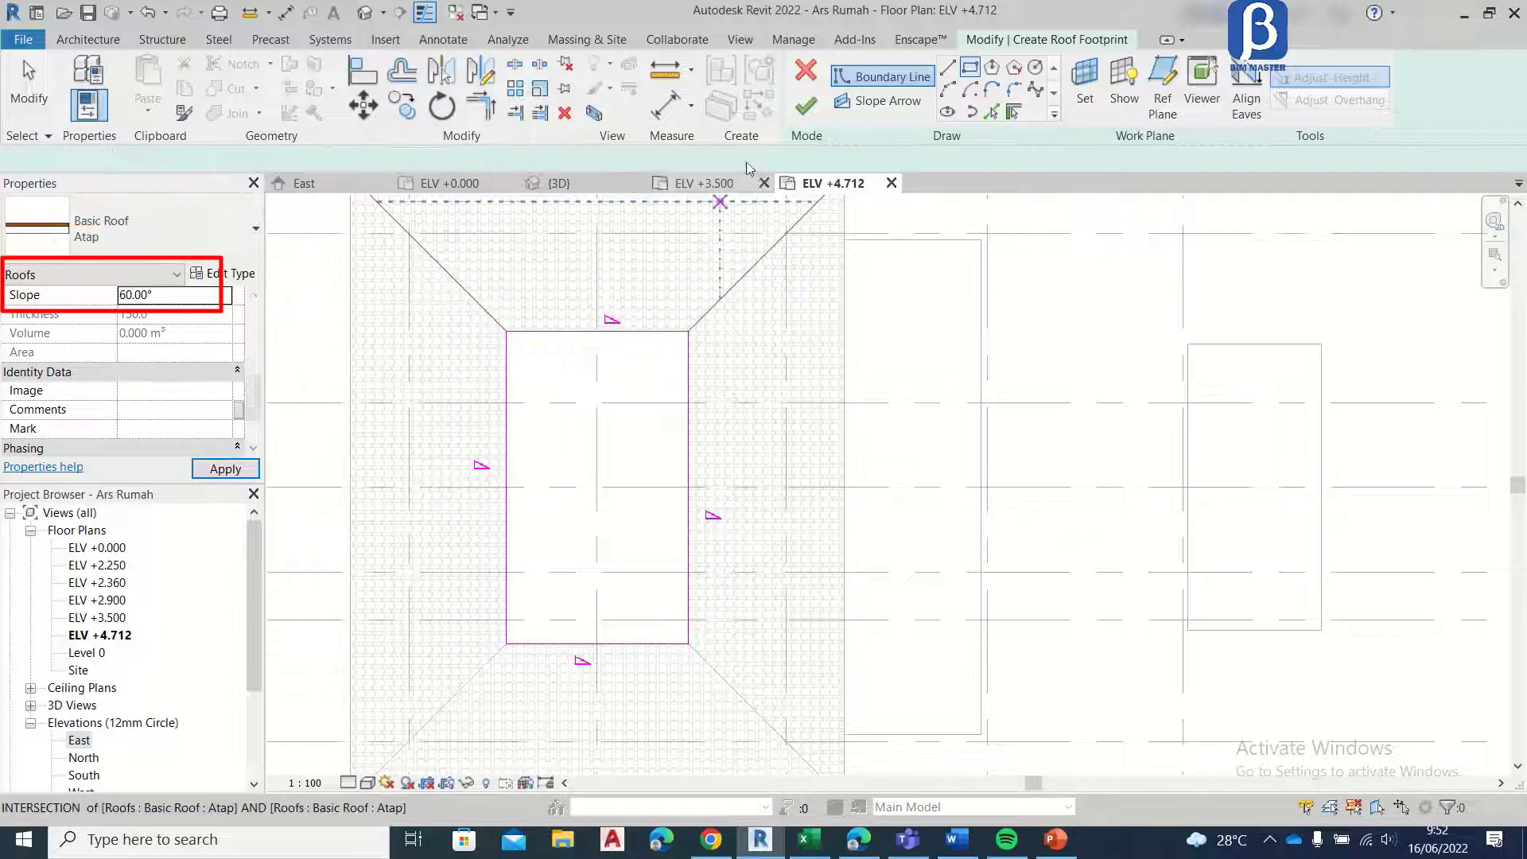
pyautogui.click(804, 109)
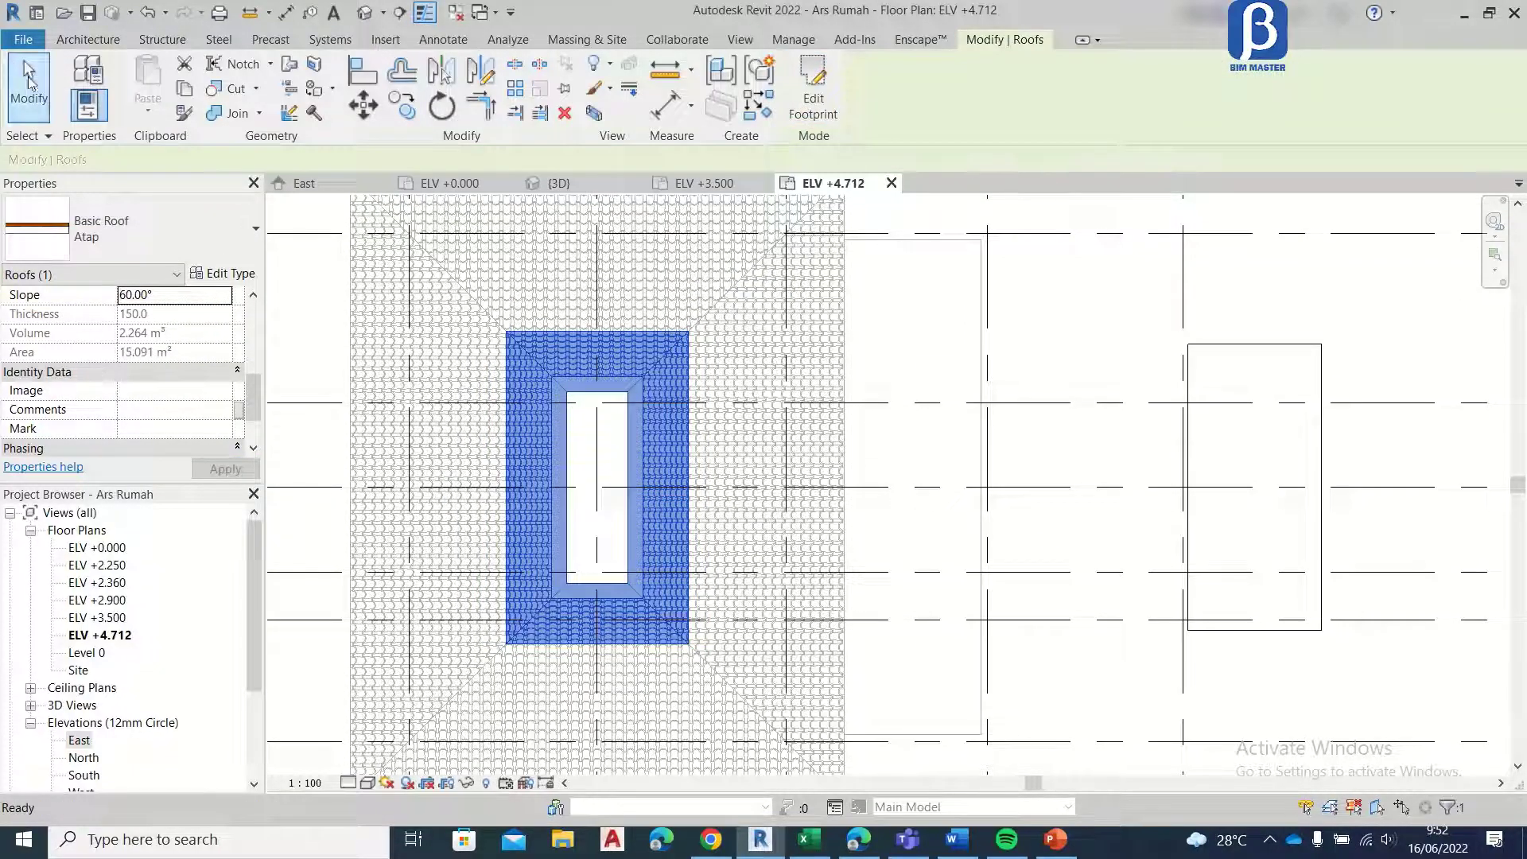
pyautogui.click(30, 81)
# Step: Move the upper roof down 300 mm in the East elevation so its upper eave edge meets the top of the lower roof
pyautogui.click(580, 181)
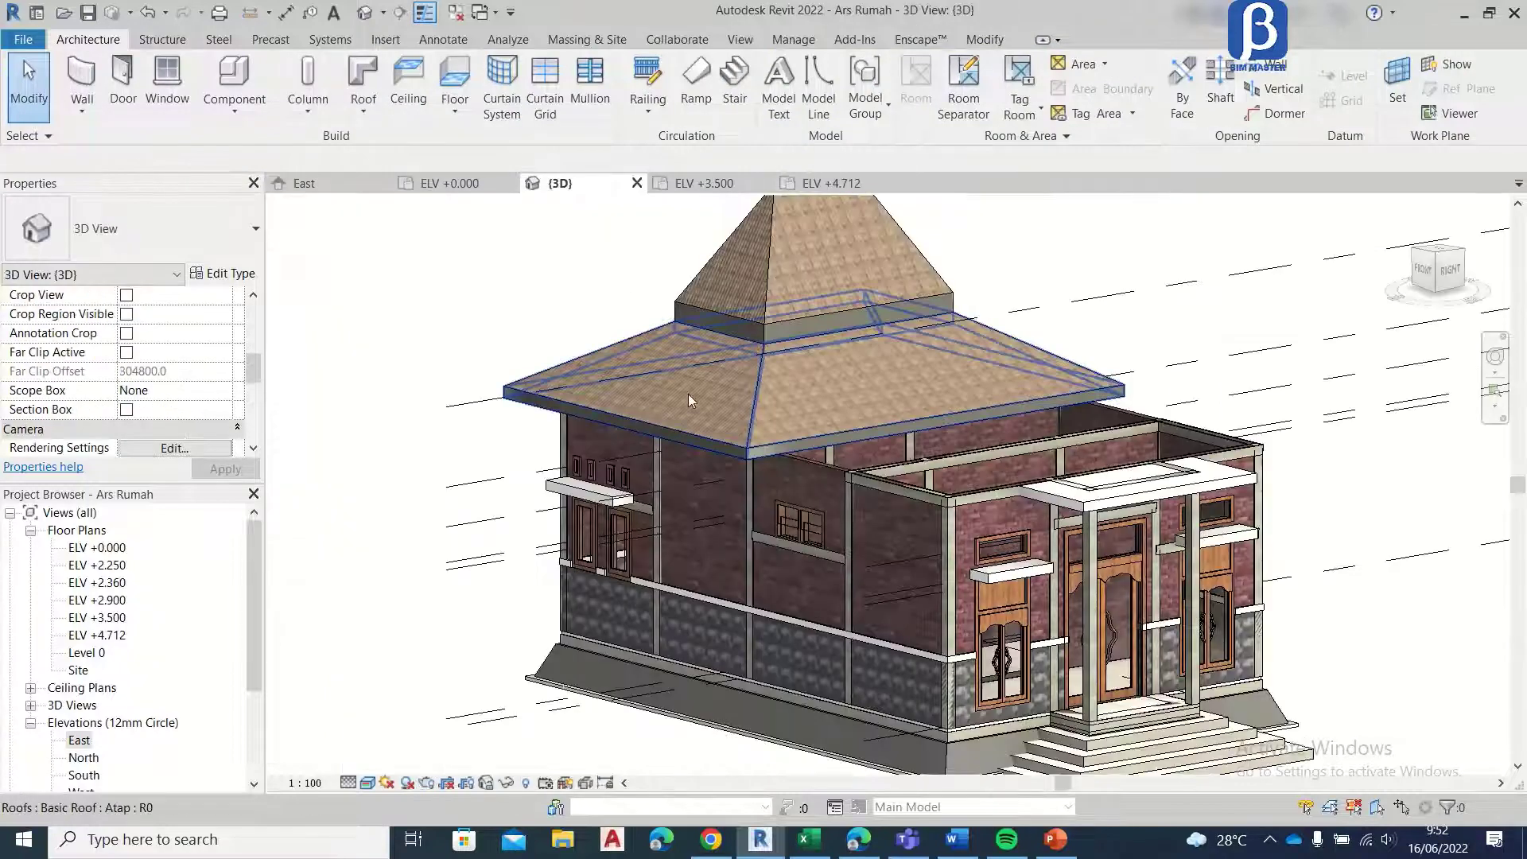
pyautogui.scroll(-2, 787, 335)
pyautogui.scroll(4, 792, 293)
pyautogui.scroll(2, 626, 220)
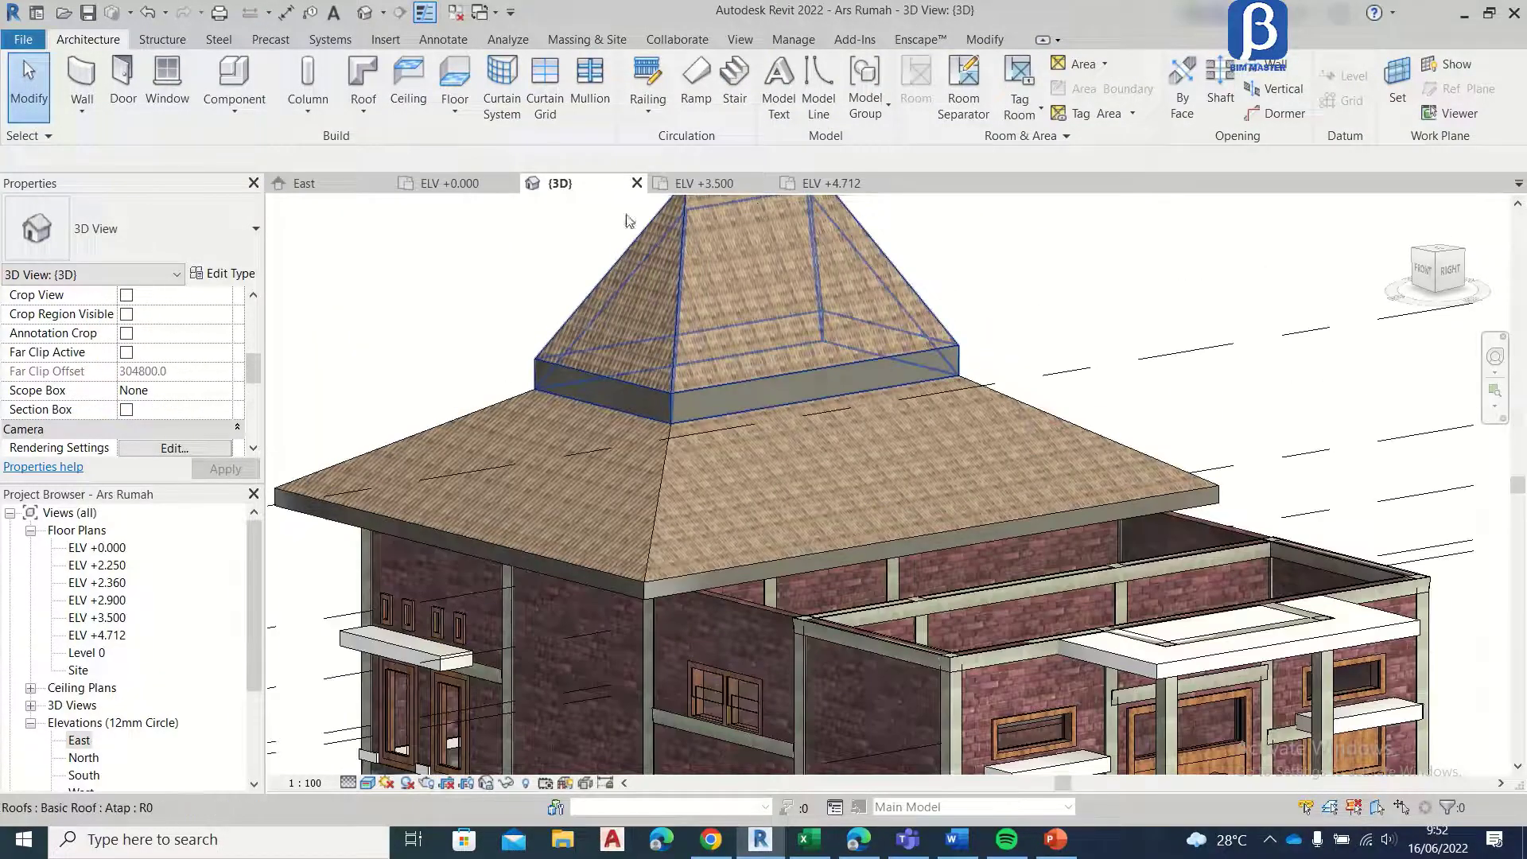
pyautogui.click(304, 183)
pyautogui.scroll(3, 910, 340)
pyautogui.click(953, 388)
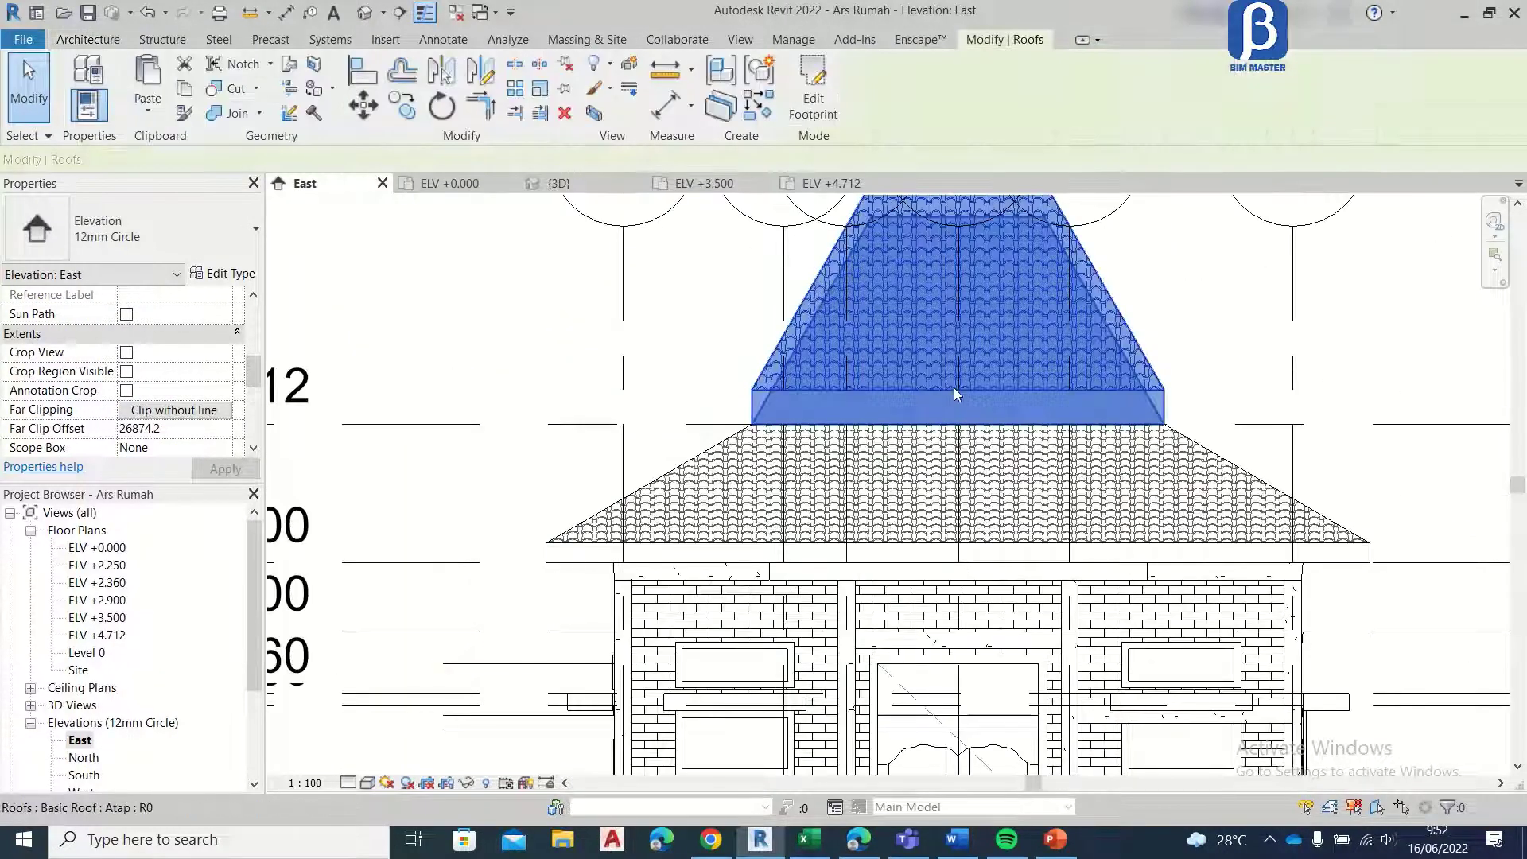
pyautogui.click(363, 104)
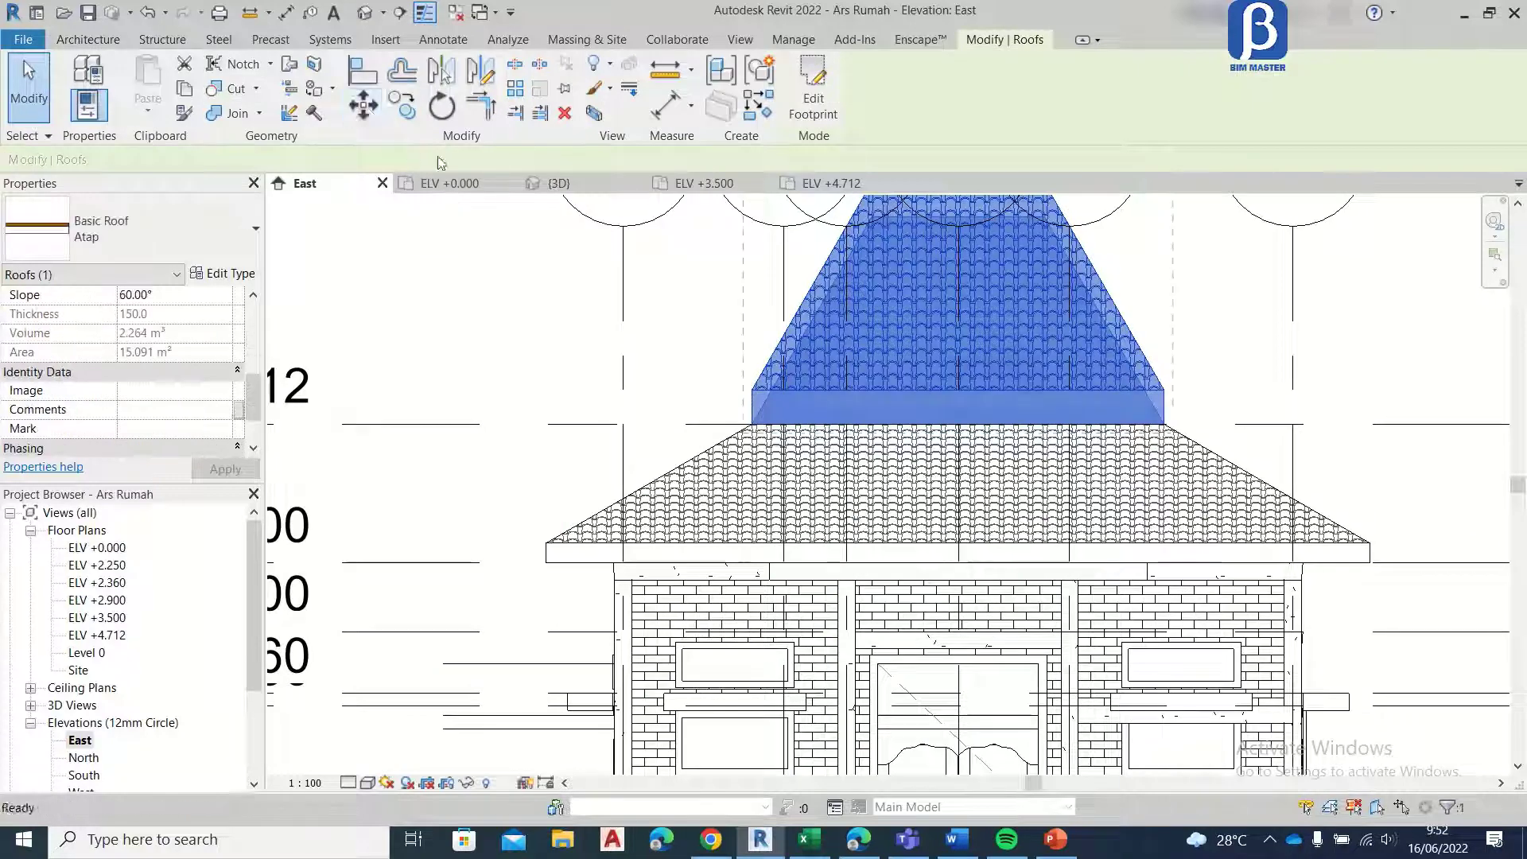
pyautogui.click(753, 390)
pyautogui.scroll(5, 753, 429)
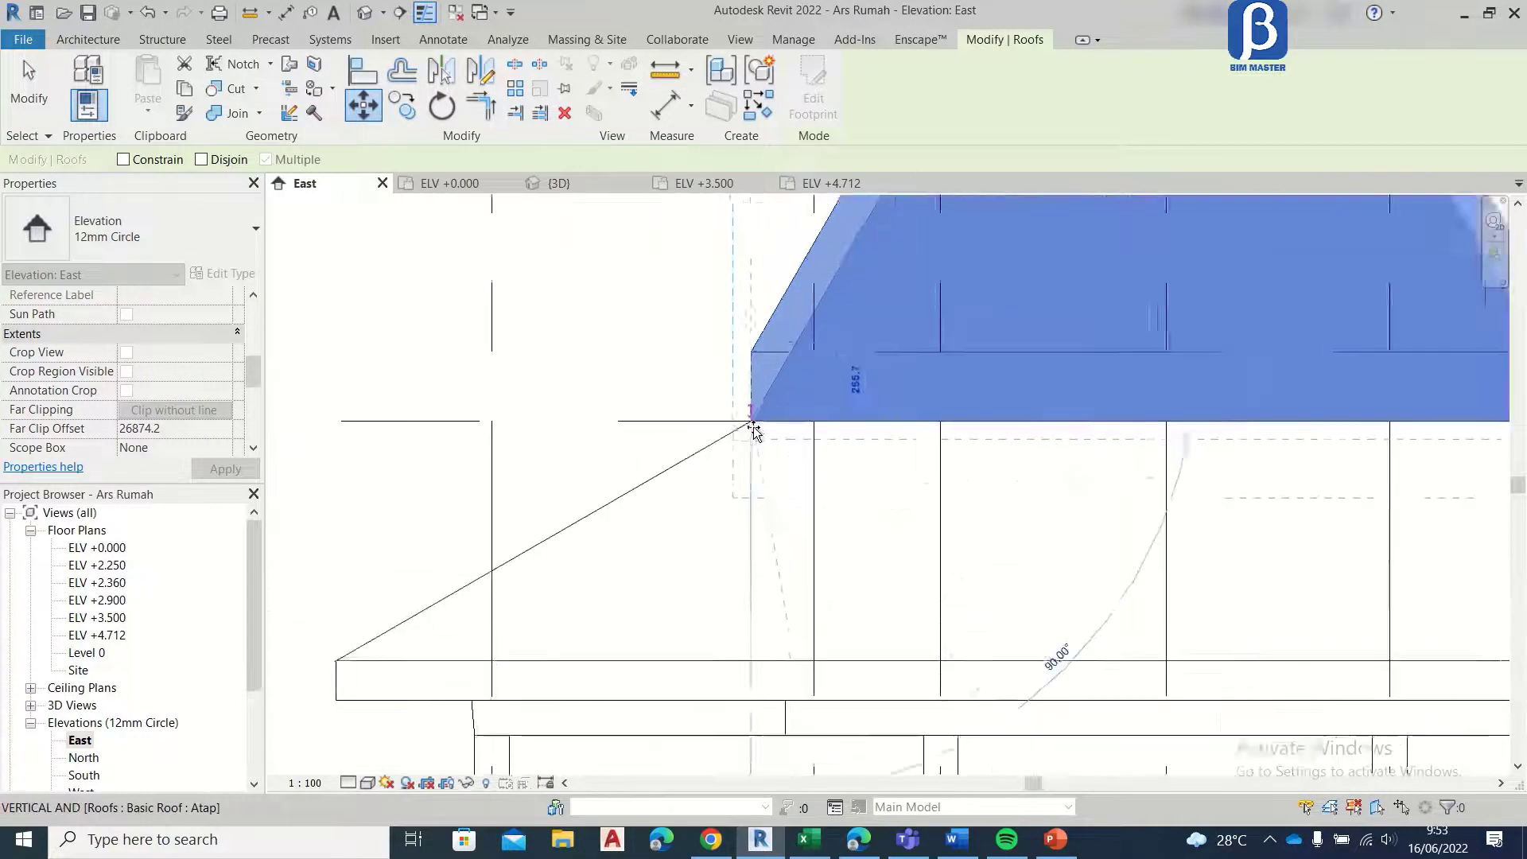
pyautogui.click(754, 427)
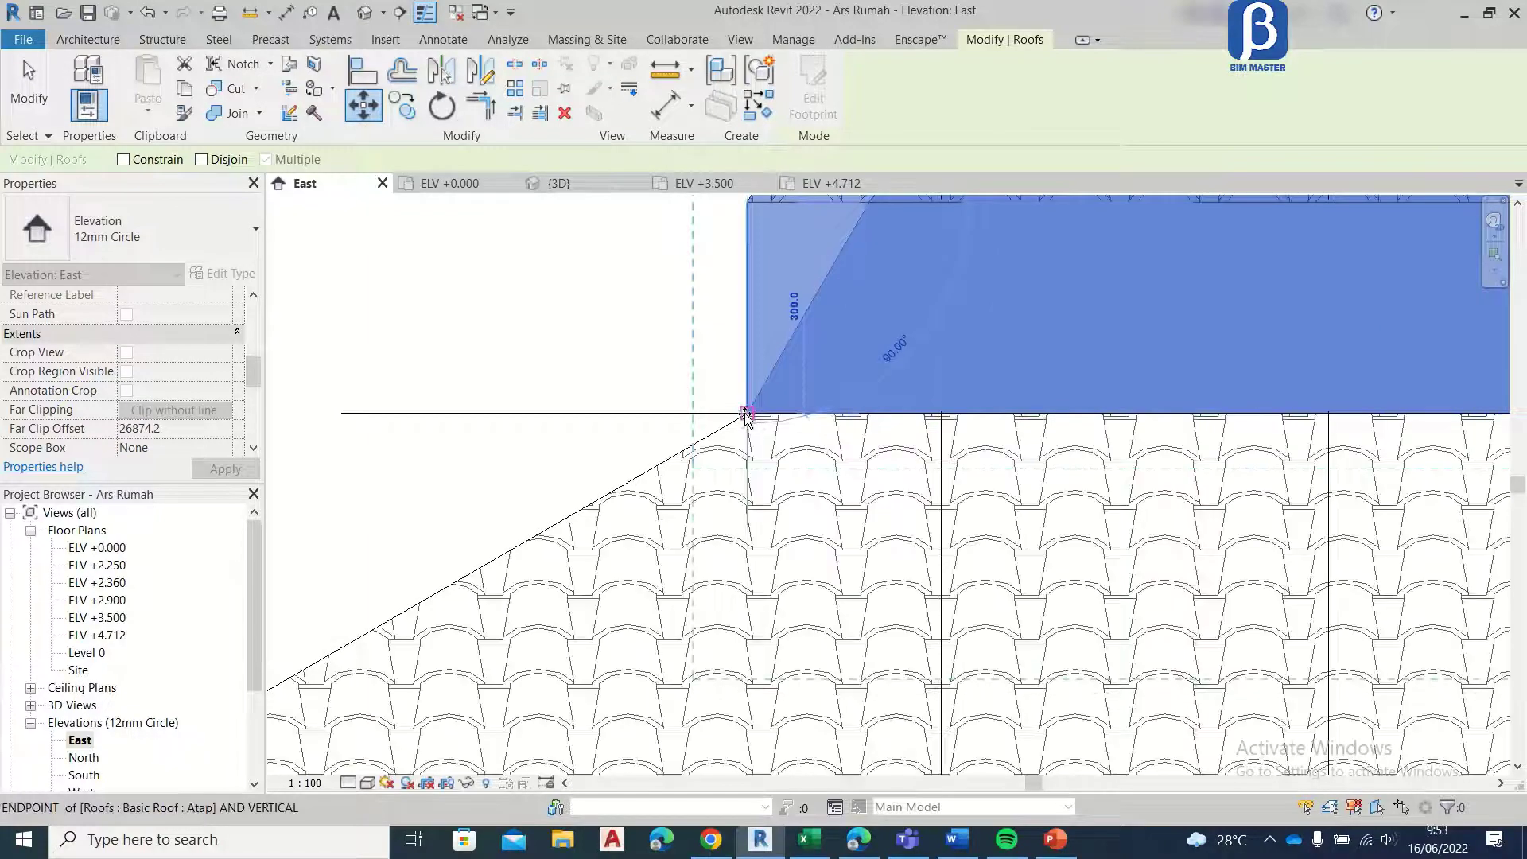
pyautogui.click(16, 94)
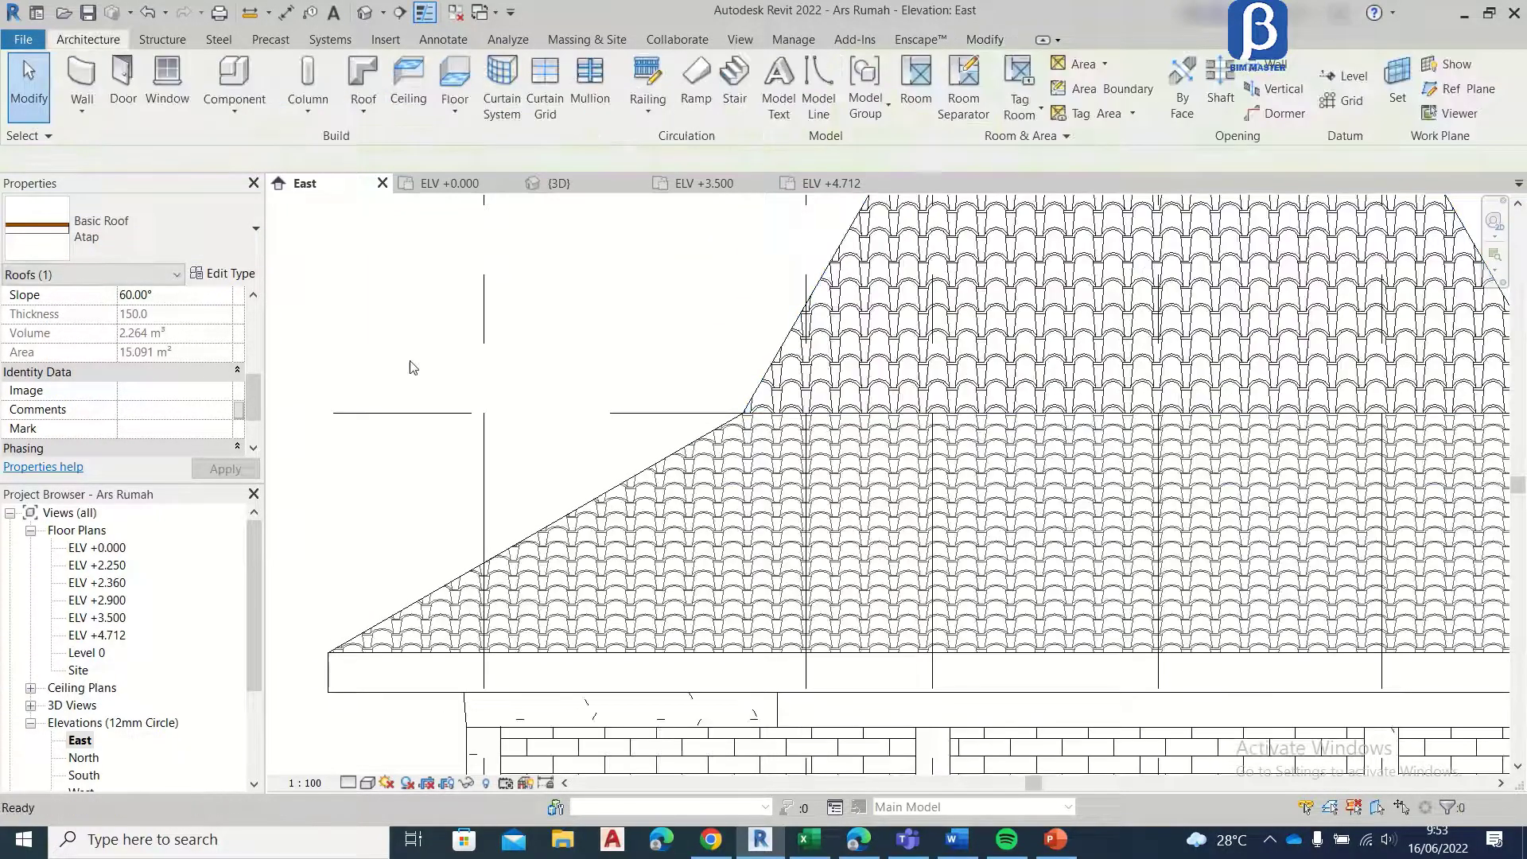
pyautogui.scroll(-4, 687, 553)
pyautogui.scroll(2, 955, 466)
pyautogui.scroll(-4, 938, 454)
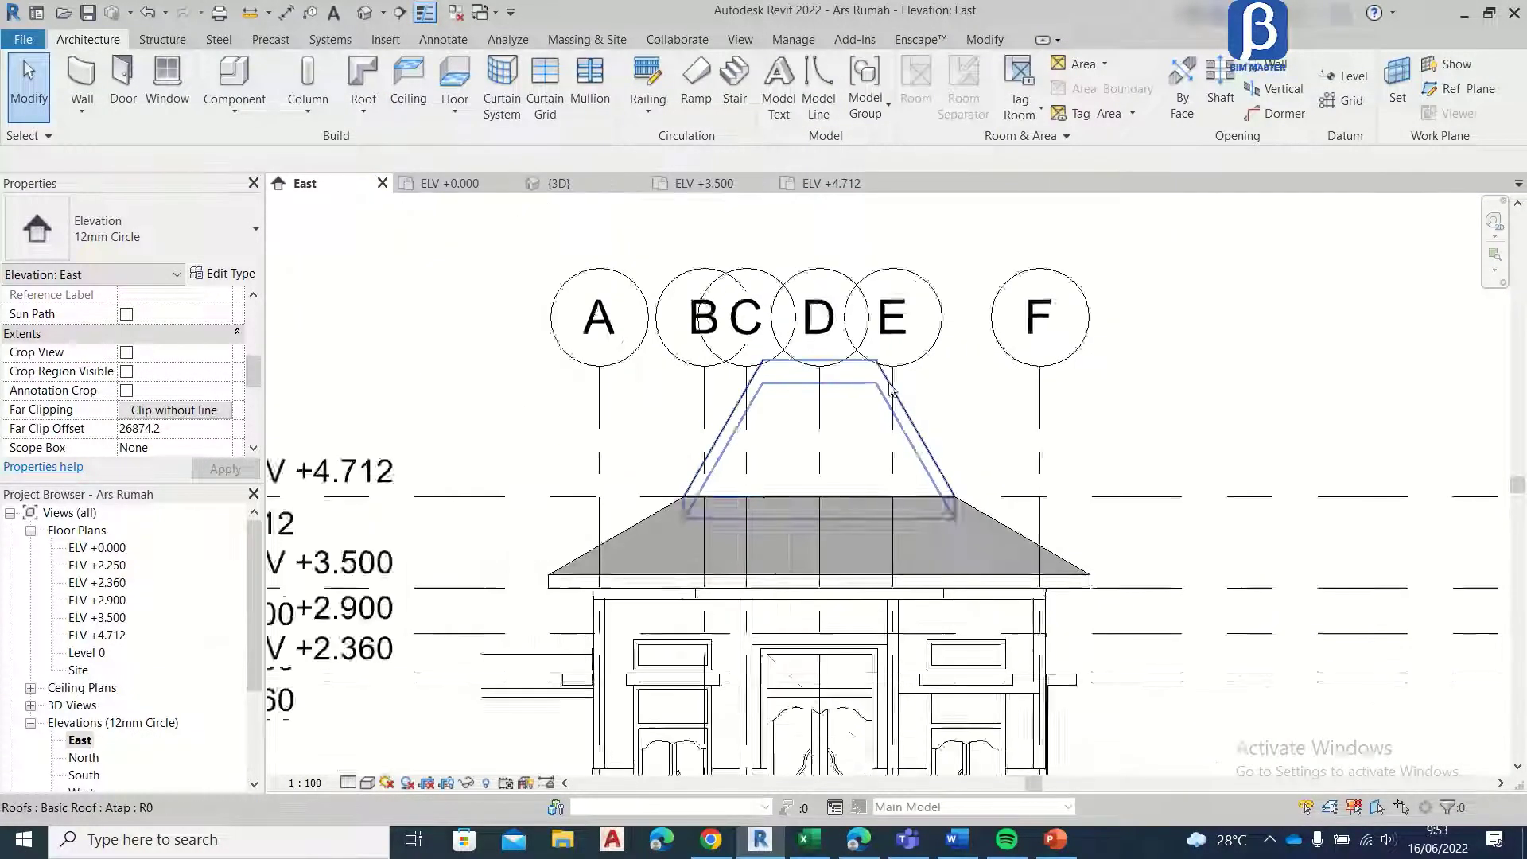
# Step: Start an Atap footprint roof on the ELV +3.500 plan and sketch a rectangular boundary offset 600 mm outside the front room between grids 1 and 2
pyautogui.click(704, 183)
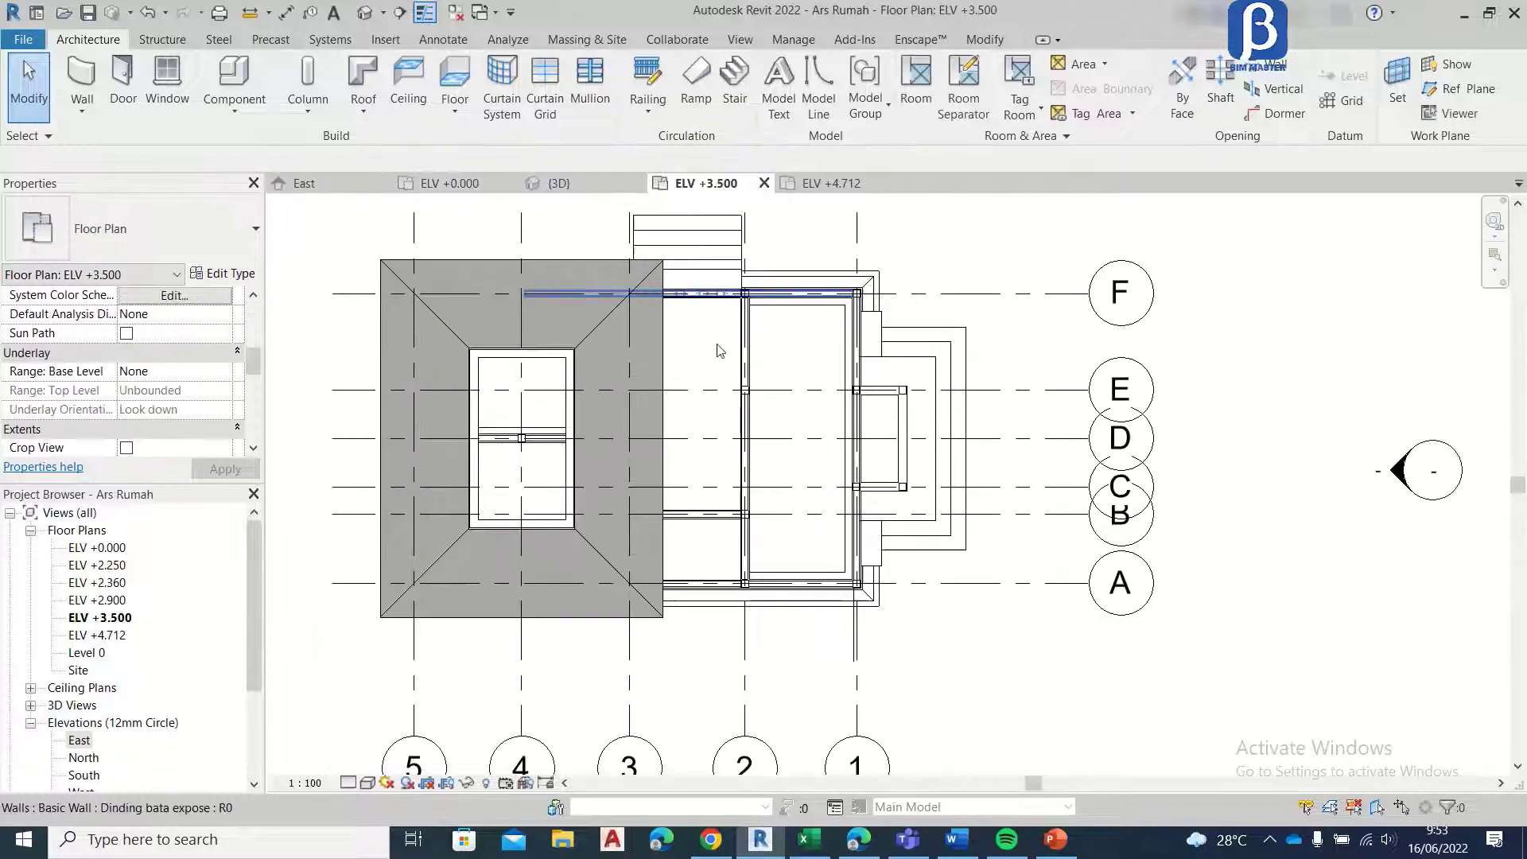
pyautogui.scroll(-2, 569, 367)
pyautogui.scroll(5, 568, 367)
pyautogui.scroll(3, 559, 302)
pyautogui.scroll(-2, 559, 304)
pyautogui.moveTo(559, 304); pyautogui.dragTo(591, 258, button='middle')
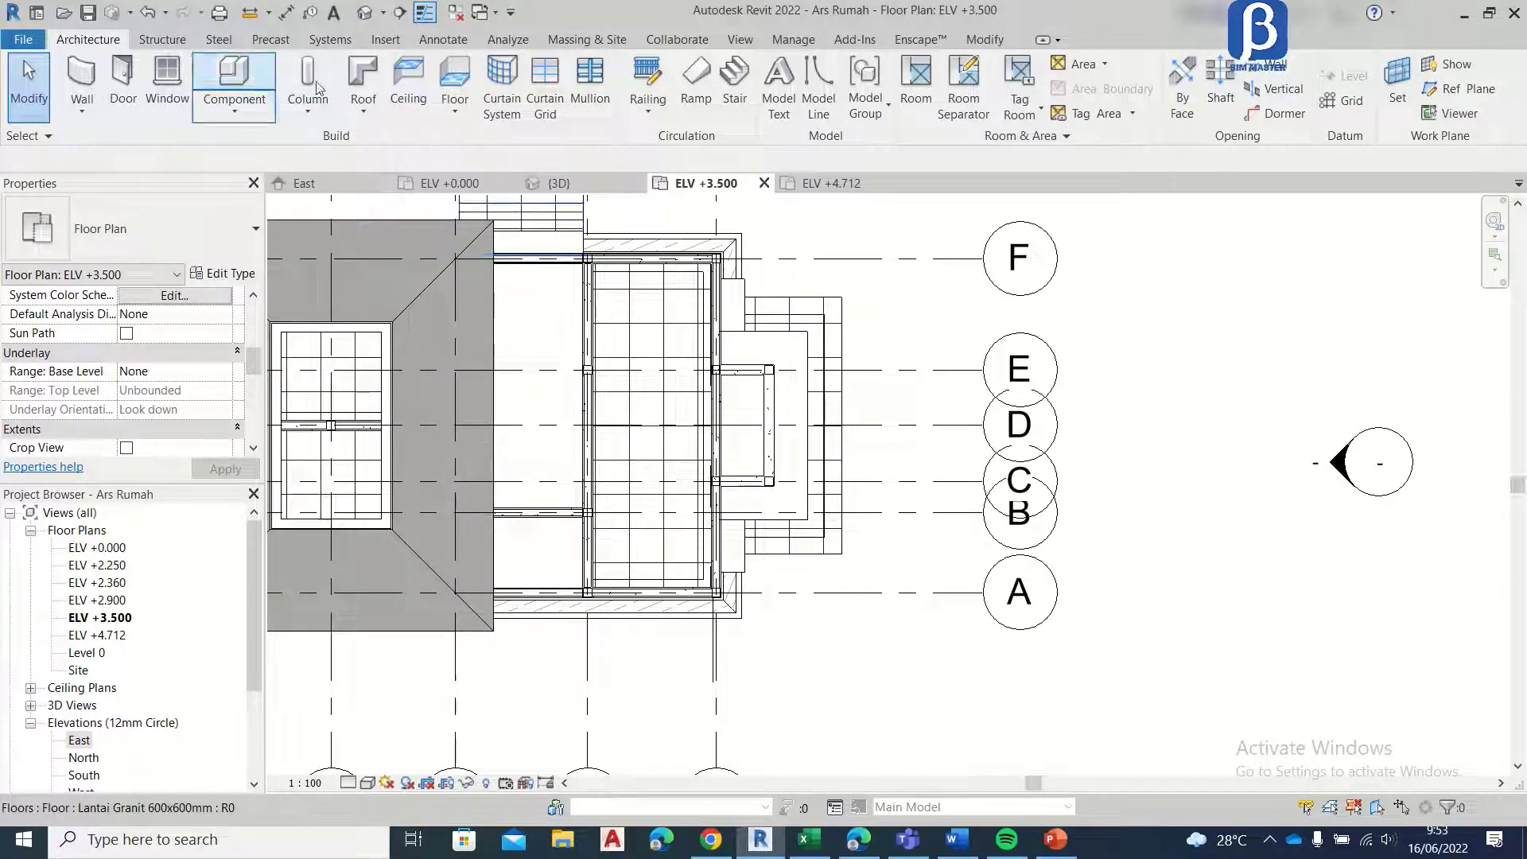
pyautogui.click(373, 79)
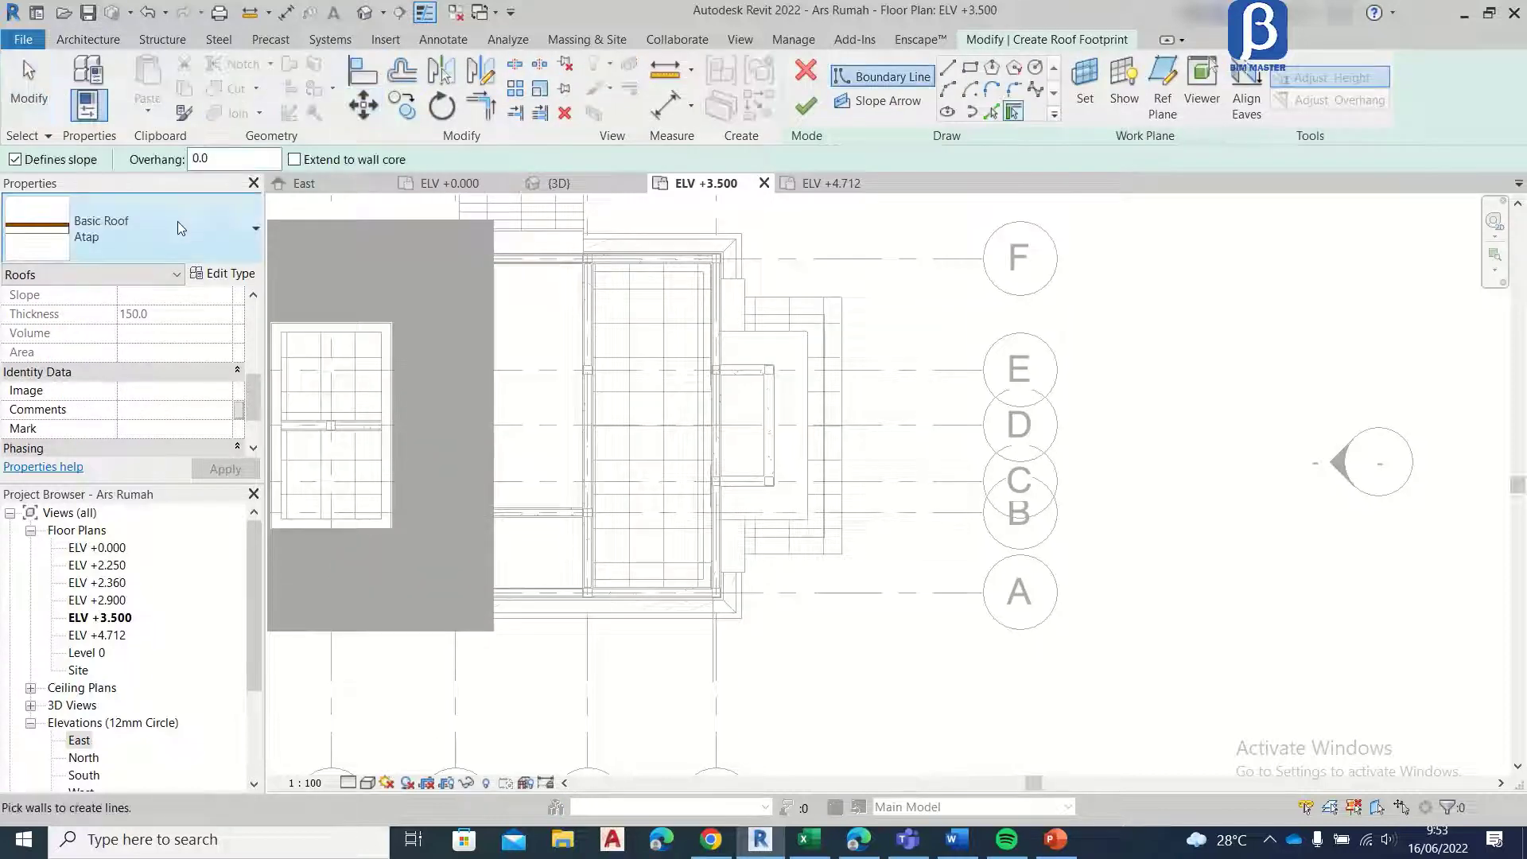
pyautogui.click(969, 69)
pyautogui.scroll(5, 552, 249)
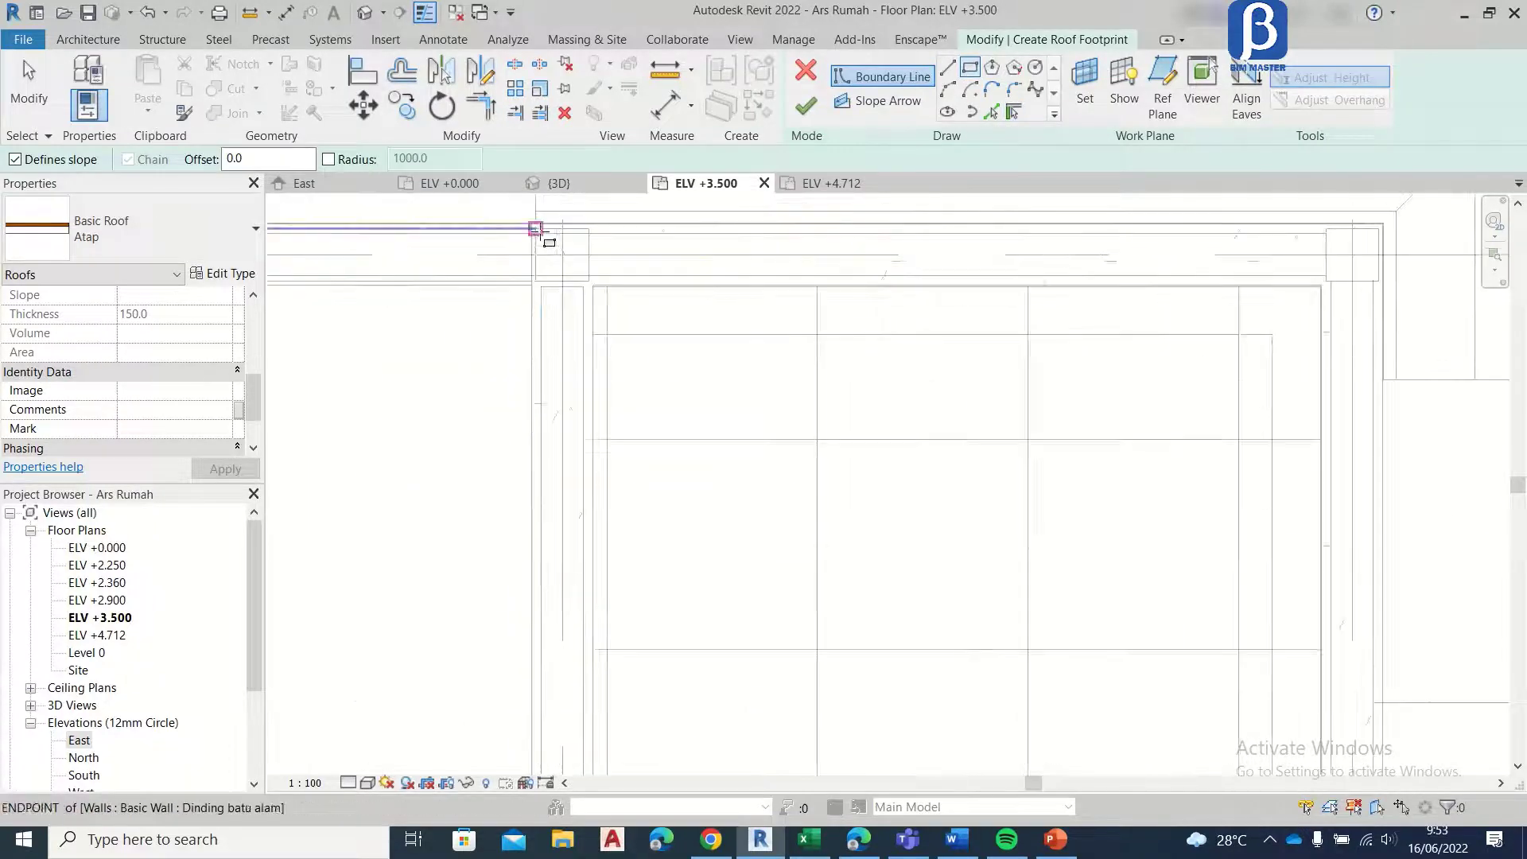
pyautogui.click(541, 233)
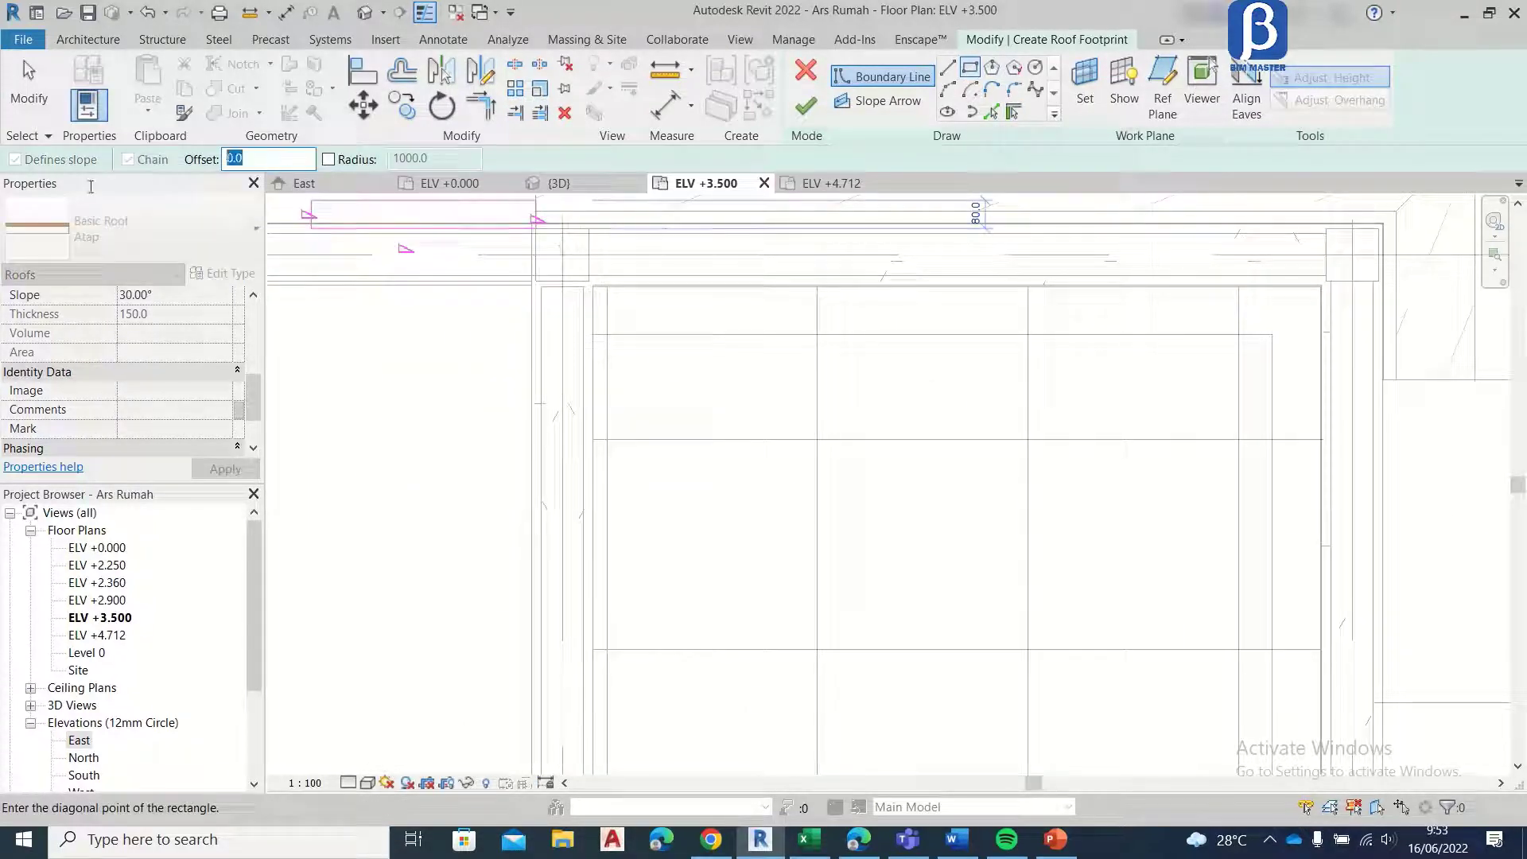
pyautogui.write('60')
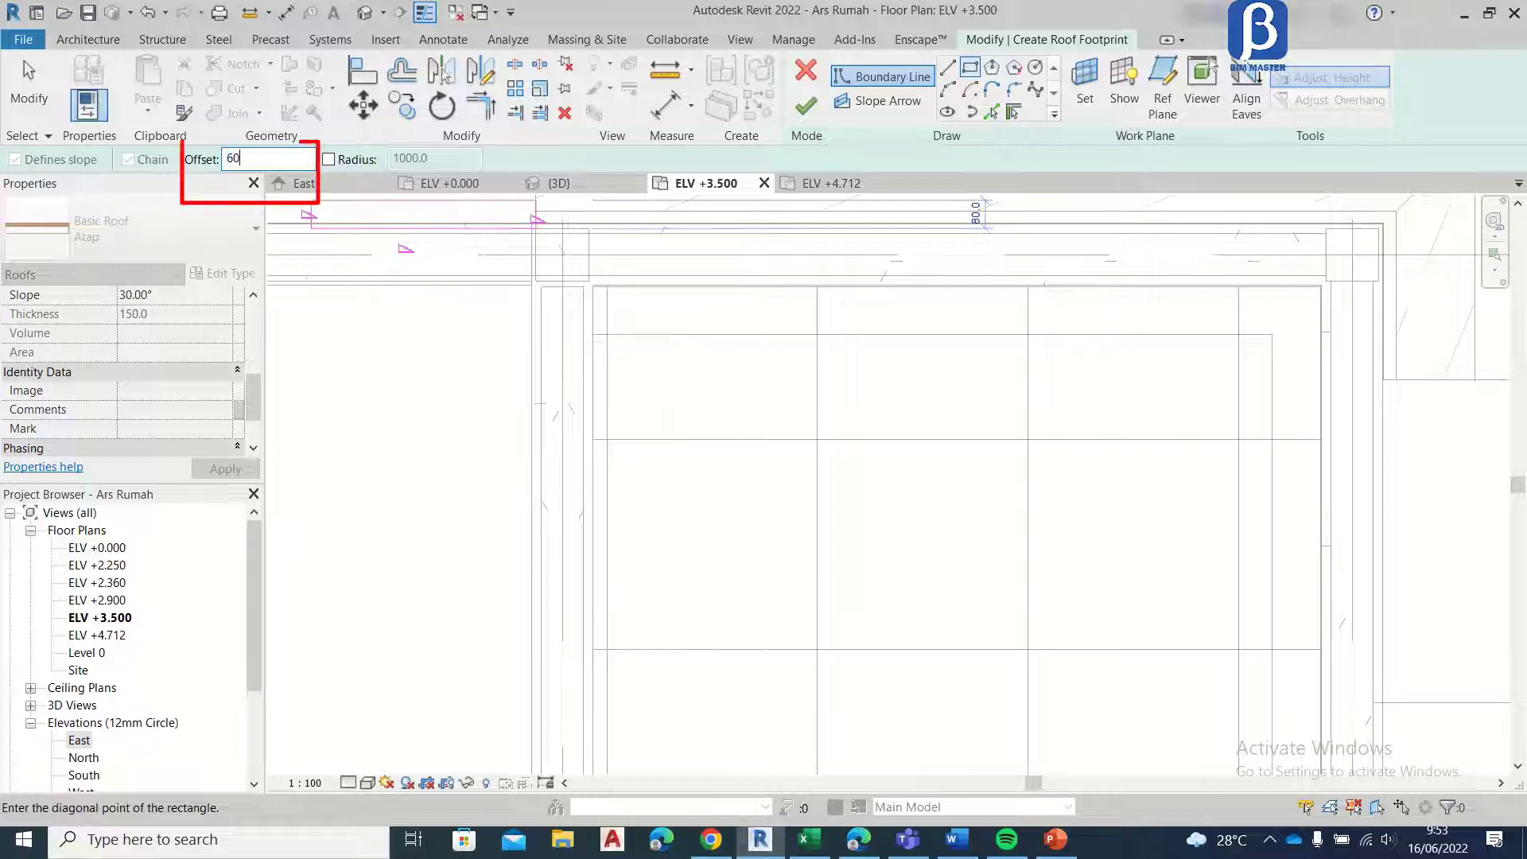
pyautogui.write('0')
pyautogui.scroll(-3, 855, 580)
pyautogui.moveTo(978, 585); pyautogui.dragTo(950, 353, button='middle')
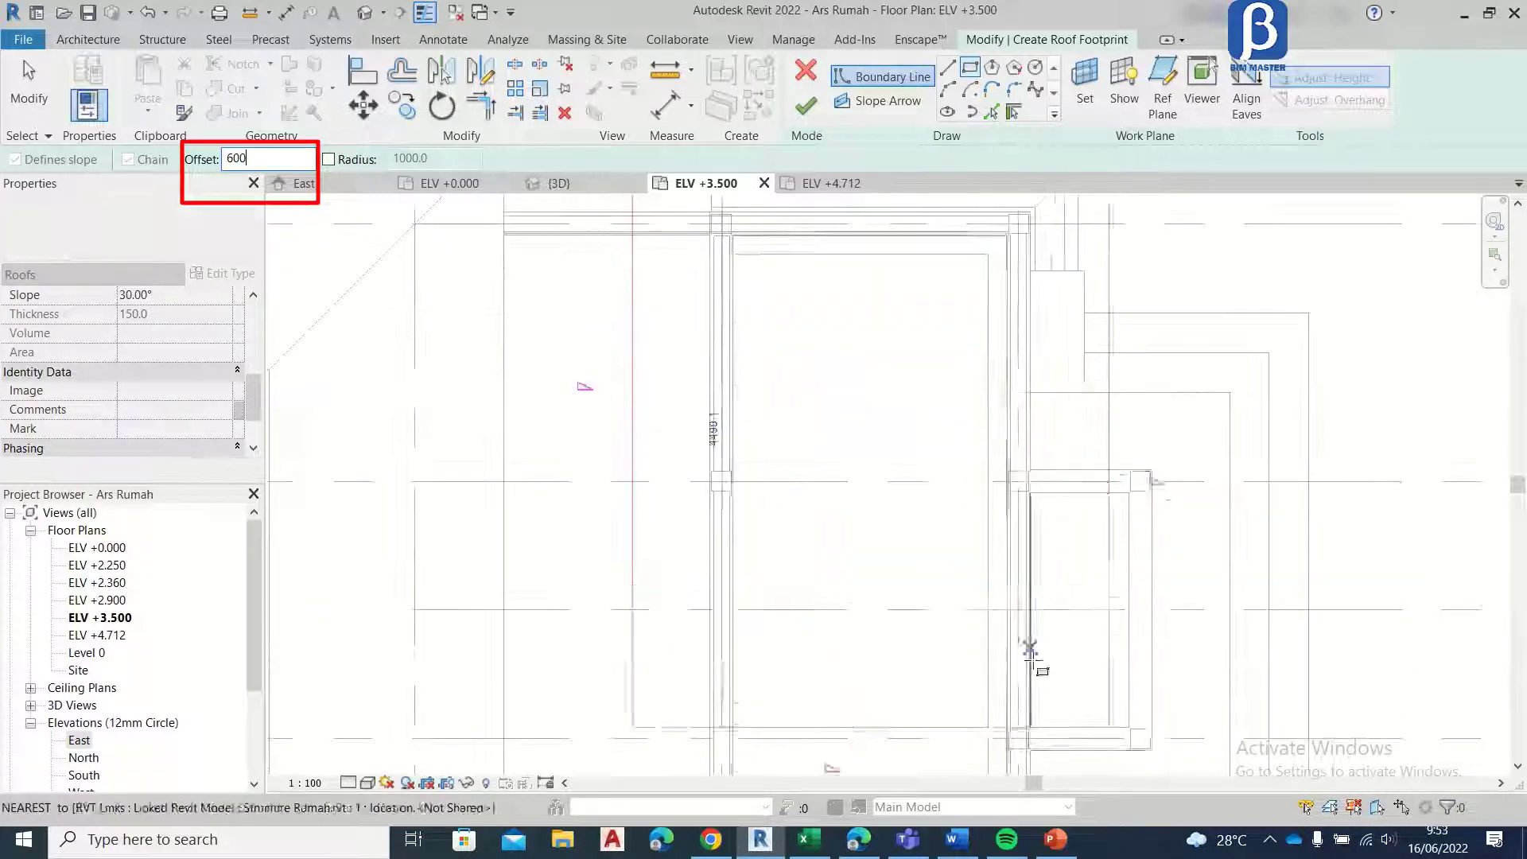
pyautogui.moveTo(1032, 665); pyautogui.dragTo(964, 419, button='middle')
pyautogui.moveTo(966, 639); pyautogui.dragTo(970, 487, button='middle')
pyautogui.scroll(4, 957, 637)
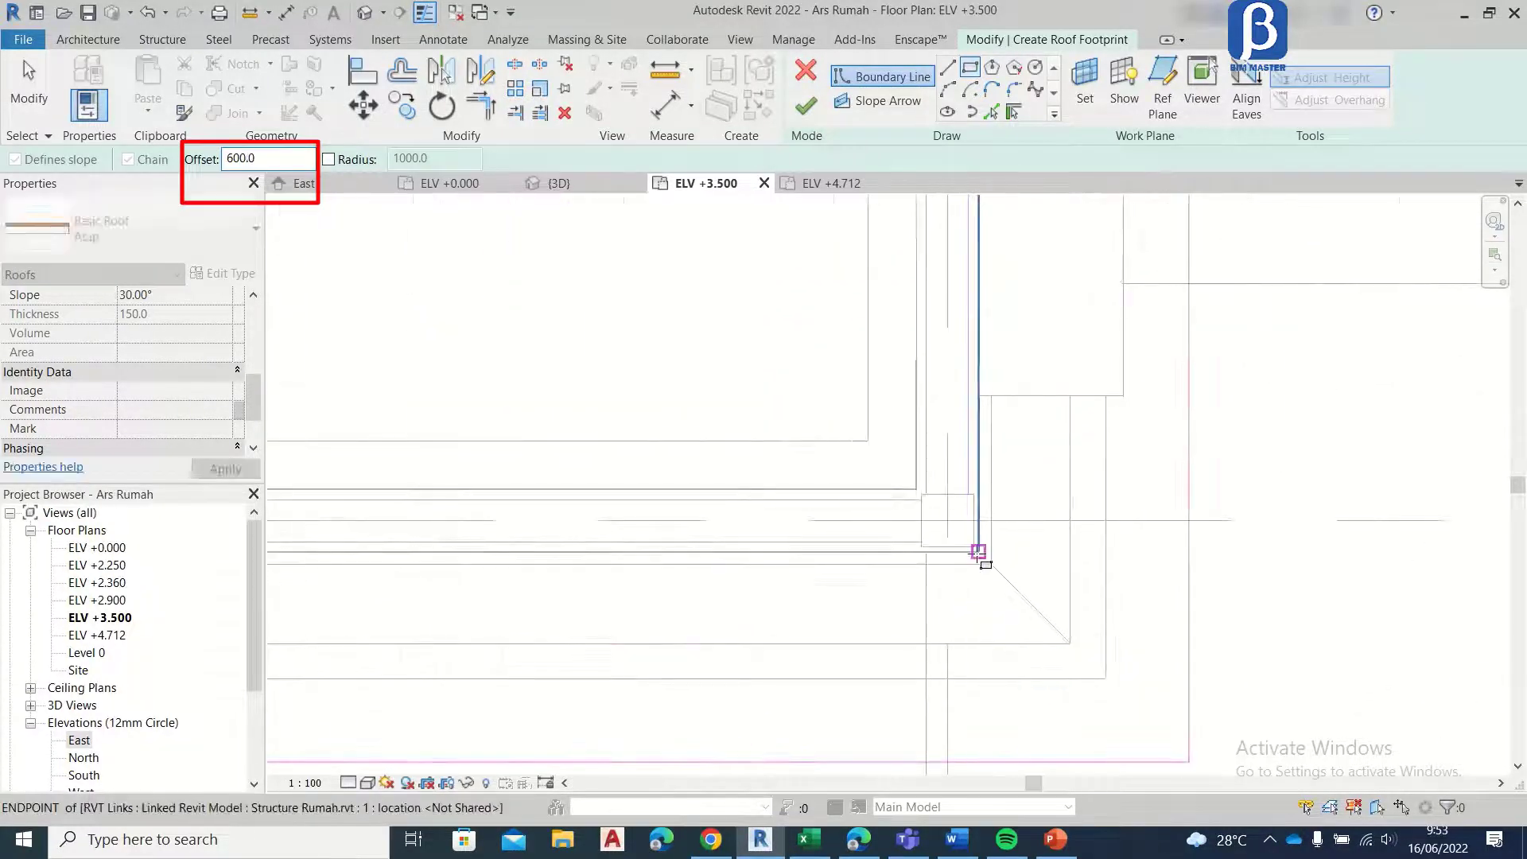
pyautogui.click(978, 551)
pyautogui.scroll(-3, 1013, 403)
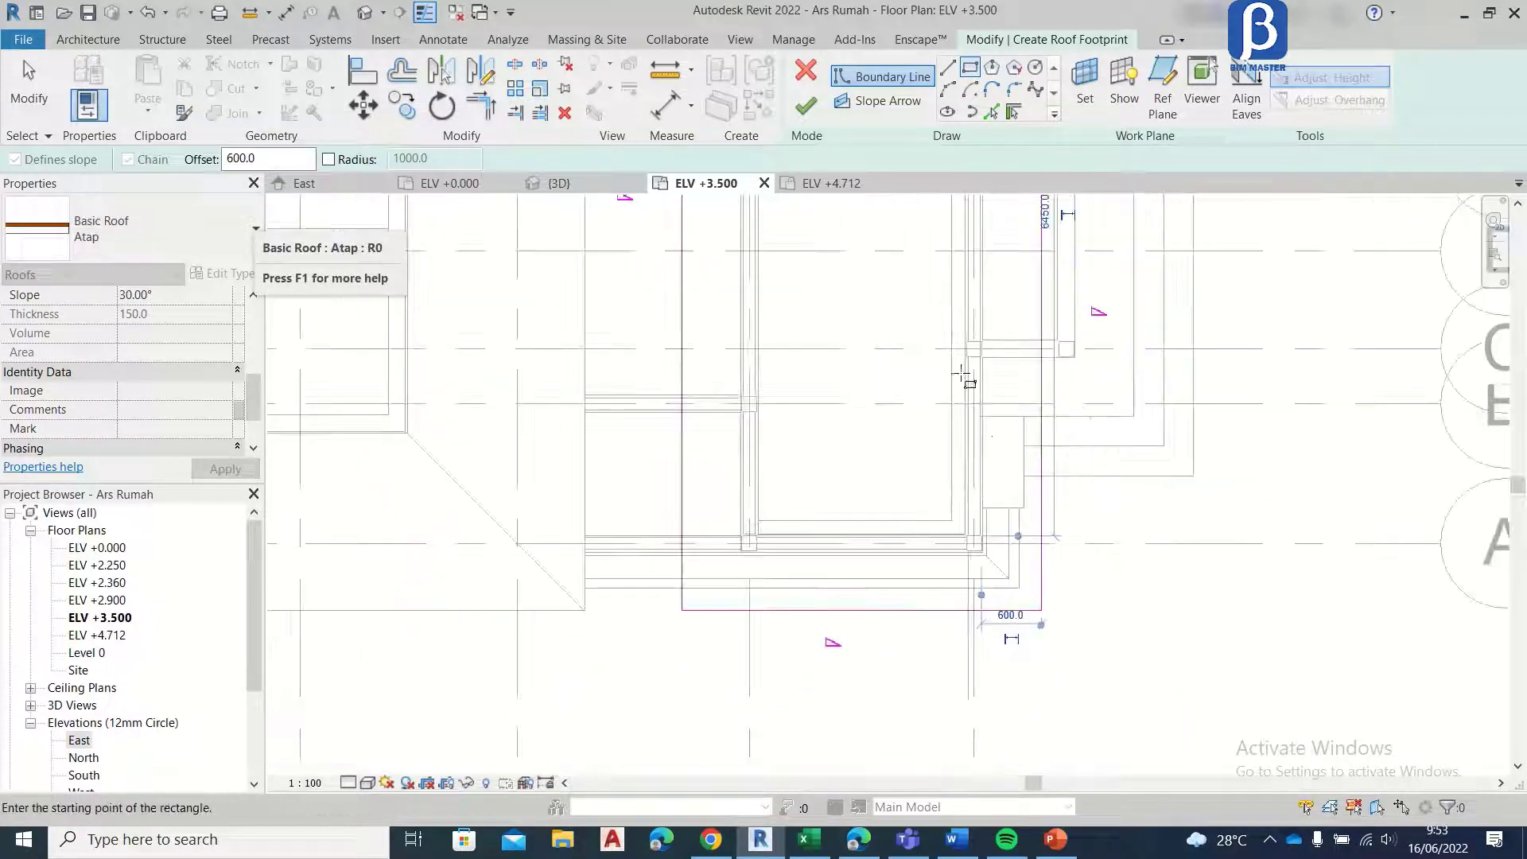
# Step: Sketch an inner rectangular boundary for the front roof's opening, offset 650 mm inward from the front room's walls
pyautogui.scroll(-3, 961, 374)
pyautogui.scroll(5, 836, 249)
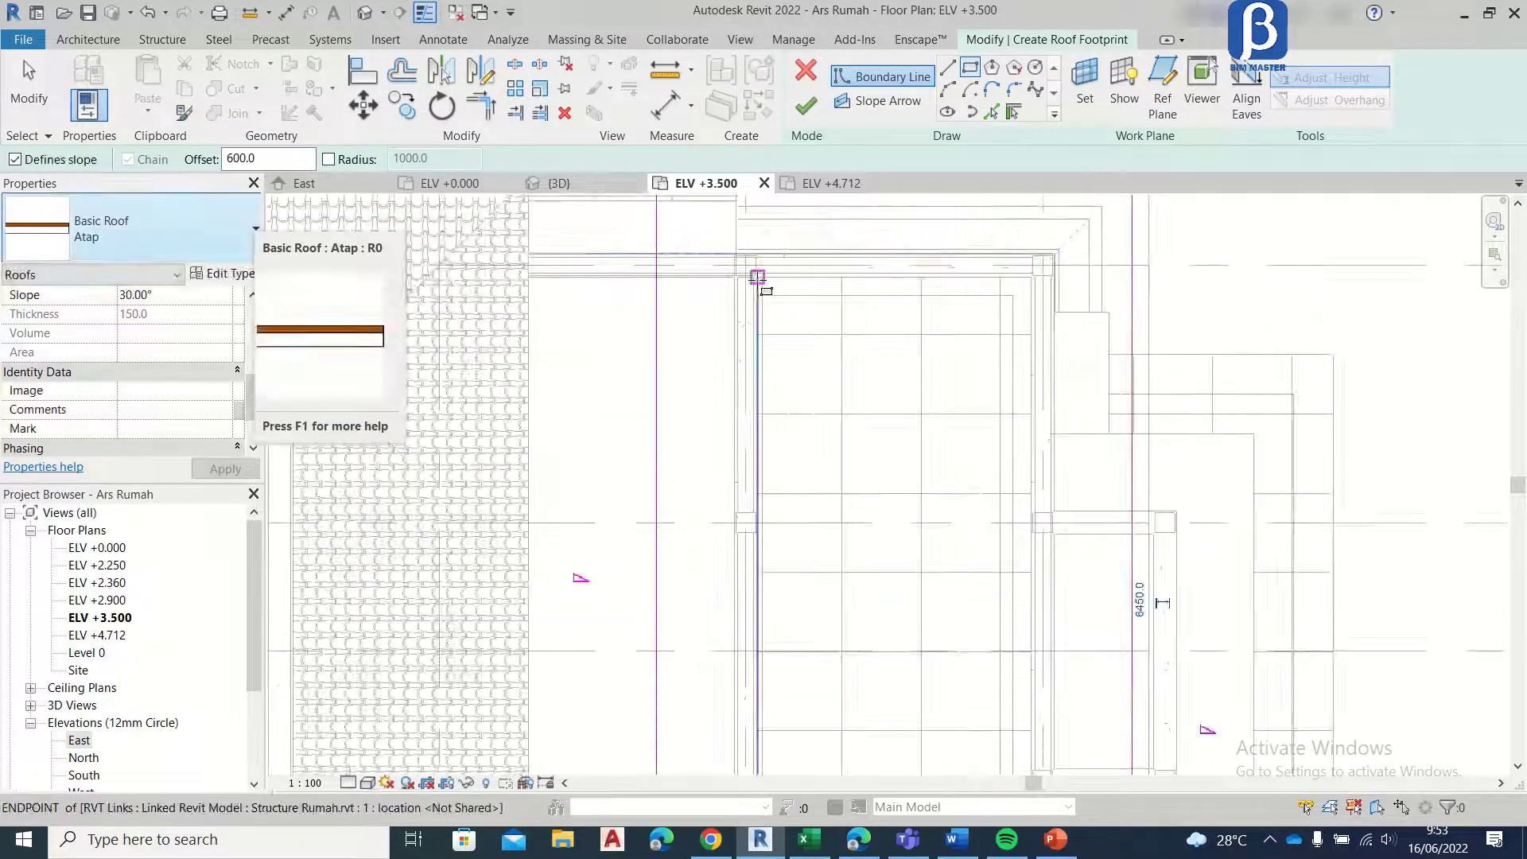
pyautogui.scroll(5, 751, 273)
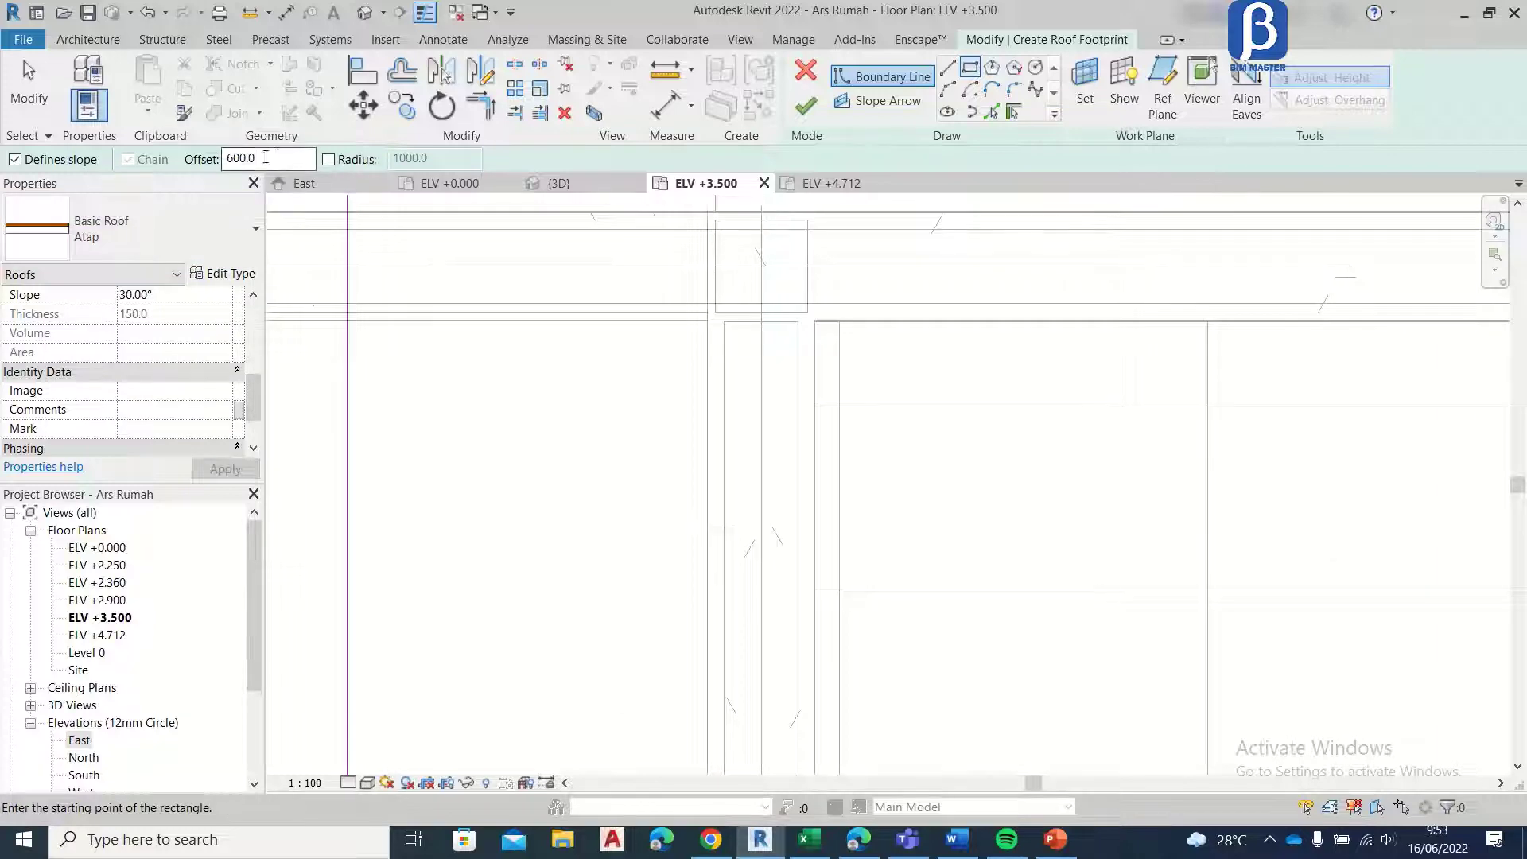
pyautogui.write('650')
pyautogui.click(522, 260)
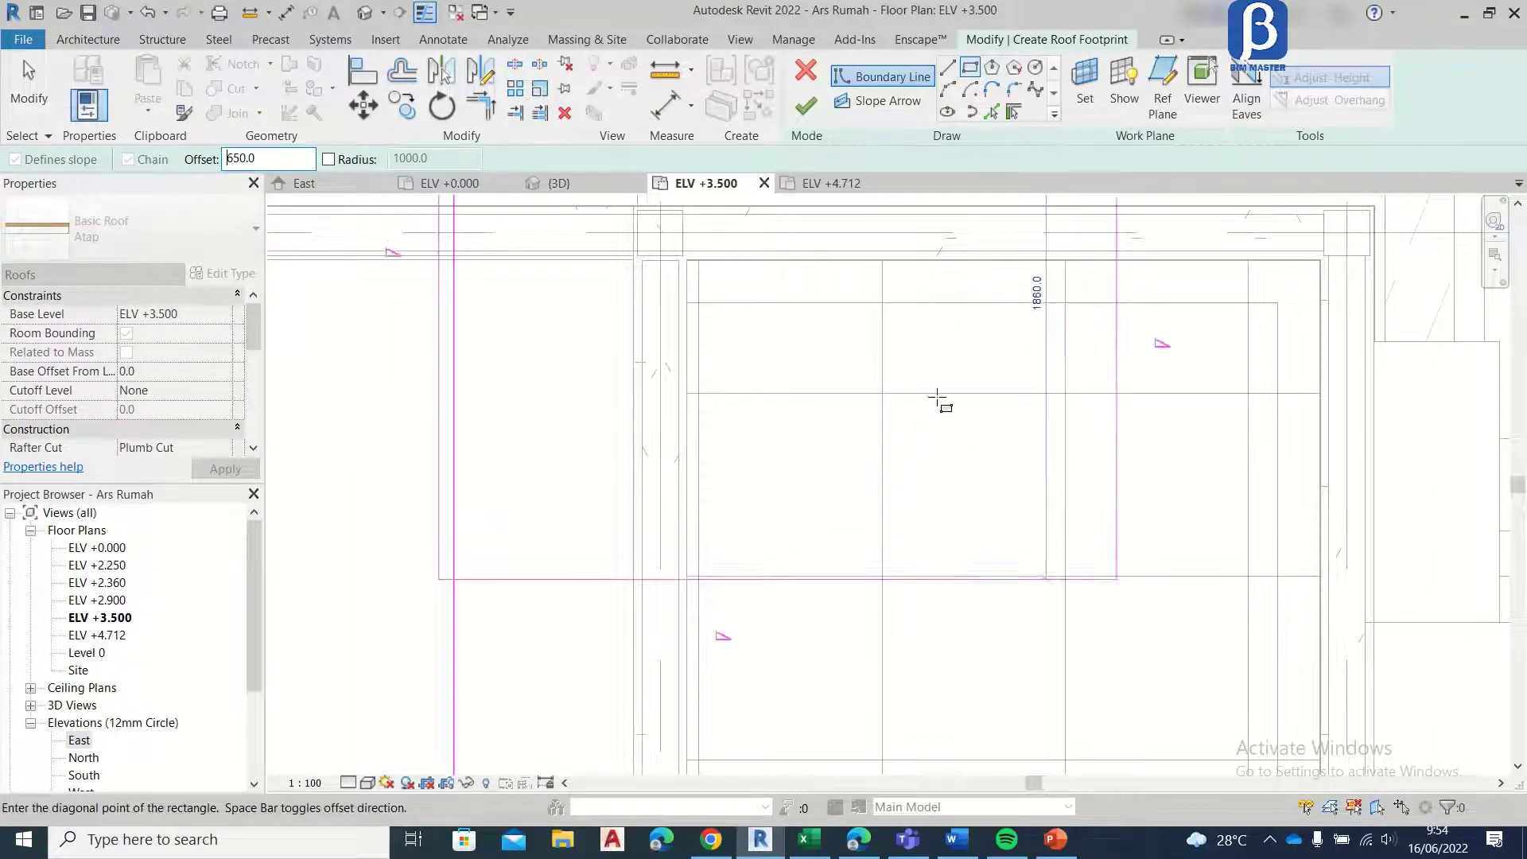
pyautogui.scroll(-2, 915, 435)
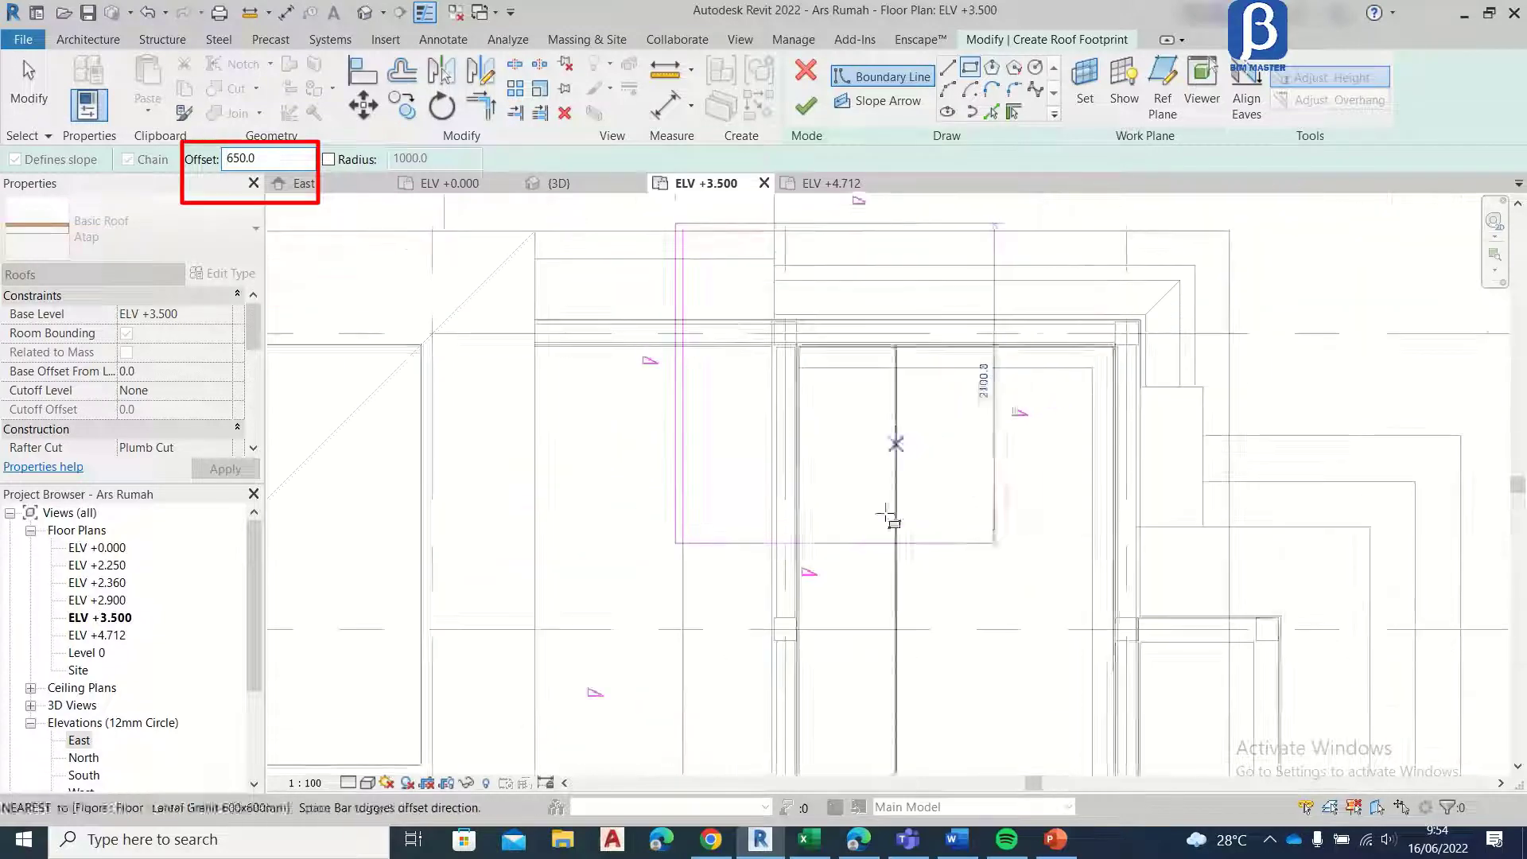
pyautogui.moveTo(893, 410); pyautogui.dragTo(867, 337, button='middle')
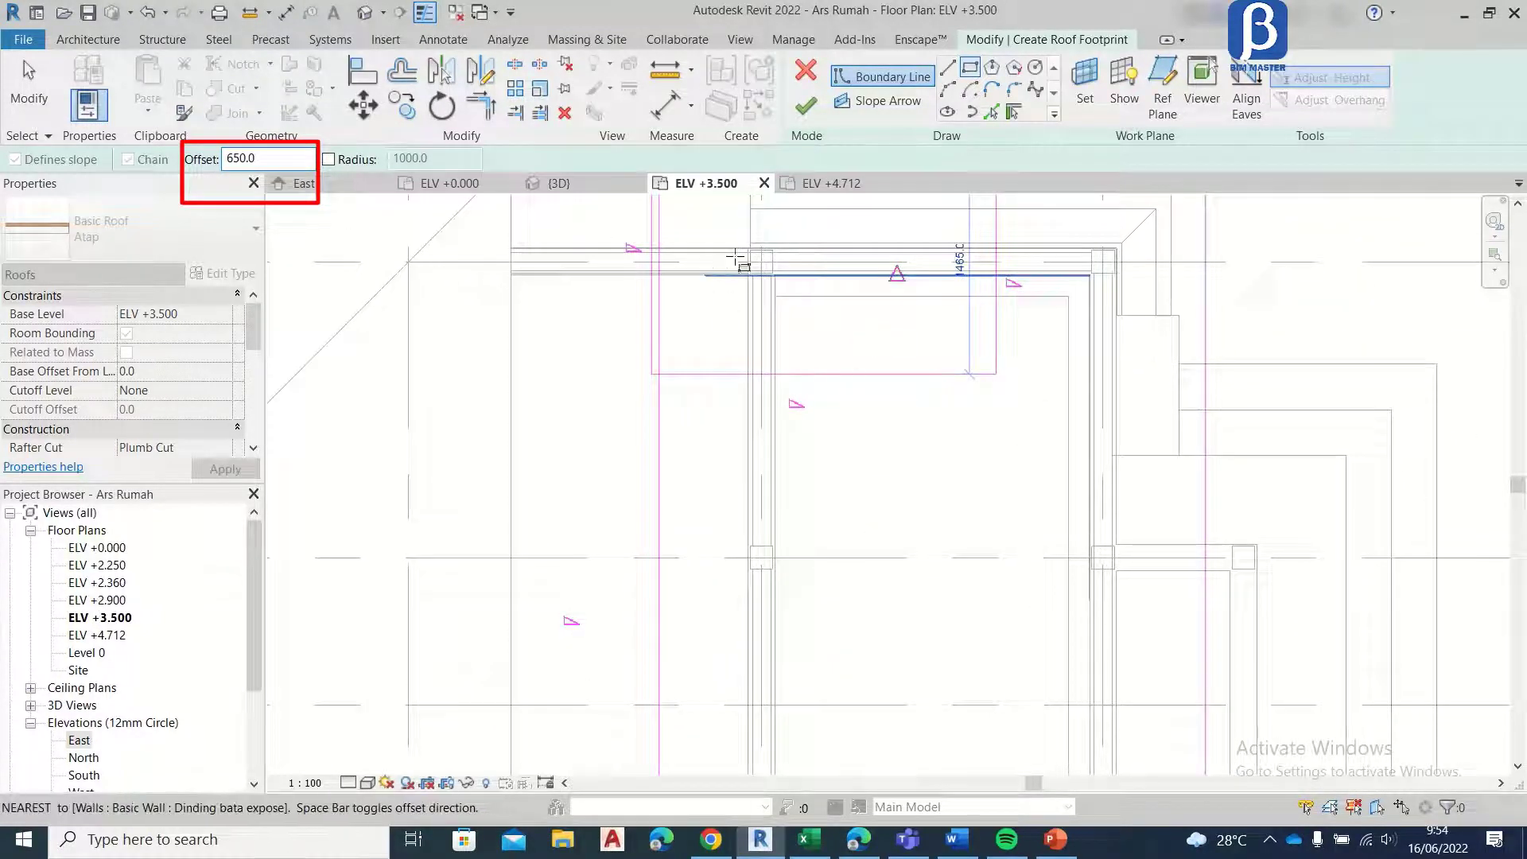
pyautogui.scroll(3, 736, 256)
pyautogui.press('space')
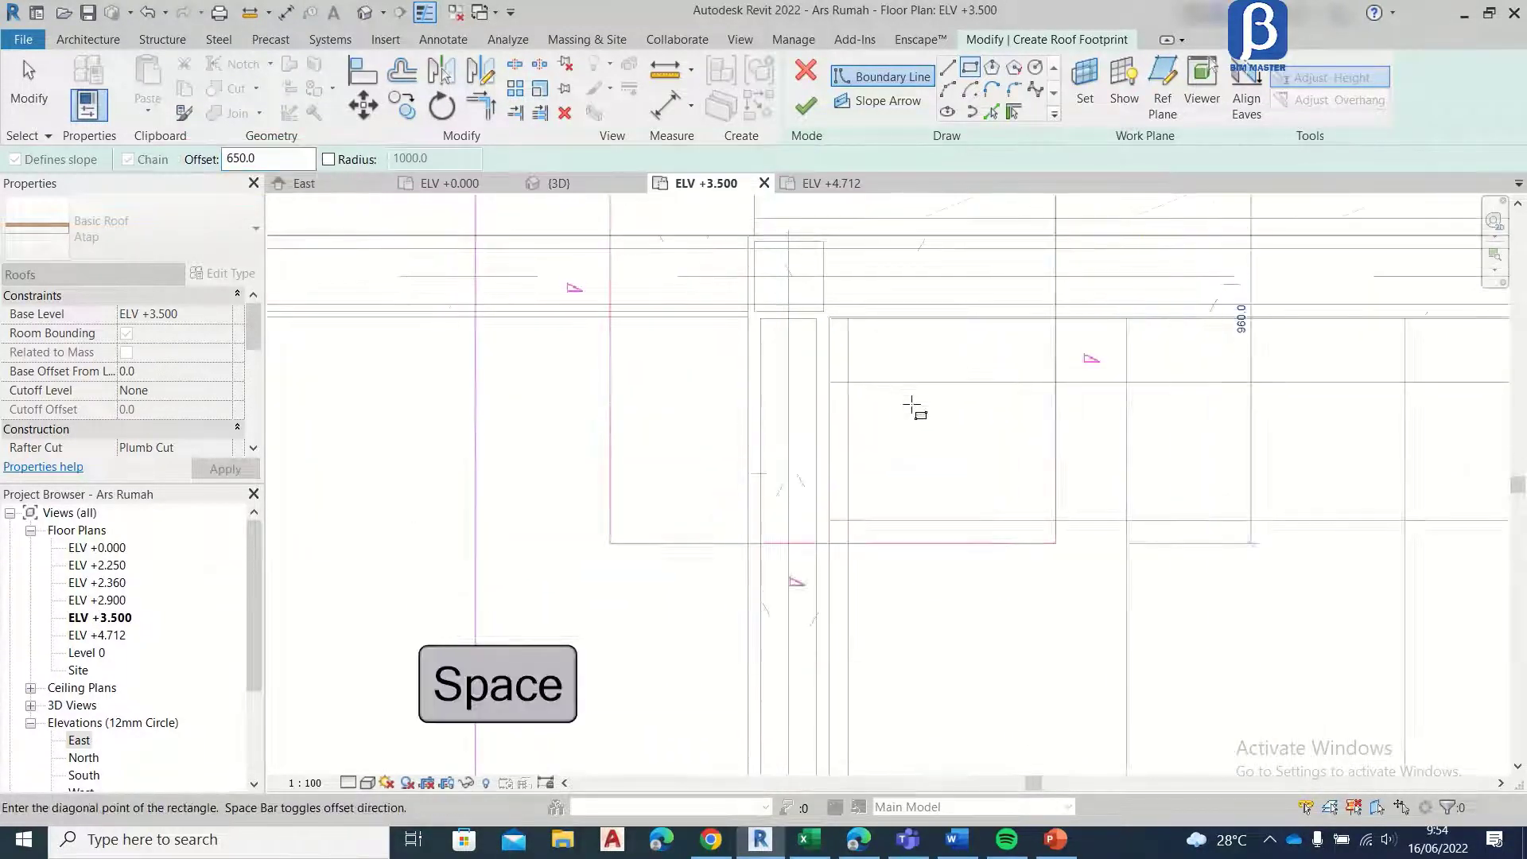
pyautogui.scroll(-3, 911, 404)
pyautogui.moveTo(994, 468); pyautogui.dragTo(863, 231, button='middle')
pyautogui.scroll(-5, 879, 354)
pyautogui.scroll(2, 913, 609)
pyautogui.moveTo(913, 613); pyautogui.dragTo(896, 493, button='middle')
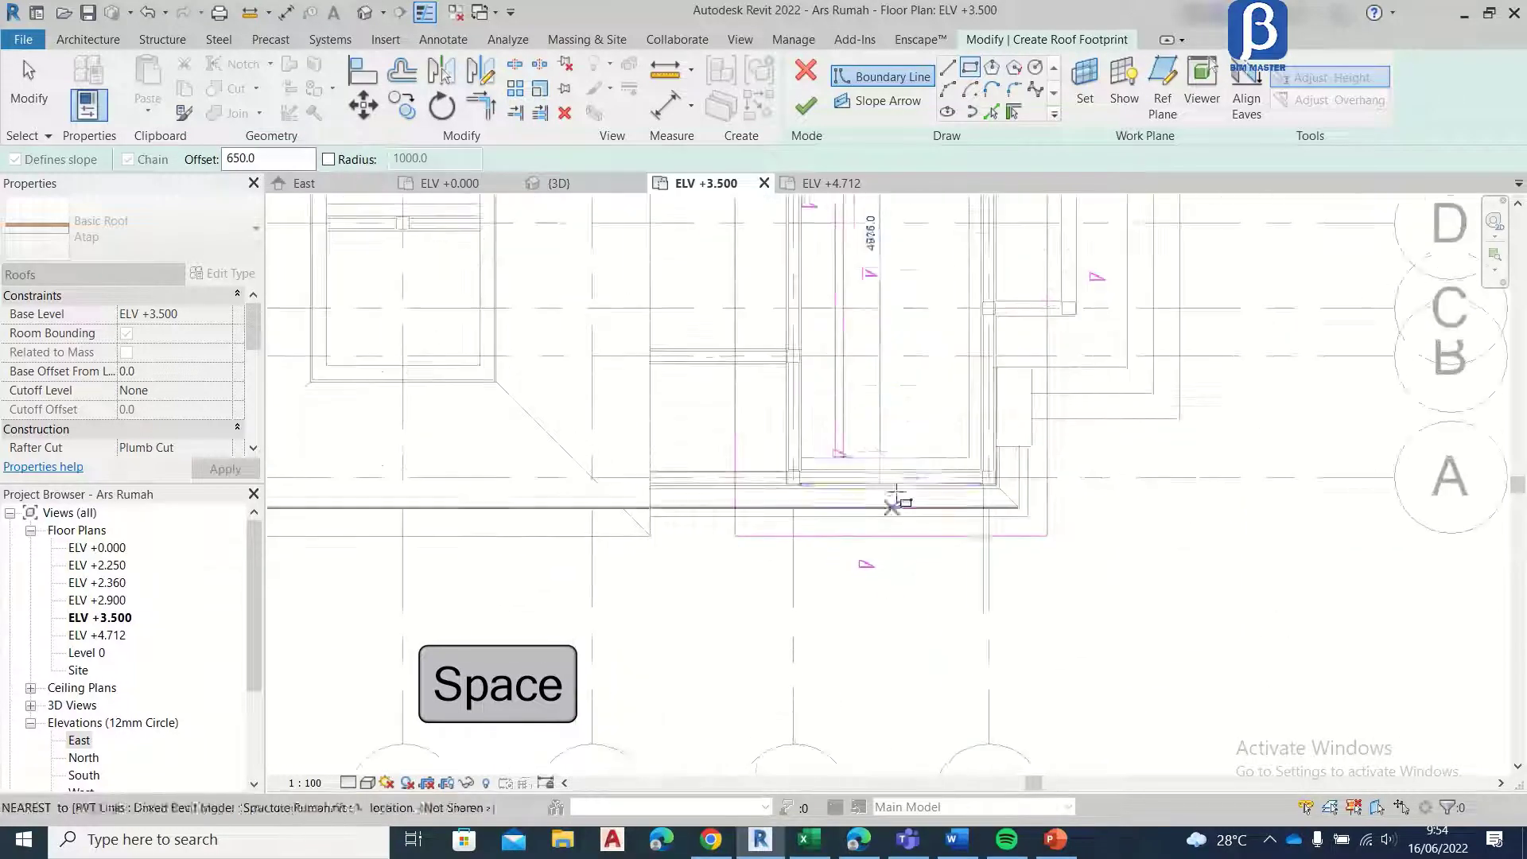
pyautogui.scroll(4, 896, 502)
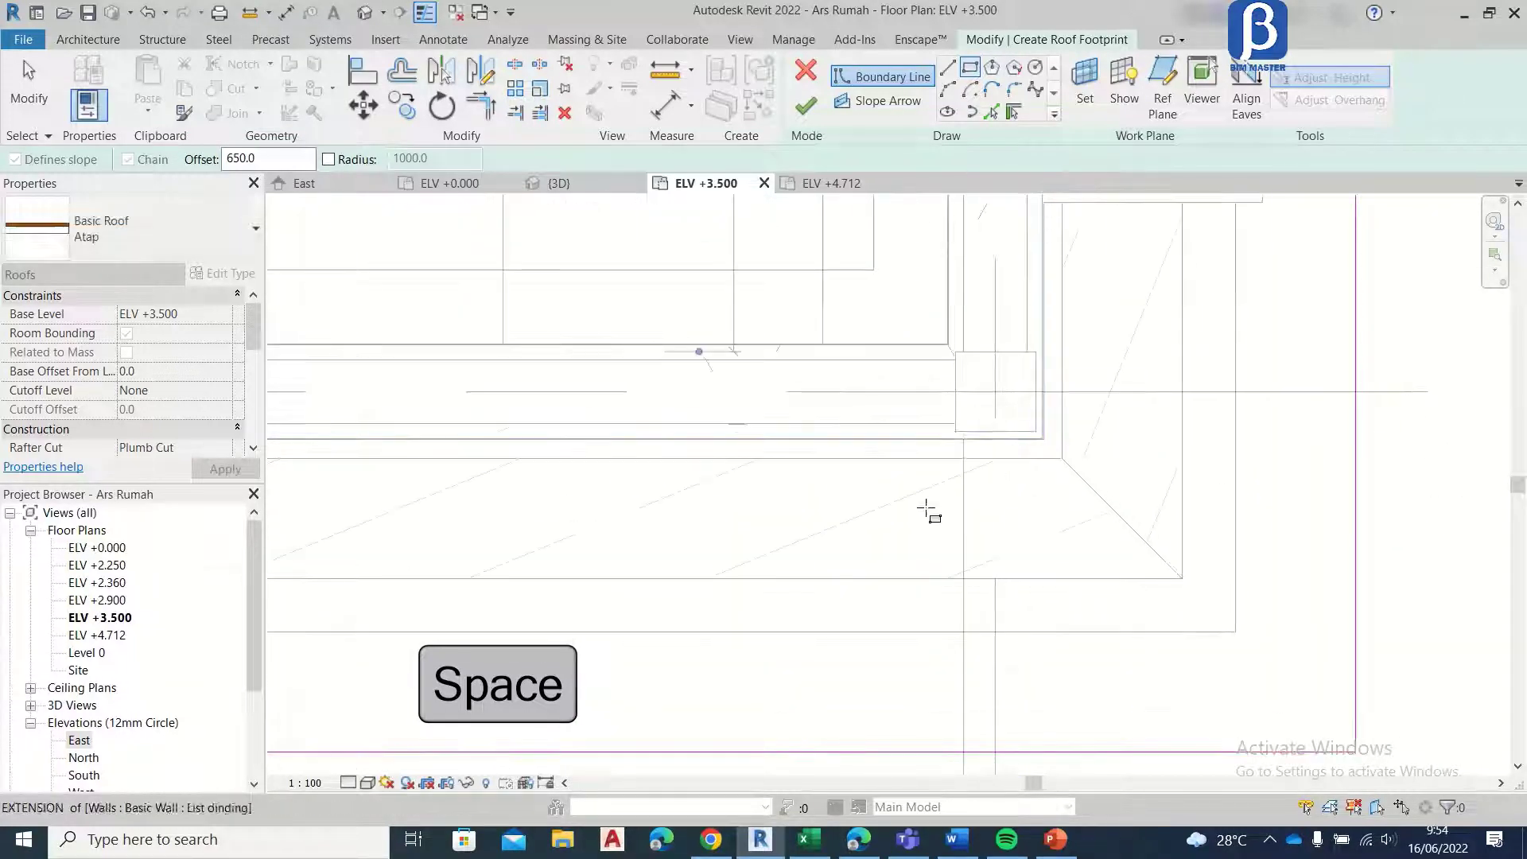
pyautogui.click(927, 512)
pyautogui.scroll(-5, 899, 501)
pyautogui.scroll(4, 863, 372)
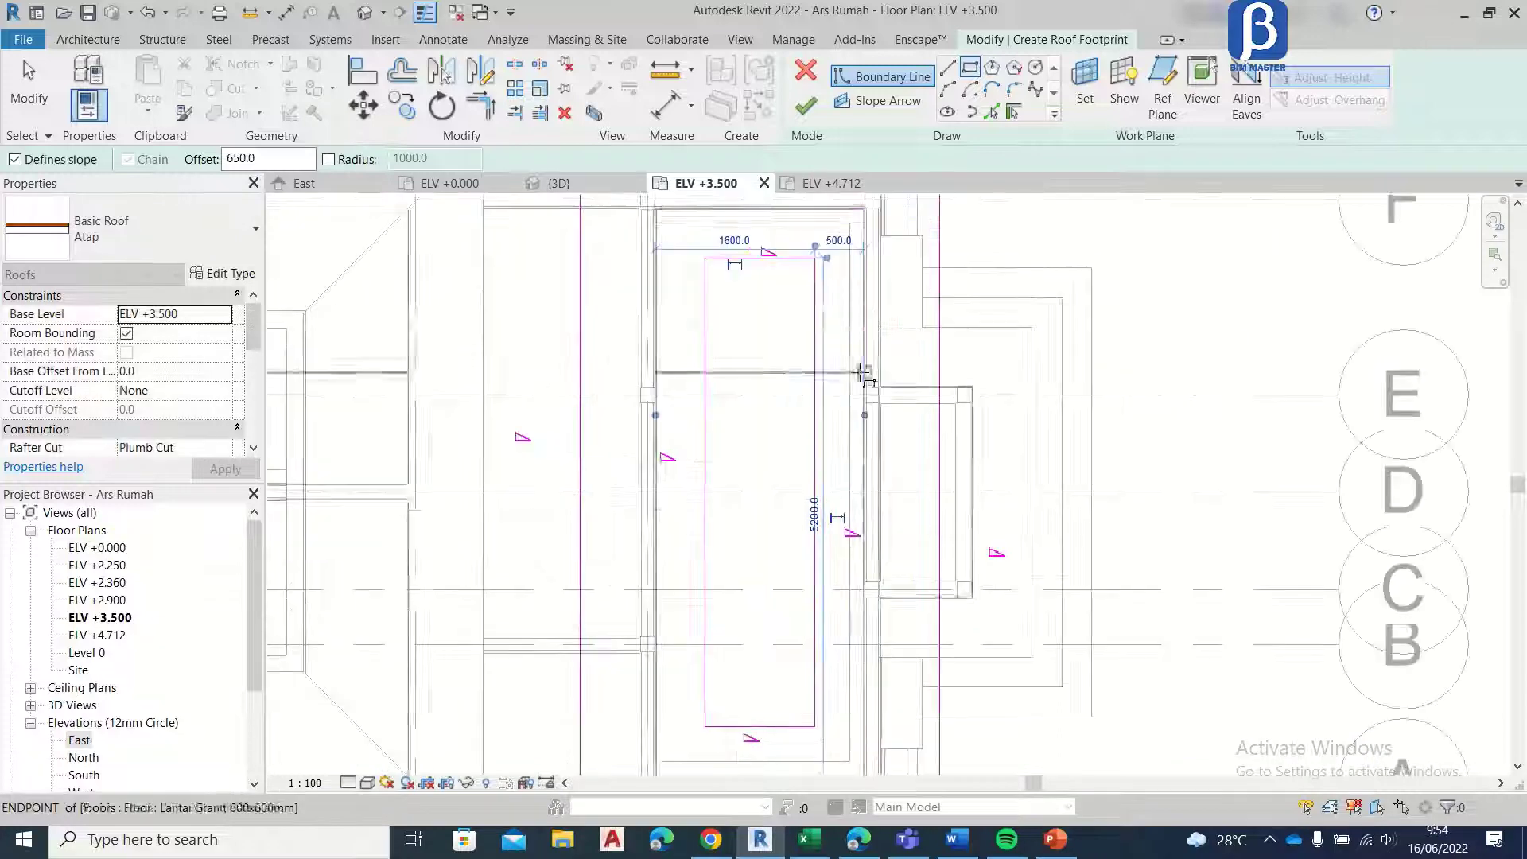
pyautogui.press('Escape')
pyautogui.press('Escape')
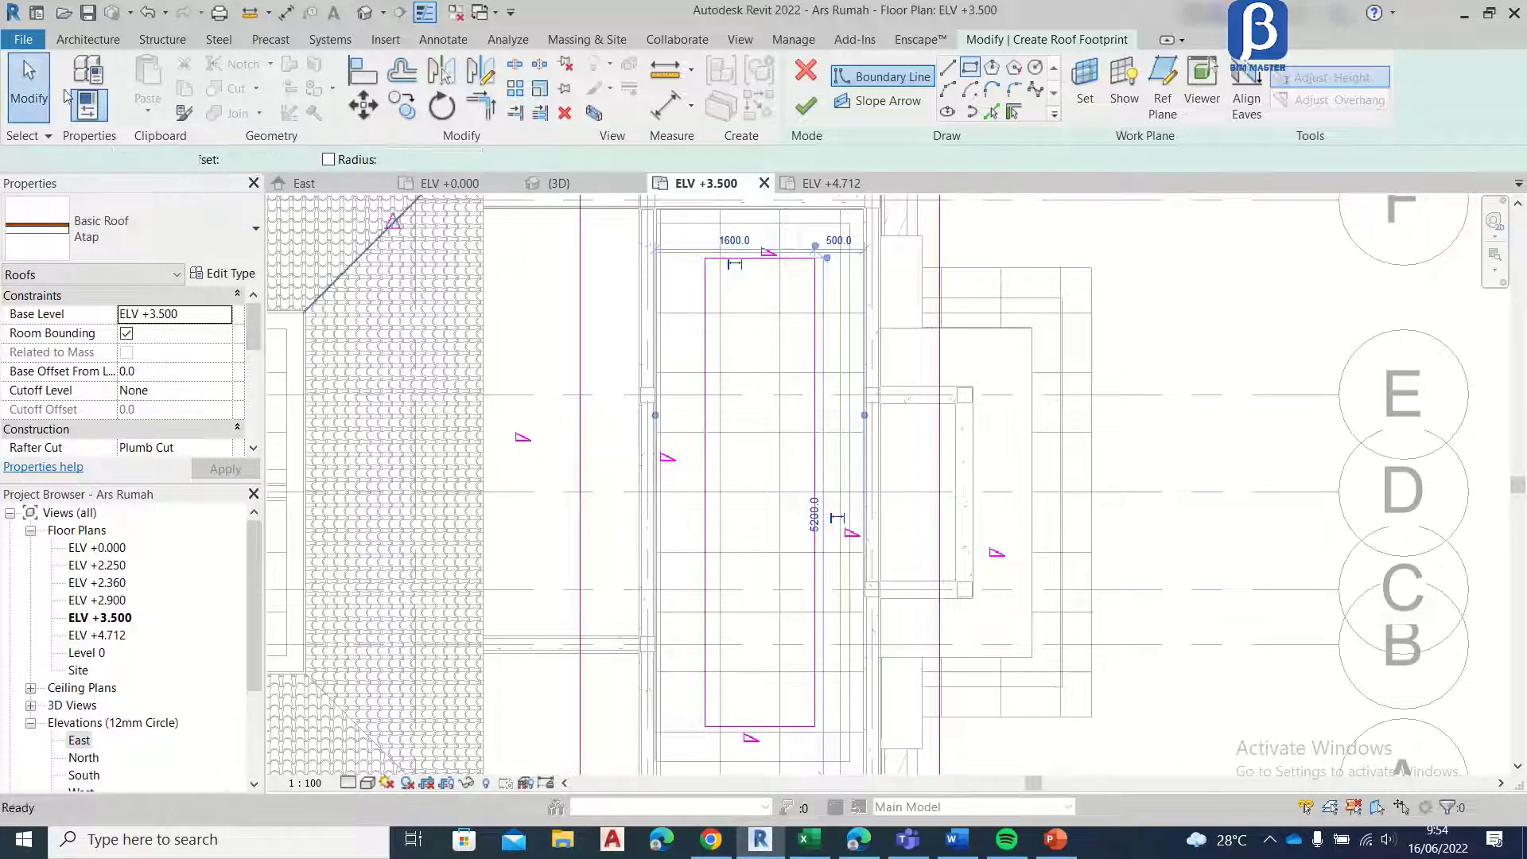
# Step: Turn off slope definition for the four inner boundary lines and finish the front roof's footprint sketch
pyautogui.moveTo(711, 678); pyautogui.dragTo(666, 751)
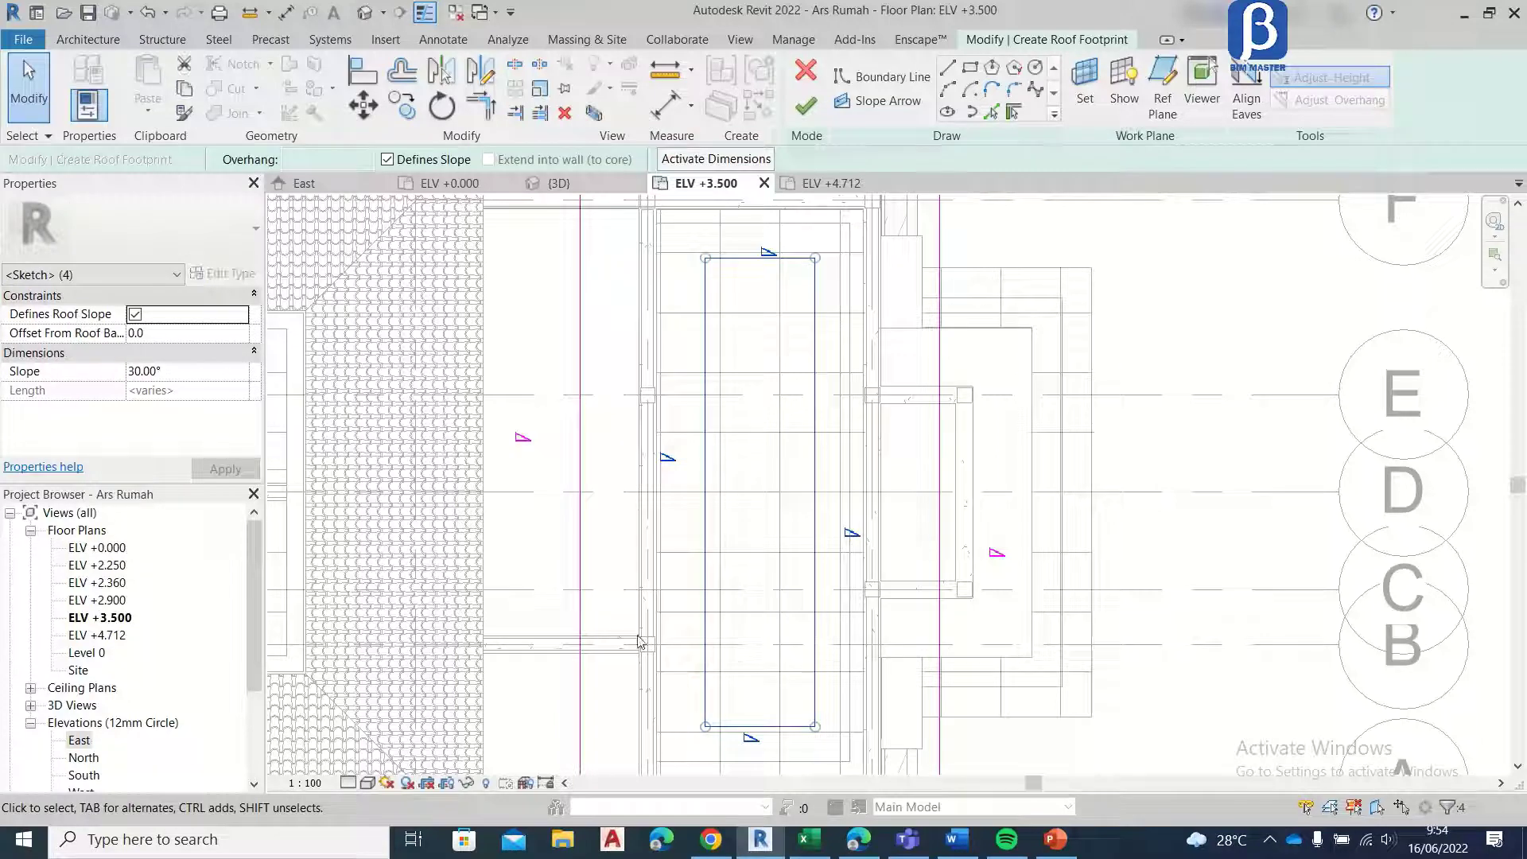
pyautogui.click(388, 160)
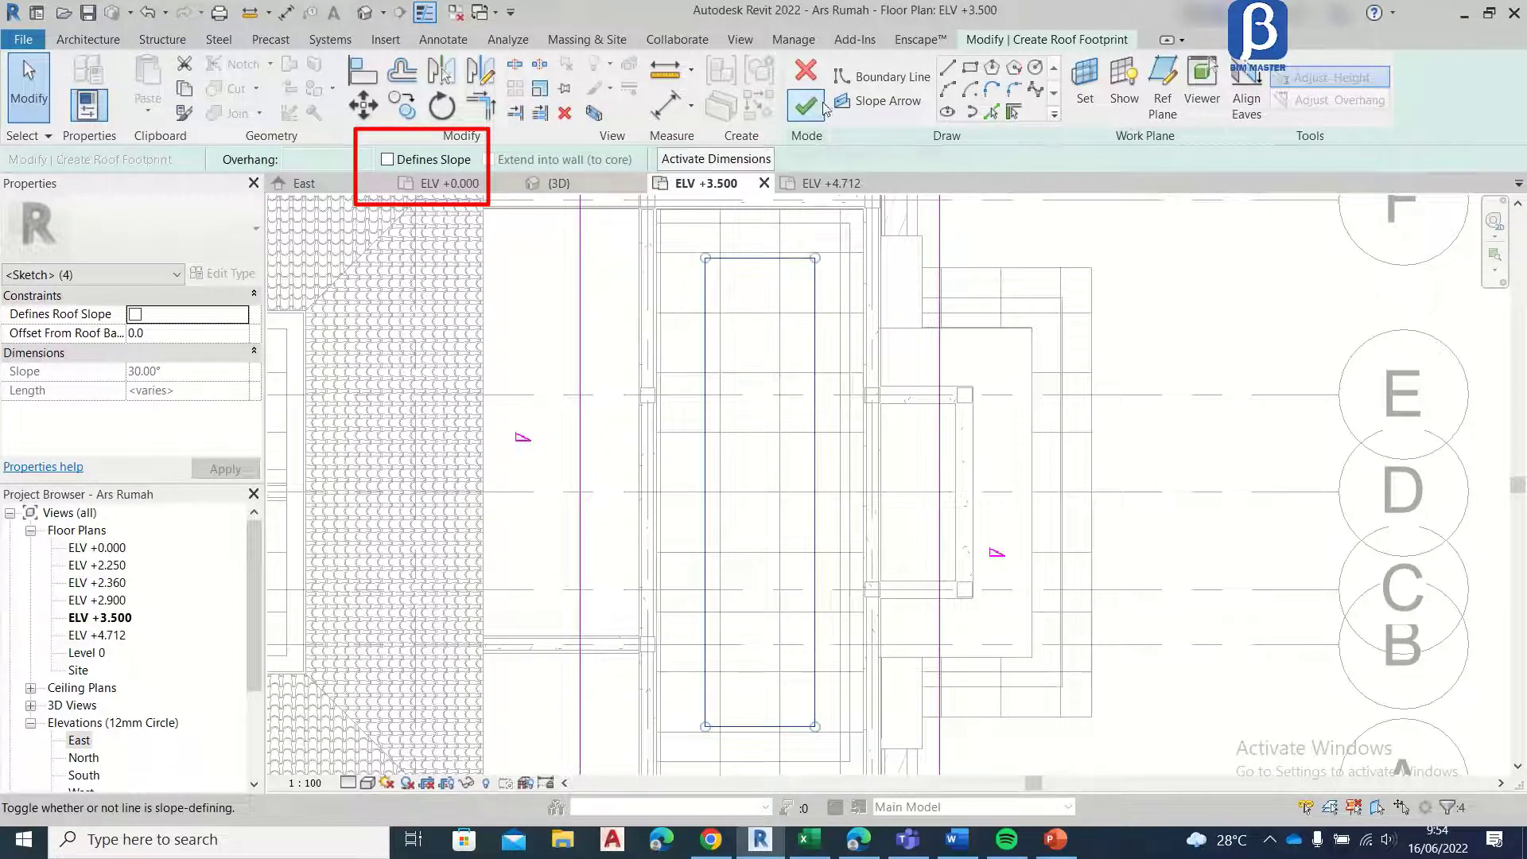
pyautogui.scroll(-2, 952, 278)
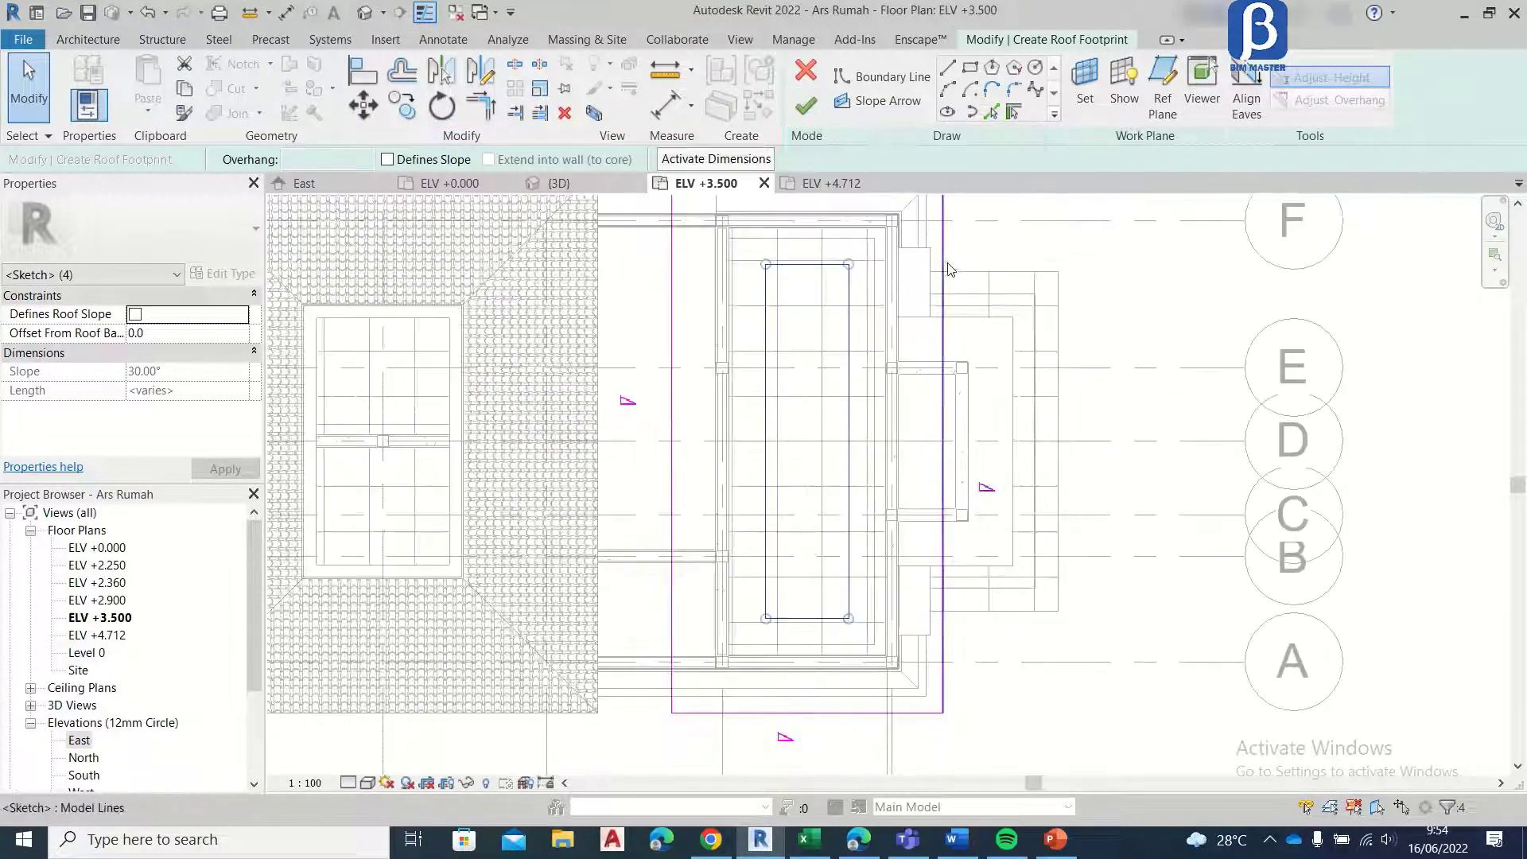
pyautogui.click(945, 269)
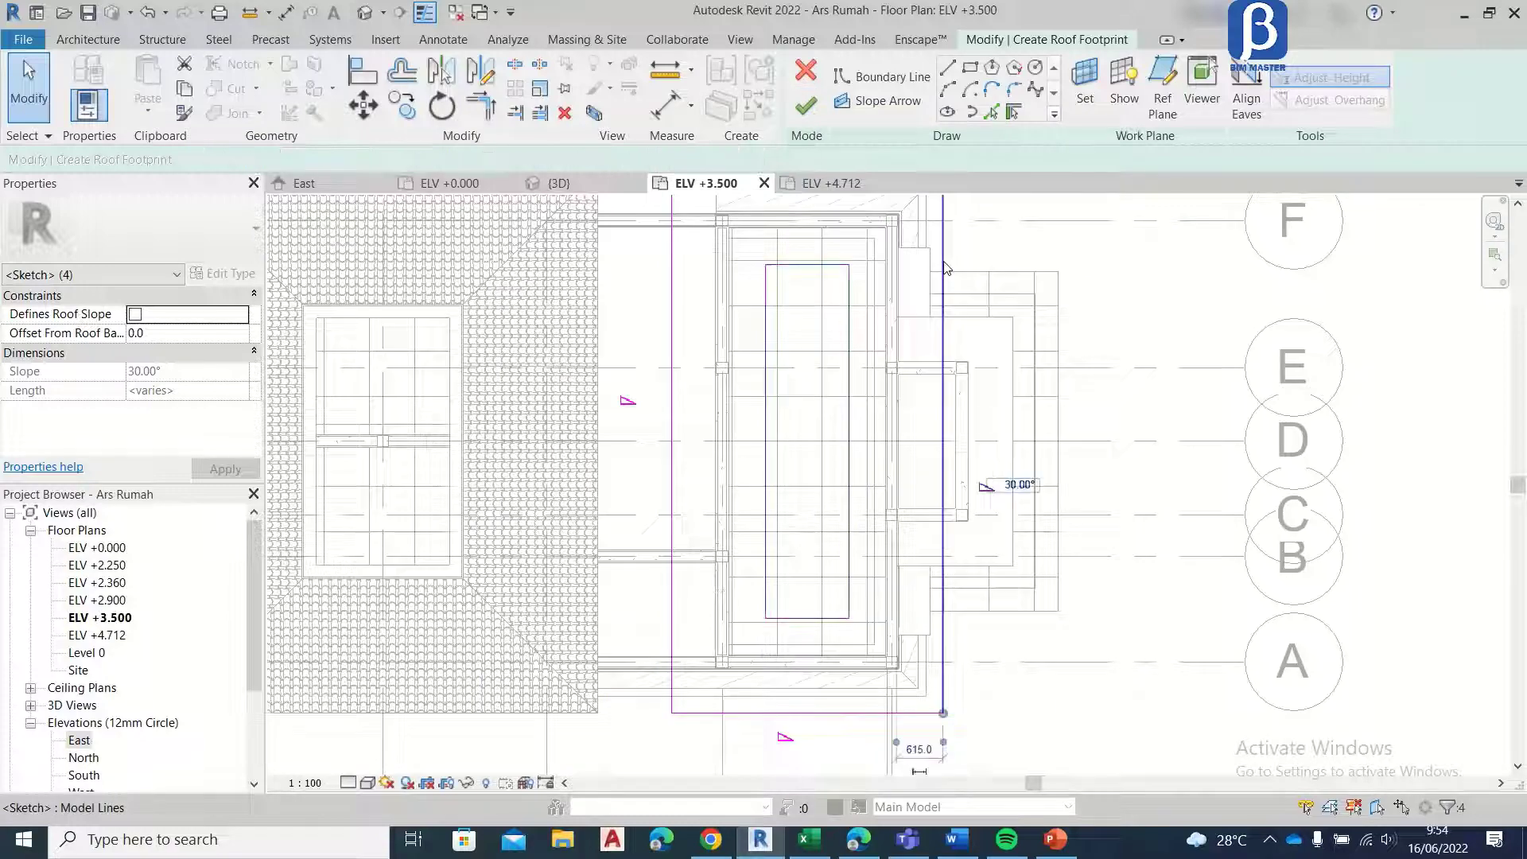
pyautogui.click(806, 112)
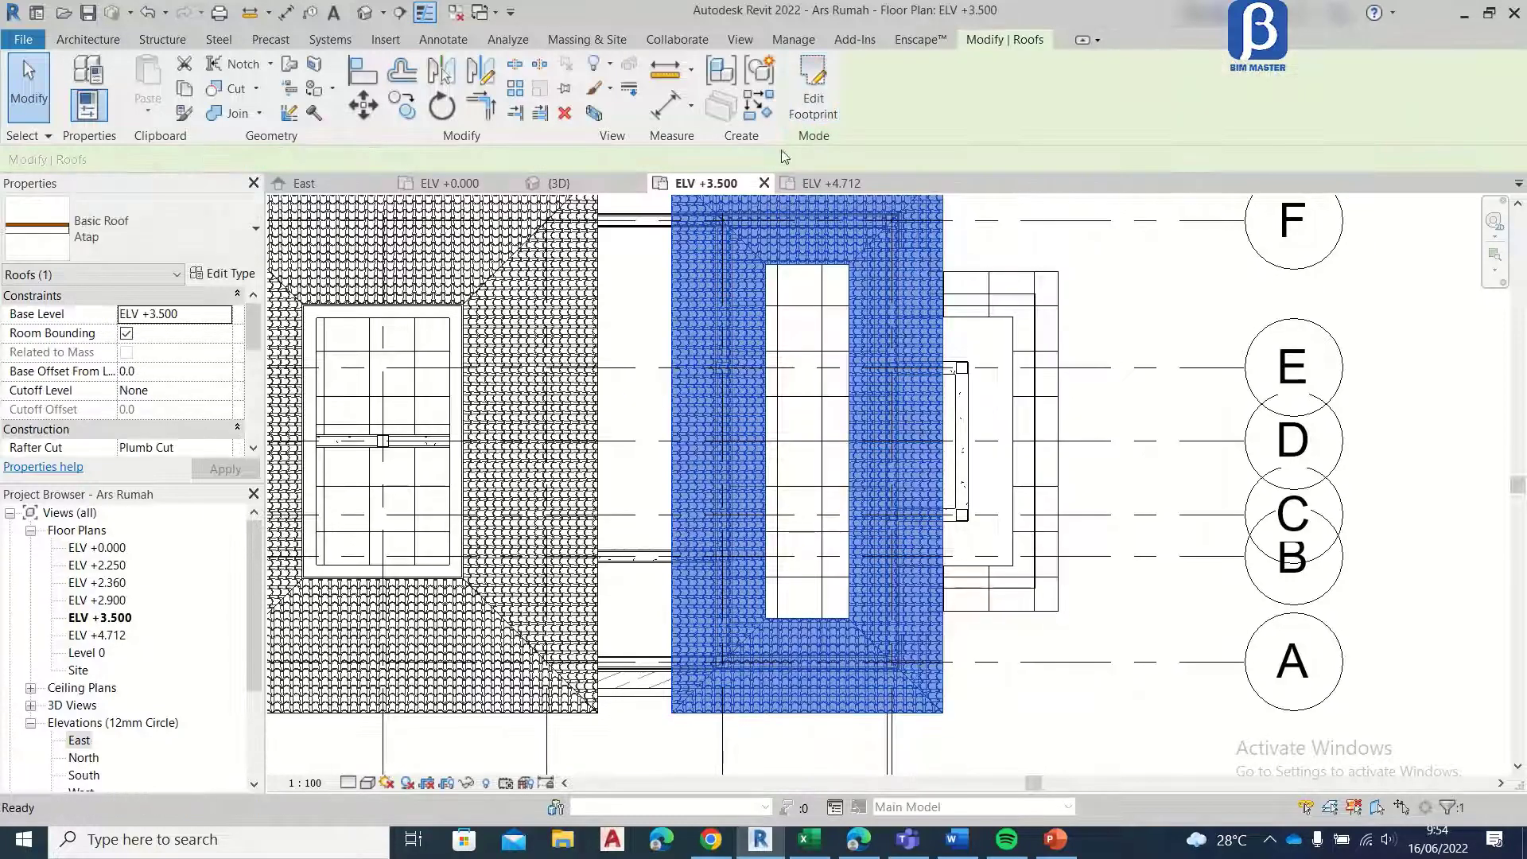
pyautogui.scroll(-2, 886, 350)
pyautogui.click(1021, 241)
# Step: Check the front roof in the 3D view and compare its top edge with the levels in the East elevation
pyautogui.click(559, 183)
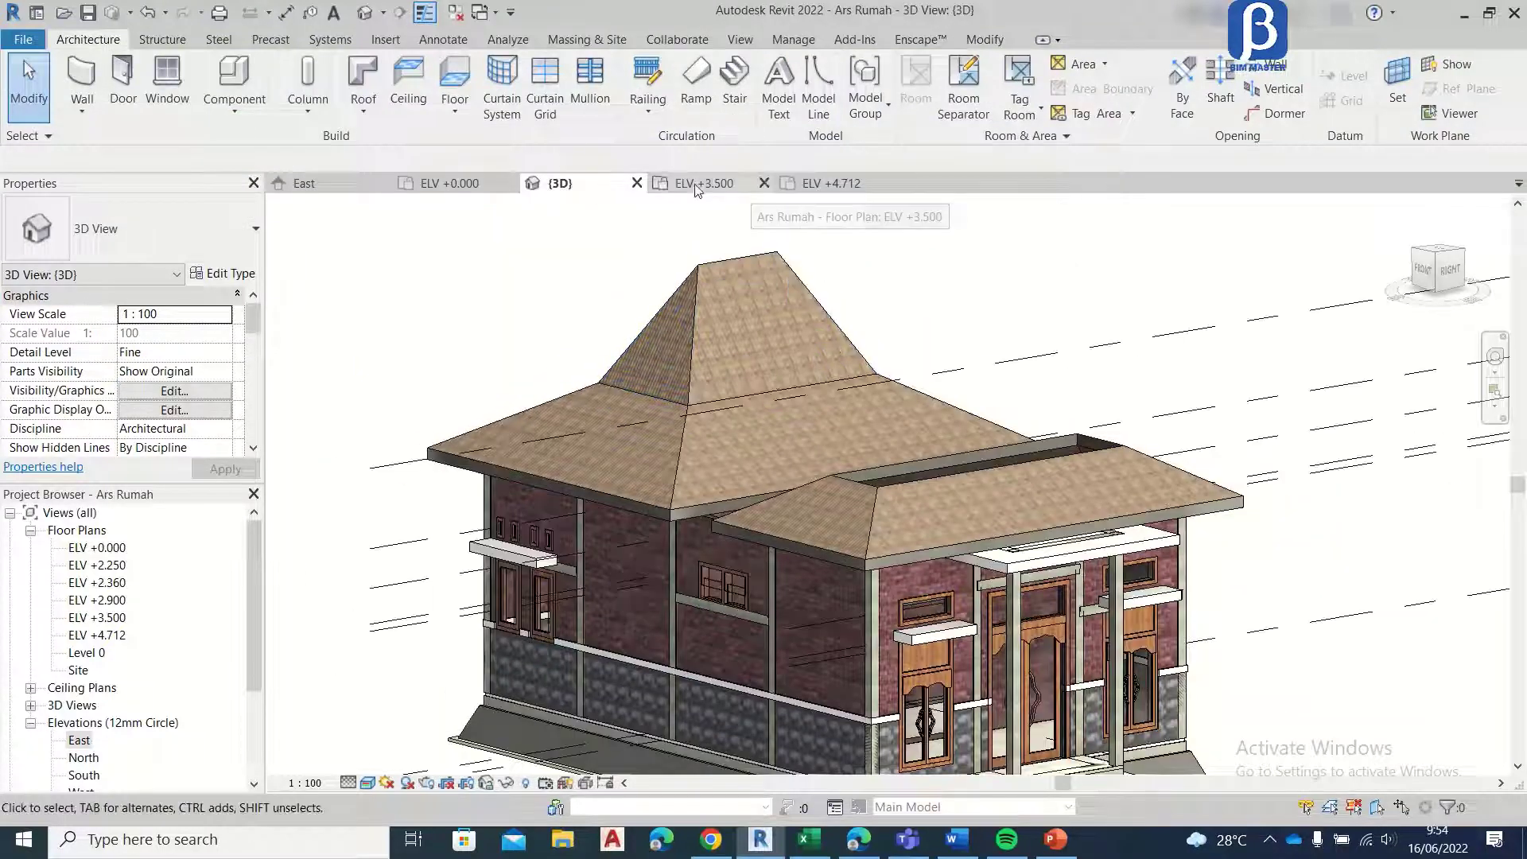
pyautogui.click(304, 183)
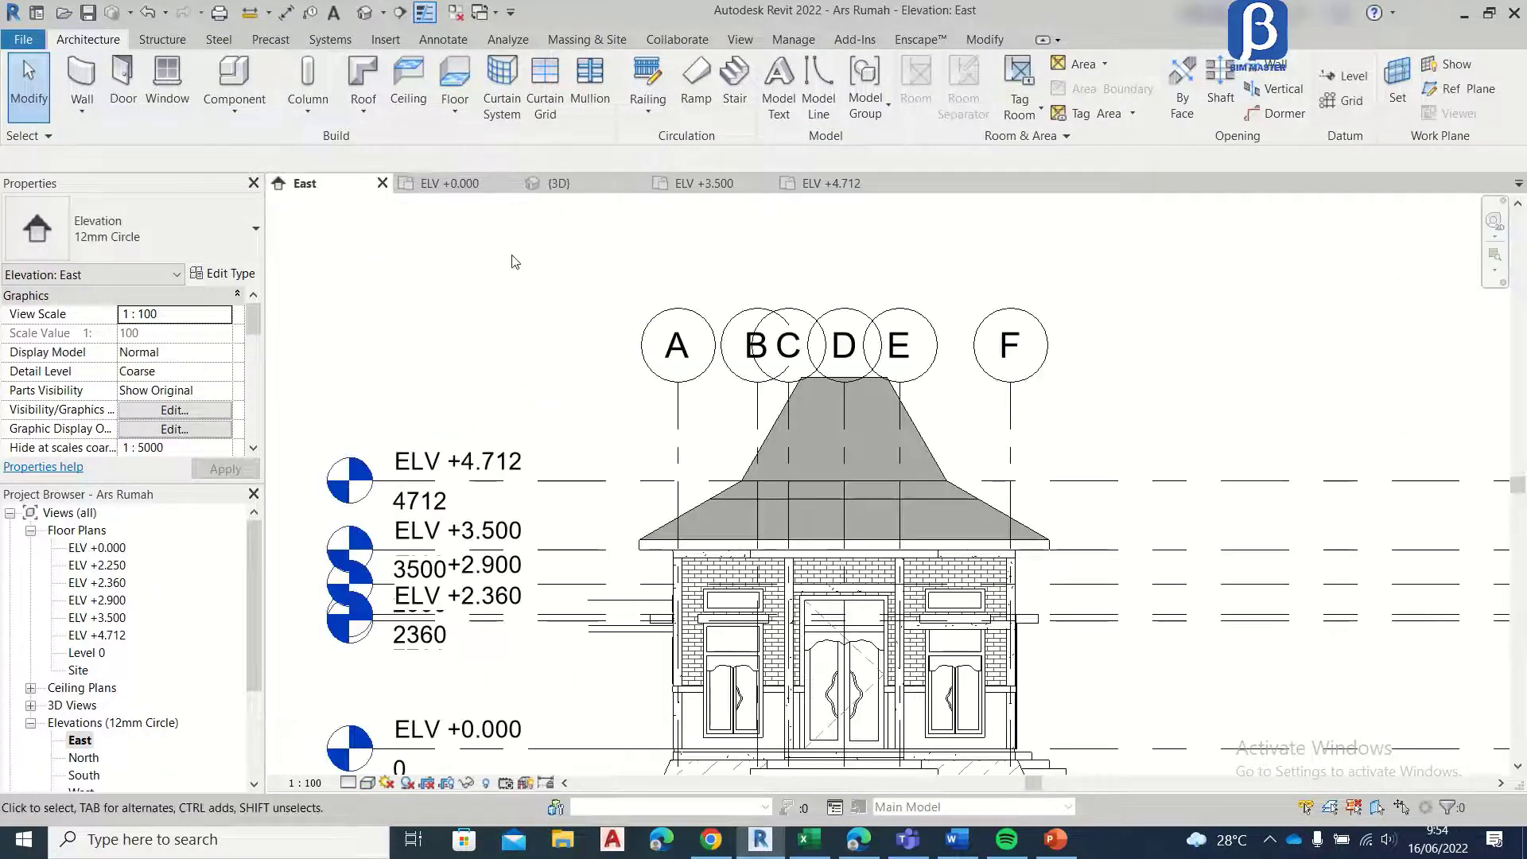
pyautogui.scroll(5, 754, 445)
pyautogui.scroll(-2, 754, 445)
pyautogui.click(811, 432)
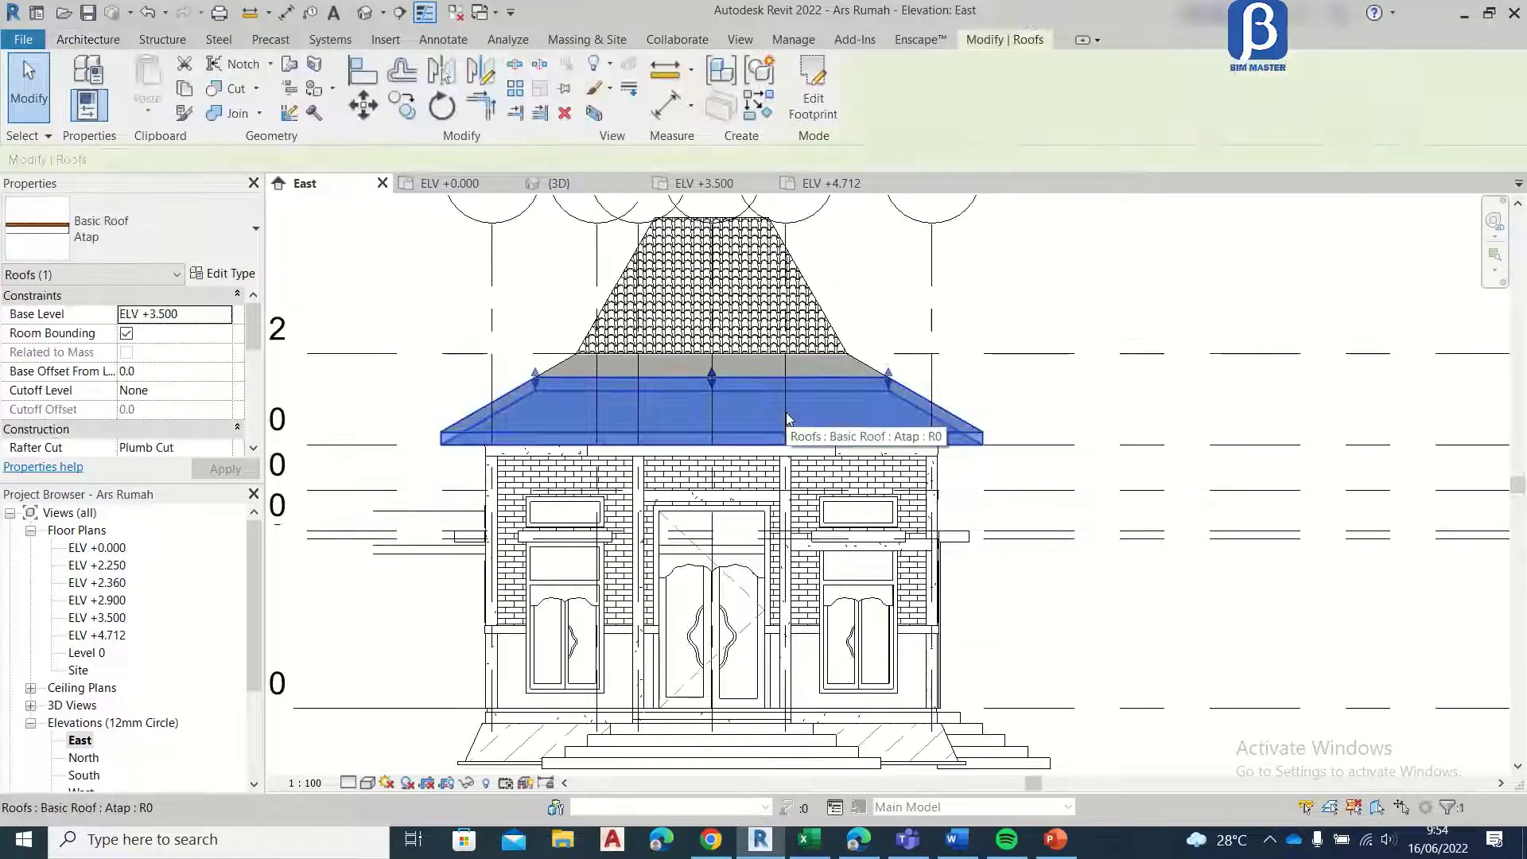
pyautogui.scroll(-2, 811, 432)
pyautogui.press('Escape')
pyautogui.click(708, 403)
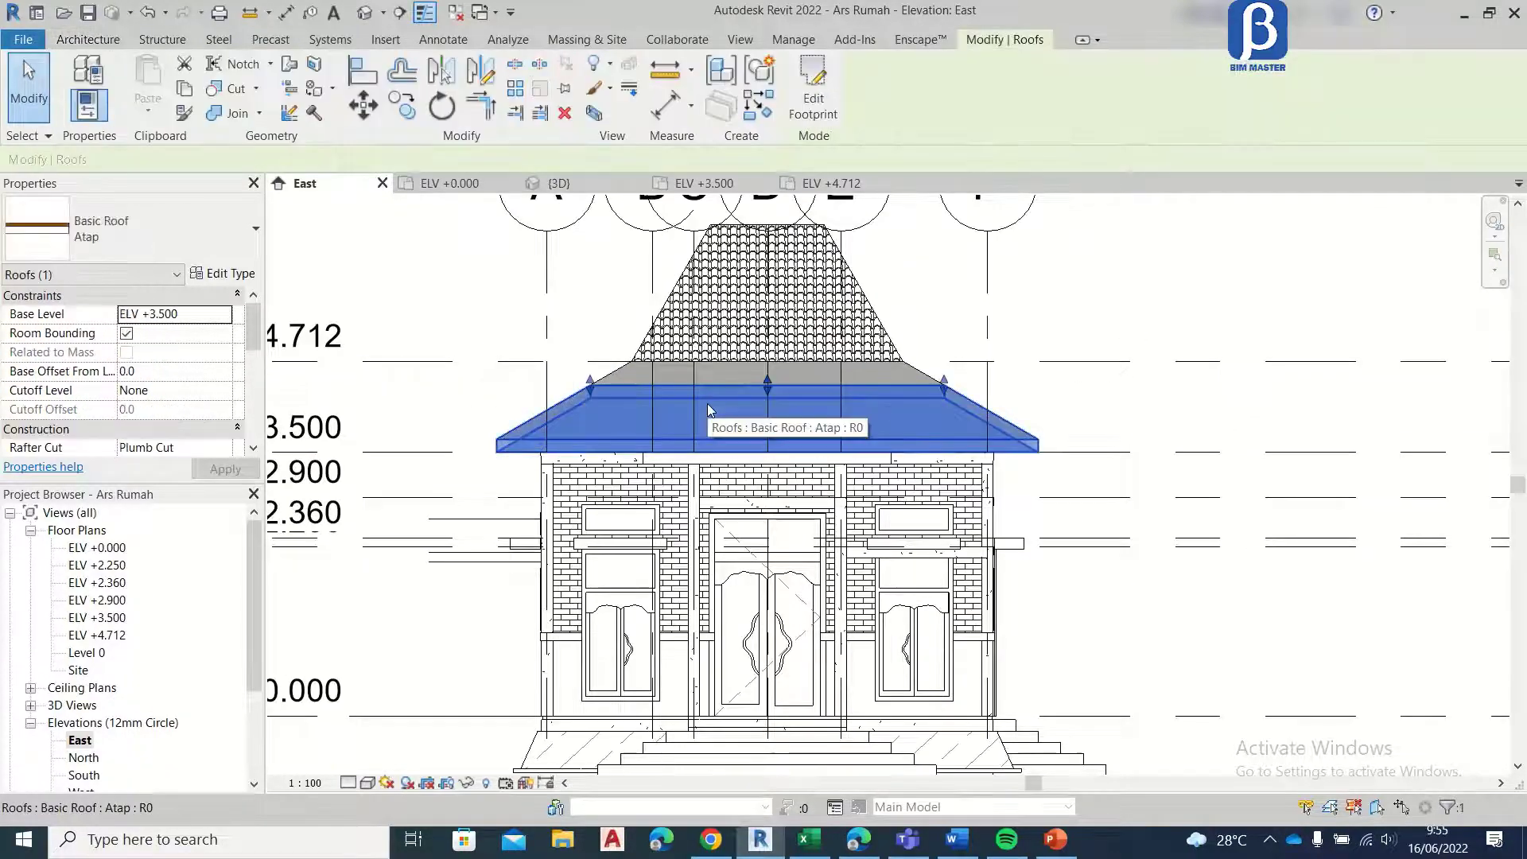
pyautogui.scroll(1, 434, 415)
pyautogui.moveTo(401, 414); pyautogui.dragTo(734, 487, button='middle')
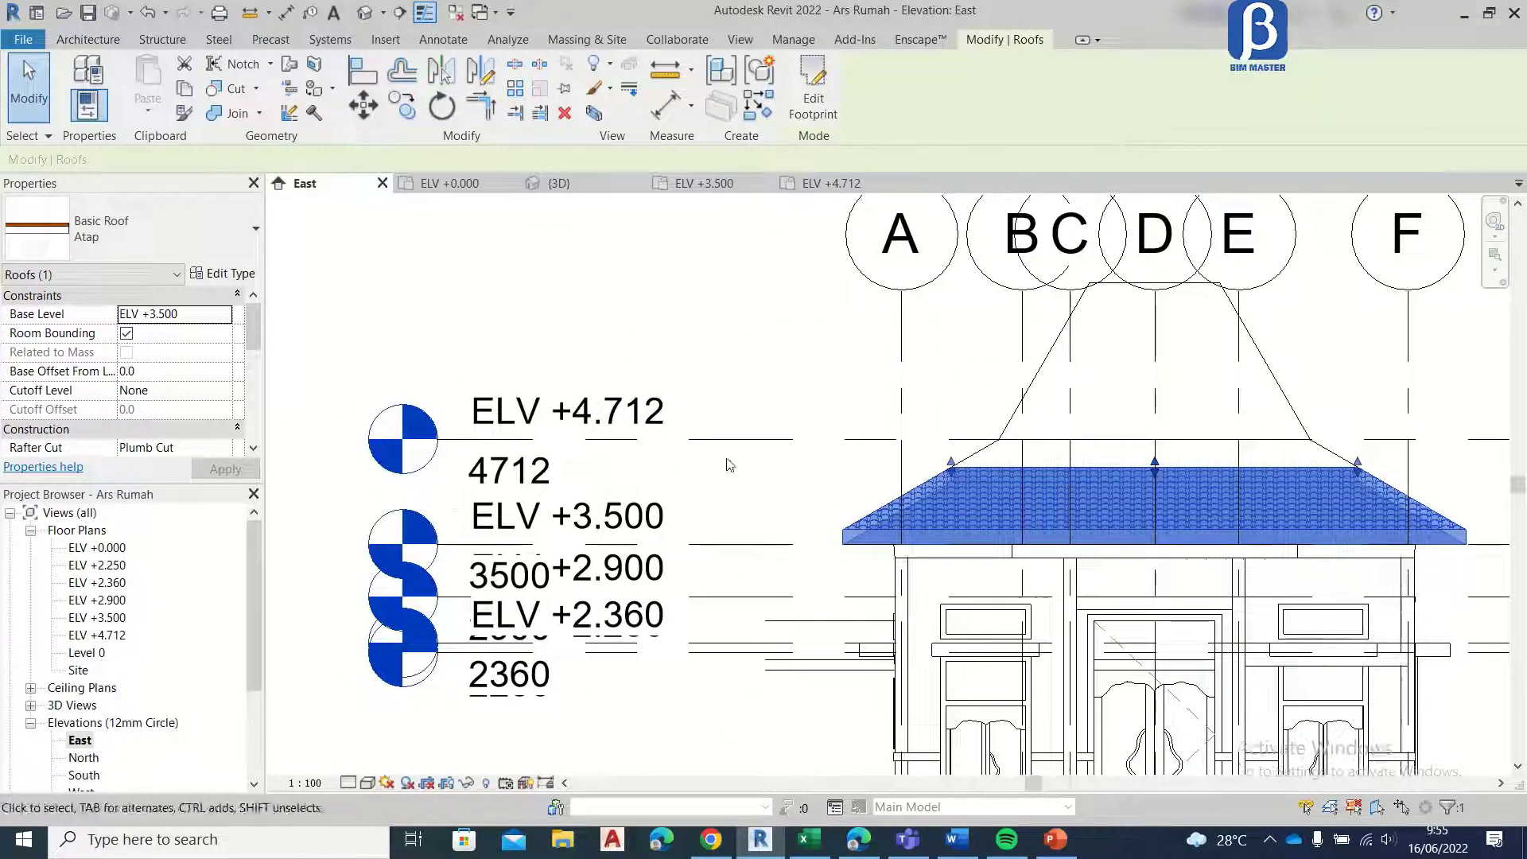
# Step: Copy the ELV +3.500 level 900 mm upward to the top edge of the front roof
pyautogui.click(700, 544)
pyautogui.press('c')
pyautogui.press('o')
pyautogui.scroll(2, 828, 469)
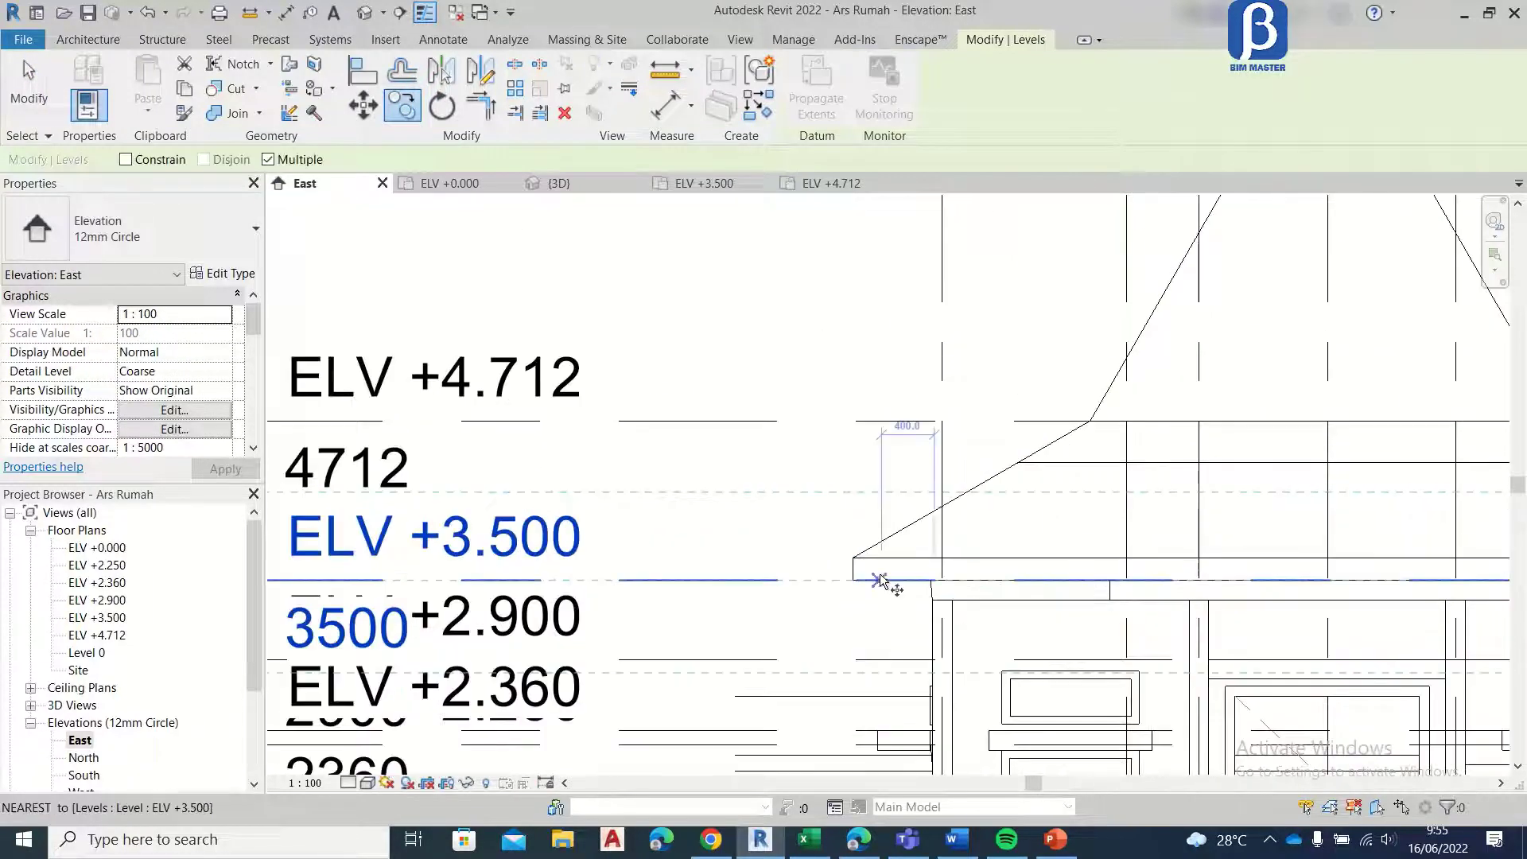
pyautogui.click(1094, 581)
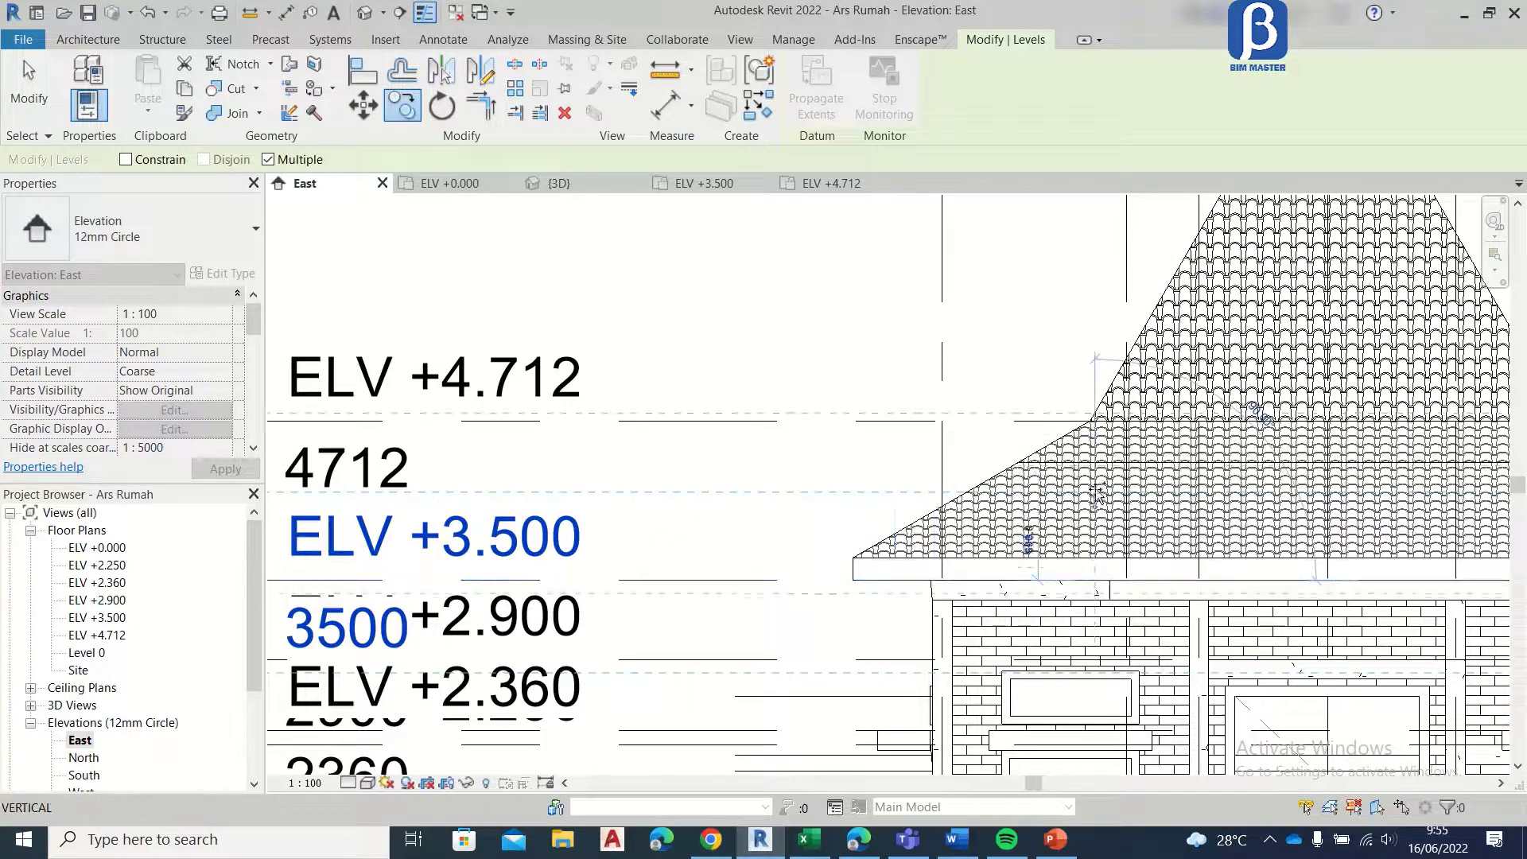
pyautogui.click(1094, 465)
pyautogui.scroll(-3, 533, 384)
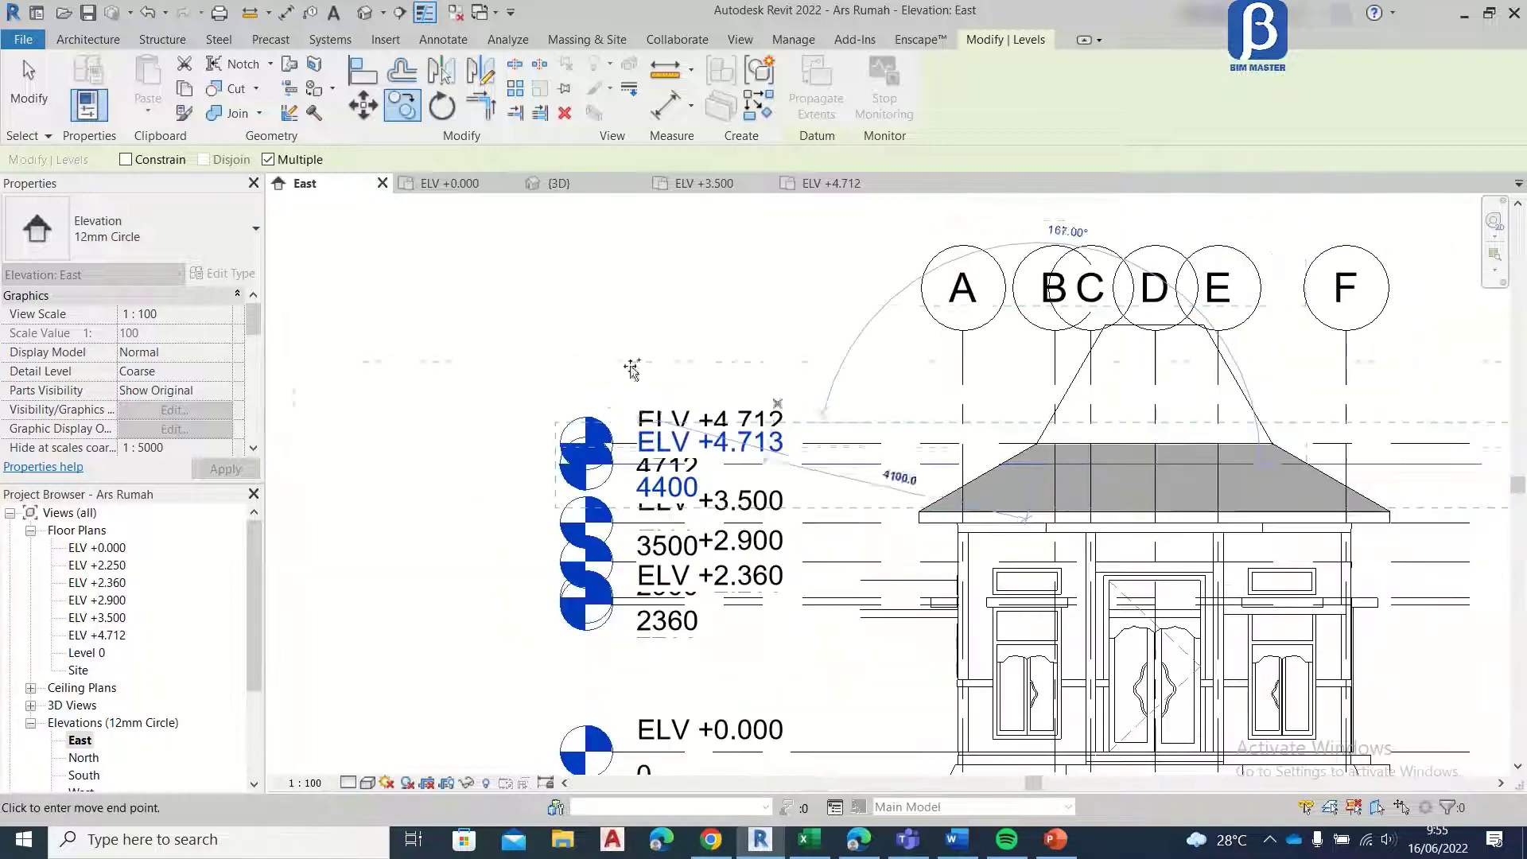
pyautogui.press('Escape')
pyautogui.press('Escape')
# Step: Rename the copied level at elevation 4400 as ELV +4.400
pyautogui.scroll(3, 704, 474)
pyautogui.click(1042, 450)
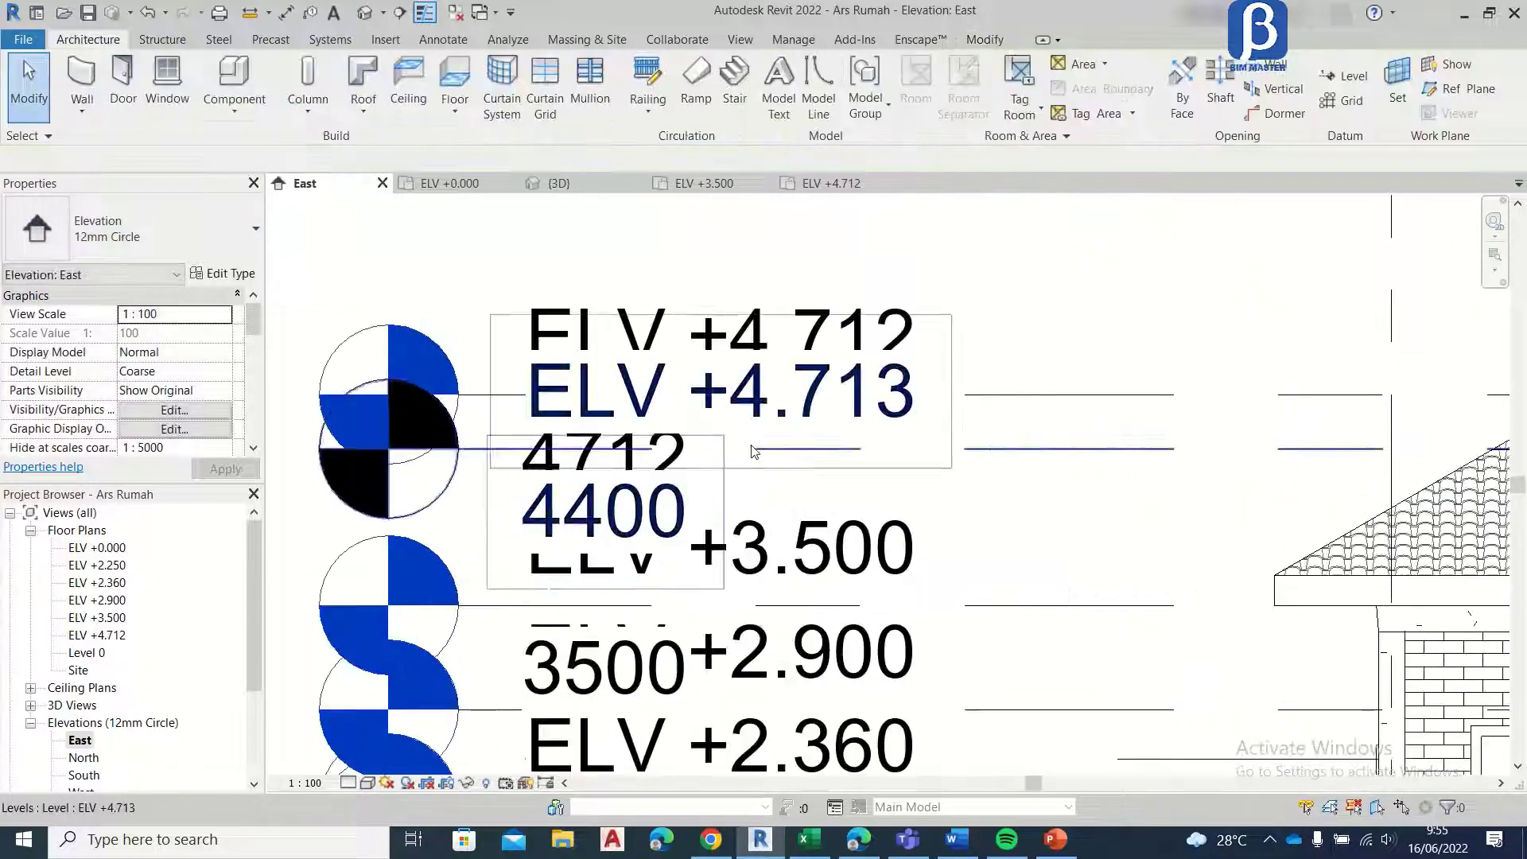
pyautogui.click(1042, 450)
pyautogui.scroll(-2, 1038, 452)
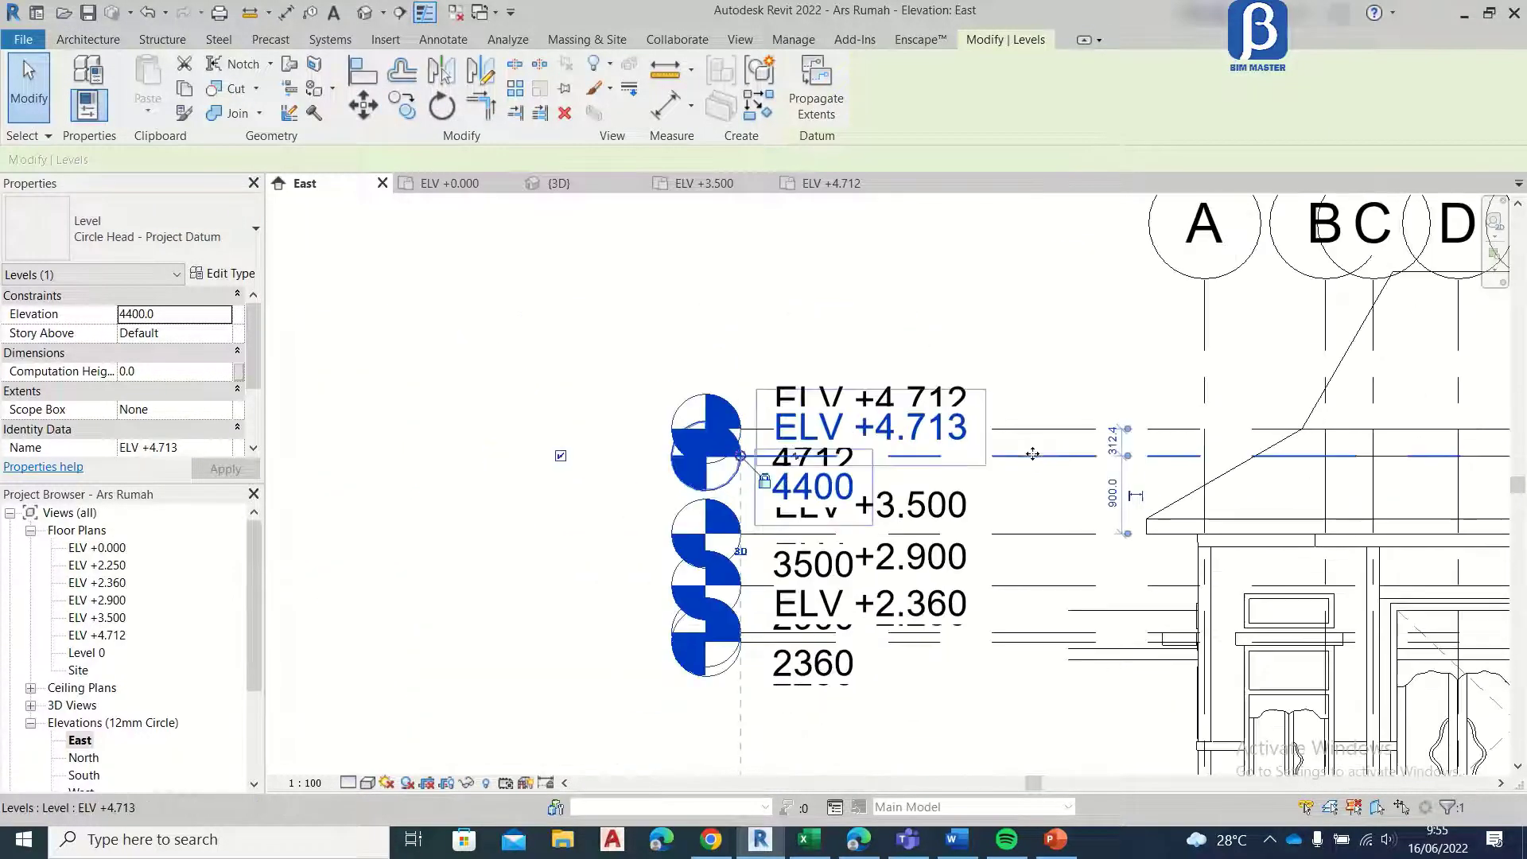
pyautogui.scroll(-1, 994, 461)
pyautogui.scroll(2, 795, 461)
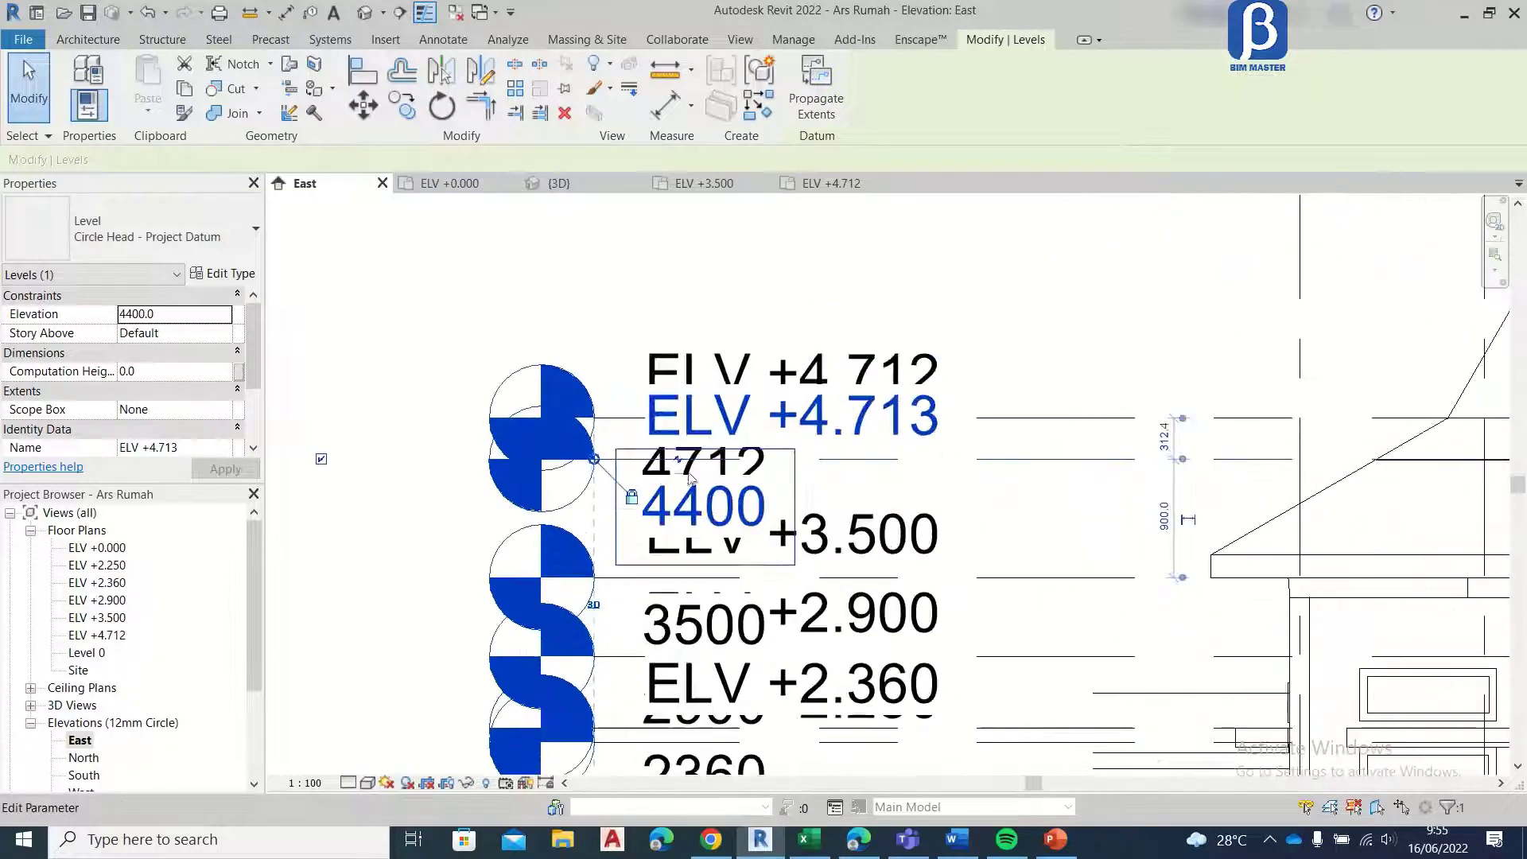
pyautogui.click(857, 421)
pyautogui.click(859, 422)
pyautogui.click(862, 421)
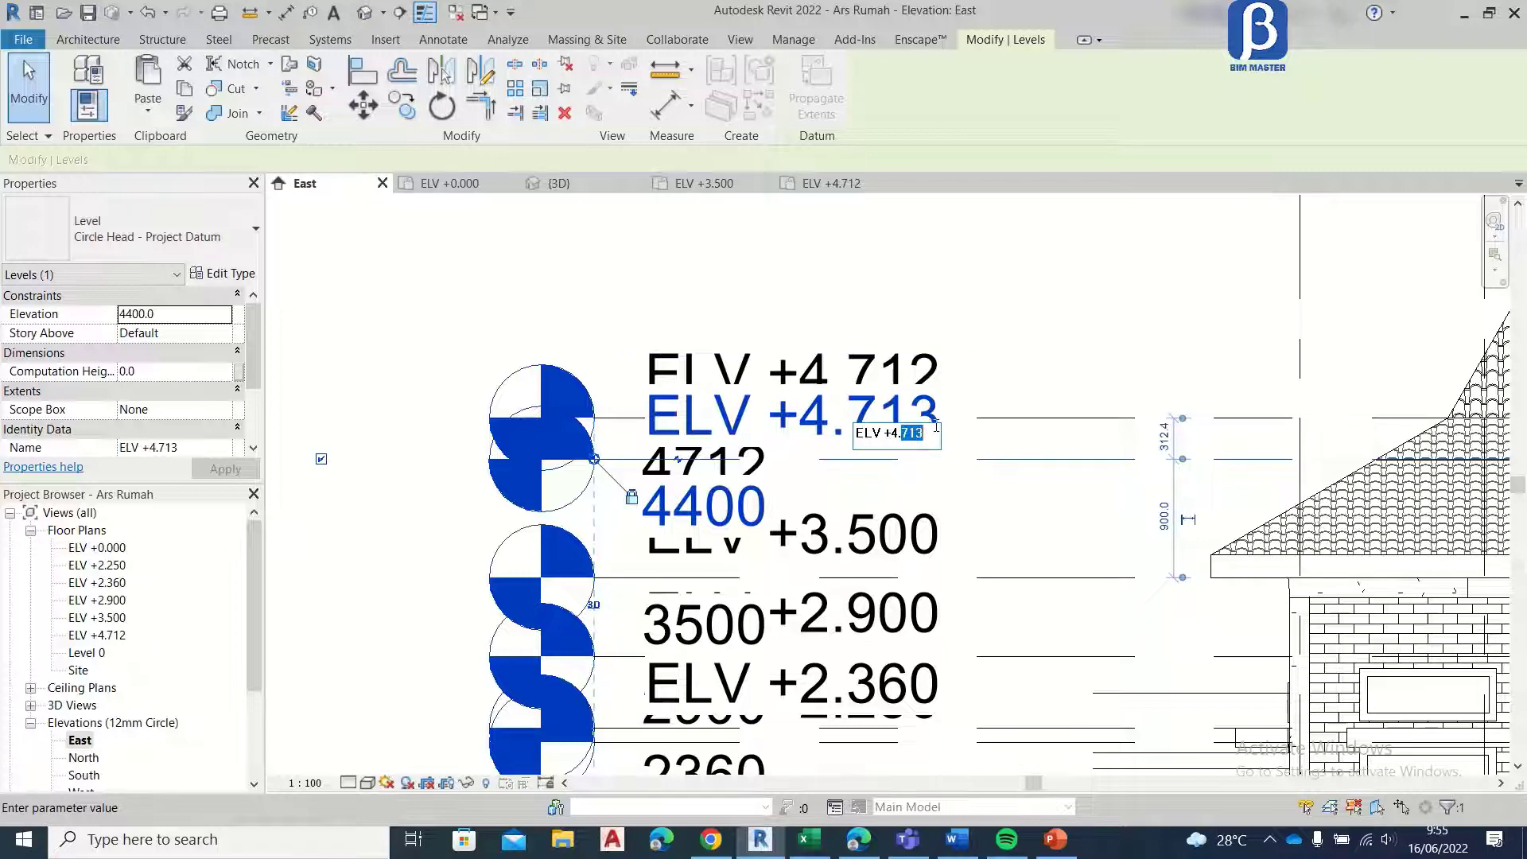
pyautogui.press('Return')
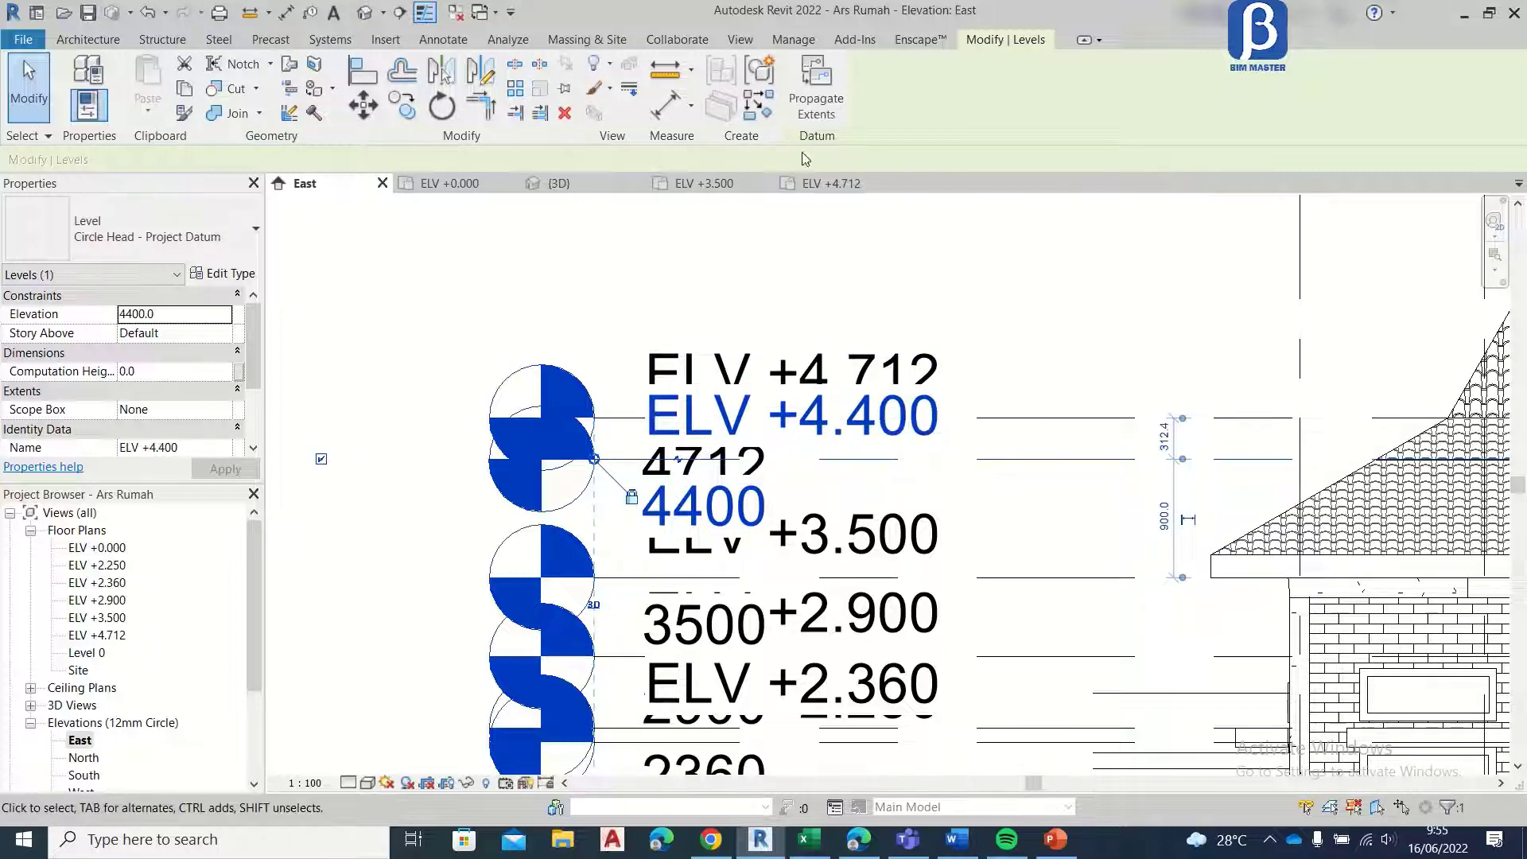
# Step: Create a floor plan view for the ELV +4.400 level
pyautogui.click(747, 40)
pyautogui.click(759, 64)
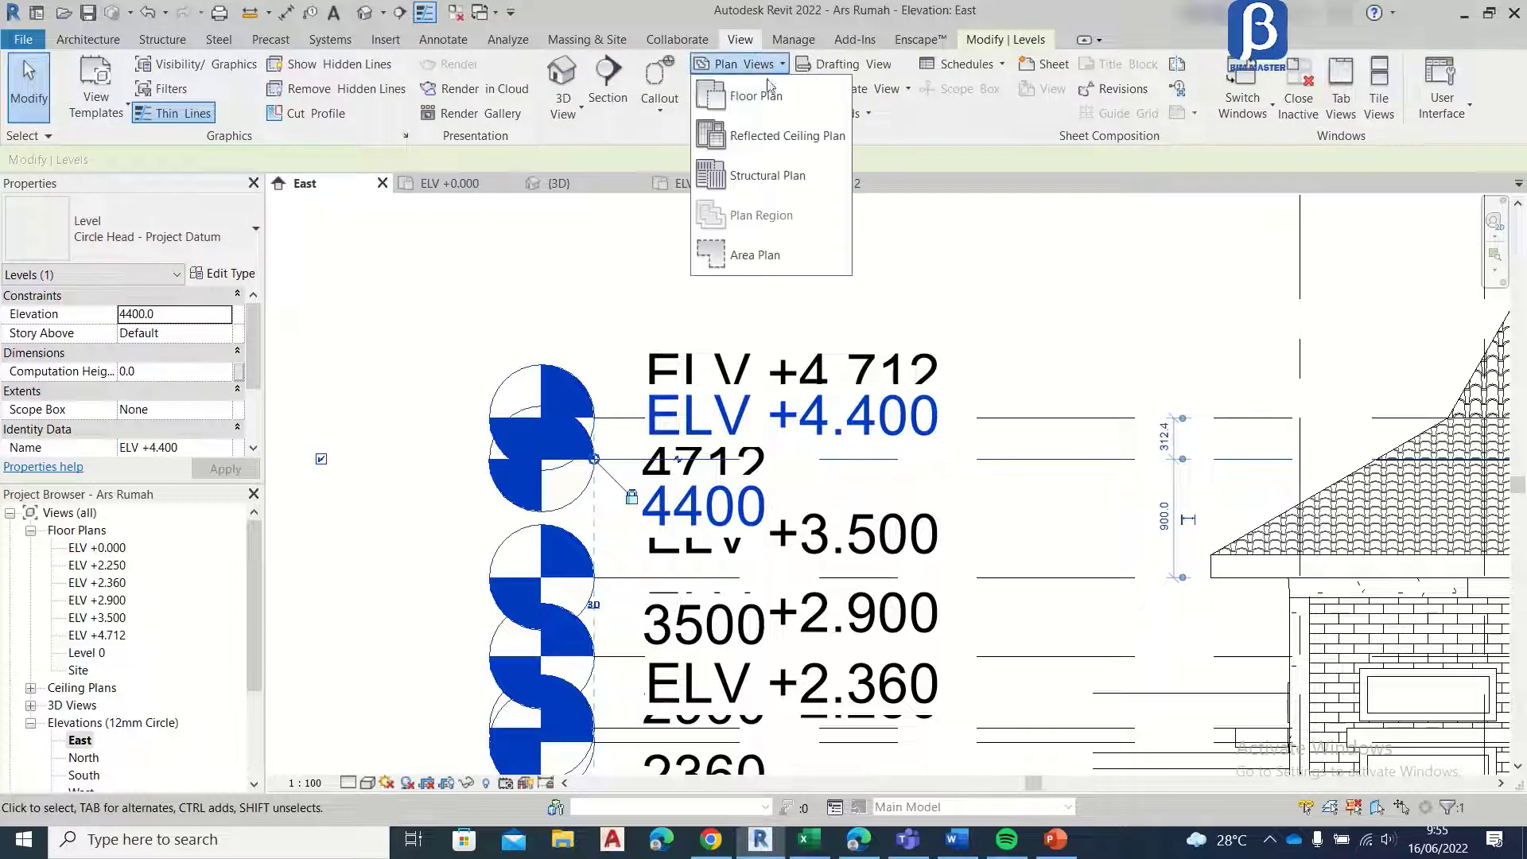
pyautogui.click(756, 96)
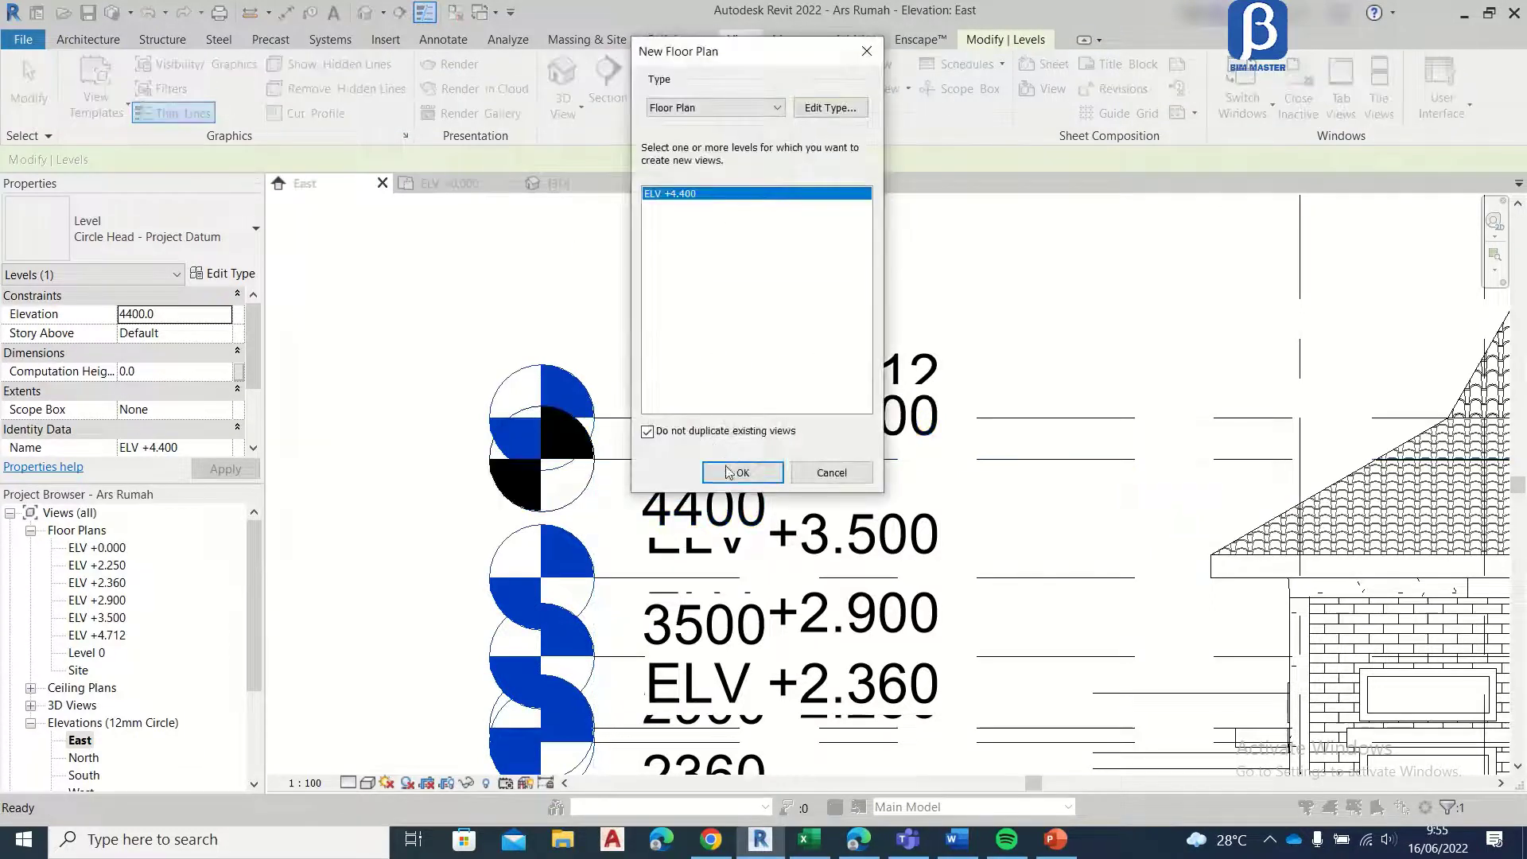
pyautogui.click(728, 472)
pyautogui.scroll(3, 666, 365)
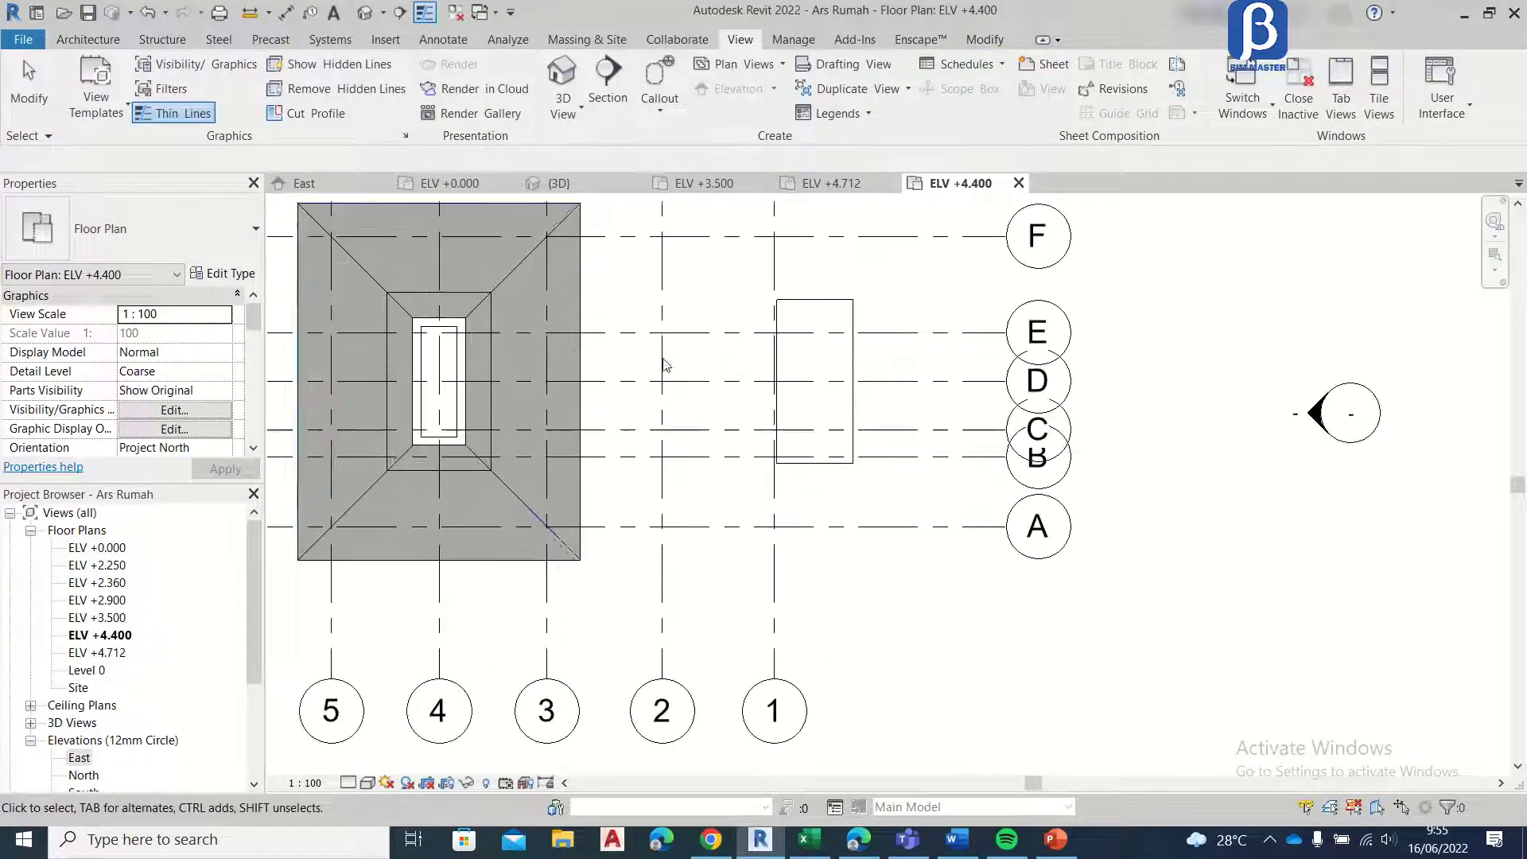
# Step: Set the ELV +4.400 plan's underlay base level to ELV +3.500 so the front roof shows beneath
pyautogui.scroll(-5, 201, 389)
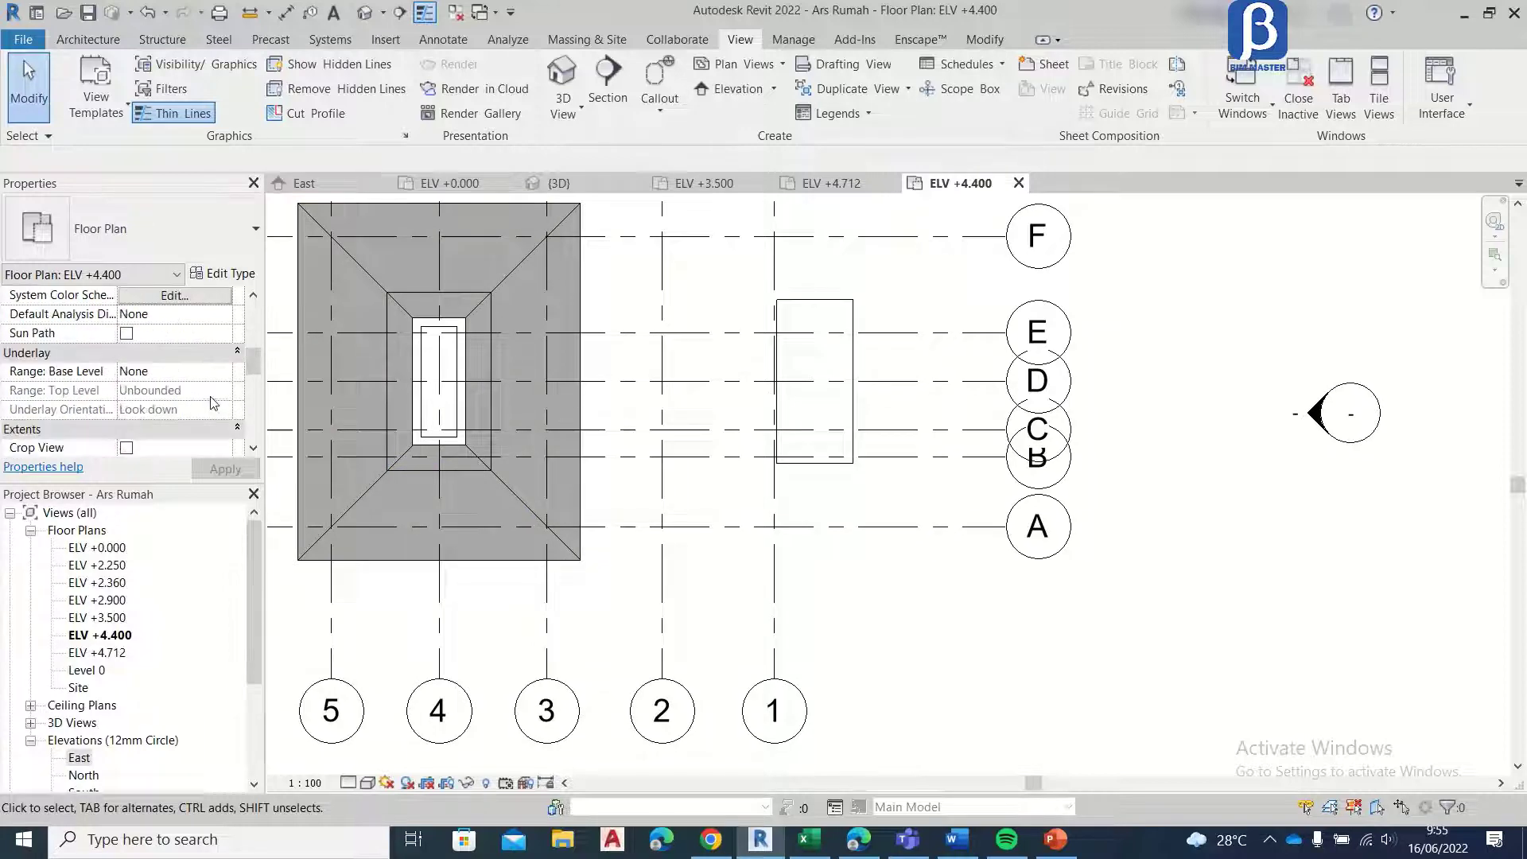
pyautogui.click(225, 371)
pyautogui.scroll(-1, 165, 471)
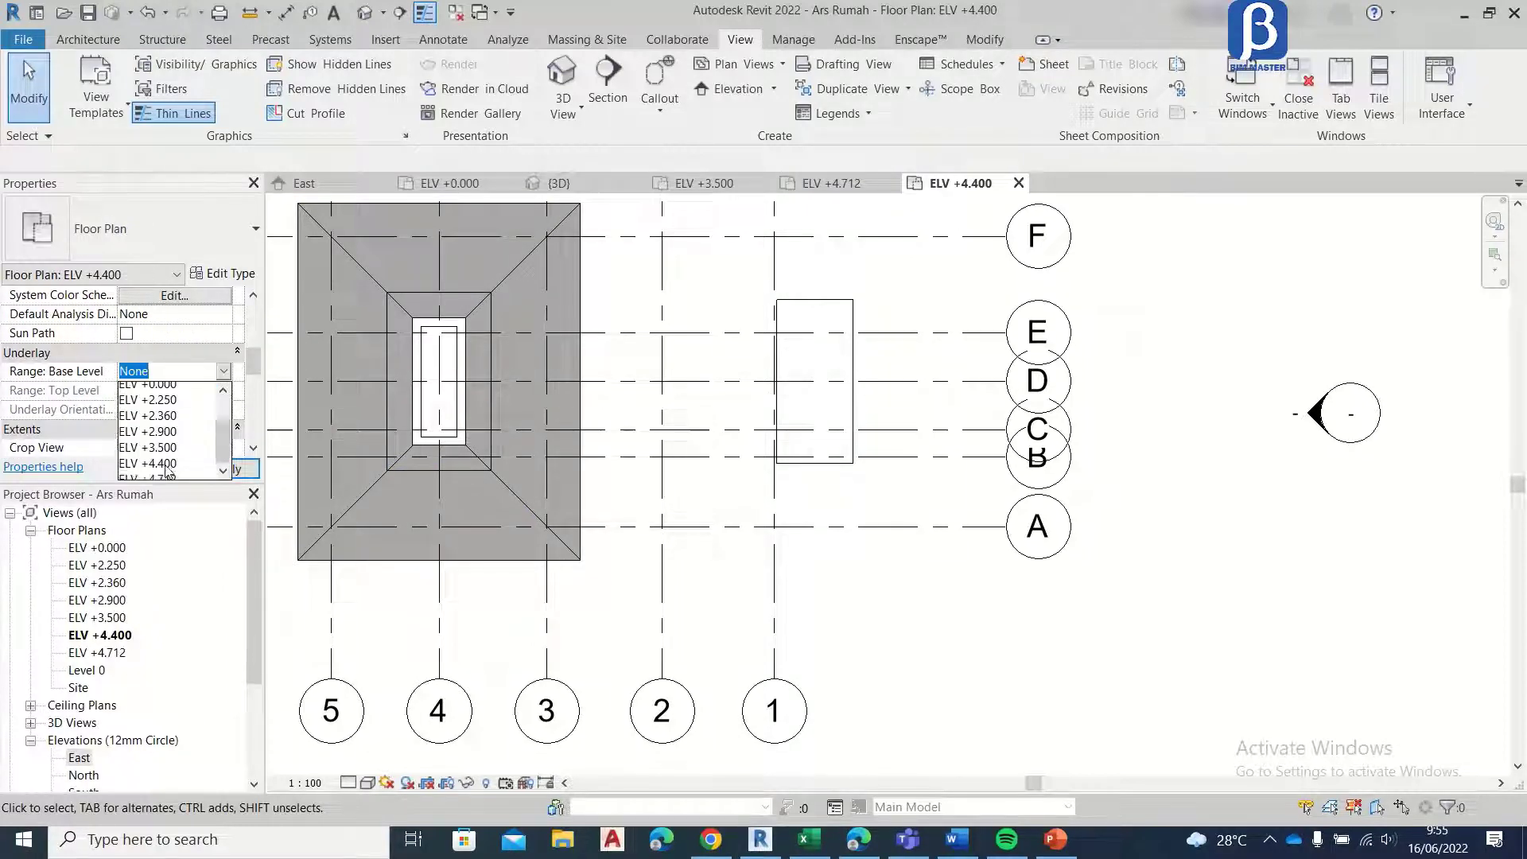
pyautogui.click(170, 439)
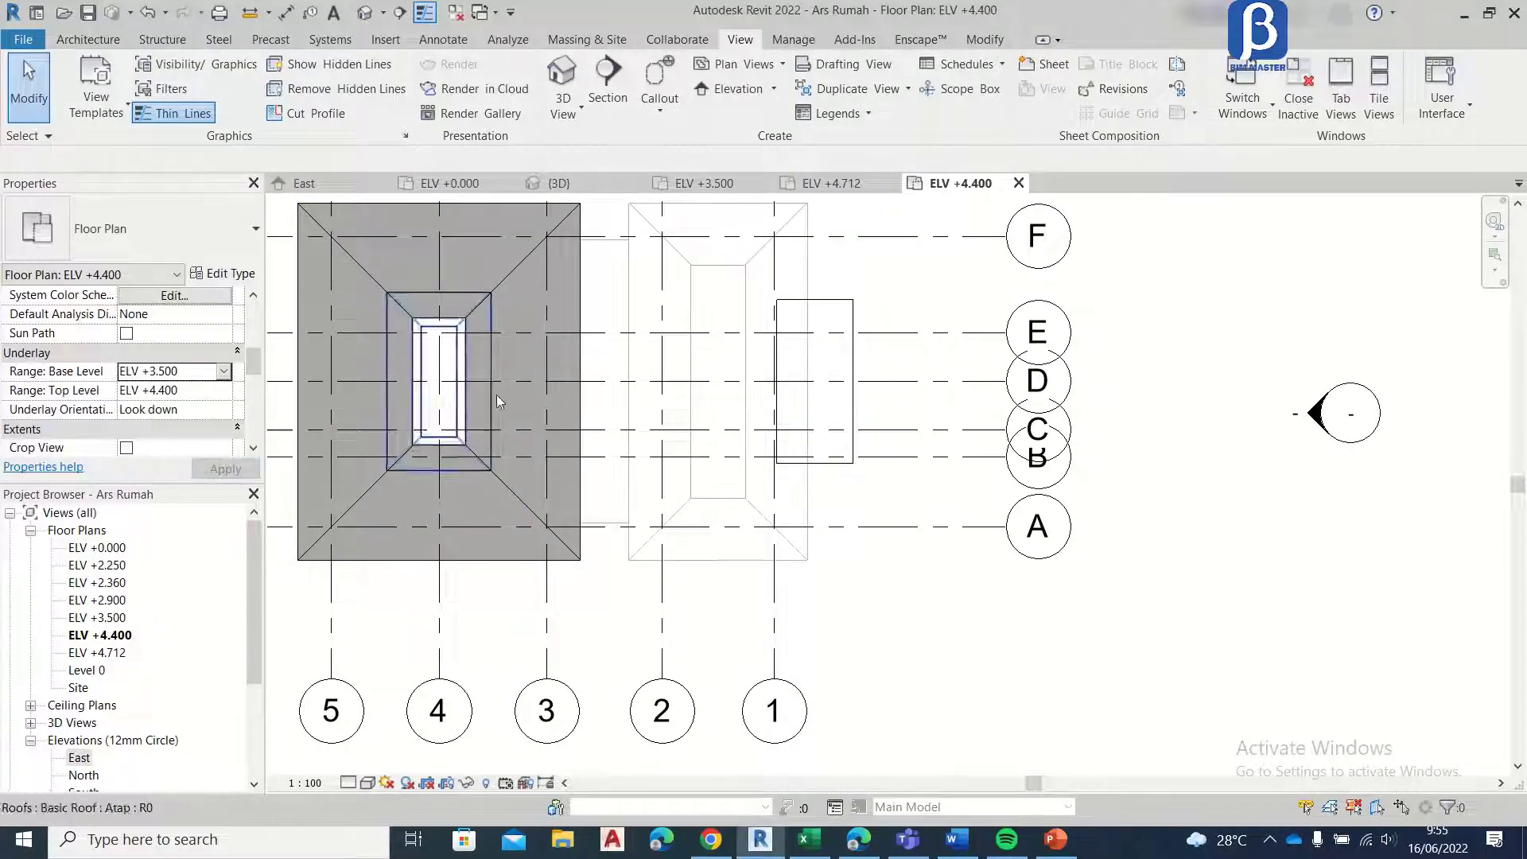
pyautogui.scroll(3, 627, 377)
pyautogui.scroll(-1, 627, 377)
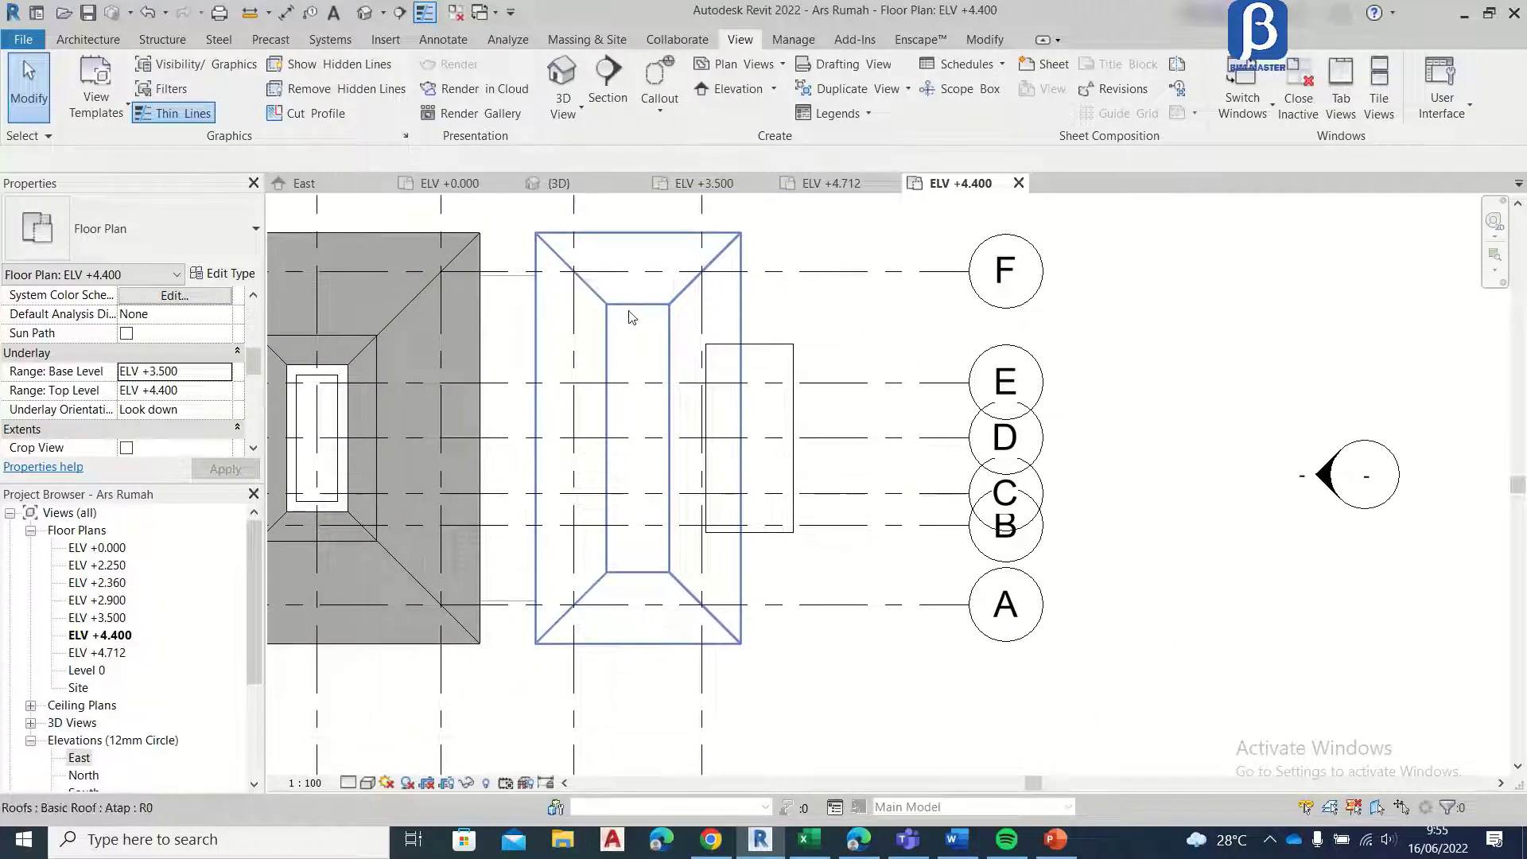
# Step: Start an Atap footprint roof on the ELV +4.400 plan and sketch a rectangular boundary along the front roof's opening
pyautogui.click(86, 40)
pyautogui.click(364, 102)
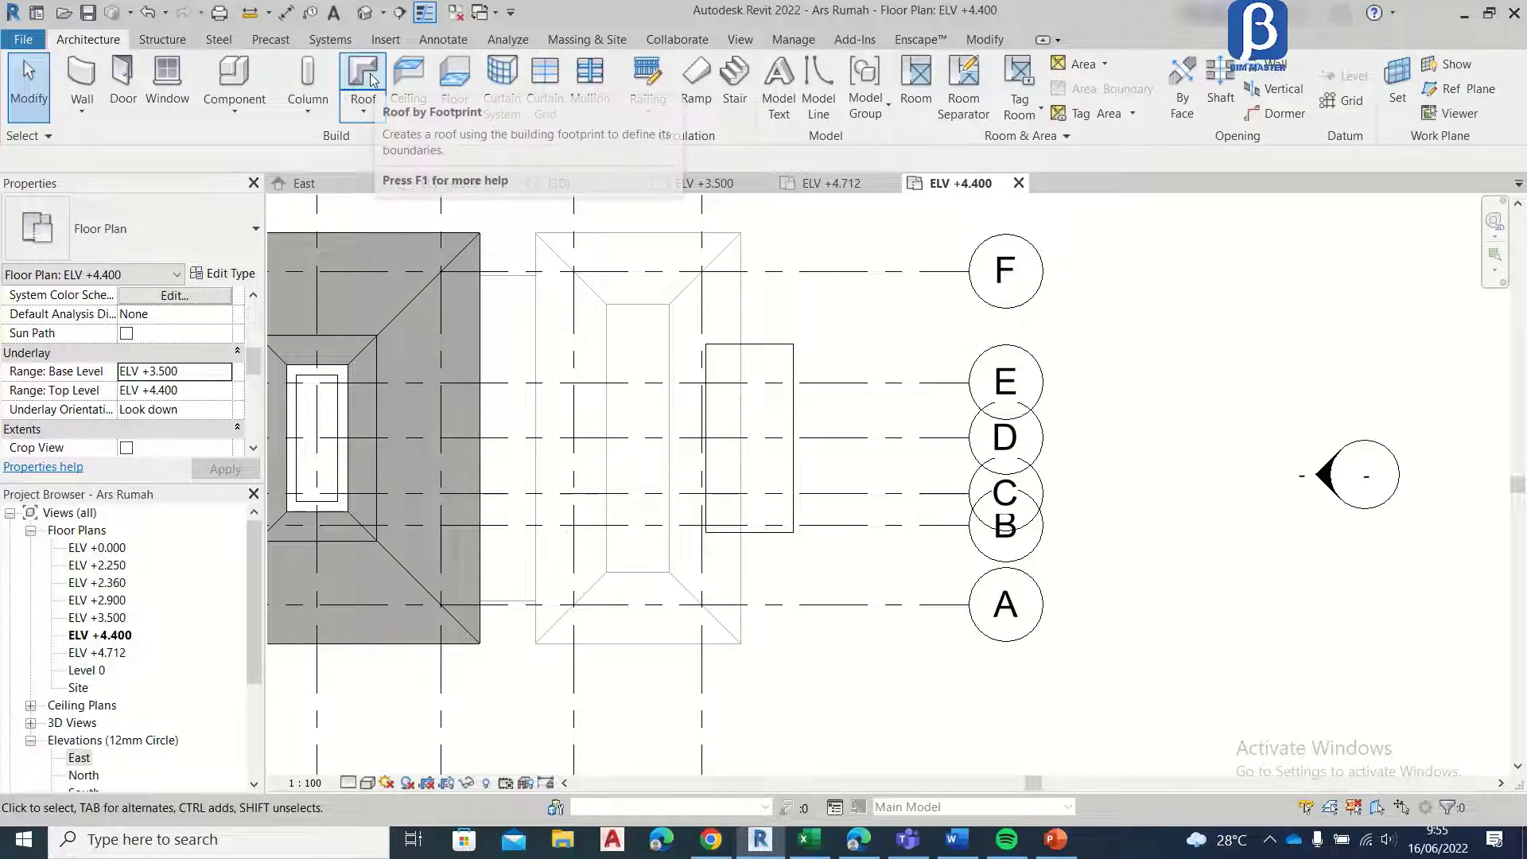
pyautogui.click(398, 148)
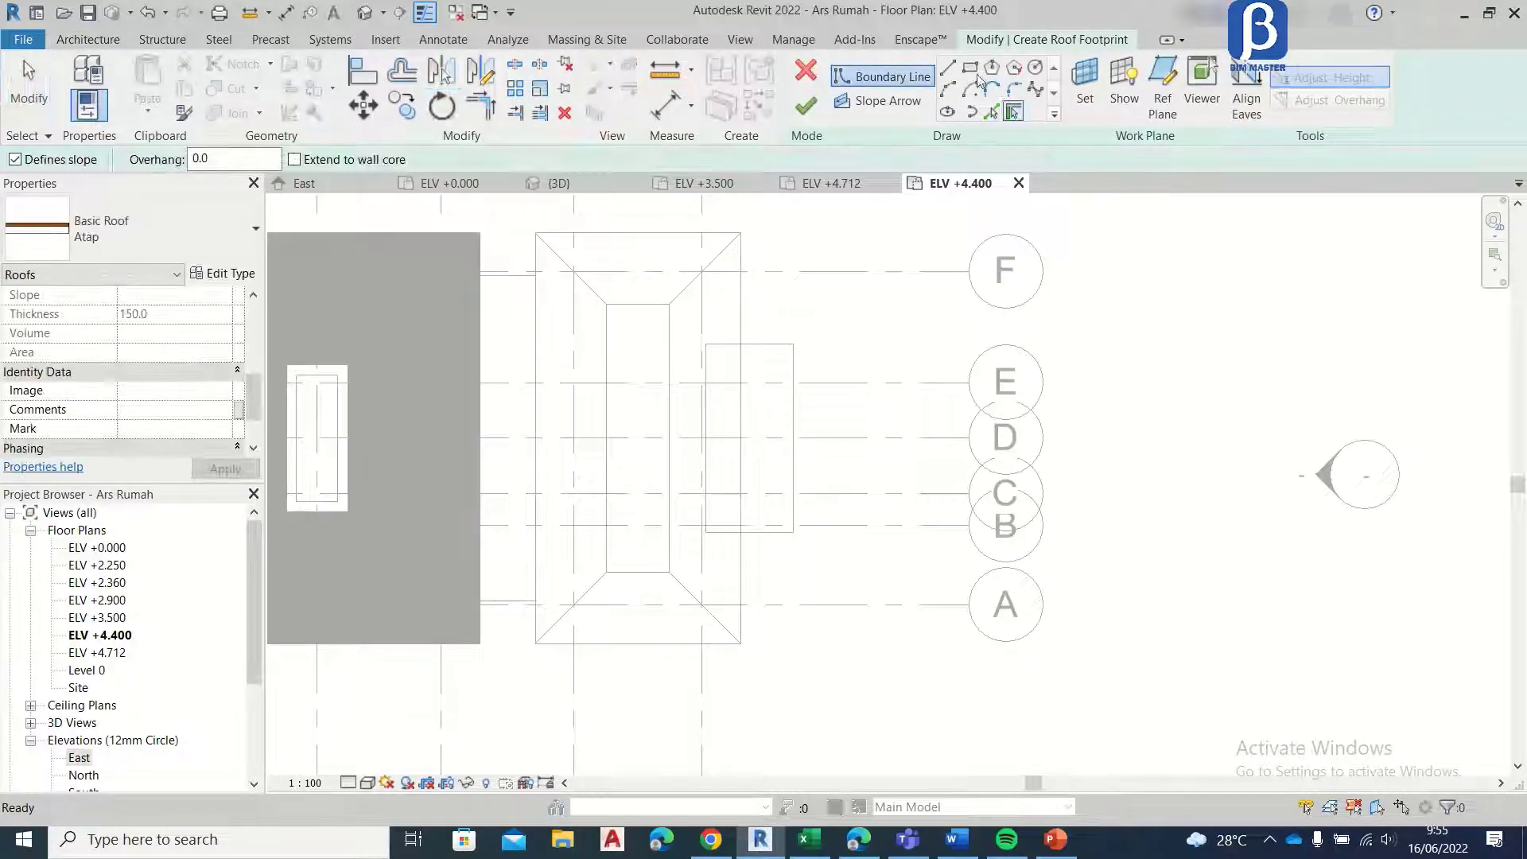
pyautogui.scroll(2, 600, 331)
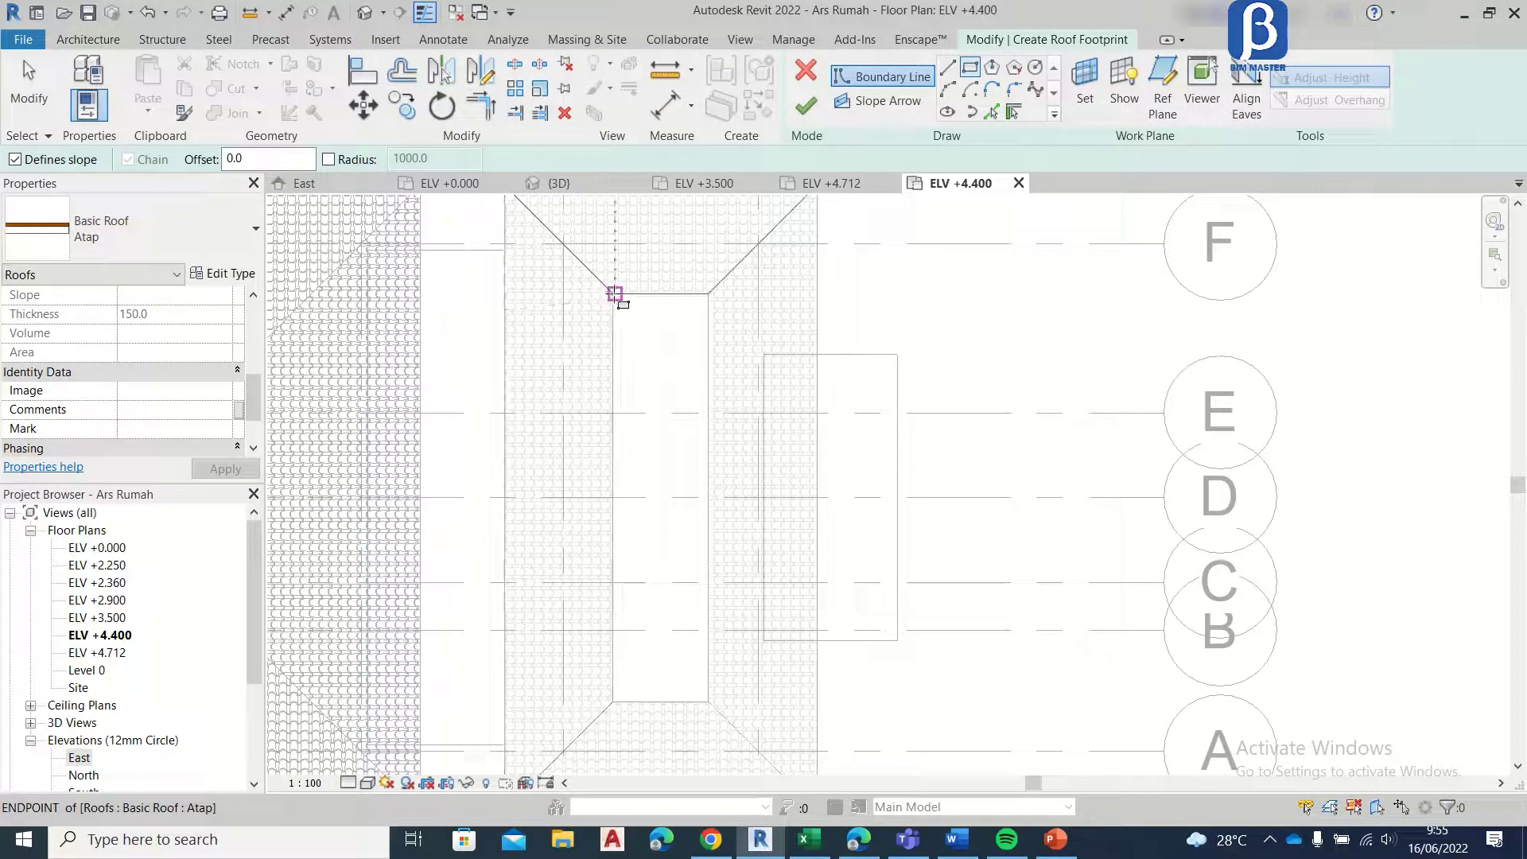
pyautogui.click(614, 294)
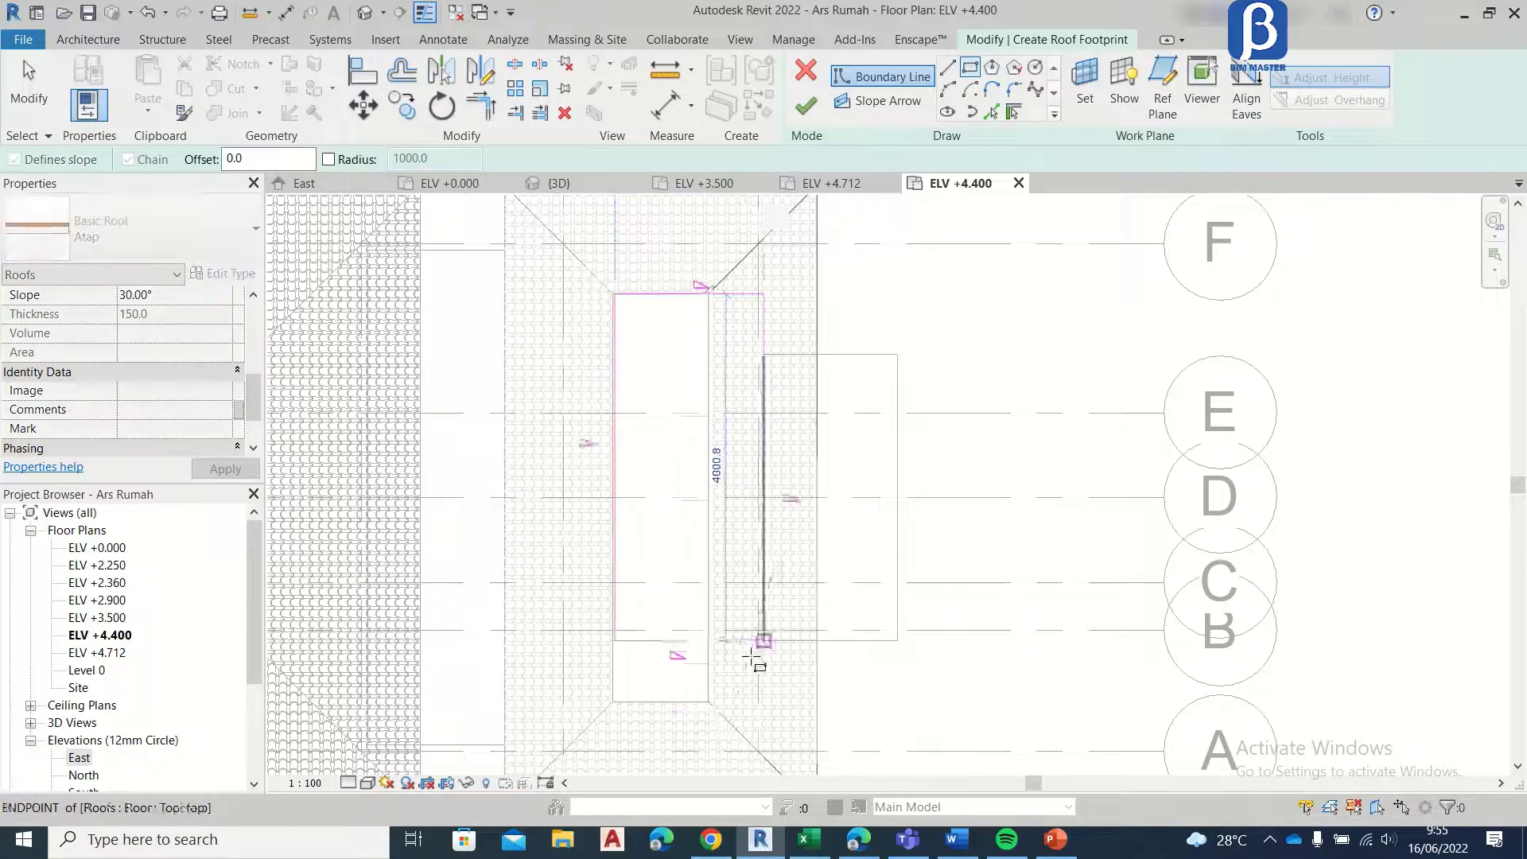
pyautogui.click(705, 701)
pyautogui.scroll(3, 705, 702)
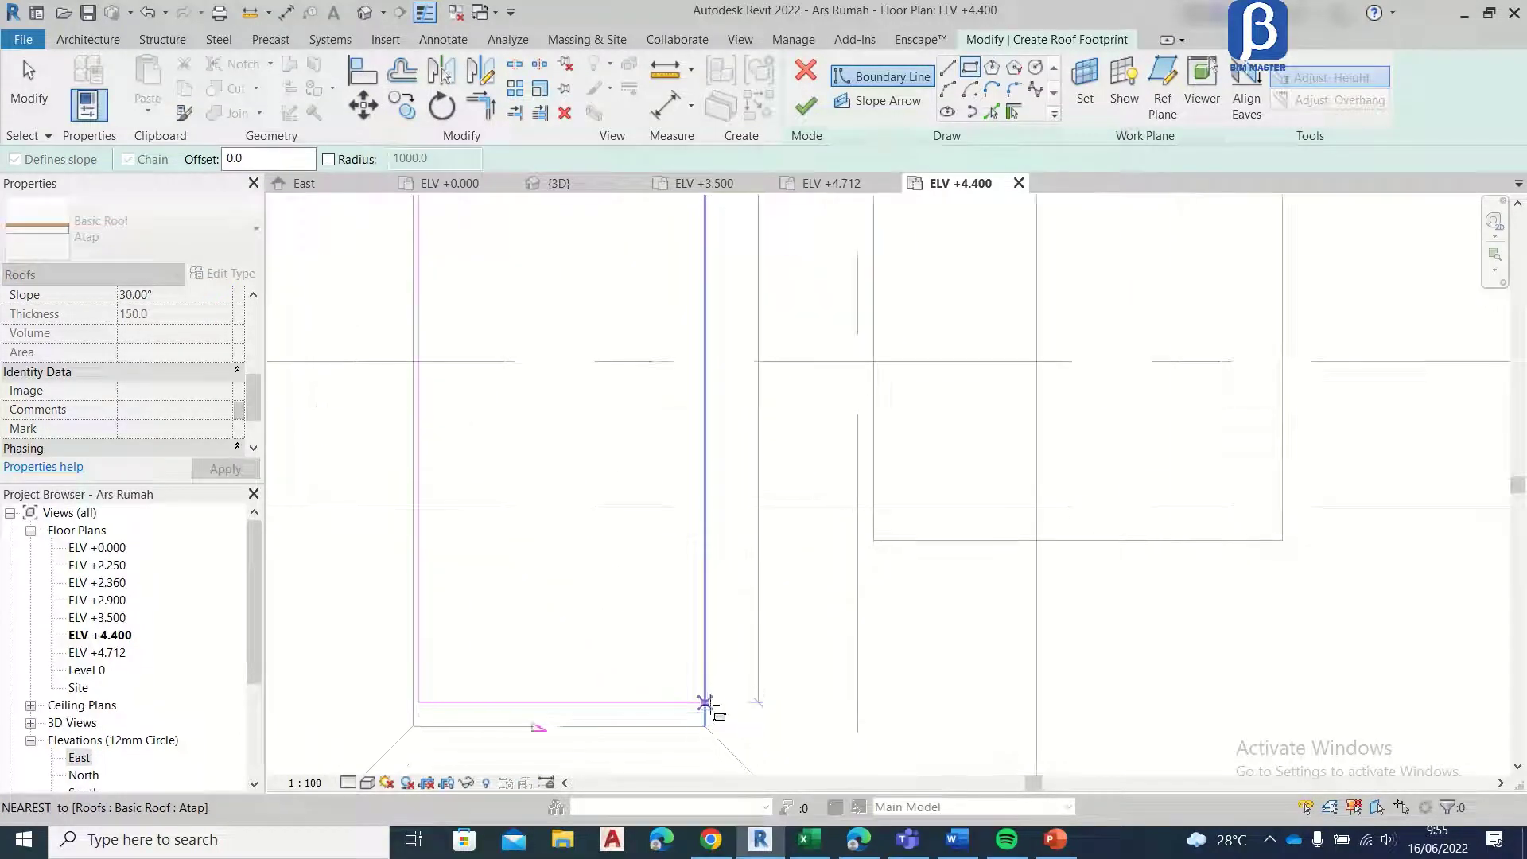
# Step: Move the roof boundary line nearest grid 2 onto the edge of the front roof's opening
pyautogui.click(28, 88)
pyautogui.scroll(1, 448, 534)
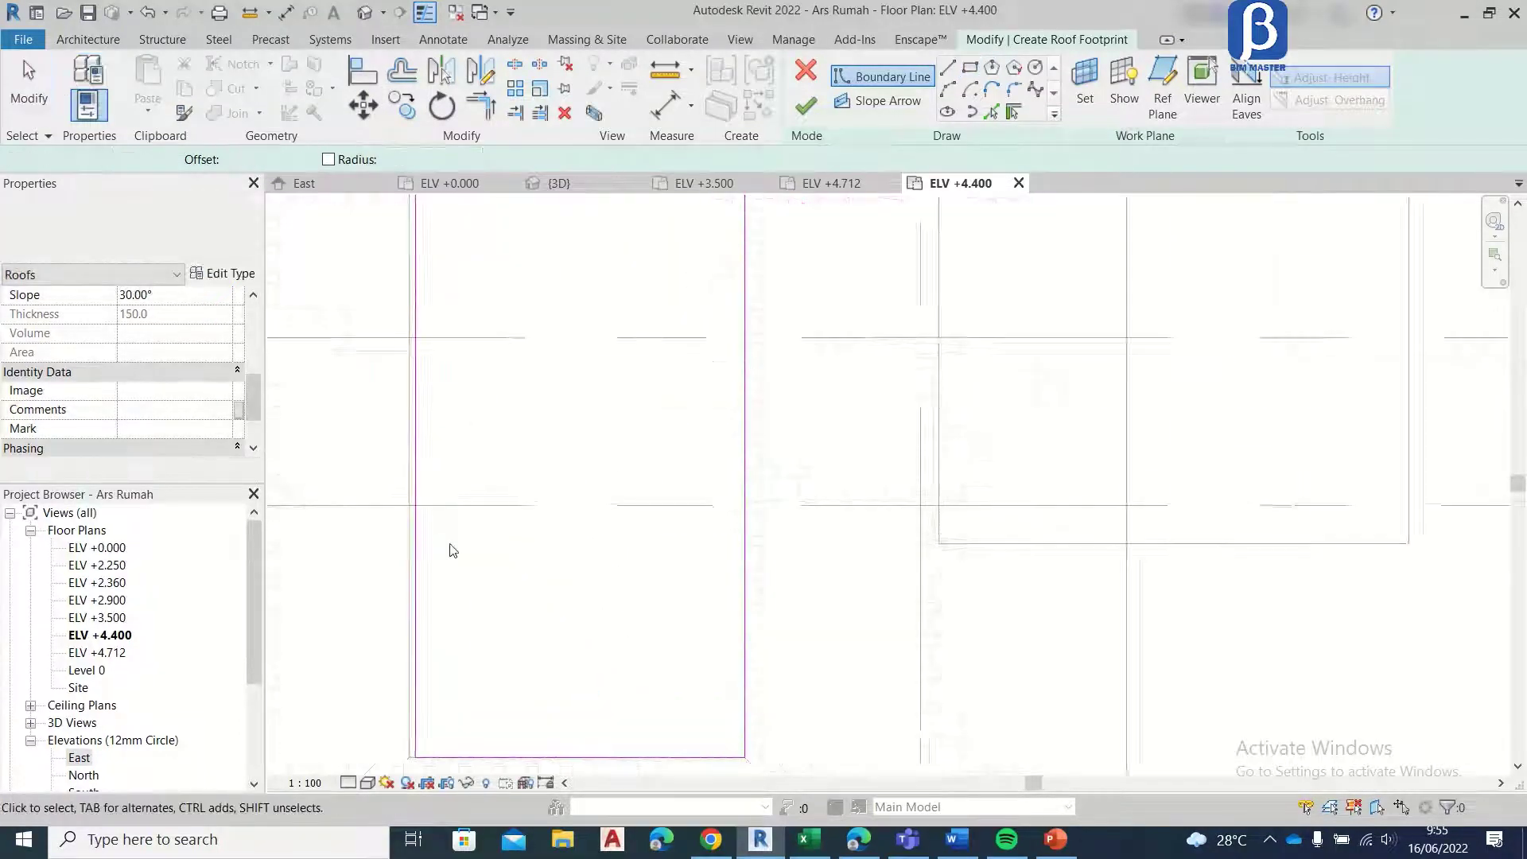
pyautogui.click(411, 539)
pyautogui.click(364, 105)
pyautogui.scroll(2, 453, 473)
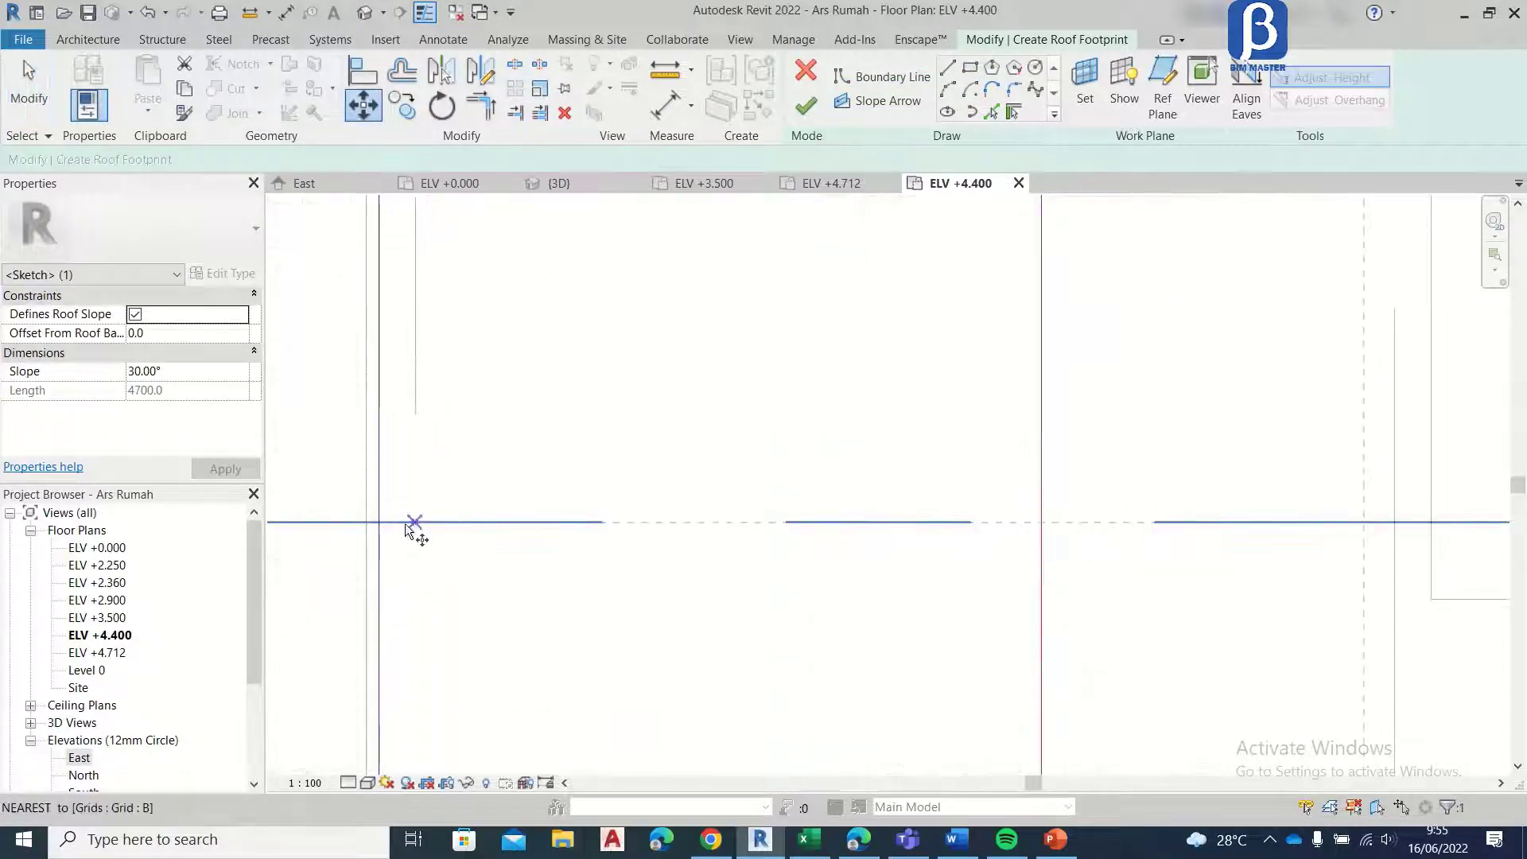
pyautogui.click(380, 523)
pyautogui.click(366, 522)
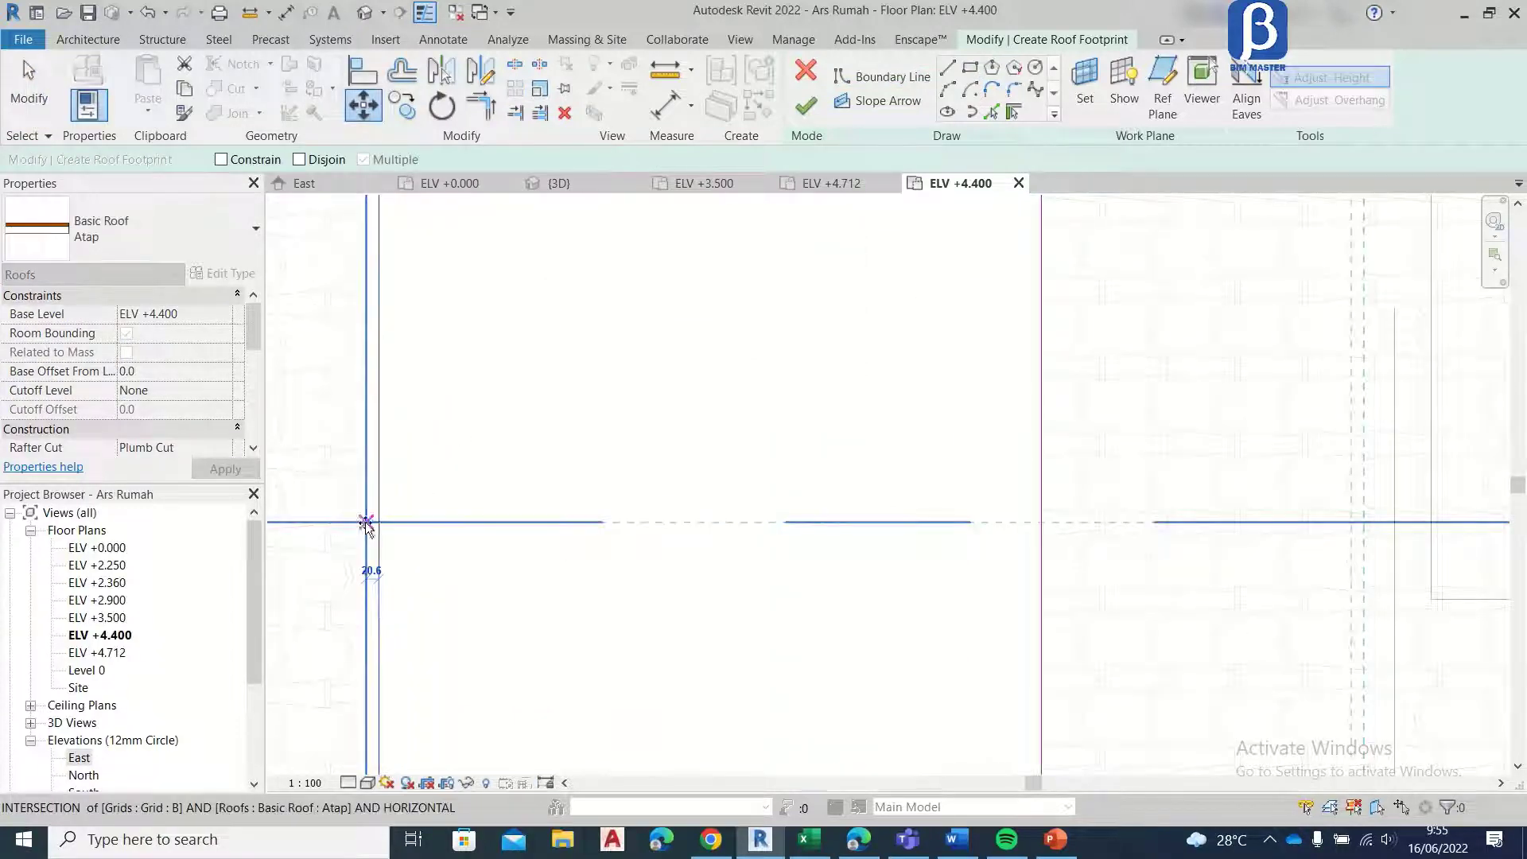
pyautogui.click(44, 96)
# Step: Set the new upper front roof's slope to 70° and finish its footprint sketch
pyautogui.scroll(-3, 635, 402)
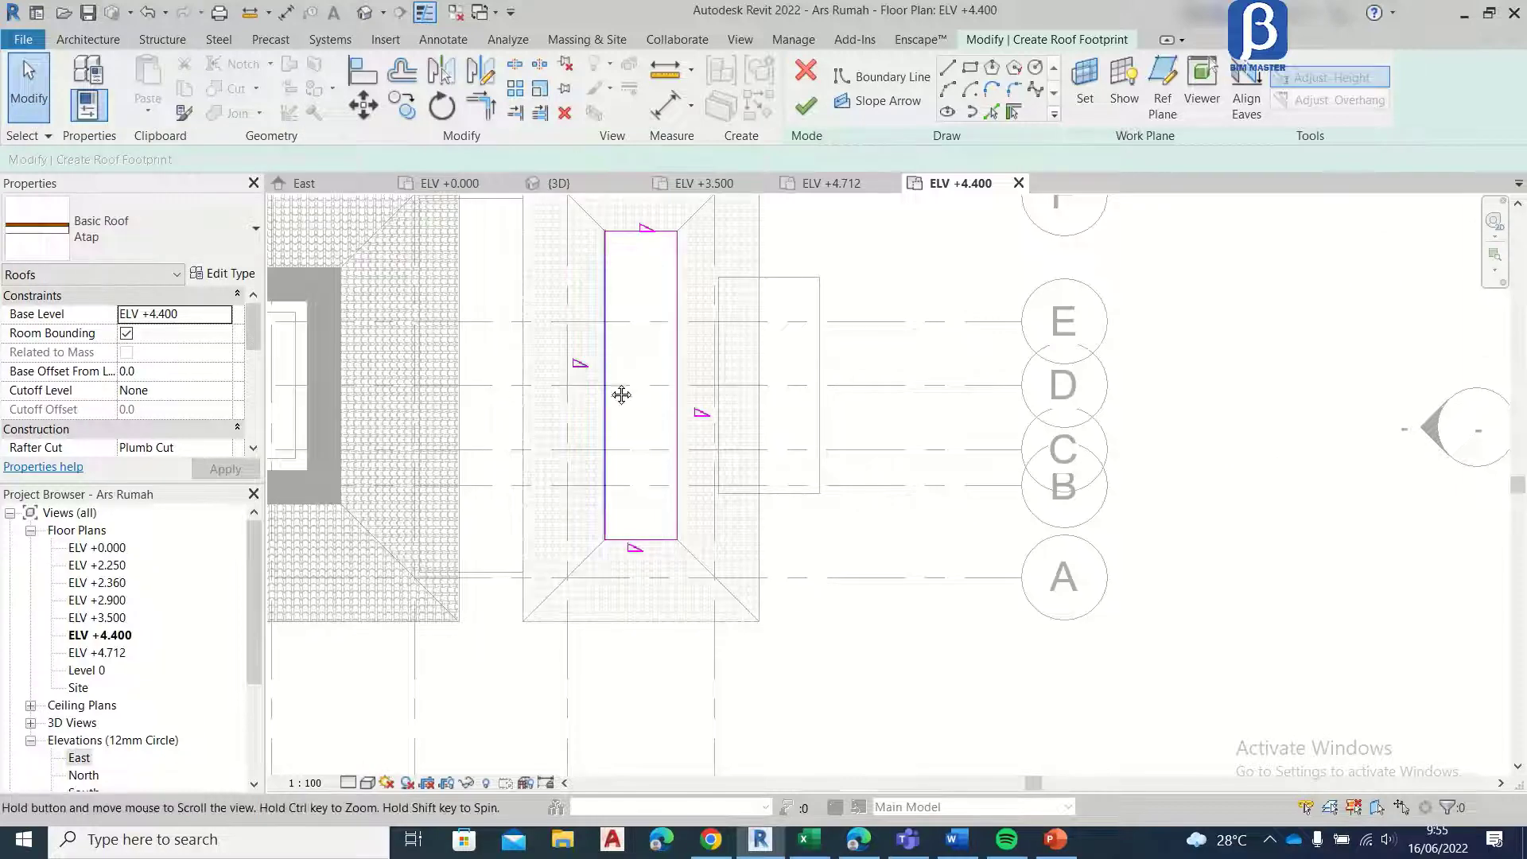
pyautogui.scroll(-4, 221, 374)
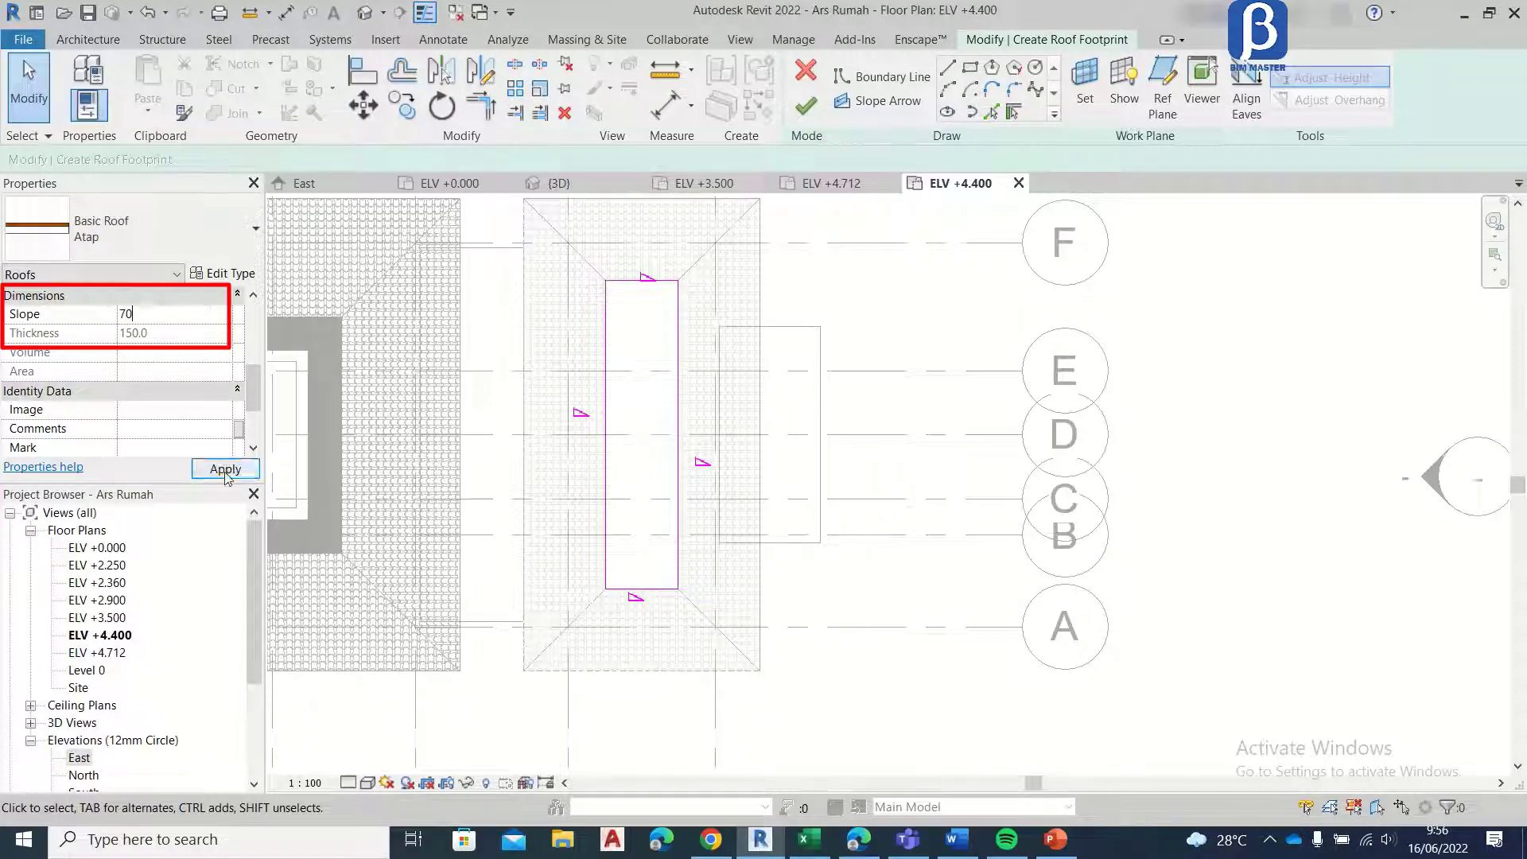
pyautogui.click(806, 110)
pyautogui.scroll(-2, 875, 406)
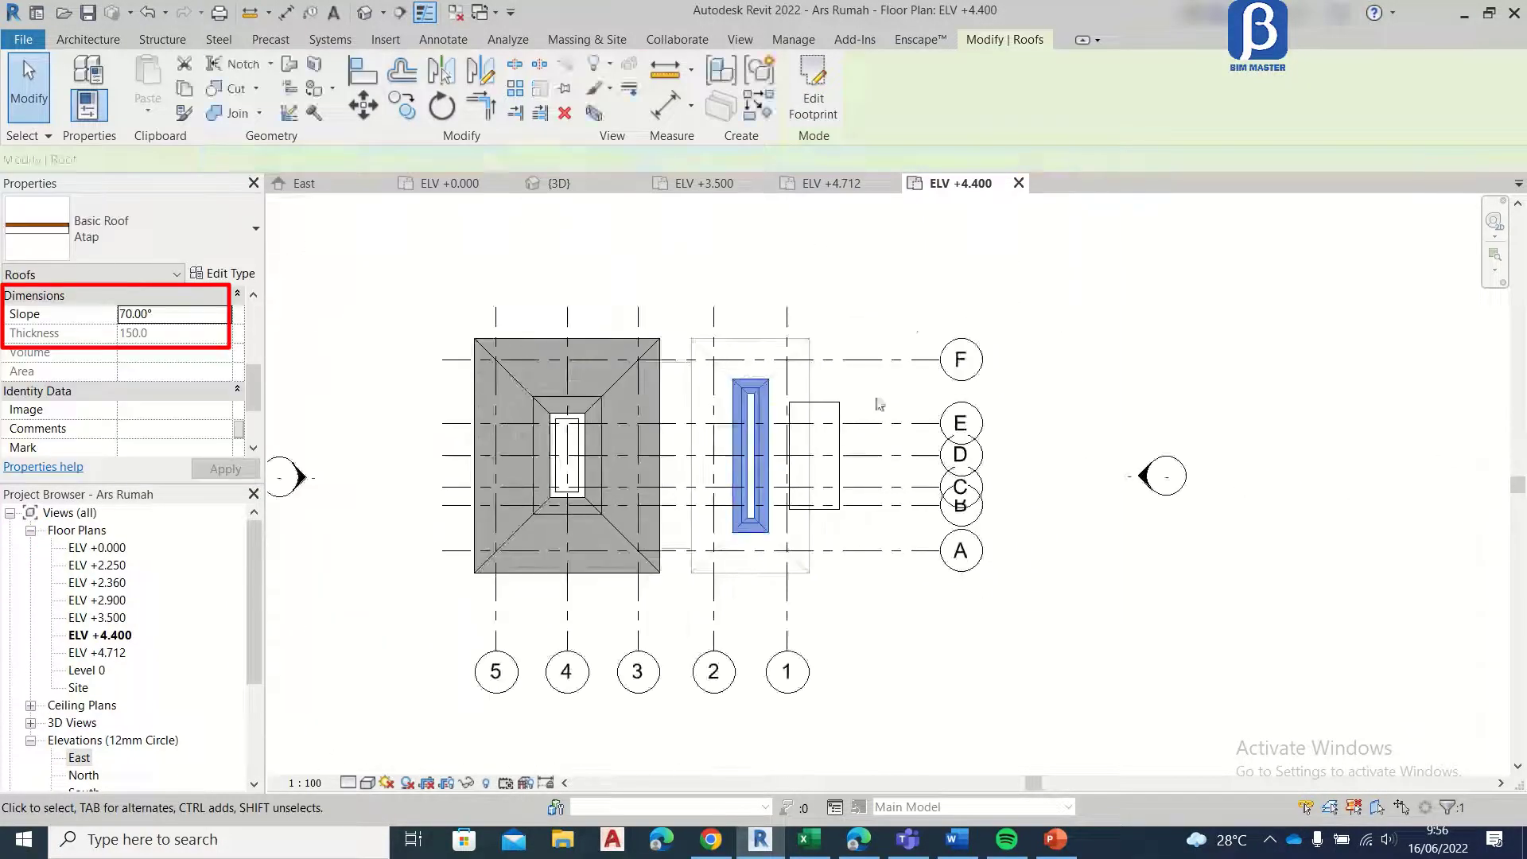
# Step: Move the upper front roof down in the East elevation so its upper eave edge meets the lower front roof's top
pyautogui.scroll(2, 788, 373)
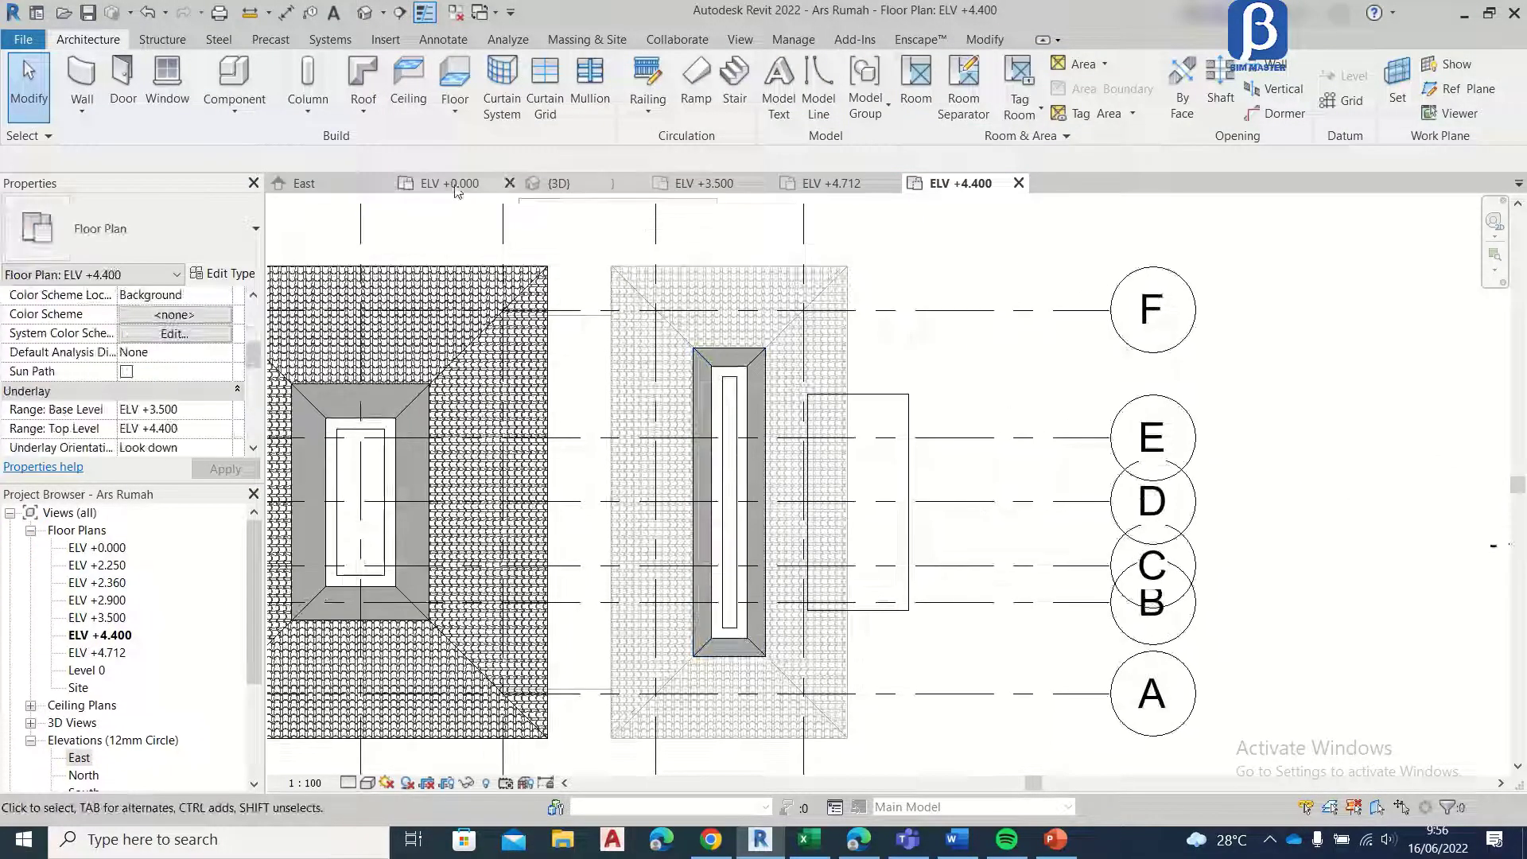
pyautogui.click(304, 183)
pyautogui.scroll(-2, 902, 490)
pyautogui.scroll(3, 903, 491)
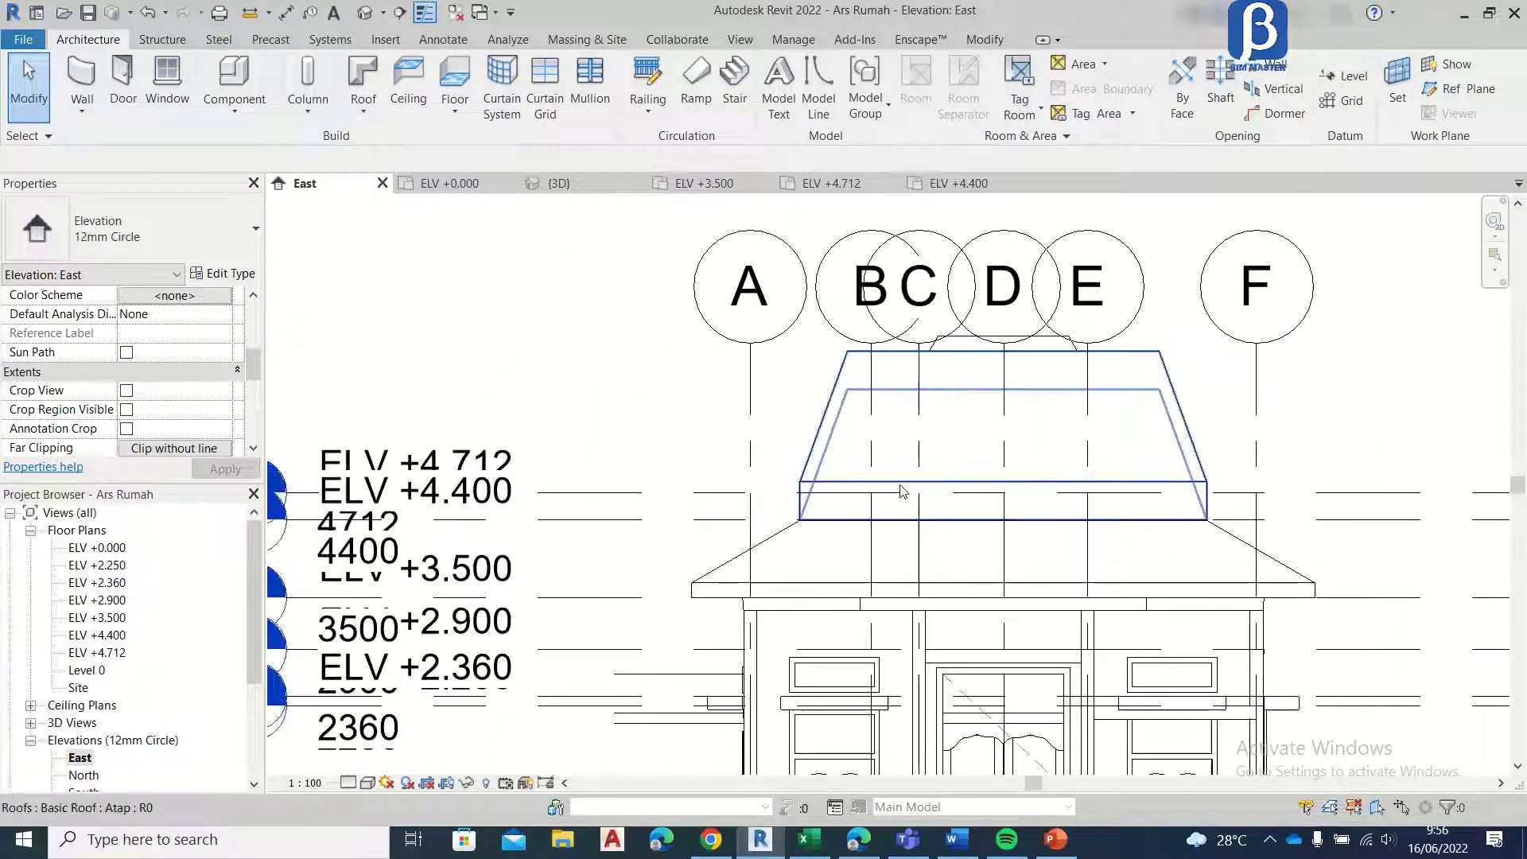
pyautogui.click(903, 491)
pyautogui.scroll(2, 760, 448)
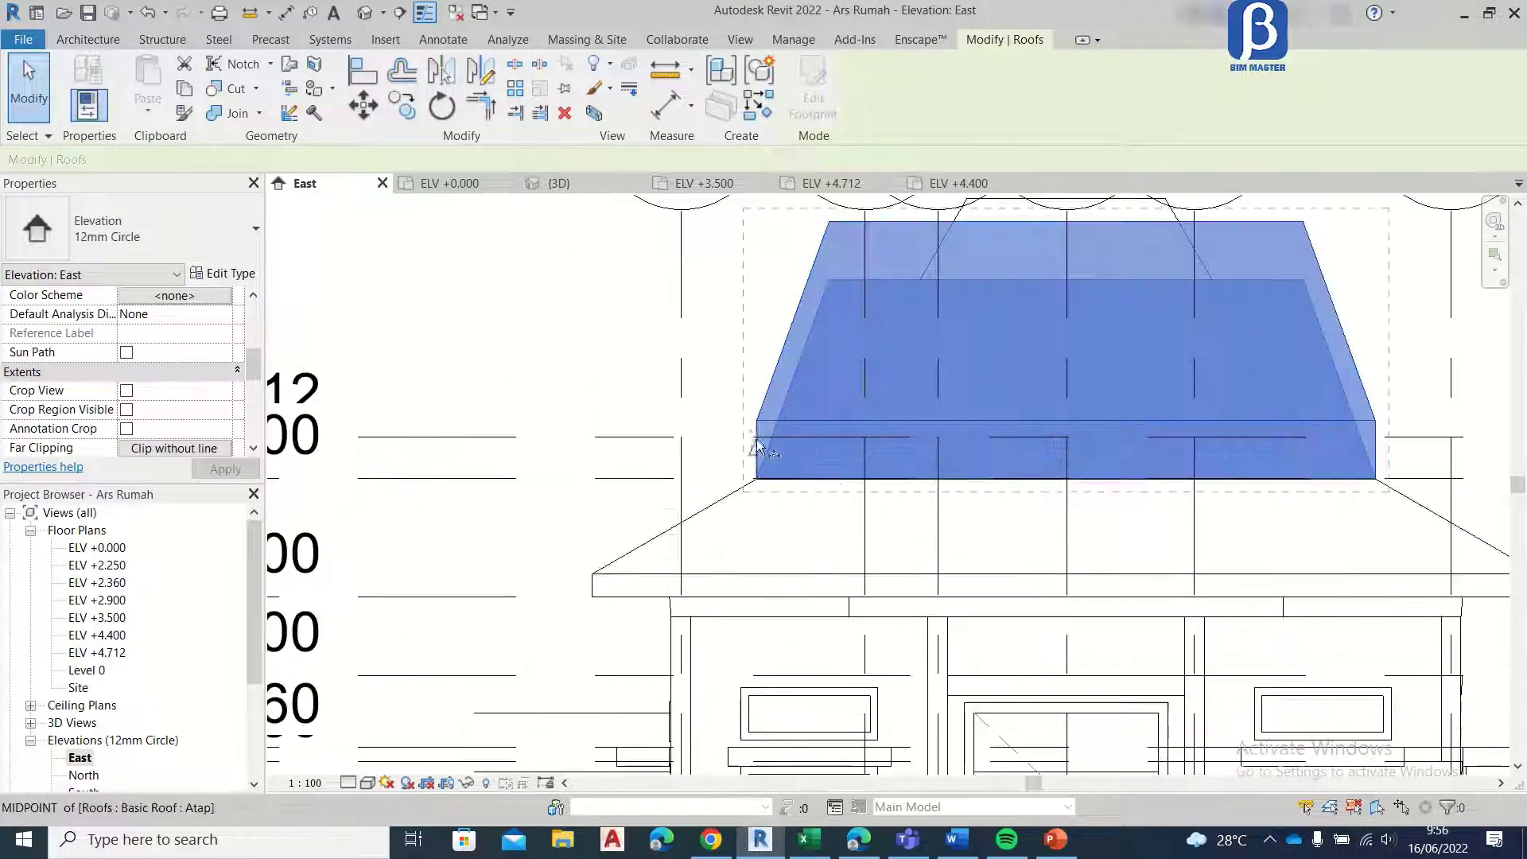
pyautogui.press('m')
pyautogui.press('v')
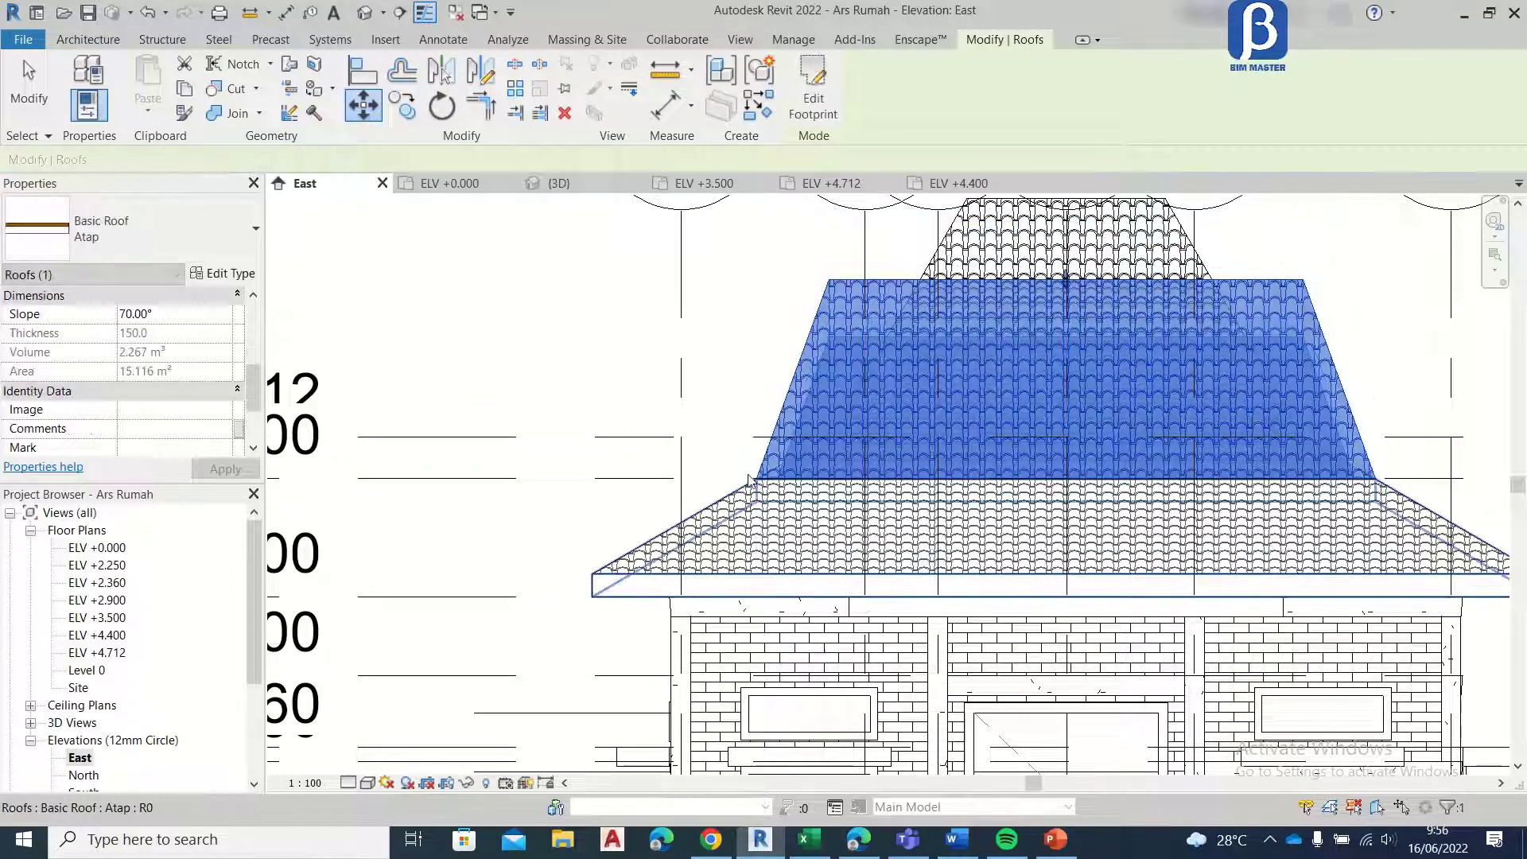
# Step: Deselect the upper front roof and examine how both stacked roofs fit together in the 3D view, from the side and front
pyautogui.press('Escape')
pyautogui.scroll(-5, 815, 409)
pyautogui.press('Escape')
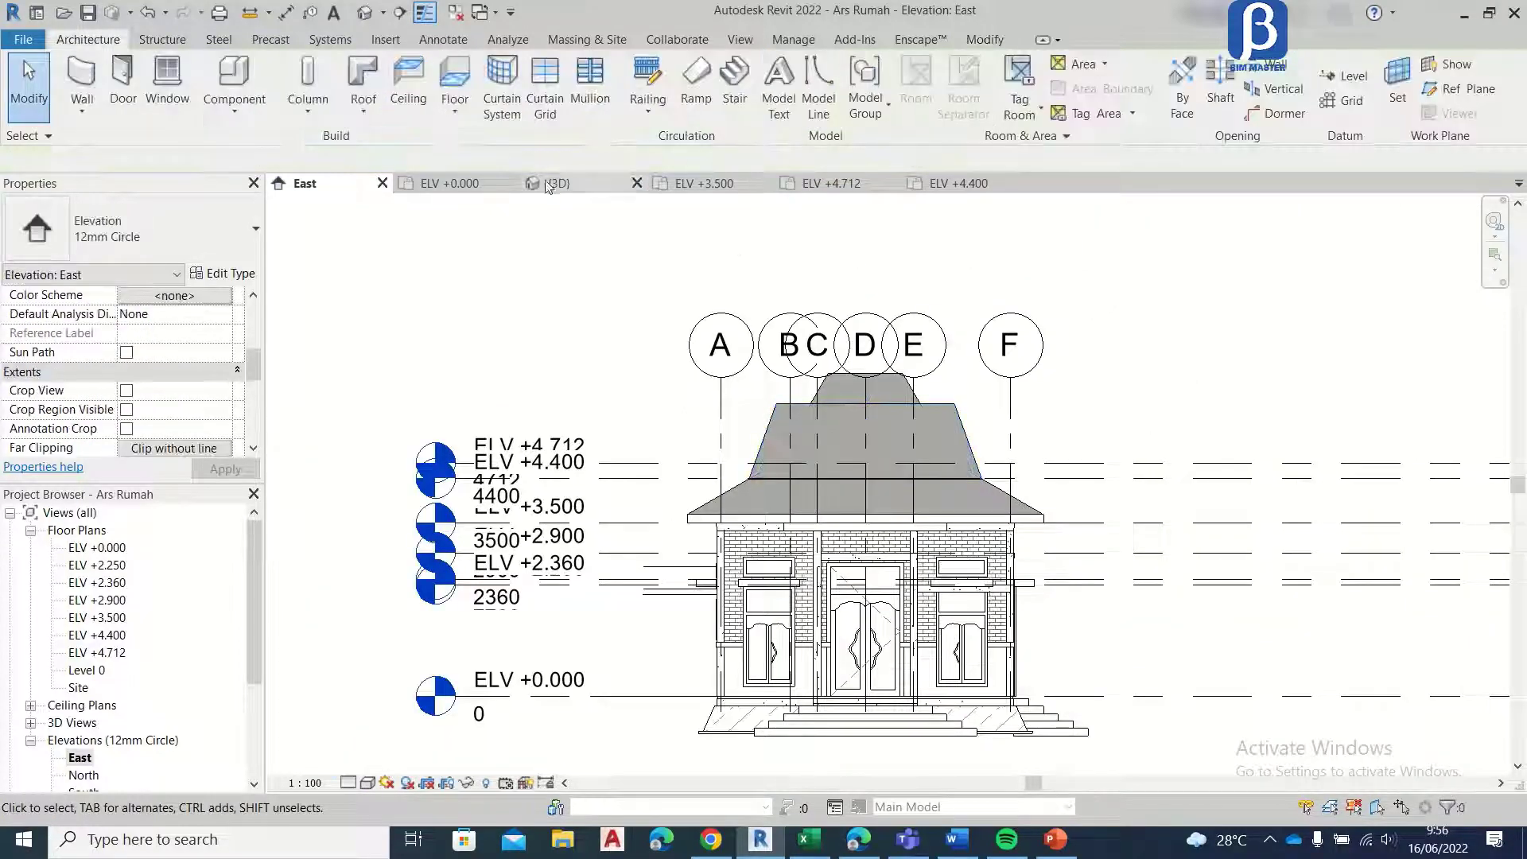
pyautogui.click(541, 187)
pyautogui.scroll(-3, 705, 368)
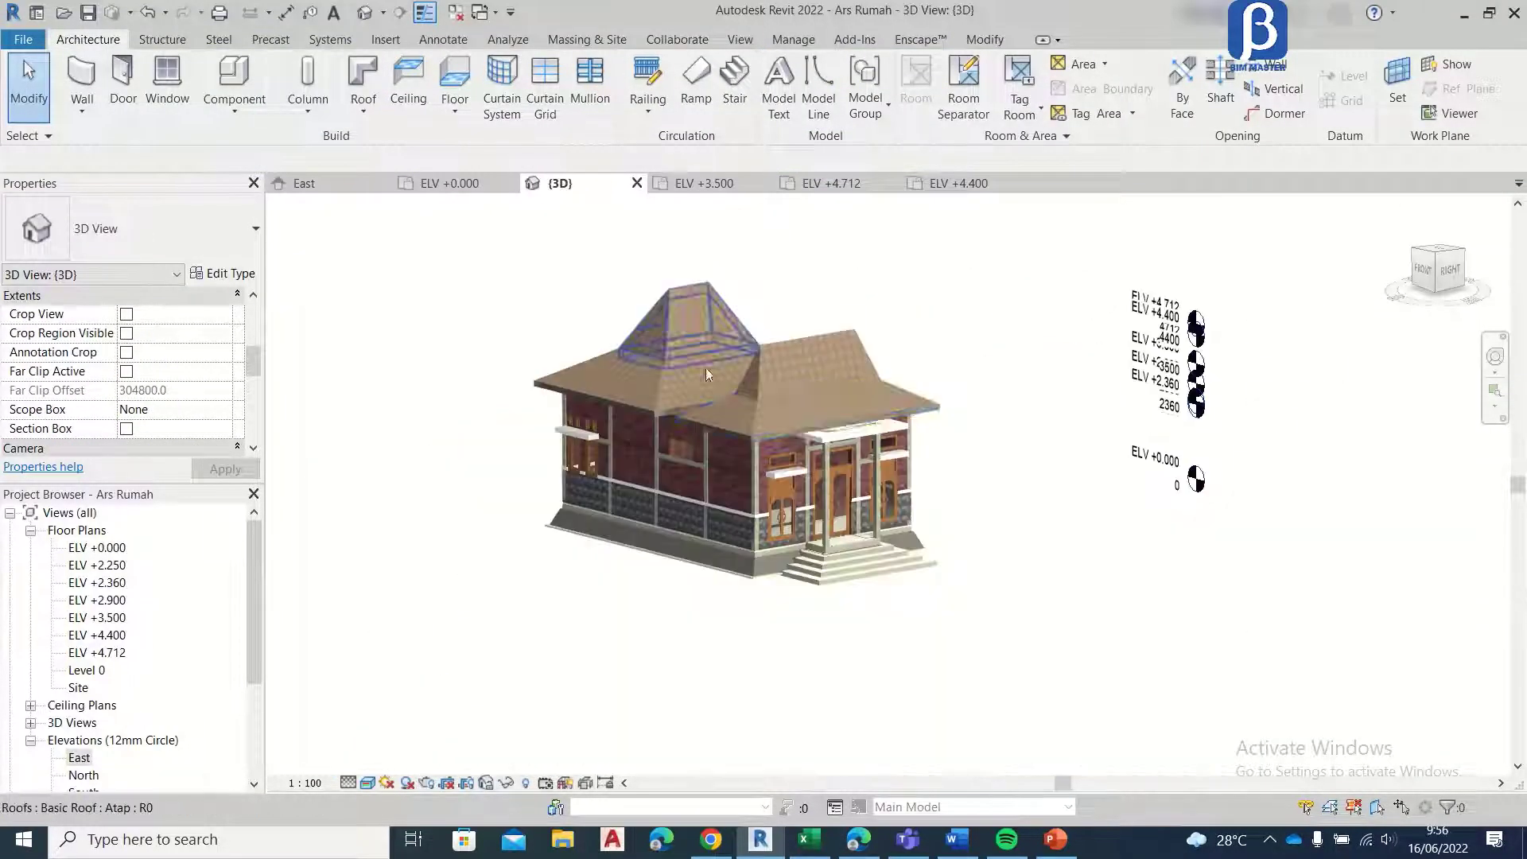
pyautogui.moveTo(747, 499)
pyautogui.keyDown('shift'); pyautogui.mouseDown(button='middle')
pyautogui.moveTo(964, 480)
pyautogui.moveTo(715, 617)
pyautogui.moveTo(634, 528)
pyautogui.moveTo(818, 662)
pyautogui.mouseUp(button='middle'); pyautogui.keyUp('shift')
pyautogui.keyDown('shift'); pyautogui.moveTo(863, 583); pyautogui.dragTo(926, 456, button='middle'); pyautogui.keyUp('shift')
pyautogui.scroll(5, 923, 379)
pyautogui.scroll(-4, 926, 451)
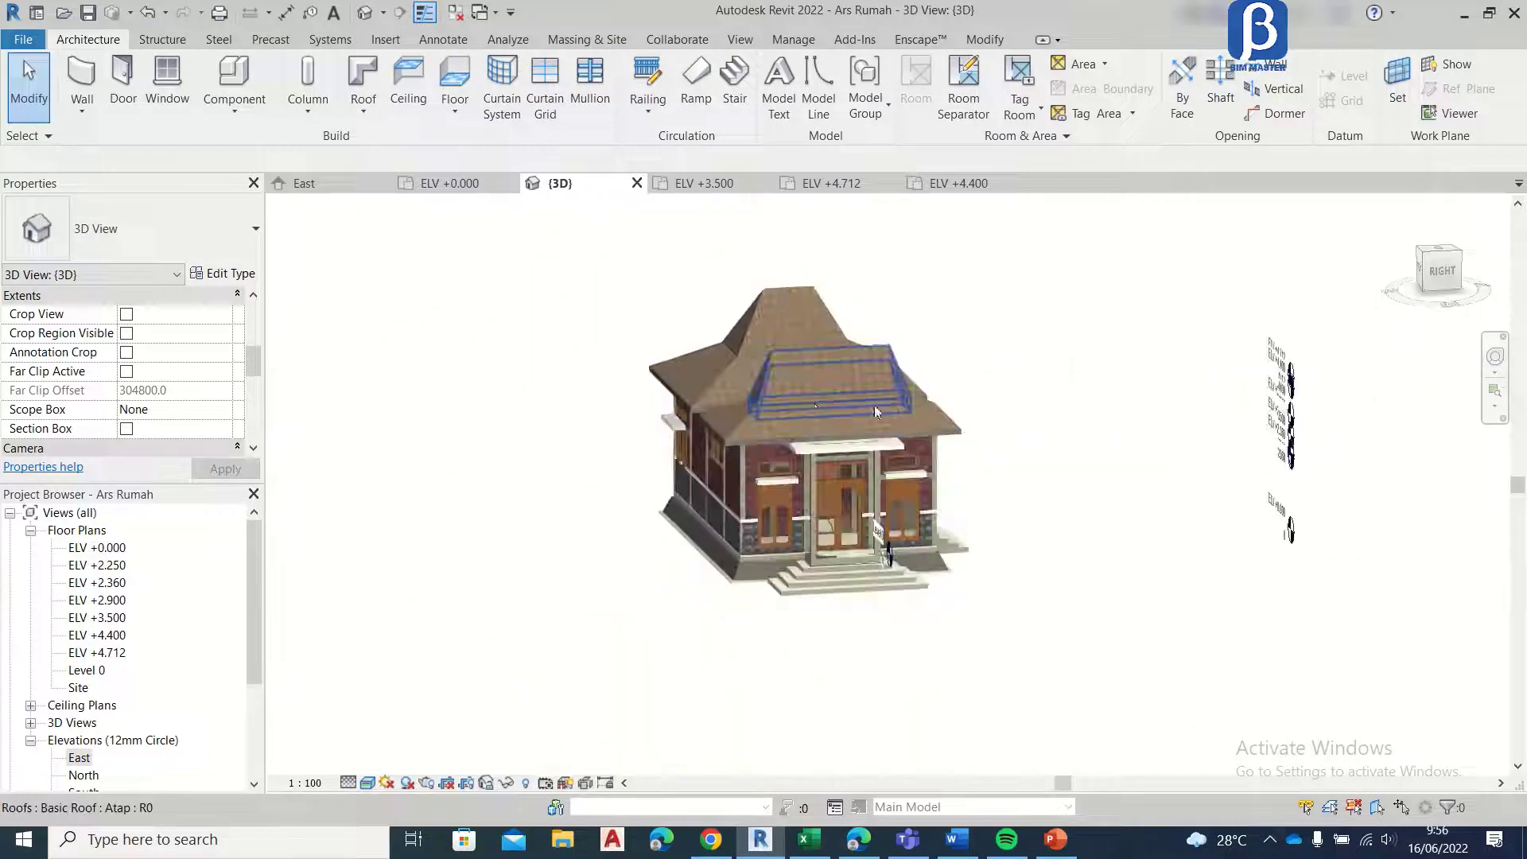
pyautogui.keyDown('shift'); pyautogui.moveTo(781, 401); pyautogui.dragTo(829, 404, button='middle'); pyautogui.keyUp('shift')
pyautogui.scroll(2, 829, 404)
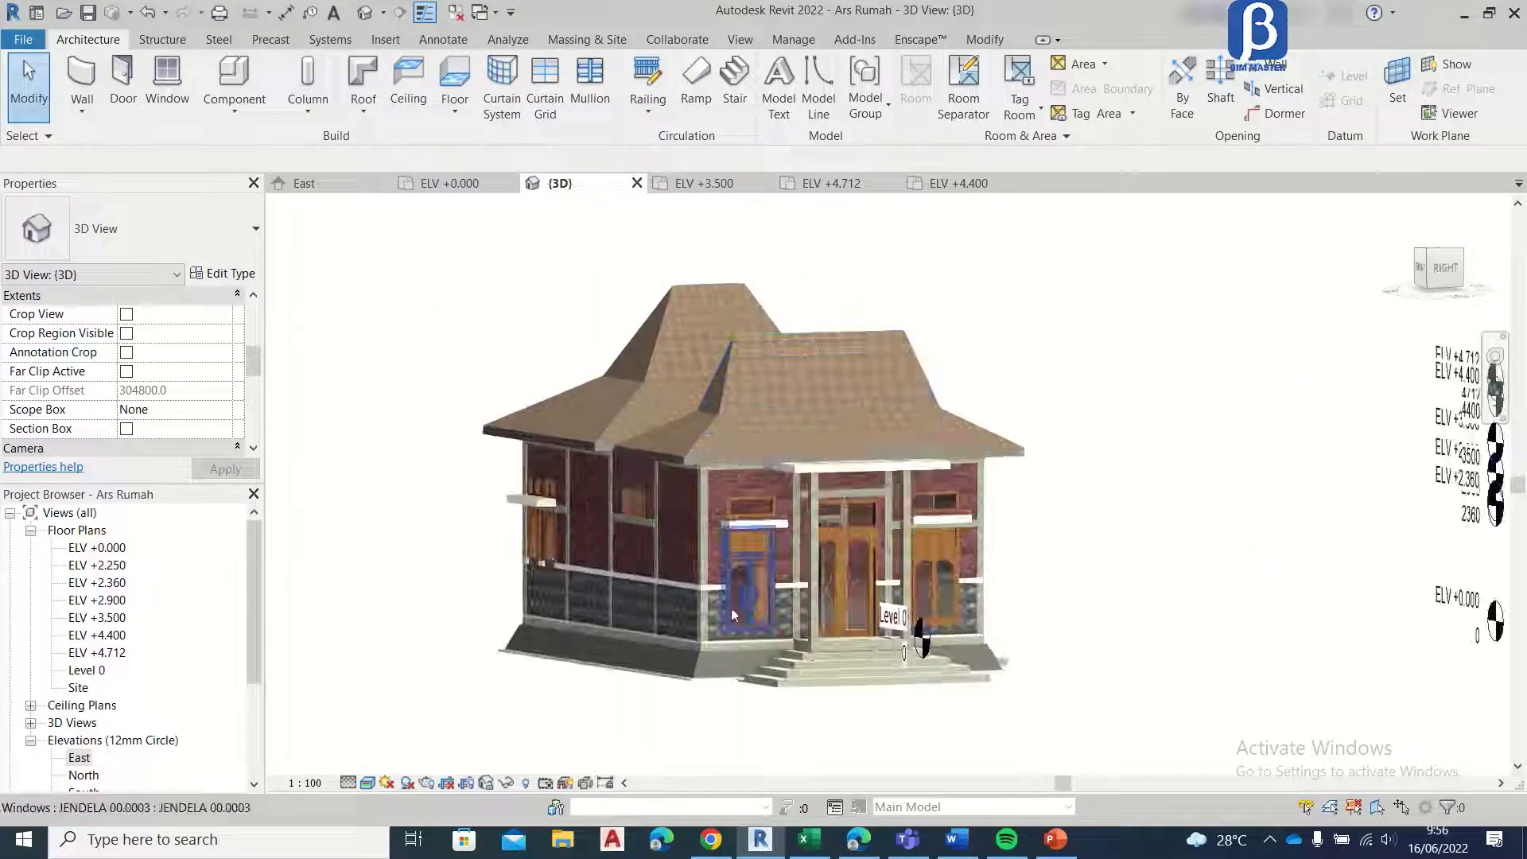
# Step: Examine the whole house in 3D from the back around to the front entrance, checking the walls, openings, steps and roofs
pyautogui.scroll(2, 732, 609)
pyautogui.keyDown('shift'); pyautogui.moveTo(732, 609); pyautogui.dragTo(1508, 564, button='middle'); pyautogui.keyUp('shift')
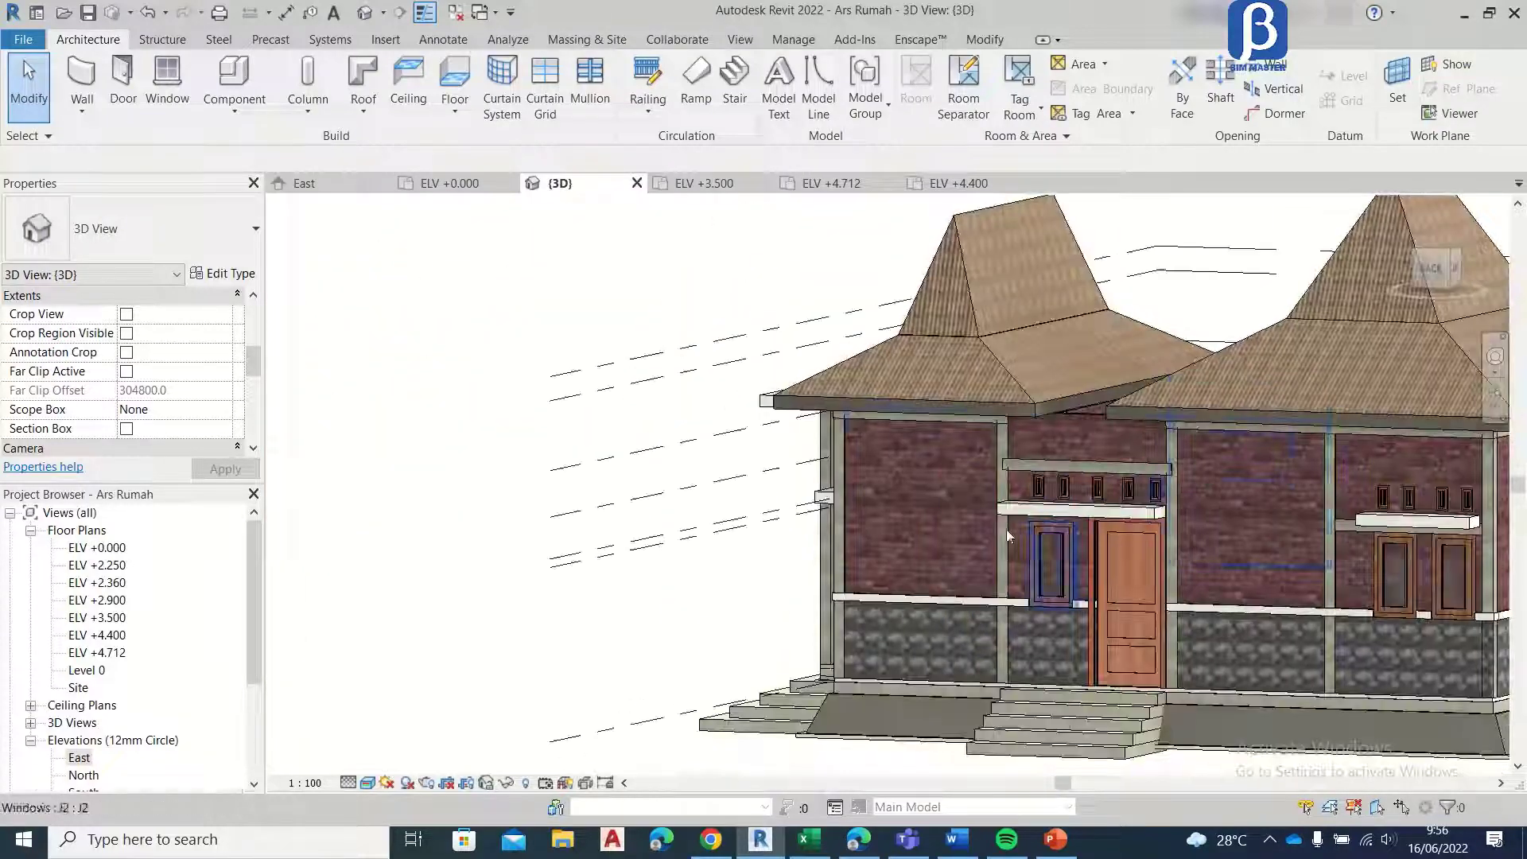
pyautogui.keyDown('shift'); pyautogui.moveTo(946, 522); pyautogui.dragTo(773, 558, button='middle'); pyautogui.keyUp('shift')
pyautogui.scroll(-3, 772, 556)
pyautogui.keyDown('shift'); pyautogui.moveTo(951, 546); pyautogui.dragTo(1081, 457, button='middle'); pyautogui.keyUp('shift')
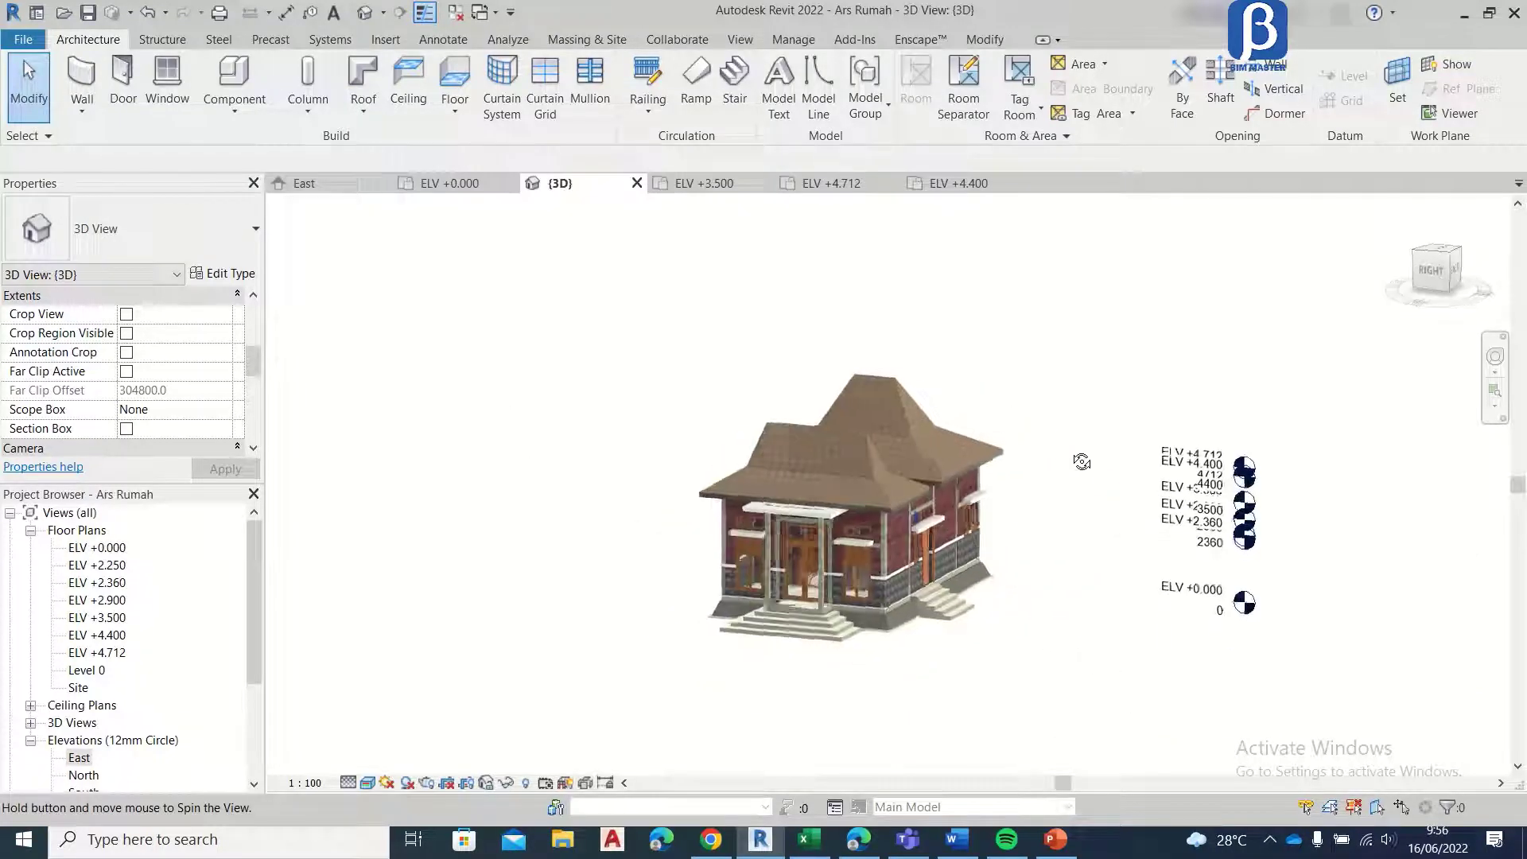
pyautogui.scroll(2, 872, 602)
pyautogui.keyDown('shift'); pyautogui.moveTo(873, 602); pyautogui.dragTo(828, 532, button='middle'); pyautogui.keyUp('shift')
pyautogui.scroll(1, 828, 532)
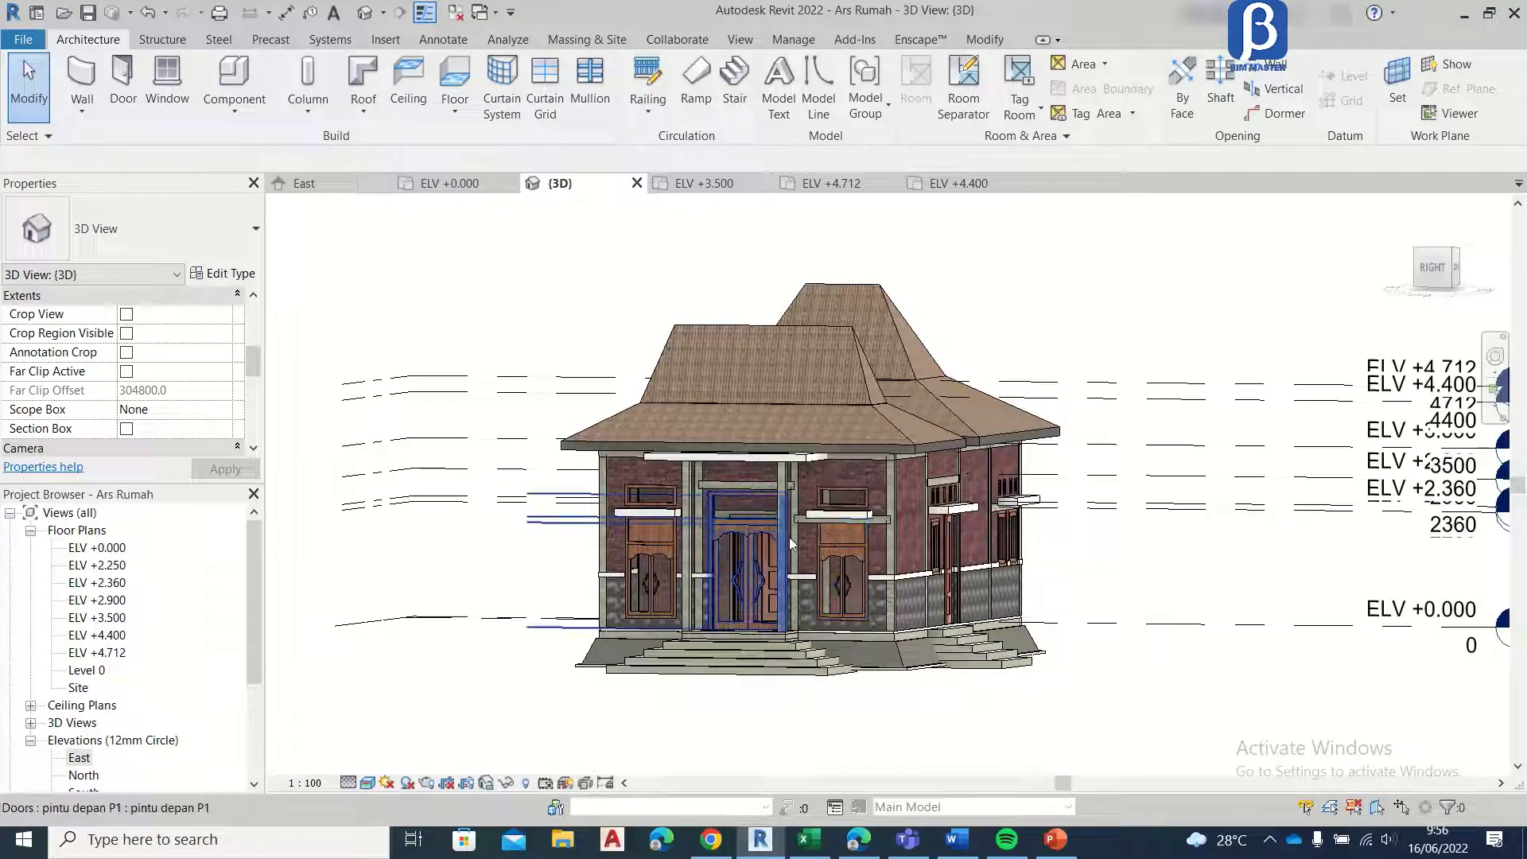